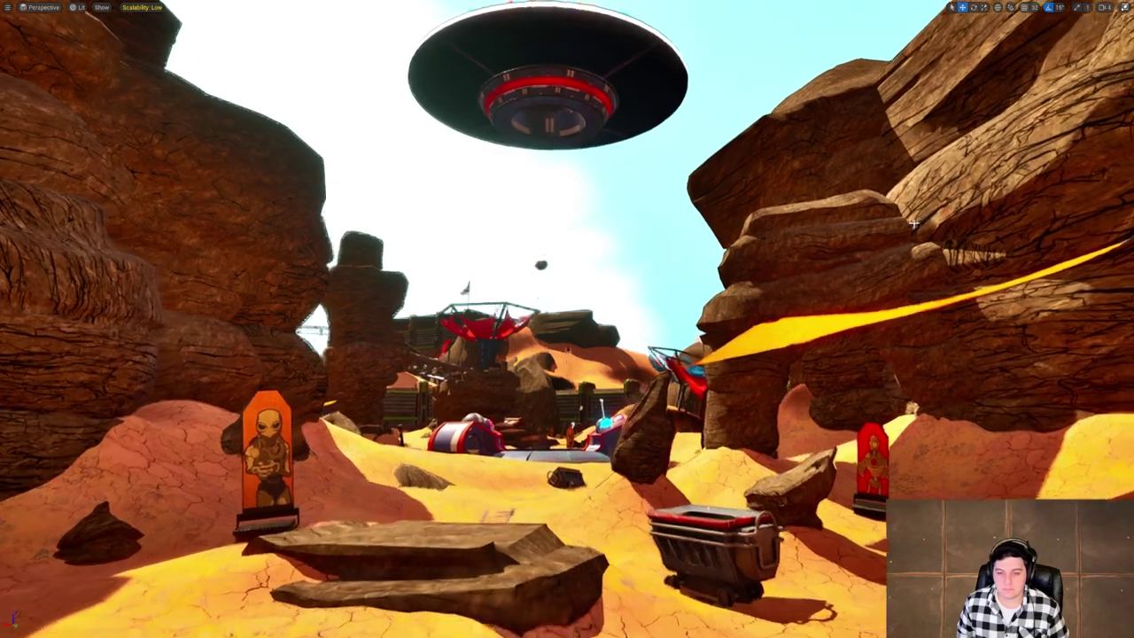
Examine the desert canyon level, from the minecart and rock formations to the landing pad area.
key("w")
right_click_drag(915, 224, 915, 257)
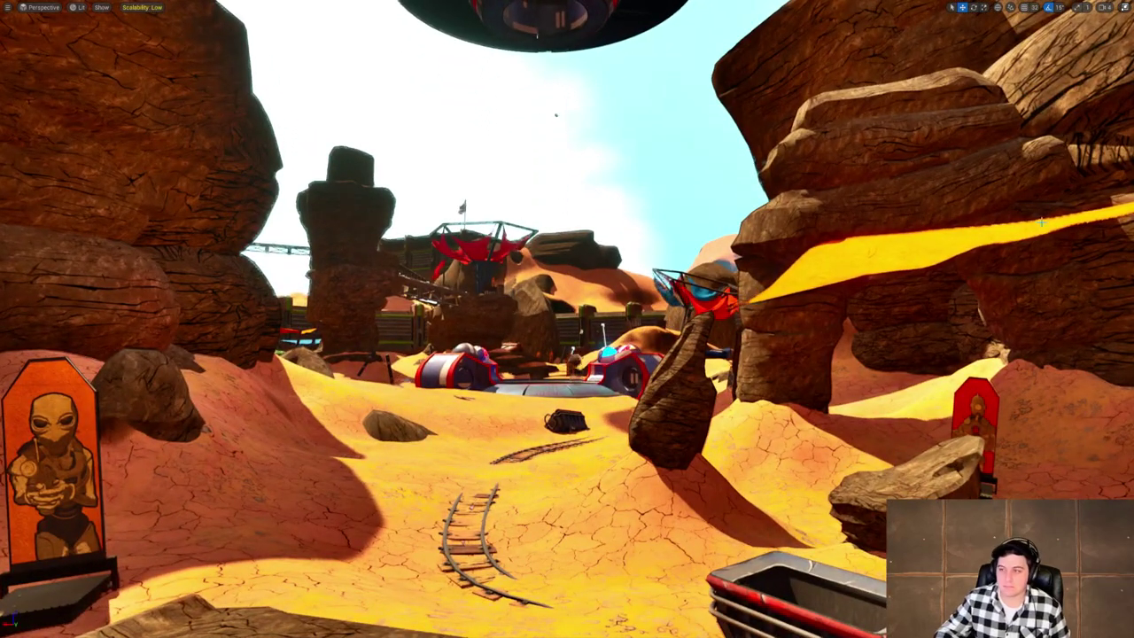
key("w")
right_click_drag(1042, 222, 1042, 223)
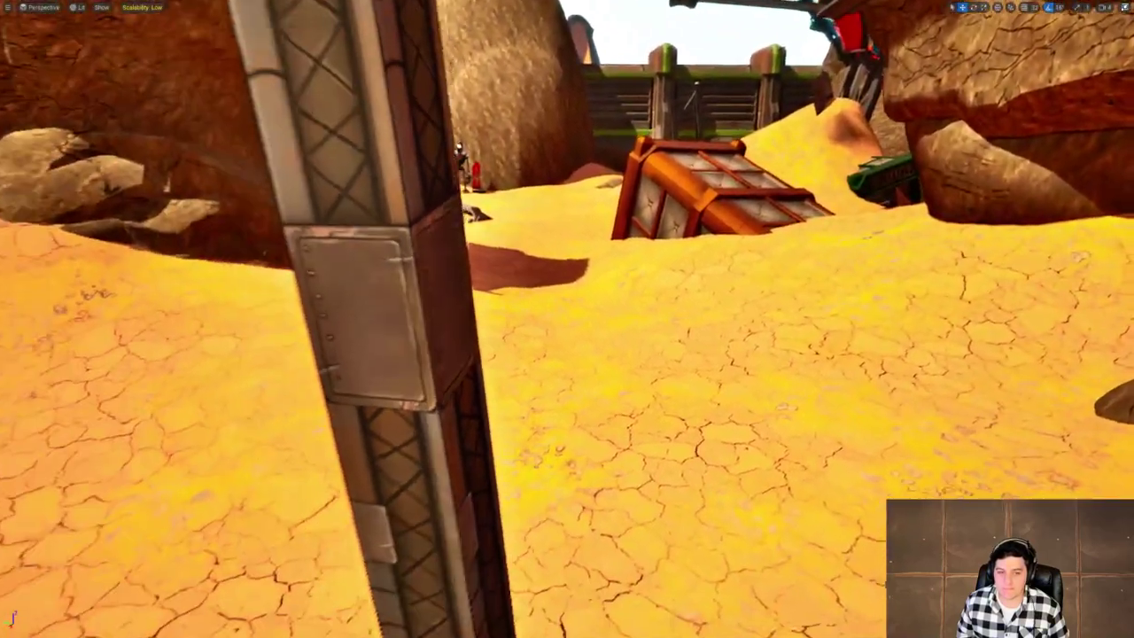
key("s")
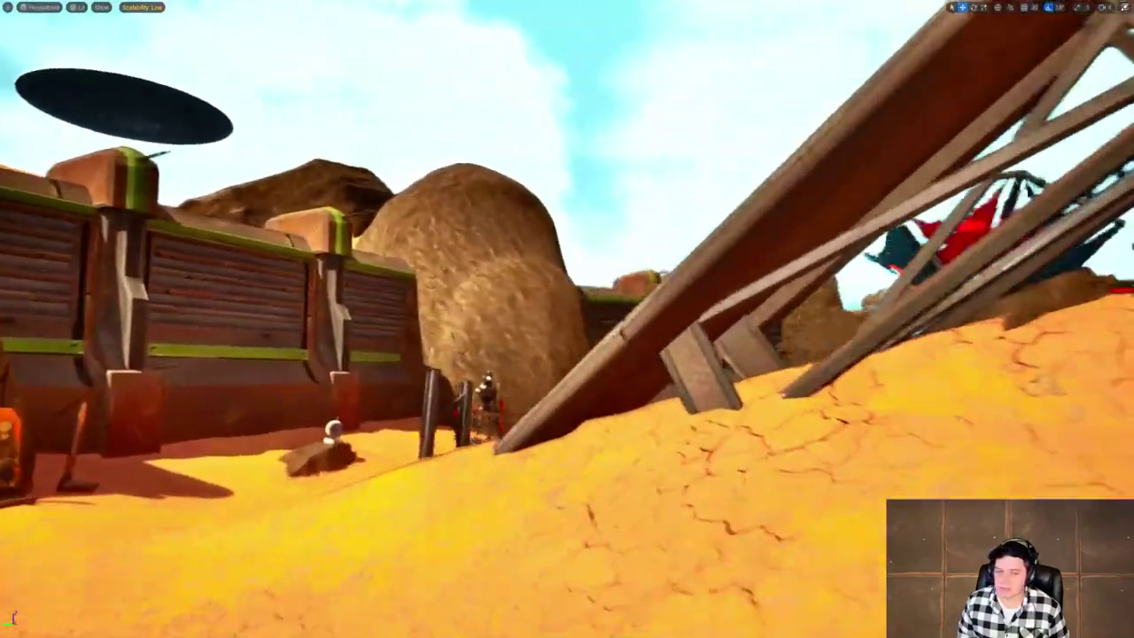
key("w")
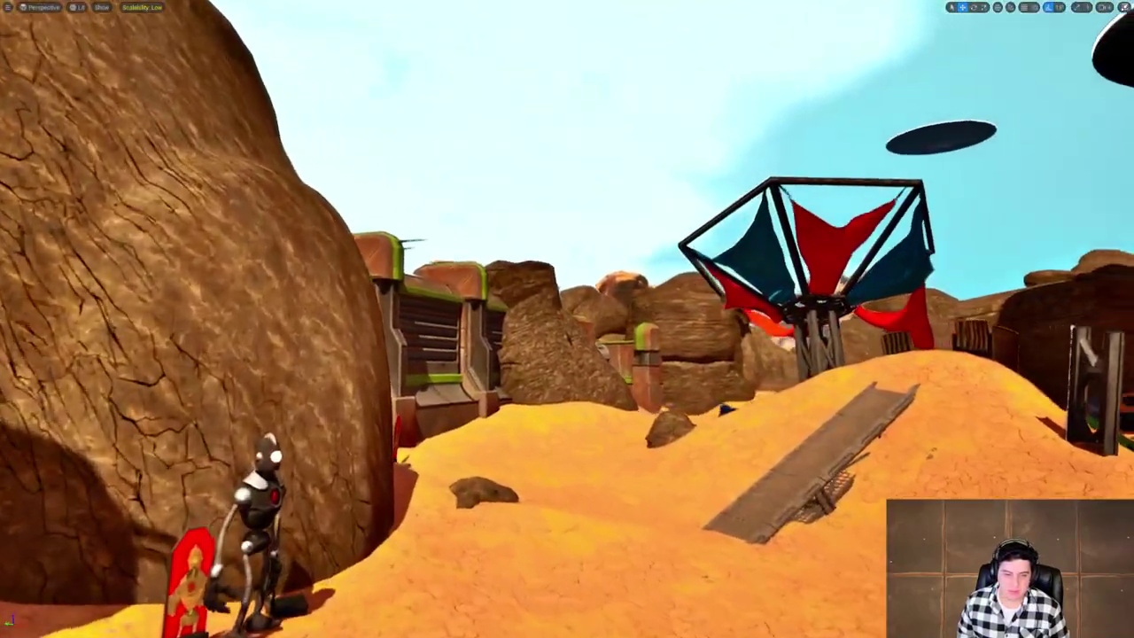
key("w")
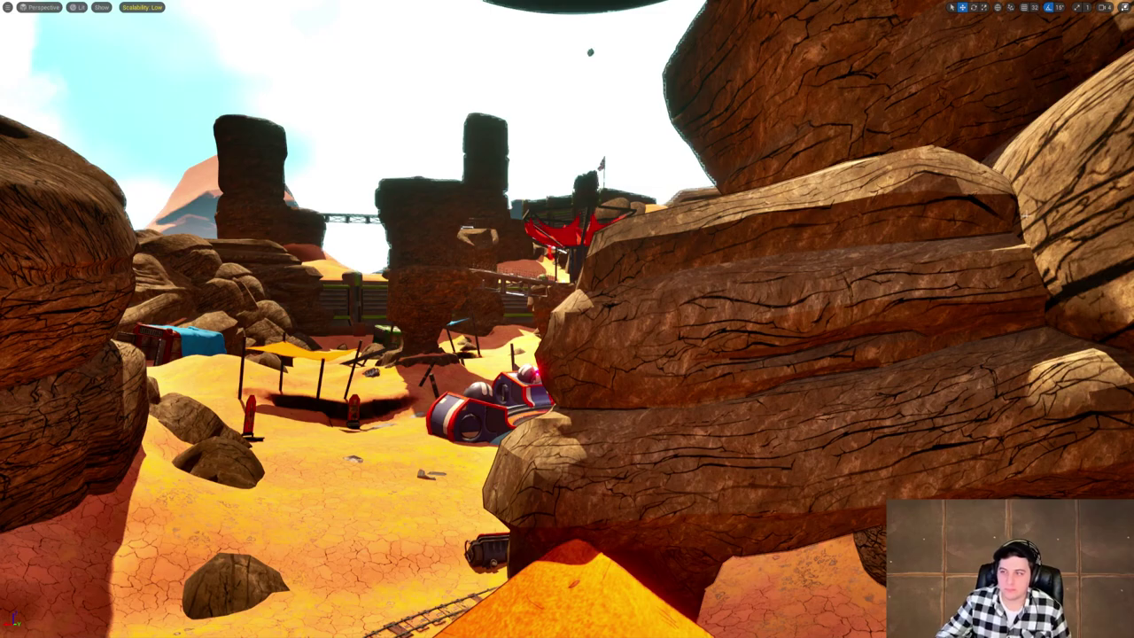
right_click_drag(1013, 218, 926, 217)
key("w")
key("a")
right_click_drag(1014, 217, 1013, 217)
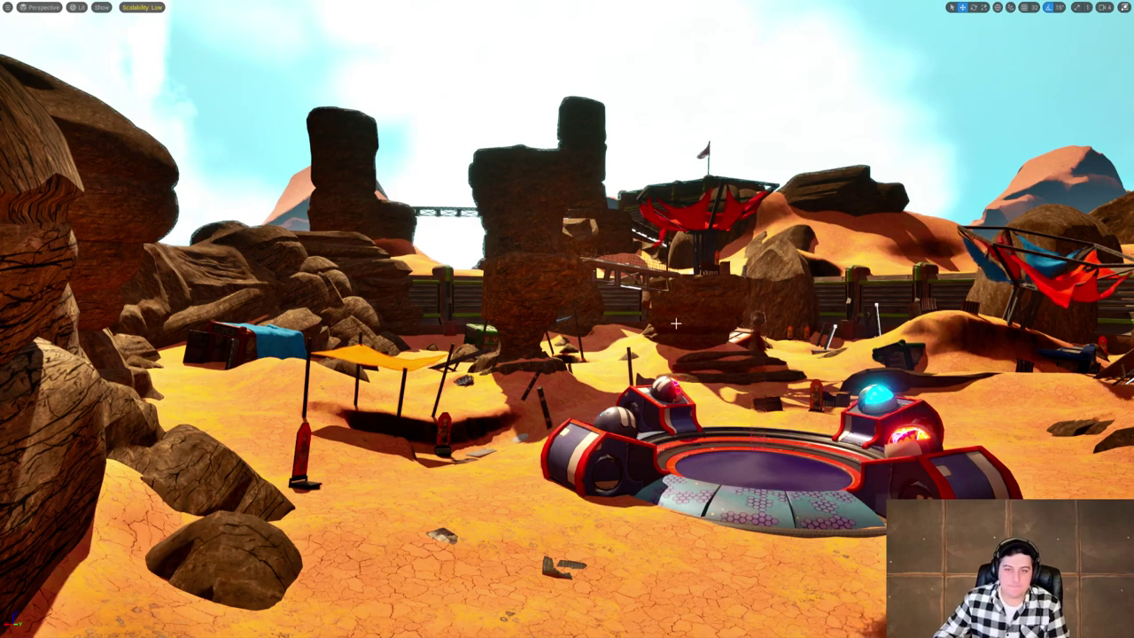
Leave the immersive viewport and open the Dungeon level from the Maps folder.
key("F11")
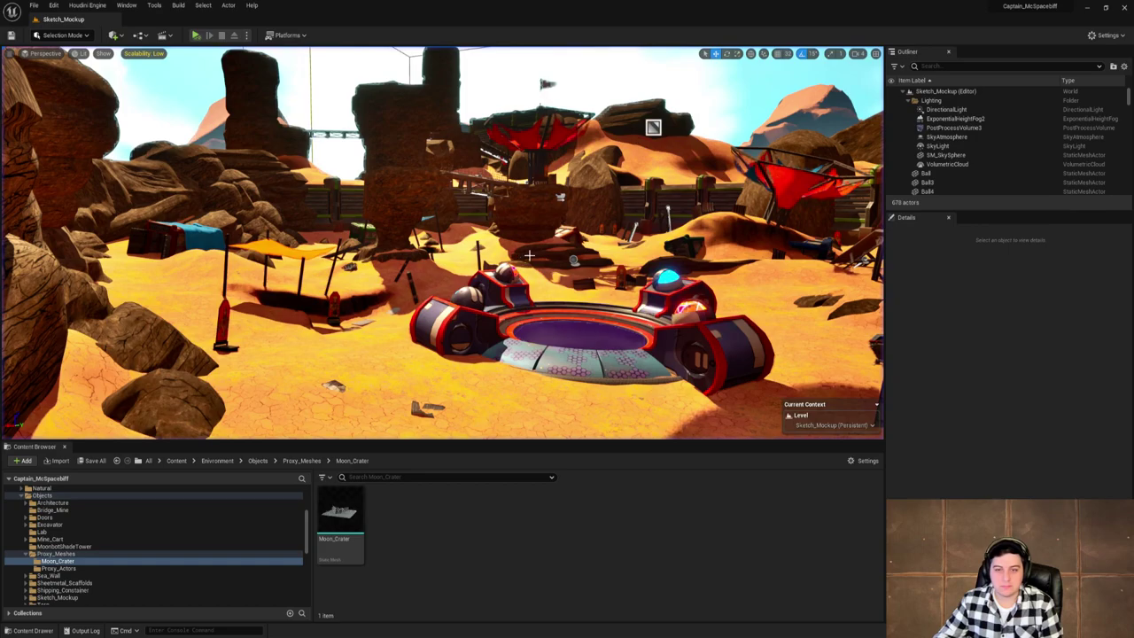
left_click(222, 36)
left_click(33, 6)
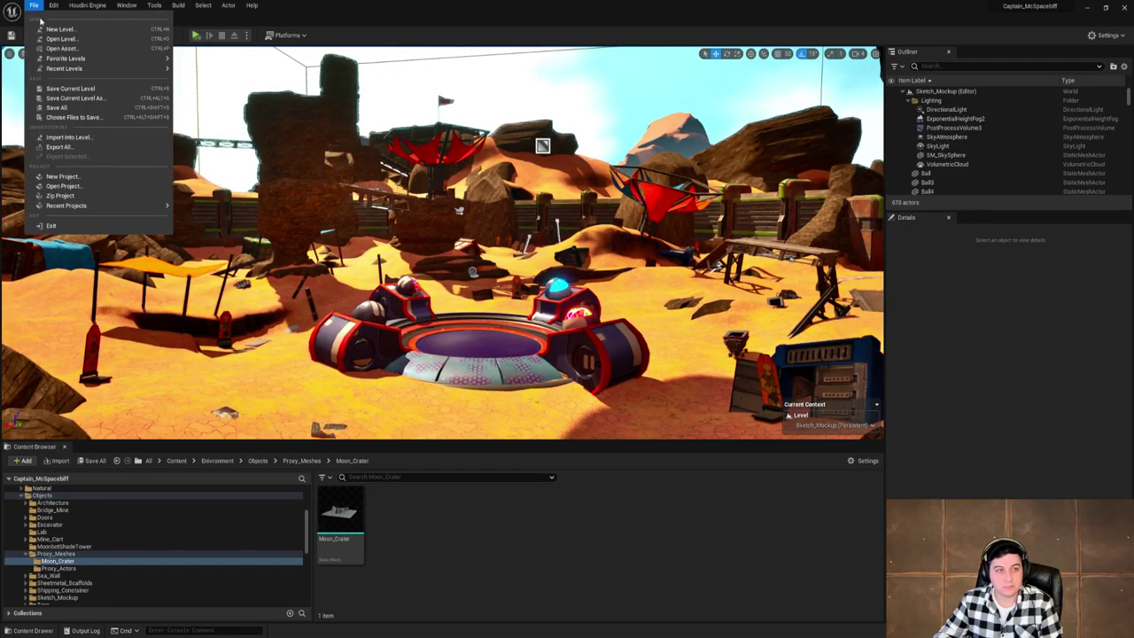
left_click(69, 42)
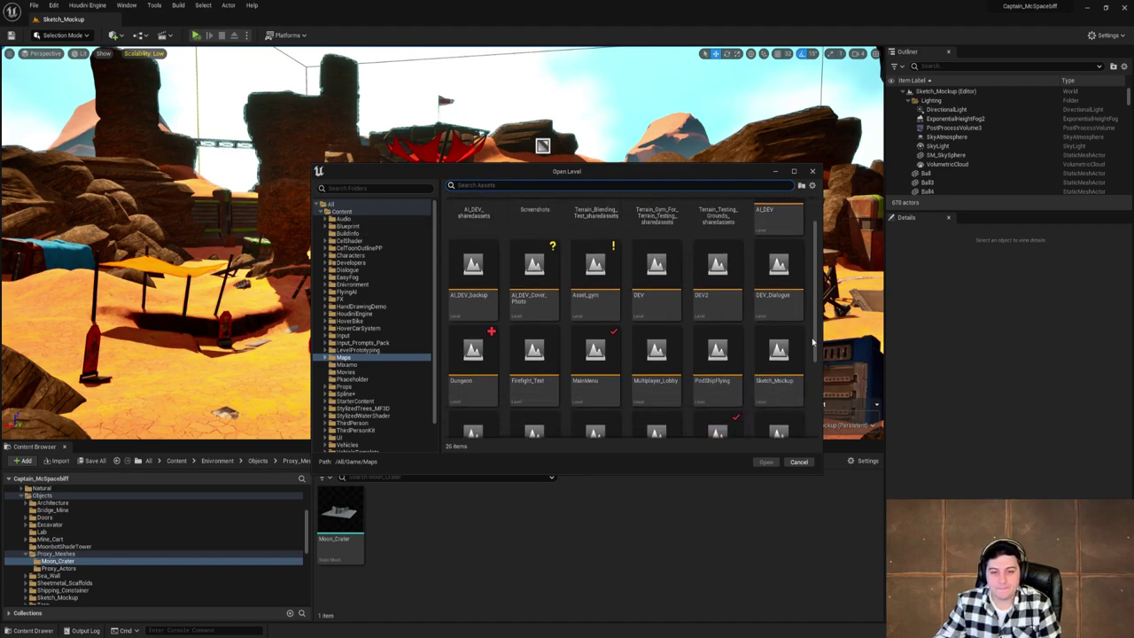
scroll(814, 344, "down", 3)
scroll(812, 344, "down", 1)
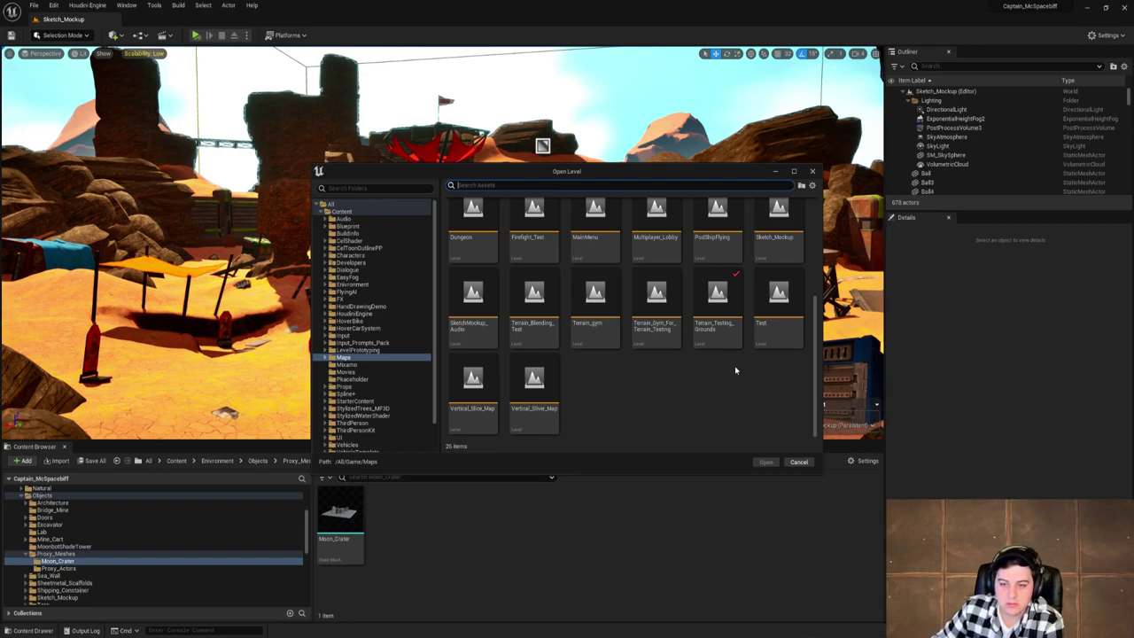
scroll(736, 370, "up", 2)
left_click(478, 306)
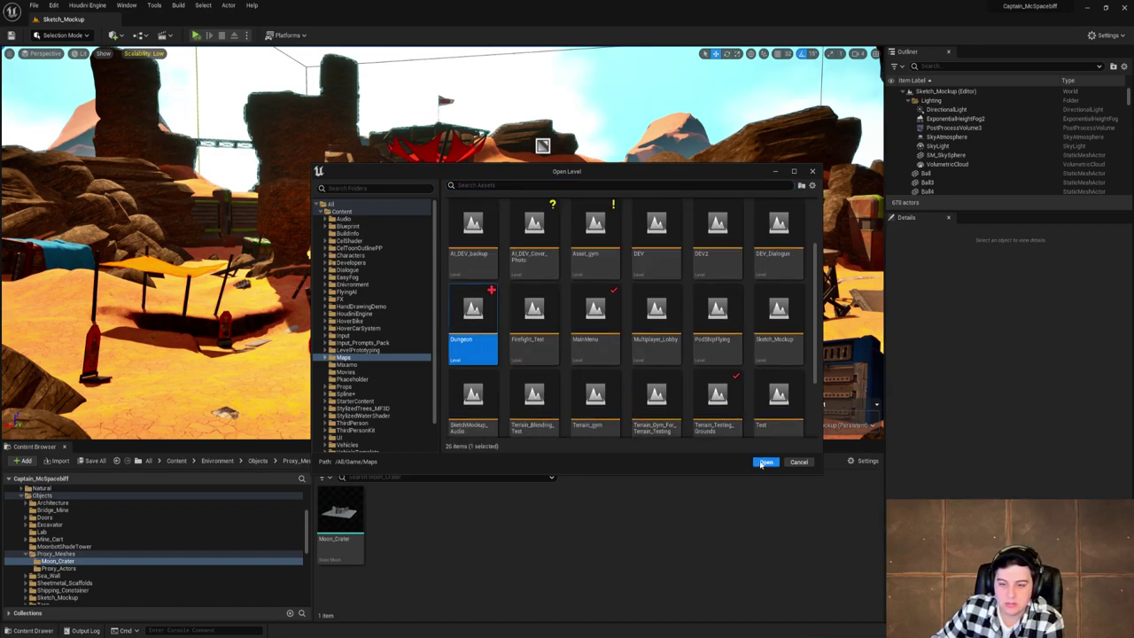
left_click(764, 462)
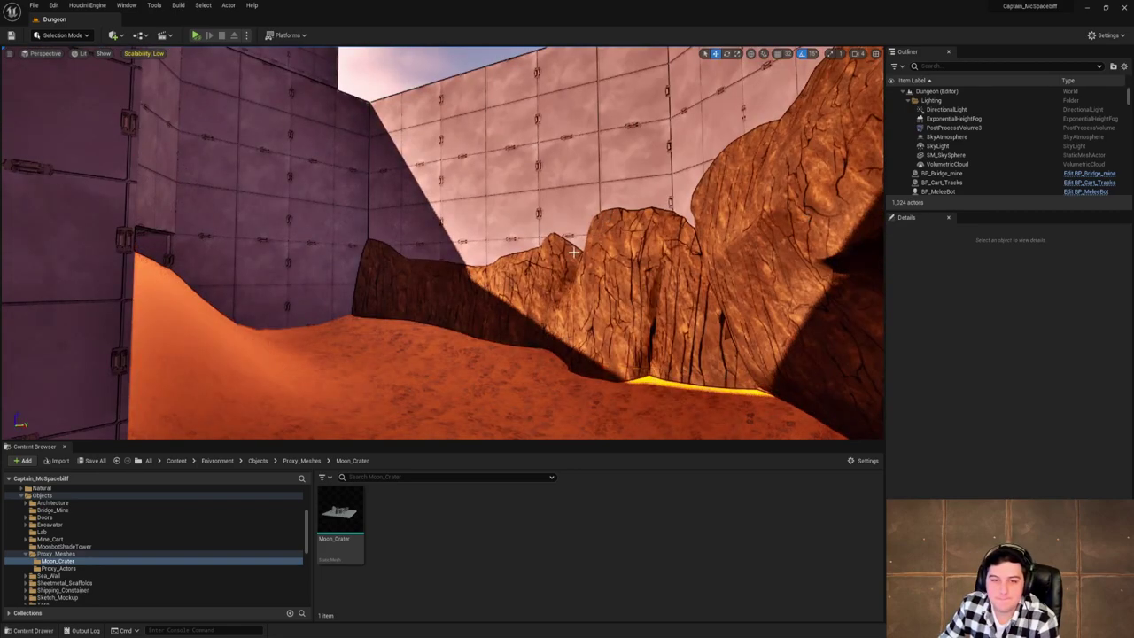
Examine the Dungeon level's rock-lined cavern, metal-walled rooms and hall of tape-reel computers.
right_click_drag(574, 252, 608, 203)
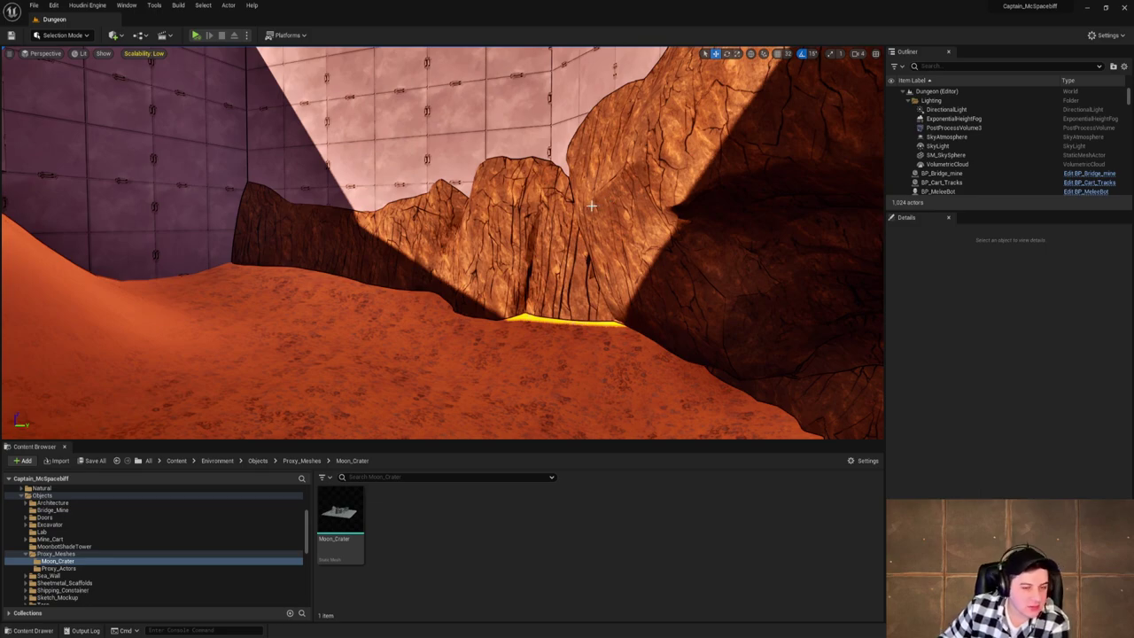
mouse_move(632, 283)
right_mouse_down()
mouse_move(532, 266)
mouse_move(631, 275)
right_mouse_up()
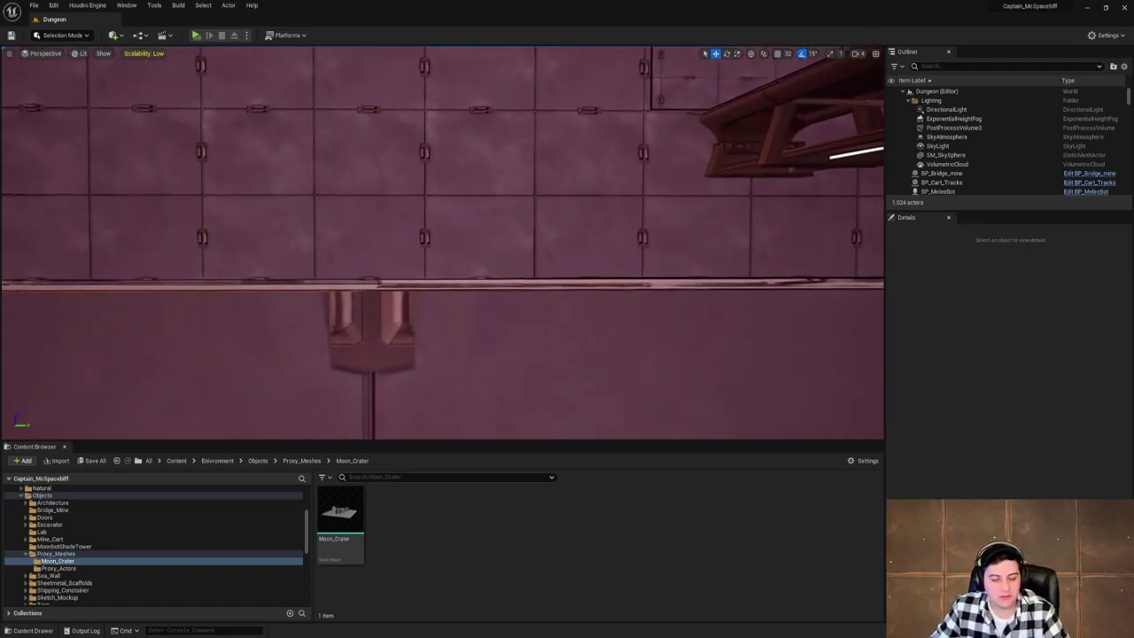
right_click_drag(442, 242, 553, 334)
key("s")
key("w")
key("w")
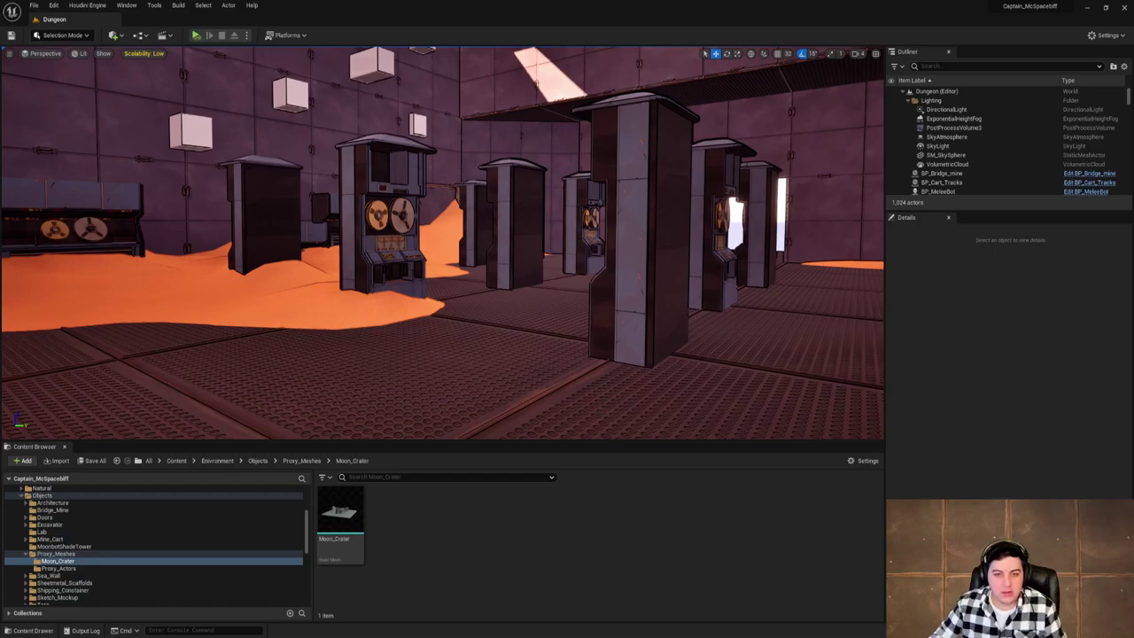
key("w")
right_click_drag(443, 243, 390, 247)
key("w")
Examine the long metal corridors and the dungeon's overall layout from outside.
left_click(9, 53)
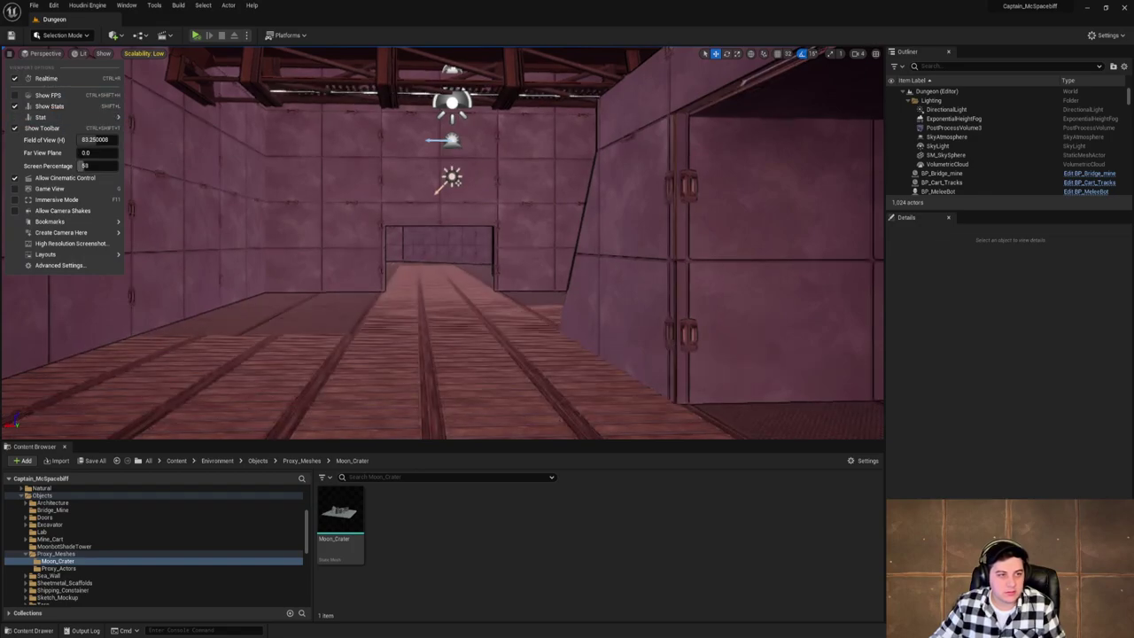
right_click_drag(390, 246, 266, 246)
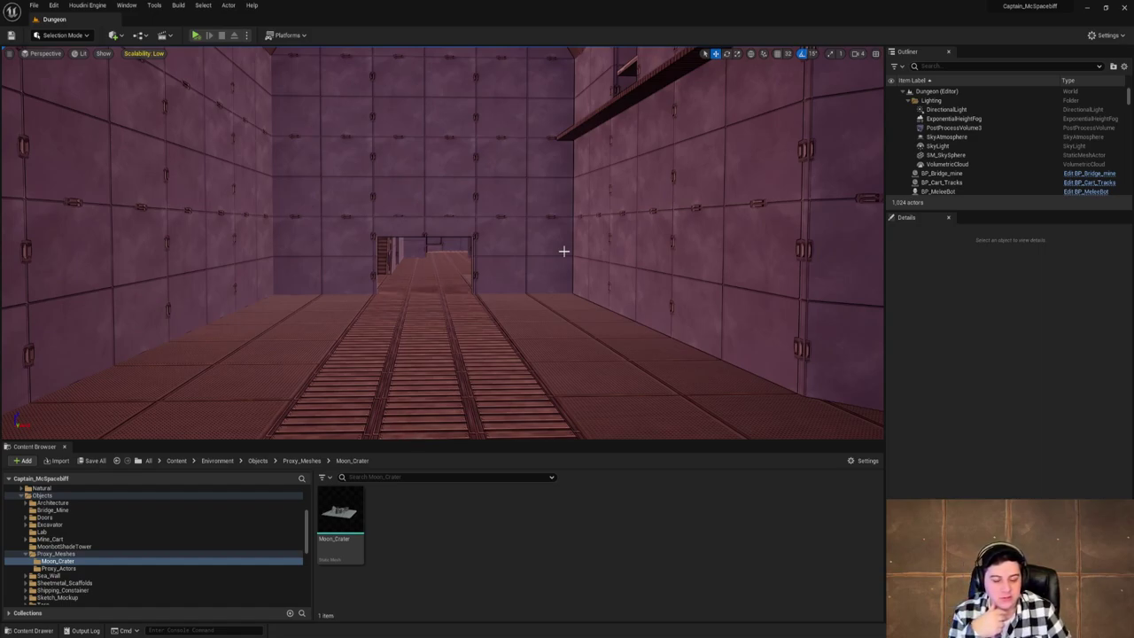
key("w")
mouse_move(584, 251)
right_mouse_down()
mouse_move(558, 251)
mouse_move(593, 251)
mouse_move(576, 251)
right_mouse_up()
key("w")
right_click_drag(432, 167, 161, 145)
key("w")
key("w")
right_click_drag(328, 152, 356, 133)
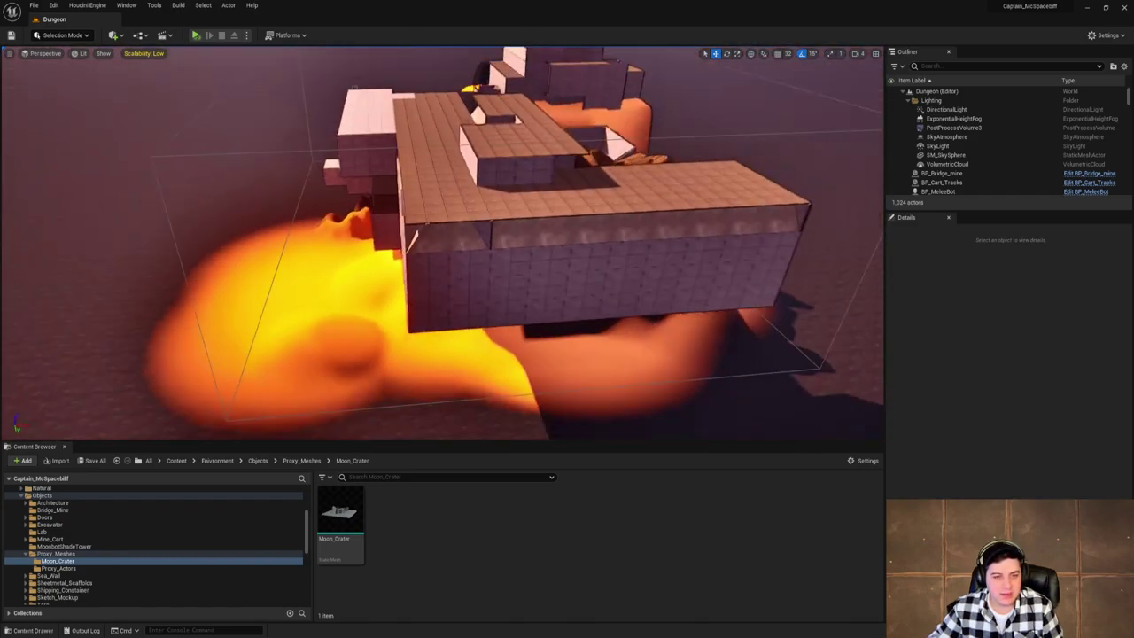
Place the Moon_Crater static mesh on the open ground beside the dungeon.
right_click_drag(354, 372, 461, 346)
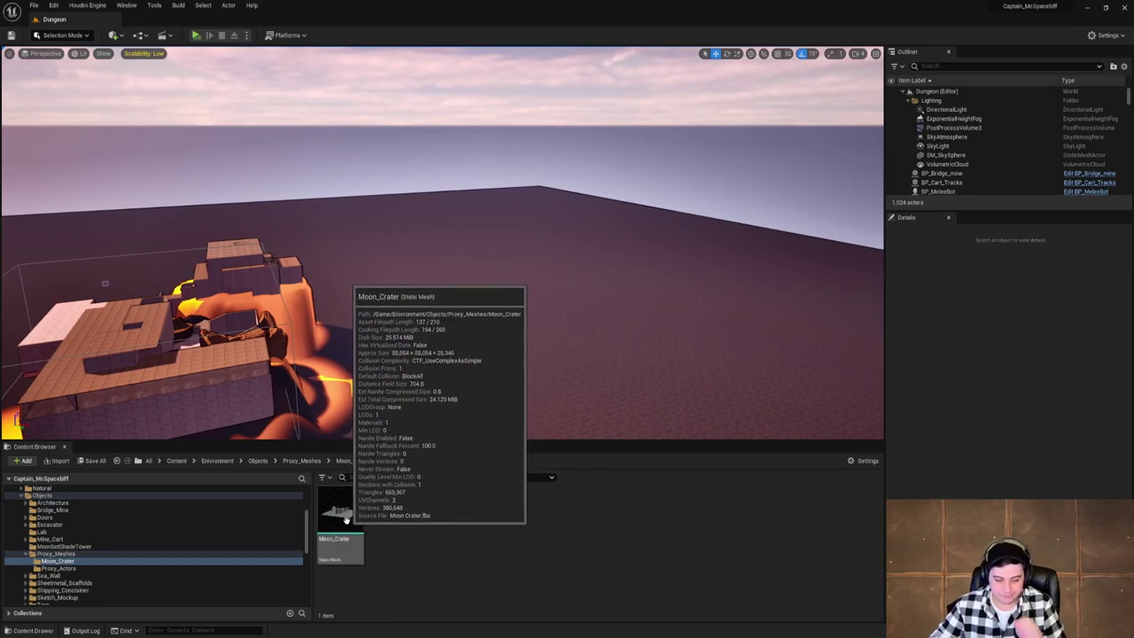
left_click_drag(338, 523, 533, 326)
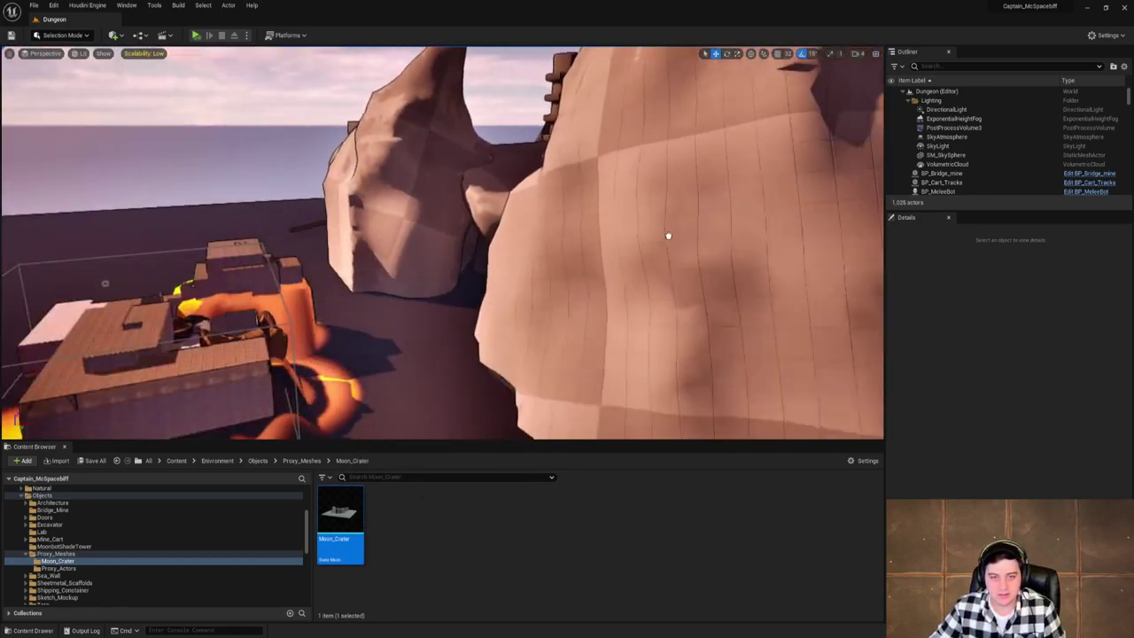
left_click_drag(614, 217, 536, 283)
left_click(536, 283)
key("w")
right_click_drag(536, 283, 527, 310)
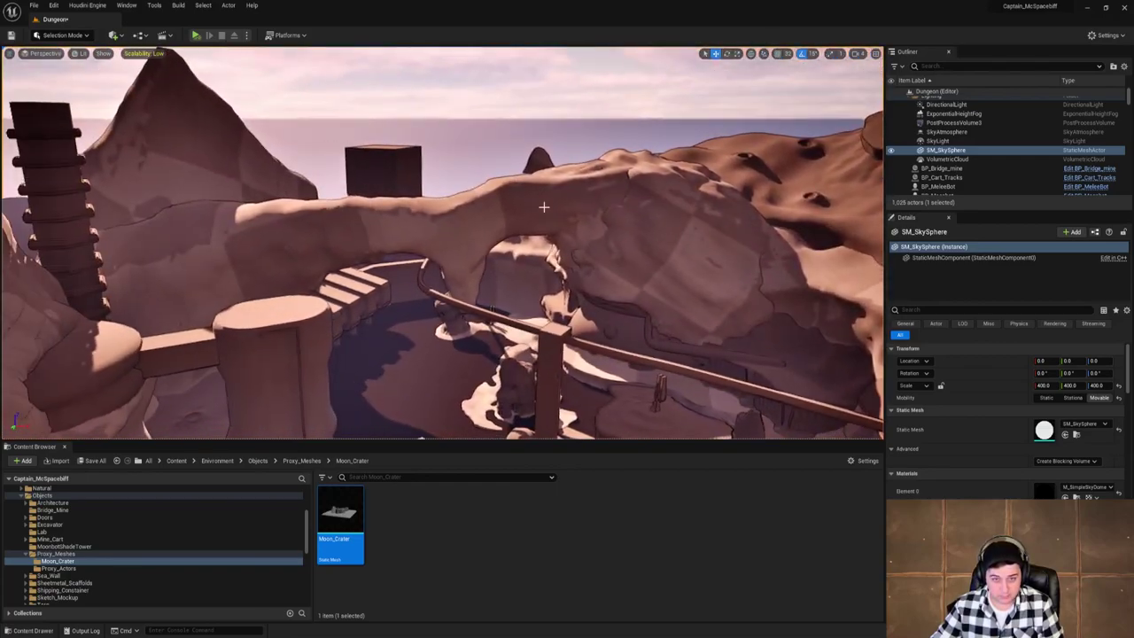
Raise the Moon_Crater mesh to a Z location of about 1331.
left_click(545, 207)
right_click_drag(544, 208, 544, 269)
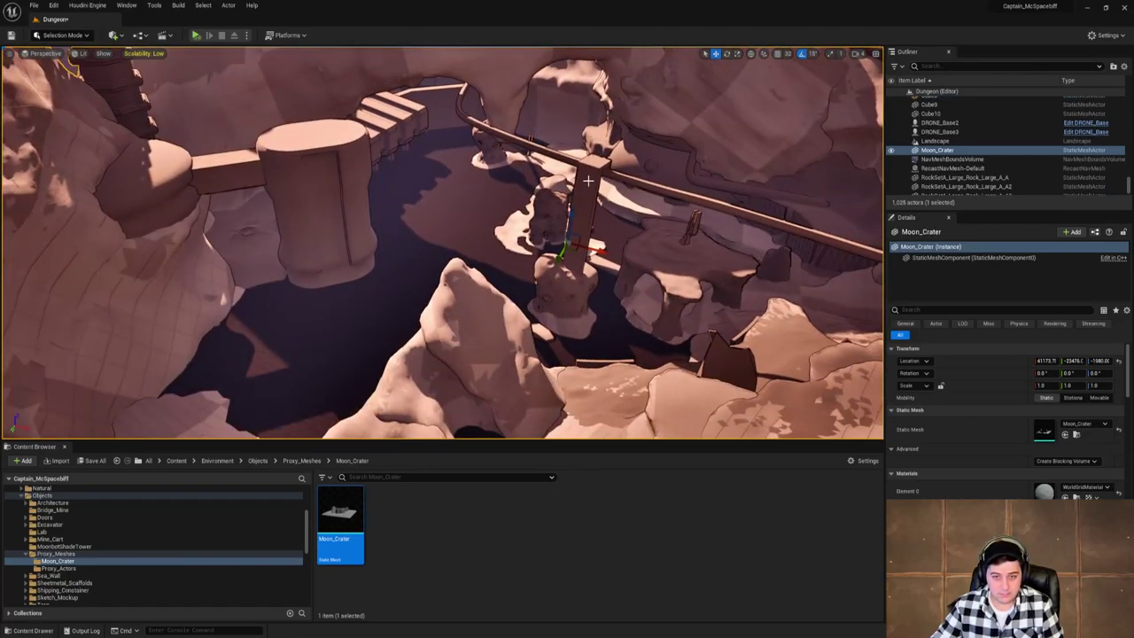
left_click_drag(572, 211, 592, 138)
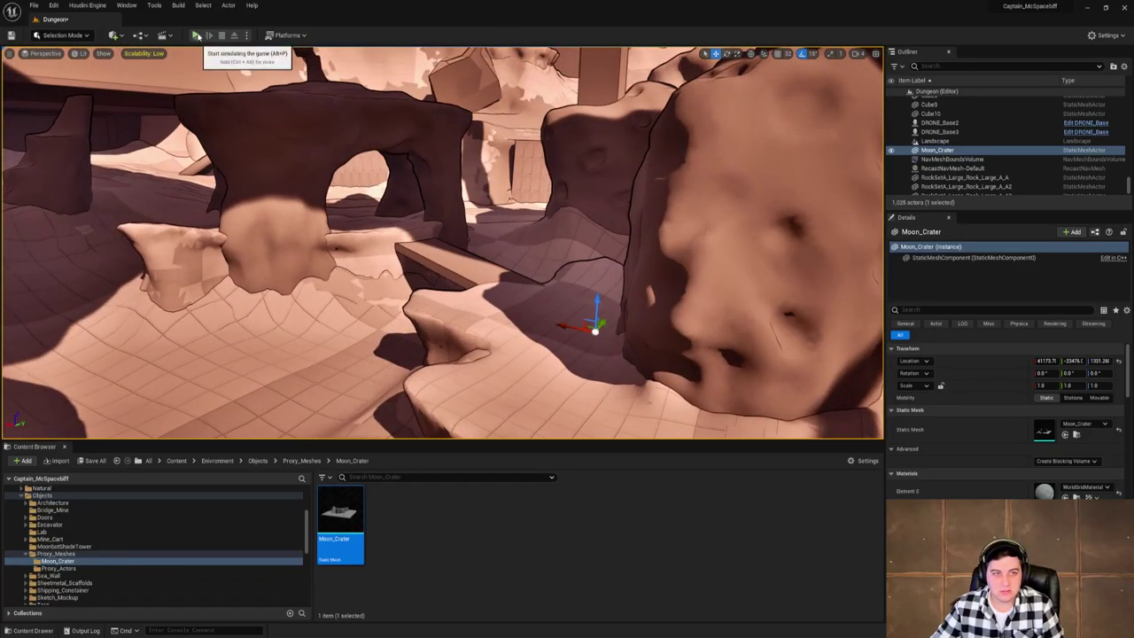
Play the level to inspect the crater terrain at character scale, and stop the session.
key("alt+p")
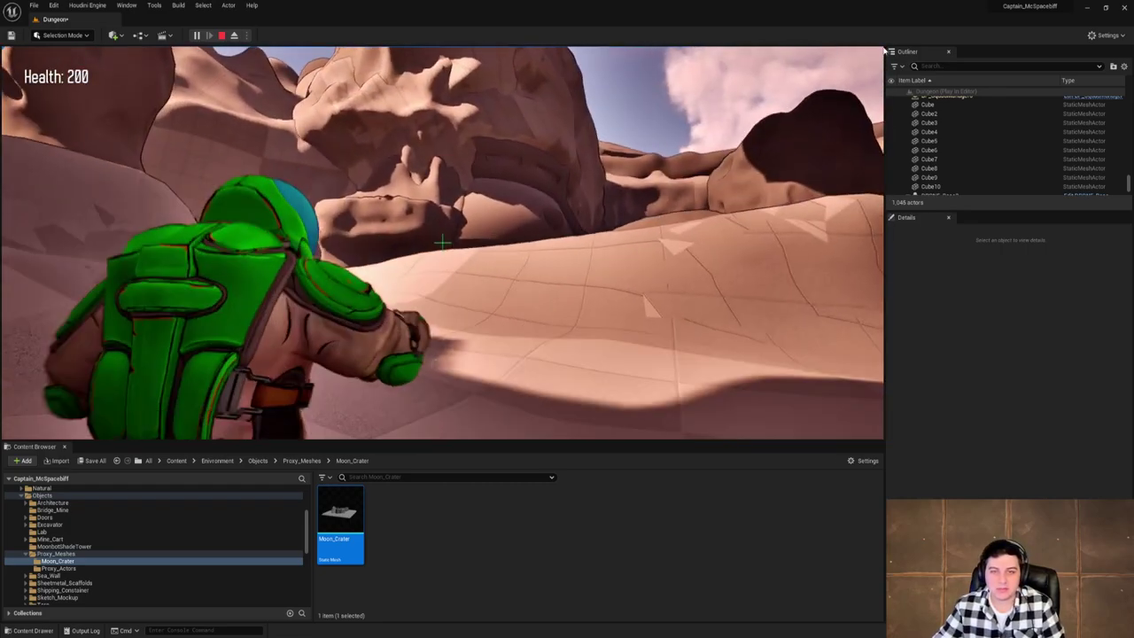
key("Escape")
right_click_drag(727, 189, 727, 293)
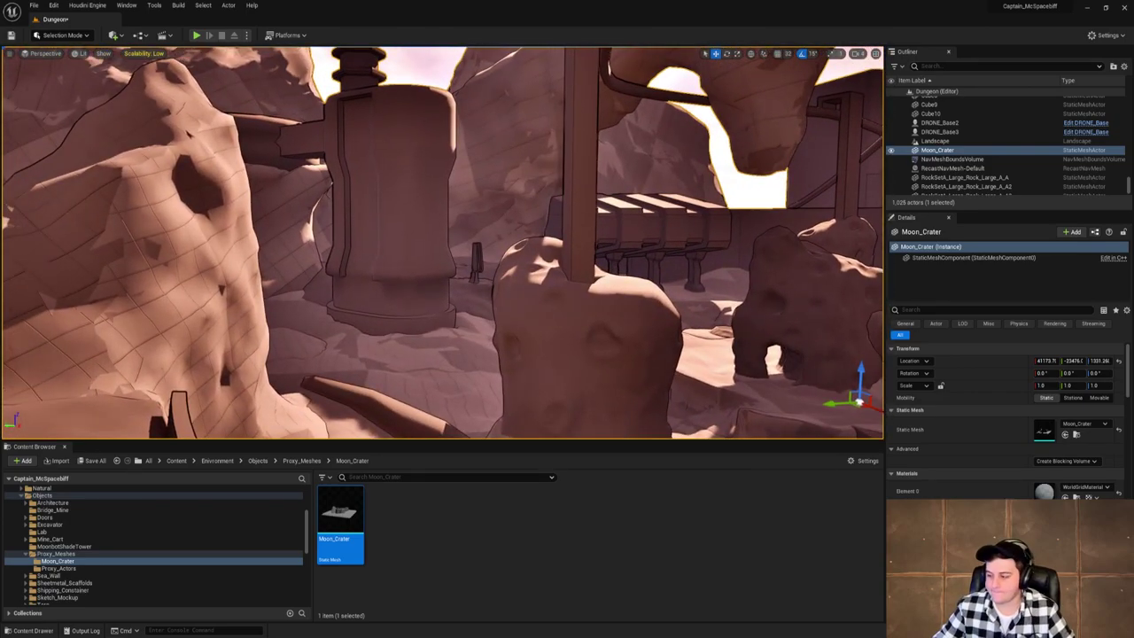
Delete the Moon_Crater mesh from the level.
right_click_drag(567, 197, 459, 212)
key("Delete")
Examine the dungeon from outside and inspect the cavern corner where the metal walls meet the rock.
key("w")
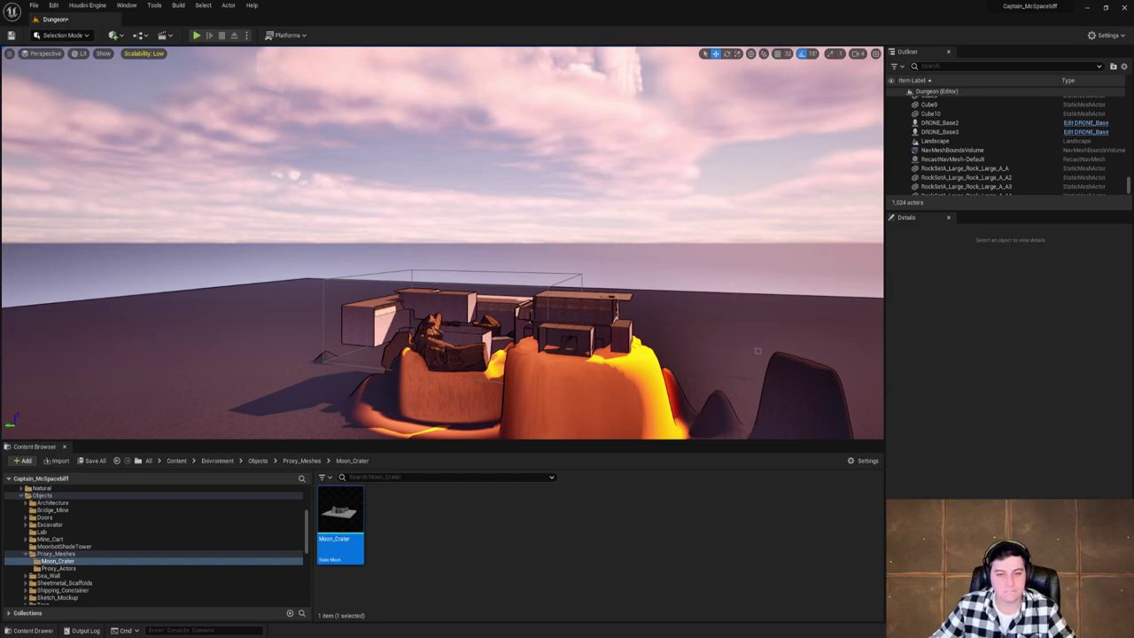
key("w")
right_click_drag(759, 300, 731, 278)
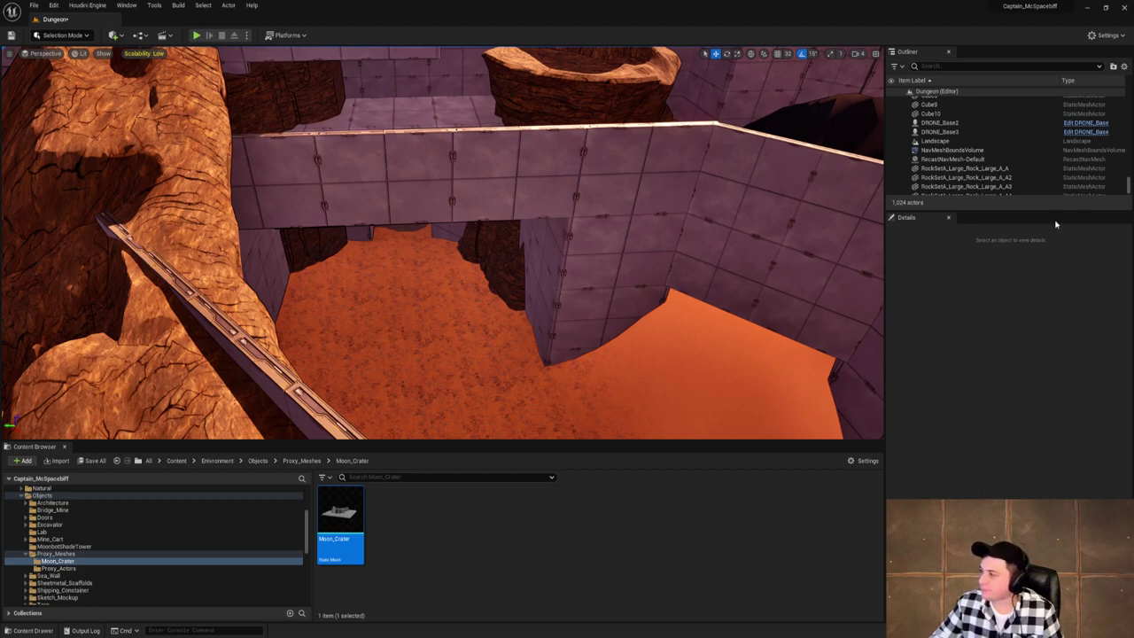
key("w")
right_click_drag(561, 308, 496, 311)
key("w")
key("w")
key("w")
key("e")
key("w")
key("a")
right_click_drag(604, 299, 634, 306)
key("s")
right_click_drag(354, 402, 407, 430)
key("w")
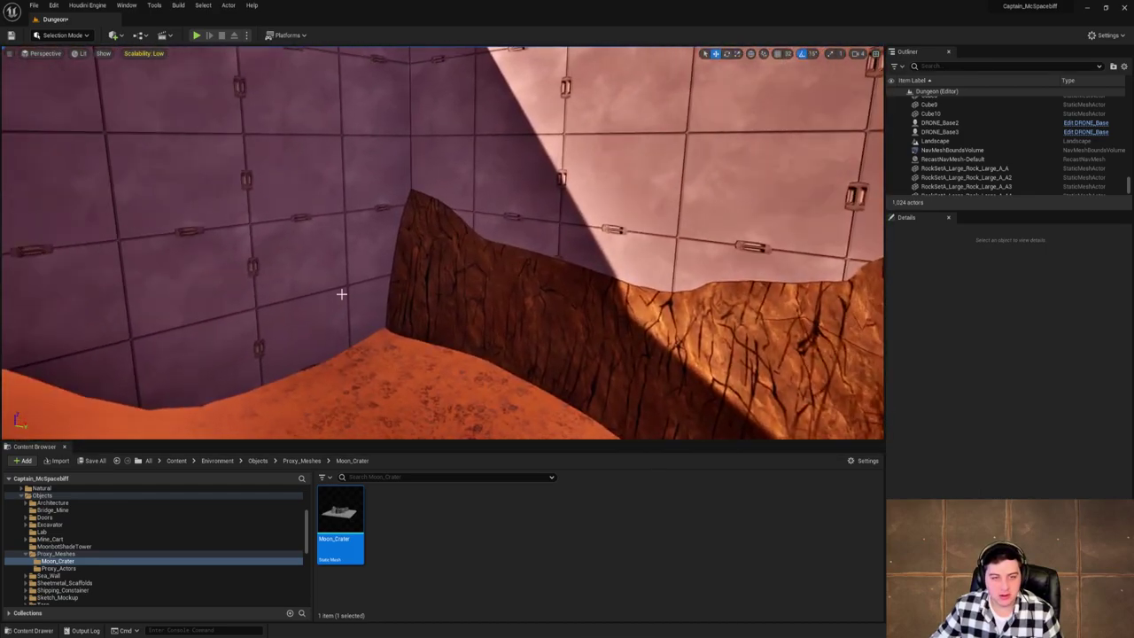
Select the wall panel at the cavern corner and search the whole Content folder for "floor" assets.
left_click(553, 225)
right_click_drag(555, 228, 466, 244)
key("s")
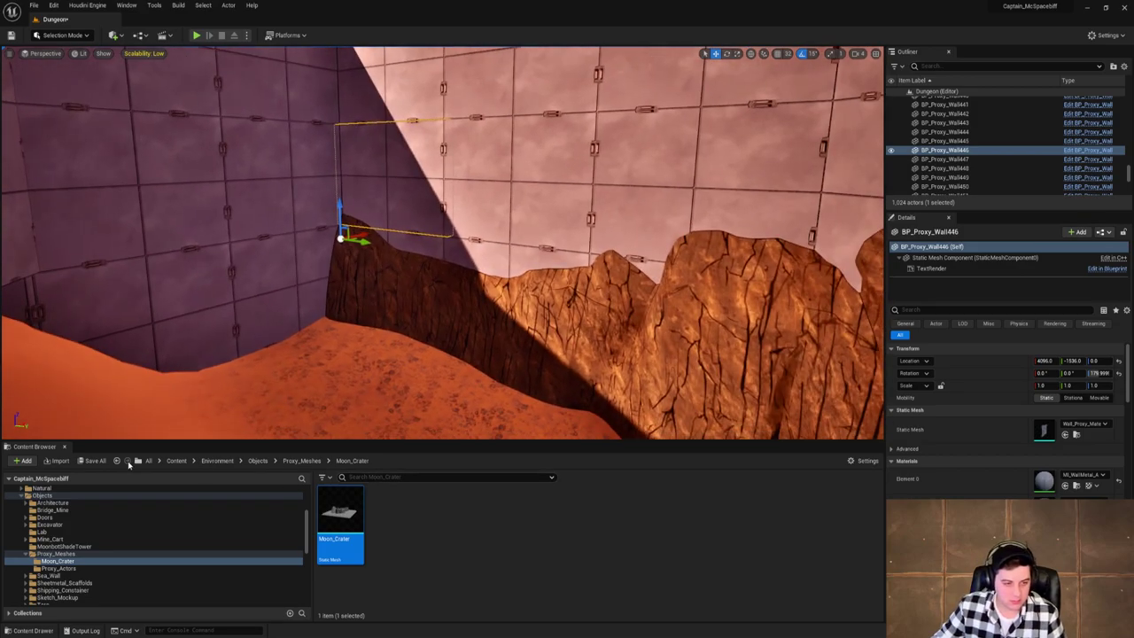
left_click(177, 460)
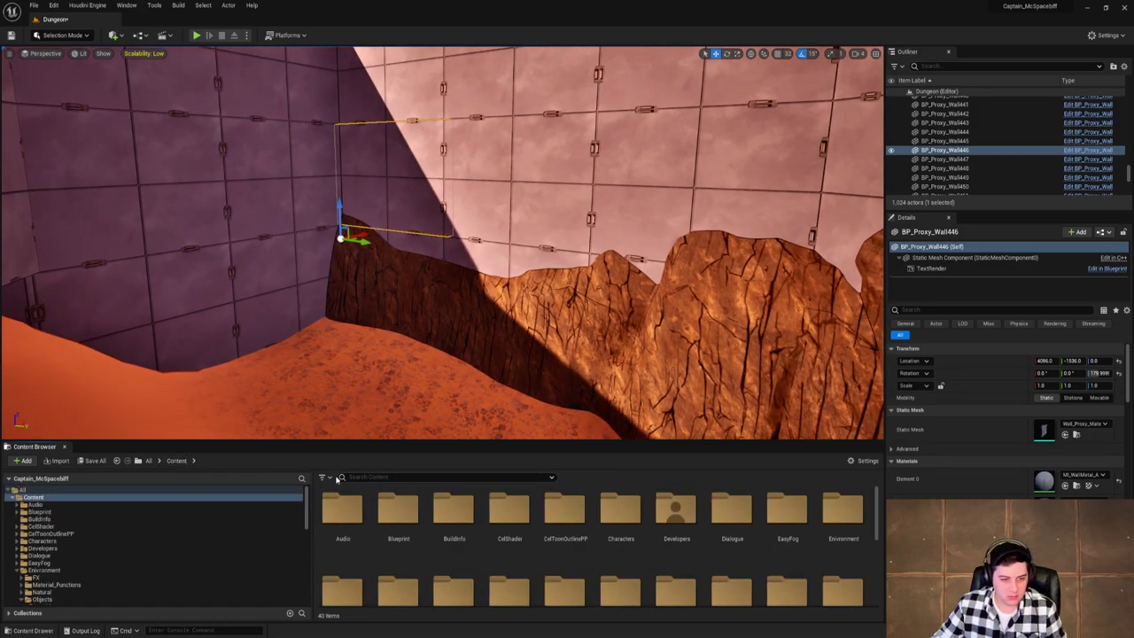
left_click(385, 476)
type("floor")
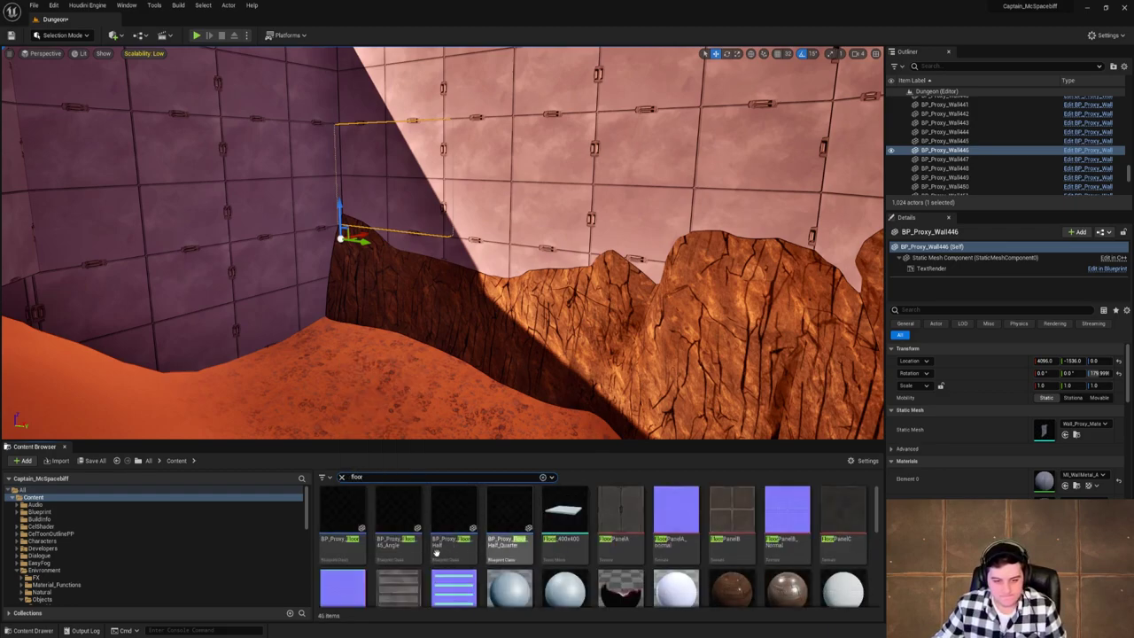
Try a BP_Proxy_Floor tile at location 4096, -1024, 0 beside the rock wall and delete it.
left_click_drag(342, 514, 374, 321)
right_click_drag(374, 320, 328, 353)
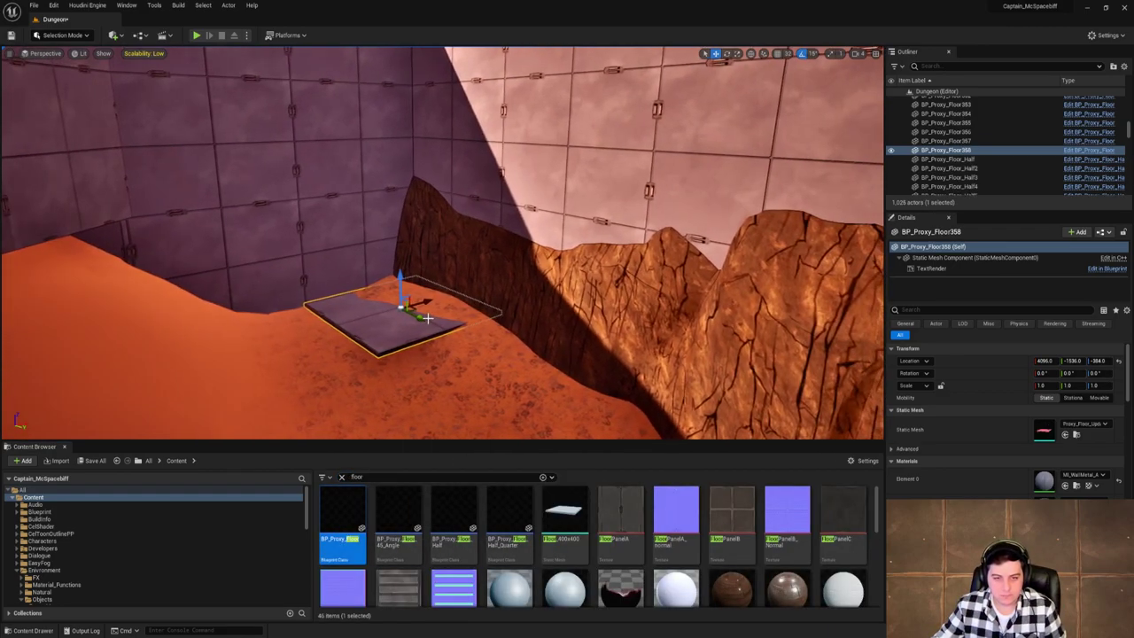
left_click_drag(424, 320, 508, 197)
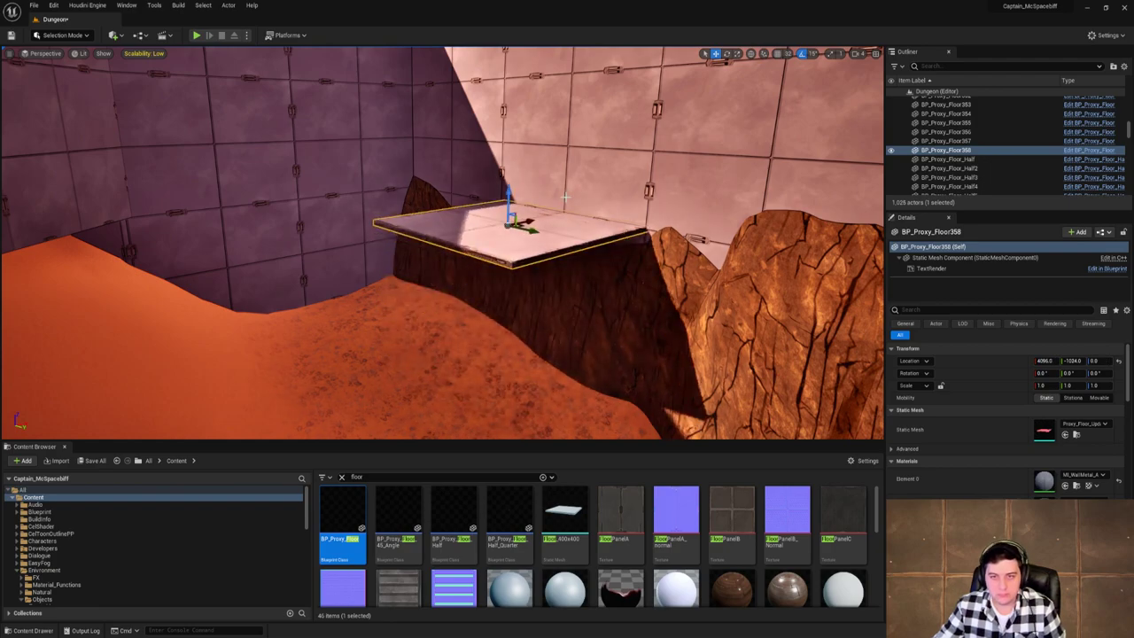
right_click_drag(573, 192, 532, 199)
key("Delete")
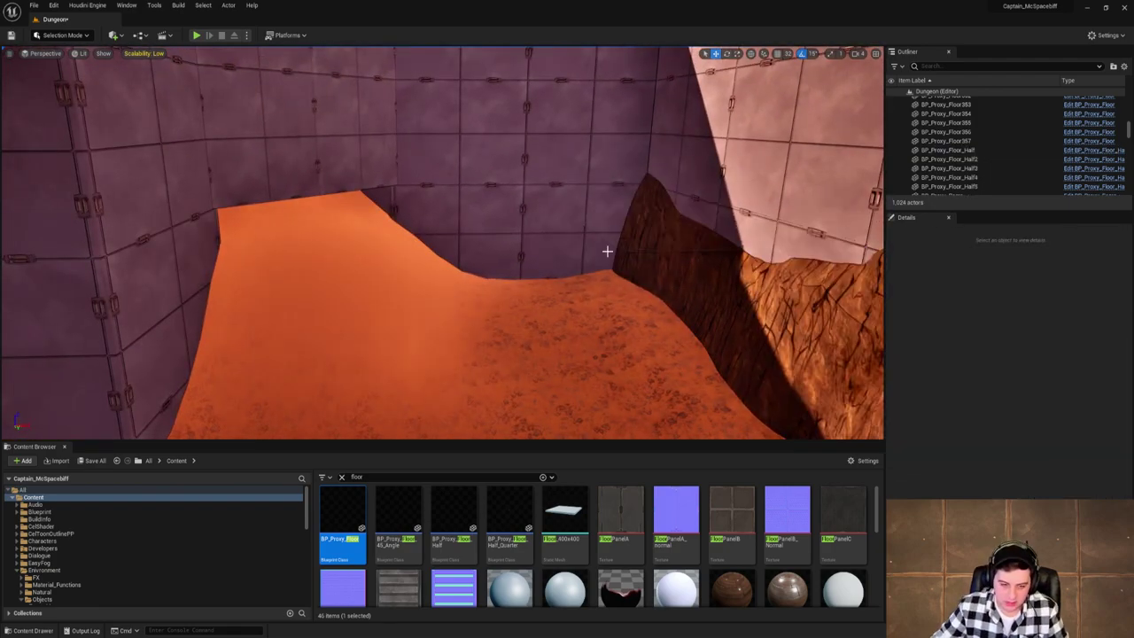
Place a BP_Proxy_Floor_Half tile beside the rock wall, rotate it -90 degrees about Z and raise it to 4096, -1024, 0.
left_click_drag(454, 518, 636, 361)
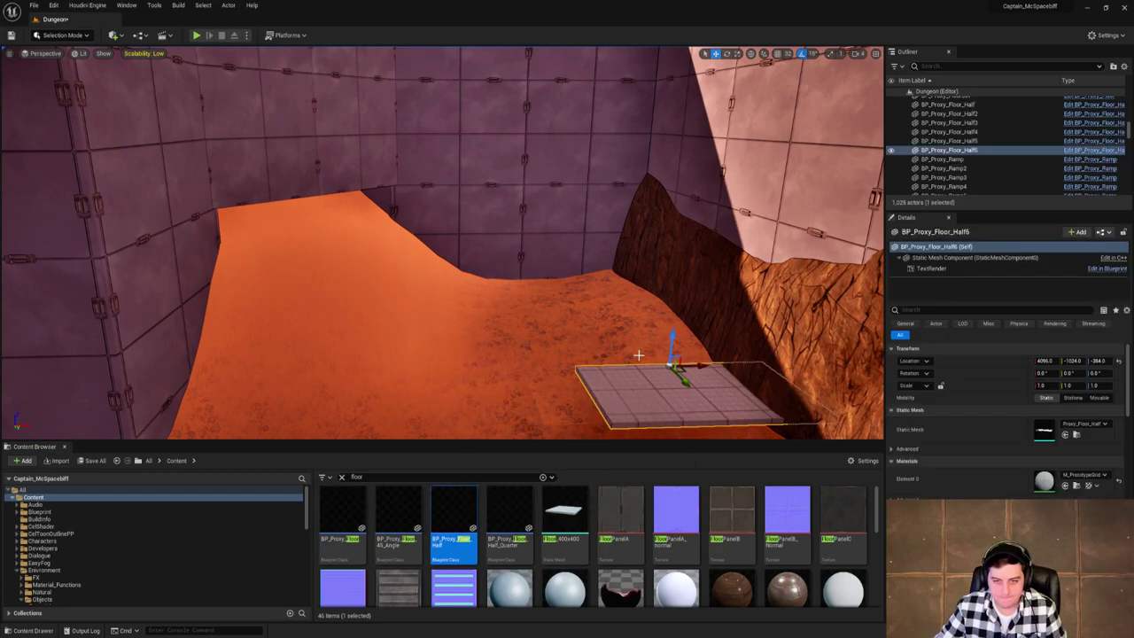
right_click_drag(636, 362, 673, 379)
key("e")
left_click_drag(590, 332, 585, 350)
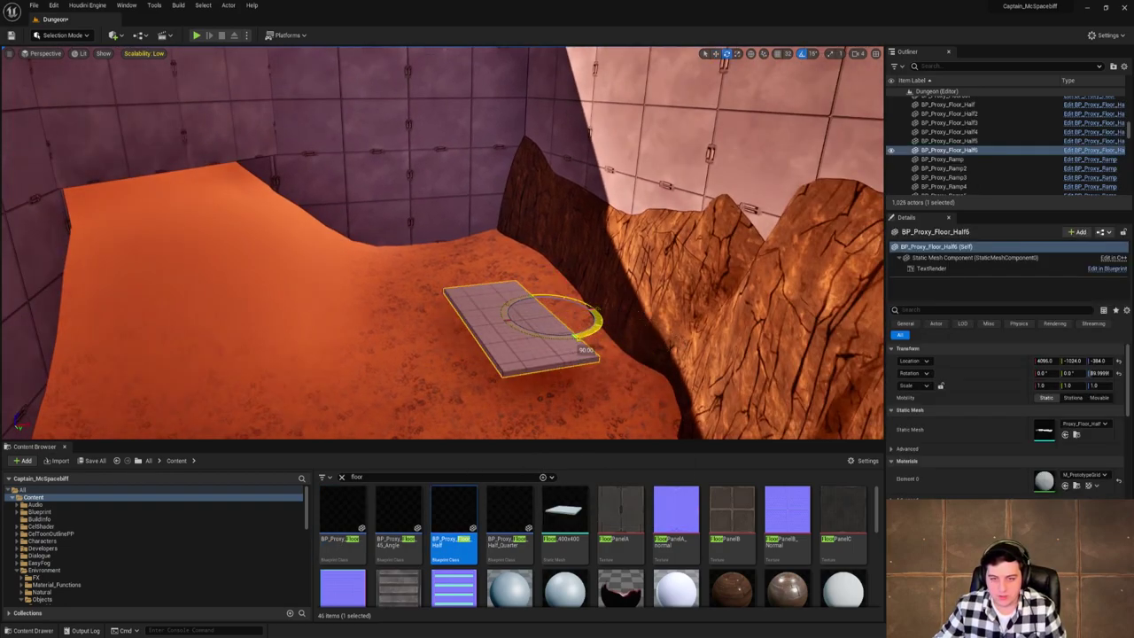
key("w")
left_click_drag(554, 297, 496, 329)
key("e")
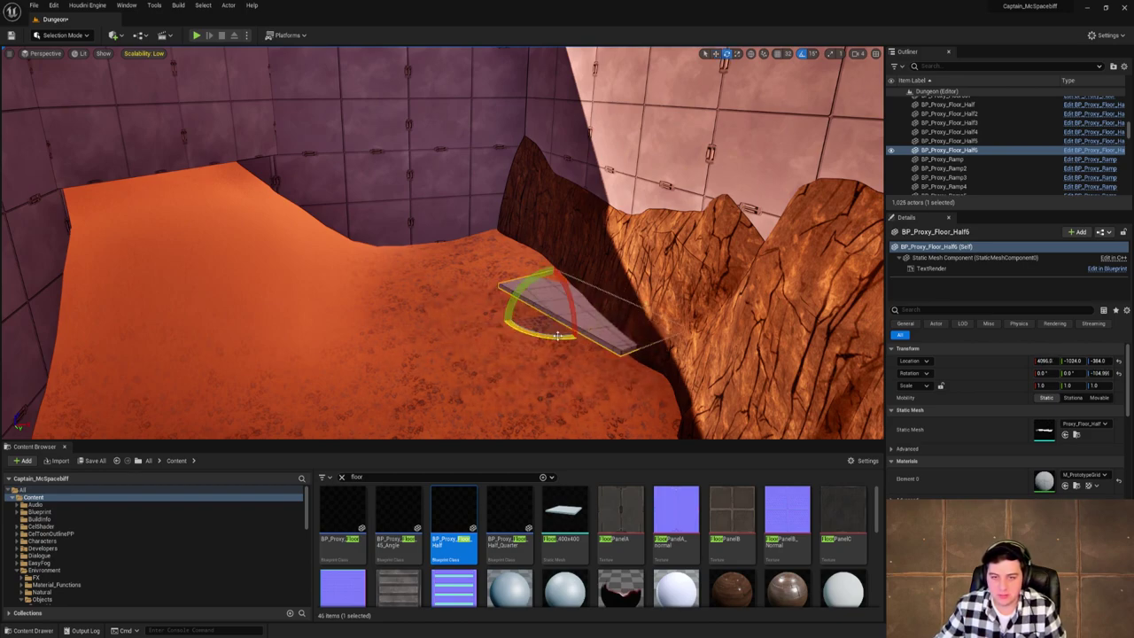
key("w")
left_click_drag(553, 290, 562, 152)
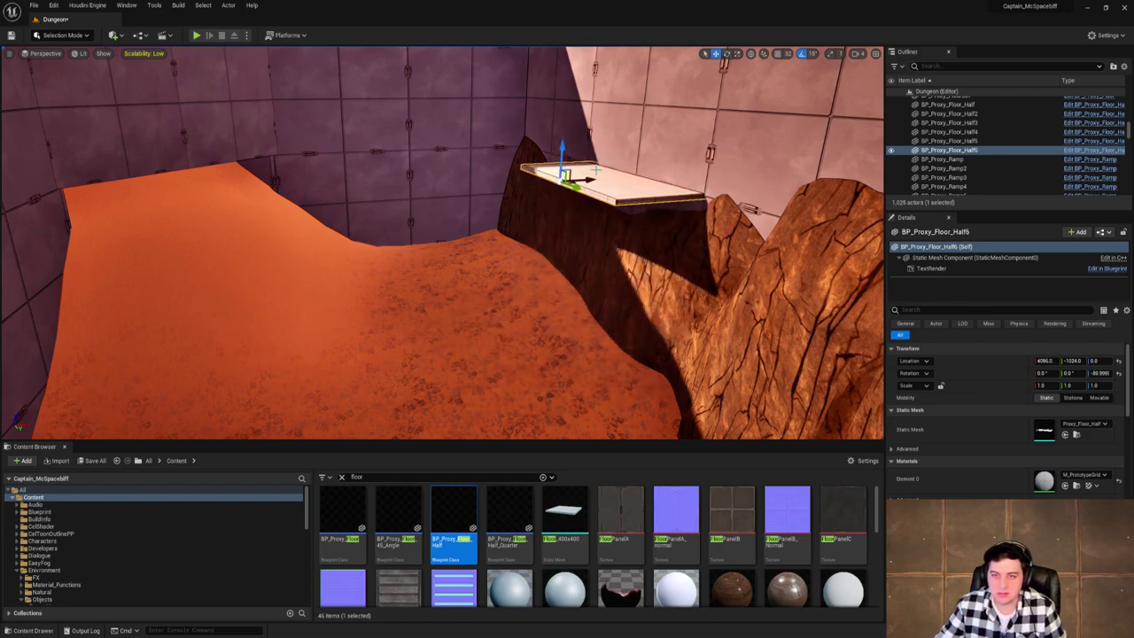
right_click_drag(567, 177, 709, 71)
right_click_drag(539, 89, 470, 251)
scroll(469, 251, "up", 1)
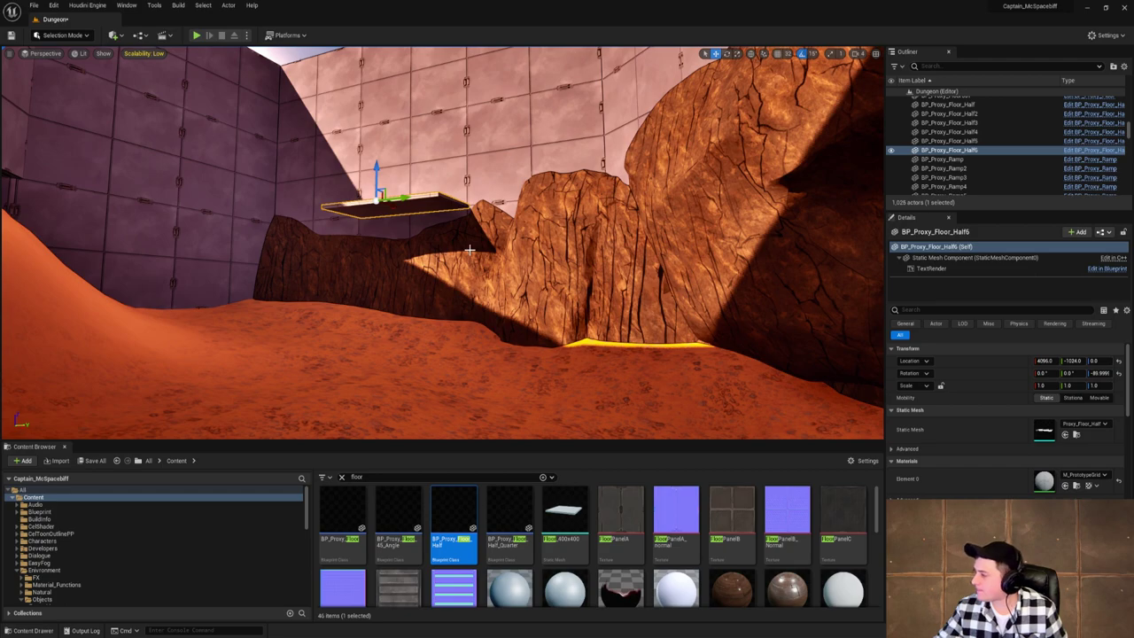
Find the "ramp" assets and place BP_Proxy_Ramp_Half at 4096, -1024, -384, rotated -90 degrees about Z.
mouse_move(536, 237)
right_mouse_down()
mouse_move(425, 239)
mouse_move(539, 248)
right_mouse_up()
left_click(342, 477)
type("r")
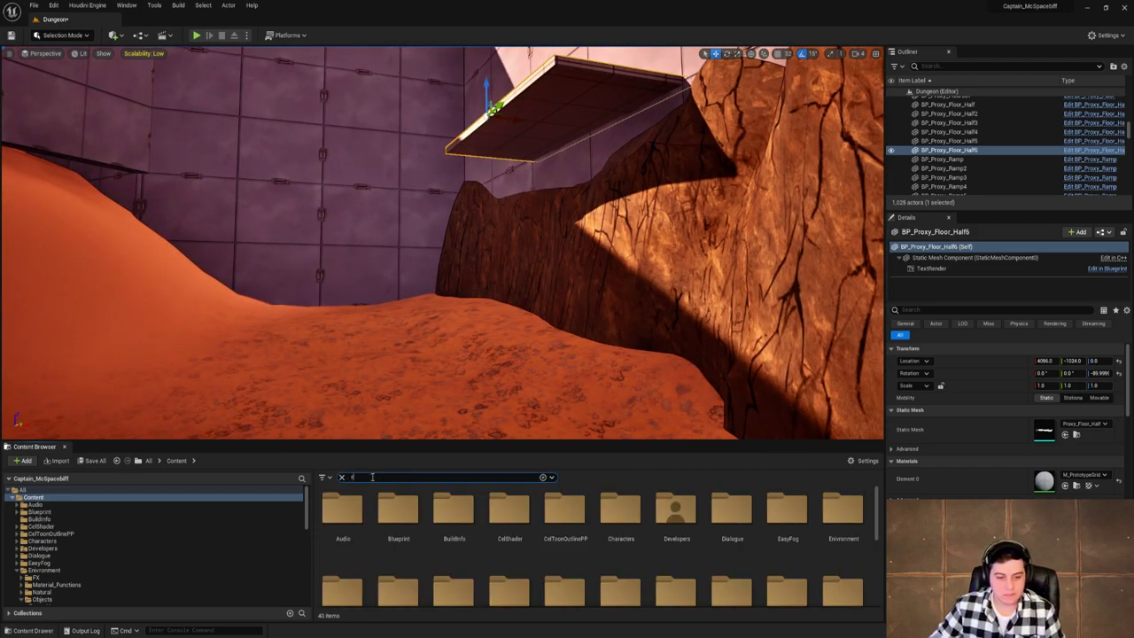
type("amp")
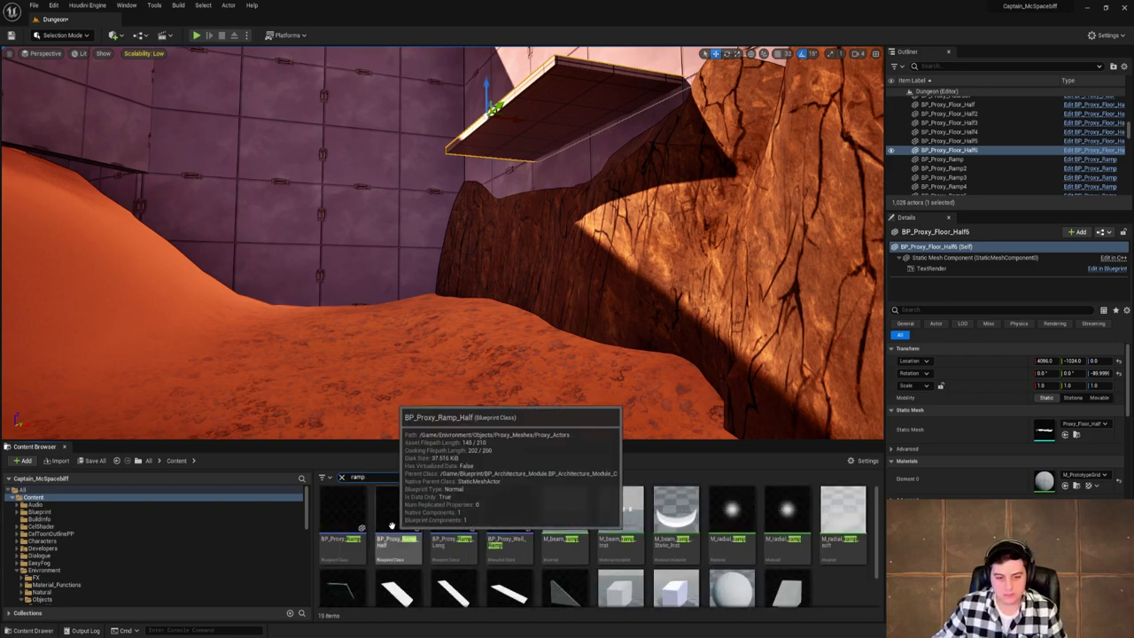
left_click_drag(391, 525, 505, 321)
key("e")
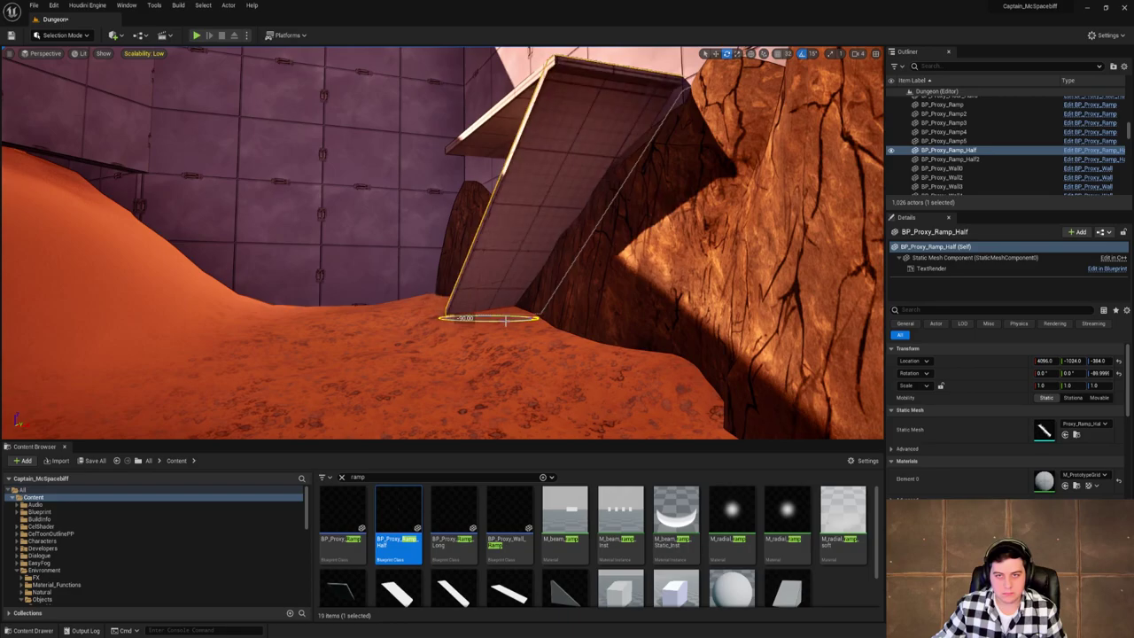
key("w")
right_click_drag(544, 256, 543, 165)
Shift the half floor tile along Y to 4096, -512, 0 so it continues from the top of the ramp.
left_click(501, 136)
right_click_drag(486, 139, 381, 182)
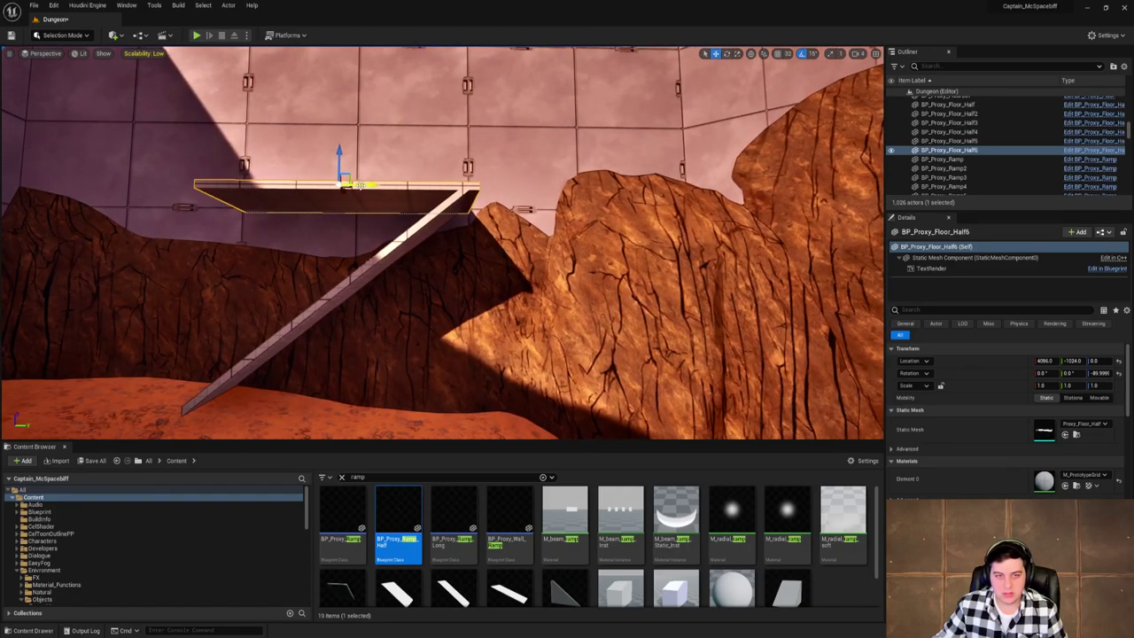
left_click_drag(359, 184, 629, 177)
mouse_move(629, 178)
right_mouse_down()
mouse_move(629, 230)
mouse_move(538, 202)
mouse_move(656, 182)
mouse_move(627, 193)
right_mouse_up()
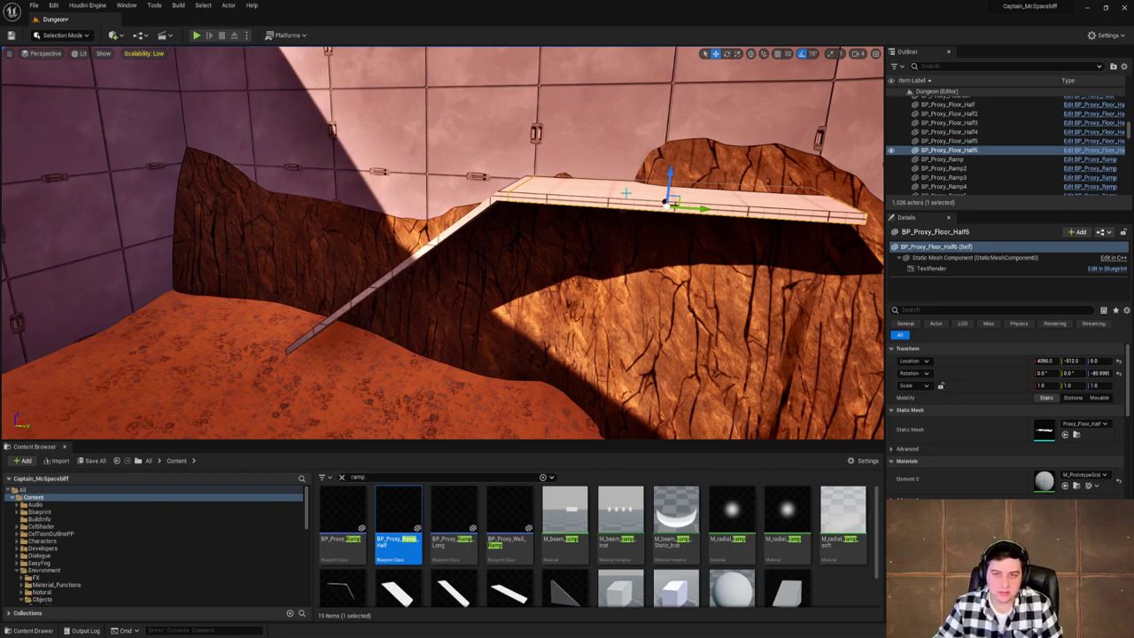
right_click_drag(626, 192, 526, 356)
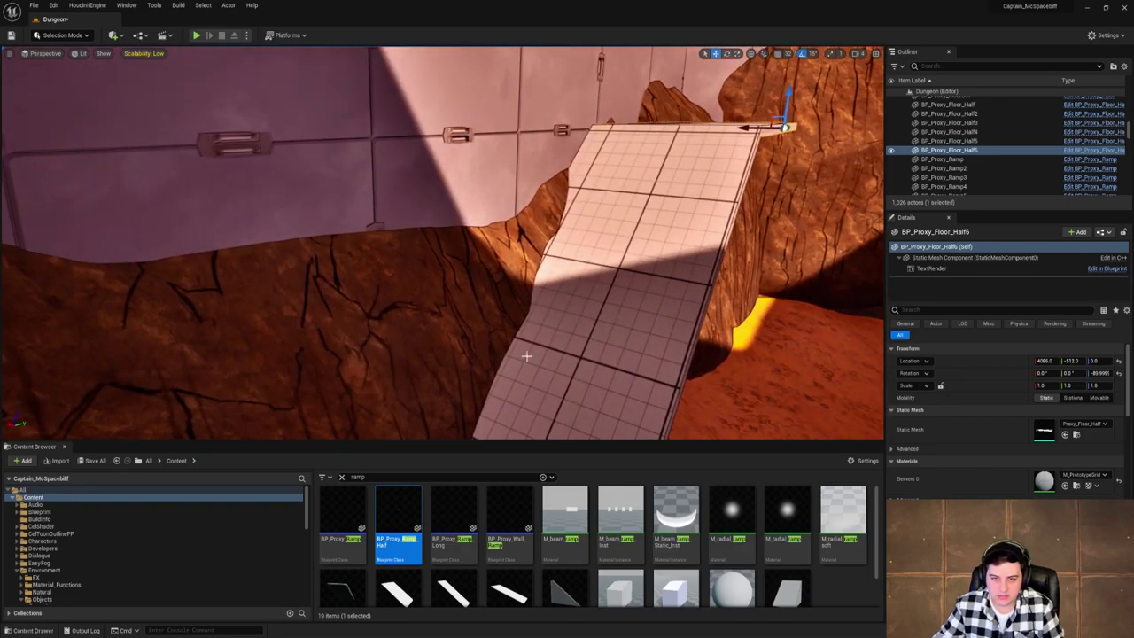
right_click_drag(536, 247, 629, 209)
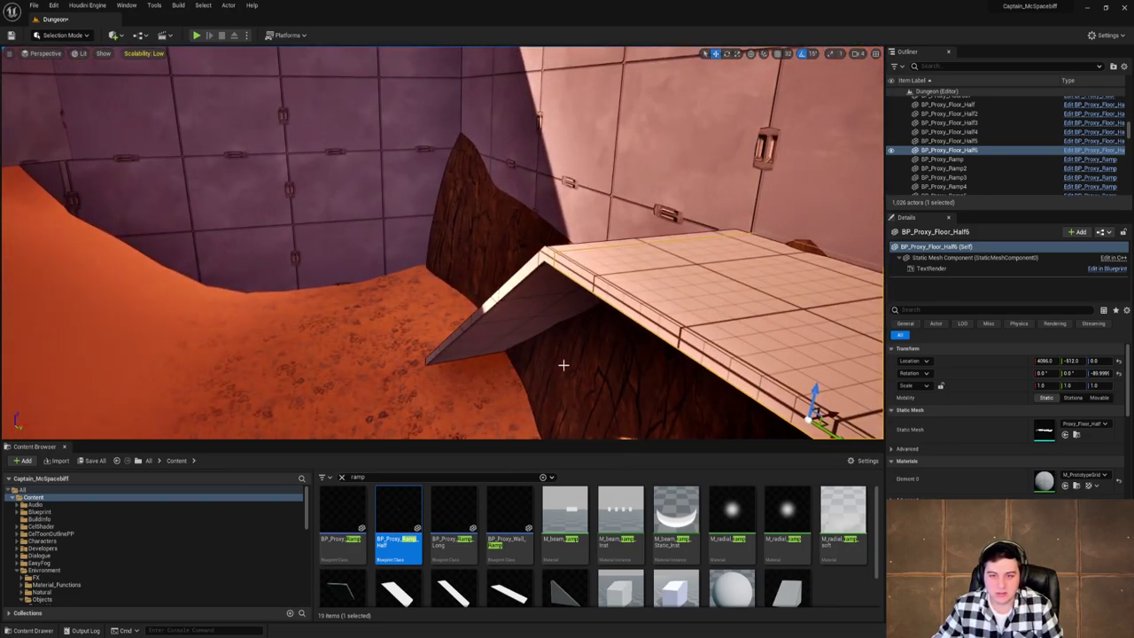
Move the large rock beneath the half floor tile to about X 4086, Z -462.
left_click(629, 364)
right_click_drag(629, 254, 762, 249)
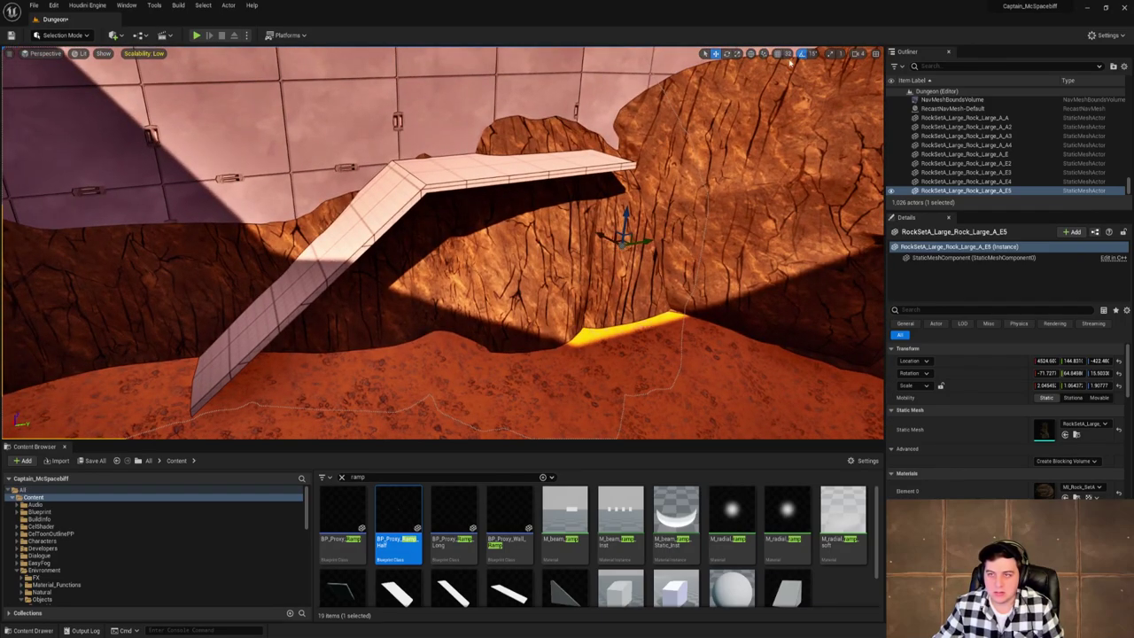
mouse_move(600, 233)
left_mouse_down()
mouse_move(585, 230)
mouse_move(615, 216)
left_mouse_up()
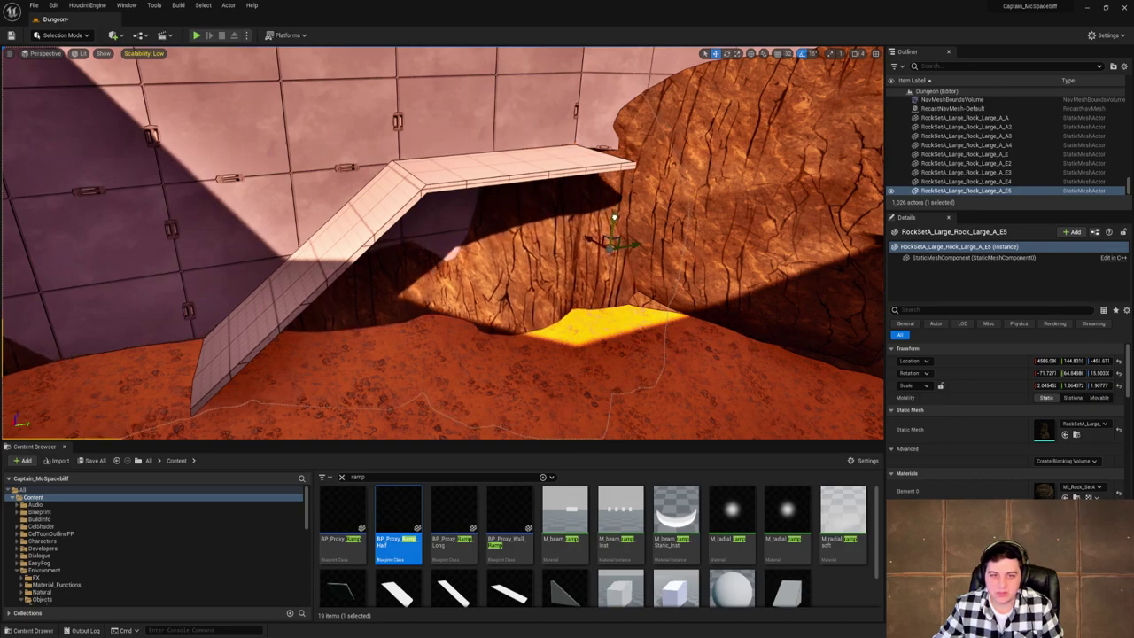
key("w")
right_click_drag(615, 216, 634, 142)
key("s")
Duplicate the 45-degree wall panel behind the rocks straight down below the platform level.
left_click(493, 190)
right_click_drag(492, 190, 581, 197)
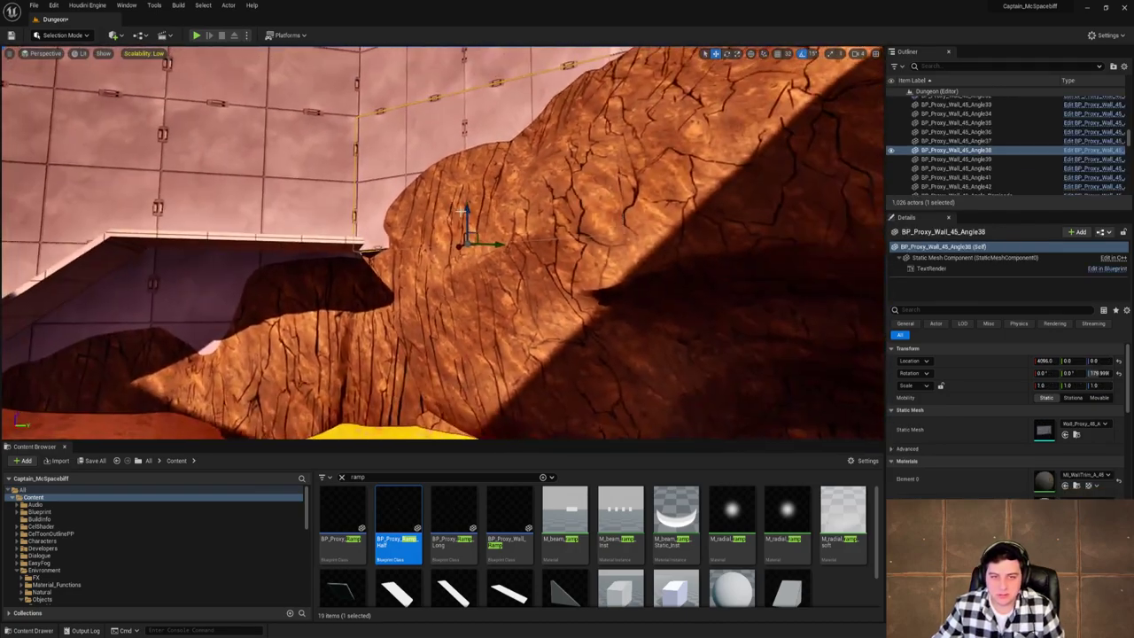
left_click_drag(463, 212, 464, 271, "alt")
right_click_drag(455, 338, 712, 205)
Rotate the large rock formation RockSetA_Large_Rock_Large_A_E3 freely so it leans differently beside the platform.
left_click(551, 337)
key("e")
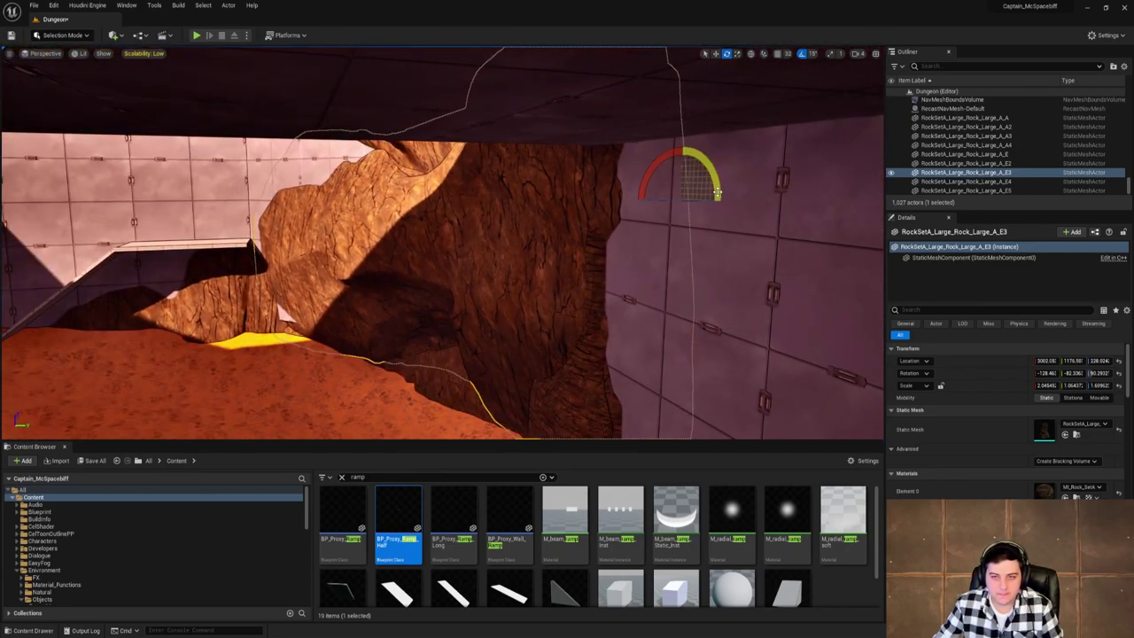
left_click_drag(717, 192, 647, 202)
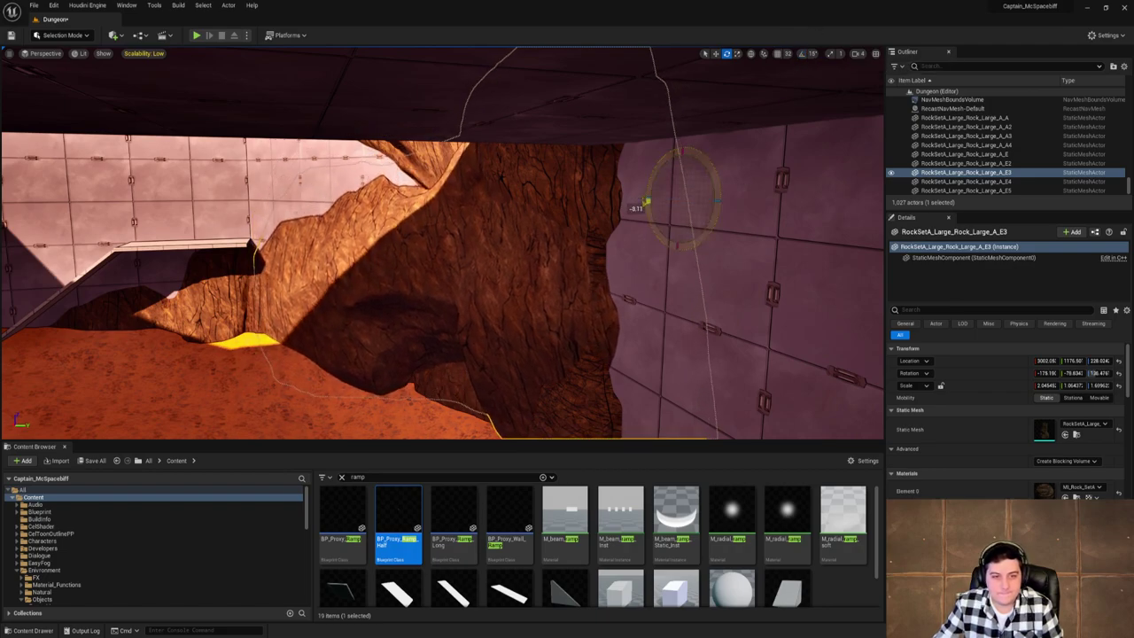
mouse_move(647, 203)
right_mouse_down()
mouse_move(560, 211)
mouse_move(647, 202)
right_mouse_up()
Search the Content folder for "45" assets, try a BP_Proxy_Wall_45_Angle piece beyond the half floor tile and delete it.
left_click(426, 233)
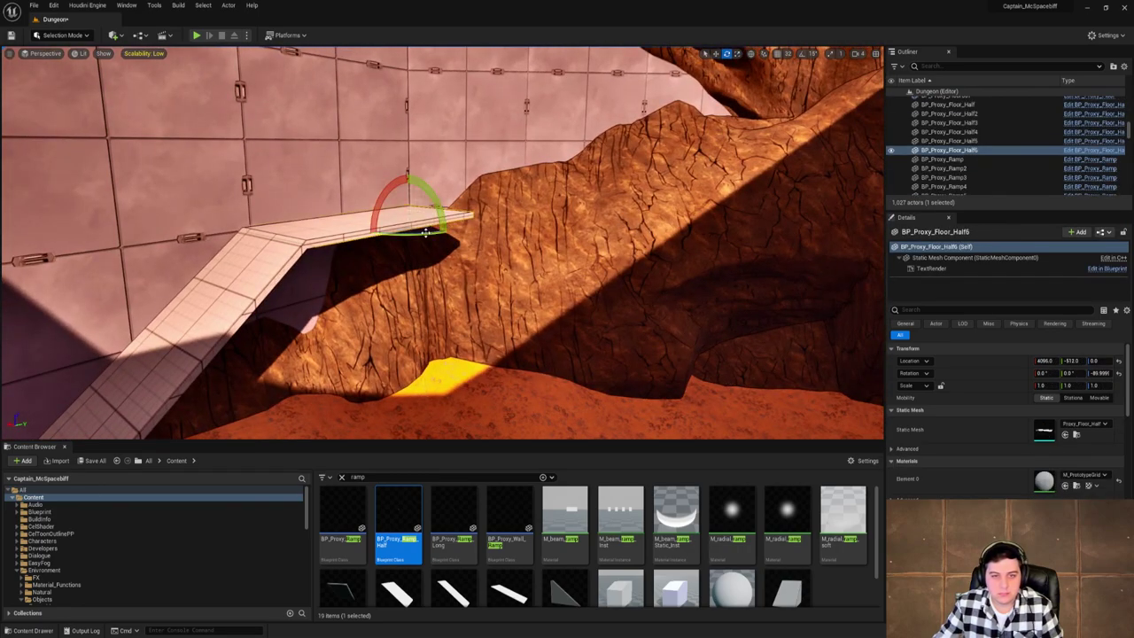
left_click(342, 478)
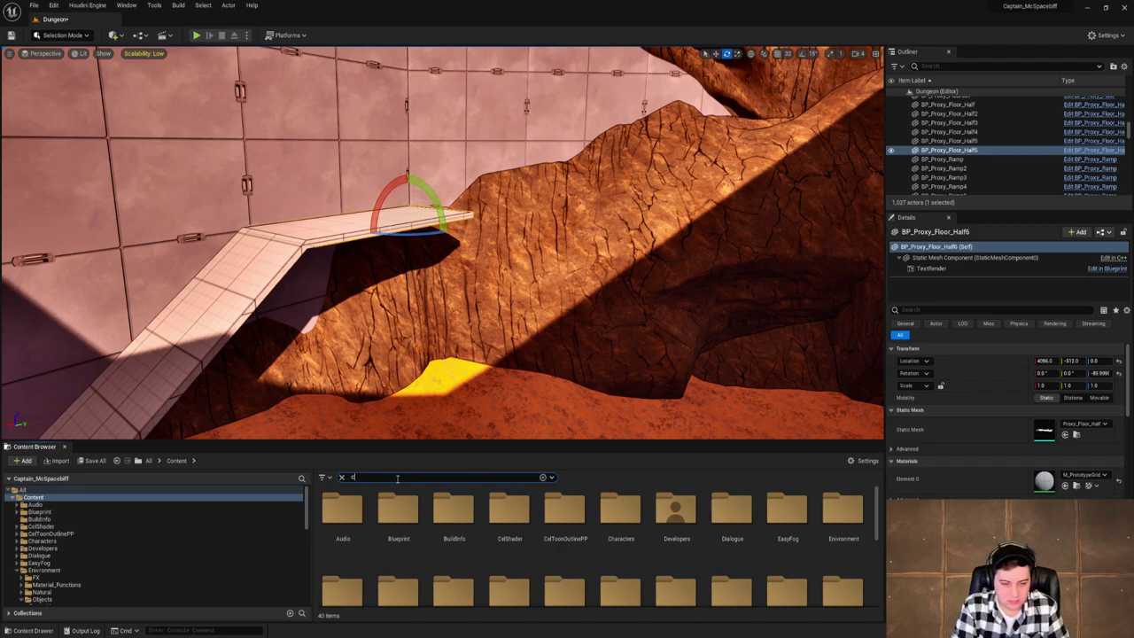
type("cor")
key("BackSpace")
key("BackSpace")
key("BackSpace")
type("45")
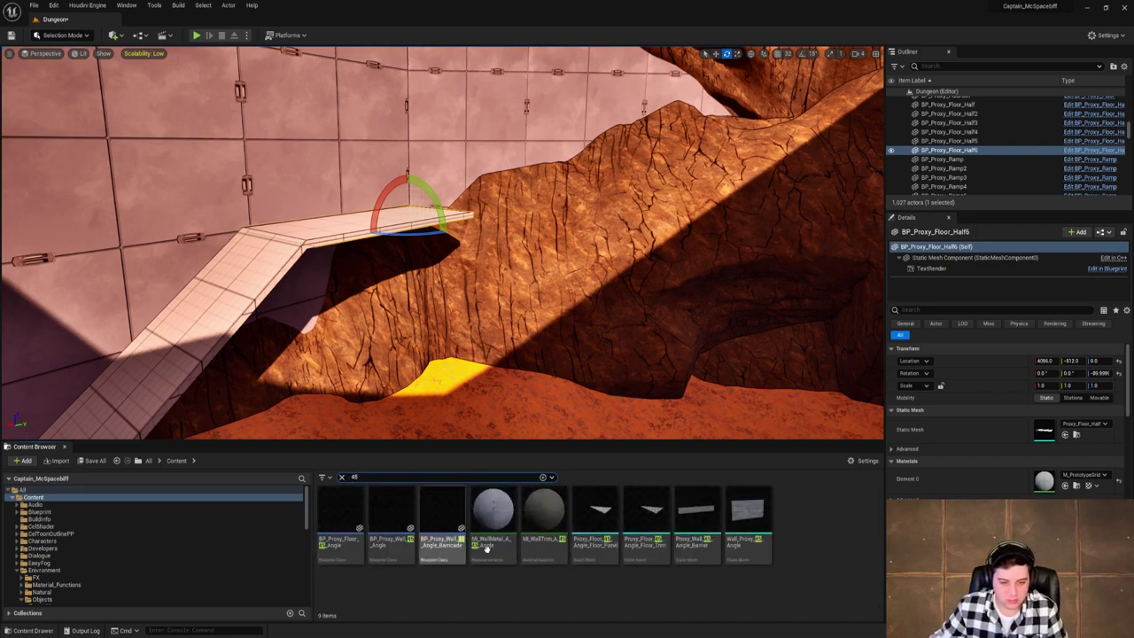
left_click_drag(391, 514, 544, 245)
key("Delete")
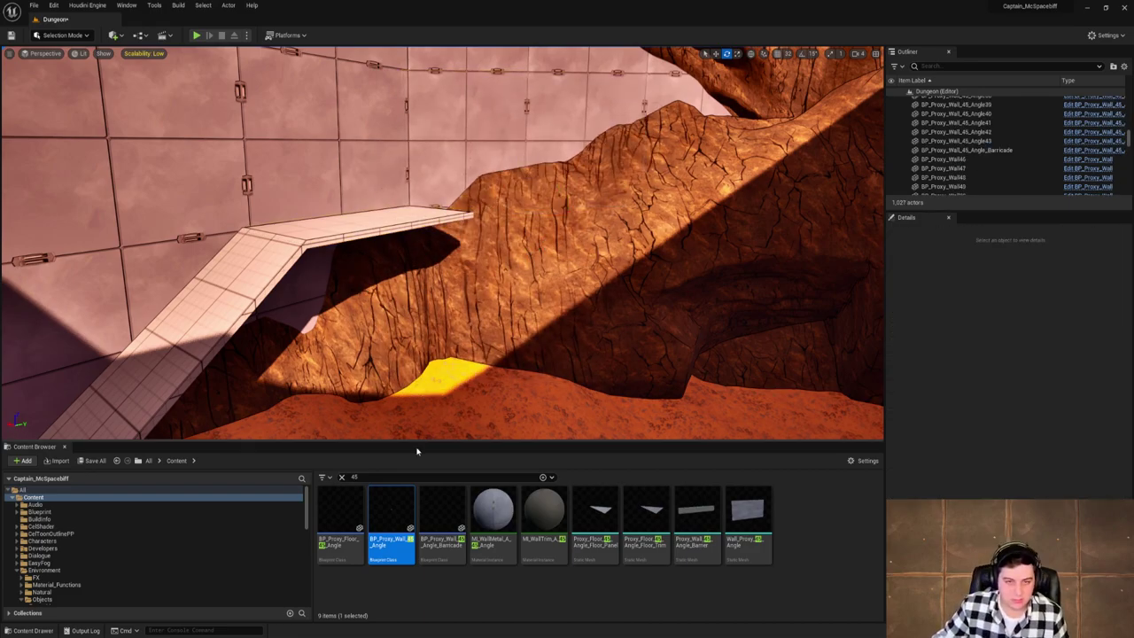
Place BP_Proxy_Floor_45_Angle at 4096, 0, 0 at the platform's end and rotate it -90 degrees about Z with rotation snapping on.
left_click_drag(341, 521, 514, 229)
right_click_drag(576, 183, 674, 173)
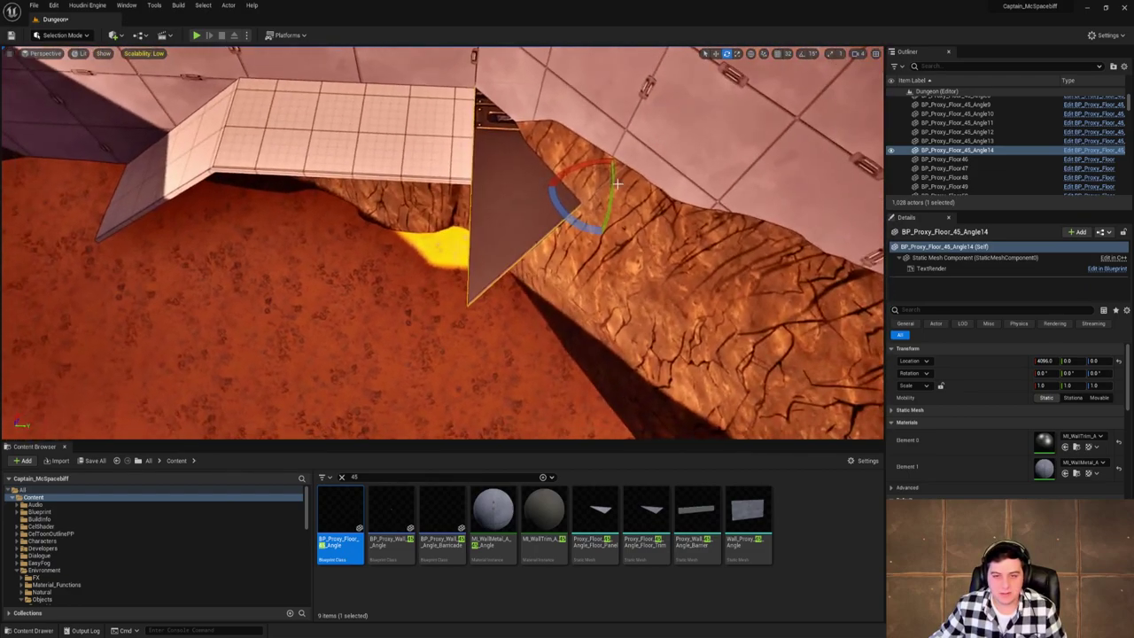
left_click_drag(564, 225, 625, 229)
left_click_drag(552, 177, 573, 219)
key("ctrl+z")
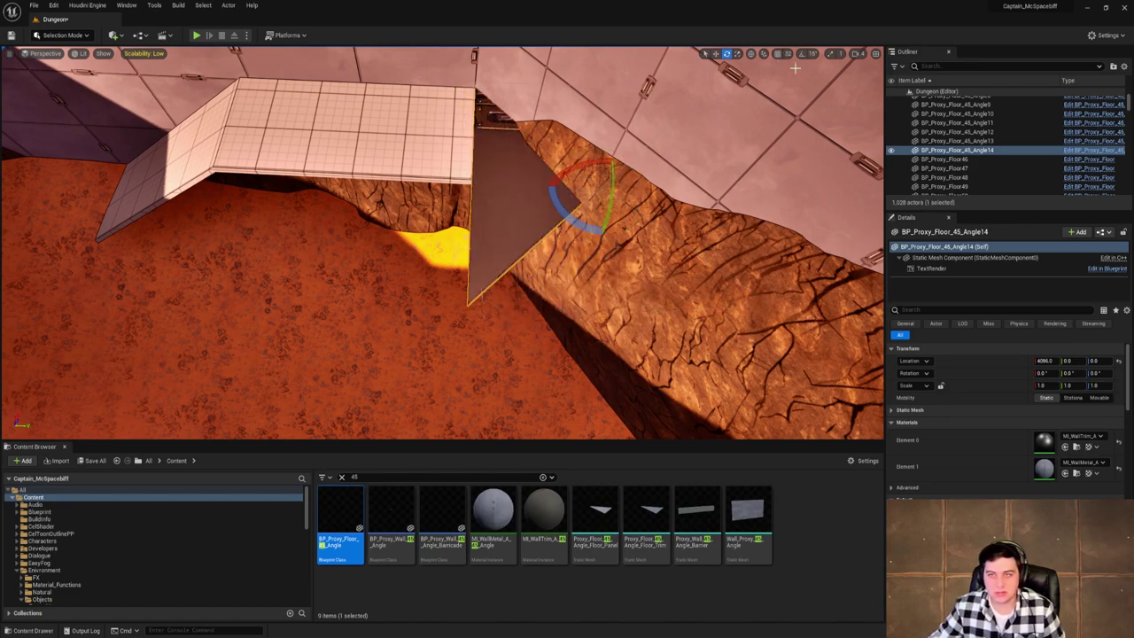
left_click(802, 53)
mouse_move(570, 198)
left_mouse_down()
mouse_move(558, 177)
mouse_move(551, 186)
left_mouse_up()
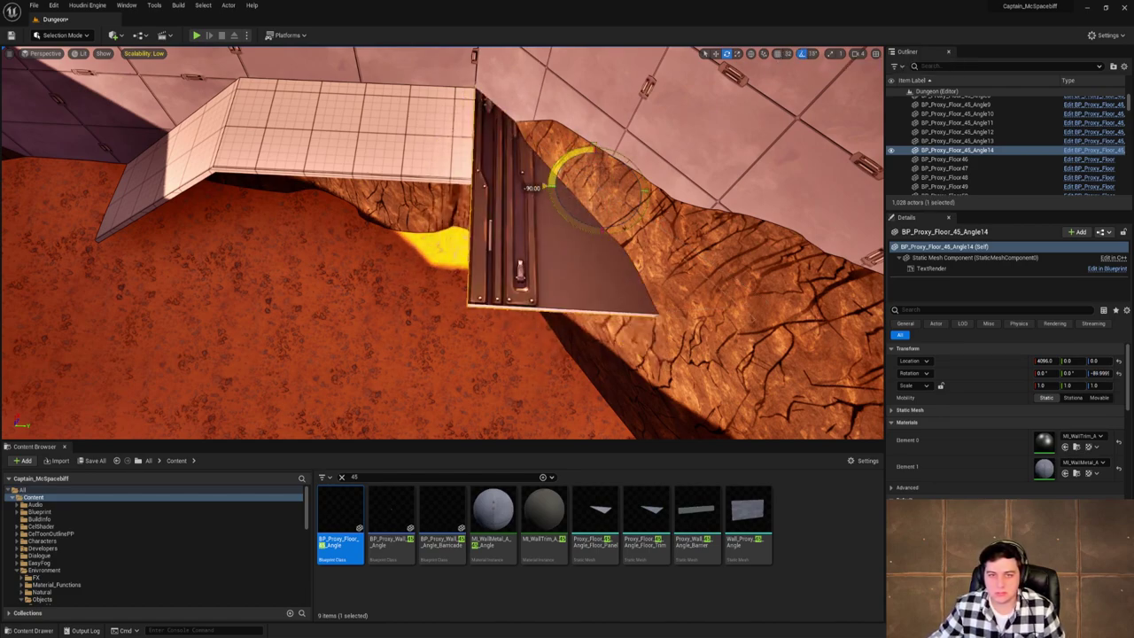
right_click_drag(551, 186, 384, 247)
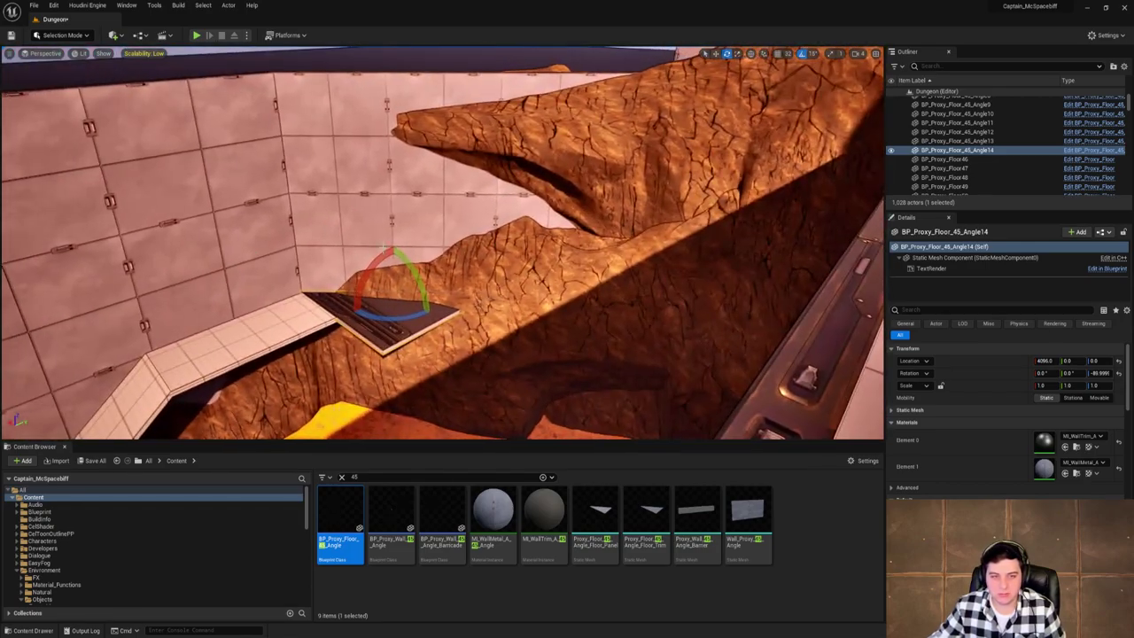
Delete the 45-degree wall panel standing behind the angled floor tile.
key("Delete")
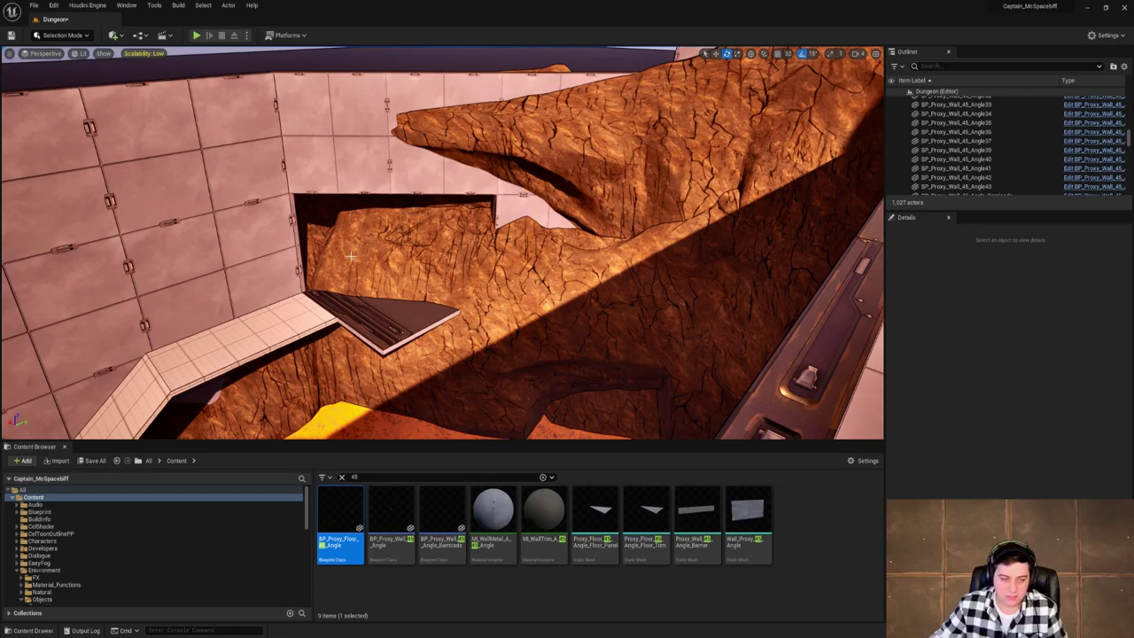
right_click_drag(436, 323, 373, 332)
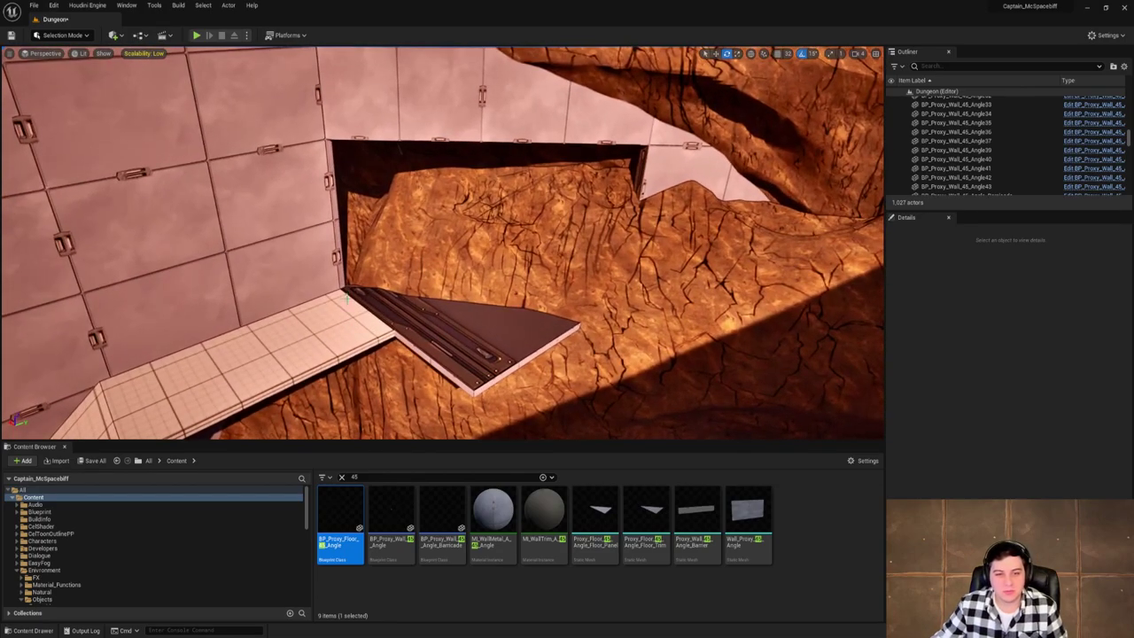
right_click_drag(522, 306, 700, 337)
Turn off rotation snapping and scale the rock RockSetA_Large_Rock_Large_A_E3 down to about 0.86 in Y.
left_click(522, 307)
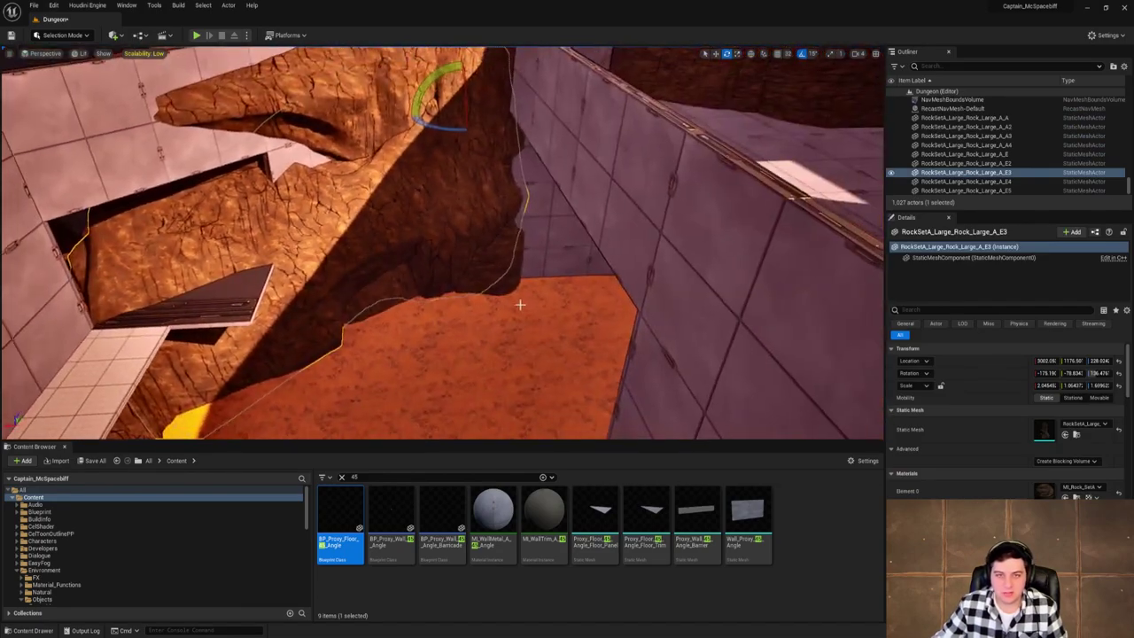
key("r")
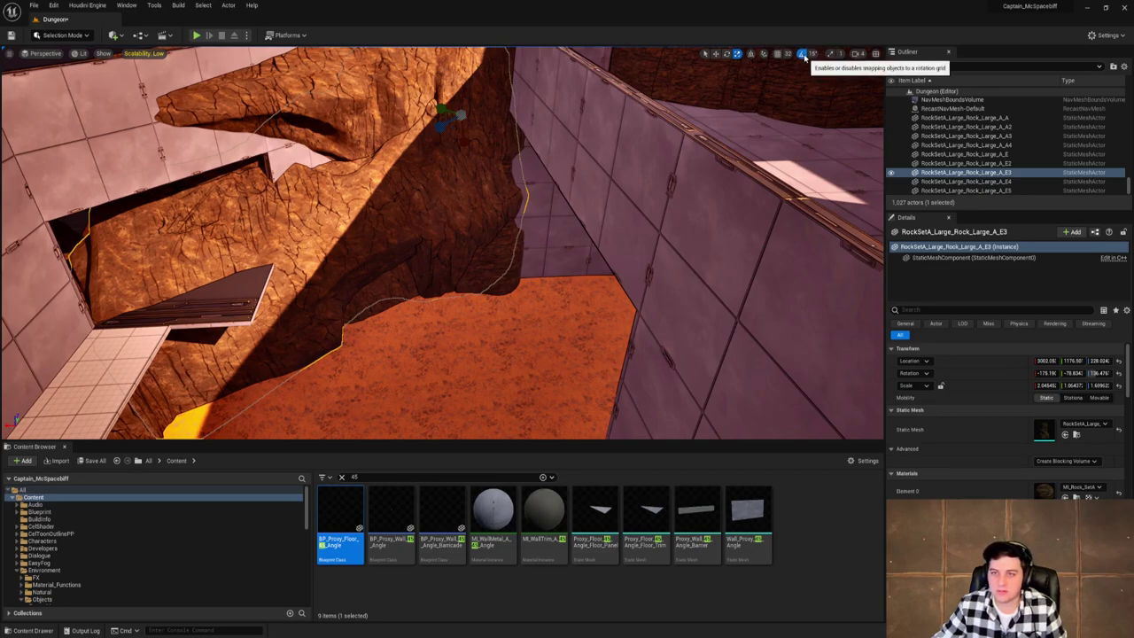
left_click(803, 54)
right_click_drag(455, 205, 625, 199)
left_click_drag(530, 196, 550, 213)
key("w")
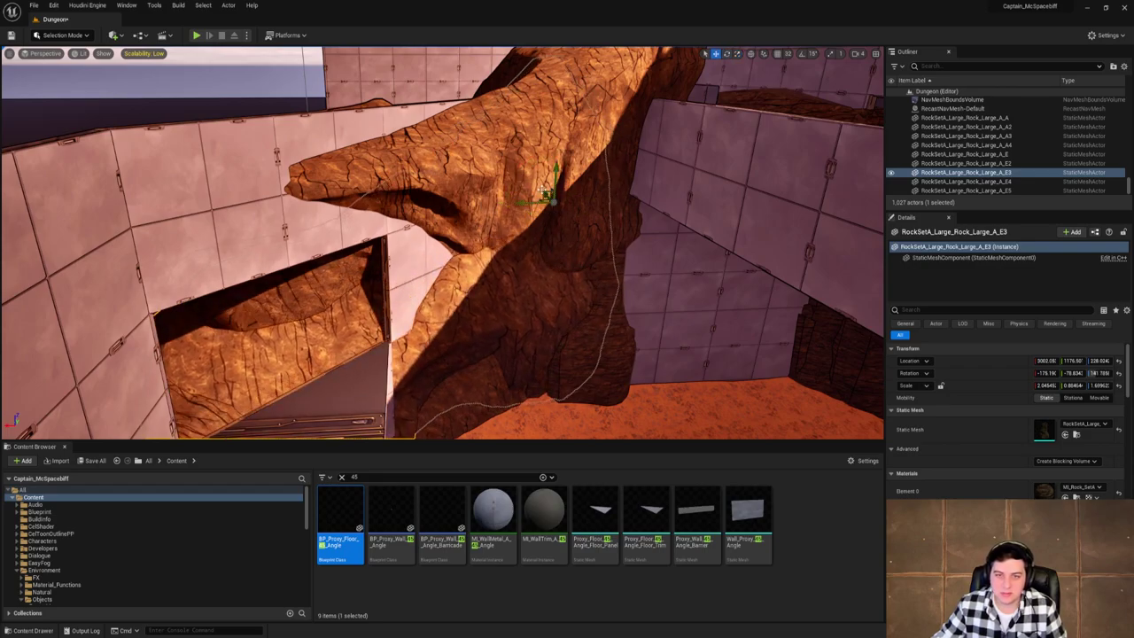
Move the scaled rock formation to about 2882, 1104, 228 and rotate it slightly further to clear the wall opening.
right_click_drag(544, 191, 620, 213)
left_click_drag(624, 213, 615, 220)
right_click_drag(615, 220, 589, 218)
key("e")
left_click_drag(579, 188, 605, 177)
key("w")
right_click_drag(605, 178, 632, 230)
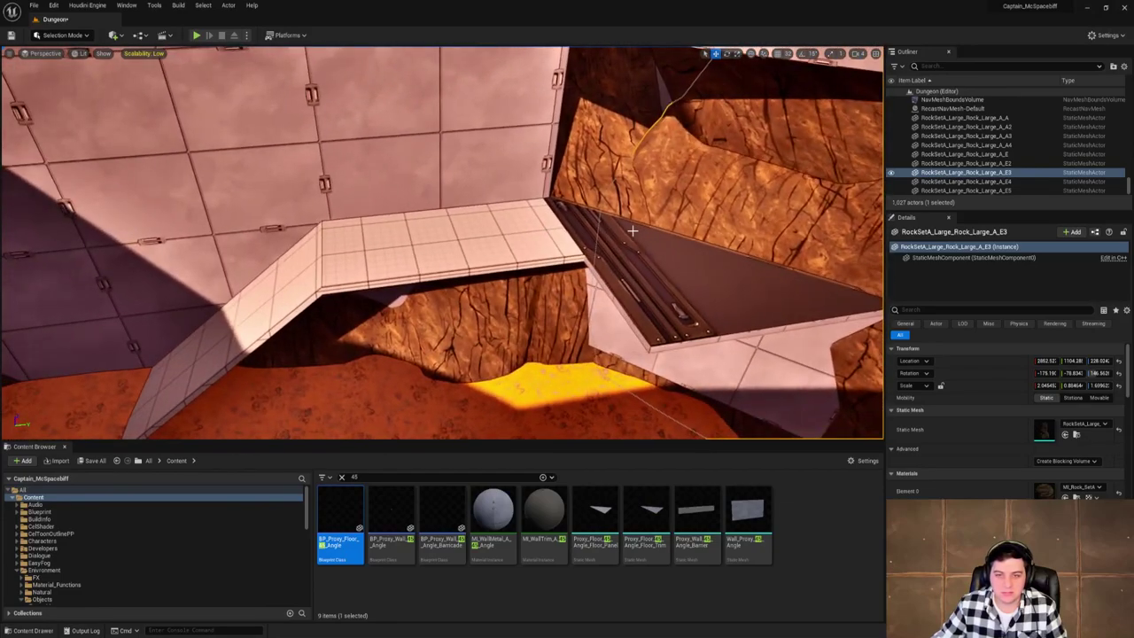
Delete the angled floor tile at the platform's end and search the Content folder for "floor" assets.
key("Delete")
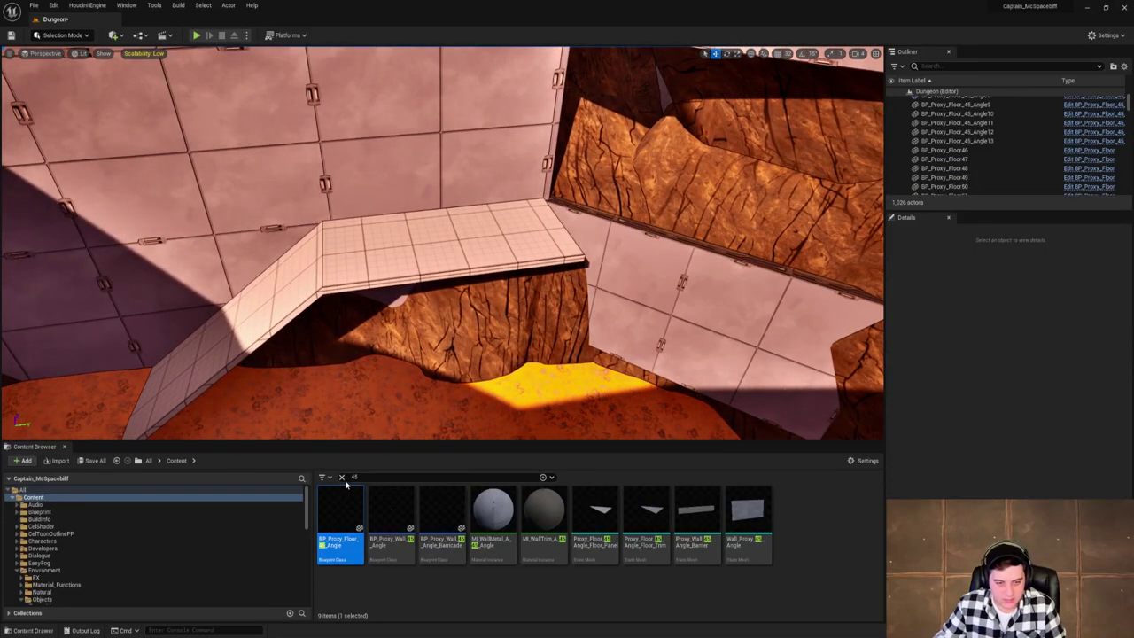
left_click(342, 478)
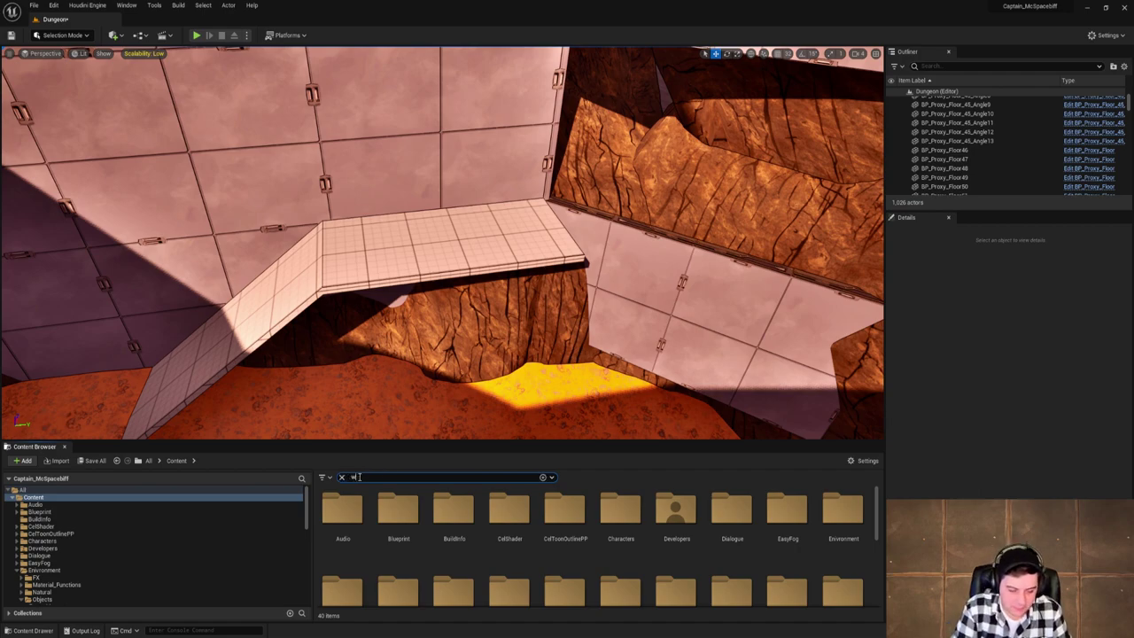
type("wall")
key("BackSpace")
key("BackSpace")
key("BackSpace")
key("BackSpace")
type("fl")
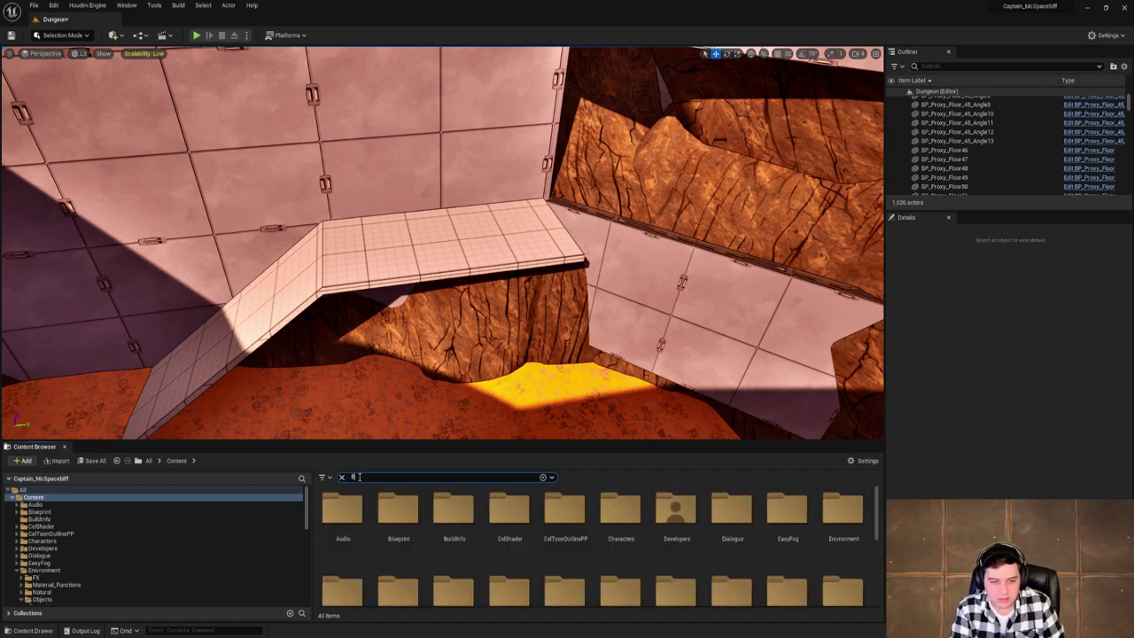
type("oor")
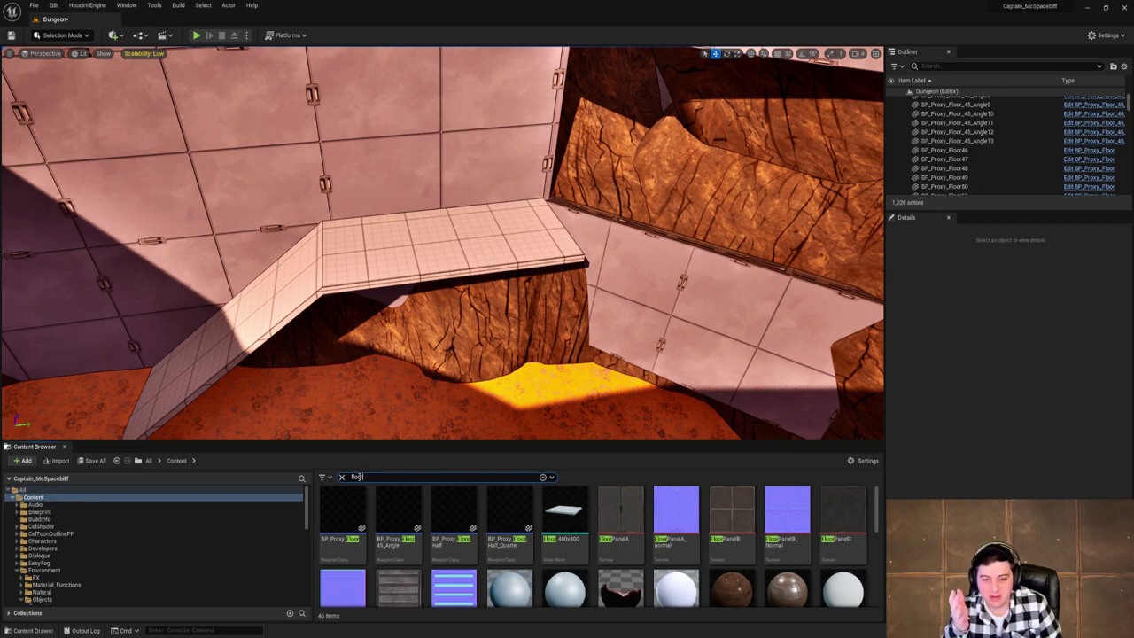
Place a BP_Proxy_Floor tile at the end of the raised platform, in the wall opening.
left_click_drag(342, 514, 700, 233)
right_click_drag(707, 232, 833, 244)
Rotate the rock RockSetA_Large_Rock_Large_A_E3 slightly and shift it to about 2774 in X.
left_click(708, 232)
key("e")
left_click_drag(509, 110, 512, 139)
key("w")
right_click_drag(532, 126, 513, 266)
left_click_drag(516, 247, 508, 255)
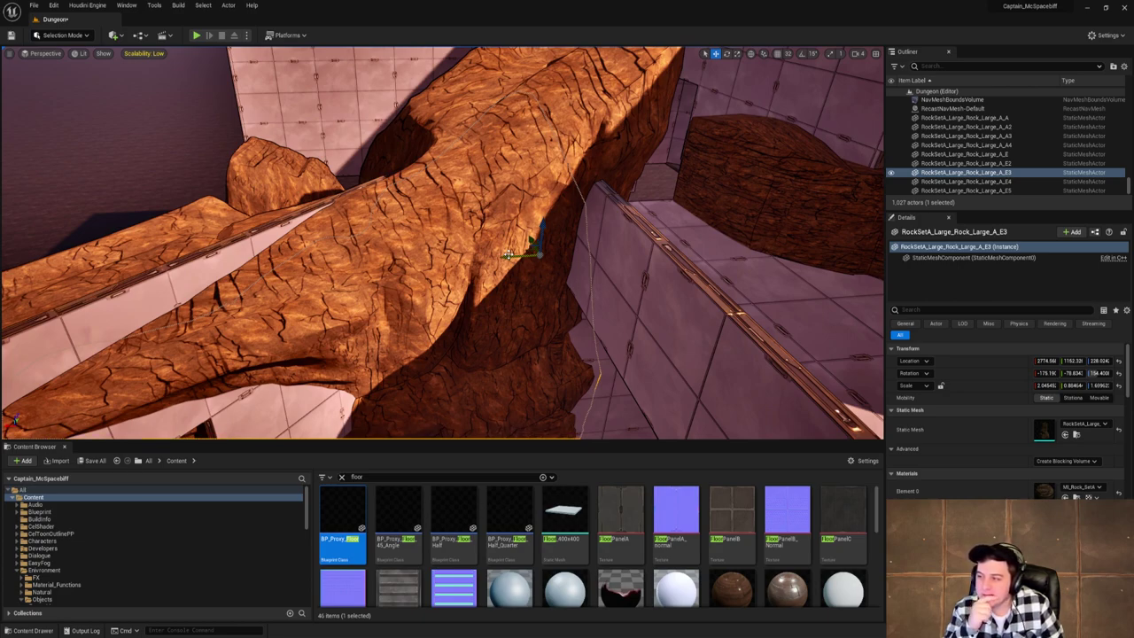
right_click_drag(582, 258, 553, 305)
Move the rock RockSetA_Large_Rock_Large_A_E4 to about 2685, 1309, 27 and rotate it away from the wall opening.
left_click(516, 244)
right_click_drag(516, 244, 547, 207)
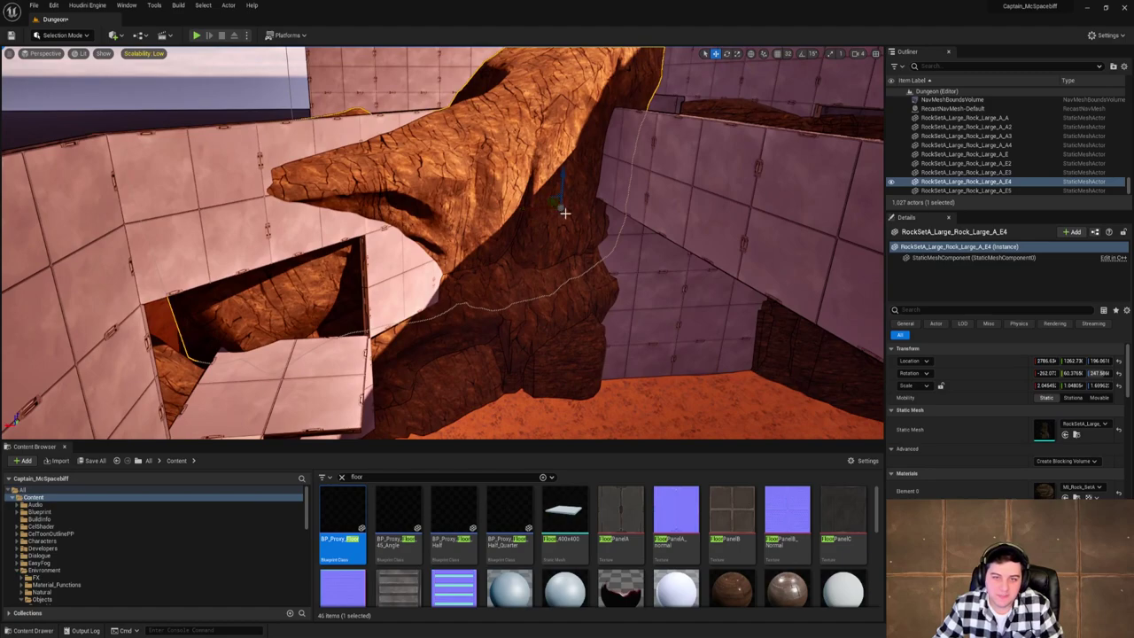
left_click_drag(495, 212, 561, 177)
key("e")
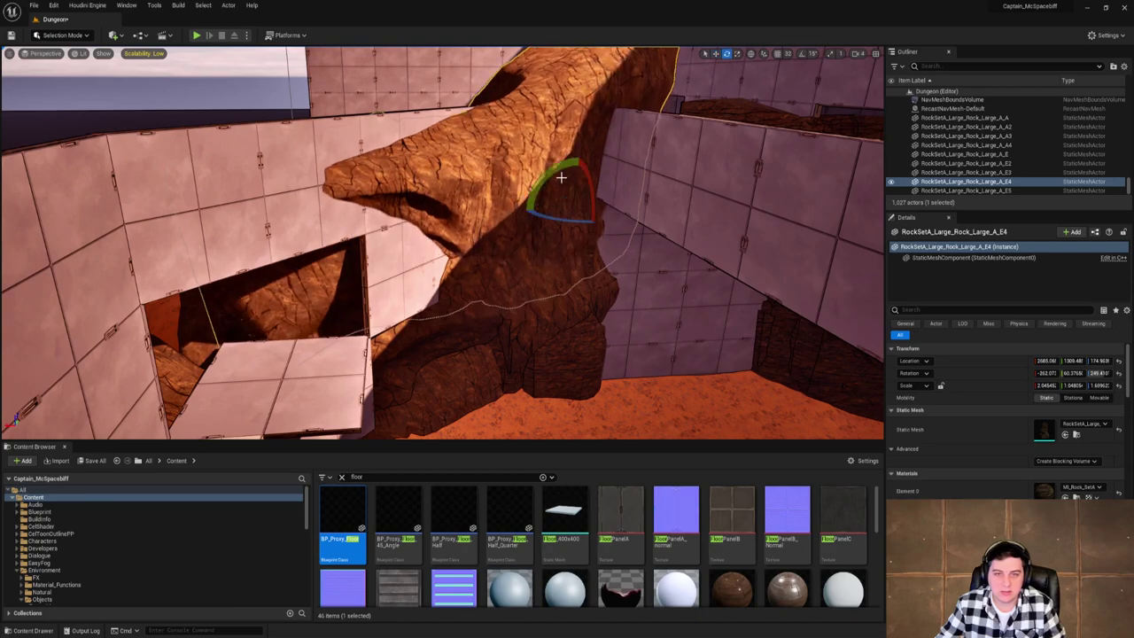
left_click_drag(525, 210, 575, 192)
key("w")
right_click_drag(575, 192, 508, 223)
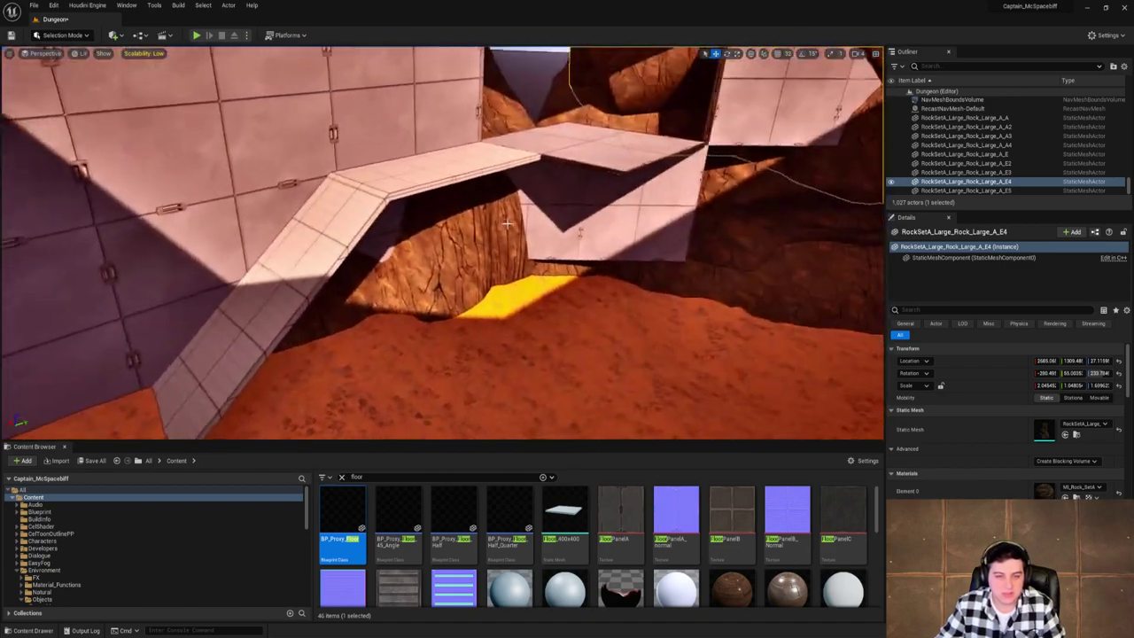
Duplicate the angled wall panels below the platform downwards, placing the last copy at 3584, 512, -768.
left_click(577, 221)
left_click_drag(582, 234, 582, 321, "alt")
right_click_drag(582, 321, 637, 198)
left_click(612, 169)
left_click_drag(624, 174, 606, 363, "alt")
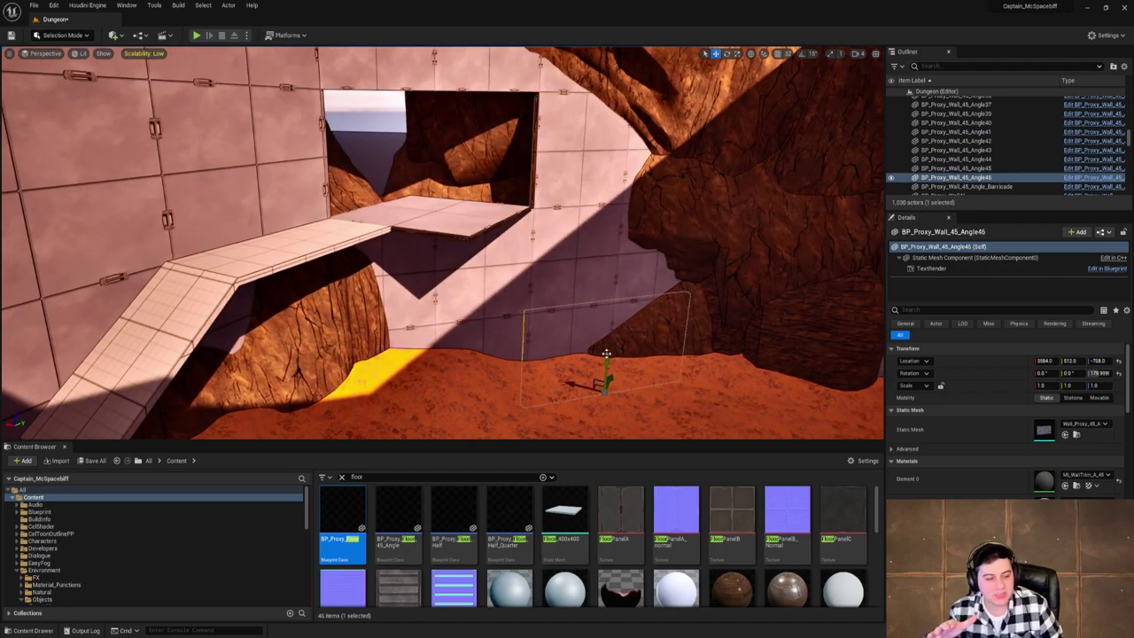
Examine the wall opening, the ramp and the platform's end tile from several angles.
mouse_move(613, 345)
right_mouse_down()
mouse_move(567, 372)
mouse_move(613, 342)
right_mouse_up()
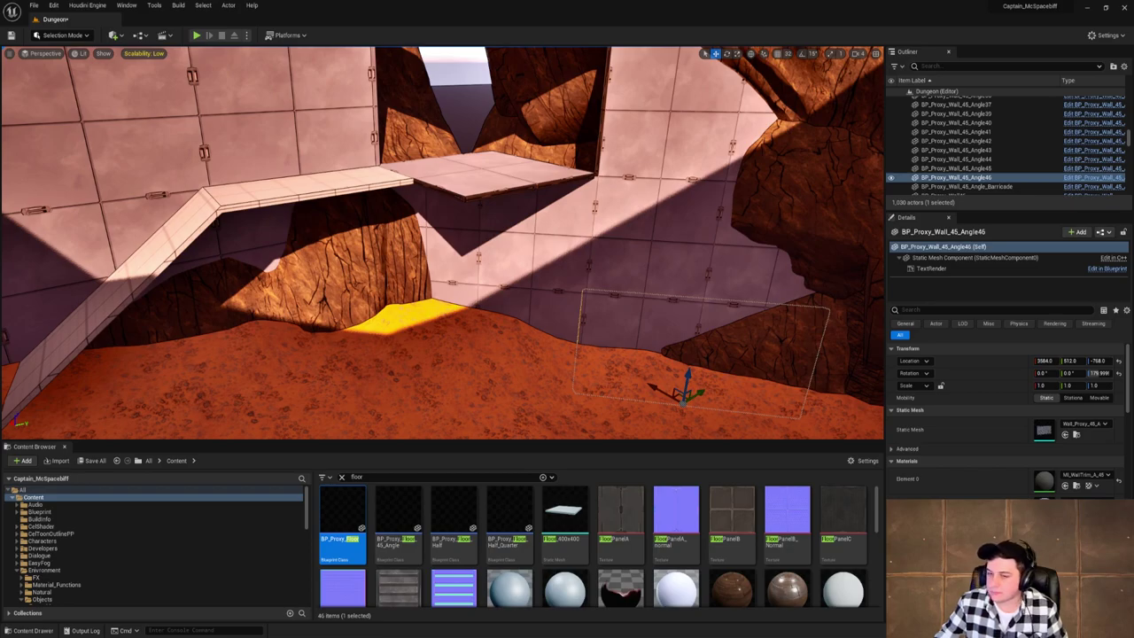
right_click_drag(587, 291, 621, 292)
key("w")
right_click_drag(378, 201, 379, 201)
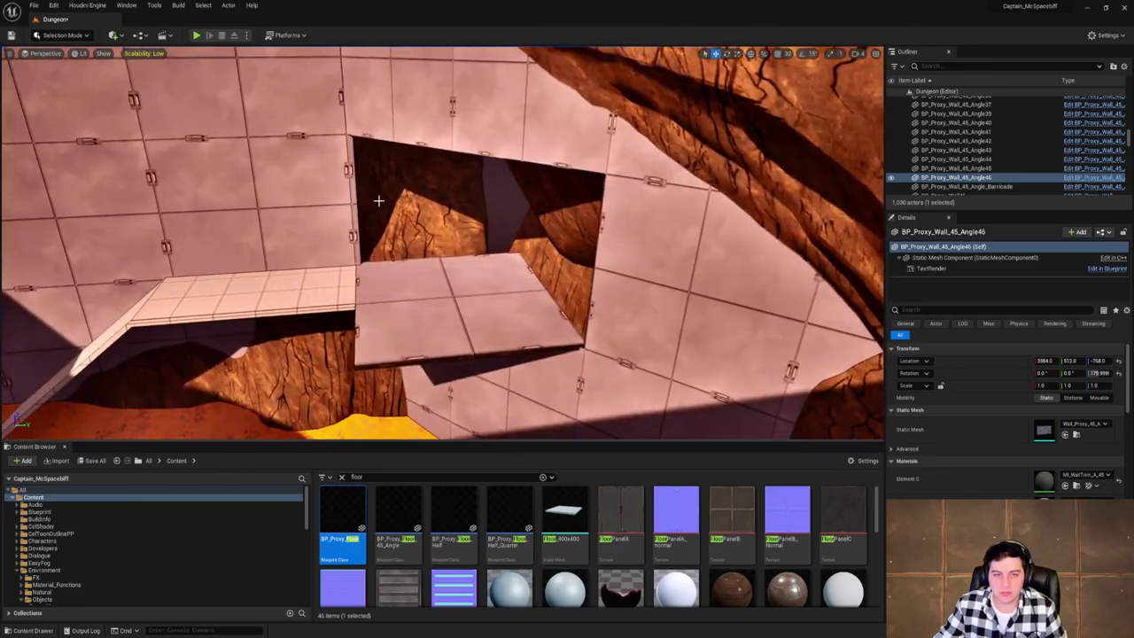
left_click(505, 133)
right_click_drag(505, 133, 479, 230)
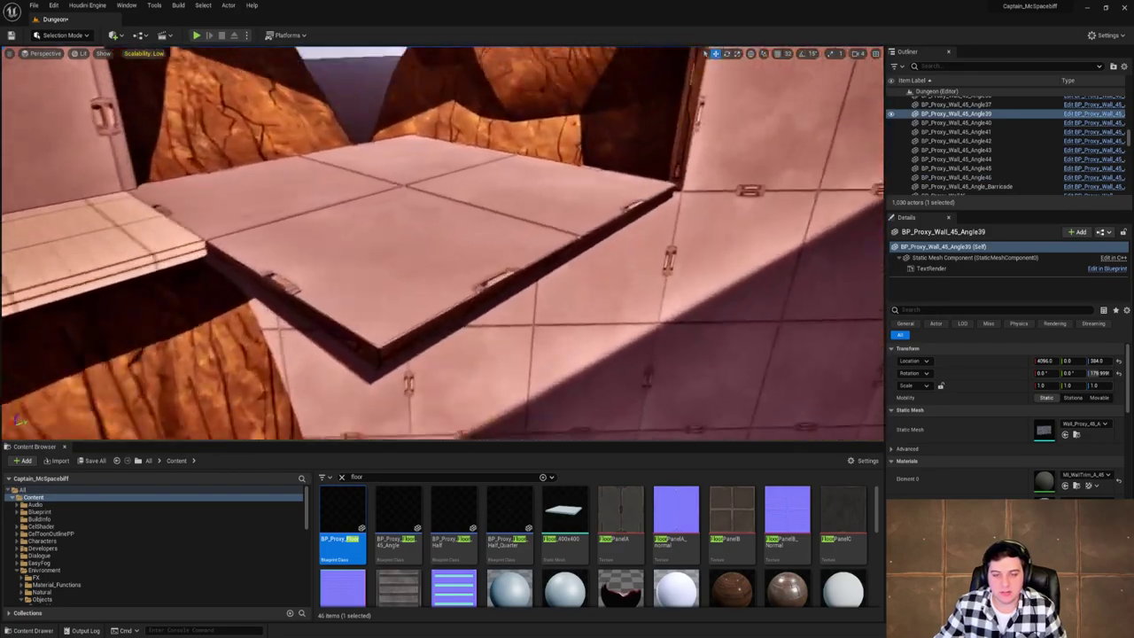
key("s")
right_click_drag(558, 220, 558, 219)
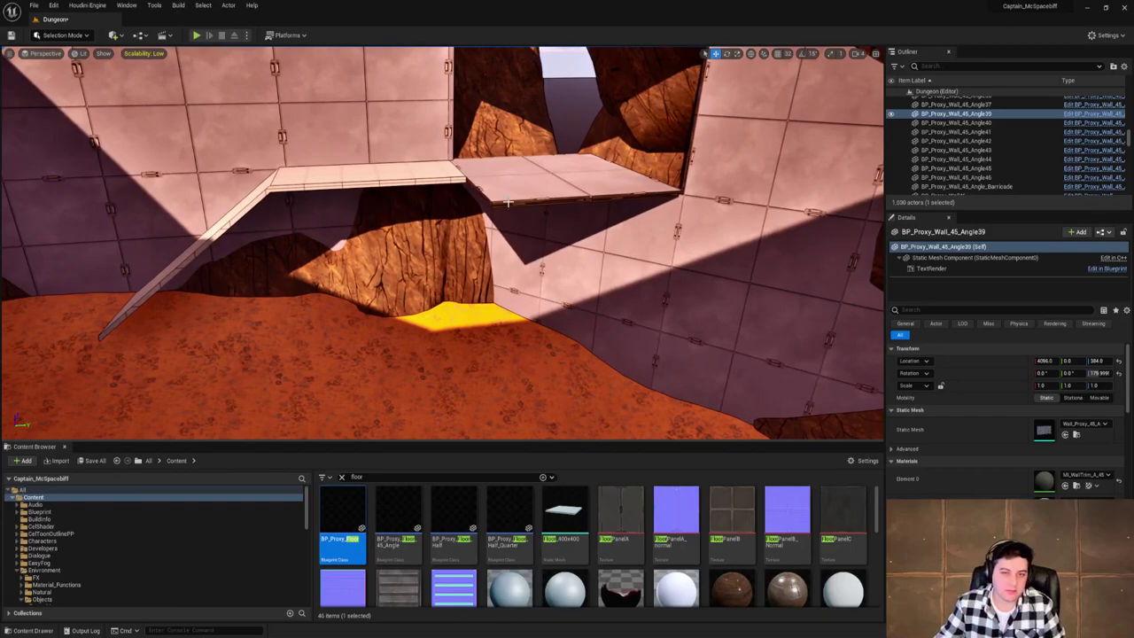
right_click_drag(515, 212, 514, 213)
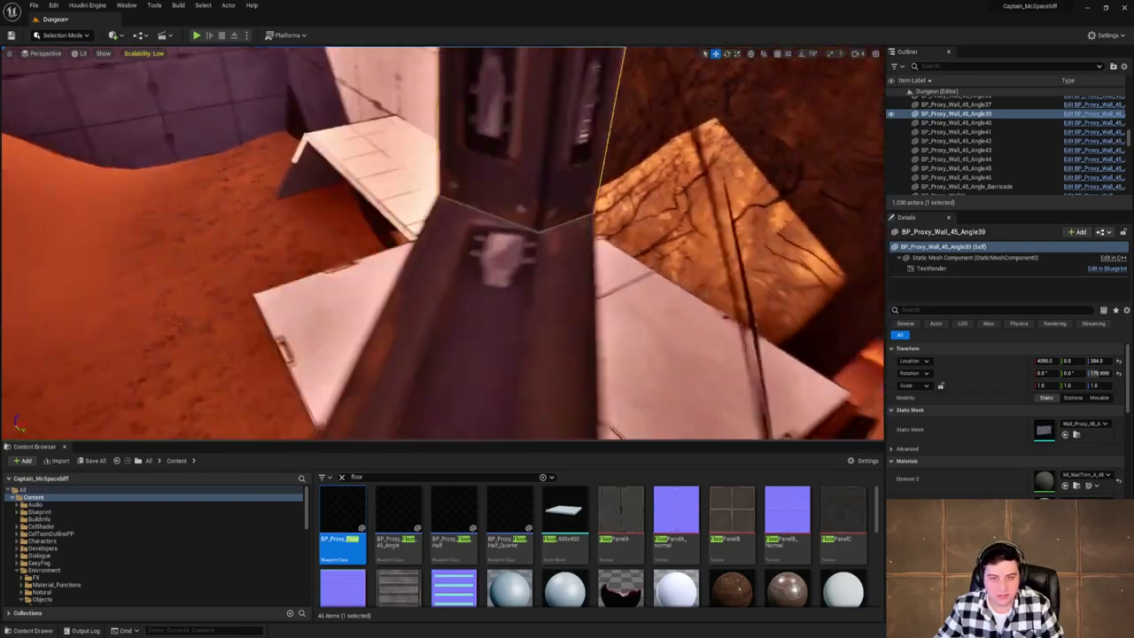
right_click_drag(629, 191, 629, 190)
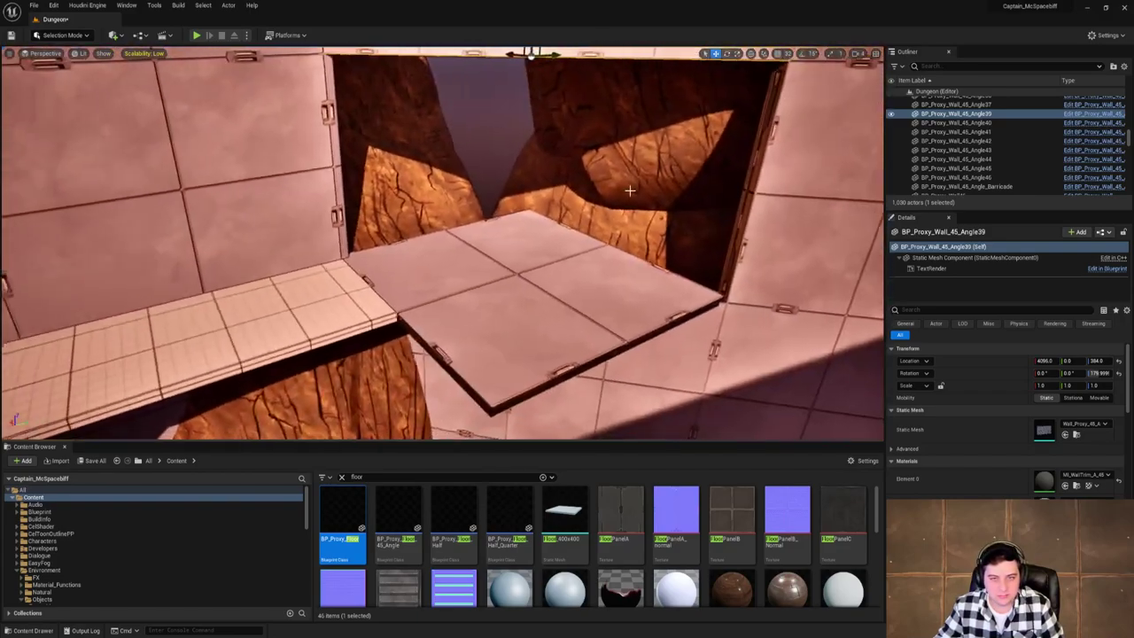
right_click_drag(534, 204, 533, 204)
Duplicate the platform's end floor tile to extend the floor behind the wall, with a copy at 4096, 512, 0.
left_click(529, 325)
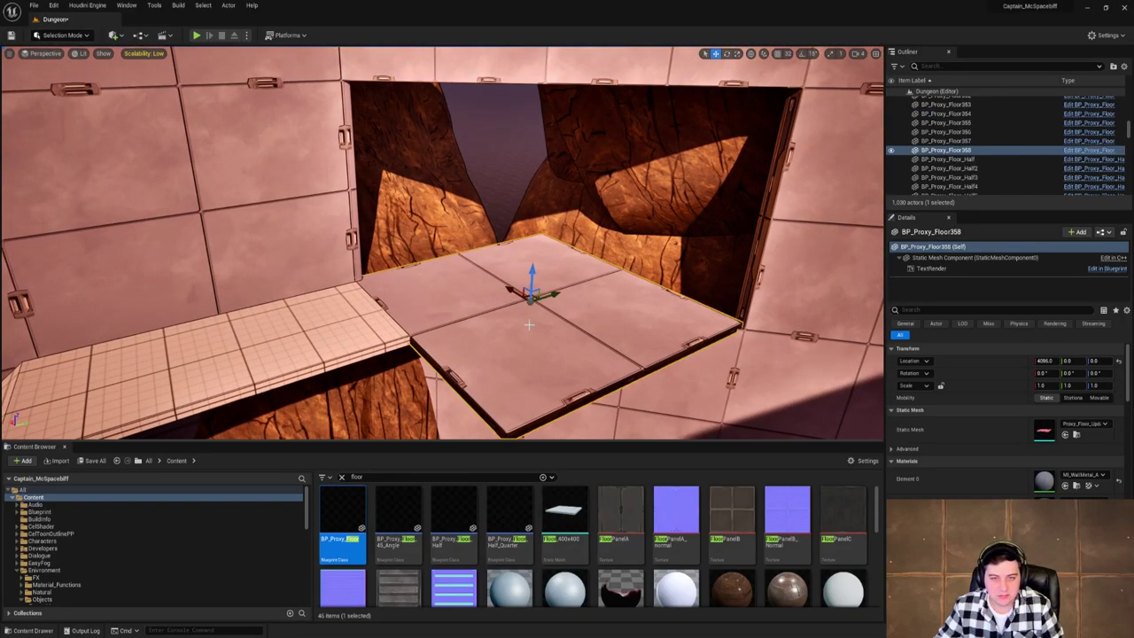
left_click_drag(523, 293, 636, 229, "alt")
right_click_drag(637, 228, 567, 243)
key("w")
key("s")
key("w")
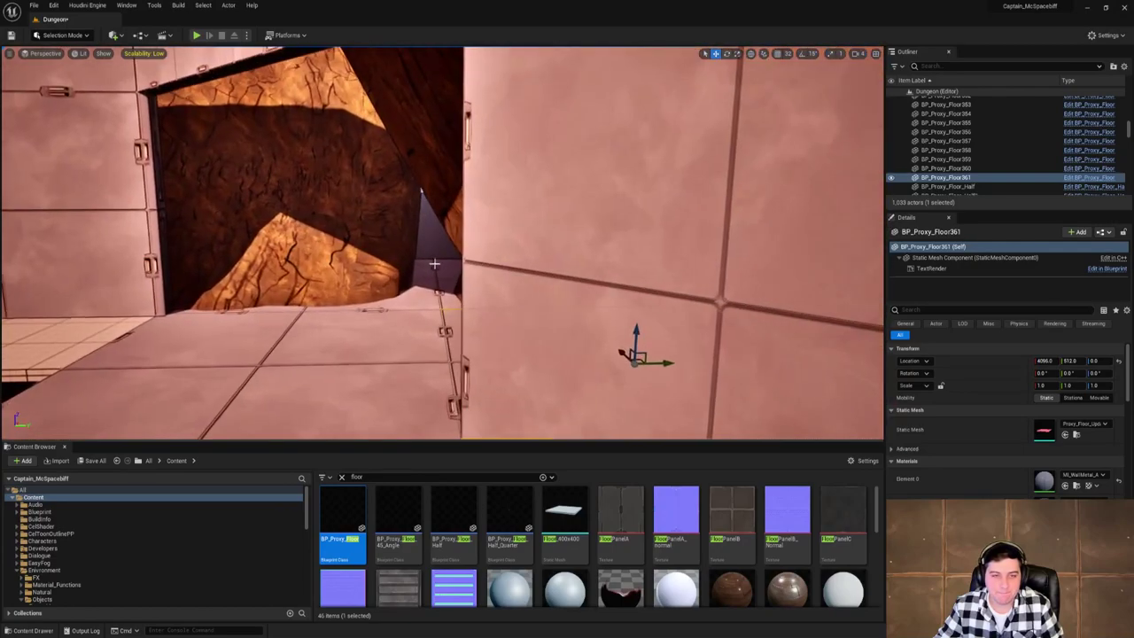
Inspect the extended floor and the view through the opening from close up and from the ramp side.
left_click(435, 240)
key("w")
right_click_drag(435, 240, 354, 241)
left_click(506, 139)
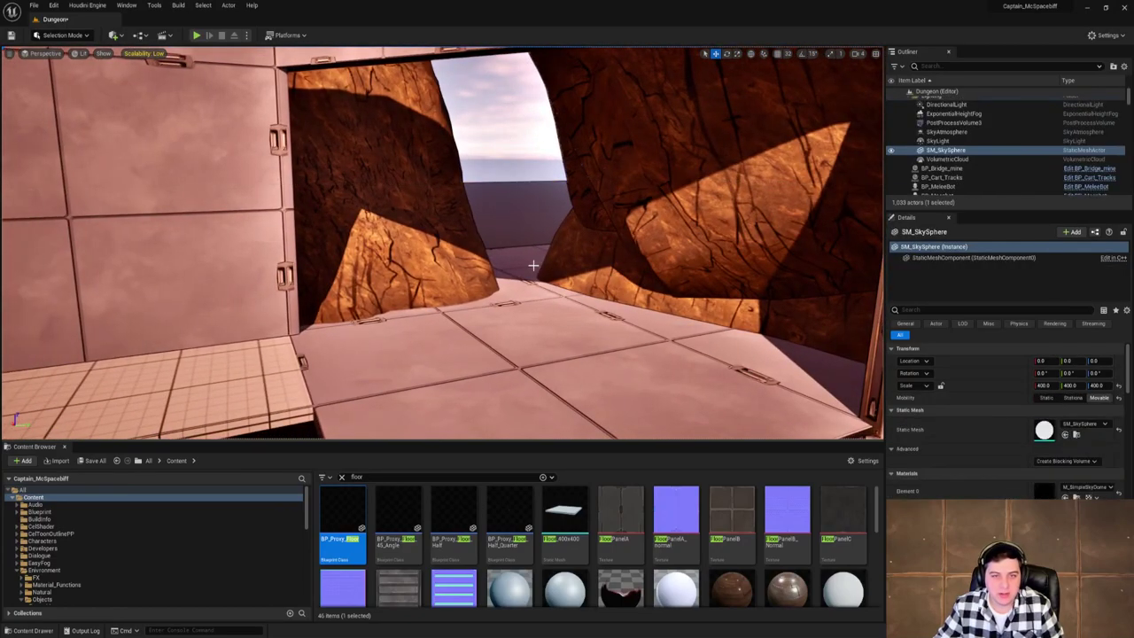
key("s")
mouse_move(537, 276)
right_mouse_down()
mouse_move(603, 275)
mouse_move(536, 277)
right_mouse_up()
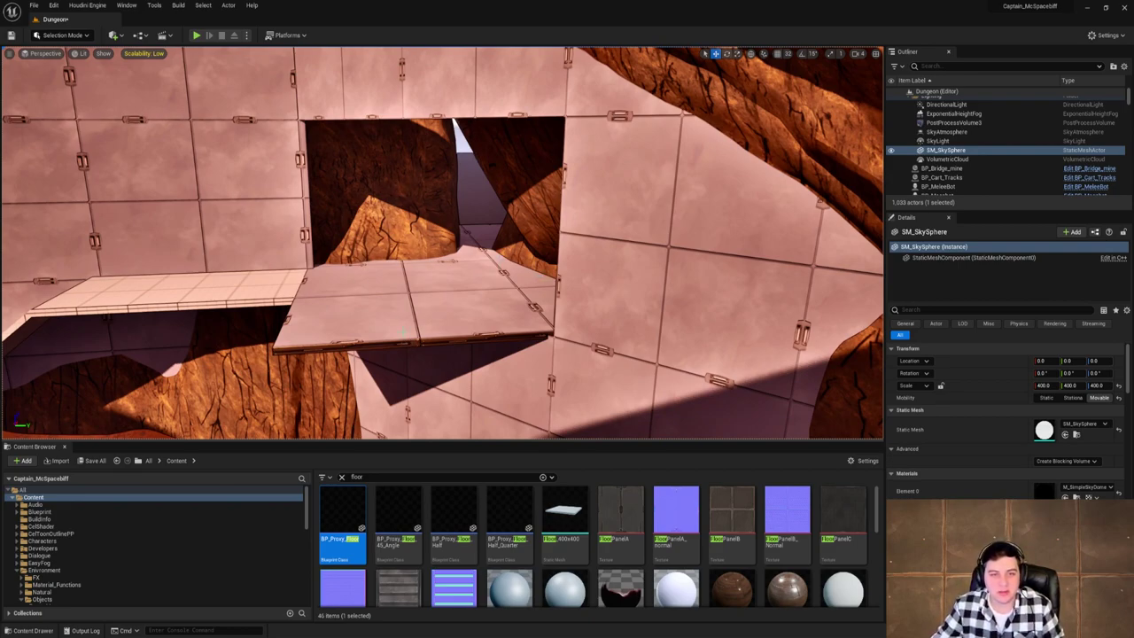
right_click_drag(388, 255, 208, 390)
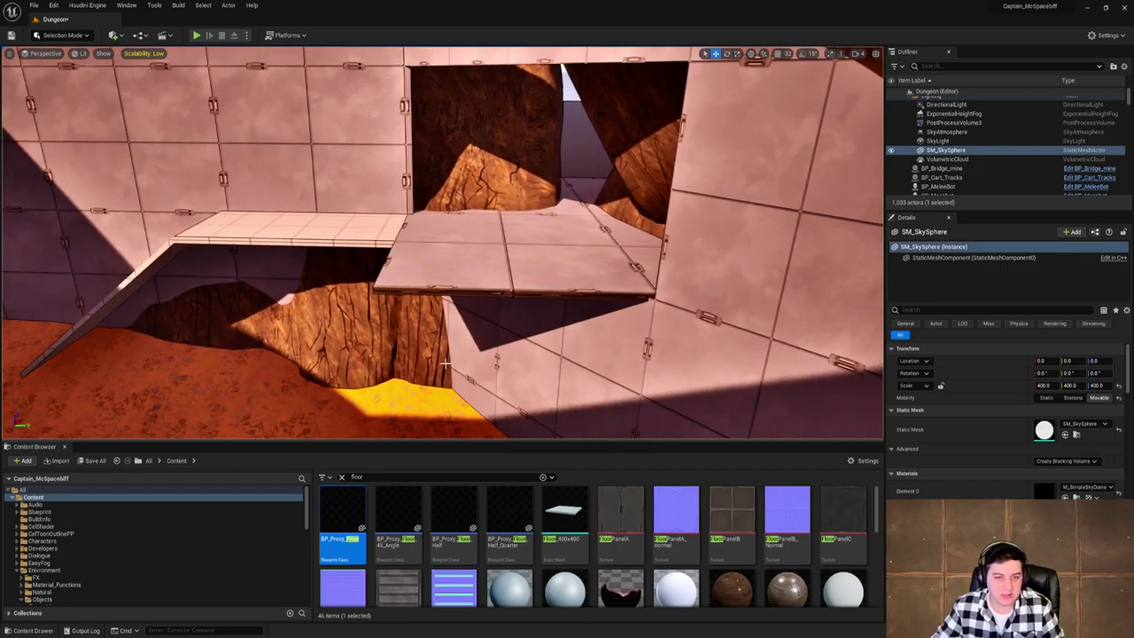
right_click_drag(515, 192, 266, 199)
key("w")
key("s")
Duplicate the straight wall panel BP_Proxy_Wall434 and place the copy inside the opening at 4096 in X.
left_click(380, 254)
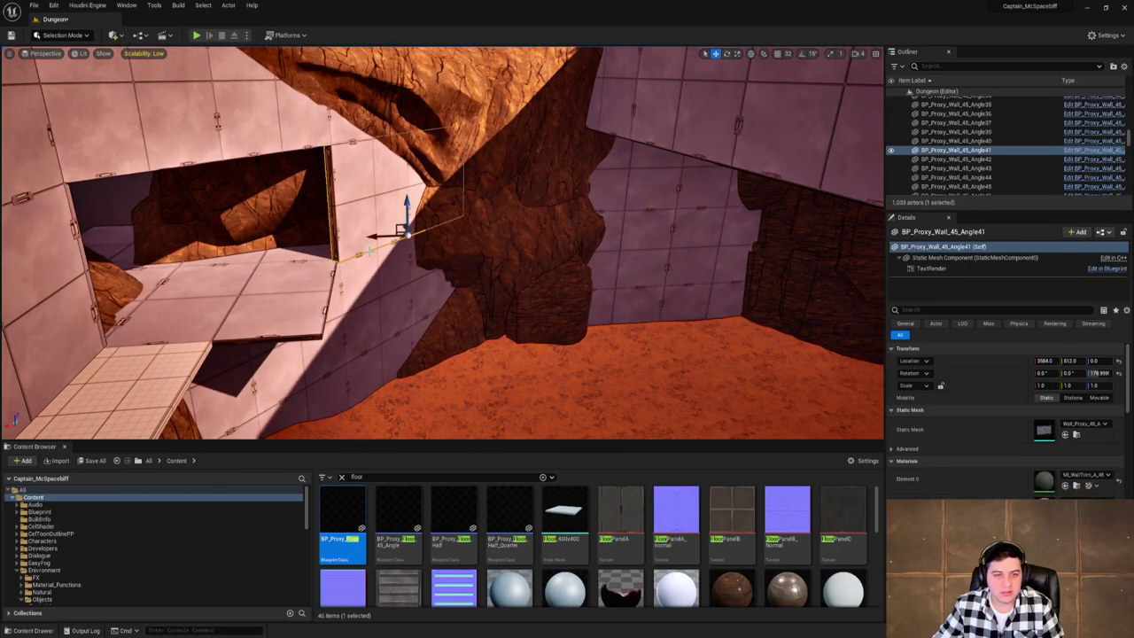
left_click(648, 207)
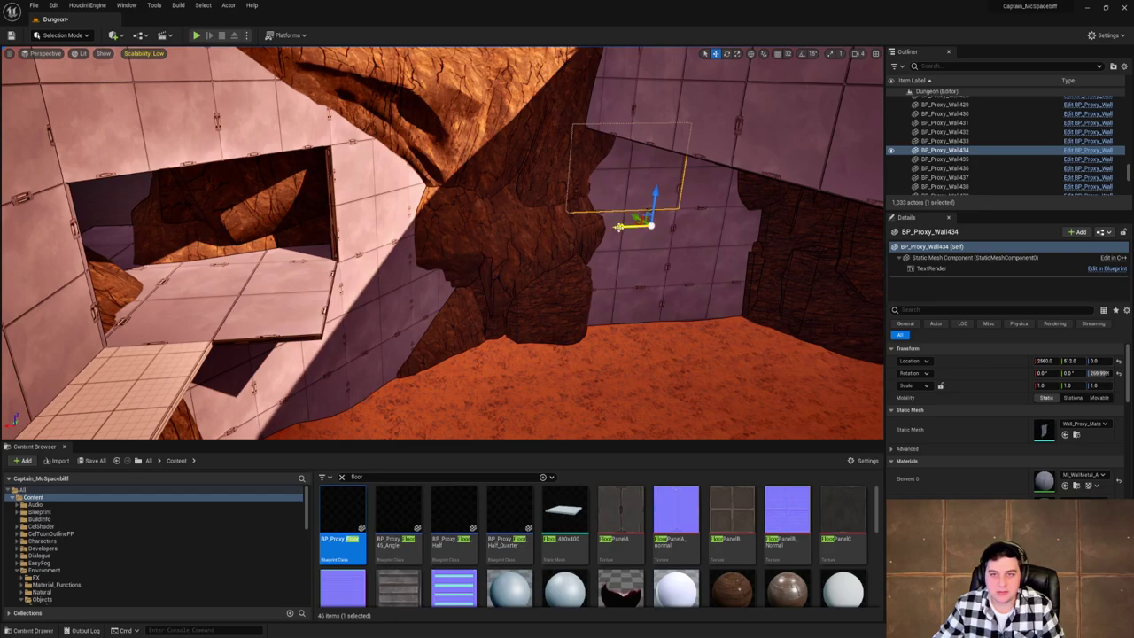
left_click_drag(271, 286, 249, 286)
right_click_drag(250, 286, 99, 286)
left_click_drag(450, 233, 459, 229)
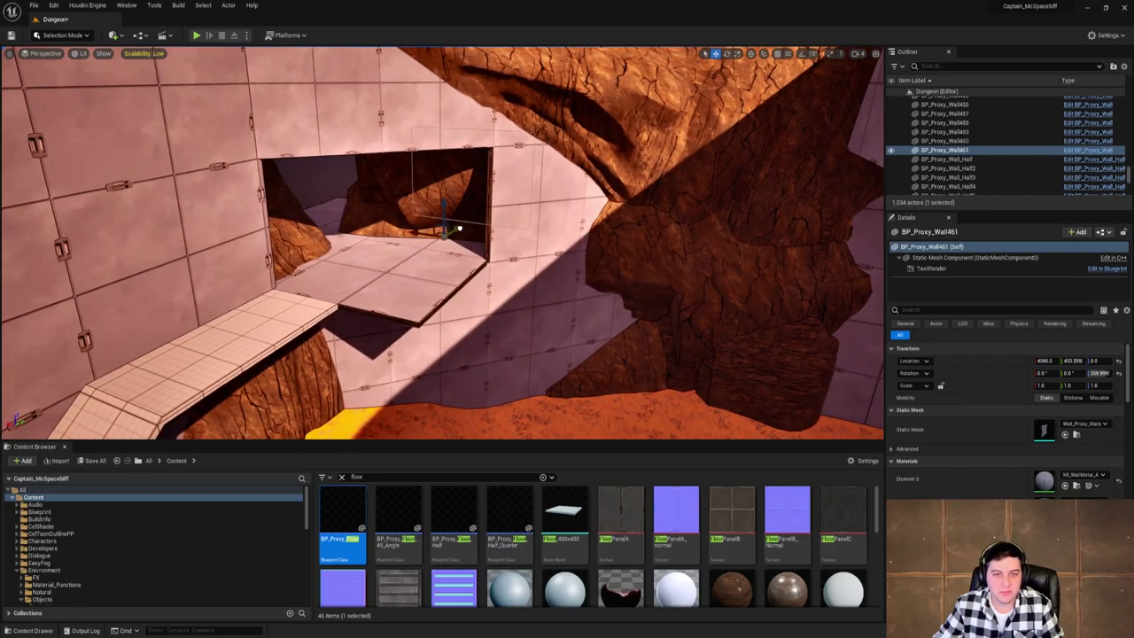
Scale the rock RockSetA_Large_Rock_Large_A_E4 to about 0.31 in Y, move it to about 2204 in X and rotate it.
right_click_drag(442, 252, 496, 177)
left_click(530, 312)
right_click_drag(530, 312, 700, 350)
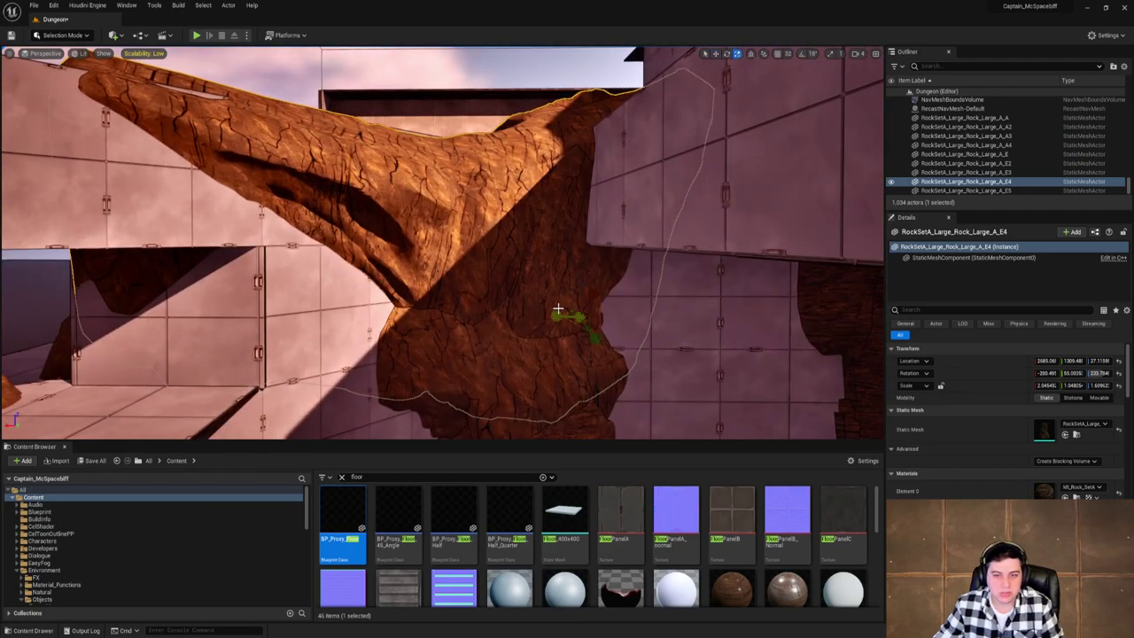
left_click_drag(592, 333, 628, 319)
left_click_drag(690, 280, 625, 319)
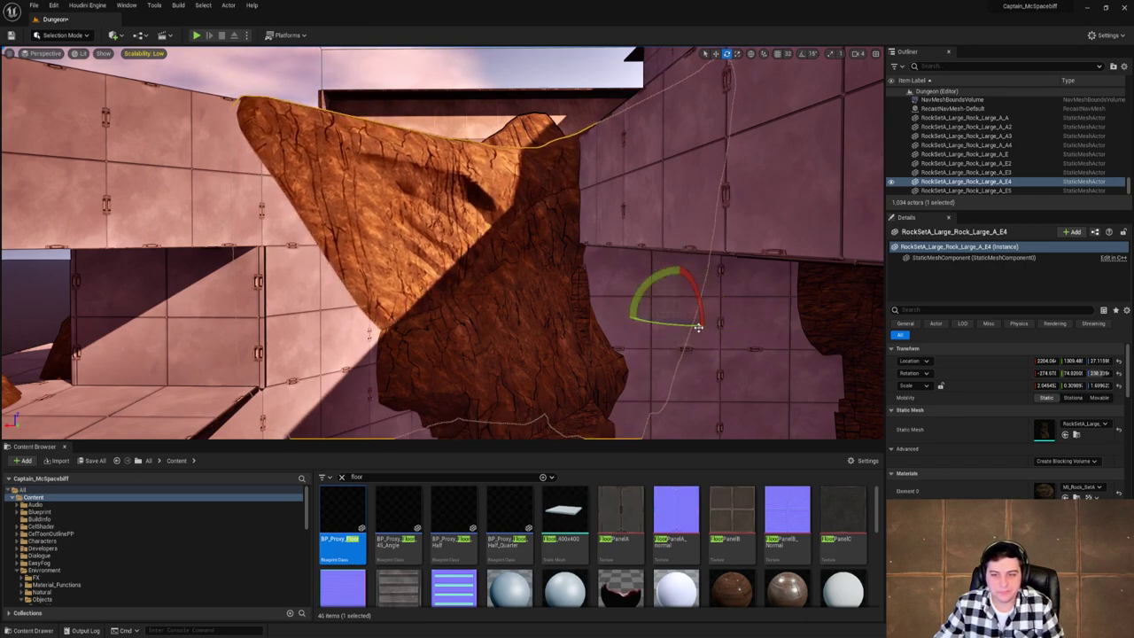
left_click_drag(698, 327, 621, 321)
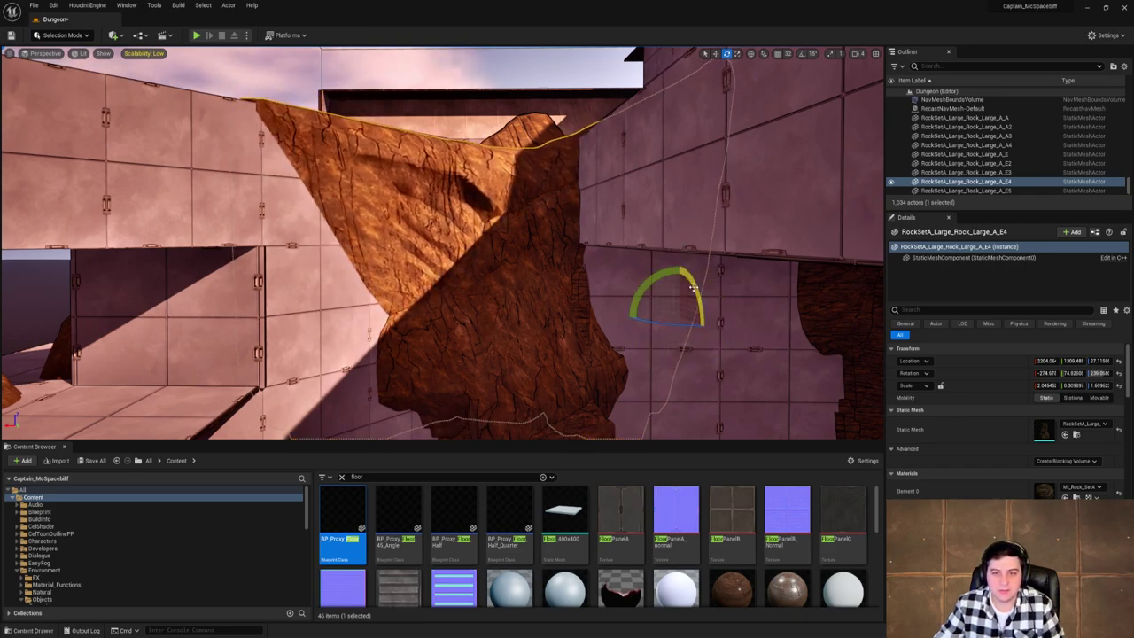
Raise the thinned rock slightly and fine-tune its rotation against the walls, and deselect it.
right_click_drag(717, 308, 627, 242)
left_click_drag(792, 352, 732, 380)
key("w")
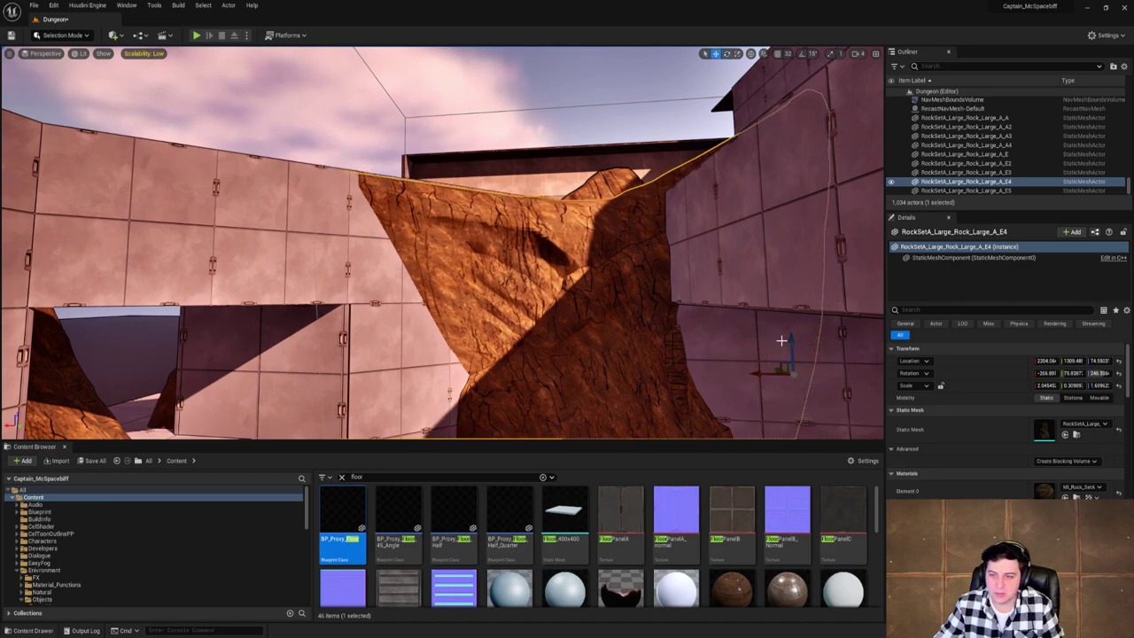
left_click_drag(789, 340, 790, 337)
left_click_drag(792, 381, 709, 373)
left_click_drag(774, 343, 762, 328)
left_click(796, 379)
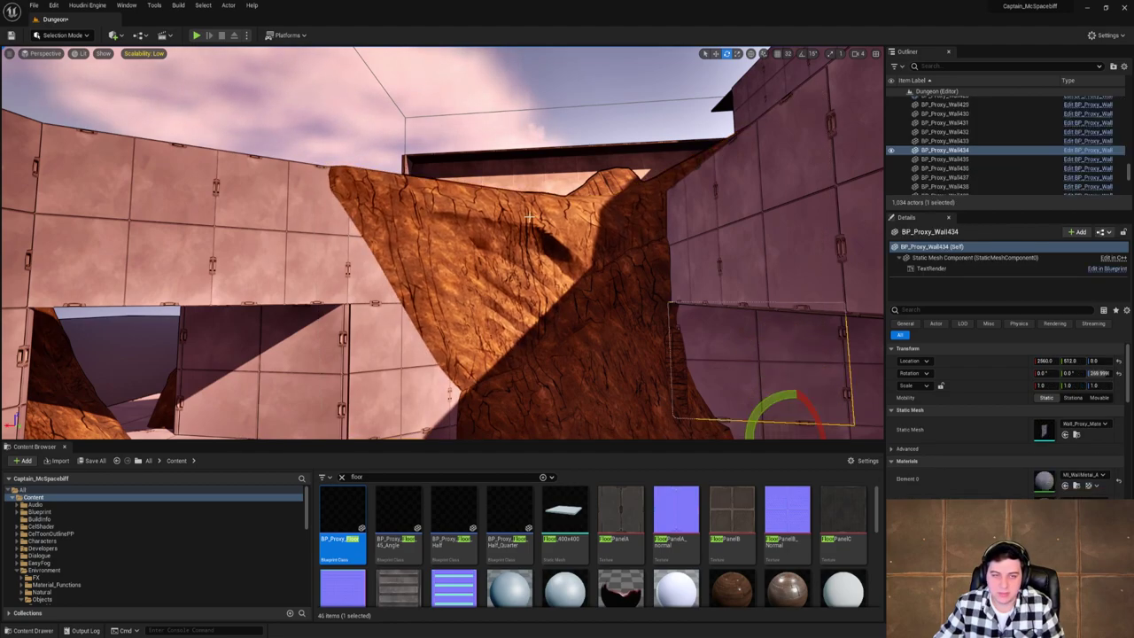
left_click(567, 106)
Search the Content folder again for "floor" and place a BP_Proxy_Floor_45_Angle tile on the platform at 4096, 0, 0.
right_click_drag(568, 243, 514, 222)
key("s")
right_click_drag(446, 328, 412, 404)
key("d")
left_click(342, 477)
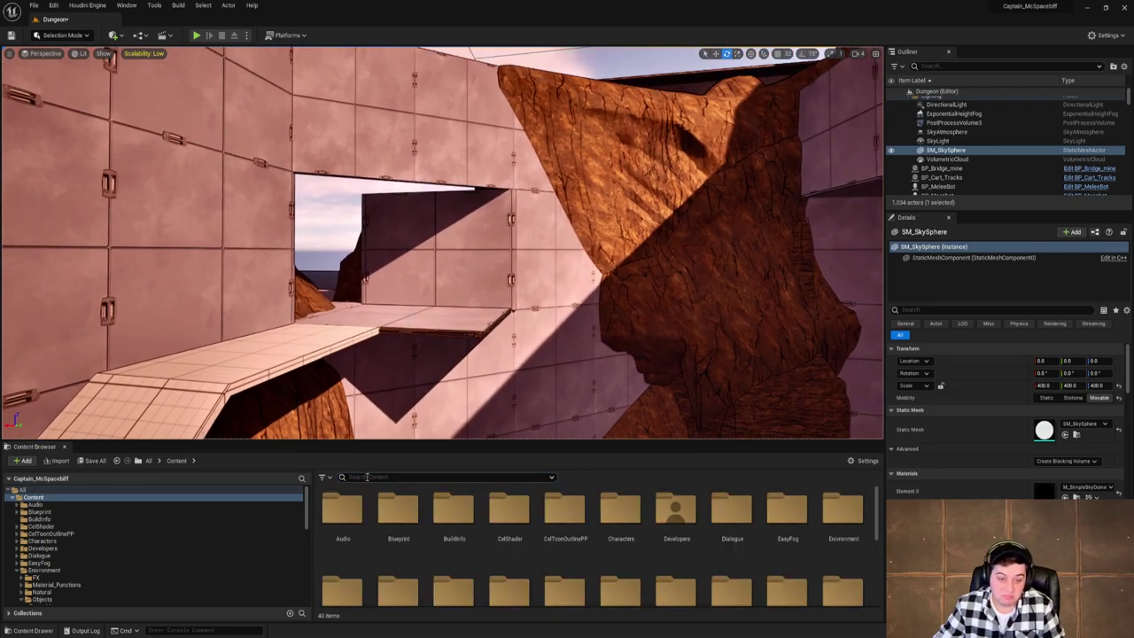
left_click(370, 476)
type("floor")
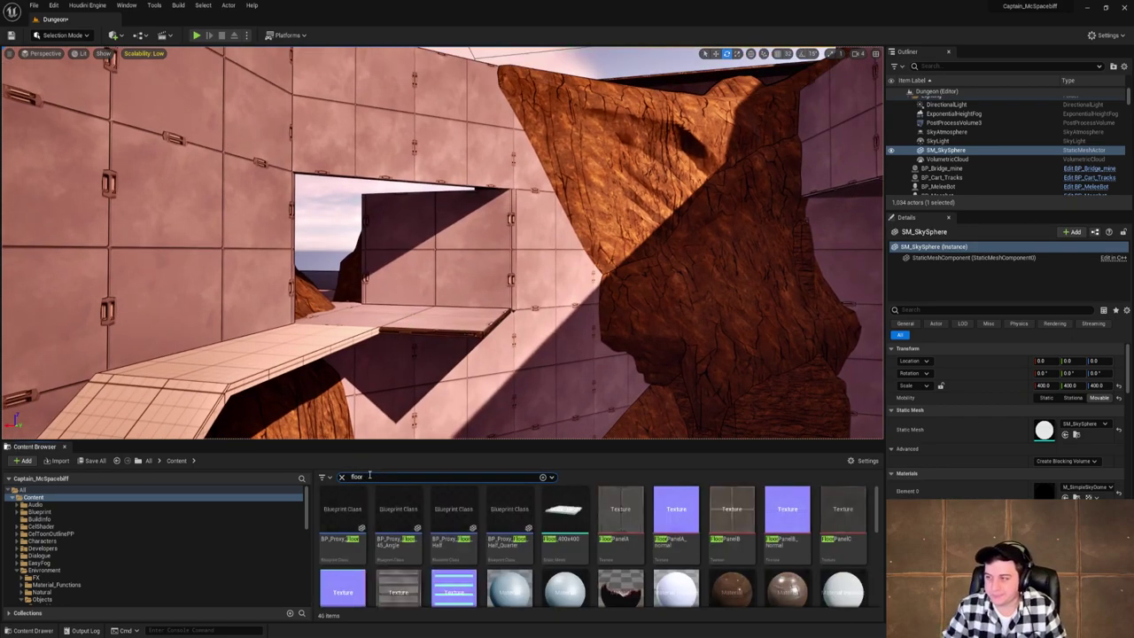
left_click_drag(415, 534, 413, 325)
key("w")
right_click_drag(413, 324, 503, 295)
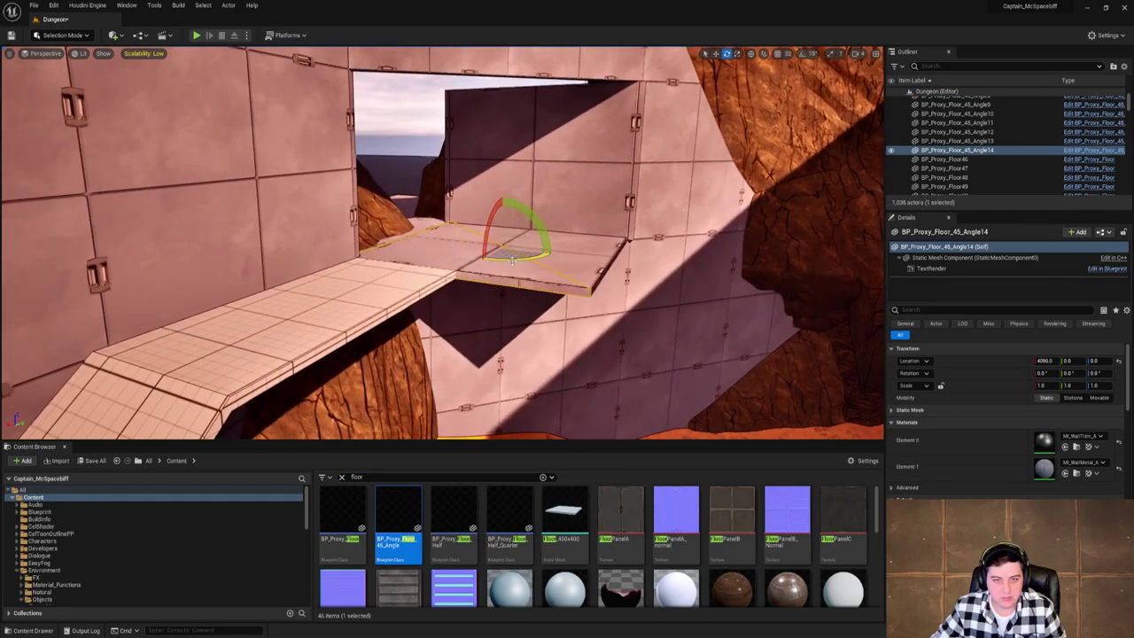
Turn on 15-degree rotation snapping and rotate the new angled floor tile 90 degrees about Z.
left_click_drag(515, 258, 441, 257)
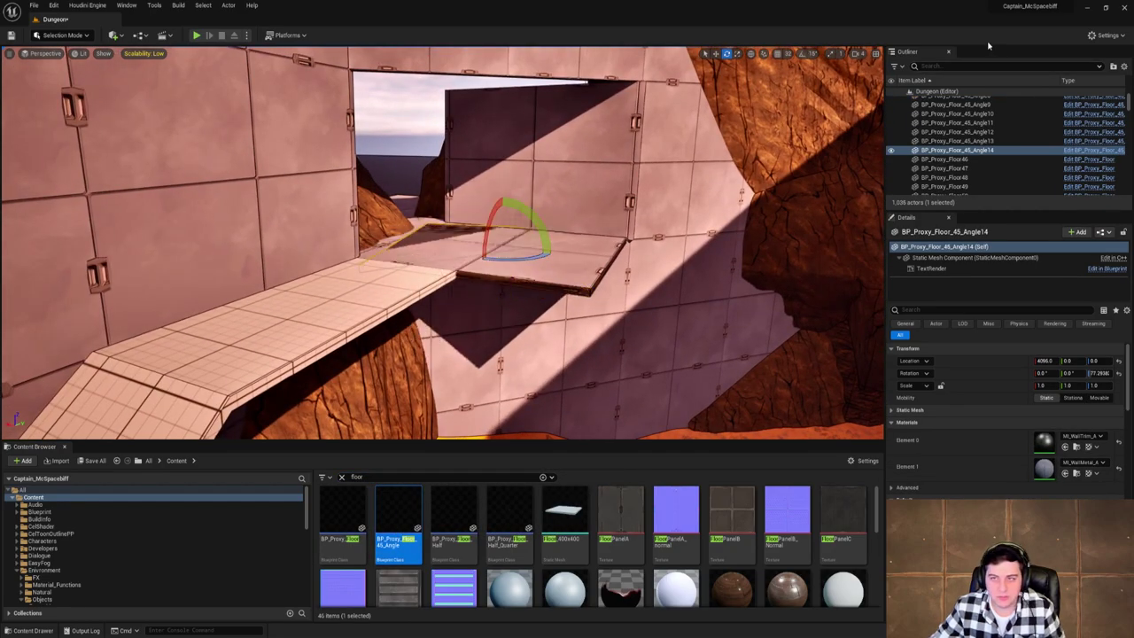
left_click(803, 54)
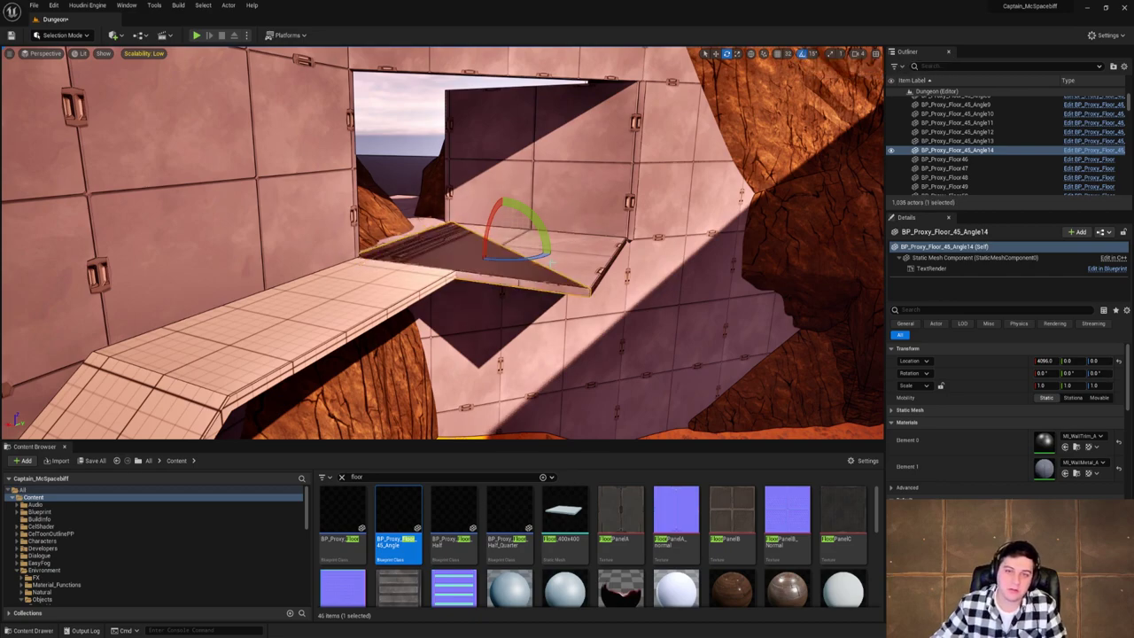
left_click_drag(526, 256, 510, 257)
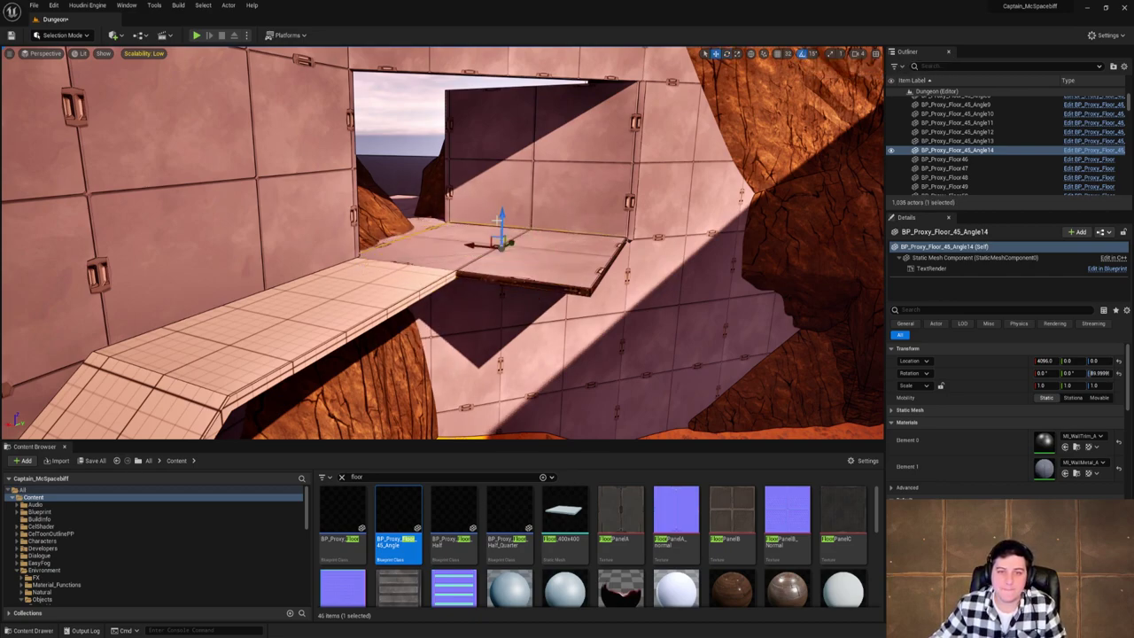
Raise the angled floor tile to 384 in Z to form a ceiling over the opening.
left_click_drag(501, 220, 501, 49)
key("w")
right_click_drag(560, 99, 417, 98)
key("s")
key("w")
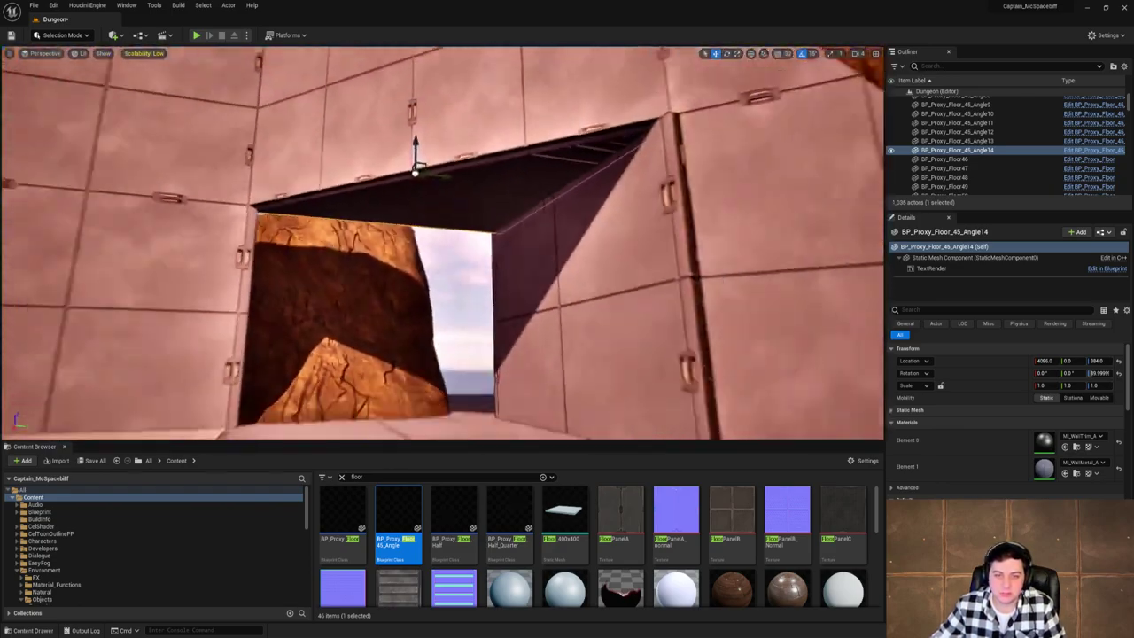
right_click_drag(532, 181, 537, 177)
Assign the MI_FloorPanel_D material to both Element 1 and Element 0 of the angled ceiling tile.
left_click(1086, 462)
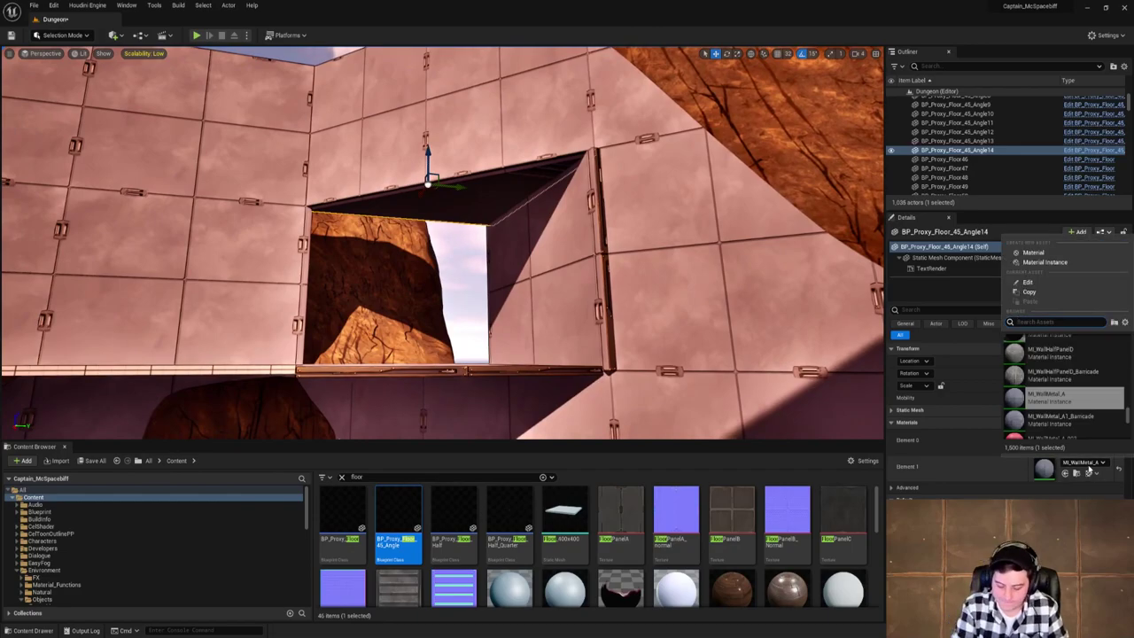
left_click(1064, 384)
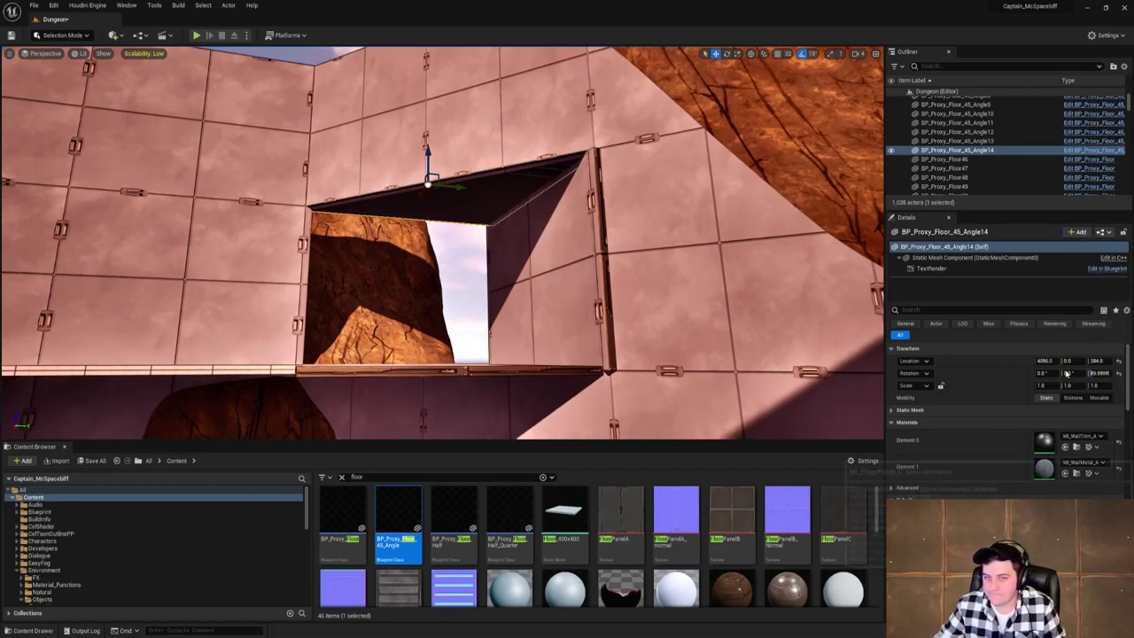
key("w")
mouse_move(559, 327)
right_mouse_down()
mouse_move(603, 327)
mouse_move(560, 325)
right_mouse_up()
left_click(1090, 438)
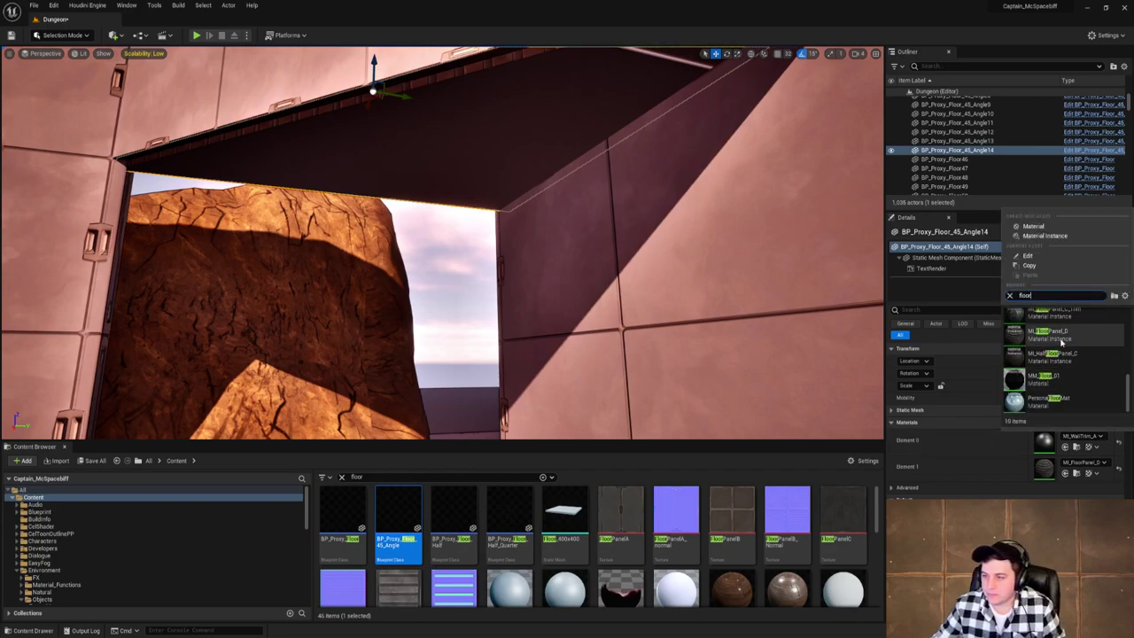
left_click(1063, 336)
right_click_drag(771, 355, 780, 346)
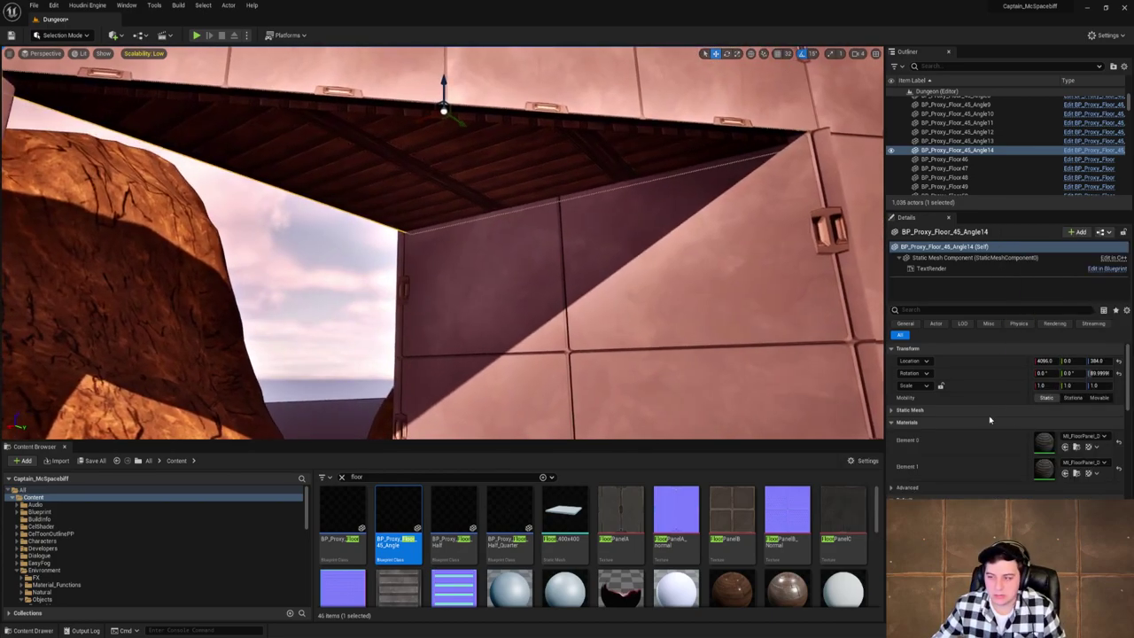
Assign MI_RoofPanel_A to Element 0 and MI_WallTrim_A to Element 1 of the angled ceiling tile.
left_click(1083, 437)
type("roof")
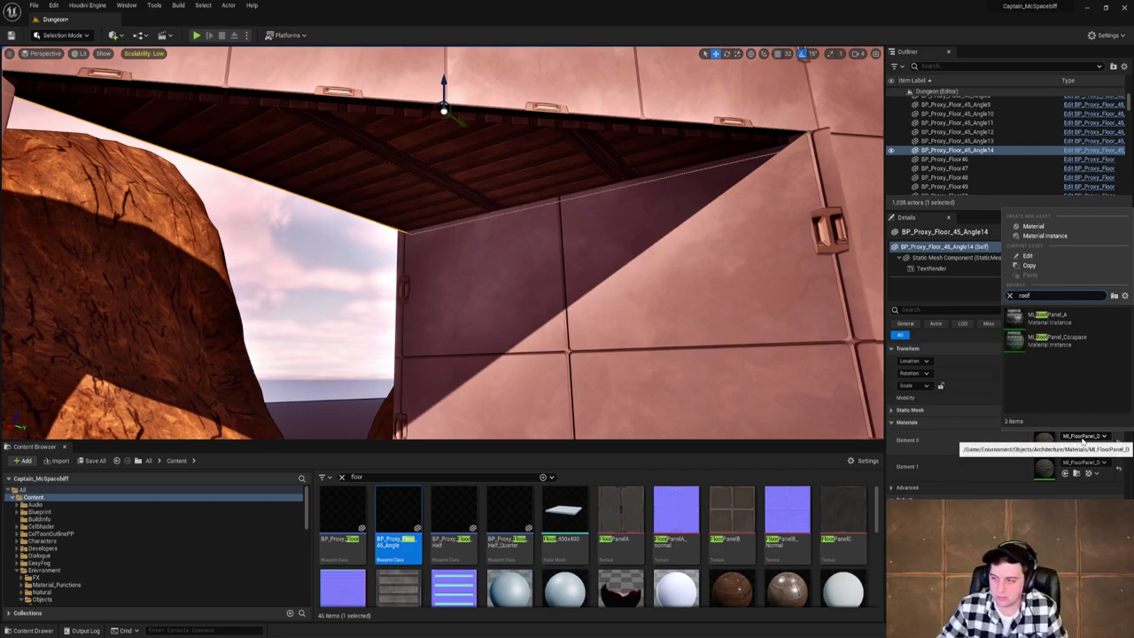
left_click(1053, 321)
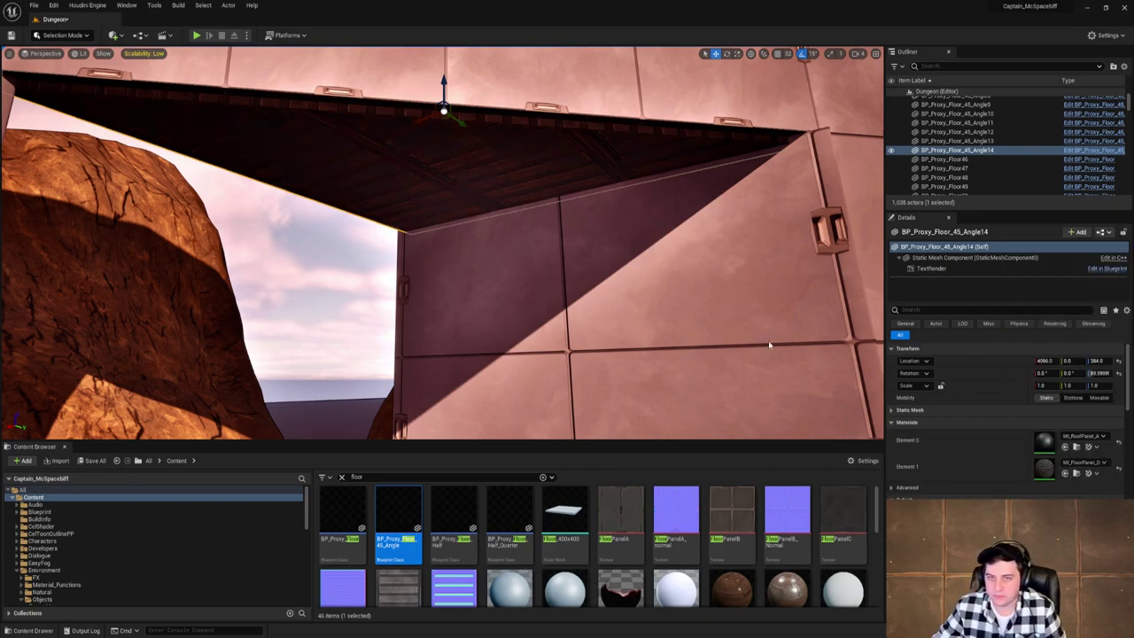
left_click(1097, 462)
type("trim")
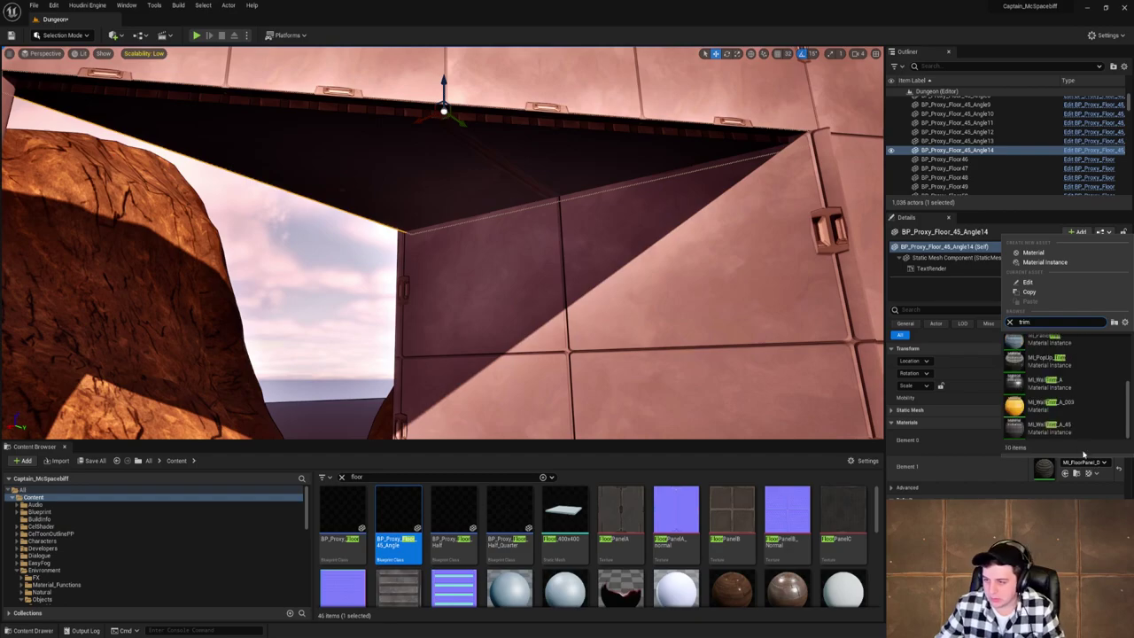
left_click(1064, 387)
right_click_drag(701, 335, 701, 417)
key("s")
Select the large rock beside the wall opening and move it to about -113 in Y and -503 in Z.
left_click(701, 335)
right_click_drag(510, 226, 745, 253)
key("d")
key("w")
left_click(499, 220)
key("s")
key("w")
key("w")
right_click_drag(466, 214, 466, 215)
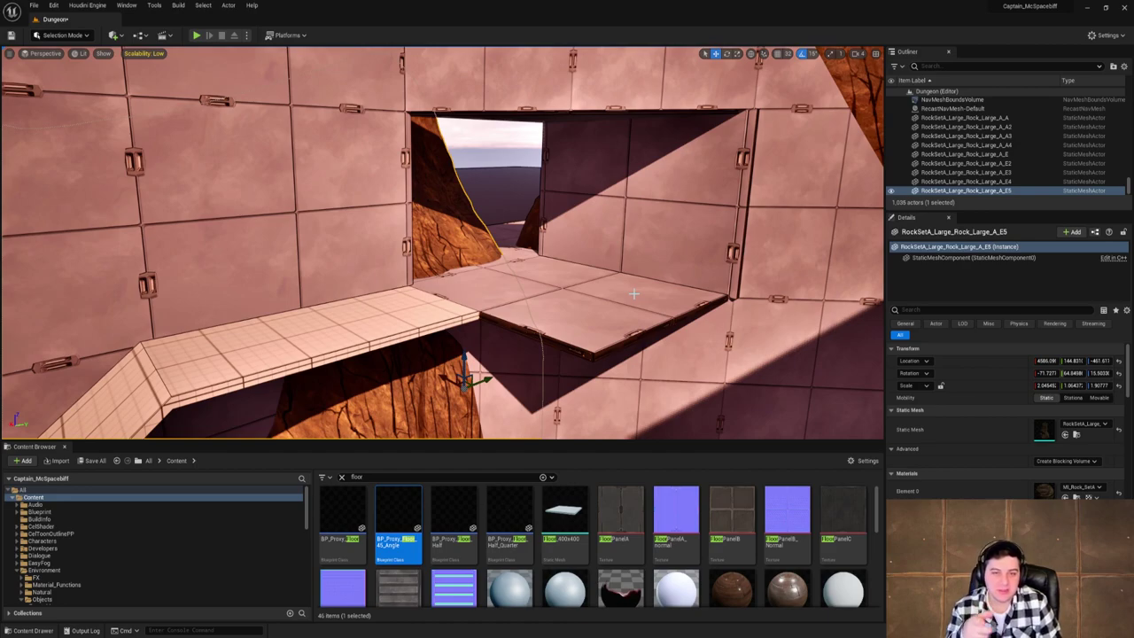
right_click_drag(569, 261, 569, 262)
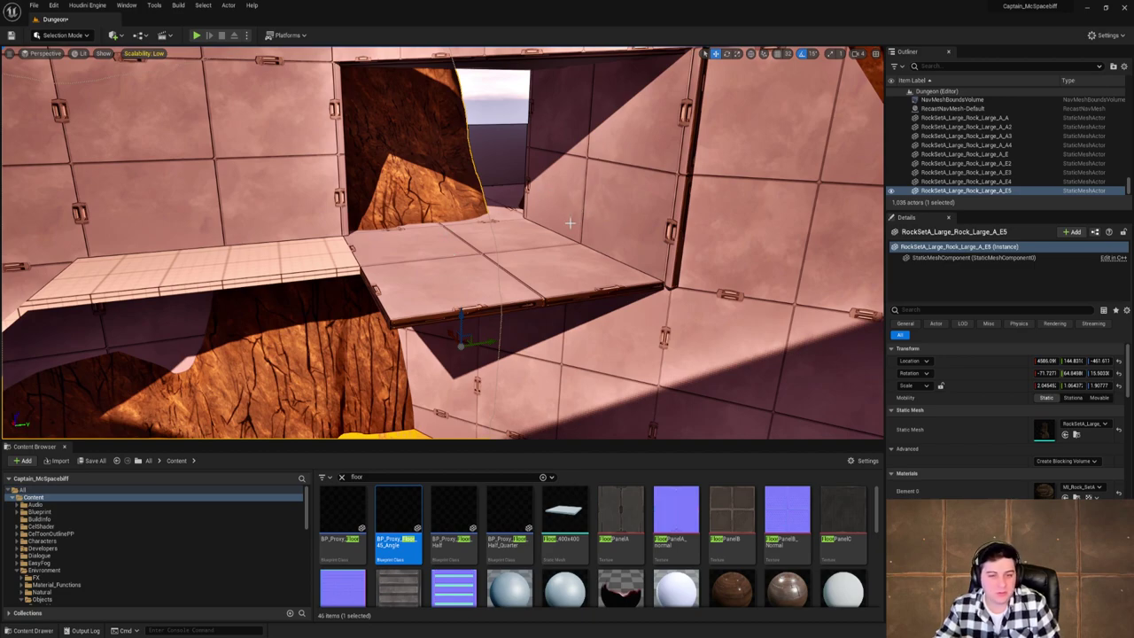
right_click_drag(570, 223, 642, 296)
left_click_drag(641, 296, 488, 301)
right_click_drag(488, 301, 477, 248)
left_click_drag(477, 249, 482, 286)
left_click_drag(527, 316, 574, 284)
mouse_move(444, 302)
right_mouse_down()
mouse_move(417, 304)
mouse_move(443, 301)
right_mouse_up()
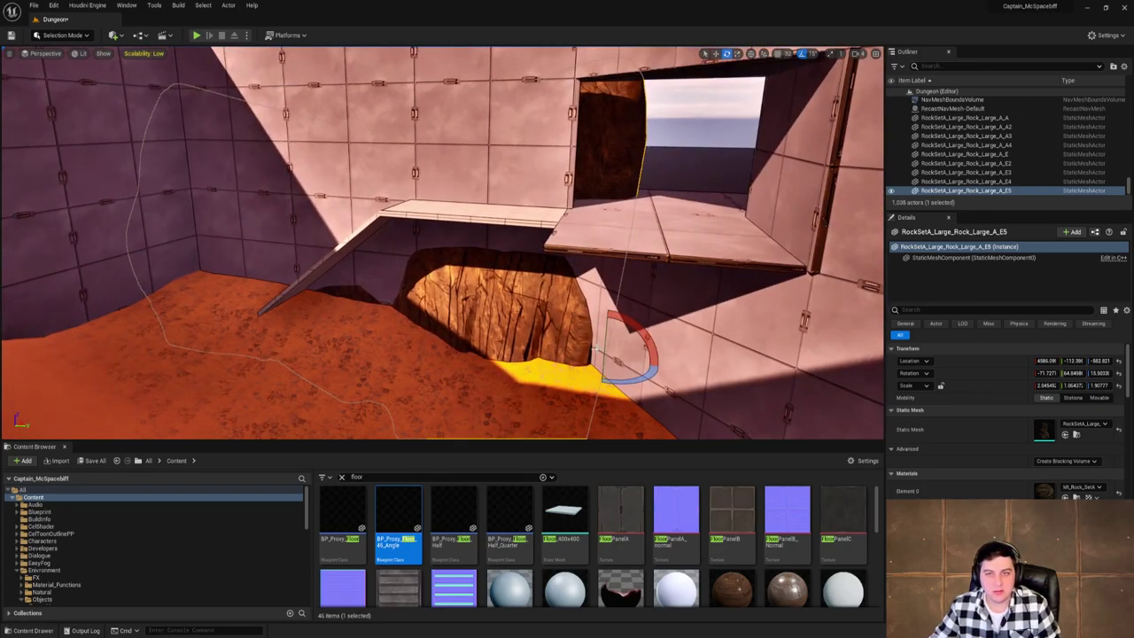
Scale the rock to about 1.27 in X and, with rotation snapping off, tilt it beneath the walkway against the wall.
left_click_drag(609, 329, 605, 351)
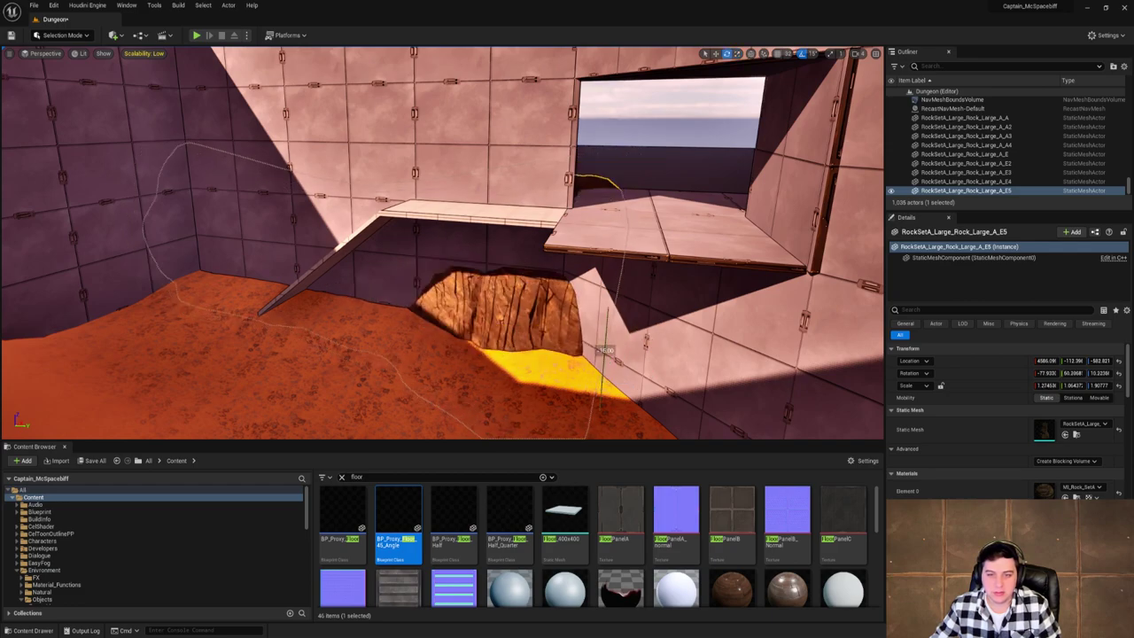
right_click_drag(599, 376, 810, 71)
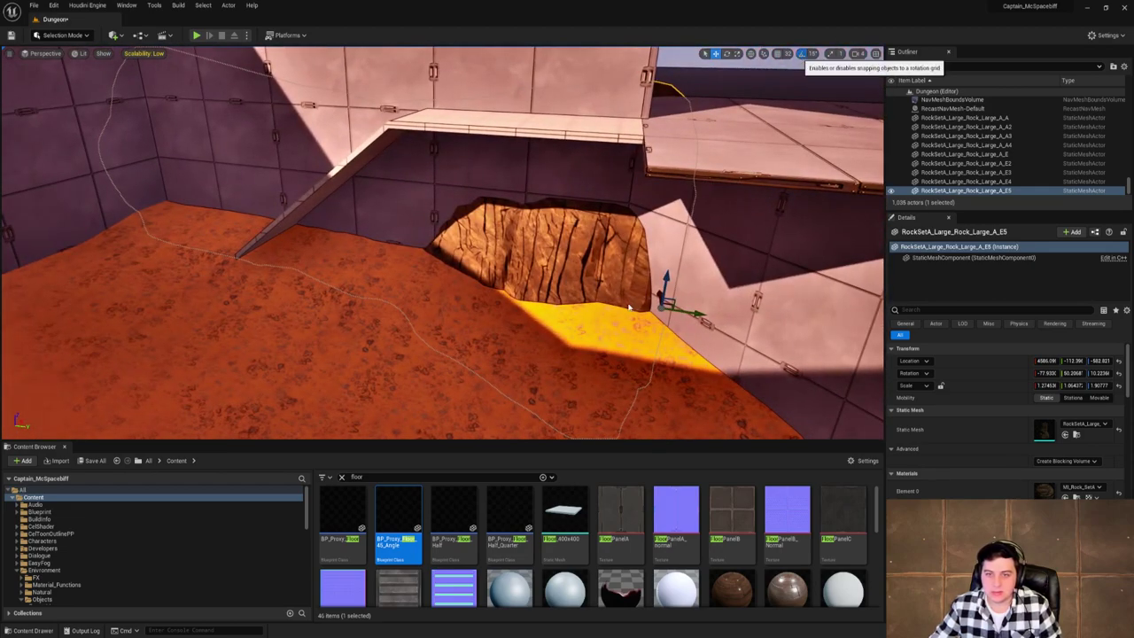
left_click_drag(666, 278, 631, 282)
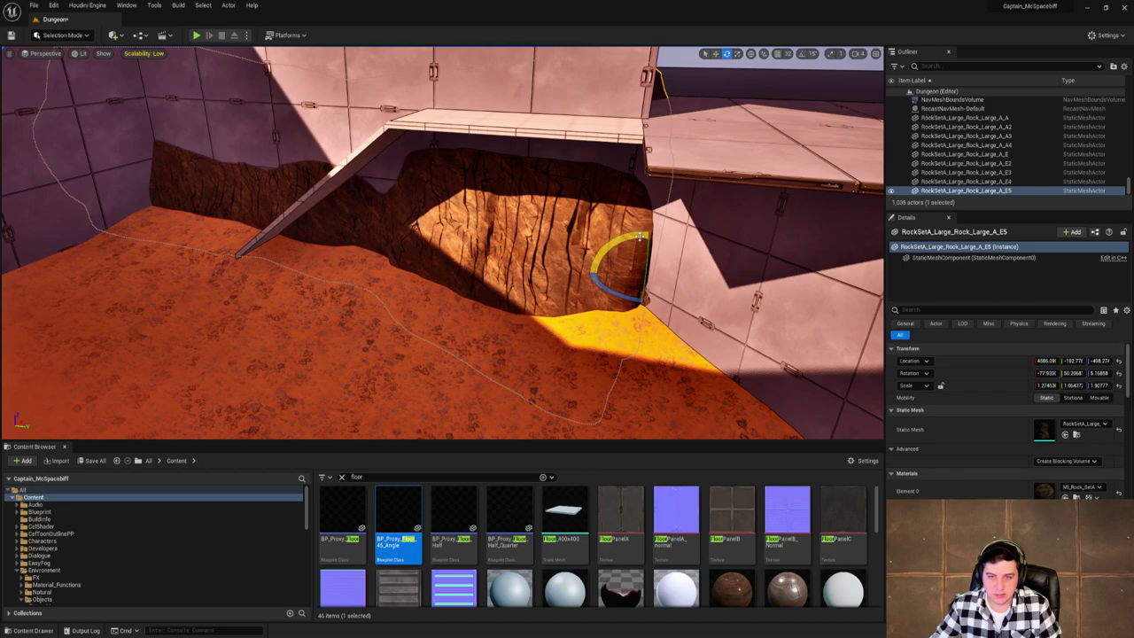
mouse_move(640, 236)
left_mouse_down()
mouse_move(634, 257)
mouse_move(623, 232)
left_mouse_up()
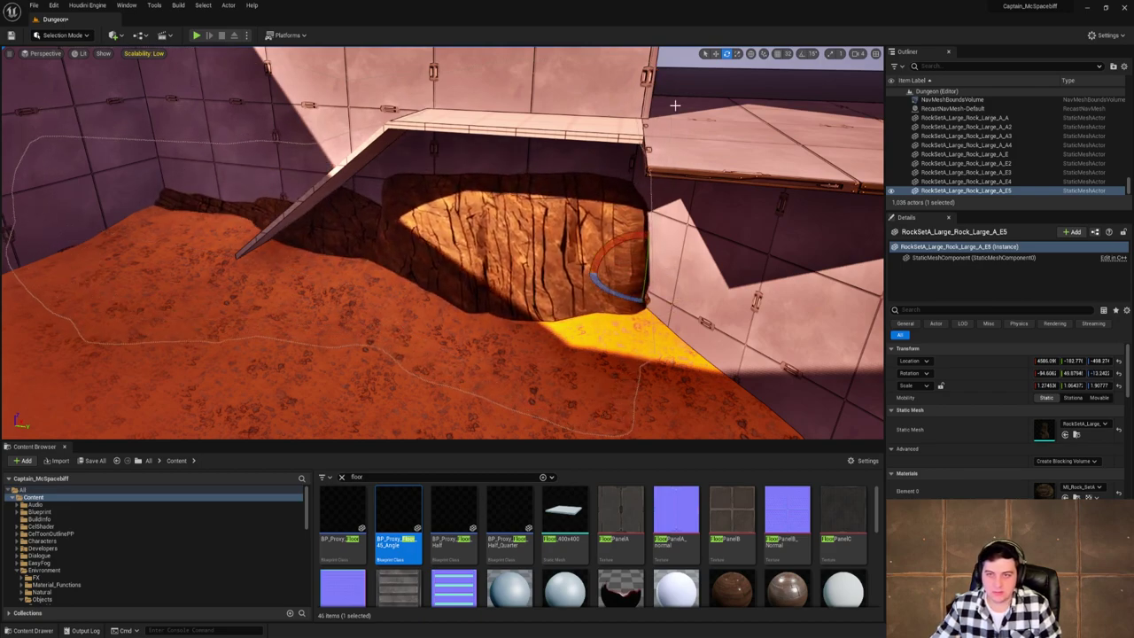
right_click_drag(674, 106, 753, 57)
key("w")
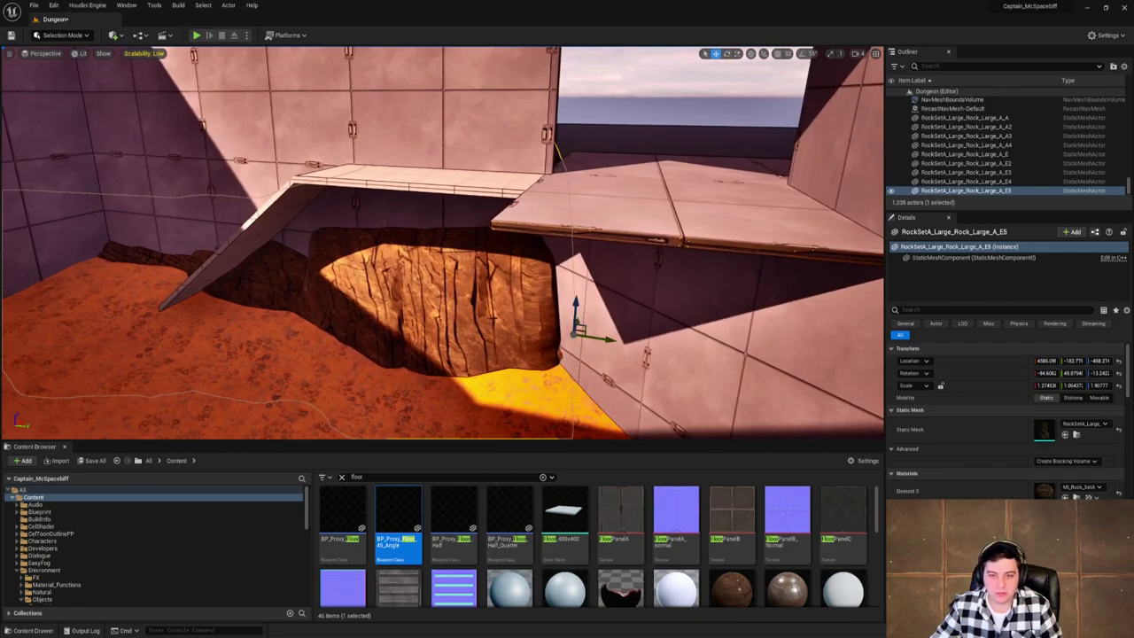
Adjust the rock's position under the platform and turn it to about -12 degrees about Z.
left_click_drag(579, 328, 616, 334)
mouse_move(617, 334)
right_mouse_down()
mouse_move(673, 333)
mouse_move(617, 333)
right_mouse_up()
mouse_move(662, 298)
left_mouse_down()
mouse_move(686, 317)
mouse_move(673, 314)
left_mouse_up()
key("e")
right_click_drag(562, 334, 443, 335)
key("w")
mouse_move(592, 313)
left_mouse_down()
mouse_move(617, 312)
mouse_move(592, 330)
left_mouse_up()
right_click_drag(592, 330, 634, 346)
Duplicate the rock along the wall to about 1266 in Y and turn the copy to about -172 degrees about Z.
left_click_drag(532, 264, 717, 273)
key("e")
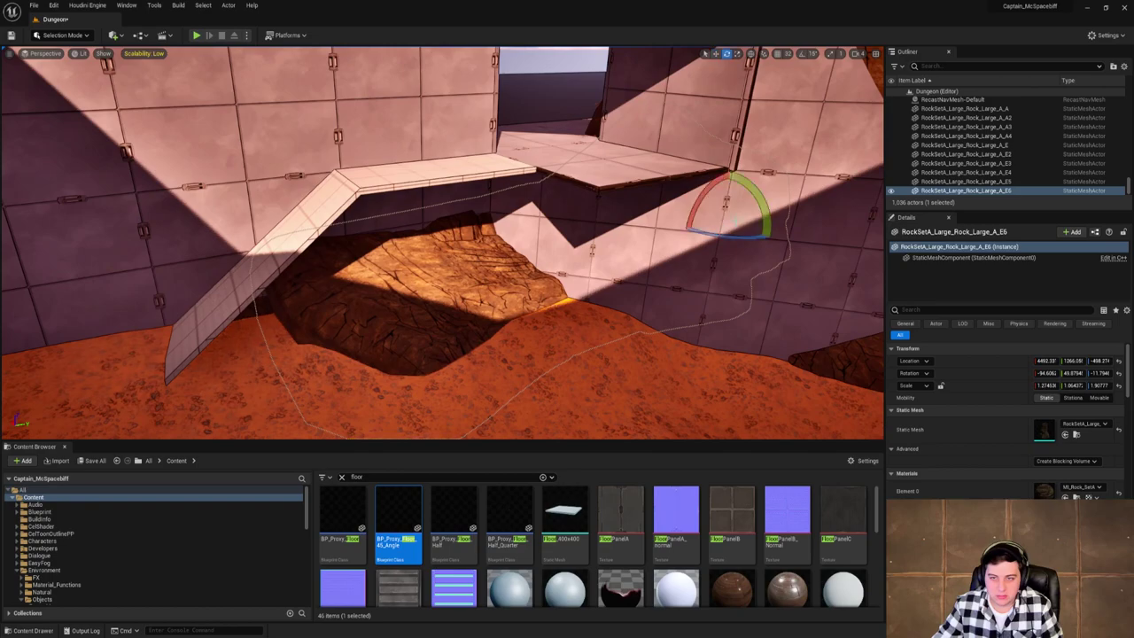
left_click_drag(757, 201, 793, 251)
key("w")
right_click_drag(792, 250, 833, 262)
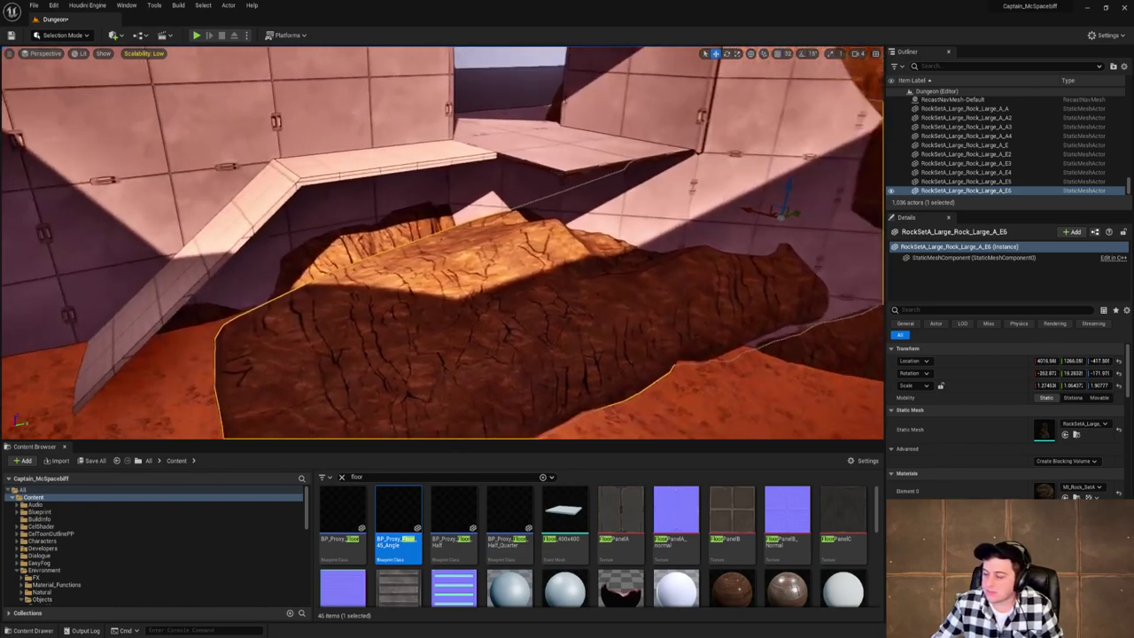
scroll(683, 215, "up", 2)
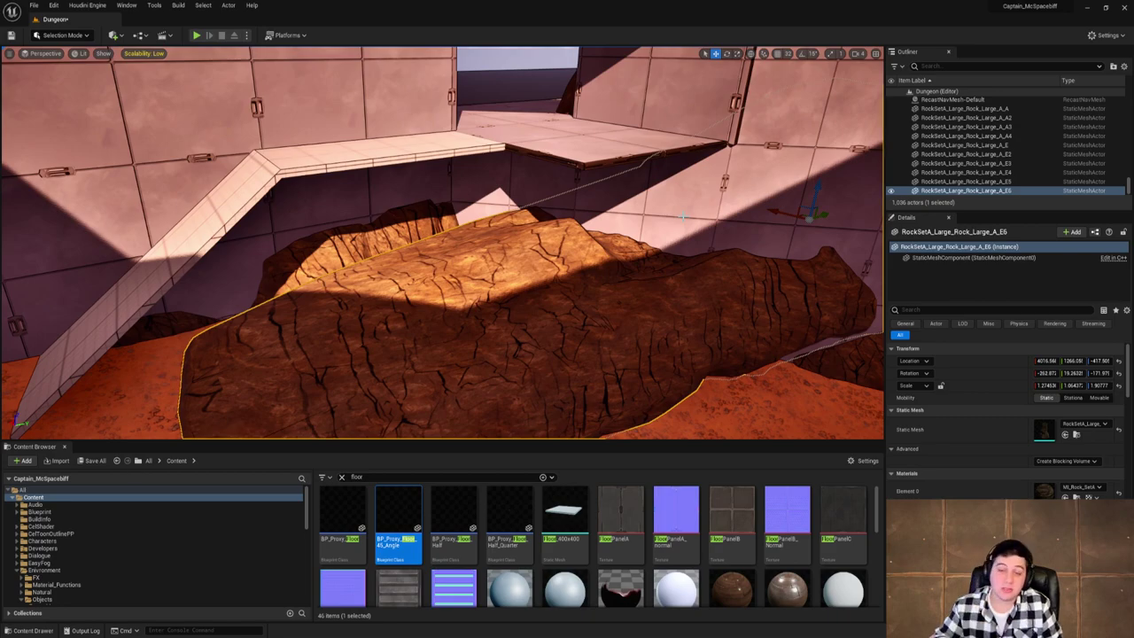
Rotate the duplicated rock against the wall to about -133 degrees about Z and scale it to about 0.71 in Y.
right_click_drag(683, 228, 640, 228)
key("e")
left_click_drag(779, 175, 824, 222)
left_click_drag(730, 142, 741, 234)
key("w")
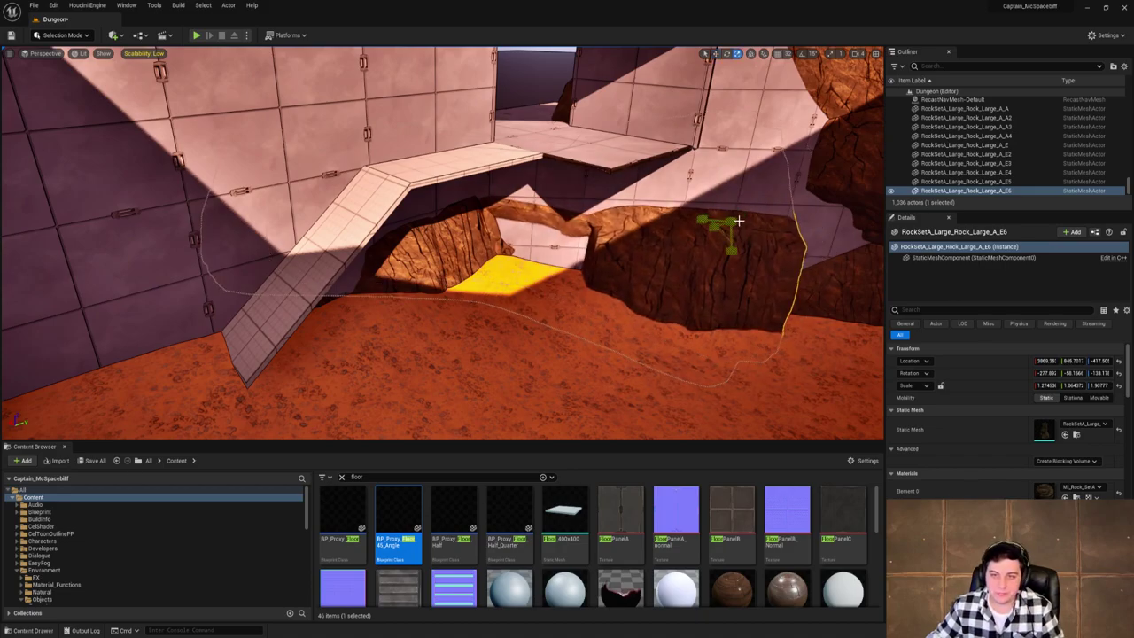
key("f")
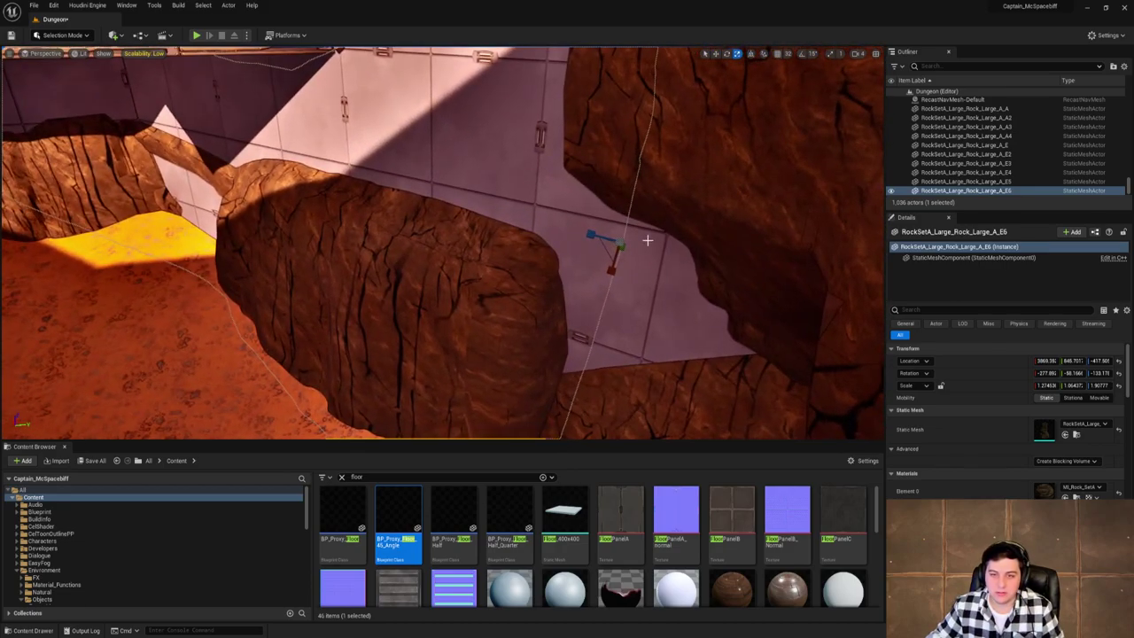
left_click_drag(623, 248, 712, 299)
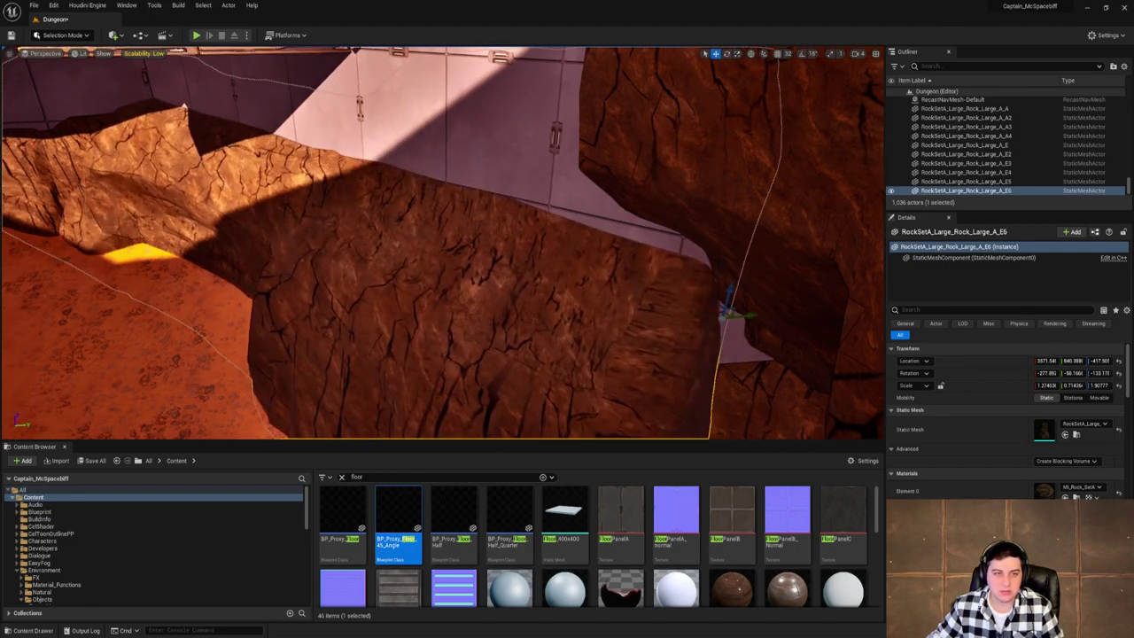
Move the duplicated rock along the wall to about 1131 in Y and -369 in Z, rotating it to about -143 degrees about Z.
right_click_drag(711, 300, 688, 291)
key("e")
left_click_drag(697, 242, 682, 241)
left_click_drag(630, 206, 795, 162)
key("e")
key("w")
key("e")
key("r")
Stretch the duplicated rock to about 2.03 in X and lower it to about -453 in Z.
right_click_drag(610, 205, 696, 196)
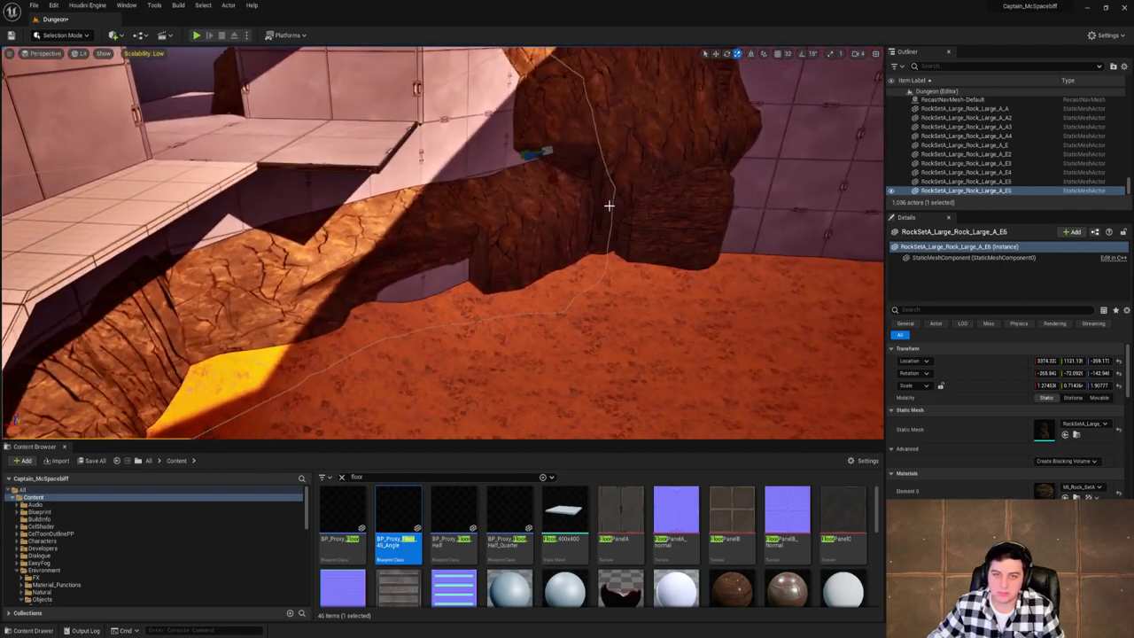
left_click_drag(553, 179, 563, 239)
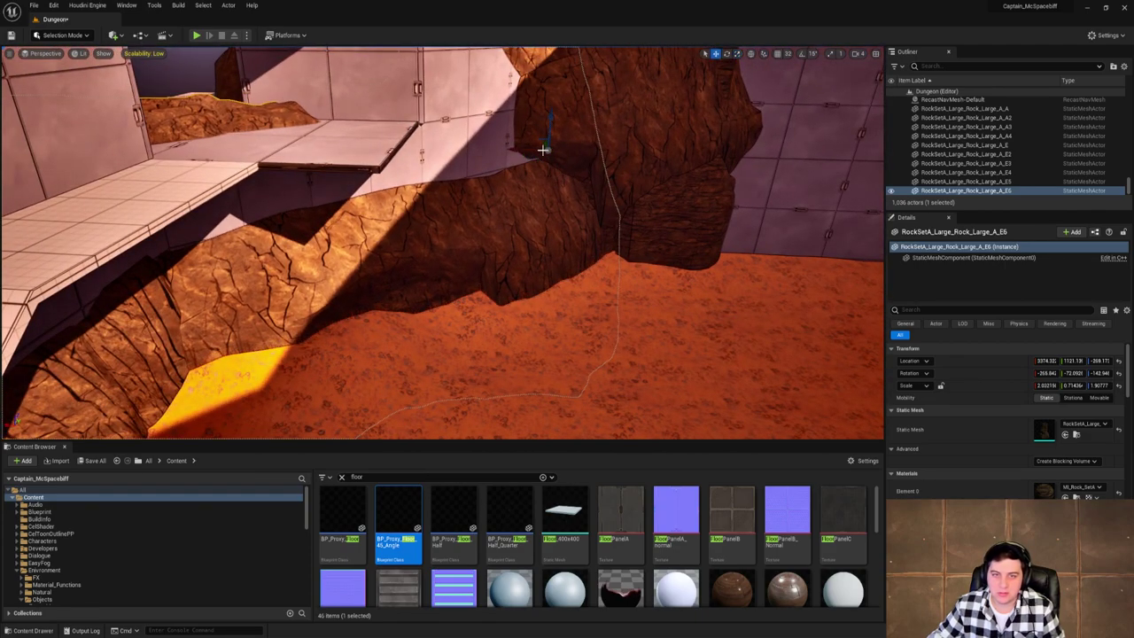
left_click_drag(549, 126, 569, 187)
key("e")
right_click_drag(570, 187, 696, 235)
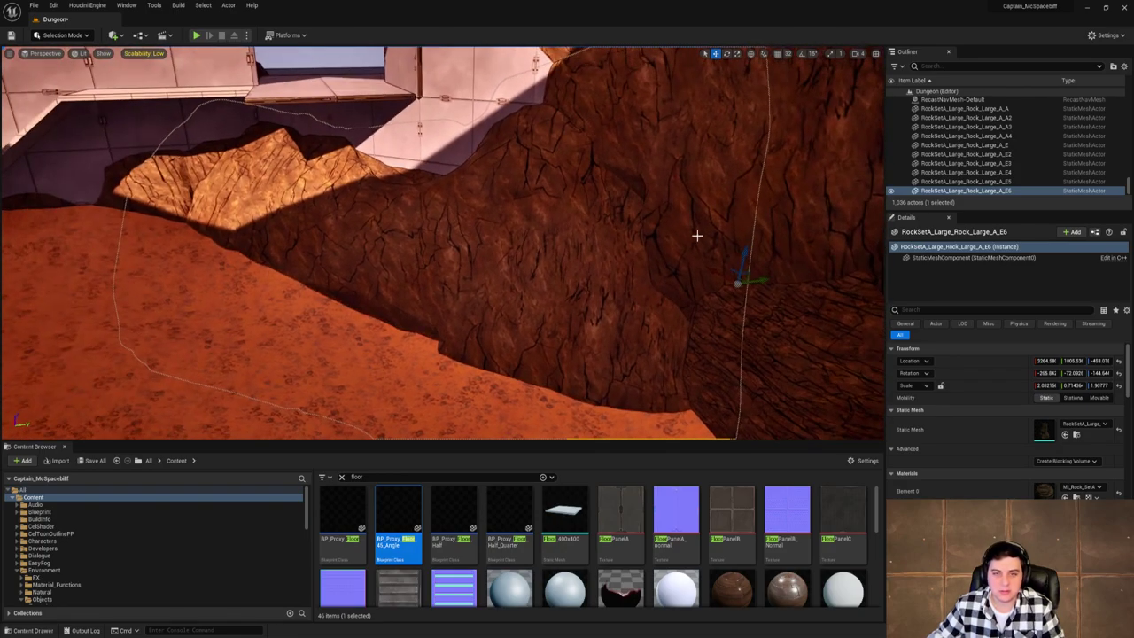
Rotate the stretched rock to about -251, -81 and -159 degrees, and save the Dungeon level.
key("e")
mouse_move(714, 252)
left_mouse_down()
mouse_move(746, 237)
mouse_move(696, 258)
left_mouse_up()
right_click_drag(696, 258, 765, 255)
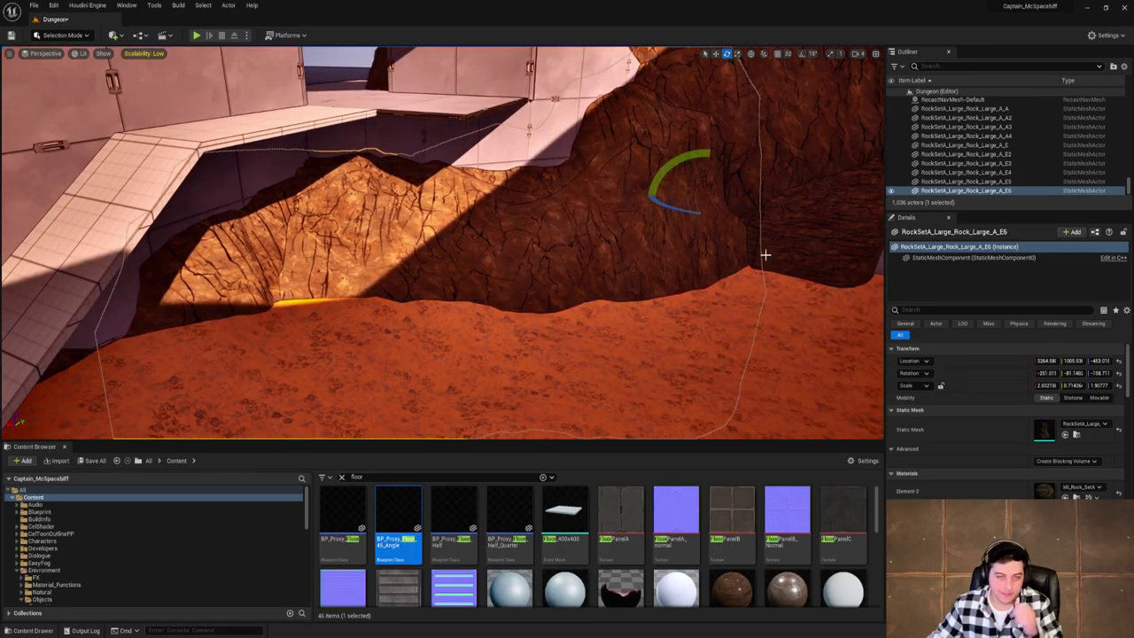
left_click(34, 6)
left_click(89, 90)
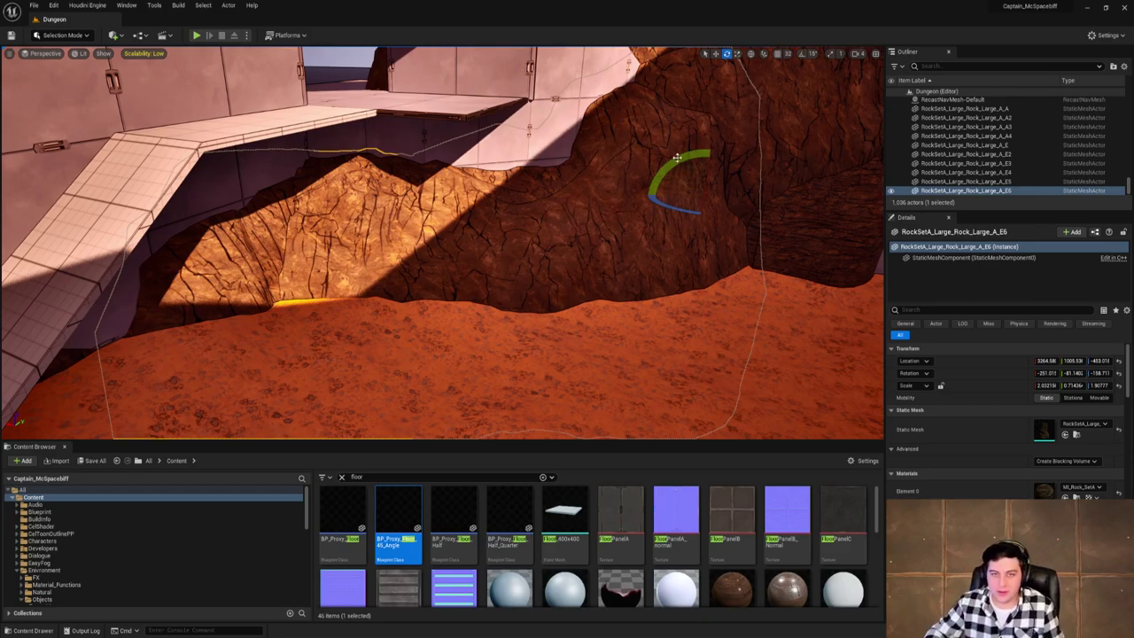
Shift the stretched rock along the wall to about 1020 in Y and turn it to about -155 degrees about Z.
right_click_drag(677, 158, 660, 166)
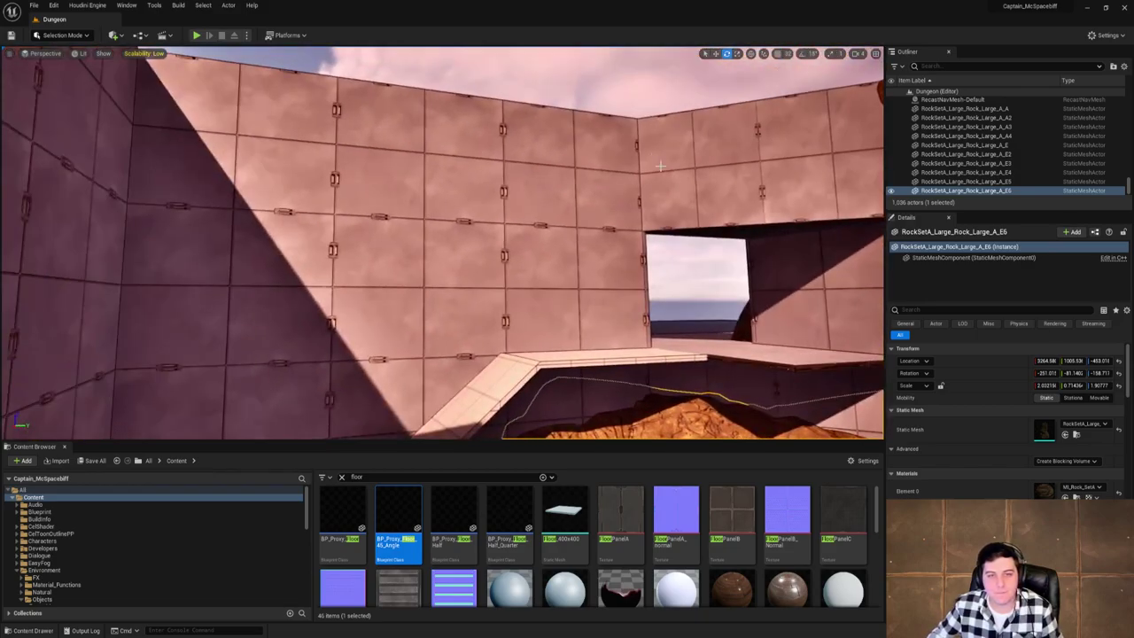
right_click_drag(643, 204, 624, 210)
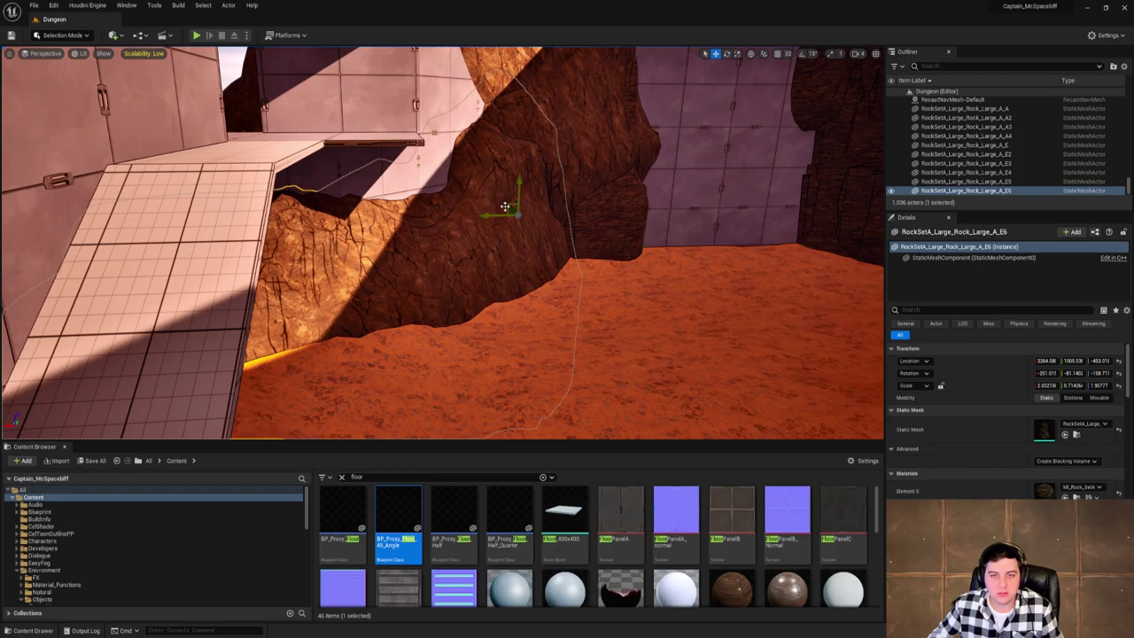
left_click_drag(505, 207, 502, 207)
right_click_drag(501, 207, 452, 209)
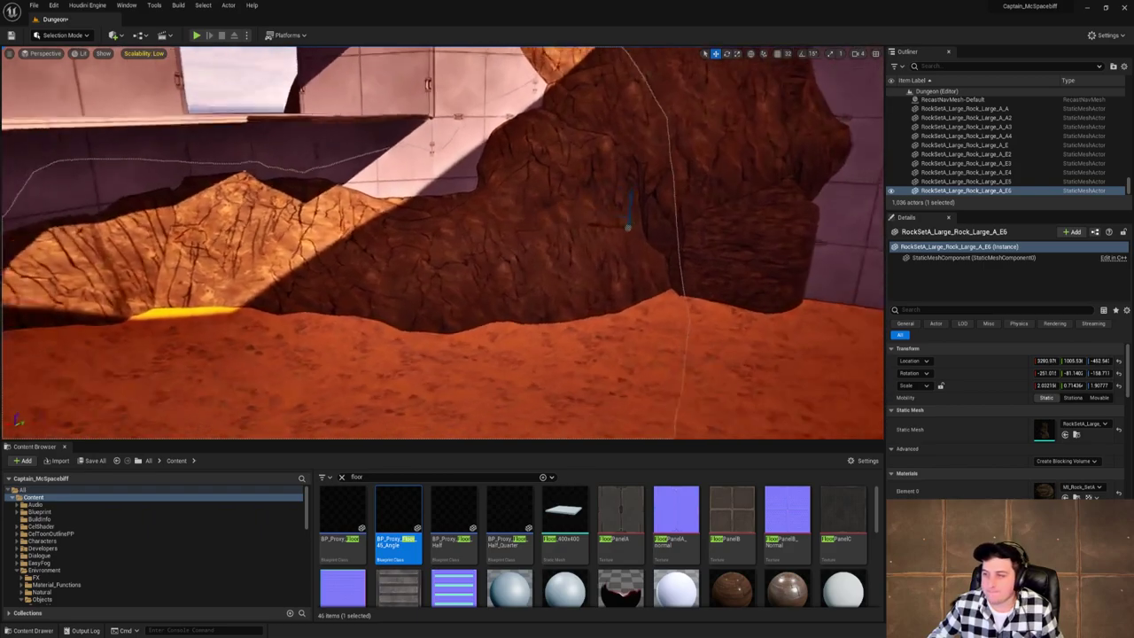
right_click_drag(603, 210, 629, 219)
mouse_move(665, 235)
left_mouse_down()
mouse_move(626, 233)
mouse_move(668, 246)
left_mouse_up()
key("e")
key("w")
right_click_drag(668, 245, 723, 172)
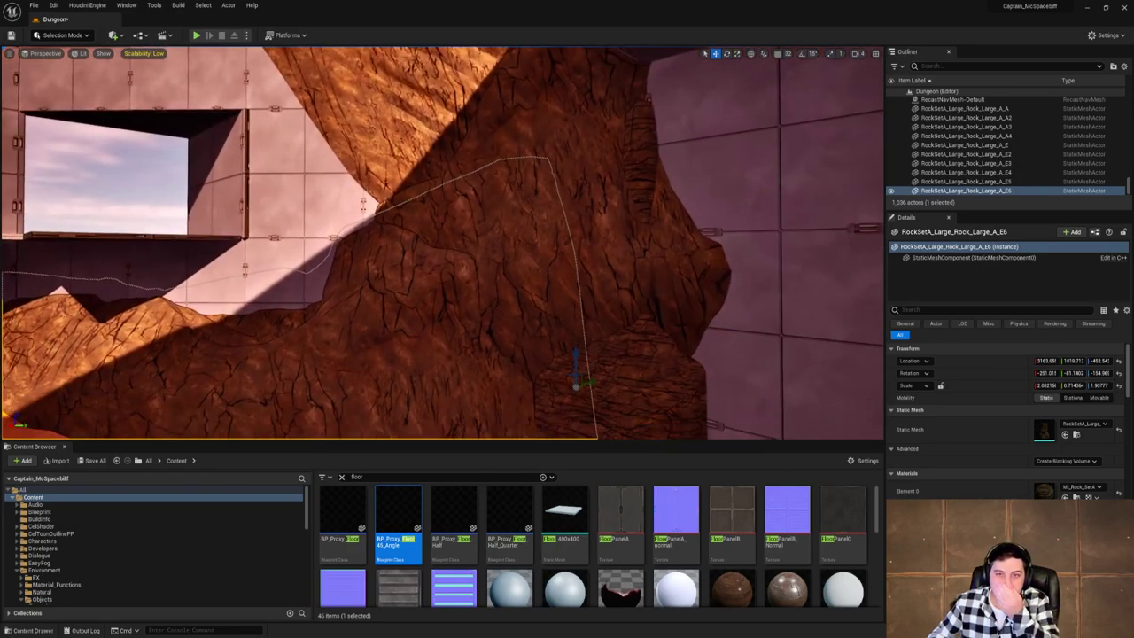
Select the RockSetA_Large_Rock_Large_A_A rock next to the stretched one and scale it uniformly to about 2.1.
left_click(664, 378)
right_click_drag(664, 378, 744, 413)
key("s")
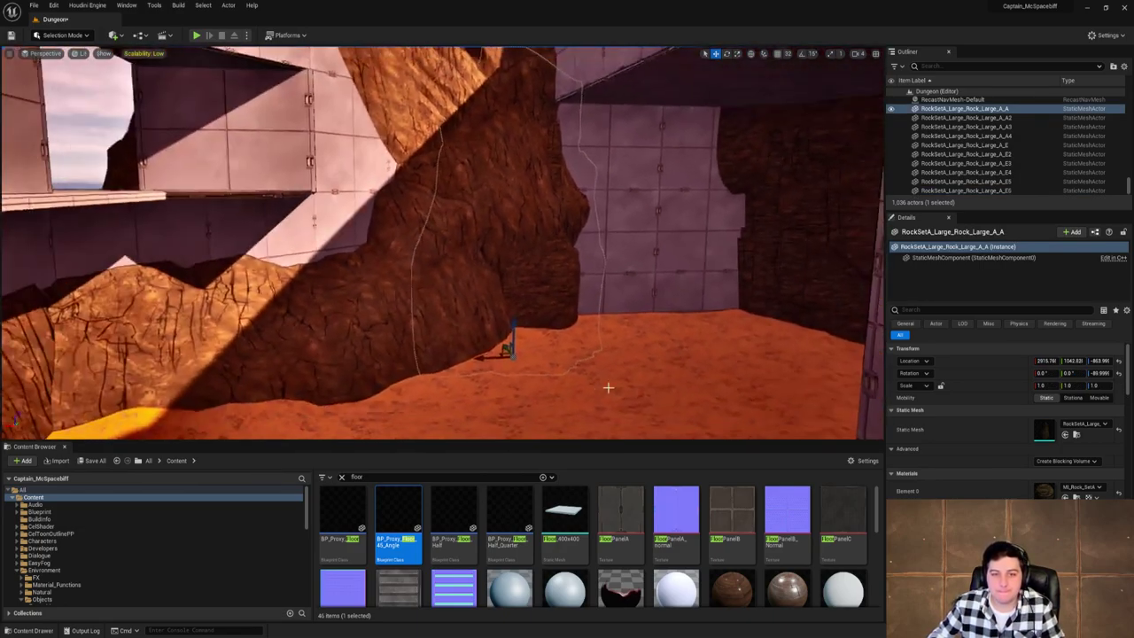
key("r")
left_click_drag(515, 356, 602, 312)
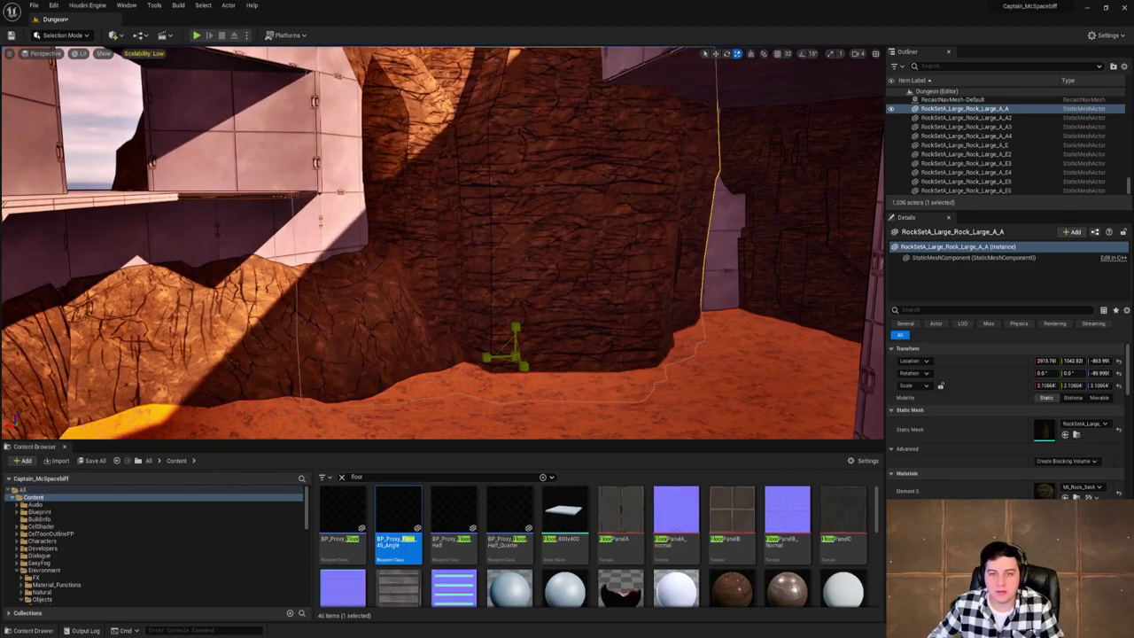
Lower the enlarged rock deep through the ground so only its upper part fills the wall corner.
left_click_drag(521, 326, 521, 429)
right_click_drag(485, 326, 520, 423)
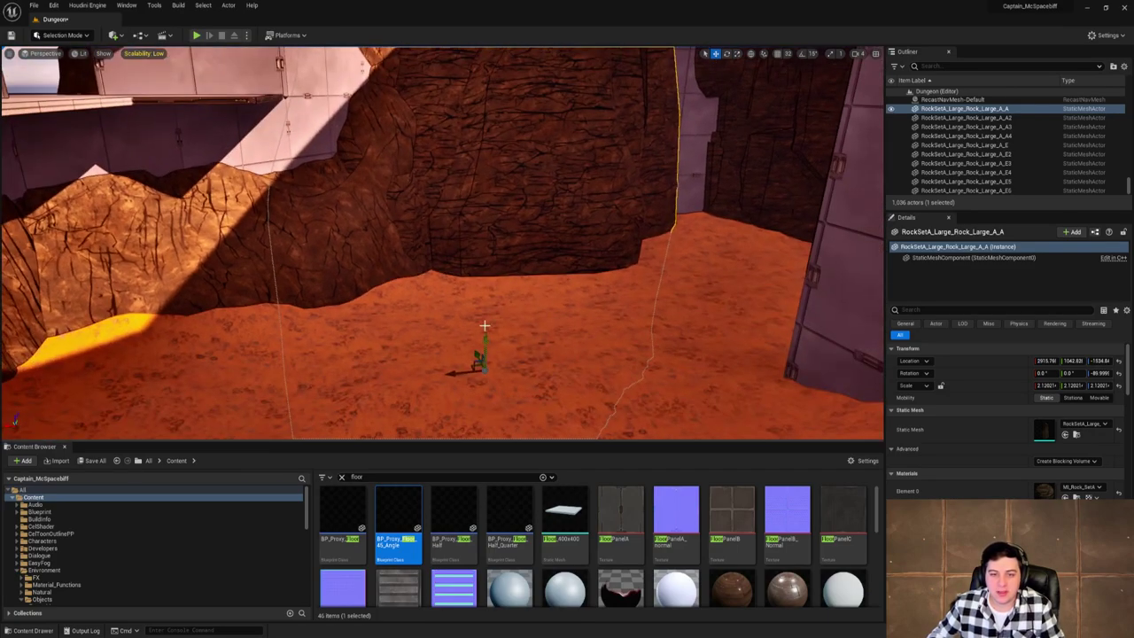
left_click_drag(483, 400, 483, 409)
key("e")
right_click_drag(483, 409, 422, 343)
key("s")
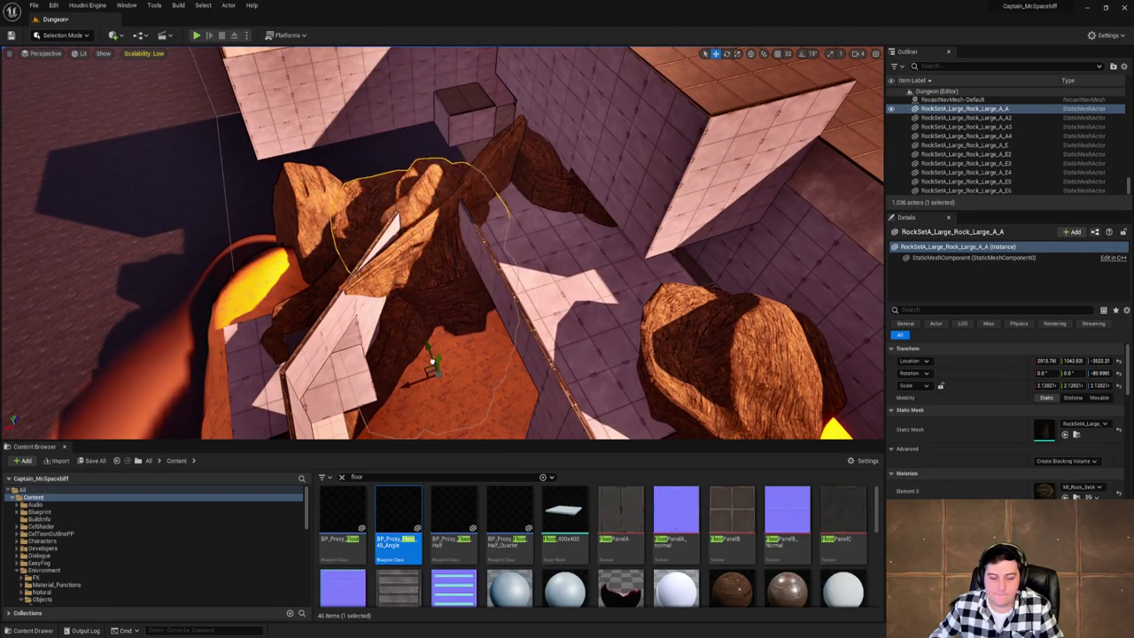
left_click_drag(428, 333, 428, 321)
key("w")
Move the enlarged rock sideways to about 1223 in Y so it sits closer to the wall.
right_click_drag(428, 321, 479, 310)
right_click_drag(408, 356, 451, 352)
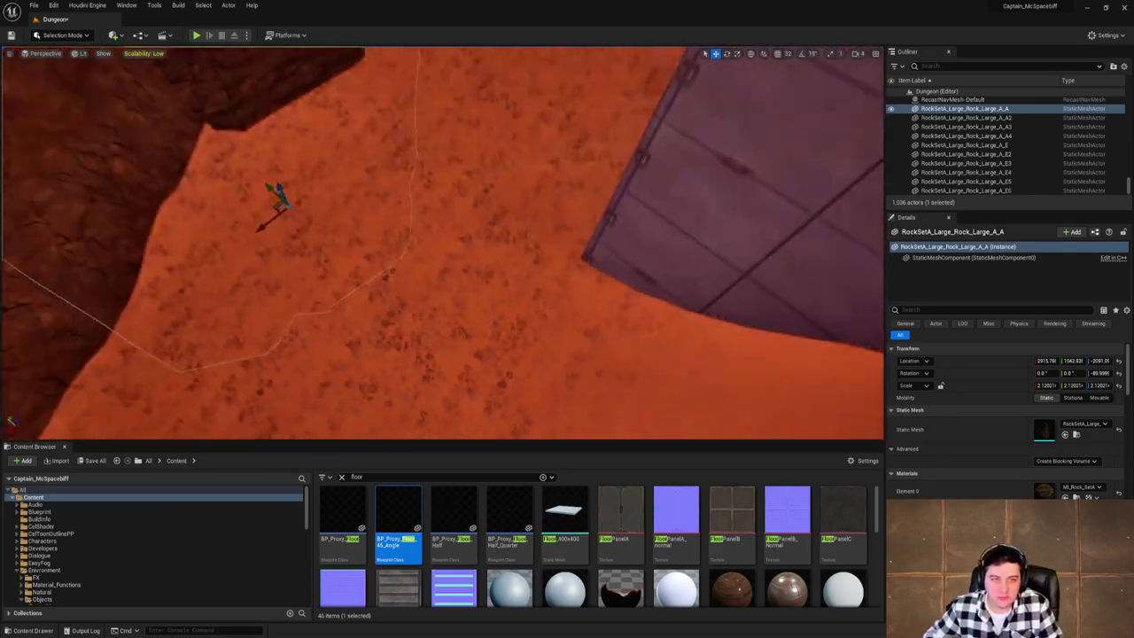
right_click_drag(292, 203, 292, 217)
key("s")
left_click_drag(292, 203, 279, 188)
right_click_drag(279, 189, 523, 229)
key("w")
key("w")
key("s")
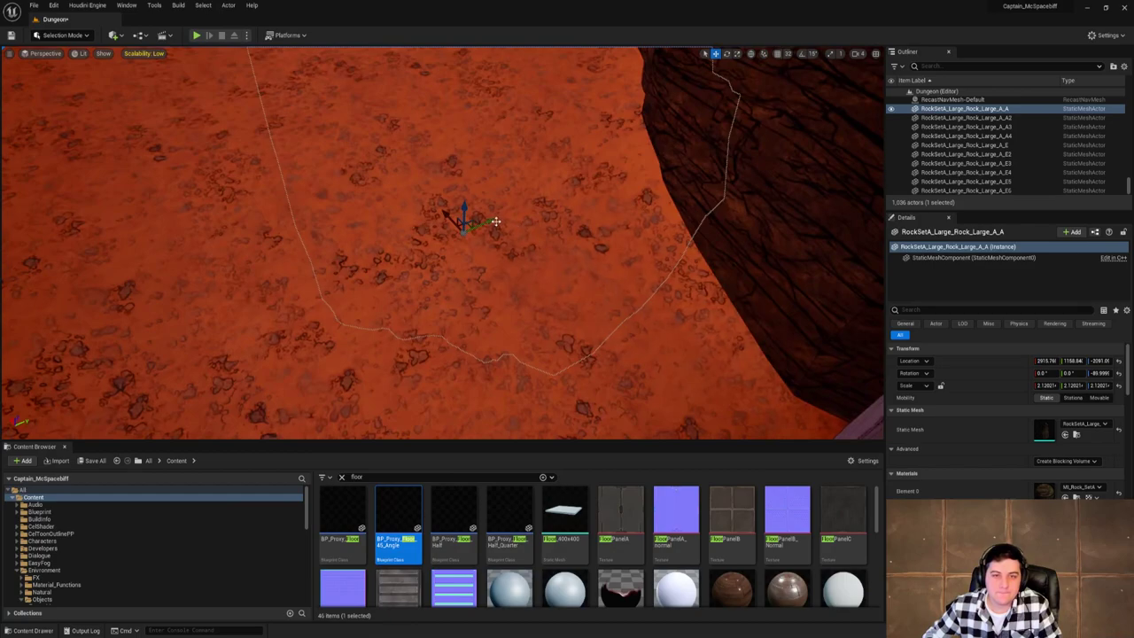
left_click_drag(503, 217, 509, 216)
right_click_drag(535, 216, 535, 97)
key("w")
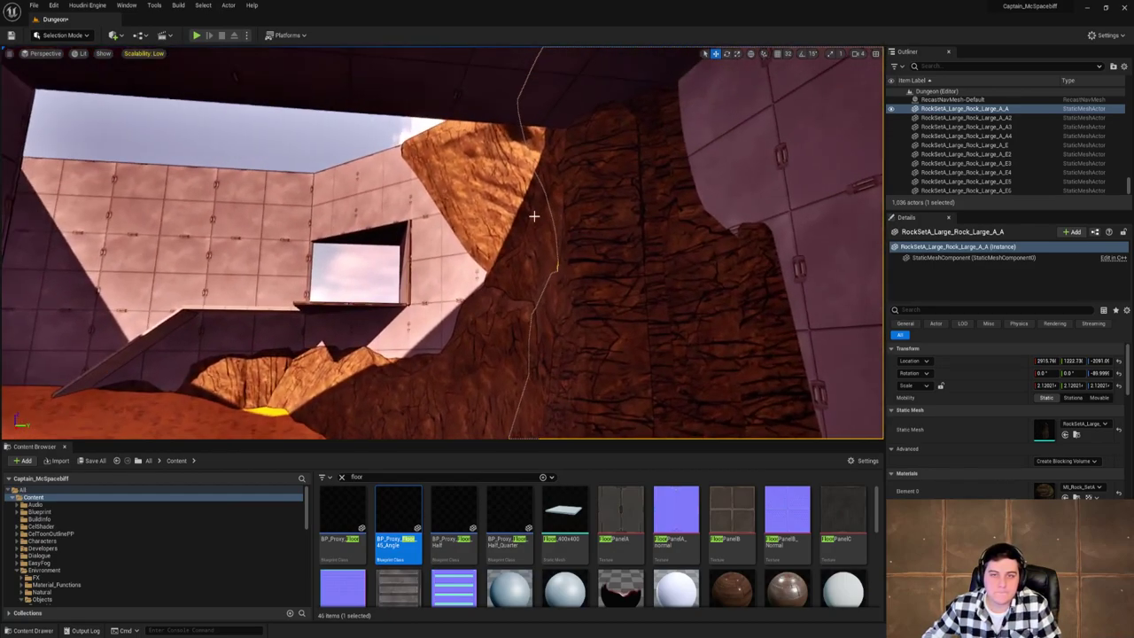
left_click(355, 271)
right_click_drag(354, 270, 266, 310)
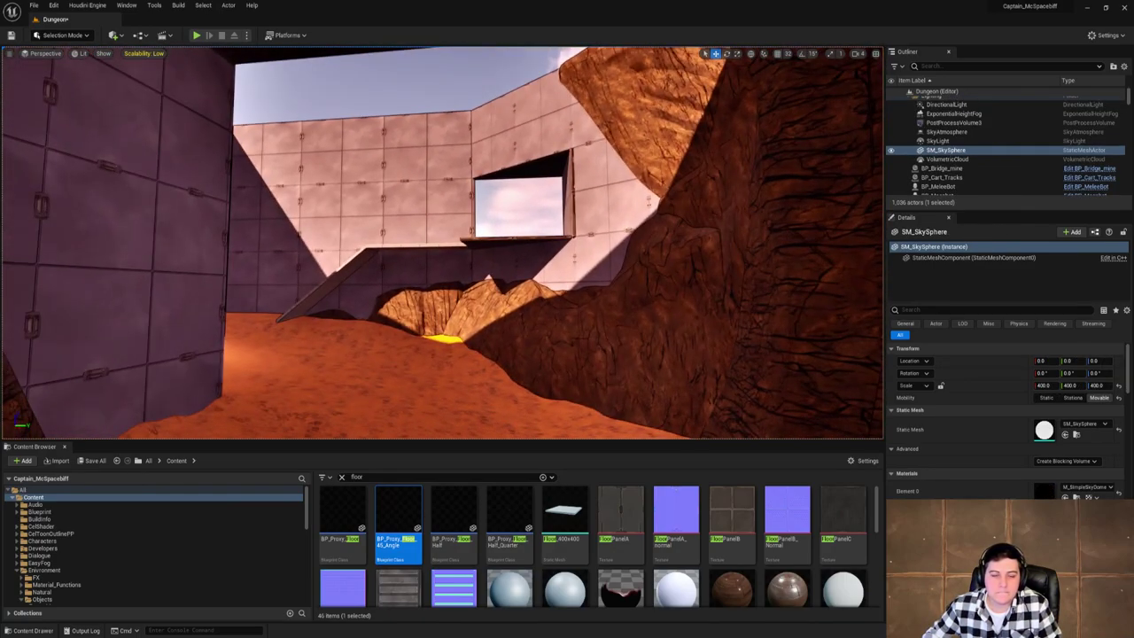
right_click_drag(443, 243, 461, 284)
key("w")
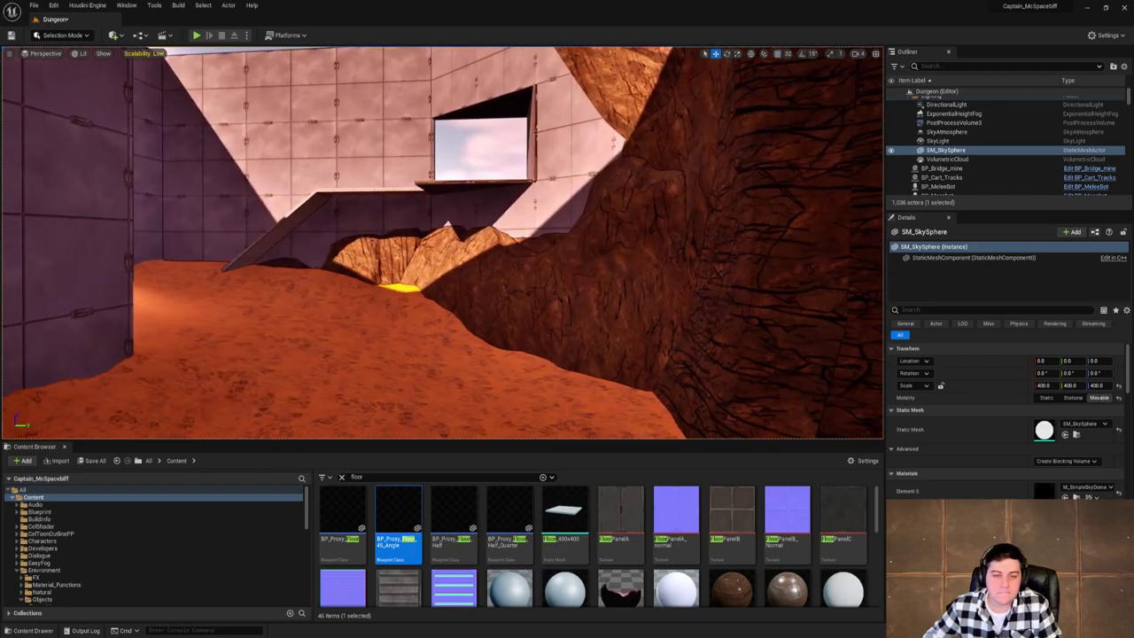
Switch from Selection to Landscape mode and raise the ground along the base of the large rock with the Sculpt brush.
right_click_drag(359, 133, 461, 268)
left_click(491, 266)
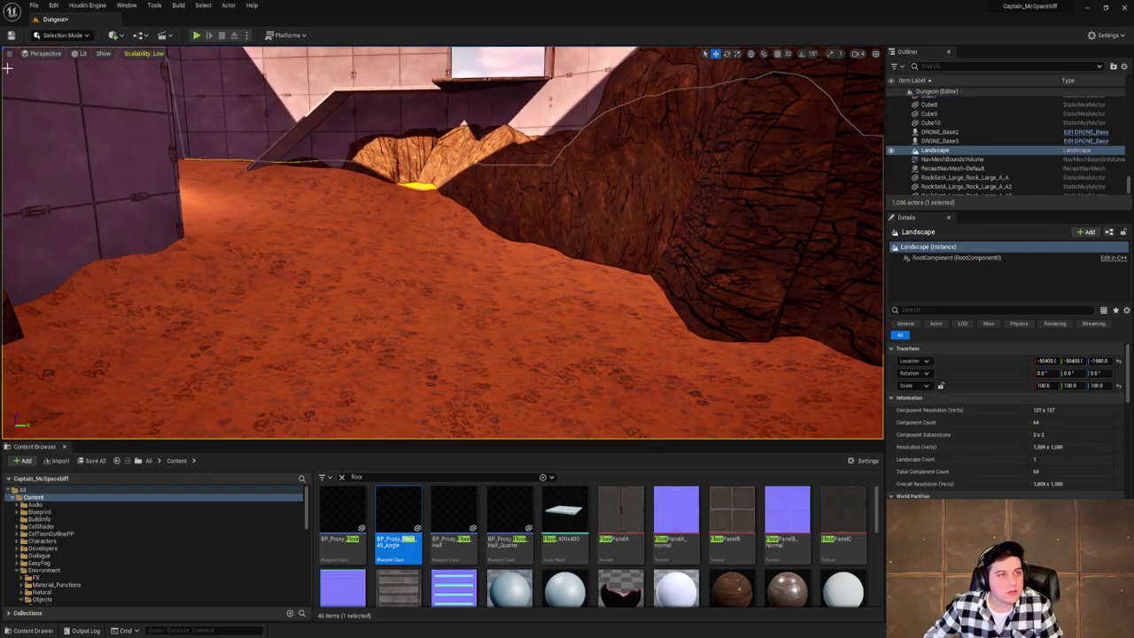
left_click(56, 35)
left_click(75, 61)
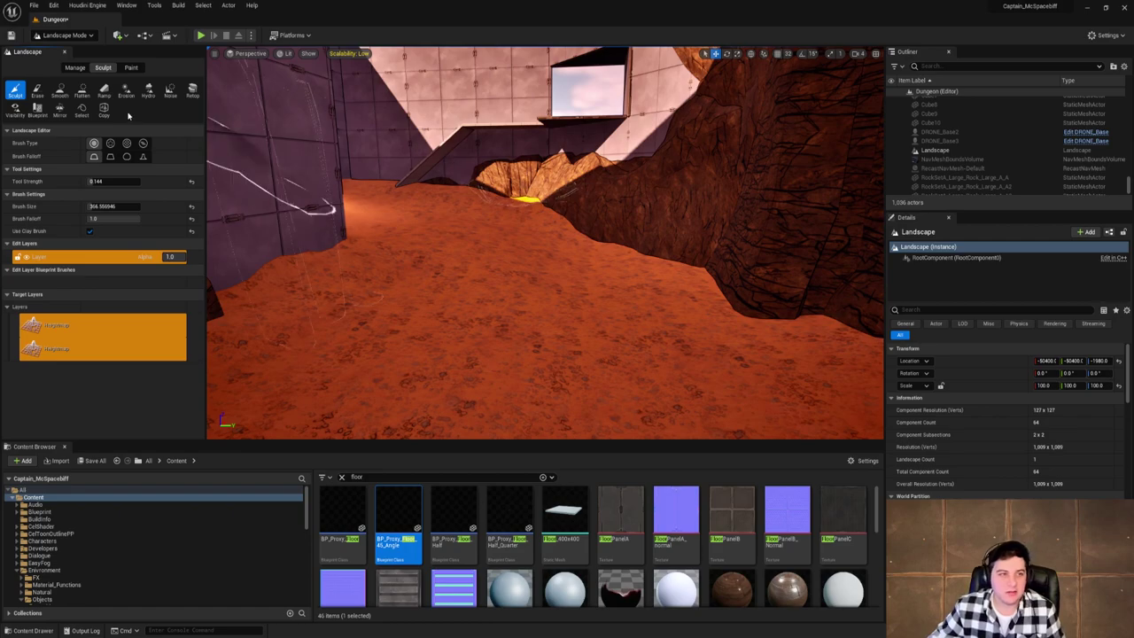
key("w")
right_click_drag(331, 240, 358, 240)
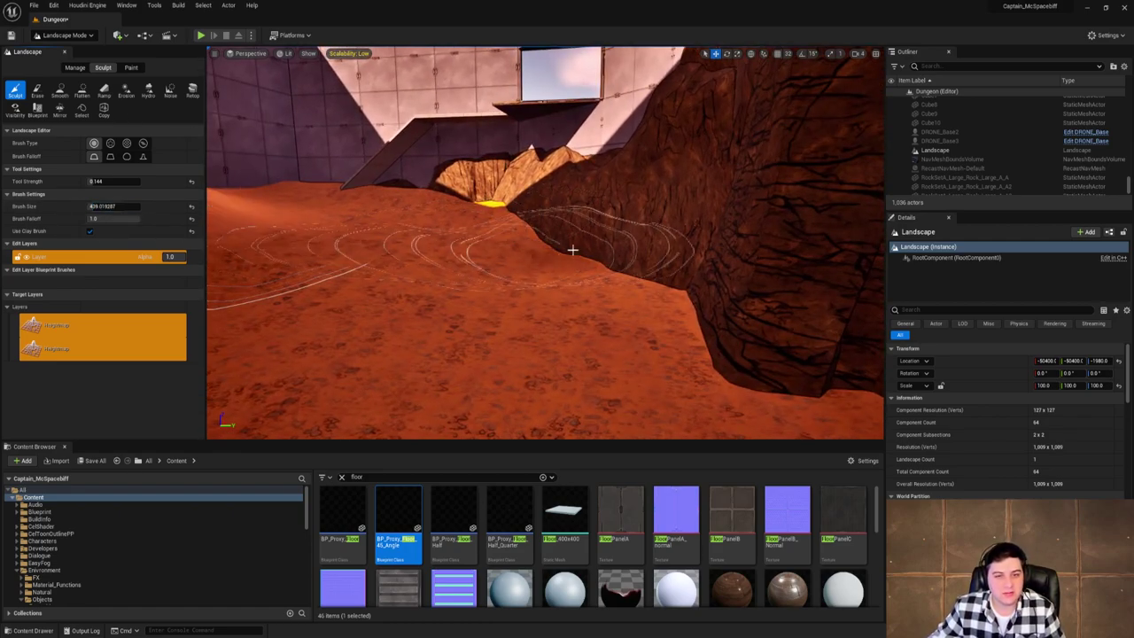
mouse_move(510, 206)
left_mouse_down()
mouse_move(470, 191)
mouse_move(582, 246)
mouse_move(646, 253)
mouse_move(570, 223)
mouse_move(581, 204)
left_mouse_up()
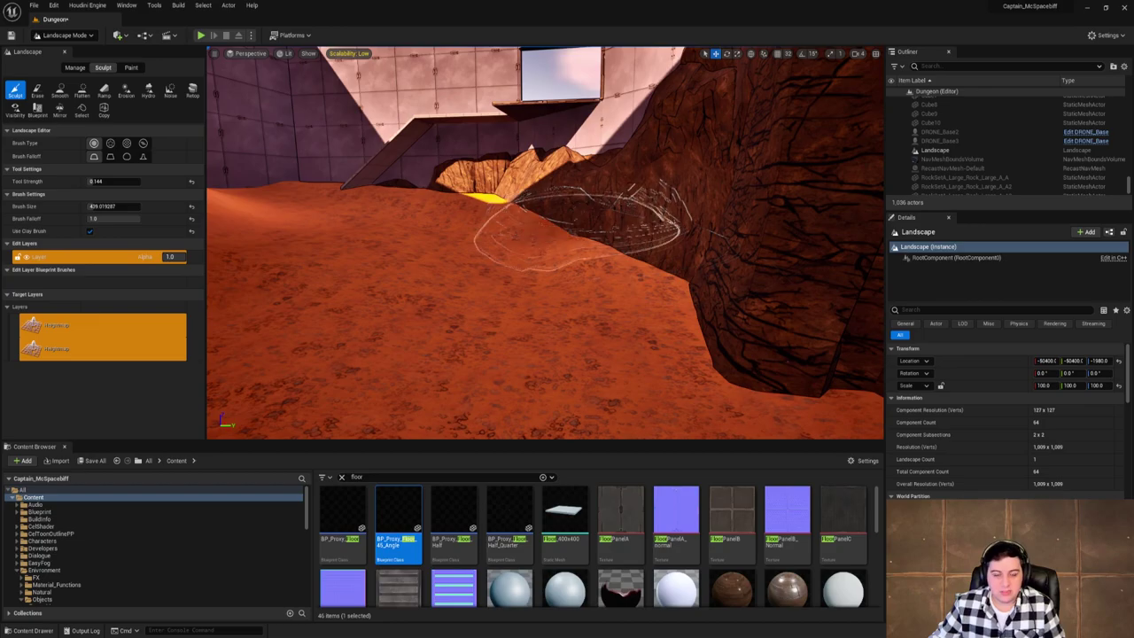
Sculpt the ground up against the rocks and the metal wall in the gap between them.
key("w")
mouse_move(581, 217)
right_mouse_down()
mouse_move(558, 205)
mouse_move(545, 244)
mouse_move(531, 223)
mouse_move(684, 271)
right_mouse_up()
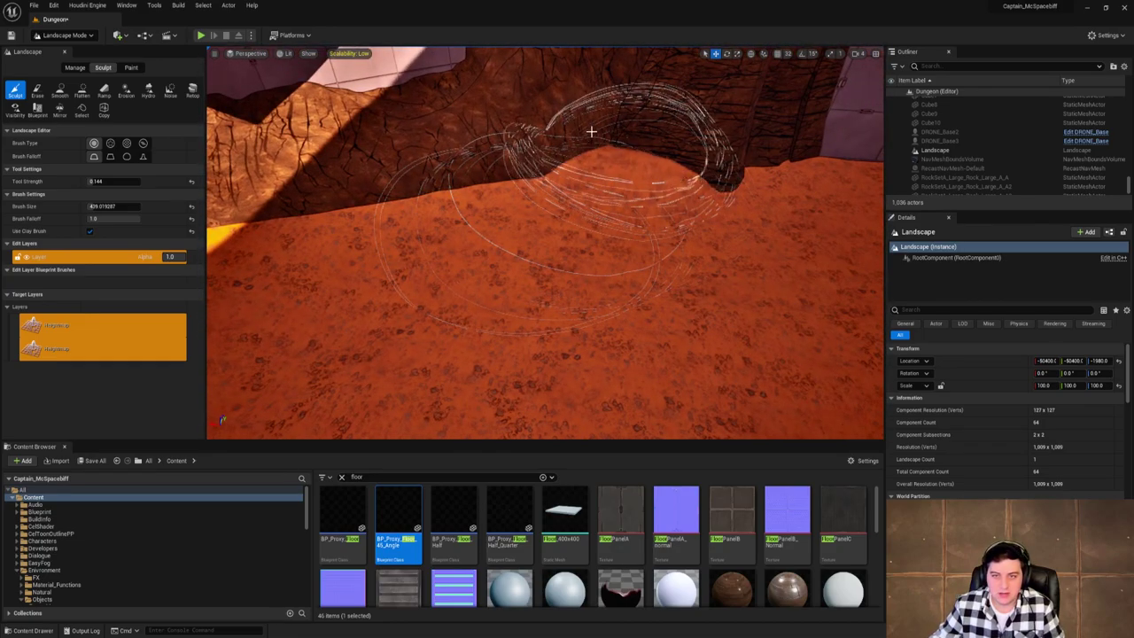
right_click_drag(657, 146, 842, 163)
right_click_drag(620, 160, 629, 165)
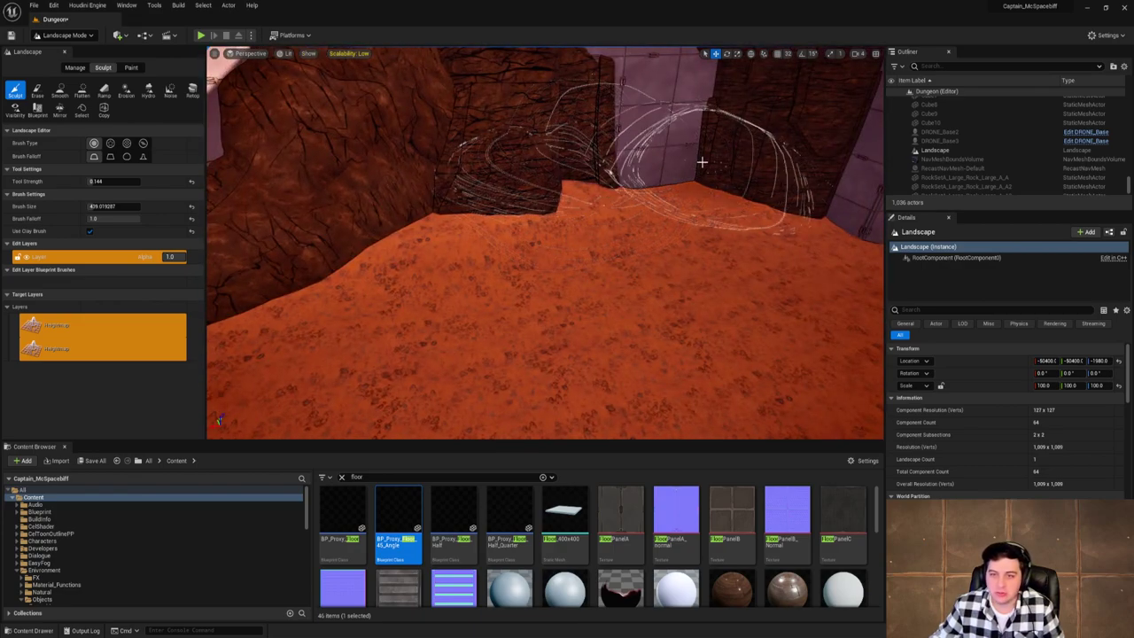
left_click_drag(701, 162, 671, 165)
right_click_drag(694, 169, 673, 172)
Smooth the freshly sculpted ground in front of the rocks and save the current level.
left_click(60, 89)
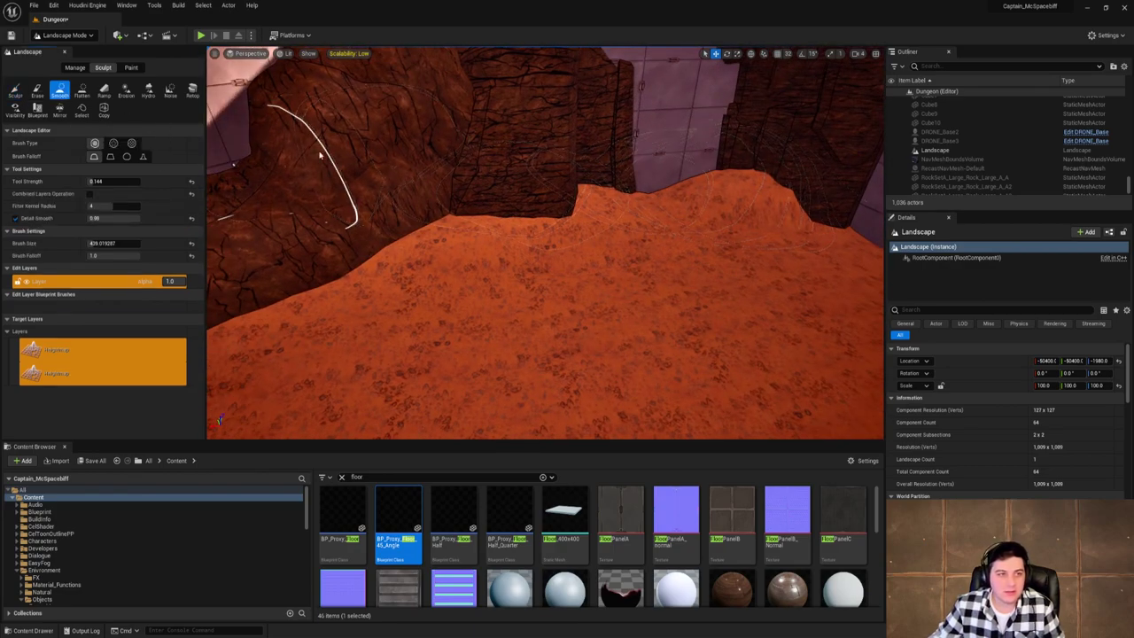
mouse_move(594, 222)
right_mouse_down()
mouse_move(620, 208)
mouse_move(532, 244)
mouse_move(443, 212)
right_mouse_up()
mouse_move(700, 301)
left_mouse_down()
mouse_move(544, 240)
mouse_move(476, 254)
mouse_move(664, 242)
left_mouse_up()
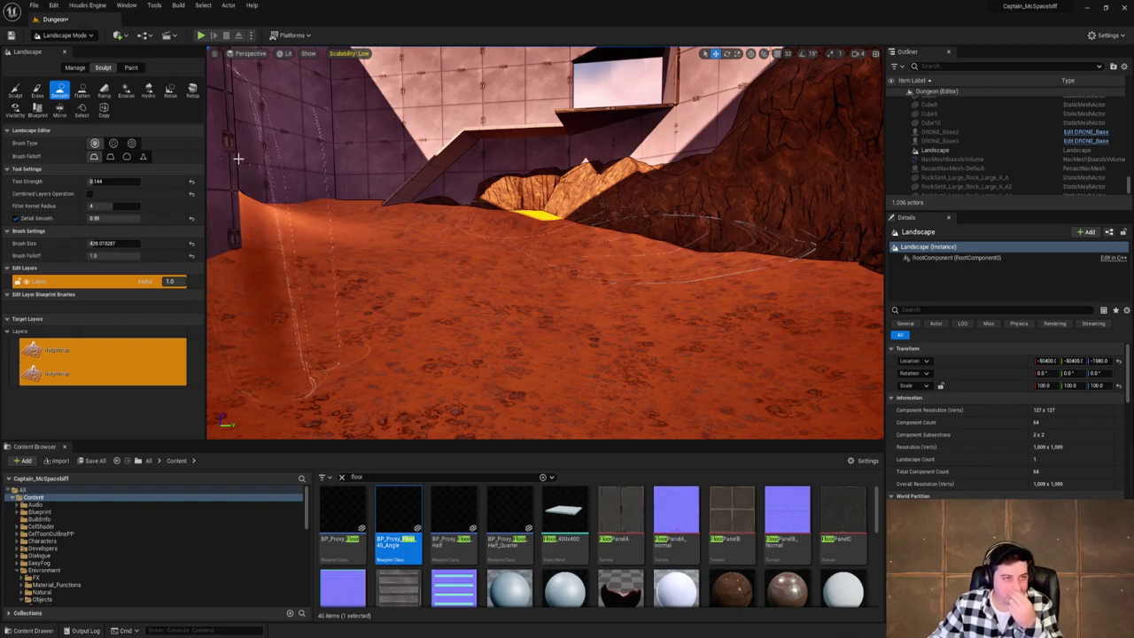
left_click(34, 5)
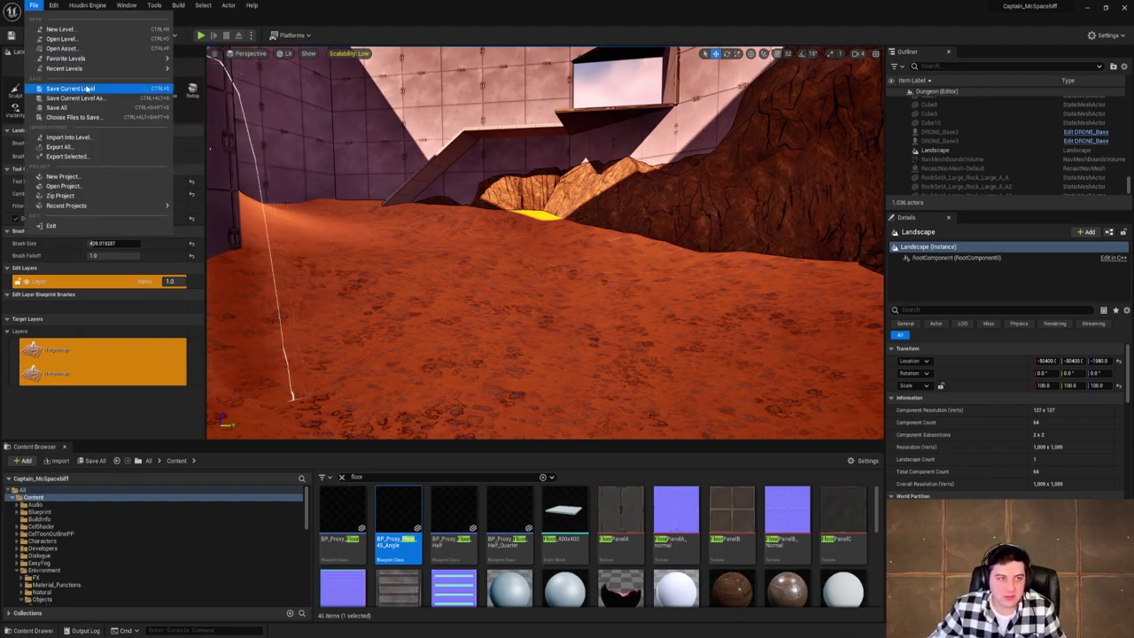
left_click(62, 84)
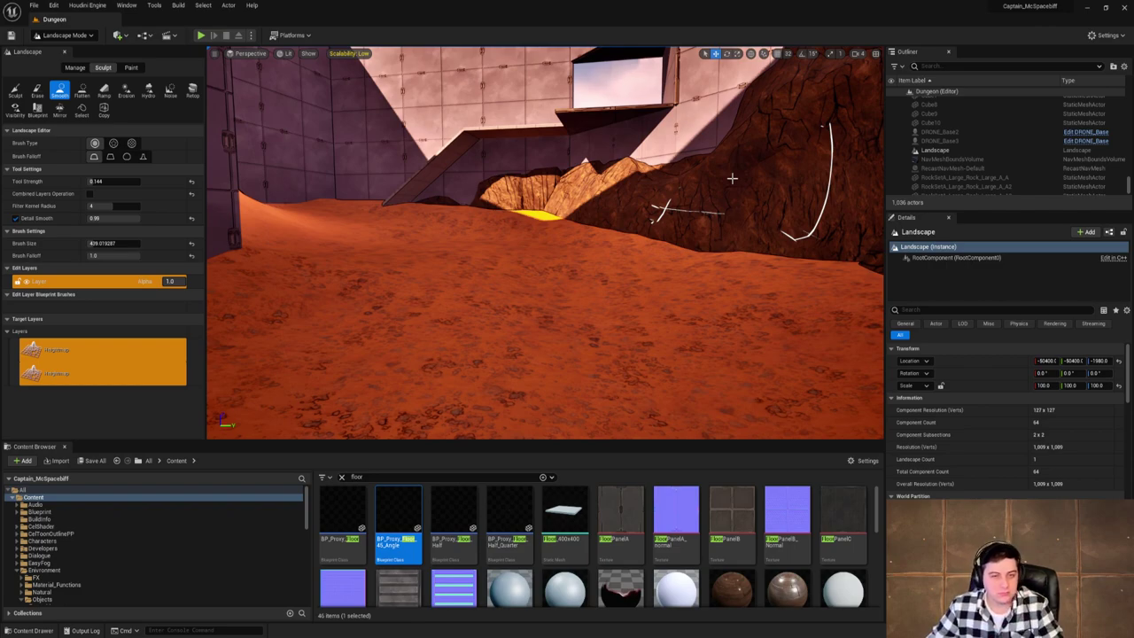
Smooth the ground in the wall corner beside the foot of the half ramp.
right_click_drag(732, 178, 523, 204)
key("w")
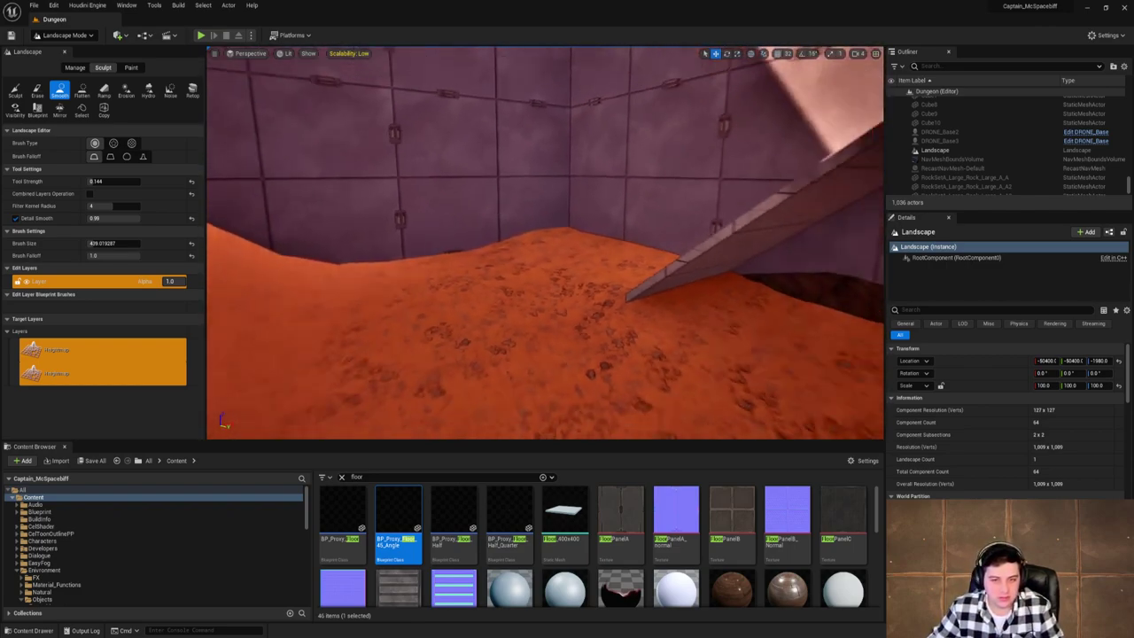
right_click_drag(638, 191, 621, 197)
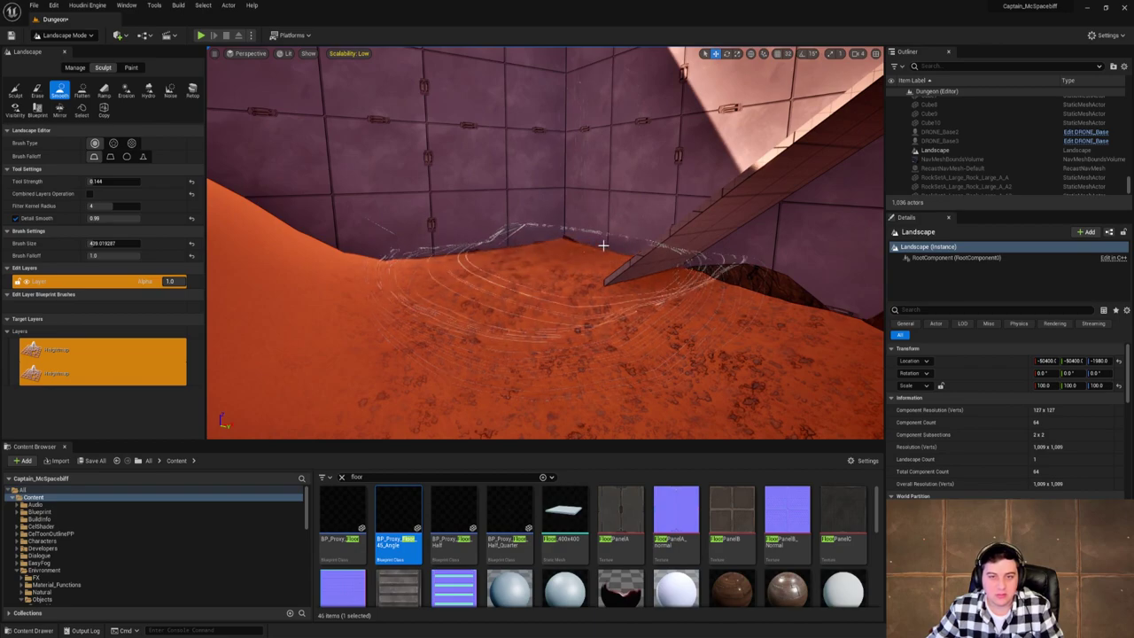
mouse_move(602, 244)
right_mouse_down()
mouse_move(657, 236)
mouse_move(643, 235)
right_mouse_up()
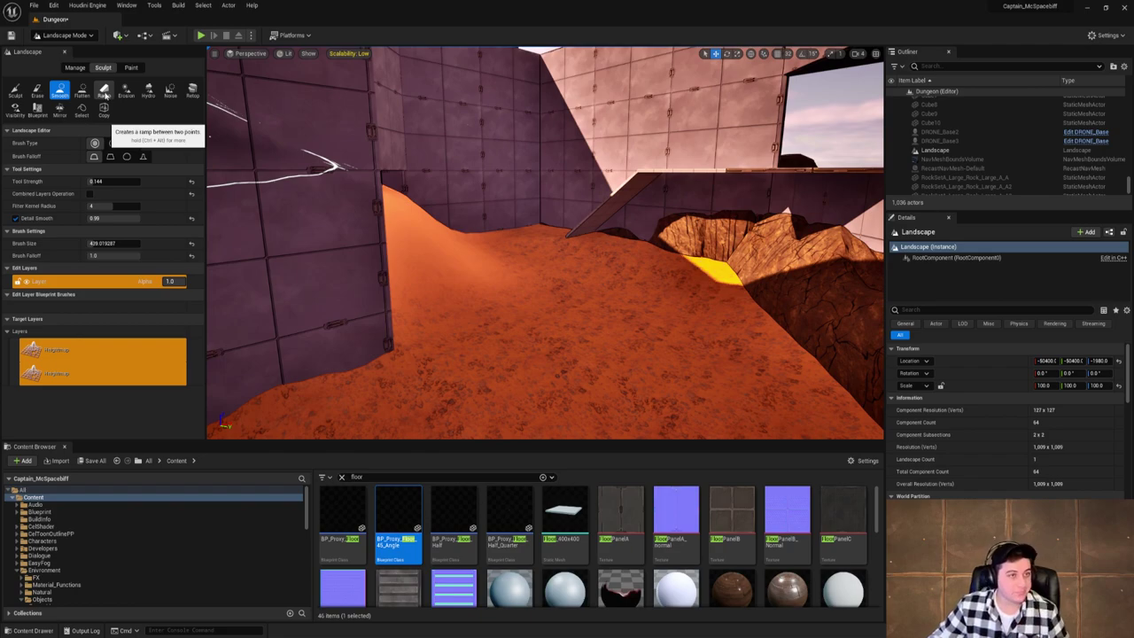
Flatten the ground near the half ramp's foot using a brush size of about 249.
left_click(83, 91)
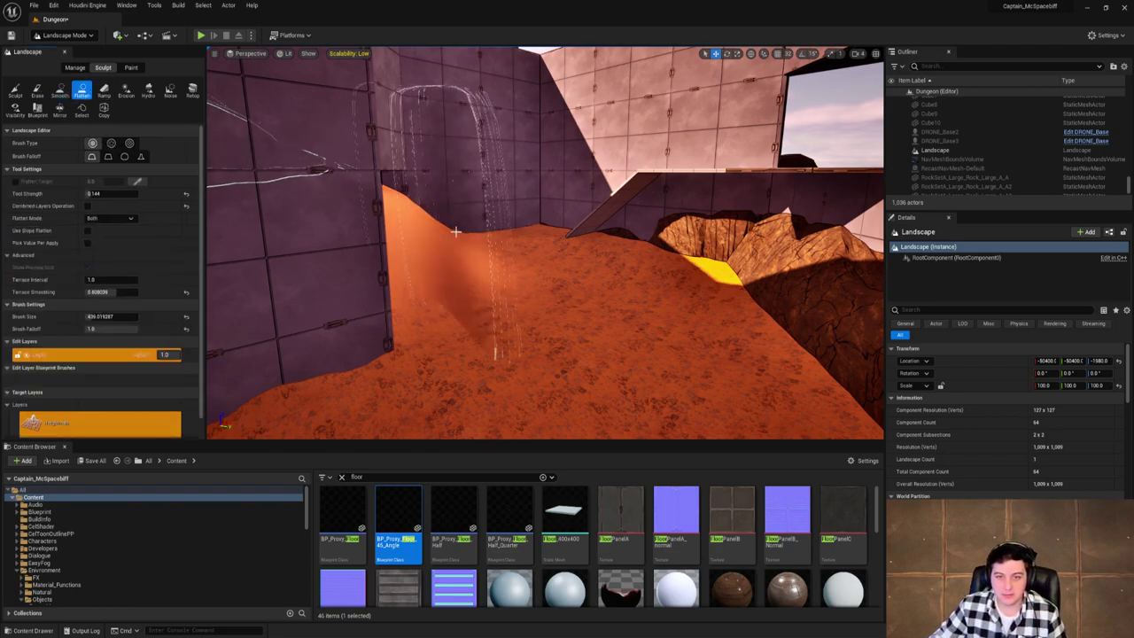
left_click_drag(99, 316, 86, 317)
mouse_move(618, 253)
right_mouse_down()
mouse_move(558, 217)
mouse_move(505, 205)
mouse_move(523, 226)
mouse_move(452, 231)
right_mouse_up()
key("w")
key("s")
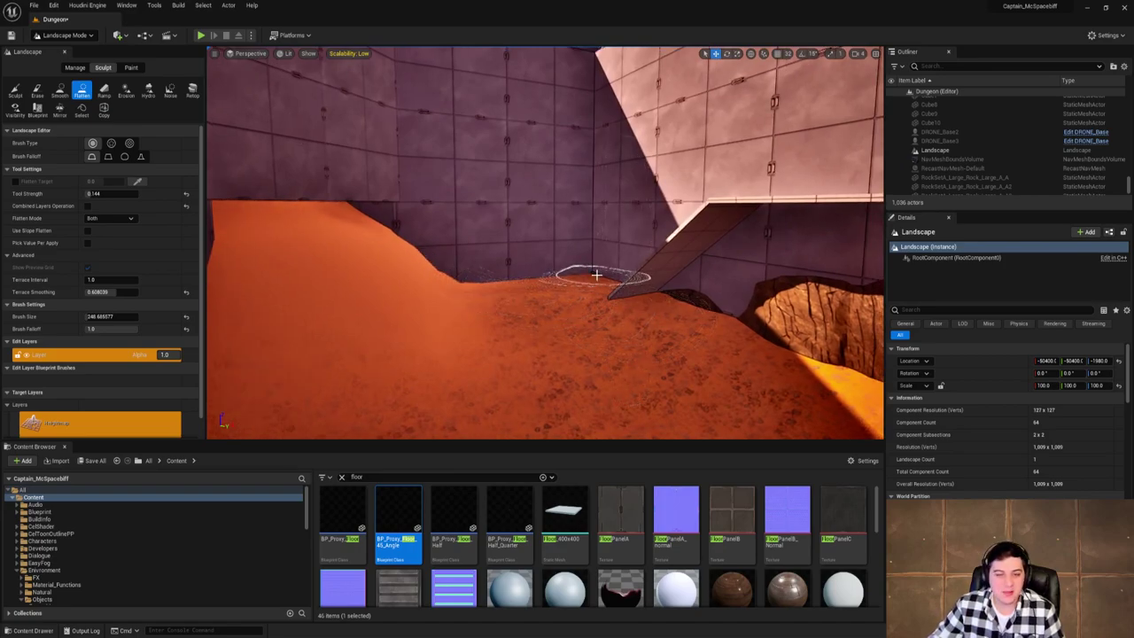
Sculpt the ground up along the metal walls in the corner behind the half ramp.
left_click(16, 89)
mouse_move(600, 246)
right_mouse_down()
mouse_move(585, 241)
mouse_move(506, 325)
right_mouse_up()
mouse_move(506, 324)
left_mouse_down()
mouse_move(547, 261)
mouse_move(467, 276)
mouse_move(691, 286)
left_mouse_up()
right_click_drag(691, 286, 593, 273)
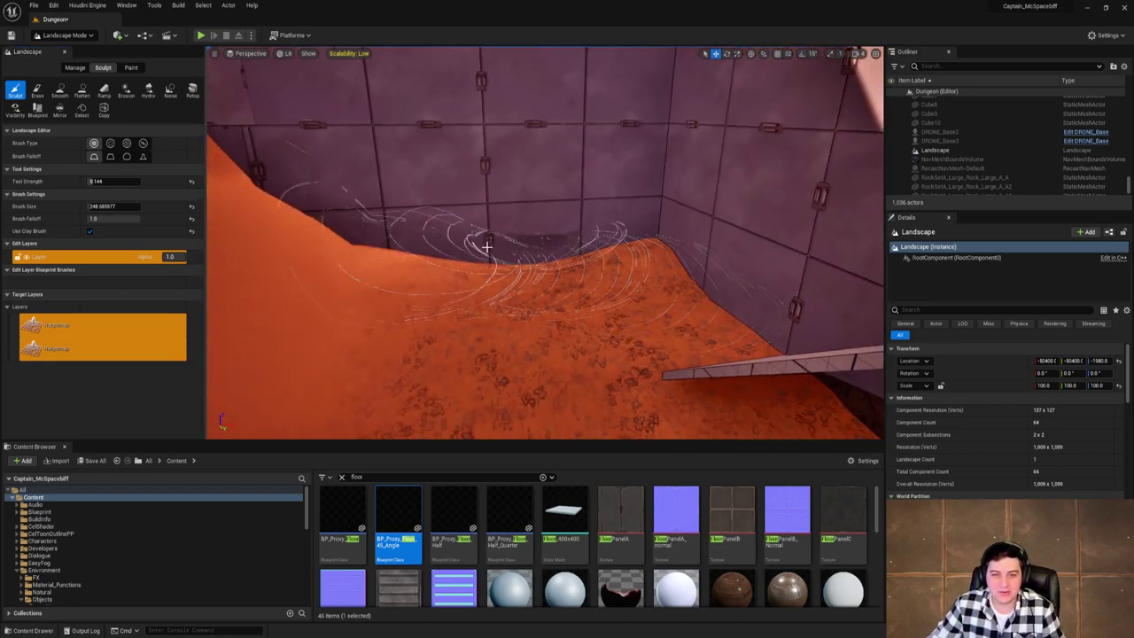
mouse_move(487, 247)
left_mouse_down()
mouse_move(350, 238)
mouse_move(577, 239)
left_mouse_up()
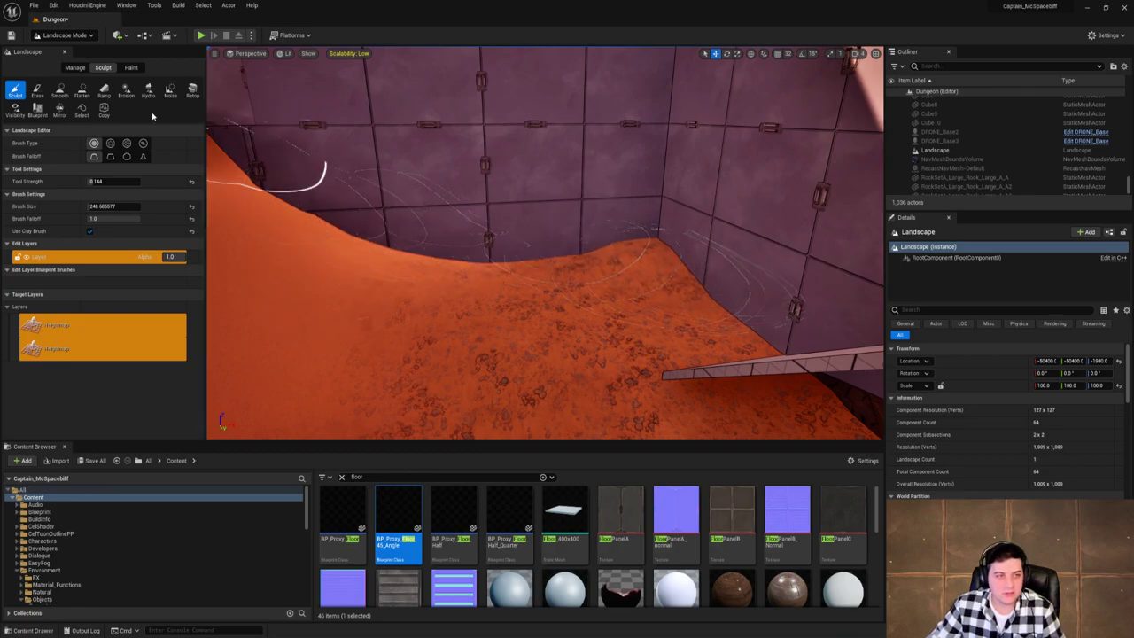
Smooth the terrain between the mound, the ramp's foot and the open floor, and save the current level.
left_click(59, 92)
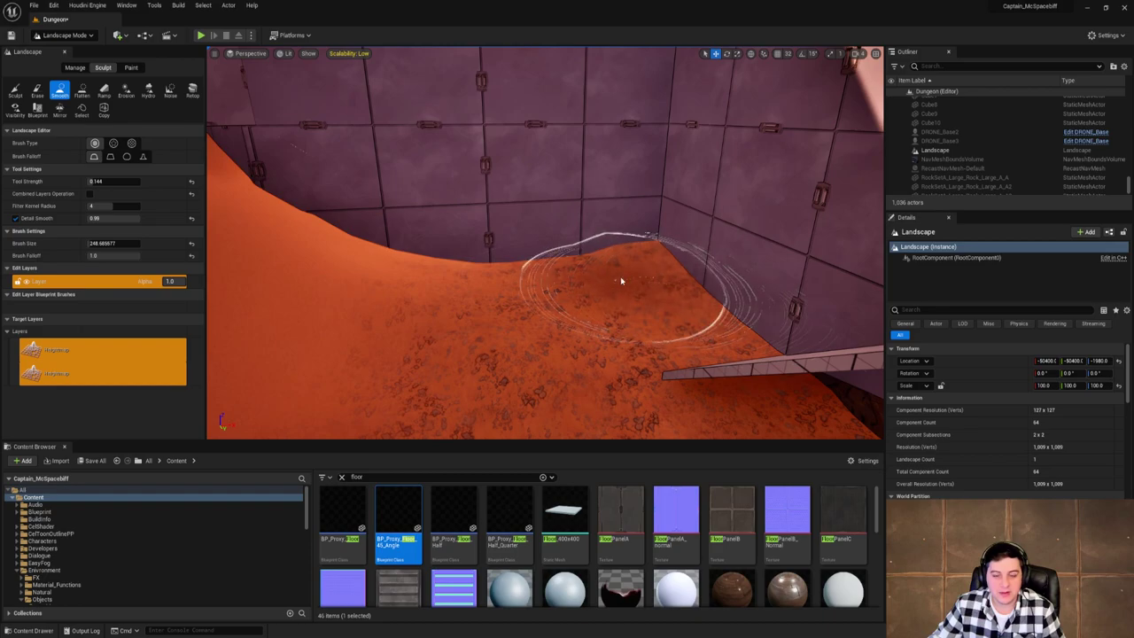
mouse_move(523, 286)
right_mouse_down()
mouse_move(585, 337)
mouse_move(673, 283)
mouse_move(494, 284)
right_mouse_up()
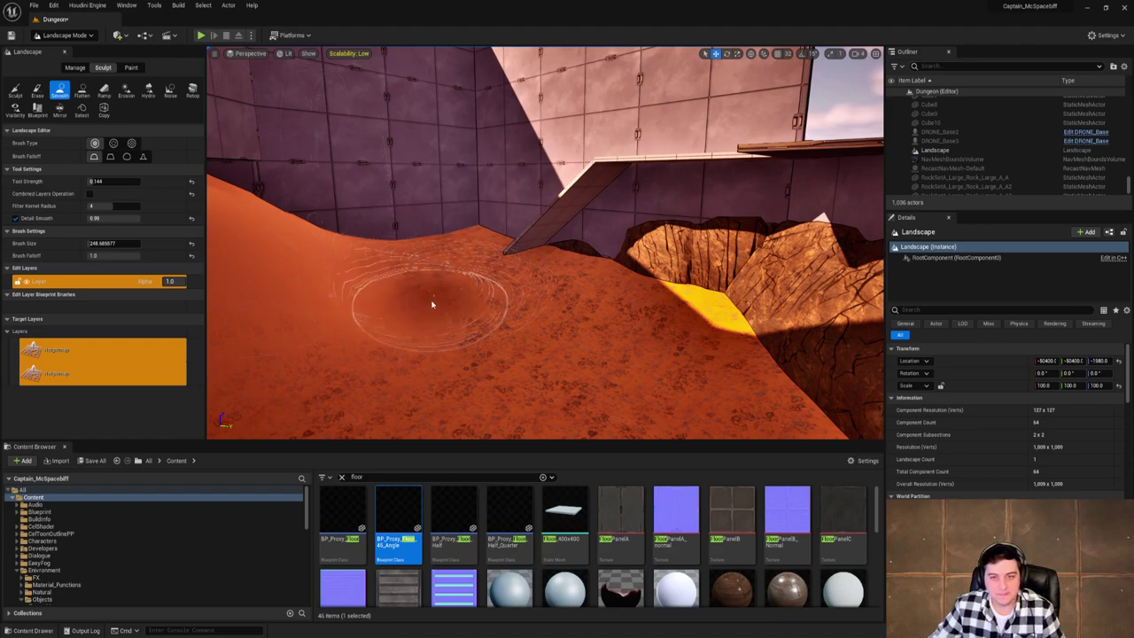
mouse_move(432, 305)
right_mouse_down()
mouse_move(408, 301)
mouse_move(567, 296)
mouse_move(354, 299)
right_mouse_up()
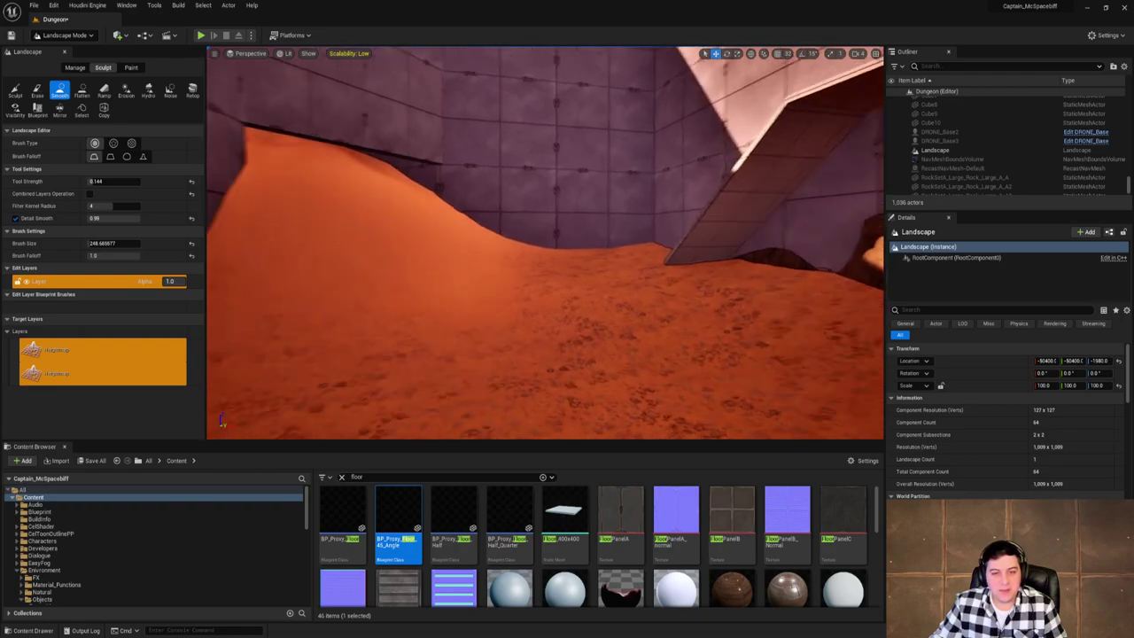
mouse_move(443, 248)
right_mouse_down()
mouse_move(550, 264)
mouse_move(505, 268)
mouse_move(600, 312)
right_mouse_up()
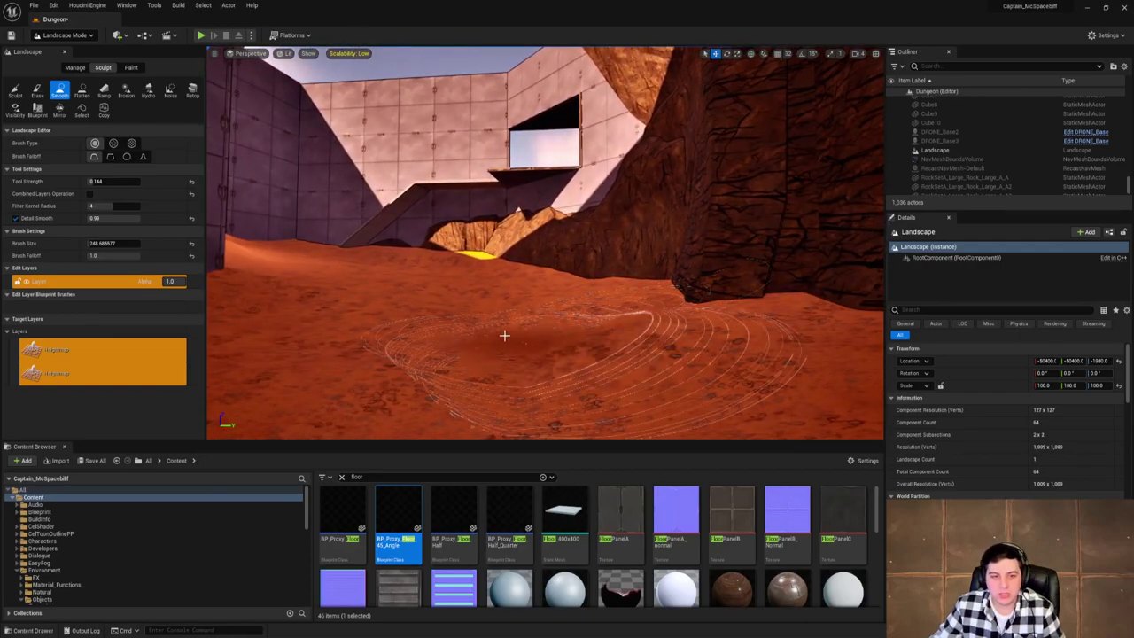
mouse_move(493, 269)
right_mouse_down()
mouse_move(523, 259)
mouse_move(493, 268)
right_mouse_up()
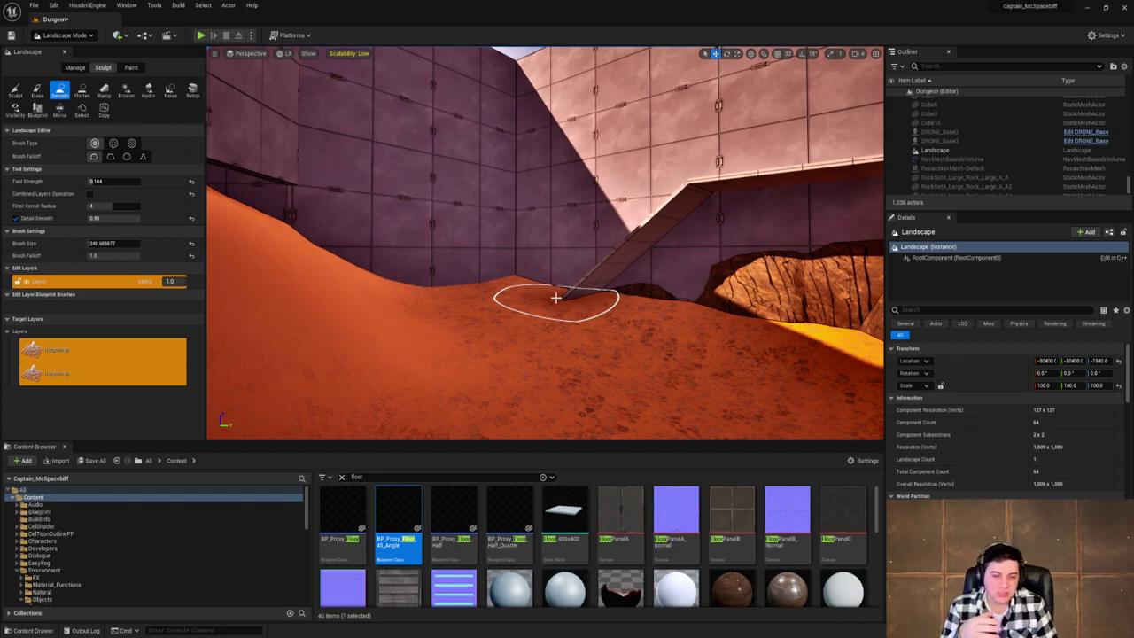
left_click(33, 5)
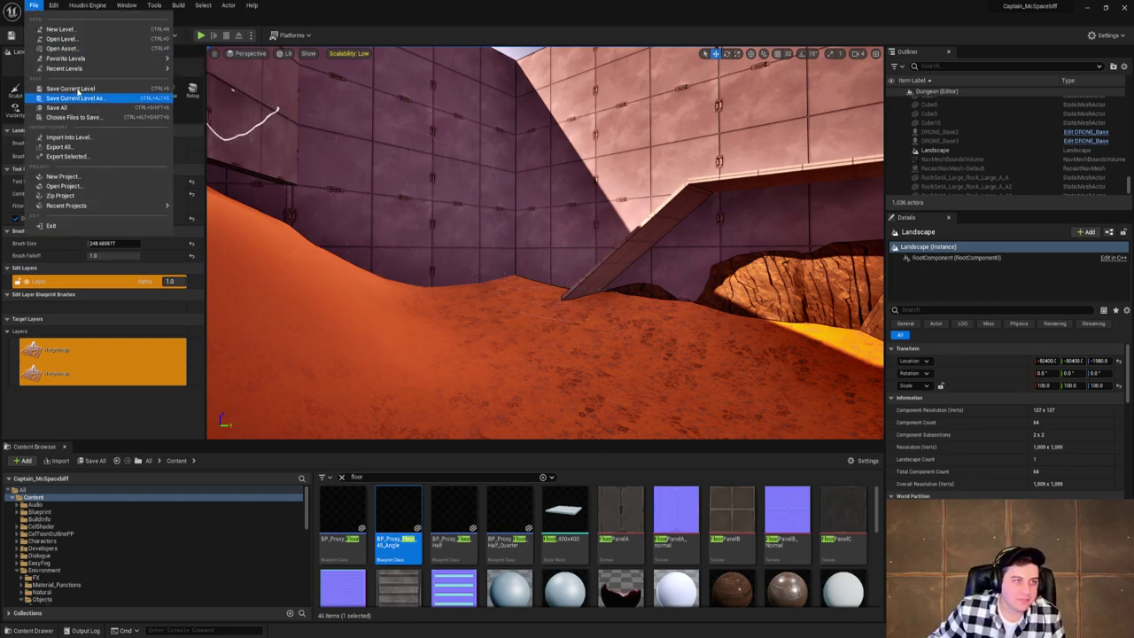
left_click(86, 95)
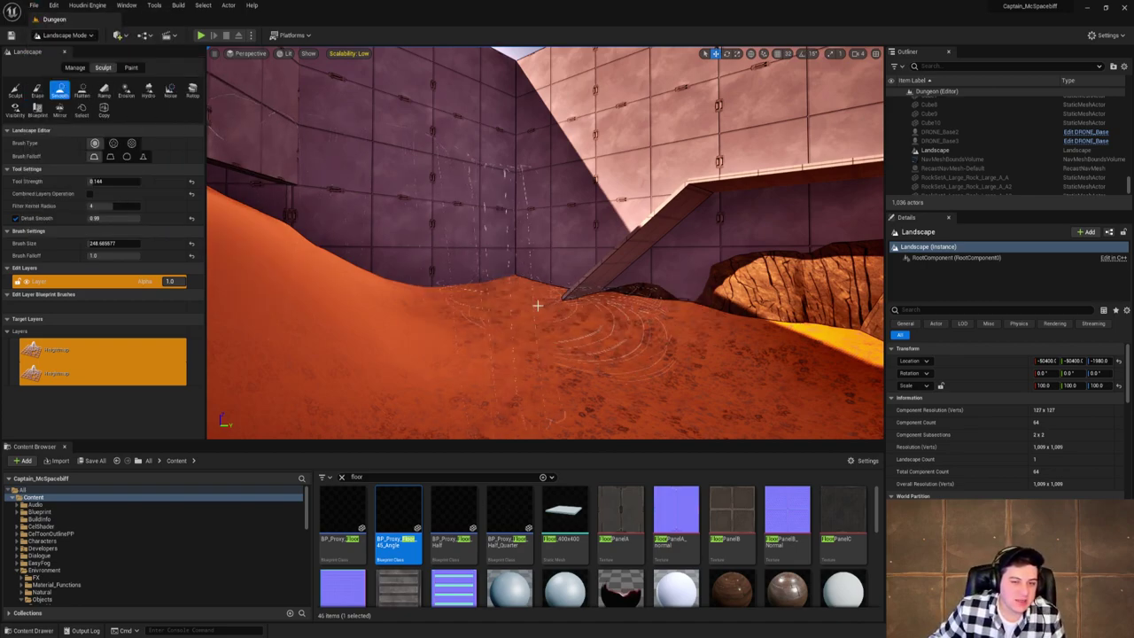
Return to Selection mode and select both the half ramp and the half floor piece that form the raised walkway.
key("w")
right_click_drag(523, 353, 506, 355)
key("w")
key("s")
key("w")
mouse_move(457, 319)
right_mouse_down()
mouse_move(508, 341)
mouse_move(563, 331)
mouse_move(506, 342)
right_mouse_up()
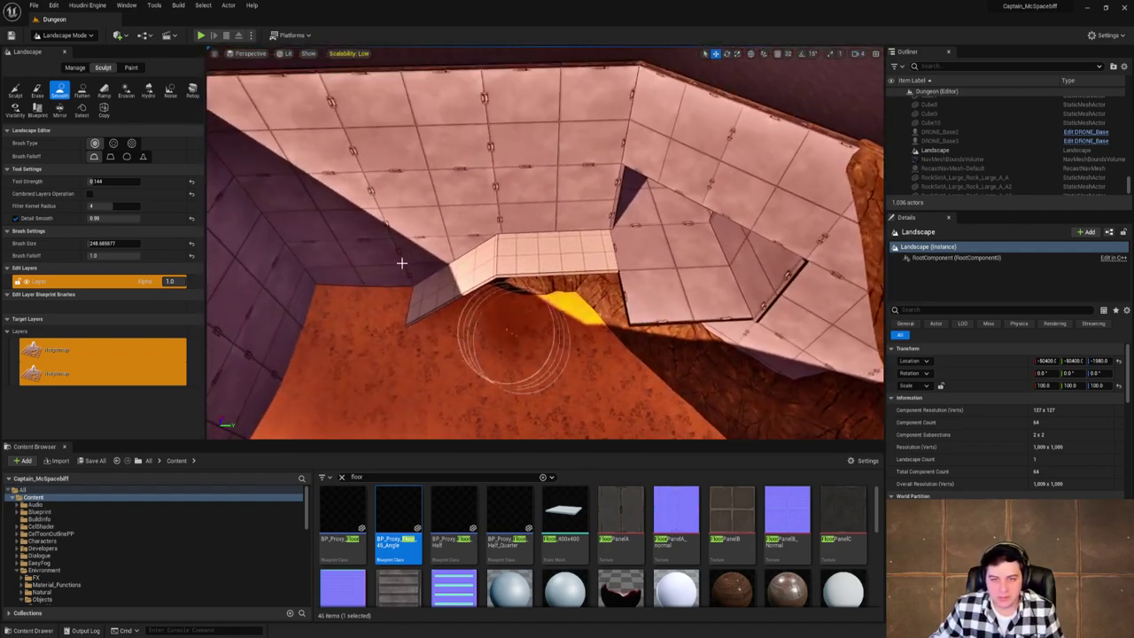
left_click(36, 35)
left_click(66, 51)
left_click(463, 266)
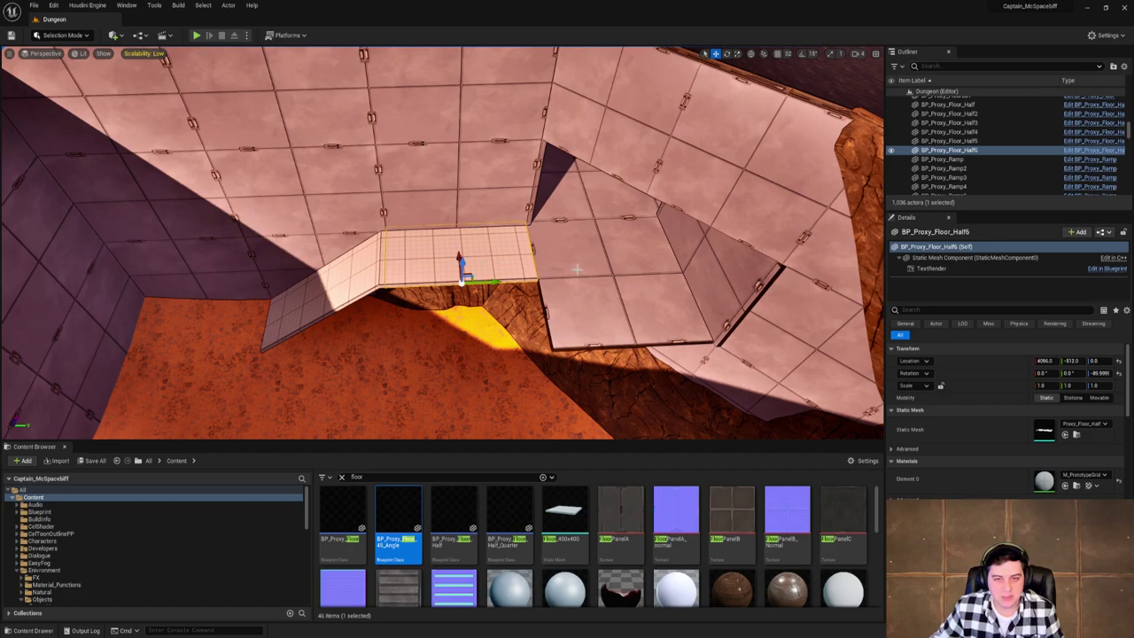
left_click(340, 287)
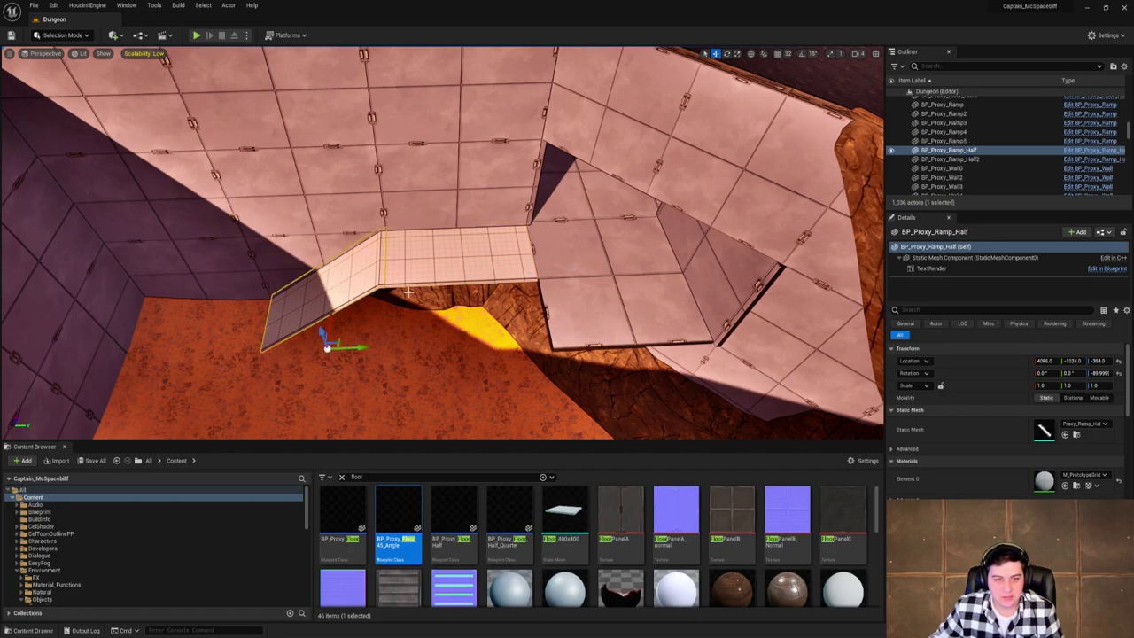
left_click(432, 267, "ctrl")
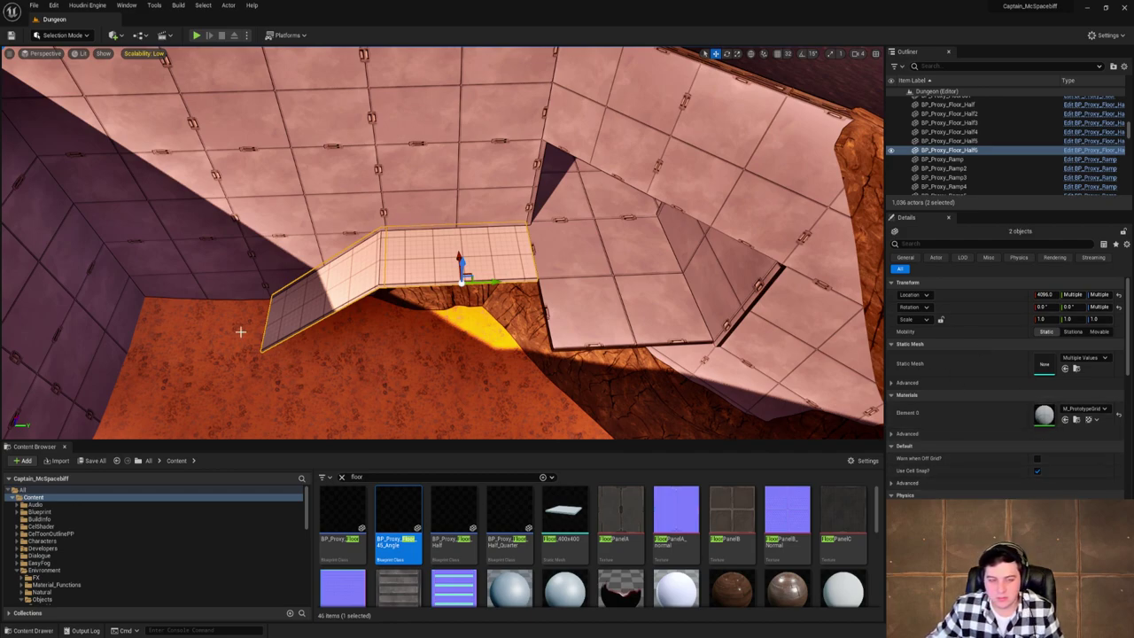
Duplicate a 45-degree wall piece, rotate the copy about 90 degrees with 15-degree snapping, and move it to -1536 in Y.
right_click_drag(258, 329, 400, 296)
right_click_drag(553, 298, 659, 362)
left_click(582, 168)
right_click_drag(582, 168, 551, 149)
left_click_drag(605, 202, 52, 150, "alt")
left_click(802, 55)
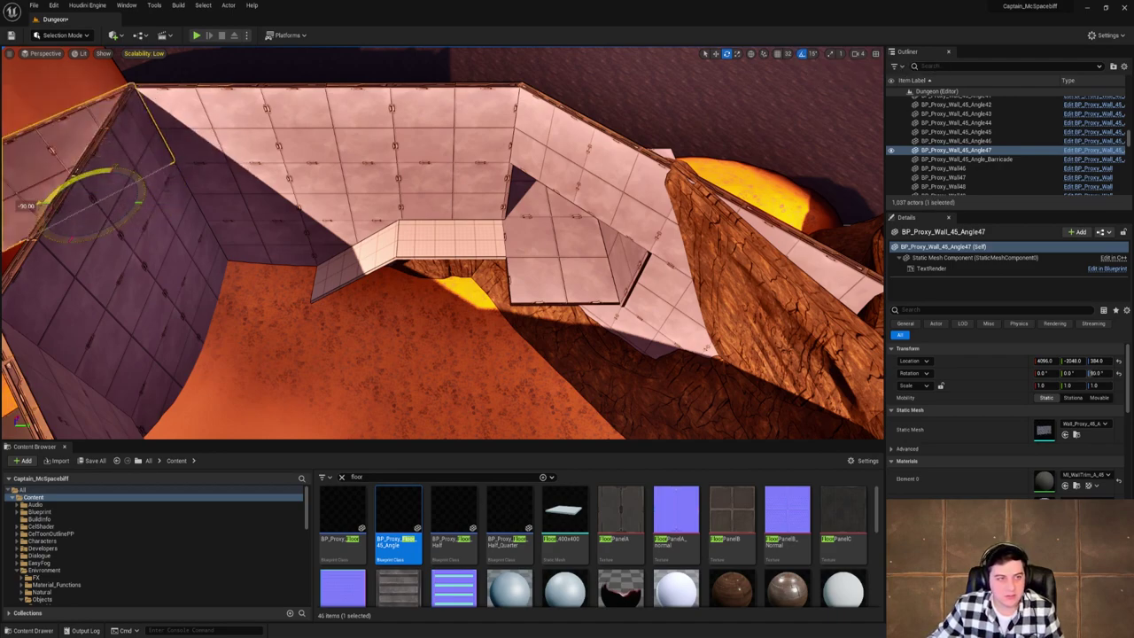
left_click_drag(119, 203, 235, 207)
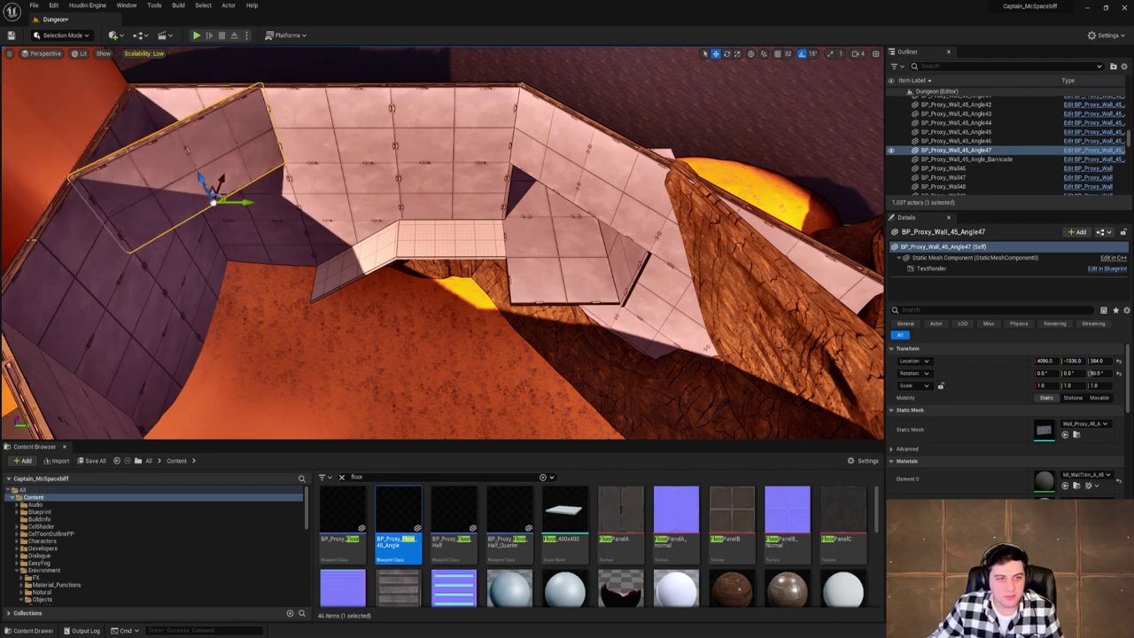
Turn on grid snapping and place the copied wall diagonally across the corner at 4224 in X and -1664 in Y.
right_click_drag(234, 211, 301, 232)
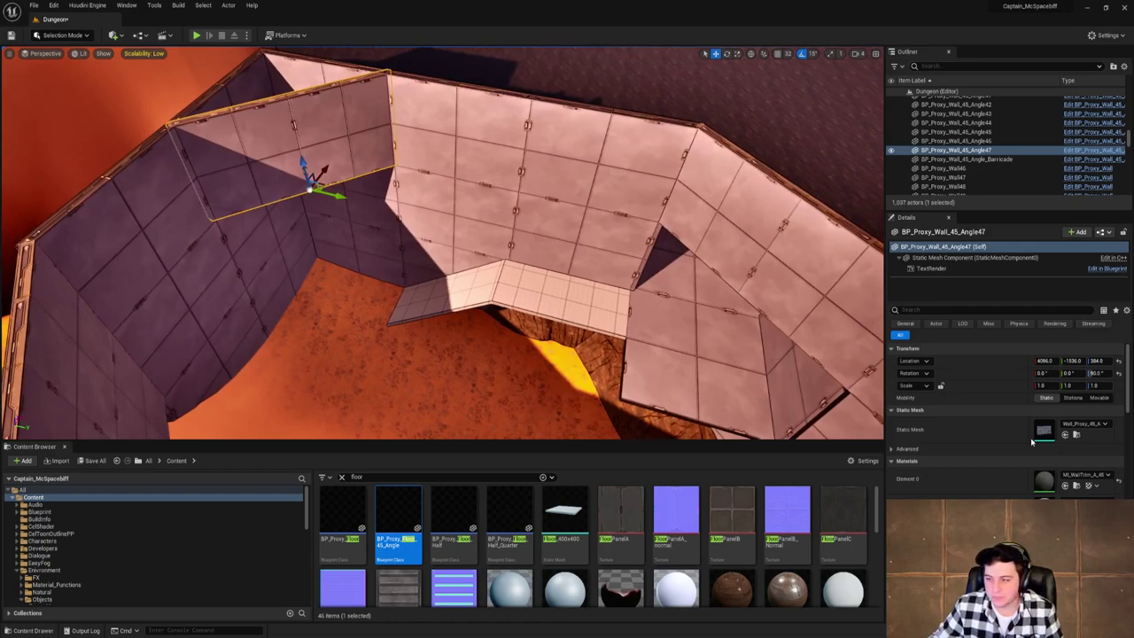
left_click(777, 54)
left_click_drag(330, 194, 319, 144)
right_click_drag(440, 182, 355, 124)
key("w")
mouse_move(443, 242)
right_mouse_down()
mouse_move(470, 301)
mouse_move(443, 242)
right_mouse_up()
key("s")
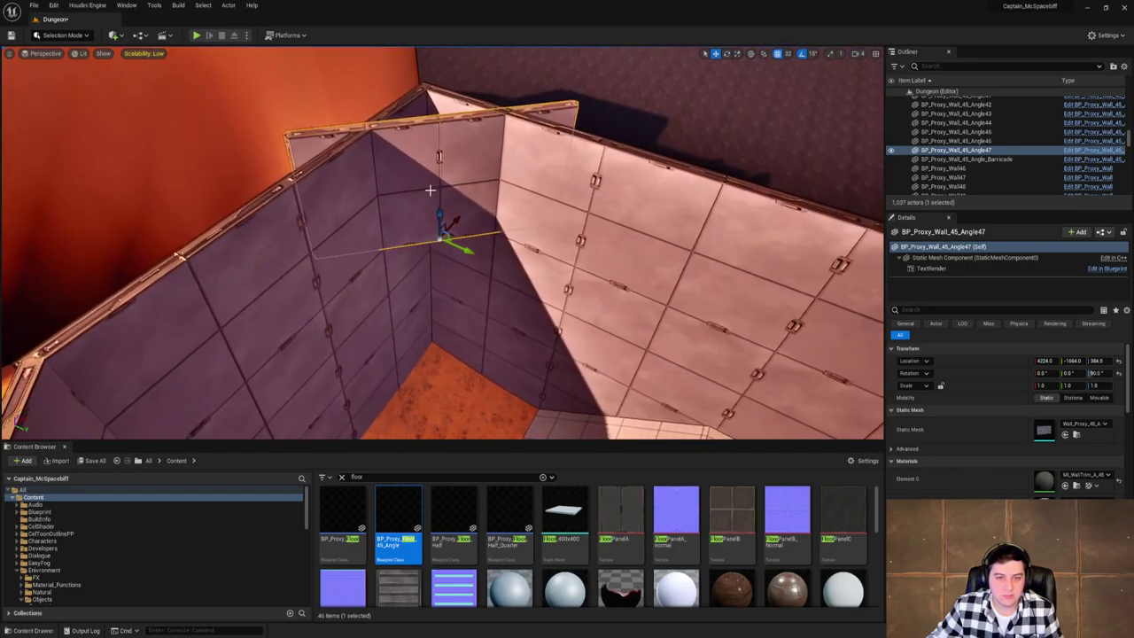
Stack two copies of the diagonal wall piece downward to the ground, with the lowest at -384 in Z.
left_click_drag(442, 221, 437, 359, "alt")
right_click_drag(608, 362, 682, 312)
key("w")
key("s")
key("s")
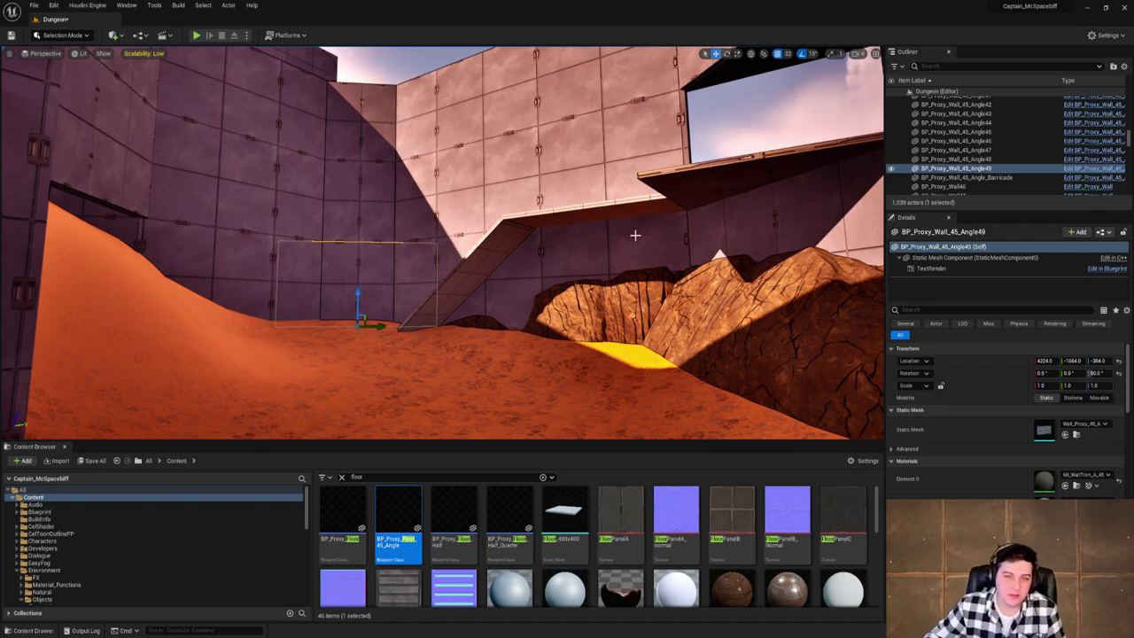
Select the half floor and half ramp, turn off Use Cell Snap, and shift both along Y away from the diagonal wall.
left_click(616, 210)
left_click(504, 254, "ctrl")
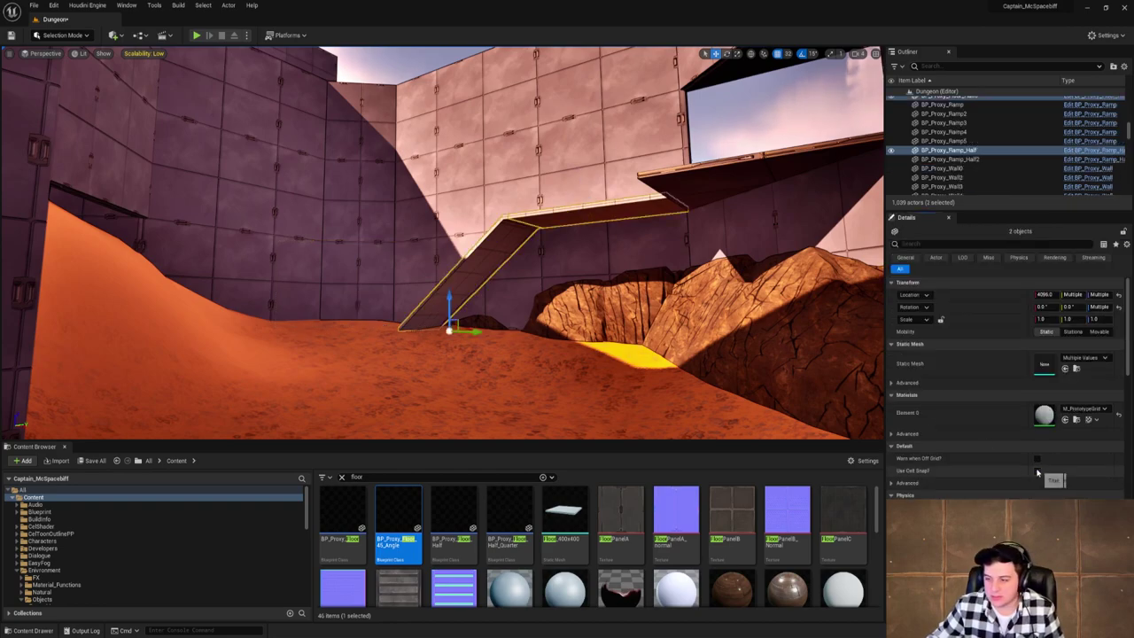
left_click_drag(476, 332, 537, 336)
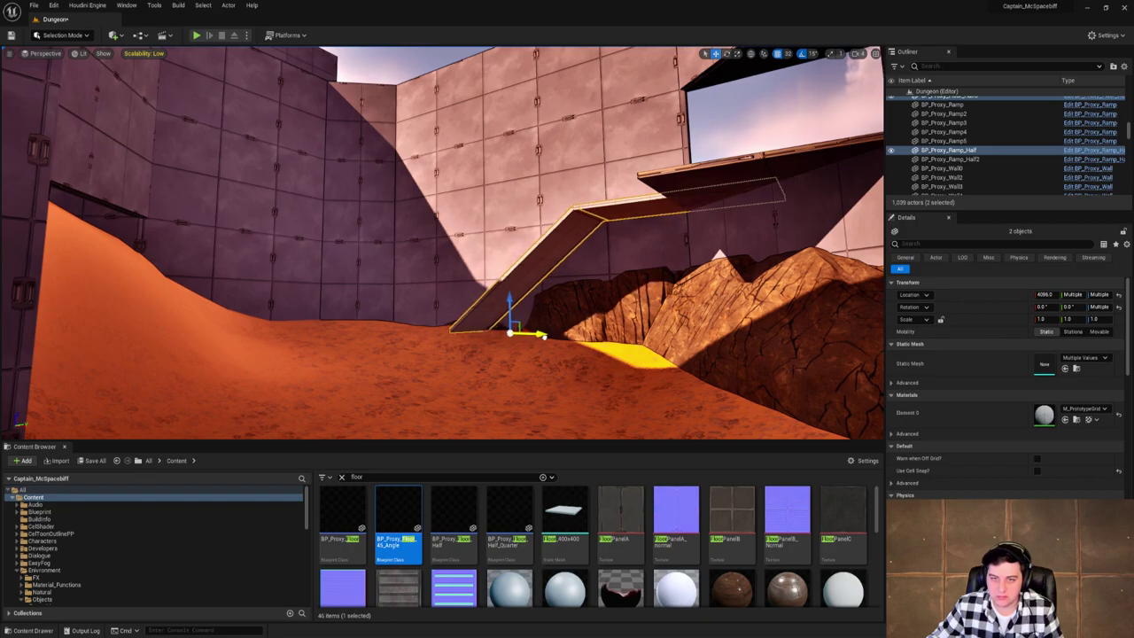
Set the grid snap to 16 and shift the half floor and half ramp along Y, with the ramp at -752.
right_click_drag(537, 335, 397, 312)
key("w")
key("s")
left_click_drag(397, 311, 409, 312)
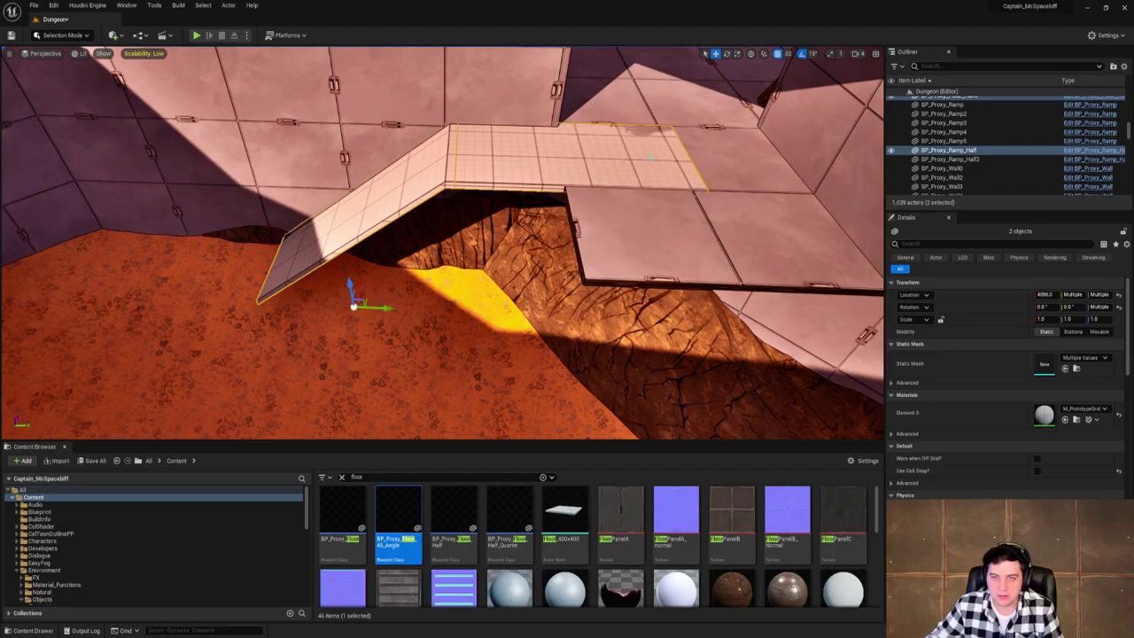
right_click_drag(744, 88, 711, 82)
left_click(789, 54)
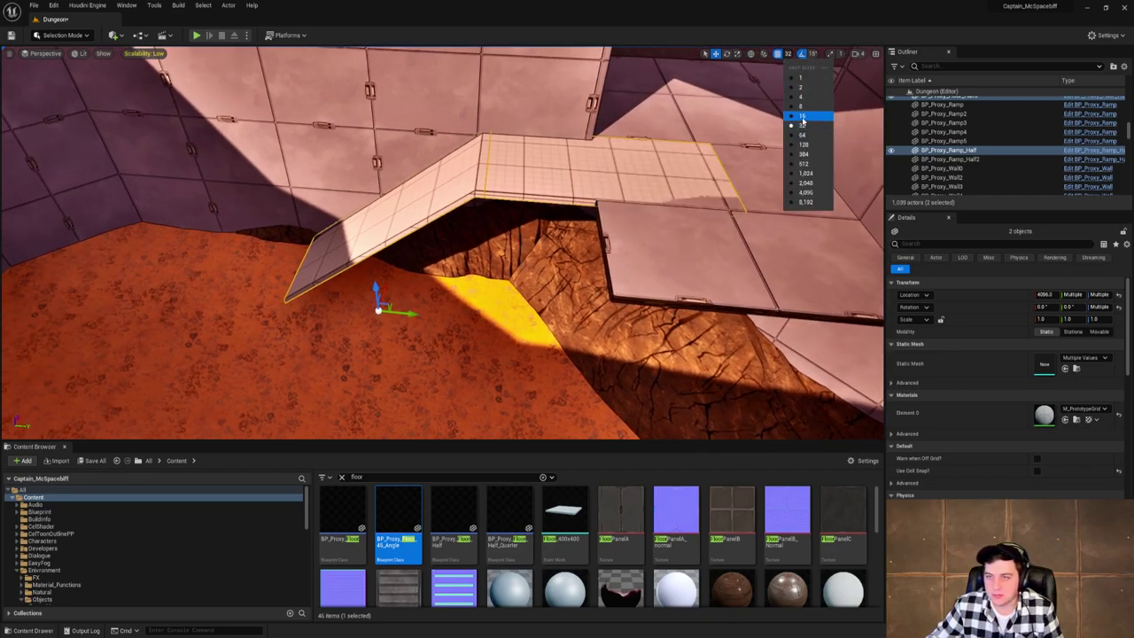
left_click_drag(409, 313, 404, 314)
Add a BP_Proxy_Floor_Half_Quarter piece beside the platform at -512 in Y and 0 in Z, and delete the old half floor.
right_click_drag(604, 265, 496, 224)
key("w")
key("s")
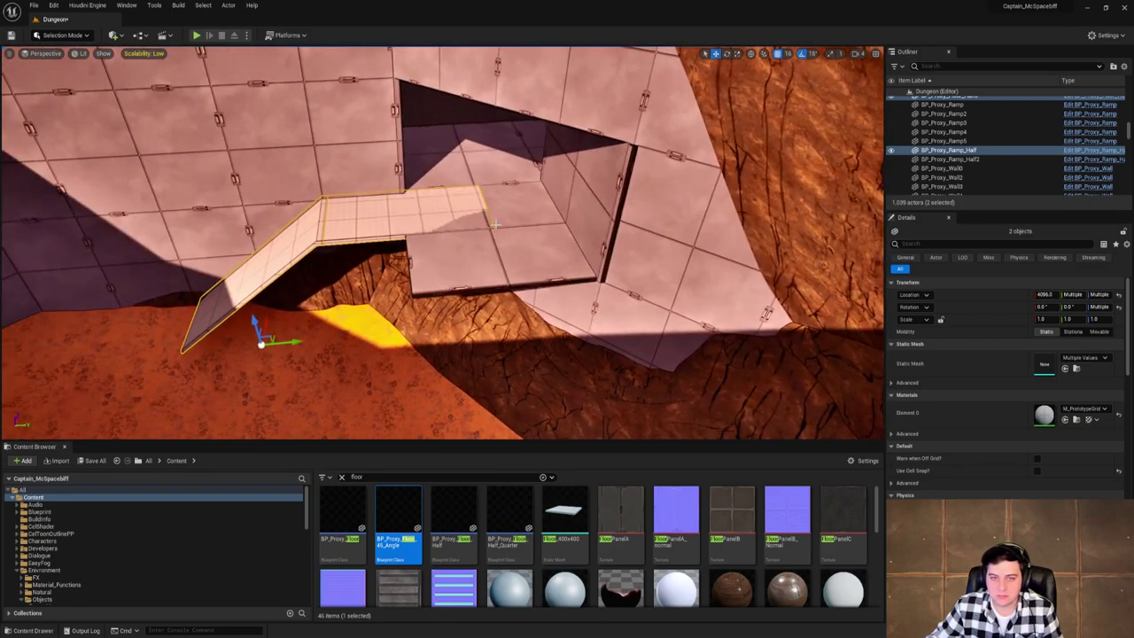
left_click(509, 241)
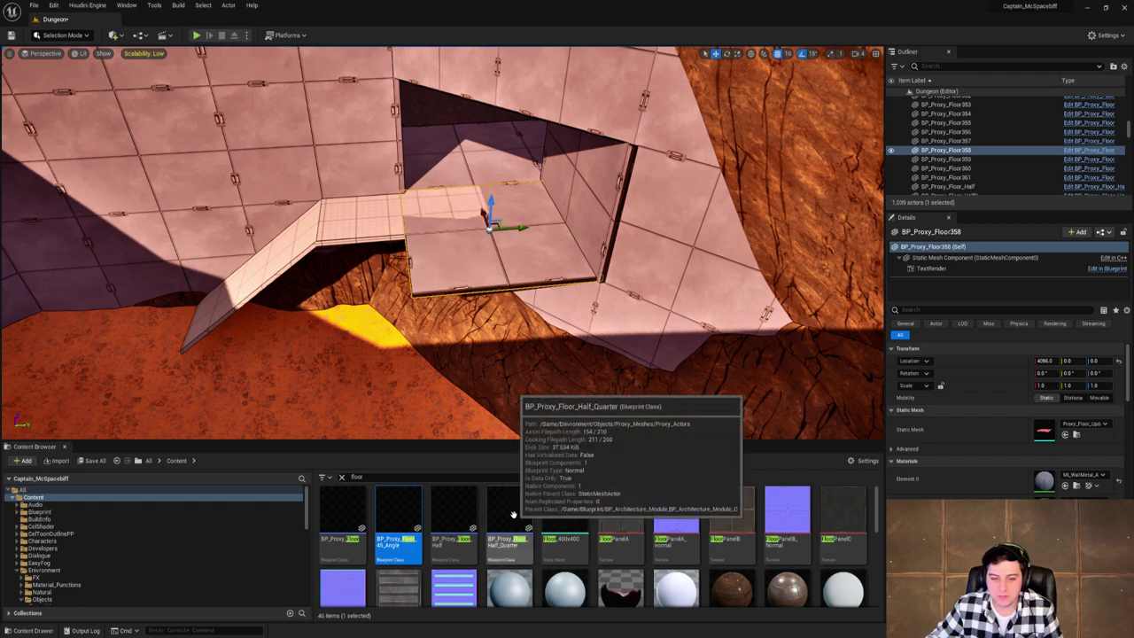
left_click_drag(509, 514, 381, 343)
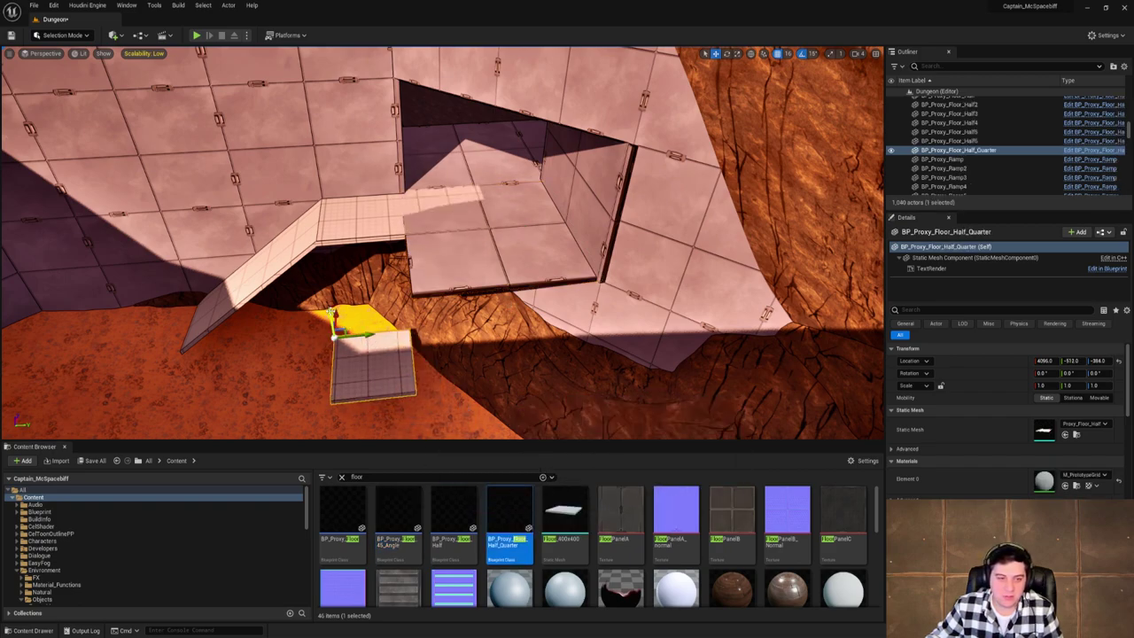
left_click_drag(330, 318, 427, 236)
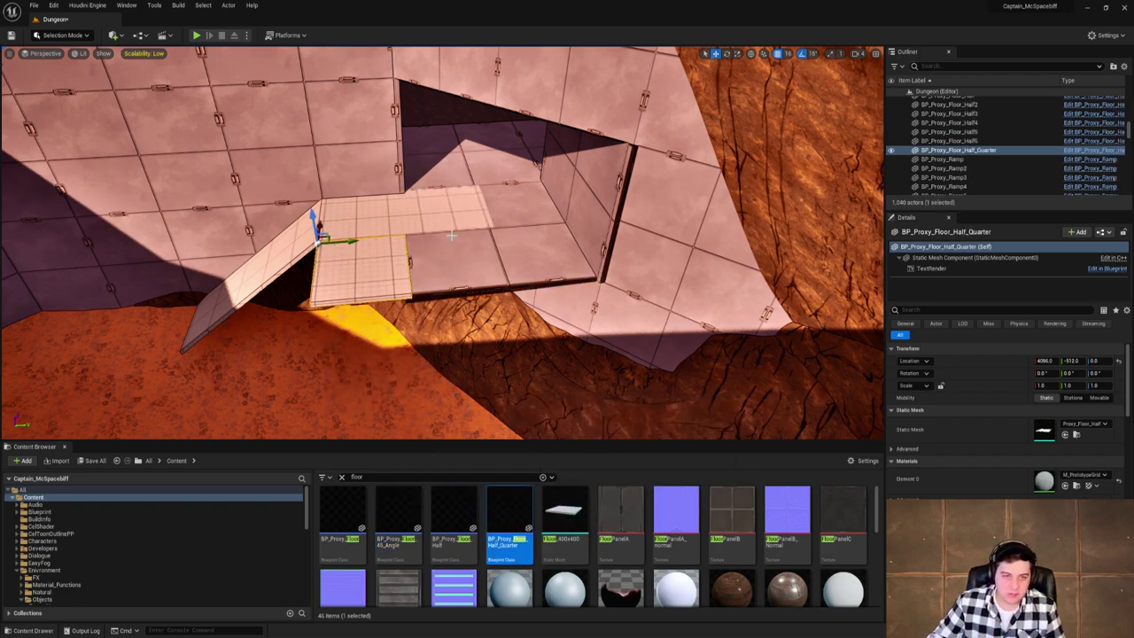
left_click(390, 217)
key("Delete")
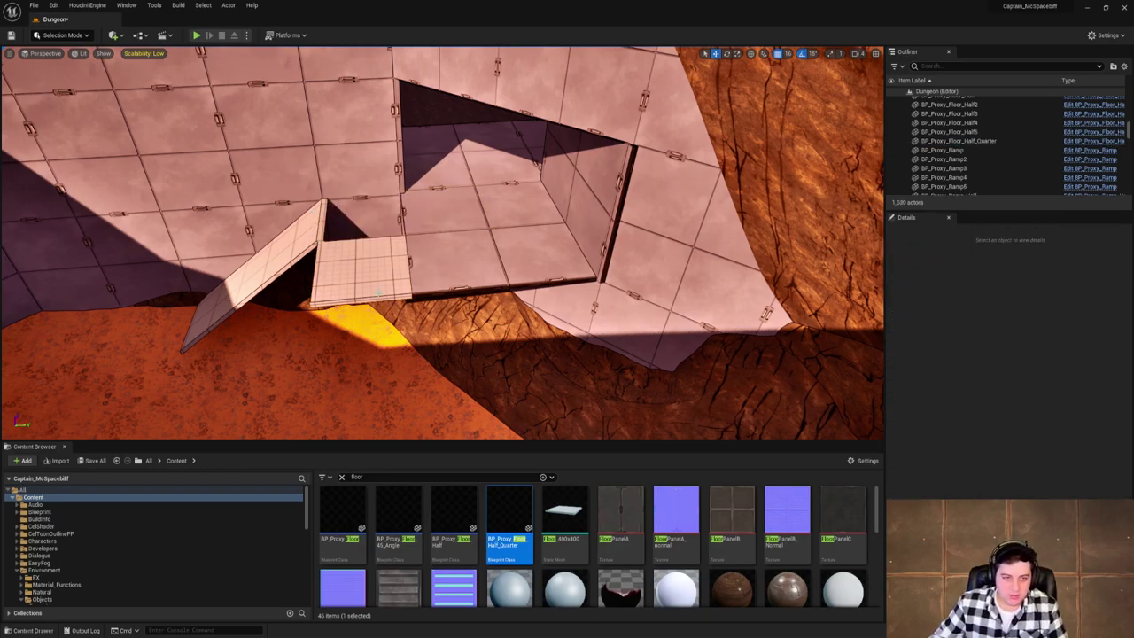
Rotate the quarter floor to about -450 degrees in Z and place it at 4096 in X between the ramp and the platform.
left_click(376, 259)
right_click_drag(377, 259, 423, 258)
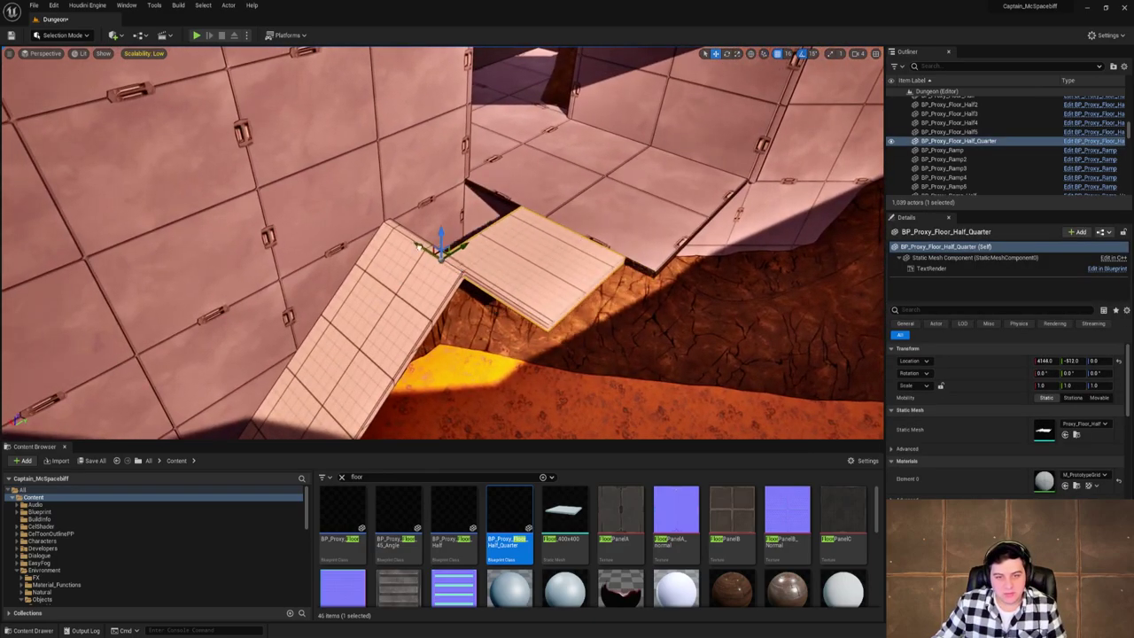
left_click_drag(499, 302, 642, 200)
key("e")
key("w")
key("e")
left_click_drag(558, 173, 506, 254)
key("w")
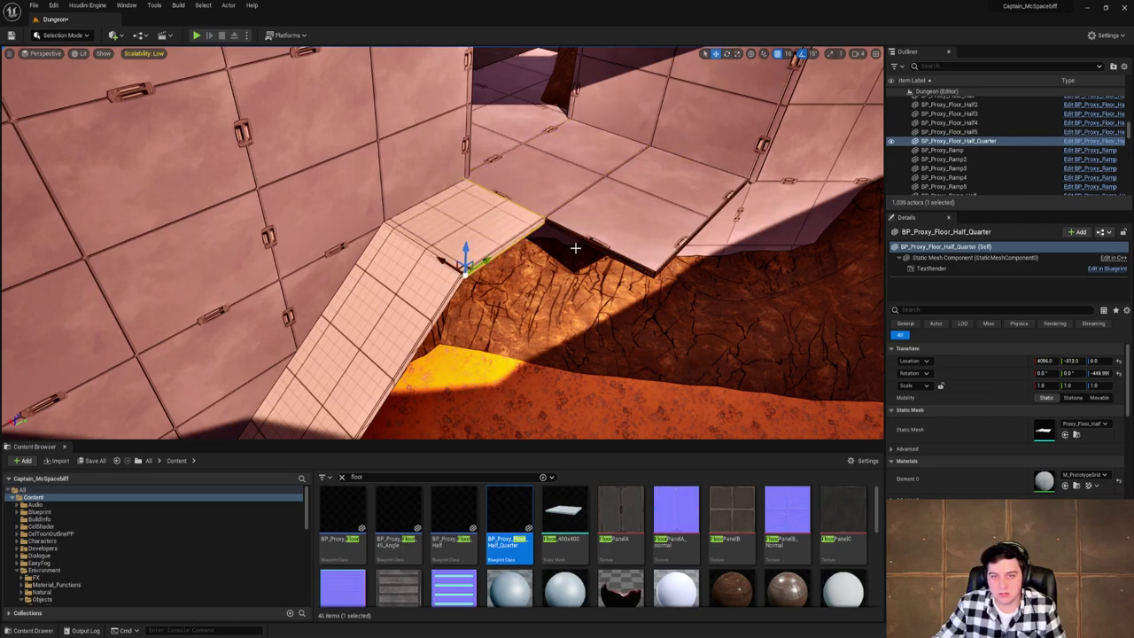
Assign the MI_FloorPanel_D material to the quarter floor.
right_click_drag(575, 248, 573, 249)
left_click(1074, 475)
type("fl")
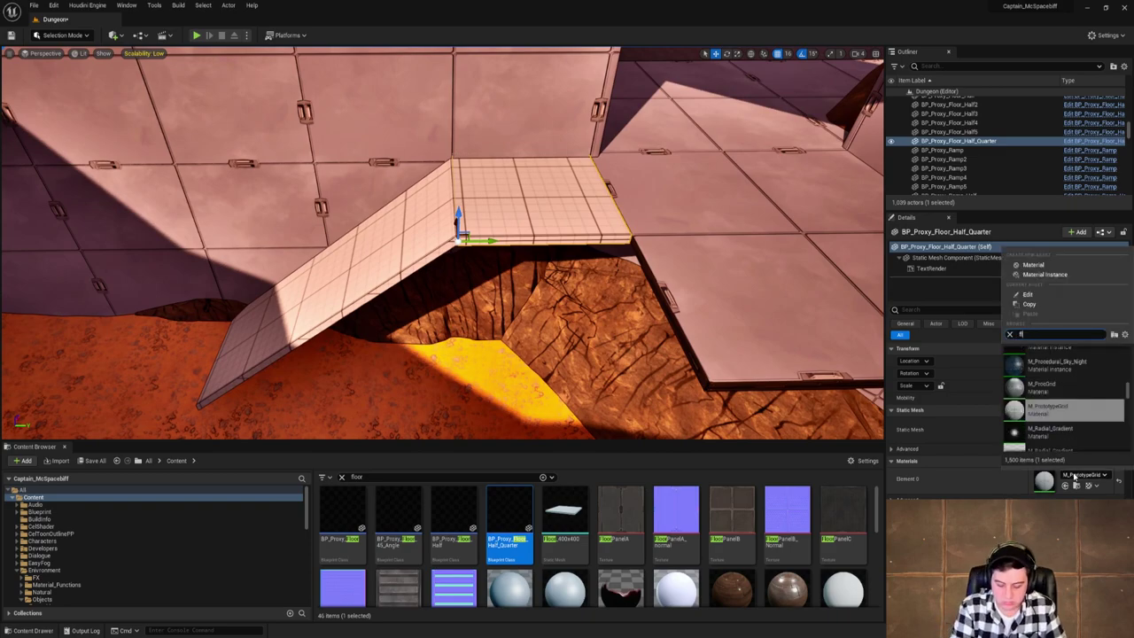
type("oor")
left_click(1067, 373)
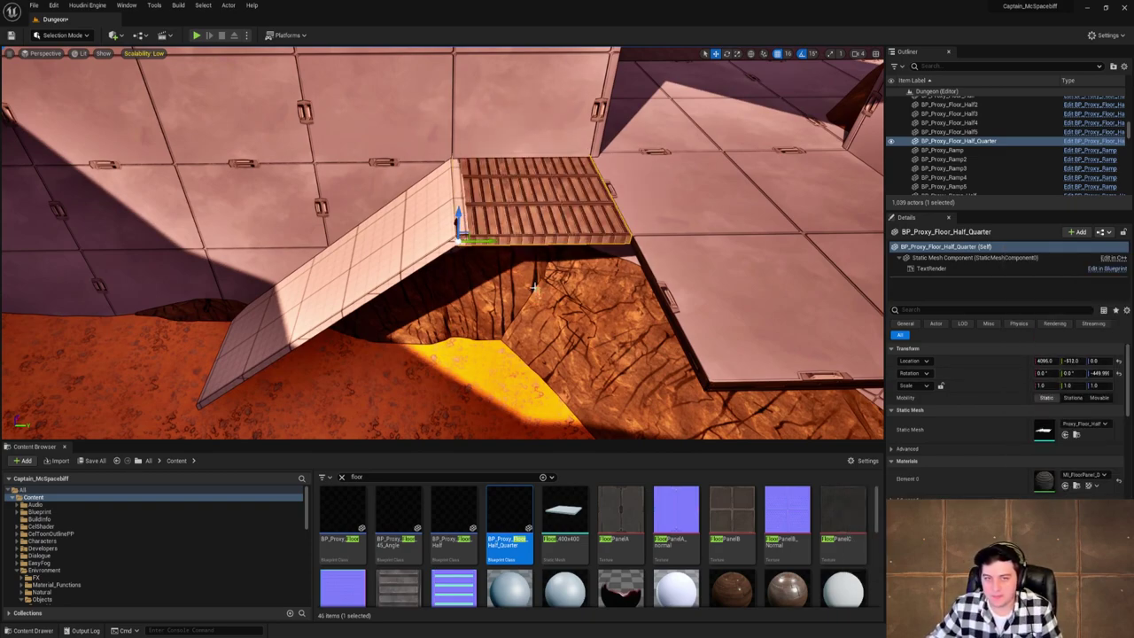
Assign the MI_FloorPanel_D material to the half ramp and inspect the seam with the quarter floor.
right_click_drag(534, 286, 534, 286)
left_click(477, 272)
left_click(1083, 476)
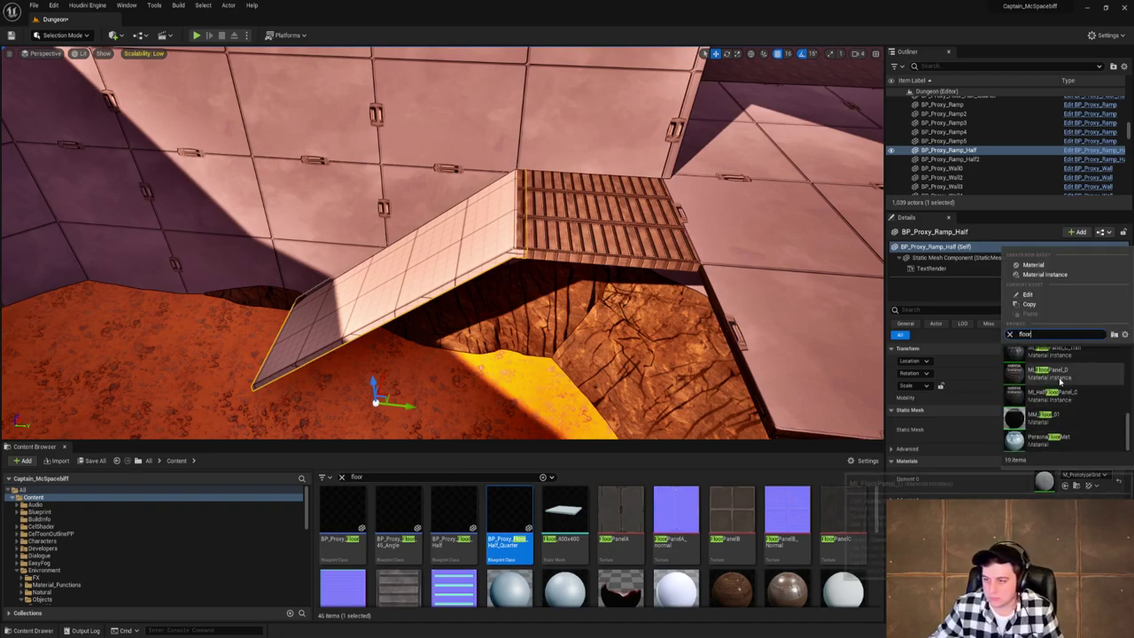
left_click(1060, 379)
key("w")
right_click_drag(585, 314, 577, 307)
key("w")
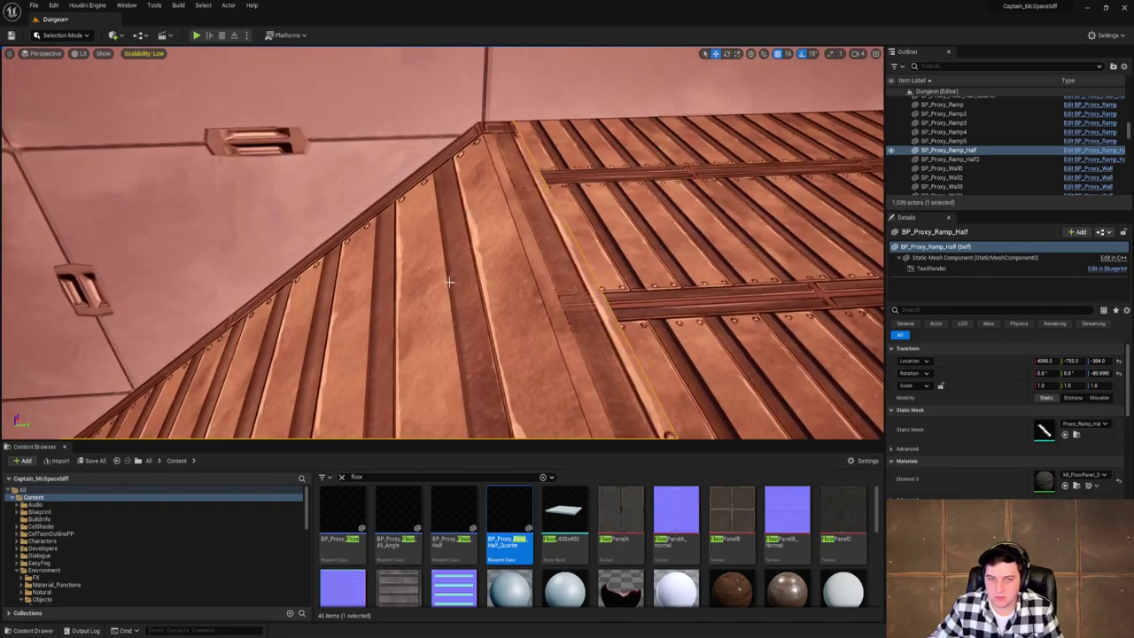
key("s")
right_click_drag(437, 296, 438, 296)
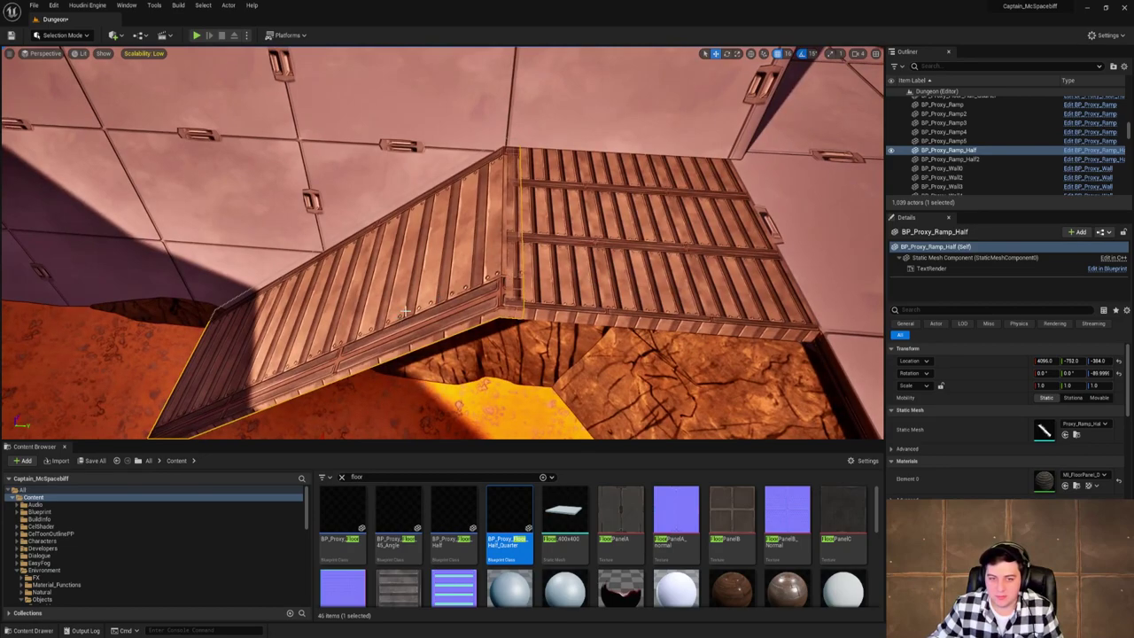
Try raising the half ramp to -368 in Z, and undo the move.
left_click(654, 296)
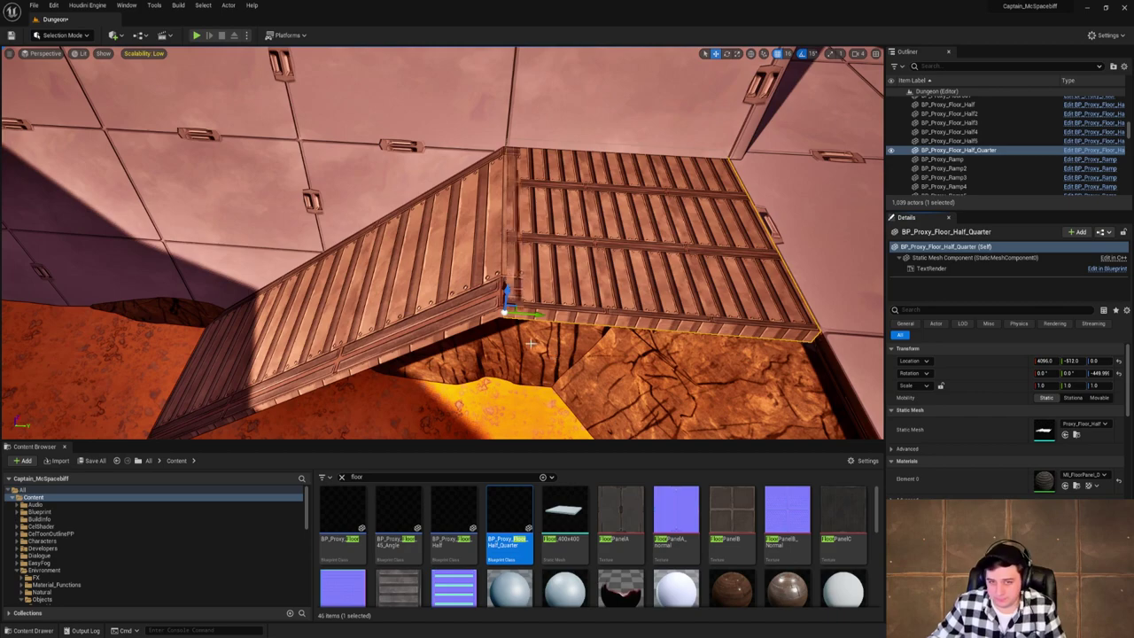
left_click(1099, 385)
right_click_drag(620, 315, 670, 314)
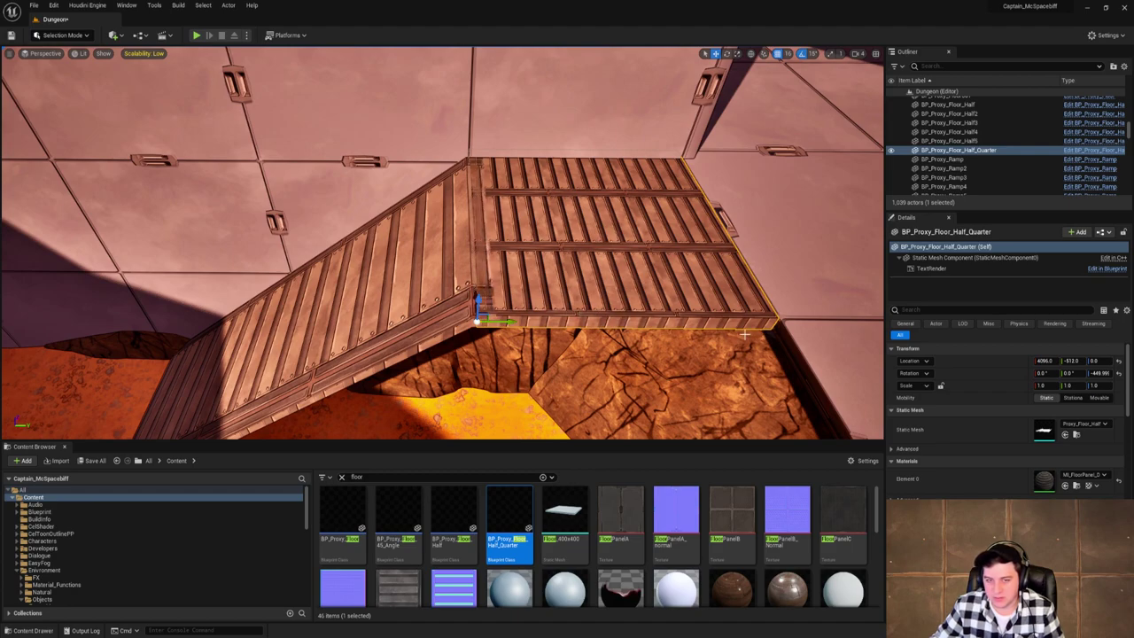
left_click(420, 304)
right_click_drag(420, 304, 328, 306)
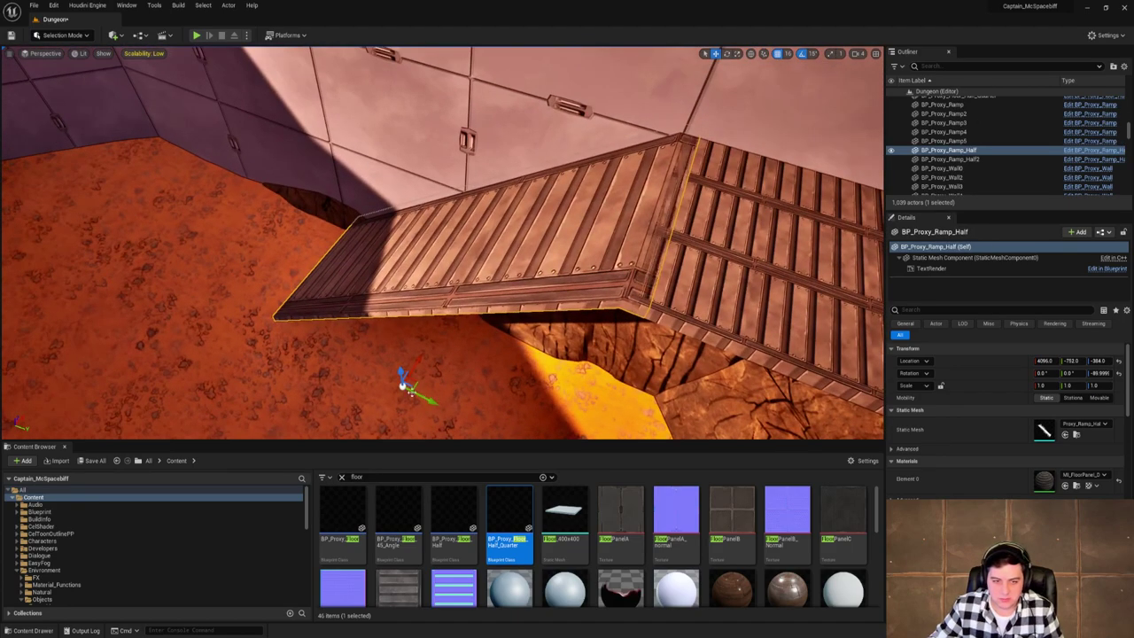
left_click_drag(401, 372, 401, 366)
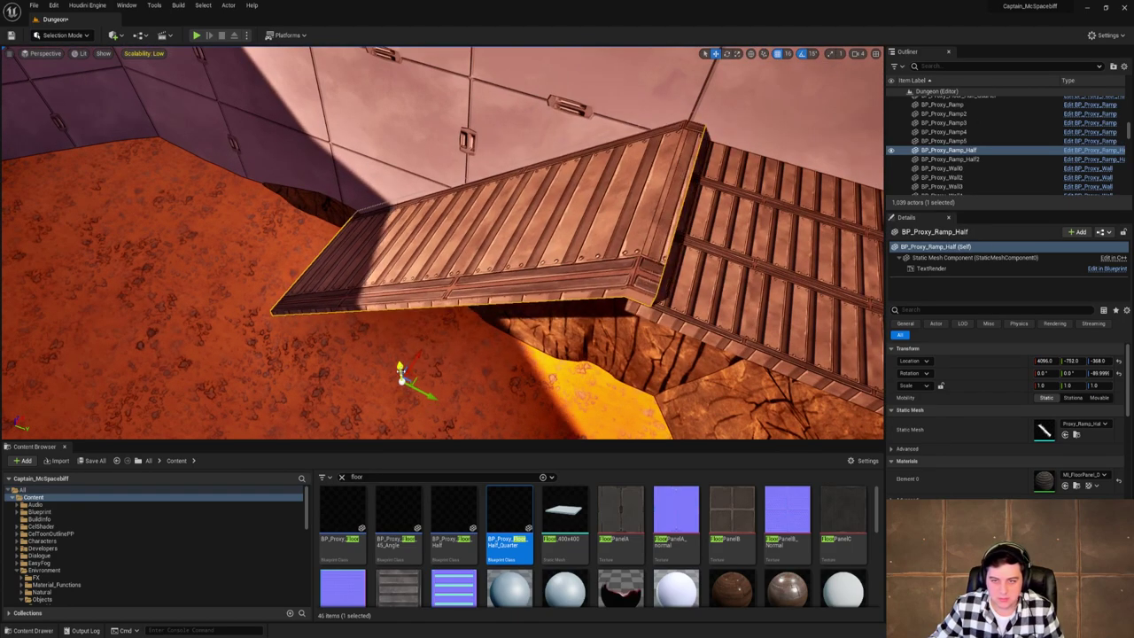
key("ctrl+z")
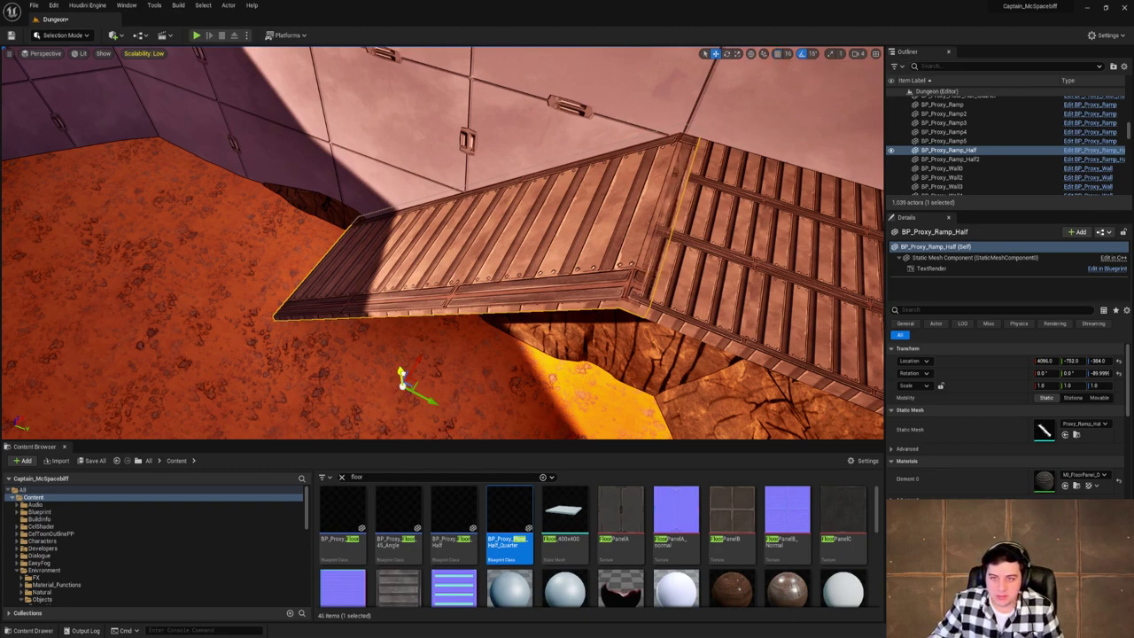
Try nudging the half ramp without grid snapping to about -383.24 in Z and slightly along X, and undo both moves.
left_click(546, 320)
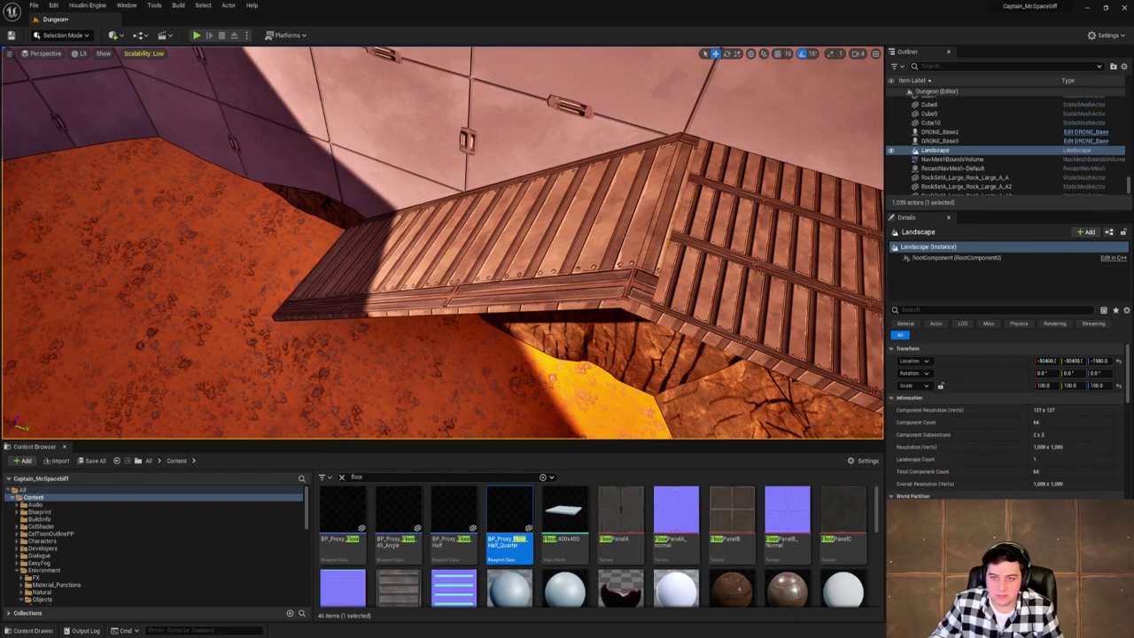
right_click_drag(546, 320, 596, 335)
right_click_drag(421, 340, 372, 390)
right_click_drag(483, 320, 464, 358)
left_click(526, 213)
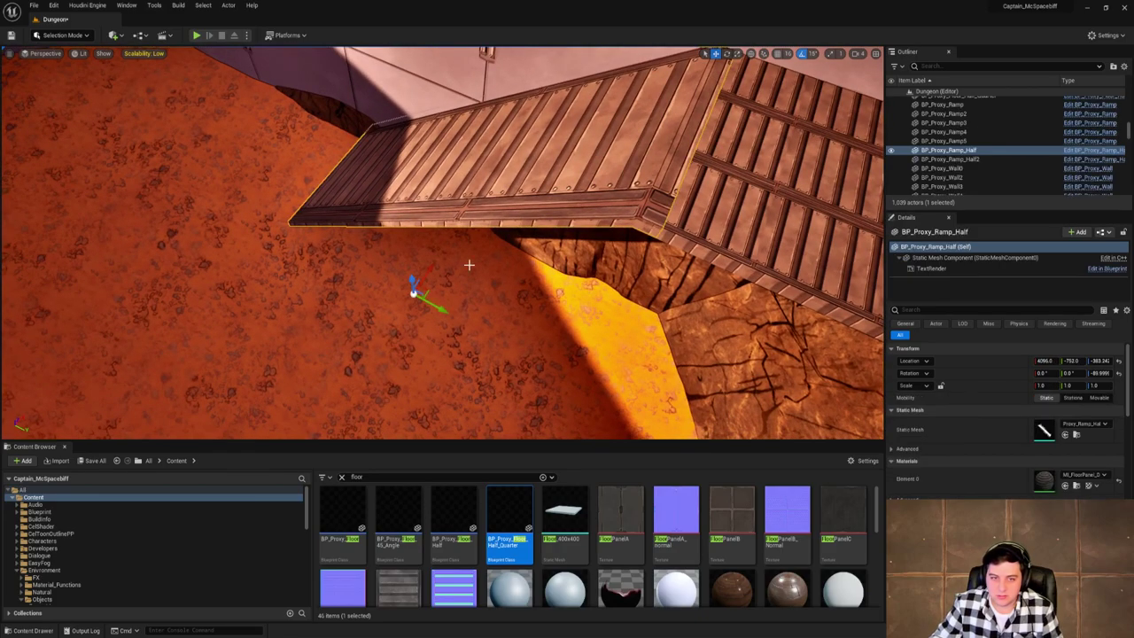
left_click(300, 172)
right_click_drag(300, 172, 483, 251)
left_click(280, 255)
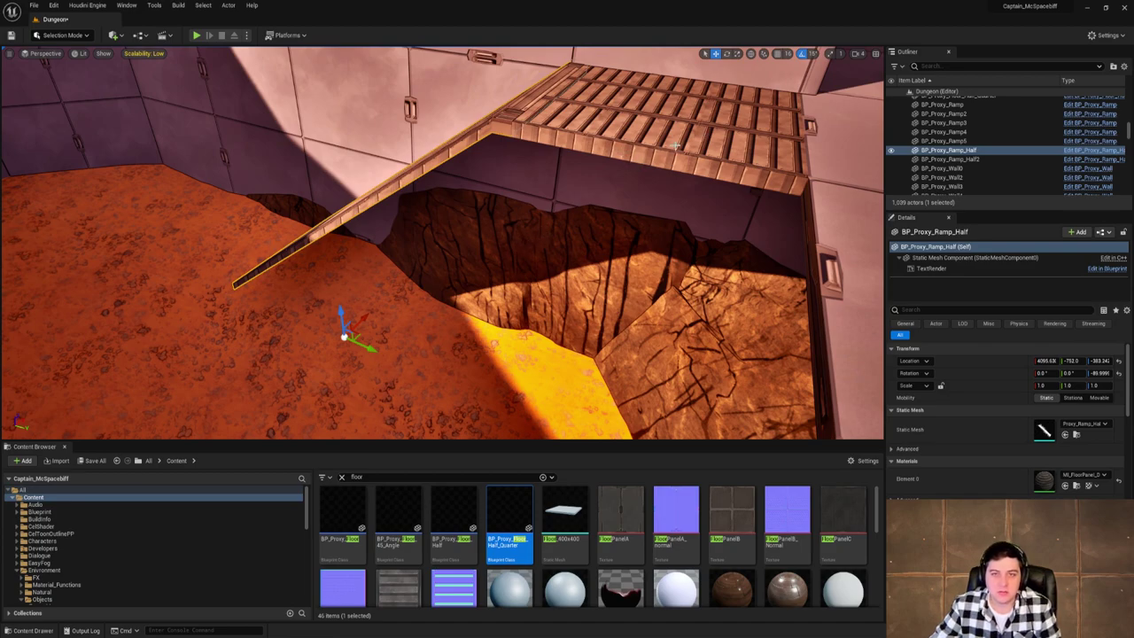
key("ctrl+z")
key("ctrl+z")
scroll(596, 150, "down", 3)
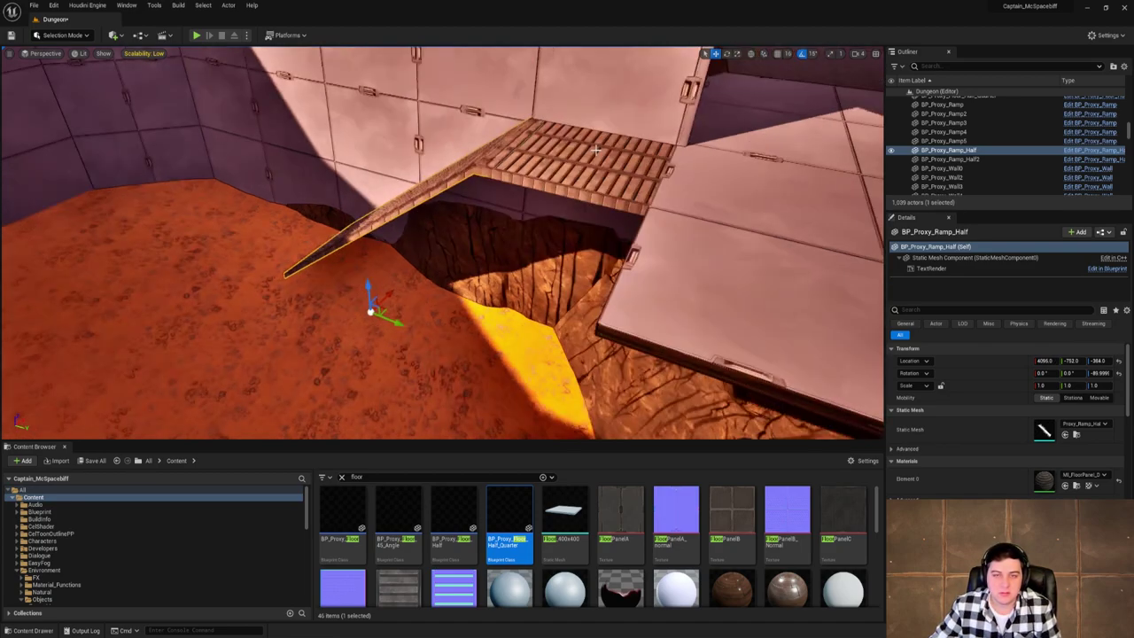
Raise the quarter floor to about 0.4 in Z without grid snapping and save the current level.
left_click(595, 151)
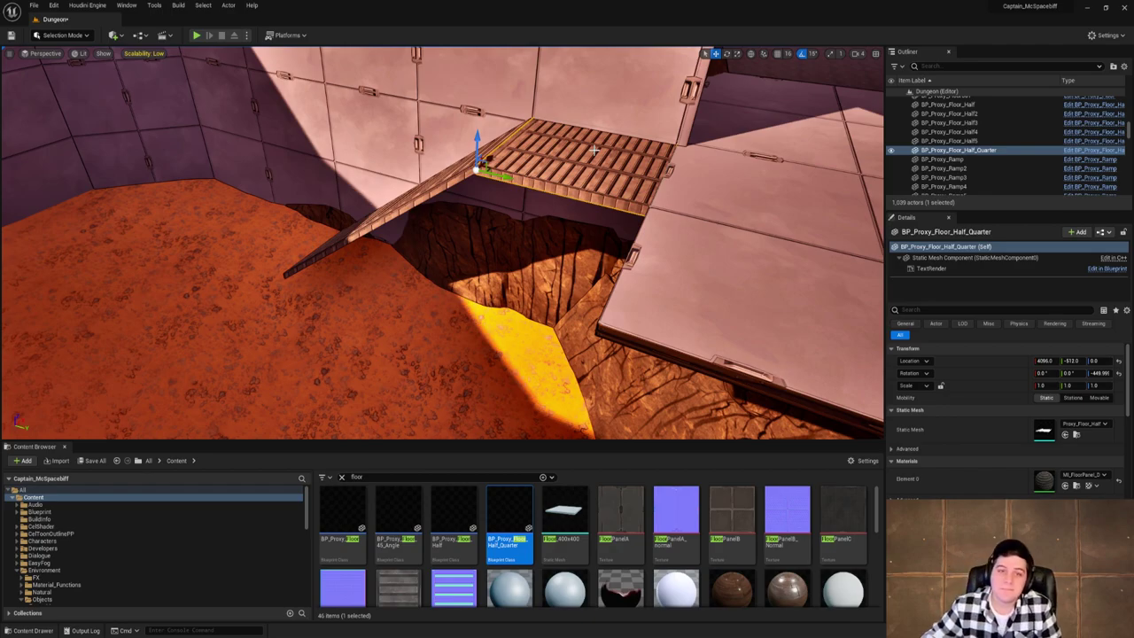
right_click_drag(574, 149, 617, 237)
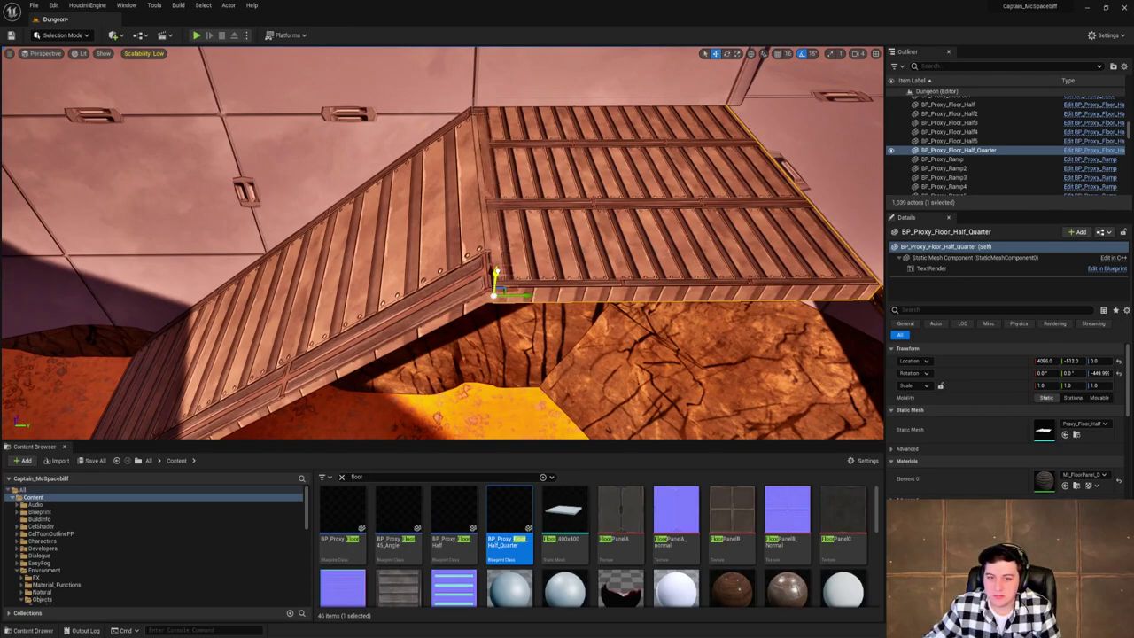
left_click_drag(495, 277, 496, 273)
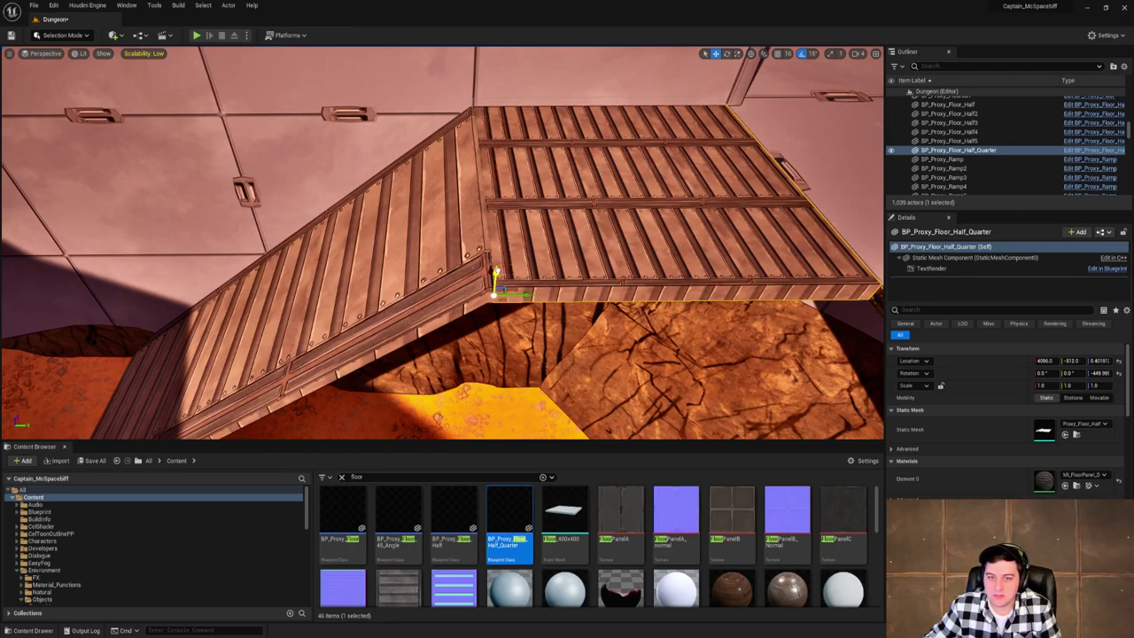
left_click(488, 272)
right_click_drag(488, 273, 572, 163)
left_click(451, 155)
left_click(32, 12)
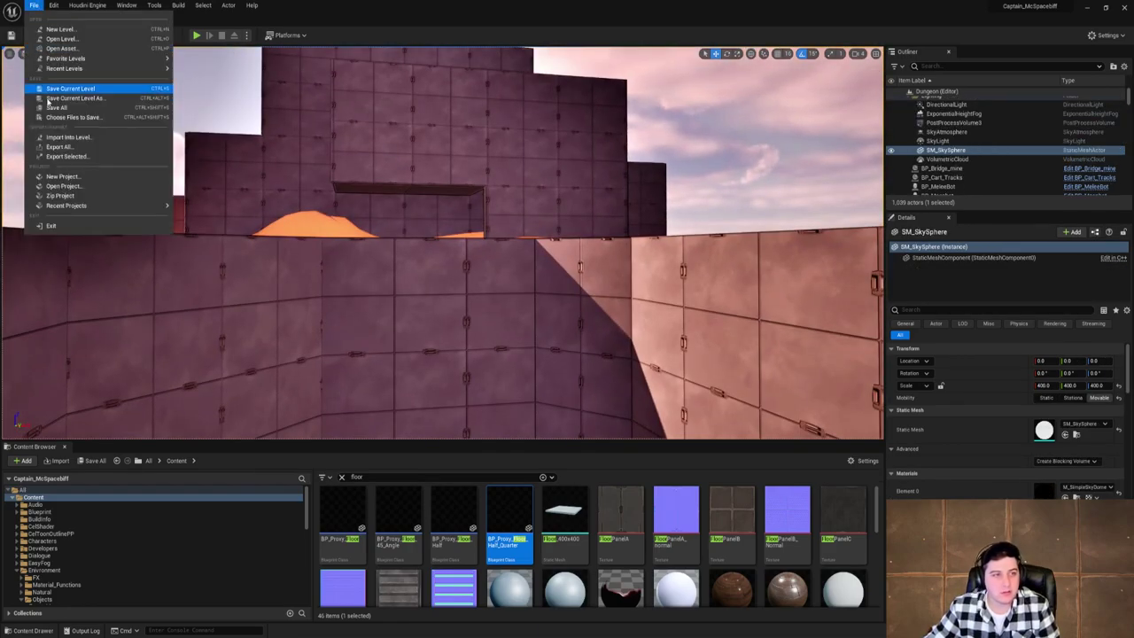
left_click(55, 89)
Play-test the level around the new ramp and raised opening, end the session, and save the current level.
right_click_drag(443, 242, 611, 191)
right_click_drag(399, 306, 248, 82)
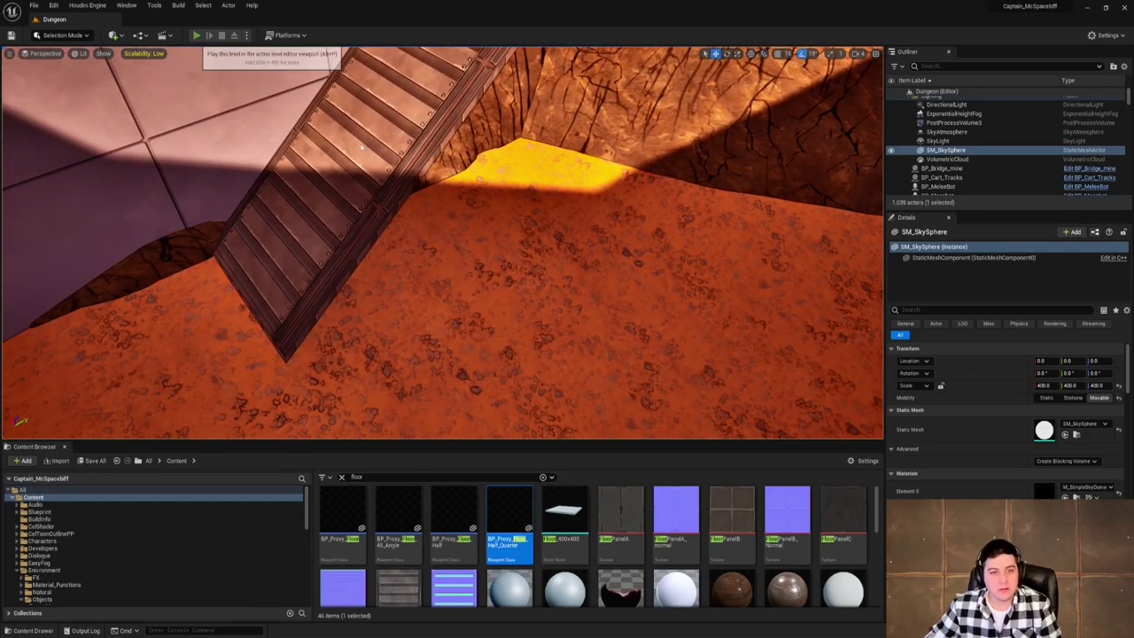
left_click(196, 35)
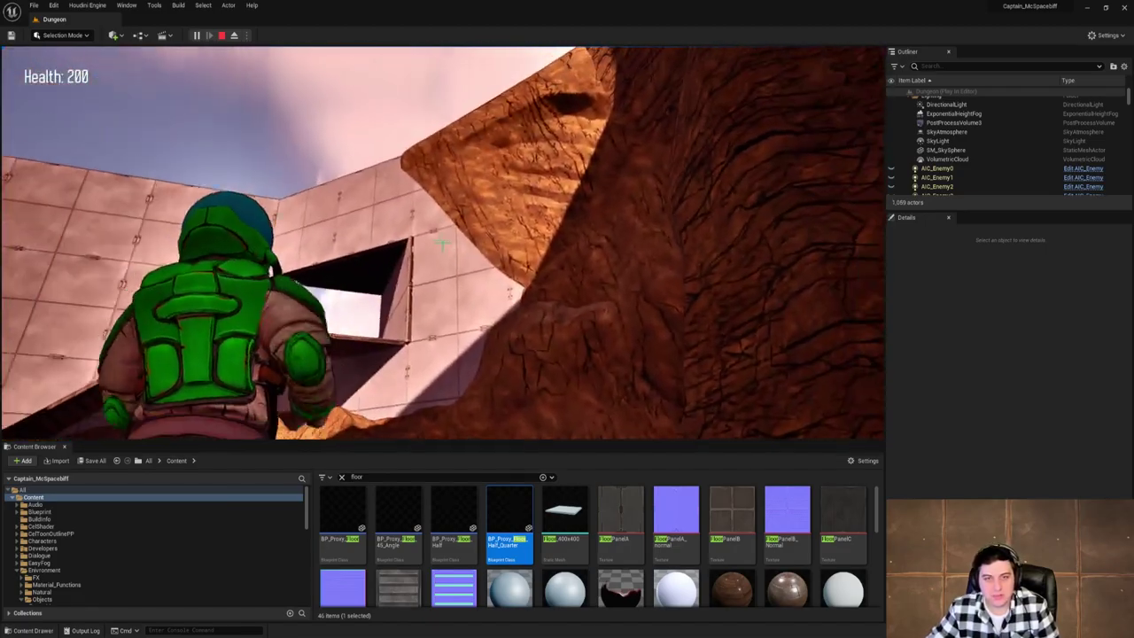
key("s")
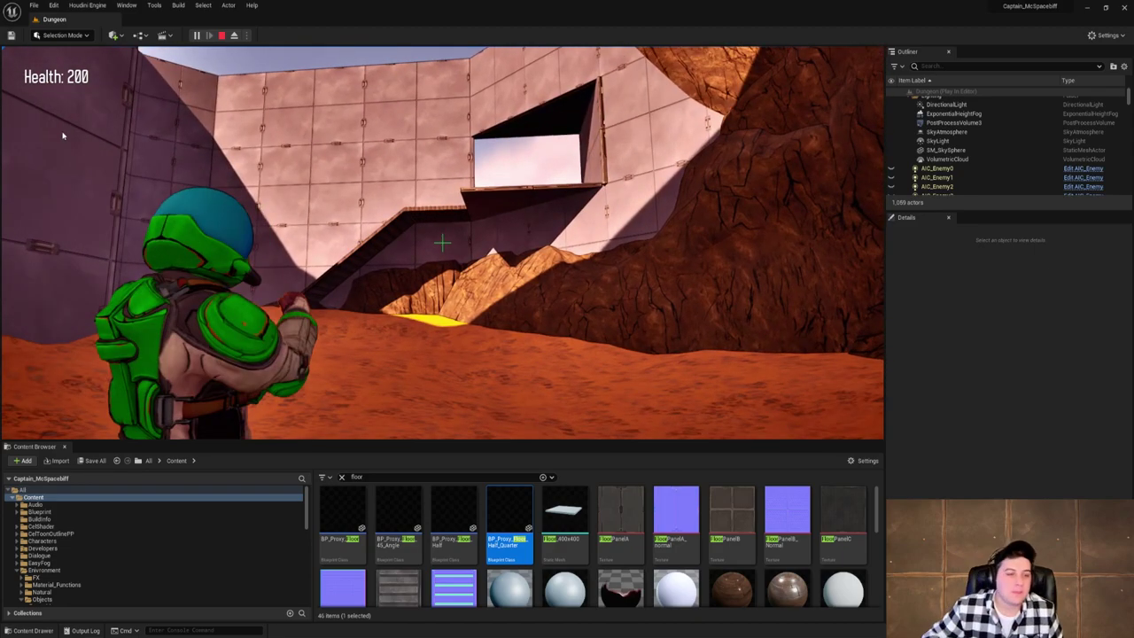
key("Escape")
left_click(34, 5)
left_click(80, 89)
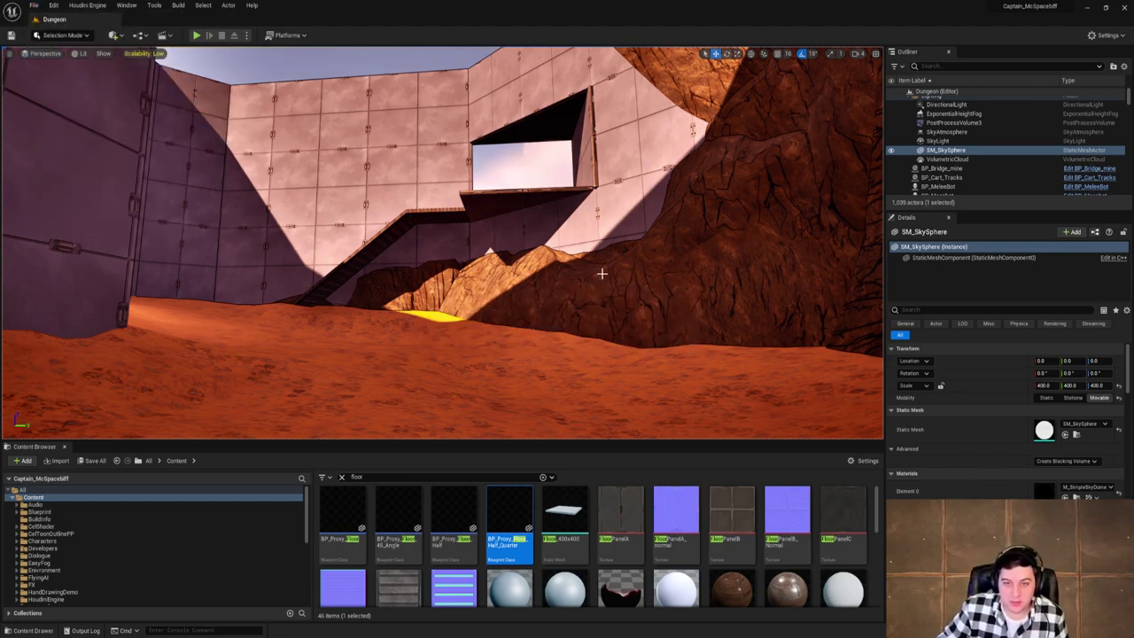
Duplicate a wall piece near the raised opening and rotate the copy about 90 degrees in Z.
mouse_move(621, 202)
right_mouse_down()
mouse_move(623, 188)
mouse_move(624, 232)
mouse_move(624, 216)
right_mouse_up()
key("s")
left_click(282, 232)
key("e")
left_click_drag(212, 371, 133, 365, "alt")
key("w")
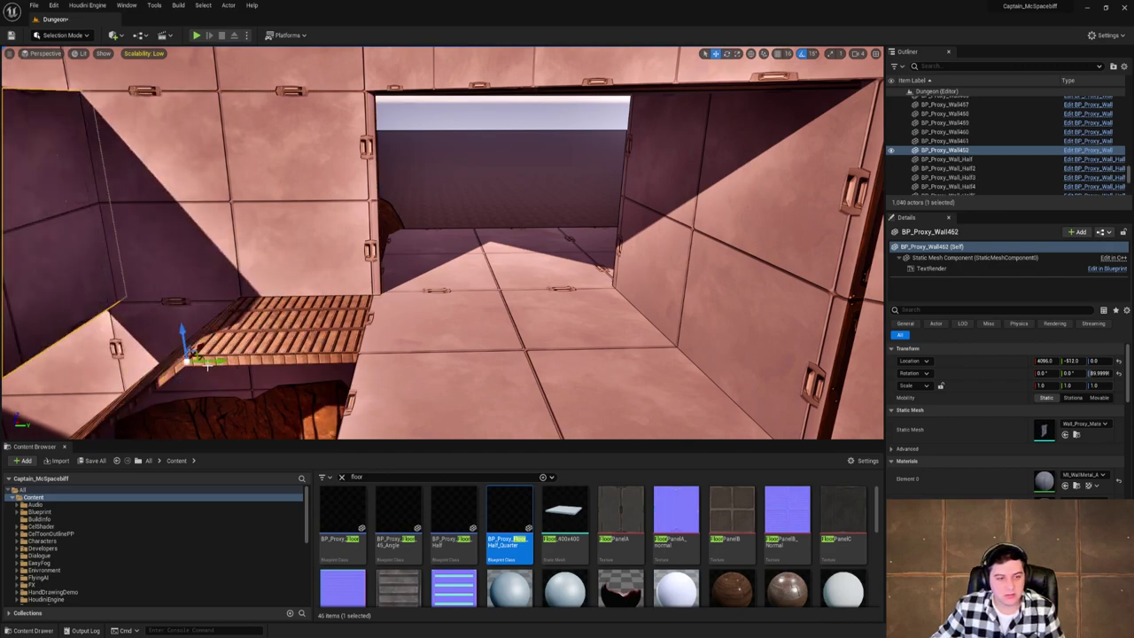
Move the copied wall to 0 in Y and push it along X into the opening to line the corridor's side.
left_click_drag(221, 356, 557, 352)
right_click_drag(557, 352, 438, 346)
key("d")
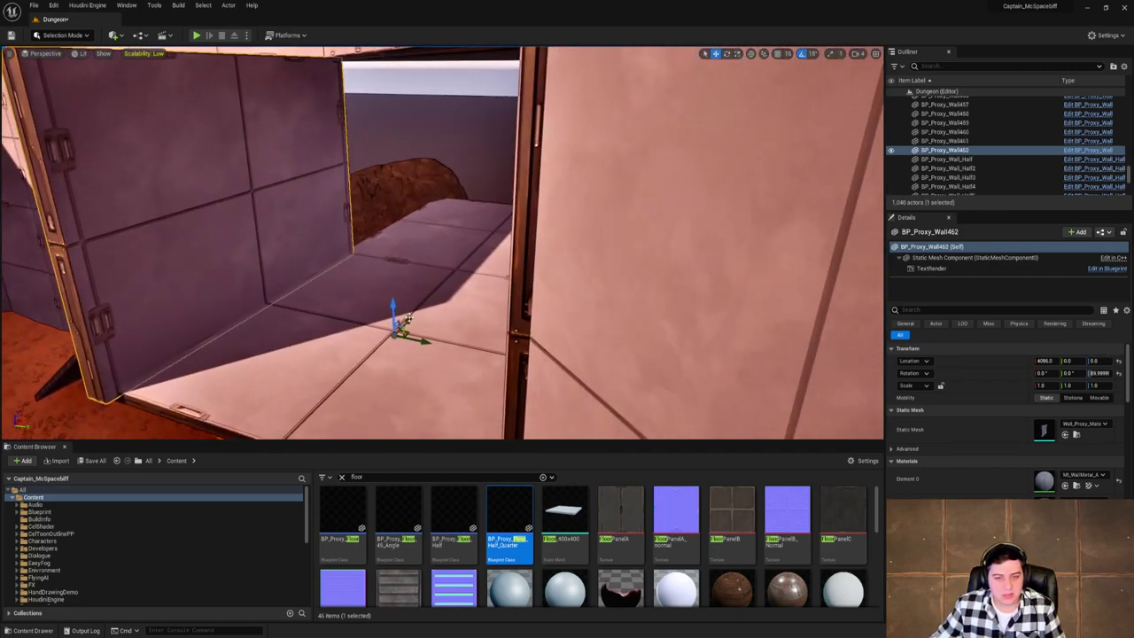
left_click_drag(409, 320, 507, 216)
Lower the large rock beneath the platform to about -508 in Z and shift it to about -171 in Y.
key("a")
right_click_drag(507, 216, 574, 187)
key("w")
left_click(445, 234)
key("f")
scroll(574, 187, "down", 5)
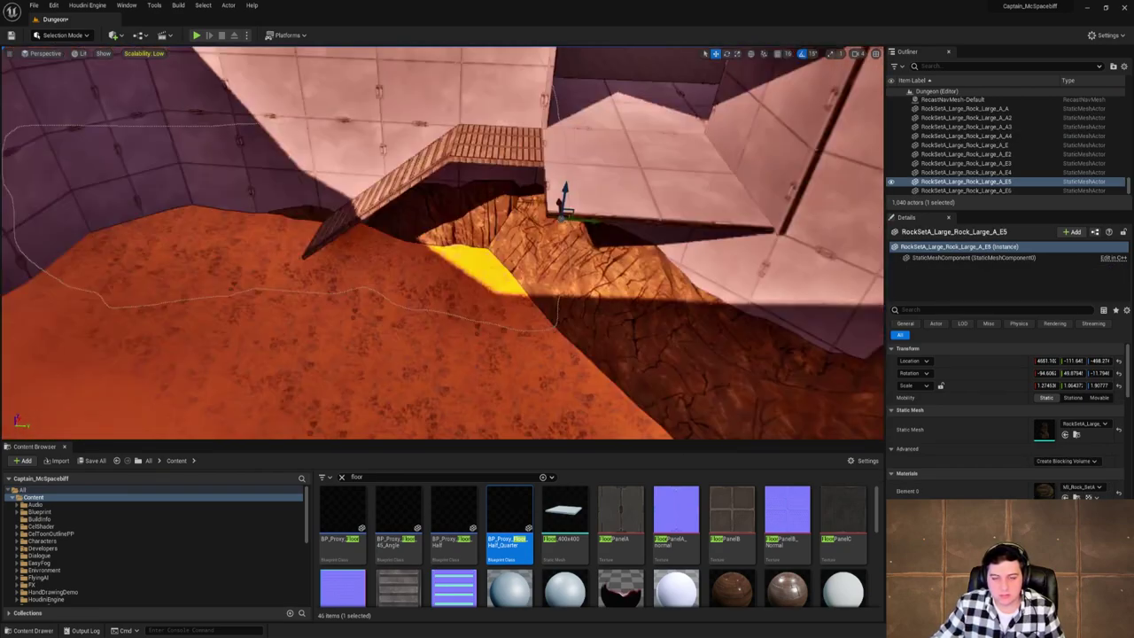
left_click_drag(574, 185, 573, 188)
mouse_move(574, 187)
right_mouse_down()
mouse_move(532, 221)
mouse_move(532, 202)
mouse_move(574, 188)
right_mouse_up()
left_click_drag(597, 190, 579, 192)
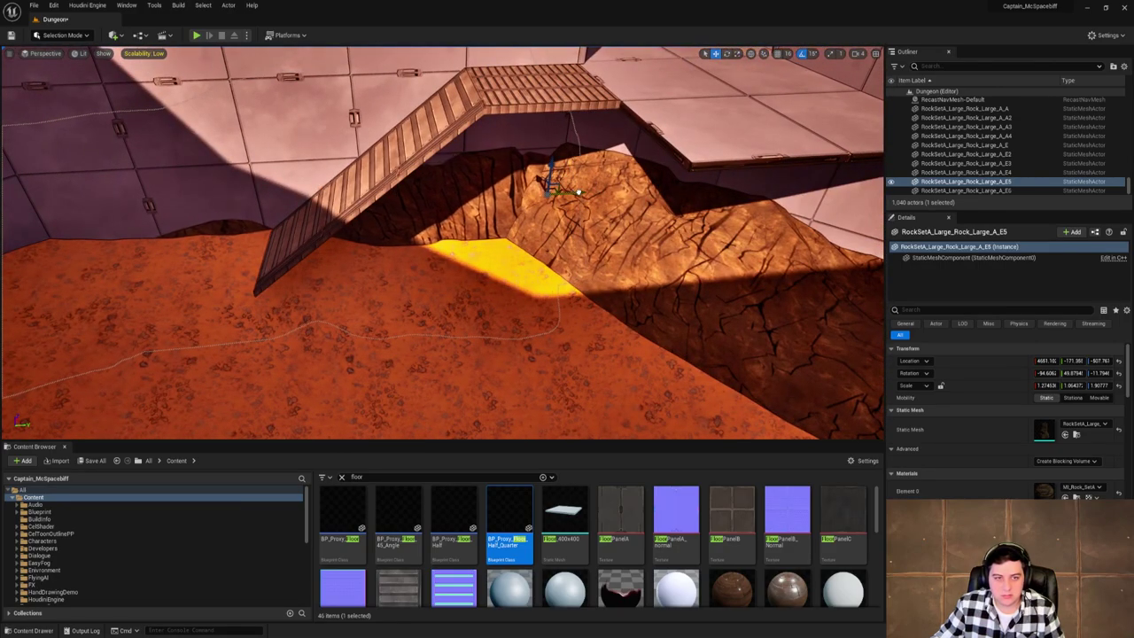
Switch to landscape editing and sculpt the ground up around the foot of the ramp with the Sculpt tool.
right_click_drag(578, 193, 523, 186)
right_click_drag(567, 266, 354, 266)
left_click(479, 292)
left_click(62, 34)
left_click(71, 69)
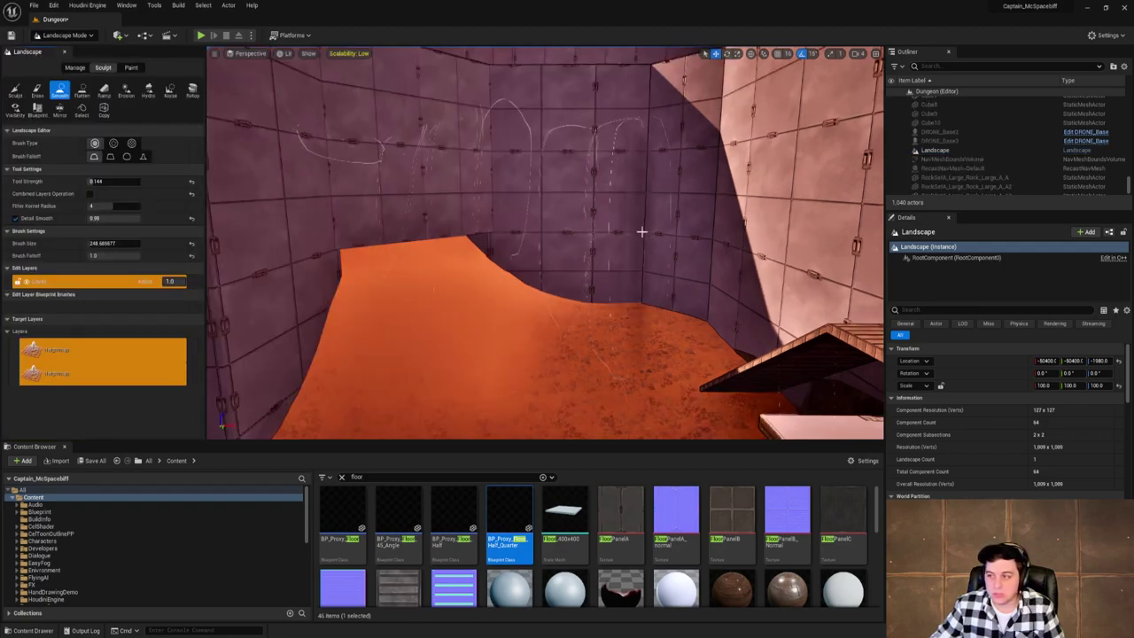
right_click_drag(258, 167, 346, 235)
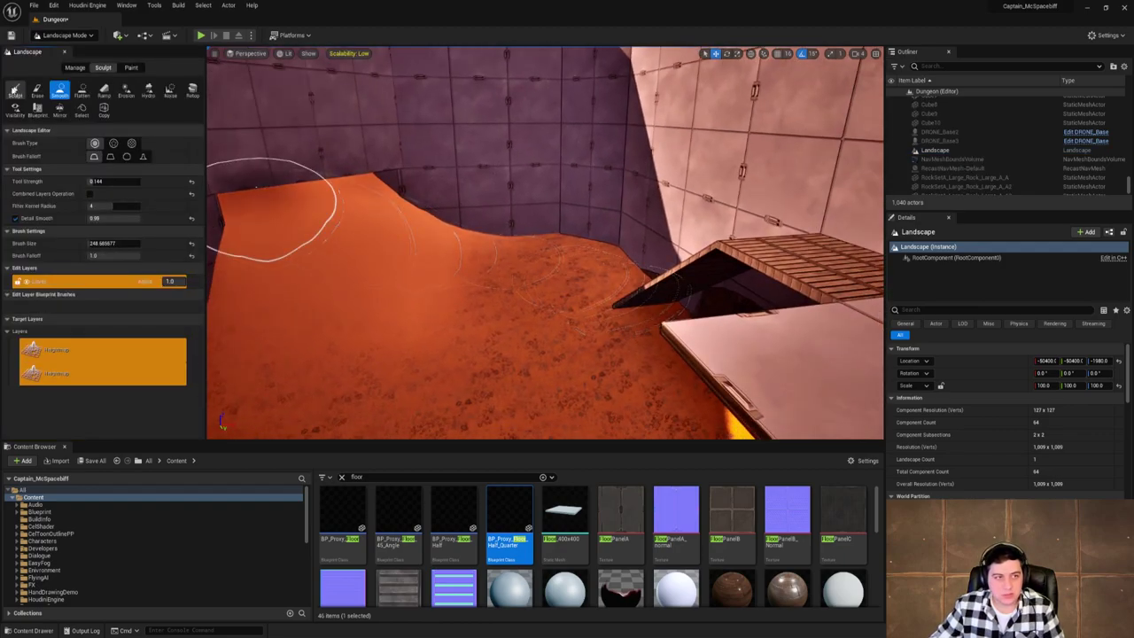
left_click(15, 90)
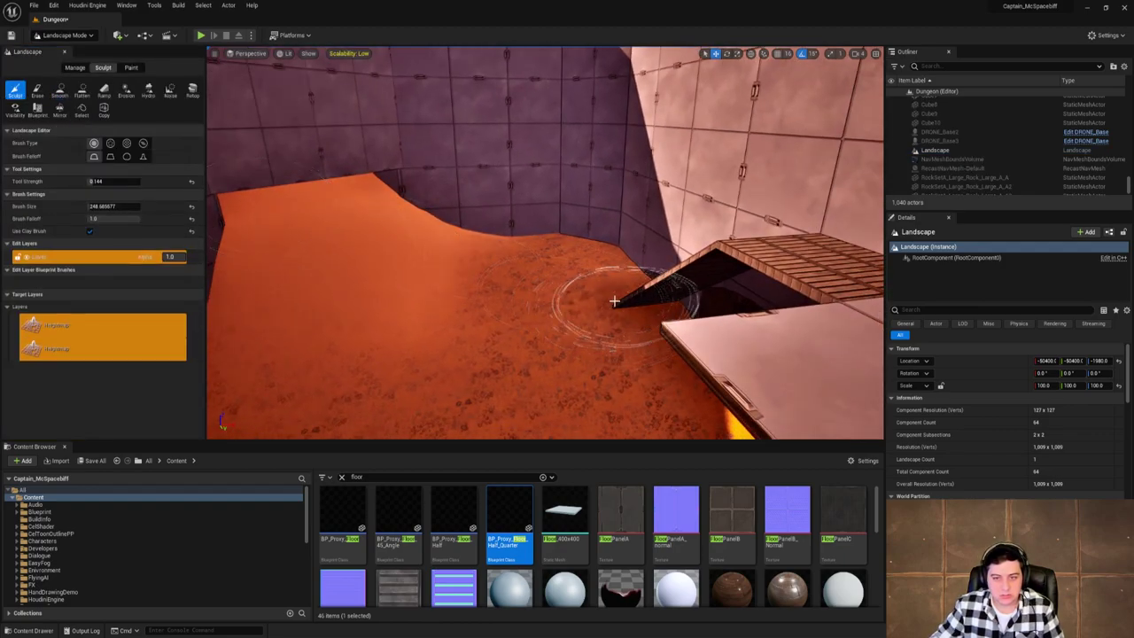
key("w")
right_click_drag(624, 285, 686, 257)
mouse_move(686, 257)
left_mouse_down()
mouse_move(435, 256)
mouse_move(515, 210)
left_mouse_up()
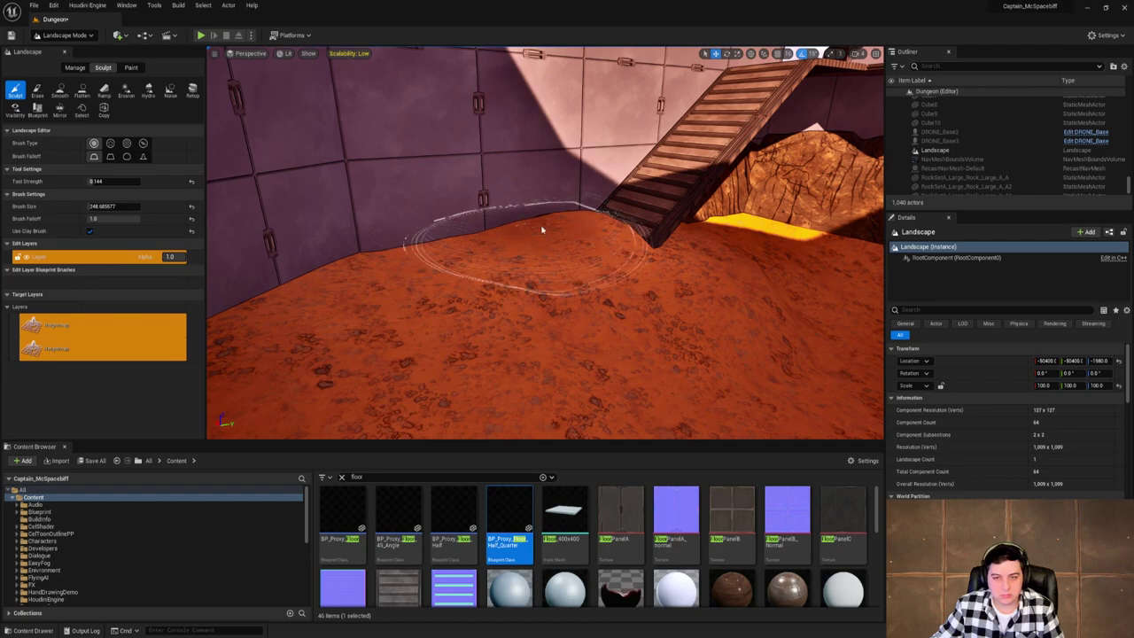
Sculpt raised mounds into the ground along the dark wall beside the ramp's base.
key("d")
right_click_drag(535, 221, 535, 197)
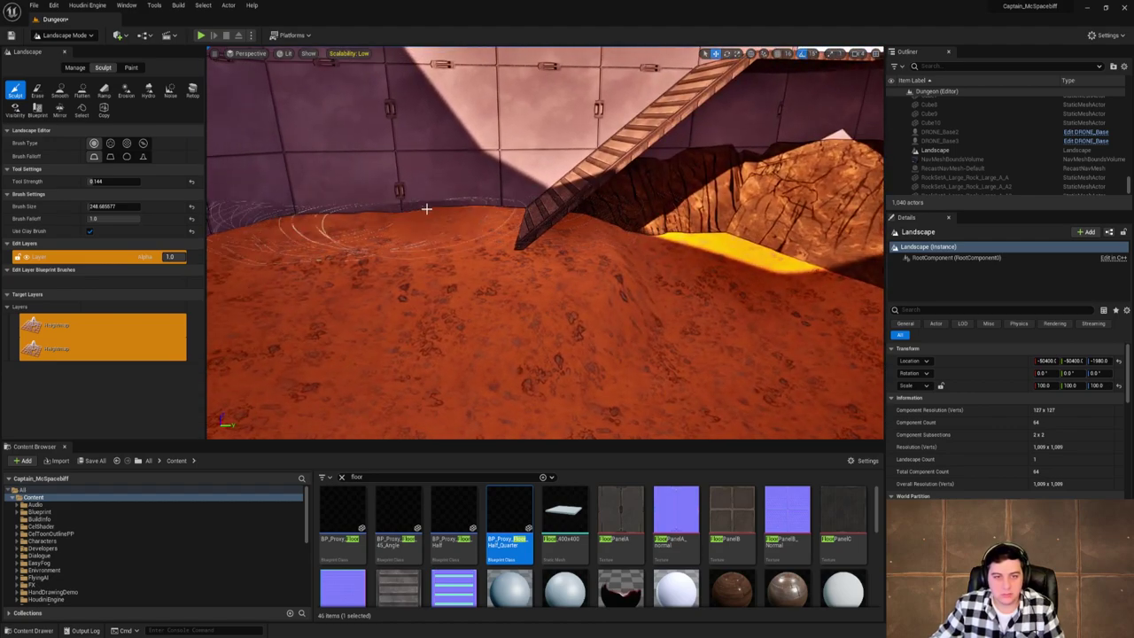
mouse_move(426, 210)
right_mouse_down()
mouse_move(501, 190)
mouse_move(815, 199)
right_mouse_up()
mouse_move(527, 196)
right_mouse_down()
mouse_move(230, 211)
mouse_move(501, 208)
right_mouse_up()
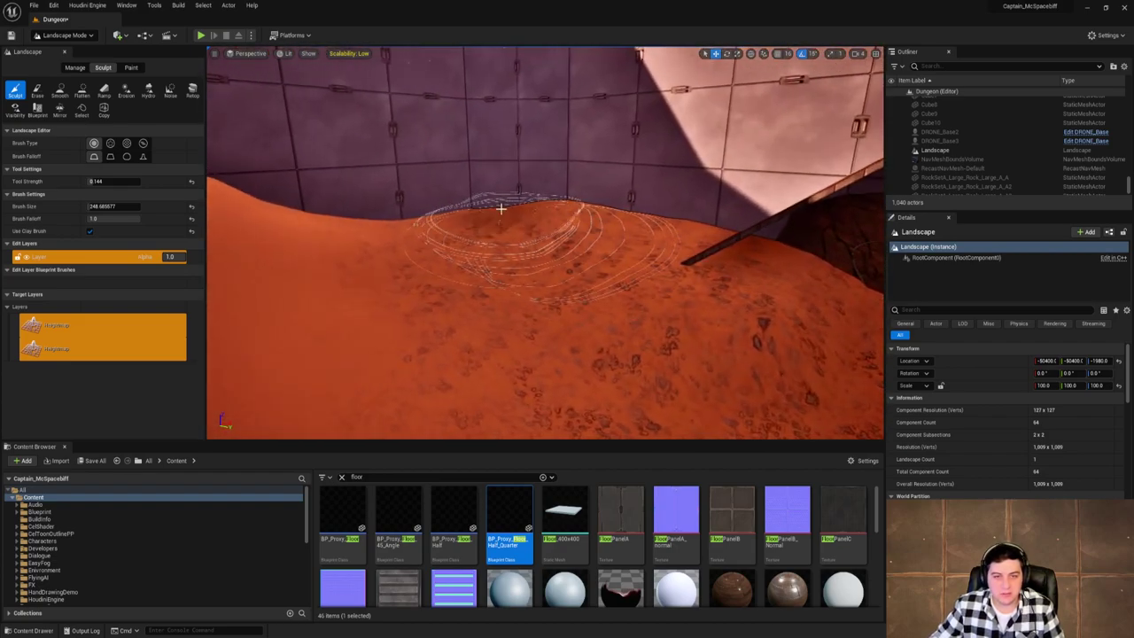
mouse_move(587, 203)
right_mouse_down()
mouse_move(596, 267)
mouse_move(520, 266)
right_mouse_up()
left_click_drag(386, 264, 577, 254)
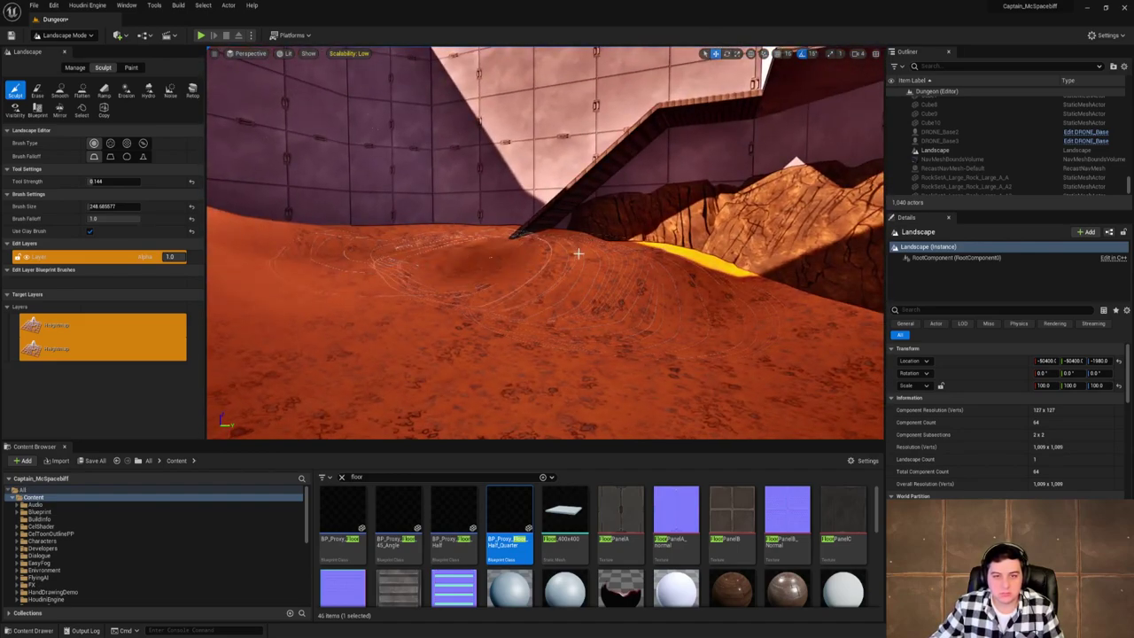
Sculpt the ground higher beneath the ramp and along the base of the large rocks so it meets them.
right_click_drag(671, 228, 579, 205)
right_click_drag(689, 210, 606, 223)
left_click_drag(608, 201, 532, 169)
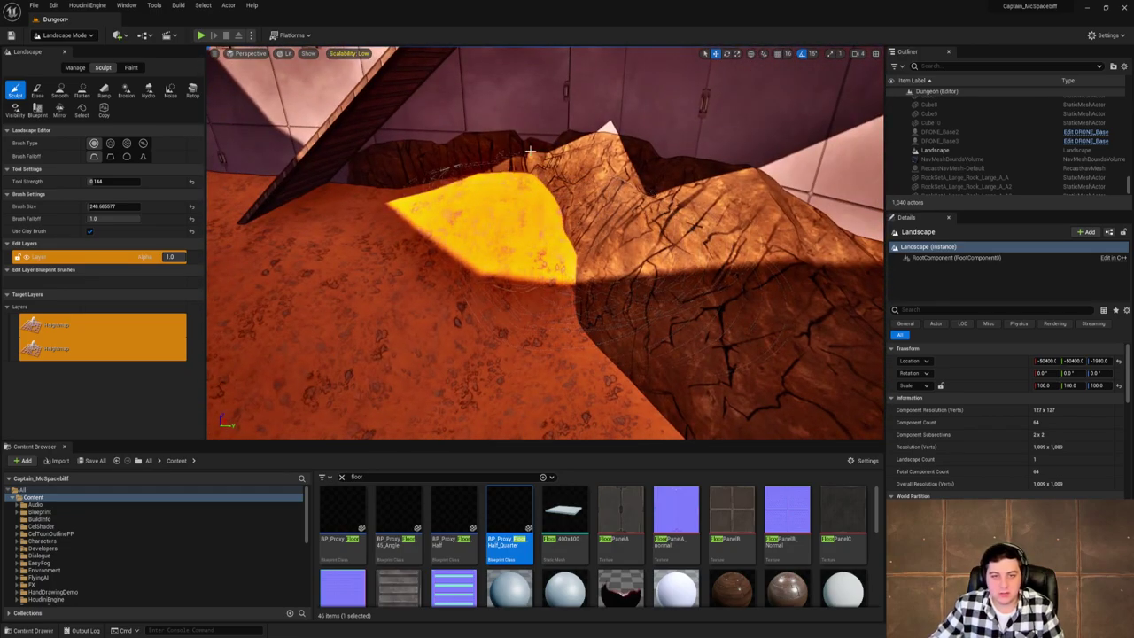
right_click_drag(530, 151, 556, 219)
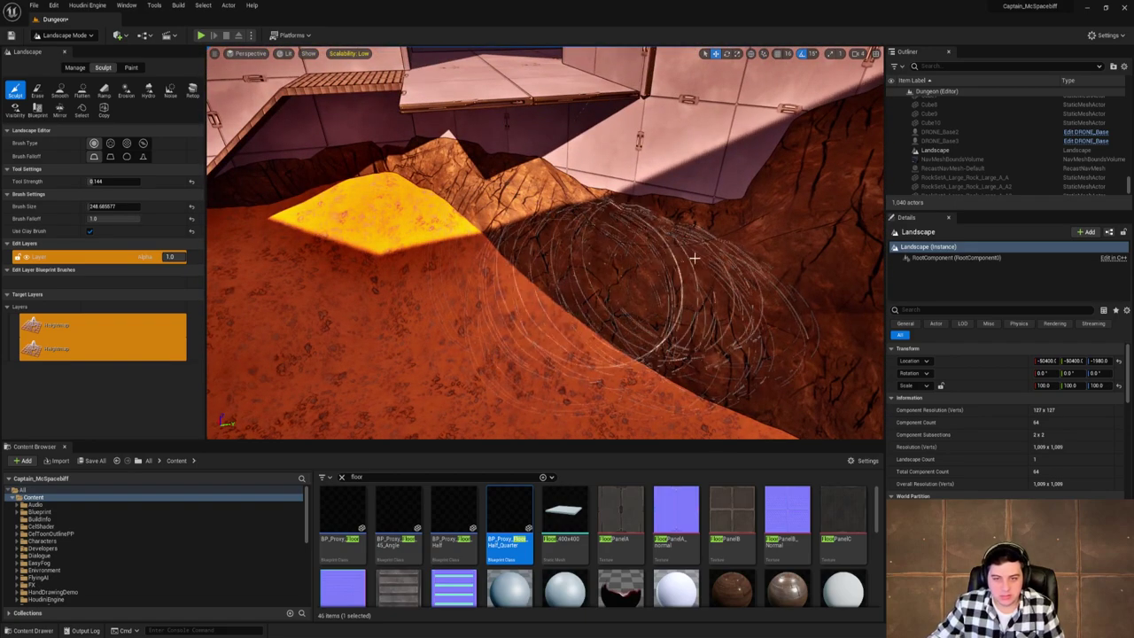
mouse_move(780, 312)
right_mouse_down()
mouse_move(780, 390)
mouse_move(773, 363)
right_mouse_up()
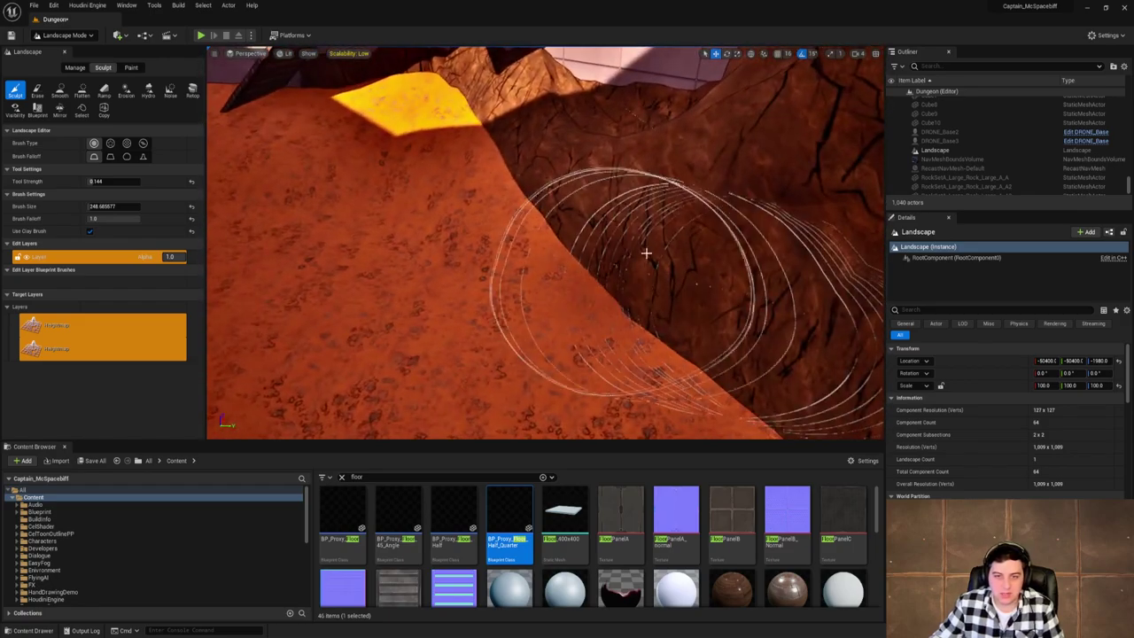
right_click_drag(526, 203, 592, 225)
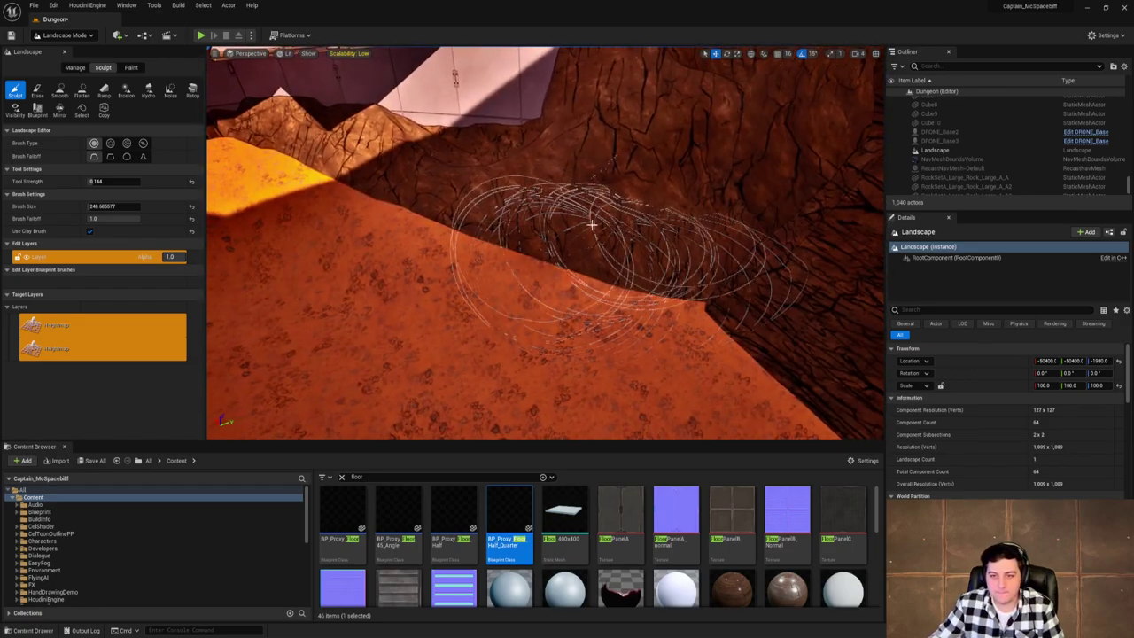
mouse_move(709, 249)
left_mouse_down()
mouse_move(760, 245)
mouse_move(710, 239)
left_mouse_up()
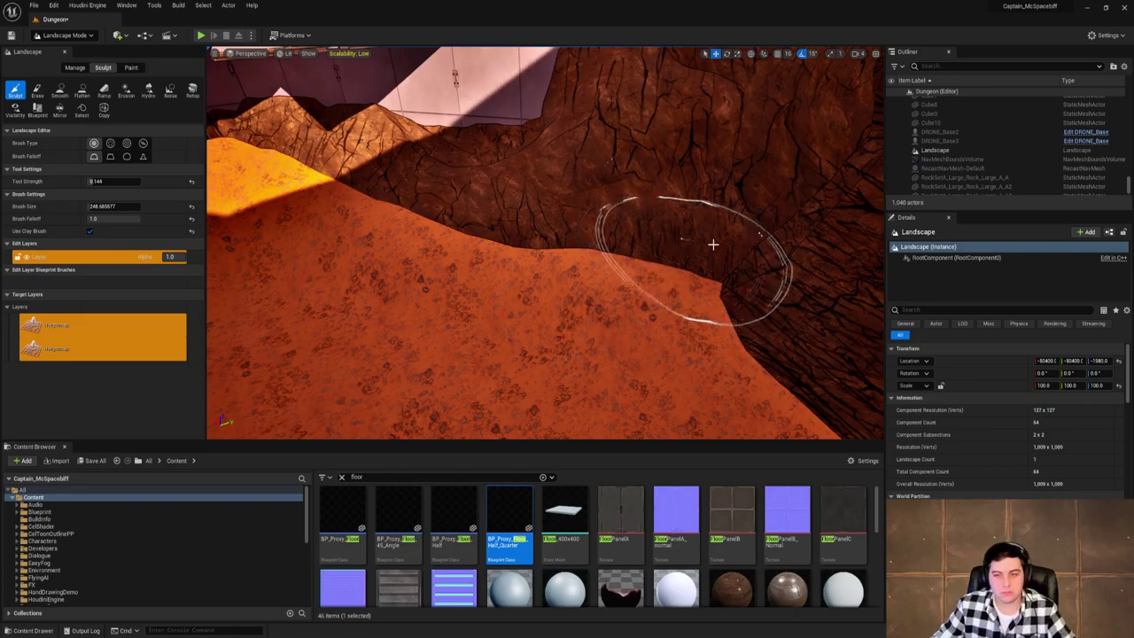
mouse_move(768, 240)
right_mouse_down()
mouse_move(794, 261)
mouse_move(819, 239)
mouse_move(826, 270)
right_mouse_up()
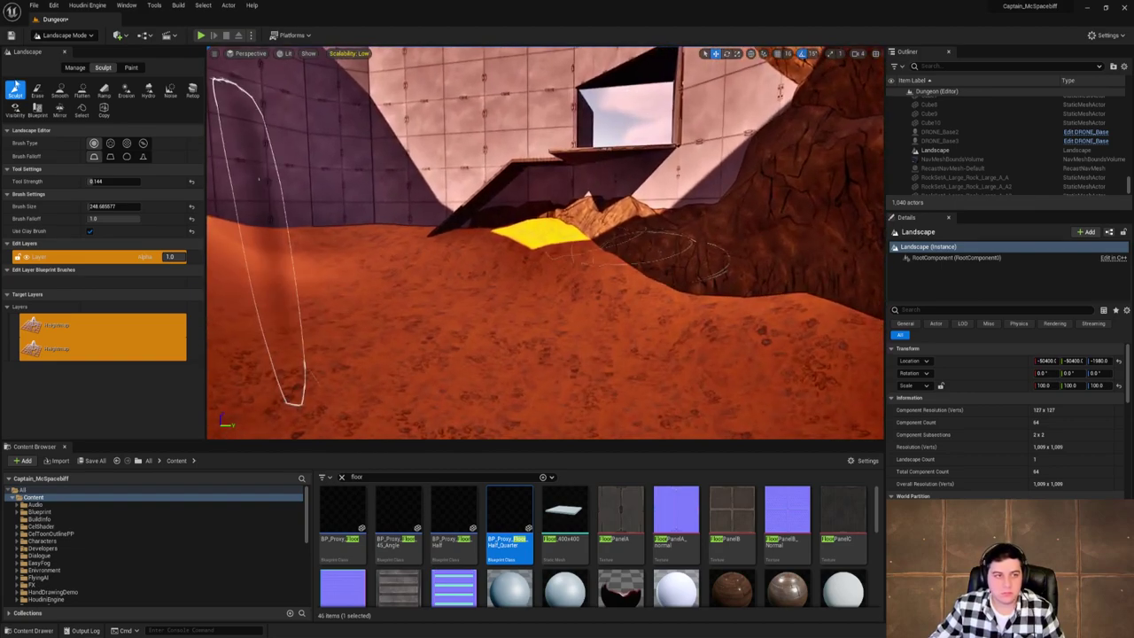
Smooth the newly sculpted ground along the rocks and save the current level.
left_click(59, 90)
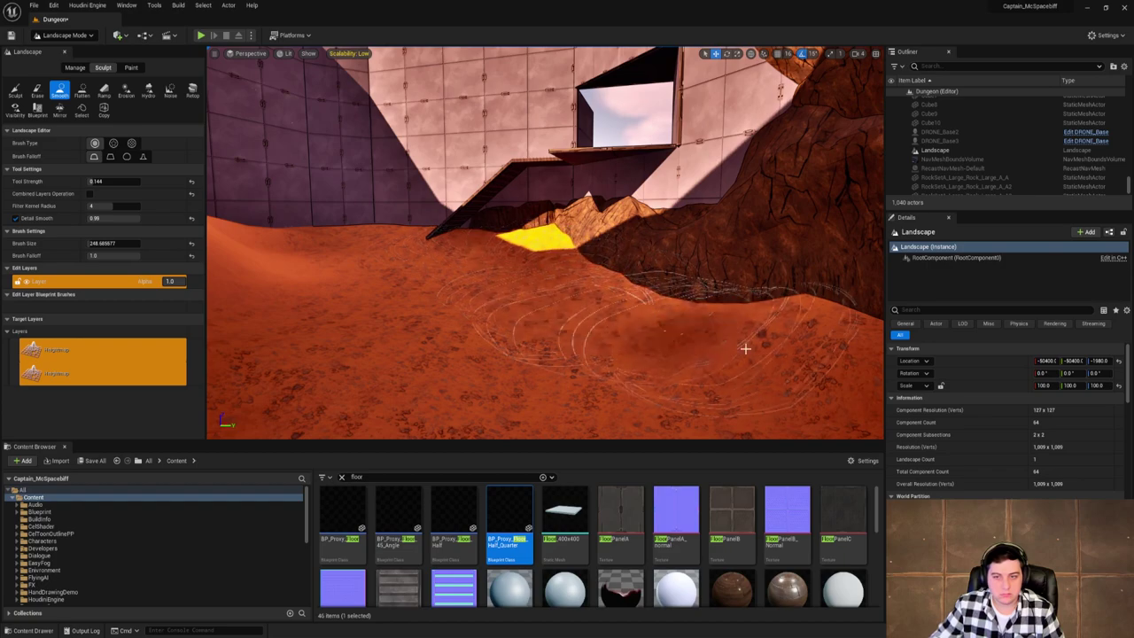
mouse_move(769, 342)
right_mouse_down()
mouse_move(864, 326)
mouse_move(733, 411)
right_mouse_up()
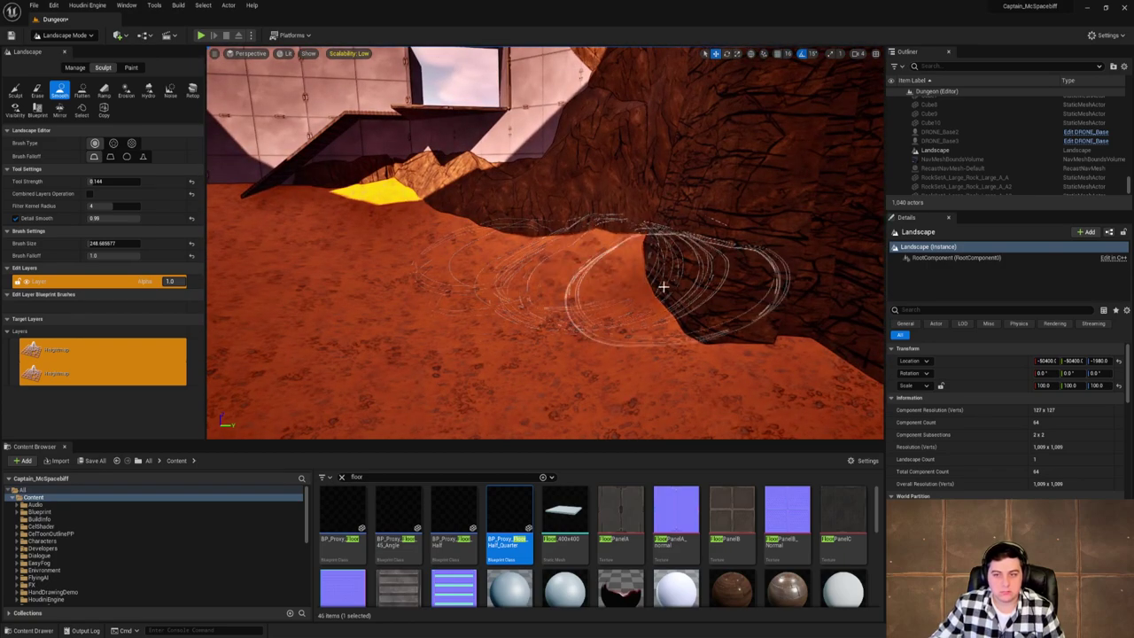
mouse_move(664, 287)
right_mouse_down()
mouse_move(475, 286)
mouse_move(612, 283)
right_mouse_up()
left_click(34, 5)
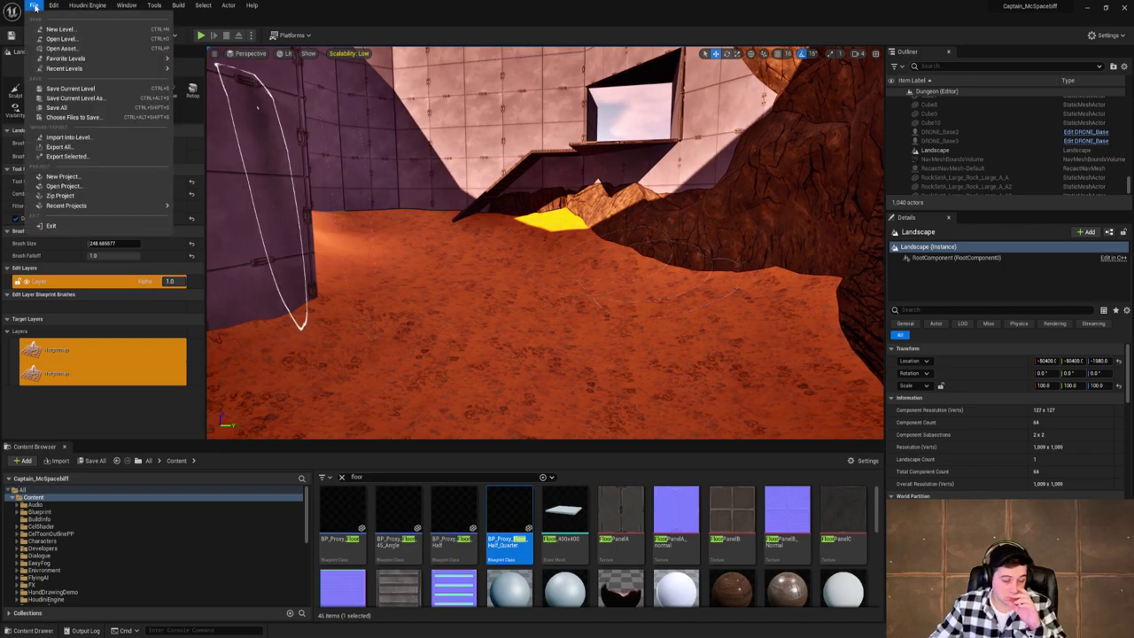
left_click(65, 89)
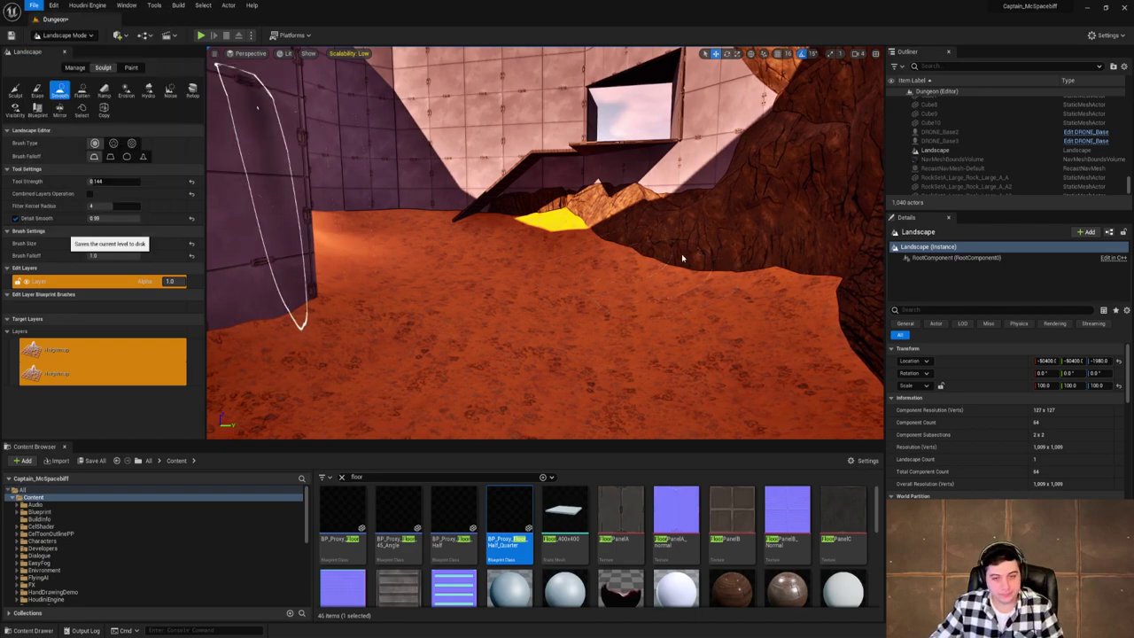
Search the project content for "moonbot" and place a BP_MeleeBot on the ground in front of the ramp.
left_click(342, 477)
type("moo")
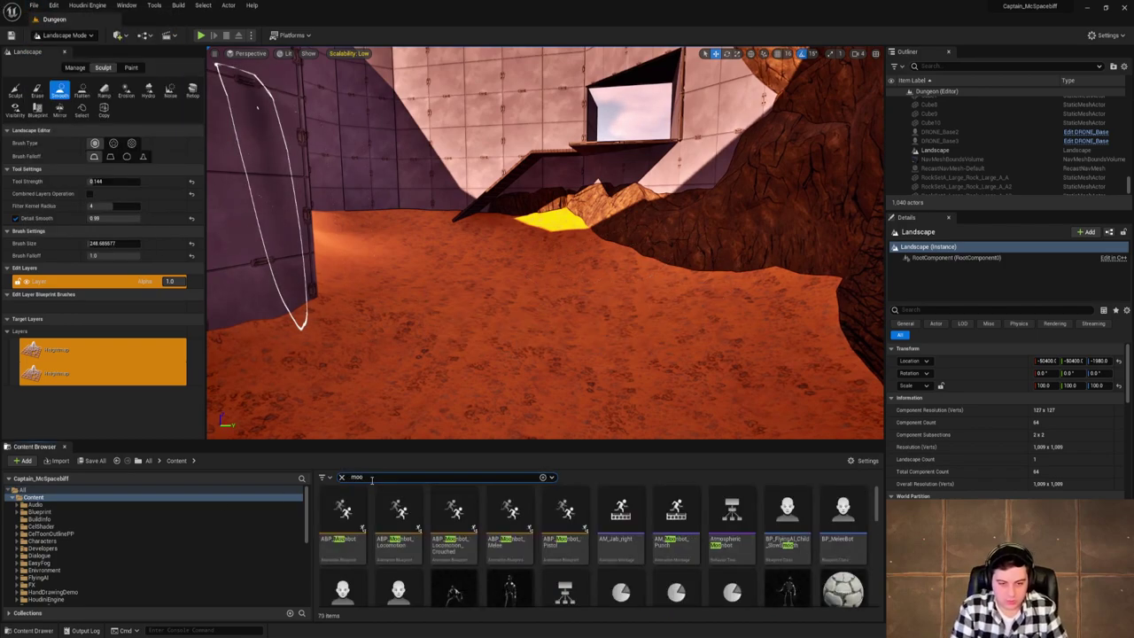
type("nbot")
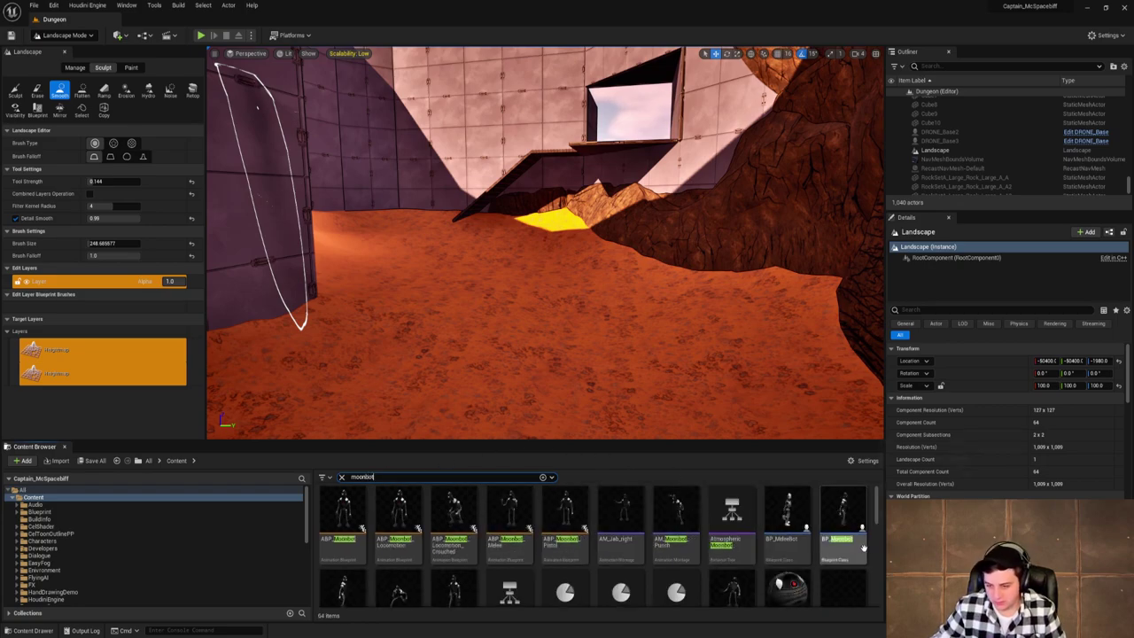
left_click_drag(787, 510, 459, 266)
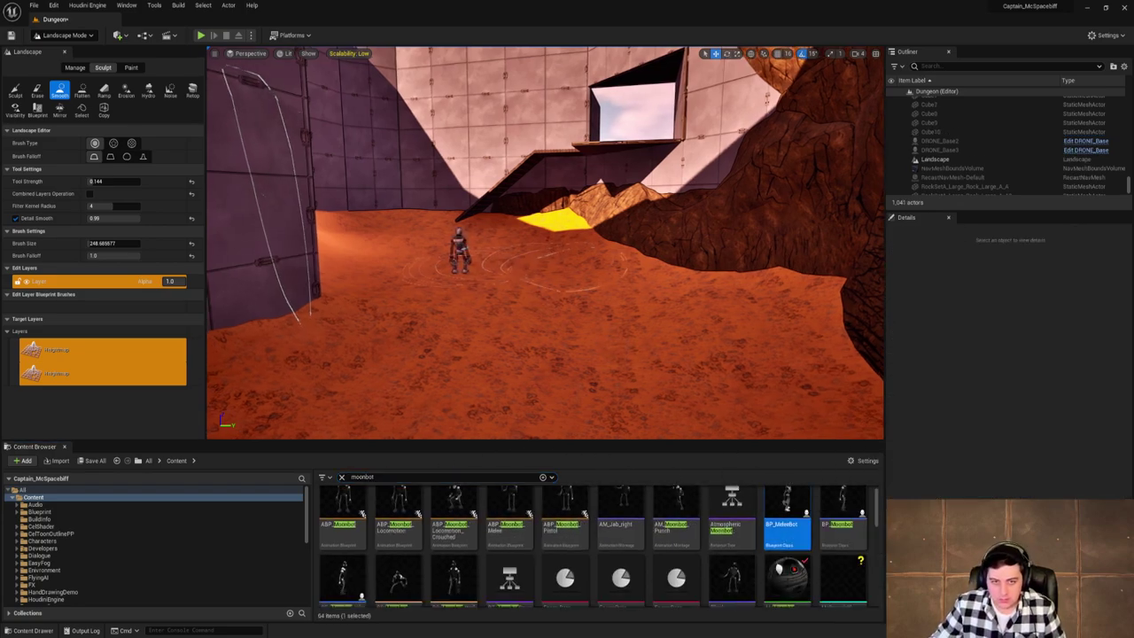
Return to selection mode, rotate the placed melee bot about 75 degrees in Z, and move it near the sand slope.
right_click_drag(506, 268, 499, 259)
left_click(52, 34)
left_click(63, 52)
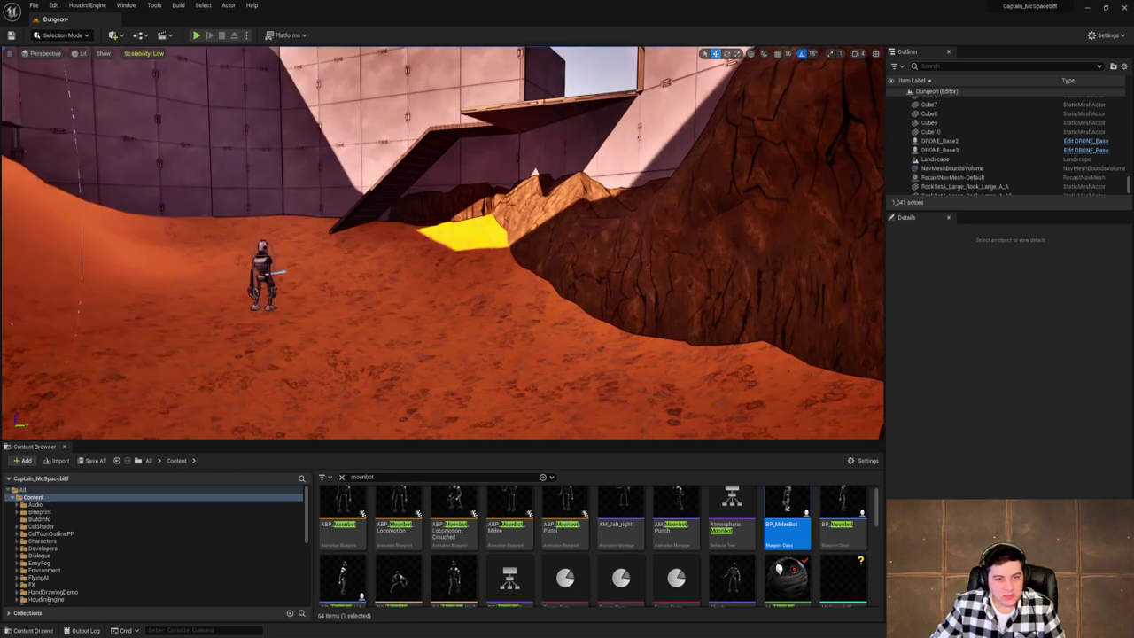
right_click_drag(638, 273, 567, 274)
left_click(511, 259)
left_click_drag(519, 259, 418, 248)
left_click_drag(424, 227, 385, 218)
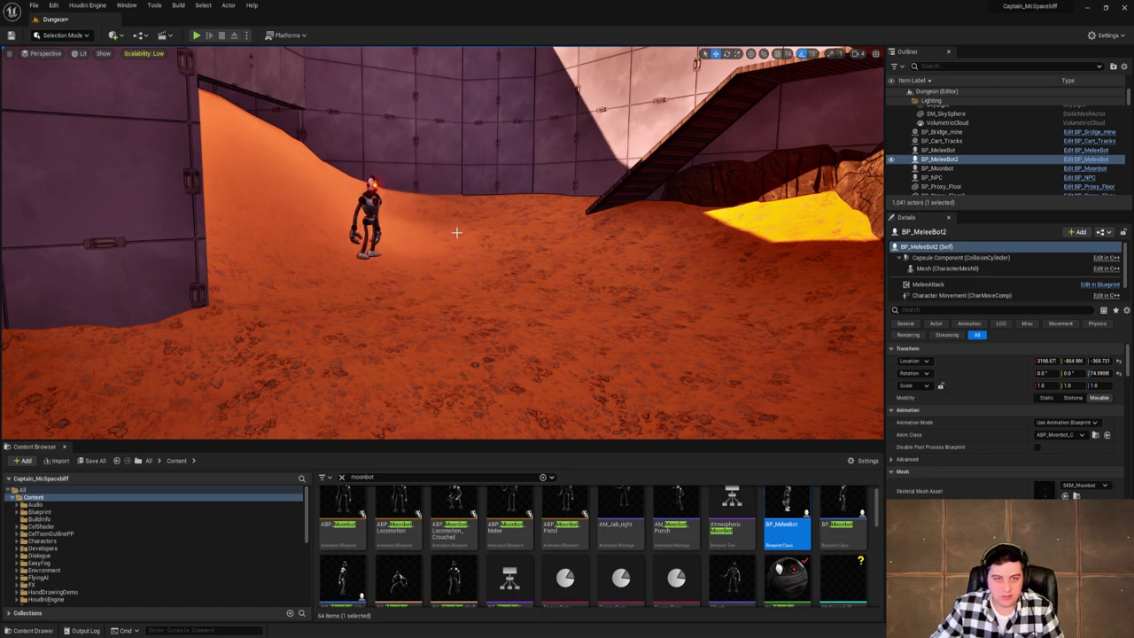
Lower the melee bot to about -377 in Z so its feet rest on the ground.
right_click_drag(457, 232, 541, 176)
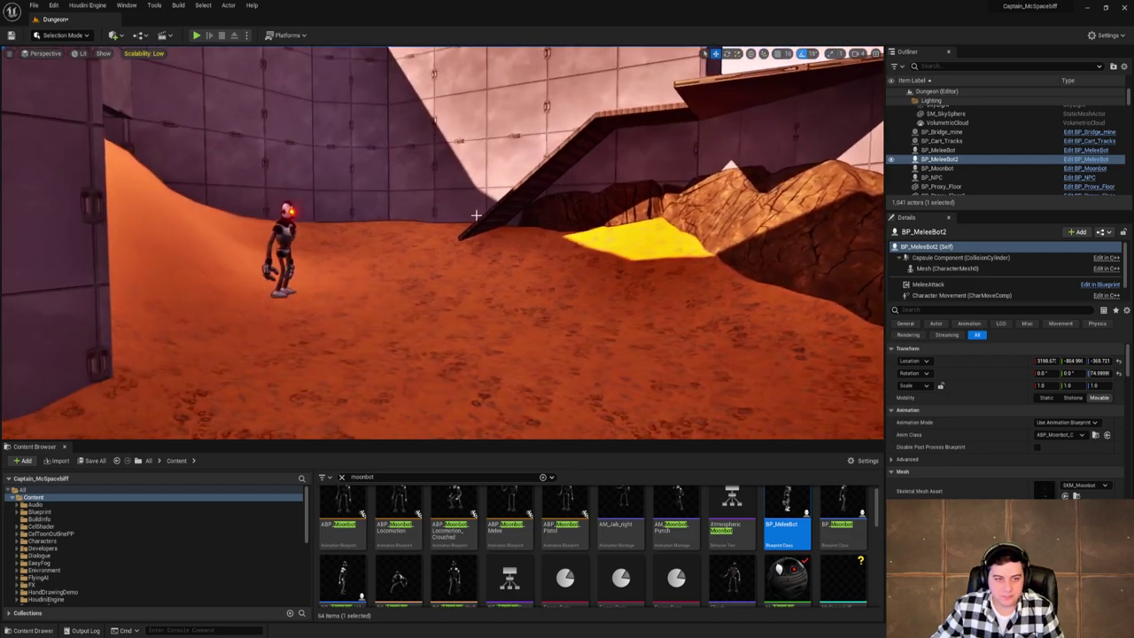
left_click(540, 176)
left_click(304, 240)
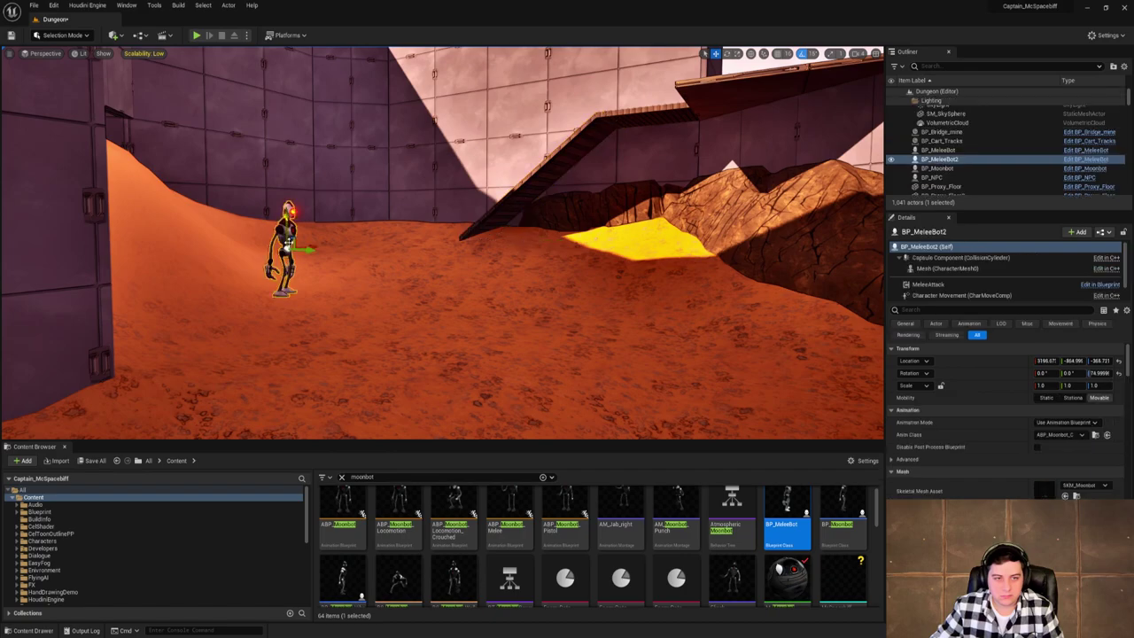
left_click_drag(290, 240, 292, 222)
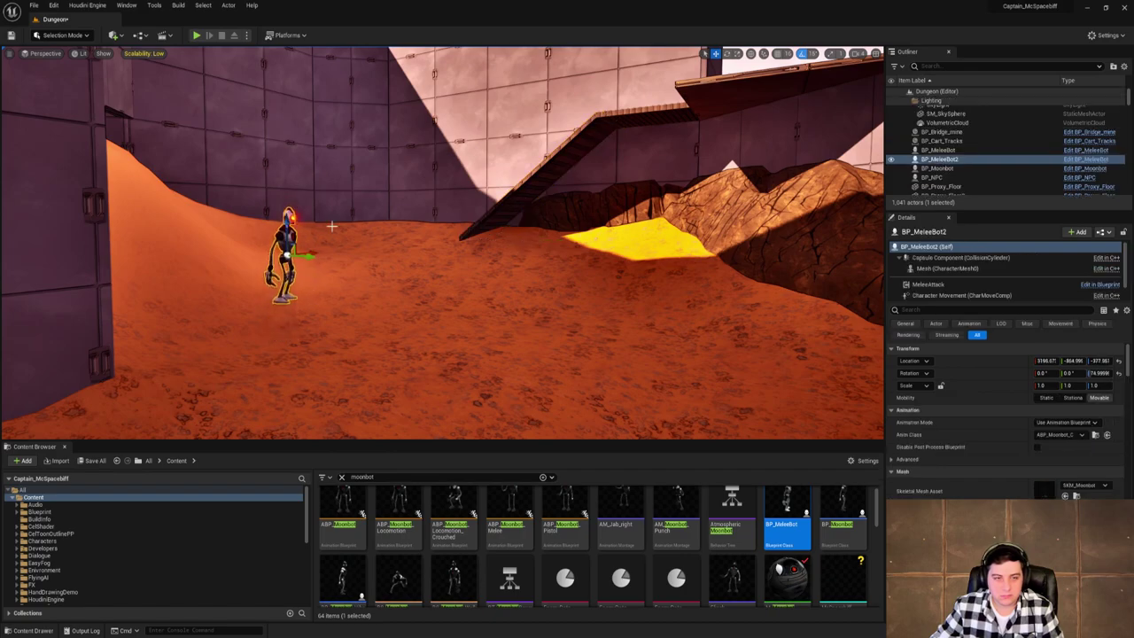
Duplicate the raised platform's floor piece and move the copy beside the melee bot at X 3072, Y -1024, Z -384.
right_click_drag(603, 237, 674, 218)
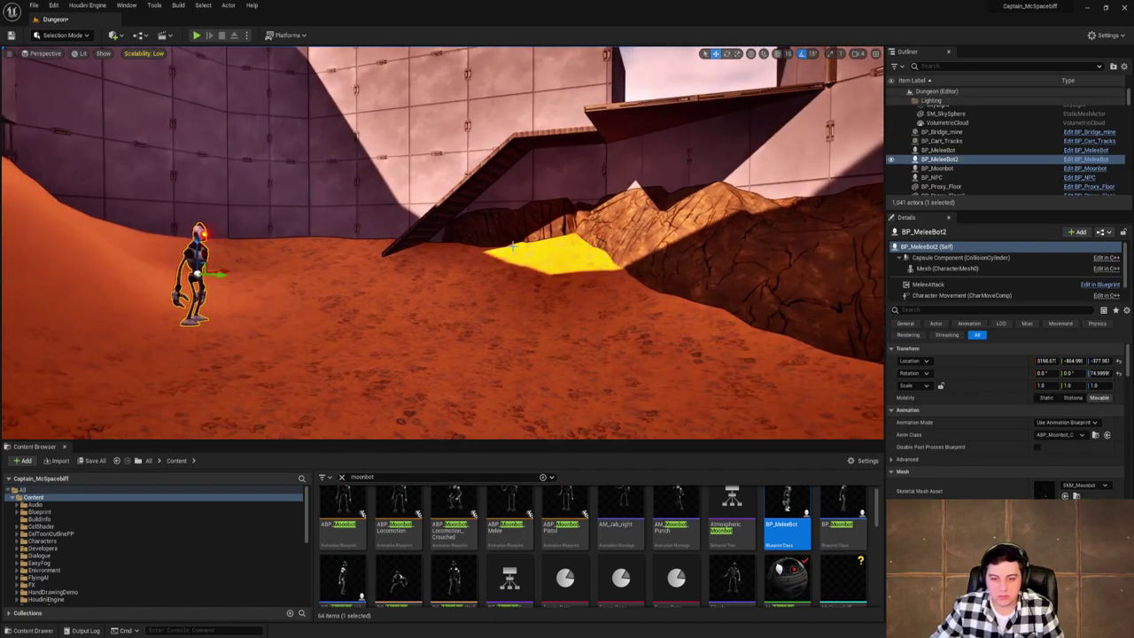
left_click(633, 118)
left_click_drag(727, 122, 395, 157, "alt")
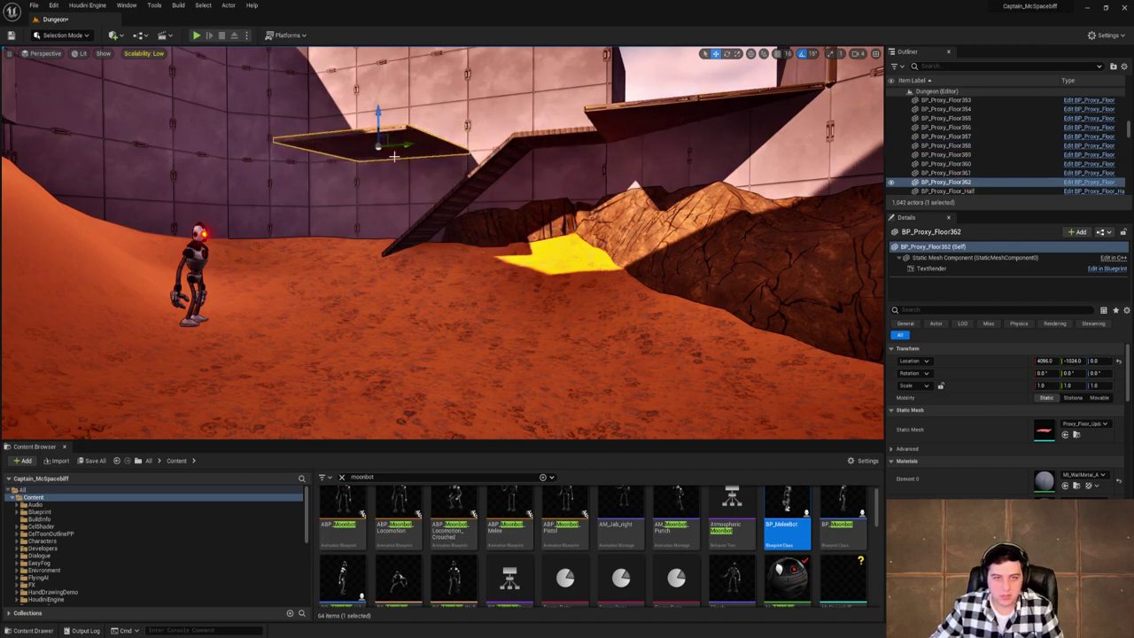
right_click_drag(395, 157, 324, 157)
left_click_drag(526, 157, 325, 175)
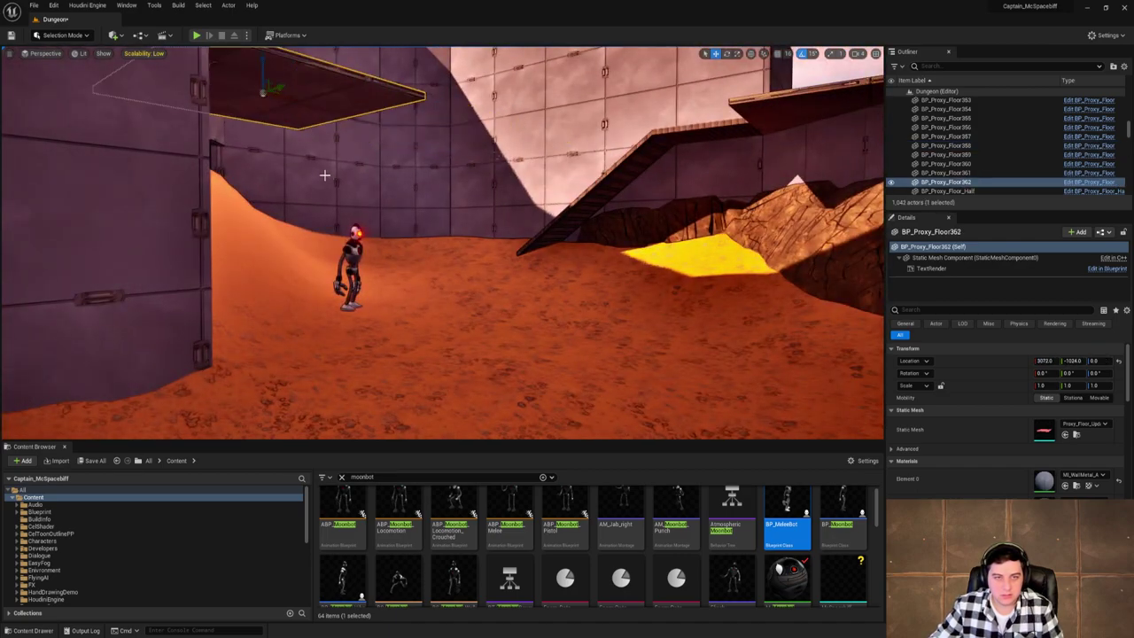
left_click_drag(262, 60, 276, 348)
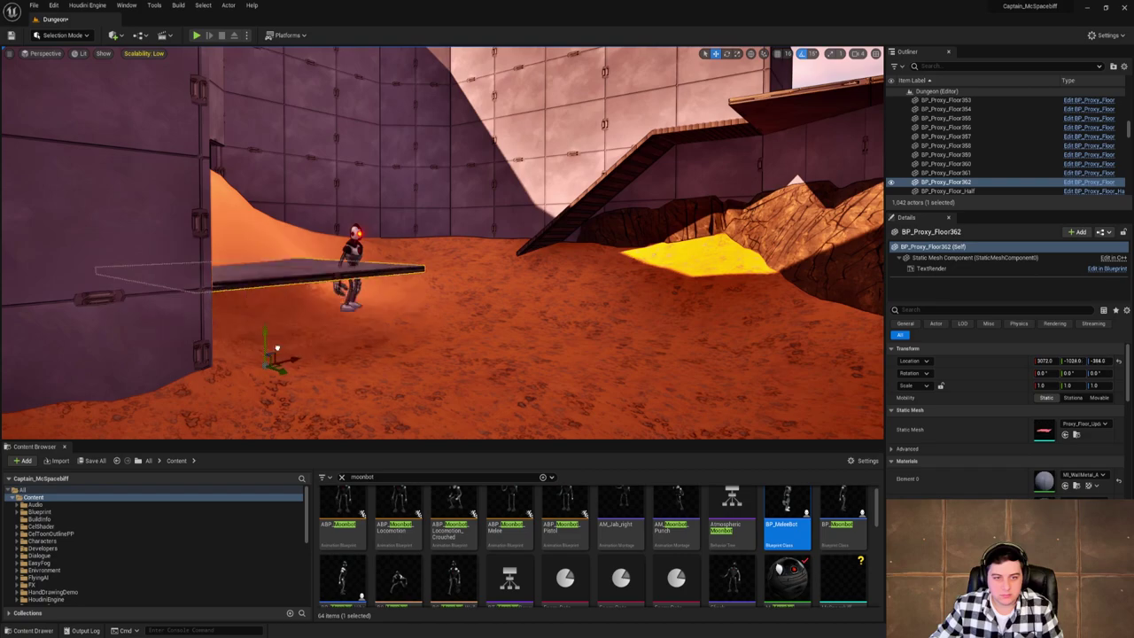
left_click_drag(265, 230, 272, 372)
Try shifting the copied floor piece beside the melee bot, and undo that move.
right_click_drag(299, 347, 66, 344)
left_click_drag(754, 337, 775, 173)
right_click_drag(672, 219, 772, 219)
right_click_drag(674, 201, 764, 168)
mouse_move(399, 232)
left_mouse_down()
mouse_move(405, 306)
mouse_move(408, 232)
left_mouse_up()
key("ctrl+z")
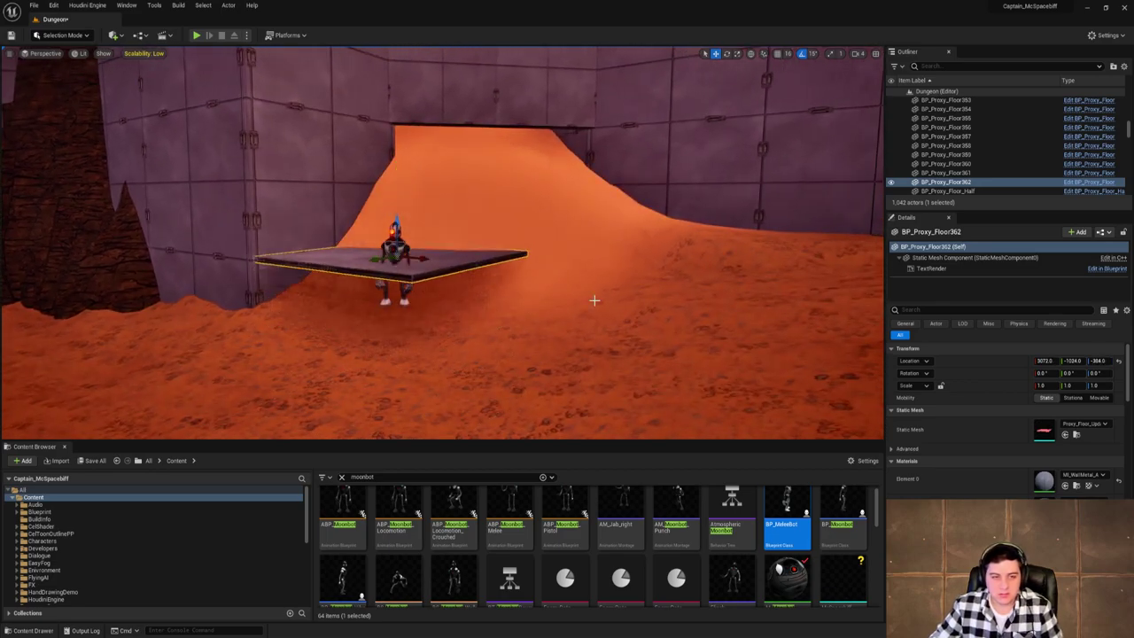
Examine the copied floor piece, sand slope and ramp from the entrance corridor and around the room.
right_click_drag(595, 299, 877, 298)
right_click_drag(443, 243, 656, 208)
key("w")
right_click_drag(407, 226, 696, 337)
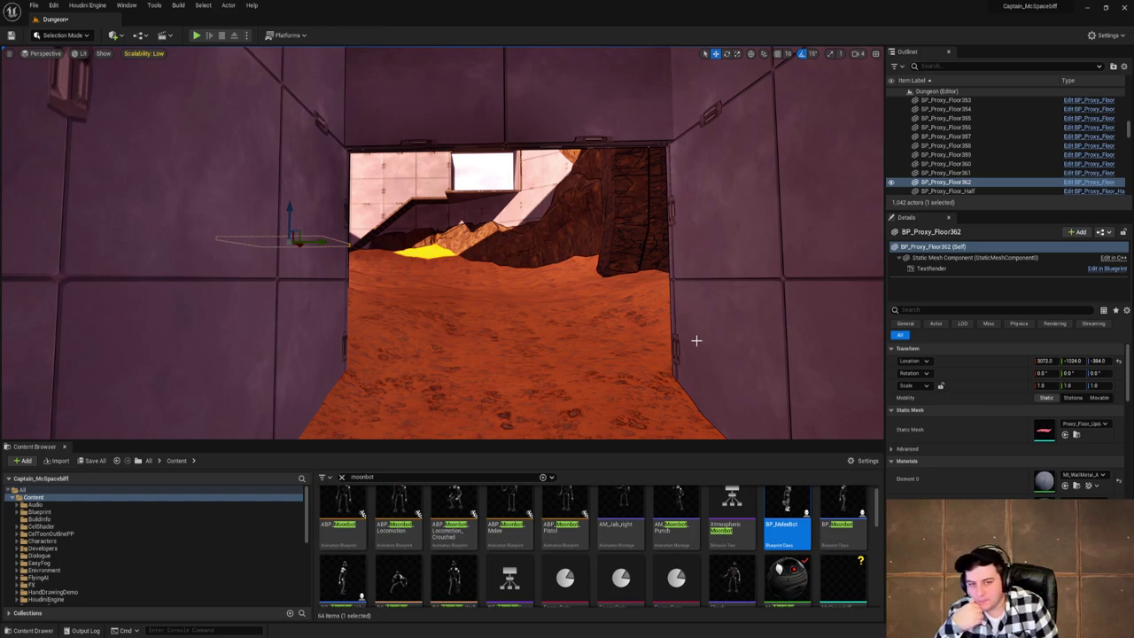
key("w")
right_click_drag(697, 340, 569, 364)
right_click_drag(554, 324, 350, 328)
key("w")
key("w")
key("s")
key("w")
key("w")
key("s")
right_click_drag(475, 326, 569, 314)
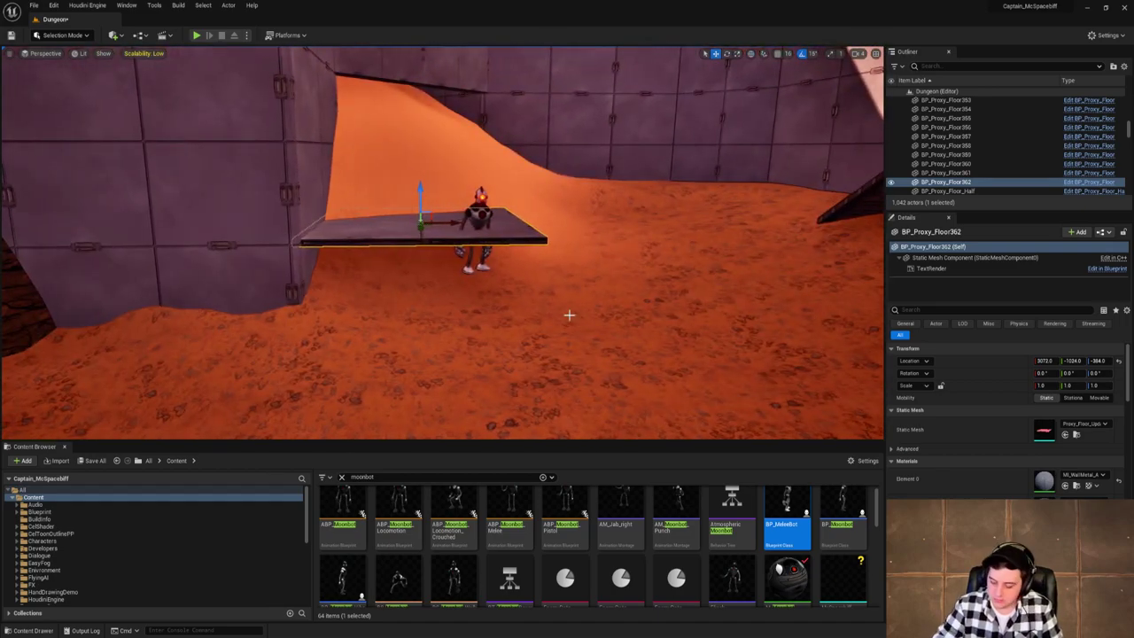
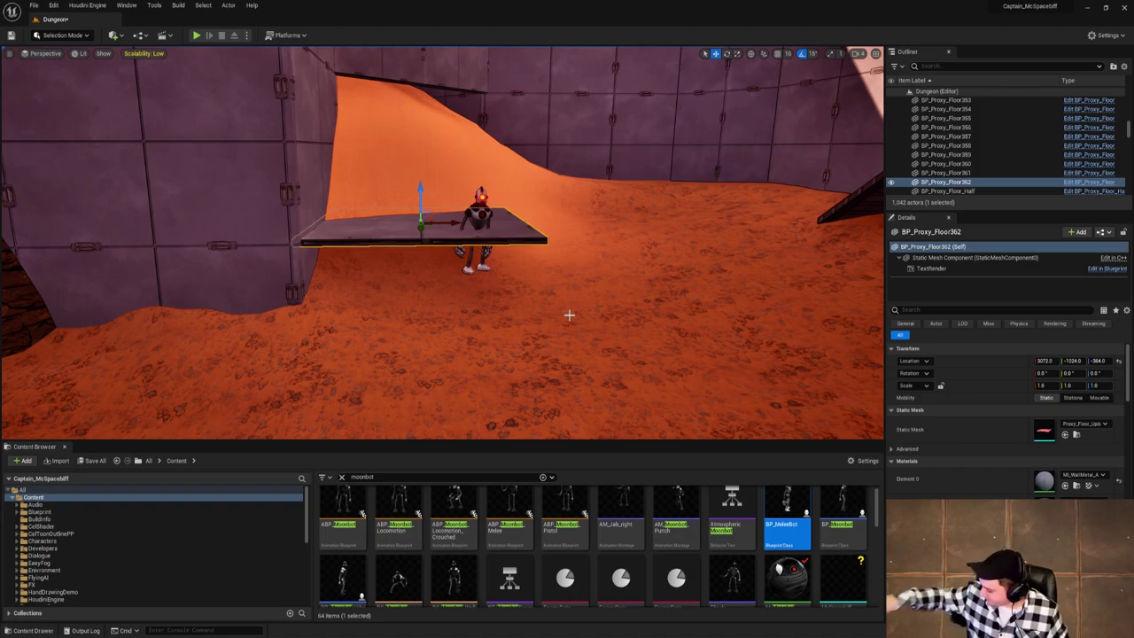
right_click_drag(669, 250, 248, 251)
key("d")
key("w")
right_click_drag(470, 301, 663, 270)
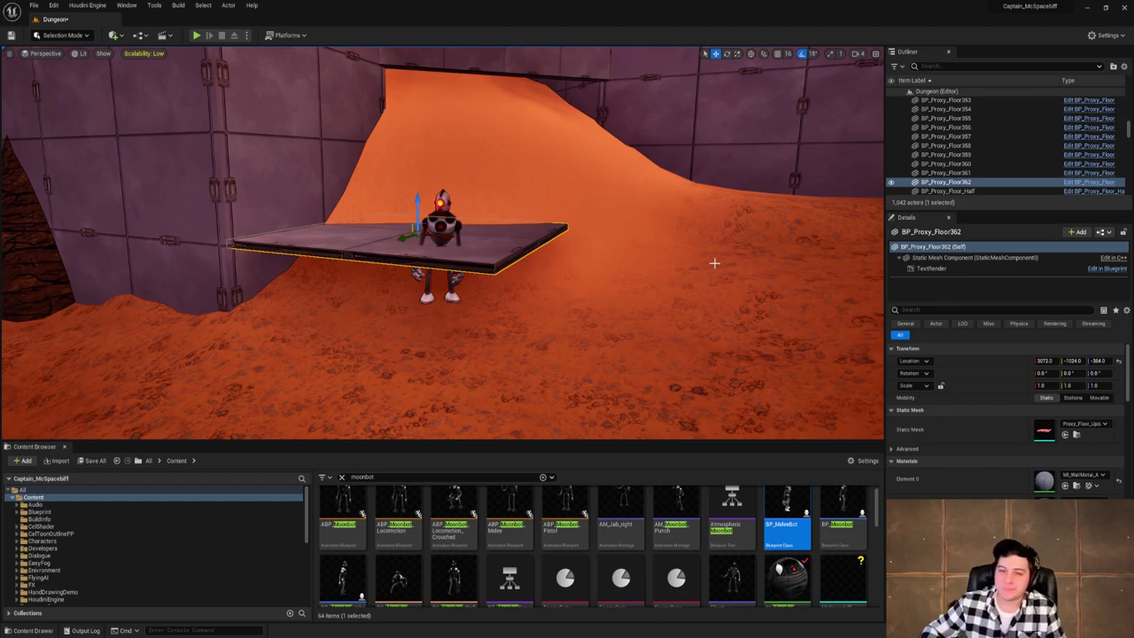
right_click_drag(714, 263, 579, 190)
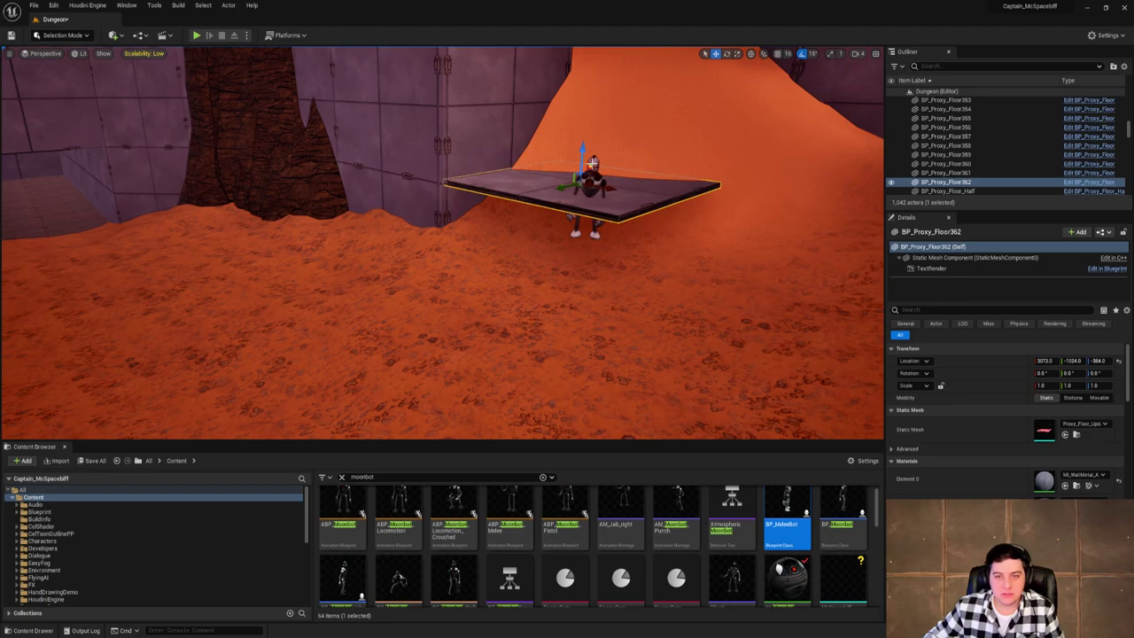
Delete the copied full floor piece beside the melee bot.
left_click(592, 167)
right_click_drag(512, 183, 620, 230)
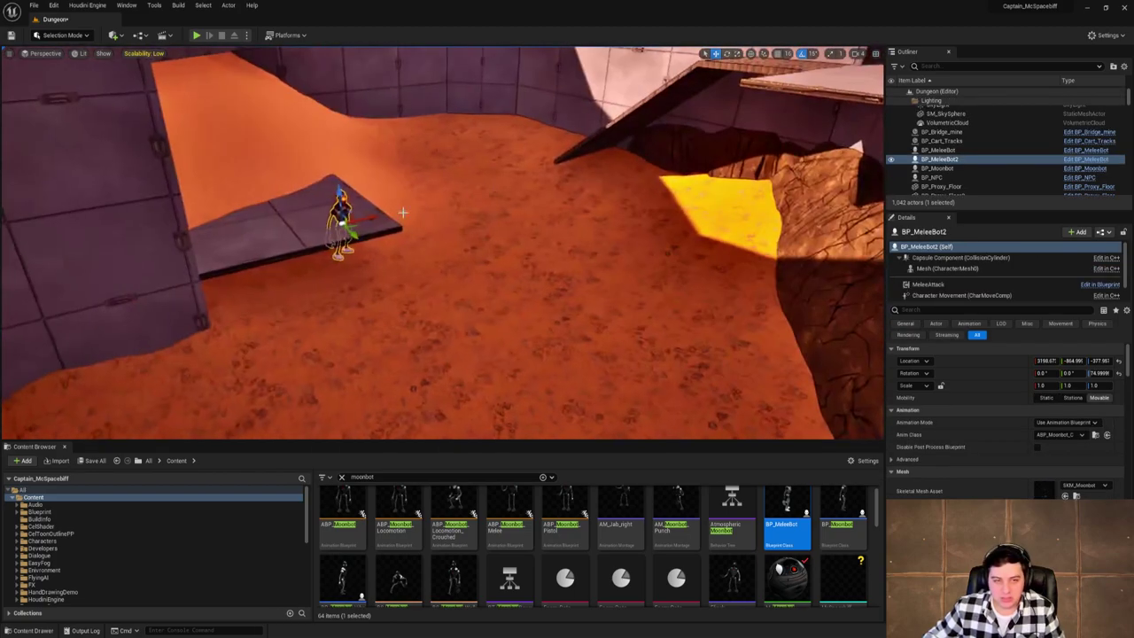
left_click(373, 231)
right_click_drag(517, 223, 654, 146)
key("Delete")
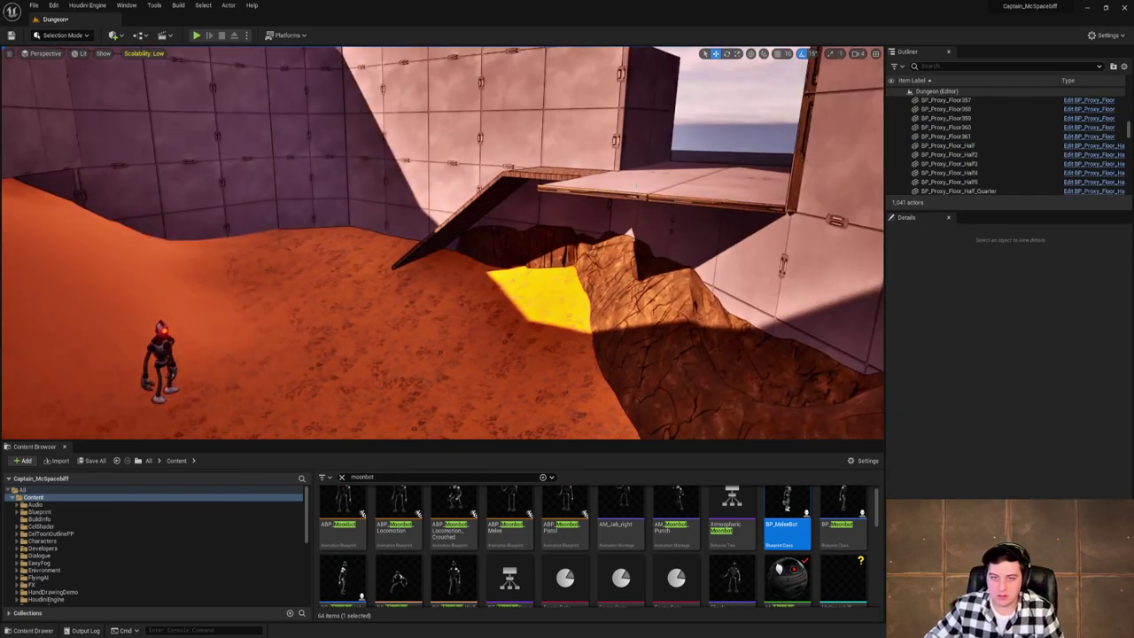
Place a BP_Proxy_Floor_Half piece against the wall corner at X 2560, Y -512, Z -384, rotated 180° about Z.
left_click(693, 201)
right_click_drag(694, 200, 559, 190)
left_click(342, 478)
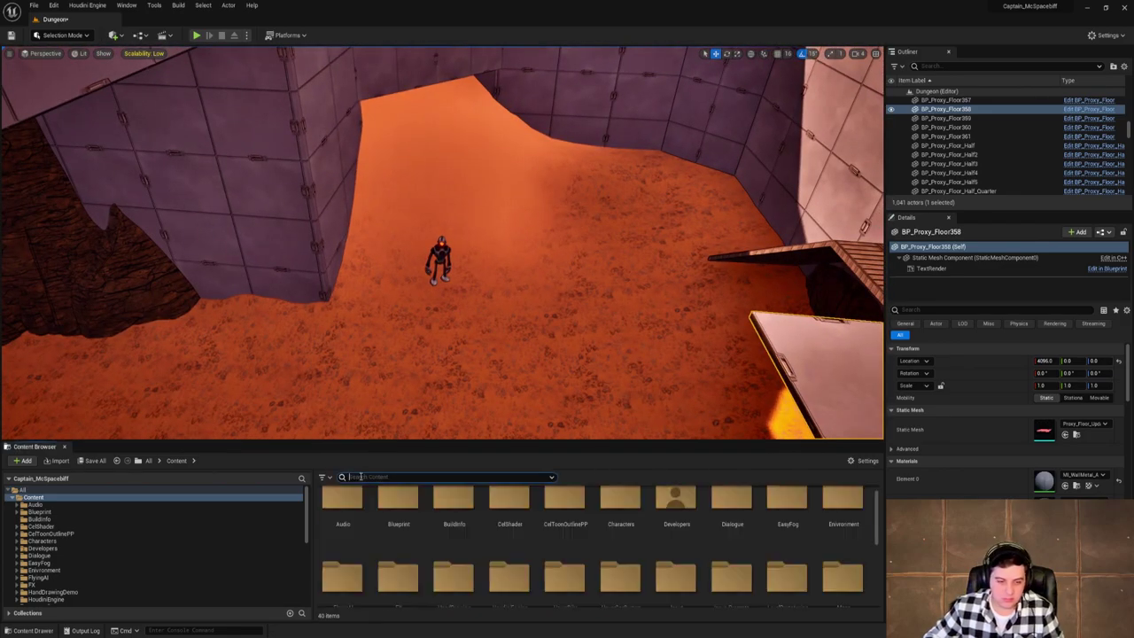
type("floor")
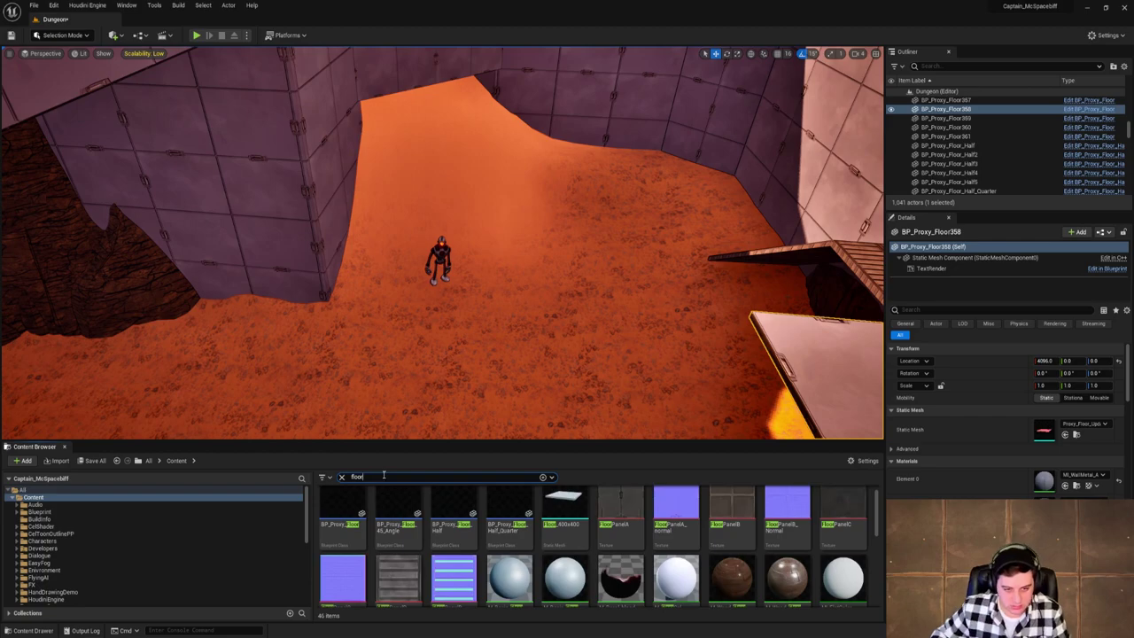
left_click_drag(342, 509, 233, 329)
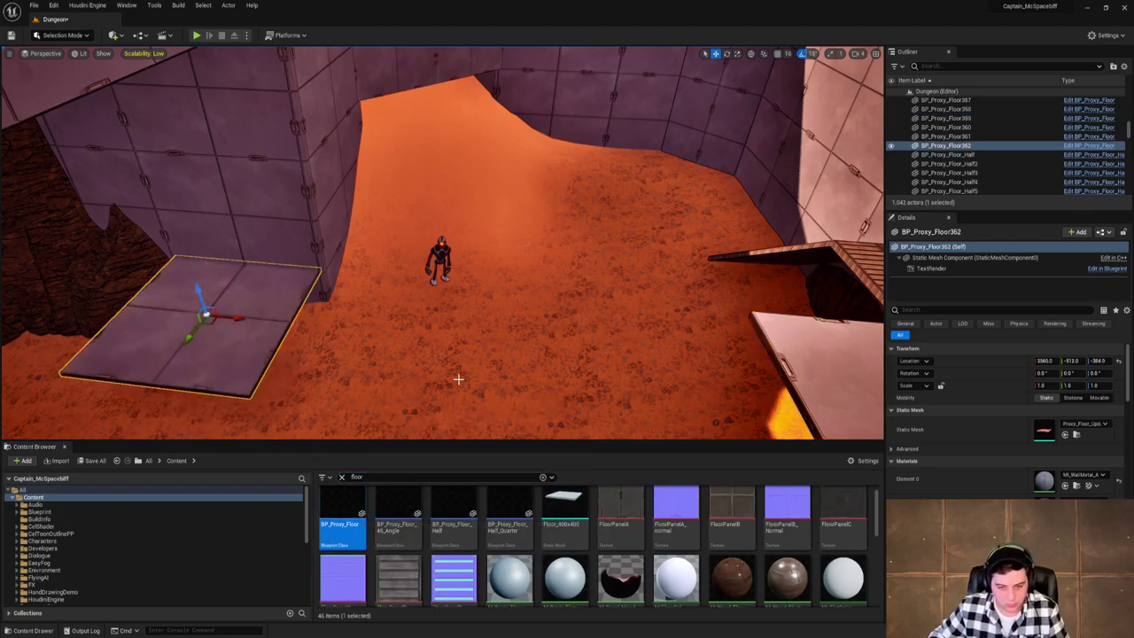
key("Delete")
left_click_drag(453, 521, 238, 327)
right_click_drag(244, 336, 54, 336)
key("e")
left_click_drag(434, 311, 574, 338)
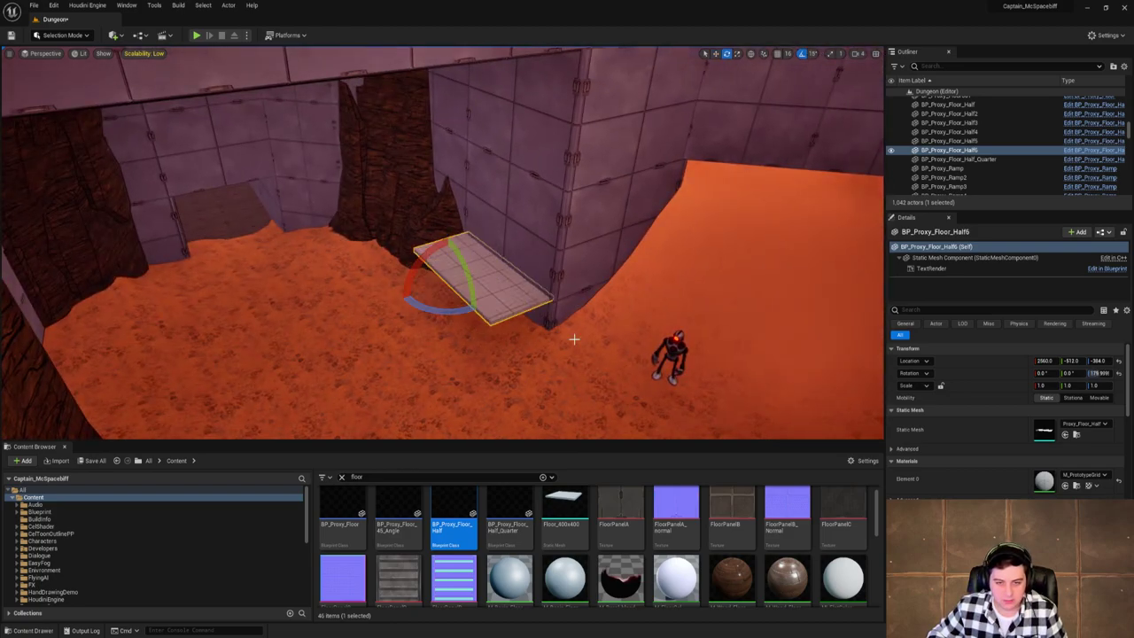
Move the melee bot onto the outer end of the half floor platform, with its feet resting on the surface.
left_click(665, 350)
key("w")
left_click_drag(669, 350, 561, 322)
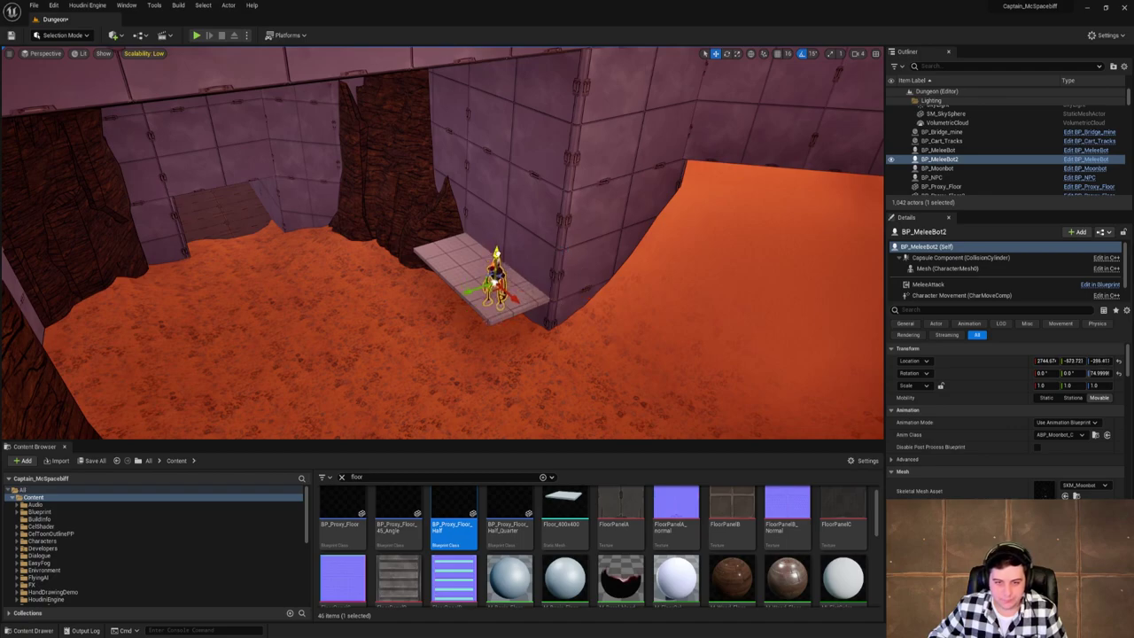
left_click_drag(497, 253, 497, 257)
right_click_drag(497, 257, 648, 187)
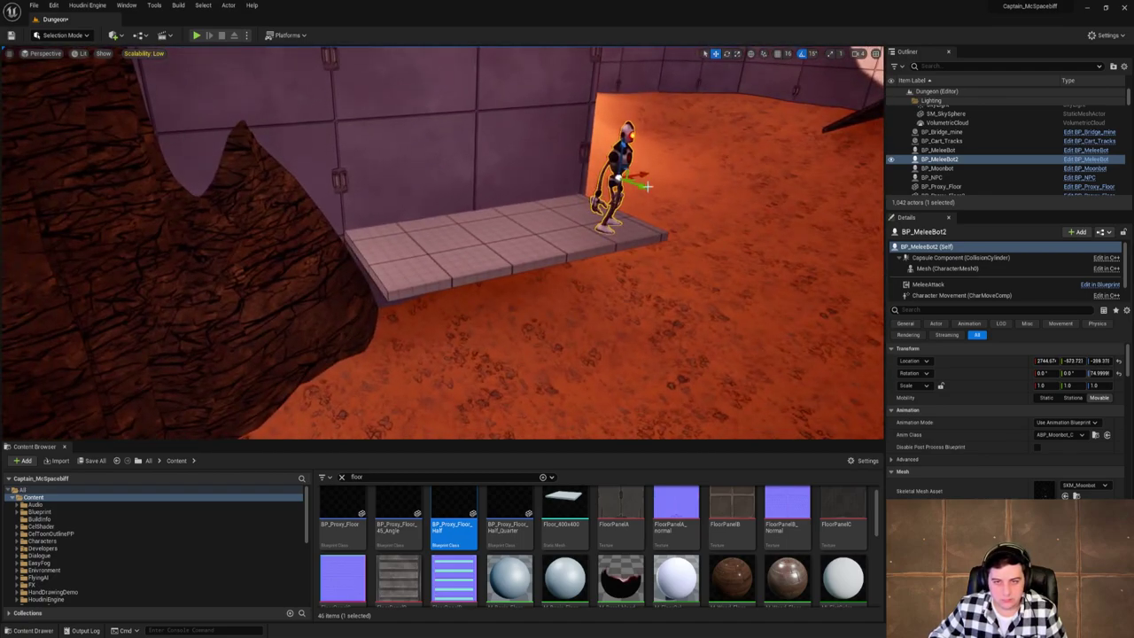
left_click_drag(643, 186, 625, 180)
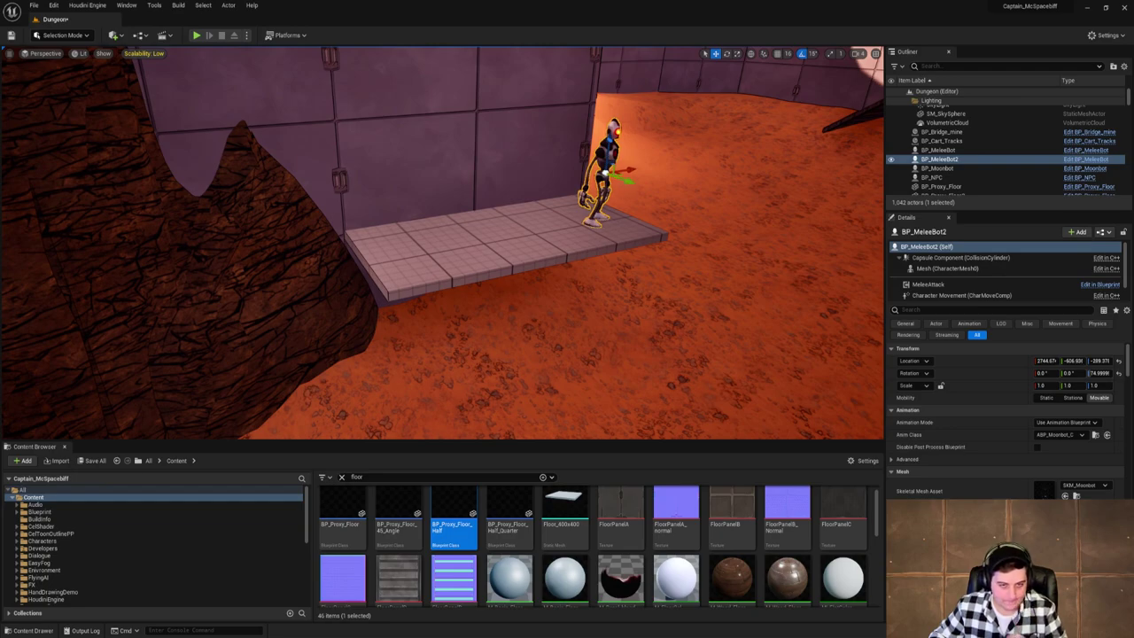
right_click_drag(464, 337, 611, 323)
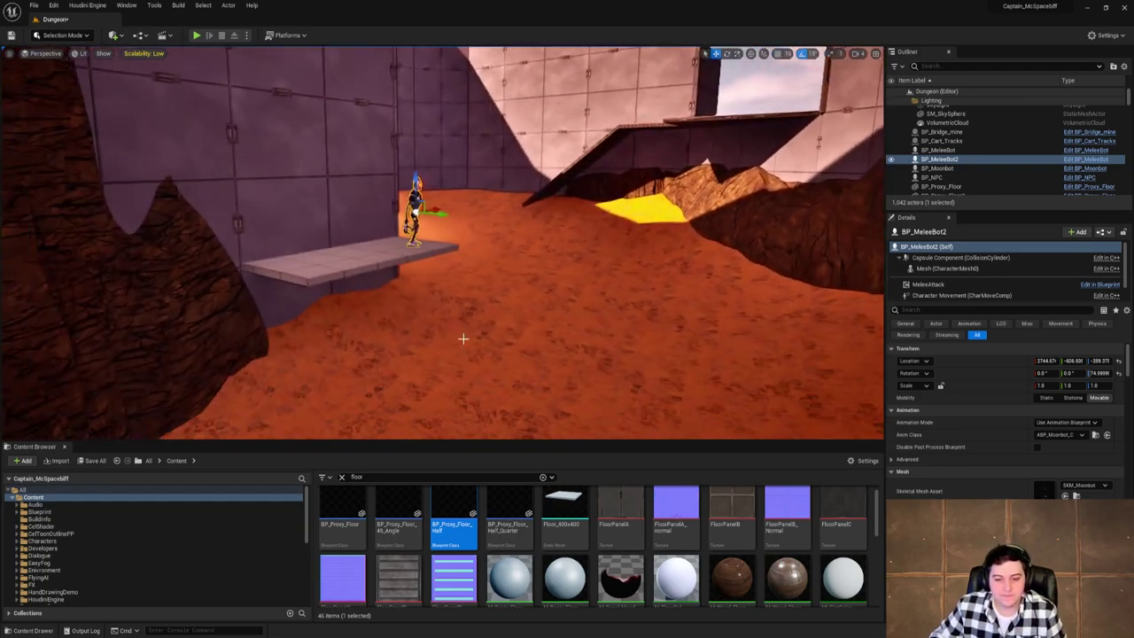
Try a BP_Proxy_Wall_45_Angle_Barricade piece on the half floor platform, and delete it.
left_click(350, 476)
key("BackSpace")
type("antl")
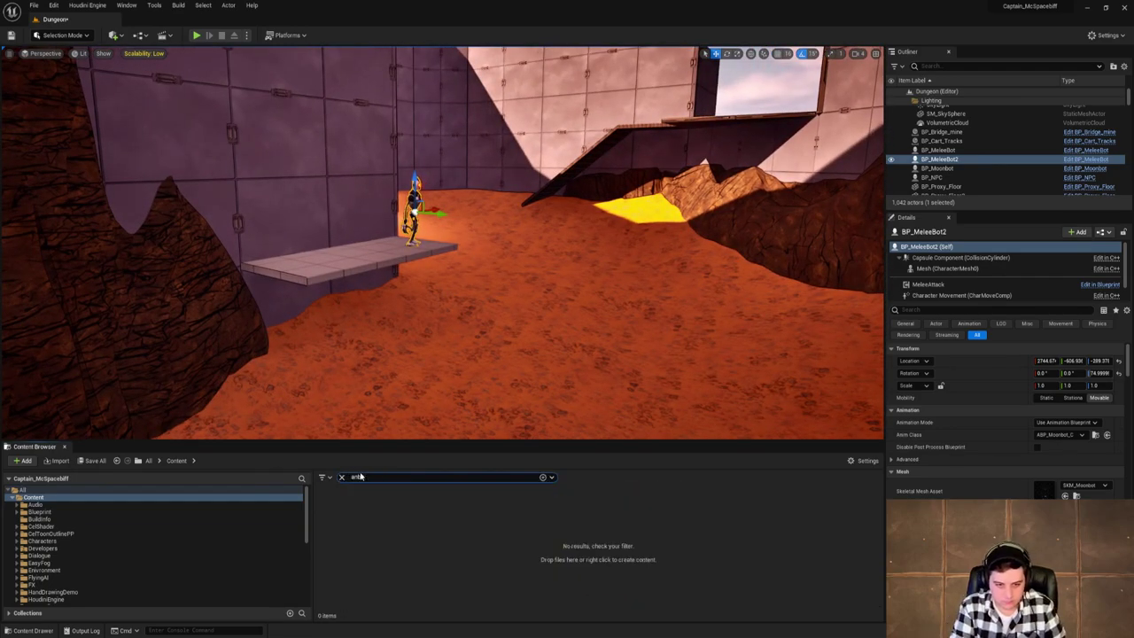
key("BackSpace")
key("BackSpace")
type("gle")
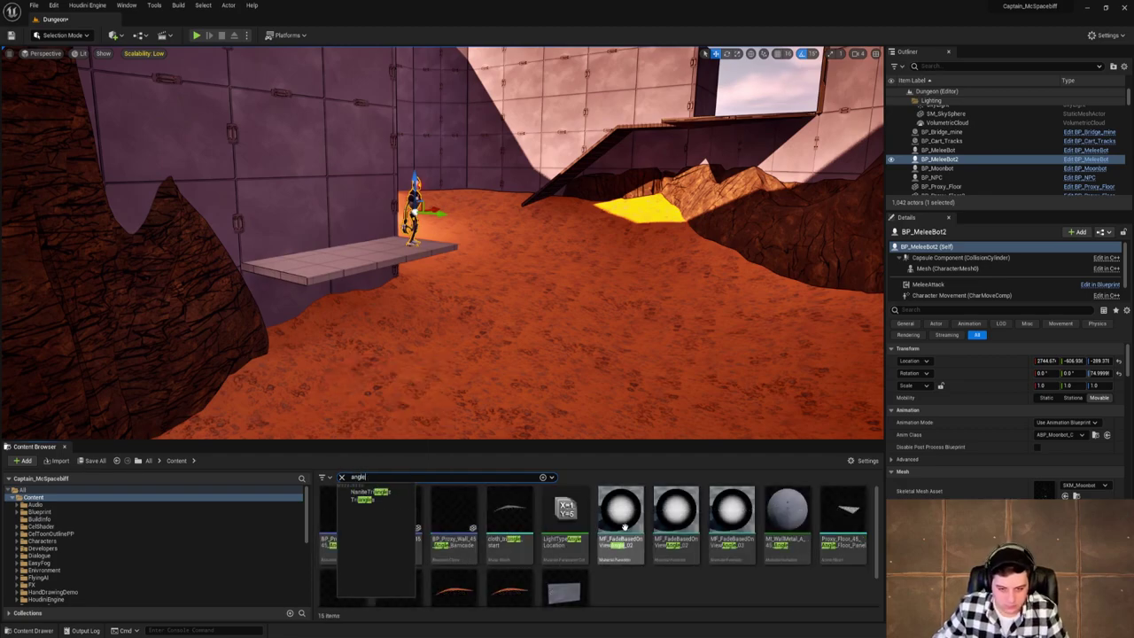
scroll(681, 550, "down", 2)
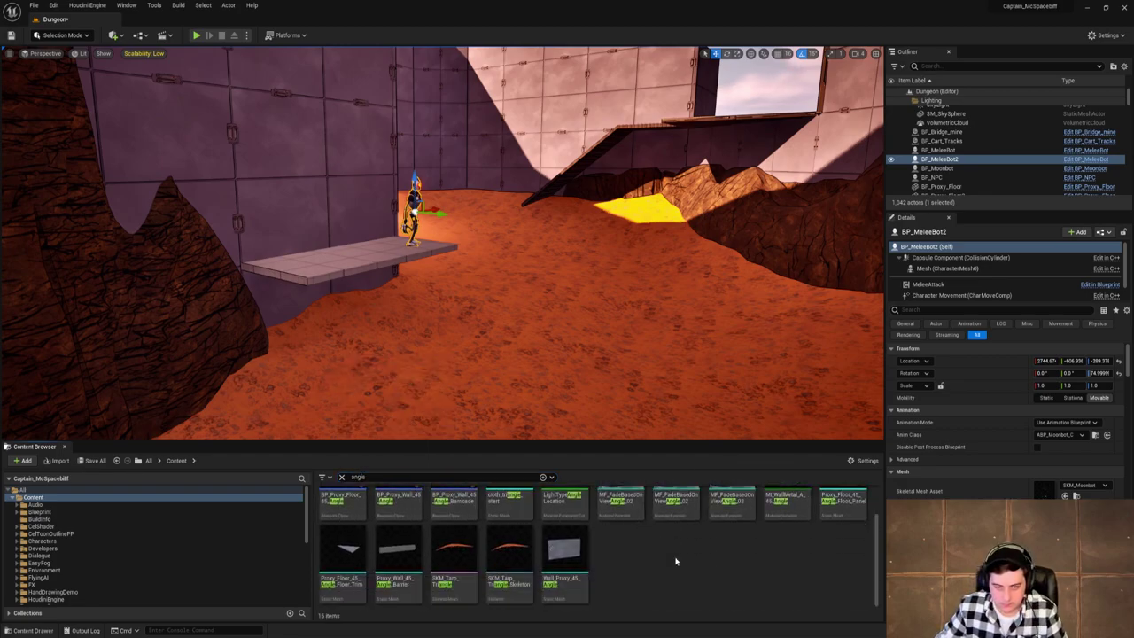
scroll(675, 561, "up", 1)
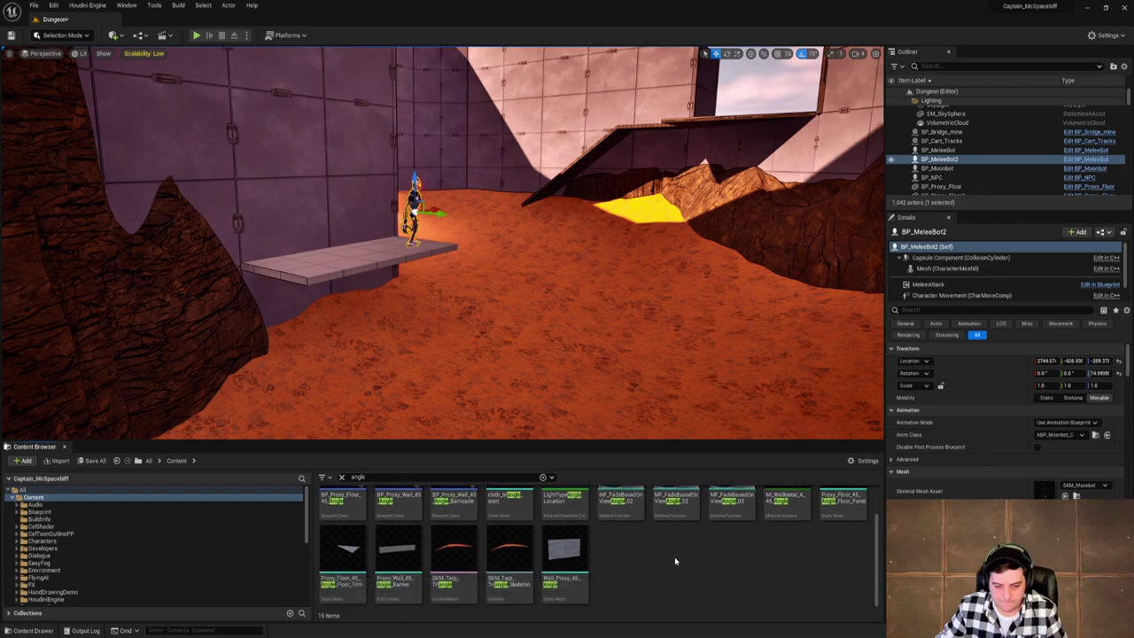
scroll(675, 557, "up", 1)
left_click(454, 523)
left_click_drag(359, 373, 353, 330)
right_click_drag(353, 330, 279, 329)
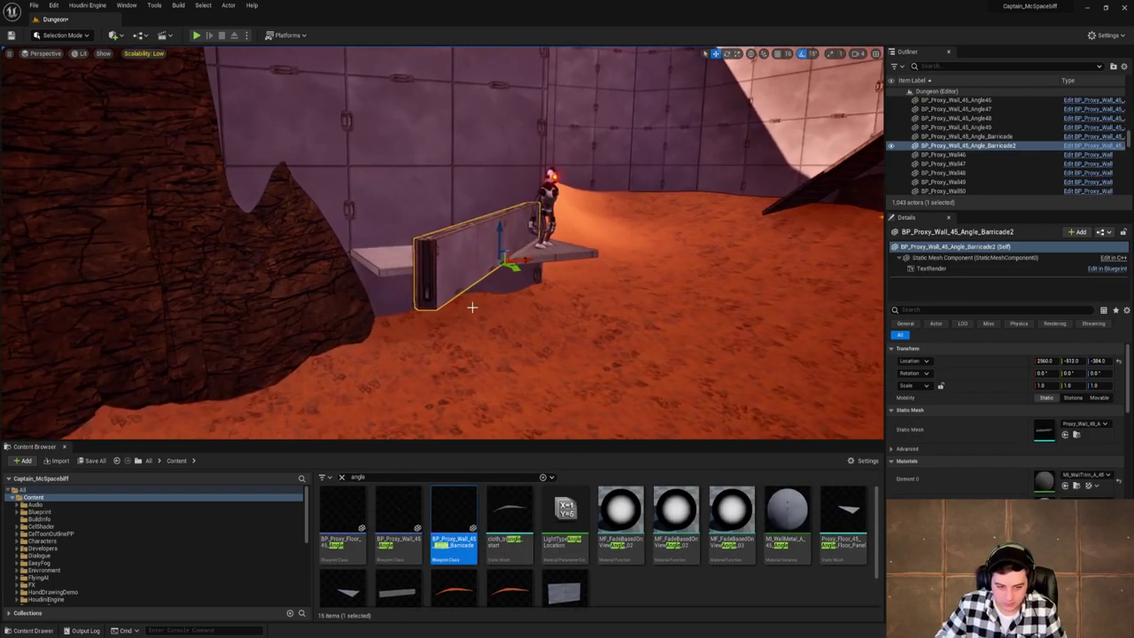
key("Delete")
Place a BP_Proxy_Wall_Half_Barricade at the platform's rock-side end at X 2048, Y -512, Z -384, rotated 180° about Z.
left_click(342, 477)
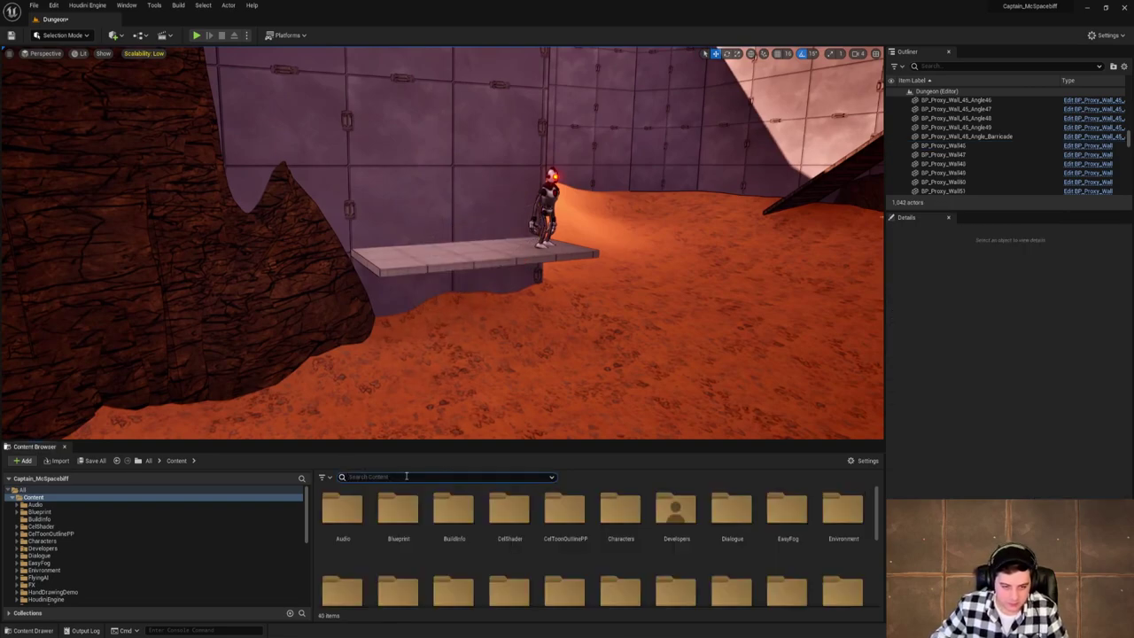
type("barric")
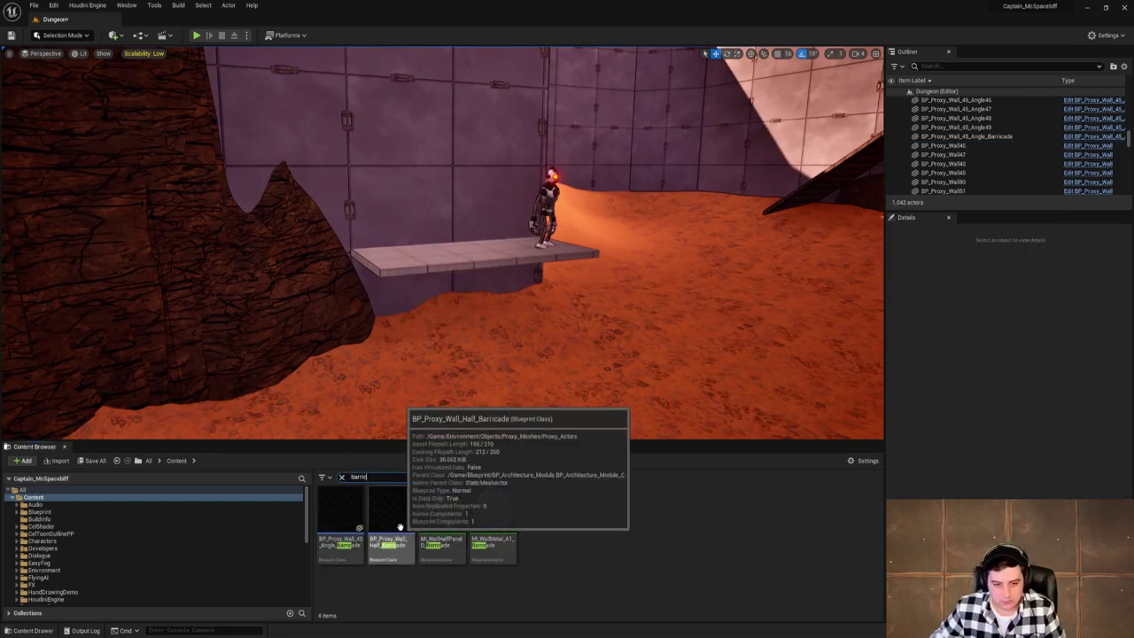
left_click_drag(392, 512, 443, 325)
key("f")
right_click_drag(443, 324, 345, 324)
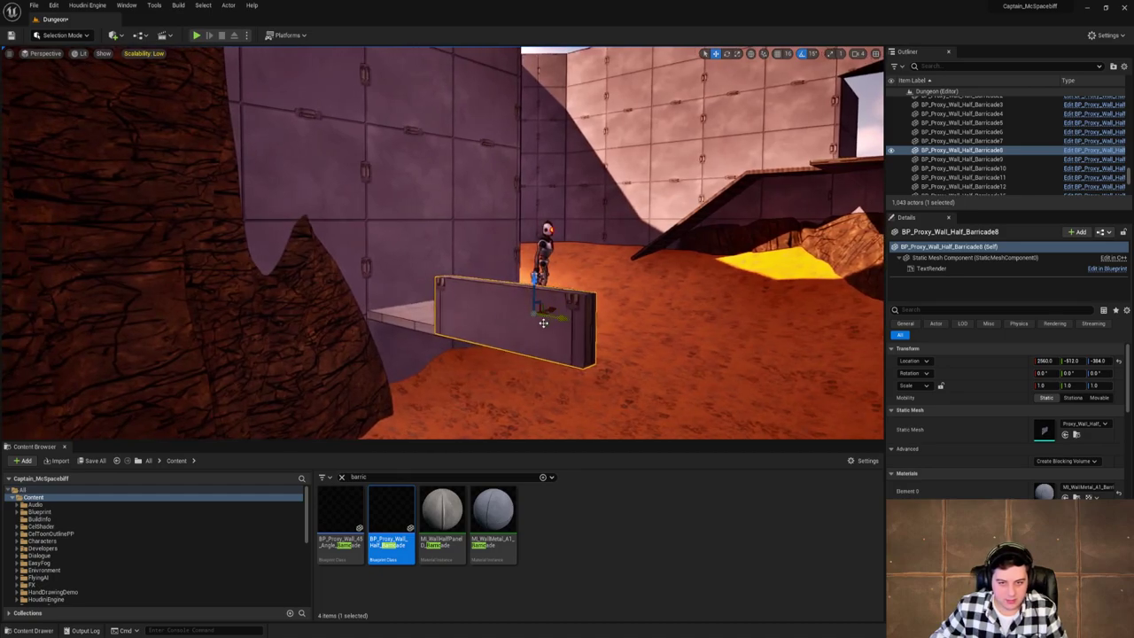
key("e")
left_click_drag(554, 322, 403, 343)
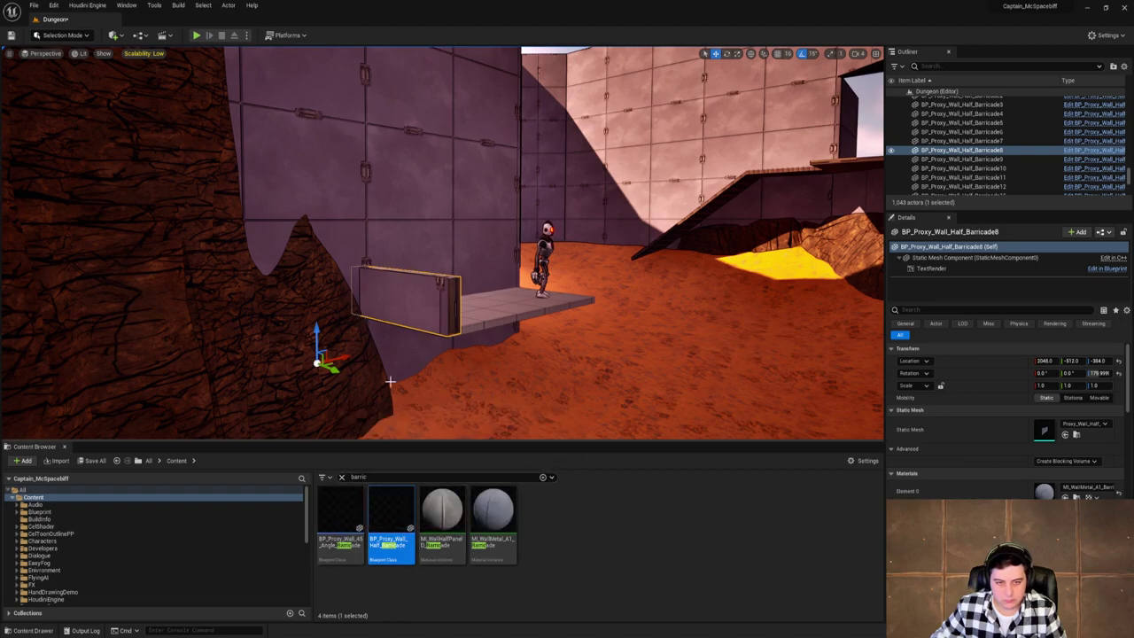
Duplicate the half barricade, turn the copy to 90° about Z, and move it to X 3072, Y -512, Z -384.
key("e")
left_click_drag(362, 354, 257, 380)
left_click_drag(344, 361, 604, 319)
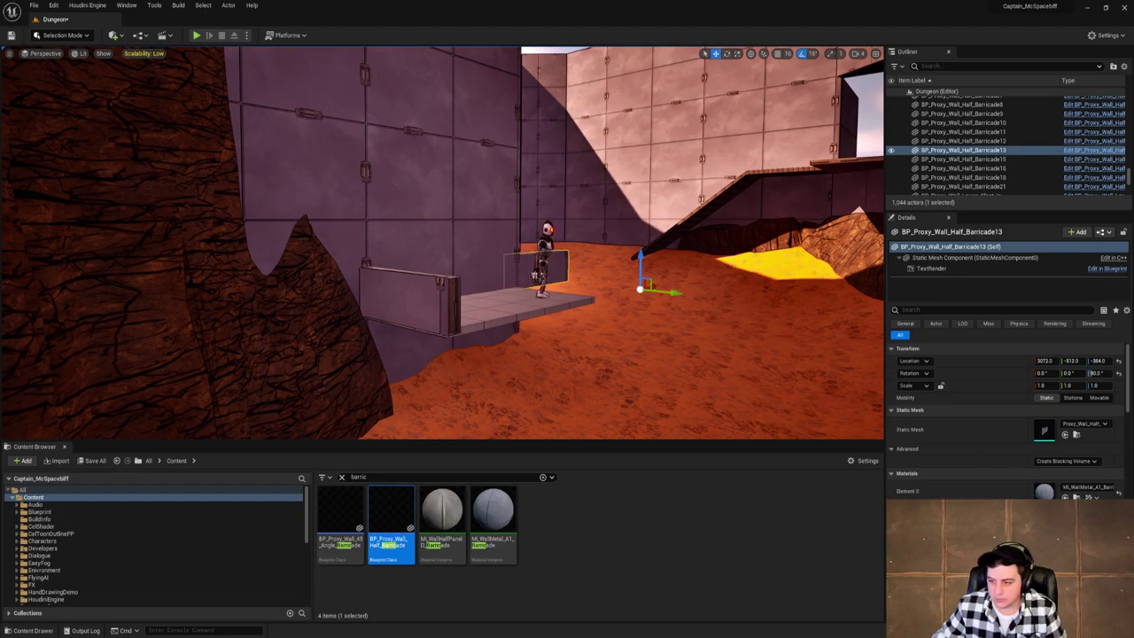
Turn on grid snapping and shift the copied barricade to the platform's front edge in front of the melee bot, at Y -272.
left_click(778, 53)
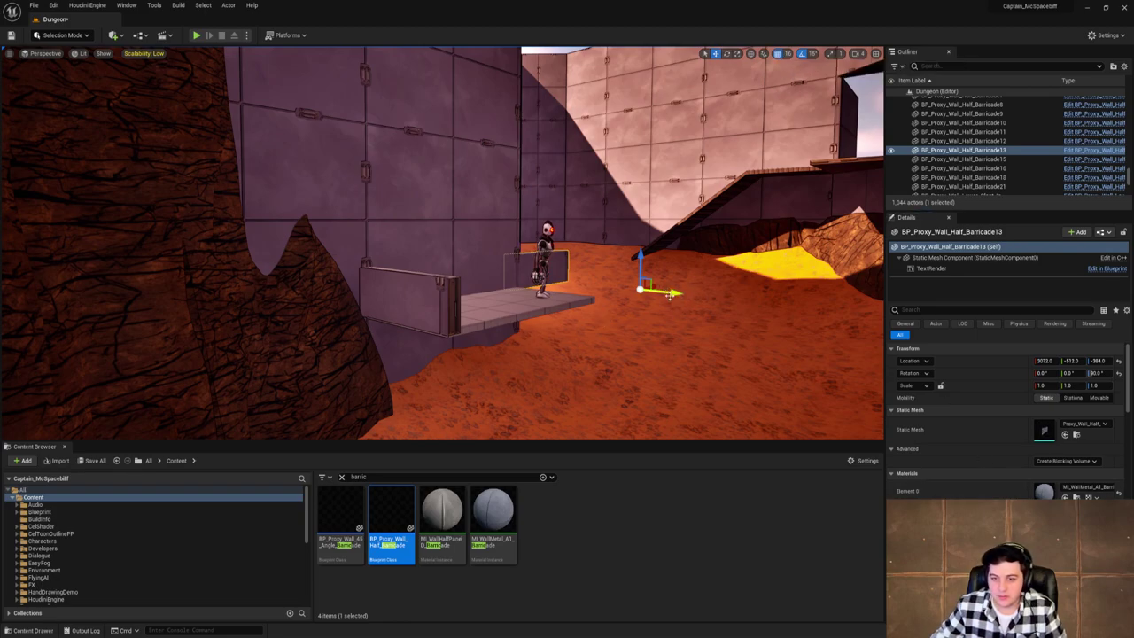
left_click_drag(674, 292, 767, 322)
right_click_drag(773, 322, 700, 325)
left_click_drag(588, 281, 496, 294)
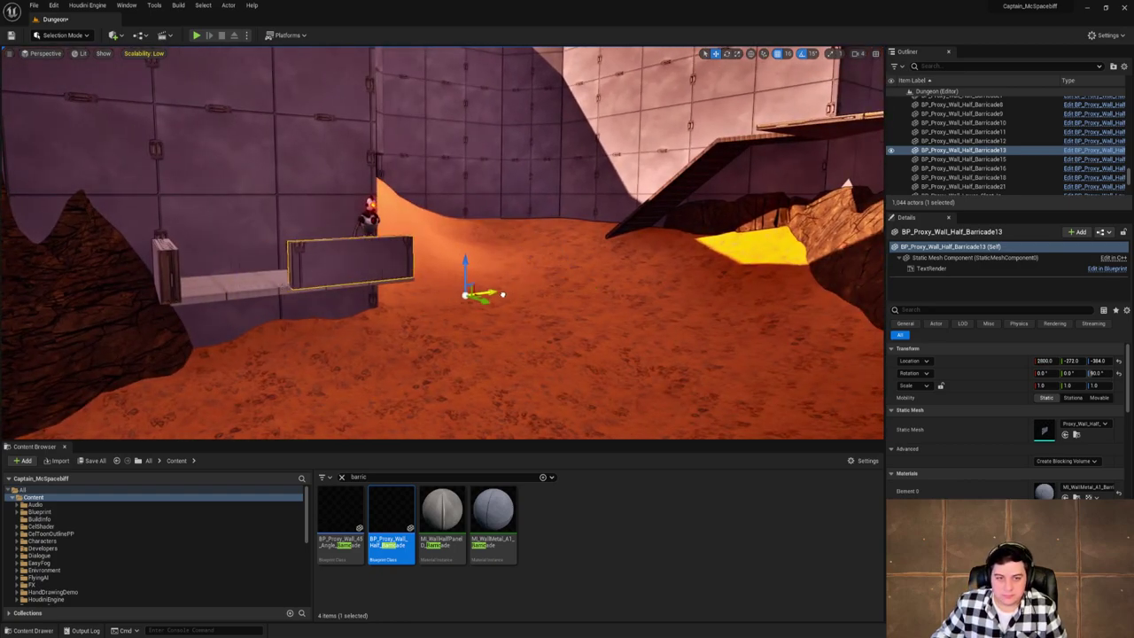
right_click_drag(511, 287, 310, 288)
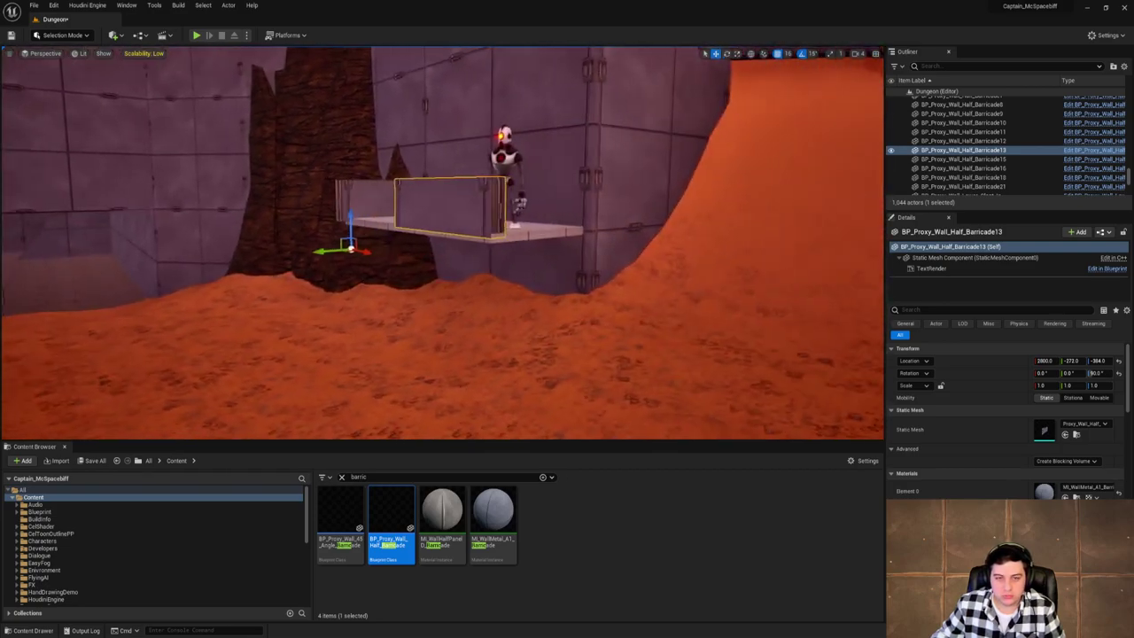
right_click_drag(425, 282, 494, 277)
Search for half walls and place a BP_Proxy_Wall_Half piece in front of the platform at X 2560, Y -512, Z -768.
left_click(341, 477)
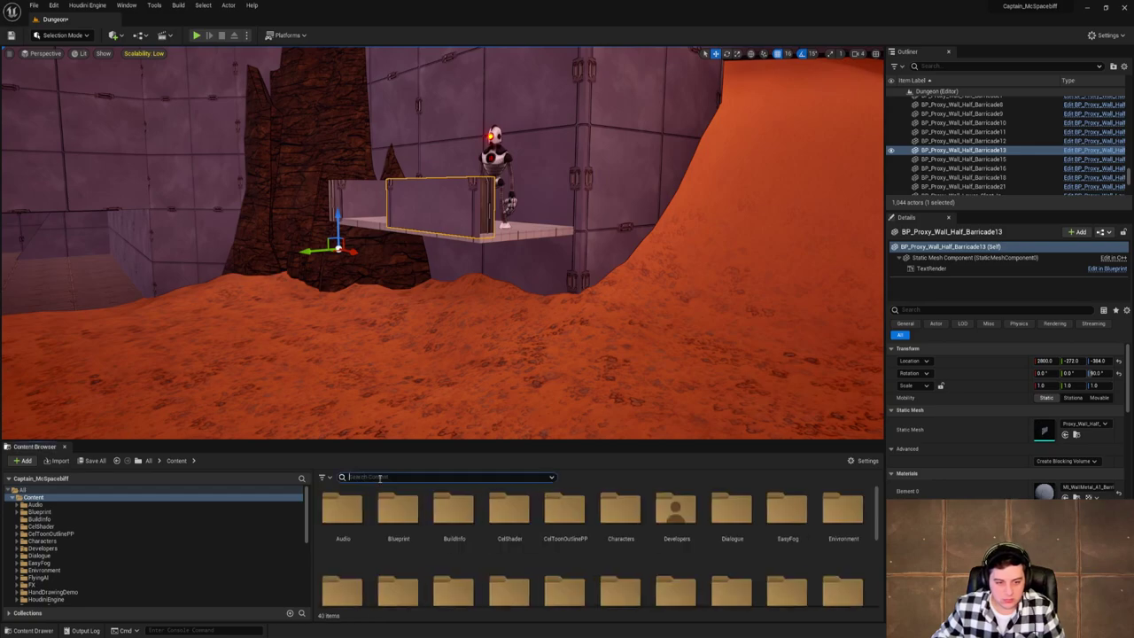
left_click(572, 203)
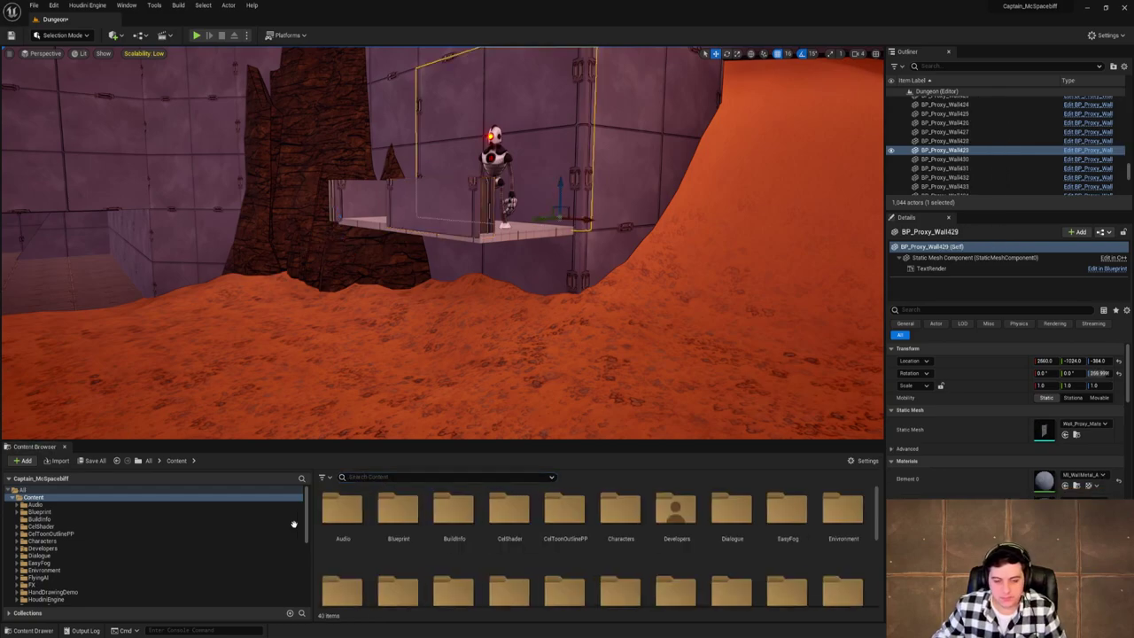
left_click(370, 478)
type("wall g")
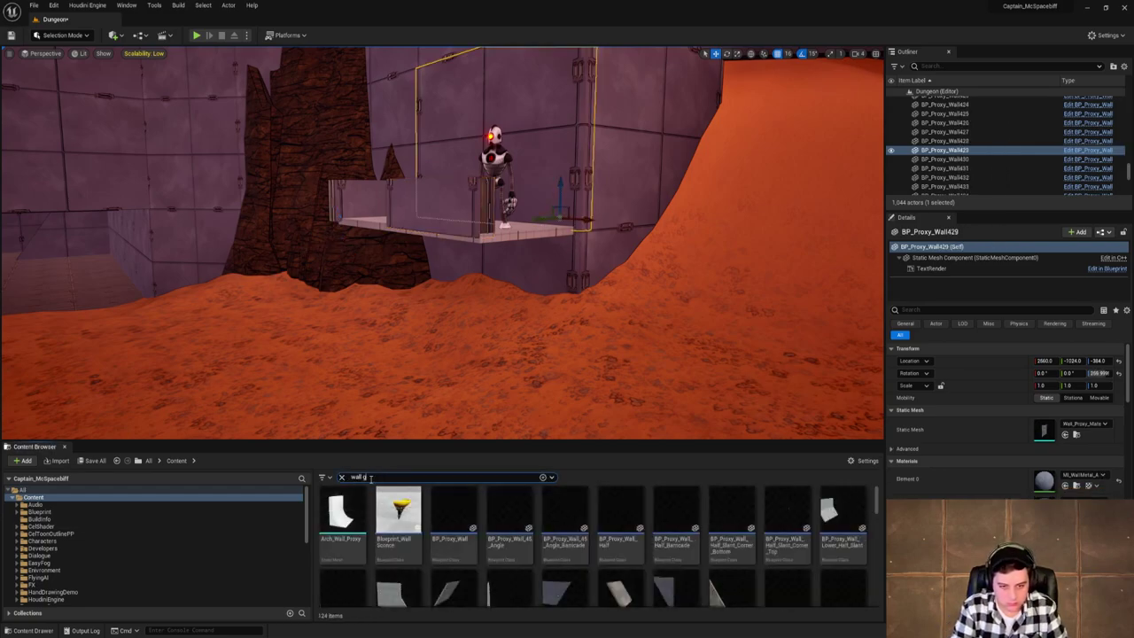
key("BackSpace")
key("BackSpace")
type("half")
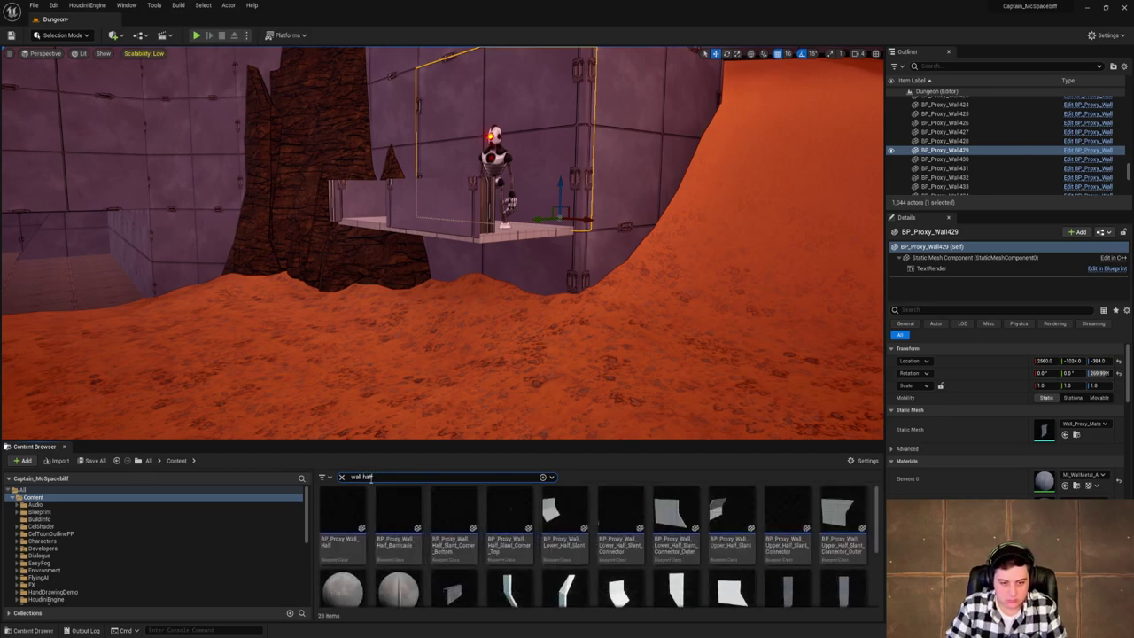
left_click_drag(341, 514, 323, 320)
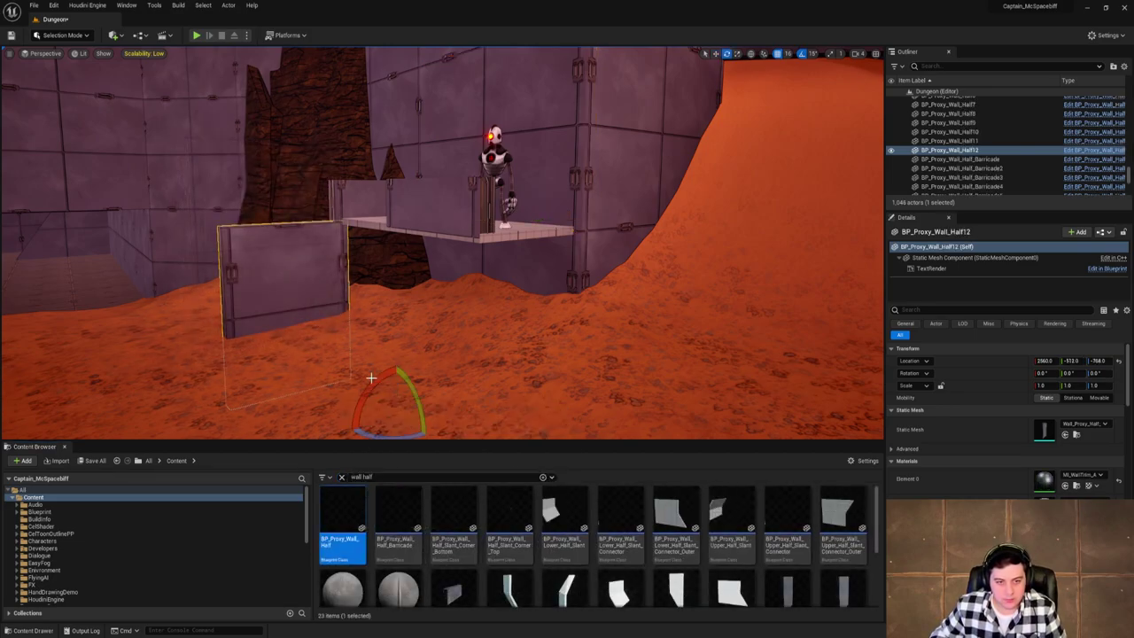
Rotate the half wall piece to -90° about both X and Z.
left_click_drag(370, 377, 413, 293)
key("w")
key("ctrl+z")
right_click_drag(413, 292, 567, 293)
key("a")
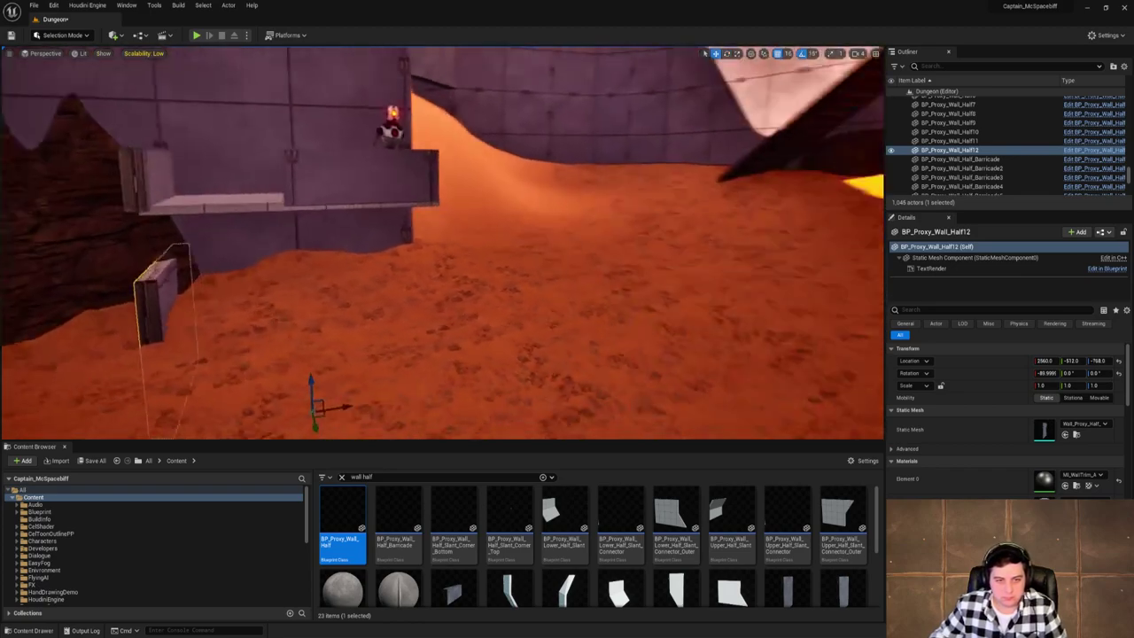
right_click_drag(479, 365, 435, 354)
key("e")
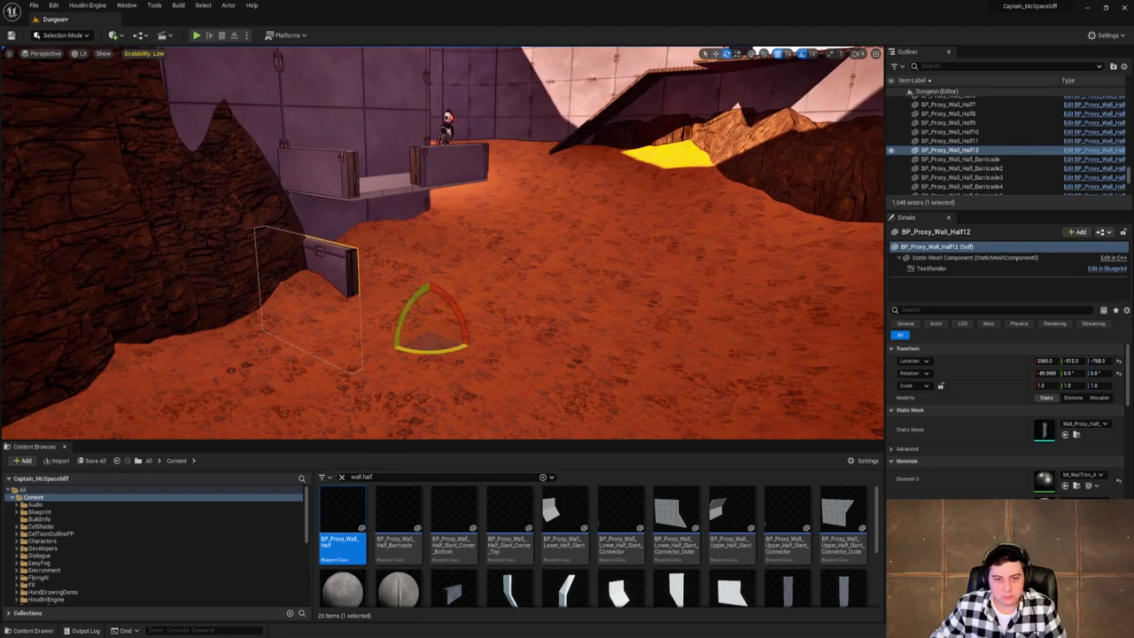
left_click_drag(431, 347, 392, 354)
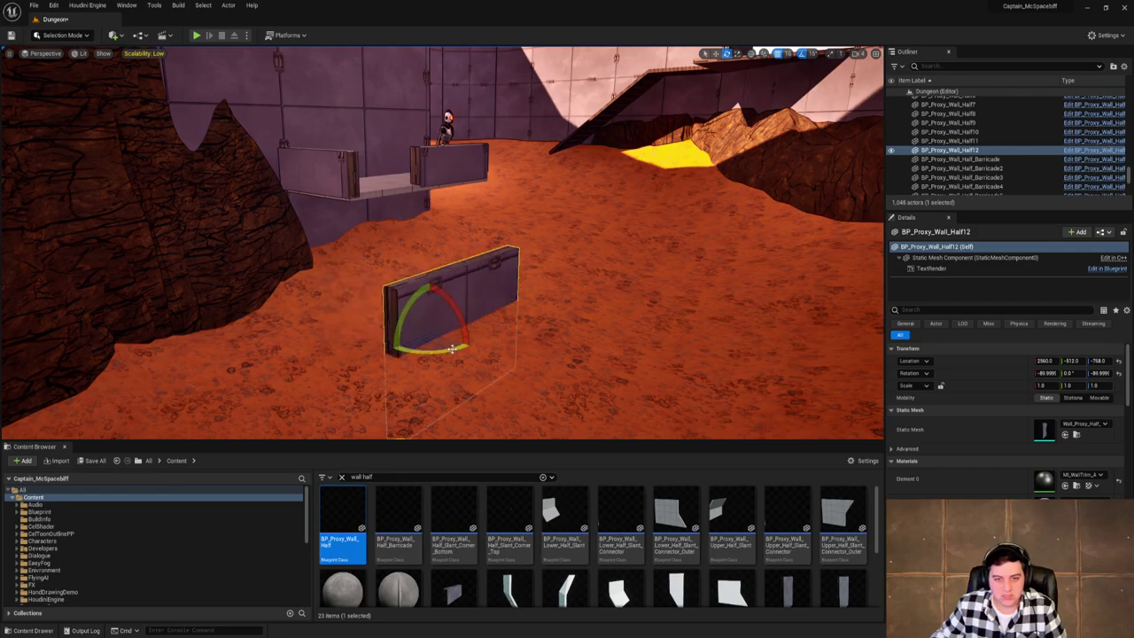
Raise the half wall piece to Z -384 and move it back to Y -1024 at the platform.
right_click_drag(450, 349, 523, 331)
key("a")
key("d")
key("w")
left_click_drag(657, 250, 679, 97)
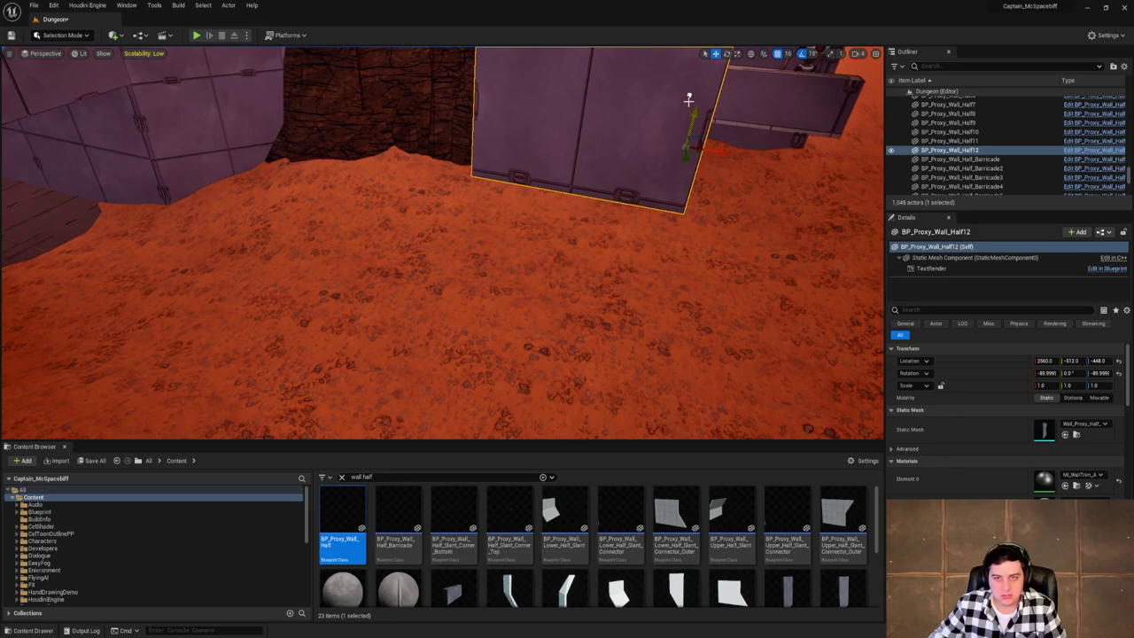
right_click_drag(679, 97, 485, 242)
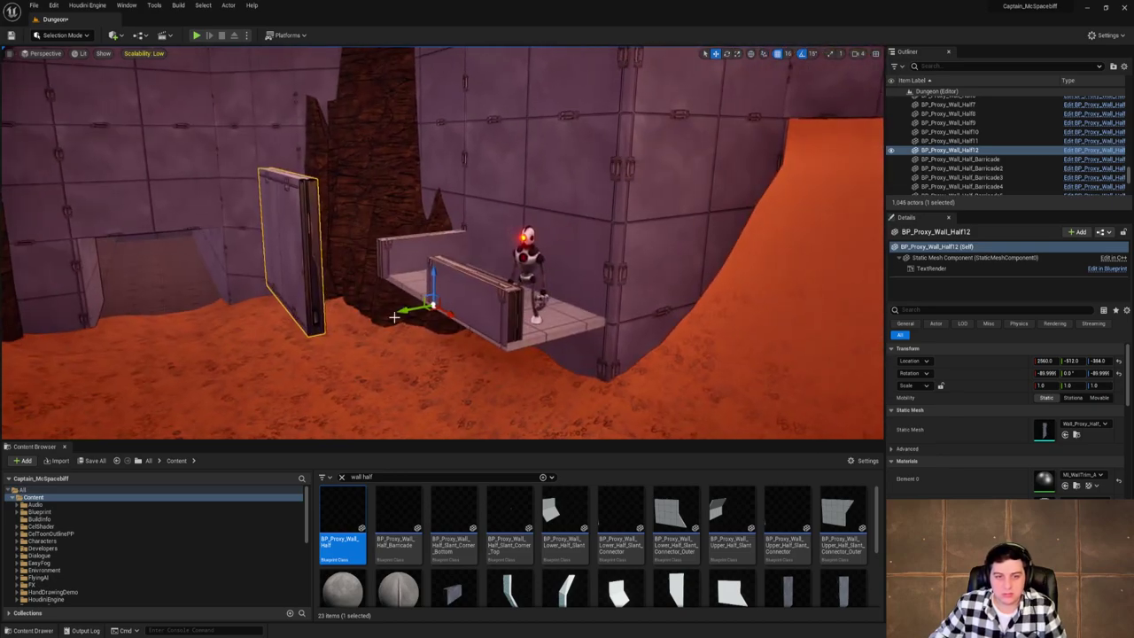
left_click_drag(395, 317, 567, 257)
right_click_drag(567, 257, 537, 231)
Flip the half wall piece to 90° about X so it hangs below the platform.
key("e")
left_click_drag(546, 192, 564, 276)
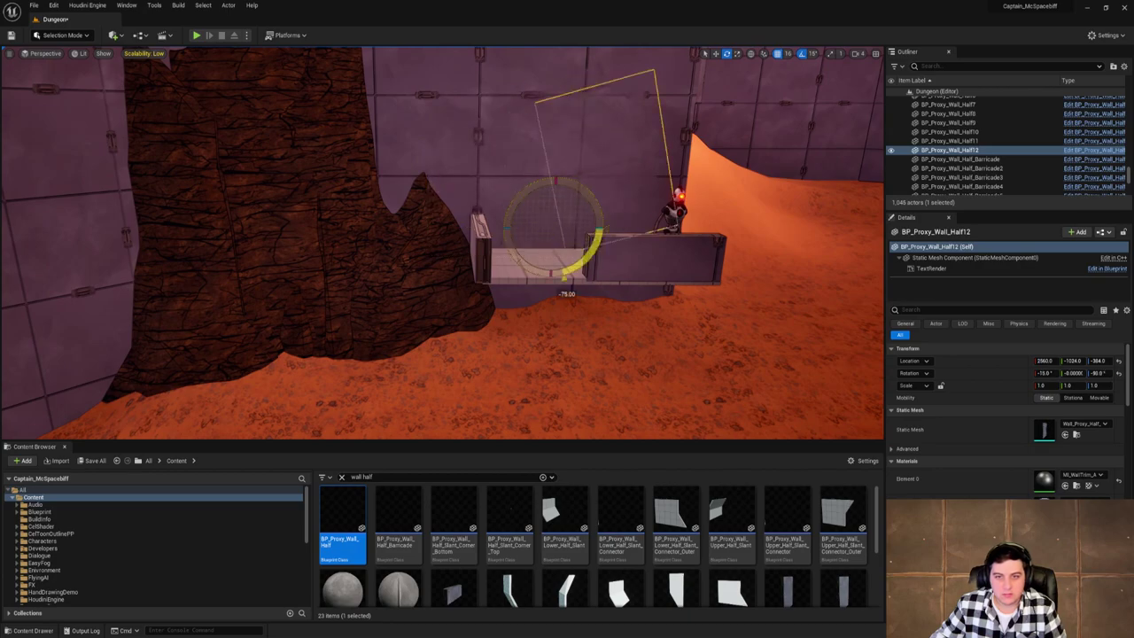
left_click_drag(595, 237, 543, 271)
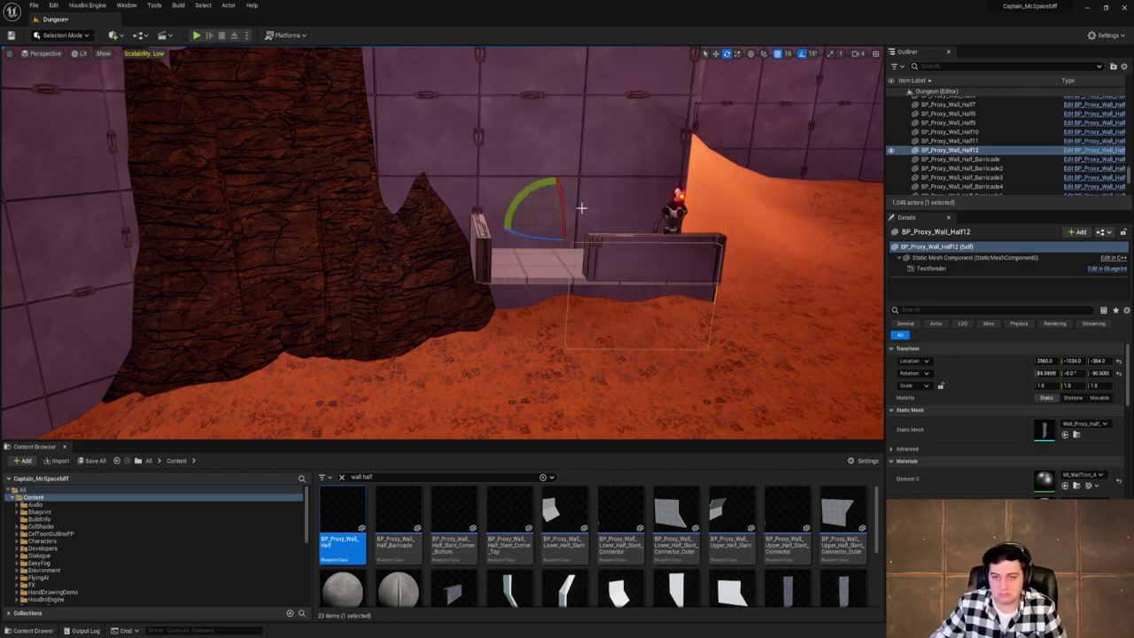
Delete the half wall piece hanging below the enemy platform.
key("d")
right_click_drag(581, 207, 719, 189)
key("a")
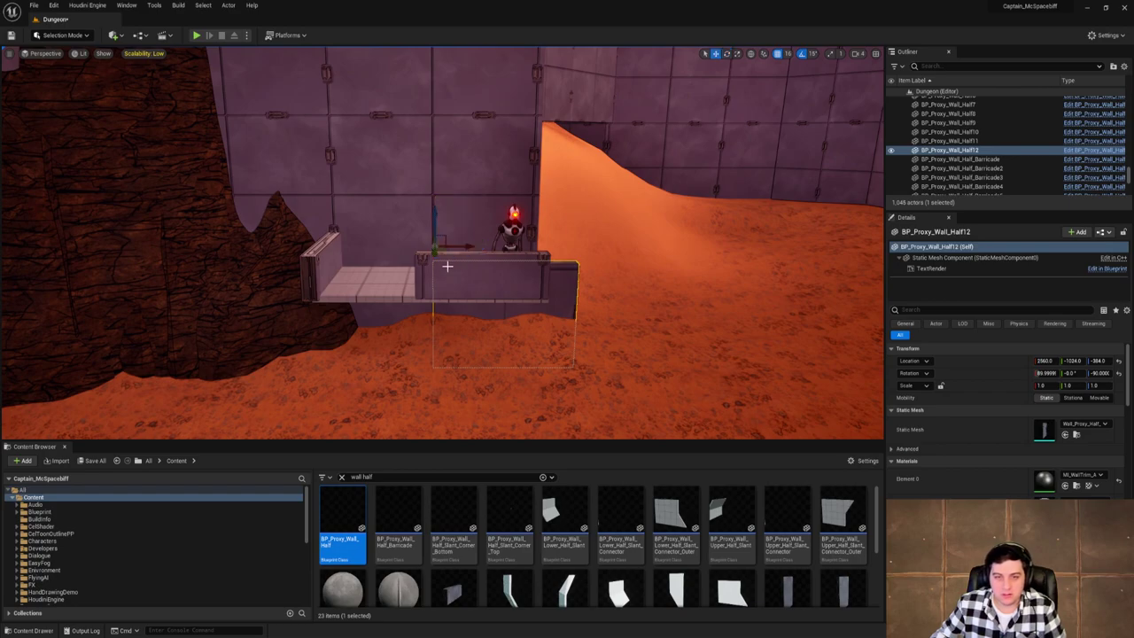
key("Delete")
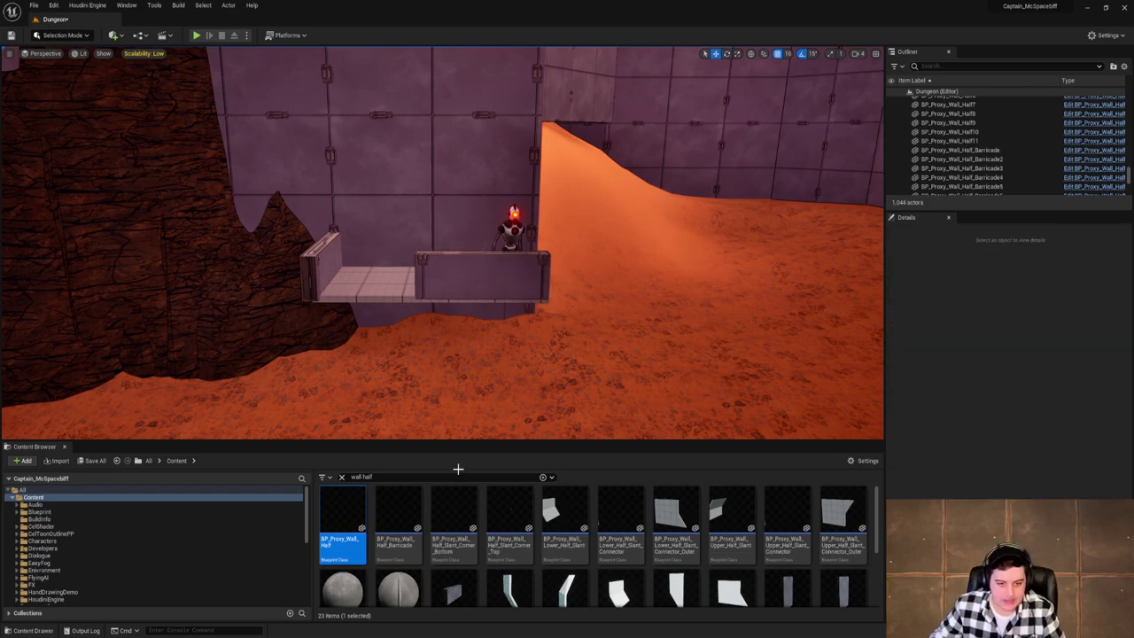
right_click_drag(504, 371, 504, 406)
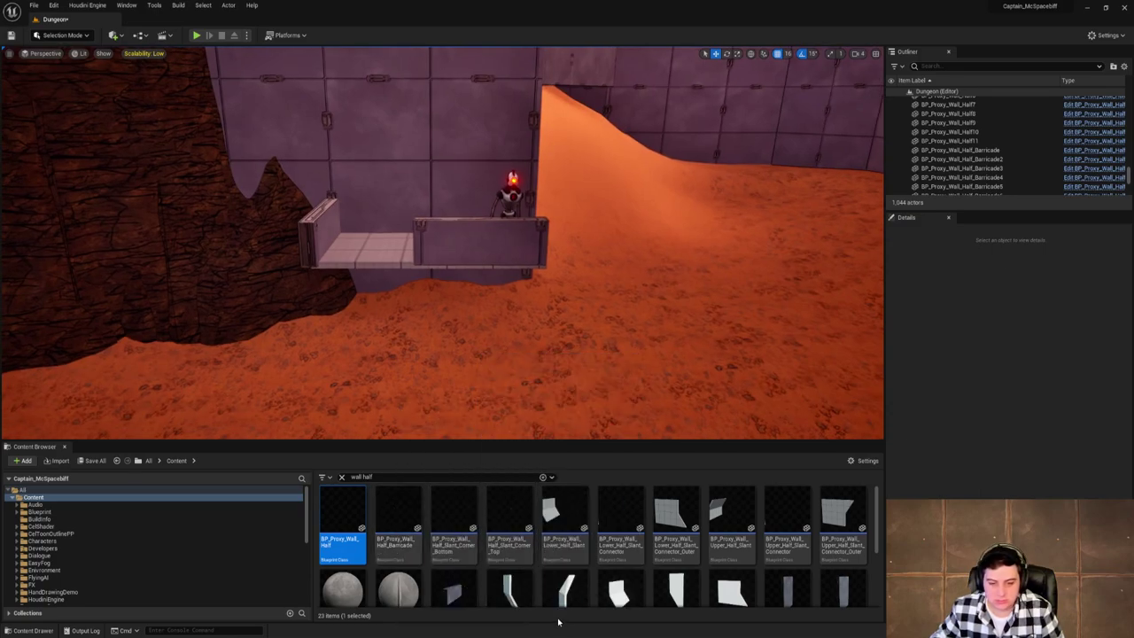
Duplicate the full wall behind the platform and pull the copy forward to Y -512.
left_click_drag(398, 521, 431, 325)
left_click(455, 125)
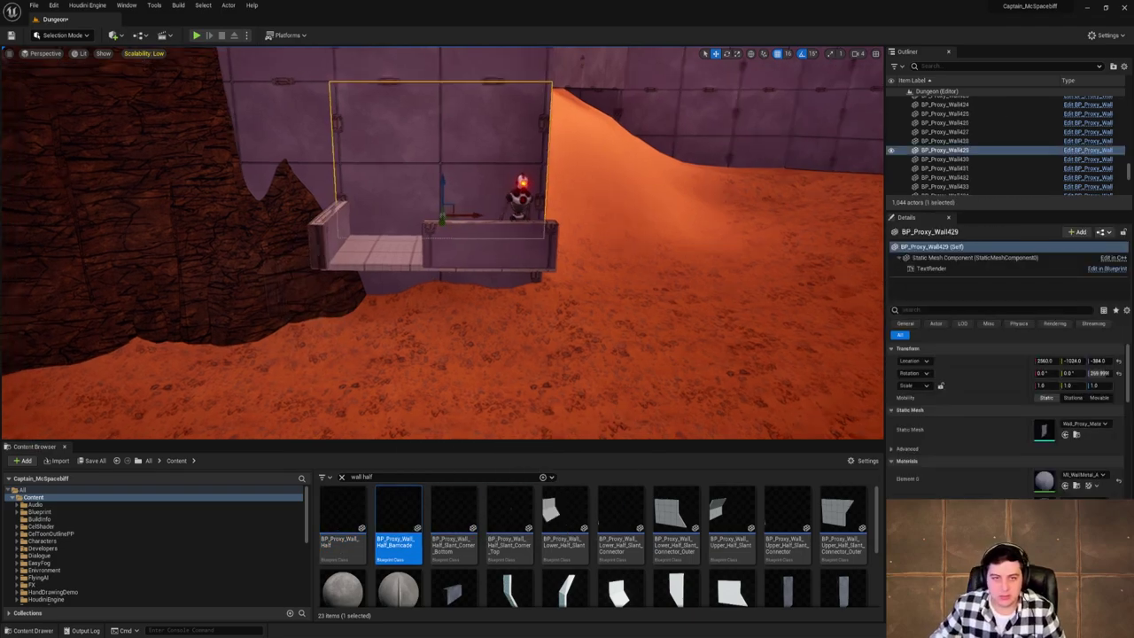
key("f")
left_click_drag(455, 229, 361, 267, "alt")
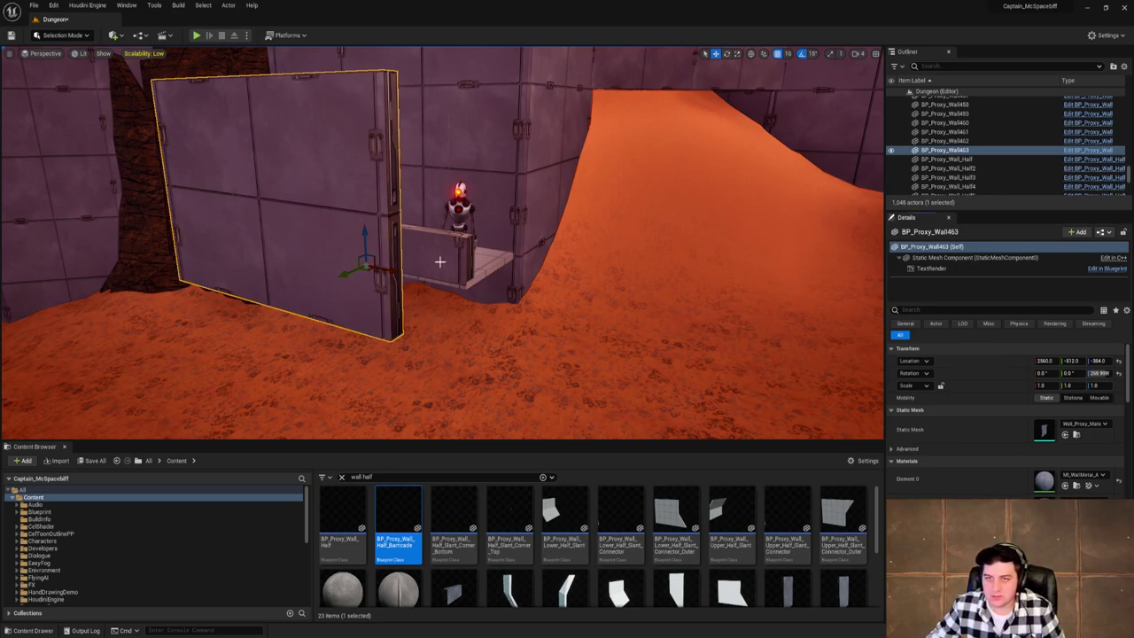
Lower the wall copy below the platform's front edge to Y -784, Z -752.
left_click_drag(339, 276, 433, 372, "alt")
right_click_drag(464, 334, 381, 354)
left_click_drag(503, 336, 510, 333)
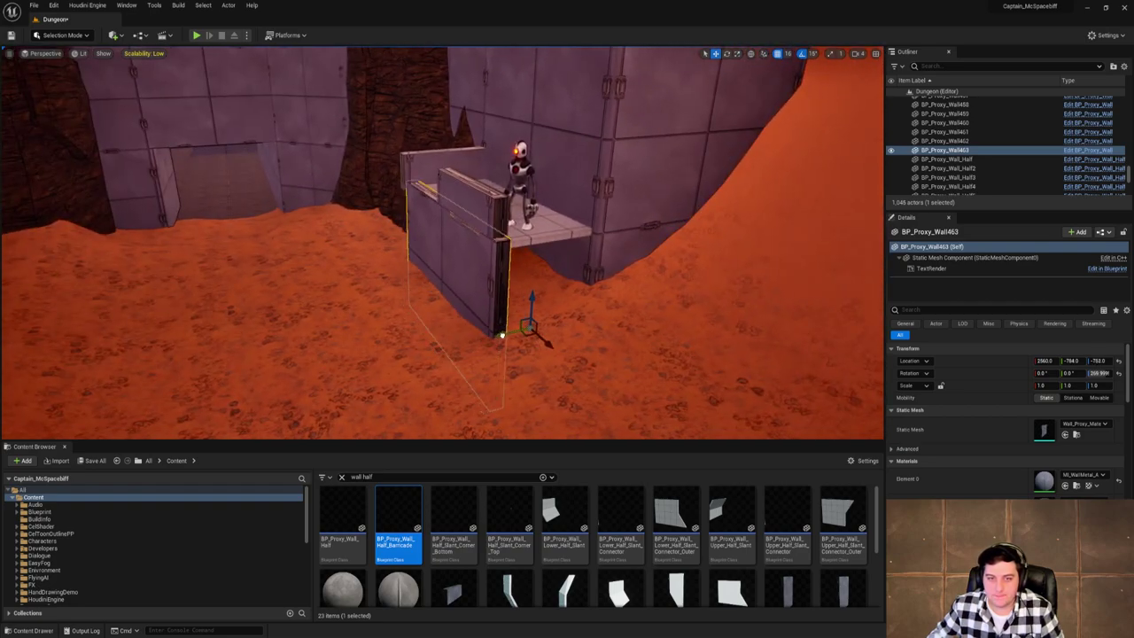
right_click_drag(511, 333, 424, 310)
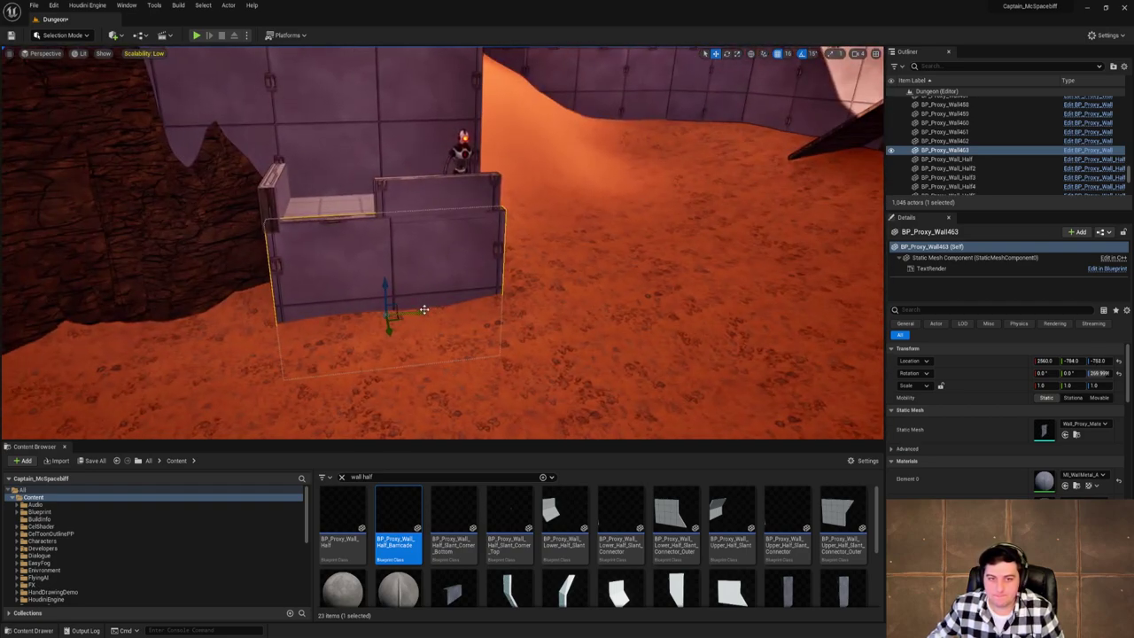
left_click_drag(424, 310, 418, 312)
right_click_drag(419, 311, 486, 337)
left_click_drag(500, 321, 477, 354)
Align the platform's front and side barricades with the new wall, placing the side one at X 2048, Y -512.
left_click(580, 330)
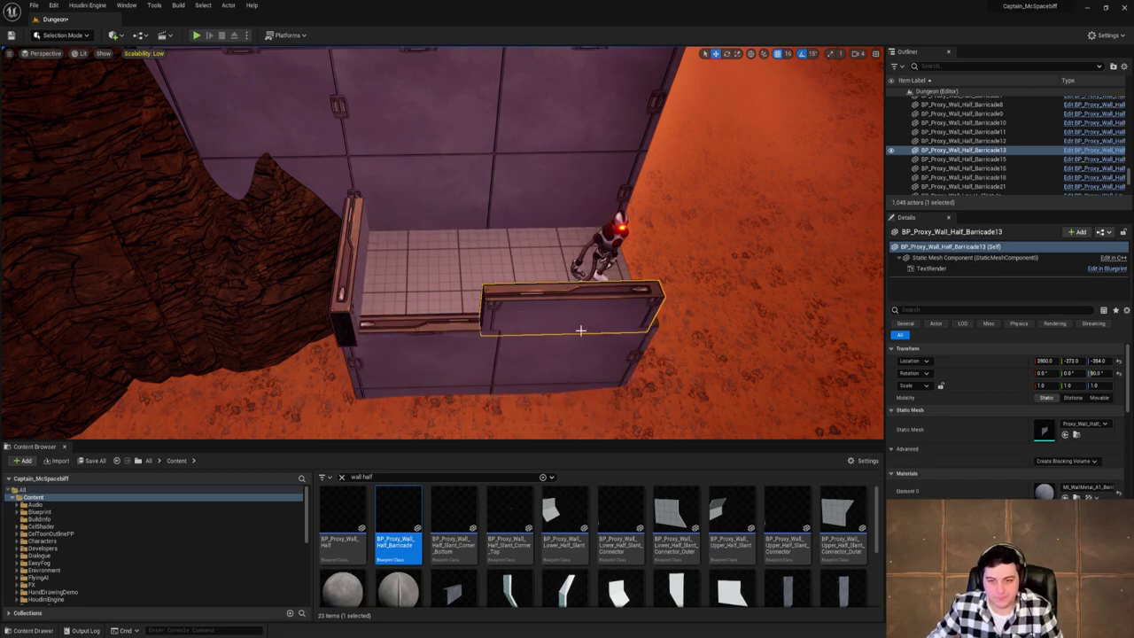
right_click_drag(623, 296, 633, 296)
scroll(633, 296, "up", 4)
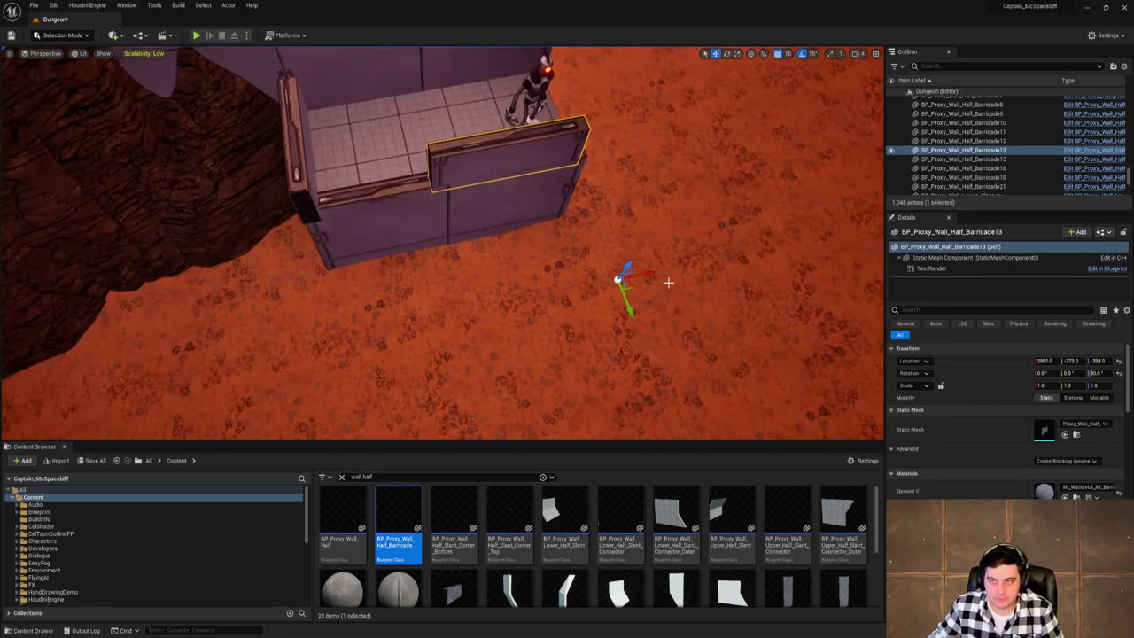
left_click(316, 184)
key("f")
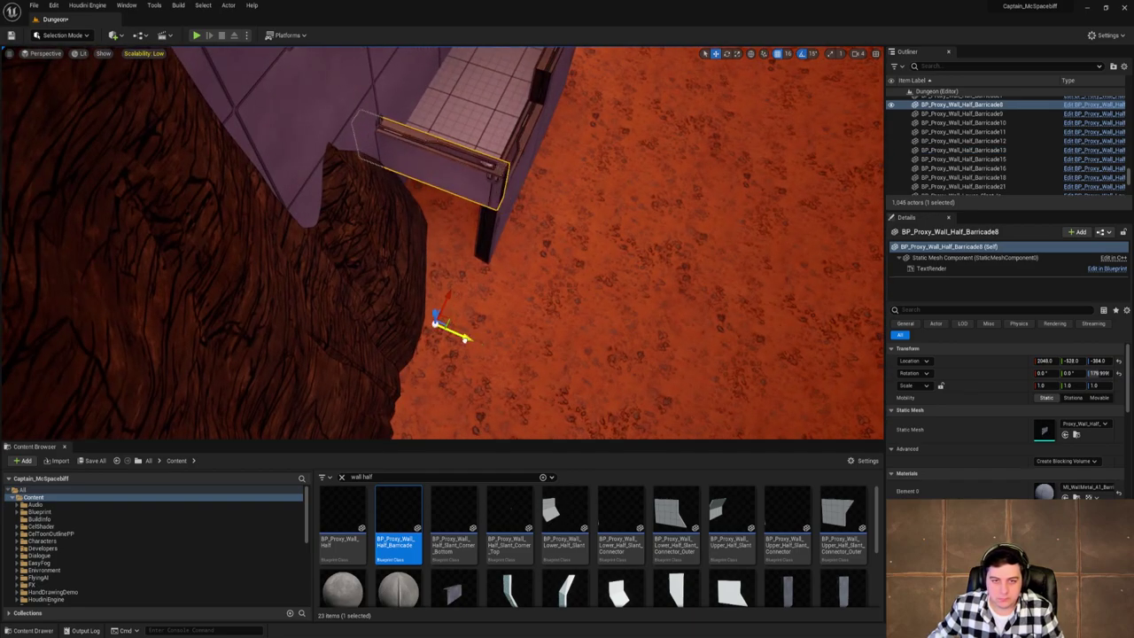
mouse_move(461, 339)
left_mouse_down()
mouse_move(451, 336)
mouse_move(461, 340)
left_mouse_up()
right_click_drag(461, 339, 328, 284)
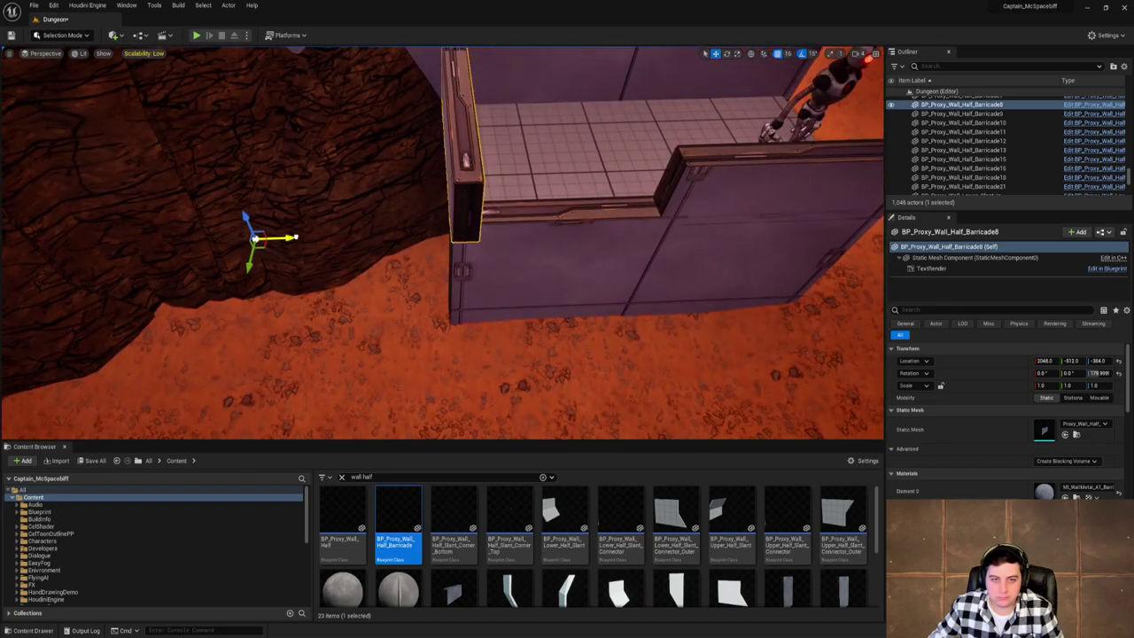
left_click_drag(254, 262, 250, 265)
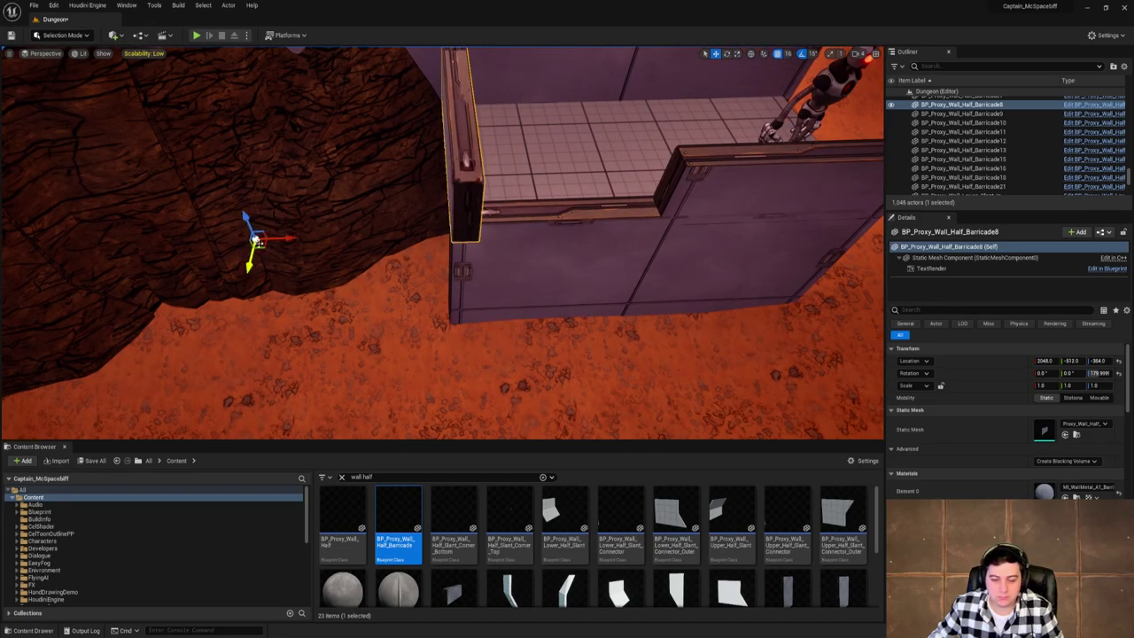
Reposition the front wall beneath the platform's edge at Y -768.
right_click_drag(296, 233, 372, 248)
right_click_drag(304, 237, 435, 253)
left_click(485, 282)
right_click_drag(485, 282, 487, 322)
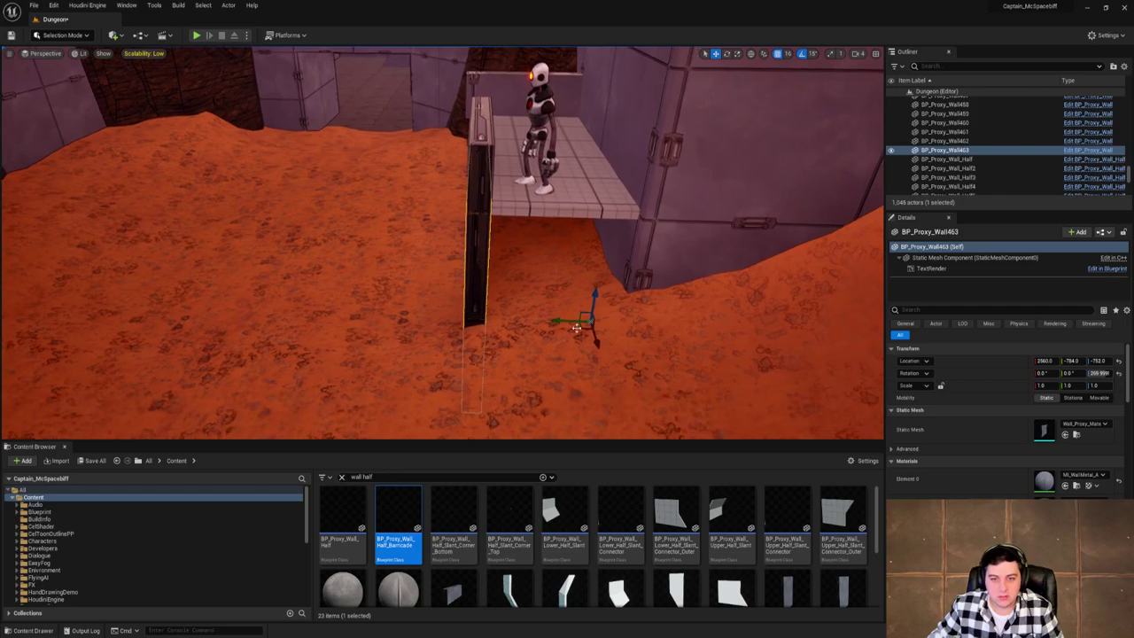
left_click_drag(559, 324, 545, 321)
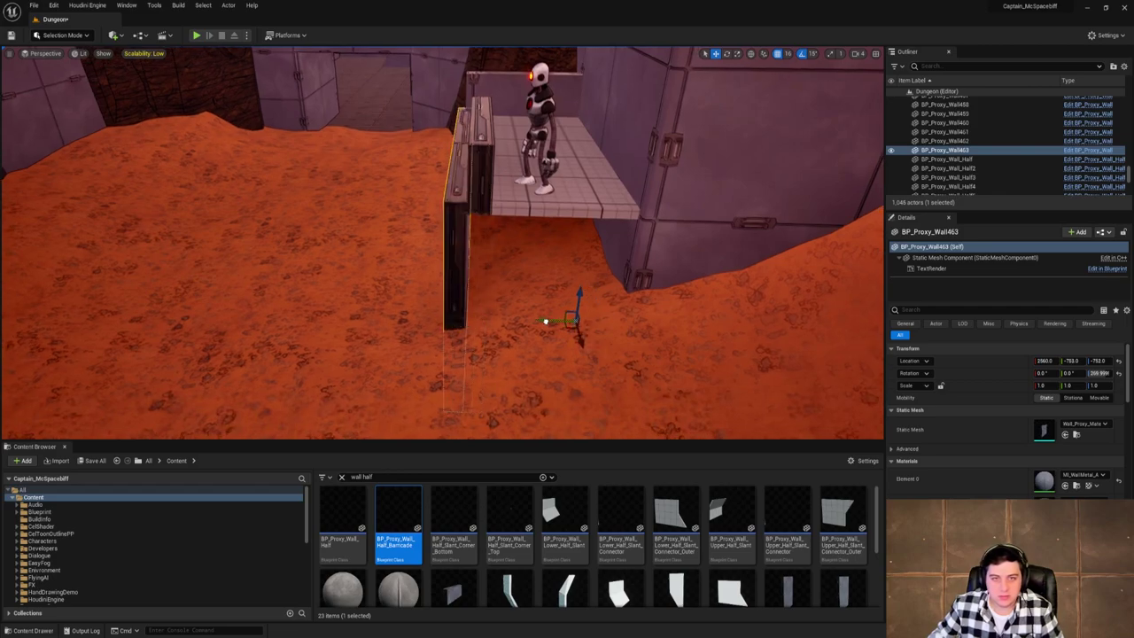
right_click_drag(562, 311, 509, 312)
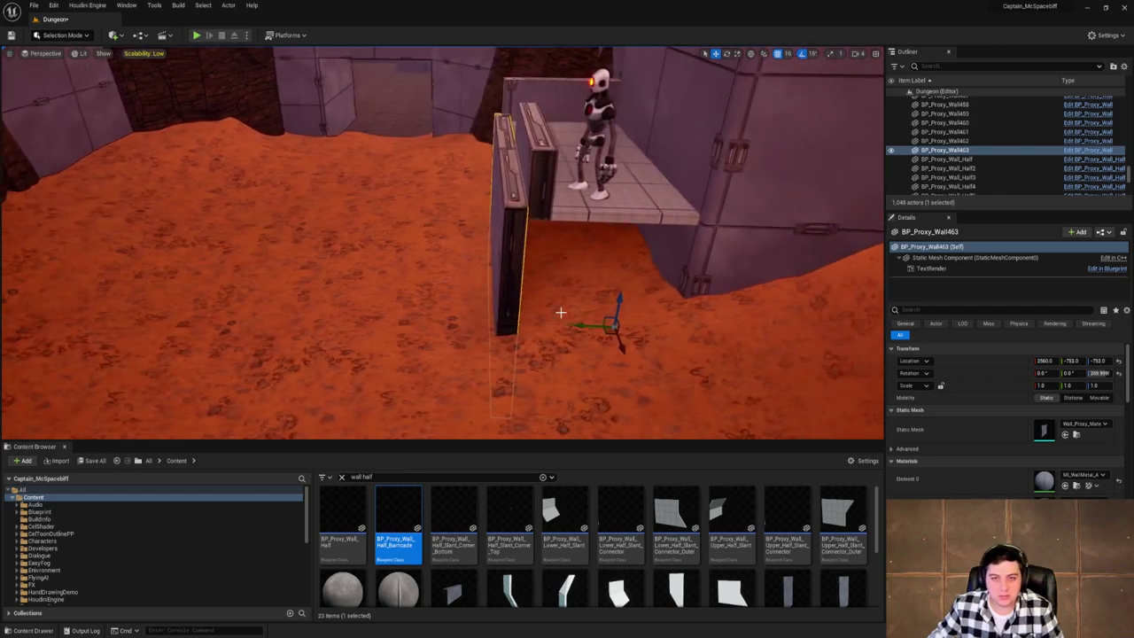
left_click_drag(588, 325, 576, 326)
key("f")
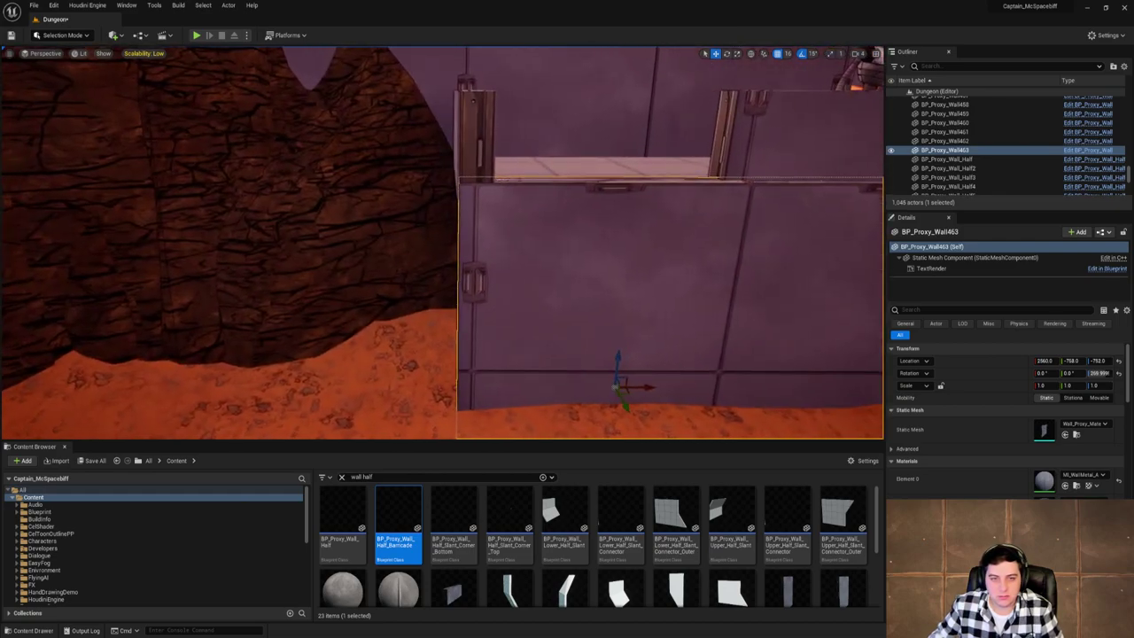
Move the front barricade to Y -256 so it lines up with the wall below.
scroll(576, 326, "down", 5)
left_click(614, 179)
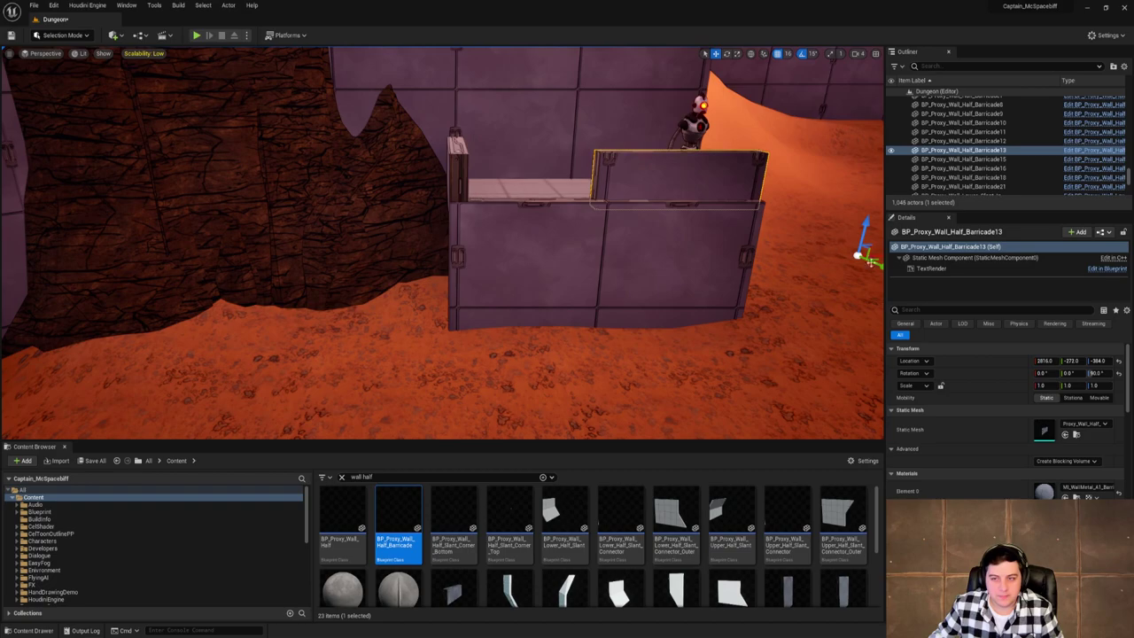
left_click_drag(882, 265, 886, 271)
mouse_move(614, 238)
right_mouse_down()
mouse_move(753, 237)
mouse_move(615, 237)
right_mouse_up()
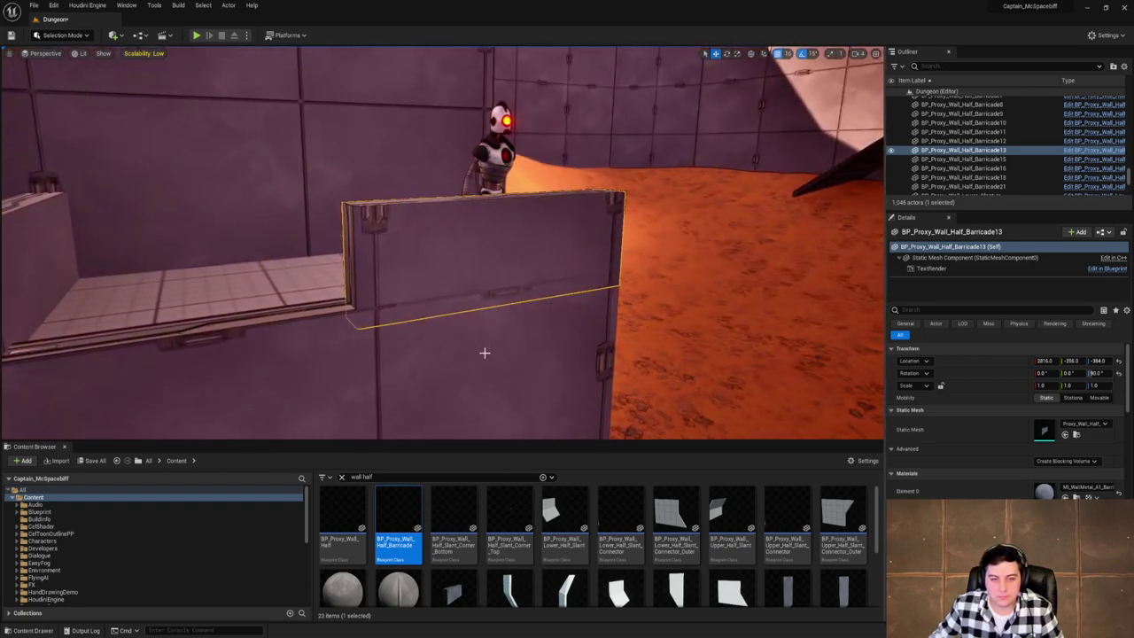
left_click(486, 351)
mouse_move(486, 352)
right_mouse_down()
mouse_move(496, 346)
mouse_move(372, 352)
mouse_move(532, 364)
mouse_move(476, 367)
mouse_move(472, 348)
mouse_move(488, 332)
right_mouse_up()
Try to raise the front barricade slightly above the wall.
left_click(563, 169)
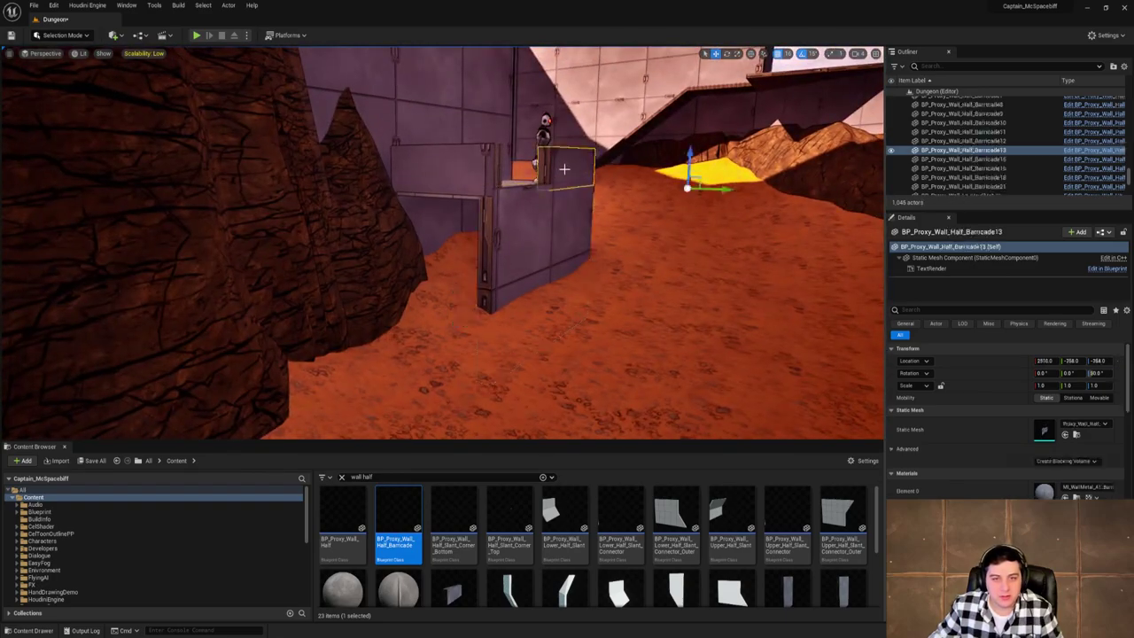
left_click_drag(691, 158, 691, 144)
left_click(485, 169)
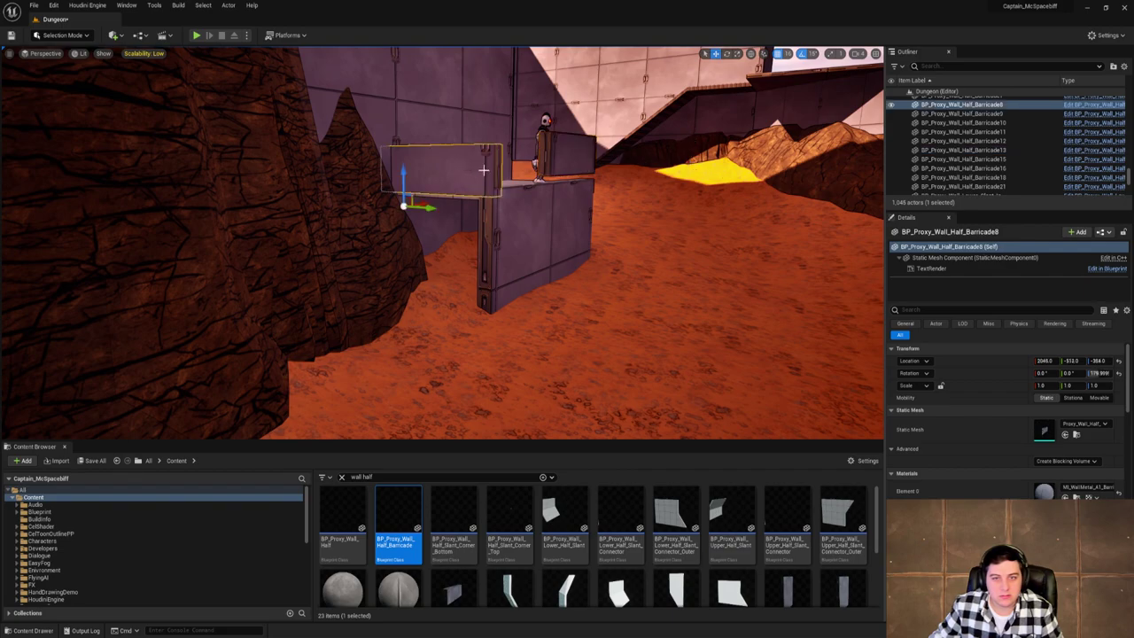
left_click(588, 157)
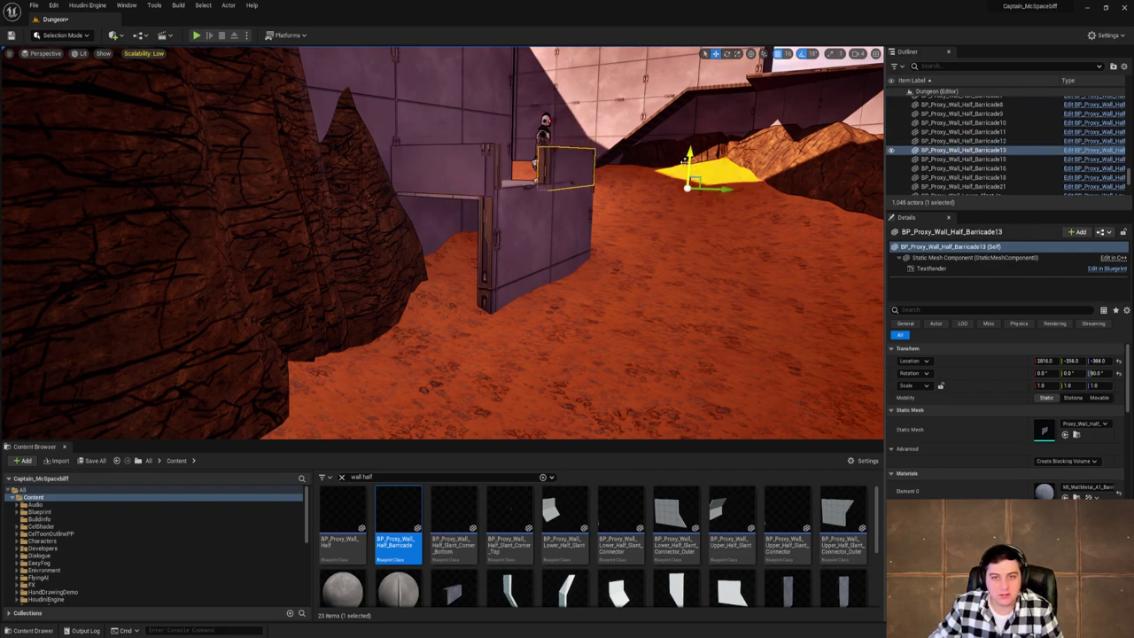
Lower the platform's front wall to Z -768.
left_click(560, 226)
left_click_drag(458, 293, 452, 299)
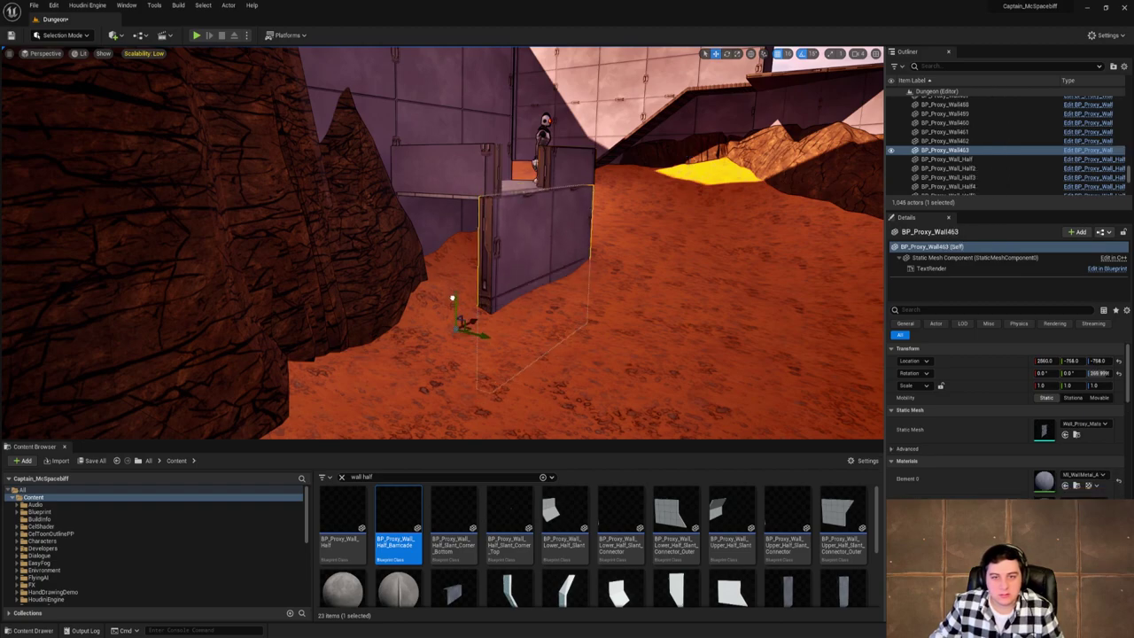
key("w")
mouse_move(505, 292)
right_mouse_down()
mouse_move(336, 285)
mouse_move(540, 288)
mouse_move(496, 292)
right_mouse_up()
key("s")
Create a rotated copy of the front wall to close the platform's side beneath the side barricade.
key("e")
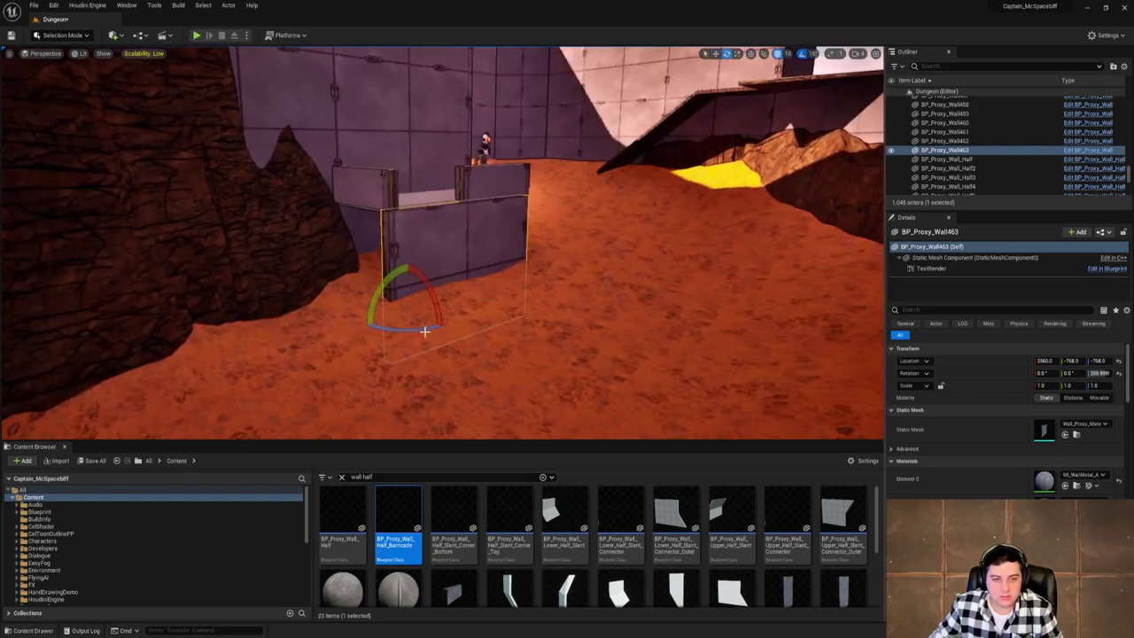
left_click_drag(426, 329, 466, 301)
key("w")
right_click_drag(523, 199, 629, 198)
left_click(523, 198)
right_click_drag(522, 198, 612, 200)
key("w")
key("a")
Assign the MI_WallPanelD material to the platform's half floor piece.
left_click(395, 232)
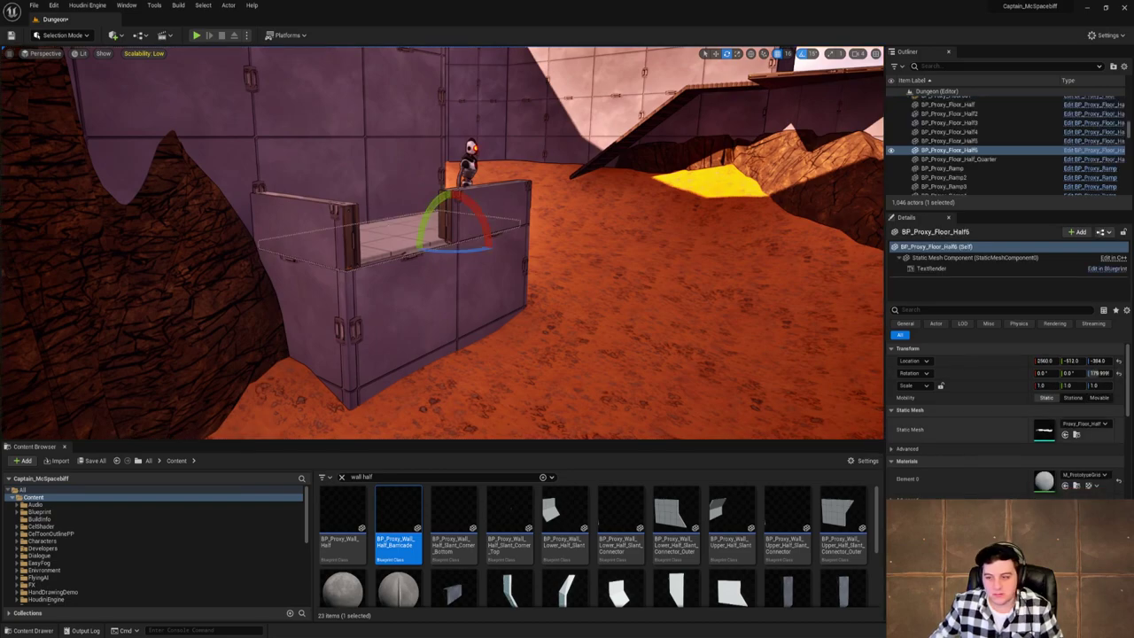
left_click(1101, 475)
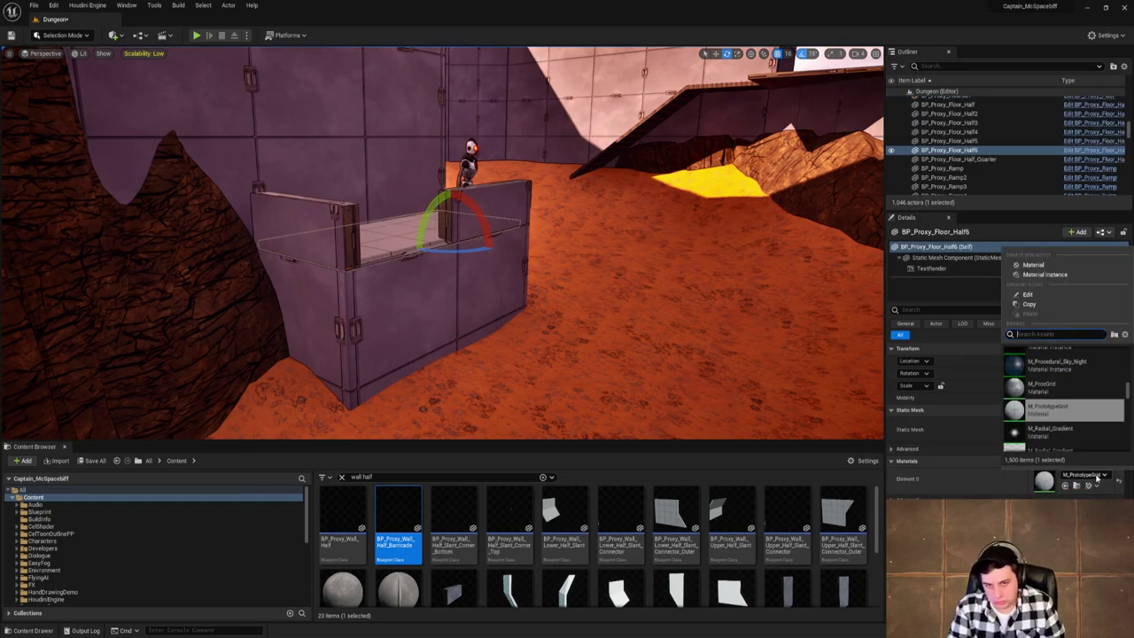
type("wall")
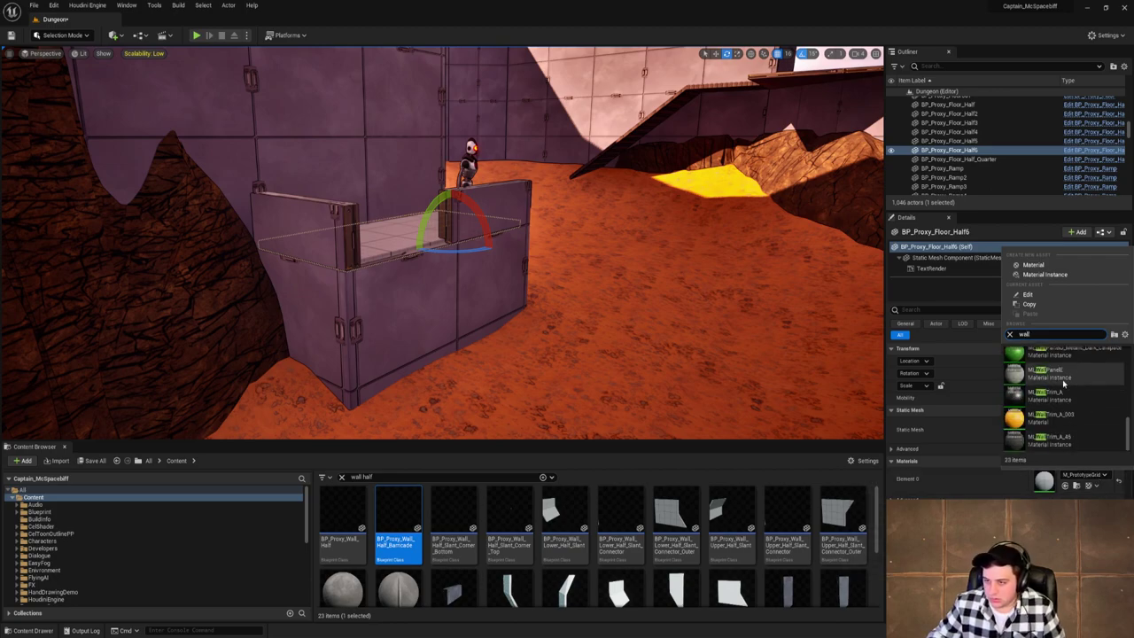
scroll(1063, 389, "up", 5)
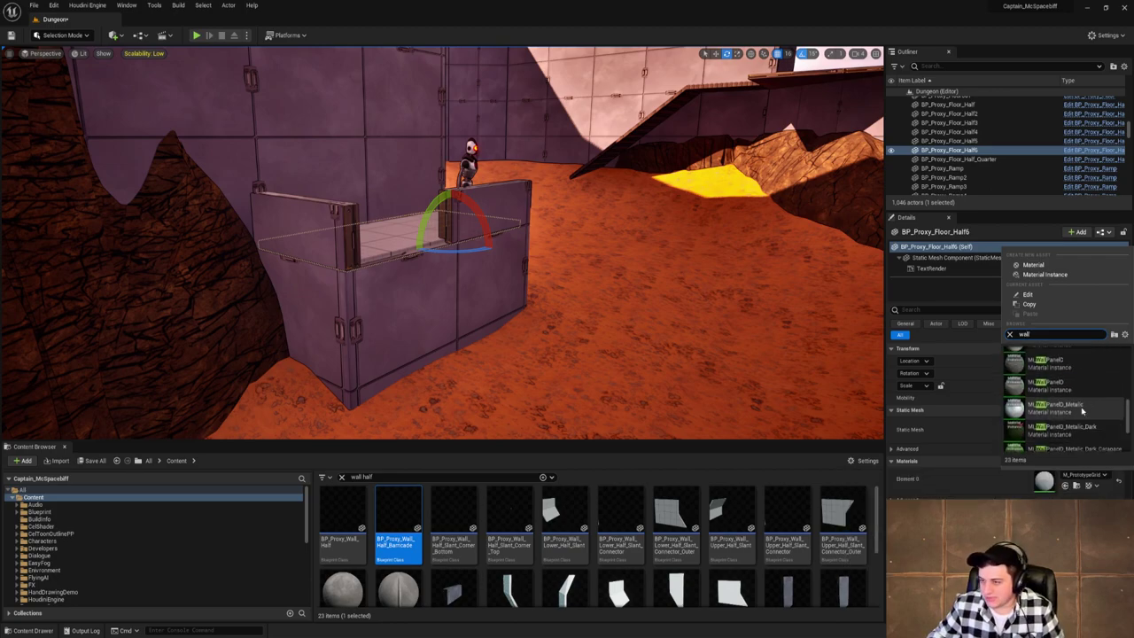
left_click(1053, 386)
Try to make a rotated duplicate of the half ramp by the raised walkway.
key("w")
right_click_drag(620, 292, 582, 256)
key("s")
key("d")
key("d")
key("s")
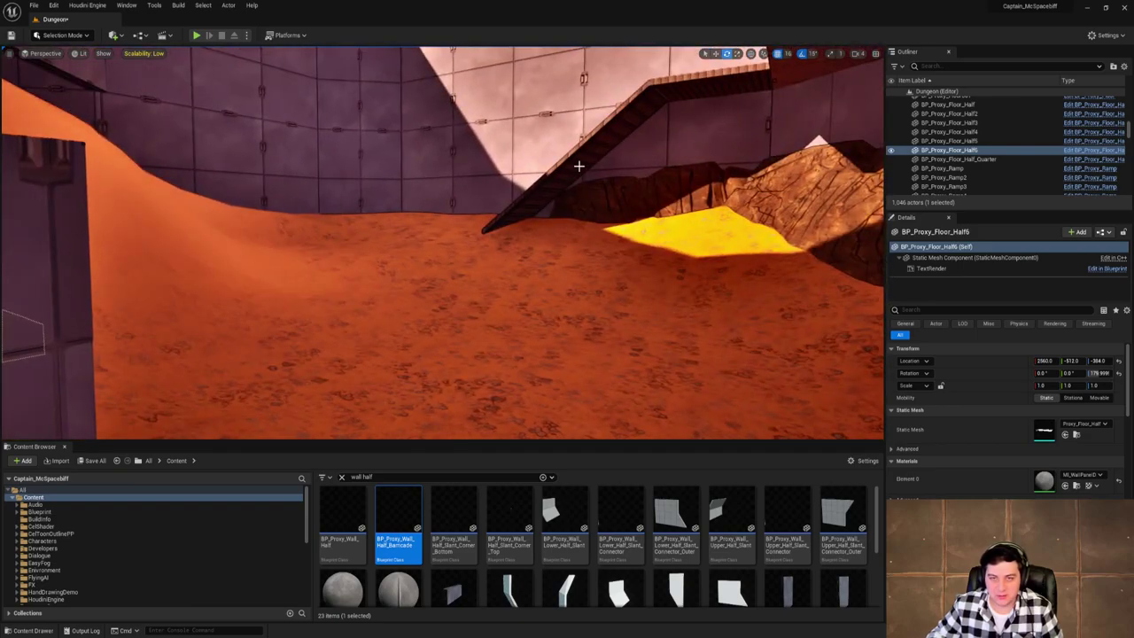
left_click(579, 166)
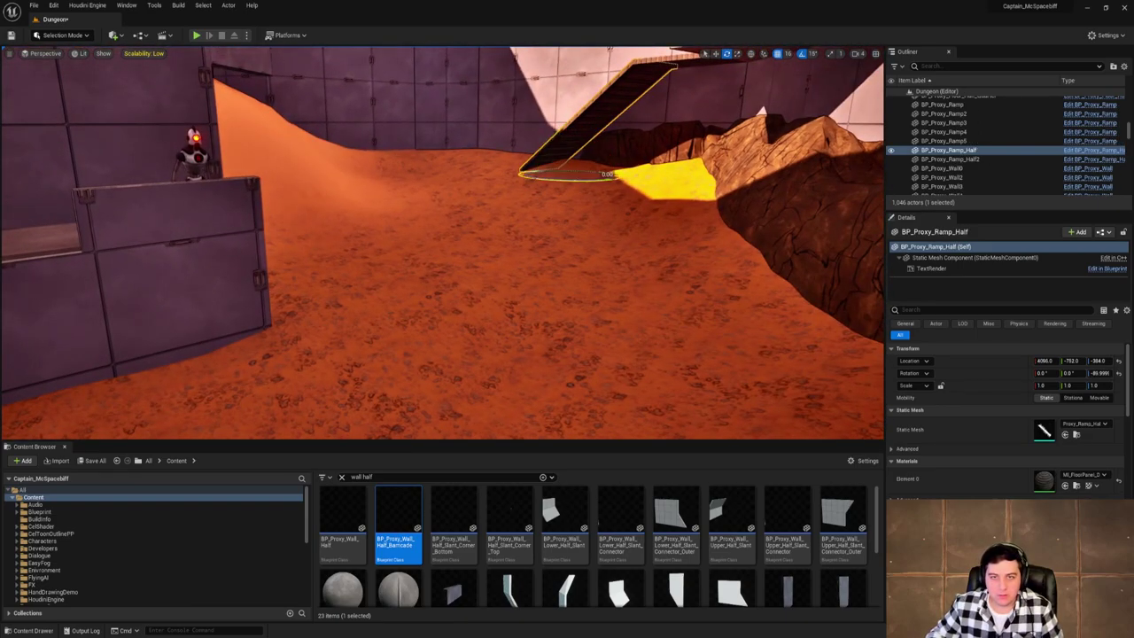
mouse_move(576, 175)
left_mouse_down("alt")
mouse_move(580, 187)
mouse_move(559, 182)
mouse_move(583, 185)
left_mouse_up("alt")
key("w")
mouse_move(585, 167)
right_mouse_down()
mouse_move(611, 115)
mouse_move(638, 97)
mouse_move(585, 167)
right_mouse_up()
key("ctrl+z")
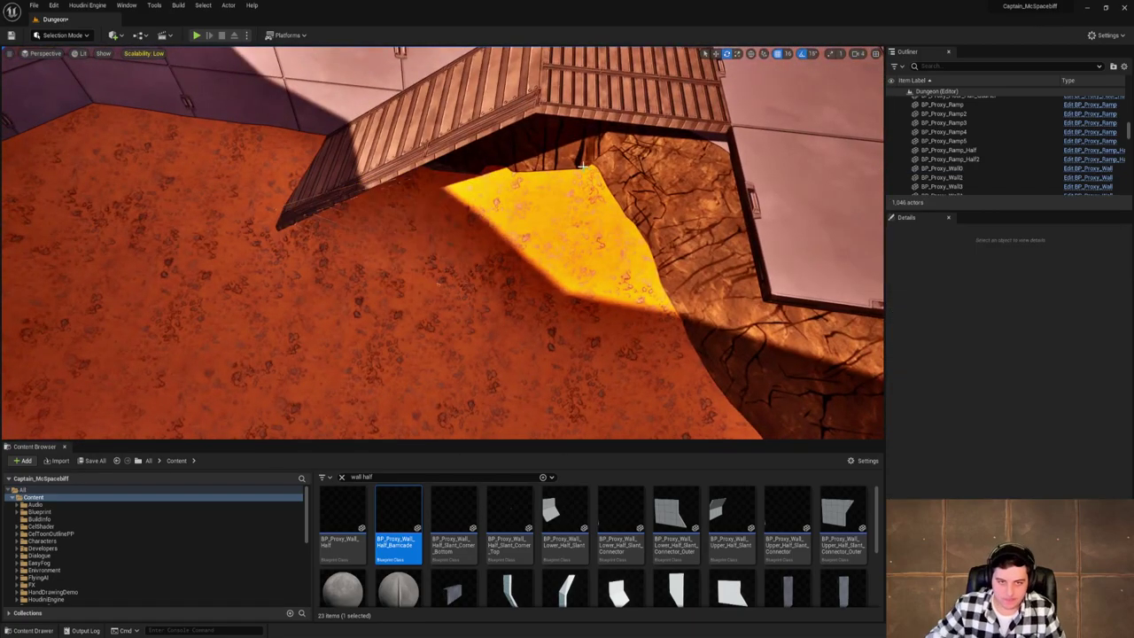
Duplicate the half ramp and rotate the copy to 0° about Z.
left_click_drag(420, 282, 440, 229, "alt")
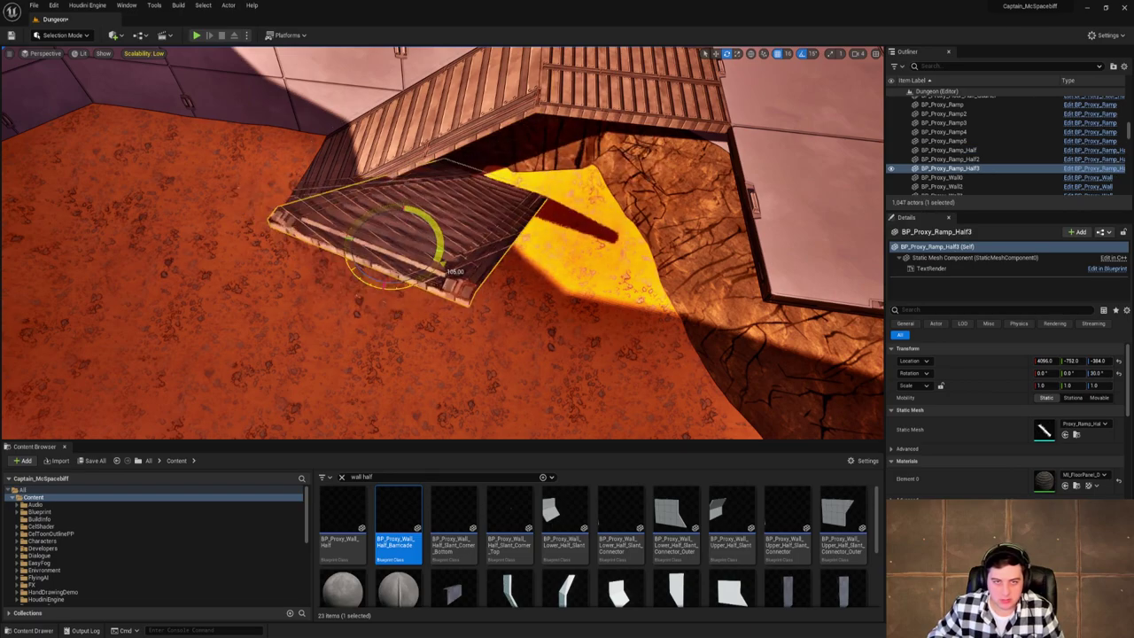
right_click_drag(442, 253, 731, 262)
key("w")
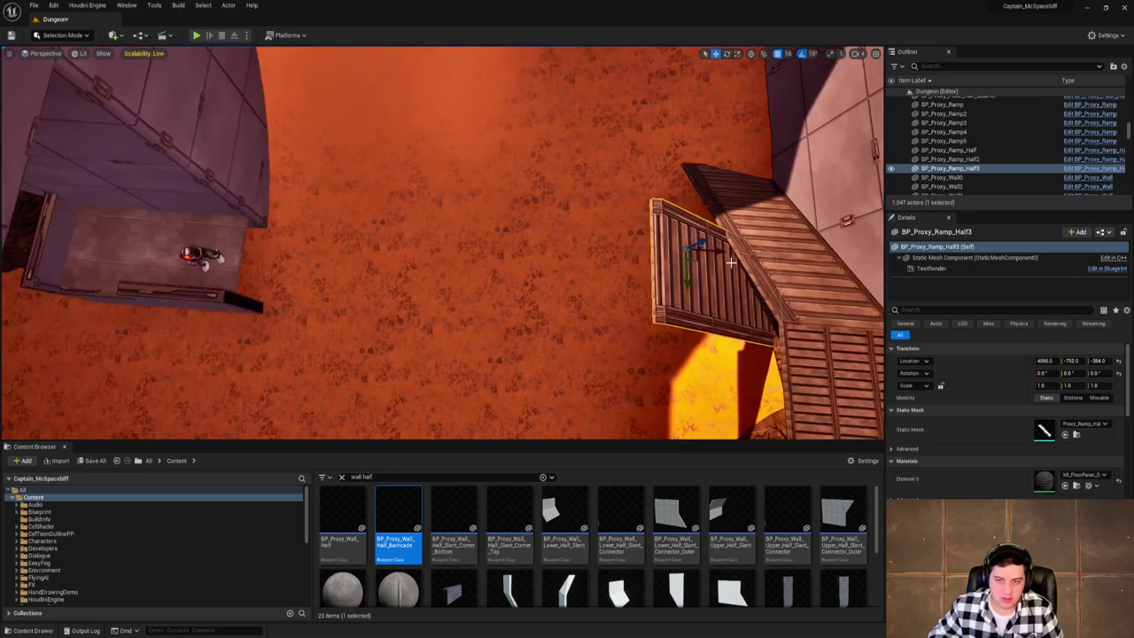
Move the ramp copy against the open end of the enemy platform at X 3072, Z -768.
left_click_drag(384, 261, 373, 262)
right_click_drag(373, 261, 249, 252)
left_click_drag(453, 209, 450, 220)
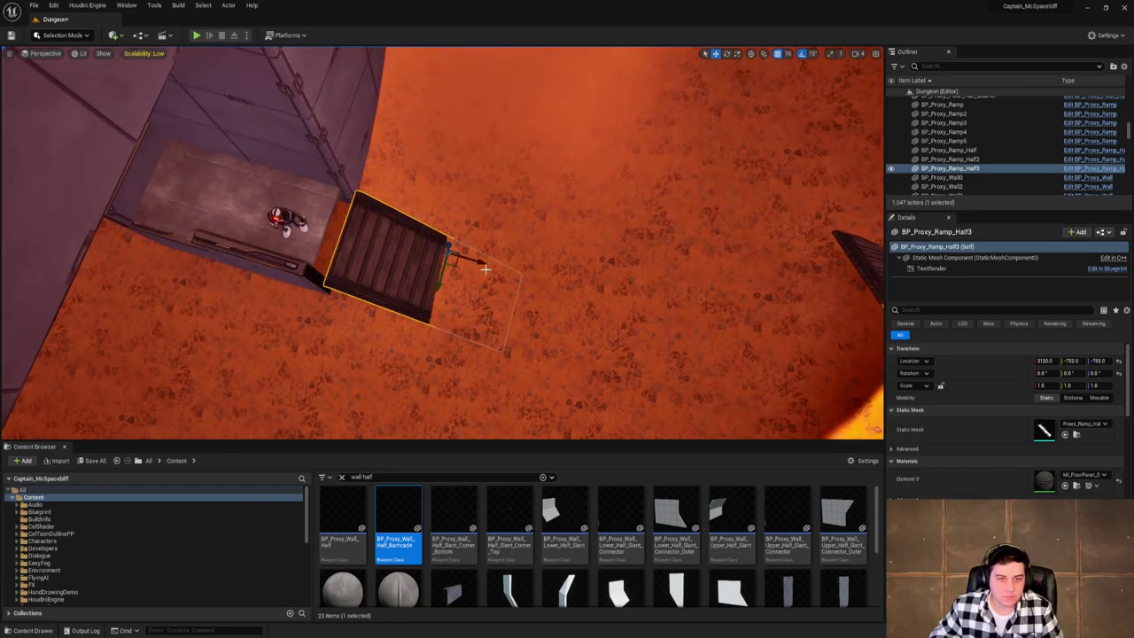
right_click_drag(519, 281, 492, 295)
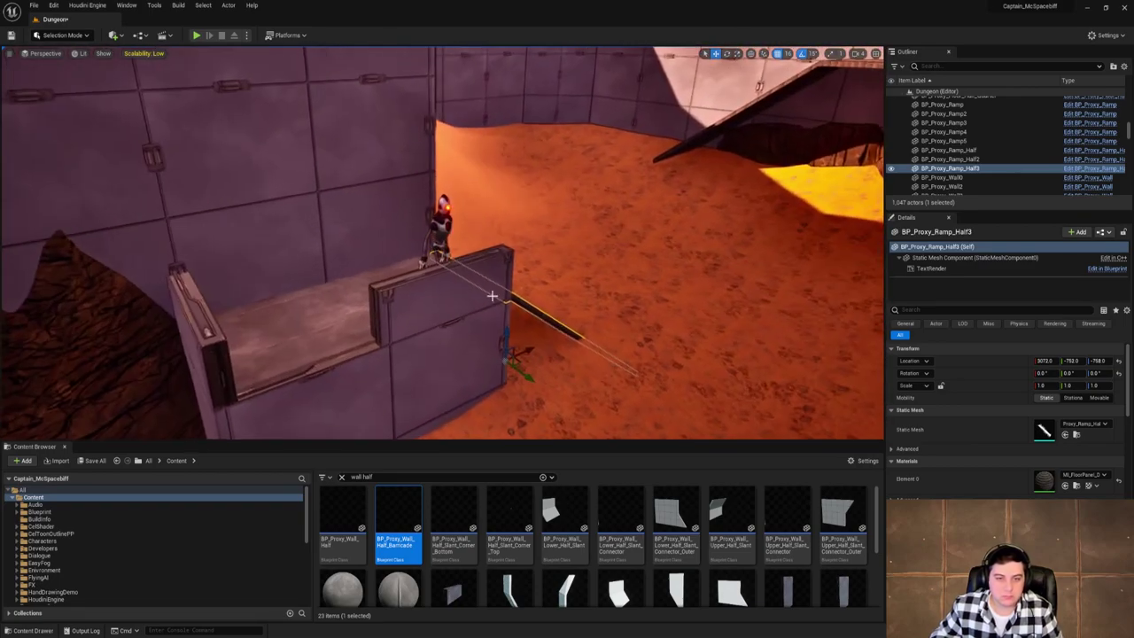
Play-test the enemy platform and its ramp by fighting around it, and end the play session.
left_click(196, 35)
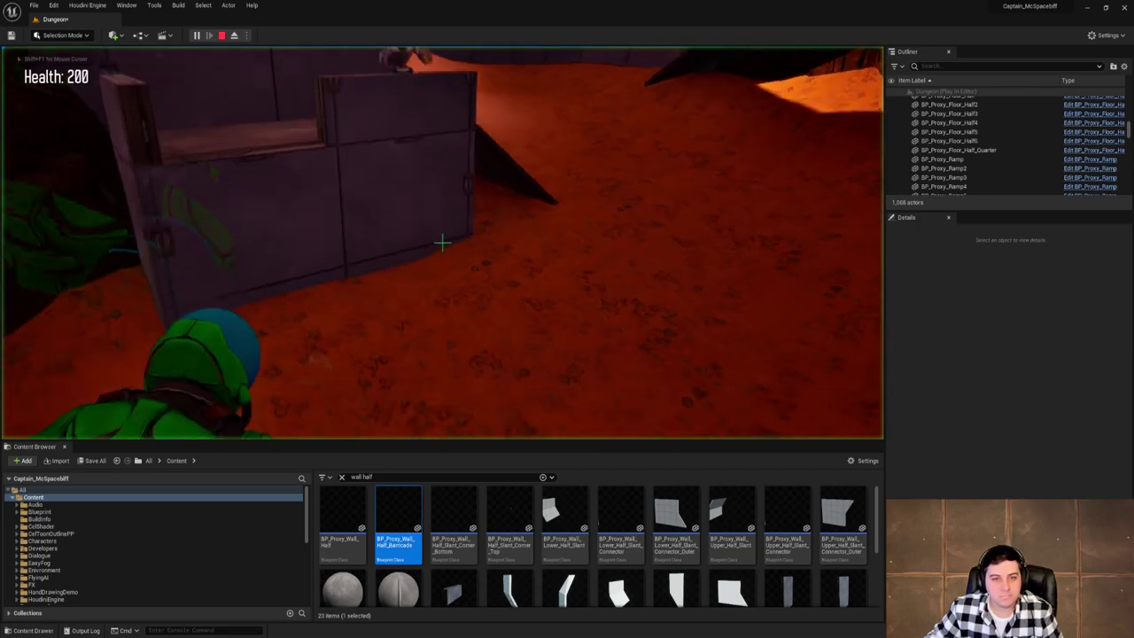
key("w")
key("d")
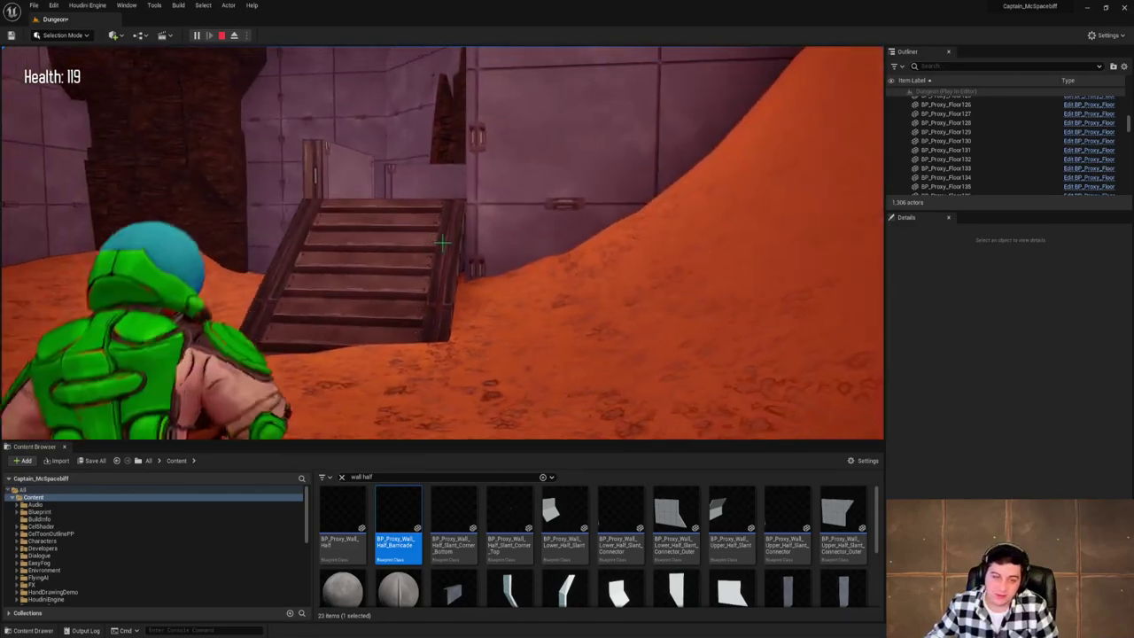
key("w")
key("w")
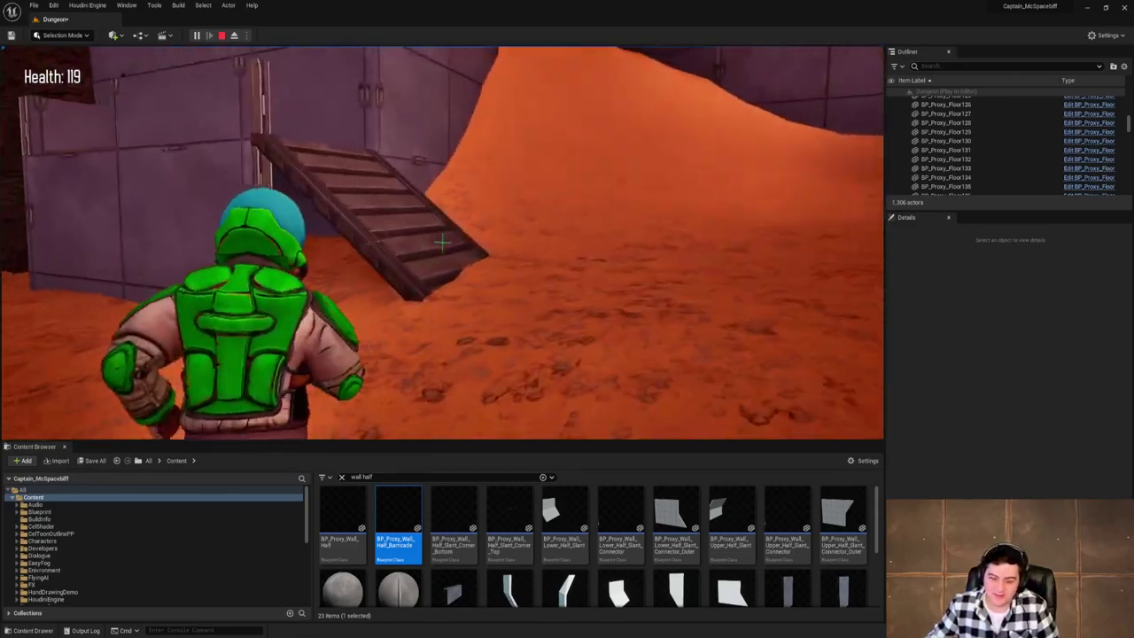
key("shift+F1")
key("Escape")
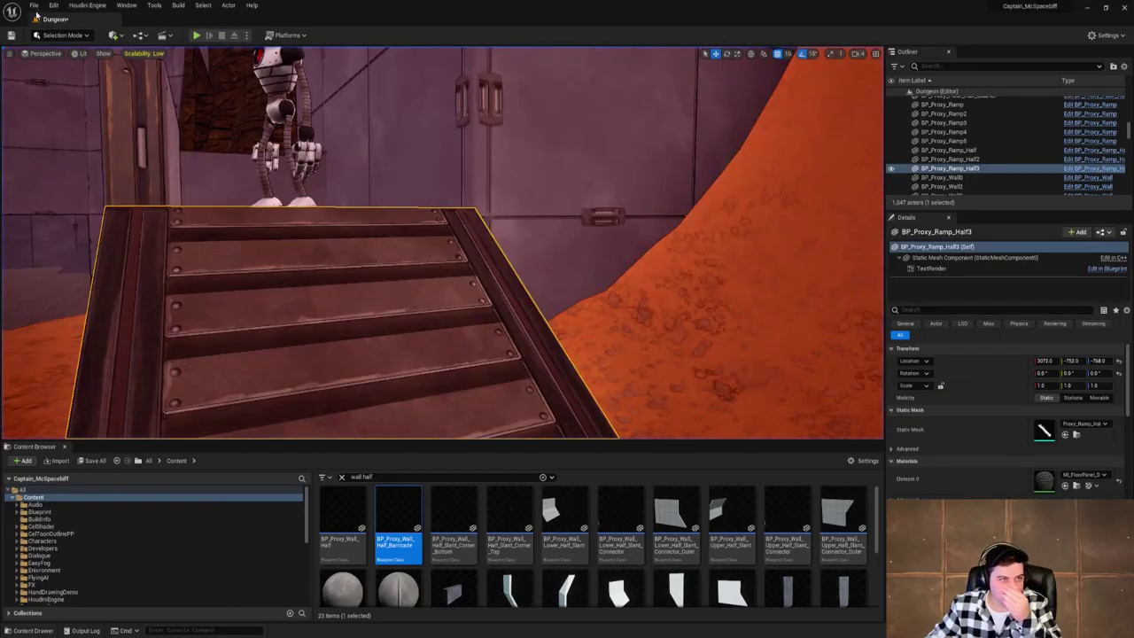
Save the Dungeon level with the enemy platform's half ramp in place.
left_click(33, 5)
left_click(82, 93)
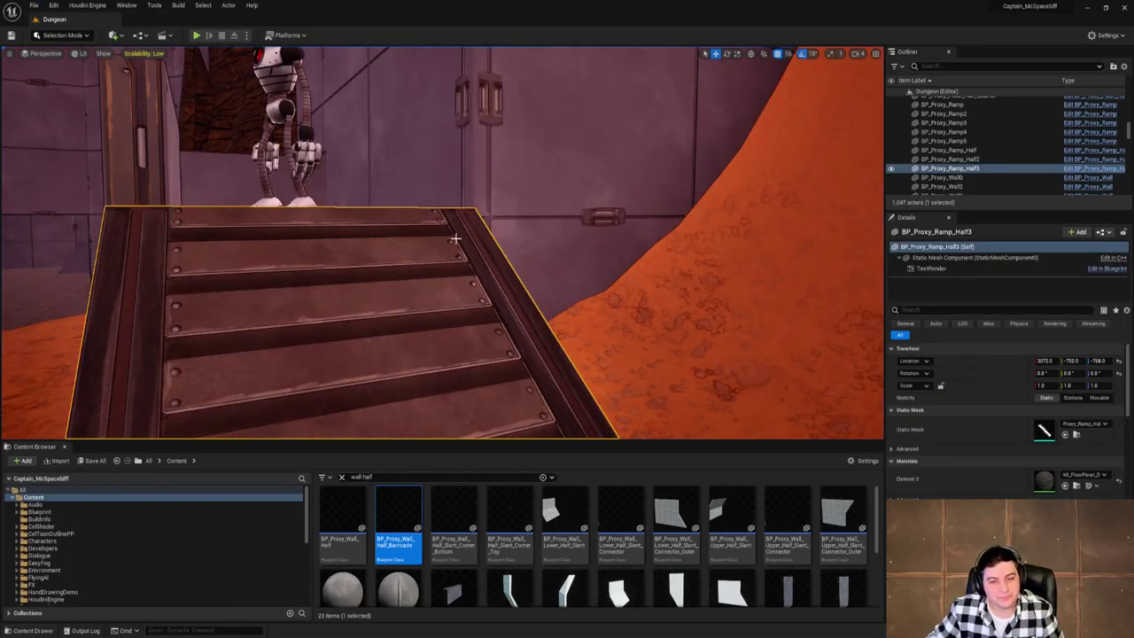
right_click_drag(453, 238, 479, 235)
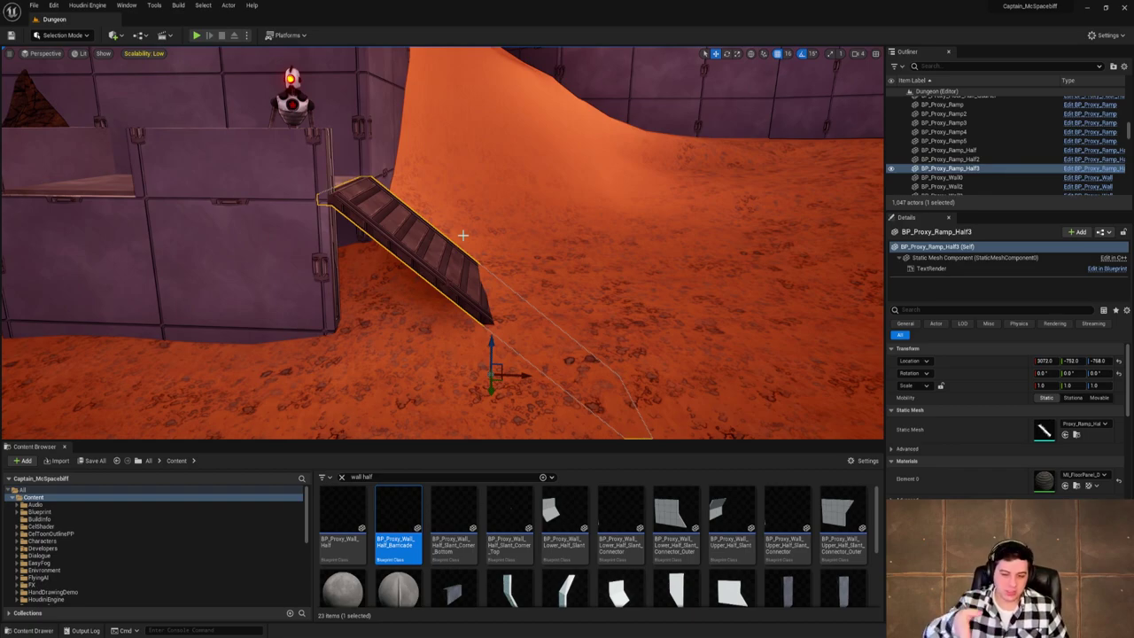
right_click_drag(462, 235, 496, 263)
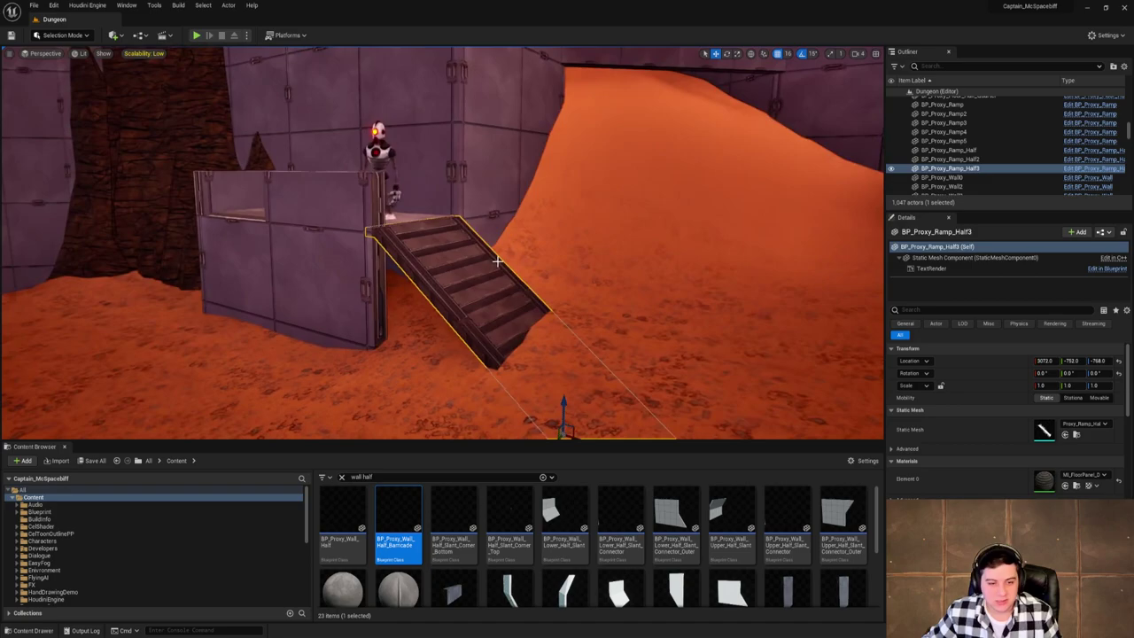
Find BP_ManCannon by searching the content for "man can" and place one in the arena near the enemy ramp.
left_click(342, 477)
type("man")
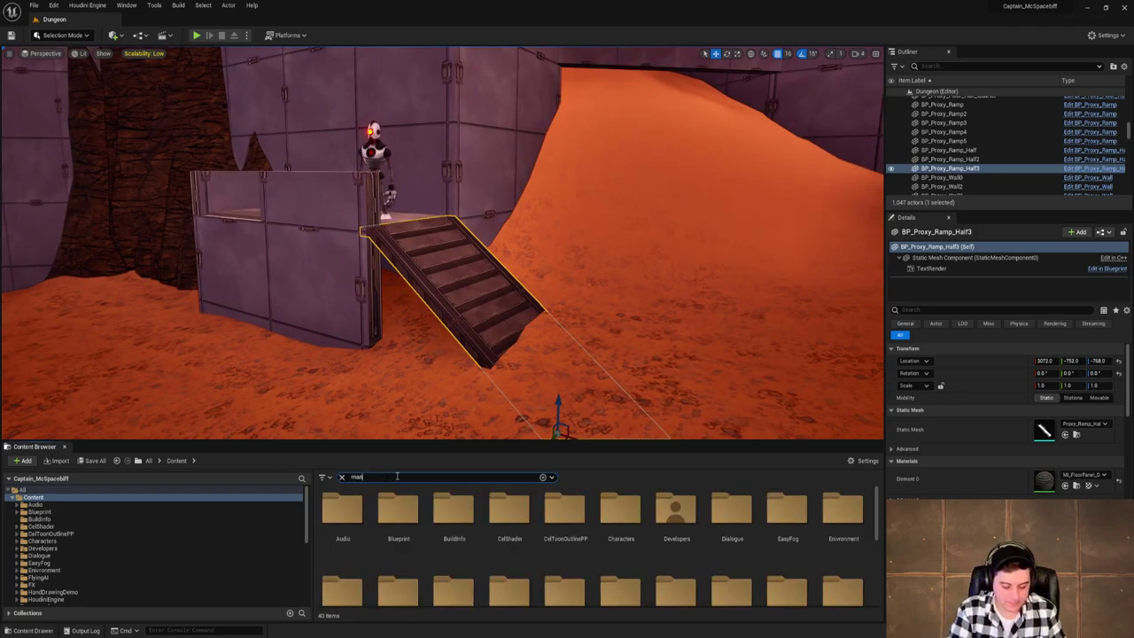
type(" can")
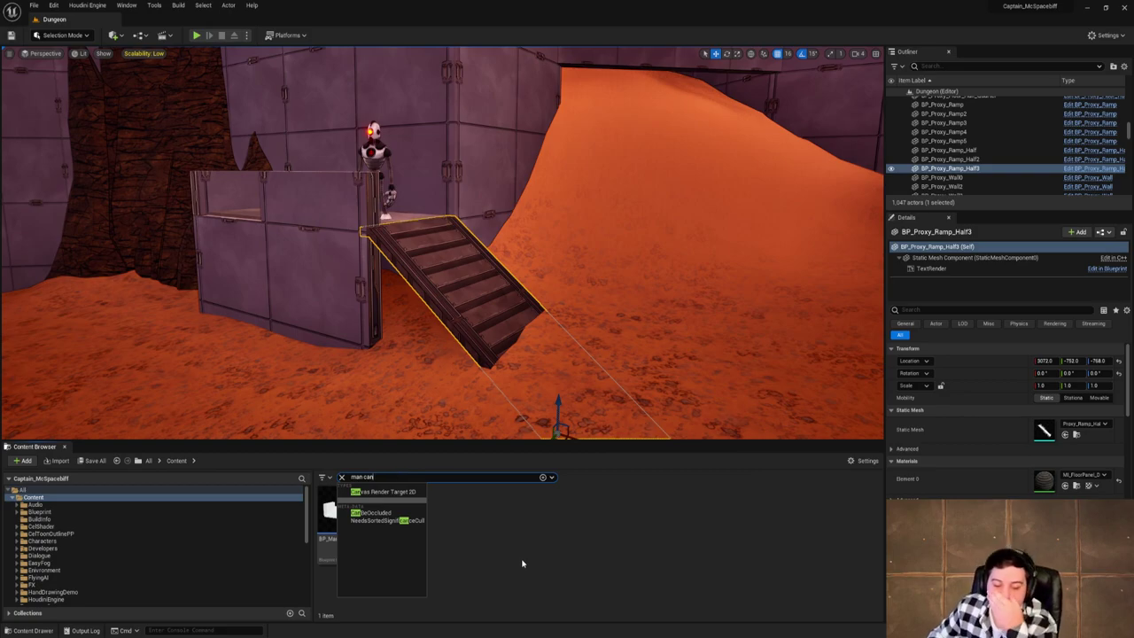
left_click(522, 559)
left_click(341, 513)
left_click_drag(340, 512, 770, 250)
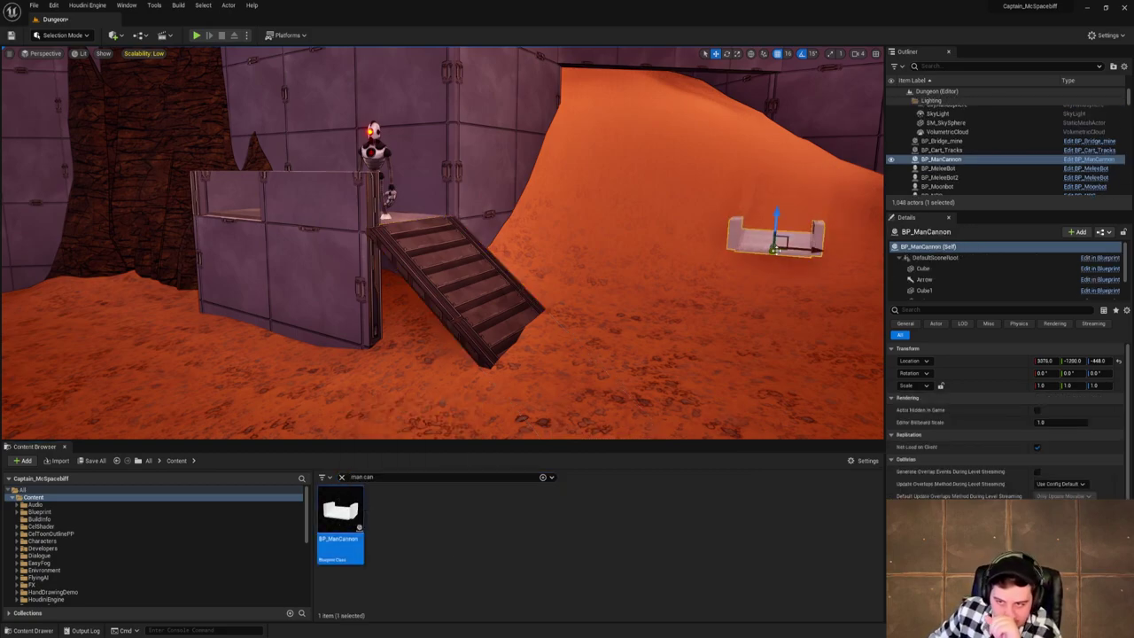
Move the man cannon down near the ground in front of the enemy platform to X 3152, Y -240.
right_click_drag(806, 248, 886, 248)
right_click_drag(732, 233, 656, 252)
left_click_drag(624, 206, 498, 238)
right_click_drag(498, 237, 667, 238)
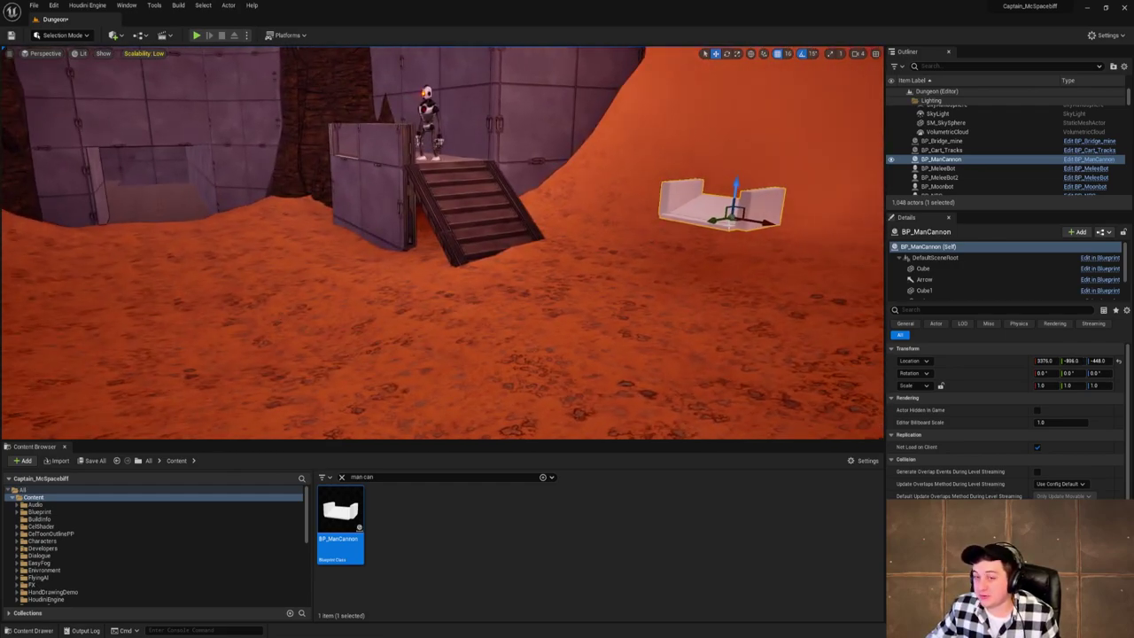
left_click_drag(713, 218, 14, 86)
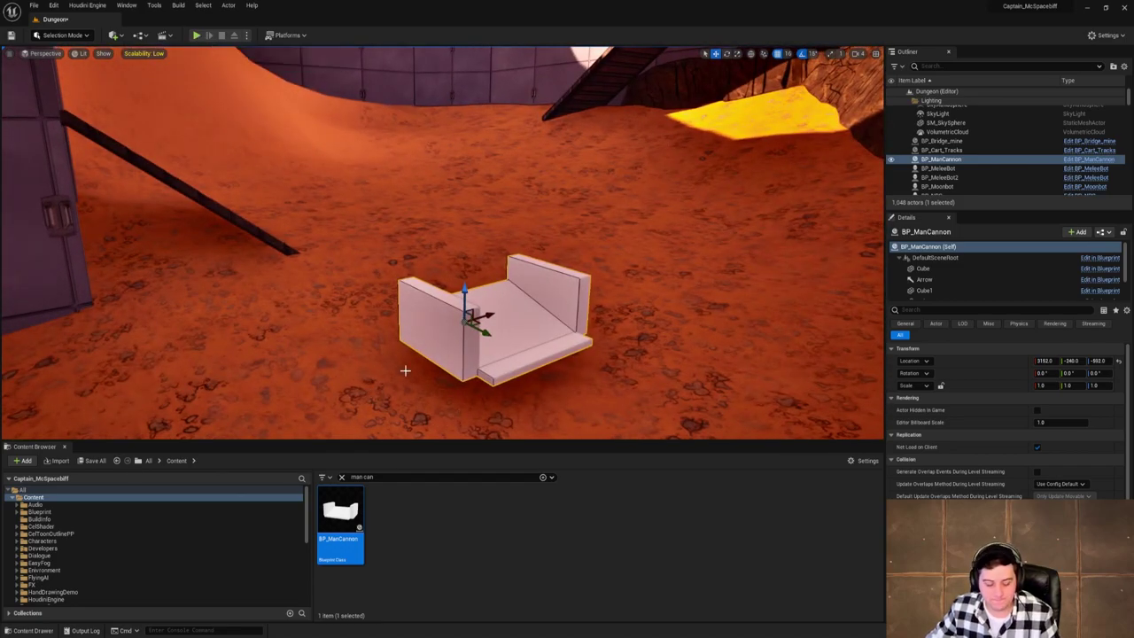
Rotate the man cannon's Arrow component to a Y rotation of 55°, undoing the excess rotation.
key("g")
right_click_drag(617, 311, 789, 311)
left_click(927, 280)
right_click_drag(512, 322, 585, 292)
key("e")
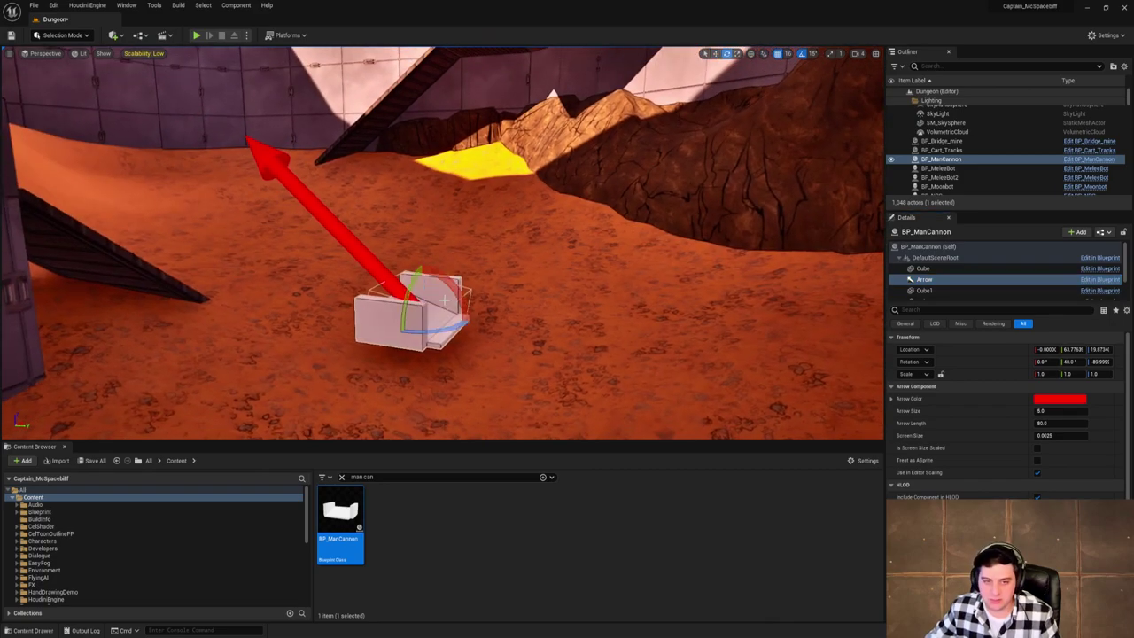
left_click_drag(458, 284, 411, 266)
right_click_drag(580, 315, 646, 324)
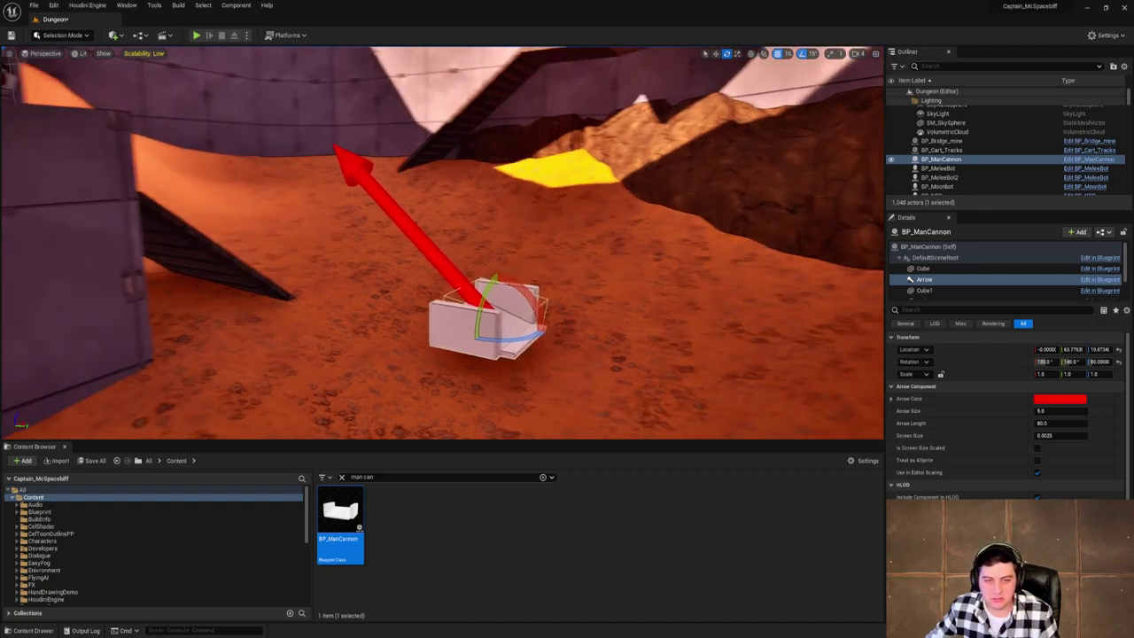
key("d")
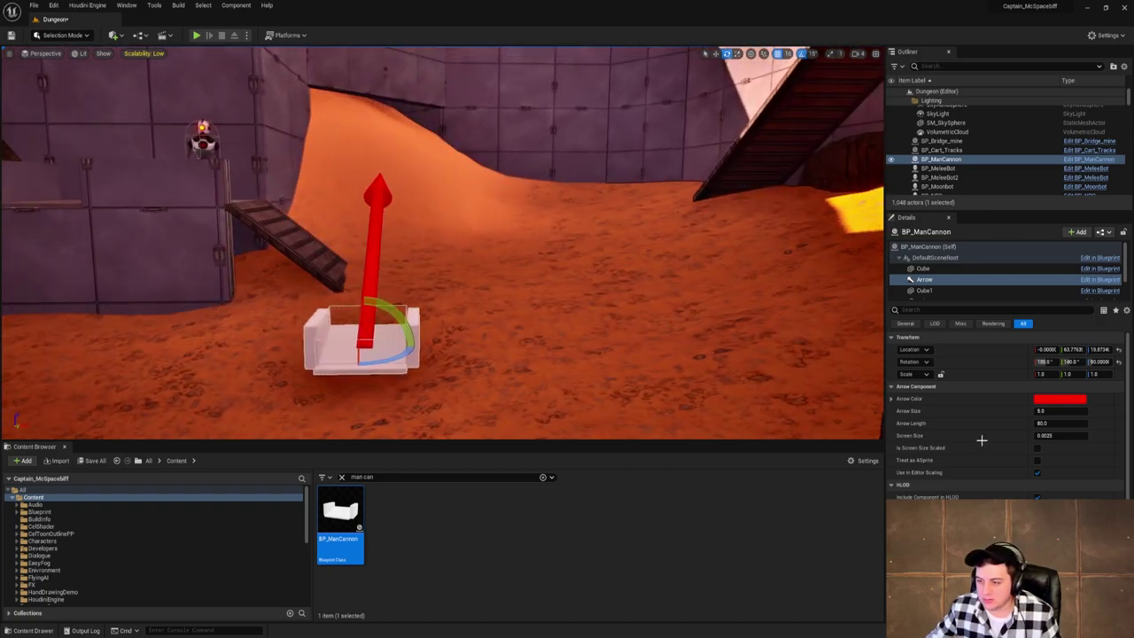
key("ctrl+z")
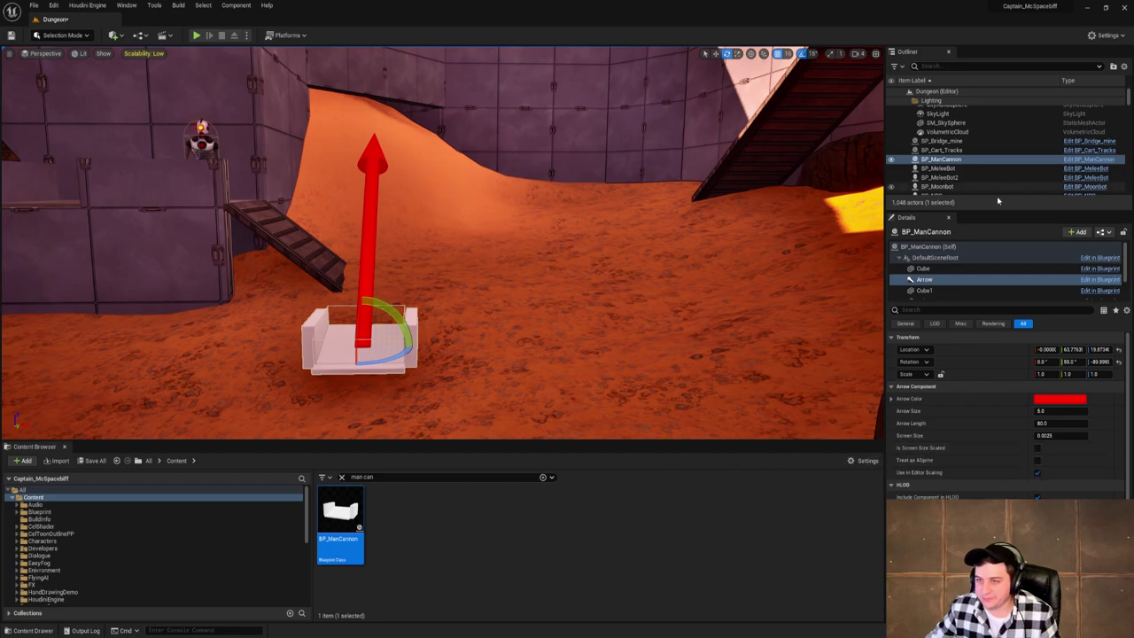
Examine the properties of the man cannon's Arrow, Cube and Cube3 components and of the actor itself for launch settings.
scroll(1041, 285, "down", 3)
scroll(1049, 479, "down", 2)
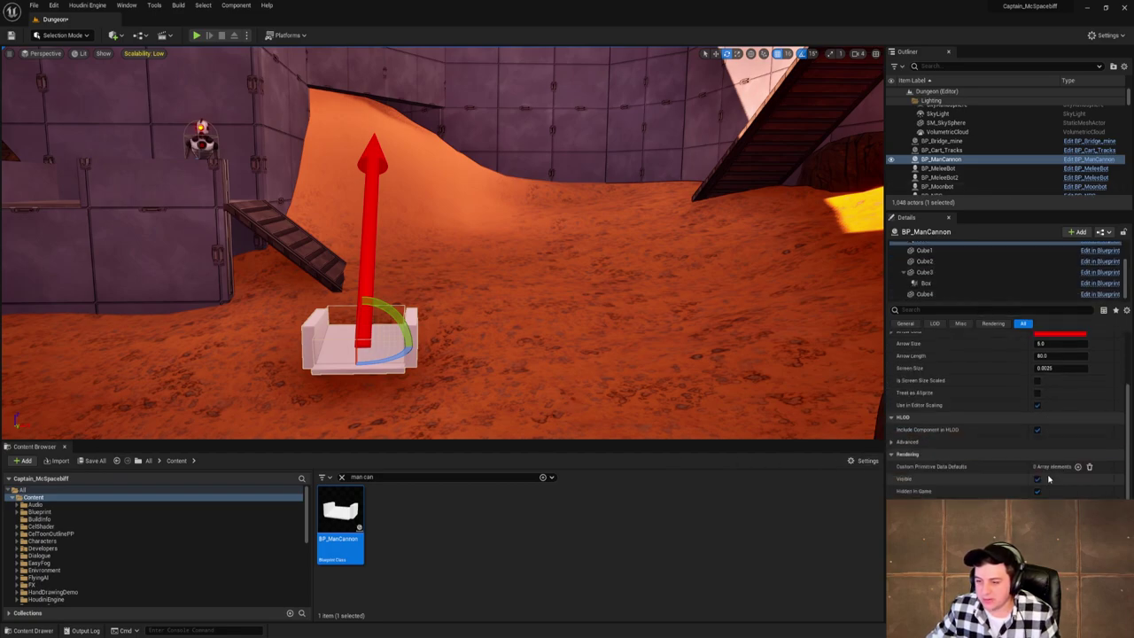
scroll(1049, 478, "up", 2)
scroll(817, 345, "up", 1)
scroll(942, 290, "up", 3)
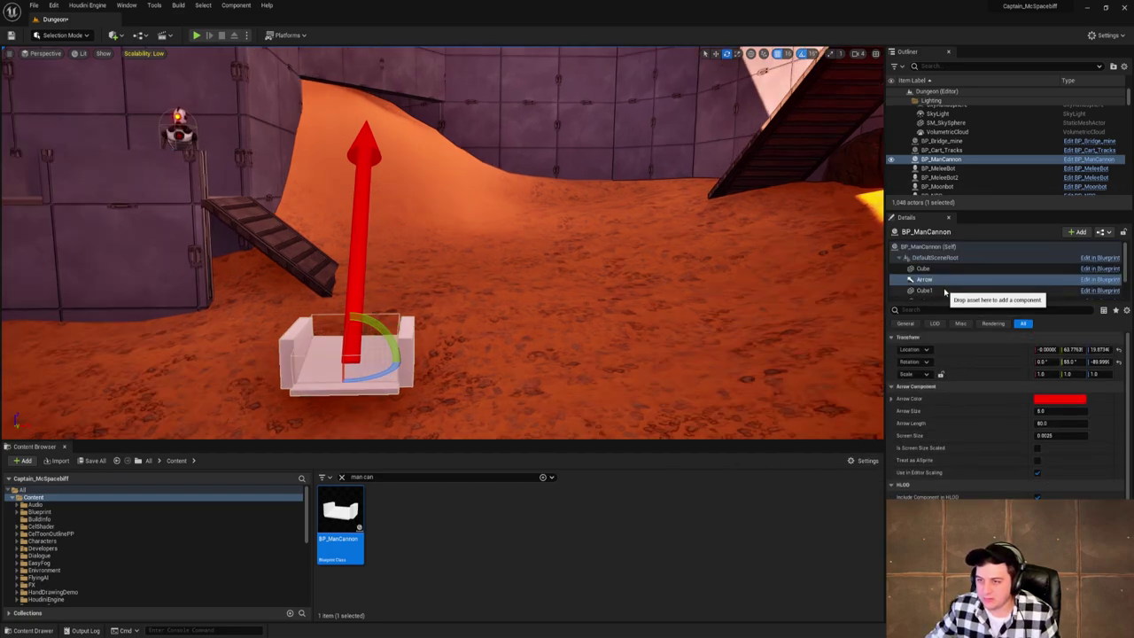
left_click(923, 269)
scroll(961, 284, "down", 1)
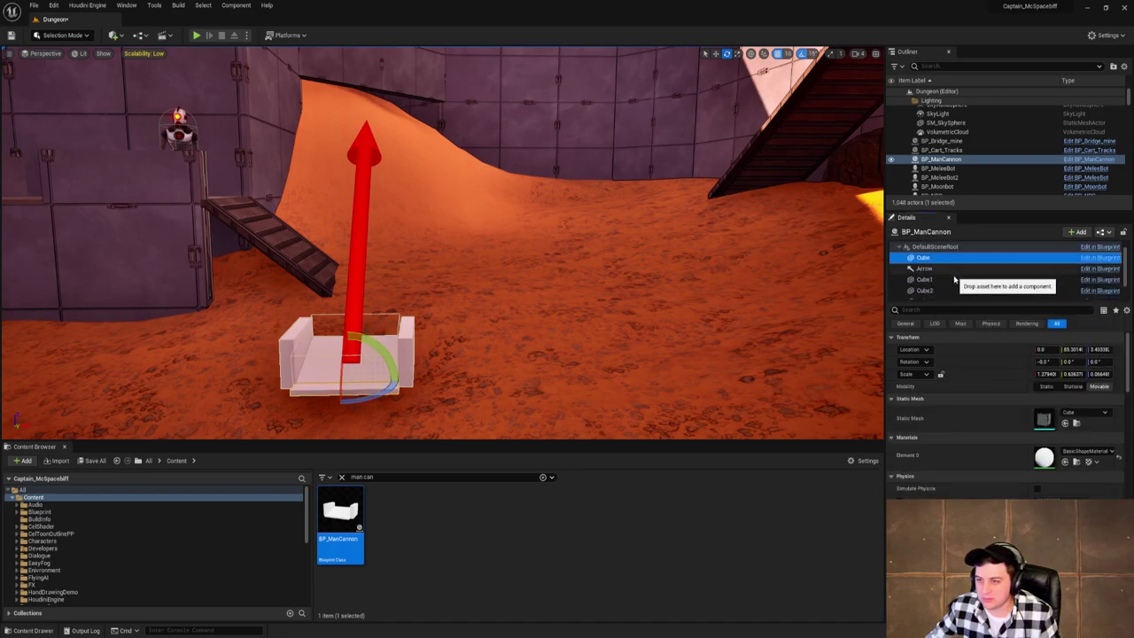
left_click(962, 268)
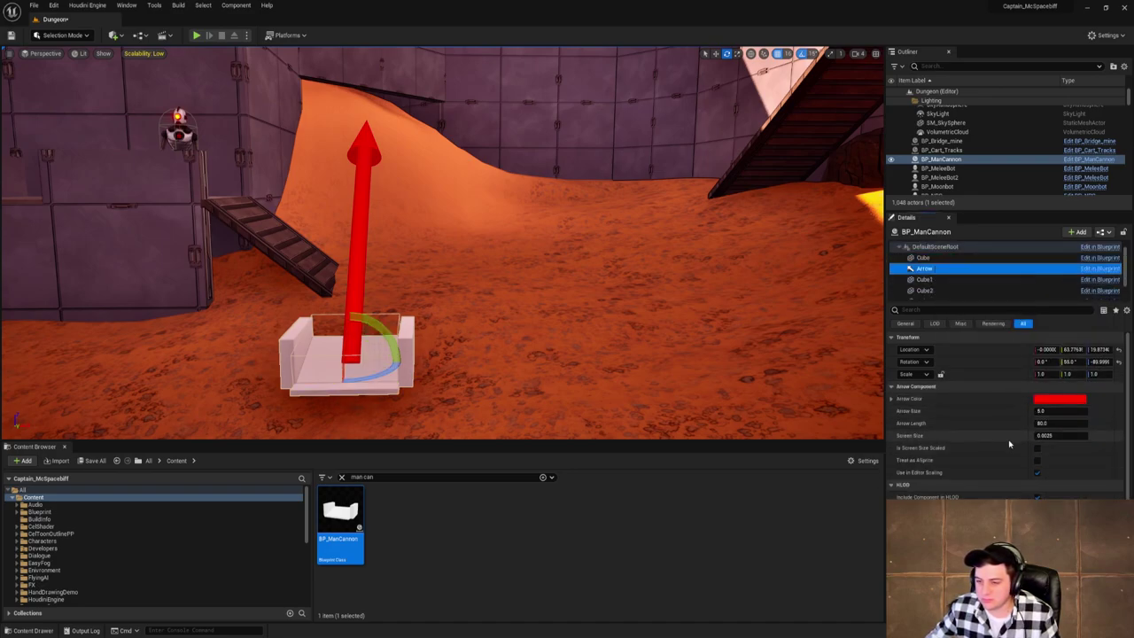
scroll(975, 292, "down", 1)
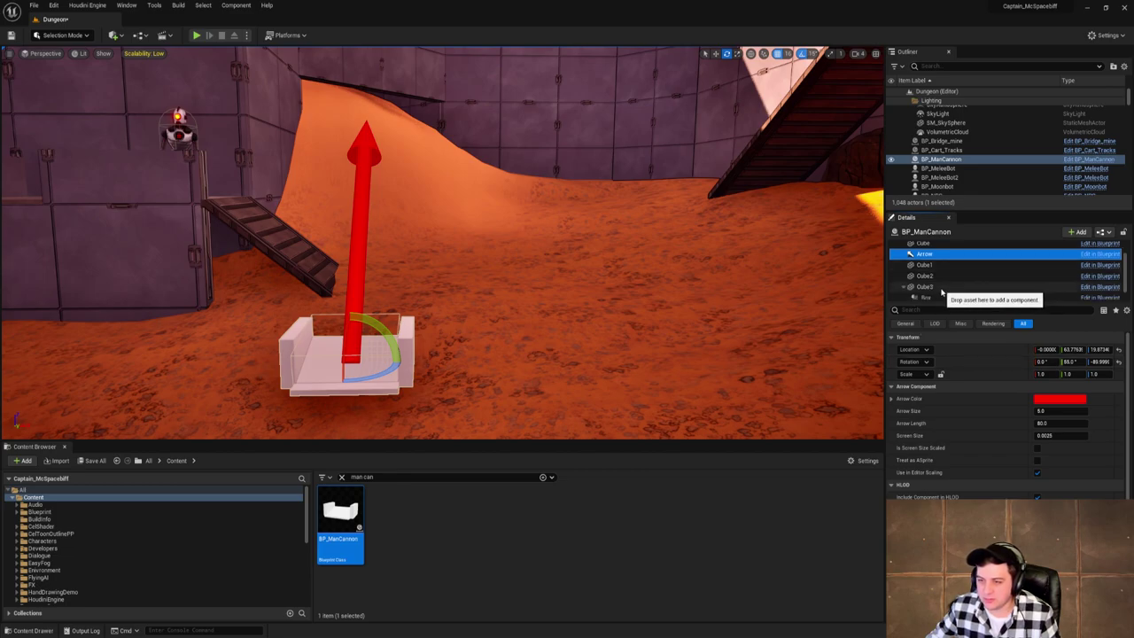
left_click(972, 285)
scroll(973, 298, "down", 1)
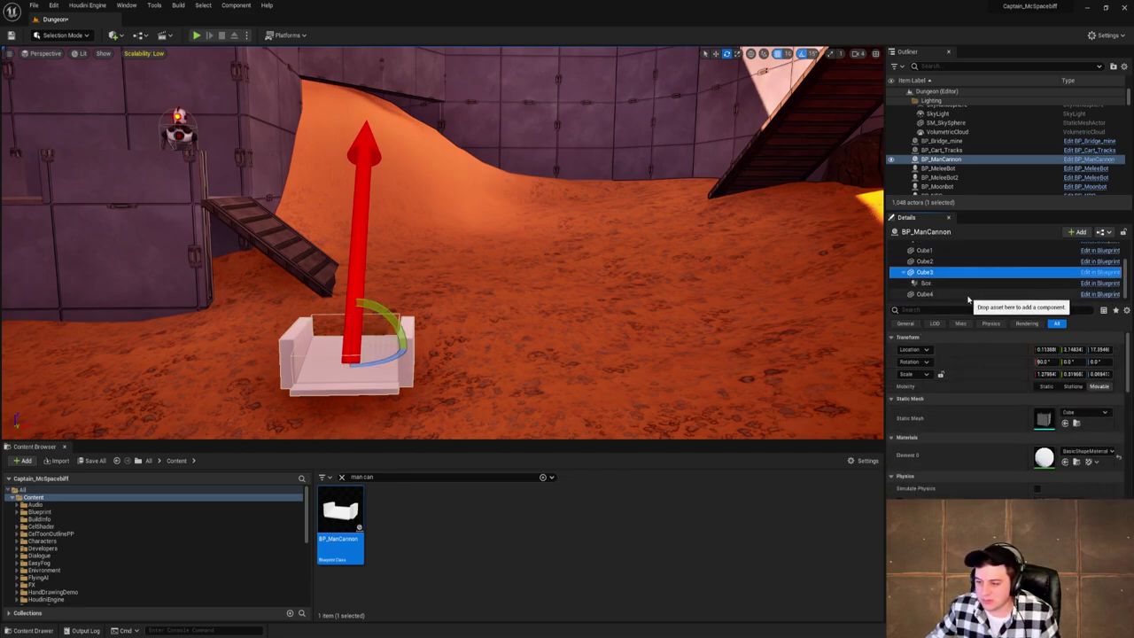
scroll(966, 293, "up", 3)
left_click(945, 248)
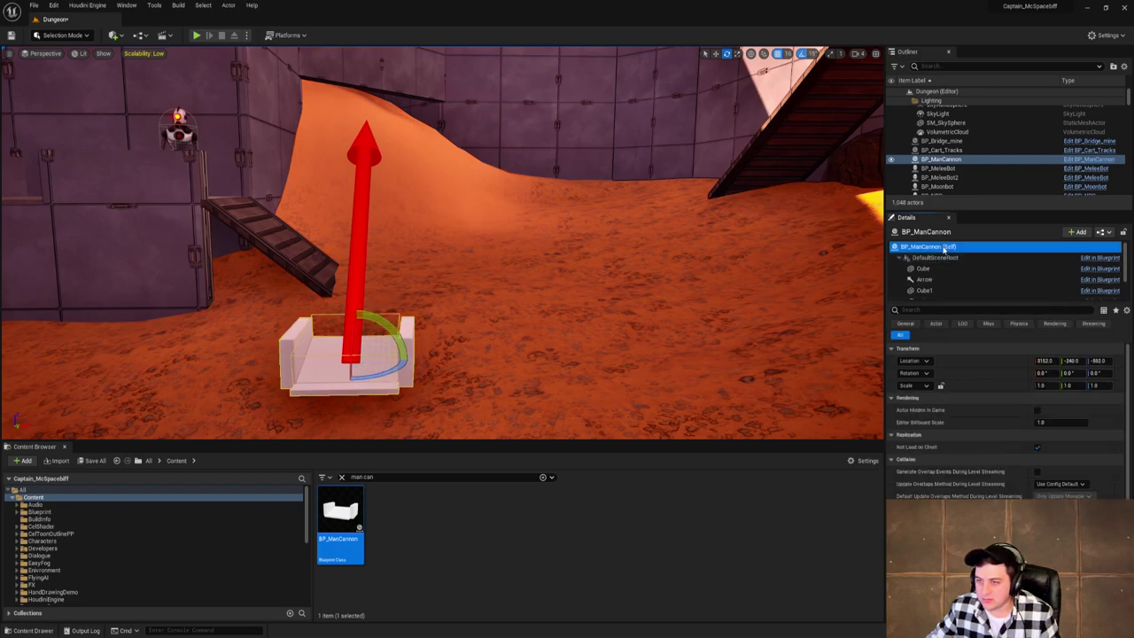
scroll(942, 478, "down", 5)
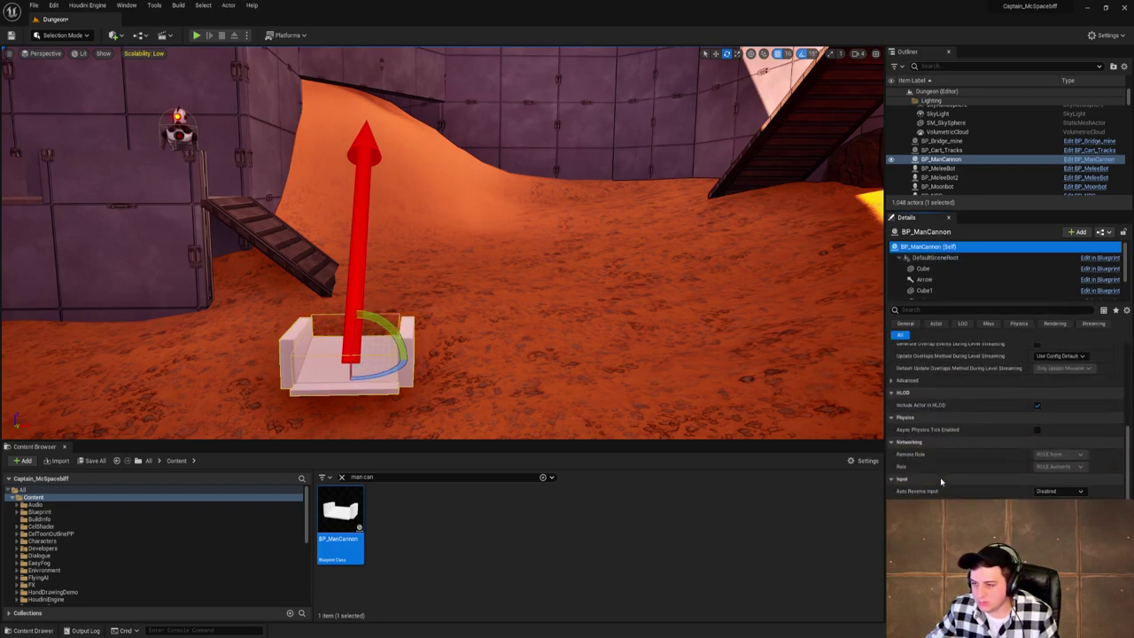
scroll(939, 481, "up", 3)
Play-test the man cannon by running onto it to be launched, and end the play session.
right_click_drag(580, 314, 673, 314)
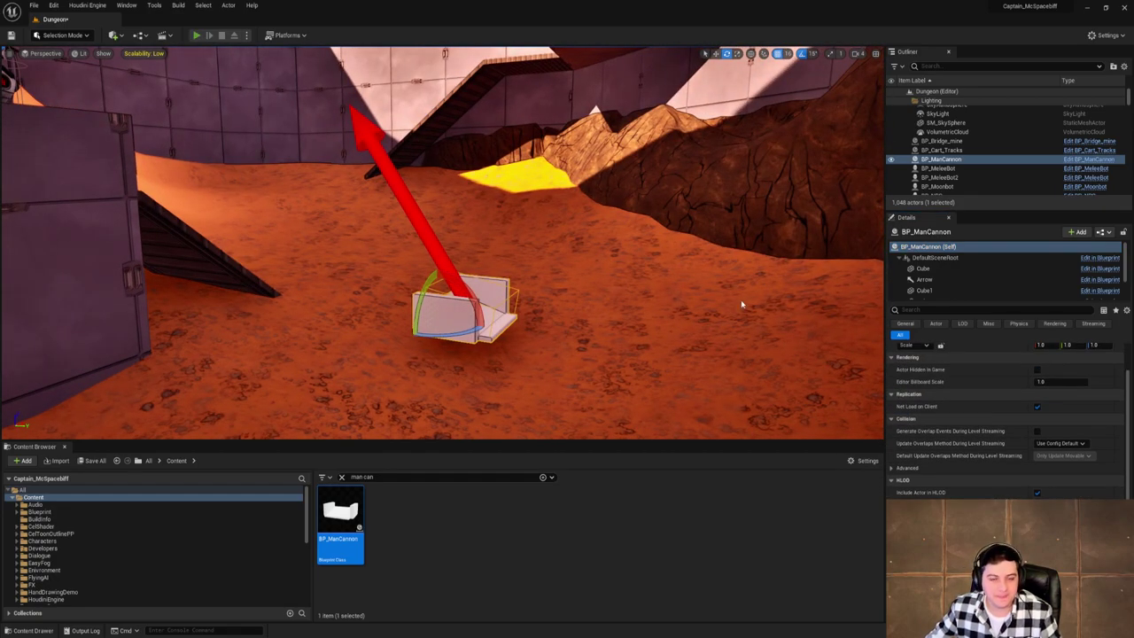
key("alt+p")
key("w")
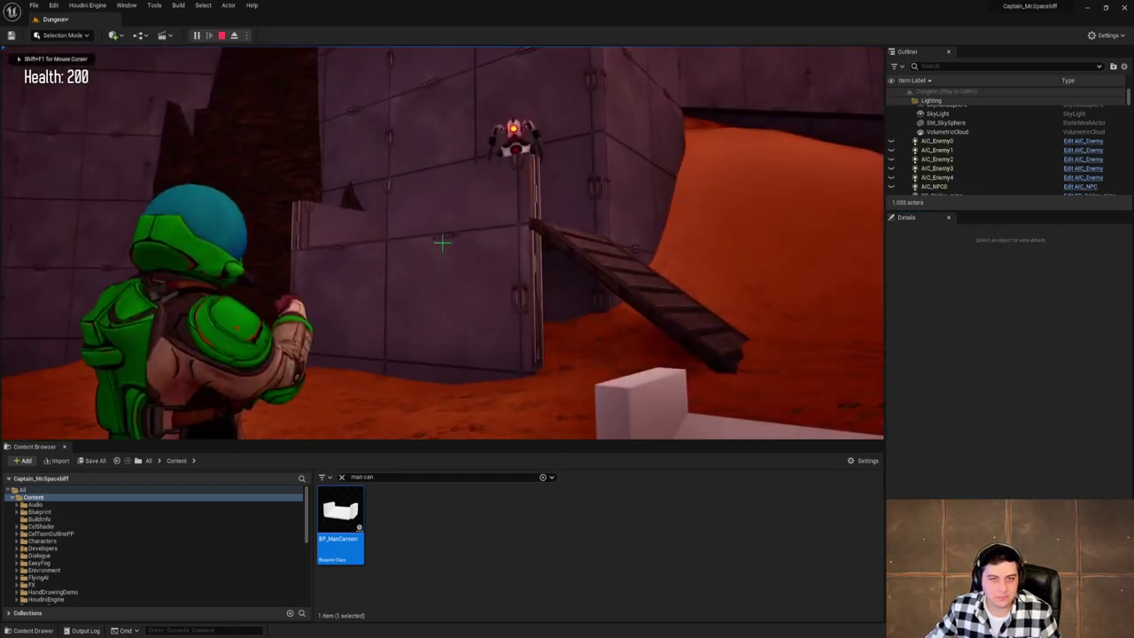
key("w")
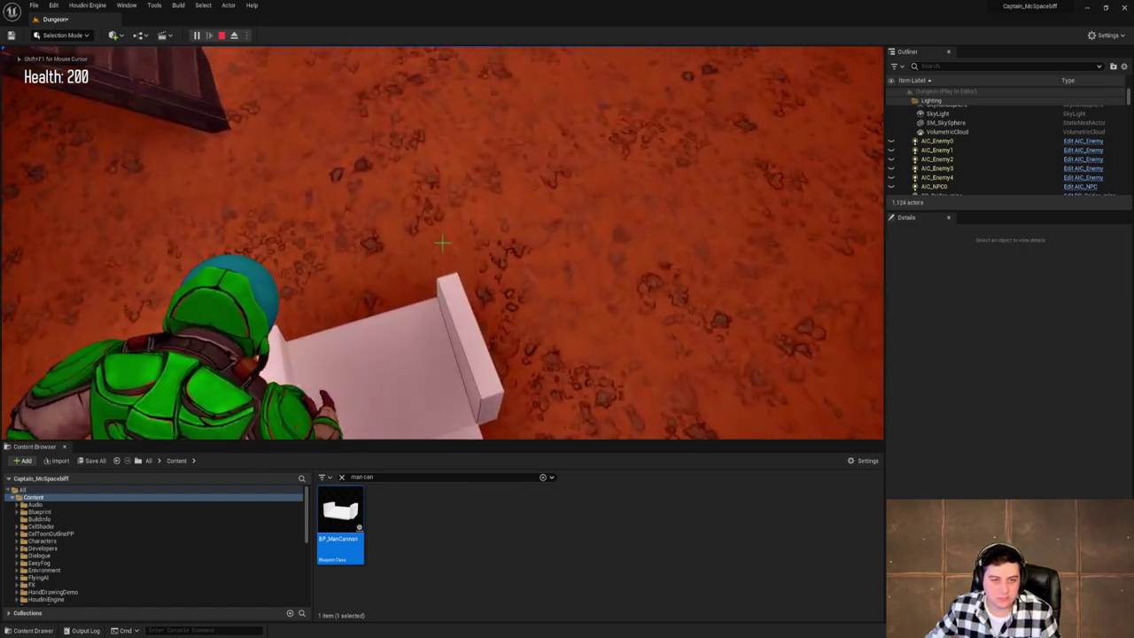
key("w")
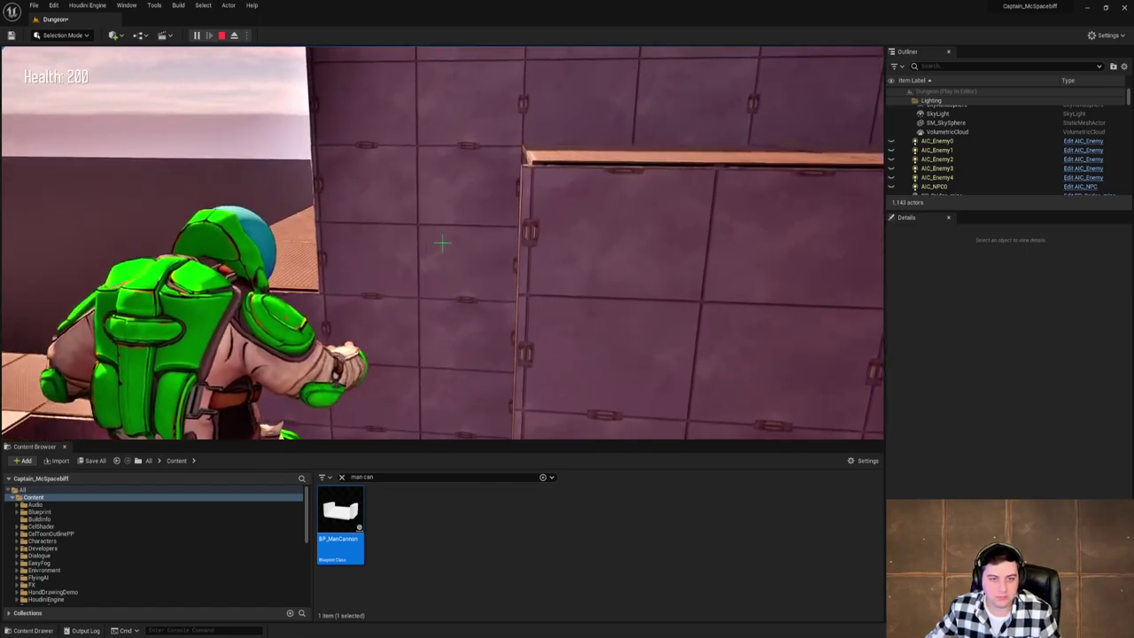
key("w")
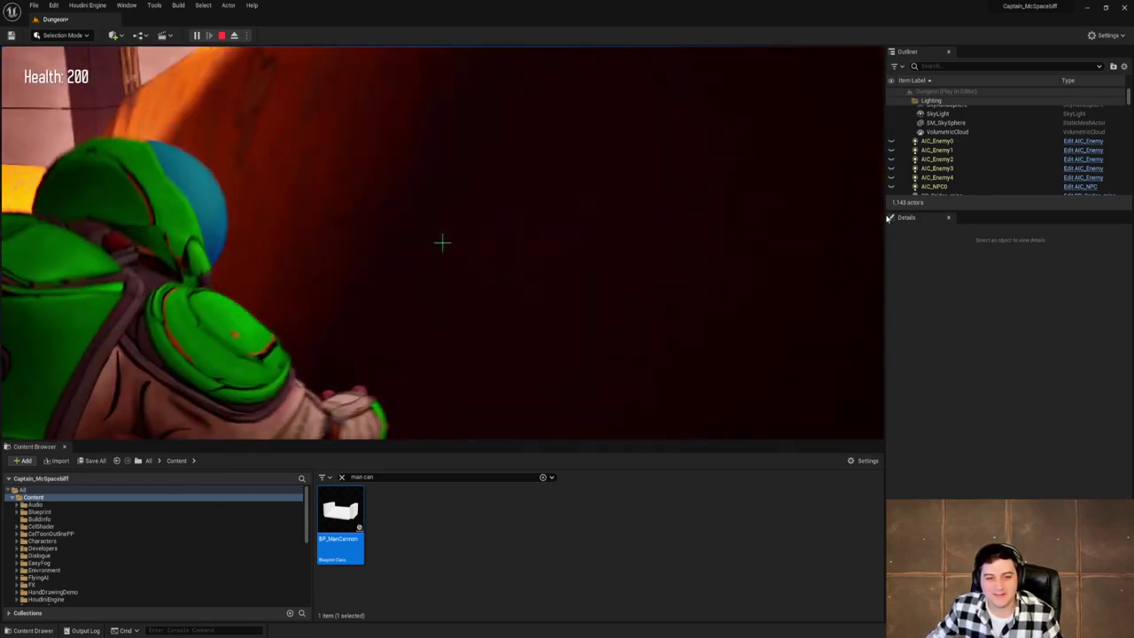
key("Escape")
Set the rotation snap to 5° and rotate the man cannon's Arrow component until it points straight up.
right_click_drag(788, 215, 532, 293)
key("w")
key("f")
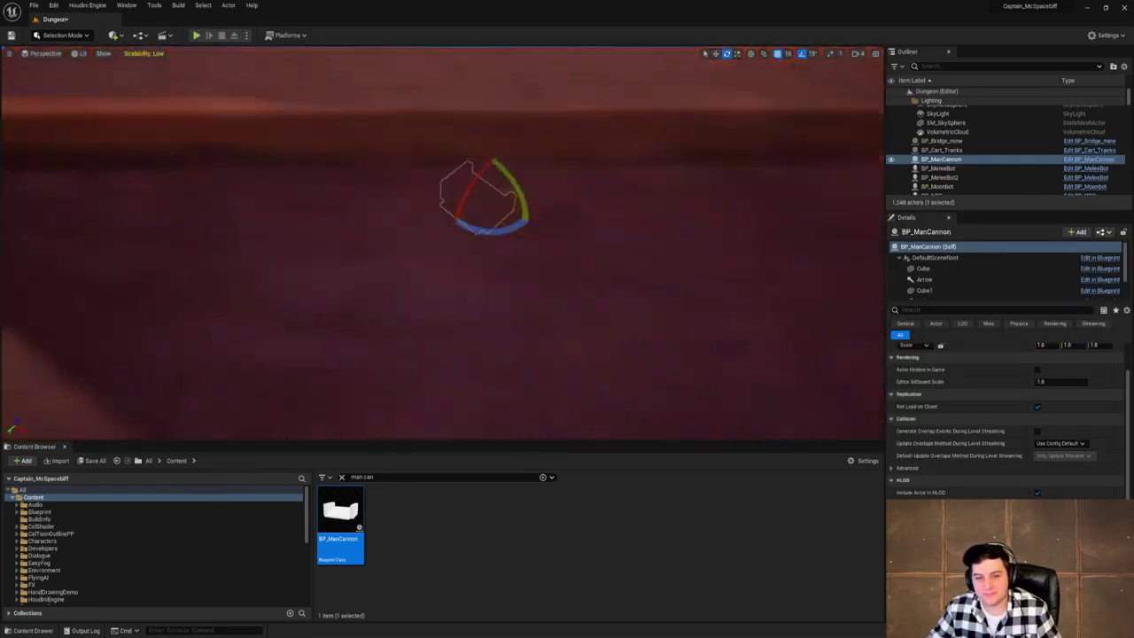
left_click(926, 280)
left_click(808, 54)
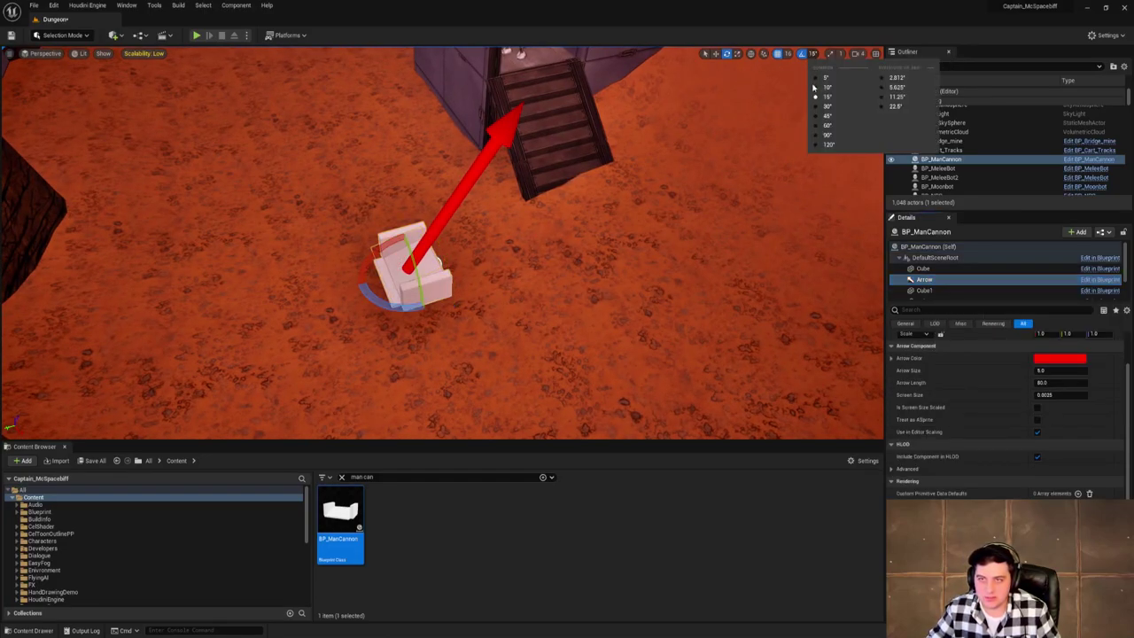
left_click(826, 78)
left_click(957, 279)
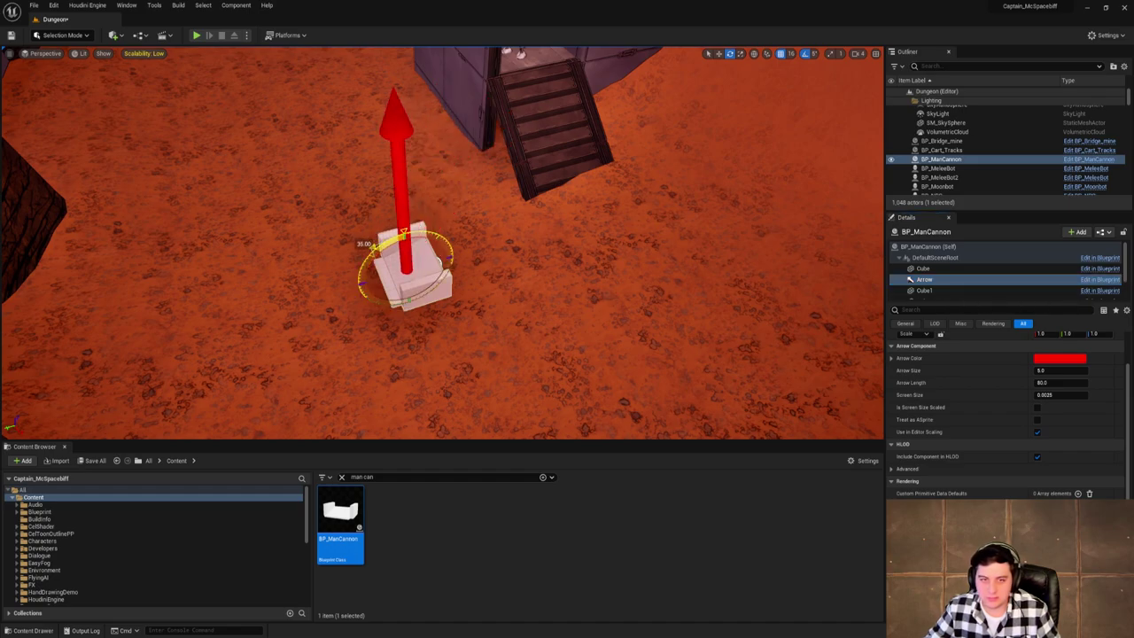
left_click_drag(439, 263, 441, 265)
right_click_drag(441, 265, 103, 95)
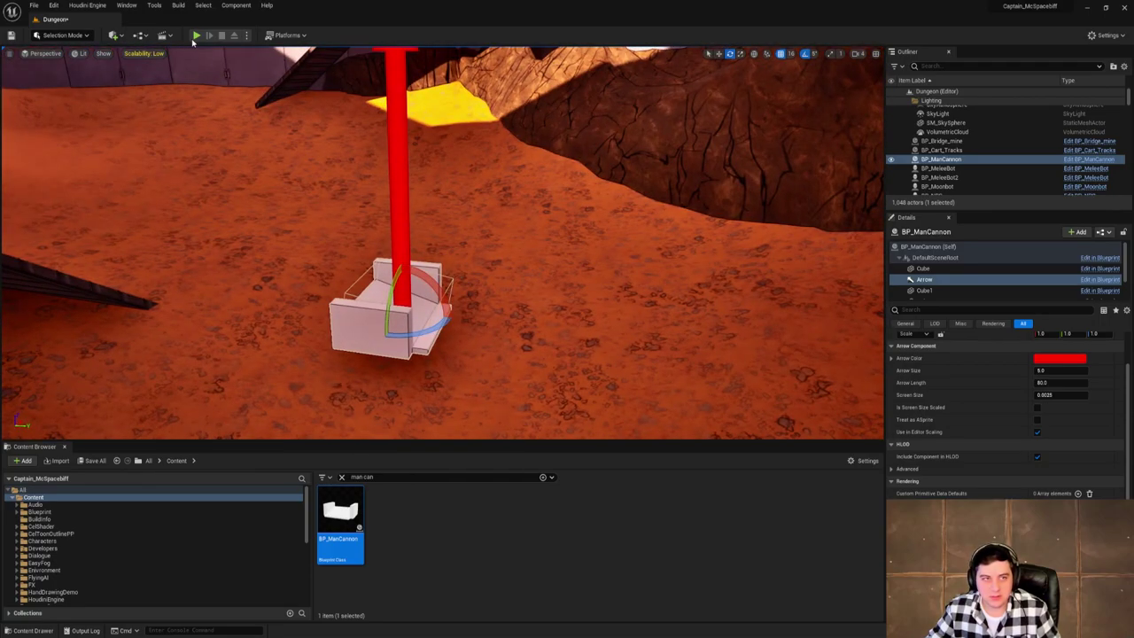
Play-test the level by running onto the man cannon and on past the wall panels and rocks, and end the play session.
key("alt+p")
key("w")
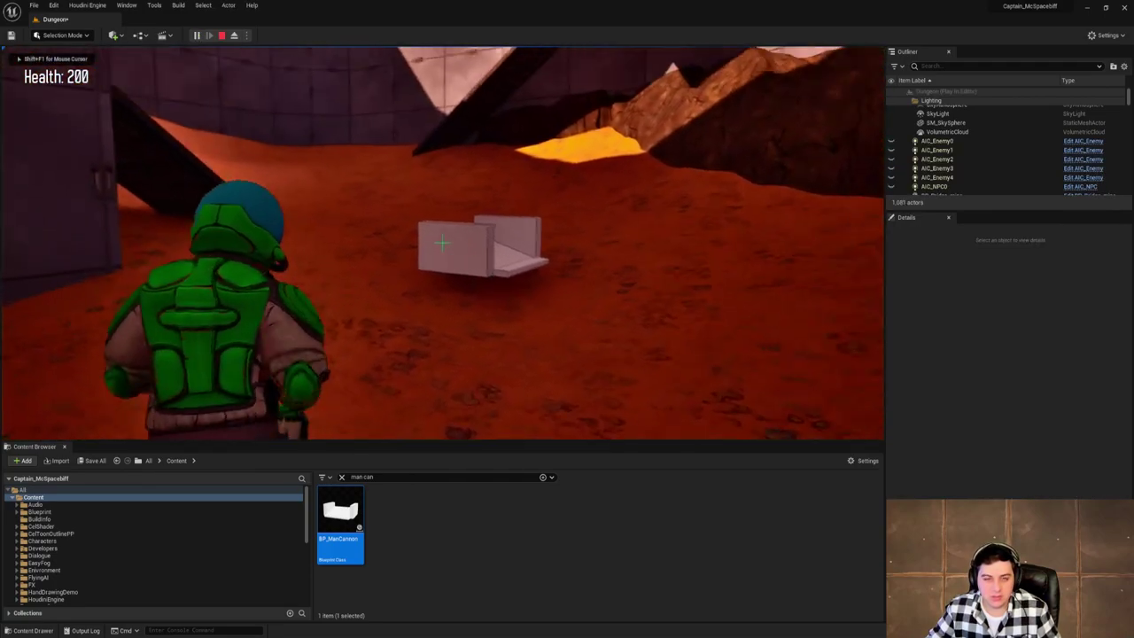
key("w")
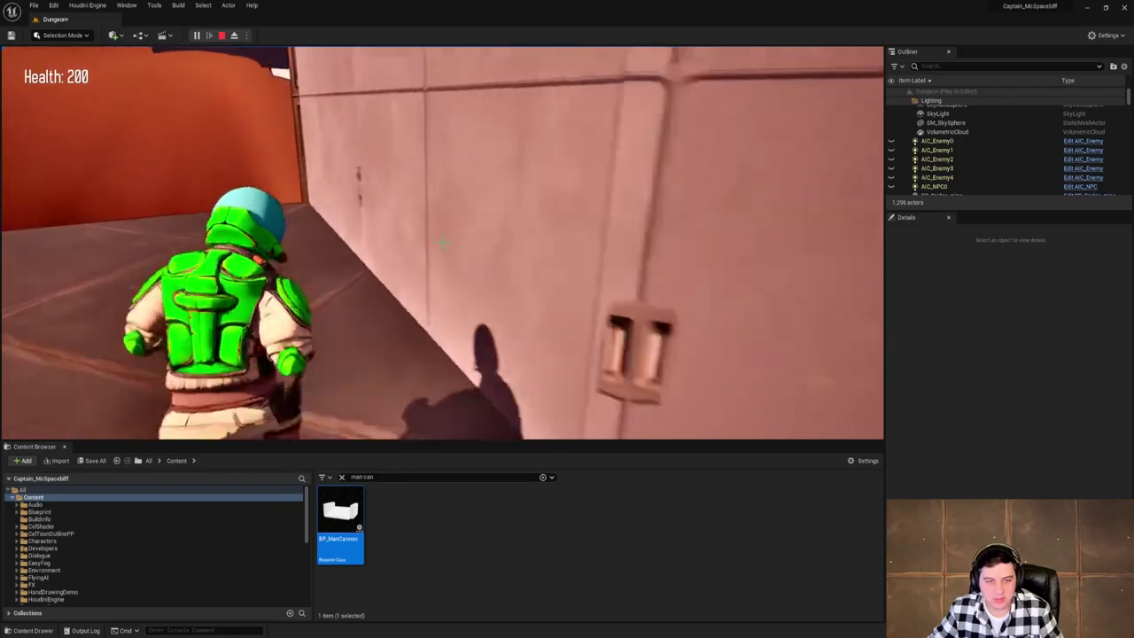
key("w")
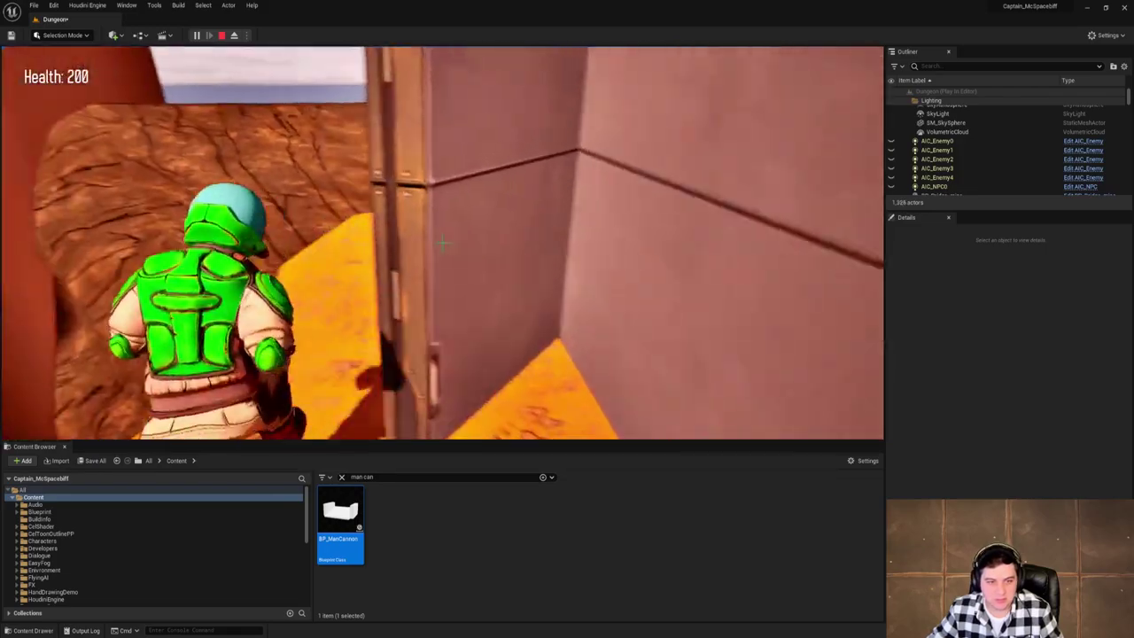
key("w")
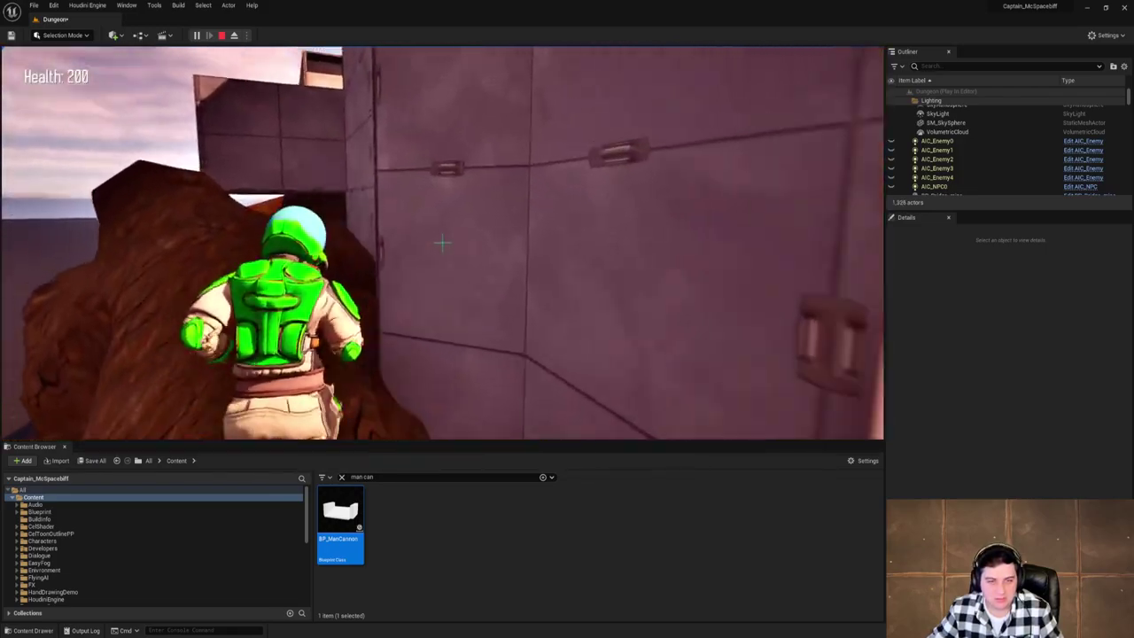
key("w")
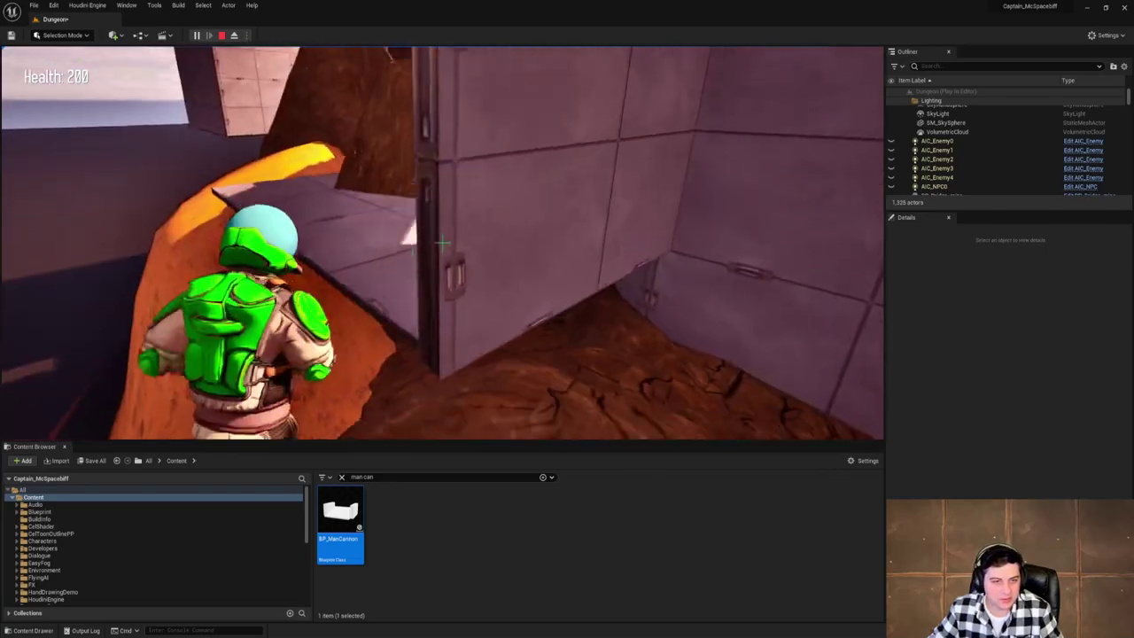
key("w")
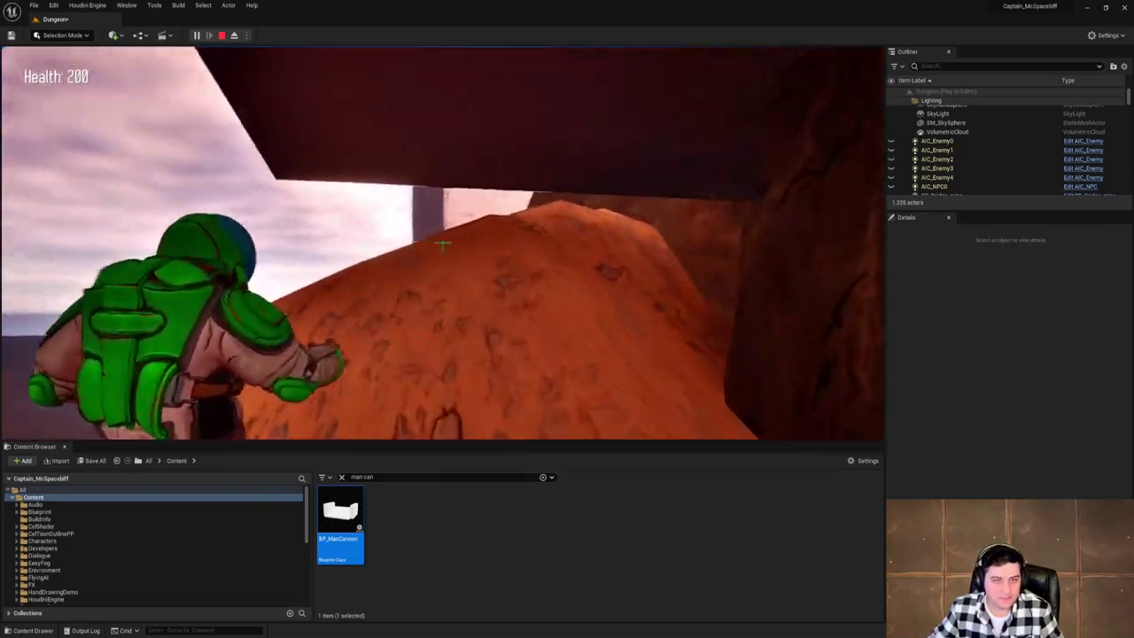
key("Escape")
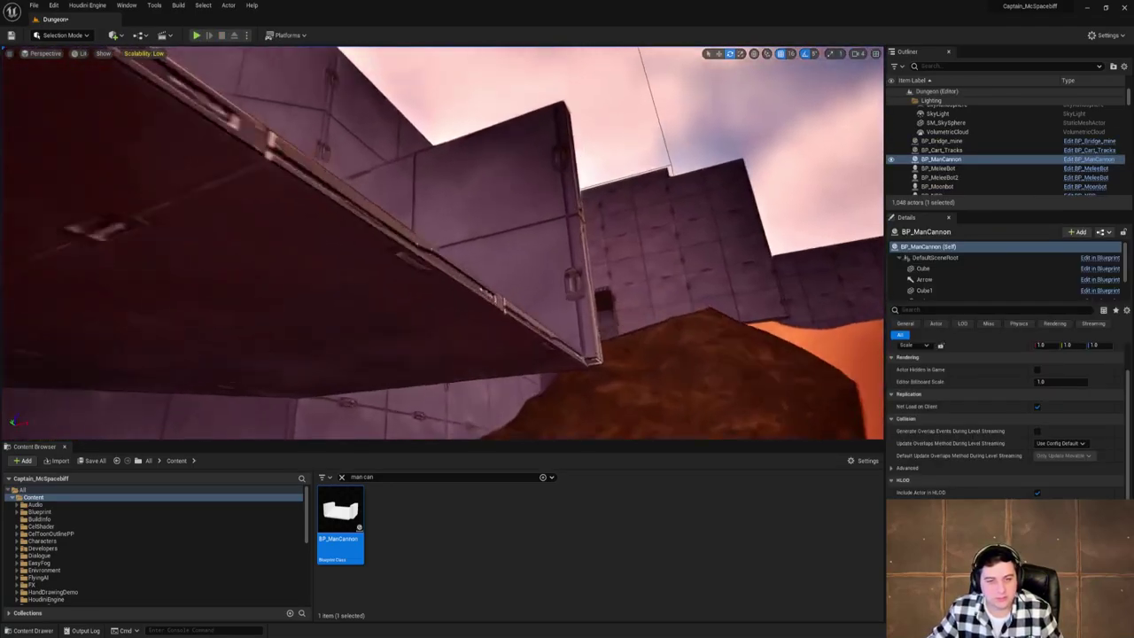
Delete the man cannon from the level.
key("f")
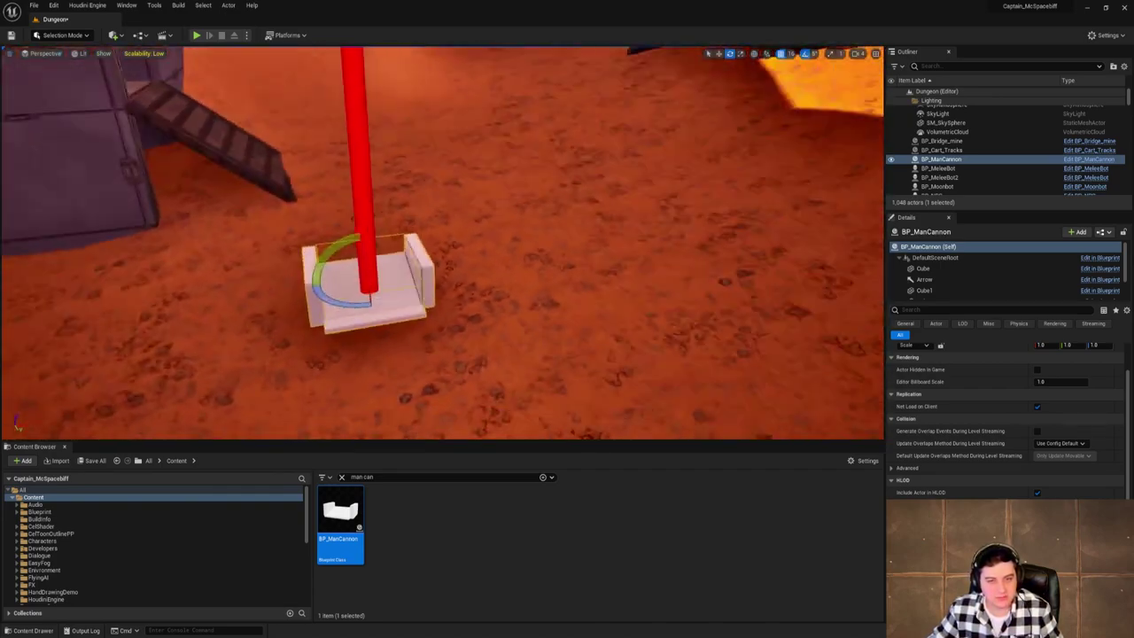
key("Delete")
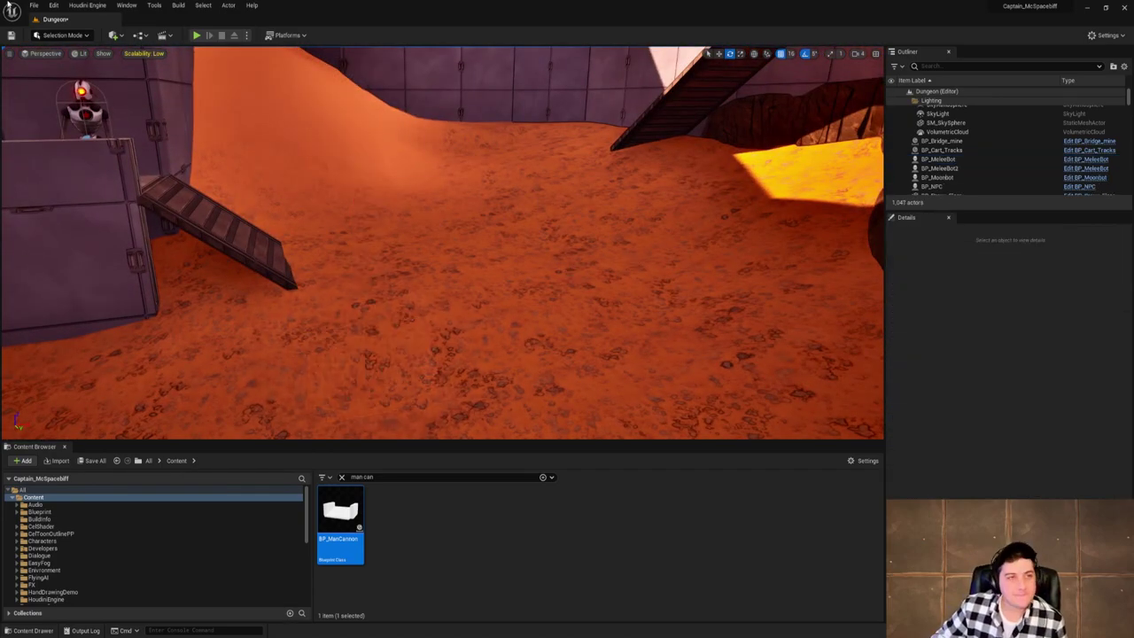
Save the current Dungeon level.
left_click(34, 5)
left_click(118, 90)
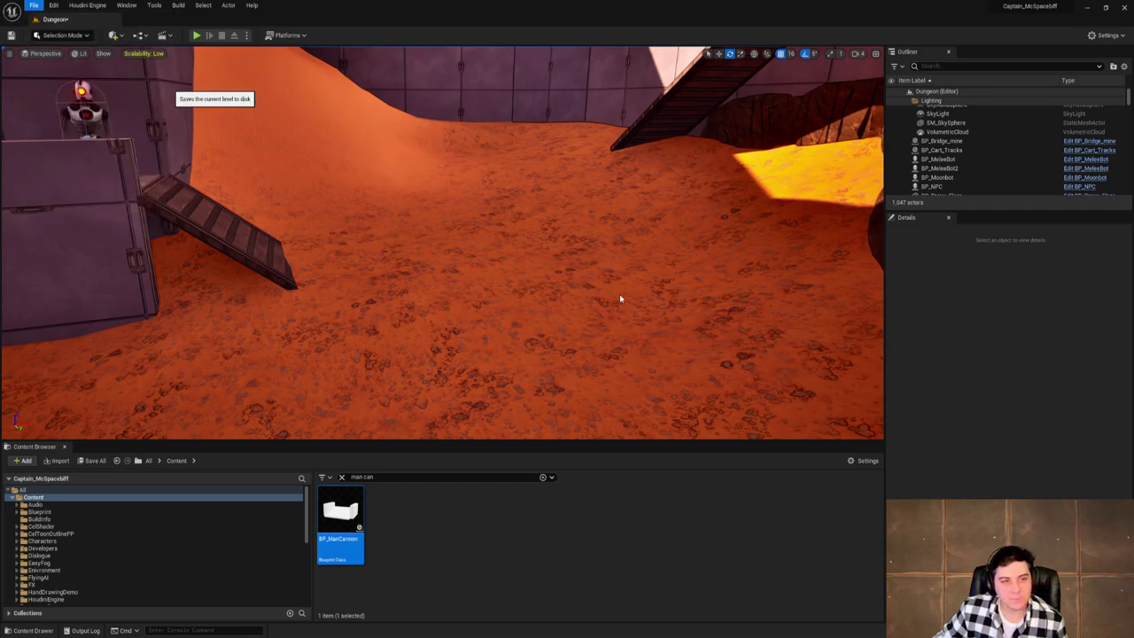
right_click_drag(635, 294, 500, 373)
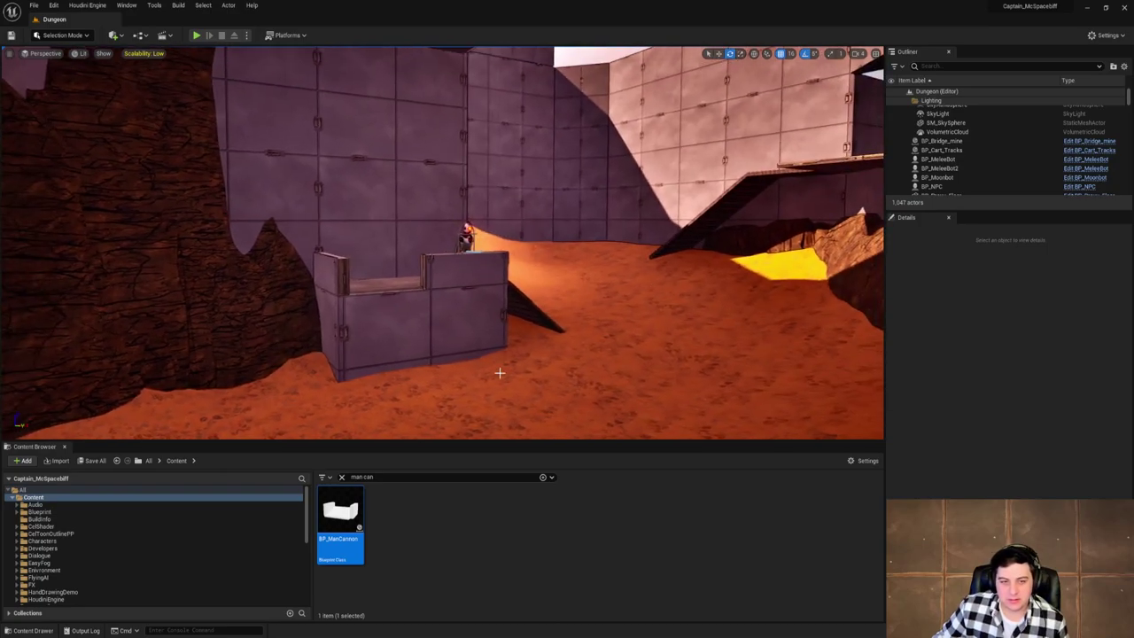
Search the project content for "angle", "slope" and finally "wall" to find slanted proxy pieces.
left_click(342, 478)
type("angle")
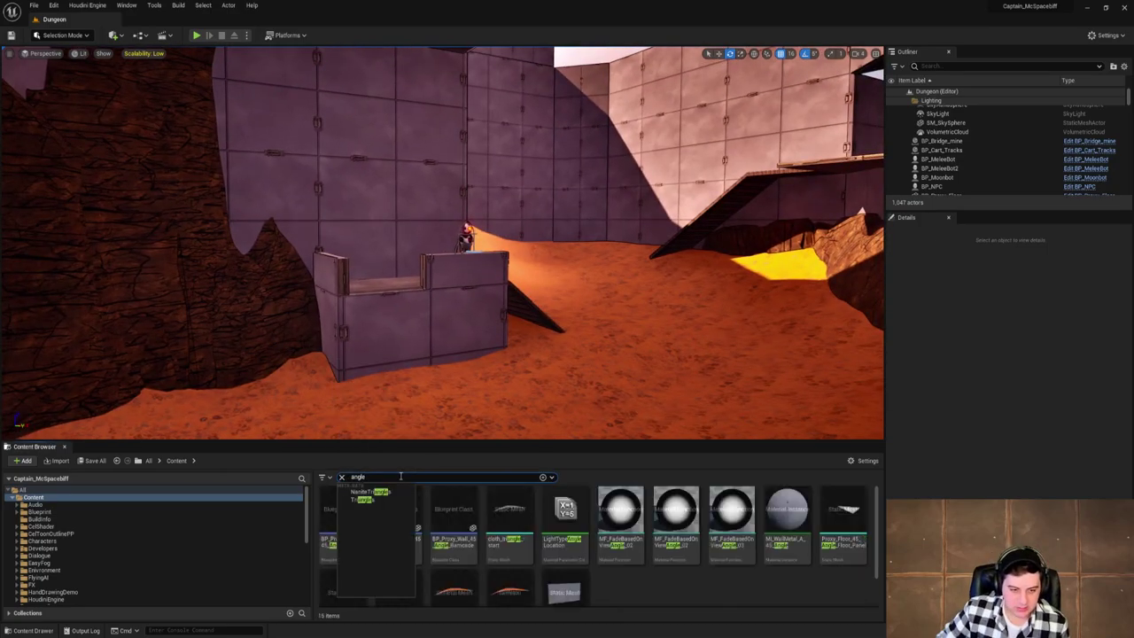
scroll(705, 593, "down", 1)
scroll(706, 593, "up", 1)
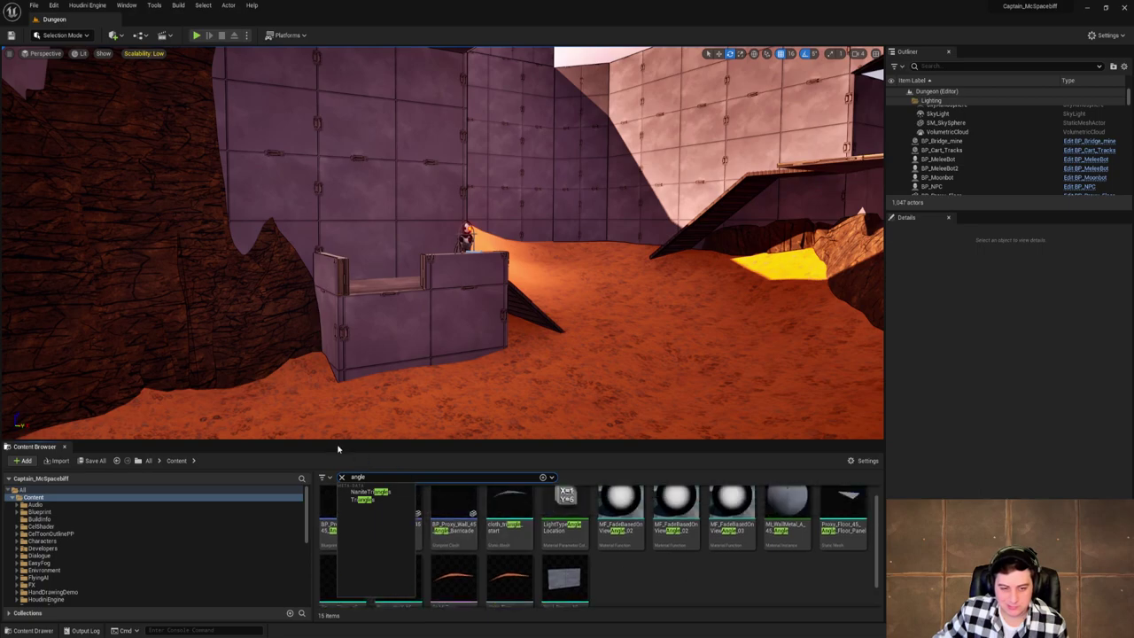
left_click(343, 478)
type("slope")
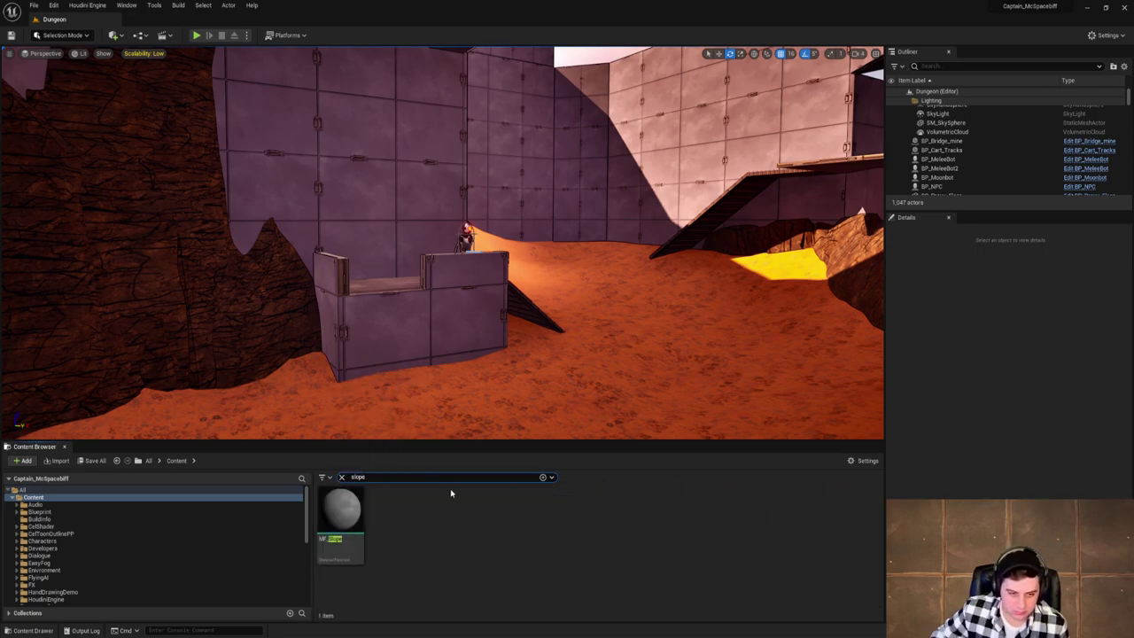
left_click(342, 478)
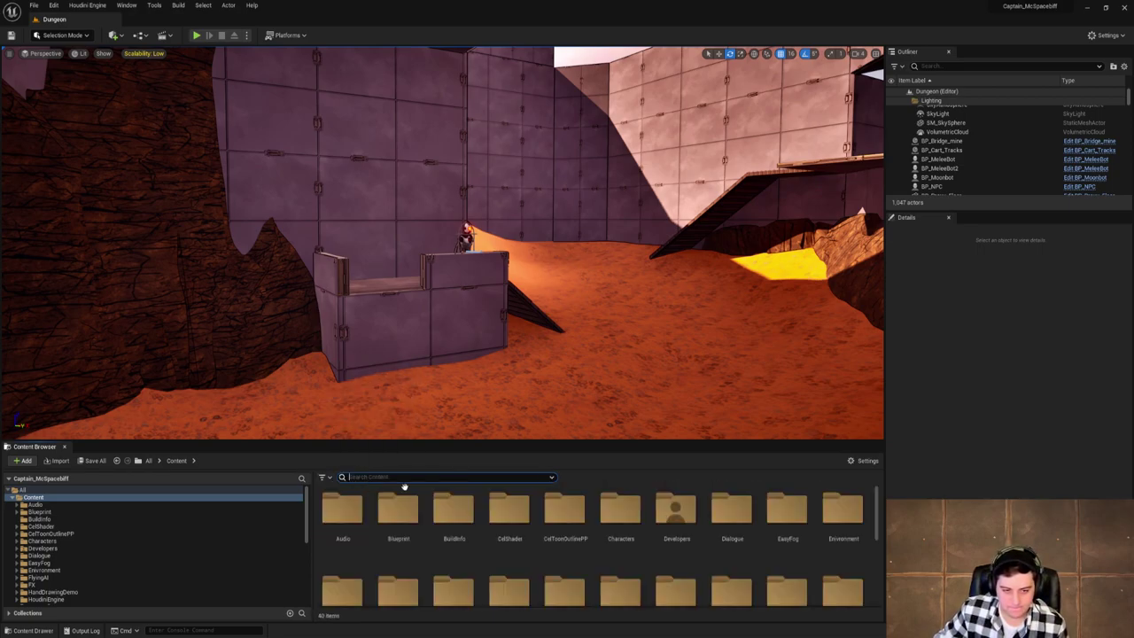
type("wall")
scroll(443, 567, "down", 1)
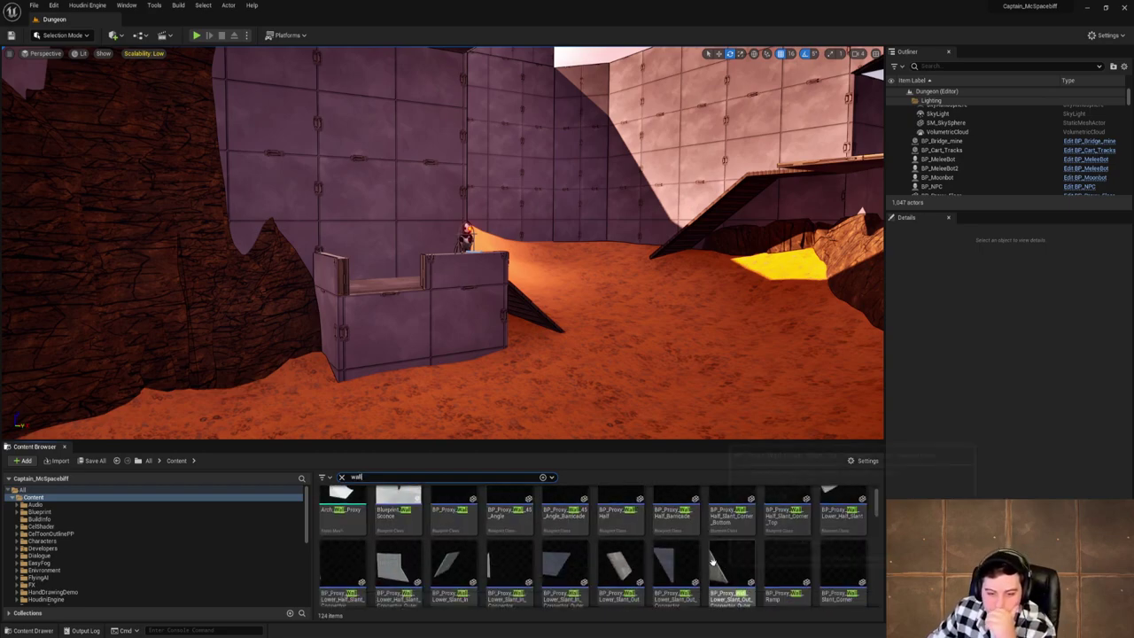
Place a BP_Proxy_Wall_Lower_Slant_In piece at the robot's platform and raise it above as a trial roof.
left_click_drag(460, 591, 416, 288)
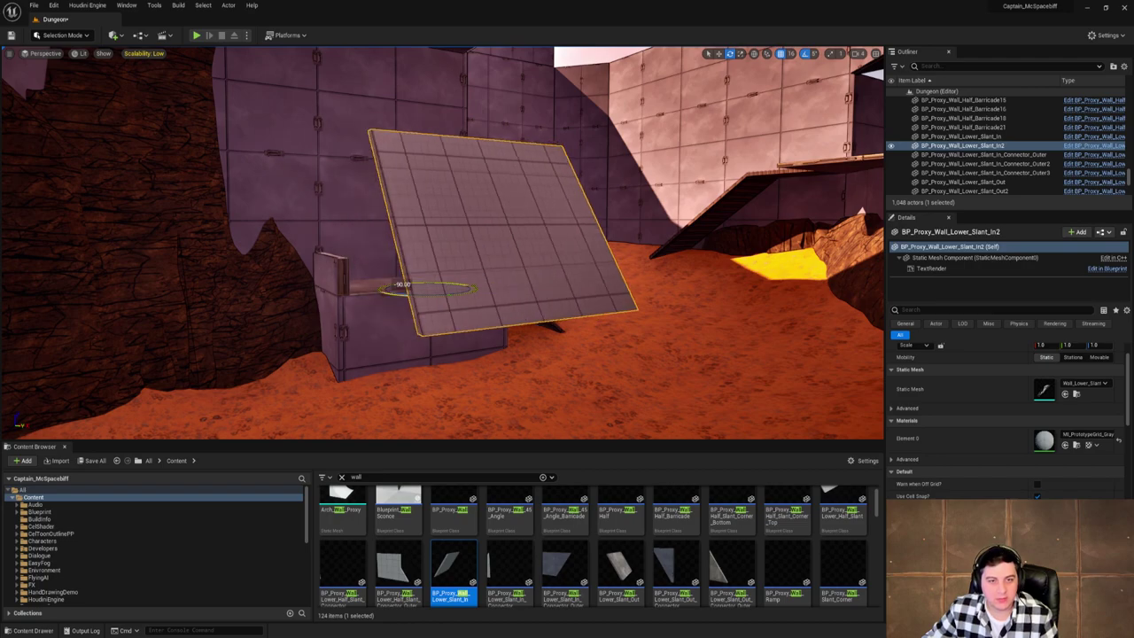
right_click_drag(416, 288, 506, 302)
key("w")
left_click_drag(356, 271, 250, 252)
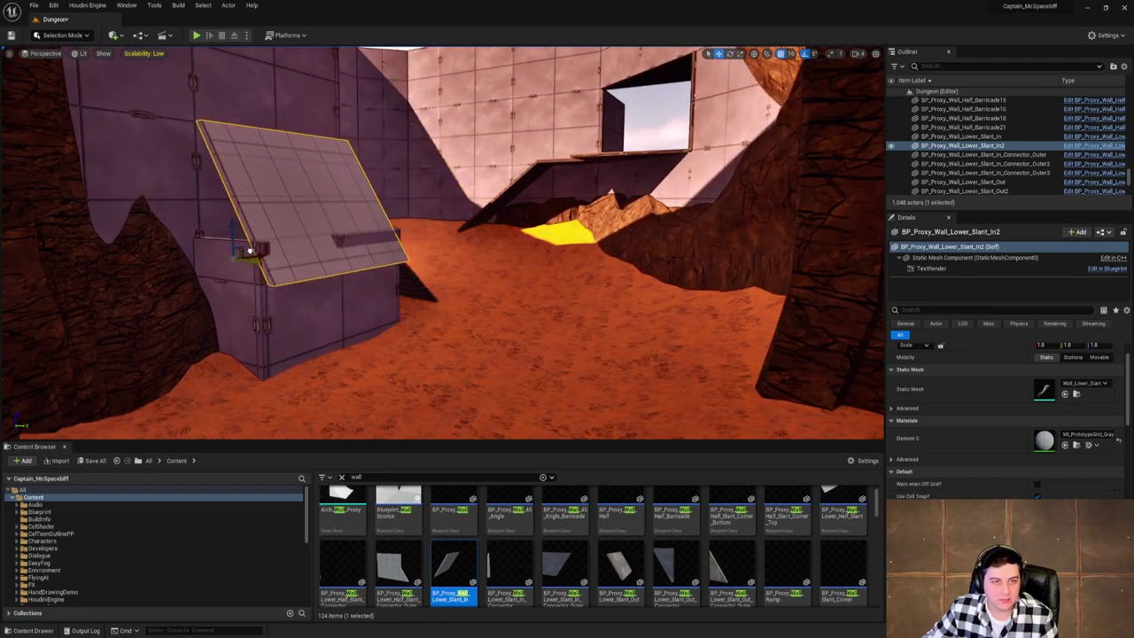
right_click_drag(250, 251, 388, 223)
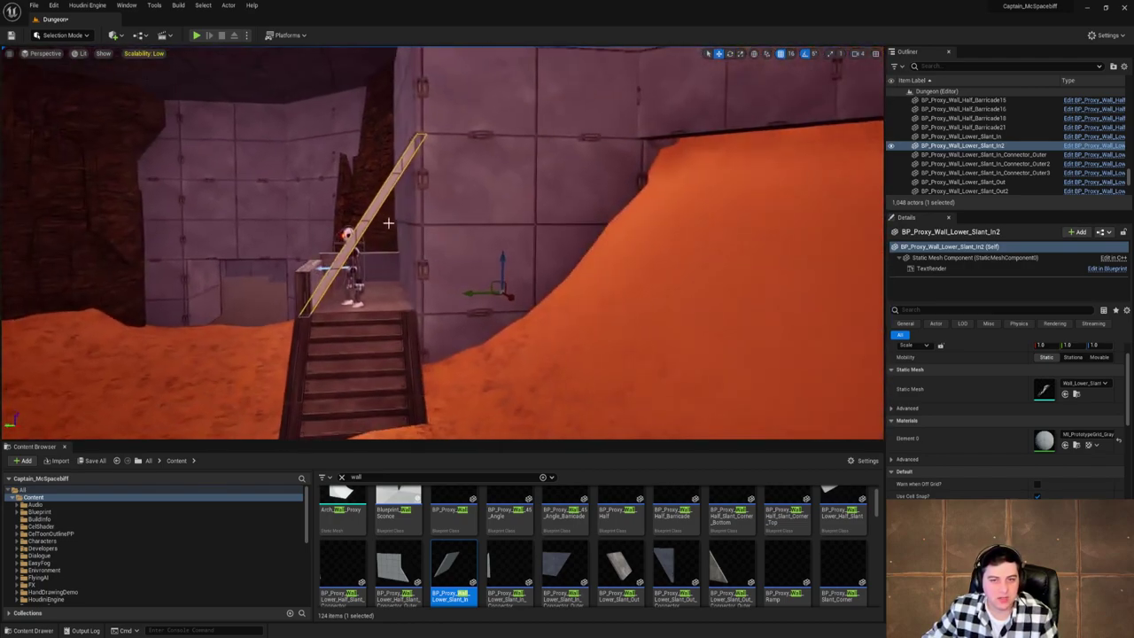
left_click_drag(502, 263, 483, 124)
right_click_drag(484, 172, 425, 150)
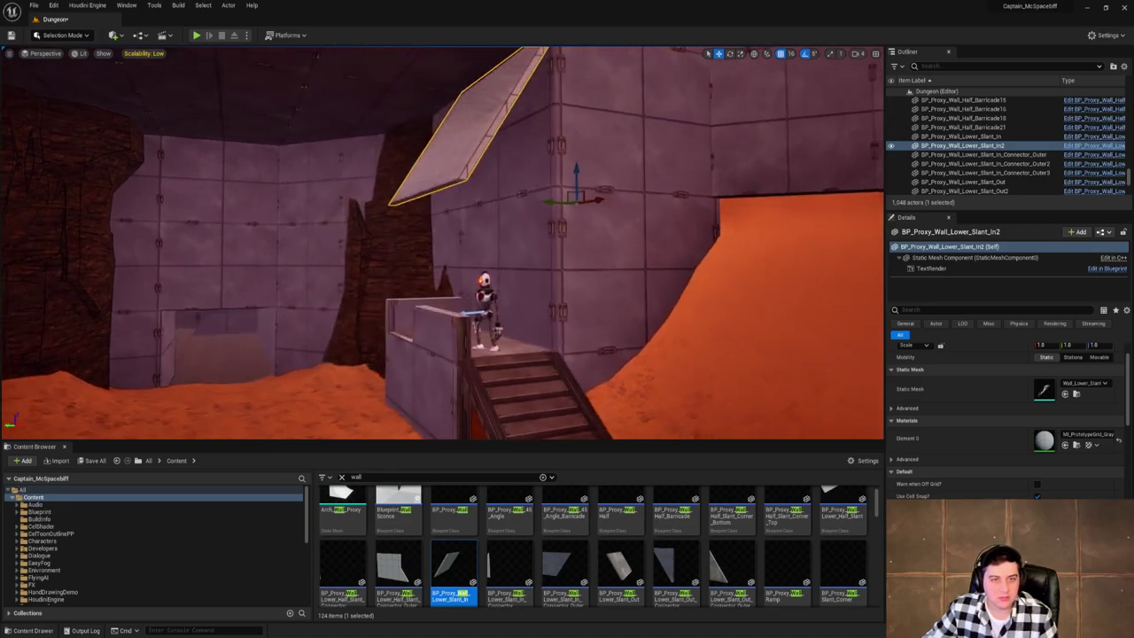
right_click_drag(531, 234, 538, 239)
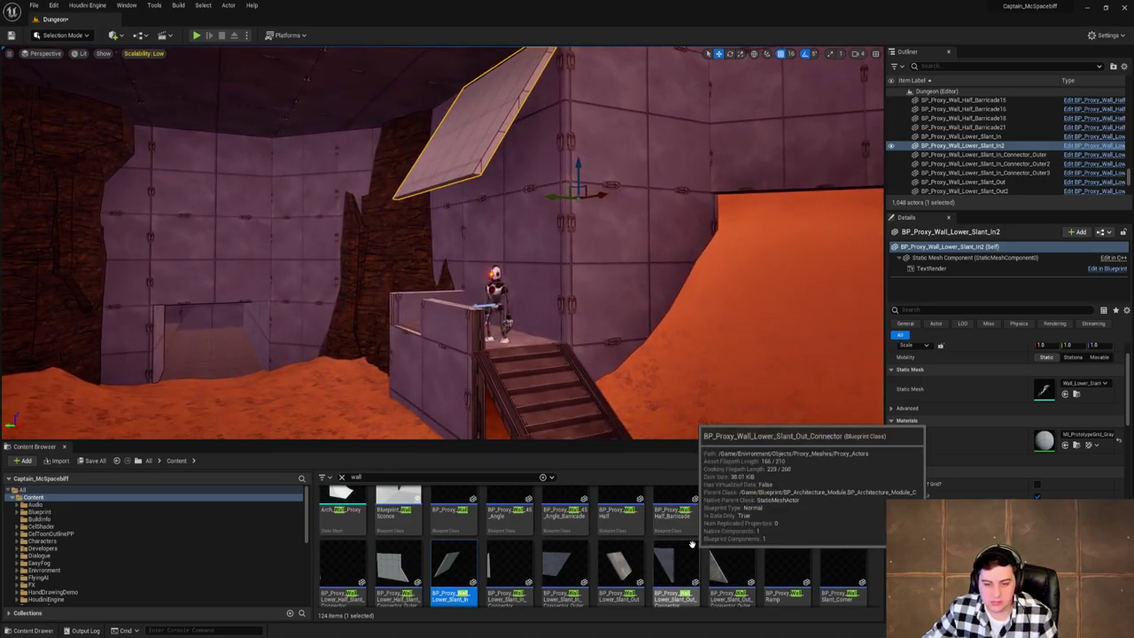
Place a BP_Proxy_Wall_Lower_Slant_Out piece beside the platform and delete the Slant_In panel above it.
left_click_drag(620, 572, 508, 393)
right_click_drag(509, 393, 248, 170)
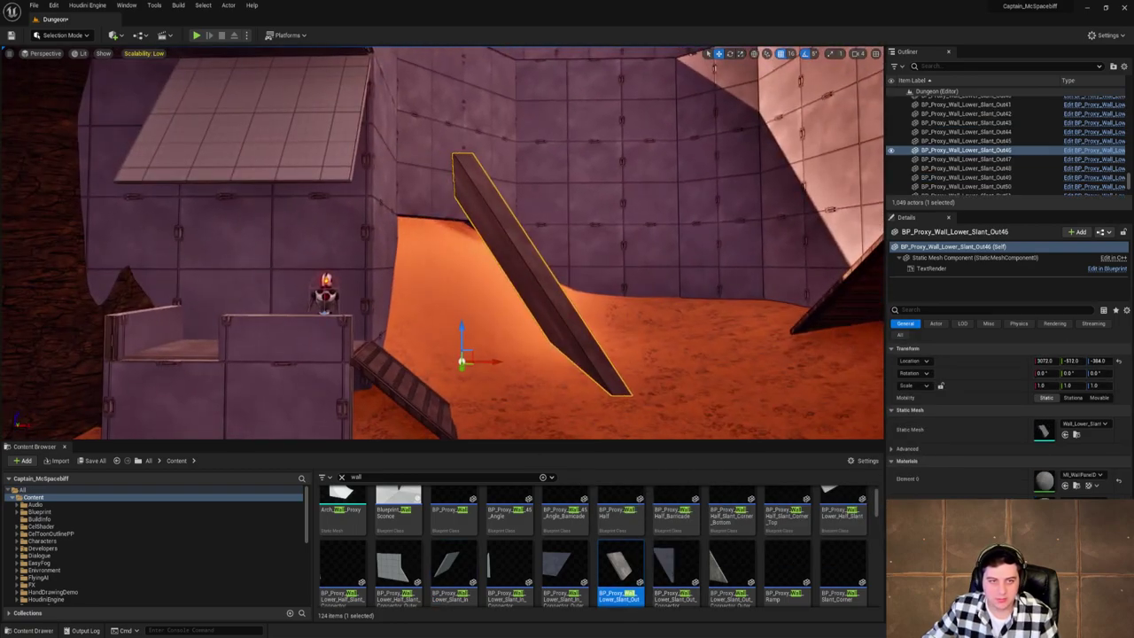
left_click(250, 161)
key("Delete")
left_click(498, 248)
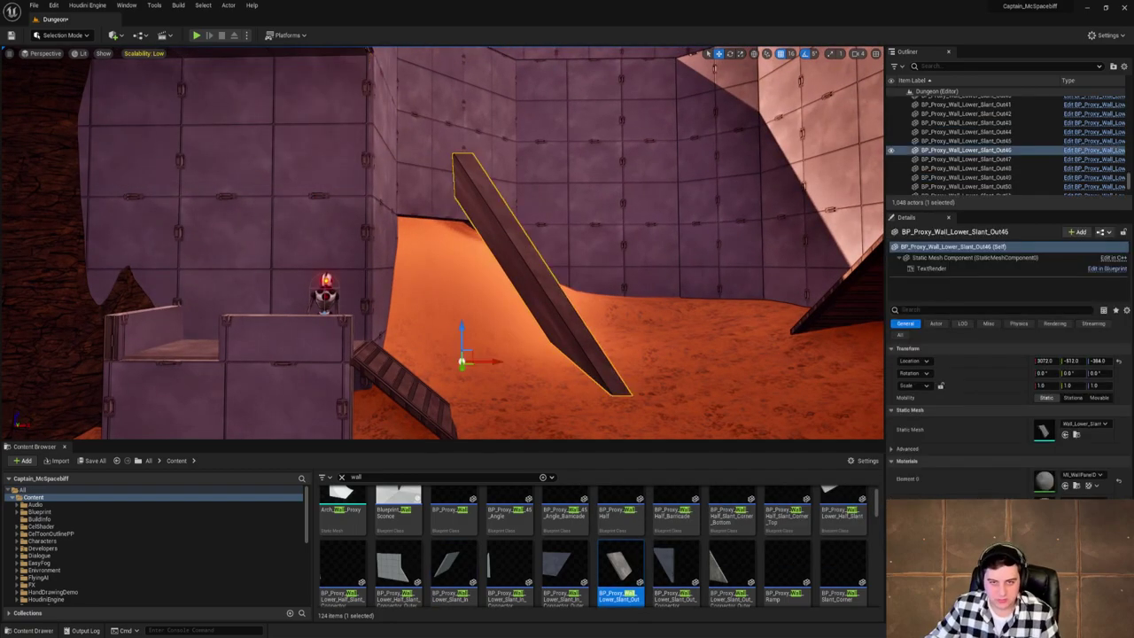
Rotate the Slant_Out panel 90° about the vertical axis and move it over the platform at X 2560, Y -768.
right_click_drag(498, 248, 443, 283)
key("e")
left_click_drag(434, 291, 346, 302)
right_click_drag(346, 301, 390, 288)
key("w")
left_click_drag(530, 263, 251, 279)
right_click_drag(354, 281, 390, 288)
left_click_drag(478, 291, 580, 282)
key("ctrl+z")
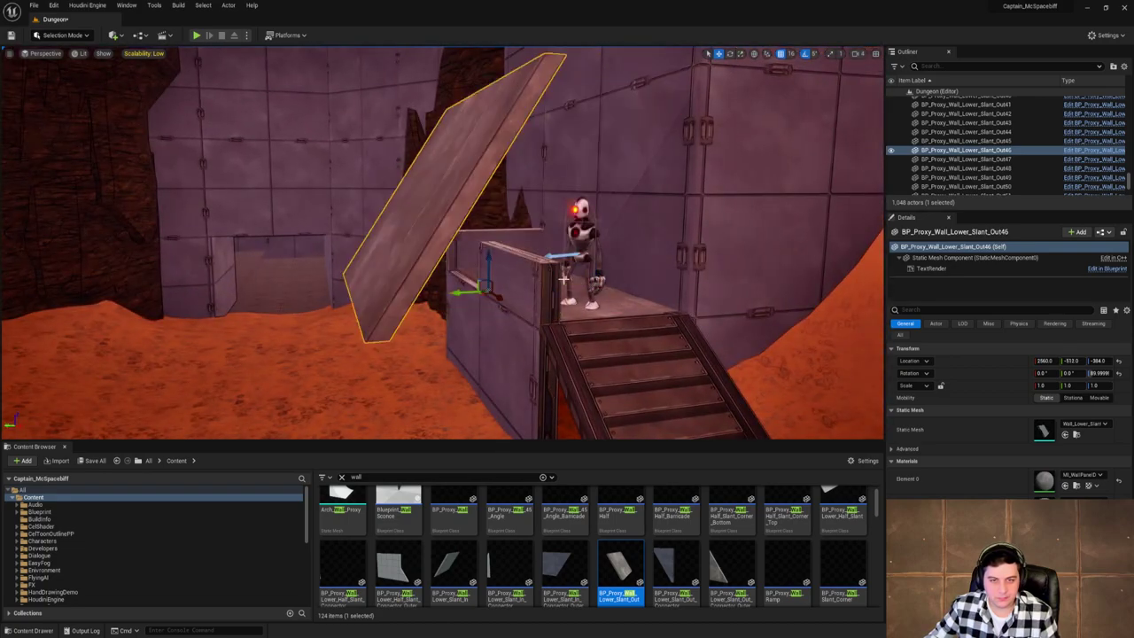
right_click_drag(618, 265, 600, 234)
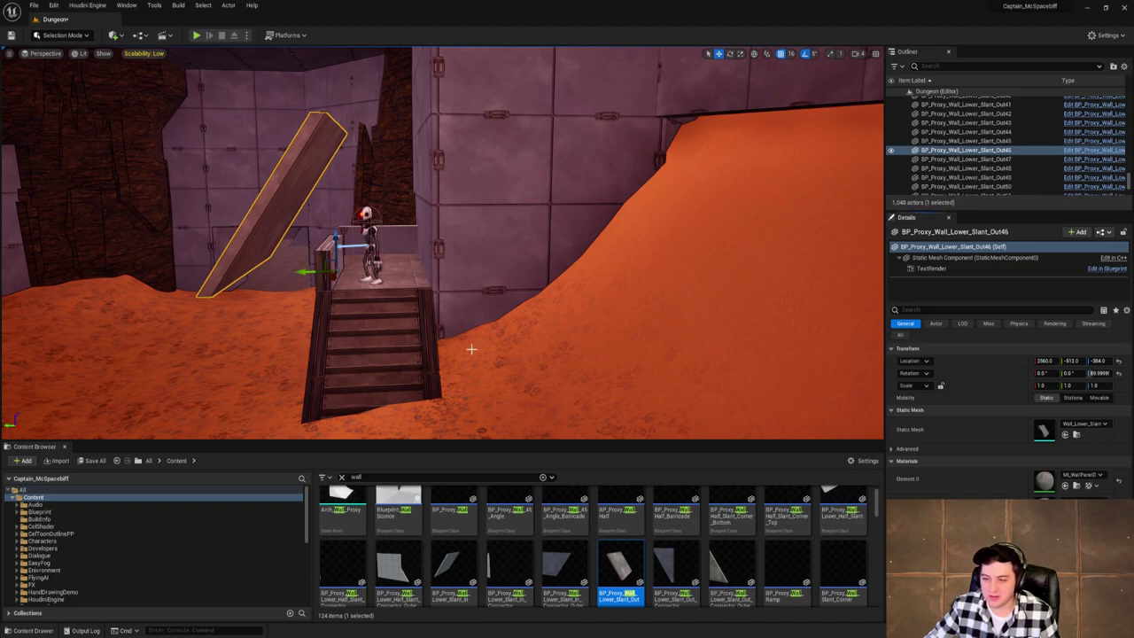
right_click_drag(472, 350, 512, 279)
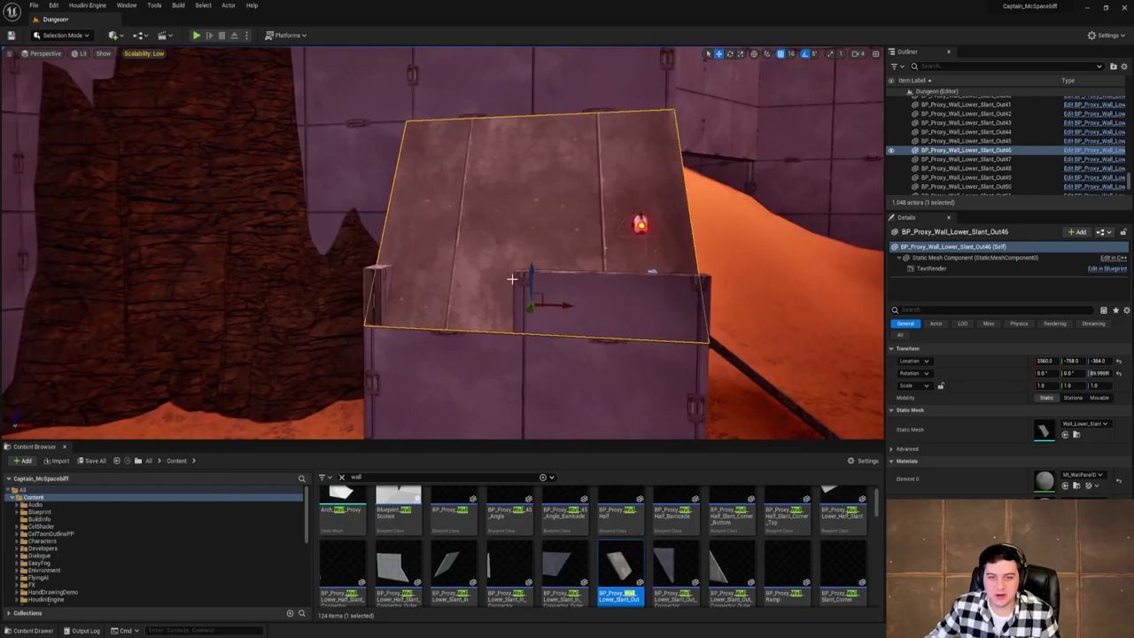
Raise the slanted panel to Z -192 so that it forms a roof above the platform.
left_click_drag(535, 269, 522, 142)
right_click_drag(452, 213, 483, 190)
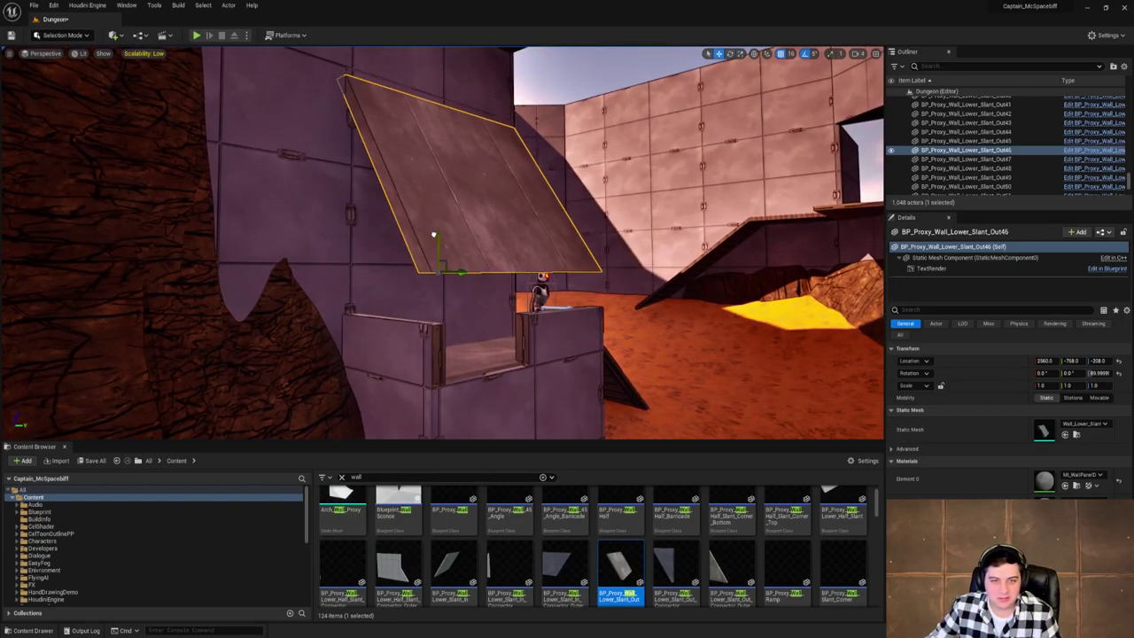
left_click_drag(434, 234, 433, 227)
right_click_drag(433, 227, 230, 188)
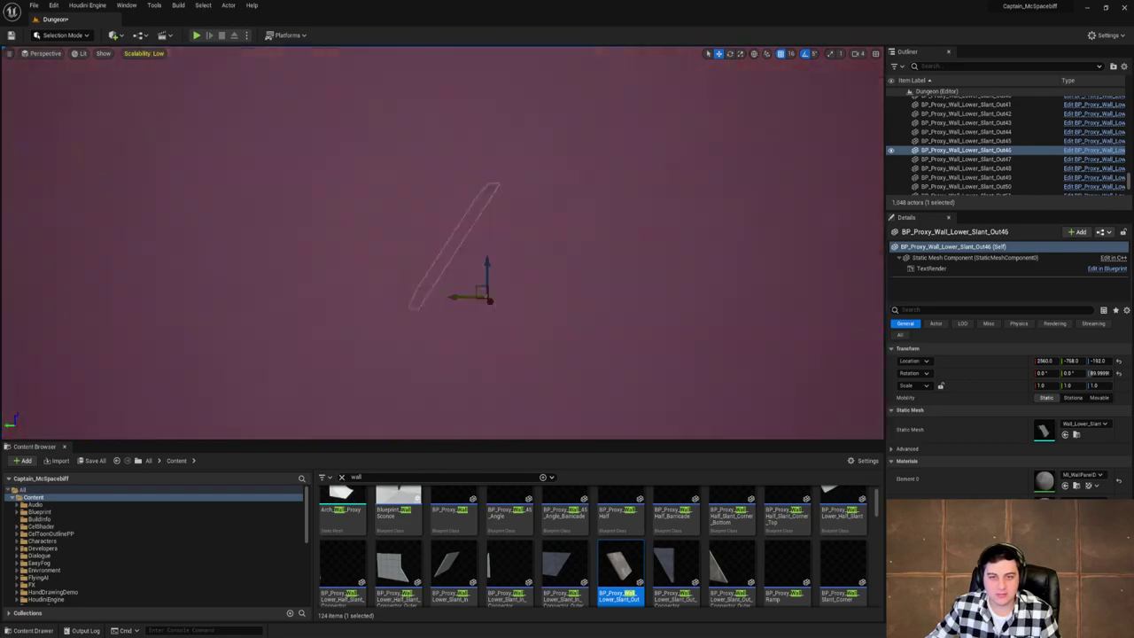
right_click_drag(373, 223, 372, 223)
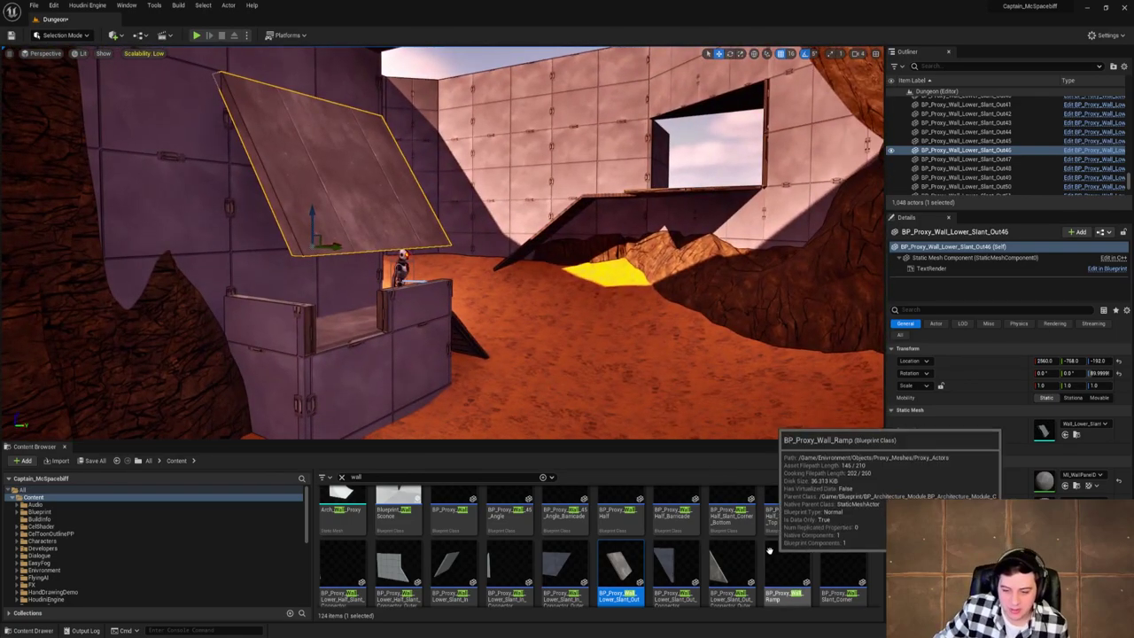
Add a BP_Proxy_Wall_Lower_Slant_Out_Connector_Outer piece, turn it 90° and fit it to the roof's open side at Z -192.
left_click_drag(732, 567, 349, 360)
right_click_drag(350, 360, 257, 353)
right_click_drag(383, 376, 383, 376)
key("e")
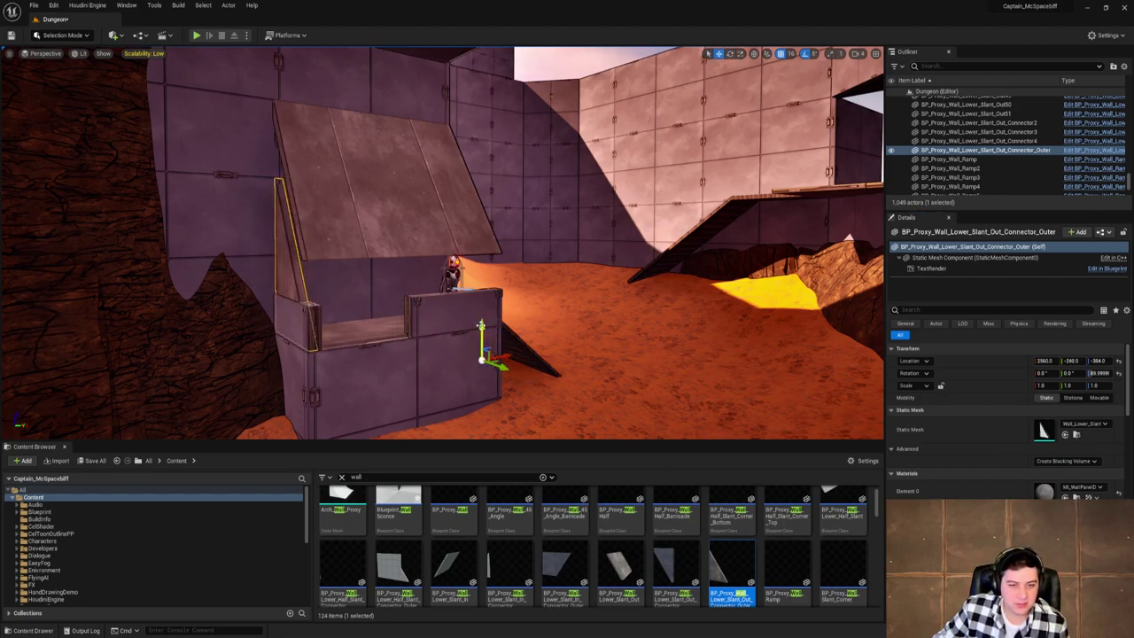
key("d")
right_click_drag(583, 283, 416, 283)
right_click_drag(355, 249, 356, 239)
key("s")
right_click_drag(580, 289, 580, 289)
Select the roof panel with its side connector and inspect how they meet the platform and adjoining wall.
left_click(443, 237, "shift")
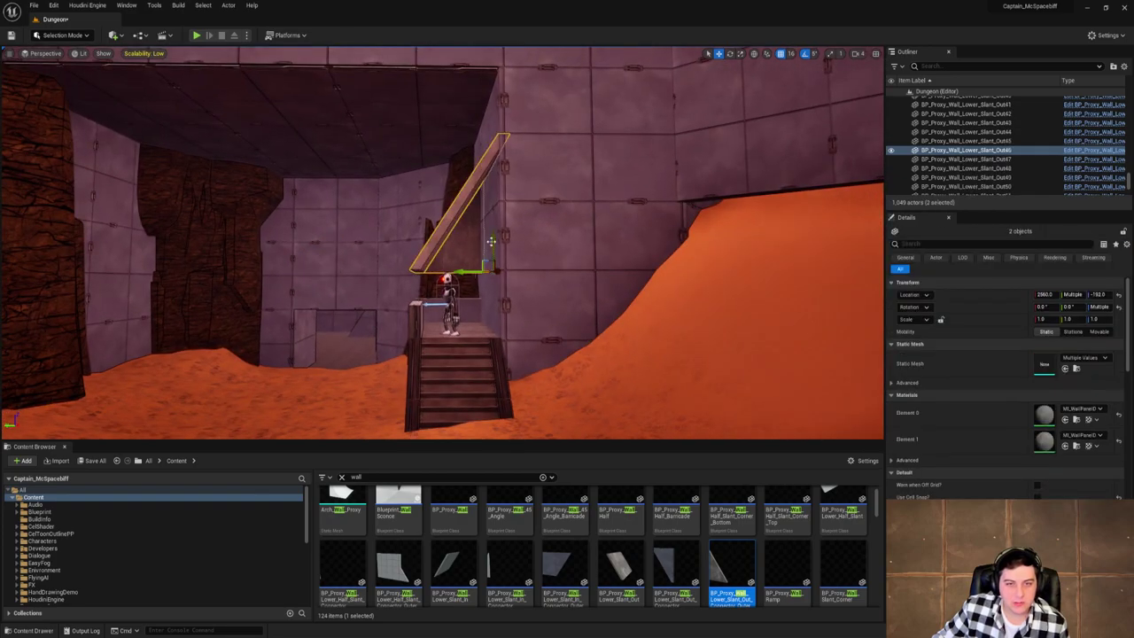
left_click_drag(443, 238, 851, 237, "alt")
mouse_move(469, 247)
right_mouse_down()
mouse_move(448, 186)
mouse_move(423, 211)
mouse_move(489, 250)
right_mouse_up()
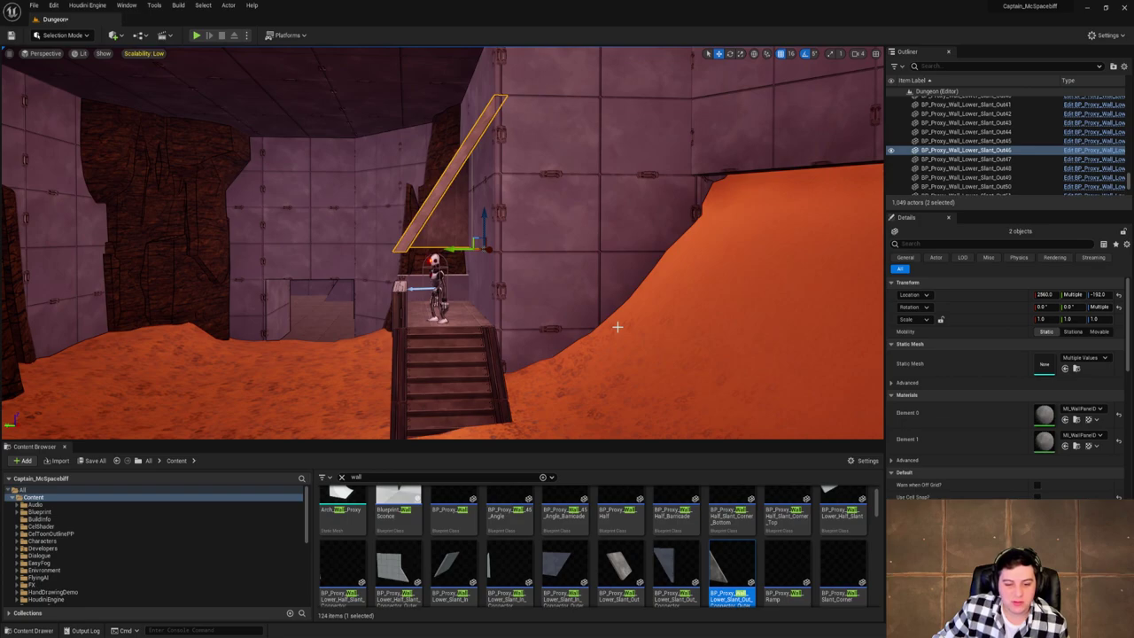
right_click_drag(608, 411, 608, 411)
right_click_drag(531, 270, 531, 269)
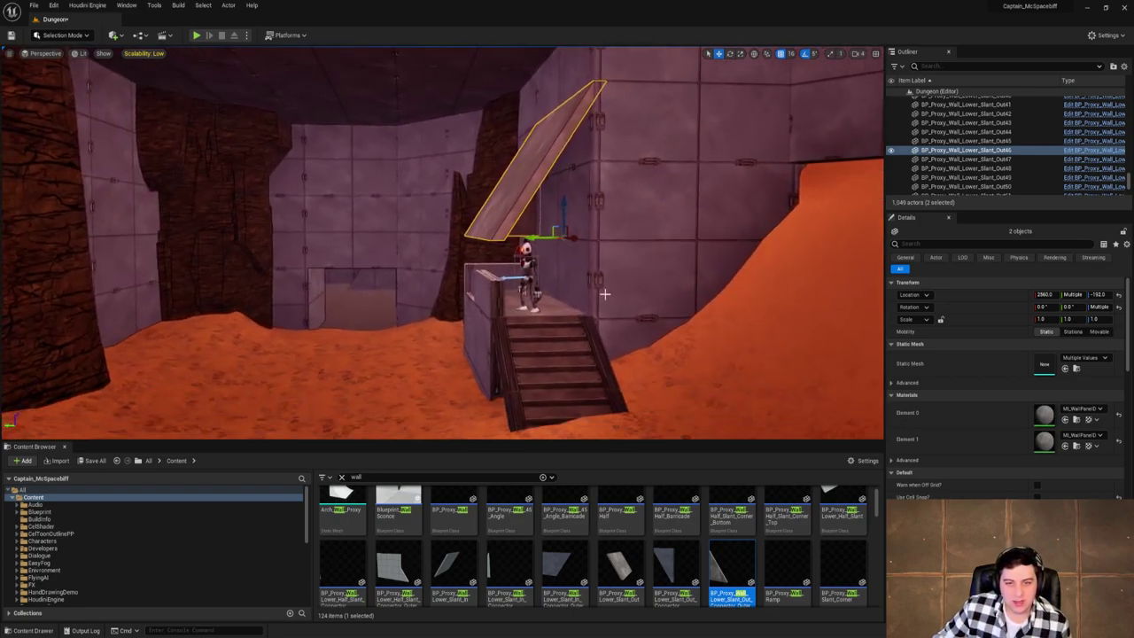
left_click(750, 263)
key("a")
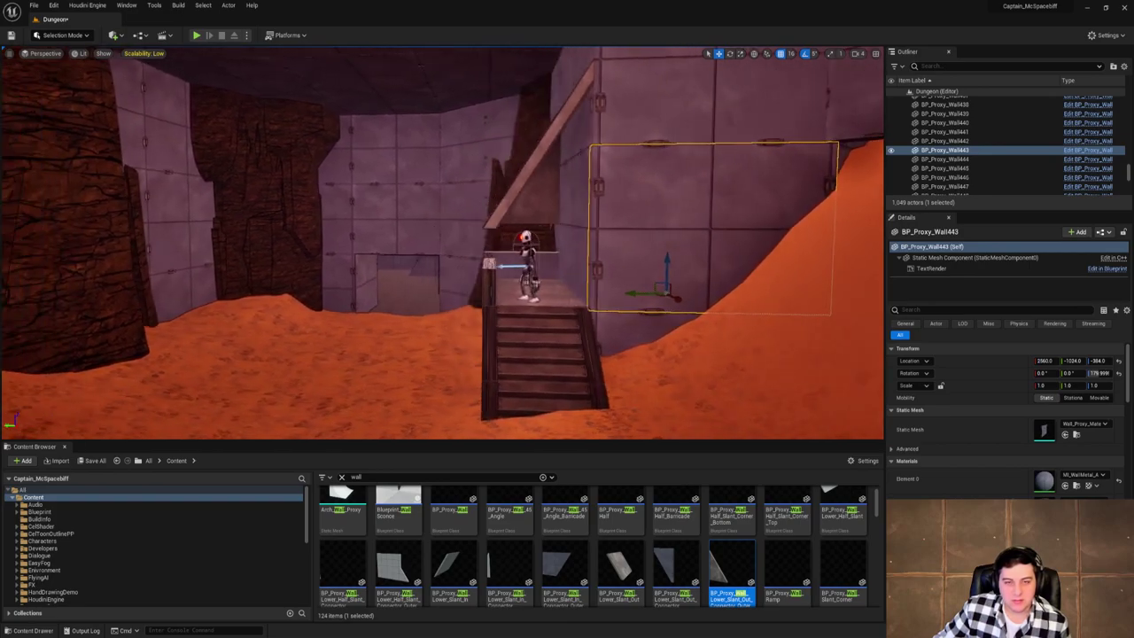
key("a")
Select the two half-barricade walls edging the platform and duplicate them upward beneath the roof.
right_click_drag(322, 132, 413, 222)
left_click(403, 259)
left_click(453, 279, "shift")
right_click_drag(453, 279, 403, 288)
key("d")
left_click_drag(361, 300, 361, 144, "alt")
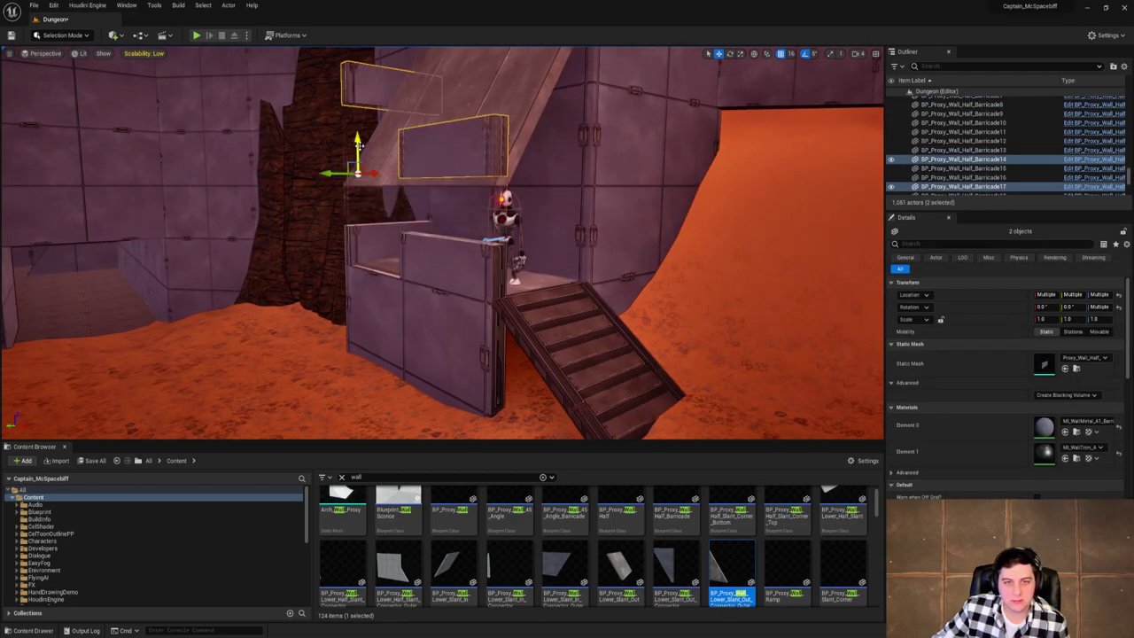
Lower the higher barricade copy to sit level with the other copy beneath the roof.
left_click(376, 105)
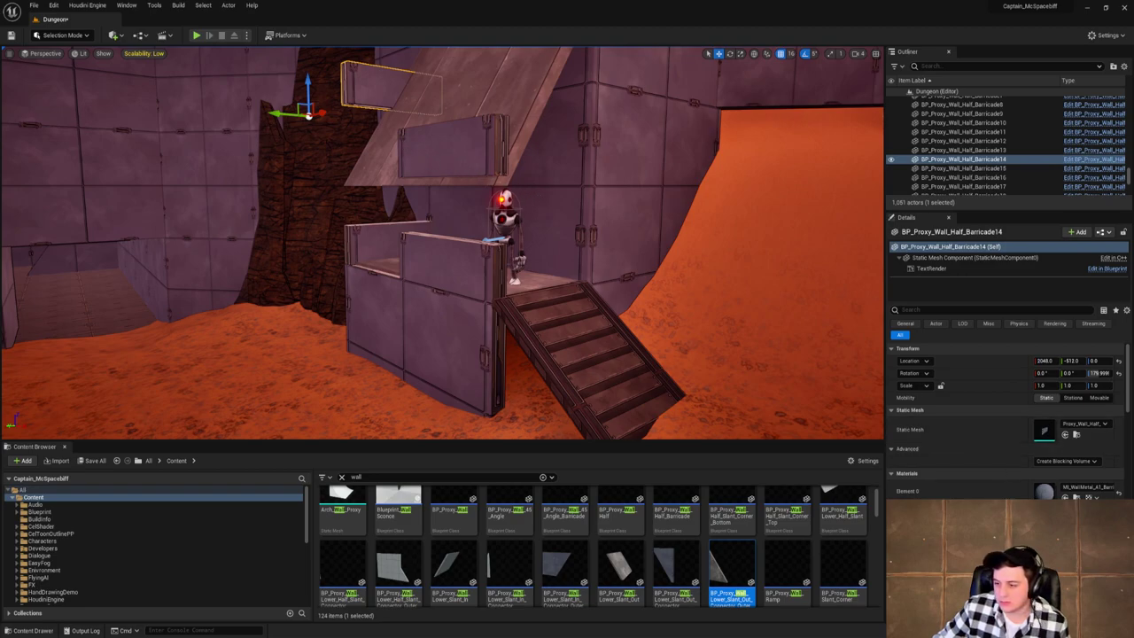
left_click_drag(311, 83, 359, 148)
left_click(461, 150)
right_click_drag(529, 168, 399, 159)
Select the slanted roof panel and its side connector and raise them onto the upper barricades.
left_click(528, 169)
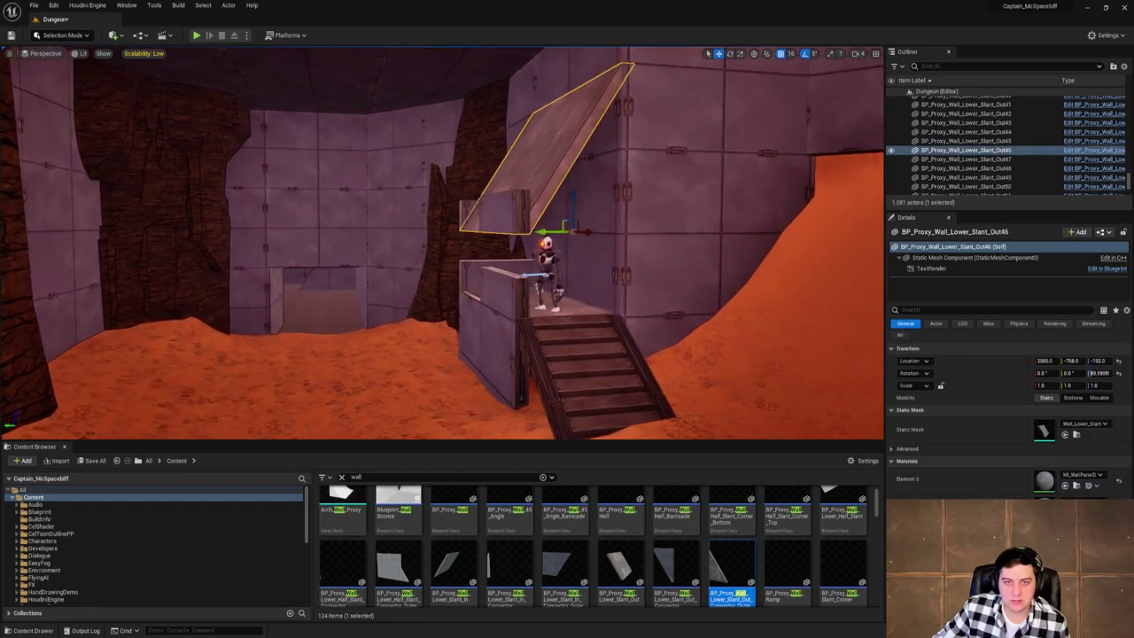
right_click_drag(598, 157, 717, 157)
left_click(443, 235, "shift")
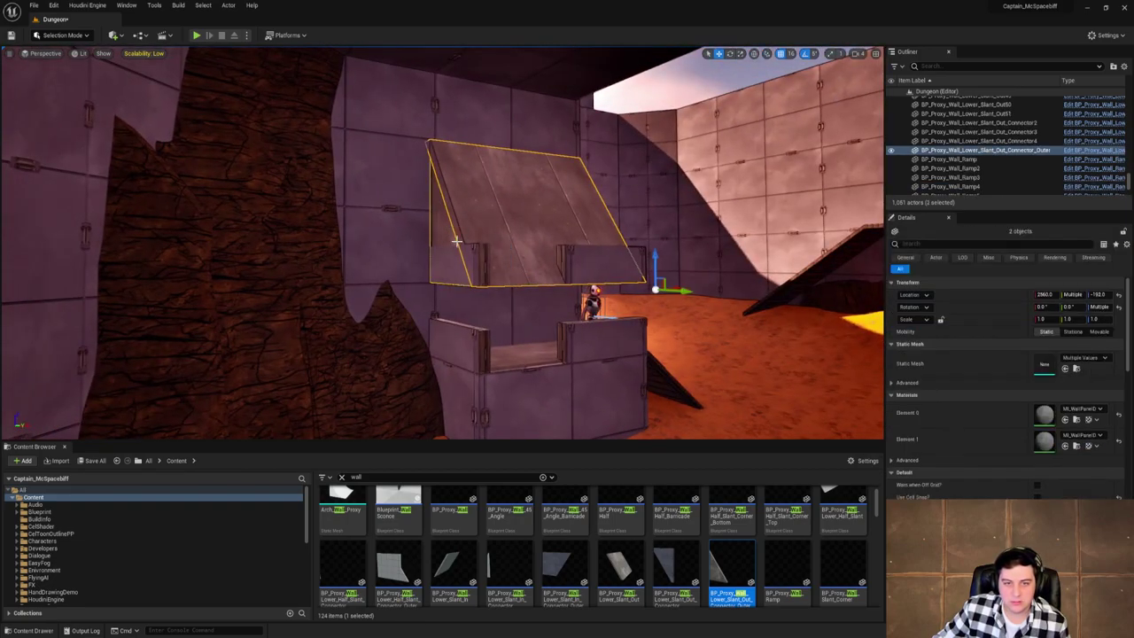
left_click_drag(655, 255, 655, 205)
right_click_drag(704, 239, 620, 239)
Duplicate the upper front barricade sideways to X 2560 to fill the gap beneath the roof.
left_click(515, 250)
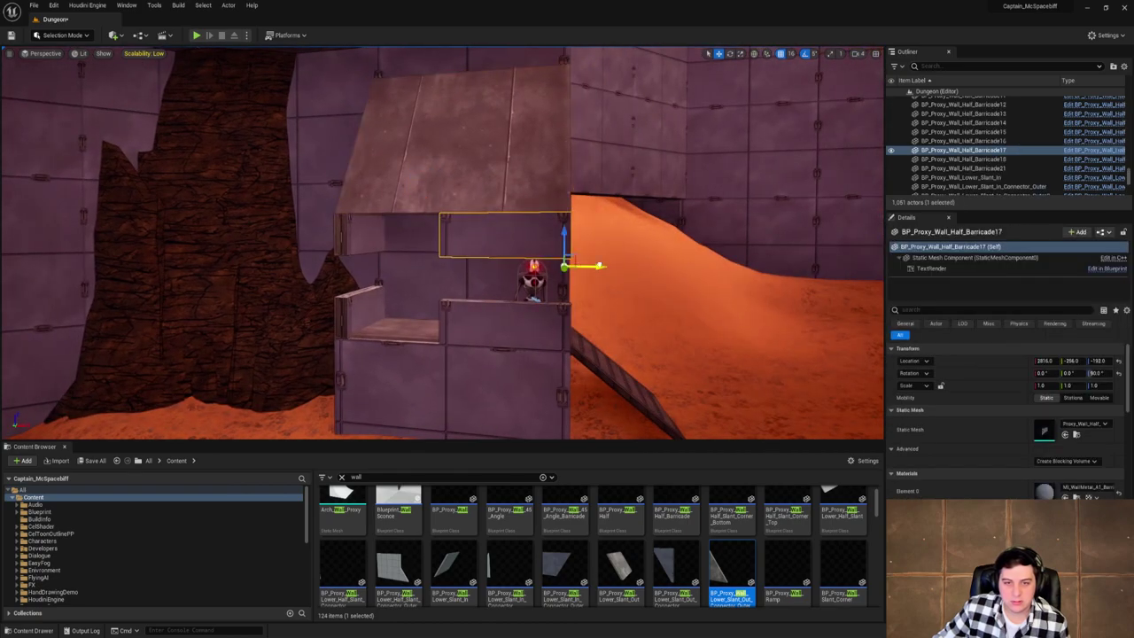
left_click_drag(585, 265, 438, 264, "alt")
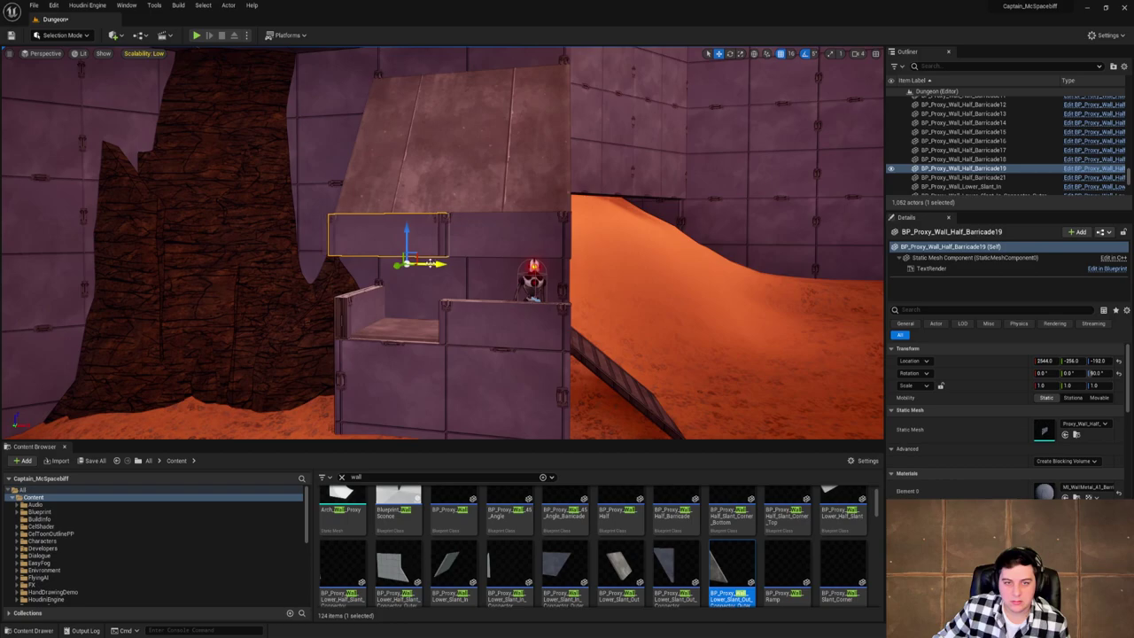
key("w")
right_click_drag(437, 264, 625, 210)
key("s")
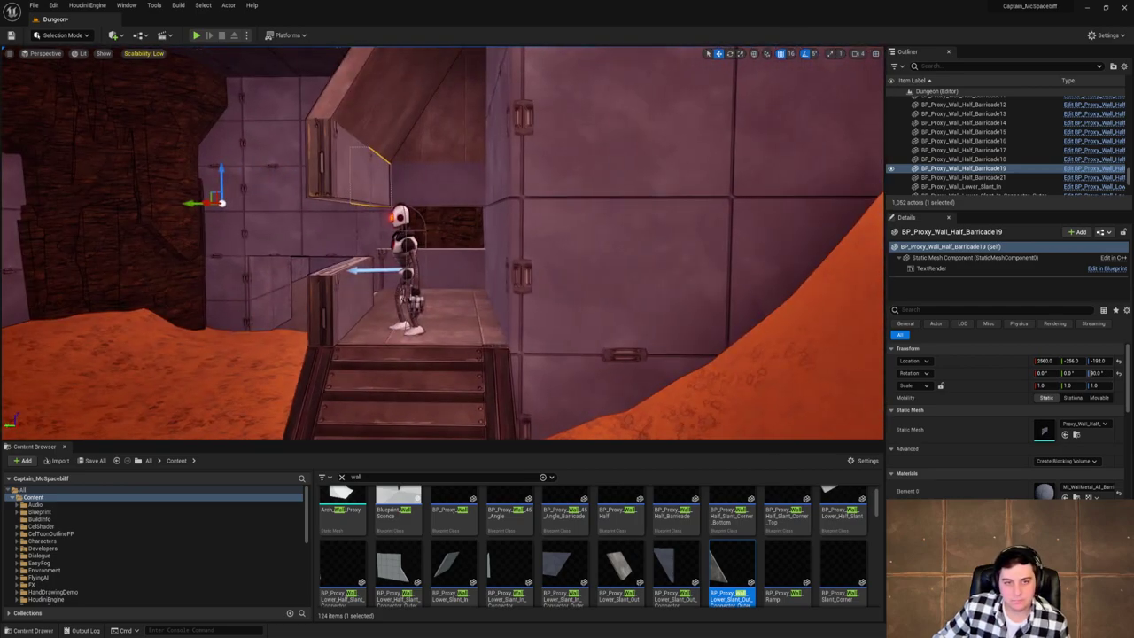
Move the melee bot off the platform onto the ground in front and play-test the area around the shelter.
left_click(413, 238)
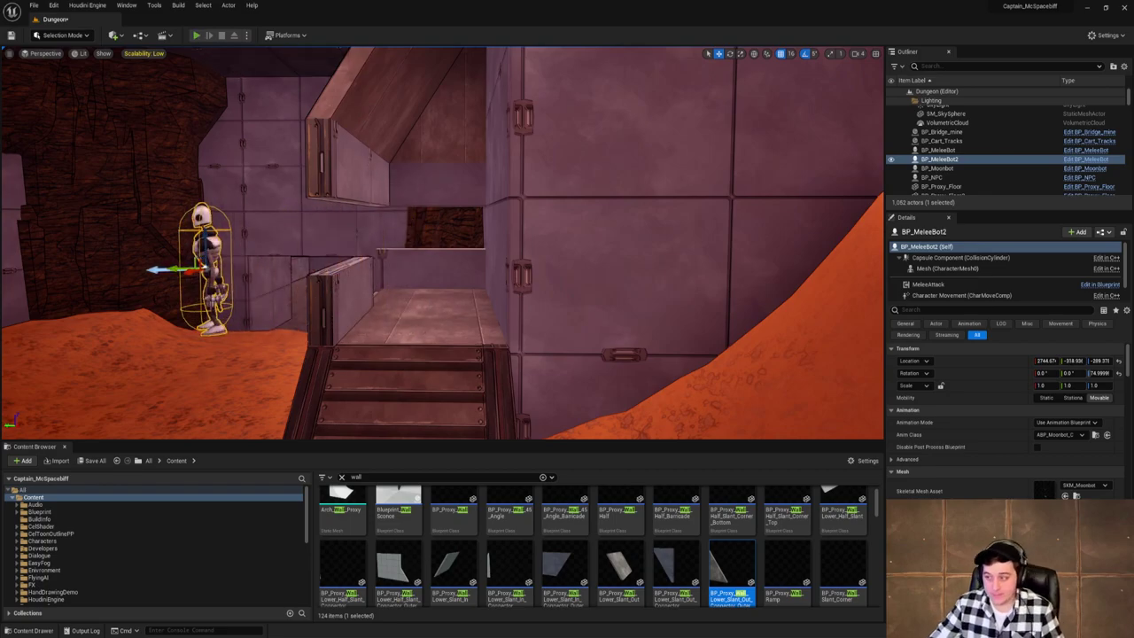
key("alt+p")
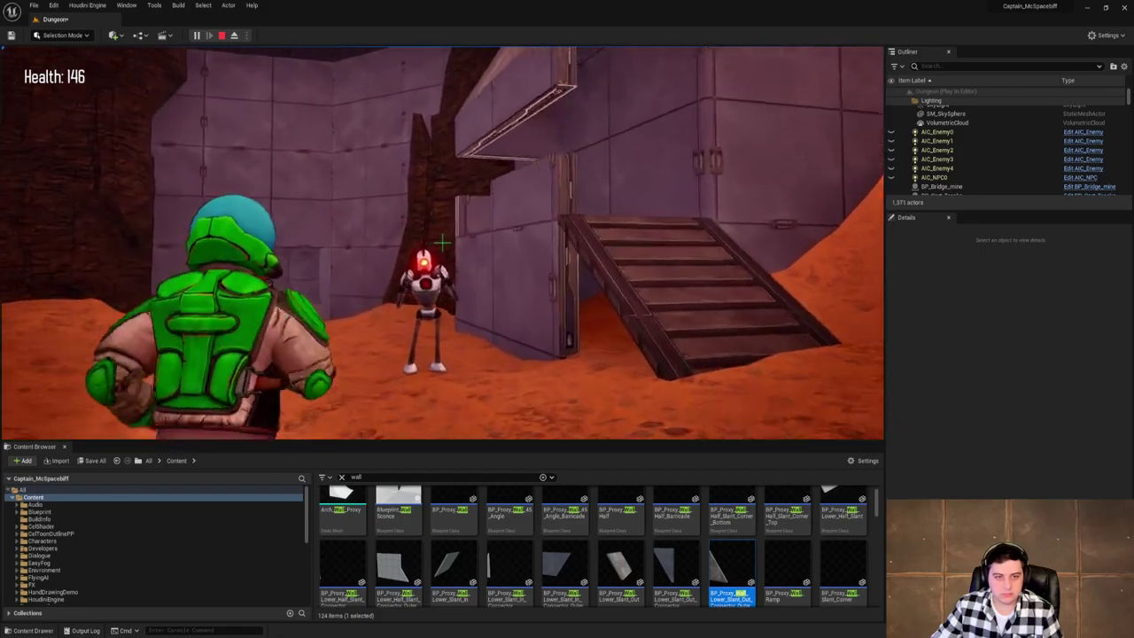
key("w")
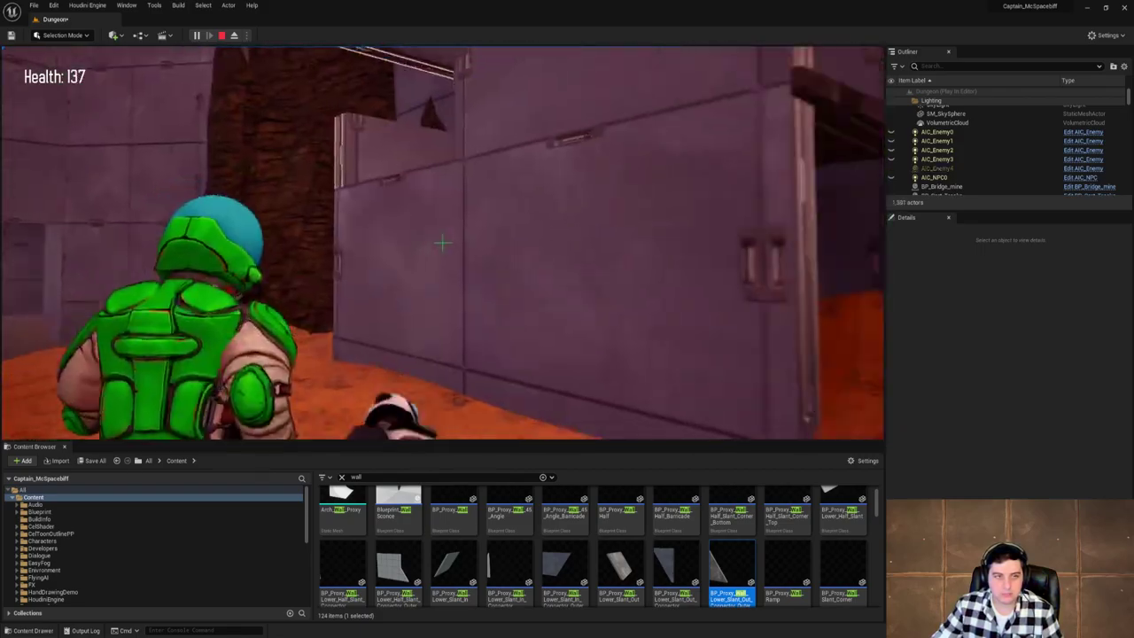
Walk through the inside of the shelter in the play-test and end the play session.
key("w")
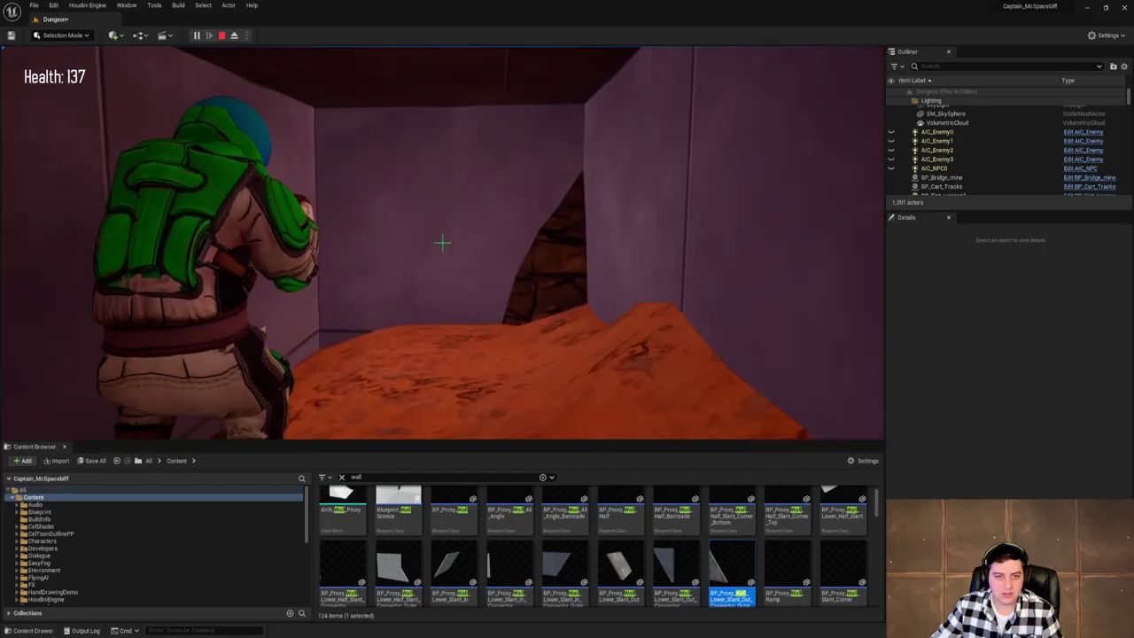
key("s")
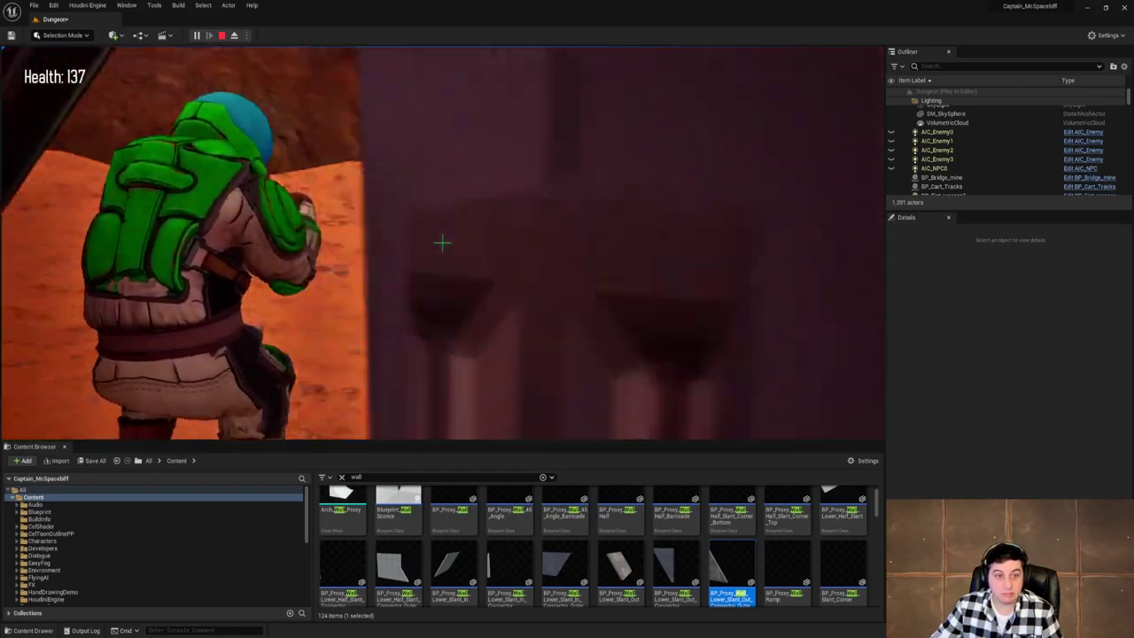
key("Escape")
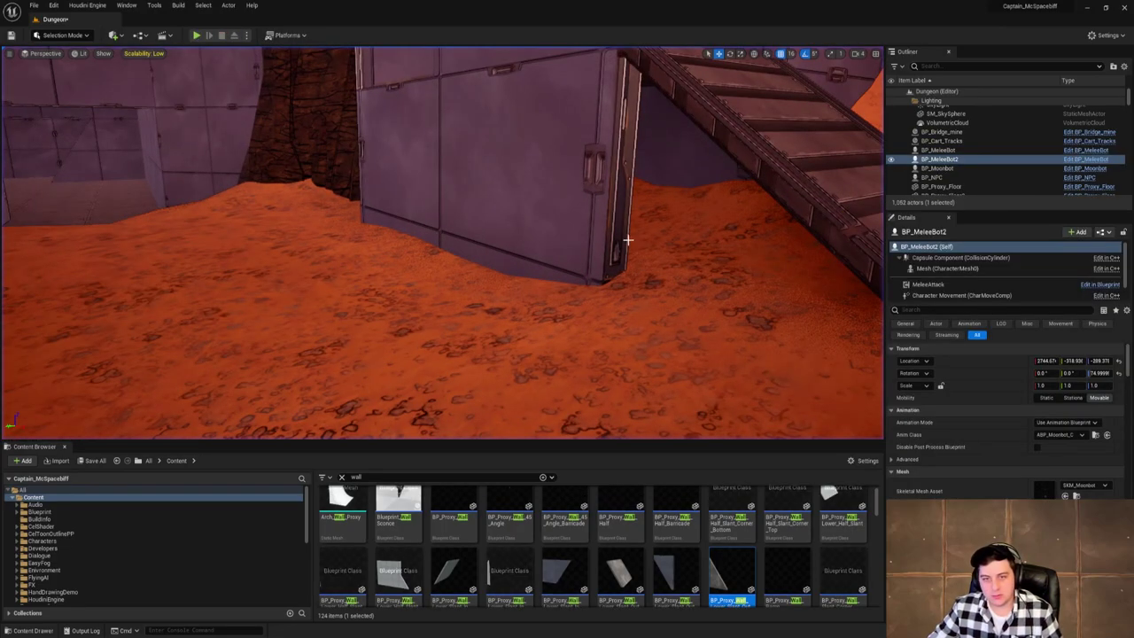
left_click(626, 236)
key("s")
right_click_drag(626, 236, 669, 212)
key("e")
mouse_move(490, 312)
left_mouse_down("alt")
mouse_move(523, 306)
mouse_move(490, 314)
left_mouse_up("alt")
right_click_drag(490, 315, 492, 312)
key("Delete")
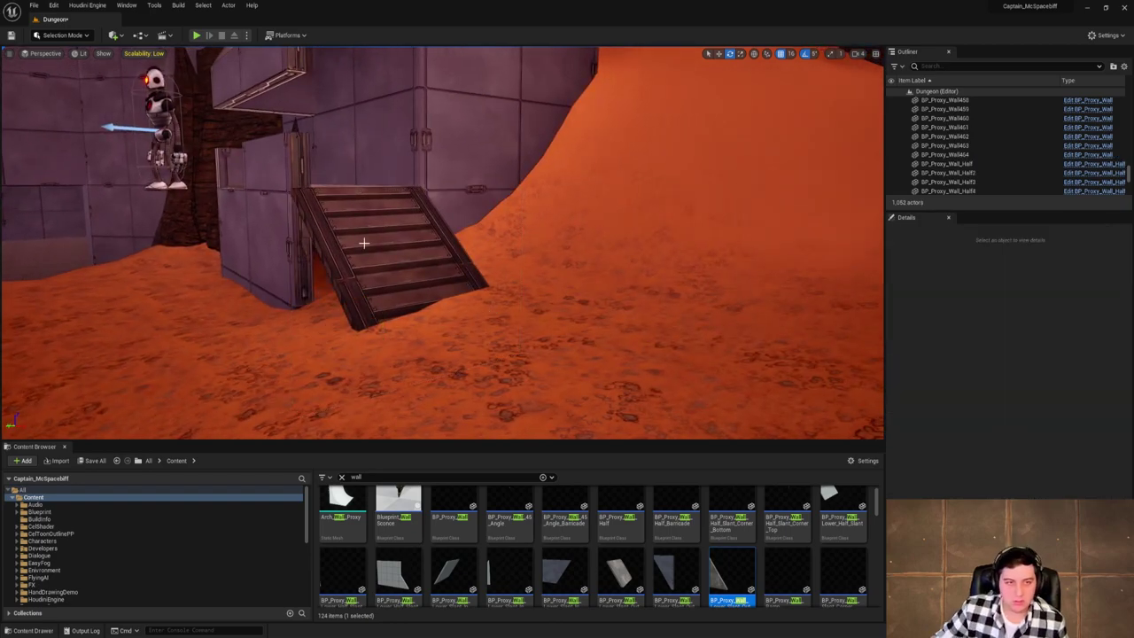
Save the Dungeon level.
left_click(33, 5)
left_click(98, 84)
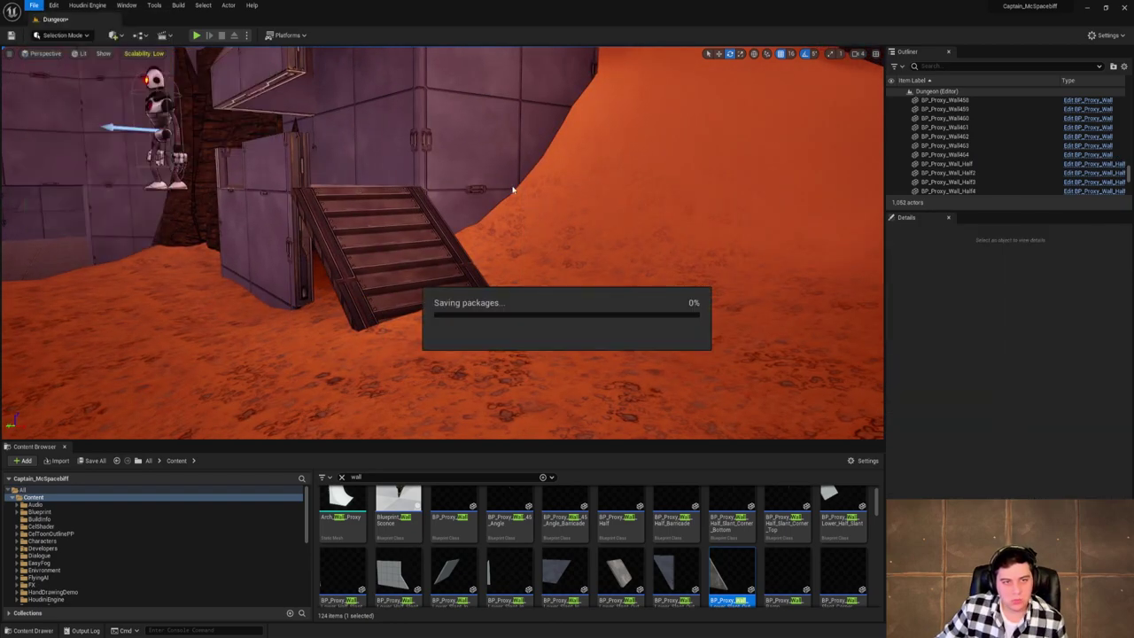
Search the content for "wall half", place a BP_Proxy_Wall_Half beside the platform ramp, and lower it to Z -768.
left_click(343, 478)
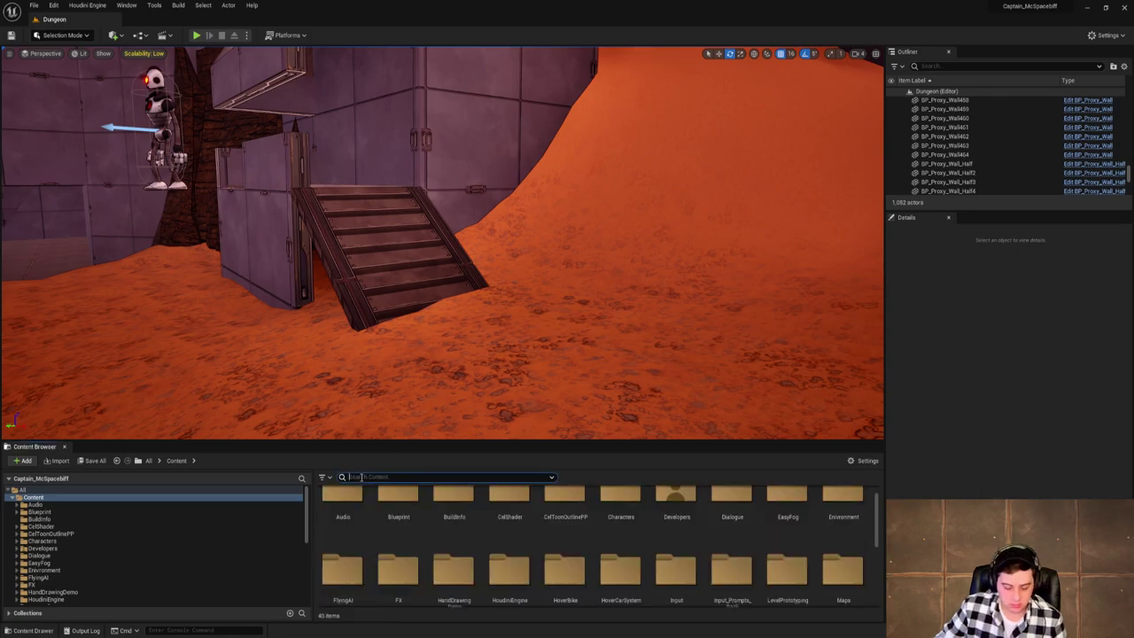
type("wall f")
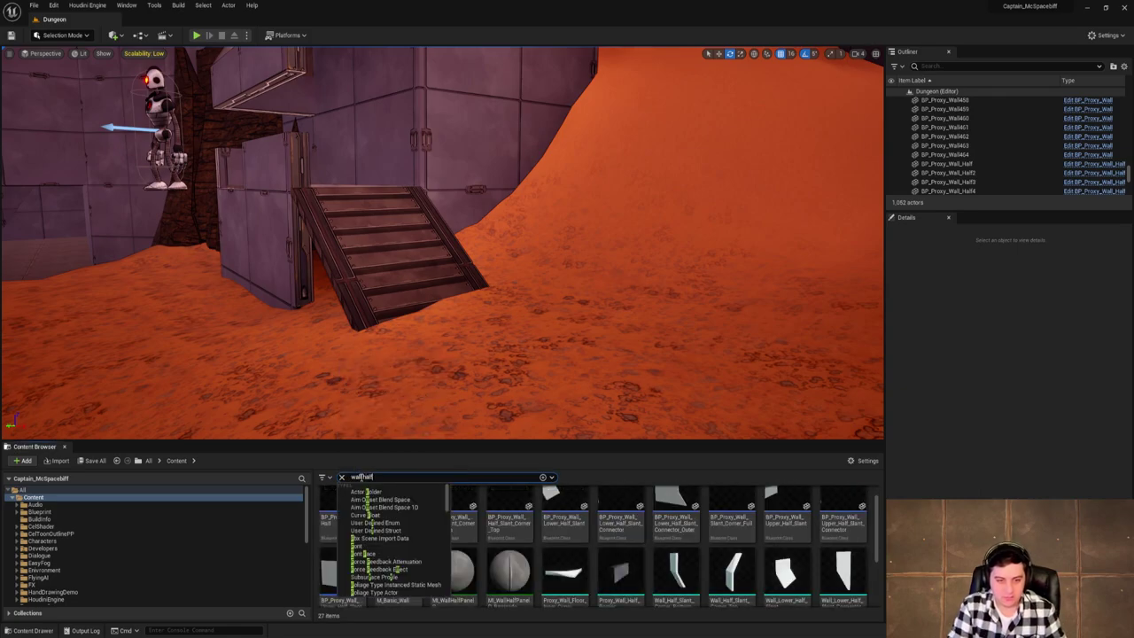
type(" half")
left_click_drag(342, 519, 352, 325)
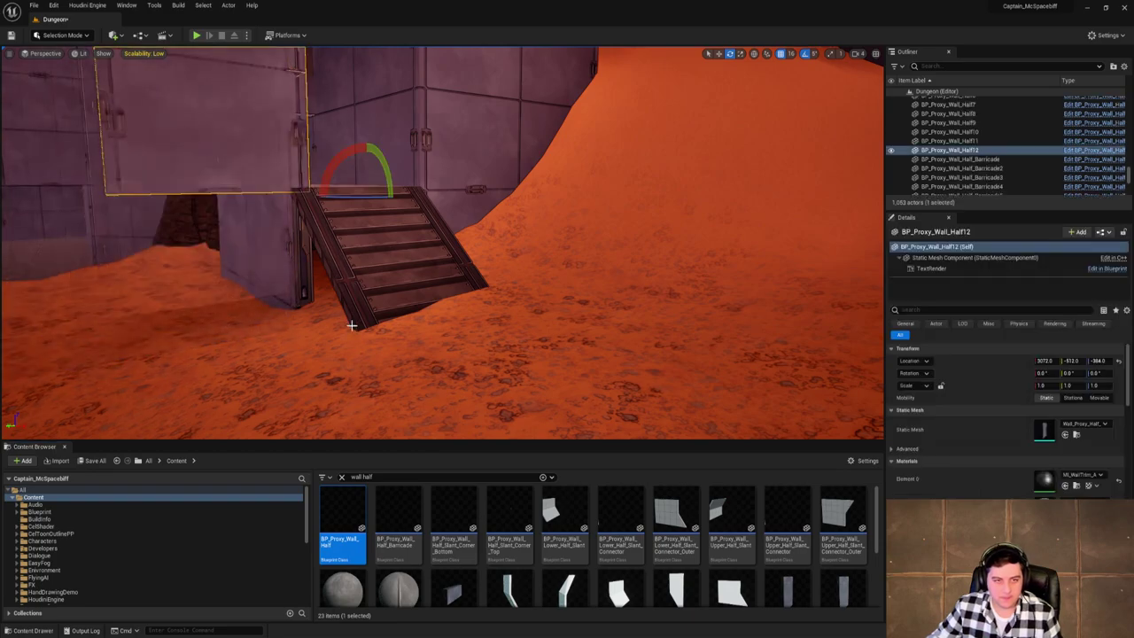
key("w")
left_click_drag(367, 169, 398, 405)
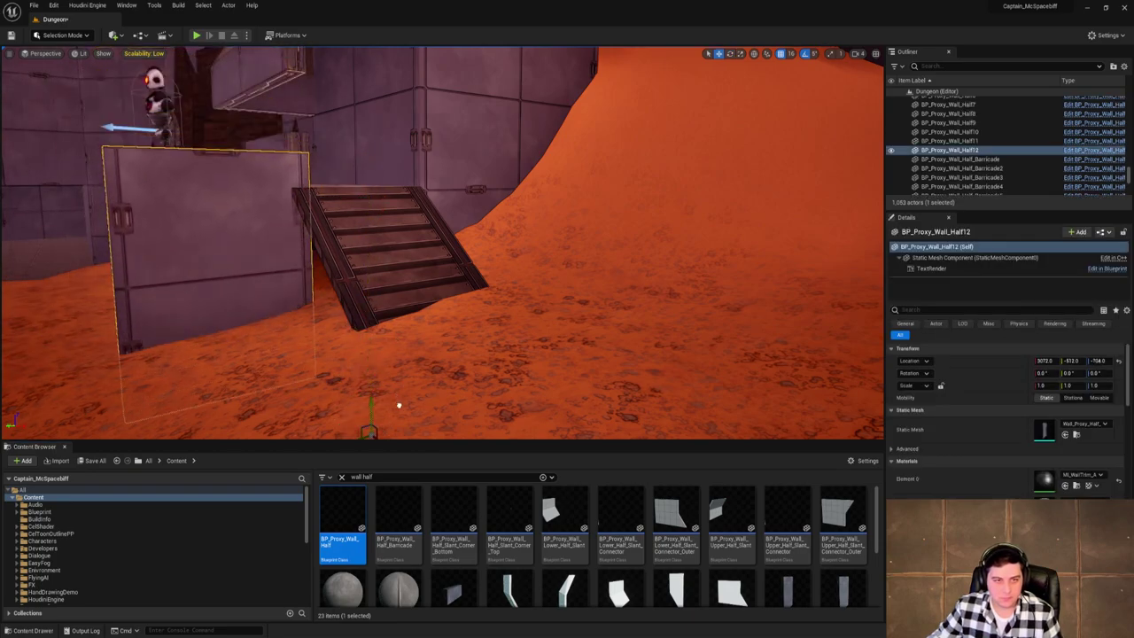
right_click_drag(398, 405, 387, 322)
left_click_drag(387, 323, 479, 303)
key("ctrl+z")
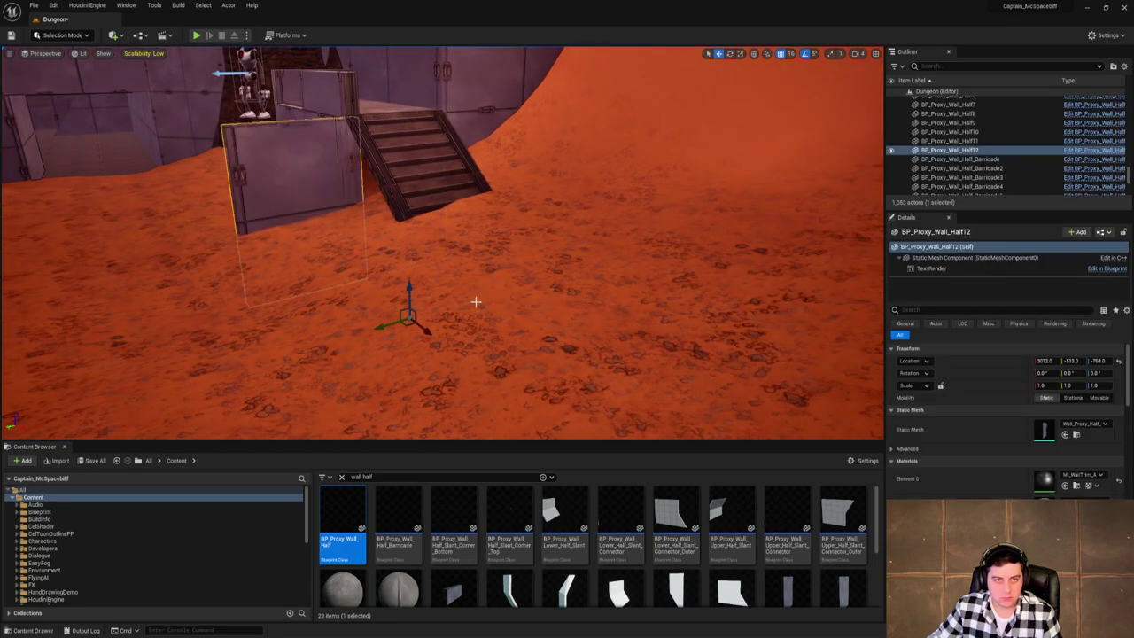
Turn the new half wall around its vertical axis and move it to X 2560 at the platform.
right_click_drag(478, 303, 567, 292)
key("e")
left_click_drag(368, 369, 496, 372)
key("w")
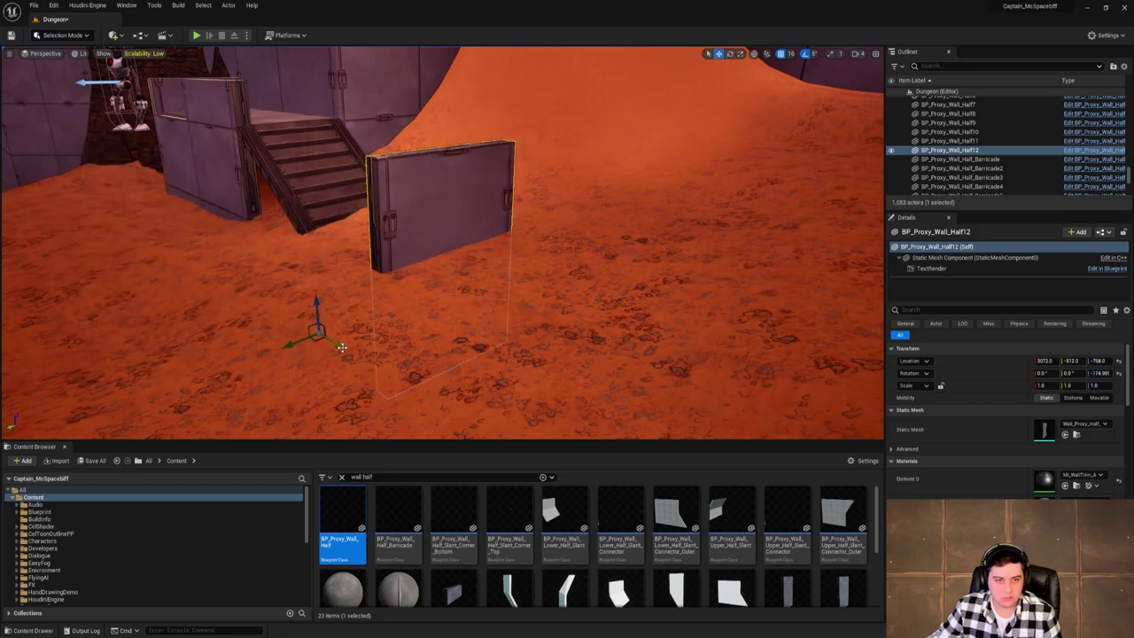
left_click_drag(342, 346, 246, 260)
right_click_drag(246, 261, 432, 228)
Try duplicating the roof's outer slant connector, flipping the copy, and moving it beside the platform's front wall.
left_click(368, 215)
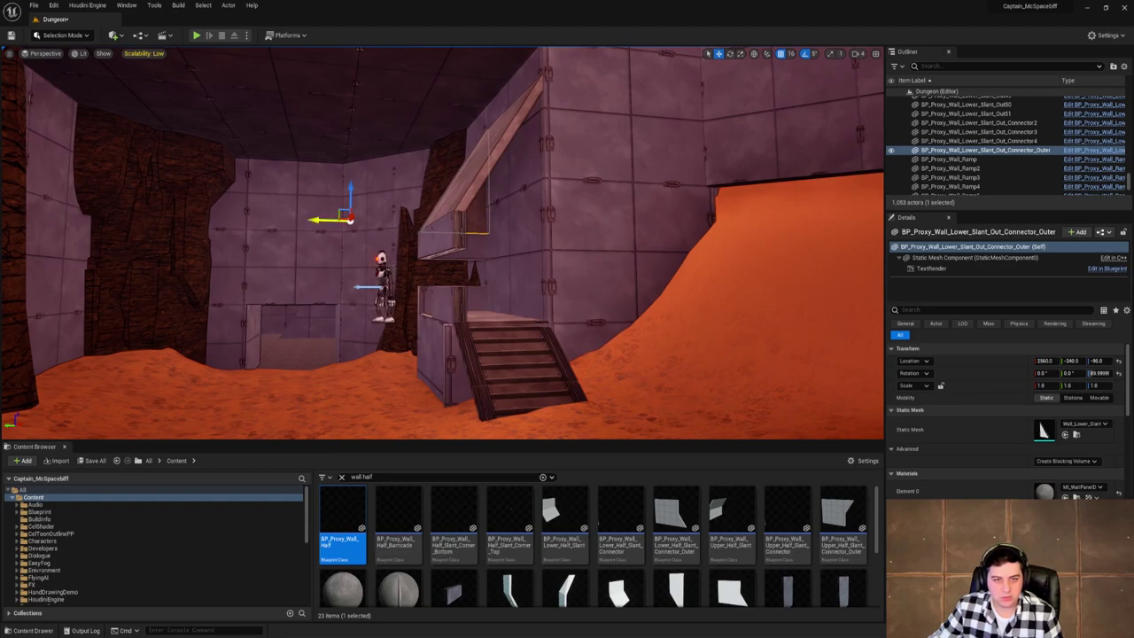
left_click_drag(319, 219, 89, 217, "alt")
key("e")
left_click_drag(181, 227, 232, 220)
key("w")
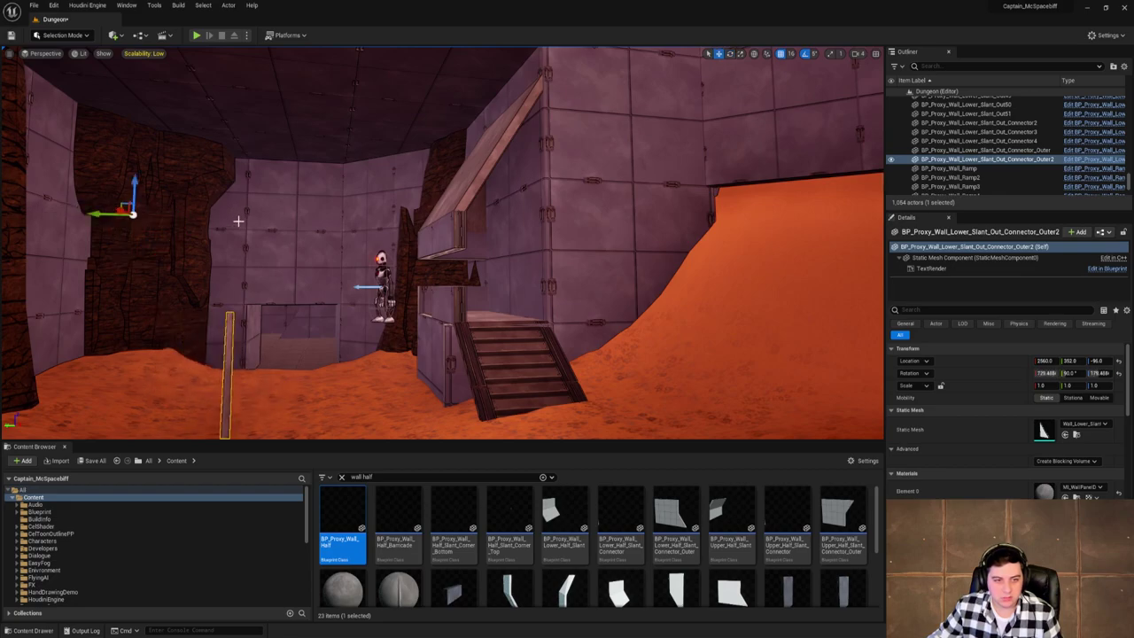
left_click_drag(92, 217, 313, 253)
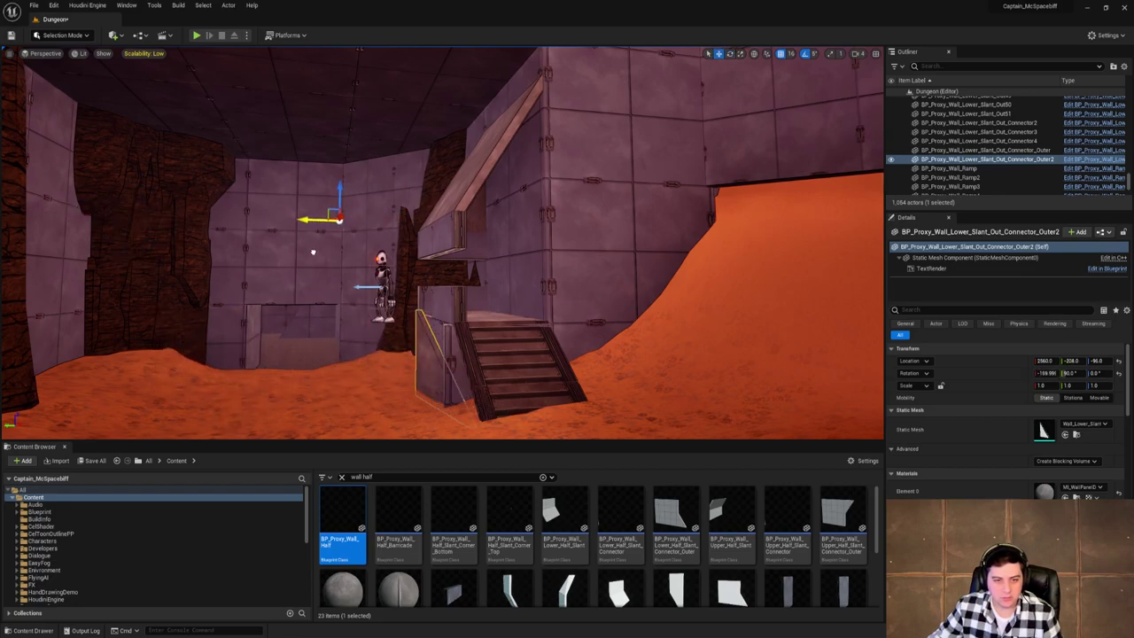
Try the flipped connector copy at X 2784 along the ramp's open side and delete it.
left_click_drag(329, 211, 325, 216)
key("w")
right_click_drag(325, 216, 341, 302)
key("s")
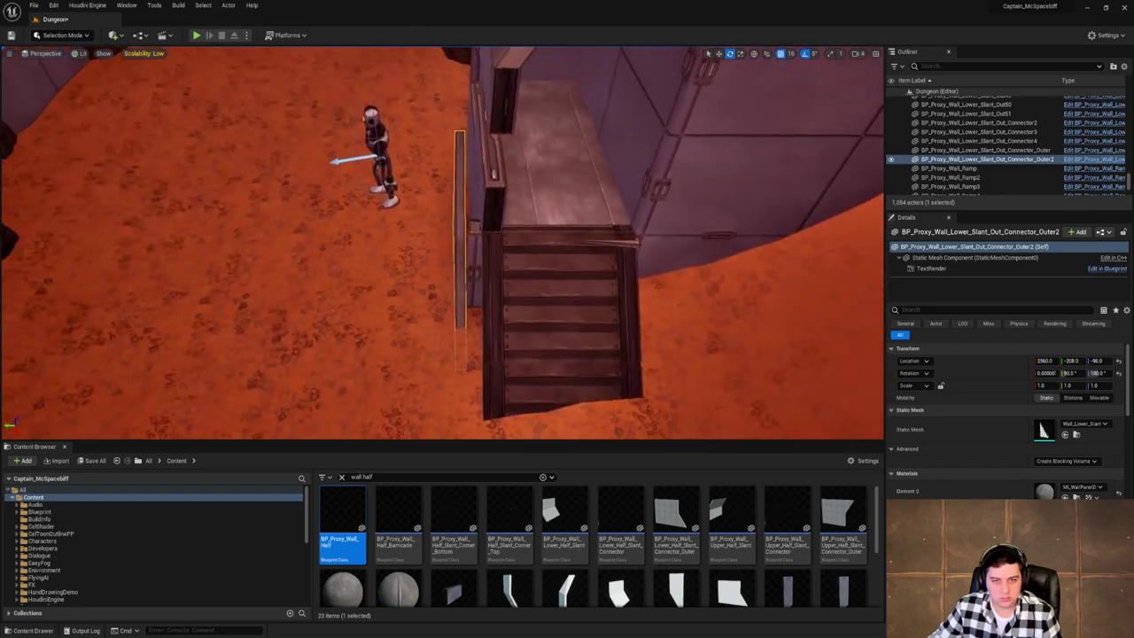
right_click_drag(374, 200, 374, 201)
key("w")
left_click_drag(333, 69, 357, 135)
mouse_move(357, 135)
right_mouse_down()
mouse_move(425, 177)
mouse_move(461, 168)
mouse_move(469, 124)
mouse_move(461, 213)
mouse_move(443, 160)
mouse_move(374, 142)
right_mouse_up()
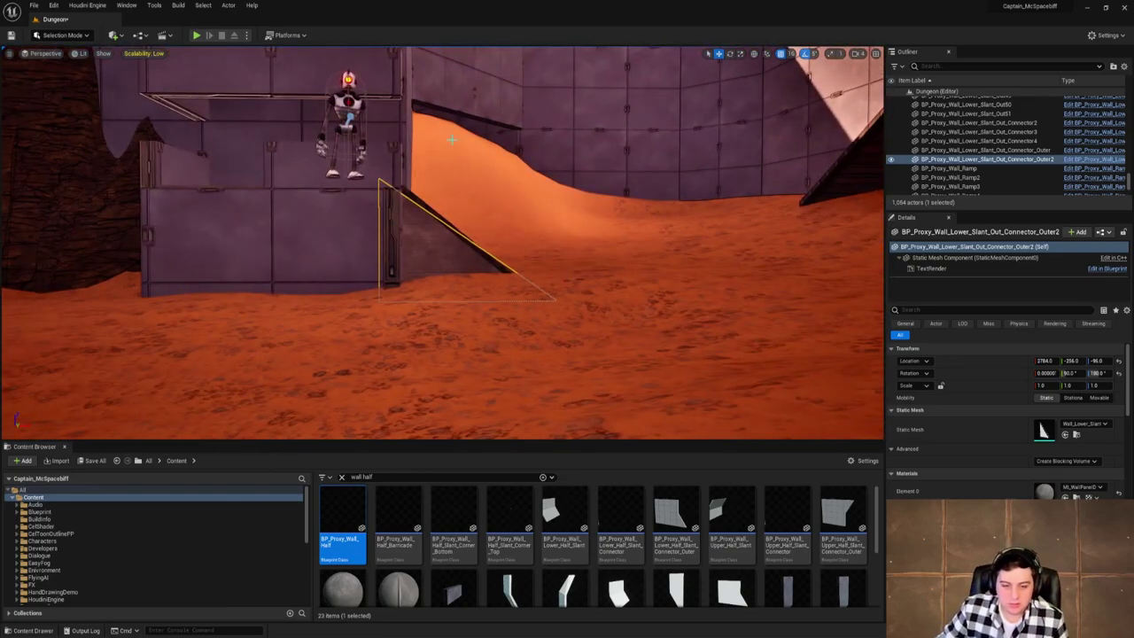
mouse_move(509, 158)
right_mouse_down()
mouse_move(439, 102)
mouse_move(521, 162)
right_mouse_up()
key("Delete")
Rotate the half wall around its vertical axis to close off the platform's side beneath the ramp.
left_click(448, 301)
right_click_drag(476, 318, 476, 319)
key("e")
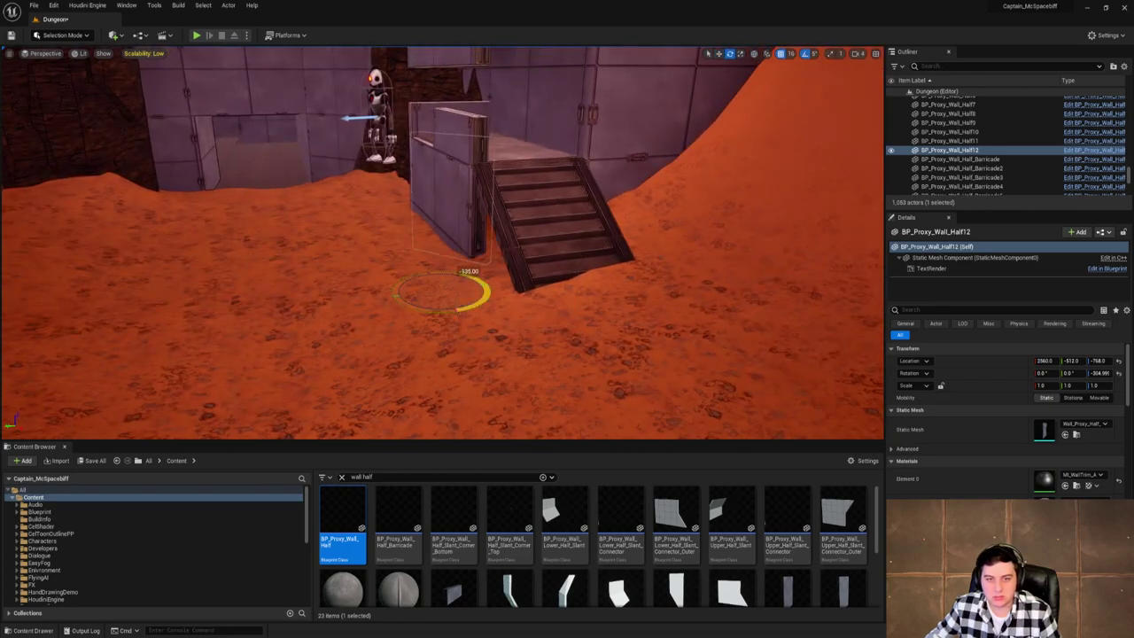
left_click_drag(428, 273, 414, 275)
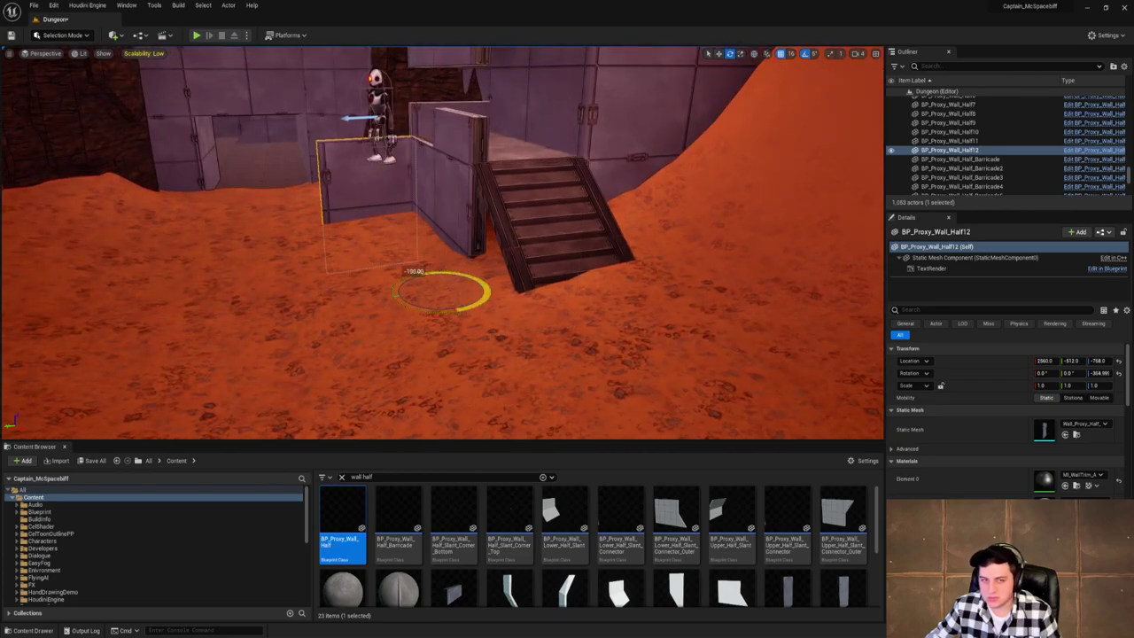
right_click_drag(425, 306, 425, 306)
right_click_drag(496, 303, 509, 359)
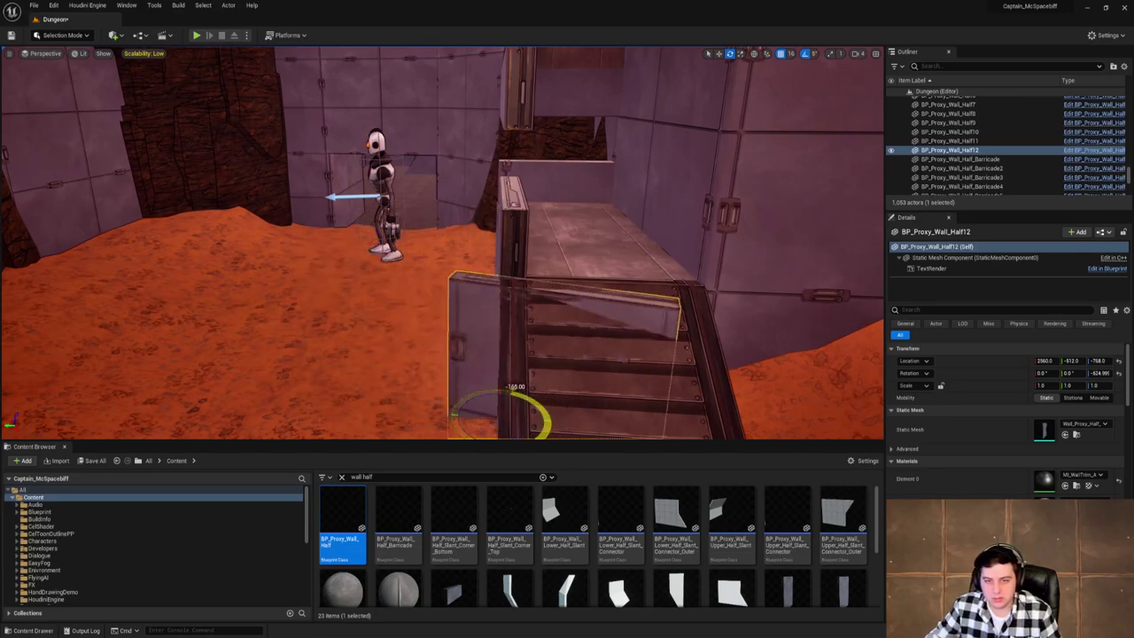
right_click_drag(420, 405, 481, 322)
right_click_drag(529, 242, 418, 200)
left_click(523, 109)
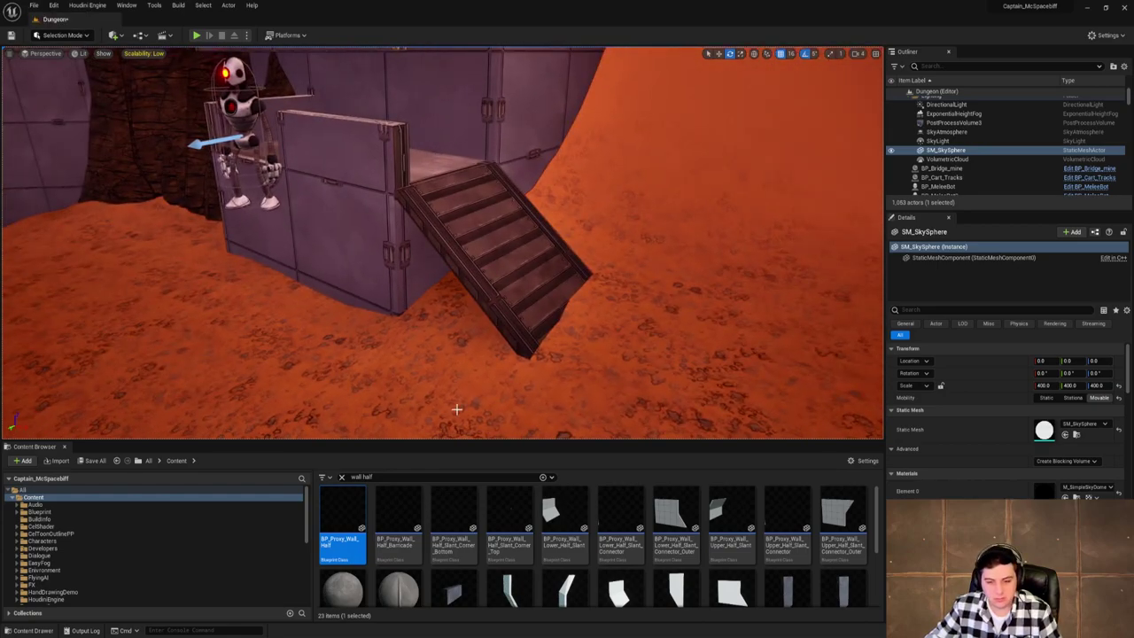
Try a BP_Proxy_Wall_Lower_Half_Slant piece beside the ramp, turned 90 degrees around its vertical axis.
left_click_drag(564, 523, 554, 226)
mouse_move(559, 317)
right_mouse_down()
mouse_move(519, 291)
mouse_move(559, 316)
right_mouse_up()
mouse_move(550, 309)
left_mouse_down()
mouse_move(585, 303)
mouse_move(572, 305)
left_mouse_up()
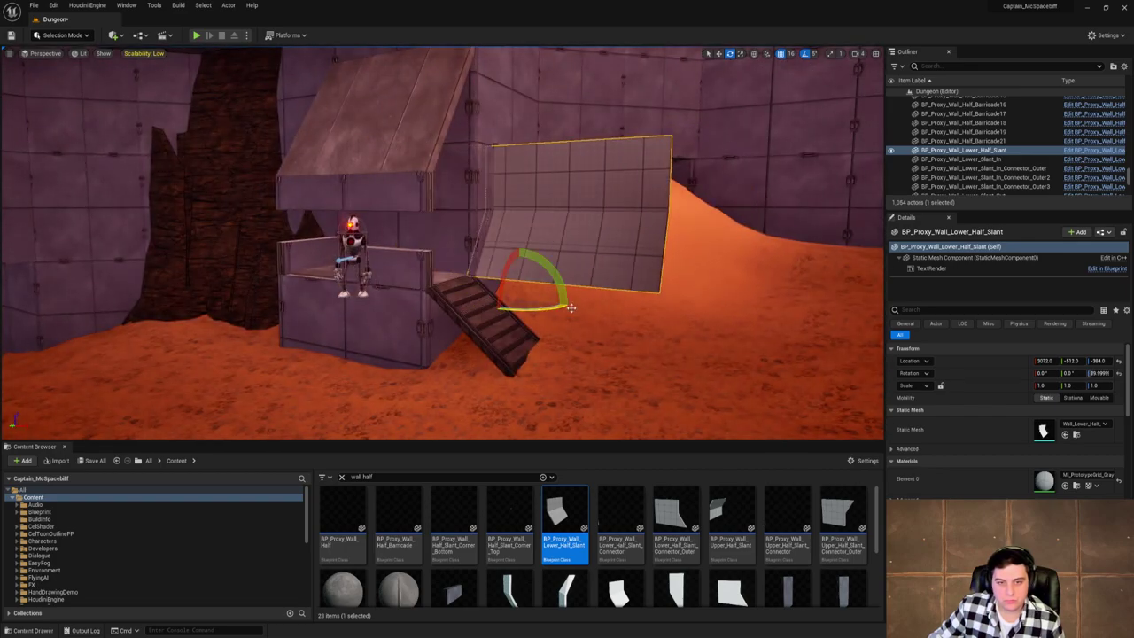
right_click_drag(571, 304, 877, 122)
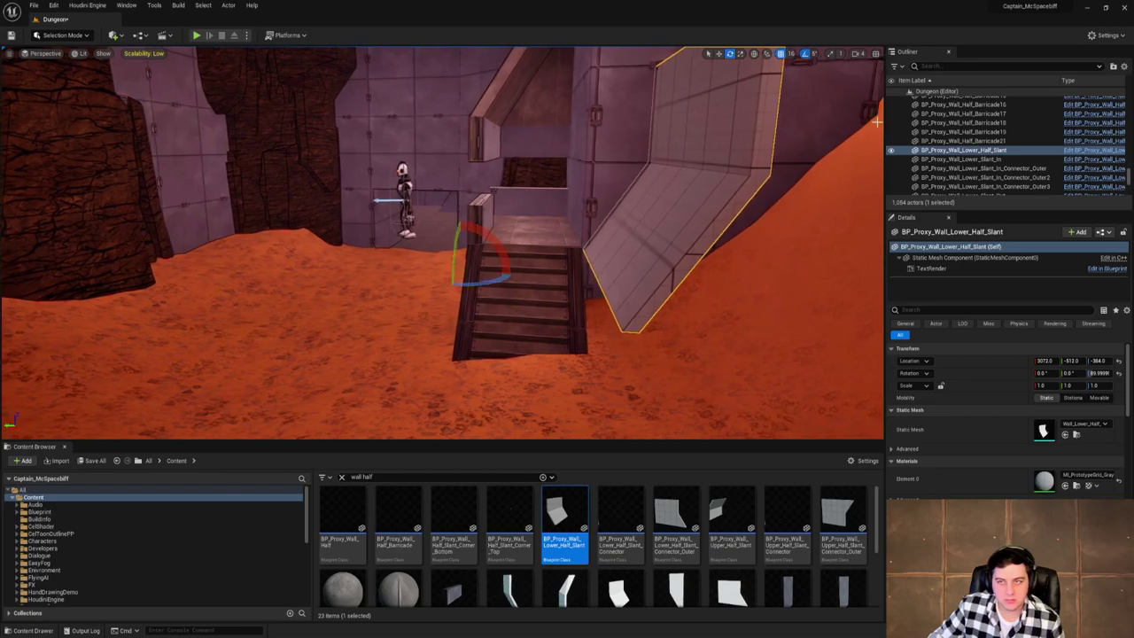
Set the rotation snap to 15° and delete the slanted half wall piece beside the ramp.
left_click(816, 54)
left_click(828, 103)
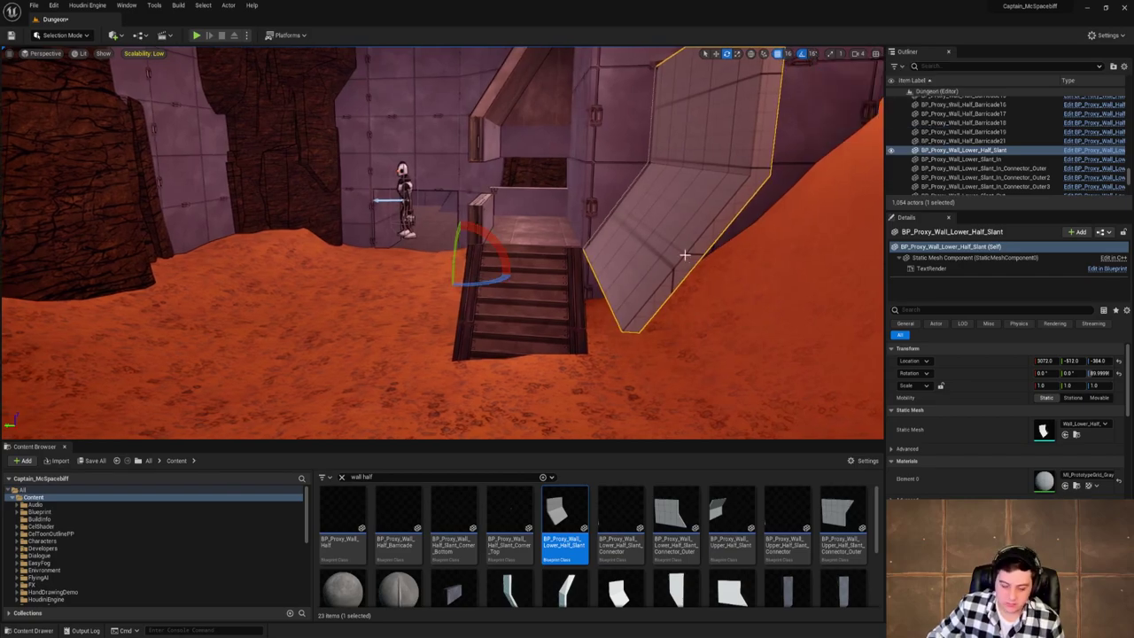
key("Delete")
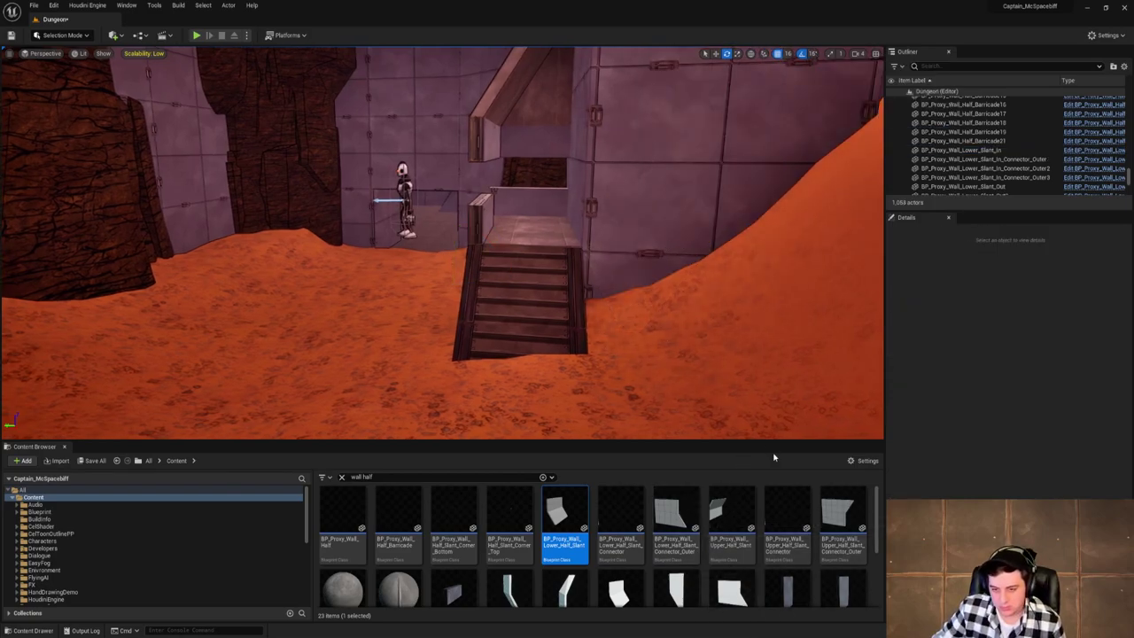
Try a BP_Proxy_Wall_Half_Slant_Corner_Bottom piece near the shelter and delete it.
scroll(834, 523, "down", 1)
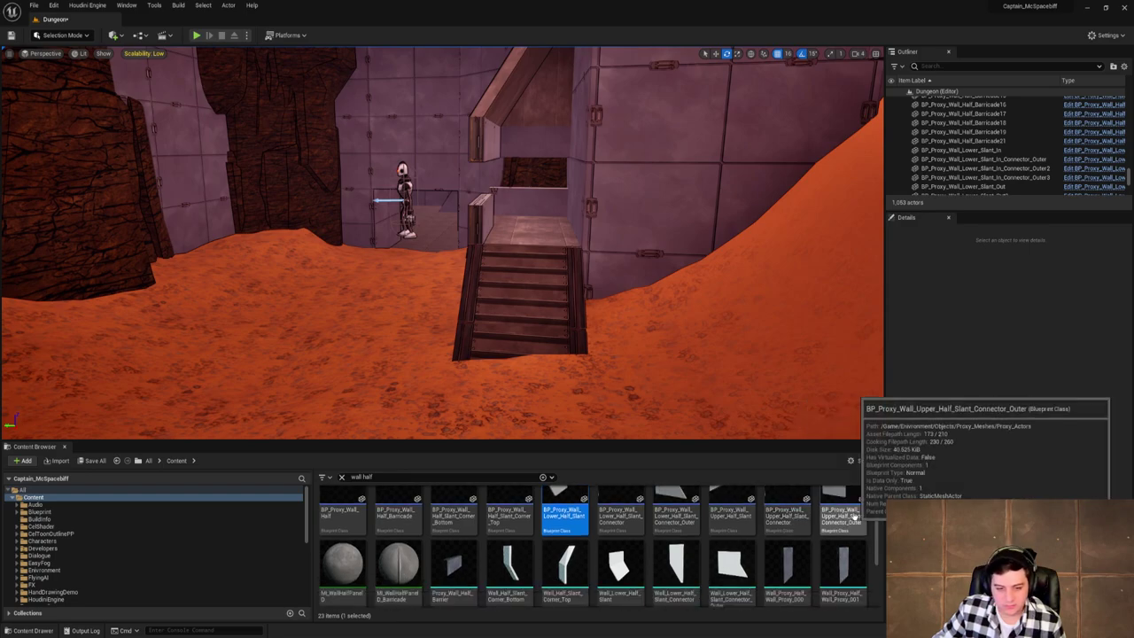
scroll(855, 516, "up", 1)
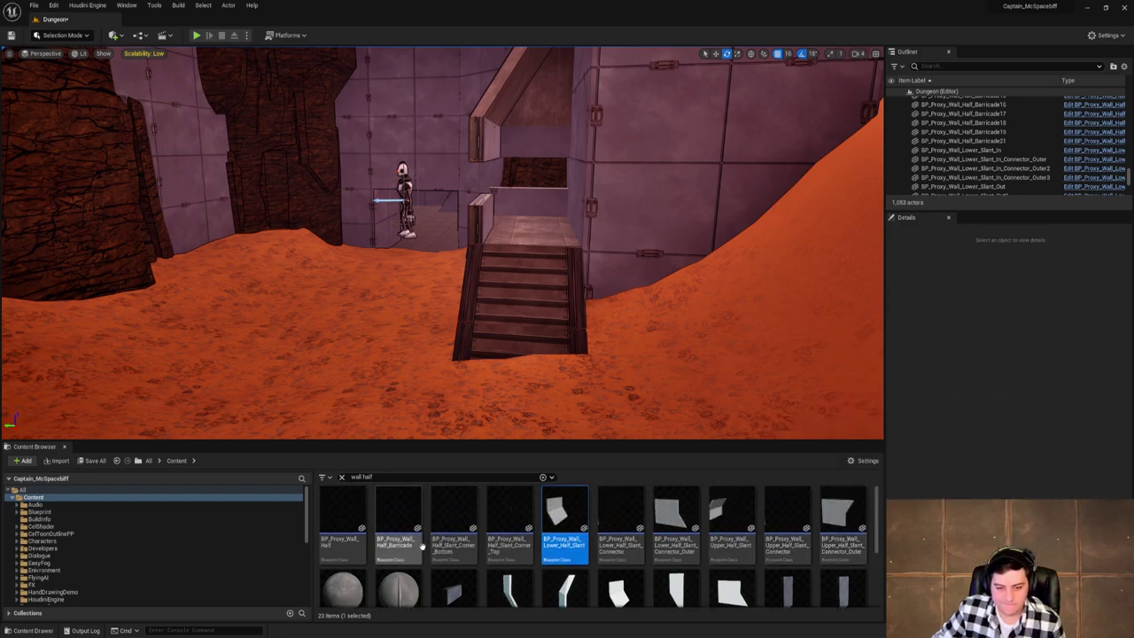
left_click_drag(453, 523, 354, 244)
left_click_drag(451, 369, 451, 369)
right_click_drag(503, 342, 647, 342)
key("a")
key("Delete")
Try the Wall_Upper_Half_Slant_Connector mesh on the ground near the shelter and delete it.
scroll(630, 505, "down", 3)
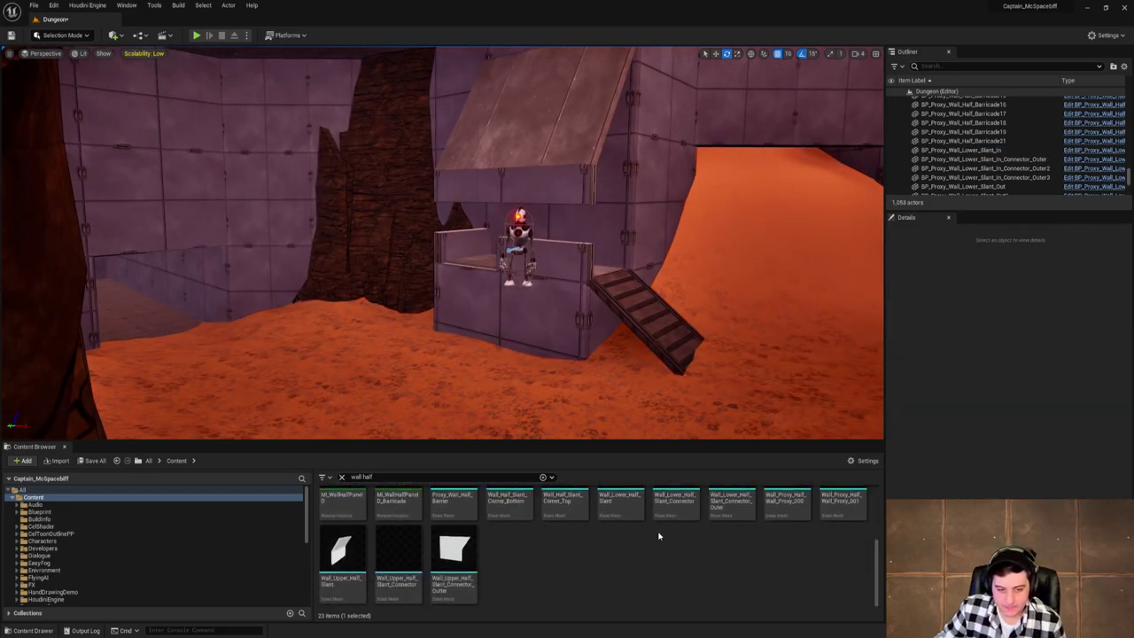
left_click_drag(408, 550, 507, 384)
right_click_drag(506, 385, 558, 356)
key("a")
key("w")
key("d")
key("Delete")
Select the three upper barricades beneath the roof and set their Element 0 material to MI_WallHalfPanelD.
key("w")
key("s")
key("a")
key("w")
key("s")
left_click_drag(558, 356, 400, 253)
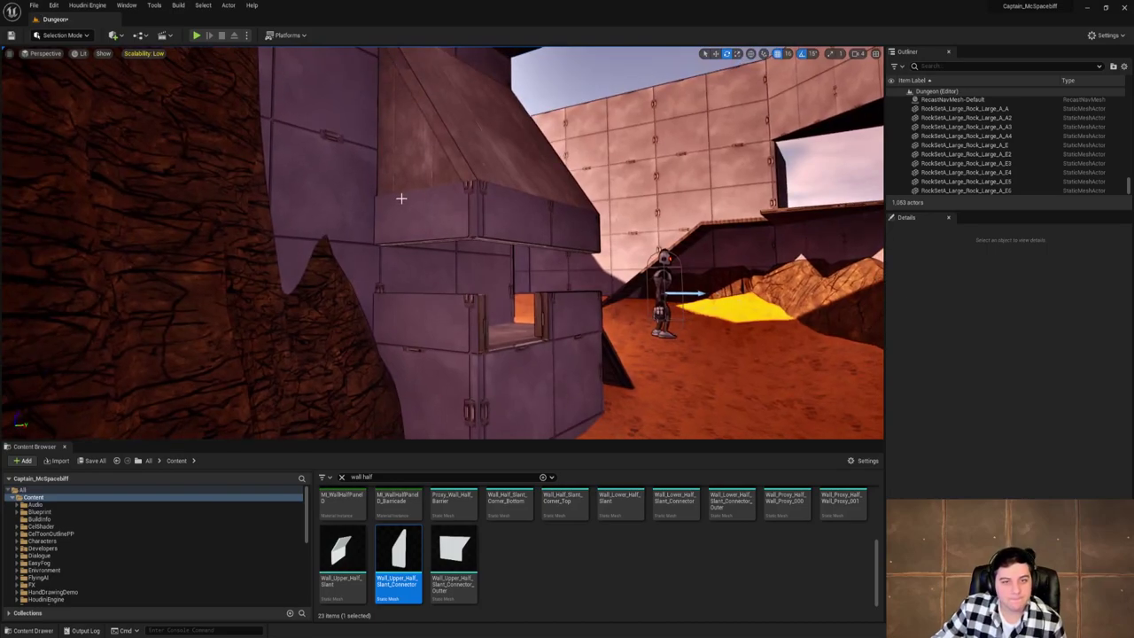
left_click(430, 212)
left_click(496, 140)
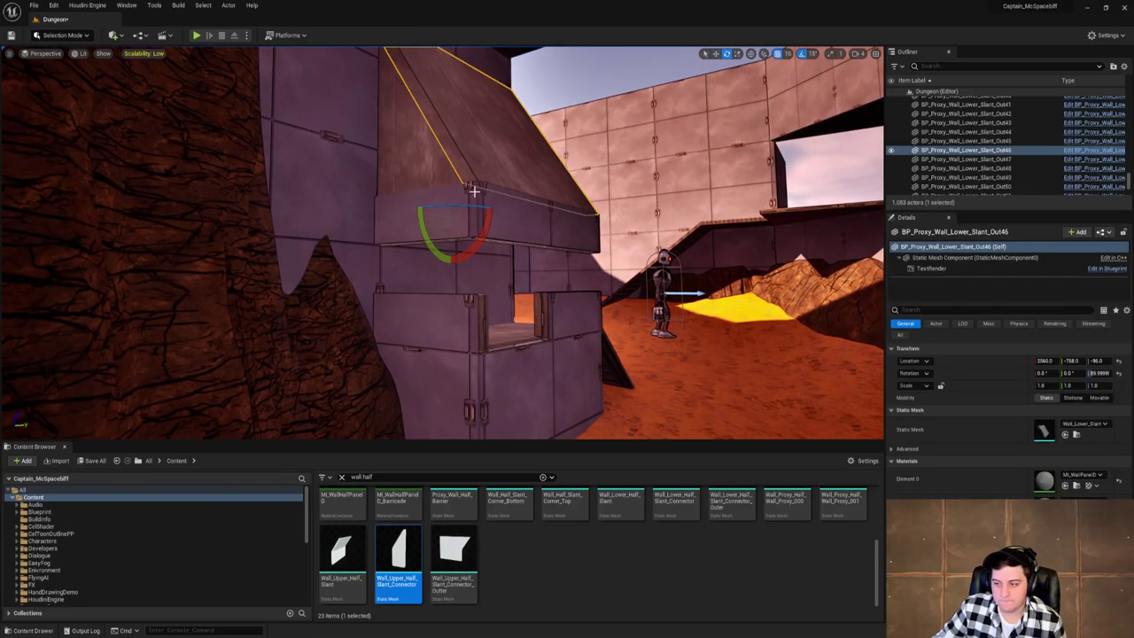
left_click(434, 213)
key("f")
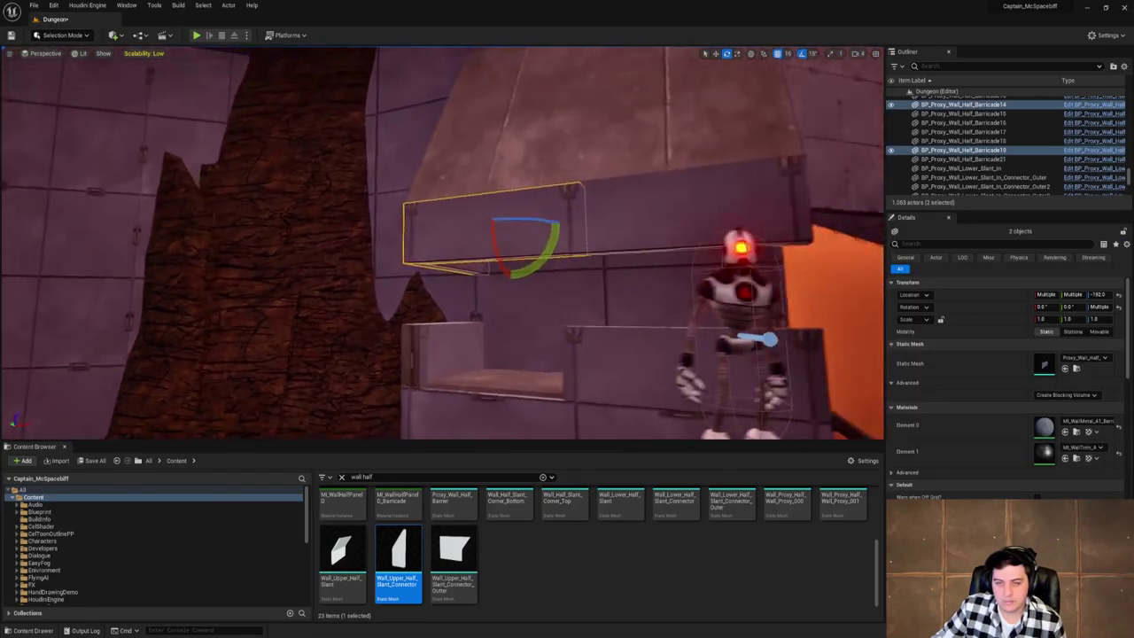
left_click(652, 208, "ctrl")
left_click(1076, 423)
type("wall")
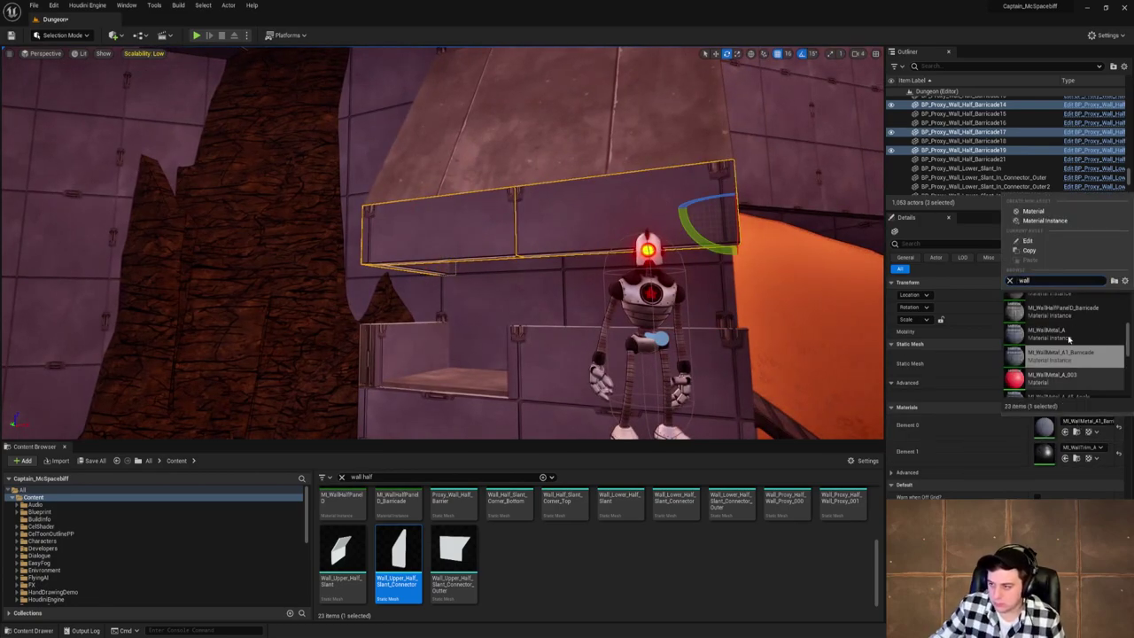
left_click(1067, 319)
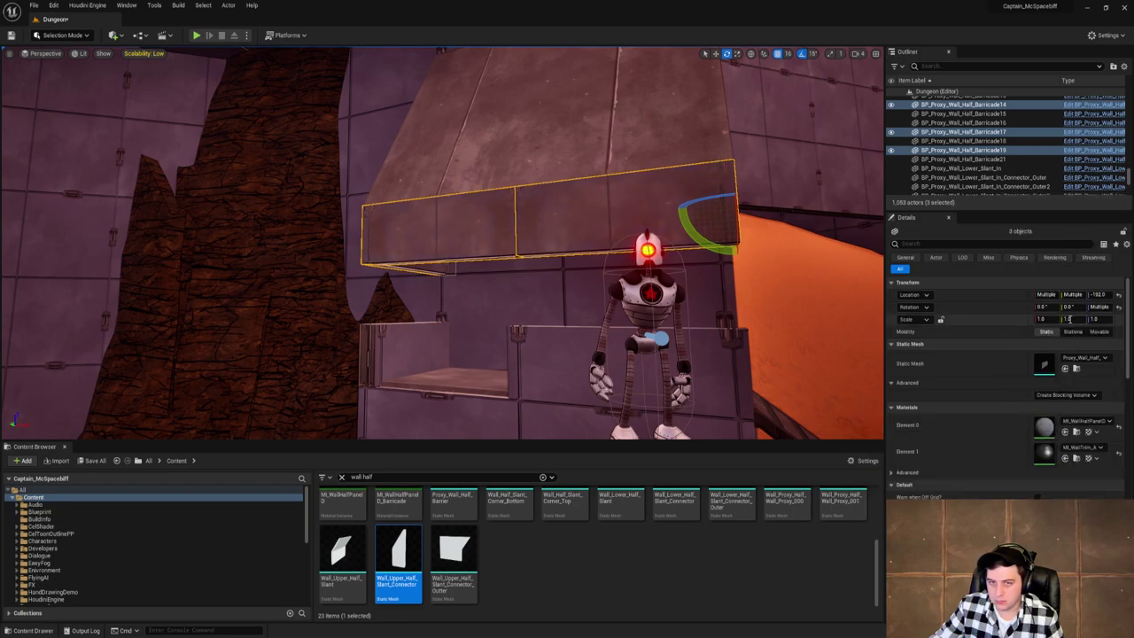
Try MI_WallHalfPanelD_Barricade as the Element 0 material of the three upper barricades and switch back to MI_WallHalfPanelD.
key("a")
right_click_drag(620, 248, 567, 240)
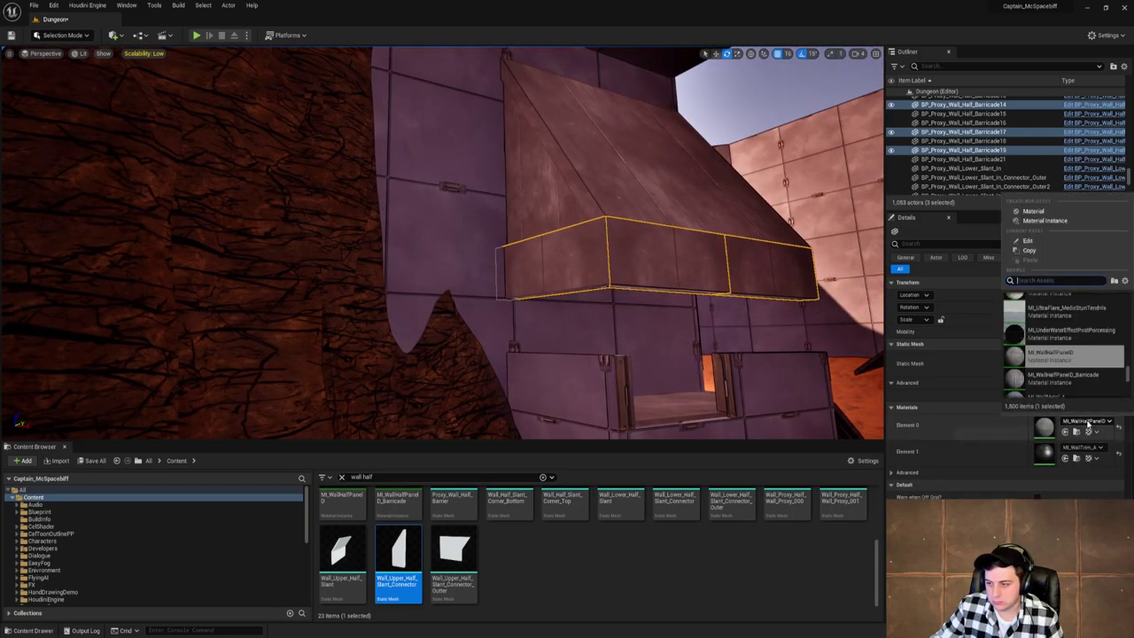
key("f")
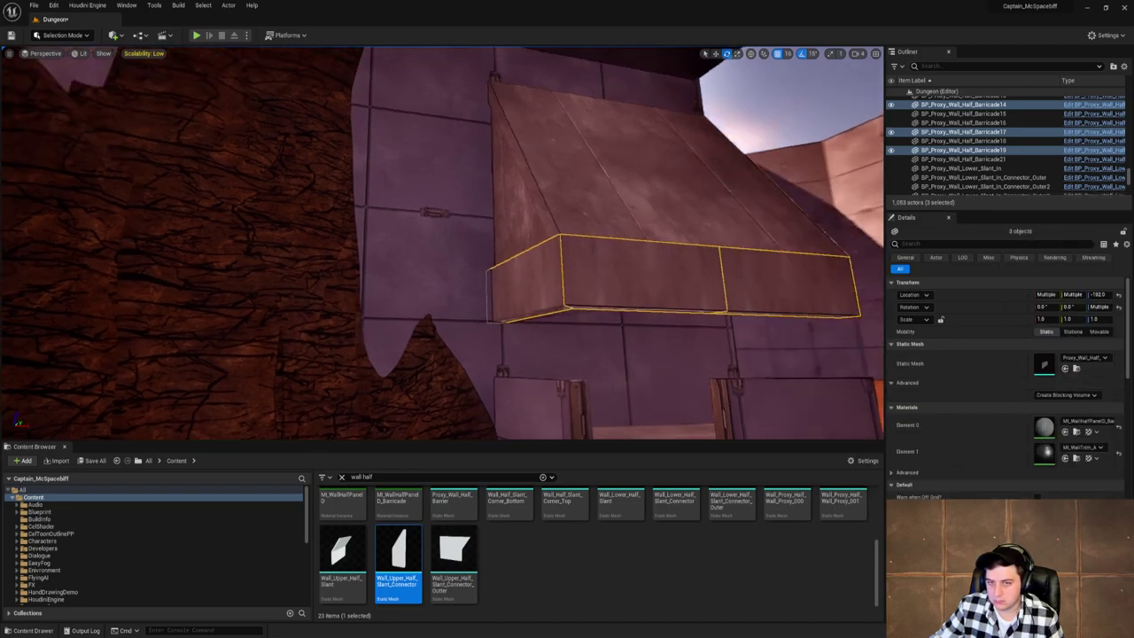
left_click(1099, 421)
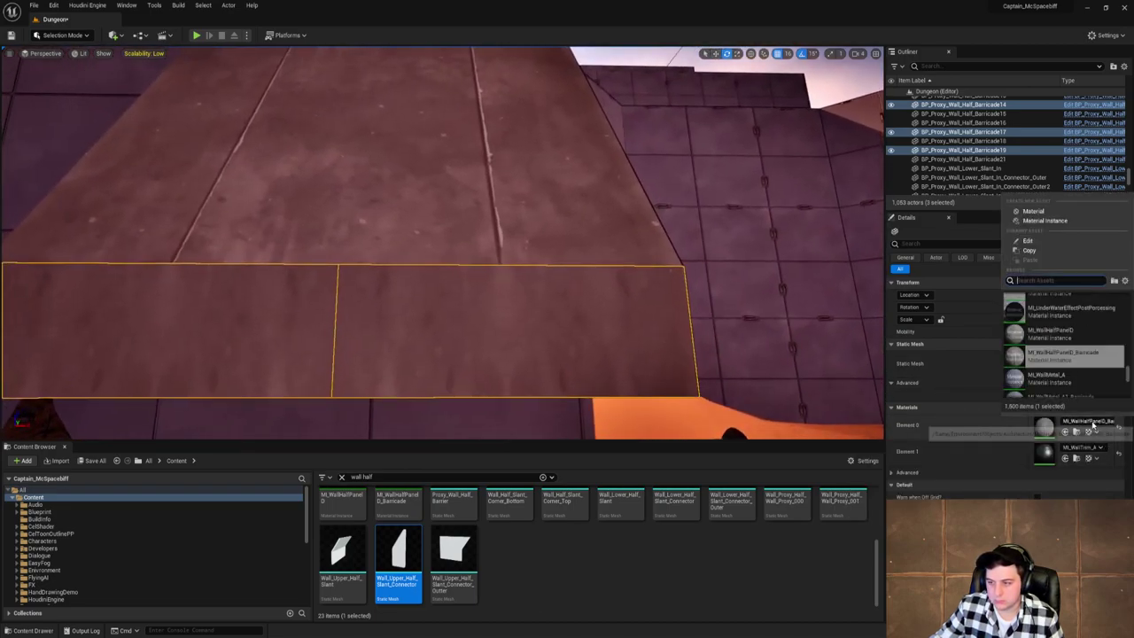
left_click(1059, 337)
right_click_drag(621, 266, 701, 266)
key("s")
key("s")
right_click_drag(582, 362, 560, 349)
right_click_drag(410, 238, 406, 234)
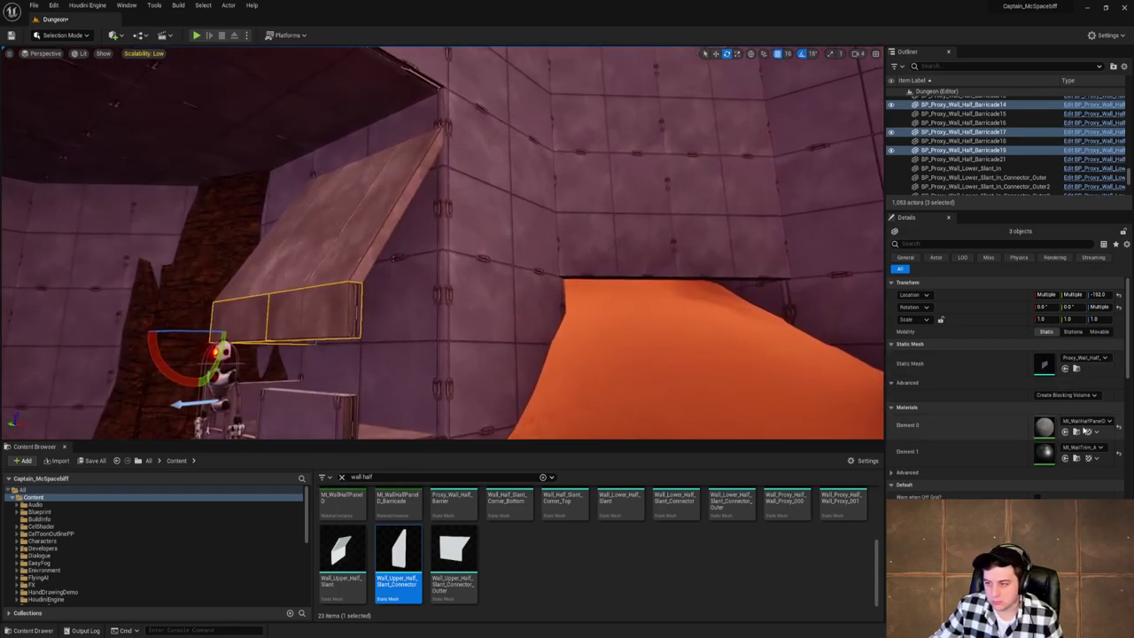
Set the Element 1 material of the three upper barricades to MI_WallPanelD.
left_click(1082, 447)
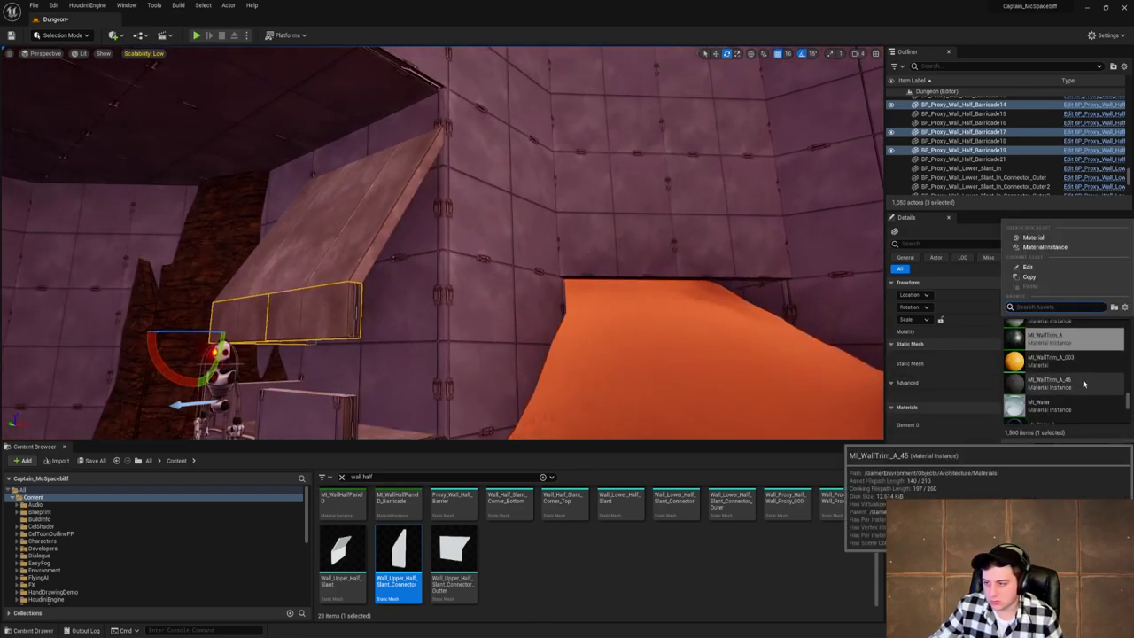
type("wall")
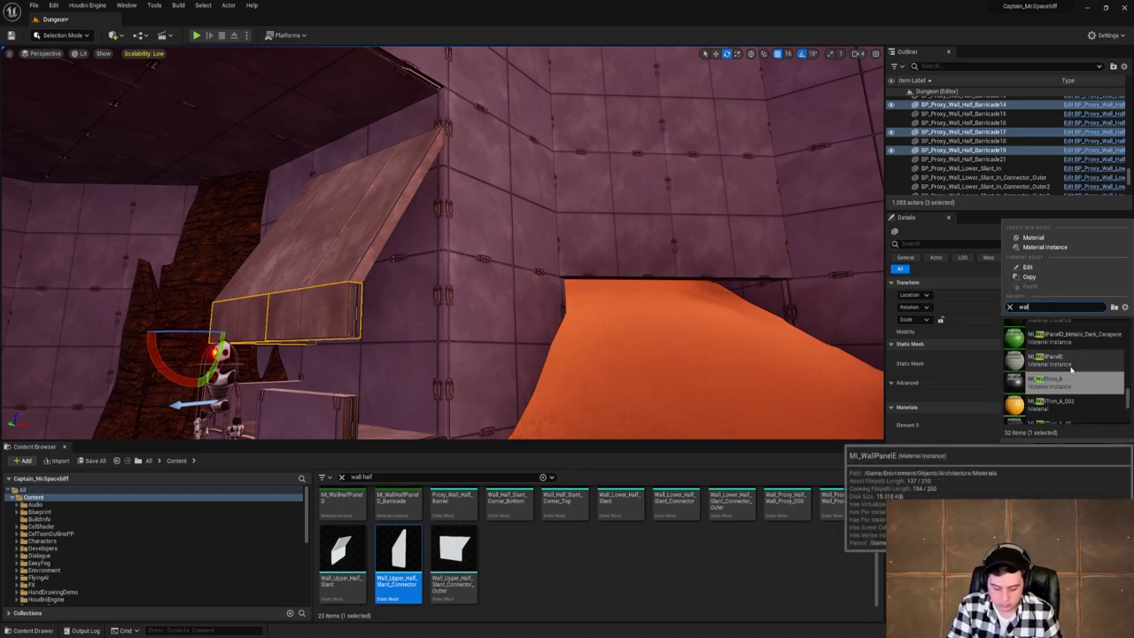
type(" panel")
scroll(1062, 344, "up", 2)
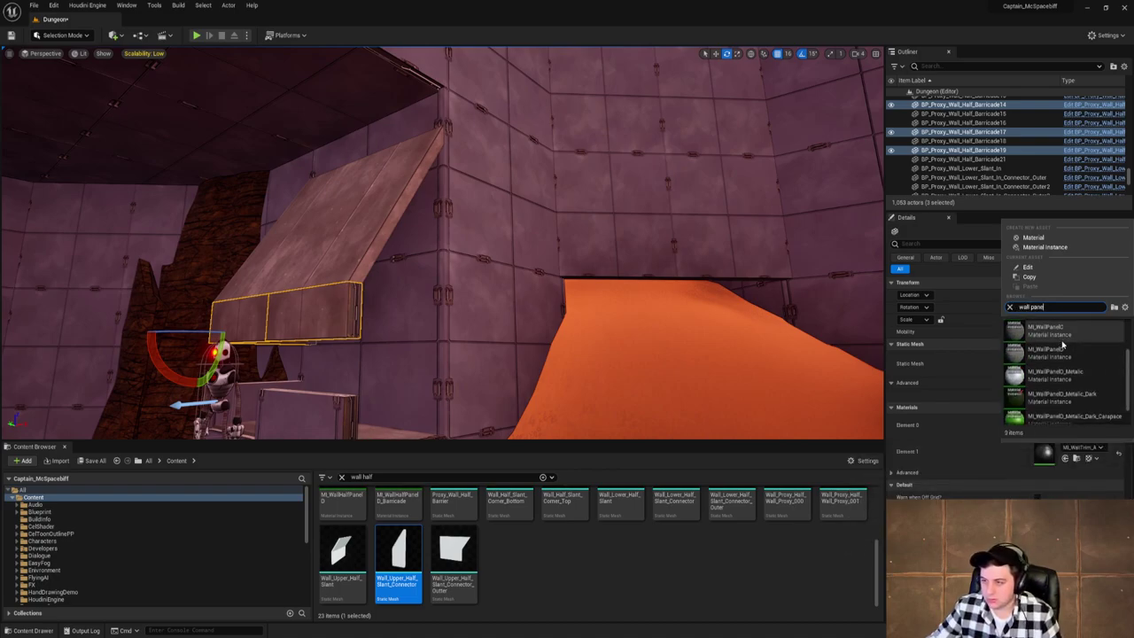
left_click(1048, 351)
right_click_drag(535, 370, 446, 268)
left_click(496, 157)
mouse_move(496, 156)
right_mouse_down()
mouse_move(443, 177)
mouse_move(354, 164)
mouse_move(493, 157)
right_mouse_up()
right_click_drag(418, 259, 463, 277)
right_click_drag(322, 240, 321, 240)
Try shifting the roof's slanted side connector along X, and reduce the position grid snap to 8.
left_click(417, 254)
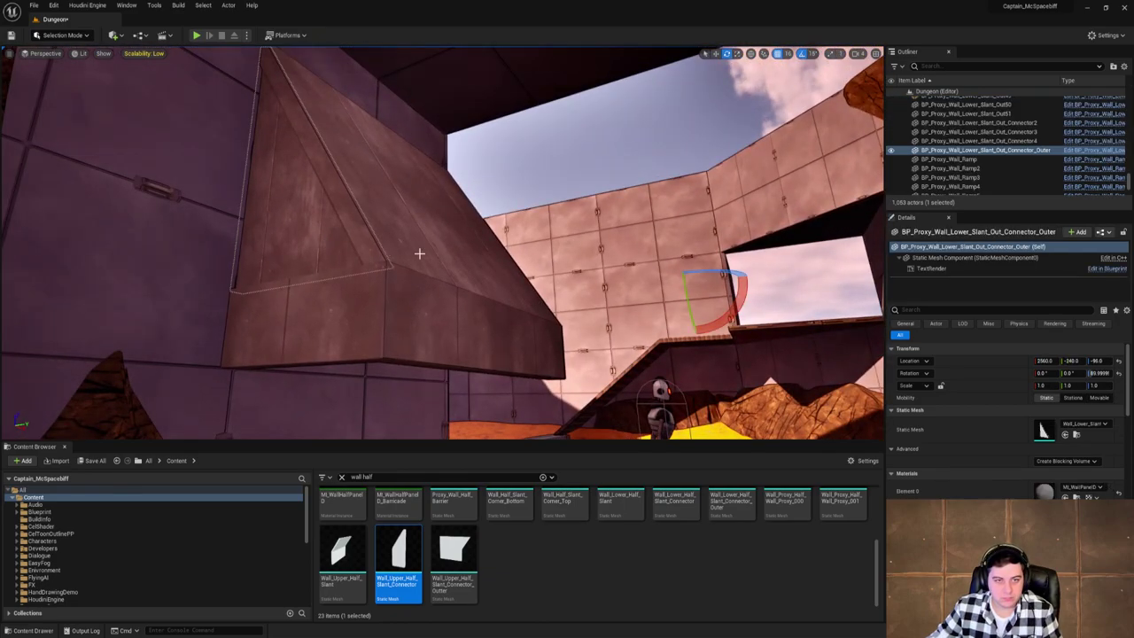
right_click_drag(417, 253, 418, 253)
right_click_drag(542, 237, 542, 237)
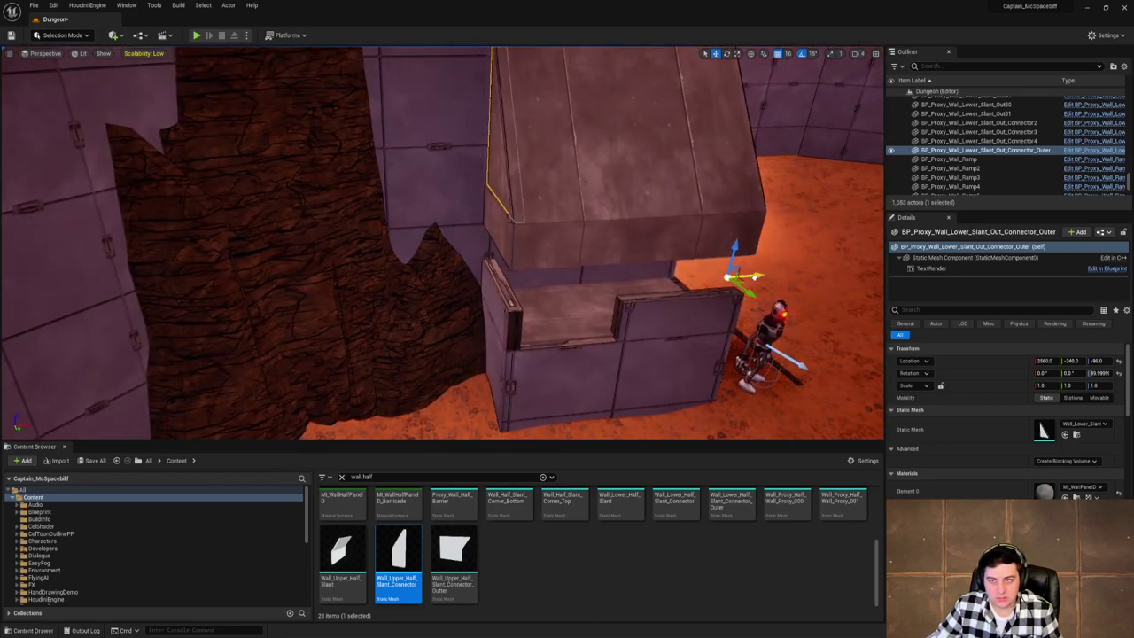
right_click_drag(754, 64, 754, 63)
right_click_drag(675, 190, 674, 191)
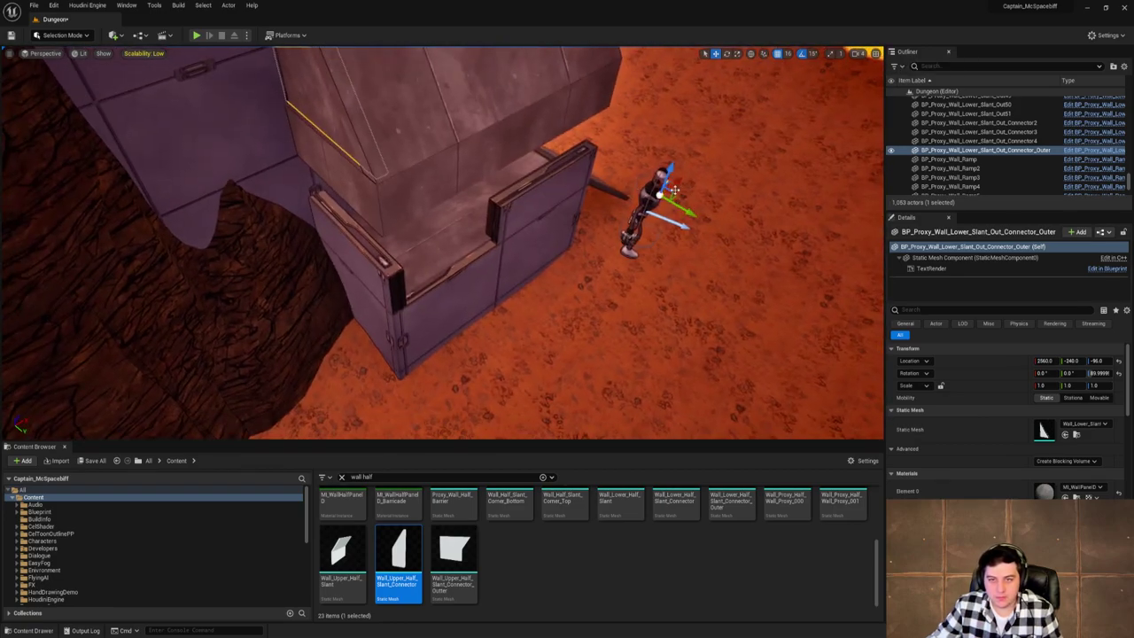
left_click_drag(678, 182, 673, 185)
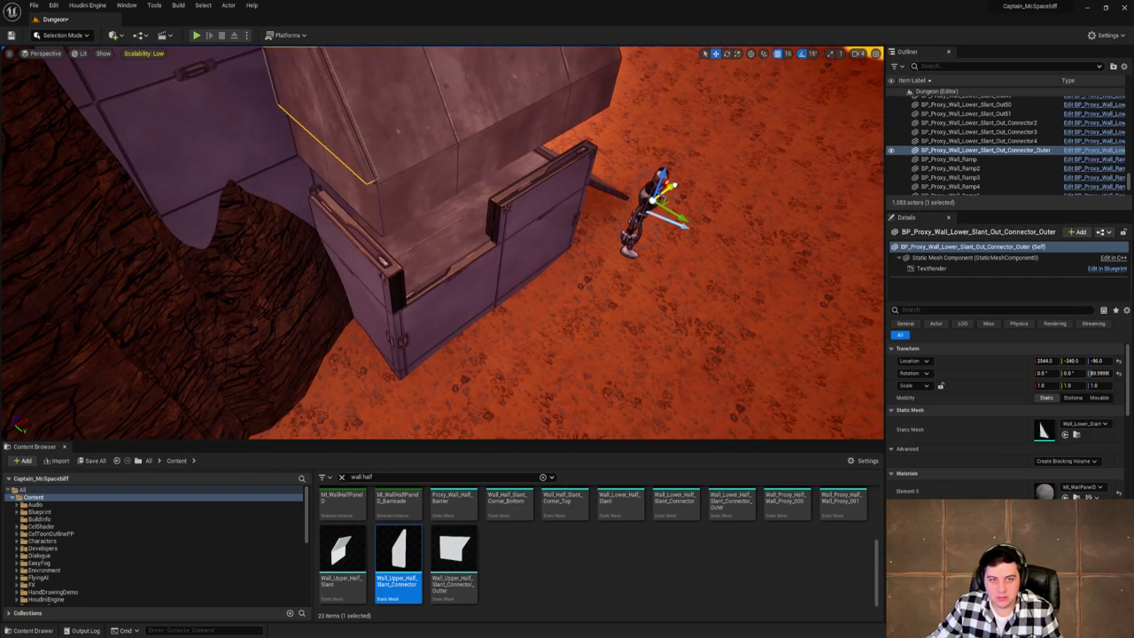
left_click(788, 54)
left_click(798, 104)
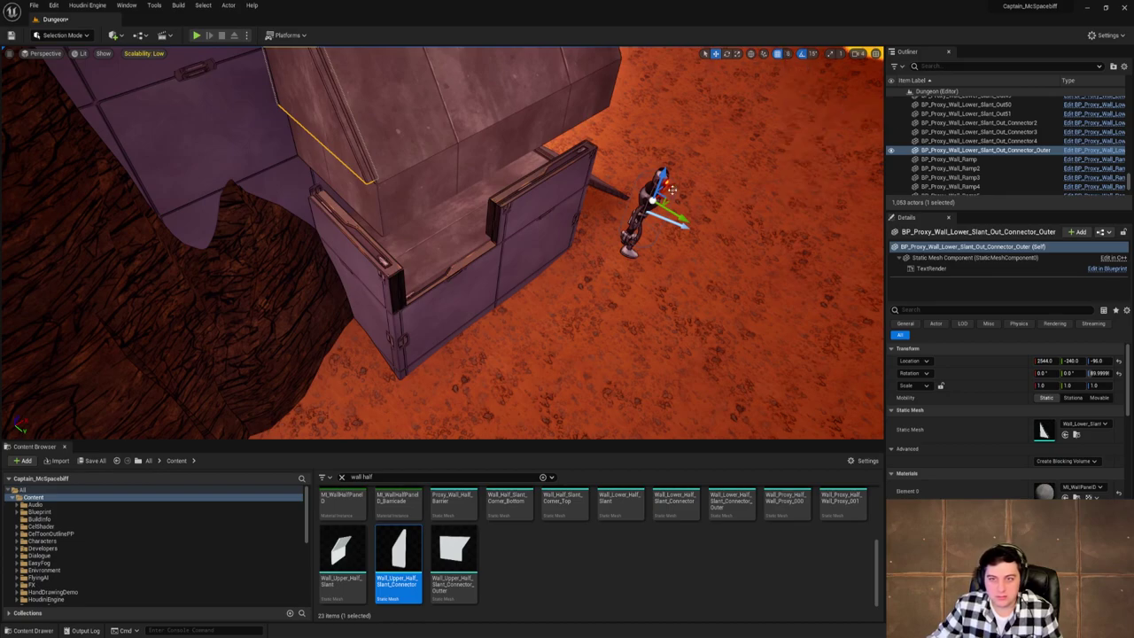
left_click_drag(669, 193, 680, 191)
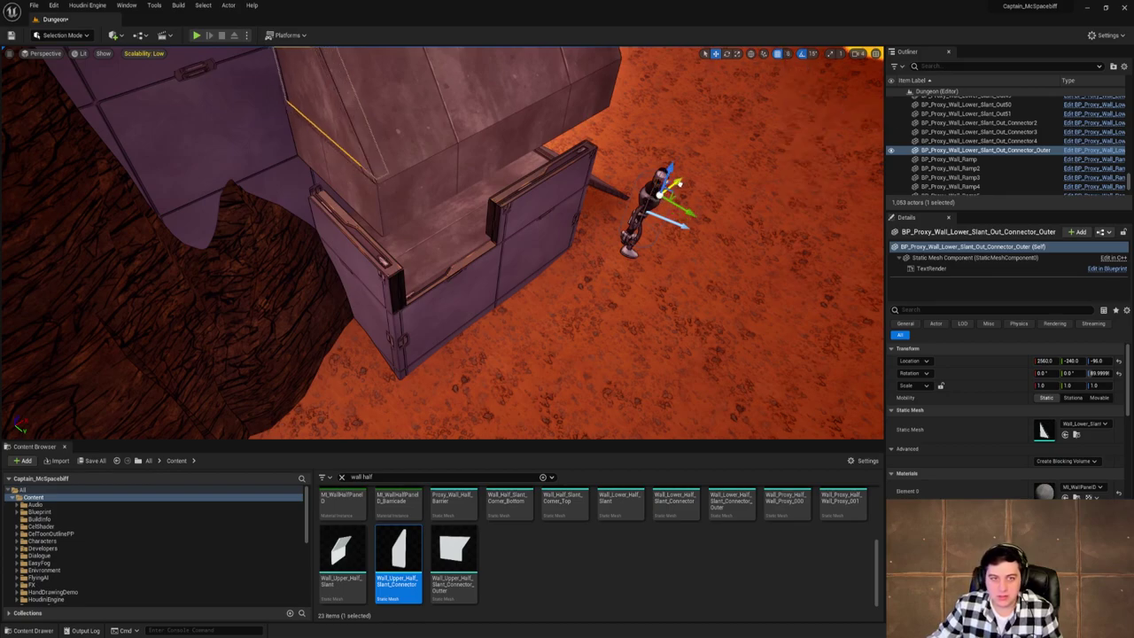
Align the roof's side connector with the roof edge by moving it to X 2552 and Y -232.
right_click_drag(645, 215, 753, 173)
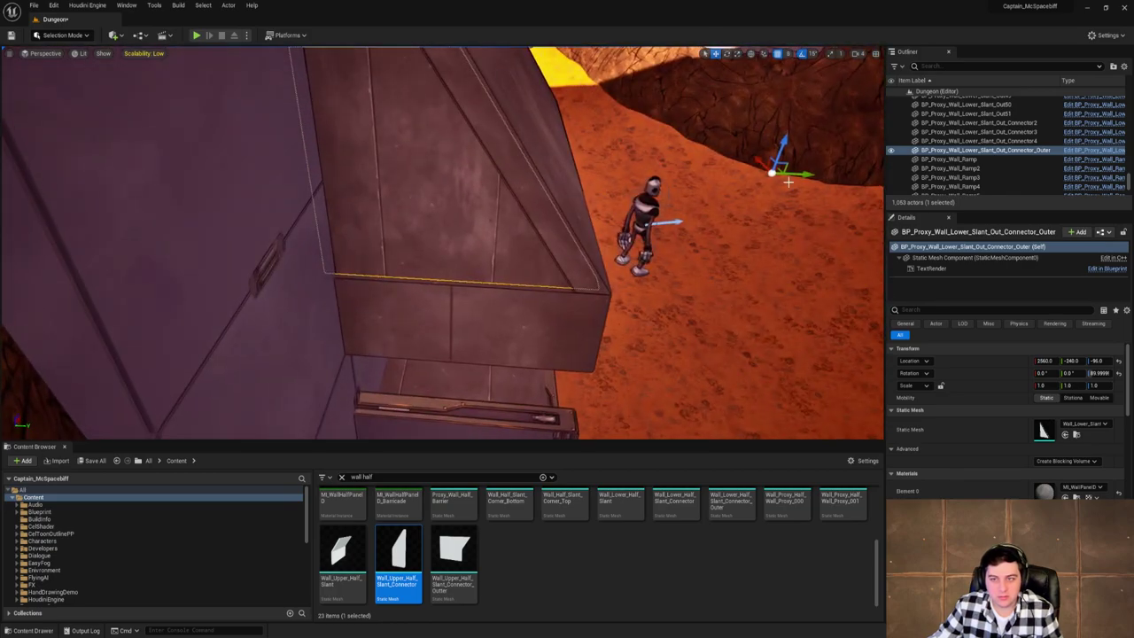
left_click_drag(803, 172, 809, 175)
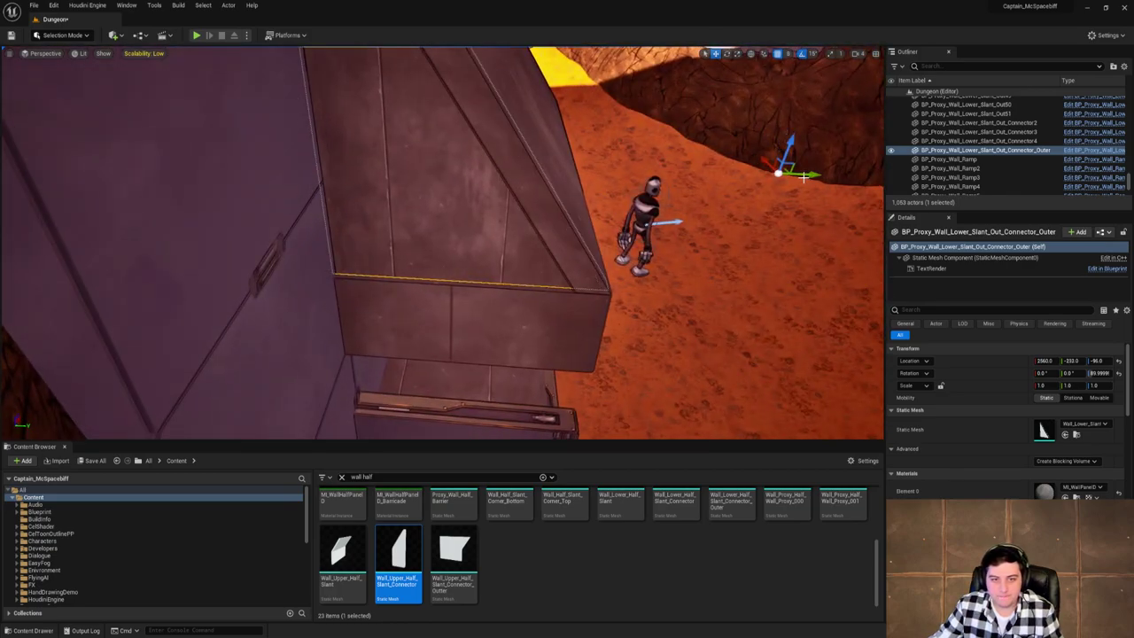
right_click_drag(803, 177, 721, 238)
left_click_drag(548, 242, 542, 241)
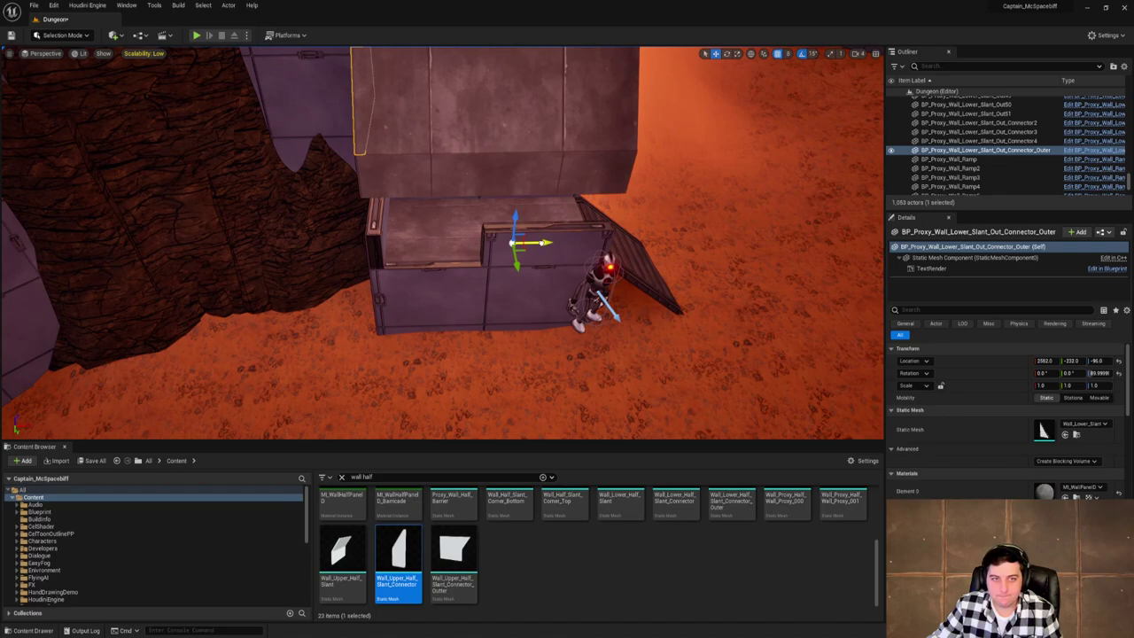
right_click_drag(540, 227, 611, 232)
right_click_drag(544, 223, 607, 143)
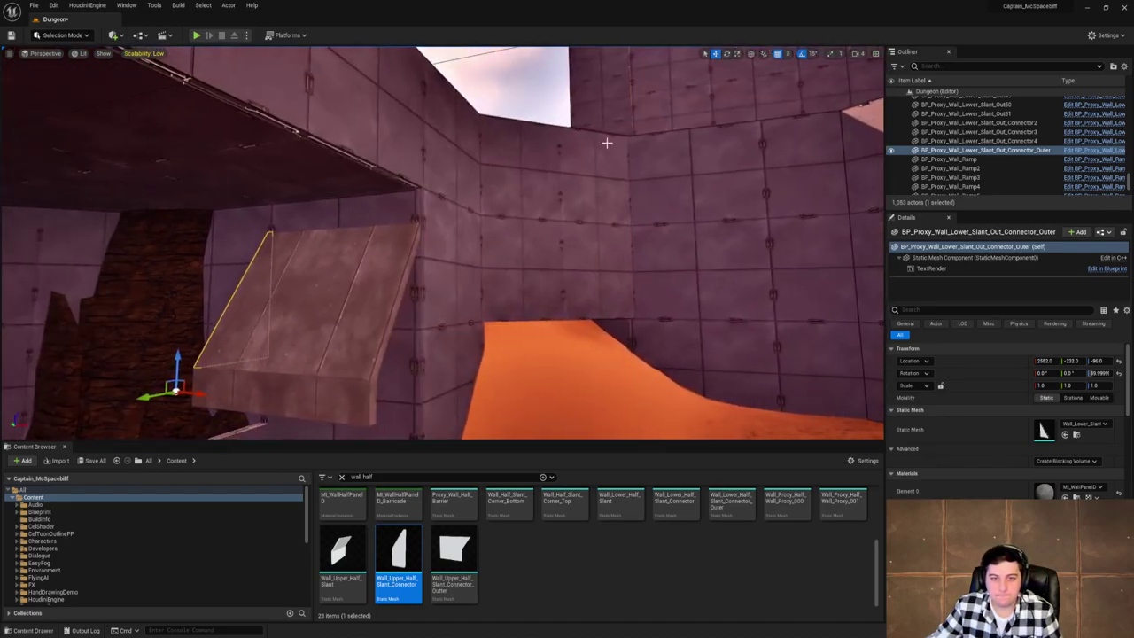
left_click(536, 108)
right_click_drag(535, 107, 531, 283)
Try MI_WallHalfPanelD_Barricade as the Element 0 material of the roof's side connector and inspect it up close.
left_click(400, 348)
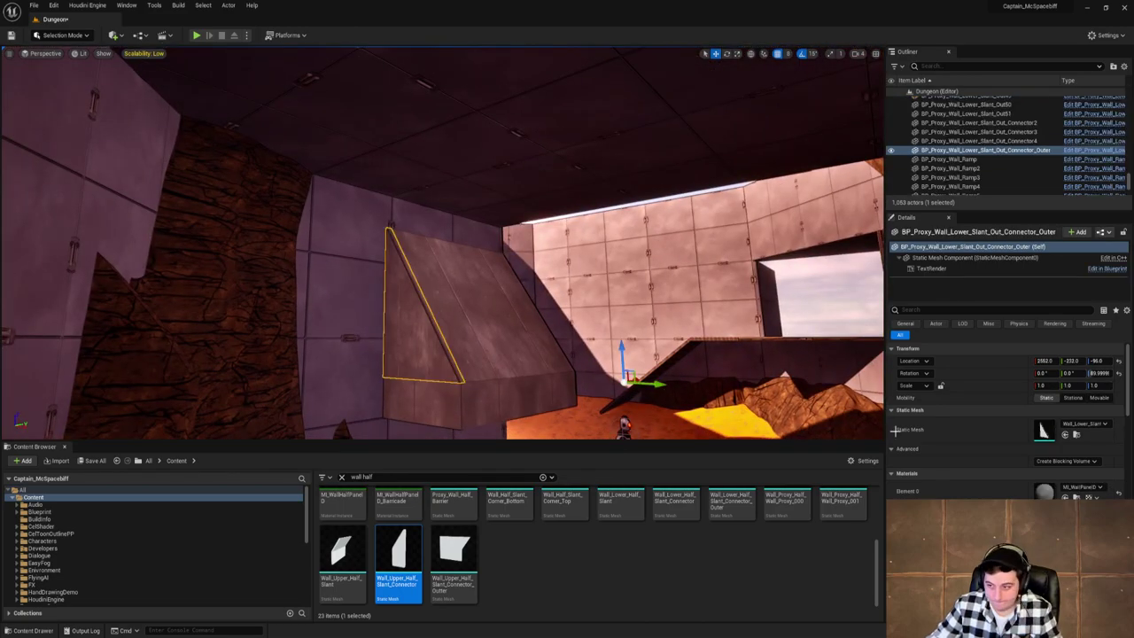
left_click(1083, 486)
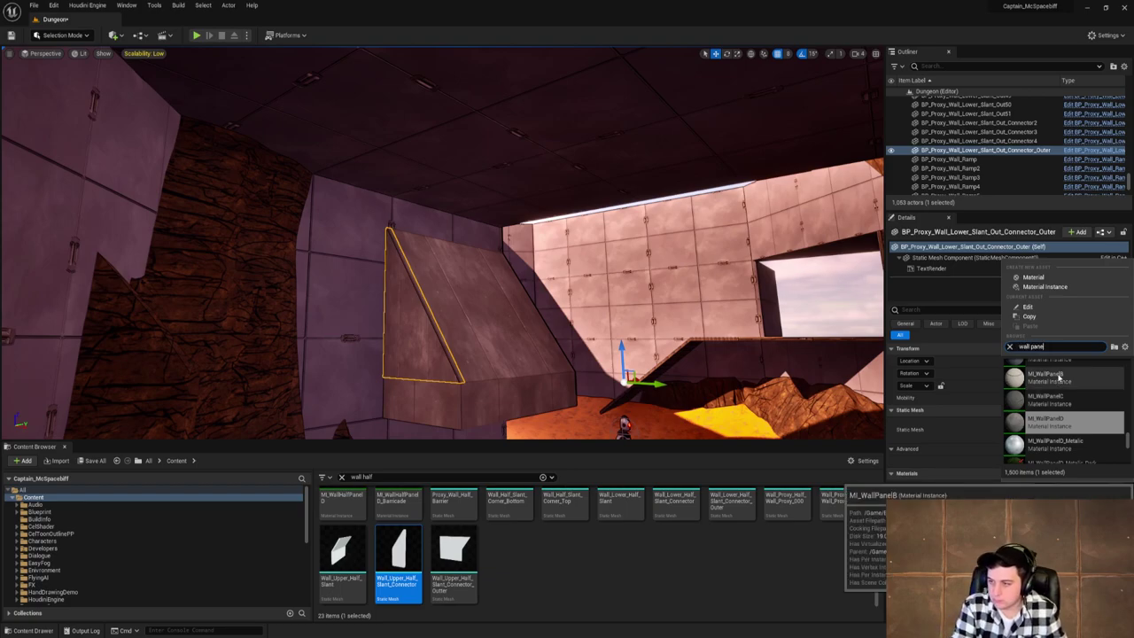
left_click(1070, 399)
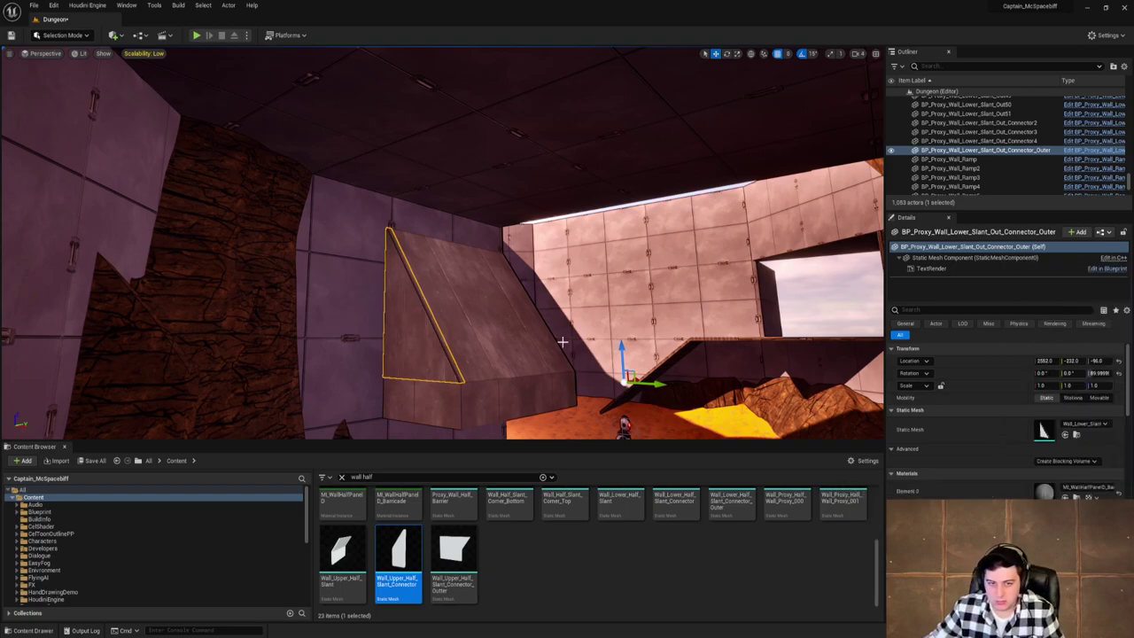
right_click_drag(562, 341, 714, 432)
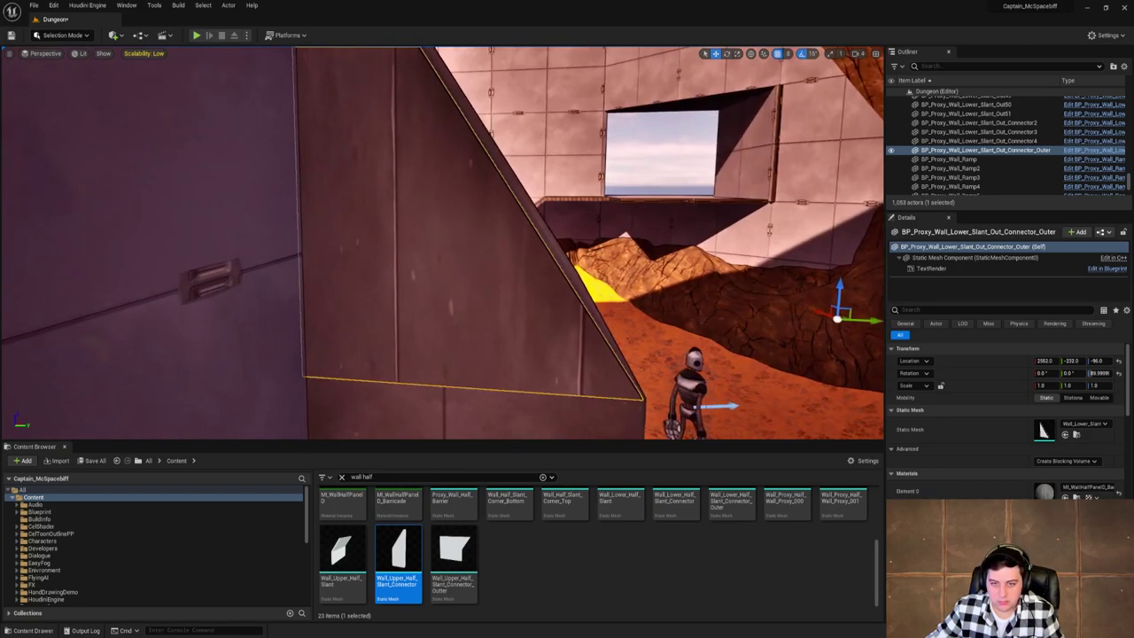
right_click_drag(621, 340, 599, 342)
Set the Element 0 material of the roof's side connector to MI_WallHalfPanelD.
left_click(1089, 488)
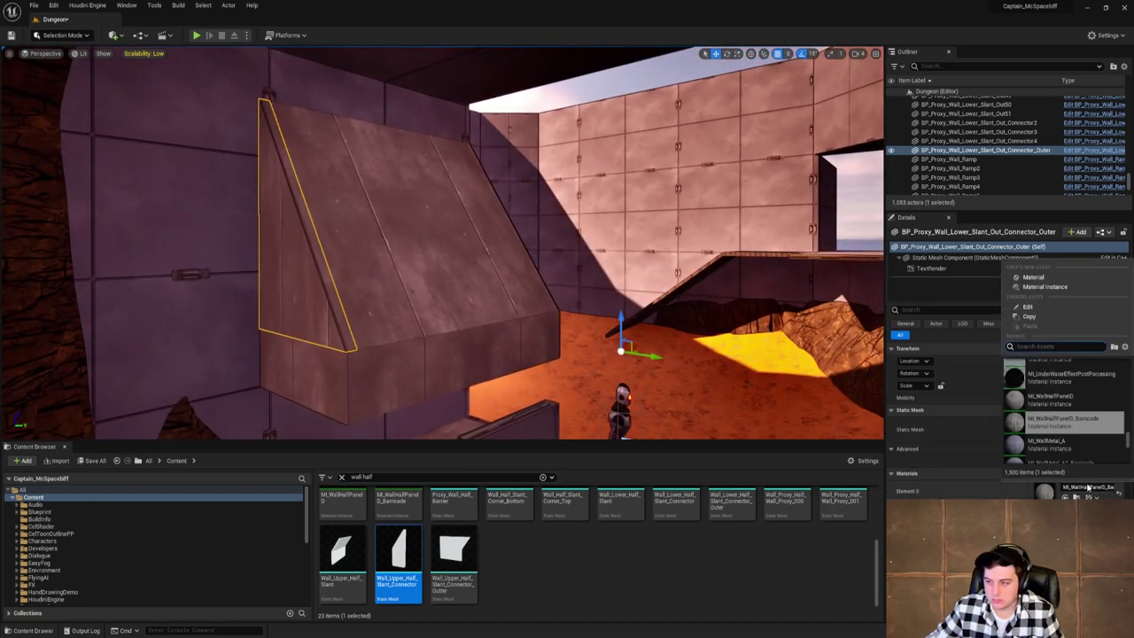
left_click(1073, 401)
right_click_drag(673, 355, 626, 193)
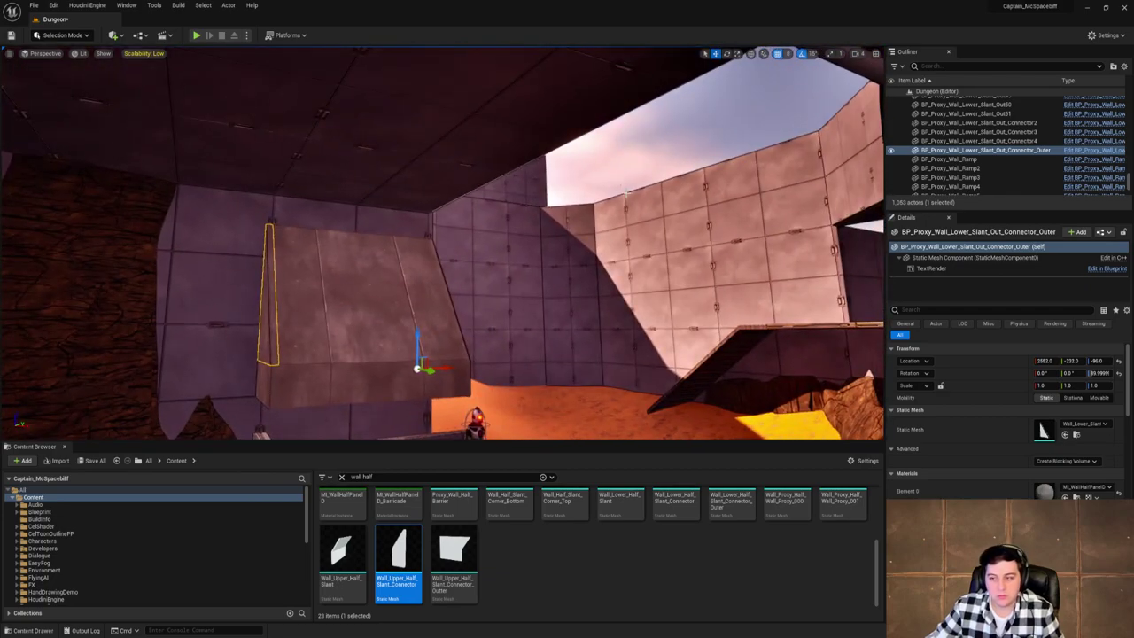
Try MI_WallPanelD as the Element 0 material of the roof's side connector and switch back to MI_WallHalfPanelD.
left_click(1077, 488)
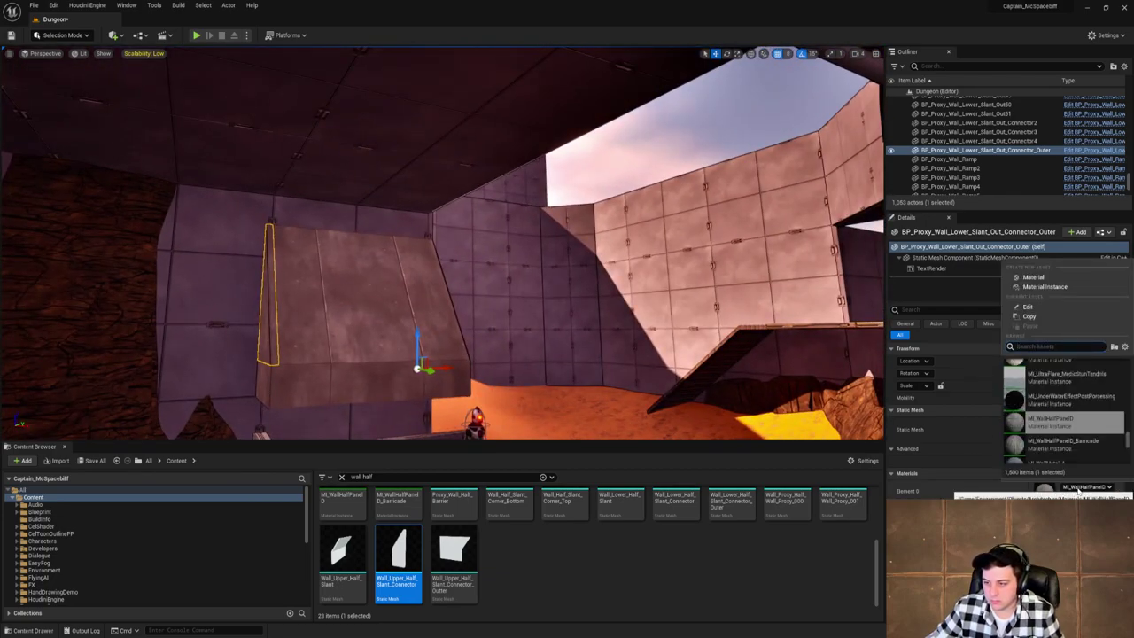
type("wall pan")
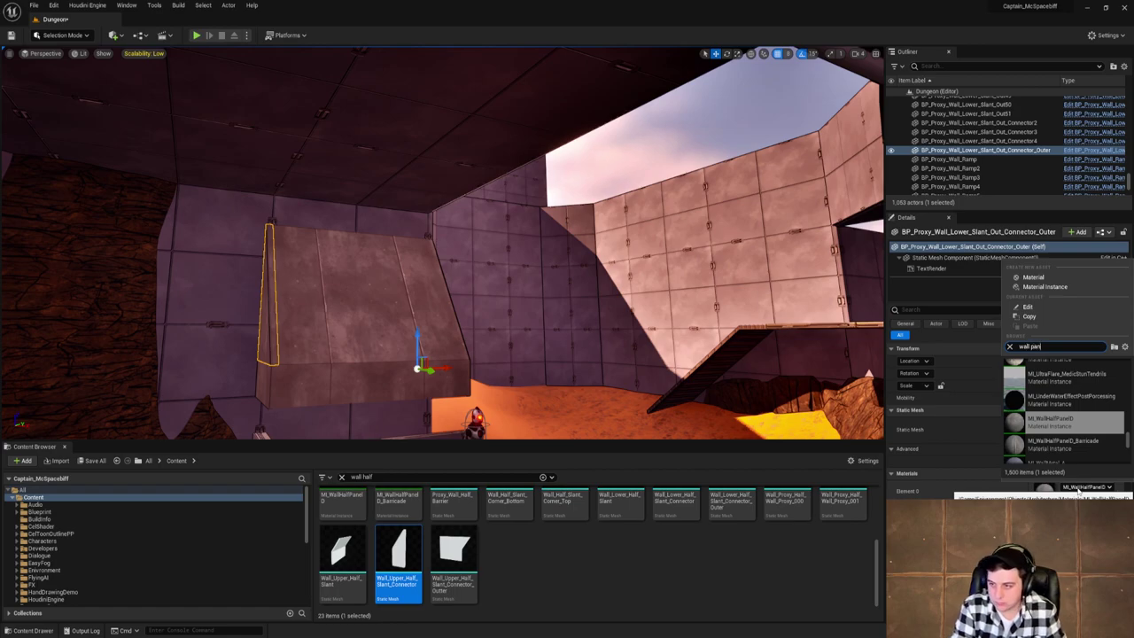
type("el")
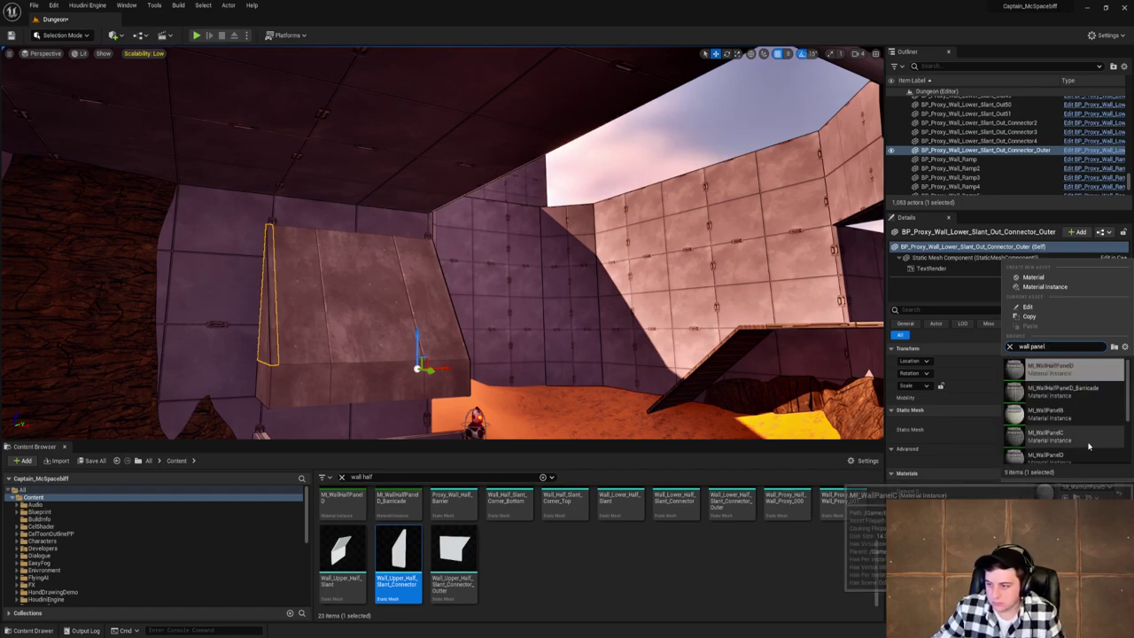
left_click(1086, 447)
right_click_drag(443, 243, 532, 249)
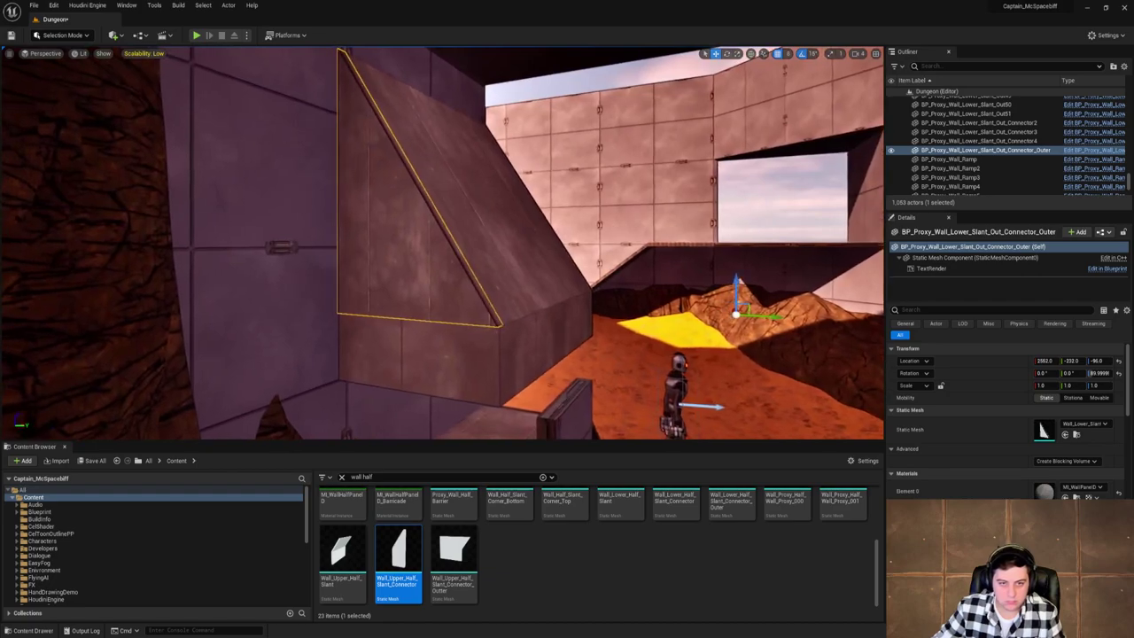
left_click(1087, 487)
type("d")
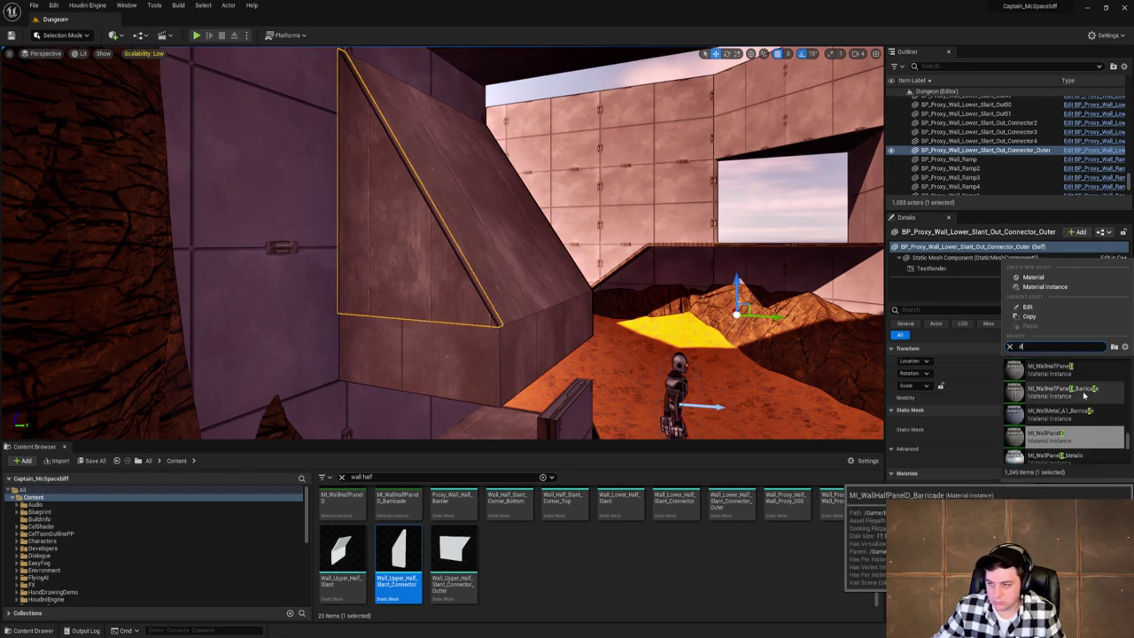
left_click(1074, 378)
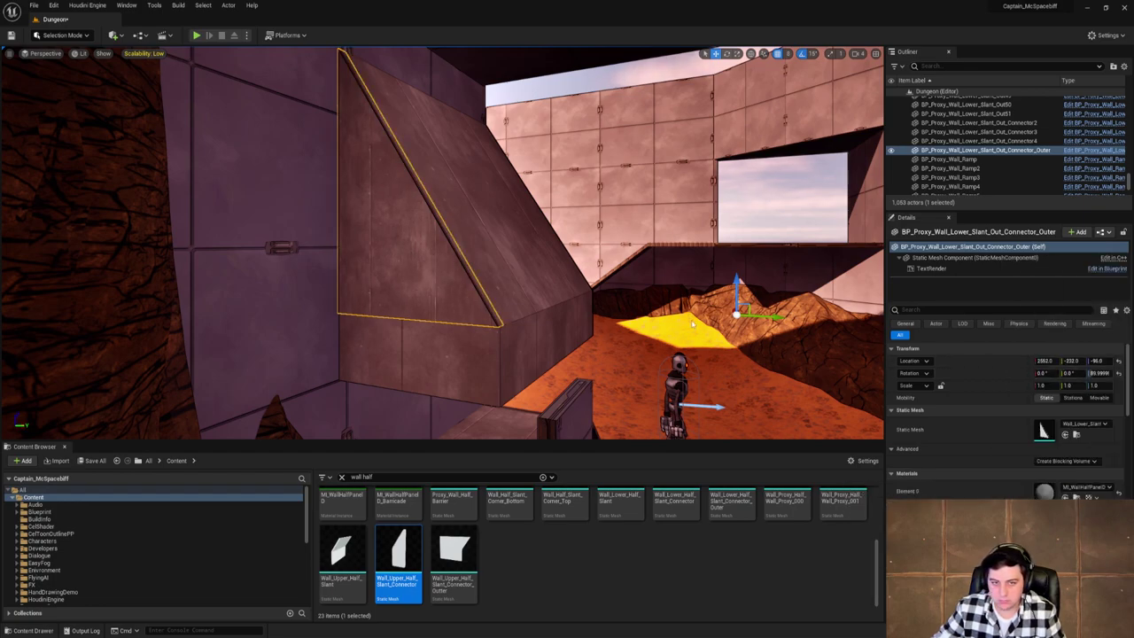
View the finished shelter from the side and save the current level.
right_click_drag(620, 248, 691, 177)
left_click(607, 115)
right_click_drag(608, 115, 336, 243)
left_click(34, 6)
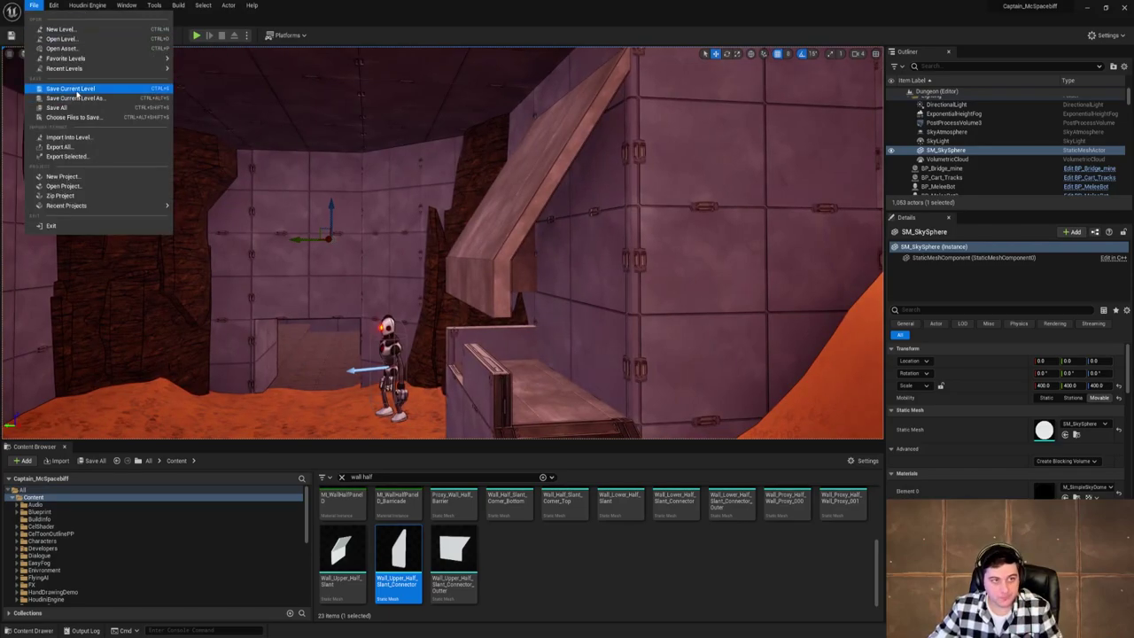
left_click(77, 90)
Playtest the level, running up to the enemy shelter and onto its platform behind the barricades.
right_click_drag(393, 283, 285, 220)
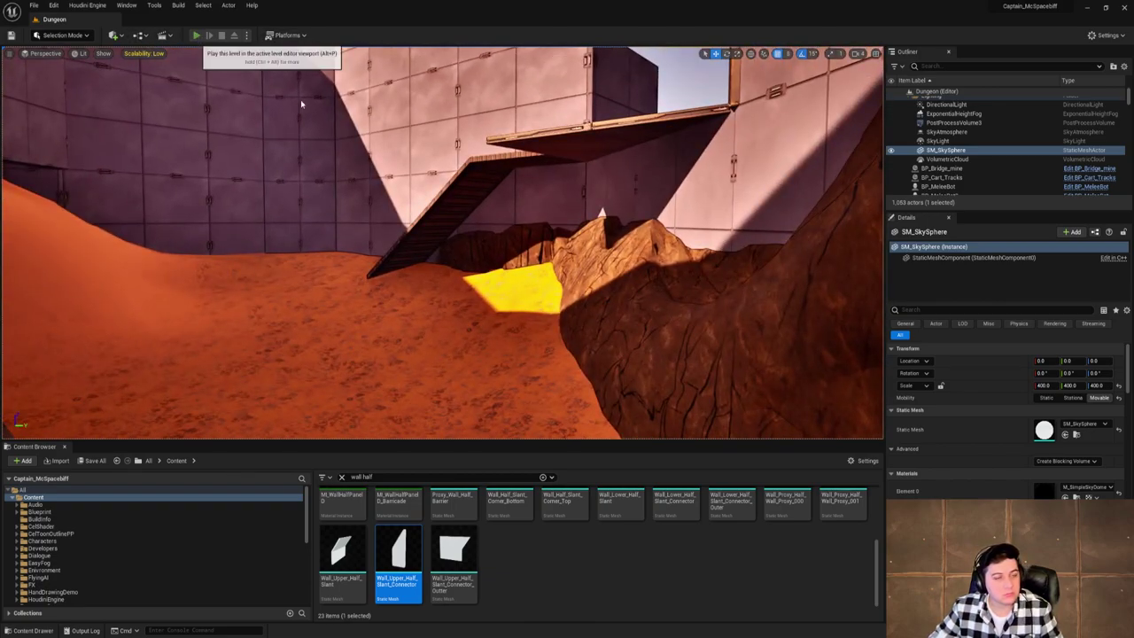
left_click(197, 36)
key("w")
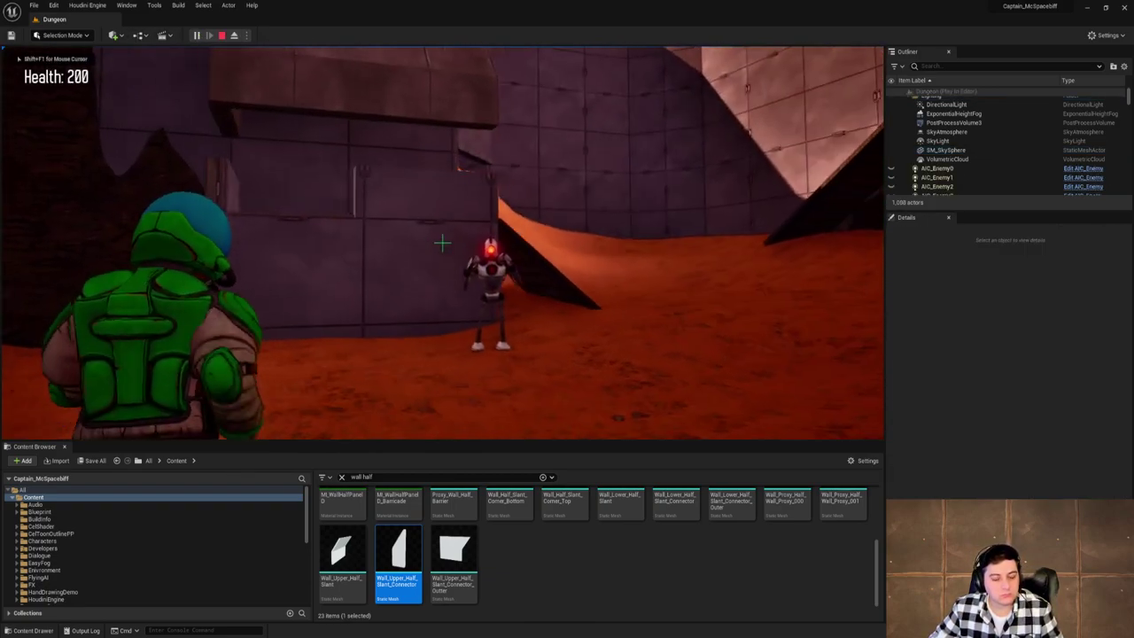
key("space")
key("w")
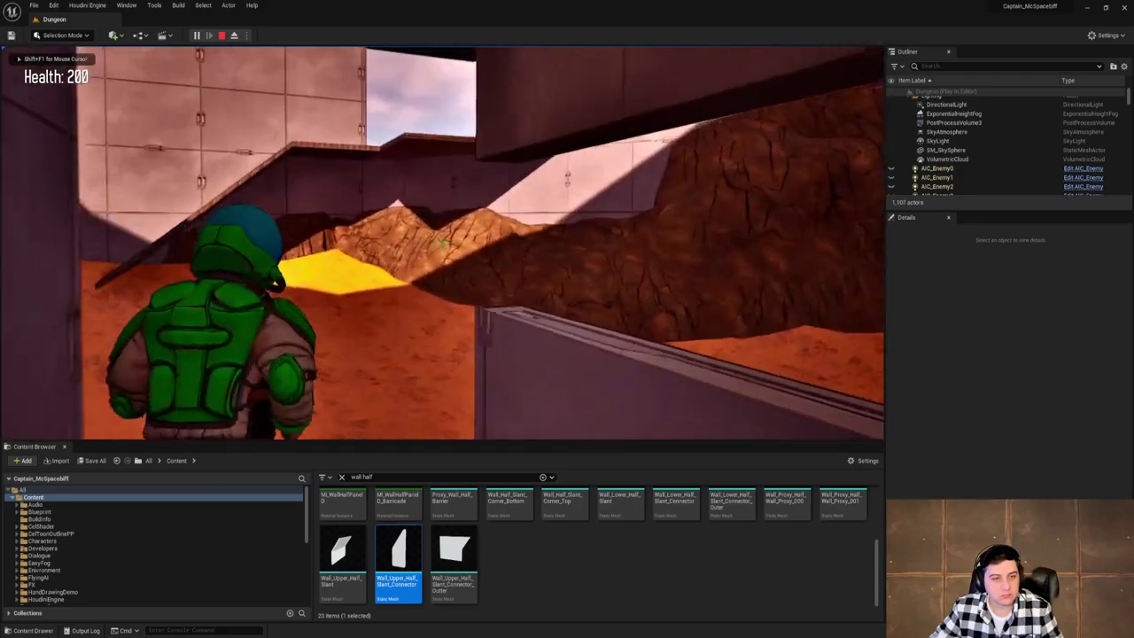
key("w")
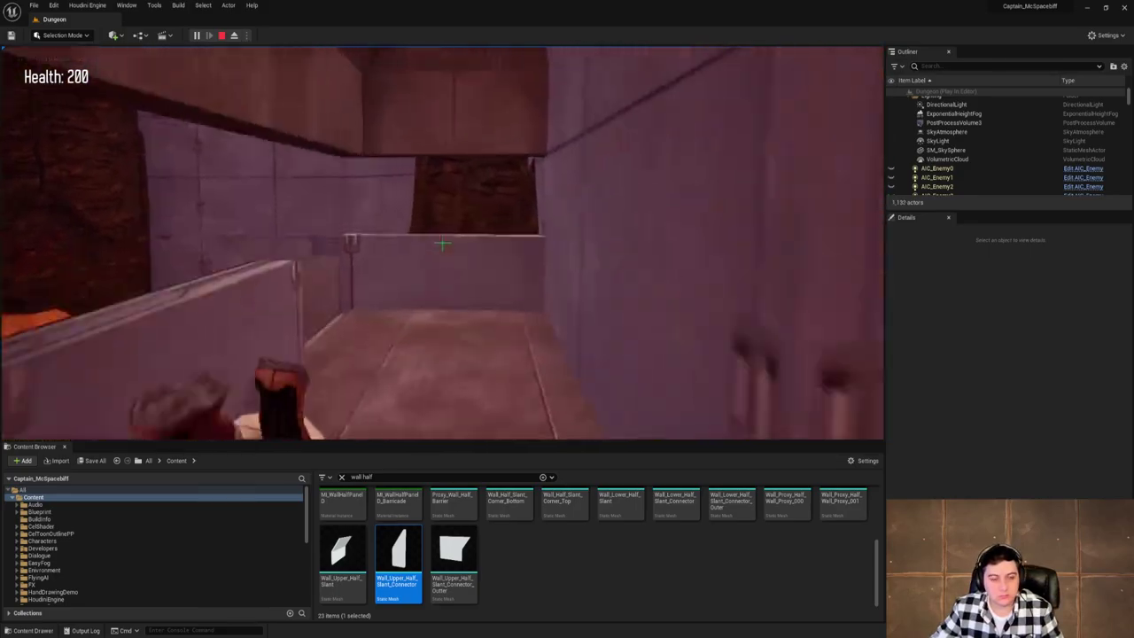
Continue the playtest outside the shelter, run past the enemy and up the long ramp, and end the play session.
key("space")
key("w")
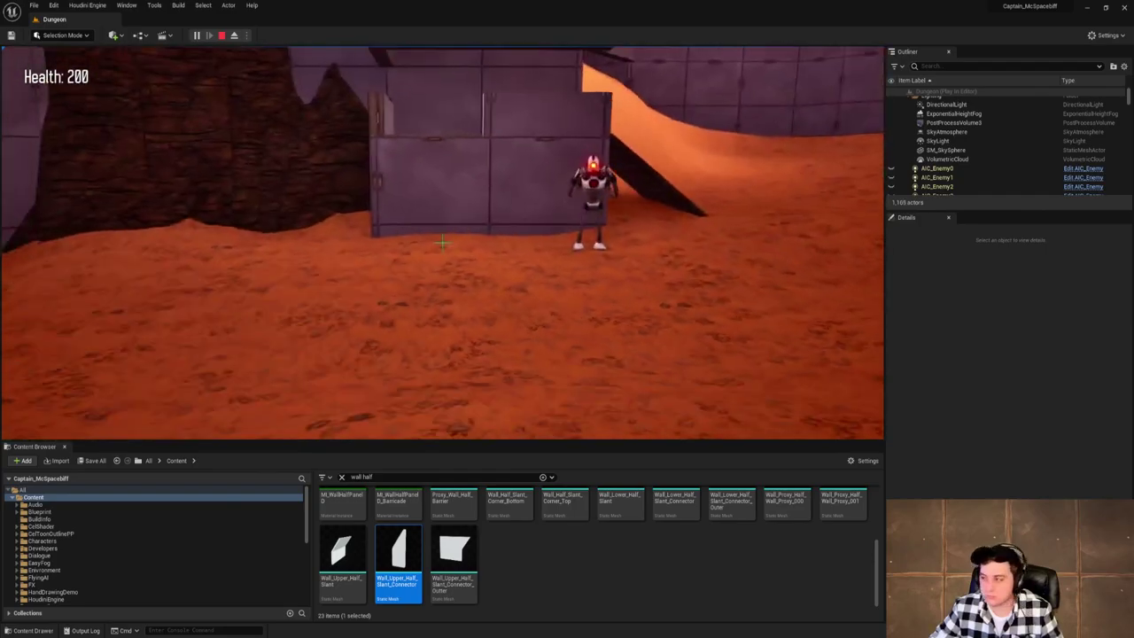
key("w")
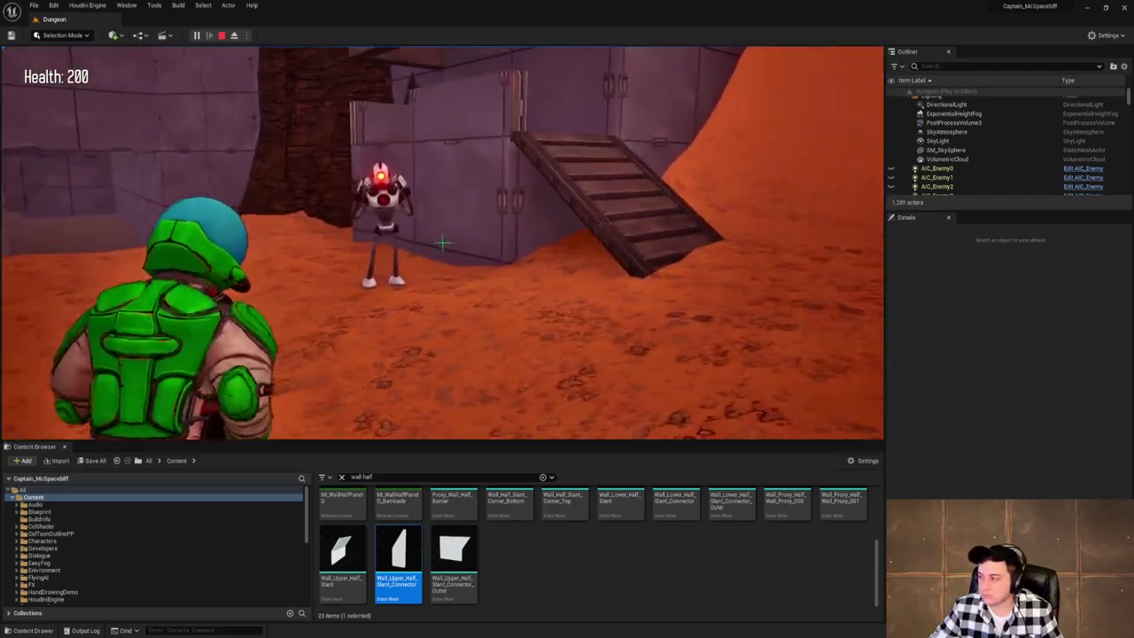
key("w")
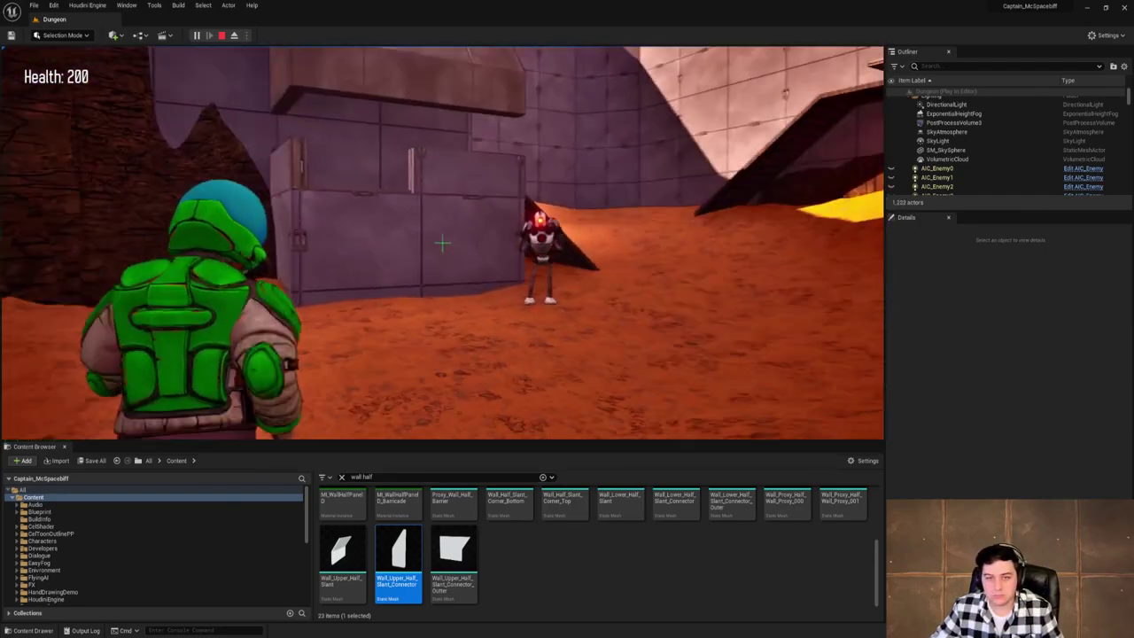
key("space")
key("w")
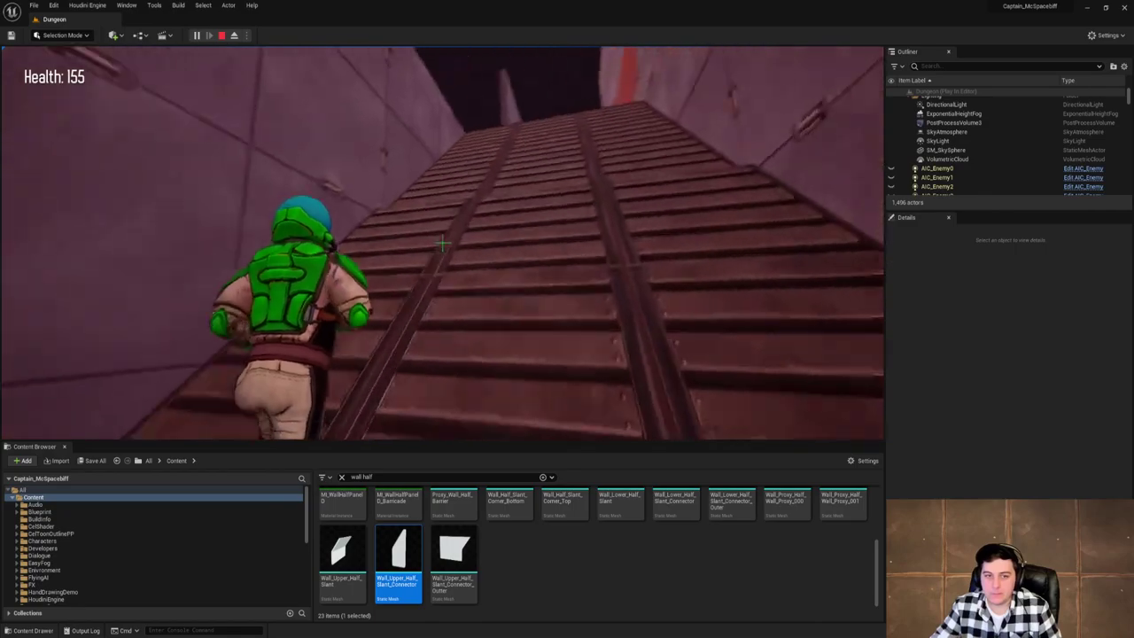
key("Escape")
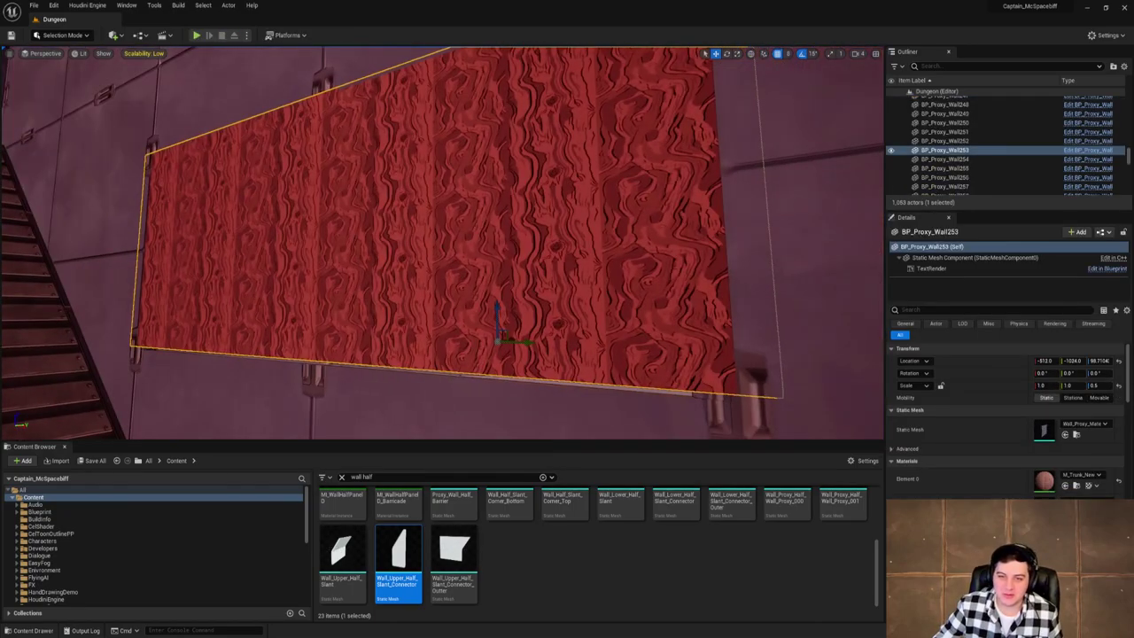
Select the sky sphere instead of the proxy wall and save the current level.
right_click_drag(443, 243, 532, 177)
key("w")
key("w")
right_click_drag(368, 197, 489, 181)
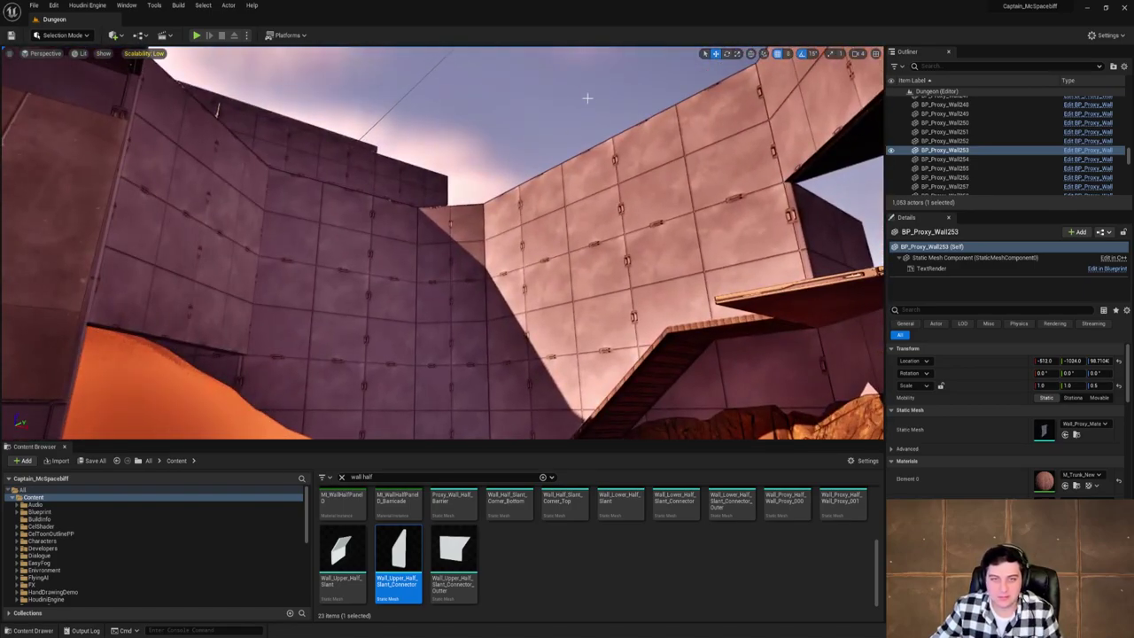
left_click(488, 181)
left_click(33, 6)
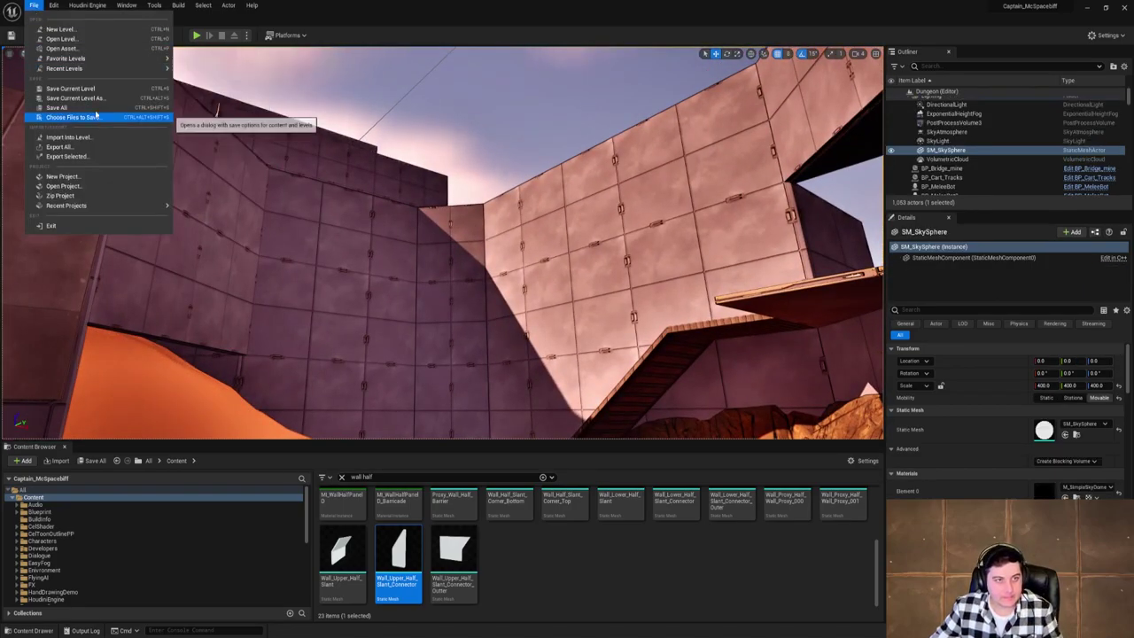
left_click(67, 88)
Survey the level from above and select the large rocks beside the high walls around the shelter.
right_click_drag(458, 321, 356, 362)
right_click_drag(496, 307, 497, 307)
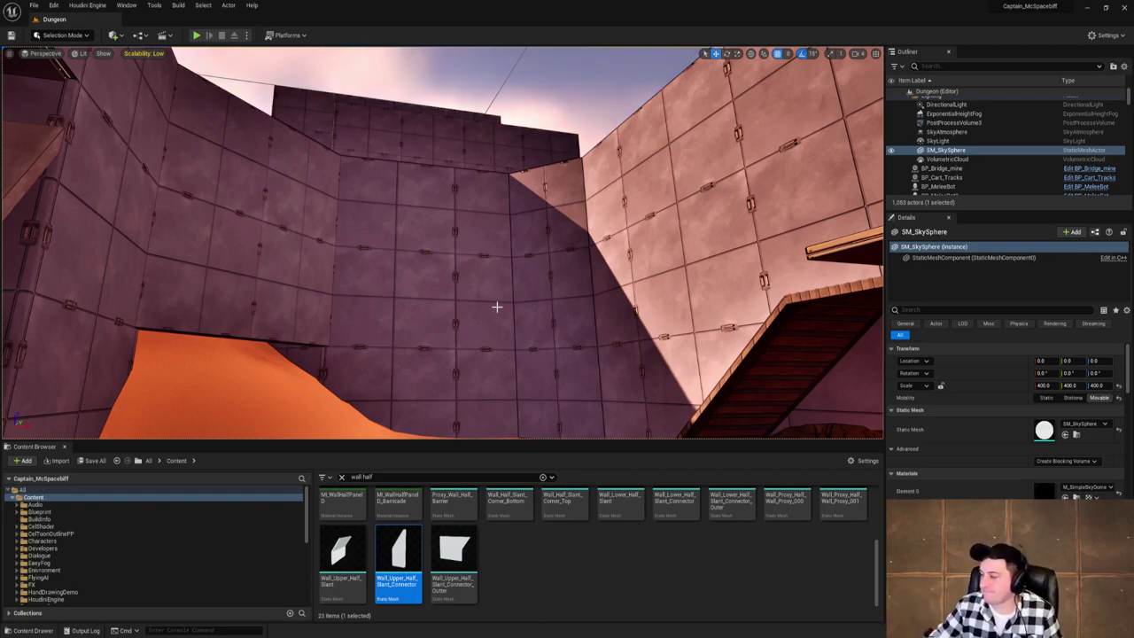
right_click_drag(594, 286, 563, 282)
key("w")
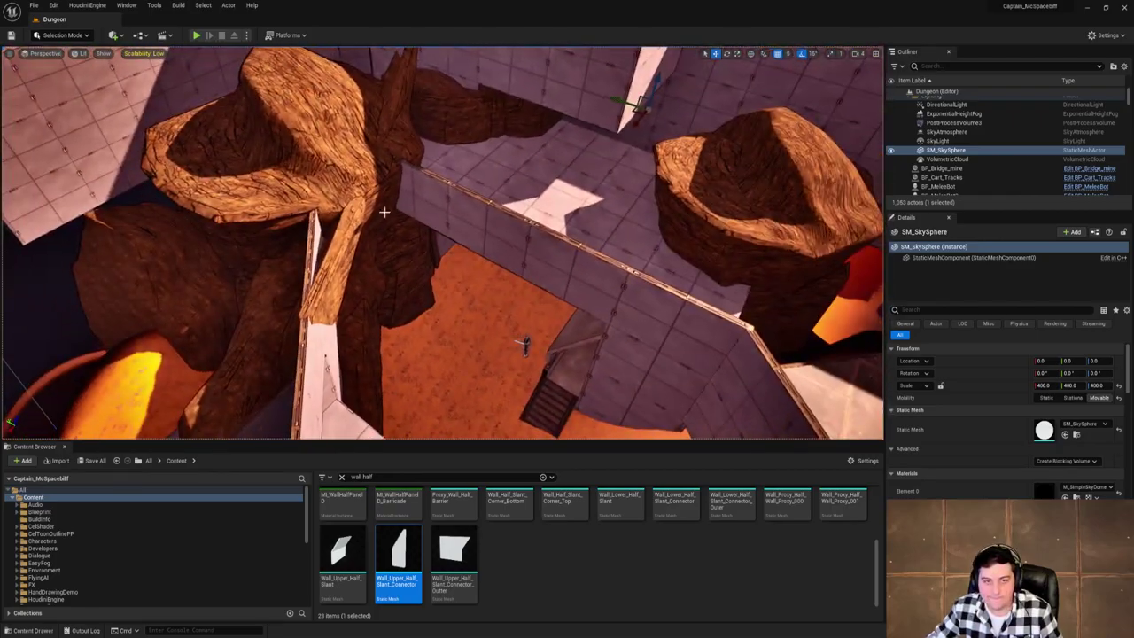
left_click(384, 211)
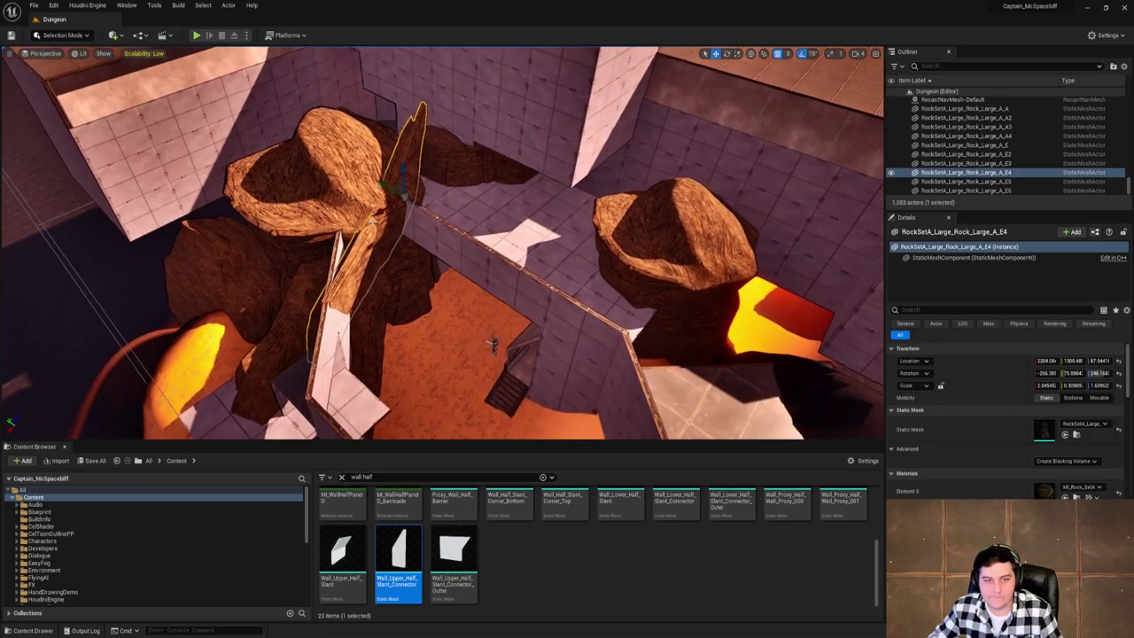
left_click(406, 228)
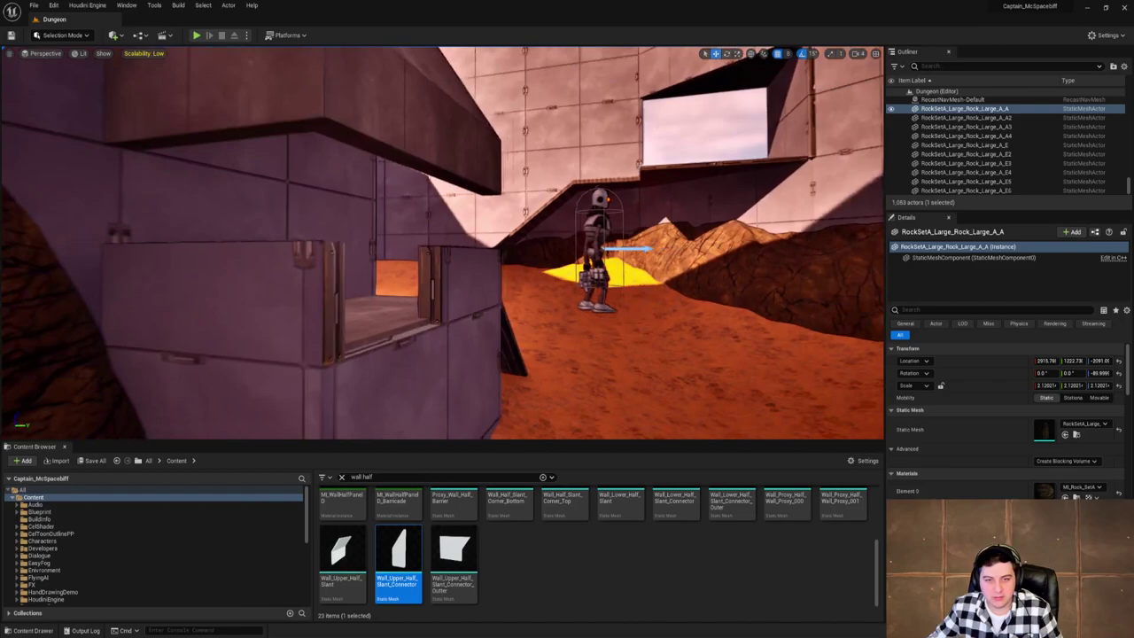
Select the shelter's two lower walls and two barricades, and replace MI_WallMetal_A in Element 0 with MI_WallHalfPanelD.
key("s")
right_click_drag(439, 246, 221, 274)
left_click(330, 259)
left_click(388, 324, "ctrl")
left_click(431, 329, "ctrl")
left_click(461, 274, "ctrl")
key("d")
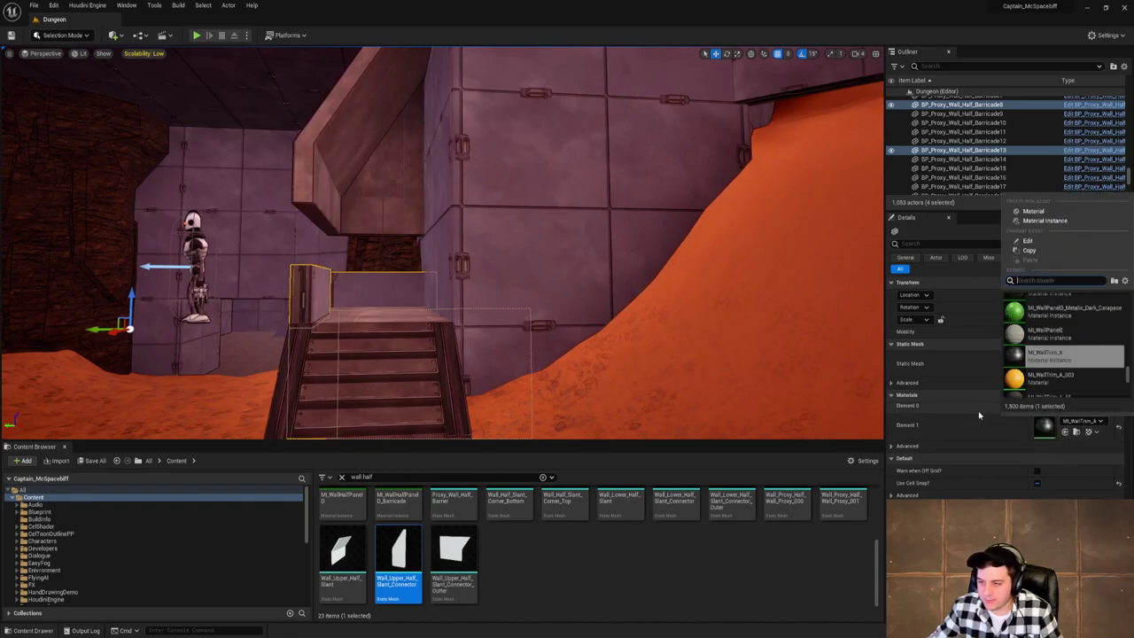
left_click(1055, 408)
left_click(1096, 422)
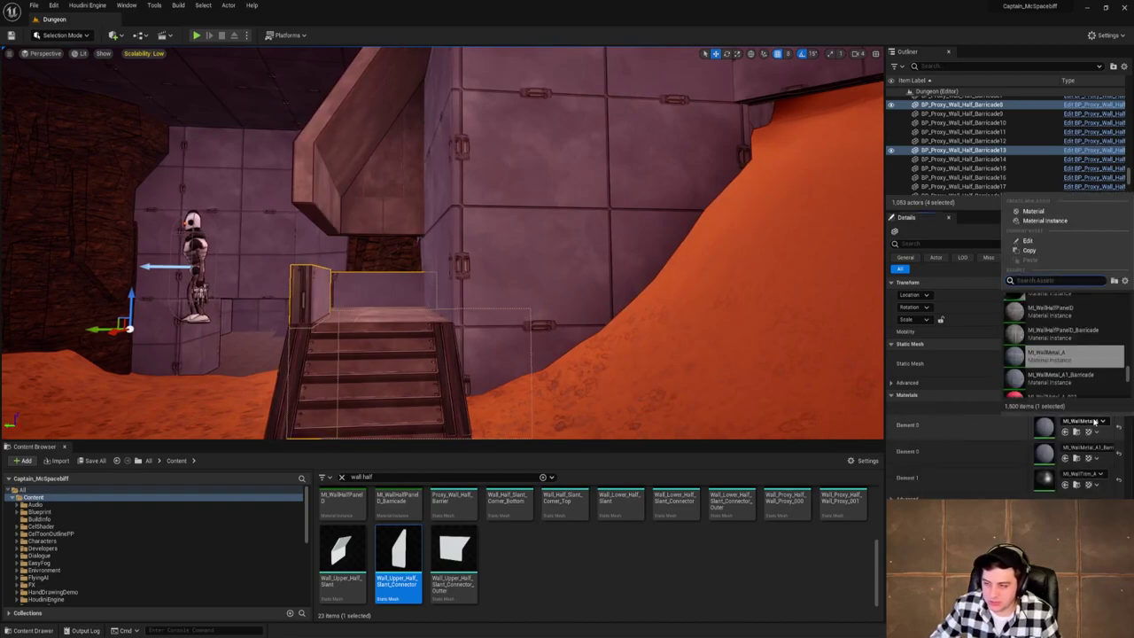
left_click(1074, 316)
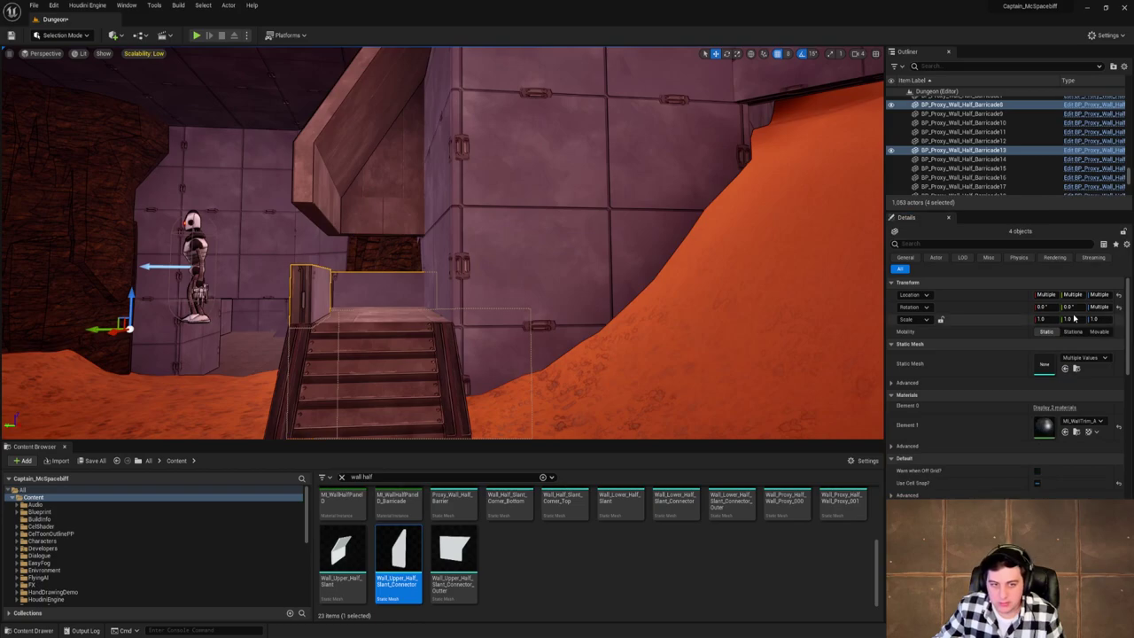
Replace the barricades' Element 0 material MI_WallMetal_A1_Barricade with MI_WallPanelD.
left_click(1055, 408)
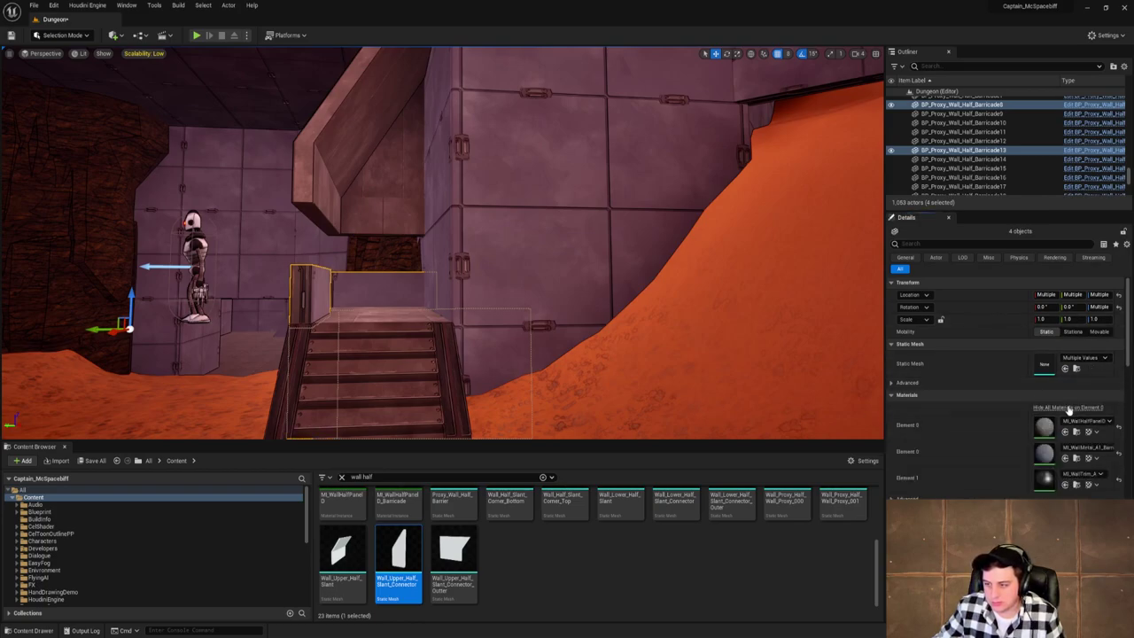
left_click(1102, 447)
type("wall panel")
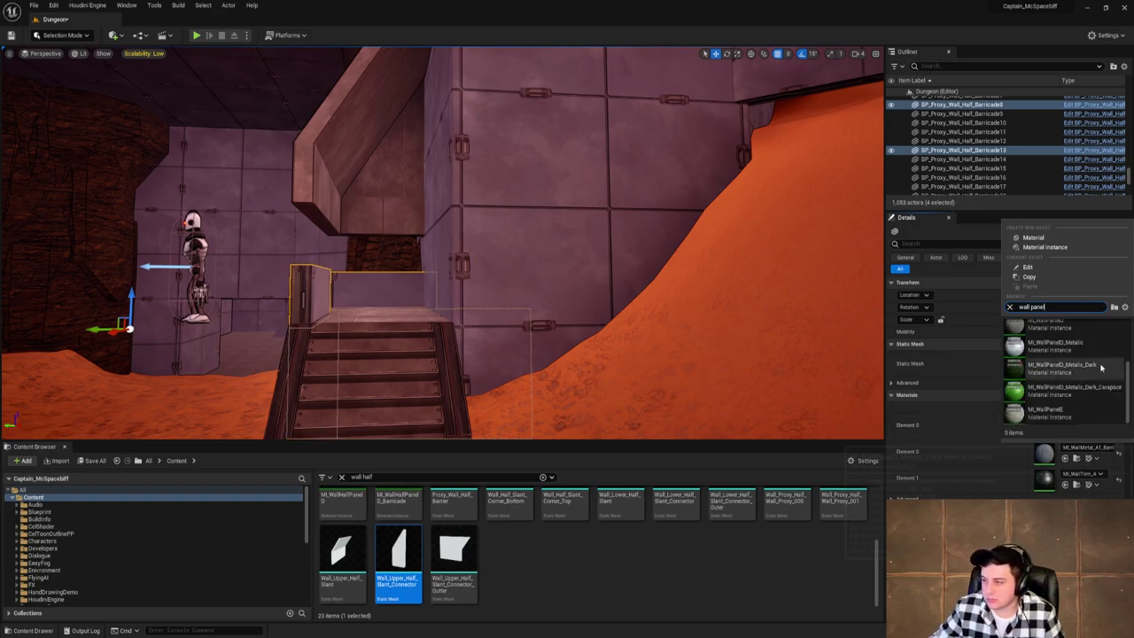
scroll(1099, 364, "up", 1)
left_click(1080, 347)
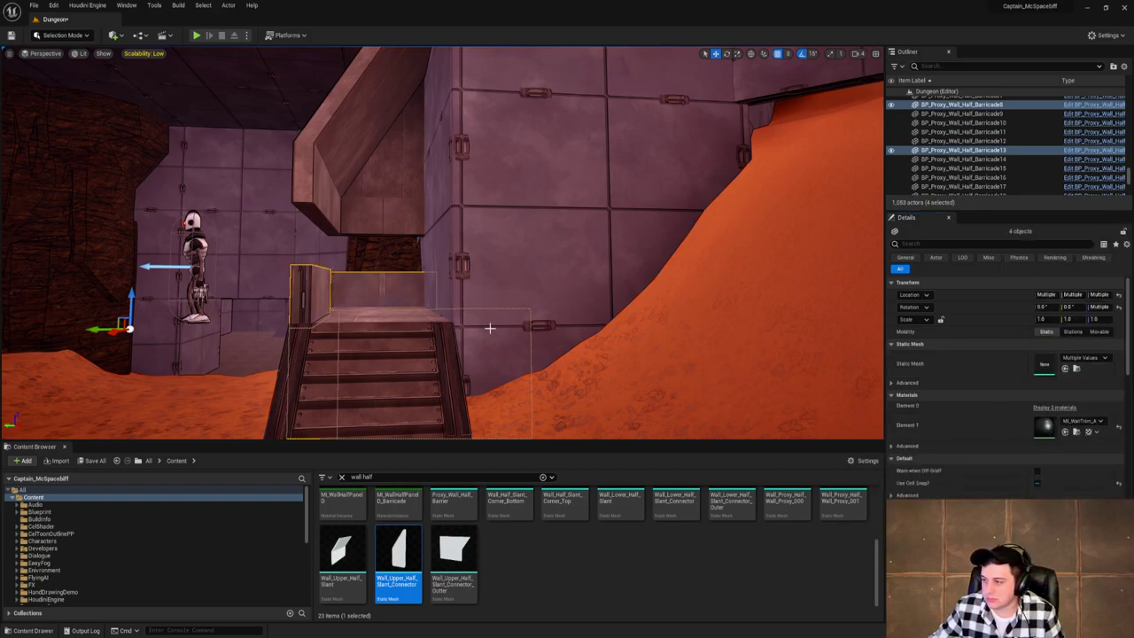
Set the Element 1 material of the selected walls and barricades to MI_WallPanelD and check the shelter from outside.
mouse_move(400, 322)
right_mouse_down()
mouse_move(701, 323)
mouse_move(736, 222)
mouse_move(603, 293)
mouse_move(531, 292)
mouse_move(400, 323)
right_mouse_up()
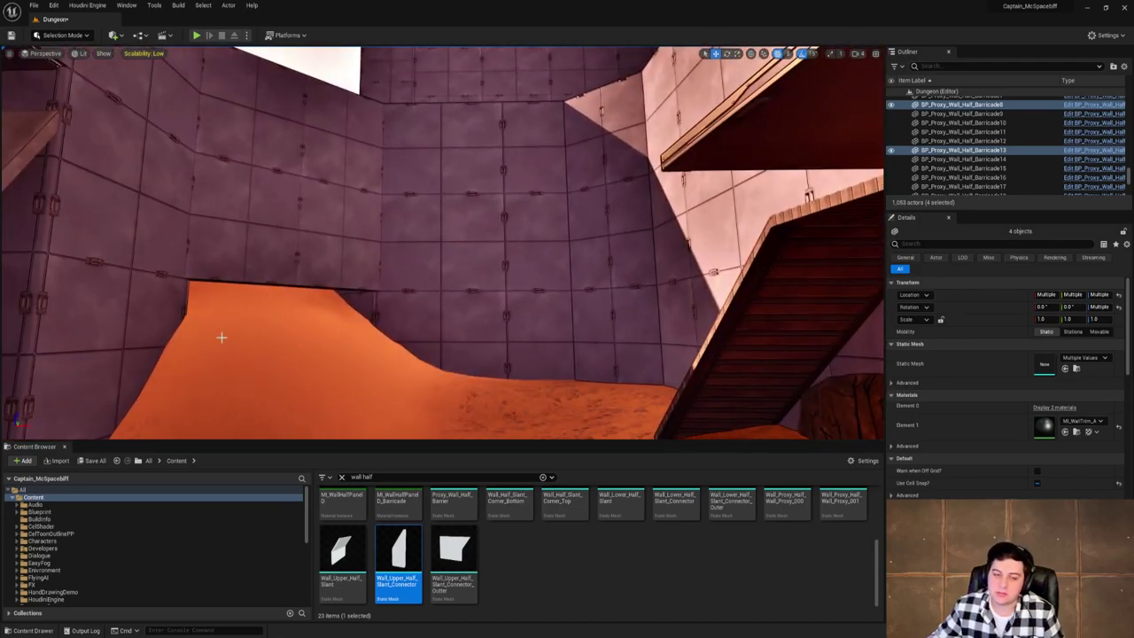
right_click_drag(706, 313, 647, 333)
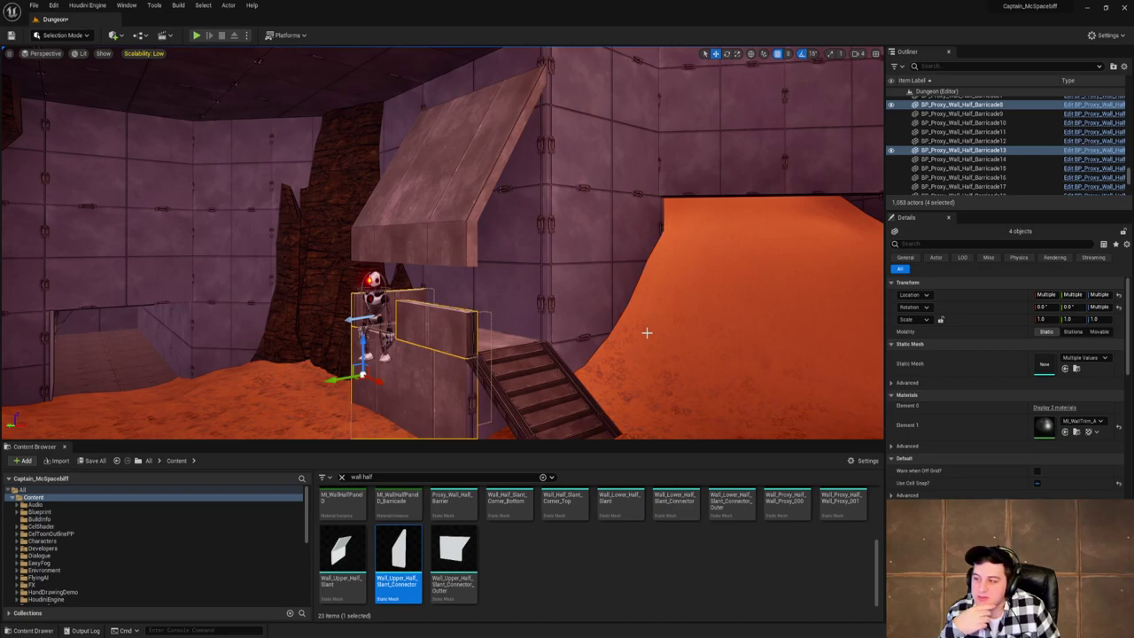
right_click_drag(646, 333, 736, 315)
right_click_drag(600, 349, 625, 230)
right_click_drag(664, 275, 551, 311)
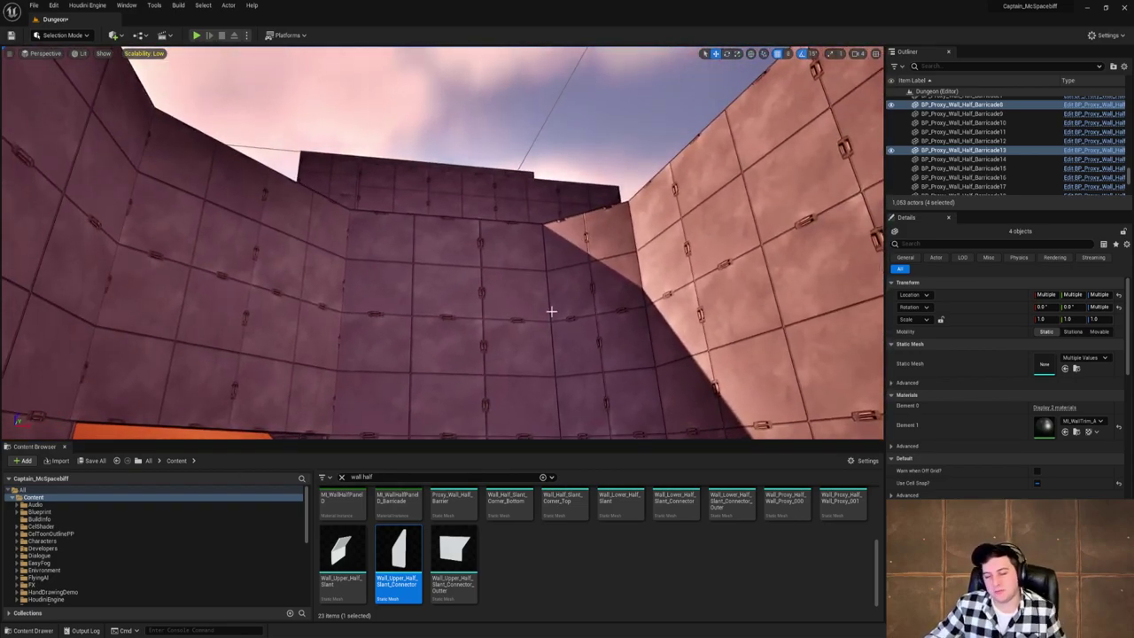
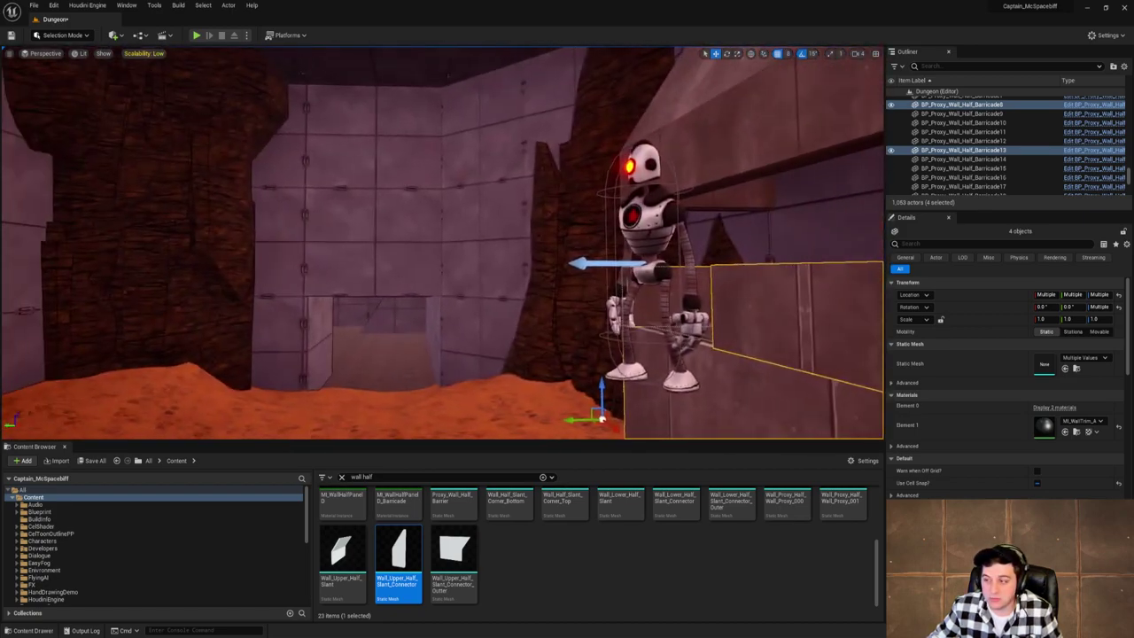
right_click_drag(442, 243, 637, 248)
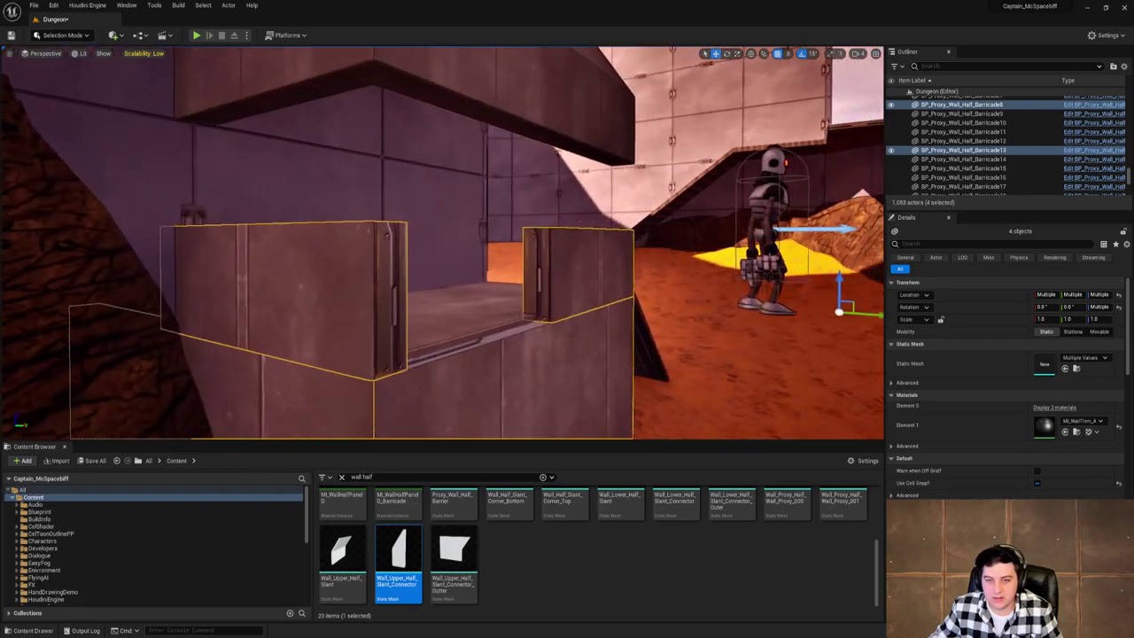
left_click(1074, 423)
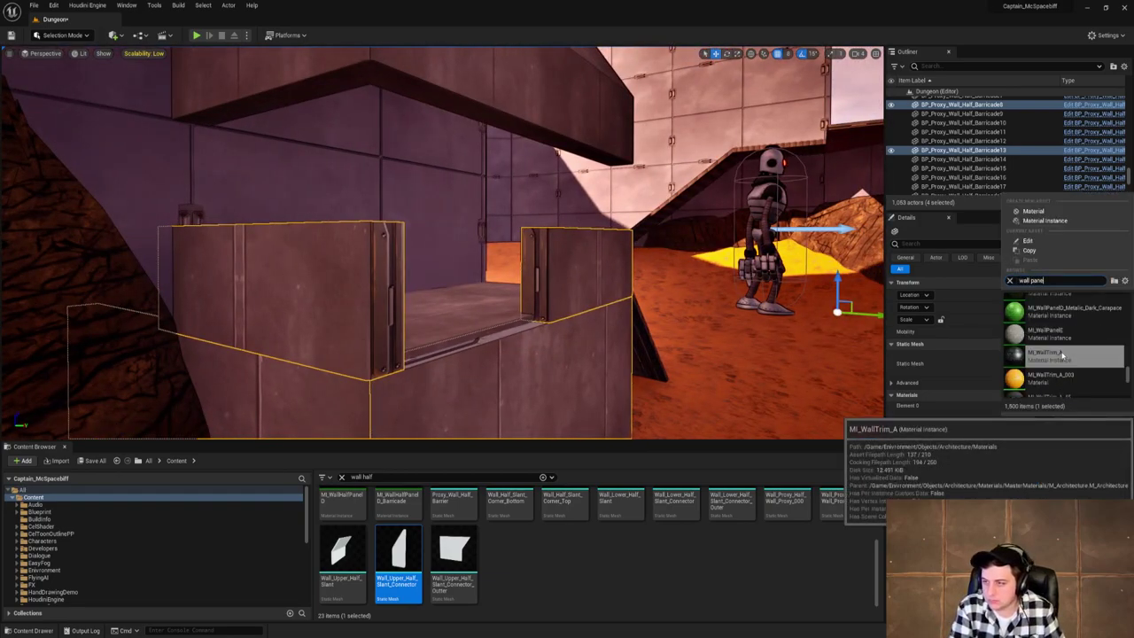
left_click(1013, 334)
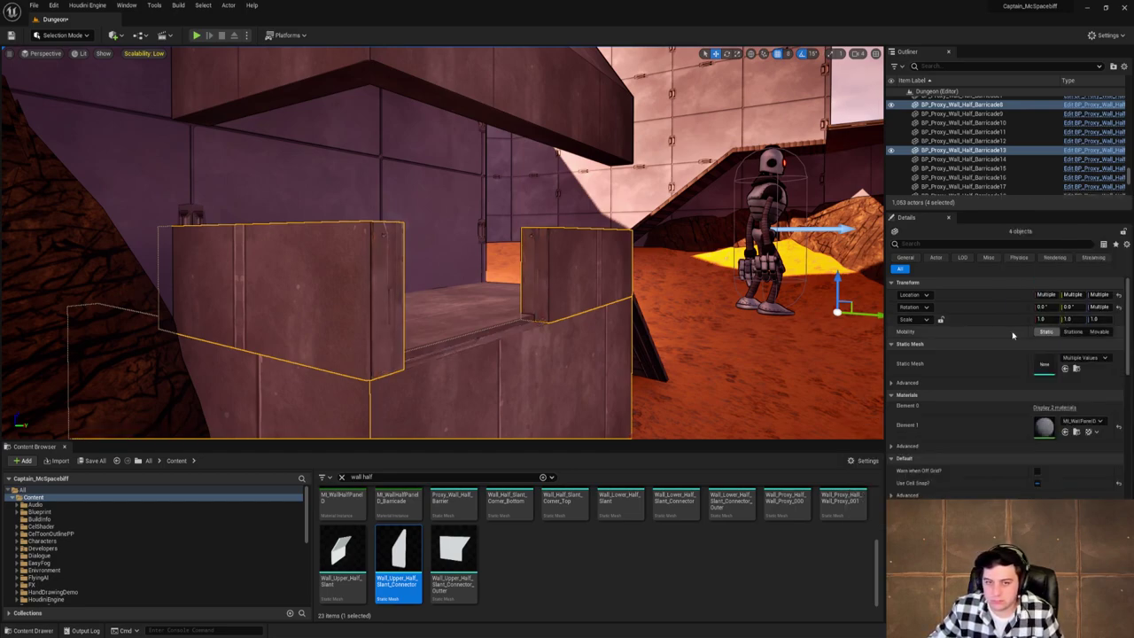
right_click_drag(746, 328, 744, 324)
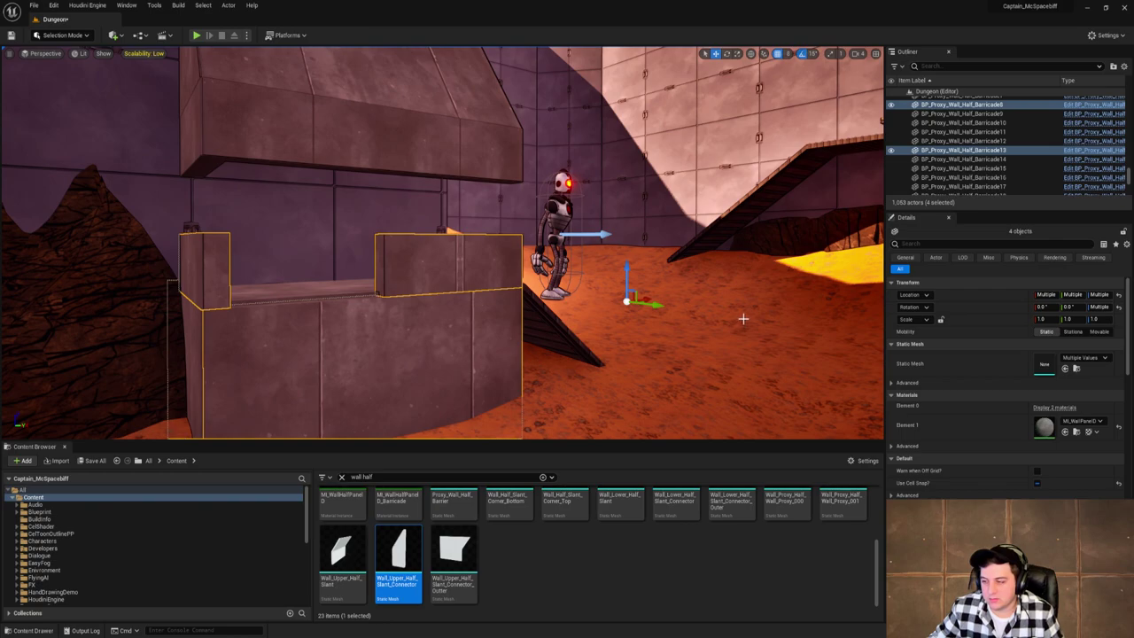
right_click_drag(742, 318, 725, 315)
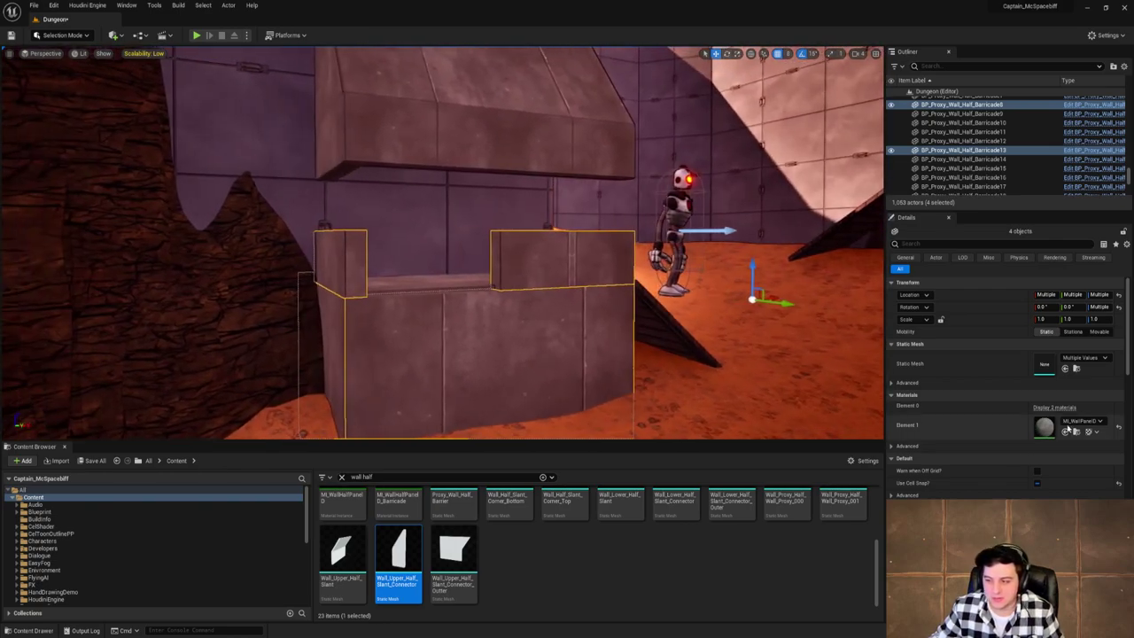
Select only the two upper barricades, set their Element 0 material to MI_WallHalfPanelD_Barricade, and view them from the side.
left_click(1083, 421)
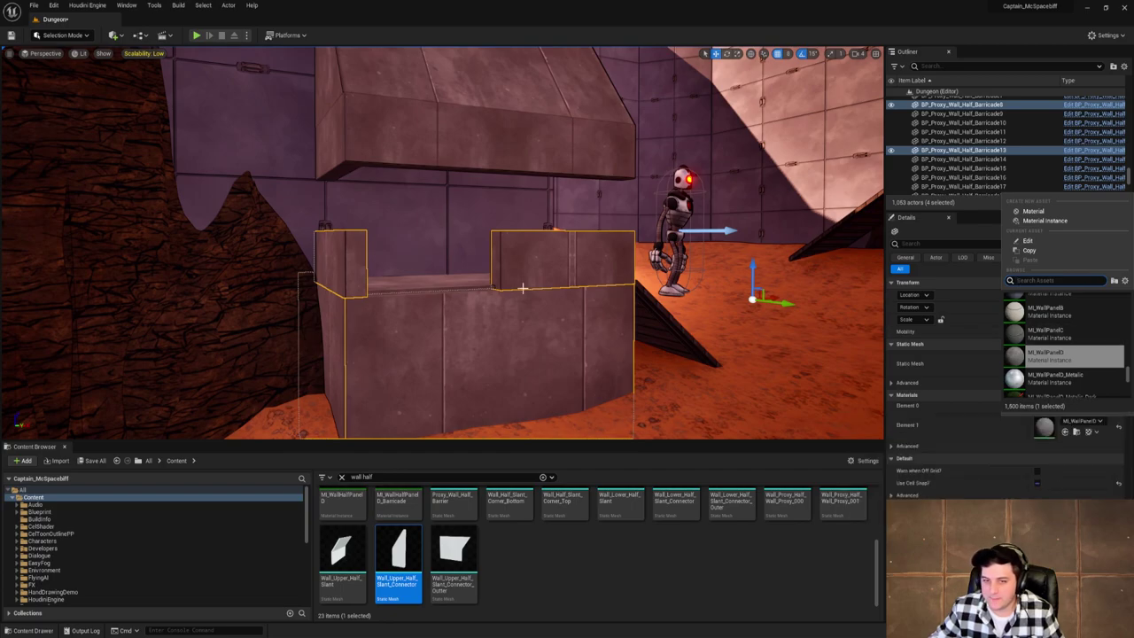
left_click(524, 288)
right_click_drag(602, 304, 612, 304)
right_click_drag(406, 276, 361, 271)
left_click(363, 271, "shift")
left_click(1092, 423)
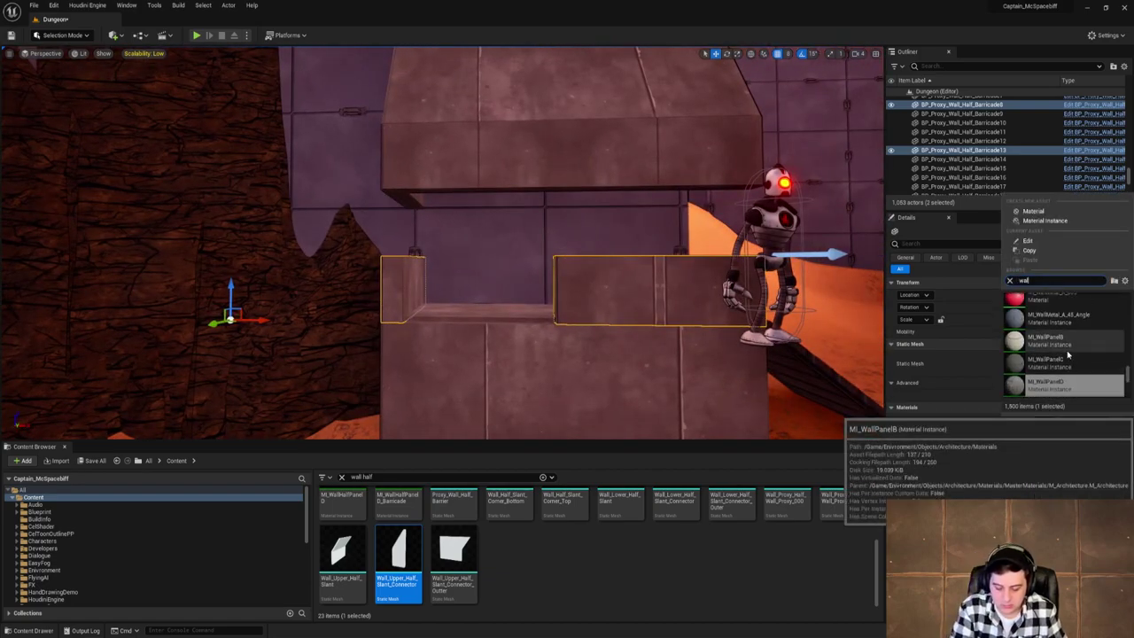
type("wall panel")
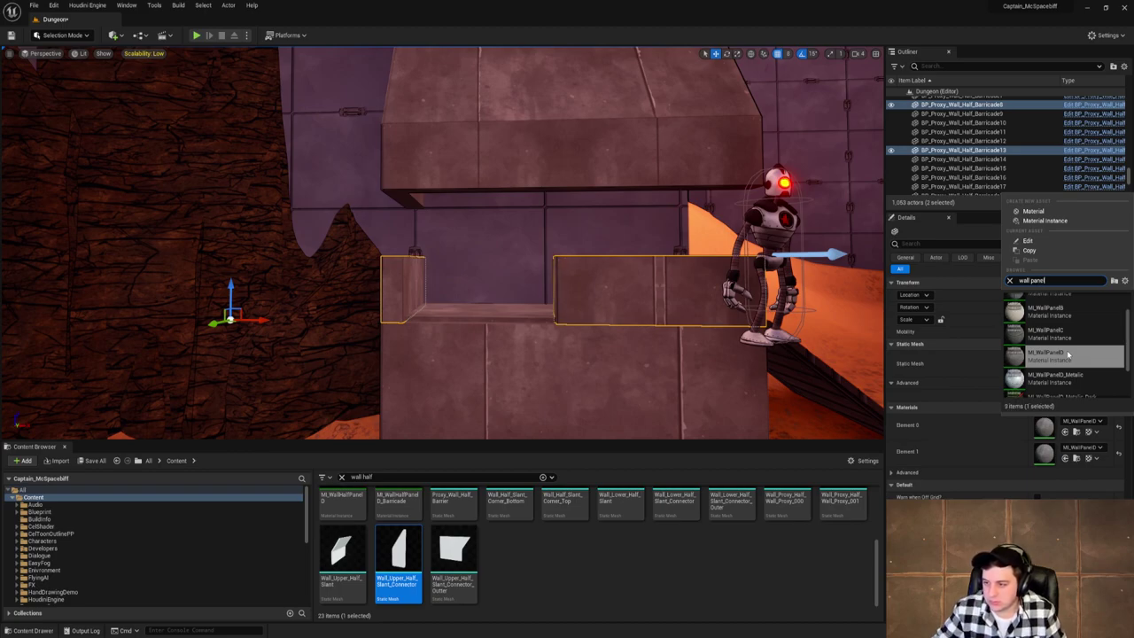
scroll(1076, 341, "up", 1)
left_click(1079, 320)
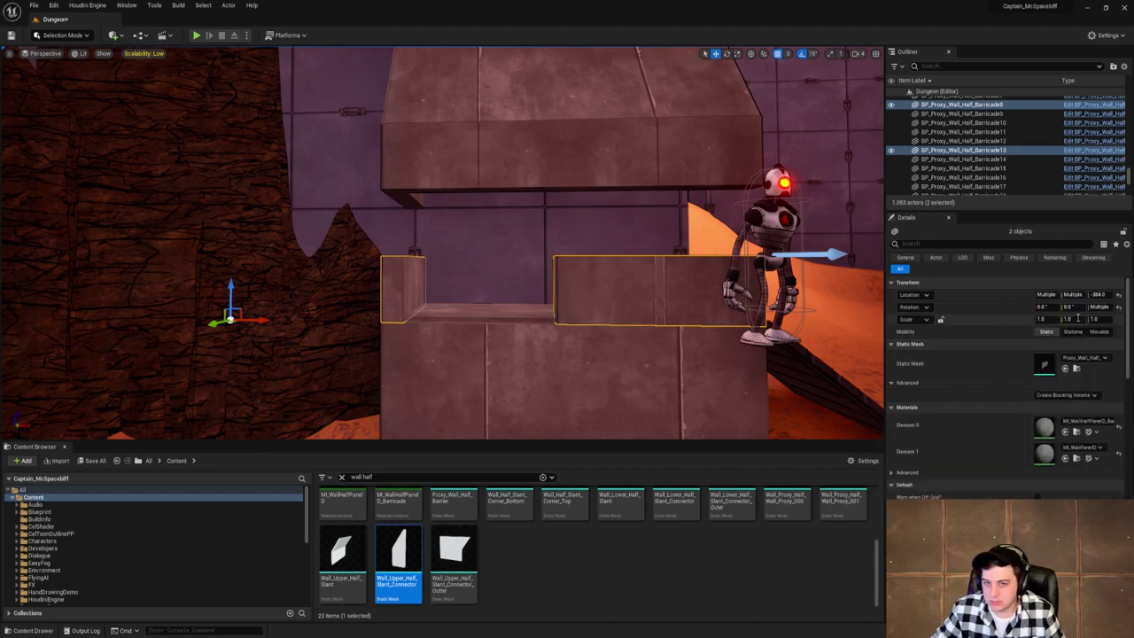
key("a")
right_click_drag(701, 315, 833, 334)
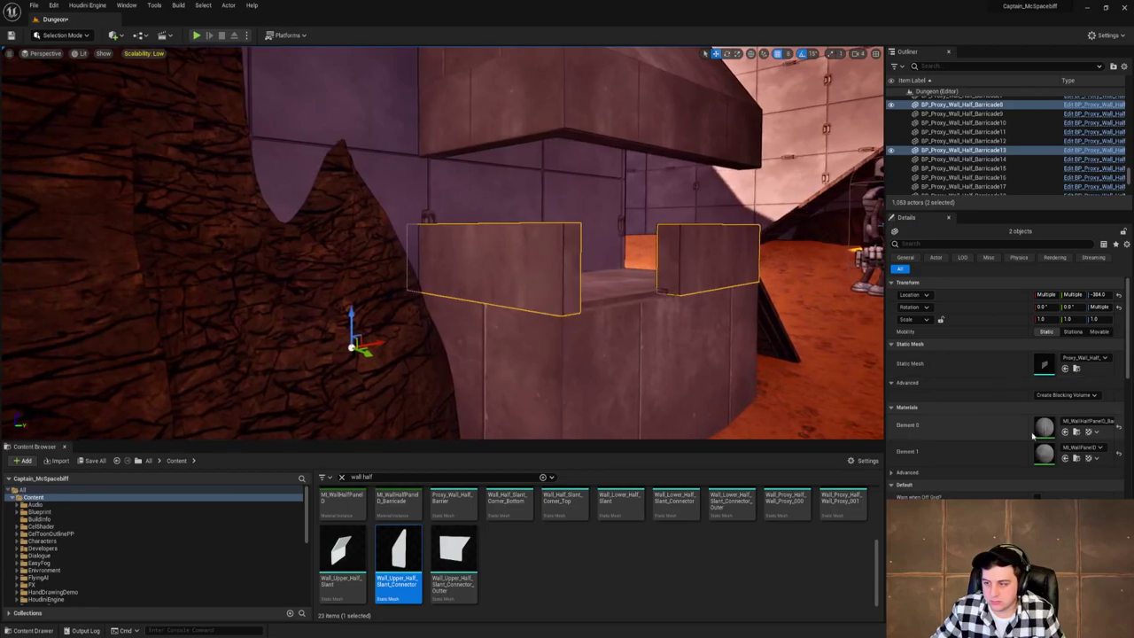
Try MI_WallHalfPanelD_Barricade as the Element 1 material of the two selected barricades, and undo the change.
left_click(1090, 423)
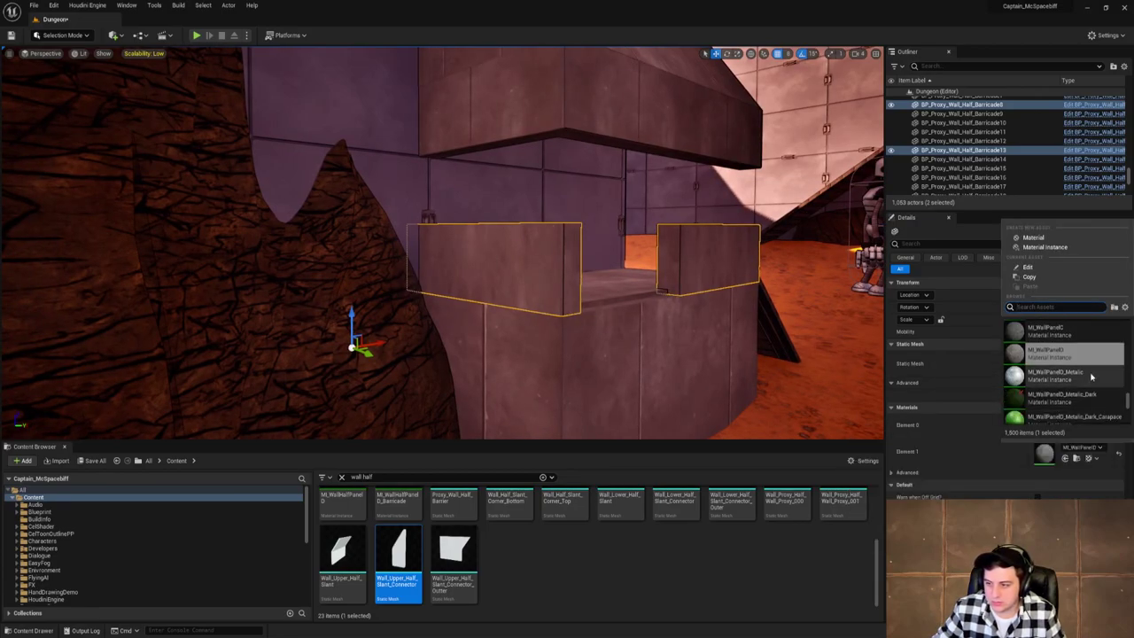
scroll(1091, 377, "up", 5)
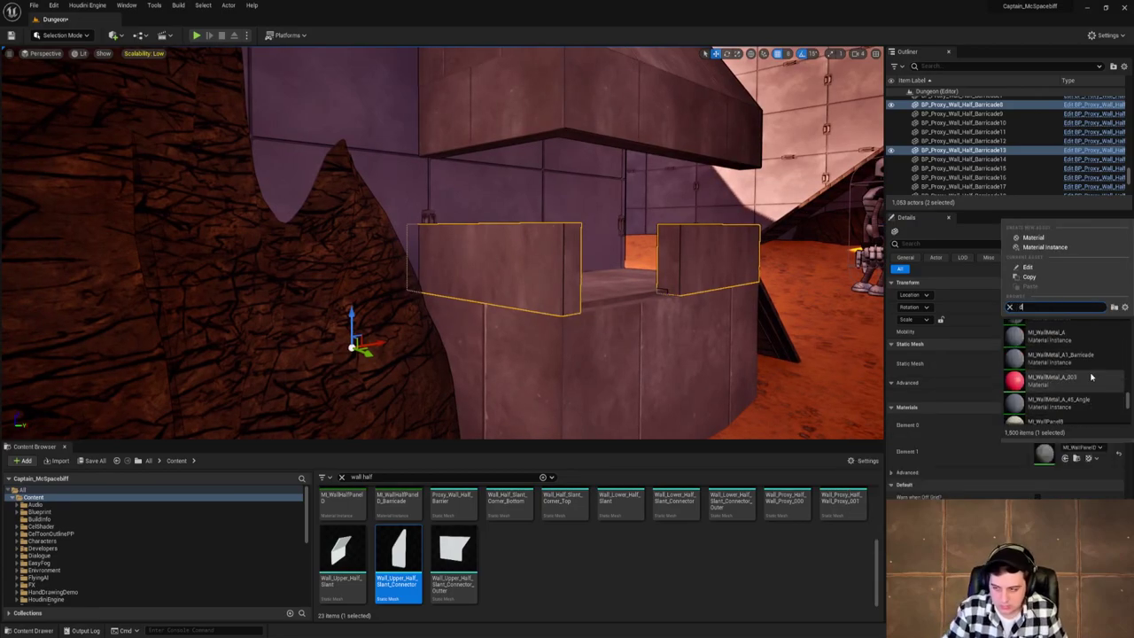
scroll(1090, 375, "up", 1)
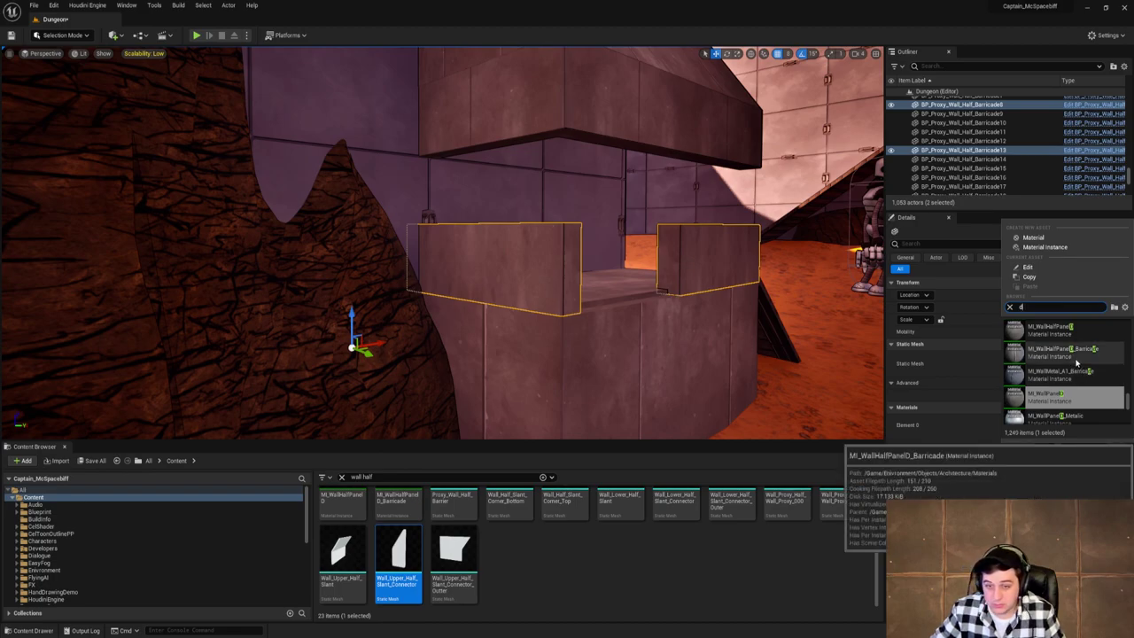
left_click(1077, 360)
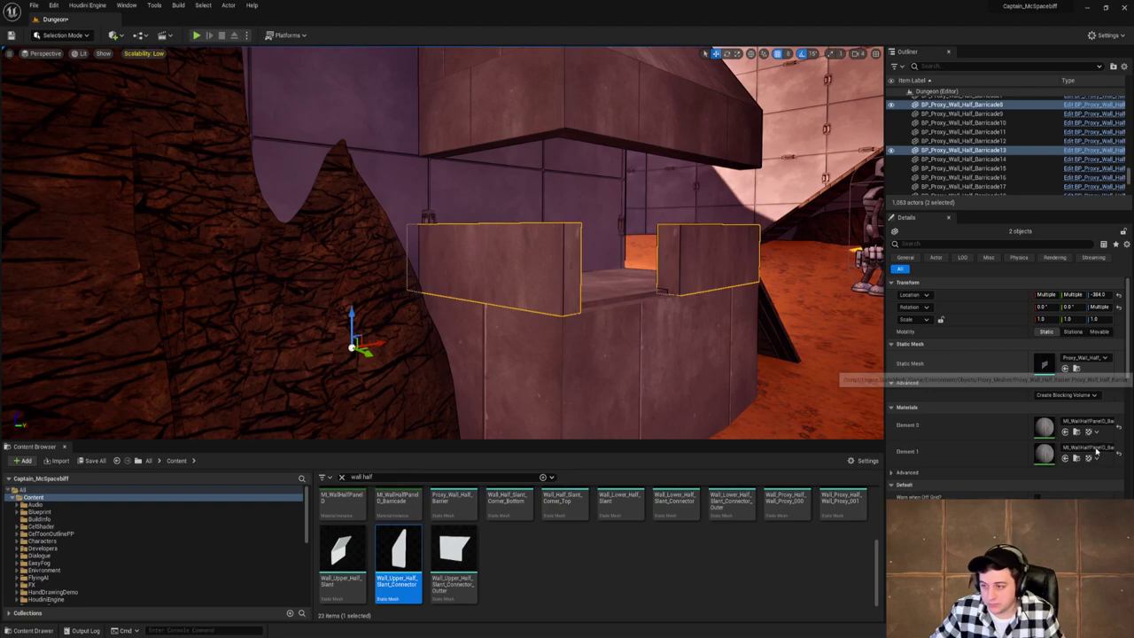
key("ctrl+z")
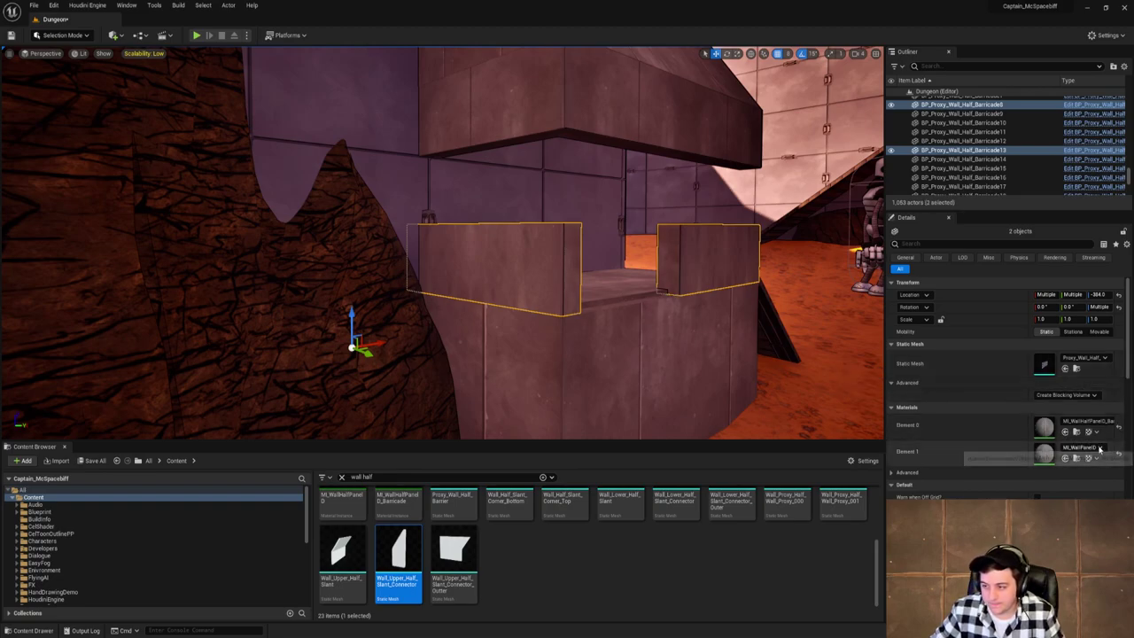
Set the Element 1 material of the two selected barricades to MI_WallHalfPanelD_Barricade.
left_click(1100, 449)
type("d")
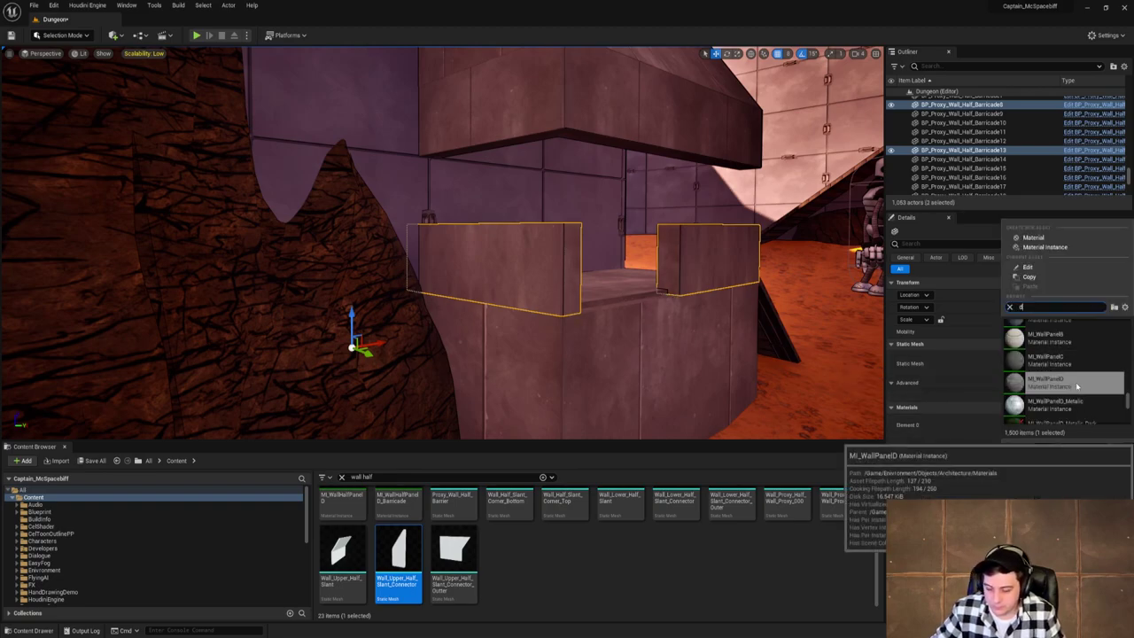
left_click(1073, 344)
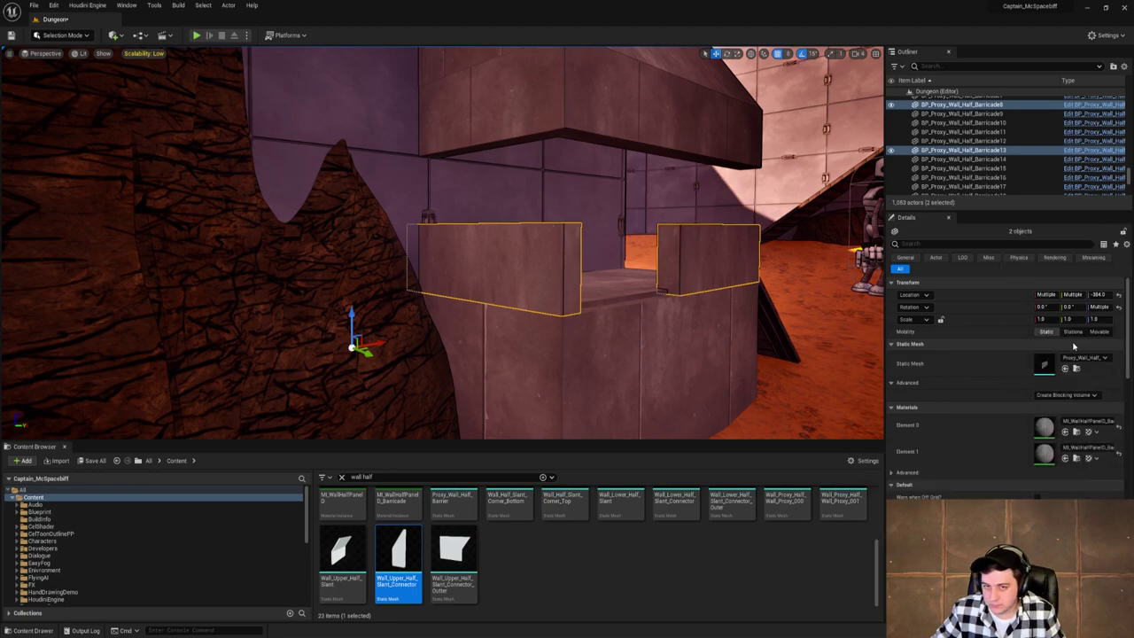
Try MI_WallHalfPanelD in Element 0 of the two barricades, compare the look, and restore MI_WallHalfPanelD_Barricade.
left_click(1088, 424)
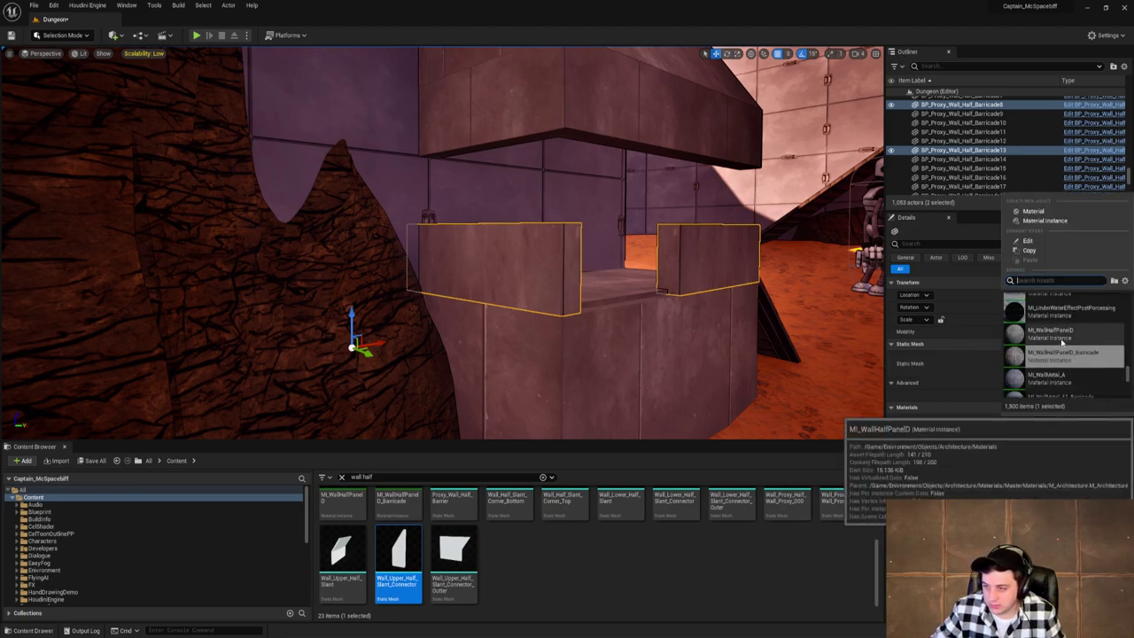
type("half d")
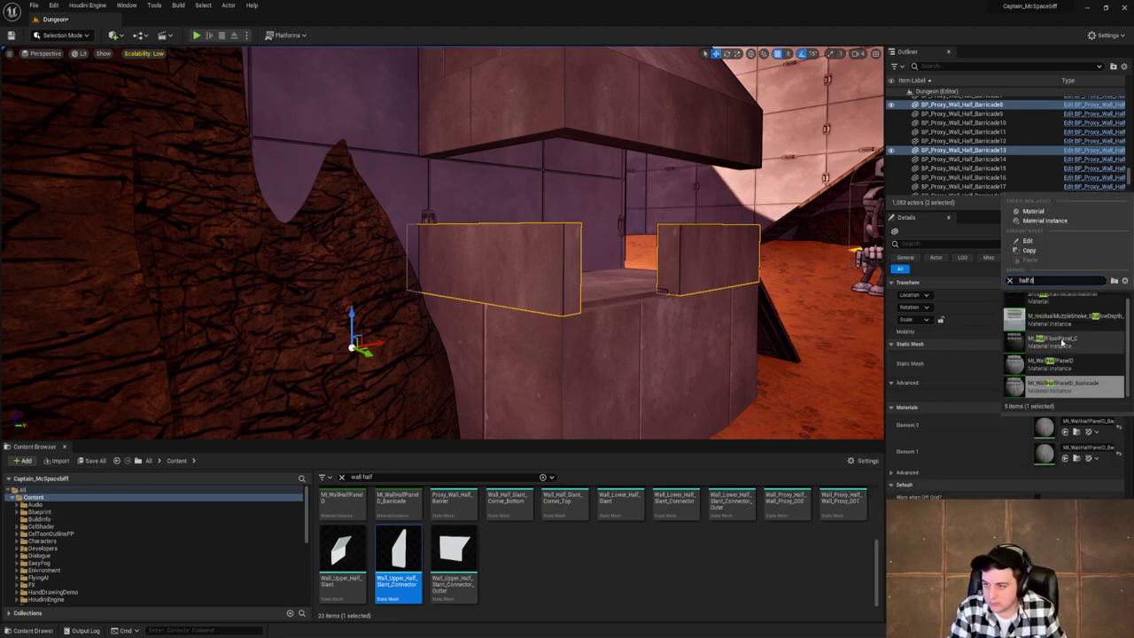
left_click(1063, 310)
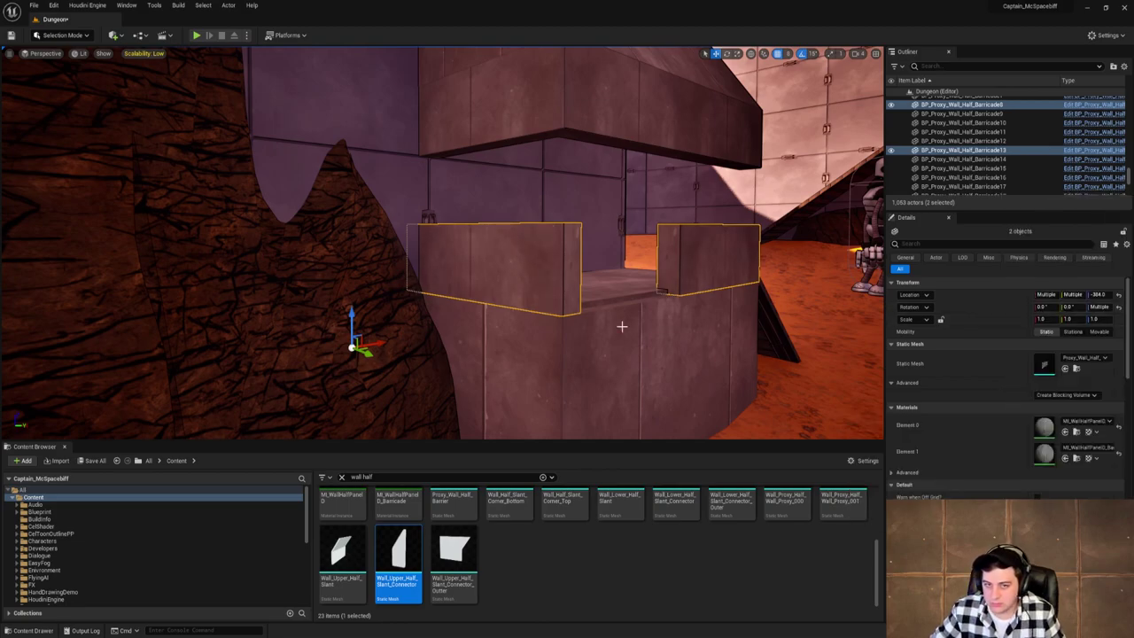
right_click_drag(622, 326, 691, 333)
left_click(1090, 421)
left_click(1093, 376)
key("a")
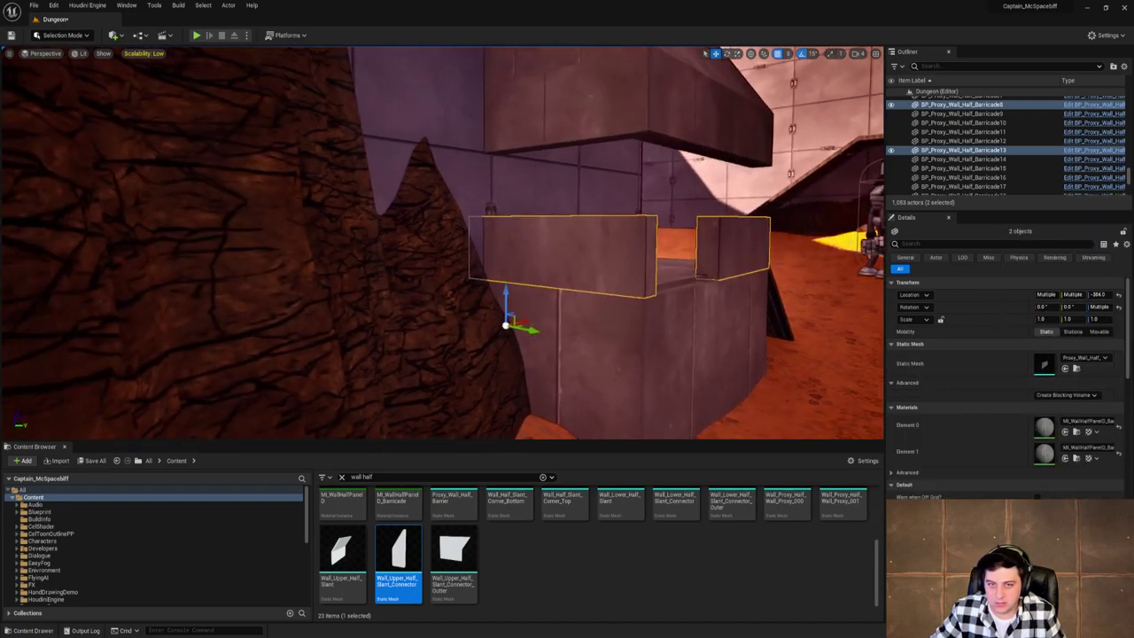
Select the three barricades beneath the shelter's sloped roof and set their Element 0 material to MI_WallHalfPanelD_Barricade.
right_click_drag(610, 296, 608, 296)
left_click(624, 126)
left_click(712, 130, "ctrl")
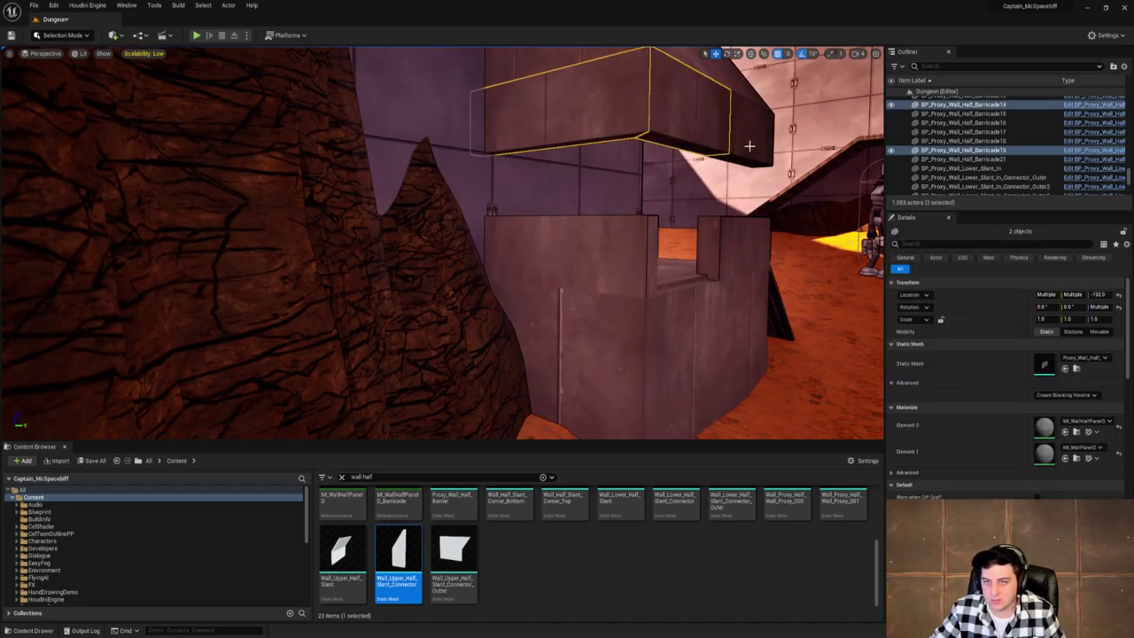
left_click(750, 147, "ctrl")
key("w")
right_click_drag(749, 147, 789, 153)
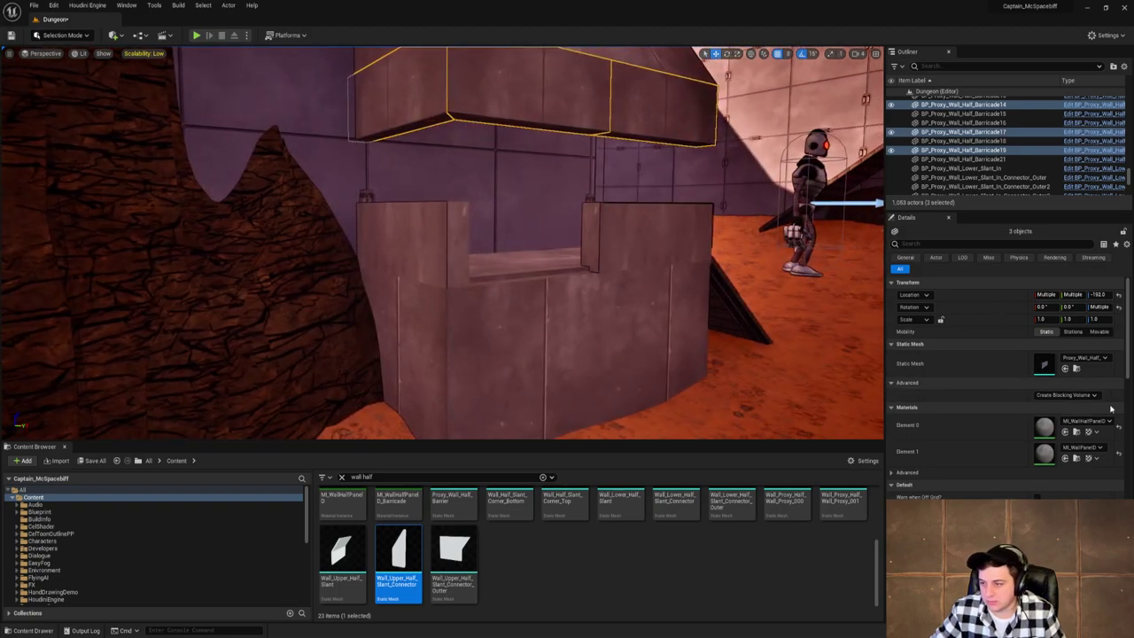
left_click(1097, 422)
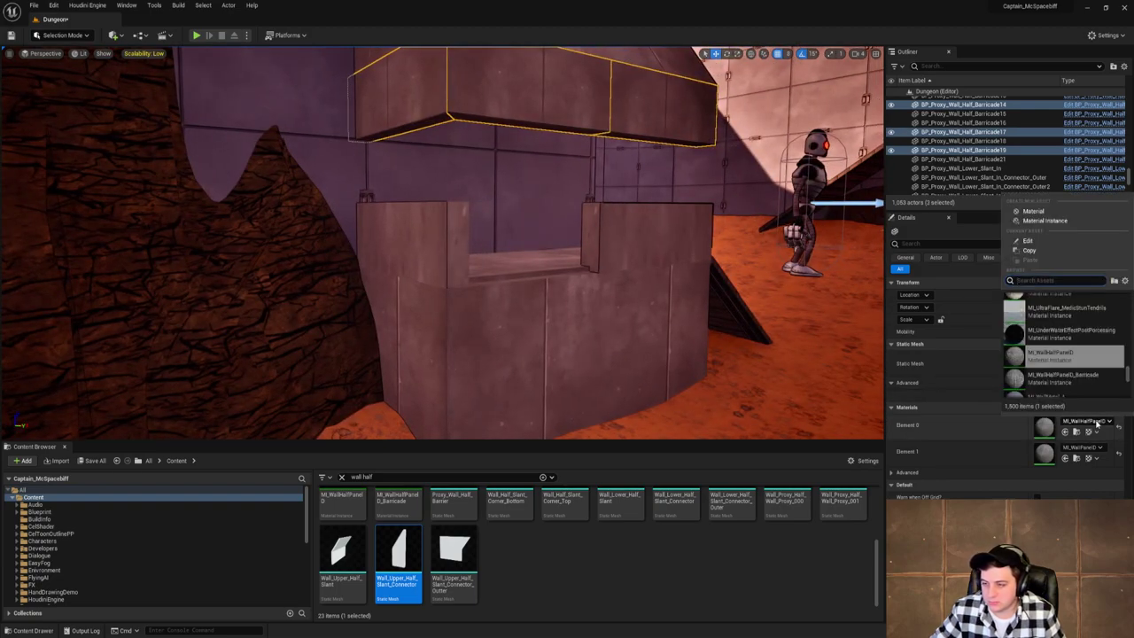
left_click(1063, 376)
right_click_drag(623, 334, 623, 333)
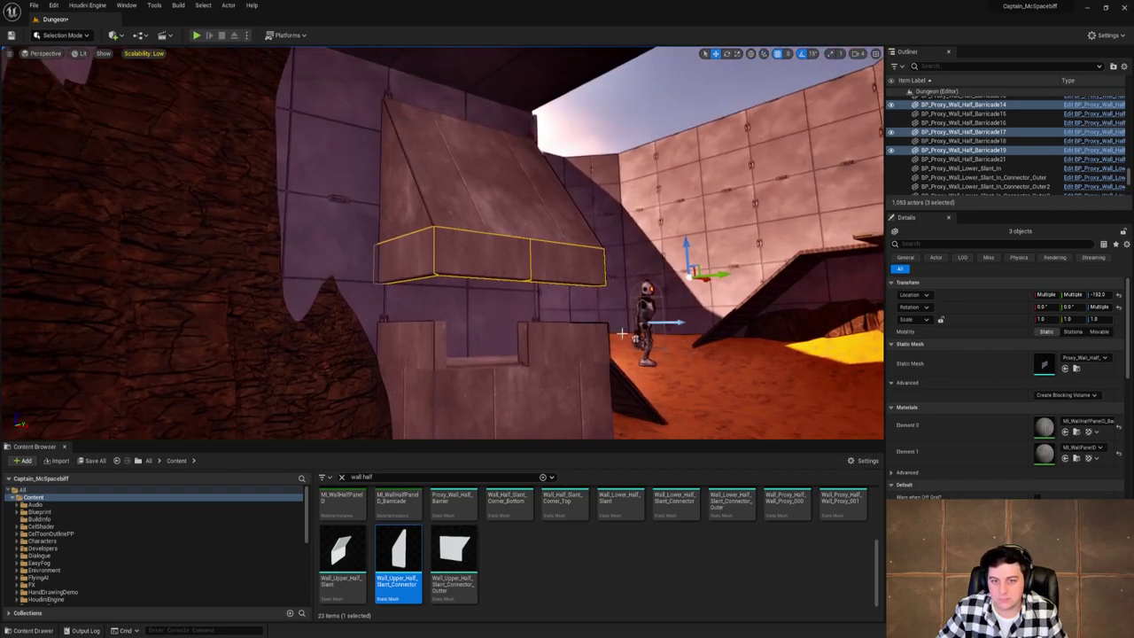
Deselect the barricades, check the finished shelter from several angles, and save the current level.
left_click(644, 103)
right_click_drag(644, 103, 620, 110)
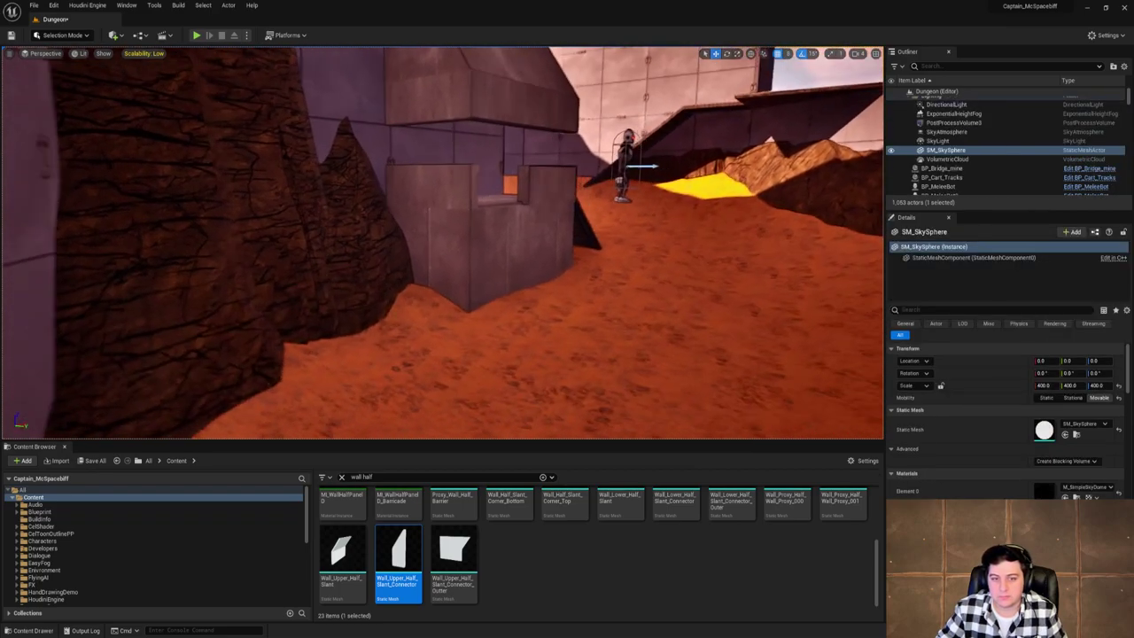
right_click_drag(392, 210, 393, 210)
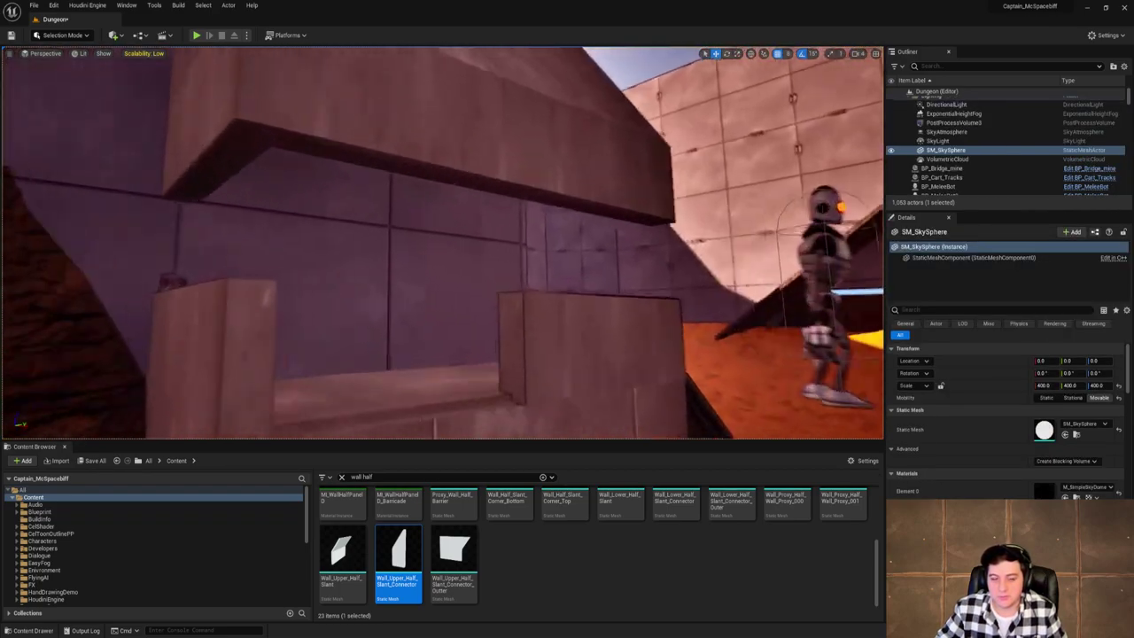
right_click_drag(621, 110, 620, 110)
left_click(33, 6)
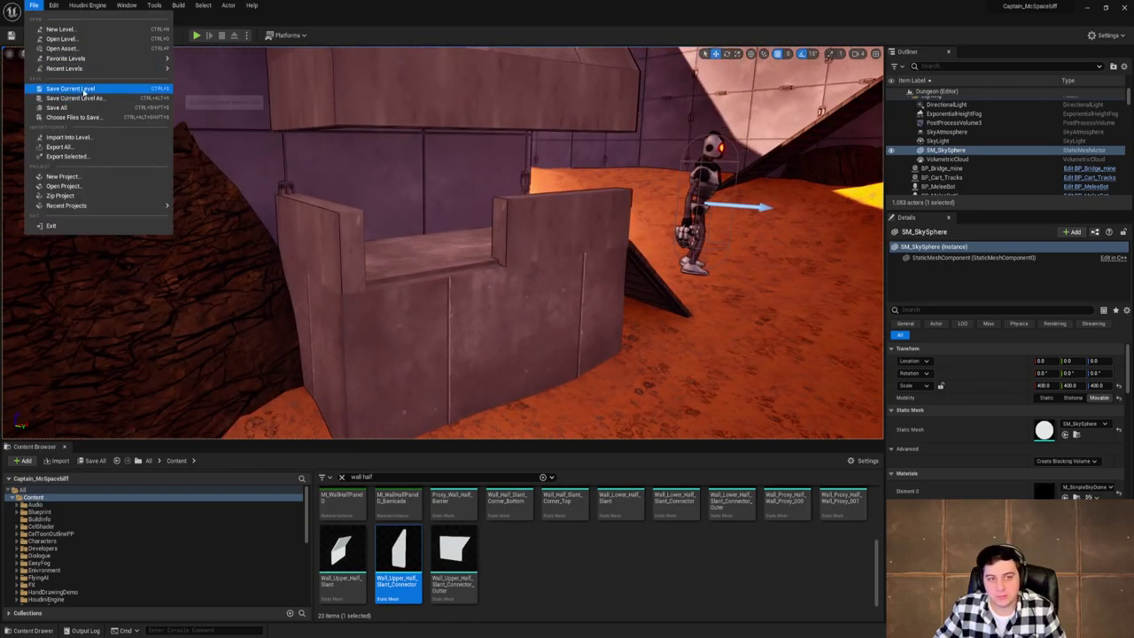
left_click(83, 88)
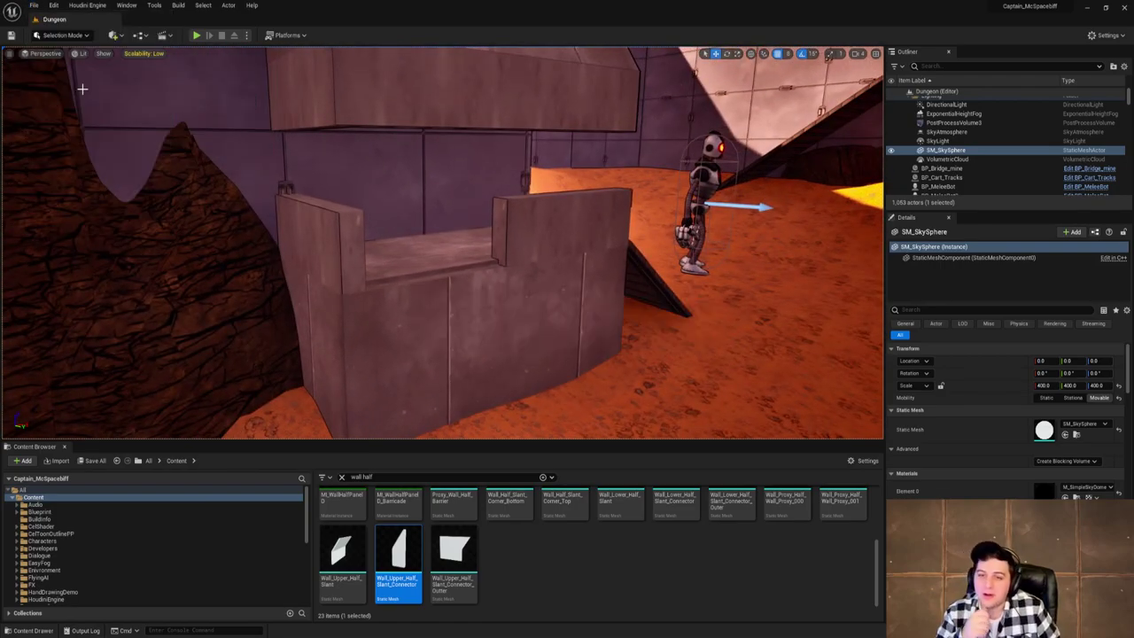
Examine the metal-panelled corridor's walls, slanted ceiling and floor strips up to its closed end.
right_click_drag(237, 104, 237, 103)
right_click_drag(510, 250, 510, 251)
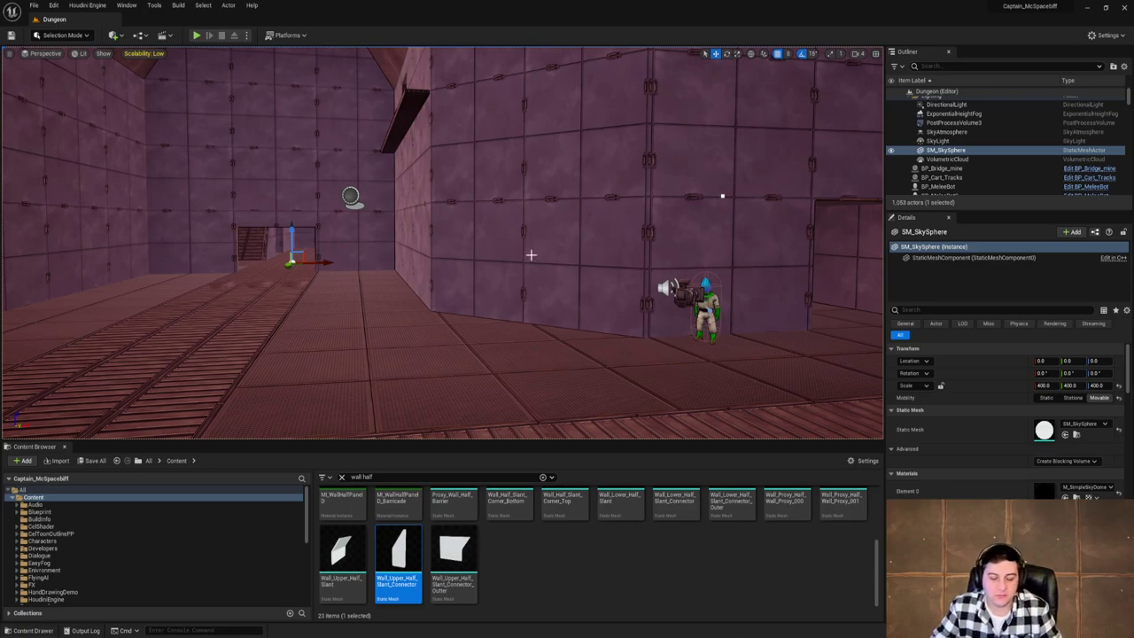
right_click_drag(530, 254, 531, 254)
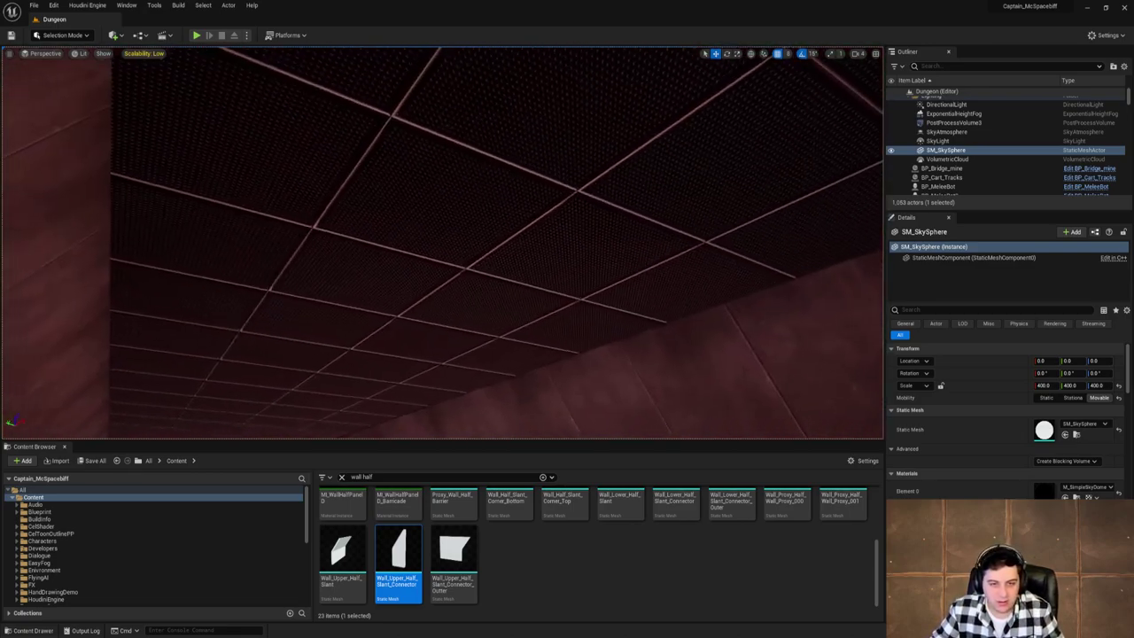
right_click_drag(397, 428, 397, 427)
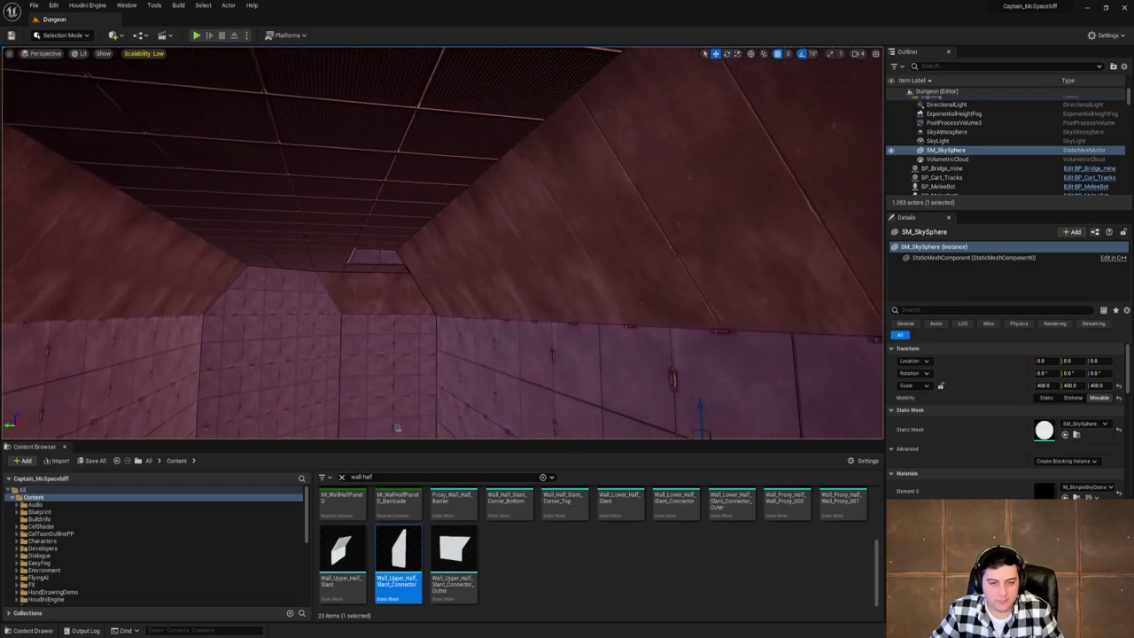
right_click_drag(338, 197, 338, 197)
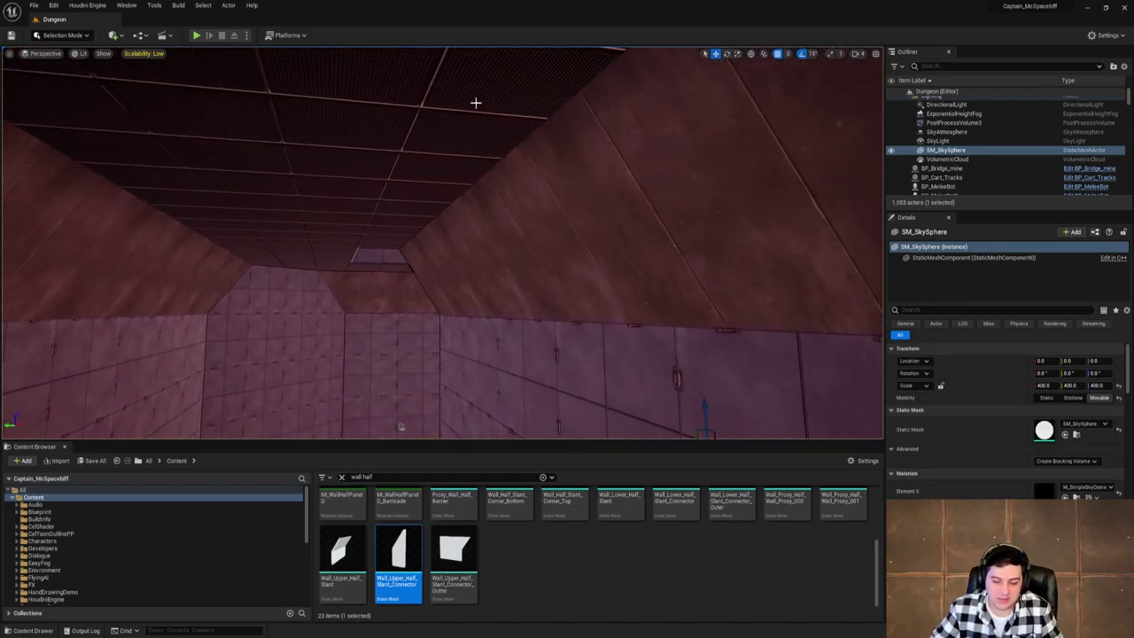
right_click_drag(475, 103, 580, 152)
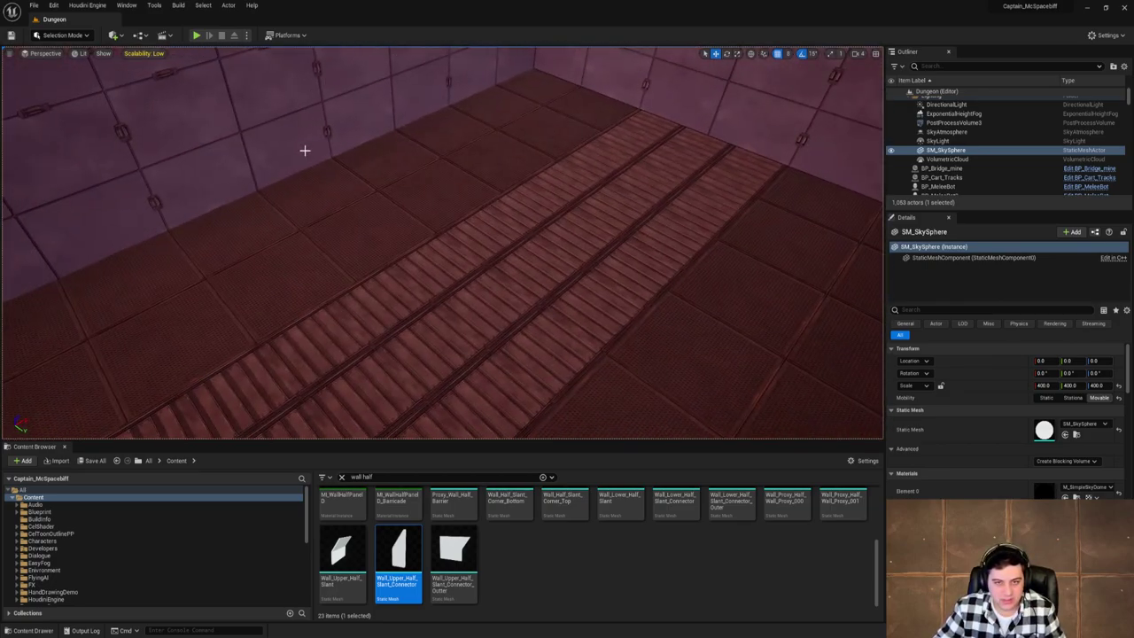
right_click_drag(303, 150, 304, 150)
right_click_drag(160, 203, 160, 203)
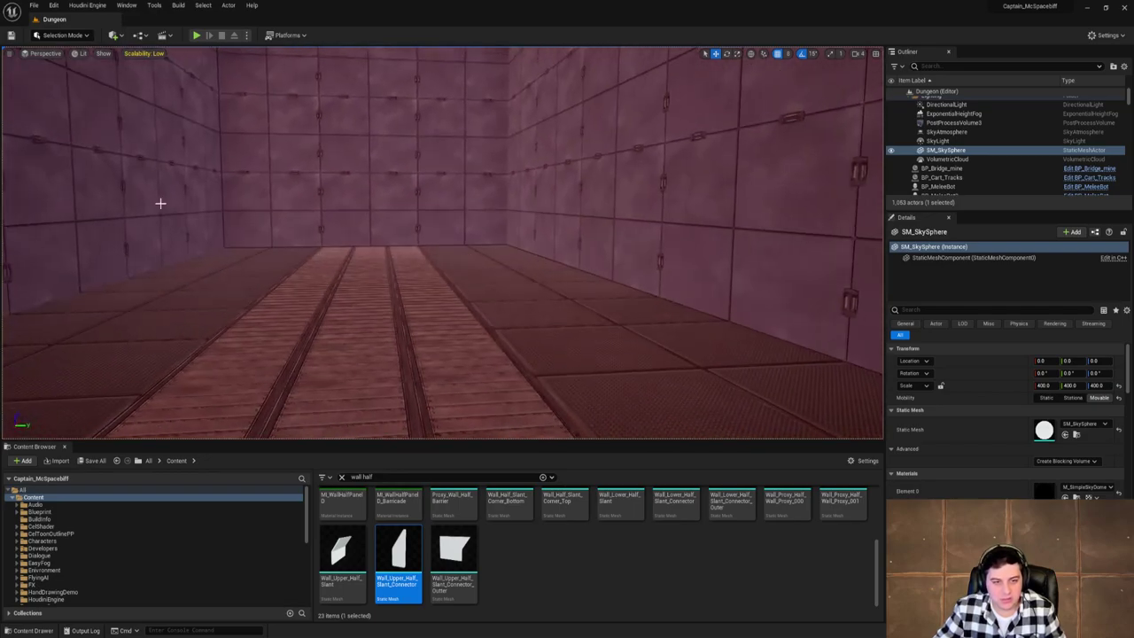
Select the three bottom wall panels at the corridor's closed end and duplicate them toward the room.
left_click(253, 209)
left_click(375, 212, "ctrl")
left_click(452, 197, "ctrl")
right_click_drag(550, 245, 551, 244)
left_click_drag(440, 254, 489, 286, "alt")
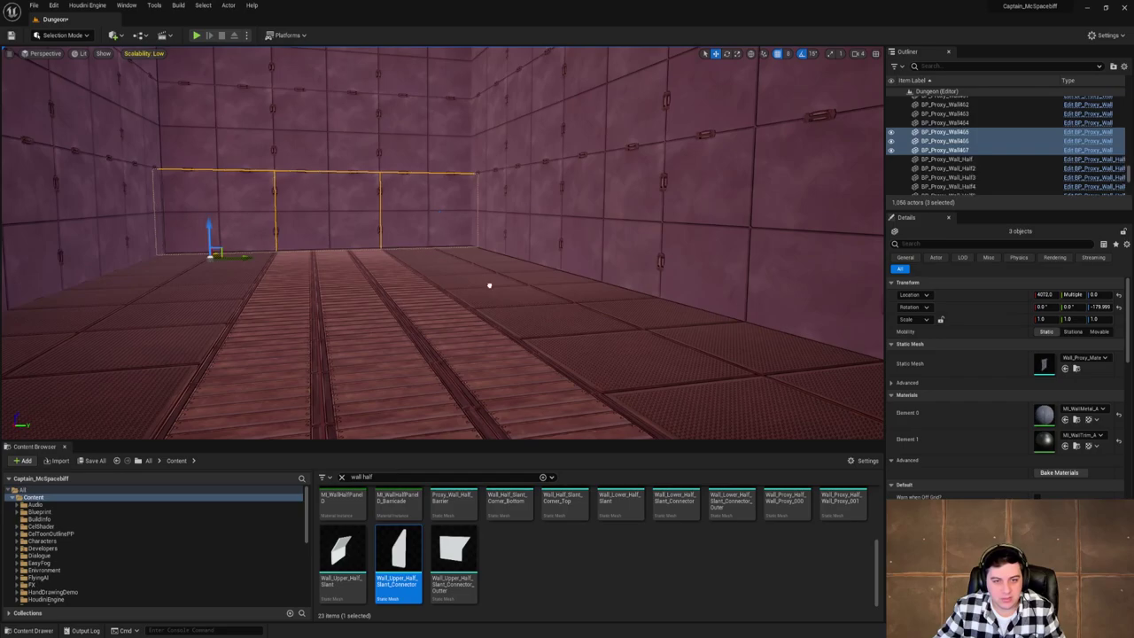
Move the three copied wall panels along the corridor to X 2560 so they form a partition across it.
right_click_drag(590, 321, 590, 321)
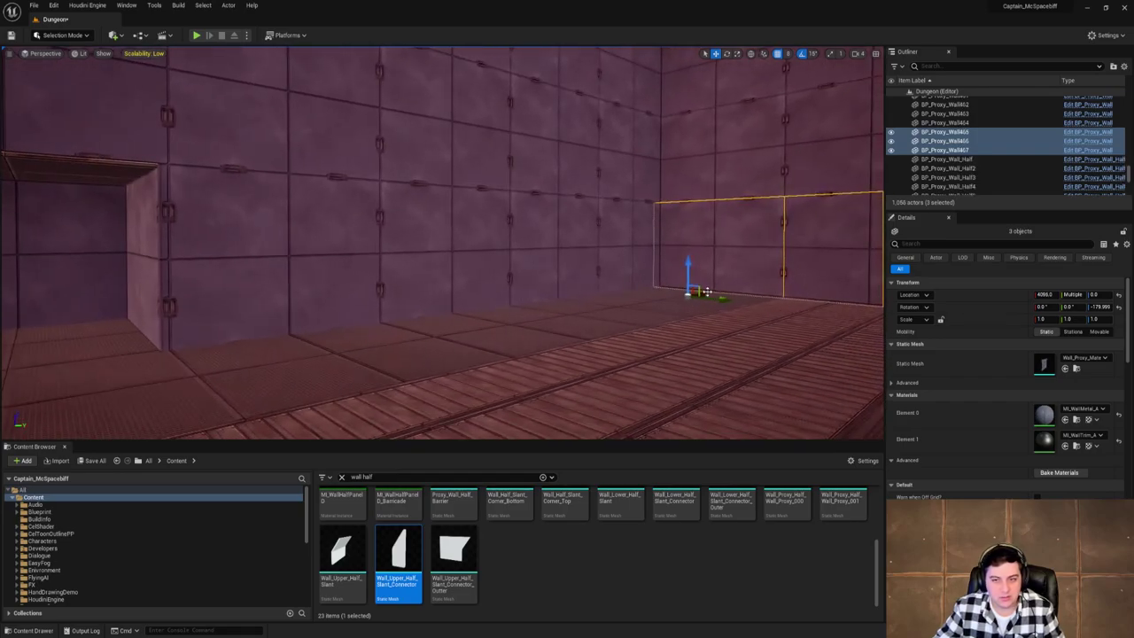
left_click_drag(705, 294, 671, 300)
left_click_drag(513, 336, 596, 321)
right_click_drag(596, 321, 595, 321)
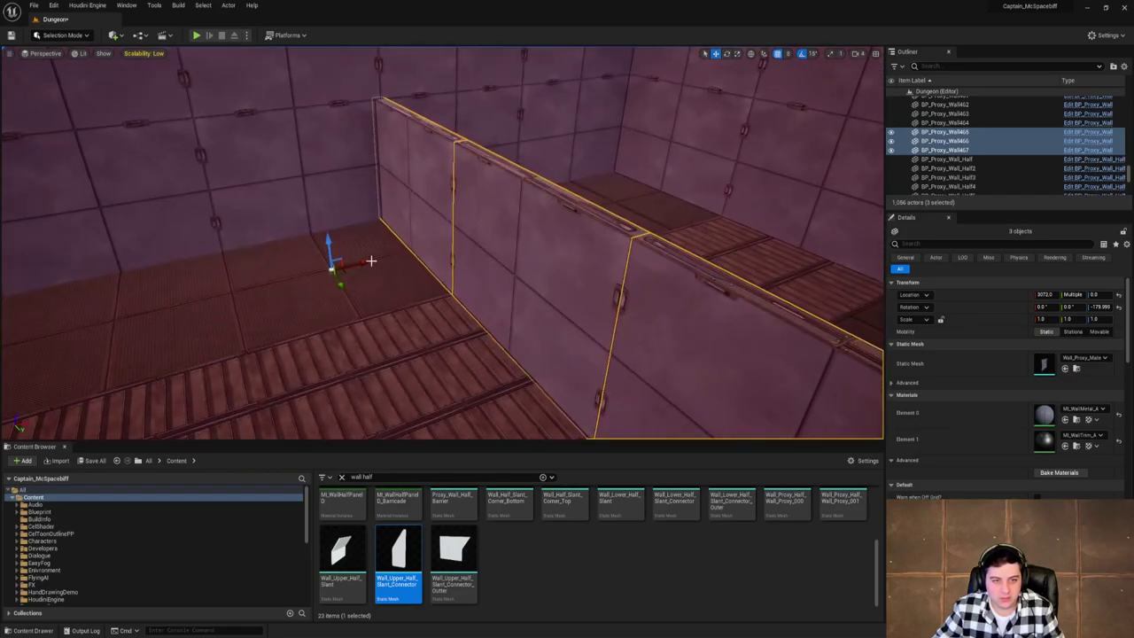
left_click_drag(372, 261, 429, 248)
left_click_drag(362, 263, 142, 313)
Delete the partition's middle wall panel to open a doorway.
right_click_drag(528, 313, 655, 347)
left_click(528, 313)
key("Delete")
Select the two wall panels flanking the doorway and duplicate them upward to Z 384 as a second row.
left_click(590, 330)
left_click(249, 327, "ctrl")
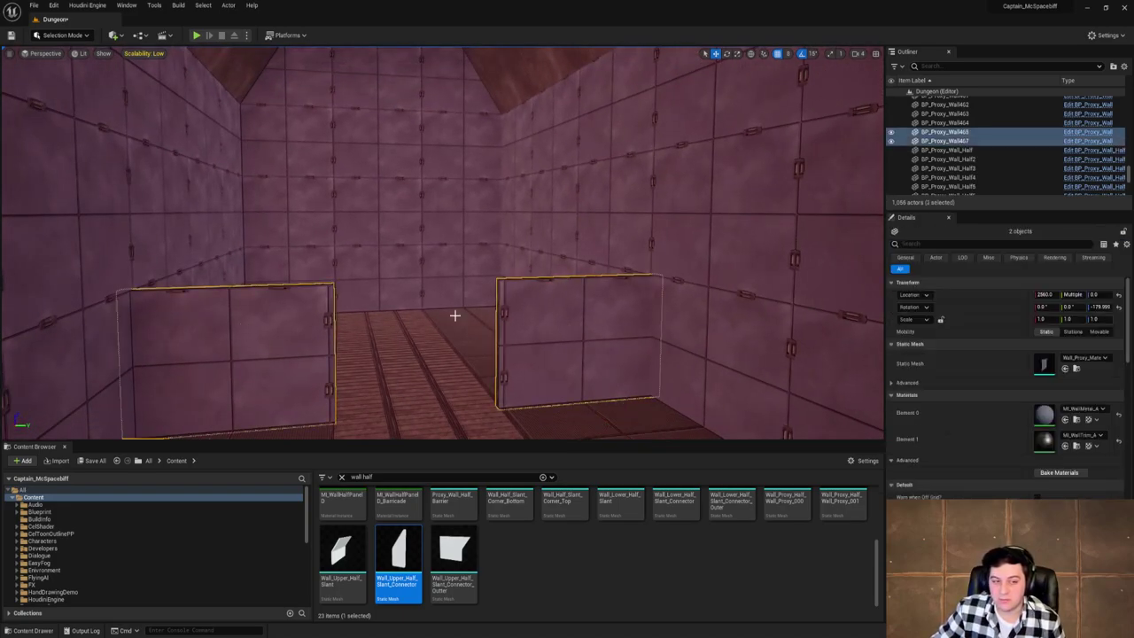
right_click_drag(456, 316, 374, 310)
left_click_drag(345, 323, 356, 192, "alt")
Duplicate one second-row wall panel sideways to Y 3584 to fill the gap above the doorway.
right_click_drag(356, 193, 375, 274)
key("w")
key("s")
left_click(374, 275)
left_click_drag(303, 304, 518, 305, "alt")
mouse_move(519, 305)
right_mouse_down()
mouse_move(532, 306)
mouse_move(518, 306)
right_mouse_up()
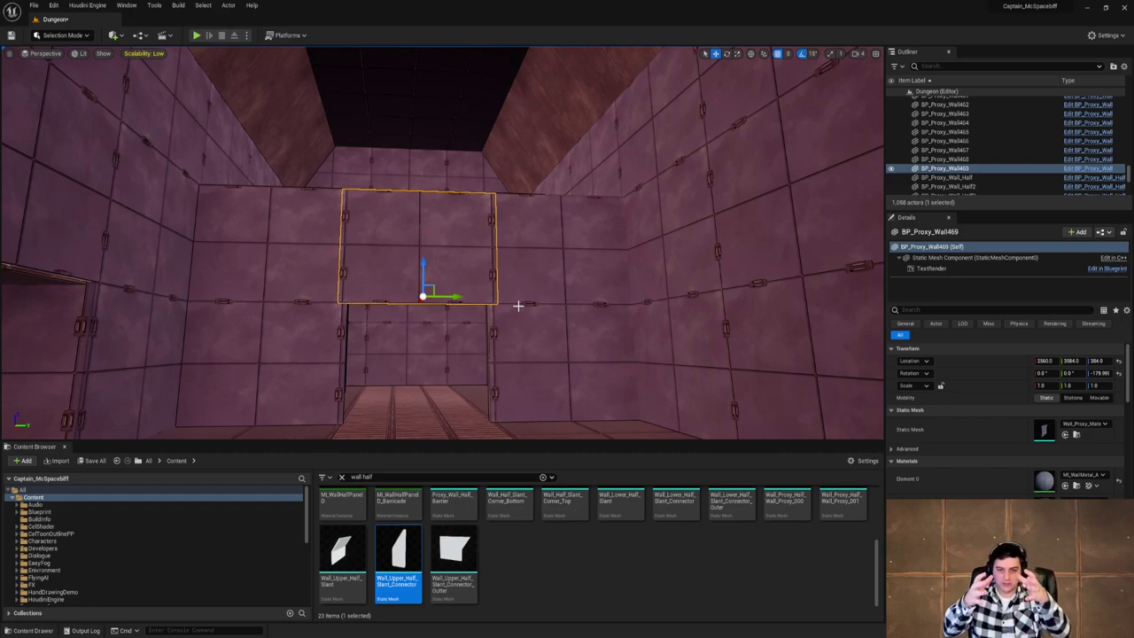
Select the three second-row wall panels and duplicate them upward twice, placing the top row at Z 1152.
key("f")
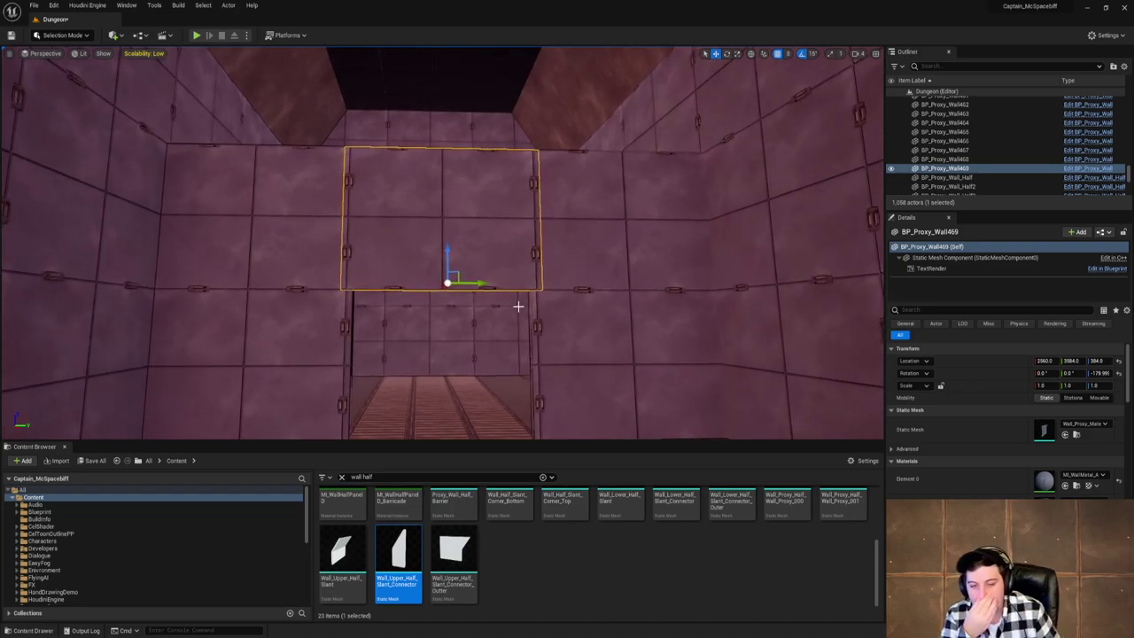
right_click_drag(534, 303, 512, 287)
key("w")
key("s")
left_click(397, 258)
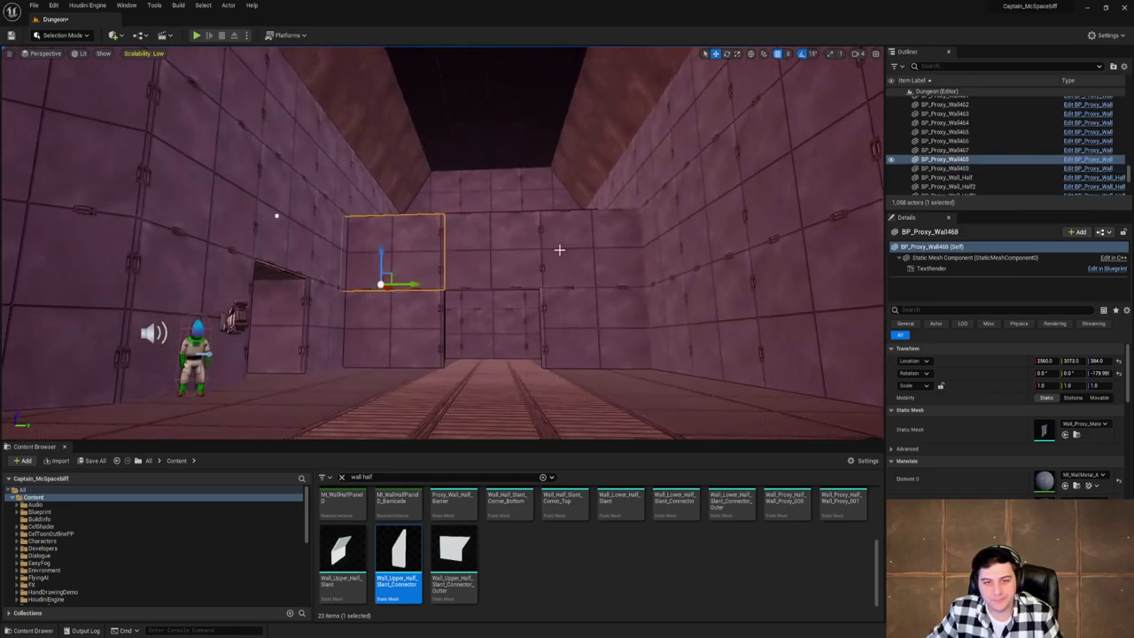
left_click(557, 249, "ctrl")
left_click(494, 249, "ctrl")
left_click_drag(490, 249, 490, 169, "alt")
right_click_drag(556, 179, 536, 145)
left_click_drag(507, 197, 505, 119, "alt")
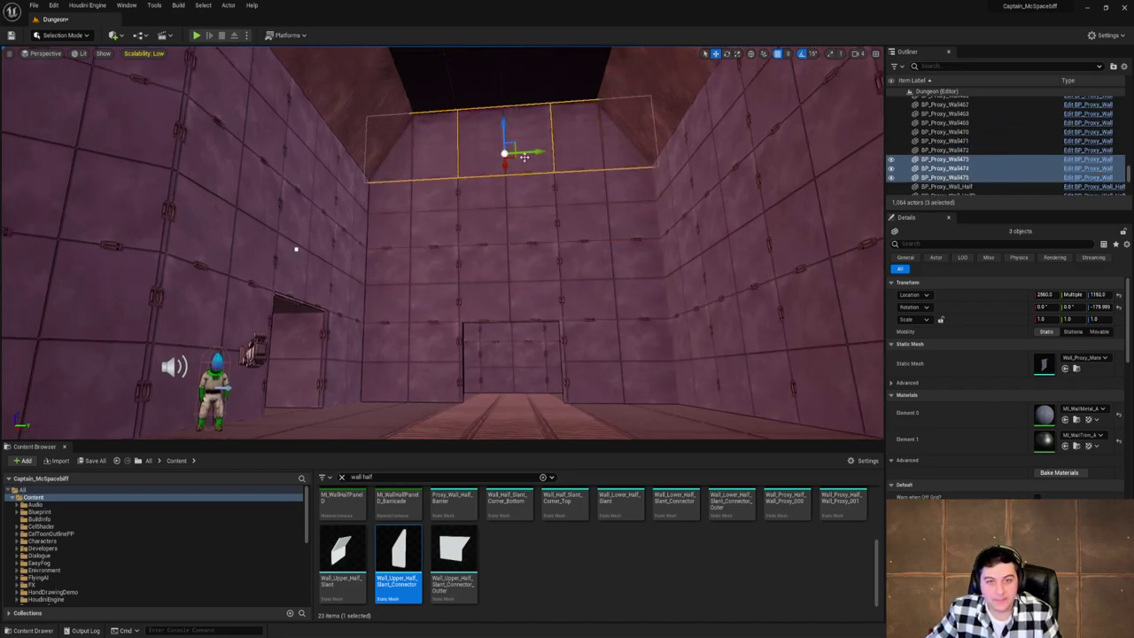
Check the full-height partition wall from below and save the current level.
right_click_drag(525, 158, 565, 124)
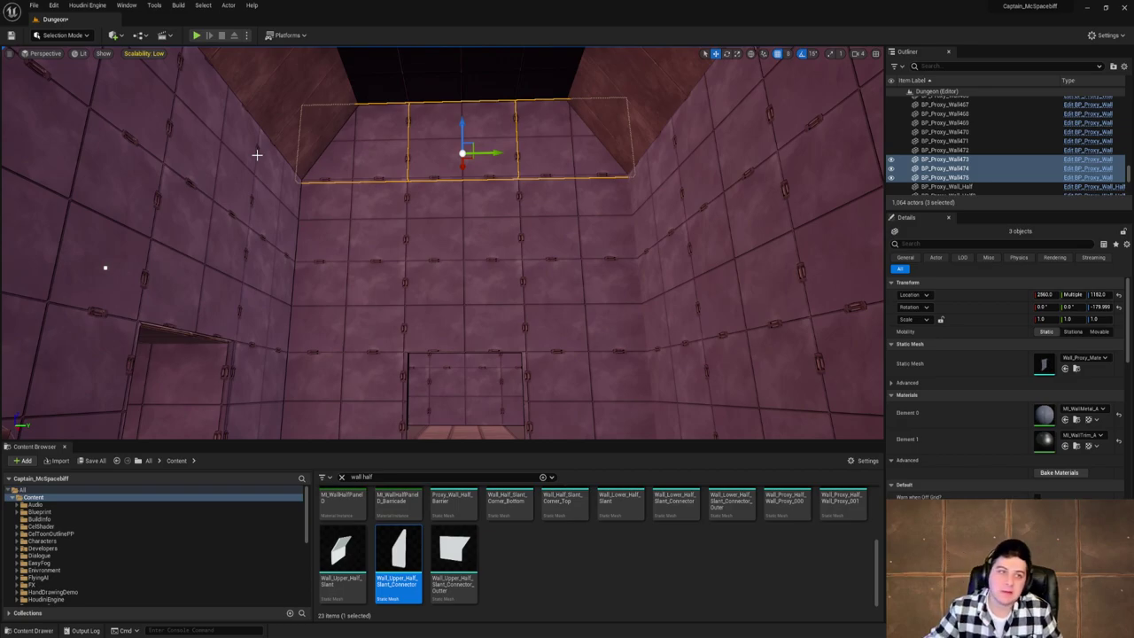
left_click(34, 5)
left_click(74, 90)
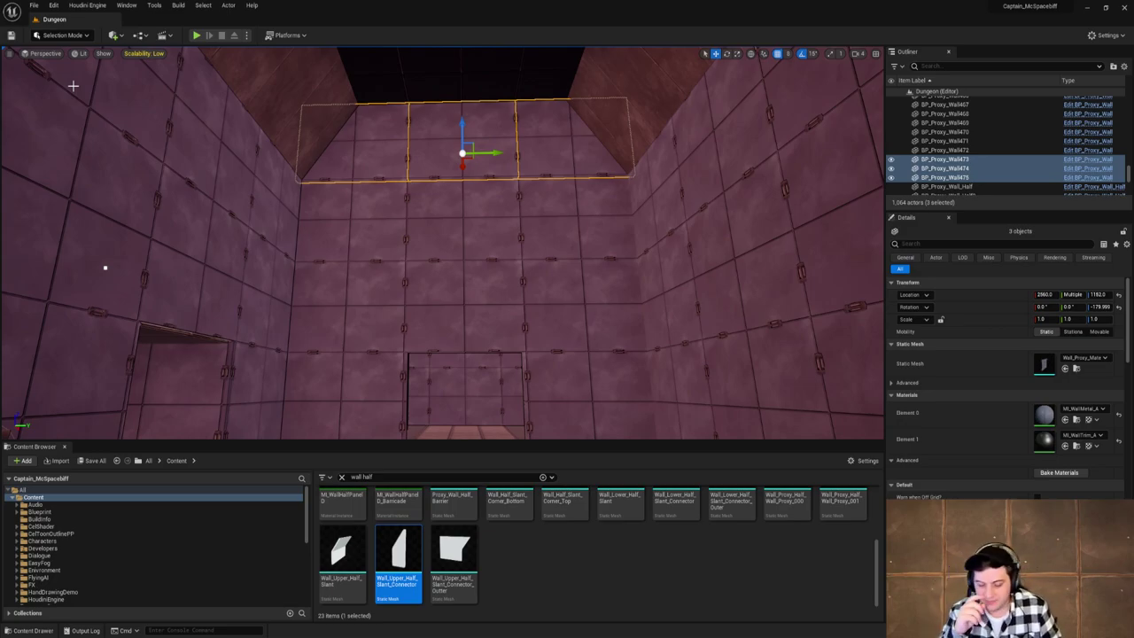
Inspect the partition doorway and adjoining walls from floor level, then save the current level.
right_click_drag(538, 251, 545, 407)
key("w")
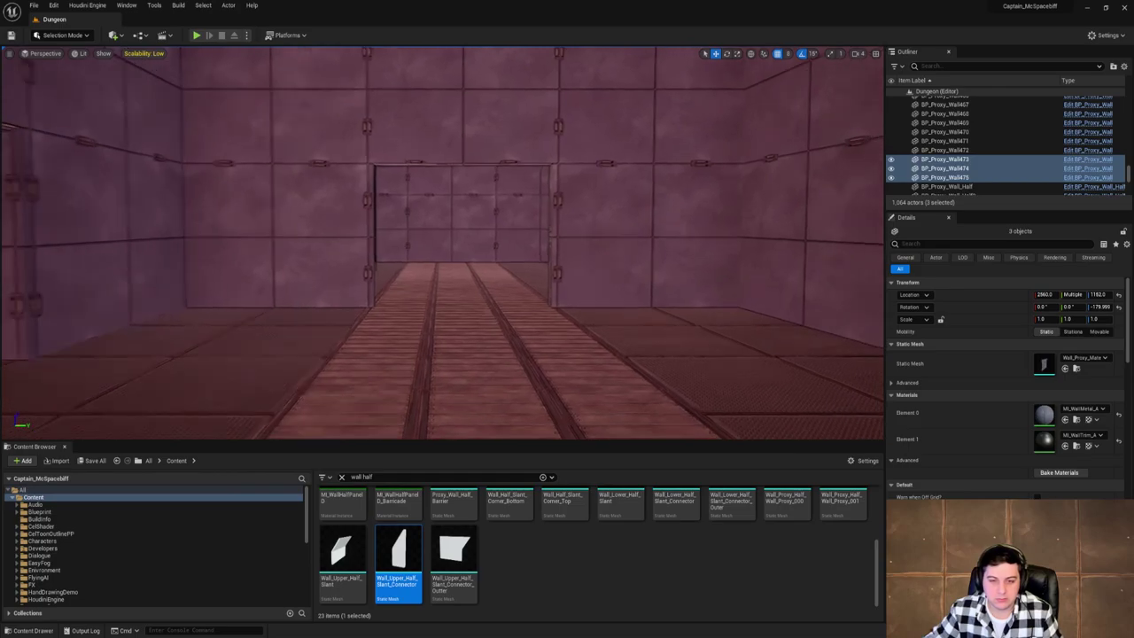
right_click_drag(494, 223, 759, 222)
right_click_drag(514, 170, 337, 170)
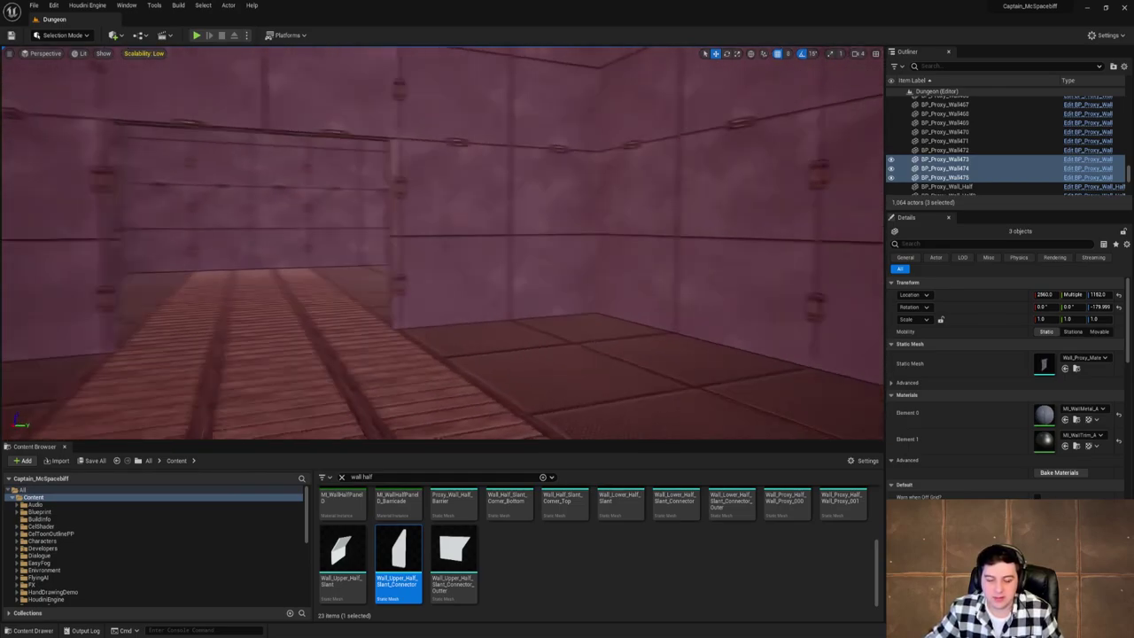
key("w")
right_click_drag(443, 243, 177, 243)
right_click_drag(416, 153, 310, 157)
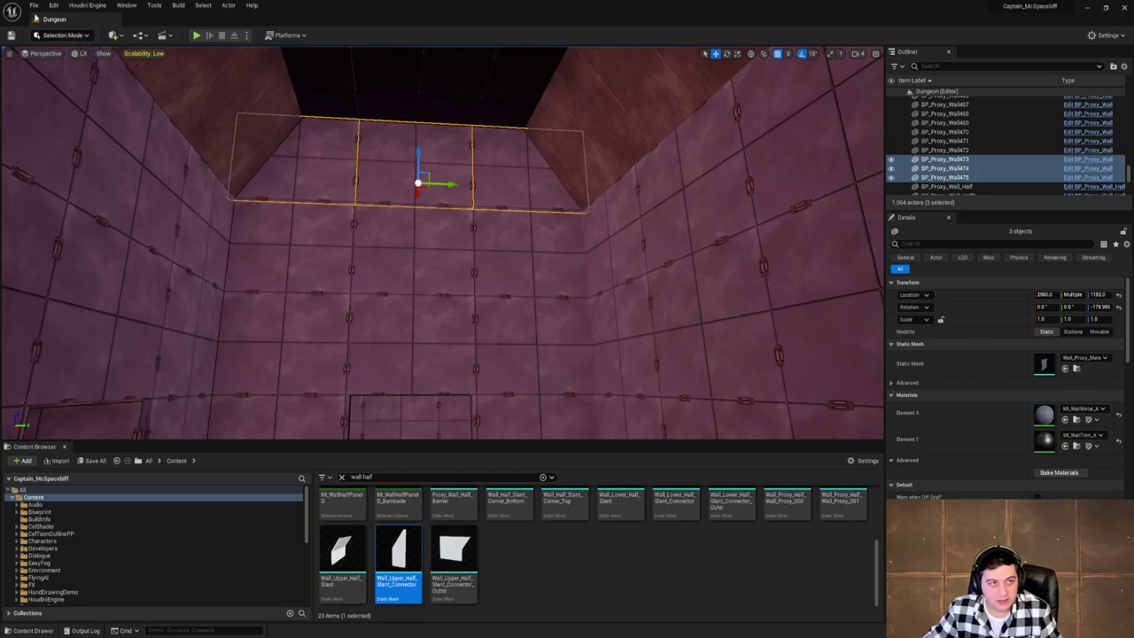
left_click(34, 6)
left_click(75, 89)
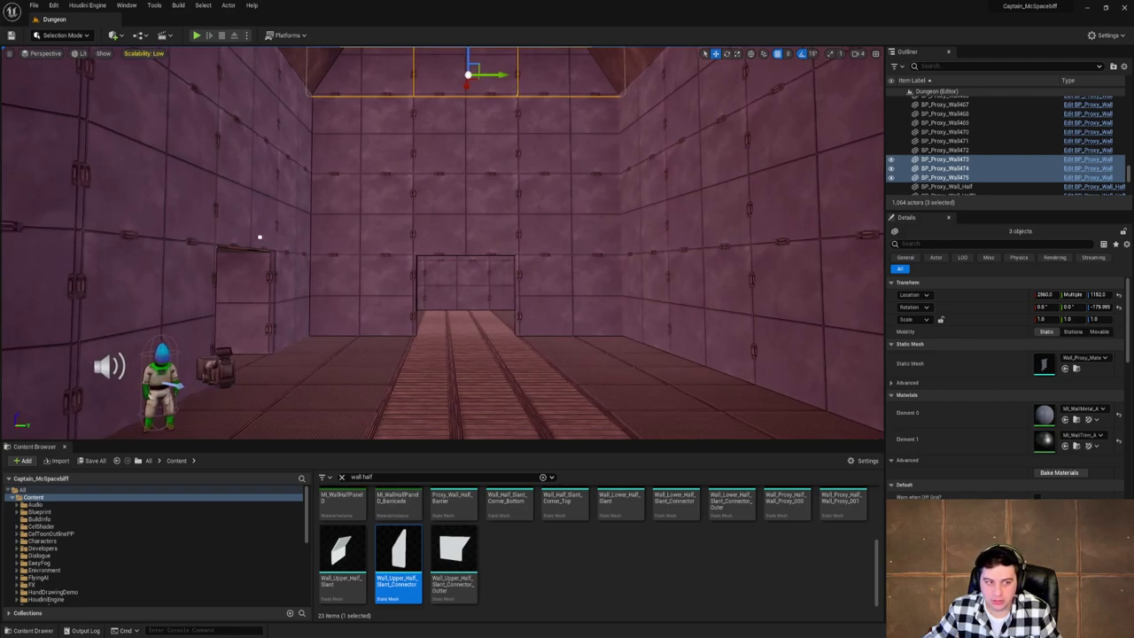
Examine the rooms and passages beyond the partition doorway and the opposite end of the metal corridor.
key("w")
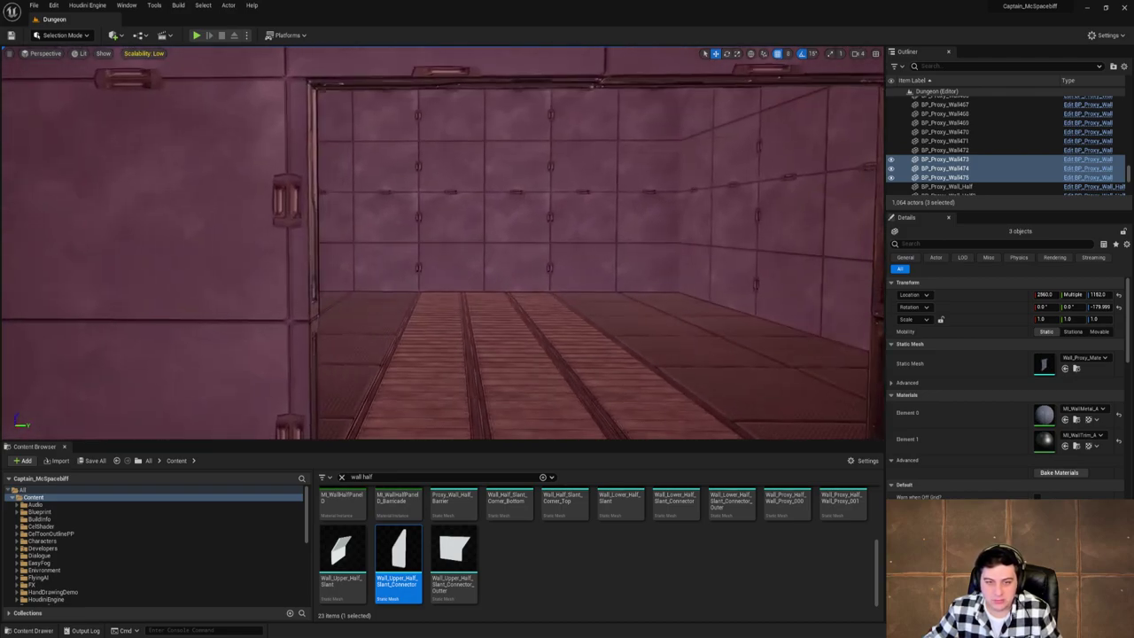
key("w")
right_click_drag(443, 242, 510, 242)
key("w")
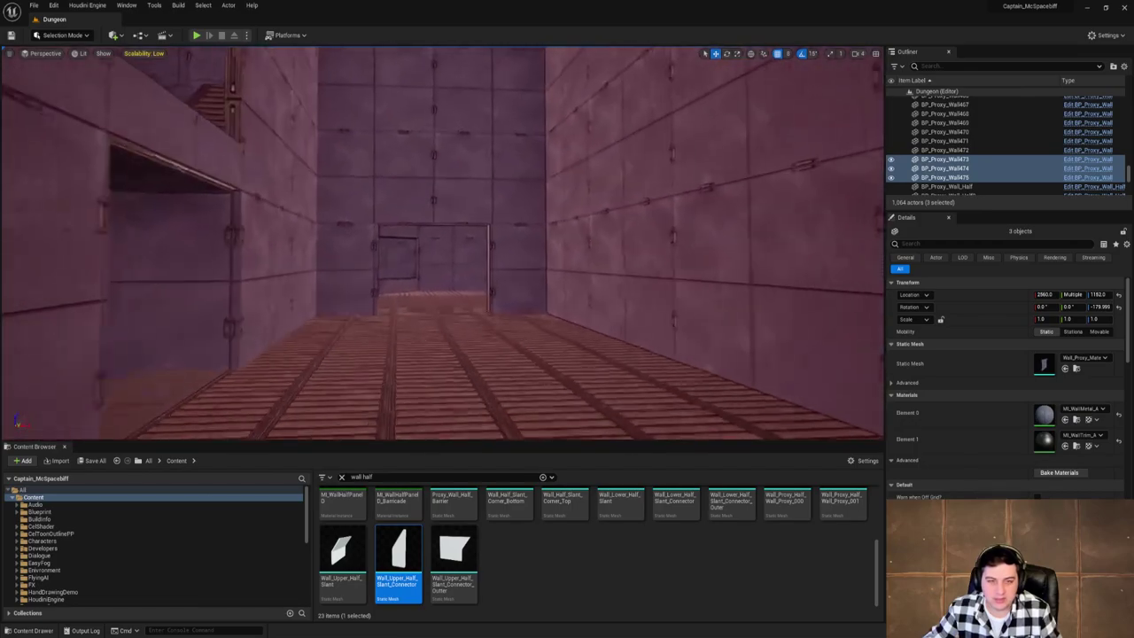
key("w")
right_click_drag(461, 299, 547, 298)
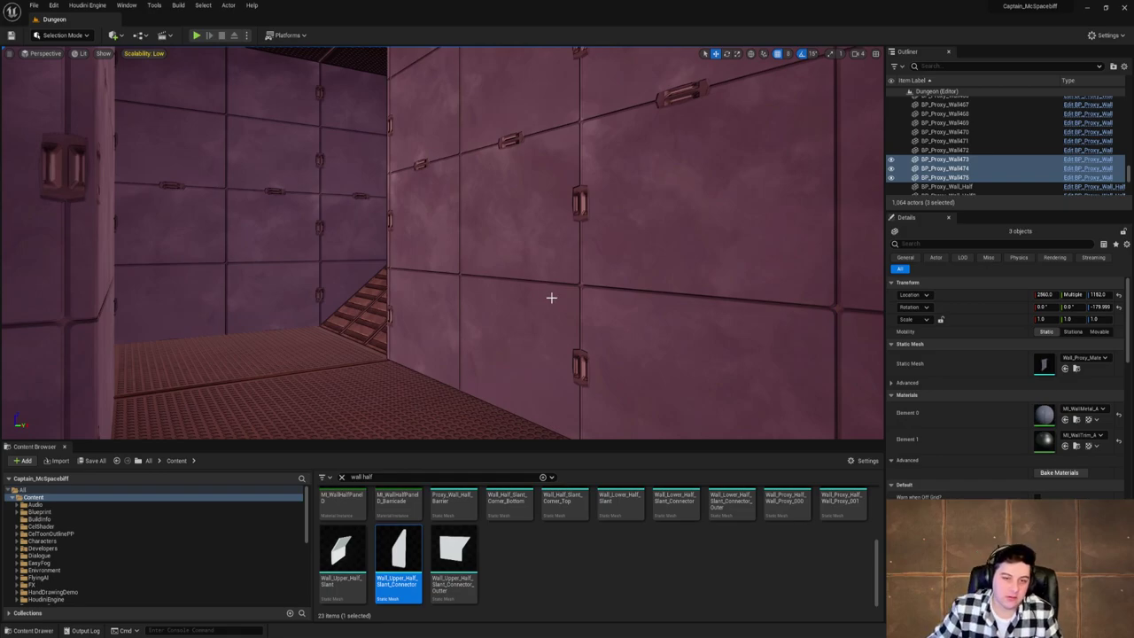
right_click_drag(551, 297, 551, 298)
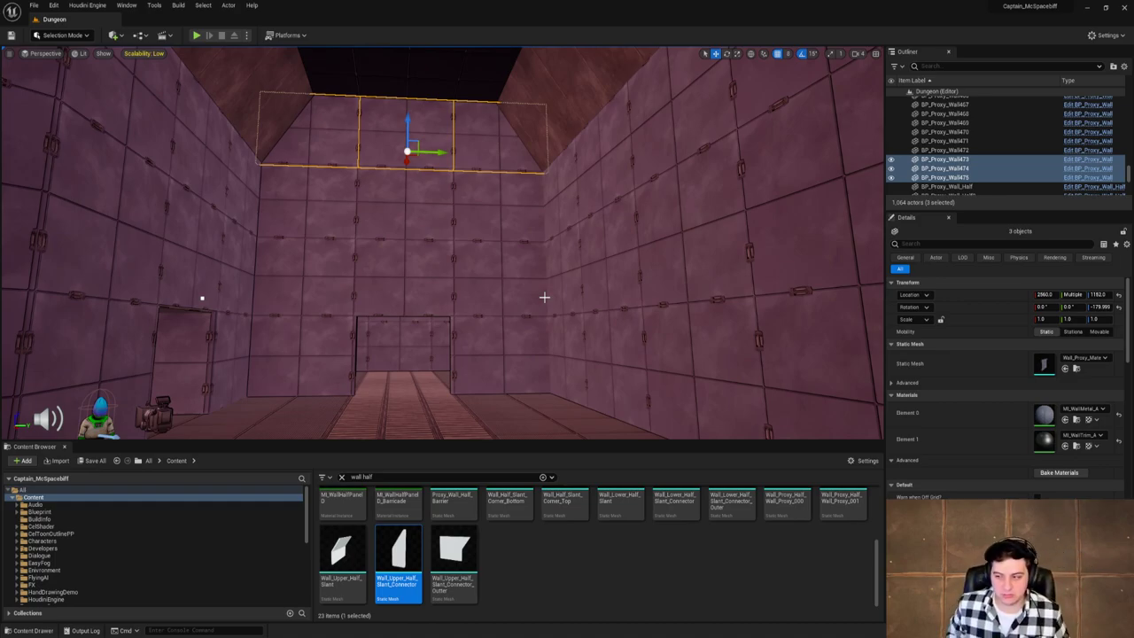
right_click_drag(555, 285, 301, 270)
key("w")
key("s")
key("a")
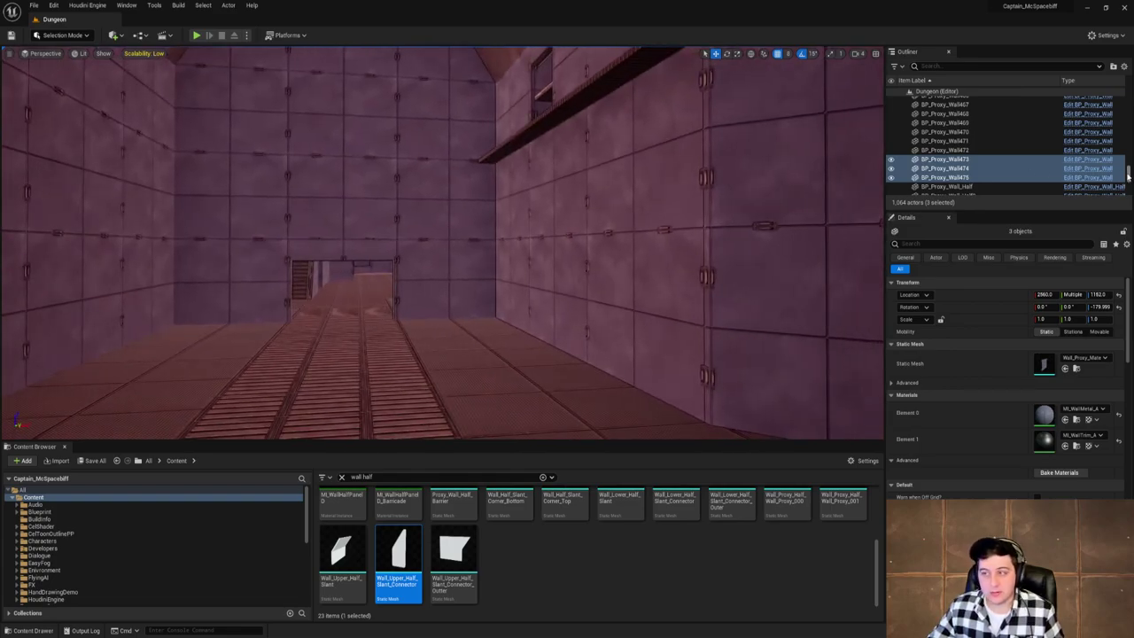
Save the current level.
left_click(956, 66)
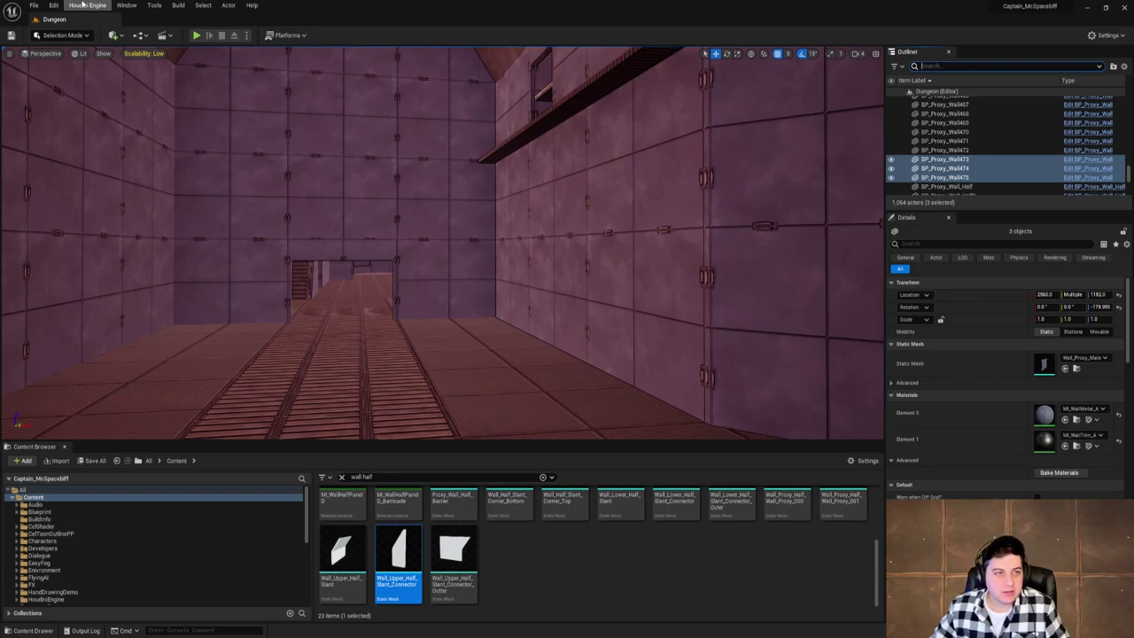
left_click(34, 4)
mouse_move(88, 68)
left_click(93, 89)
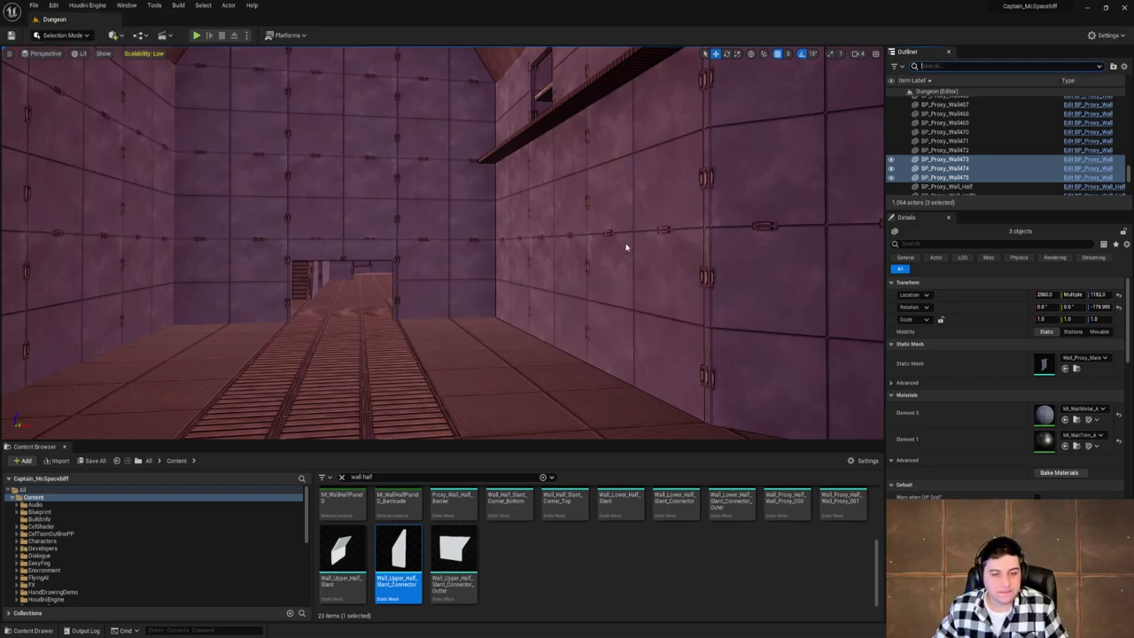
Select the nine ceiling panels above the sandy enemy room and duplicate them downward to Z 0.
right_click_drag(625, 246, 591, 265)
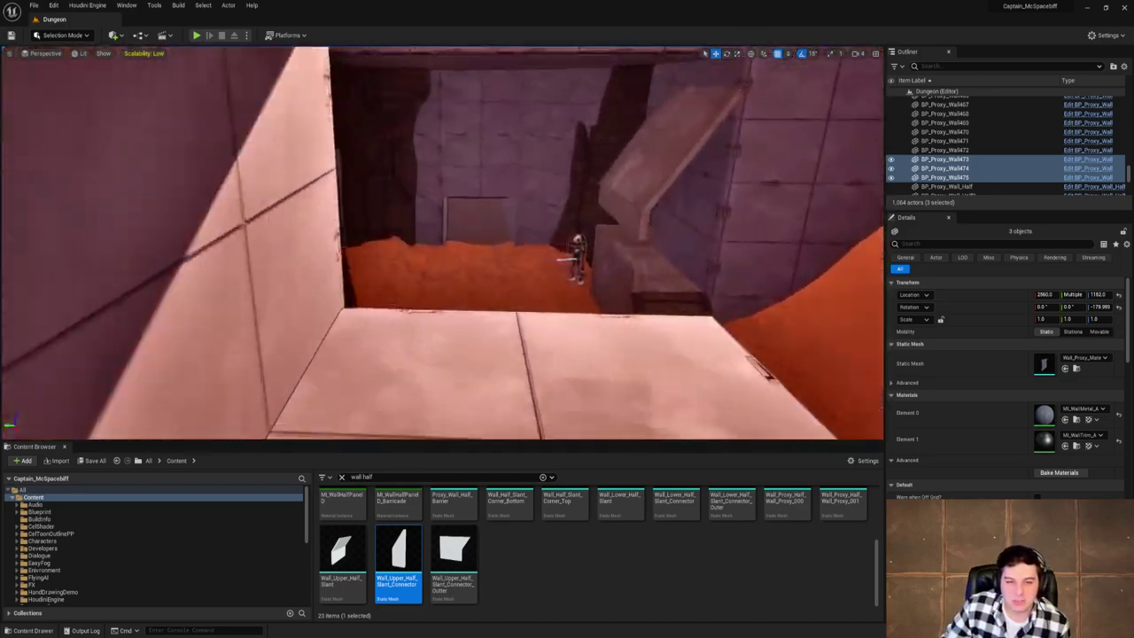
right_click_drag(443, 243, 405, 256)
key("s")
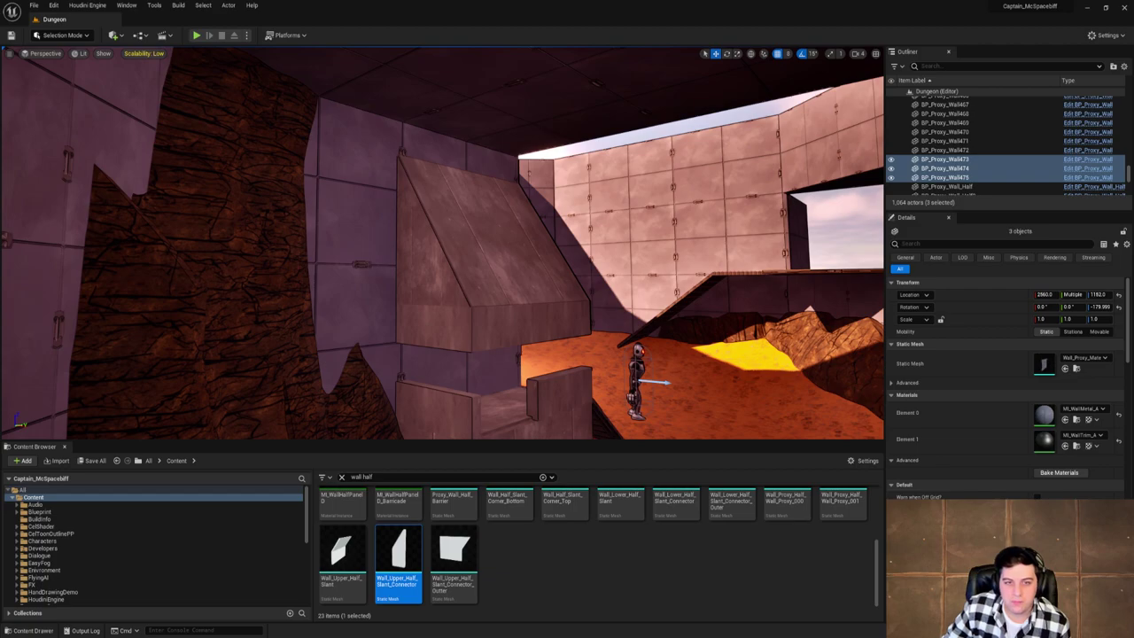
left_click(532, 114)
right_click_drag(532, 113, 484, 120)
key("d")
left_click(484, 123, "ctrl")
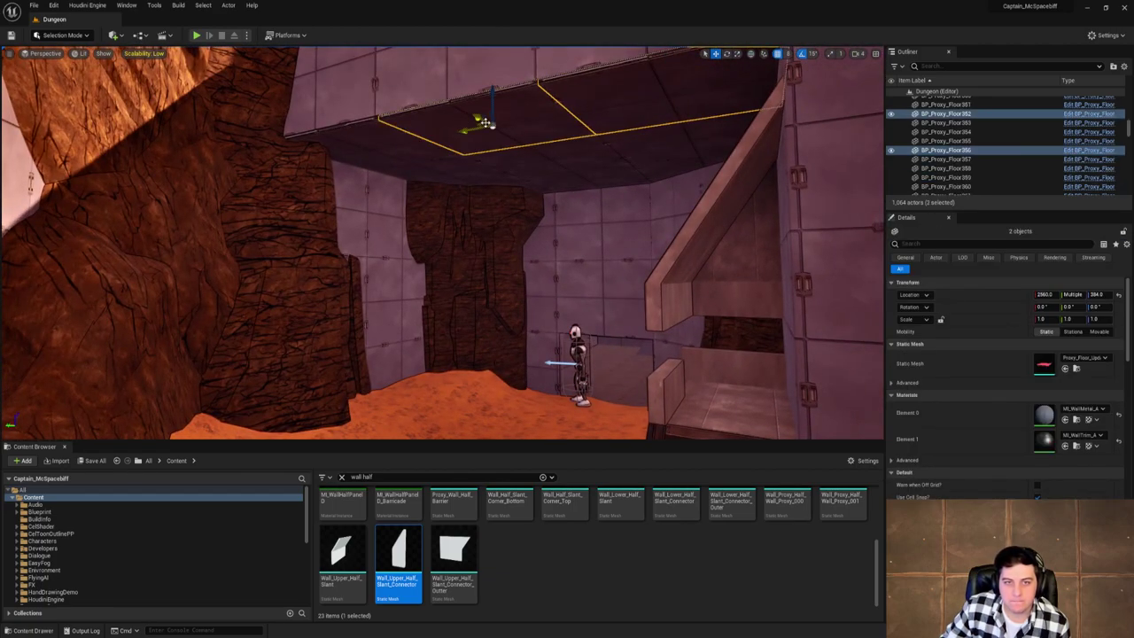
left_click(397, 144, "ctrl")
left_click(469, 169, "ctrl")
left_click(549, 174, "ctrl")
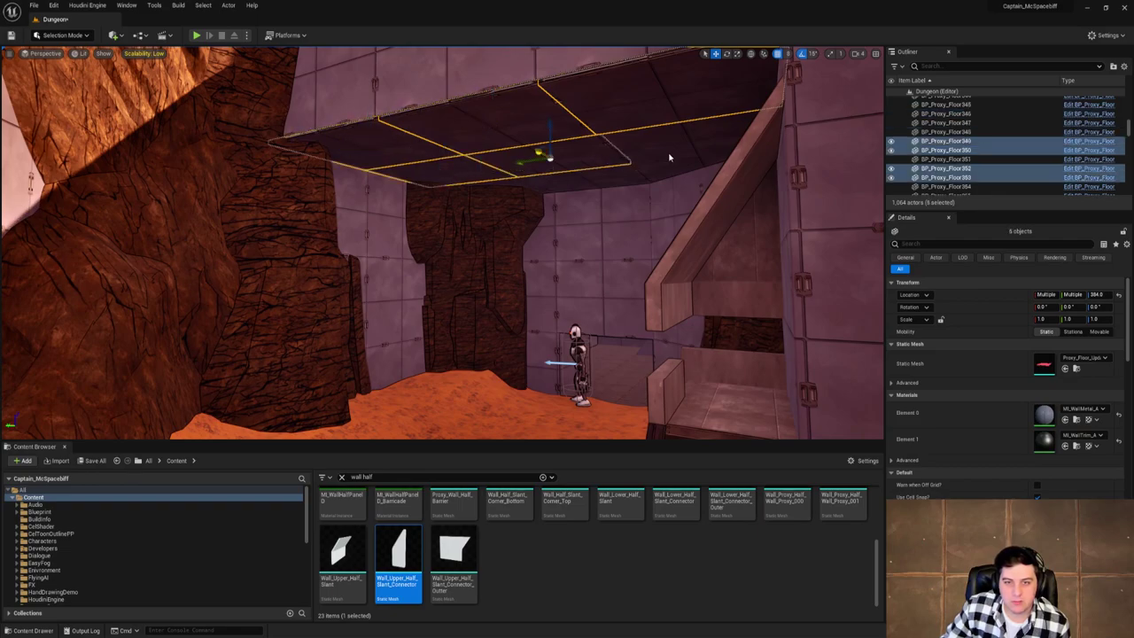
left_click(665, 149, "ctrl")
left_click(664, 174, "ctrl")
left_click(597, 182, "ctrl")
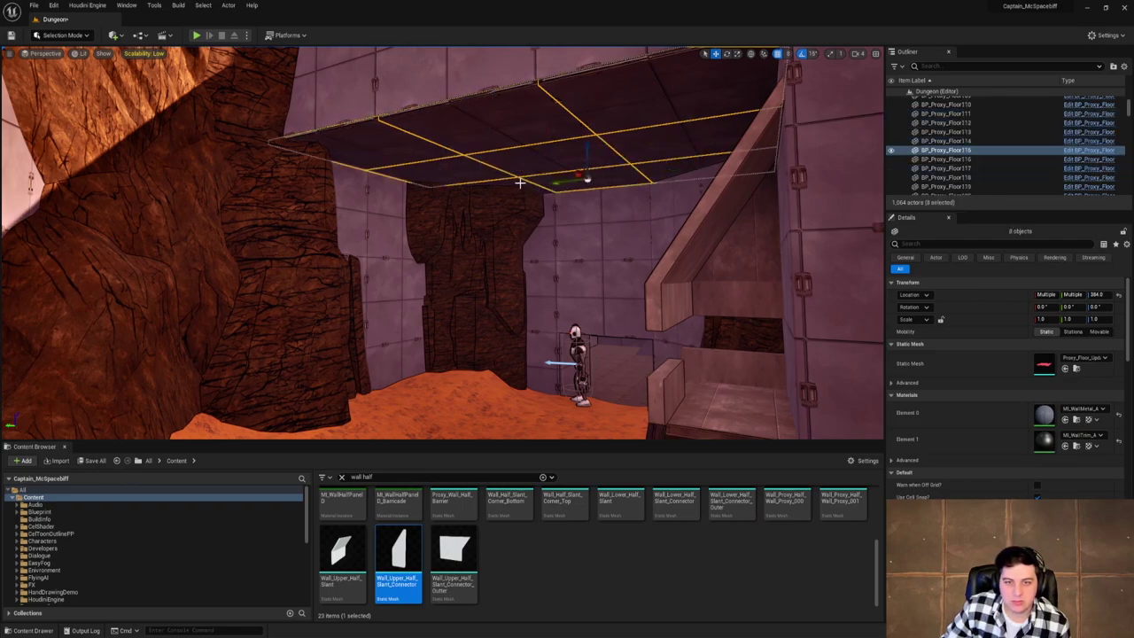
left_click(520, 181, "ctrl")
left_click_drag(494, 160, 499, 193, "alt")
Examine the lowered ceiling's clearance over the shelter and enemy from both sides of the room.
right_click_drag(499, 193, 592, 192)
key("w")
key("a")
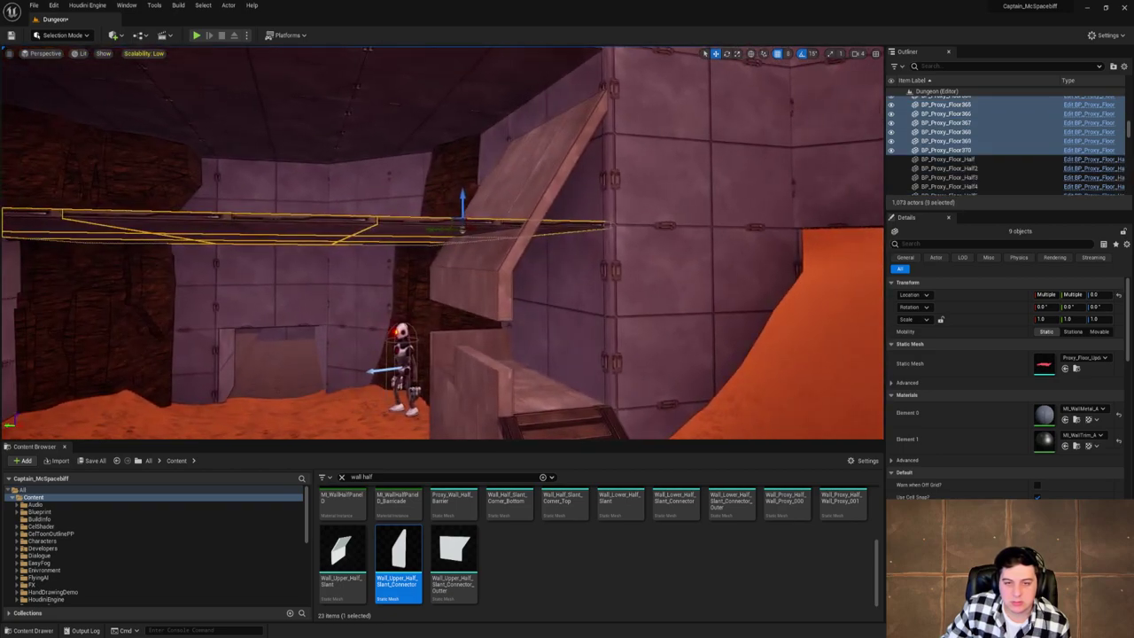
key("a")
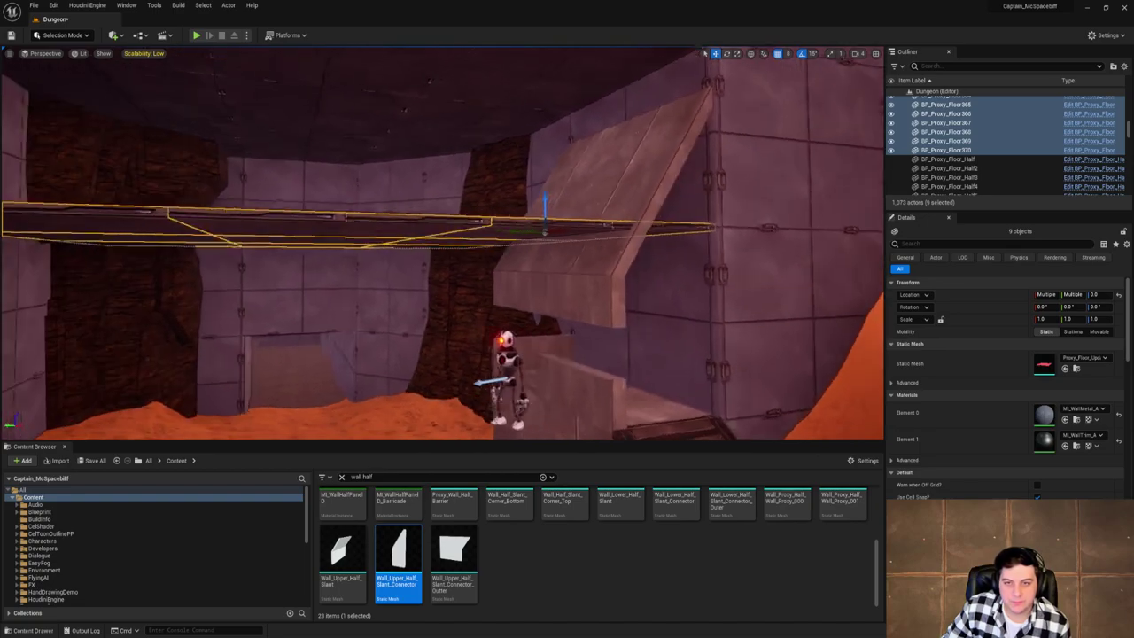
right_click_drag(592, 192, 156, 268)
key("s")
key("w")
key("s")
right_click_drag(487, 129, 465, 125)
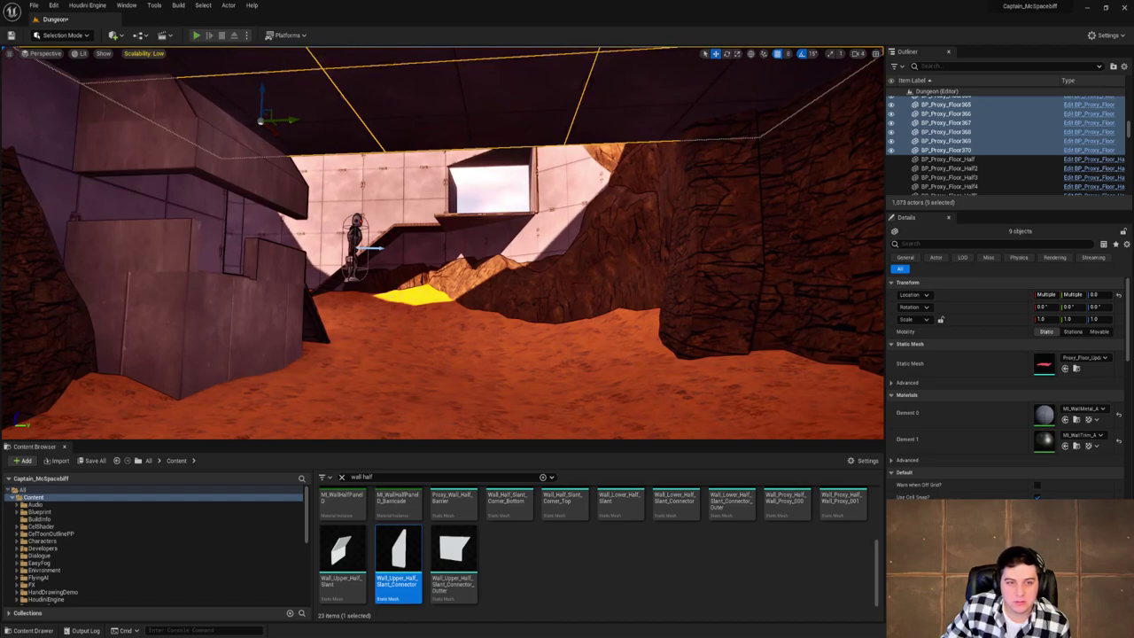
Playtest the level to judge the lowered ceiling from the character's view, then stop the session.
left_click(196, 35)
key("s")
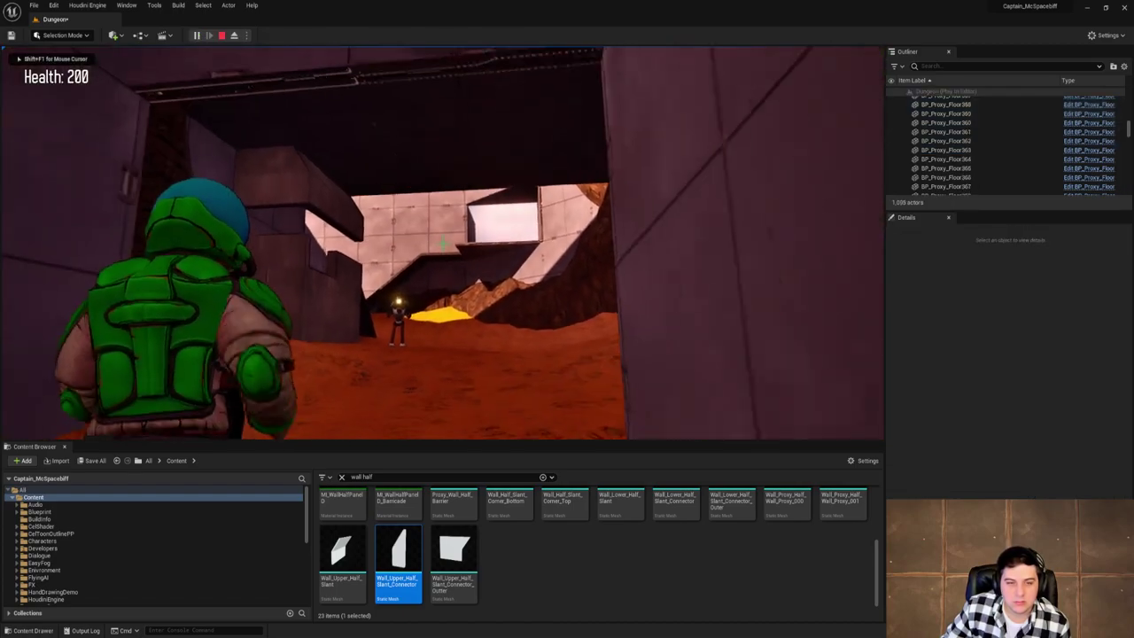
key("w")
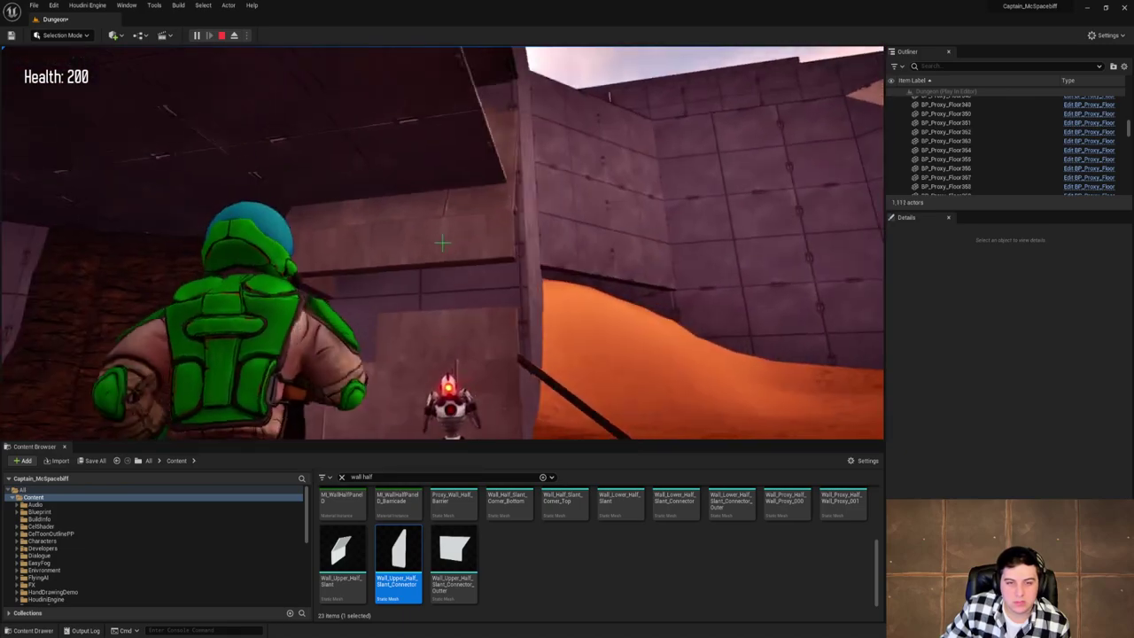
key("d")
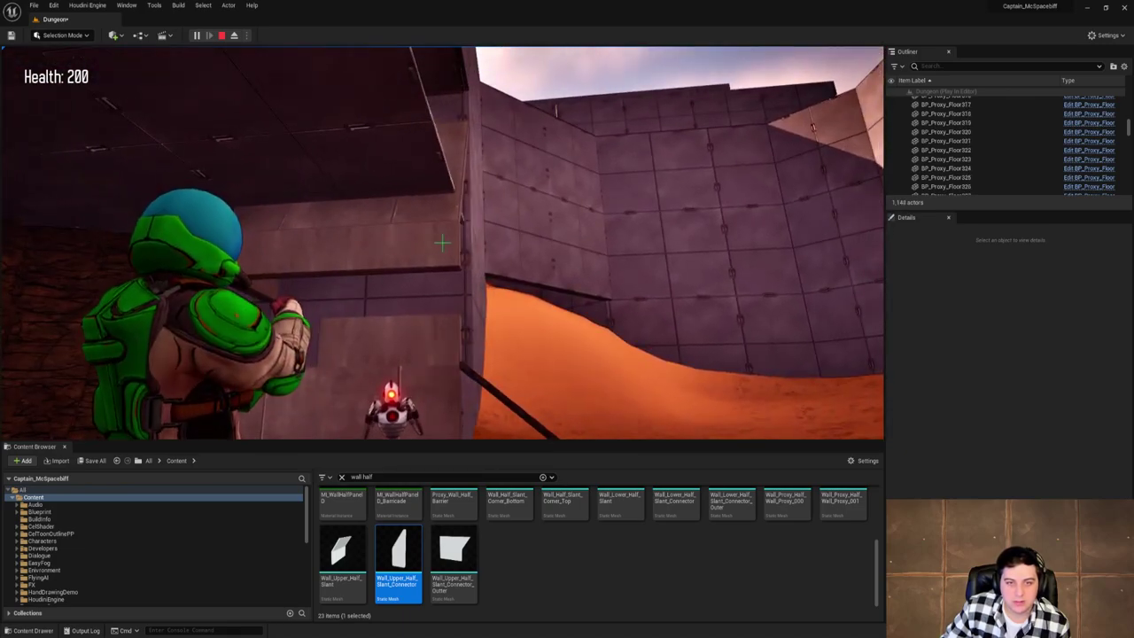
key("shift+F1")
key("Escape")
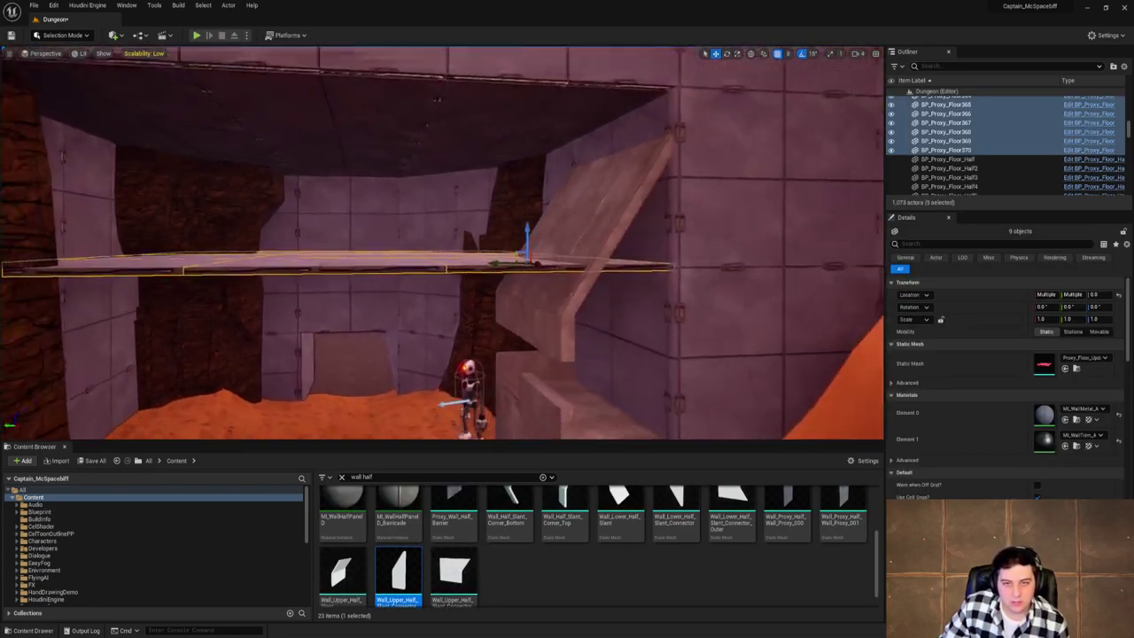
Duplicate the wall panel beside the opening sideways to Y -512, resting at the lowered ceiling's height.
left_click(661, 243)
left_click_drag(624, 262, 475, 261, "alt")
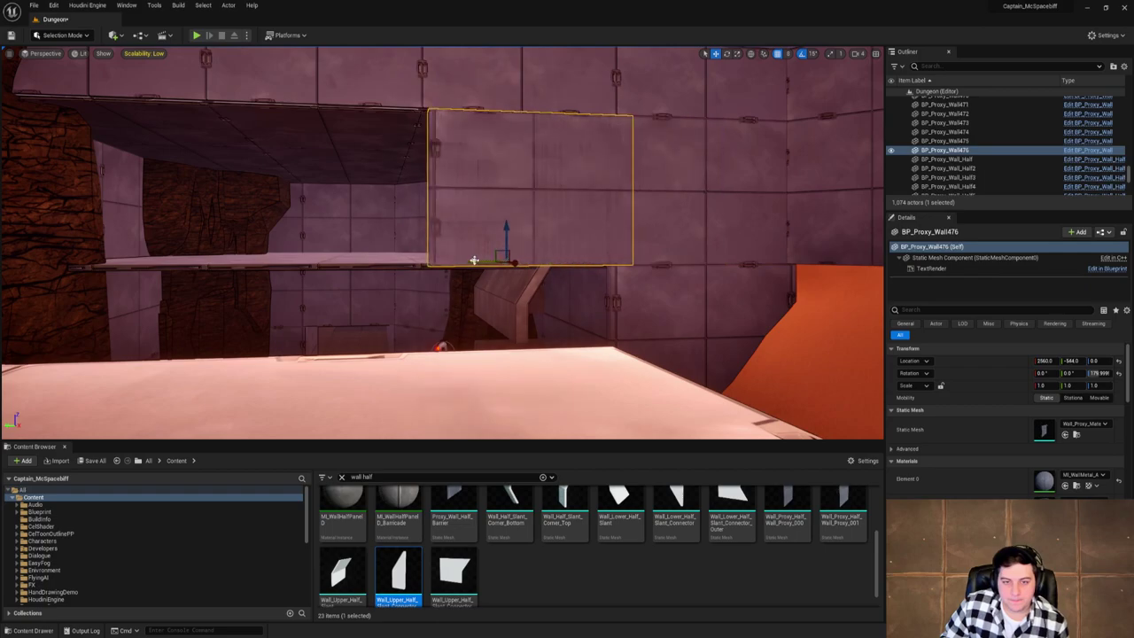
key("w")
right_click_drag(560, 306, 470, 295)
Duplicate the new wall panel rotated 90 degrees and repeat it inward along Y -512 to X 1536.
key("e")
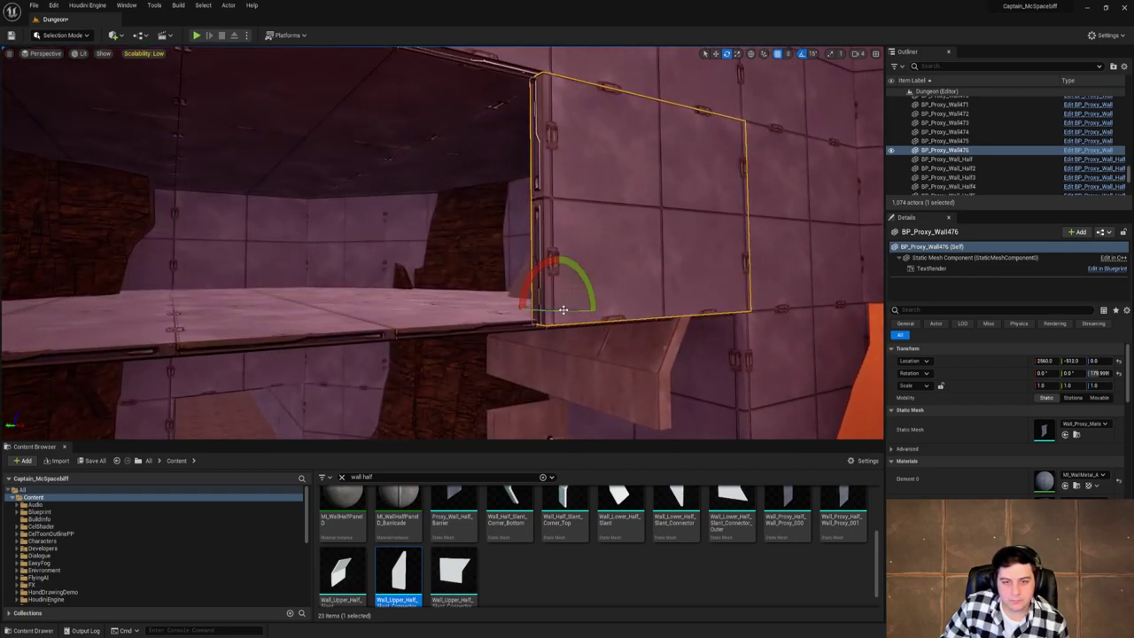
left_click_drag(563, 309, 411, 294, "alt")
key("w")
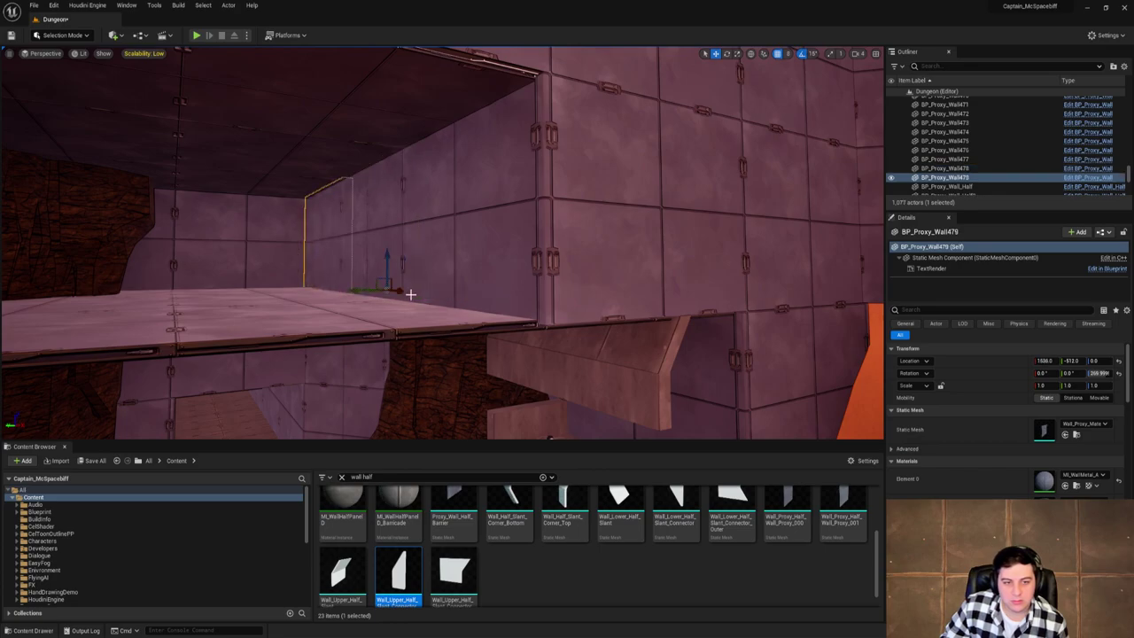
Check the new side wall above the lowered ceiling and save the current level.
right_click_drag(410, 294, 464, 295)
mouse_move(536, 270)
right_mouse_down()
mouse_move(549, 293)
mouse_move(540, 273)
mouse_move(541, 288)
mouse_move(551, 276)
mouse_move(530, 292)
right_mouse_up()
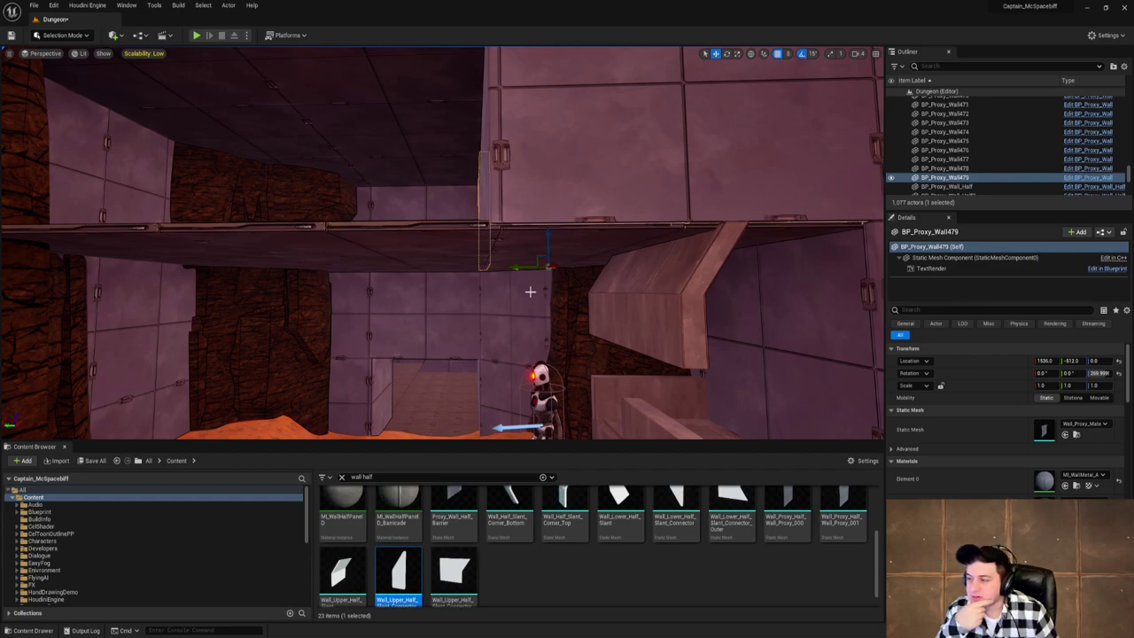
right_click_drag(530, 291, 530, 291)
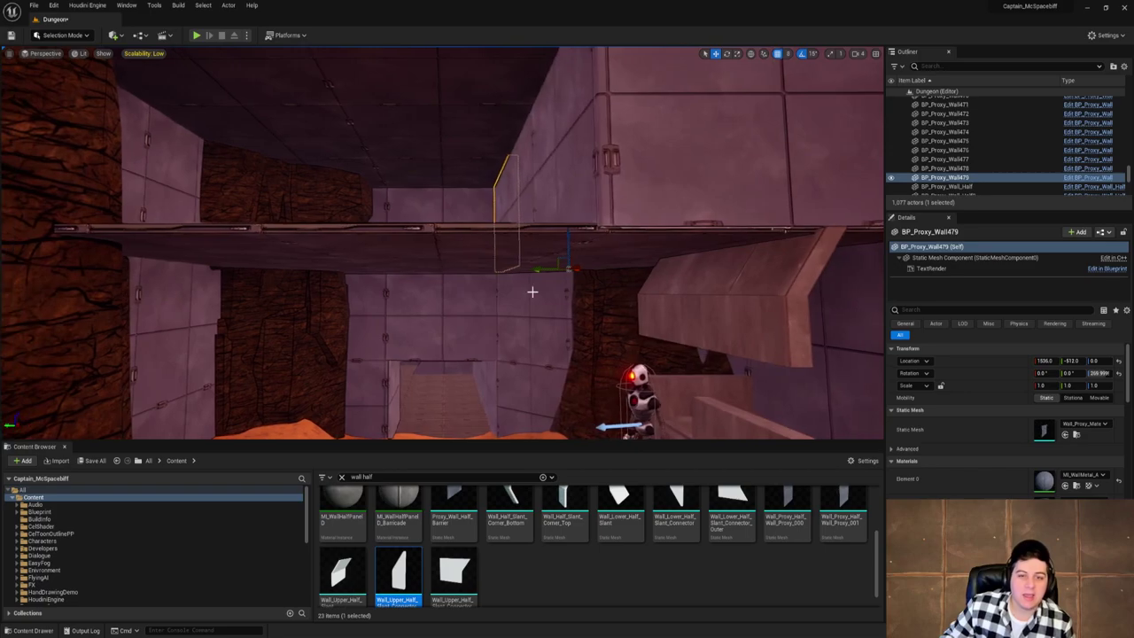
left_click(34, 5)
left_click(71, 88)
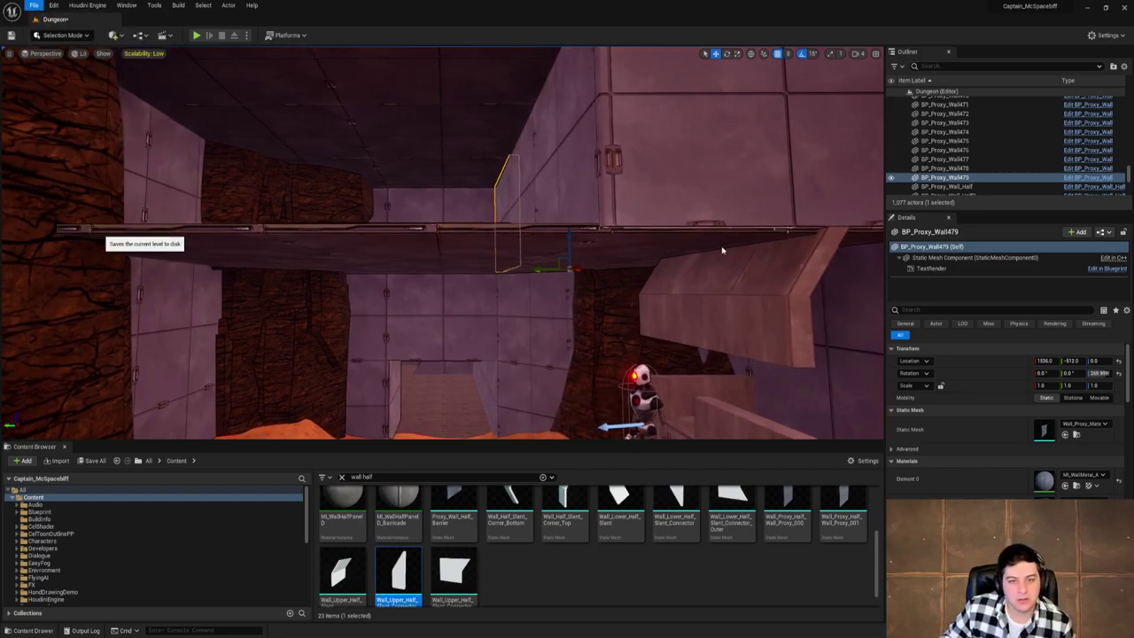
Duplicate the rotated wall panel across the lowered ceiling to Y 0, then again forward to X 2048.
right_click_drag(615, 157, 615, 157)
right_click_drag(580, 205, 580, 205)
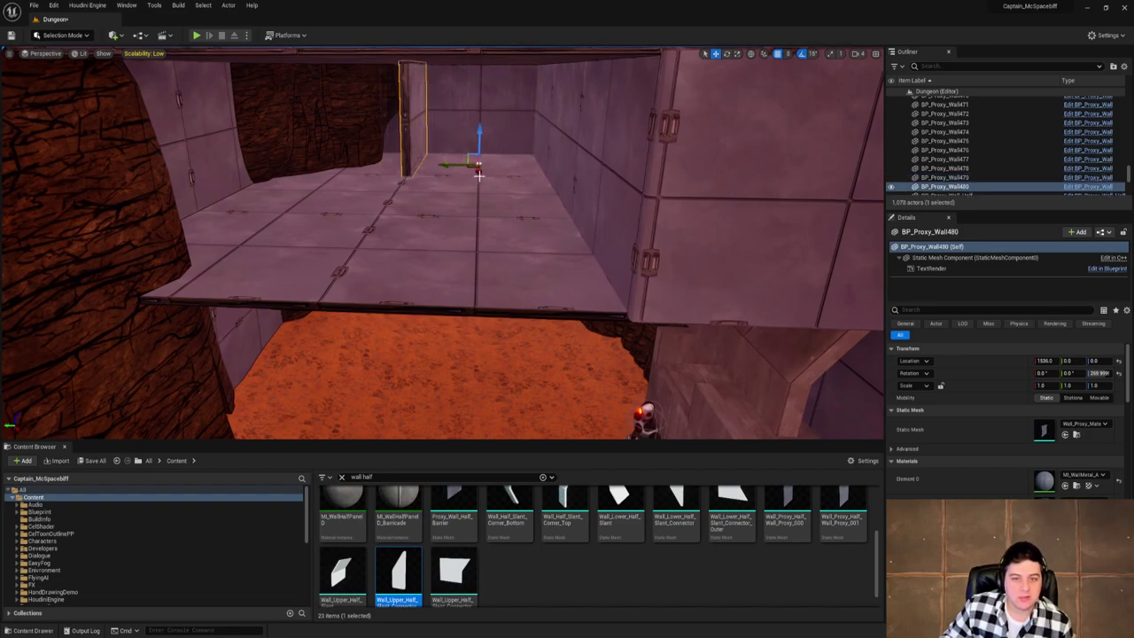
left_click_drag(478, 172, 460, 241, "alt")
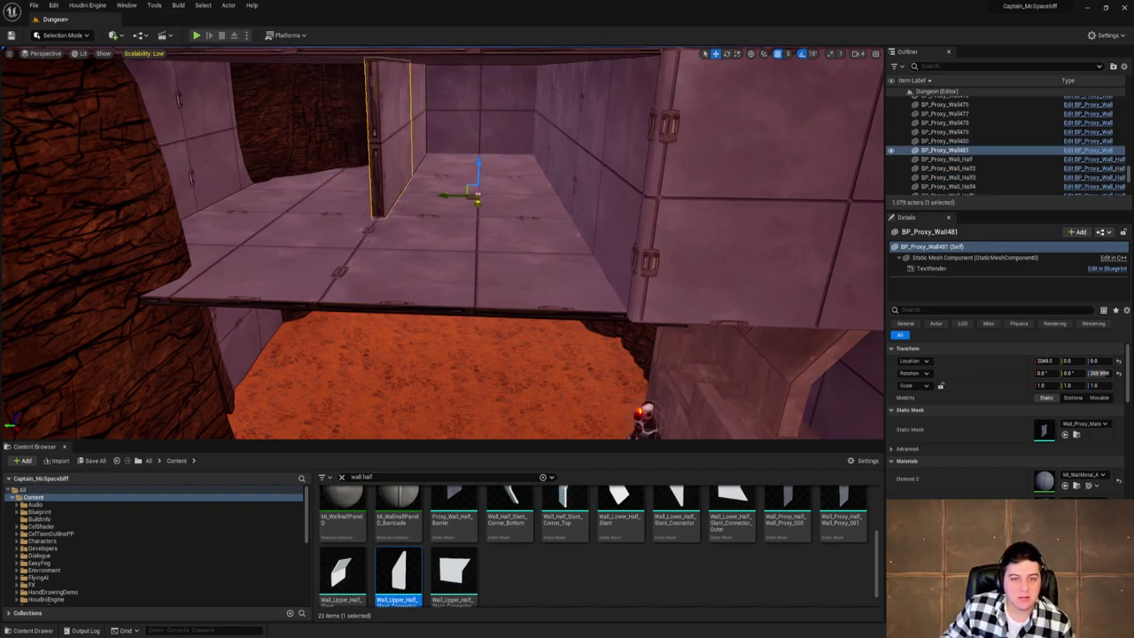
Duplicate the wall panel to the ceiling's front edge and place a front-facing panel at X 2560, Y 512.
left_click_drag(478, 202, 525, 260, "alt")
key("e")
key("w")
left_click_drag(448, 254, 210, 249)
right_click_drag(210, 248, 115, 293)
mouse_move(532, 293)
right_mouse_down()
mouse_move(523, 328)
mouse_move(514, 195)
mouse_move(585, 222)
mouse_move(532, 293)
mouse_move(519, 292)
right_mouse_up()
Save the current level and start a playtest to try out the enclosed space around the lowered ceiling.
left_click(34, 6)
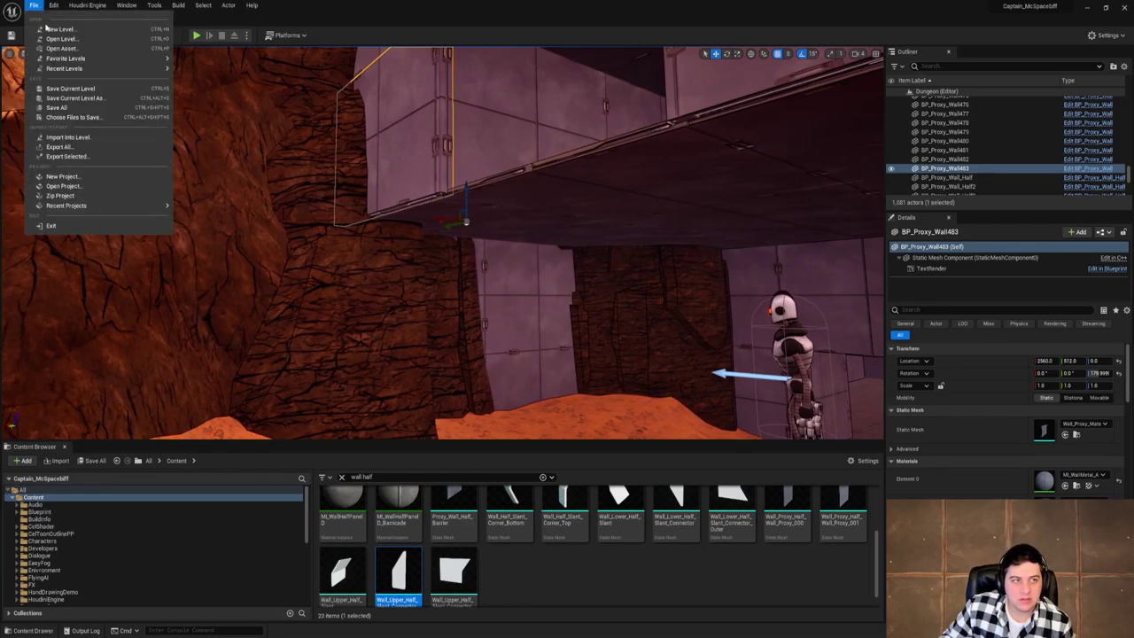
left_click(71, 89)
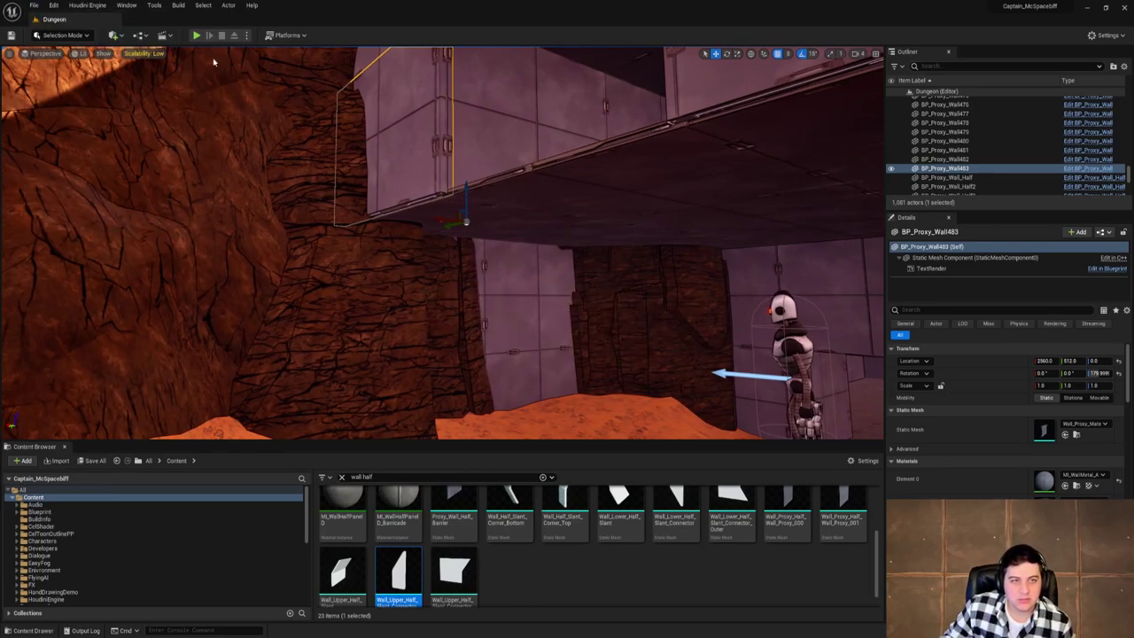
right_click_drag(400, 154, 576, 284)
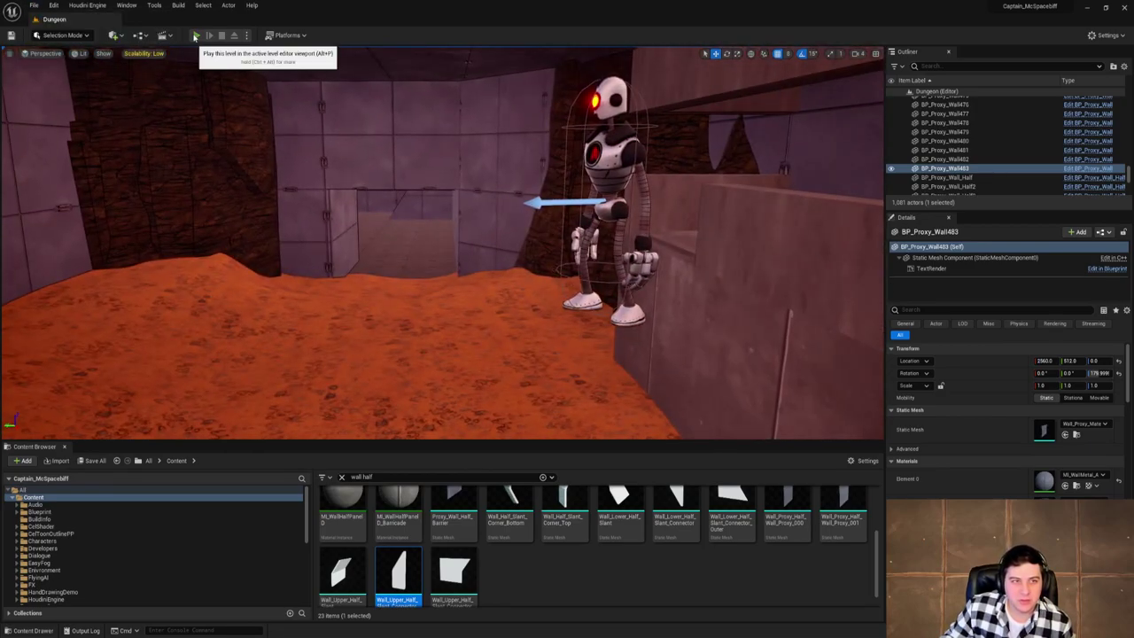
left_click(196, 35)
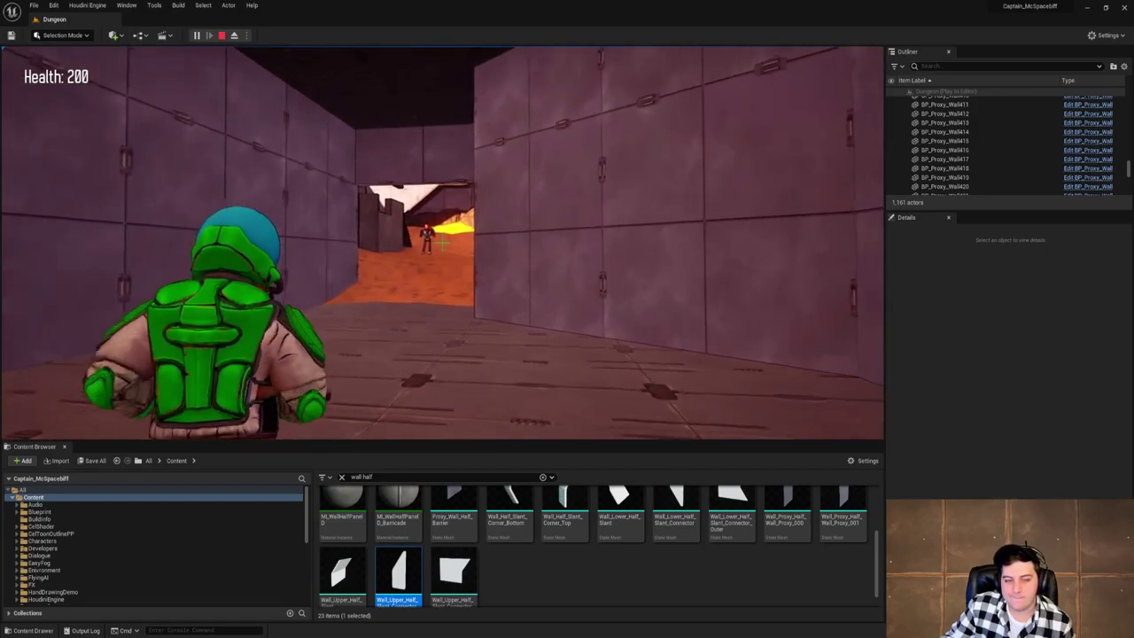
Playtest the corridor leading into the enemy room and fight the robot on the sand floor.
key("w")
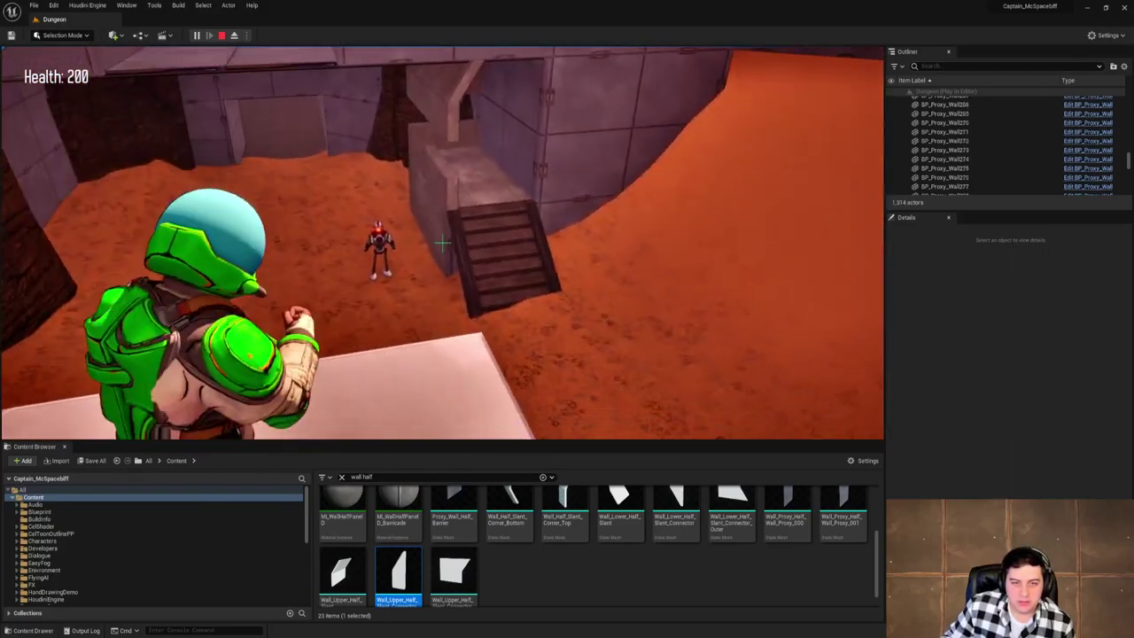
key("w")
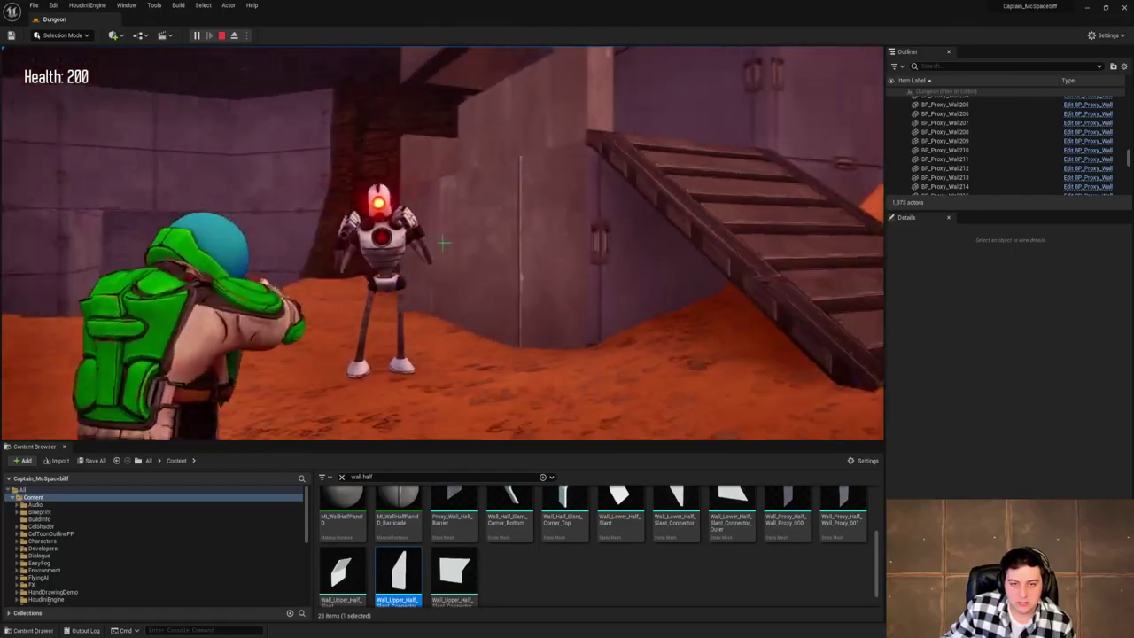
key("a")
key("w")
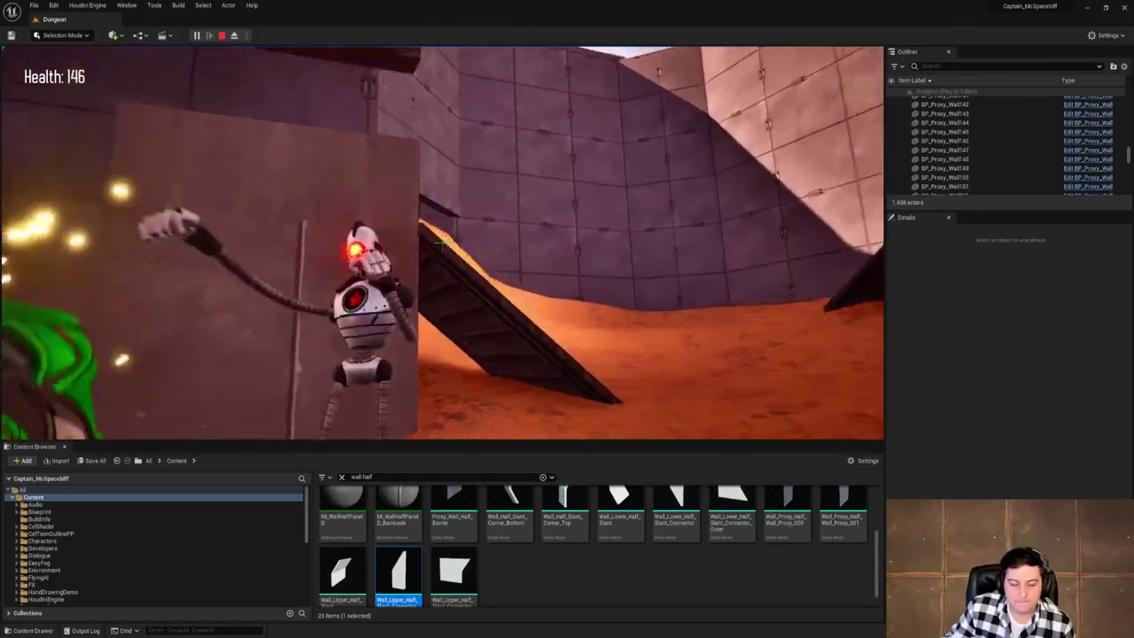
key("s")
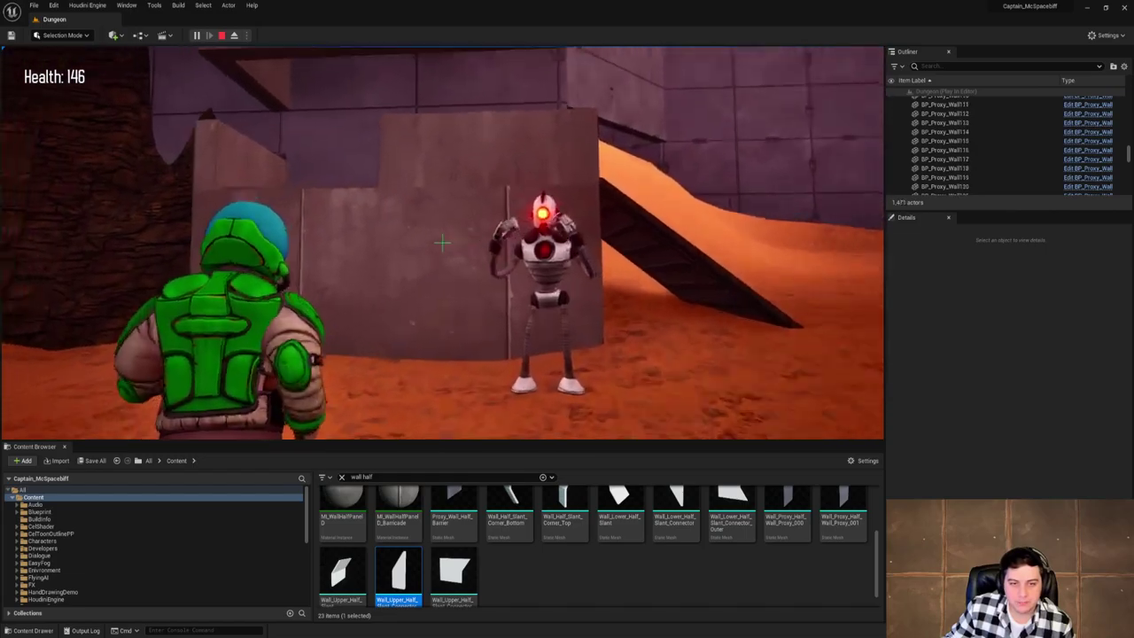
key("d")
key("w")
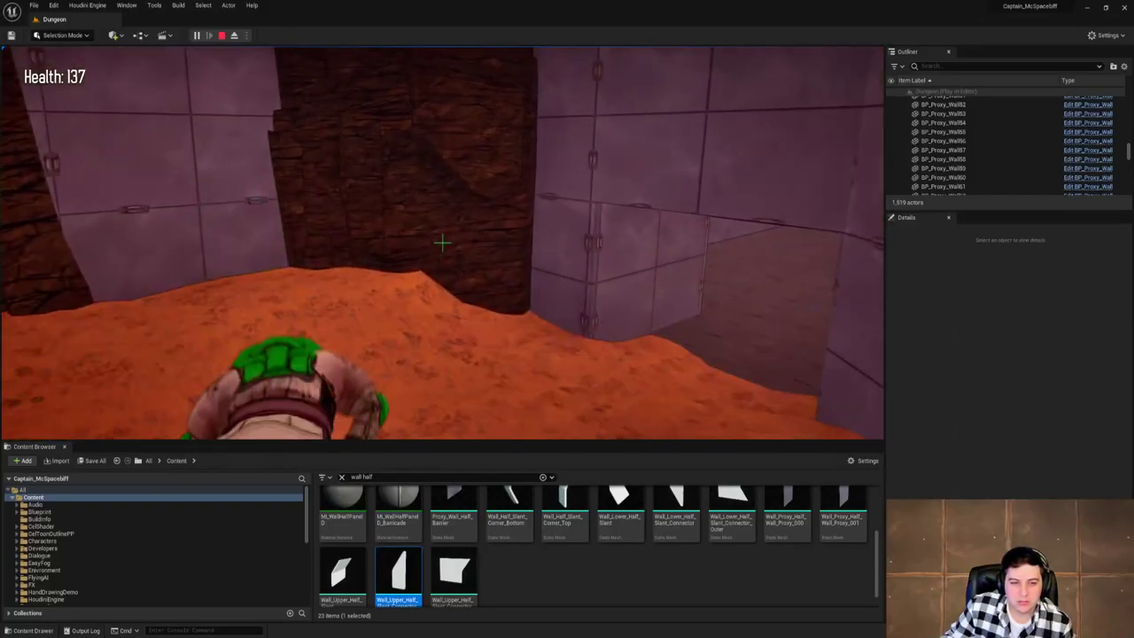
Explore the area around the defeated robot and the raised platform in the playtest, and end play.
key("w")
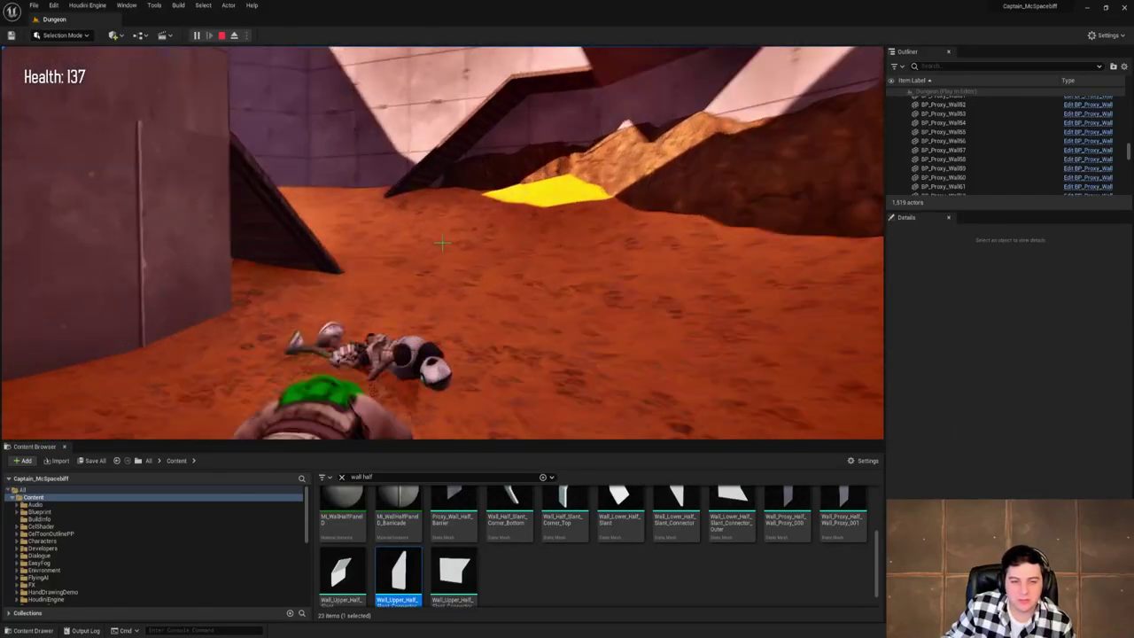
key("w")
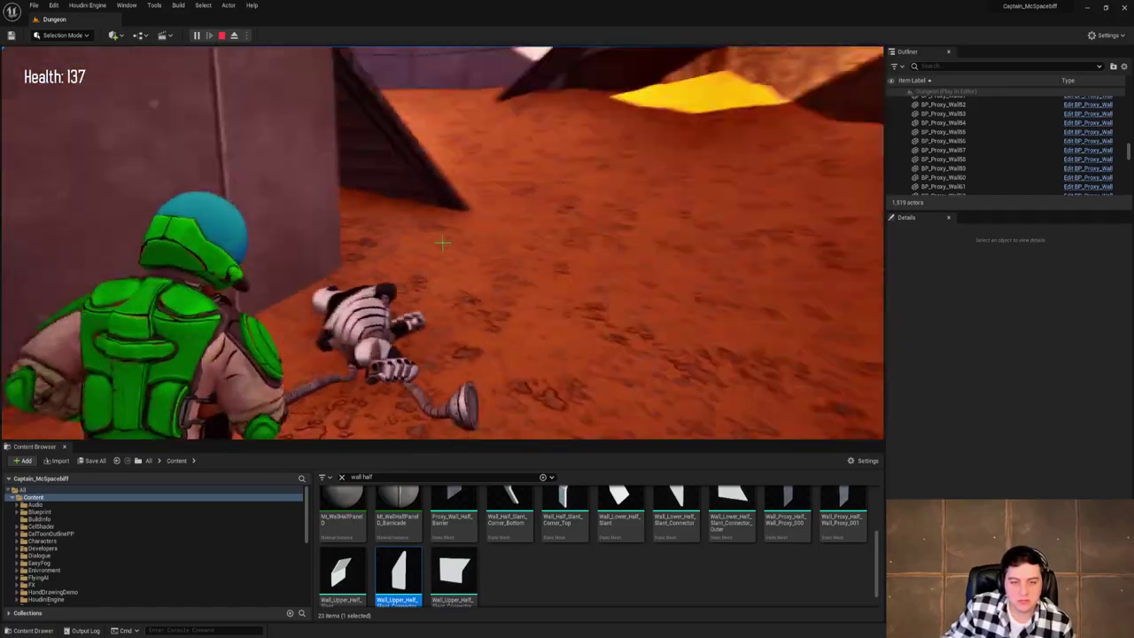
key("w")
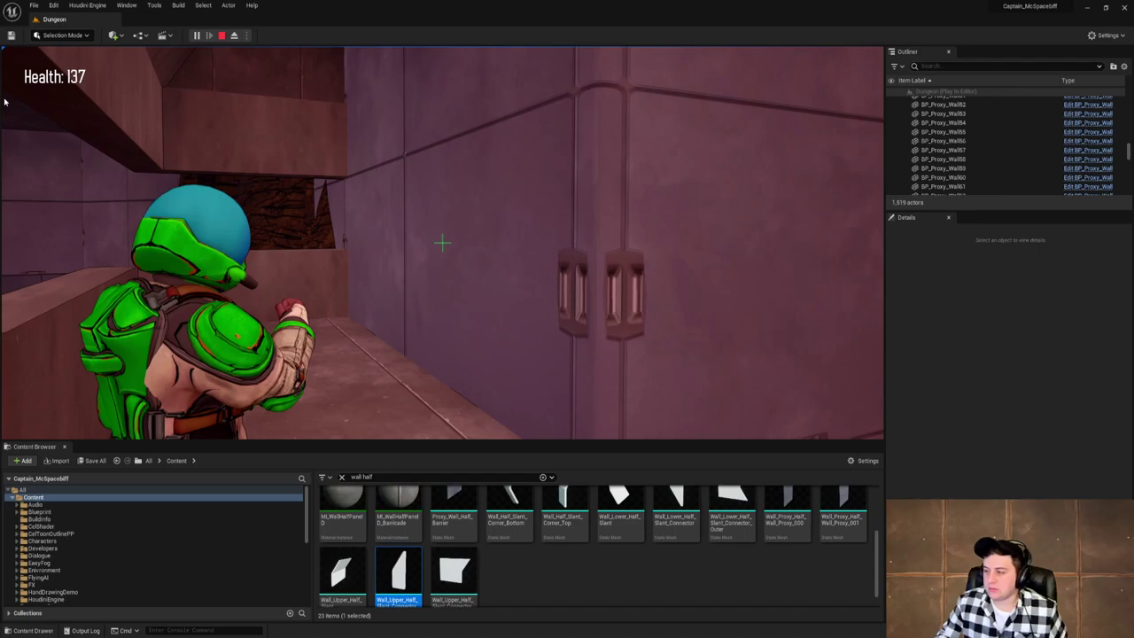
key("Escape")
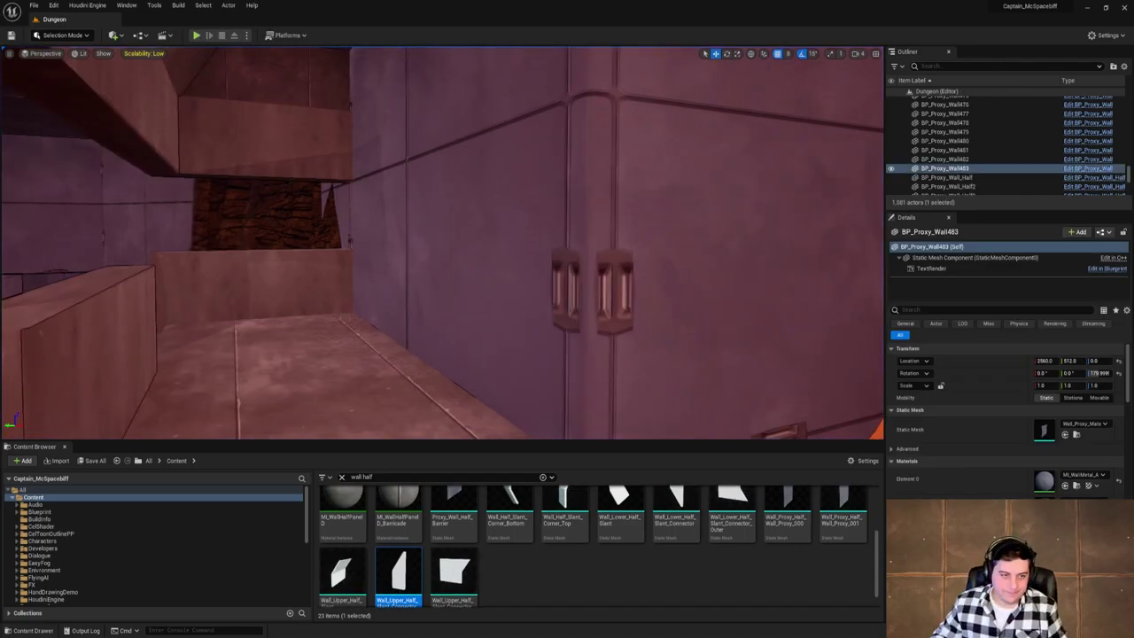
Get an overview of the whole dungeon from above and save the current level.
right_click_drag(445, 222, 323, 249)
key("s")
key("s")
right_click_drag(399, 267, 403, 267)
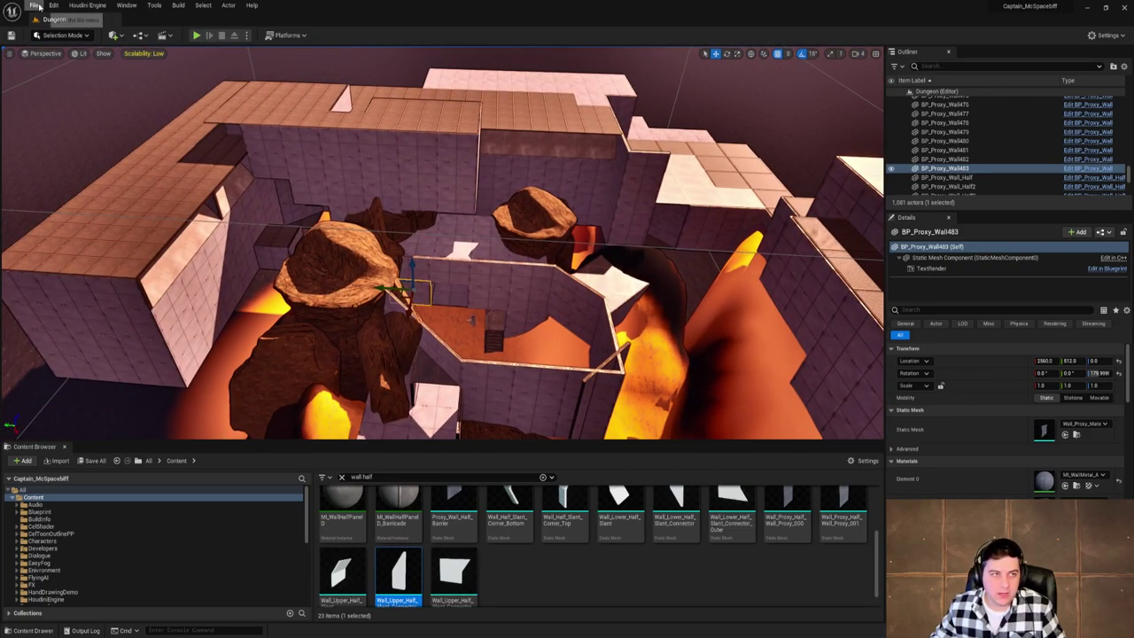
left_click(34, 5)
left_click(93, 85)
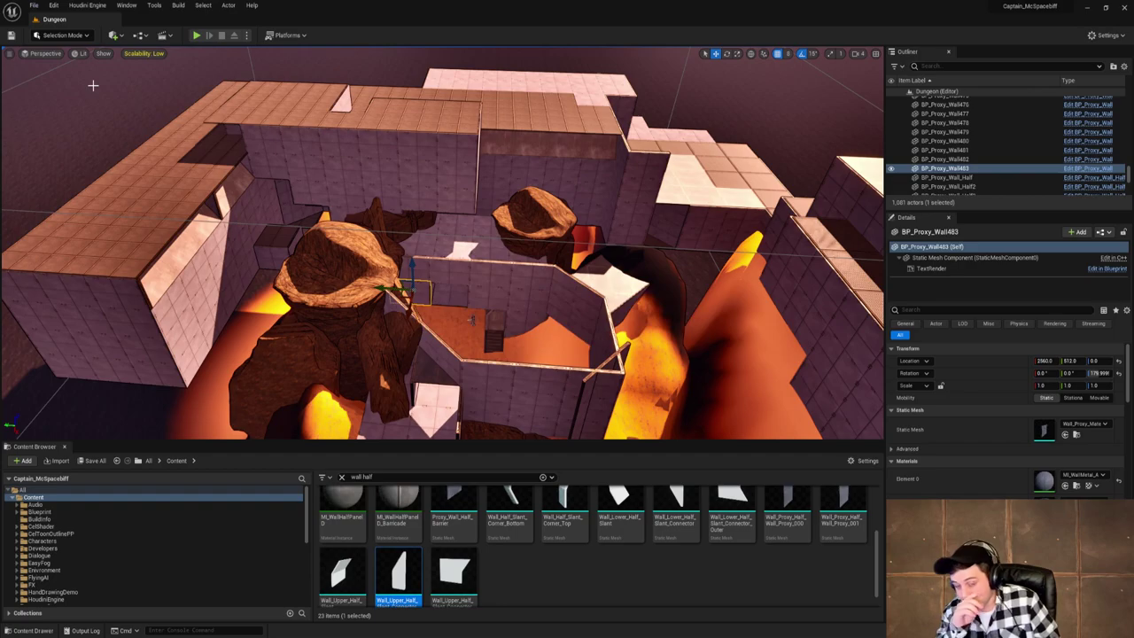
Examine the entrance corridor and the enemy room's upper walls and open roof.
mouse_move(98, 85)
right_mouse_down()
mouse_move(133, 90)
mouse_move(97, 97)
right_mouse_up()
right_click_drag(385, 204, 390, 159)
left_click(385, 156)
mouse_move(376, 81)
right_mouse_down()
mouse_move(390, 80)
mouse_move(292, 116)
mouse_move(257, 102)
mouse_move(390, 78)
right_mouse_up()
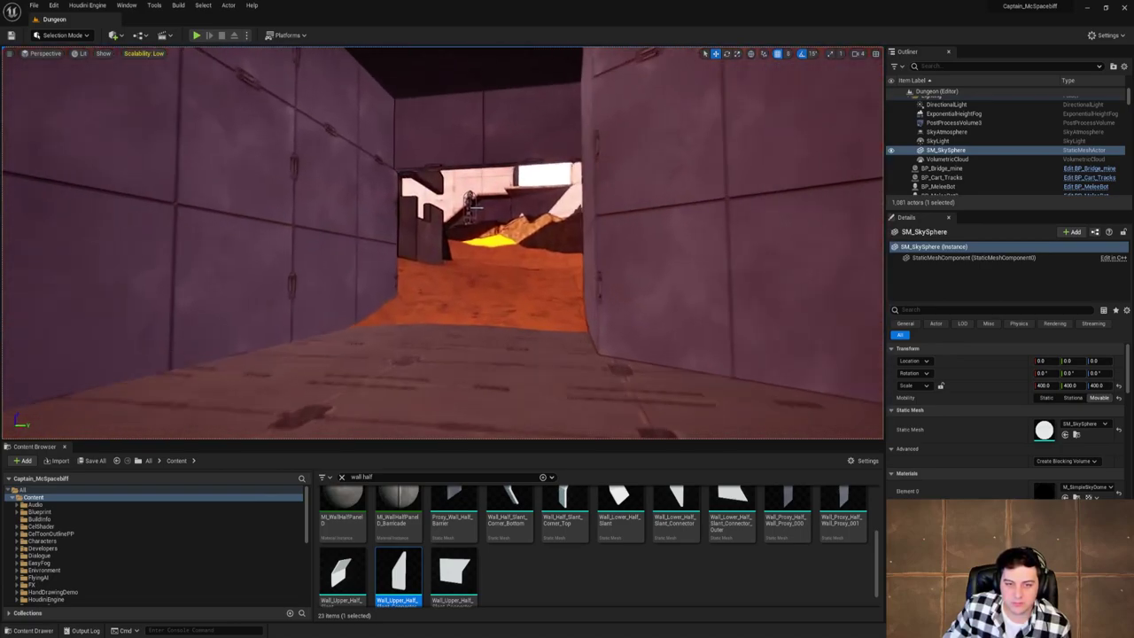
key("w")
right_click_drag(475, 208, 381, 93)
right_click_drag(764, 137, 688, 79)
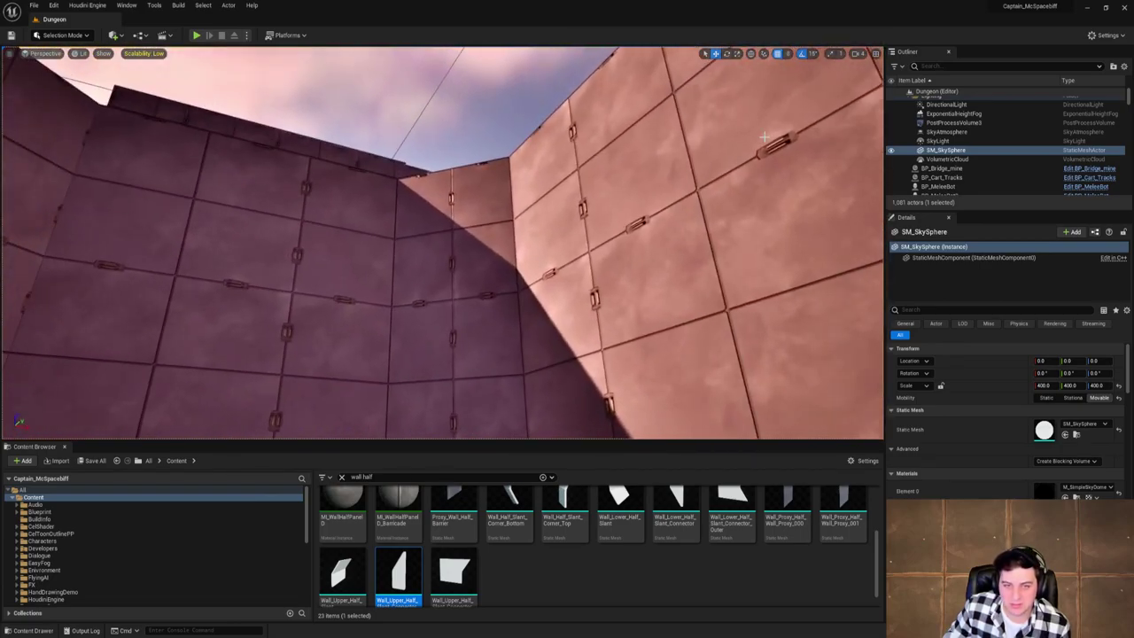
Examine the enemy room's raised platform, the robot's position and the ramp down to the sand floor.
right_click_drag(787, 153, 727, 323)
key("w")
mouse_move(763, 191)
right_mouse_down()
mouse_move(797, 195)
mouse_move(755, 172)
right_mouse_up()
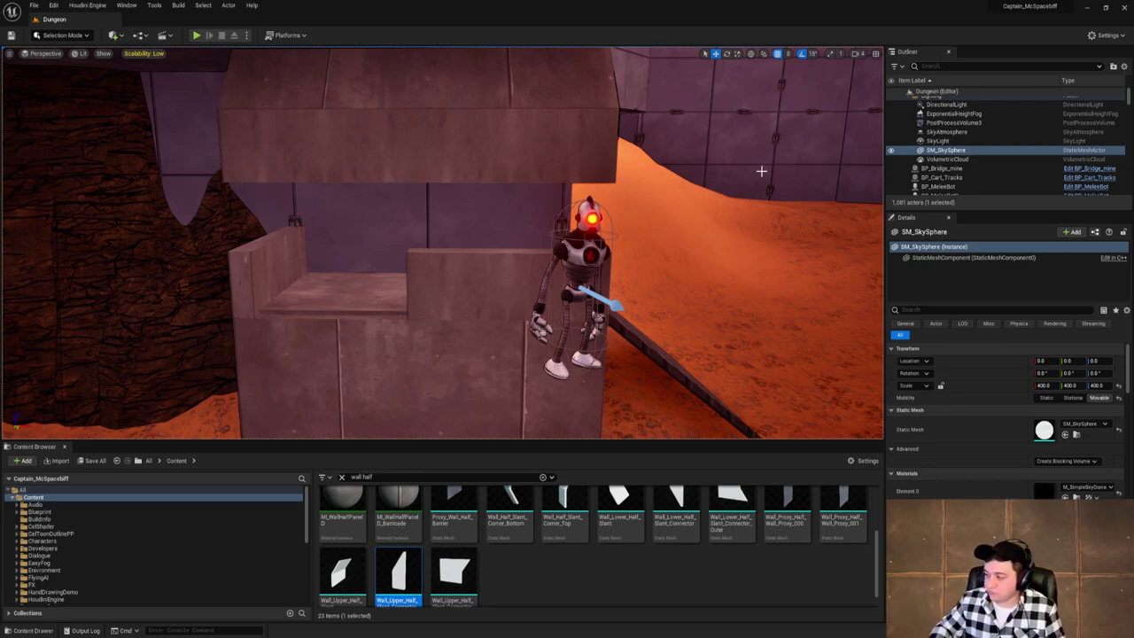
key("s")
key("d")
right_click_drag(707, 162, 602, 204)
key("w")
right_click_drag(659, 181, 717, 202)
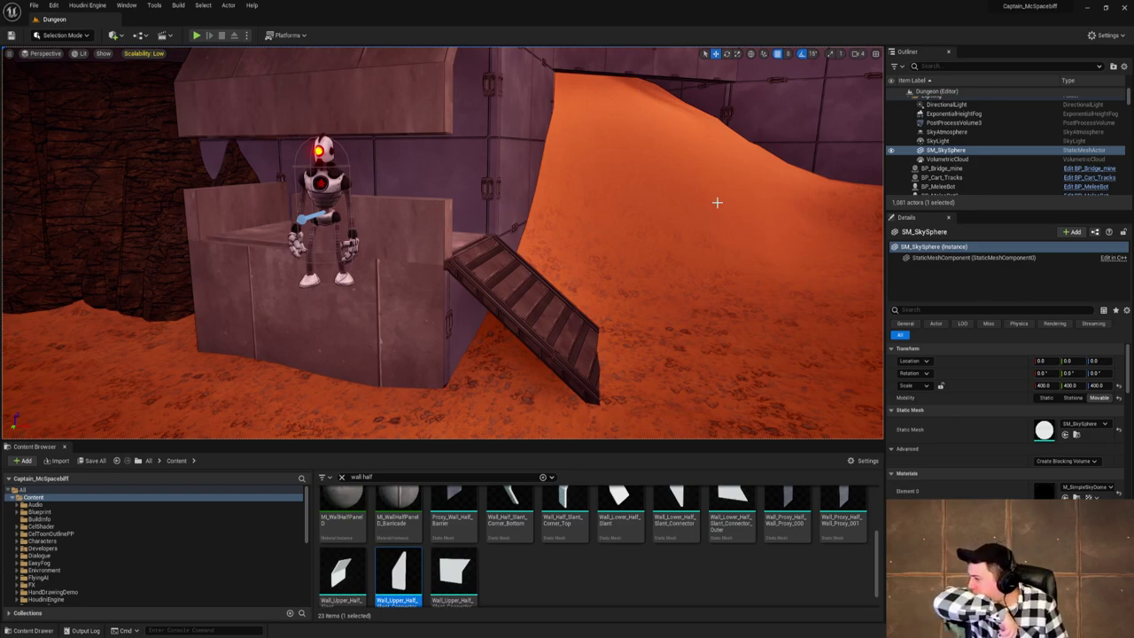
right_click_drag(717, 202, 717, 202)
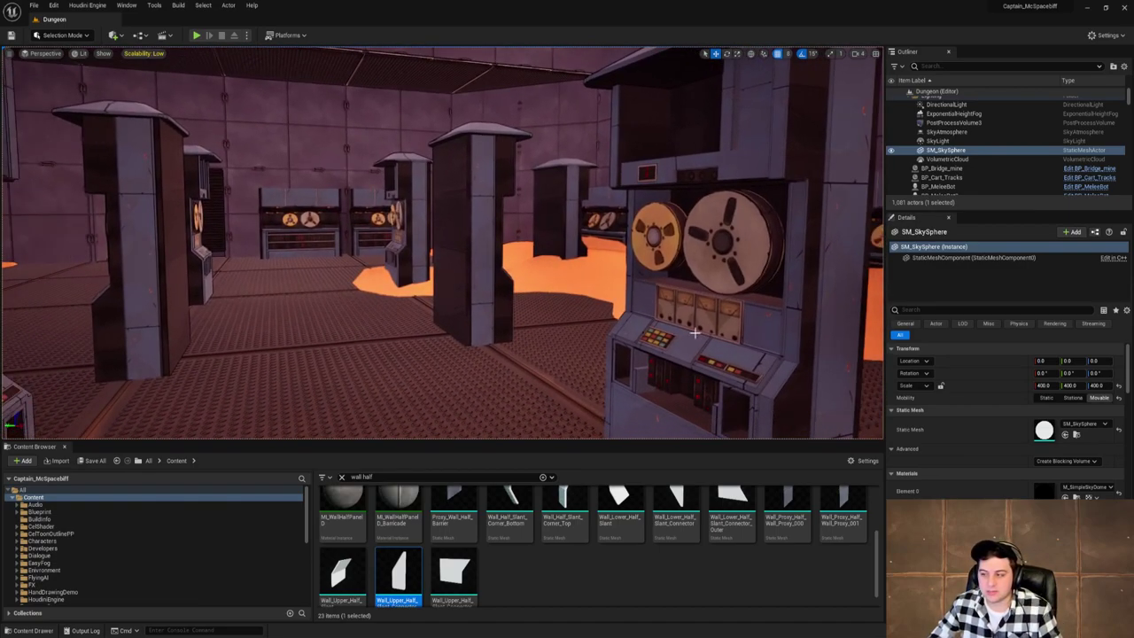
Examine the computer room and its wall with climbing cubes, selecting wall panels along that wall.
right_click_drag(697, 330, 559, 330)
key("w")
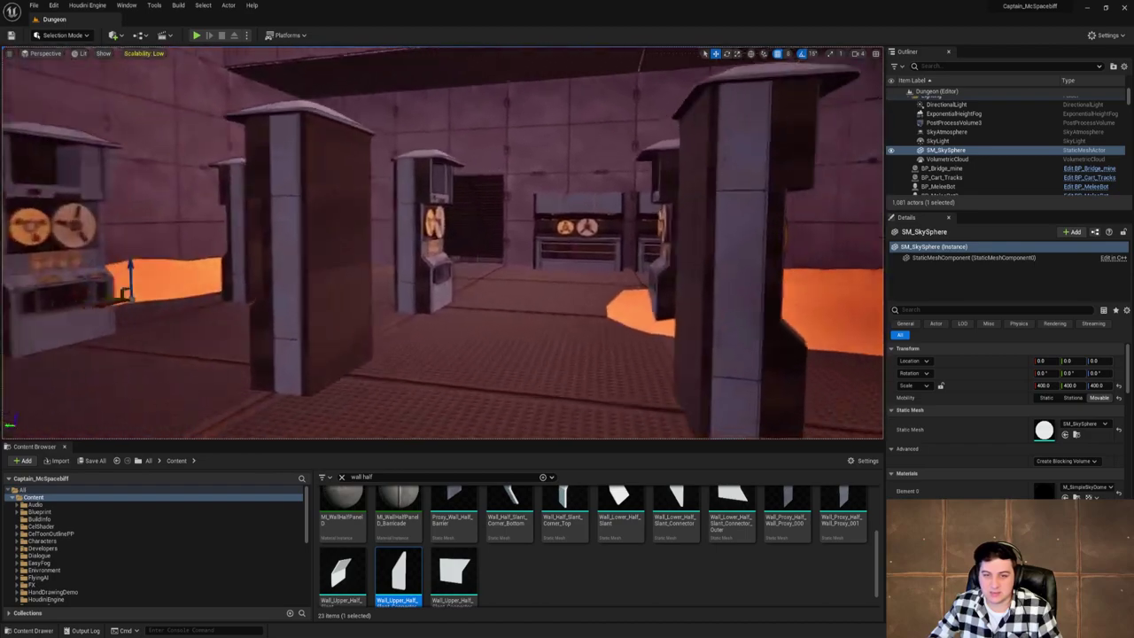
key("w")
right_click_drag(654, 304, 557, 255)
left_click(613, 317)
left_click(555, 254, "shift")
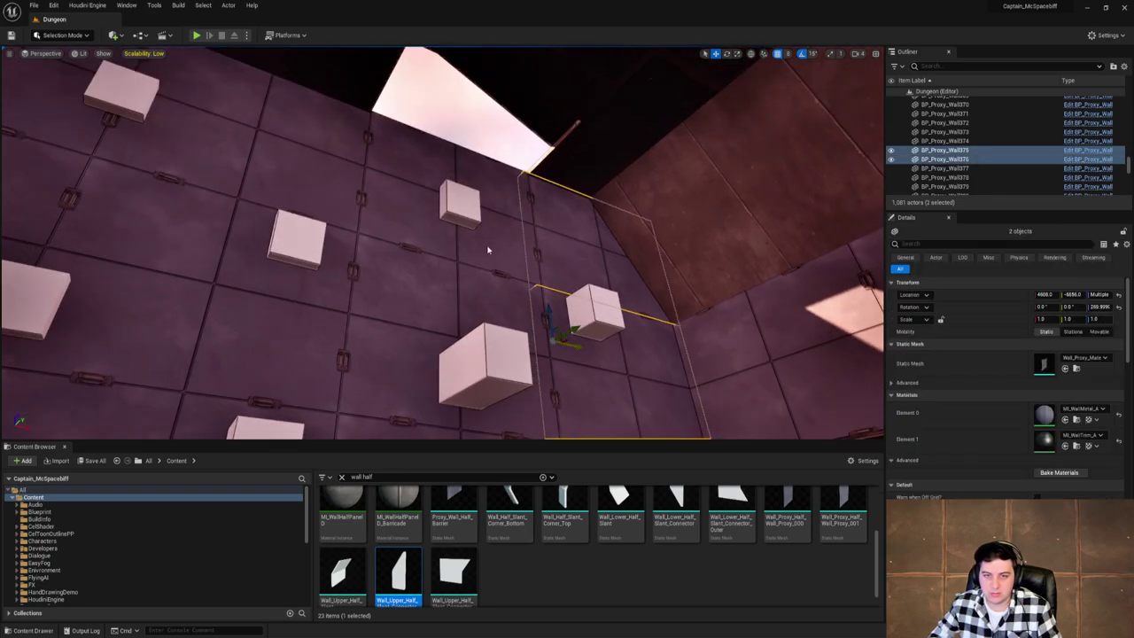
left_click(487, 249, "shift")
left_click(395, 300, "shift")
right_click_drag(622, 317, 638, 282)
left_click(641, 282)
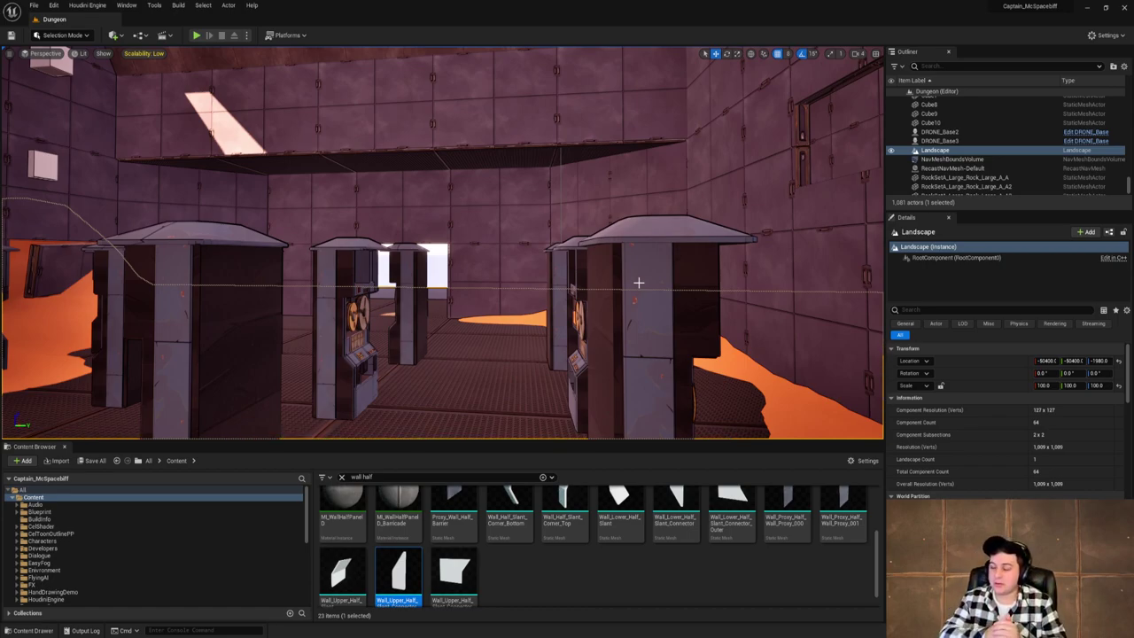
Examine the adjoining hall and the open gap in the computer room's far wall.
right_click_drag(638, 282, 497, 279)
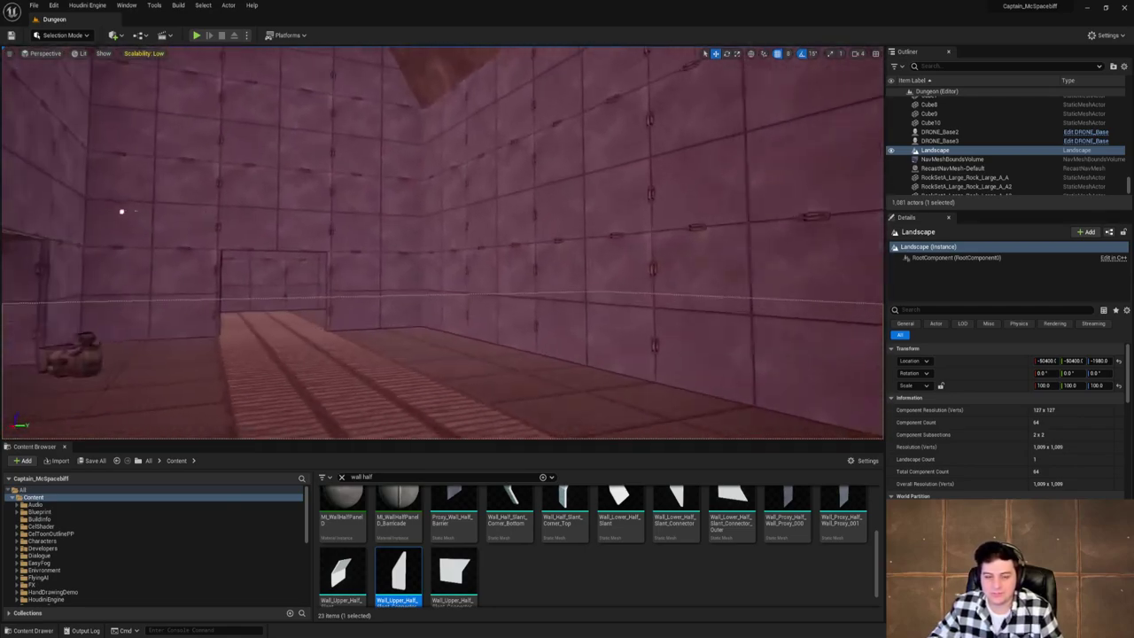
right_click_drag(576, 283, 594, 284)
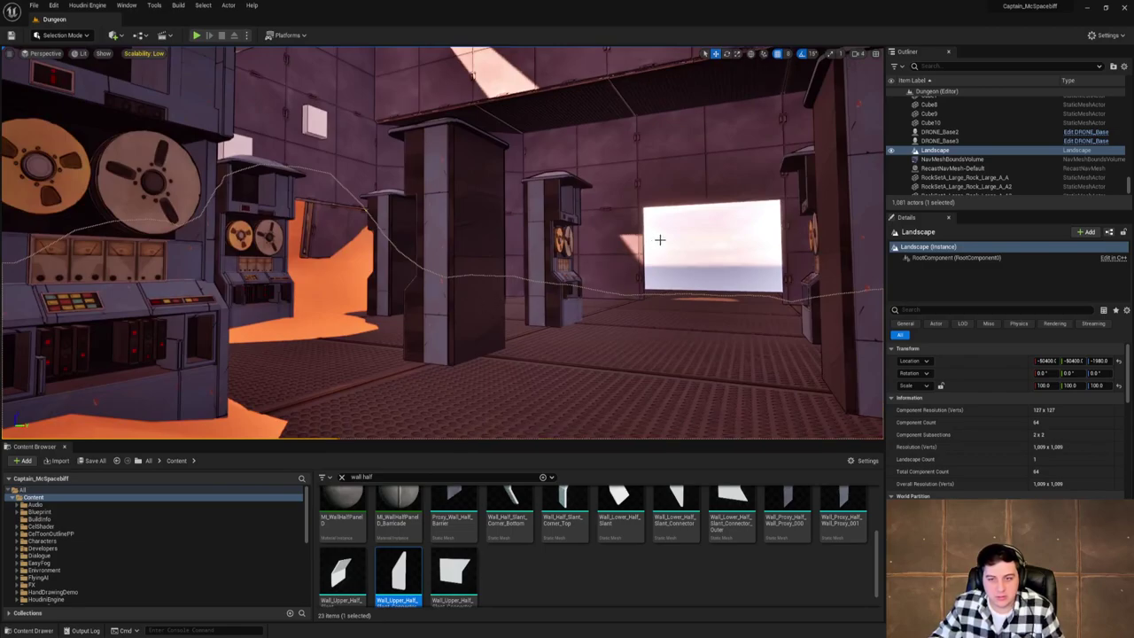
left_click(661, 240)
right_click_drag(660, 240, 394, 232)
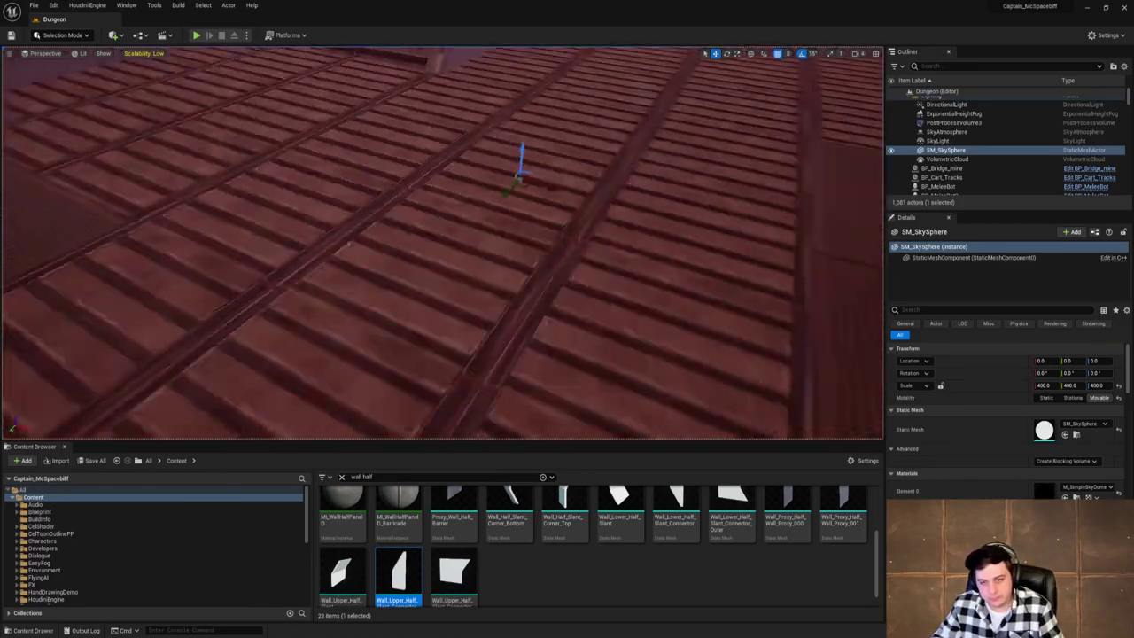
Try removing the grated floor tile at X 0, Y 0 and the floor tile below it at Z -192.
left_click(570, 262)
right_click_drag(570, 262, 590, 366)
left_click_drag(438, 259, 506, 282, "alt")
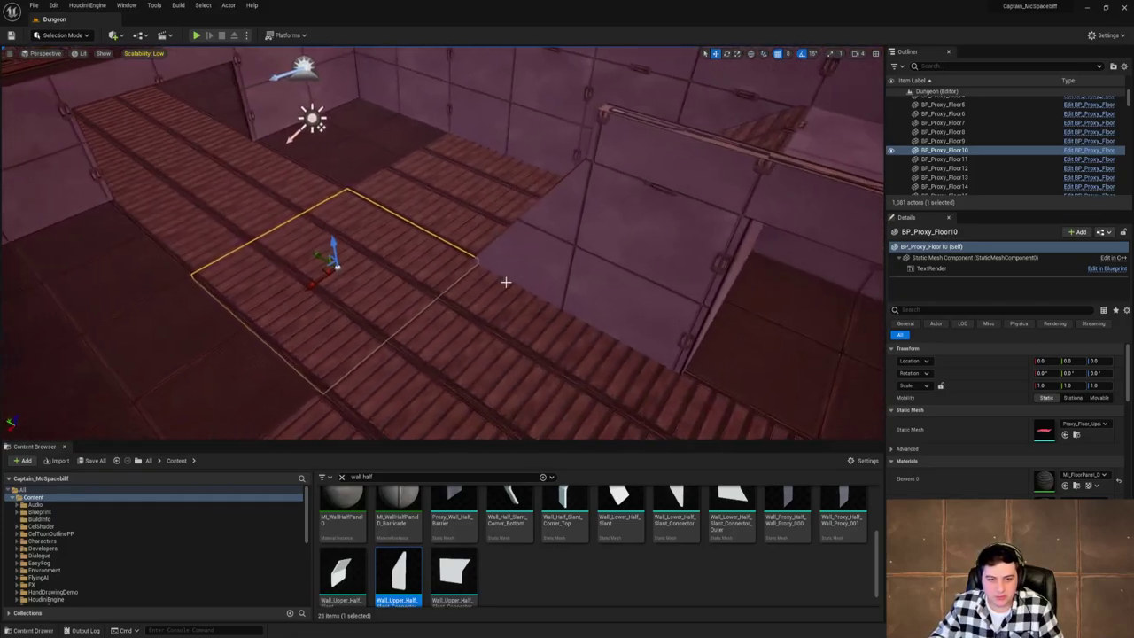
key("Delete")
right_click_drag(502, 283, 505, 177)
left_click(457, 273)
key("Delete")
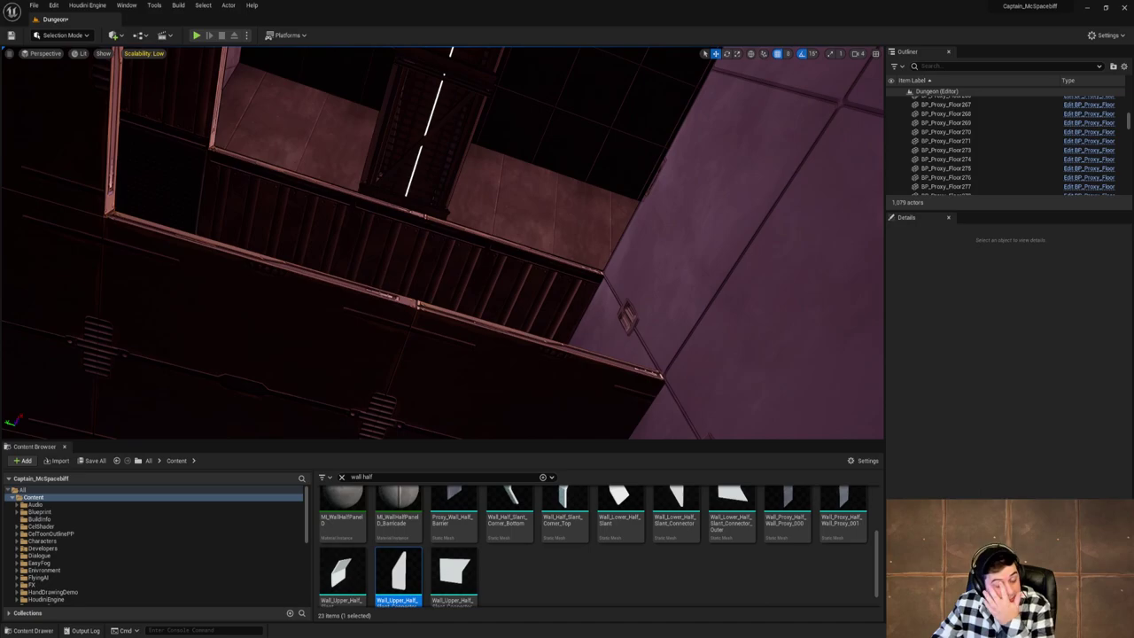
Inspect the floor where the two tiles were removed and undo both deletions.
right_click_drag(470, 262, 470, 266)
scroll(473, 265, "up", 10)
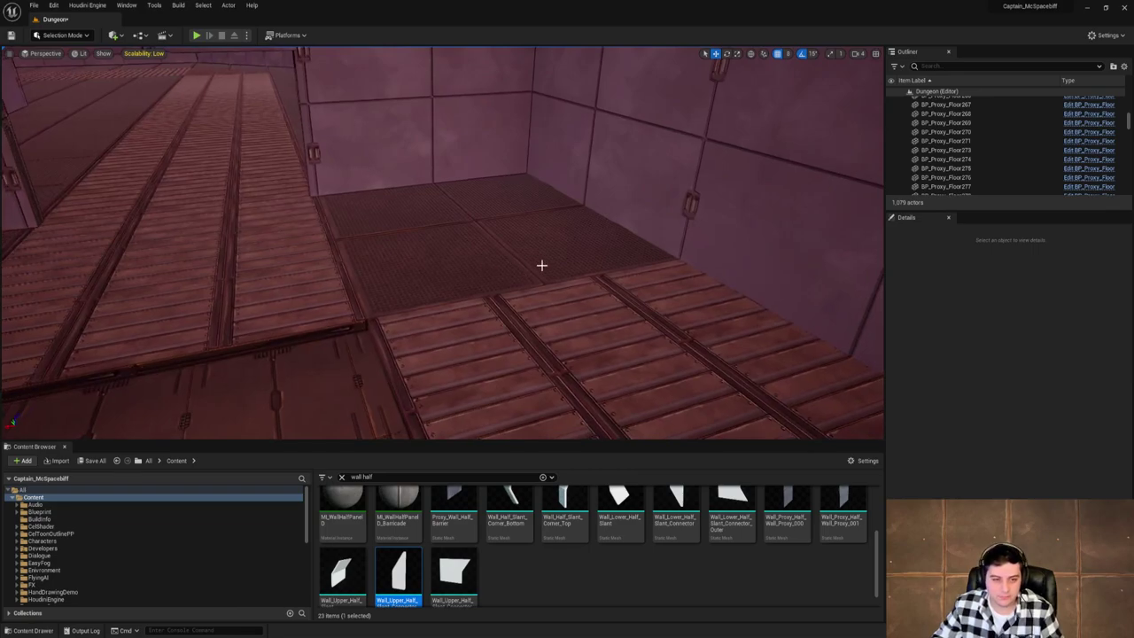
left_click(542, 264)
key("f")
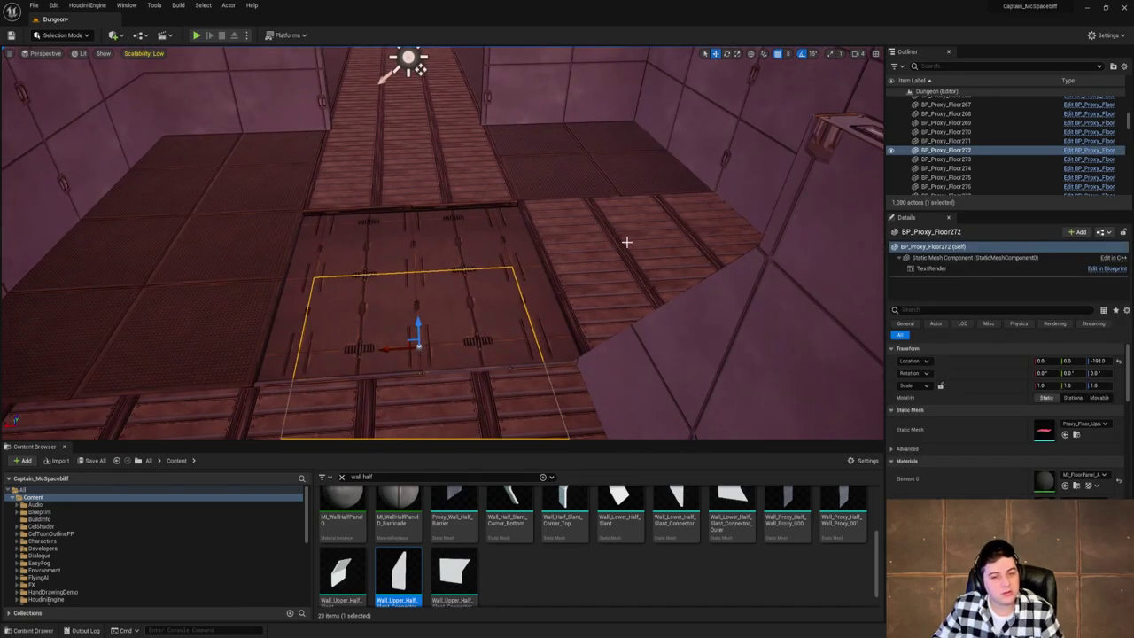
key("Escape")
right_click_drag(627, 242, 625, 243)
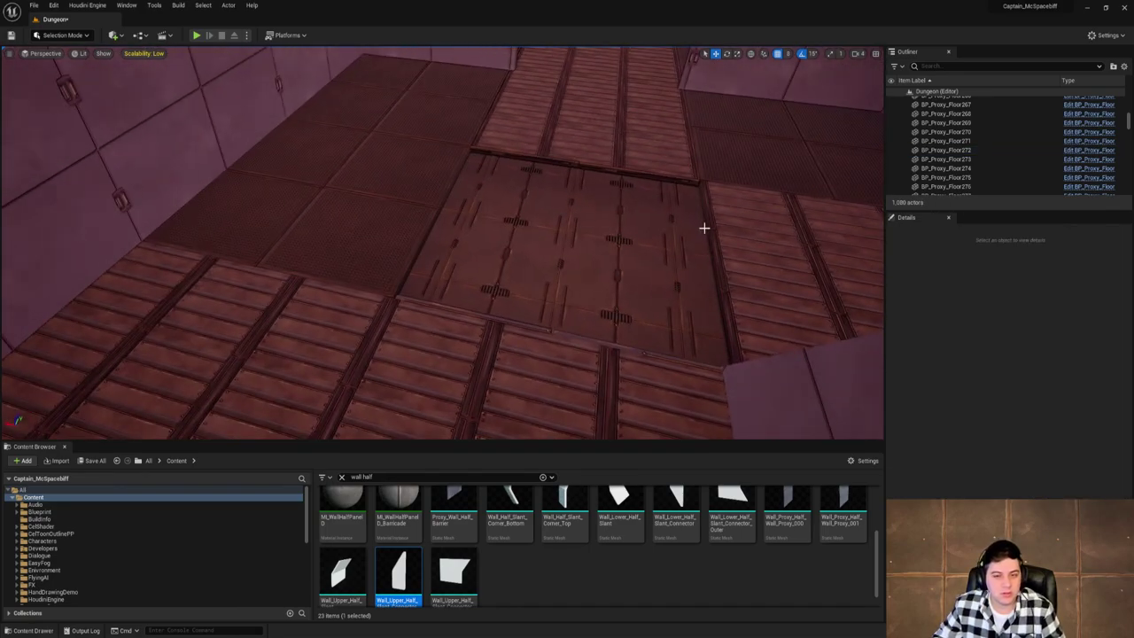
key("ctrl+z")
Look over the main hall around the restored floor tile and save the current level.
right_click_drag(698, 226, 699, 226)
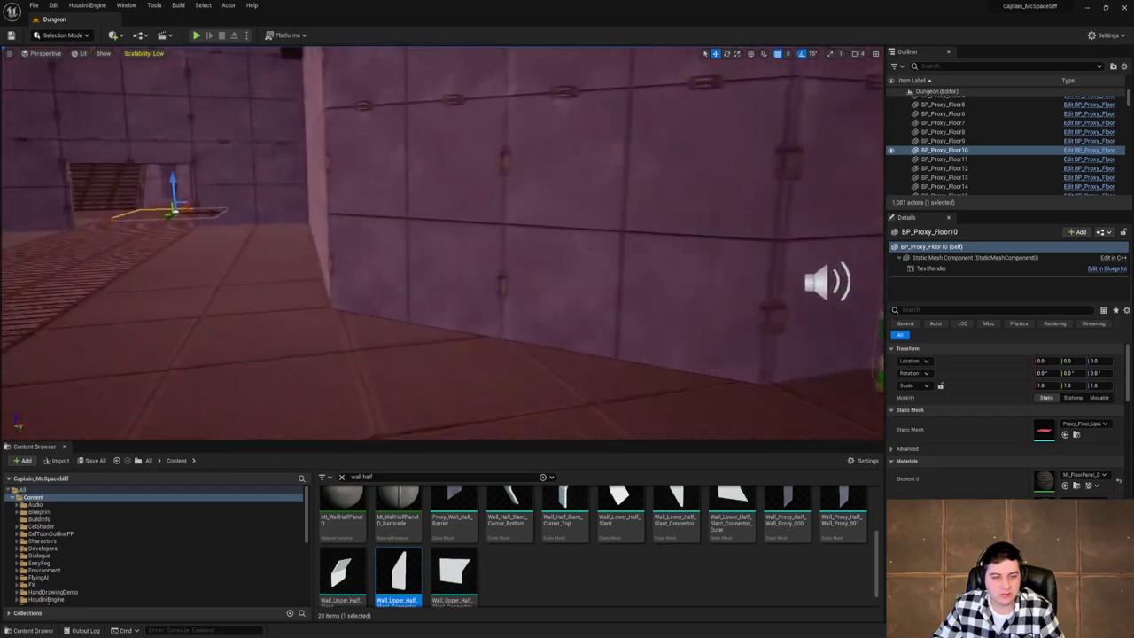
right_click_drag(797, 146, 696, 228)
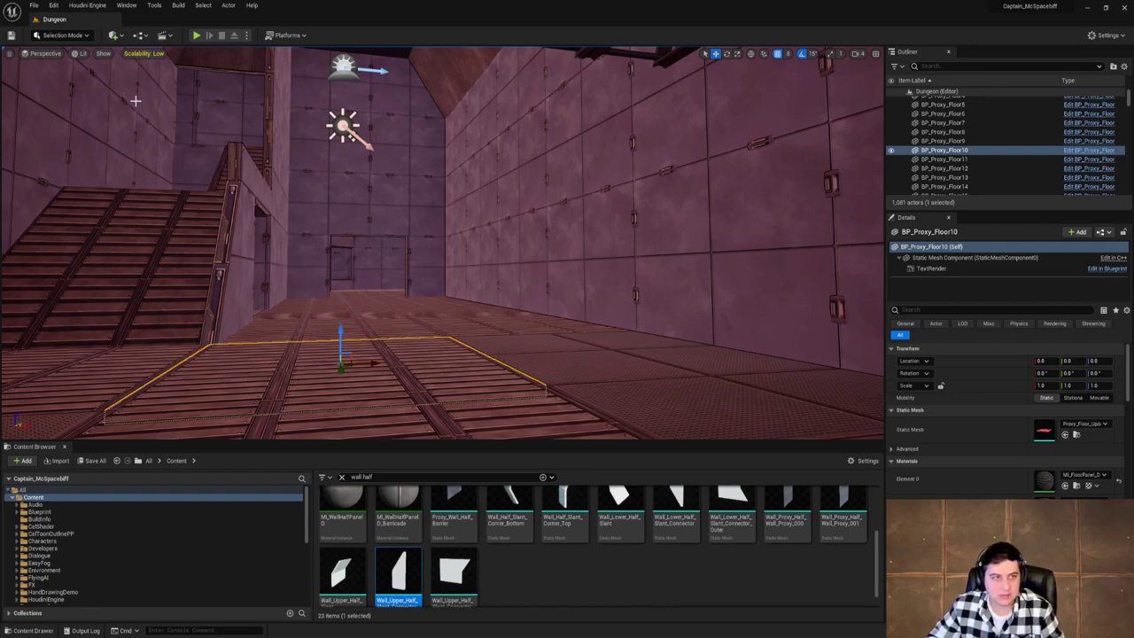
left_click(34, 7)
left_click(73, 87)
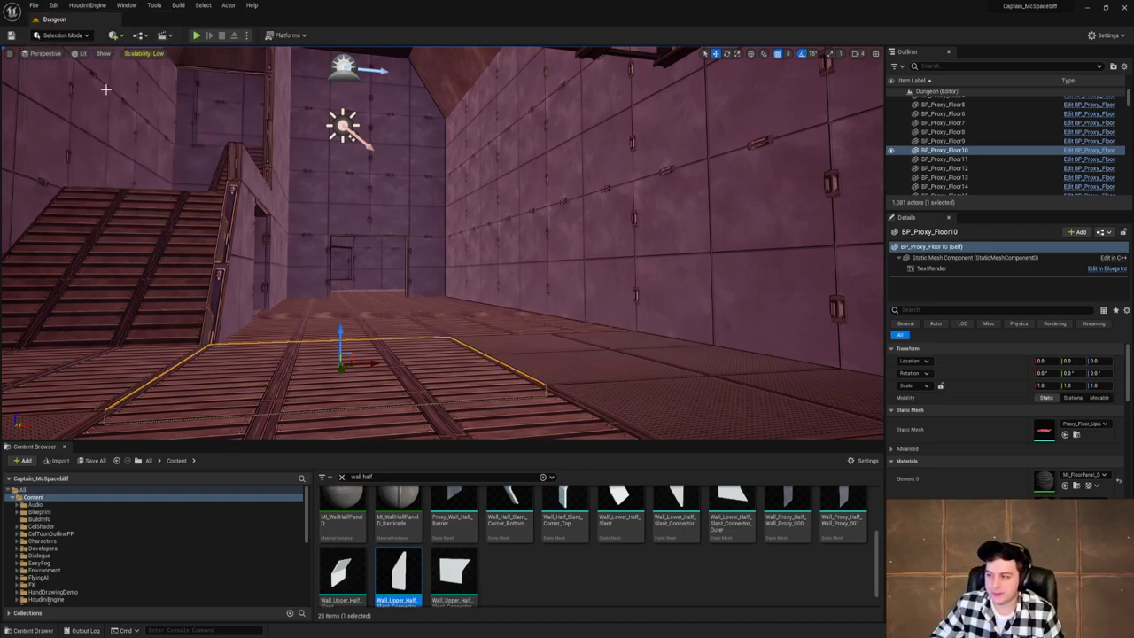
Try removing the wall panel at X 1024, Y 512, and undo its deletion.
right_click_drag(106, 89, 372, 89)
right_click_drag(497, 197, 461, 240)
scroll(428, 225, "up", 3)
left_click(384, 232)
key("w")
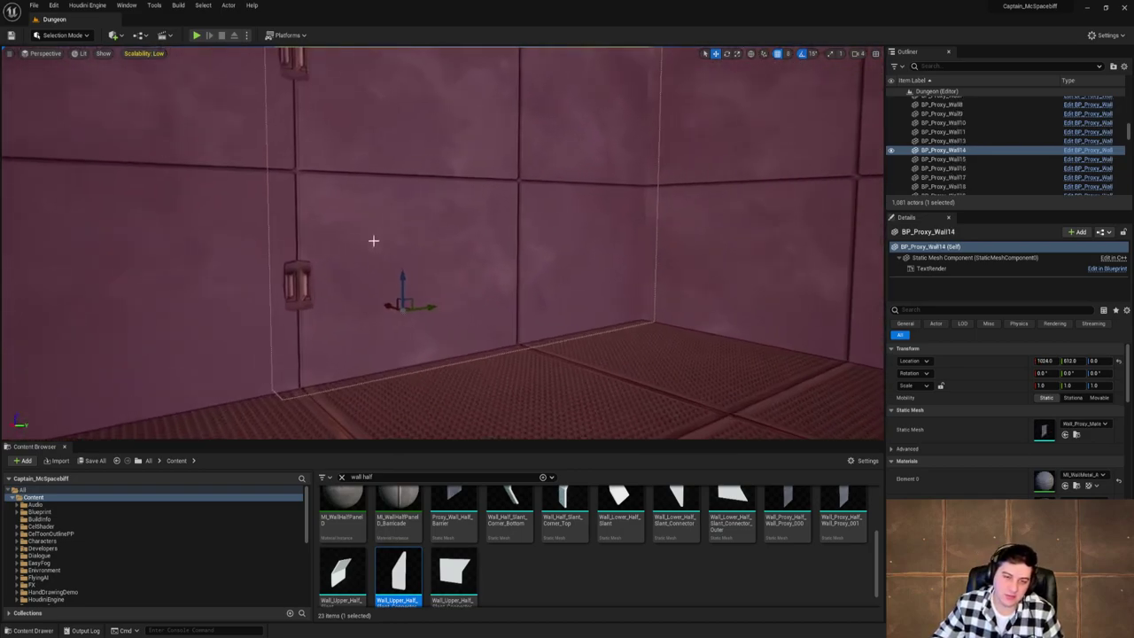
right_click_drag(372, 241, 284, 240)
right_click_drag(485, 293, 525, 300)
key("Delete")
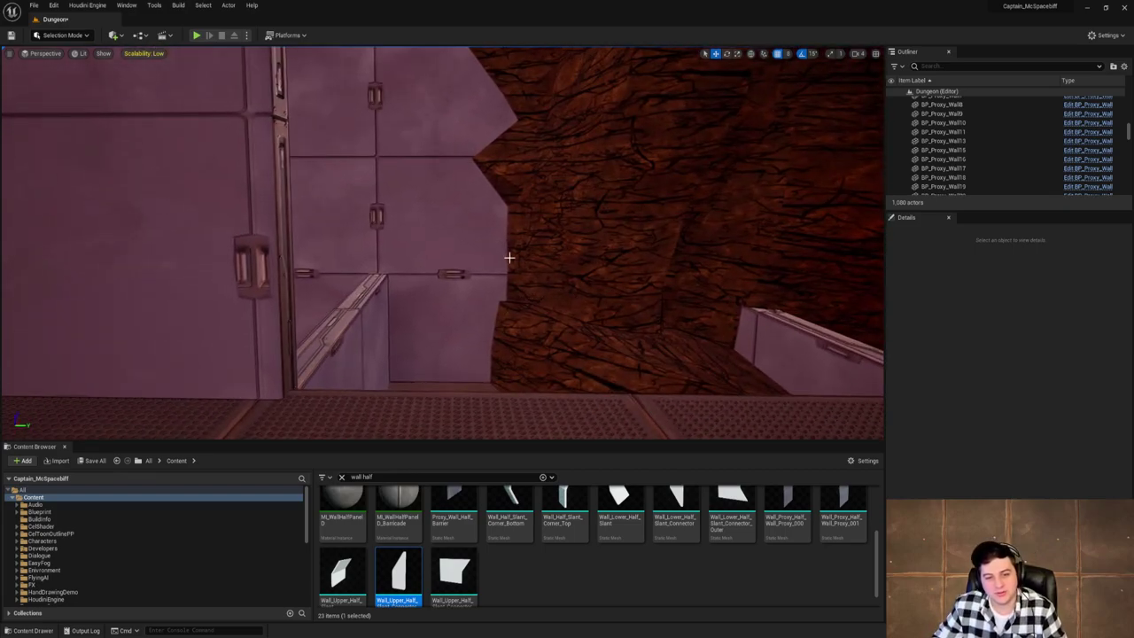
key("ctrl+z")
Delete the wall panel at X 1024, Y 0 and the panel behind it to open a view into the tunnel beyond.
right_click_drag(509, 258, 429, 213)
left_click(429, 214)
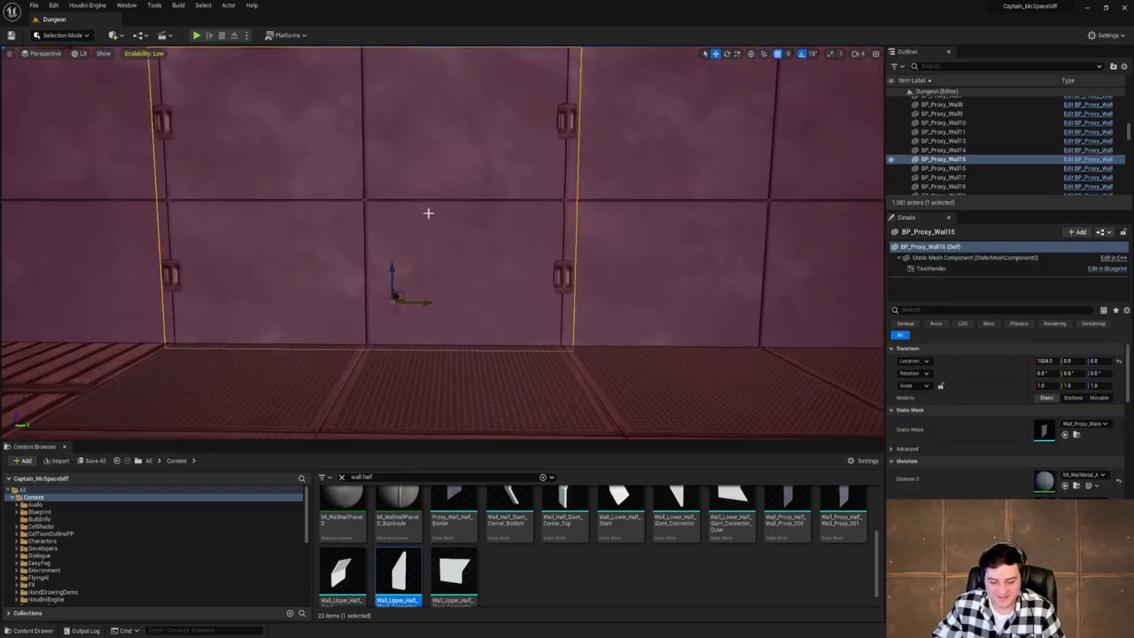
key("Delete")
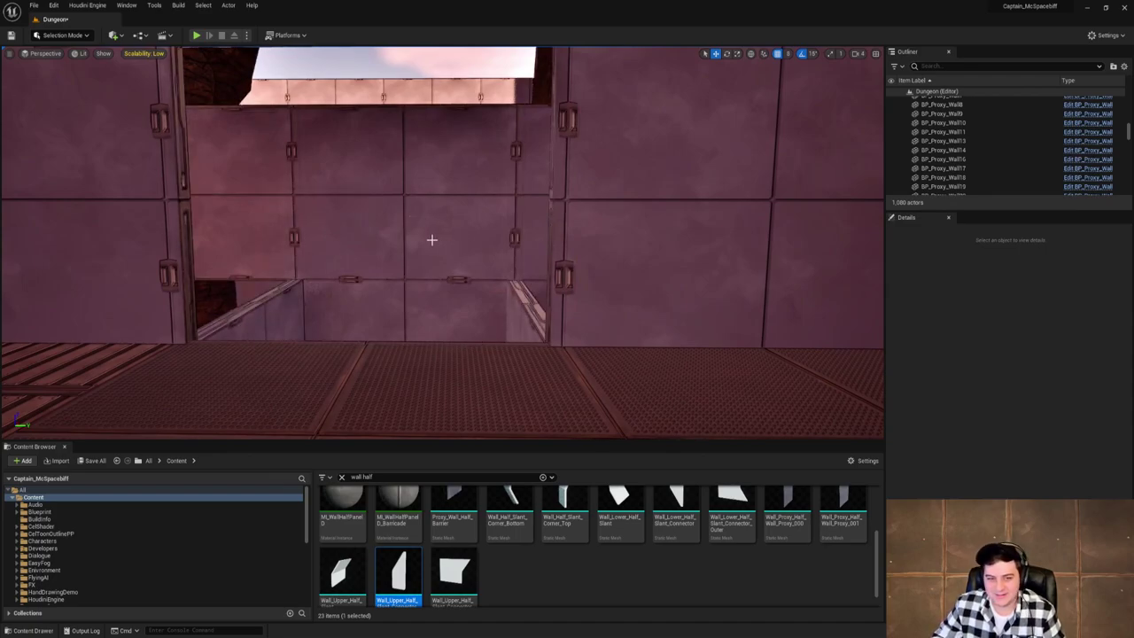
left_click(469, 238)
key("Delete")
key("w")
right_click_drag(470, 237, 424, 227)
key("s")
key("d")
key("w")
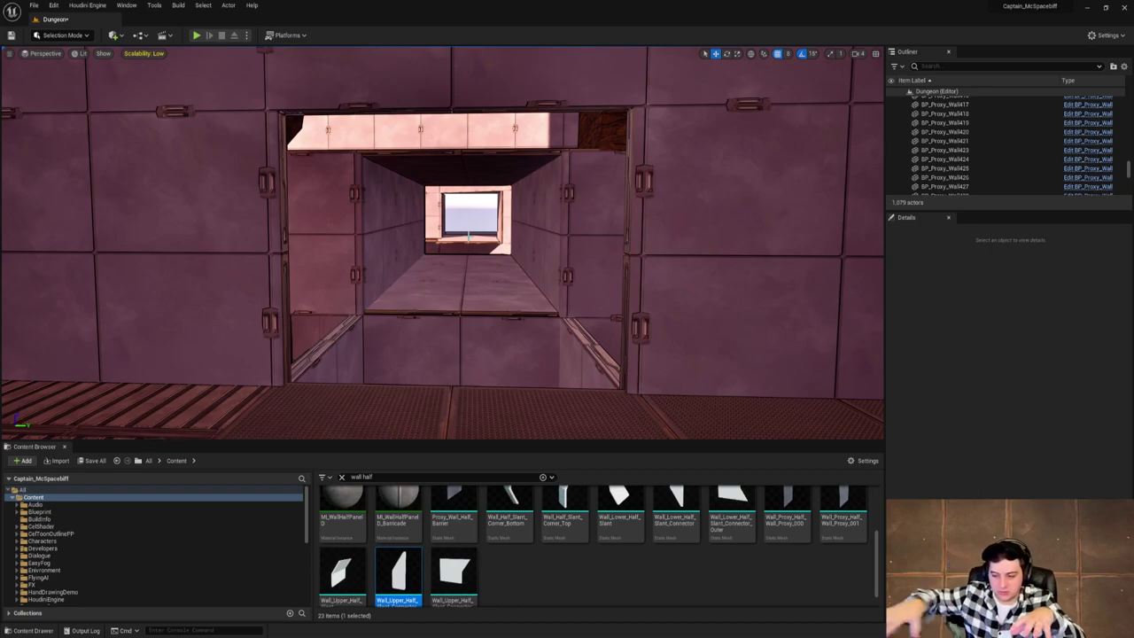
Duplicate the mesh floor tile at X 512, Y 0 into the wall opening at X 1024, Y 0.
right_click_drag(456, 244, 532, 251)
key("w")
key("s")
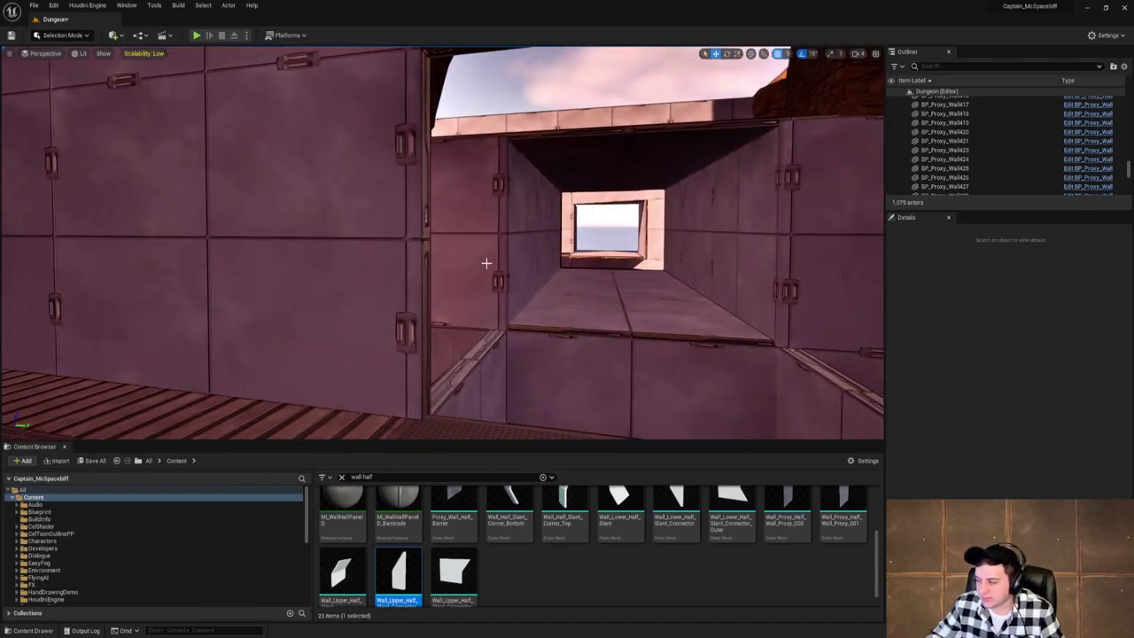
right_click_drag(620, 258, 647, 258)
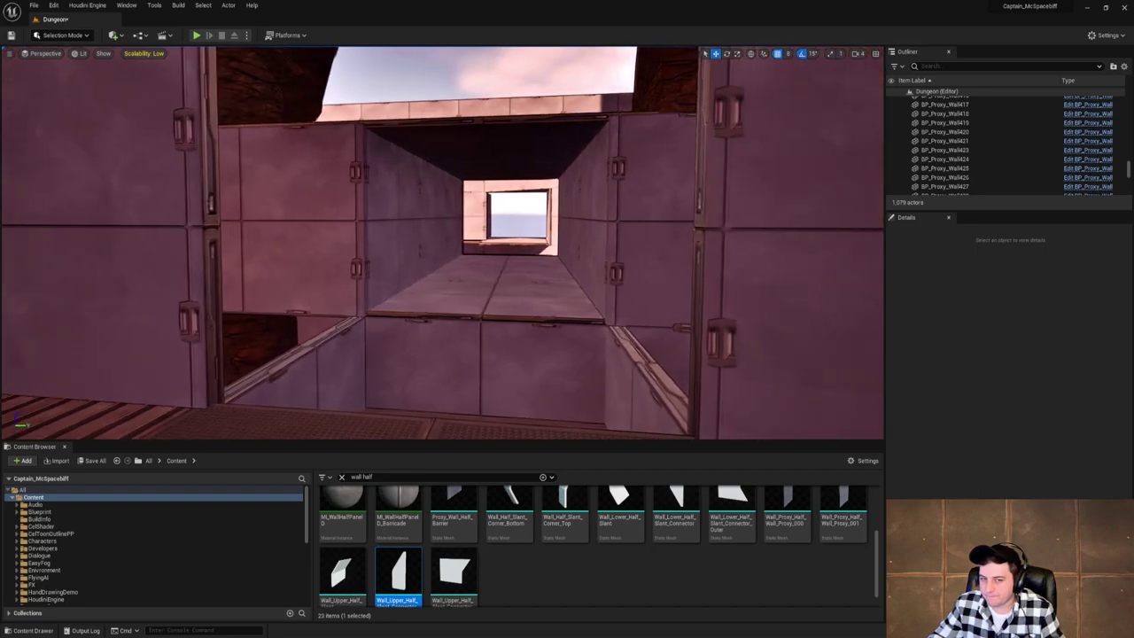
right_click_drag(564, 369, 588, 301)
left_click(590, 302)
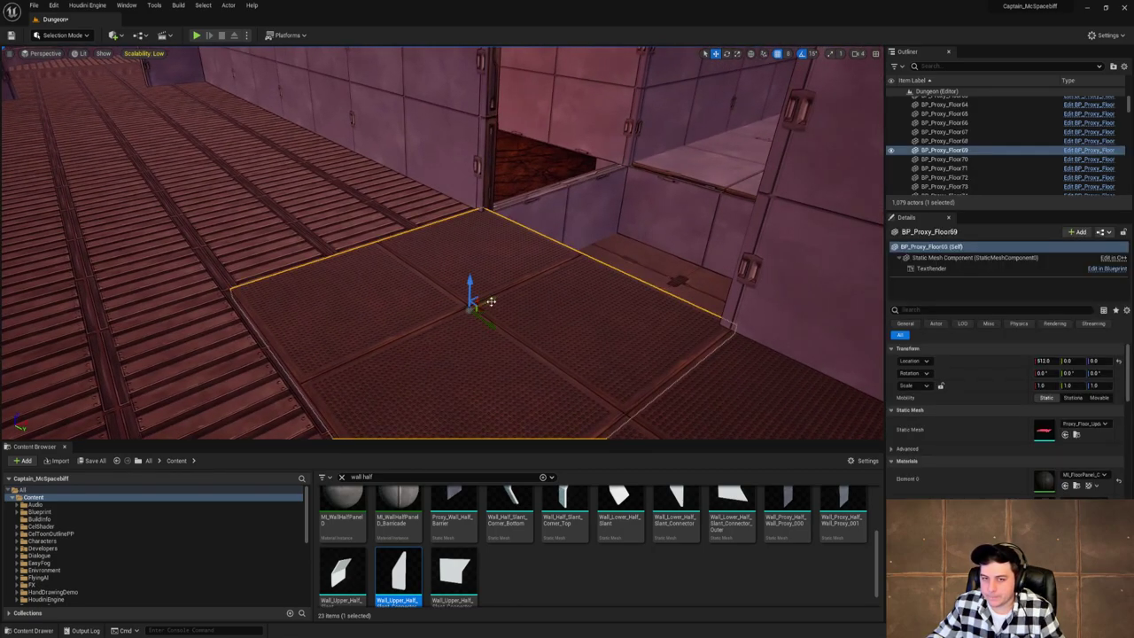
left_click_drag(490, 302, 663, 234, "alt")
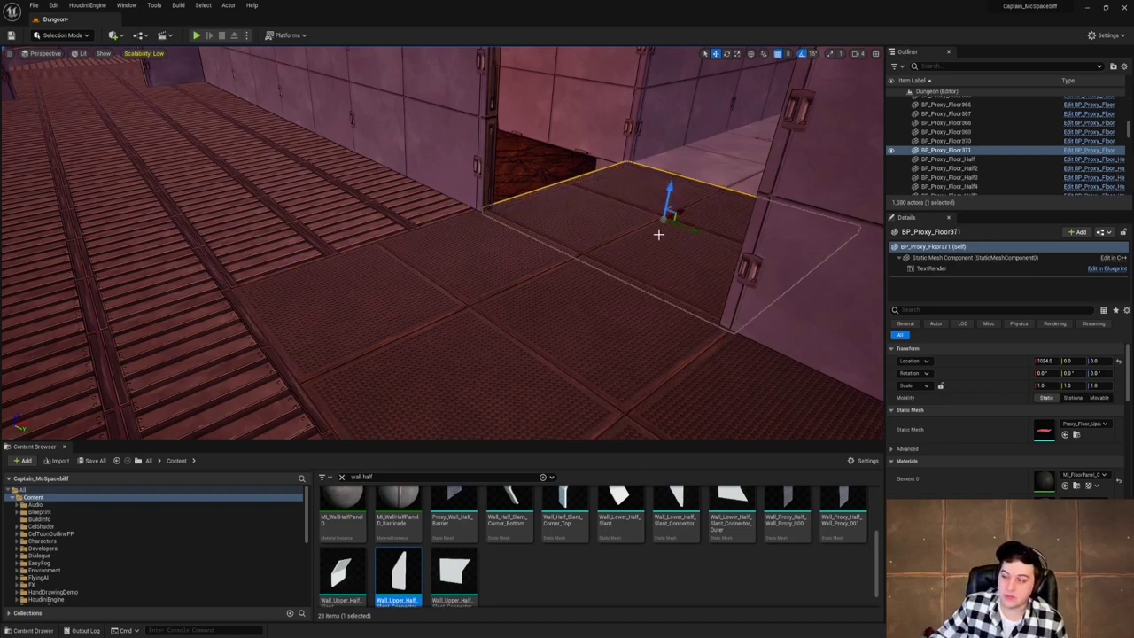
Delete the three light metal floor tiles running through the tunnel beyond the opening.
right_click_drag(658, 236, 515, 293)
left_click(508, 263, "shift")
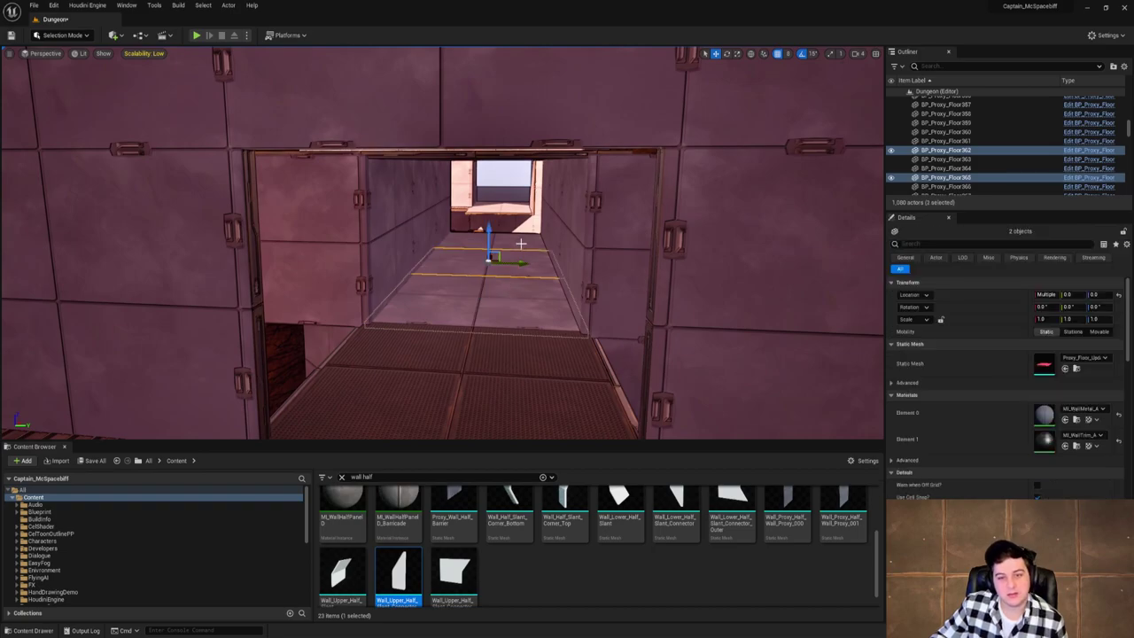
left_click(521, 243, "shift")
key("Delete")
Duplicate the opening's mesh floor tile along the tunnel, placing copies at X 1536, 2048 and 2560.
left_click(463, 359)
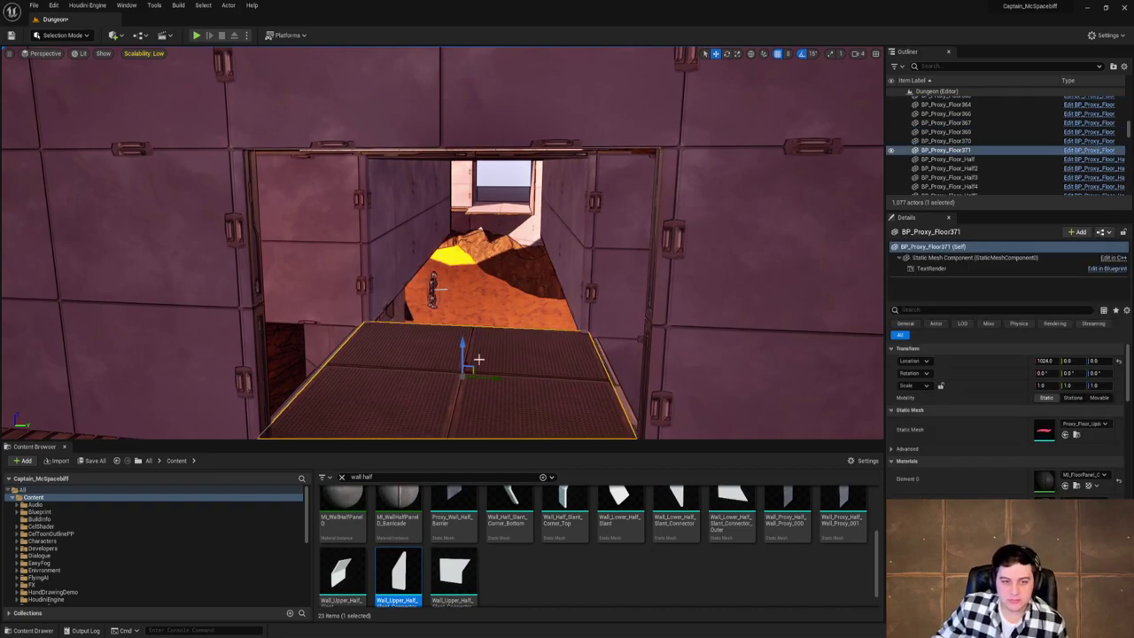
key("f")
left_click_drag(433, 290, 475, 264, "alt")
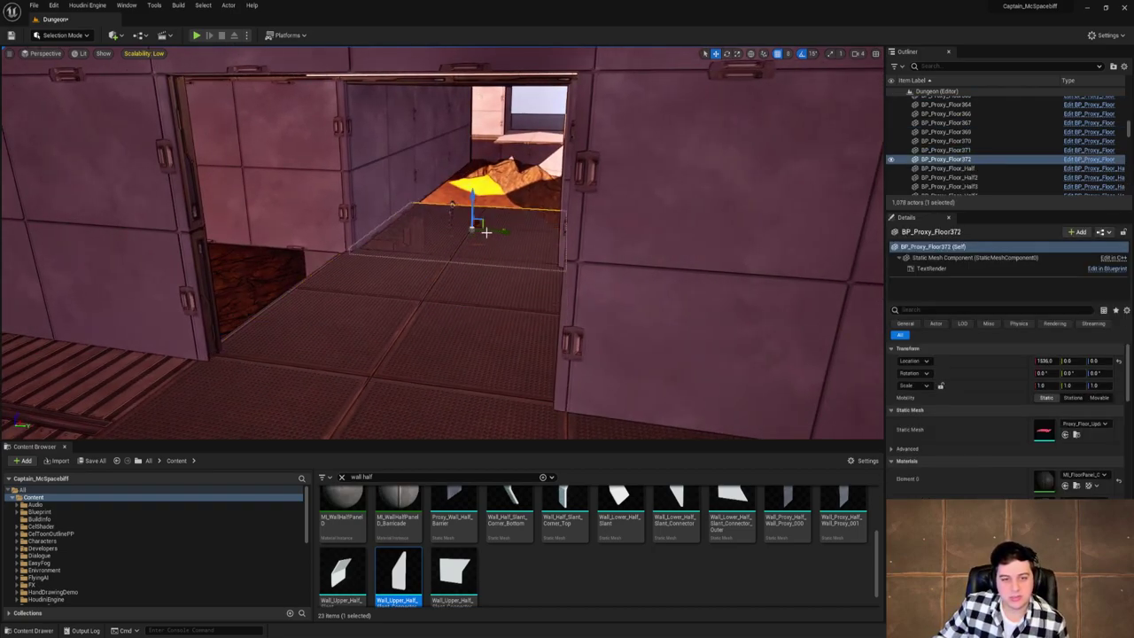
left_click_drag(478, 217, 512, 187, "alt")
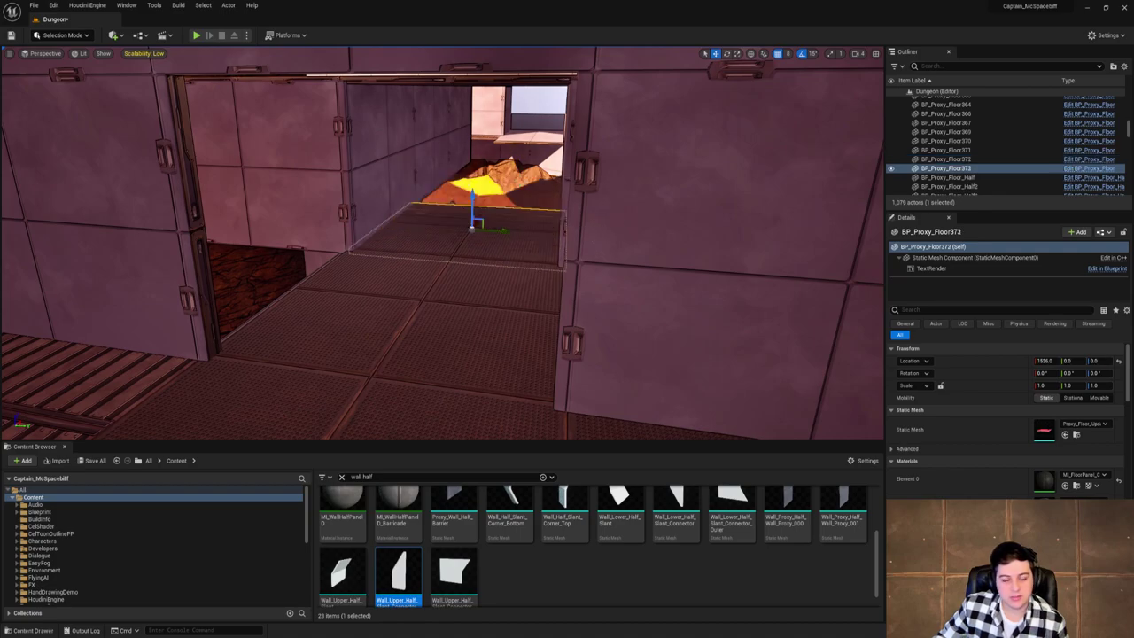
key("f")
right_click_drag(470, 71, 461, 256)
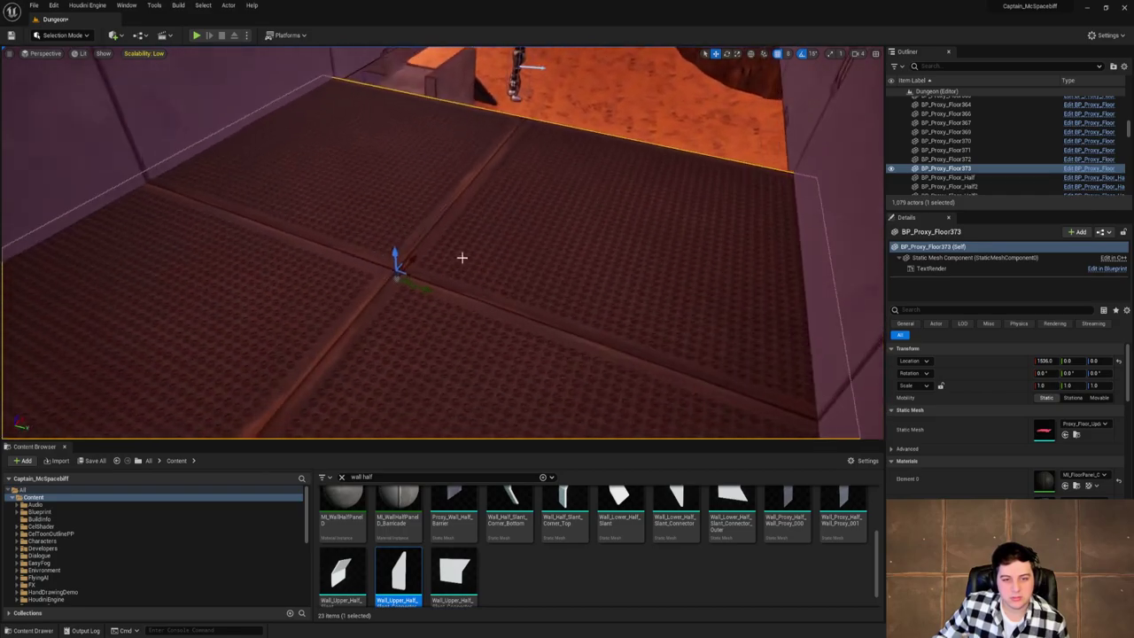
left_click_drag(413, 260, 667, 76)
right_click_drag(667, 76, 652, 116)
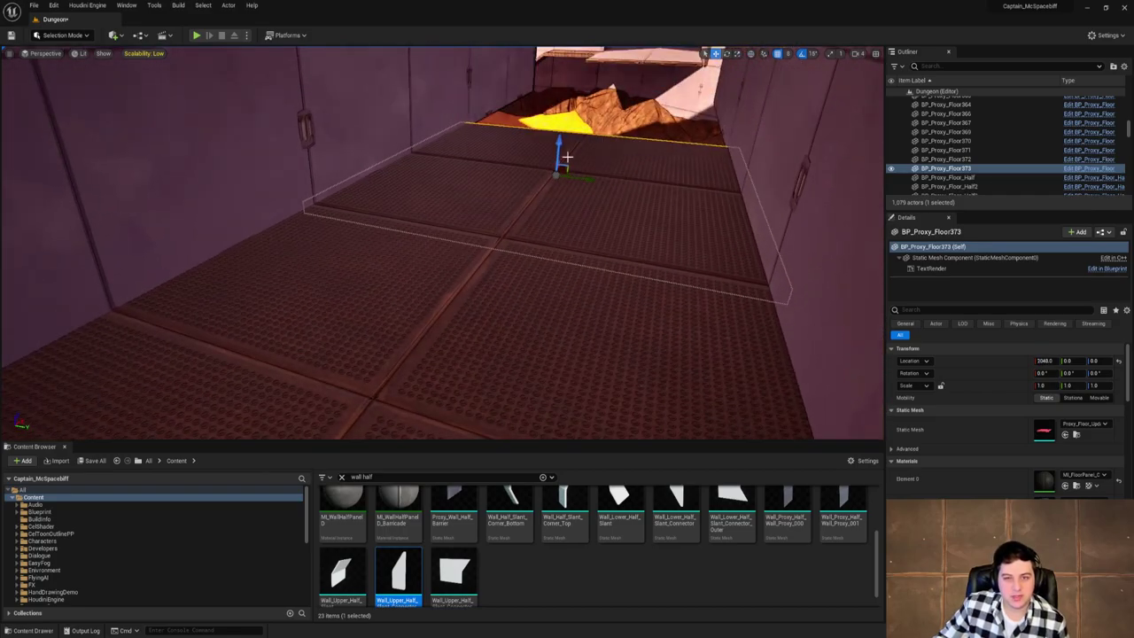
right_click_drag(567, 157, 398, 146)
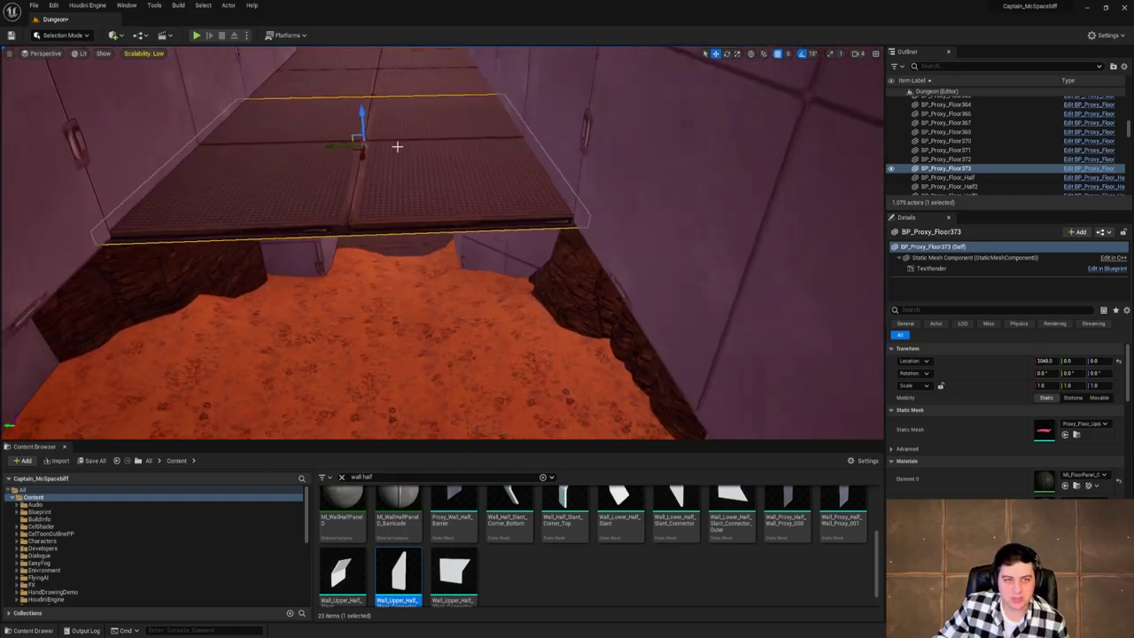
left_click_drag(362, 156, 367, 269, "alt")
Inspect the new tunnel floor from below and from its far end above the robot's cave room.
right_click_drag(367, 269, 413, 244)
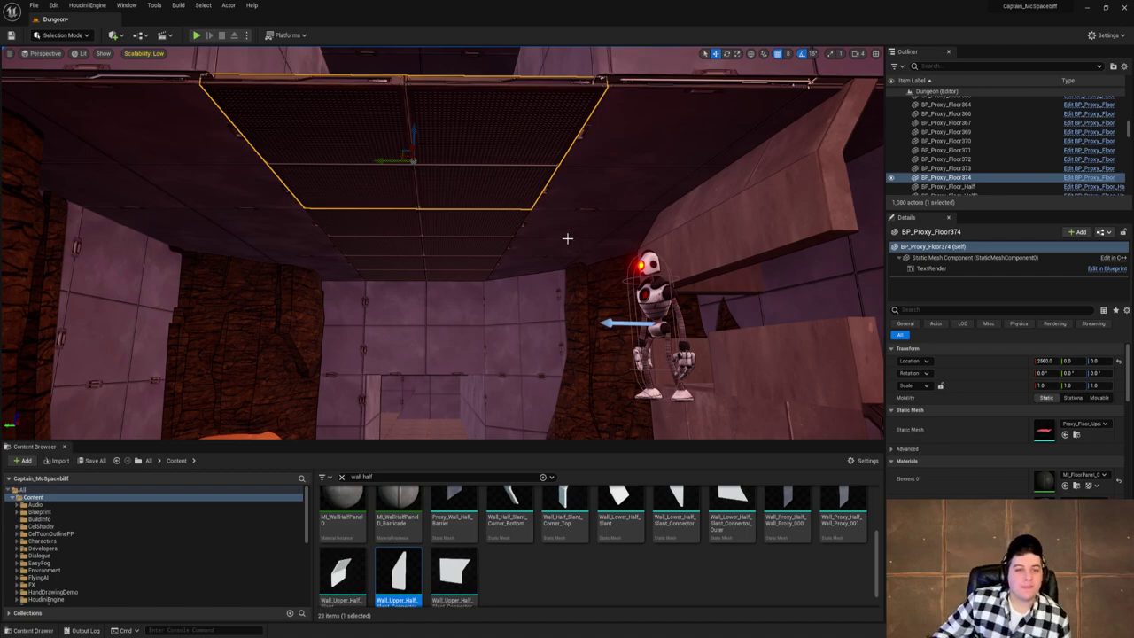
right_click_drag(567, 238, 513, 274)
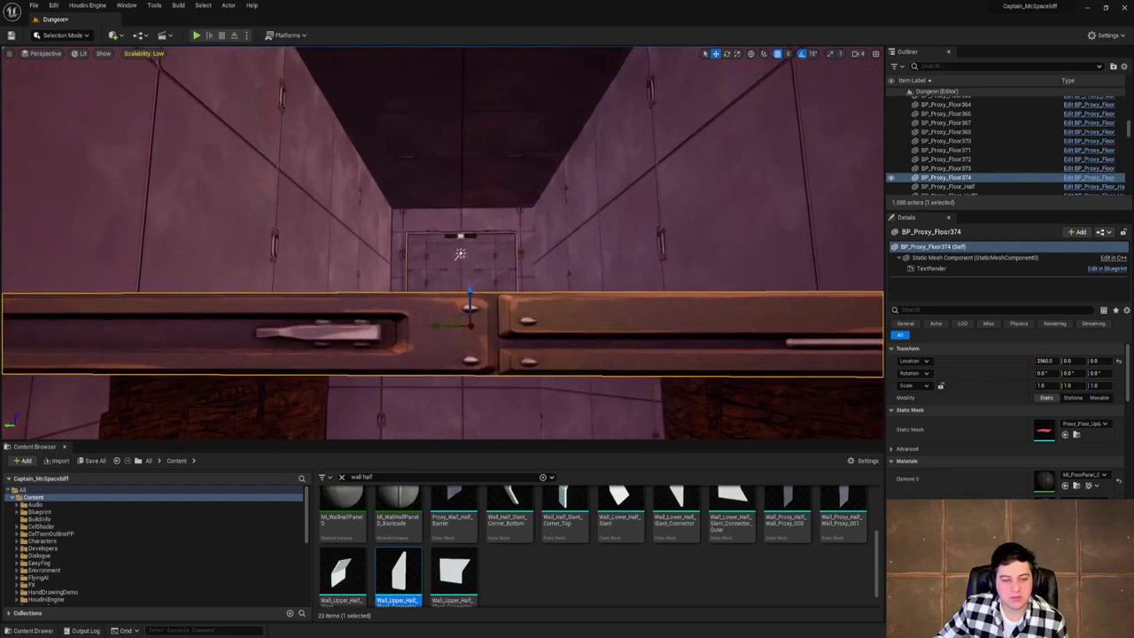
right_click_drag(401, 251, 401, 251)
key("s")
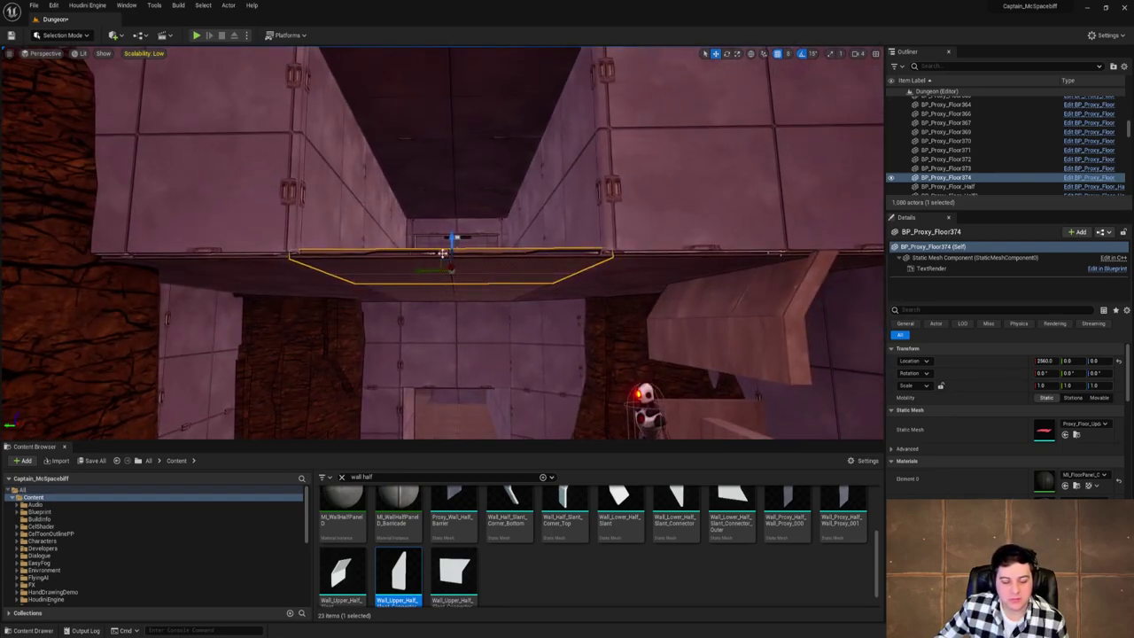
right_click_drag(490, 336, 497, 310)
key("w")
key("w")
key("s")
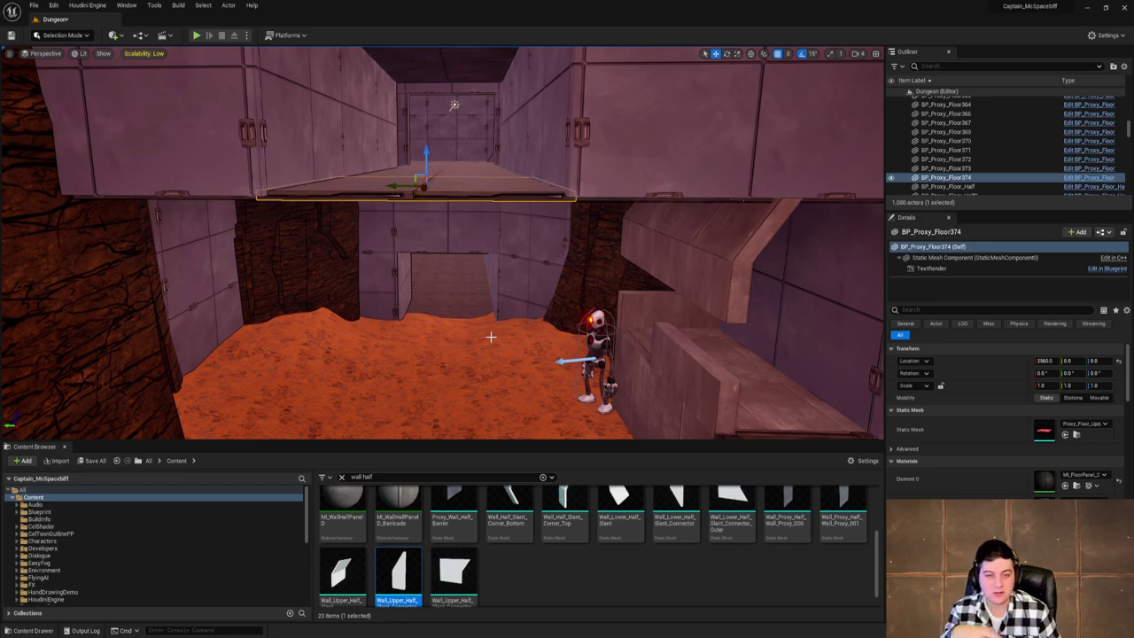
key("w")
Return to the main hall and delete the slatted floor tile at X 512, Y -512.
right_click_drag(496, 310, 479, 240)
right_click_drag(454, 277, 454, 276)
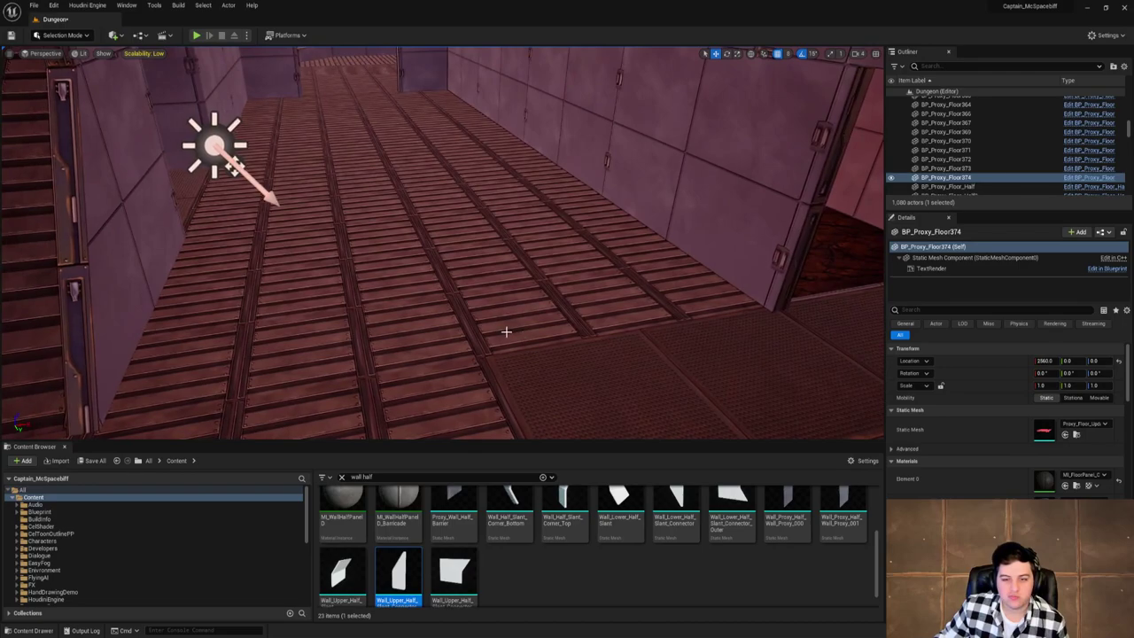
left_click(540, 320)
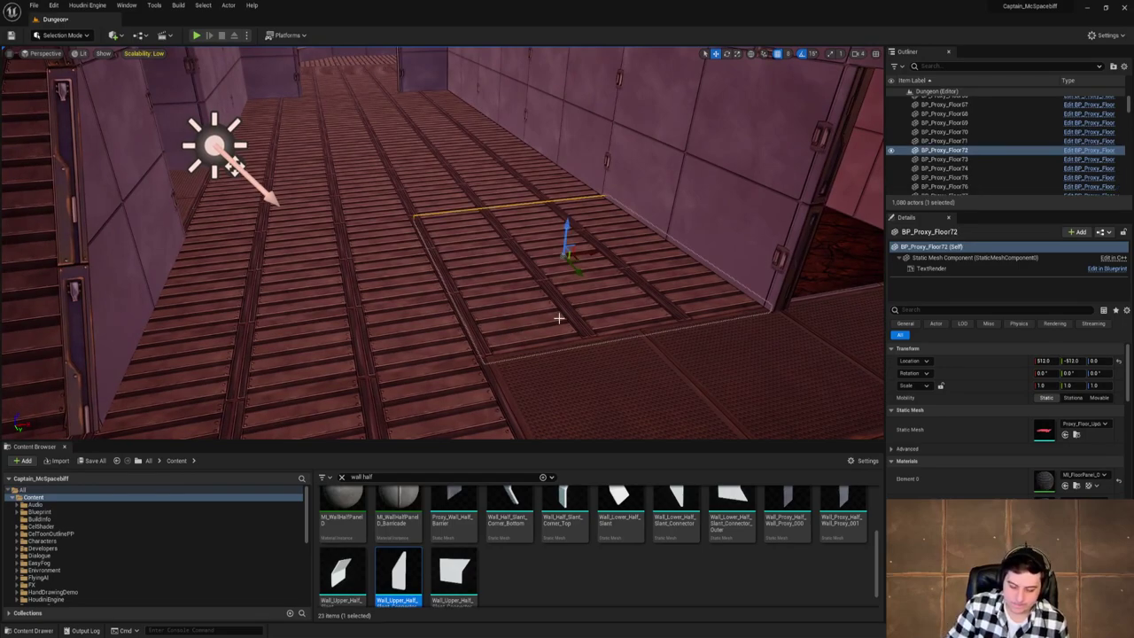
key("Delete")
left_click(342, 477)
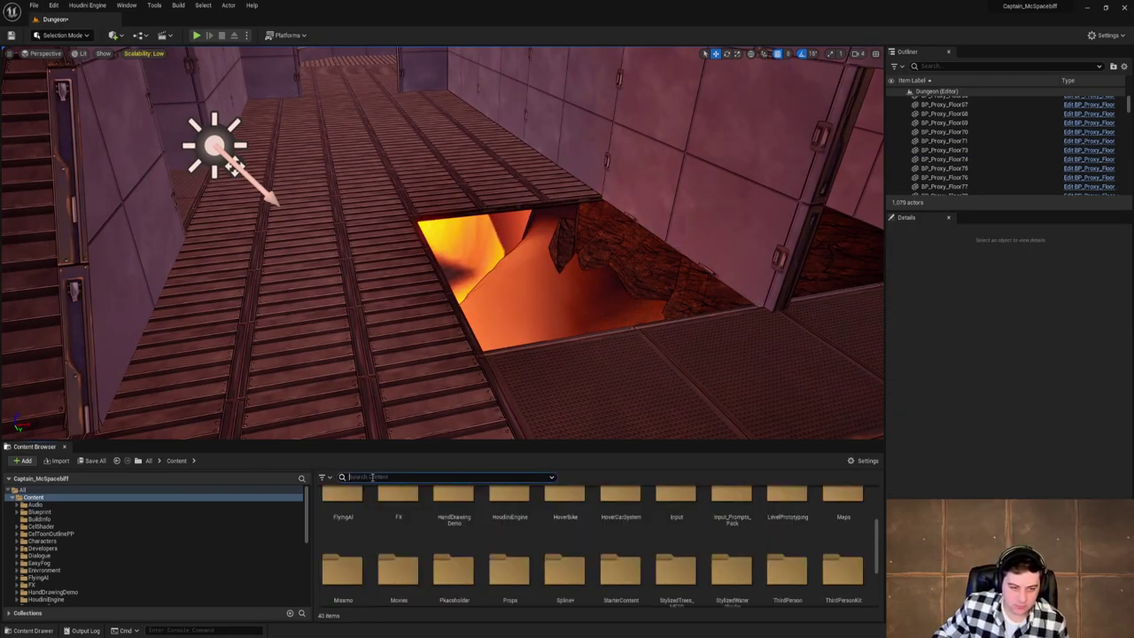
type("cor")
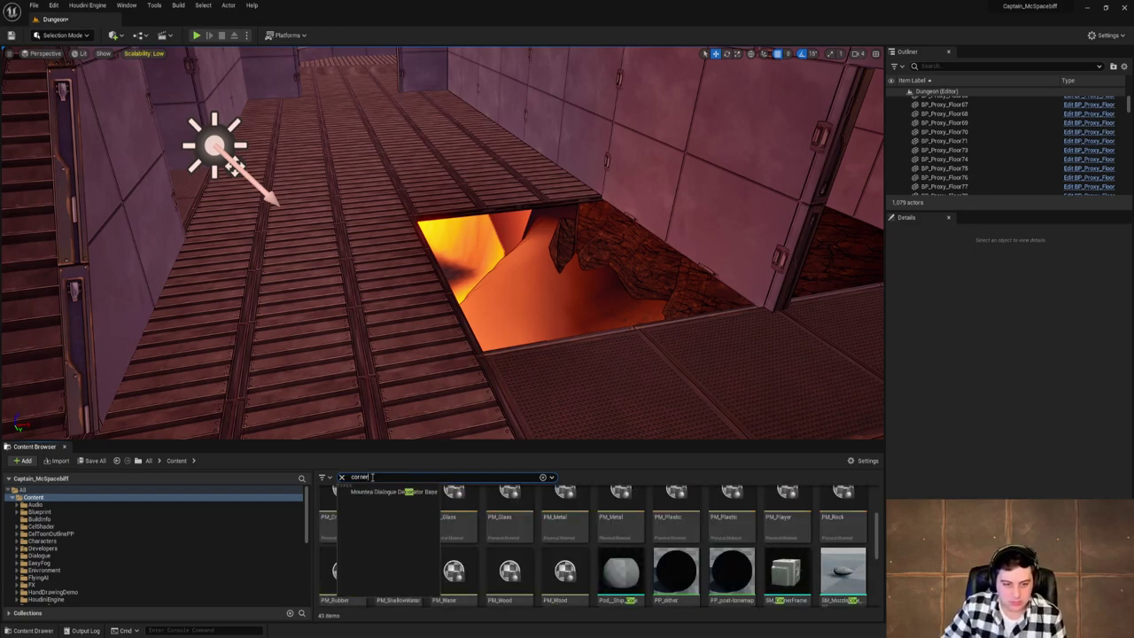
type("ner")
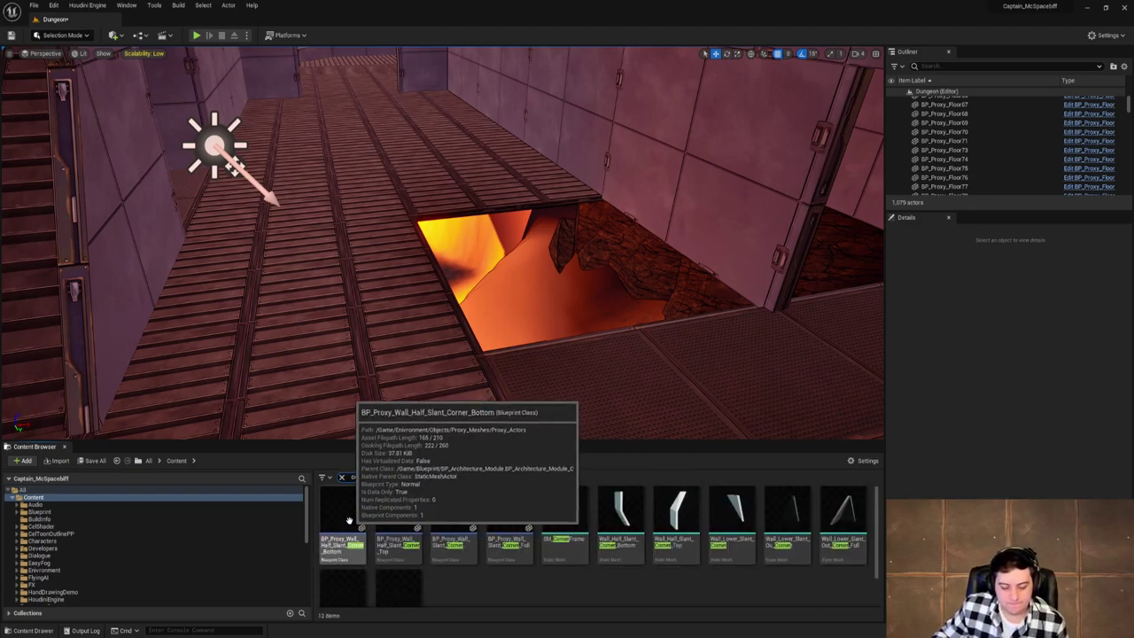
left_click_drag(350, 520, 597, 334)
right_click_drag(598, 334, 611, 342)
key("Delete")
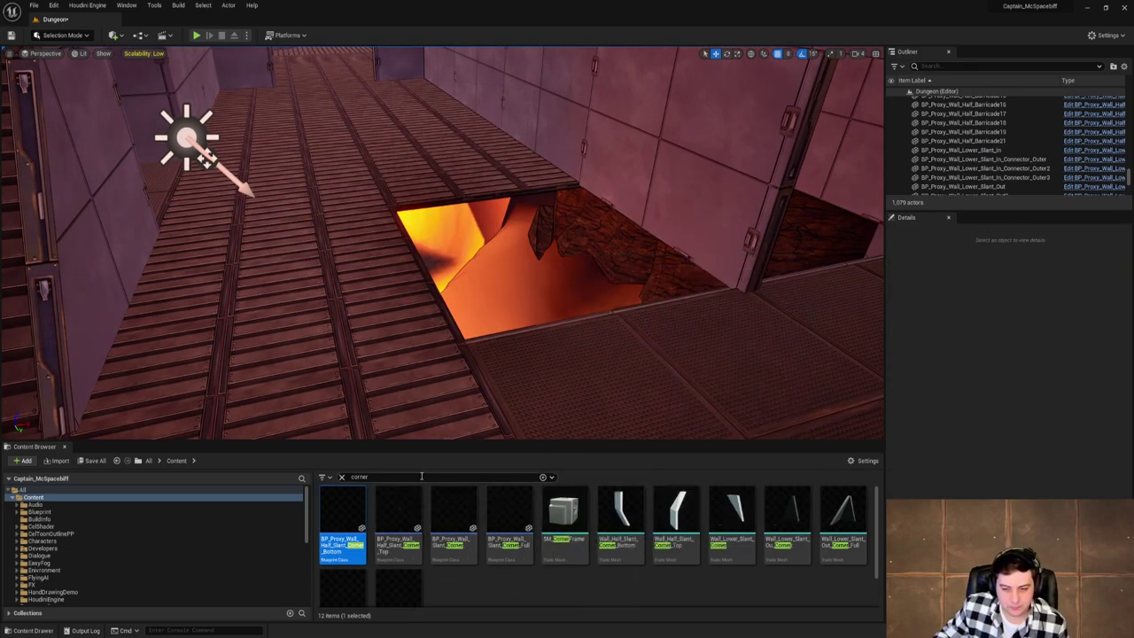
Fill the floor hole at X 512, Y -512 with two opposing BP_Proxy_Floor_45_Angle pieces, rotated to about 90° and 270°.
left_click(351, 477)
type("floor")
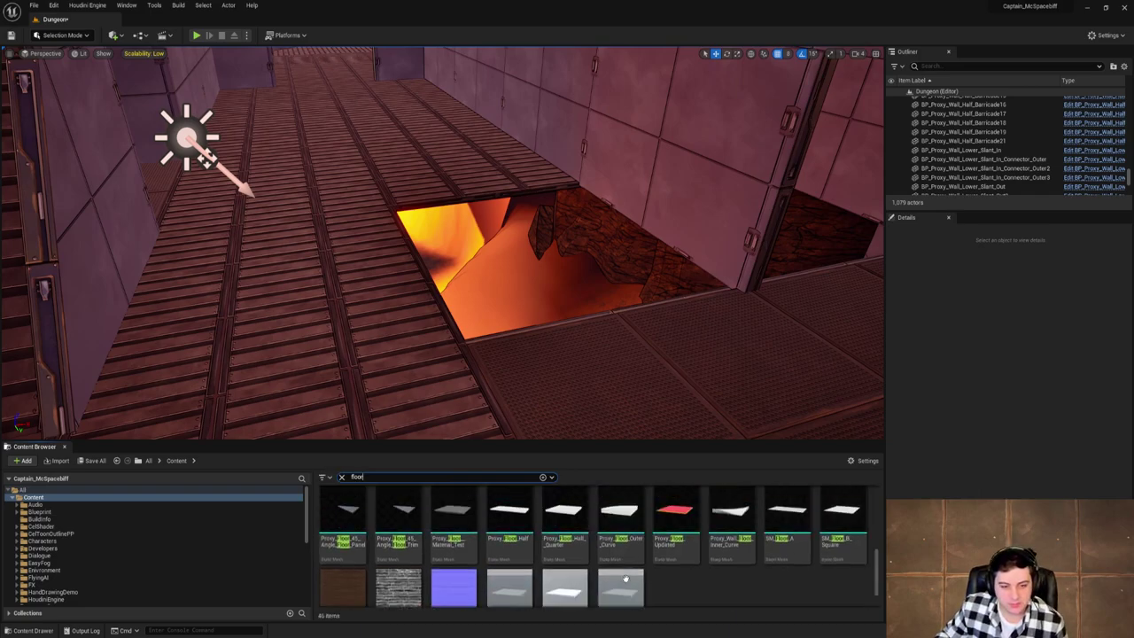
scroll(474, 583, "down", 2)
scroll(474, 582, "up", 2)
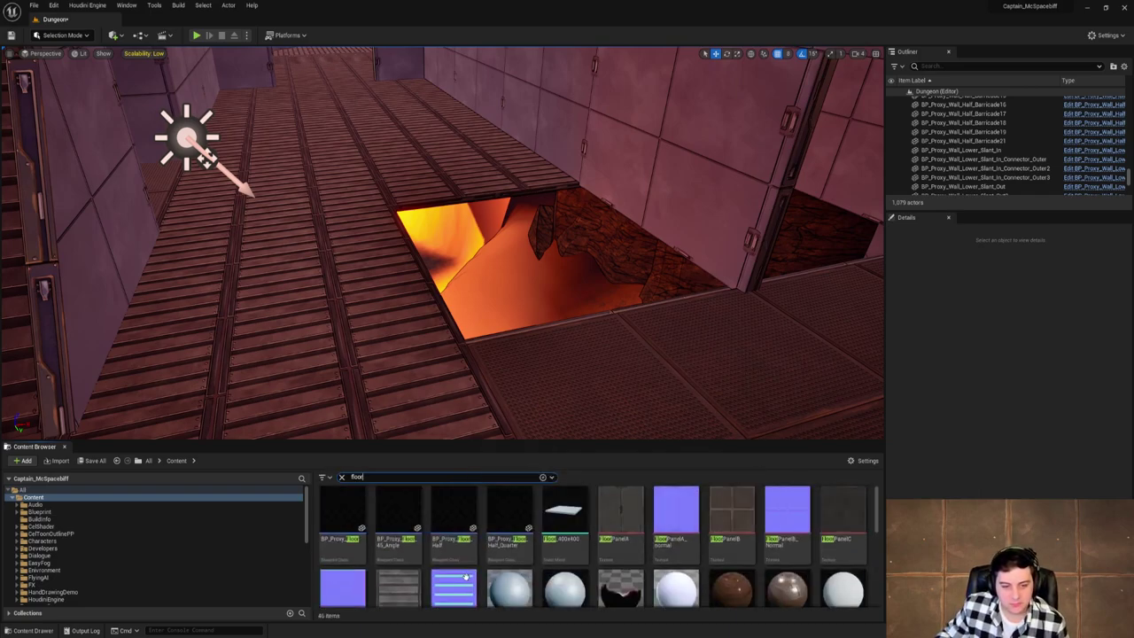
left_click_drag(398, 514, 483, 277)
key("e")
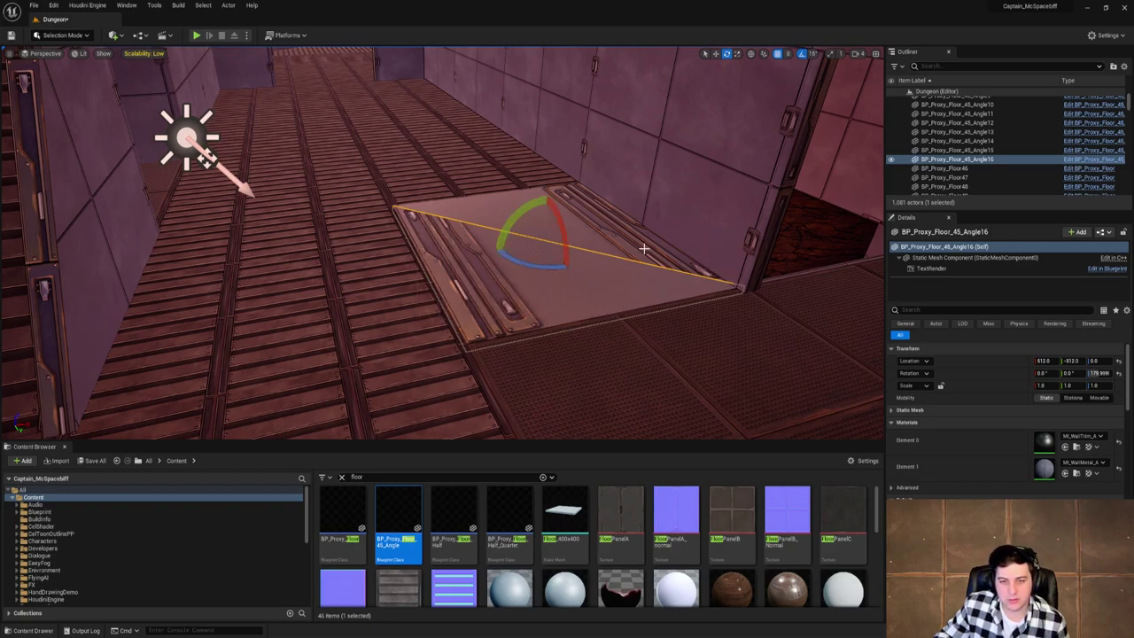
left_click(639, 250, "shift")
left_click_drag(536, 264, 630, 277)
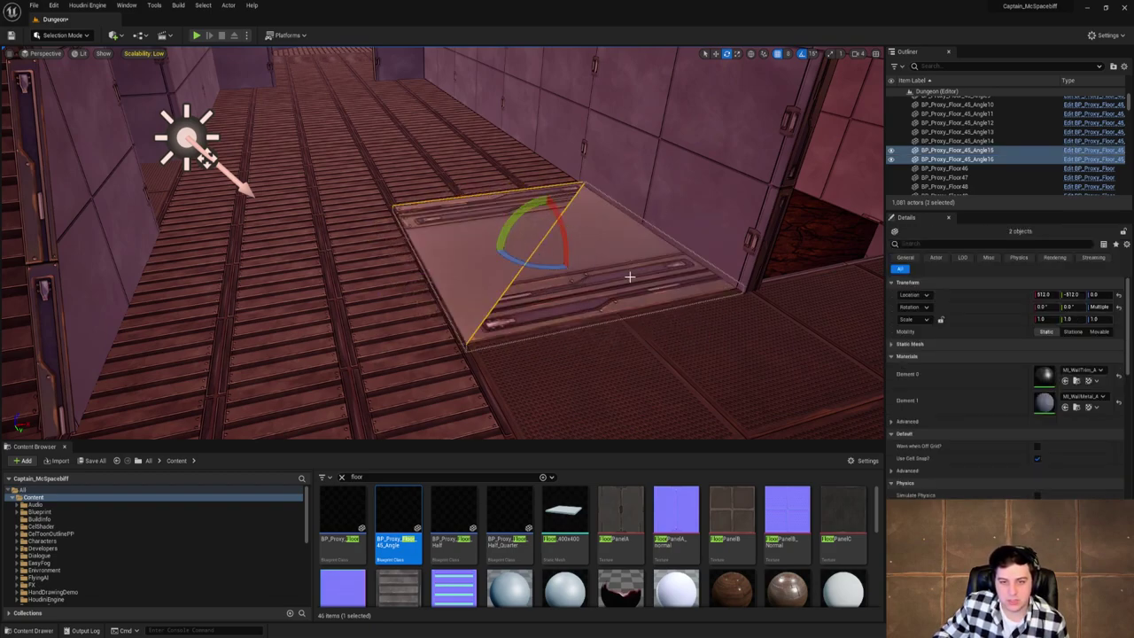
Try the MI_HalfFloorPanel_C material on Element 0 of the triangular piece bordering the mesh floor tile.
left_click(782, 396)
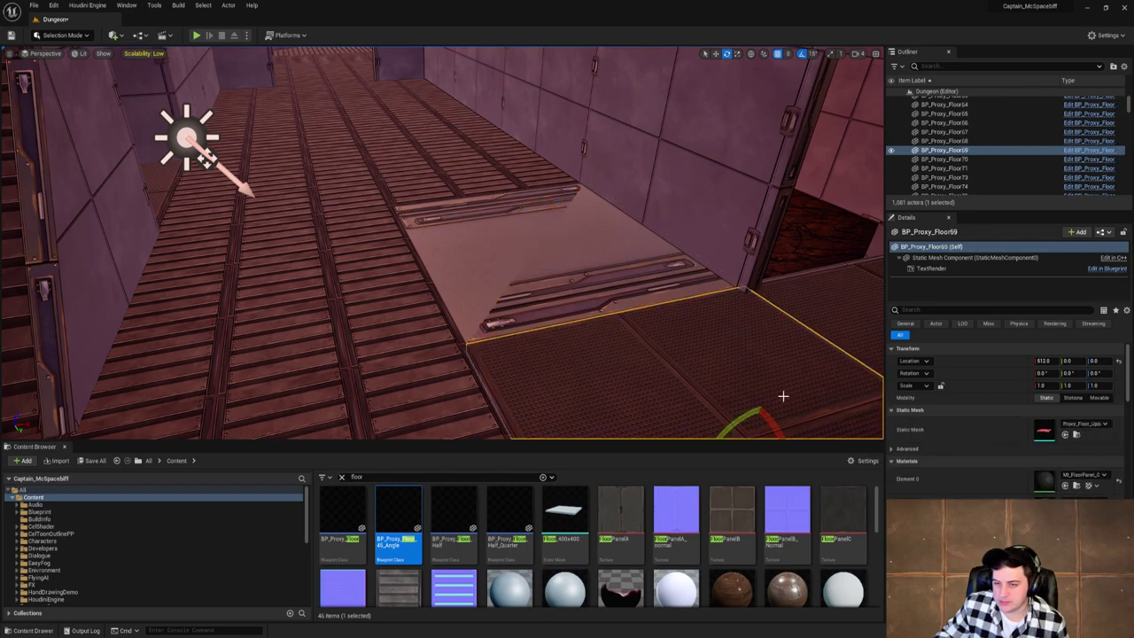
left_click(688, 296)
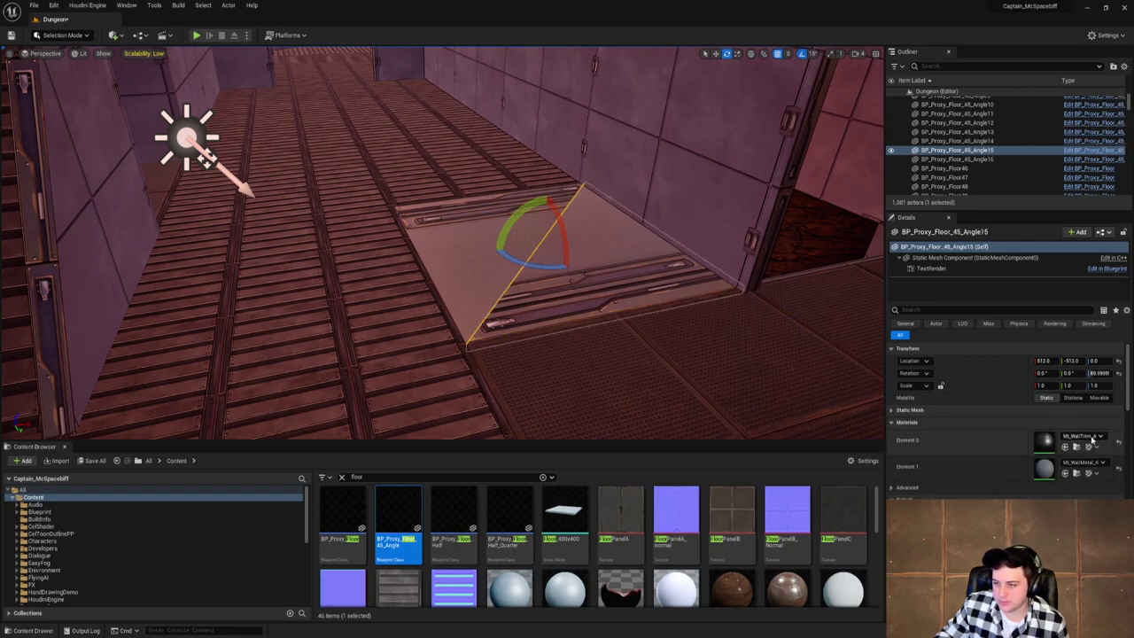
left_click(1095, 437)
type("floor")
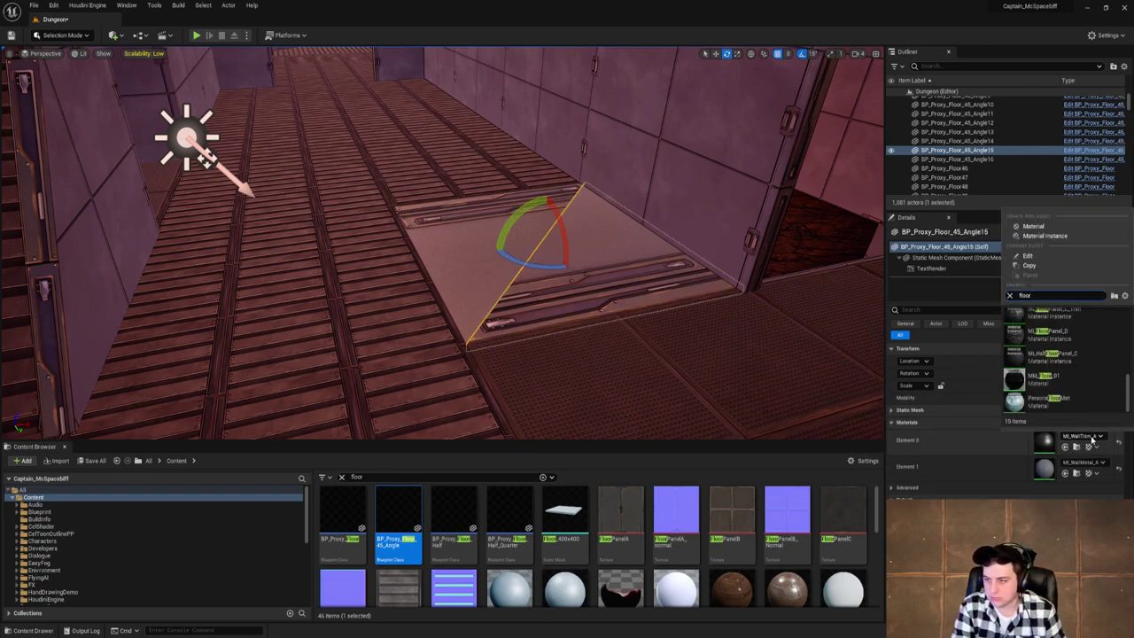
left_click(1053, 356)
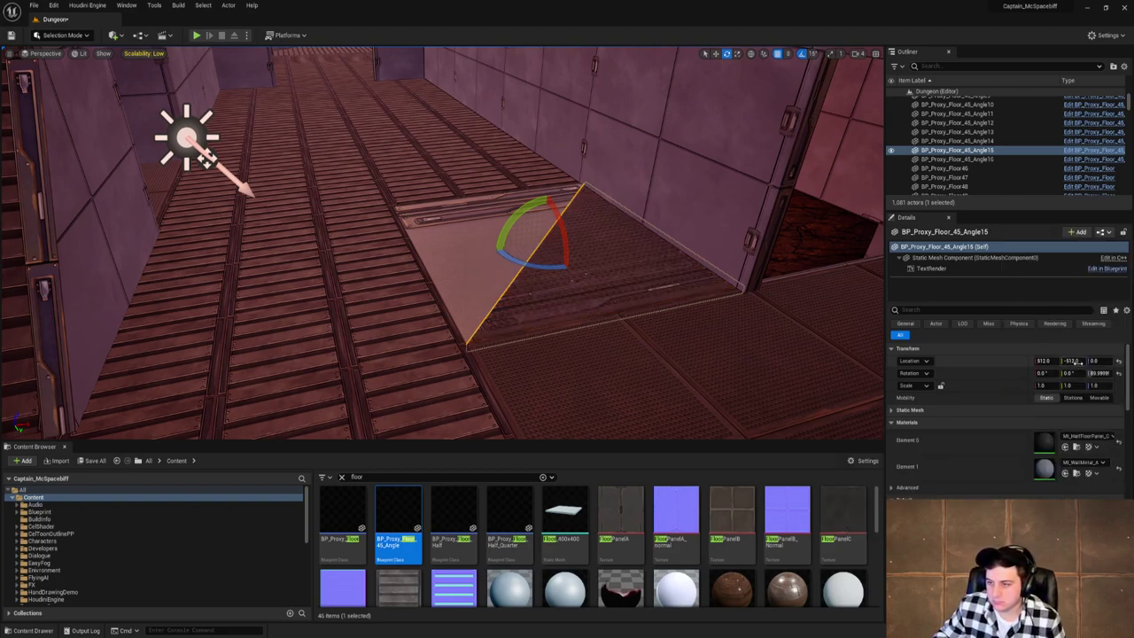
Assign the MI_FloorPanel_C material to Element 0 of the triangular piece bordering the mesh floor tile.
left_click(1089, 437)
scroll(1068, 373, "up", 2)
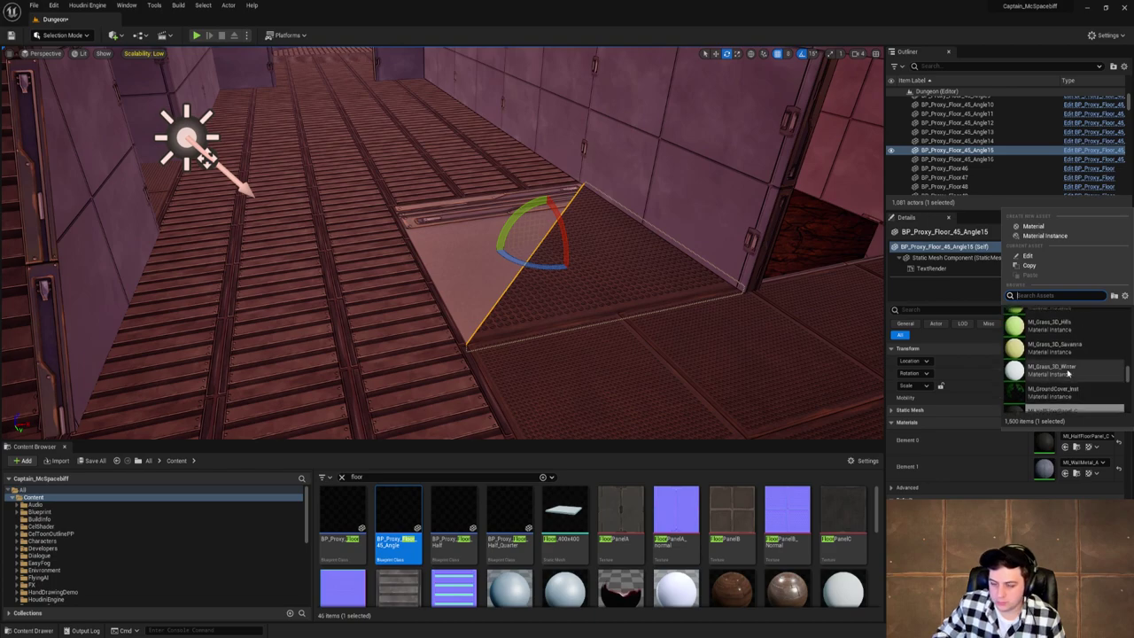
type("floor parel ")
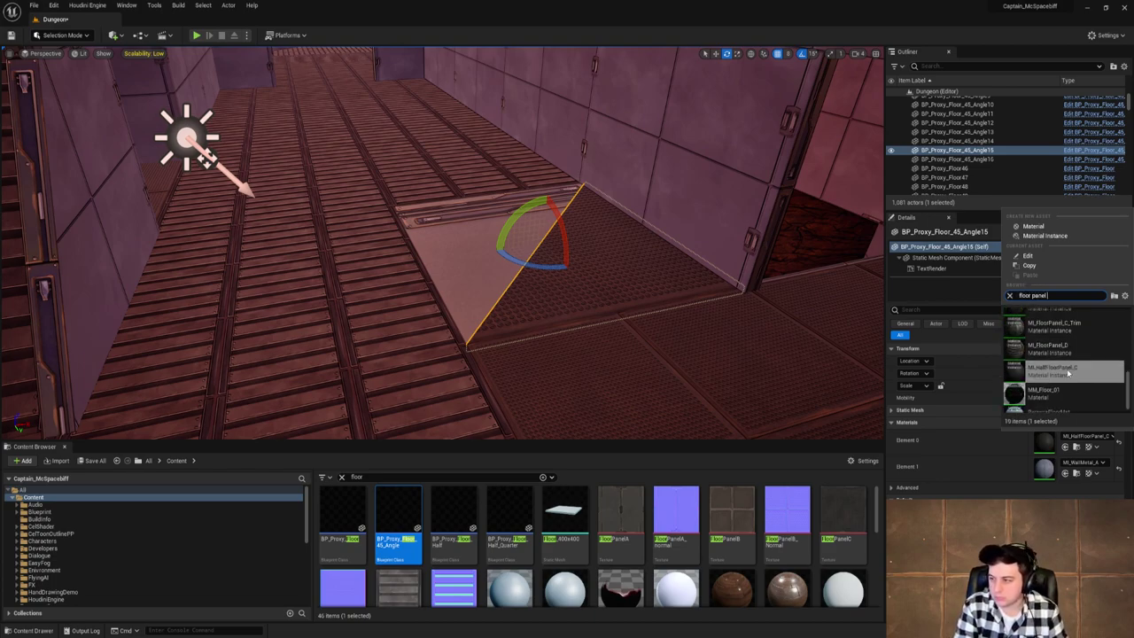
type("c")
left_click(1084, 340)
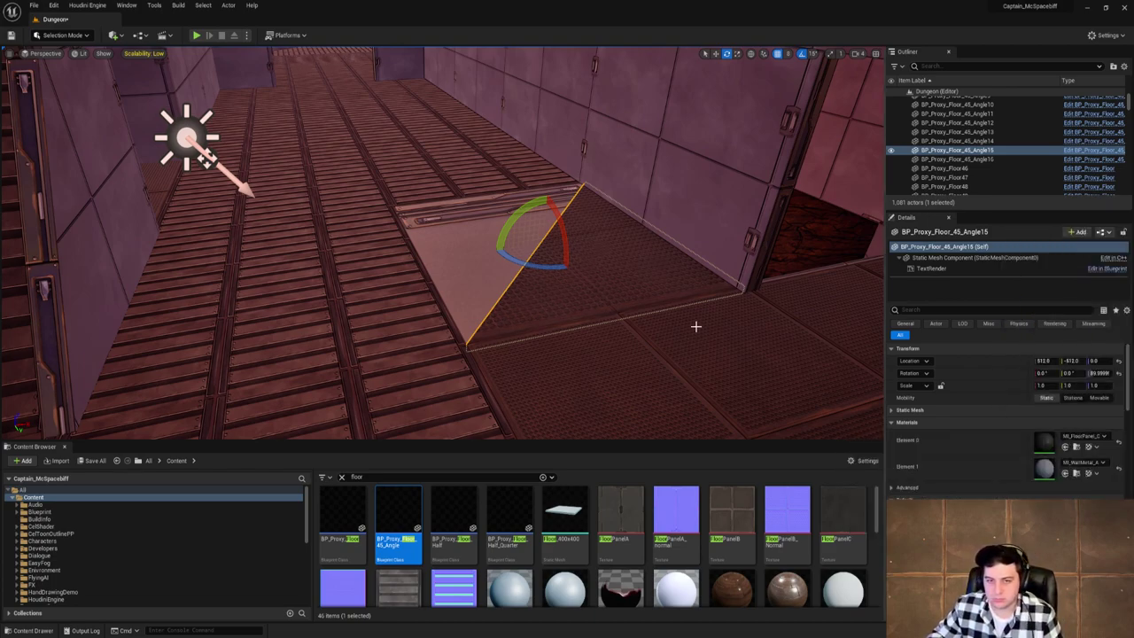
Assign the MI_FloorPanel_D material to Element 0 of the pale triangular floor piece bordering the slatted floor.
left_click(541, 250)
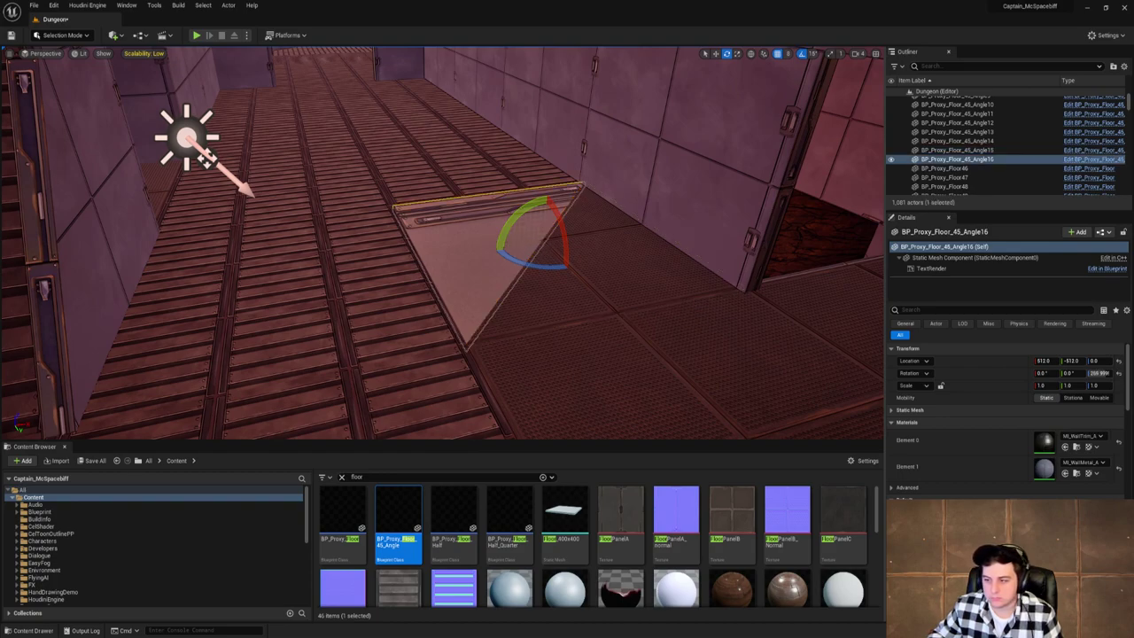
left_click(448, 257)
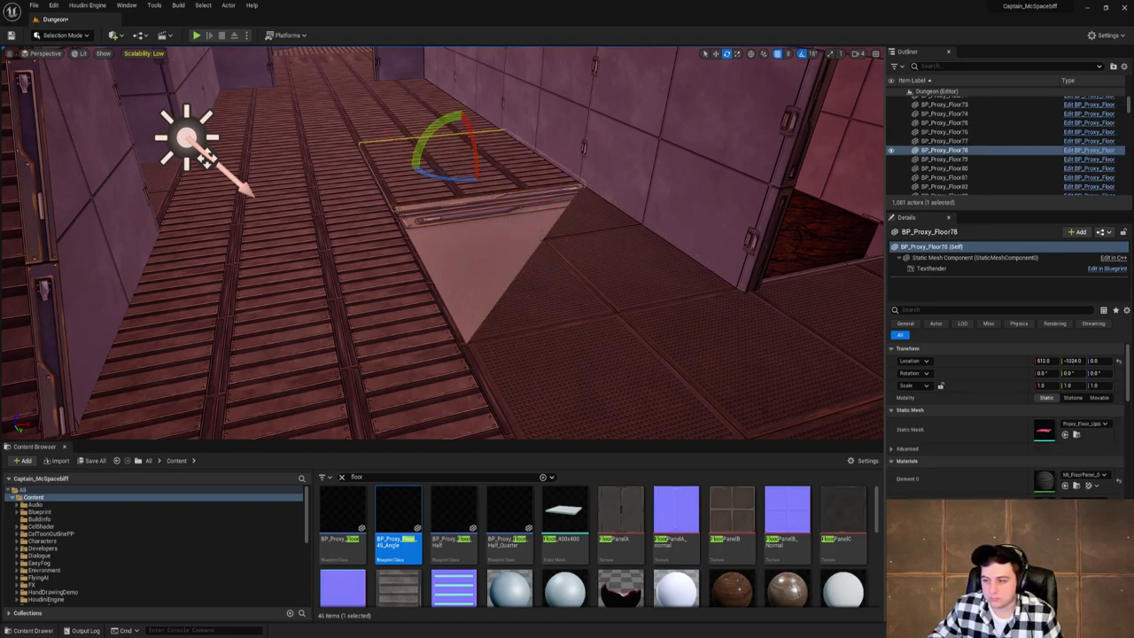
left_click(530, 252)
left_click(1081, 436)
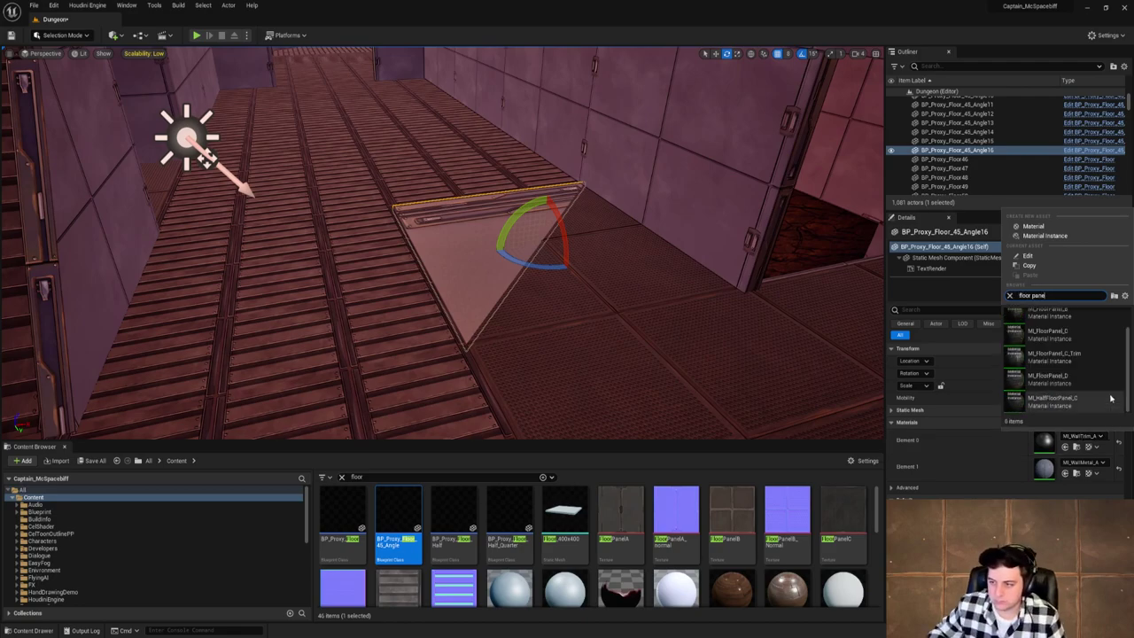
left_click(1053, 388)
Flip the slatted triangular piece 180° about X and set its X scale to -1 so it fills its half of the hole.
right_click_drag(686, 364, 648, 336)
left_click_drag(635, 306, 612, 390)
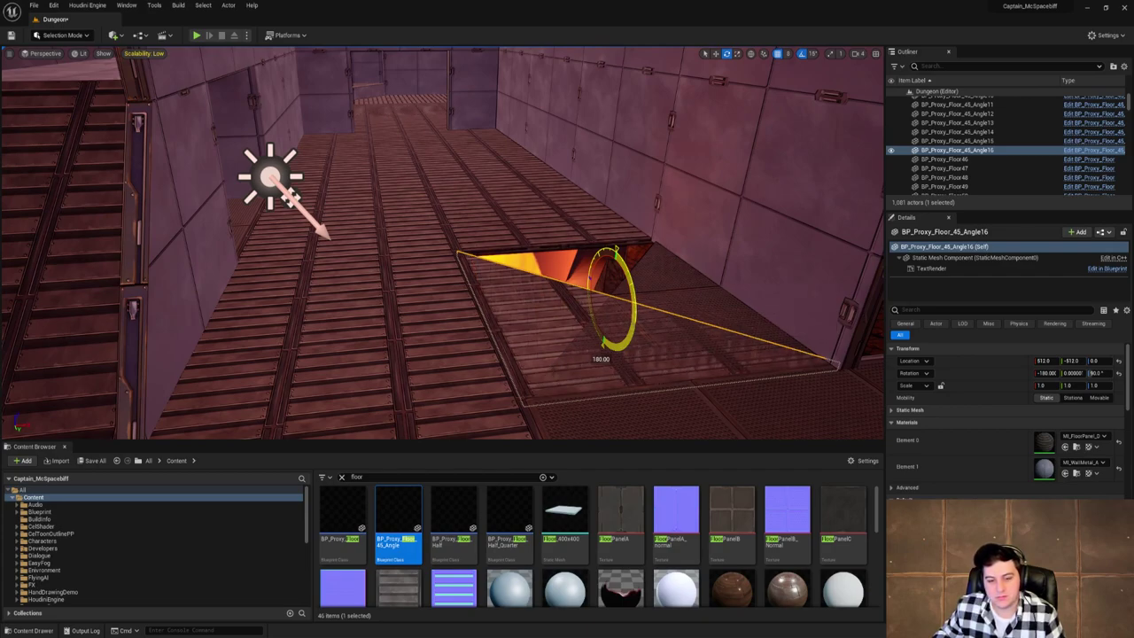
left_click_drag(630, 296, 631, 296)
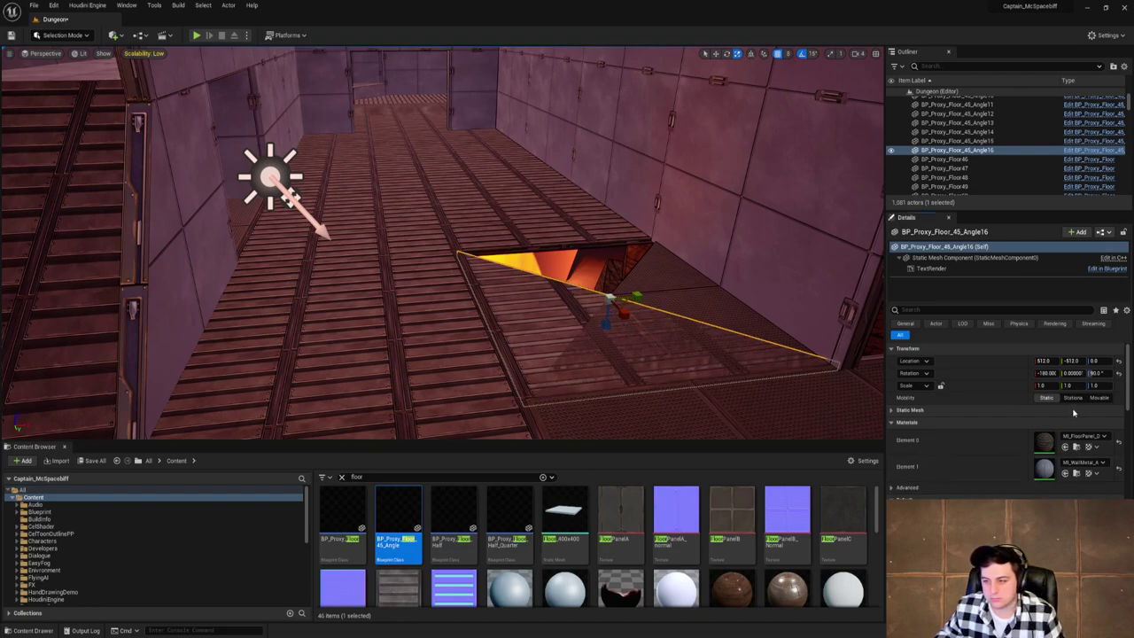
left_click(1039, 386)
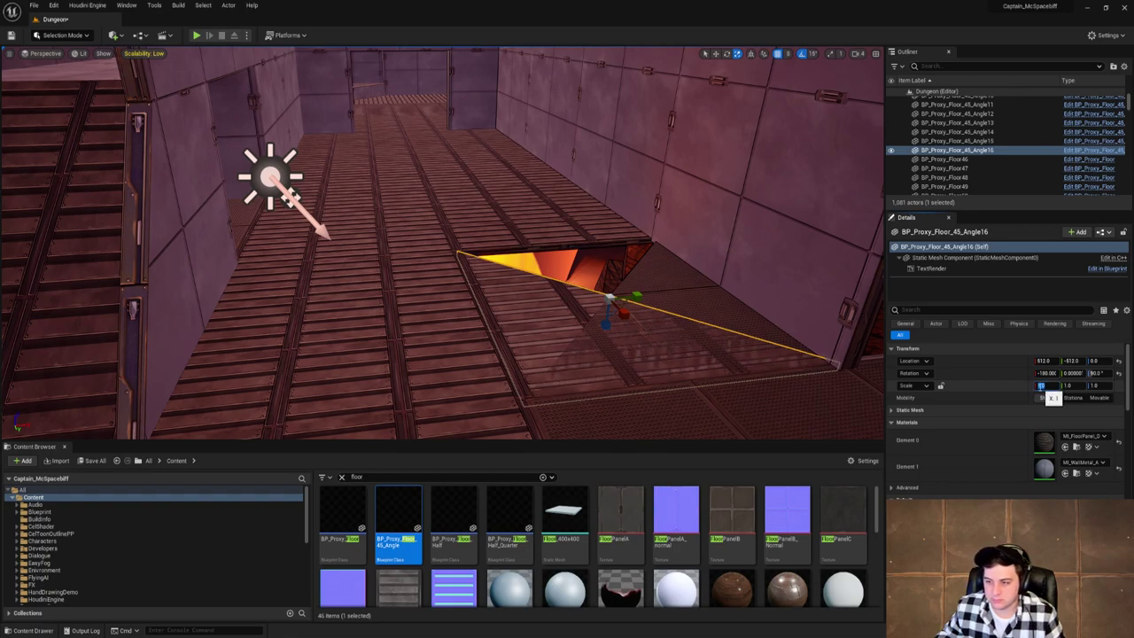
left_click(1041, 387)
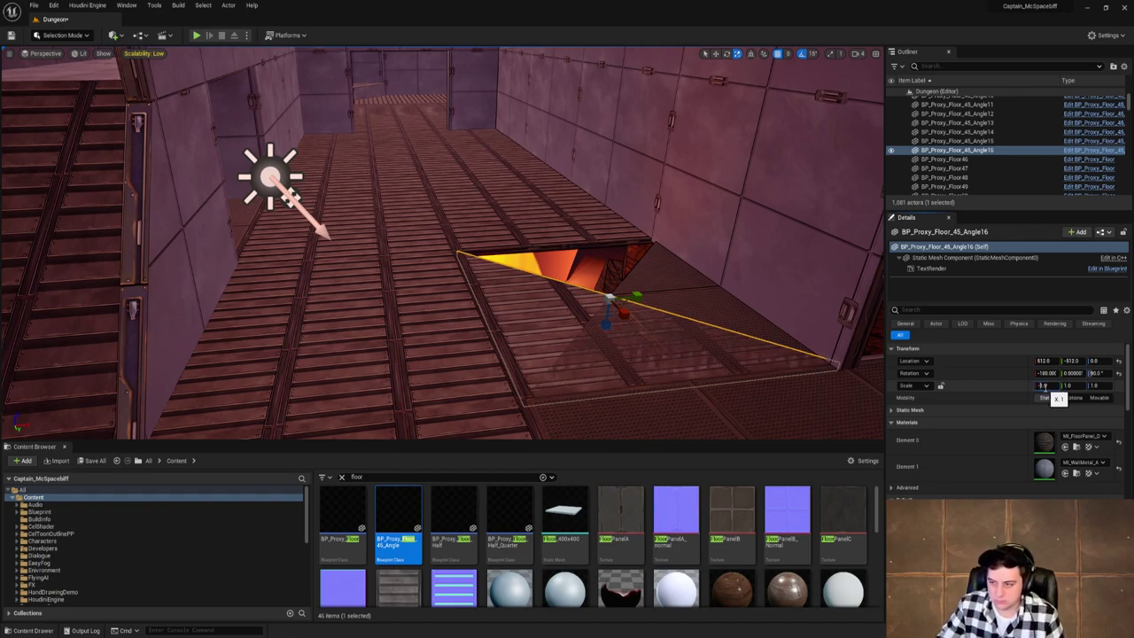
key("Return")
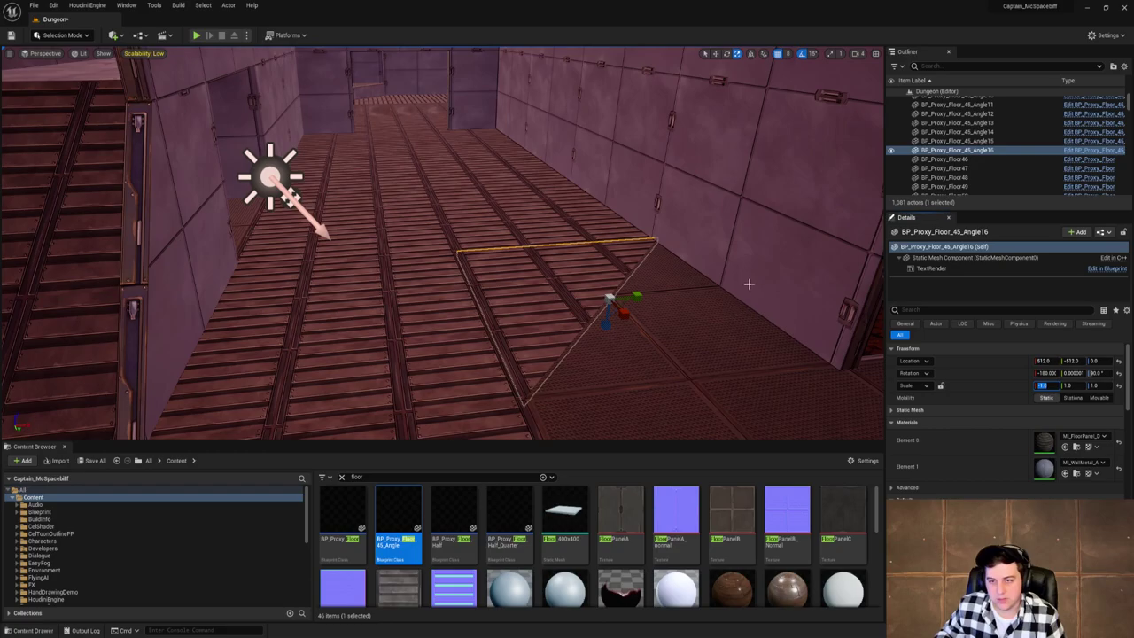
Check the joint around the mesh triangular piece and save the Dungeon level.
left_click(676, 287)
key("f")
left_click(591, 302)
right_click_drag(590, 302, 372, 301)
left_click(683, 311)
right_click_drag(683, 311, 478, 213)
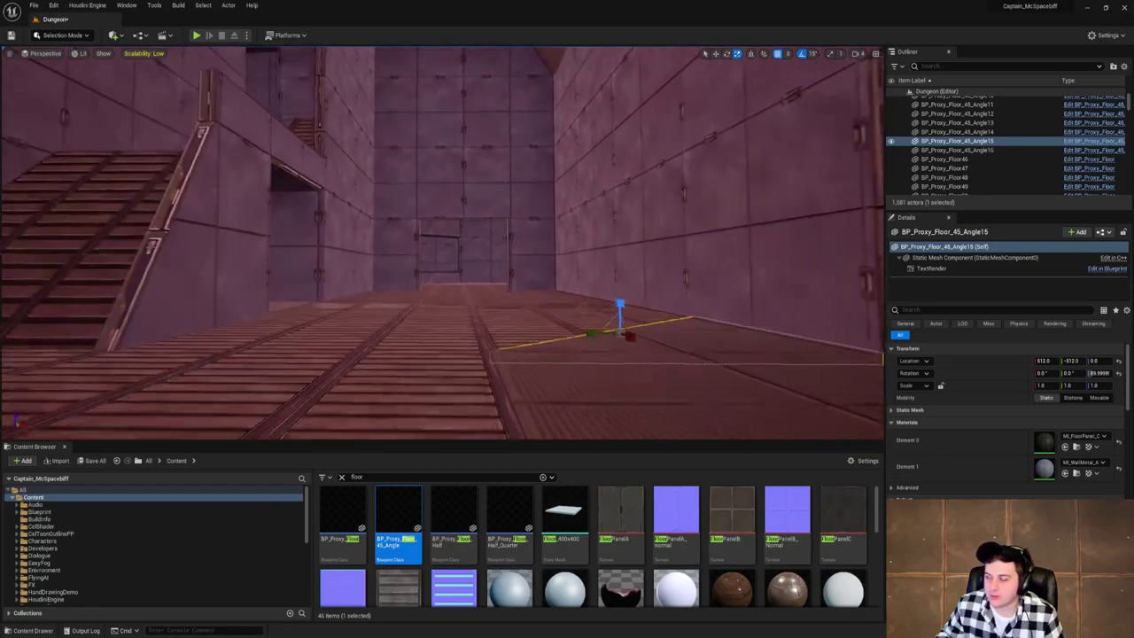
left_click(33, 5)
left_click(97, 100)
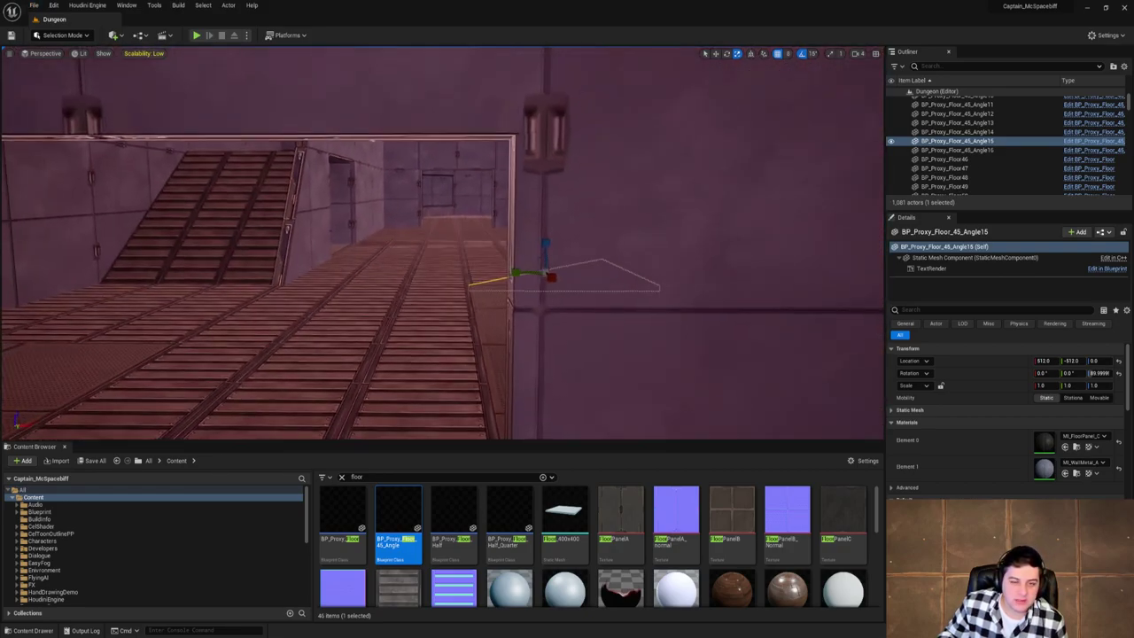
Play-test the level, walking the character from the main hall through the mesh-floored corridor, and end the test.
right_click_drag(443, 243, 444, 275)
key("f")
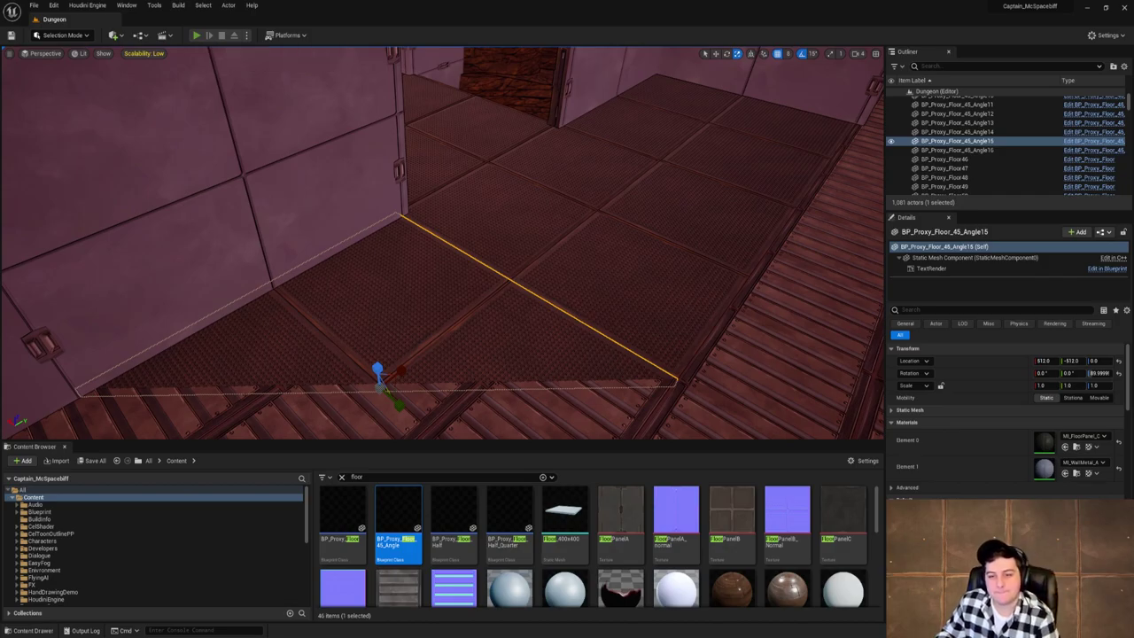
key("alt+p")
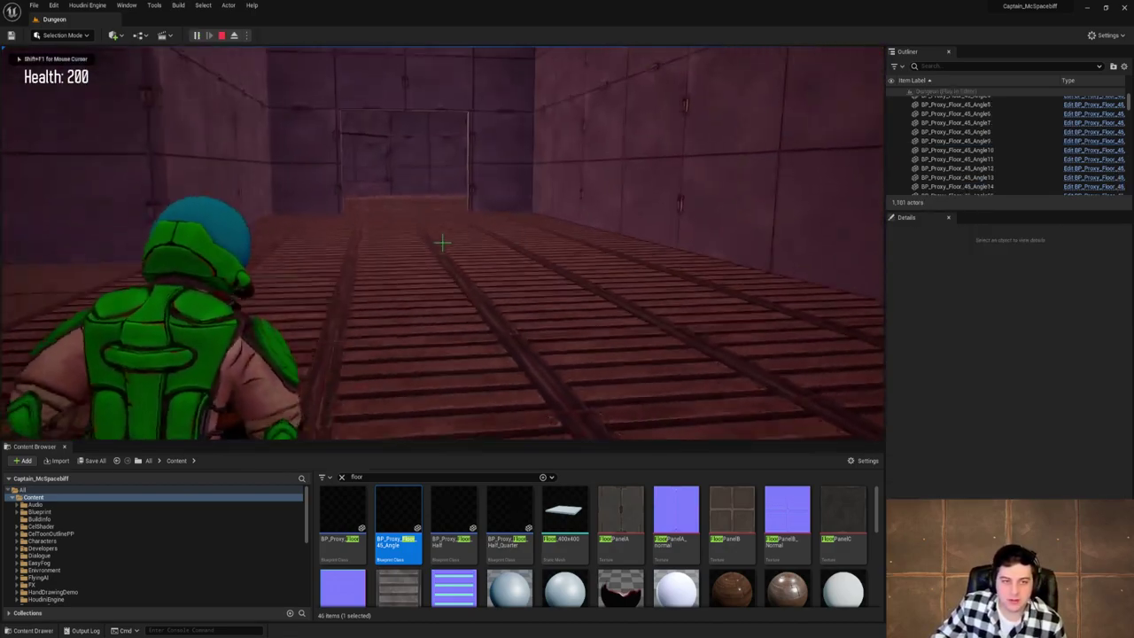
key("w")
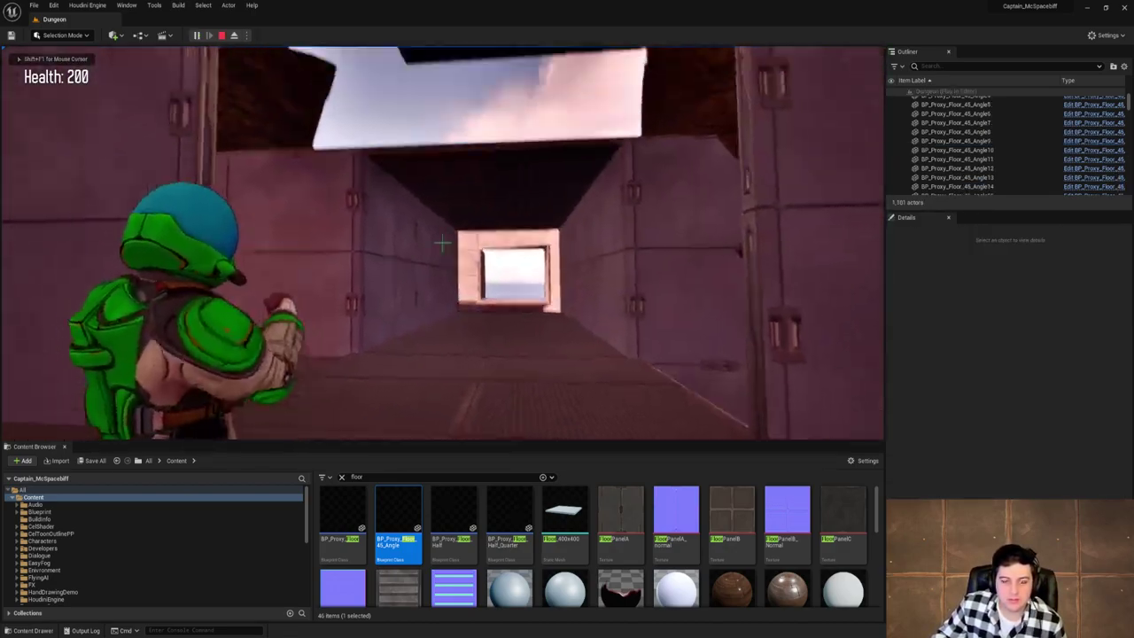
key("w")
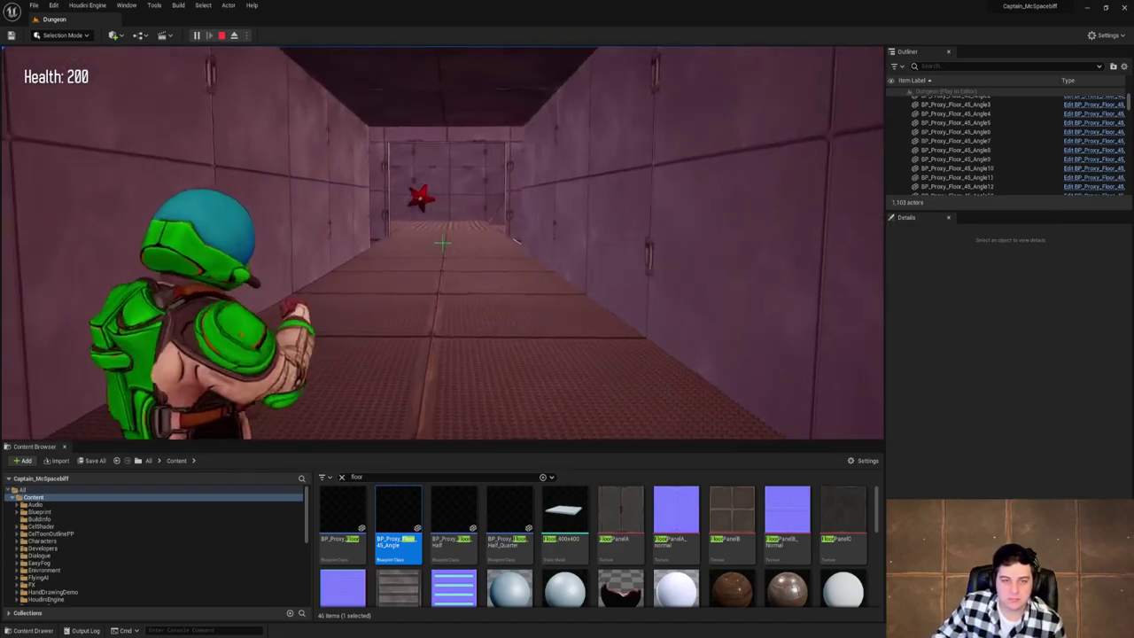
key("Escape")
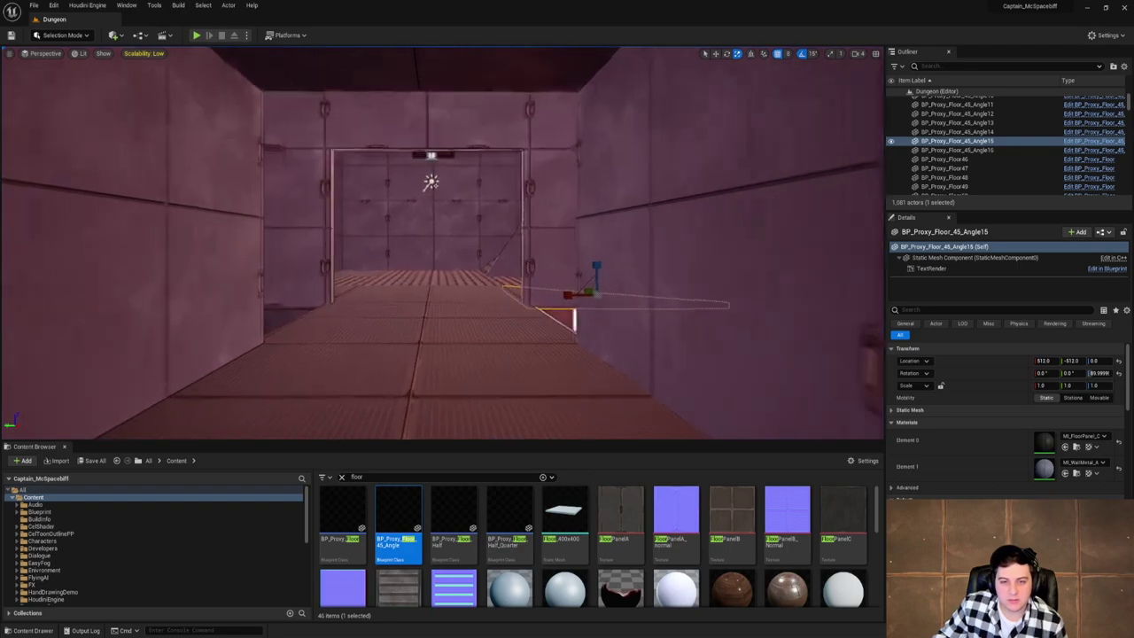
Search the content for "half" and place a BP_Proxy_Floor_Half piece over the orange ground at X 4096, Y 0.
right_click_drag(443, 243, 419, 272)
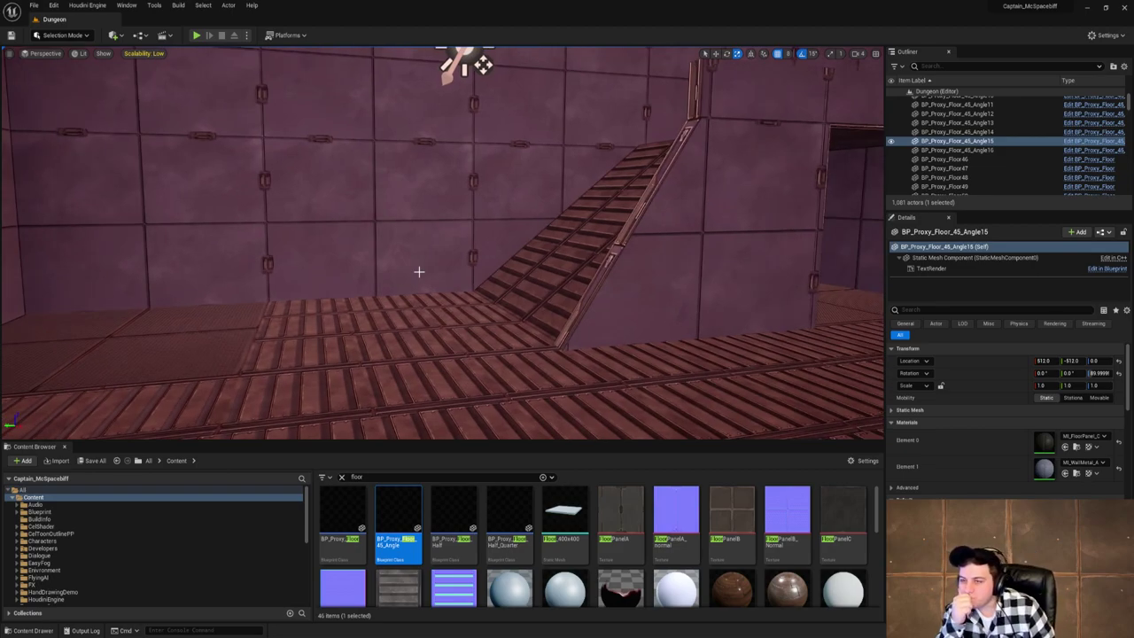
key("w")
mouse_move(384, 264)
right_mouse_down()
mouse_move(638, 264)
mouse_move(400, 264)
mouse_move(408, 271)
mouse_move(390, 276)
mouse_move(390, 221)
mouse_move(514, 266)
mouse_move(505, 310)
mouse_move(395, 271)
right_mouse_up()
key("s")
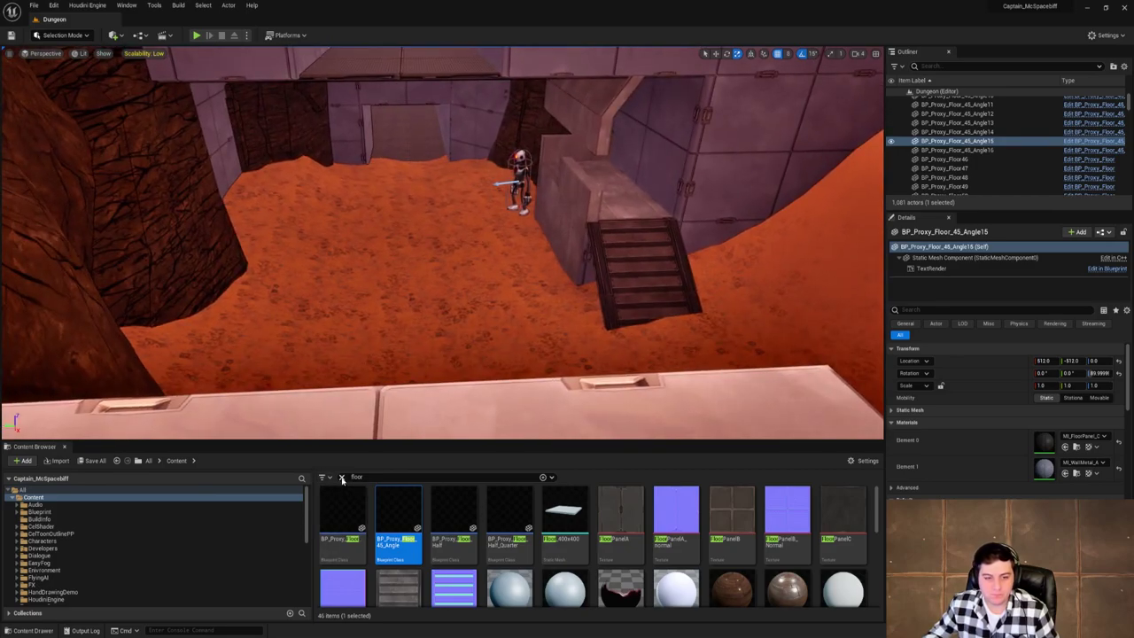
left_click(341, 477)
type("half")
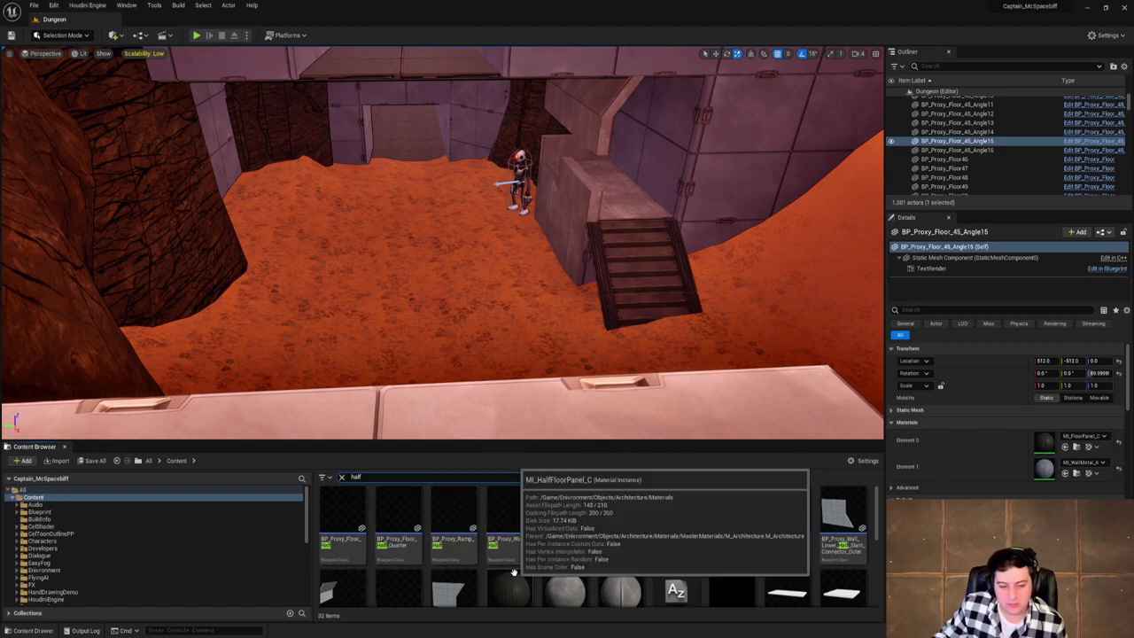
left_click_drag(342, 523, 635, 358)
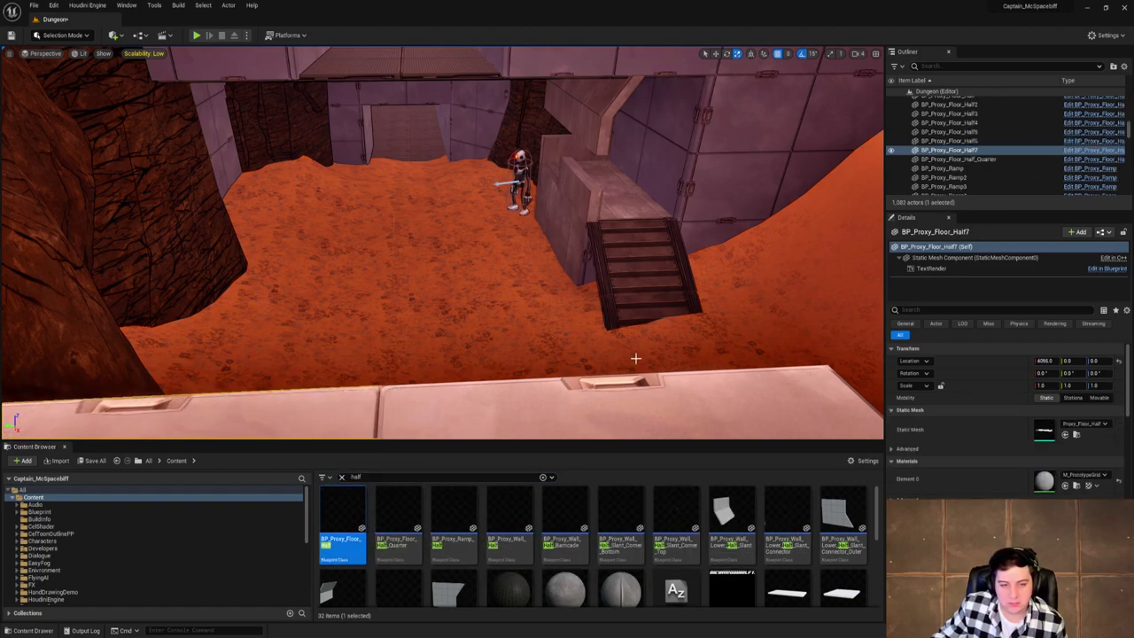
Rotate the half floor piece about 180° and move it into the gap between the pale ledge and the upper corridor.
right_click_drag(636, 358, 603, 359)
key("e")
left_click_drag(363, 314, 397, 304)
right_click_drag(394, 309, 286, 217)
left_click_drag(301, 224, 615, 232)
right_click_drag(615, 234, 438, 226)
mouse_move(437, 228)
left_mouse_down()
mouse_move(393, 186)
mouse_move(363, 183)
mouse_move(436, 232)
left_mouse_up()
right_click_drag(436, 232, 361, 241)
Duplicate the half floor piece toward the corridor at X 3072 to complete the bridge.
left_click_drag(360, 241, 545, 239, "alt")
right_click_drag(545, 240, 585, 248)
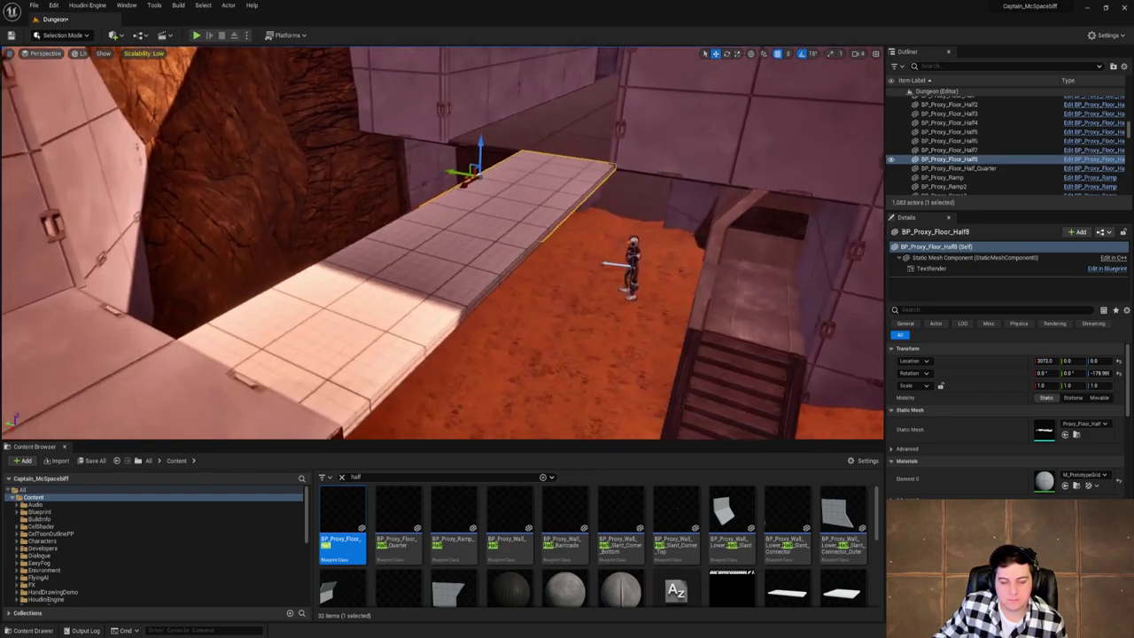
right_click_drag(470, 227, 792, 299)
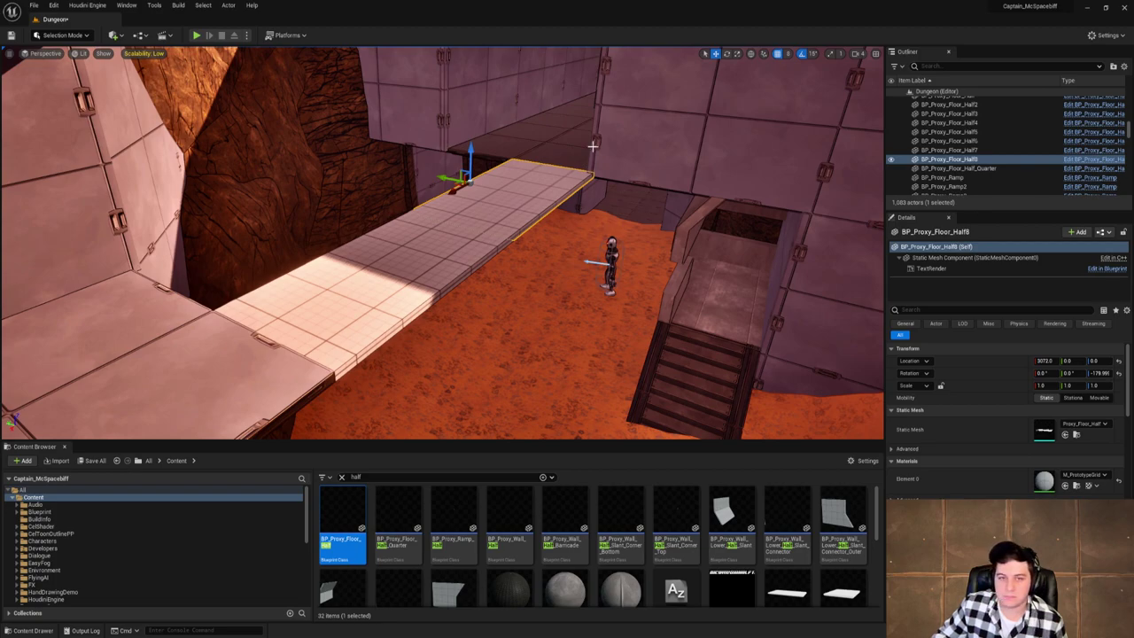
right_click_drag(592, 146, 383, 165)
Turn off Use Cell Snap for both half floor pieces and shift them sideways to Y 136.
left_click(383, 210, "ctrl")
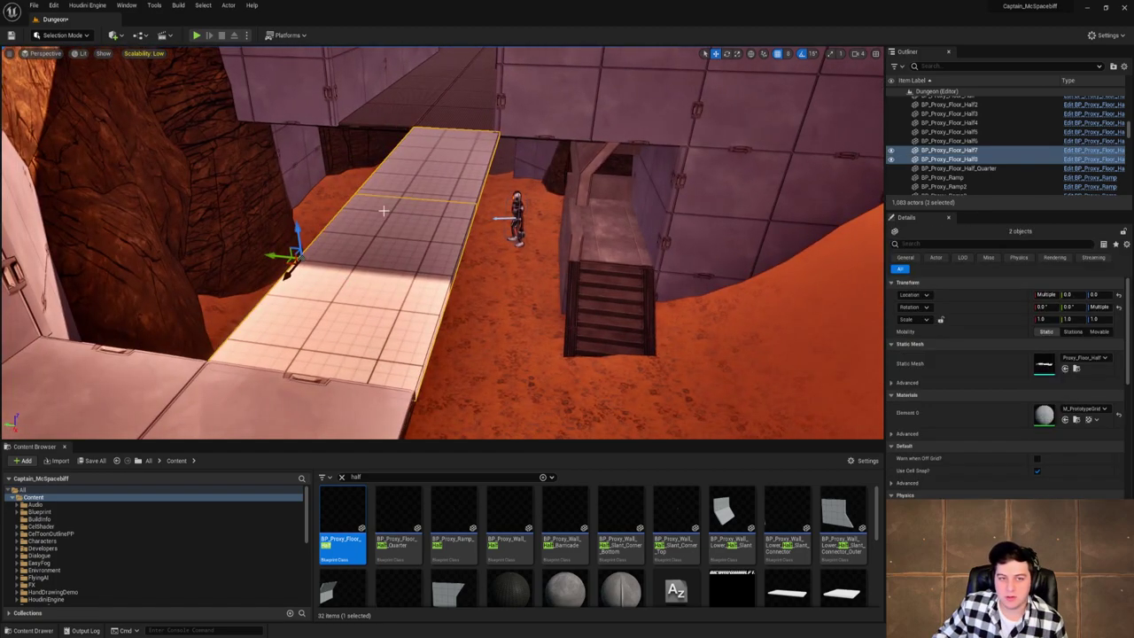
left_click(1038, 470)
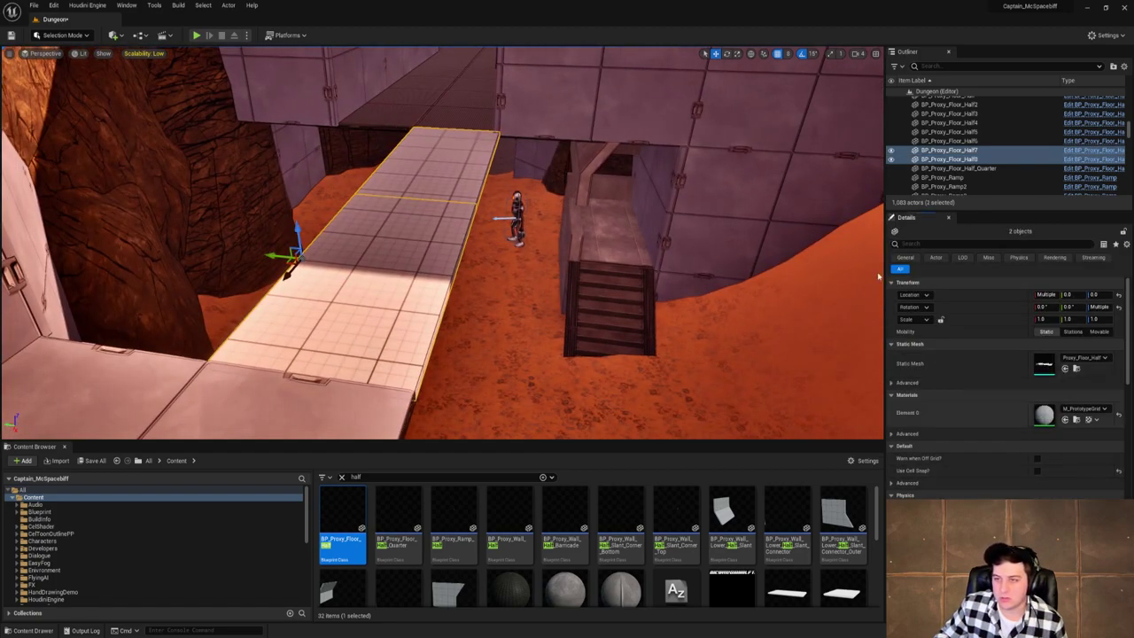
left_click_drag(275, 257, 202, 249)
right_click_drag(301, 241, 403, 292)
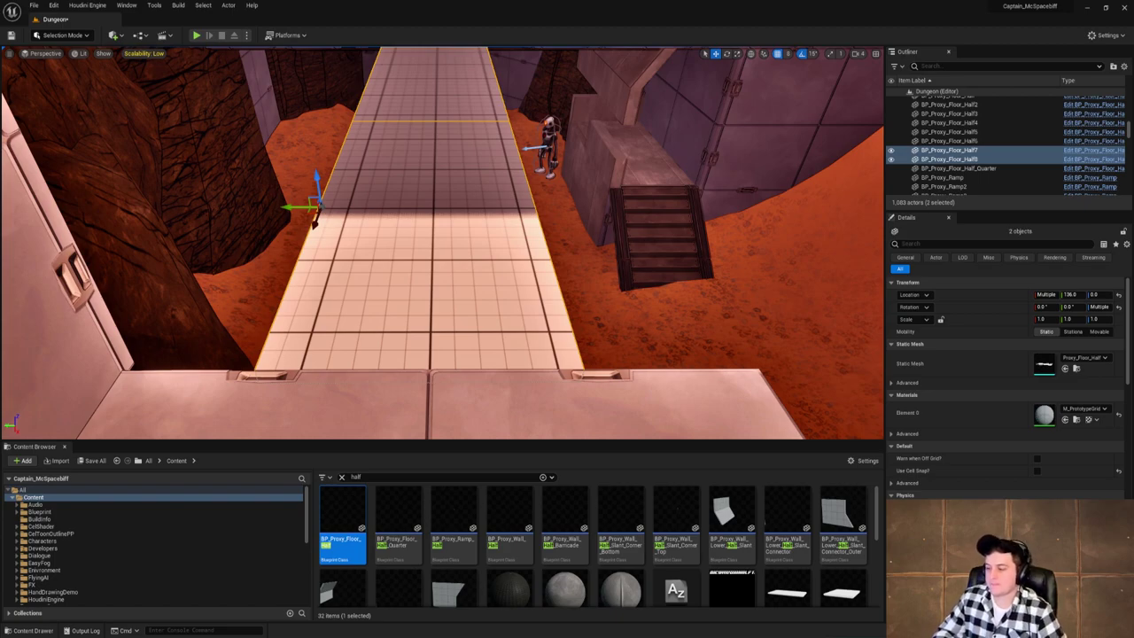
Align both half floor pieces with the ledge and corridor by moving them to Y 128.
mouse_move(617, 259)
right_mouse_down()
mouse_move(574, 218)
mouse_move(633, 261)
right_mouse_up()
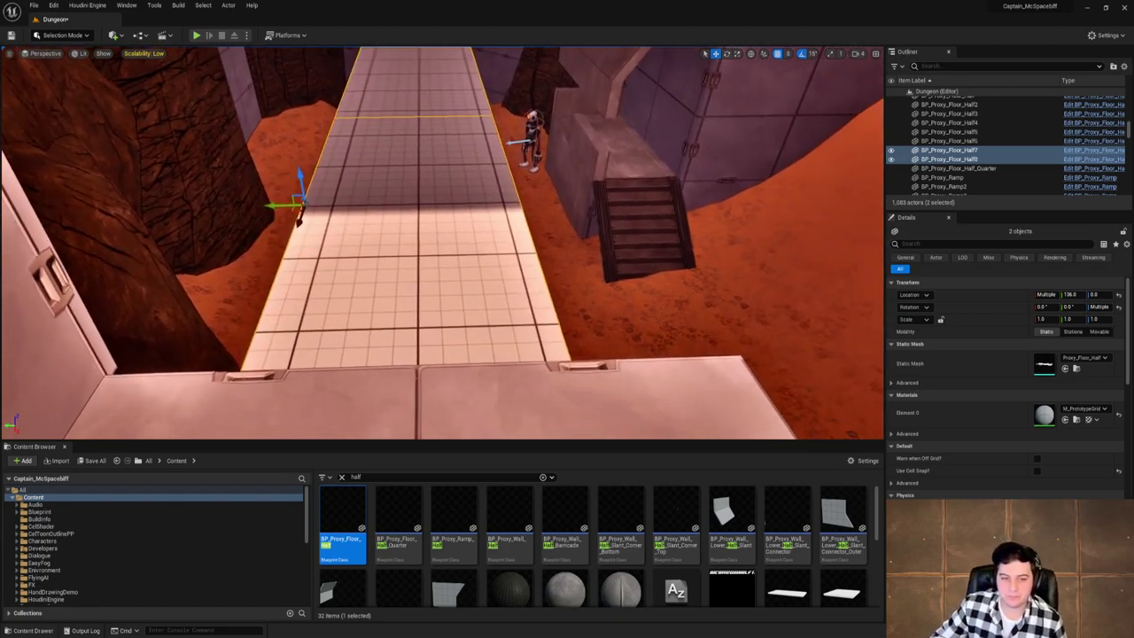
right_click_drag(469, 217, 467, 180)
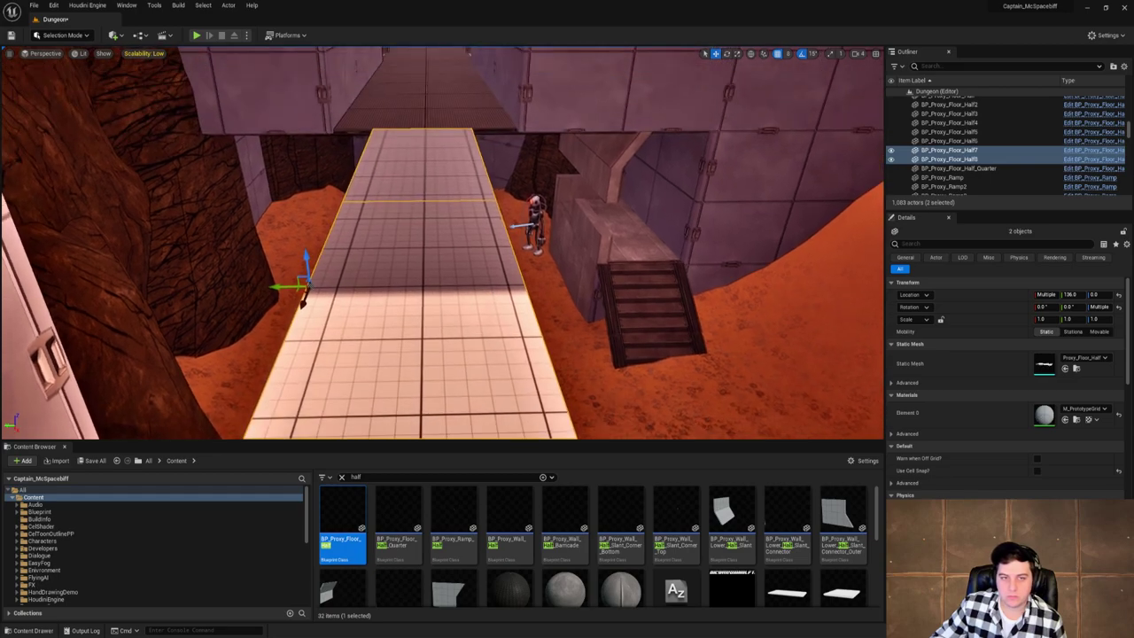
right_click_drag(453, 221, 450, 314)
left_click_drag(304, 198, 311, 197)
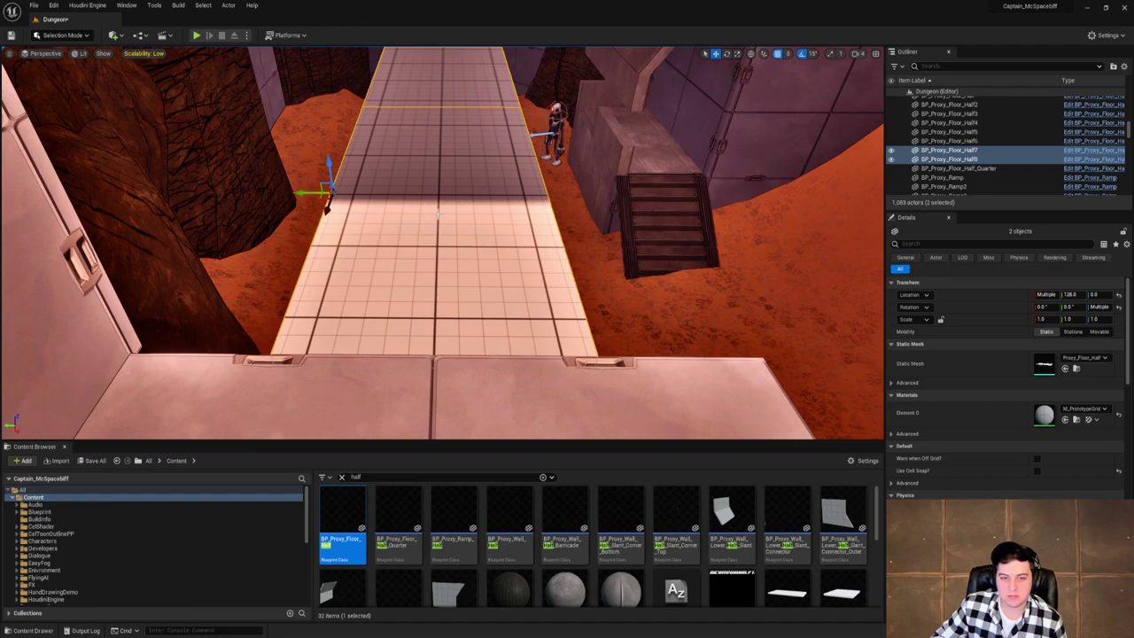
right_click_drag(301, 193, 295, 162)
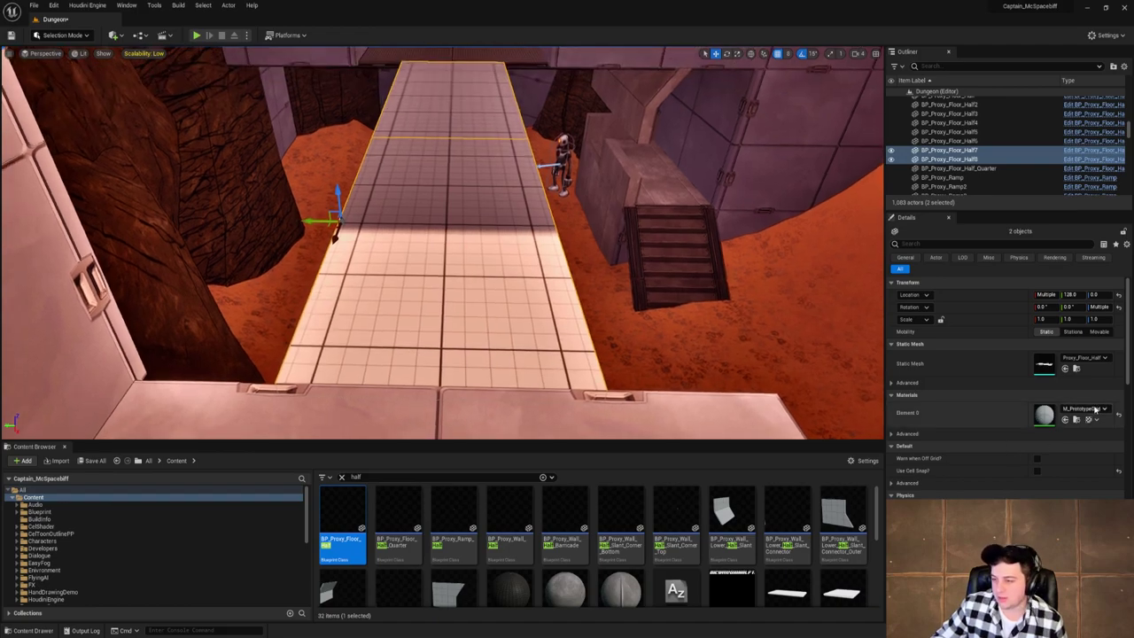
Try the MI_FloorPanel_D material on Element 0 of both bridge pieces and inspect them from above and below.
left_click(1099, 410)
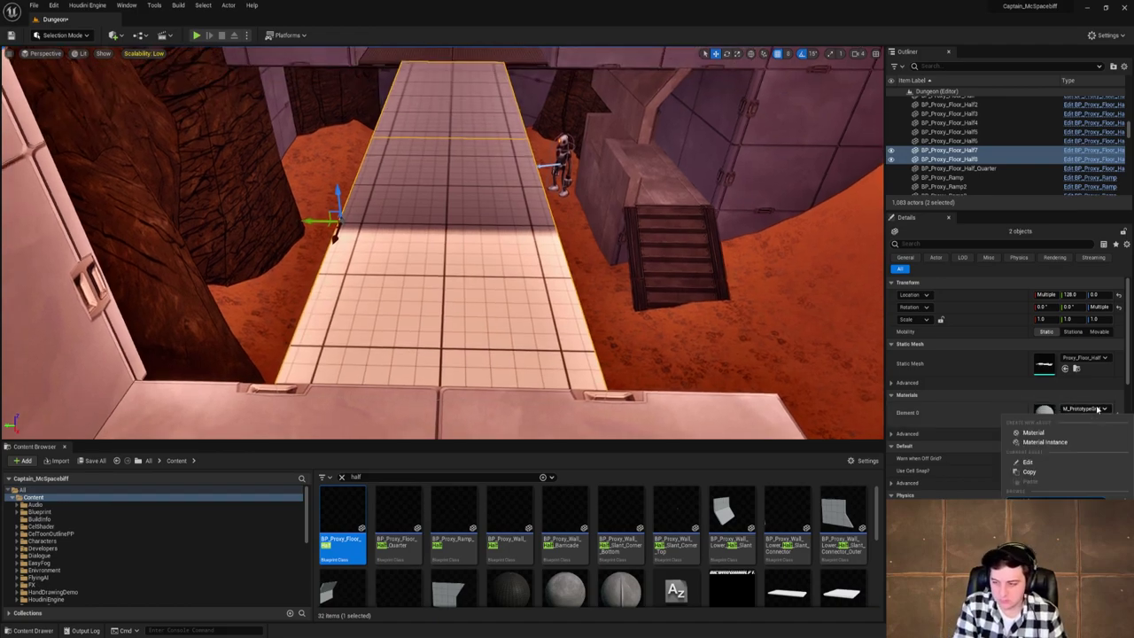
left_click(1063, 541)
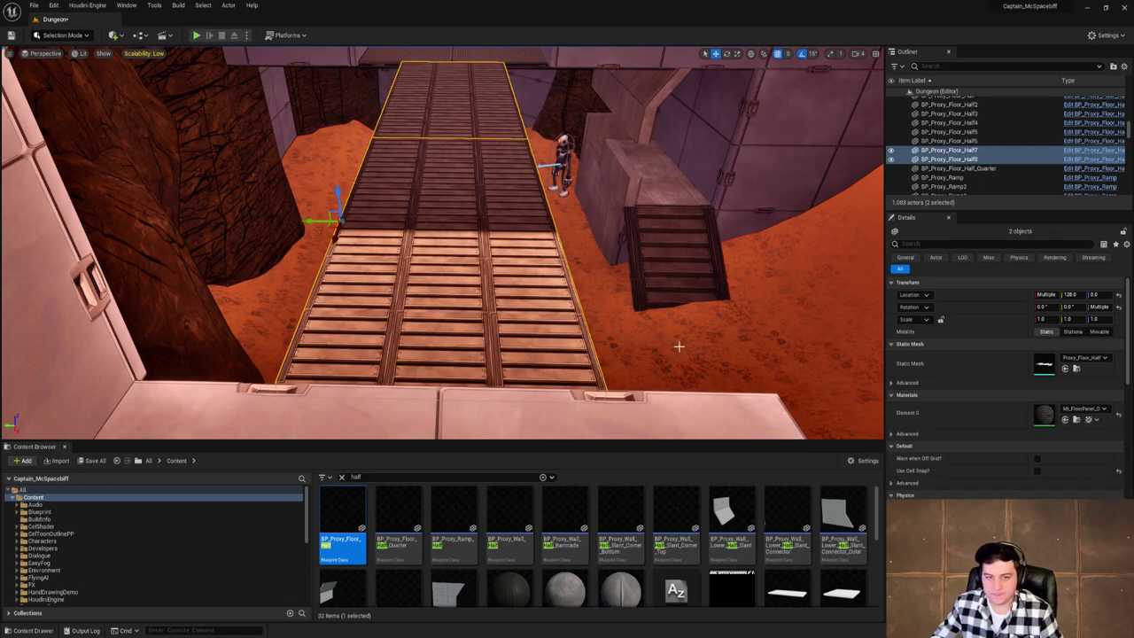
right_click_drag(679, 347, 474, 246)
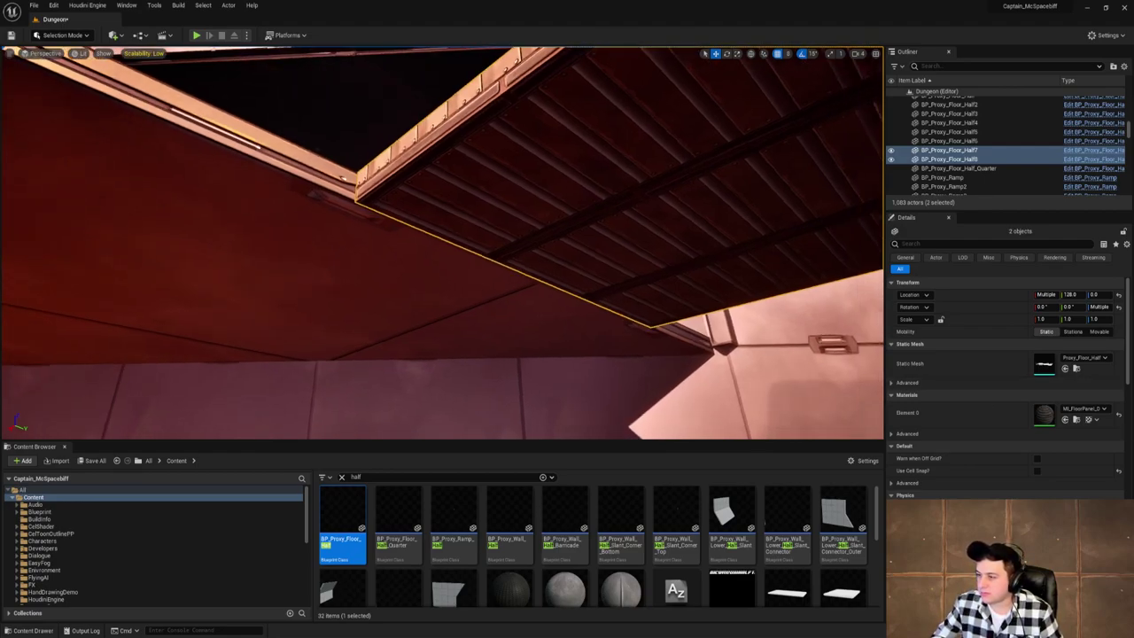
right_click_drag(611, 266, 842, 292)
right_click_drag(568, 266, 346, 328)
right_click_drag(709, 363, 709, 363)
Assign the MI_FloorPanel_C material to Element 0 of both bridge pieces and check the joint with the corridor floor.
left_click(1087, 409)
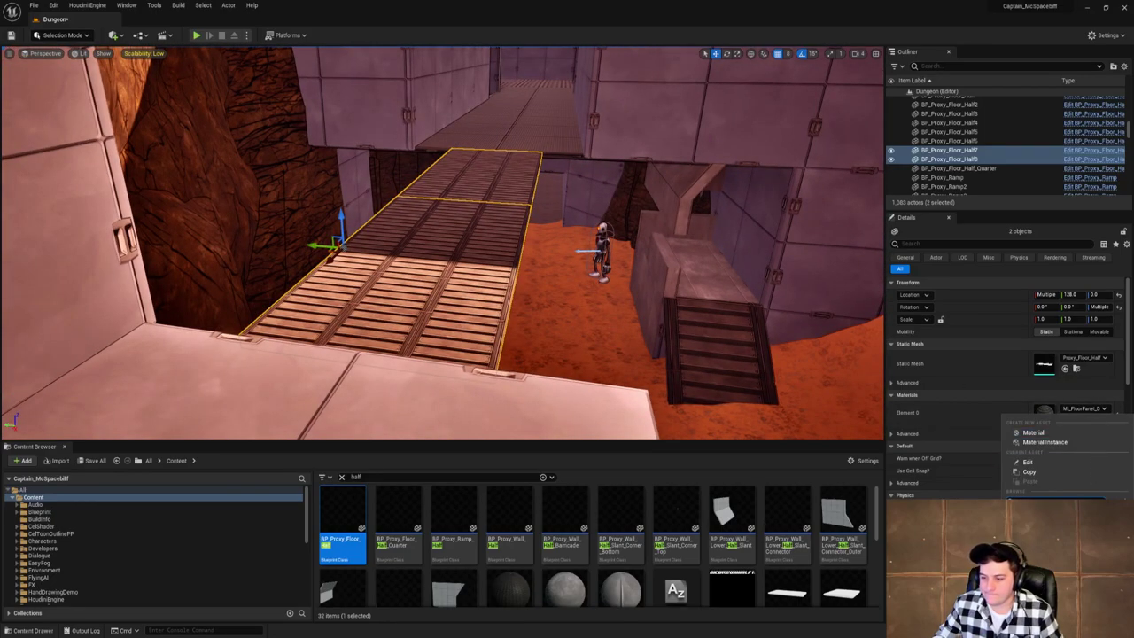
left_click(1068, 532)
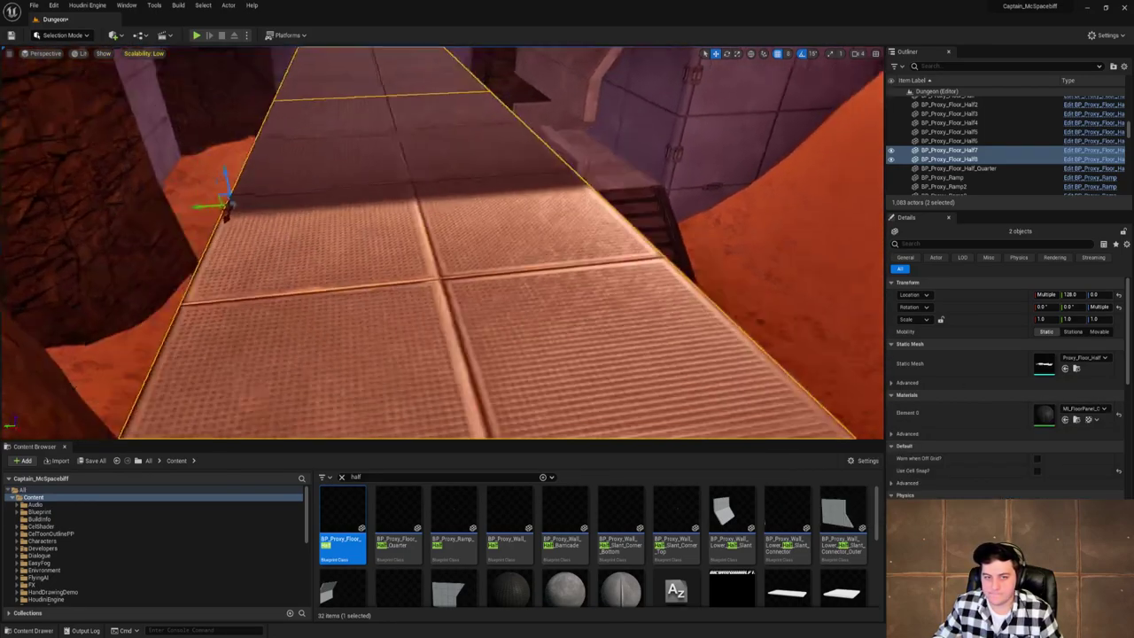
mouse_move(443, 244)
right_mouse_down()
mouse_move(443, 293)
mouse_move(434, 248)
right_mouse_up()
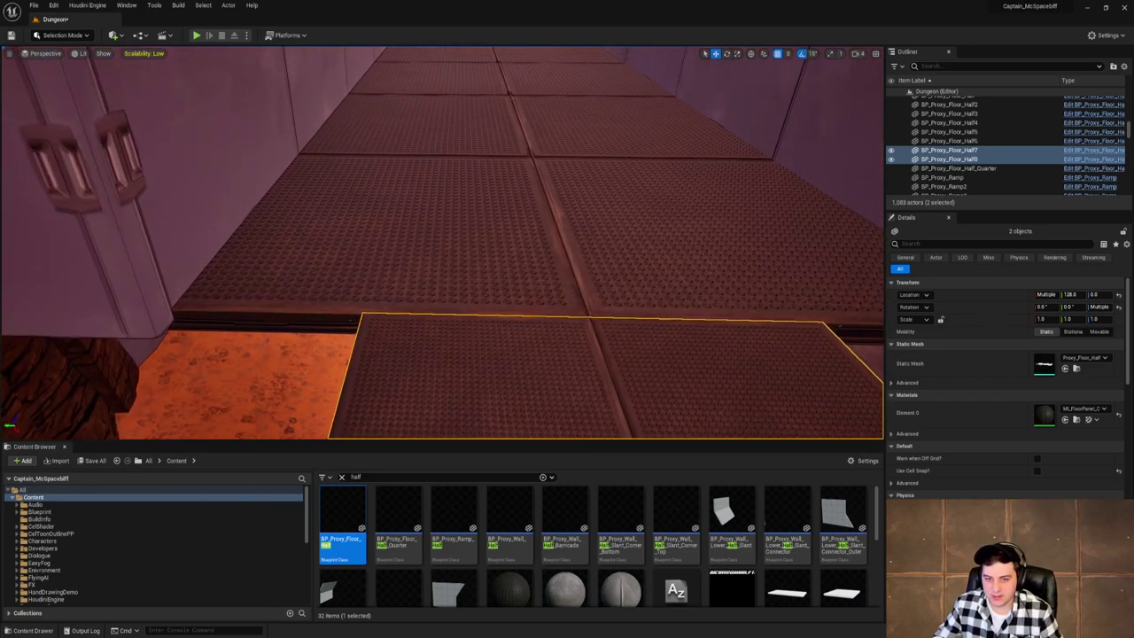
right_click_drag(567, 266, 567, 266)
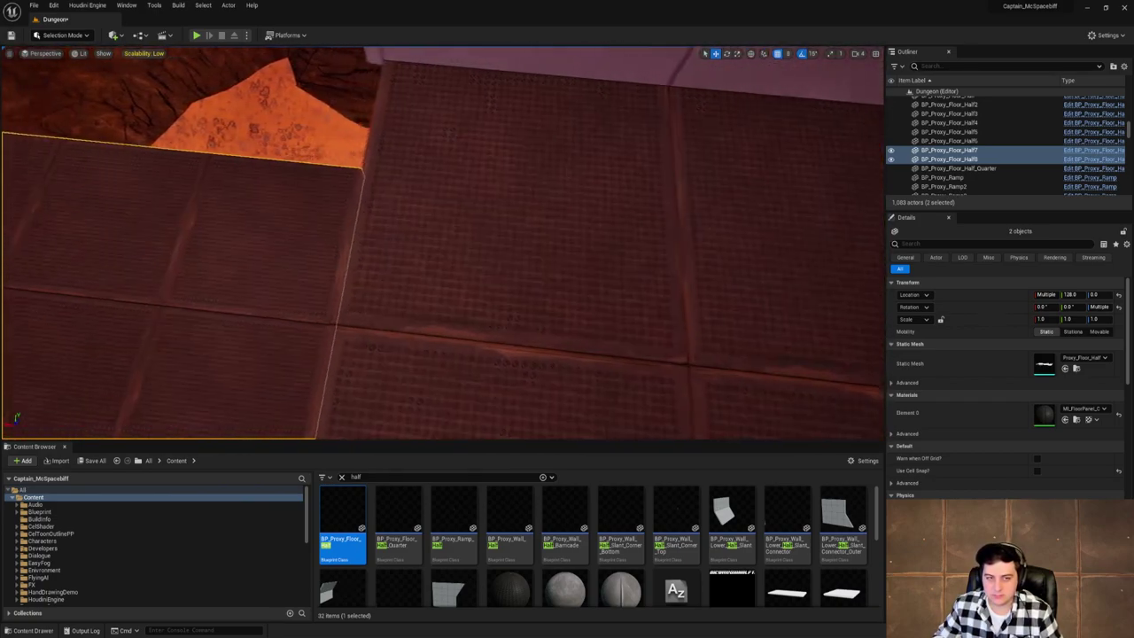
Try the MI_FloorPanel_A material on Element 0 of both bridge pieces and inspect them from above and below.
right_click_drag(567, 266, 567, 266)
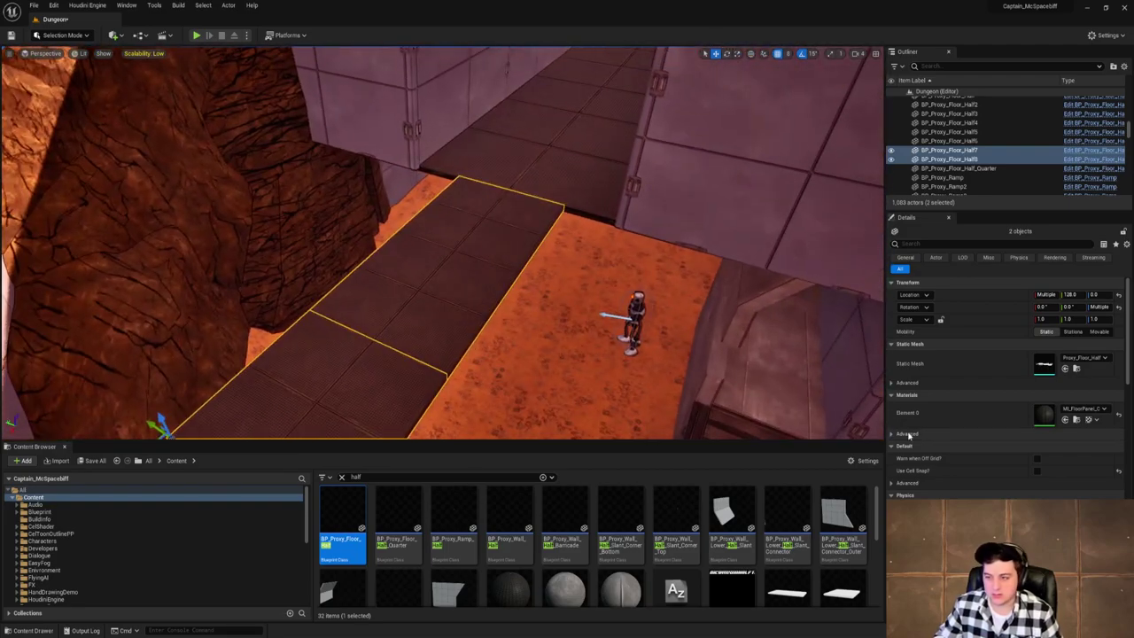
left_click(1091, 409)
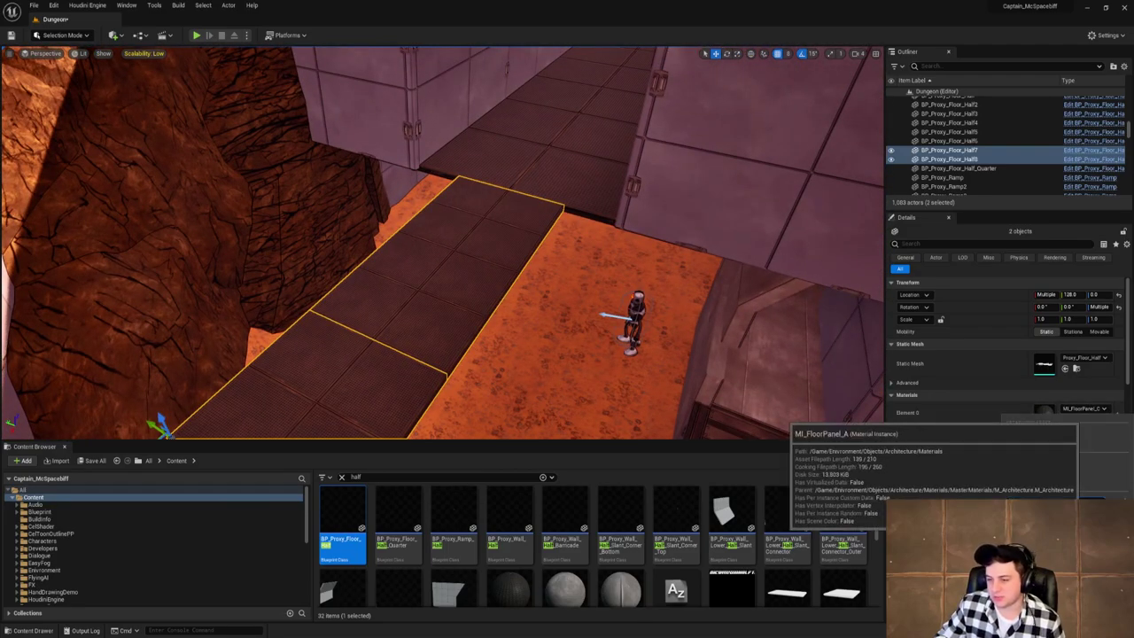
left_click(1083, 537)
right_click_drag(754, 393, 864, 390)
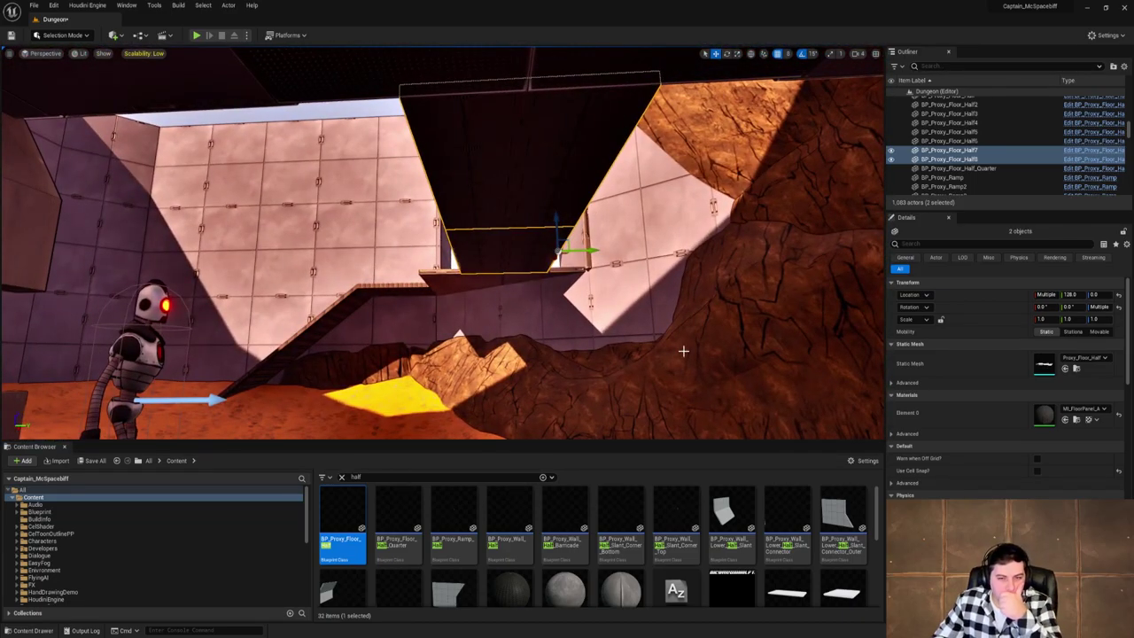
right_click_drag(688, 350, 688, 350)
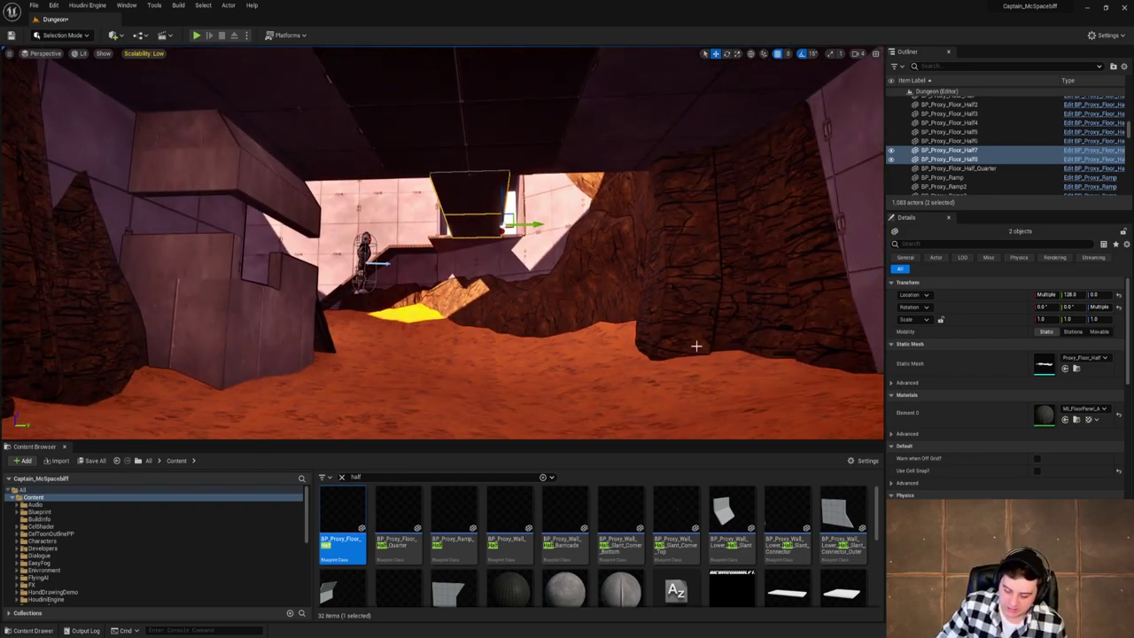
Delete both half floor bridge pieces from the outdoor gap and save the level.
key("Delete")
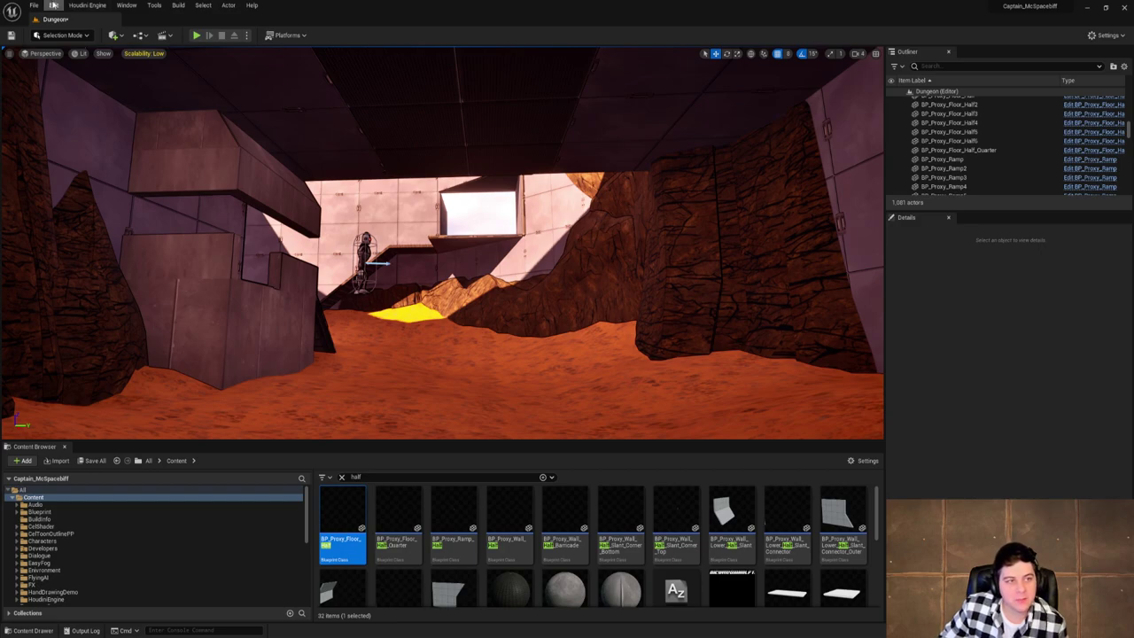
left_click(34, 6)
left_click(61, 88)
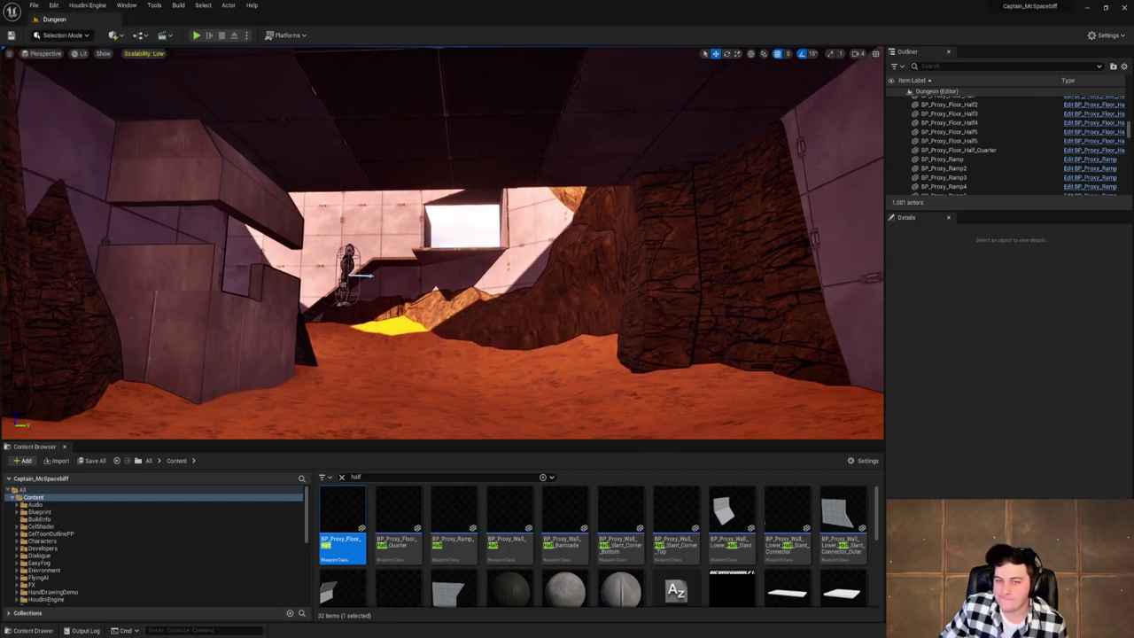
Examine the open outdoor gap, the ledge opposite and the mesh-floored corridor leading back into the main hall.
key("w")
right_click_drag(436, 287, 736, 292)
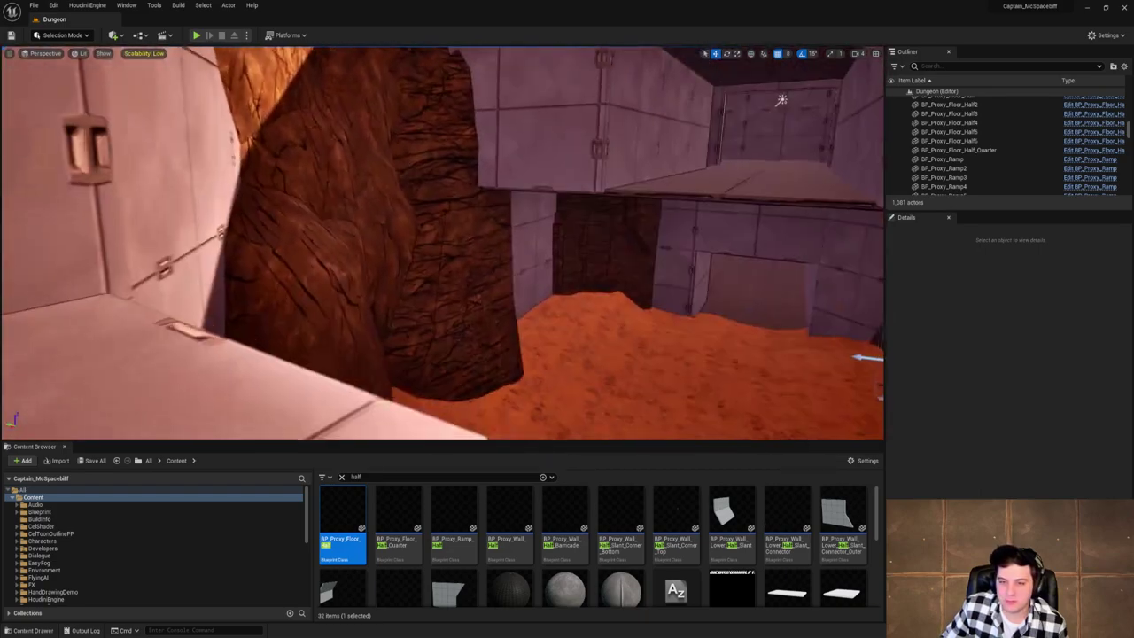
key("s")
right_click_drag(370, 276, 328, 276)
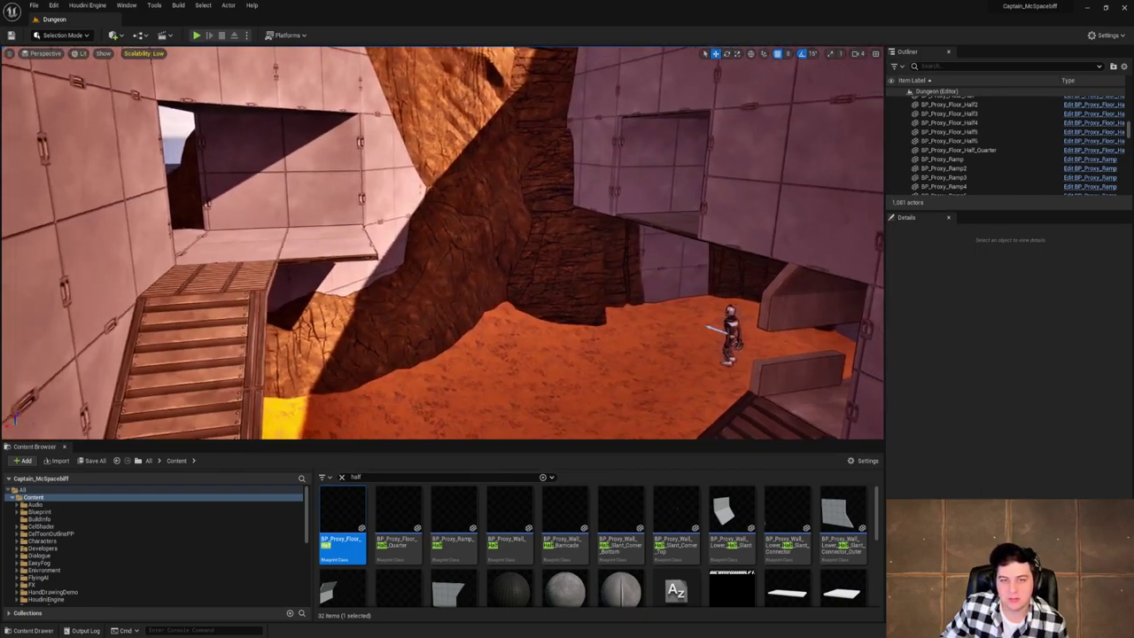
right_click_drag(475, 252, 496, 251)
right_click_drag(572, 288, 620, 289)
key("w")
right_click_drag(429, 136, 394, 142)
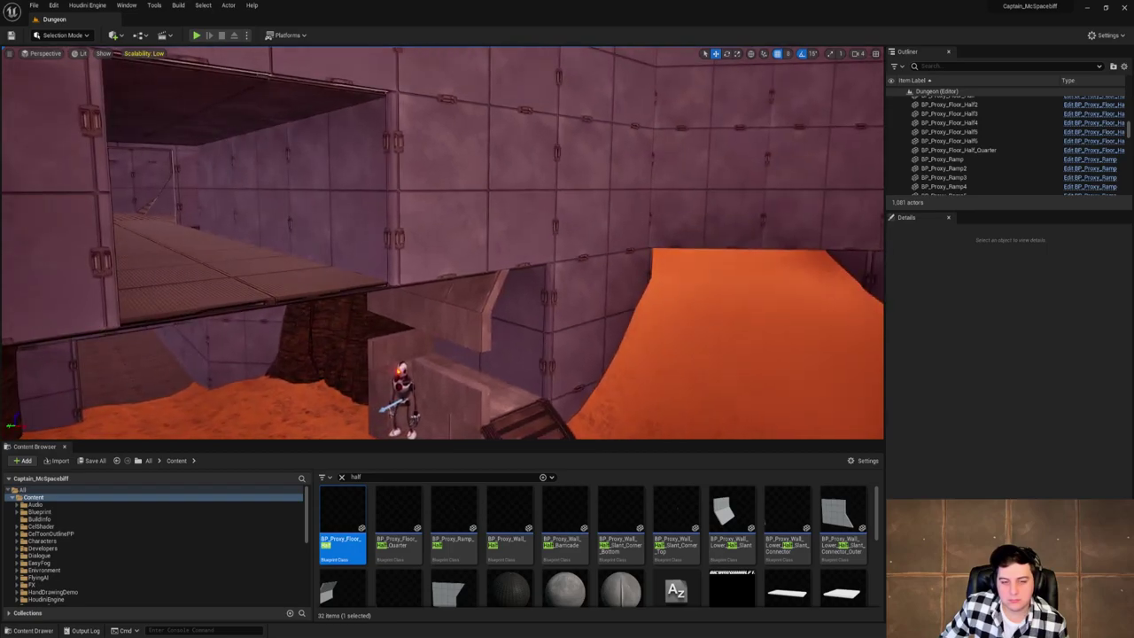
right_click_drag(394, 141, 229, 144)
key("d")
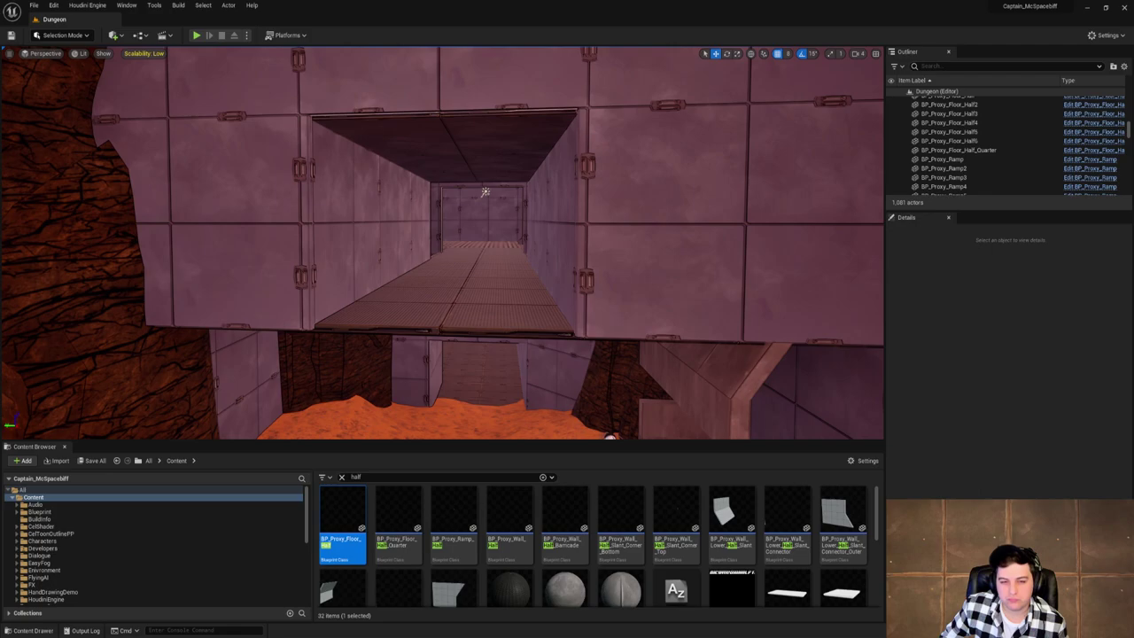
right_click_drag(485, 192, 294, 238)
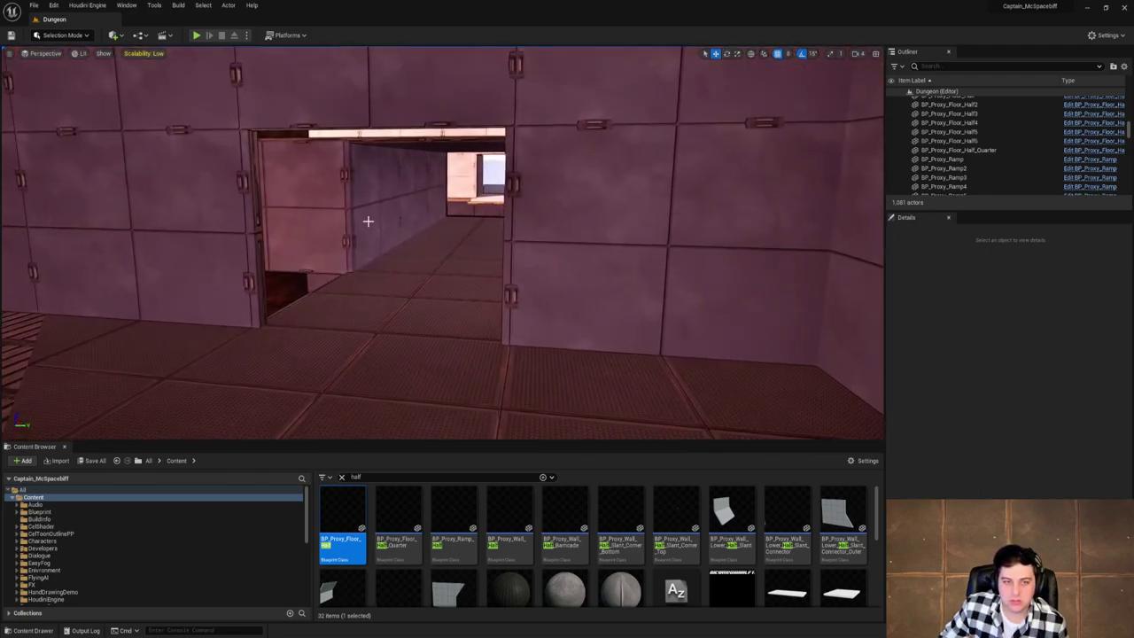
Copy the corridor's side wall at Y -512 to fill the open section beside its main hall entrance.
left_click(344, 254)
left_click_drag(320, 250, 271, 301, "alt")
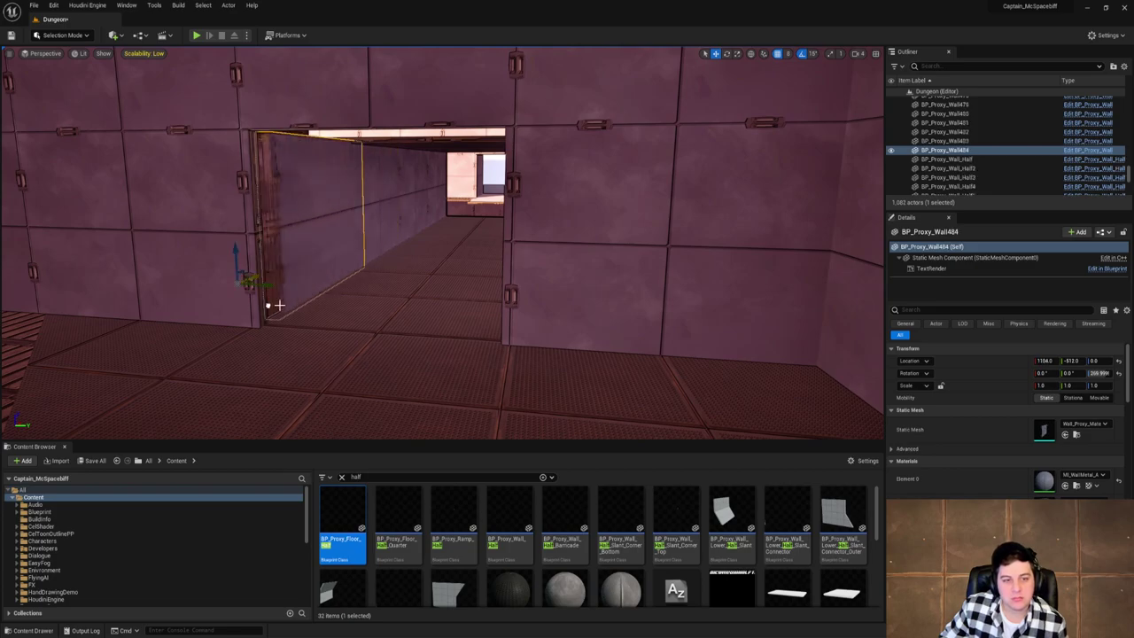
right_click_drag(271, 301, 362, 278)
key("a")
Copy the opposite corridor side wall into the other open section at the entrance, at X 1024, Y 0.
left_click(420, 235)
key("w")
key("a")
key("ctrl+d")
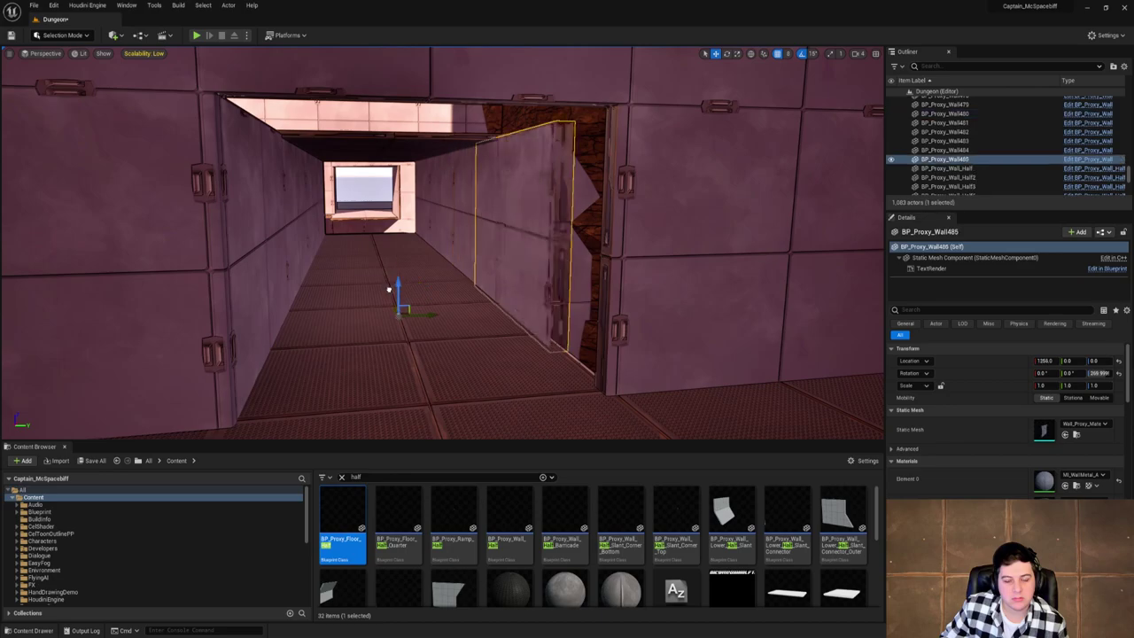
mouse_move(384, 271)
left_mouse_down()
mouse_move(395, 296)
mouse_move(392, 287)
left_mouse_up()
key("d")
right_click_drag(392, 287, 231, 288)
key("s")
key("w")
key("w")
right_click_drag(470, 296, 416, 279)
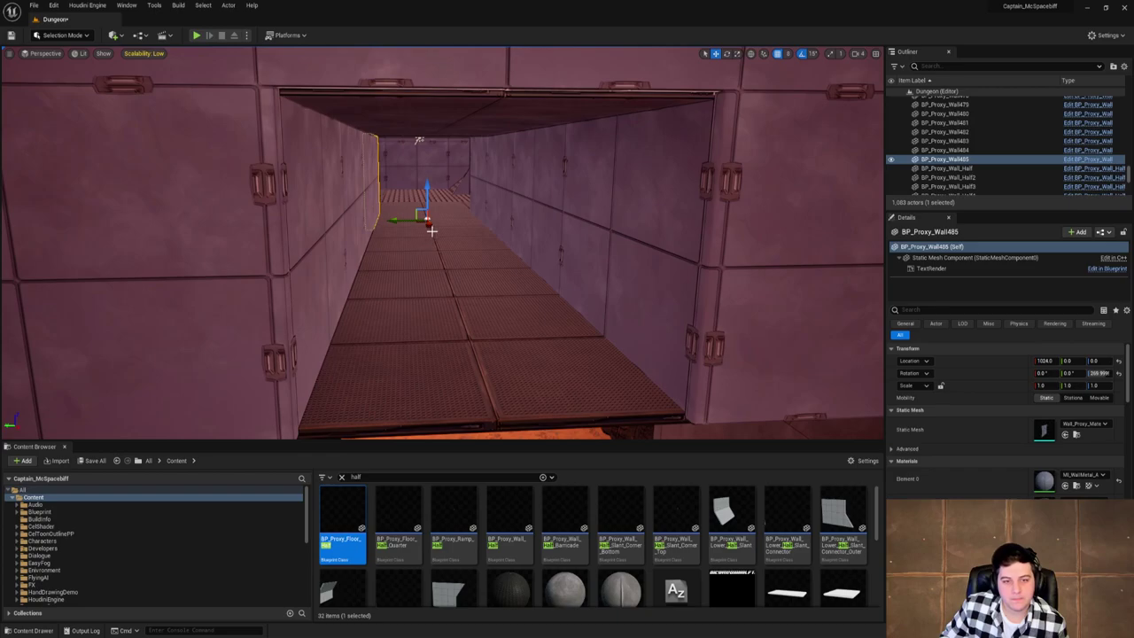
Try closing off the corridor with a copy of the side wall rotated to stand across it.
key("e")
left_click_drag(419, 140, 457, 195, "alt")
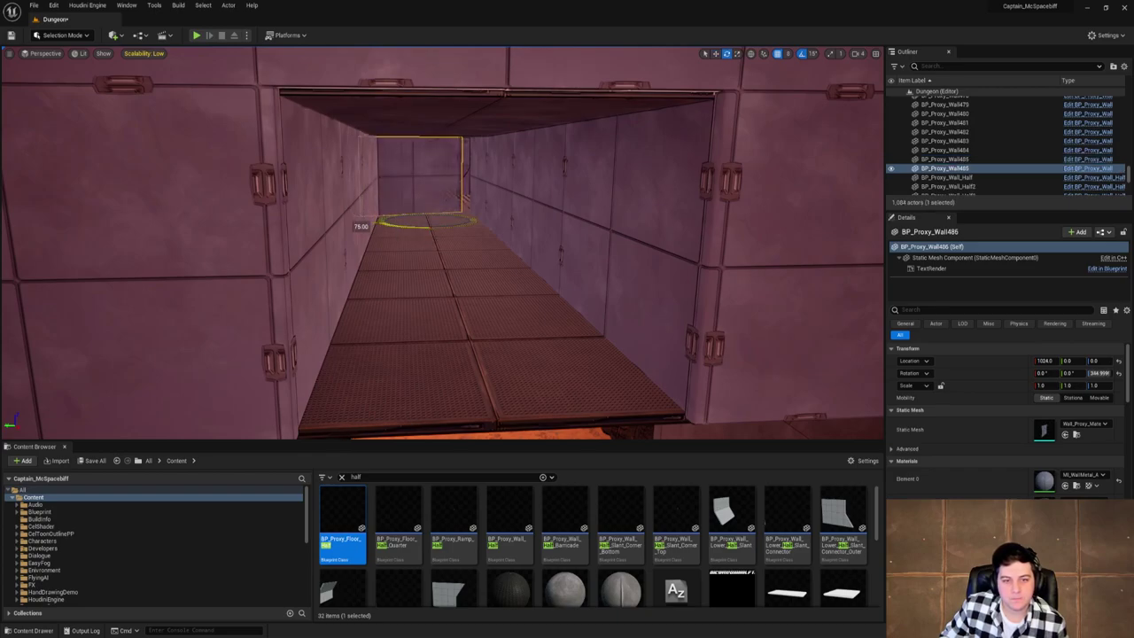
key("w")
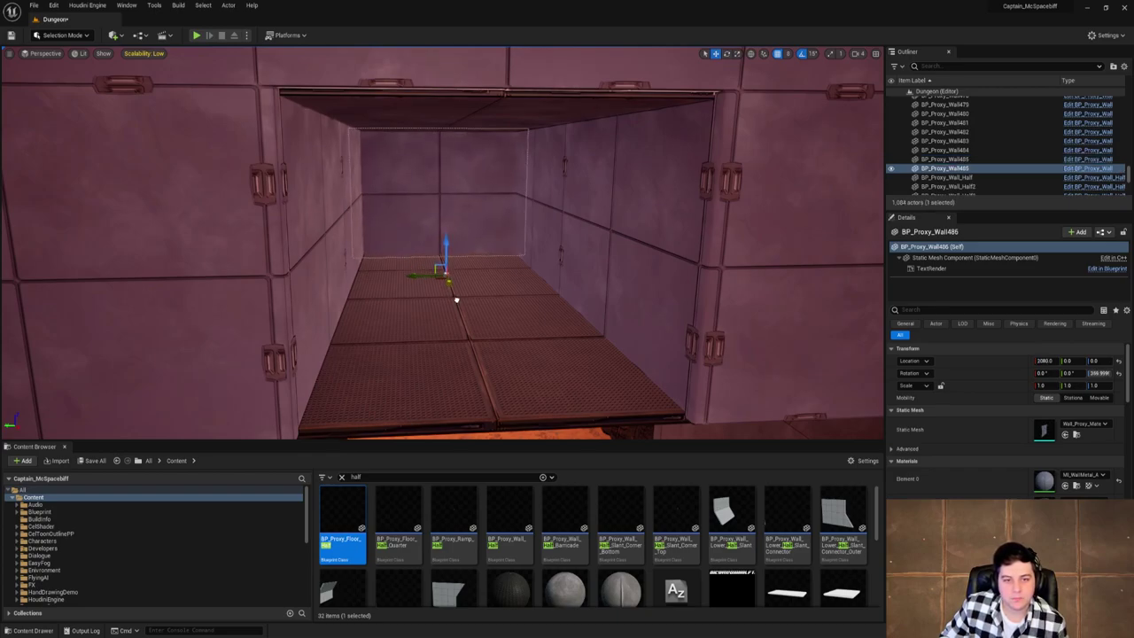
left_click_drag(456, 300, 451, 287)
mouse_move(452, 287)
right_mouse_down()
mouse_move(567, 282)
mouse_move(390, 292)
mouse_move(470, 300)
right_mouse_up()
key("w")
key("Escape")
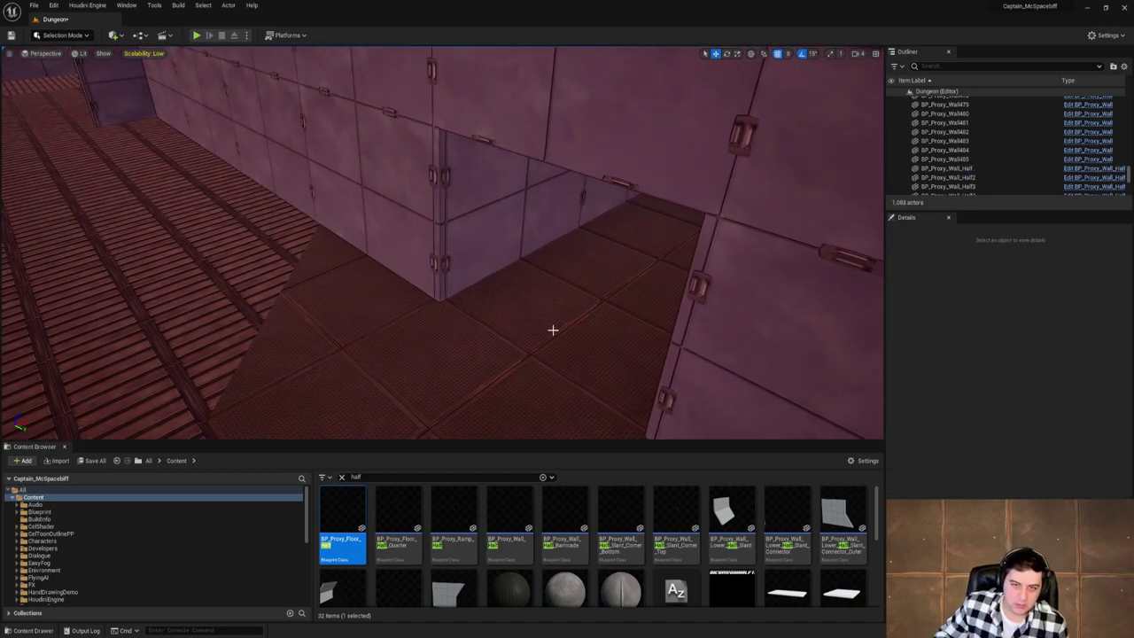
Duplicate the four half barricade walls framing the window slot at Y -1024 and move the copies along the hall.
right_click_drag(553, 329, 544, 322)
left_click(327, 252)
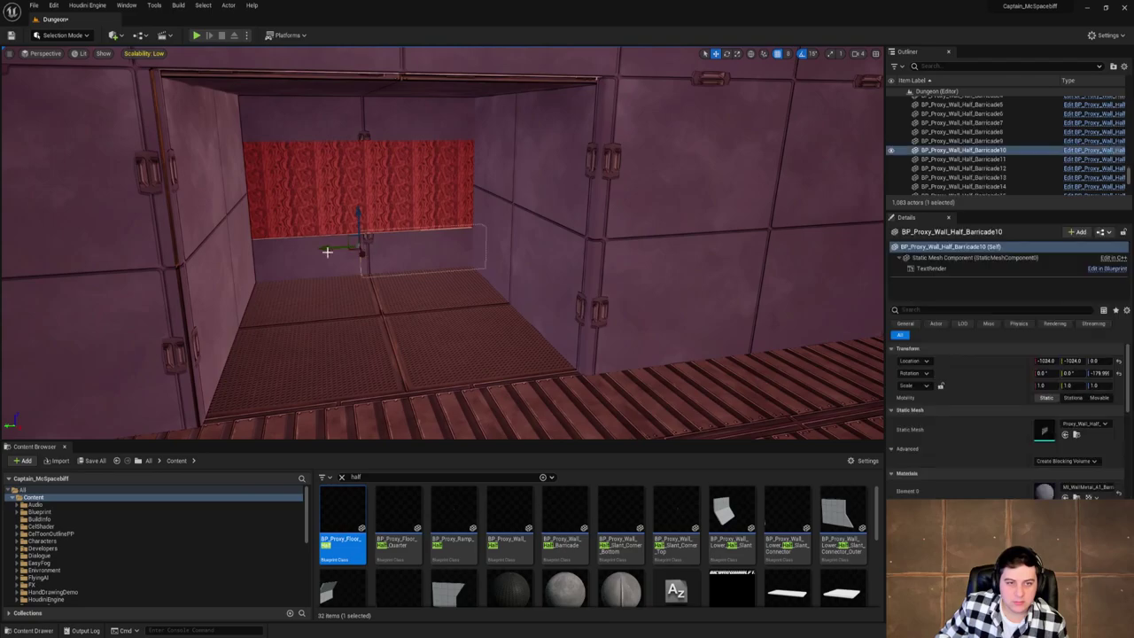
left_click(327, 252, "shift")
left_click(330, 119, "shift")
left_click(425, 102, "shift")
right_click_drag(425, 102, 567, 106)
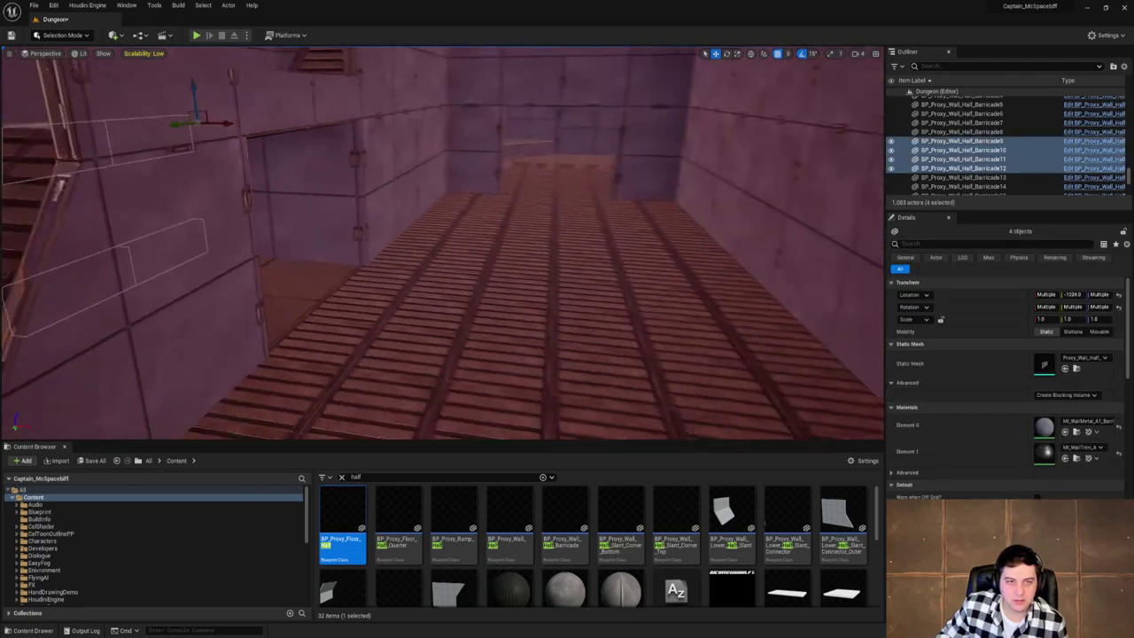
right_click_drag(355, 124, 371, 142)
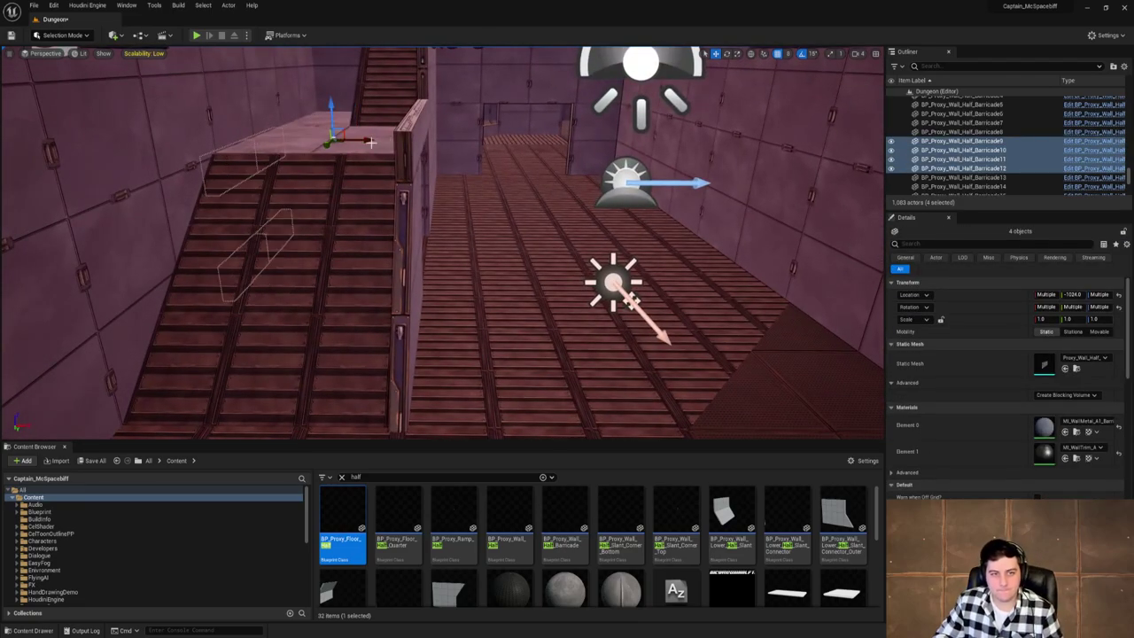
left_click_drag(371, 143, 689, 149, "alt")
Move the four barricade copies to Y 0 and set them back across the inside of the mesh-floored corridor.
right_click_drag(514, 200, 523, 200)
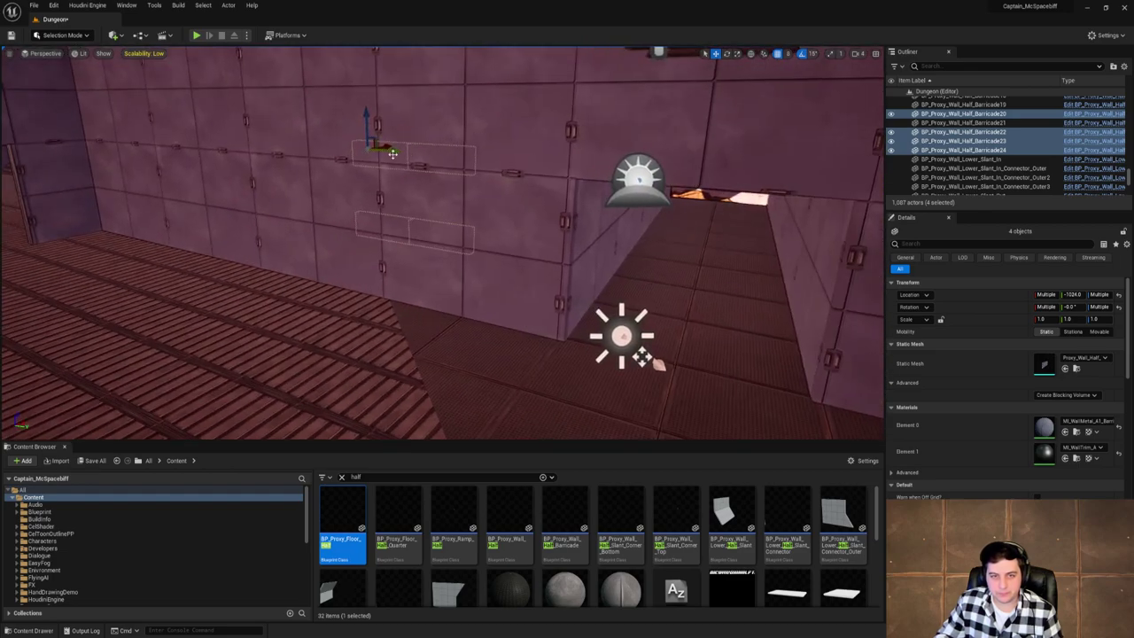
left_click_drag(393, 154, 691, 199)
mouse_move(692, 199)
right_mouse_down()
mouse_move(745, 200)
mouse_move(691, 199)
right_mouse_up()
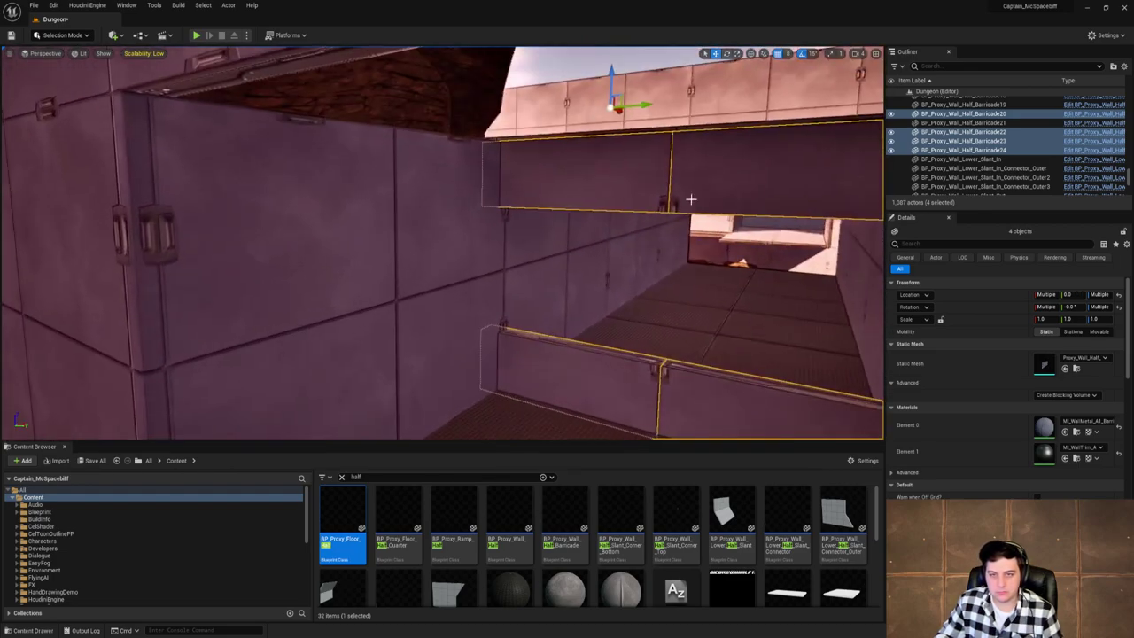
left_click_drag(619, 110, 712, 165)
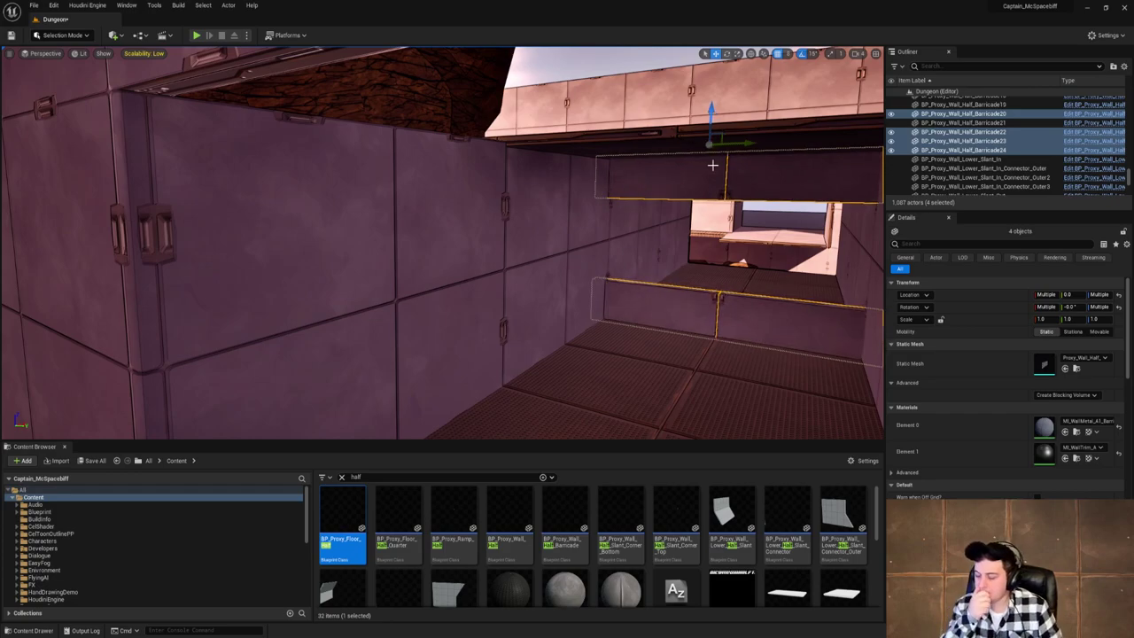
Copy a corridor ceiling panel over the uncovered entrance section at X 1024, Y 0, Z 384.
right_click_drag(641, 207, 567, 175)
left_click(576, 177)
left_click_drag(541, 189, 182, 179, "alt")
right_click_drag(443, 242, 497, 239)
Playtest the level by walking and jumping around the barricaded corridor and hall, and end the play session.
right_click_drag(479, 184, 237, 57)
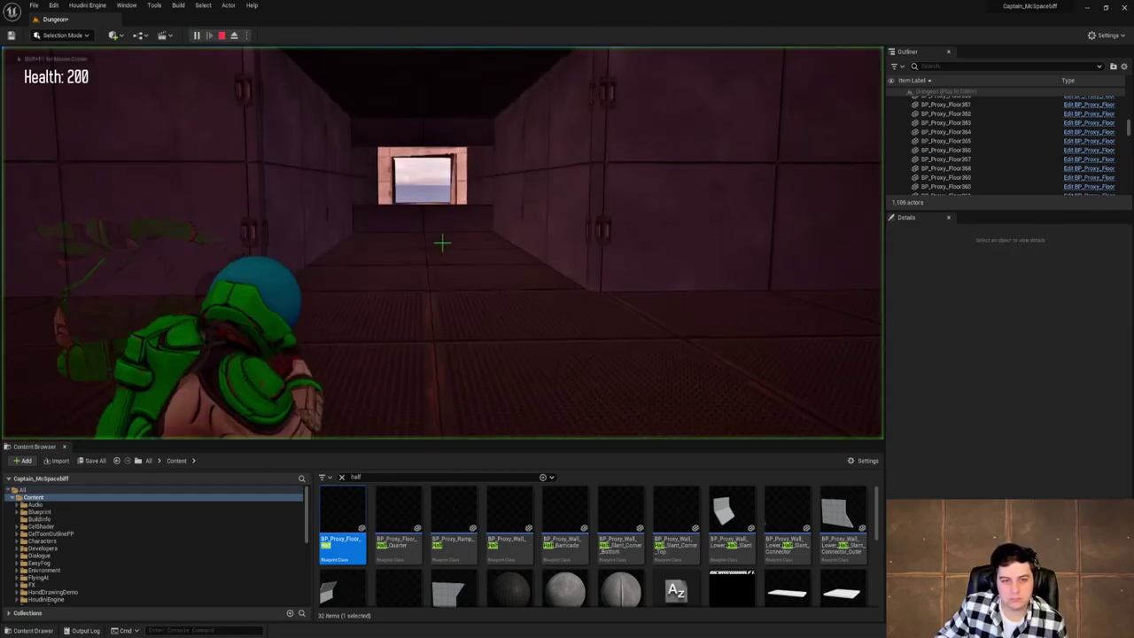
key("w")
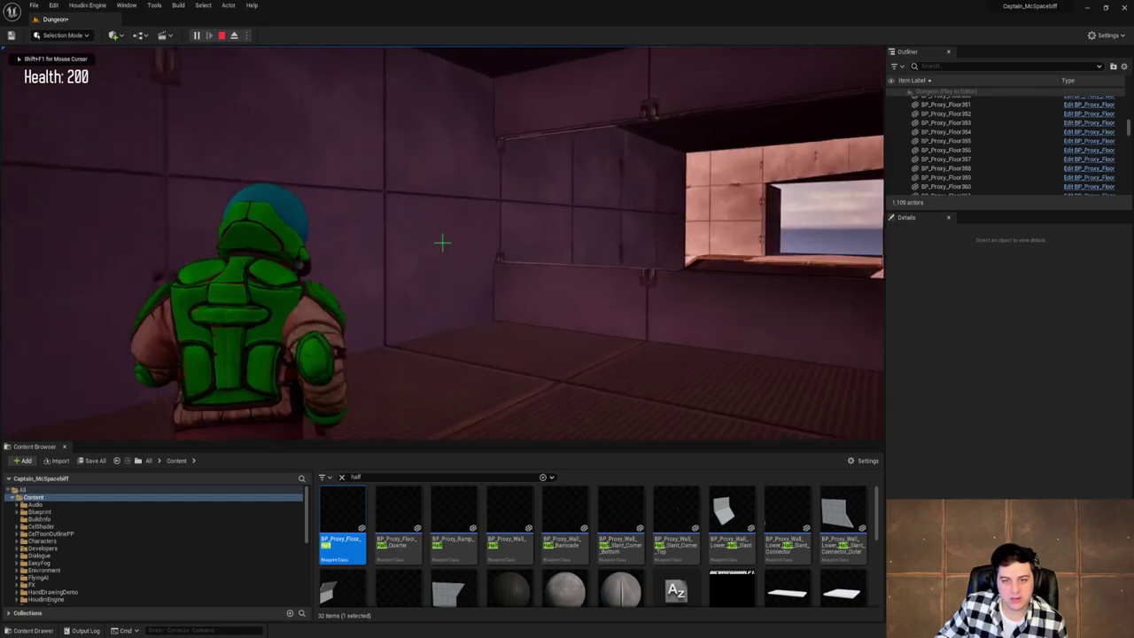
key("space")
key("w")
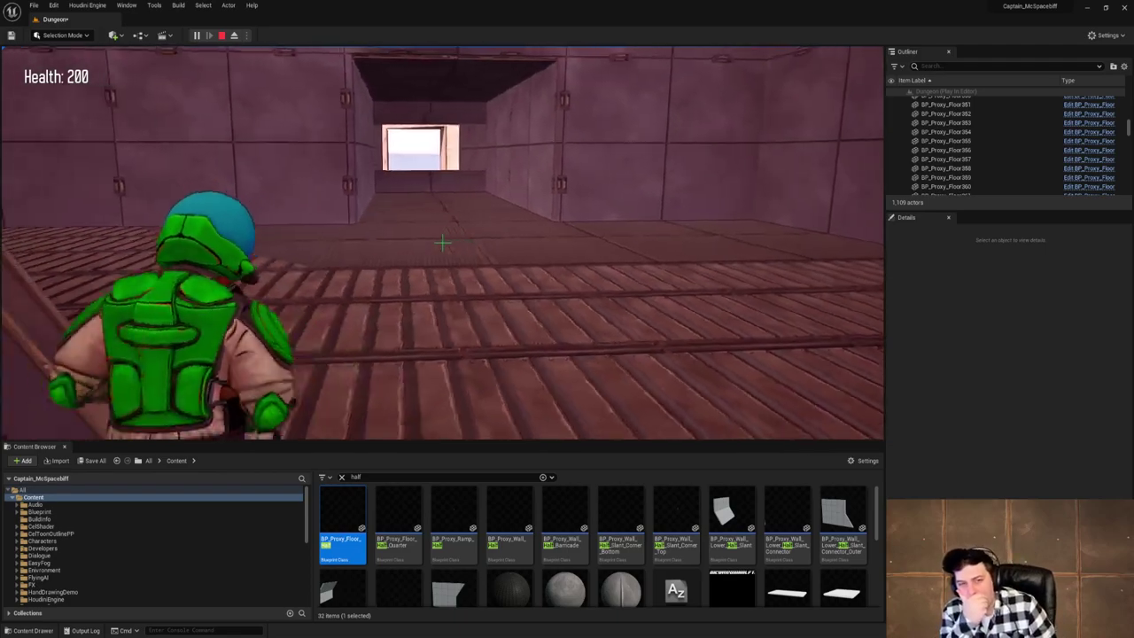
key("Escape")
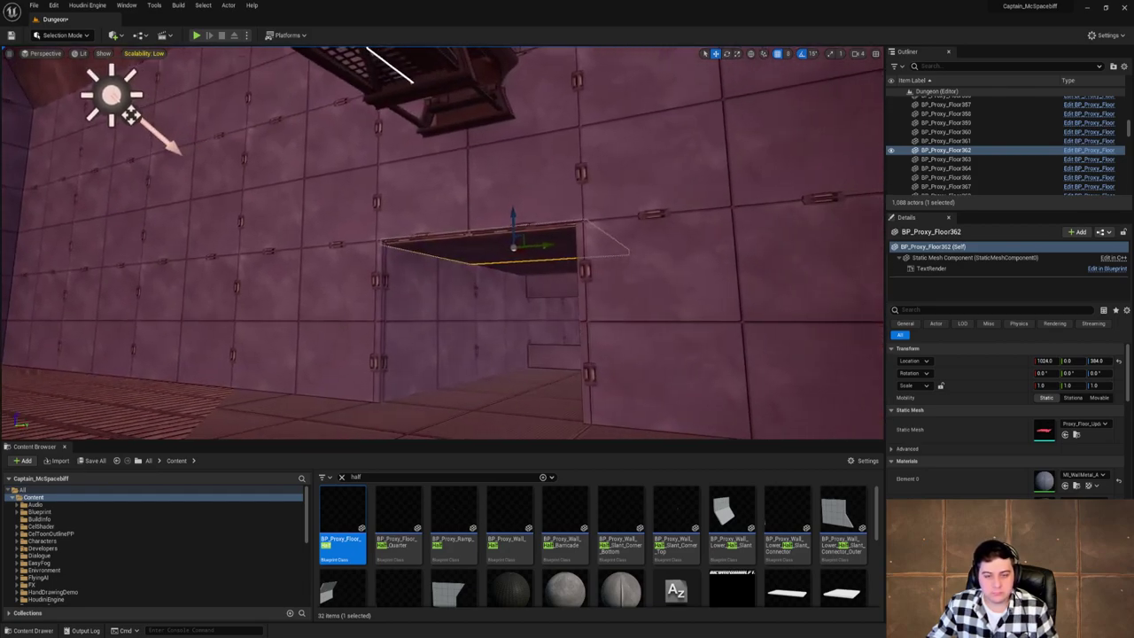
Delete the corridor side wall at X 1536, Y -512 in front of the barricades to open a side passage.
left_click(495, 244)
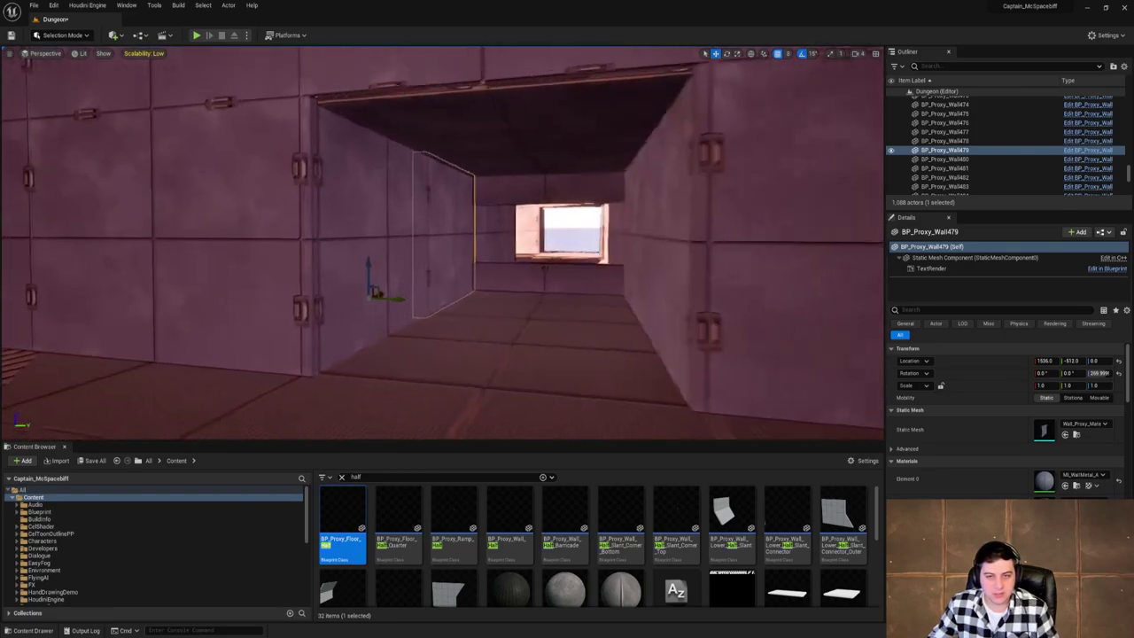
key("w")
right_click_drag(443, 244, 505, 243)
key("s")
right_click_drag(443, 242, 283, 288)
key("w")
key("w")
key("d")
key("Delete")
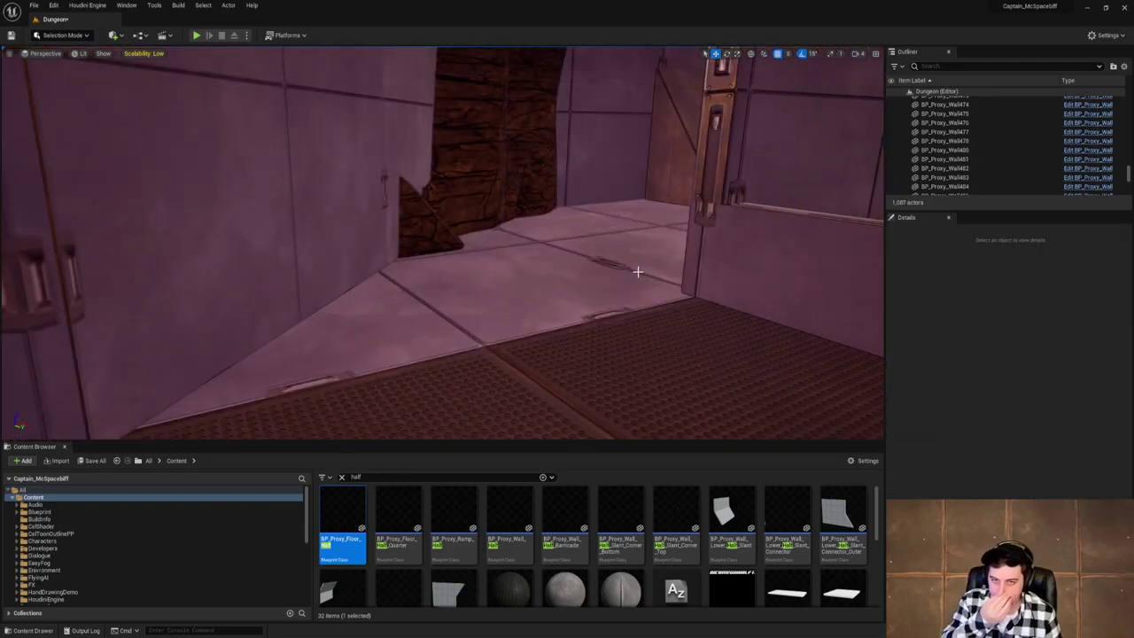
Check the new side opening beside the barricades and save the level.
key("s")
right_click_drag(637, 271, 731, 233)
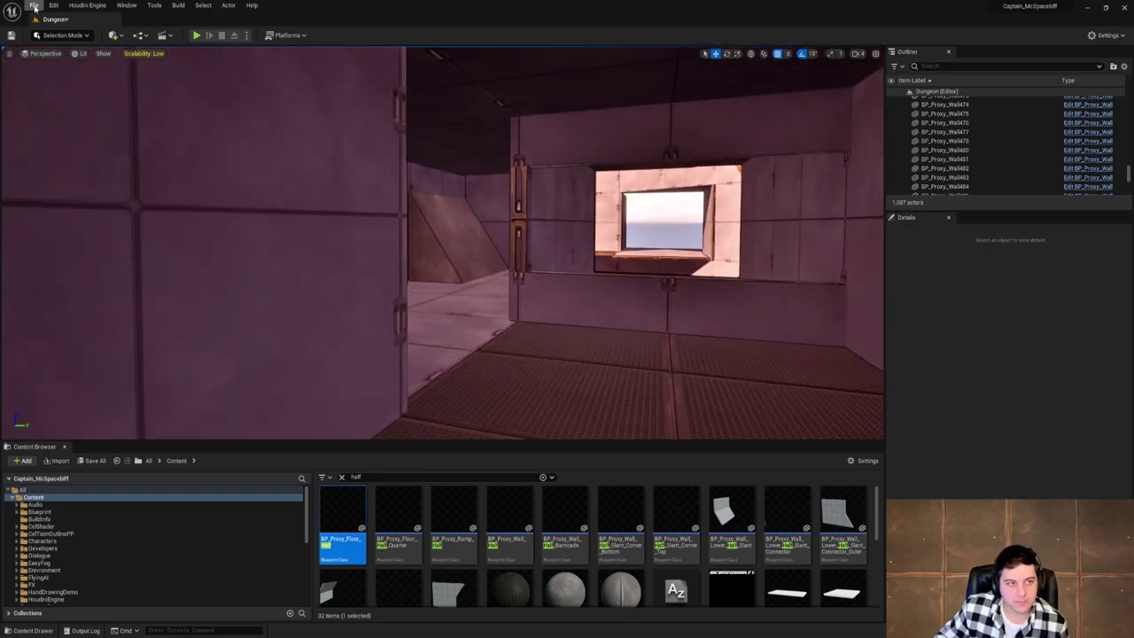
left_click(34, 7)
left_click(88, 87)
Delete the 45-degree angled wall beside the rocks just beyond the new side opening.
mouse_move(522, 325)
right_mouse_down()
mouse_move(421, 341)
mouse_move(403, 354)
mouse_move(399, 416)
mouse_move(355, 390)
mouse_move(292, 319)
mouse_move(519, 321)
right_mouse_up()
key("w")
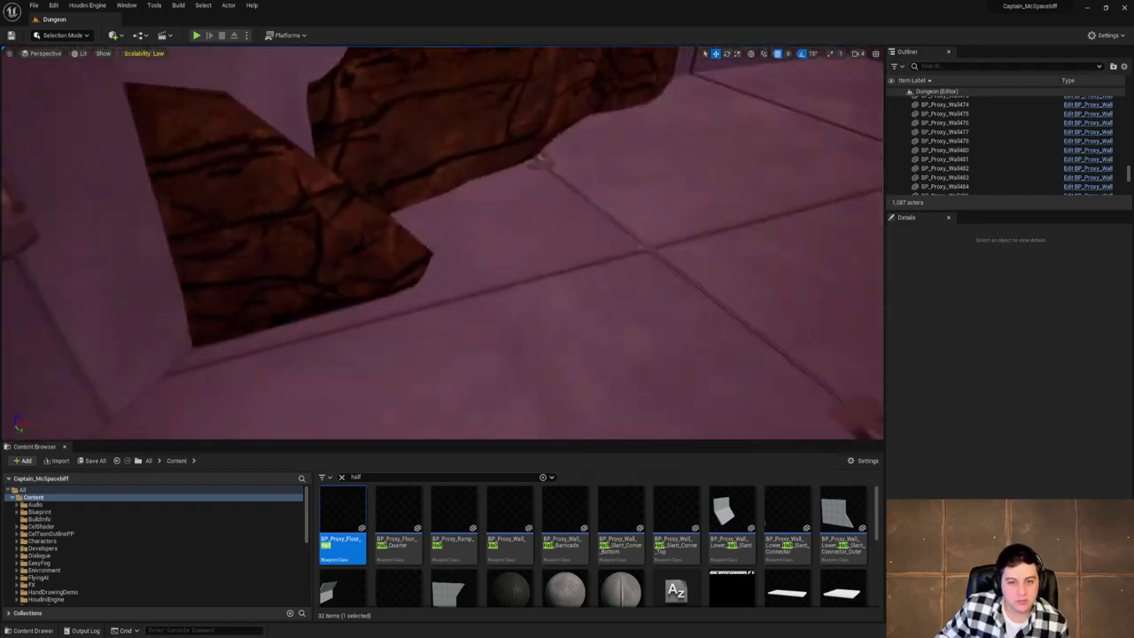
right_click_drag(403, 235, 427, 235)
left_click(402, 235)
key("Delete")
right_click_drag(253, 413, 254, 413)
Find BP_Proxy_Wall_Half by searching assets for "wall half" and place one at the side opening, at X 1536, Y -512.
left_click(342, 478)
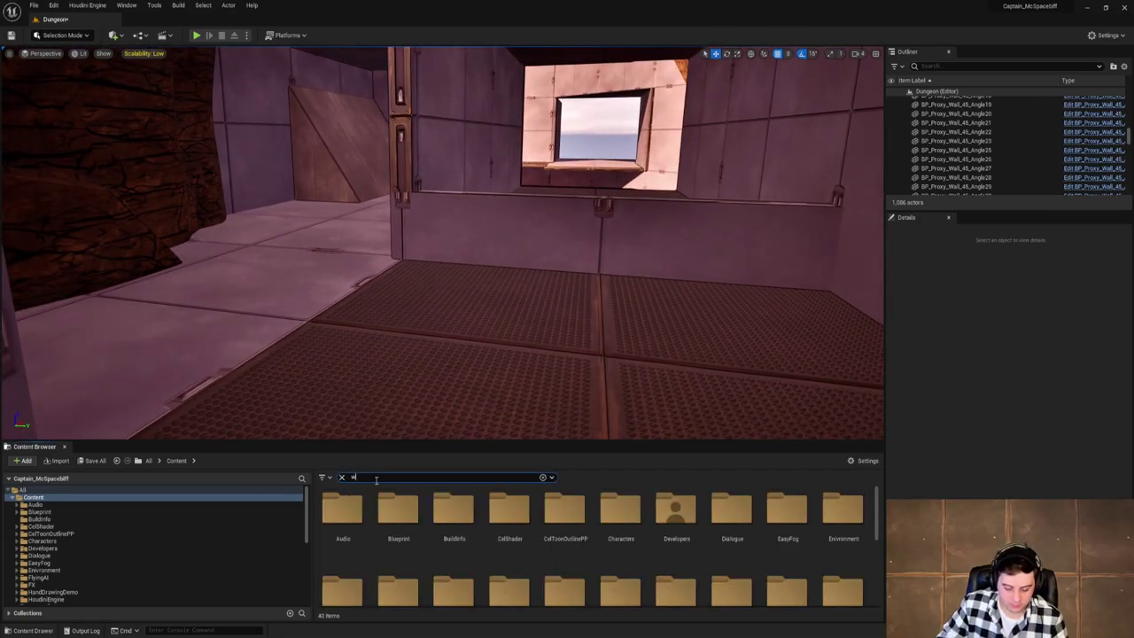
type("ha")
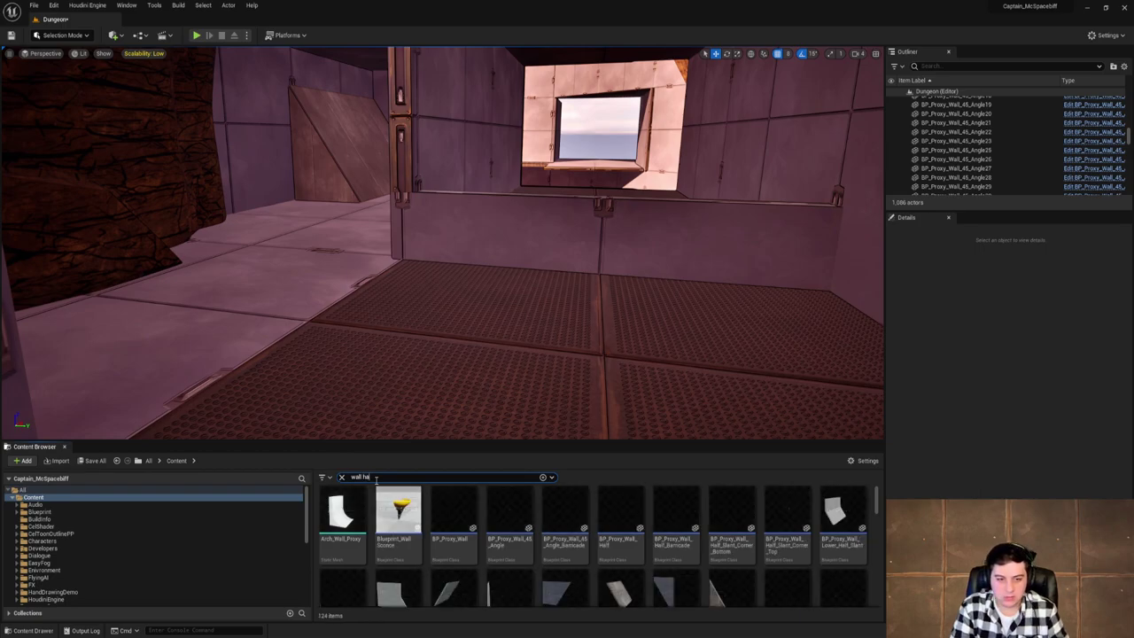
type("lf")
left_click_drag(342, 514, 371, 245)
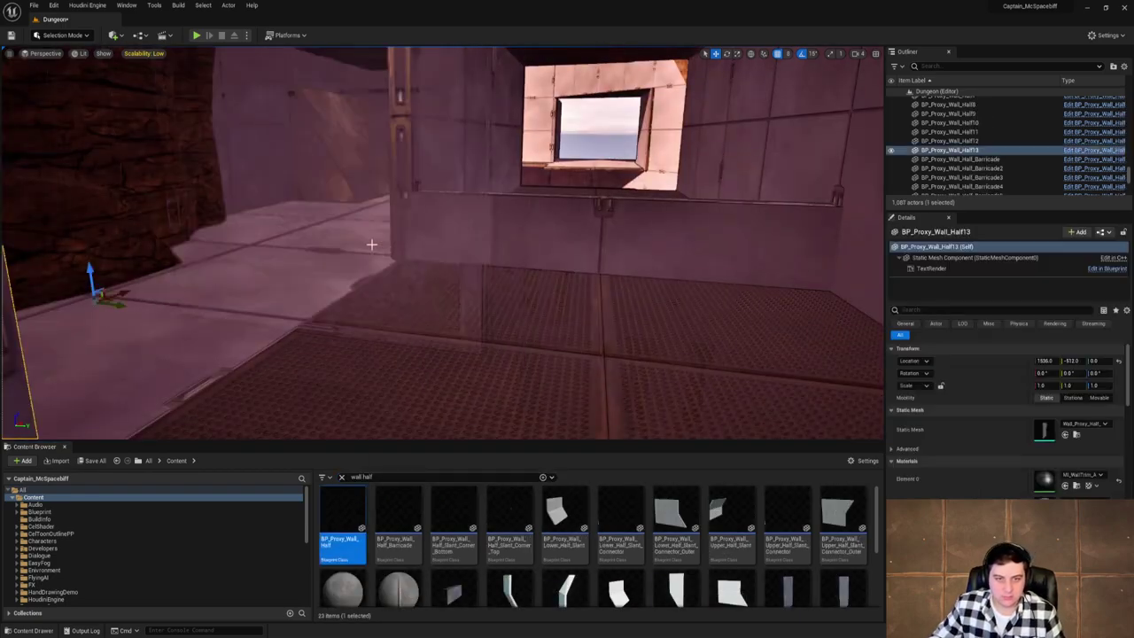
right_click_drag(372, 244, 424, 259)
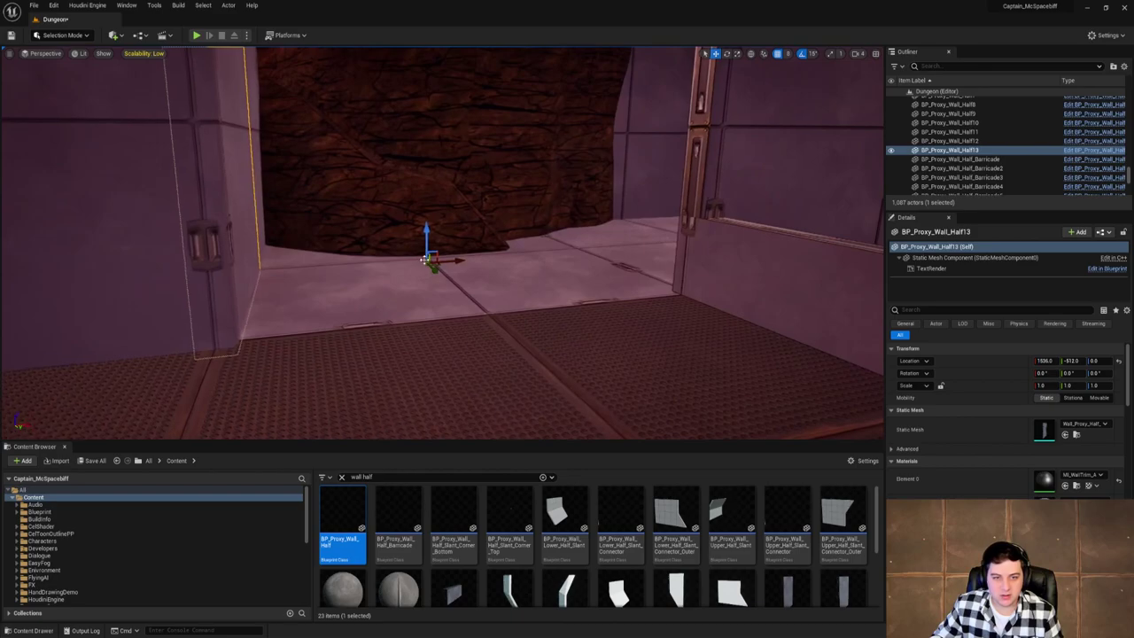
Duplicate the half wall at X 1536, Y -512 twice in place, with the copies rotated to 180 and 270 degrees about Z.
key("e")
left_click_drag(423, 274, 477, 276, "alt")
mouse_move(512, 274)
right_mouse_down()
mouse_move(496, 266)
mouse_move(576, 266)
mouse_move(504, 272)
right_mouse_up()
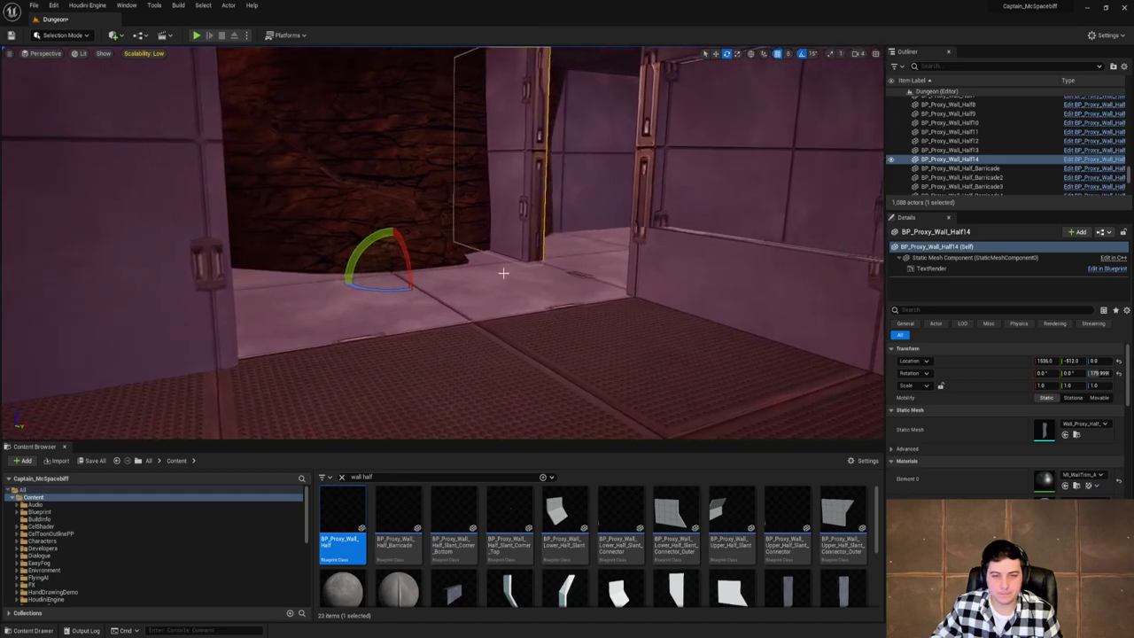
left_click_drag(395, 285, 313, 289, "alt")
key("w")
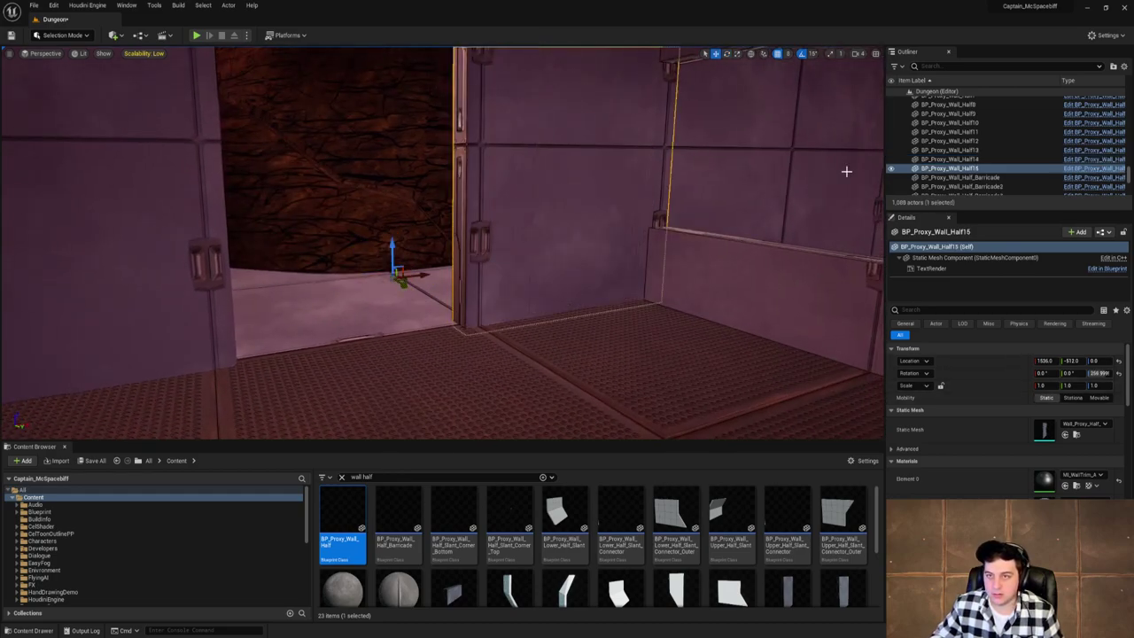
Set the grid snap to 128 and place a copy of the 270-degree half wall at X 1280, Y -768.
left_click(788, 54)
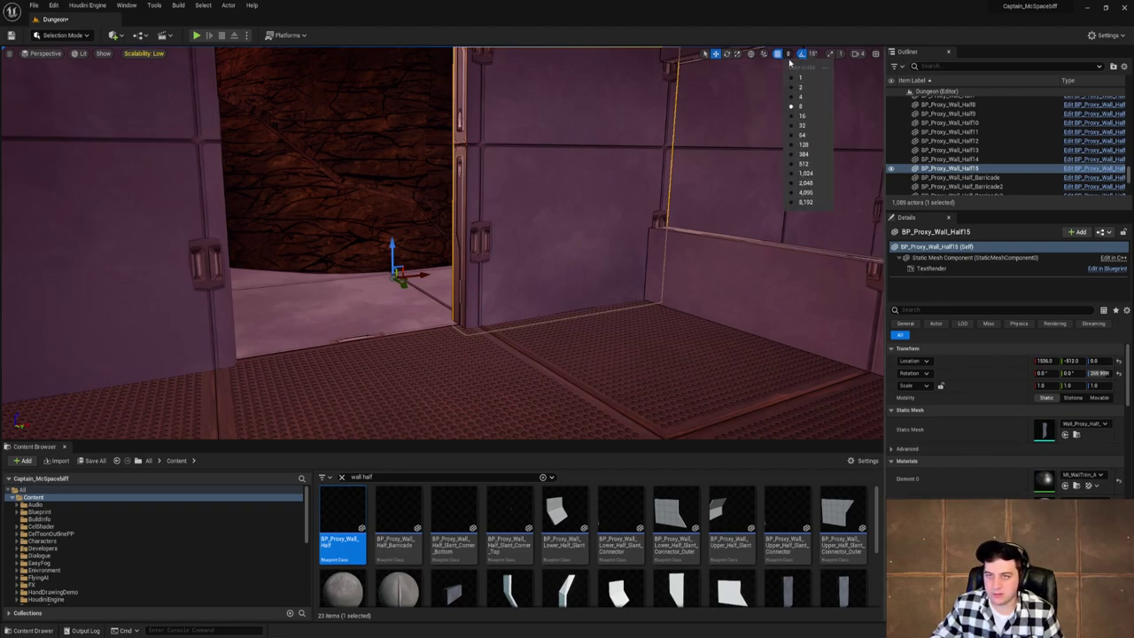
left_click(808, 164)
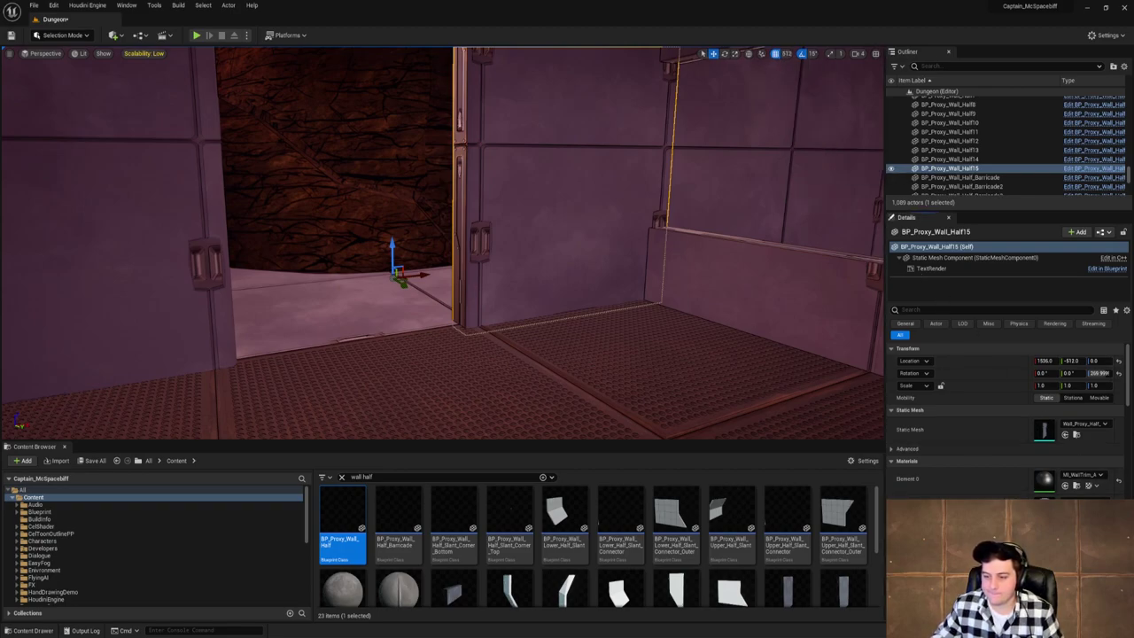
left_click(786, 53)
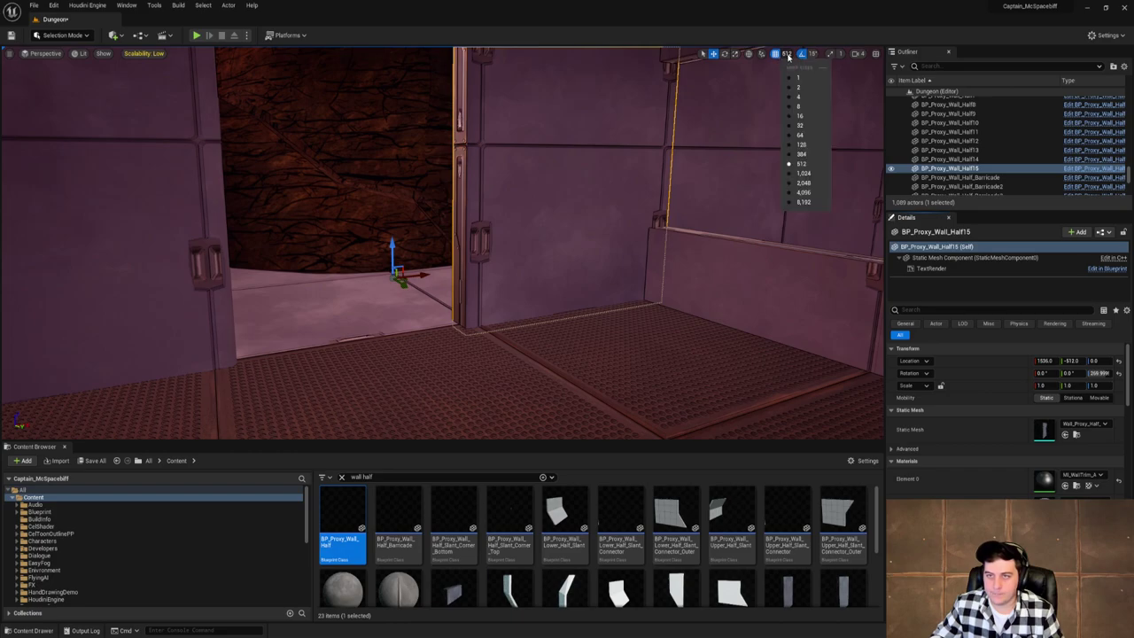
left_click(798, 137)
left_click_drag(401, 283, 423, 357, "shift")
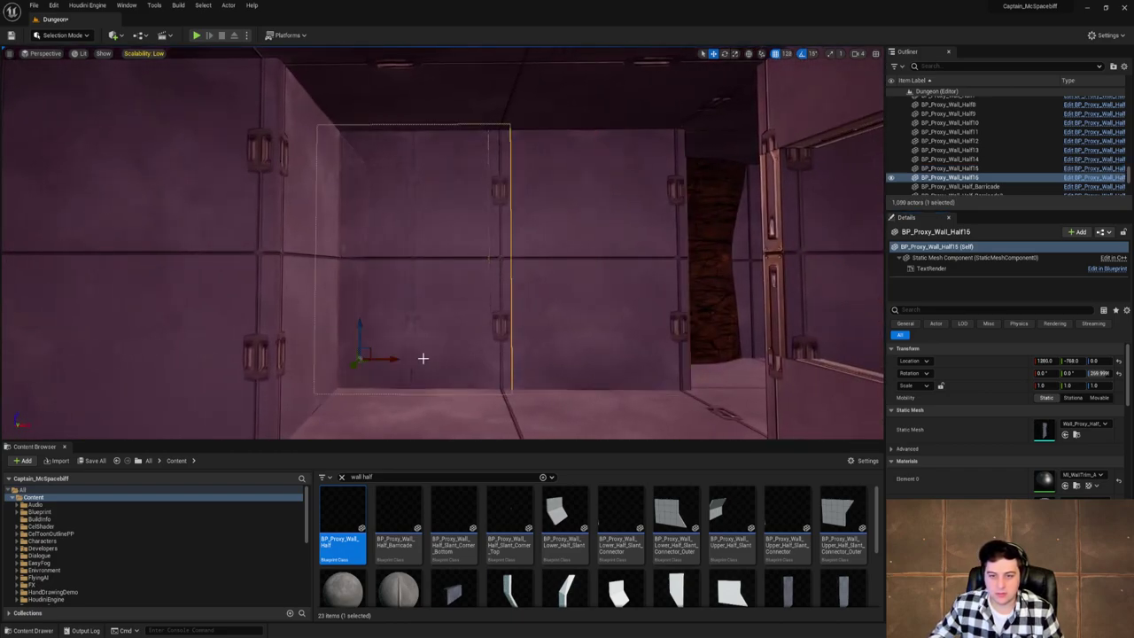
Try a half wall copy rotated to 180 degrees at X 1536, Y 0, partly closing the corridor before the barricade window.
right_click_drag(422, 357, 611, 354)
right_click_drag(478, 342, 474, 357)
key("e")
left_click_drag(259, 290, 232, 288, "alt")
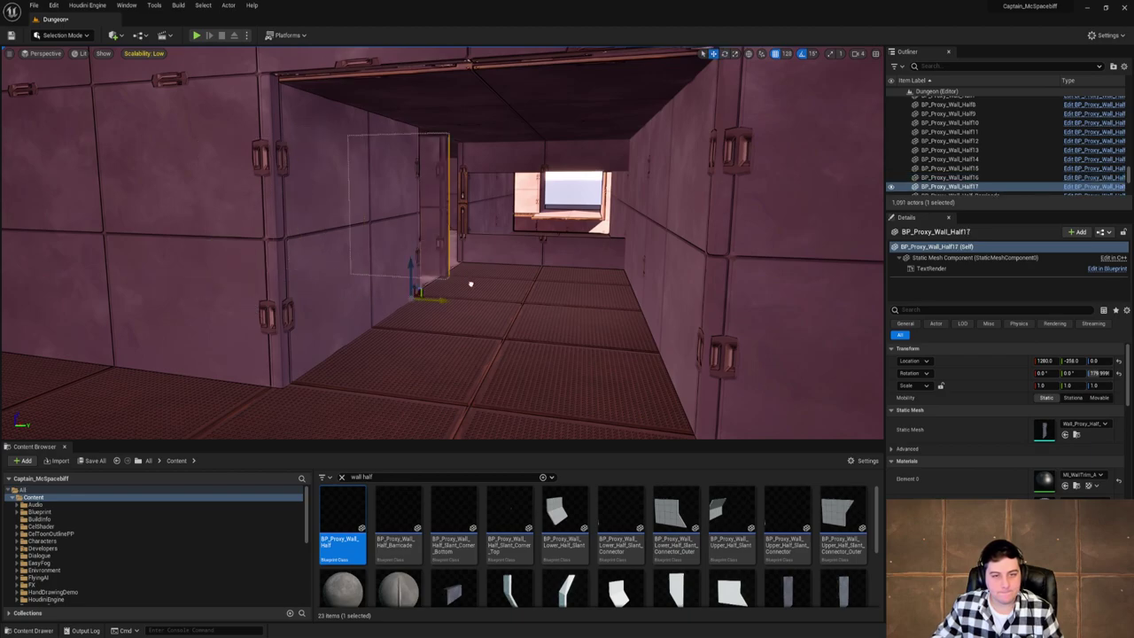
right_click_drag(529, 301, 397, 390)
left_click_drag(388, 340, 502, 266)
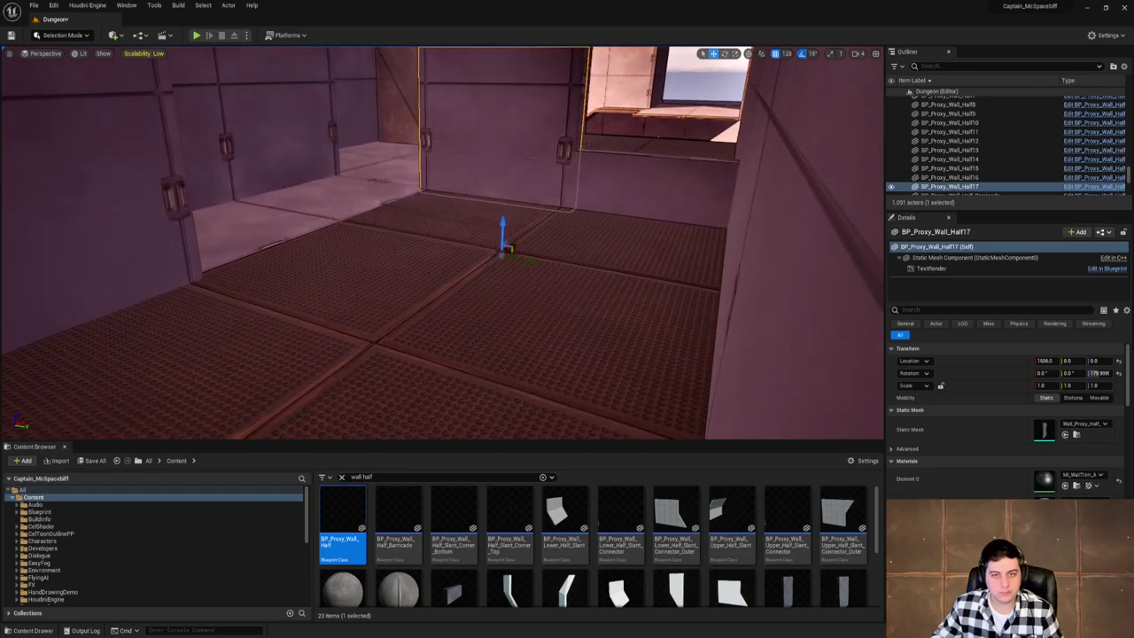
Inspect the trial half wall from the corridor's far end and delete it.
right_click_drag(502, 265, 523, 222)
right_click_drag(443, 381, 443, 381)
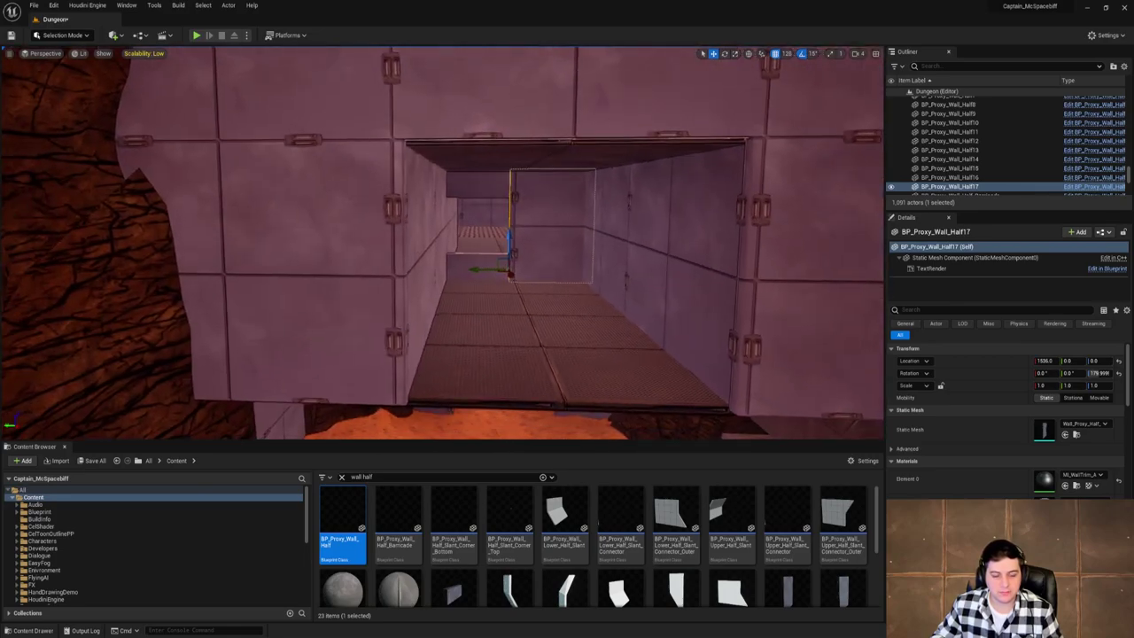
right_click_drag(449, 153, 449, 152)
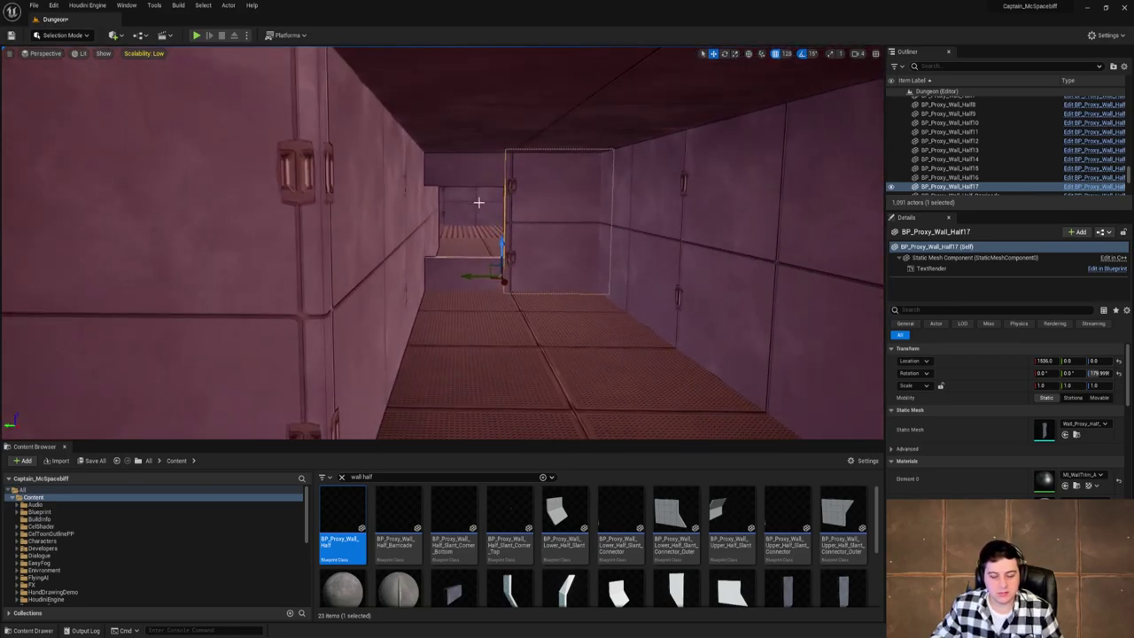
right_click_drag(601, 278, 601, 278)
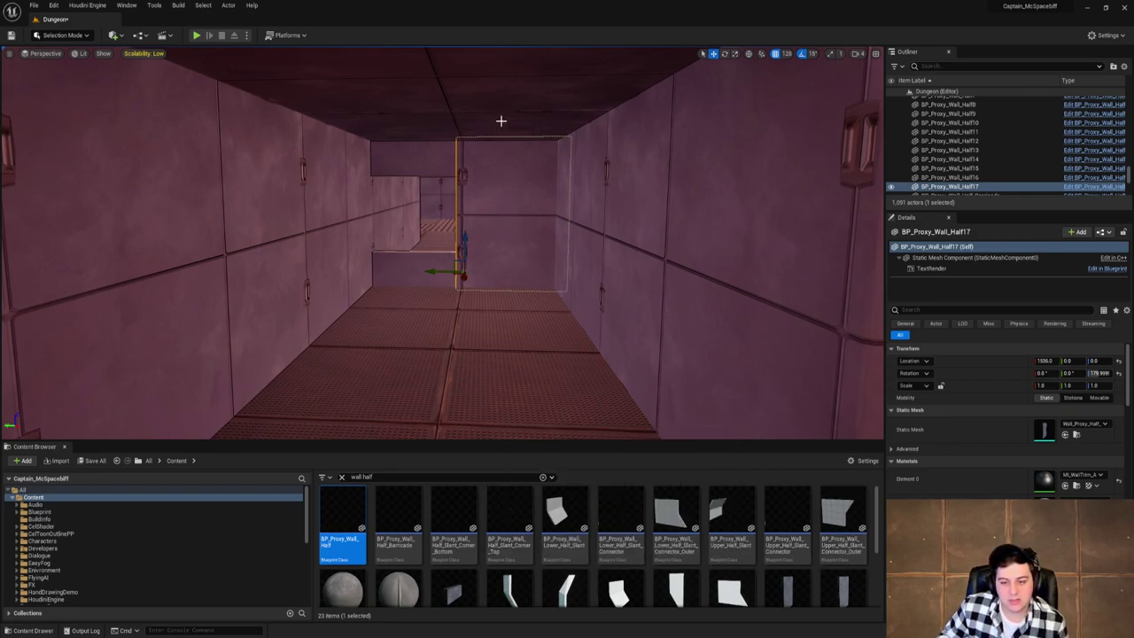
scroll(674, 554, "down", 1)
scroll(831, 552, "down", 1)
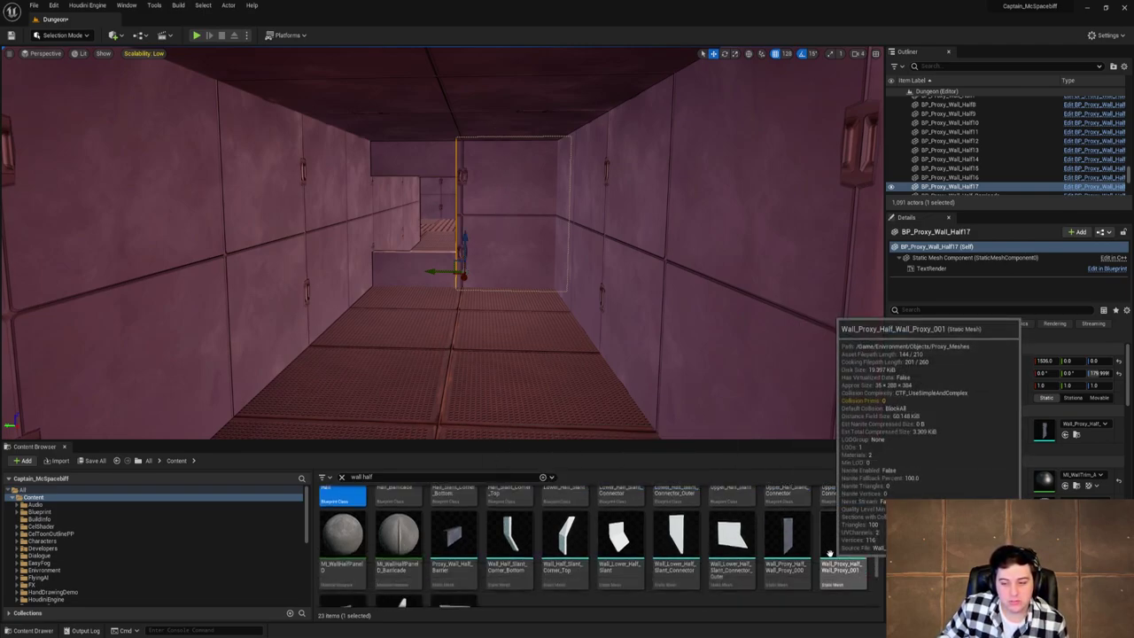
scroll(830, 552, "up", 2)
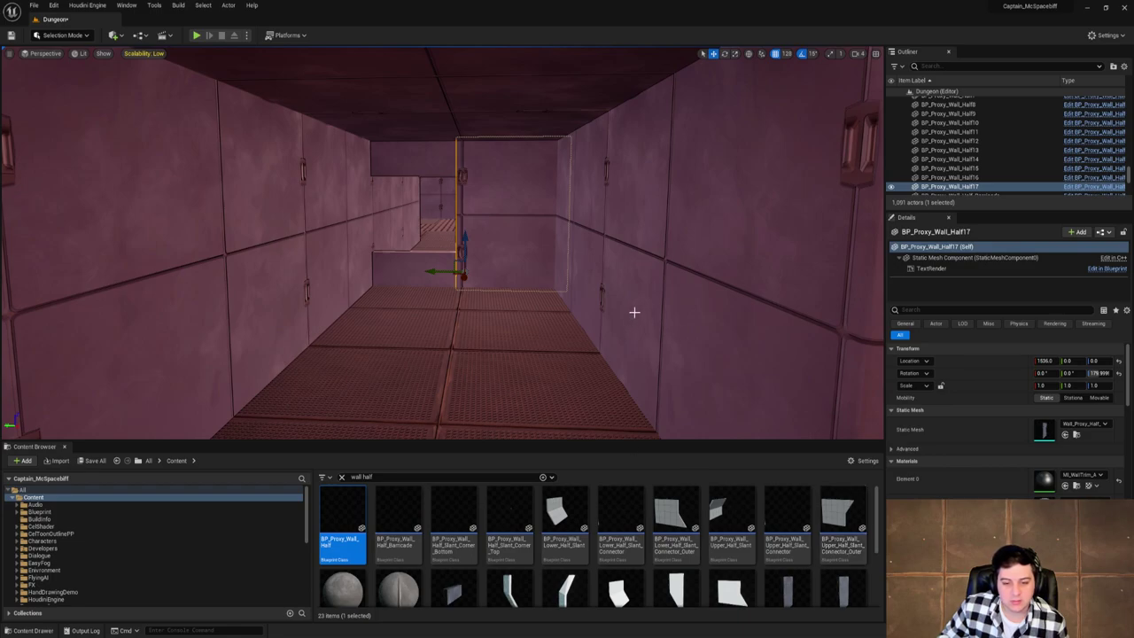
key("a")
right_click_drag(635, 312, 660, 312)
key("w")
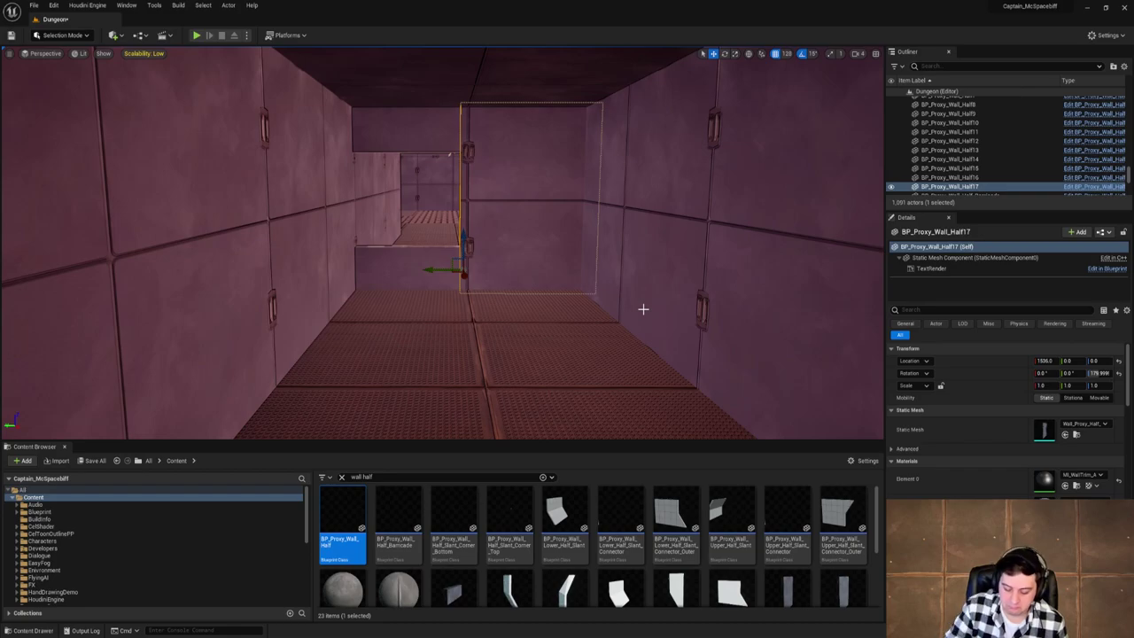
key("Escape")
Duplicate the upper barricade of the window at X 2048, Y 0, Z 384, rotating the copy 90 degrees so it stands upright.
left_click(491, 134)
key("e")
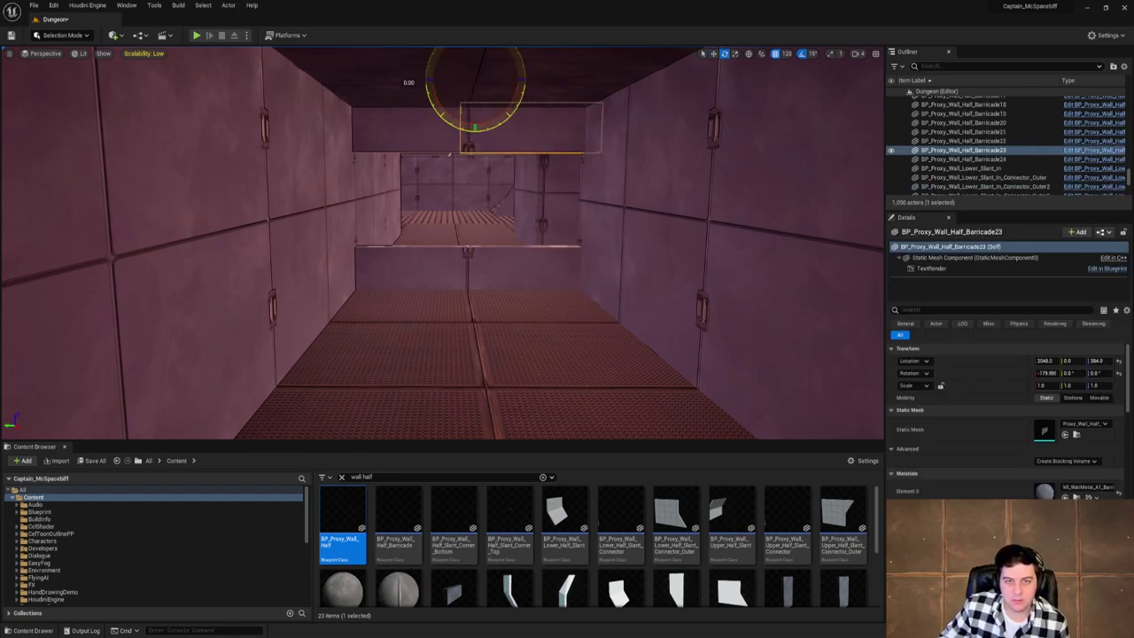
left_click_drag(480, 123, 401, 122, "alt")
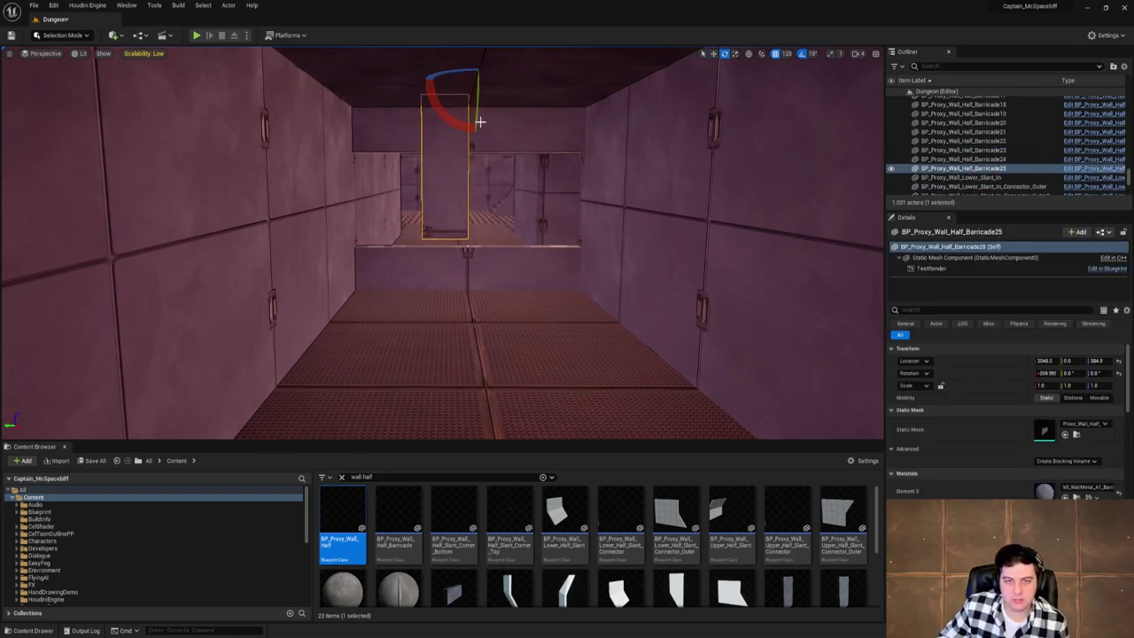
Set the grid snap size to 64 and lower the rotated half-wall barricade to a height of 320.
key("w")
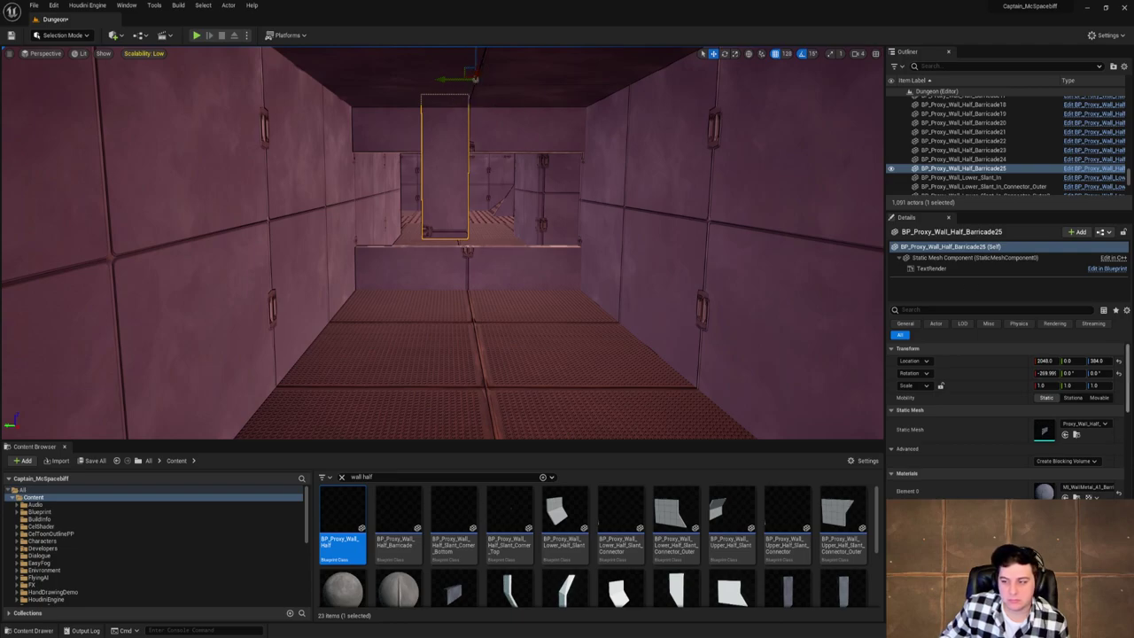
scroll(471, 195, "down", 3)
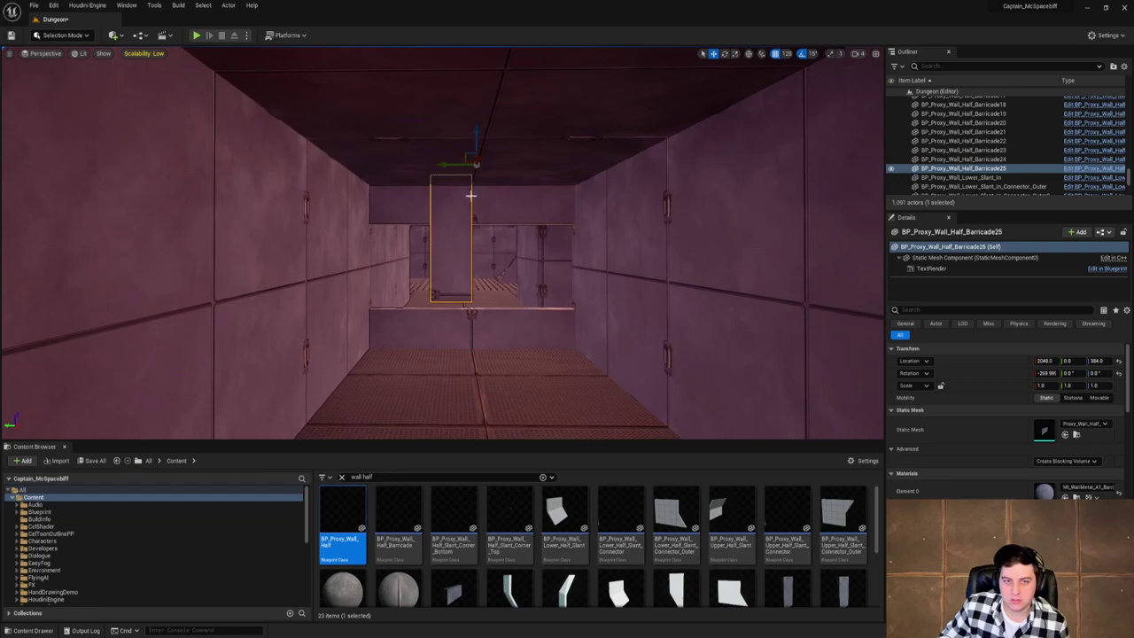
mouse_move(482, 160)
left_mouse_down()
mouse_move(479, 202)
mouse_move(479, 160)
left_mouse_up()
left_click(787, 55)
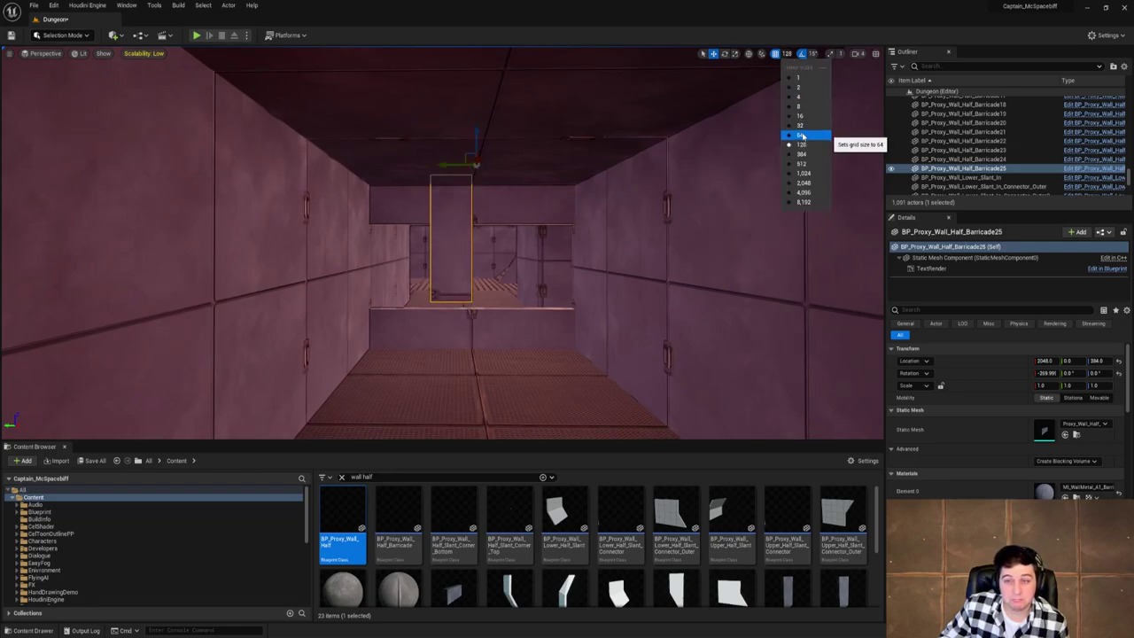
left_click(802, 135)
left_click_drag(476, 133, 460, 206)
Place a copy of the barricade, turned 180° about Z, at the opposite side of the wall opening.
key("w")
right_click_drag(460, 205, 458, 195)
mouse_move(468, 187)
left_mouse_down()
mouse_move(549, 234)
mouse_move(484, 195)
left_mouse_up()
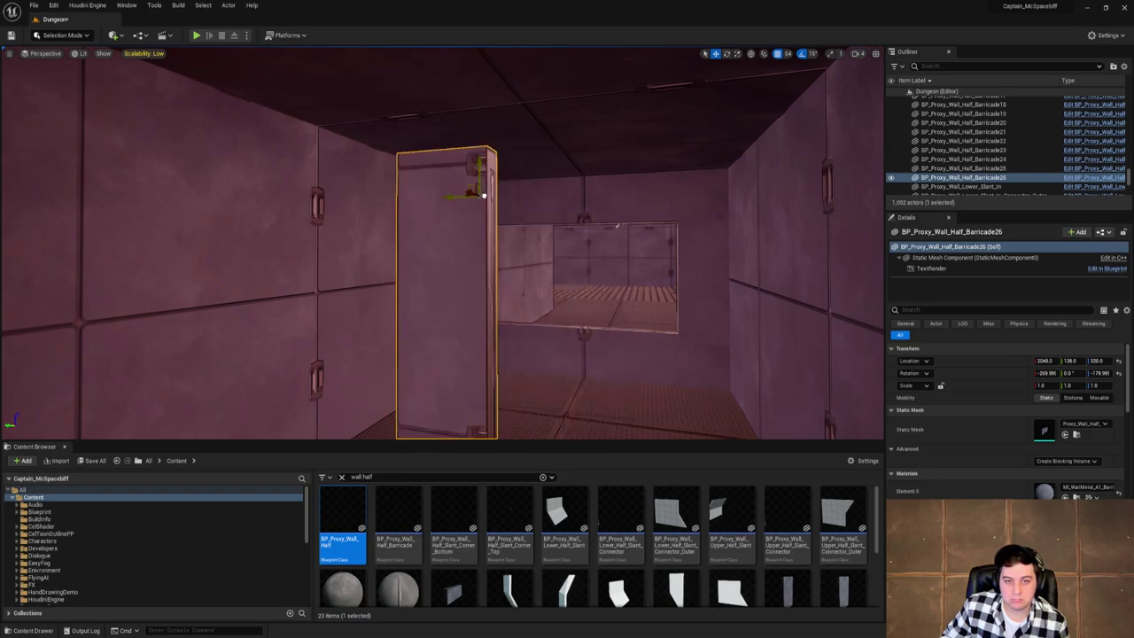
scroll(544, 248, "down", 3)
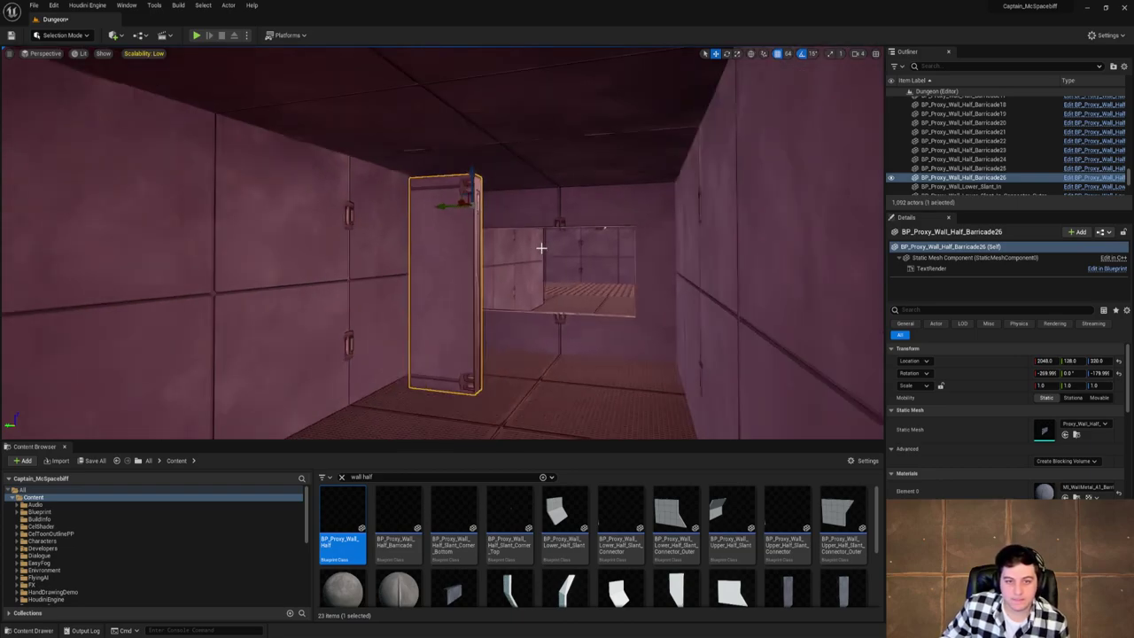
left_click_drag(460, 202, 458, 225)
Inspect the narrowed wall opening and its side barricades from both ends of the corridor.
right_click_drag(493, 258, 230, 271)
key("s")
key("w")
key("s")
right_click_drag(746, 258, 647, 261)
left_click(776, 258)
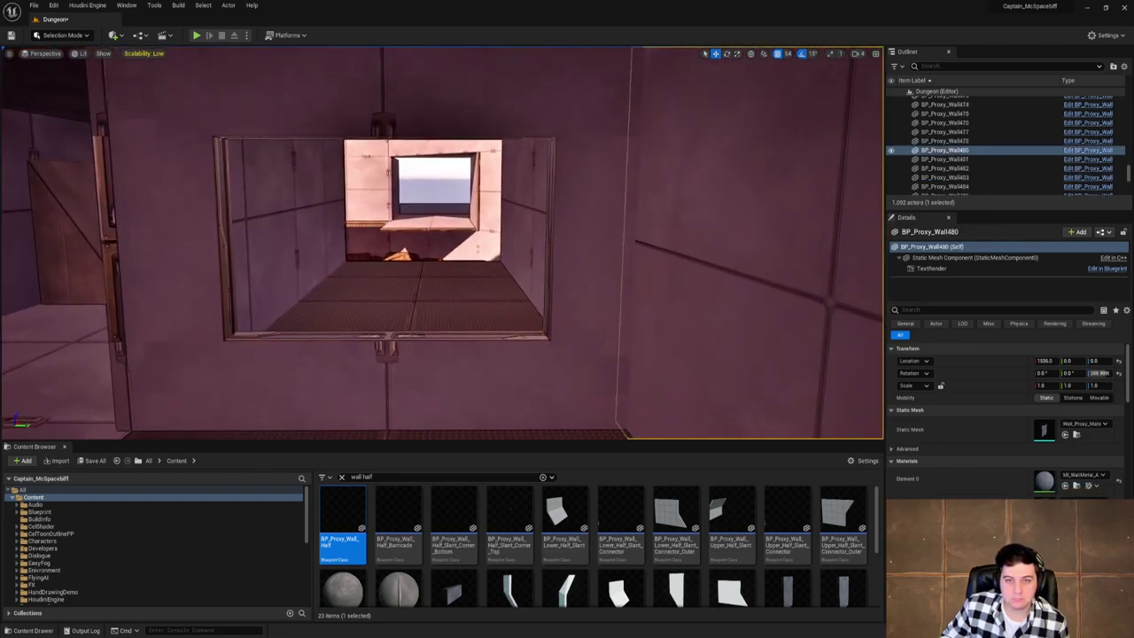
key("s")
mouse_move(777, 258)
right_mouse_down()
mouse_move(763, 250)
mouse_move(777, 252)
right_mouse_up()
key("w")
key("w")
key("a")
key("s")
right_click_drag(682, 261, 674, 260)
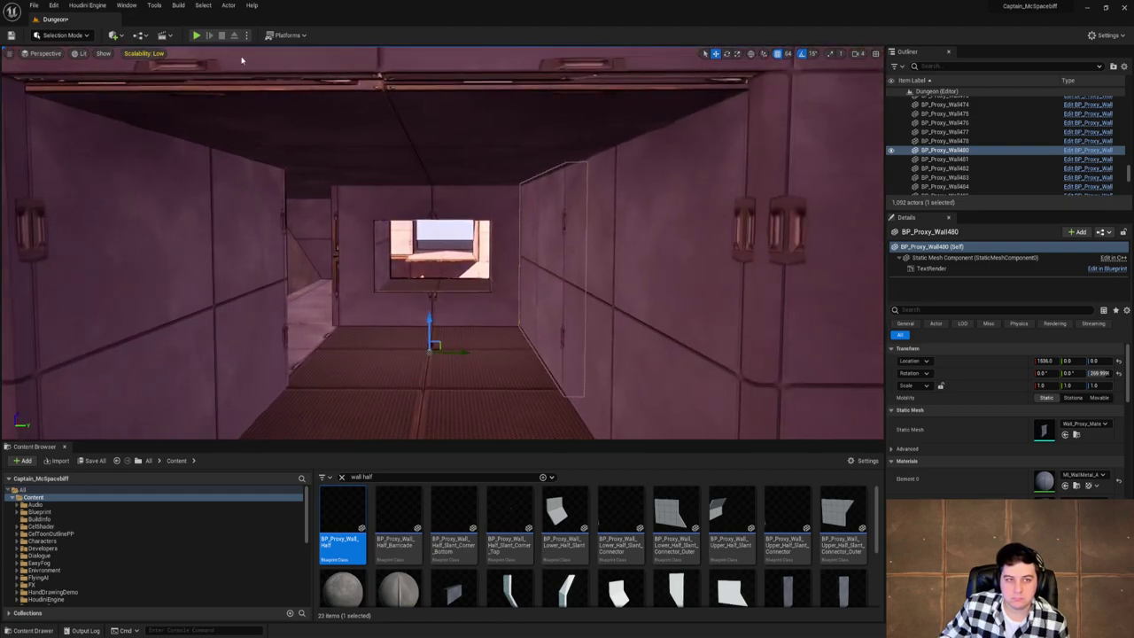
Play-test the level by running the character down the corridor towards the opening, and stop the session.
left_click(196, 35)
key("w")
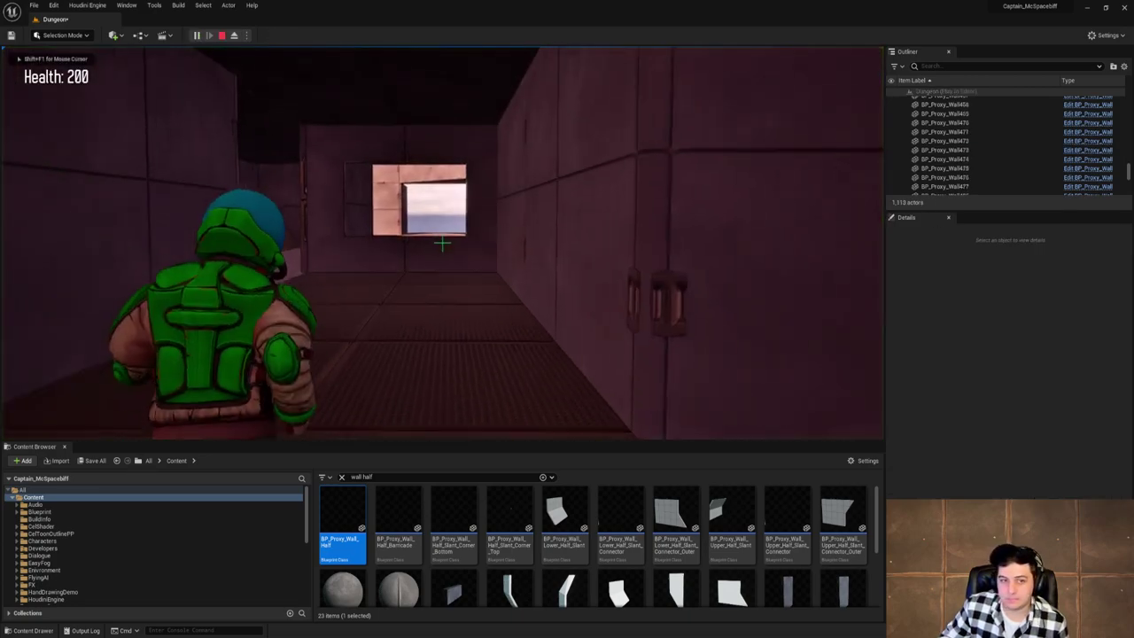
key("w")
key("space")
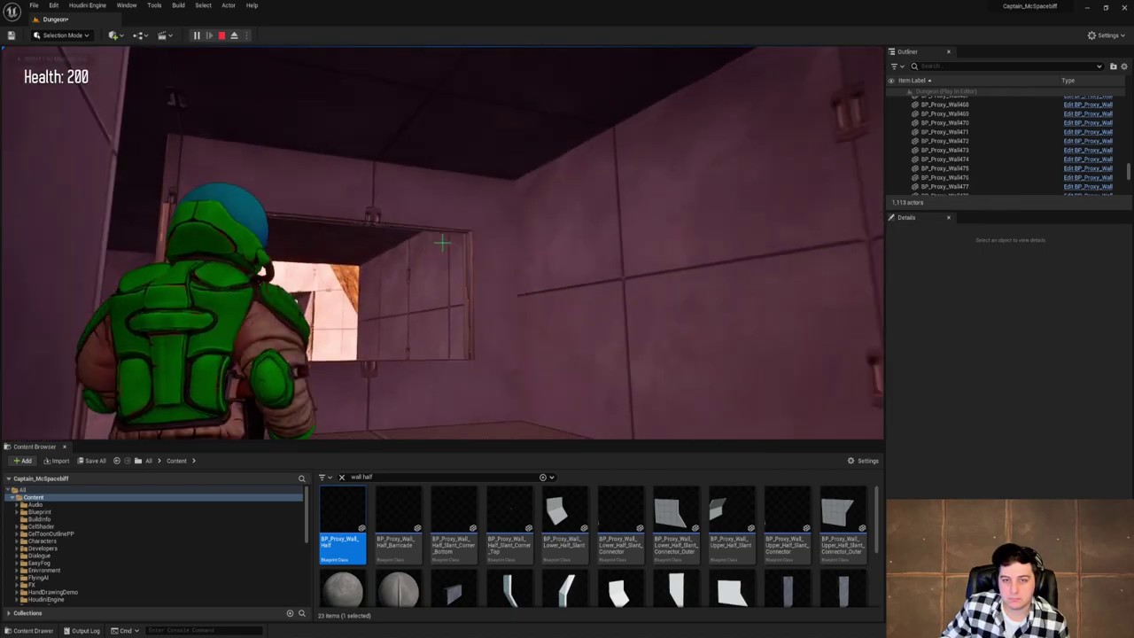
key("Escape")
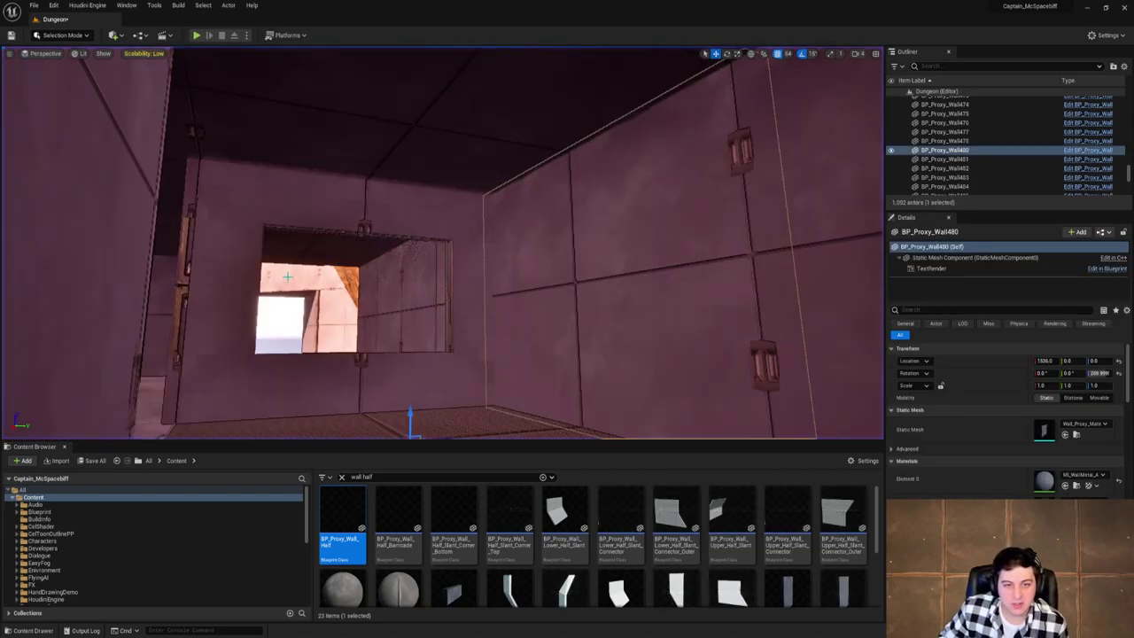
Select both side barricades of the wall opening together.
left_click(467, 271)
scroll(249, 242, "down", 5)
left_click(456, 269)
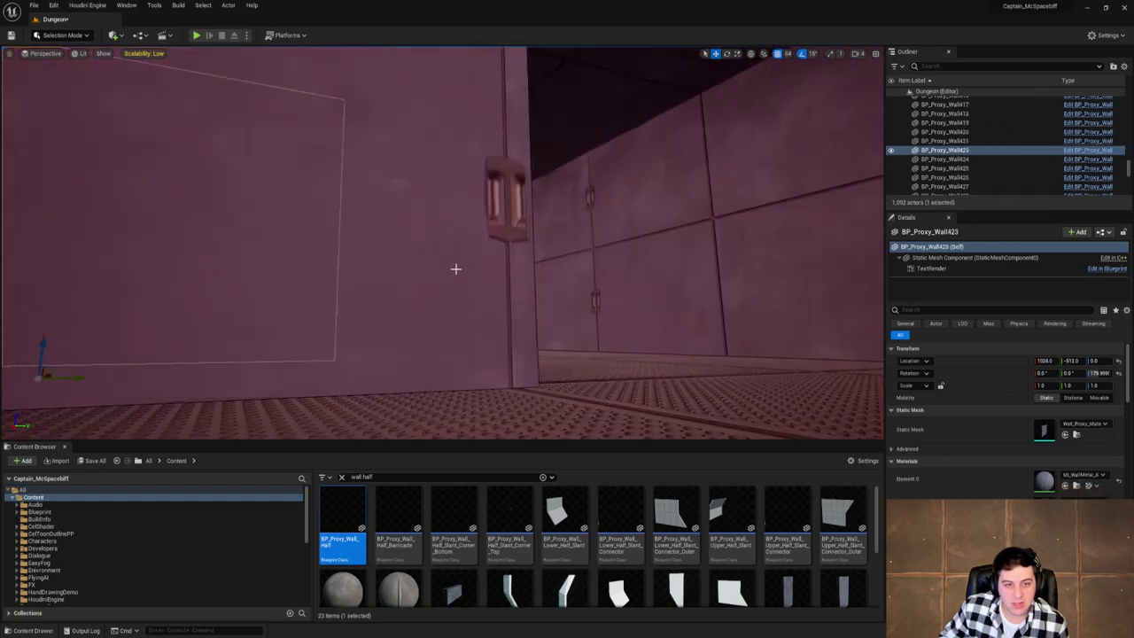
scroll(426, 274, "up", 7)
left_click(146, 297)
left_click(490, 303, "shift")
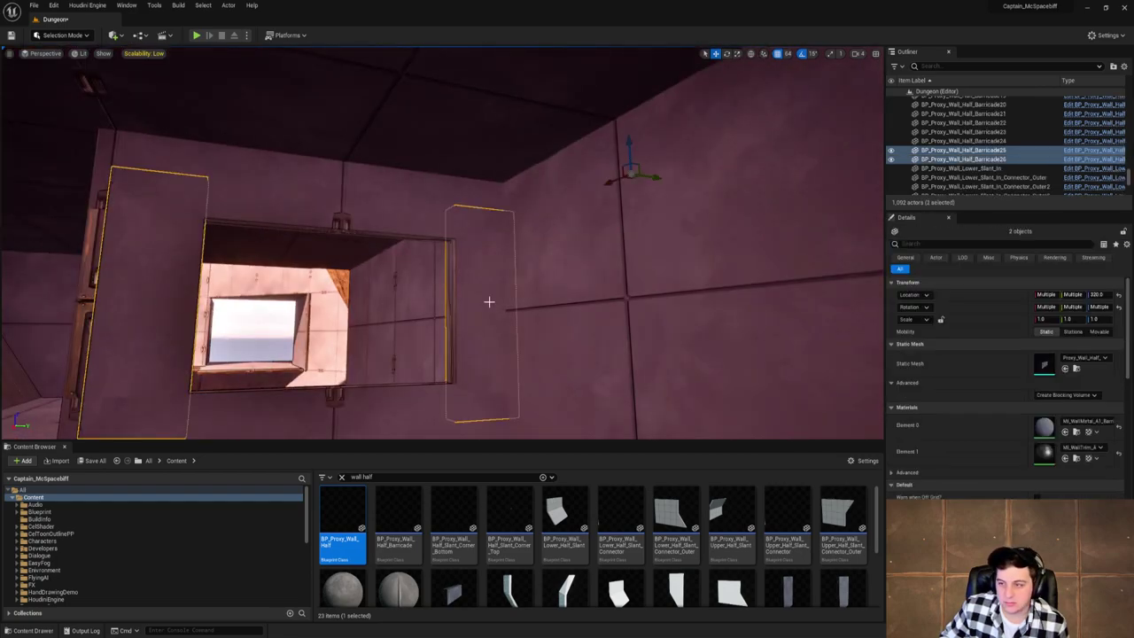
Try an X scale of 0.99 on the two barricades and check their edges against the opening's frame.
left_click(1049, 320)
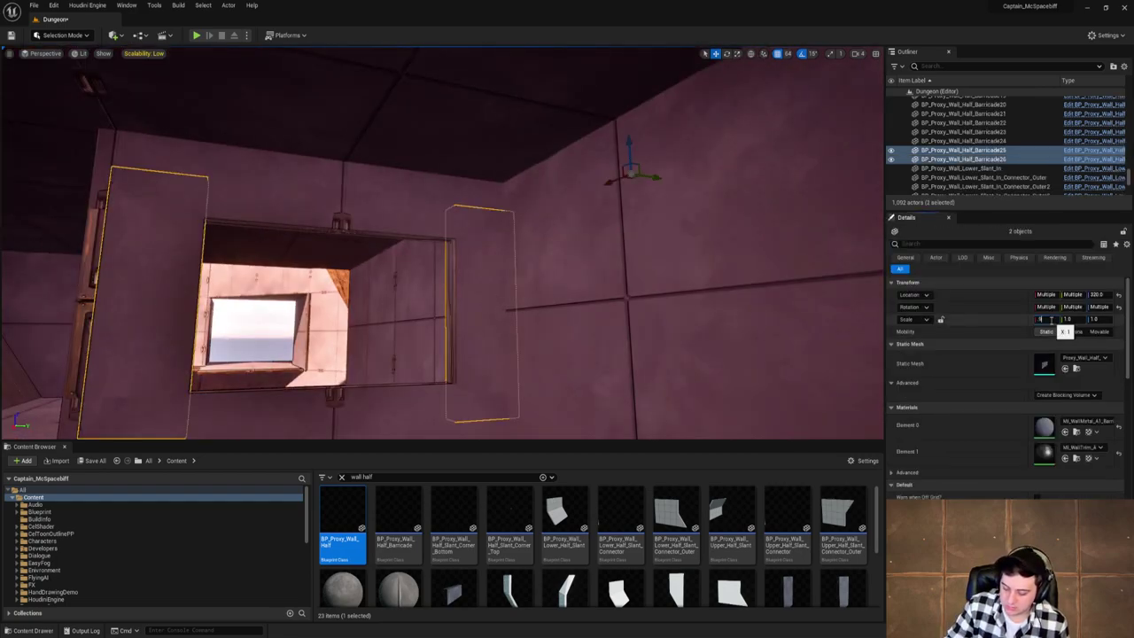
type("0.99")
key("Return")
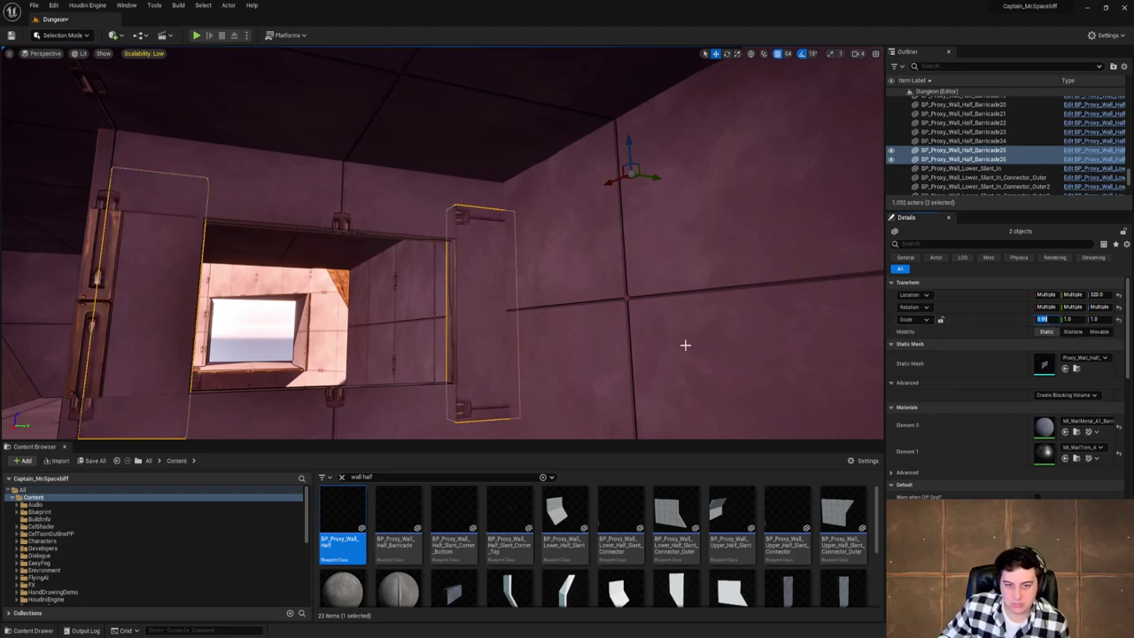
right_click_drag(685, 345, 855, 350)
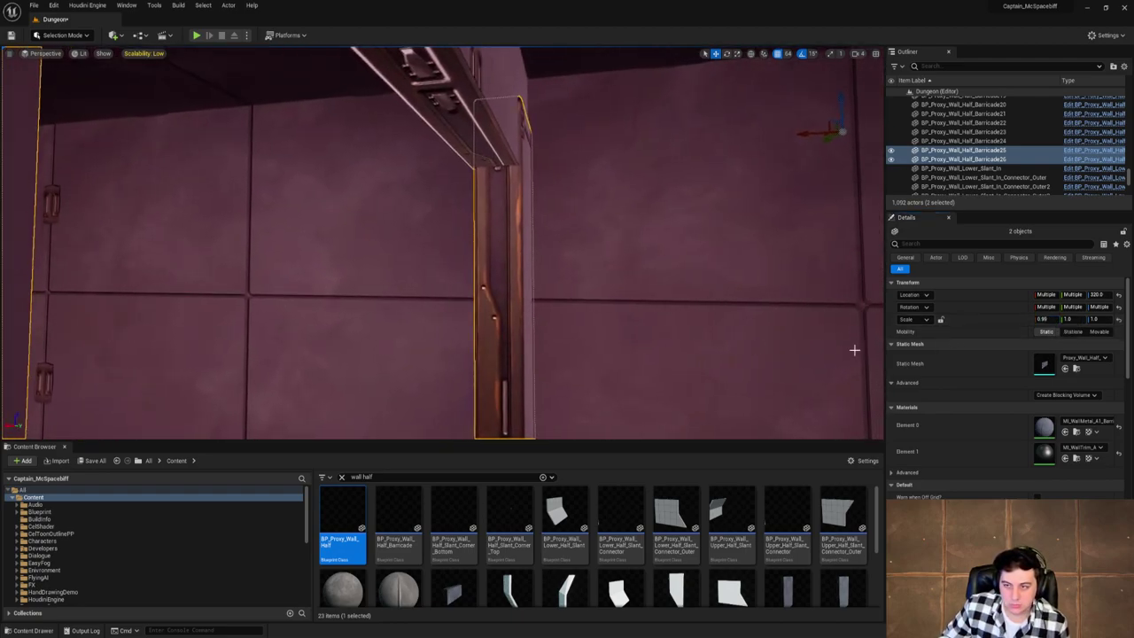
Try a Z scale of 0.99 on the two barricades, check the frame corner, and undo it.
key("Return")
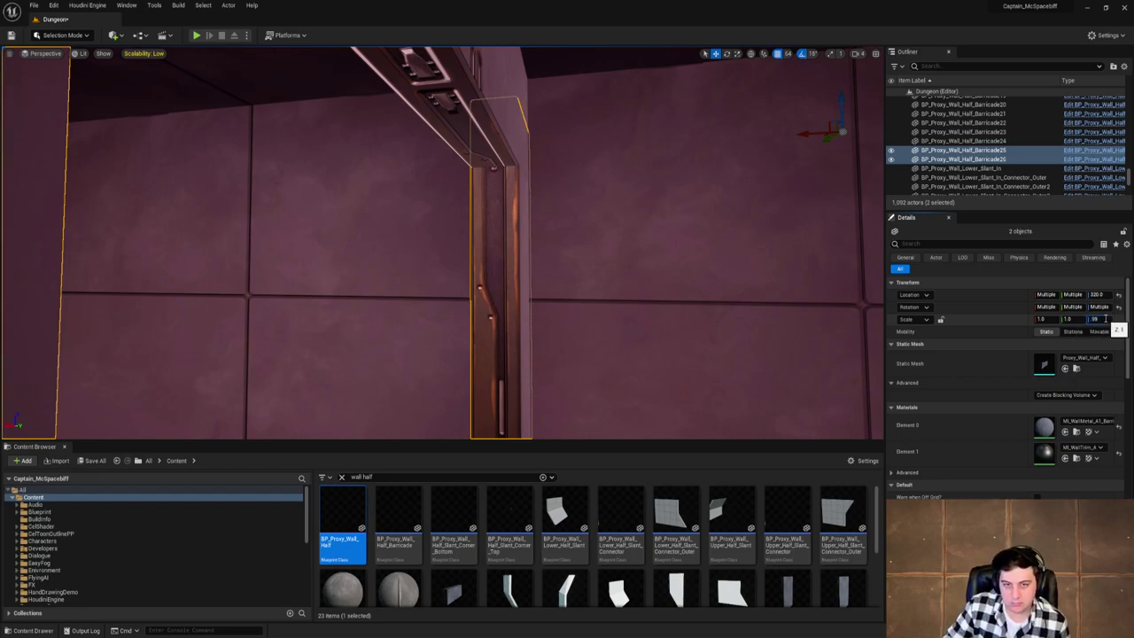
key("Return")
right_click_drag(694, 266, 655, 266)
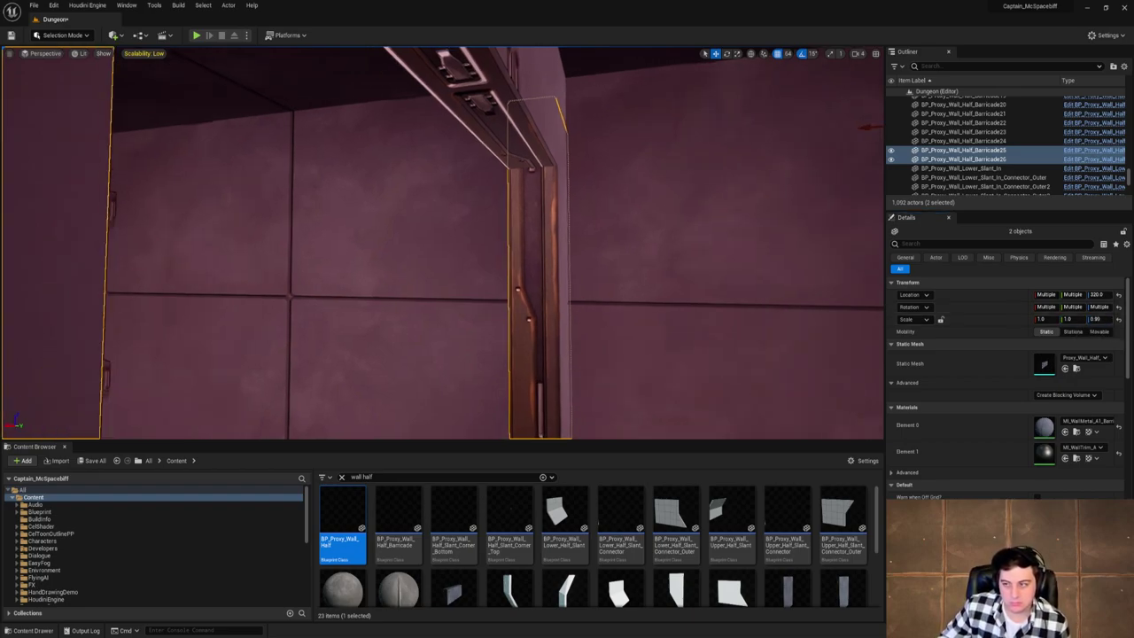
scroll(799, 302, "down", 2)
key("ctrl+z")
Retry an X scale of 0.99 on both barricades, compare the two sides of the opening, and undo it.
left_click(1046, 319)
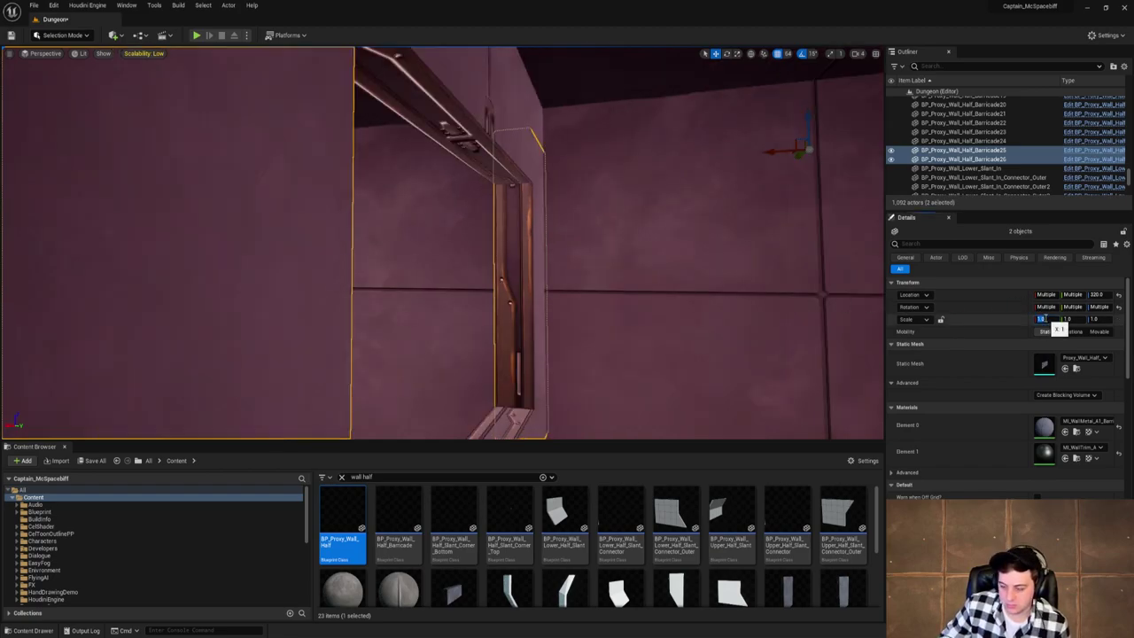
key("Return")
right_click_drag(709, 301, 869, 301)
key("a")
right_click_drag(539, 257, 551, 308)
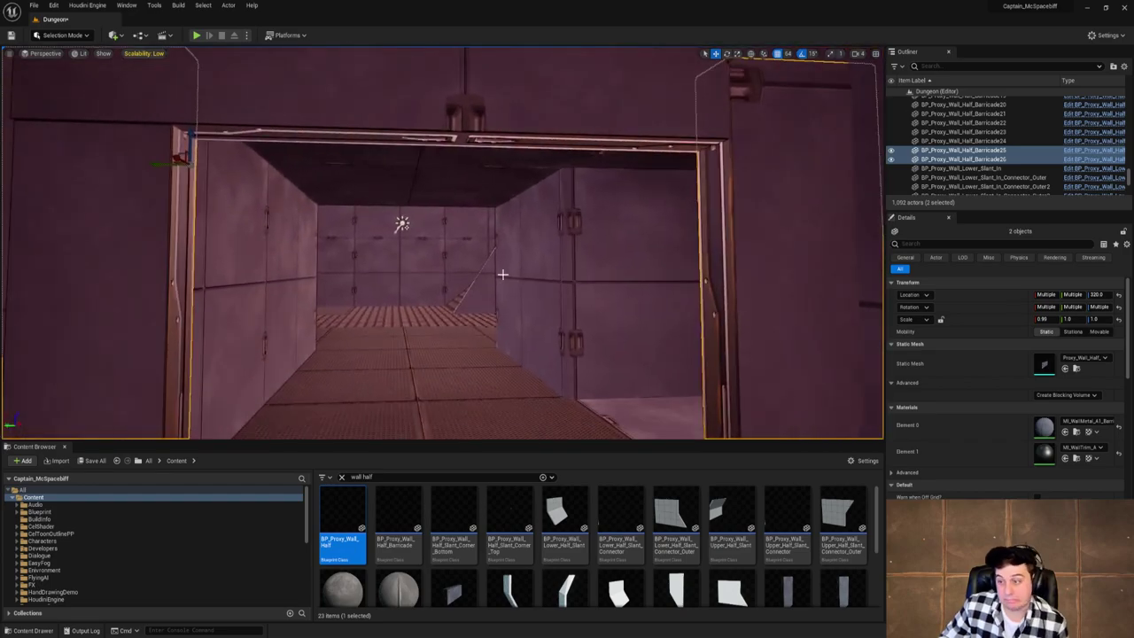
scroll(466, 270, "down", 2)
right_click_drag(466, 271, 346, 272)
key("d")
key("ctrl+z")
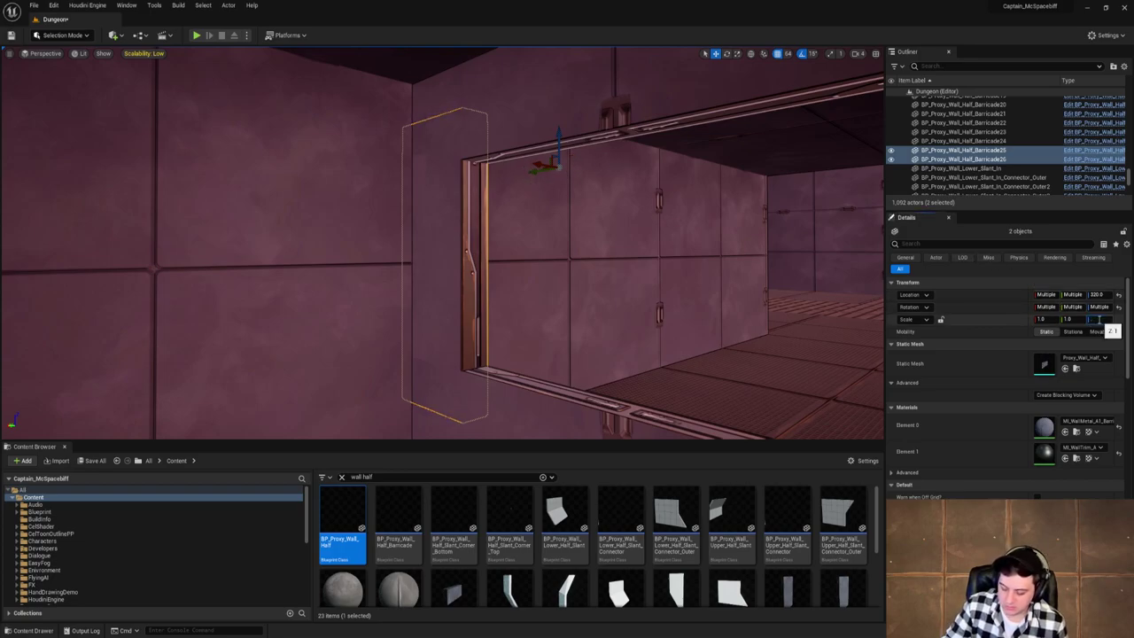
Try Y scales of 0.75 and 0.5 on the two barricades to shorten them.
left_click_drag(1097, 319, 1101, 320)
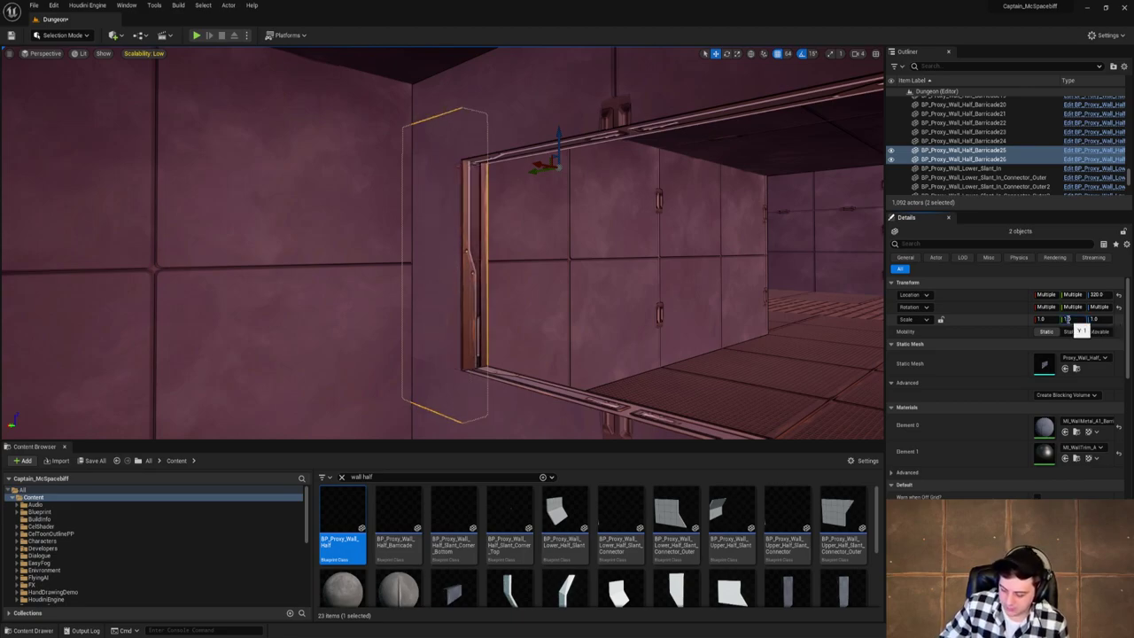
type(".7")
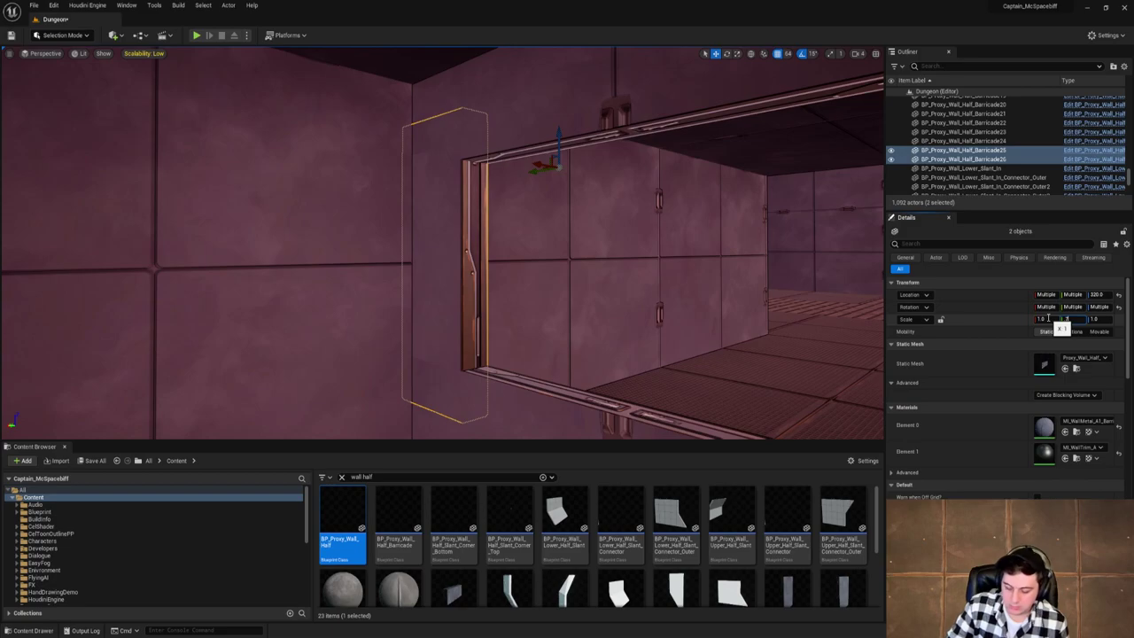
type("5")
key("Return")
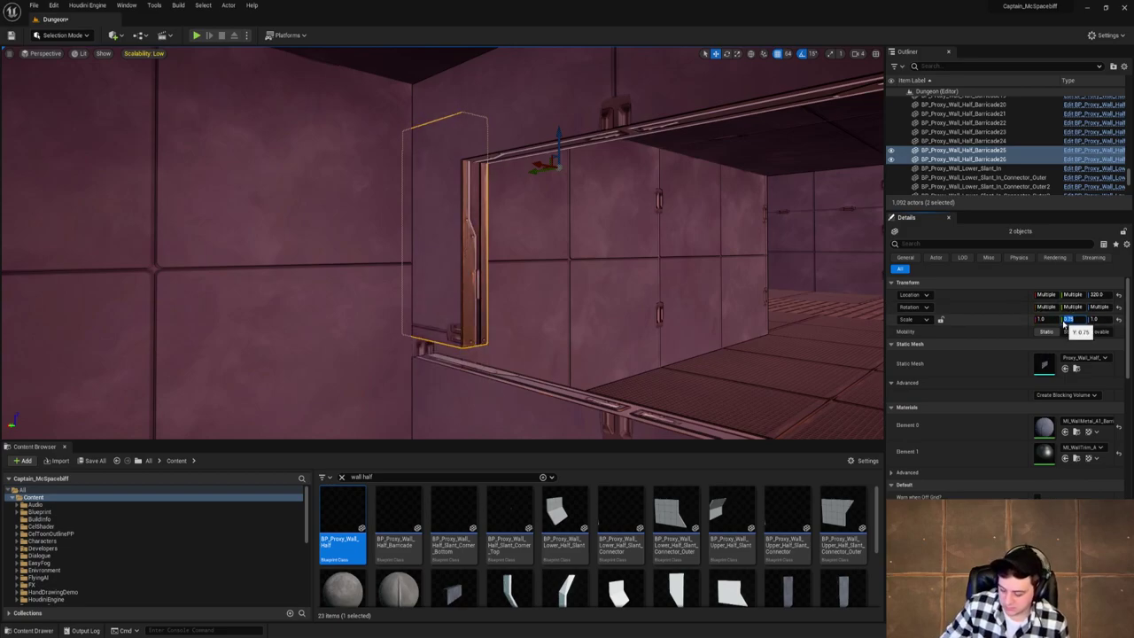
type("0.5")
key("Return")
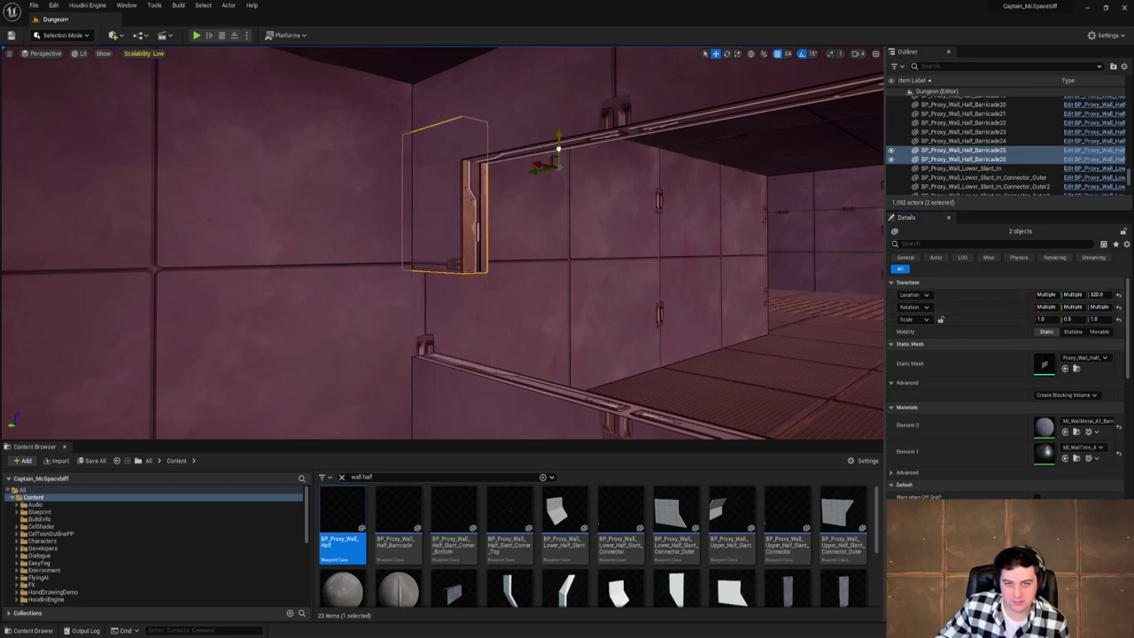
Reposition the two barricades at a height of about 281 in the opening, setting their Y scale to 0.65 and finally 0.7.
left_click_drag(559, 146, 562, 176)
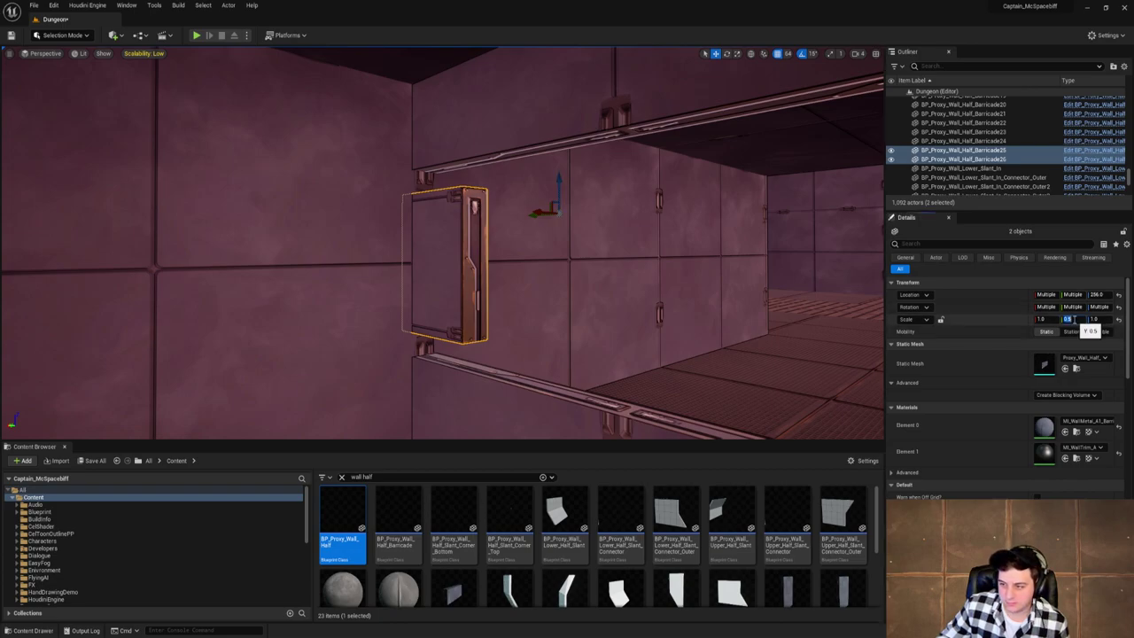
key("Return")
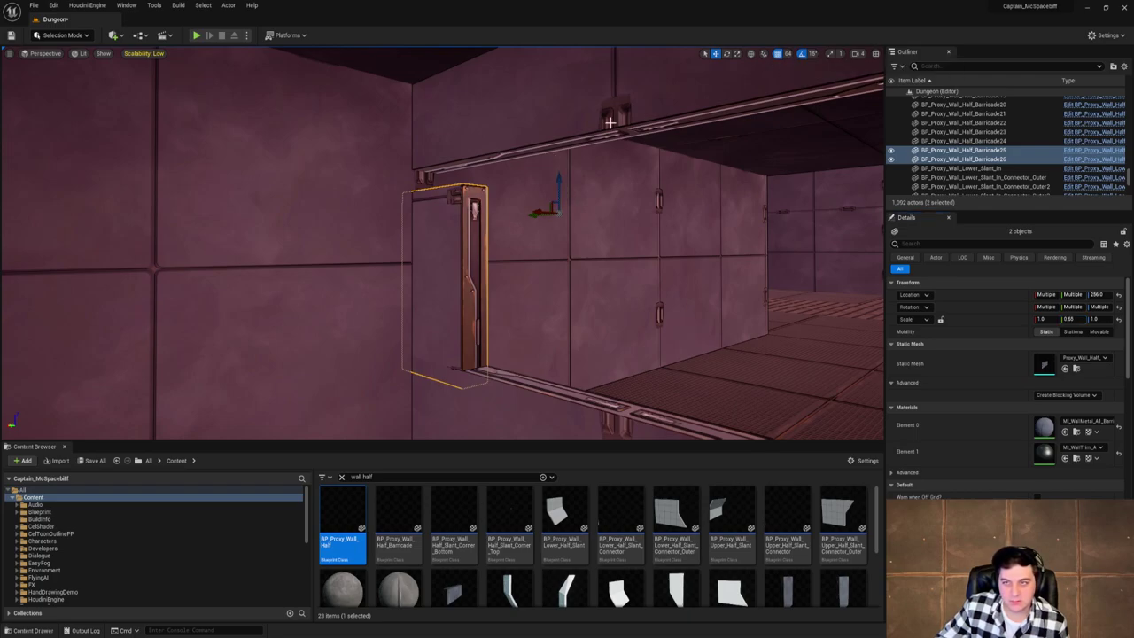
left_click_drag(558, 183, 559, 166)
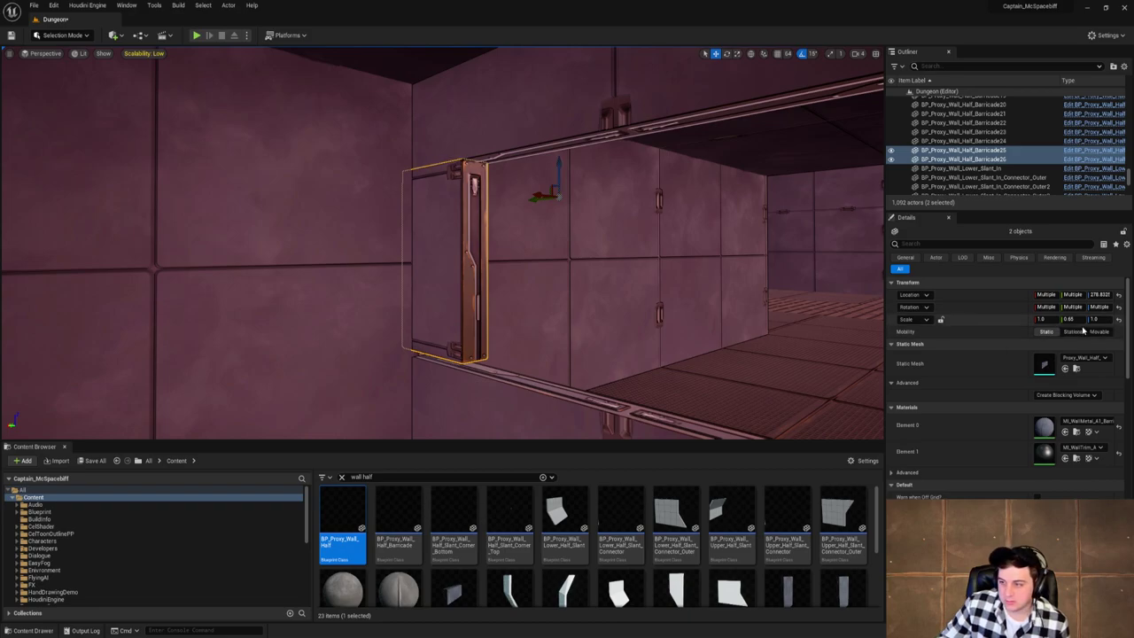
key("Return")
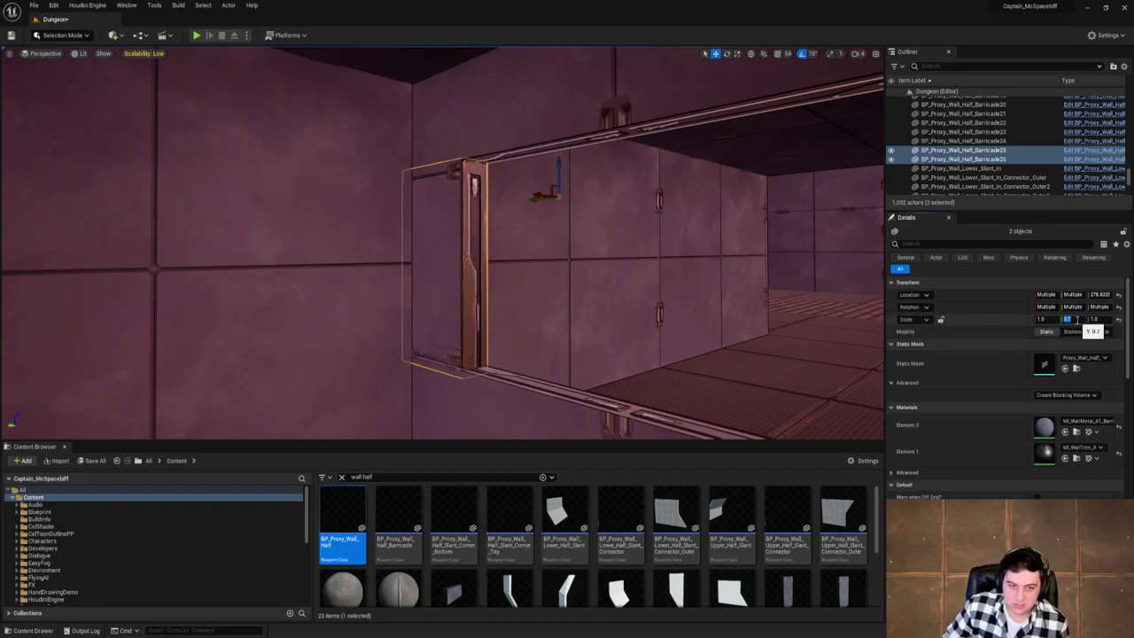
left_click_drag(557, 169, 559, 165)
Refine both barricades' Y scale to 0.72 and finally 0.75, nudging them upwards to fit the opening's height.
left_click(1071, 319)
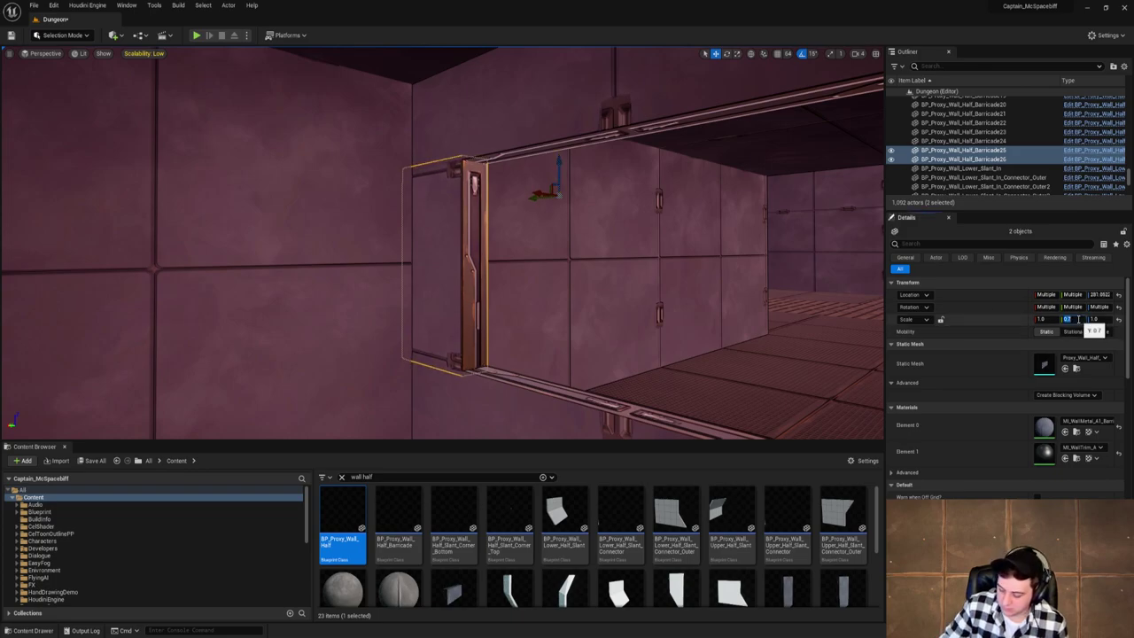
type("0.72")
key("Return")
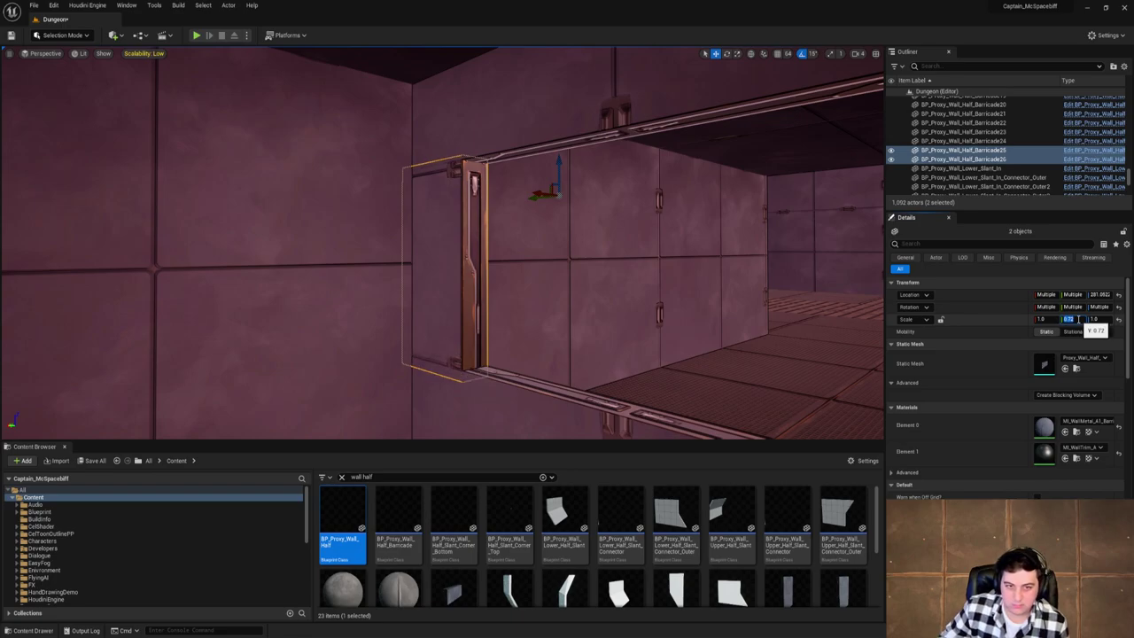
left_click_drag(556, 170, 559, 164)
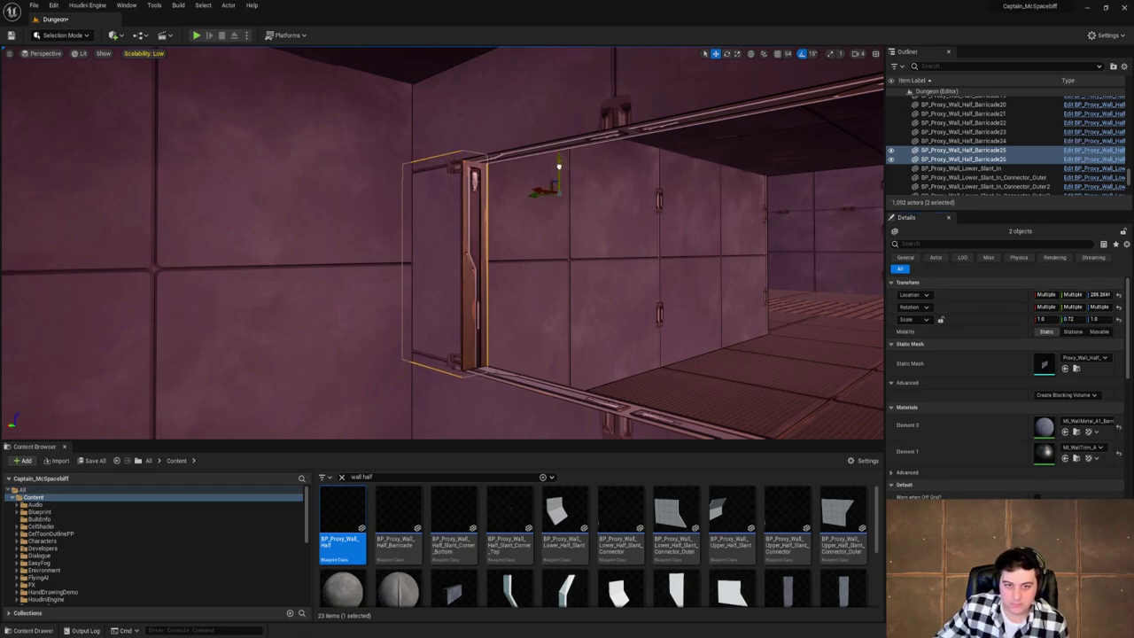
left_click(1070, 319)
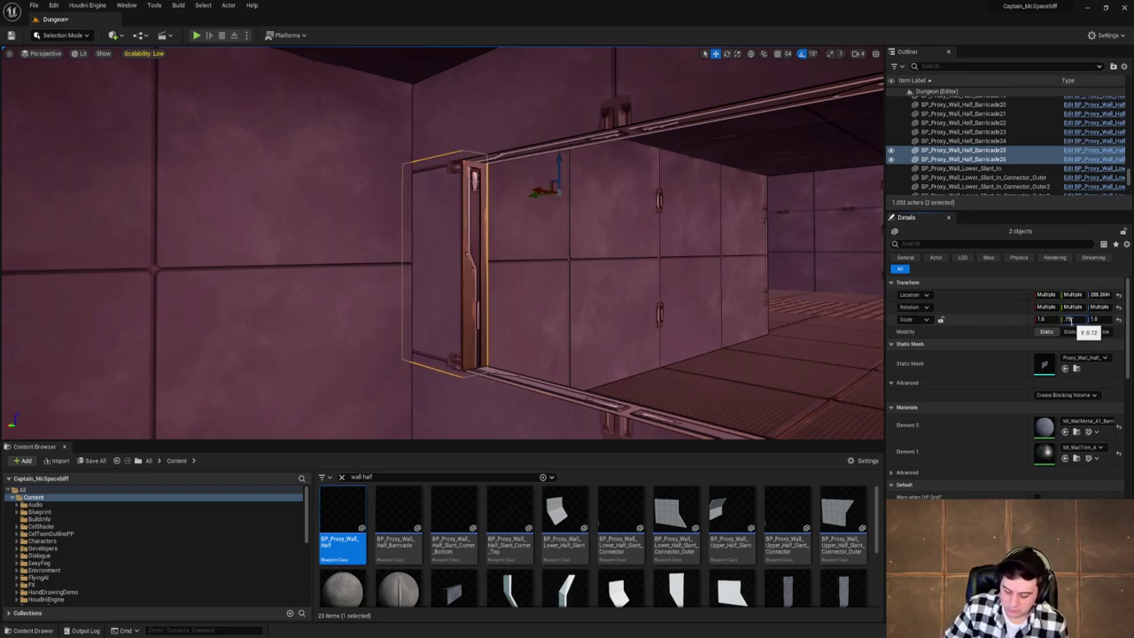
type(".75")
key("Return")
left_click_drag(558, 165, 558, 161)
Check the resized barricades from farther down the corridor and save the Dungeon level.
right_click_drag(504, 213, 567, 197)
left_click(552, 207)
key("s")
scroll(550, 211, "down", 5)
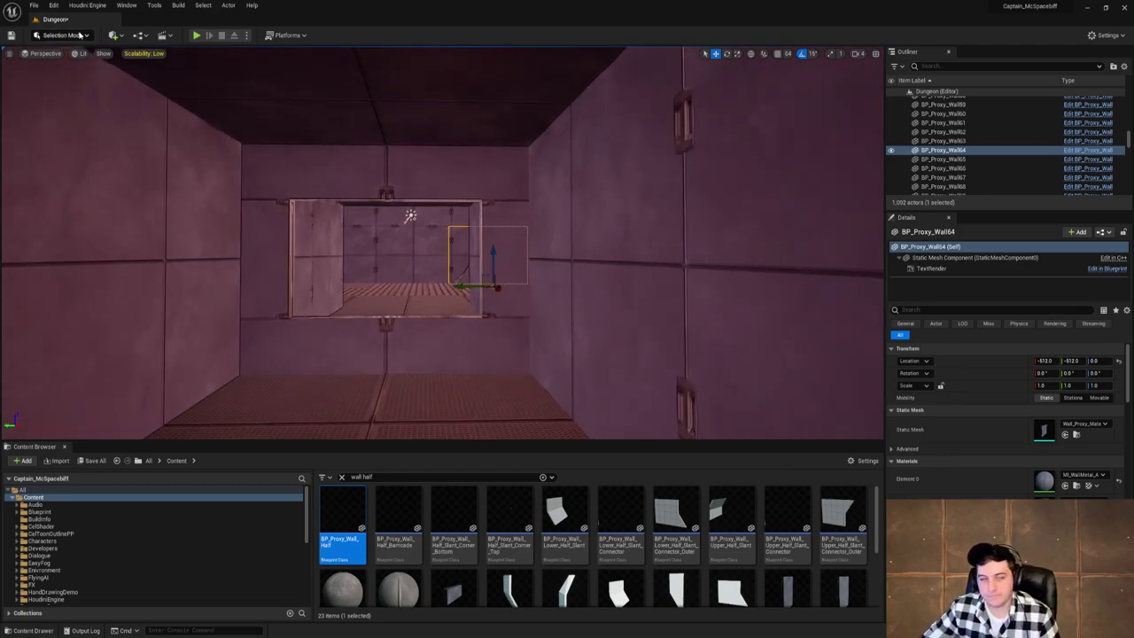
left_click(33, 4)
left_click(97, 89)
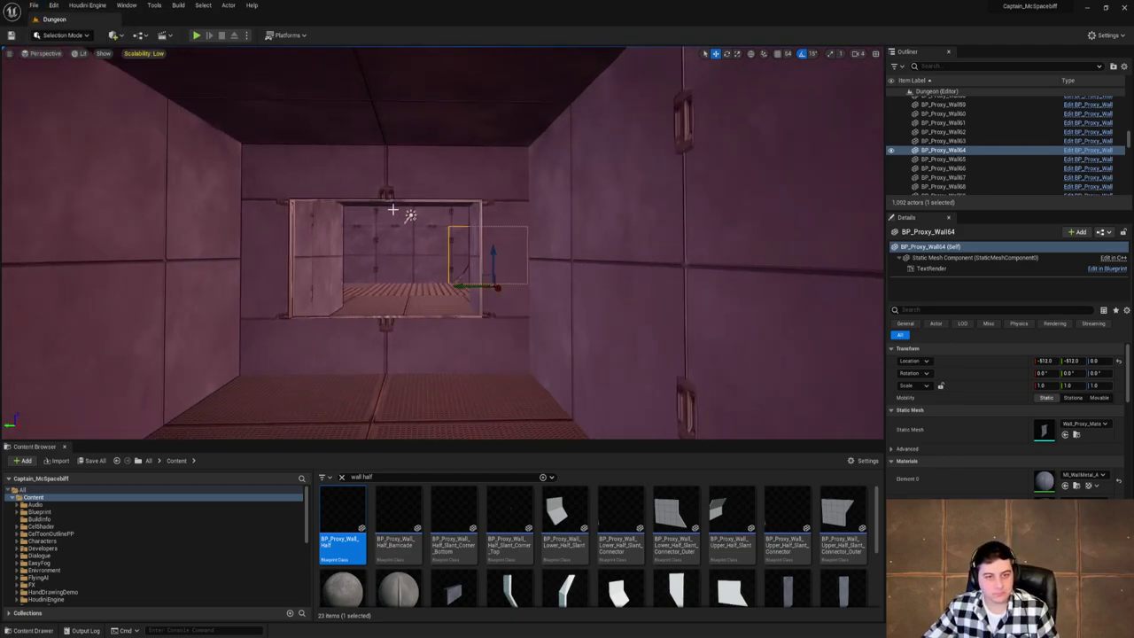
Play-test the level at the framed opening, looking through it from the character's viewpoint, and end the play session.
scroll(418, 218, "up", 3)
left_click(197, 35)
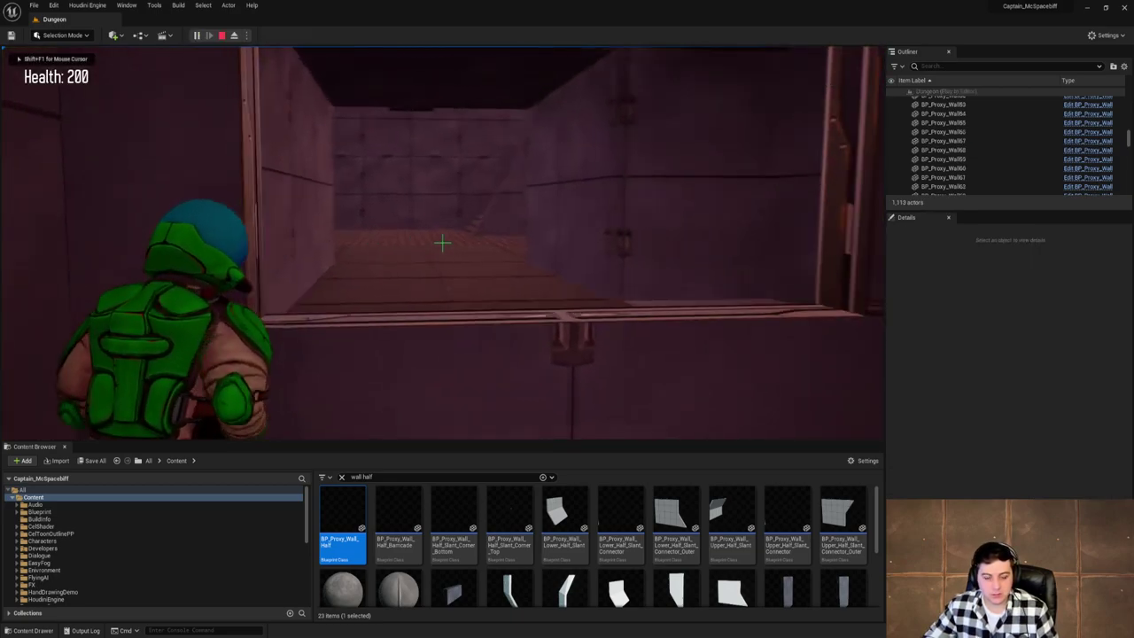
key("Escape")
left_click(866, 306)
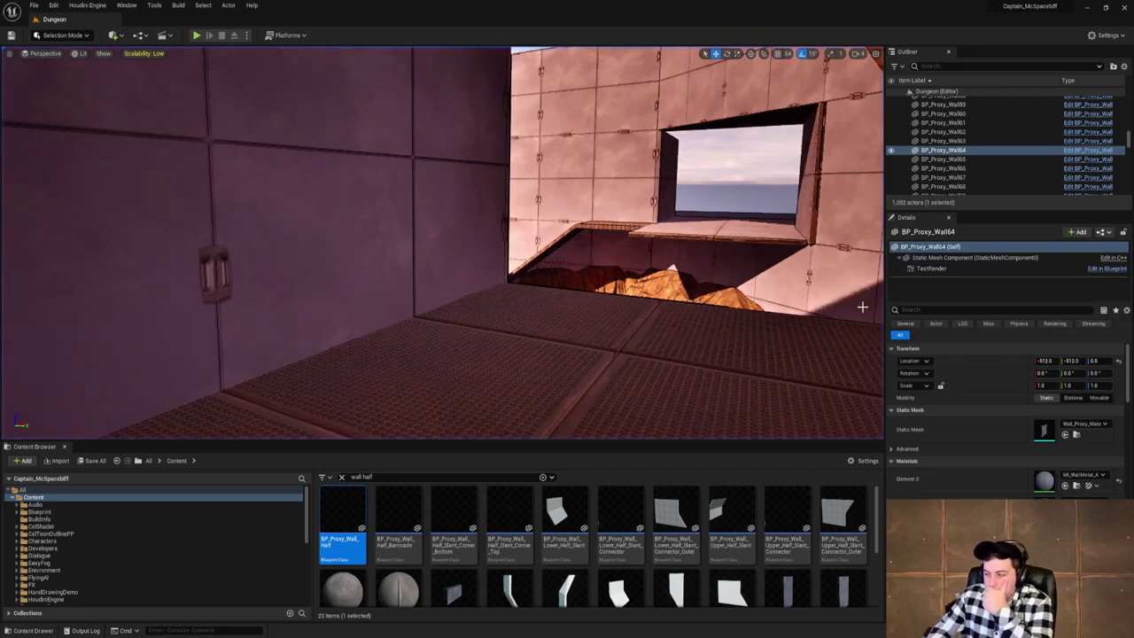
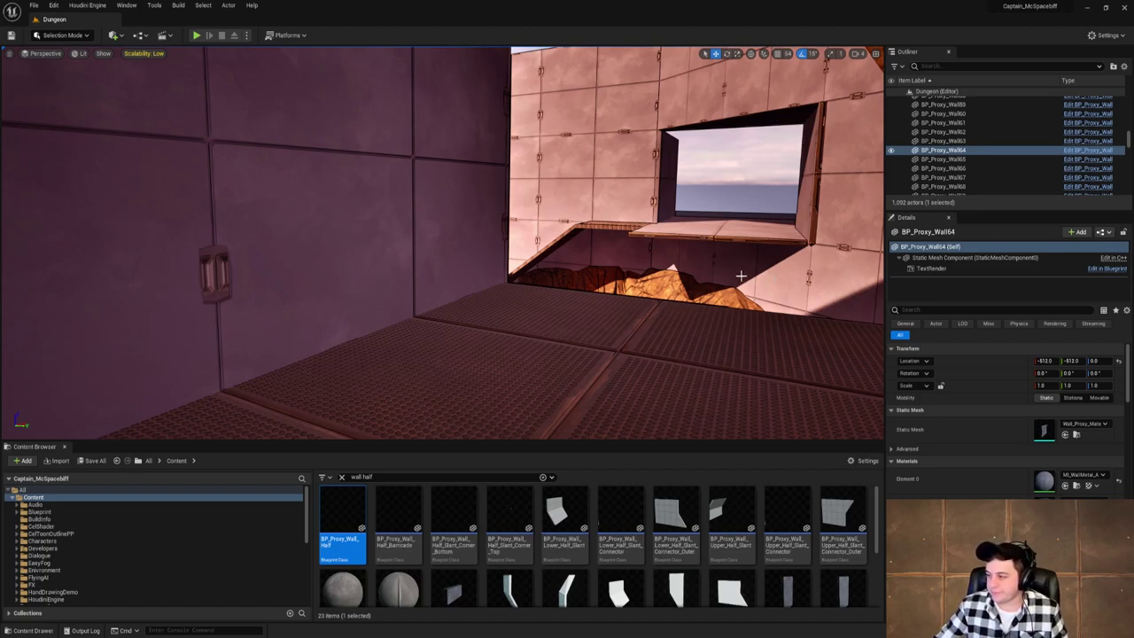
Inspect the corridor and its framed opening from outside above the orange terrain and up close from the inner side.
right_click_drag(736, 263, 248, 263)
key("w")
key("w")
key("w")
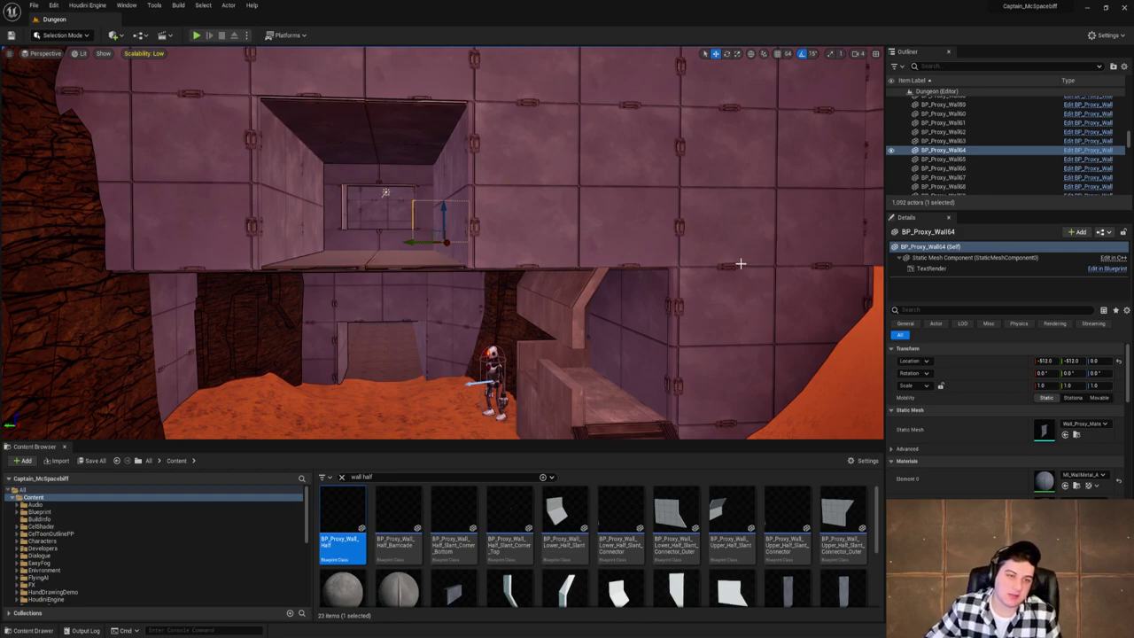
key("w")
right_click_drag(443, 263, 674, 263)
key("w")
key("a")
key("d")
right_click_drag(514, 199, 301, 229)
key("s")
Set the position grid snap to 16 and shift the barricade nearest the doorway outward to Y -272.
left_click(291, 226)
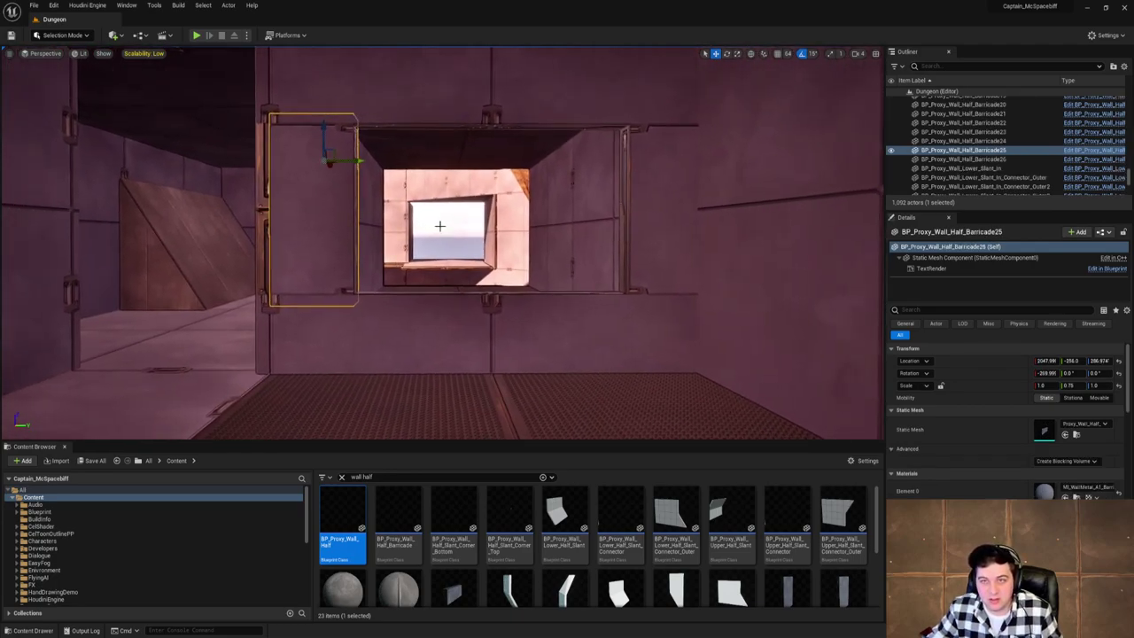
left_click(788, 55)
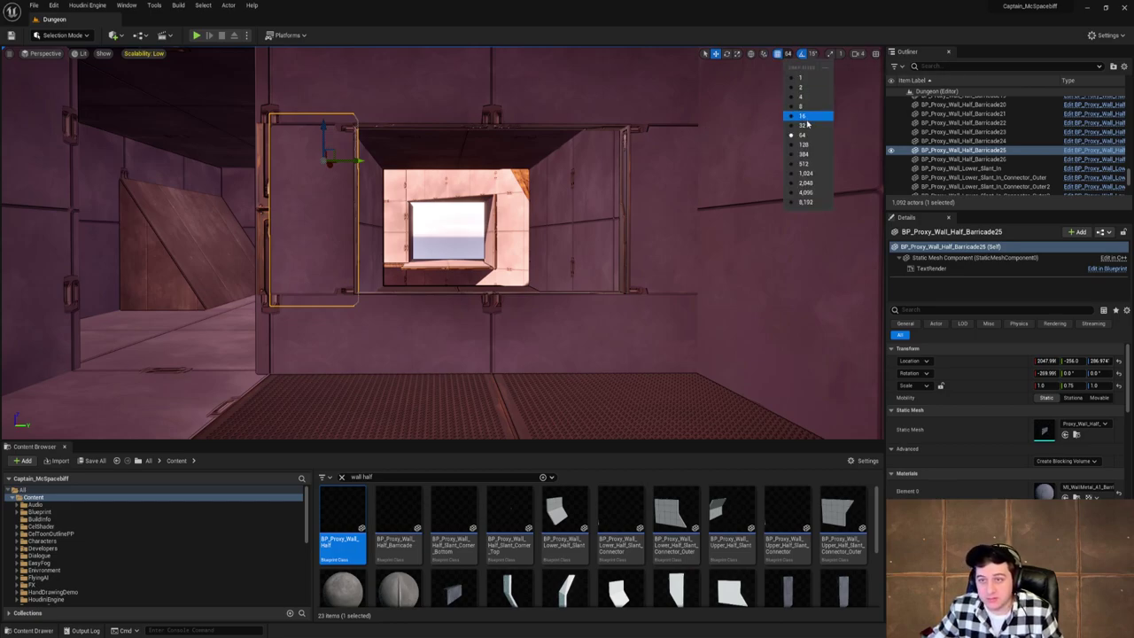
left_click(802, 125)
left_click(788, 55)
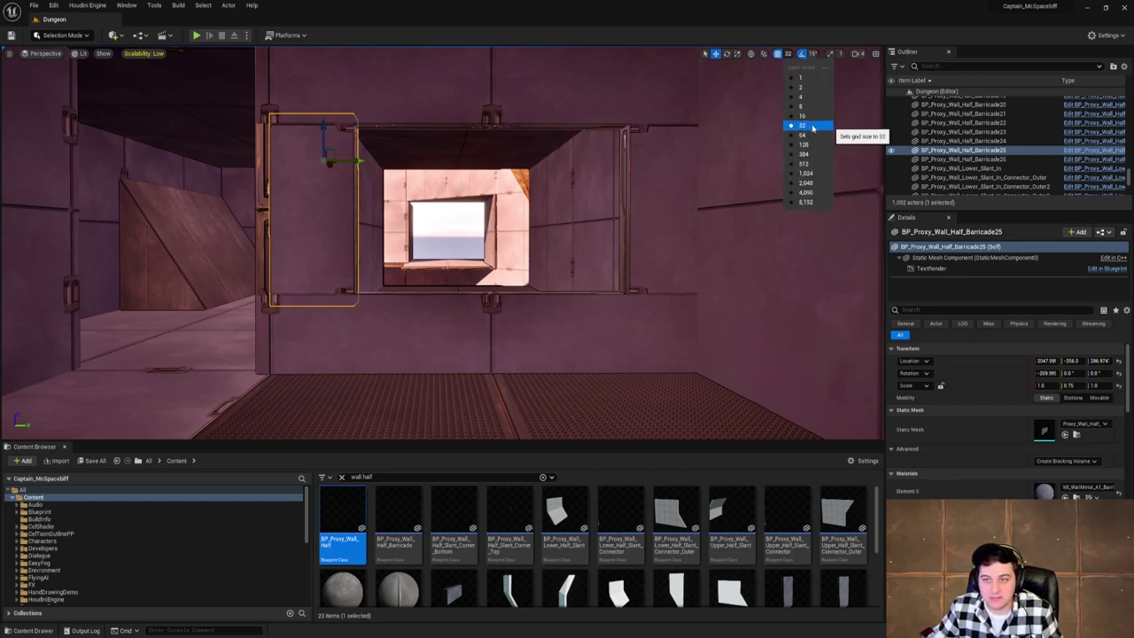
left_click(802, 116)
left_click_drag(362, 161, 348, 161)
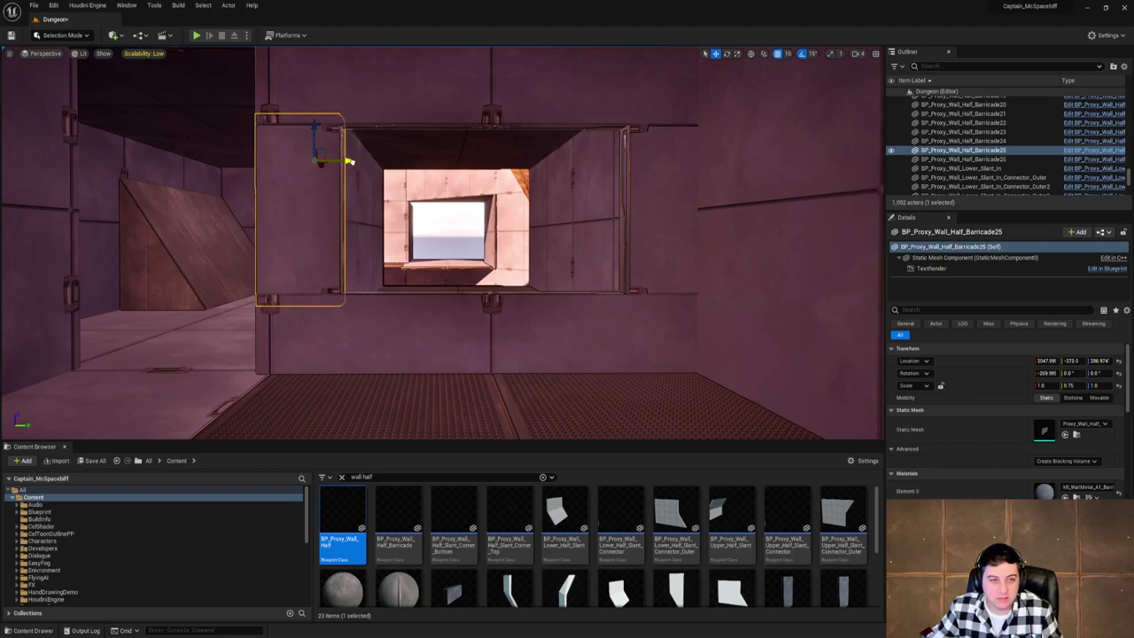
Shift the barricade on the opening's other side outward to Y 272 and check the fit from the corridor.
left_click(627, 185)
scroll(619, 170, "down", 6)
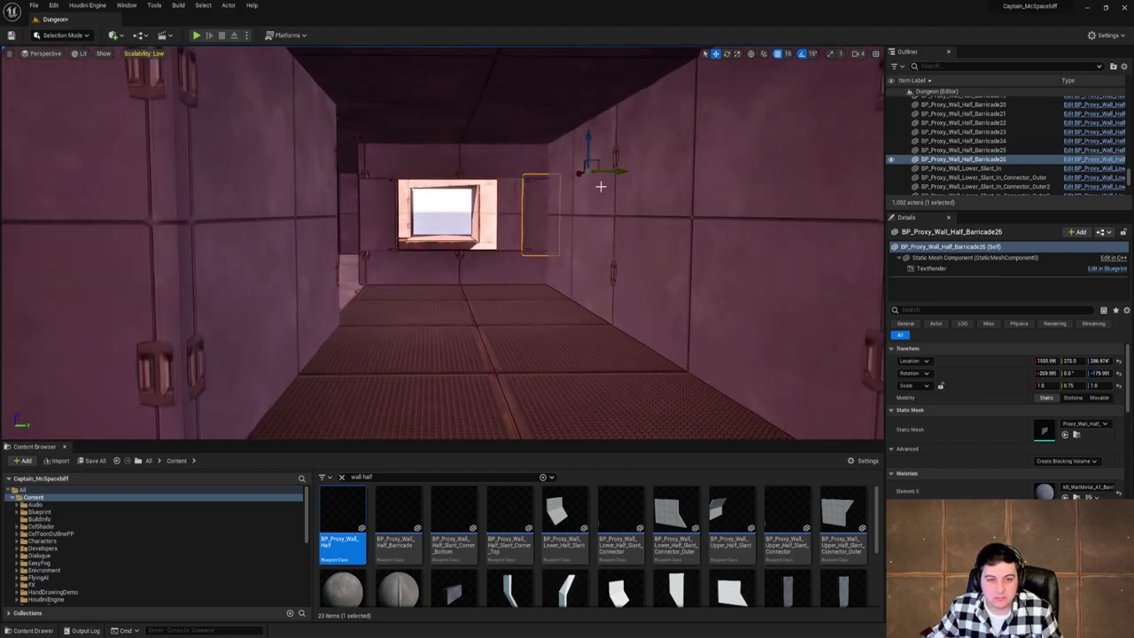
key("d")
right_click_drag(601, 186, 592, 182)
key("w")
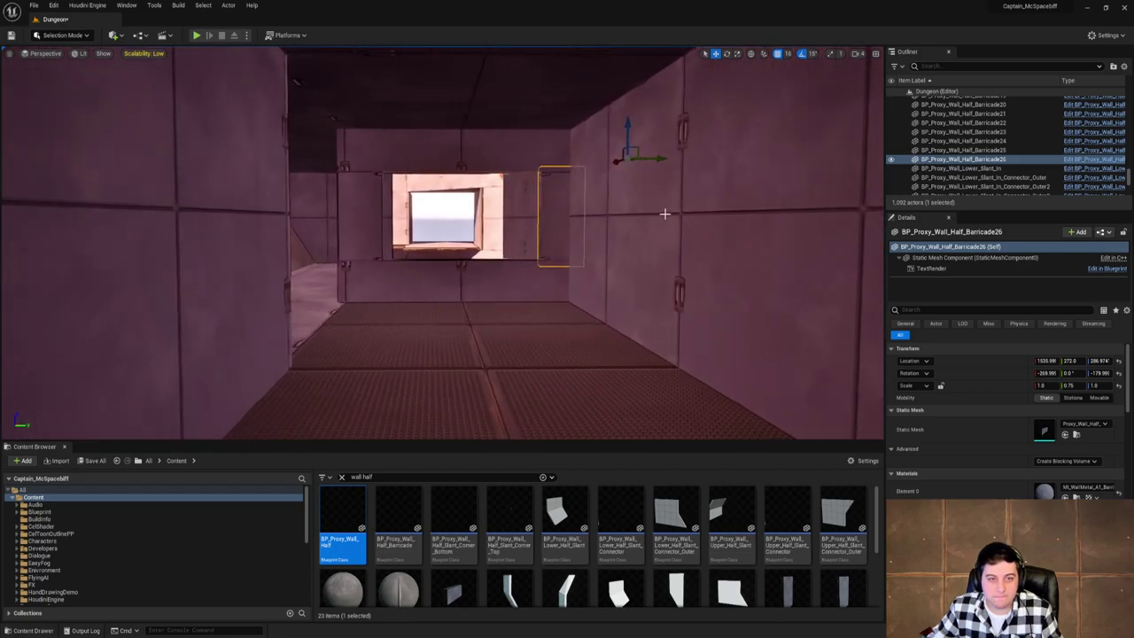
left_click(665, 213)
key("w")
right_click_drag(666, 212, 668, 222)
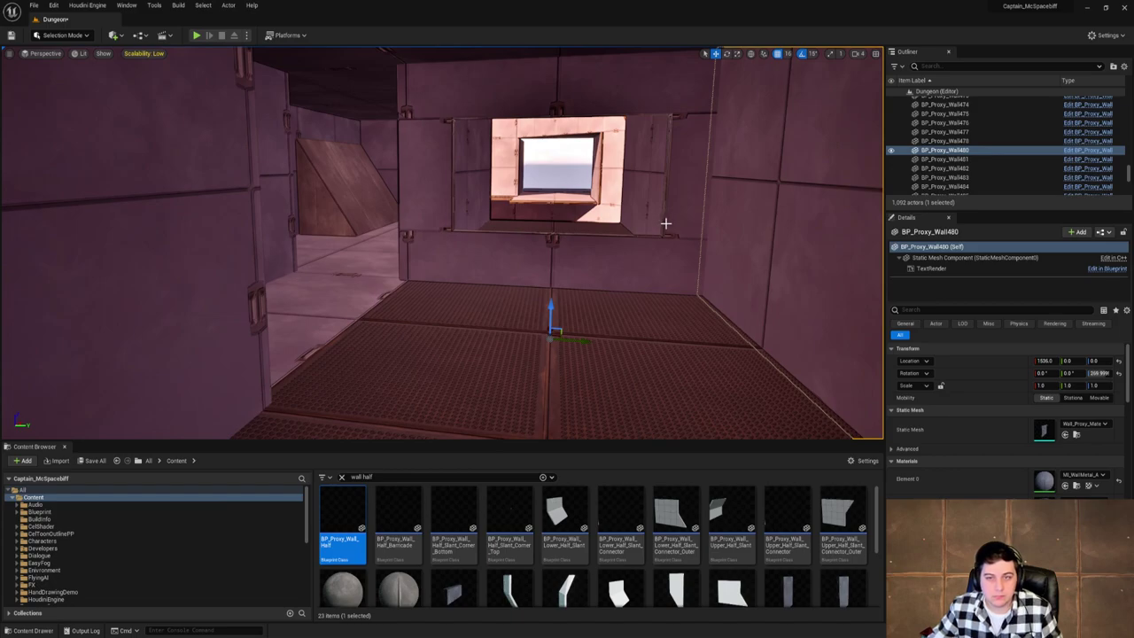
Move the two barricades inward by one grid step each, to Y 256 and Y -256.
left_click(666, 223)
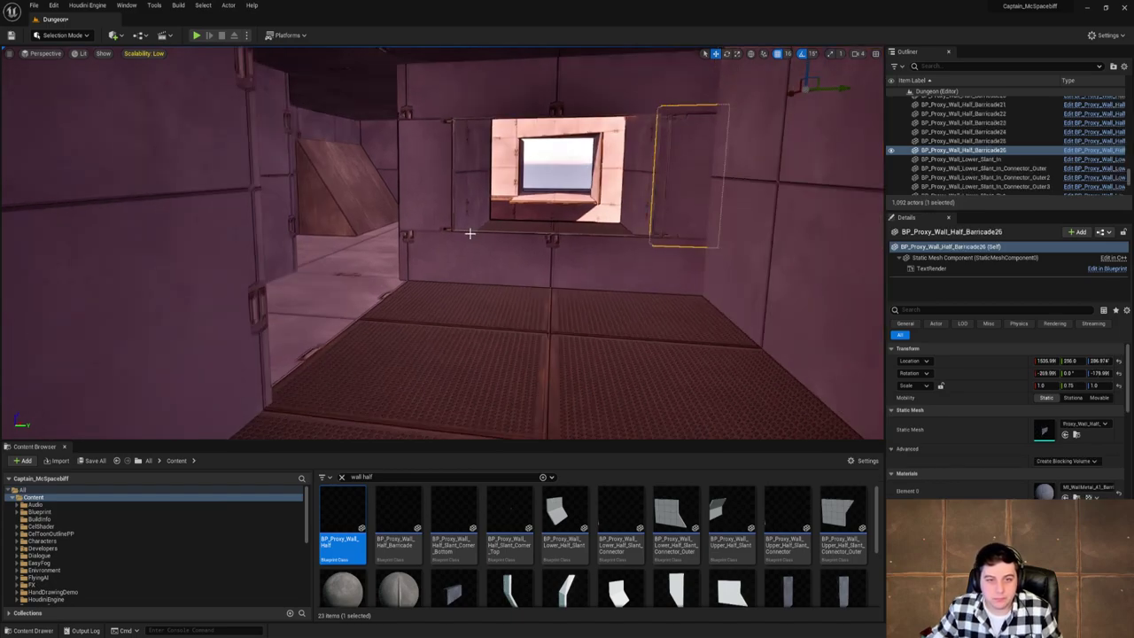
left_click(470, 233)
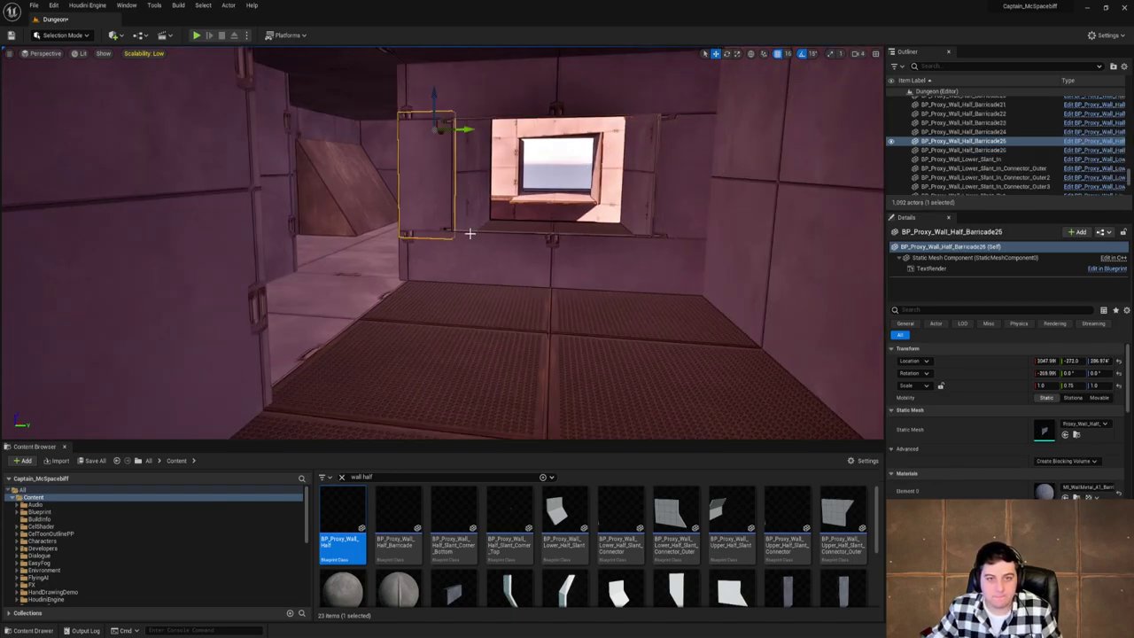
key("alt+Right")
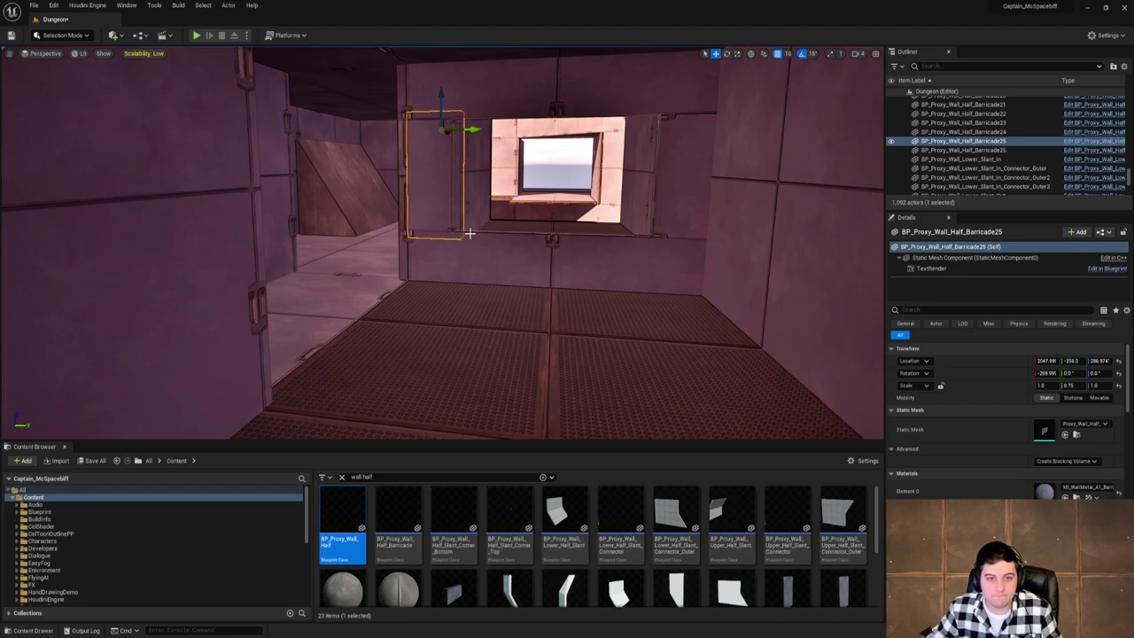
Examine how the barricades meet the opening's frame and the walls around the adjacent doorway.
left_click(456, 191)
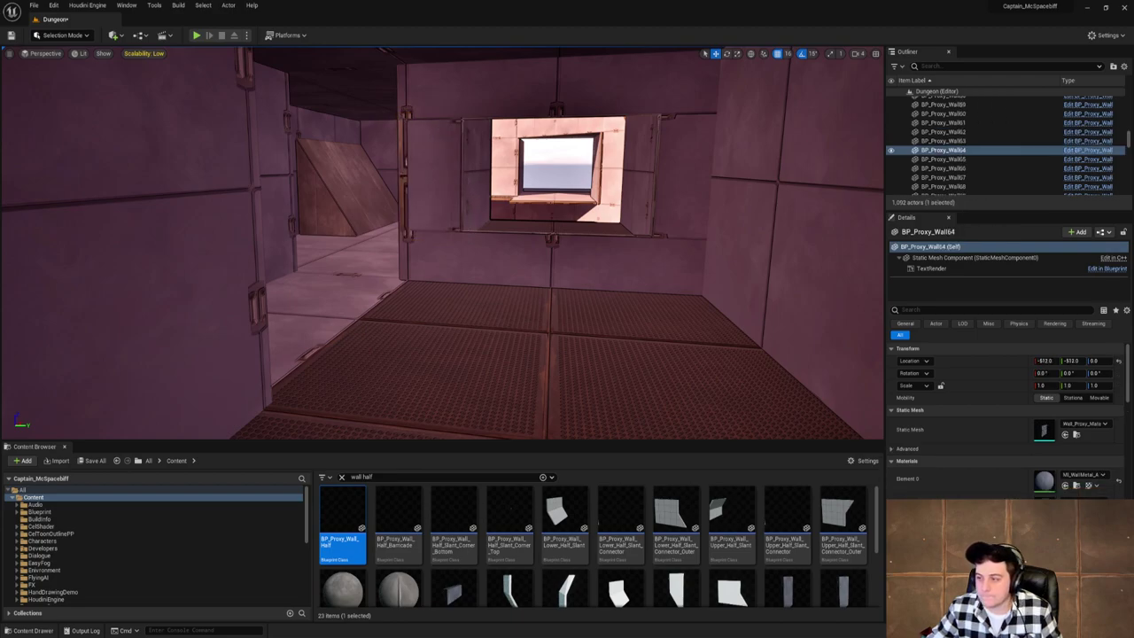
left_click(469, 186)
key("d")
right_click_drag(502, 186, 409, 189)
left_click(547, 210)
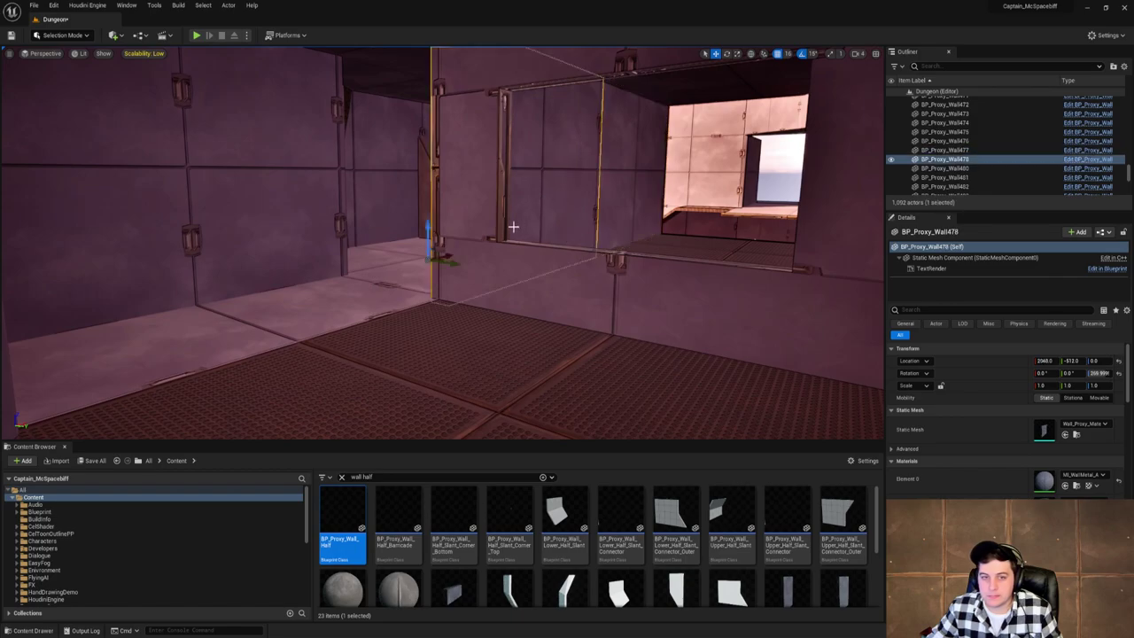
left_click(580, 284)
mouse_move(585, 289)
right_mouse_down()
mouse_move(621, 372)
mouse_move(639, 363)
mouse_move(585, 289)
mouse_move(591, 275)
right_mouse_up()
key("w")
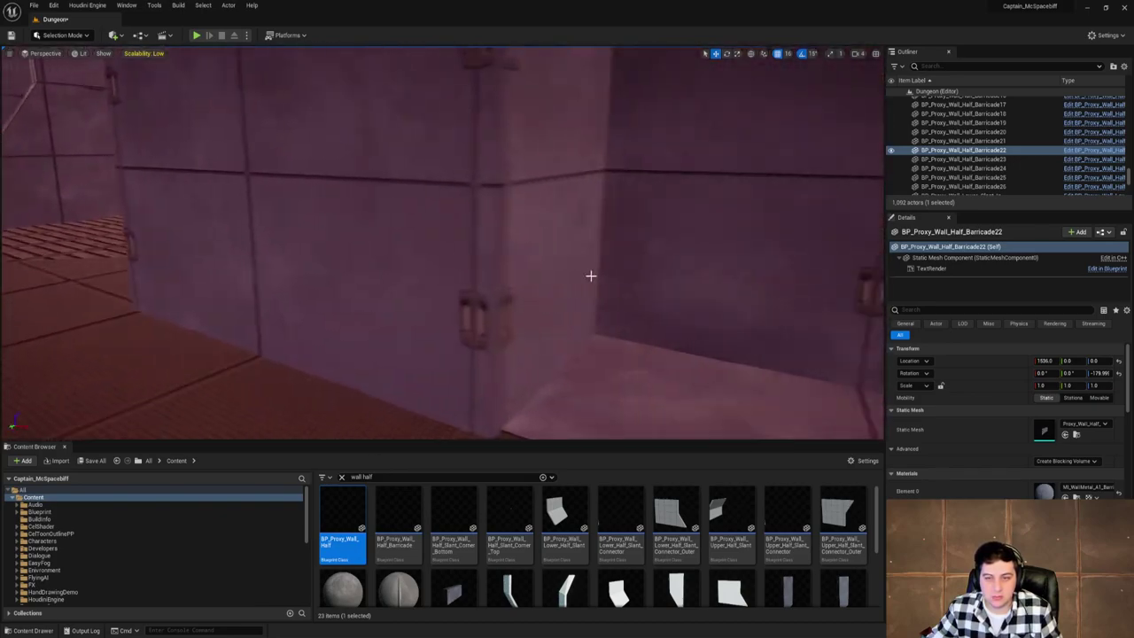
left_click(514, 293)
key("s")
right_click_drag(514, 293, 611, 293)
Duplicate the half wall behind the side doorway, place the copy at Y -528 beside the corridor, and save the level.
left_click(510, 231)
right_click_drag(510, 231, 496, 234)
key("w")
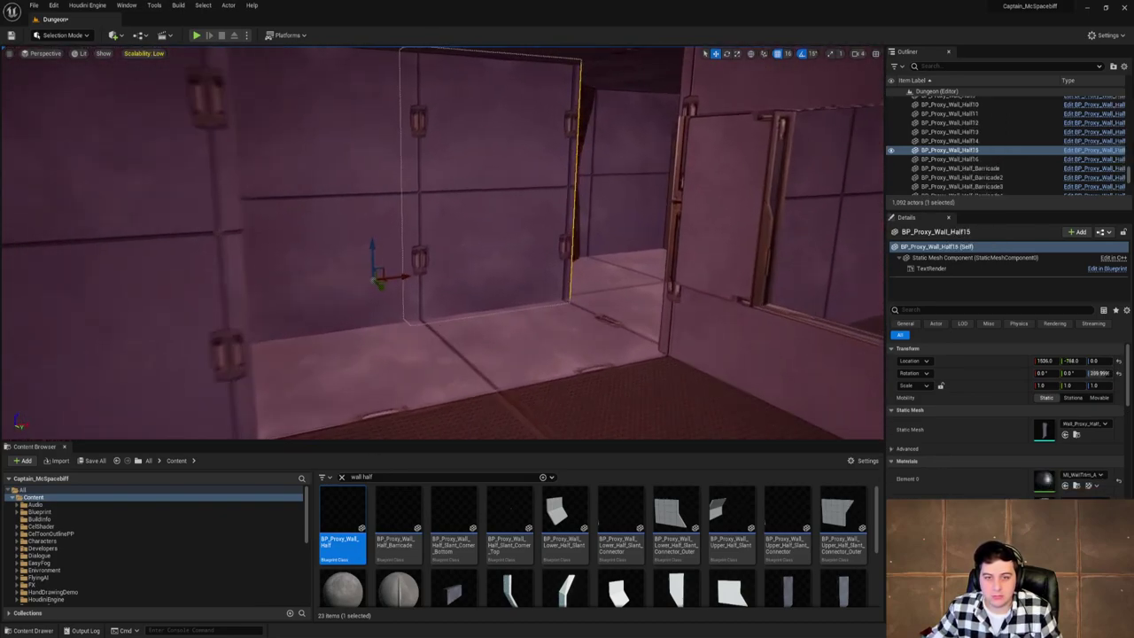
right_click_drag(514, 296, 558, 231)
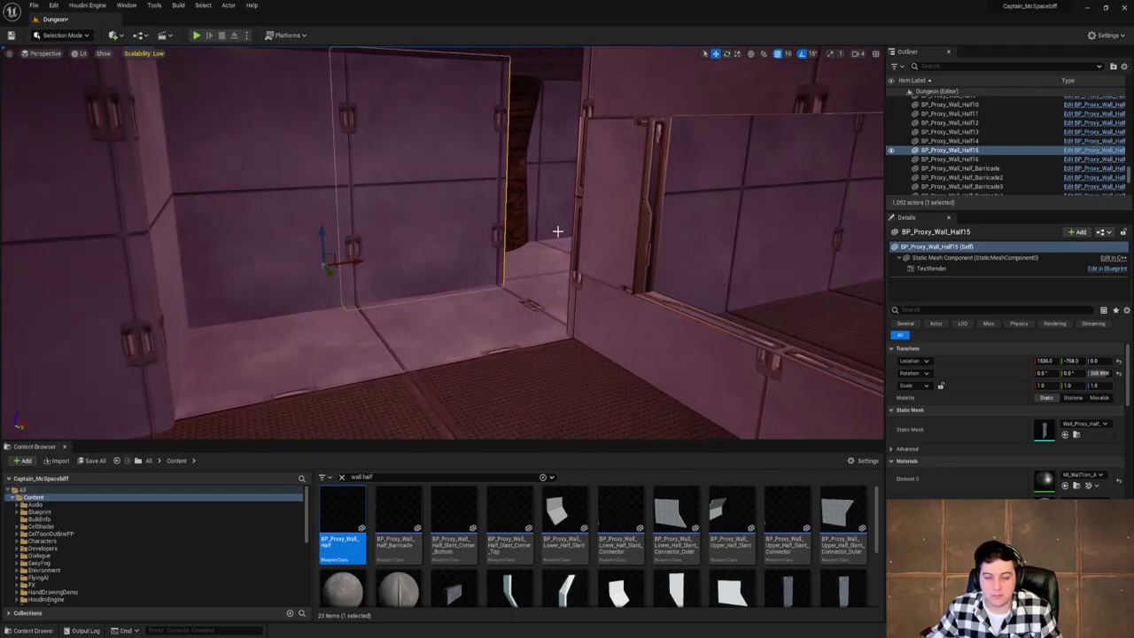
left_click_drag(328, 273, 361, 316, "alt")
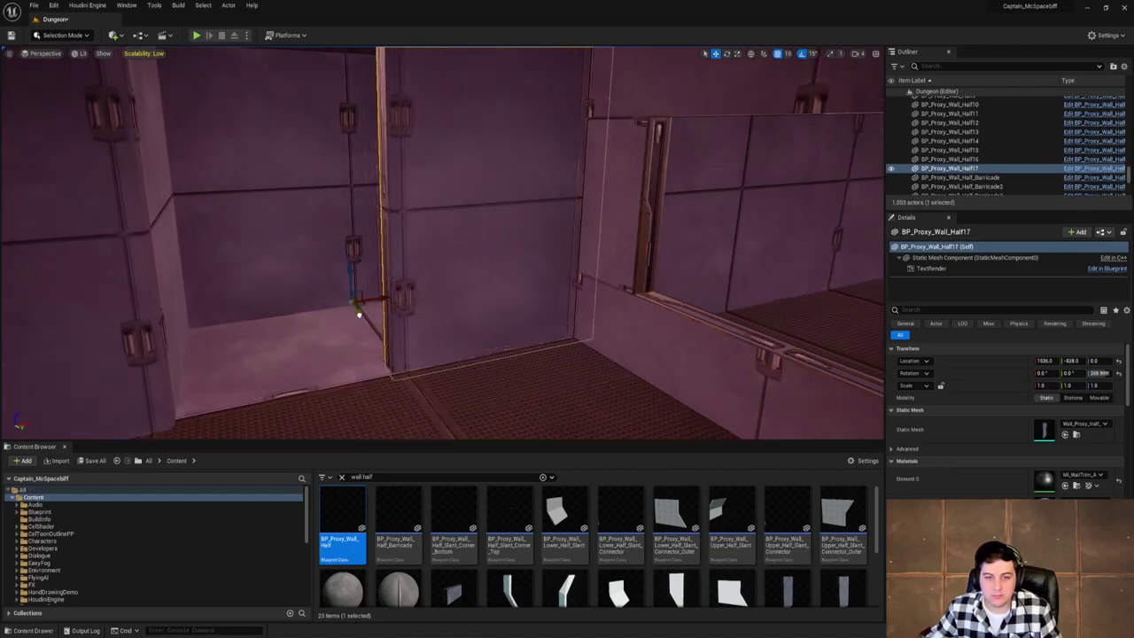
right_click_drag(361, 315, 274, 183)
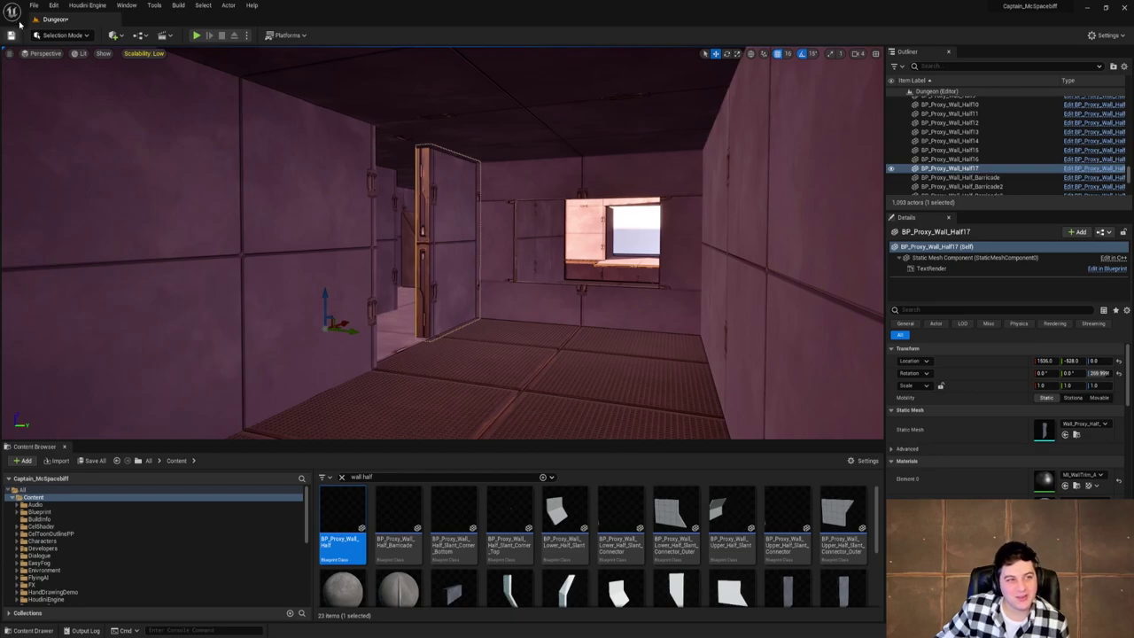
left_click(34, 5)
left_click(82, 88)
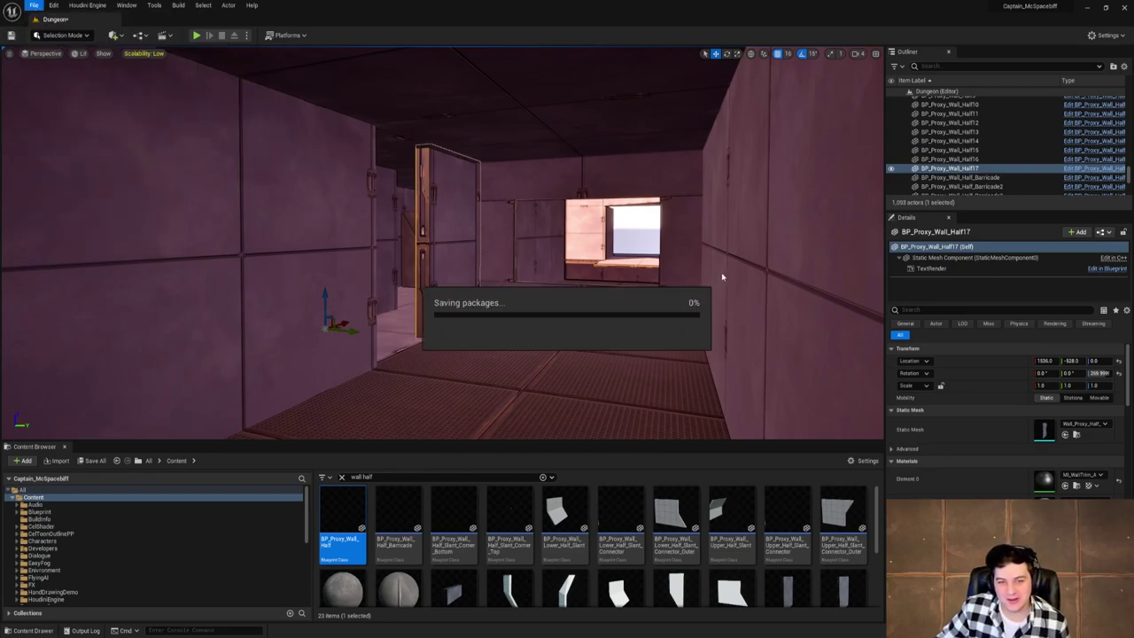
Review the corridor entrance with the new half wall from the large room and save the current level.
right_click_drag(721, 273, 720, 273)
key("e")
right_click_drag(551, 259, 552, 259)
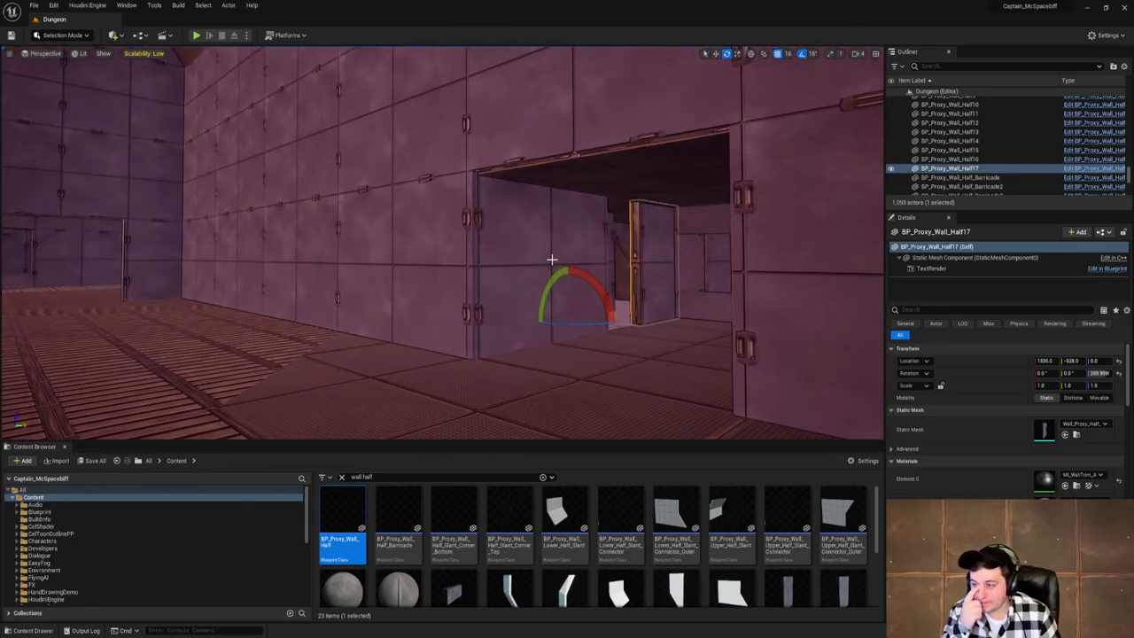
left_click(33, 5)
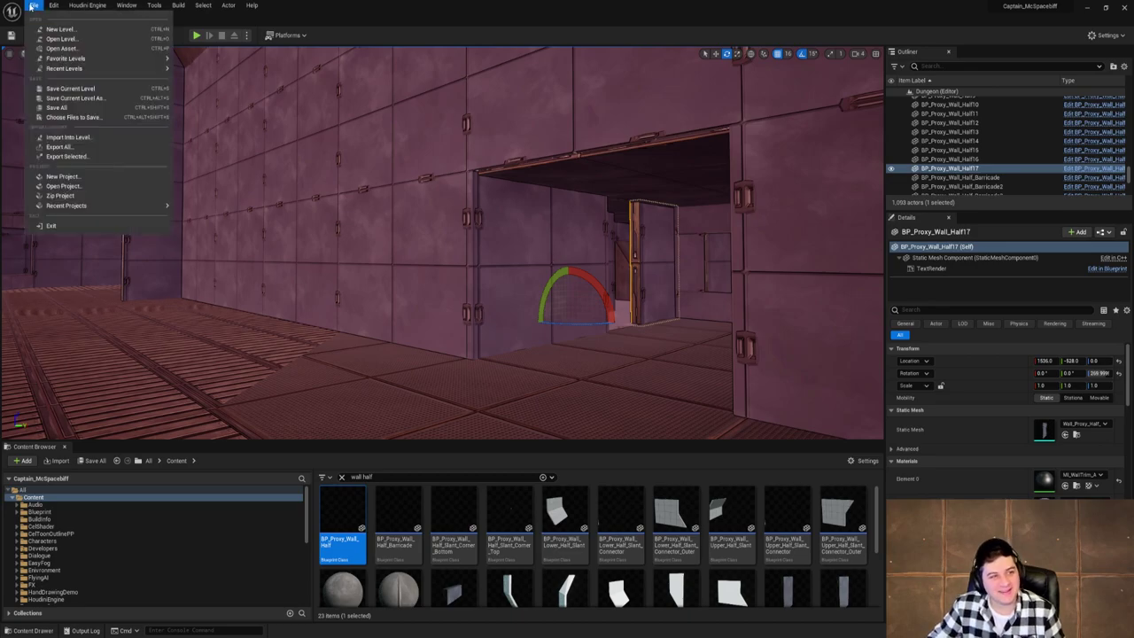
left_click(80, 89)
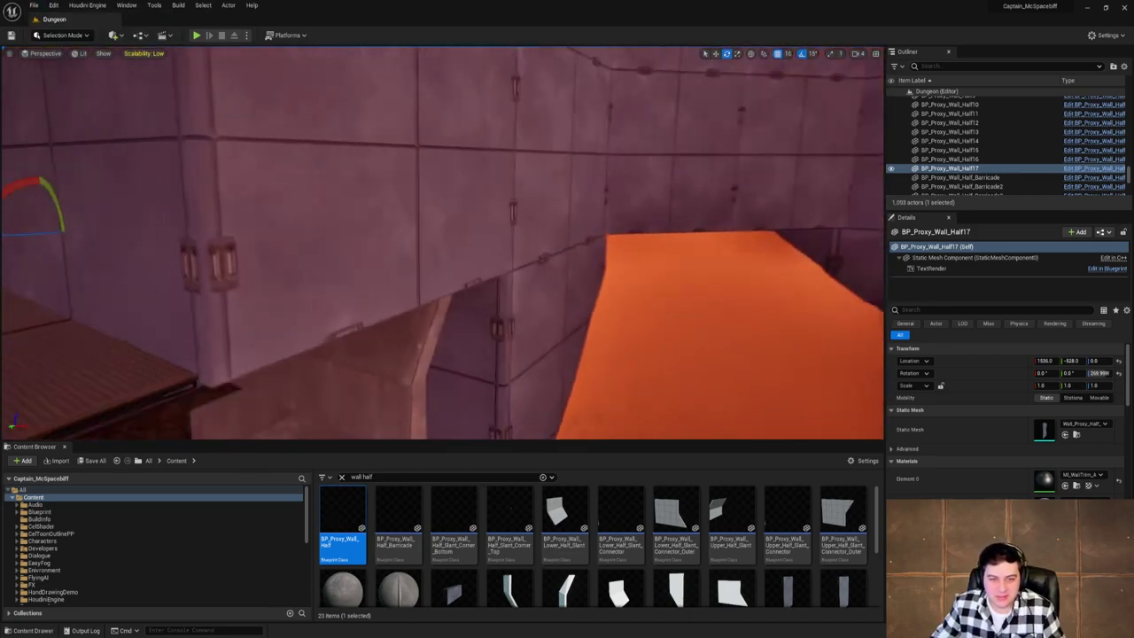
Examine the rooms around the corridor, including the orange pit passage, the tall hall and the area open to the sky.
key("w")
right_click_drag(441, 243, 523, 181)
key("w")
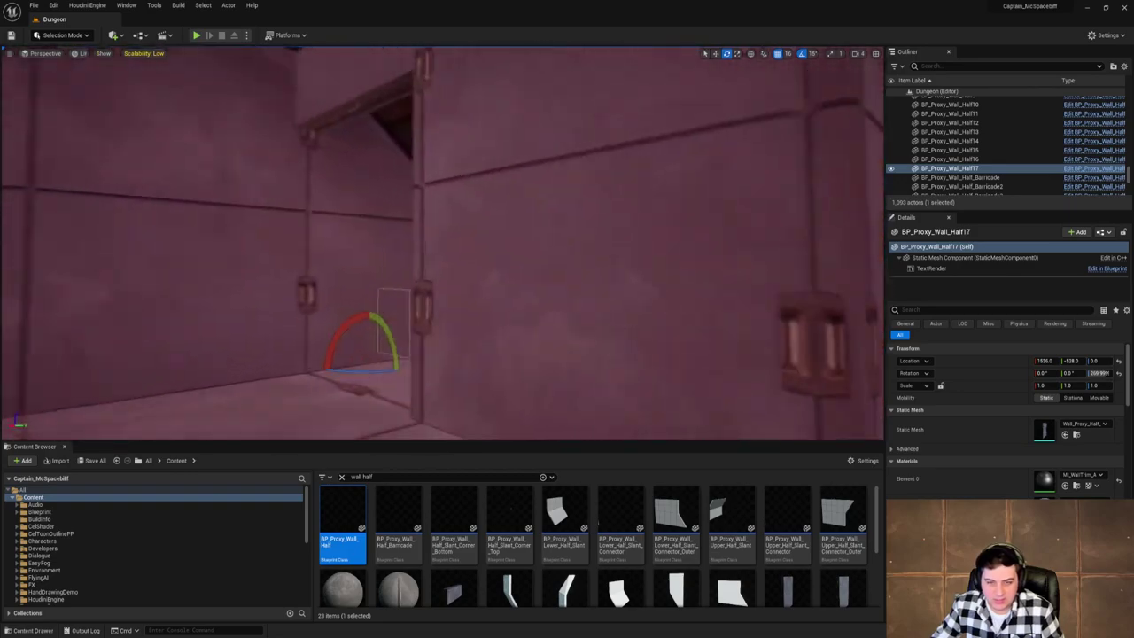
key("s")
right_click_drag(523, 243, 292, 248)
key("w")
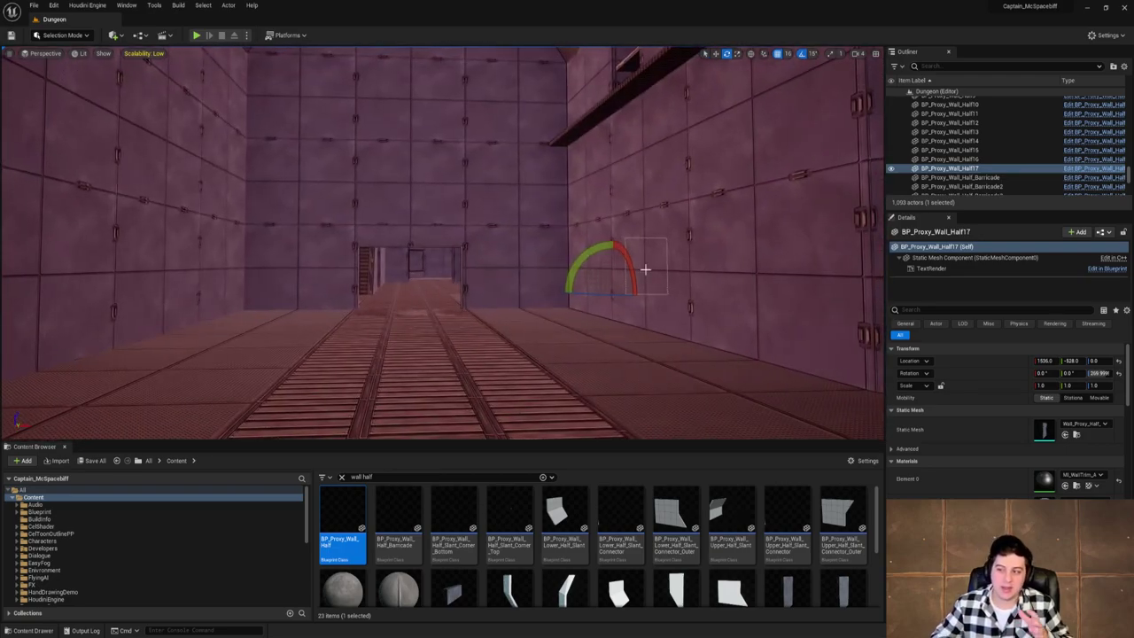
mouse_move(646, 269)
right_mouse_down()
mouse_move(646, 293)
mouse_move(674, 292)
mouse_move(606, 288)
mouse_move(649, 289)
mouse_move(645, 268)
right_mouse_up()
key("w")
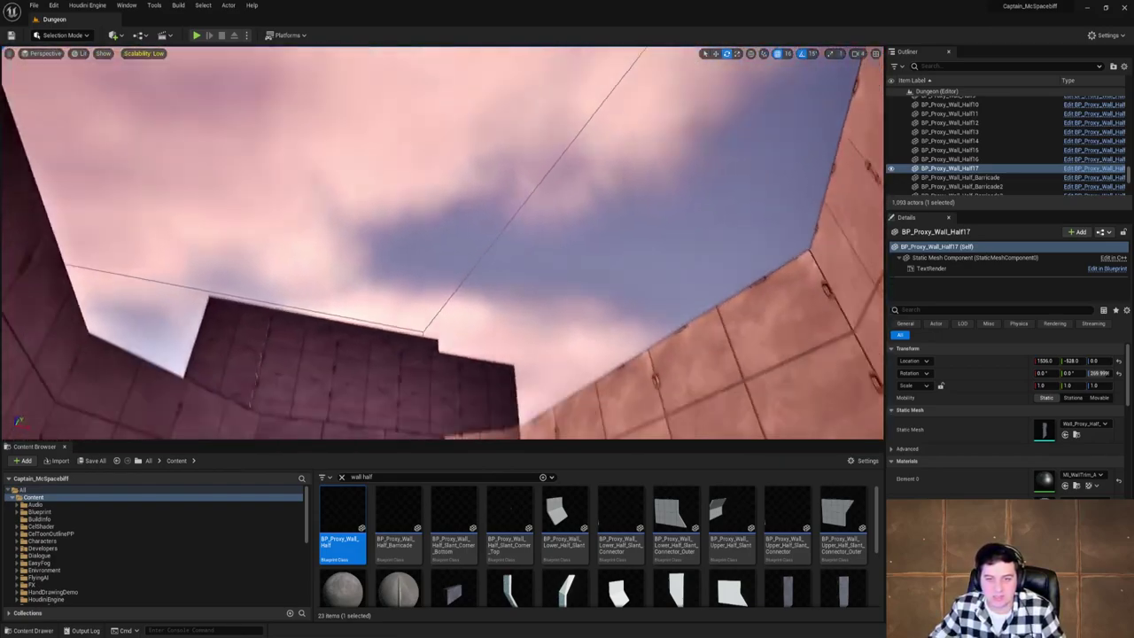
right_click_drag(545, 266, 545, 267)
right_click_drag(413, 62, 266, 266)
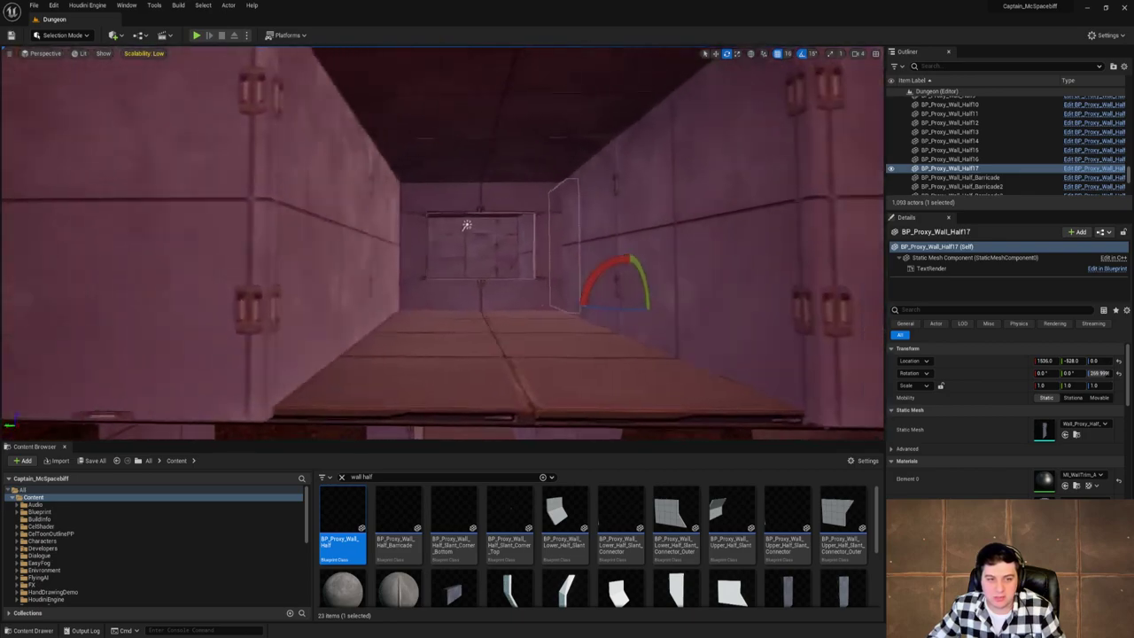
Look over the long slatted-floor hall beside the corridor entrance and save the Dungeon level.
right_click_drag(578, 212, 578, 212)
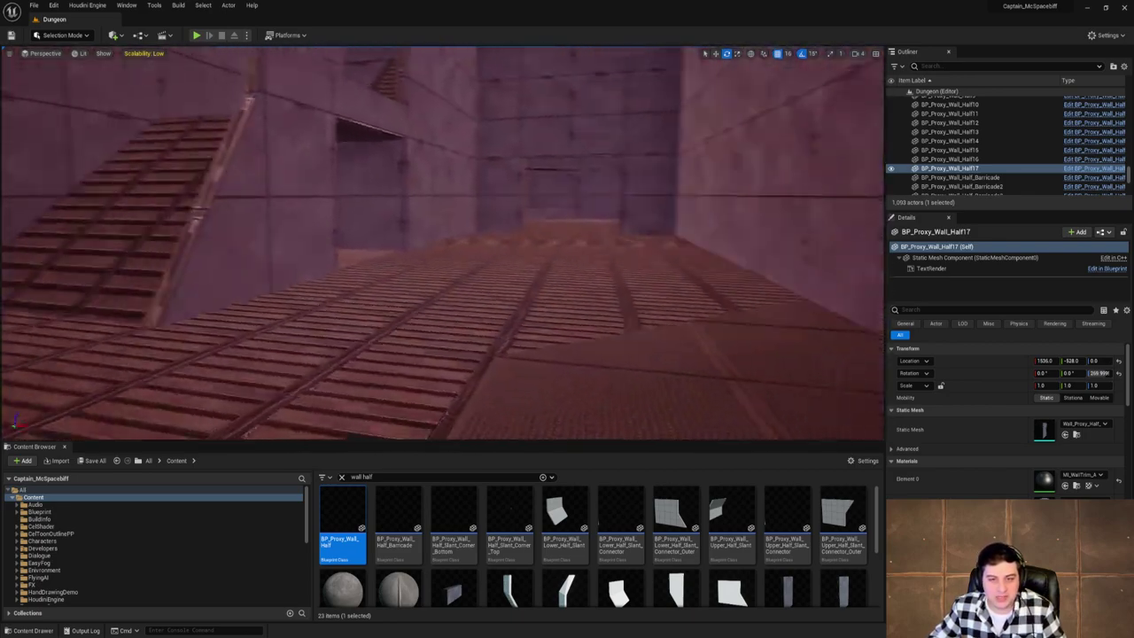
right_click_drag(664, 191, 665, 191)
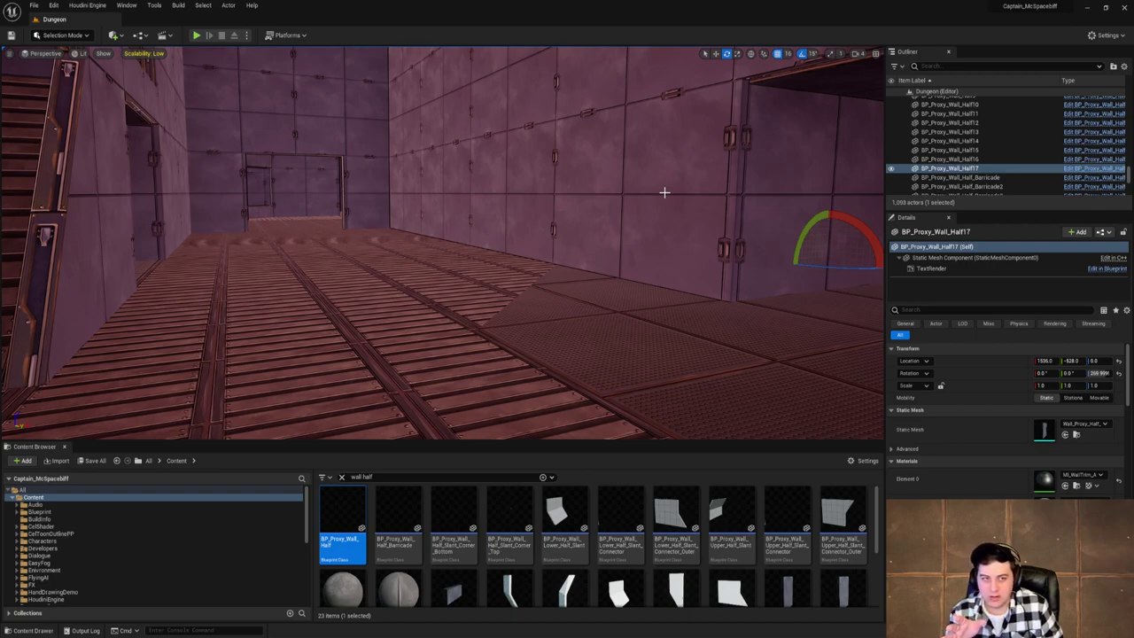
left_click(36, 6)
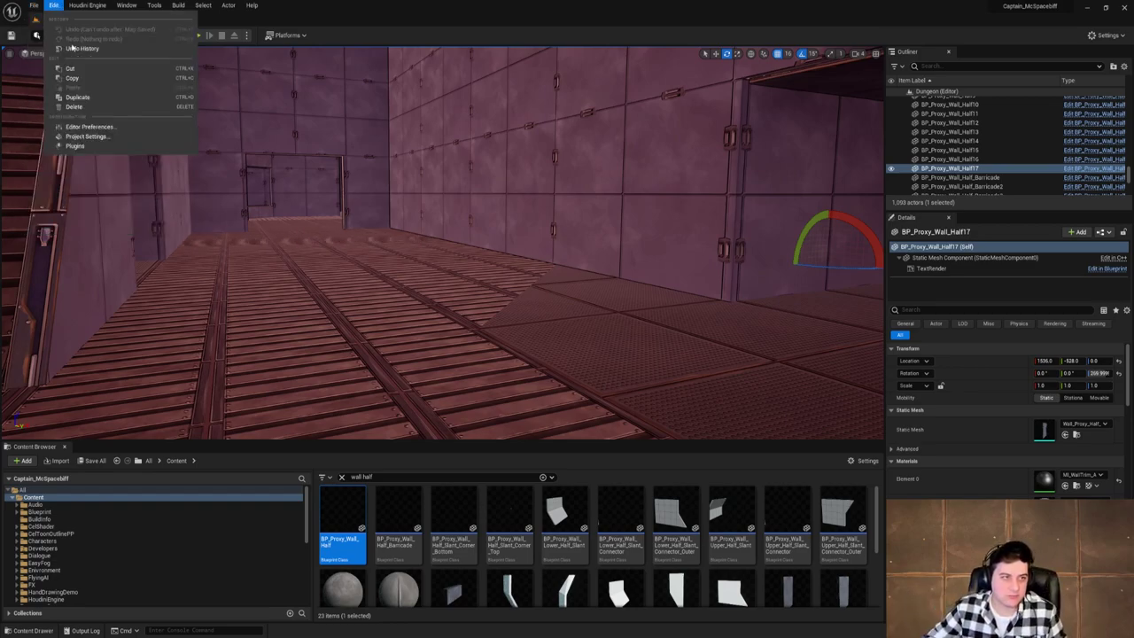
left_click(67, 89)
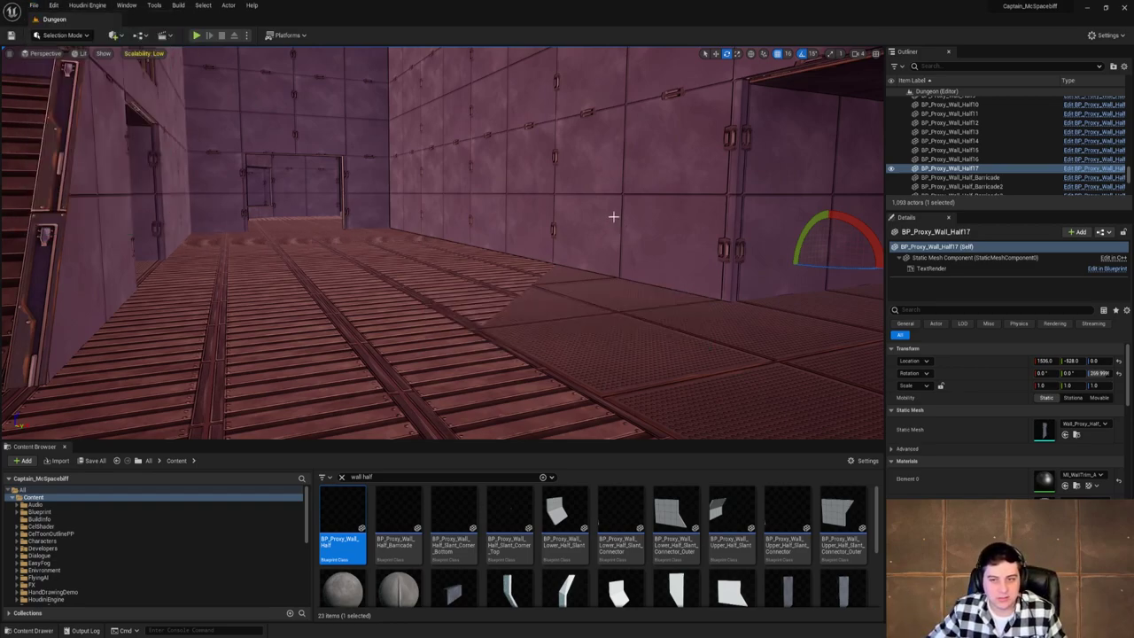
Examine the view through the framed opening and the corridor's open end above the orange pit, selecting the floor tile there.
key("w")
mouse_move(612, 218)
right_mouse_down()
mouse_move(802, 222)
mouse_move(612, 218)
right_mouse_up()
right_click_drag(443, 244, 691, 244)
key("w")
right_click_drag(443, 244, 512, 268)
right_click_drag(575, 337, 575, 337)
key("s")
left_click(511, 314)
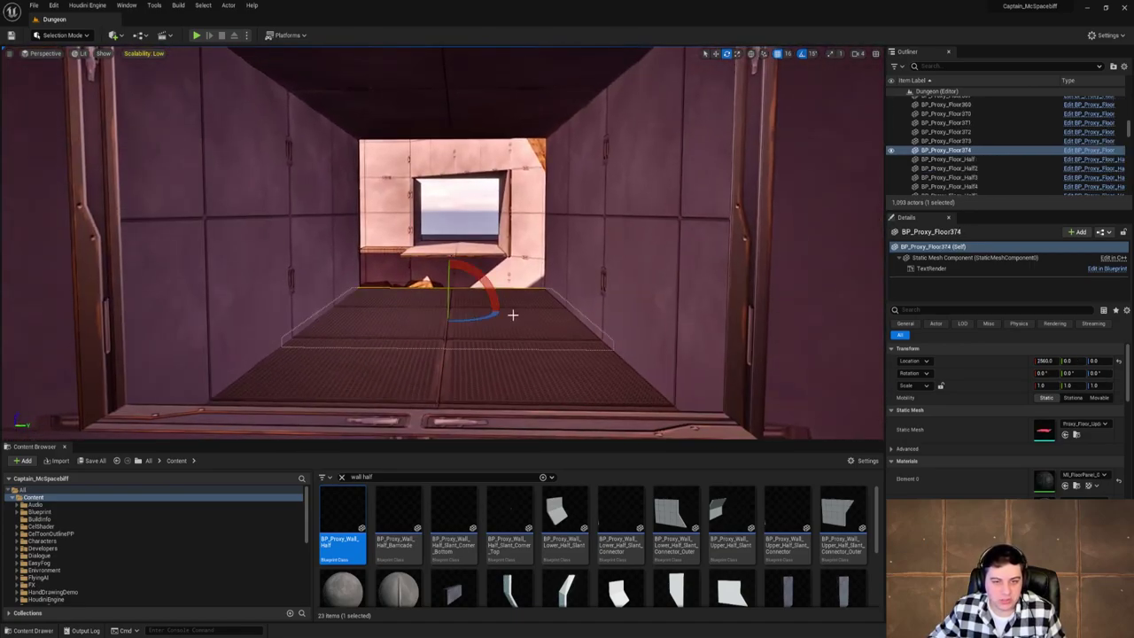
key("w")
right_click_drag(512, 314, 354, 355)
key("s")
right_click_drag(593, 308, 372, 302)
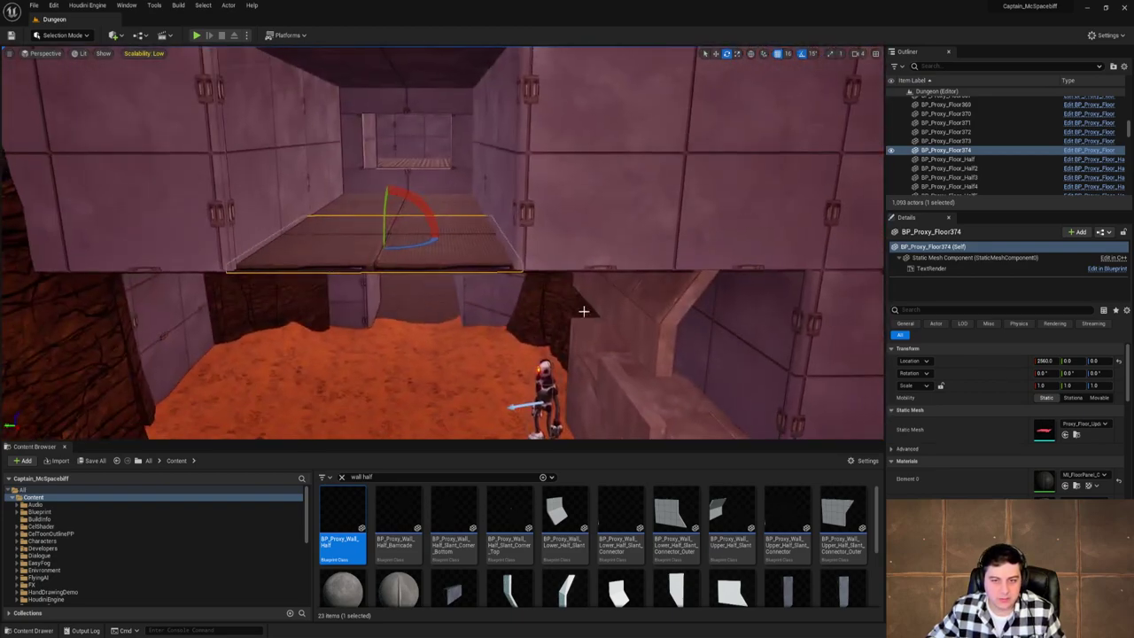
Delete the floor tiles BP_Proxy_Floor374 and BP_Proxy_Floor373 between the framed opening and the corridor's open end above the orange pit.
key("Delete")
key("w")
right_click_drag(593, 308, 762, 311)
right_click_drag(593, 362, 762, 361)
left_click(592, 361)
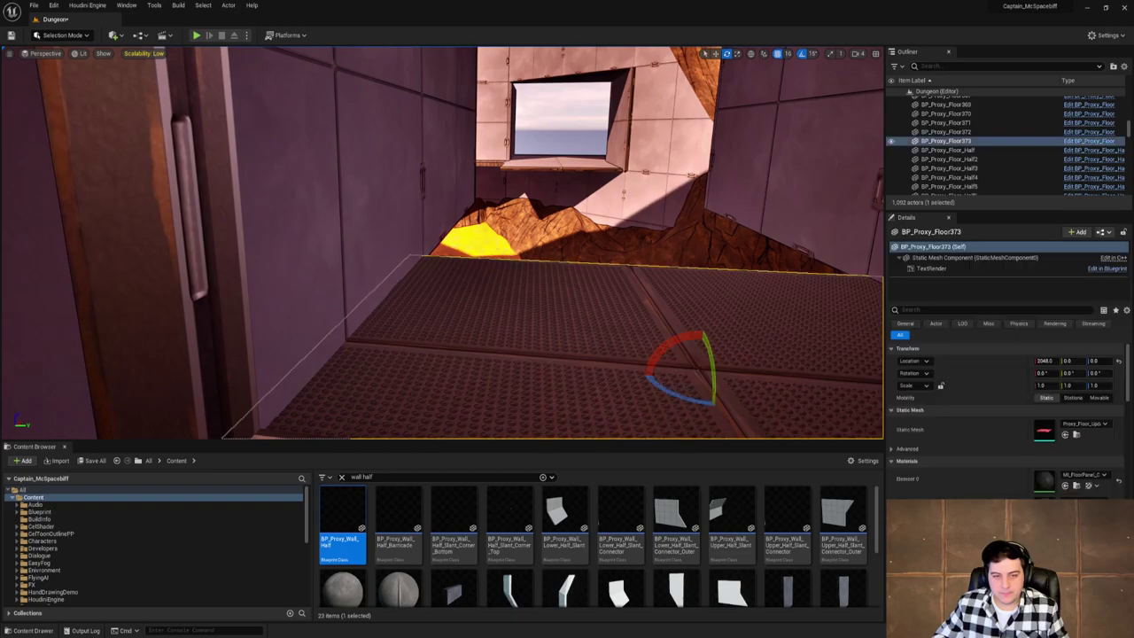
right_click_drag(593, 361, 682, 361)
key("Delete")
Playtest the level from inside the corridor, looking down through the framed opening into the pit and exploring the adjoining rooms.
key("s")
right_click_drag(592, 362, 542, 295)
key("w")
key("s")
key("s")
key("w")
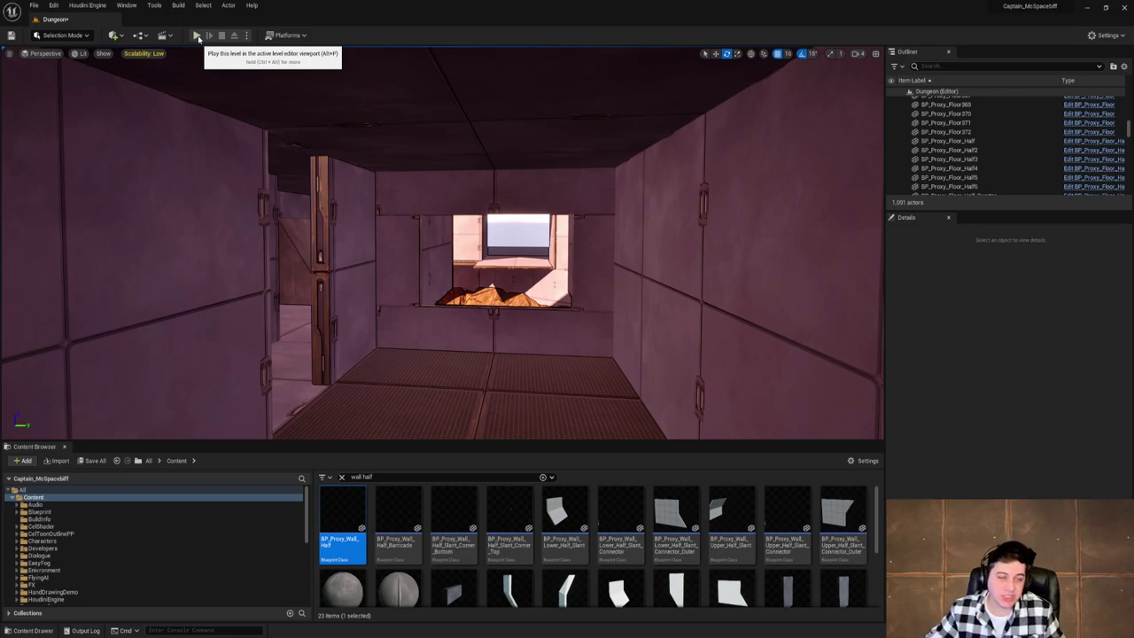
key("alt+p")
key("w")
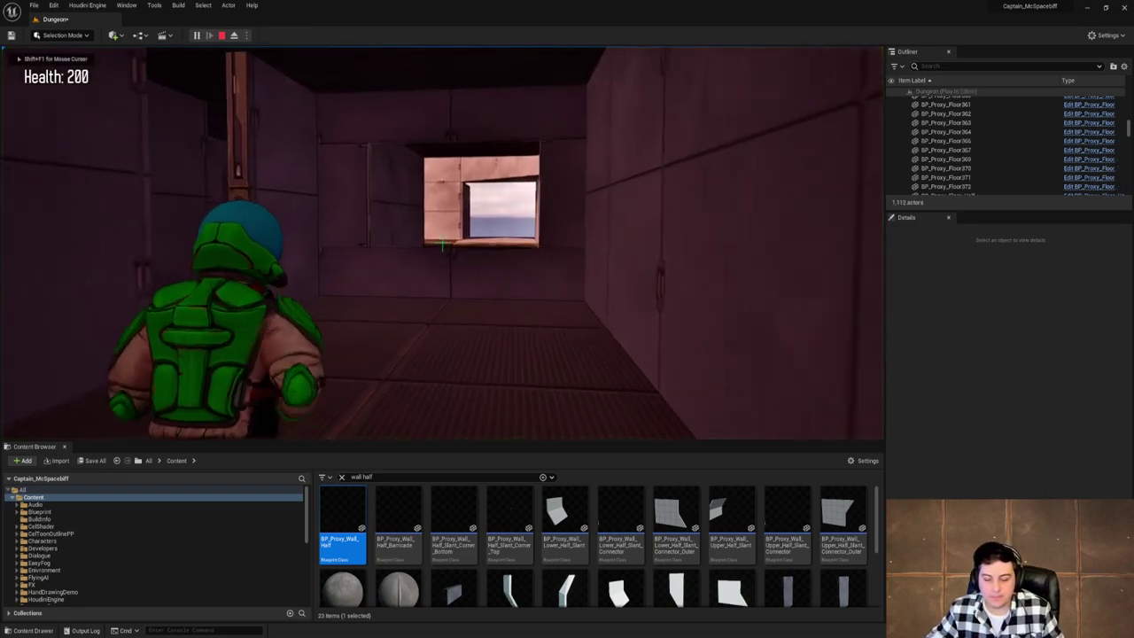
key("w")
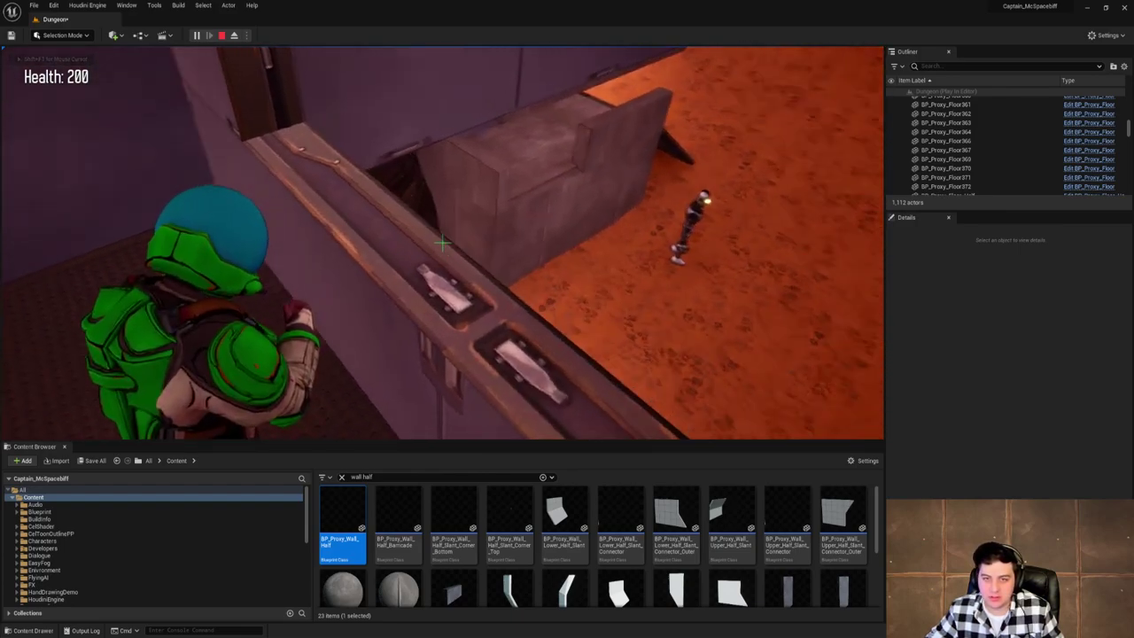
key("w")
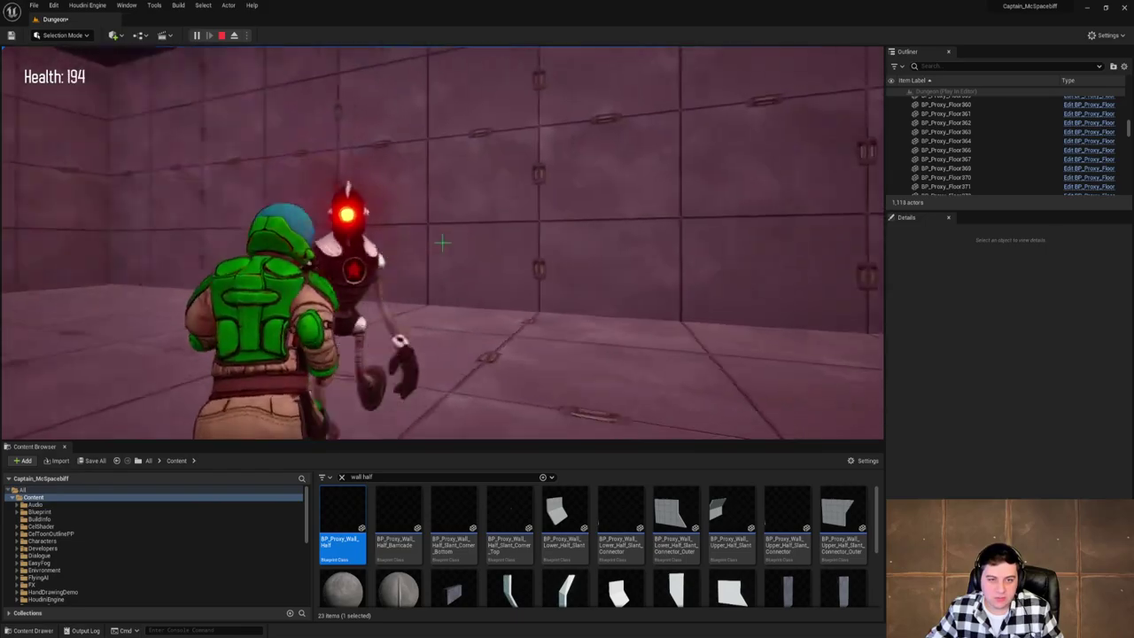
key("w")
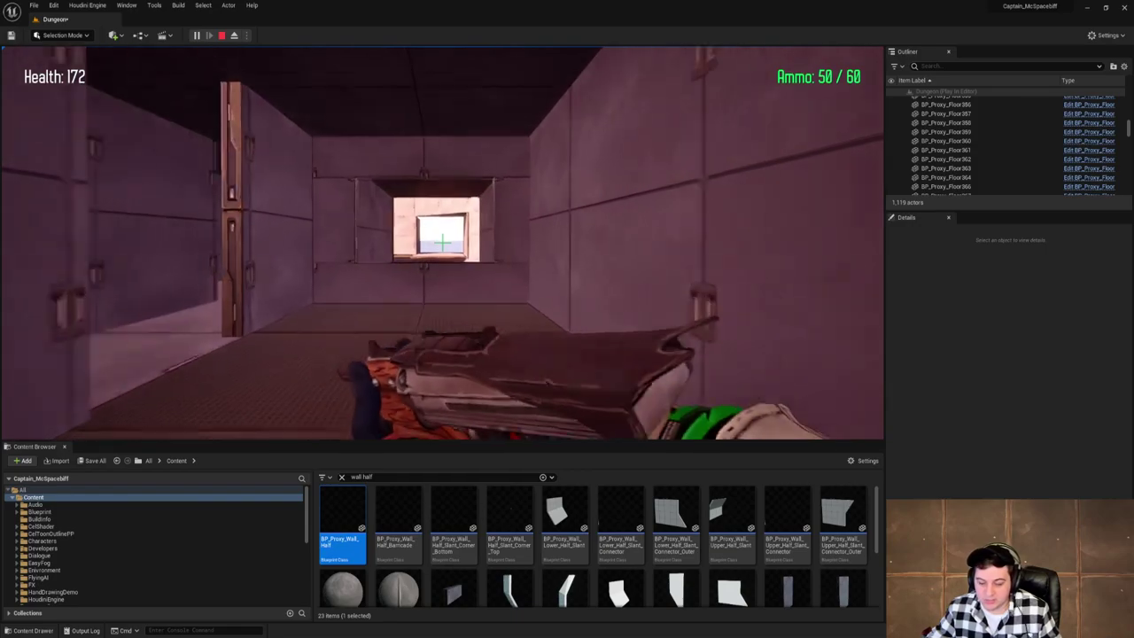
Check in play mode how the pit view through the framed opening changes between the sill and the corridor entrance, and end the playtest.
key("w")
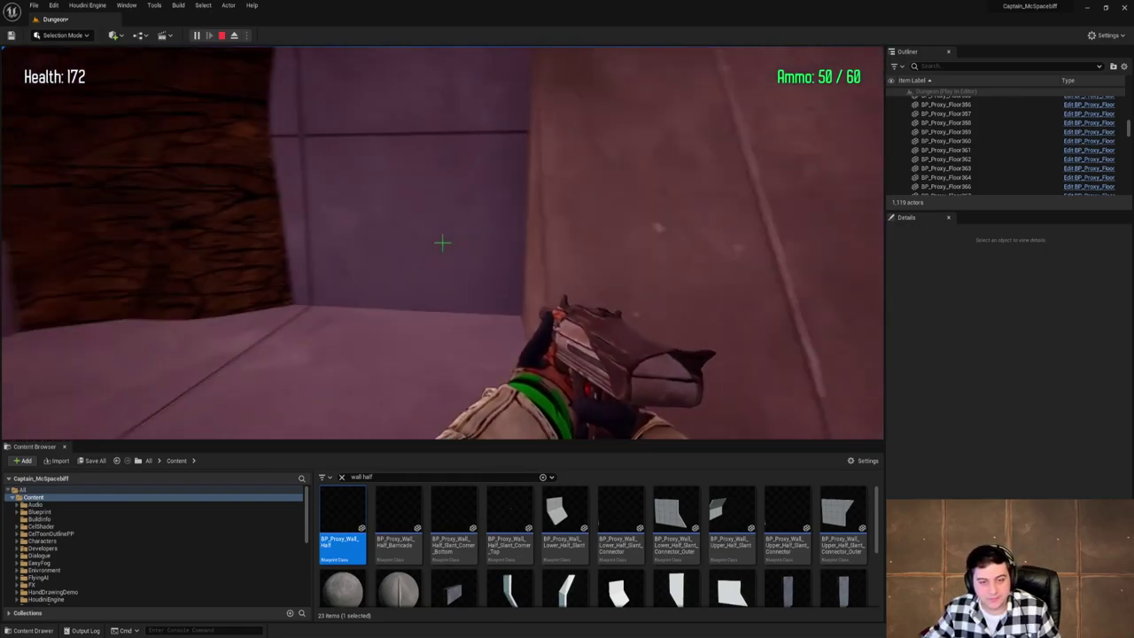
key("w")
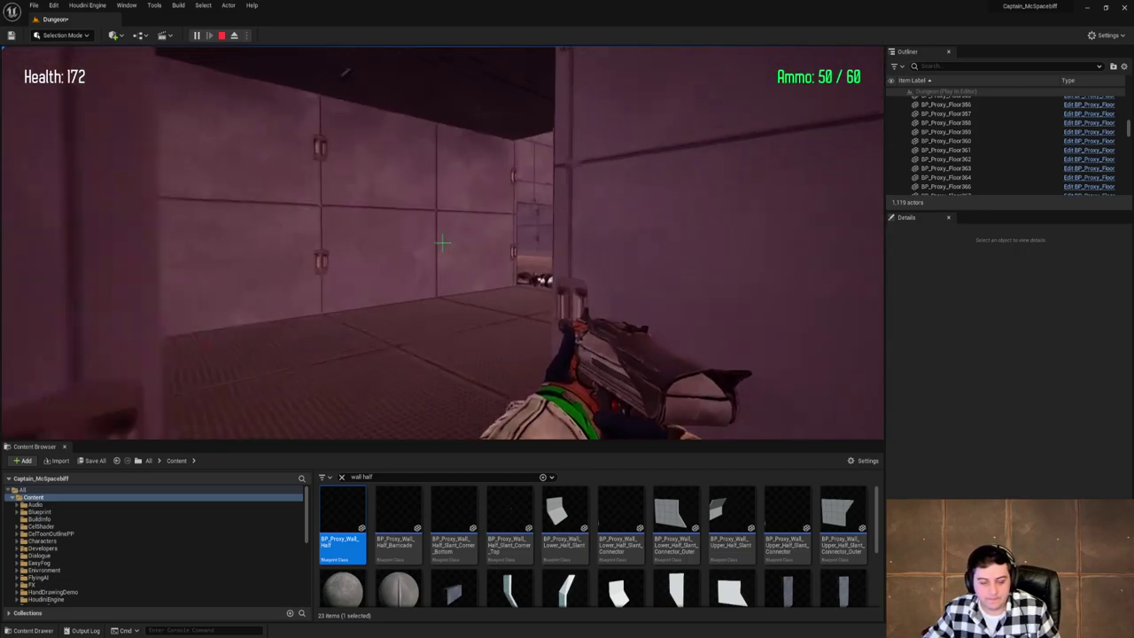
key("w")
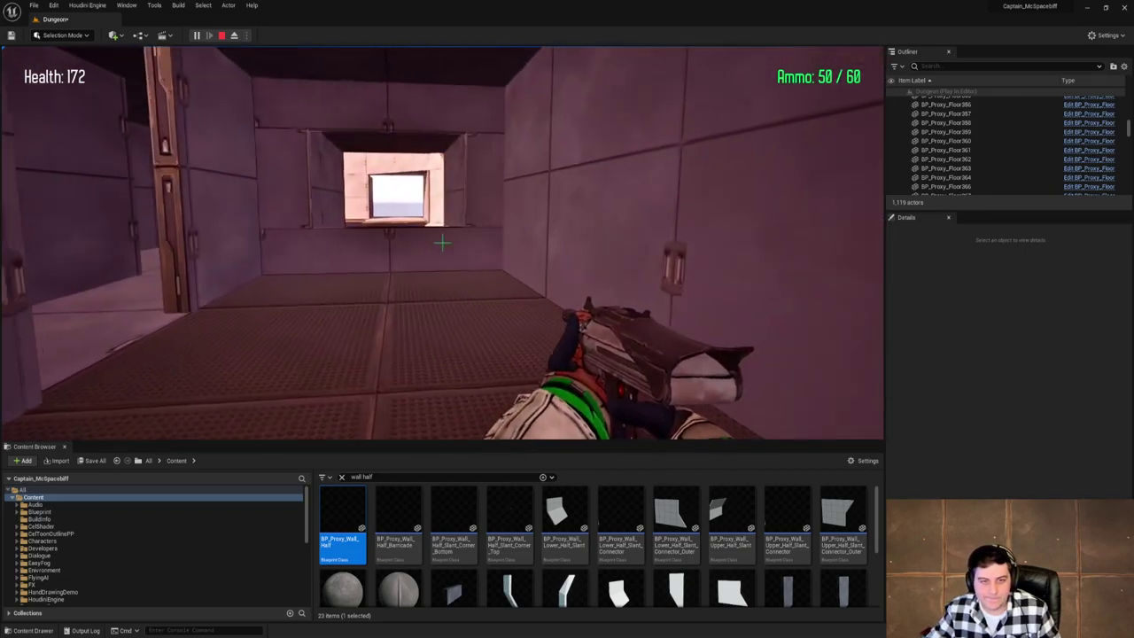
key("w")
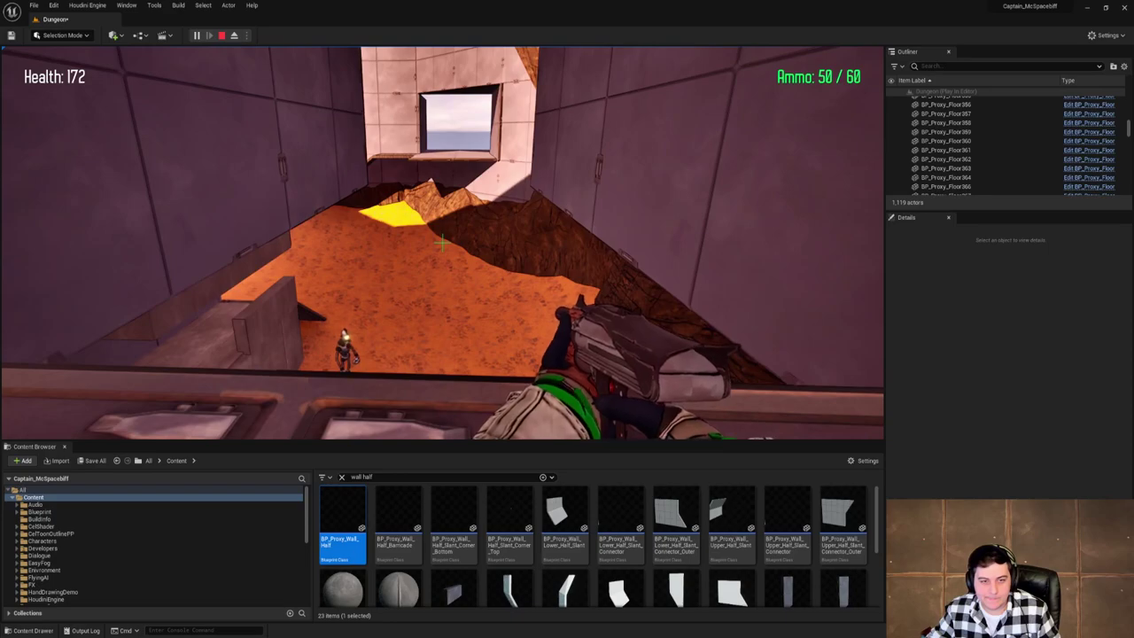
key("s")
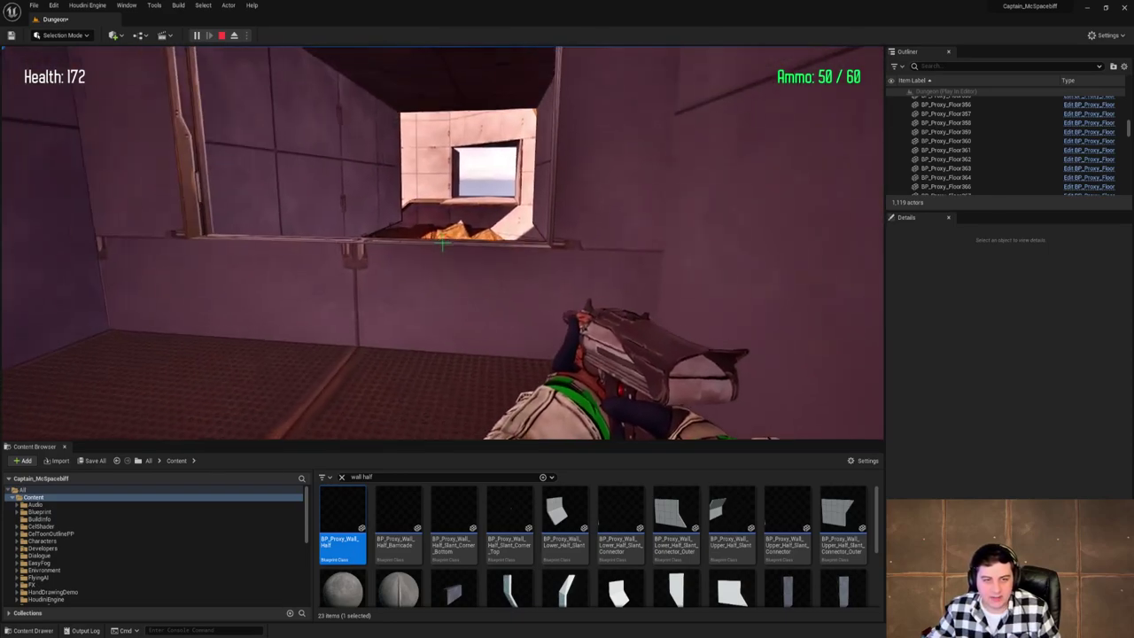
key("w")
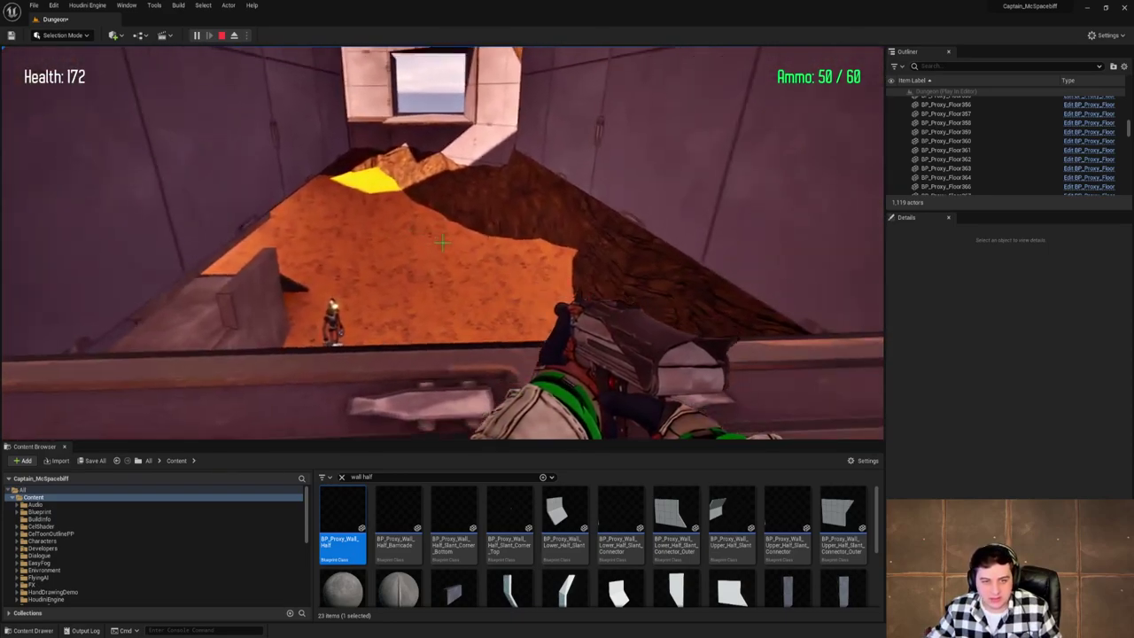
key("s")
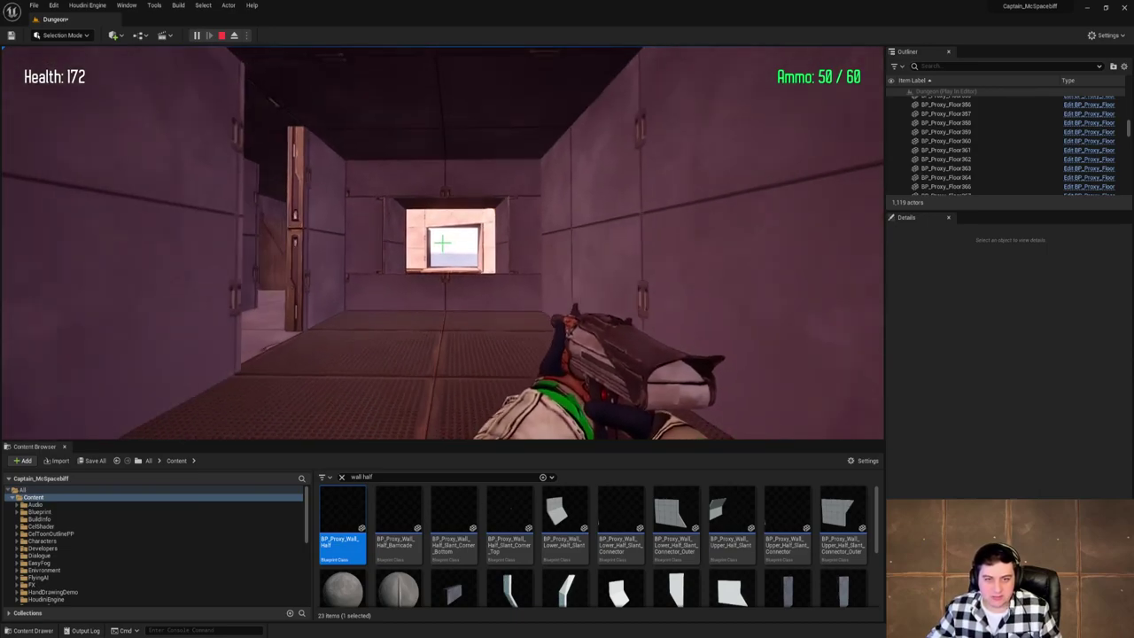
key("s")
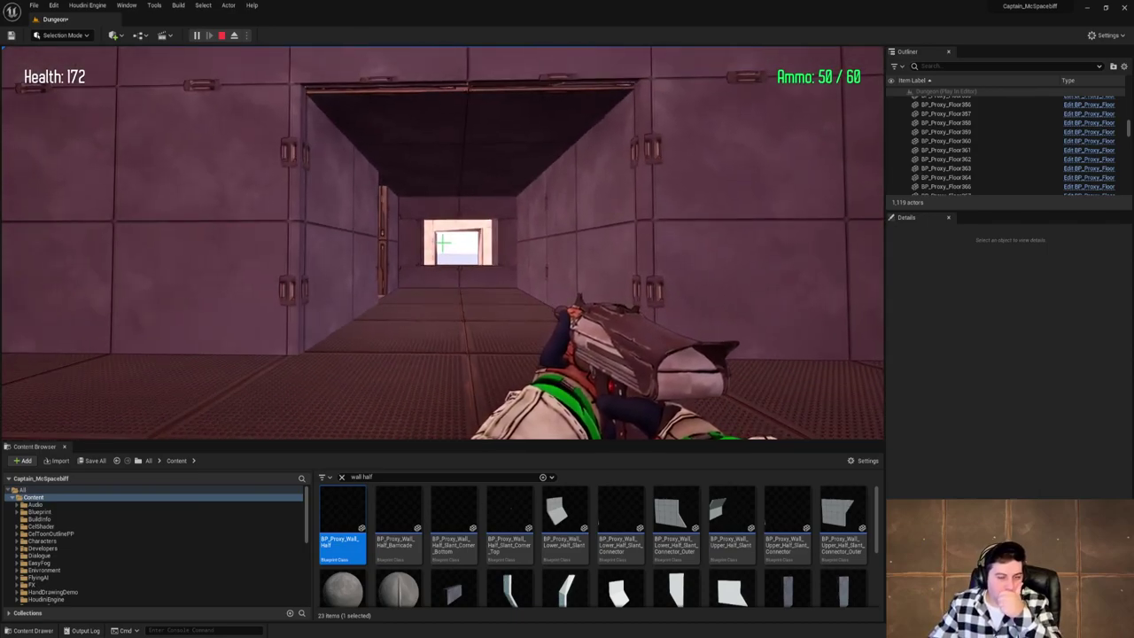
key("Escape")
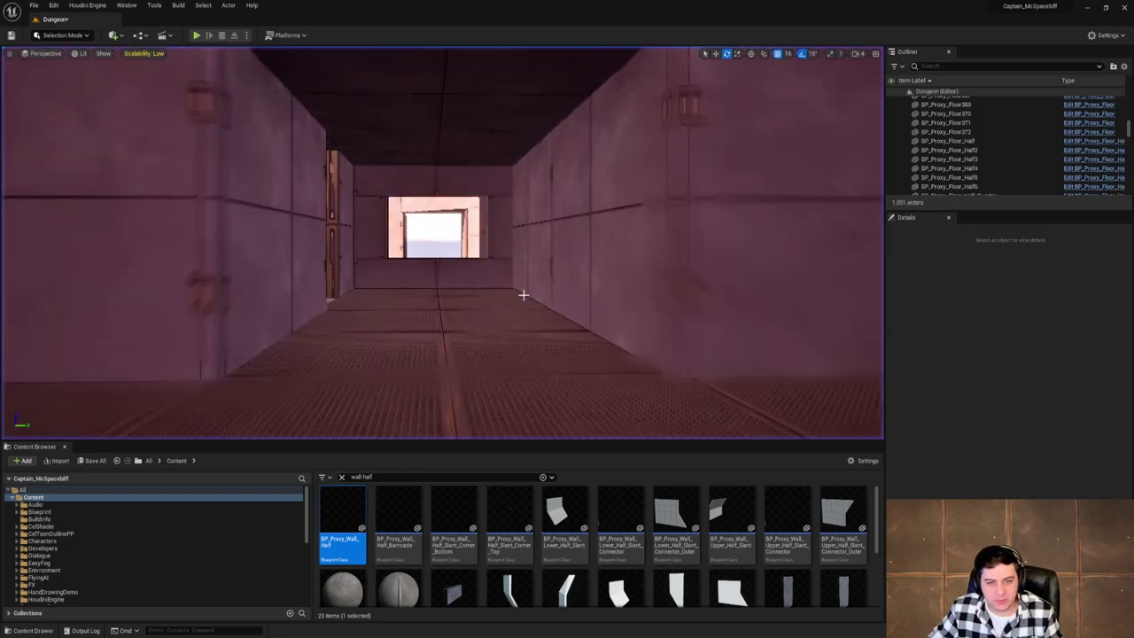
Review the floorless corridor end from across the orange pit and save the current level.
key("w")
right_click_drag(558, 283, 860, 315)
key("w")
key("s")
key("s")
scroll(421, 210, "up", 2)
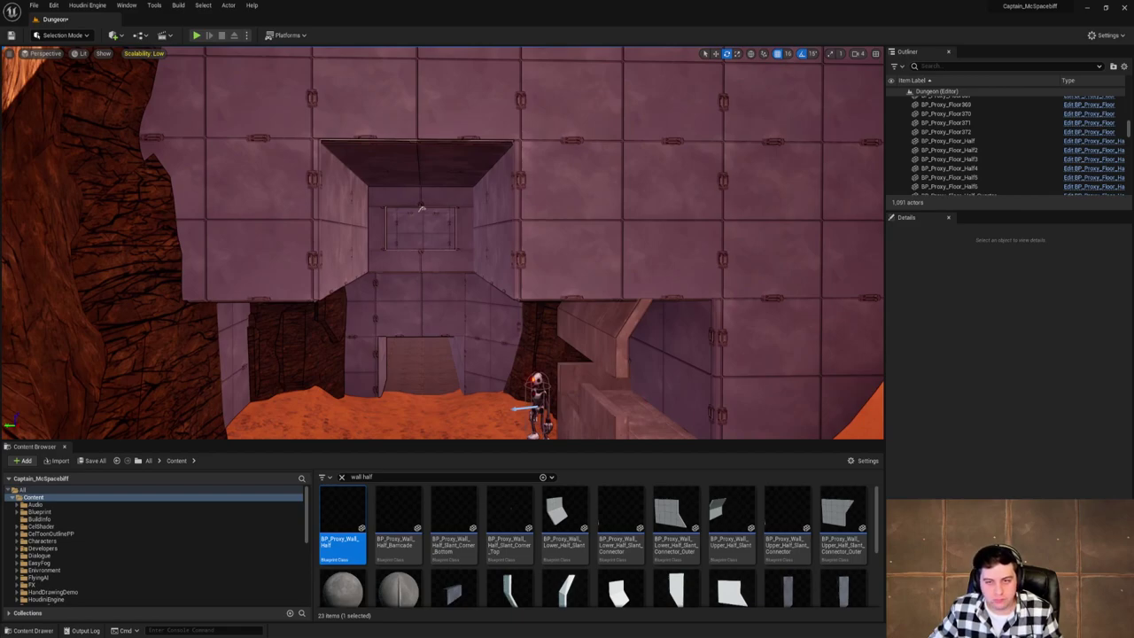
right_click_drag(501, 321, 553, 361)
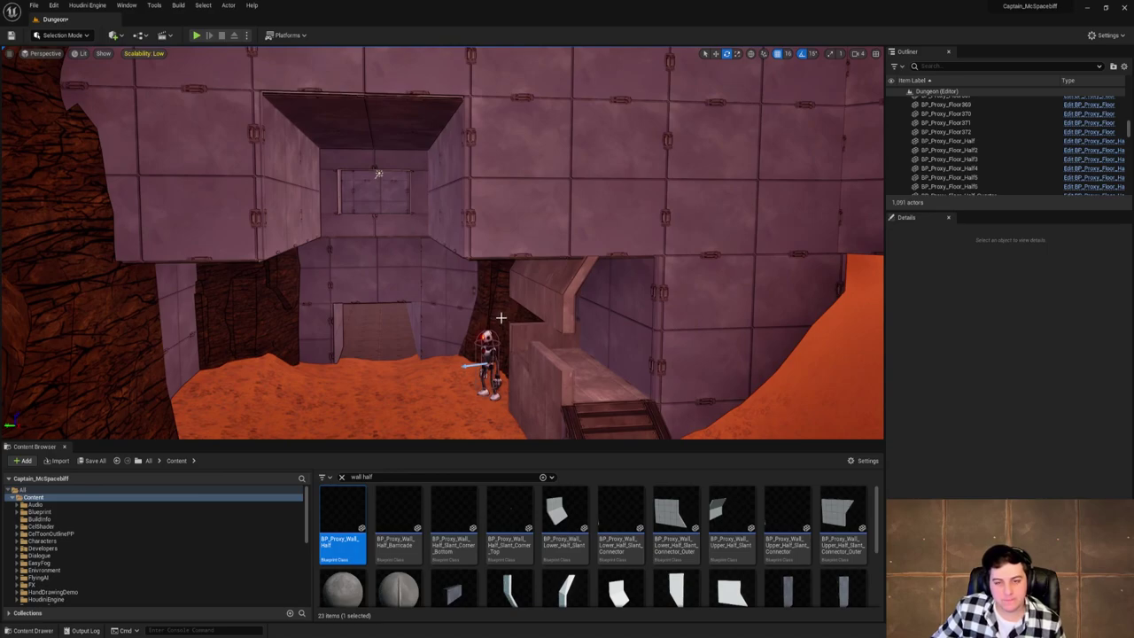
mouse_move(500, 316)
right_mouse_down()
mouse_move(459, 303)
mouse_move(500, 322)
right_mouse_up()
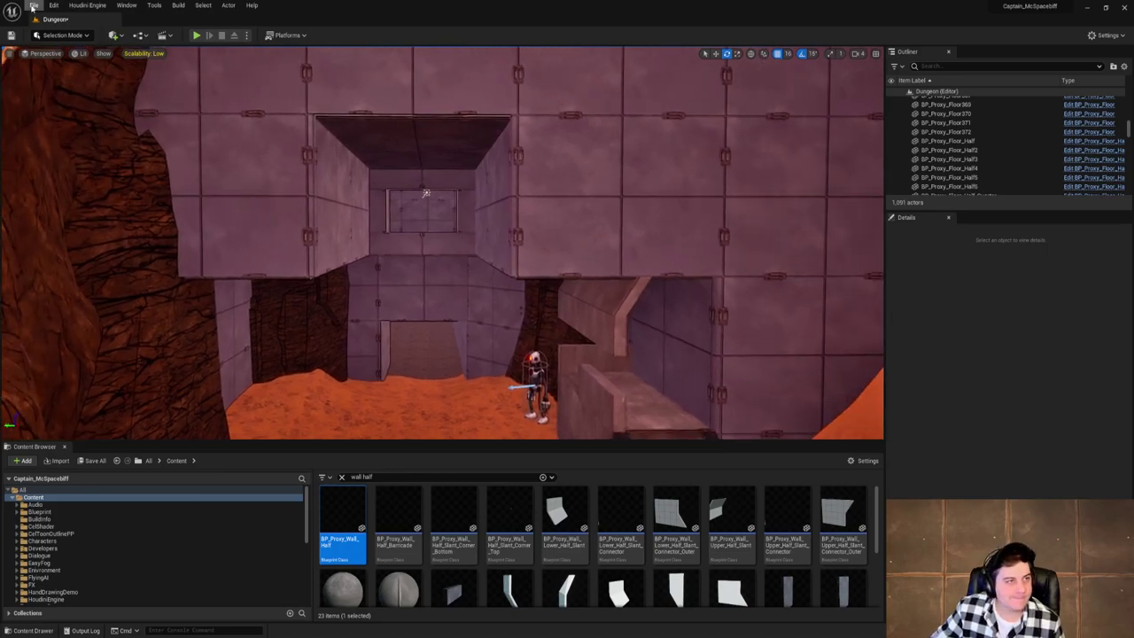
left_click(33, 4)
left_click(74, 92)
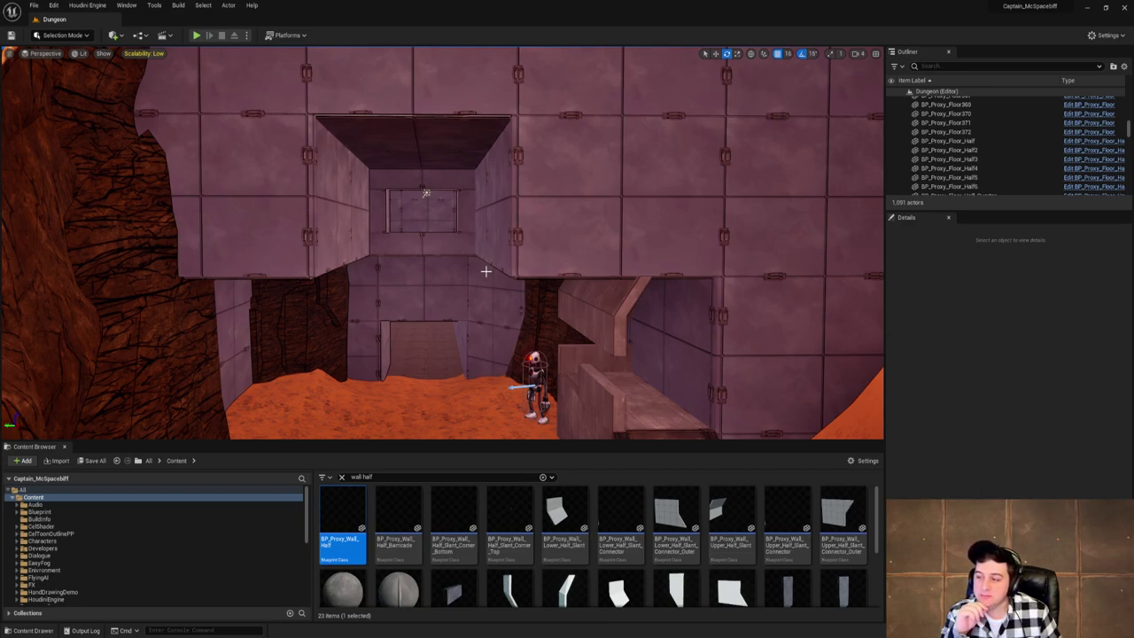
Playtest the orange pit area near the slatted stairs, looking up at the overhanging corridor end and the sky opening.
key("w")
right_click_drag(485, 271, 460, 266)
key("w")
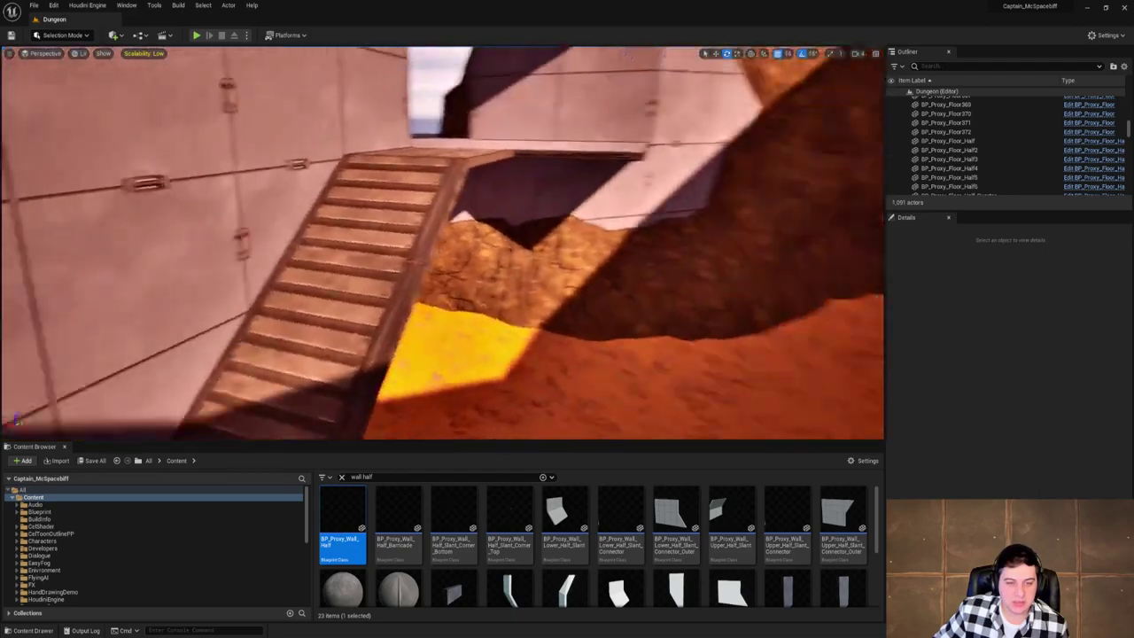
key("alt+p")
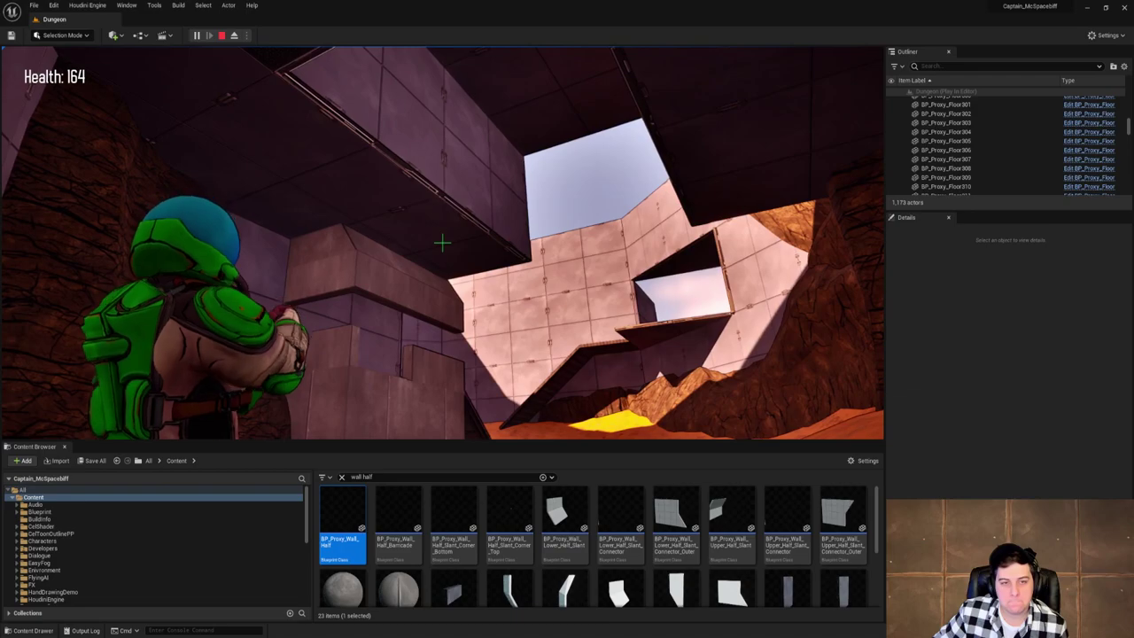
key("s")
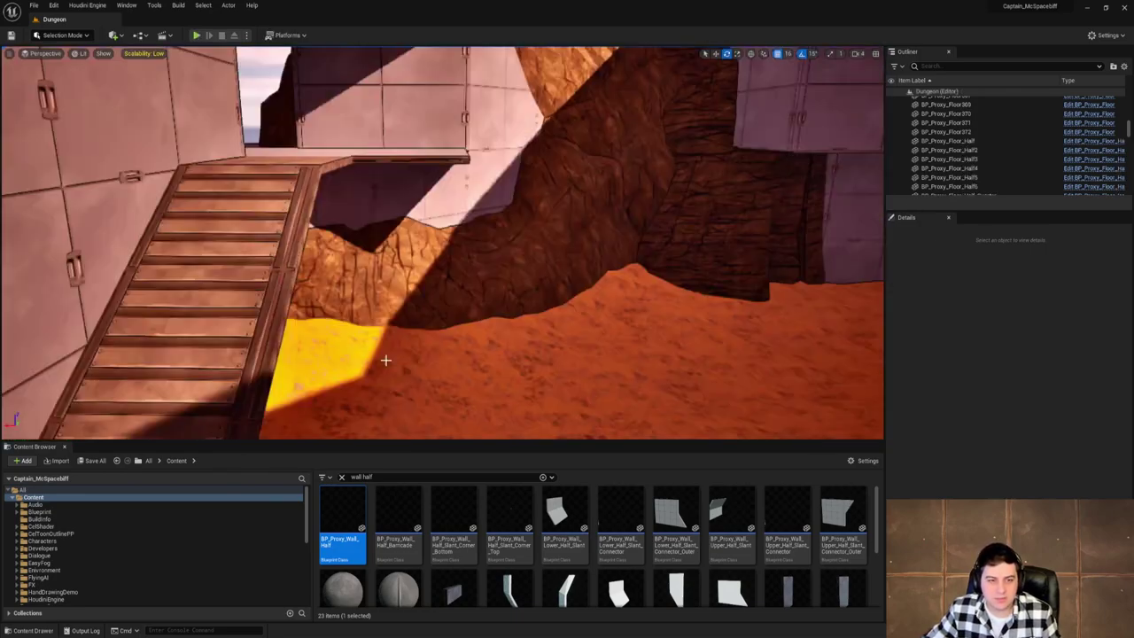
Playtest the corridor and the slatted-floor hall, checking the view through the framed opening from the entrance and close up.
right_click_drag(386, 360, 620, 292)
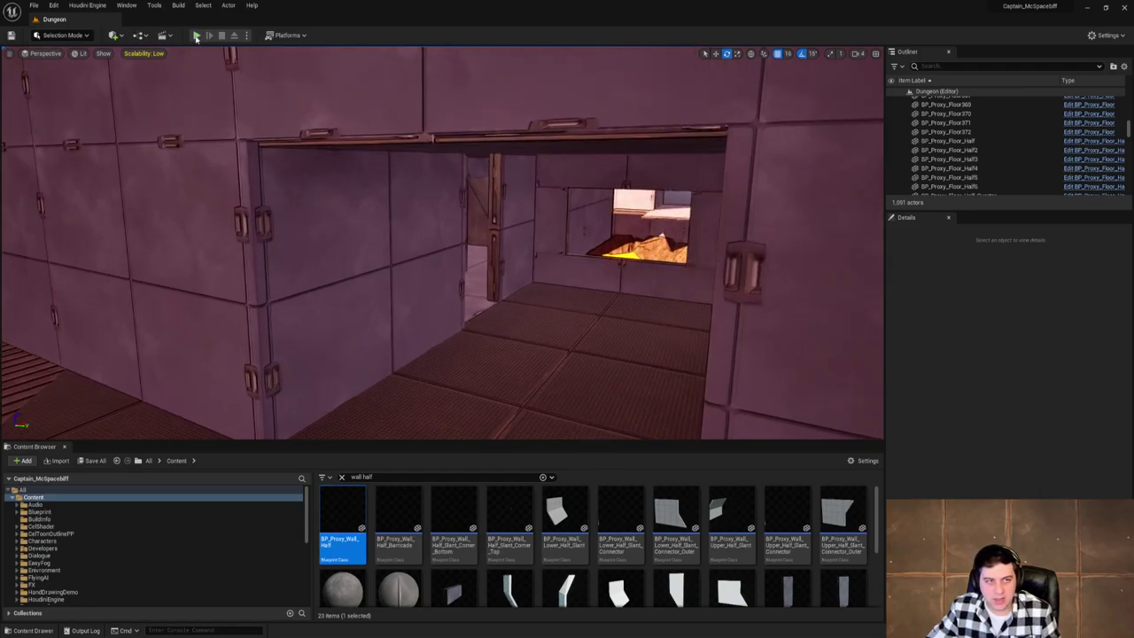
left_click(195, 36)
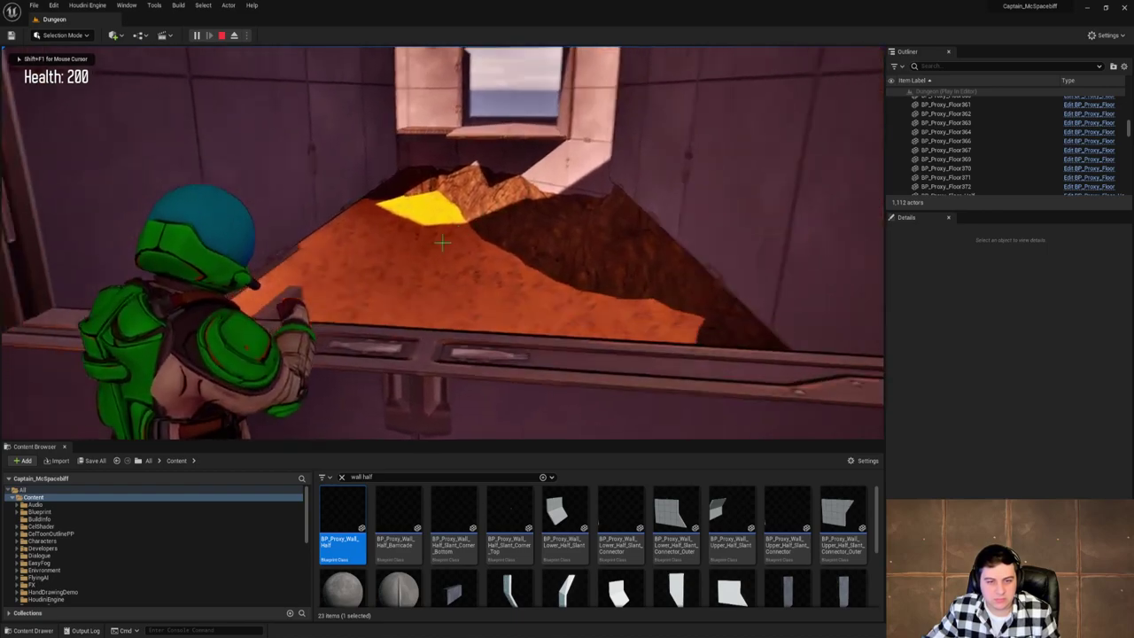
key("w")
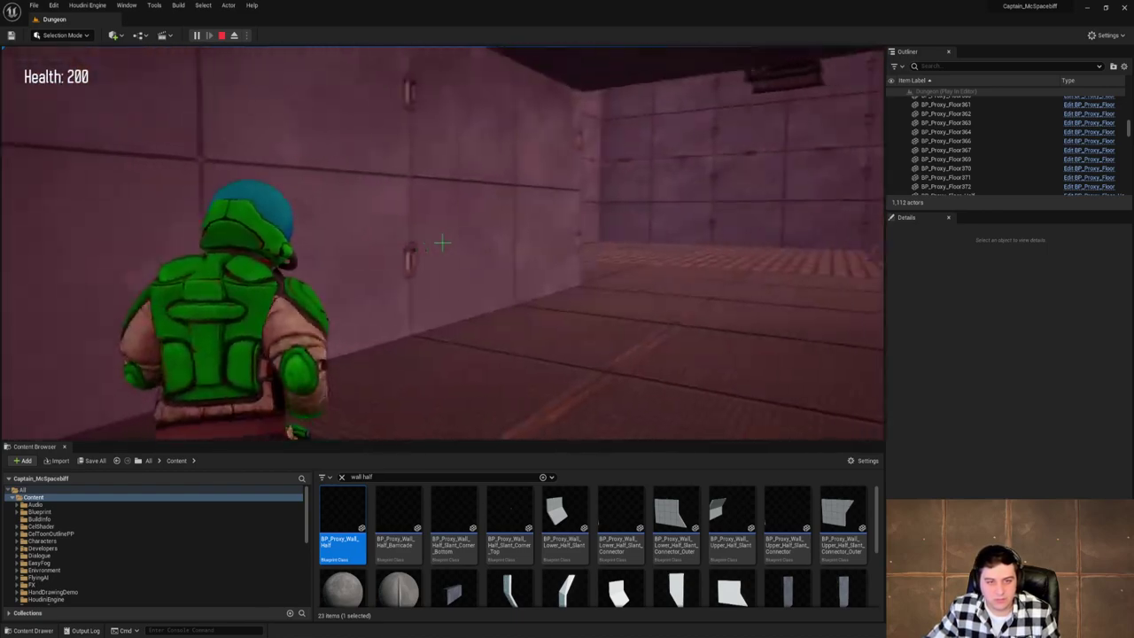
key("w")
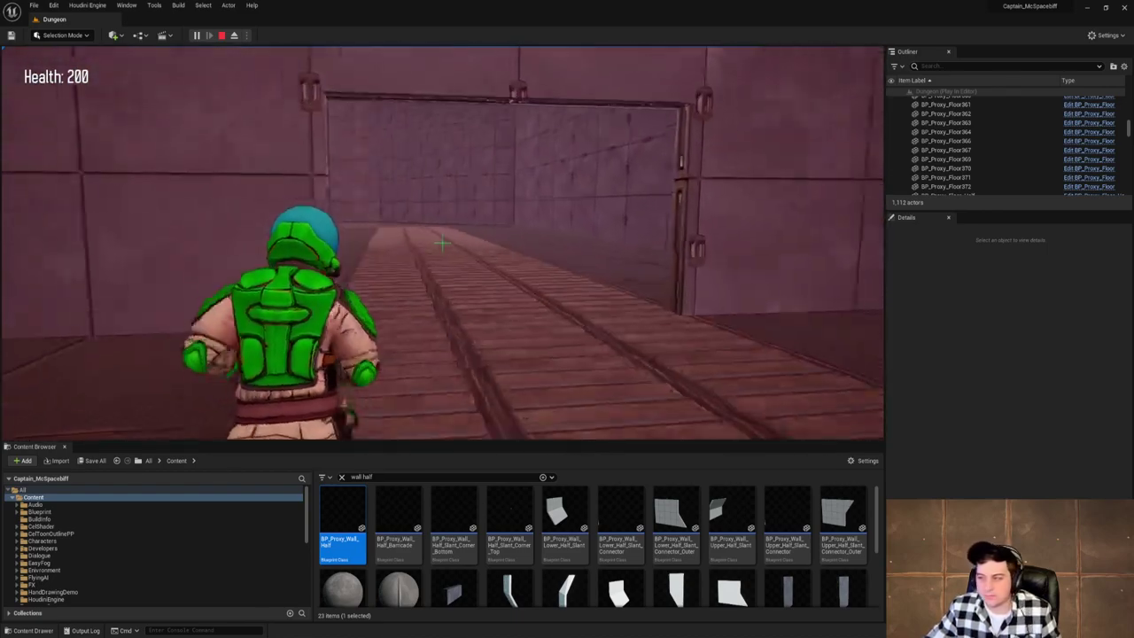
key("a")
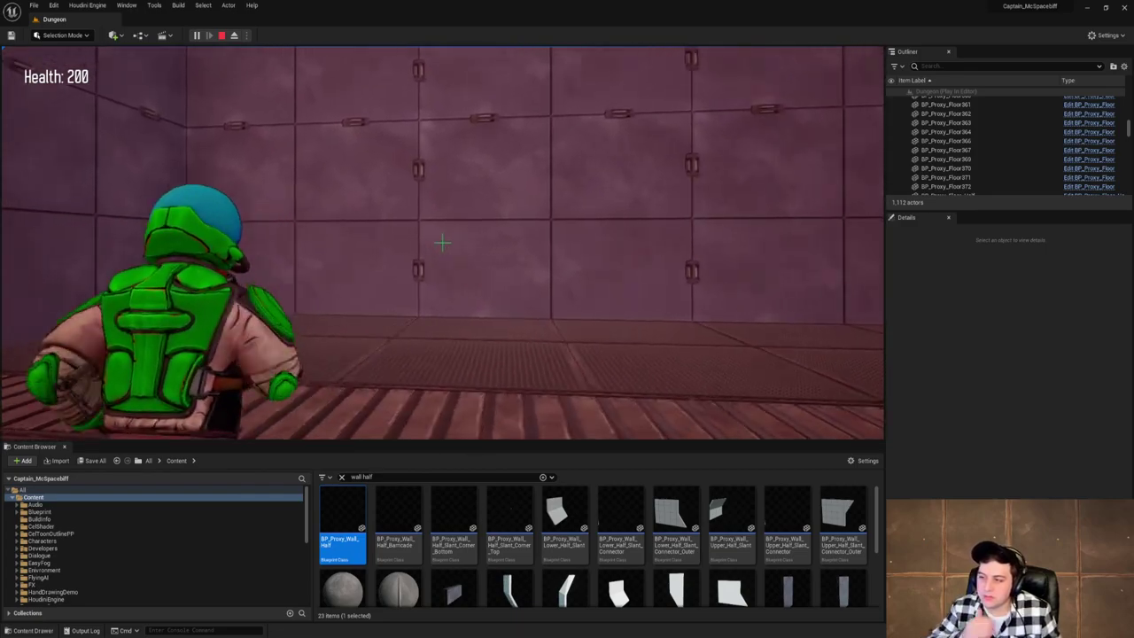
key("w")
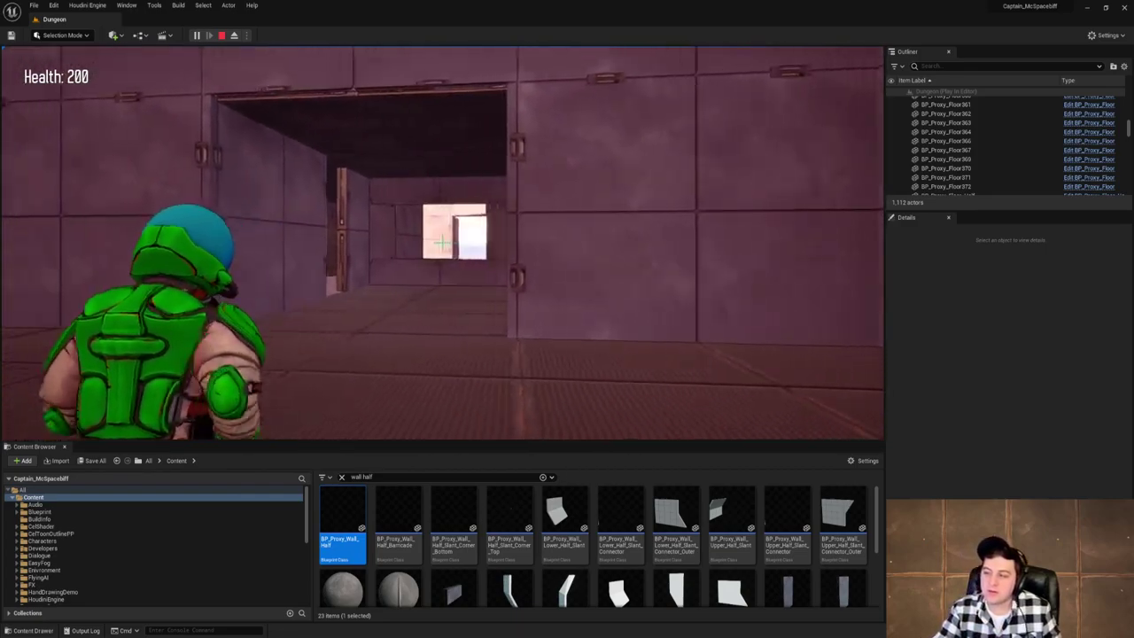
key("w")
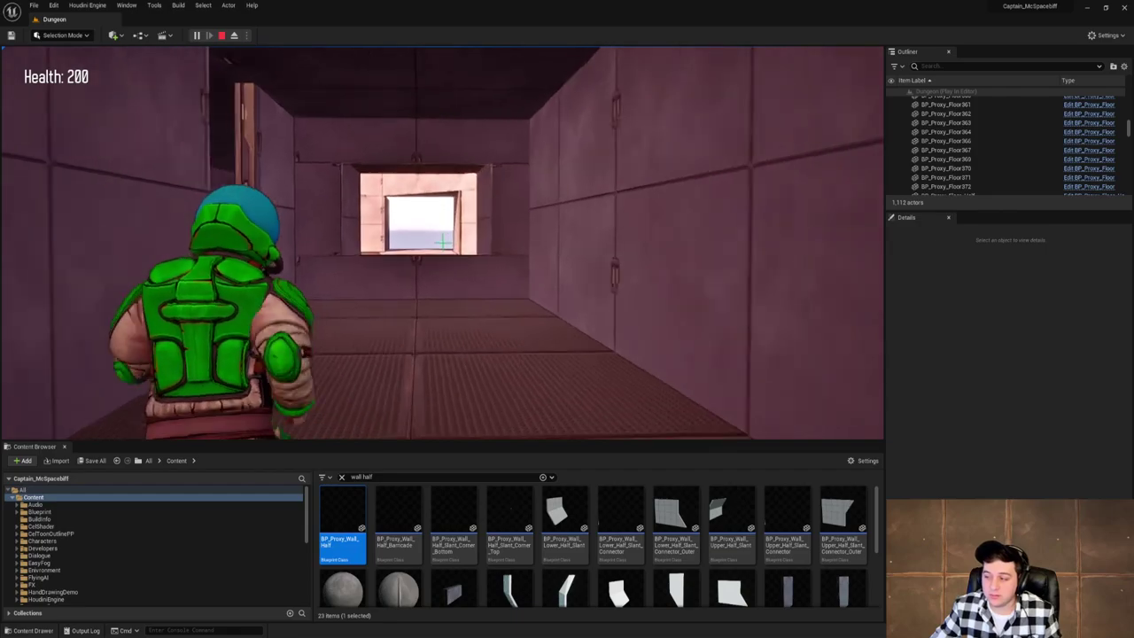
key("s")
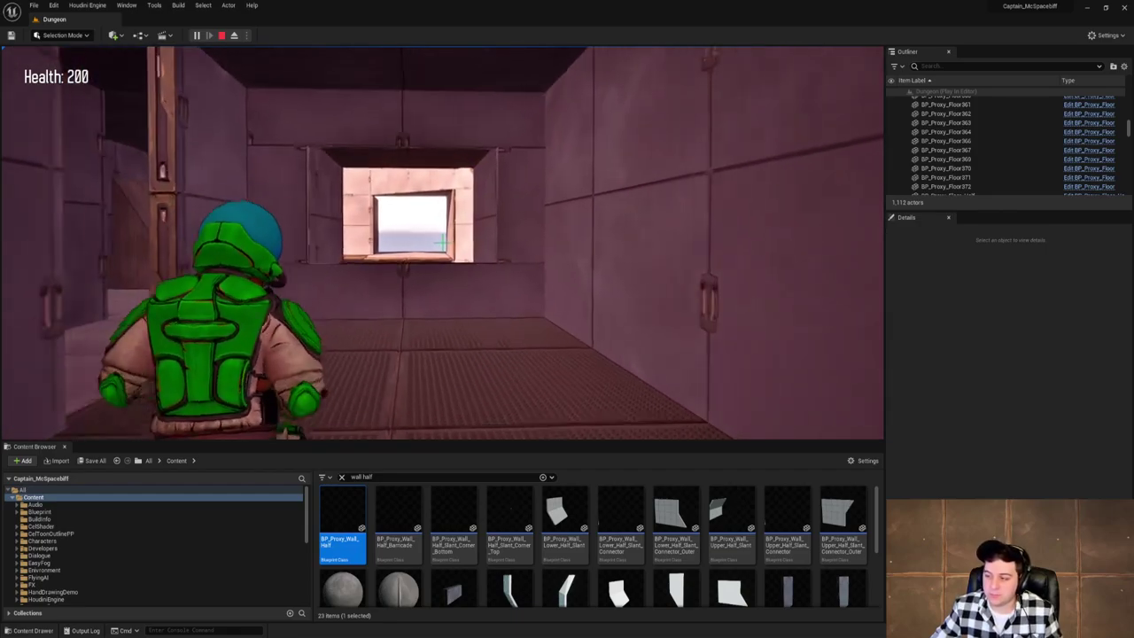
key("w")
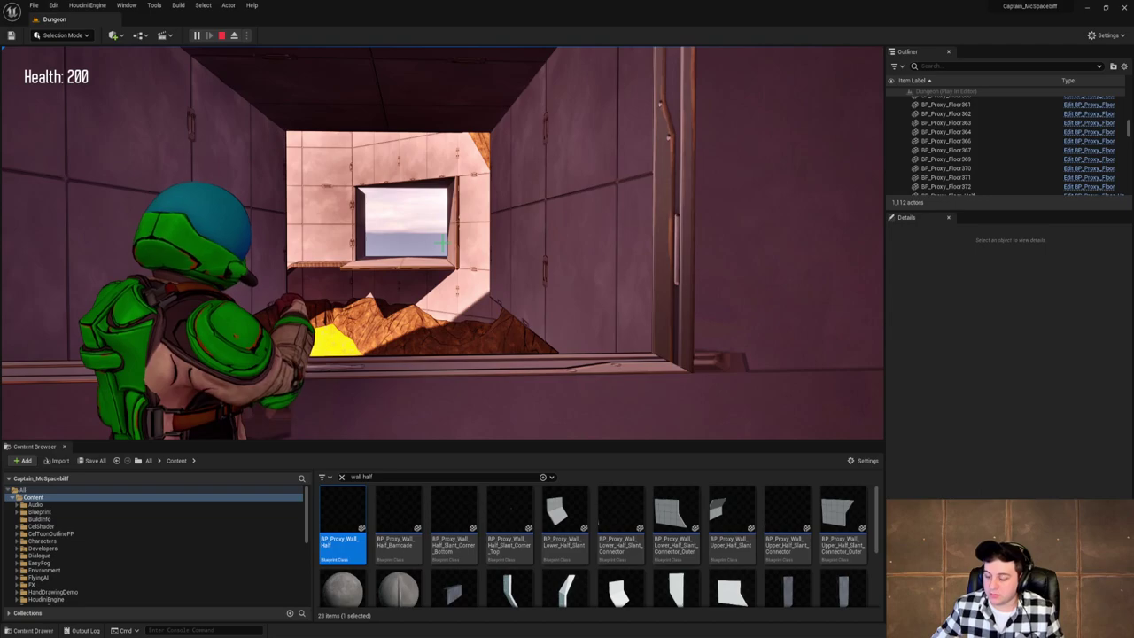
Playtest the slatted stairs, the upper room and the corridor approach to the framed opening, and end the playtest.
key("w")
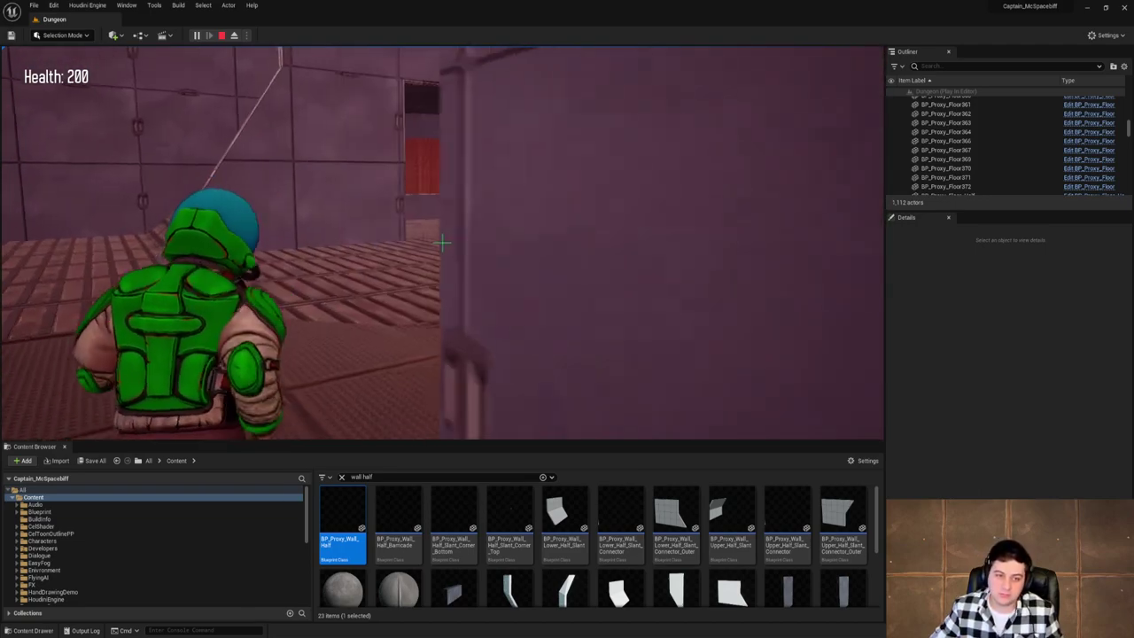
key("w")
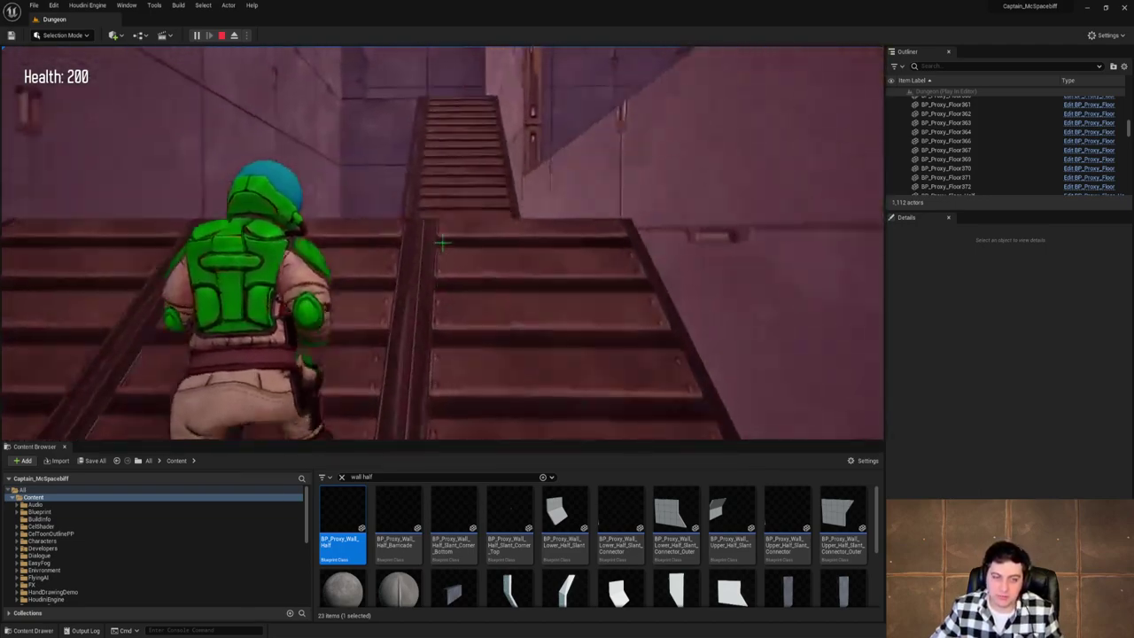
key("w")
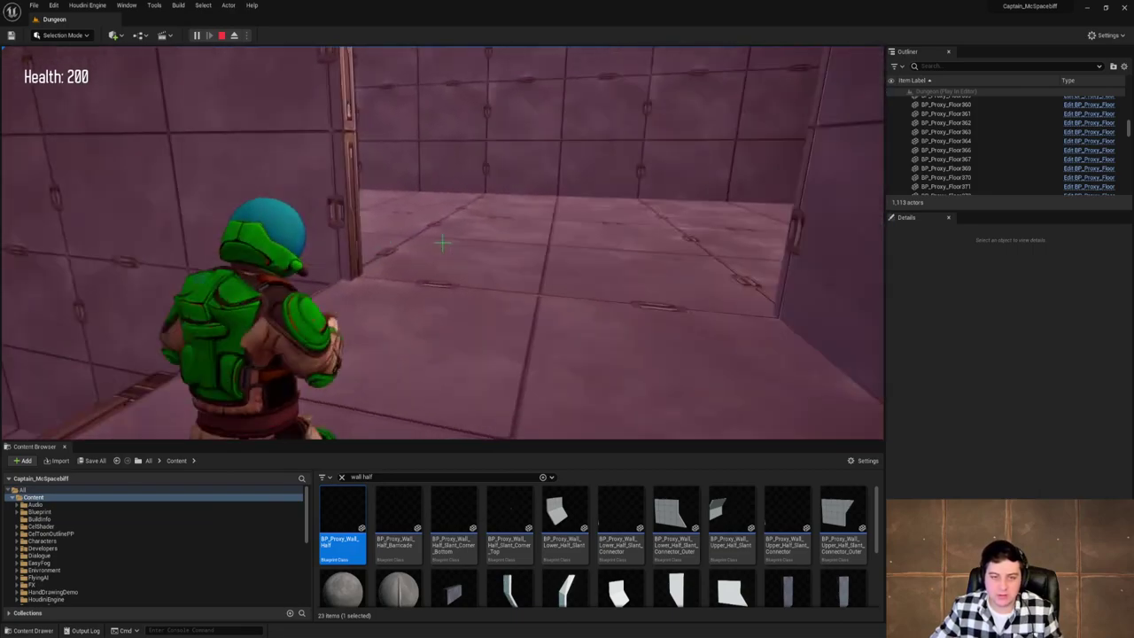
key("w")
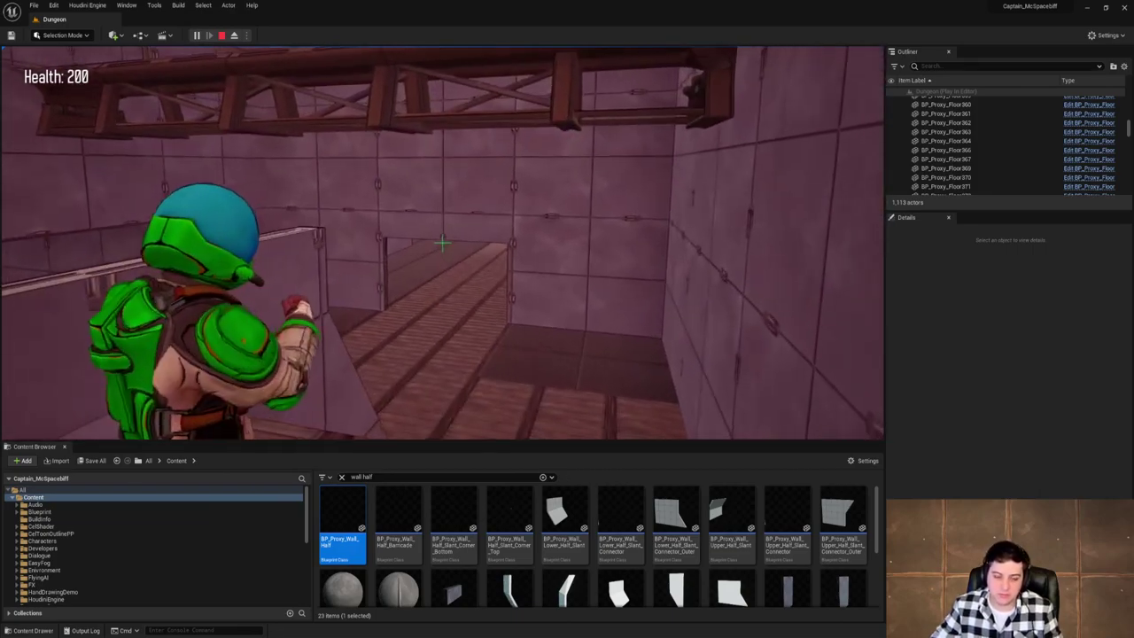
key("w")
key("w")
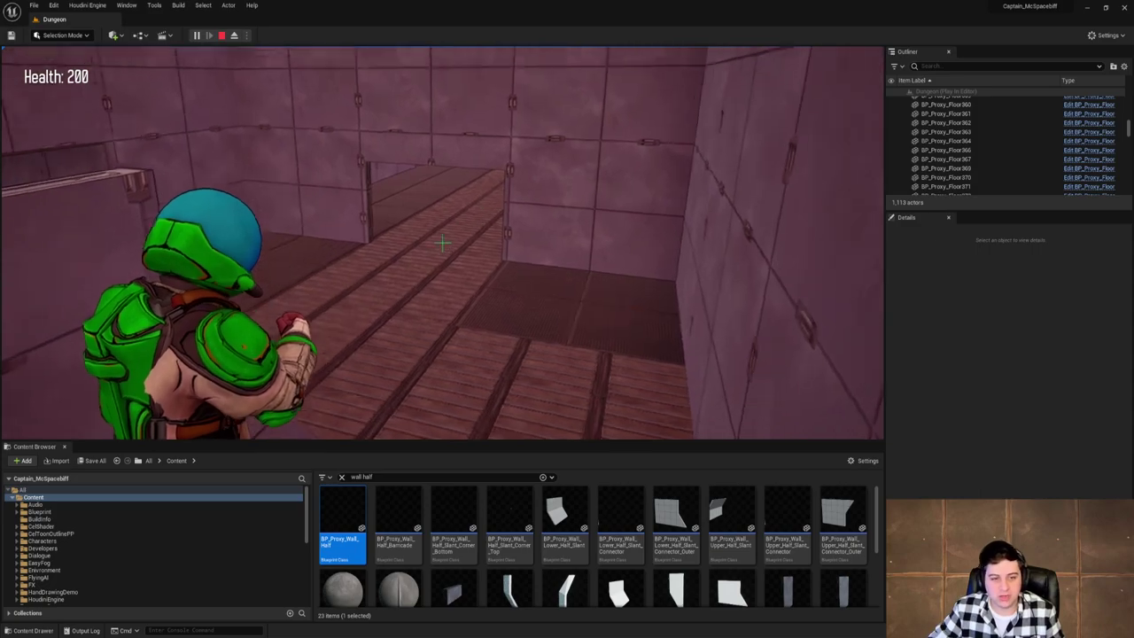
key("w")
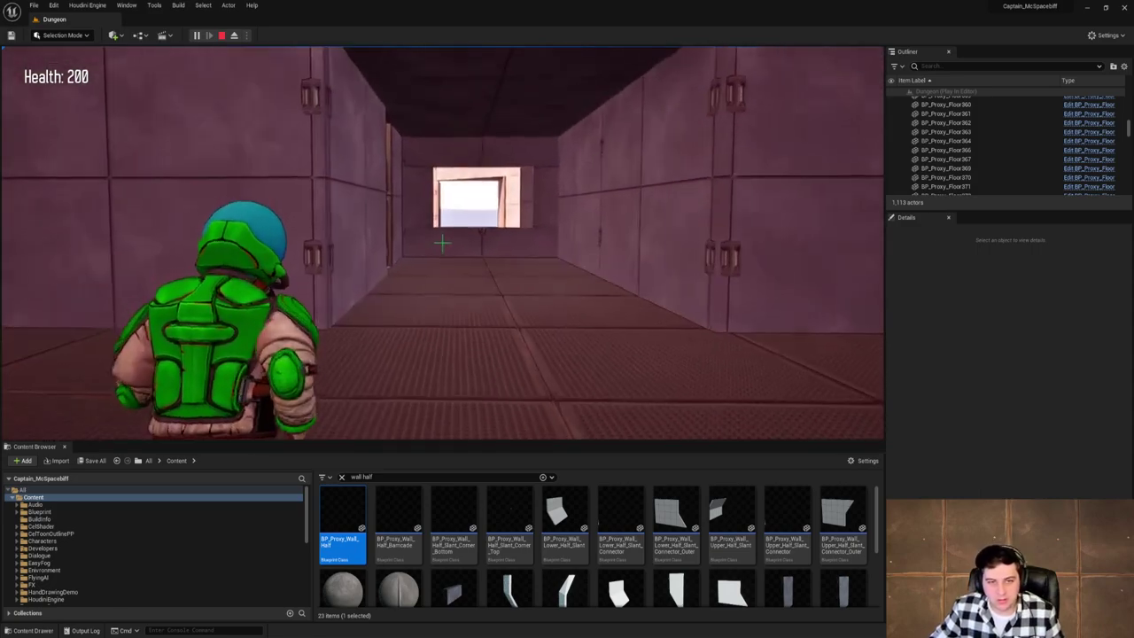
key("Escape")
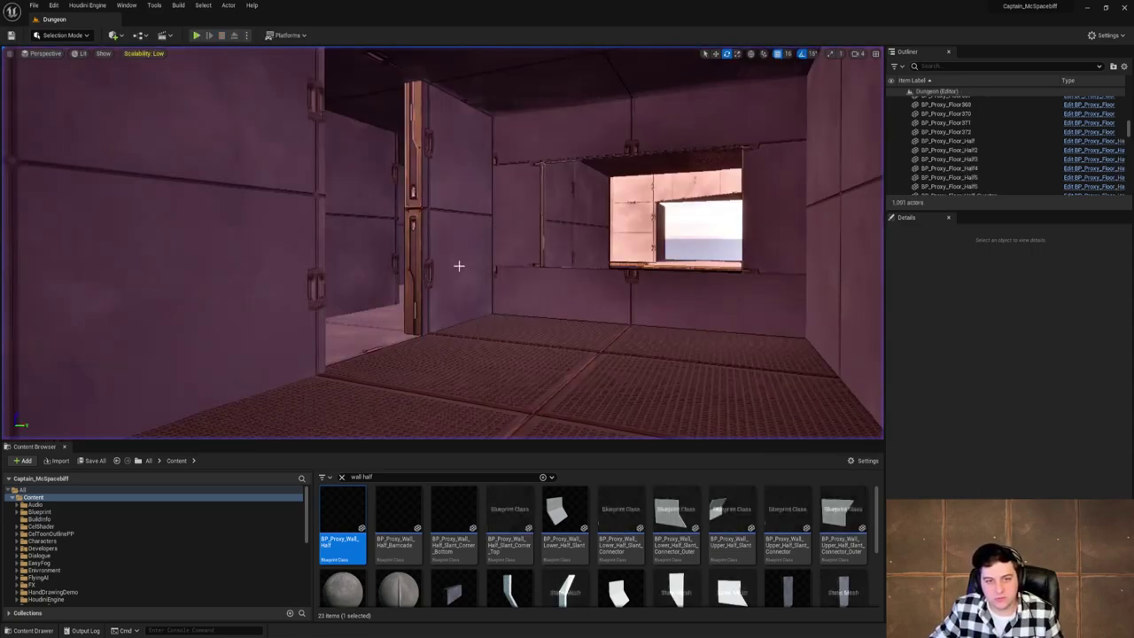
Duplicate the half-barricade wall at the framed opening, place it at 2048, 0, 384 with its rotation about -180, 0, -90, and save the level.
right_click_drag(479, 195, 478, 142)
key("s")
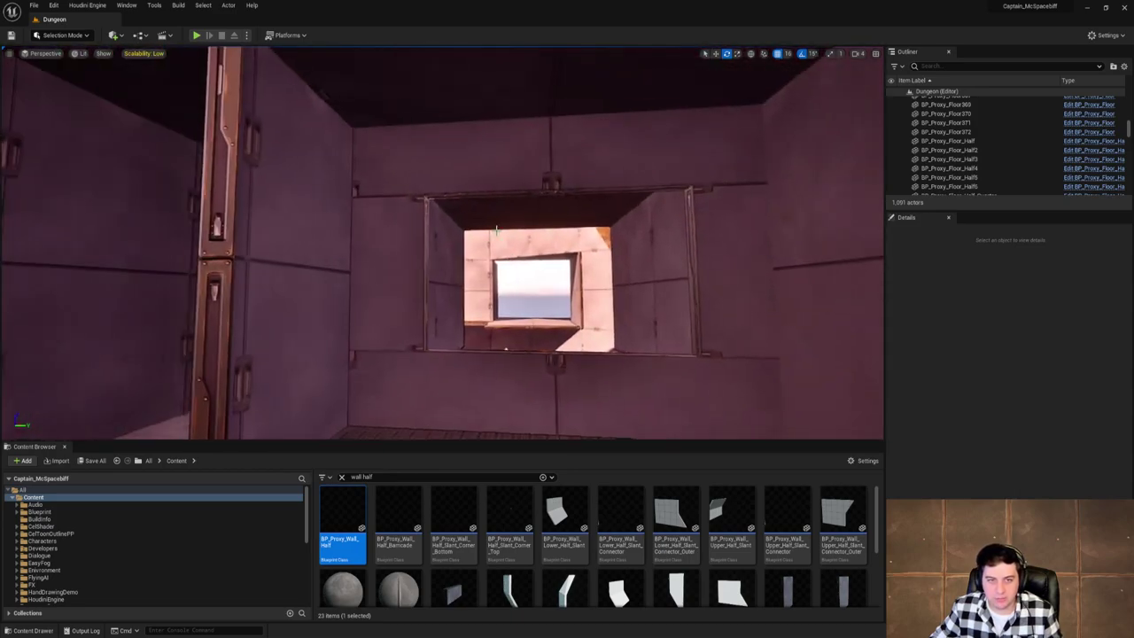
left_click(479, 193)
scroll(479, 194, "down", 3)
left_click_drag(552, 175, 532, 222, "alt")
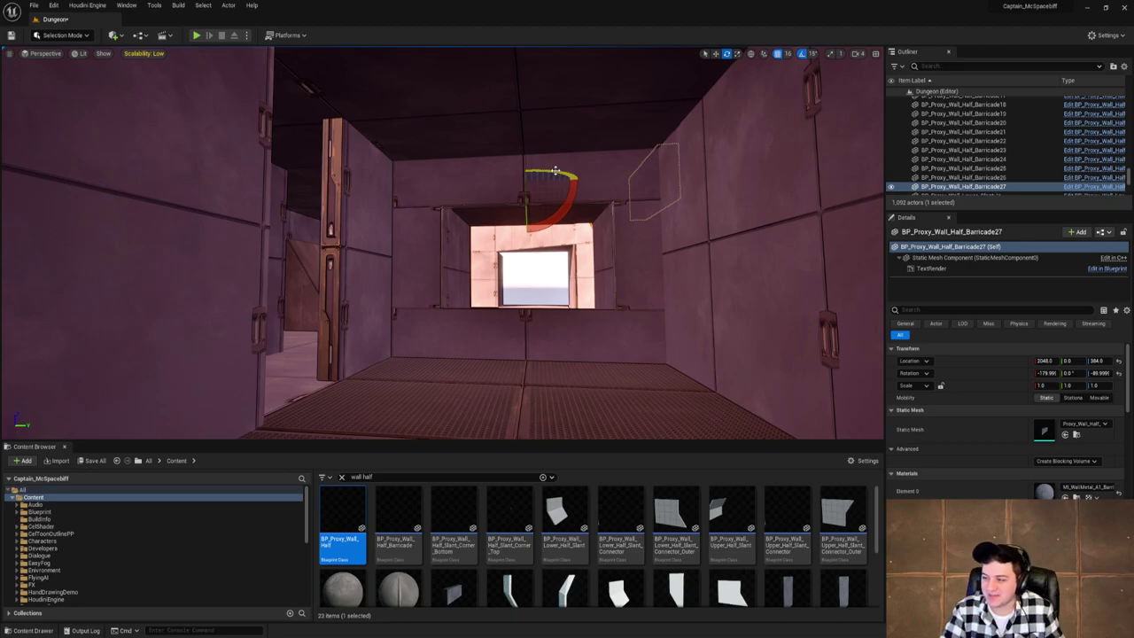
right_click_drag(544, 240, 493, 274)
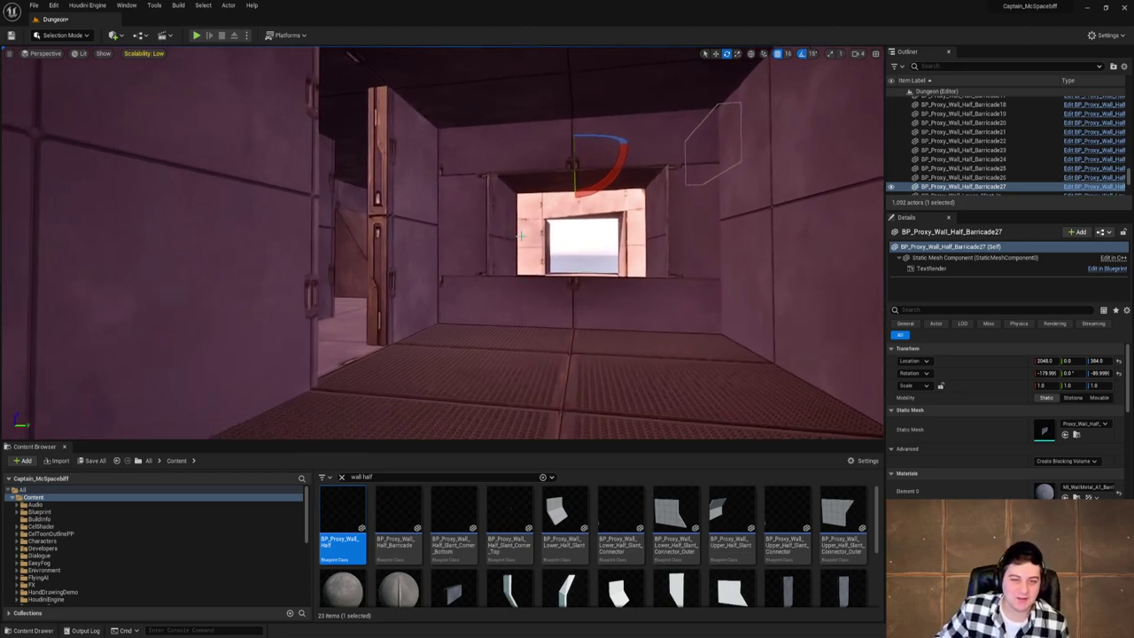
left_click(30, 7)
left_click(86, 92)
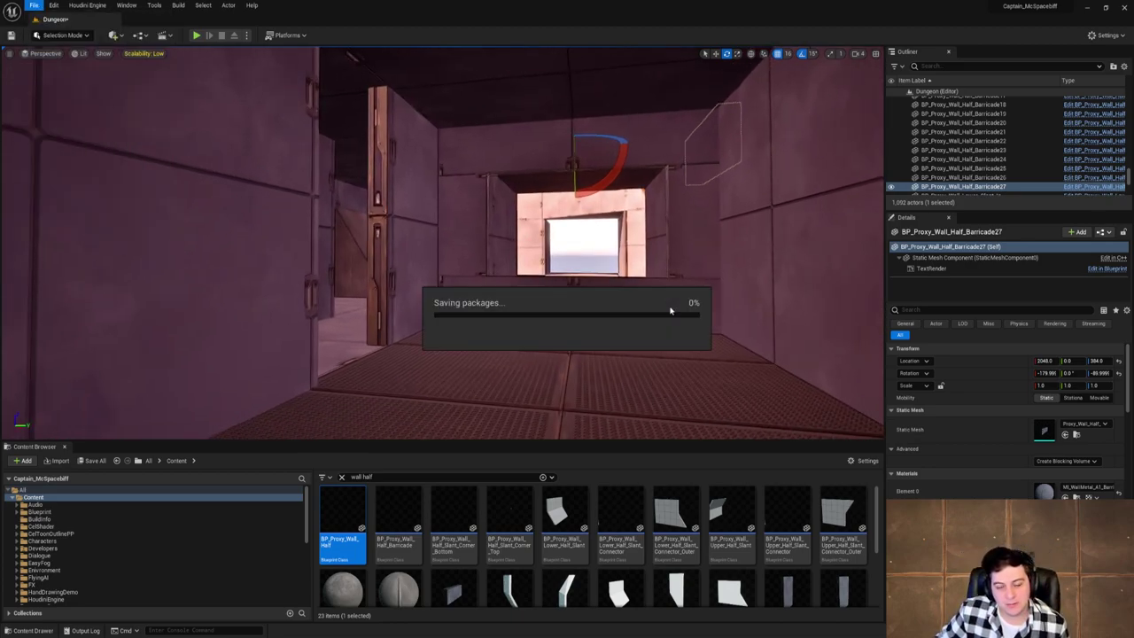
Inspect the slatted-floor hall and the orange slope leading down into the pit.
key("w")
right_click_drag(706, 292, 160, 257)
key("w")
right_click_drag(443, 243, 204, 239)
right_click_drag(661, 290, 712, 290)
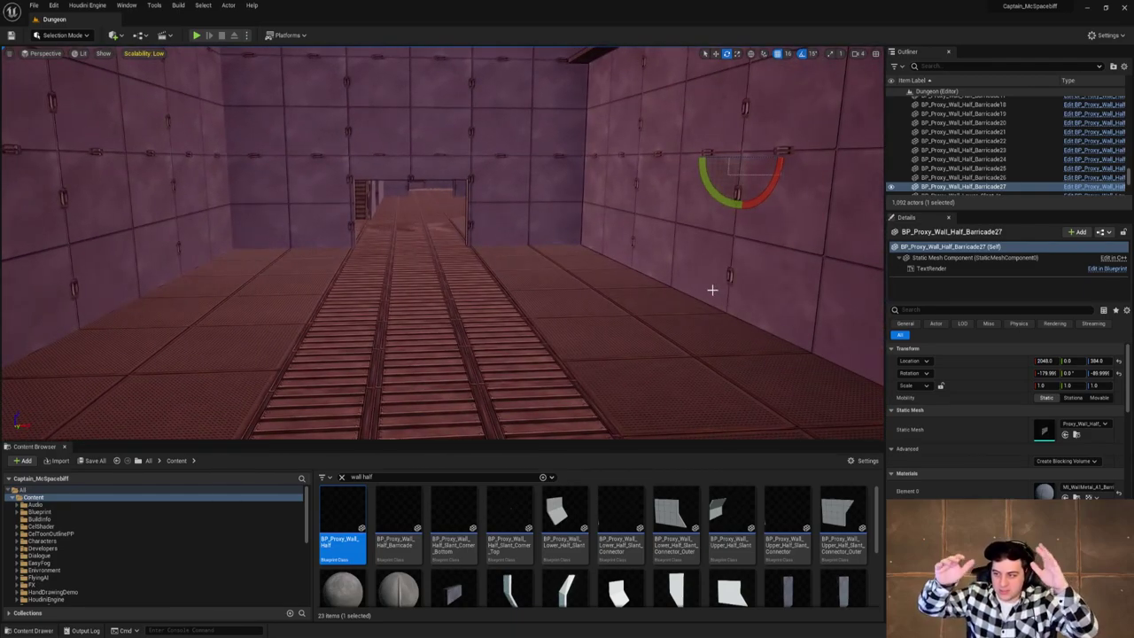
key("w")
right_click_drag(713, 289, 656, 291)
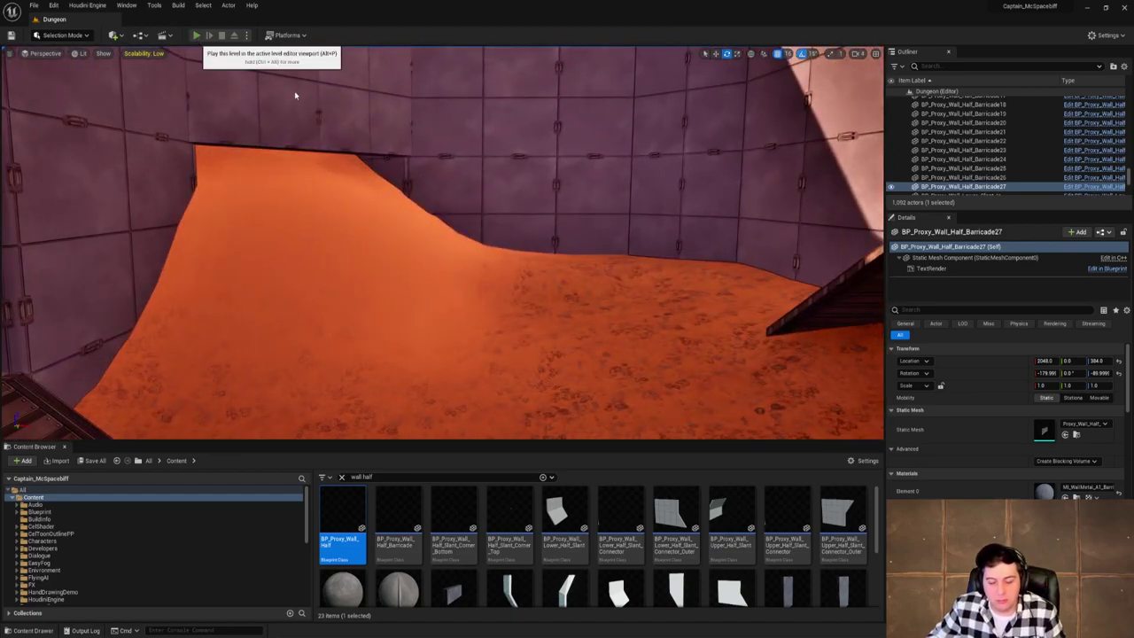
Playtest the route from the orange pit through the lower doorway towards the slatted stairs and upper room, and save the current level.
key("alt+p")
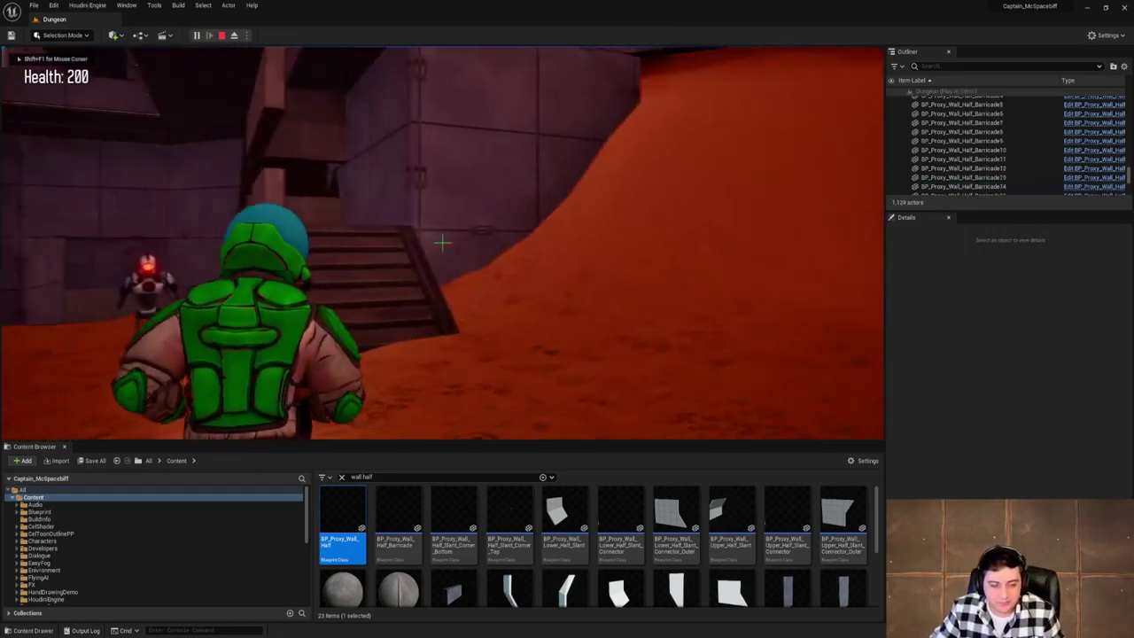
key("w")
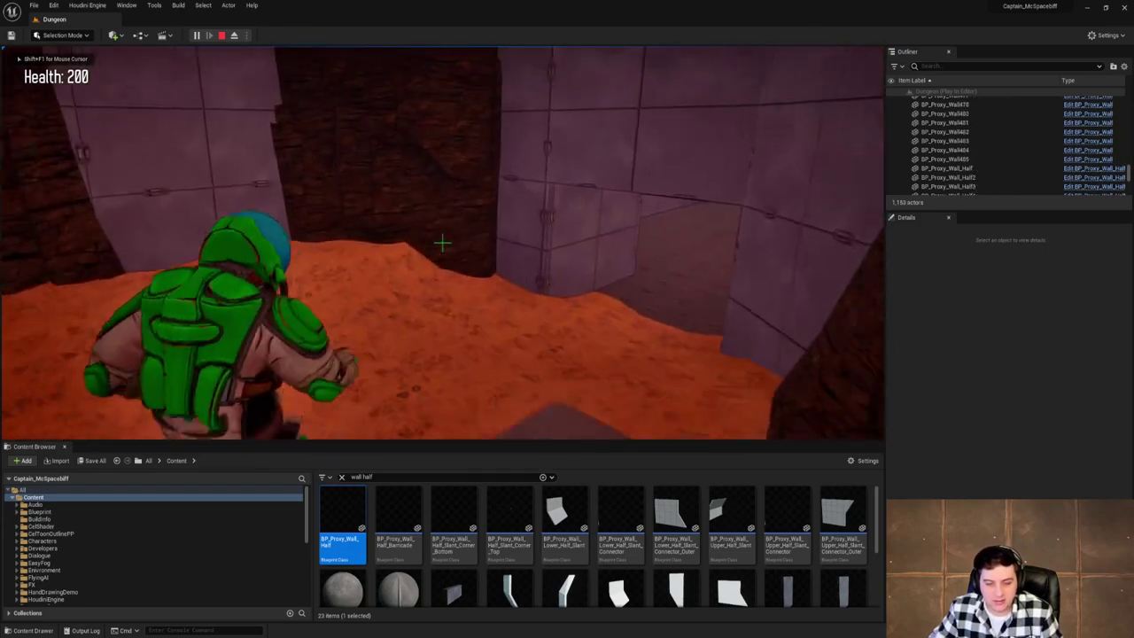
key("w")
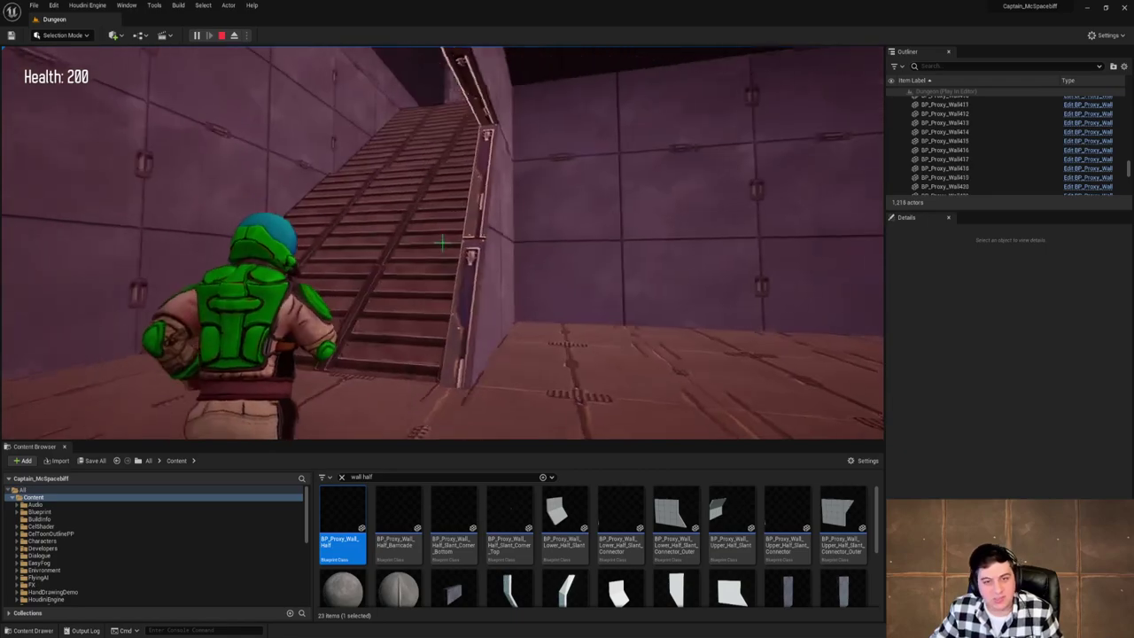
key("w")
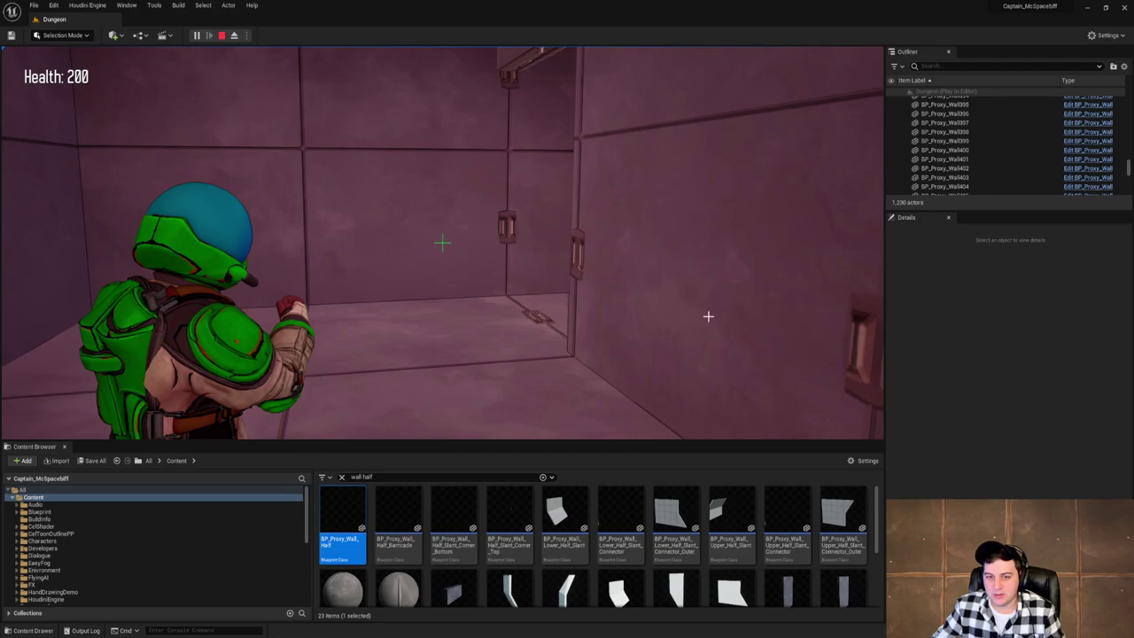
key("Escape")
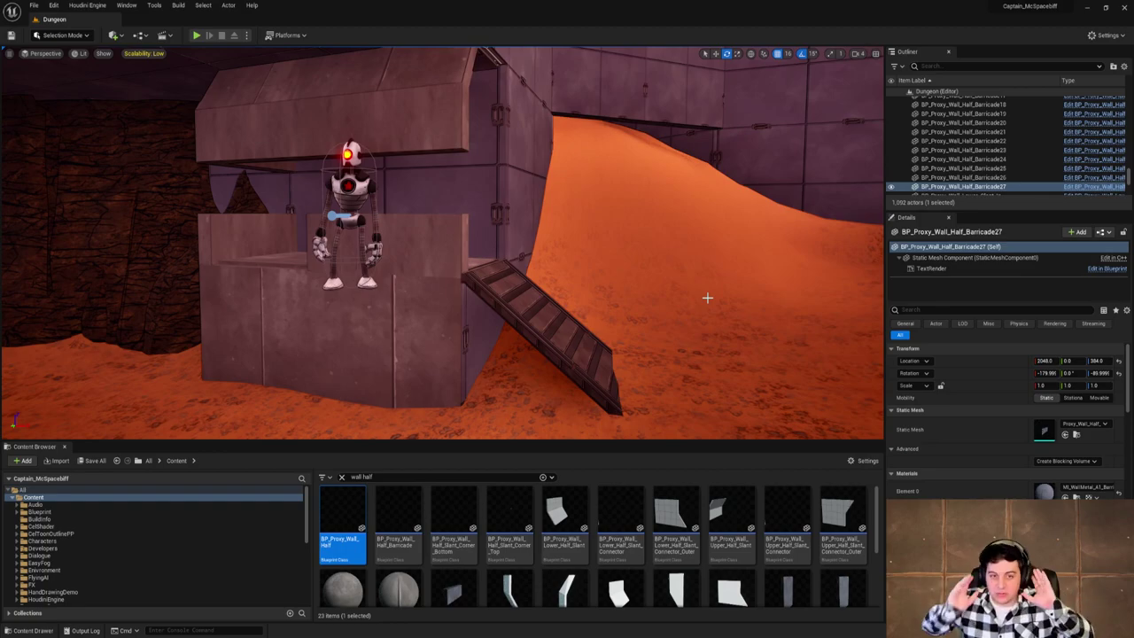
left_click(34, 5)
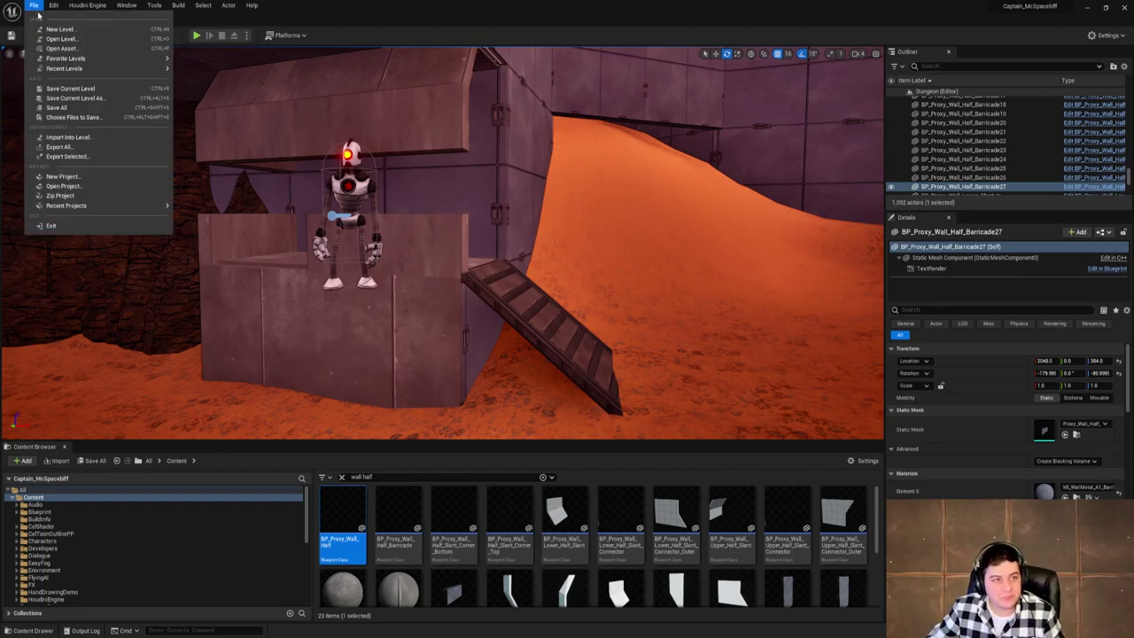
left_click(86, 89)
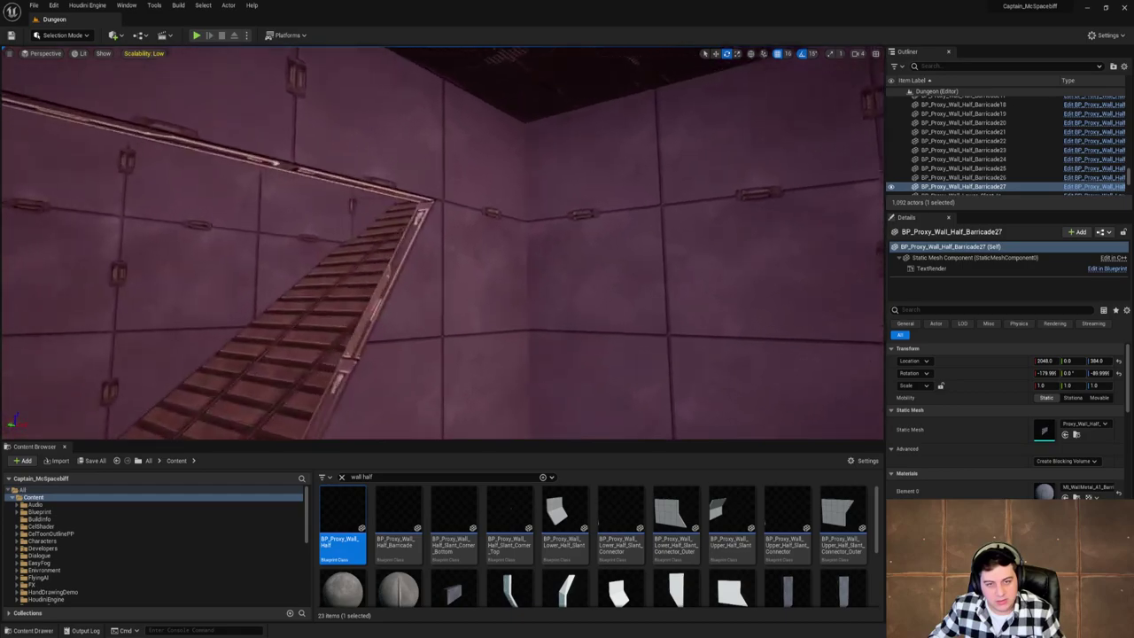
Review the stair hall and the doorway connecting it to the orange pit from both sides, and save the current level.
key("w")
right_click_drag(443, 243, 516, 288)
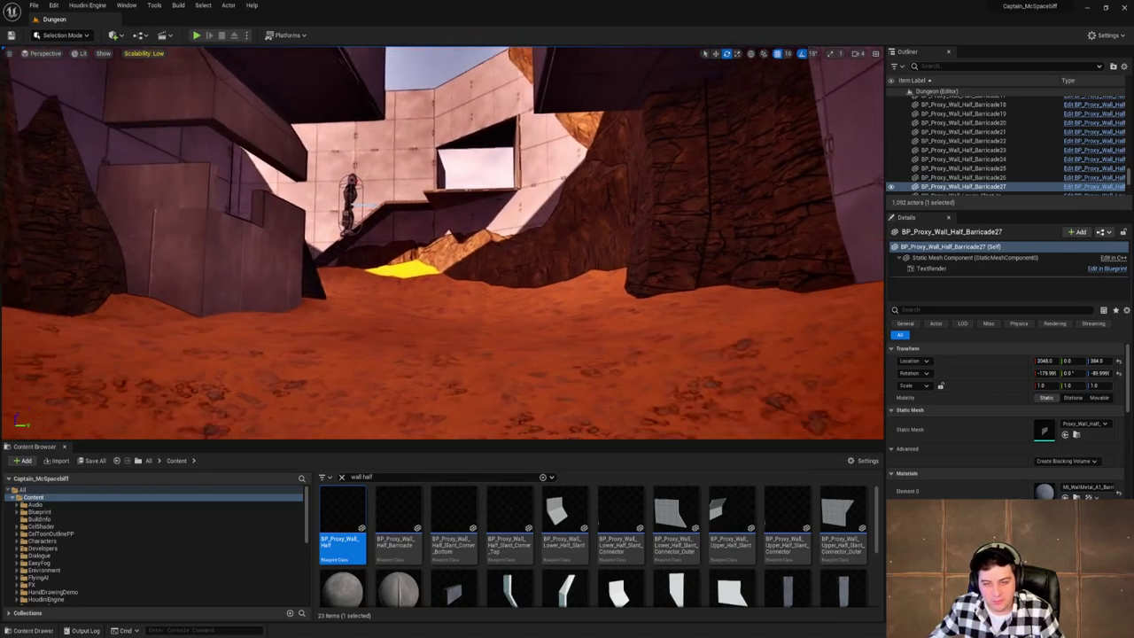
right_click_drag(443, 243, 510, 287)
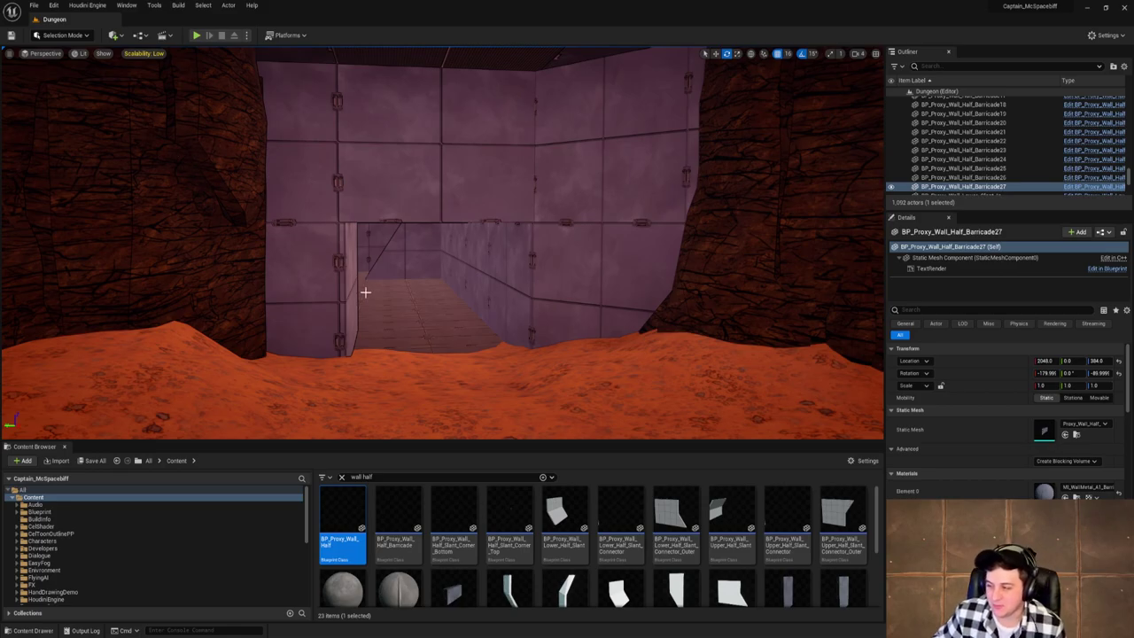
right_click_drag(367, 292, 259, 288)
left_click(33, 4)
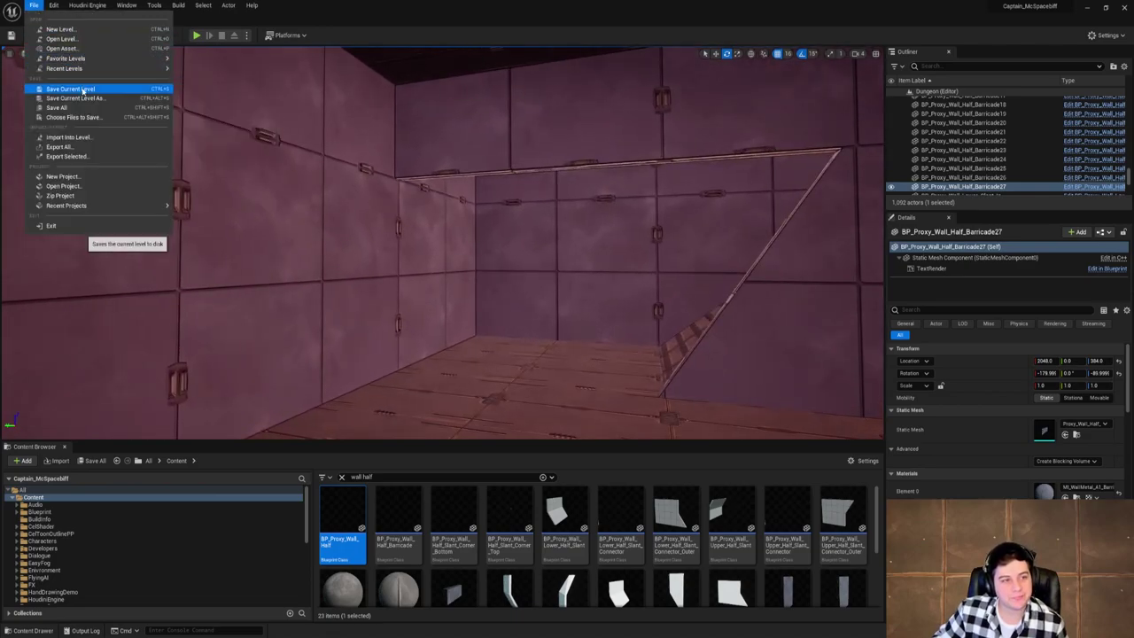
left_click(53, 88)
Playtest the orange pit from the slatted ramp, covering the barricaded platform, the lower doorway and the stair hall behind it.
right_click_drag(402, 225, 402, 225)
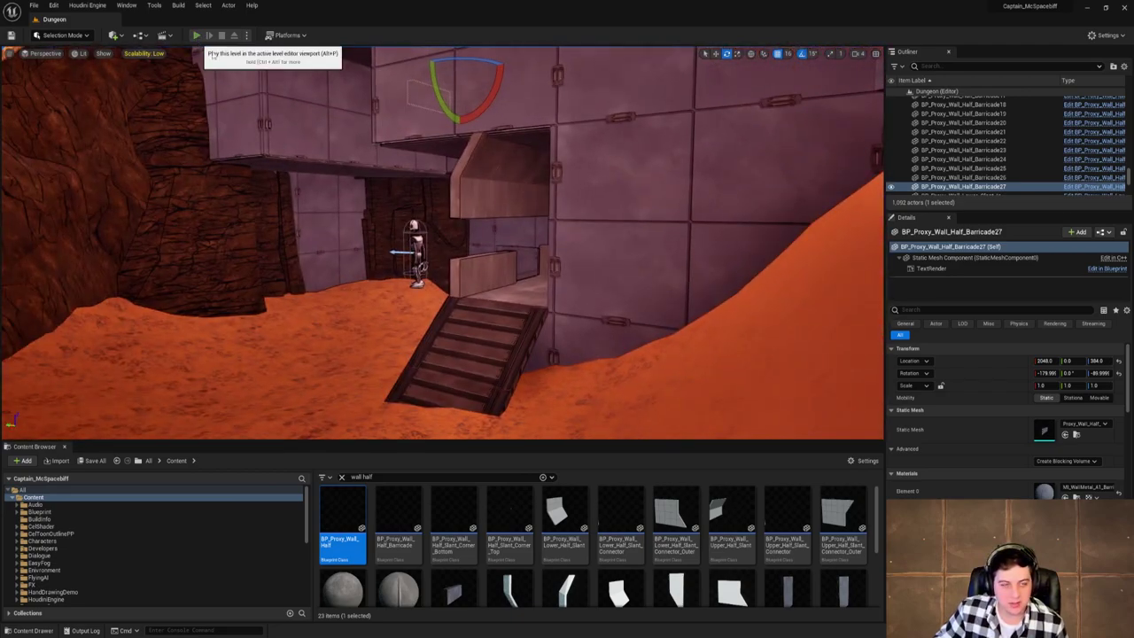
left_click(196, 35)
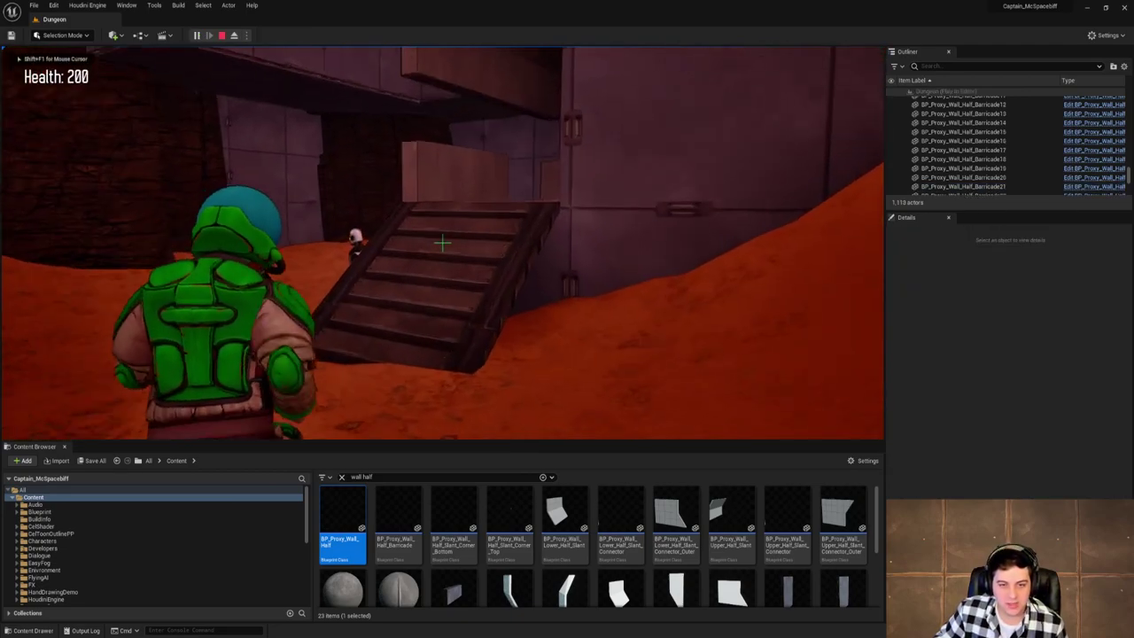
key("w")
key("w")
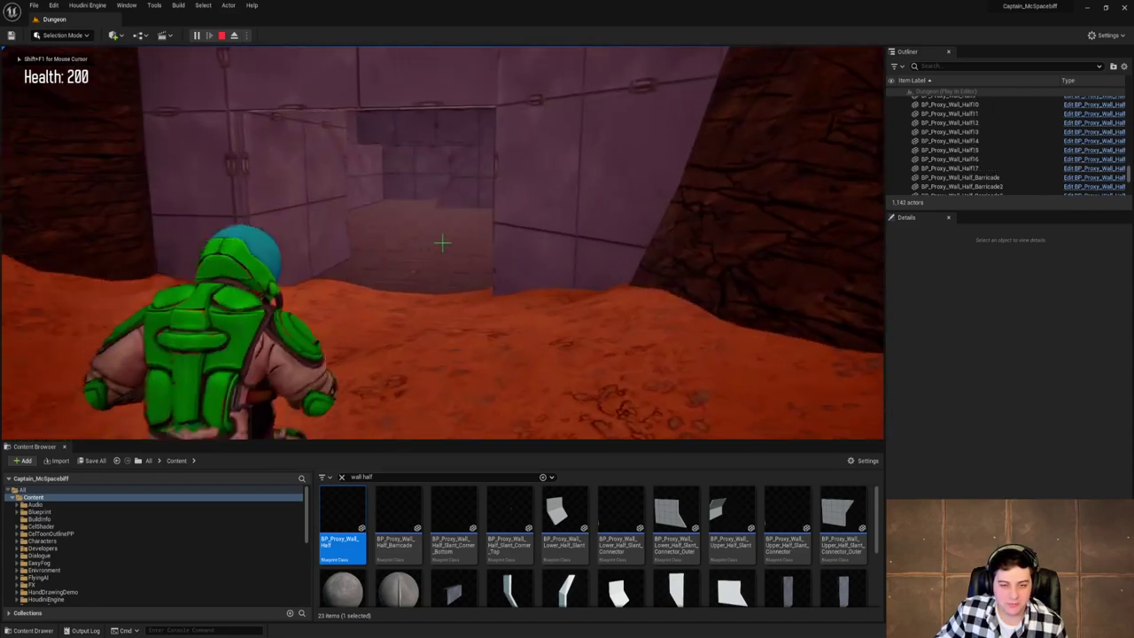
key("w")
key("w")
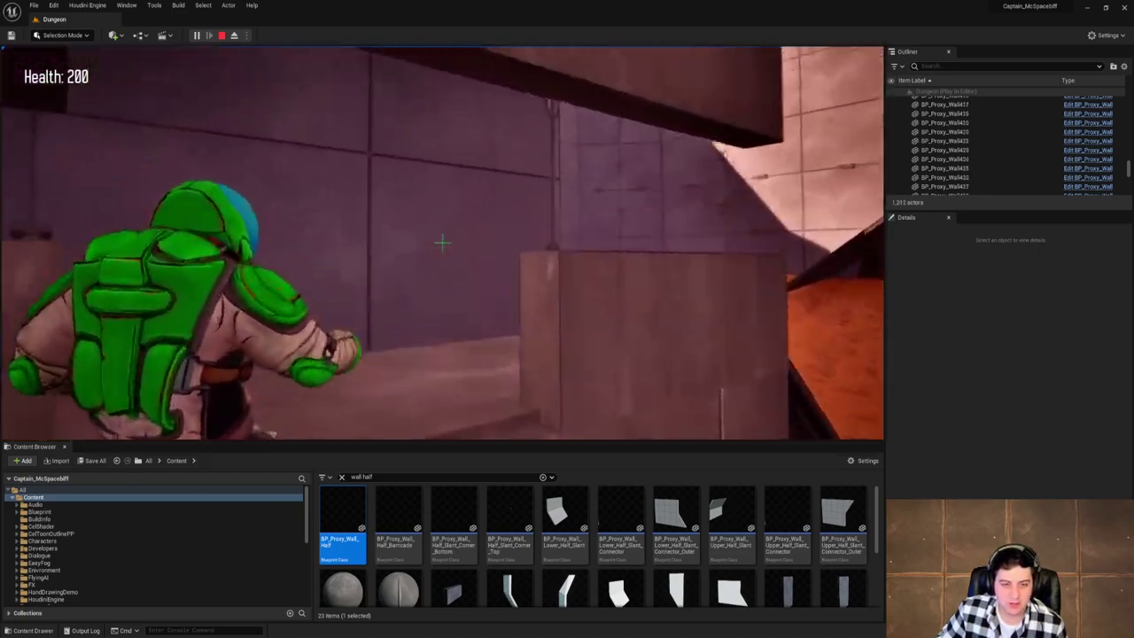
key("w")
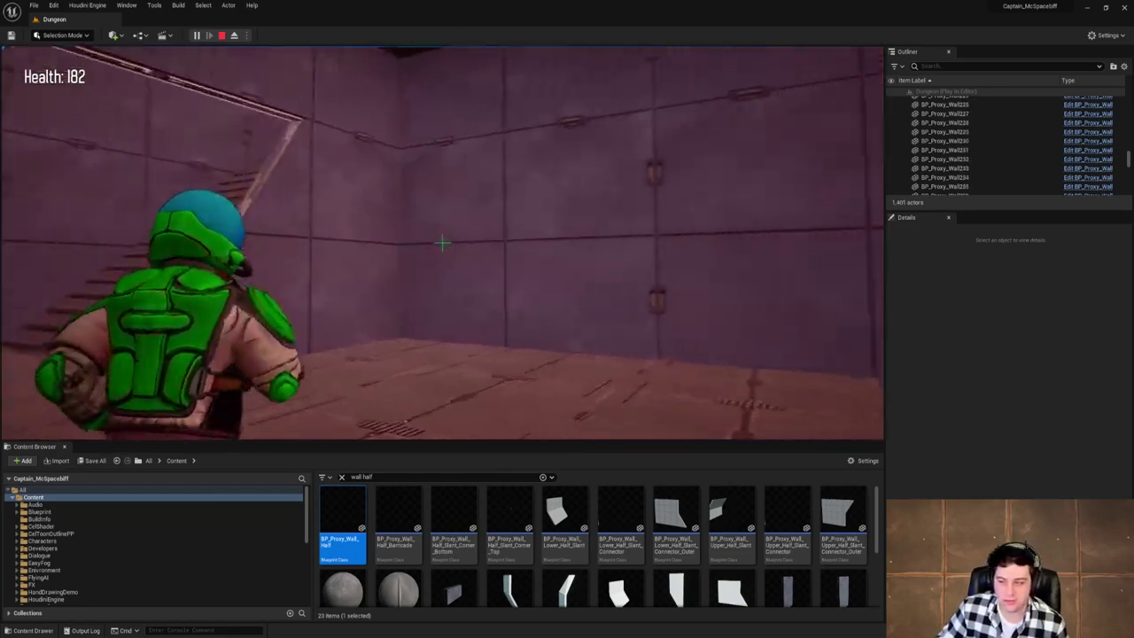
key("w")
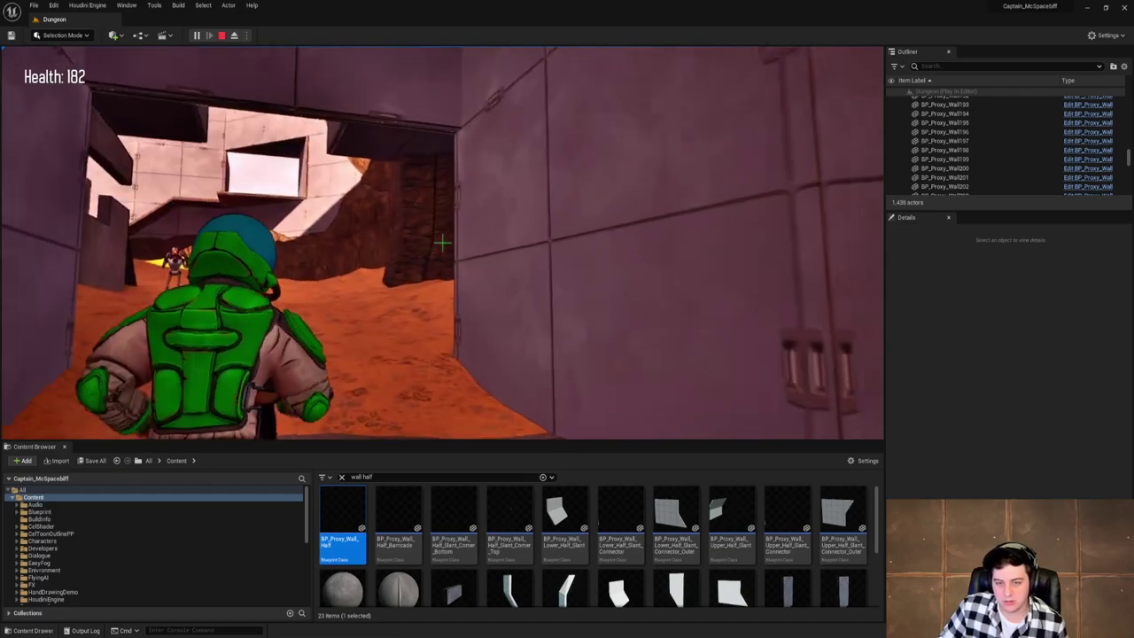
Playtest crossing the pit and barricaded platform into the stair hall and up the wide slatted stairs, and end the playtest.
key("w")
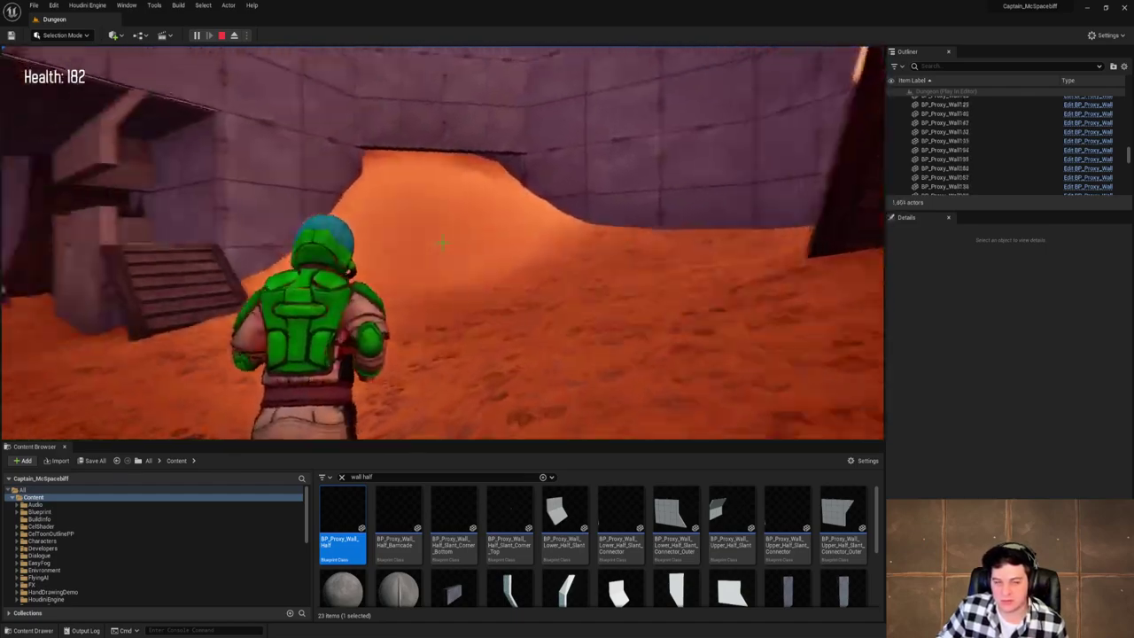
key("w")
key("w")
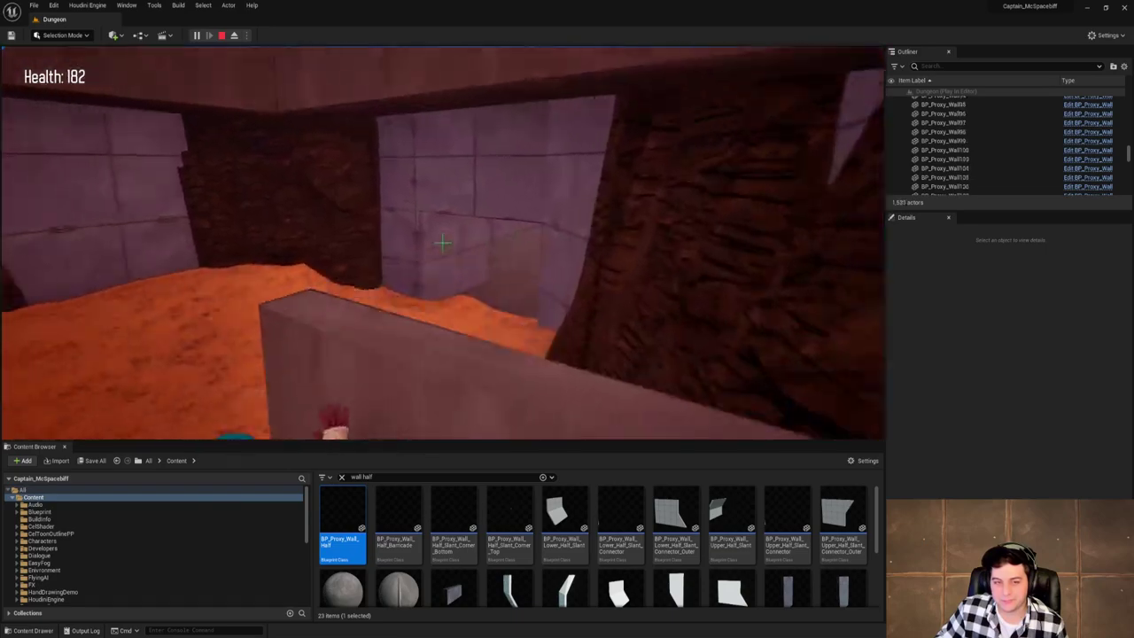
key("w")
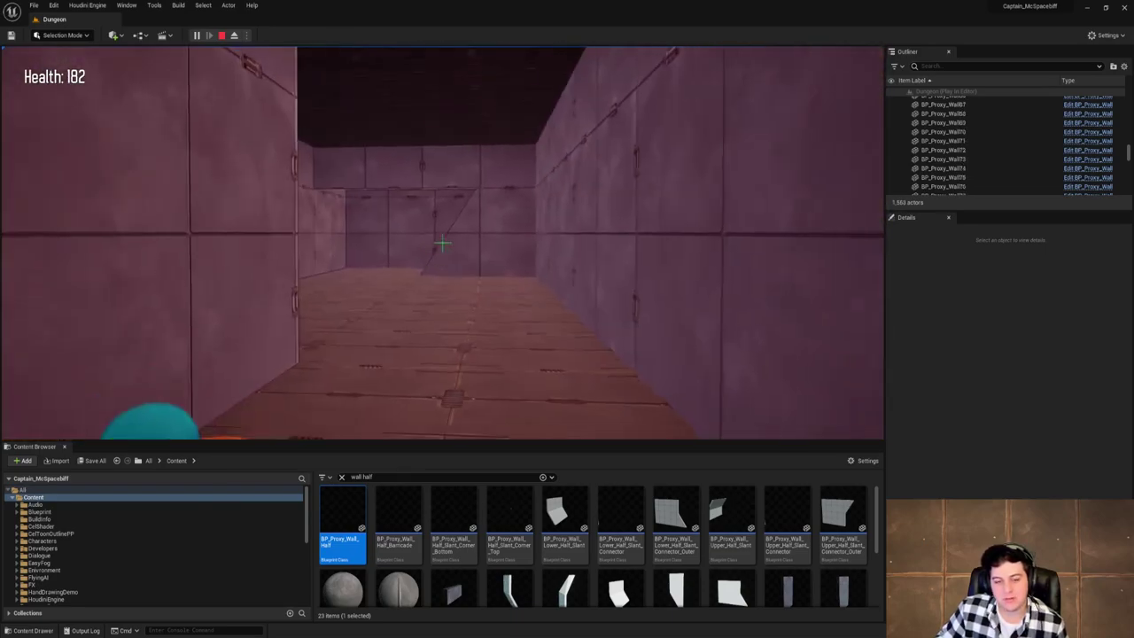
key("w")
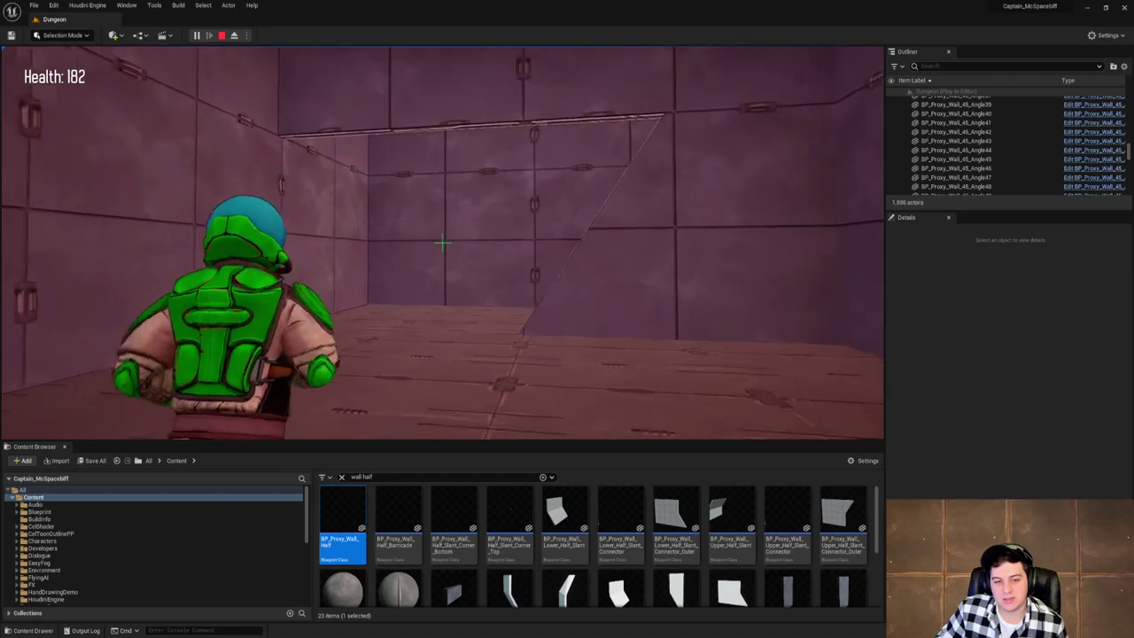
key("w")
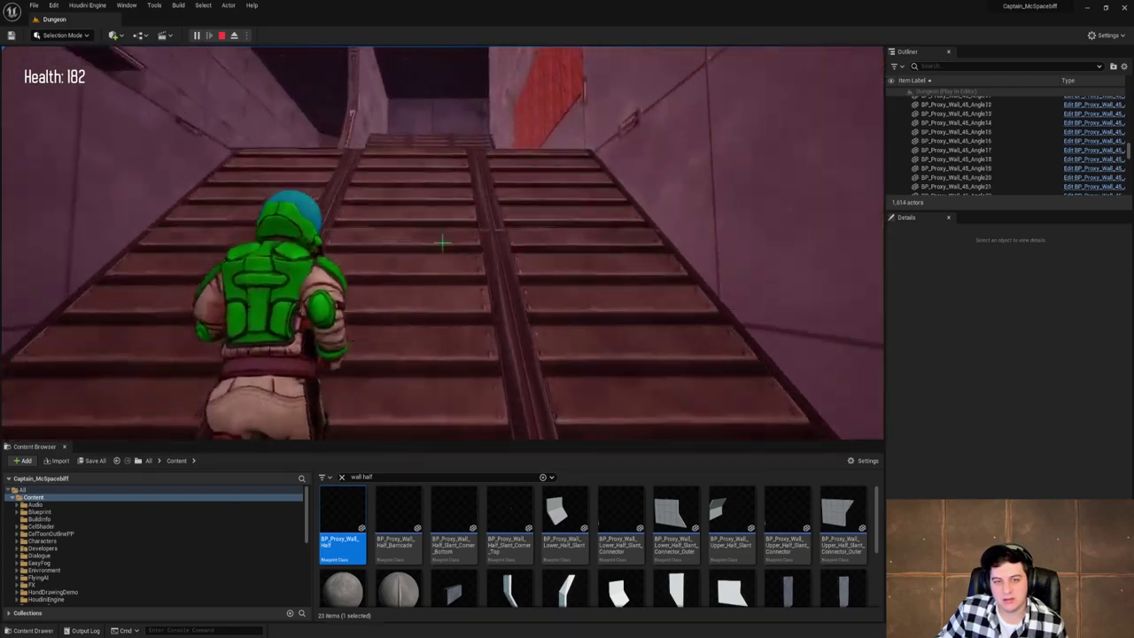
key("Escape")
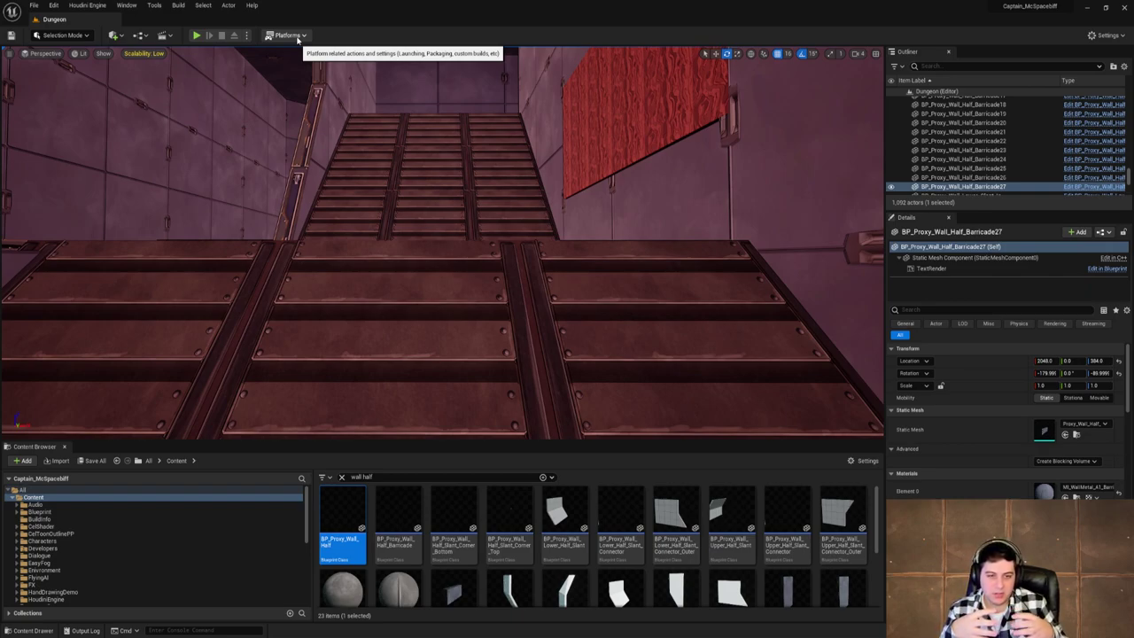
Examine the slatted stairs, the orange slope in the pit and the barricaded platform with its ramp.
right_click_drag(471, 162, 523, 190)
key("w")
right_click_drag(306, 209, 508, 187)
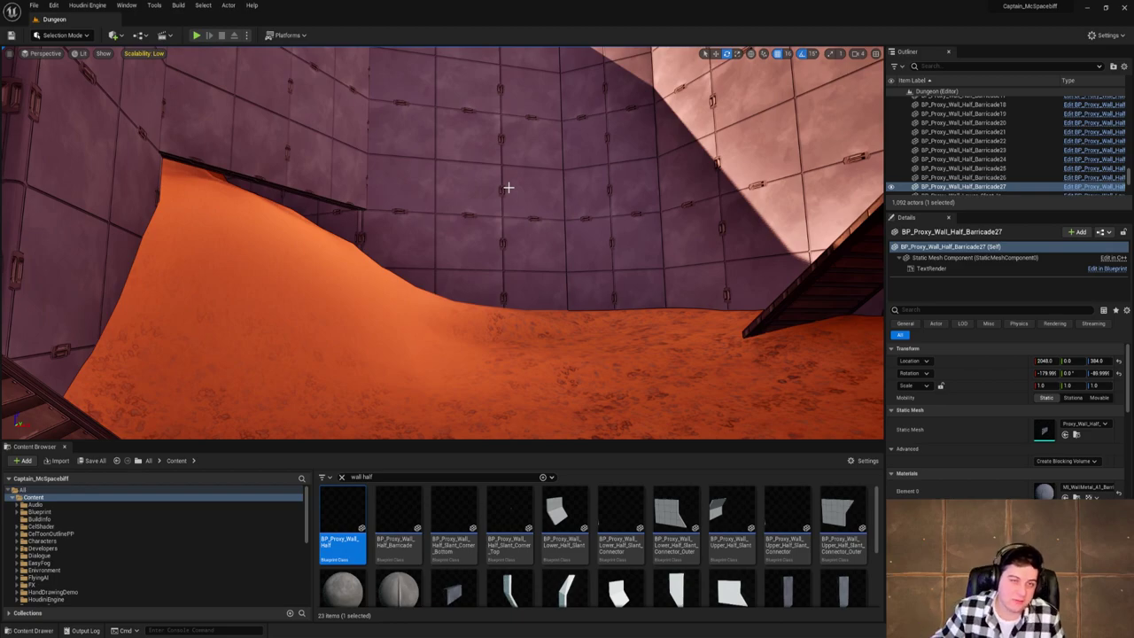
right_click_drag(509, 187, 216, 142)
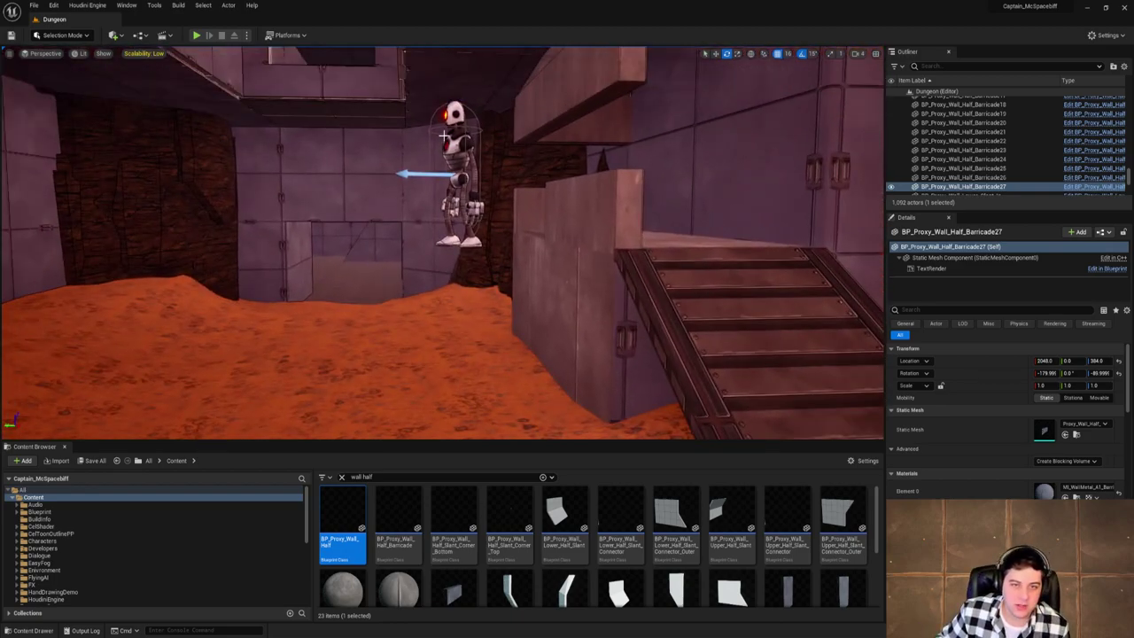
right_click_drag(426, 148, 598, 357)
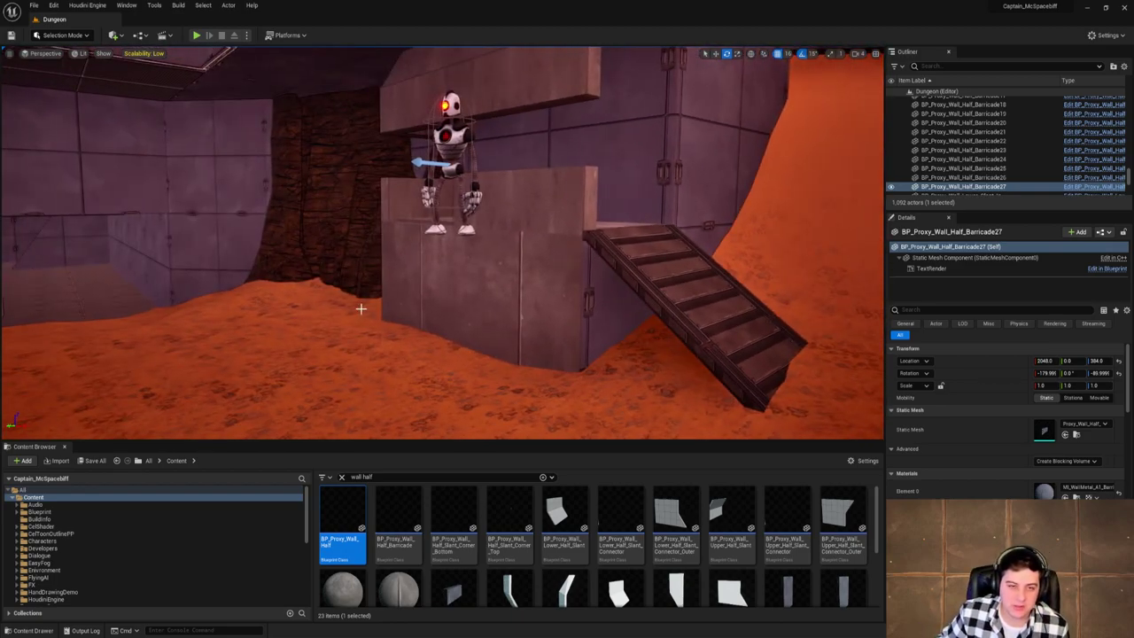
right_click_drag(361, 309, 336, 321)
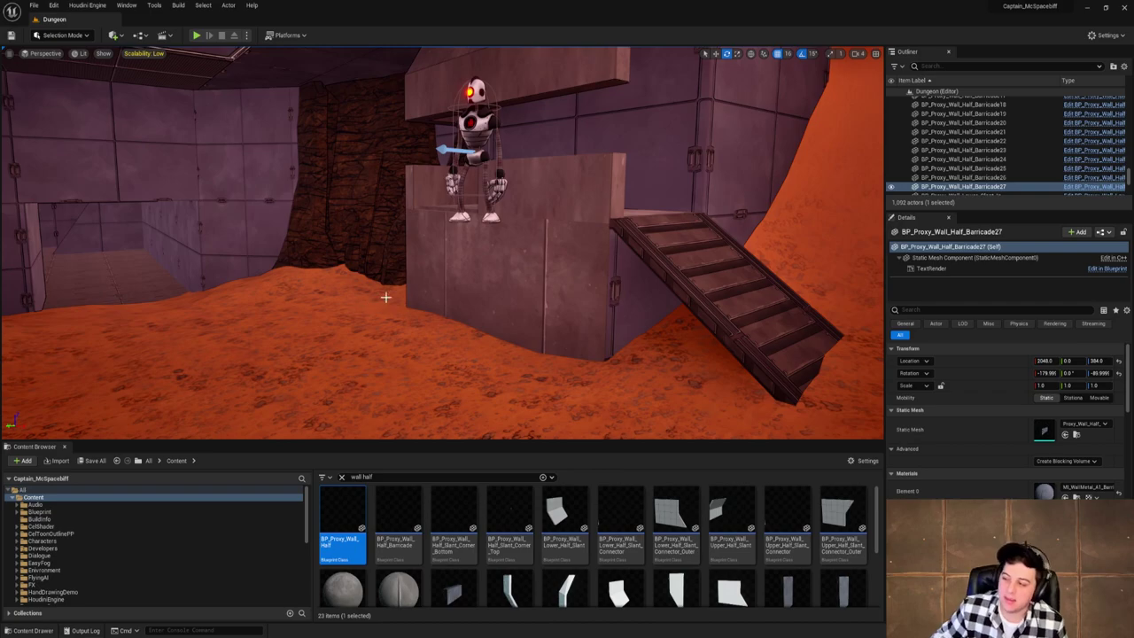
Examine the route behind the lower doorway, the pit's ramps and the upper edge of its surrounding walls.
right_click_drag(379, 325, 191, 205)
key("w")
key("w")
right_click_drag(358, 275, 358, 301)
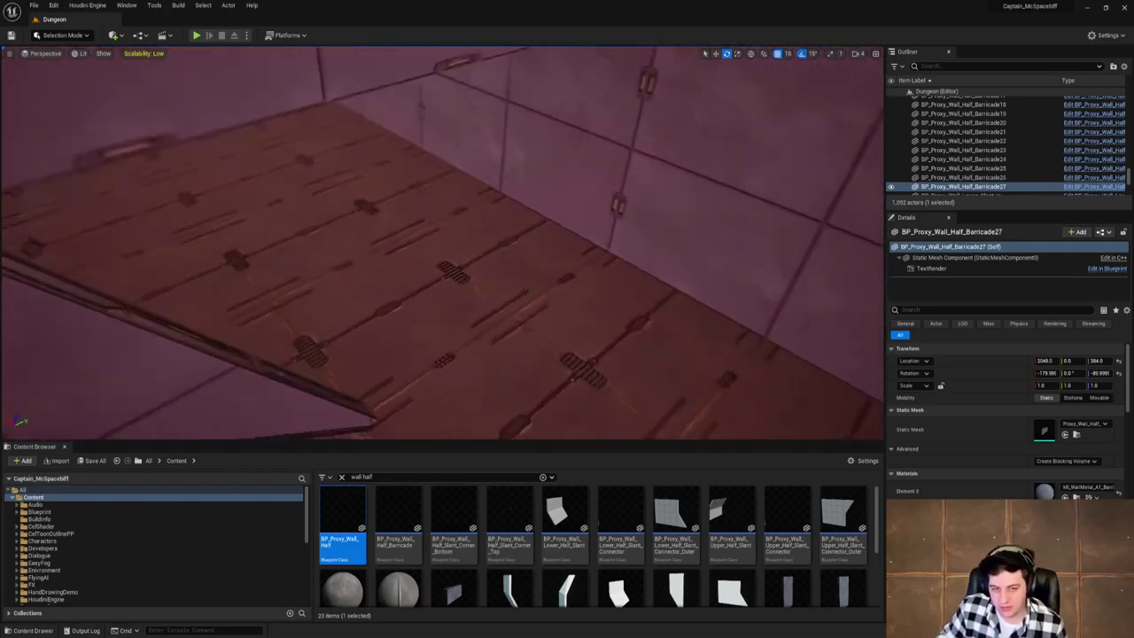
key("w")
right_click_drag(442, 243, 420, 327)
key("w")
key("s")
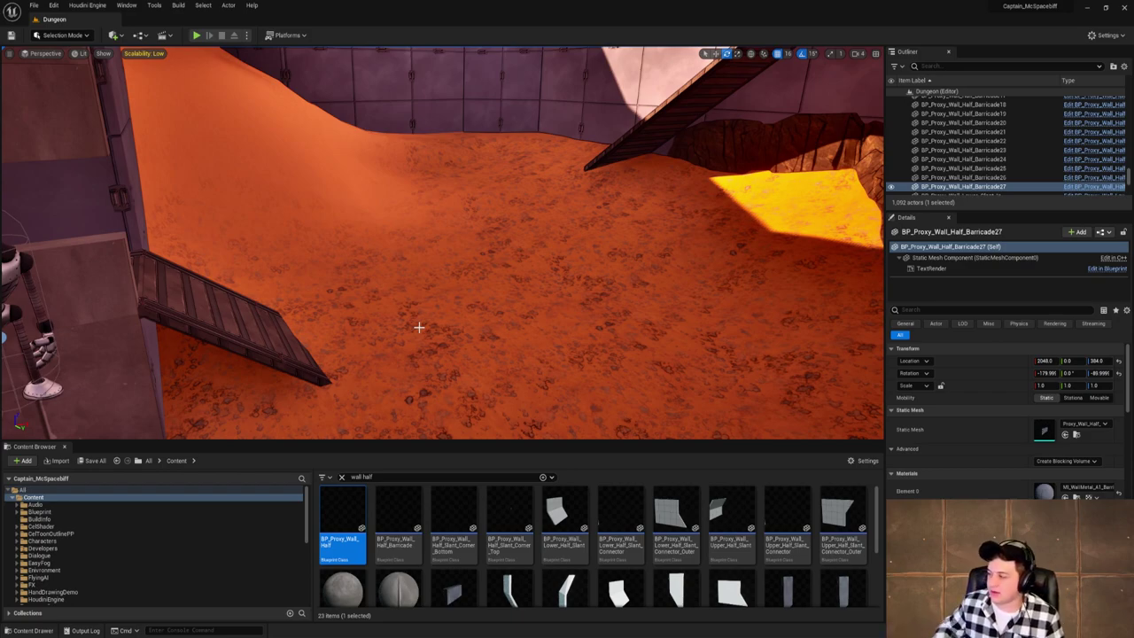
right_click_drag(564, 289, 292, 345)
right_click_drag(443, 243, 548, 271)
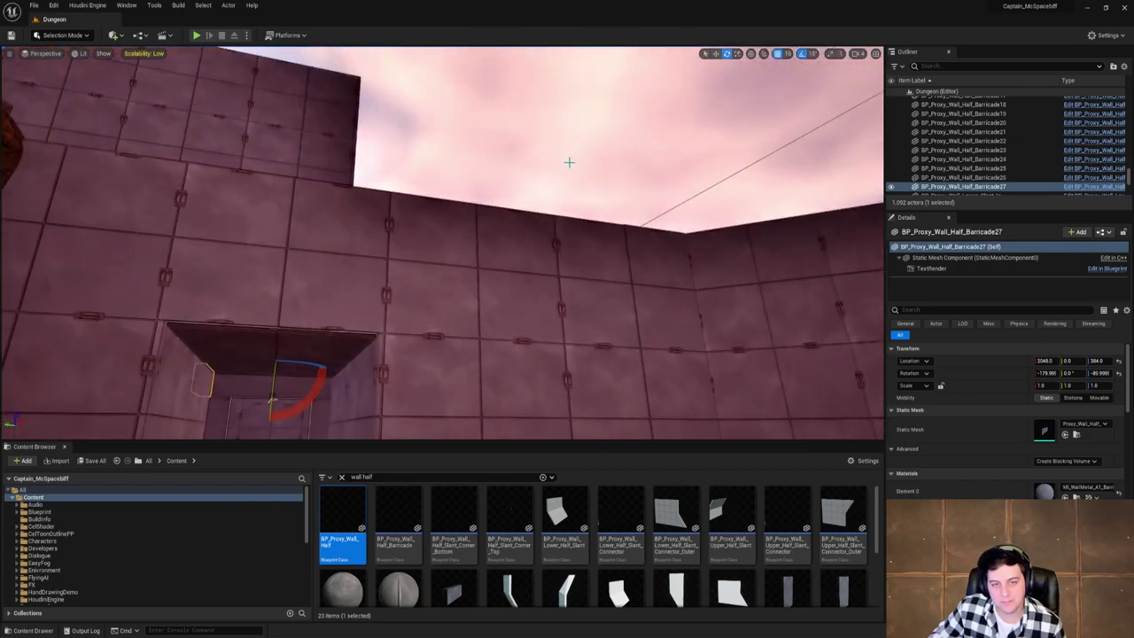
Duplicate the 13 topmost wall panels around the orange pit, including the angled corners, and stack the copies directly above them.
left_click(569, 162)
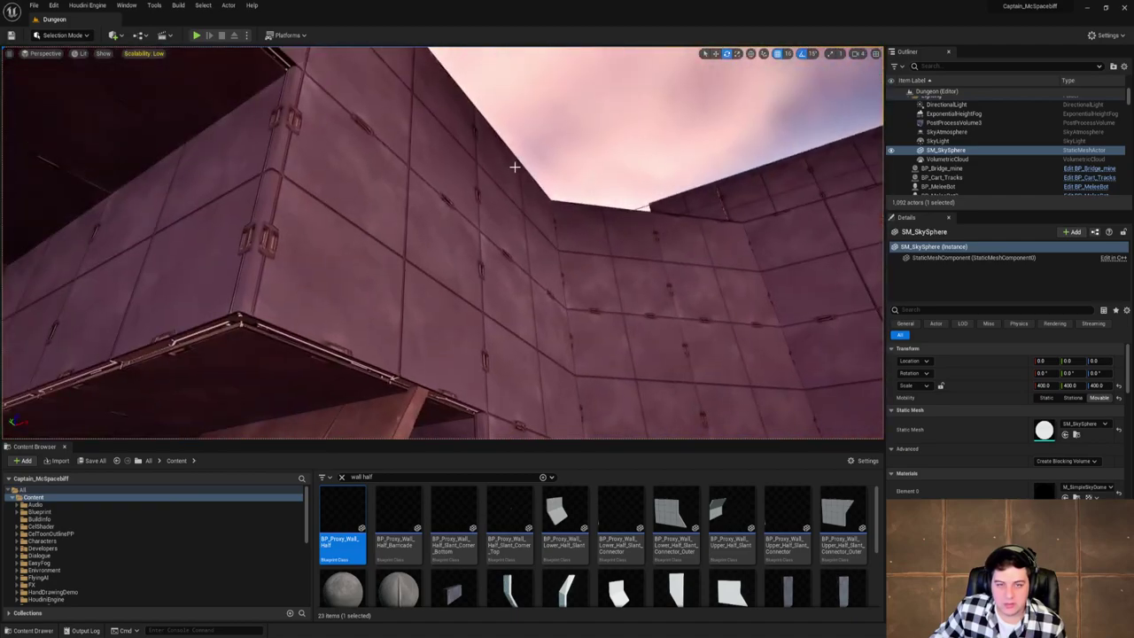
left_click(515, 167)
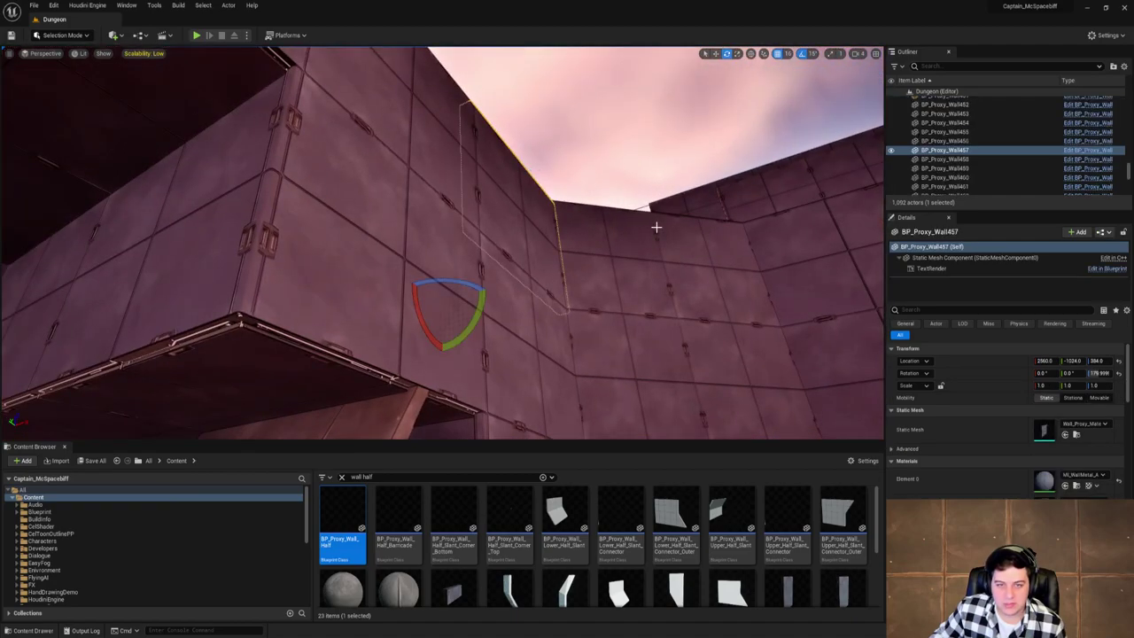
left_click(549, 209, "ctrl")
left_click(367, 147, "ctrl")
right_click_drag(632, 258, 372, 258)
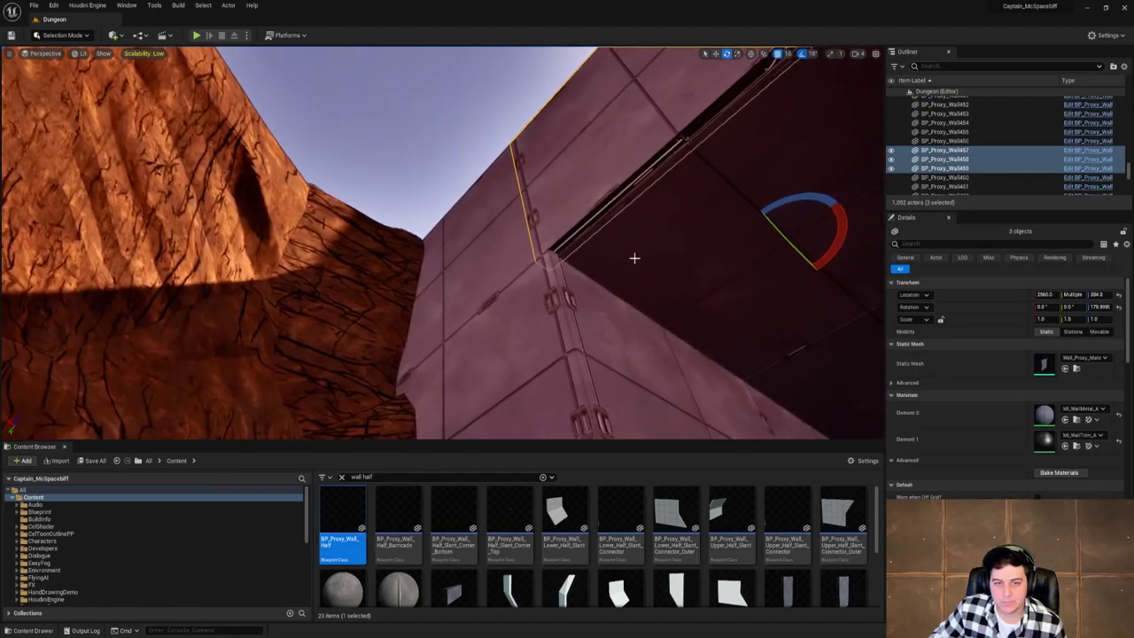
left_click(479, 255, "ctrl")
right_click_drag(389, 323, 656, 322)
left_click(567, 367, "ctrl")
right_click_drag(567, 367, 709, 367)
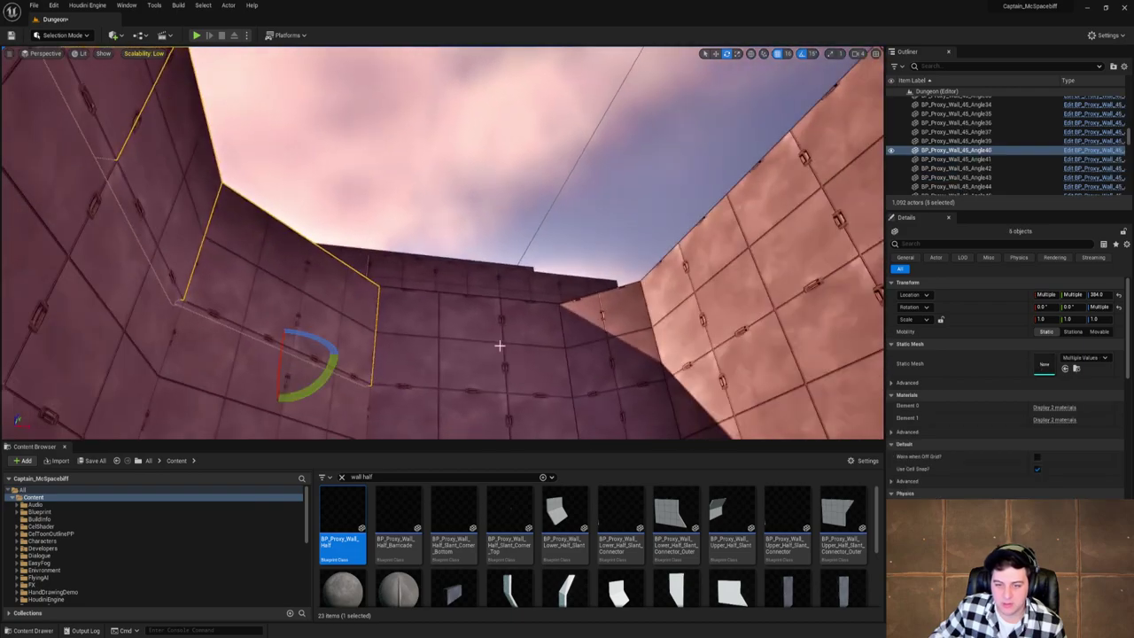
left_click(484, 345, "ctrl")
left_click(620, 330, "ctrl")
left_click(543, 328, "ctrl")
left_click(696, 282, "ctrl")
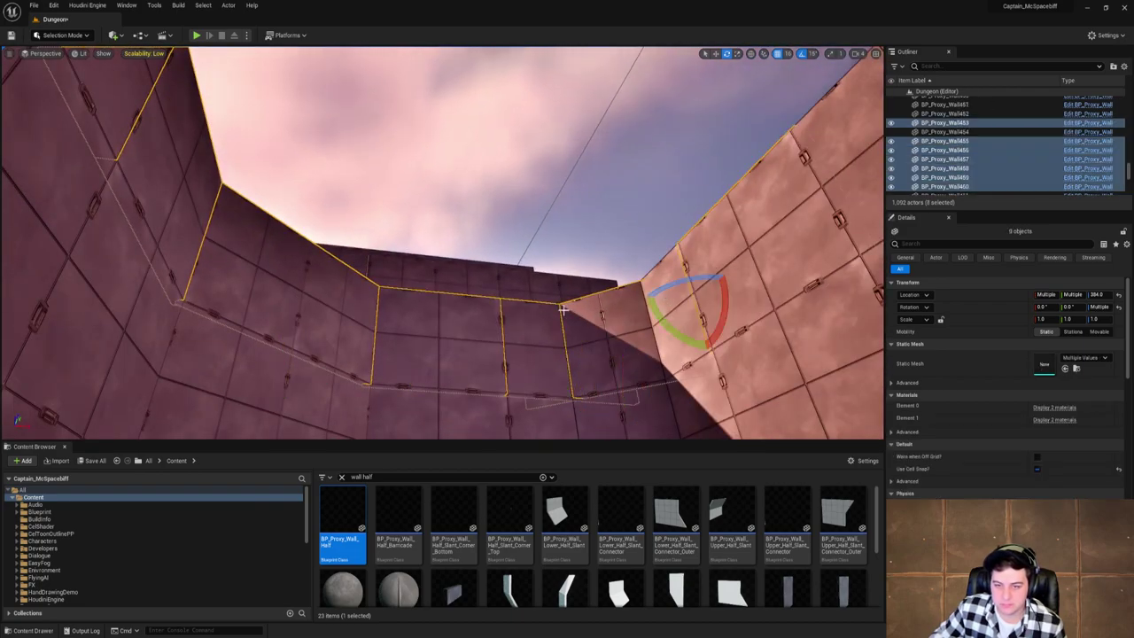
right_click_drag(696, 282, 842, 282)
left_click(290, 270, "ctrl")
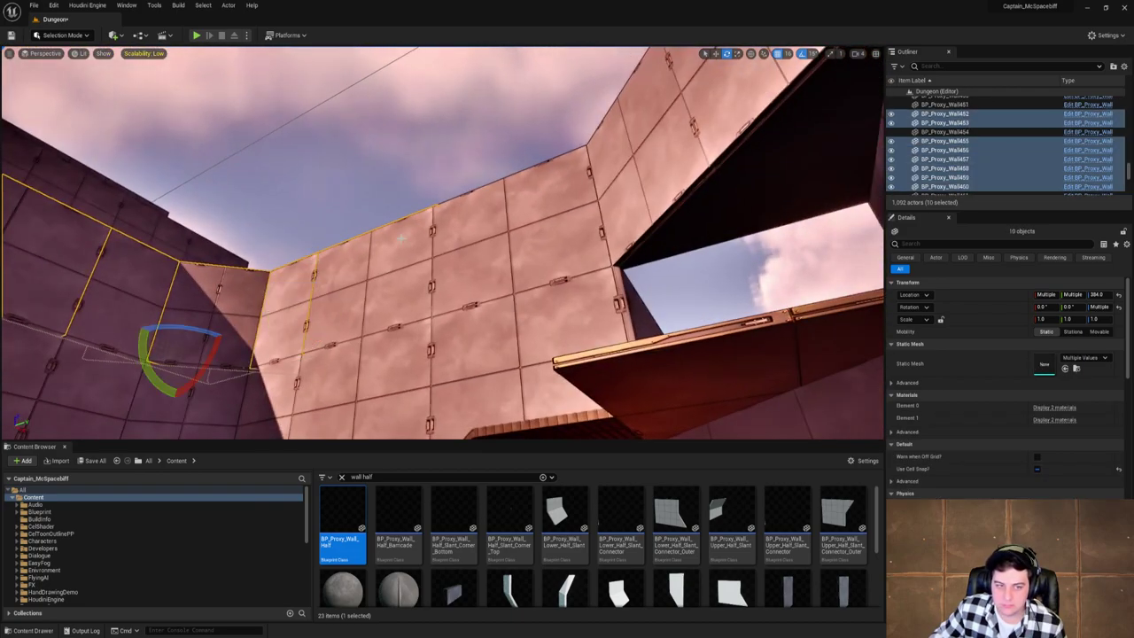
left_click(534, 226, "ctrl")
left_click(674, 155, "ctrl")
right_click_drag(674, 155, 838, 150)
left_click(470, 202, "ctrl")
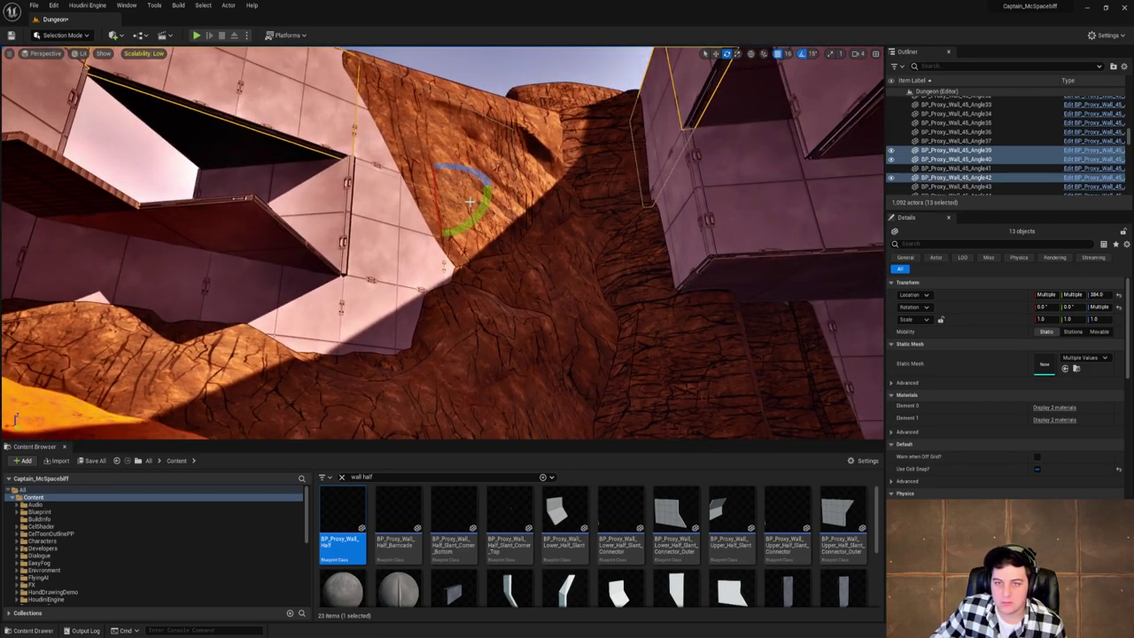
right_click_drag(469, 202, 469, 202)
left_click_drag(441, 193, 478, 106, "alt")
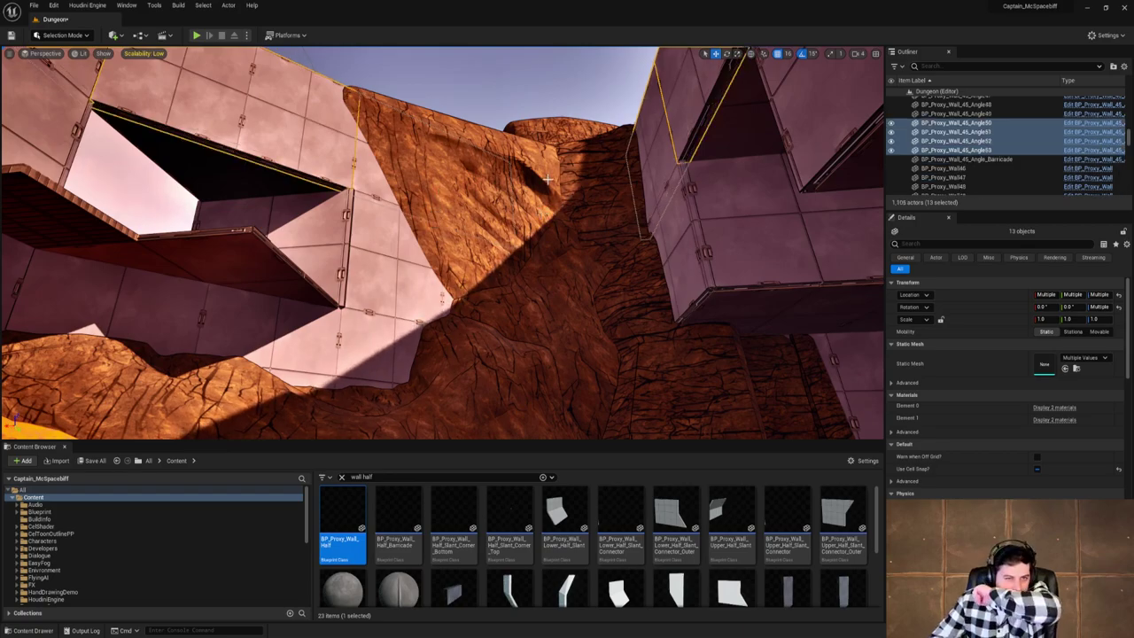
Duplicate the raised ring of wall panels upward three more times to extend the pit's walls into a tall shaft.
right_click_drag(548, 179, 548, 179)
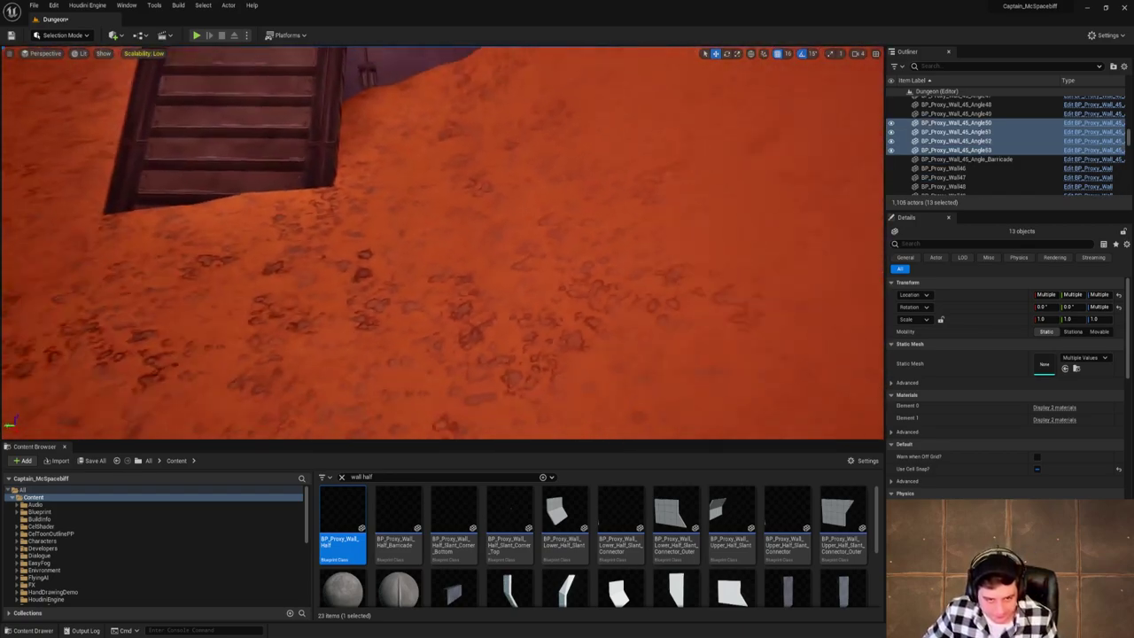
key("f")
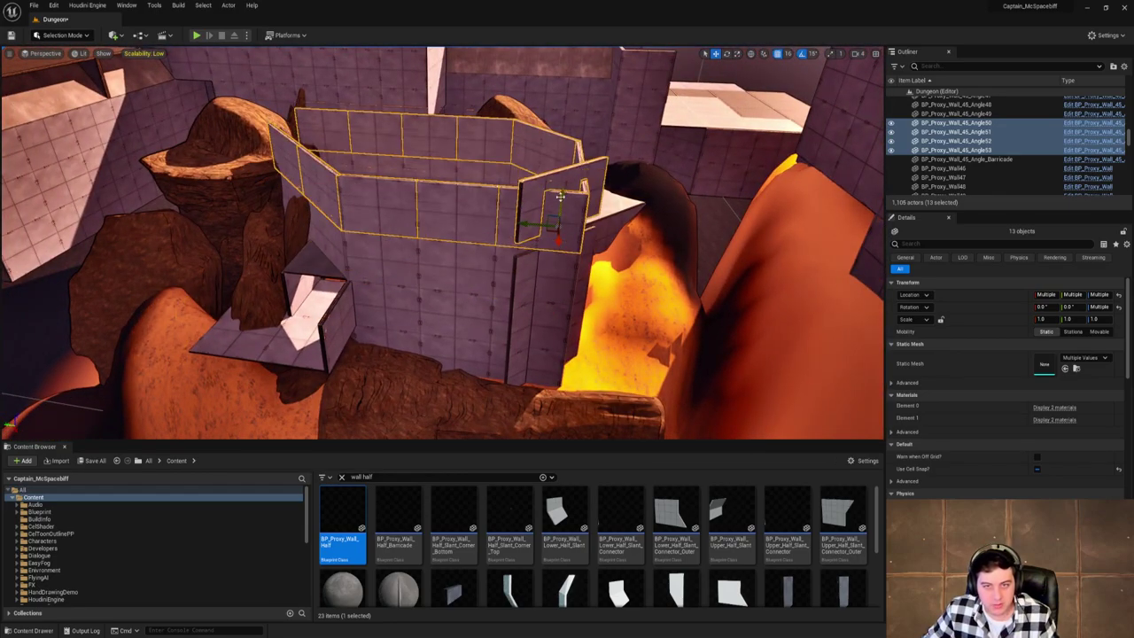
left_click_drag(559, 196, 568, 81, "alt")
right_click_drag(568, 82, 571, 17)
left_click_drag(590, 185, 589, 115, "alt")
Lower the three stacked angled corner panels above the original one together to close the gap beneath them.
key("w")
right_click_drag(589, 115, 512, 233)
left_click(511, 233)
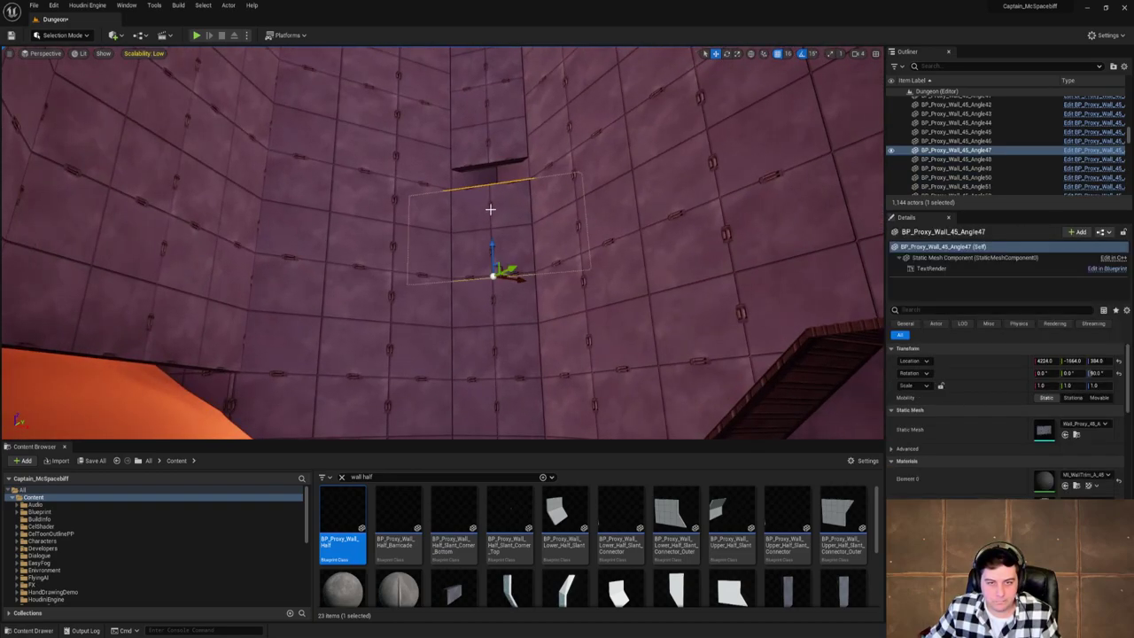
scroll(486, 164, "up", 3)
left_click(486, 164)
right_click_drag(486, 164, 485, 151)
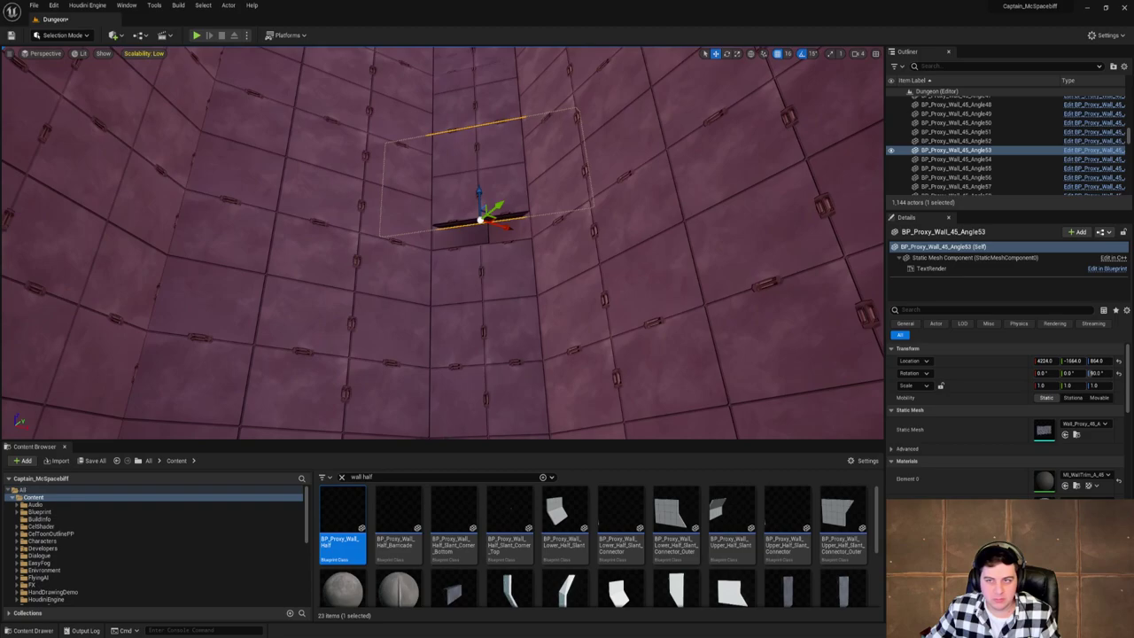
left_click(485, 102)
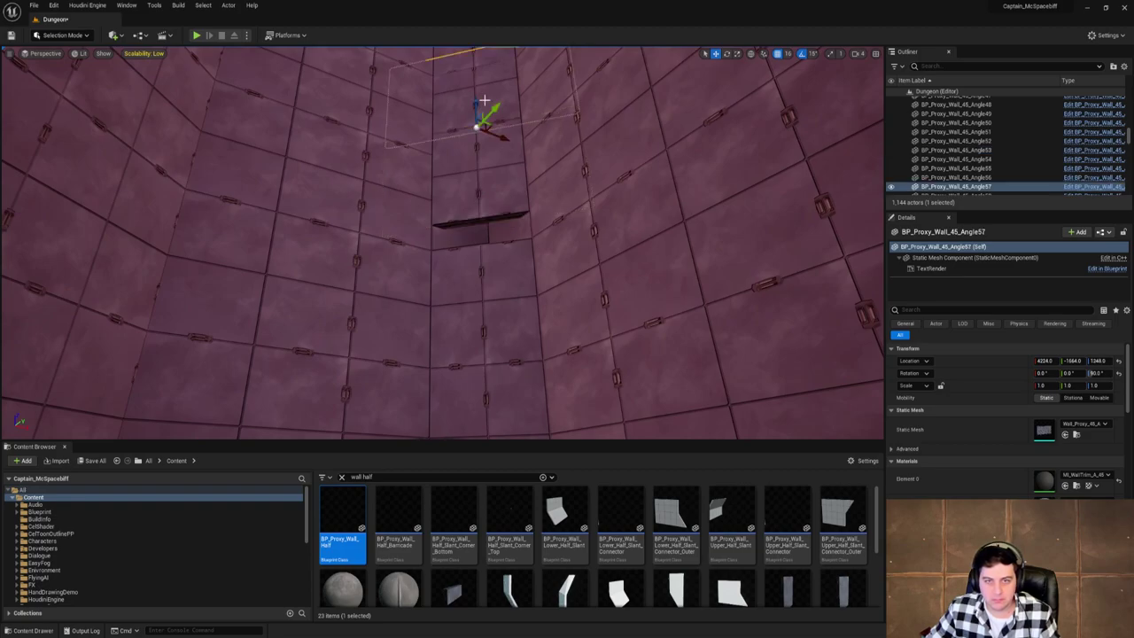
left_click(500, 171, "ctrl")
right_click_drag(532, 157, 531, 124)
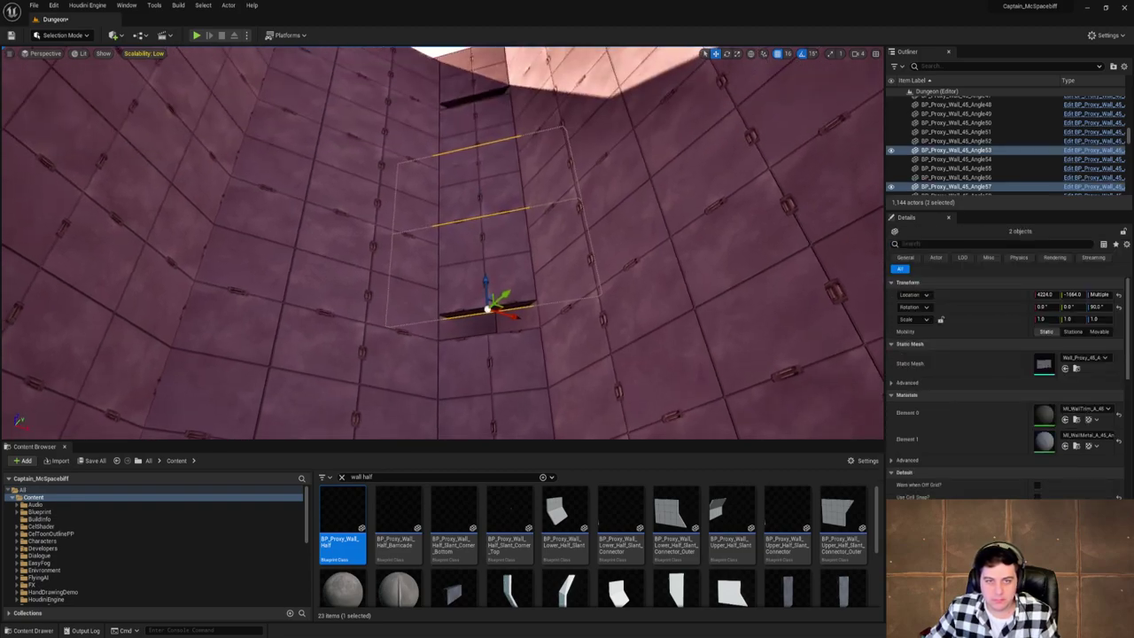
left_click(487, 119, "ctrl")
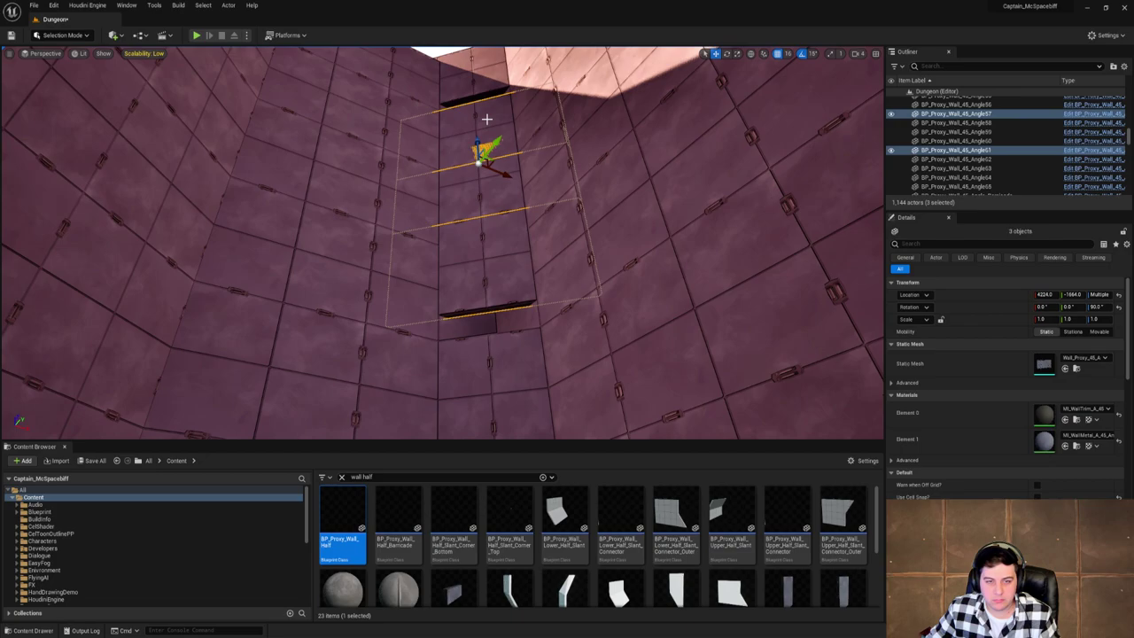
mouse_move(477, 143)
left_mouse_down()
mouse_move(478, 164)
mouse_move(477, 143)
left_mouse_up()
Lower the topmost angled corner panel onto the one below and check the shaft's upper rim.
left_click(480, 168)
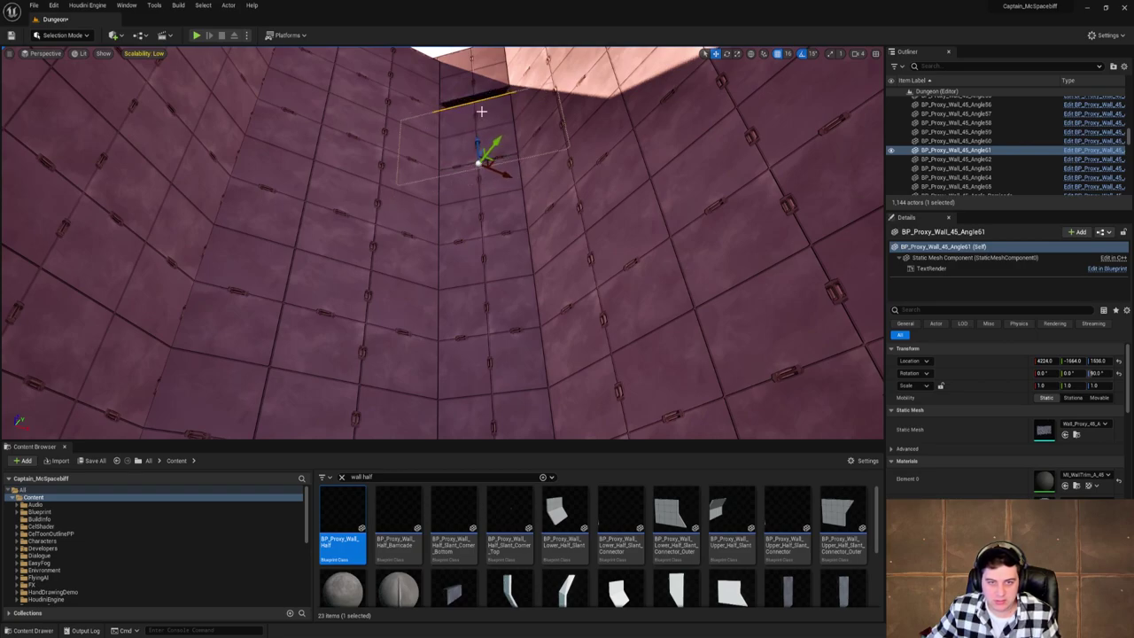
left_click(483, 84)
left_click_drag(475, 80, 475, 86)
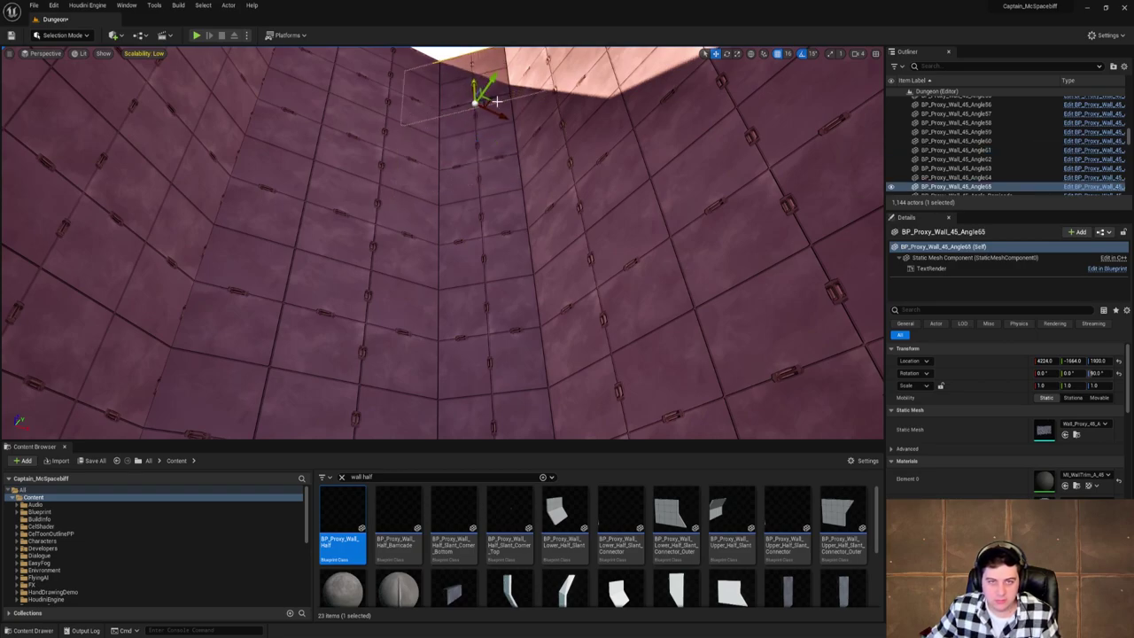
right_click_drag(497, 102, 407, 99)
right_click_drag(550, 106, 621, 124)
mouse_move(355, 86)
right_mouse_down()
mouse_move(354, 142)
mouse_move(354, 86)
right_mouse_up()
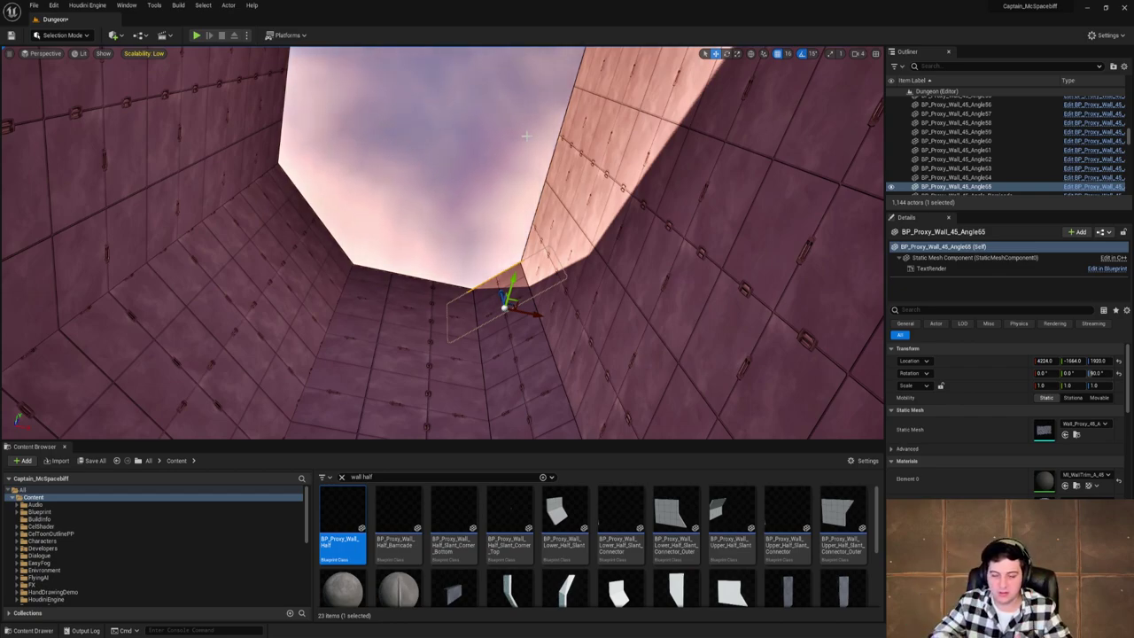
Review the doorway, stair hall and pit beneath the raised walls, and save the current level.
right_click_drag(525, 135, 547, 181)
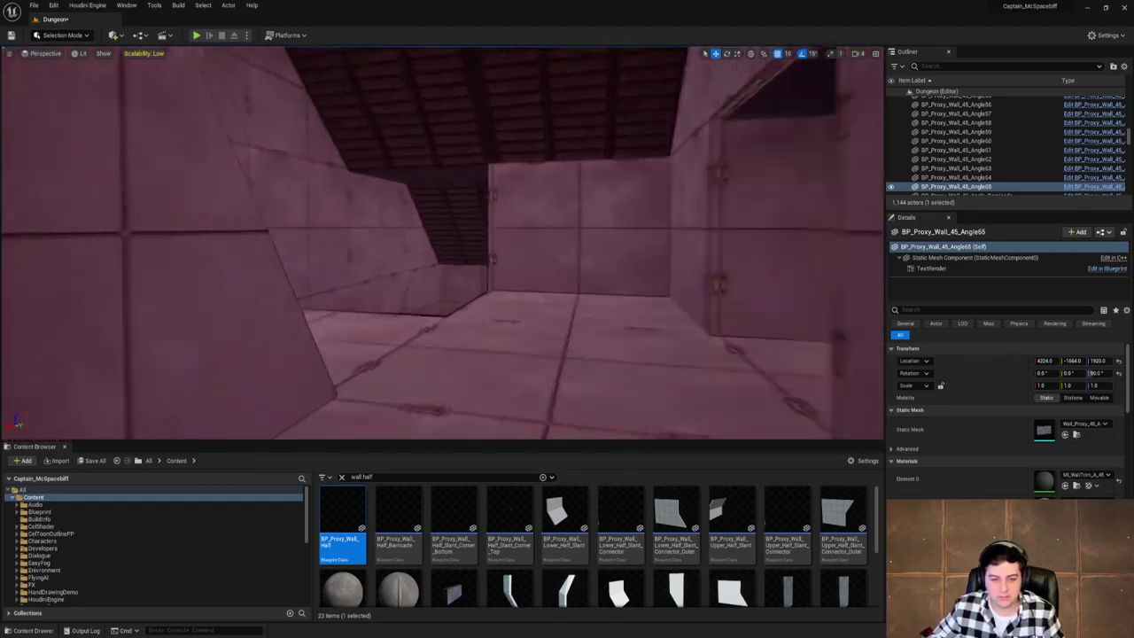
right_click_drag(443, 243, 355, 275)
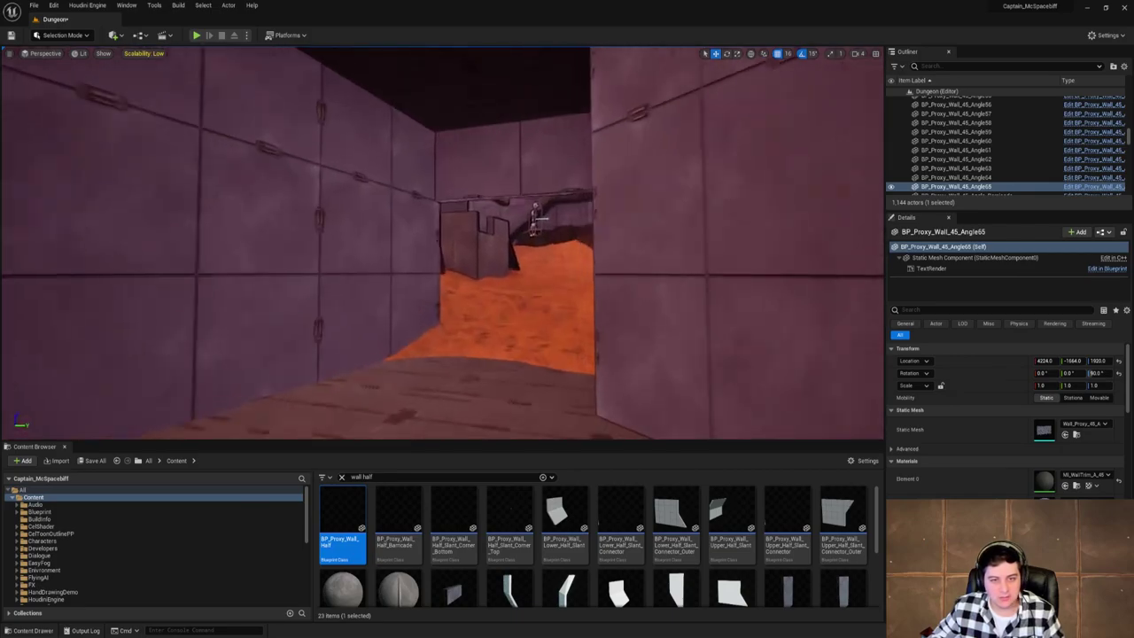
mouse_move(683, 259)
right_mouse_down()
mouse_move(745, 259)
mouse_move(683, 259)
right_mouse_up()
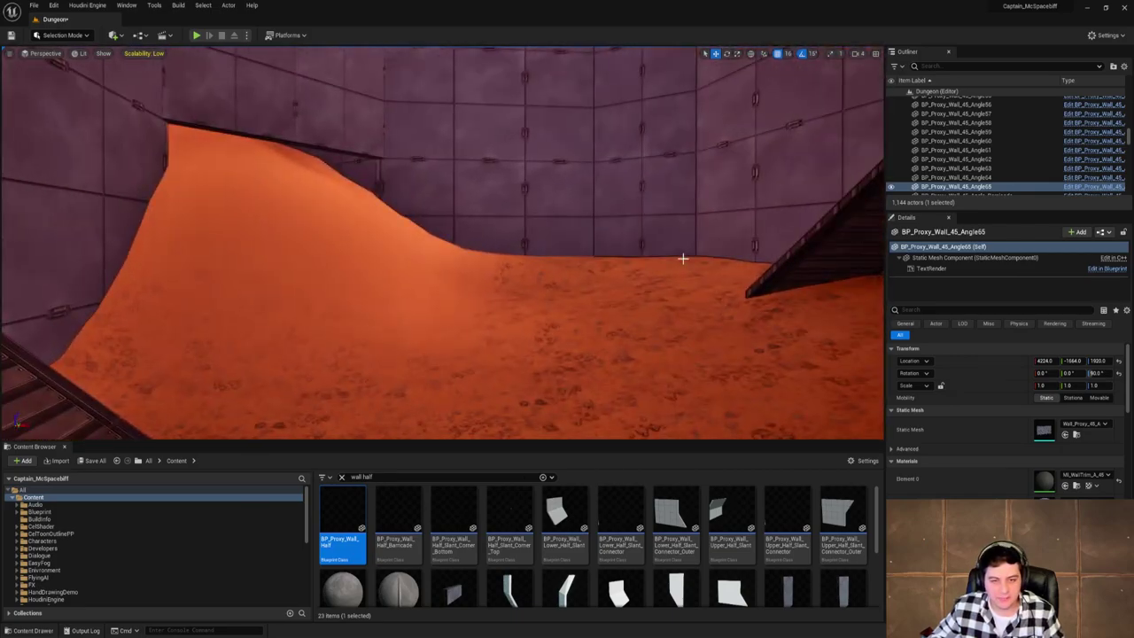
right_click_drag(560, 375, 631, 393)
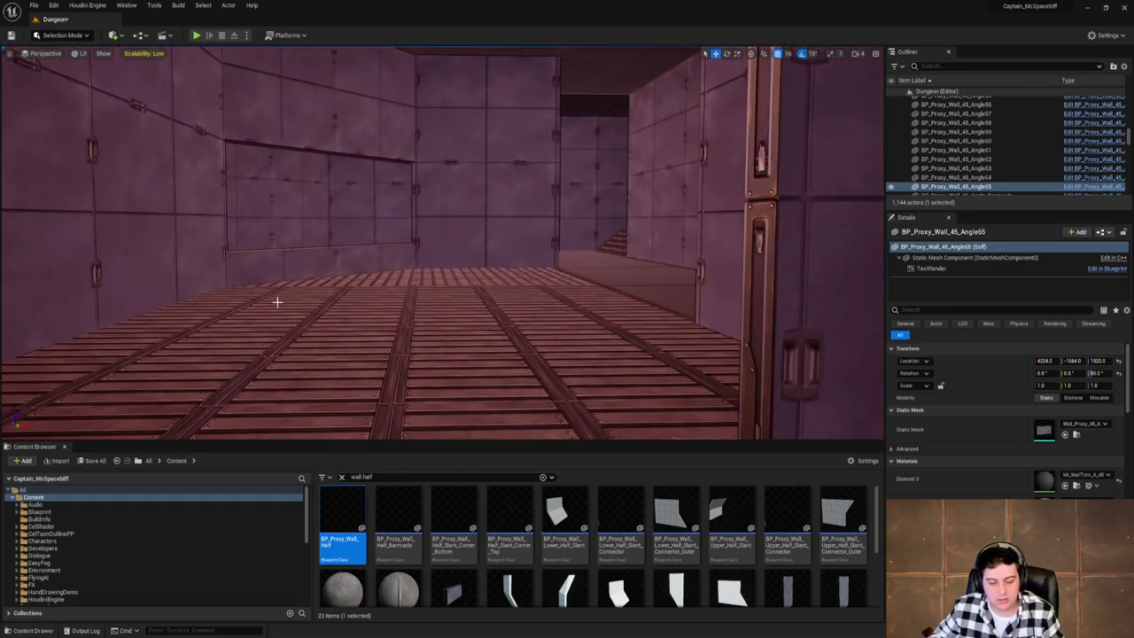
right_click_drag(278, 302, 277, 302)
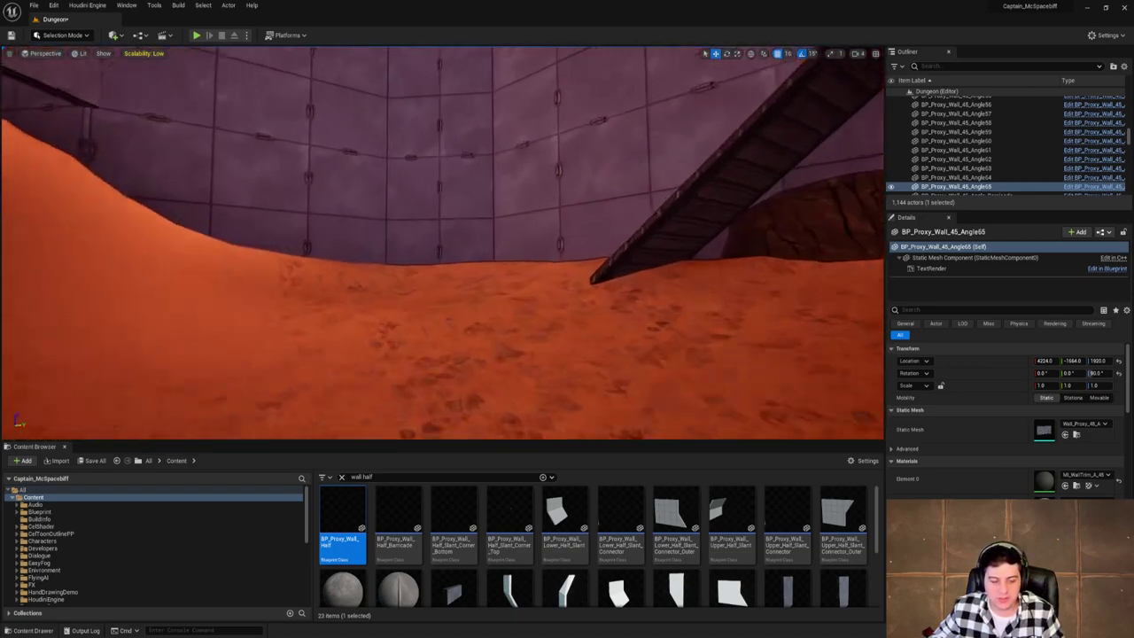
right_click_drag(390, 262, 390, 262)
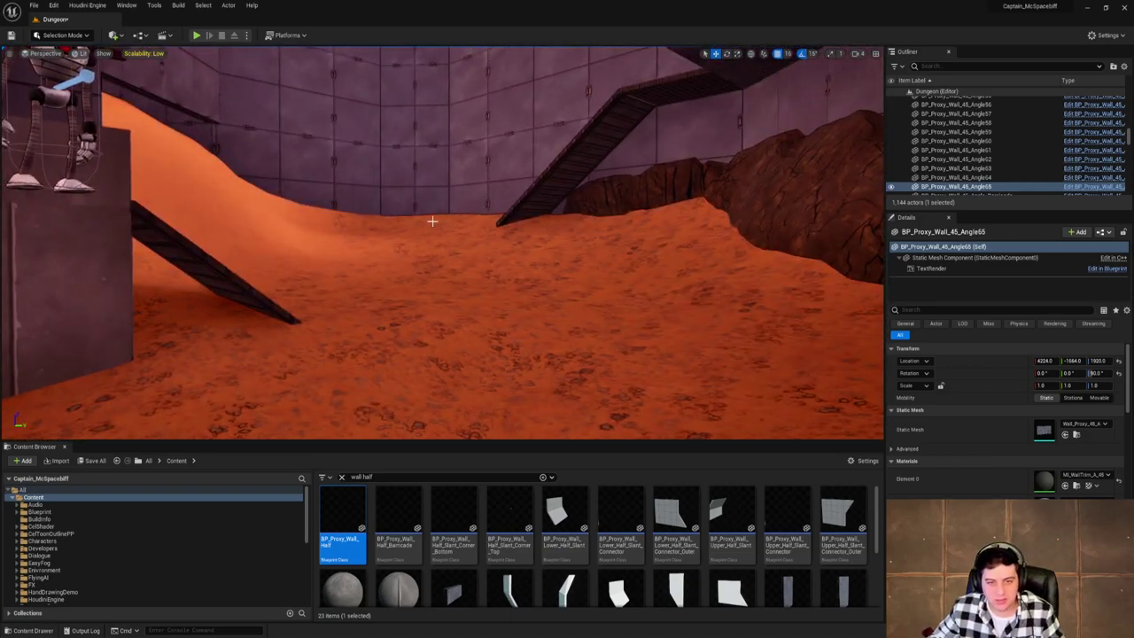
left_click(34, 6)
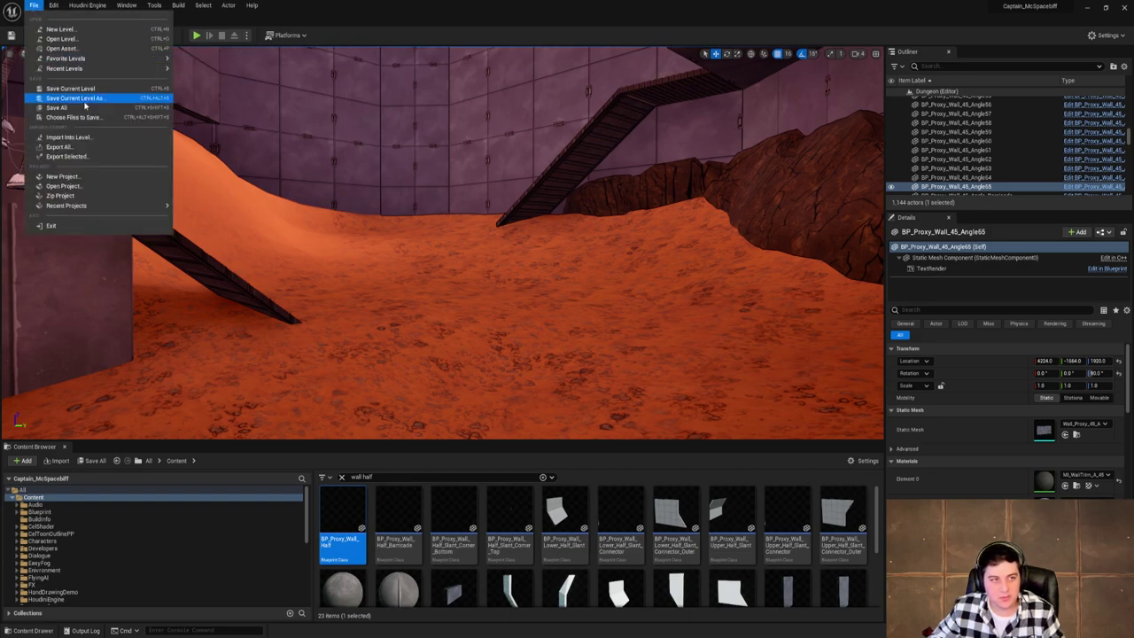
left_click(84, 89)
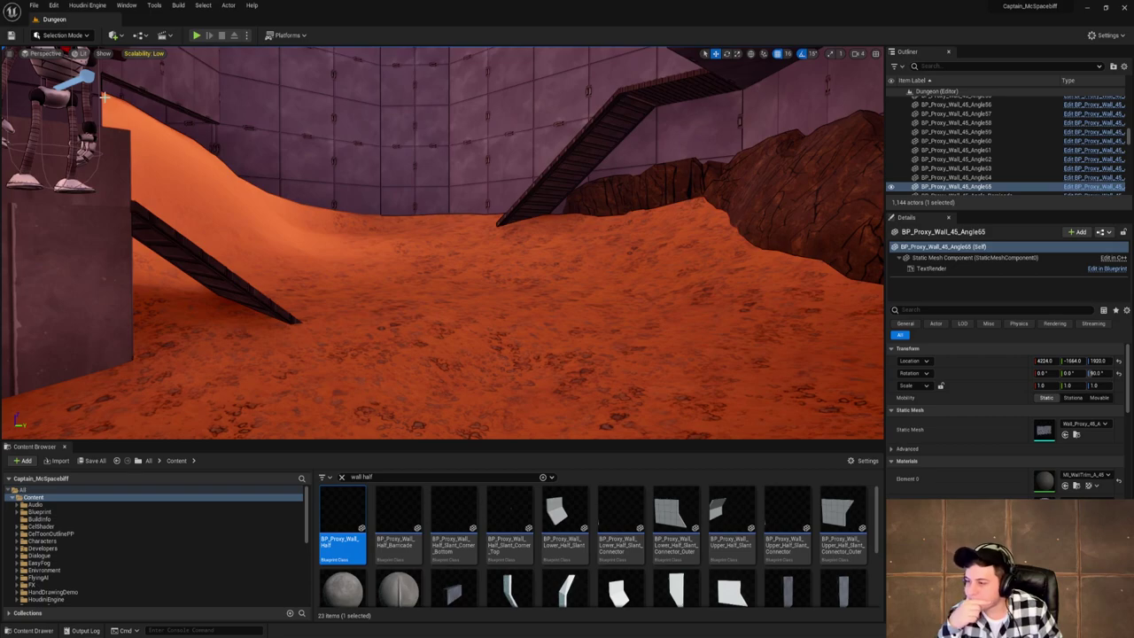
right_click_drag(123, 91, 123, 91)
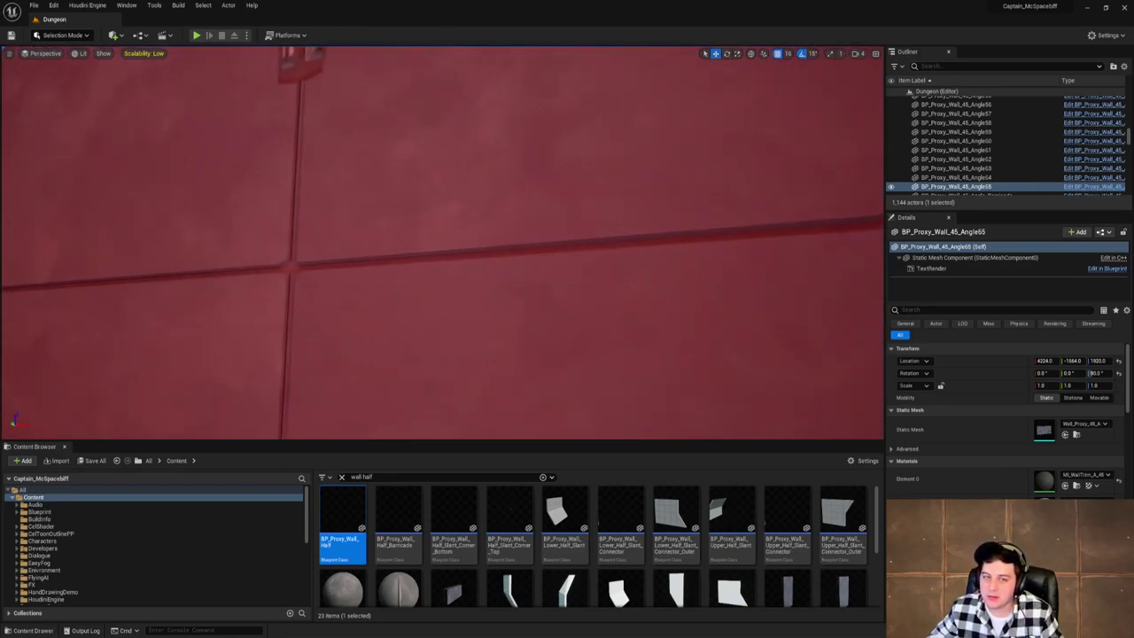
right_click_drag(123, 91, 124, 91)
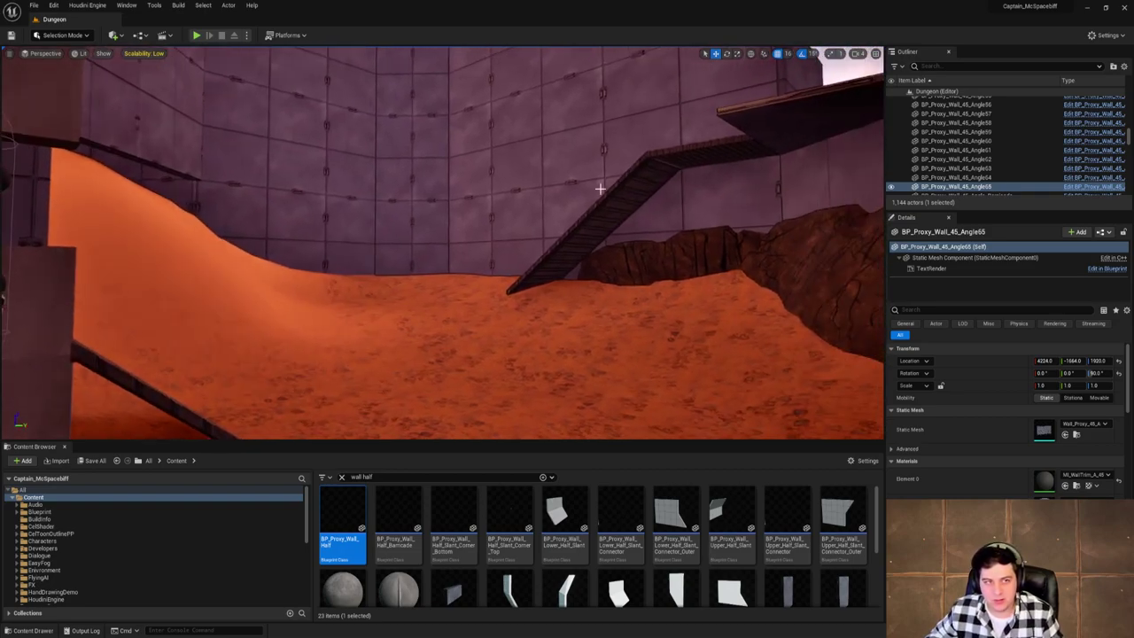
Save the current level and playtest the orange pit, its ramps and the raised walls before ending the play session.
left_click(32, 5)
left_click(75, 87)
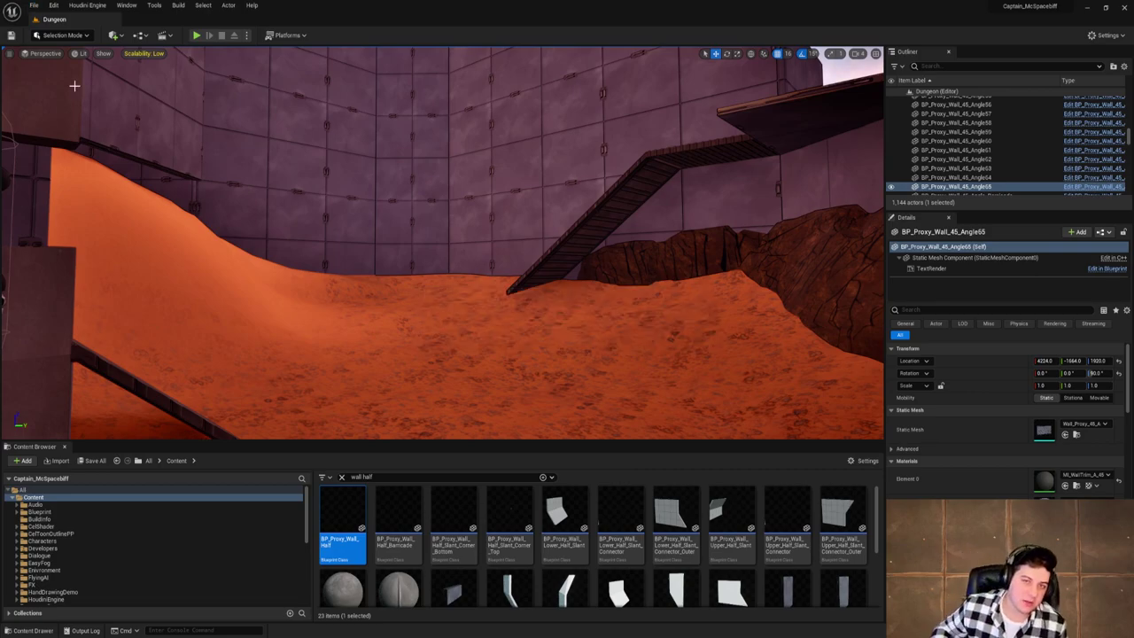
key("w")
mouse_move(446, 156)
right_mouse_down()
mouse_move(446, 178)
mouse_move(446, 155)
right_mouse_up()
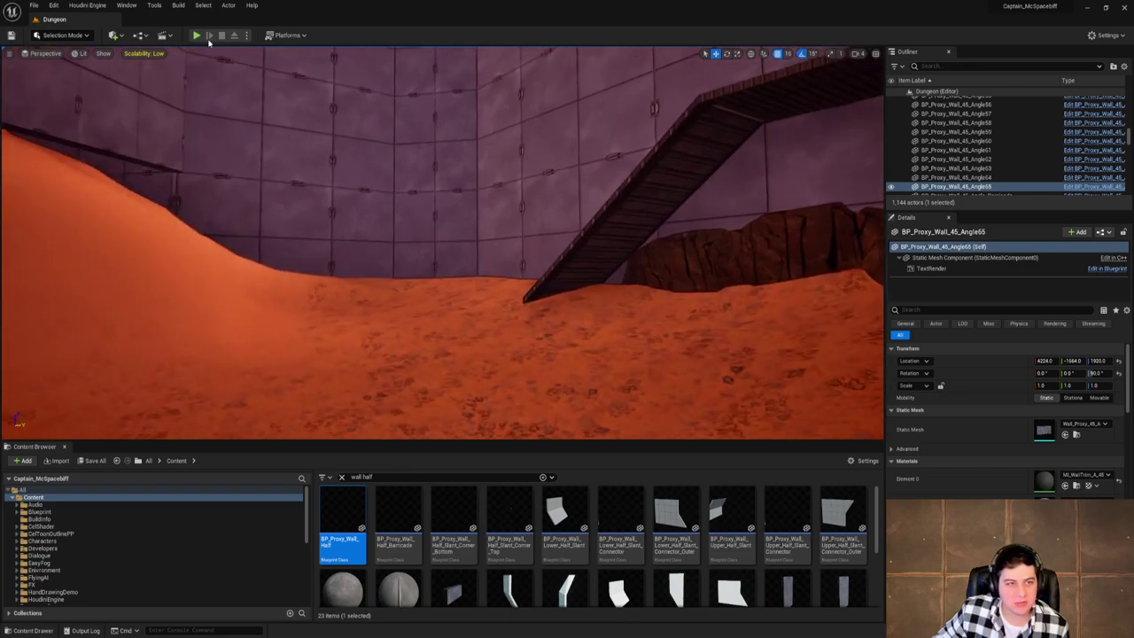
left_click(196, 36)
key("alt+p")
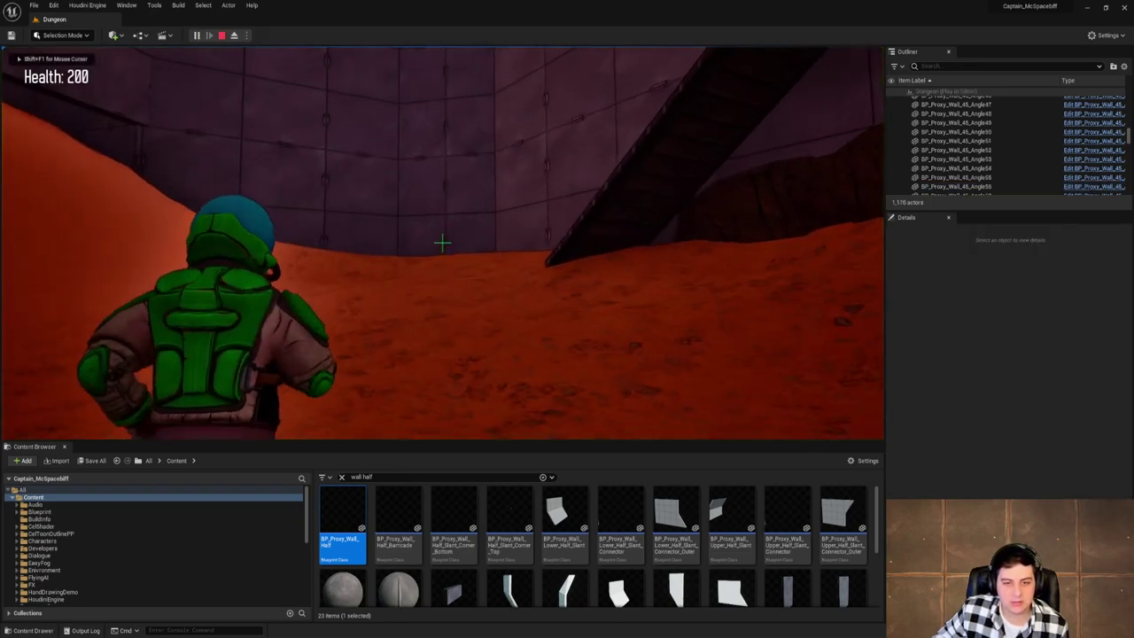
key("w")
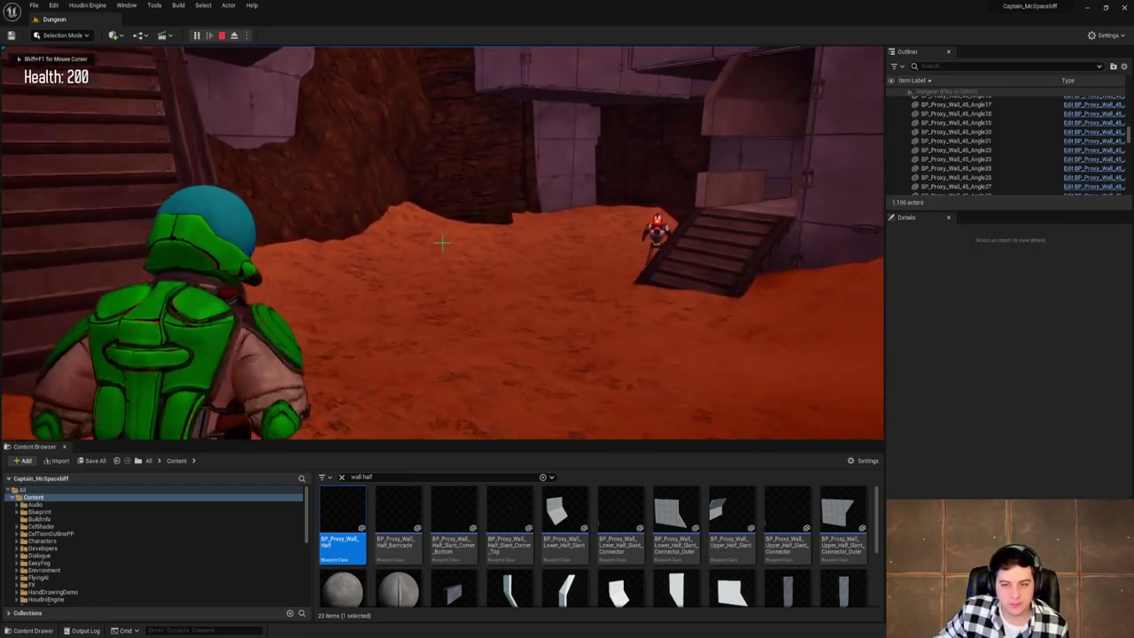
key("w")
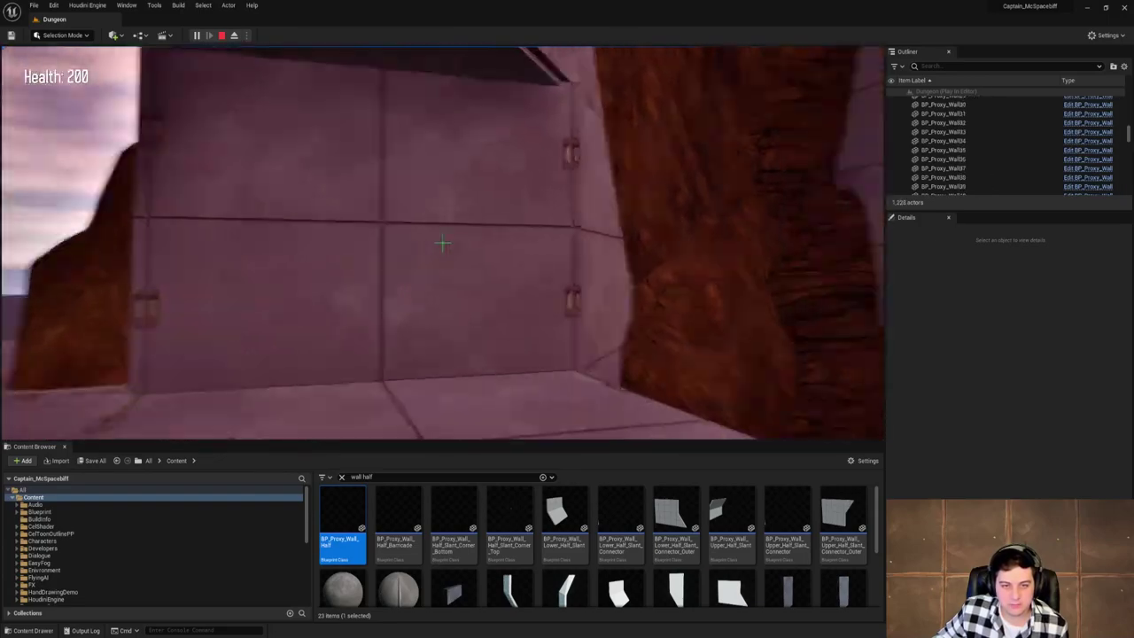
key("shift+F1")
key("Escape")
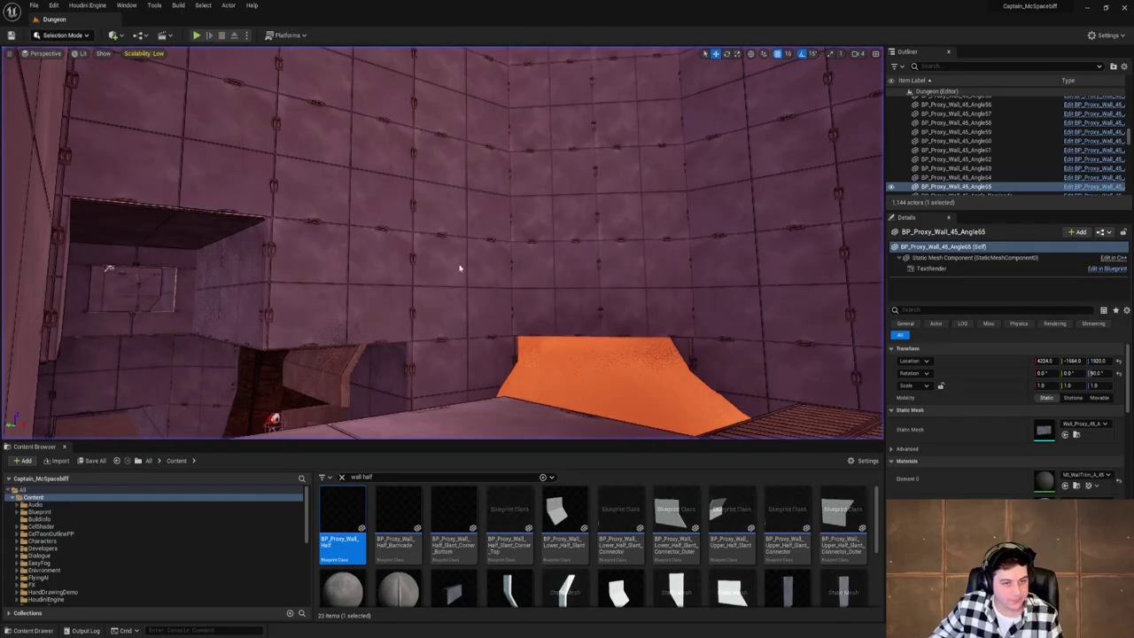
Check the DirectionalLight's intensity and toggle the SkyLight's visibility off and on to compare its effect on the pit.
right_click_drag(443, 242, 328, 377)
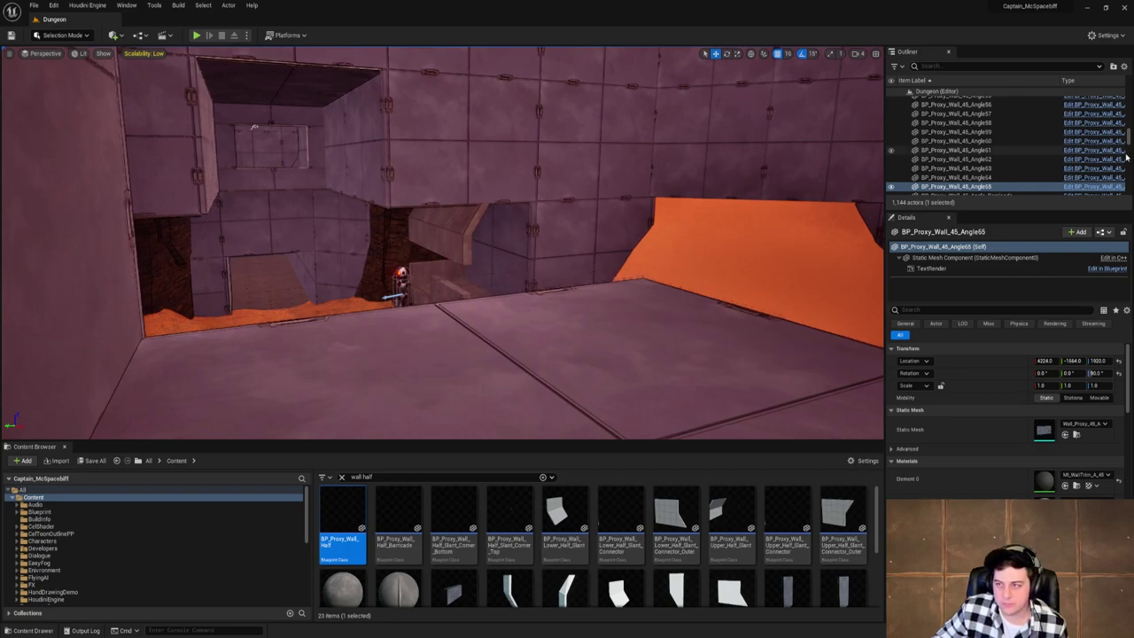
left_click_drag(1129, 139, 1129, 93)
left_click(938, 145)
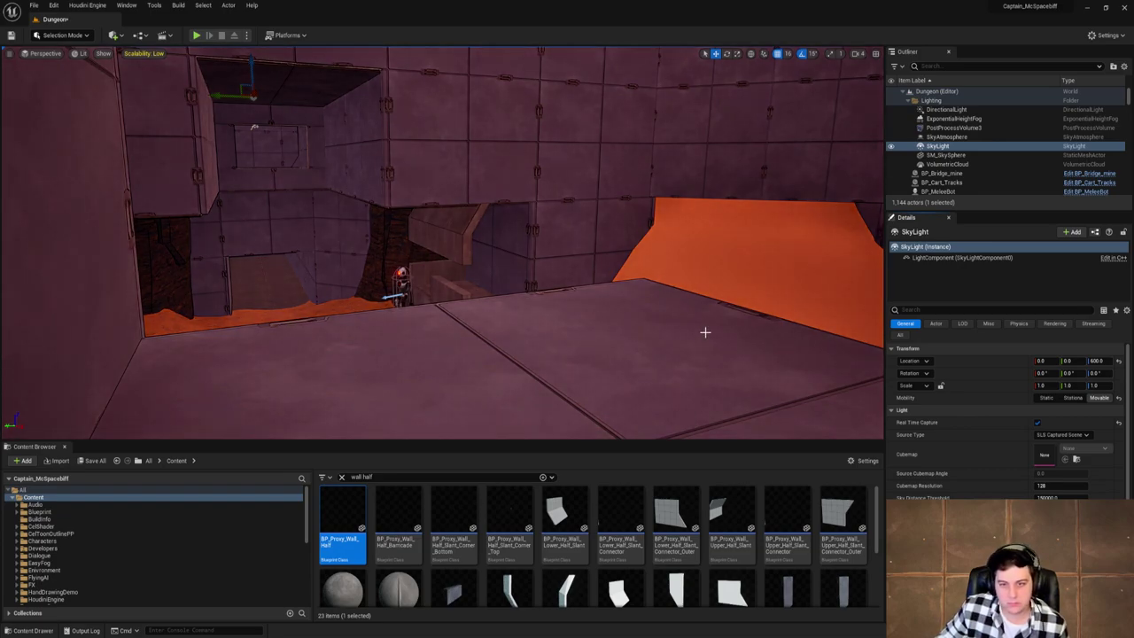
left_click(946, 109)
left_click(1053, 422)
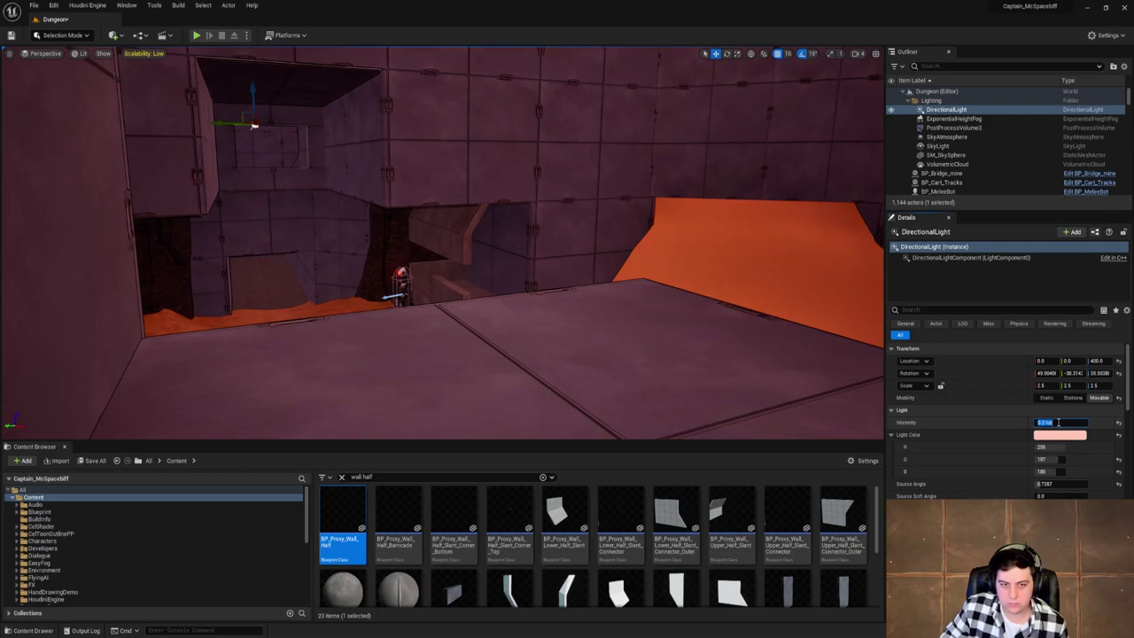
left_click(892, 146)
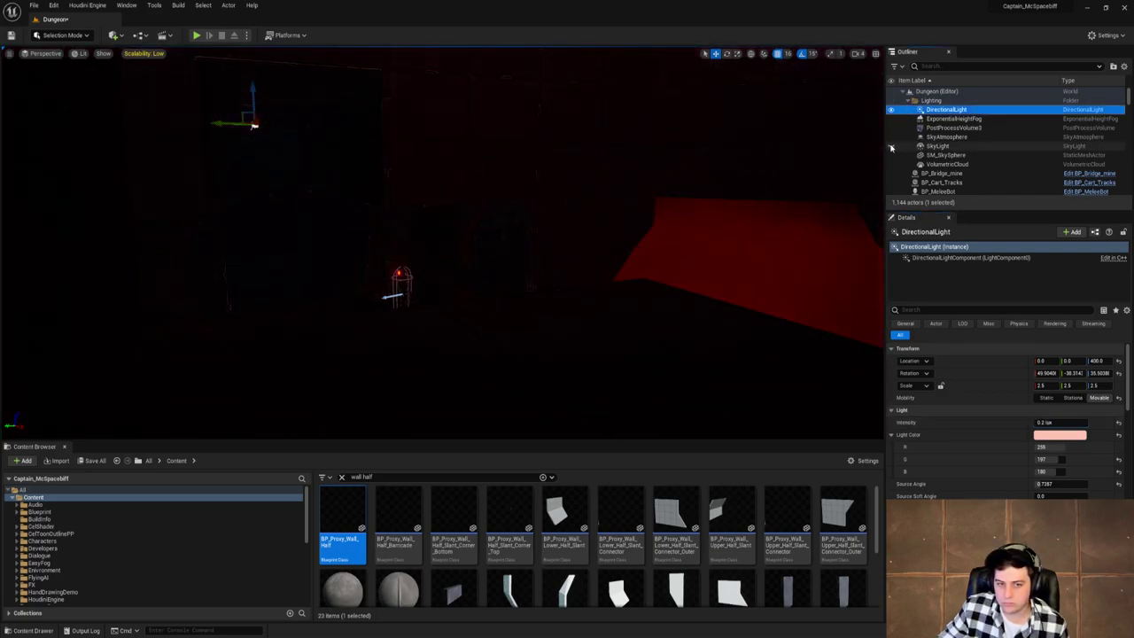
left_click(891, 146)
Lower the SkyLight's intensity and review the doorway, robot and orange slope under the dimmer lighting.
left_click(941, 146)
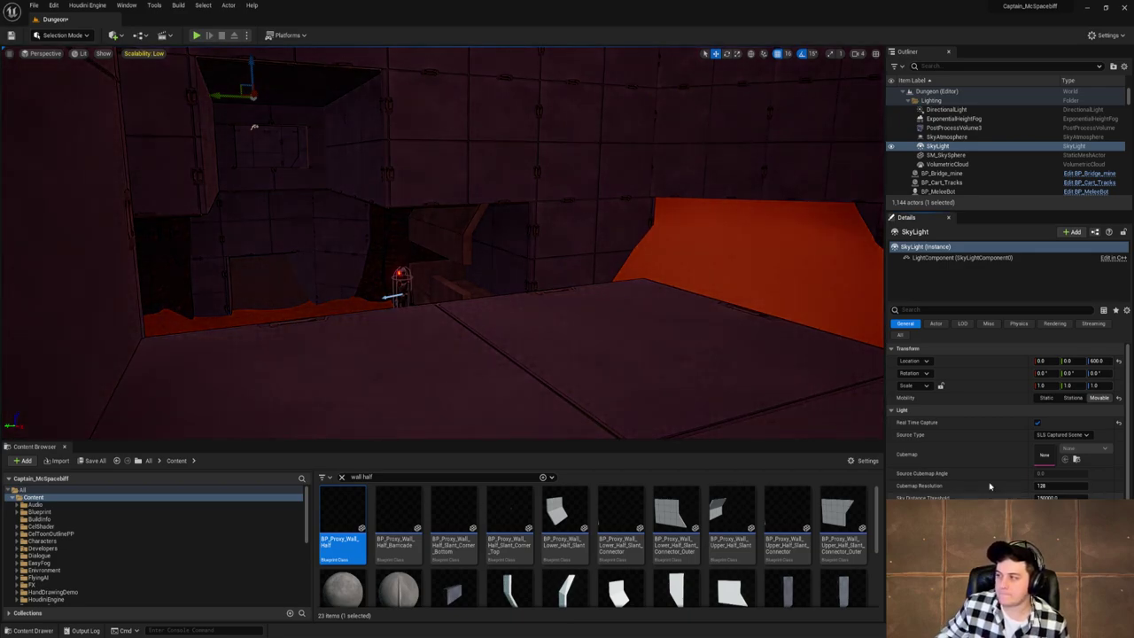
key("w")
right_click_drag(686, 362, 640, 360)
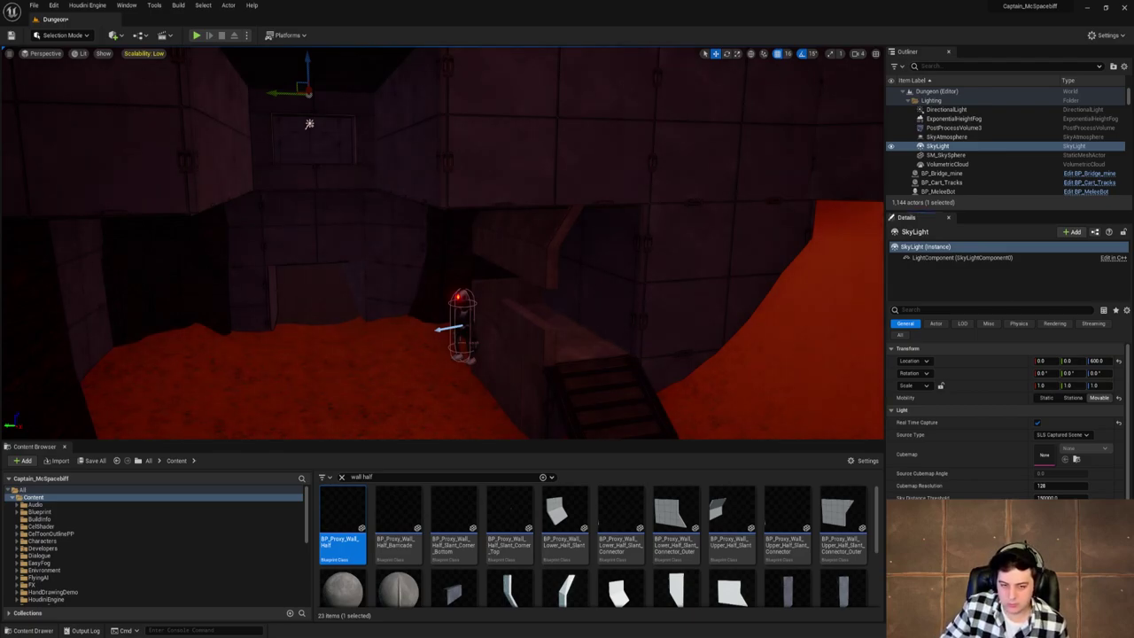
right_click_drag(544, 251, 691, 257)
key("w")
key("w")
right_click_drag(802, 383, 570, 195)
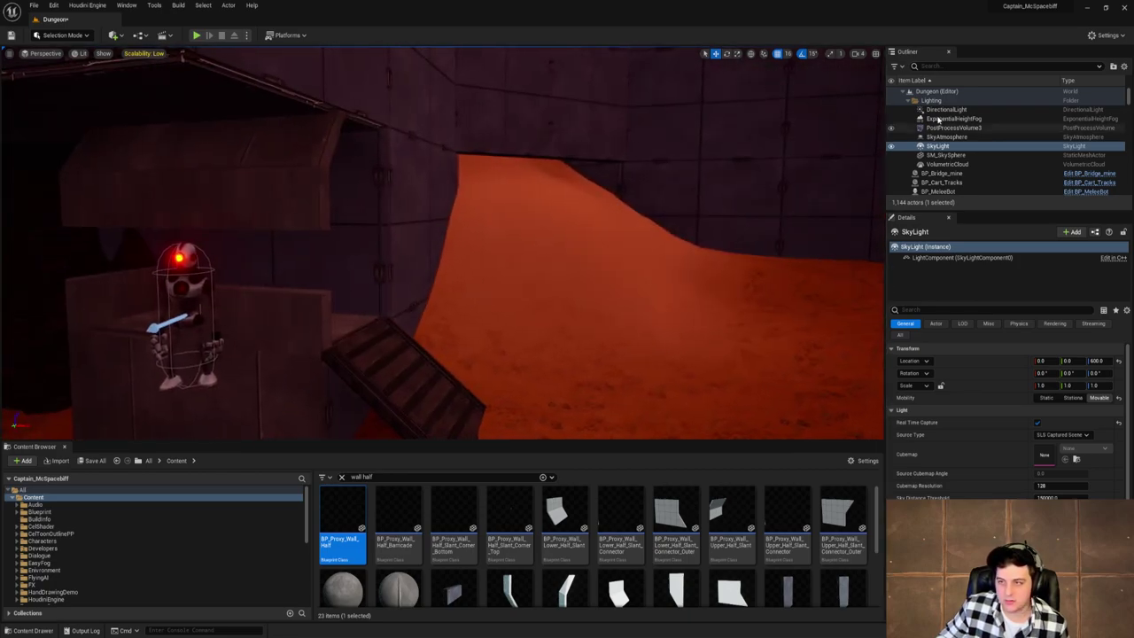
Set the DirectionalLight's intensity to 0.4 lux and check the area around the robot.
left_click(944, 109)
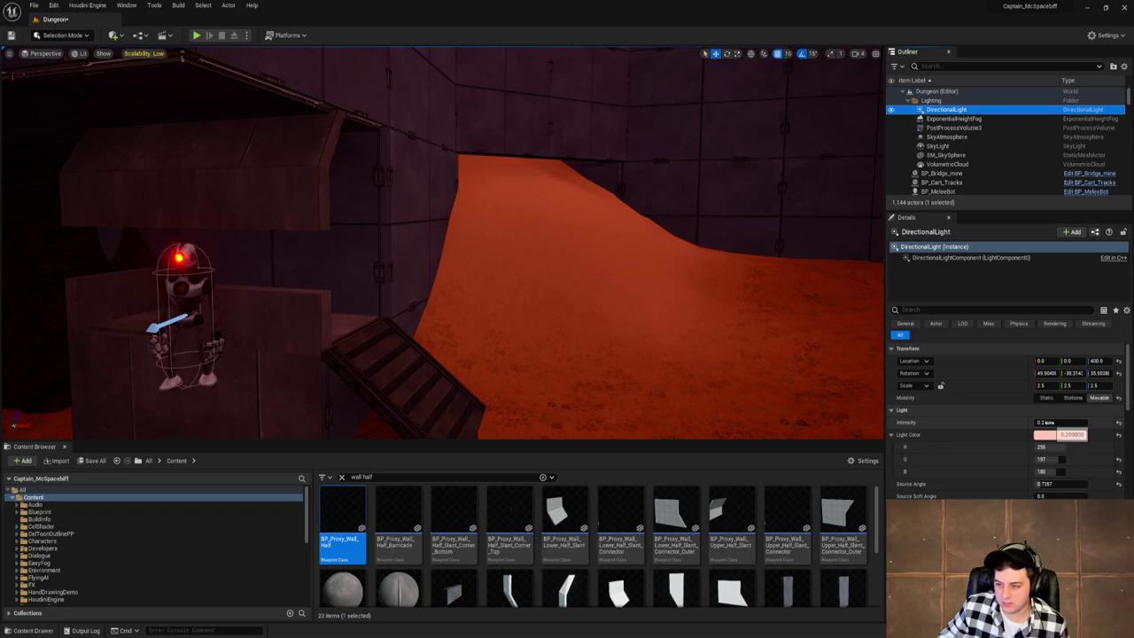
left_click(1050, 423)
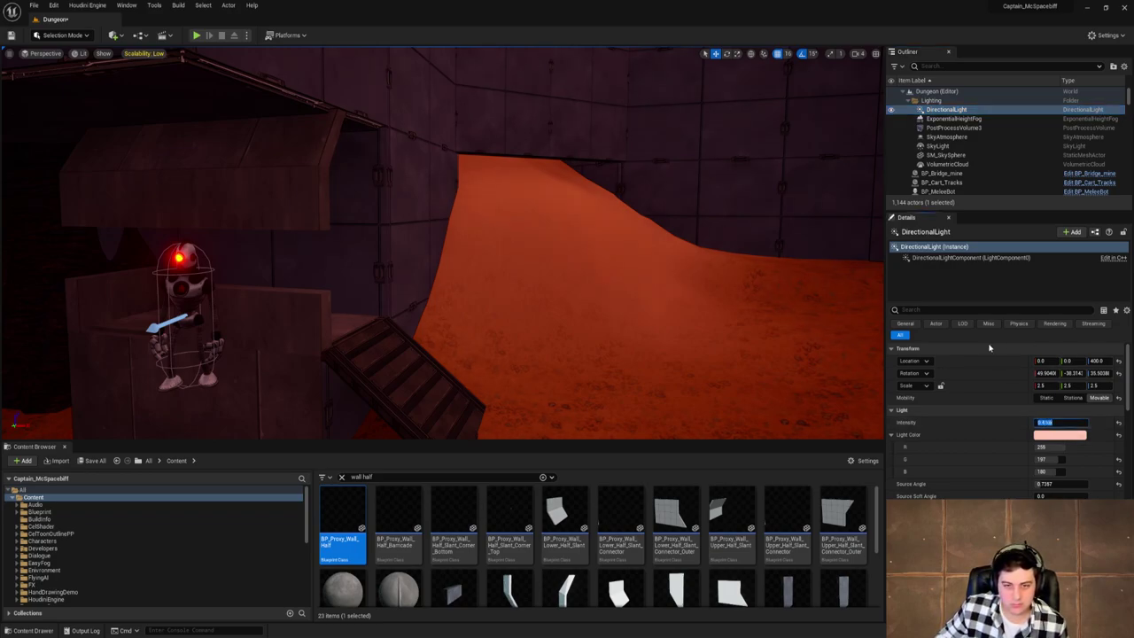
right_click_drag(705, 290, 434, 291)
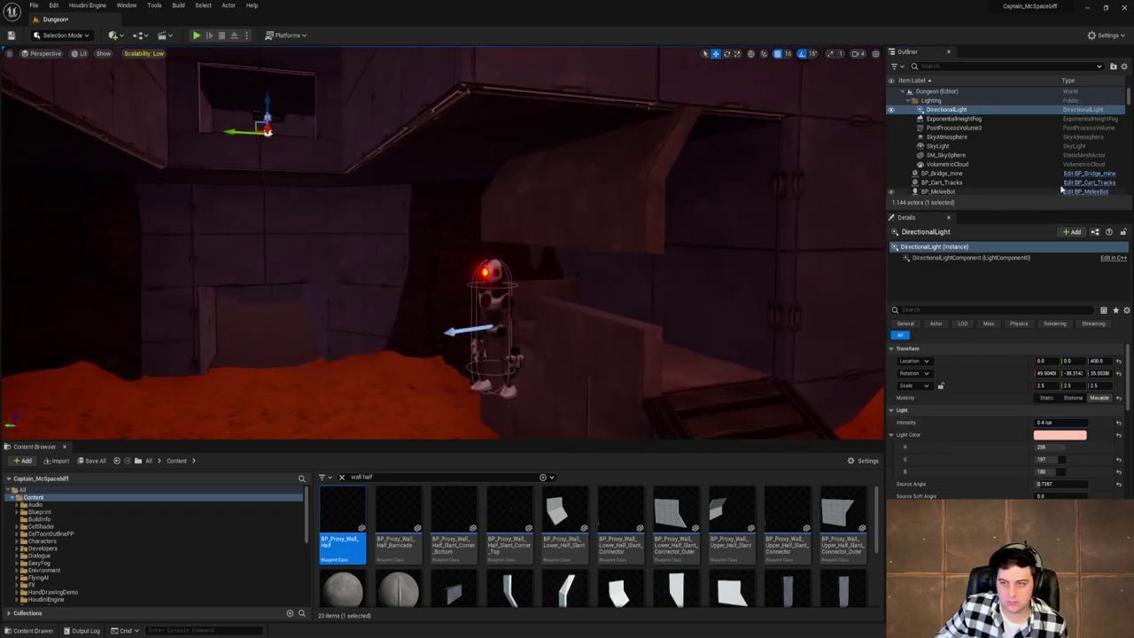
Raise the SkyLight's intensity to brighten the shadowed walls and review the level inside and outside the enclosure.
left_click(969, 147)
left_click(1061, 523)
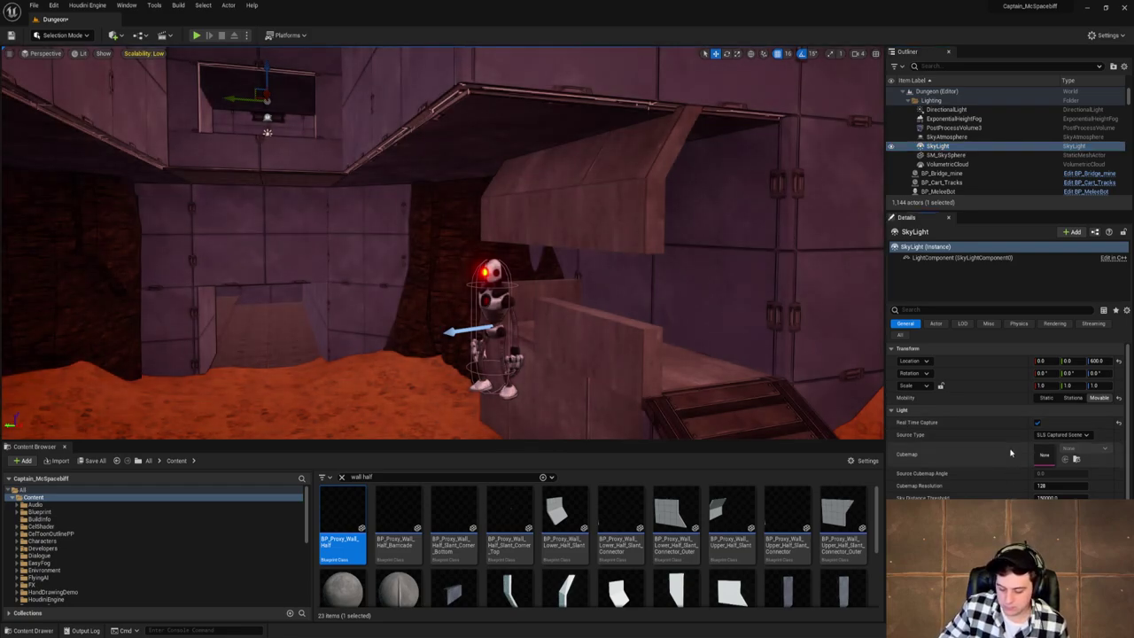
right_click_drag(549, 278, 616, 286)
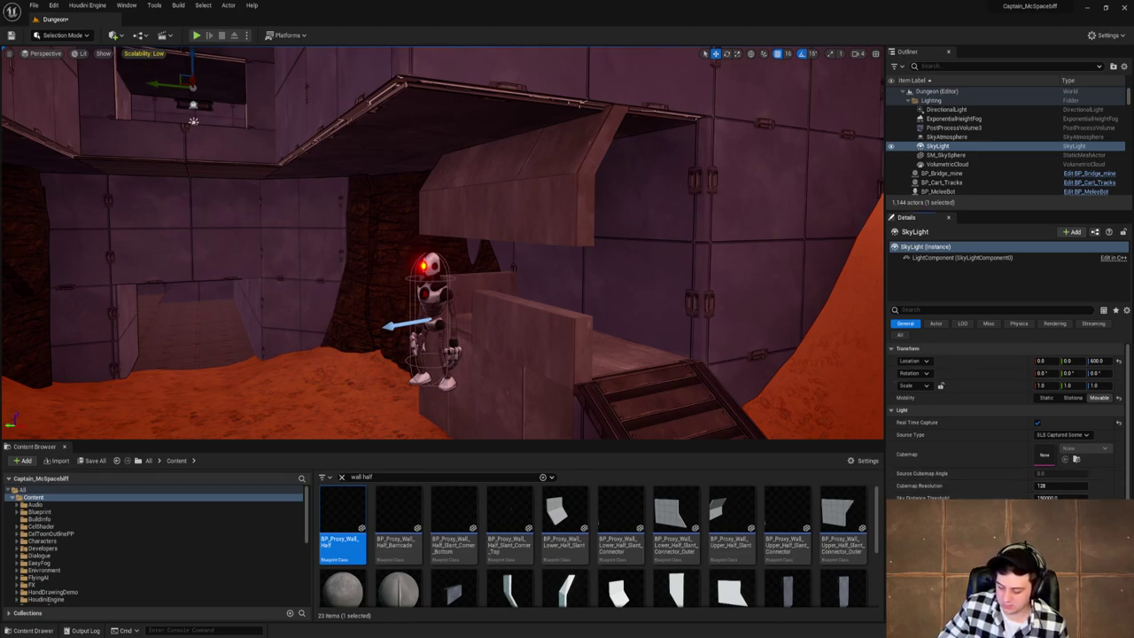
right_click_drag(719, 372, 798, 399)
right_click_drag(567, 266, 665, 283)
mouse_move(611, 404)
right_mouse_down()
mouse_move(589, 395)
mouse_move(602, 394)
right_mouse_up()
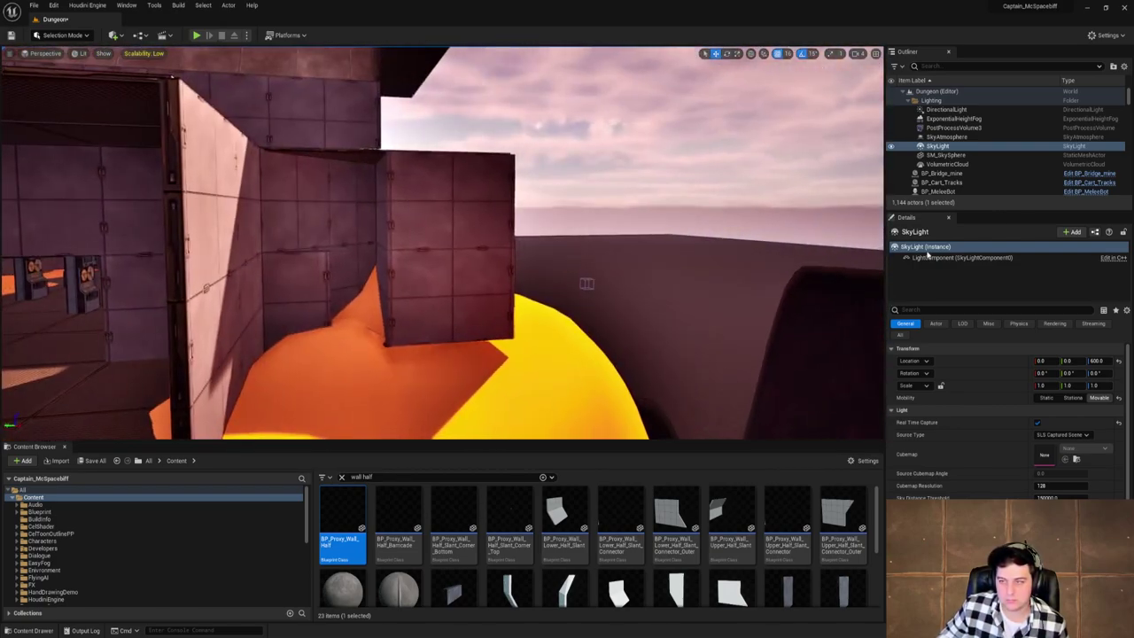
Set the DirectionalLight's intensity to 0.5 lux, review the pit under it and save the level.
left_click(966, 110)
left_click(1058, 423)
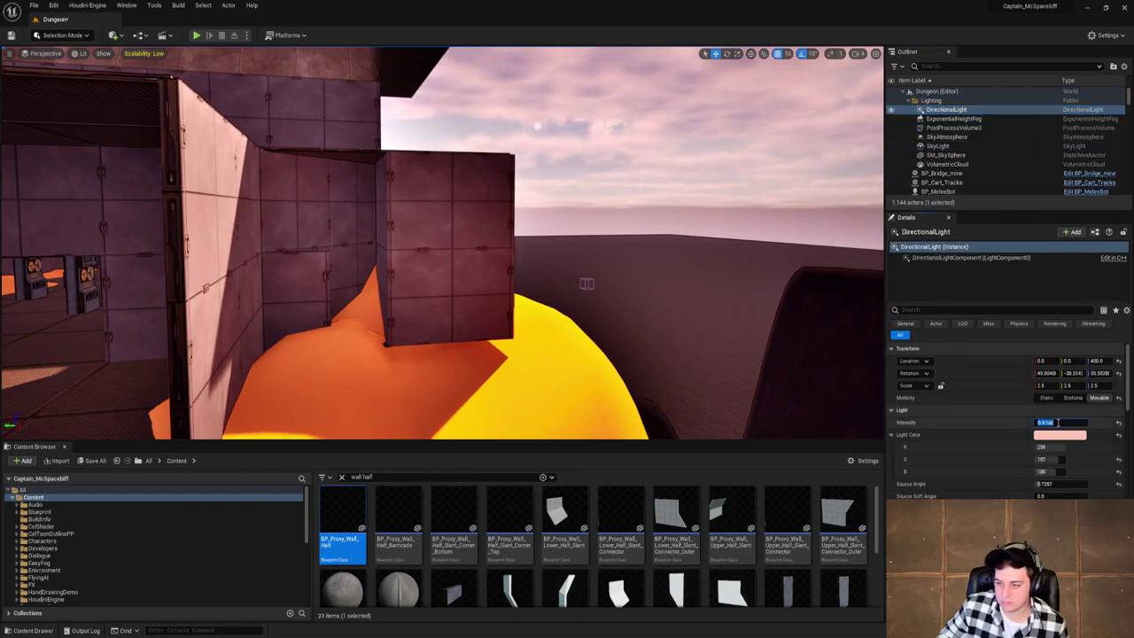
type("0.5")
key("Return")
right_click_drag(561, 282, 532, 282)
key("w")
key("s")
right_click_drag(418, 263, 573, 236)
left_click(33, 5)
left_click(78, 108)
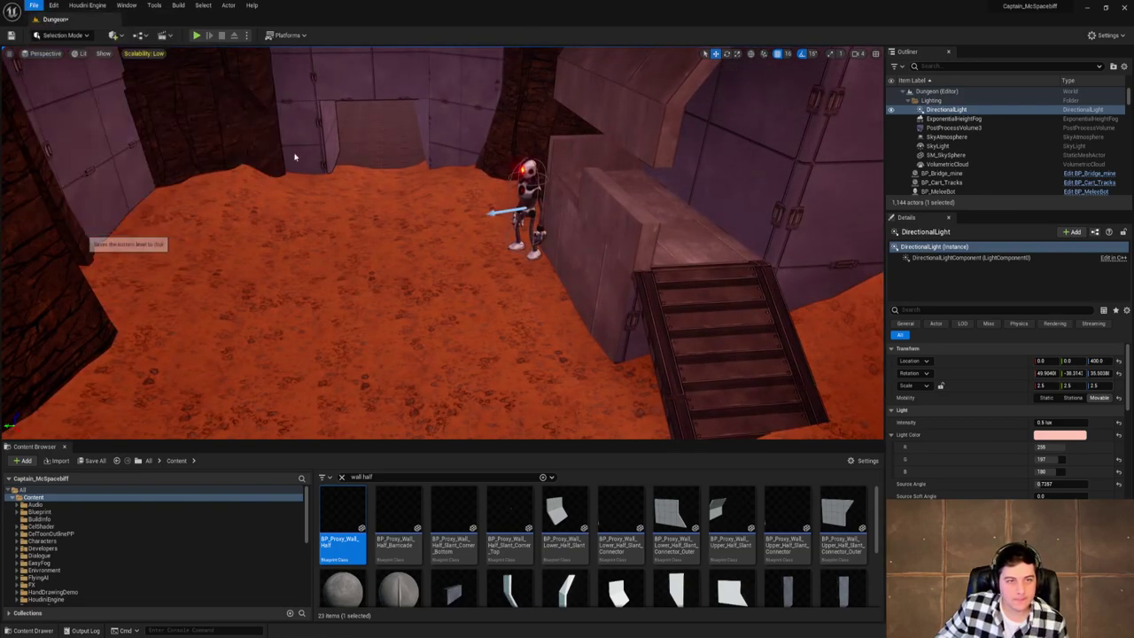
Clear the asset search and add a Spot Light above the orange pit floor.
left_click(342, 476)
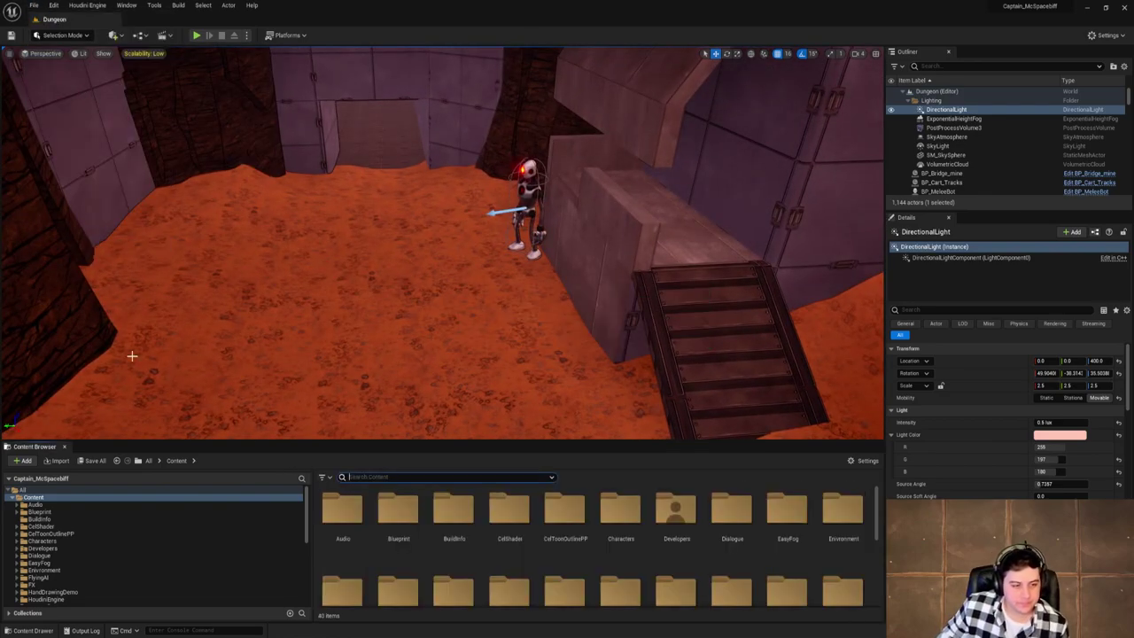
left_click(114, 35)
mouse_move(160, 119)
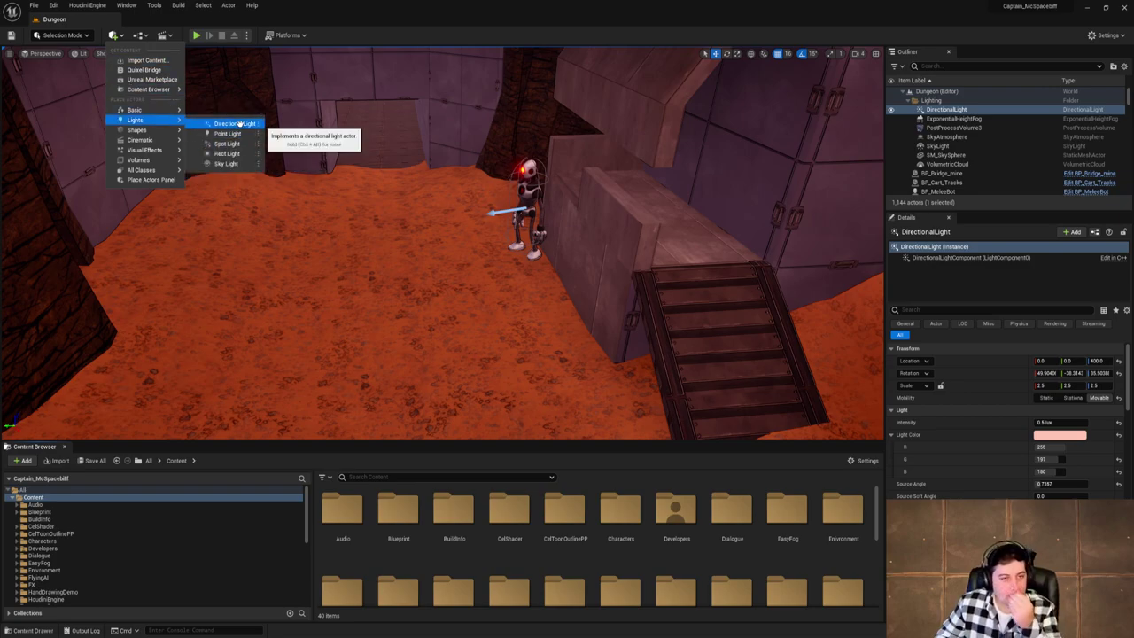
left_click(227, 143)
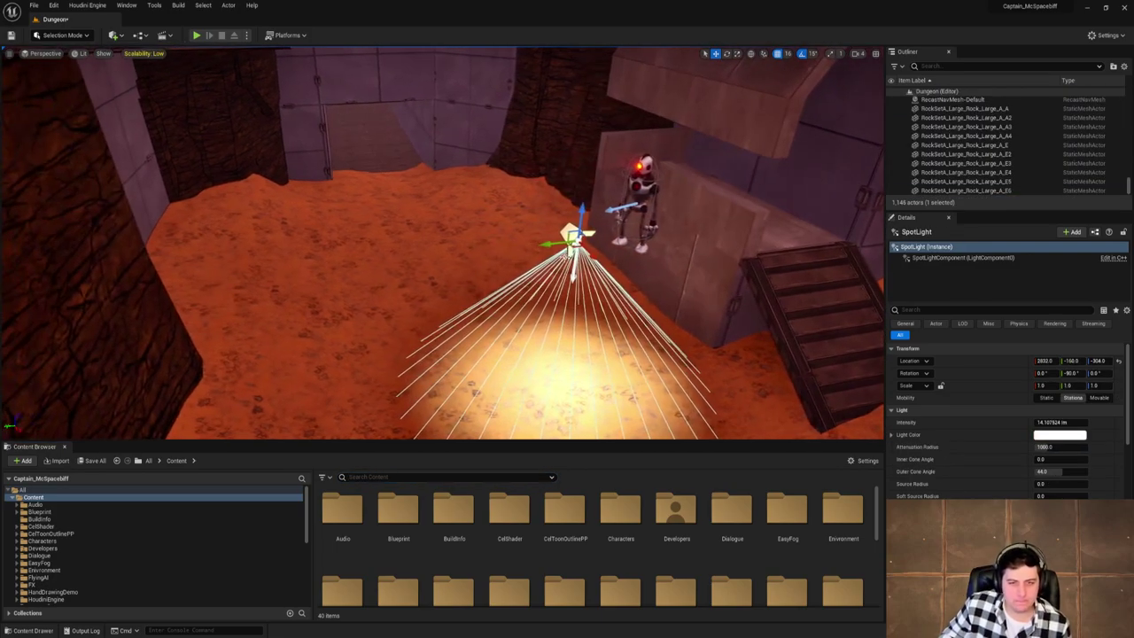
Raise the spotlight and centre it in front of the upper wall opening at X 2432, Y 0, Z 224.
left_click_drag(580, 215, 590, 107)
right_click_drag(568, 234, 682, 133)
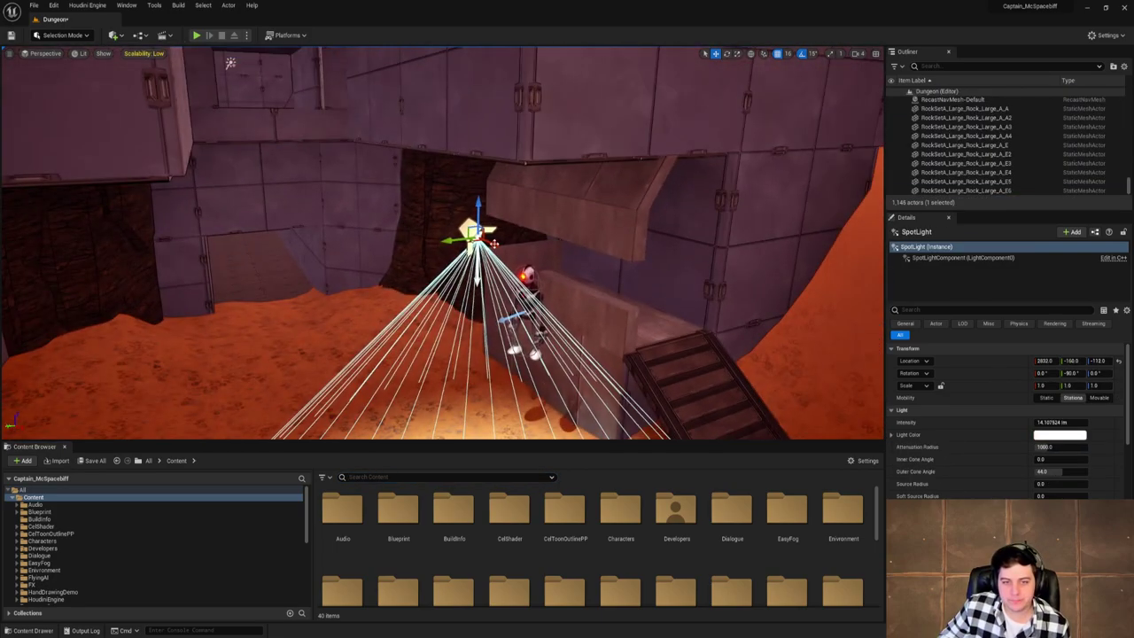
left_click_drag(460, 237, 334, 250)
right_click_drag(333, 223, 257, 228)
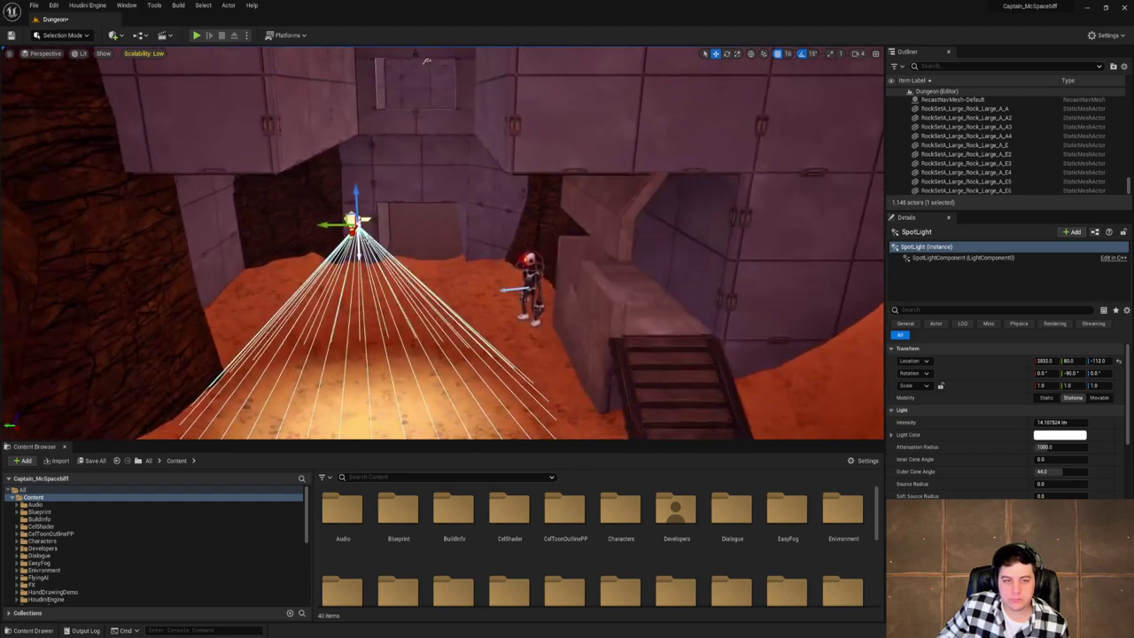
left_click_drag(332, 228, 378, 233)
mouse_move(380, 234)
right_mouse_down()
mouse_move(330, 234)
mouse_move(401, 228)
right_mouse_up()
left_click_drag(416, 197, 467, 152)
left_click_drag(451, 193, 443, 194)
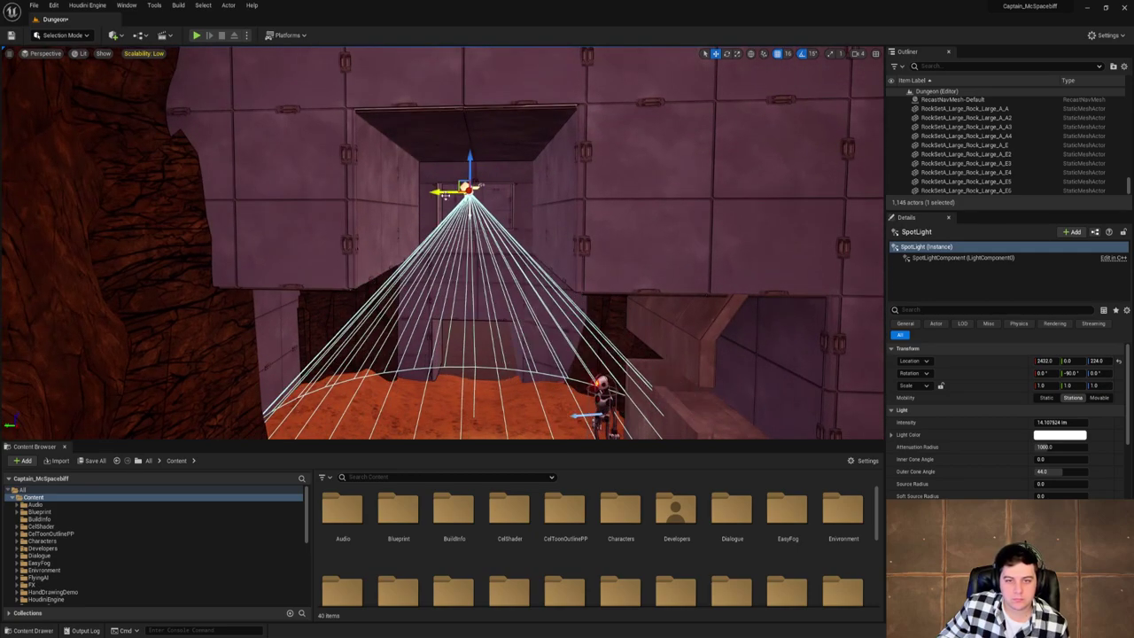
Increase the spotlight's intensity, set its attenuation radius to 2000, and check the pool of light on the pit floor.
right_click_drag(608, 283, 537, 213)
scroll(543, 229, "down", 4)
key("w")
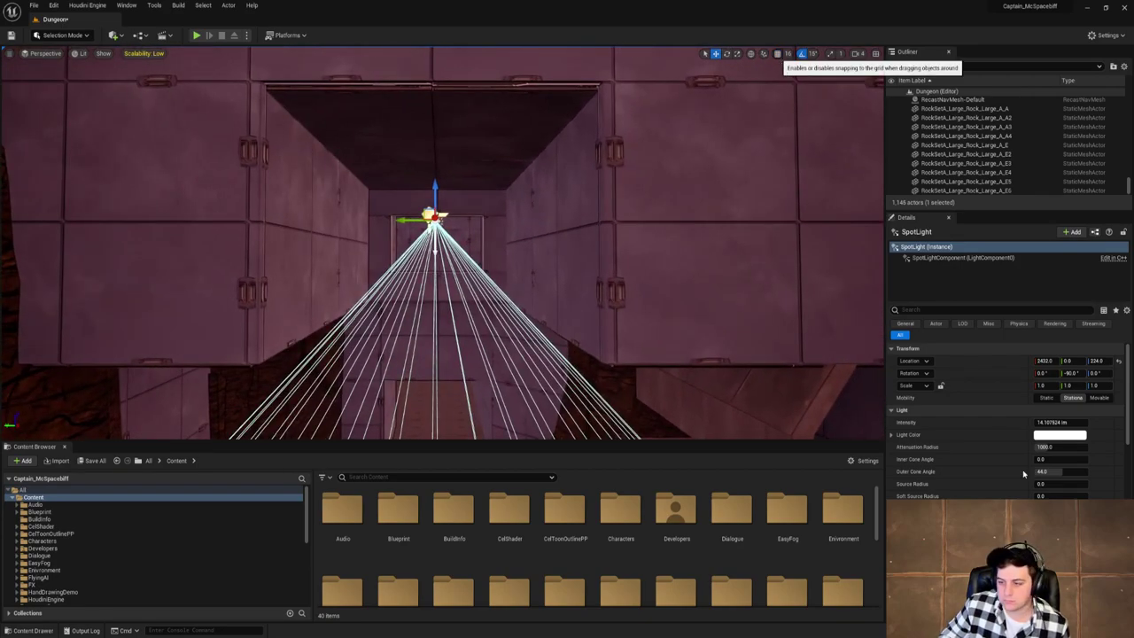
left_click(778, 54)
left_click_drag(1046, 422, 1063, 422)
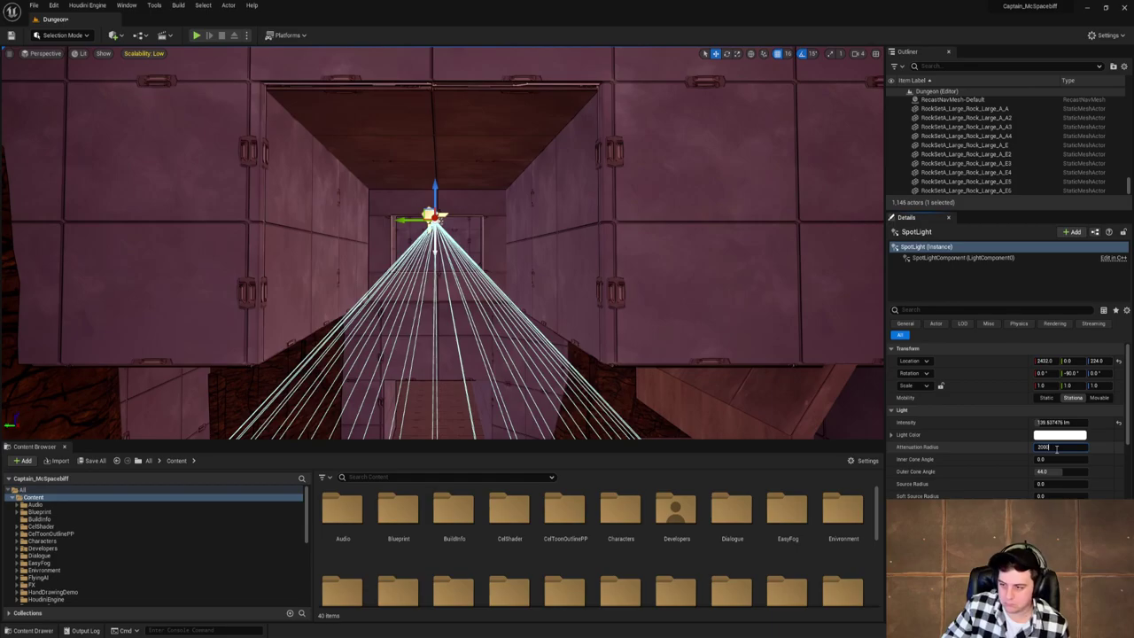
key("Return")
key("w")
right_click_drag(621, 266, 780, 328)
key("s")
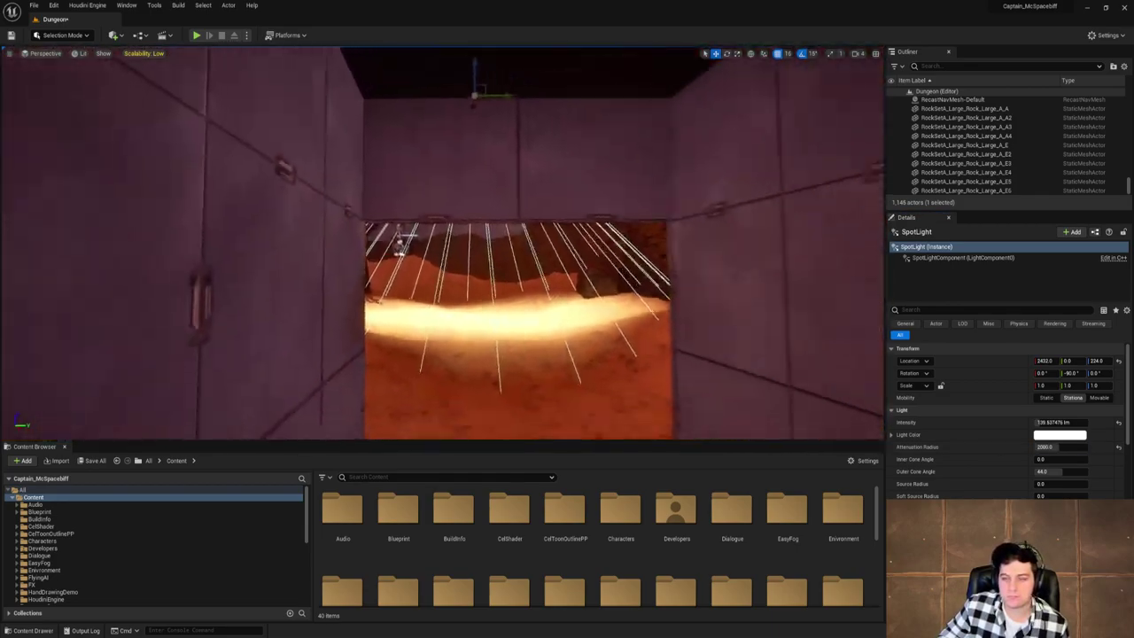
scroll(631, 306, "up", 10)
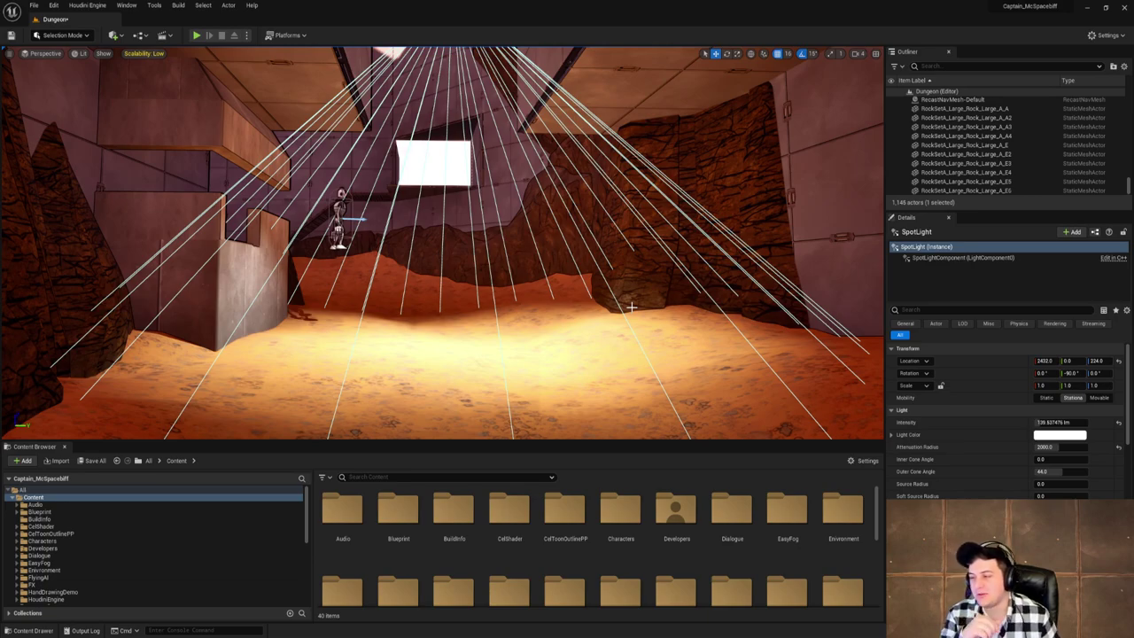
Tilt the spotlight to a rotation of -60° so its cone angles forward into the pit.
right_click_drag(540, 279, 877, 275)
key("w")
right_click_drag(632, 307, 632, 307)
key("e")
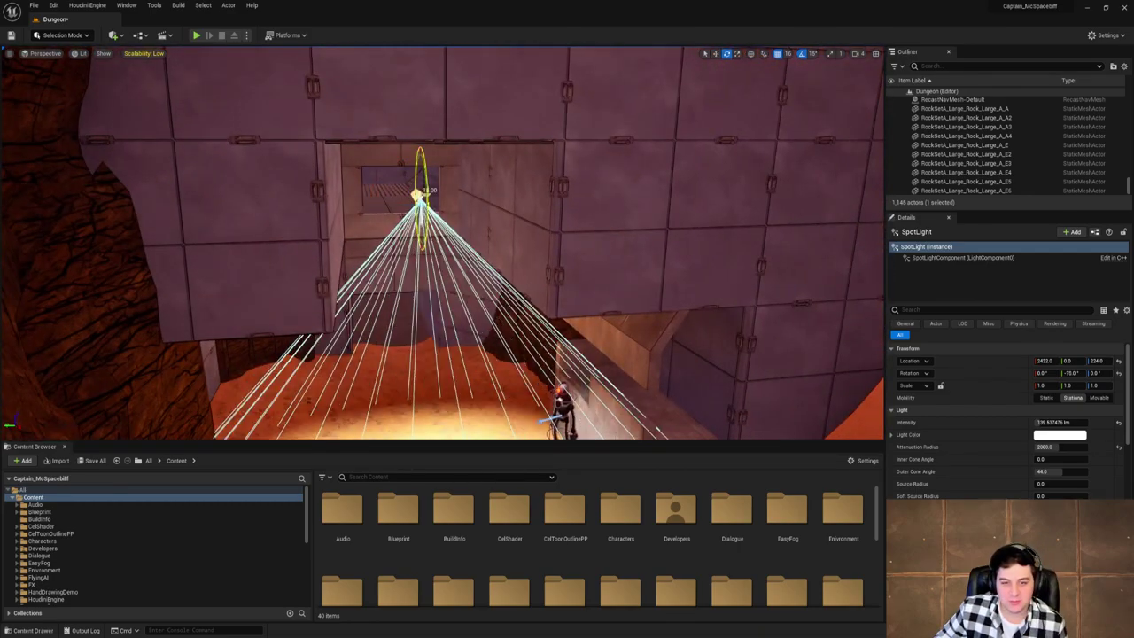
right_click_drag(446, 217, 416, 169)
Move the spotlight back into the upper opening to X 1952, lower it slightly, and check its cone from below.
key("w")
right_click_drag(632, 307, 632, 306)
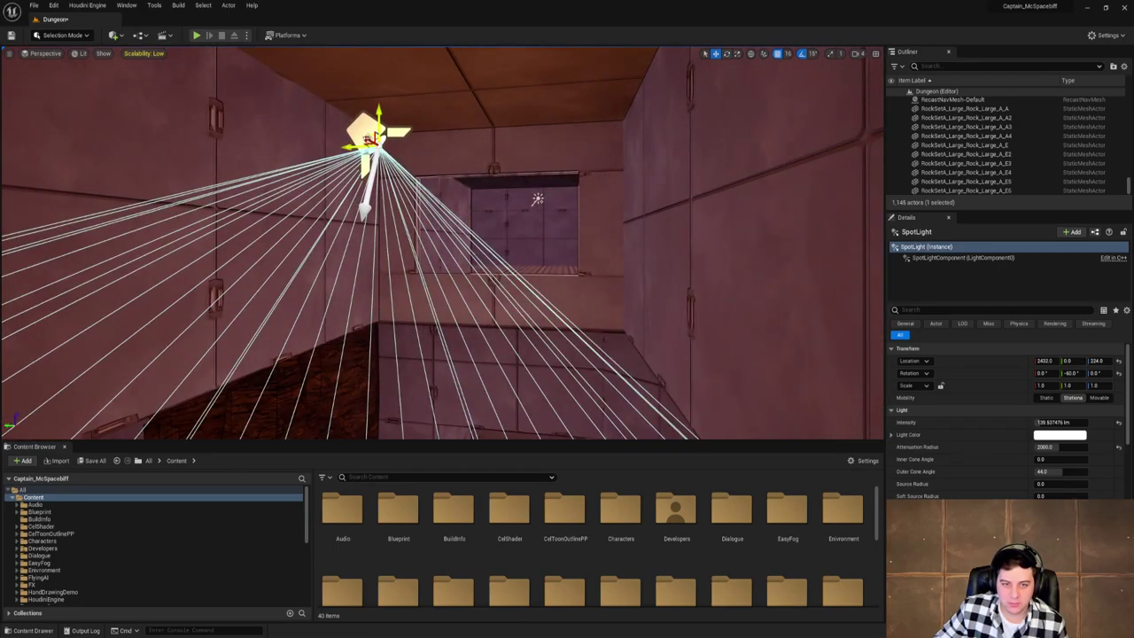
left_click_drag(368, 142, 481, 203)
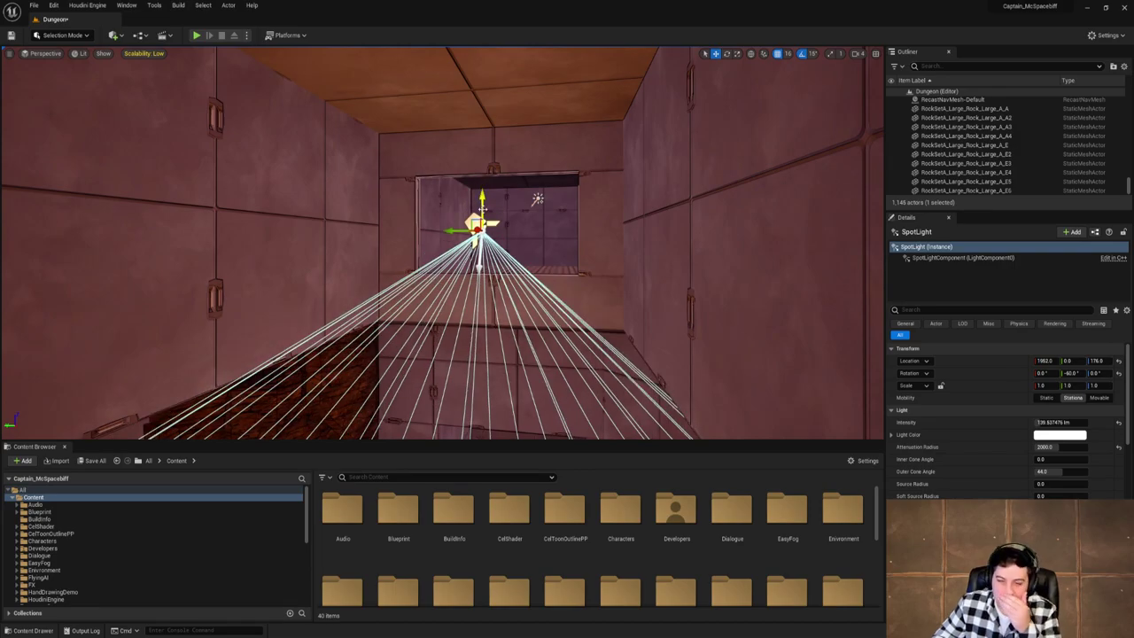
right_click_drag(493, 223, 372, 284)
key("w")
right_click_drag(605, 261, 605, 261)
right_click_drag(557, 224, 557, 224)
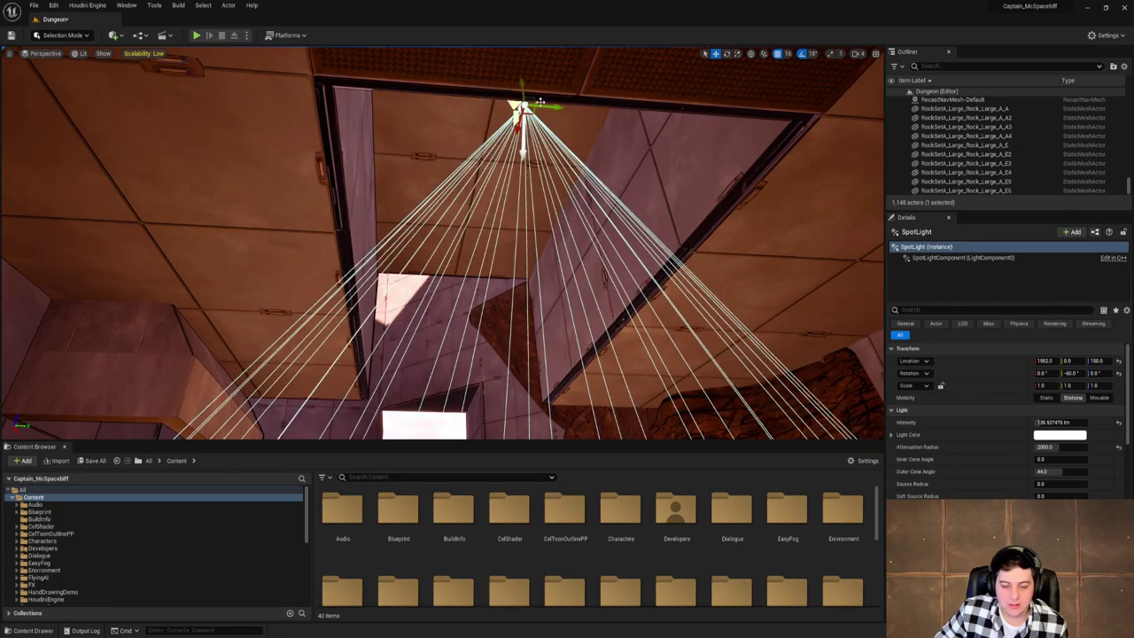
Move the spotlight further back through the upper opening to X 1856 and raise it to Z 256.
right_click_drag(541, 102, 540, 102)
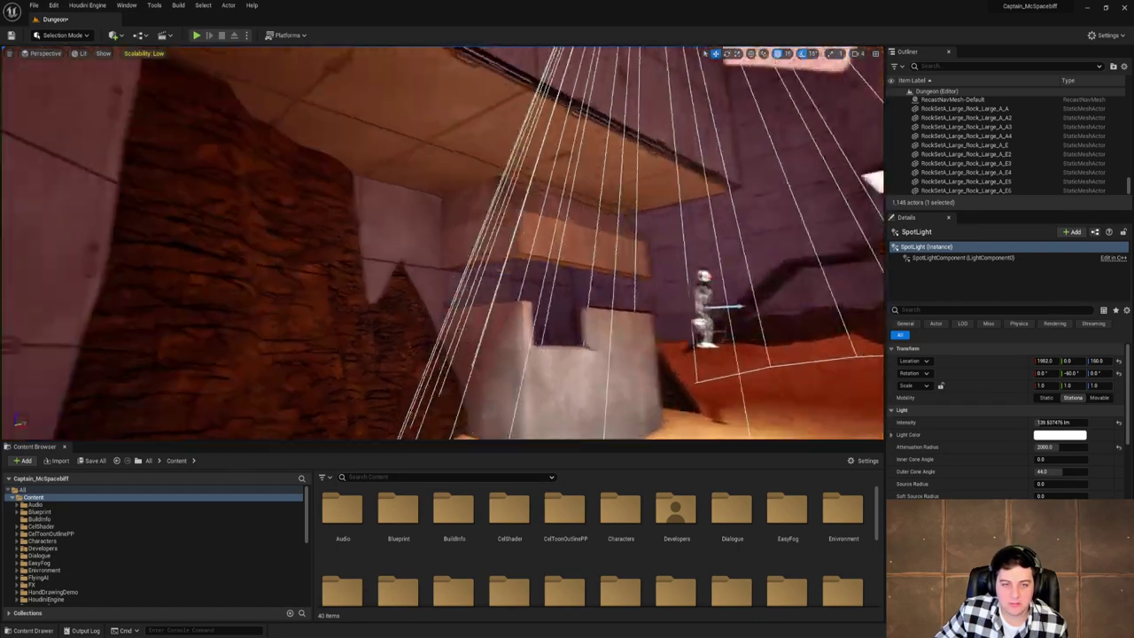
right_click_drag(610, 180, 609, 180)
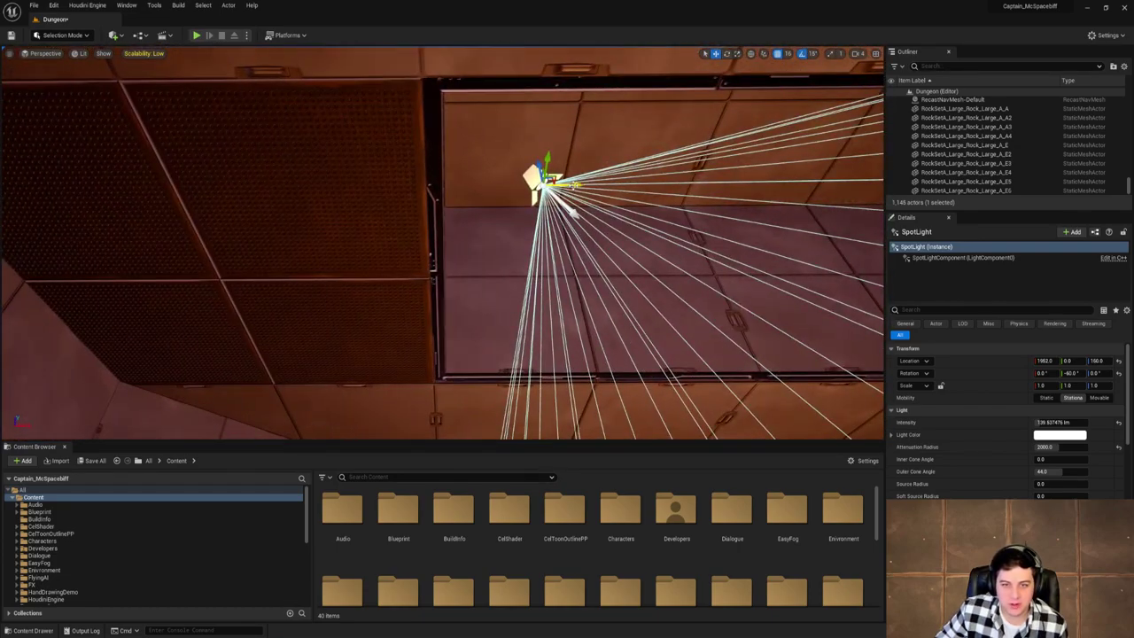
mouse_move(511, 190)
right_mouse_down()
mouse_move(498, 192)
mouse_move(507, 192)
right_mouse_up()
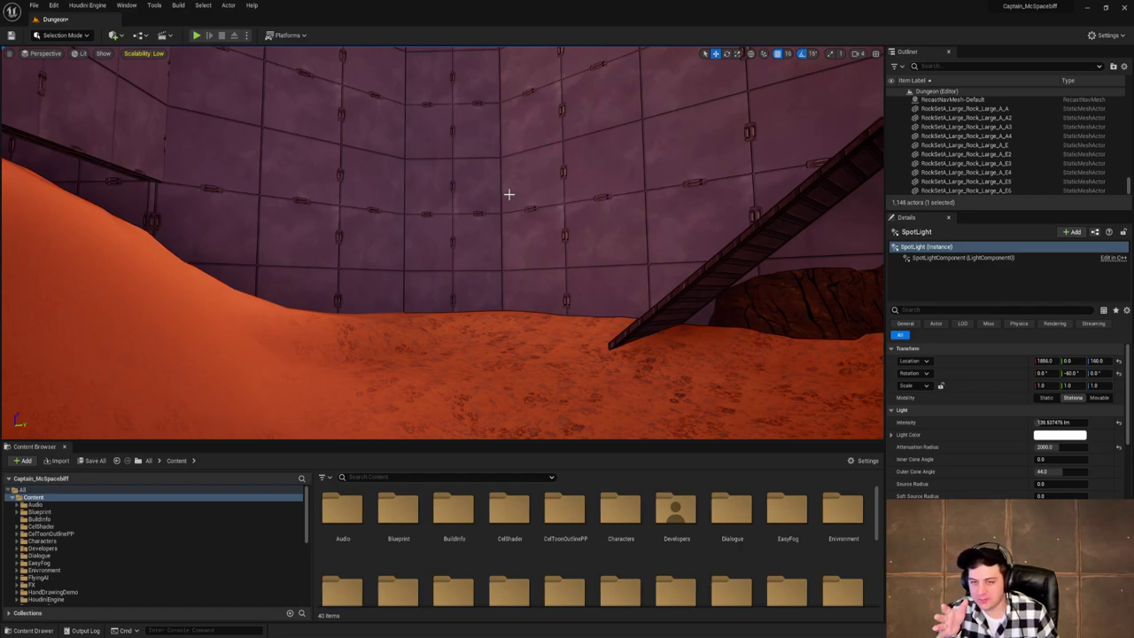
right_click_drag(508, 194, 507, 189)
left_click_drag(455, 82, 455, 55)
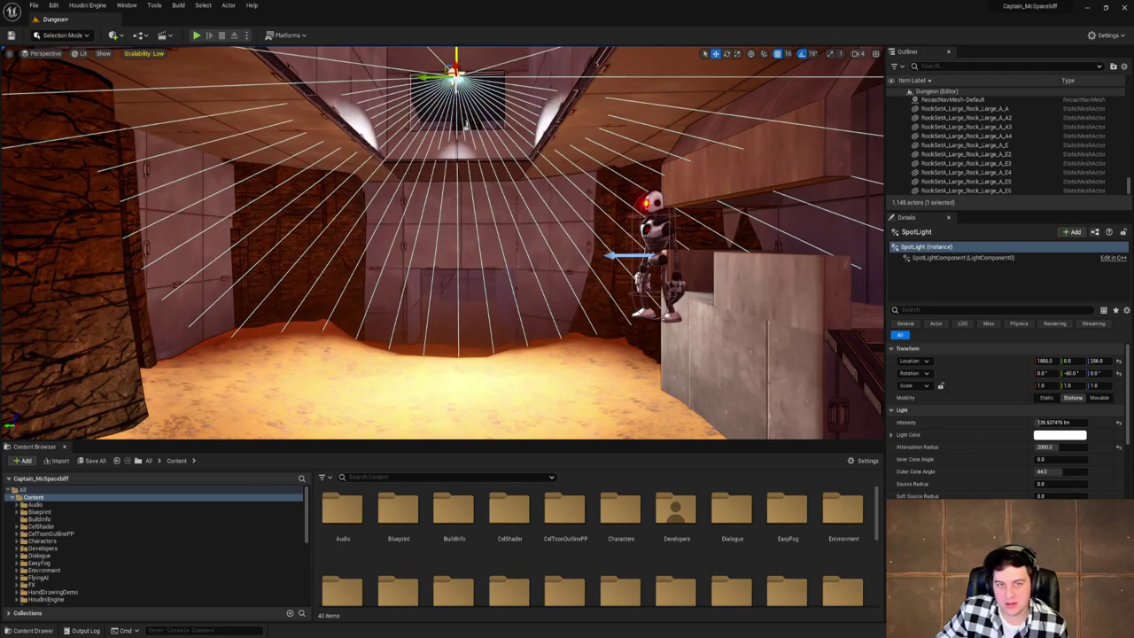
Rotate the spotlight to -90° so it points straight down, and move it forward over the pit to X 2464, Z 240.
right_click_drag(455, 71, 458, 36)
mouse_move(441, 156)
left_mouse_down()
mouse_move(443, 118)
mouse_move(444, 134)
left_mouse_up()
left_click_drag(443, 184, 443, 227)
right_click_drag(453, 234, 470, 131)
key("w")
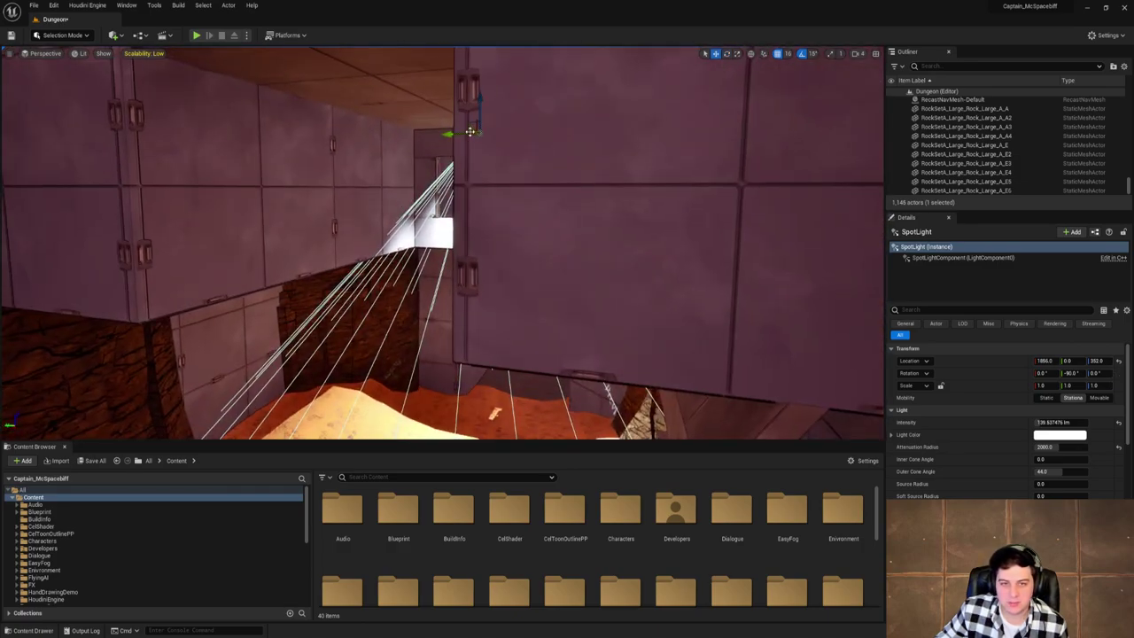
left_click_drag(471, 130, 396, 133)
mouse_move(395, 133)
right_mouse_down()
mouse_move(396, 252)
mouse_move(395, 200)
mouse_move(372, 186)
mouse_move(178, 199)
mouse_move(399, 124)
right_mouse_up()
key("w")
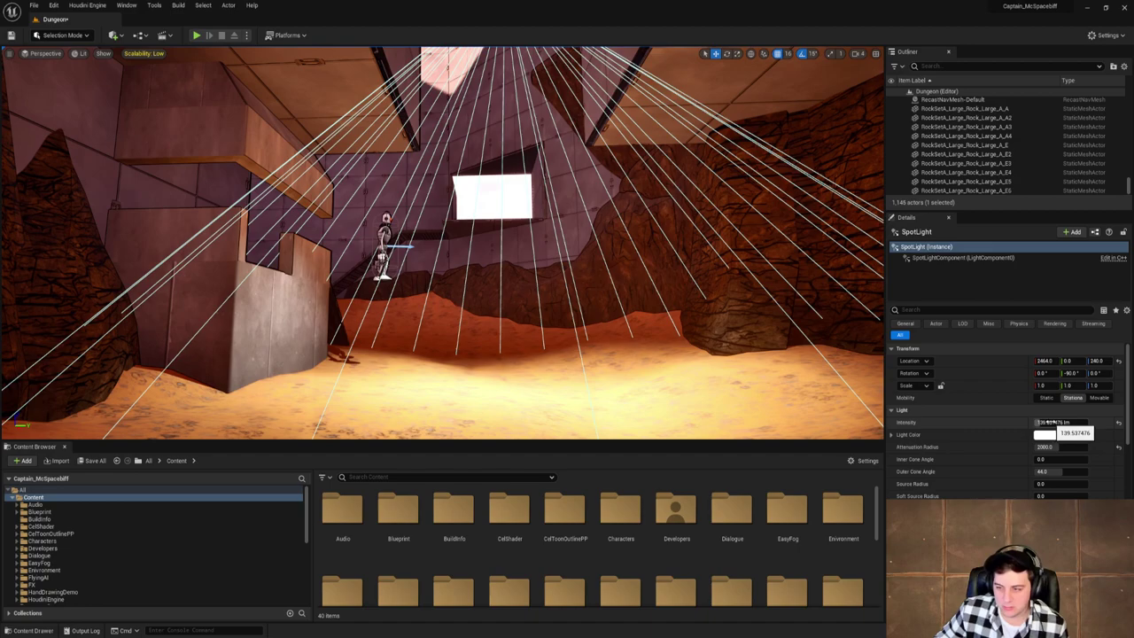
Lower the spotlight's intensity, reduce its attenuation radius slightly, and narrow its outer cone angle to about 43.4°.
left_click_drag(1061, 422, 1039, 422)
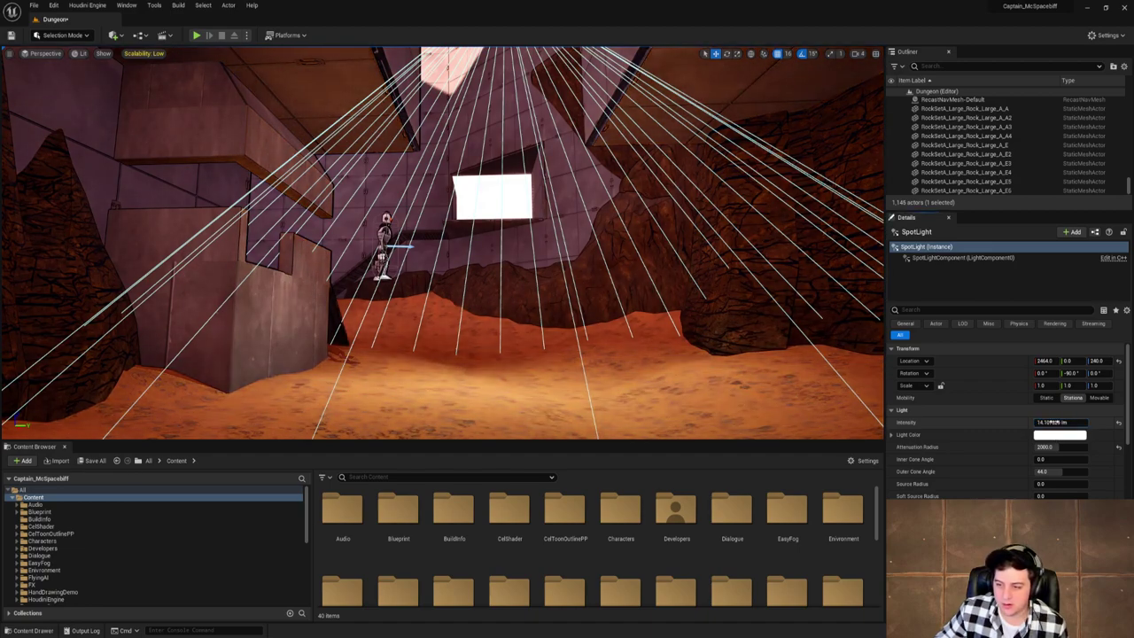
left_click_drag(1059, 472, 1053, 422)
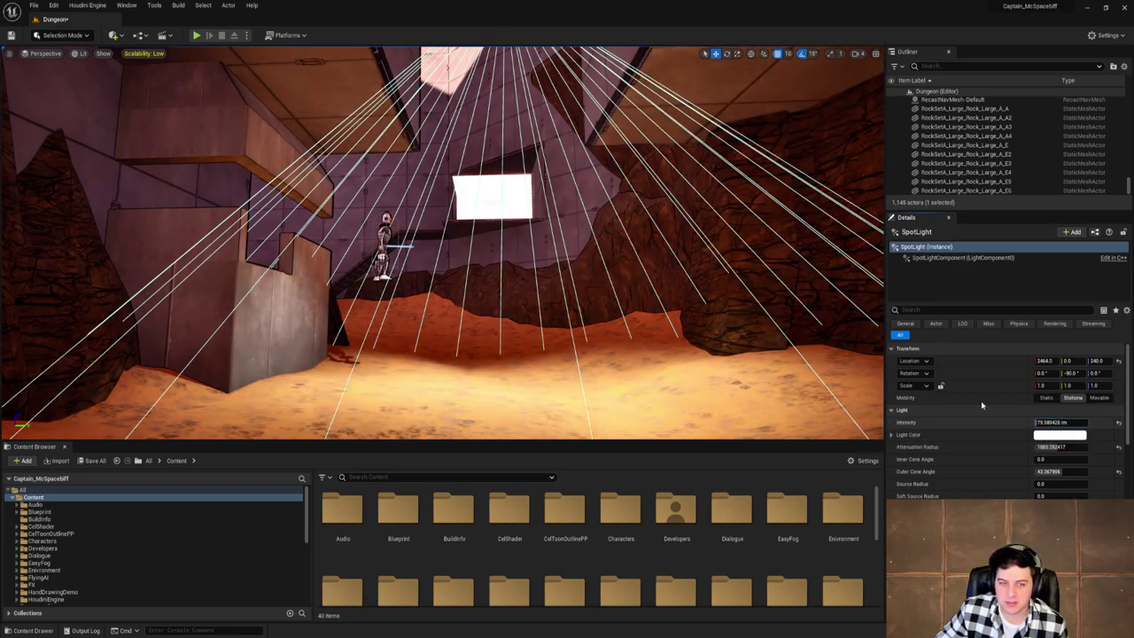
mouse_move(756, 337)
right_mouse_down()
mouse_move(734, 351)
mouse_move(773, 340)
mouse_move(756, 338)
mouse_move(773, 349)
right_mouse_up()
Delete the spotlight to compare the pit without it, and undo the deletion.
key("Delete")
right_click_drag(520, 413, 688, 358)
key("ctrl+z")
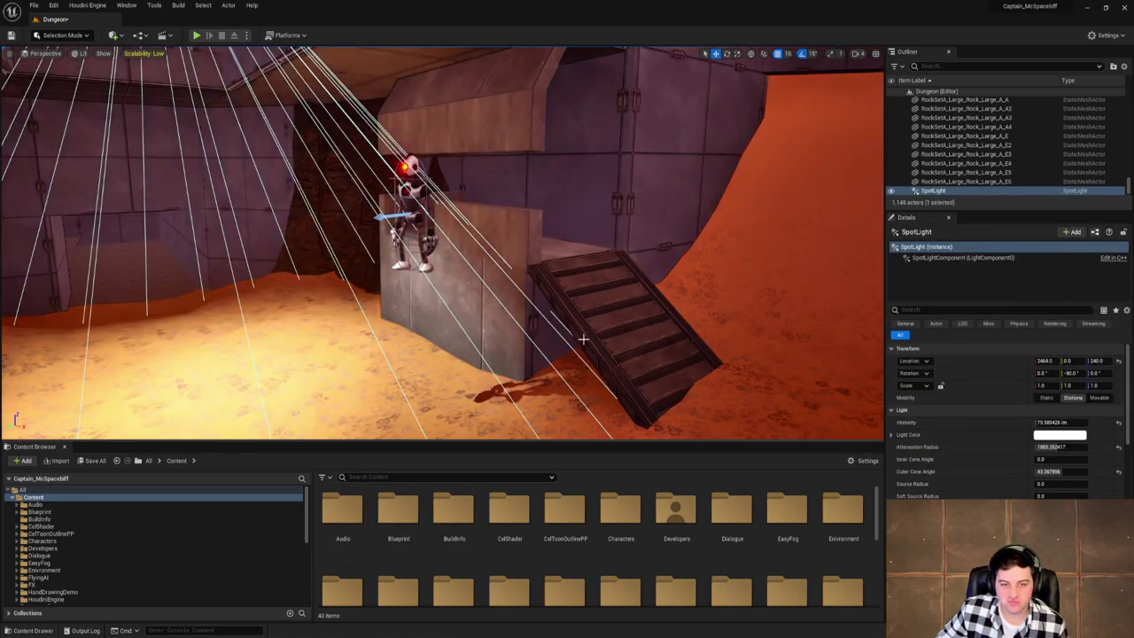
Move the spotlight high up into the shaft to X 3424, Y -480, Z 2288.
right_click_drag(583, 338, 471, 294)
left_click_drag(244, 96, 570, 69)
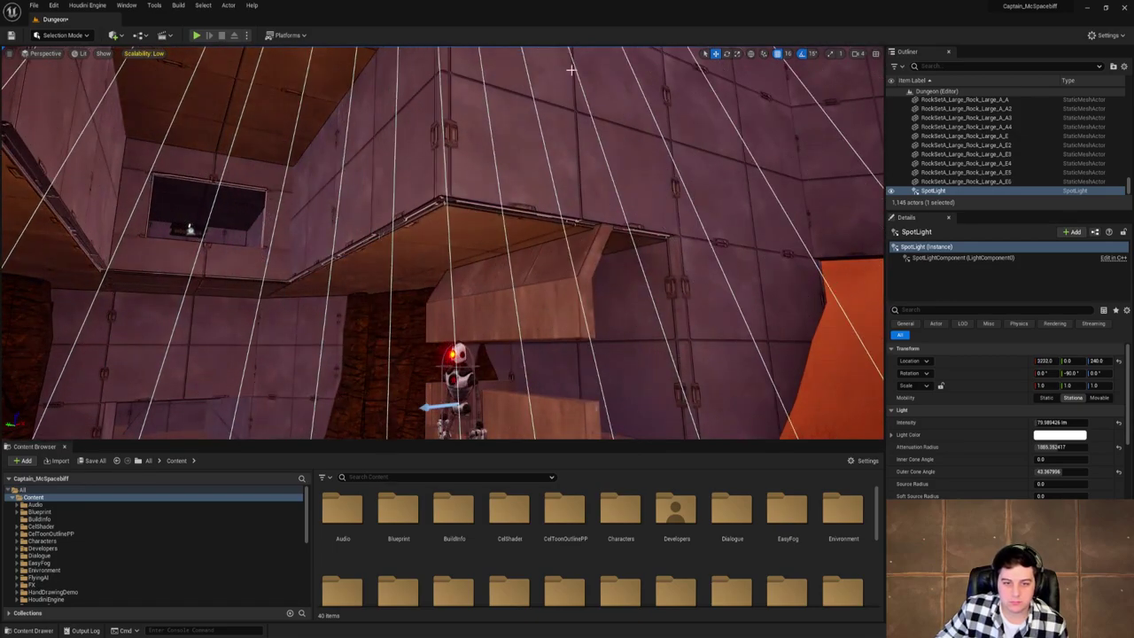
right_click_drag(570, 69, 709, 35)
left_click_drag(533, 133, 684, 114)
right_click_drag(684, 115, 727, 177)
left_click_drag(645, 158, 459, 104)
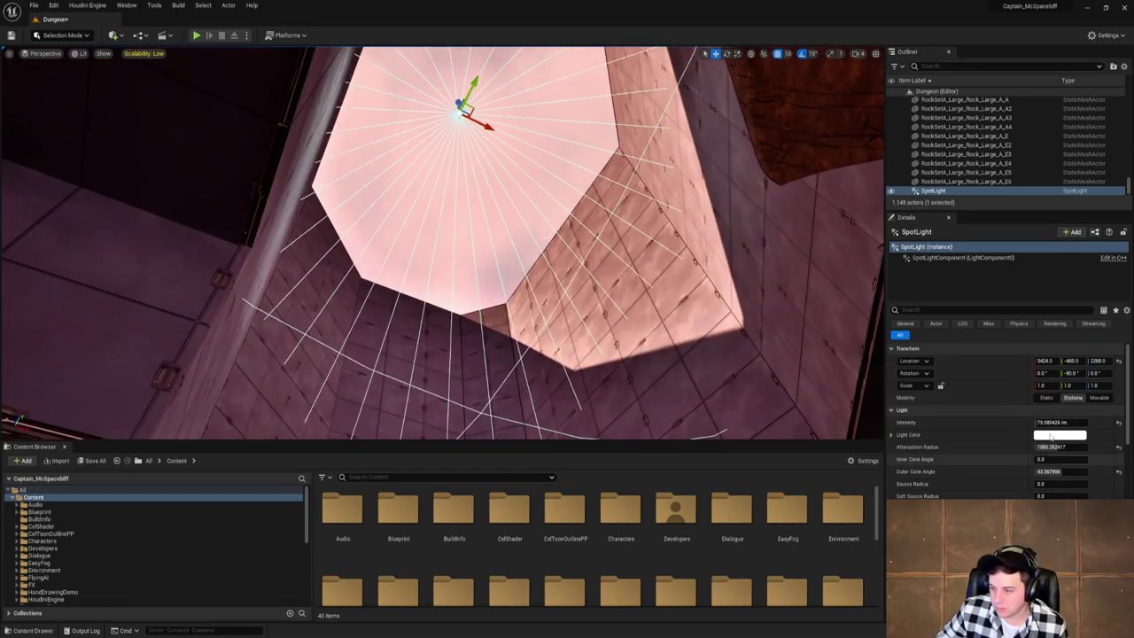
Increase the spotlight's attenuation radius to 16384, check the lit pit from inside the room, and fine-tune the intensity.
left_click_drag(1052, 446, 1119, 447)
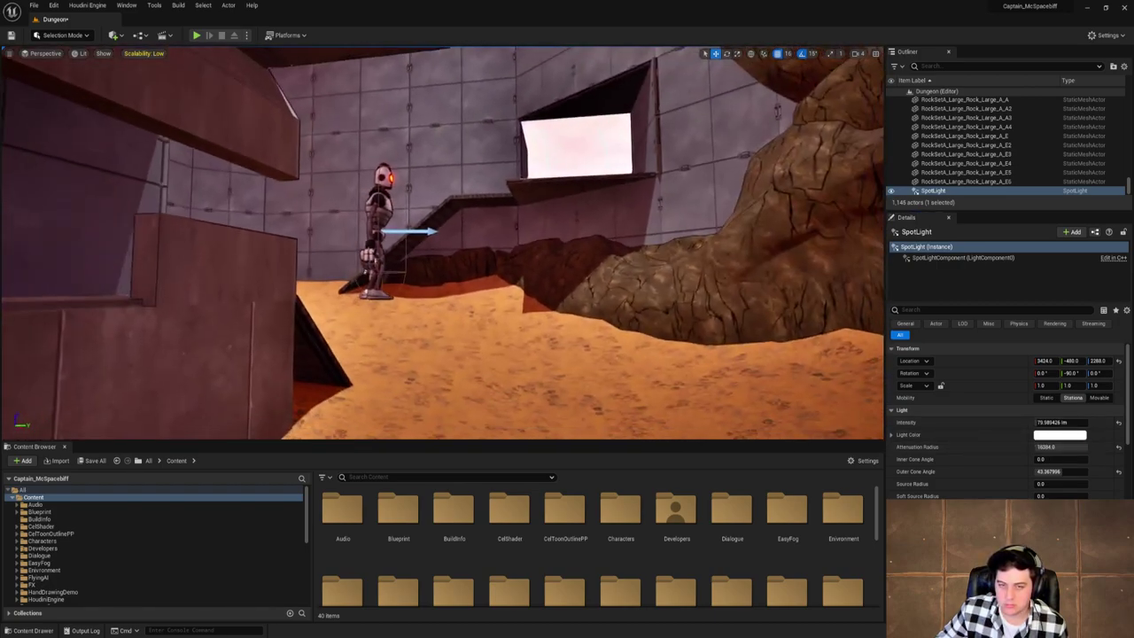
key("s")
key("w")
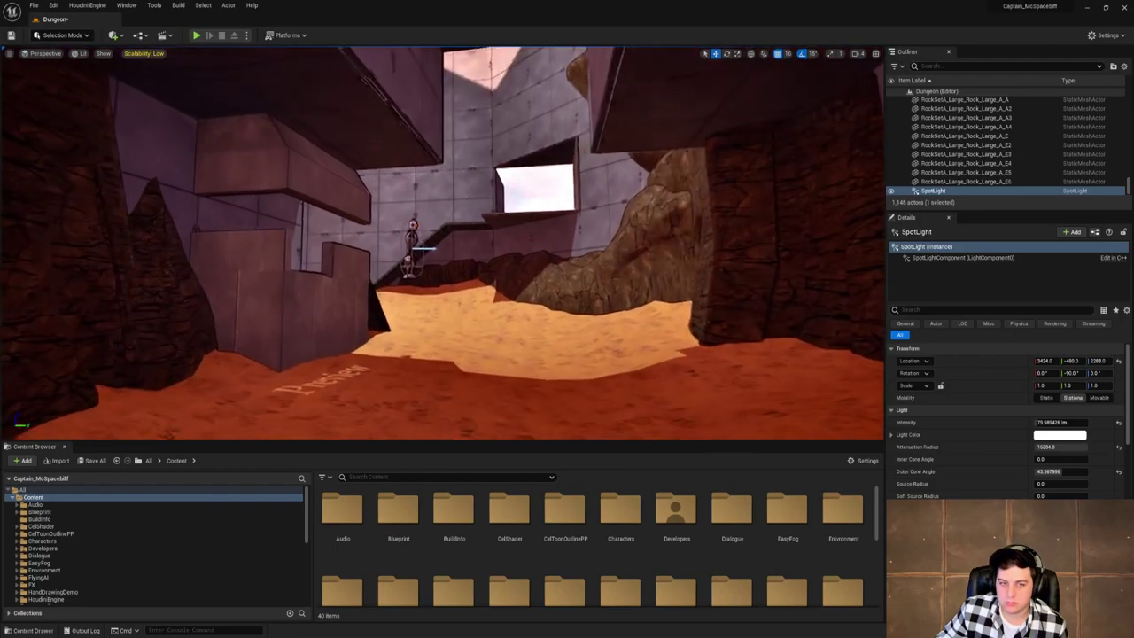
right_click_drag(732, 355, 697, 259)
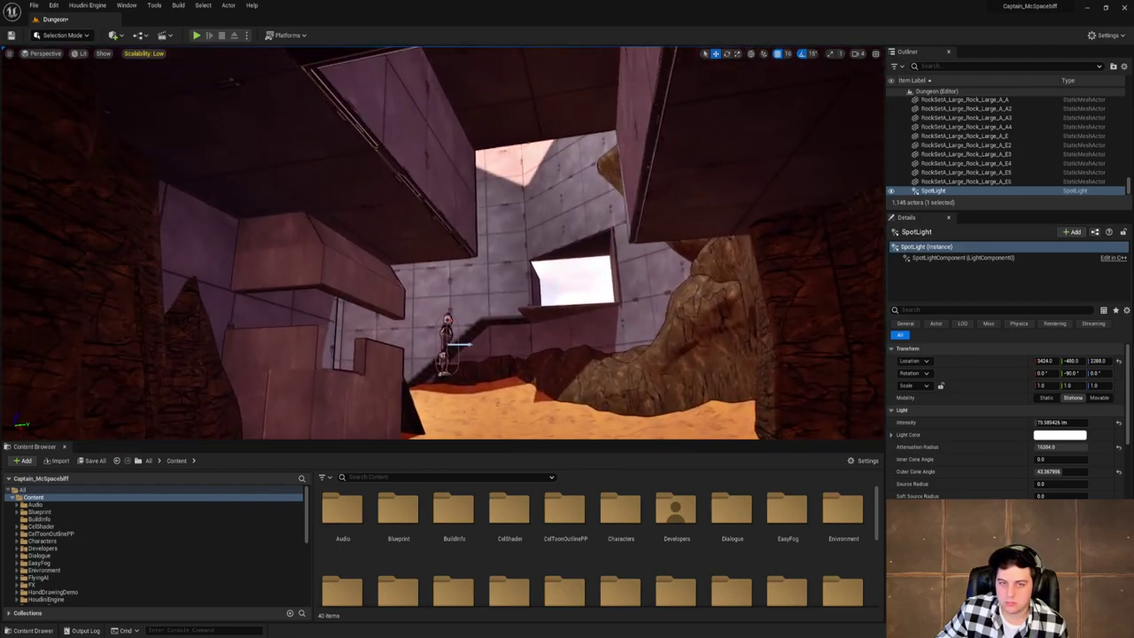
mouse_move(1052, 423)
left_mouse_down()
mouse_move(1038, 423)
mouse_move(1052, 423)
left_mouse_up()
Change the spotlight's light colour to a pale warm orange, trying stronger orange and light blue tints first.
left_click(1067, 435)
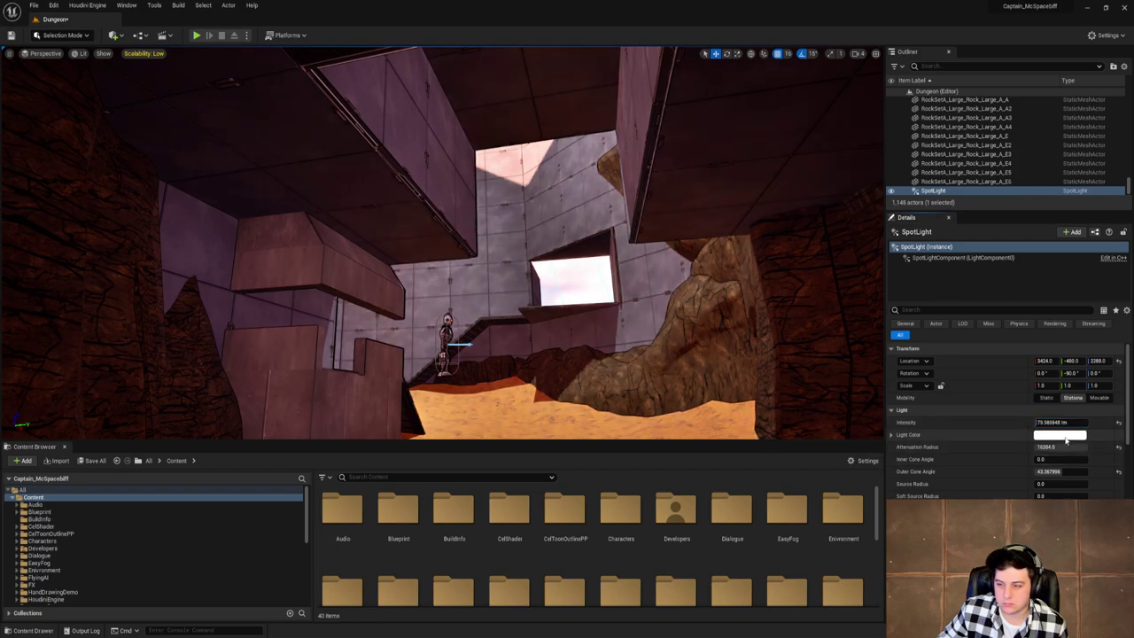
left_click(939, 480)
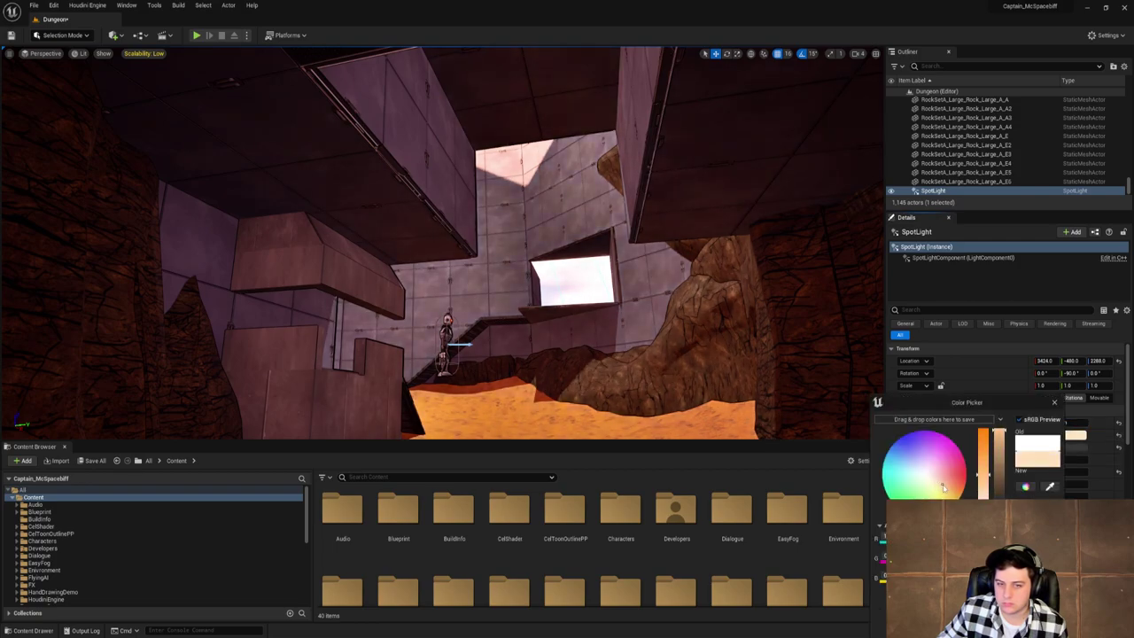
left_click_drag(943, 486, 955, 491)
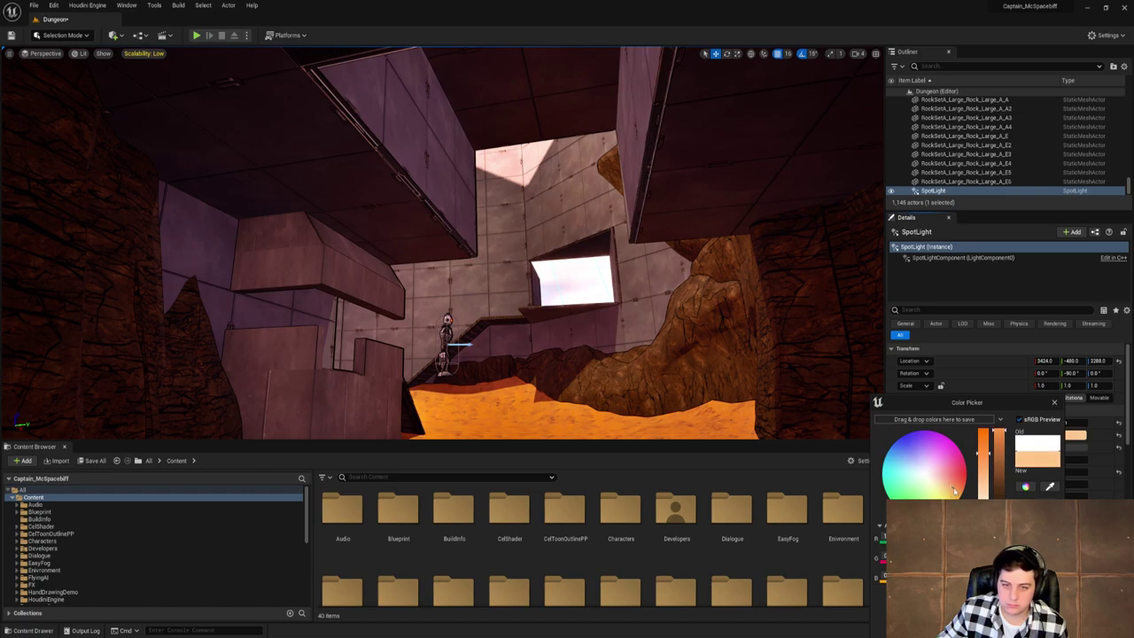
left_click(897, 467)
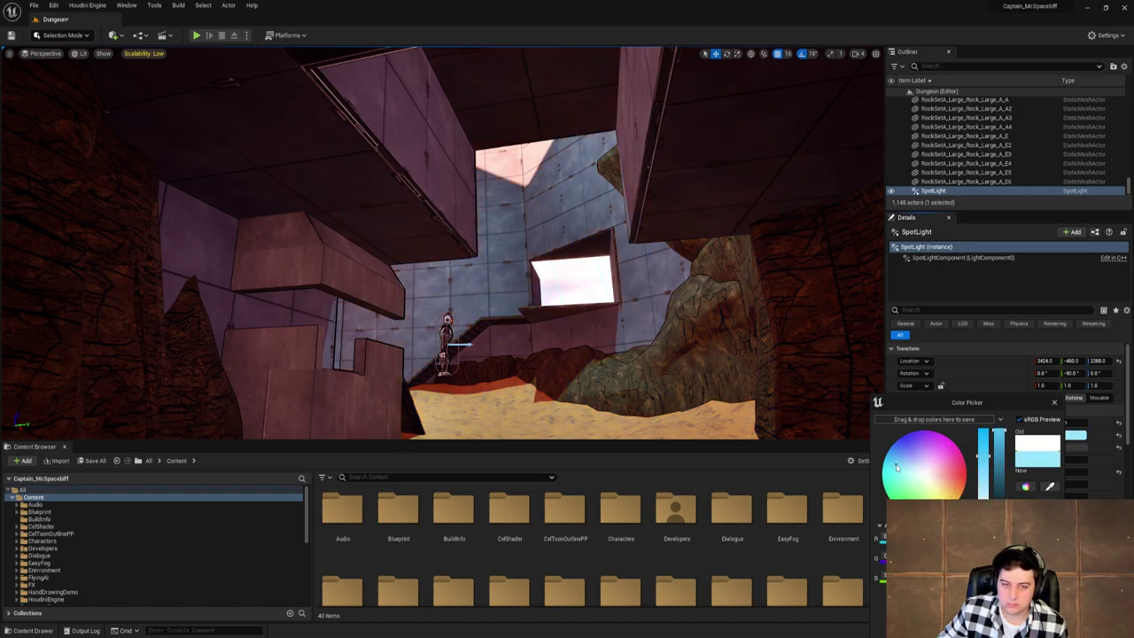
left_click_drag(897, 467, 944, 489)
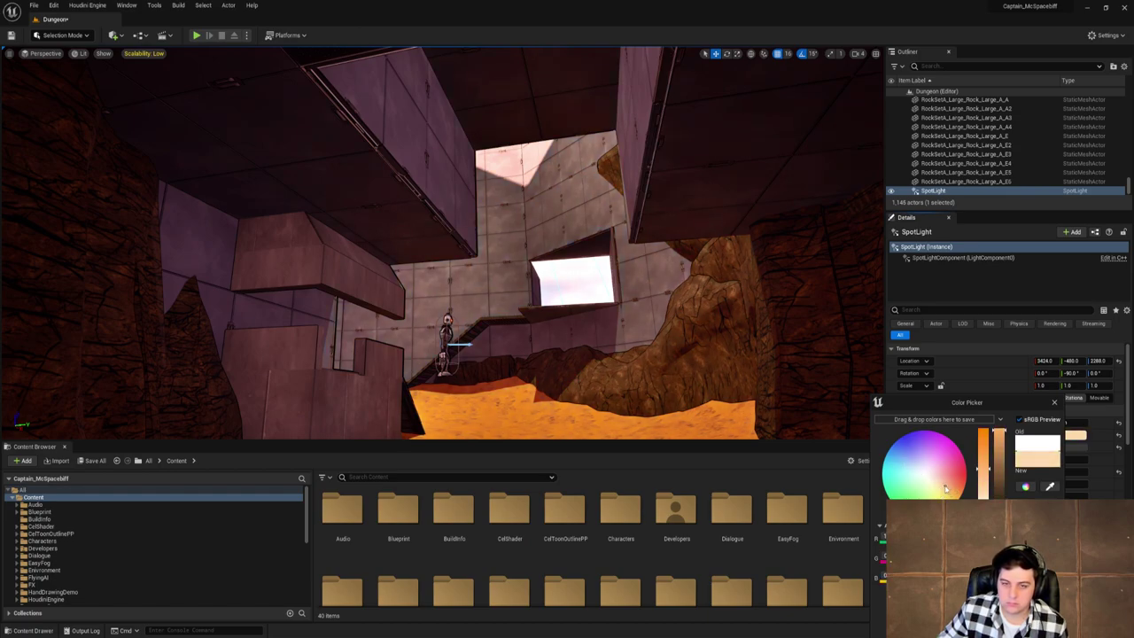
left_click(994, 613)
View the open shaft from above, search the project content for "roof", and clear the search.
key("s")
right_click_drag(567, 266, 567, 306)
key("w")
right_click_drag(674, 372, 674, 372)
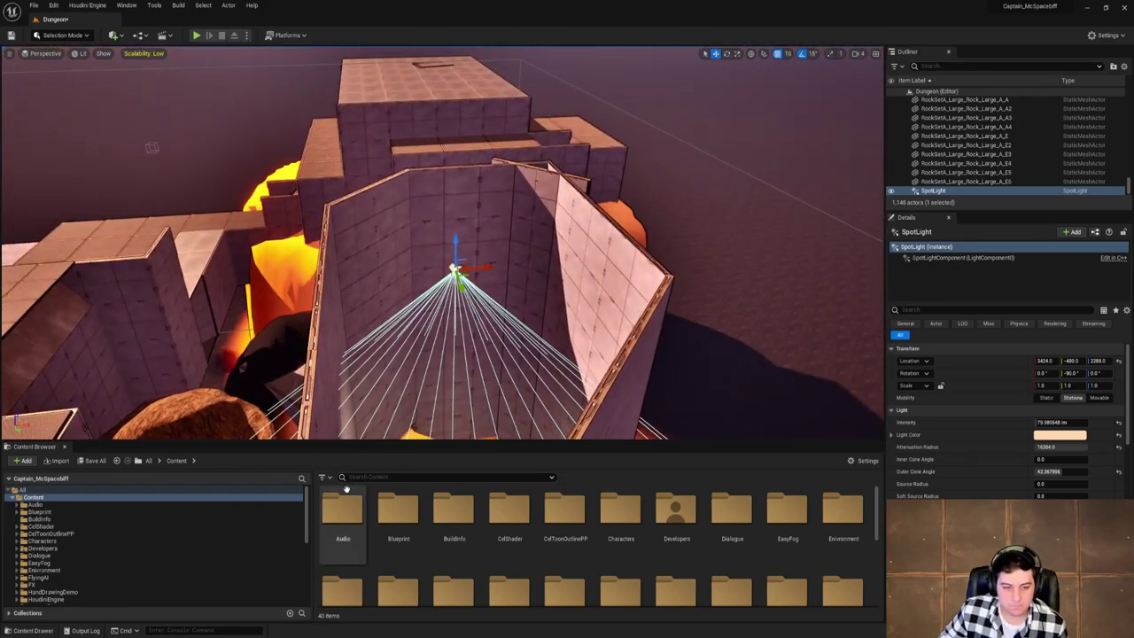
left_click(380, 478)
type("roof")
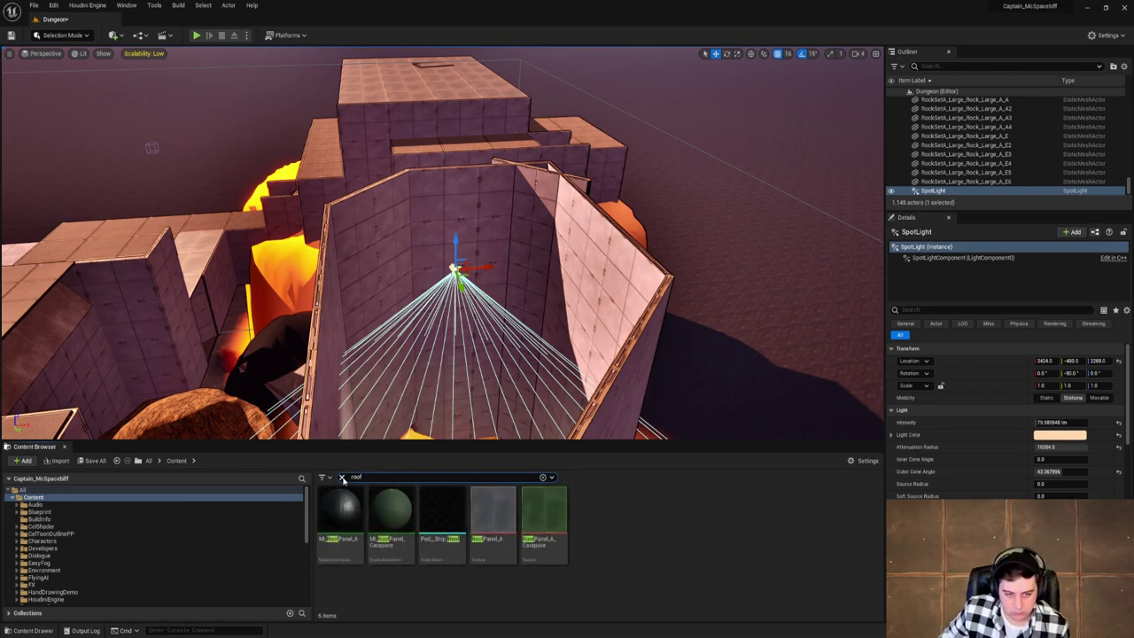
left_click(342, 478)
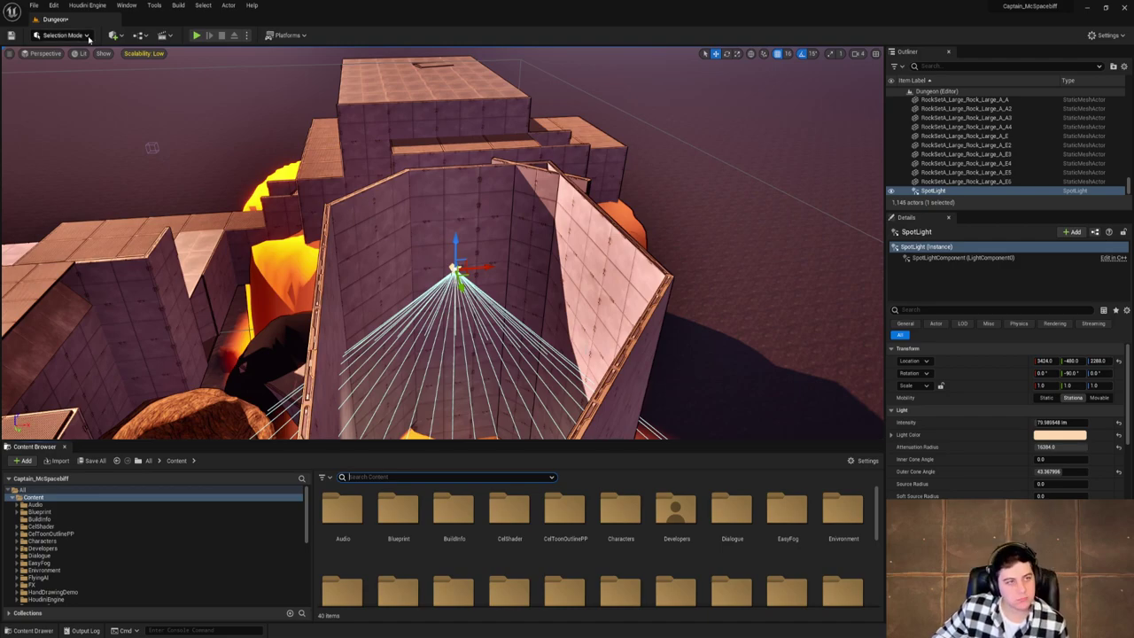
Save the Dungeon level and look over the open shaft from outside.
left_click(34, 4)
left_click(133, 98)
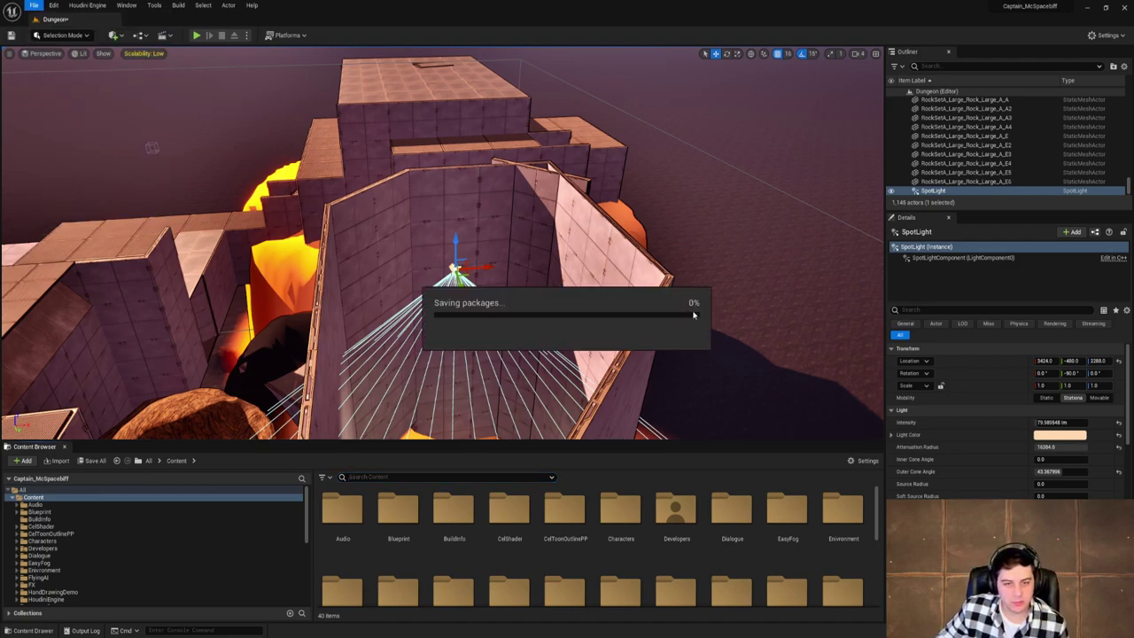
key("w")
right_click_drag(659, 328, 621, 372)
key("s")
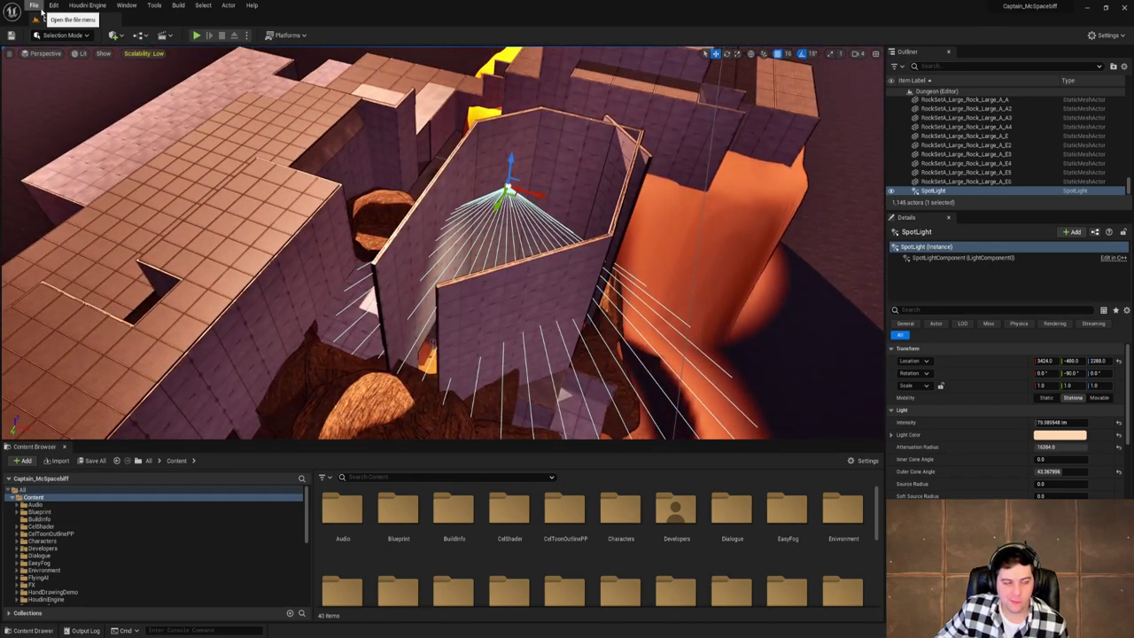
Open the AI_DEV level from the Maps folder.
left_click(39, 8)
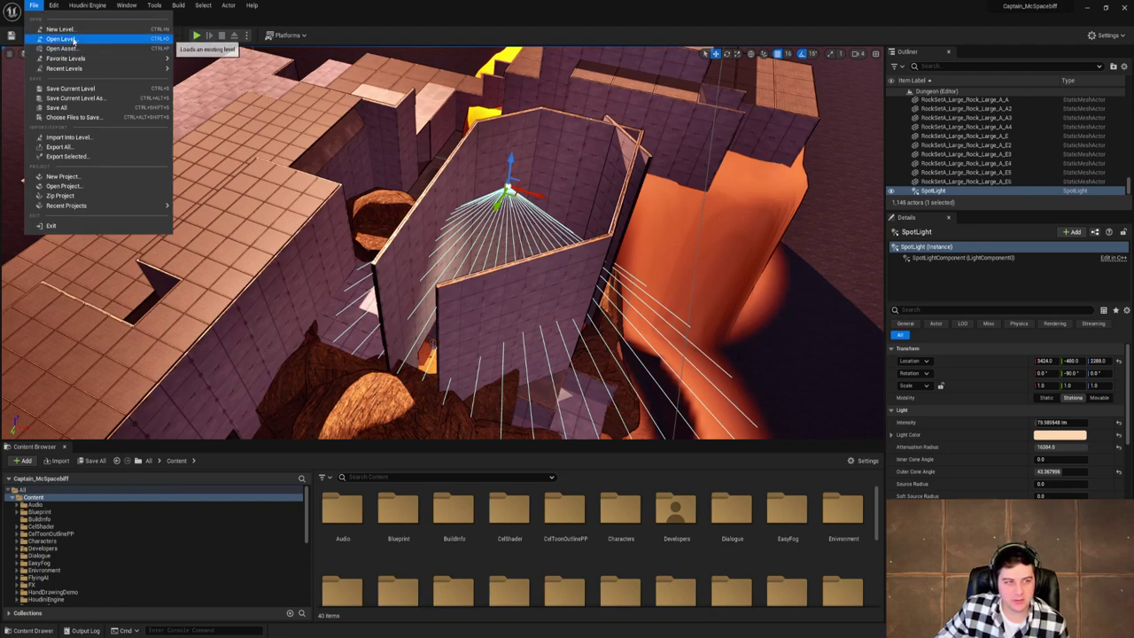
left_click(59, 39)
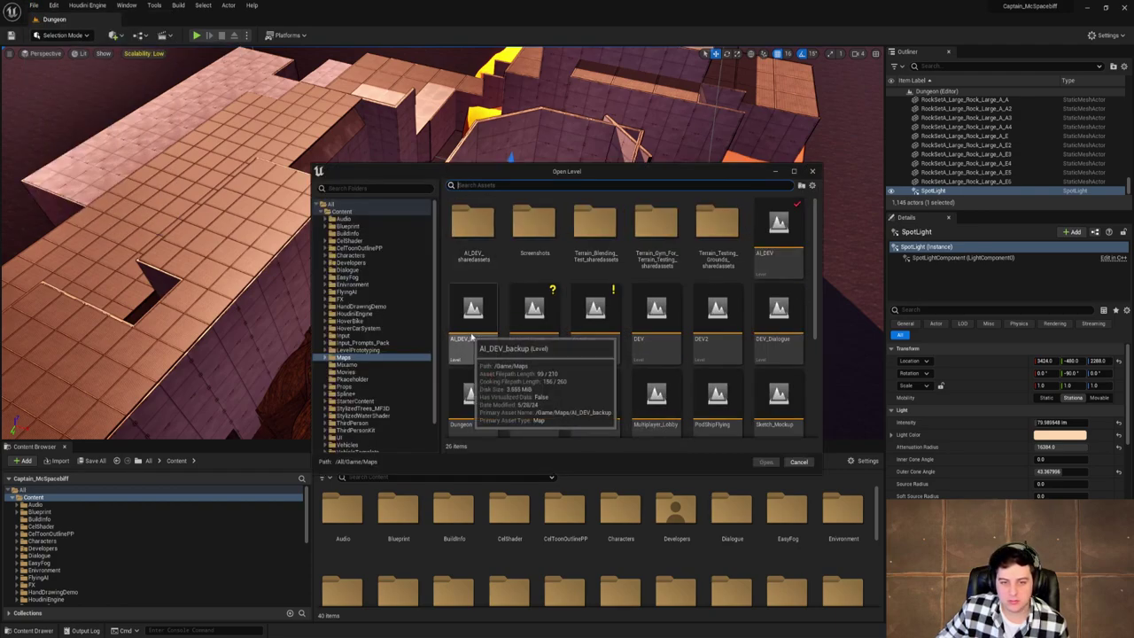
left_click(779, 244)
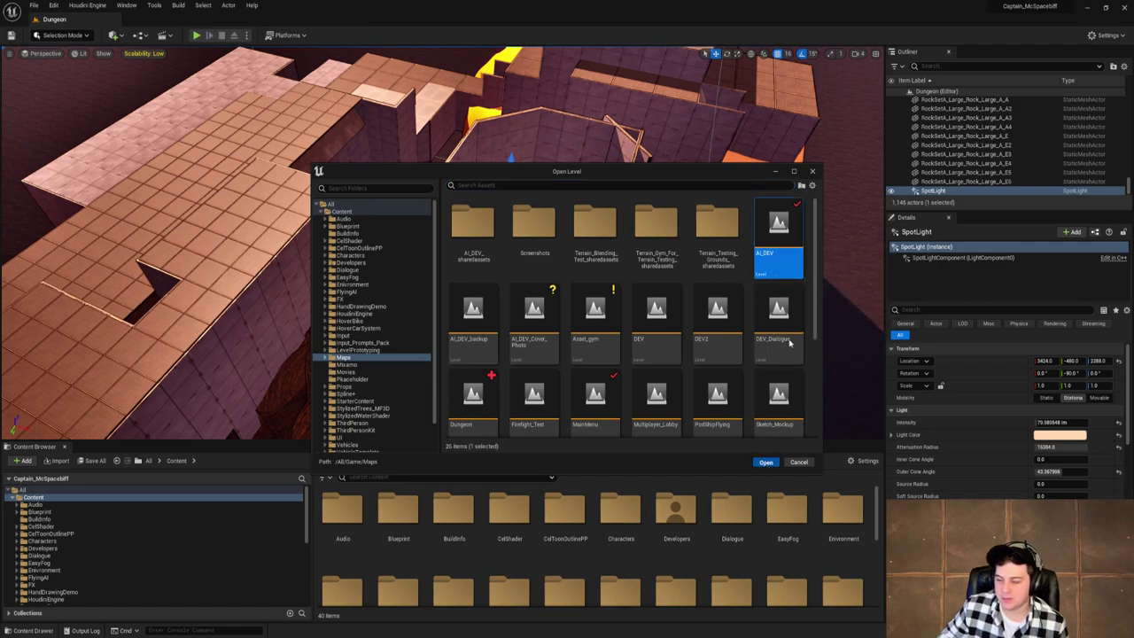
key("Return")
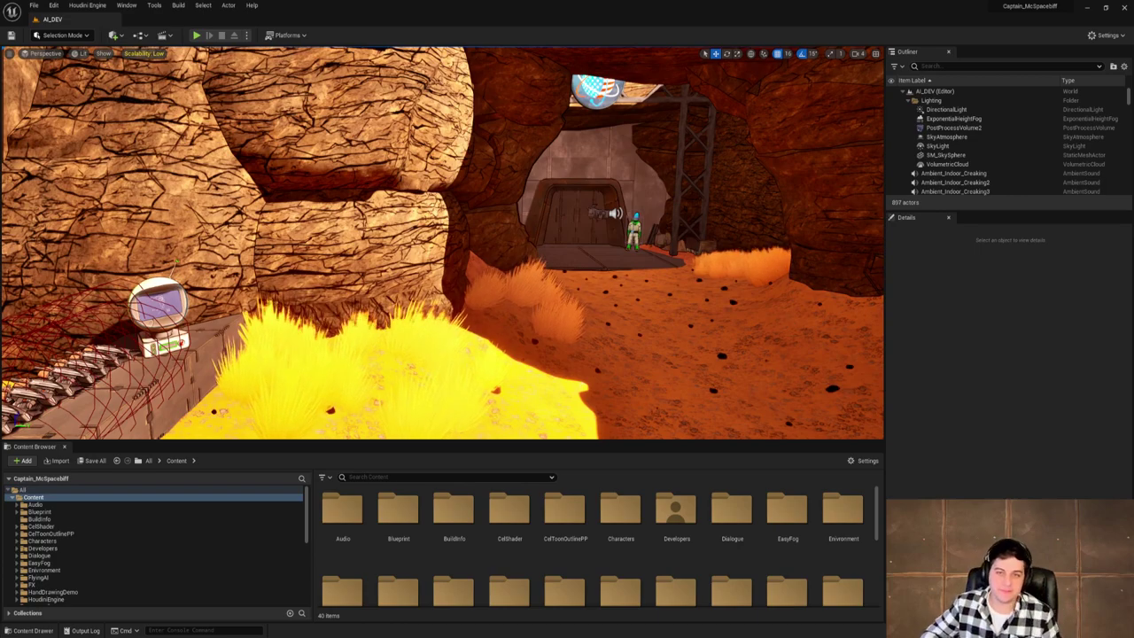
Explore the AI_DEV cave and its indoor area, selecting roof and ceiling panels to identify which pieces they are made from.
key("w")
right_click_drag(789, 323, 859, 226)
key("s")
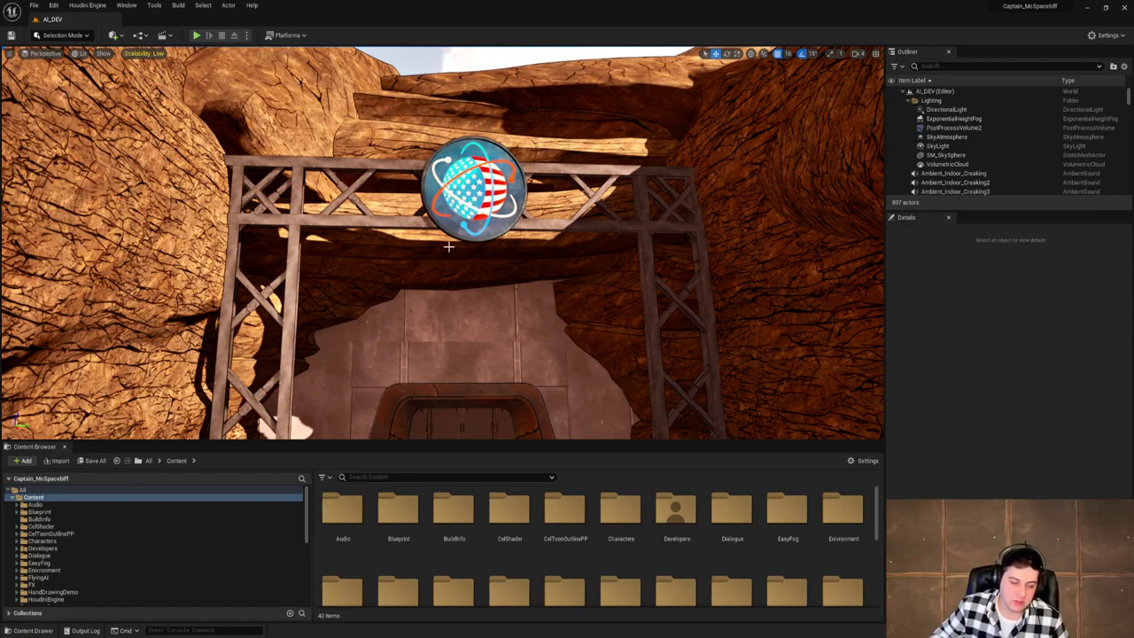
right_click_drag(543, 222, 567, 208)
key("w")
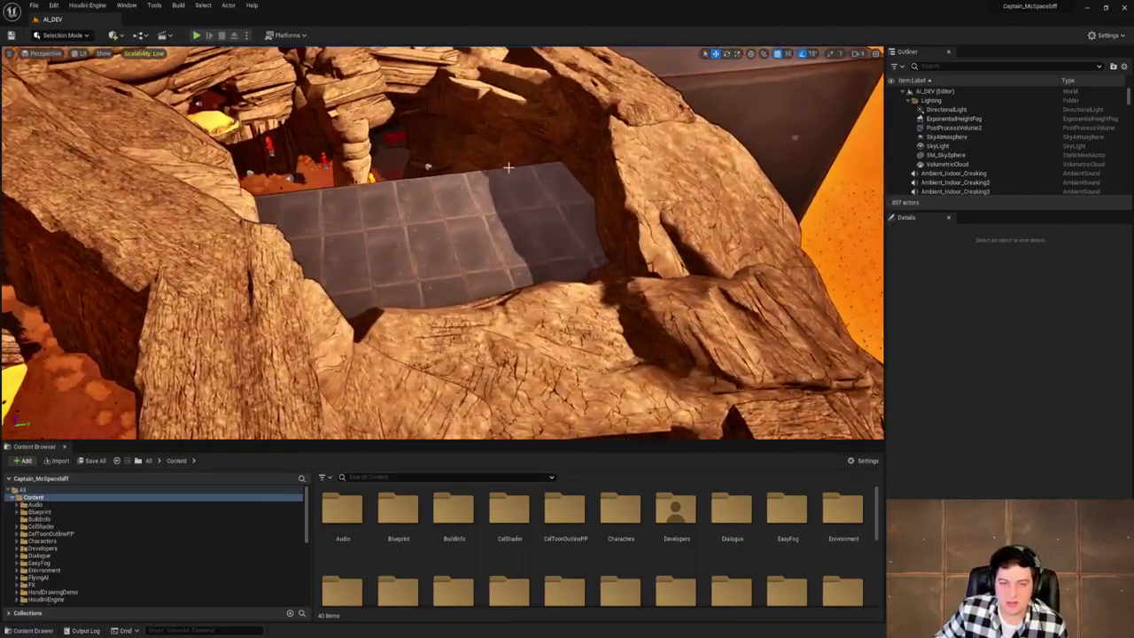
left_click(509, 168)
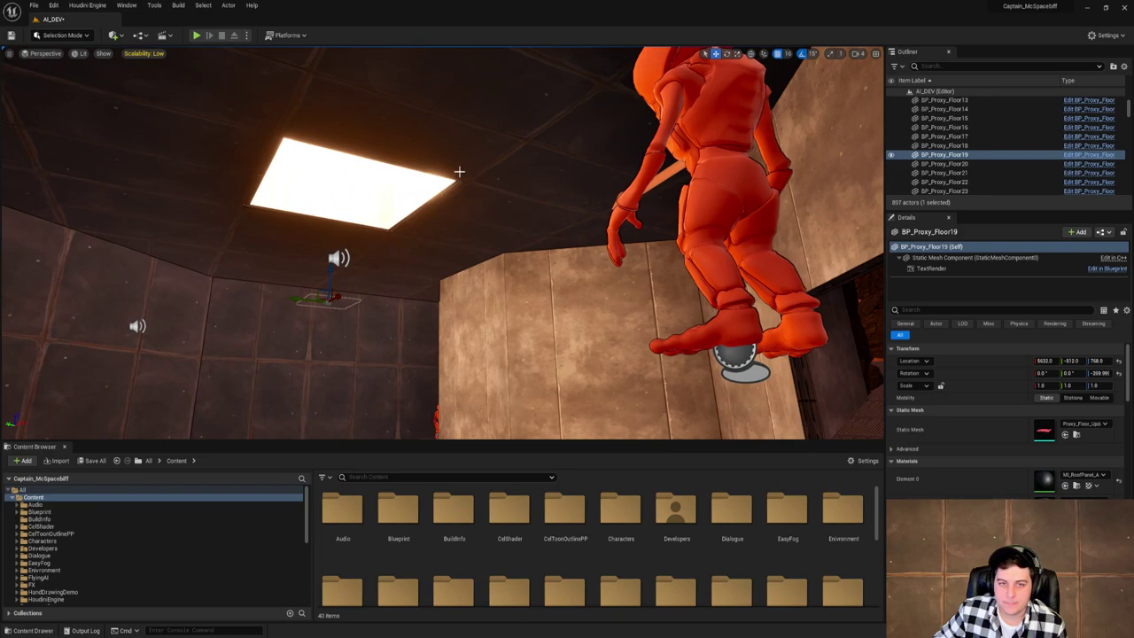
left_click(459, 171)
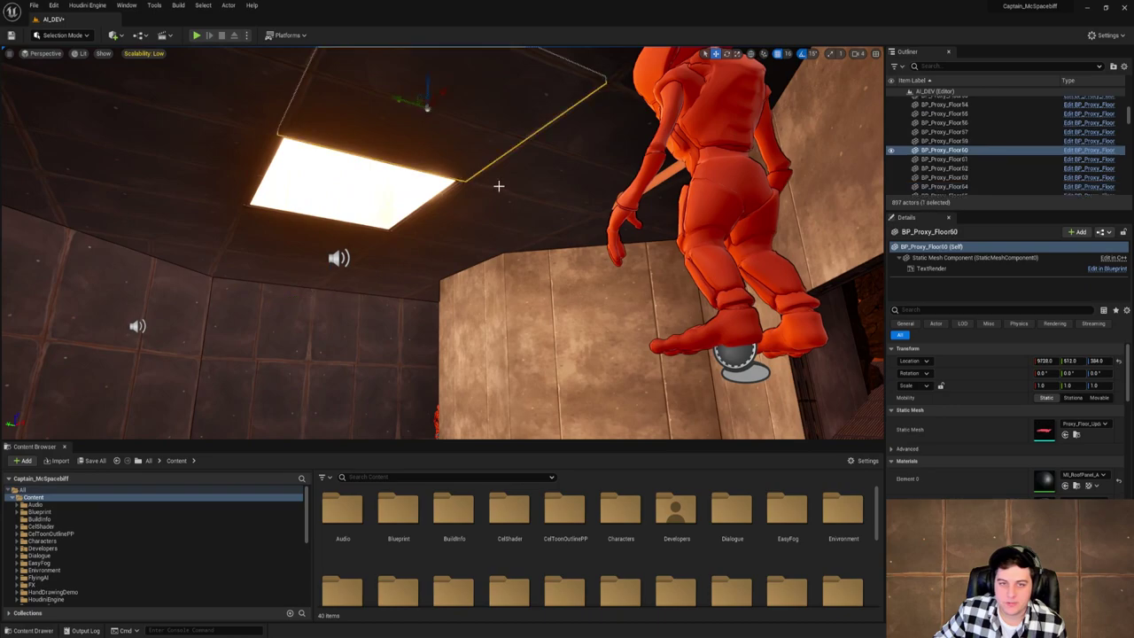
right_click_drag(459, 171, 337, 266)
Reopen the Dungeon level from the Maps folder without saving the changes to AI_DEV.
left_click(34, 7)
left_click(71, 49)
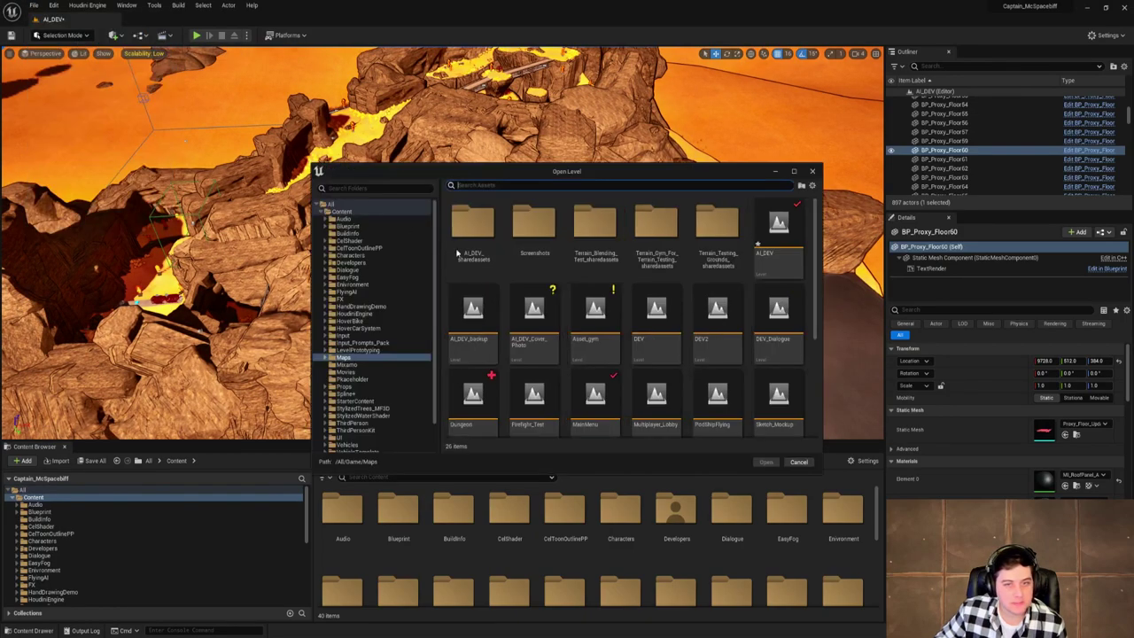
left_click(475, 355)
left_click(766, 462)
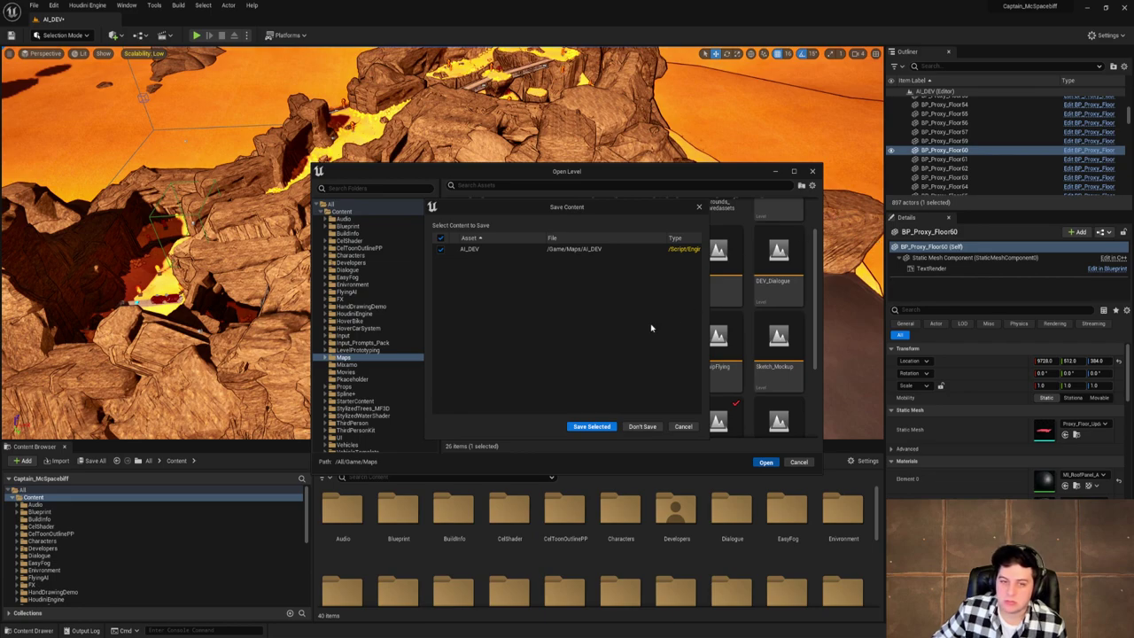
left_click(642, 426)
scroll(456, 271, "up", 4)
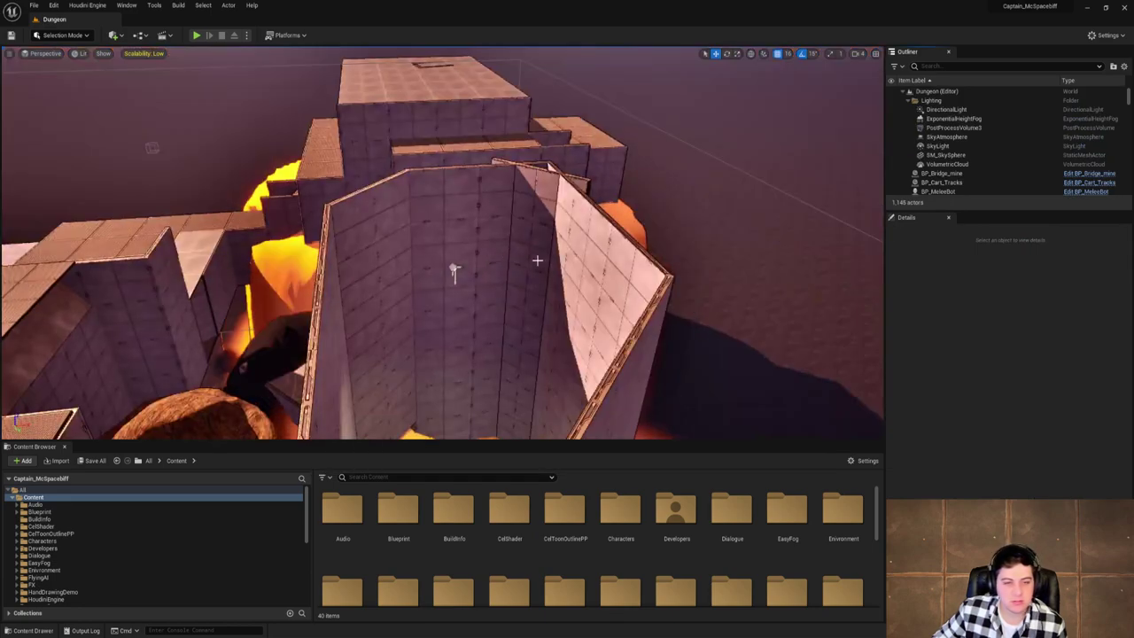
Search the assets for floor, place a BP_Proxy_Floor panel in the shaft, and raise it to a height of 2304 at the rim.
right_click_drag(553, 269, 520, 353)
left_click(359, 477)
type("floor")
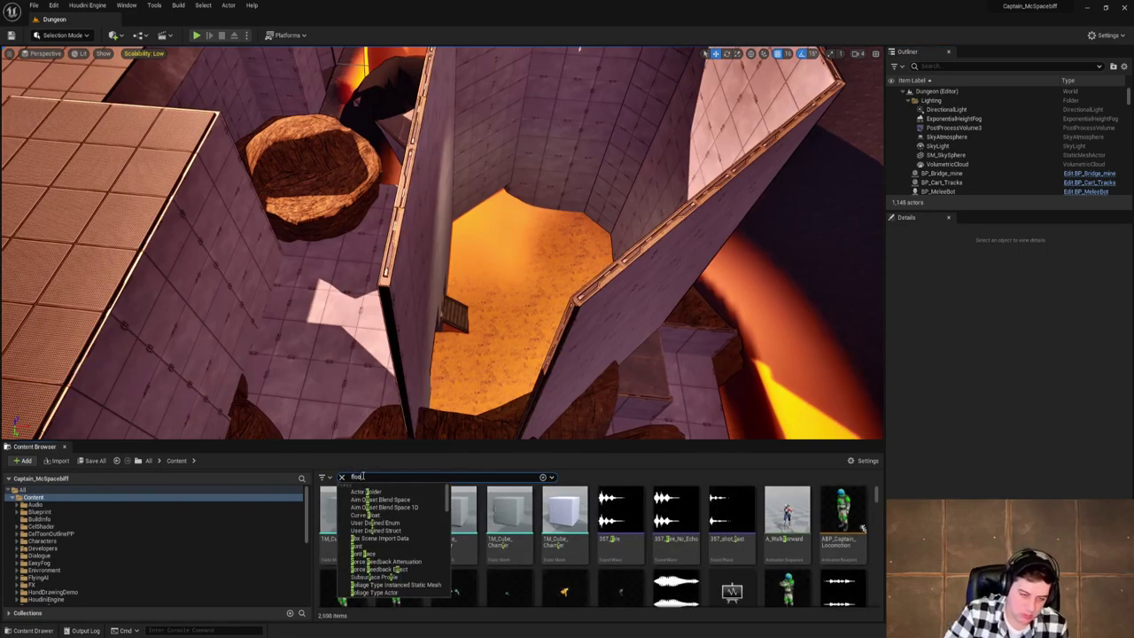
left_click_drag(342, 512, 492, 155)
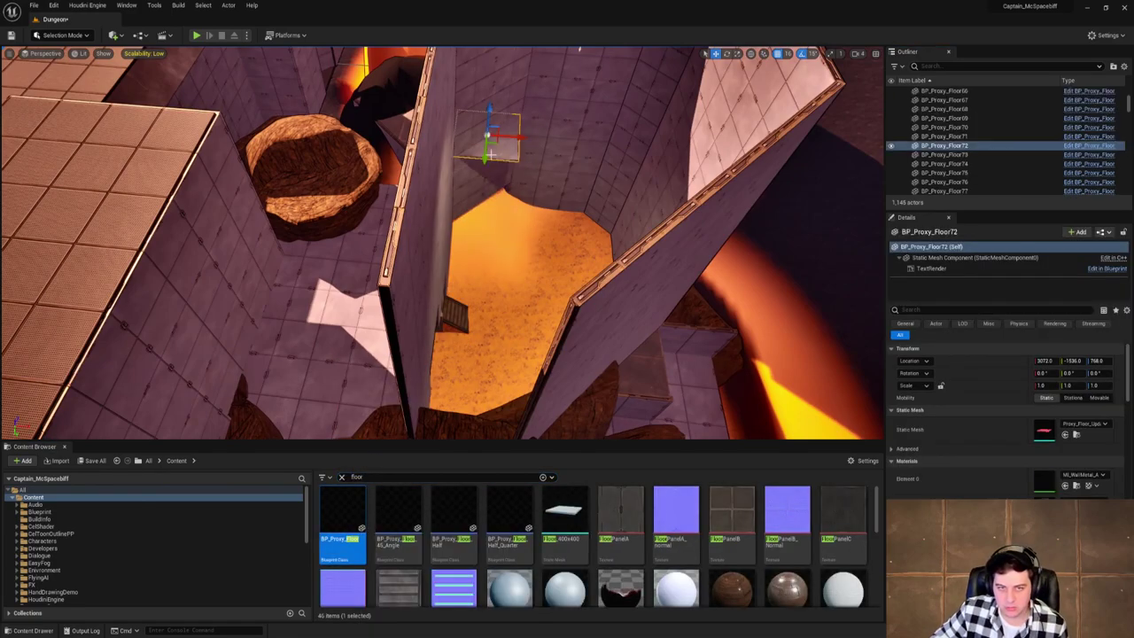
right_click_drag(492, 155, 492, 120)
left_click_drag(499, 169, 505, 88)
right_click_drag(588, 196, 559, 71)
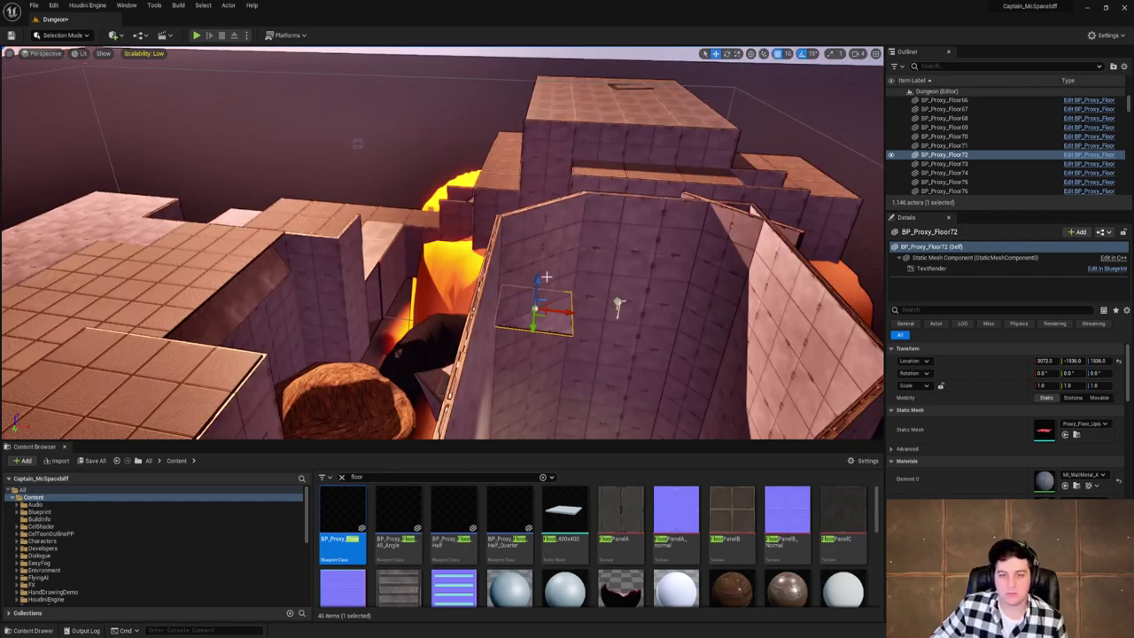
left_click_drag(544, 278, 547, 170)
left_click_drag(576, 208, 665, 212, "alt")
key("ctrl+z")
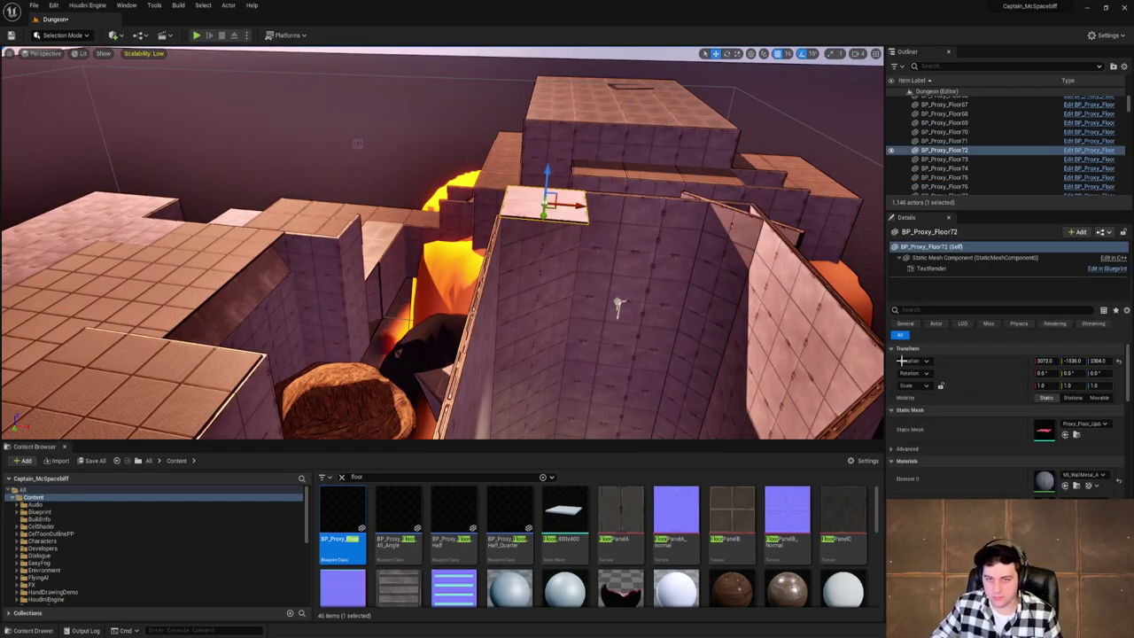
Apply the MI_RoofPanel_A material to the floor panel and duplicate it into a row of three across the shaft's far rim.
left_click(1093, 475)
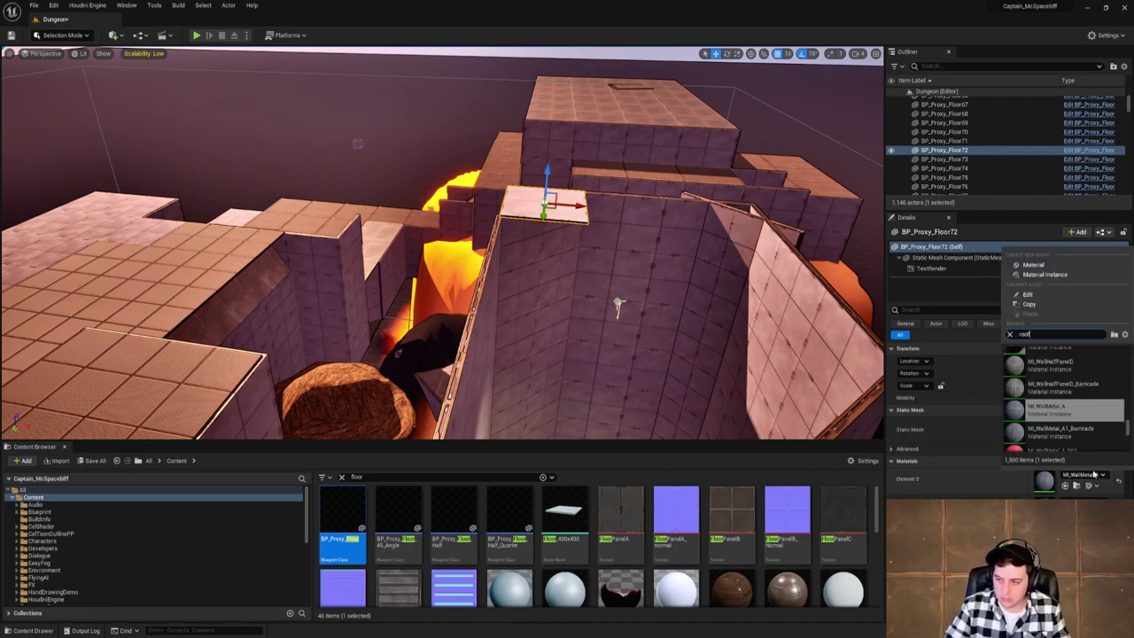
left_click(1063, 357)
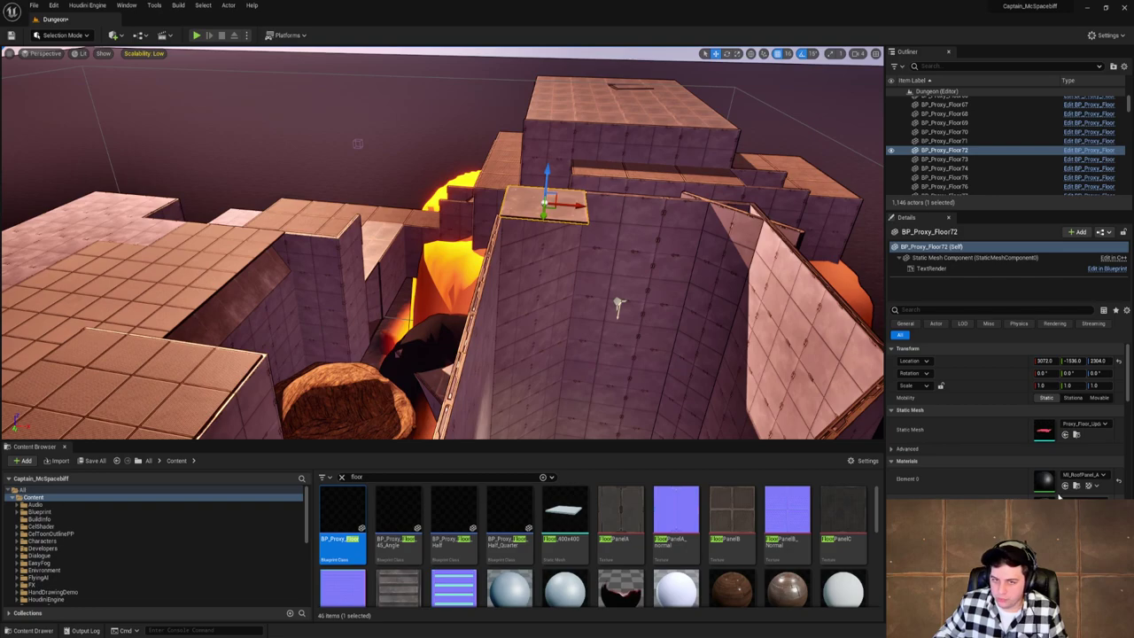
right_click_drag(567, 266, 687, 235)
left_click_drag(380, 235, 599, 244, "alt")
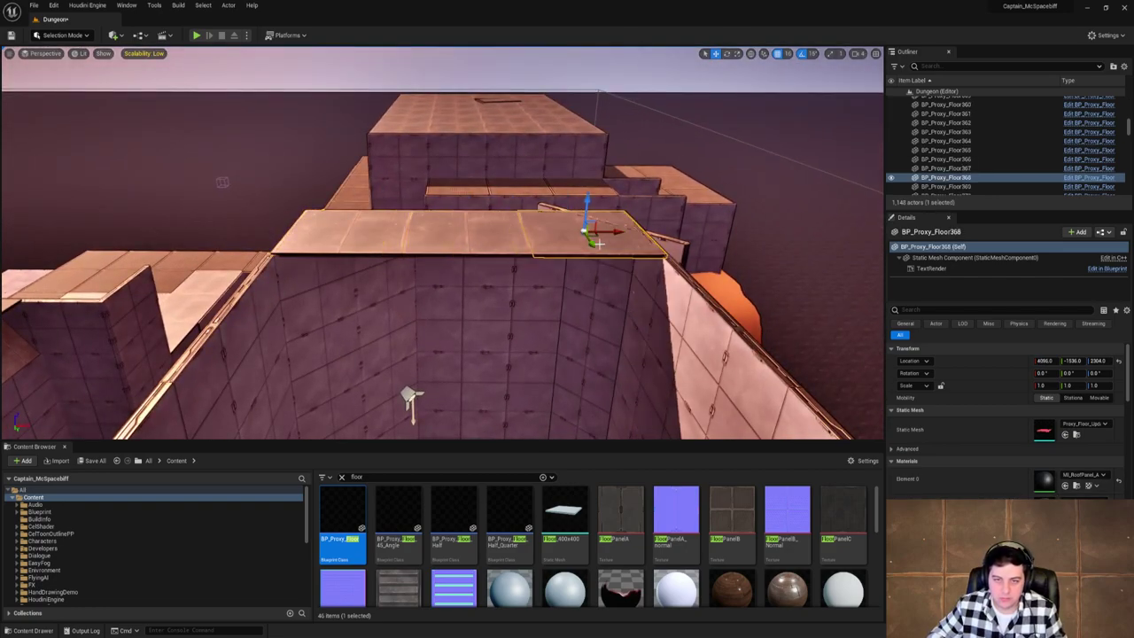
Rotate the middle panel of the roof row 180 degrees.
left_click(476, 240)
key("e")
left_click_drag(446, 248, 567, 257)
Duplicate the row of three roof panels twice towards the open side, at Y -1024 and -512.
left_click(336, 231, "shift")
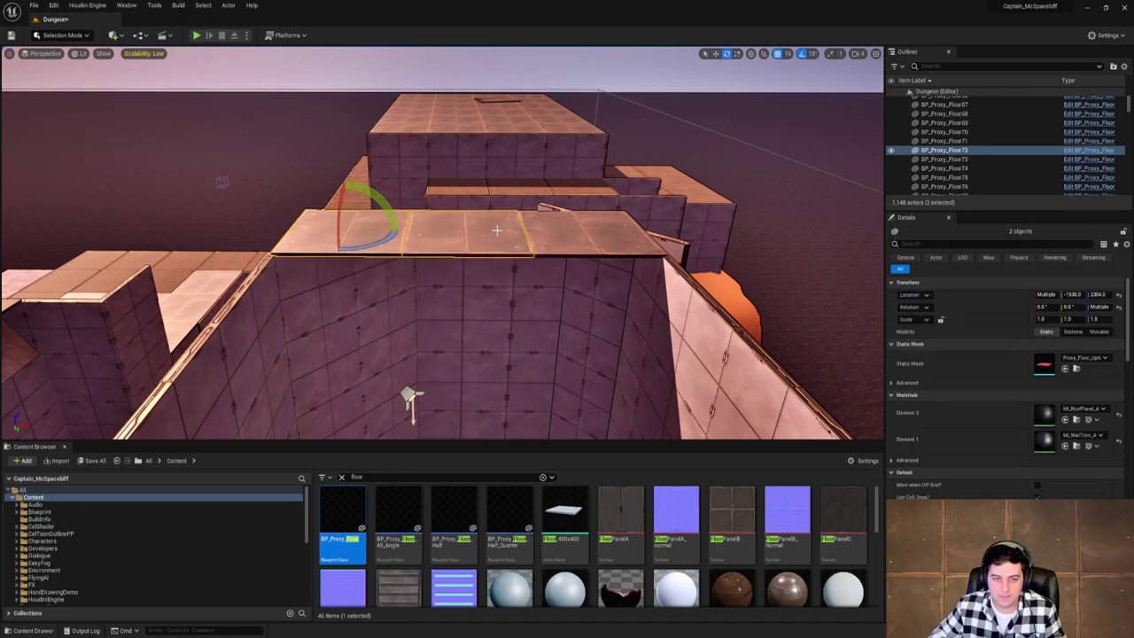
left_click(581, 240, "shift")
mouse_move(581, 240)
right_mouse_down()
mouse_move(496, 274)
mouse_move(417, 257)
mouse_move(572, 232)
right_mouse_up()
key("w")
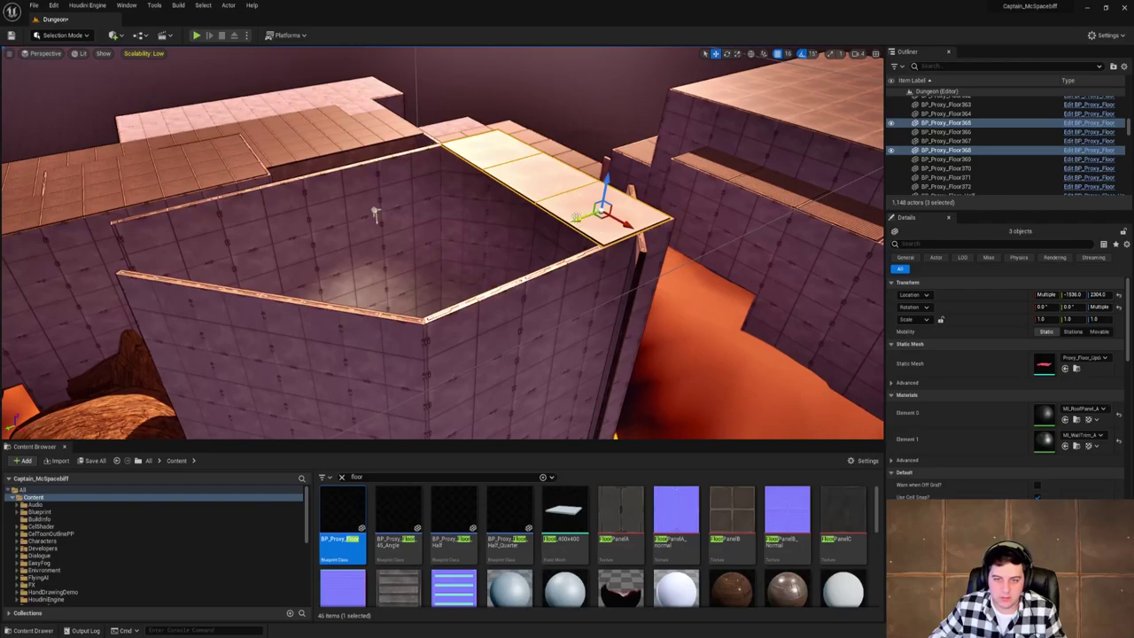
left_click_drag(573, 219, 435, 276, "alt")
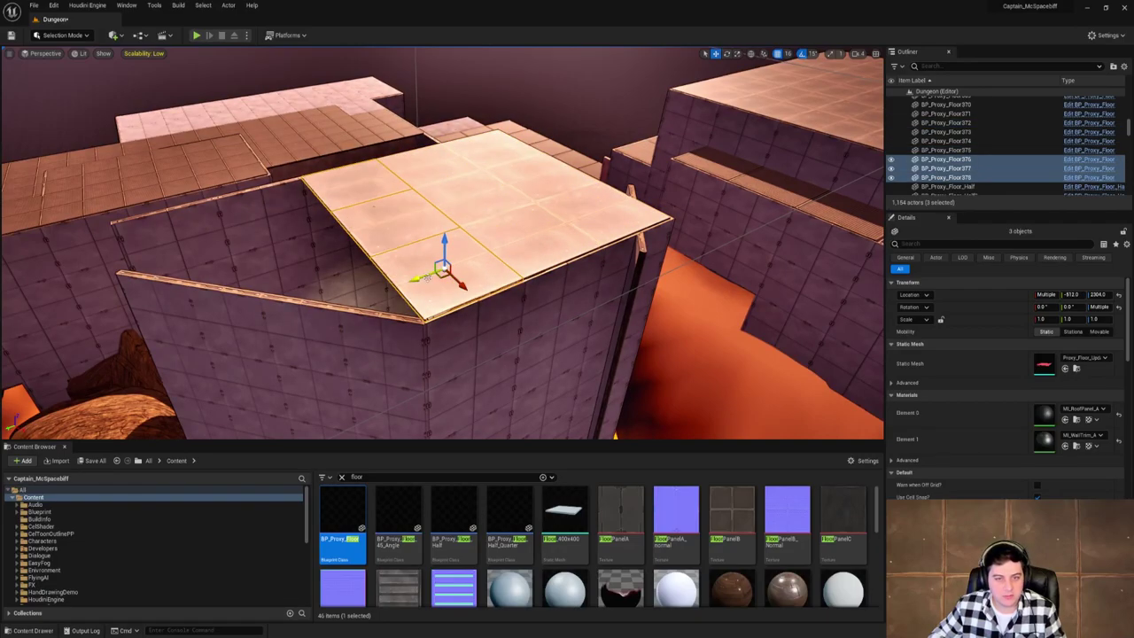
Rotate the three panels of the second roof row 180 degrees.
right_click_drag(427, 277, 635, 342)
left_click(461, 195)
left_click(403, 200, "shift")
left_click(576, 190, "shift")
key("e")
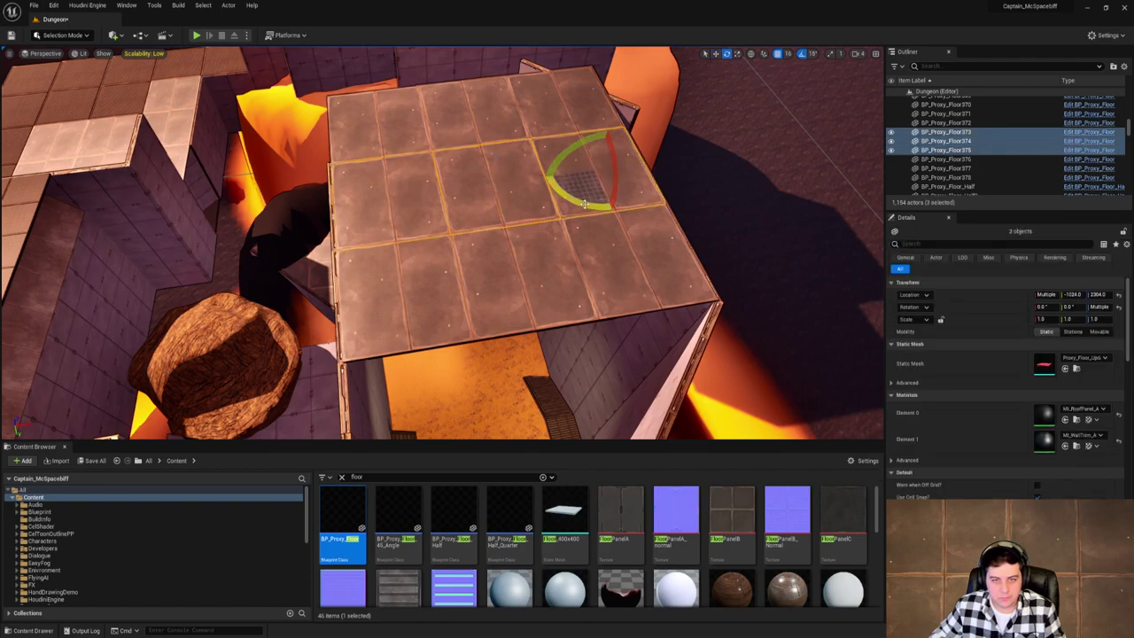
left_click_drag(585, 204, 453, 209)
key("w")
Rotate one end panel of the second roof row and the opposite end panel of the first row by 90 degrees.
right_click_drag(454, 209, 425, 202)
left_click(408, 200)
key("e")
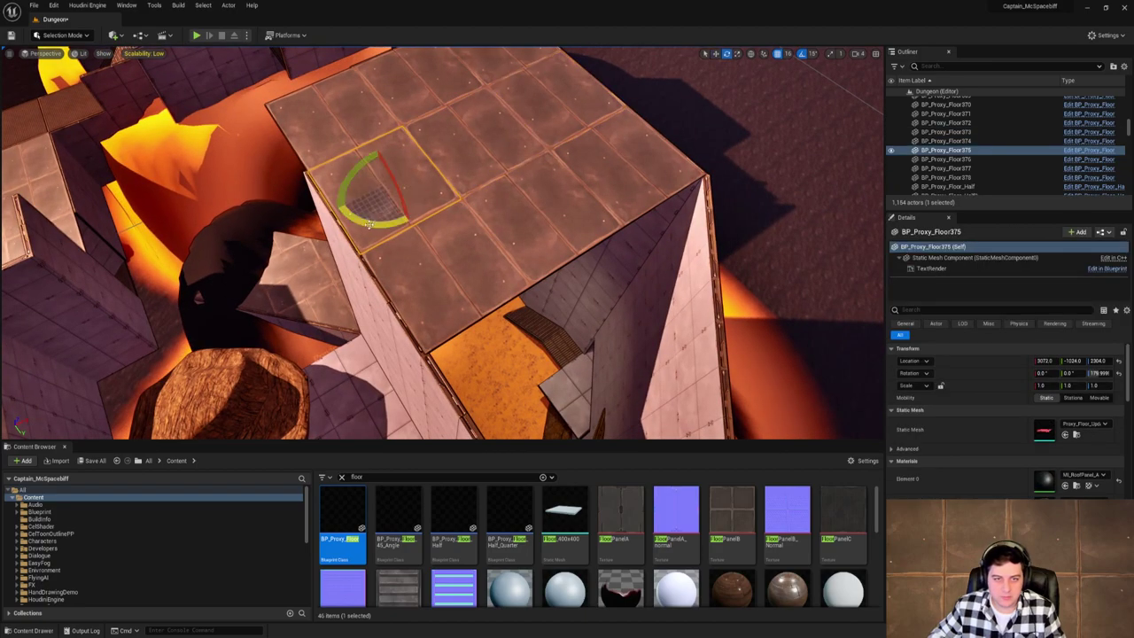
left_click_drag(394, 220, 441, 179)
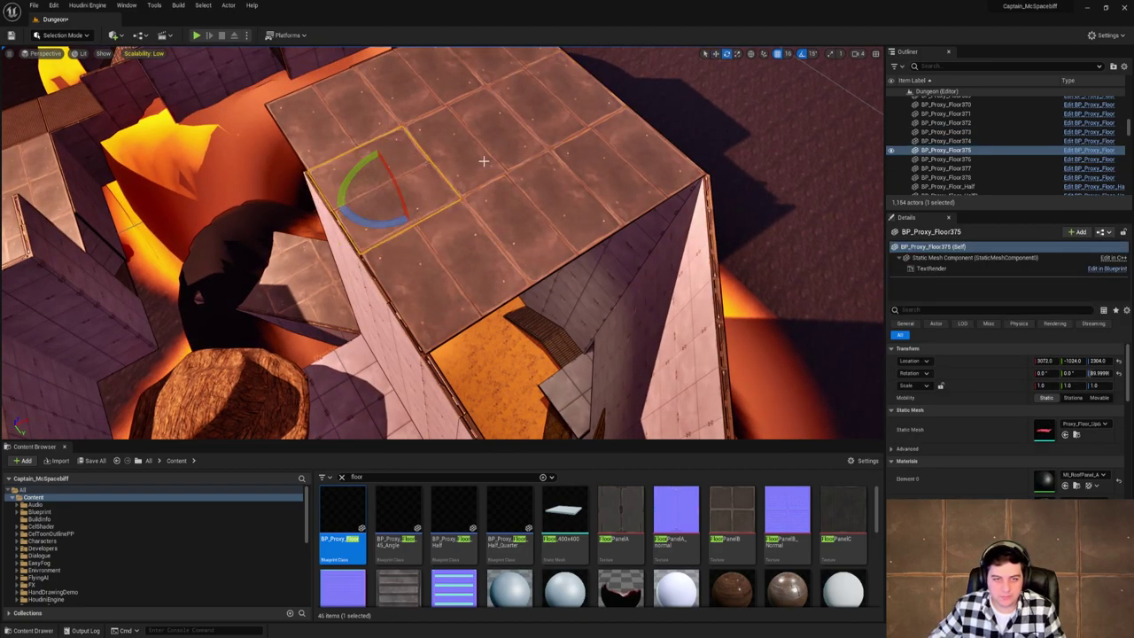
left_click(434, 88)
right_click_drag(552, 130, 547, 139)
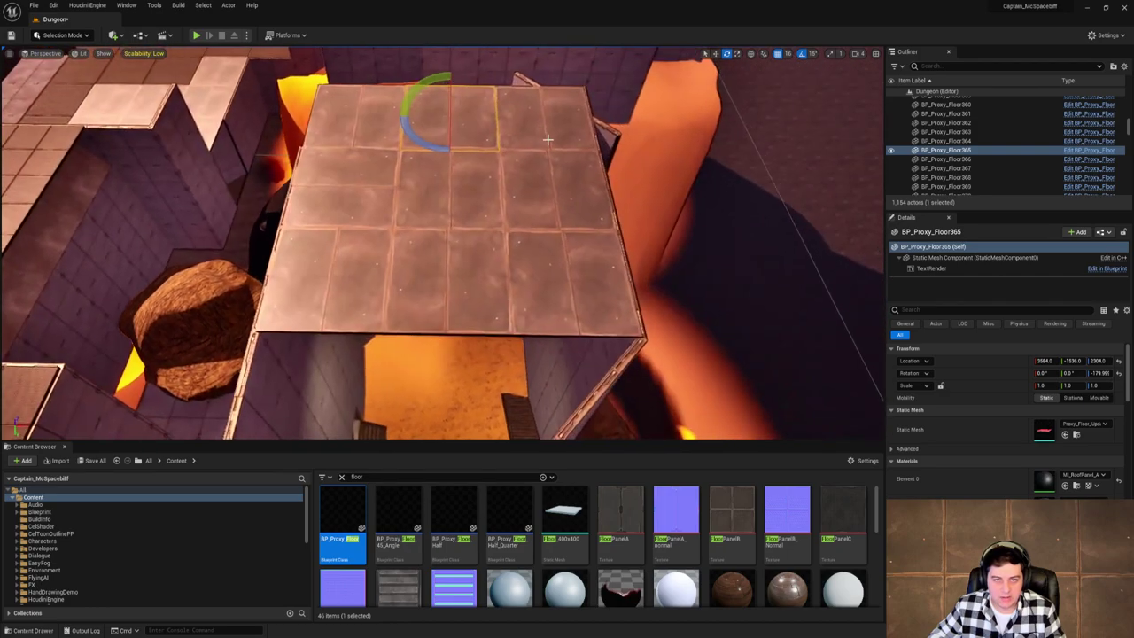
left_click(538, 138)
left_click_drag(532, 147, 584, 137)
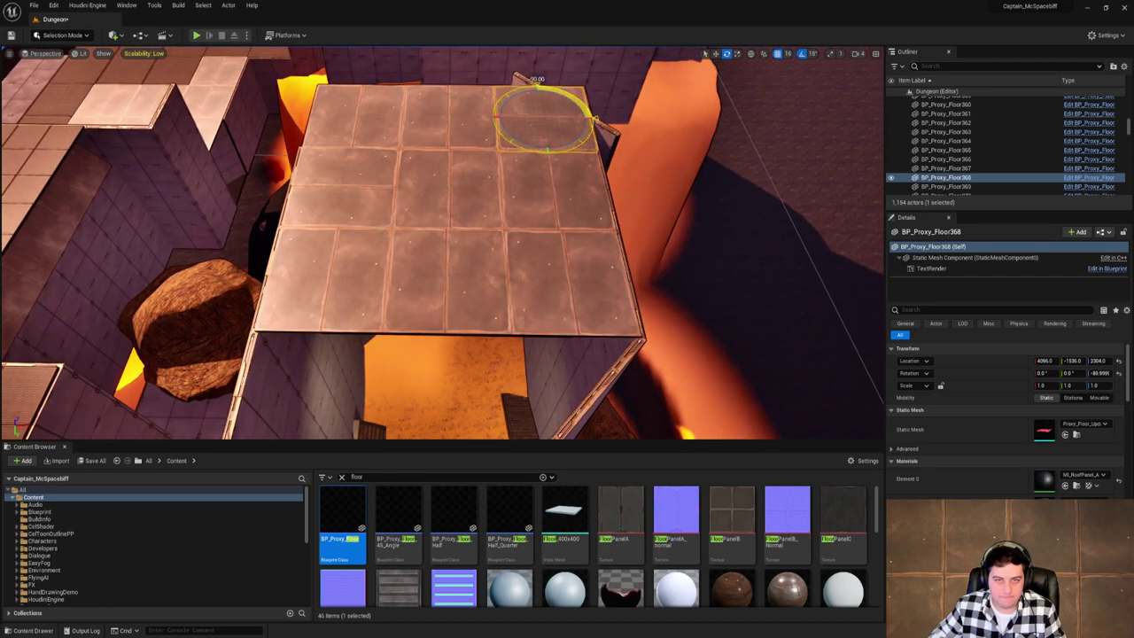
Rotate the first row's remaining corner panel and the second row's centre panel 90 degrees to alternate the roof seams.
left_click(518, 214)
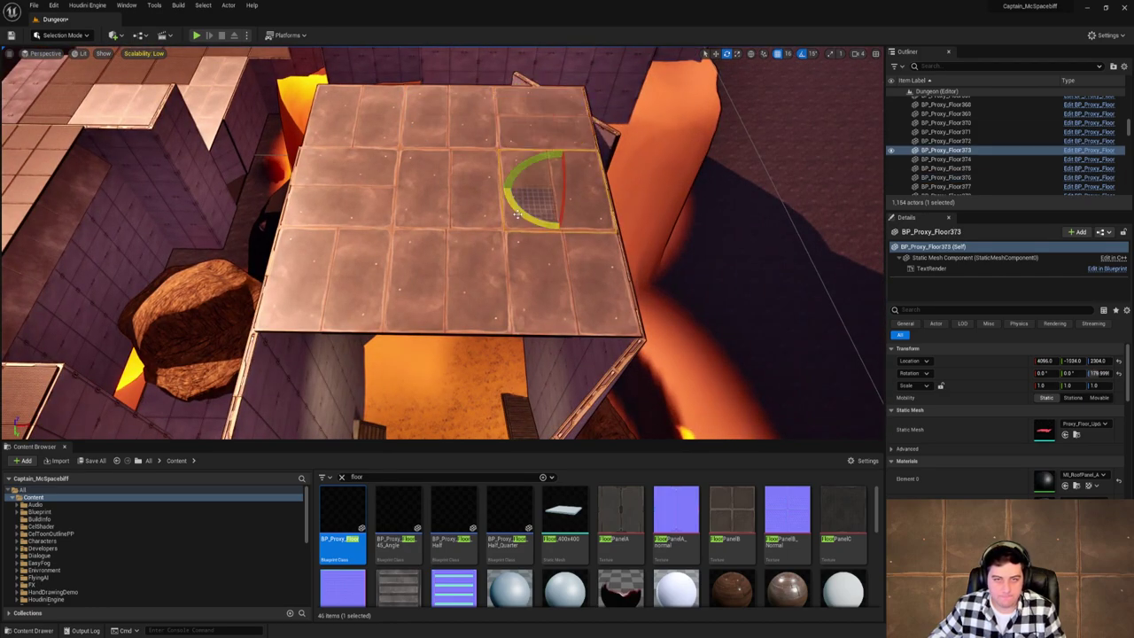
left_click(337, 115)
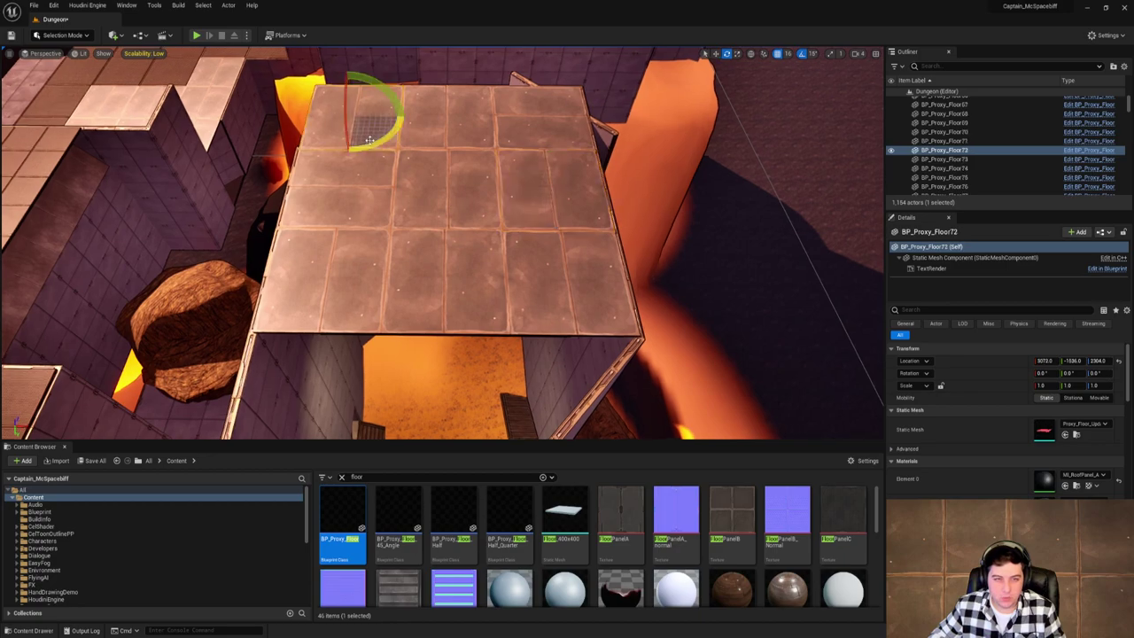
left_click_drag(370, 141, 350, 158)
left_click(490, 171)
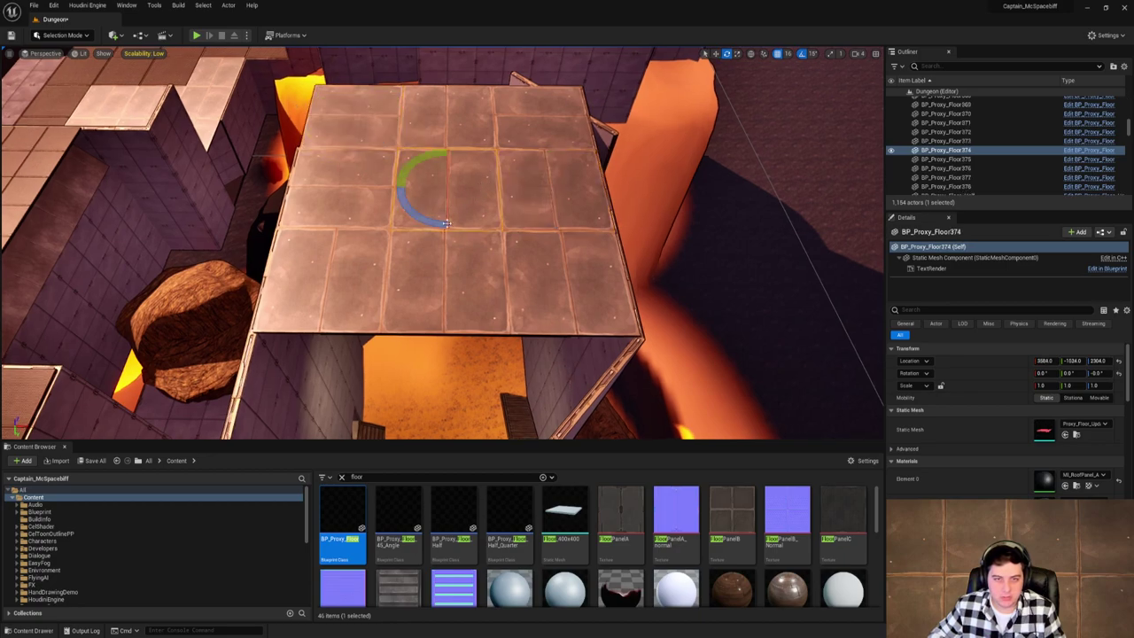
left_click_drag(506, 190, 293, 199)
left_click(377, 218)
Rotate both end panels of the third roof row 90 degrees to continue the alternating pattern.
left_click(483, 316)
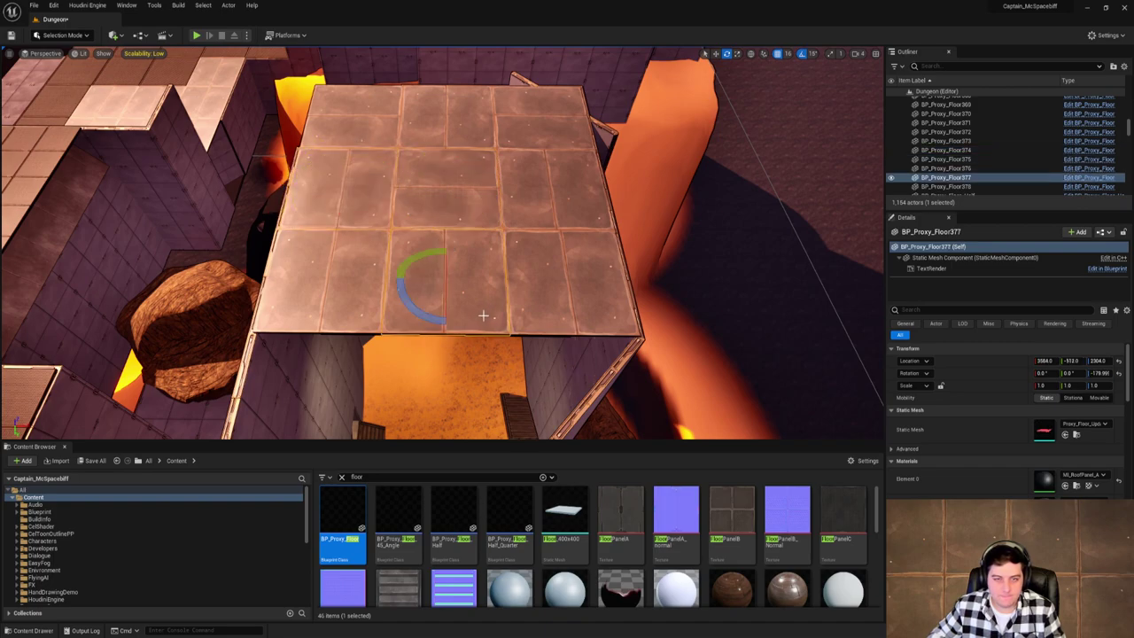
left_click(349, 306)
left_click_drag(346, 310, 296, 257)
left_click(571, 296)
left_click_drag(519, 276, 550, 246)
Duplicate the second row of roof panels to Y 0 to form a fourth row over the shaft.
right_click_drag(488, 287, 612, 286)
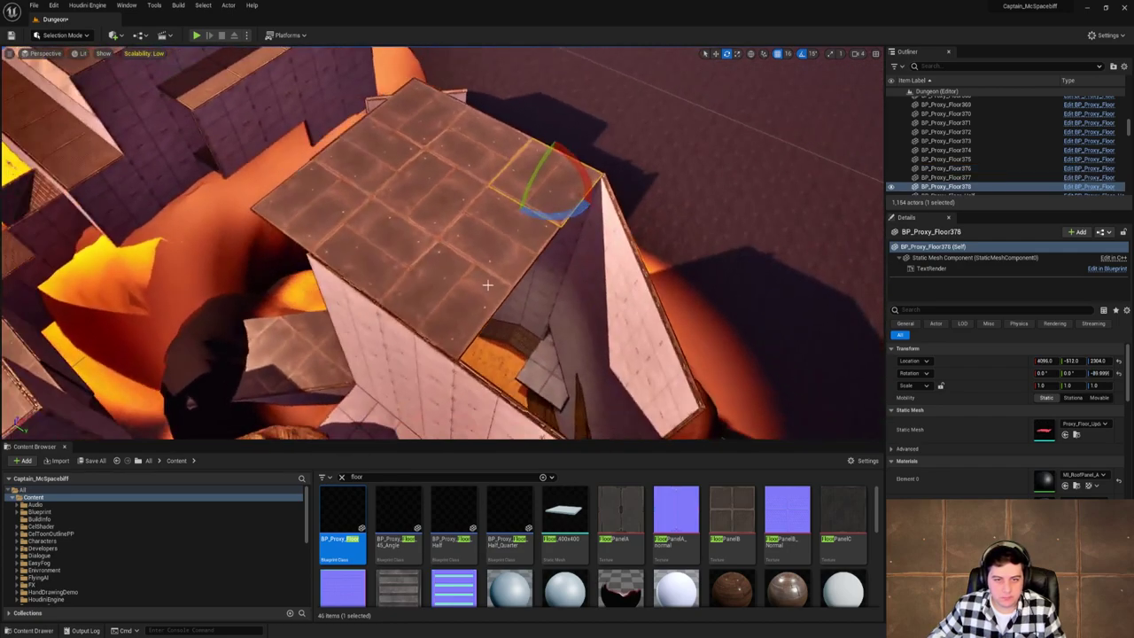
left_click(474, 282)
left_click(504, 240)
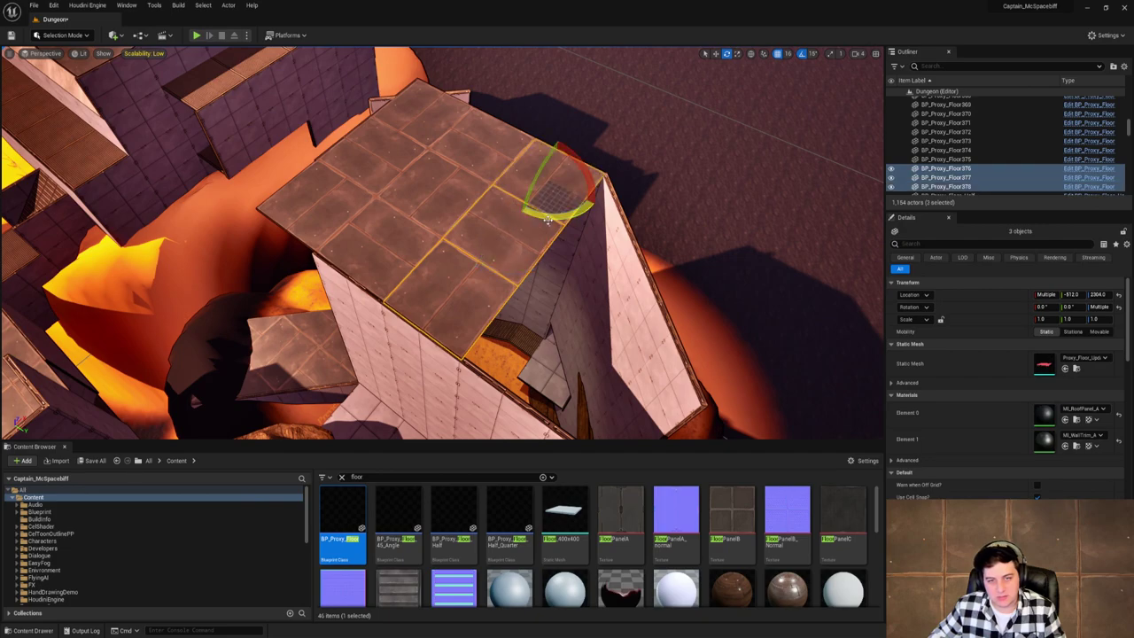
left_click(421, 204)
left_click(392, 230, "shift")
key("w")
left_click(485, 145, "shift")
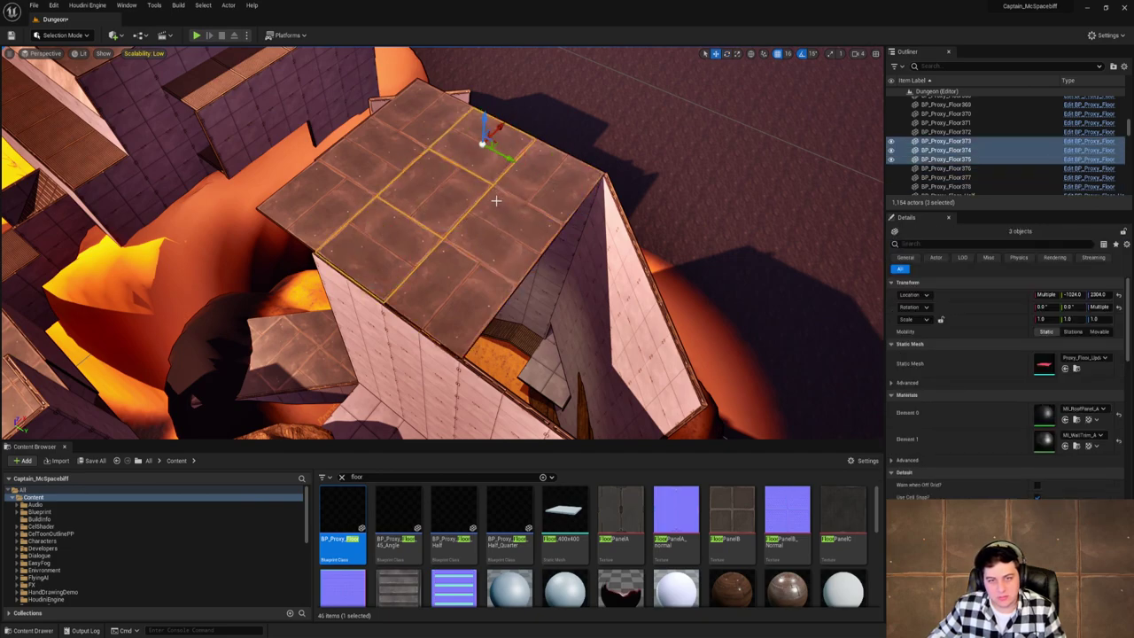
left_click_drag(506, 157, 654, 231, "alt")
Try to rotate the fourth row of roof panels as a group.
right_click_drag(653, 232, 727, 231)
key("e")
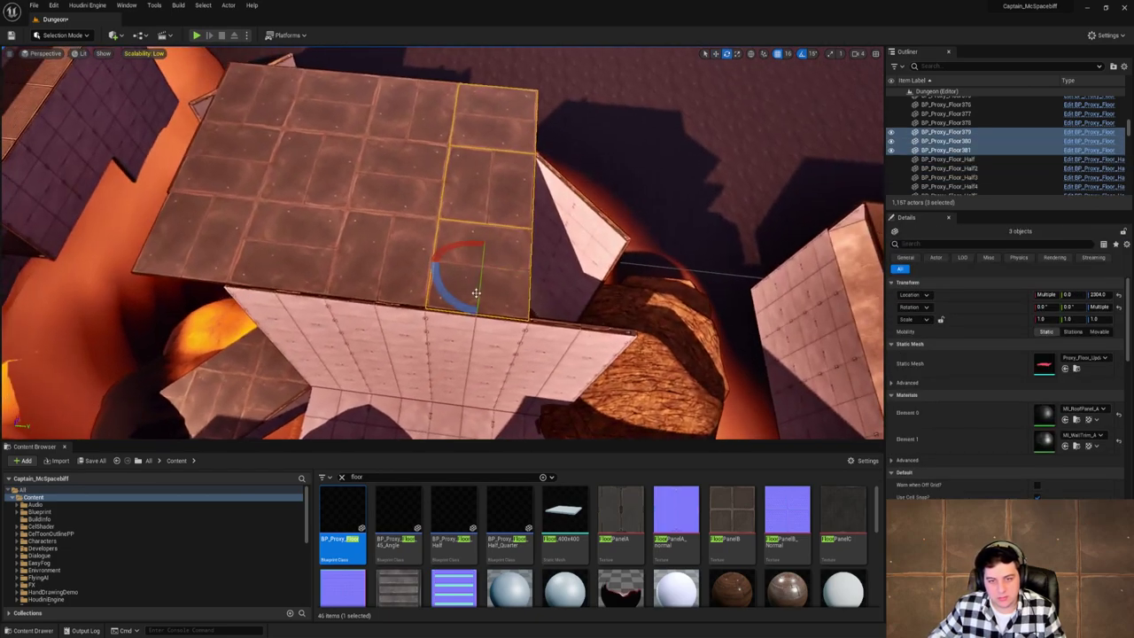
left_click_drag(449, 296, 436, 271)
left_click_drag(492, 227, 471, 320)
key("w")
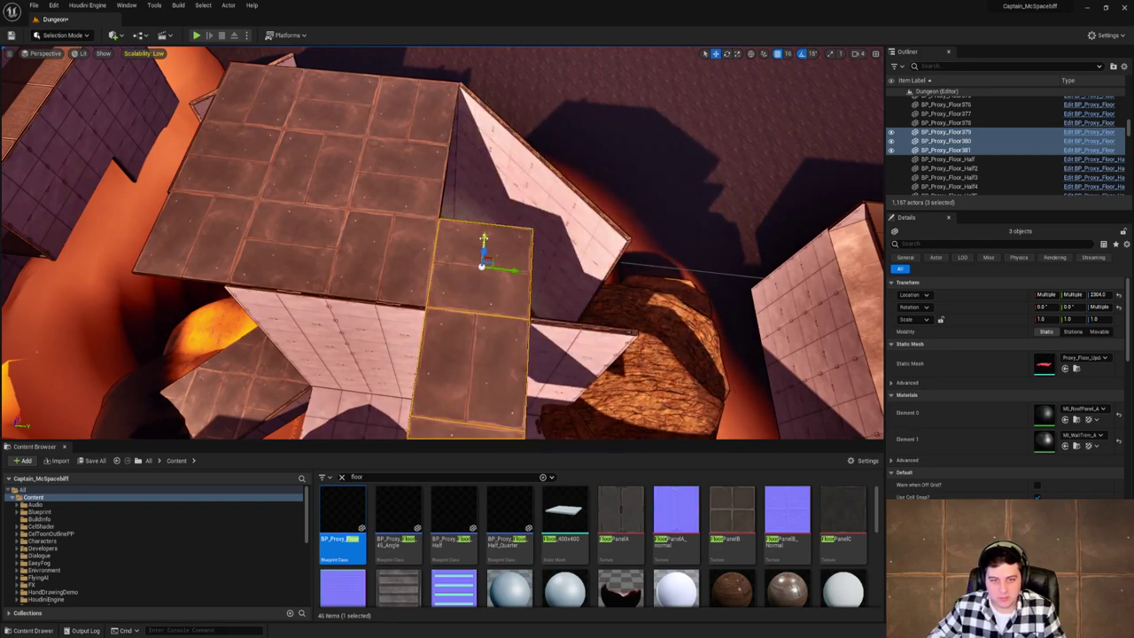
left_click_drag(485, 262, 527, 131)
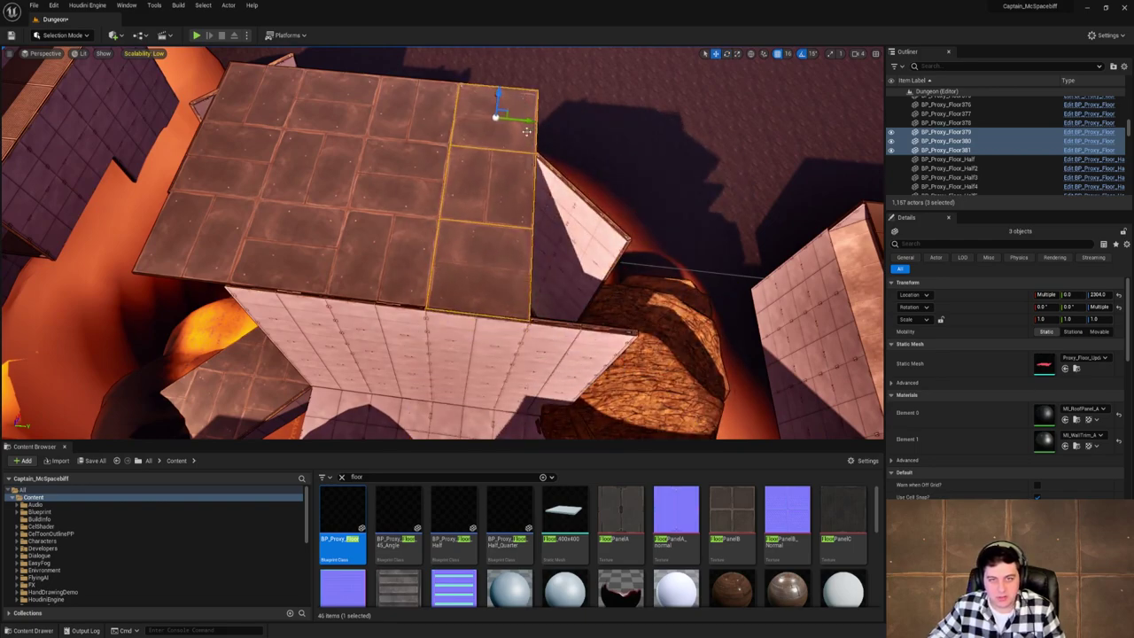
Duplicate the first row of roof panels to Y 512 to cover the remaining opening of the shaft.
left_click(327, 113)
left_click(255, 98)
left_click(226, 159, "shift")
left_click(210, 237, "shift")
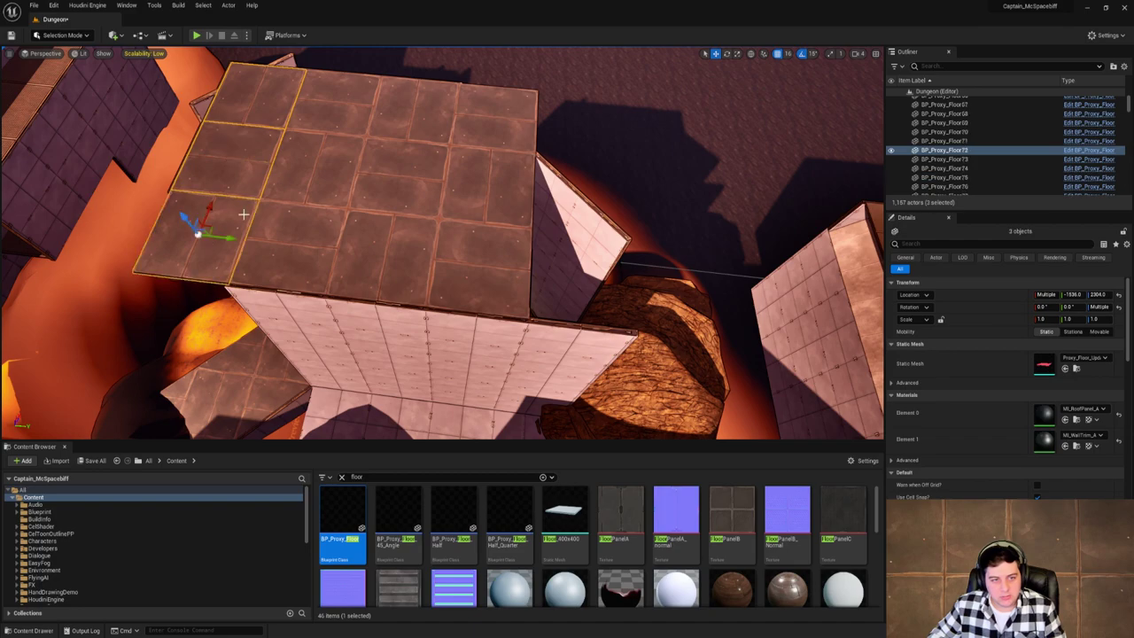
left_click_drag(233, 238, 622, 268, "alt")
right_click_drag(621, 268, 649, 294)
key("w")
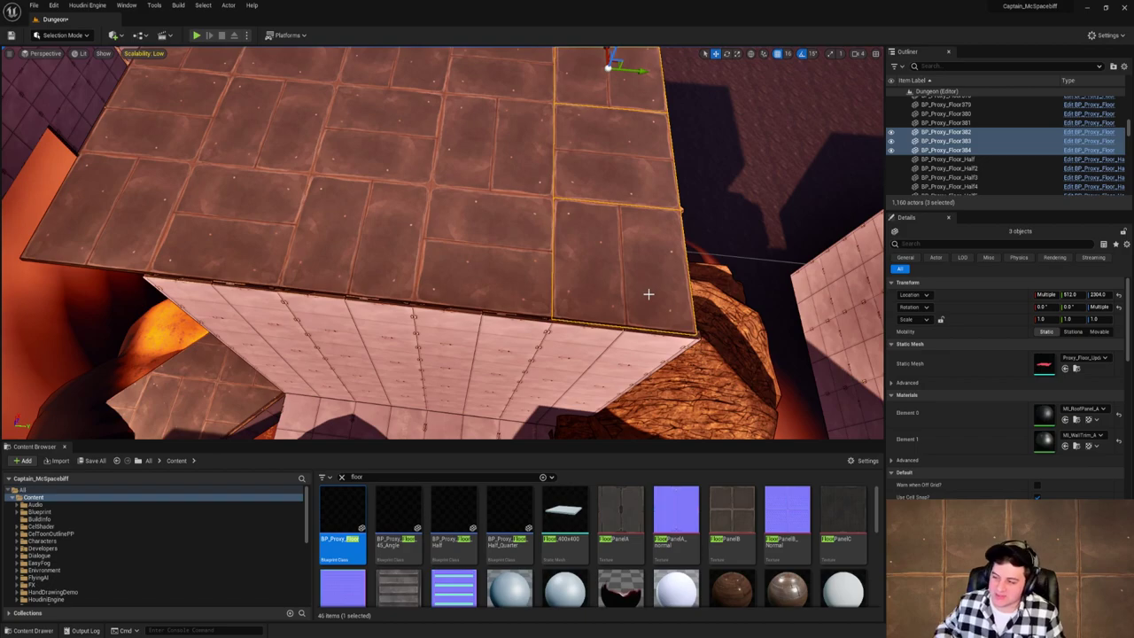
Delete the object picked around the covered shaft and clear the asset search.
right_click_drag(642, 286, 518, 254)
key("w")
left_click(490, 228)
key("w")
right_click_drag(562, 286, 621, 134)
key("w")
key("Delete")
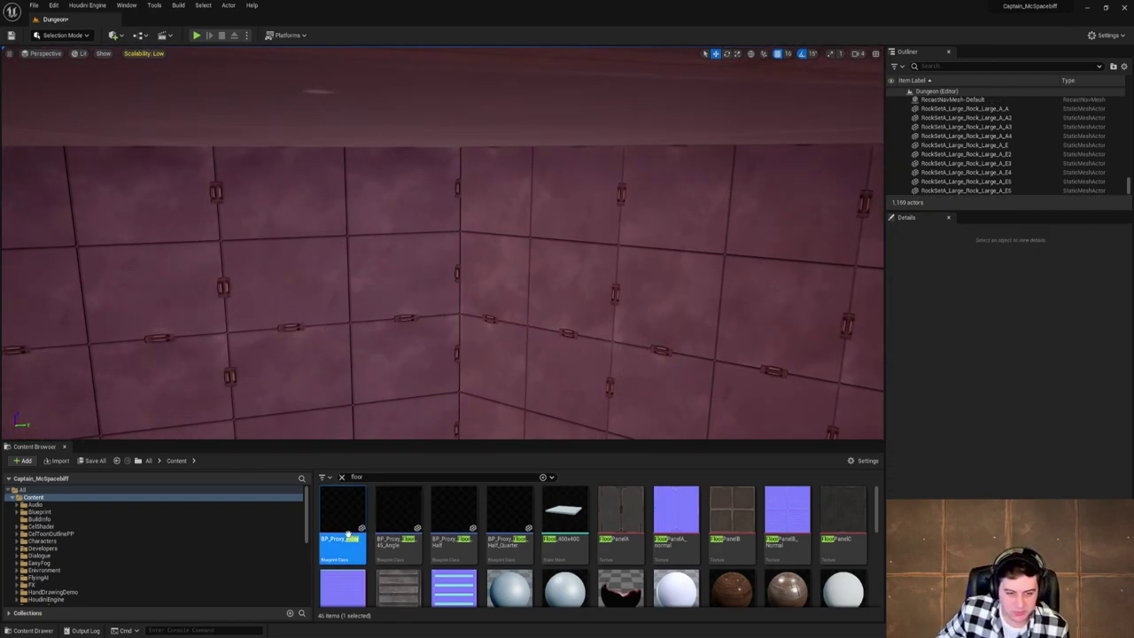
left_click(342, 477)
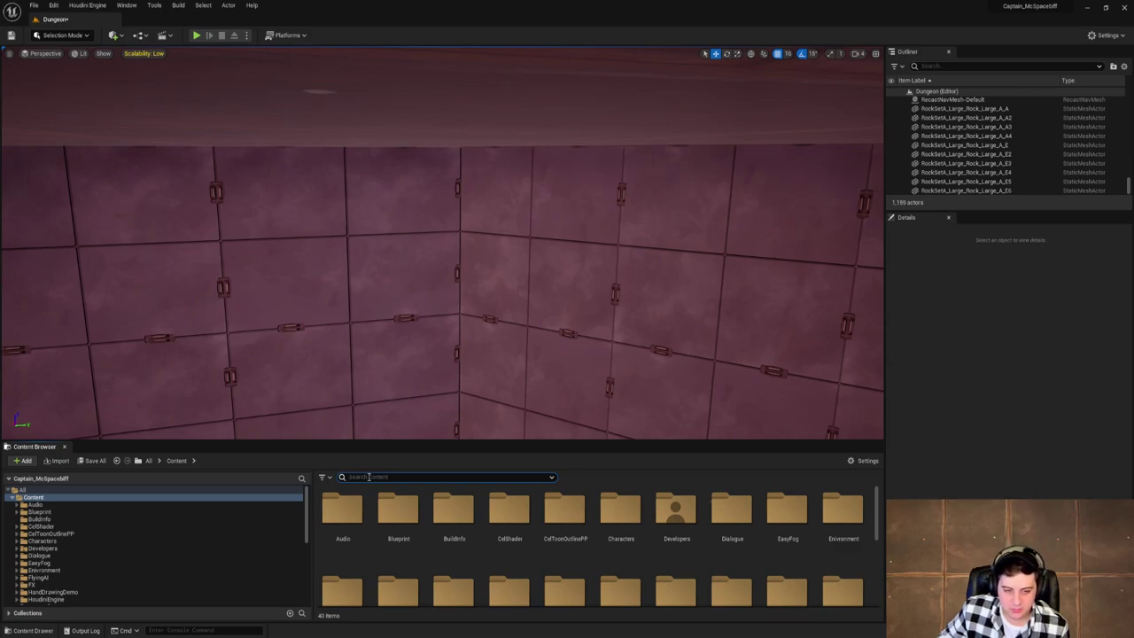
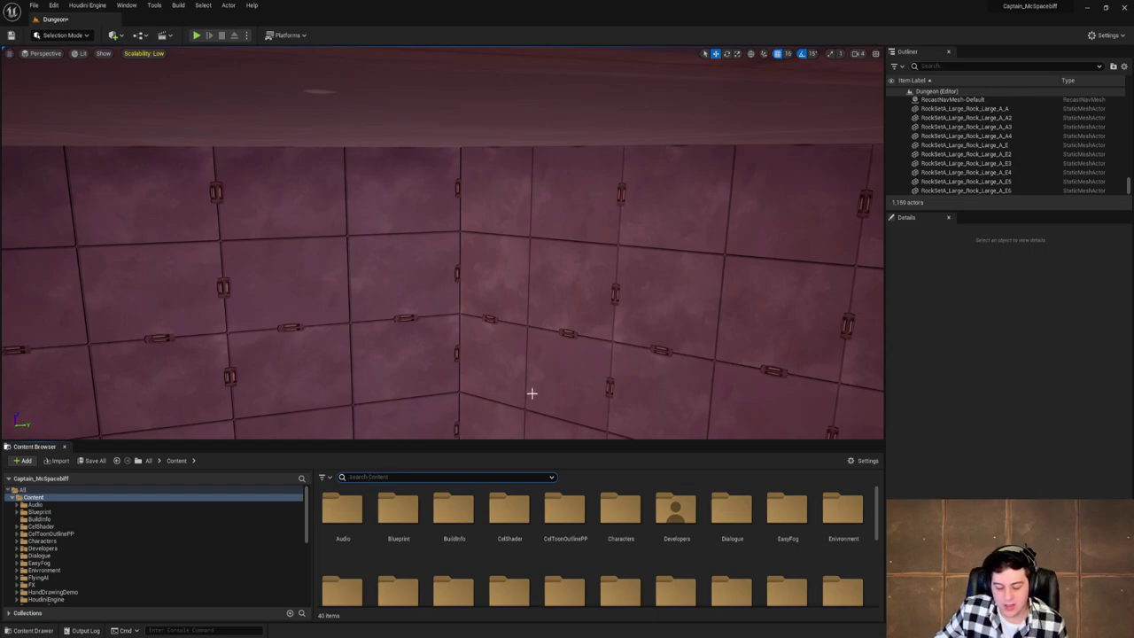
Inspect the covered shaft from inside, including the orange ground, the ramp, the walls and the new roof.
right_click_drag(522, 397, 709, 315)
key("w")
key("s")
key("w")
key("w")
key("s")
key("w")
right_click_drag(492, 354, 726, 169)
key("w")
mouse_move(514, 133)
right_mouse_down()
mouse_move(532, 138)
mouse_move(509, 133)
mouse_move(514, 151)
mouse_move(496, 142)
mouse_move(509, 155)
right_mouse_up()
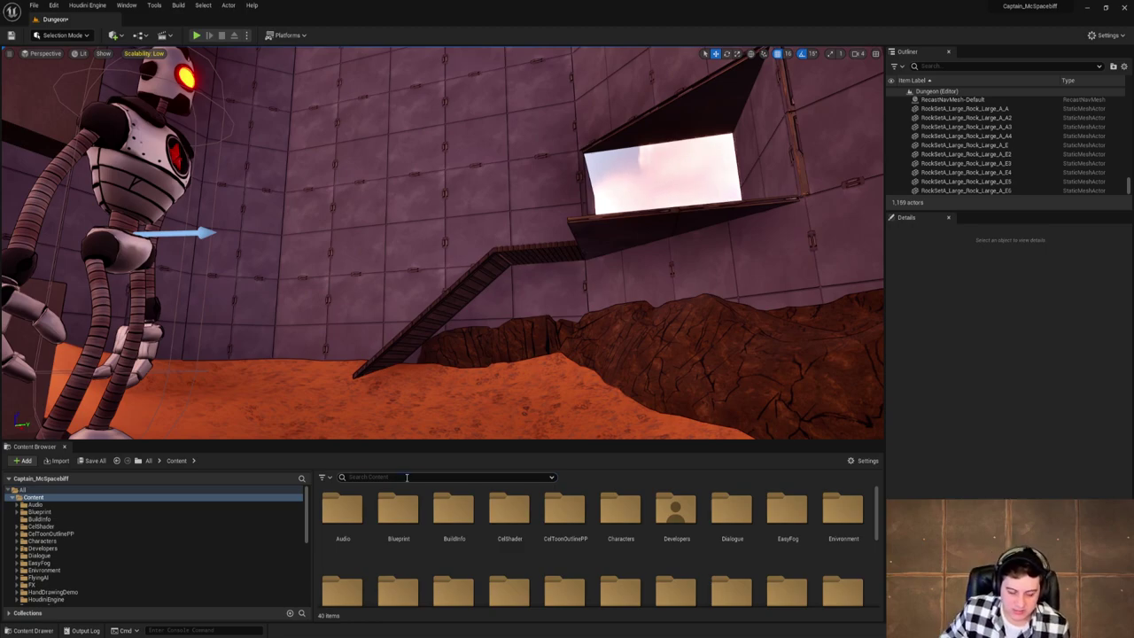
right_click_drag(506, 327, 516, 312)
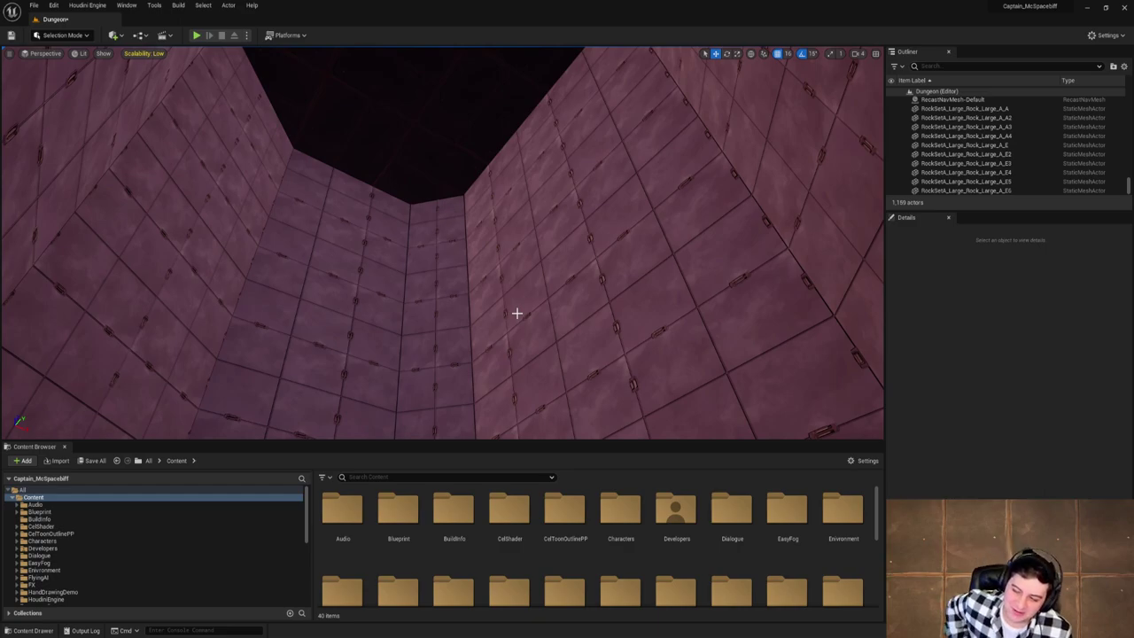
right_click_drag(553, 287, 618, 423)
right_click_drag(602, 370, 606, 370)
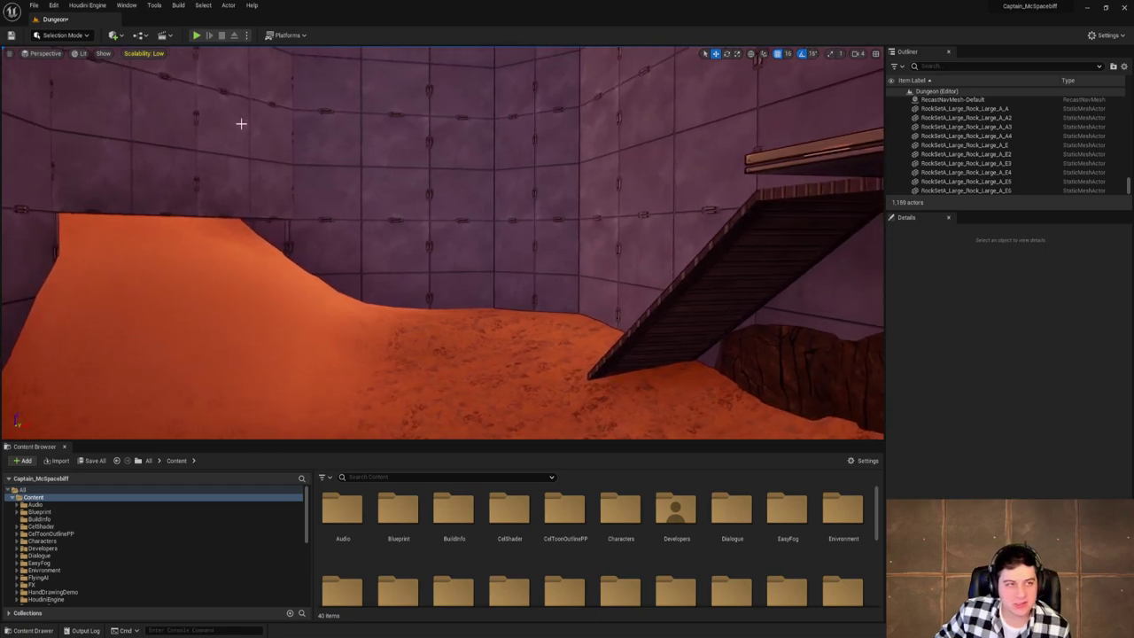
Save the Dungeon level and select the orange landscape inside the shaft.
left_click(33, 5)
left_click(76, 89)
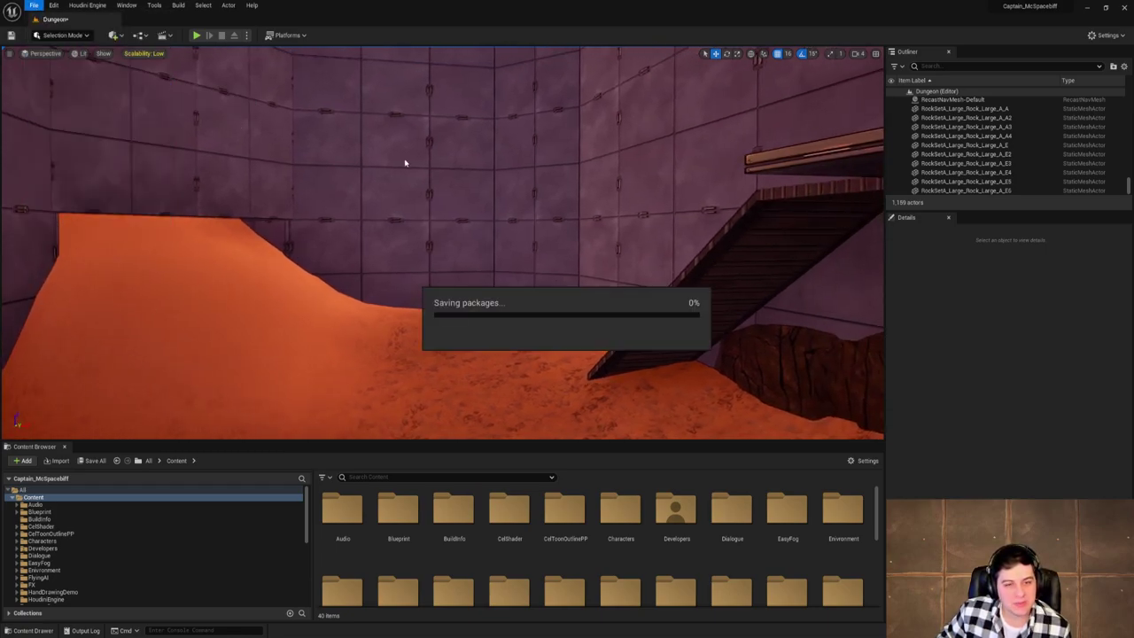
scroll(532, 279, "up", 3)
left_click(384, 299)
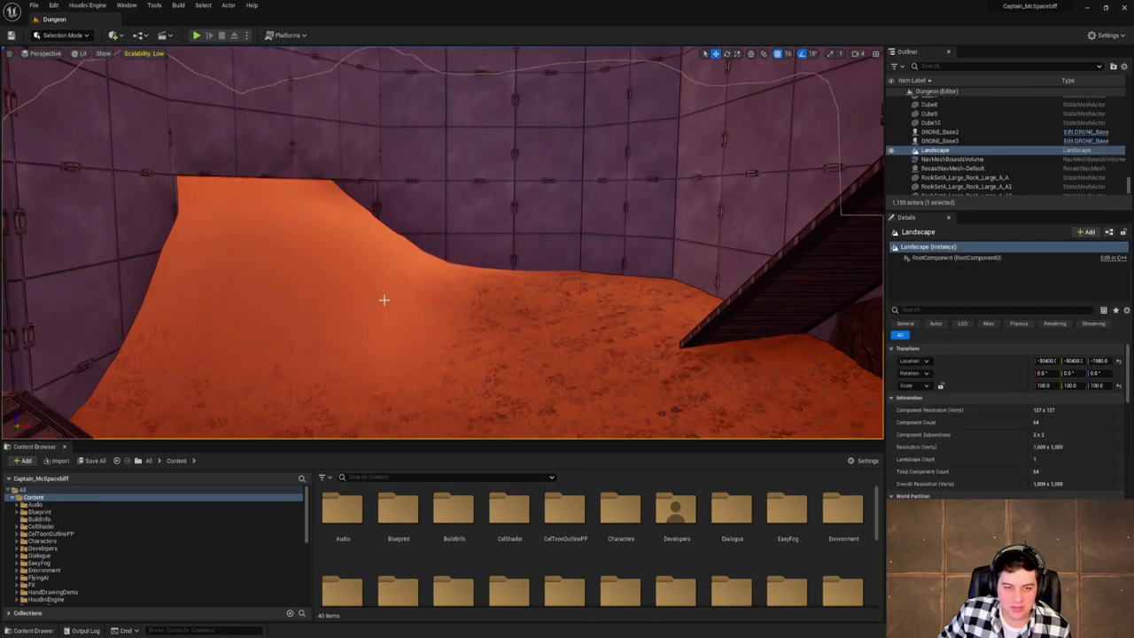
Switch to landscape editing, raise the shaft's orange ground along the far wall with Sculpt, and blend it with Smooth.
left_click(59, 35)
left_click(64, 59)
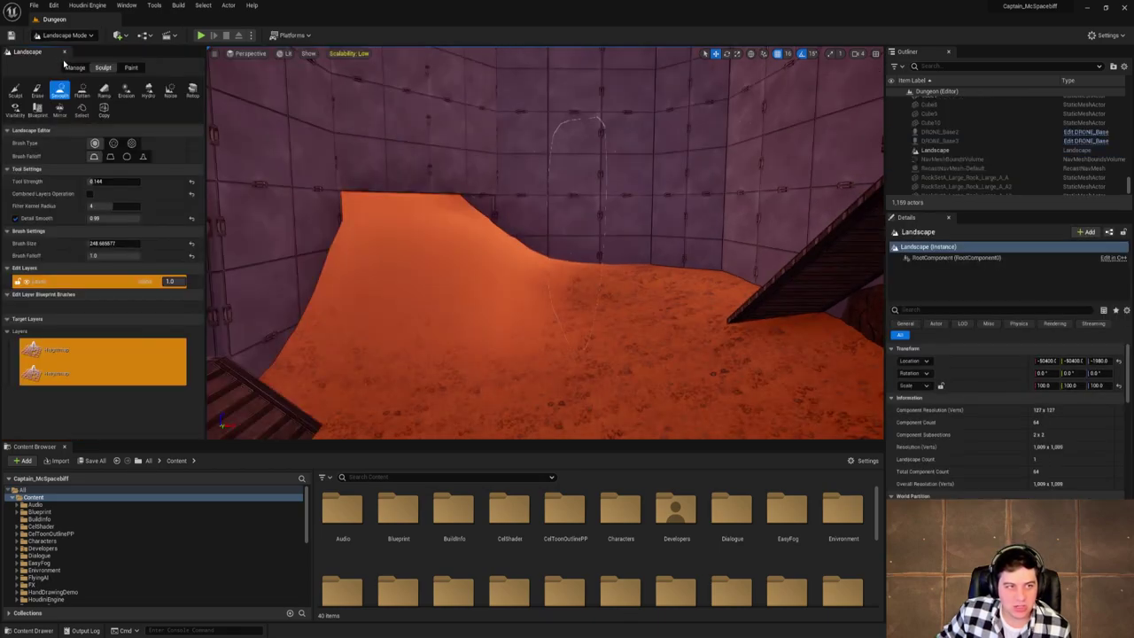
key("w")
right_click_drag(643, 233, 593, 288)
left_click(15, 90)
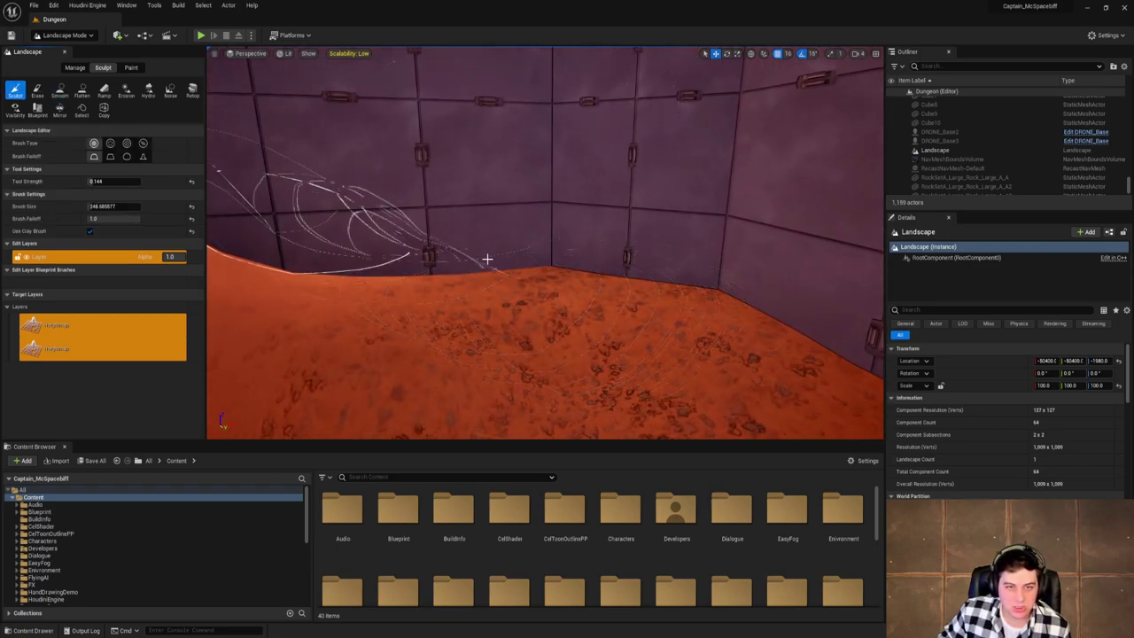
left_click_drag(568, 245, 727, 275)
left_click(60, 90)
mouse_move(502, 304)
left_mouse_down()
mouse_move(540, 292)
mouse_move(706, 321)
mouse_move(615, 311)
left_mouse_up()
Sculpt and smooth the orange ground between the foot of the ramp and the rocks.
mouse_move(615, 311)
right_mouse_down()
mouse_move(601, 286)
mouse_move(647, 310)
mouse_move(753, 309)
right_mouse_up()
mouse_move(526, 285)
right_mouse_down()
mouse_move(735, 319)
mouse_move(568, 266)
mouse_move(592, 265)
right_mouse_up()
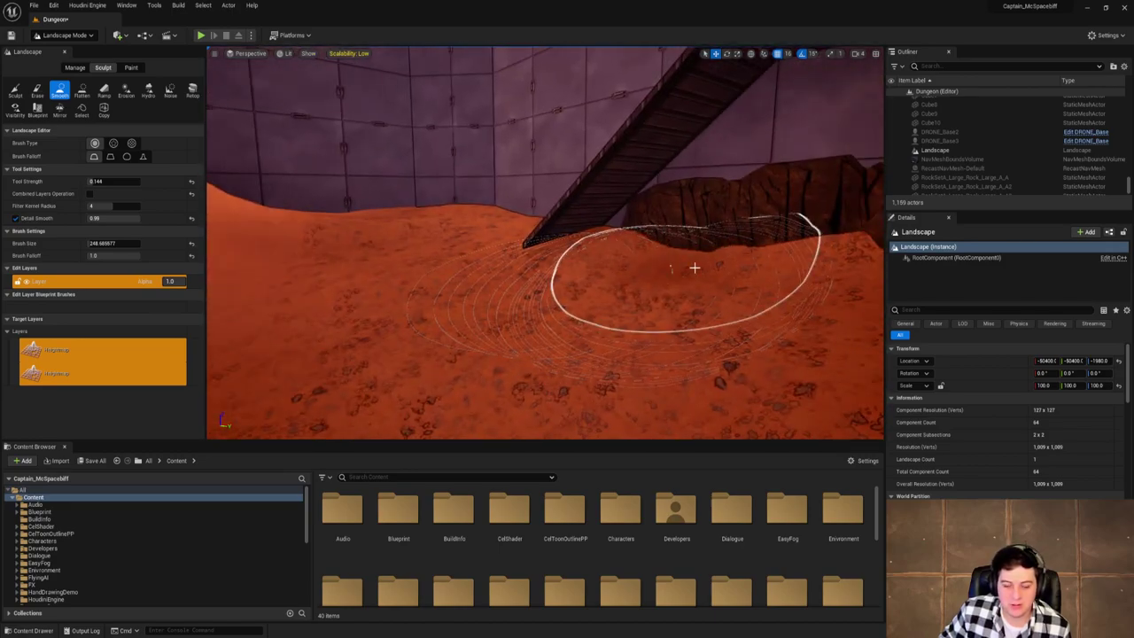
left_click(16, 90)
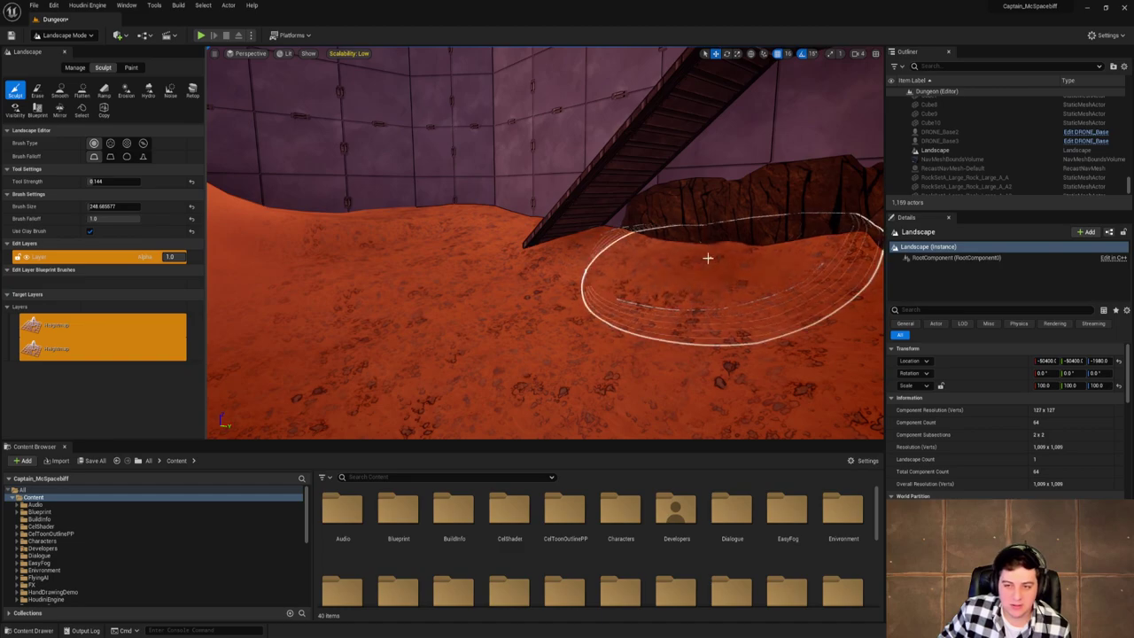
left_click(61, 91)
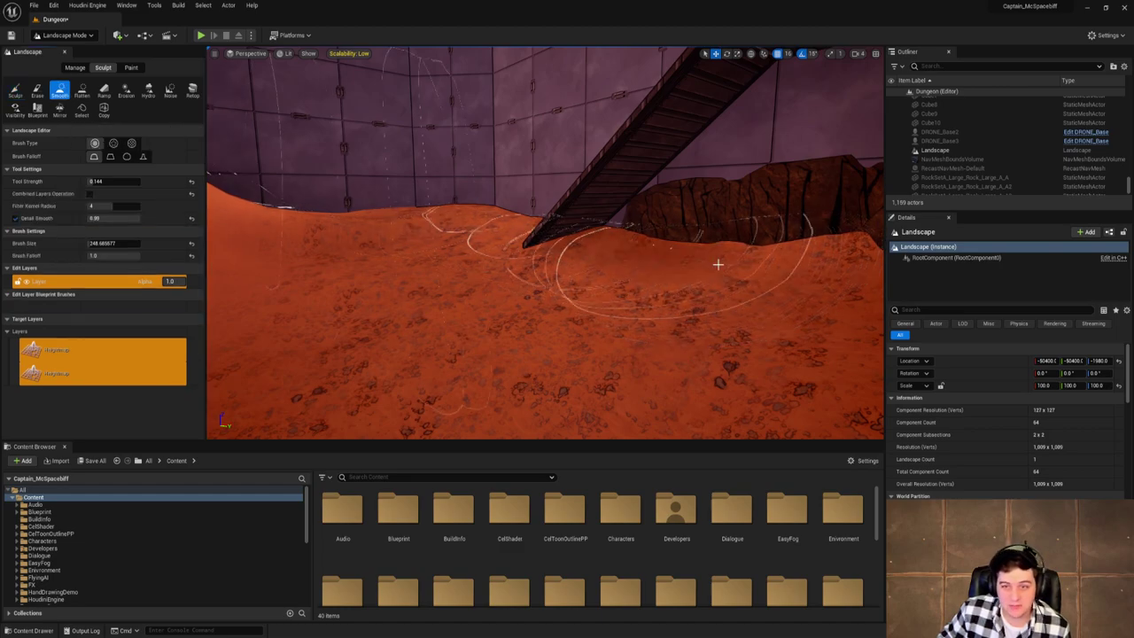
Smooth the dark hollow beside the steep orange slope and save the Dungeon level.
mouse_move(716, 261)
right_mouse_down()
mouse_move(798, 260)
mouse_move(688, 254)
mouse_move(573, 211)
right_mouse_up()
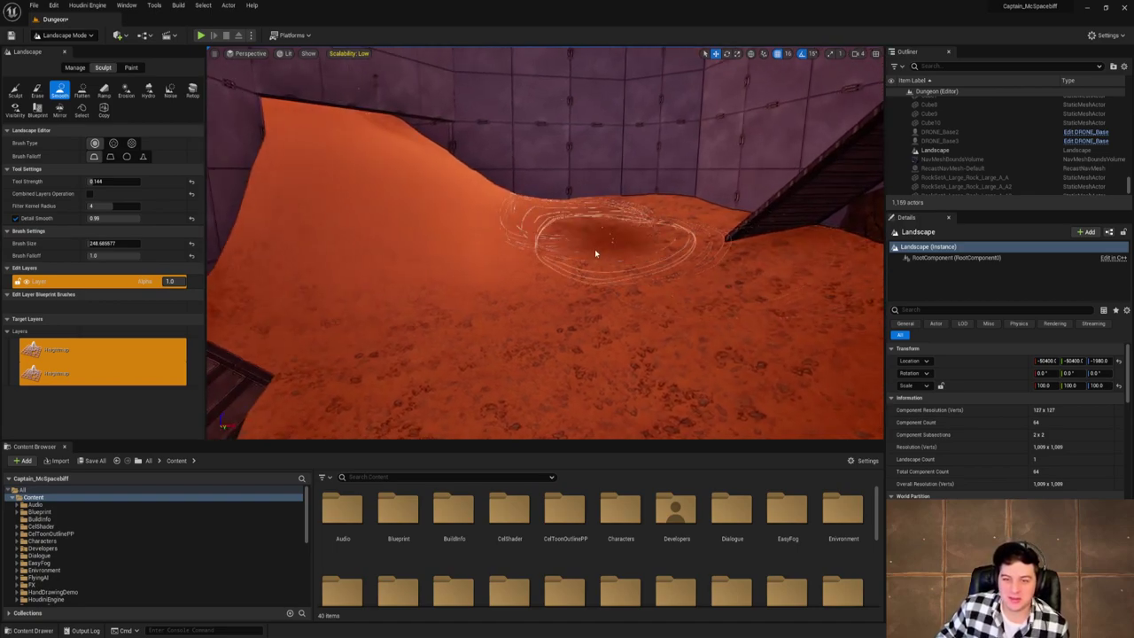
key("w")
mouse_move(595, 251)
right_mouse_down()
mouse_move(664, 251)
mouse_move(549, 257)
mouse_move(594, 250)
right_mouse_up()
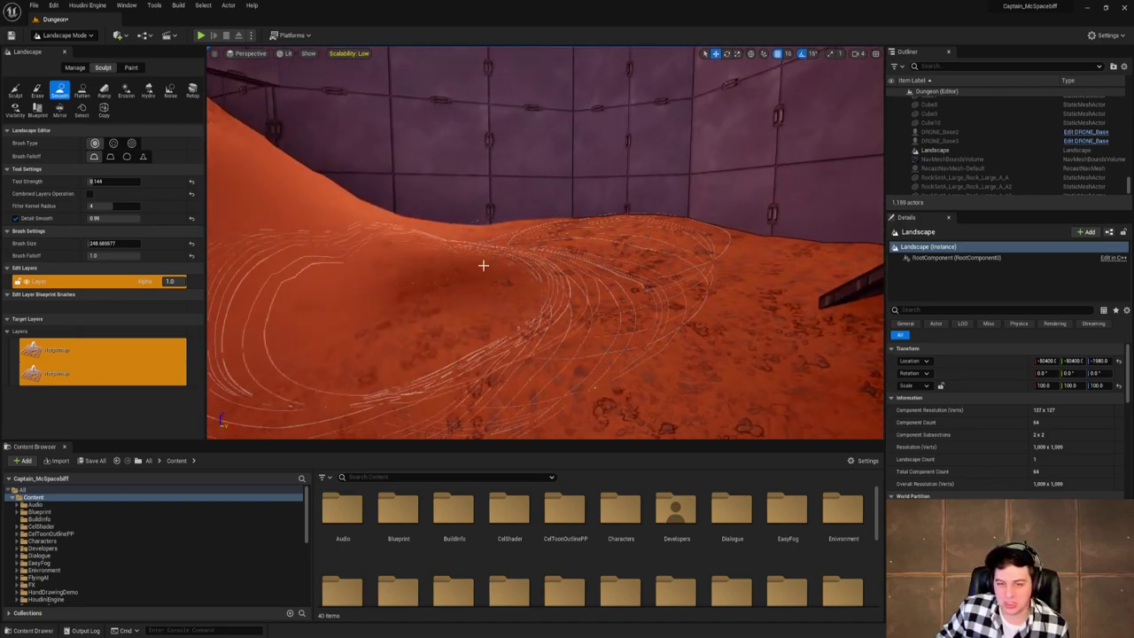
mouse_move(481, 265)
right_mouse_down()
mouse_move(537, 251)
mouse_move(558, 274)
mouse_move(544, 274)
right_mouse_up()
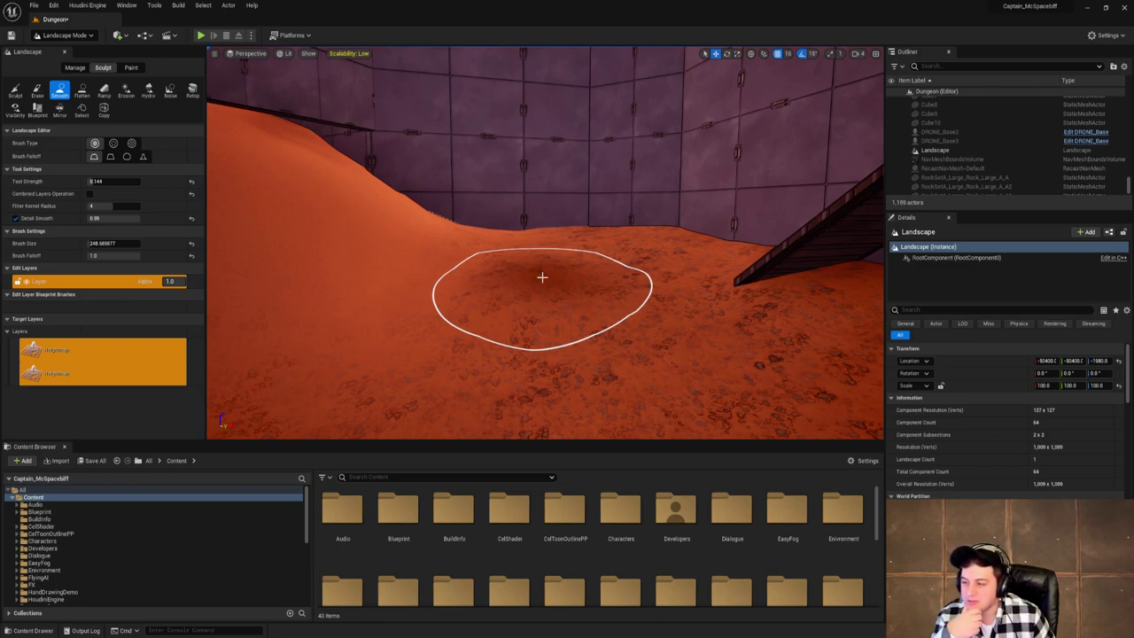
mouse_move(543, 277)
left_mouse_down()
mouse_move(572, 248)
mouse_move(557, 233)
left_mouse_up()
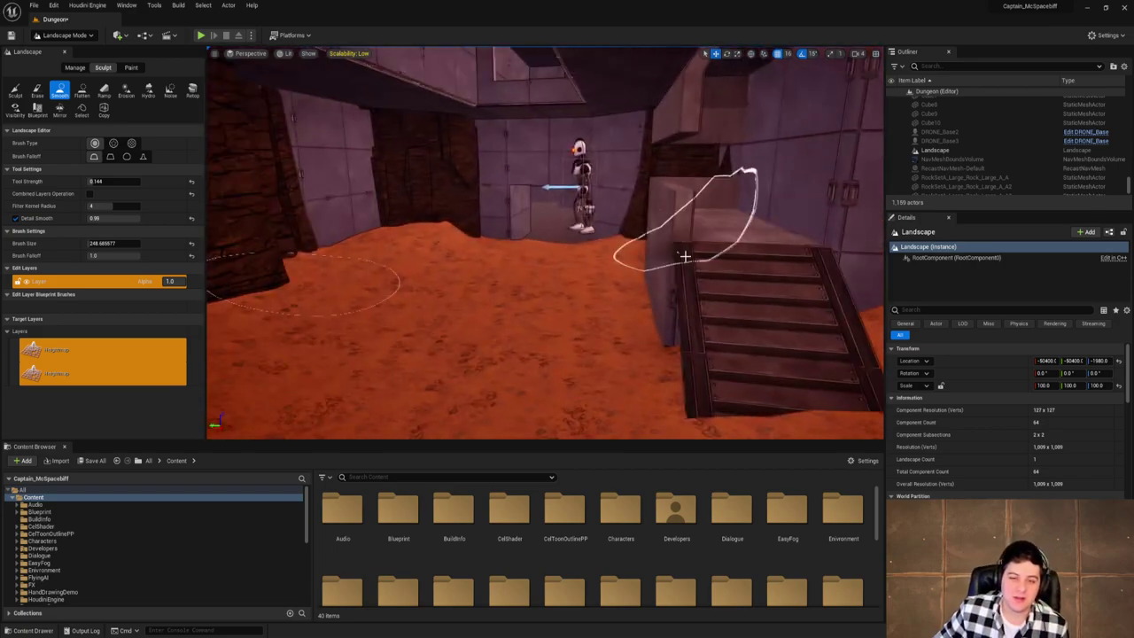
left_click(34, 5)
left_click(77, 88)
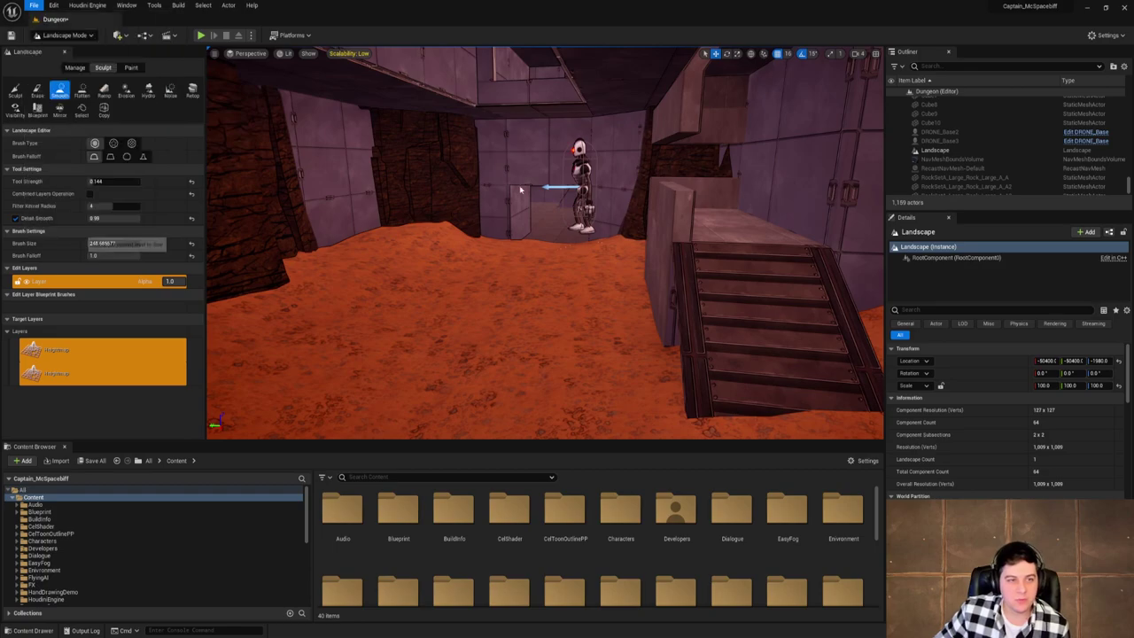
Inspect the shaft's smoothed ground, high walls, walkways and roof from several viewpoints.
key("w")
right_click_drag(671, 219, 851, 195)
key("w")
right_click_drag(611, 226, 671, 220)
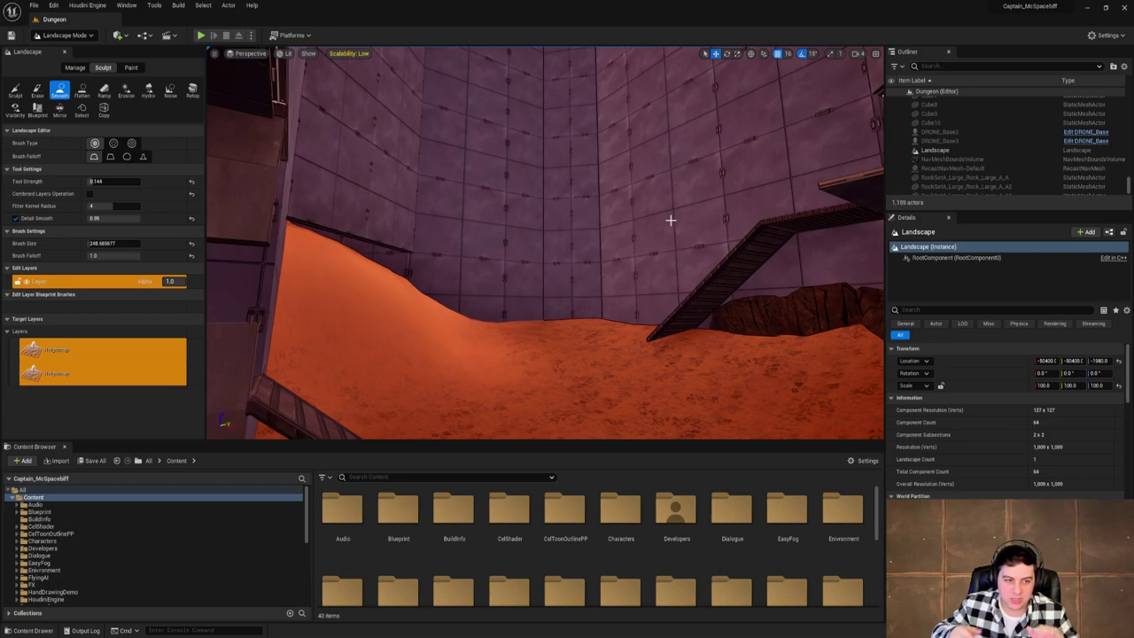
right_click_drag(670, 221, 620, 228)
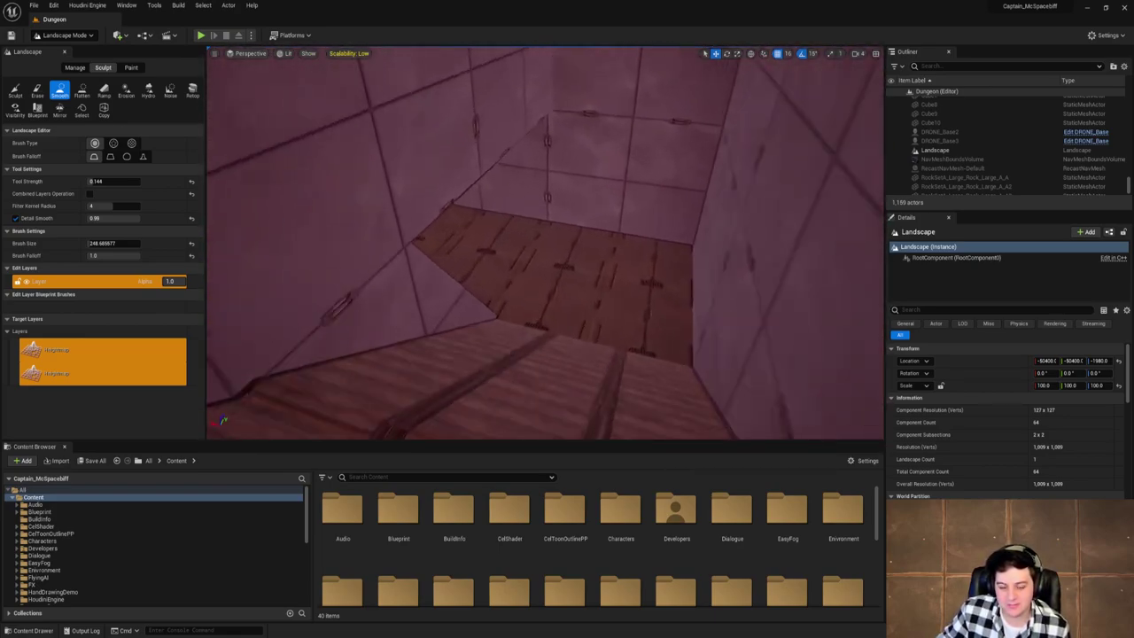
key("w")
right_click_drag(545, 266, 554, 222)
Add a point light, return to selection editing, and move the light to about X 3296, Y -480, Z 448.
left_click(118, 36)
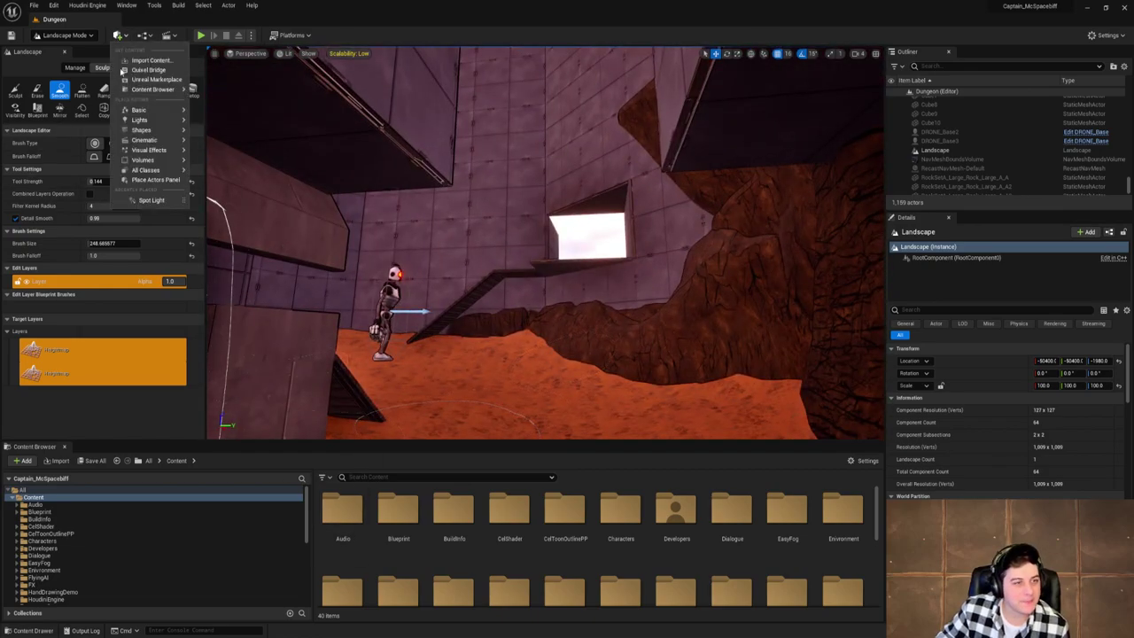
mouse_move(162, 120)
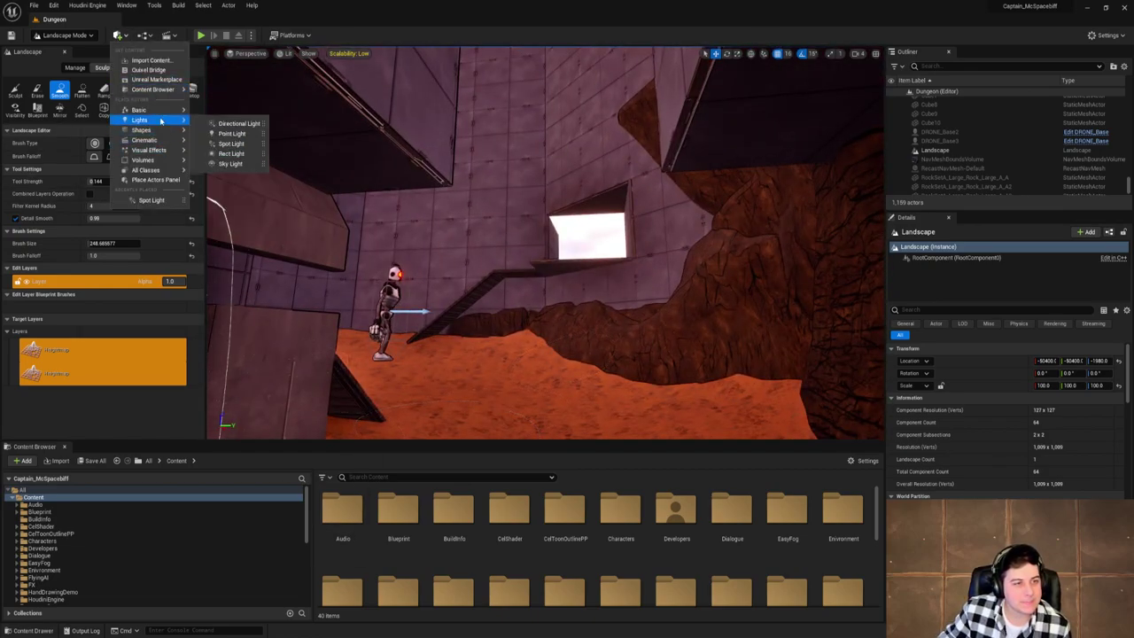
left_click(241, 134)
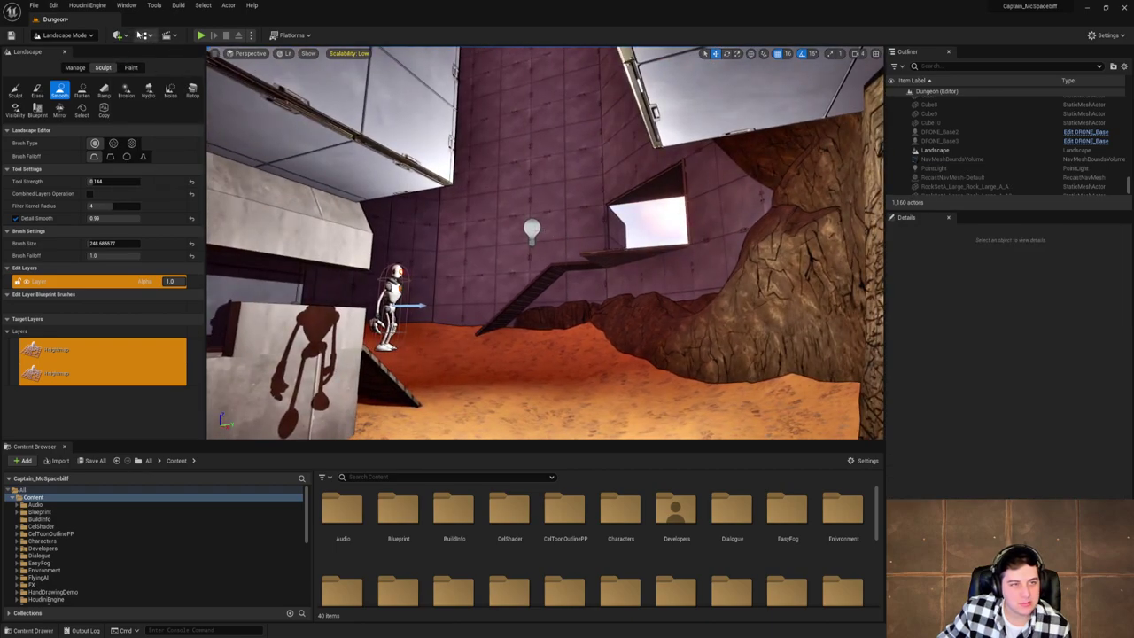
left_click(69, 39)
left_click(67, 50)
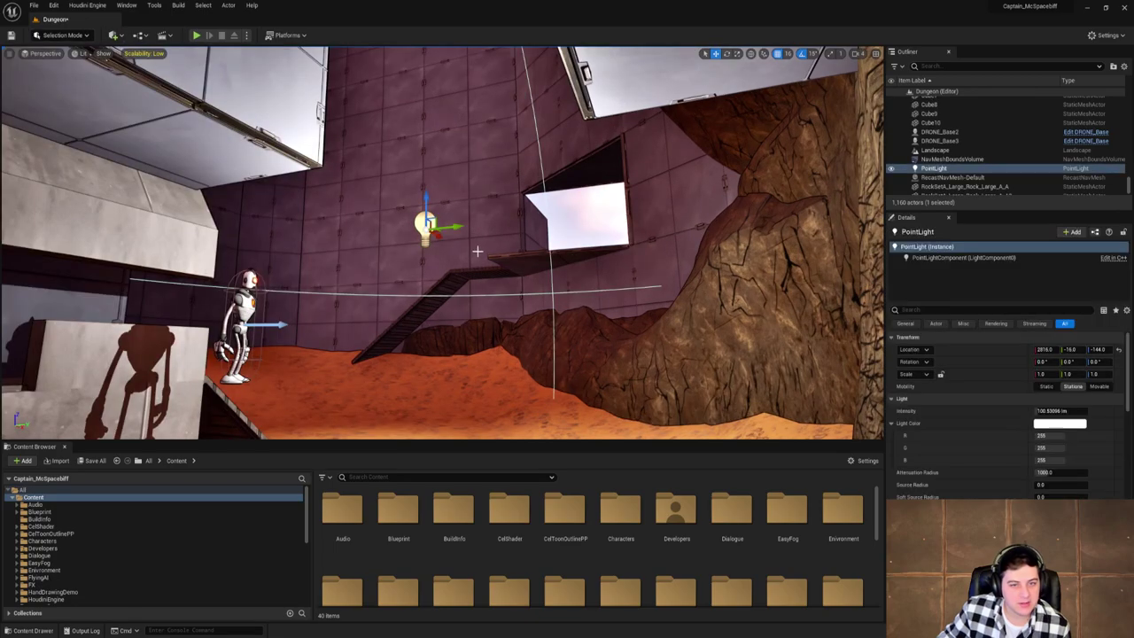
left_click_drag(455, 225, 361, 66)
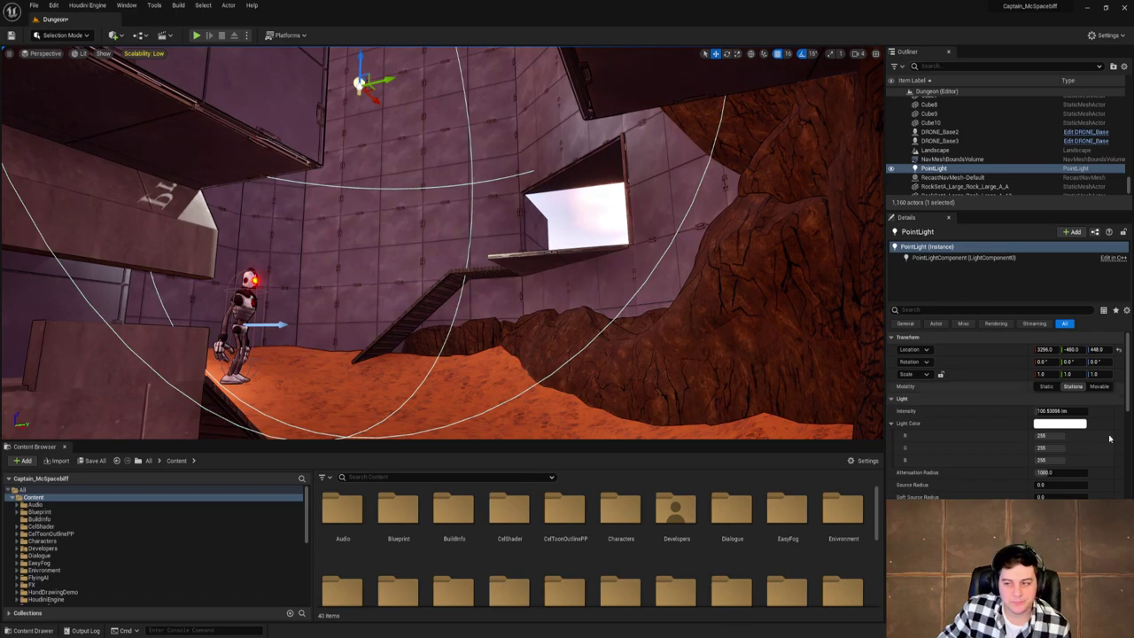
Set the point light's attenuation radius to 16384 and raise the light further up the shaft.
left_click(1061, 473)
left_click_drag(1061, 473, 1088, 472)
right_click_drag(645, 310, 613, 170)
left_click_drag(412, 199, 421, 48)
Move the point light up beneath the shaft's roof, to about X 3456, Y -688, Z 2016.
right_click_drag(486, 176, 485, 98)
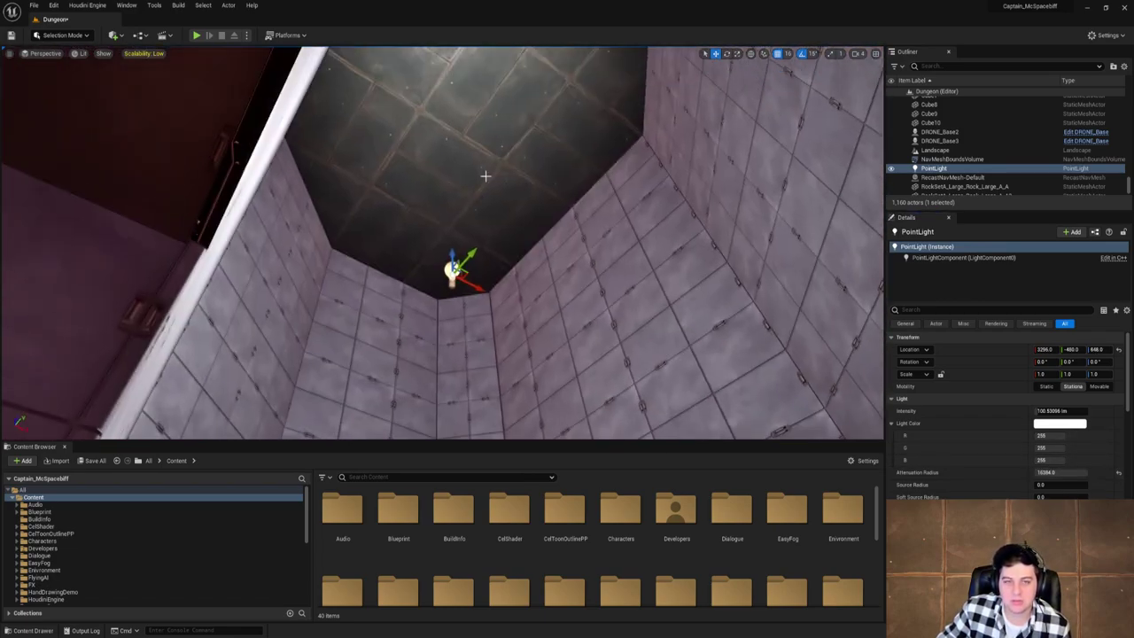
left_click_drag(452, 259, 451, 142)
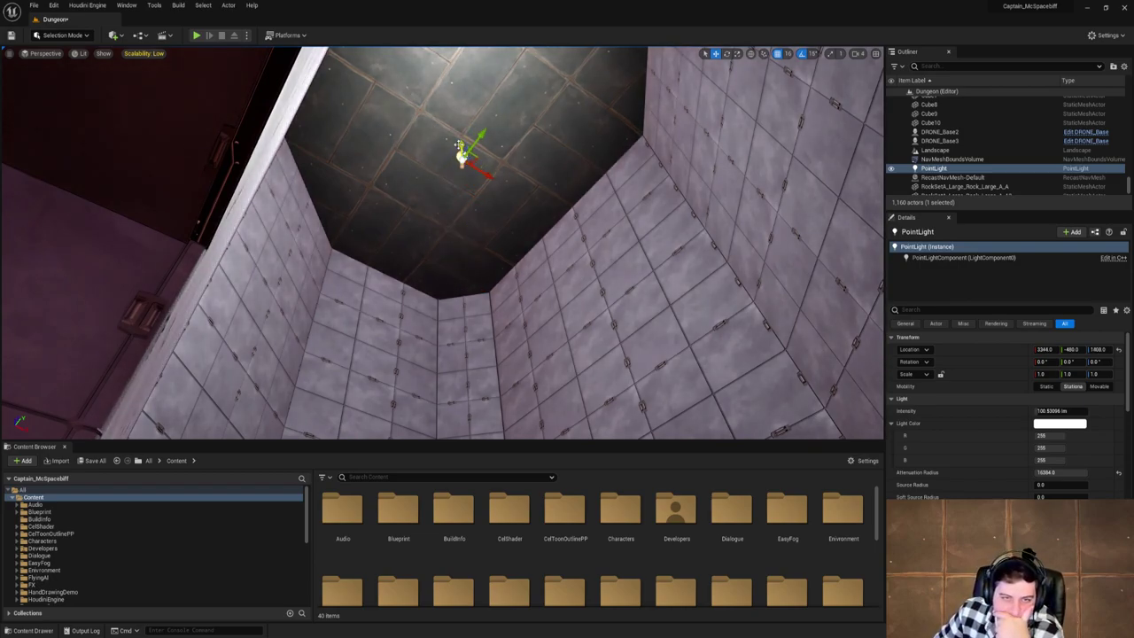
left_click_drag(458, 142, 460, 123)
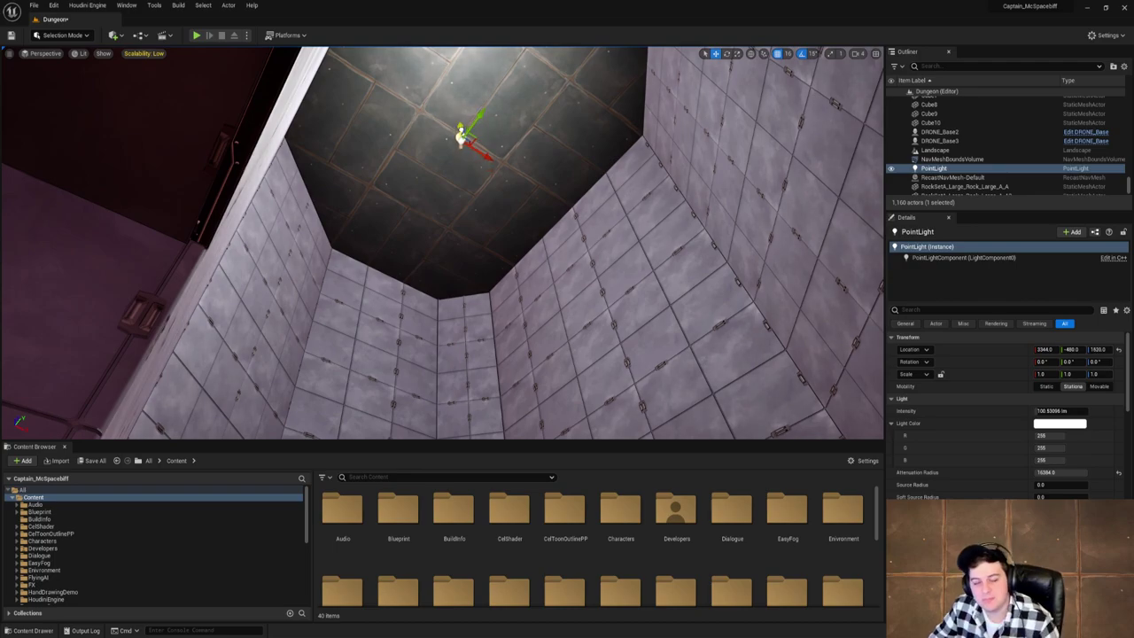
right_click_drag(559, 162, 500, 192)
left_click_drag(439, 178, 522, 191)
right_click_drag(522, 194, 520, 241)
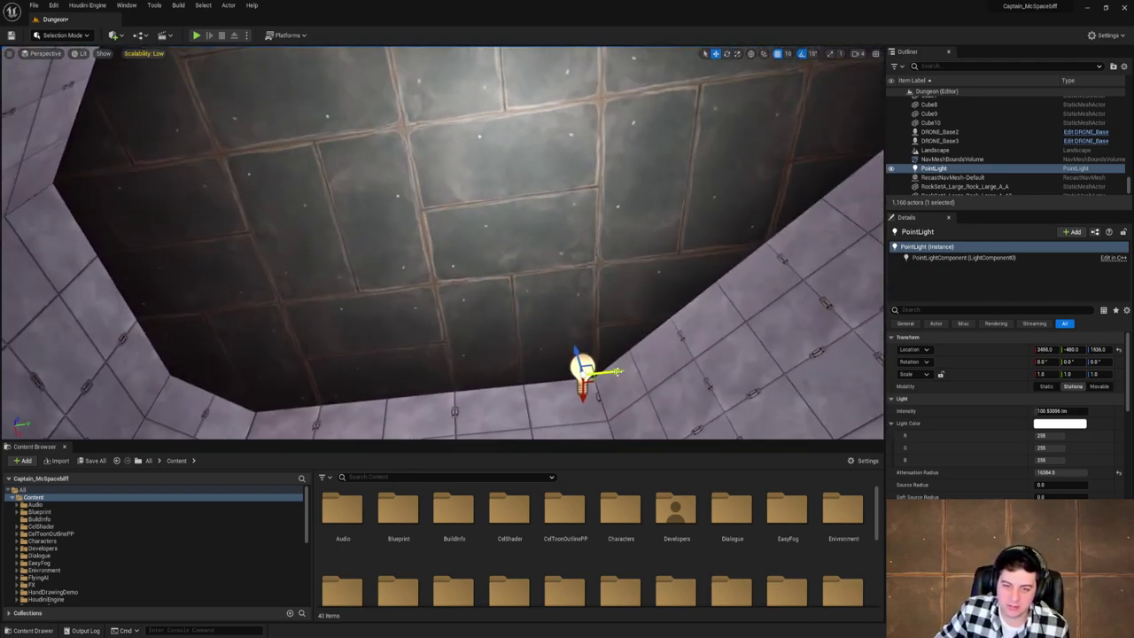
left_click_drag(606, 364, 455, 206)
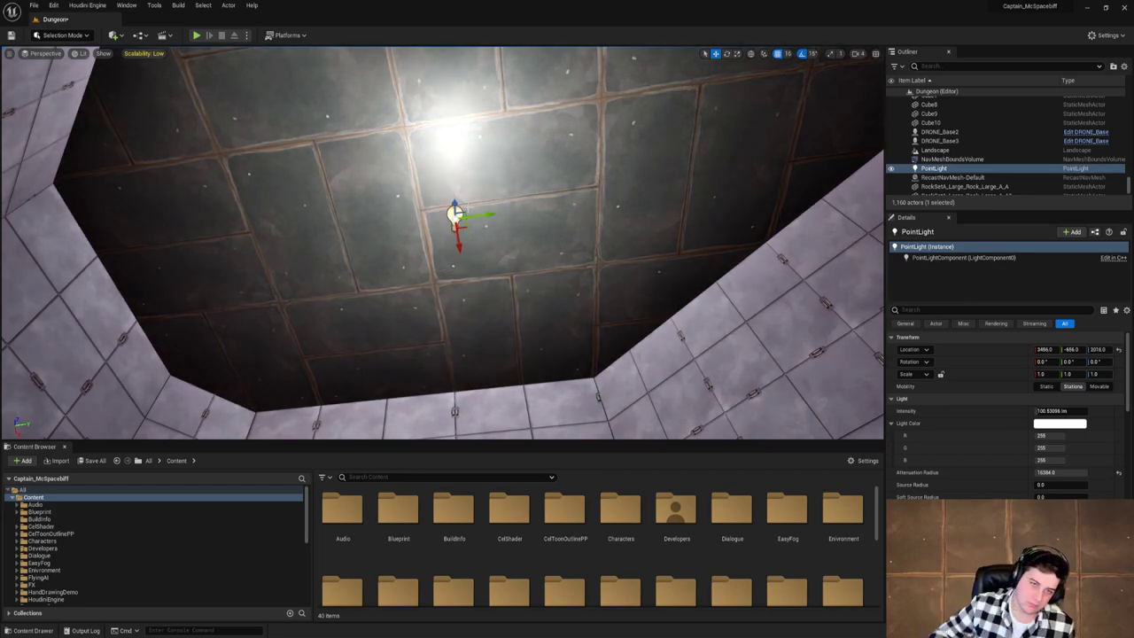
left_click_drag(491, 214, 475, 216)
Check the lighting on the ground below, delete the point light, and save the Dungeon level.
right_click_drag(475, 216, 484, 179)
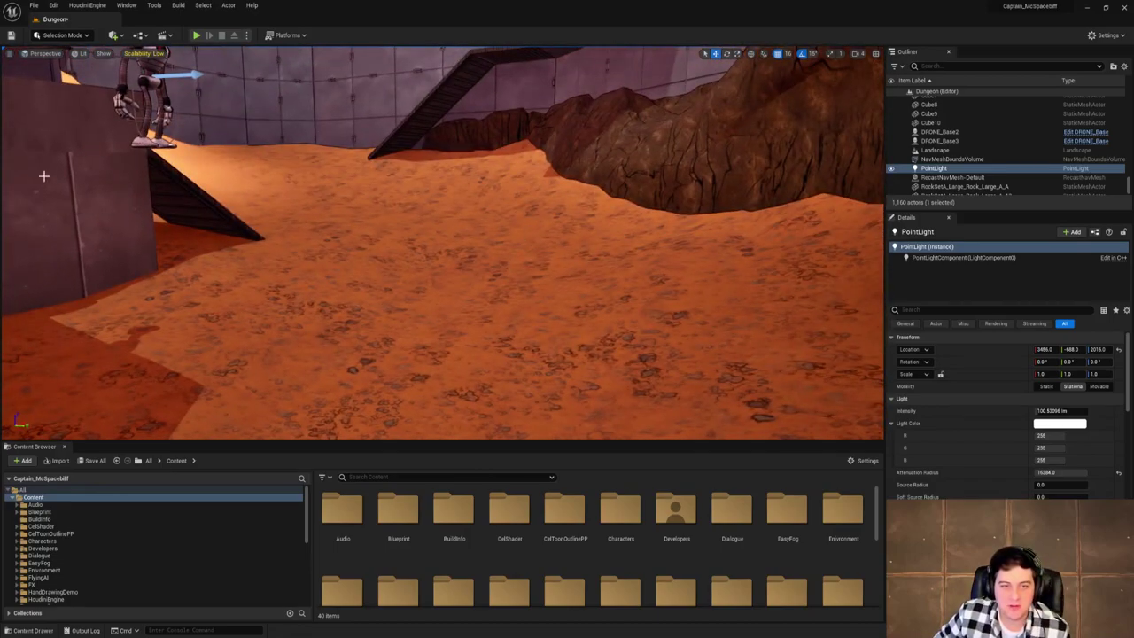
mouse_move(565, 211)
right_mouse_down()
mouse_move(573, 142)
mouse_move(561, 150)
mouse_move(582, 223)
right_mouse_up()
key("Delete")
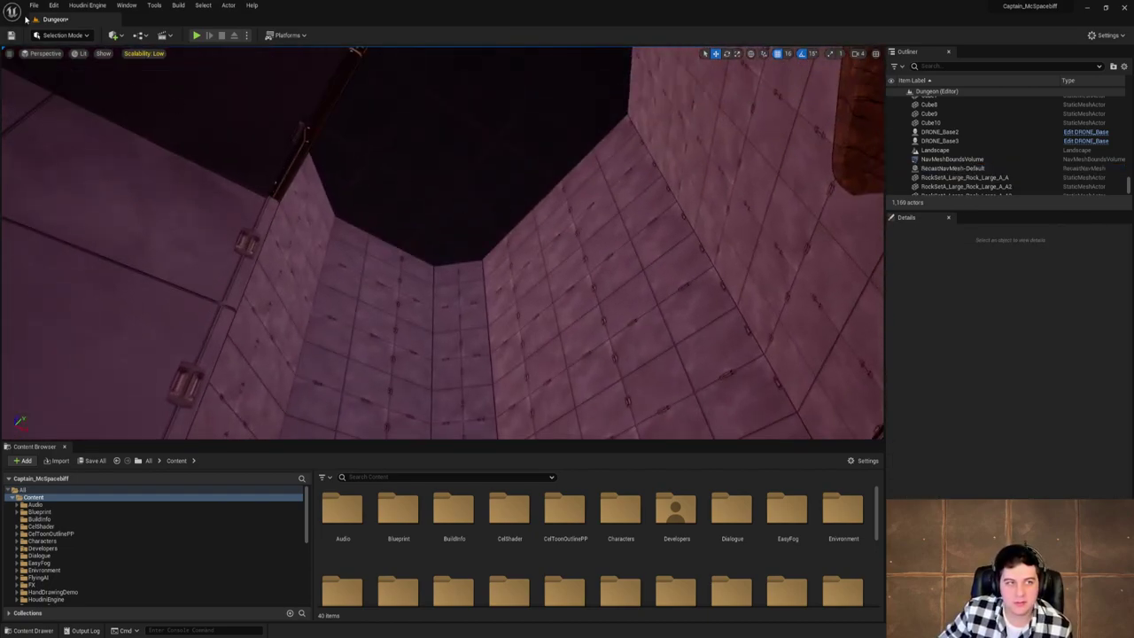
left_click(34, 5)
left_click(77, 92)
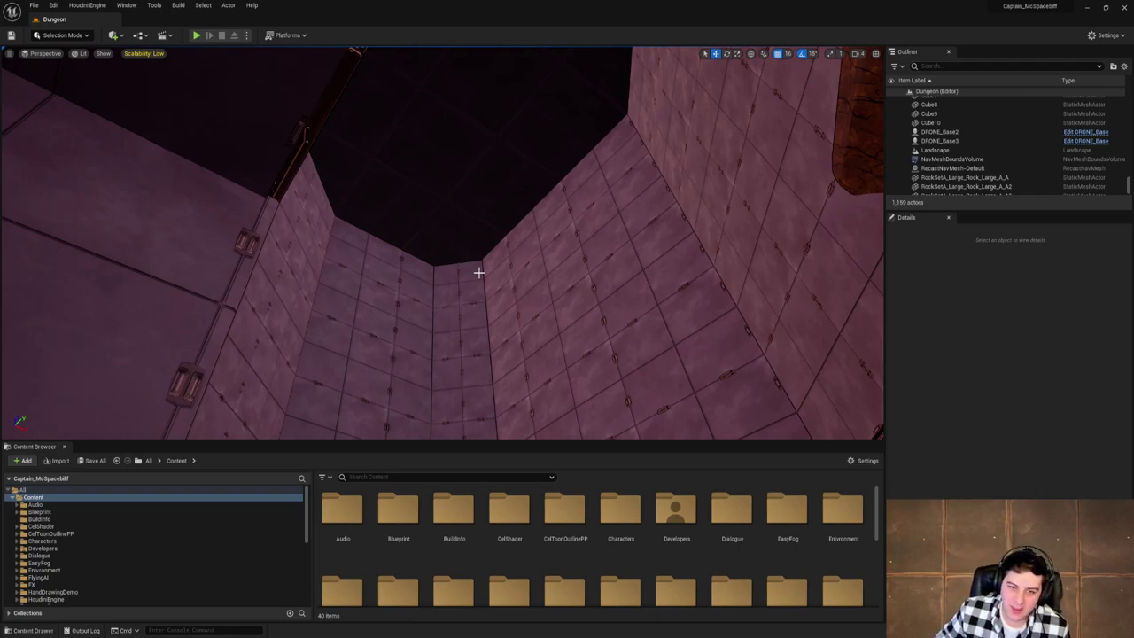
Try a duplicate of the angled panel above the shaft's doorway as a roof extension, and delete the copy.
right_click_drag(547, 256, 674, 333)
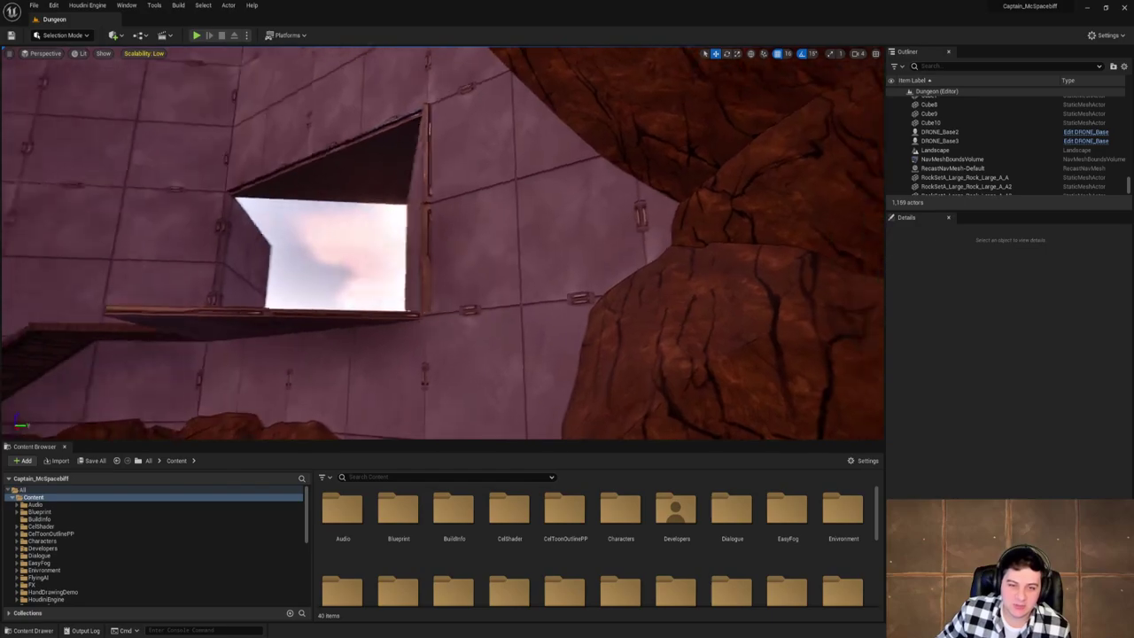
right_click_drag(497, 283, 550, 264)
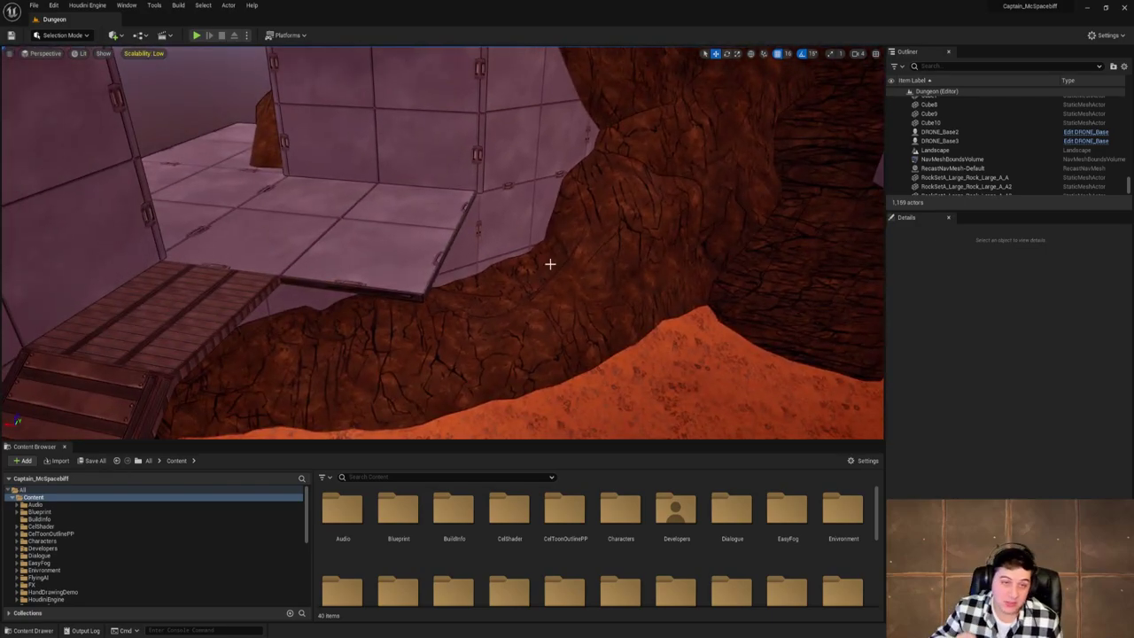
mouse_move(420, 216)
right_mouse_down()
mouse_move(368, 222)
mouse_move(420, 216)
right_mouse_up()
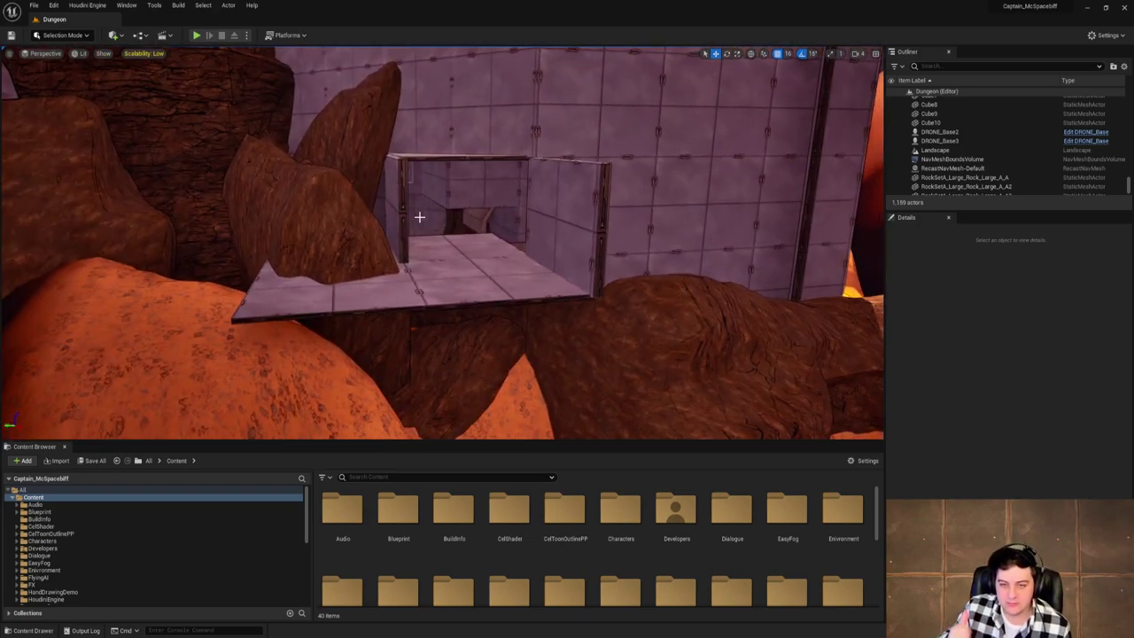
left_click(457, 162)
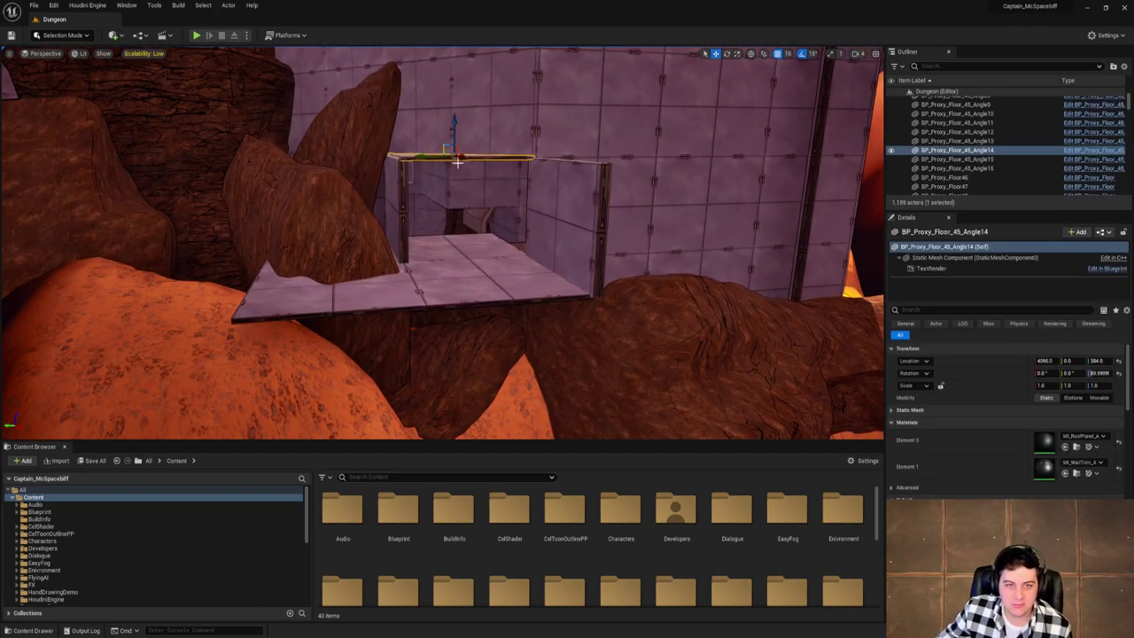
left_click_drag(460, 154, 297, 172, "alt")
right_click_drag(451, 248, 494, 215)
key("Delete")
left_click(389, 240)
key("Delete")
Duplicate the doorway's floor panel up to Z 384 as a roof and assign it the MI_RoofPanel_A material.
left_click(418, 334)
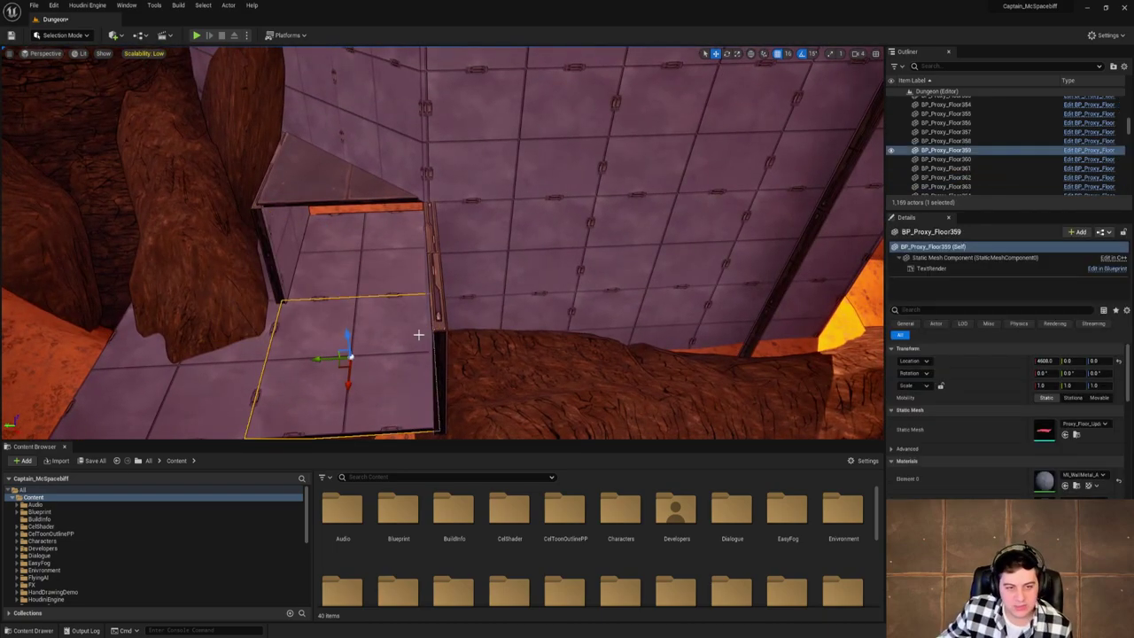
left_click_drag(347, 338, 329, 238, "alt")
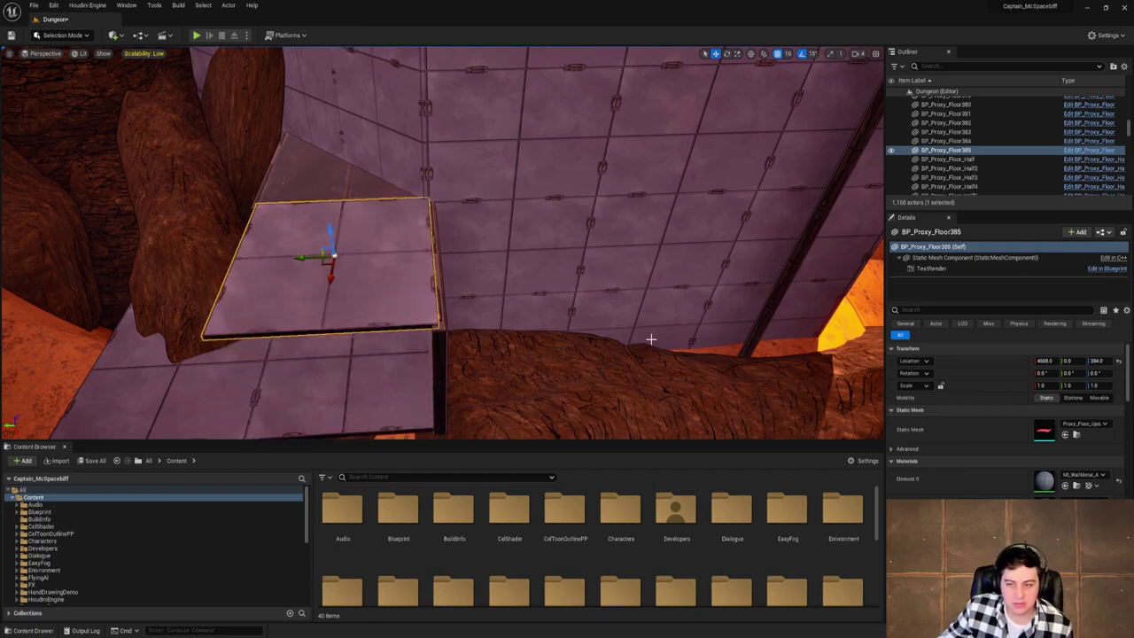
left_click(1083, 475)
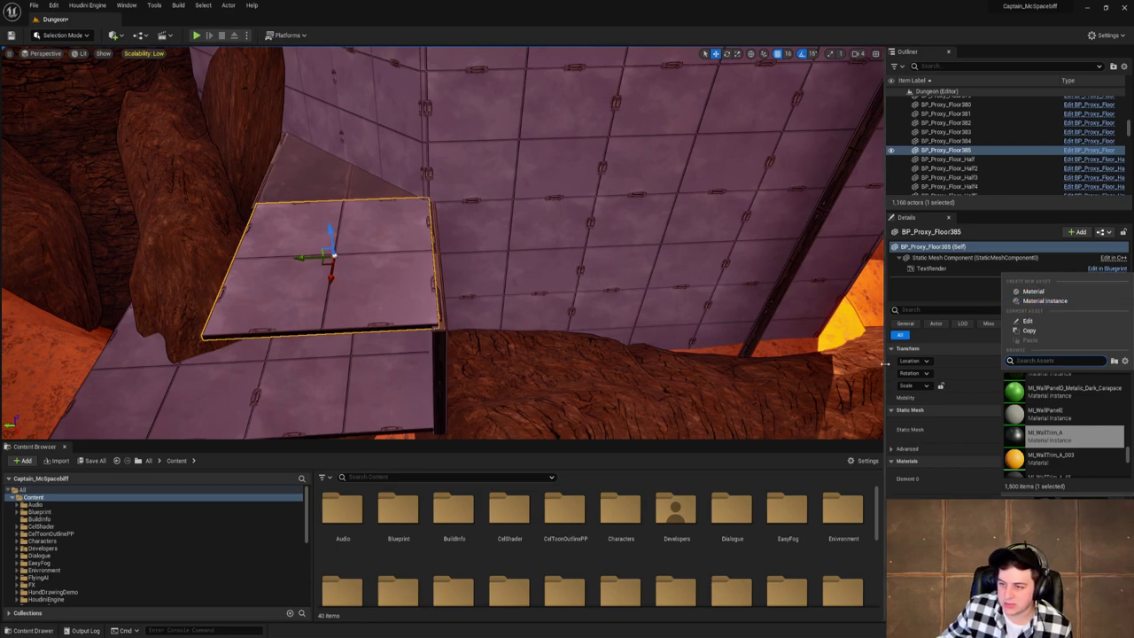
left_click(928, 298)
left_click(1089, 475)
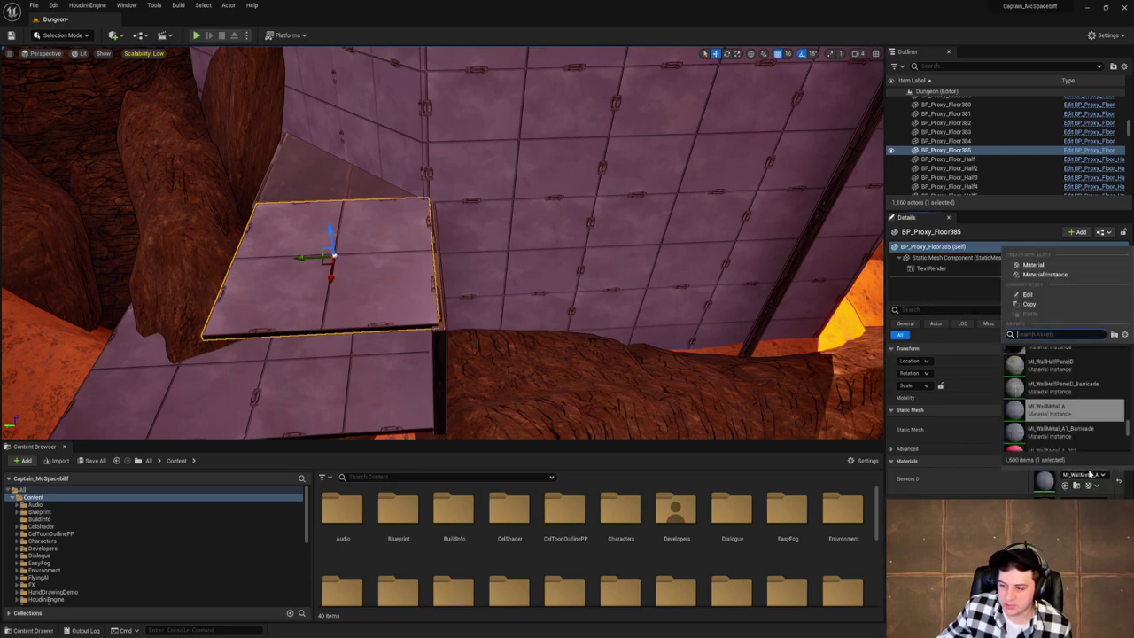
left_click(1075, 353)
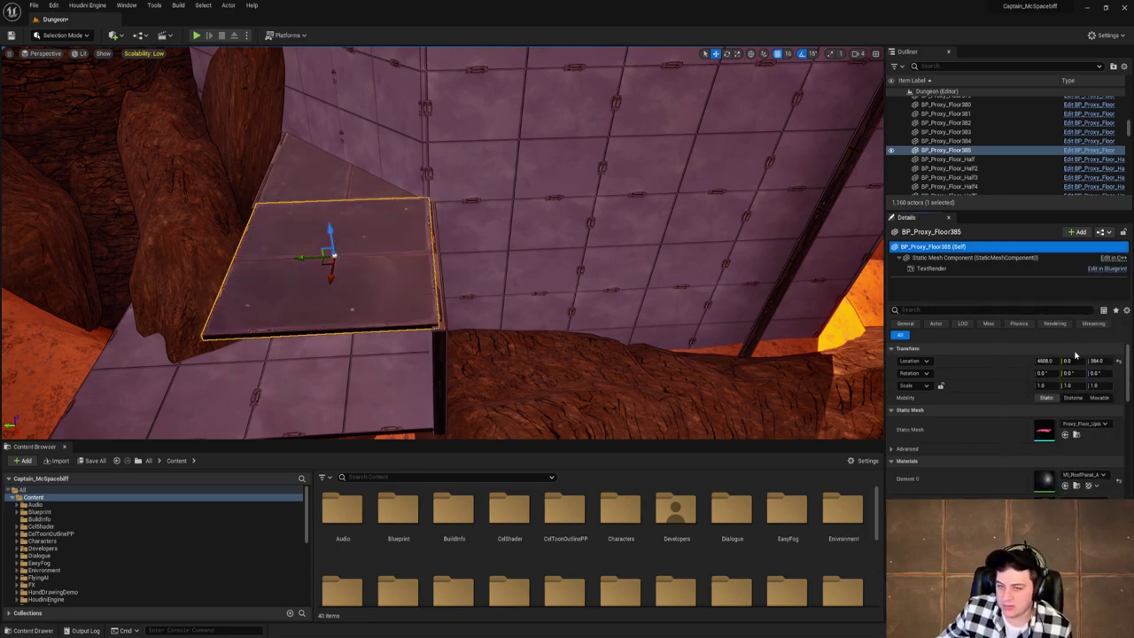
Rotate the doorway's new roof panel to -90° about Z and check it from inside the passage.
right_click_drag(455, 268, 378, 351)
key("e")
mouse_move(431, 203)
left_mouse_down()
mouse_move(440, 211)
mouse_move(412, 196)
mouse_move(437, 197)
left_mouse_up()
right_click_drag(527, 239, 615, 260)
key("w")
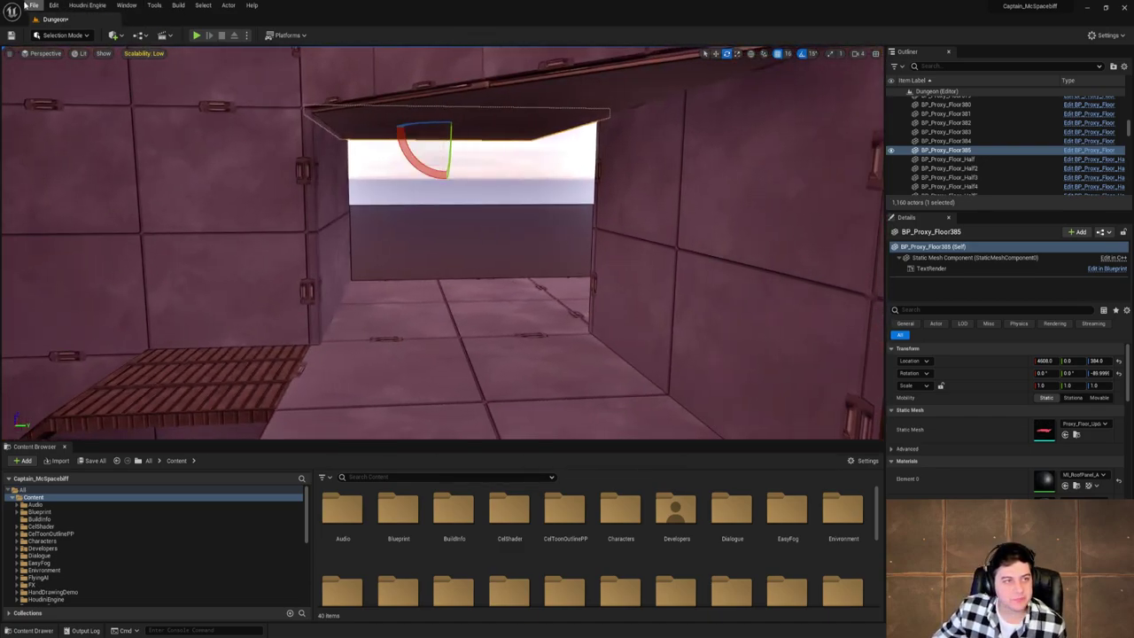
Save the Dungeon level, and select the SkyLight while checking the lighting around the orange pit.
left_click(34, 6)
left_click(78, 91)
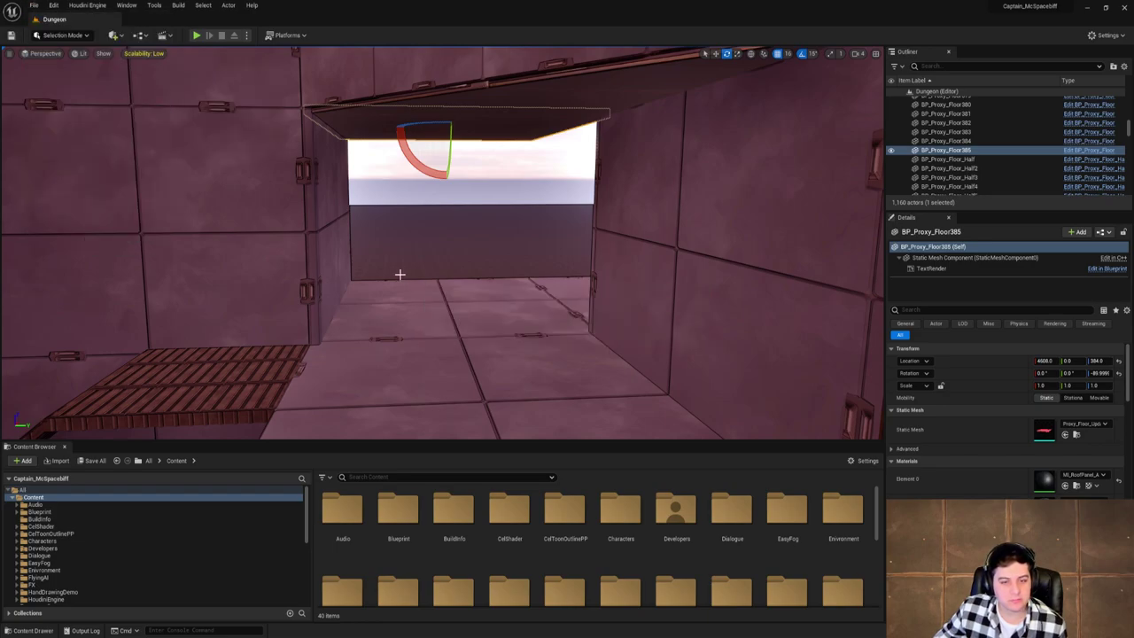
mouse_move(400, 271)
right_mouse_down()
mouse_move(378, 264)
mouse_move(399, 289)
mouse_move(389, 280)
right_mouse_up()
scroll(1096, 168, "up", 12)
left_click_drag(1125, 127, 1127, 93)
left_click(952, 137)
left_click(959, 147)
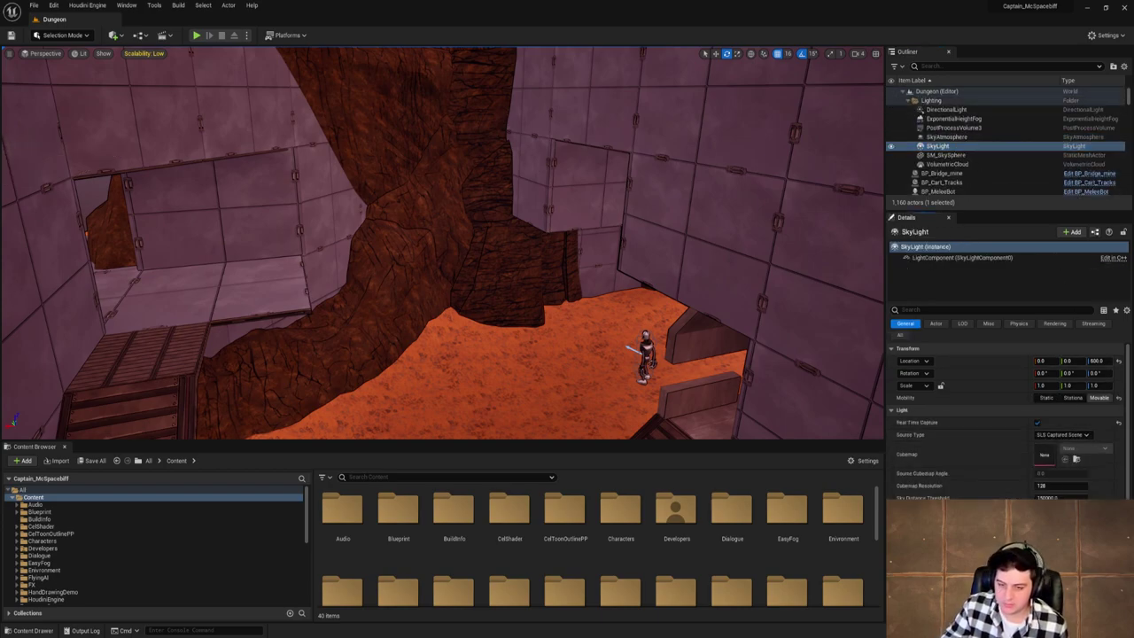
key("f")
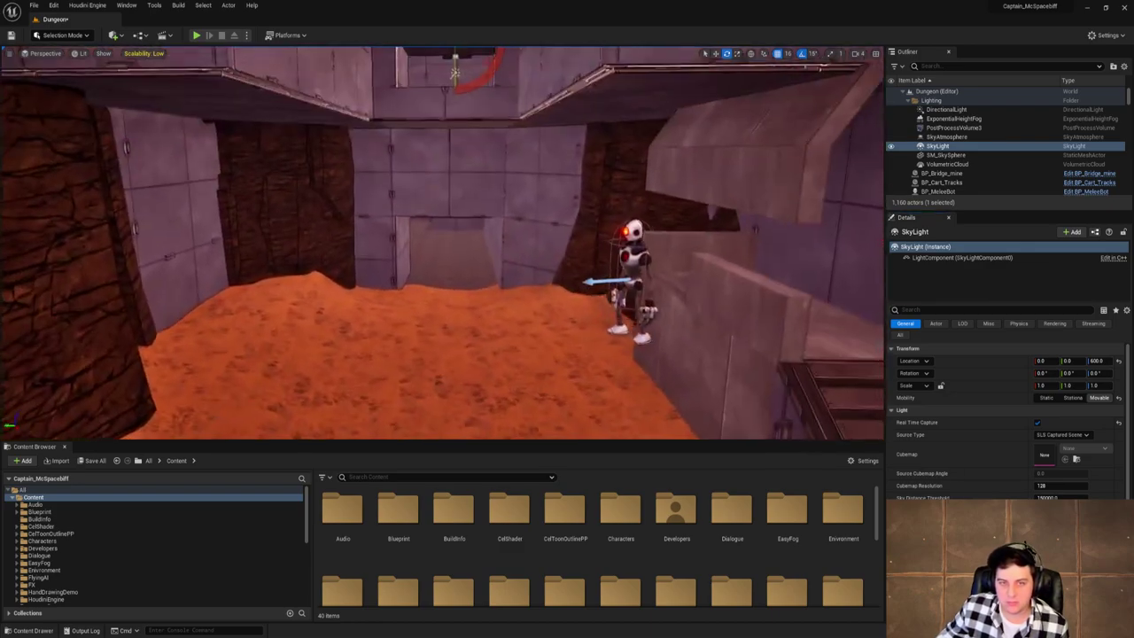
right_click_drag(512, 331, 587, 269)
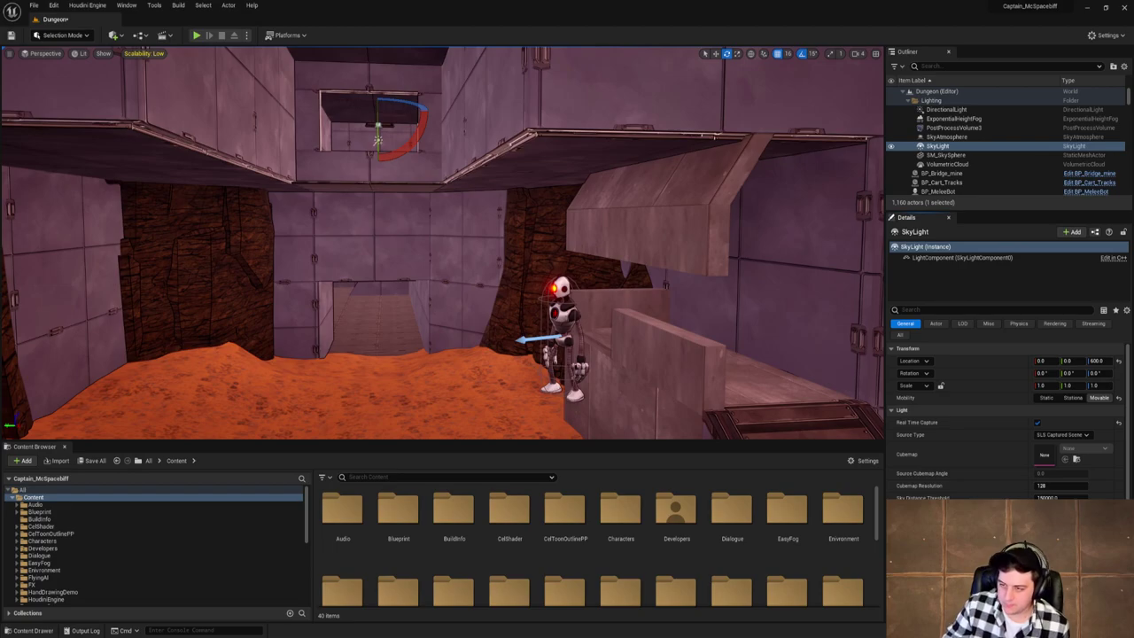
Try an intensity of 1.0 lux on the directional light and check it inside the metal rooms.
left_click(947, 109)
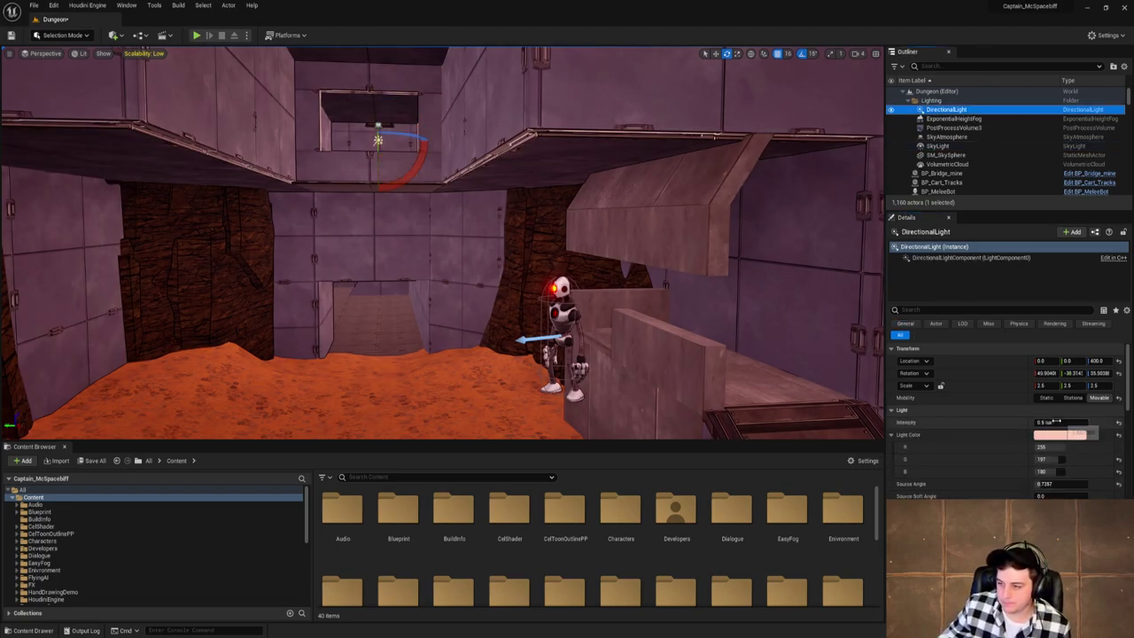
left_click(1057, 422)
right_click_drag(567, 266, 638, 195)
right_click_drag(421, 218, 421, 222)
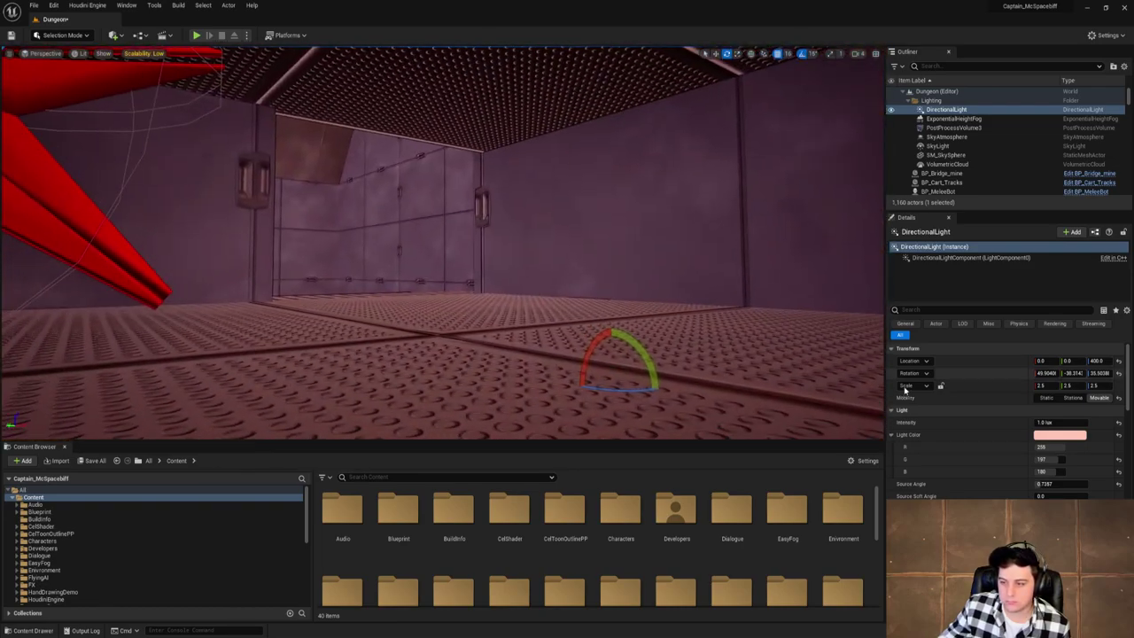
Check the SkyLight's effect along the slatted-floor hall, and undo the last change.
left_click(938, 145)
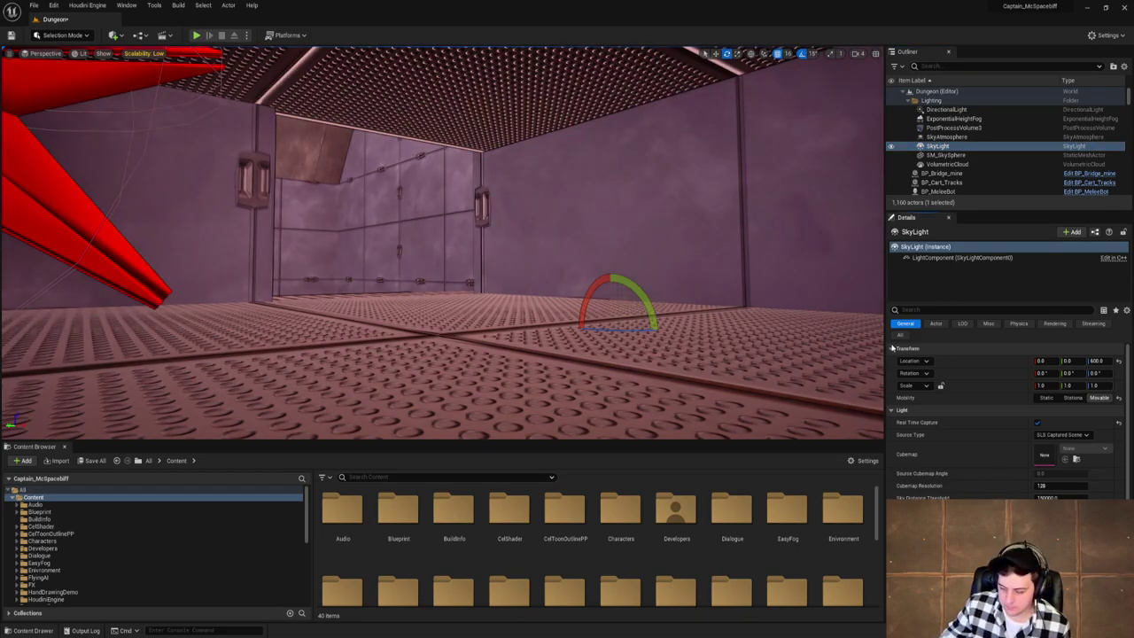
key("w")
right_click_drag(443, 243, 554, 204)
key("w")
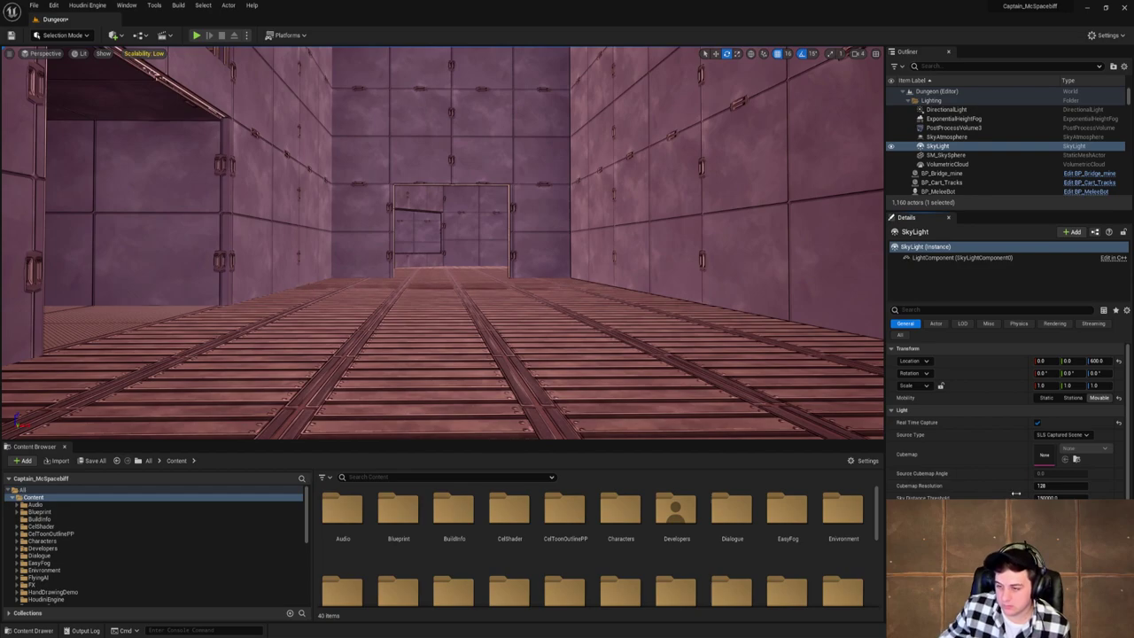
right_click_drag(634, 305, 634, 305)
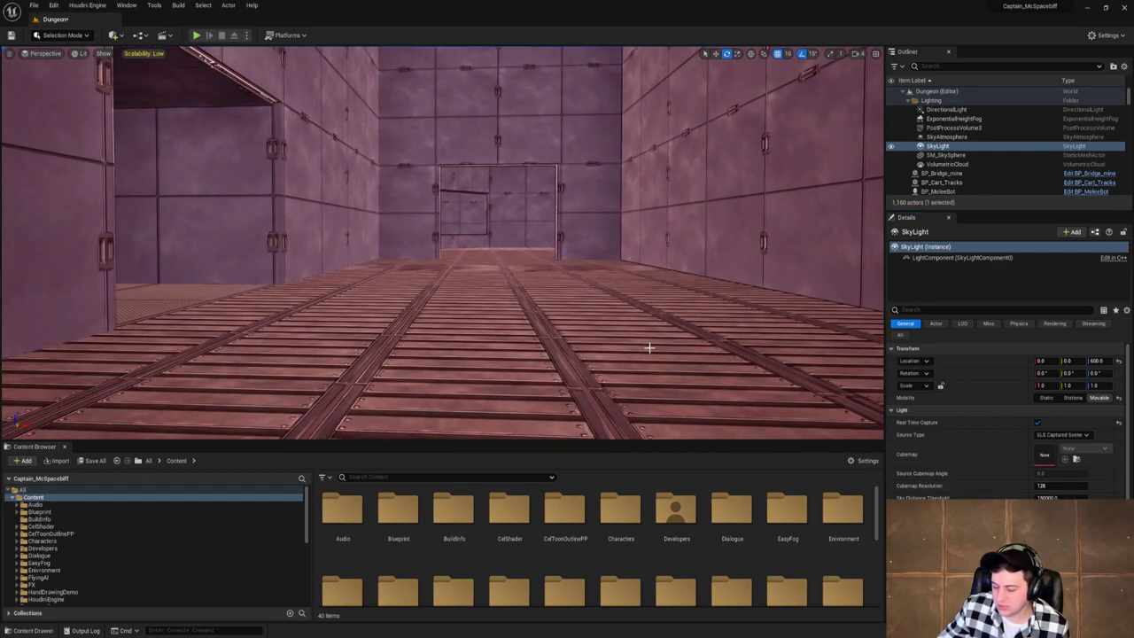
key("ctrl+z")
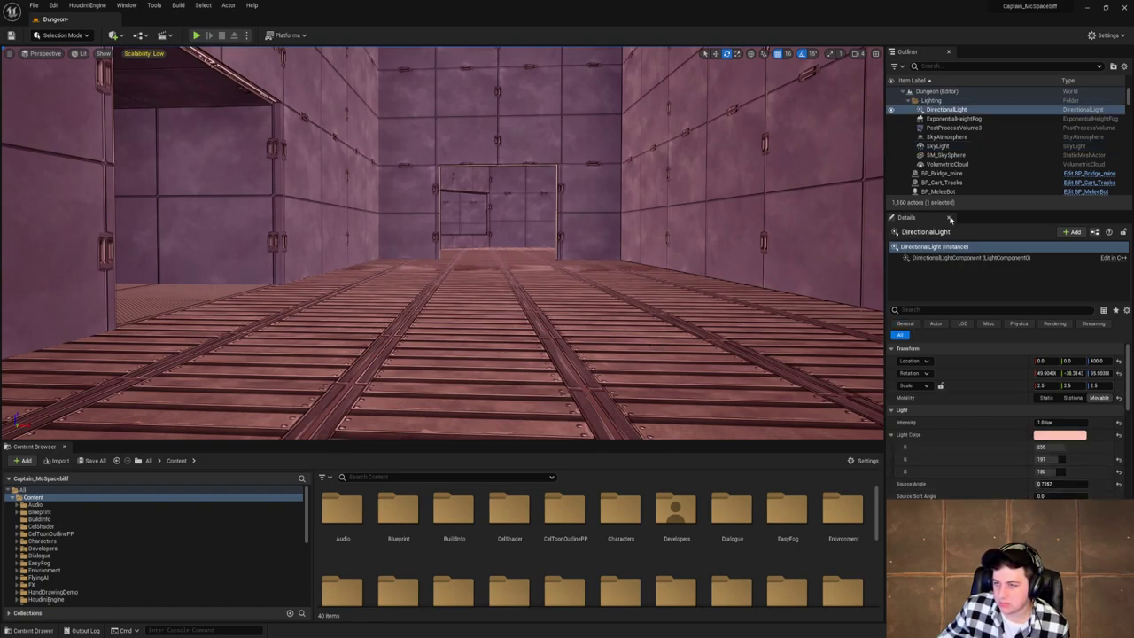
Try warm tints for the SkyLight's light color and settle on a pale cyan.
left_click(953, 146)
left_click(1045, 523)
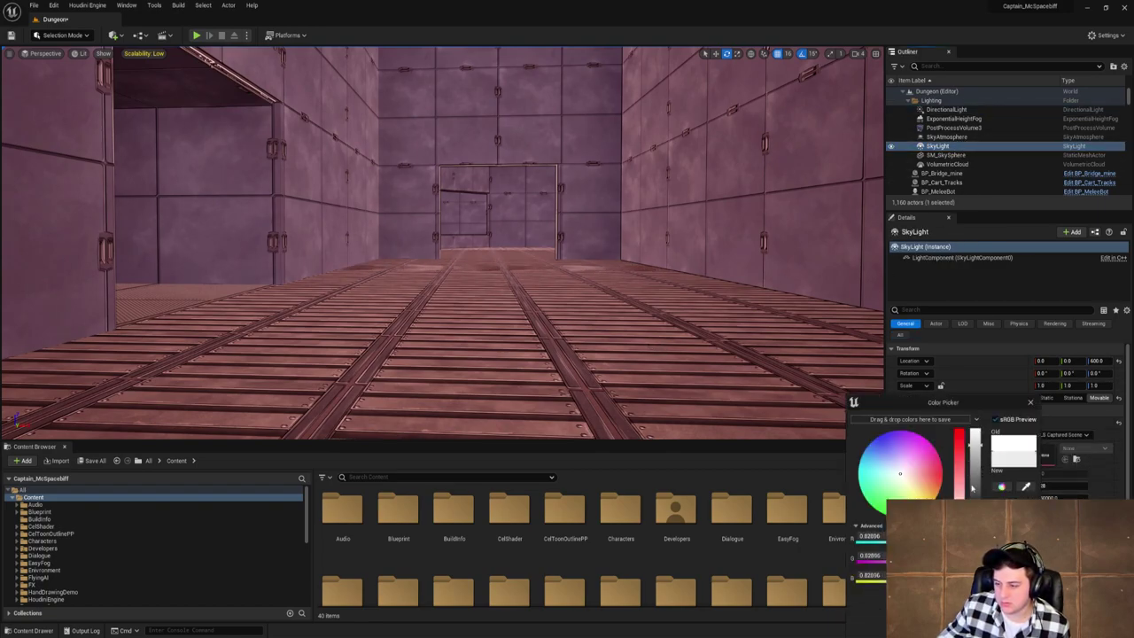
left_click(912, 479)
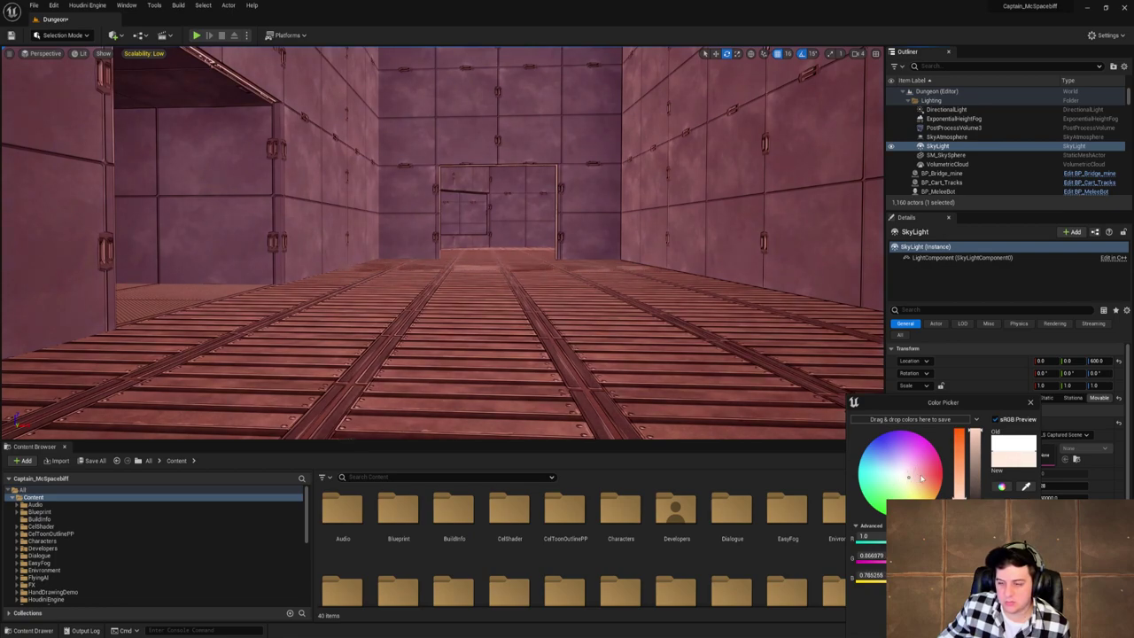
left_click(900, 473)
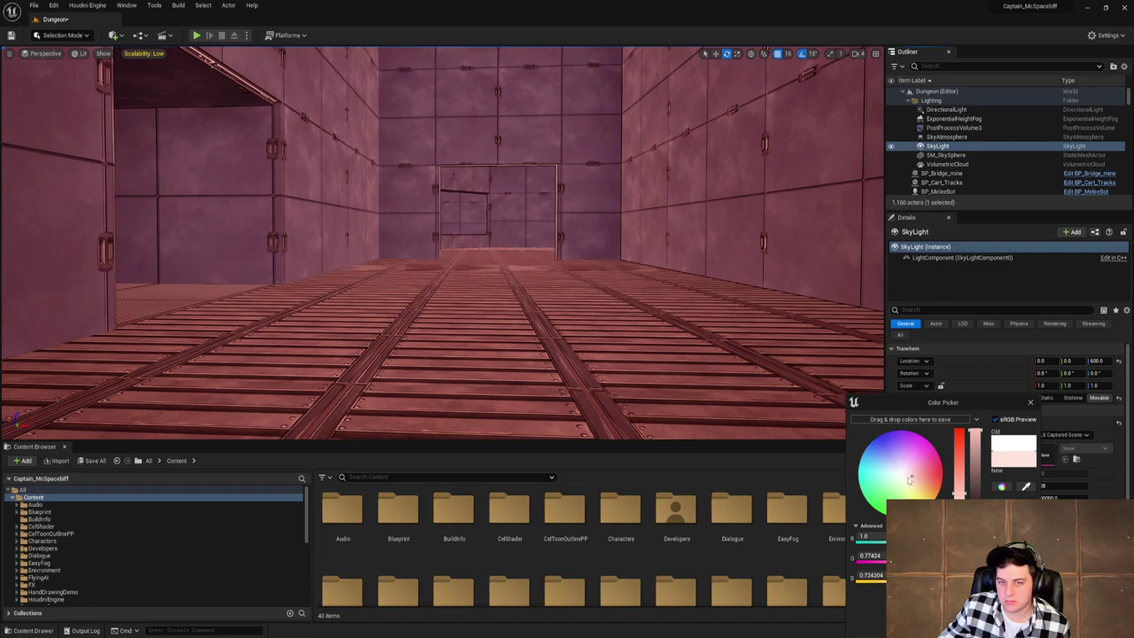
left_click_drag(909, 479, 885, 475)
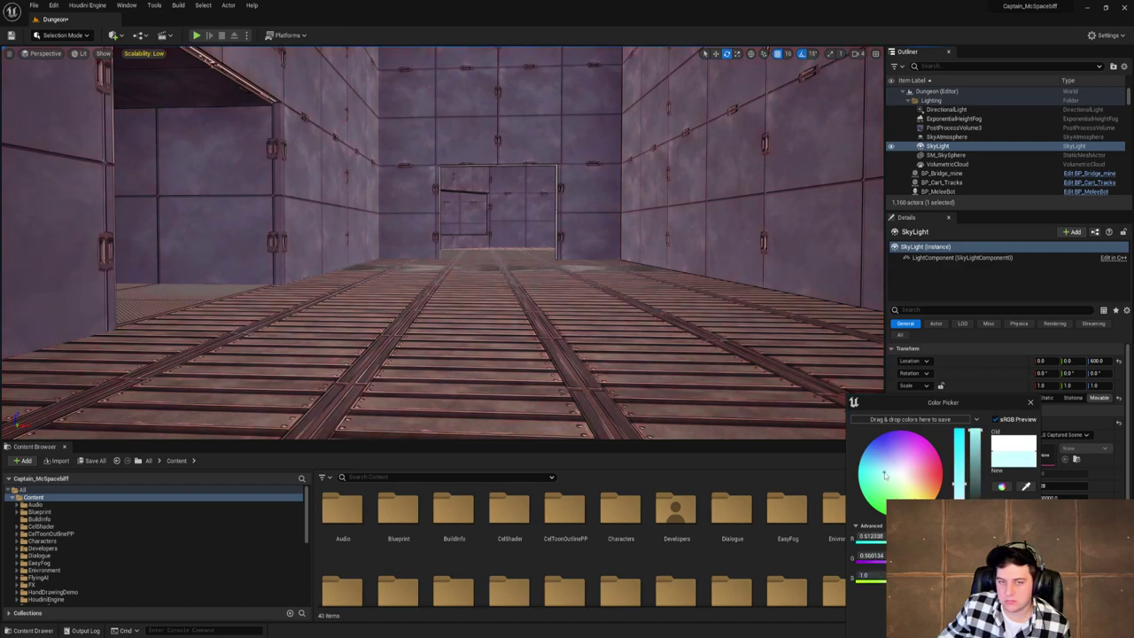
left_click(1030, 403)
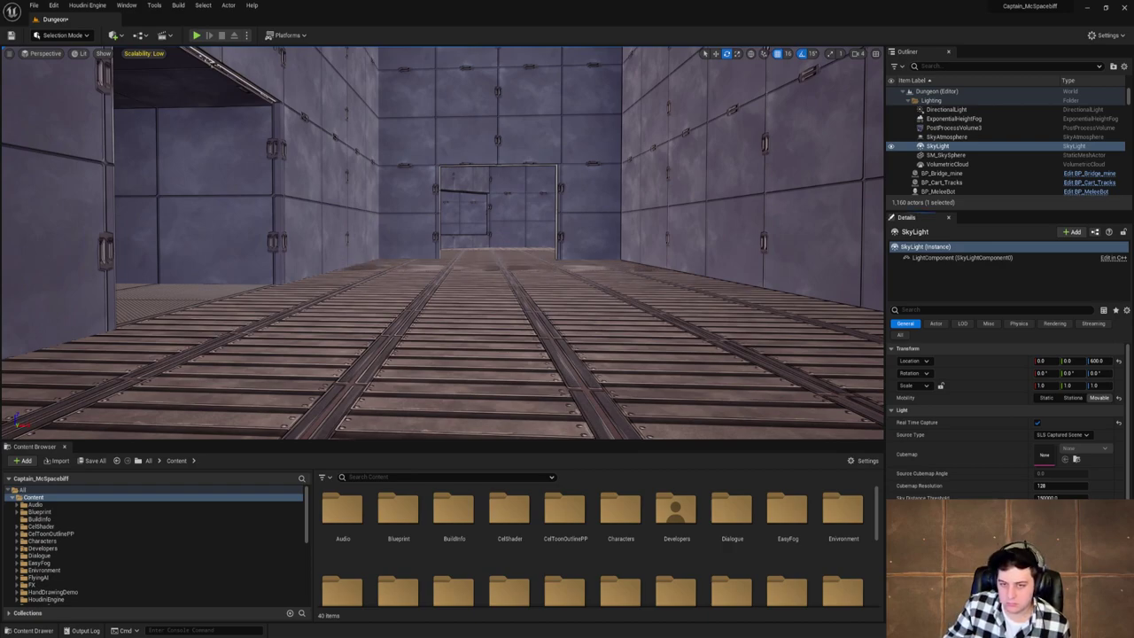
Lower the directional light's intensity and check the result at the doorway leading to the stairs.
key("w")
right_click_drag(568, 266, 634, 283)
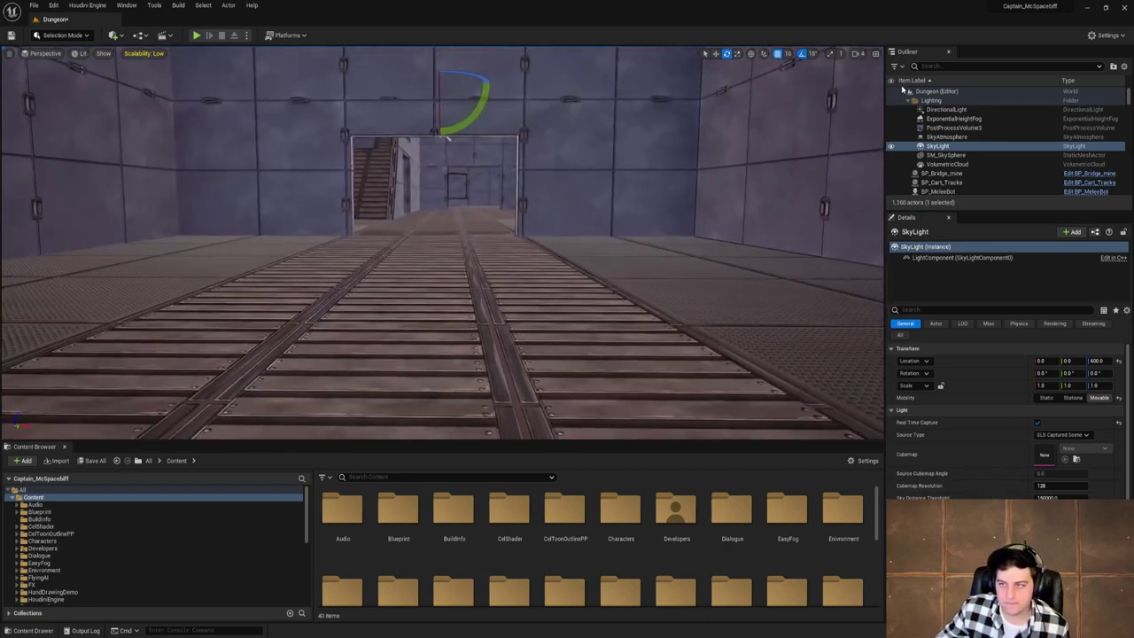
left_click(944, 109)
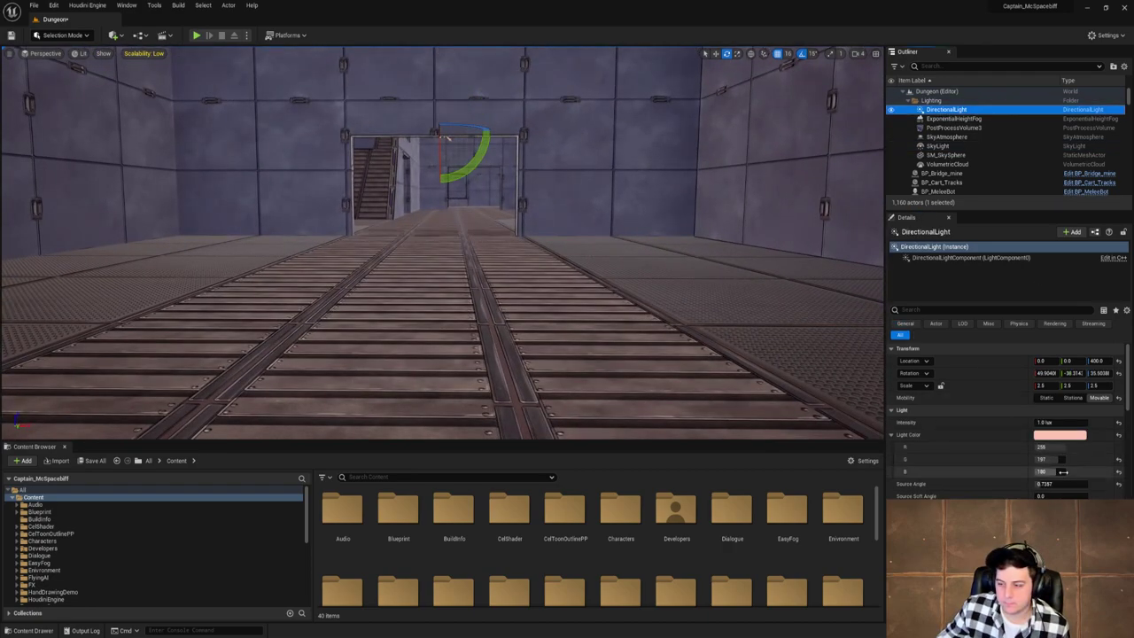
left_click(1060, 423)
key("w")
right_click_drag(584, 281, 602, 212)
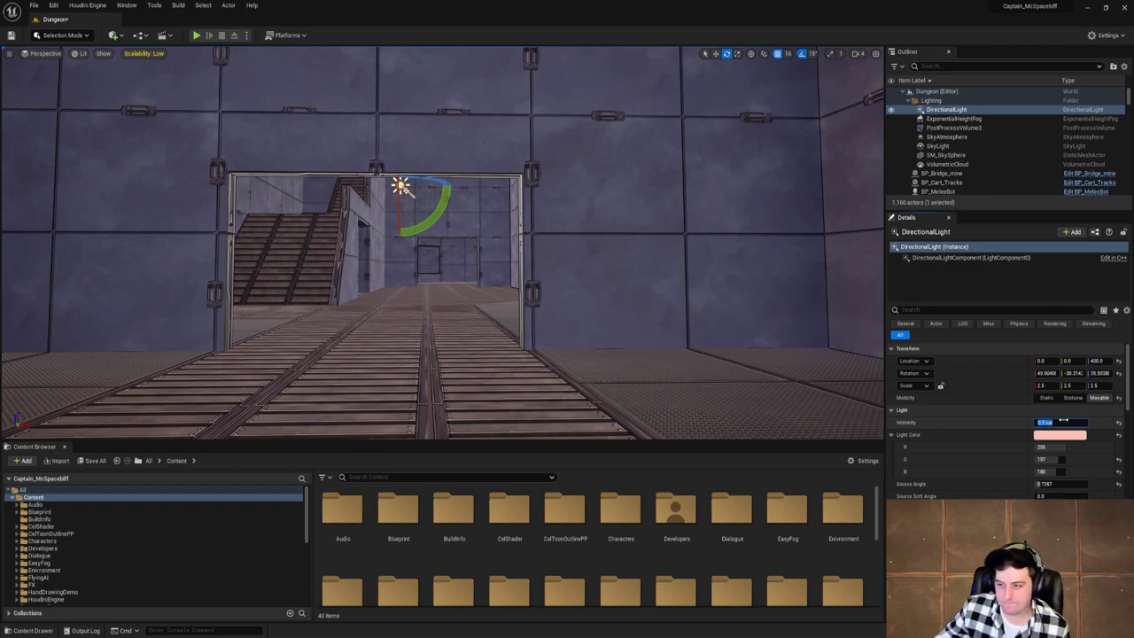
right_click_drag(830, 218, 804, 235)
Dim the SkyLight to darken the metal rooms.
left_click(892, 139)
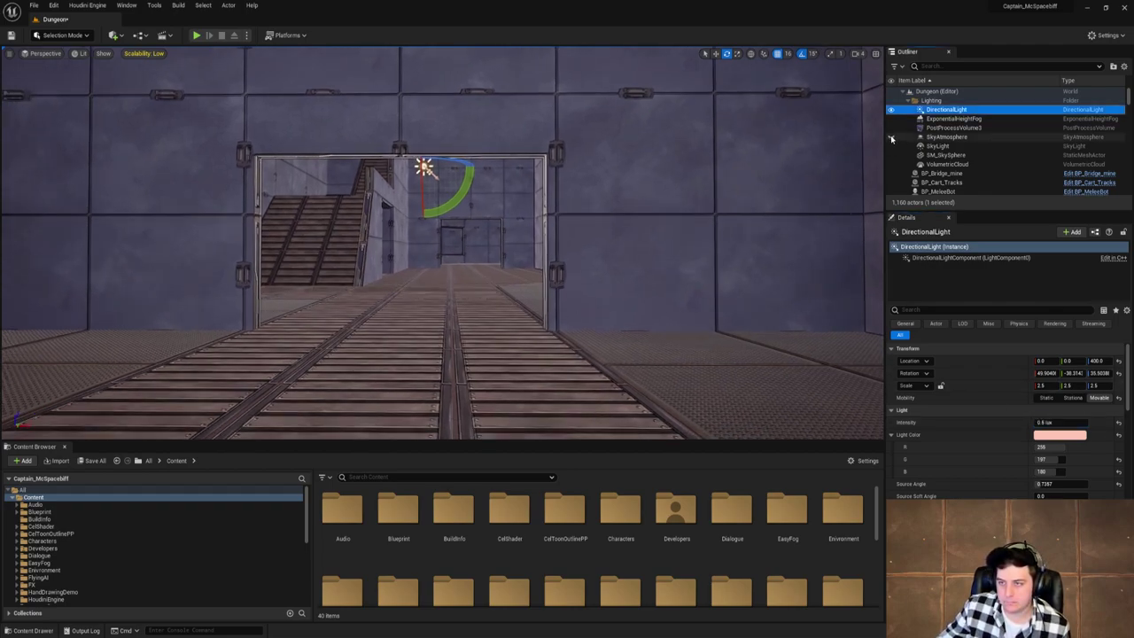
left_click(936, 139)
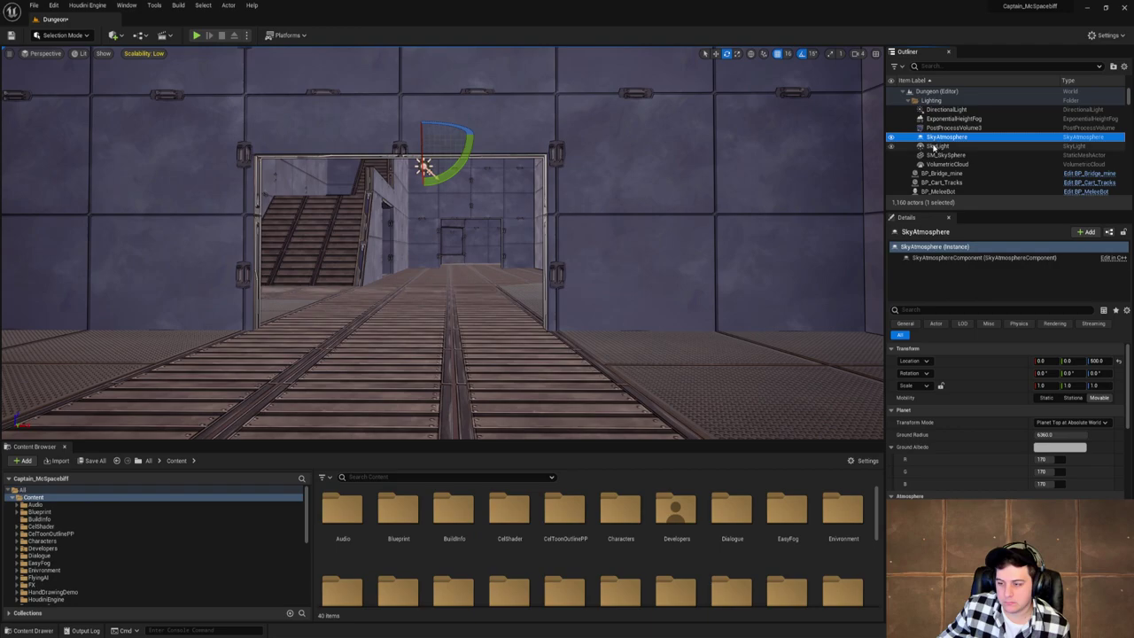
left_click(935, 147)
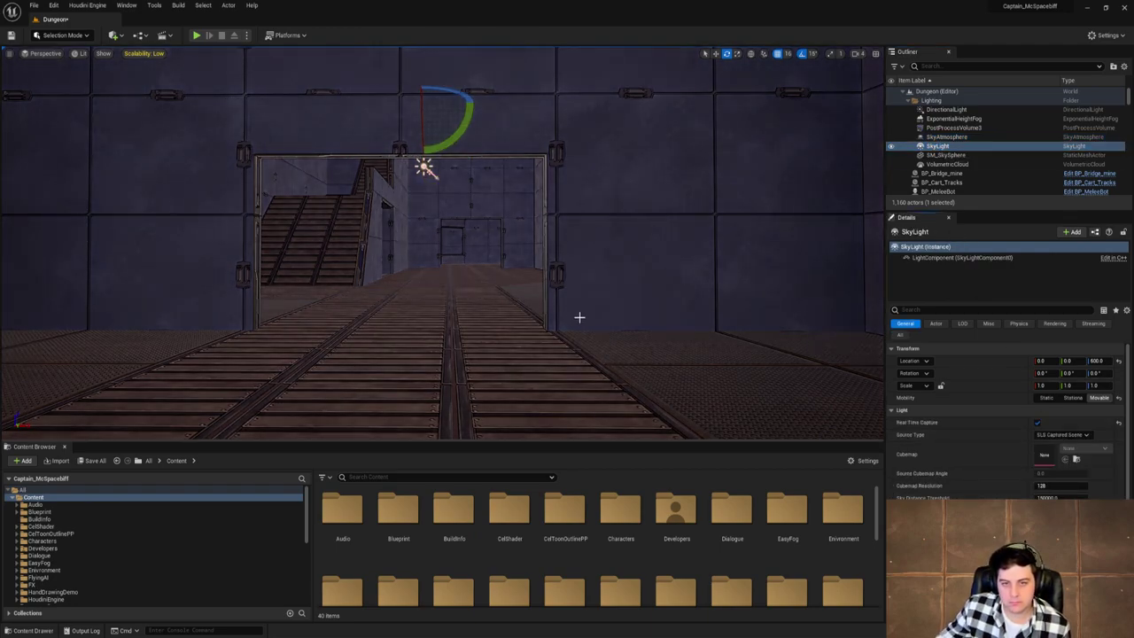
mouse_move(580, 318)
left_mouse_down()
mouse_move(559, 381)
mouse_move(581, 321)
left_mouse_up()
right_click_drag(581, 320, 581, 321)
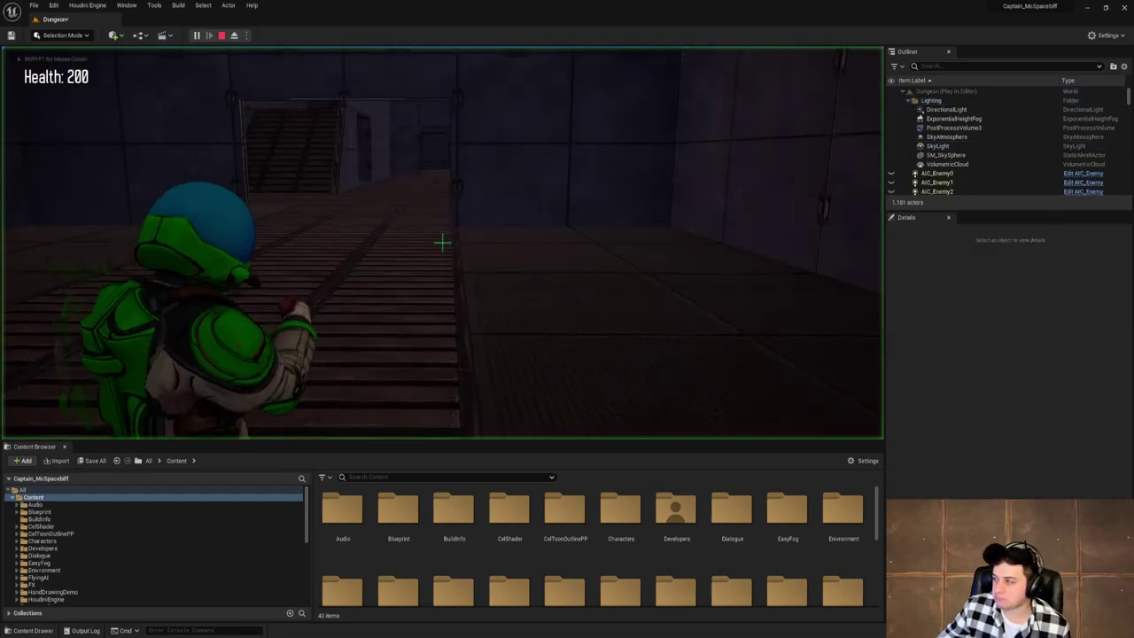
Play-test the darker lighting from the metal rooms through to the orange pit, and save the Dungeon level.
key("w")
key("w")
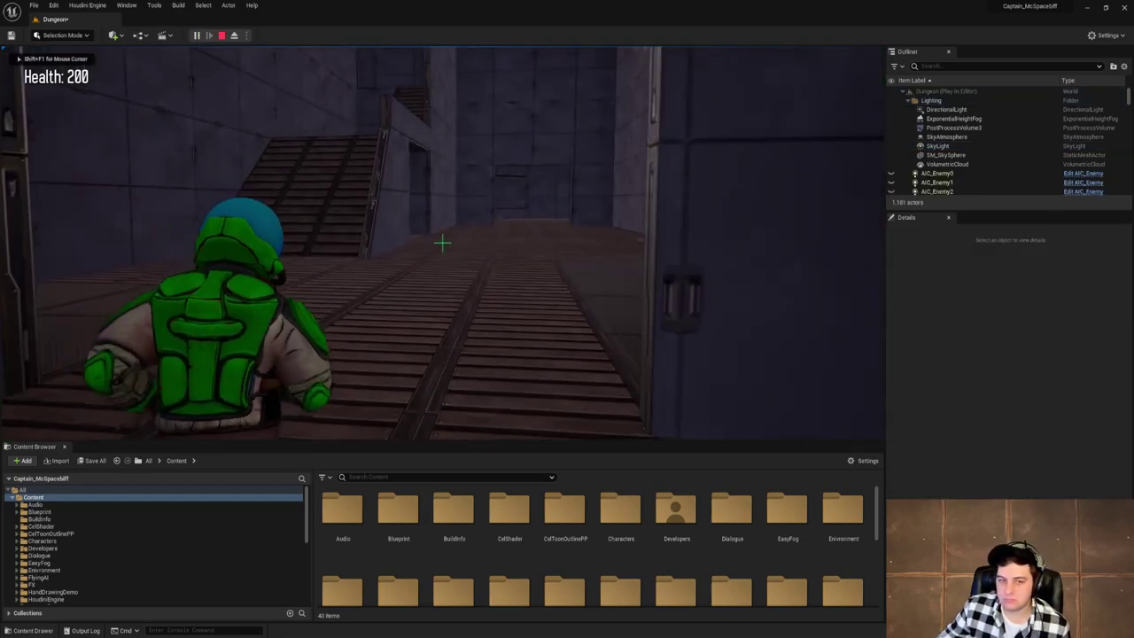
key("w")
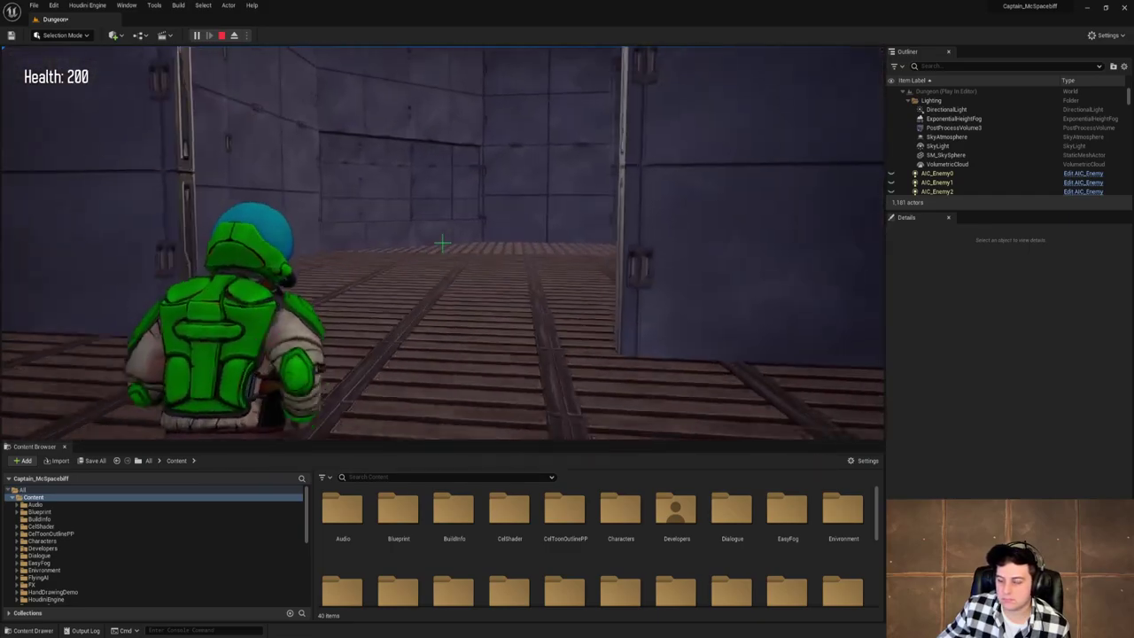
key("w")
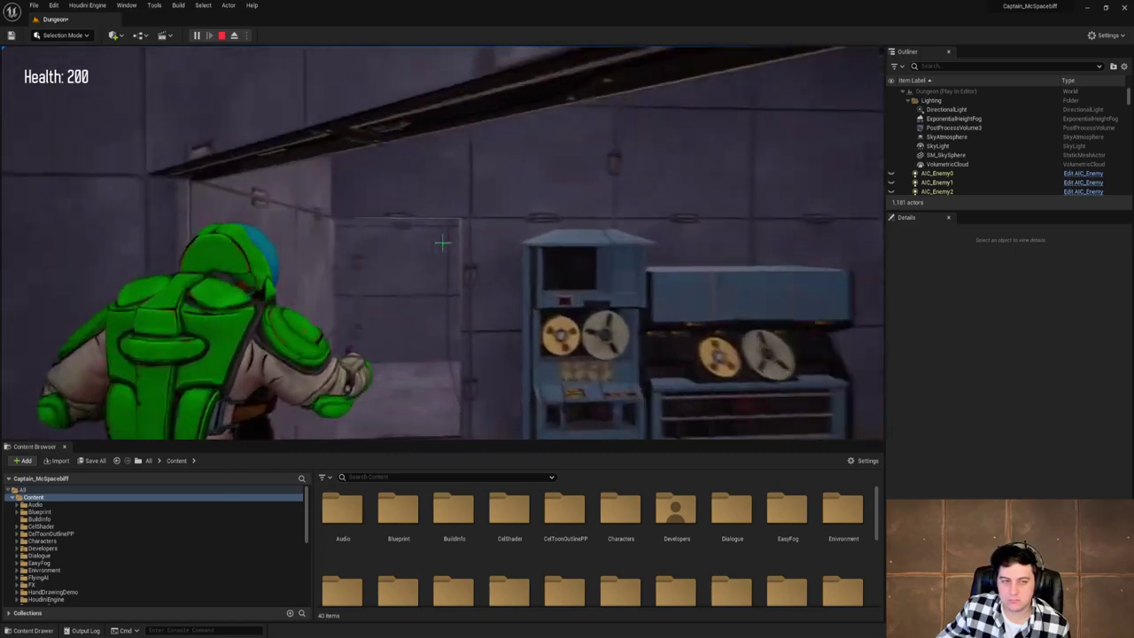
key("w")
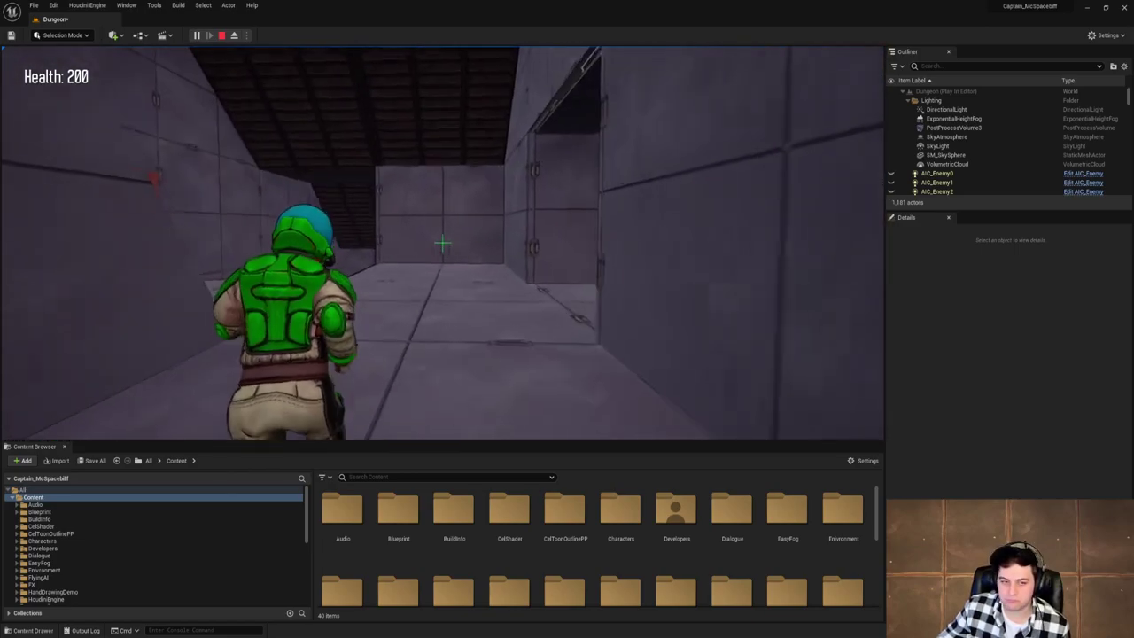
key("w")
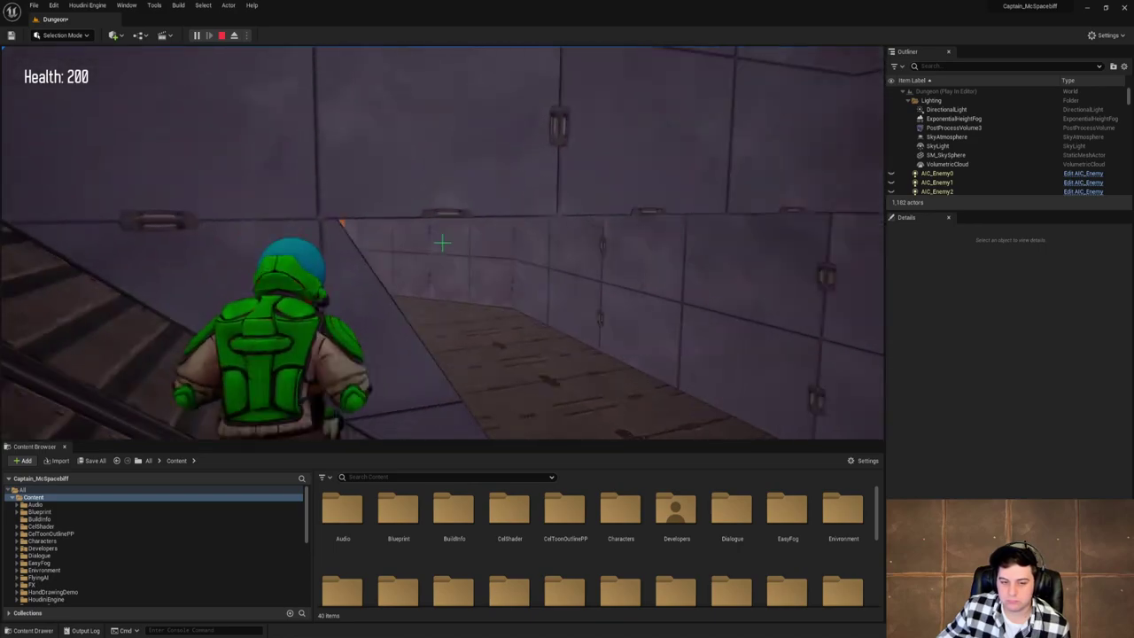
key("w")
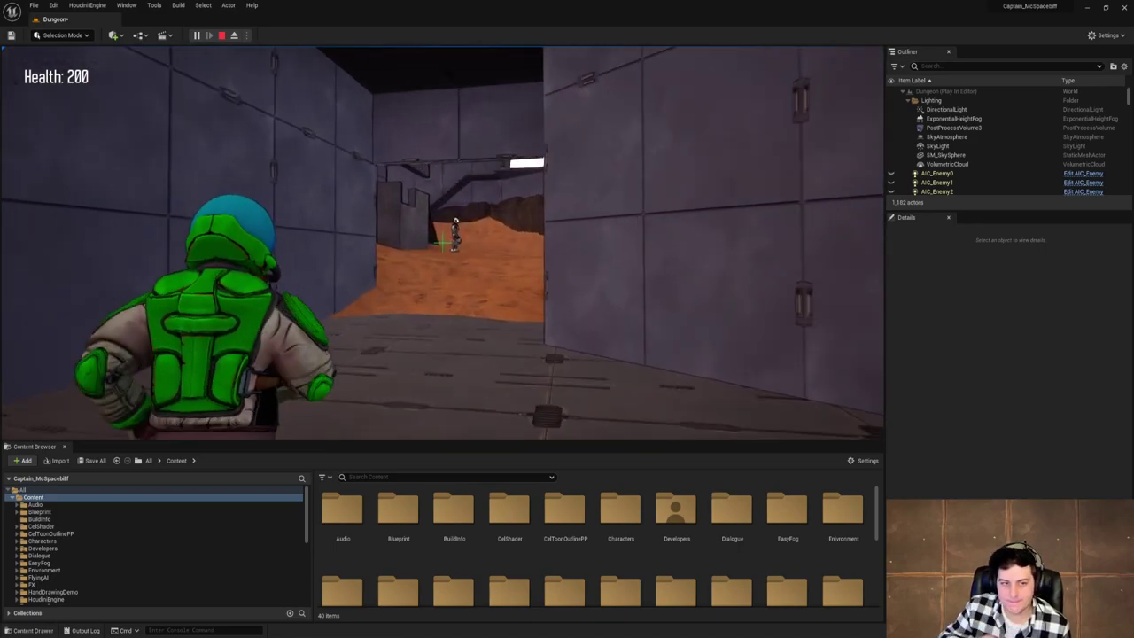
key("w")
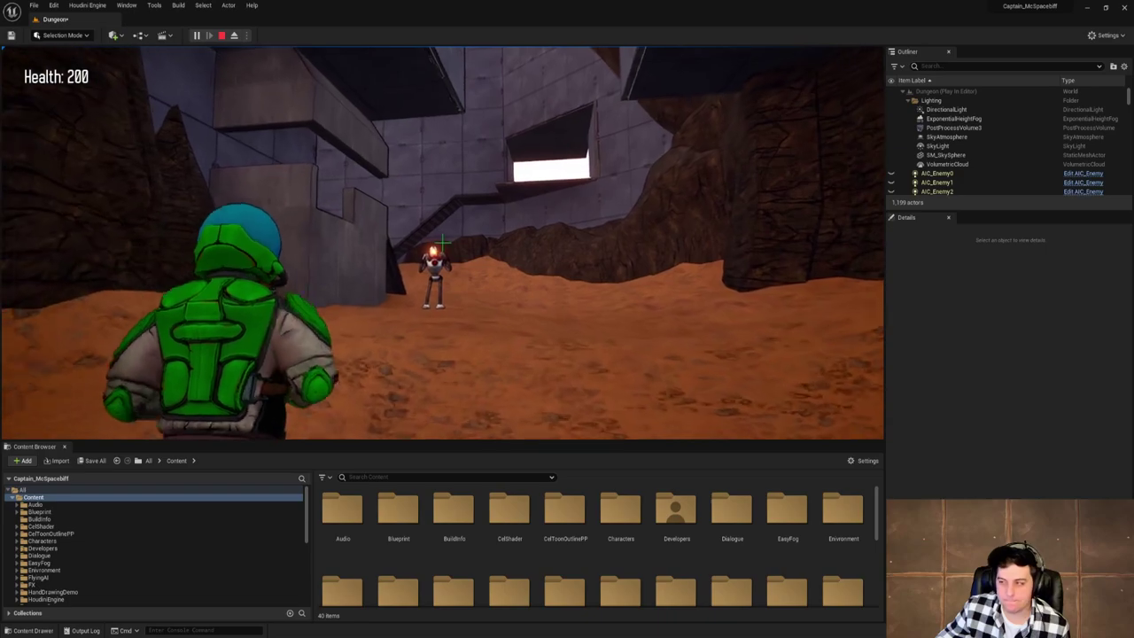
key("w")
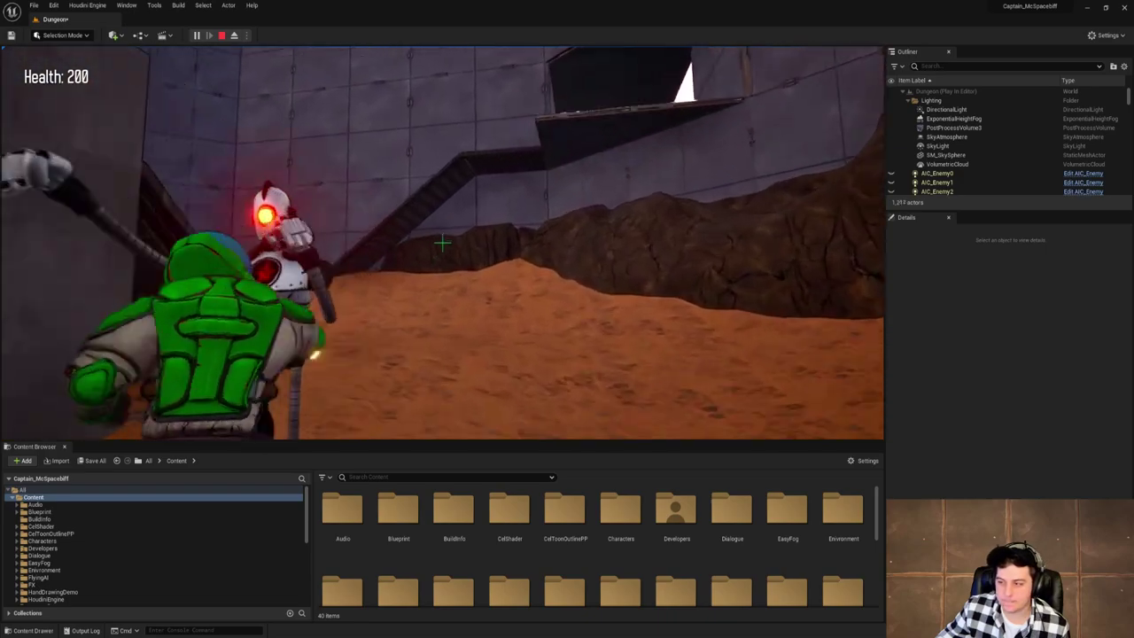
key("w")
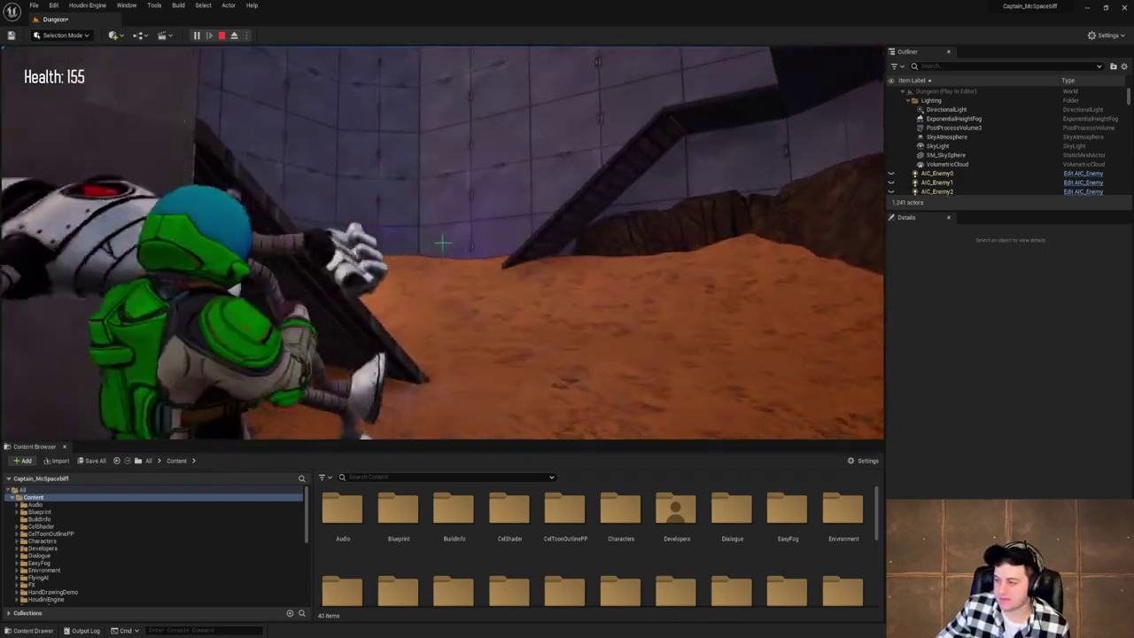
key("w")
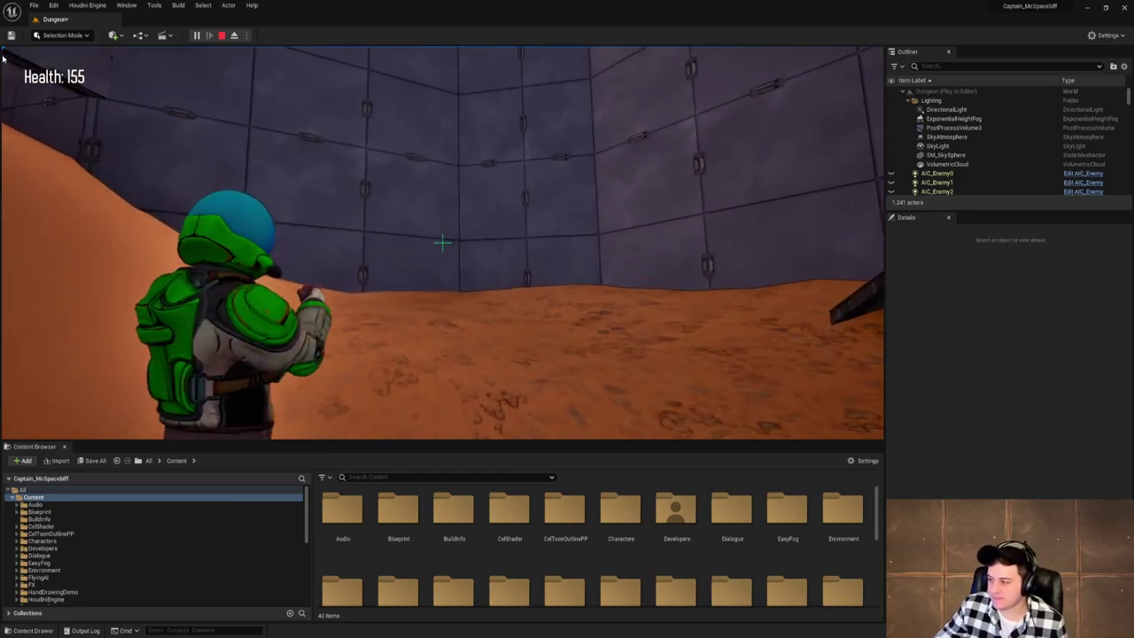
key("Escape")
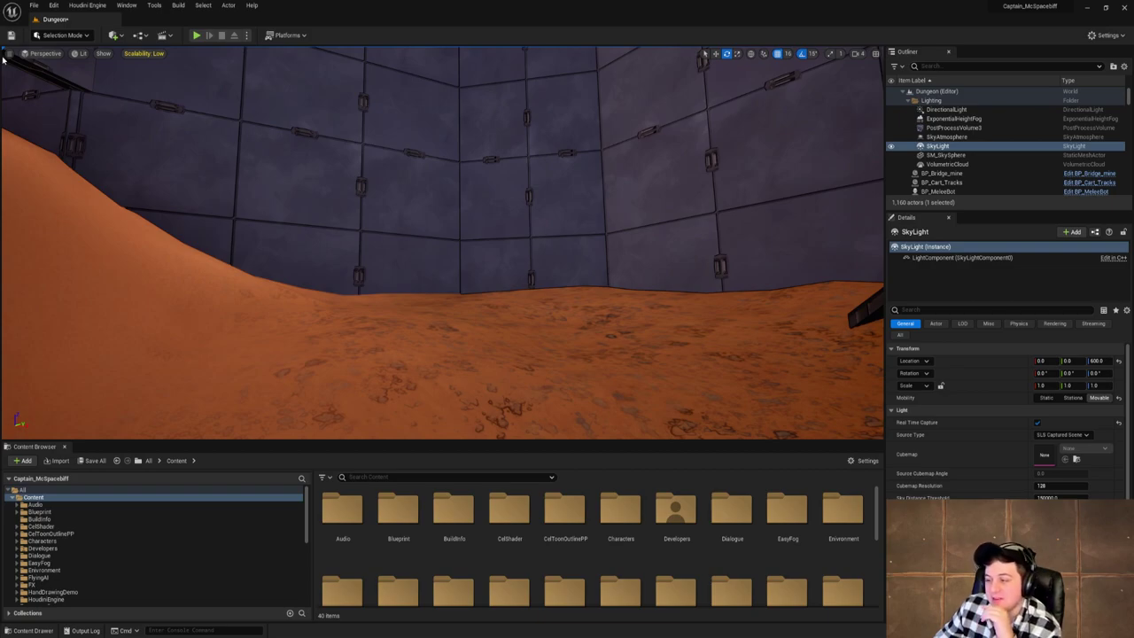
left_click(34, 6)
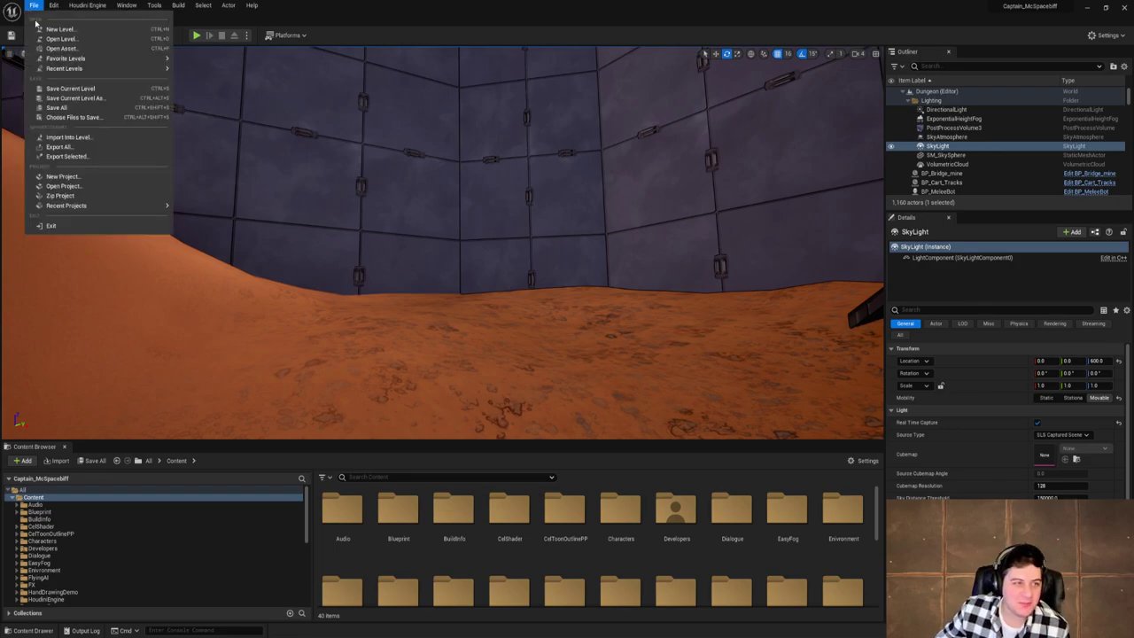
left_click(73, 88)
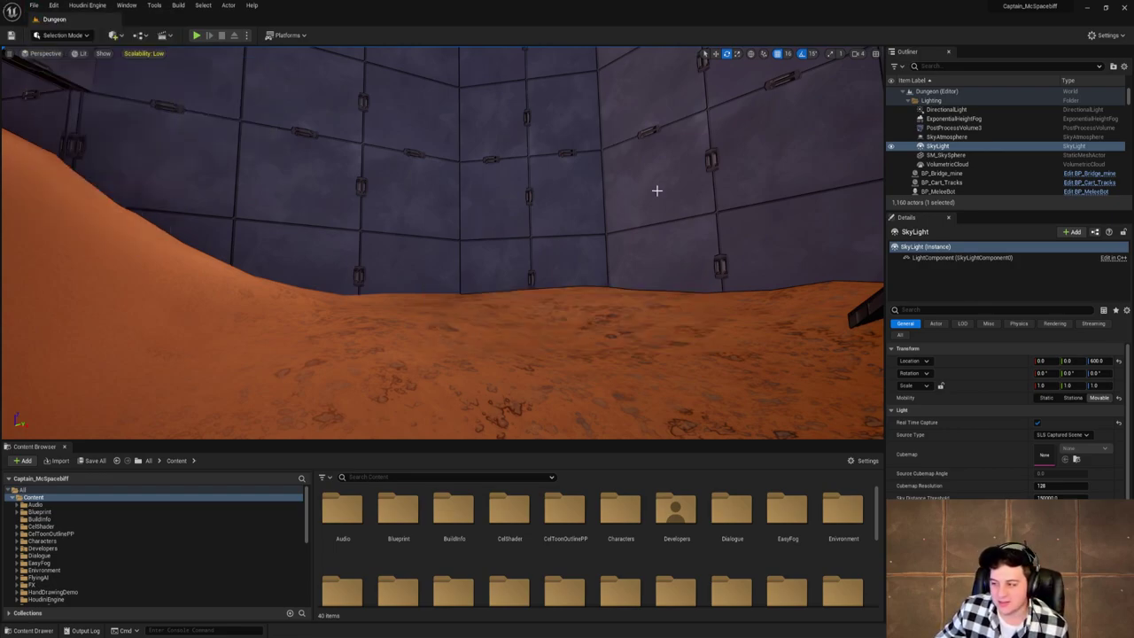
Start a play-test in the large metal room and run along the grated walkway through the doorway to the stairs.
key("w")
mouse_move(657, 191)
right_mouse_down()
mouse_move(461, 181)
mouse_move(567, 199)
mouse_move(496, 204)
mouse_move(479, 115)
mouse_move(532, 159)
mouse_move(567, 164)
mouse_move(638, 204)
mouse_move(422, 310)
mouse_move(657, 189)
right_mouse_up()
key("w")
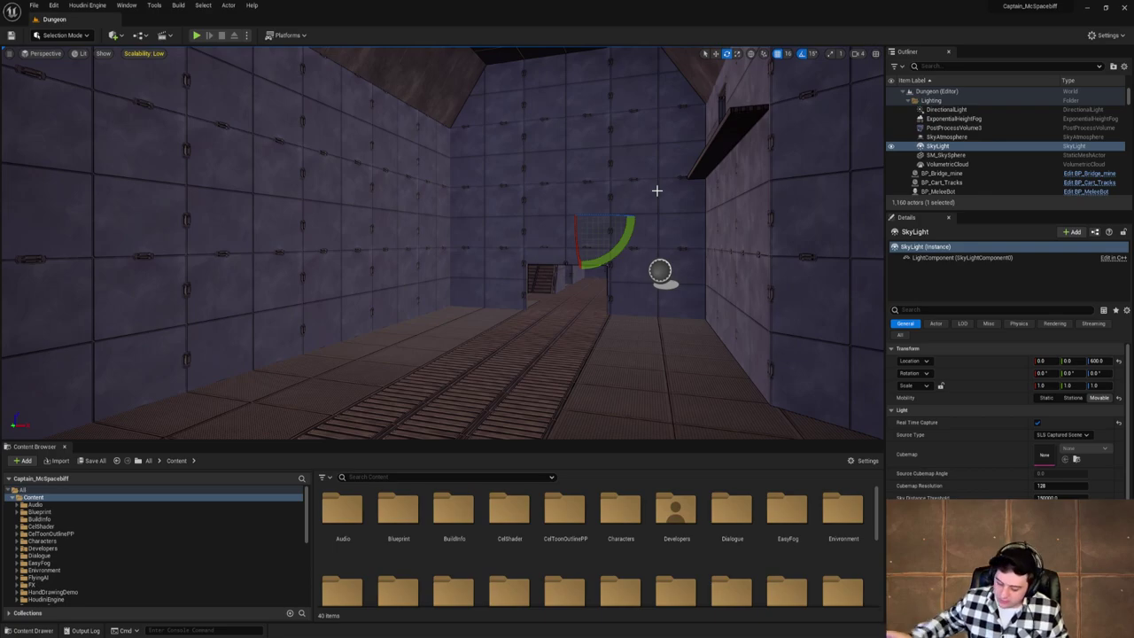
right_click_drag(628, 191, 777, 226)
key("w")
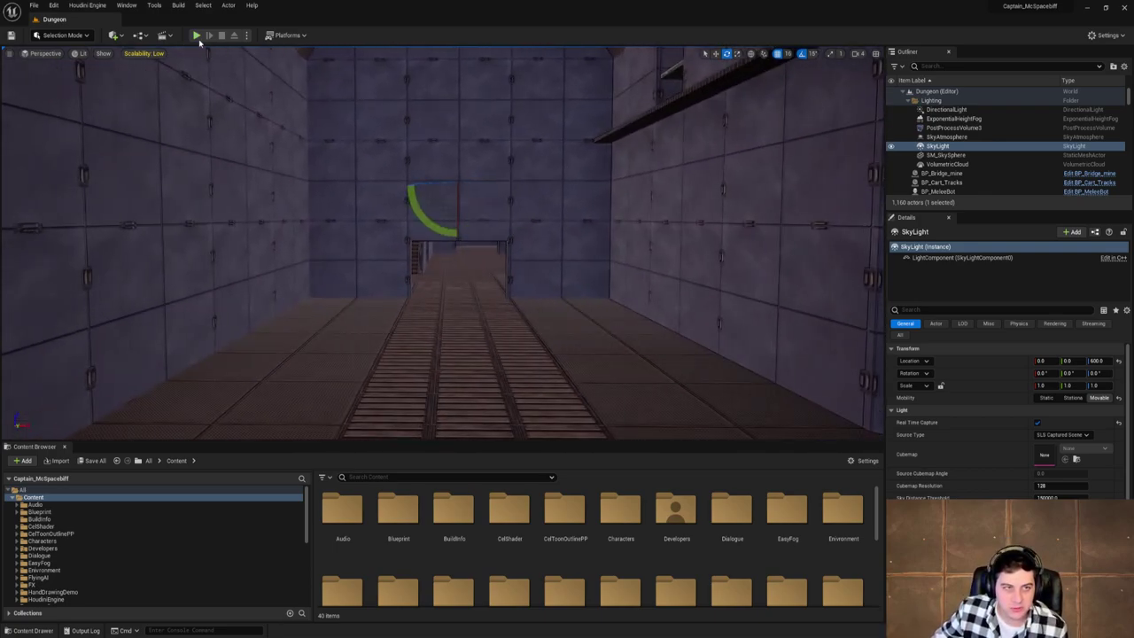
left_click(196, 34)
key("w")
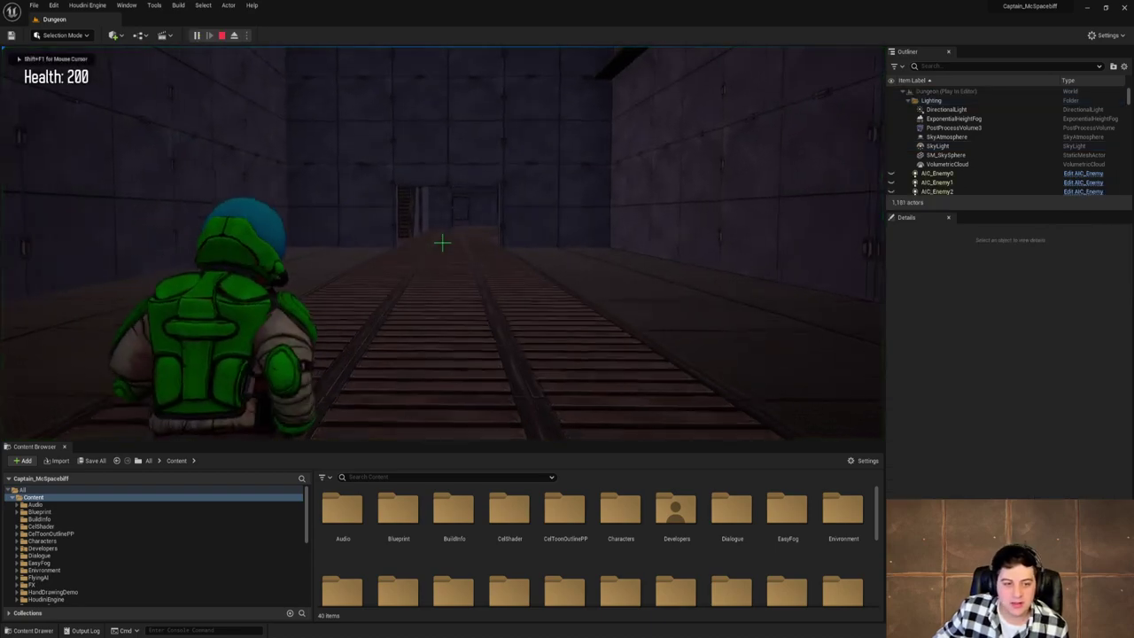
key("w")
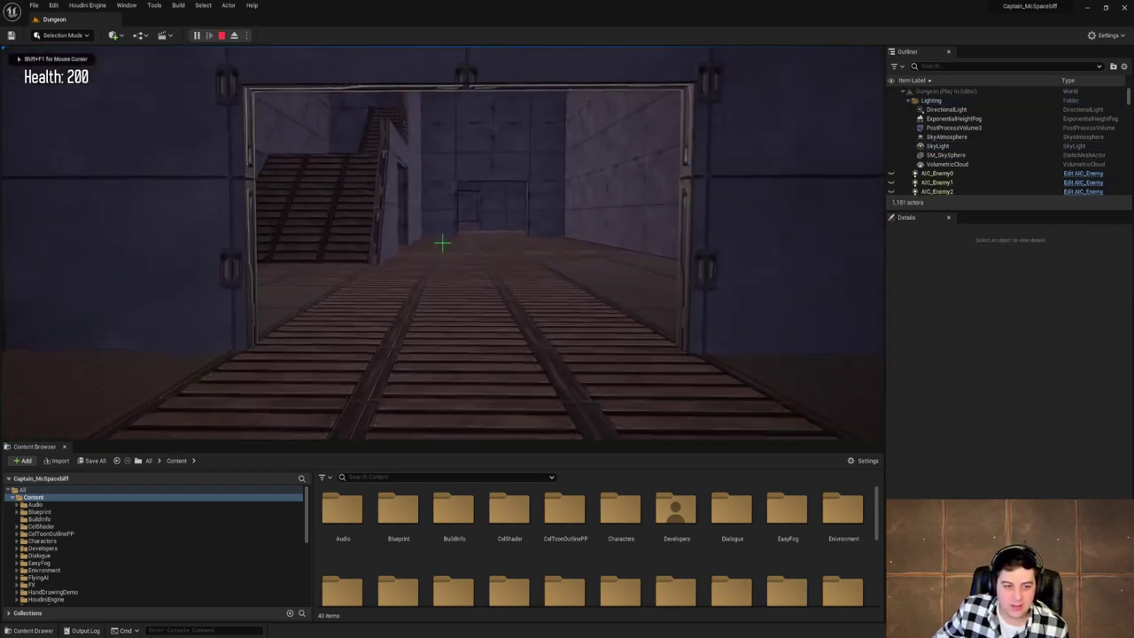
key("w")
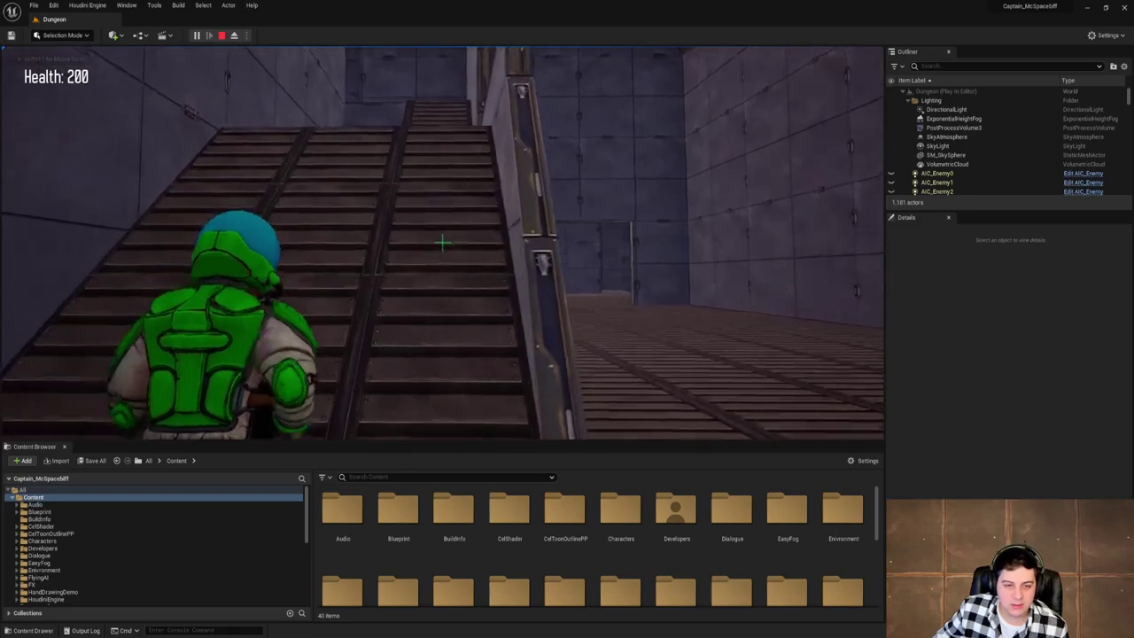
Play-test the robot encounter in the metal room beyond the stairs and pick up the Avtomat Tkachev.
key("w")
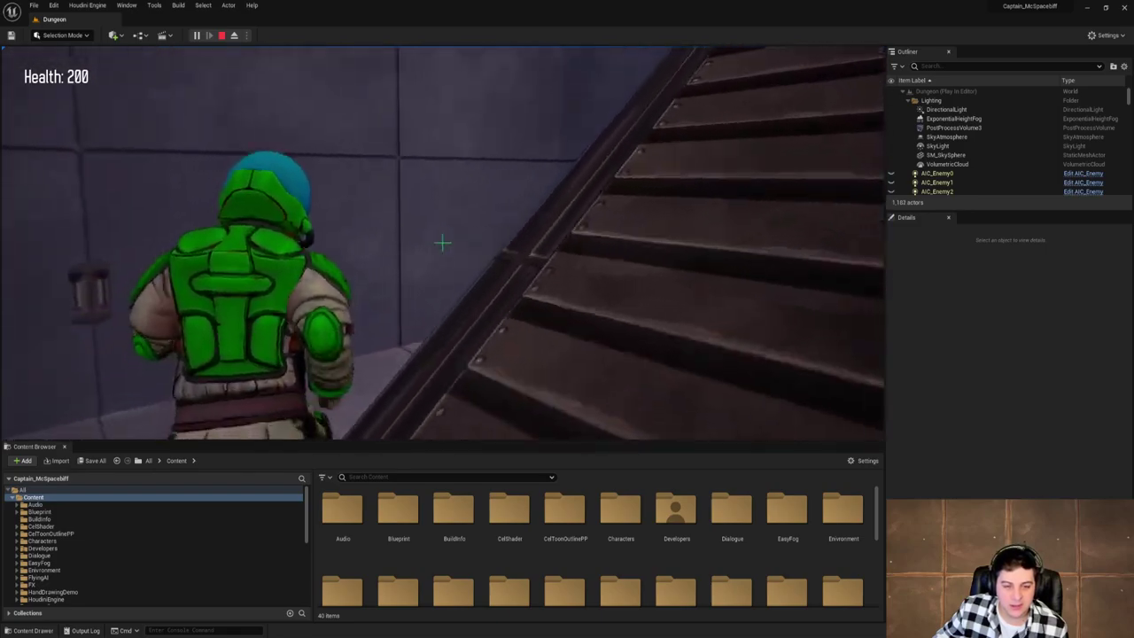
key("w")
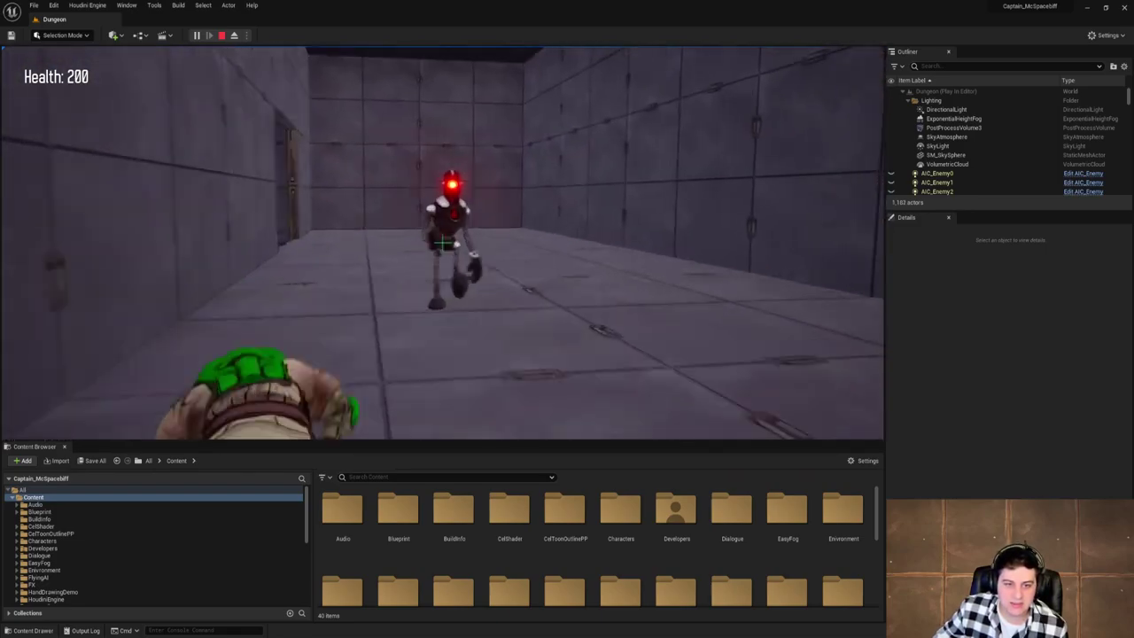
key("w")
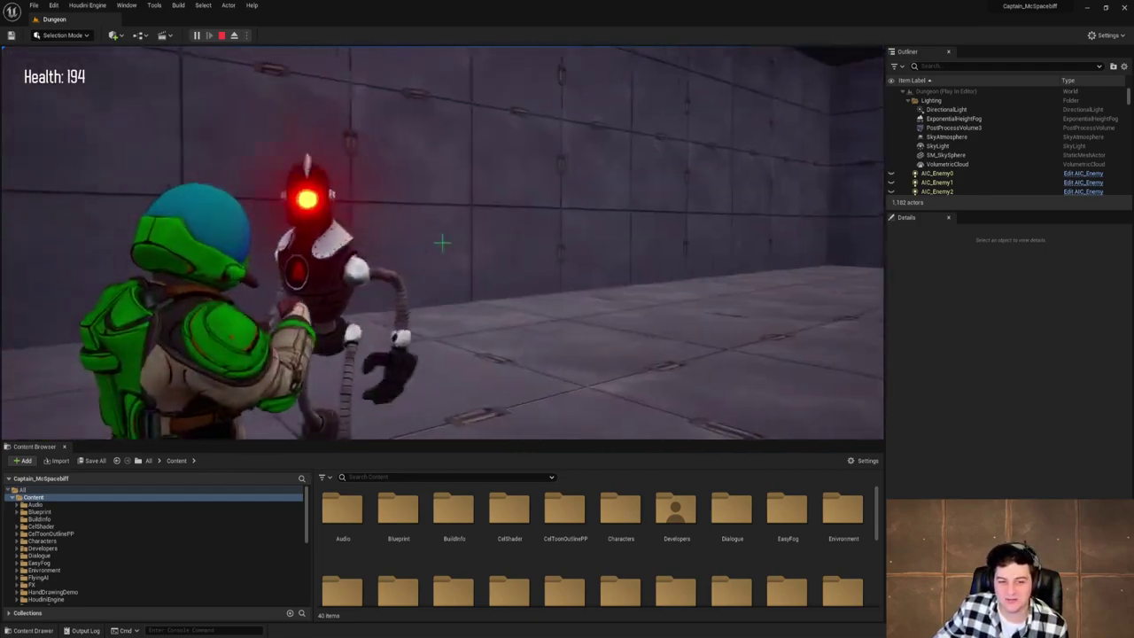
key("w")
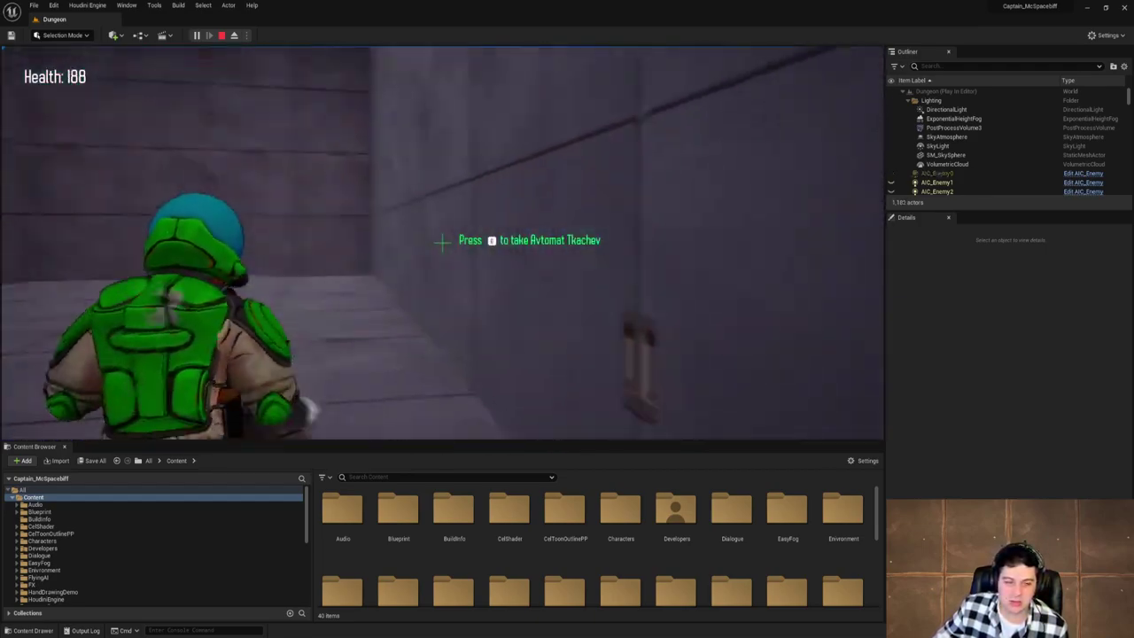
key("w")
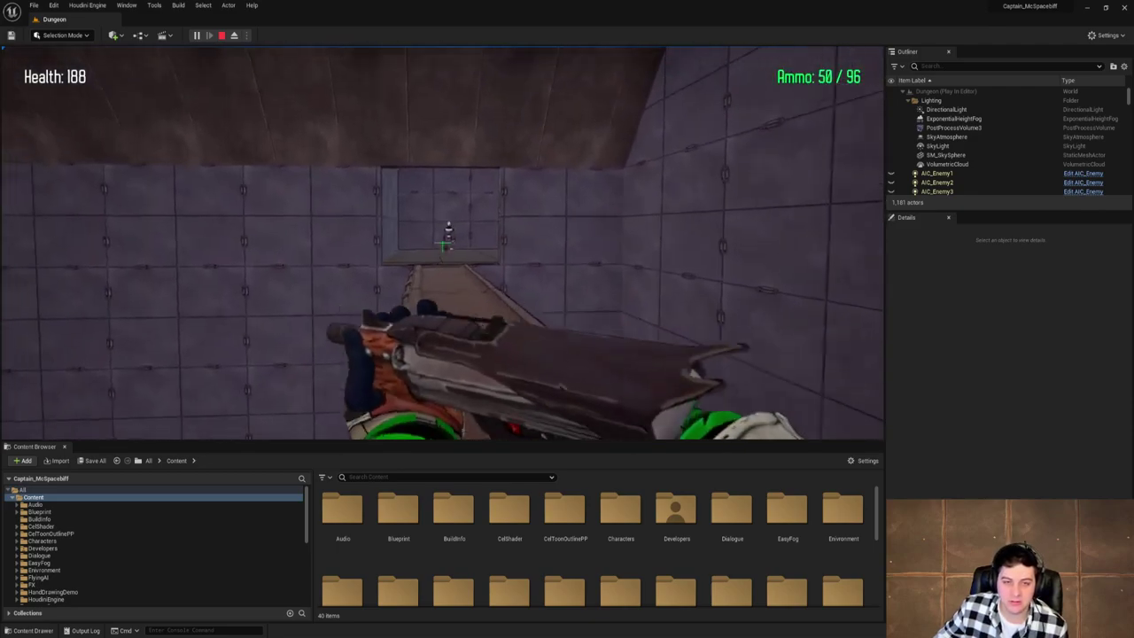
Playtest the route through the metal corridors and computer room into the orange sand cavern, and end the play session.
left_click_drag(442, 241, 442, 242)
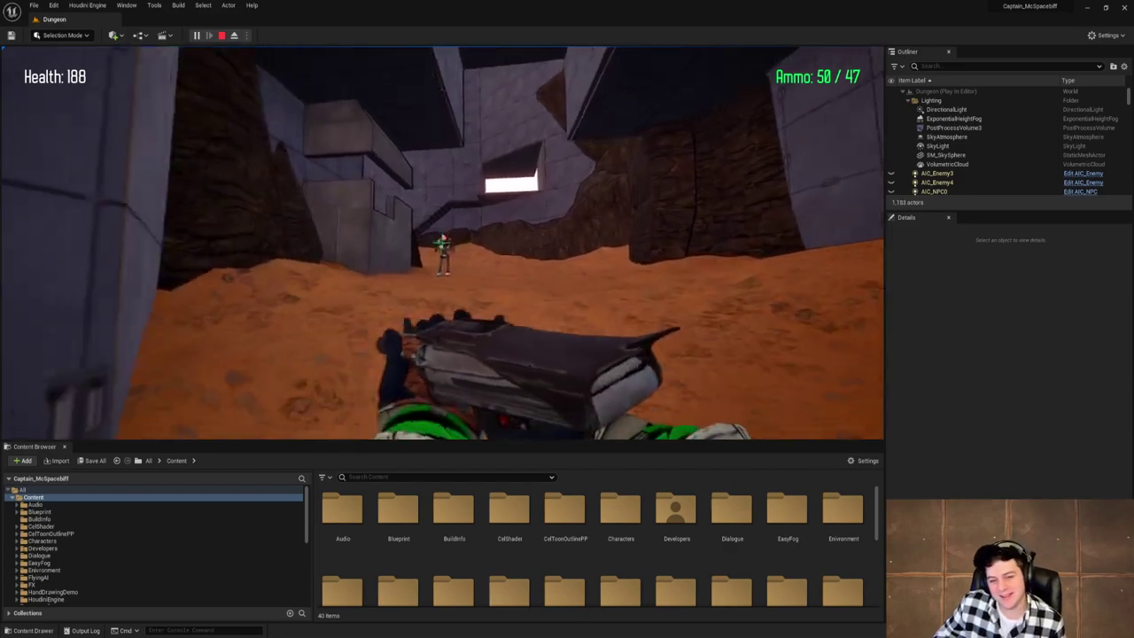
key("w")
left_click(442, 242)
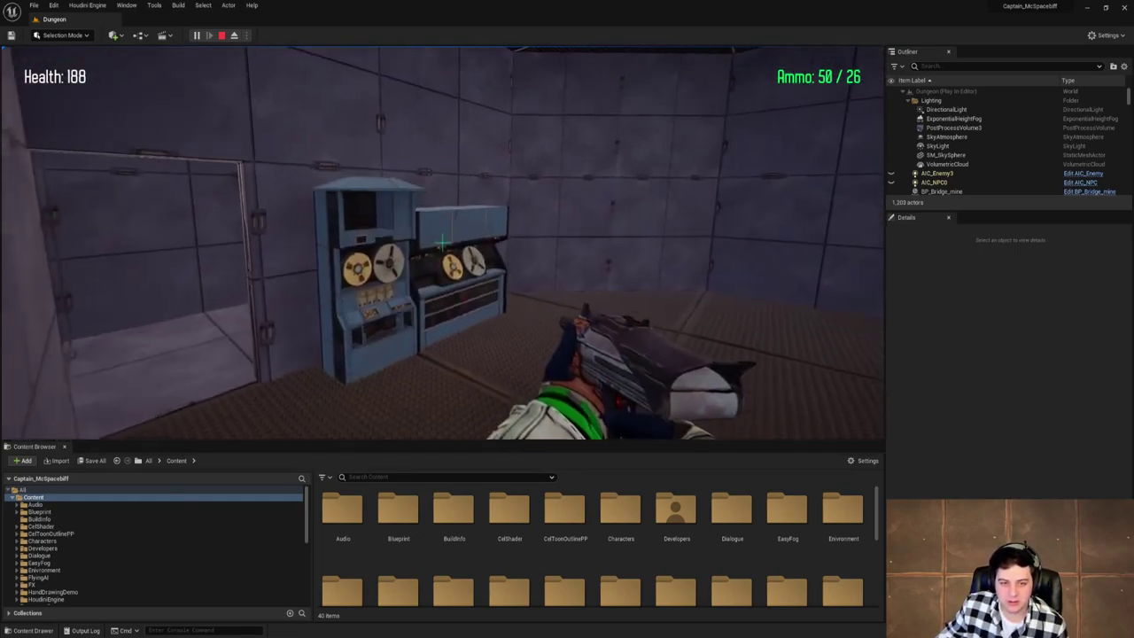
key("w")
key("w")
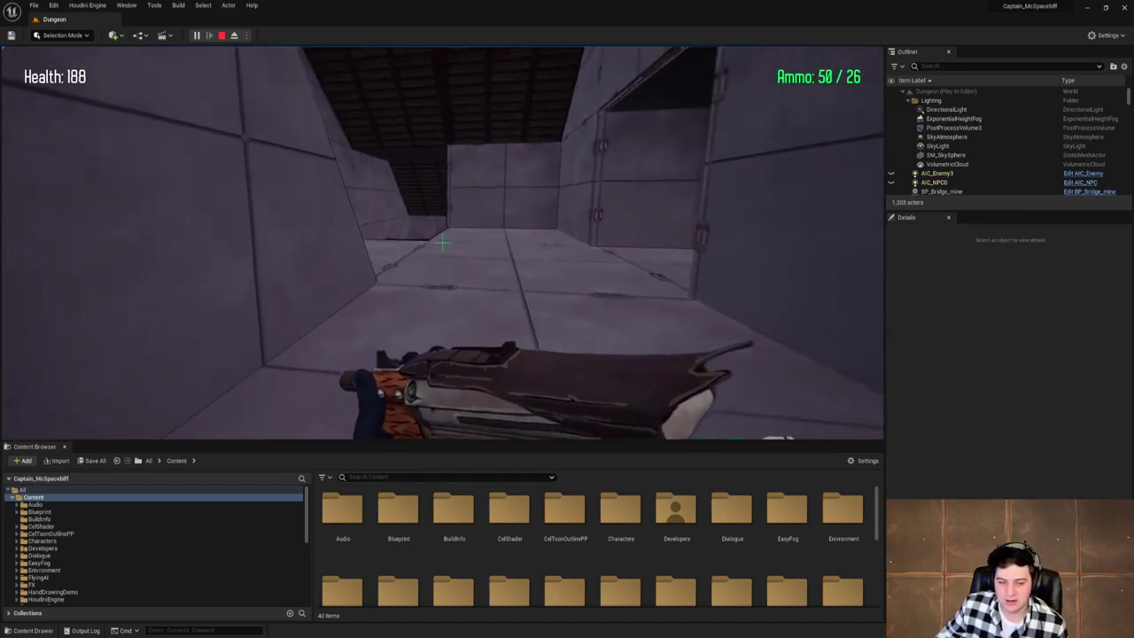
key("w")
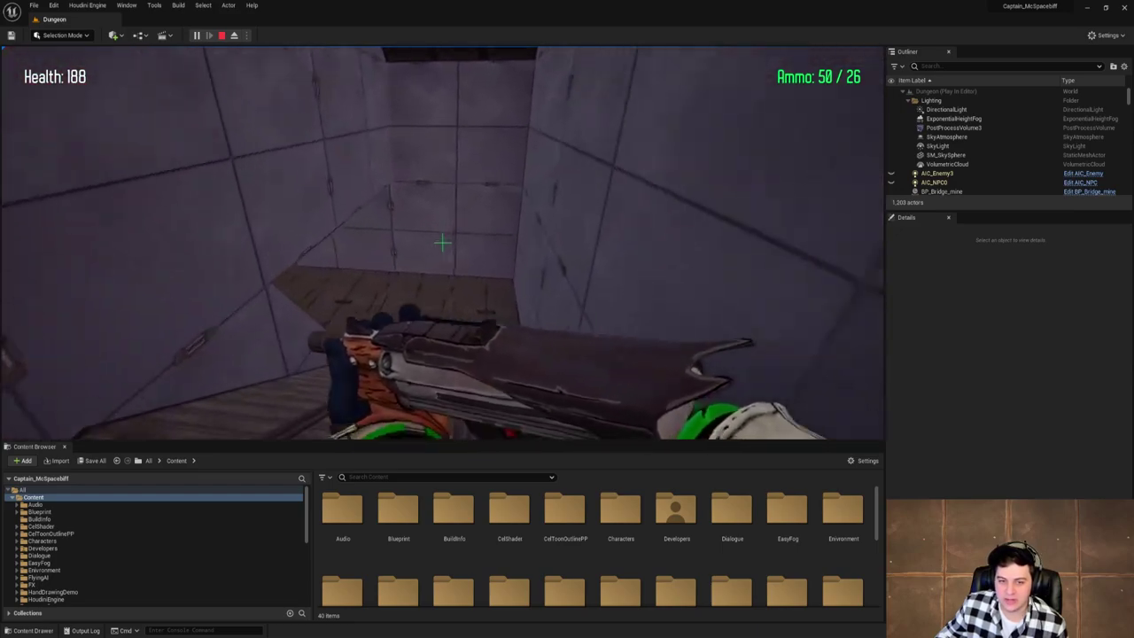
key("w")
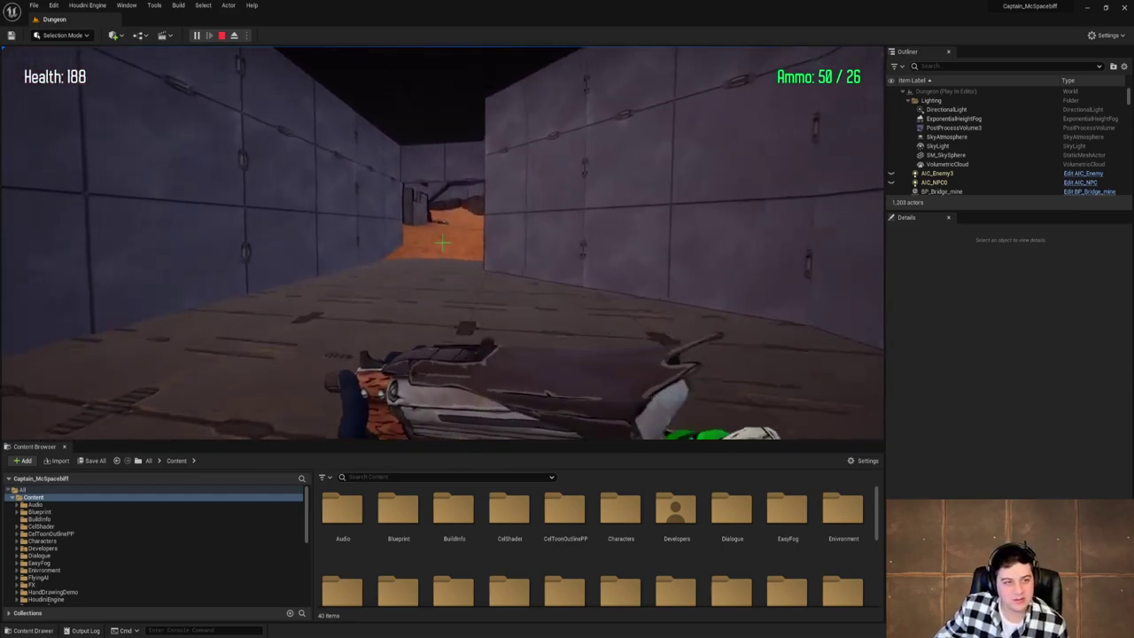
key("w")
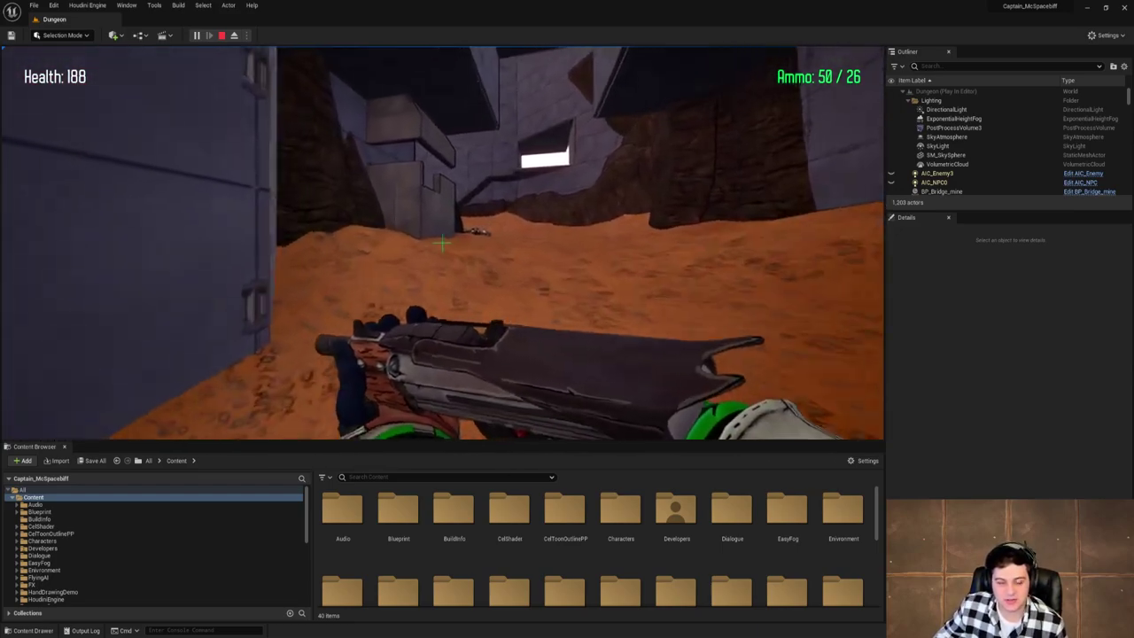
key("Escape")
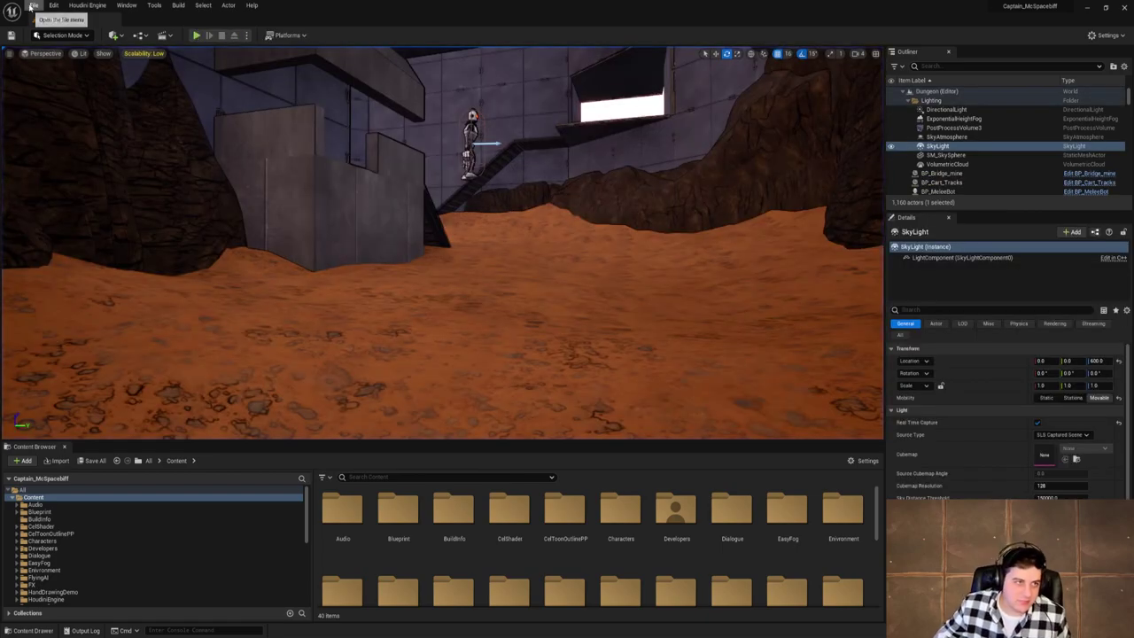
Save the current Dungeon level.
left_click(33, 5)
left_click(63, 93)
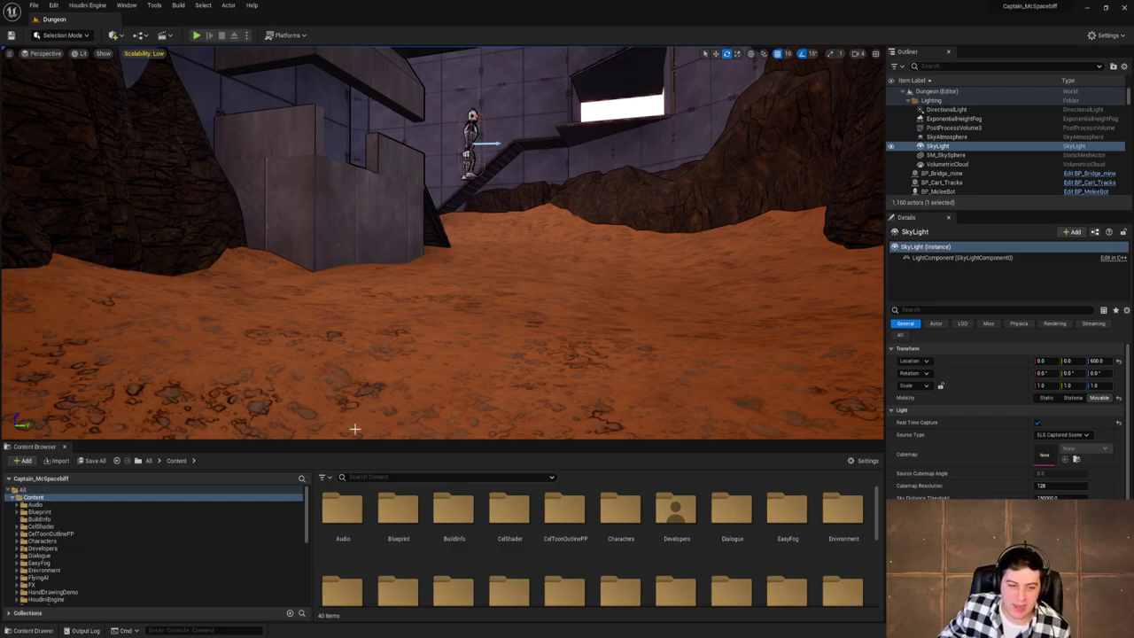
Playtest the dialogue with the blue-helmeted Skeleton NPC in the metal corridor, and stop the simulation.
key("w")
right_click_drag(354, 431, 550, 421)
key("w")
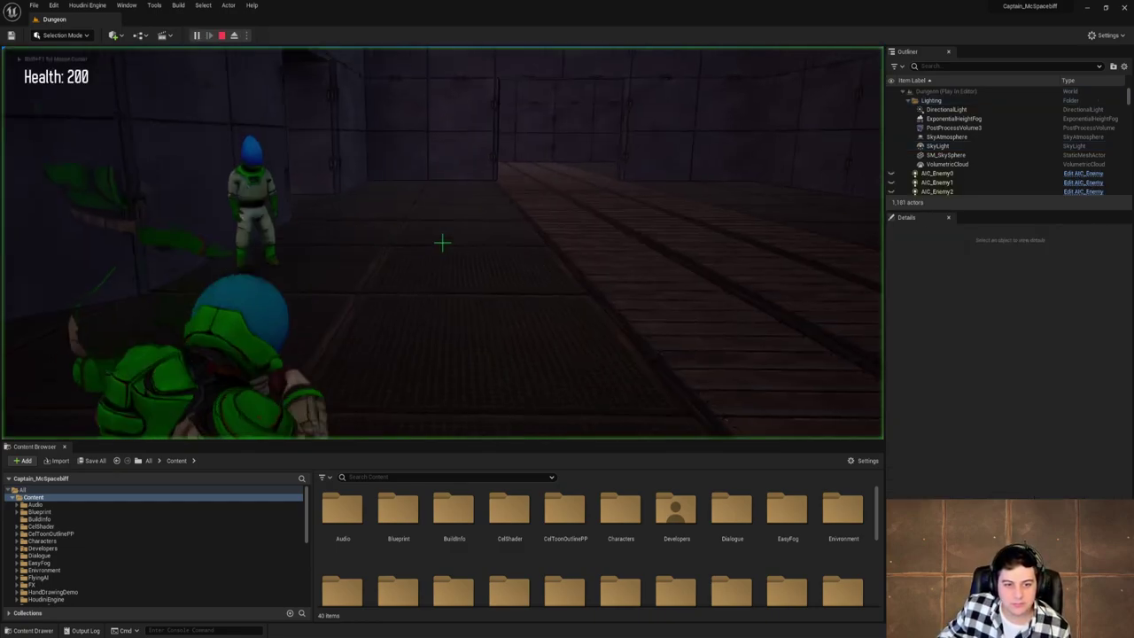
key("w")
key("e")
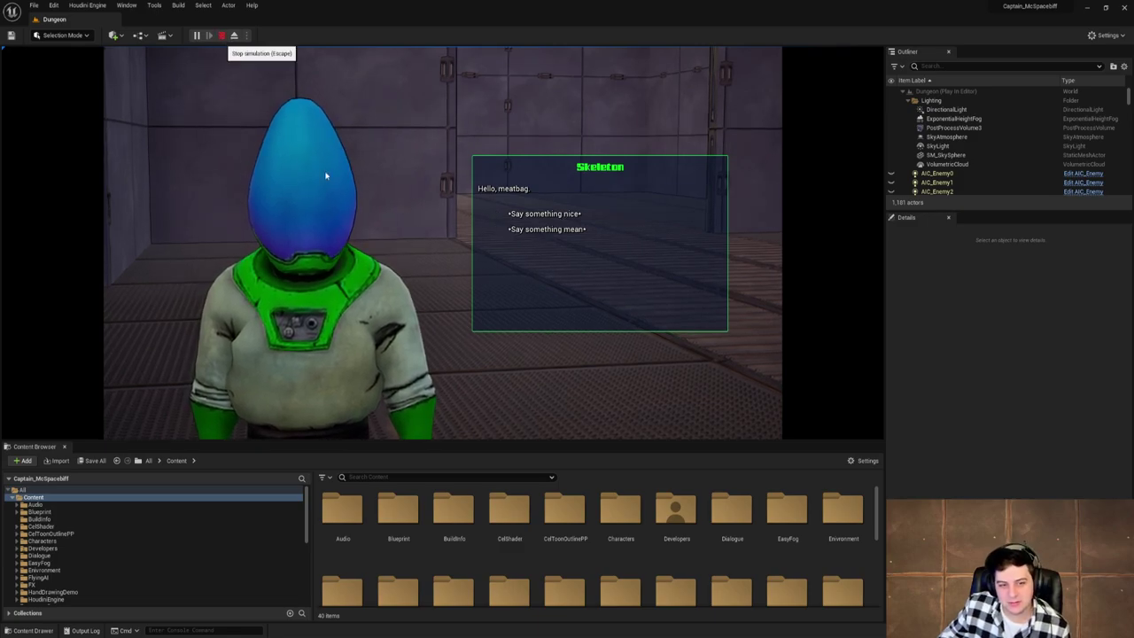
left_click(221, 36)
Inspect the corridor to the sand cavern, the ramp, the rock walls and the sand slope in the level.
key("s")
right_click_drag(530, 296, 266, 293)
key("w")
right_click_drag(443, 244, 523, 302)
key("w")
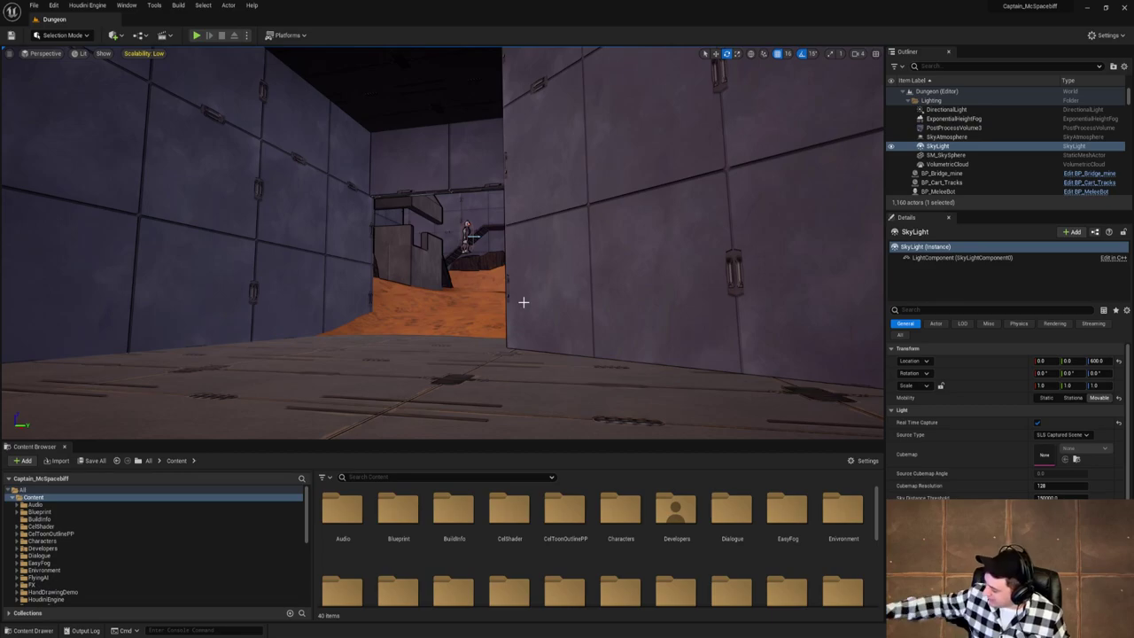
right_click_drag(523, 302, 545, 227)
key("w")
right_click_drag(528, 275, 753, 288)
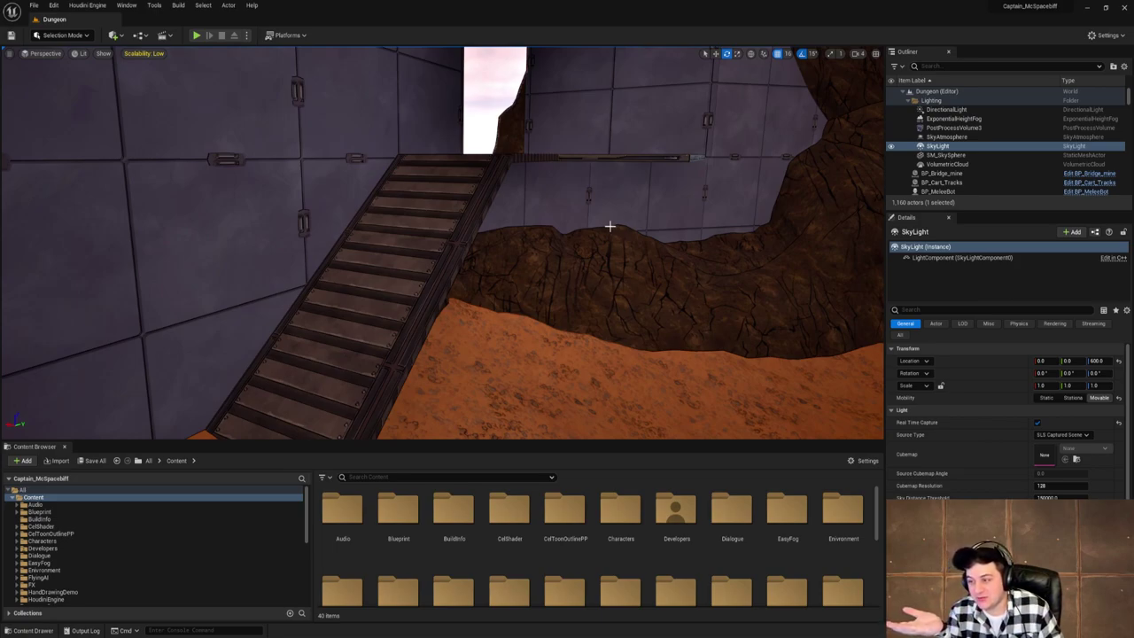
right_click_drag(609, 227, 638, 218)
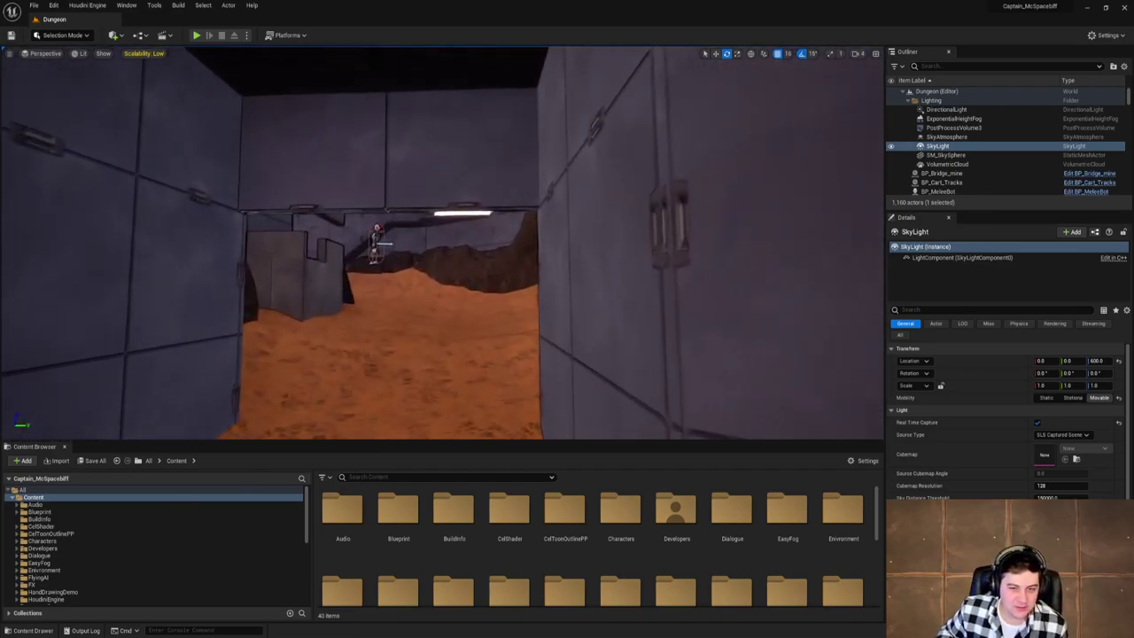
right_click_drag(443, 243, 549, 241)
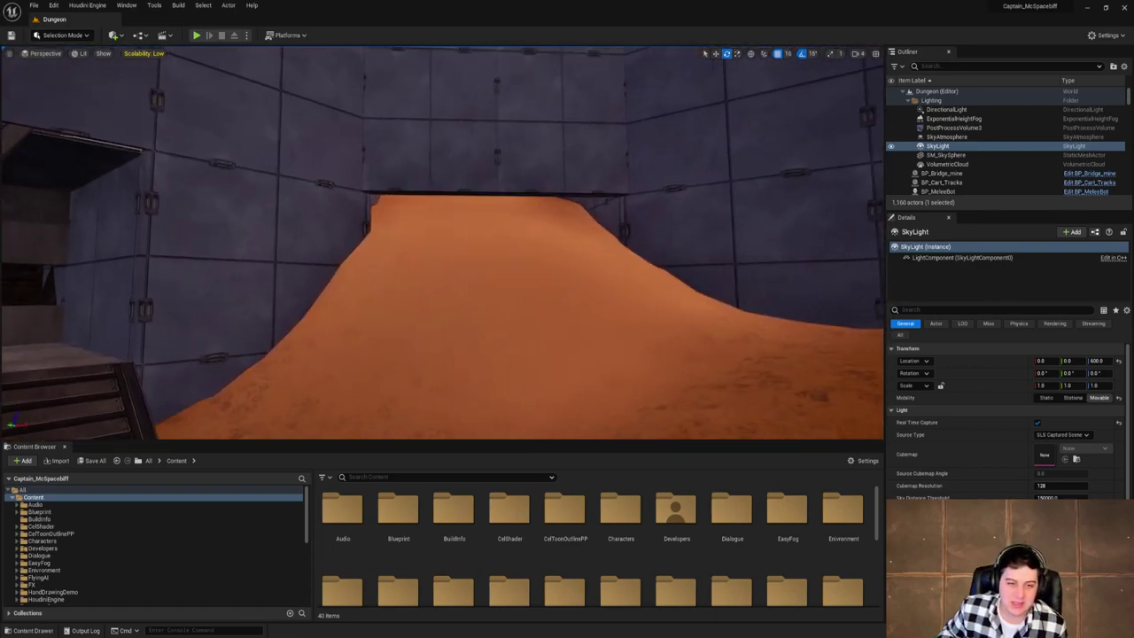
right_click_drag(457, 239, 443, 237)
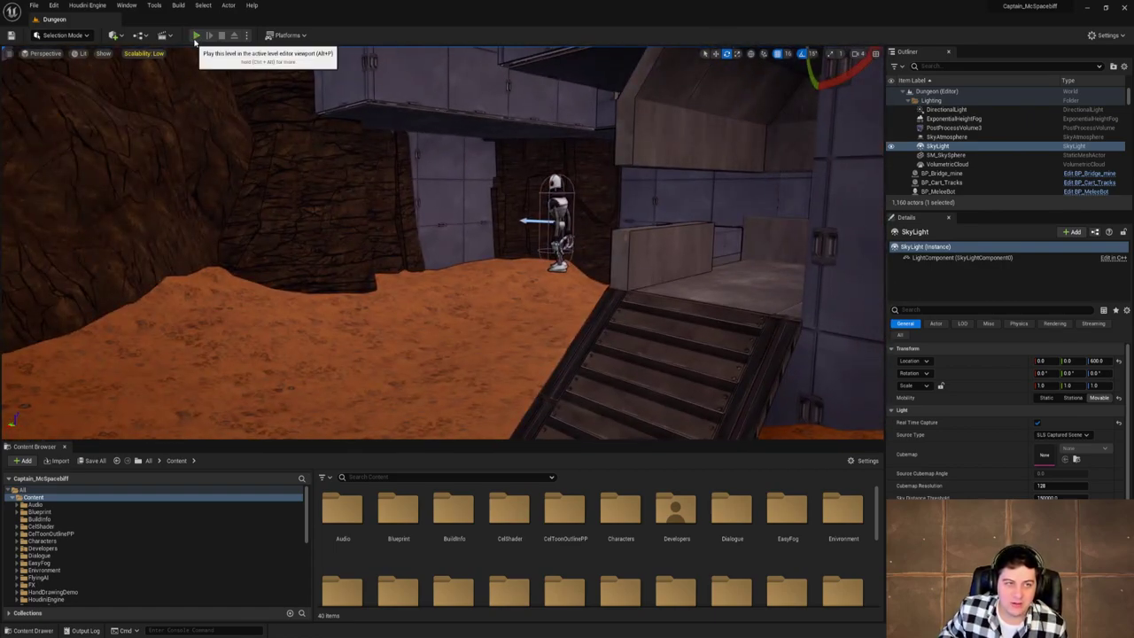
Playtest the robot combat from the sand cavern through the metal corridors, and end the play session.
key("w")
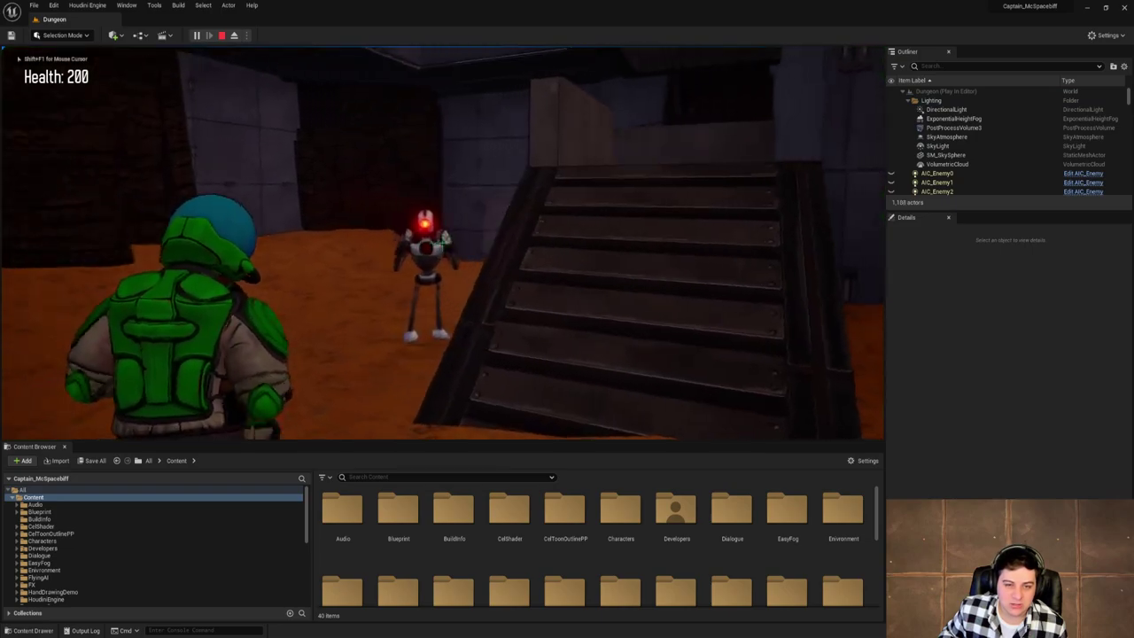
key("s")
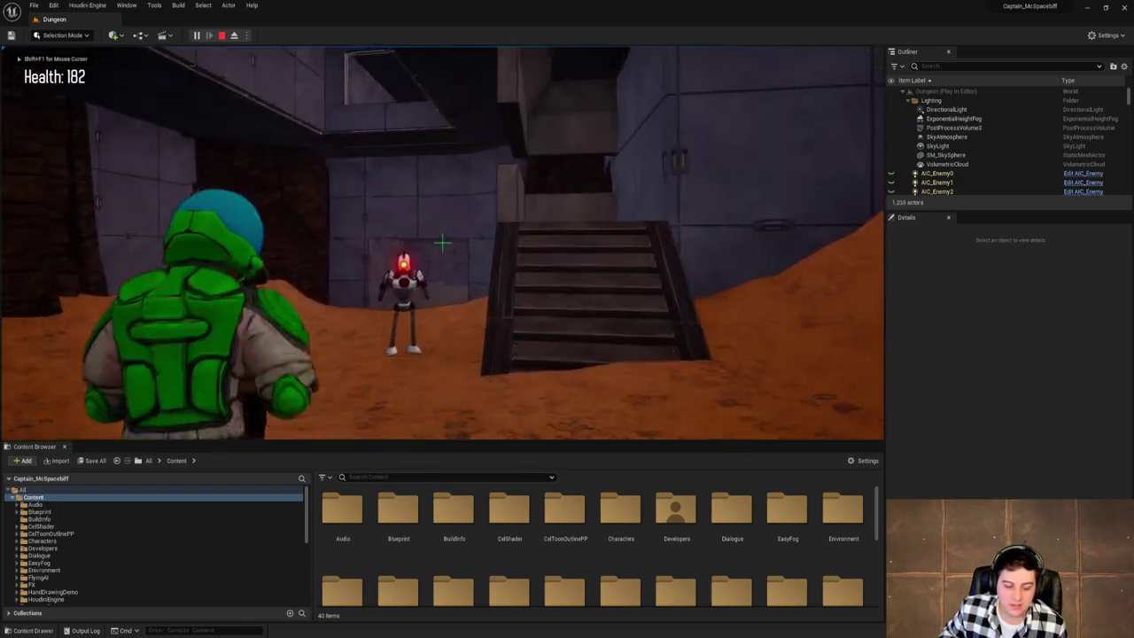
key("w")
key("w")
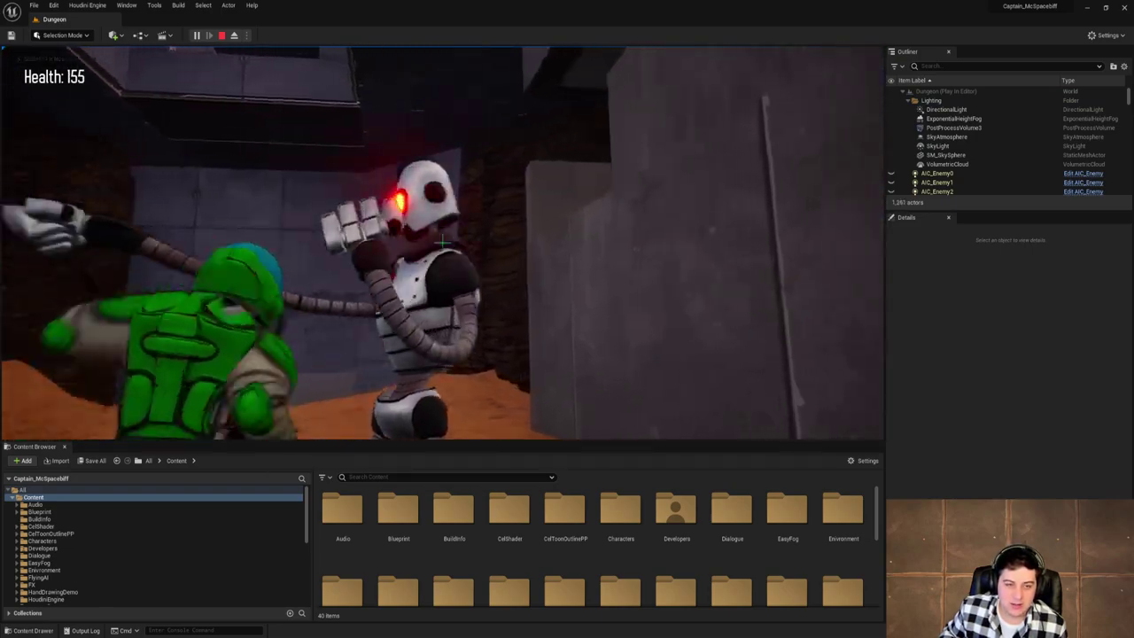
key("w")
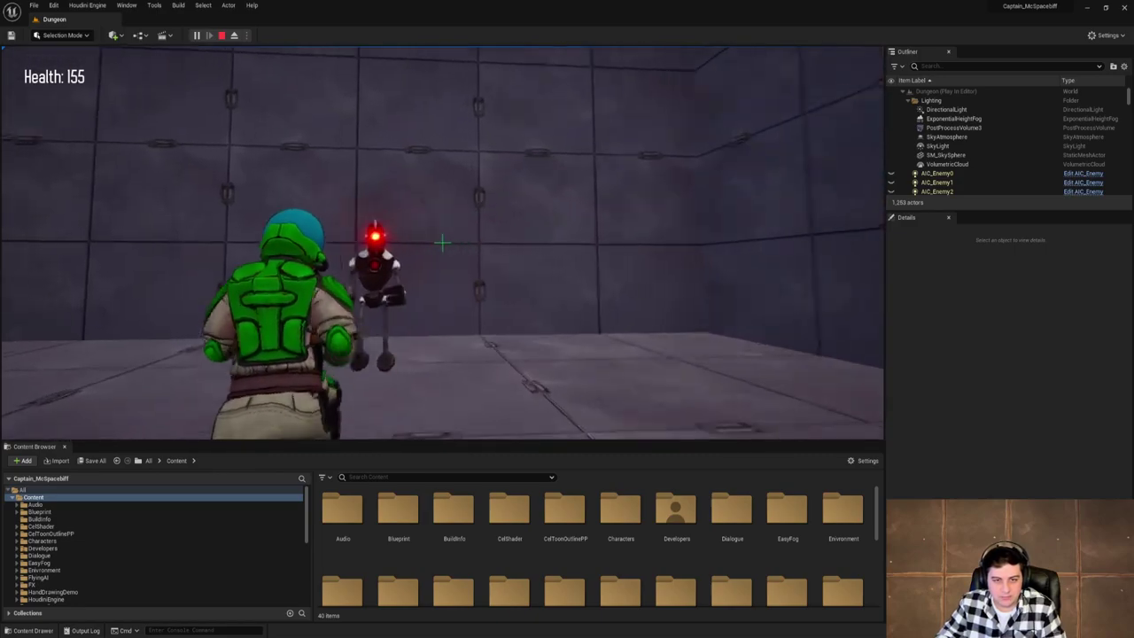
left_click(442, 242)
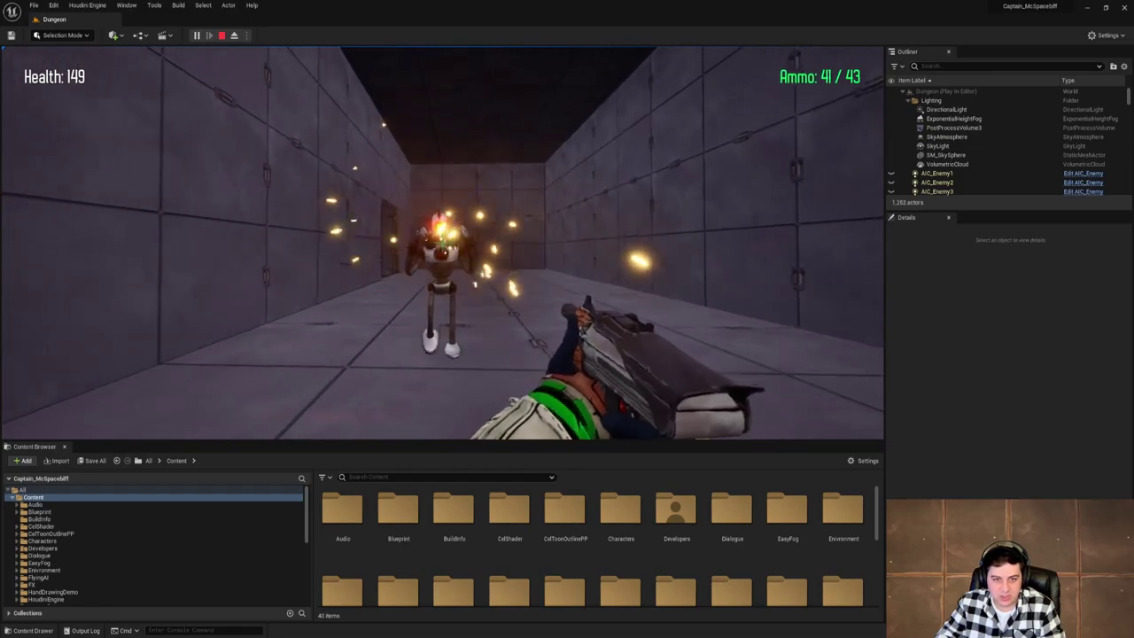
left_click(441, 242)
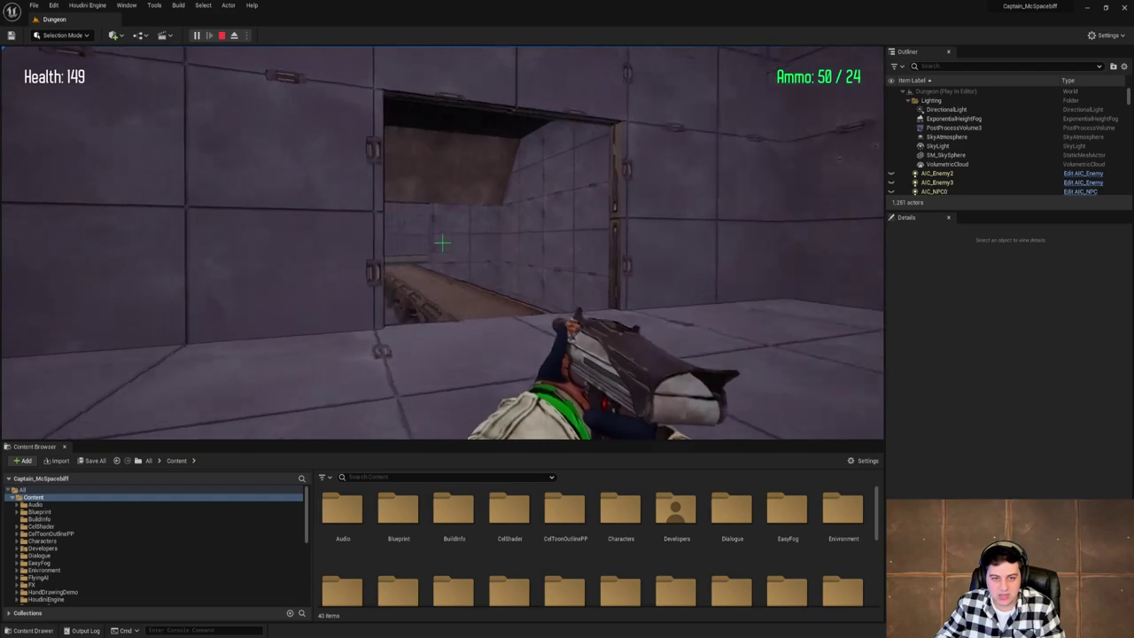
left_click(441, 241)
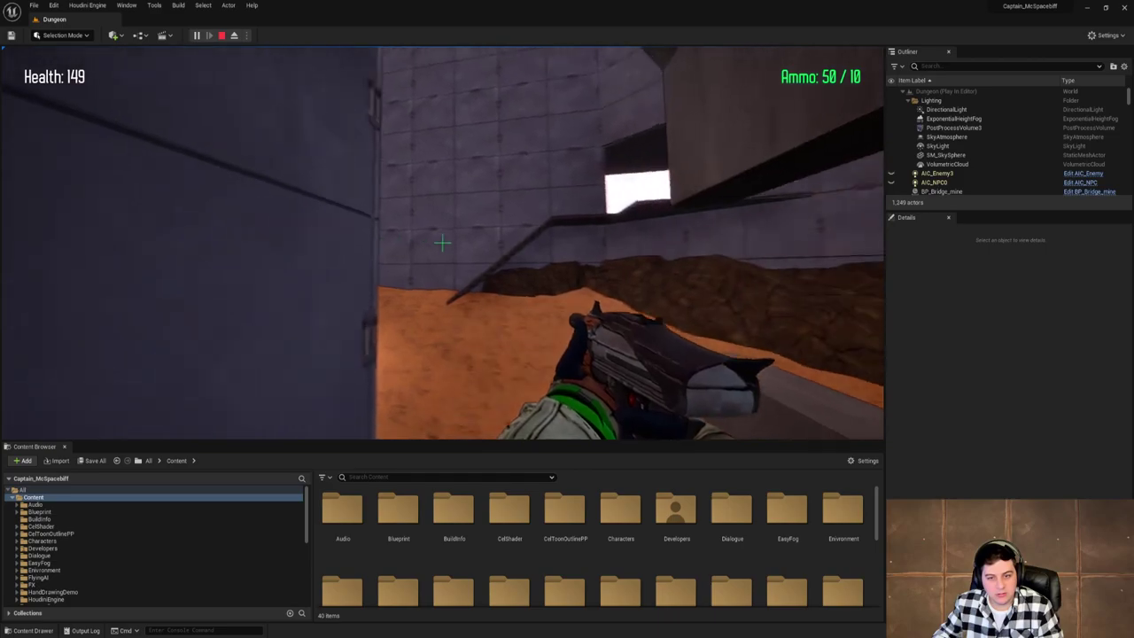
key("Escape")
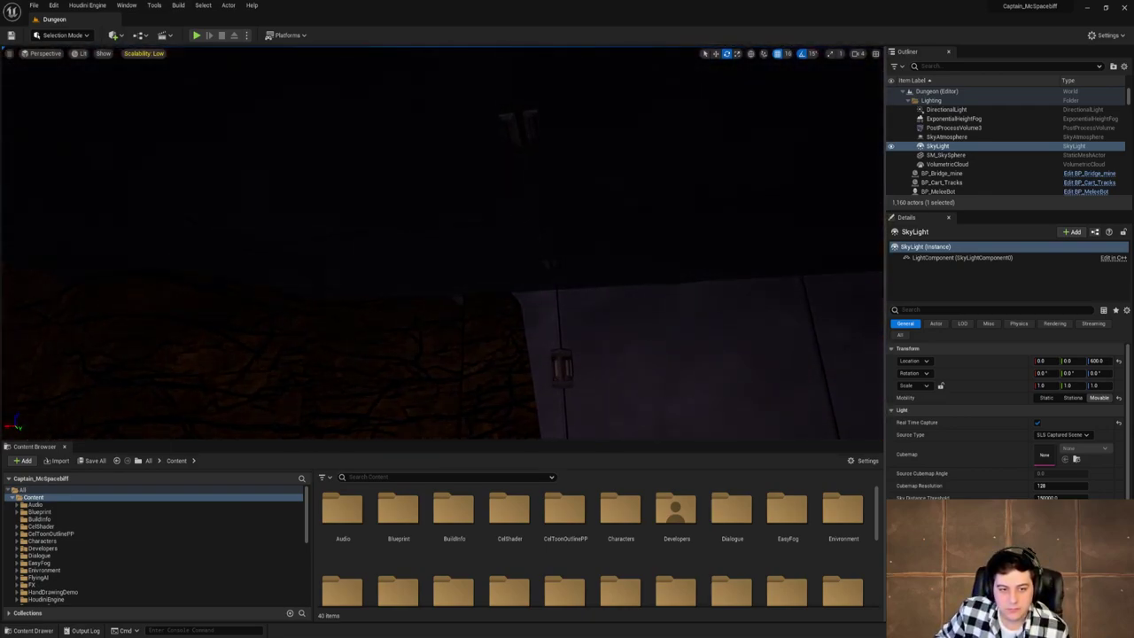
Select the SkyLight actor in the Dungeon level.
left_click(563, 293)
right_click_drag(563, 294, 709, 294)
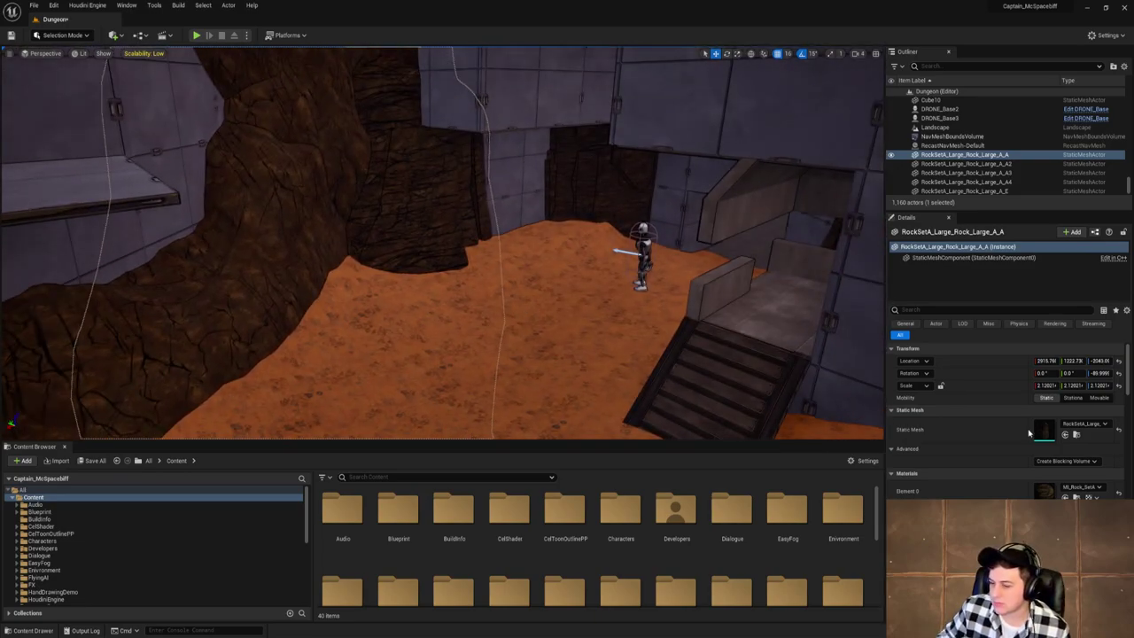
scroll(955, 137, "up", 1)
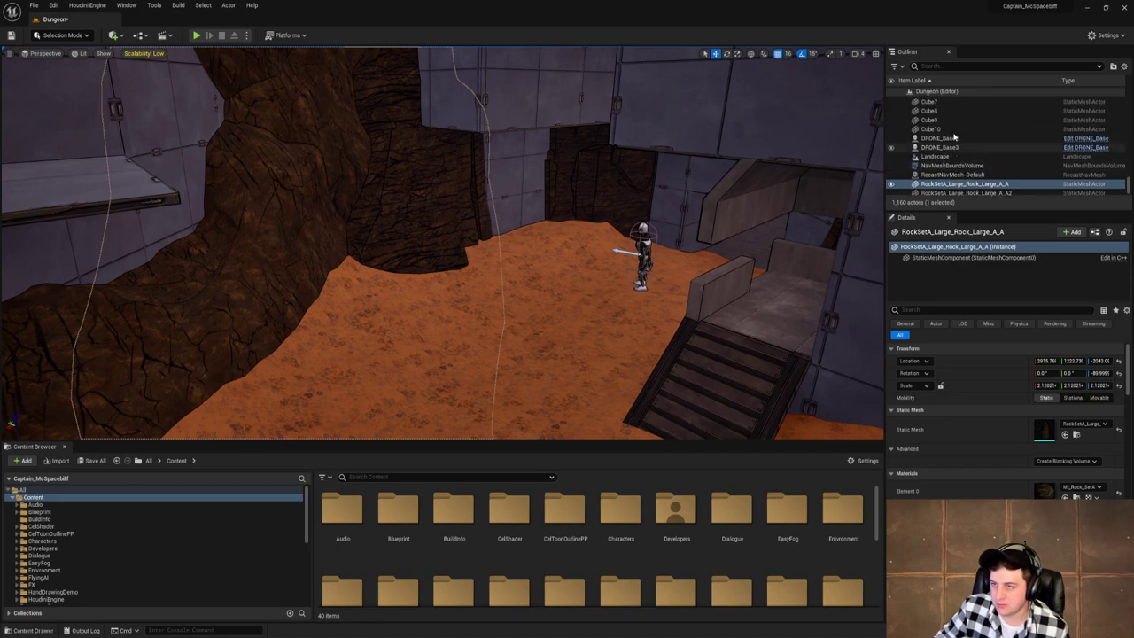
scroll(955, 137, "up", 5)
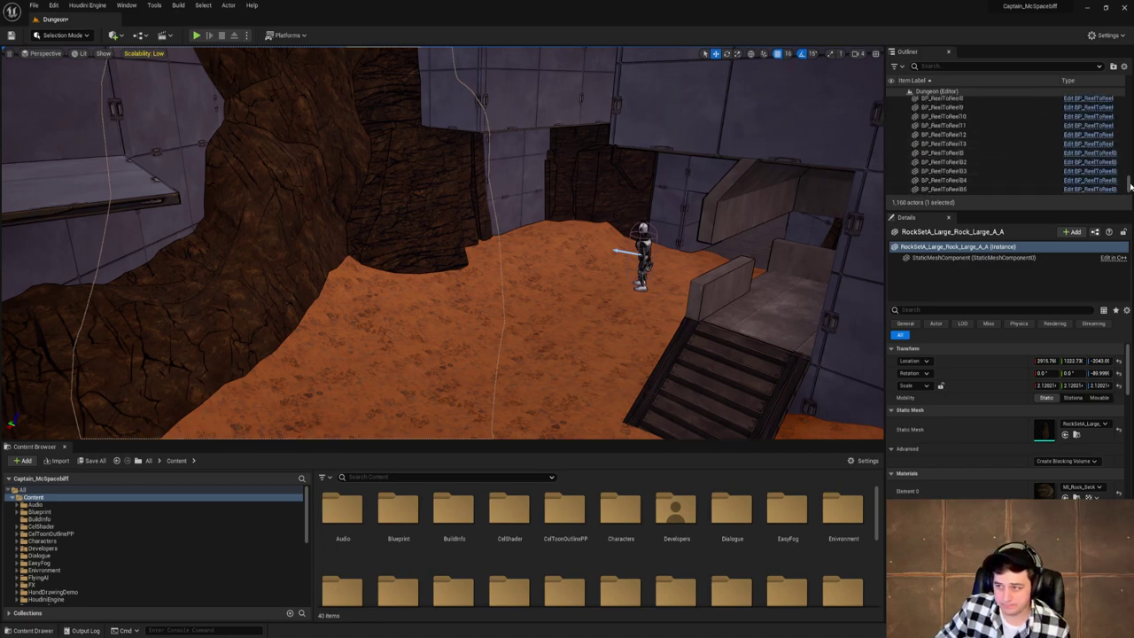
scroll(961, 141, "up", 10)
left_click(948, 146)
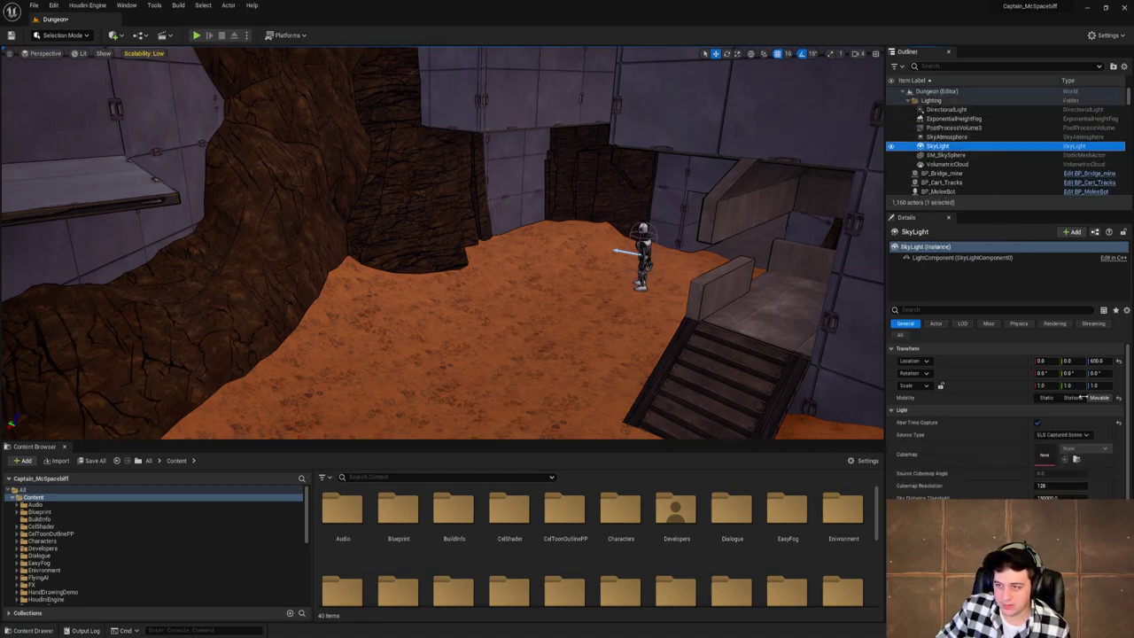
left_click(1061, 510)
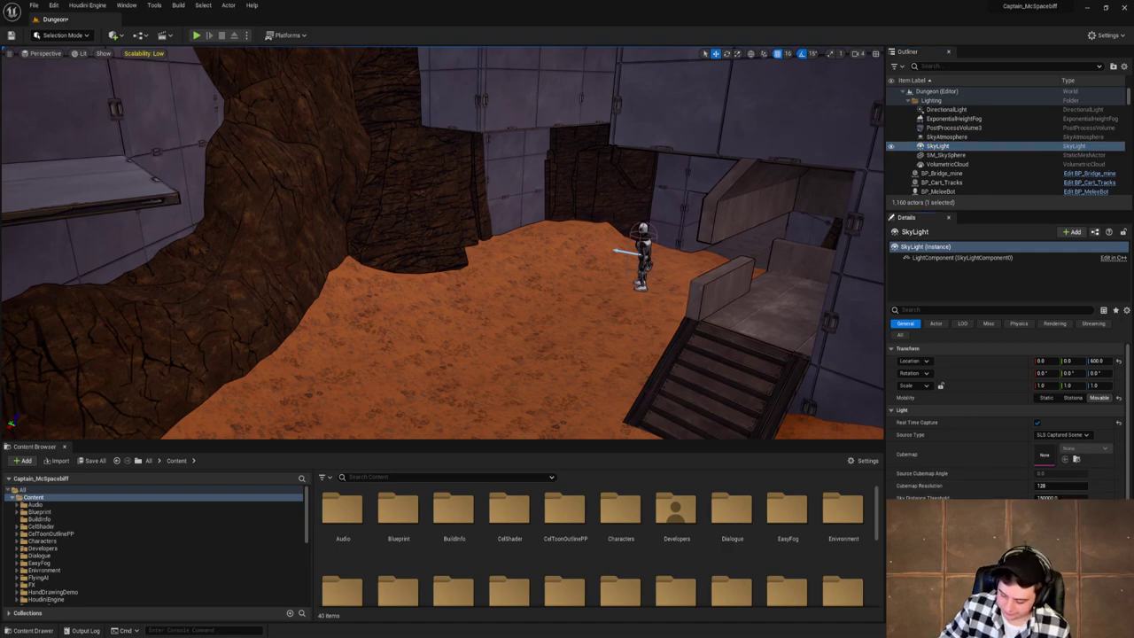
Examine the lighting in the sand cavern, the adjoining corridors and the windowed room.
right_click_drag(736, 358, 868, 310)
key("w")
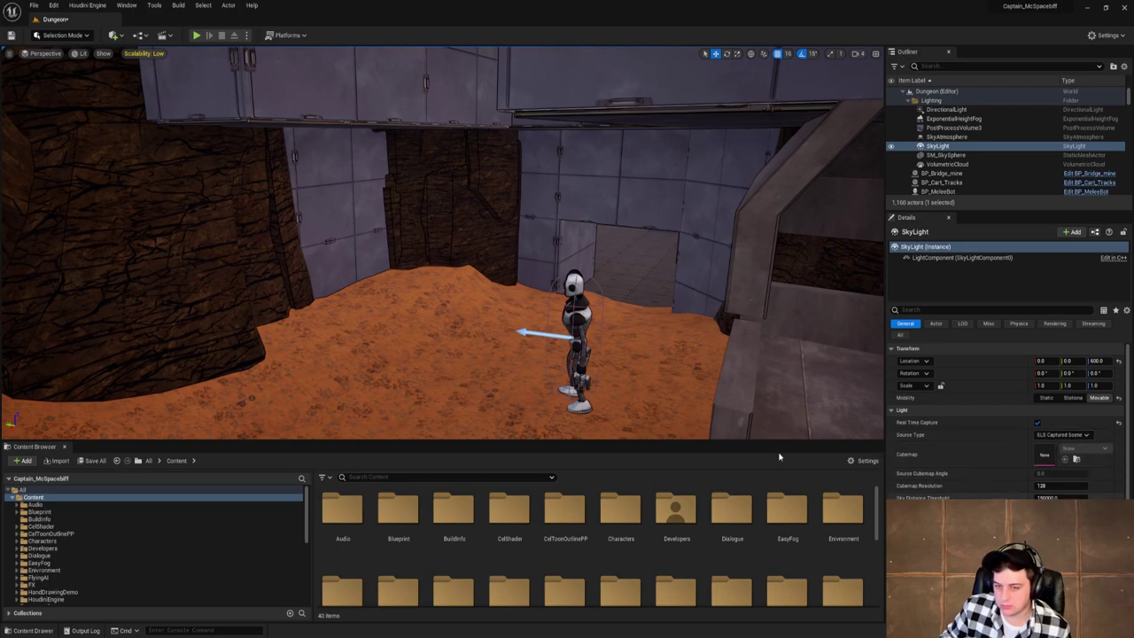
key("w")
right_click_drag(753, 390, 833, 381)
key("w")
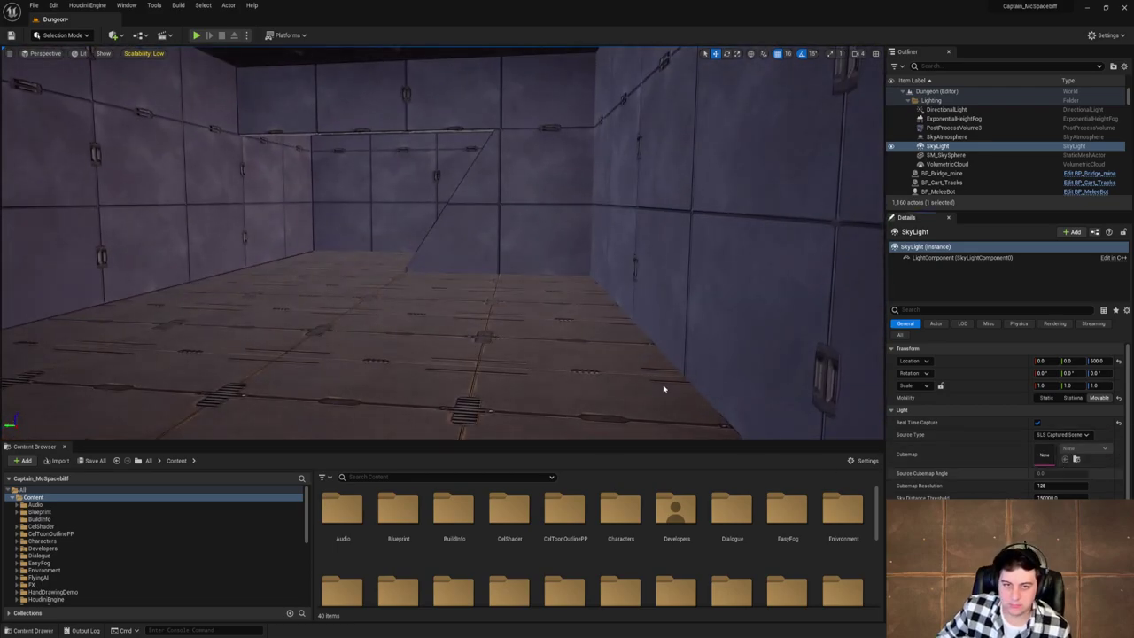
key("w")
right_click_drag(664, 390, 798, 310)
key("w")
right_click_drag(567, 319, 620, 372)
key("w")
Set the SkyLight's light color to a paler cyan with red about 0.717, green about 0.970 and blue 1.0.
left_click(1060, 523)
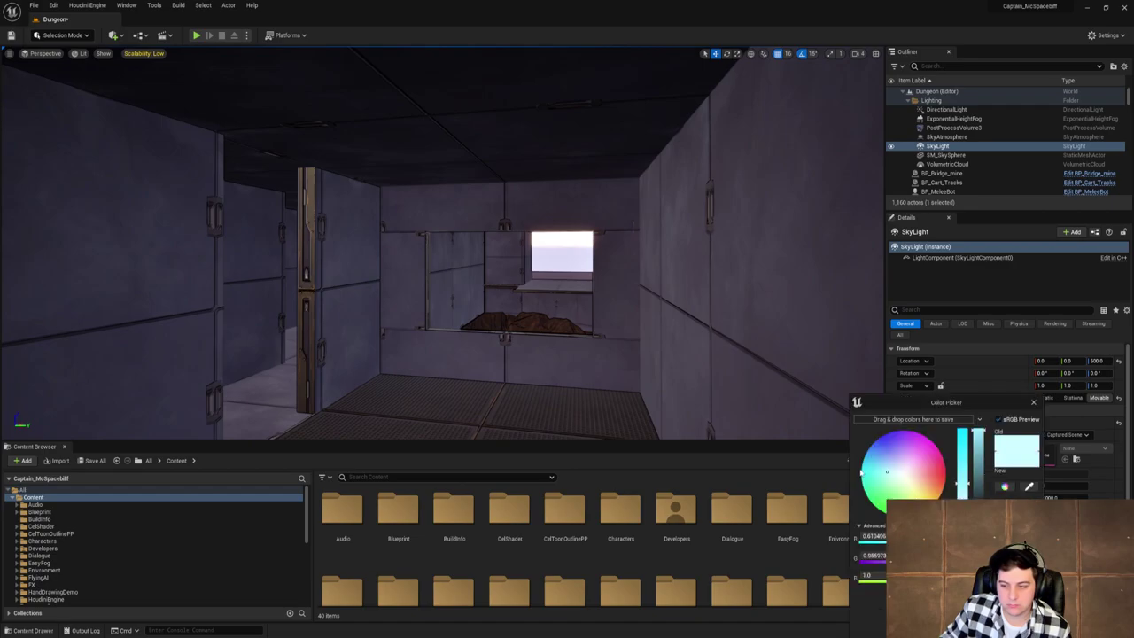
left_click(895, 476)
left_click_drag(895, 476, 892, 476)
Save the current level with the adjusted SkyLight color.
right_click_drag(681, 381, 585, 349)
key("s")
left_click(34, 5)
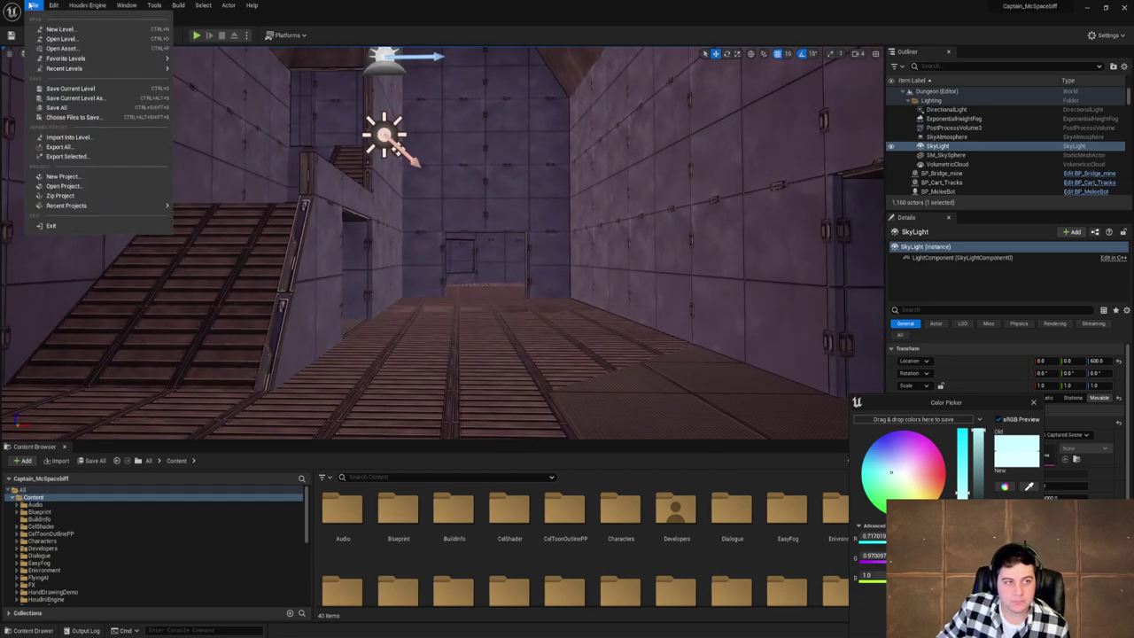
left_click(93, 90)
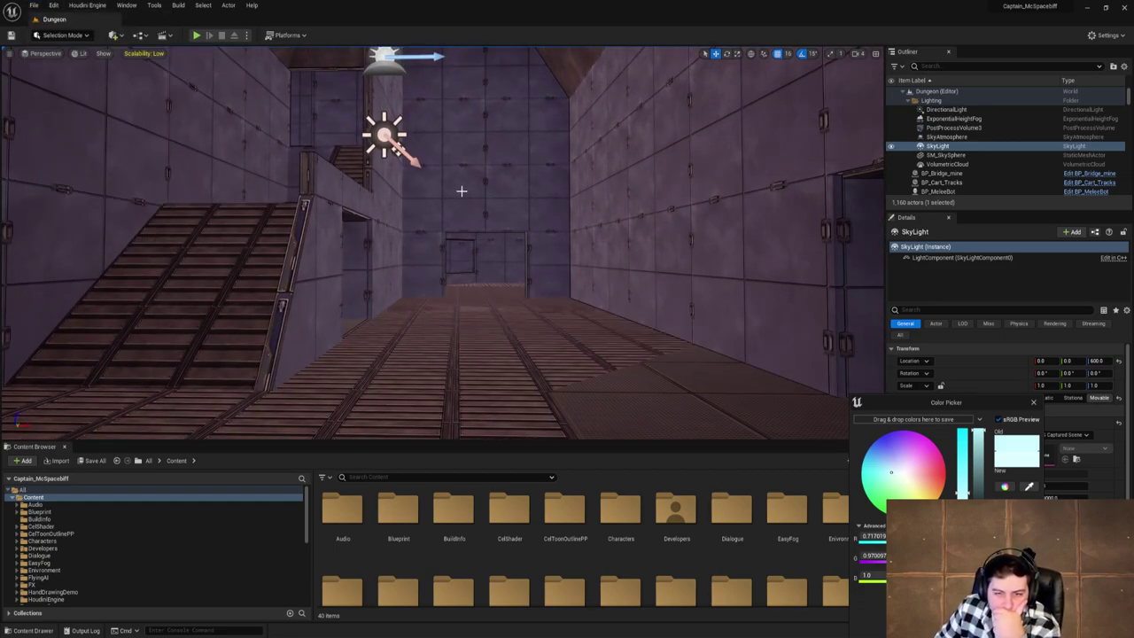
mouse_move(461, 190)
right_mouse_down()
mouse_move(479, 183)
mouse_move(439, 198)
mouse_move(464, 191)
right_mouse_up()
key("s")
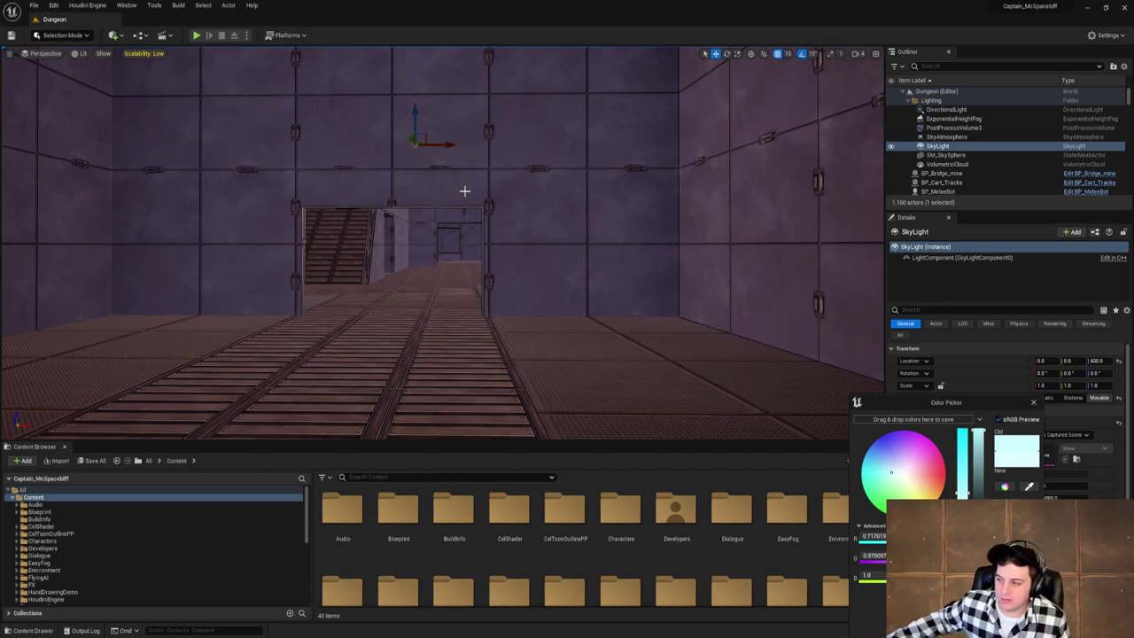
scroll(464, 191, "up", 1)
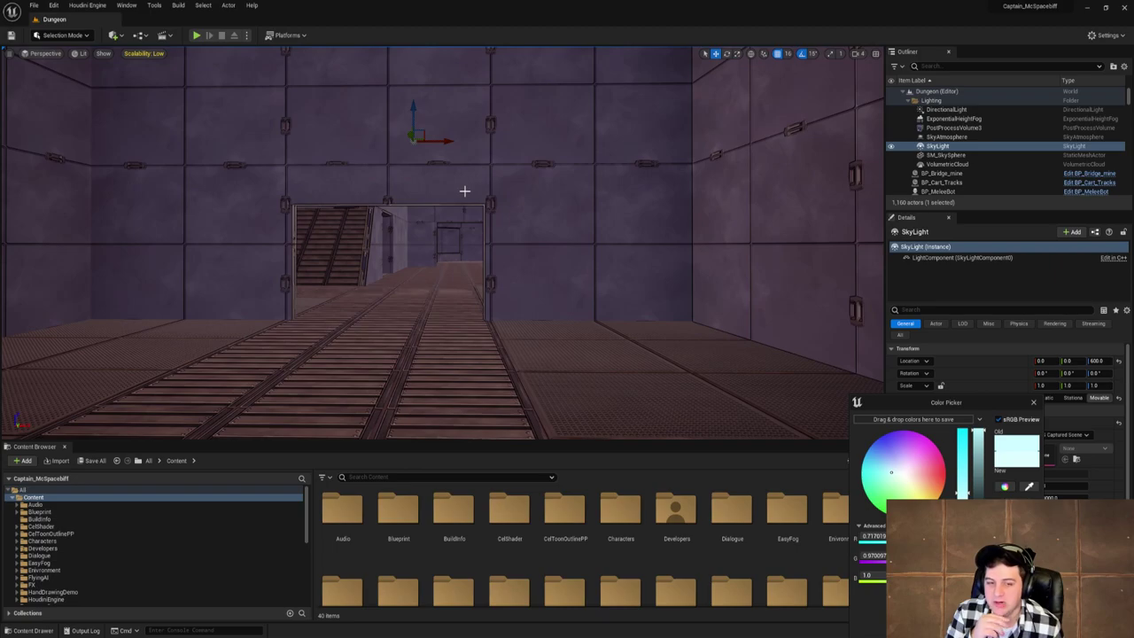
Examine the lighting and layout of the metal-floored corridors, the stair passage and the doorway into the next room.
key("w")
right_click_drag(488, 219, 452, 219)
key("w")
key("w")
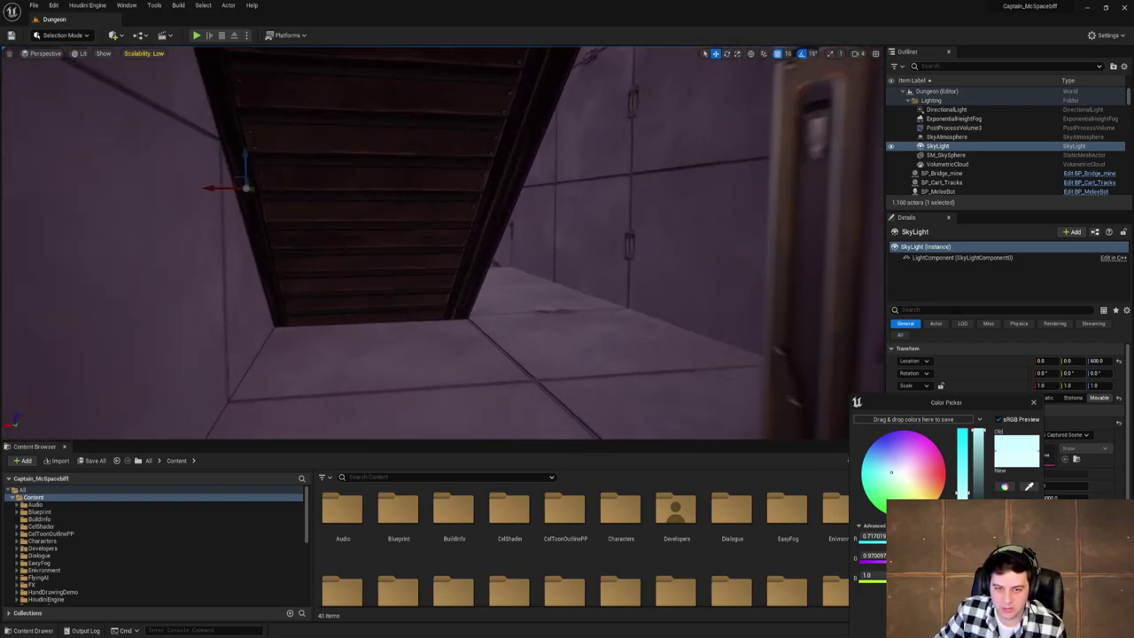
right_click_drag(442, 242, 532, 242)
right_click_drag(441, 243, 469, 243)
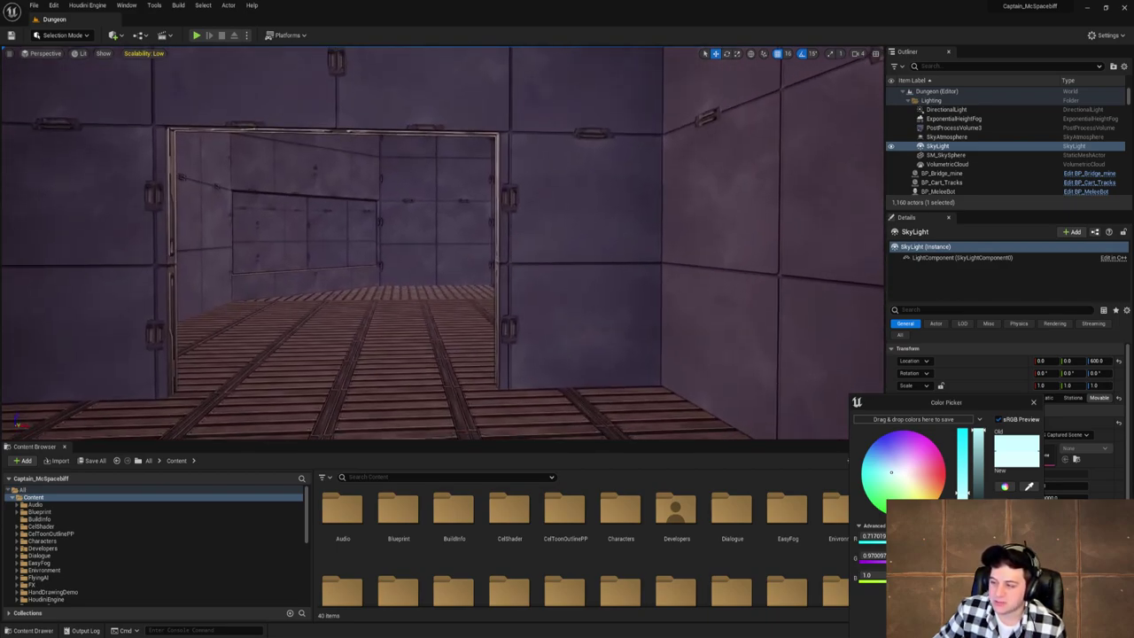
right_click_drag(444, 243, 456, 193)
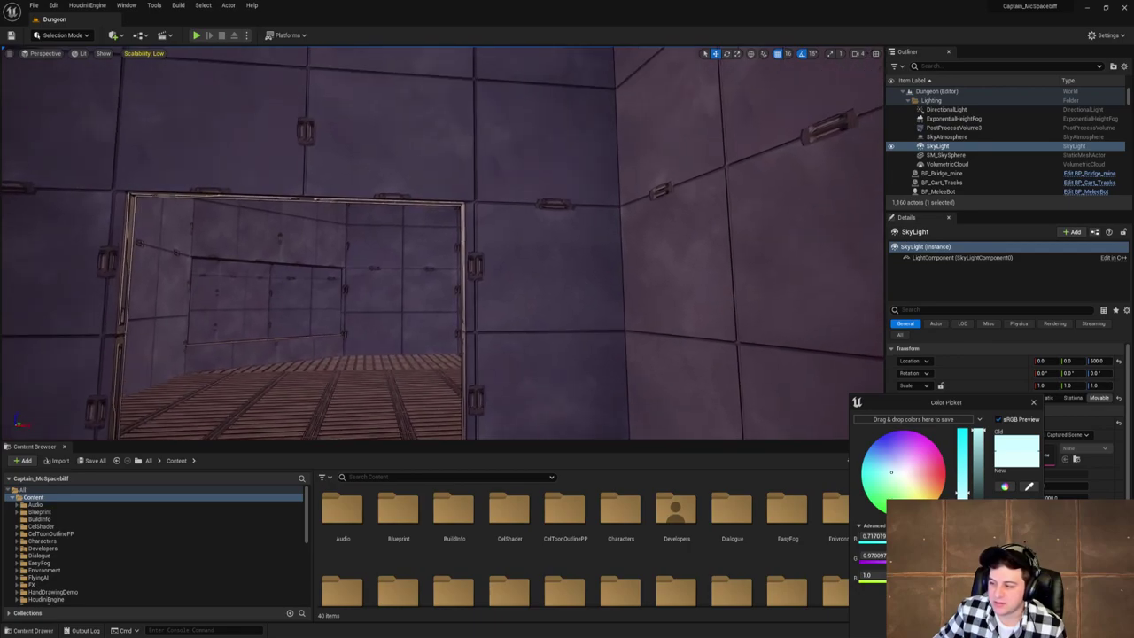
right_click_drag(443, 243, 358, 274)
Inspect the sand cavern around the robot enemy, the low concrete wall and the ramps under the adjusted light.
key("s")
key("w")
key("w")
key("w")
key("w")
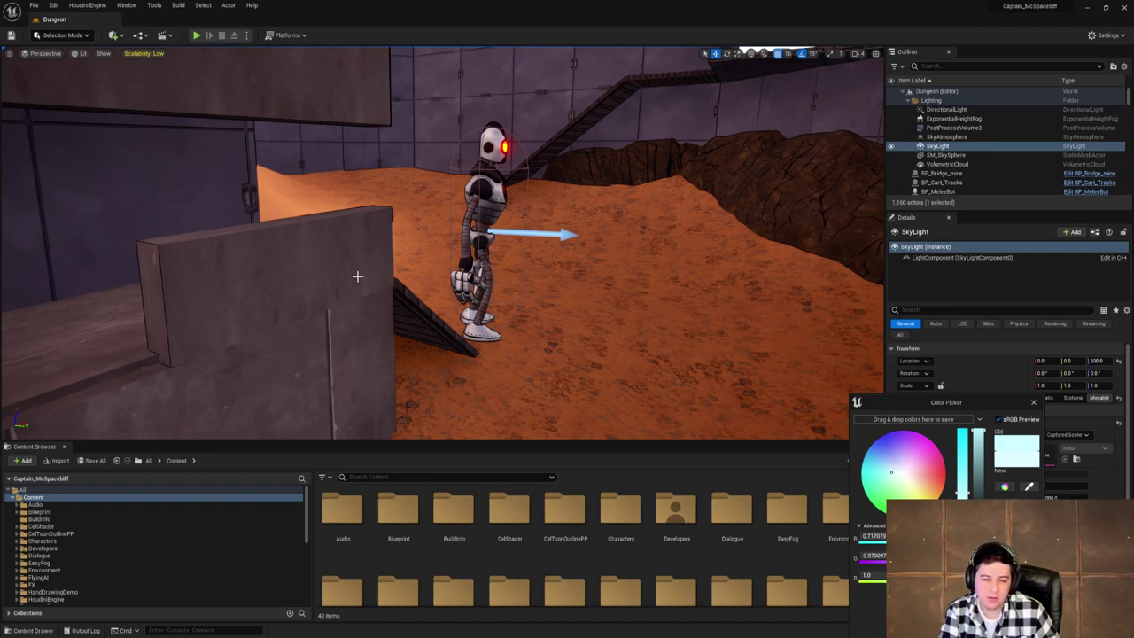
key("d")
right_click_drag(426, 242, 204, 248)
right_click_drag(372, 244, 458, 231)
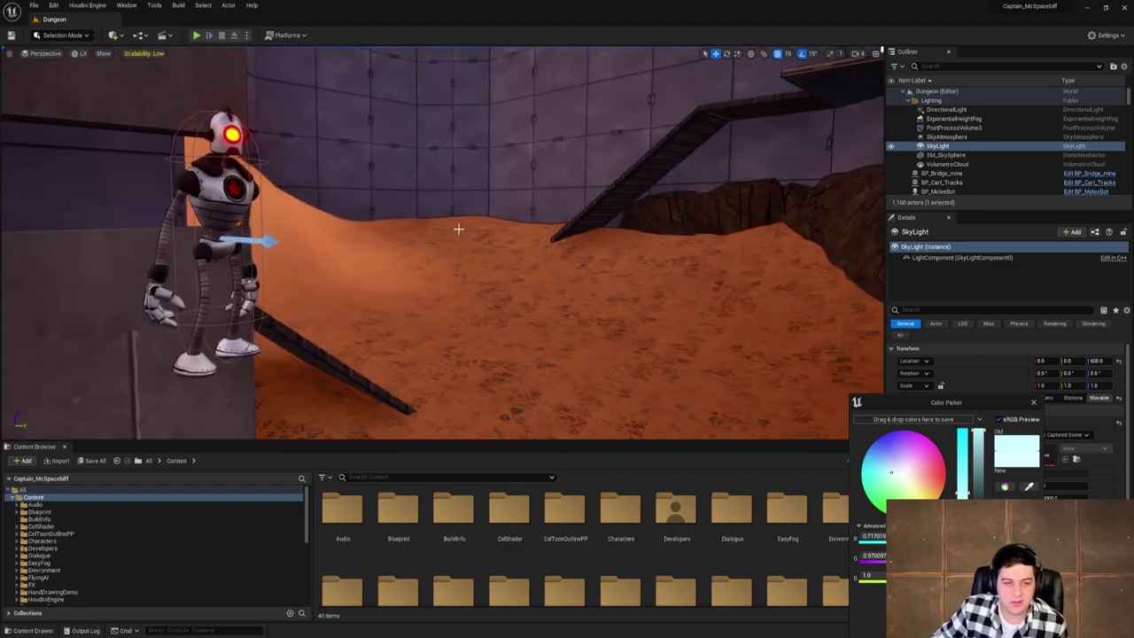
Save the current Dungeon level.
left_click(33, 4)
left_click(78, 89)
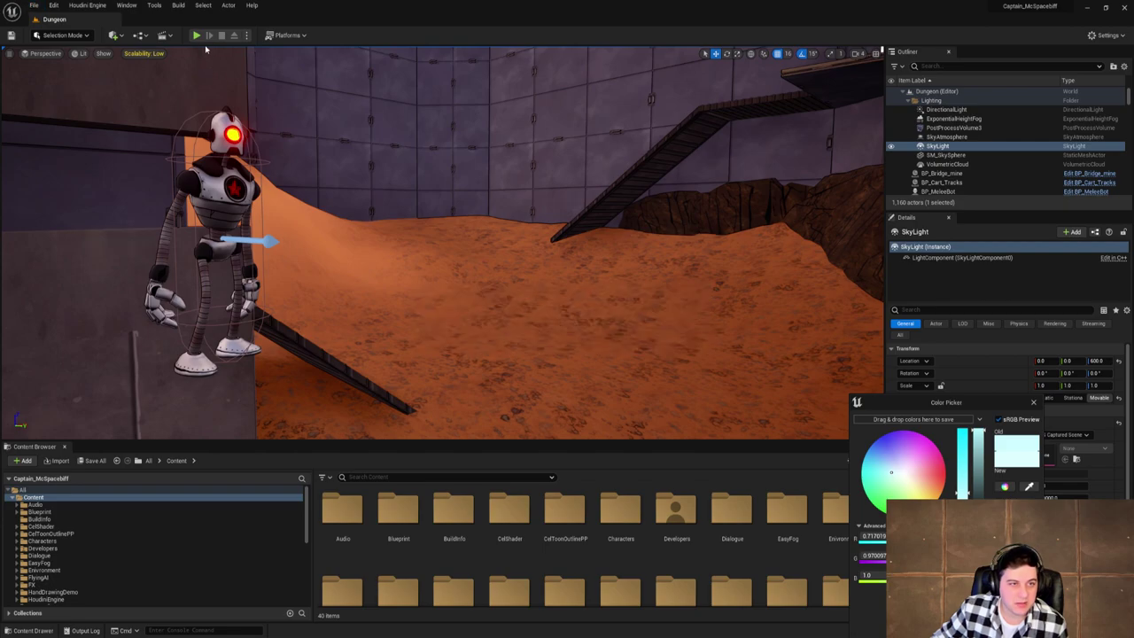
Playtest from the robot enemy in the sand cavern through the panelled room and up the ramp, and end the session.
key("alt+p")
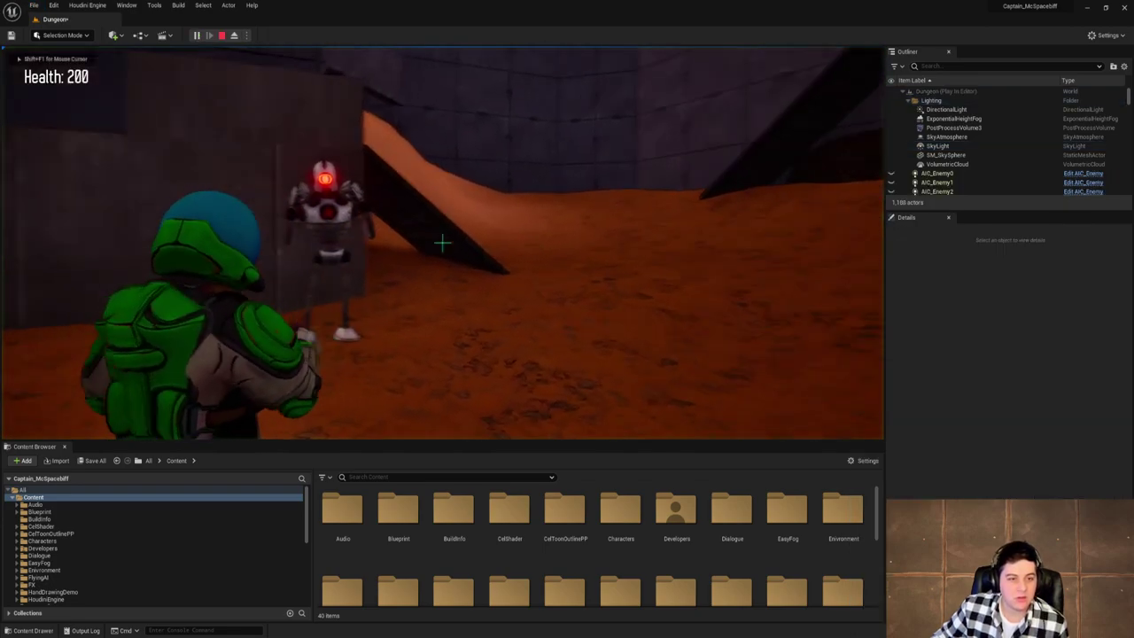
key("w")
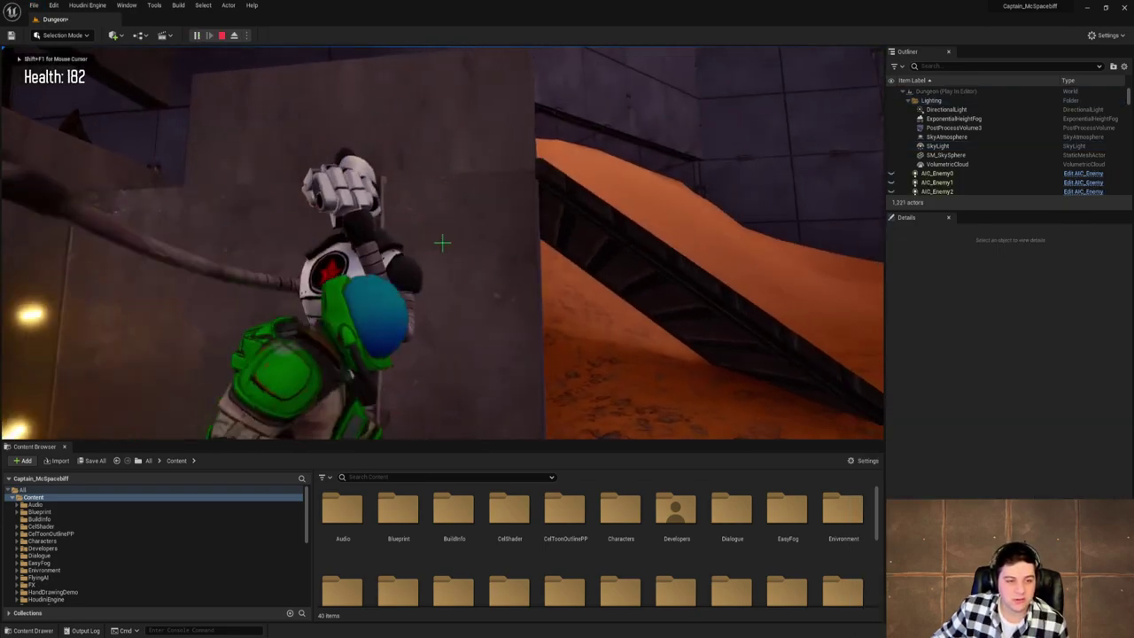
key("w")
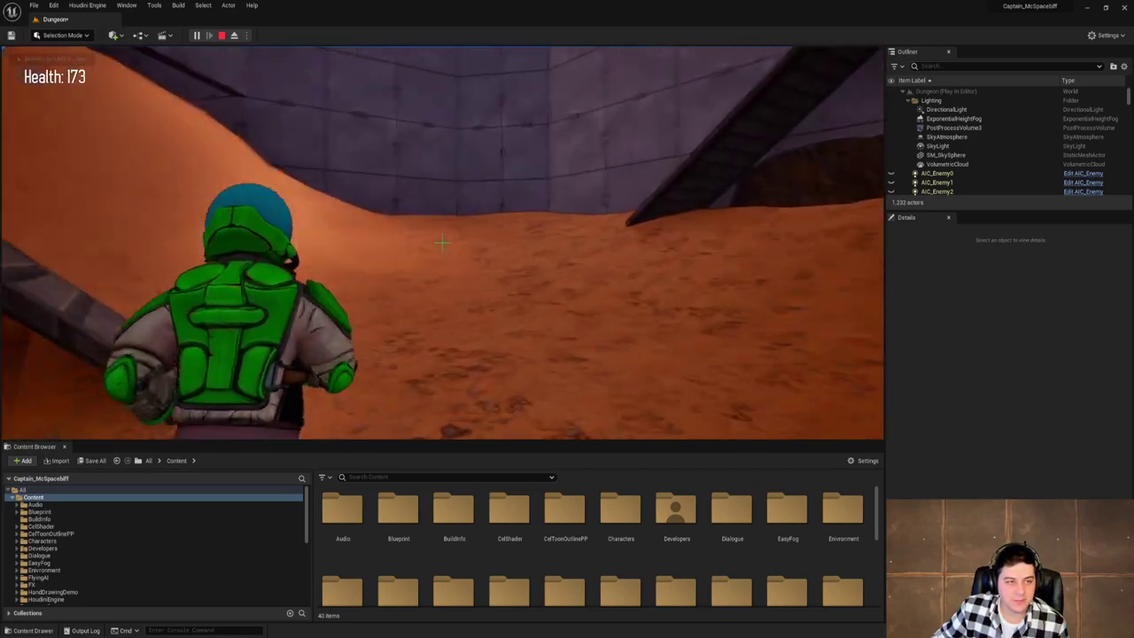
key("w")
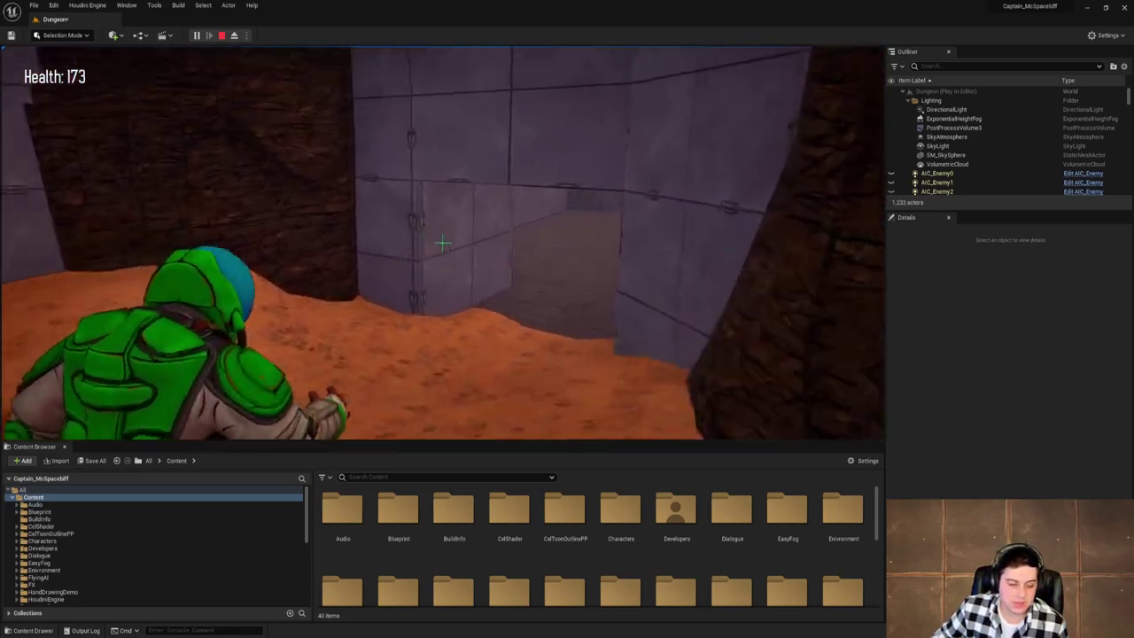
key("w")
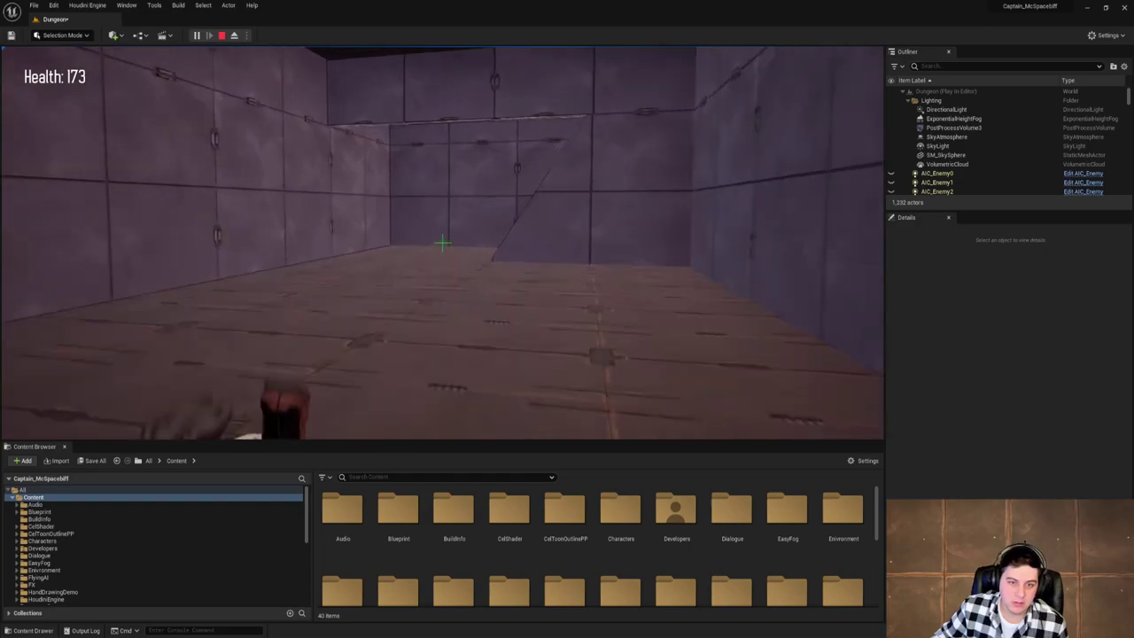
key("w")
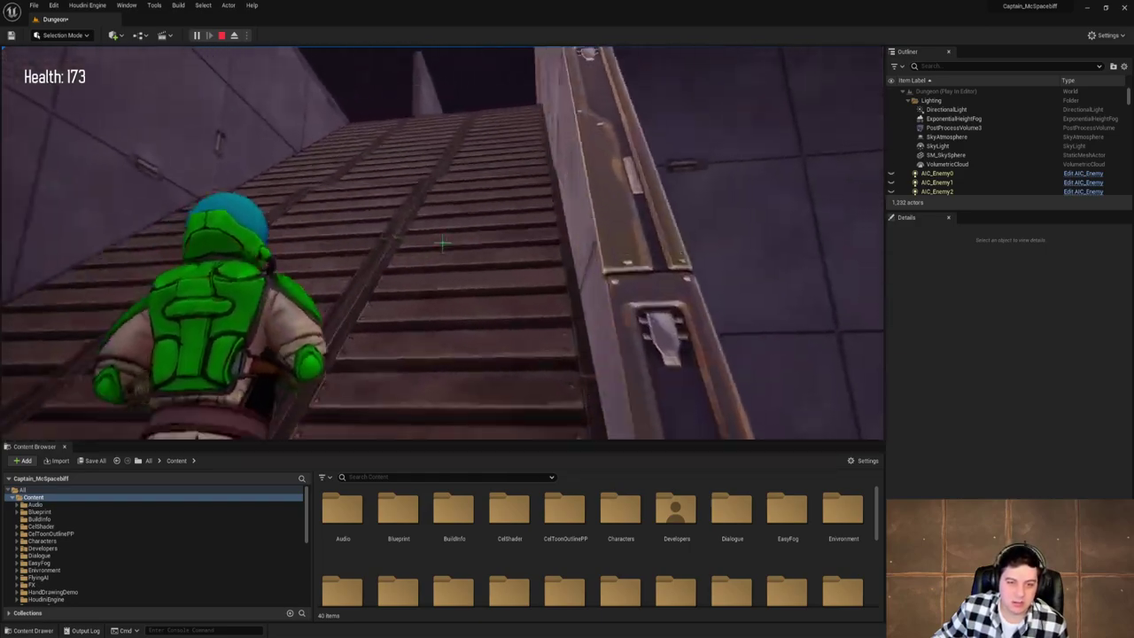
key("w")
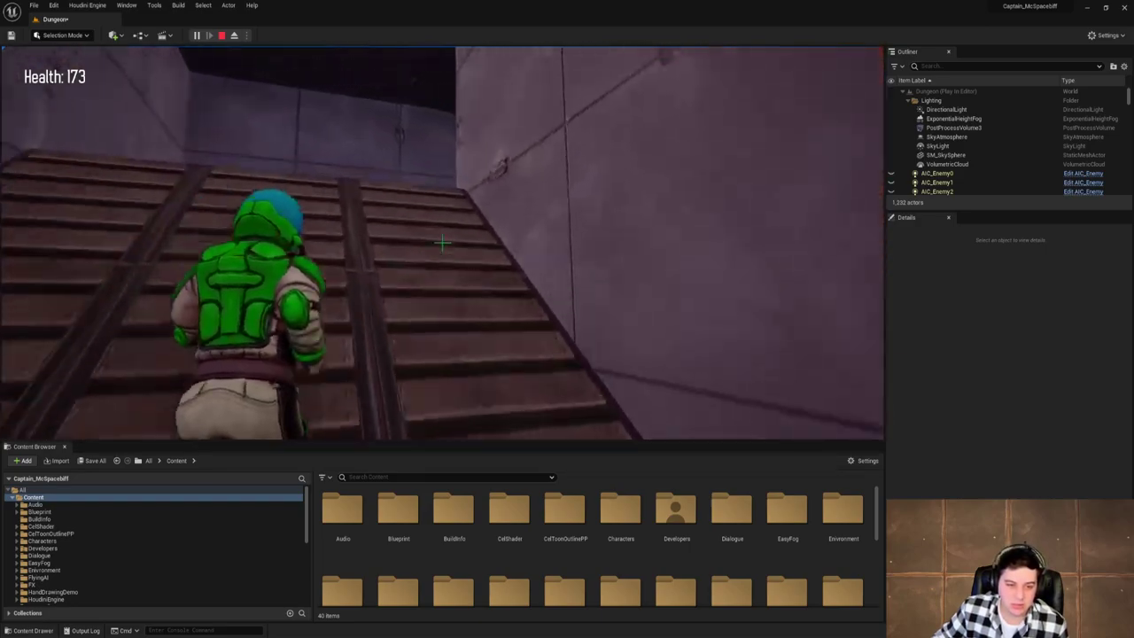
key("w")
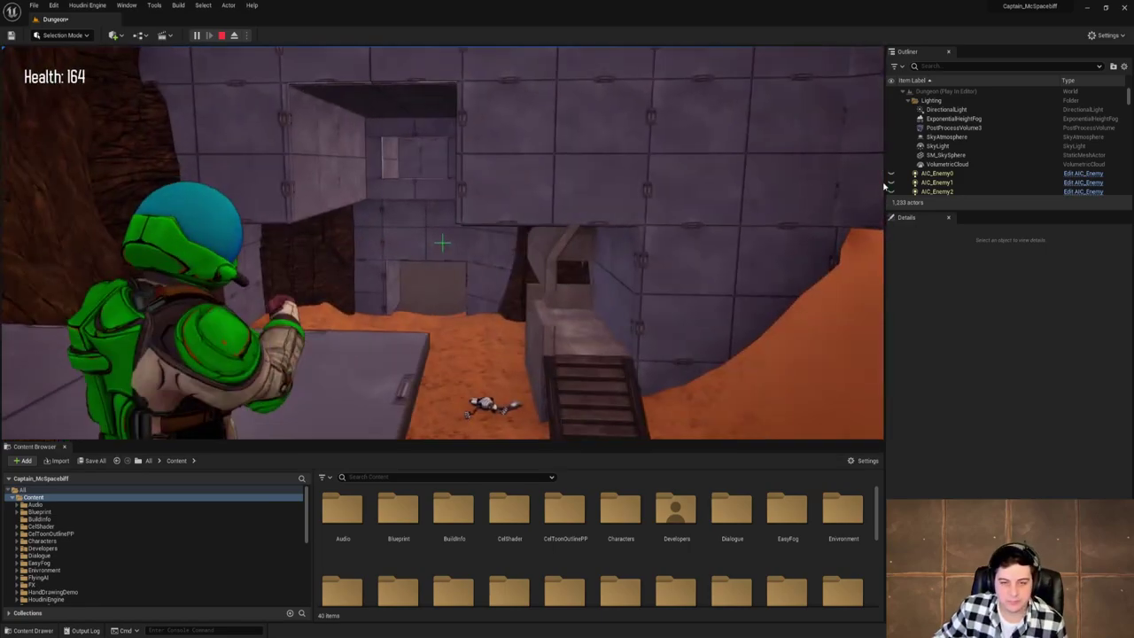
key("Escape")
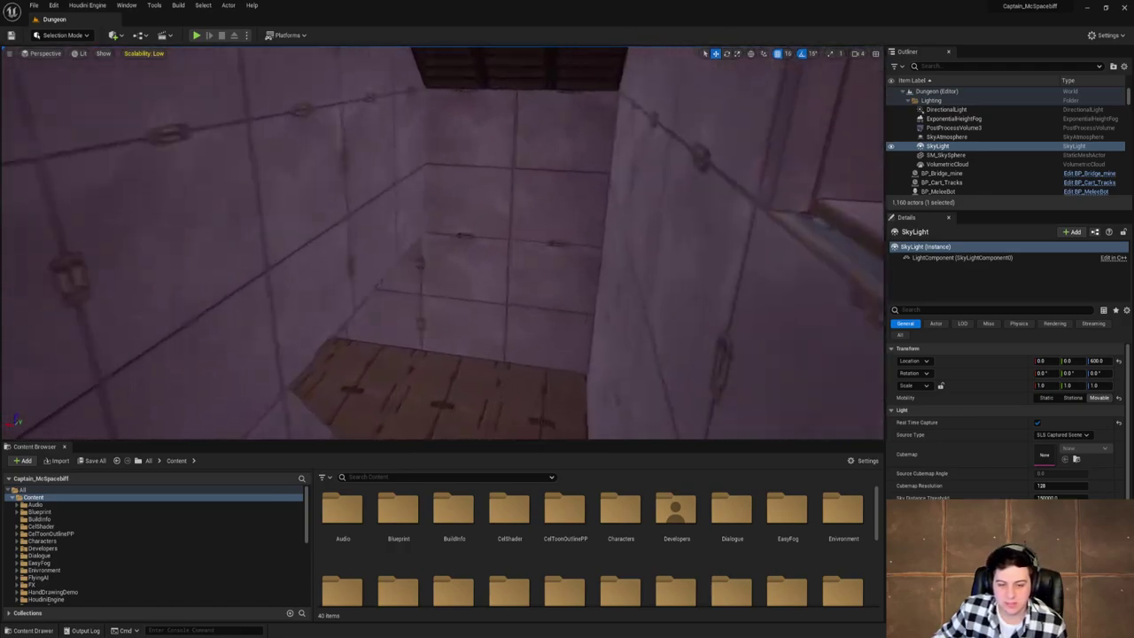
Review the path between the panelled room and the sand cavern, ending at the foot of the tall ramp.
key("w")
right_click_drag(442, 243, 603, 293)
key("w")
key("w")
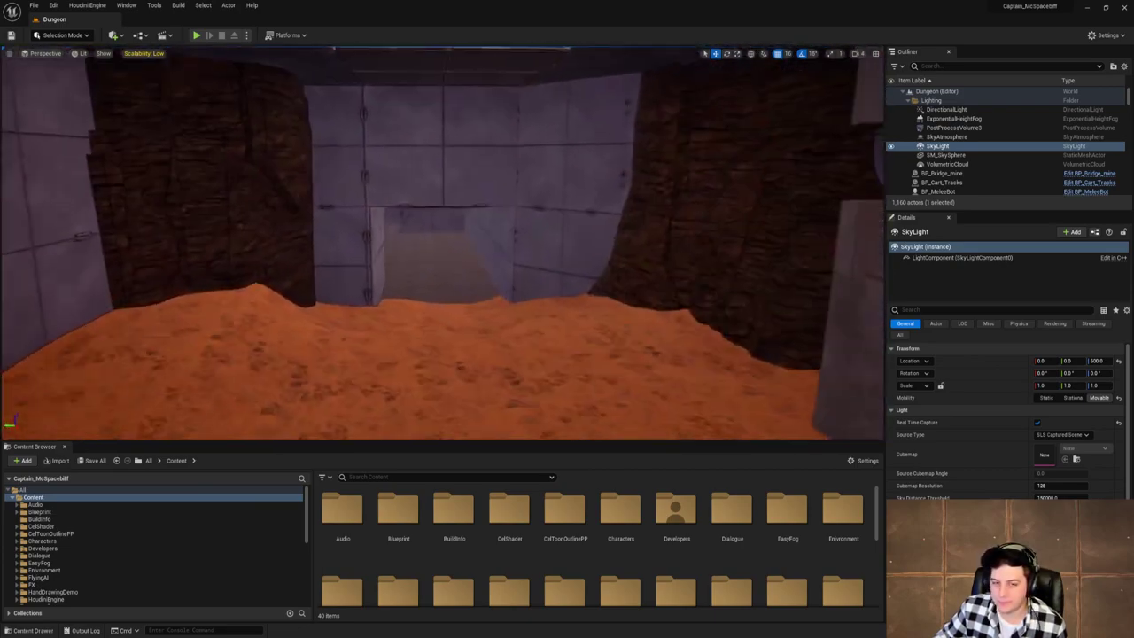
key("w")
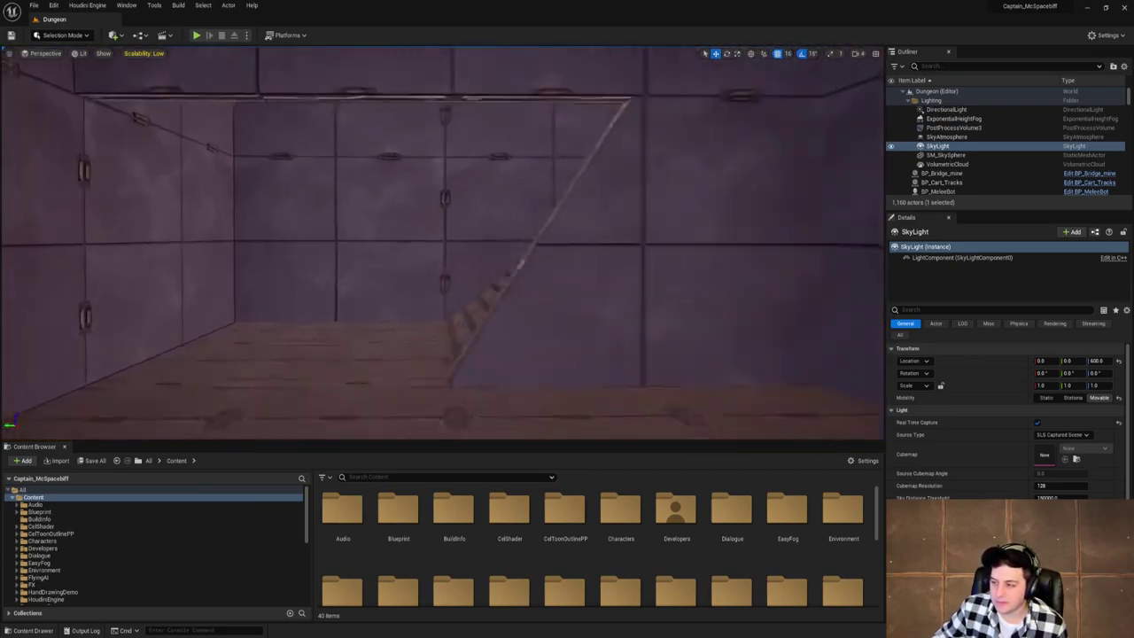
key("w")
right_click_drag(442, 243, 807, 243)
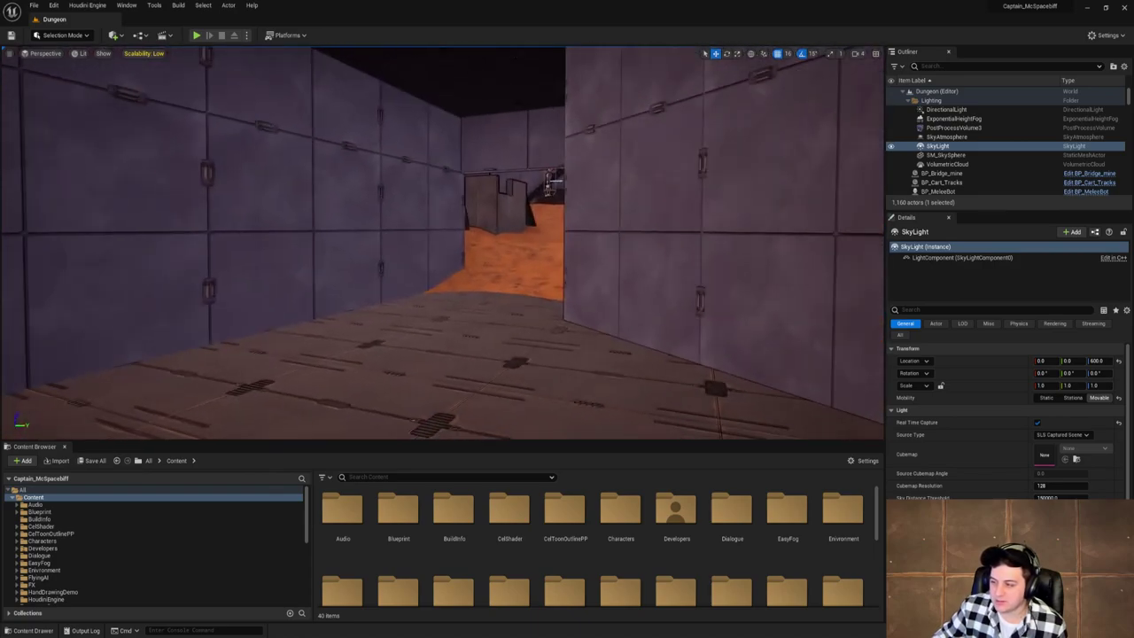
key("w")
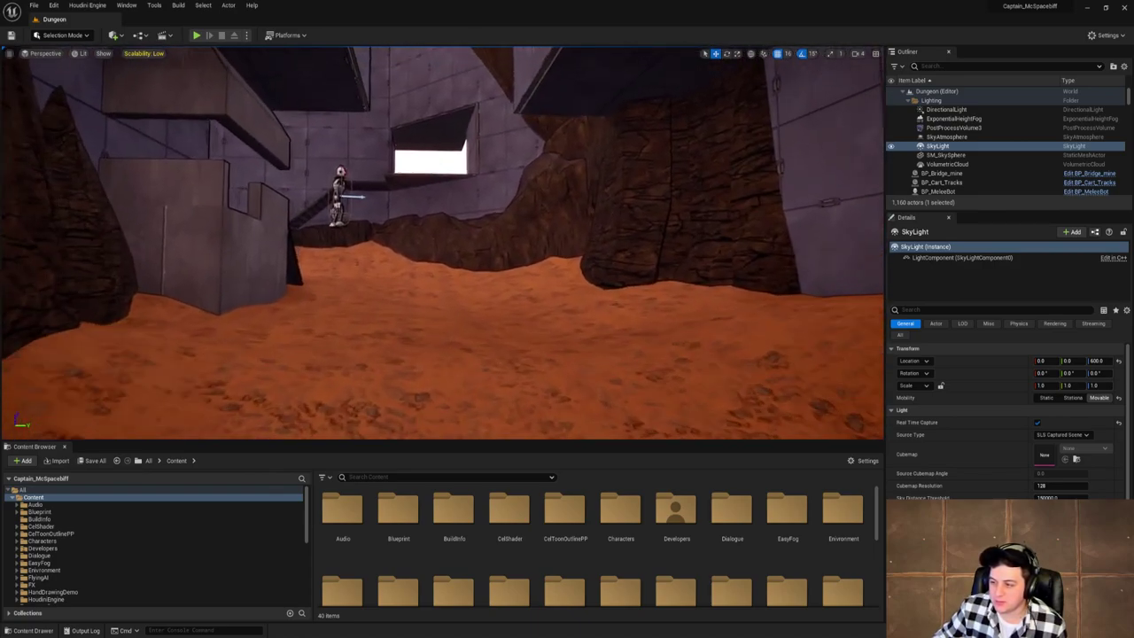
key("w")
right_click_drag(442, 243, 341, 242)
Playtest from the tall ramp across the sand cavern and up into the metal-floored corridors, and end the session.
left_click(196, 34)
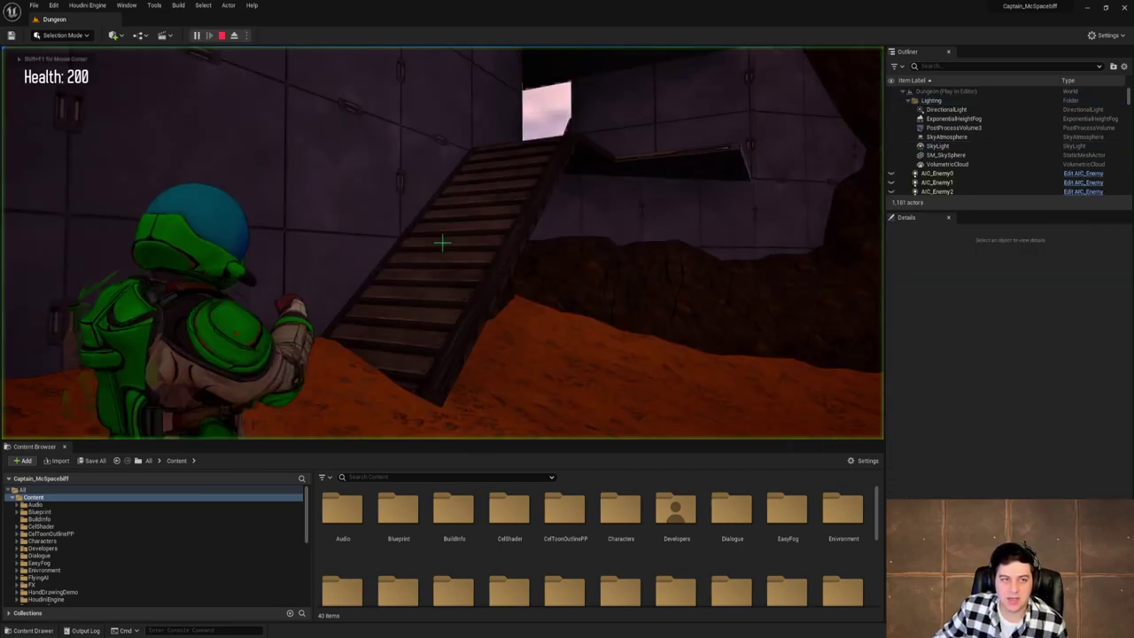
key("w")
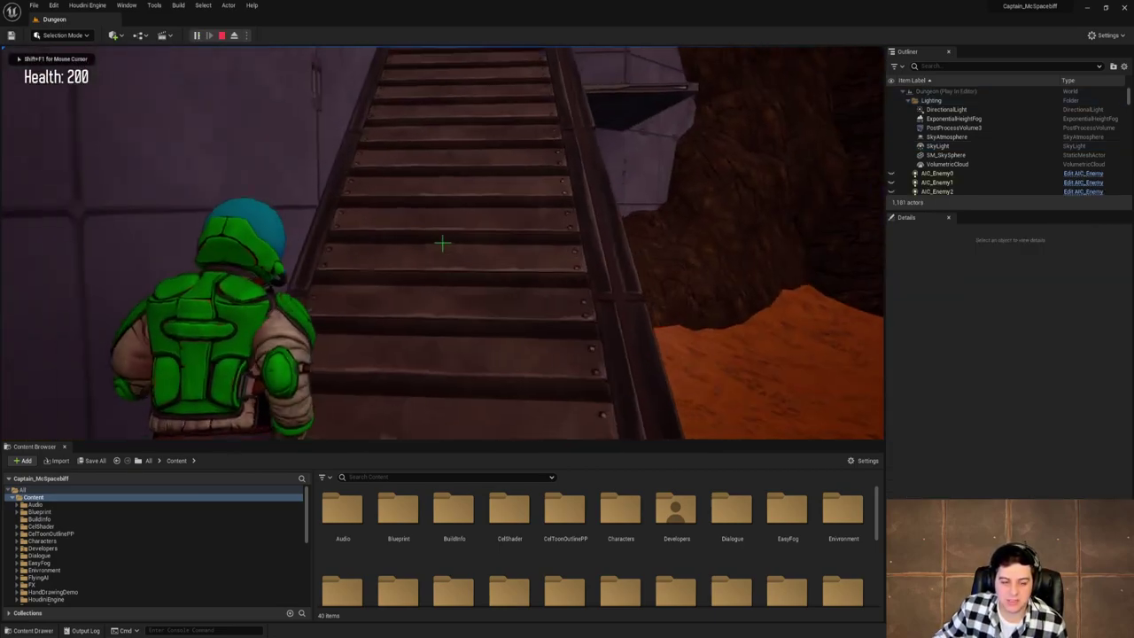
key("w")
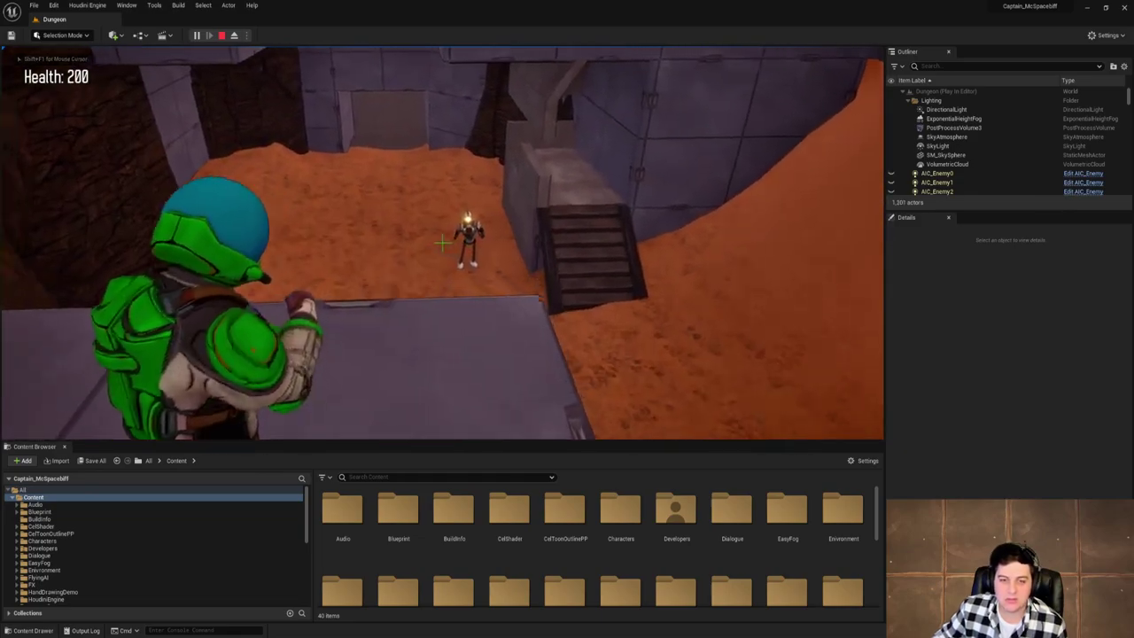
key("w")
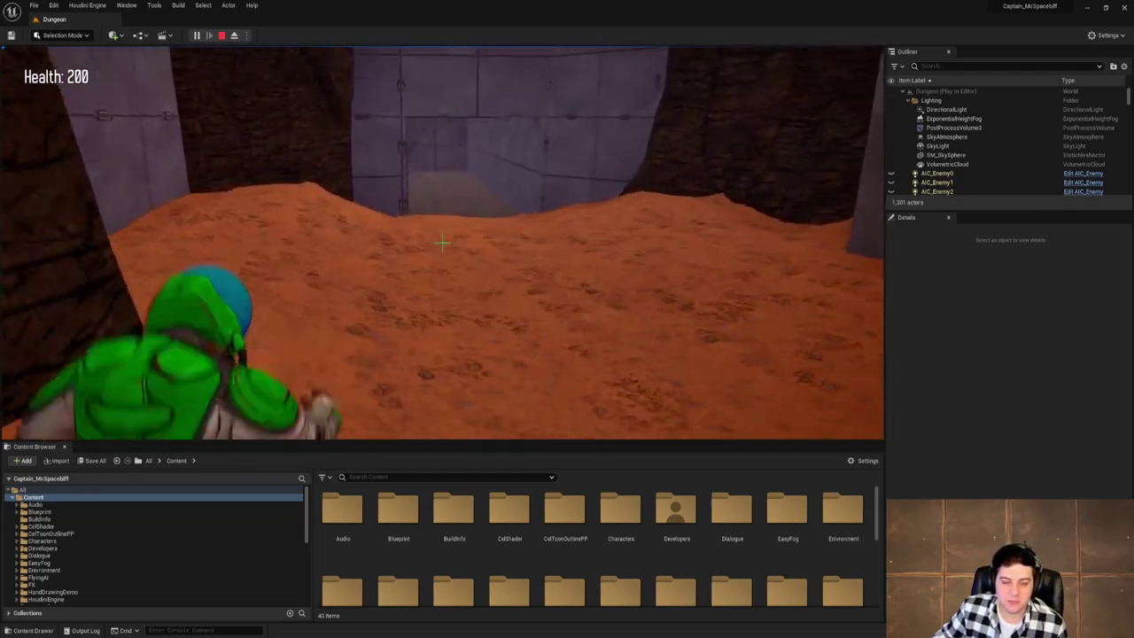
key("w")
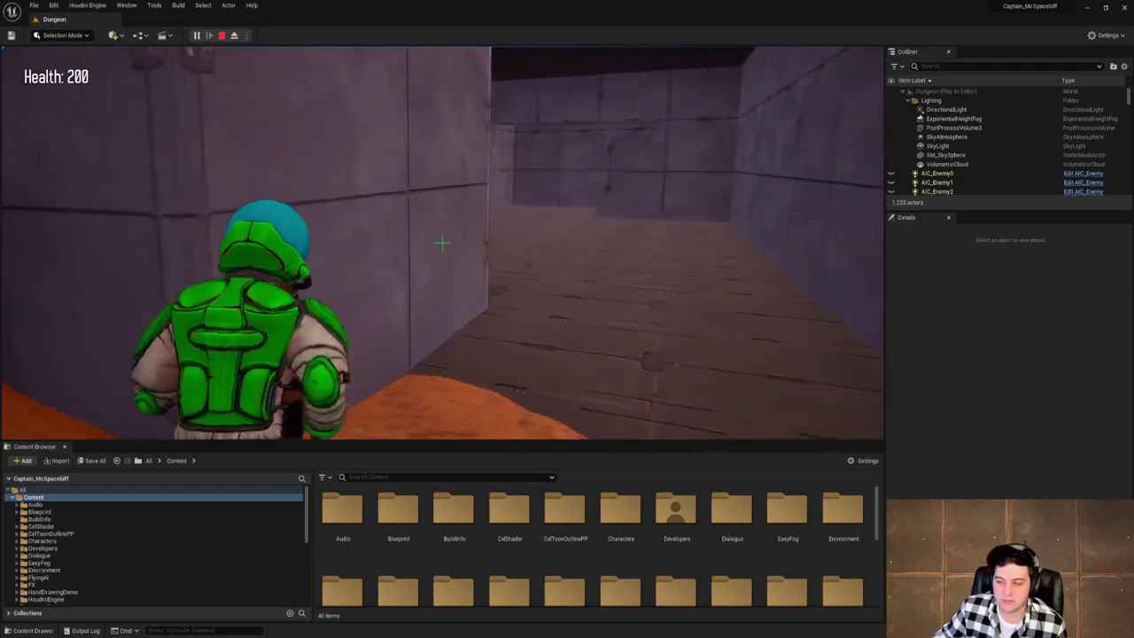
key("w")
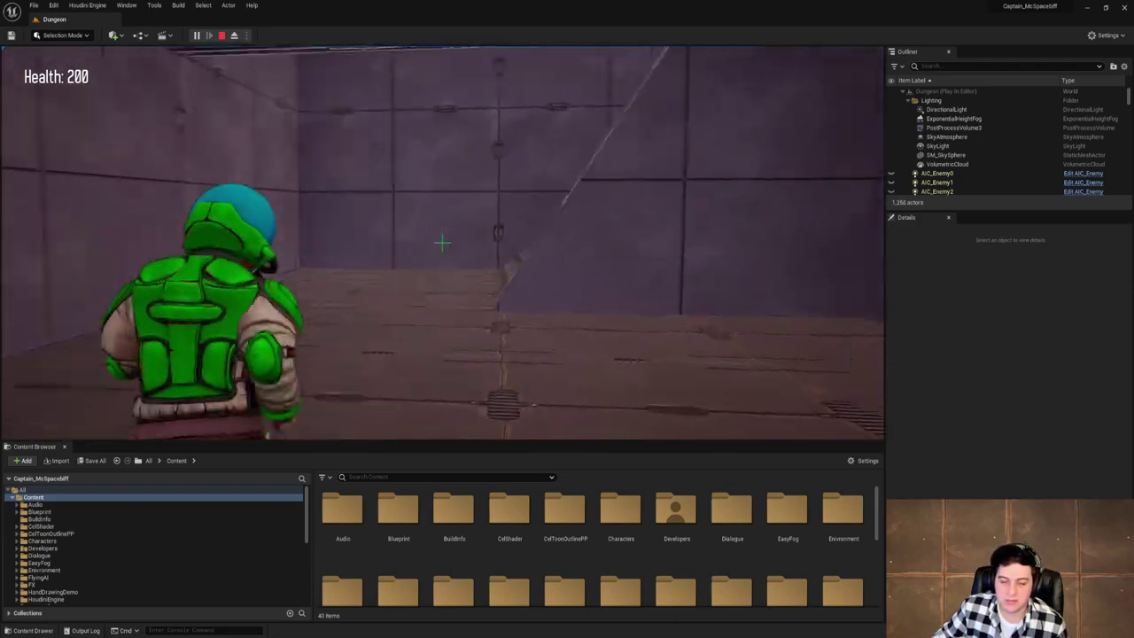
key("w")
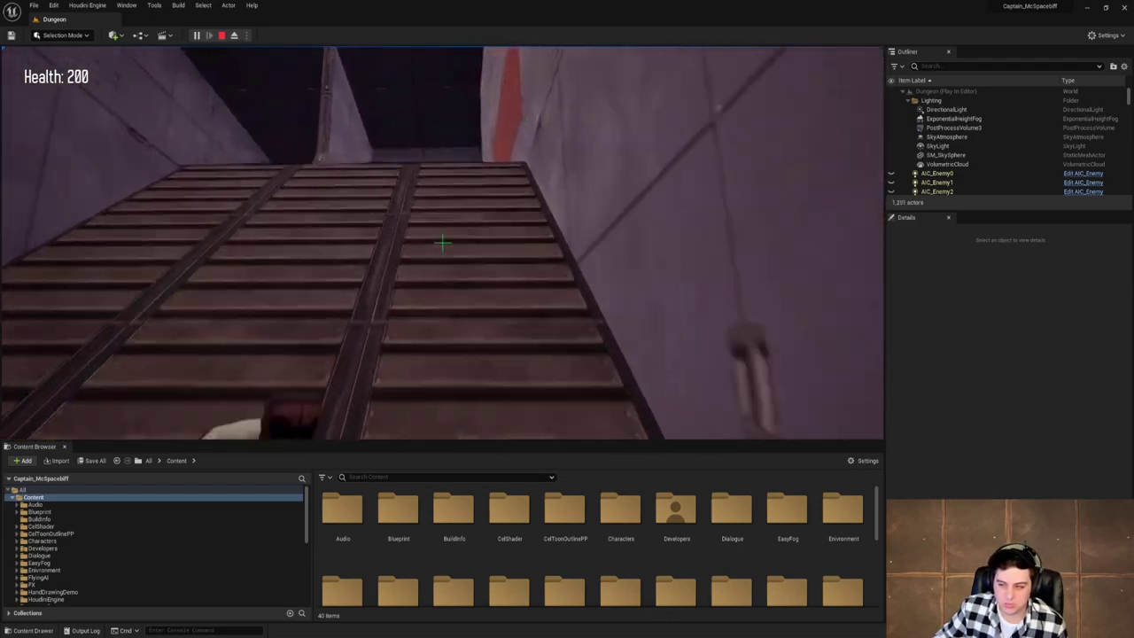
key("w")
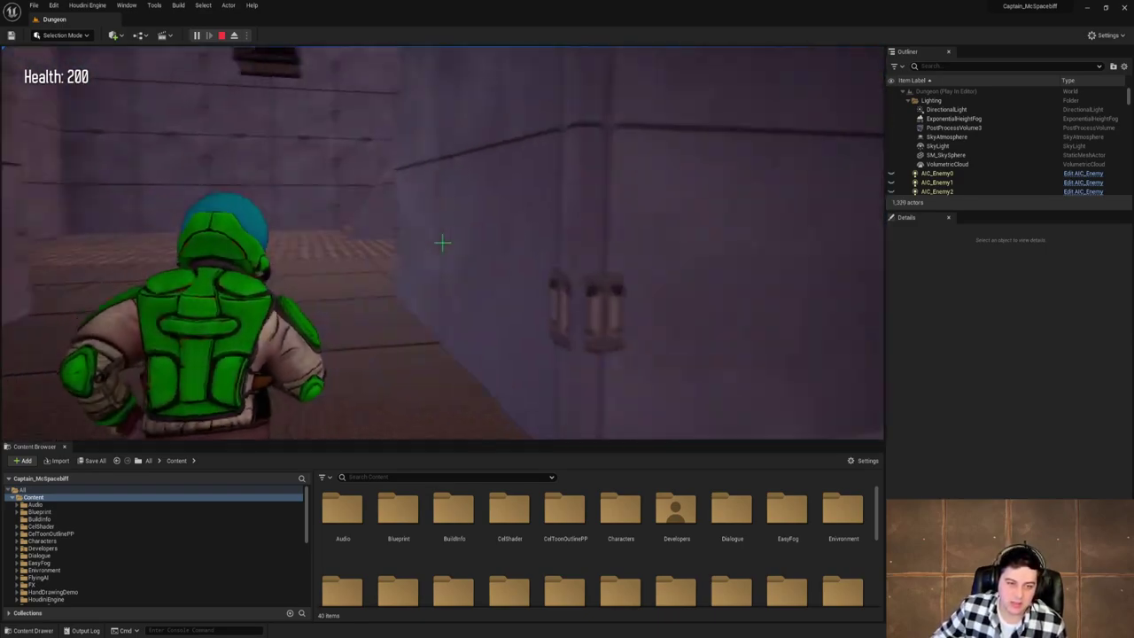
key("w")
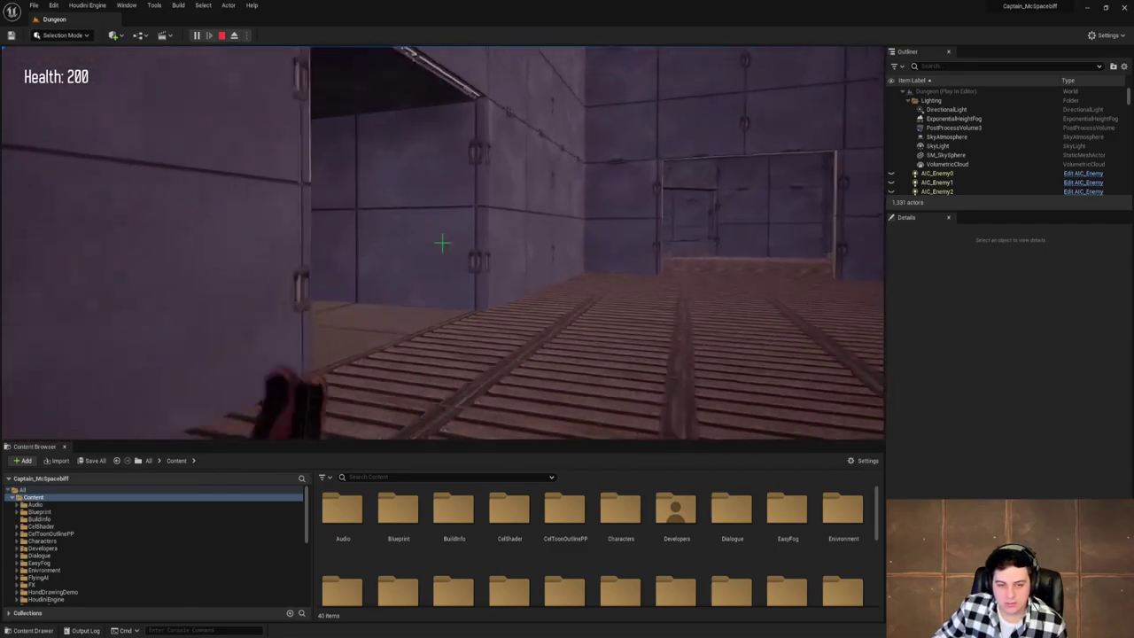
key("w")
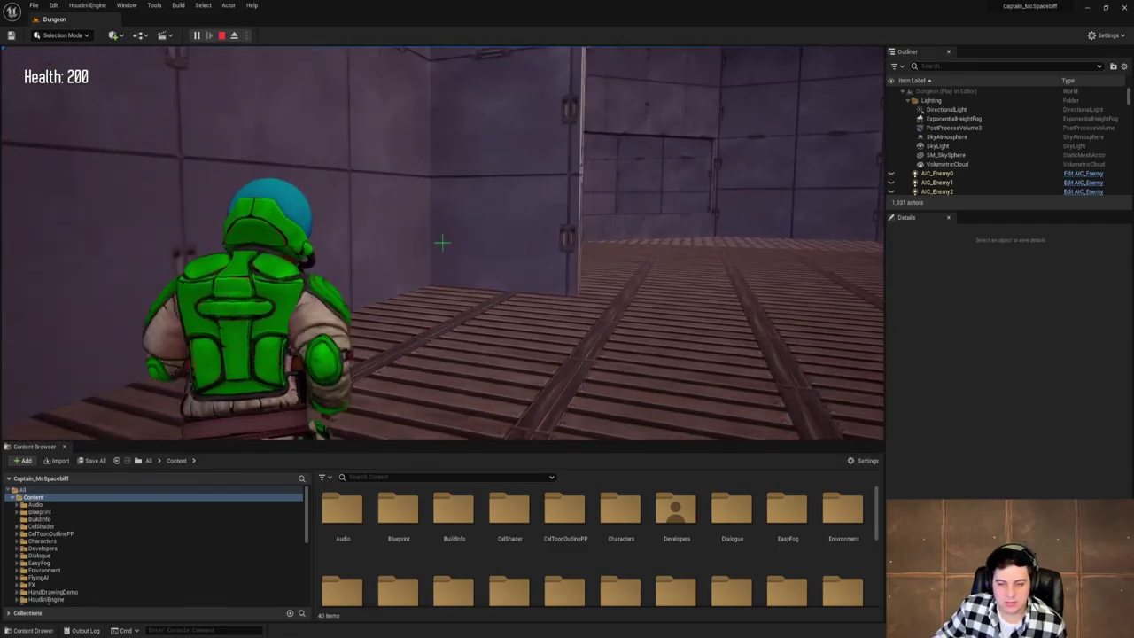
key("shift+F1")
key("Escape")
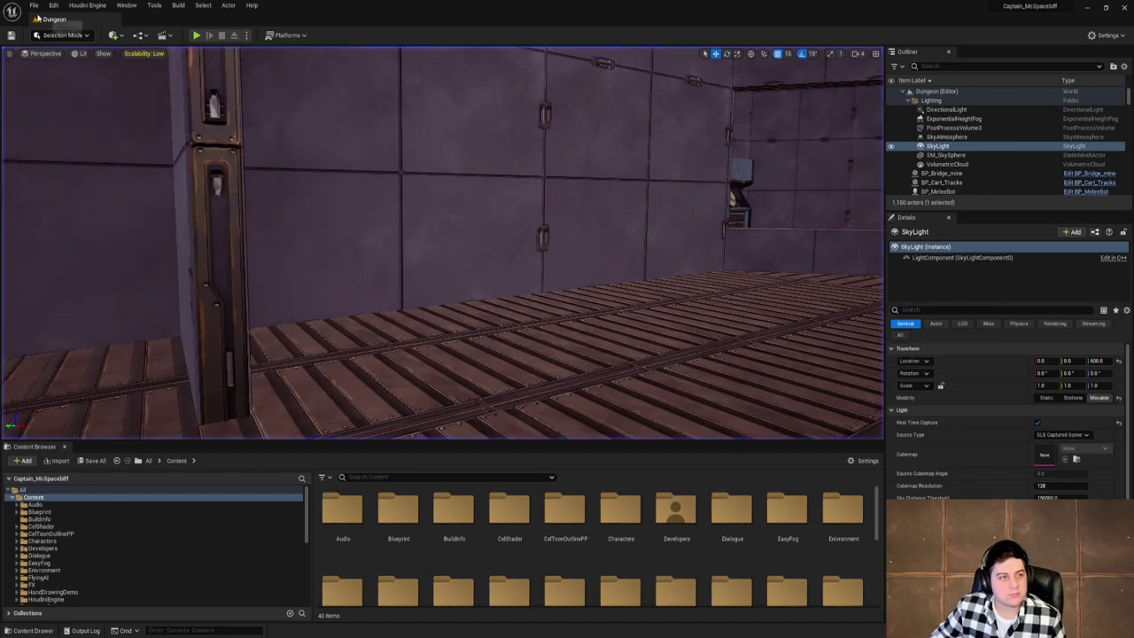
Save the current level after the playtest.
left_click(34, 5)
left_click(71, 89)
Playtest from the wooden ramp through the sand cavern, past the robot enemies and into the lower panelled room, and end the session.
mouse_move(714, 257)
right_mouse_down()
mouse_move(797, 257)
mouse_move(713, 257)
mouse_move(699, 269)
mouse_move(735, 251)
right_mouse_up()
key("w")
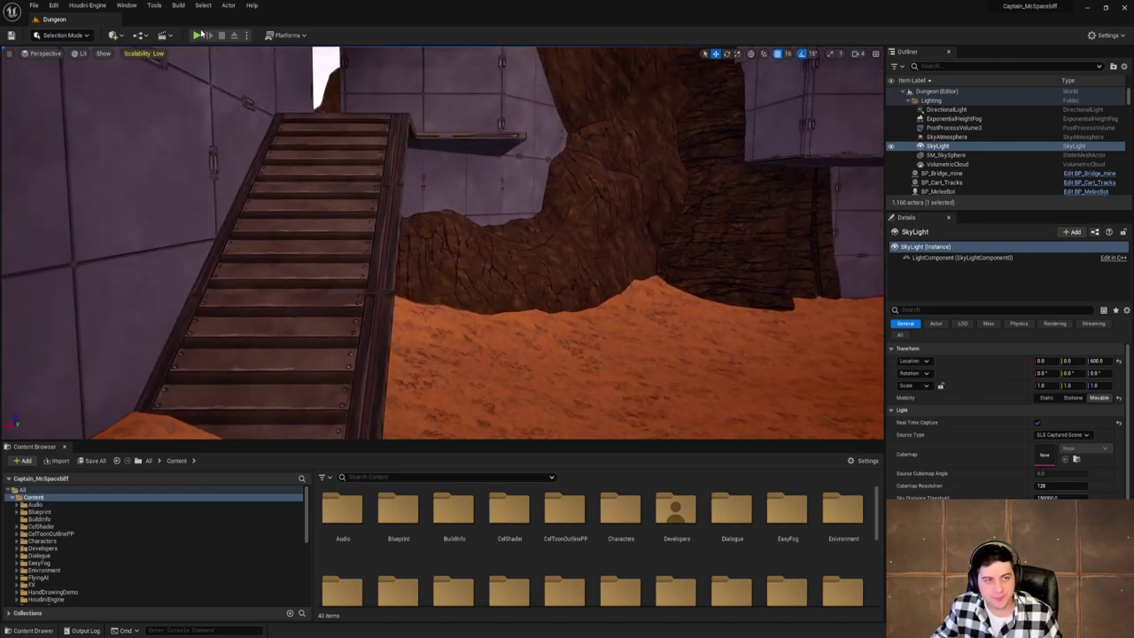
key("alt+p")
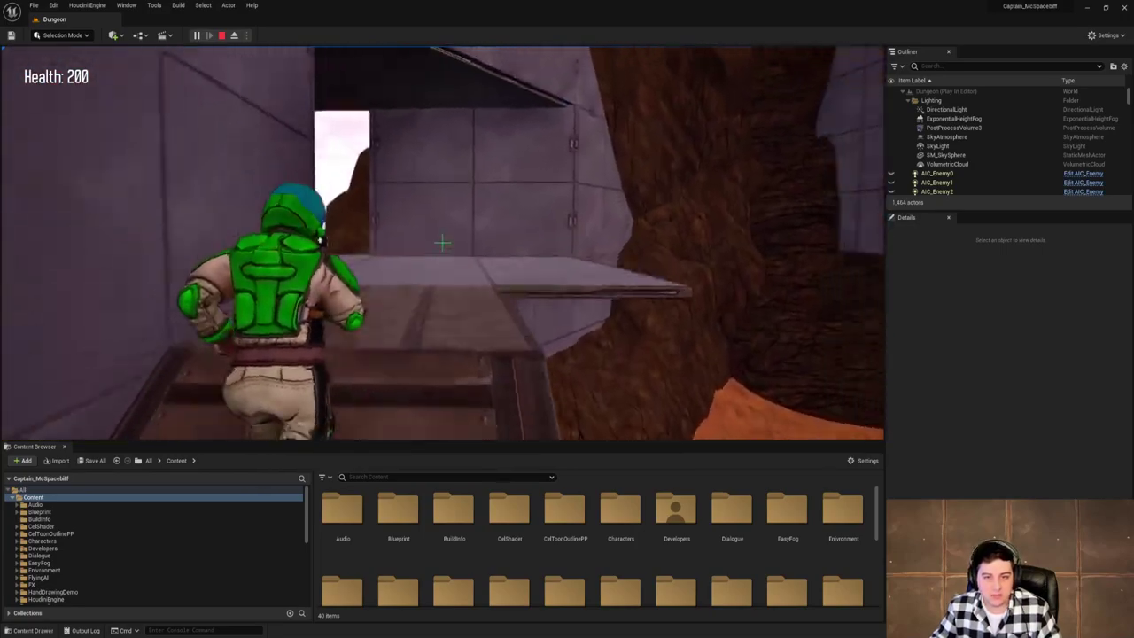
key("w")
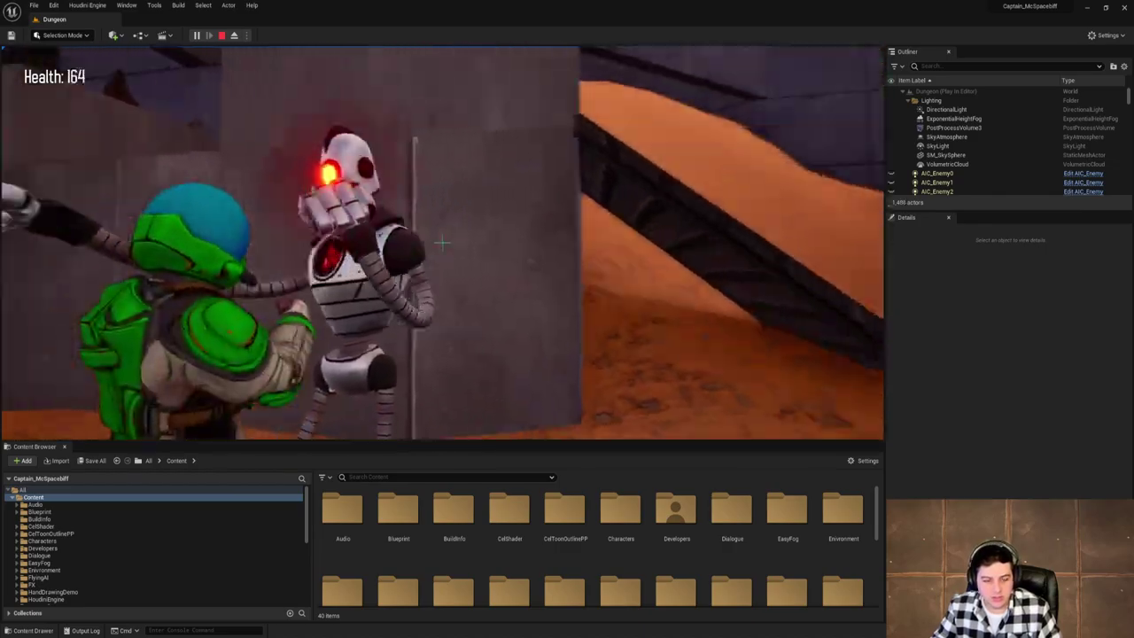
key("w")
key("w")
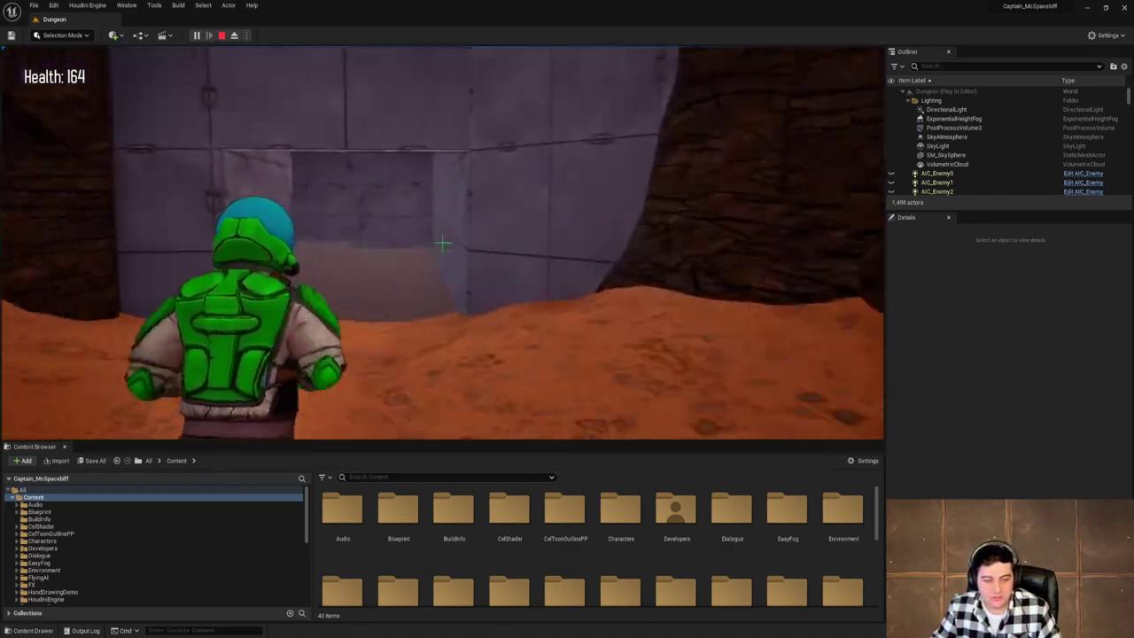
key("w")
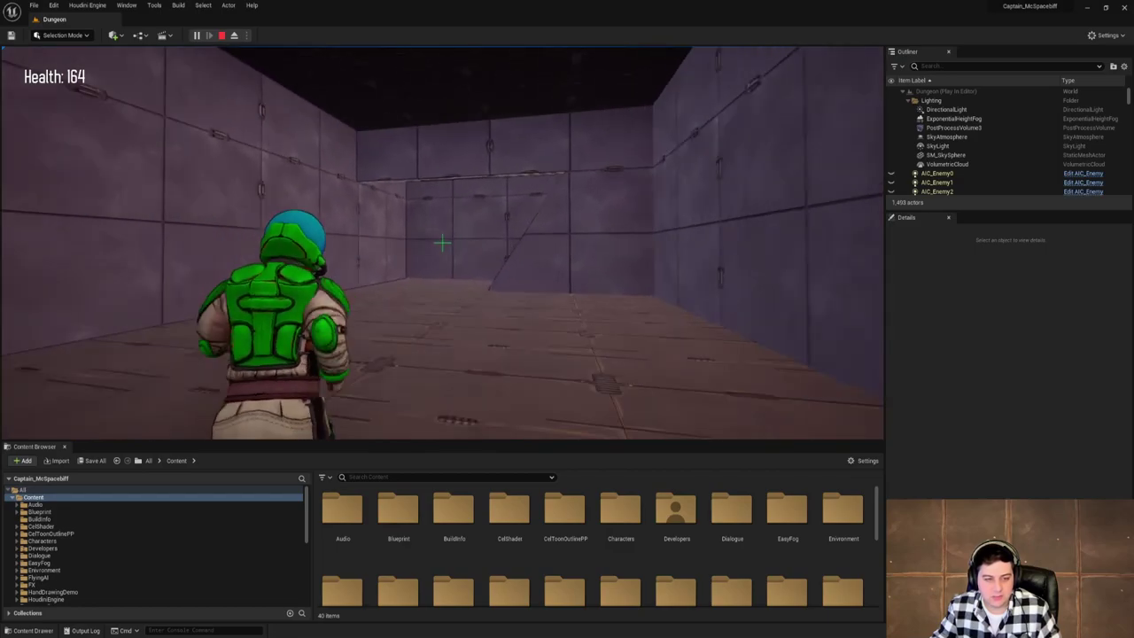
key("shift+F1")
key("Escape")
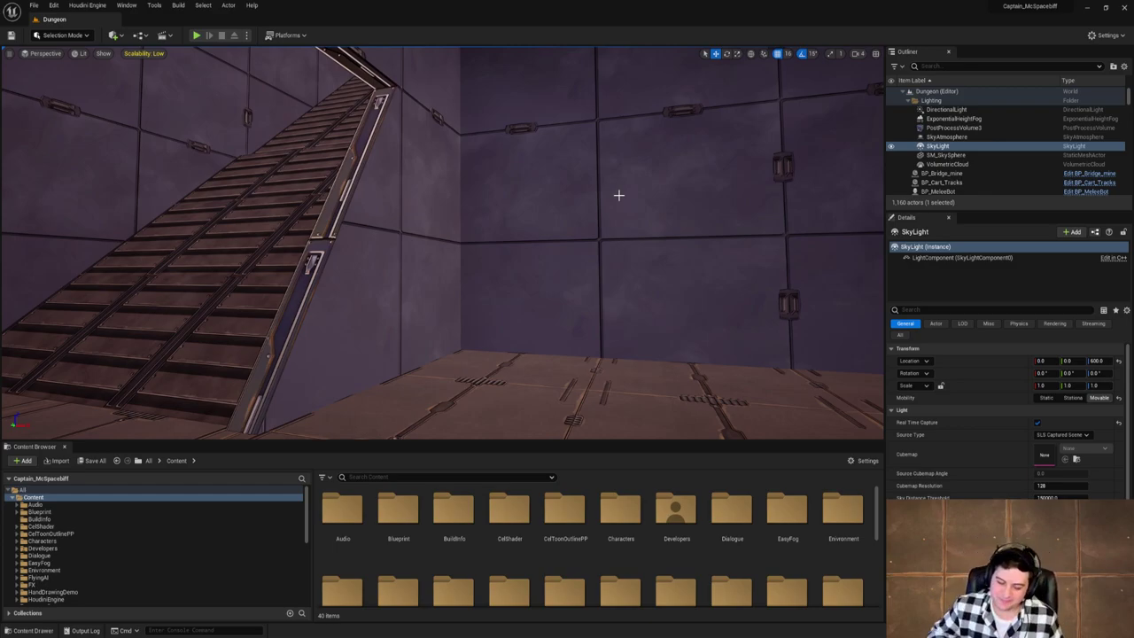
Playtest along the raised platform overlooking the sand cavern and its small ramp, and end the session.
right_click_drag(444, 243, 293, 350)
right_click_drag(390, 257, 315, 259)
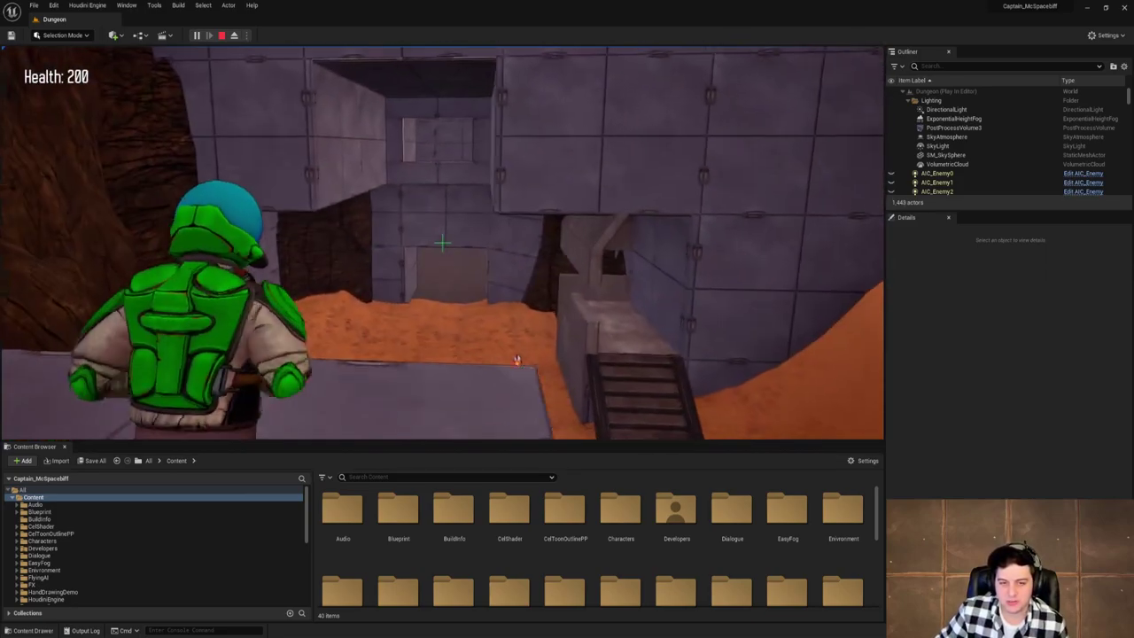
key("Escape")
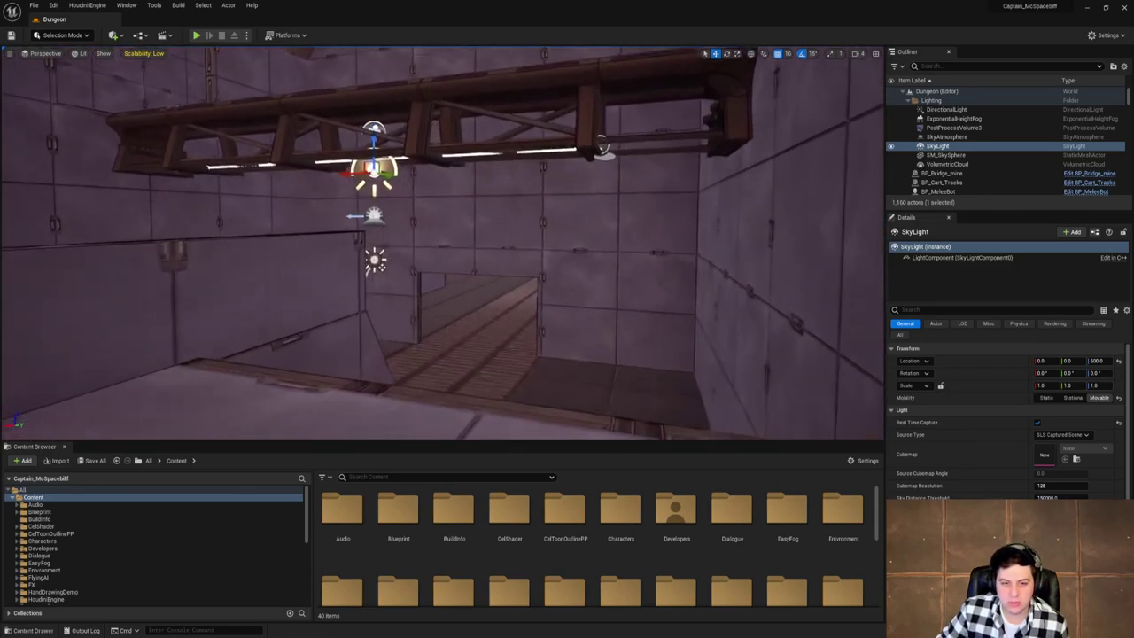
Duplicate the wall panel beside the tall opening behind the rocks and rotate the copy 90° to span the gap.
key("w")
right_click_drag(442, 243, 727, 233)
key("w")
key("w")
key("s")
left_click(597, 252)
key("e")
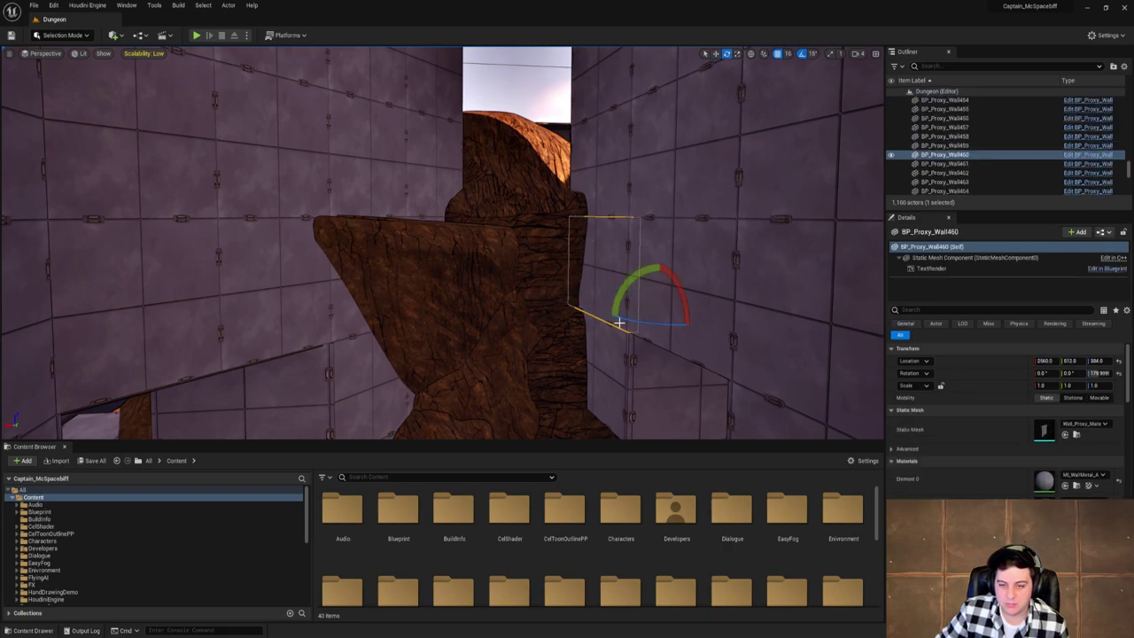
left_click_drag(618, 322, 492, 303, "alt")
key("w")
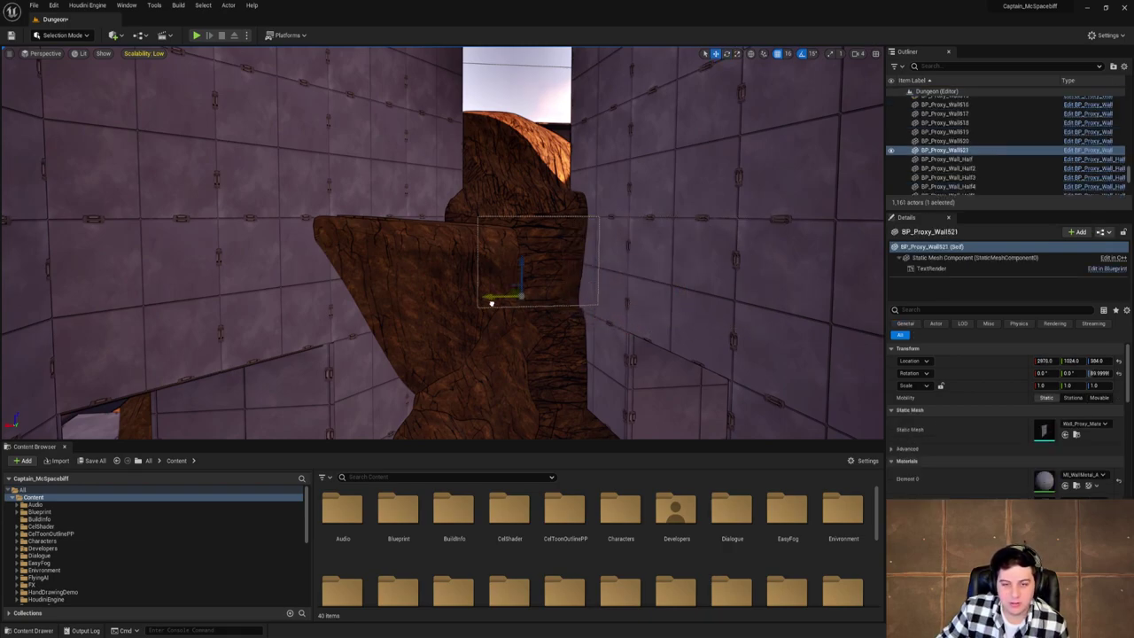
Stack copies of the new wall panel upward to close the tall opening behind the rocks.
left_click_drag(503, 264, 524, 187, "alt")
right_click_drag(532, 263, 532, 178)
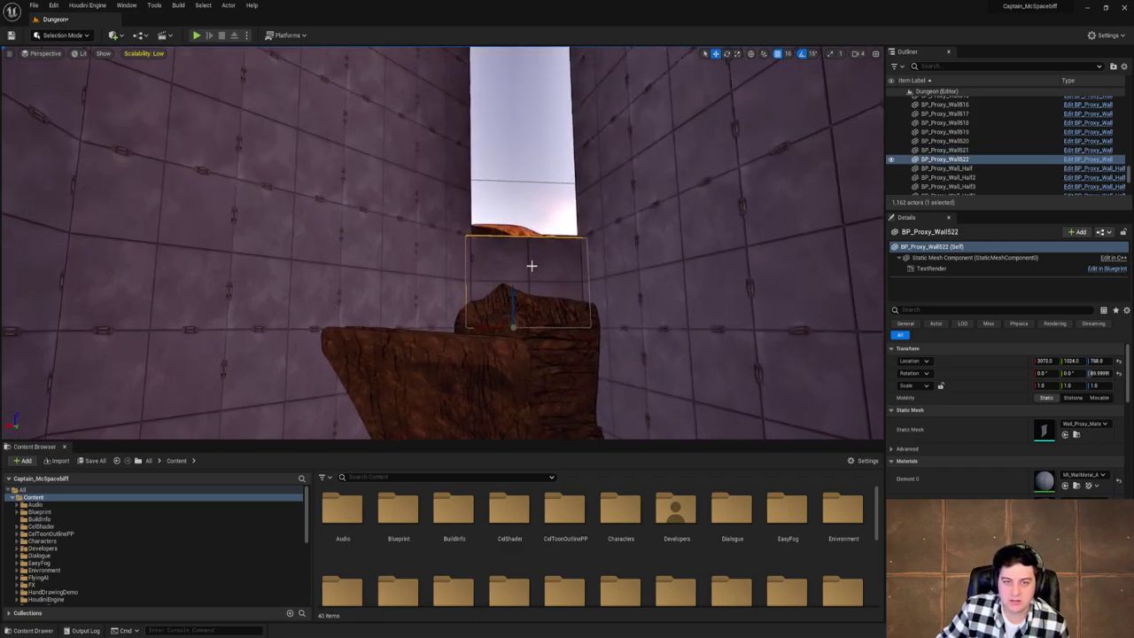
left_click_drag(513, 299, 537, 226, "alt")
right_click_drag(537, 226, 537, 151)
left_click_drag(510, 289, 510, 136, "alt")
right_click_drag(519, 175, 388, 286)
Duplicate the wall panel beside the raised platform, rotate the copy 90° and move it to X 4608 as the recess's back wall.
left_click(592, 256)
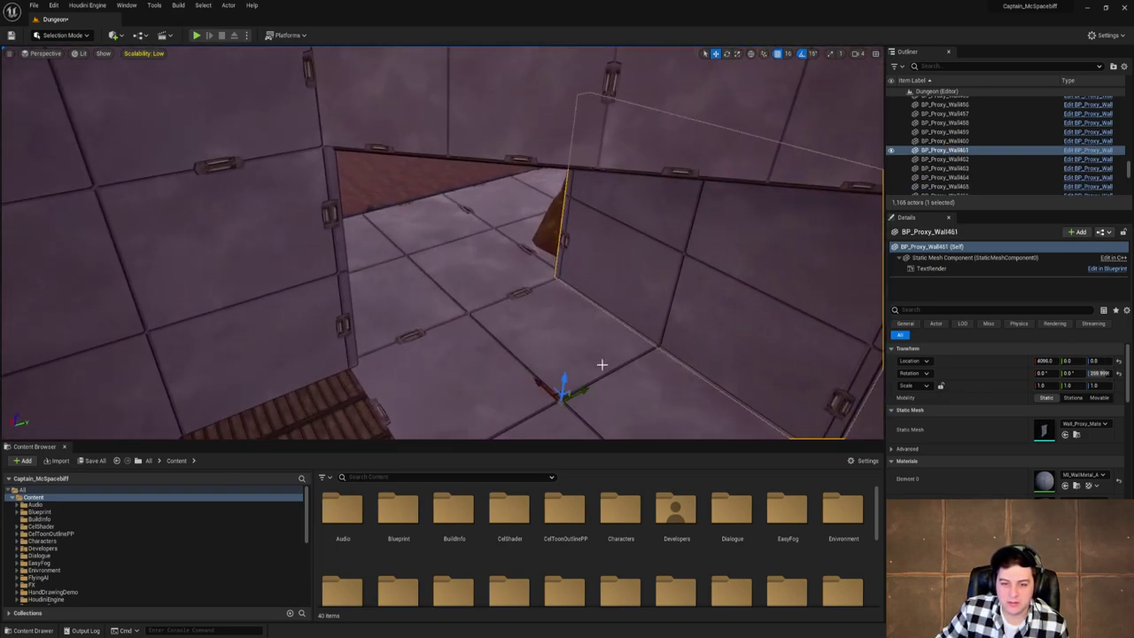
key("e")
right_click_drag(549, 409, 540, 375)
left_click_drag(506, 344, 471, 328, "alt")
key("w")
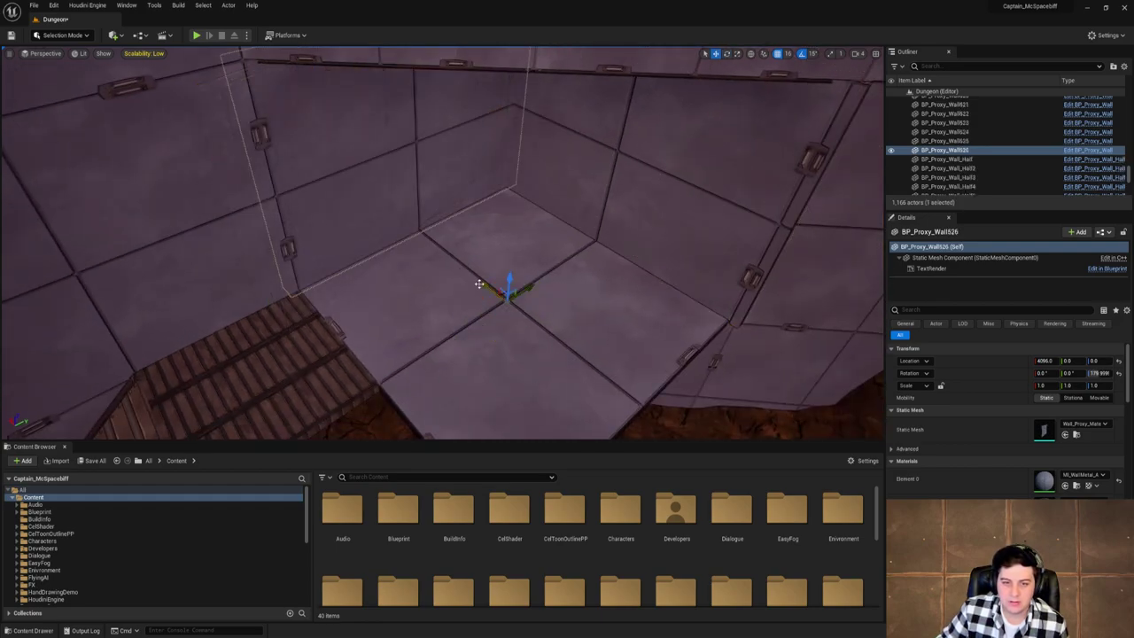
left_click_drag(479, 284, 288, 182)
Duplicate the back wall panel rotated 90° as a side wall, and place another copy on the recess's opposite side at Y 512.
right_click_drag(473, 243, 493, 235)
key("e")
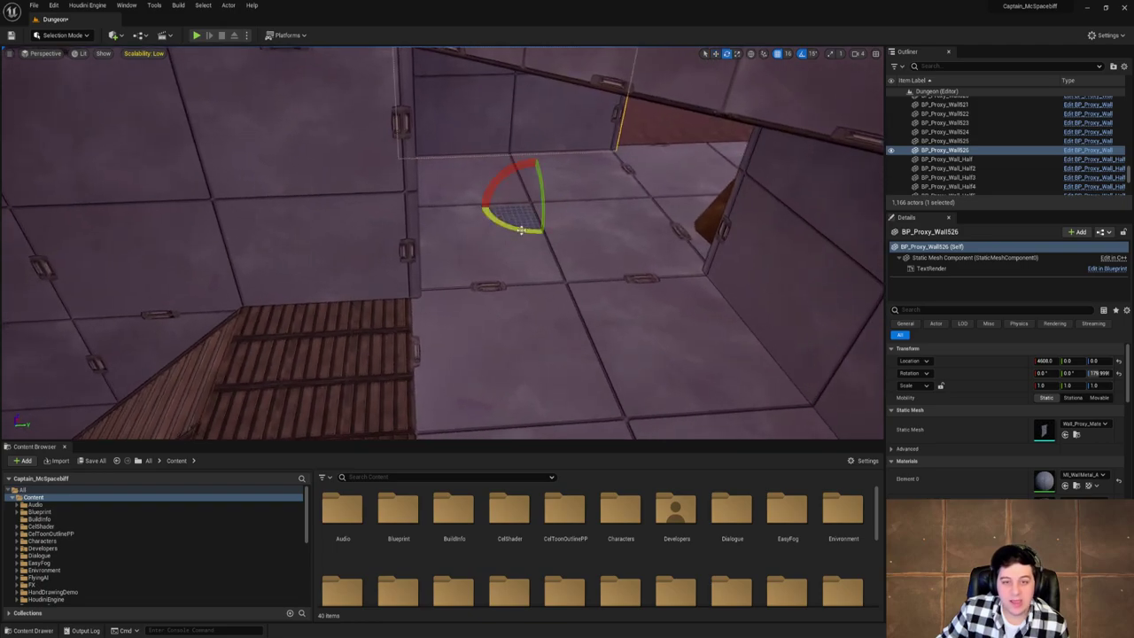
left_click_drag(509, 226, 483, 213, "alt")
key("w")
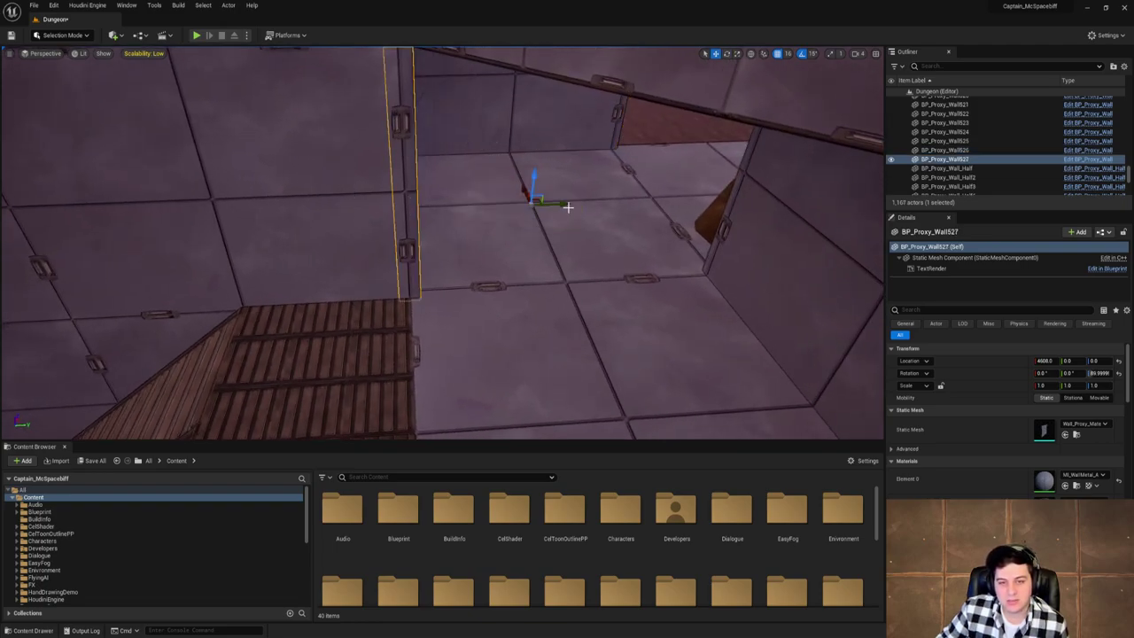
left_click_drag(558, 197, 809, 199, "alt")
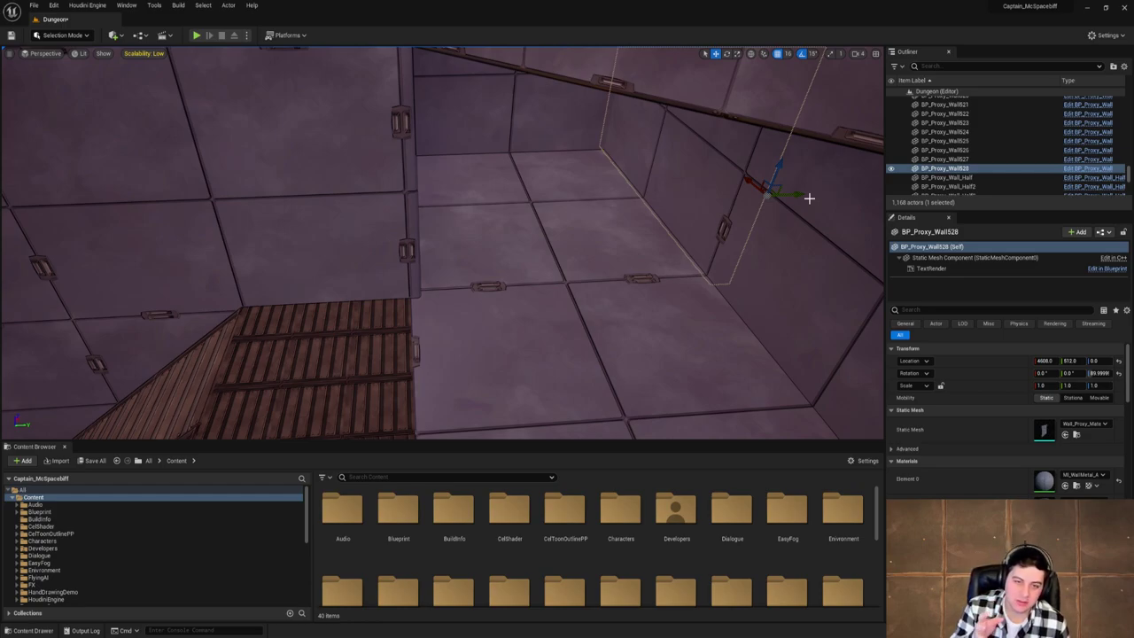
Check the panelled room beyond the new walls and save the current level.
right_click_drag(717, 250, 523, 240)
right_click_drag(680, 270, 425, 165)
left_click(54, 4)
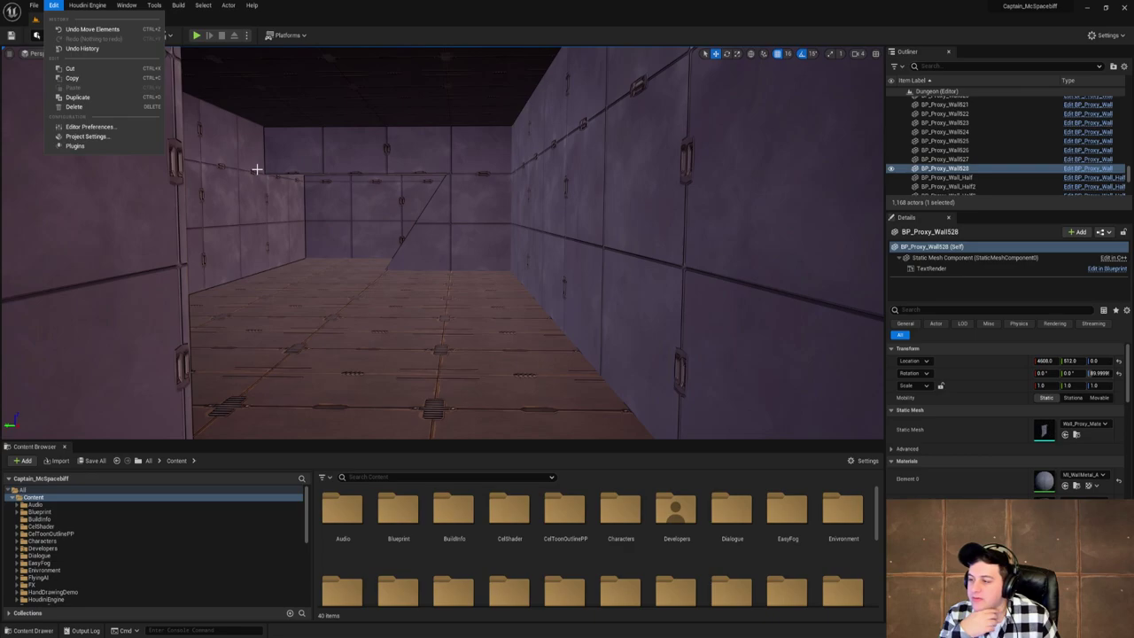
mouse_move(34, 4)
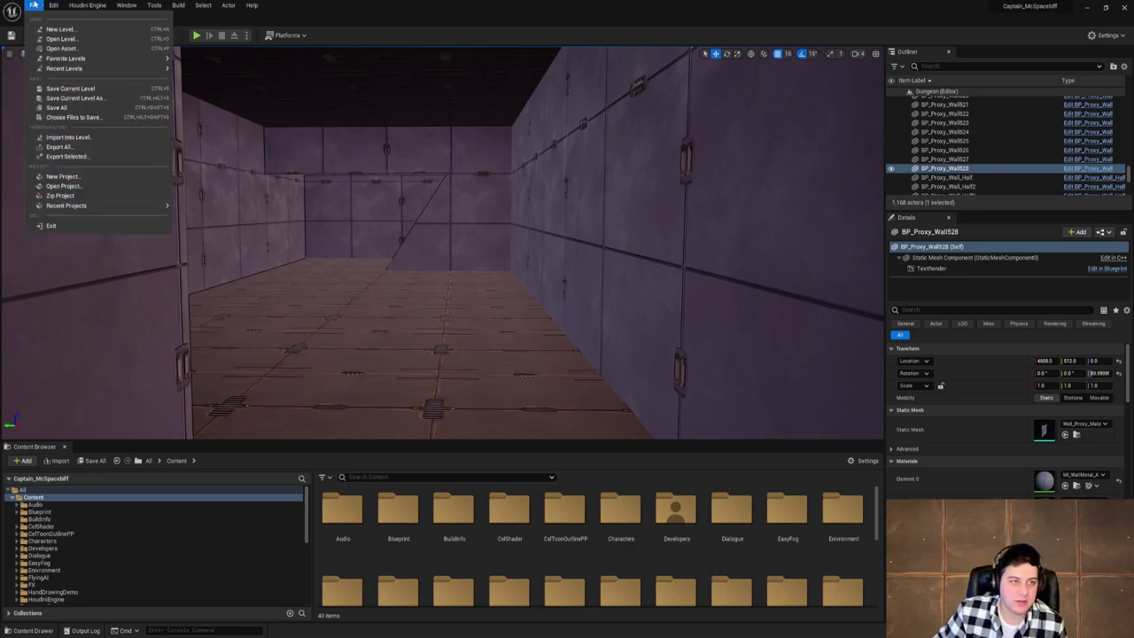
left_click(83, 91)
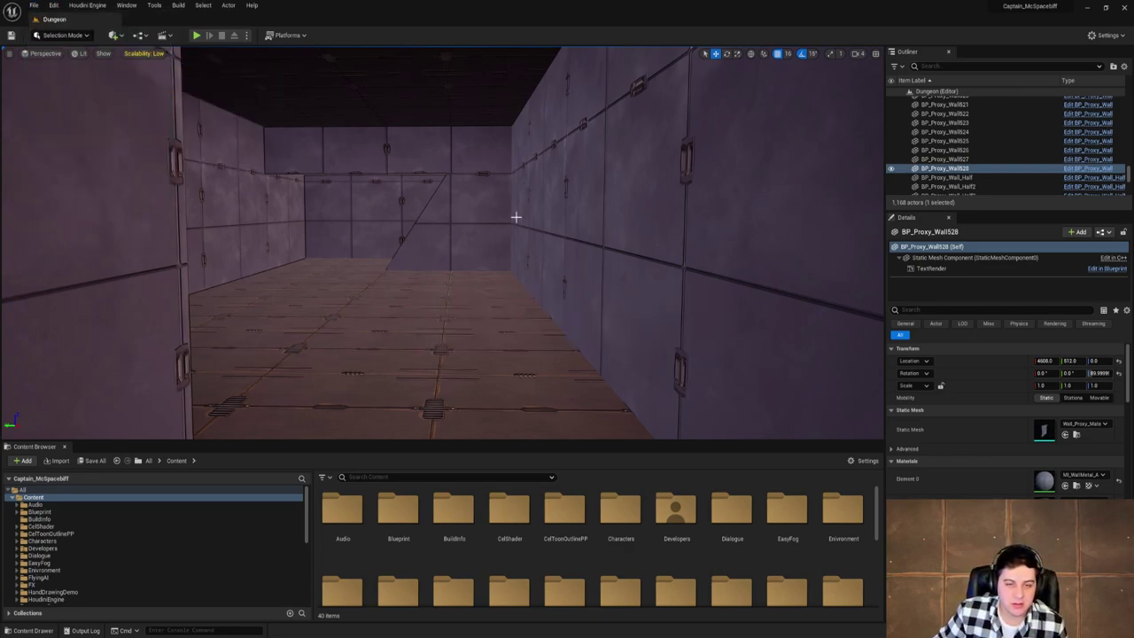
Review the route from the sand cavern to the panelled room with the tall stair ramp.
key("s")
right_click_drag(442, 241, 549, 242)
mouse_move(404, 239)
right_mouse_down()
mouse_move(403, 213)
mouse_move(390, 222)
right_mouse_up()
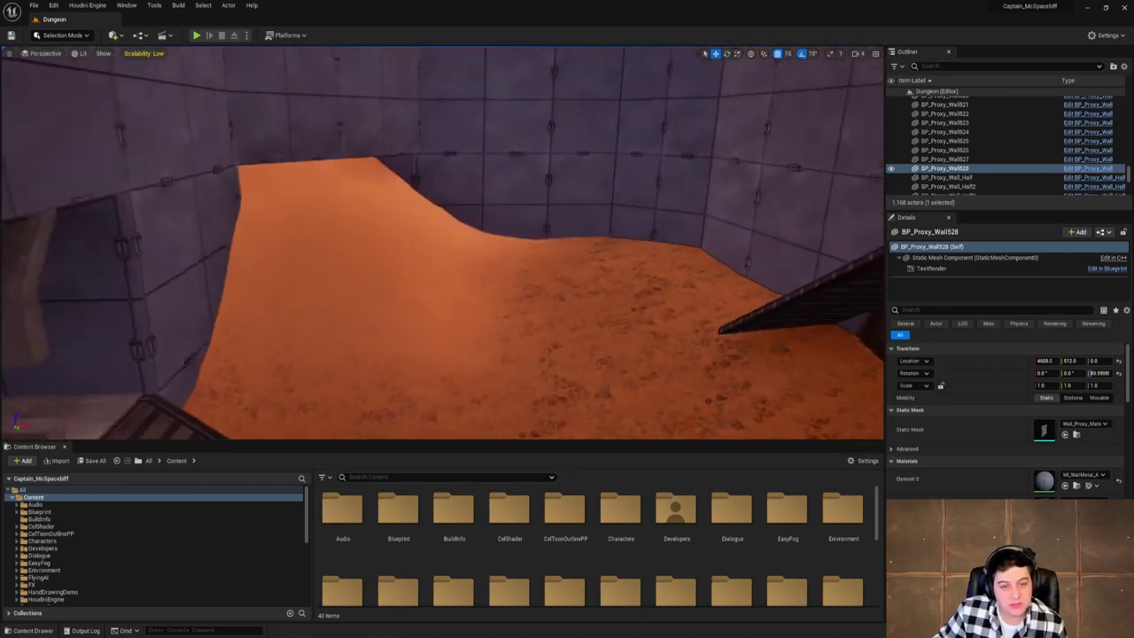
right_click_drag(443, 243, 455, 200)
key("w")
key("w")
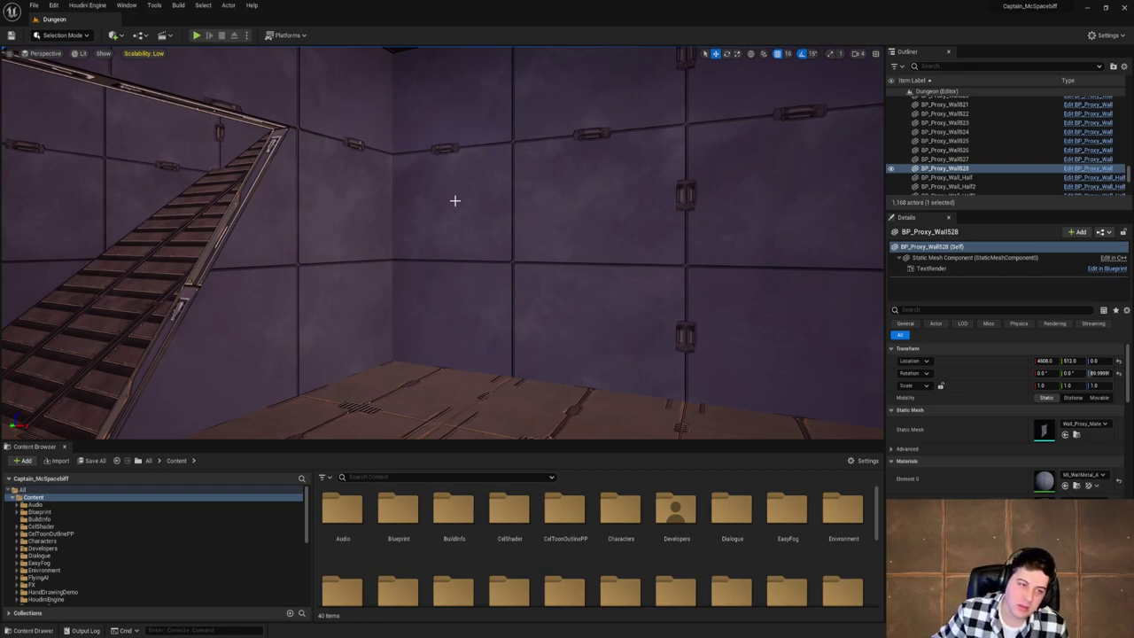
right_click_drag(455, 200, 151, 88)
Playtest across the sand cavern and along the platform above the robot enemy to the lower doorway, and end the session.
key("w")
key("w")
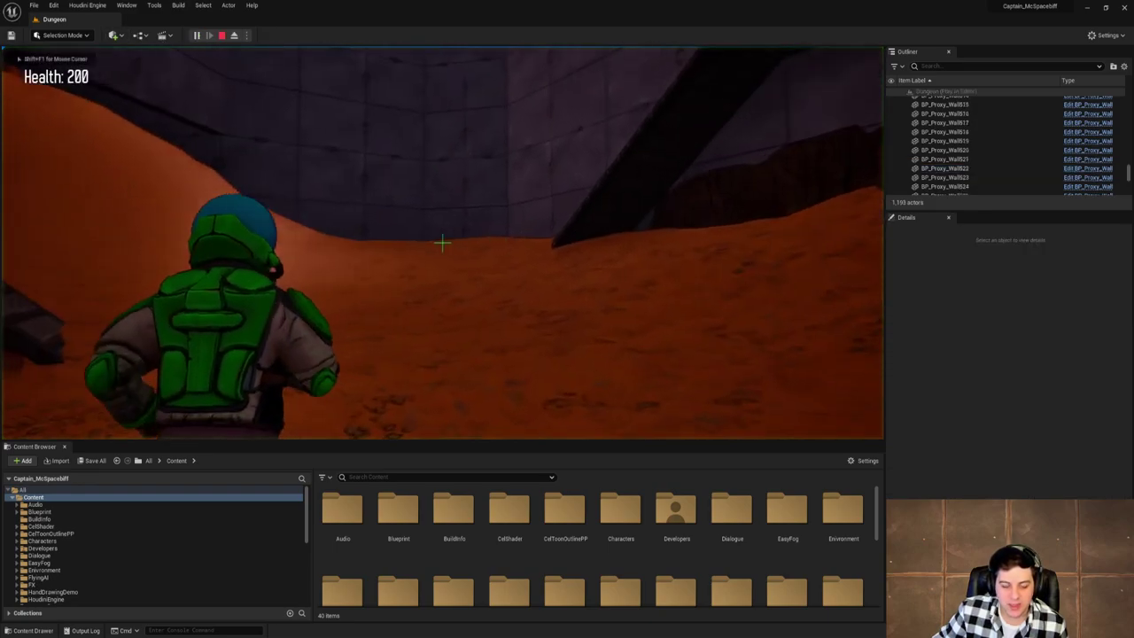
key("w")
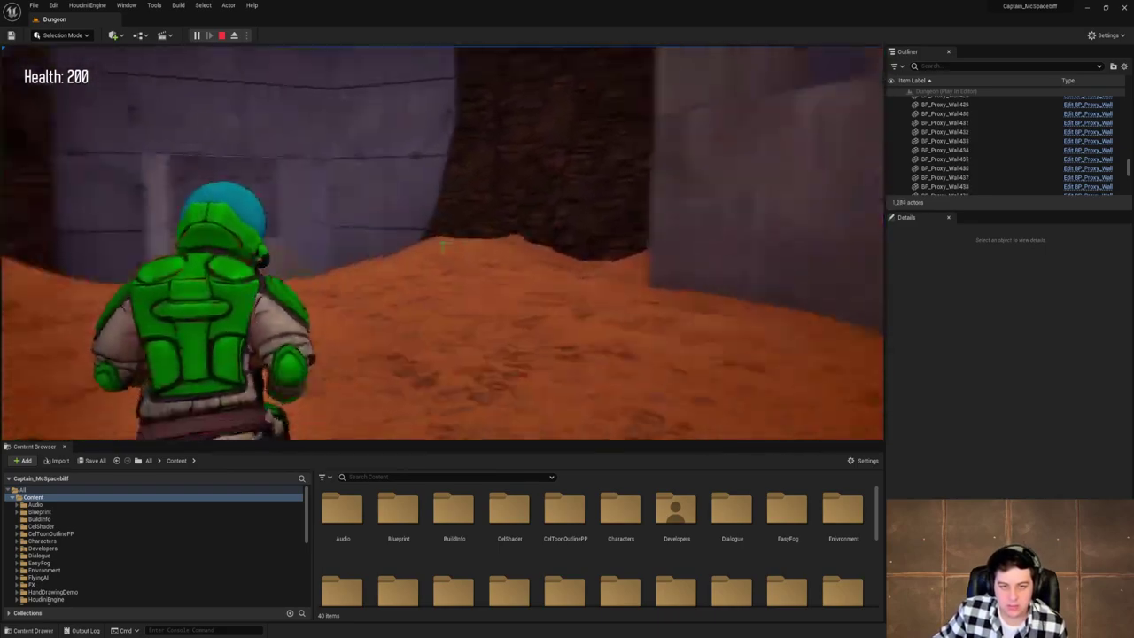
key("w")
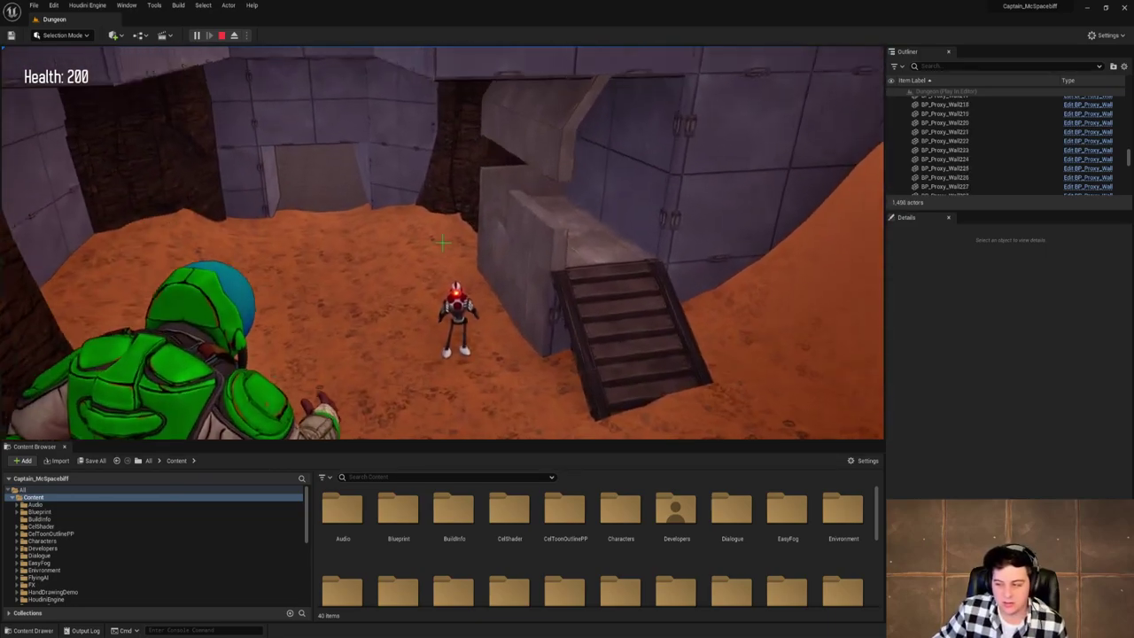
key("shift+F1")
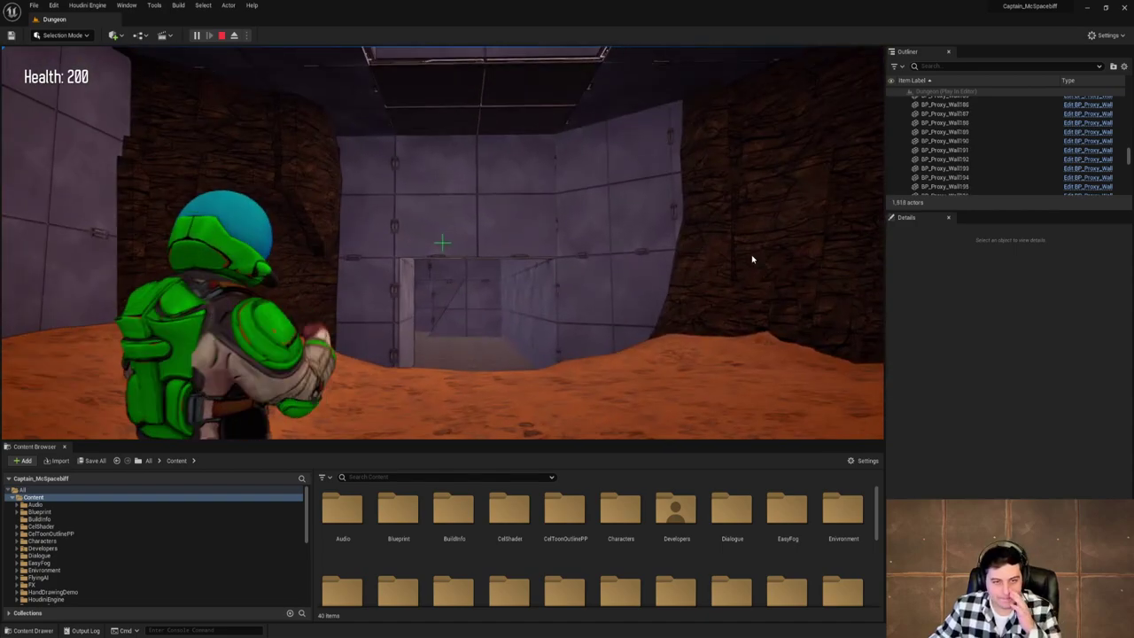
key("Escape")
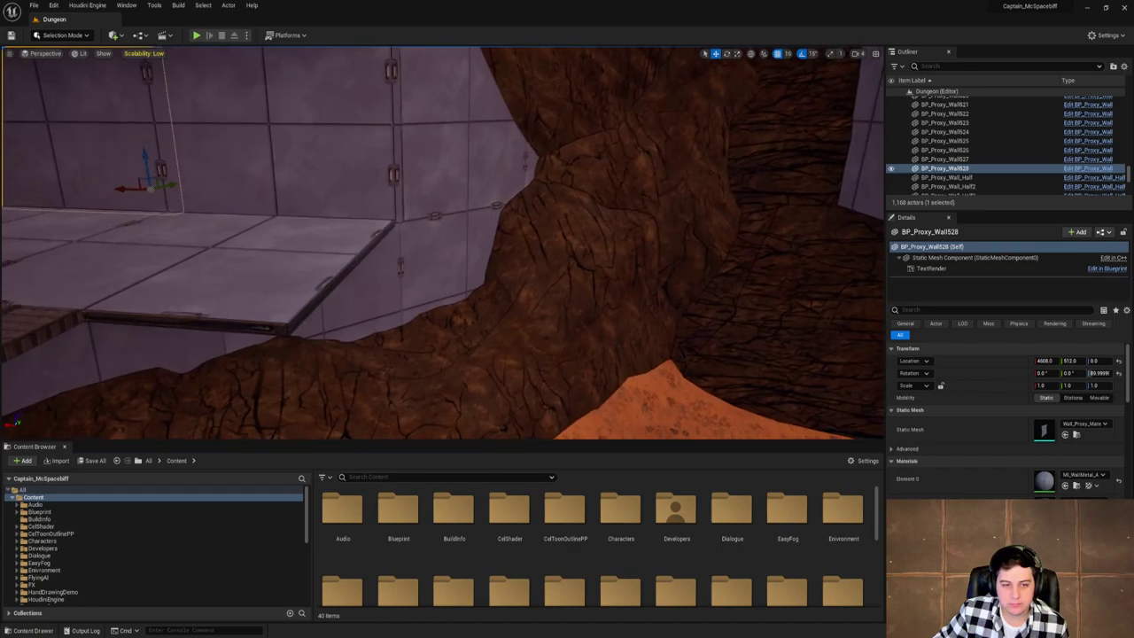
Inspect the half ramp and the platform leading into the newly walled recess.
mouse_move(527, 266)
right_mouse_down()
mouse_move(425, 266)
mouse_move(527, 266)
right_mouse_up()
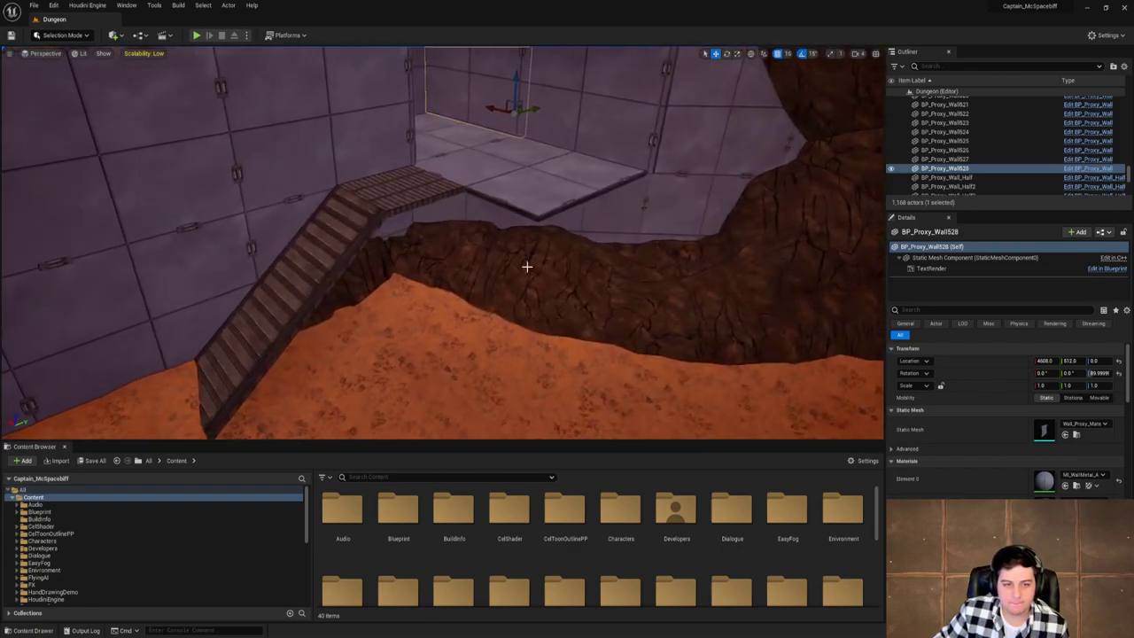
left_click(413, 200)
right_click_drag(426, 242, 337, 242)
left_click(425, 241)
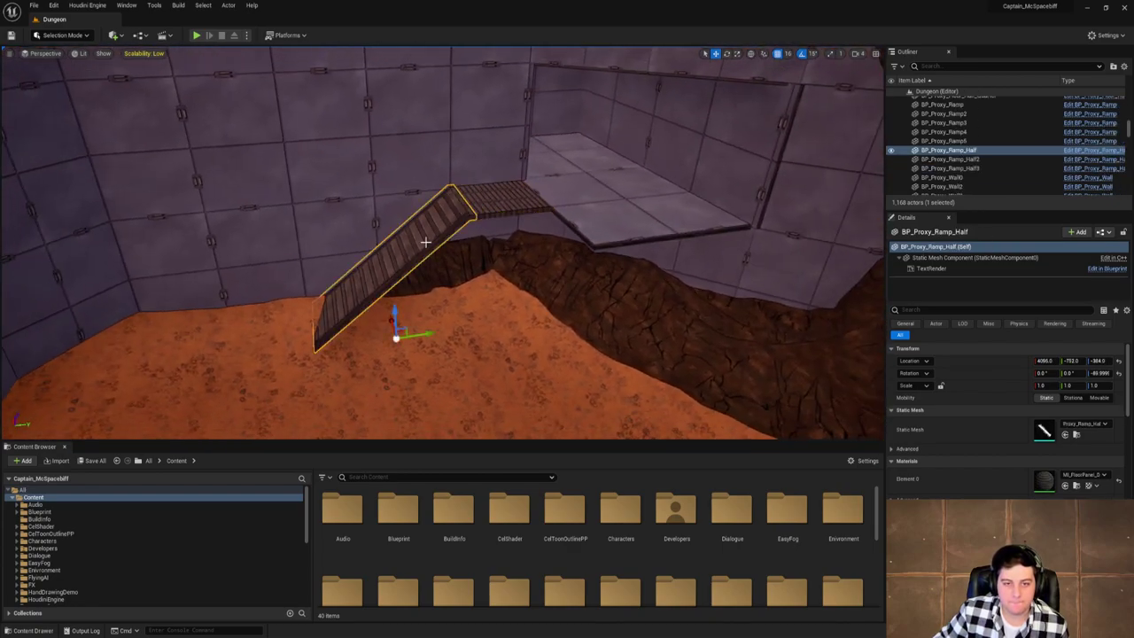
right_click_drag(425, 242, 372, 248)
right_click_drag(620, 211, 620, 211)
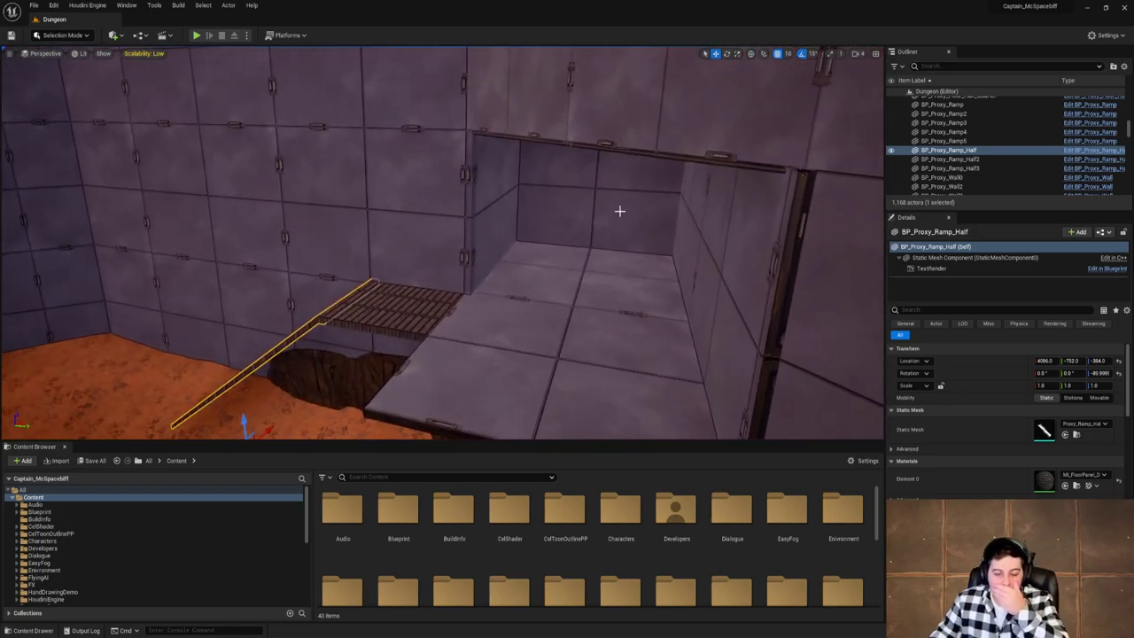
Try deleting wall panel BP_Proxy_Wall527 from the recess's side, check the spot, and undo the deletion.
left_click(504, 235)
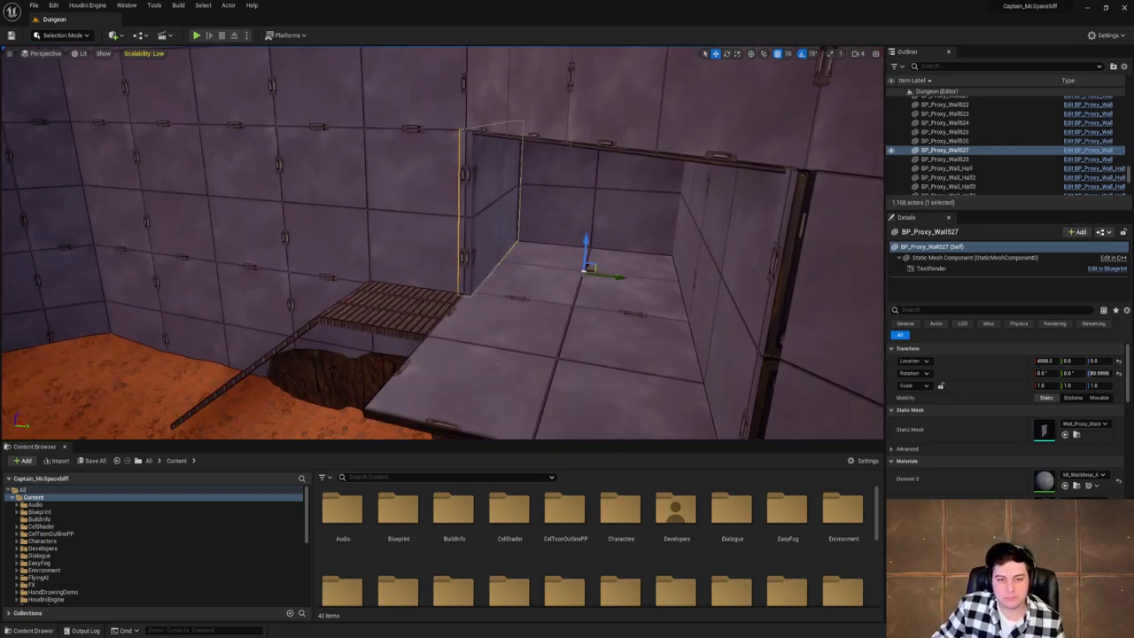
mouse_move(533, 237)
right_mouse_down()
mouse_move(558, 249)
mouse_move(583, 241)
mouse_move(555, 240)
right_mouse_up()
key("Delete")
left_click(467, 208)
key("Escape")
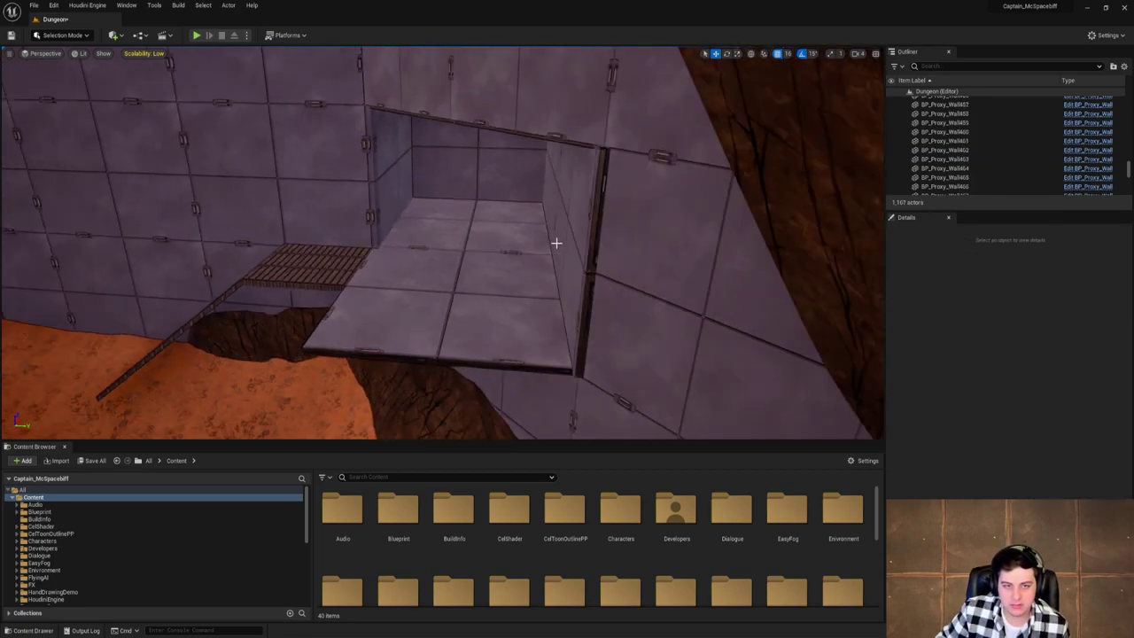
key("ctrl+v")
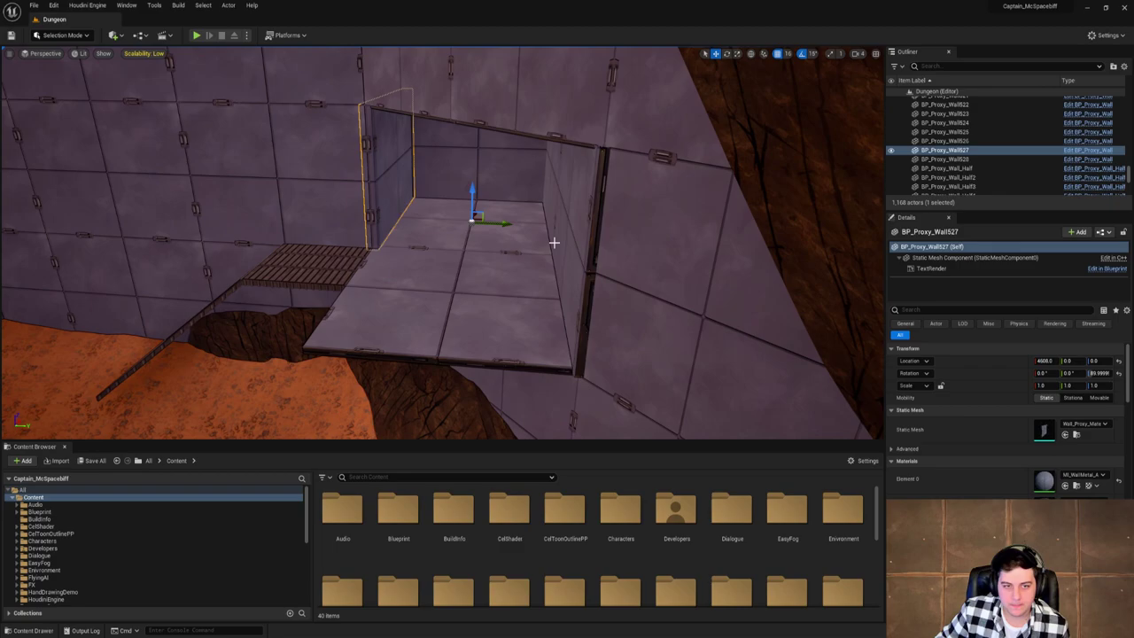
Delete the duplicate side panel BP_Proxy_Wall527 from the recess and select the wall panel remaining in its place.
key("Delete")
right_click_drag(555, 243, 555, 243)
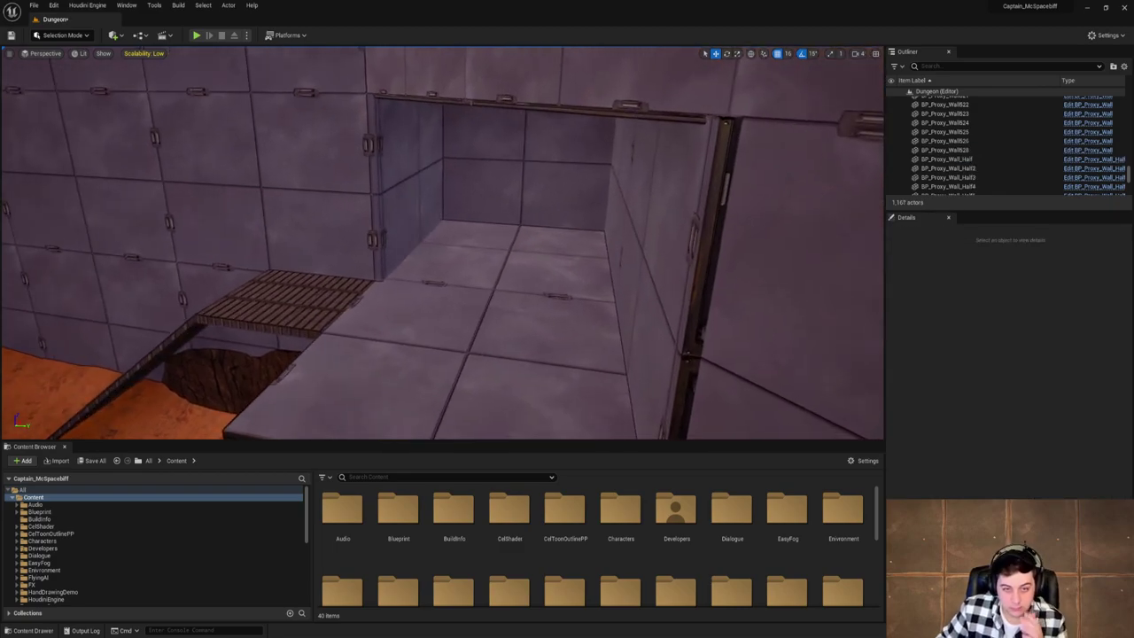
left_click(440, 212)
Save the current level and take a closer look at the walled recess.
left_click(34, 4)
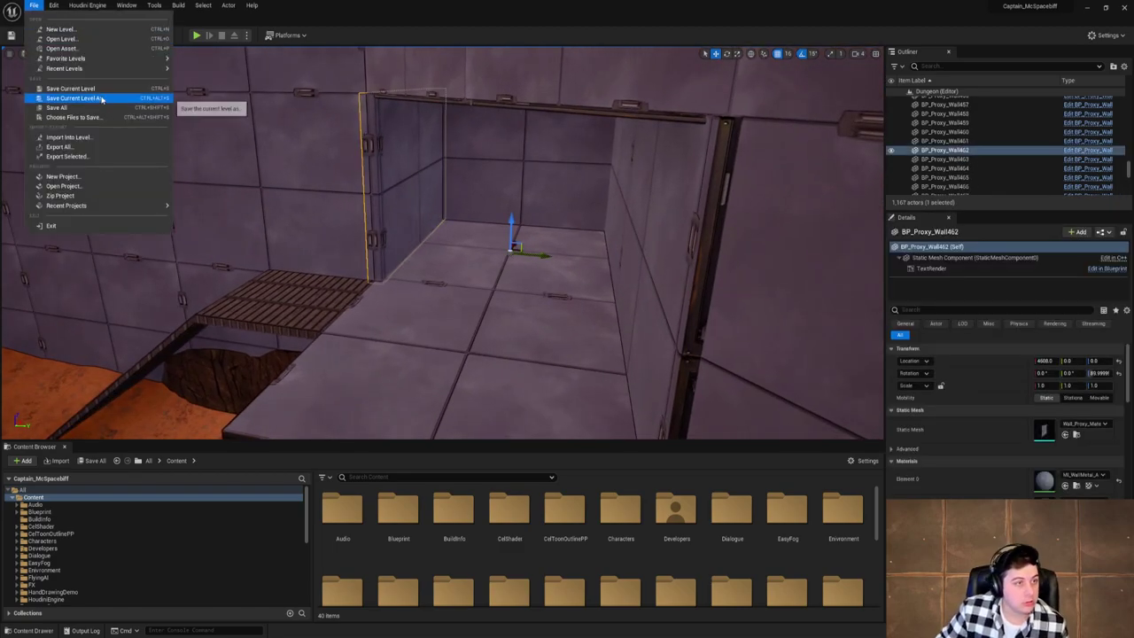
left_click(149, 98)
key("w")
right_click_drag(700, 293, 451, 106)
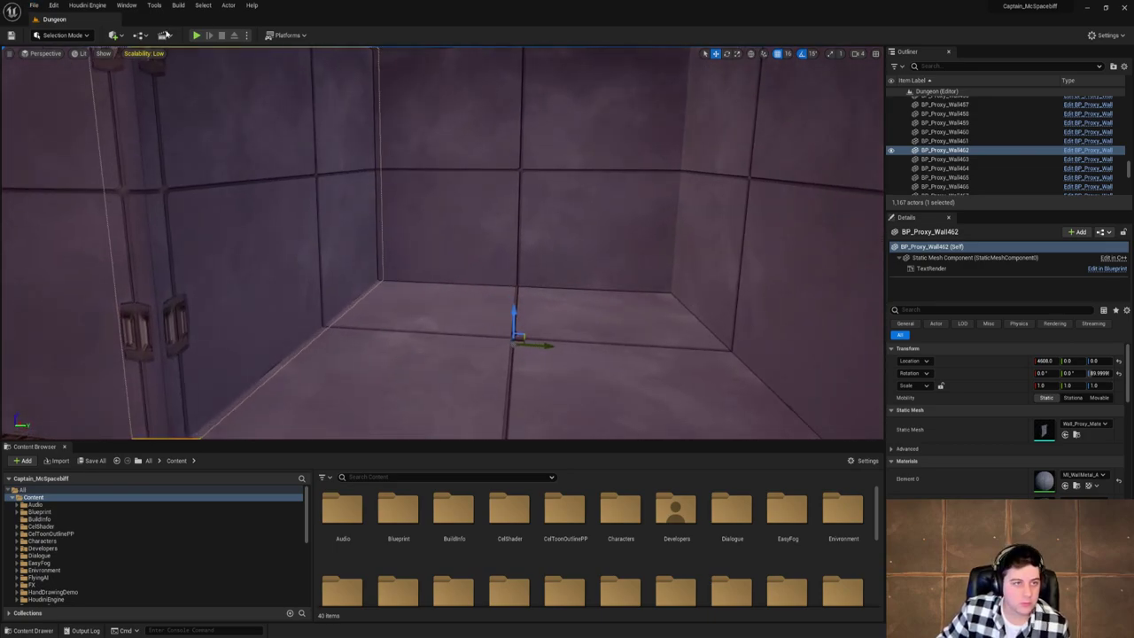
Playtest the level from the walled recess, turn toward the sand area, and stop the session.
left_click(197, 35)
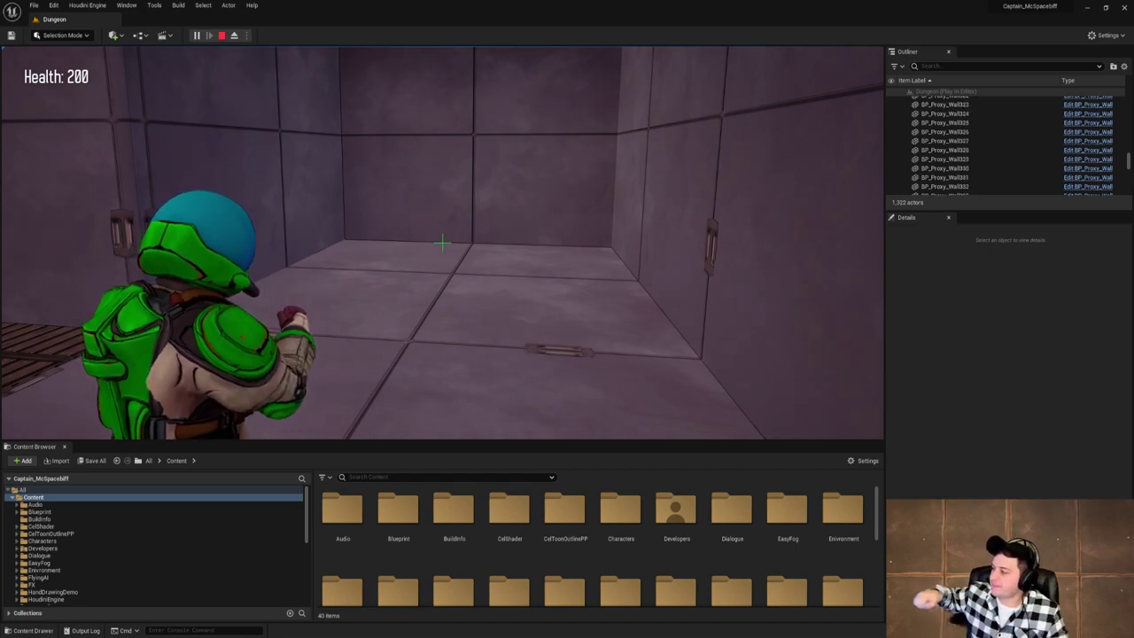
key("s")
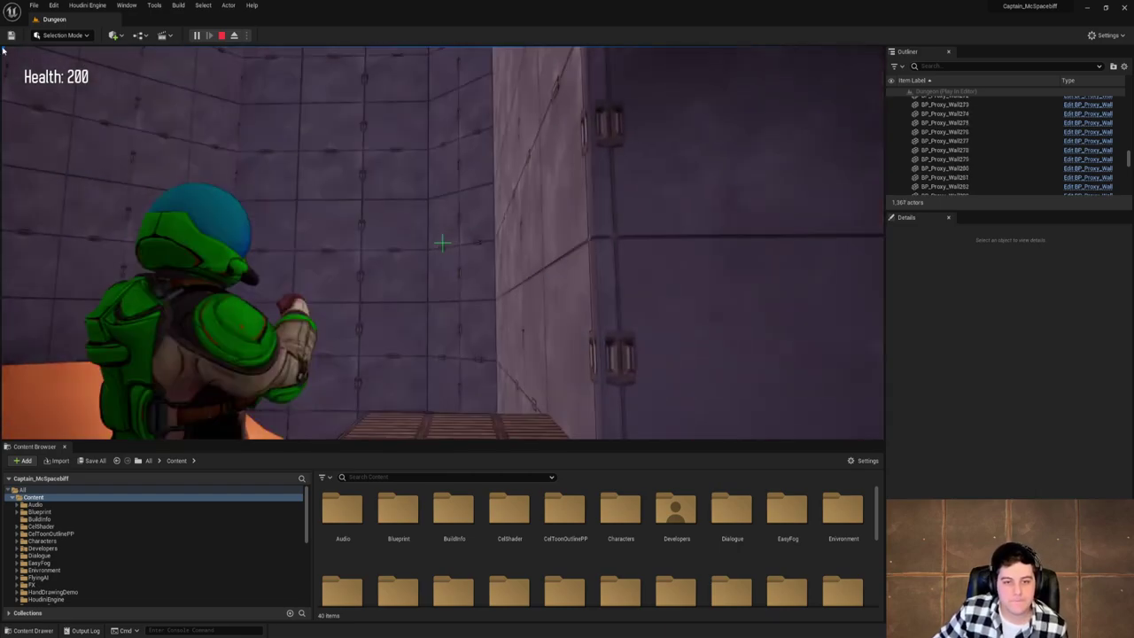
key("Escape")
Delete the selected side panel BP_Proxy_Wall462 from the recess to open a gap beside the platform.
right_click_drag(101, 74, 177, 124)
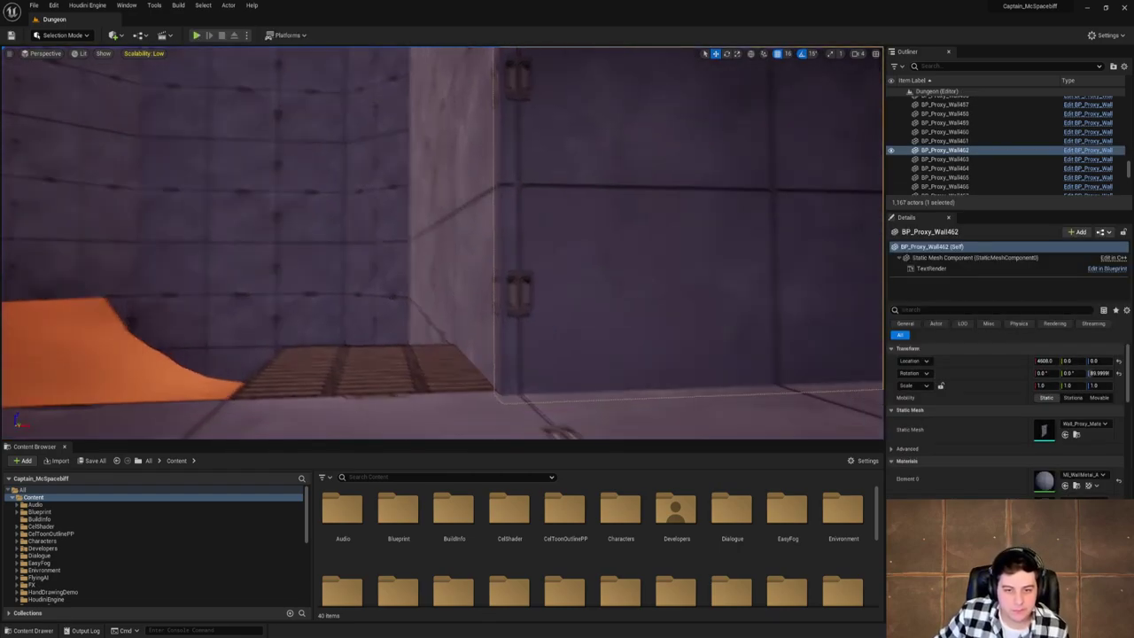
key("s")
right_click_drag(427, 216, 540, 264)
key("Delete")
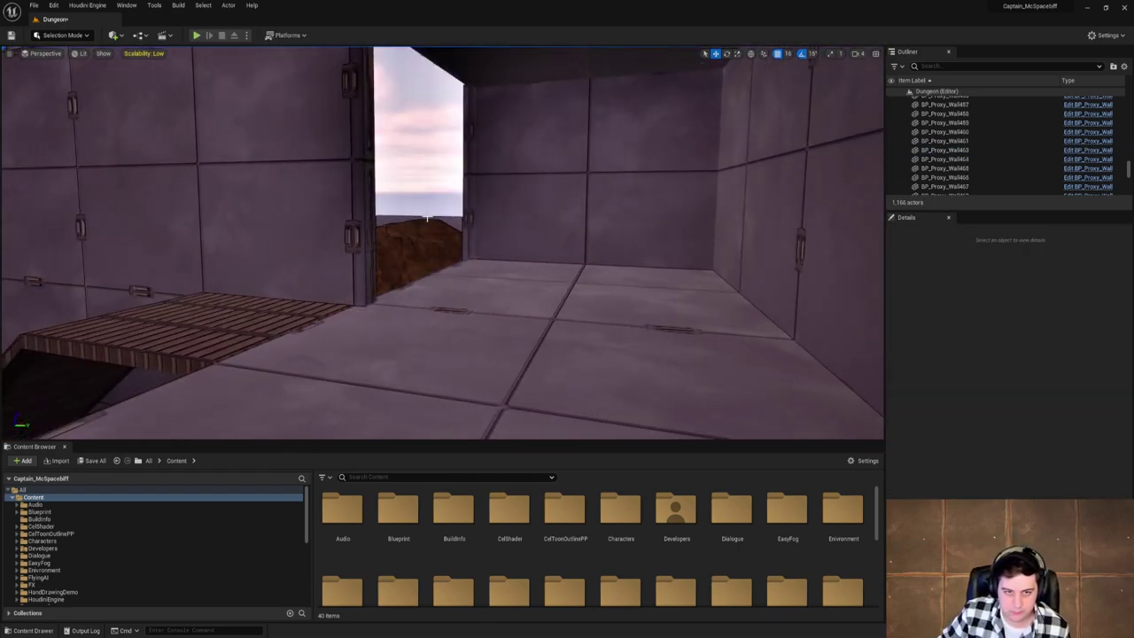
Select the large rock RockSetA_Large_Rock_Large_A_E5 showing through the opening and lower it one grid step beneath the platform.
key("w")
right_click_drag(427, 216, 449, 241)
left_click(449, 241)
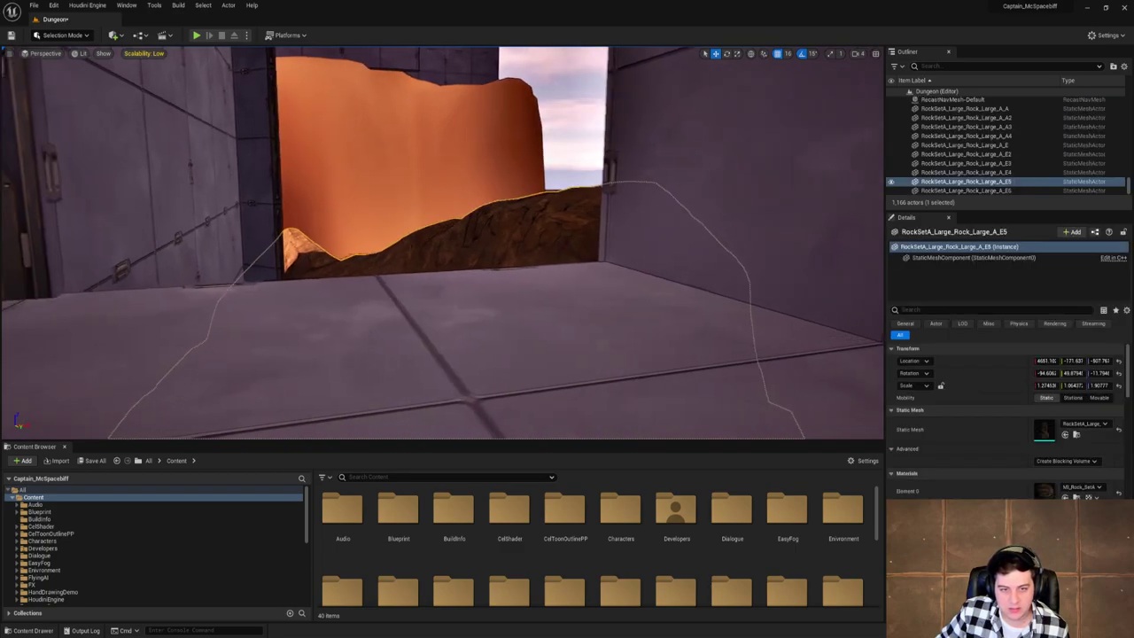
key("f")
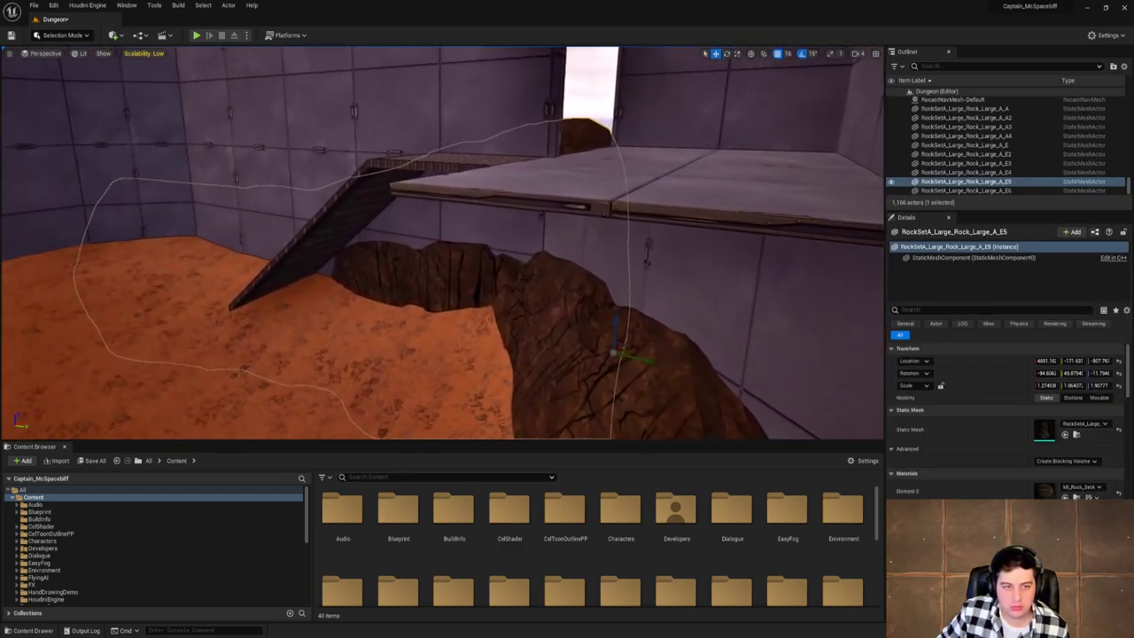
left_click_drag(652, 338, 652, 341)
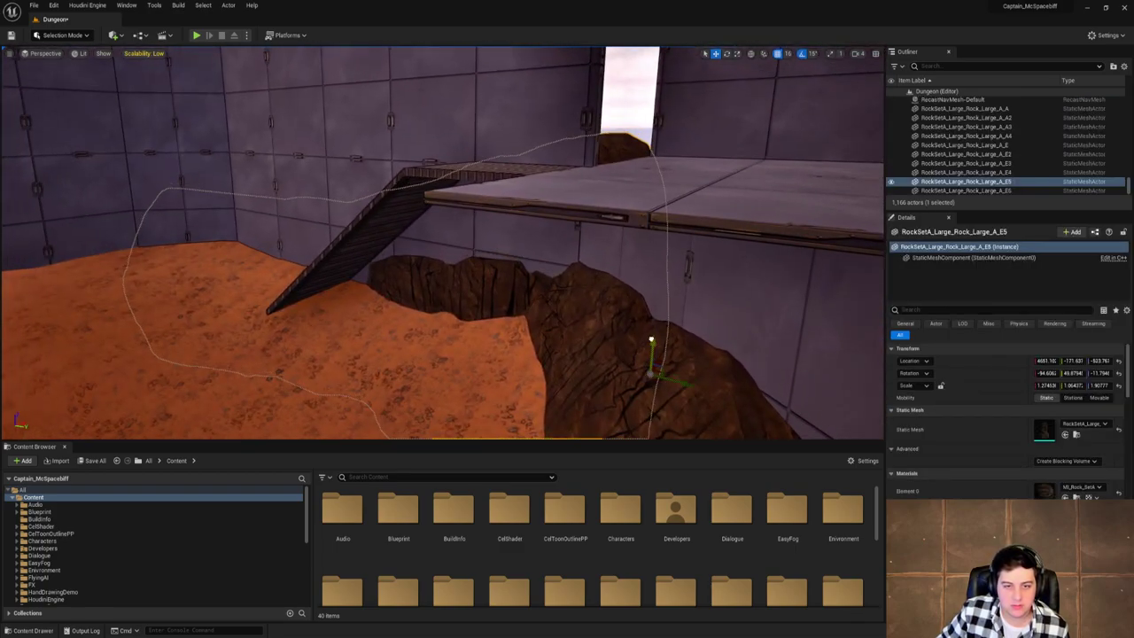
Turn off rotation snapping, then tilt and shift the large rock beneath the platform to refit it against the wall.
left_click(801, 53)
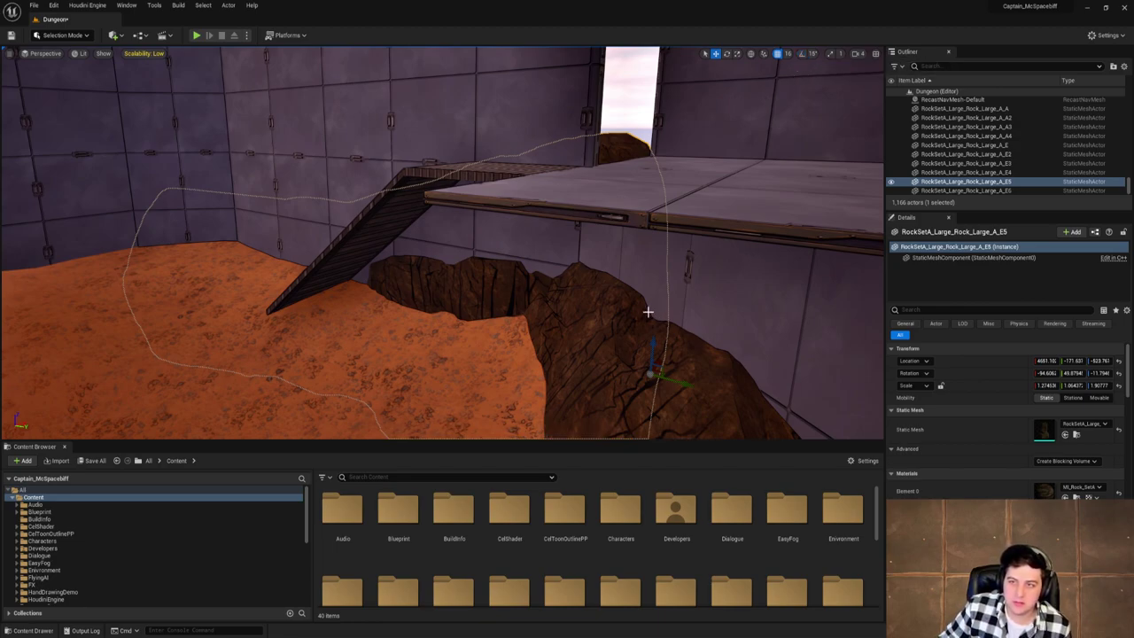
right_click_drag(647, 309, 644, 331)
key("e")
left_click_drag(626, 333, 657, 357)
key("w")
key("e")
key("w")
right_click_drag(657, 356, 587, 344)
Rotate the large rock to a Z rotation of about -1.5° and slide it further along behind the ramp.
key("e")
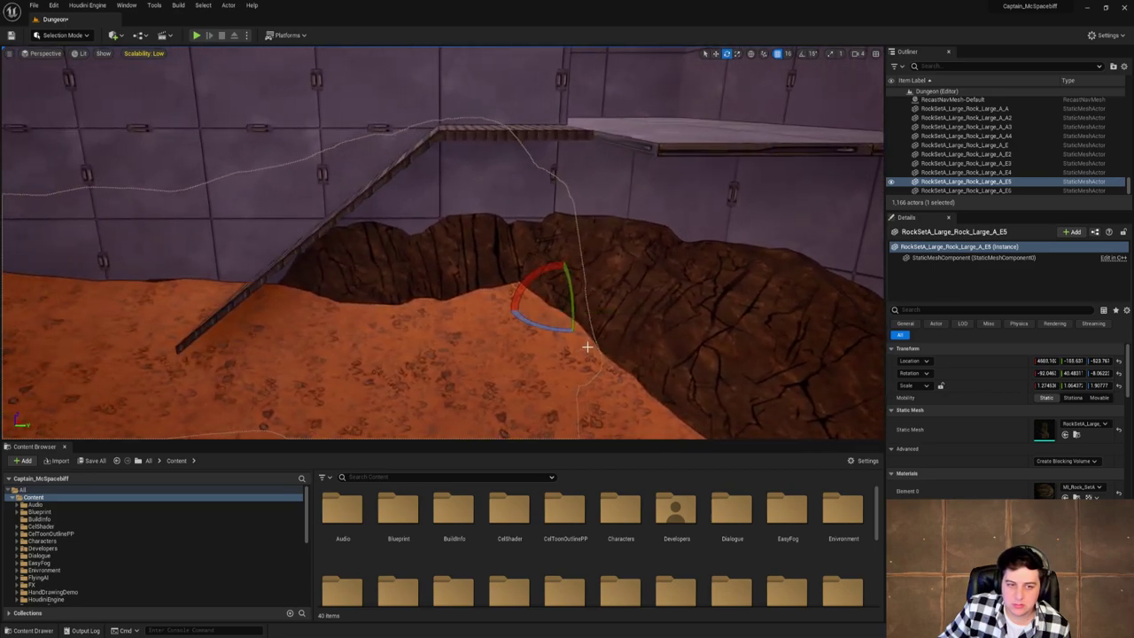
left_click_drag(588, 344, 555, 305)
key("w")
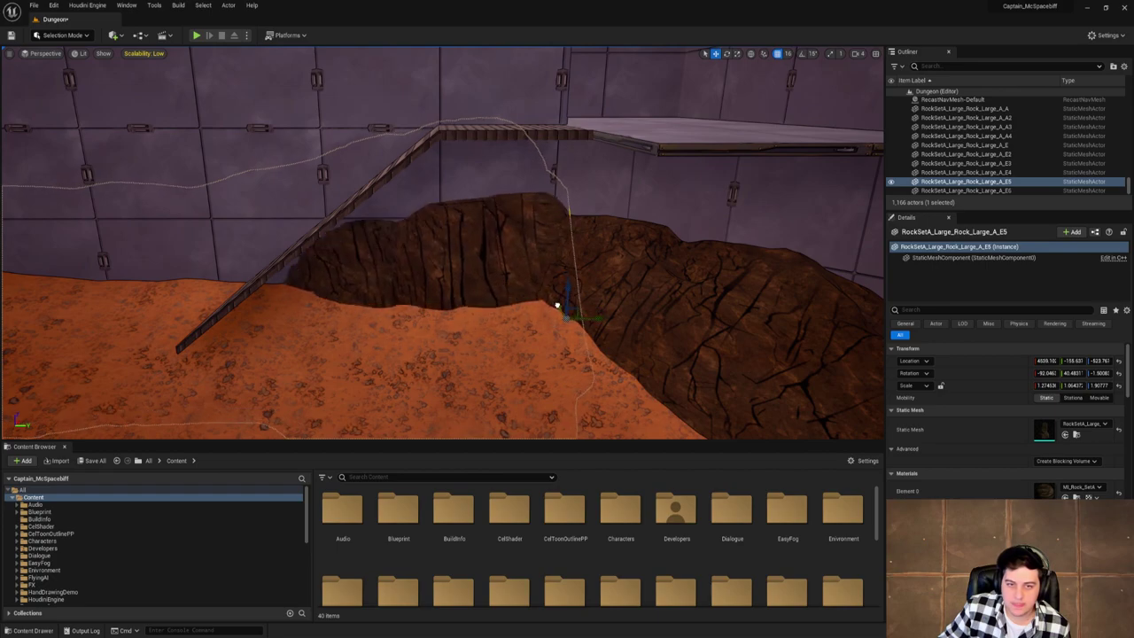
right_click_drag(555, 304, 554, 298)
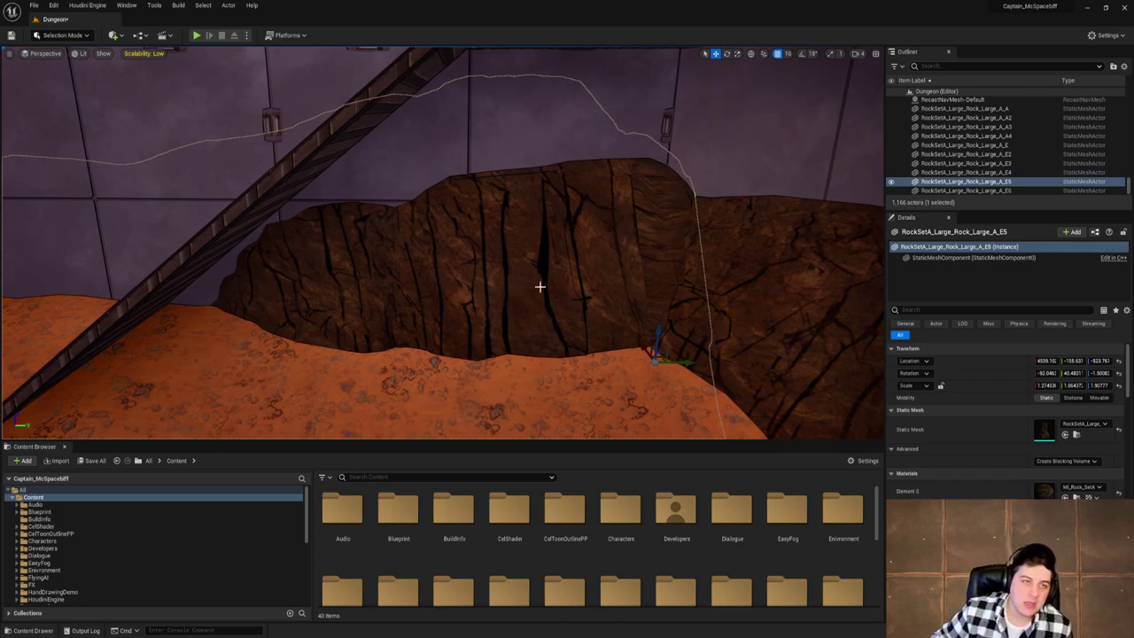
Save the current level and look over the sand slope and ramp.
left_click(33, 5)
left_click(62, 90)
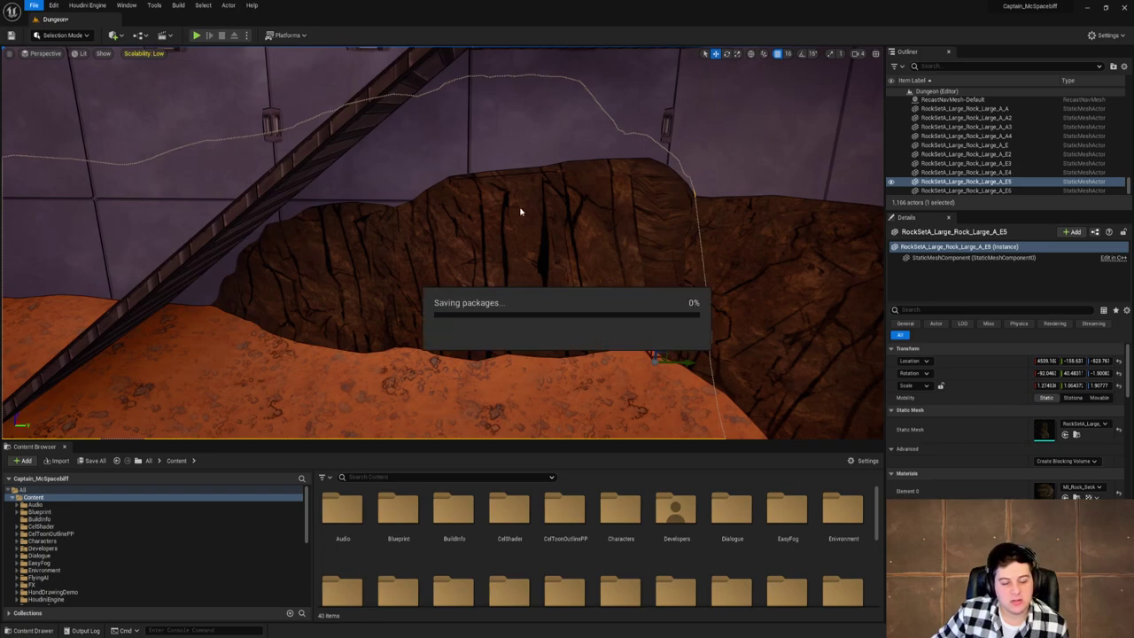
right_click_drag(519, 207, 589, 288)
left_click(458, 243)
mouse_move(454, 239)
right_mouse_down()
mouse_move(496, 248)
mouse_move(461, 246)
mouse_move(469, 244)
right_mouse_up()
Search the project content for "running" and clear the search.
left_click(409, 478)
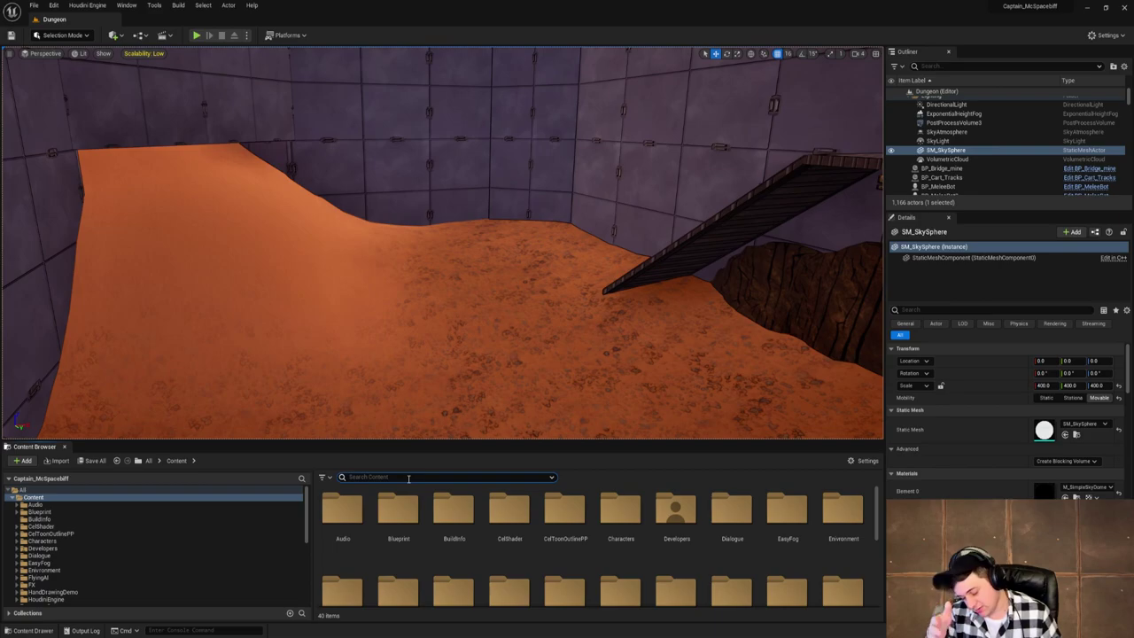
type("running")
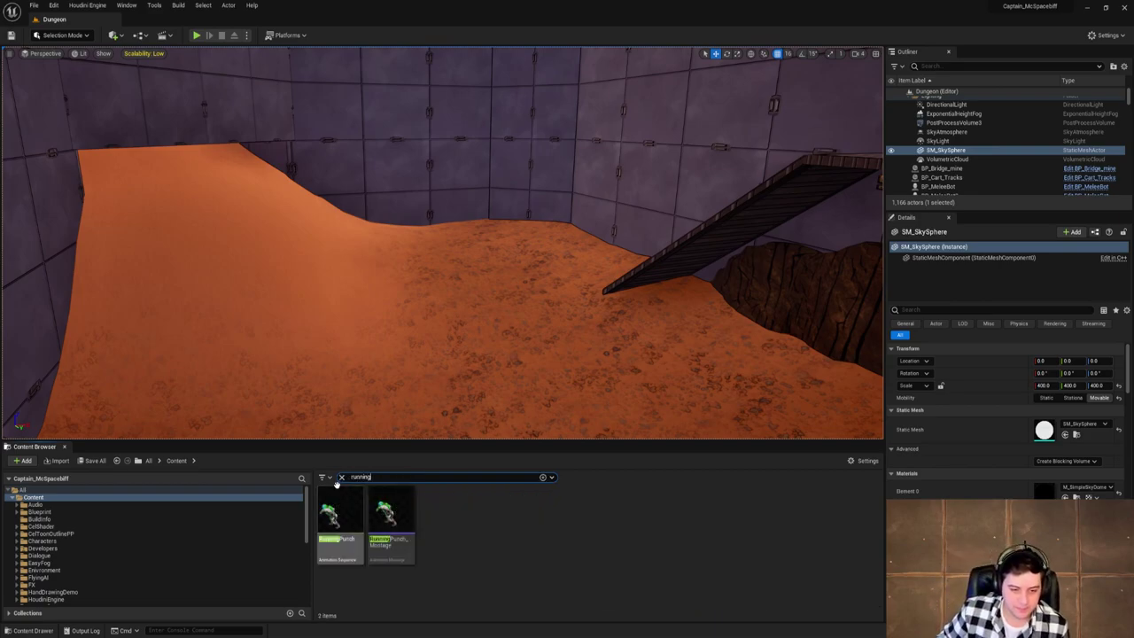
key("BackSpace")
key("BackSpace")
key("BackSpace")
key("BackSpace")
key("BackSpace")
key("BackSpace")
key("BackSpace")
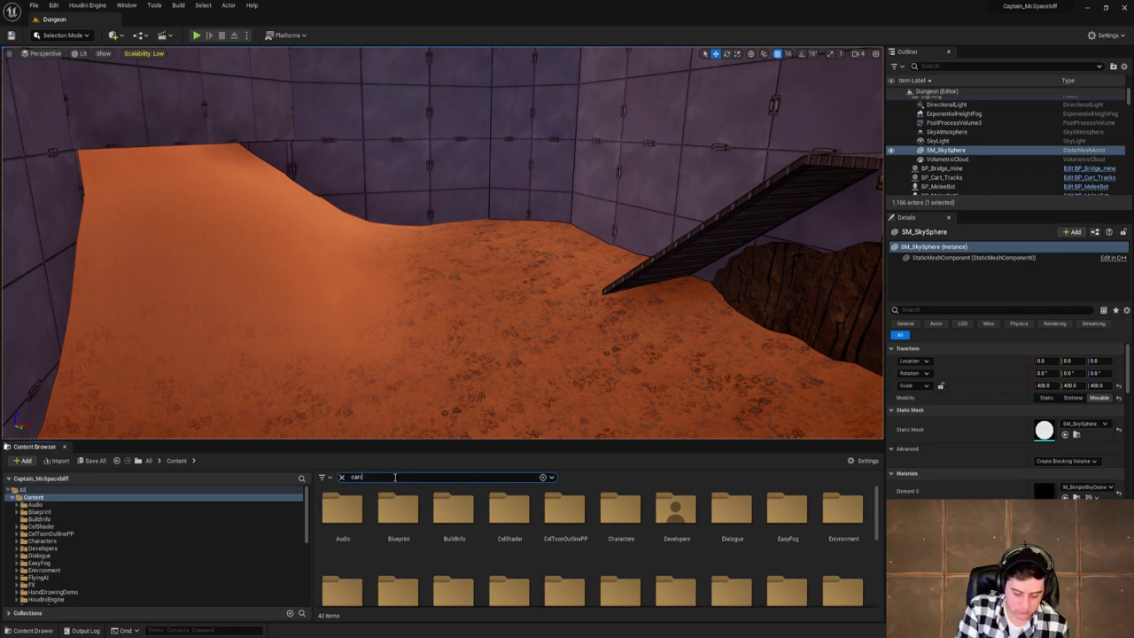
left_click(341, 478)
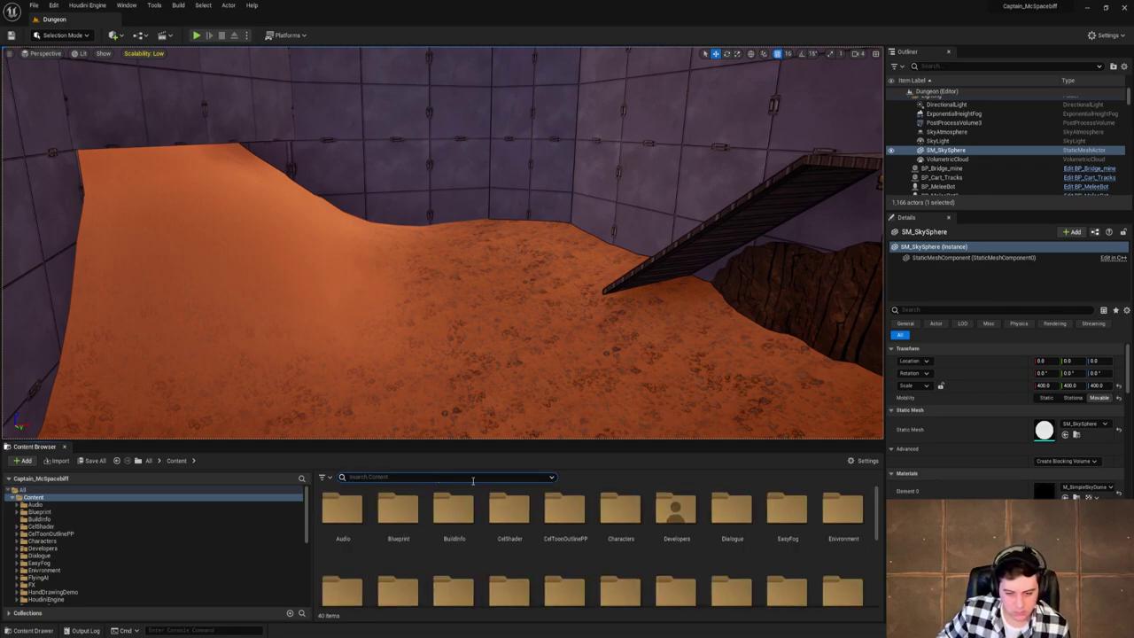
Search the project content for "grab", clear the search, and look through the Content folders and loose animations.
type("gra")
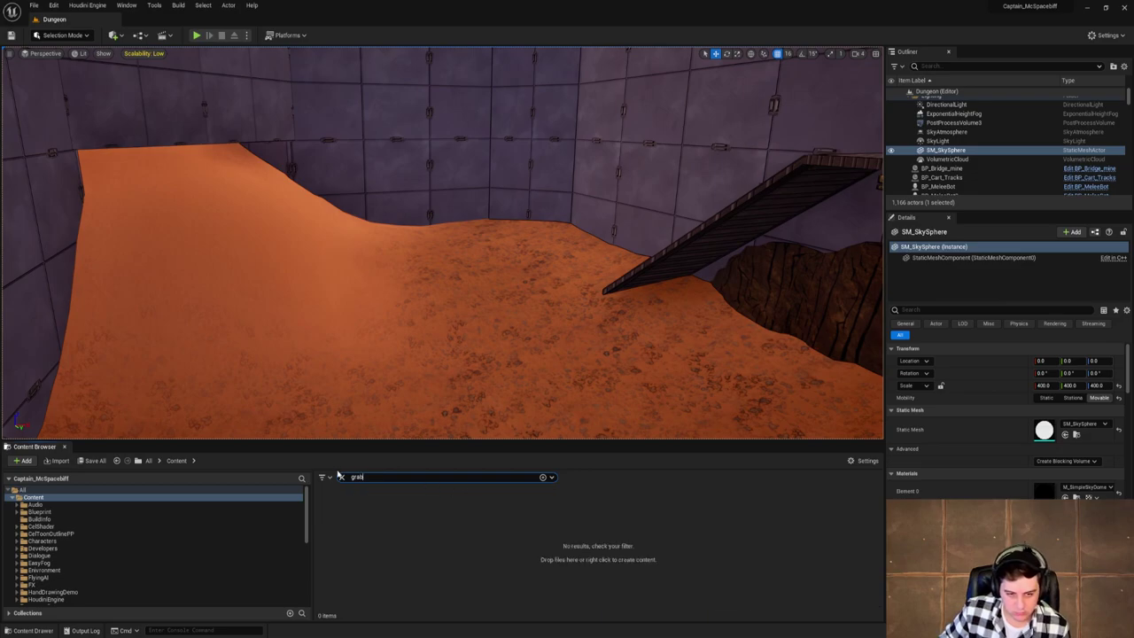
key("BackSpace")
scroll(504, 545, "down", 2)
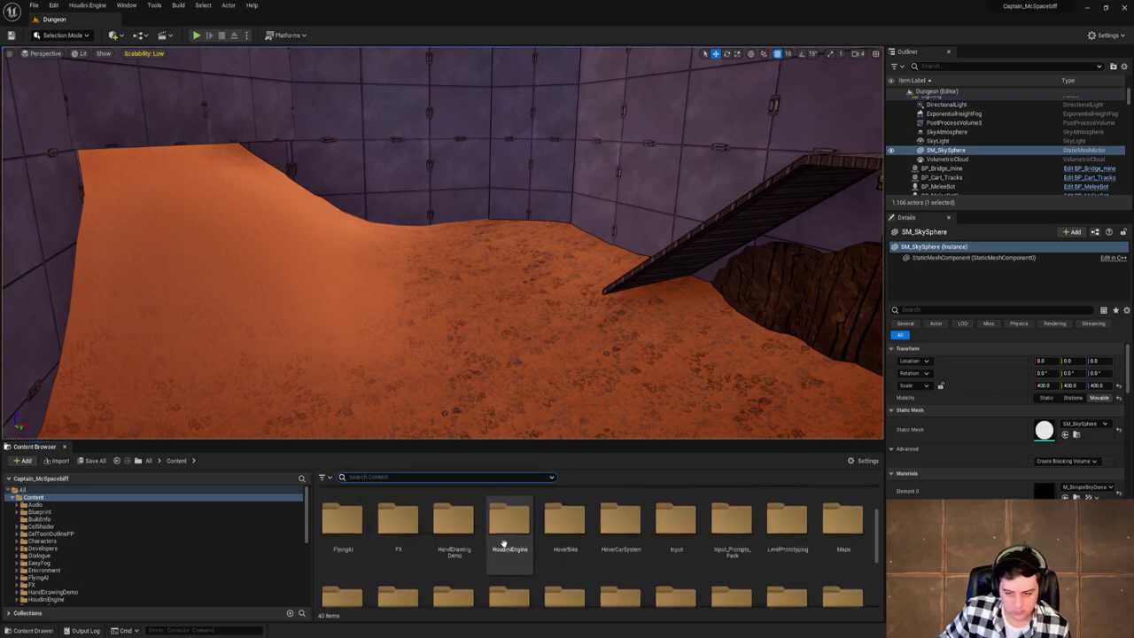
scroll(503, 545, "down", 3)
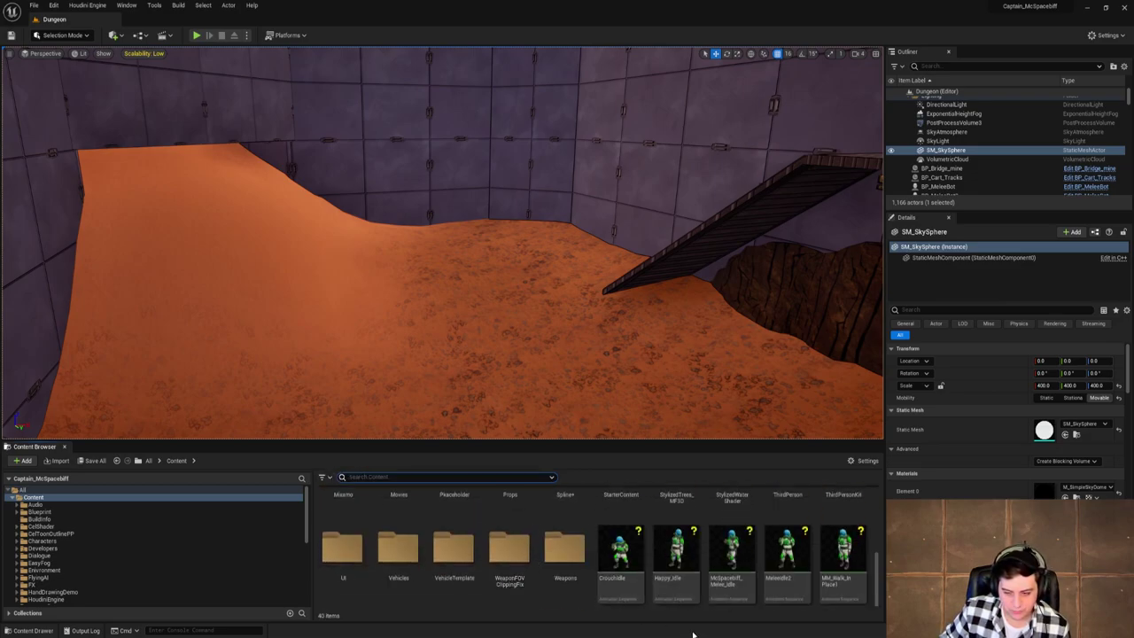
Search the project content for "run" and pick the McSpacebiff_Holding_Above_Head_Run animation sequence.
type("run")
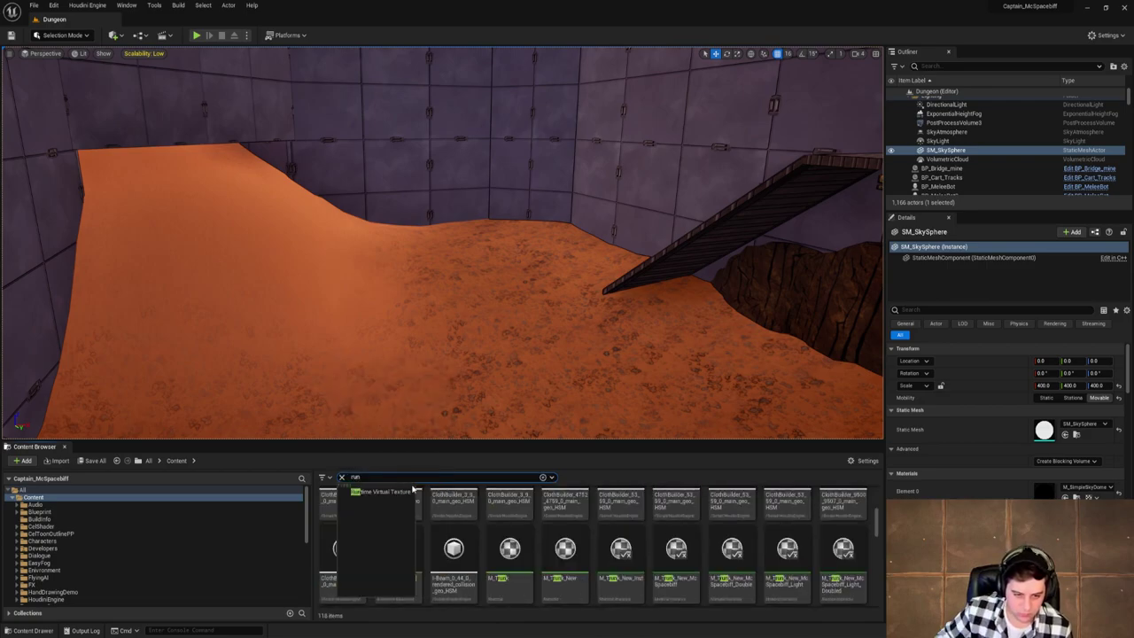
scroll(599, 572, "up", 4)
scroll(716, 587, "down", 3)
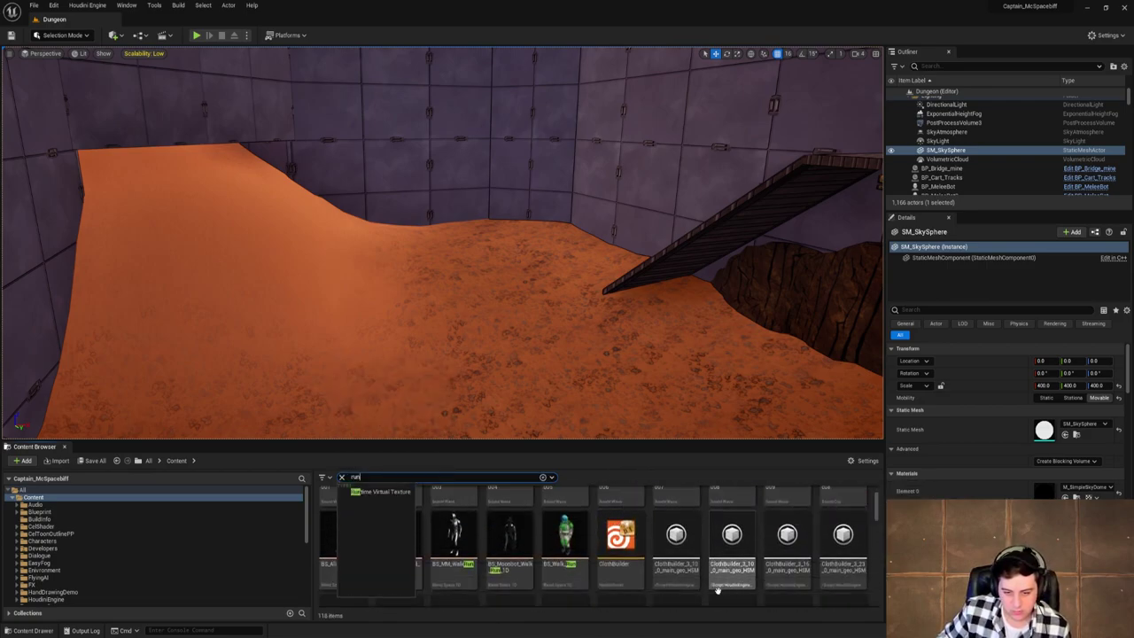
mouse_move(878, 521)
left_mouse_down()
mouse_move(878, 544)
mouse_move(877, 528)
left_mouse_up()
left_click(342, 537)
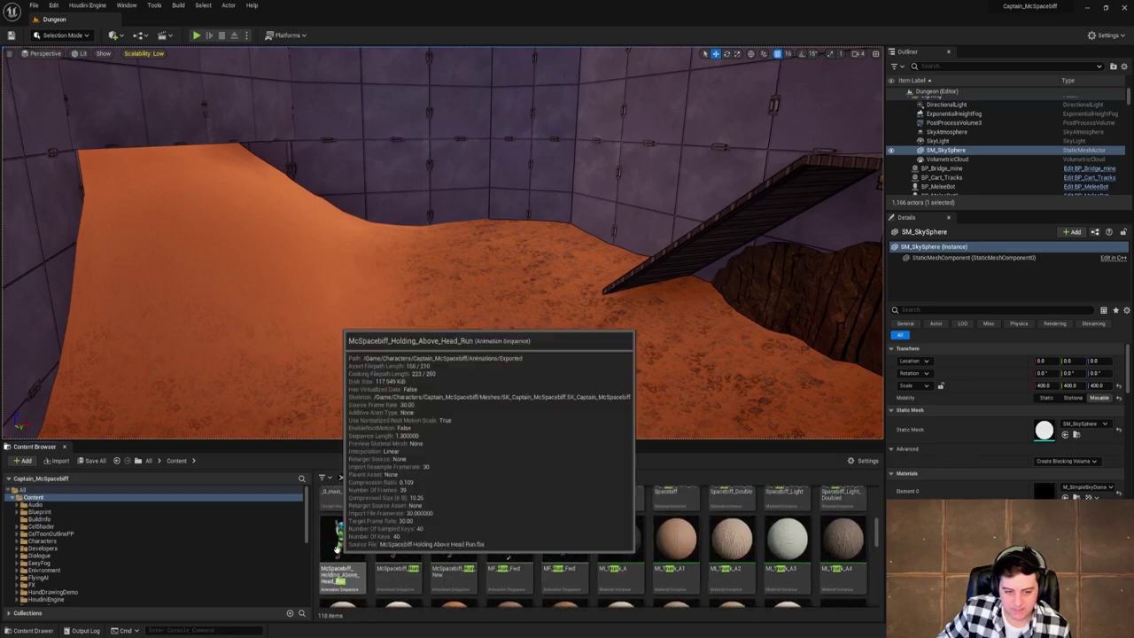
Open the picked animation sequence, view the character up close during playback, and close the animation editor.
key("Return")
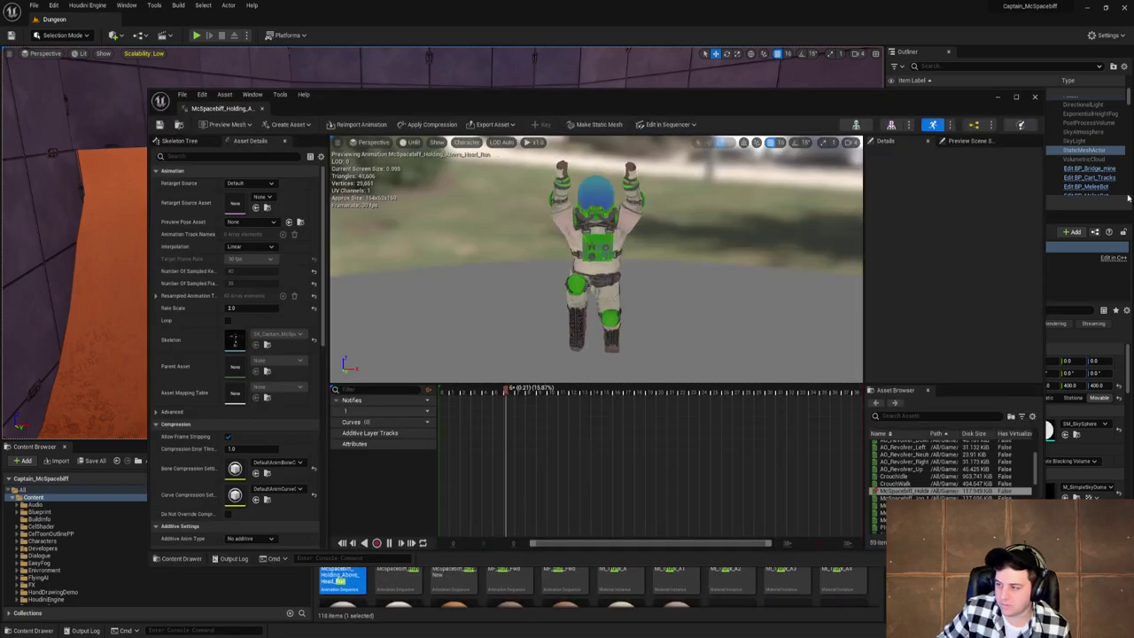
right_click_drag(597, 259, 602, 233)
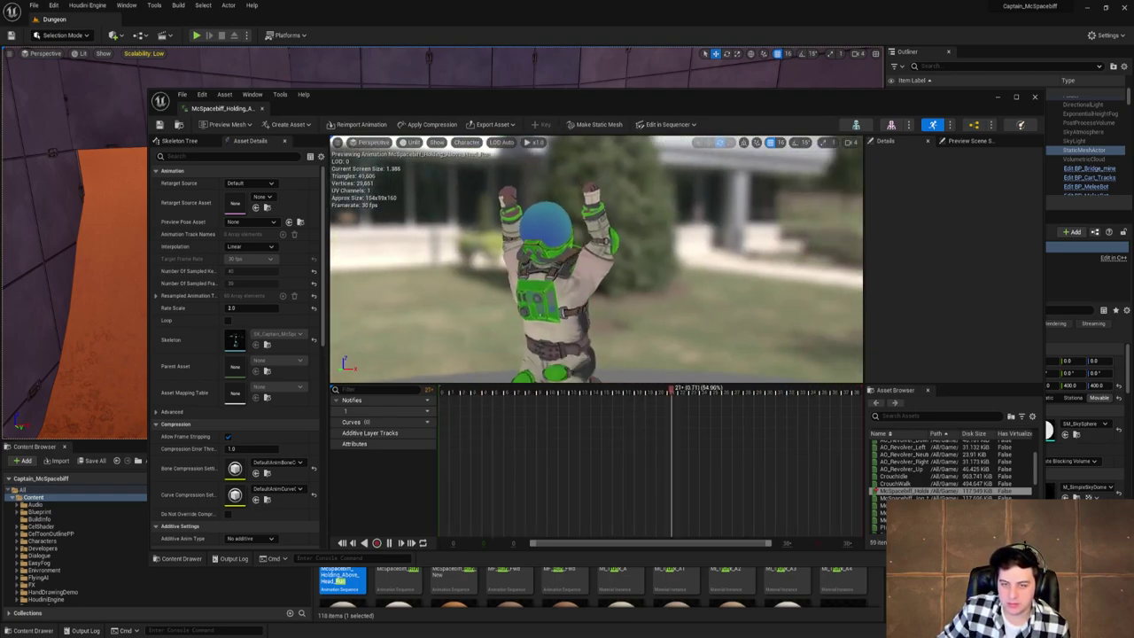
left_click(1035, 97)
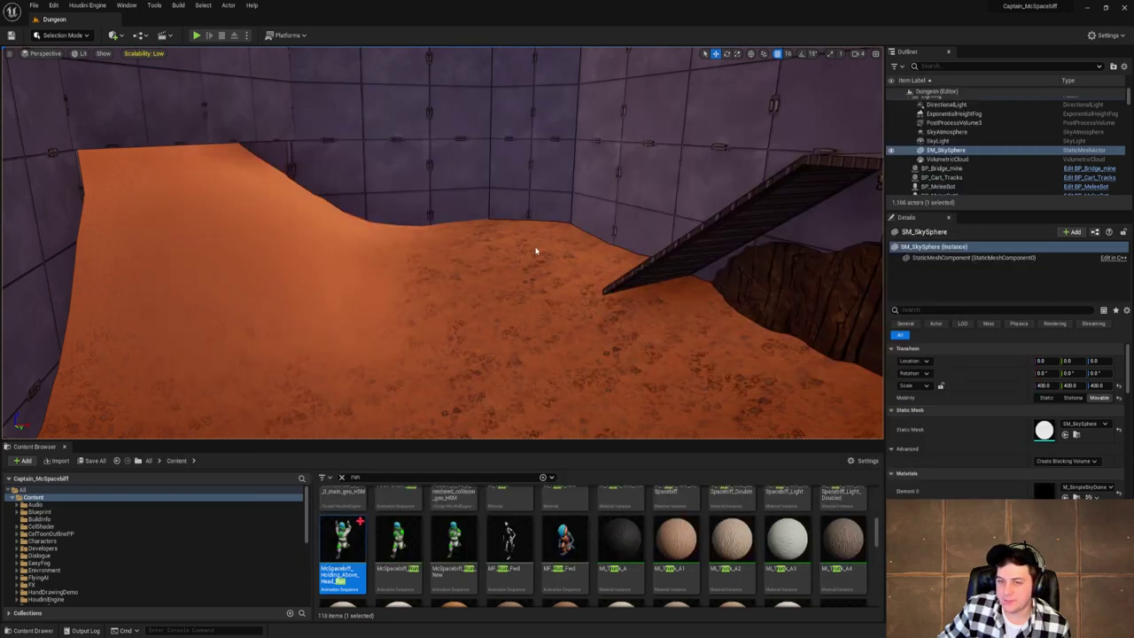
scroll(516, 257, "down", 2)
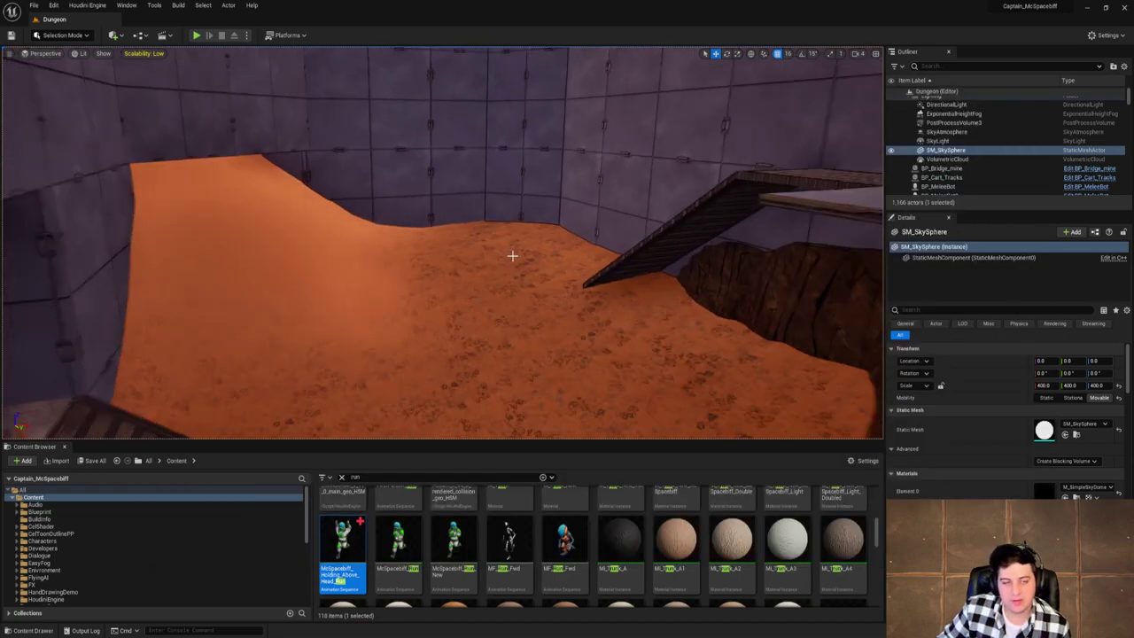
Examine the sand arena's rock wall, ramps, raised recesses, and the robot beside the covered entrance.
right_click_drag(516, 256, 346, 224)
key("w")
right_click_drag(530, 312, 497, 275)
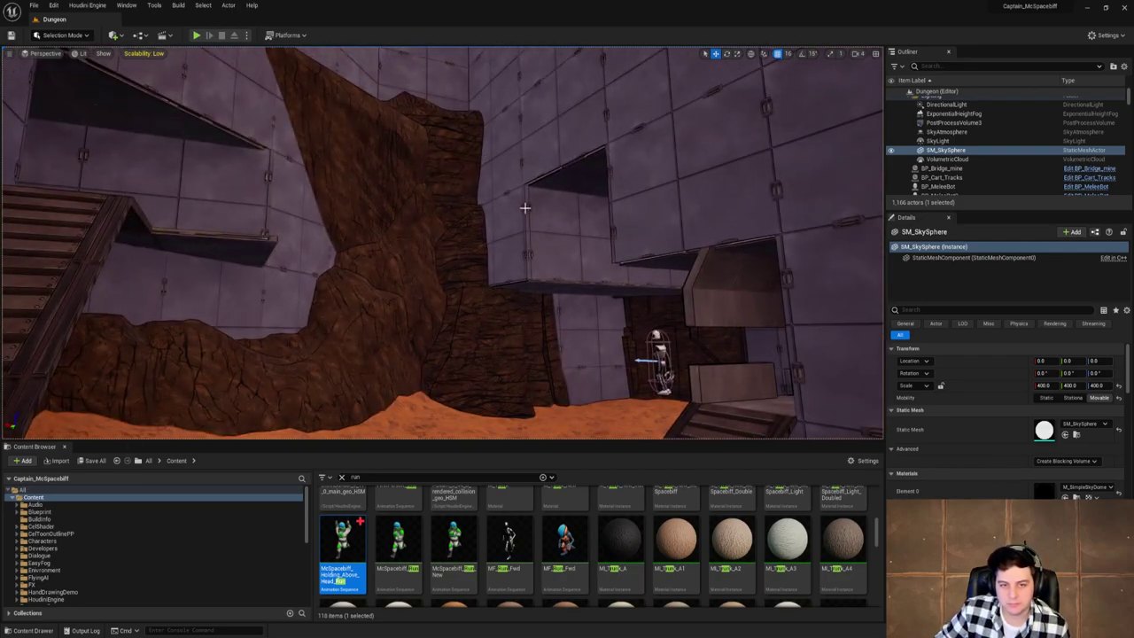
right_click_drag(488, 207, 496, 248)
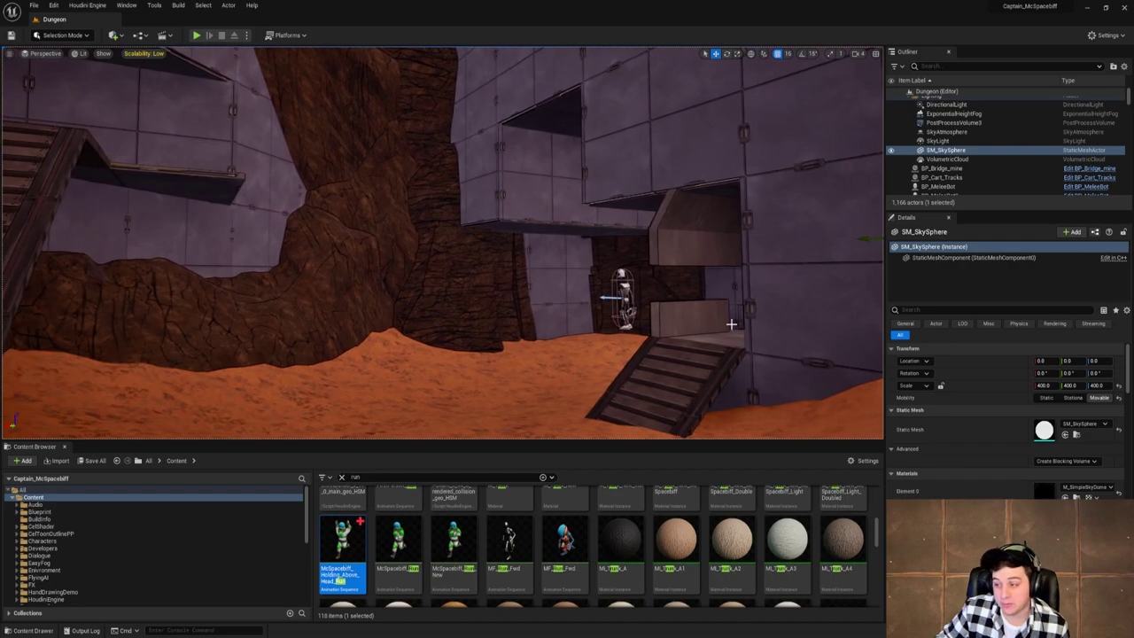
right_click_drag(732, 325, 736, 351)
key("w")
right_click_drag(509, 235, 624, 355)
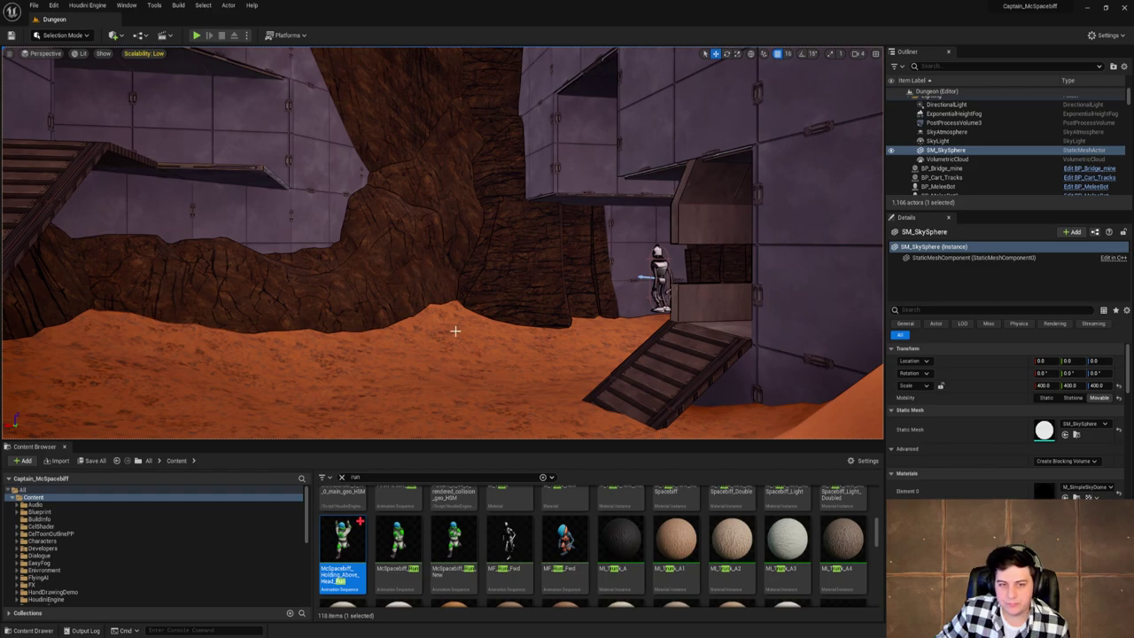
right_click_drag(529, 223, 474, 294)
key("w")
key("s")
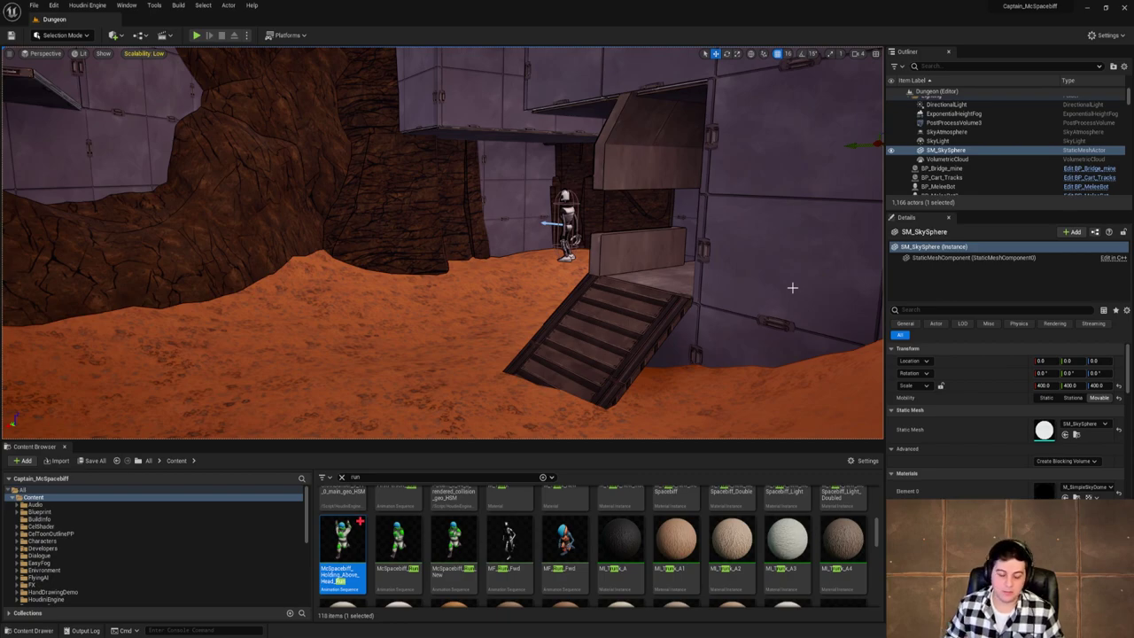
right_click_drag(611, 293, 698, 319)
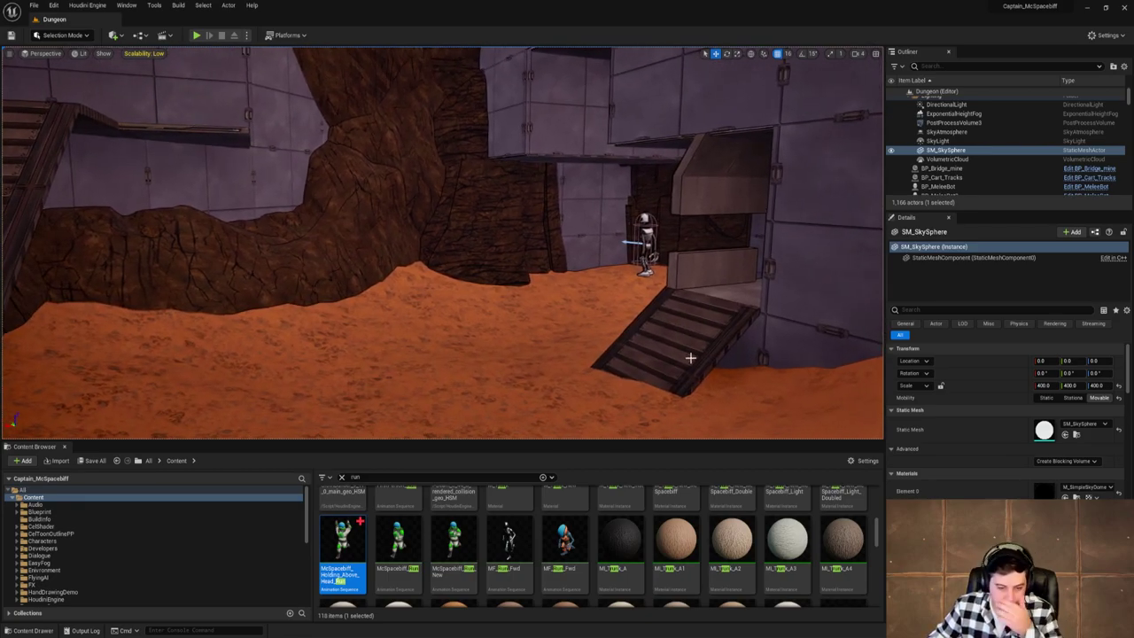
right_click_drag(679, 364, 699, 373)
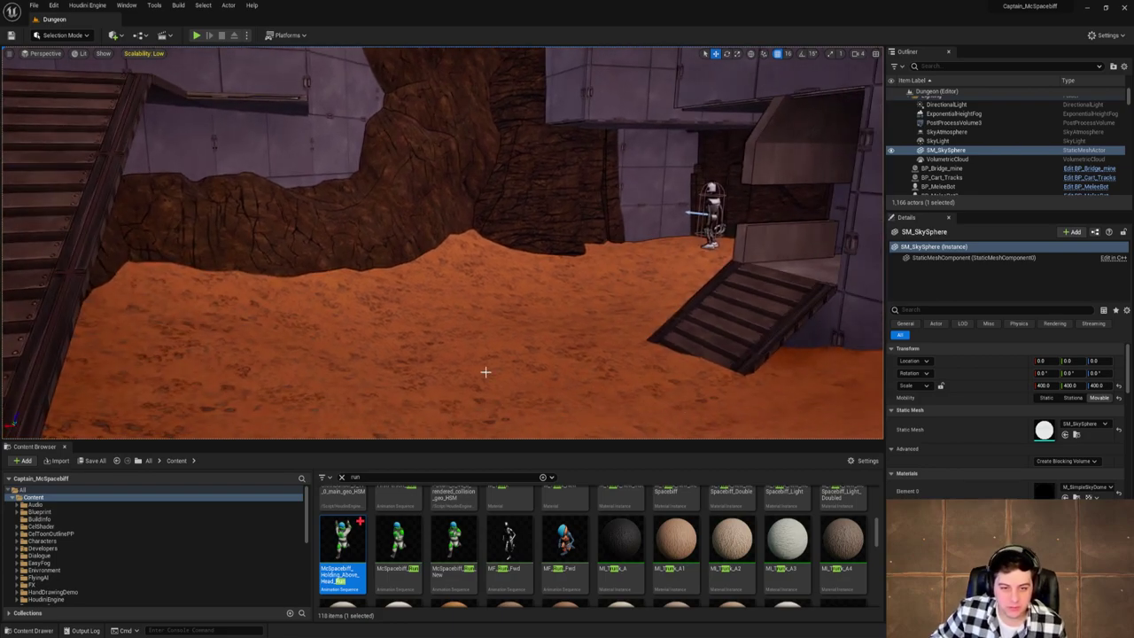
right_click_drag(420, 304, 420, 221)
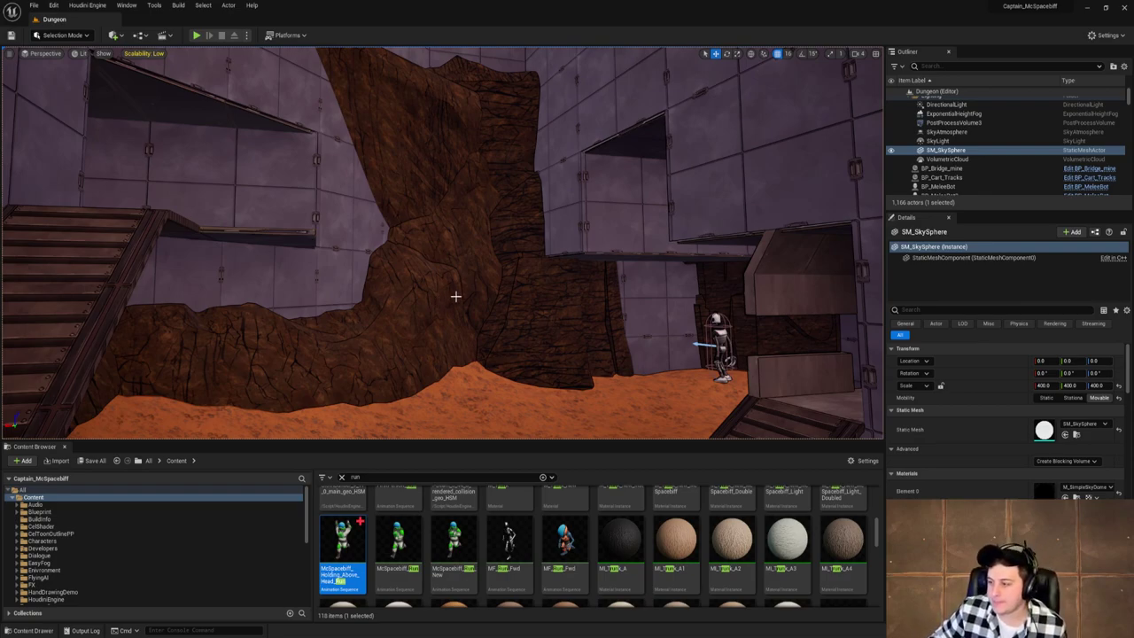
right_click_drag(562, 314, 576, 282)
Save the current level and view the sand arena from inside the adjoining metal-walled corridor.
left_click(34, 5)
left_click(92, 86)
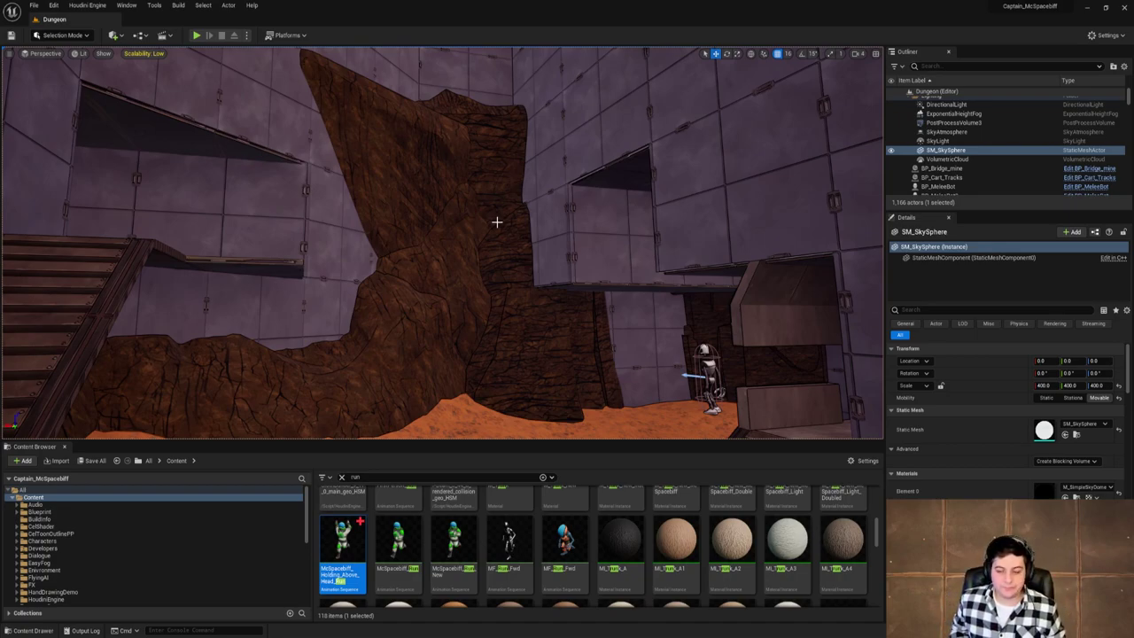
key("w")
right_click_drag(497, 222, 647, 302)
right_click_drag(541, 220, 507, 233)
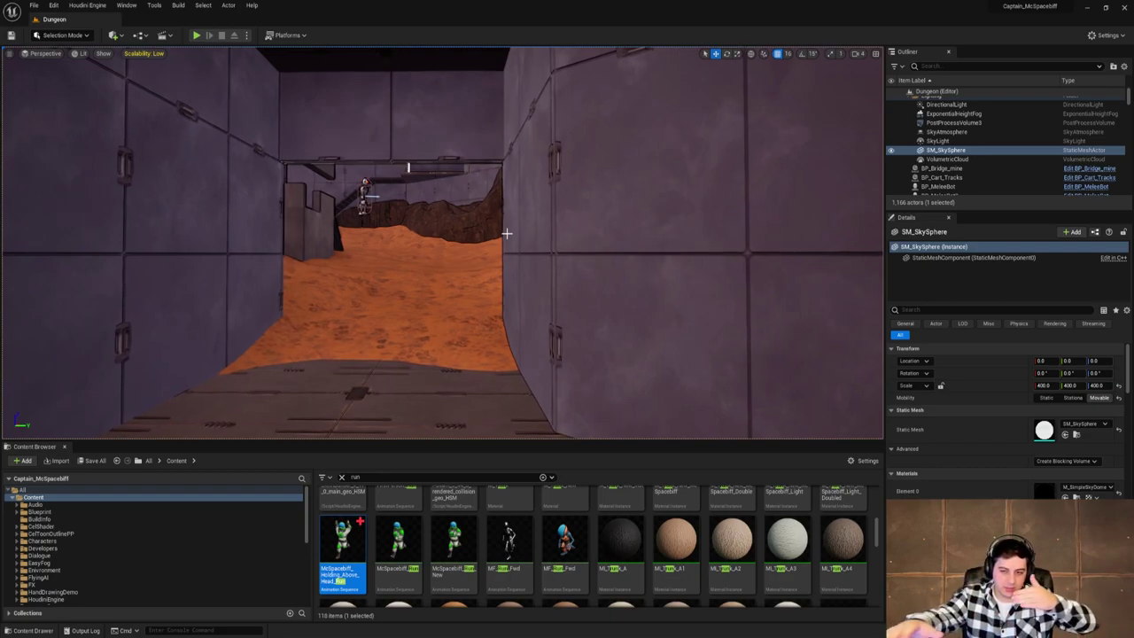
Examine the sand arena's rock wall, tall sand slope, ramps, and the robot beside the covered entrance from several angles.
key("w")
mouse_move(519, 233)
right_mouse_down()
mouse_move(471, 202)
mouse_move(527, 233)
right_mouse_up()
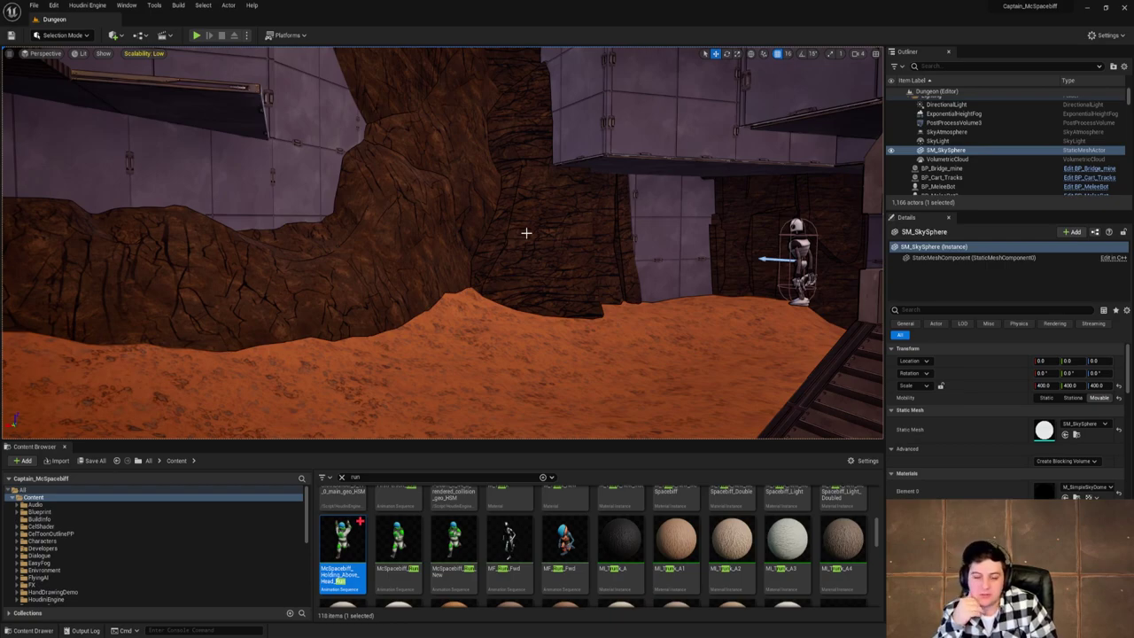
right_click_drag(527, 232, 461, 241)
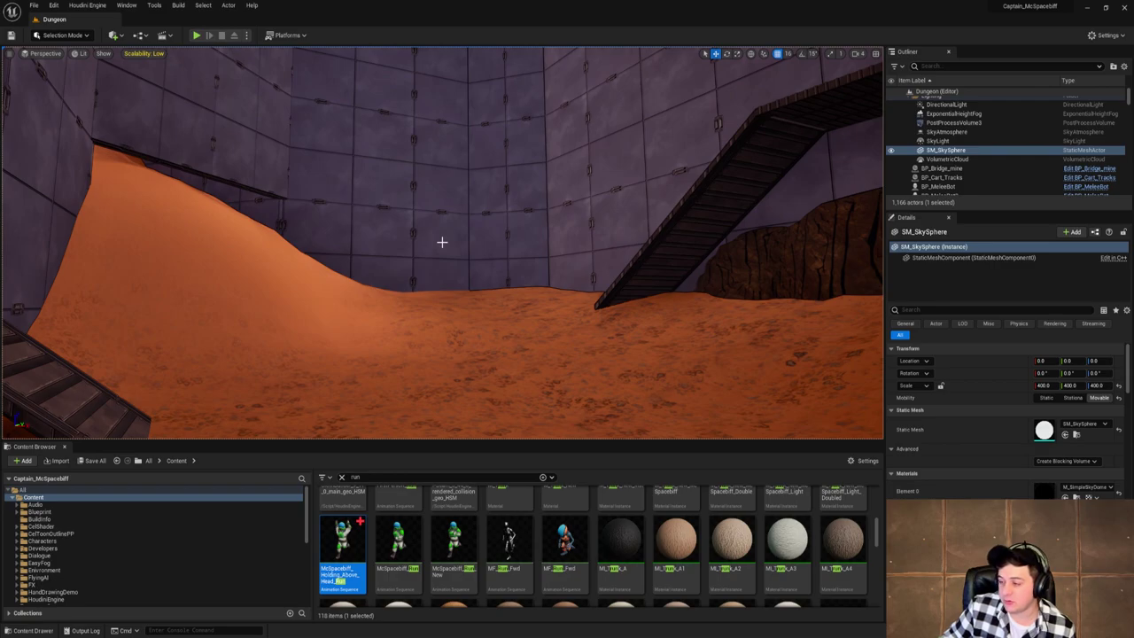
right_click_drag(441, 241, 46, 159)
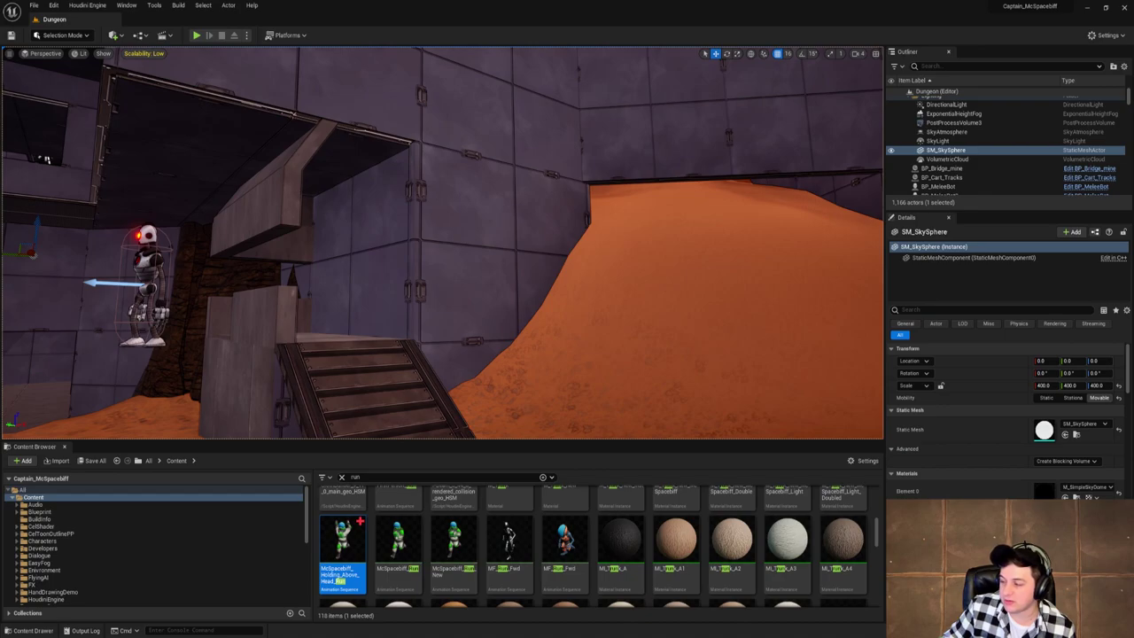
right_click_drag(443, 242, 435, 245)
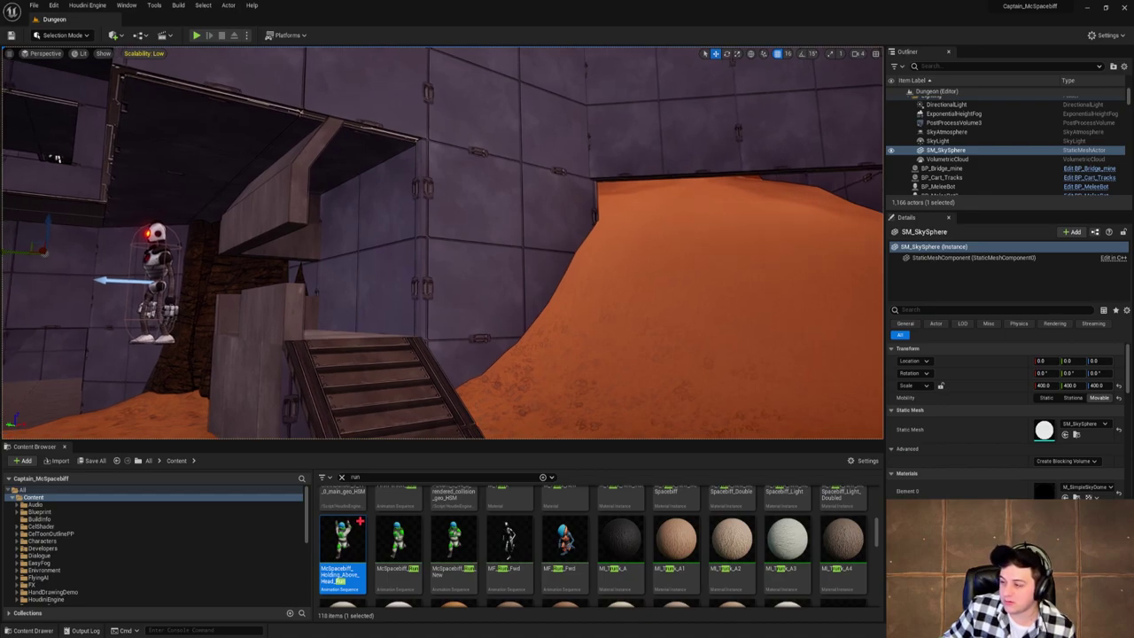
right_click_drag(55, 157, 441, 242)
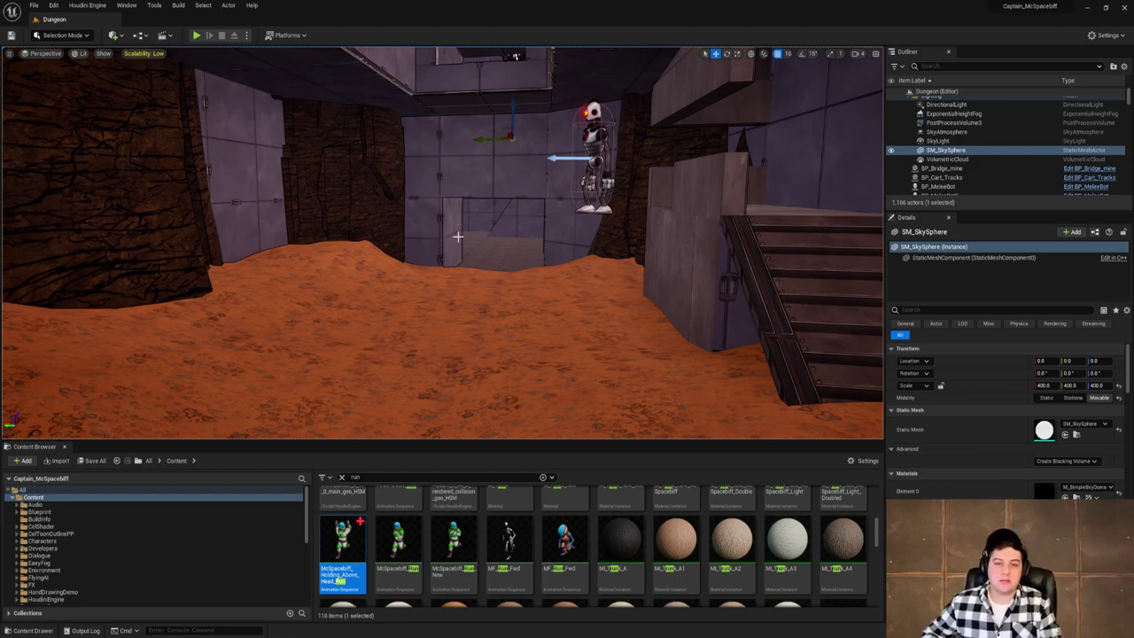
mouse_move(458, 237)
right_mouse_down()
mouse_move(496, 236)
mouse_move(447, 237)
mouse_move(487, 212)
mouse_move(620, 243)
mouse_move(458, 235)
right_mouse_up()
key("w")
key("w")
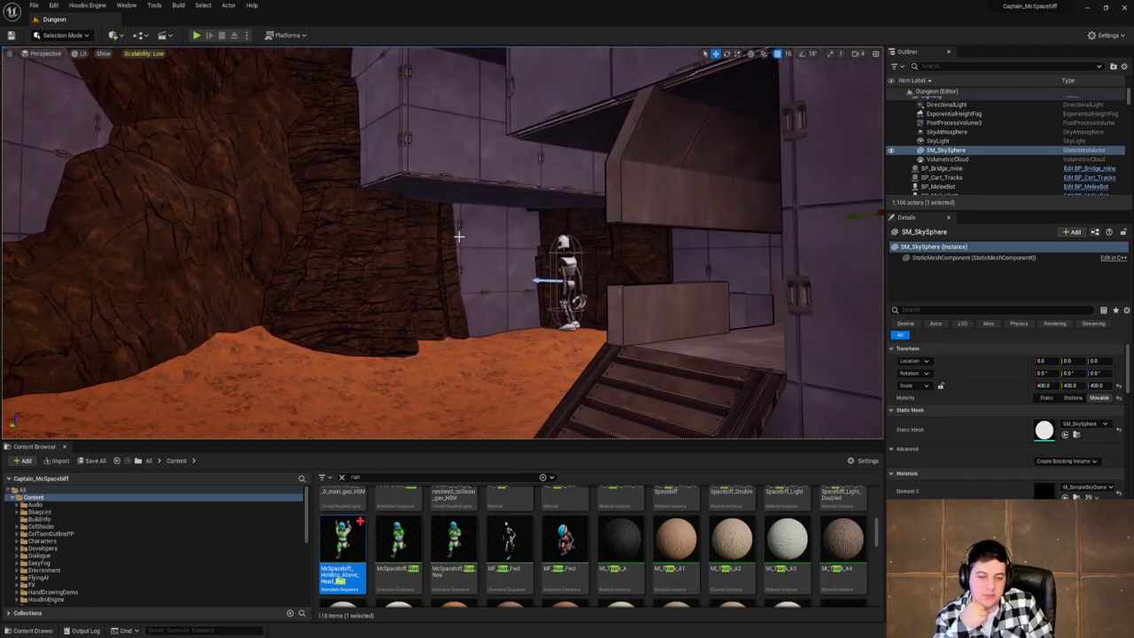
right_click_drag(458, 235, 458, 239)
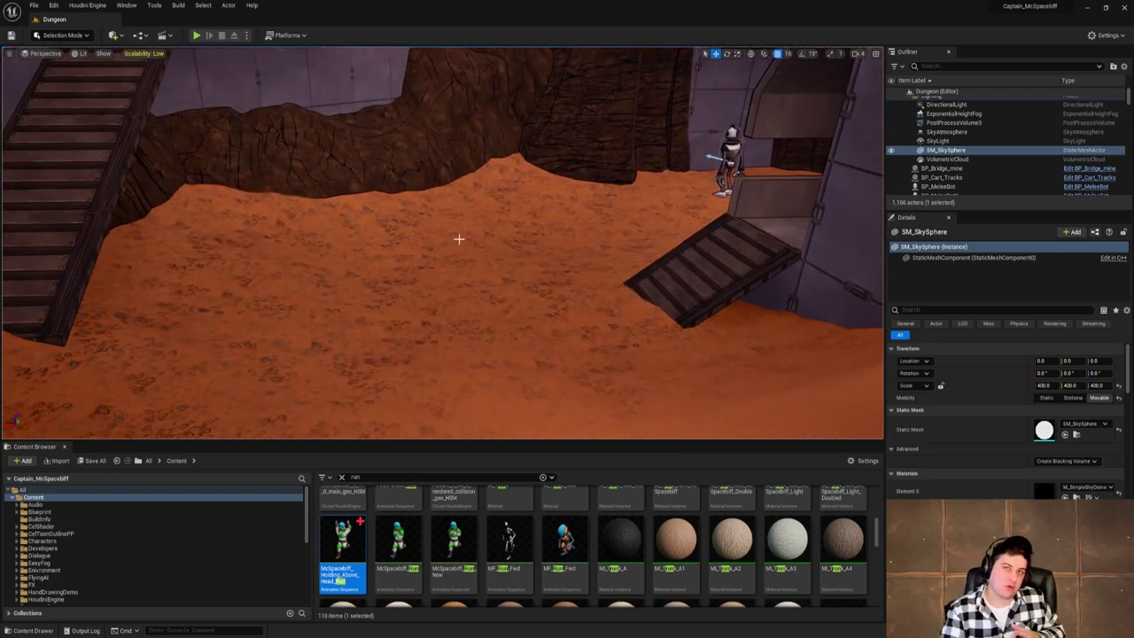
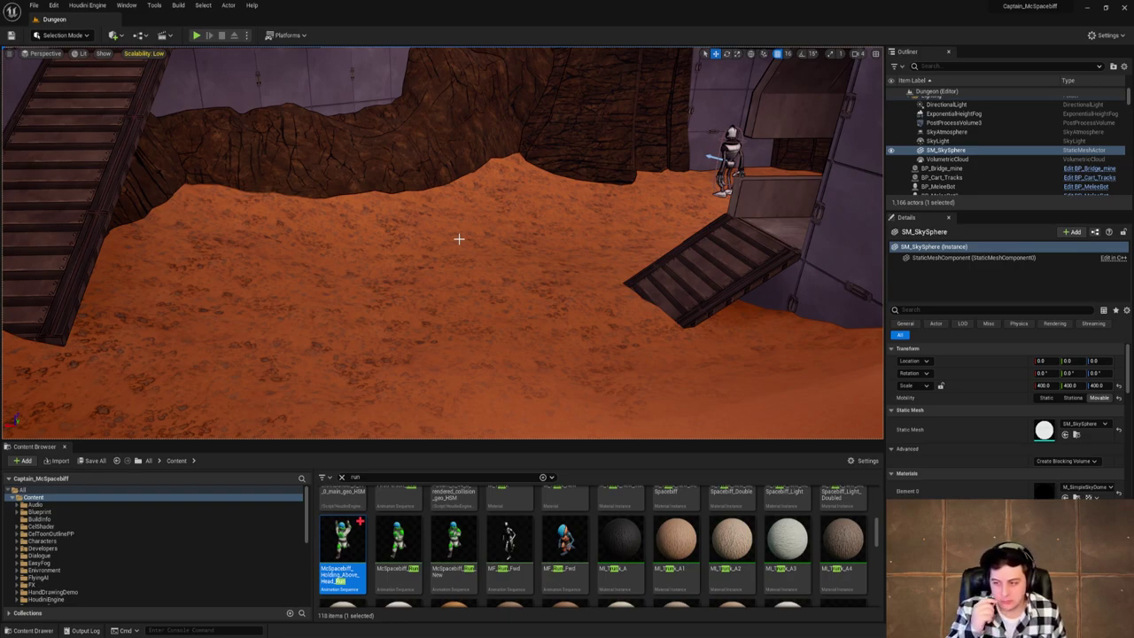
Save the current level and briefly playtest it, moving the character across the sand toward the covered entrance's ramp, then stop.
left_click(34, 5)
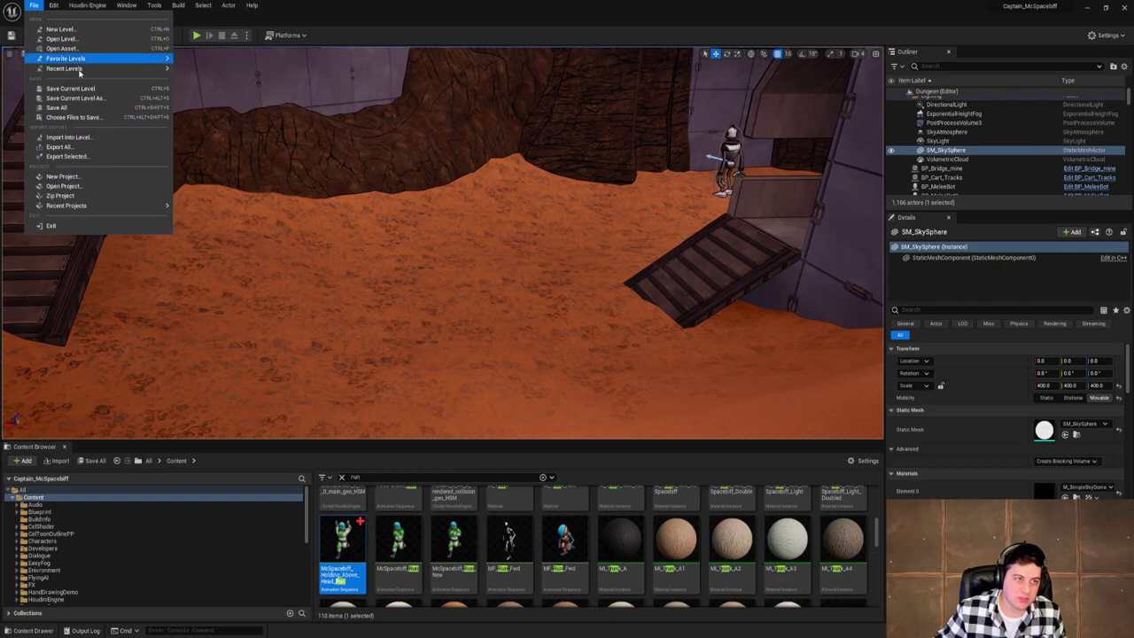
left_click(85, 89)
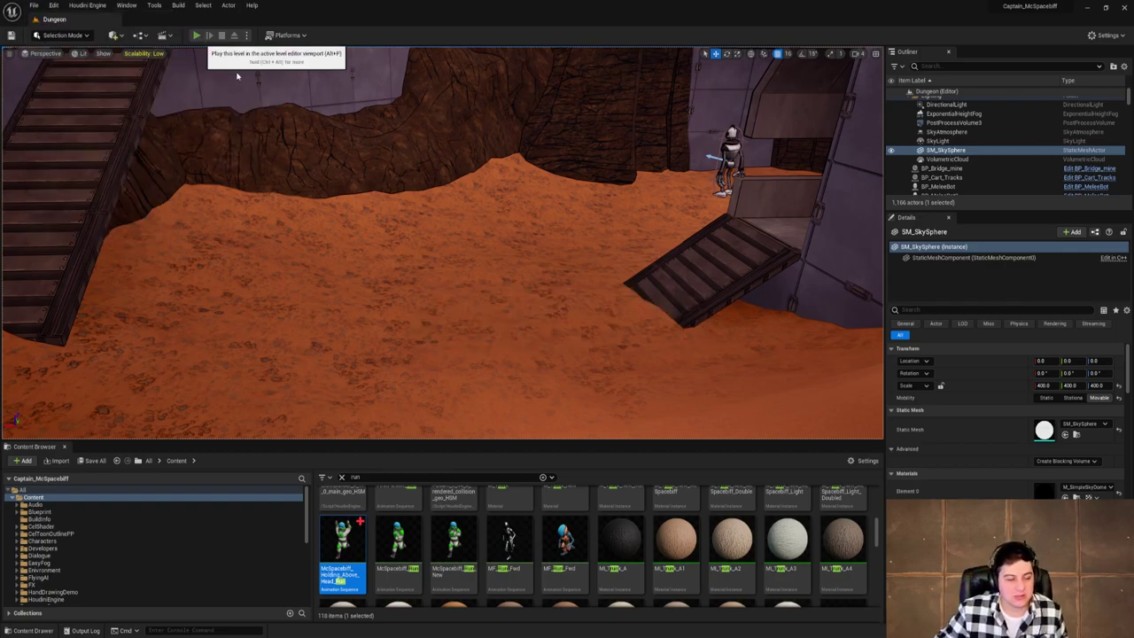
left_click(196, 35)
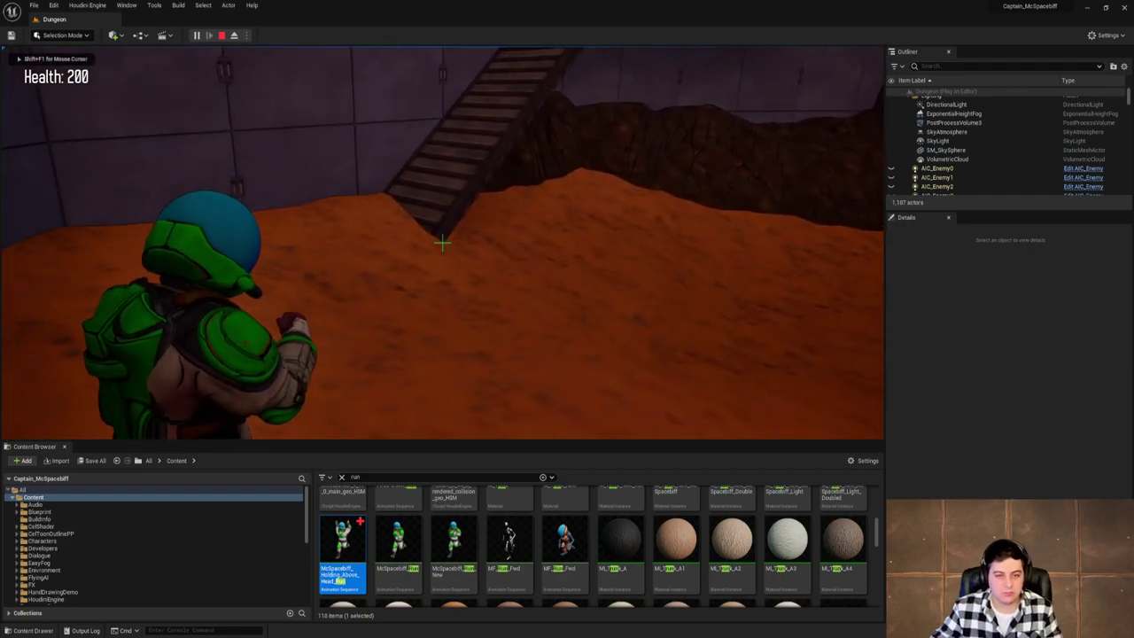
key("w")
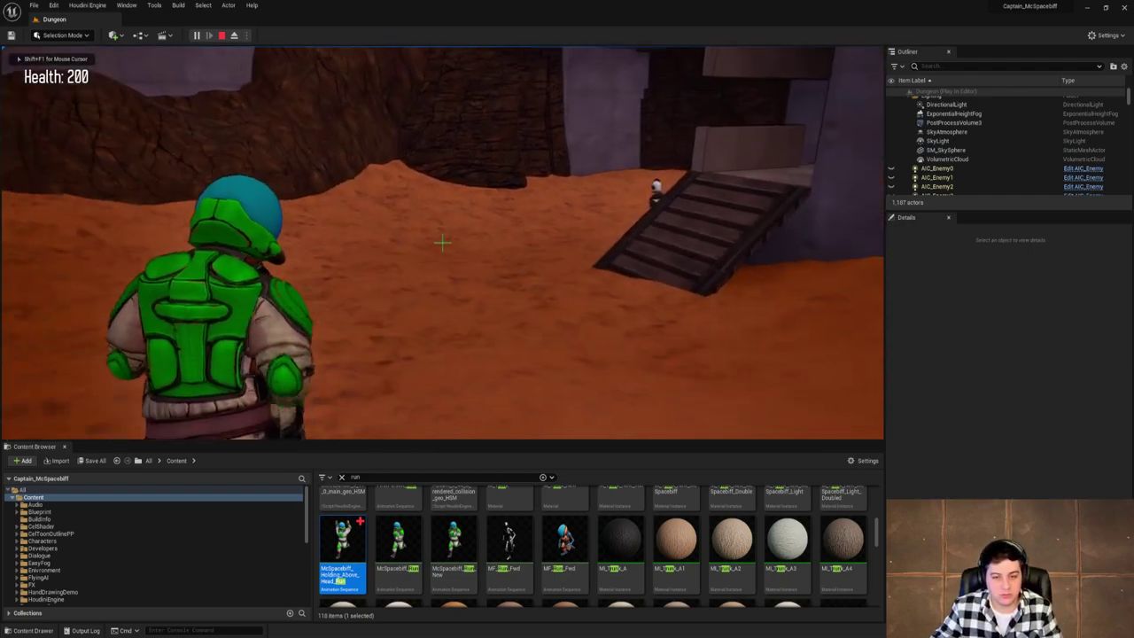
key("Escape")
key("Escape")
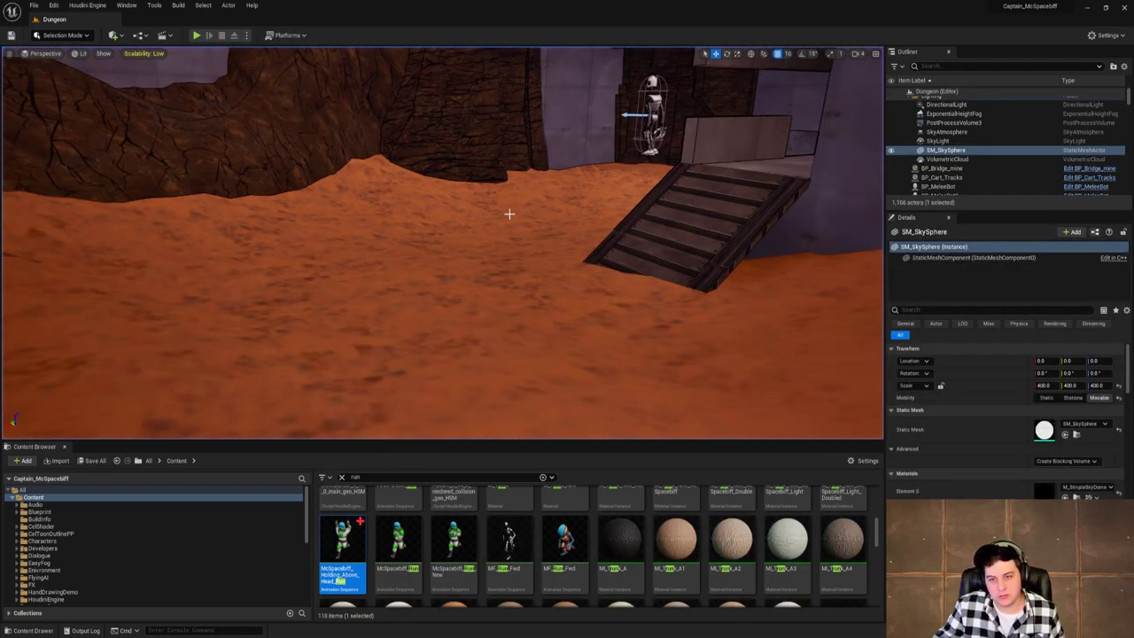
Inspect the metal wall panels and sand slope, save the current level, and run a short playtest near the long ramp.
right_click_drag(476, 228, 518, 223)
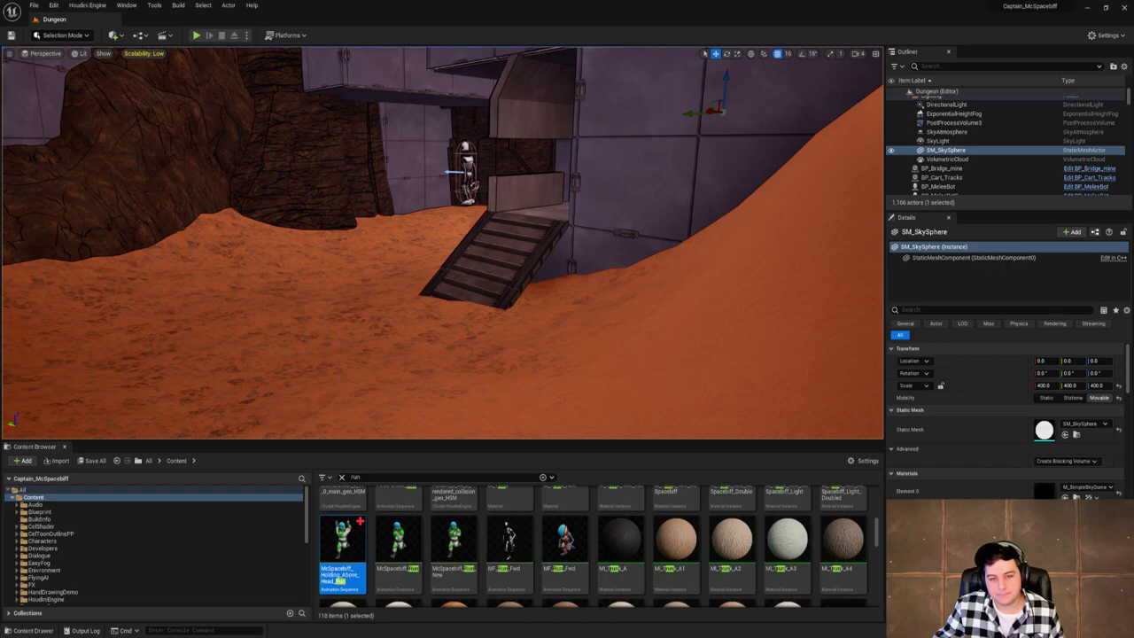
mouse_move(517, 222)
right_mouse_down()
mouse_move(483, 225)
mouse_move(537, 223)
mouse_move(519, 213)
mouse_move(501, 228)
right_mouse_up()
key("w")
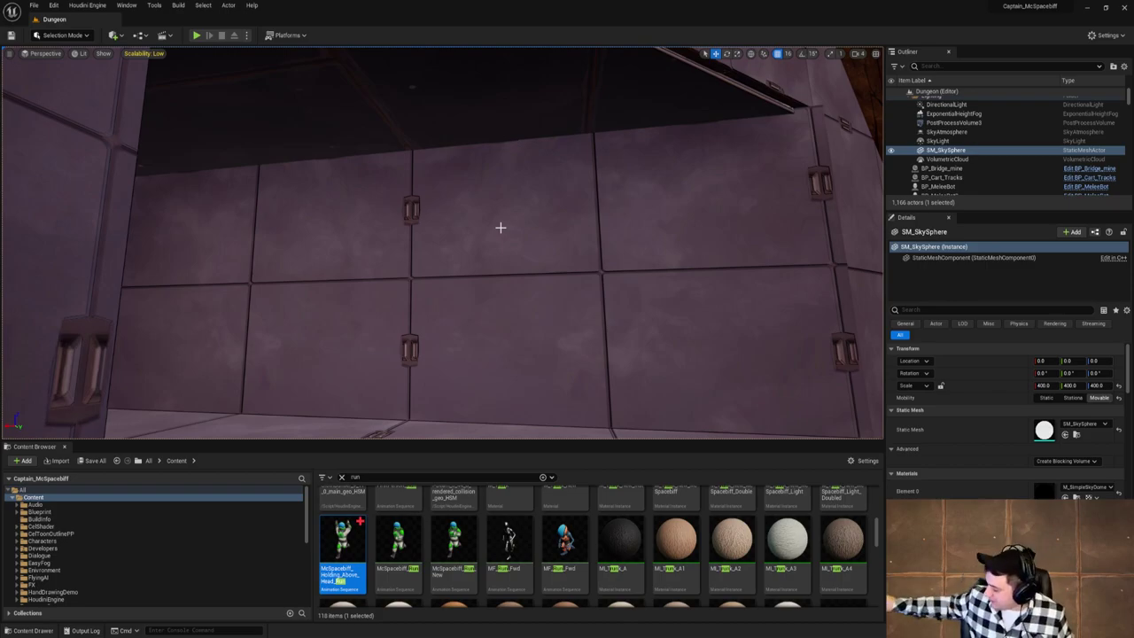
mouse_move(501, 228)
right_mouse_down()
mouse_move(345, 230)
mouse_move(479, 232)
right_mouse_up()
left_click(33, 6)
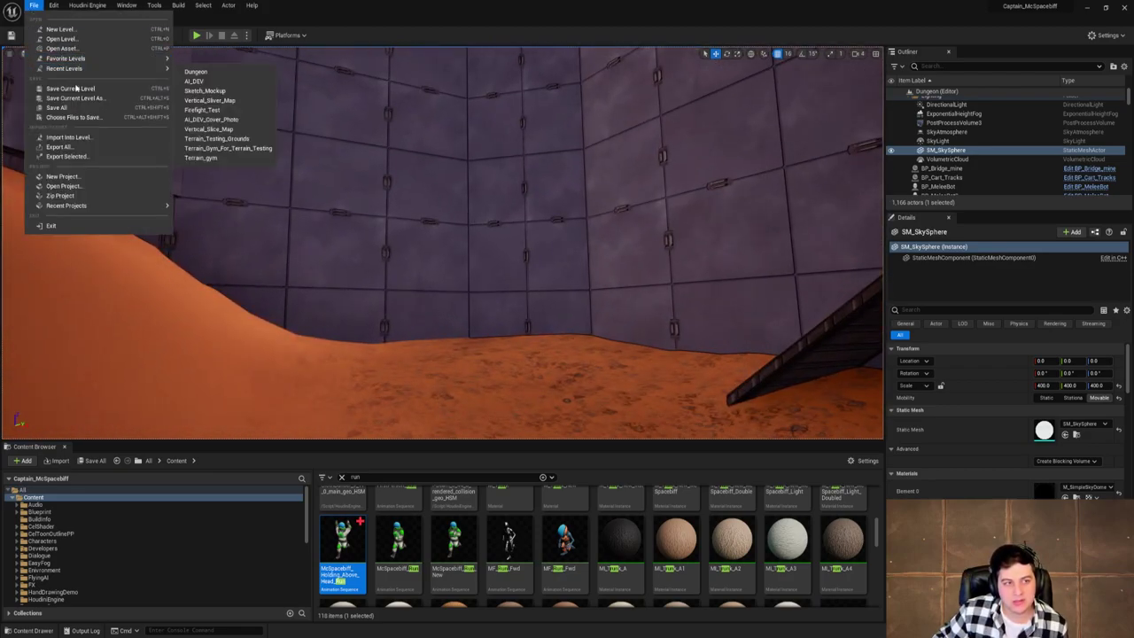
left_click(70, 89)
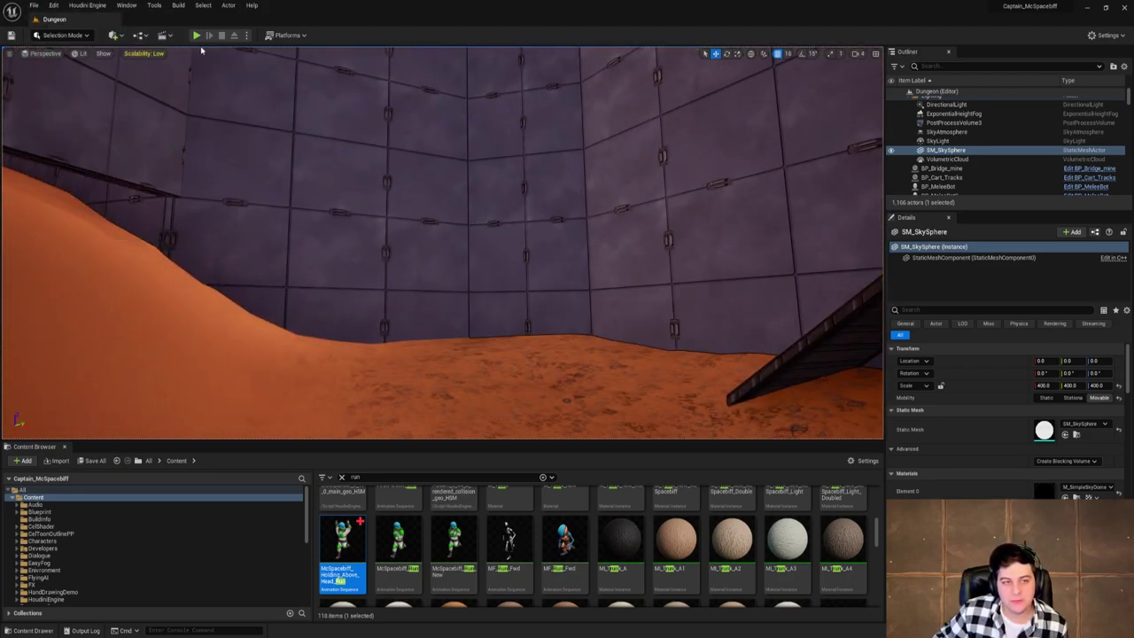
key("alt+p")
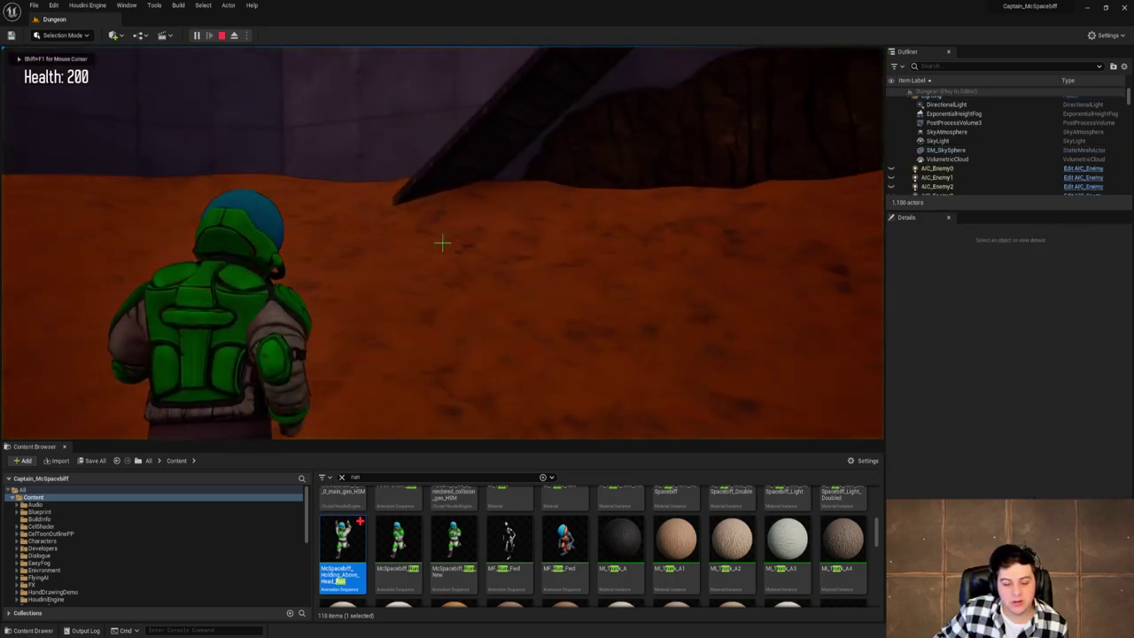
key("Escape")
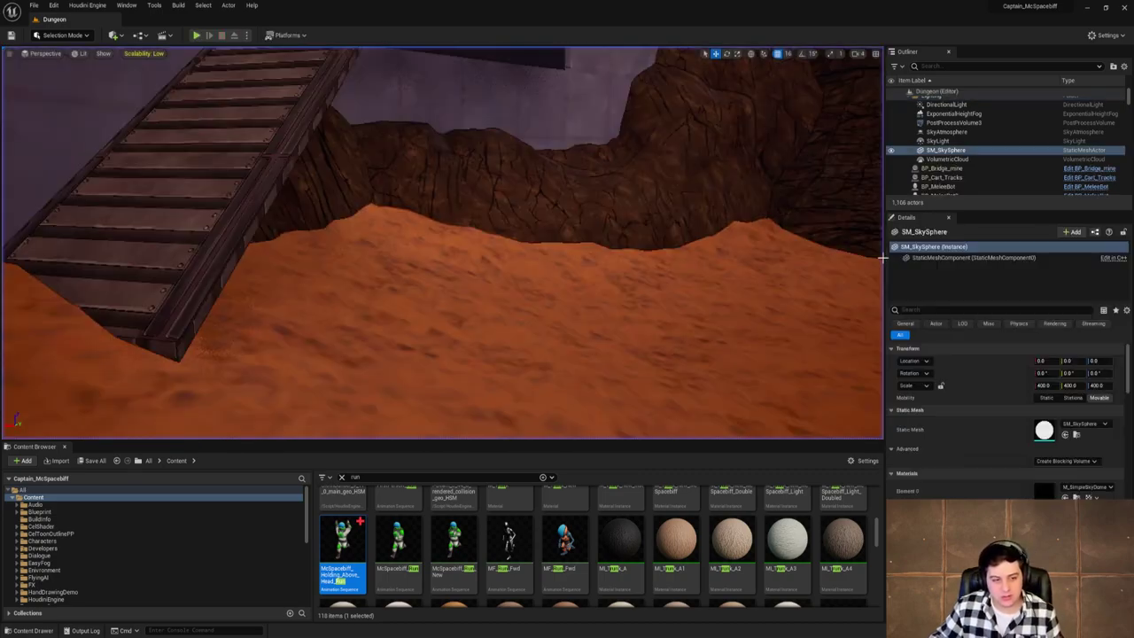
View the foot of the long ramp in the sand from above and save the current level.
right_click_drag(625, 275, 414, 207)
key("s")
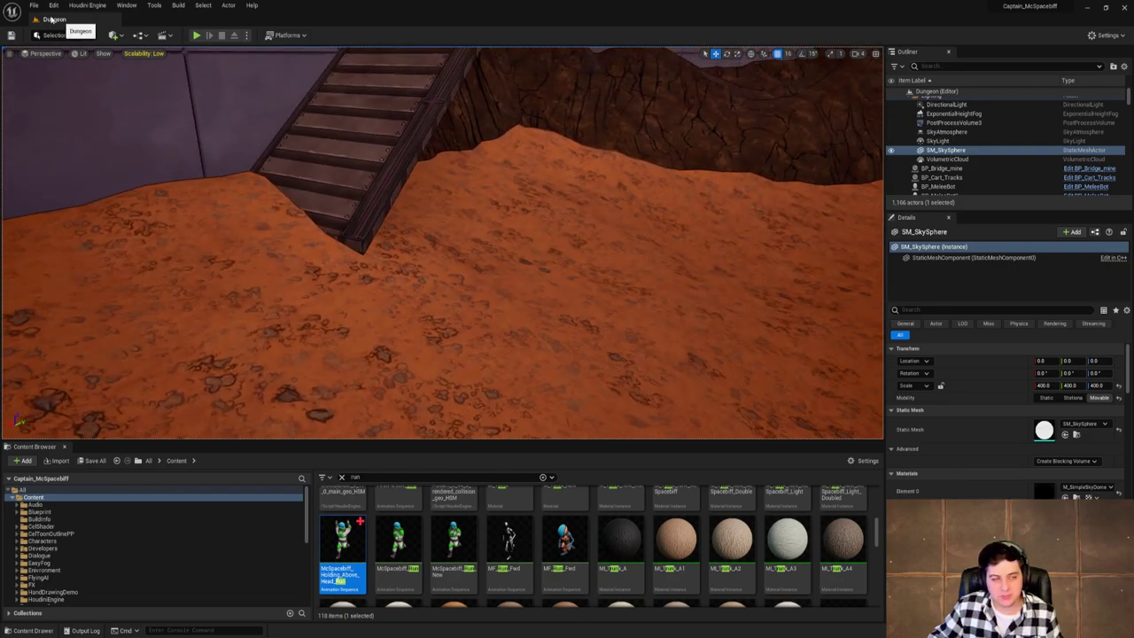
left_click(34, 5)
left_click(86, 89)
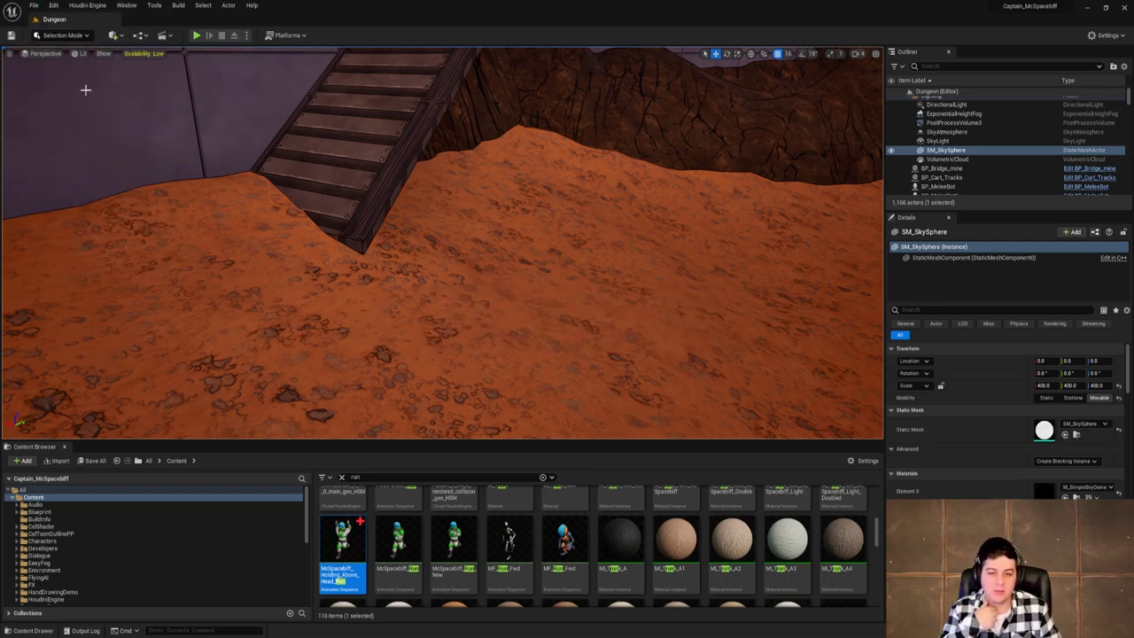
Playtest the level from above the sand floor, moving the character onto the raised metal platform overlooking the robot, and end the session.
right_click_drag(110, 93, 292, 181)
key("w")
key("s")
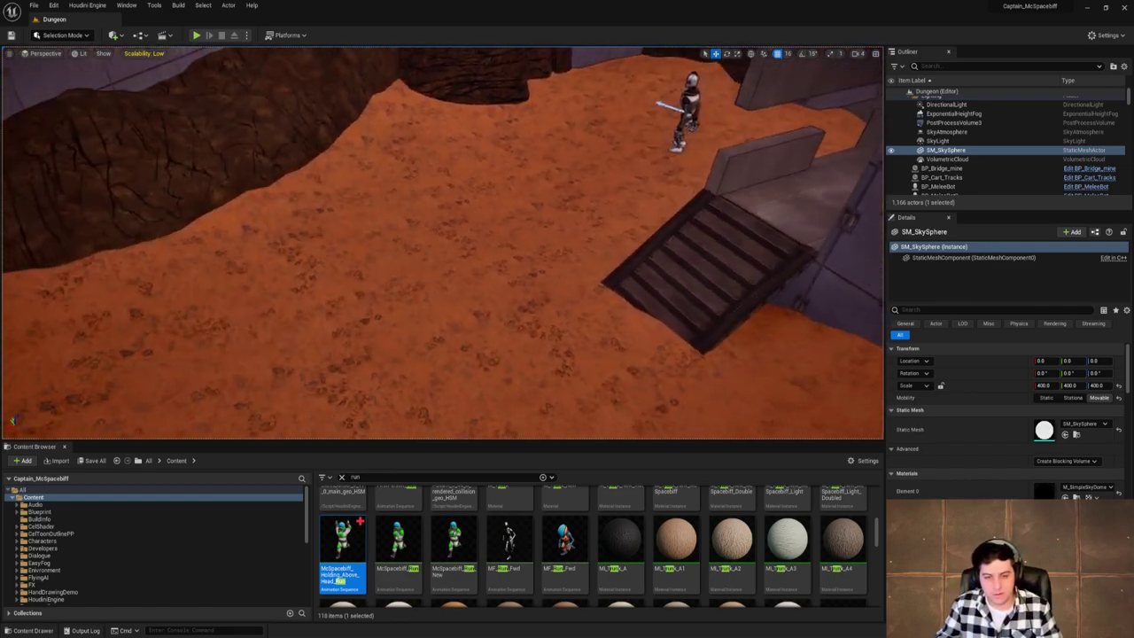
left_click(196, 36)
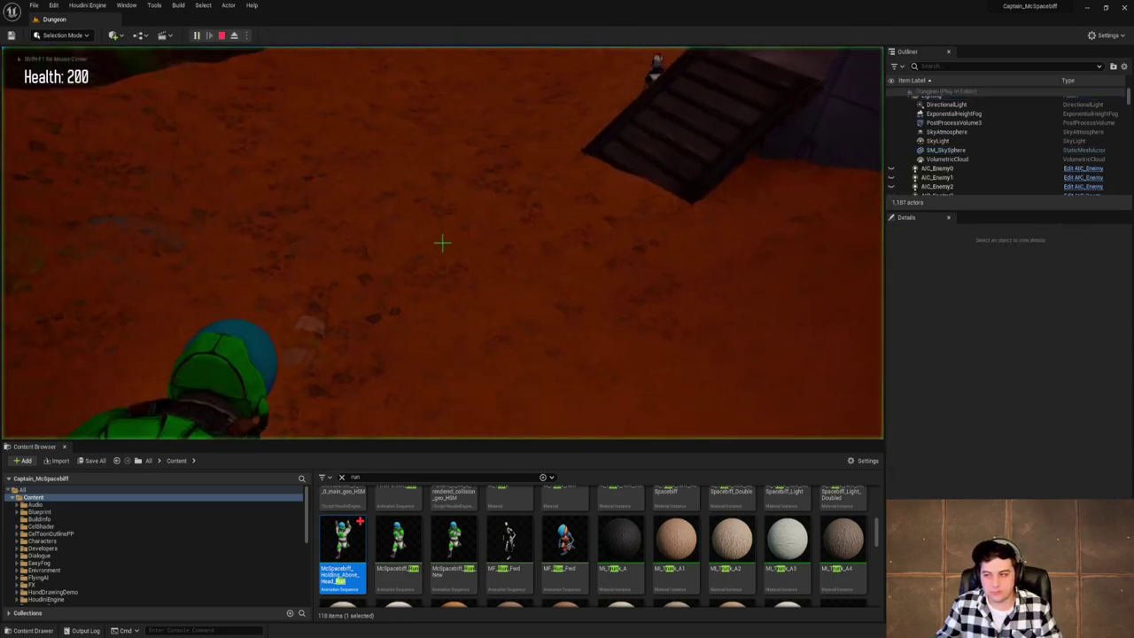
key("w")
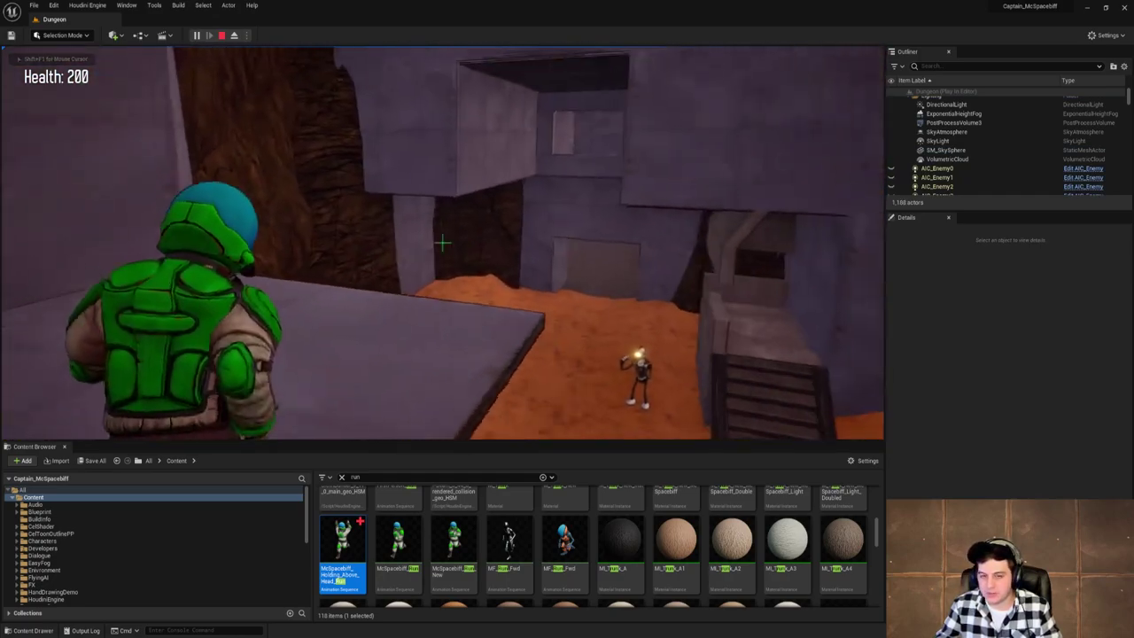
key("Escape")
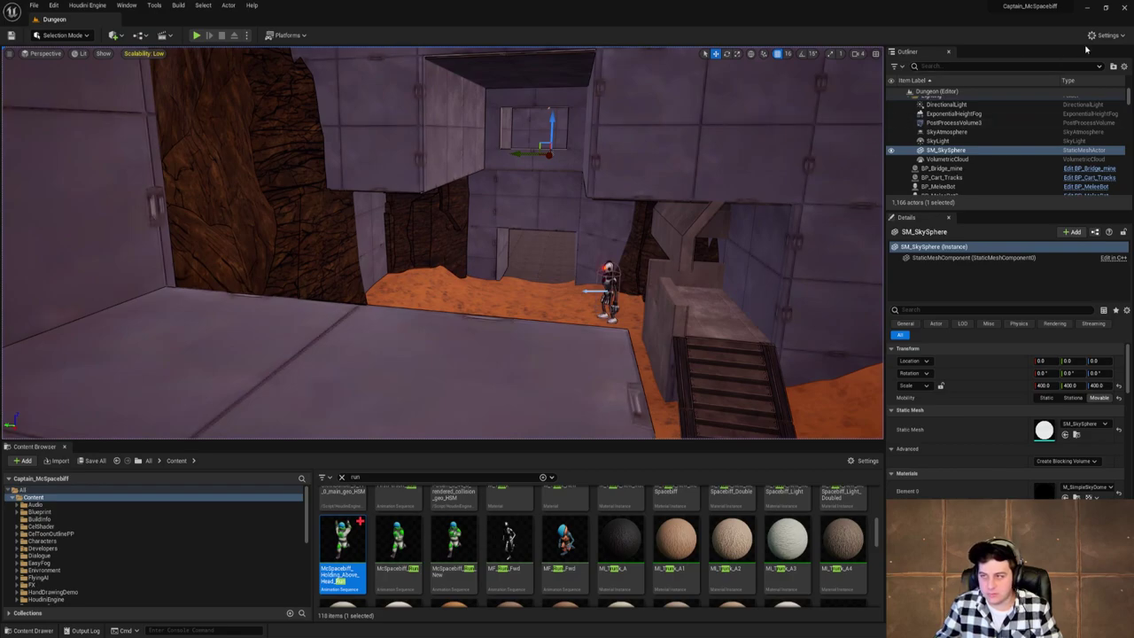
Check the material quality level options in the editor settings without changing them.
left_click(1105, 36)
mouse_move(1050, 181)
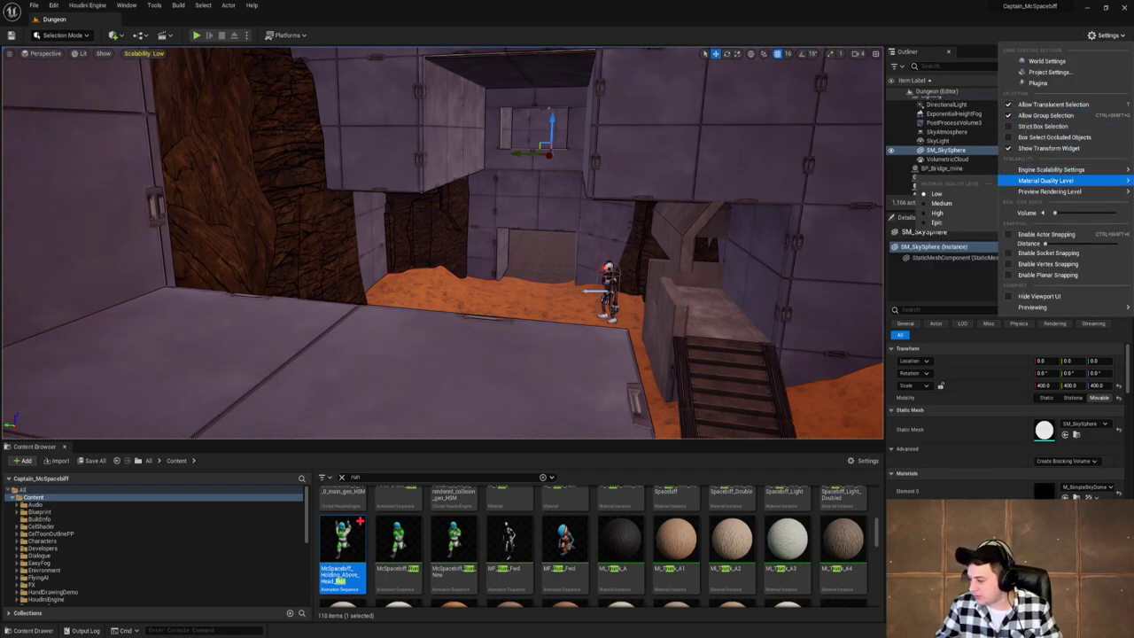
key("Escape")
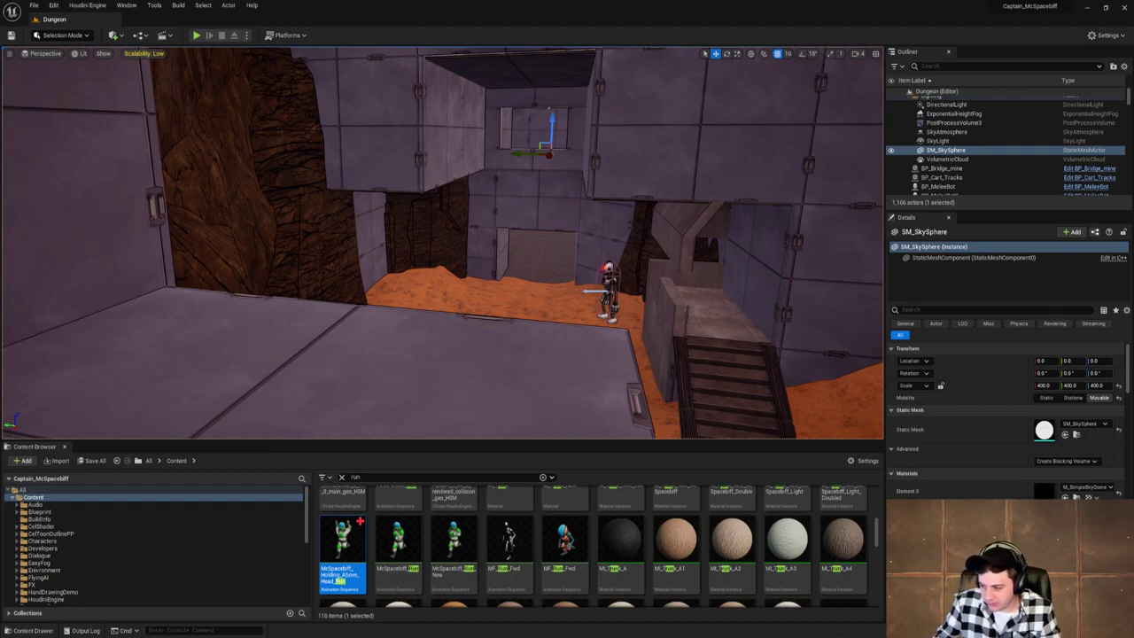
Run another playtest from the raised metal platform facing the covered entrance and its ramp, and end it.
right_click_drag(438, 362, 560, 363)
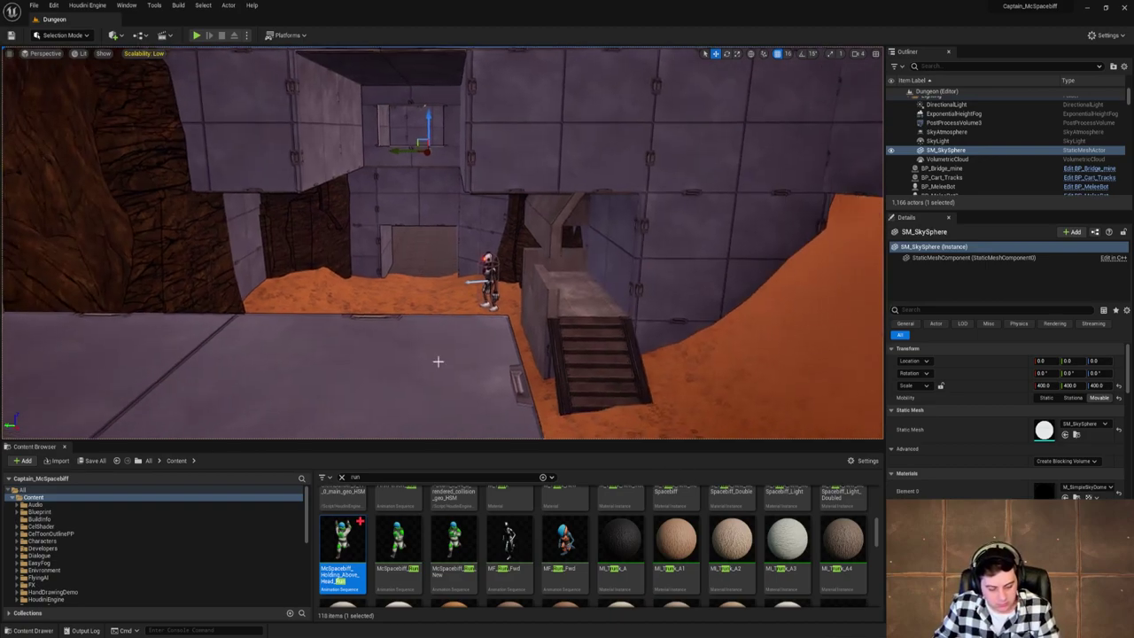
key("grave")
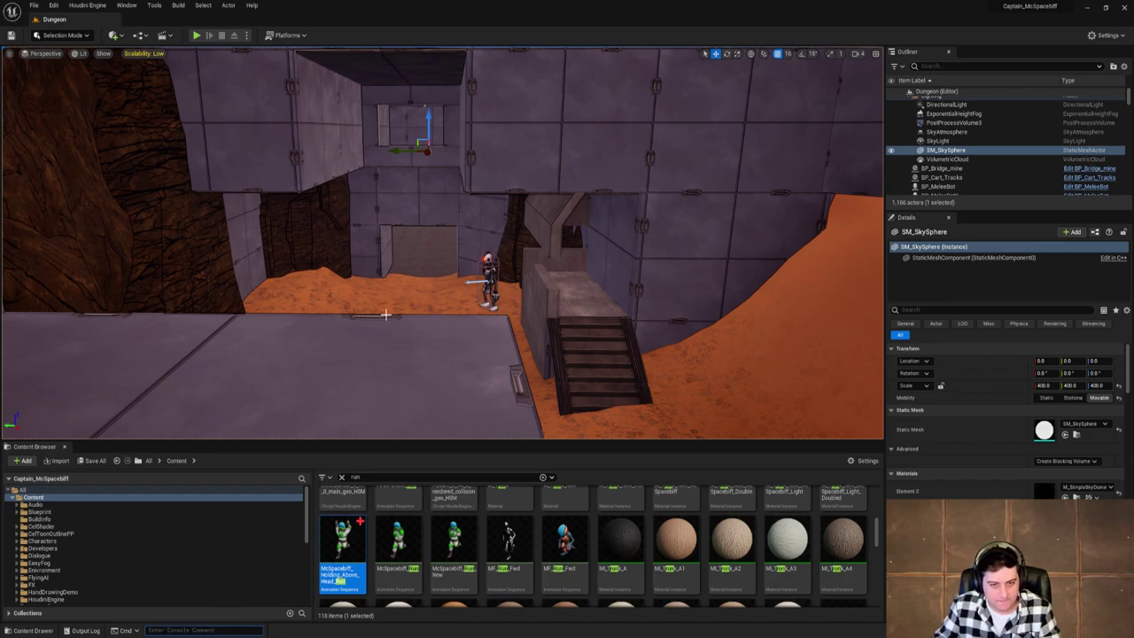
left_click(196, 35)
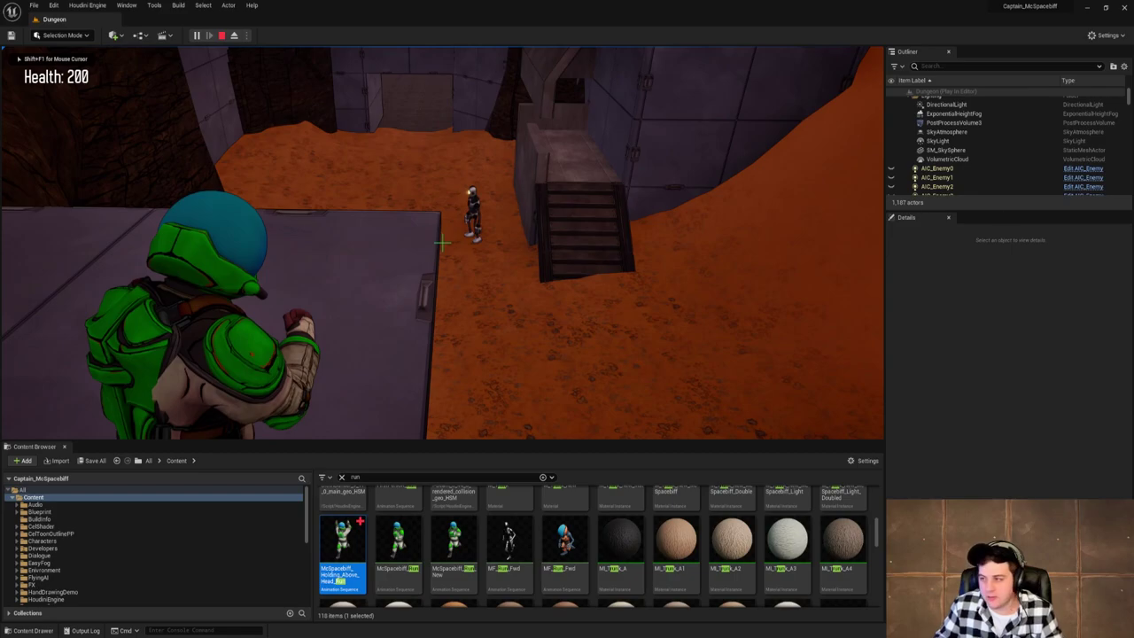
key("Escape")
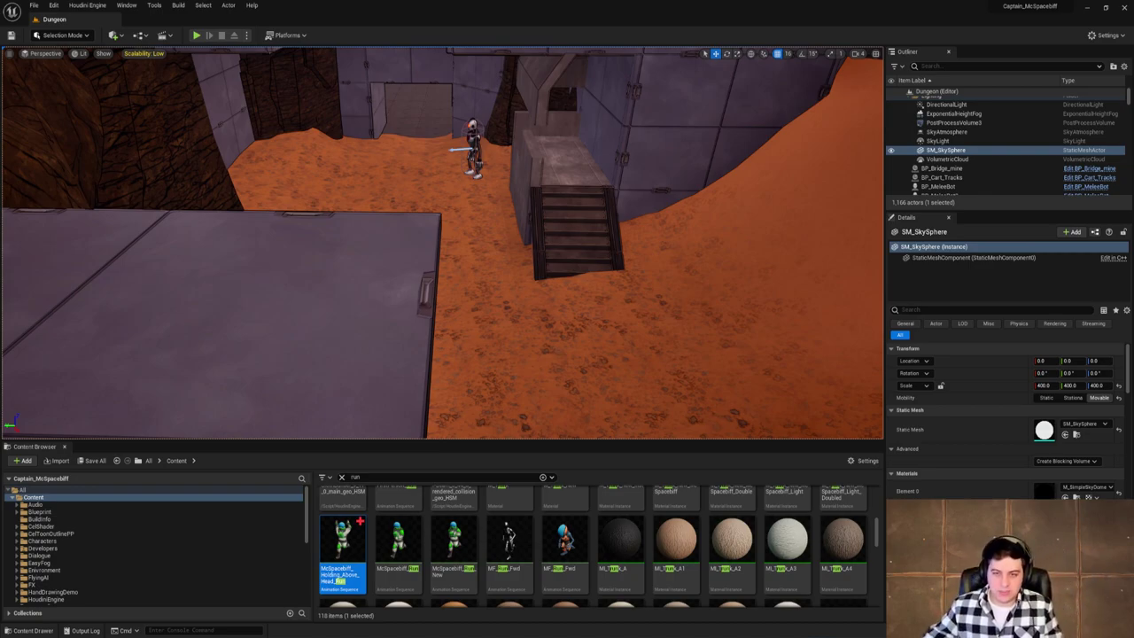
Frame the covered entrance, robot, and sand slope from the raised platform and save the current level.
right_click_drag(593, 316, 608, 310)
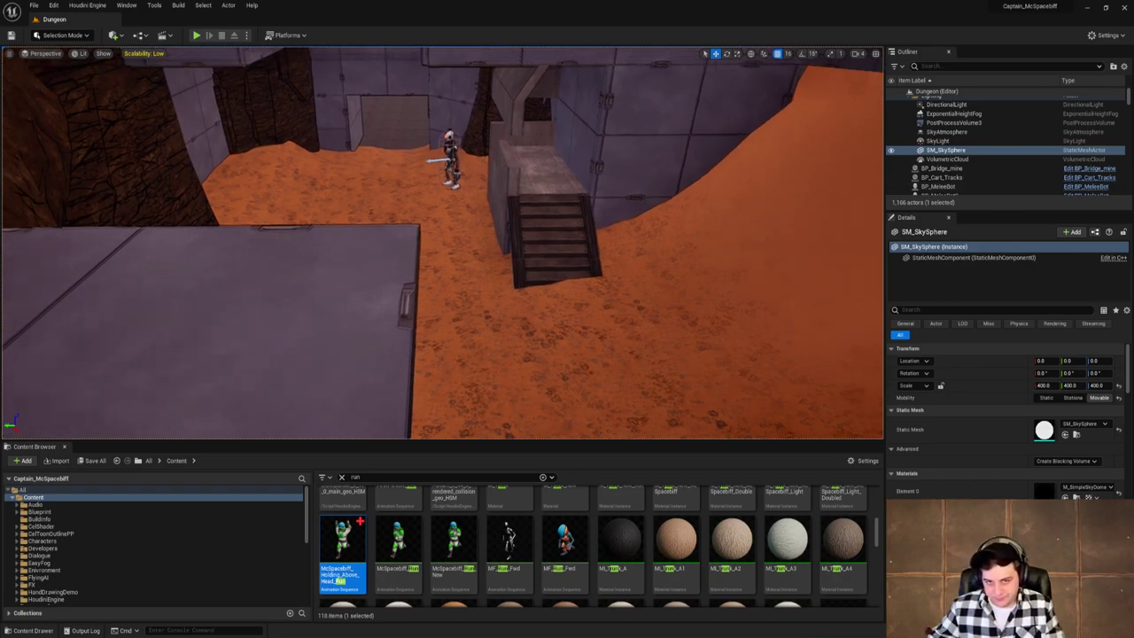
right_click_drag(530, 218, 532, 199)
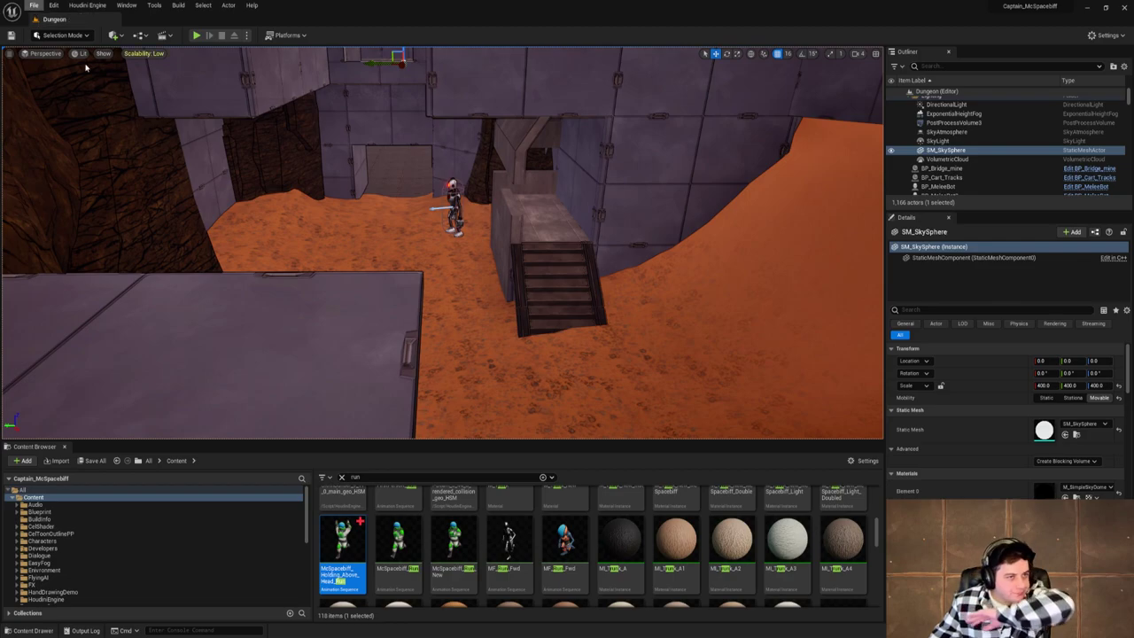
left_click(33, 5)
left_click(94, 90)
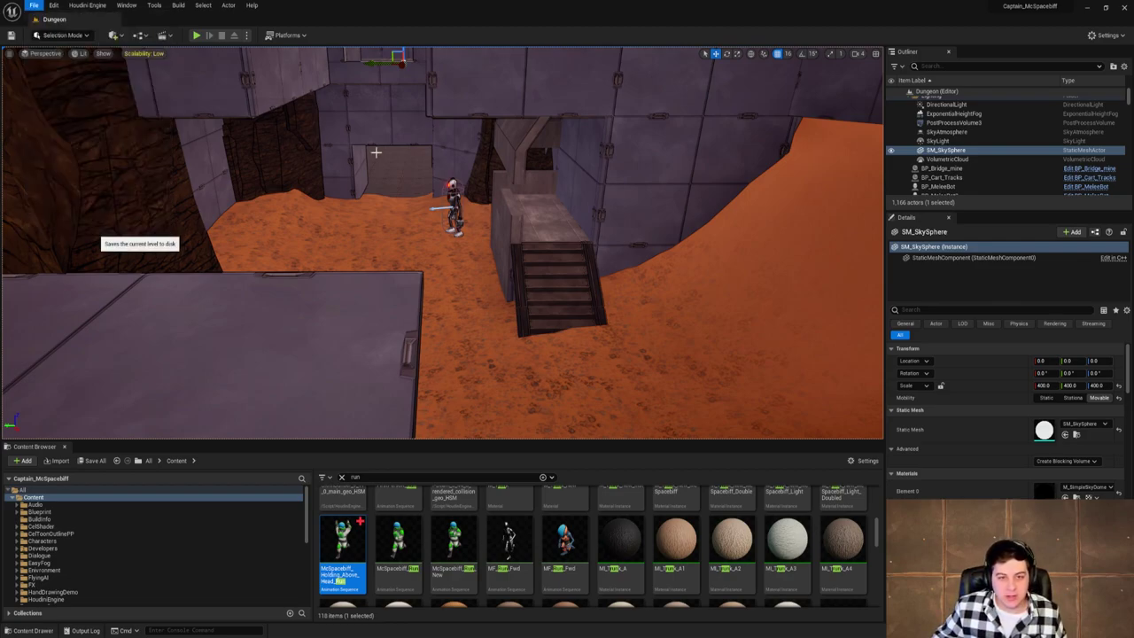
mouse_move(377, 153)
right_mouse_down()
mouse_move(417, 156)
mouse_move(380, 158)
right_mouse_up()
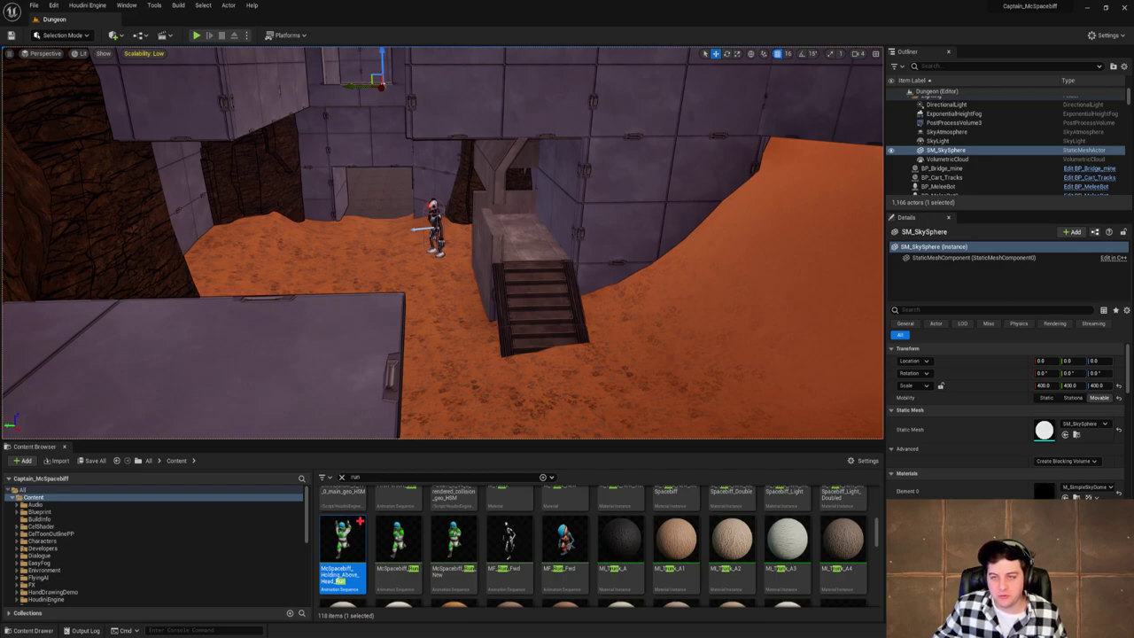
Examine the covered entrance, the stairs and the sand arena around the robot from several viewpoints.
key("w")
right_click_drag(381, 158, 365, 177)
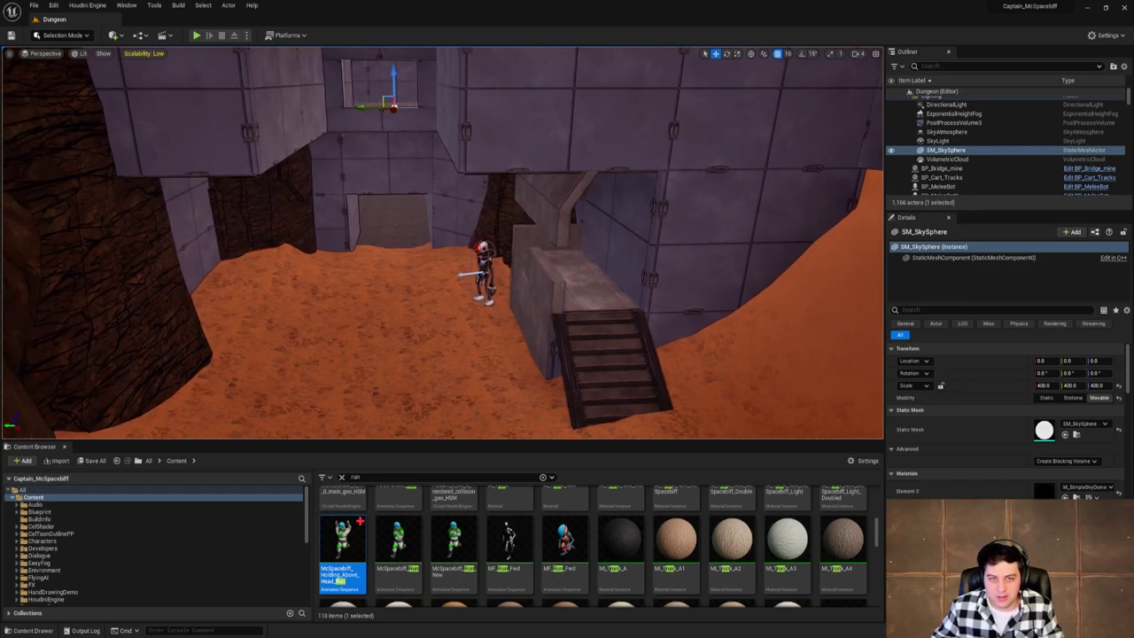
right_click_drag(443, 243, 381, 251)
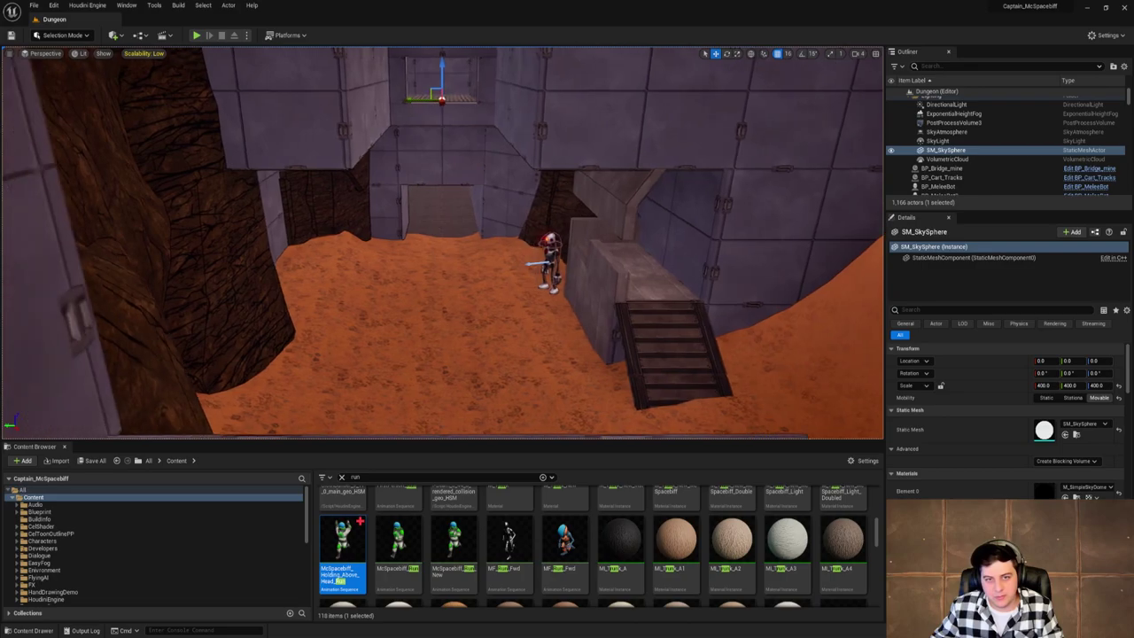
right_click_drag(479, 189, 478, 188)
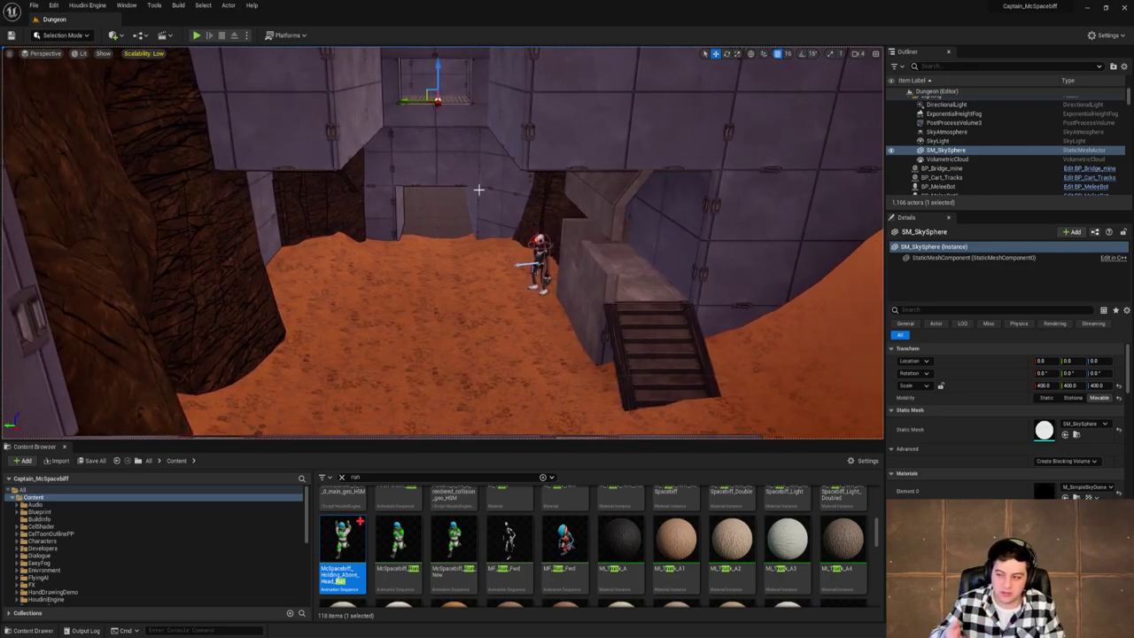
mouse_move(443, 243)
right_mouse_down()
mouse_move(602, 257)
mouse_move(461, 252)
mouse_move(434, 239)
right_mouse_up()
right_click_drag(530, 195, 560, 181)
right_click_drag(478, 189, 478, 189)
right_click_drag(658, 278, 659, 278)
Clear the asset search filter and focus the view on the melee robot standing on the sand near the stairs.
scroll(637, 512, "up", 6)
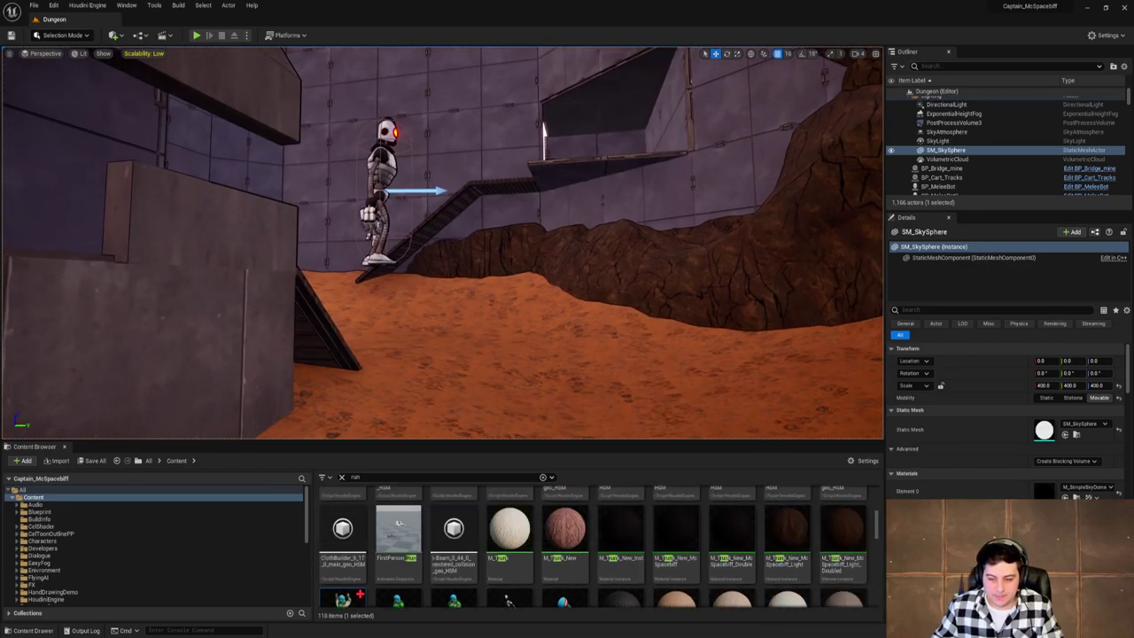
left_click(342, 477)
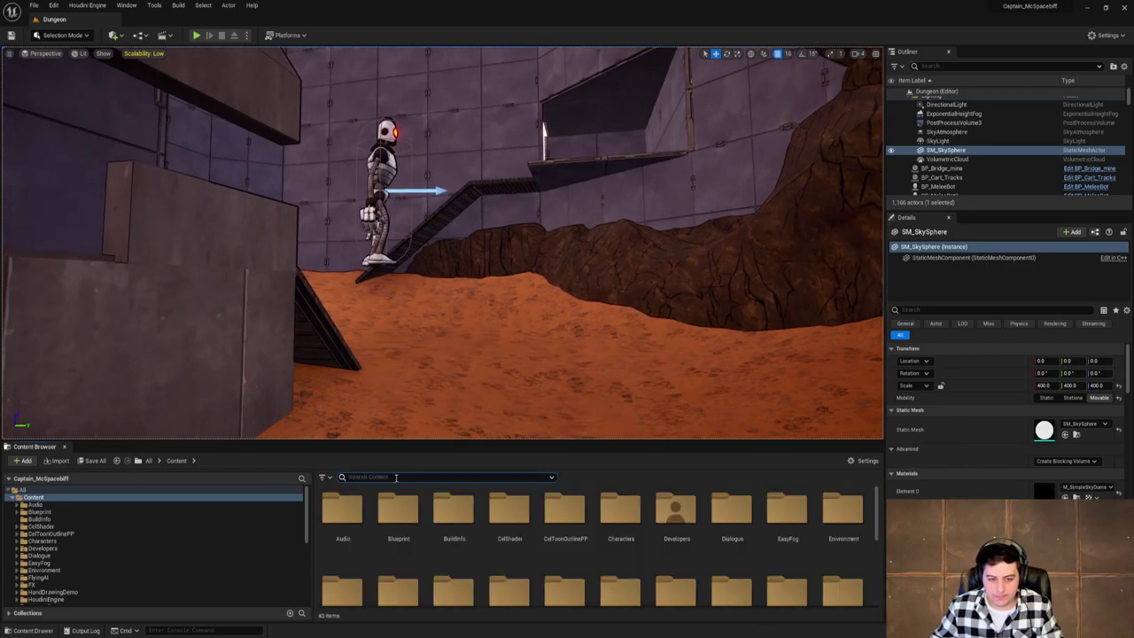
left_click(383, 155)
key("f")
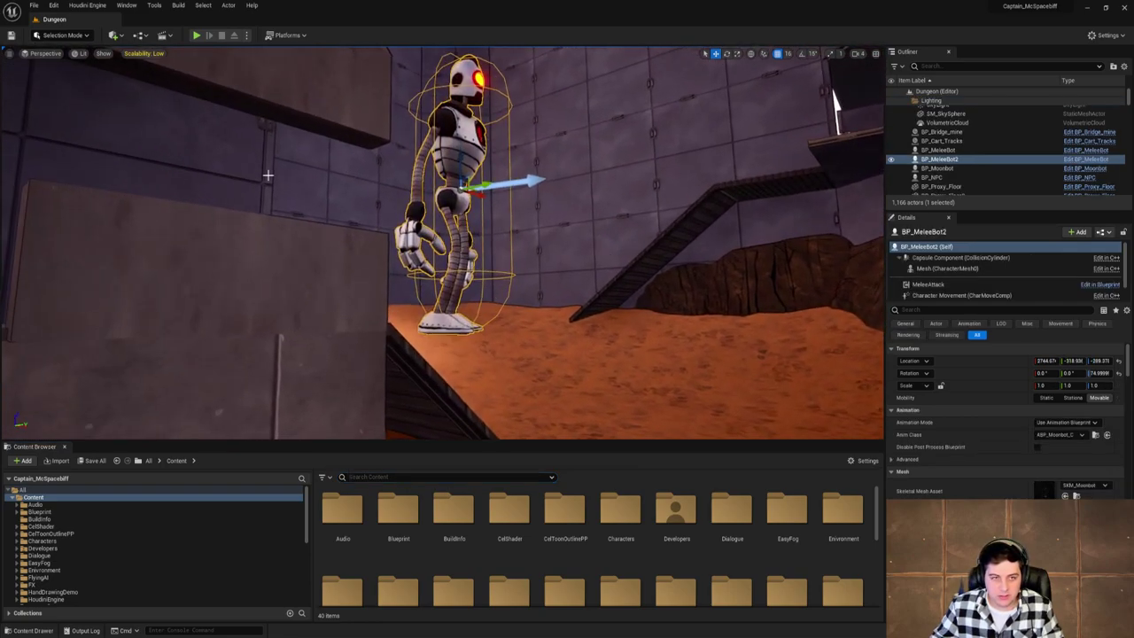
left_click(33, 5)
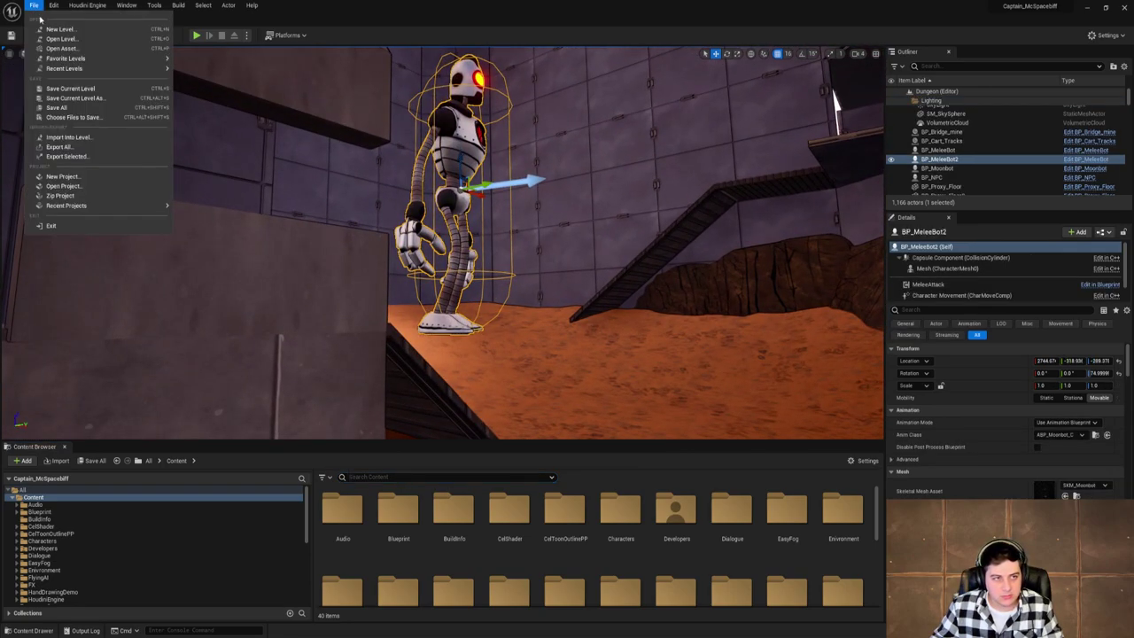
Search the project content for "bp", browse through the blueprint assets, and clear the search.
left_click(397, 477)
type("bp")
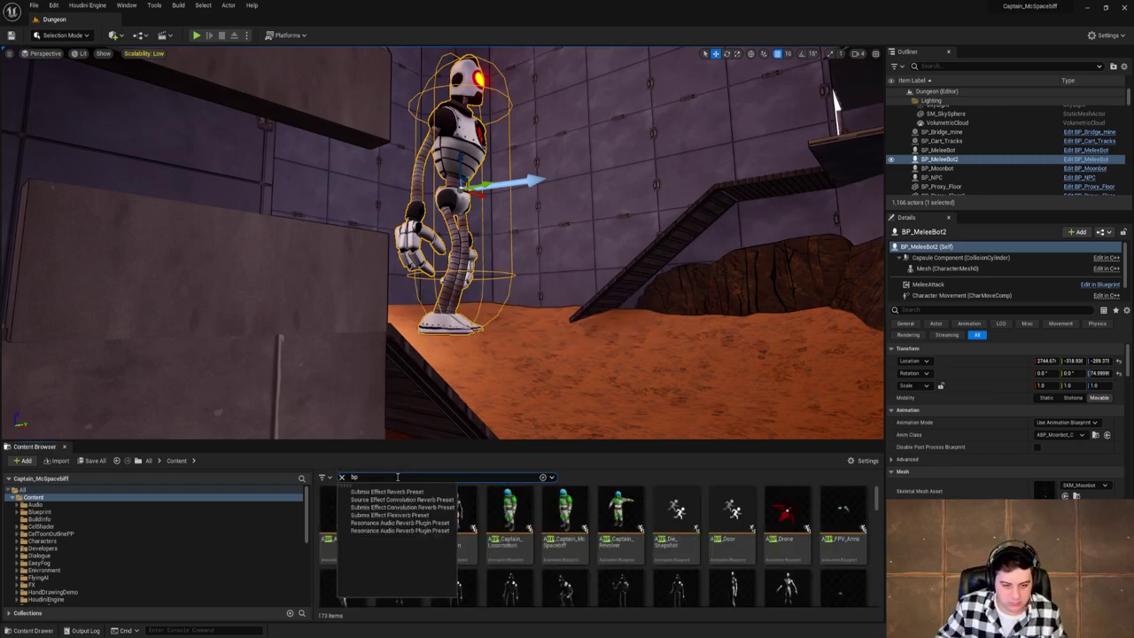
scroll(673, 519, "down", 2)
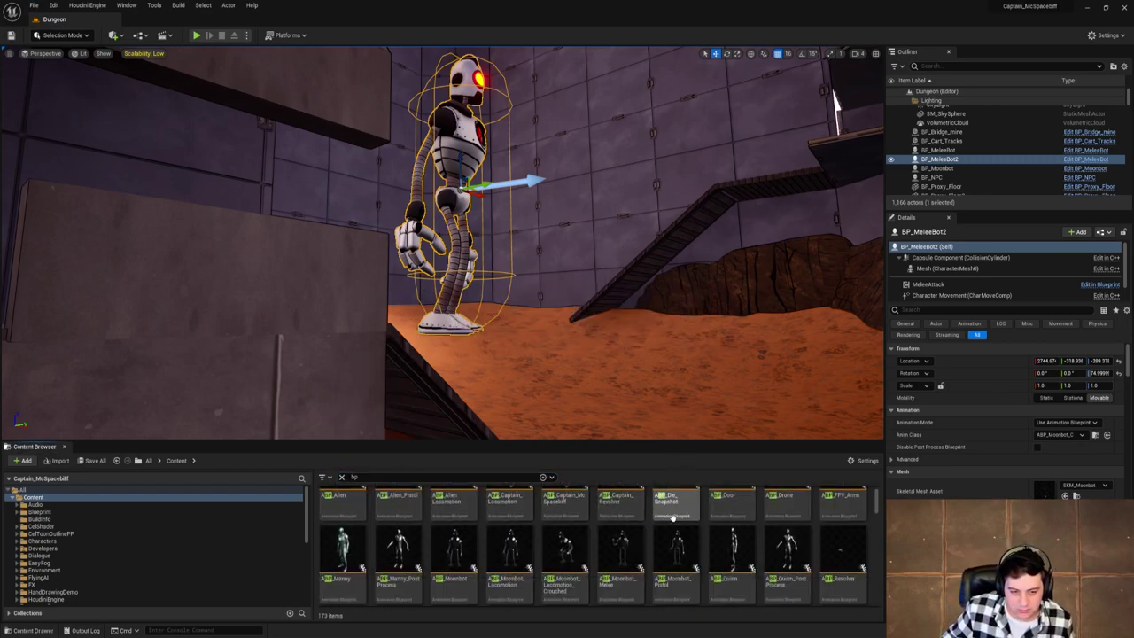
scroll(674, 519, "down", 6)
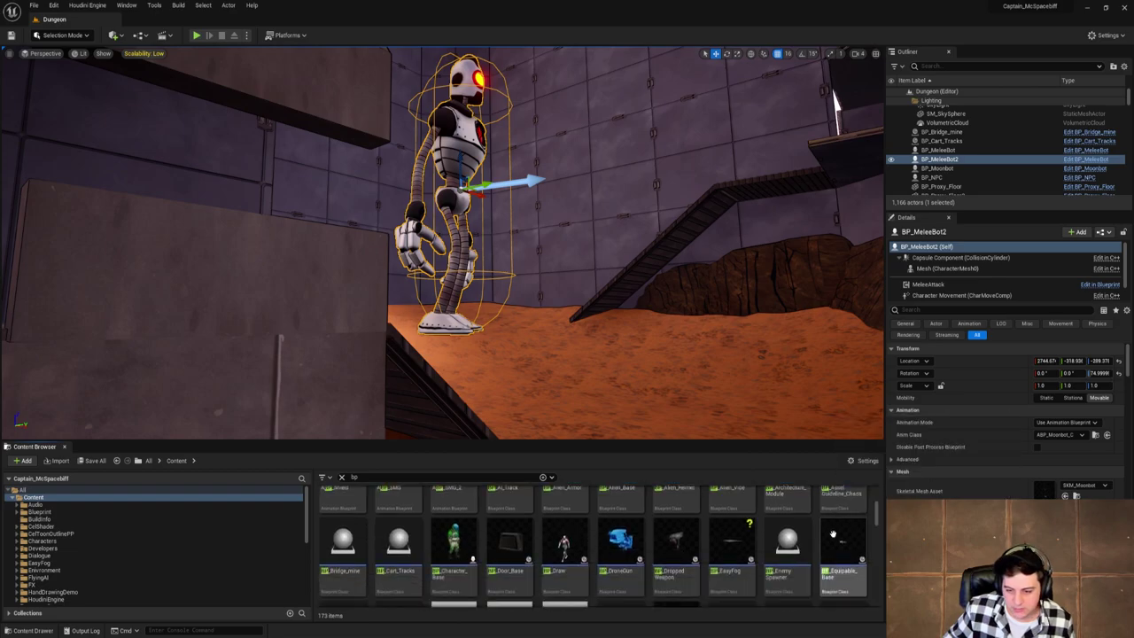
scroll(833, 534, "up", 5)
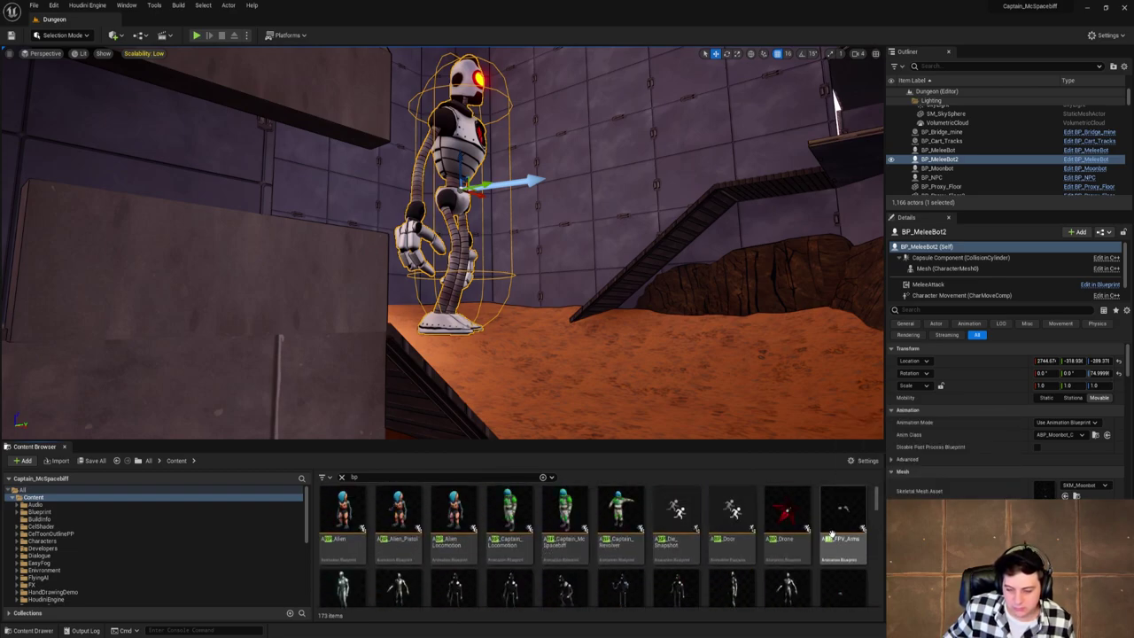
scroll(831, 533, "down", 1)
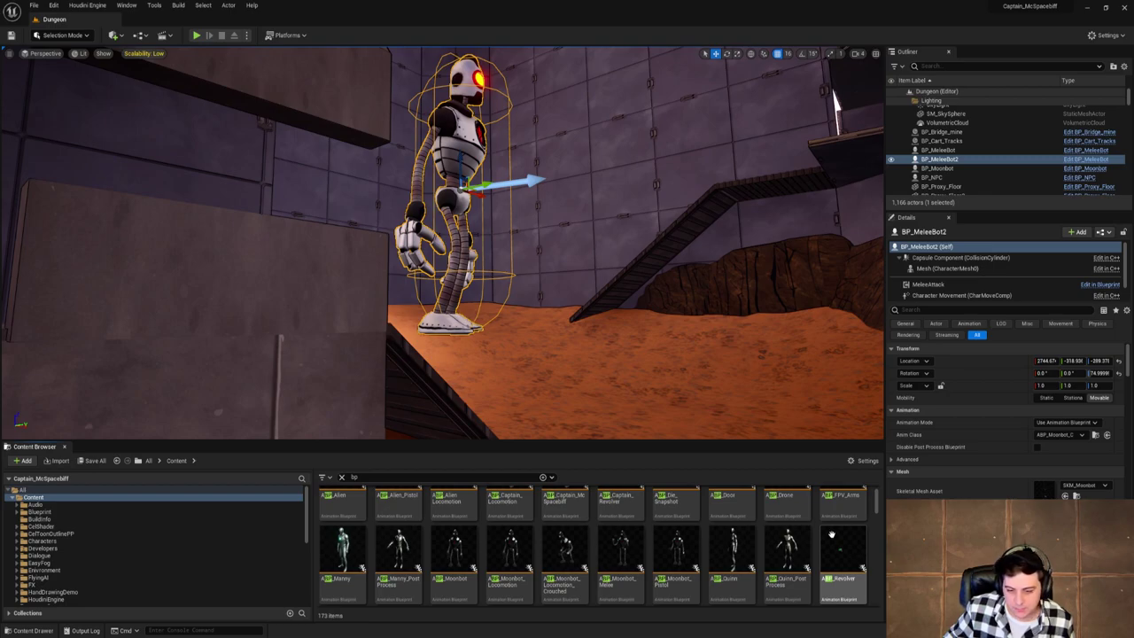
scroll(831, 534, "down", 3)
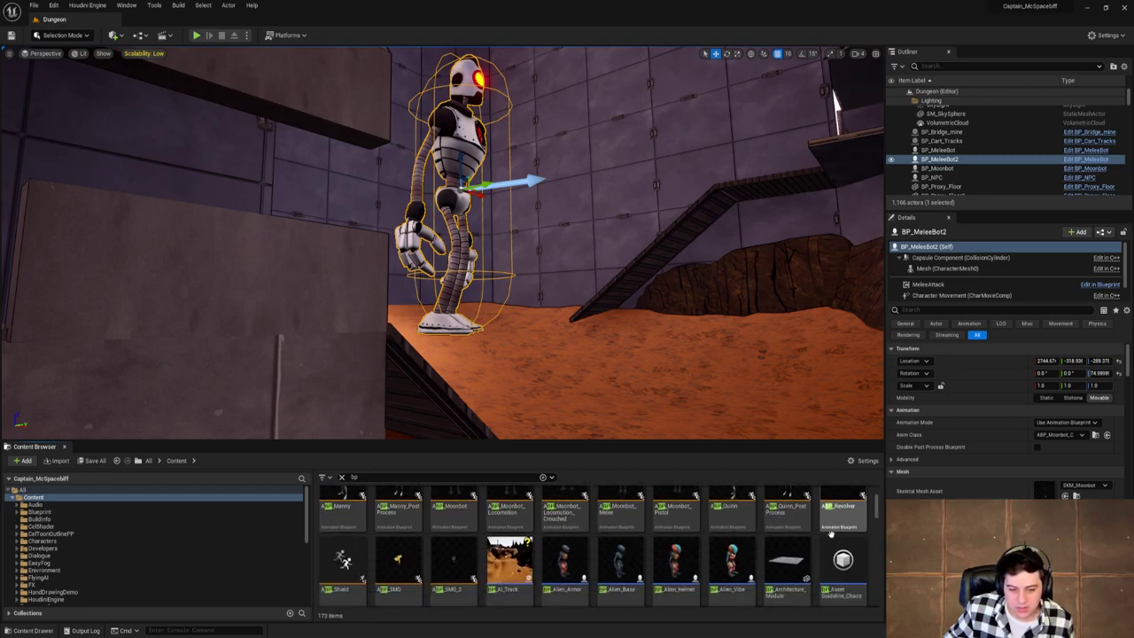
scroll(830, 533, "up", 4)
scroll(831, 533, "up", 1)
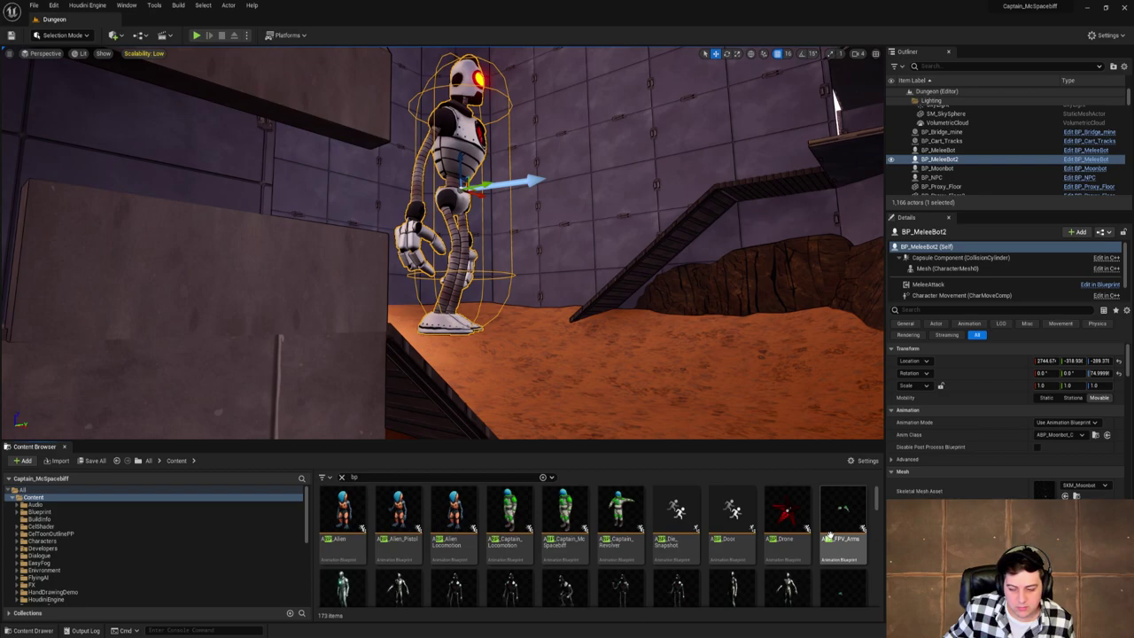
scroll(831, 533, "down", 10)
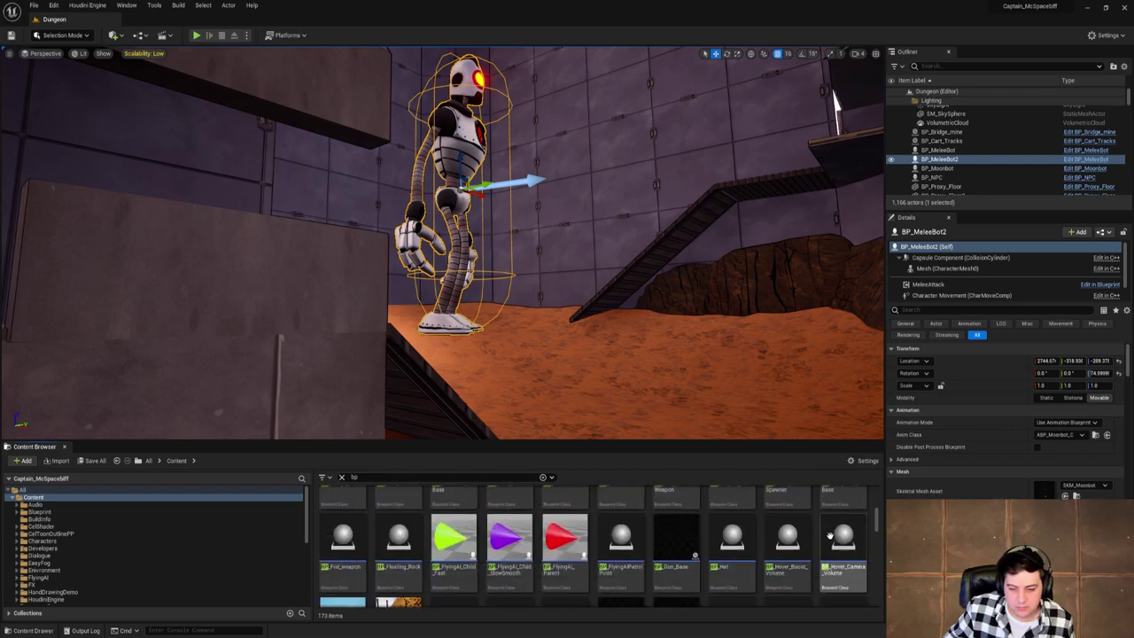
scroll(829, 534, "down", 5)
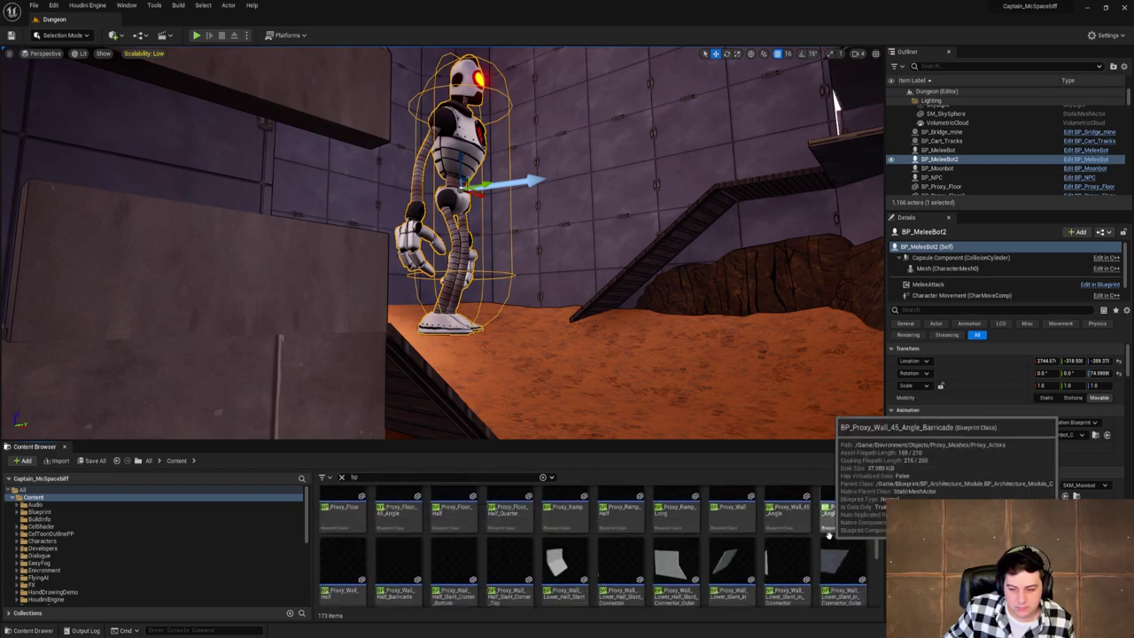
left_click(341, 477)
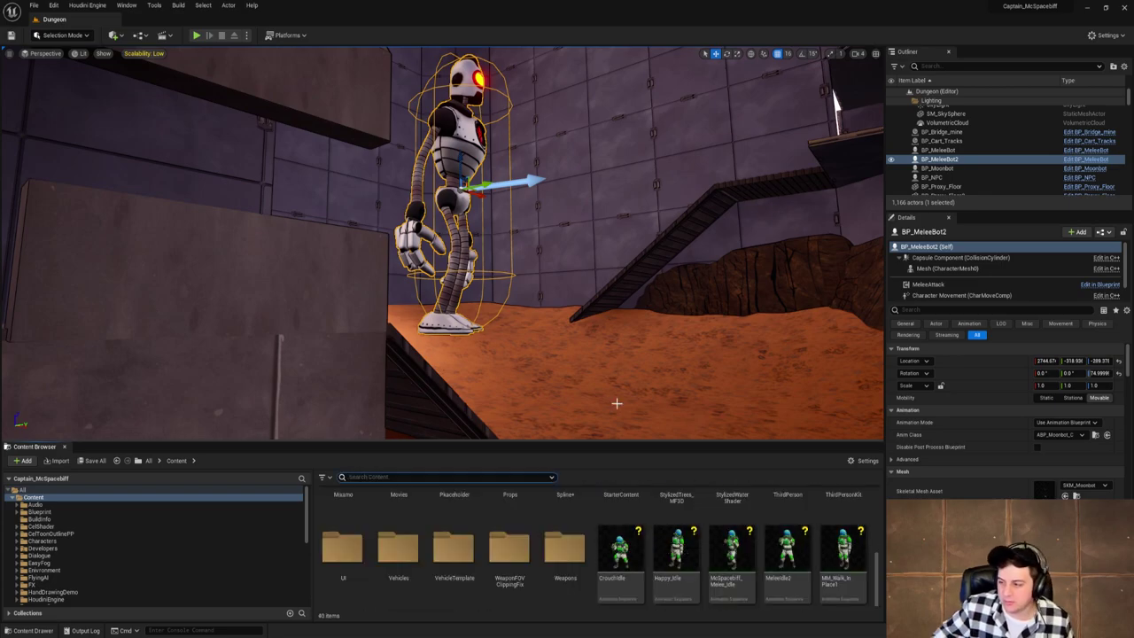
Duplicate the back wall panel of the raised platform alcove and place the copy alongside it at Y -512.
right_click_drag(621, 373, 354, 372)
mouse_move(443, 265)
right_mouse_down()
mouse_move(390, 354)
mouse_move(328, 337)
mouse_move(478, 275)
mouse_move(426, 257)
right_mouse_up()
right_click_drag(625, 360, 625, 361)
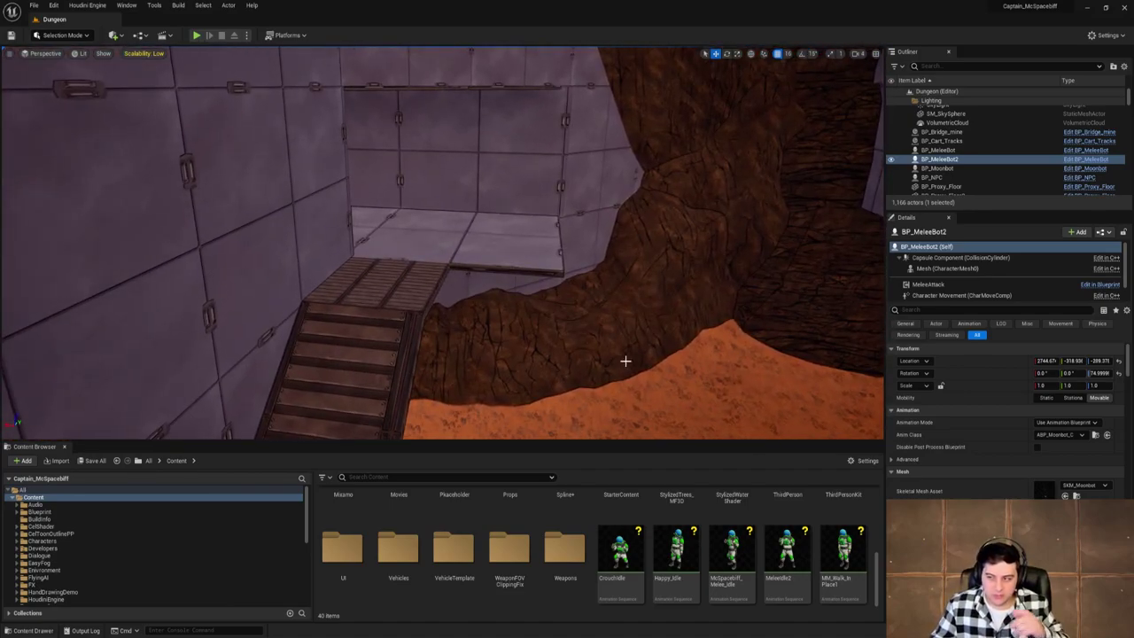
right_click_drag(625, 360, 721, 381)
left_click(822, 404)
right_click_drag(449, 271, 449, 271)
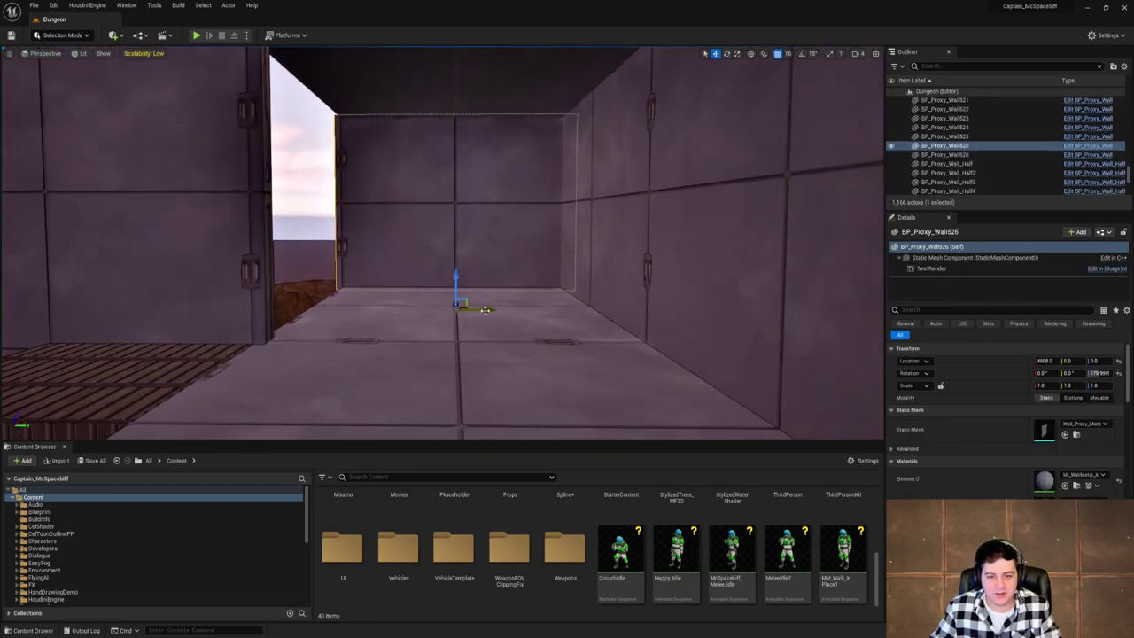
left_click_drag(481, 310, 219, 309, "alt")
right_click_drag(219, 309, 218, 309)
right_click_drag(380, 214, 380, 215)
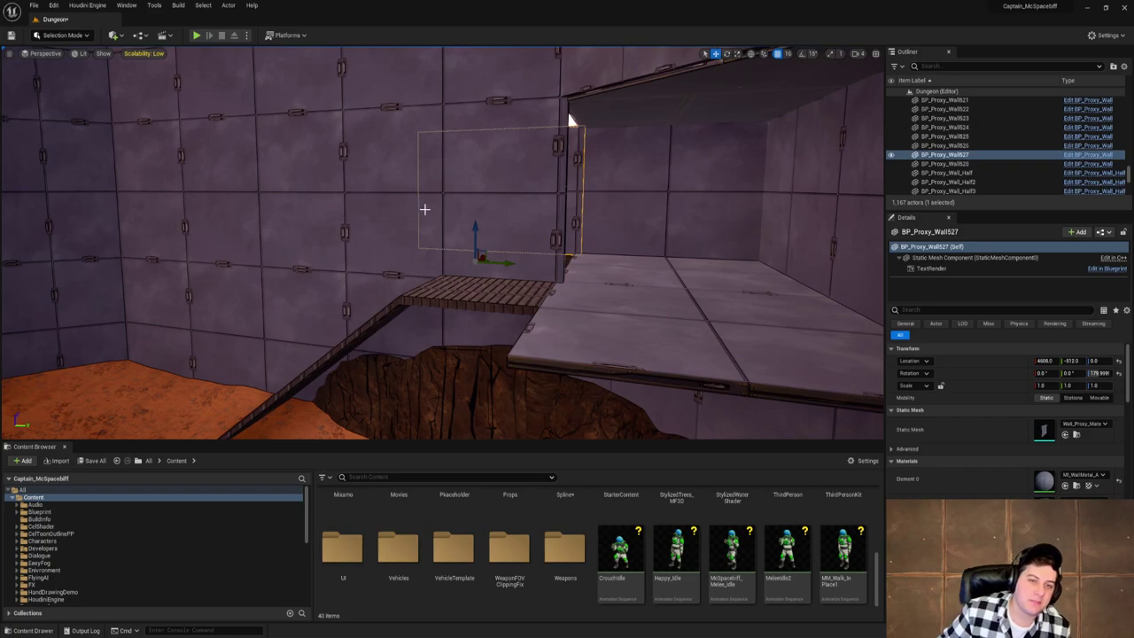
Delete the wall panel directly behind the wooden walkway, beside the raised platform's alcove.
left_click(413, 212)
left_click(279, 230)
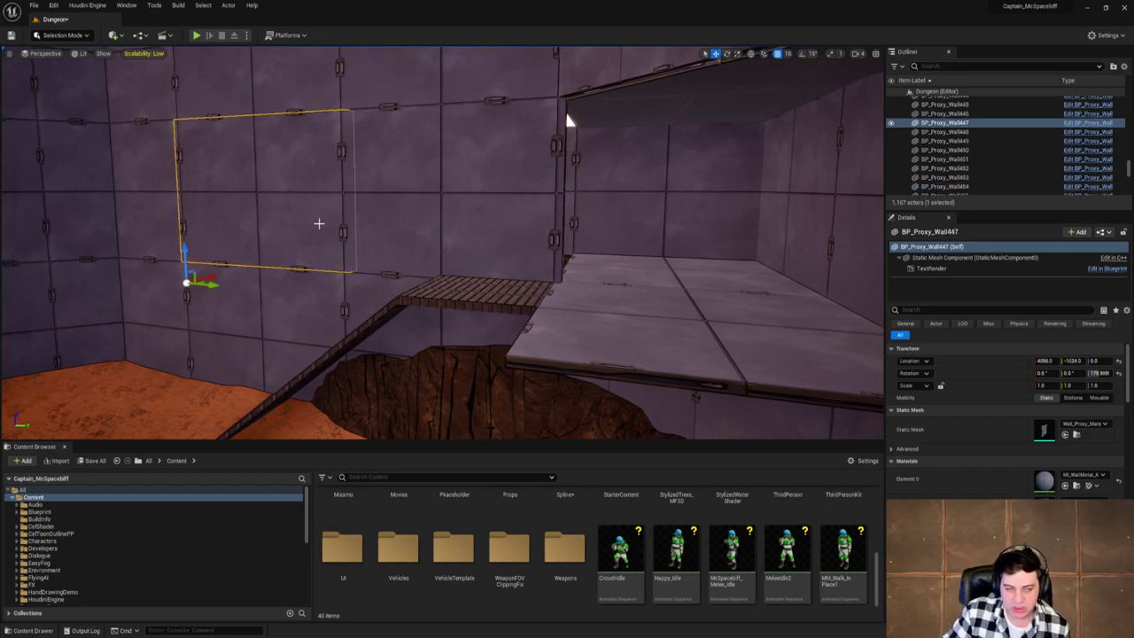
right_click_drag(504, 203, 521, 144)
key("s")
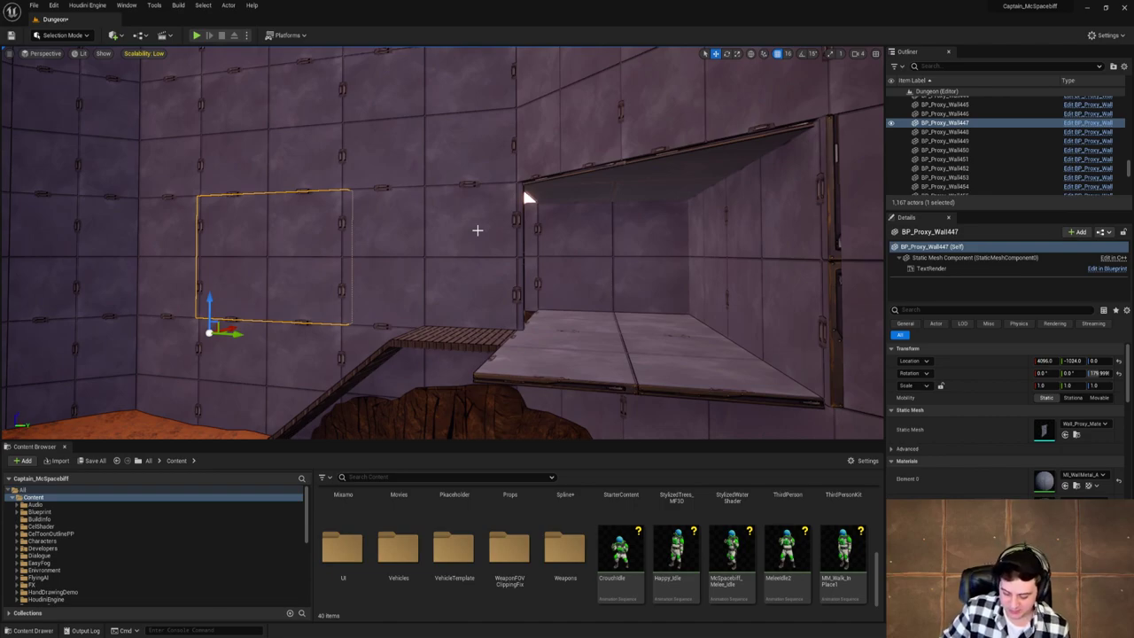
left_click(523, 197)
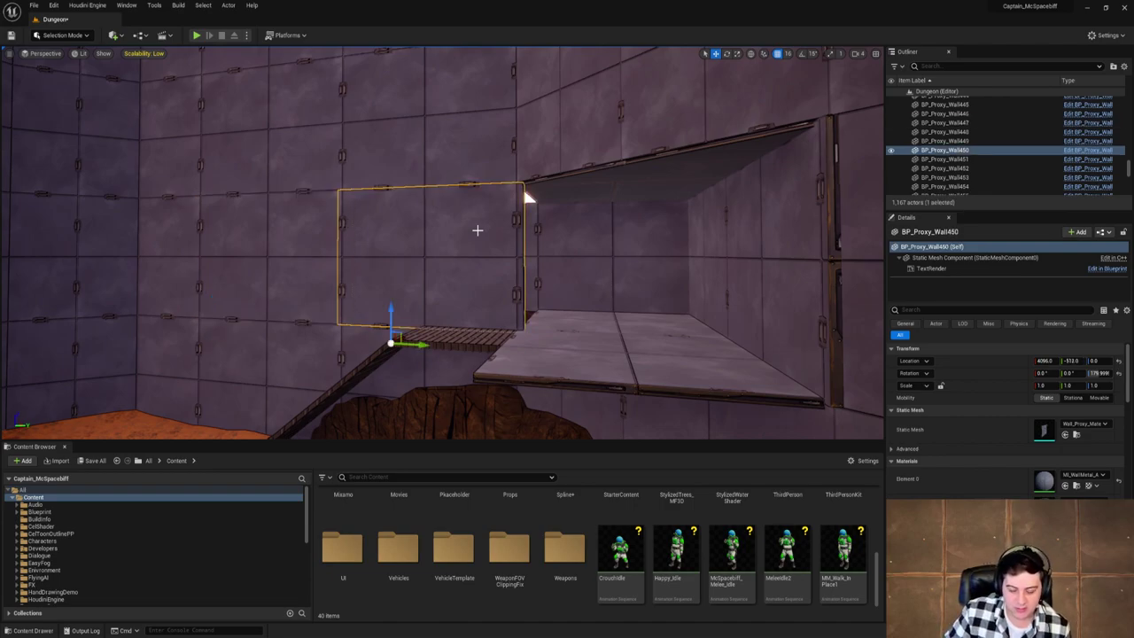
key("Delete")
Try placing two half-wall barricade copies on the raised platform near the walkway, and delete them.
right_click_drag(477, 231, 575, 278)
key("w")
right_click_drag(639, 295, 567, 295)
right_click_drag(289, 217, 306, 304)
left_click(314, 294)
left_click_drag(626, 309, 372, 398, "alt")
right_click_drag(372, 398, 142, 419)
key("s")
left_click_drag(780, 341, 330, 260)
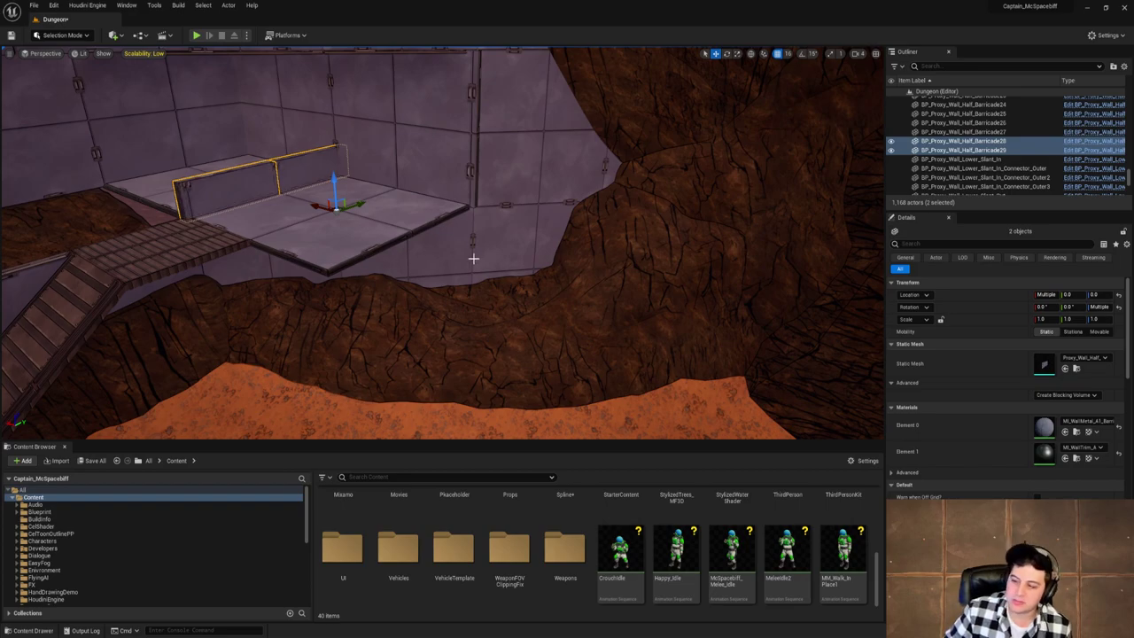
right_click_drag(447, 251, 457, 251)
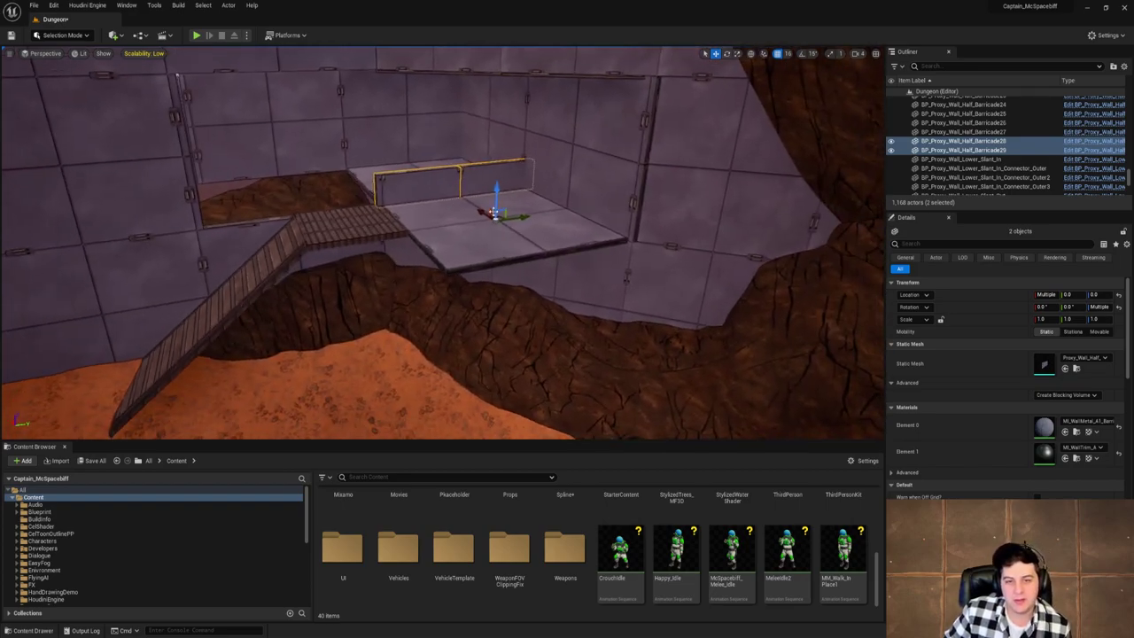
key("Delete")
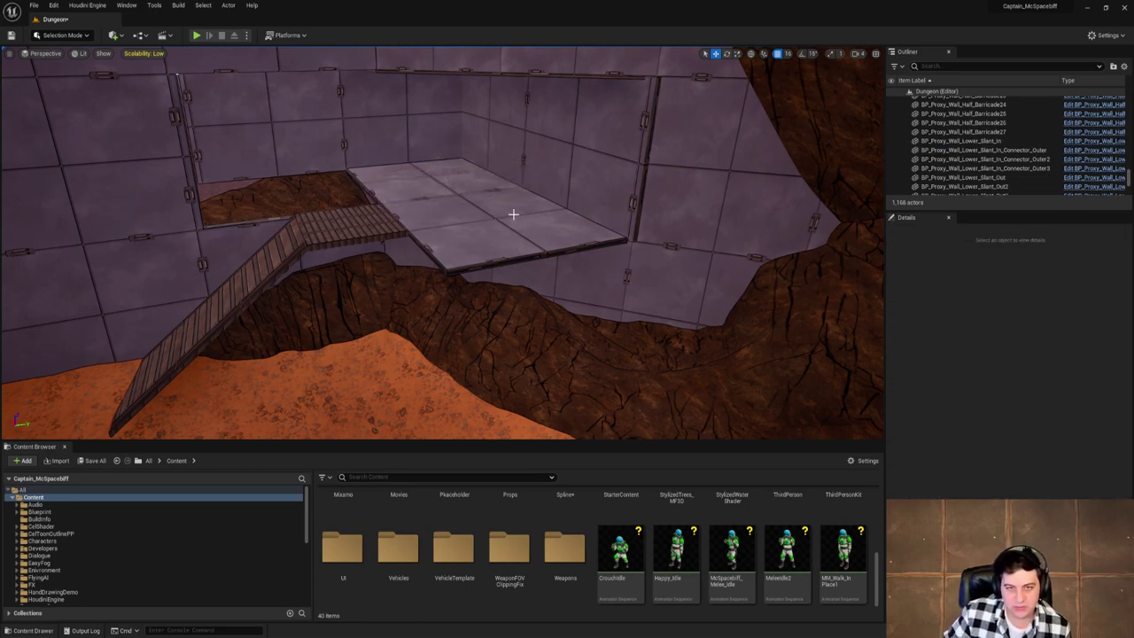
Examine the wall opening behind the walkway from the opposite entrance and from close up.
mouse_move(513, 215)
right_mouse_down()
mouse_move(435, 203)
mouse_move(532, 248)
mouse_move(501, 218)
right_mouse_up()
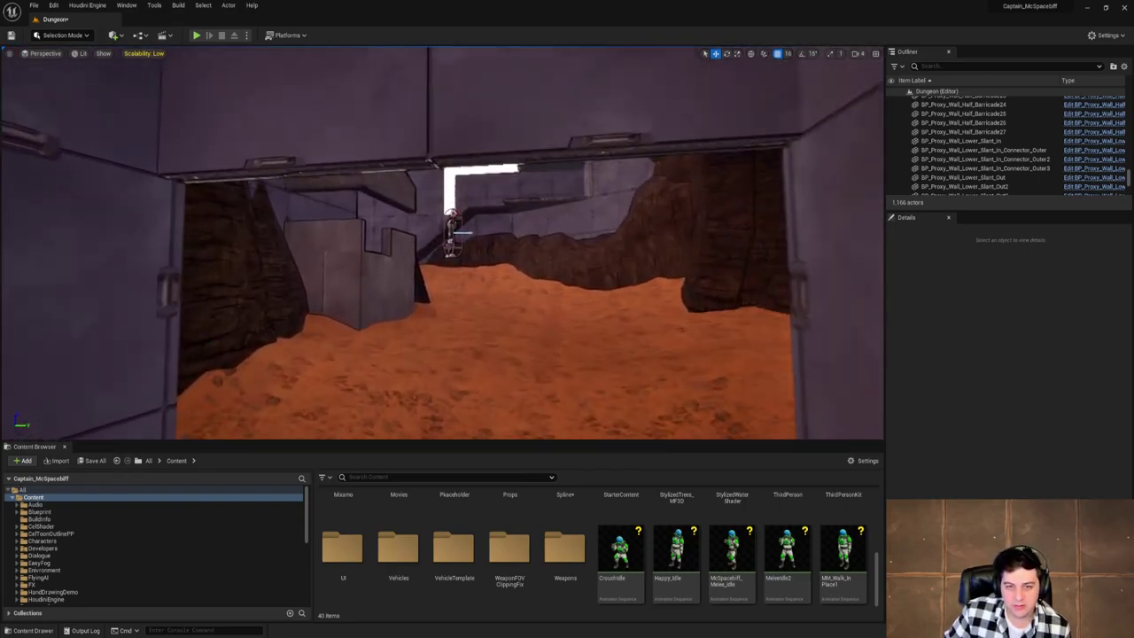
right_click_drag(501, 219, 502, 219)
right_click_drag(410, 208, 411, 208)
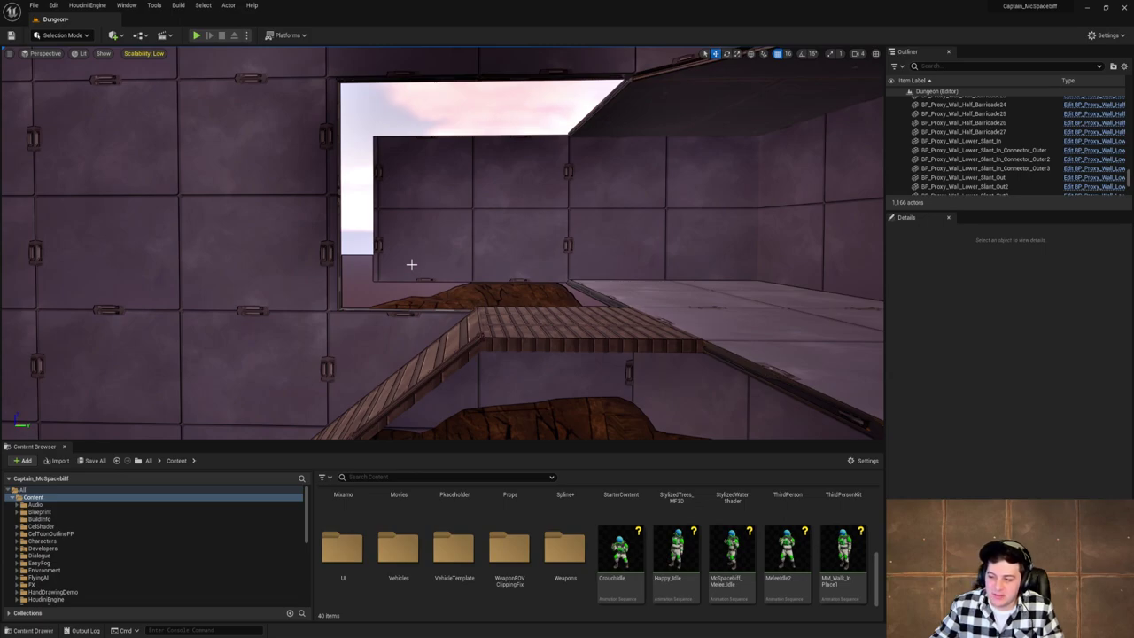
mouse_move(494, 299)
right_mouse_down()
mouse_move(461, 301)
mouse_move(456, 314)
mouse_move(494, 292)
mouse_move(457, 299)
mouse_move(500, 299)
right_mouse_up()
key("d")
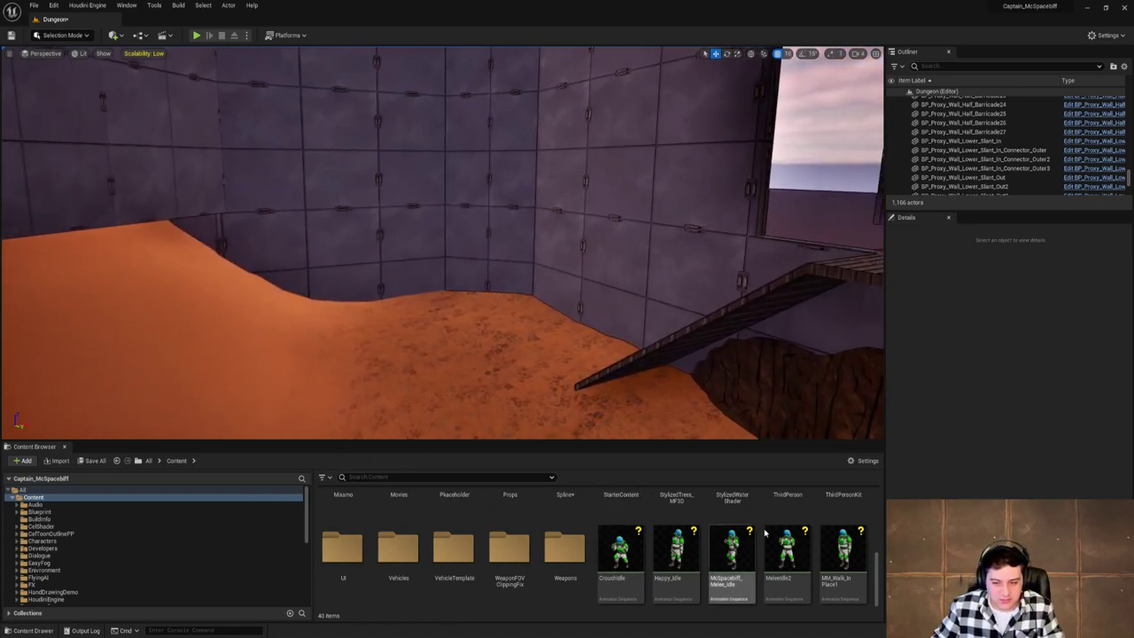
Find BP_Proxy_Wall_Half by searching for "wall half", add it to the level, and position it behind the walkway at 4608, -512, 0.
scroll(880, 576, "up", 1)
scroll(880, 558, "up", 3)
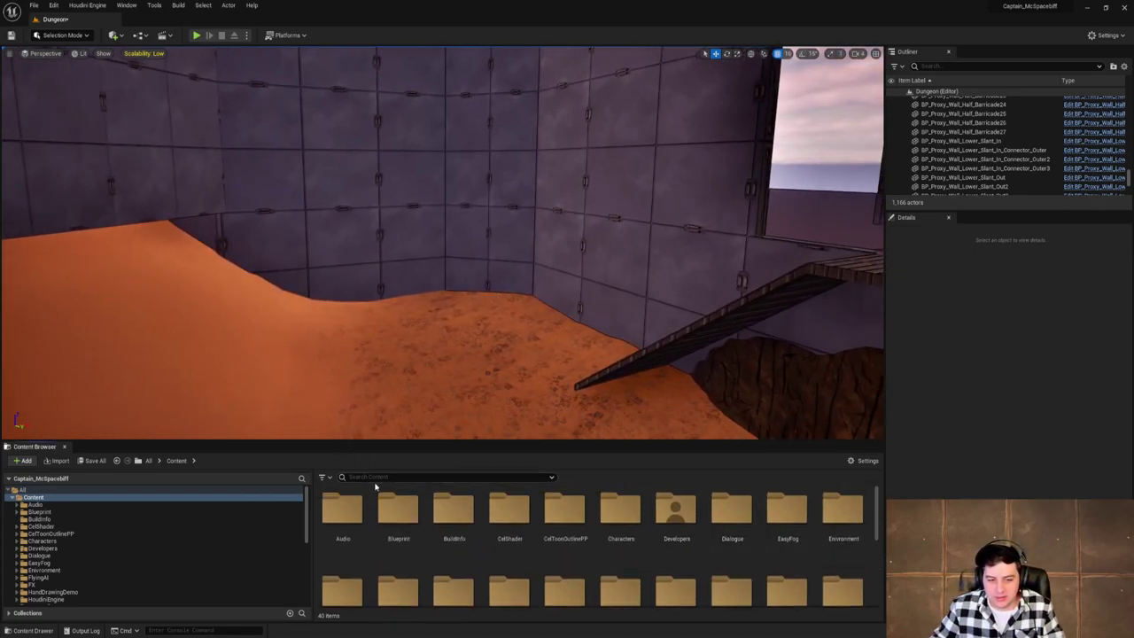
left_click(458, 477)
type("w")
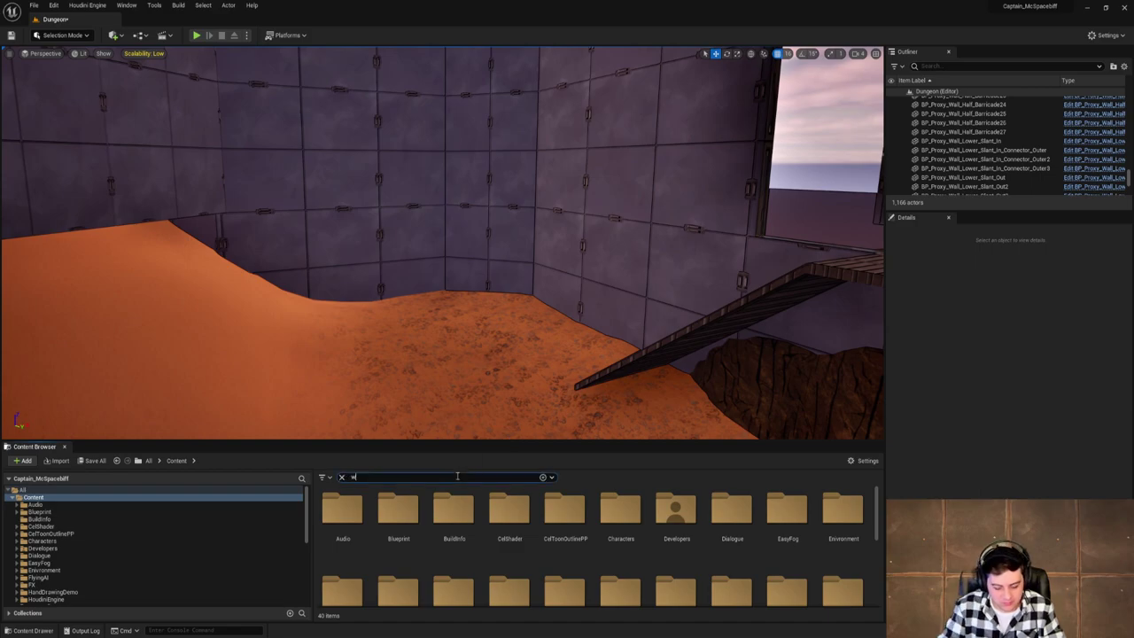
type("all half")
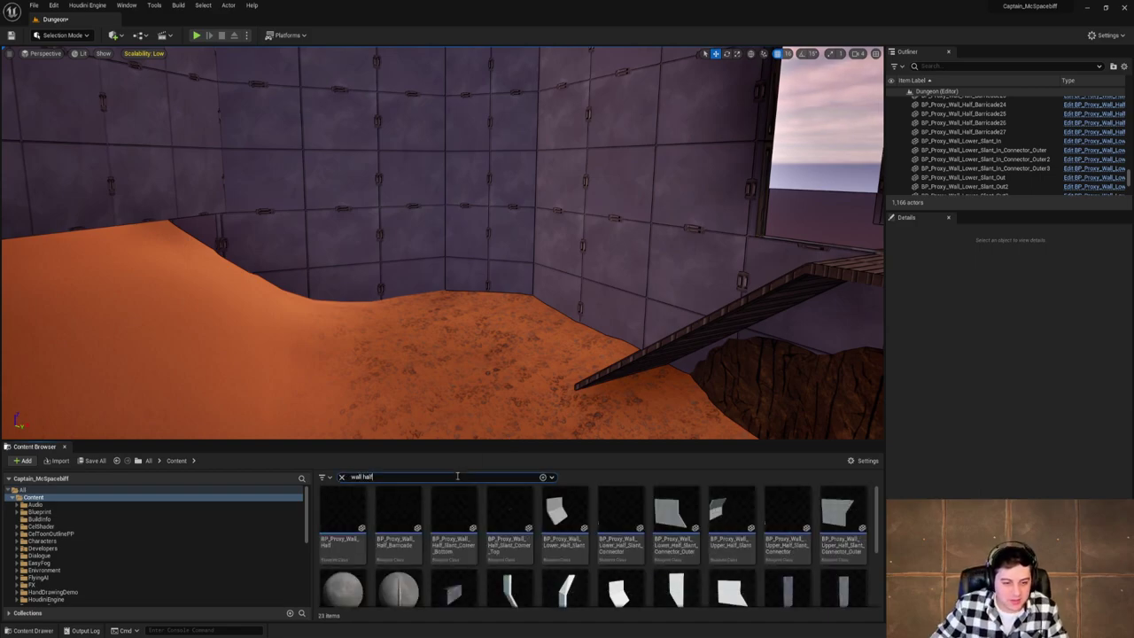
left_click_drag(343, 521, 587, 342)
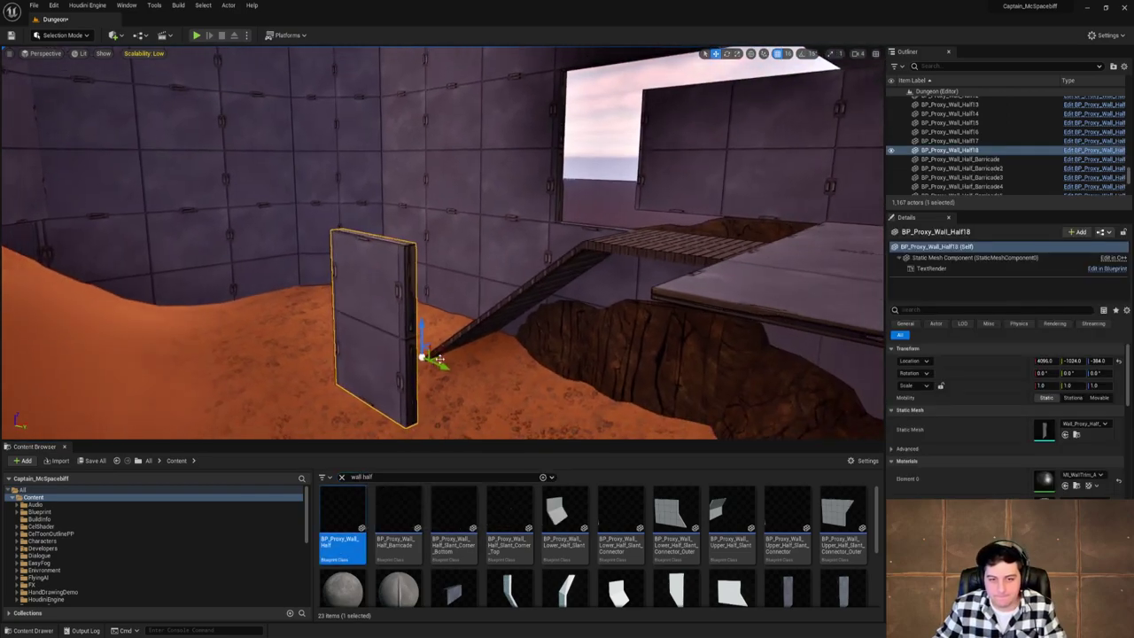
left_click_drag(438, 358, 653, 223)
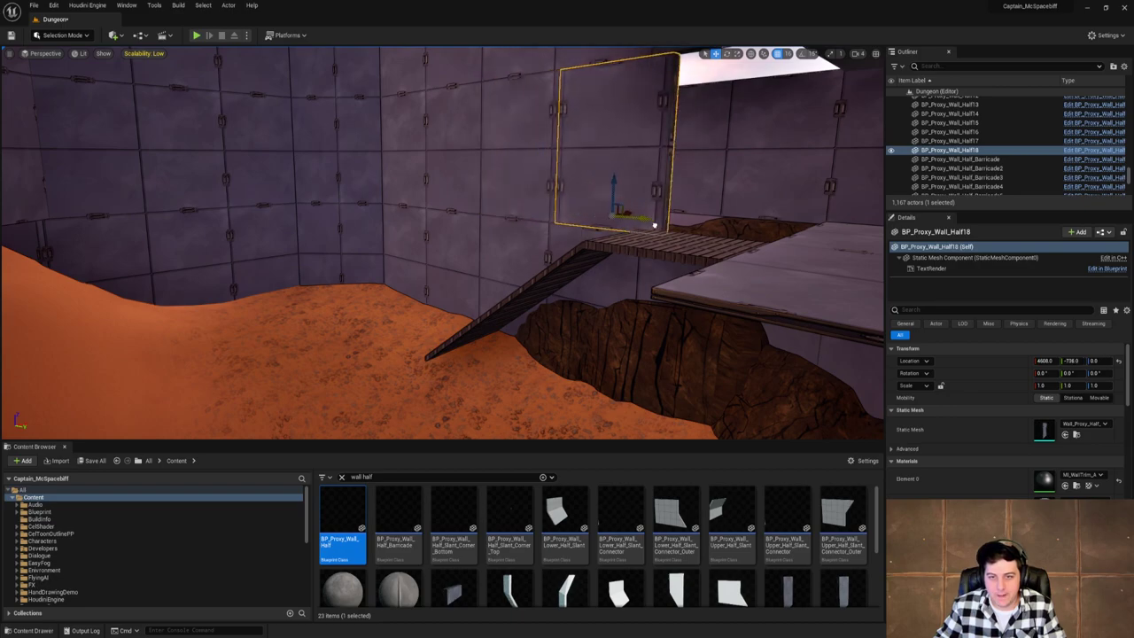
mouse_move(654, 223)
right_mouse_down()
mouse_move(736, 223)
mouse_move(653, 223)
mouse_move(683, 217)
mouse_move(671, 218)
right_mouse_up()
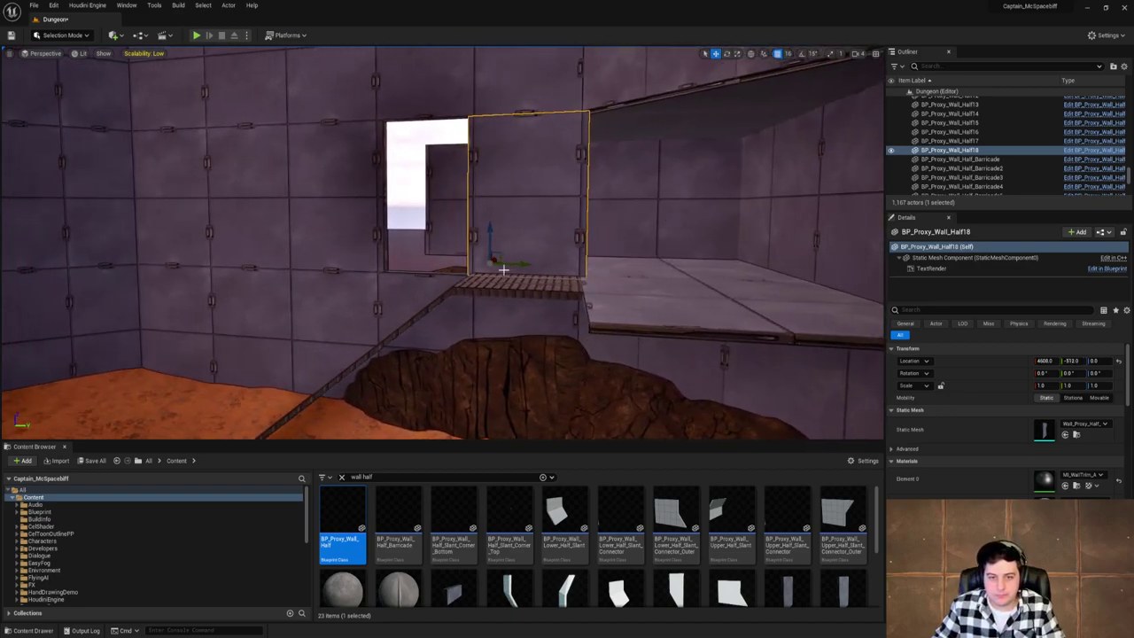
Try a rotated duplicate of the half-wall panel behind the walkway, and discard the copy.
key("e")
left_click_drag(523, 268, 496, 266, "alt")
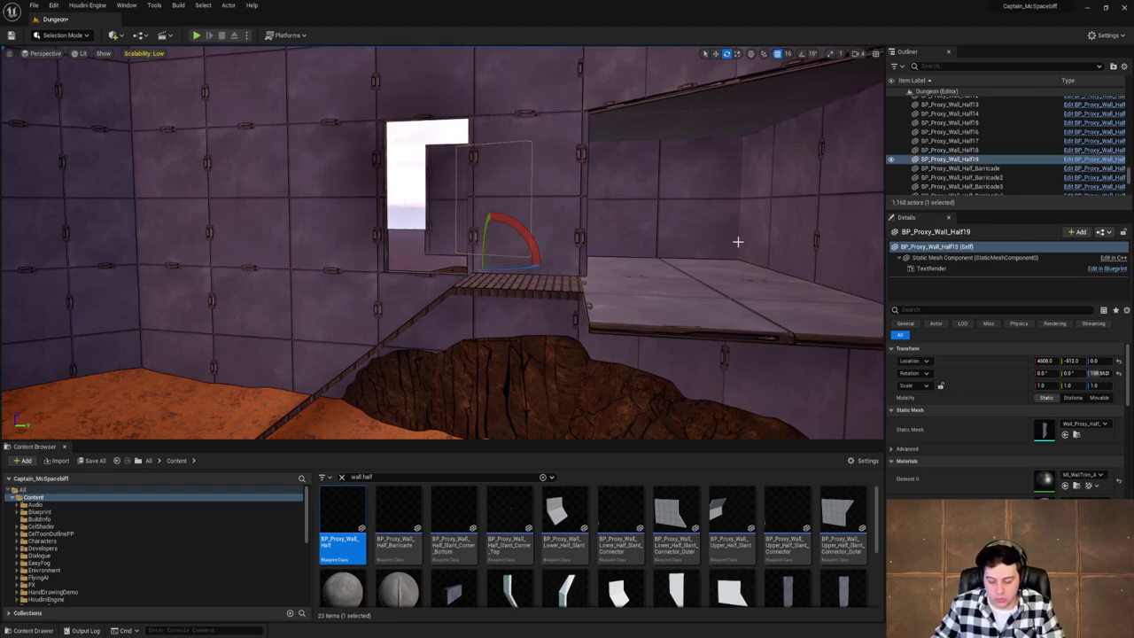
key("Delete")
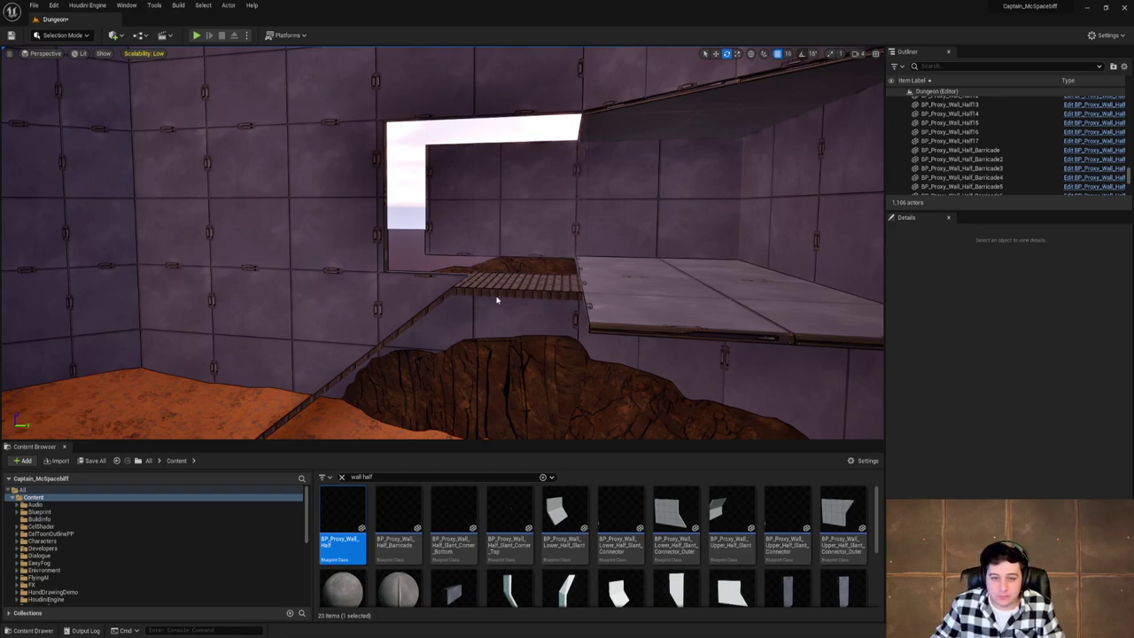
right_click_drag(507, 287, 483, 293)
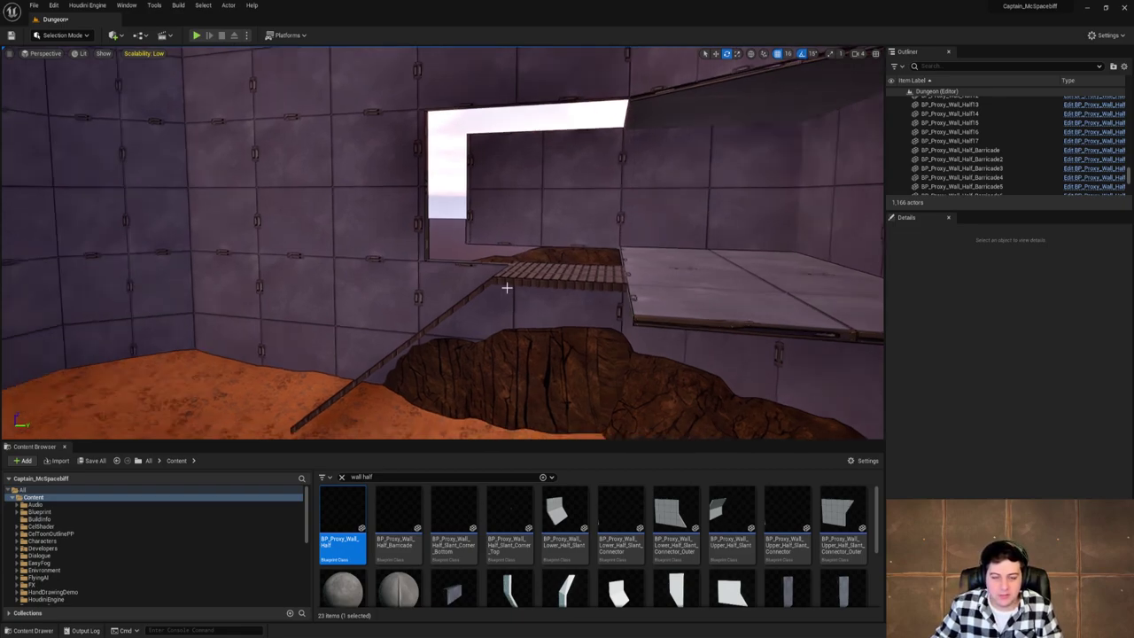
key("ctrl+z")
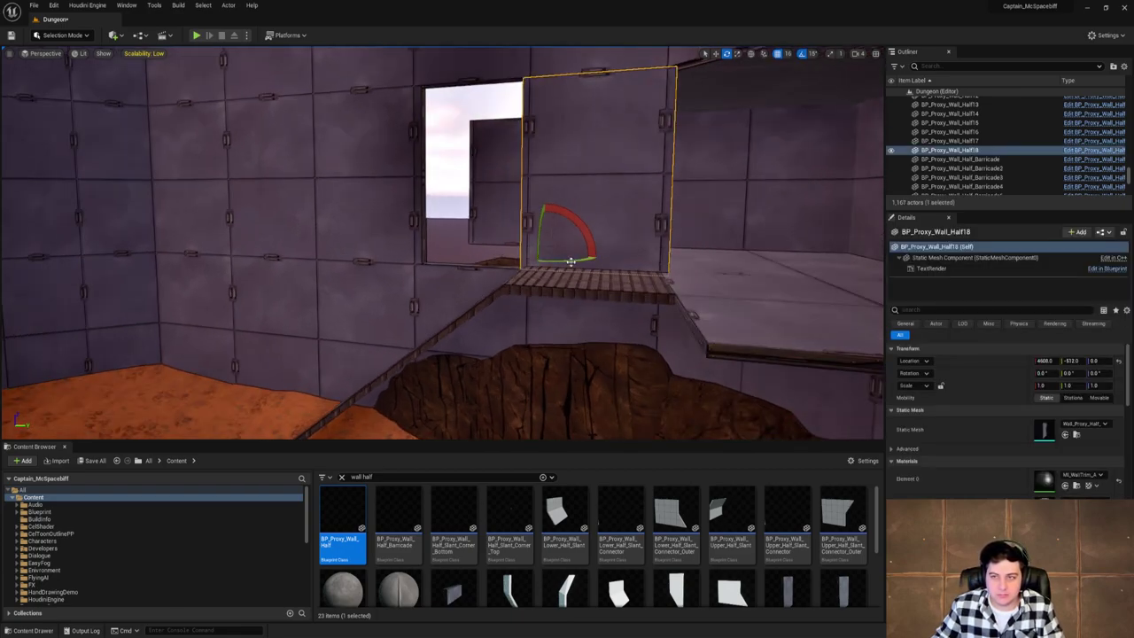
Rotate the half-wall panel behind the walkway 180° and move it to 4096, -512, 0, at the head of the ramp.
left_click_drag(570, 264, 497, 266)
key("w")
right_click_drag(559, 251, 443, 257)
key("d")
left_click_drag(646, 270, 483, 314)
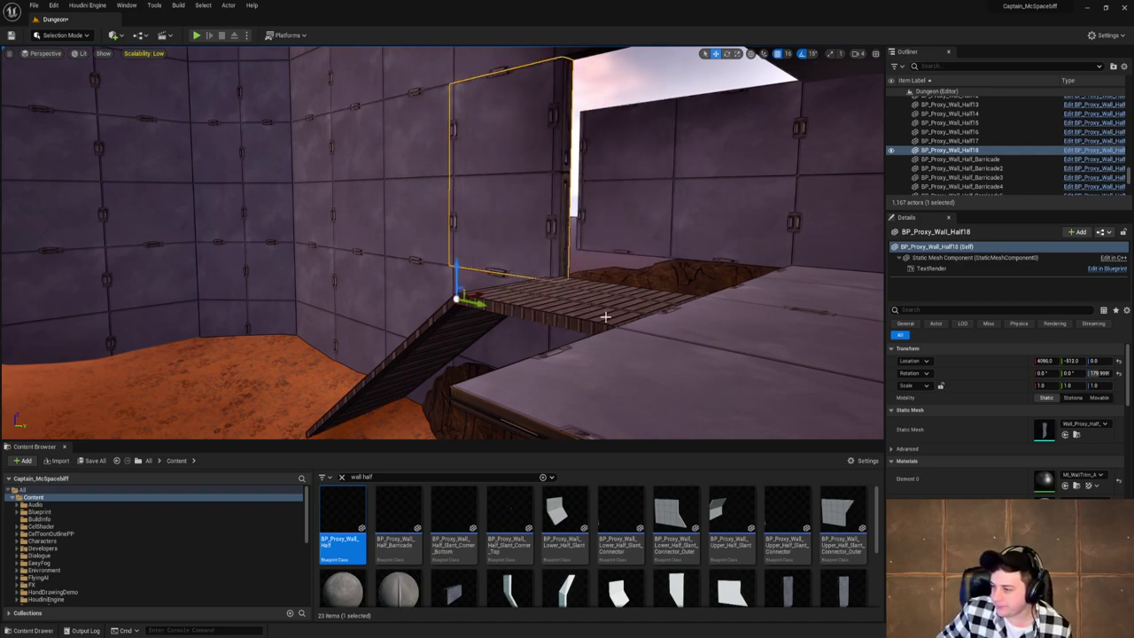
right_click_drag(605, 316, 611, 293)
key("w")
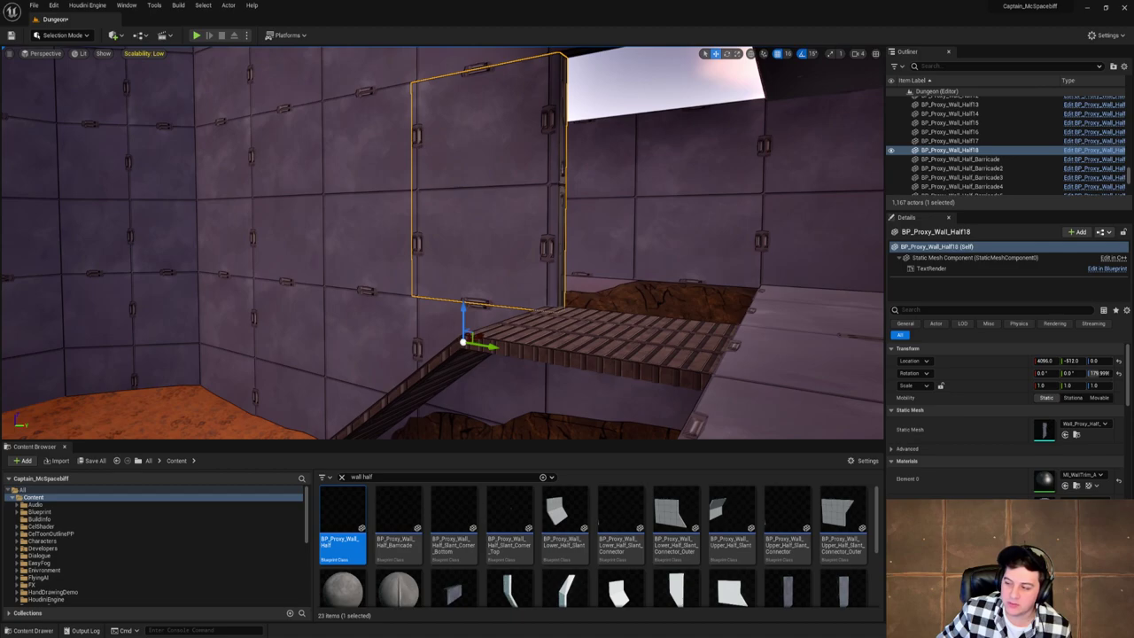
right_click_drag(443, 243, 398, 250)
key("s")
right_click_drag(602, 315, 605, 317)
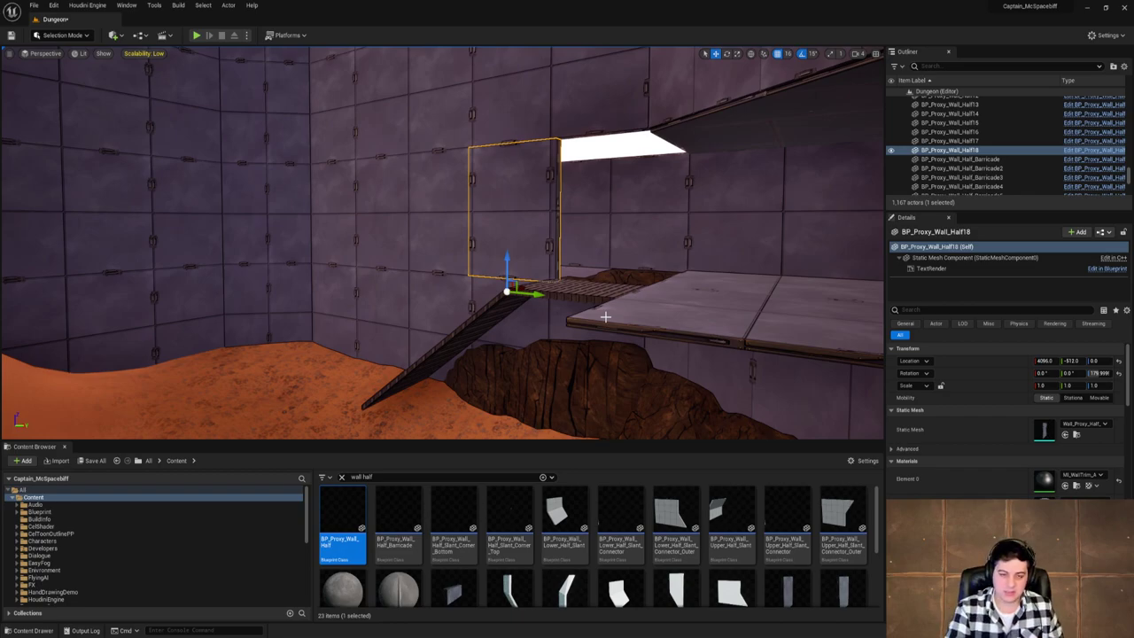
Try extending the wooden walkway with a duplicate of its floor panel placed alongside it, and delete the duplicate.
right_click_drag(605, 316, 640, 320)
left_click(571, 296)
right_click_drag(571, 296, 448, 386)
key("w")
key("d")
key("w")
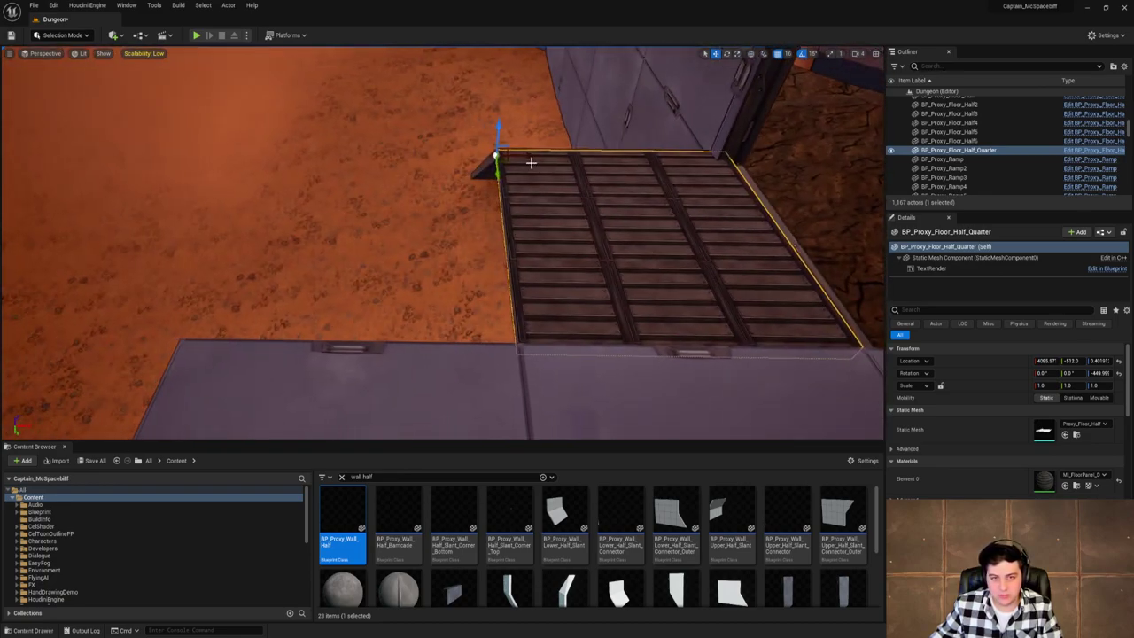
left_click_drag(527, 162, 750, 167, "alt")
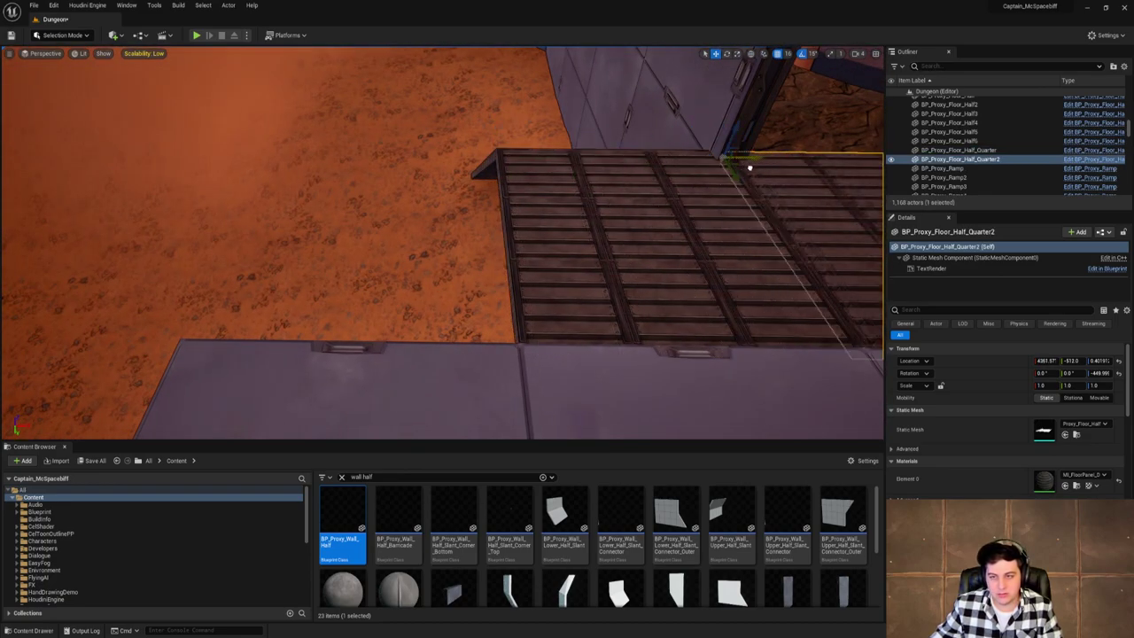
right_click_drag(749, 167, 762, 176)
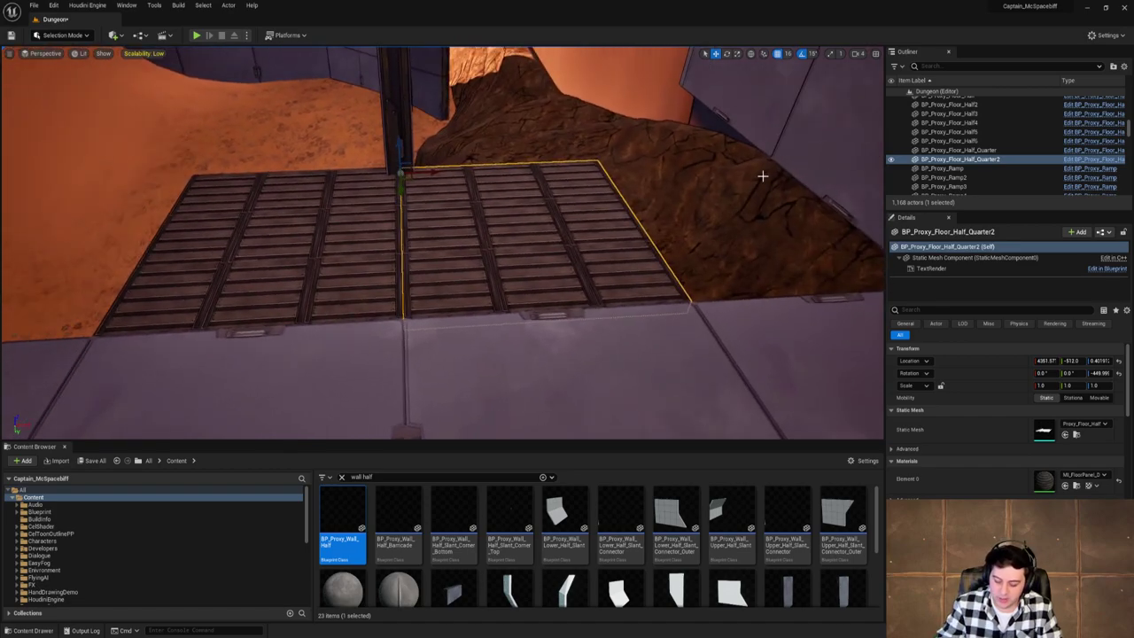
key("Delete")
Save the Dungeon level.
right_click_drag(636, 271, 632, 273)
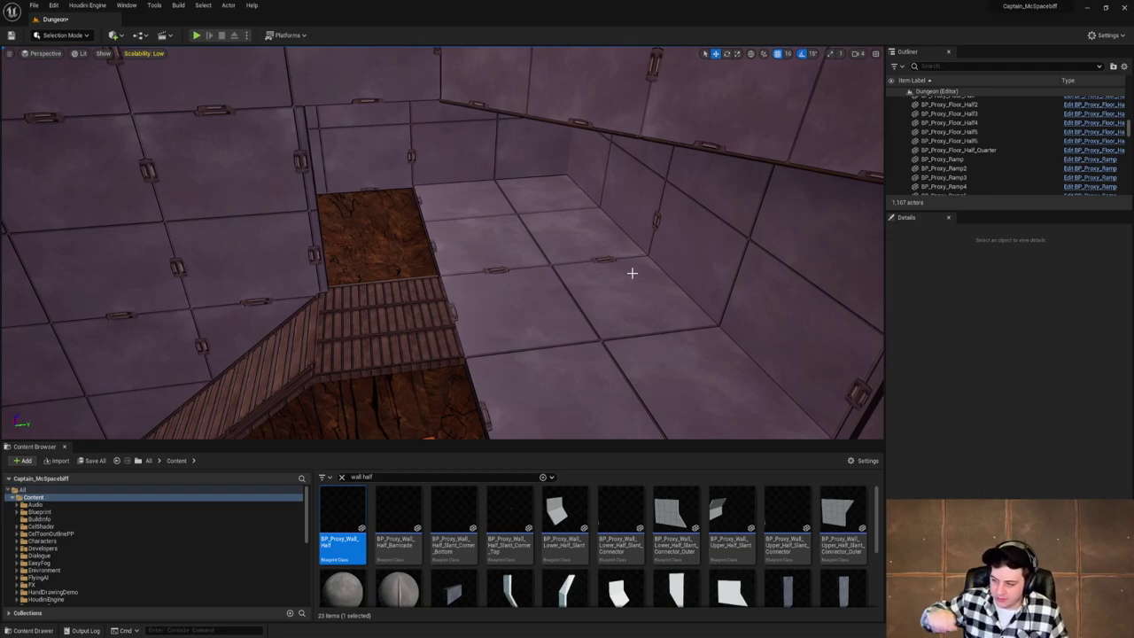
right_click_drag(622, 275, 482, 319)
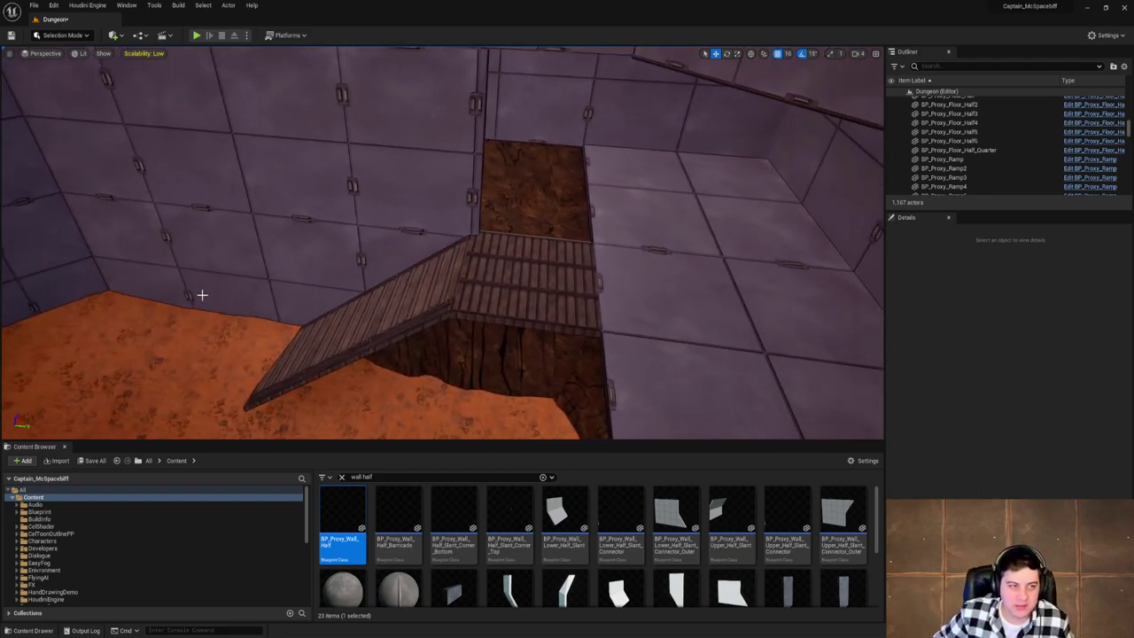
left_click(33, 6)
left_click(62, 90)
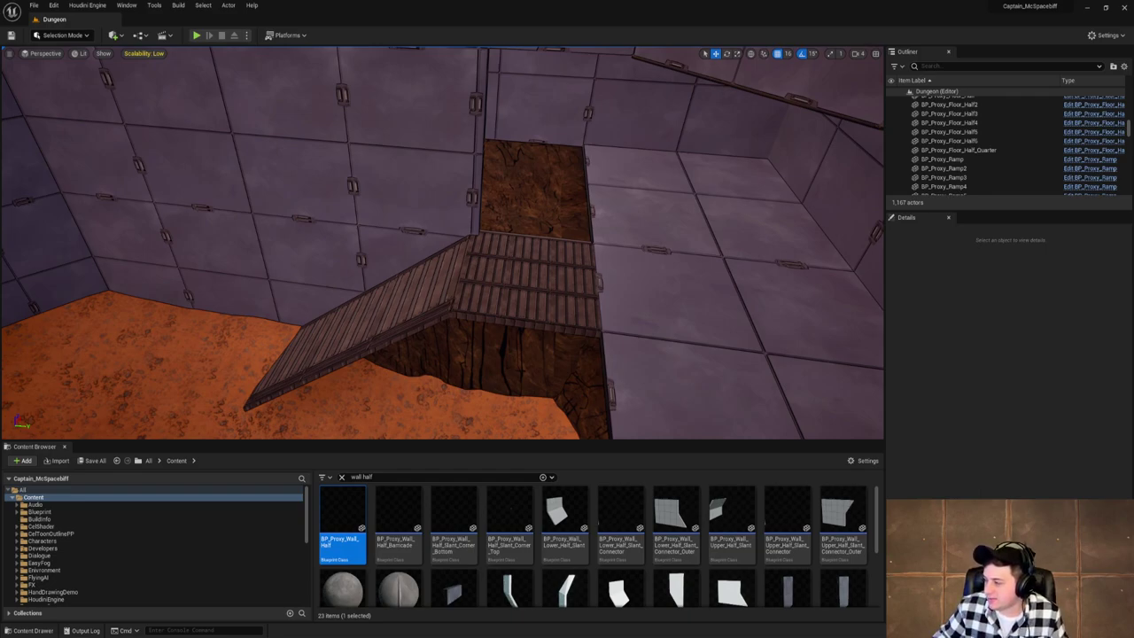
right_click_drag(822, 221, 881, 214)
right_click_drag(696, 313, 687, 314)
key("s")
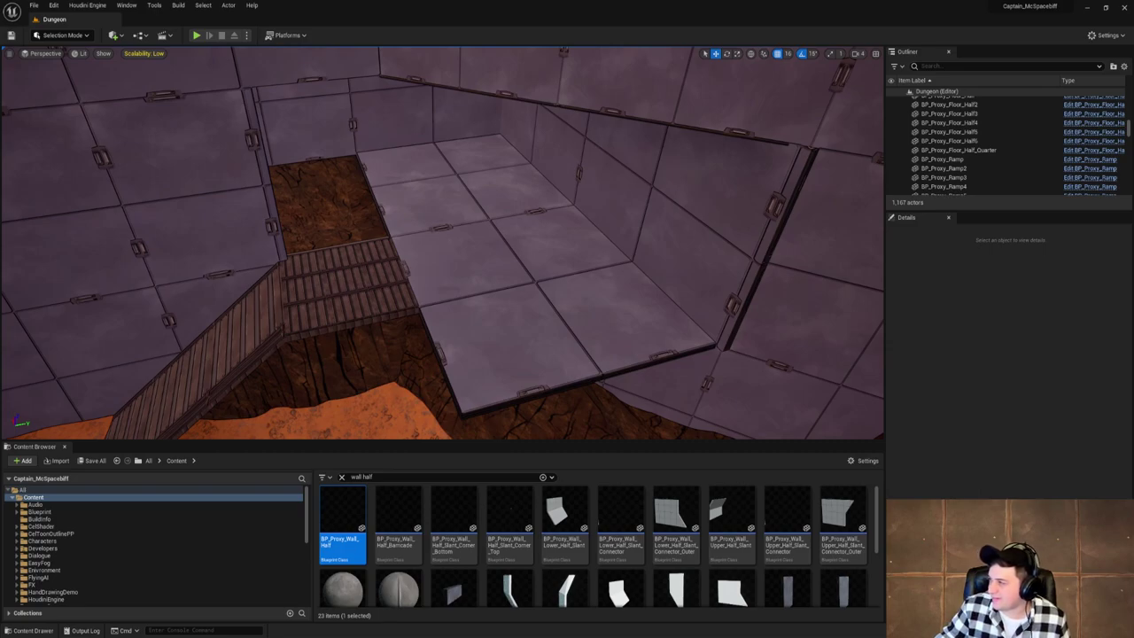
Switch to the browser's IndieDB page and show the Captain McSpacebiff Trailer in full screen.
key("alt+Tab")
left_click(605, 375)
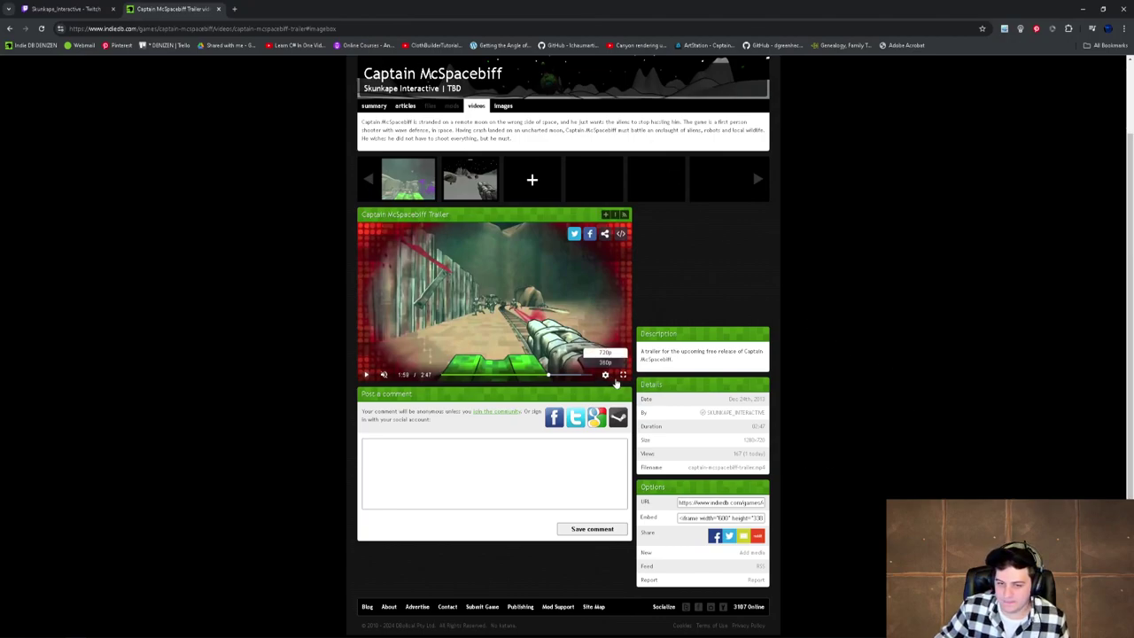
left_click(623, 375)
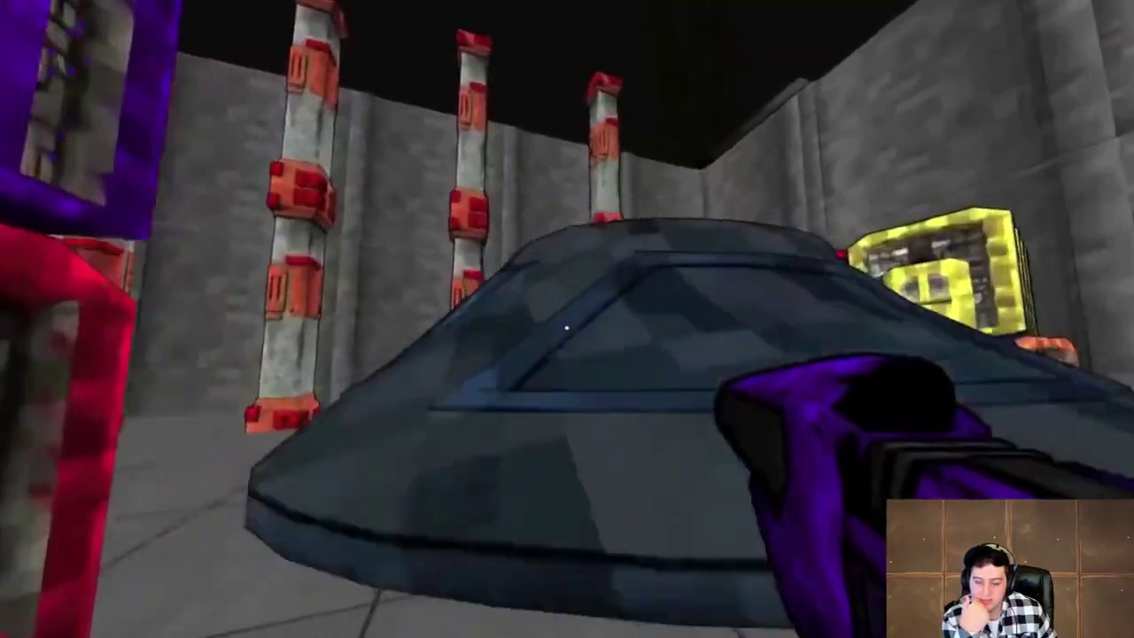
key("s")
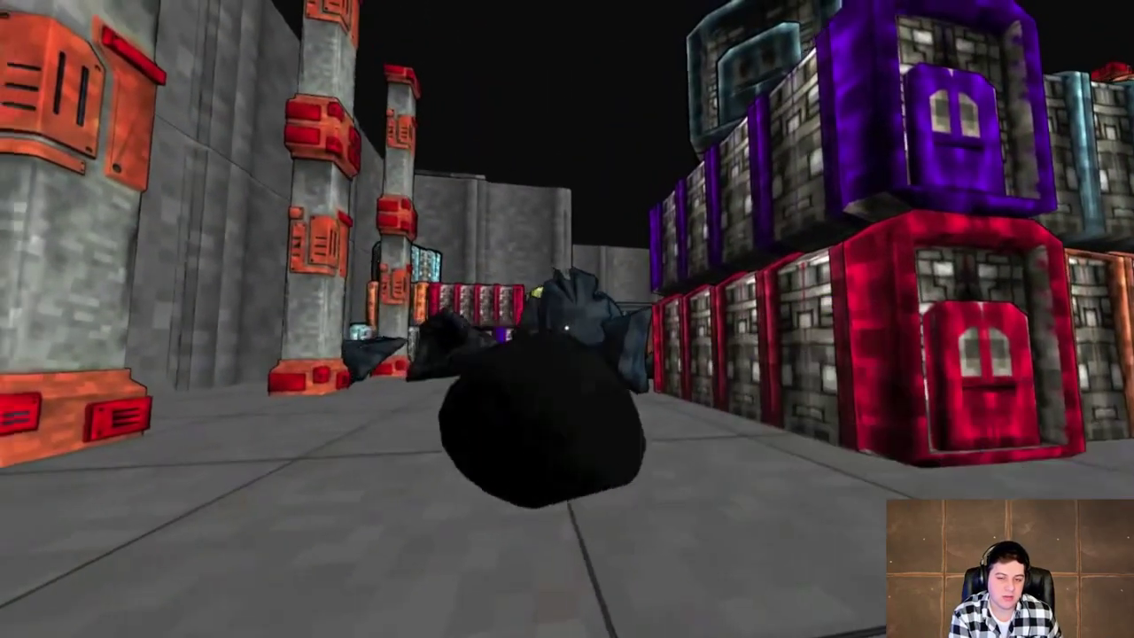
left_click(567, 328)
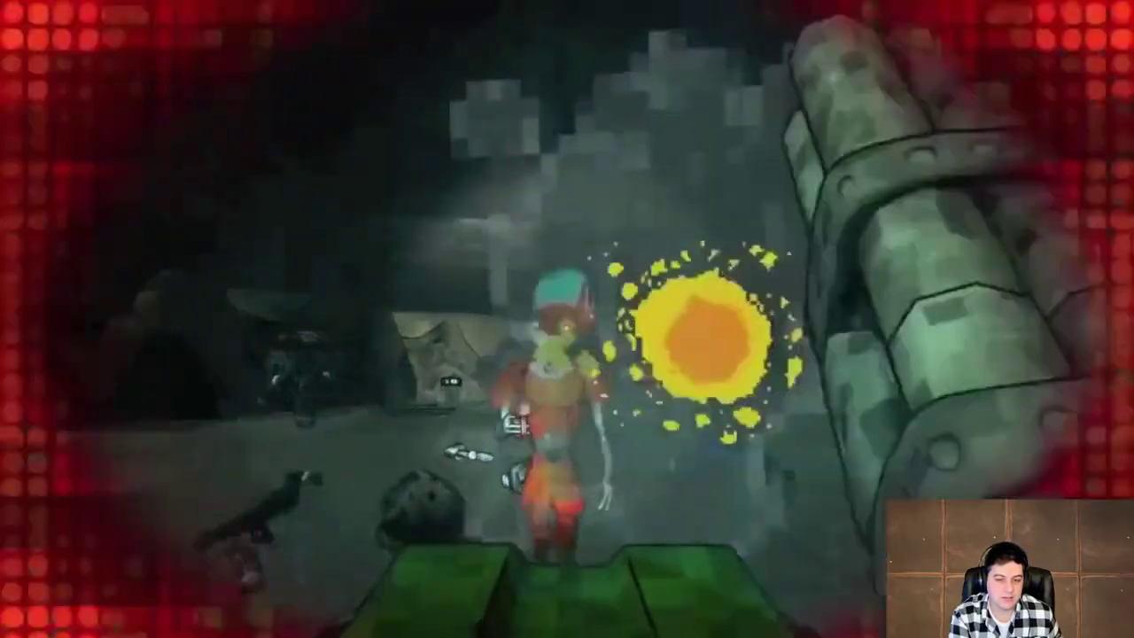
left_click(567, 319)
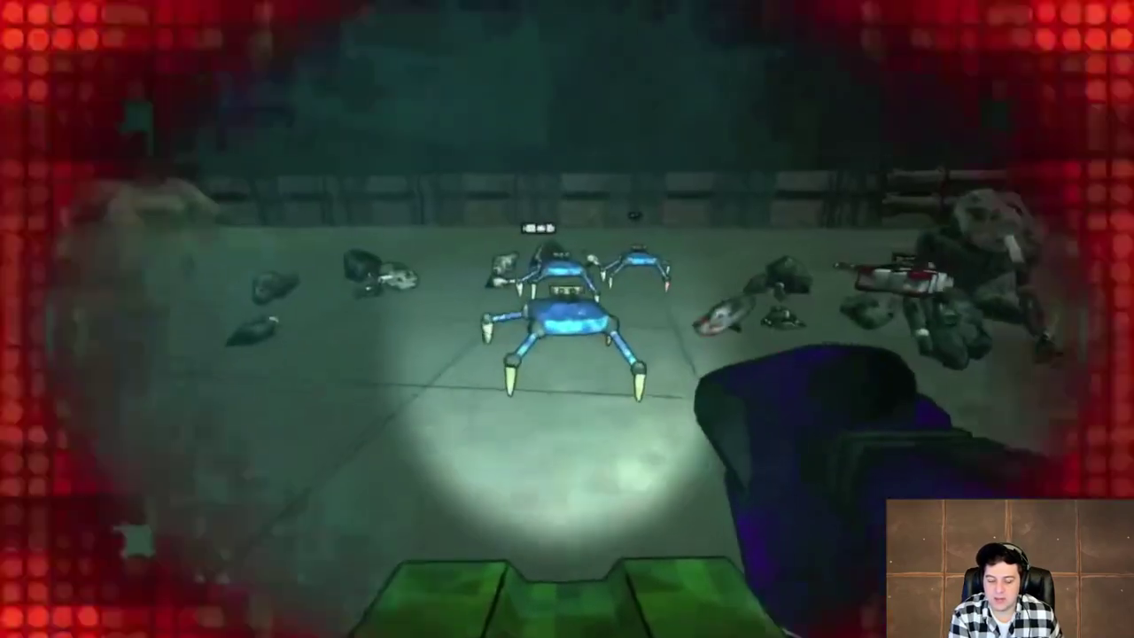
left_click(567, 319)
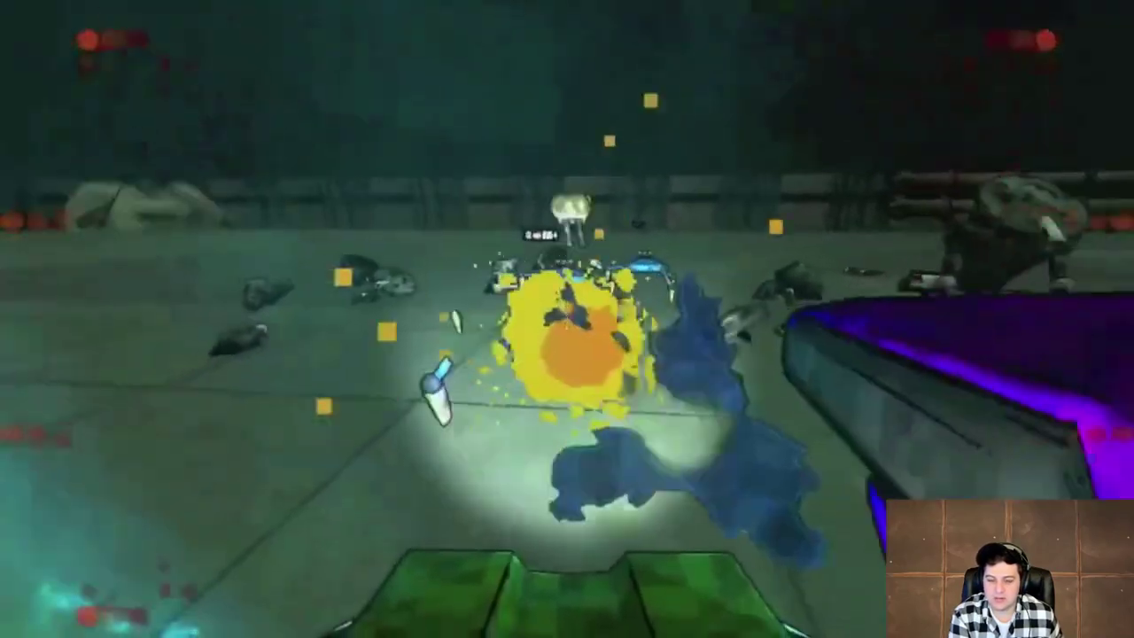
left_click(567, 319)
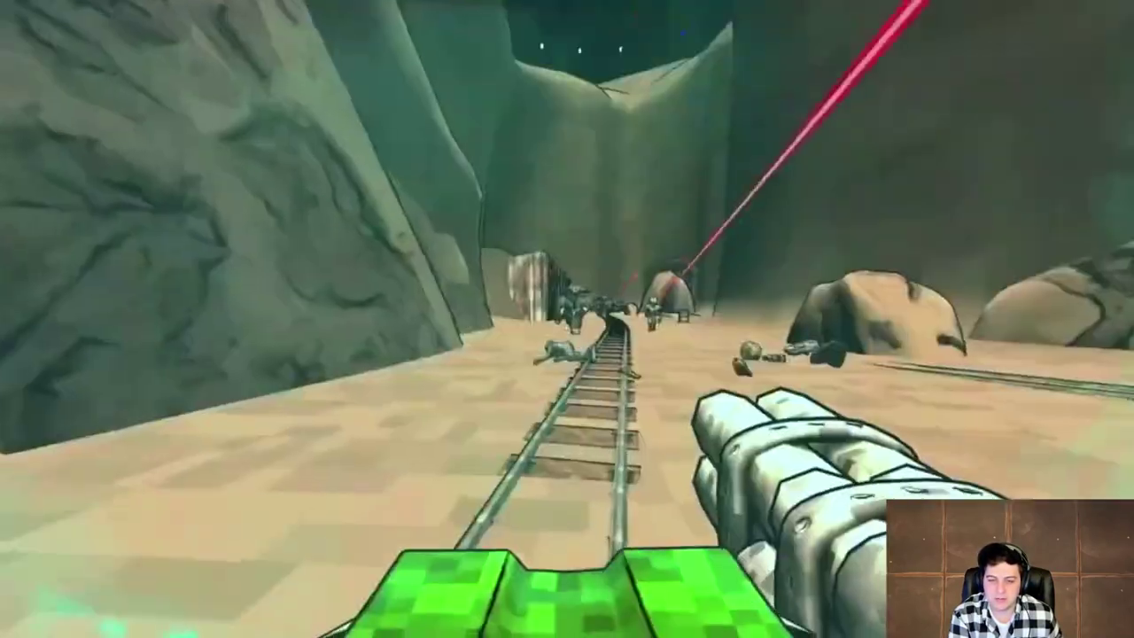
left_click(567, 319)
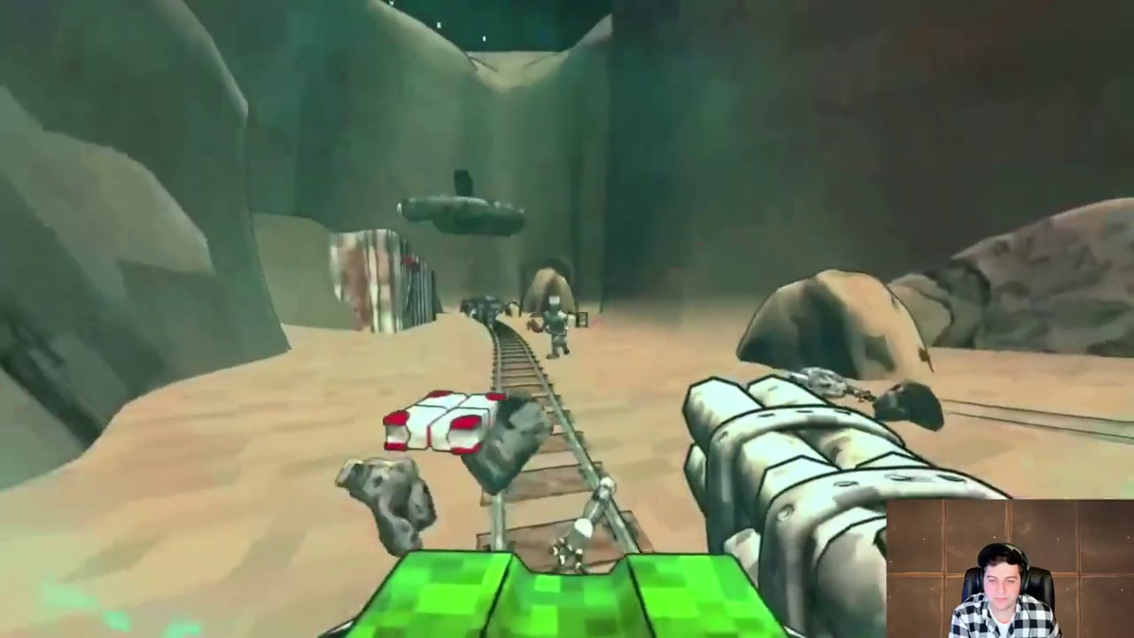
left_click(567, 319)
left_click(566, 334)
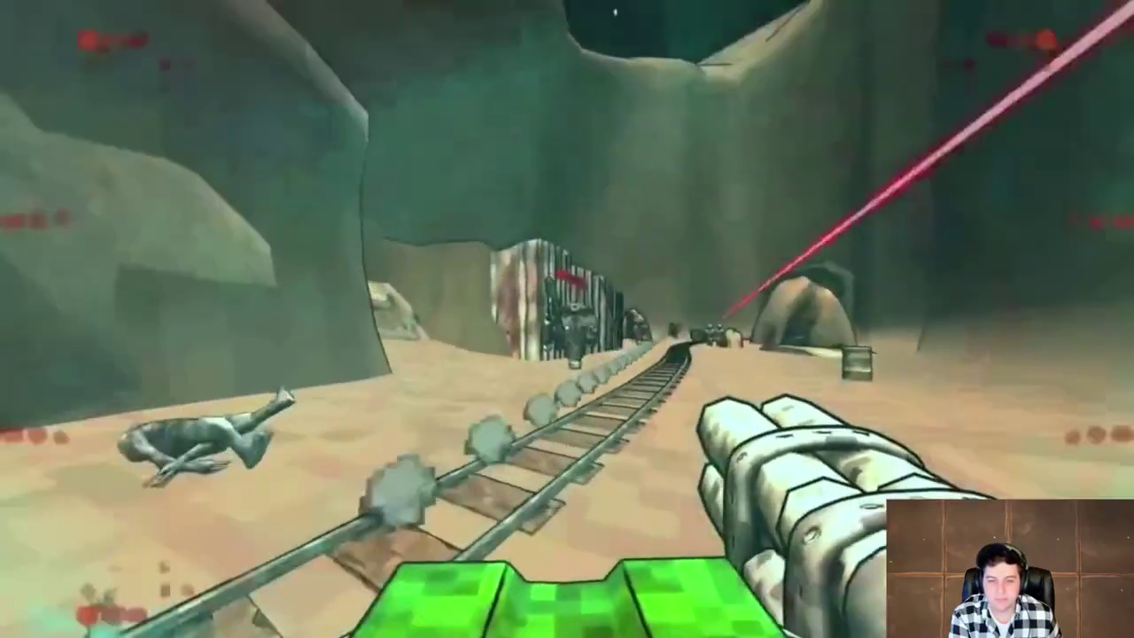
left_click(566, 334)
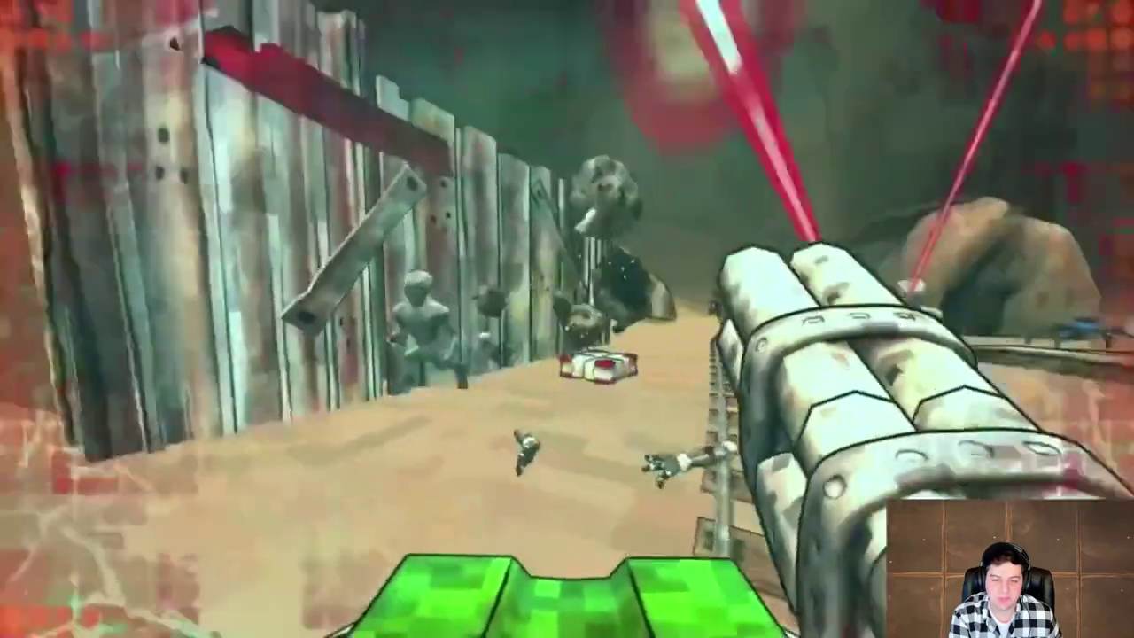
left_click(567, 319)
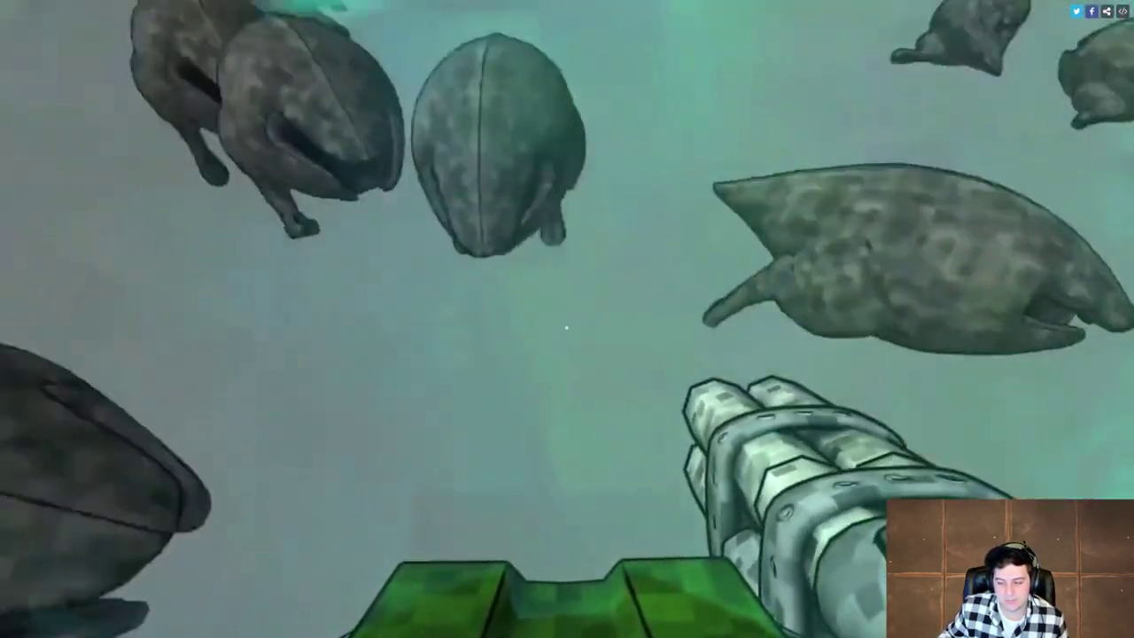
Leave the full-screen trailer and move the browser window away to return to Unreal Editor.
key("Escape")
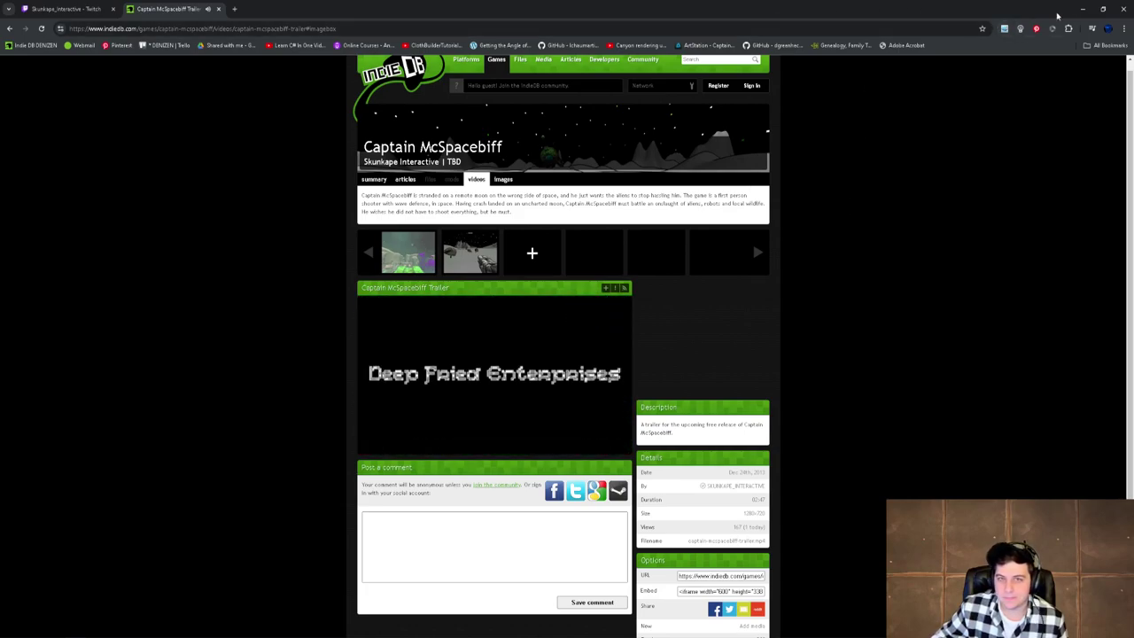
left_click_drag(331, 21, 1133, 38)
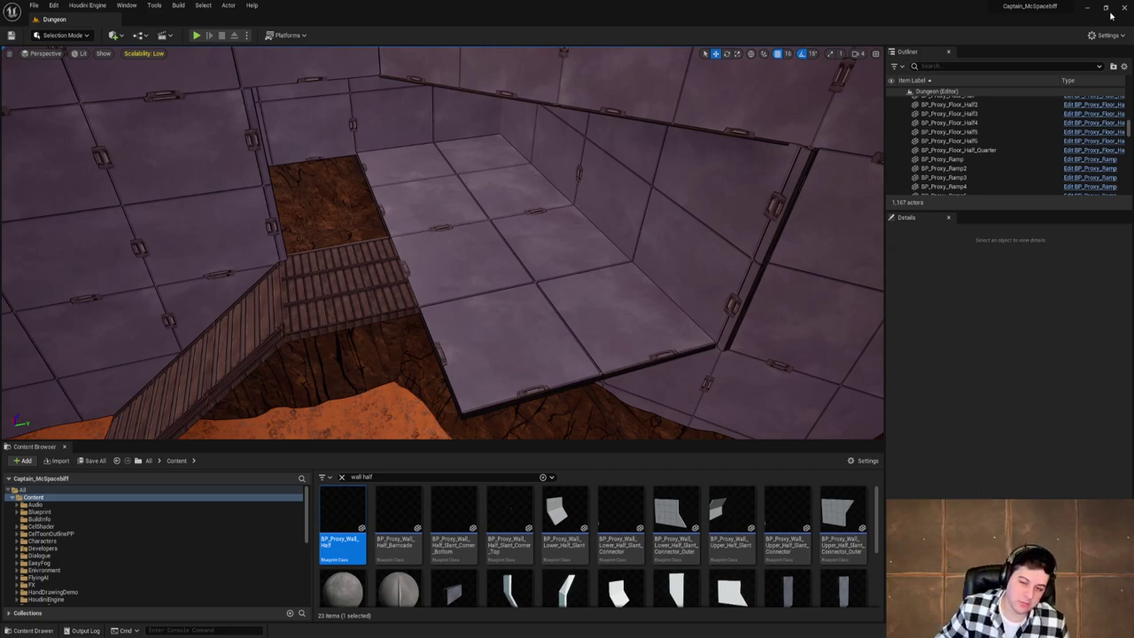
Examine the passage beside the raised platform, the whole dungeon from above and outside, and the barricaded corridor.
right_click_drag(795, 203, 878, 231)
right_click_drag(534, 224, 764, 224)
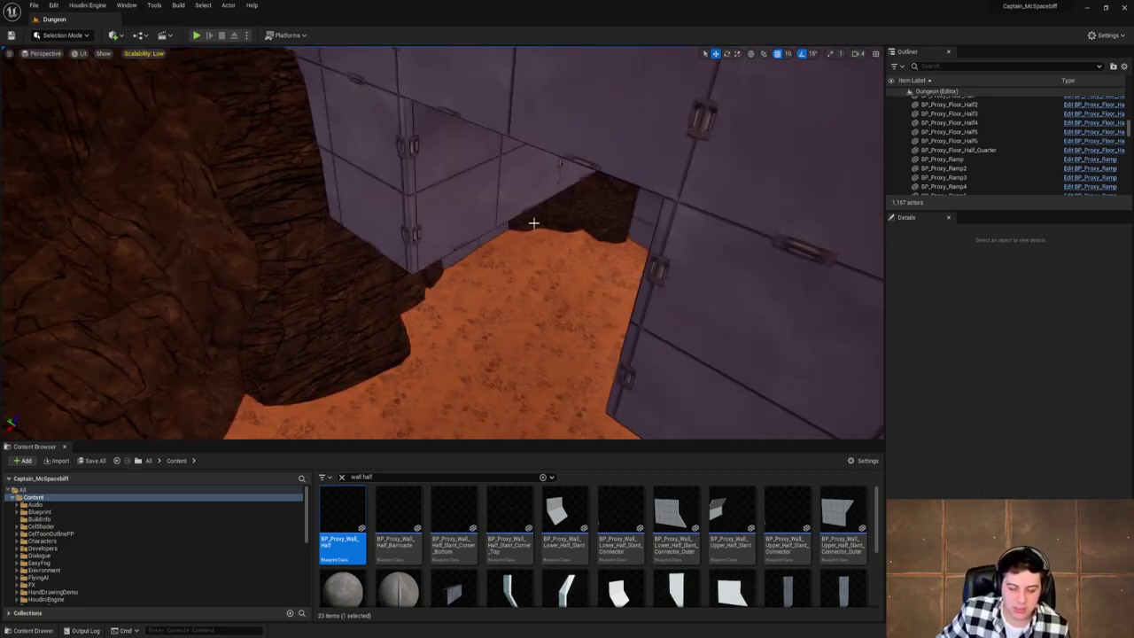
right_click_drag(552, 201, 570, 202)
right_click_drag(545, 161, 568, 156)
left_click(558, 151)
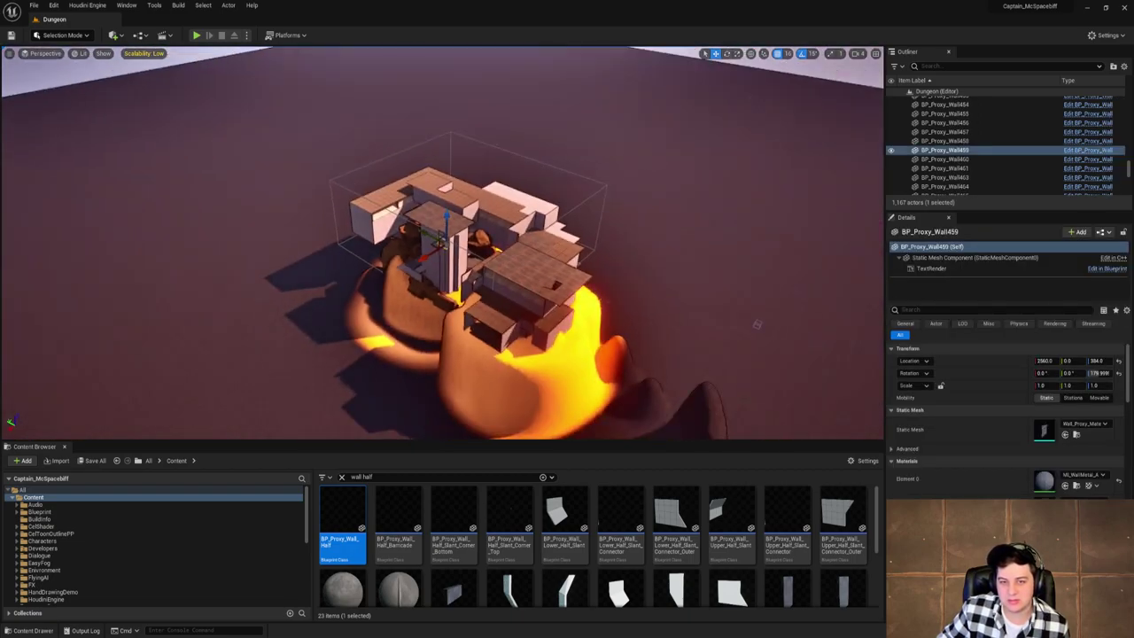
right_click_drag(760, 325, 726, 332)
right_click_drag(549, 261, 488, 266)
right_click_drag(583, 226, 585, 226)
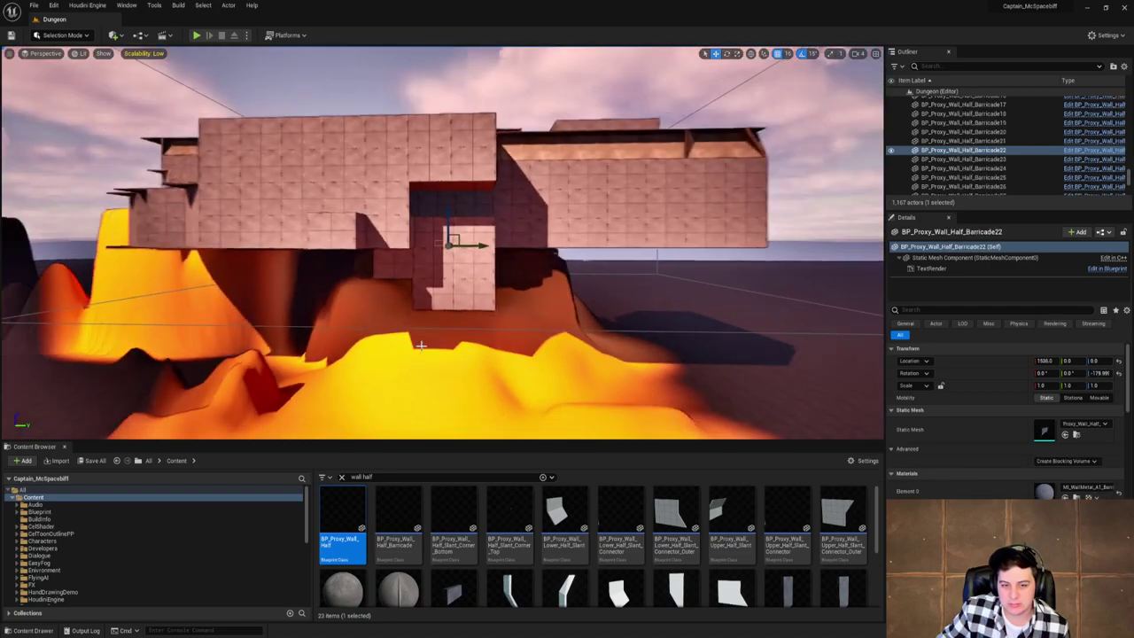
right_click_drag(453, 266, 469, 304)
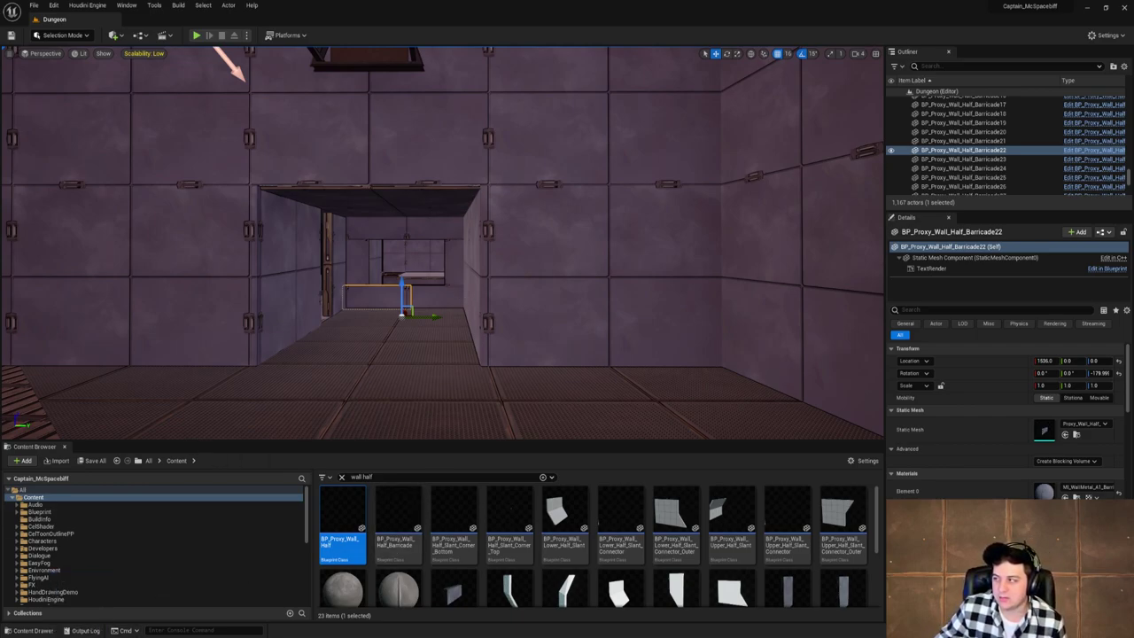
Bring the browser window over the editor, replay the Captain McSpacebiff Trailer from 2:27, and rewind it to 1:43.
left_click_drag(1133, 86, 550, 61)
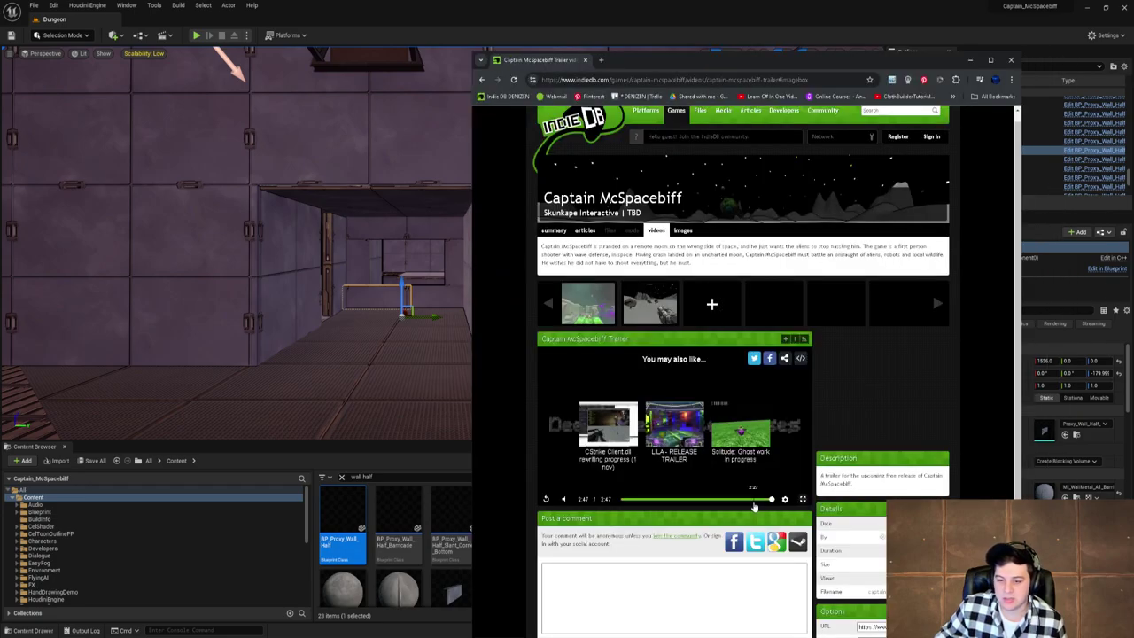
left_click(753, 500)
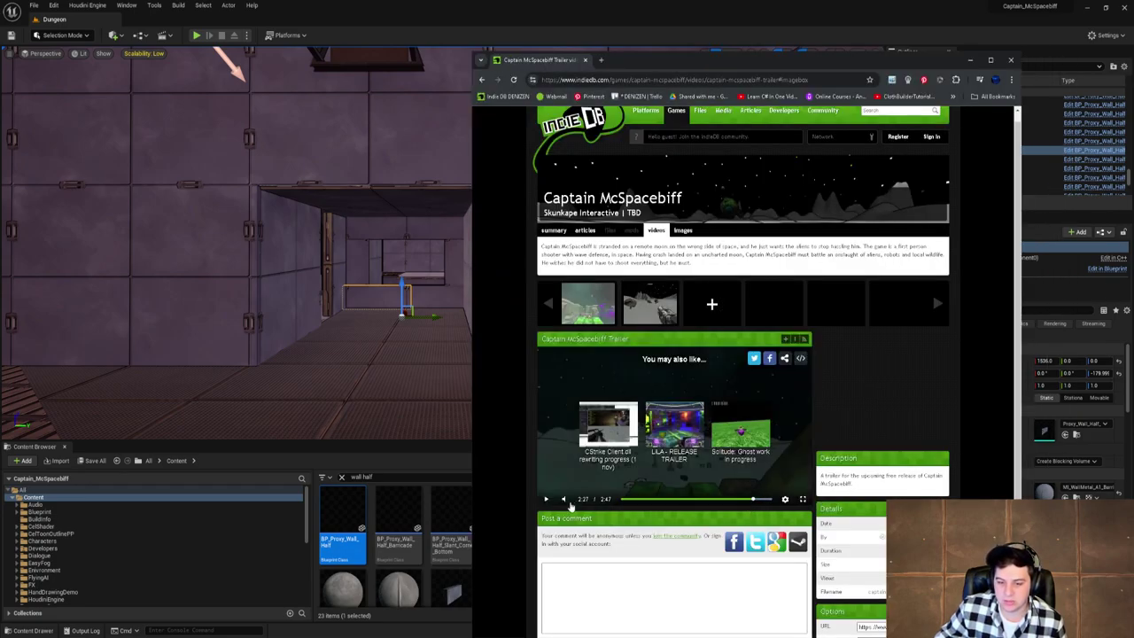
left_click(547, 500)
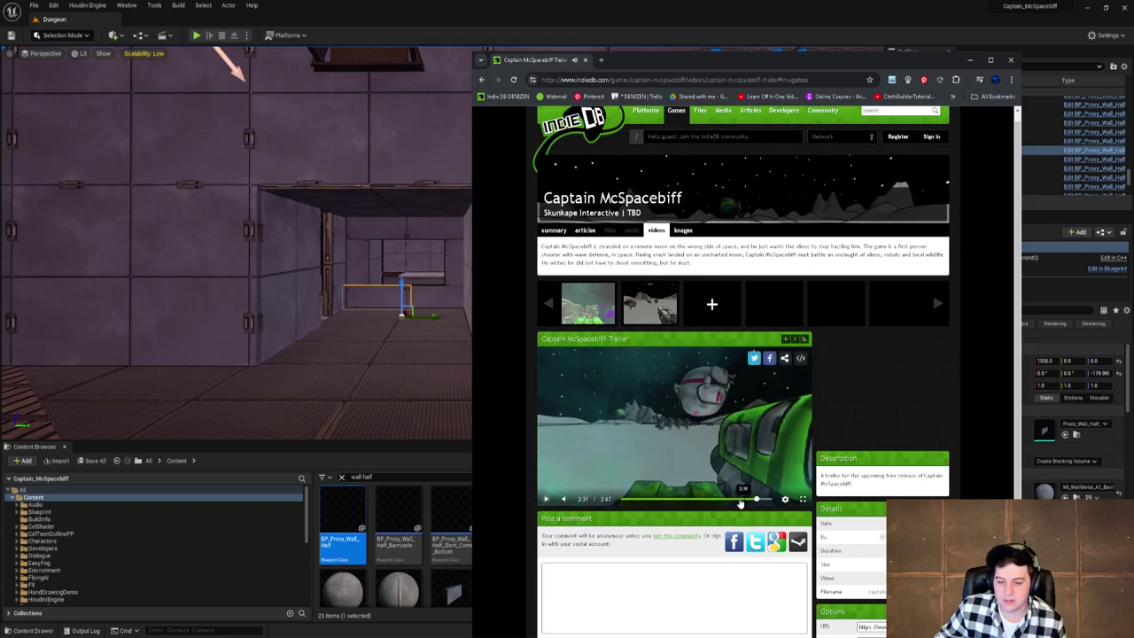
left_click_drag(739, 500, 715, 503)
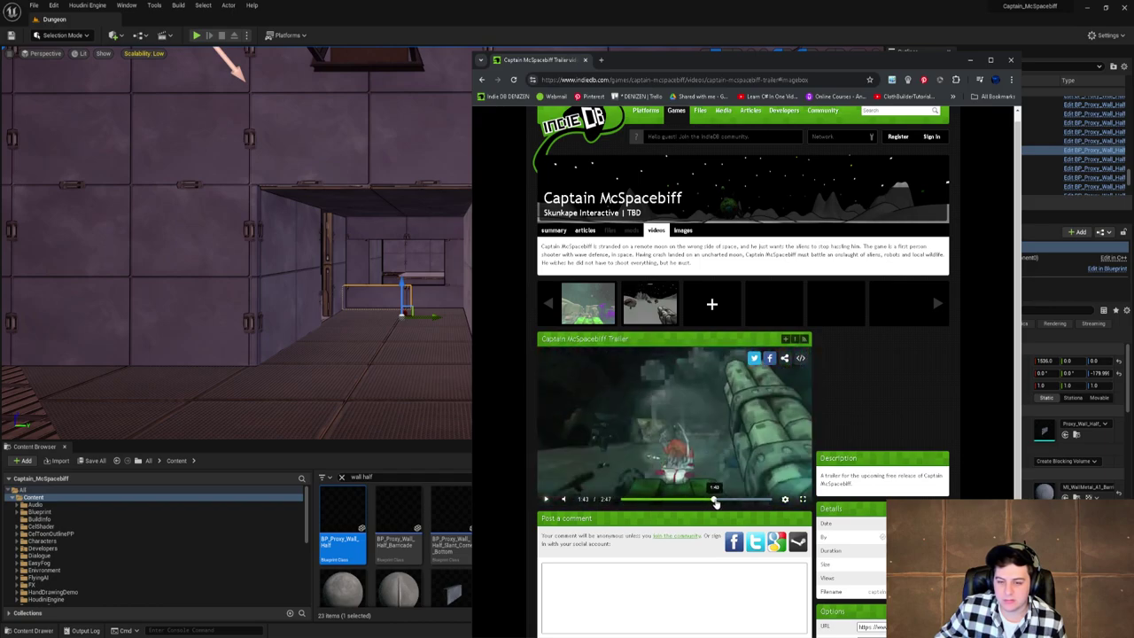
Scrub the Captain McSpacebiff Trailer back to 1:37 and forward to 2:04 to compare its environments.
left_click_drag(725, 502, 684, 502)
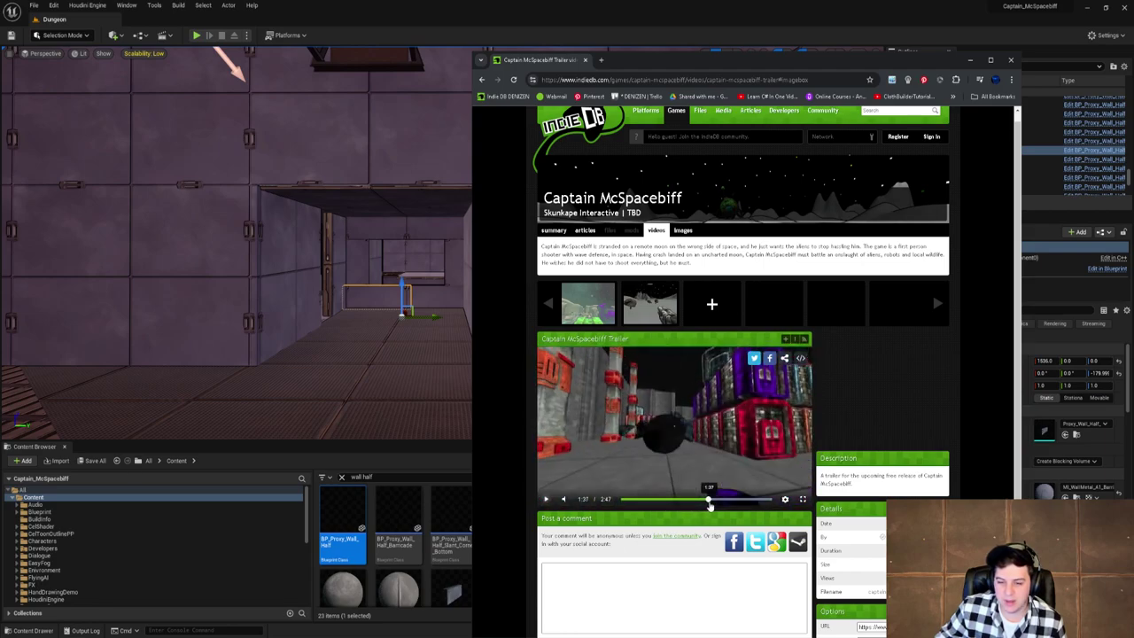
left_click_drag(722, 505, 735, 505)
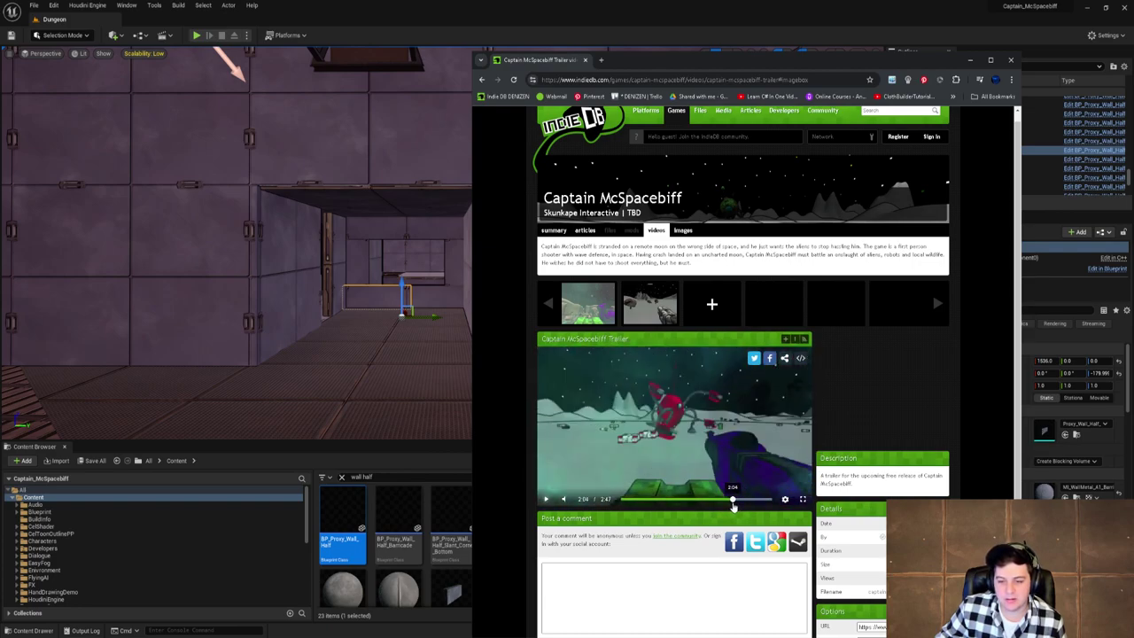
left_click_drag(733, 505, 733, 508)
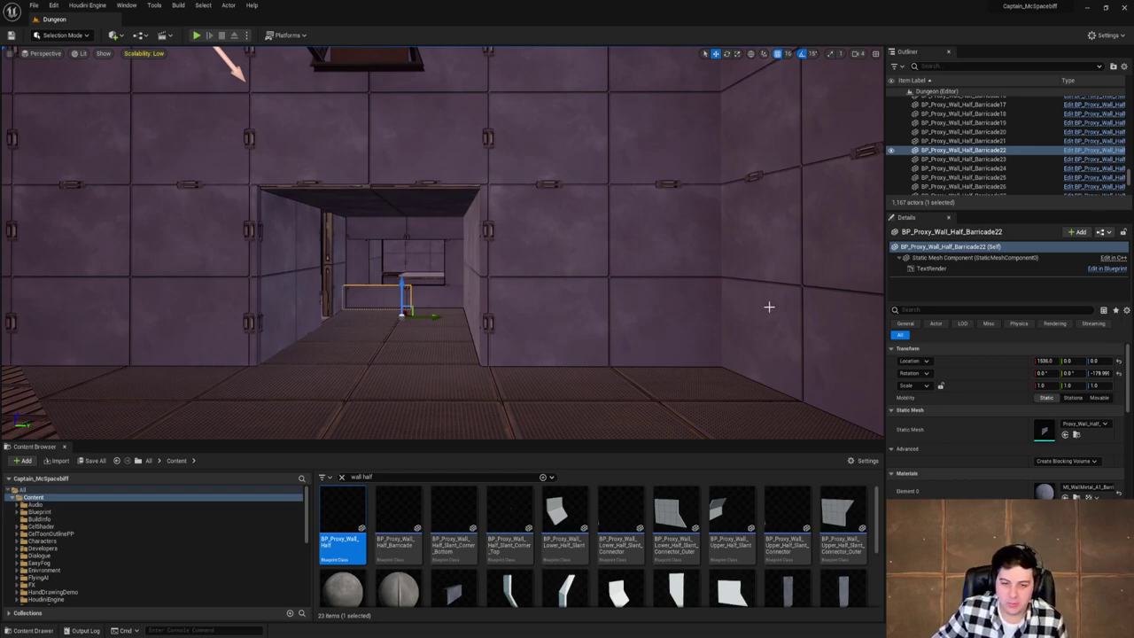
Examine the barricaded corridor and the view through its window opening towards the rock mound and raised platform.
right_click_drag(635, 288, 523, 287)
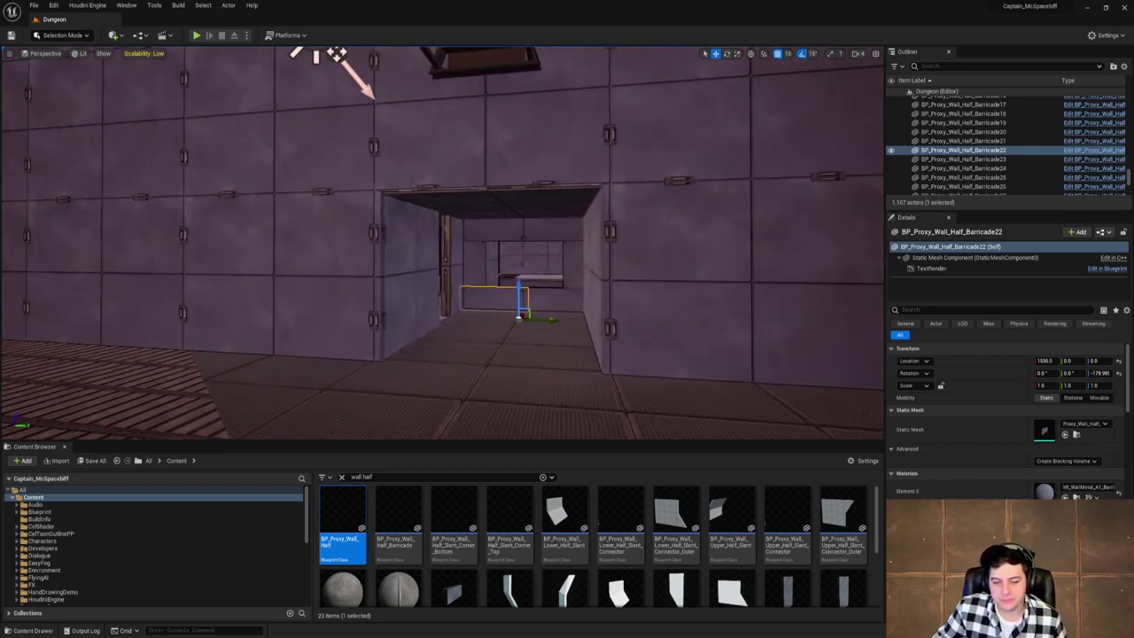
mouse_move(667, 283)
right_mouse_down()
mouse_move(760, 284)
mouse_move(660, 288)
right_mouse_up()
key("w")
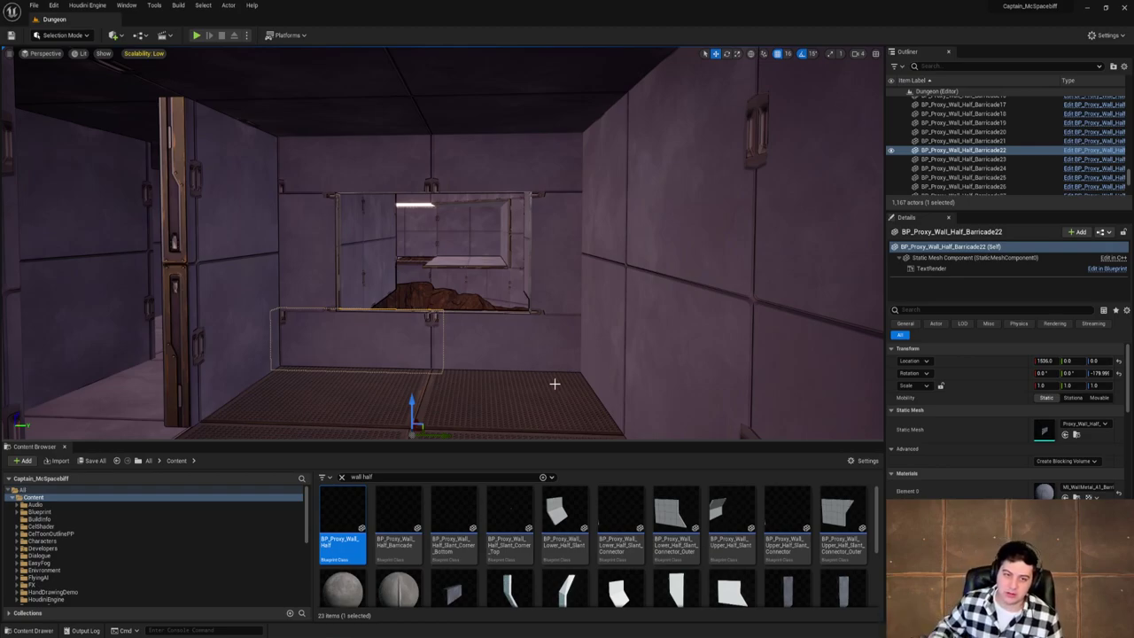
right_click_drag(521, 359, 526, 351)
key("w")
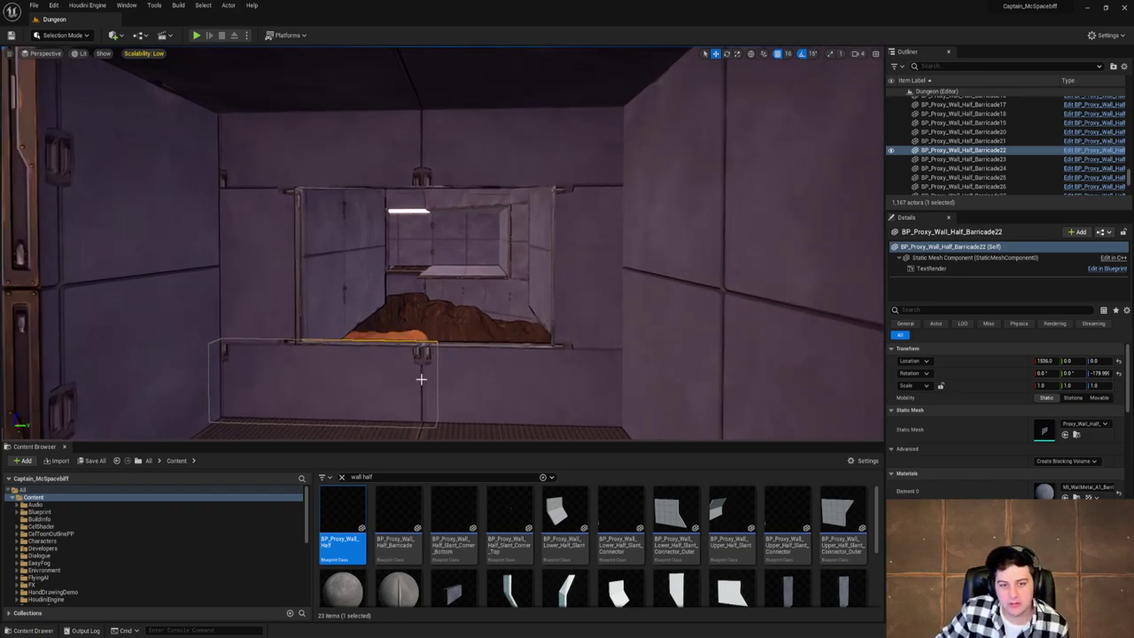
right_click_drag(359, 354, 457, 363)
scroll(393, 367, "down", 3)
scroll(397, 371, "up", 3)
key("w")
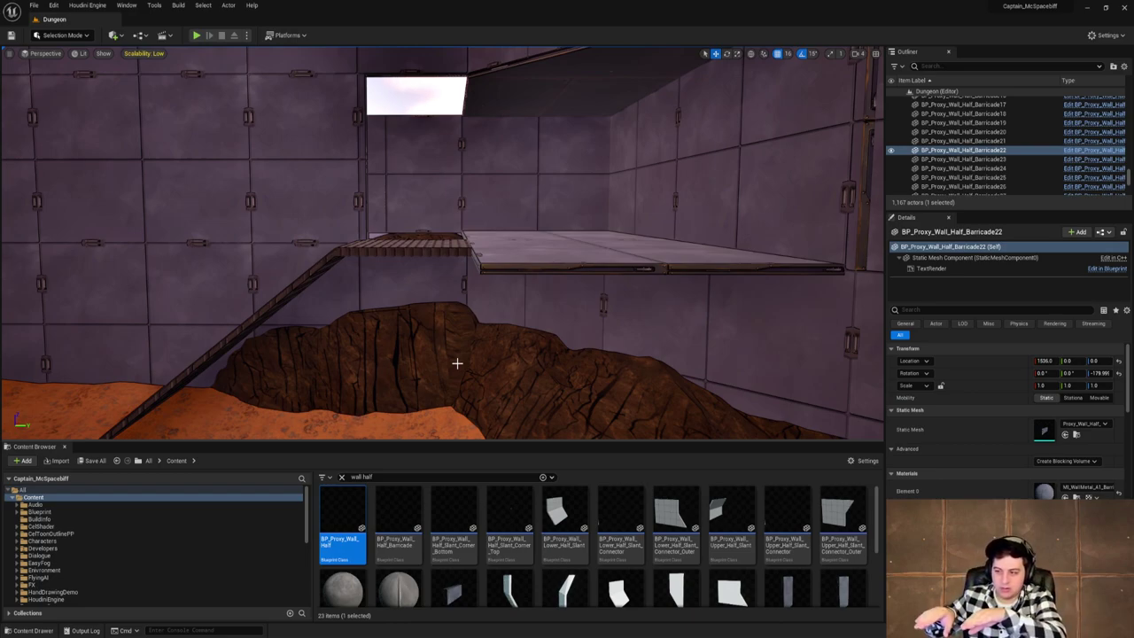
Examine the dungeon from outside, the tape-machine room, and the raised platform with its walkway and ramp.
right_click_drag(340, 330, 53, 324)
key("w")
key("w")
right_click_drag(664, 293, 594, 293)
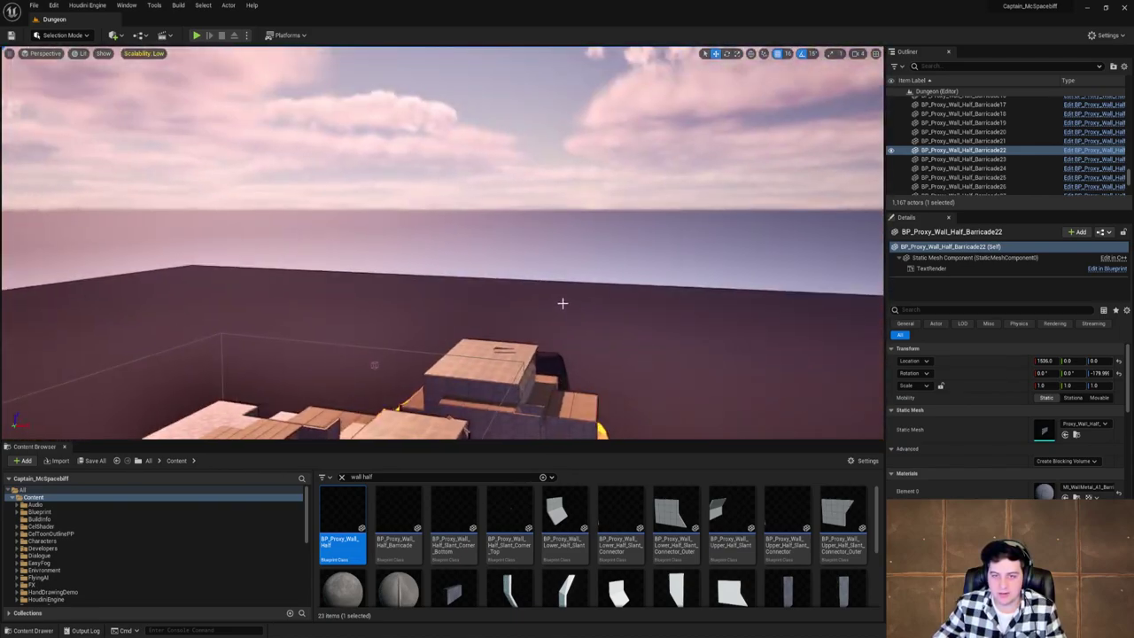
left_click(564, 207)
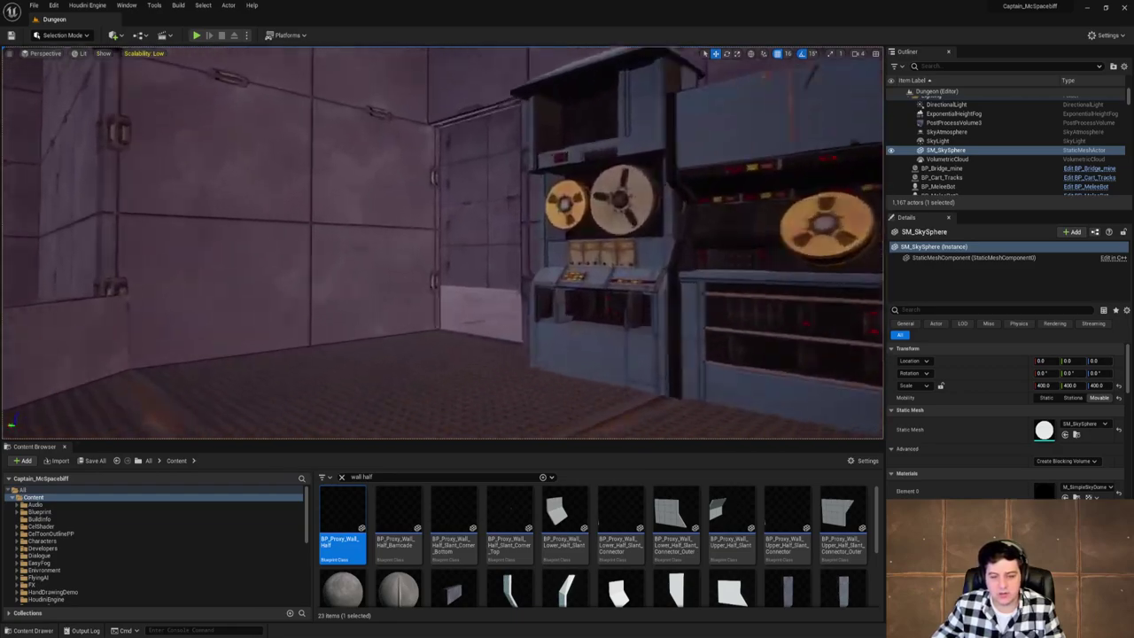
right_click_drag(441, 242, 488, 225)
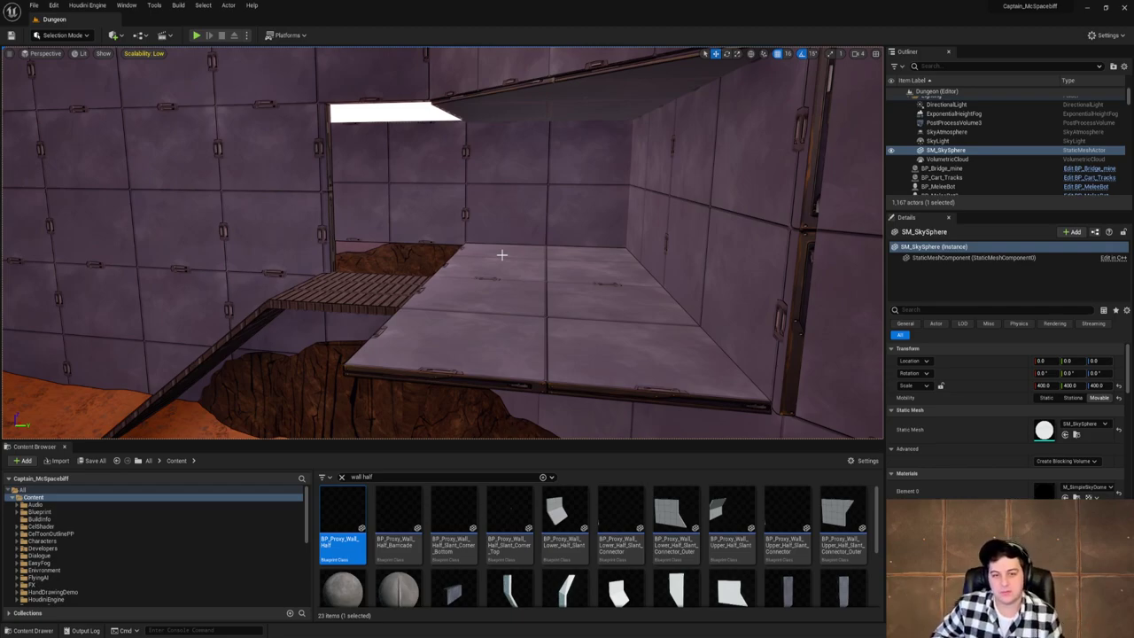
right_click_drag(570, 243, 331, 264)
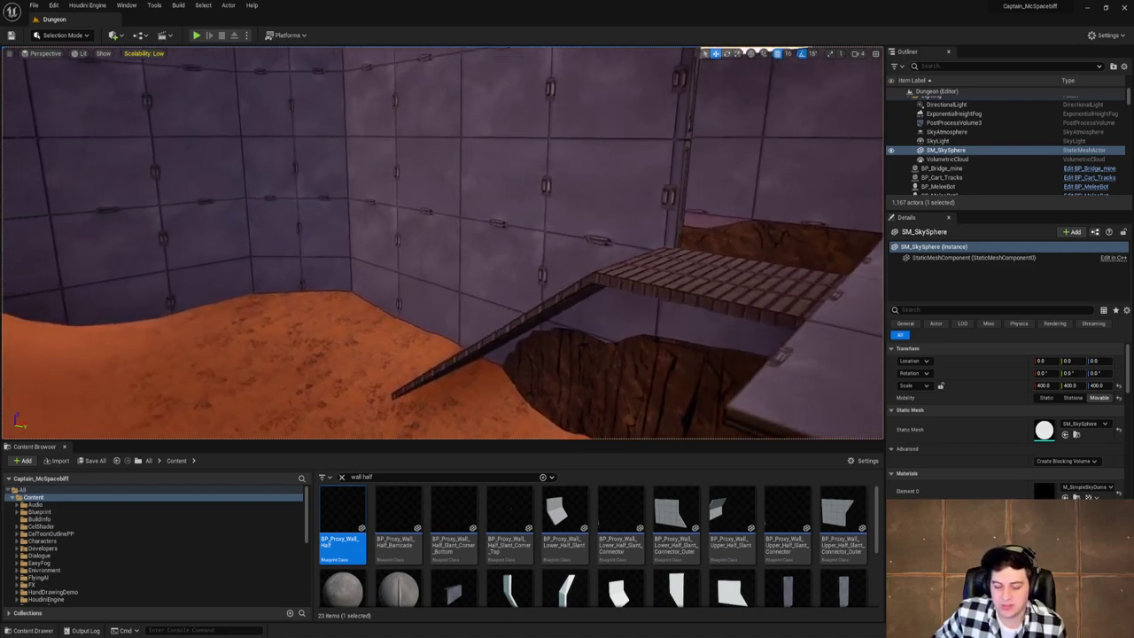
right_click_drag(452, 254, 332, 141)
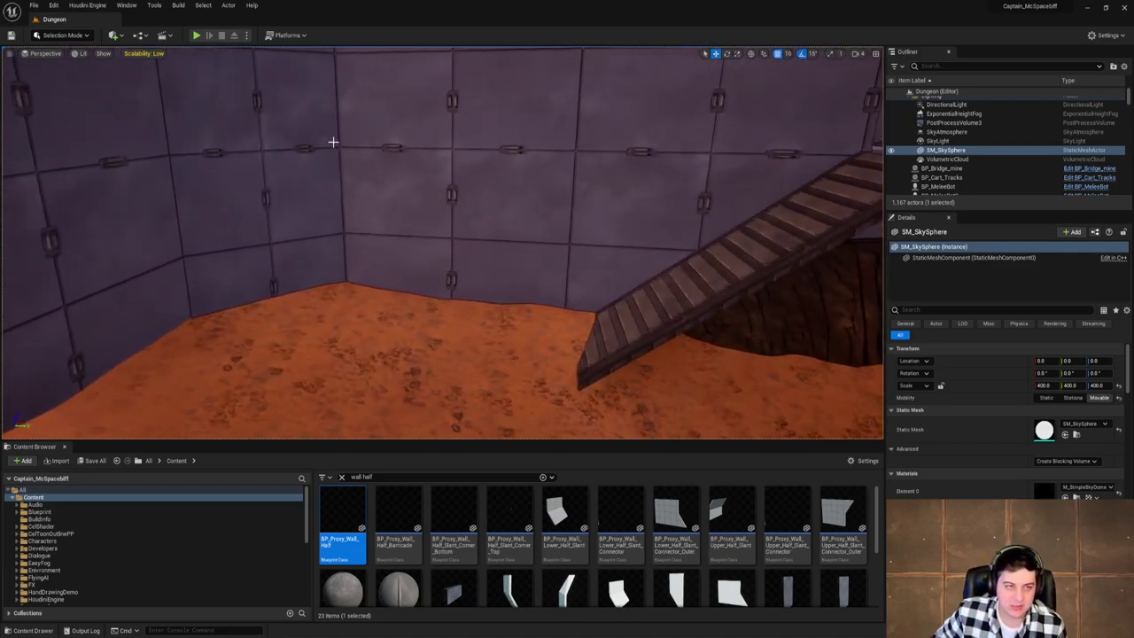
Start a playtest beside the ramp, run the console command GiveWeapon smg, and change to the first-person view.
left_click(196, 35)
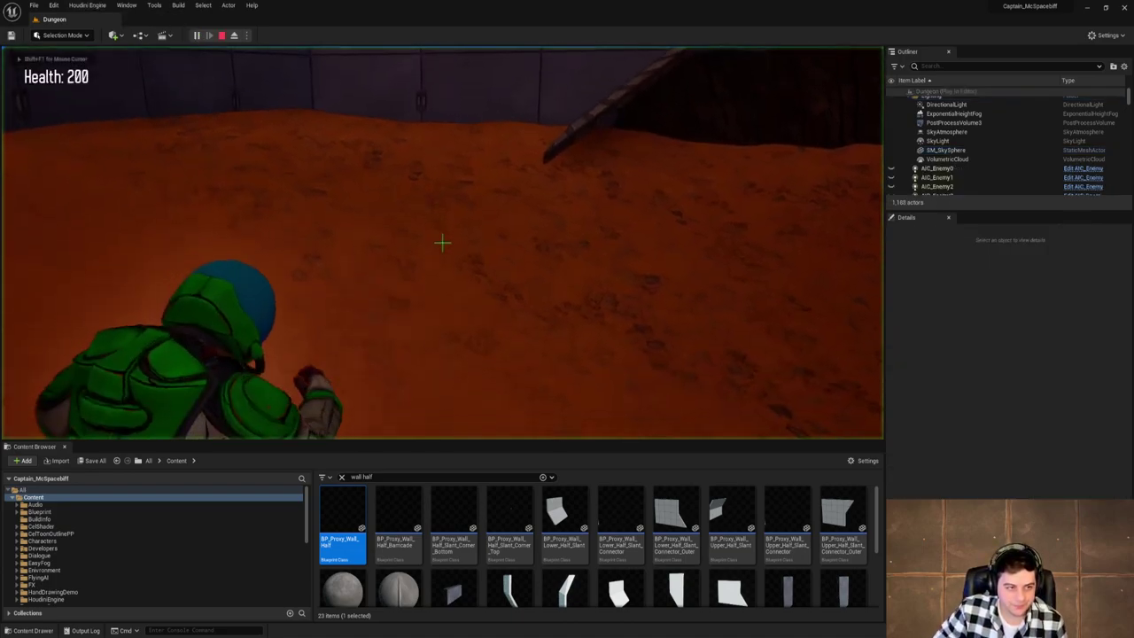
key("grave")
type("GiveWeapon smg")
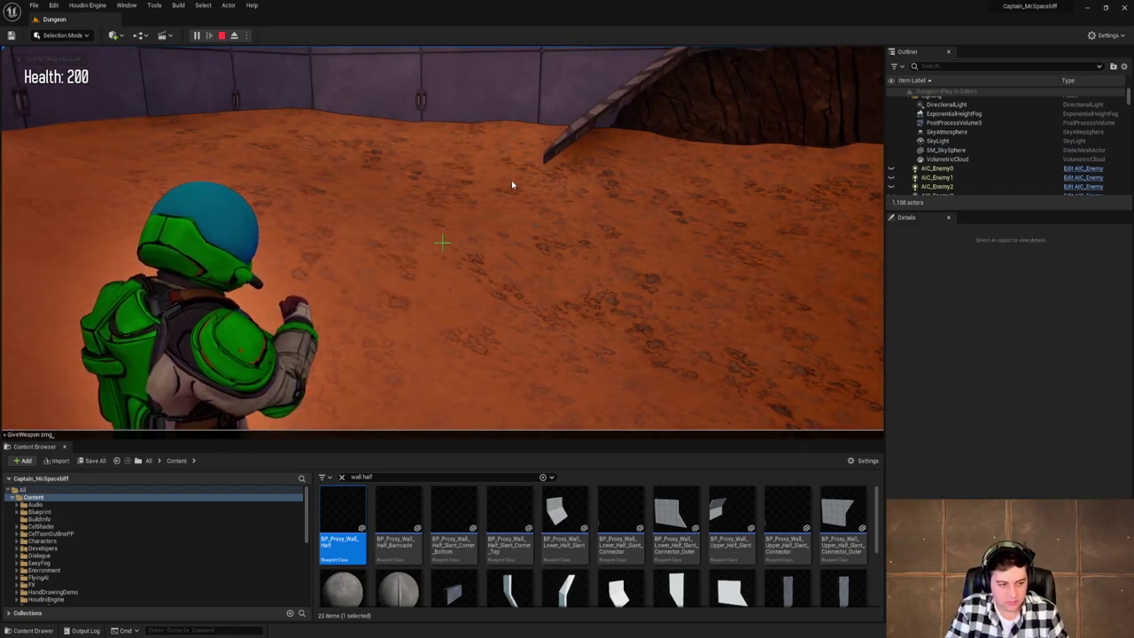
key("Return")
key("v")
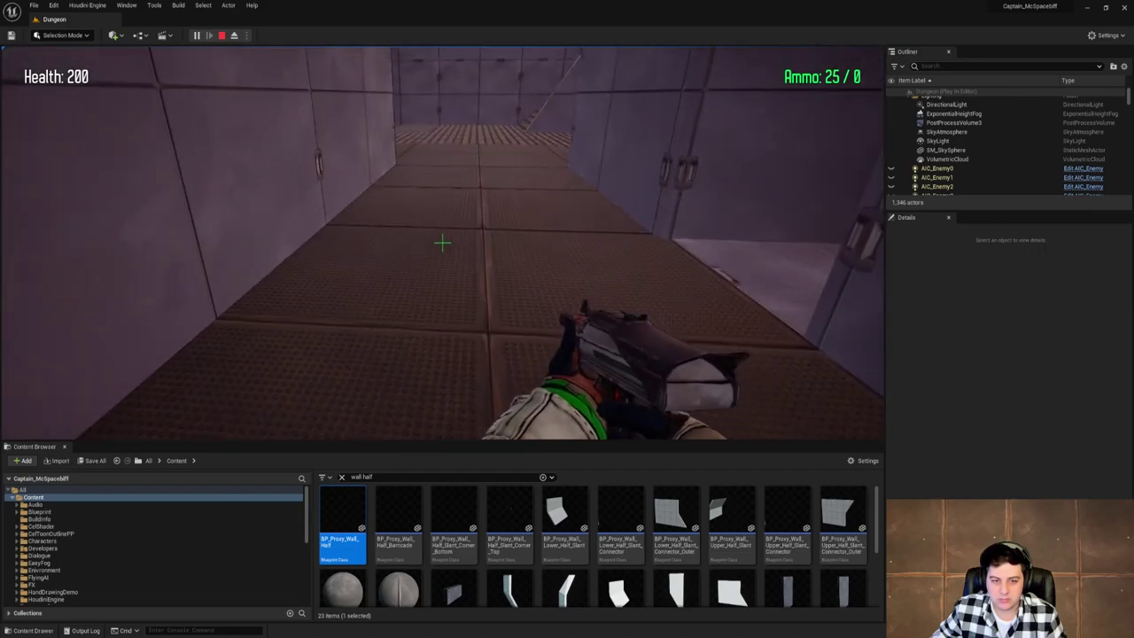
Playtest the corridor's window opening by walking up to it and jumping, and end the play session.
key("s")
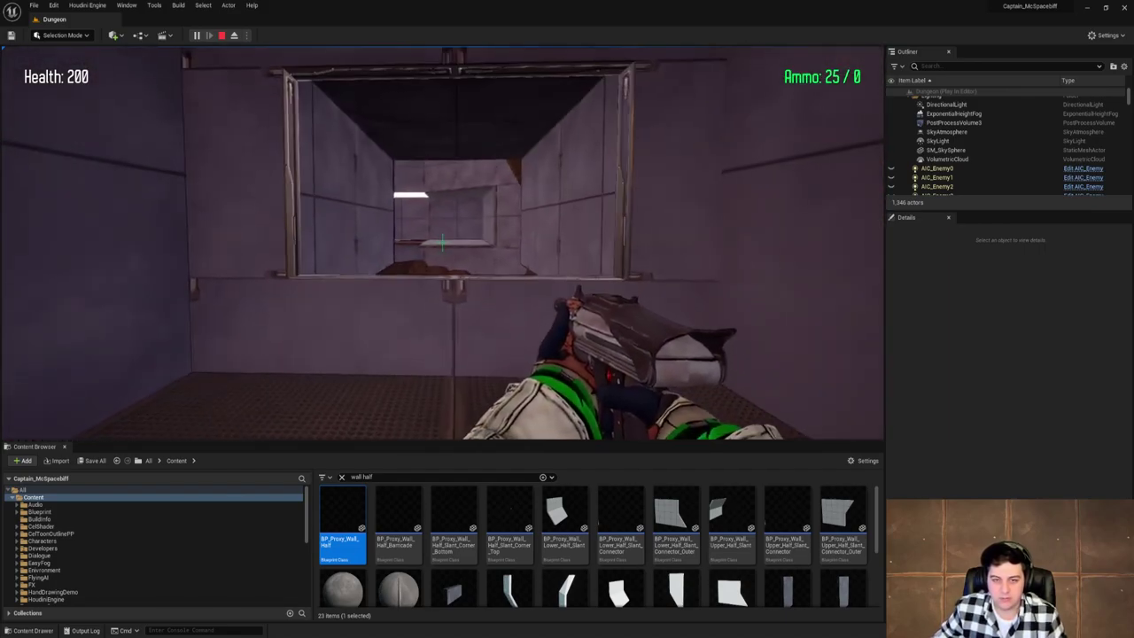
key("w")
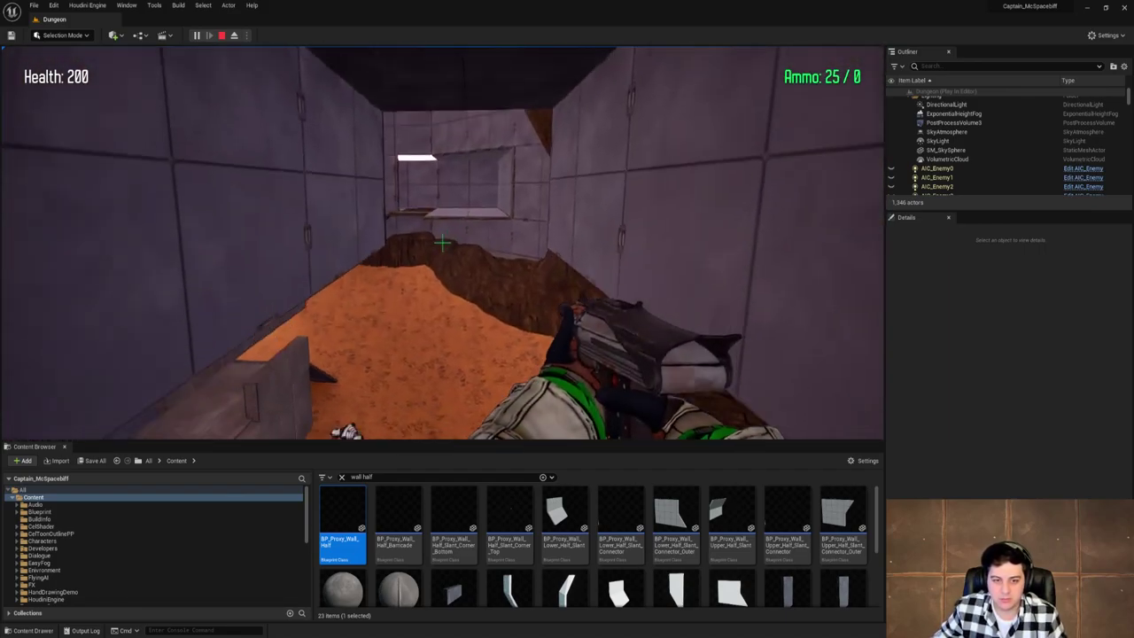
key("w")
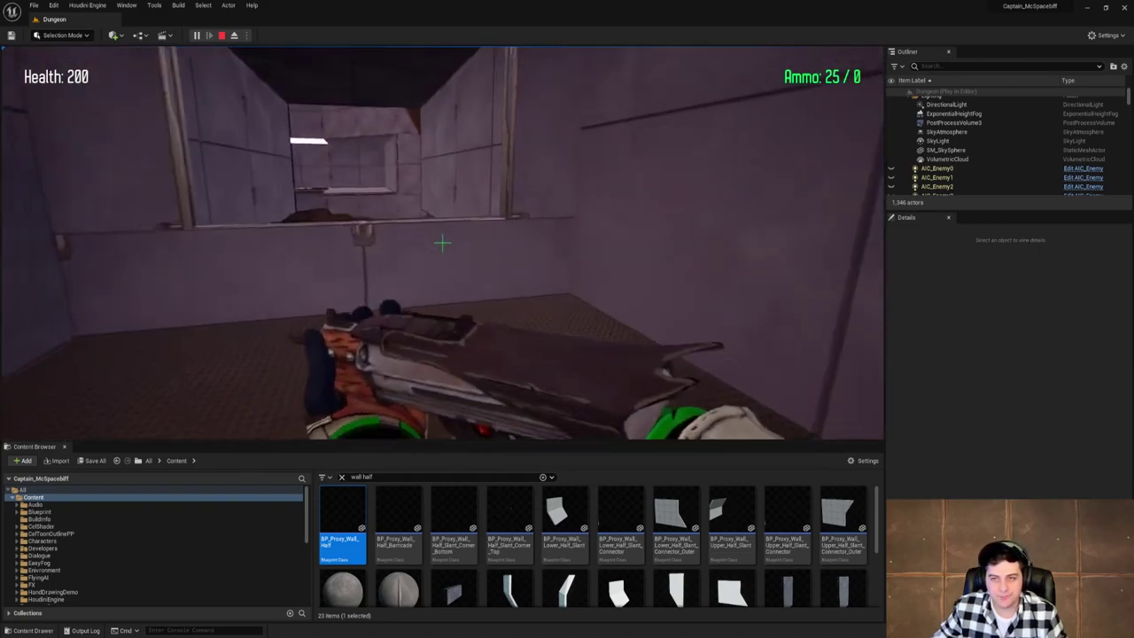
key("space")
key("shift+F1")
key("Escape")
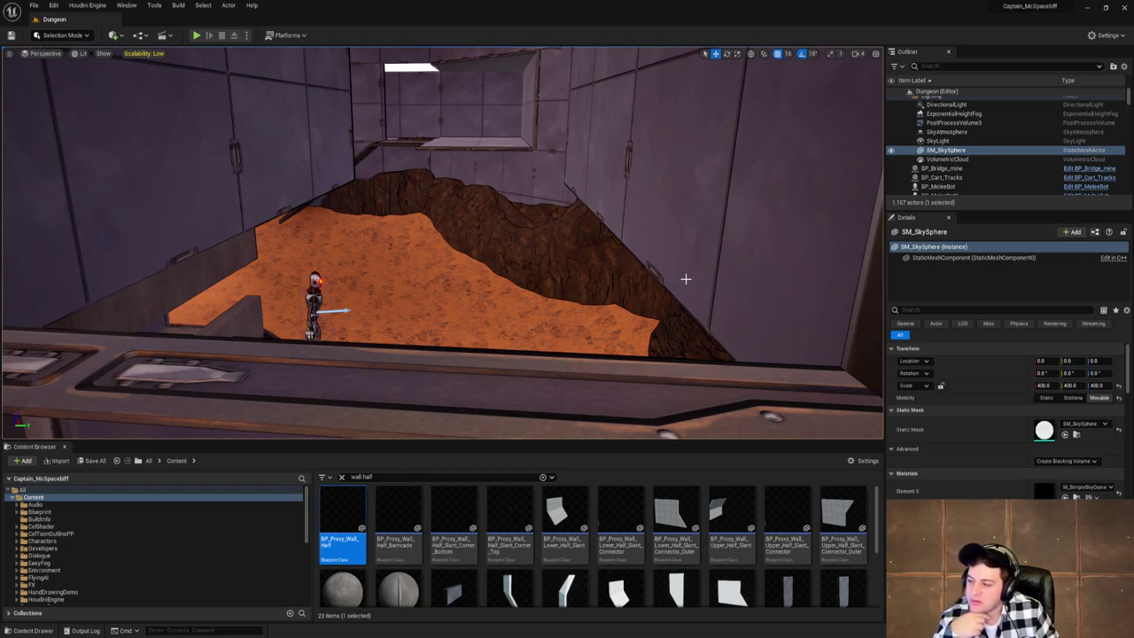
Check the robot and stair entrance from the sand area, and save the current level.
right_click_drag(562, 174, 266, 177)
key("w")
right_click_drag(727, 275, 656, 266)
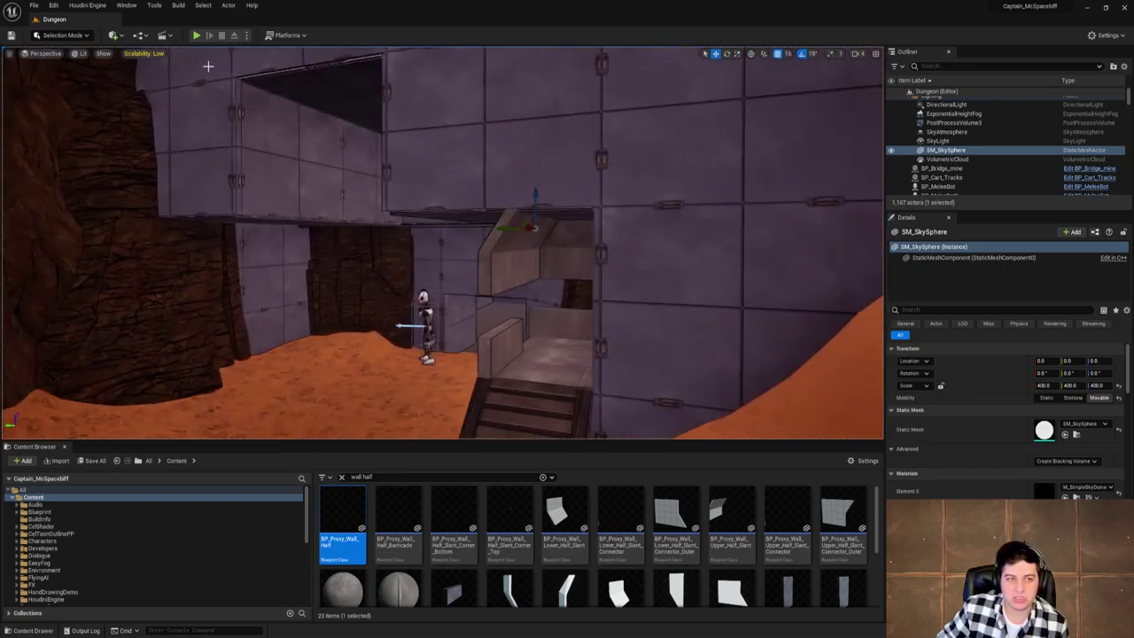
left_click(33, 5)
left_click(71, 87)
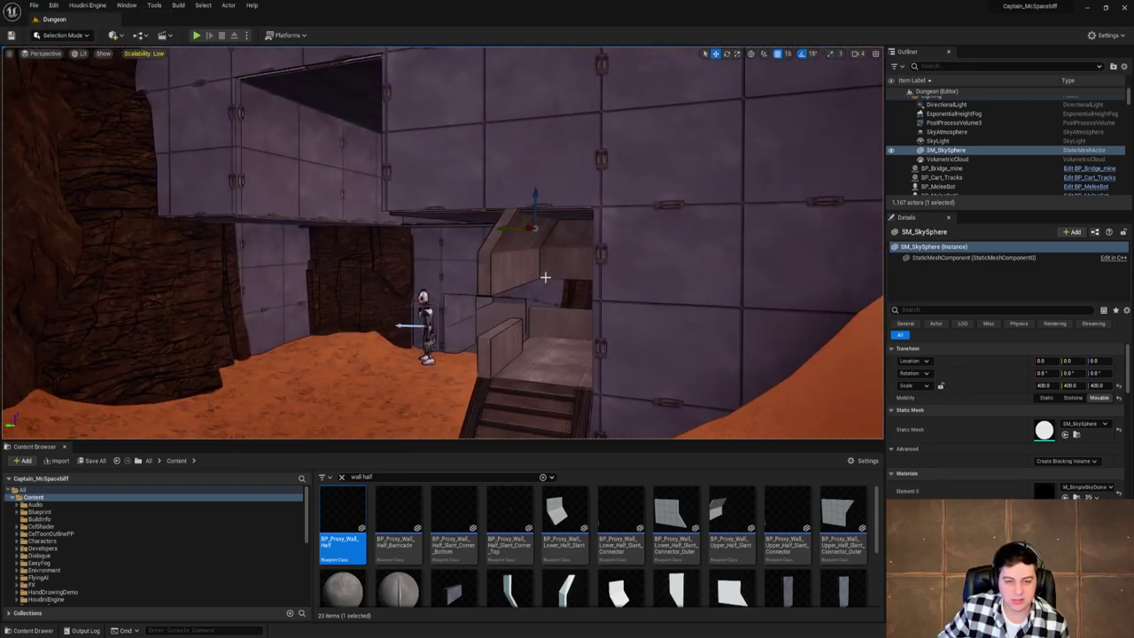
Examine the slanted-wall interior rooms and the tall chamber with the sand slope and wooden platform.
right_click_drag(544, 274, 510, 269)
key("w")
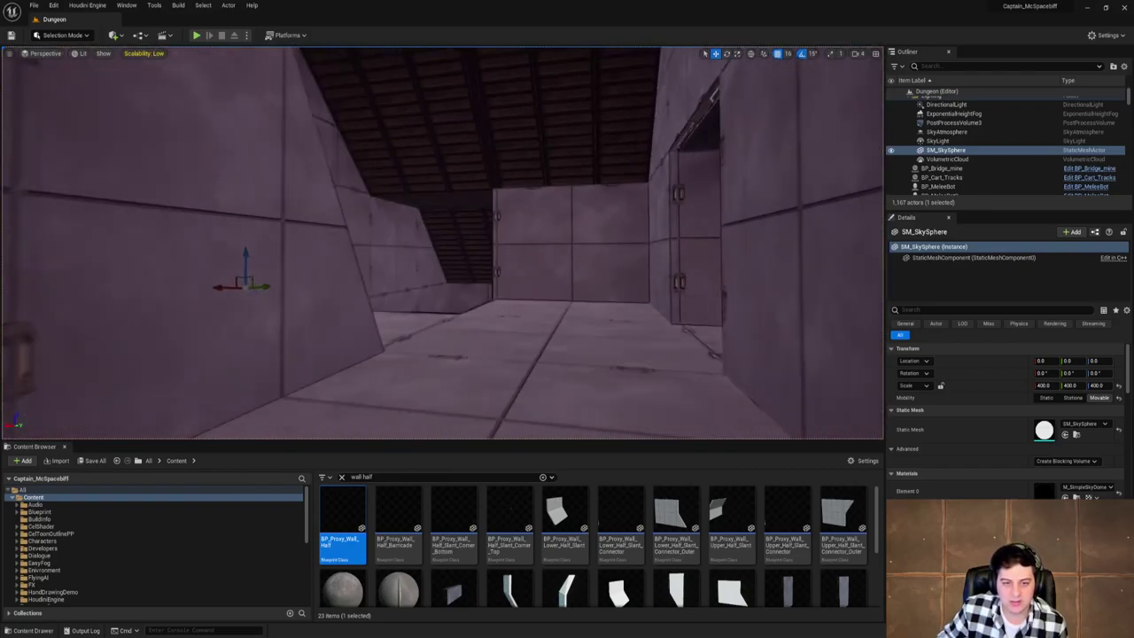
right_click_drag(441, 242, 611, 244)
key("w")
key("w")
key("d")
key("a")
right_click_drag(403, 252, 544, 279)
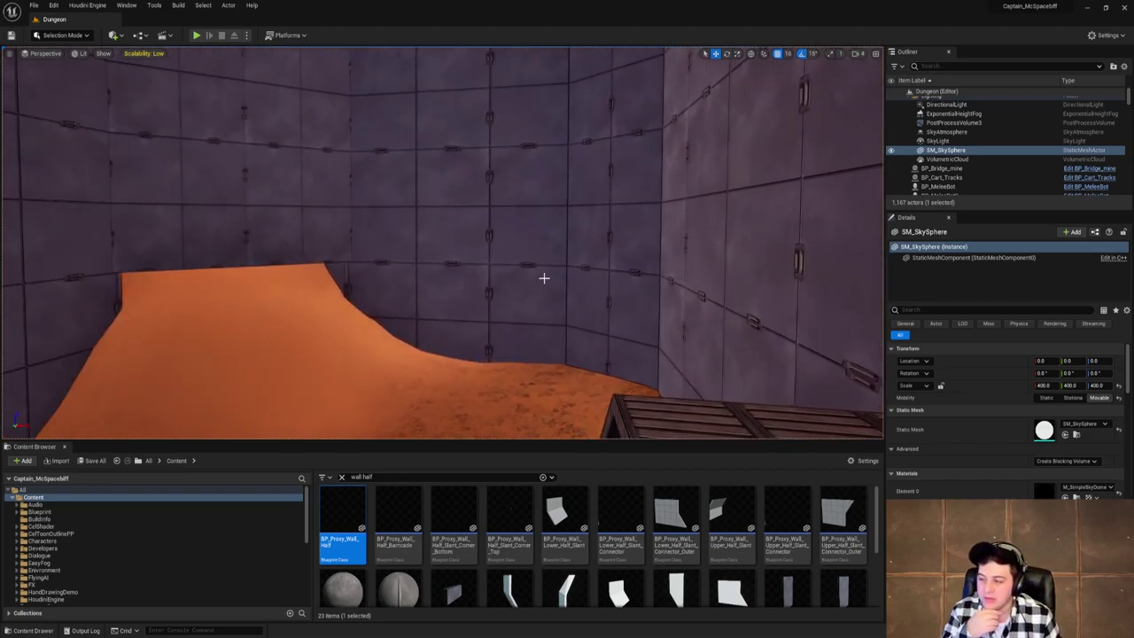
Save the Dungeon level again.
left_click(33, 5)
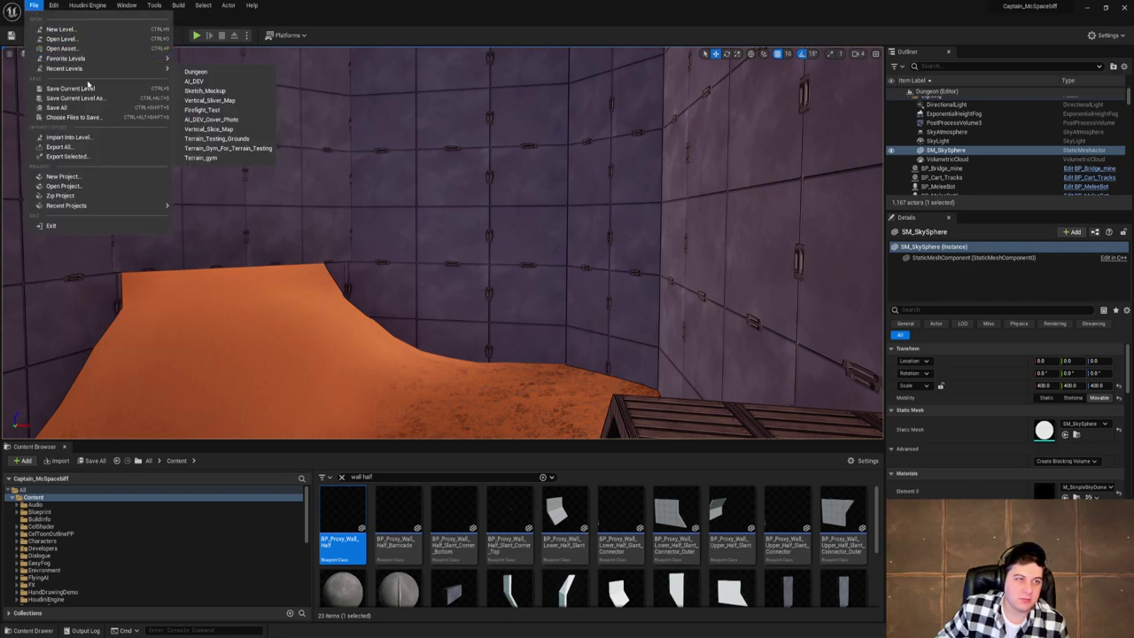
left_click(88, 87)
Playtest the route from the sand area past the stair ramp into the large metal hallway, and end the session.
right_click_drag(718, 218, 541, 189)
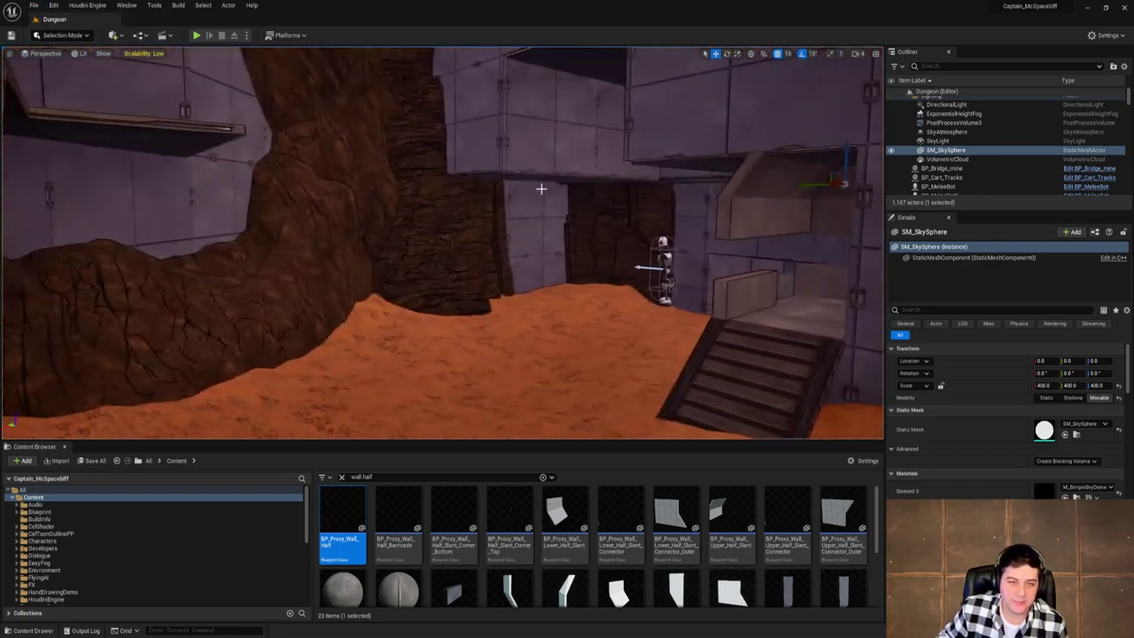
left_click(197, 36)
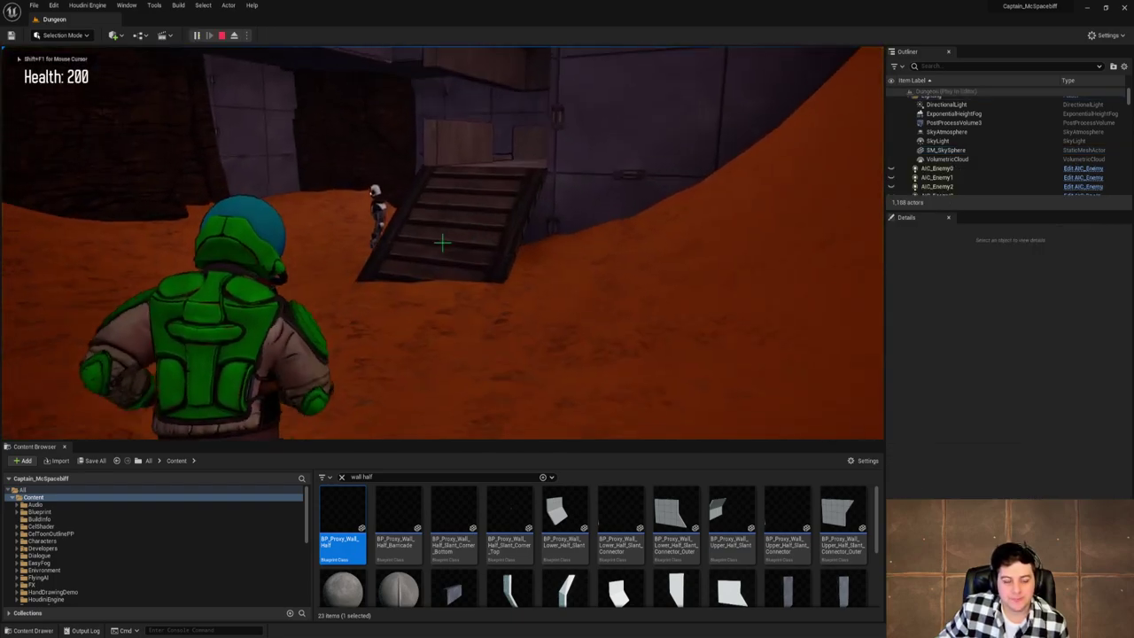
key("w")
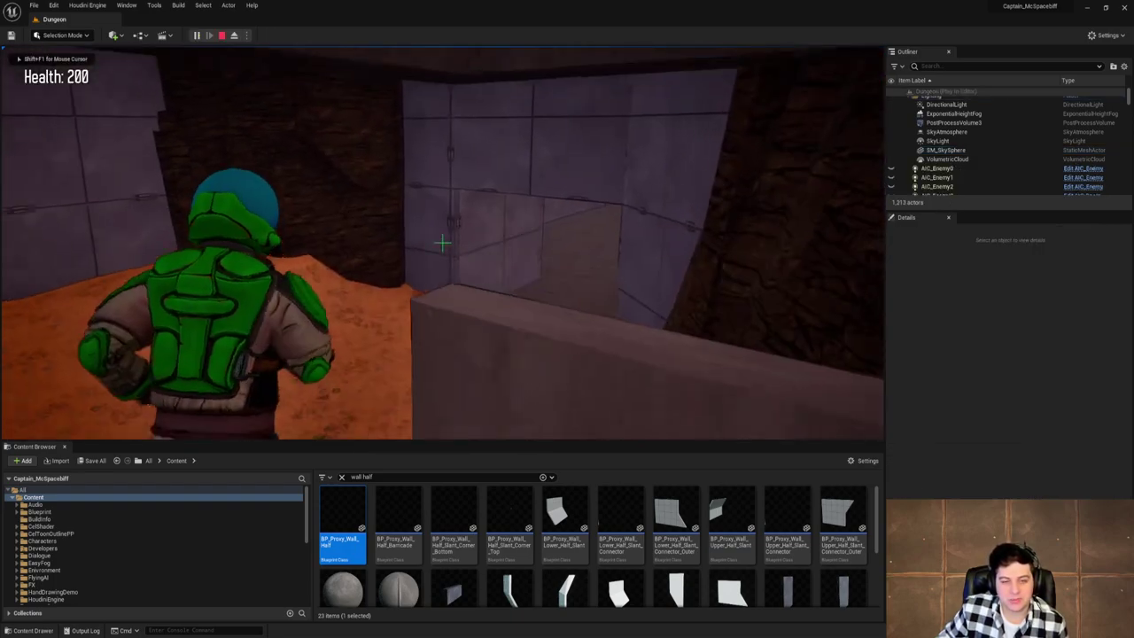
key("w")
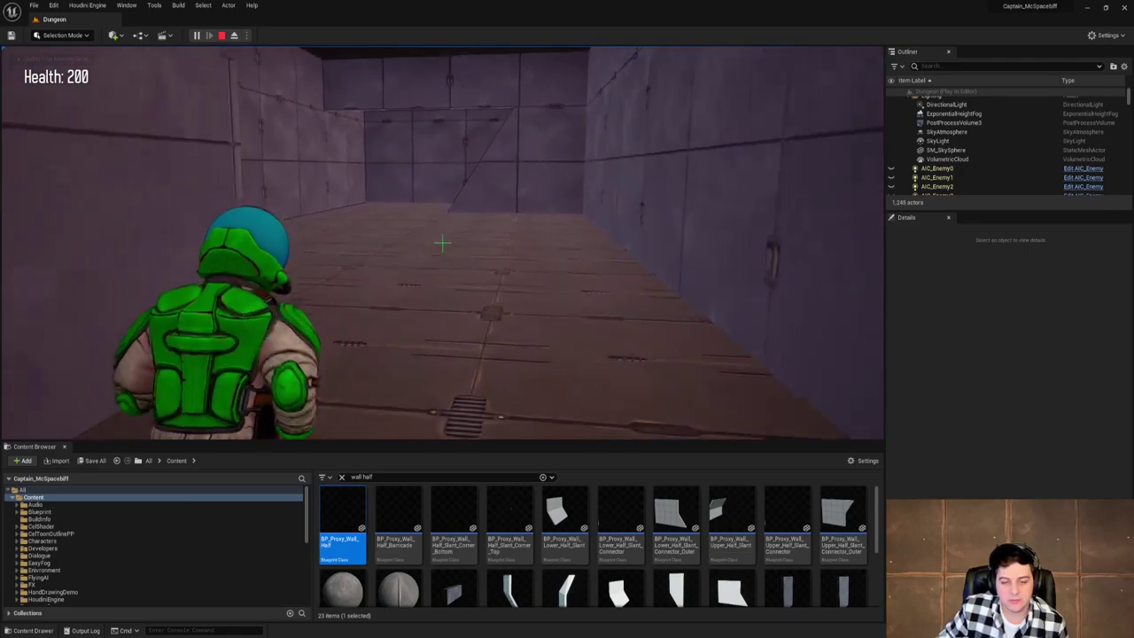
key("w")
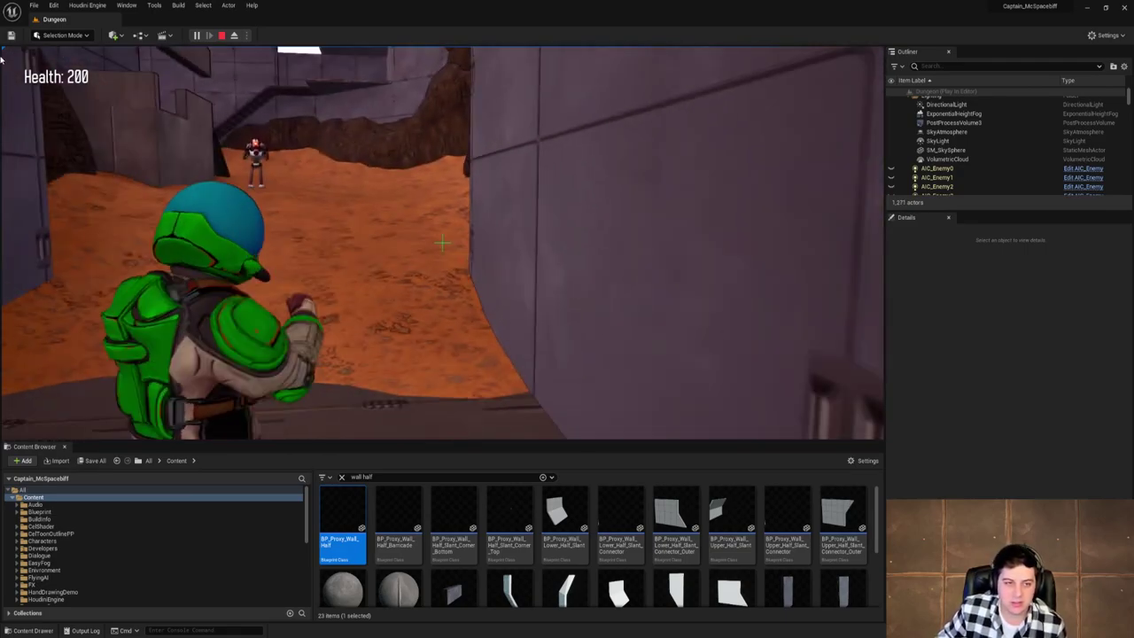
key("Escape")
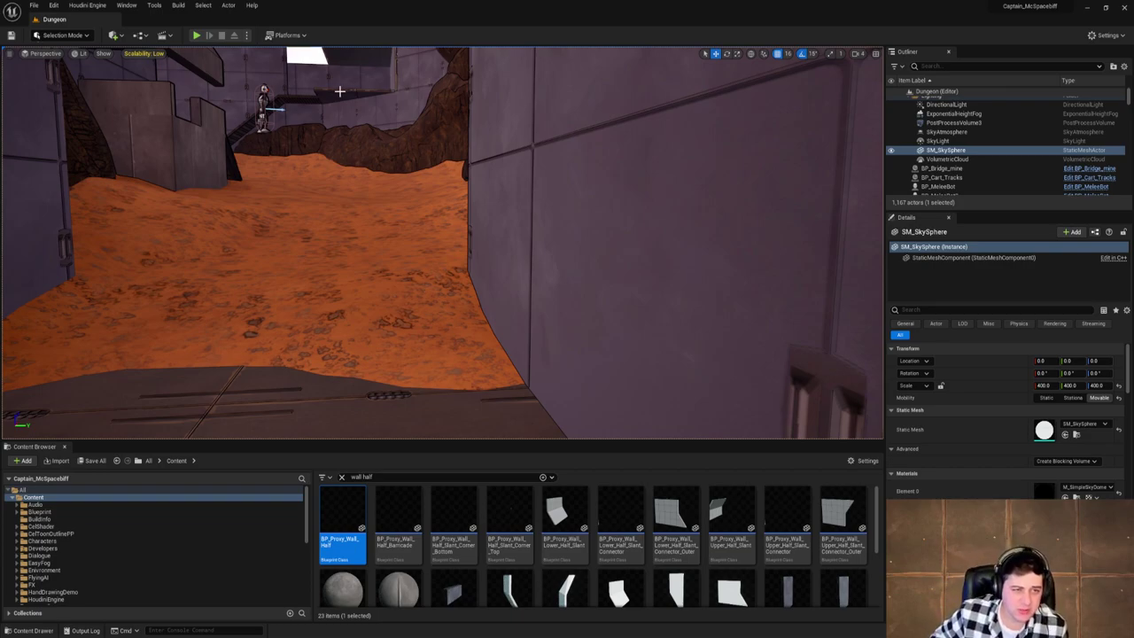
Playtest the route past the stair ramp and across the sand area into the metal-walled doorway, and end the session.
key("w")
right_click_drag(340, 92, 306, 51)
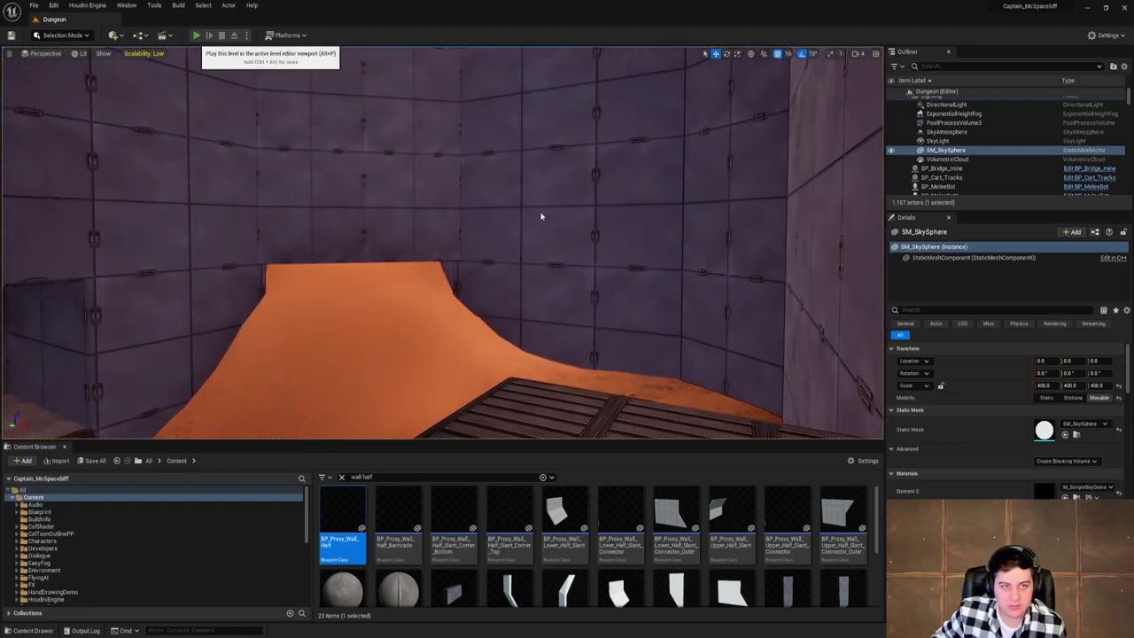
key("alt+p")
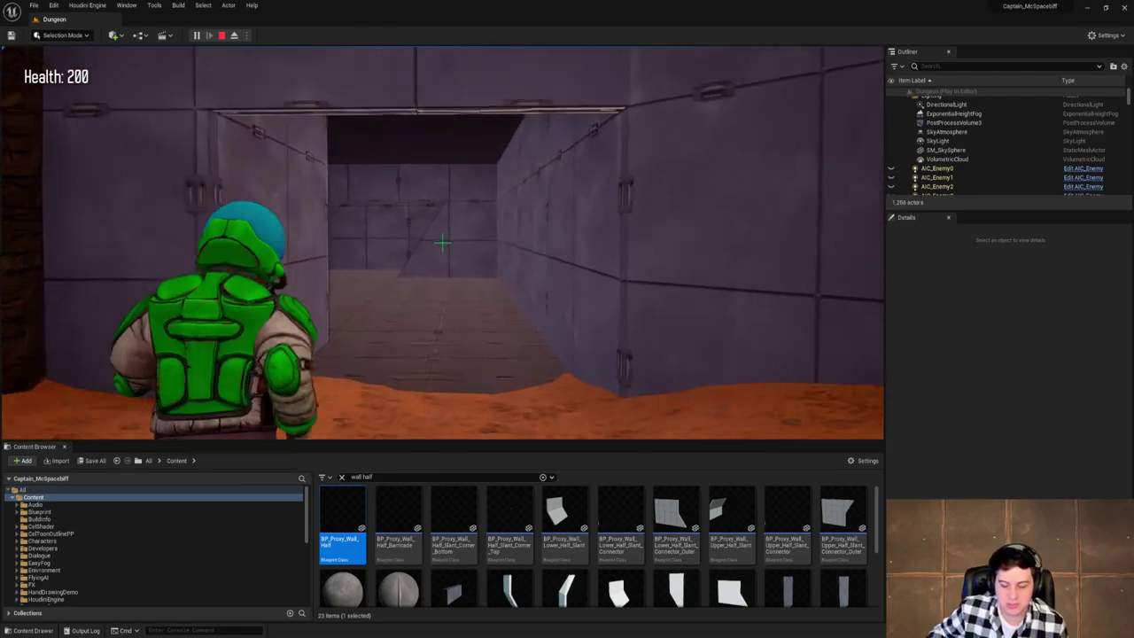
key("w")
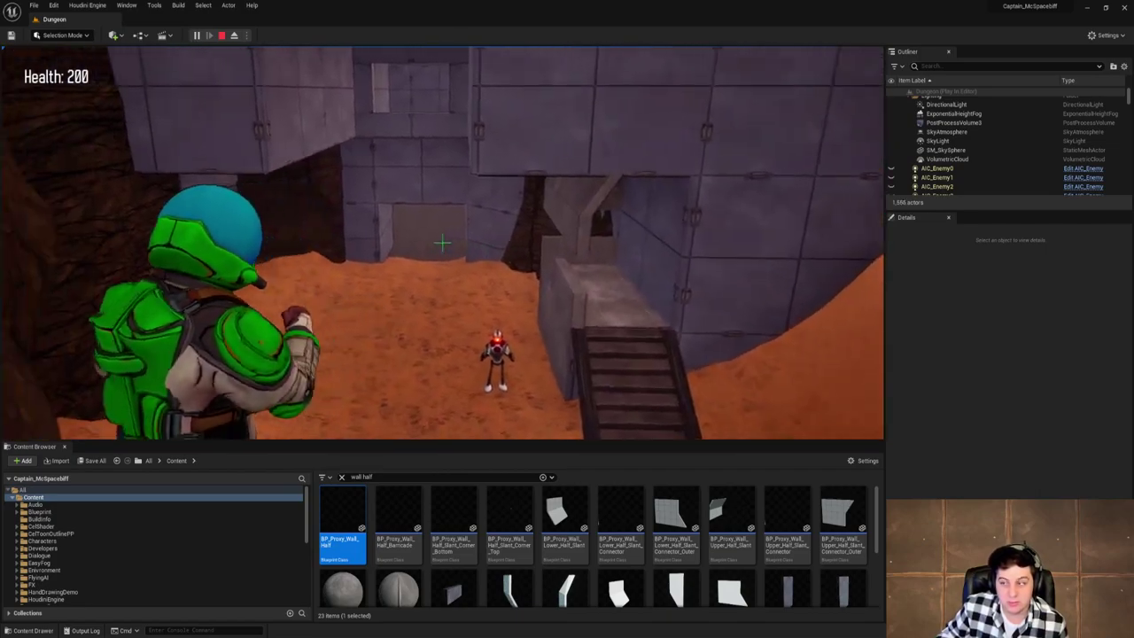
key("w")
key("space")
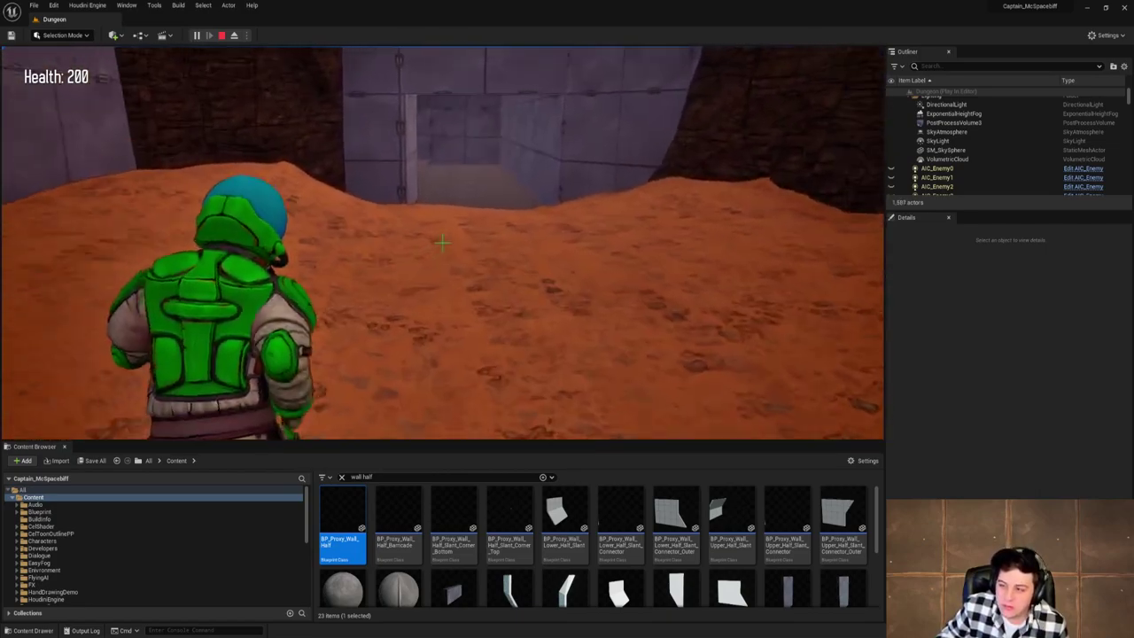
key("w")
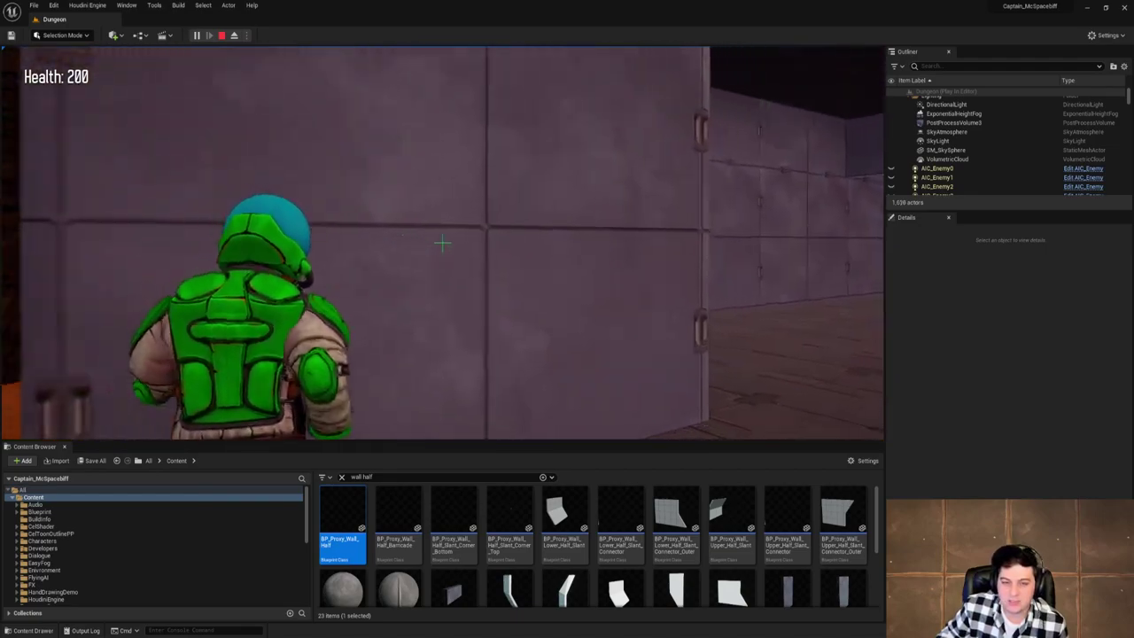
key("Escape")
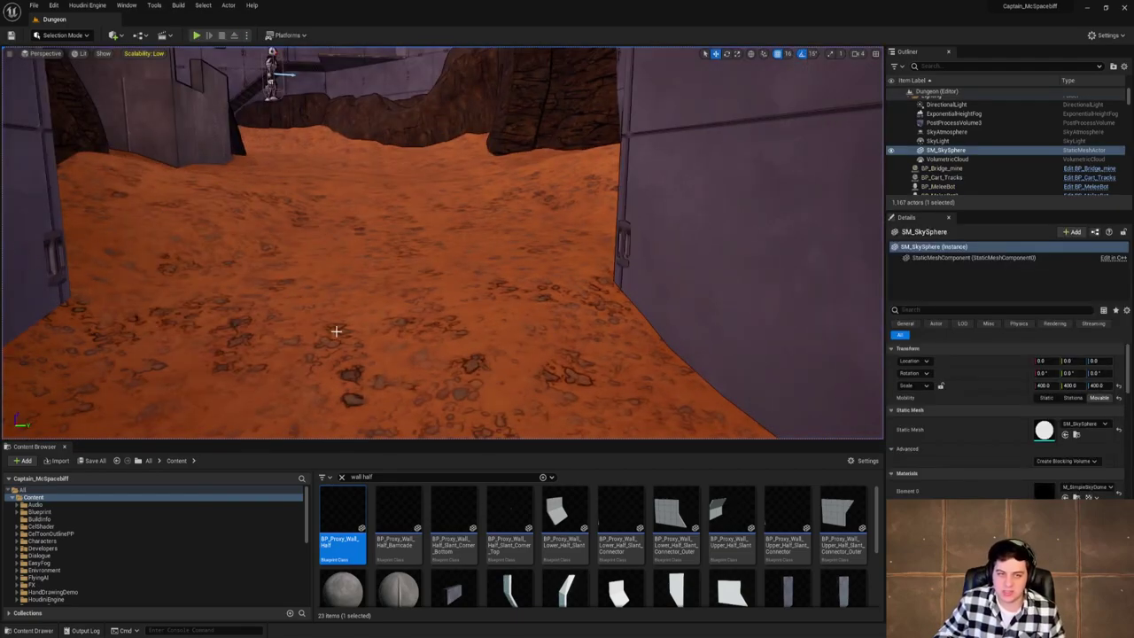
Playtest the descent from the raised platform past the robot and stair entrance to the sand area's far side, and end the session.
right_click_drag(335, 331, 465, 315)
key("w")
key("w")
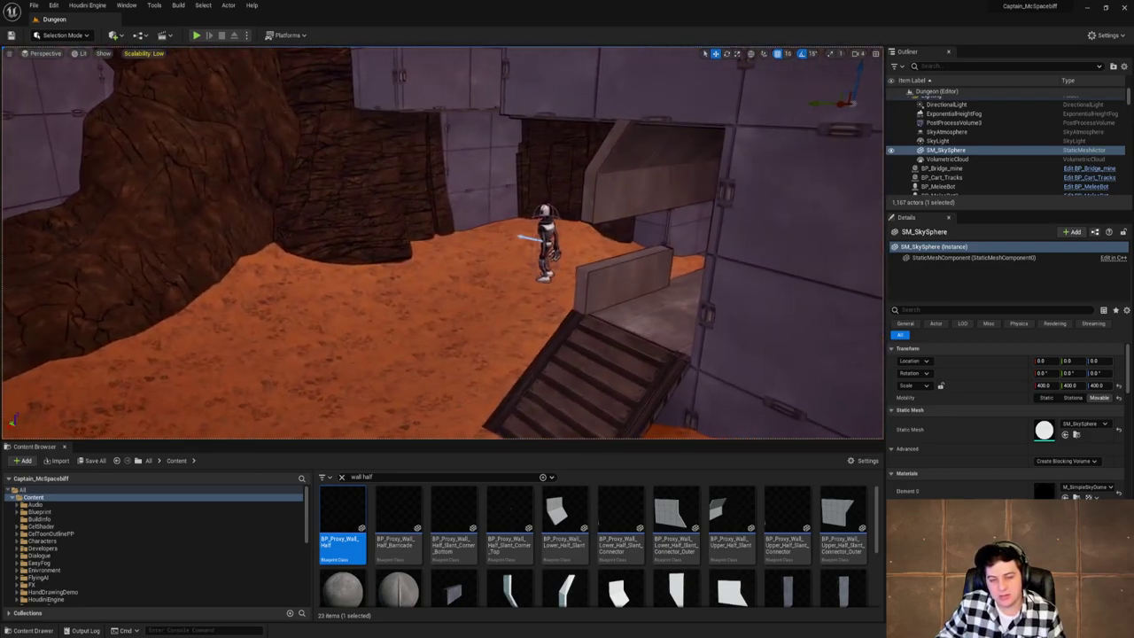
right_click_drag(248, 344, 334, 308)
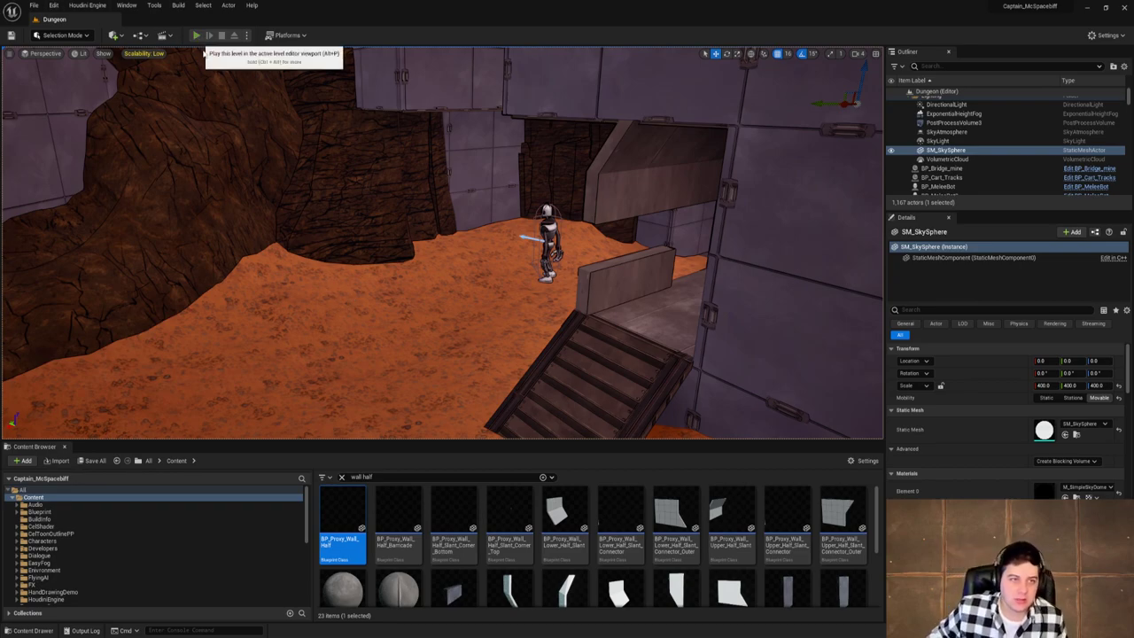
left_click(196, 36)
key("w")
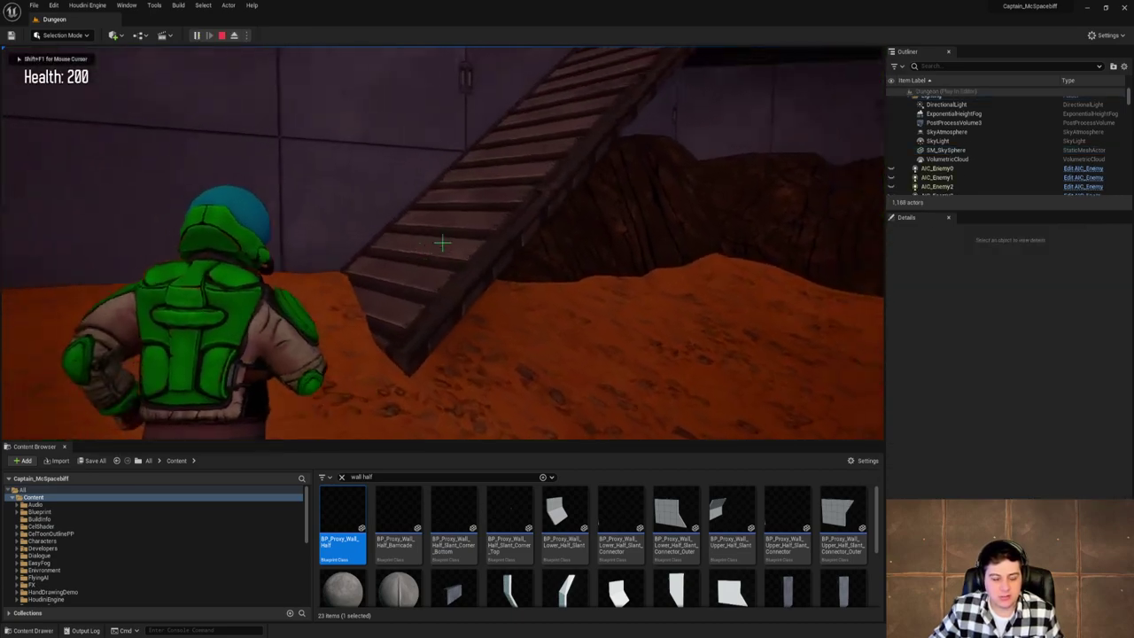
key("w")
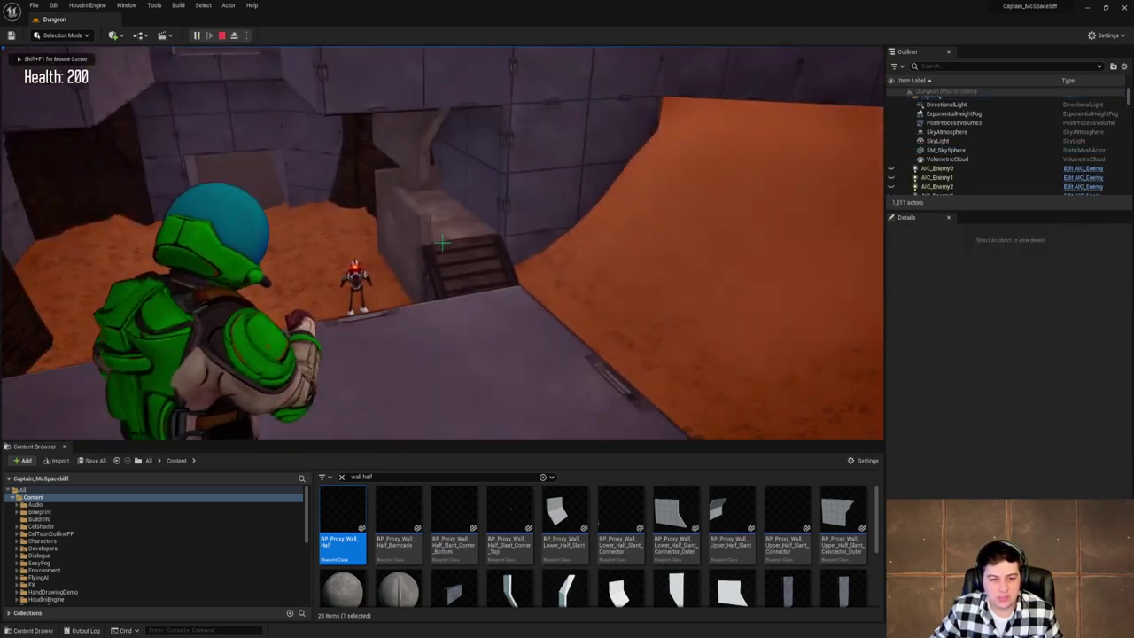
key("w")
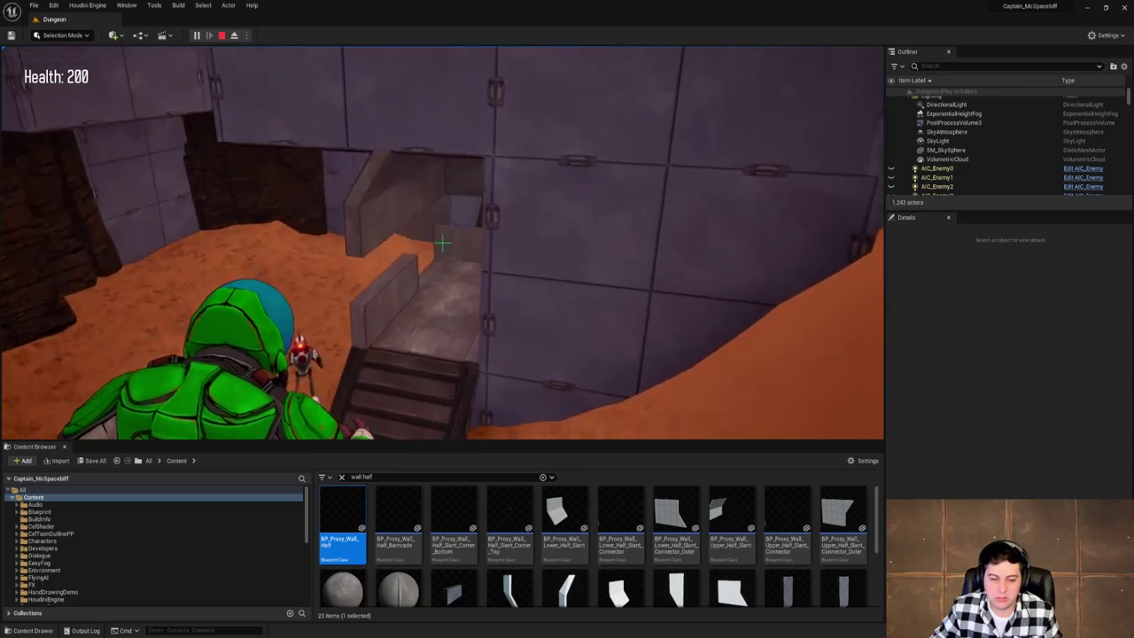
key("w")
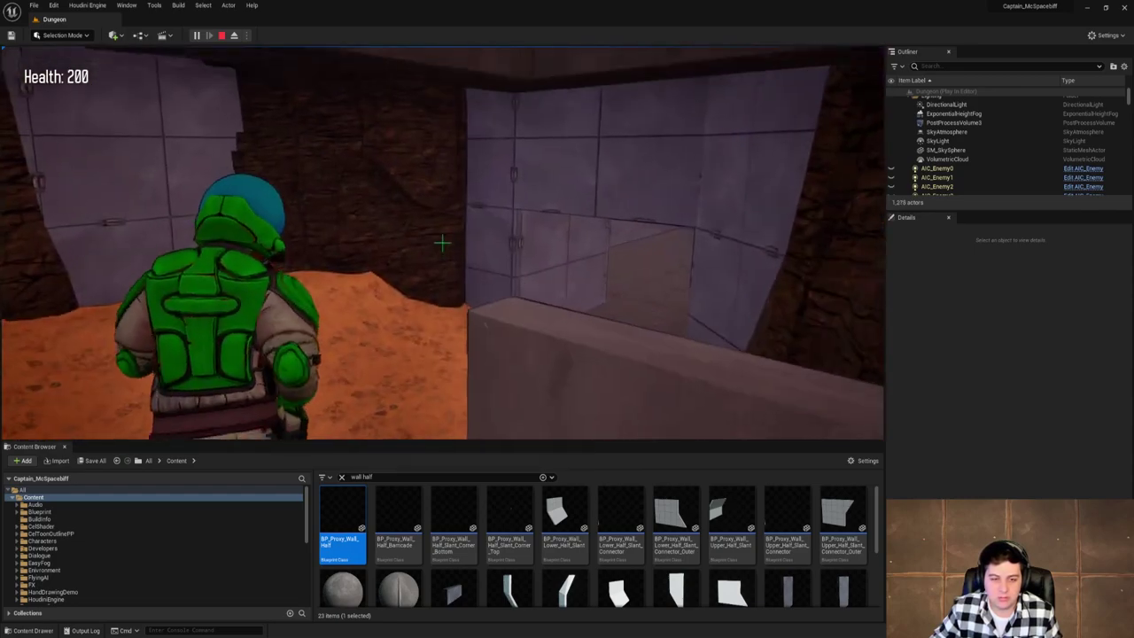
key("Escape")
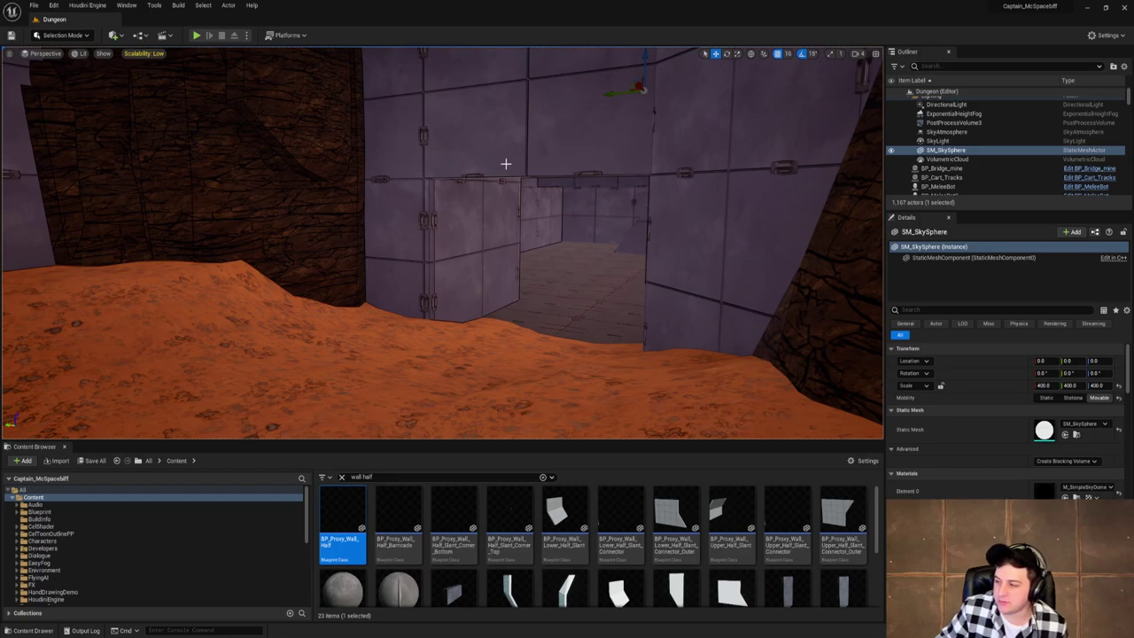
Examine the metal doorway off the sand area, the large ramp hall, and the sightline back toward the robot and stairs.
right_click_drag(506, 160, 635, 190)
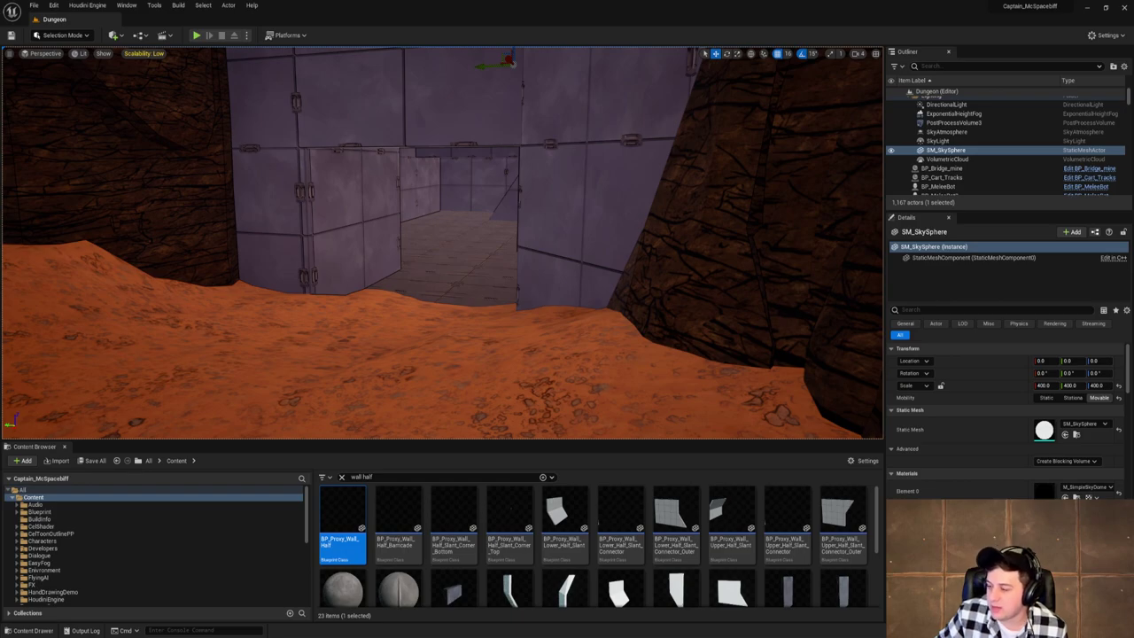
right_click_drag(636, 190, 221, 189)
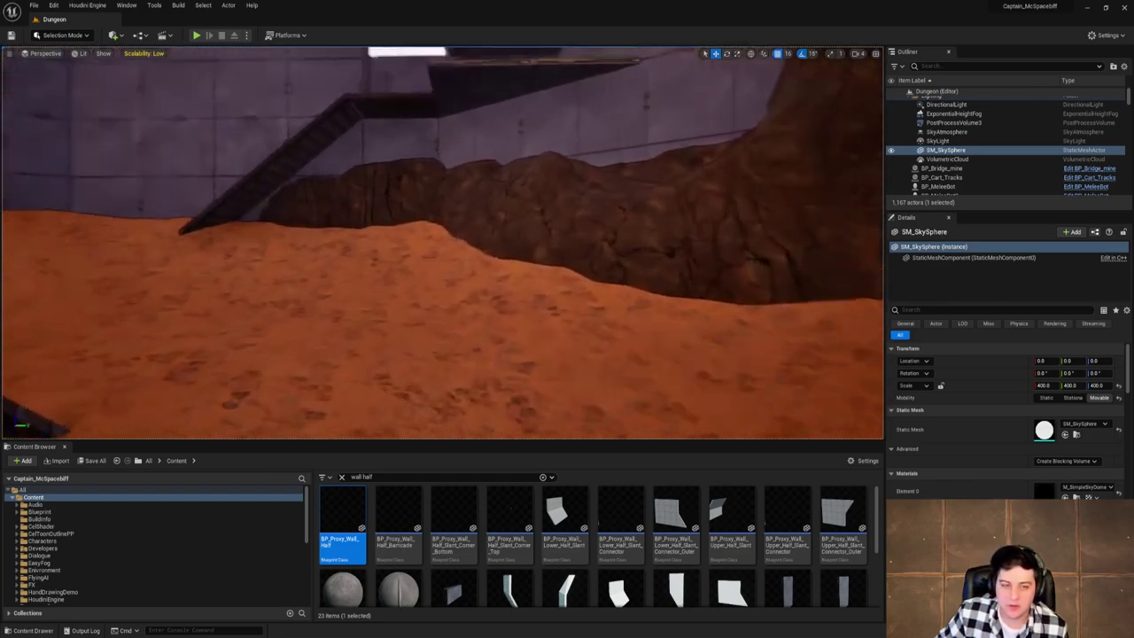
right_click_drag(438, 162, 400, 162)
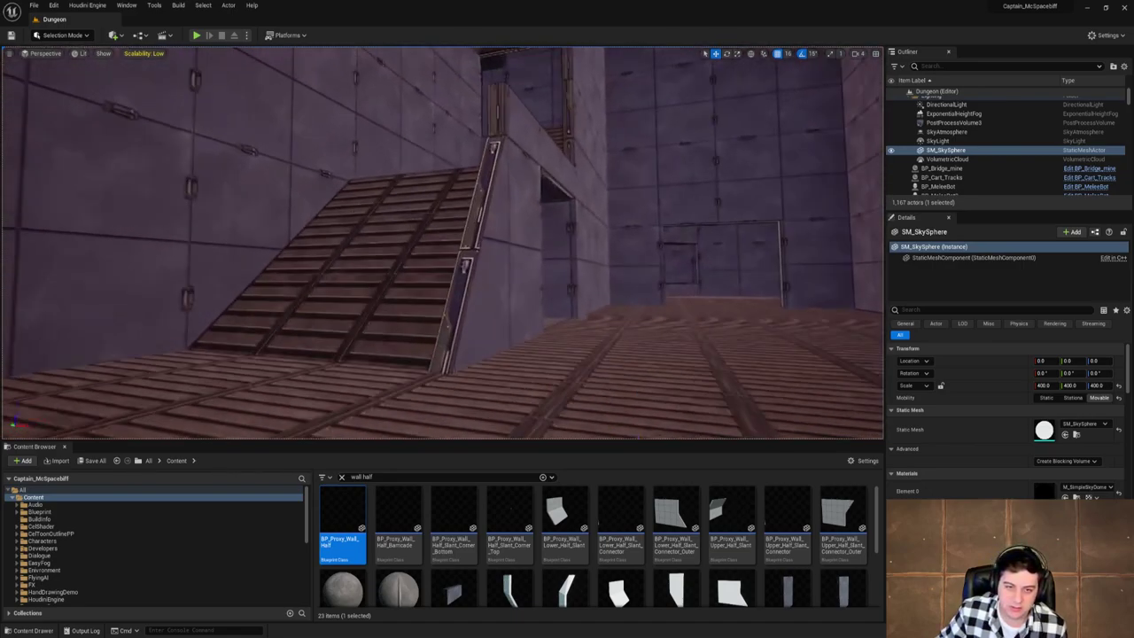
key("w")
right_click_drag(442, 242, 344, 175)
key("w")
key("w")
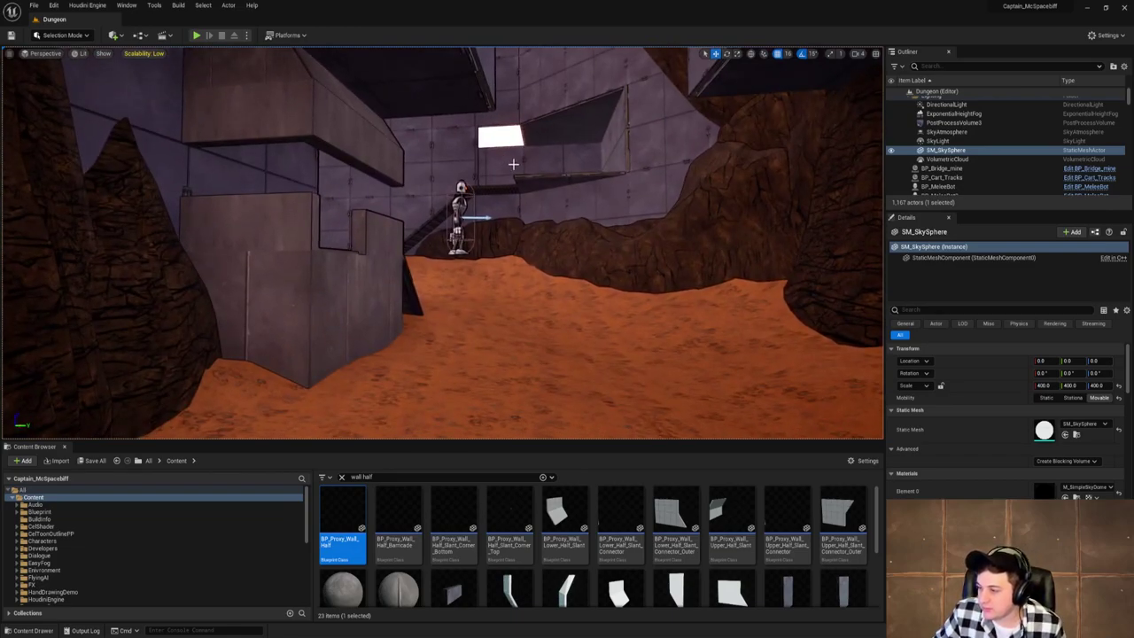
right_click_drag(367, 253, 413, 257)
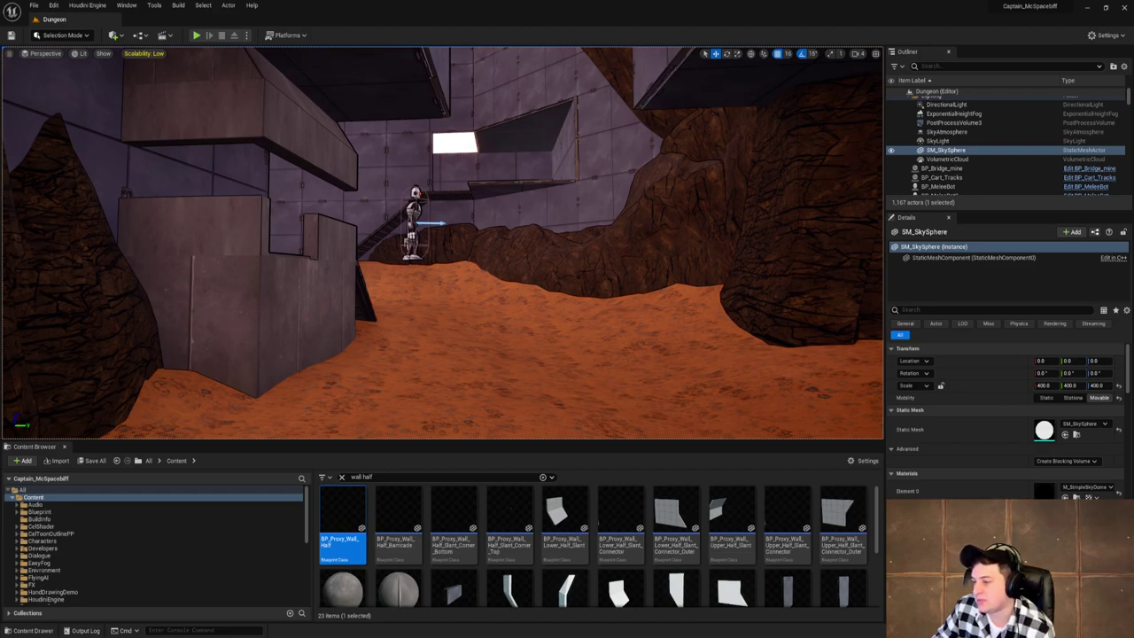
right_click_drag(413, 257, 416, 257)
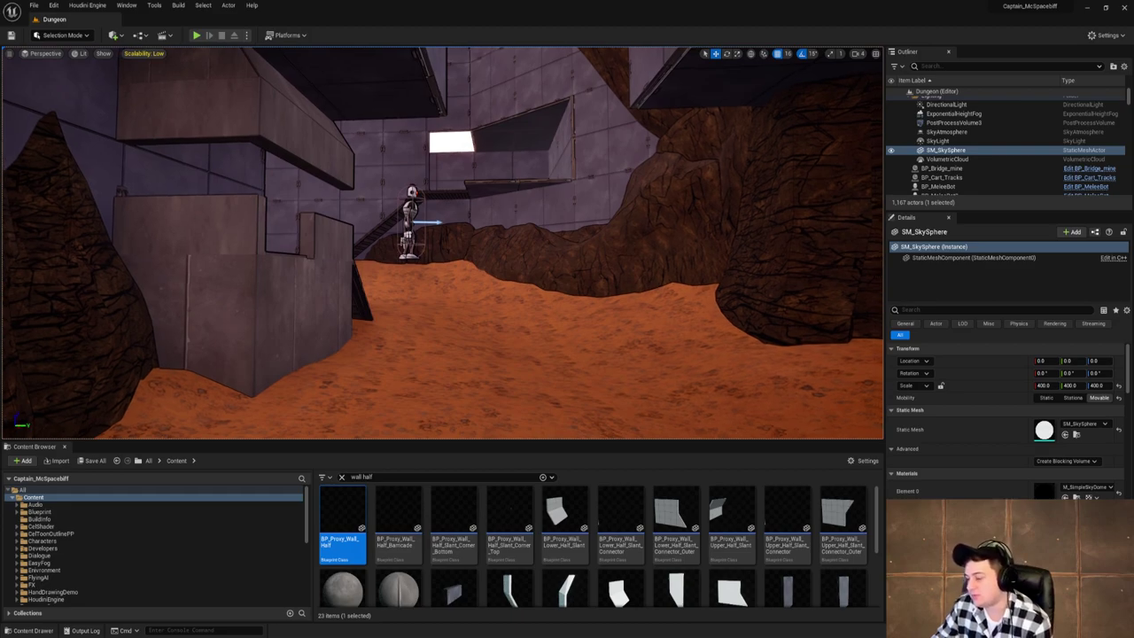
Save the current Dungeon level.
left_click(34, 6)
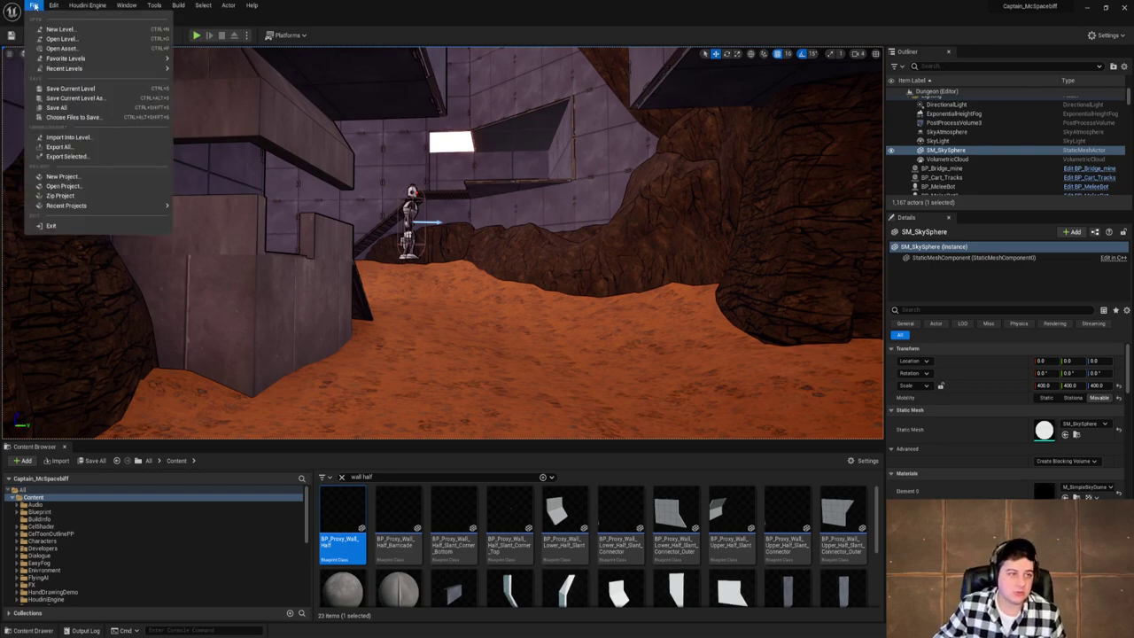
left_click(69, 89)
Playtest the route from the sand area through the metal doorway to the wide ramp beside the red panel, and end the session.
right_click_drag(679, 240, 475, 150)
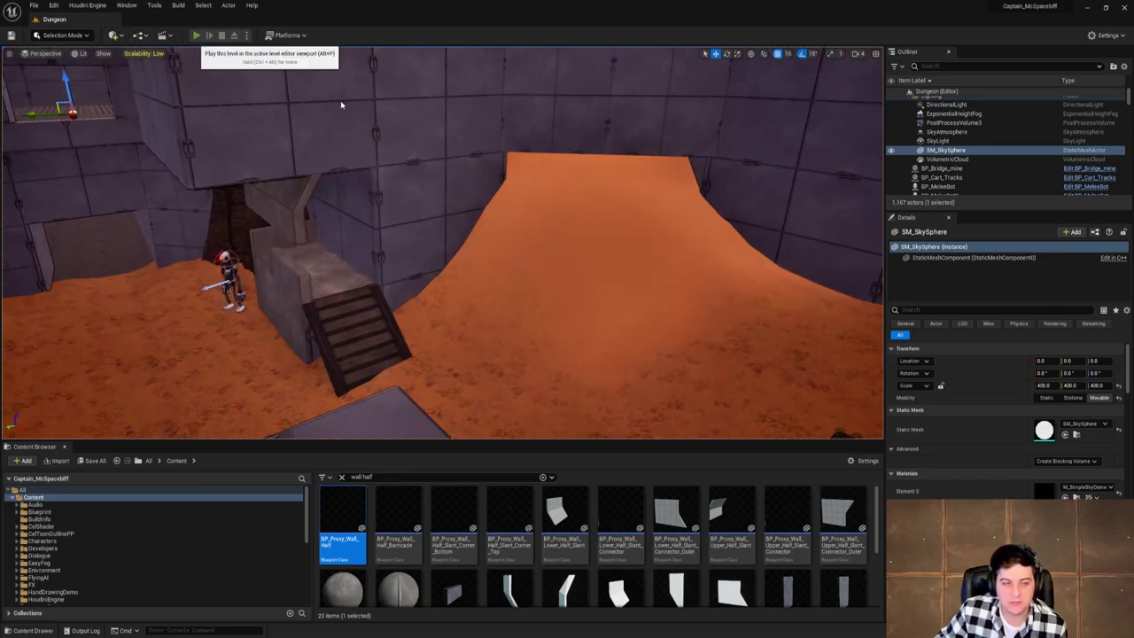
key("alt+p")
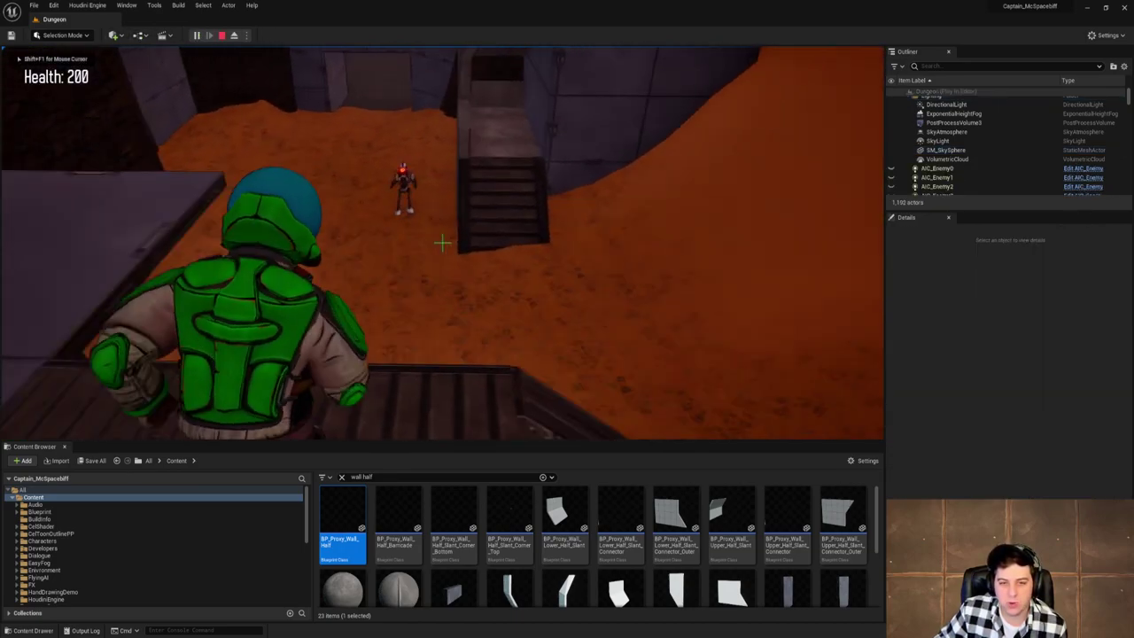
key("w")
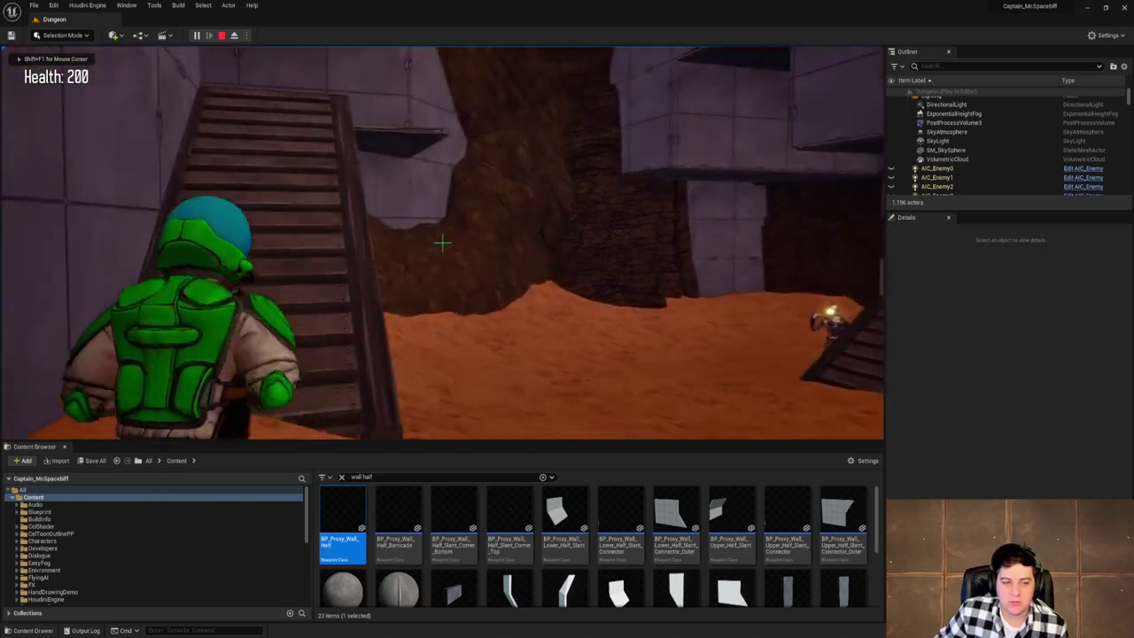
key("w")
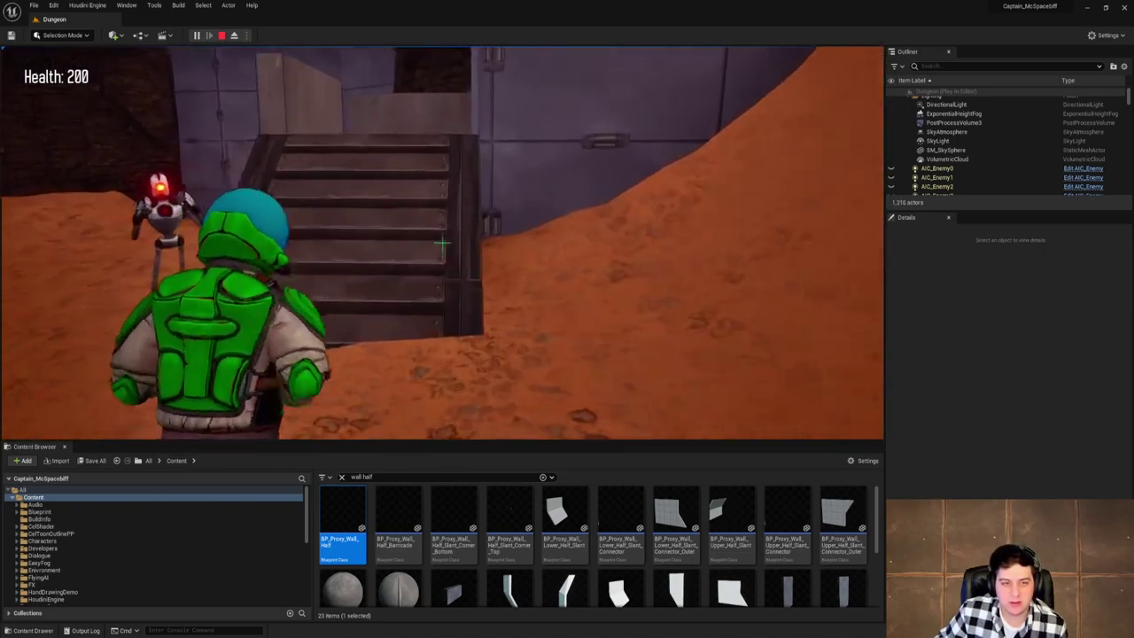
key("w")
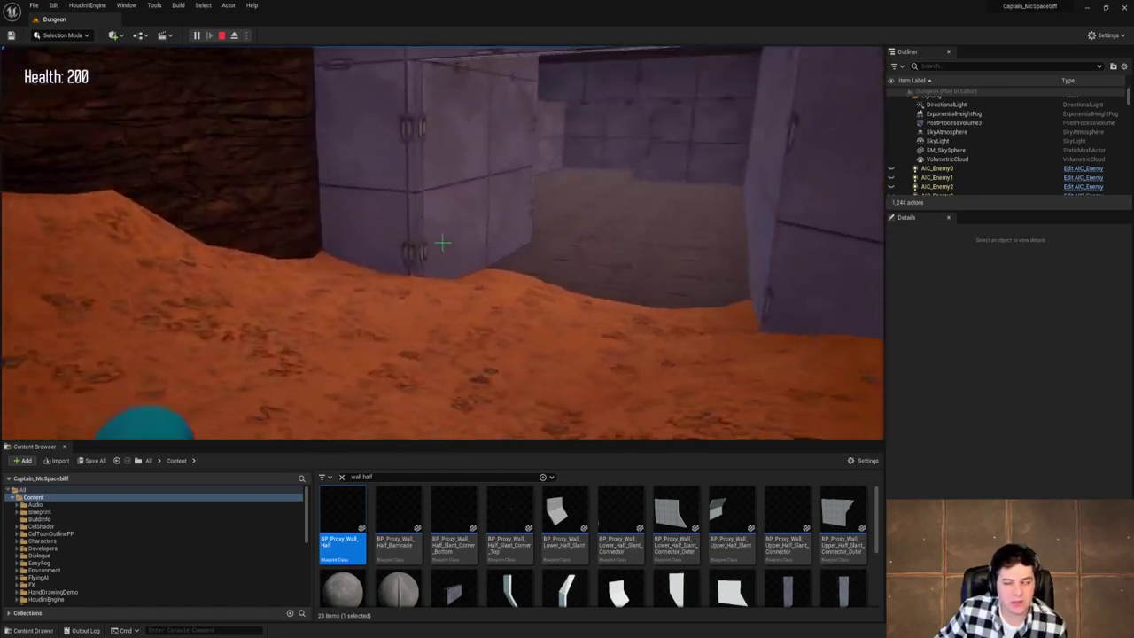
key("w")
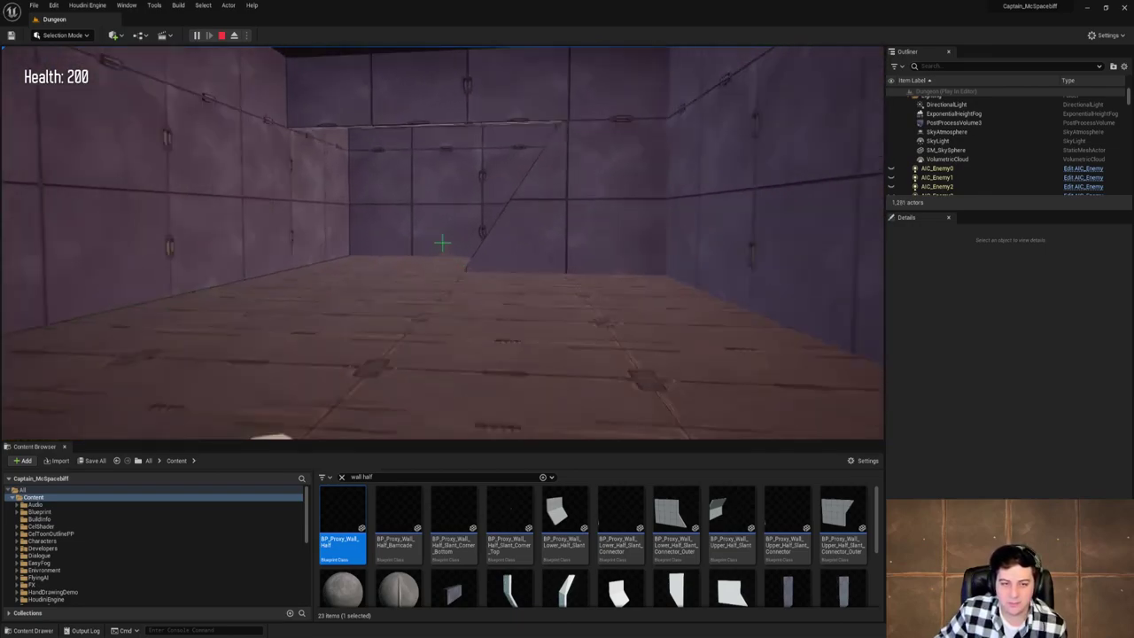
key("w")
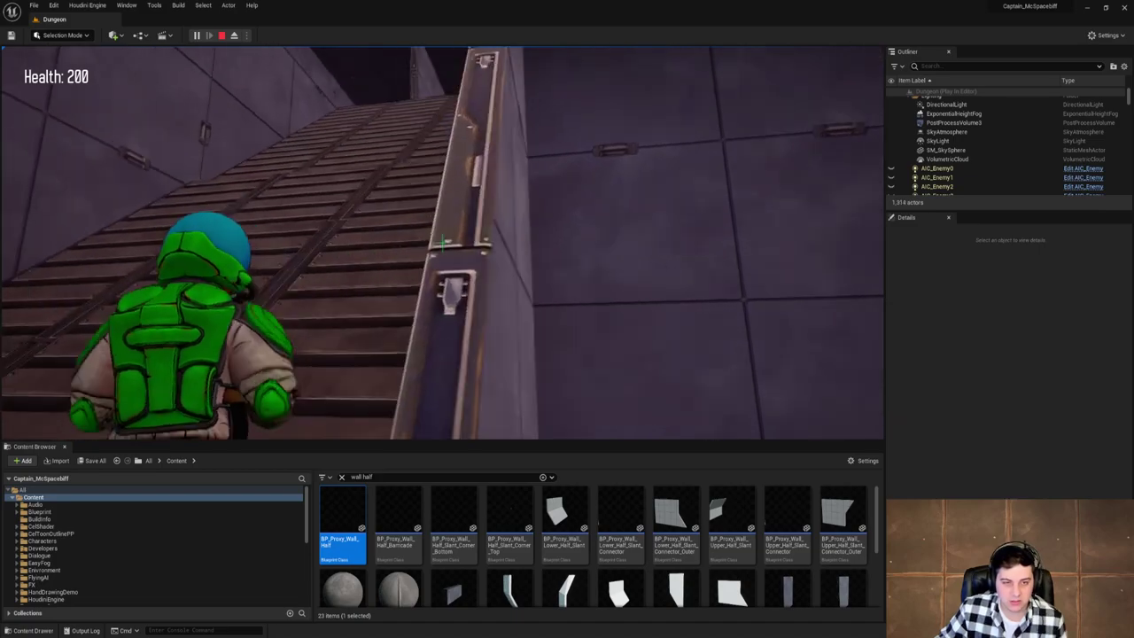
key("w")
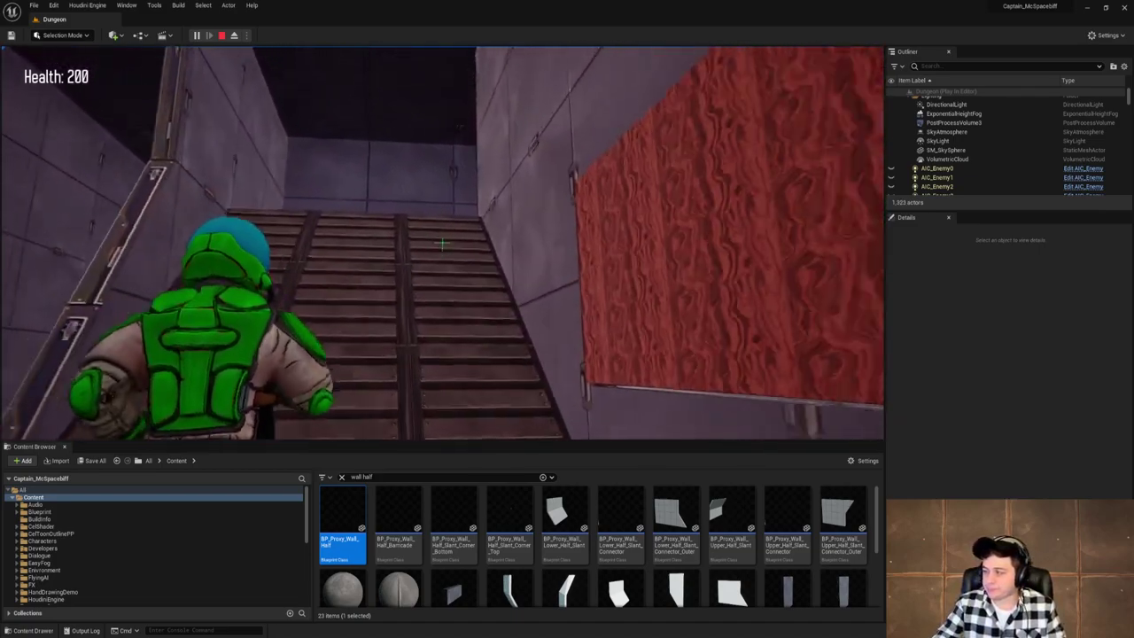
key("Escape")
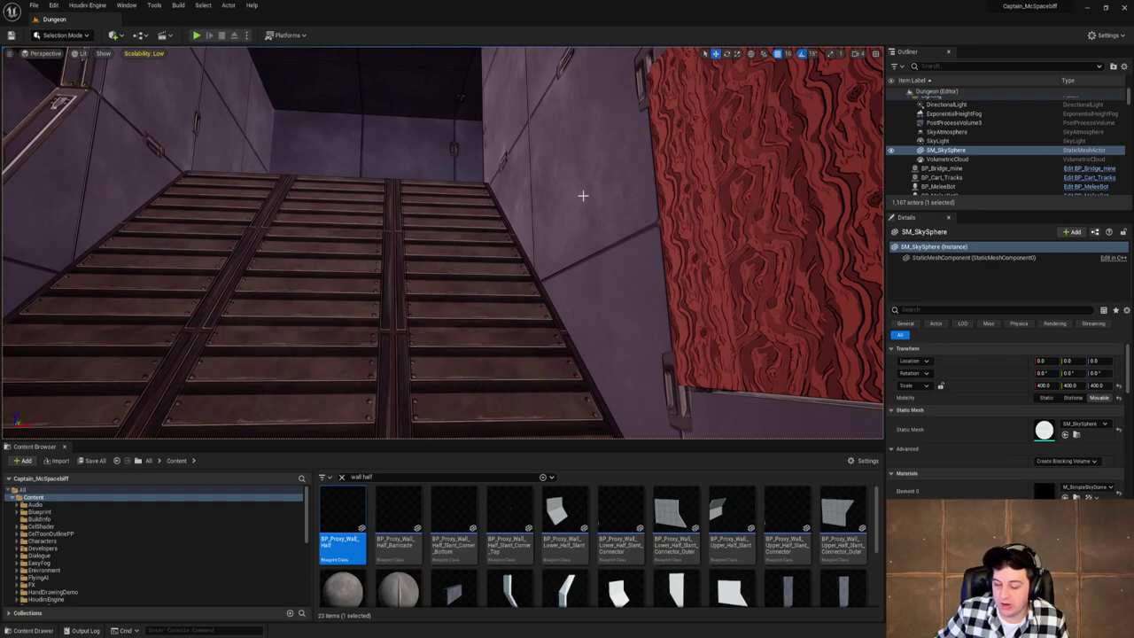
Search the project assets for "ramp" and place a BP_Proxy_Ramp near the half ramp and raised platform.
right_click_drag(583, 196, 426, 277)
left_click(354, 274)
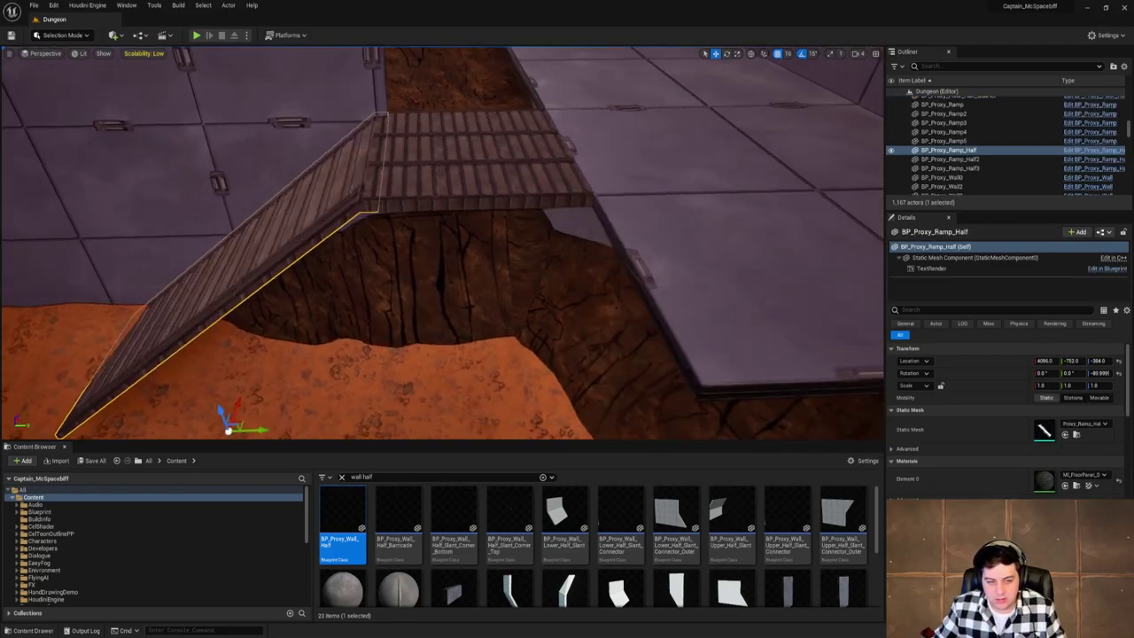
left_click(343, 478)
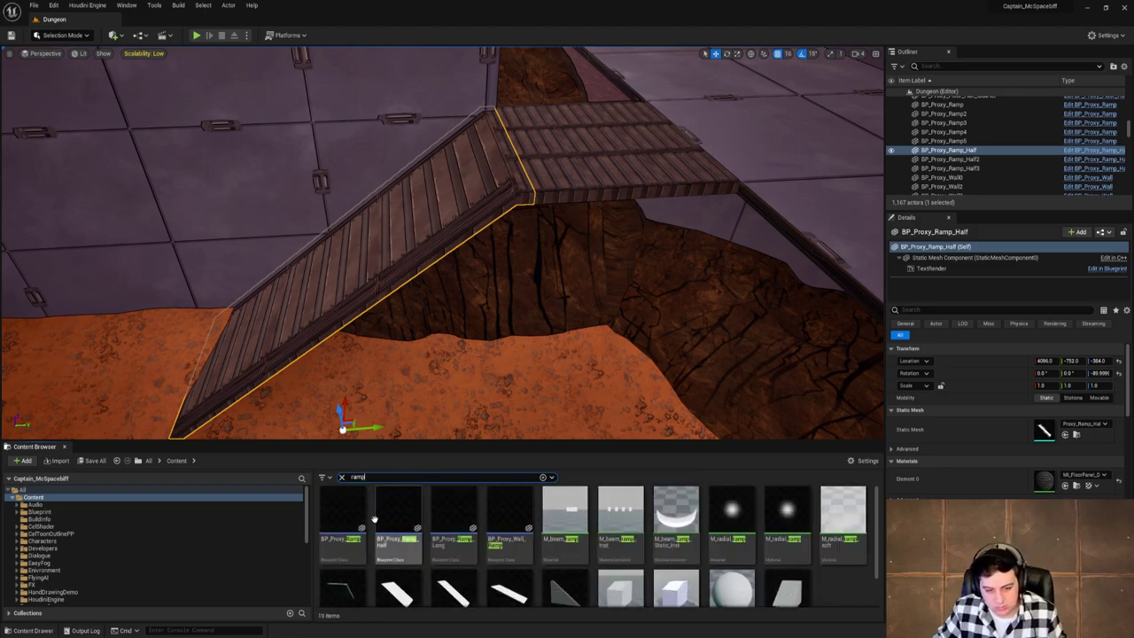
left_click_drag(346, 519, 418, 373)
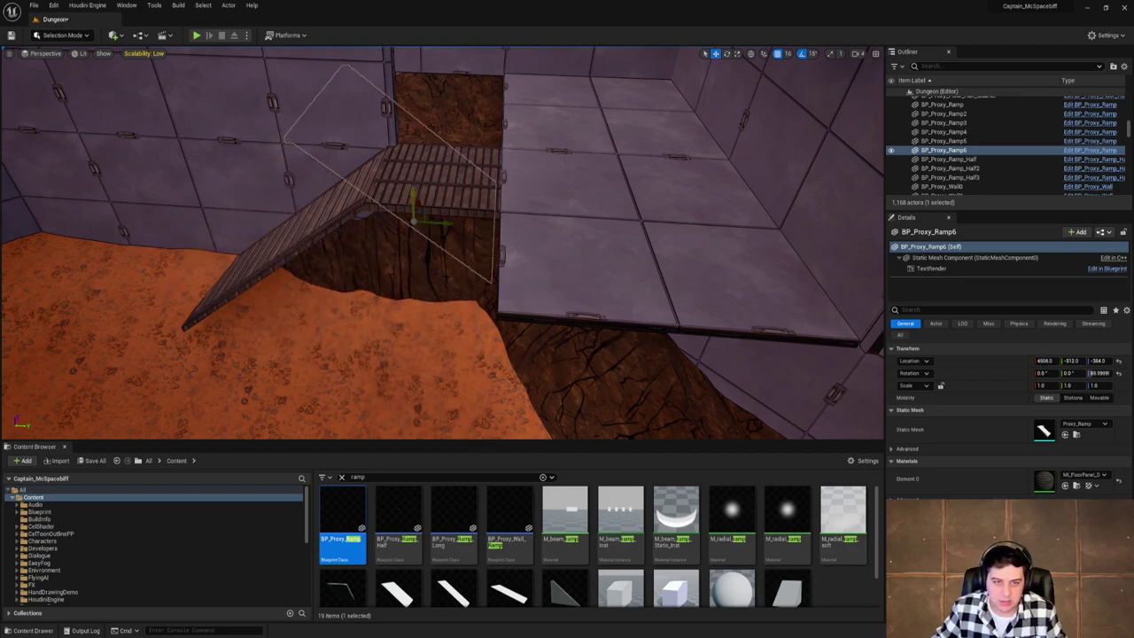
Raise the new ramp to Z 0 and shift it sideways behind the wall above the half ramp.
left_click_drag(428, 83, 428, 59)
key("w")
mouse_move(583, 241)
right_mouse_down()
mouse_move(583, 133)
mouse_move(583, 241)
right_mouse_up()
right_click_drag(544, 311, 417, 311)
key("d")
left_click_drag(545, 253, 373, 235)
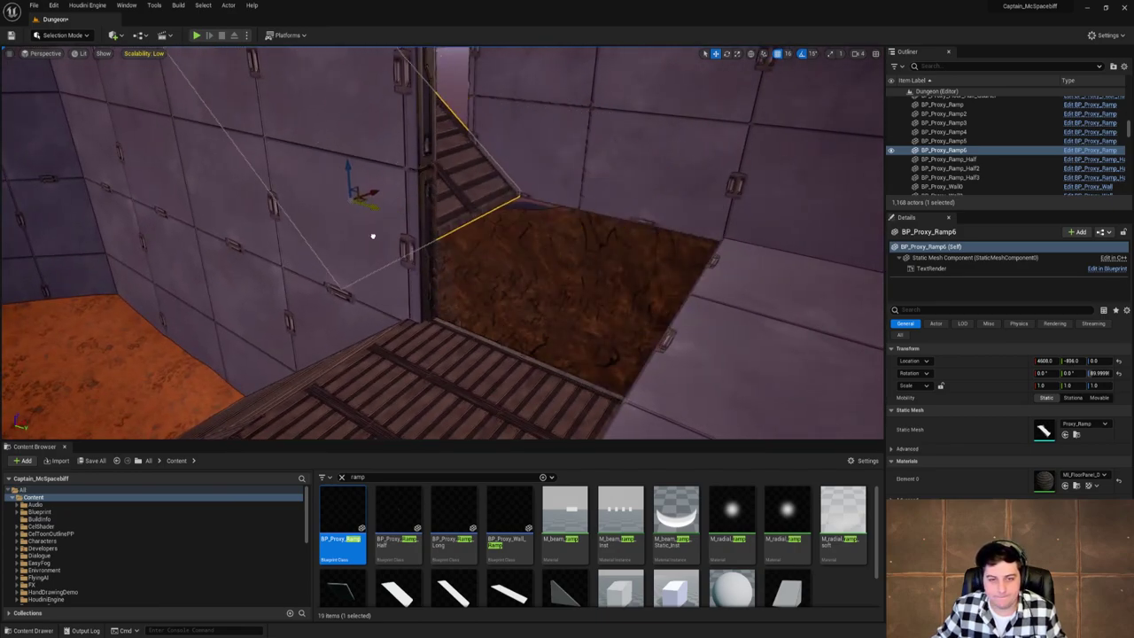
Copy the platform's floor panel across the gap beside it, and delete the wall panel in front of the new ramp.
right_click_drag(542, 266, 642, 266)
left_click(591, 267)
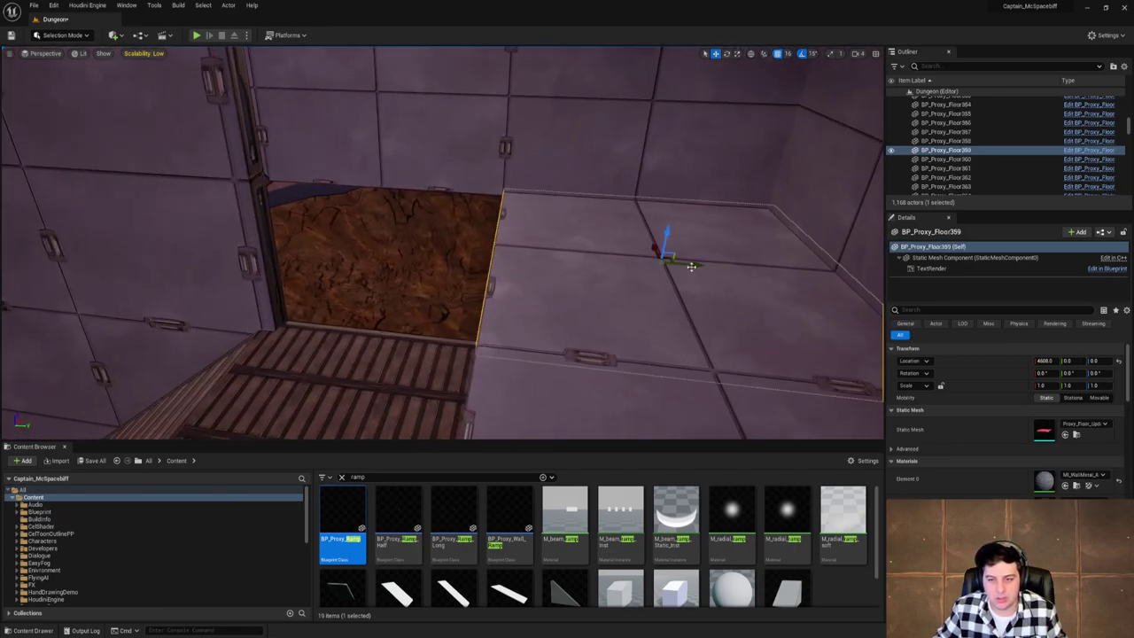
left_click_drag(414, 258, 355, 249)
right_click_drag(354, 249, 150, 204)
left_click(392, 200)
key("Delete")
Place a Proxy_Wall_Ramp static mesh from the ramp search results near the wall opening beside the half ramp.
right_click_drag(354, 213, 204, 292)
right_click_drag(288, 221, 301, 200)
scroll(555, 529, "down", 1)
scroll(555, 529, "down", 2)
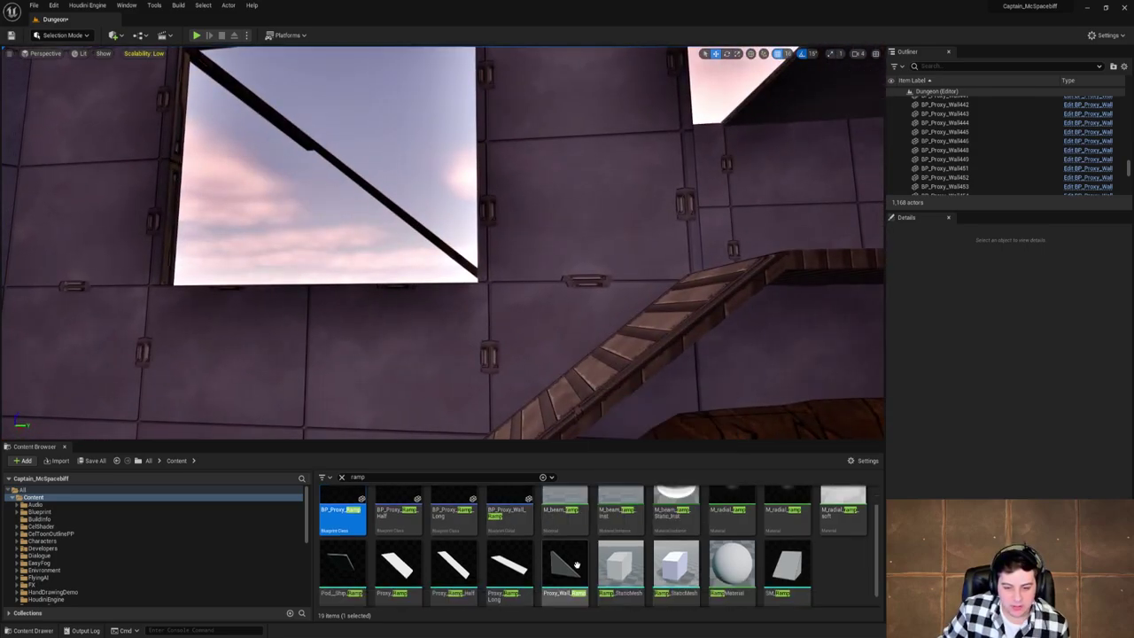
left_click(572, 545)
left_click_drag(572, 545, 335, 313)
right_click_drag(427, 268, 363, 268)
Rotate the wall ramp piece 90° and position it at 4608, -1024, 0 to fill the opening beneath the new ramp.
key("e")
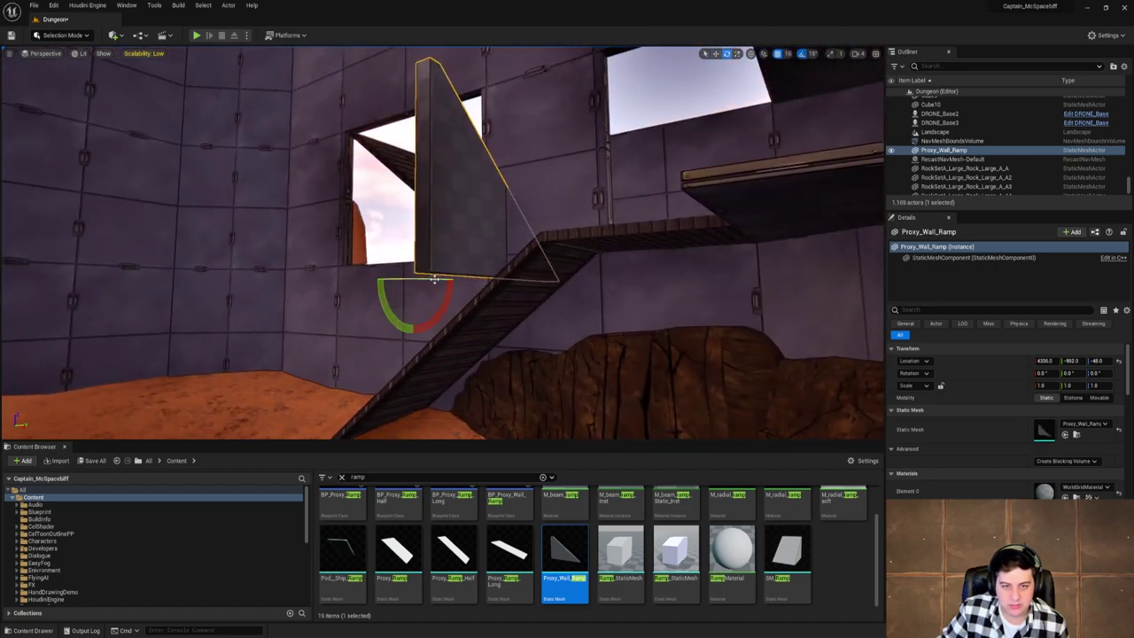
left_click_drag(435, 279, 459, 282)
right_click_drag(459, 281, 293, 301)
right_click_drag(284, 253, 567, 242)
key("w")
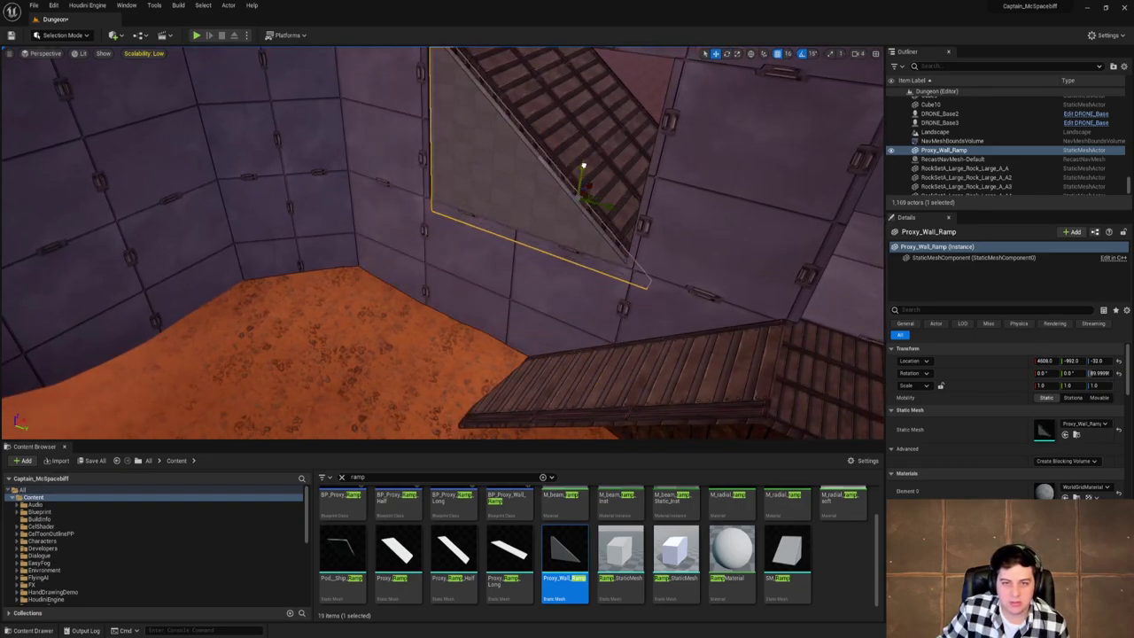
right_click_drag(601, 202, 562, 229)
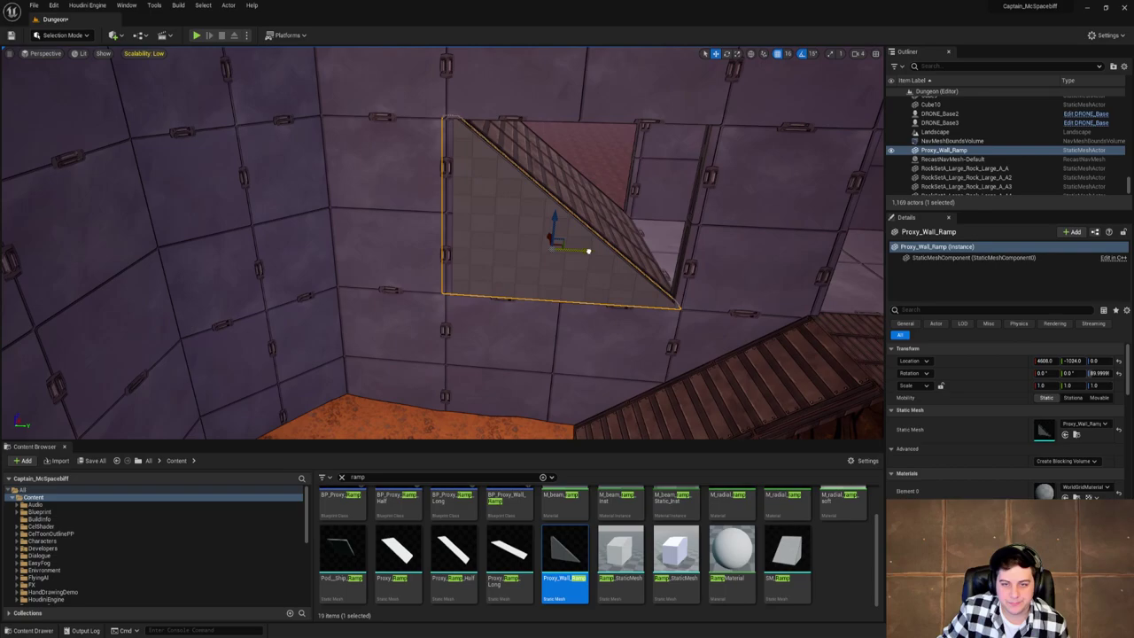
Save the Dungeon level with the triangular wall piece in place.
right_click_drag(588, 251, 616, 315)
key("w")
key("d")
right_click_drag(357, 257, 319, 257)
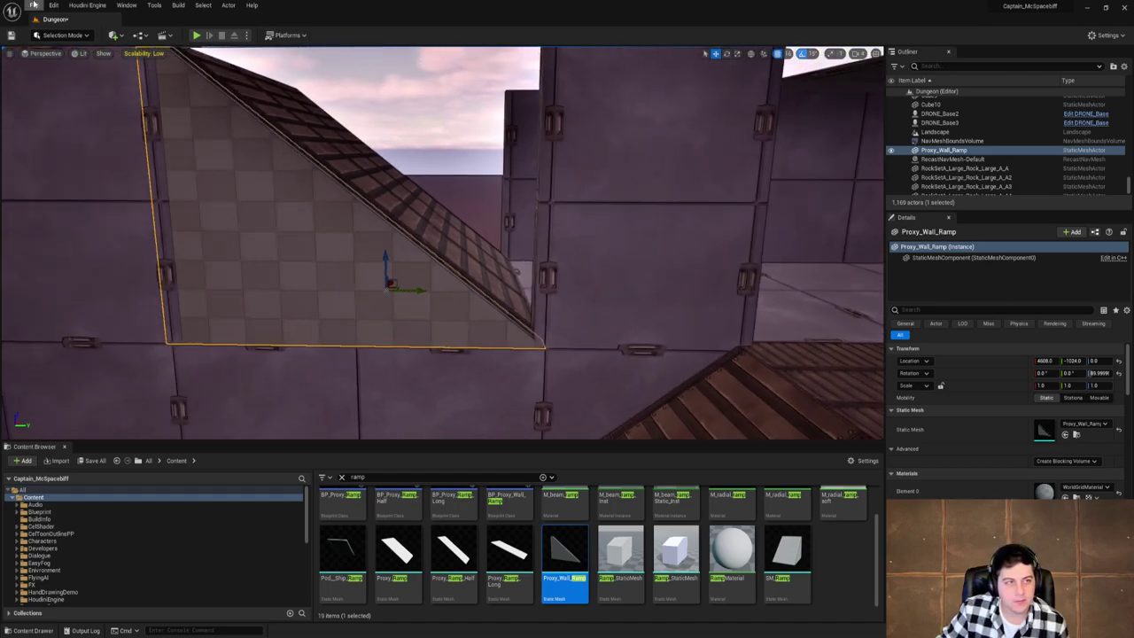
left_click(34, 4)
left_click(93, 88)
right_click_drag(613, 325, 574, 324)
key("s")
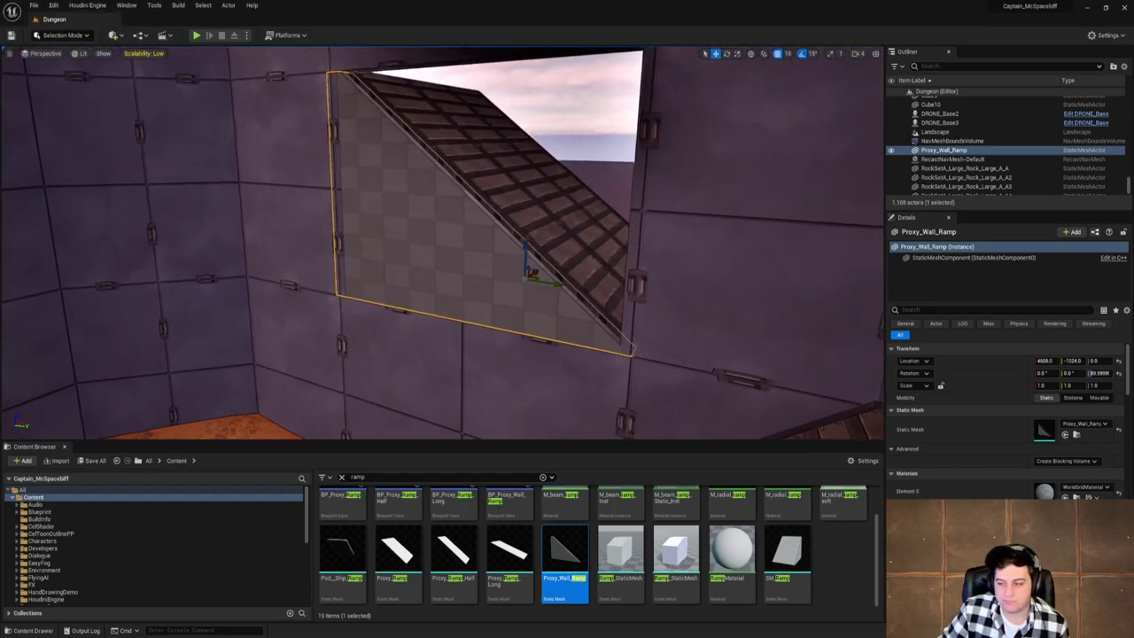
left_click(1092, 491)
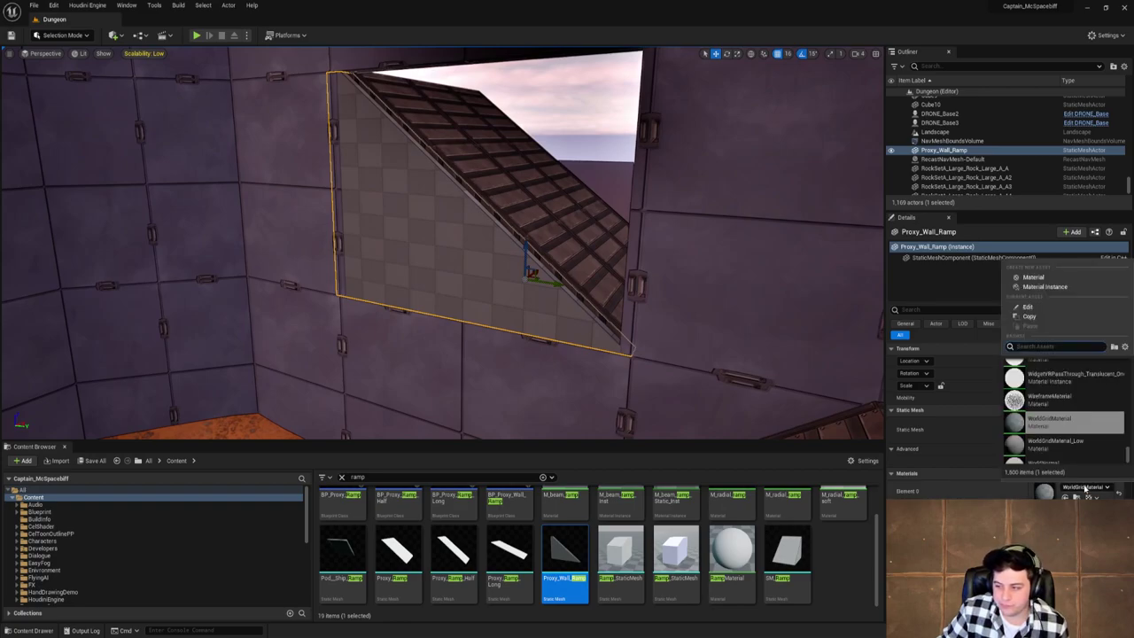
right_click_drag(487, 298, 394, 314)
key("w")
key("w")
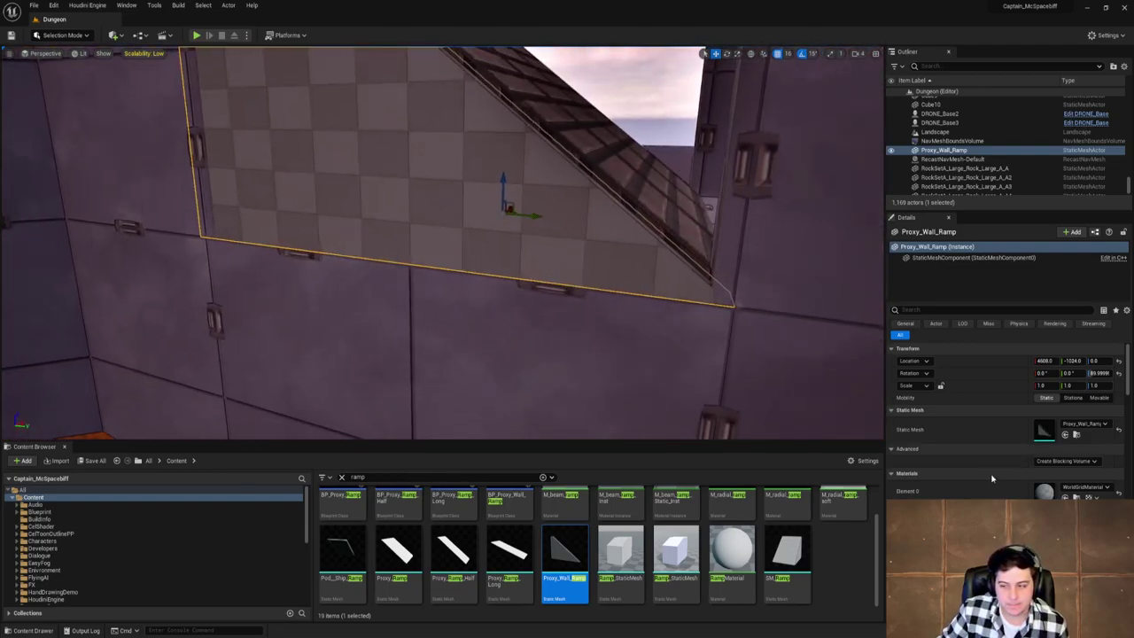
left_click(1083, 486)
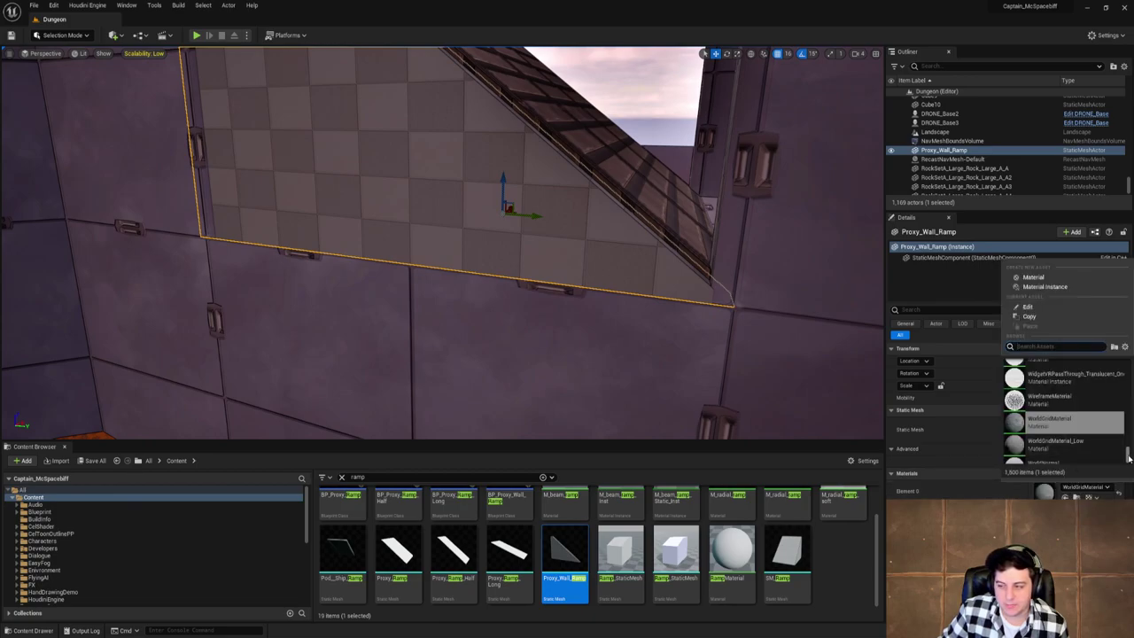
left_click_drag(1128, 458, 1123, 455)
scroll(1086, 441, "up", 3)
scroll(1087, 442, "down", 10)
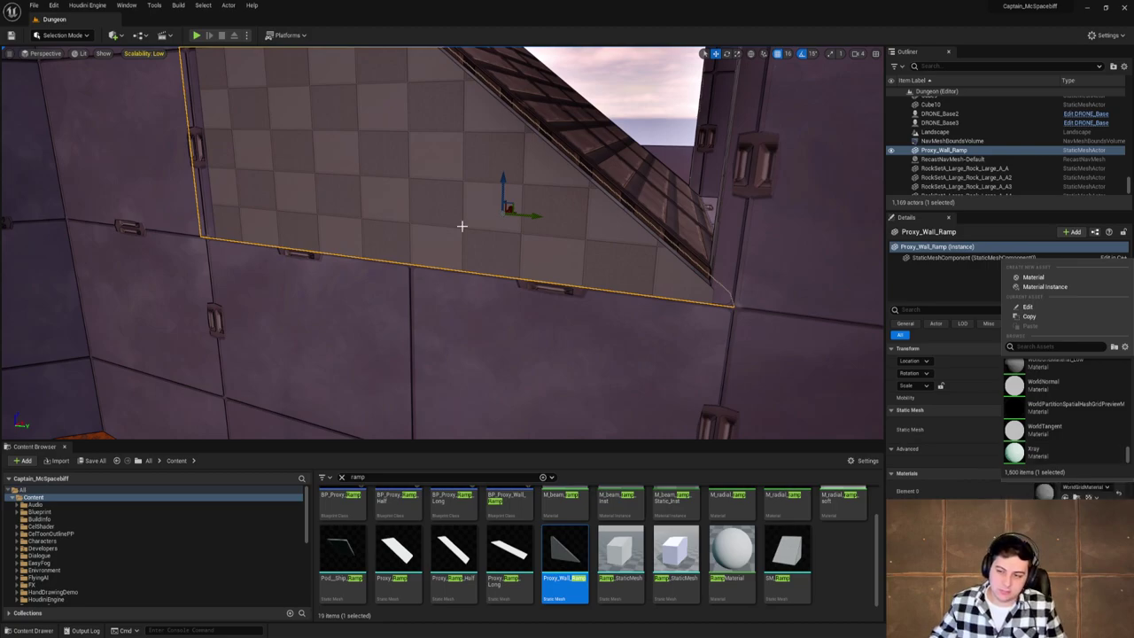
right_click_drag(461, 187, 478, 115)
Search the materials for "wall" and assign MI_WallPanelC to the wall ramp piece's first material slot.
left_click(1086, 487)
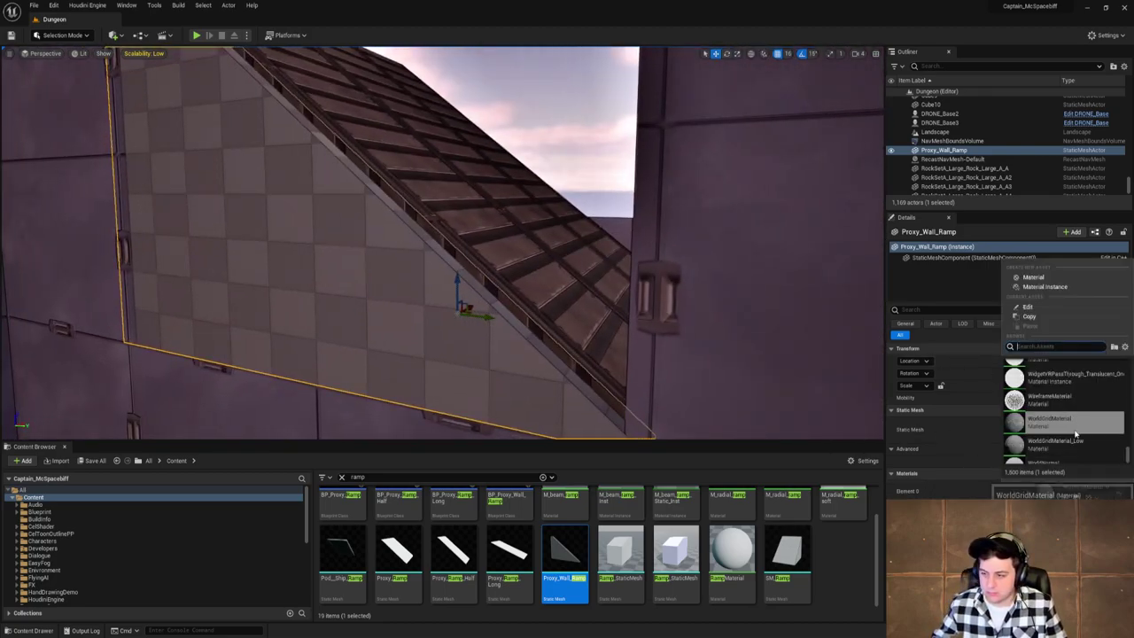
type("wal")
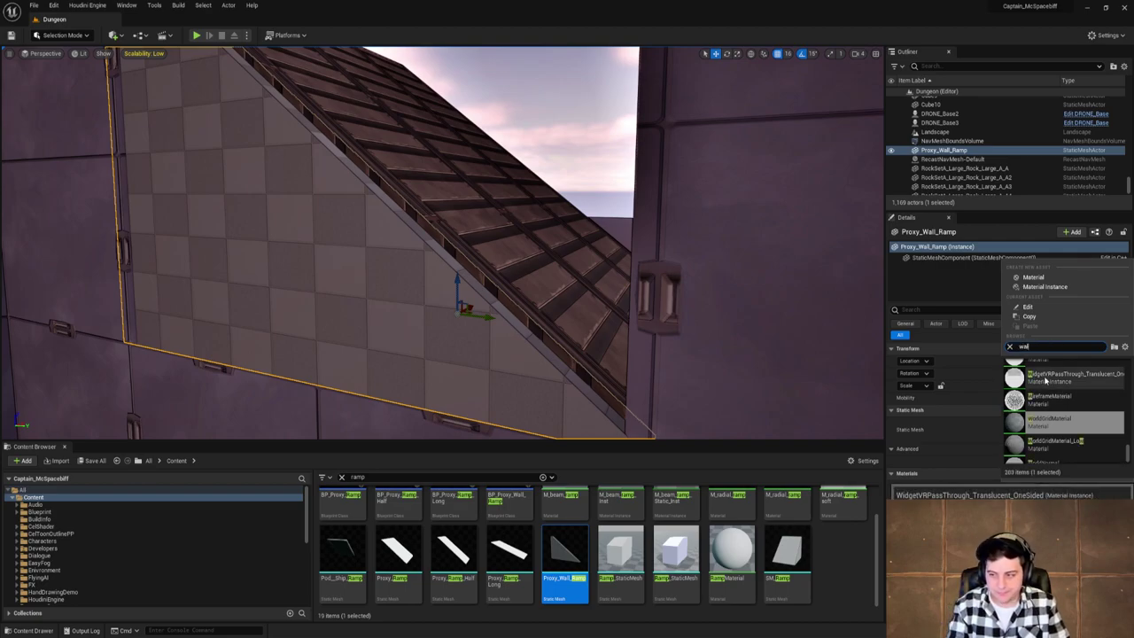
type("l")
scroll(1063, 399, "up", 4)
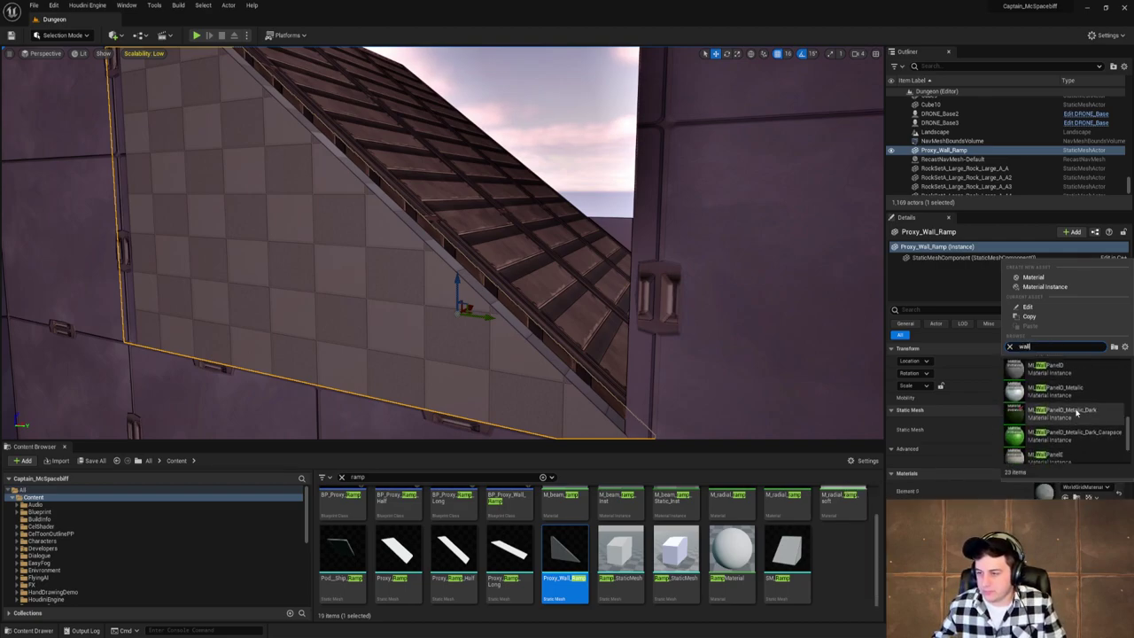
left_click(1050, 376)
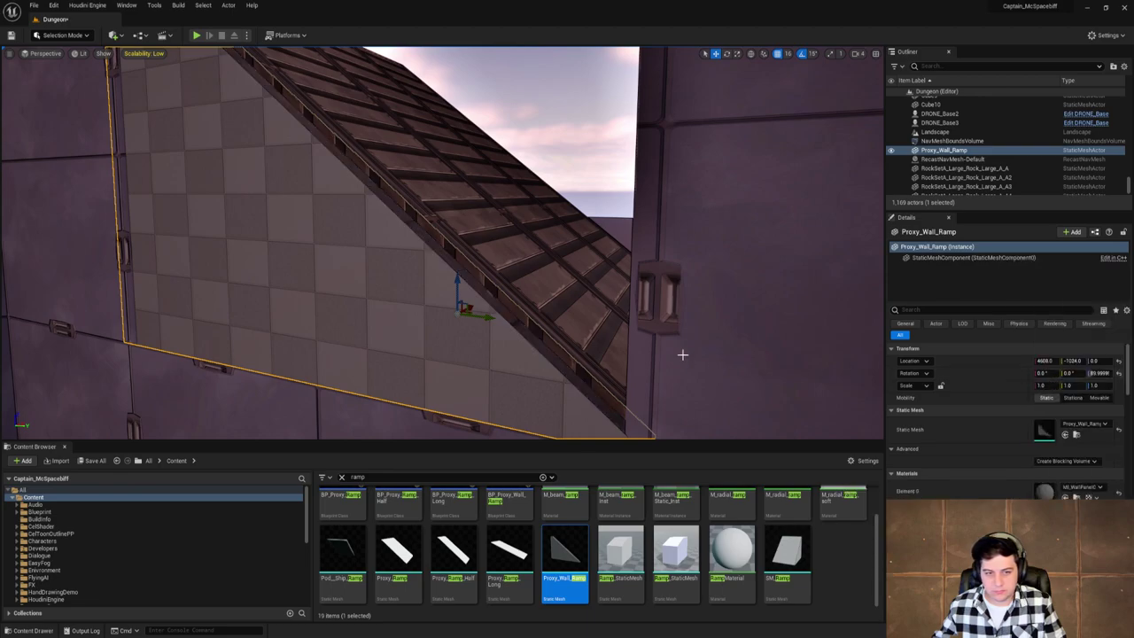
Try MI_WallPanelC and MI_WallPanelD in the wall ramp piece's second material slot.
left_click(1083, 517)
type("wall")
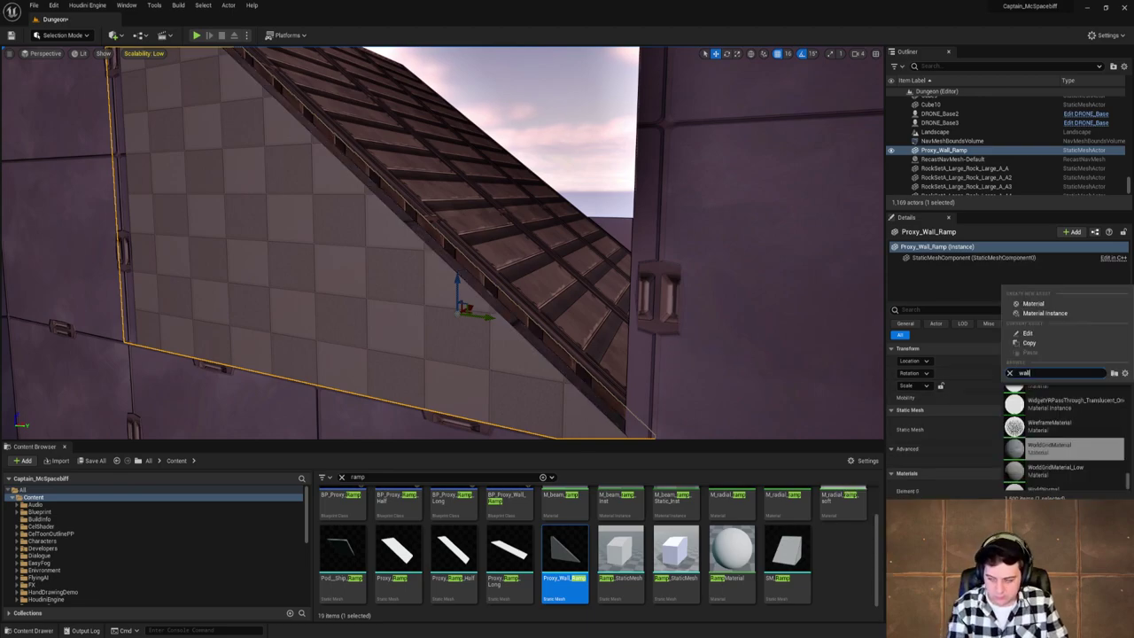
type(" panel e")
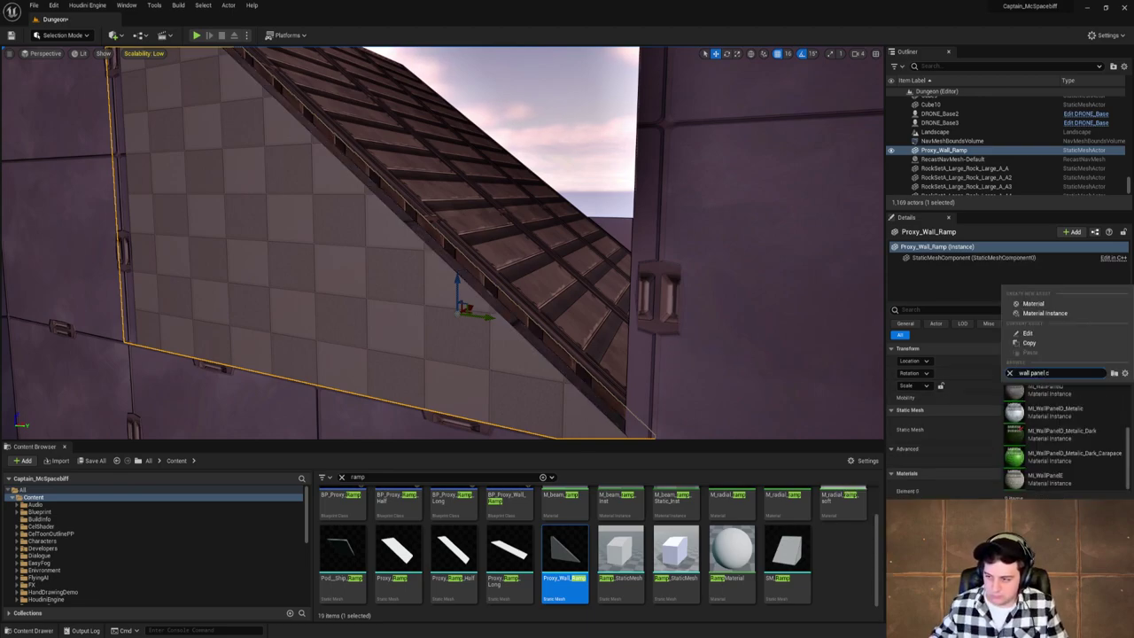
scroll(1101, 478, "up", 3)
left_click(1061, 454)
right_click_drag(803, 430, 748, 430)
left_click(1083, 518)
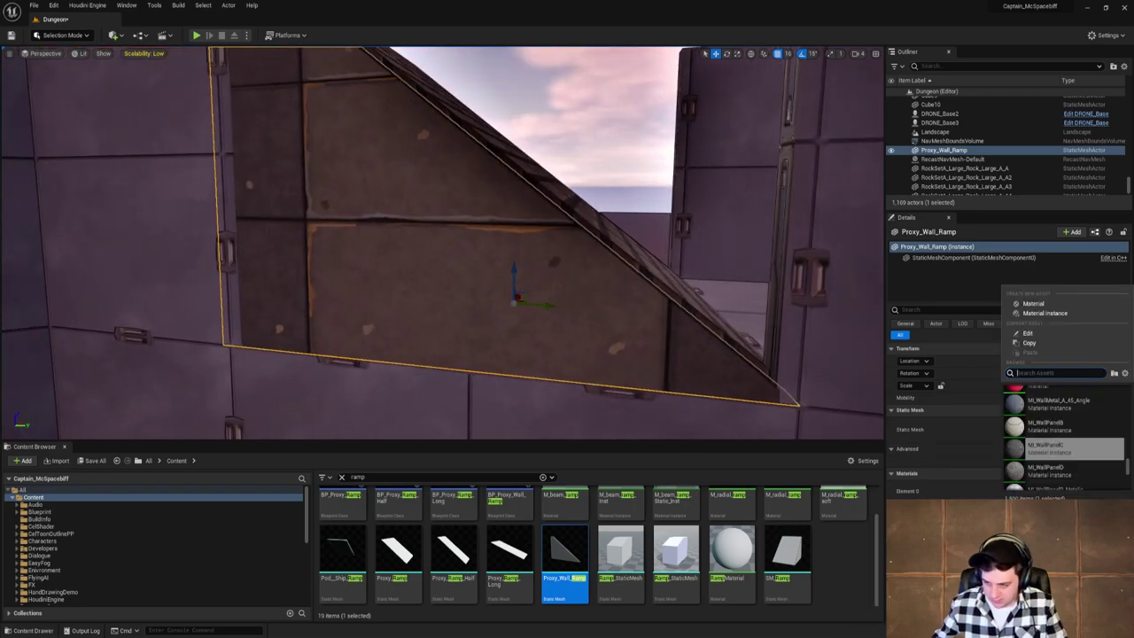
left_click(1044, 471)
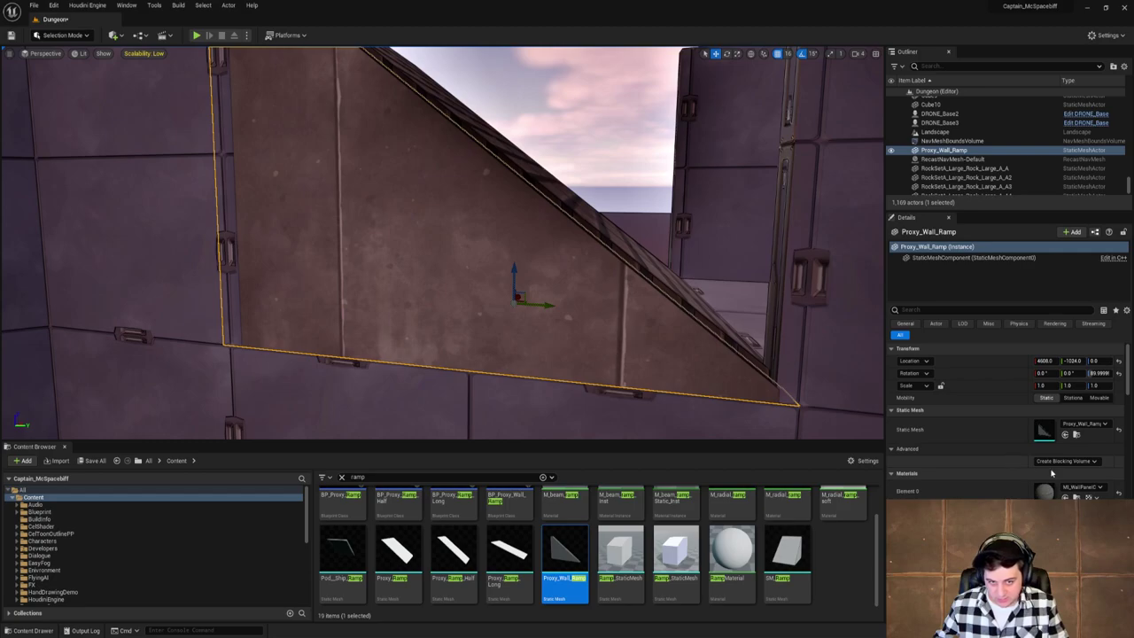
Set the wall ramp piece's second material slot to the purple wall metal material matching the surrounding walls, and save the level.
left_click(1074, 487)
scroll(1083, 465, "down", 5)
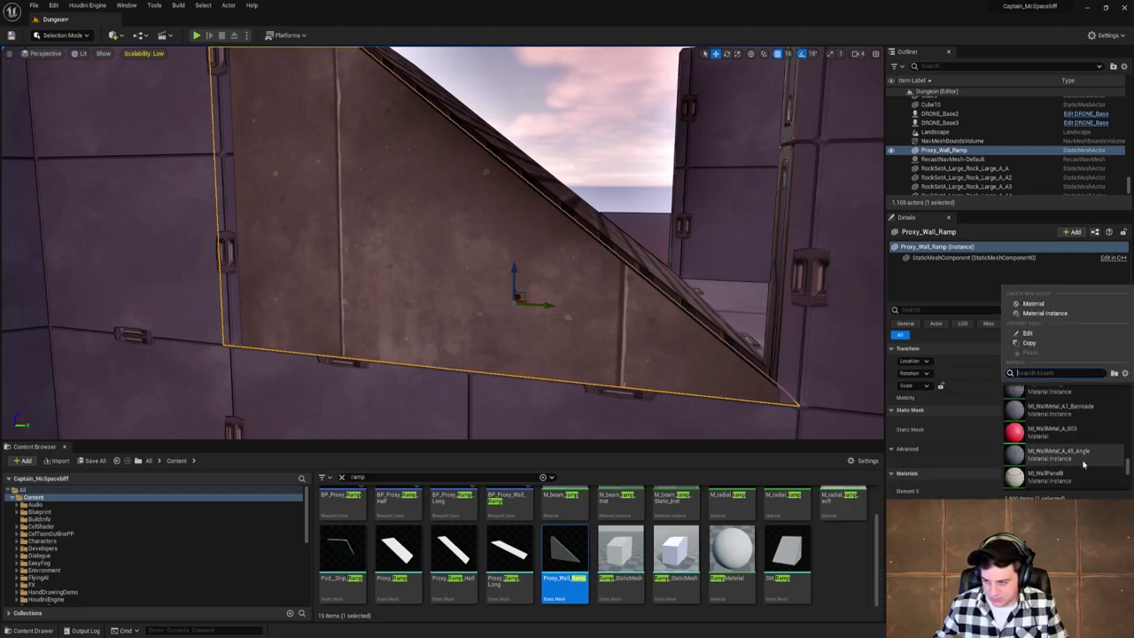
left_click(1049, 419)
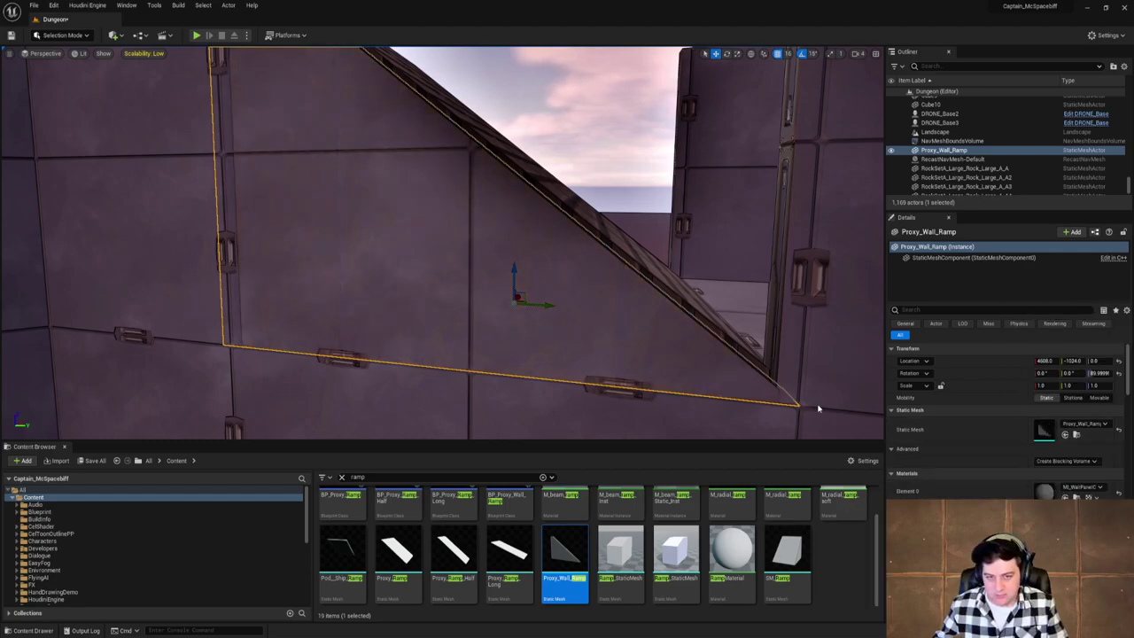
right_click_drag(819, 409, 769, 403)
right_click_drag(452, 361, 452, 361)
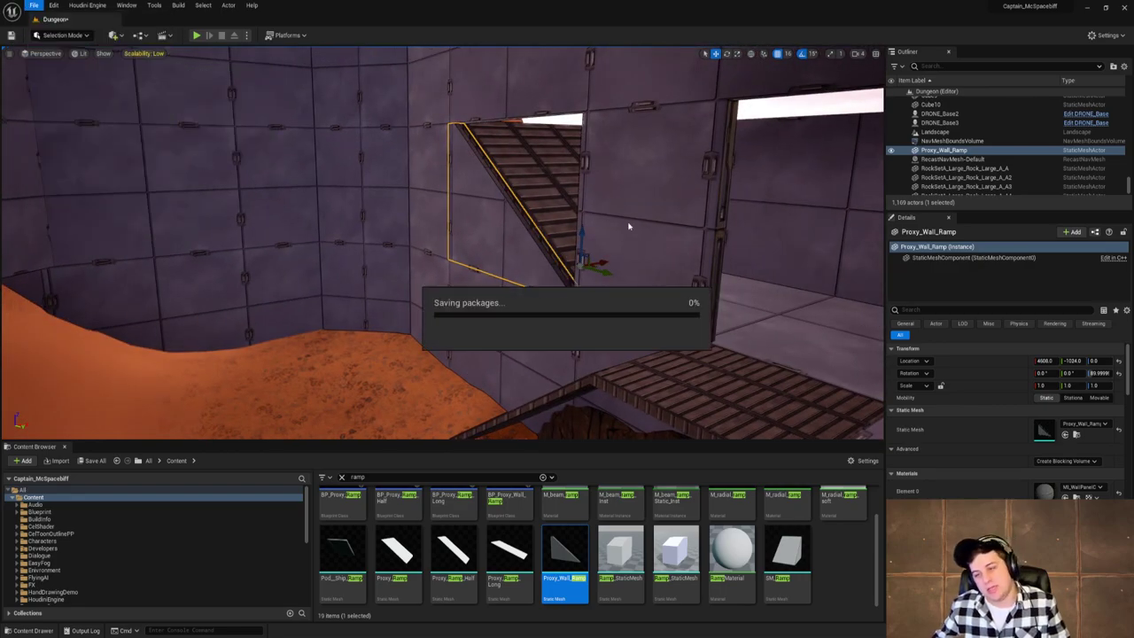
Select the triangular wall ramp piece and nudge it slightly off the grid to about X 4608.22.
right_click_drag(623, 218, 646, 172)
left_click(647, 172)
right_click_drag(556, 199, 562, 198)
left_click(555, 199)
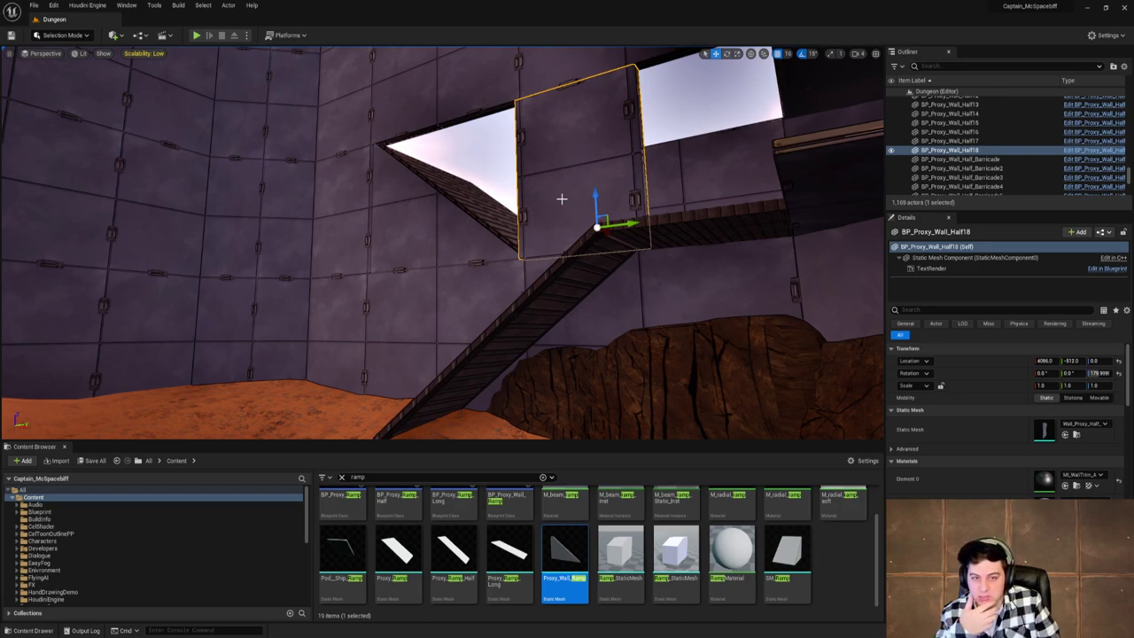
right_click_drag(561, 199, 597, 241)
left_click(522, 212)
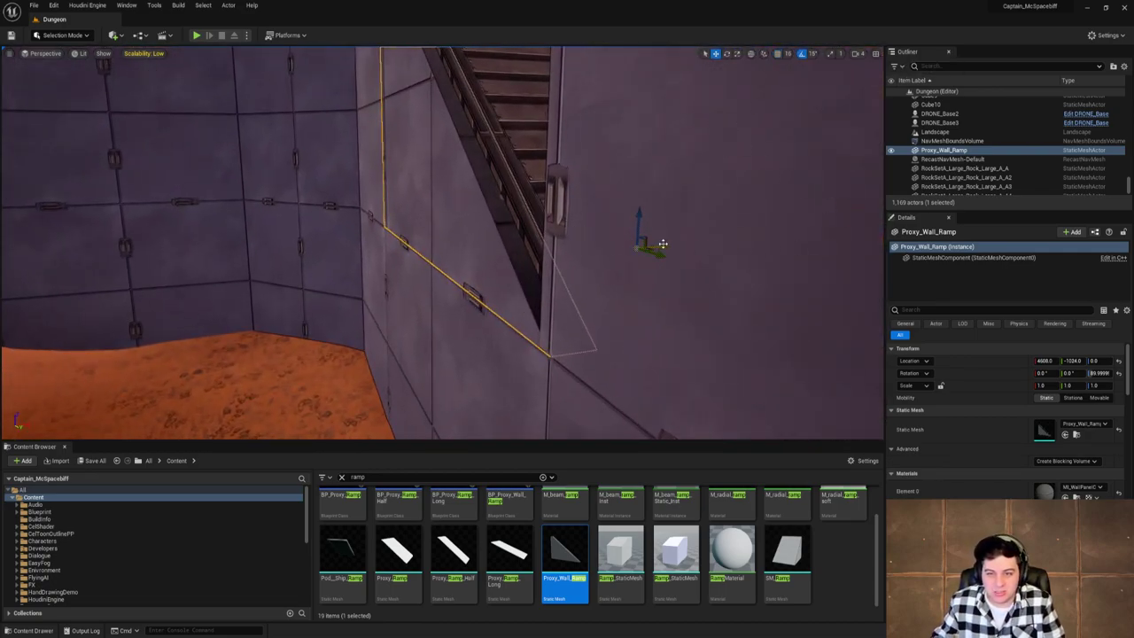
left_click(566, 229)
right_click_drag(565, 230, 565, 229)
left_click(565, 230)
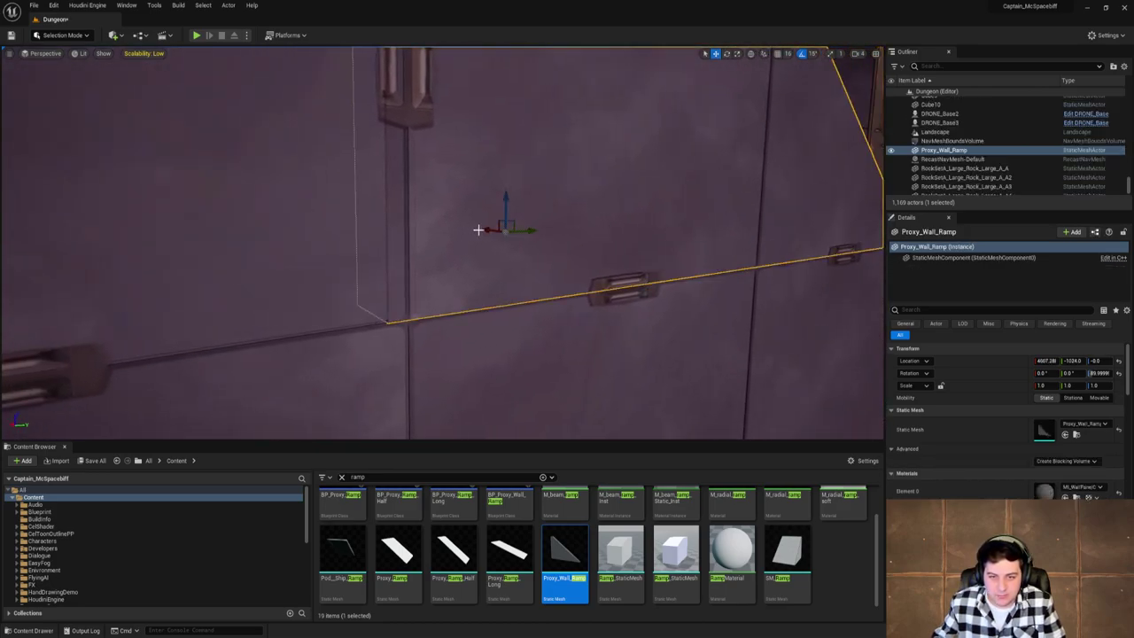
left_click_drag(483, 229, 484, 229)
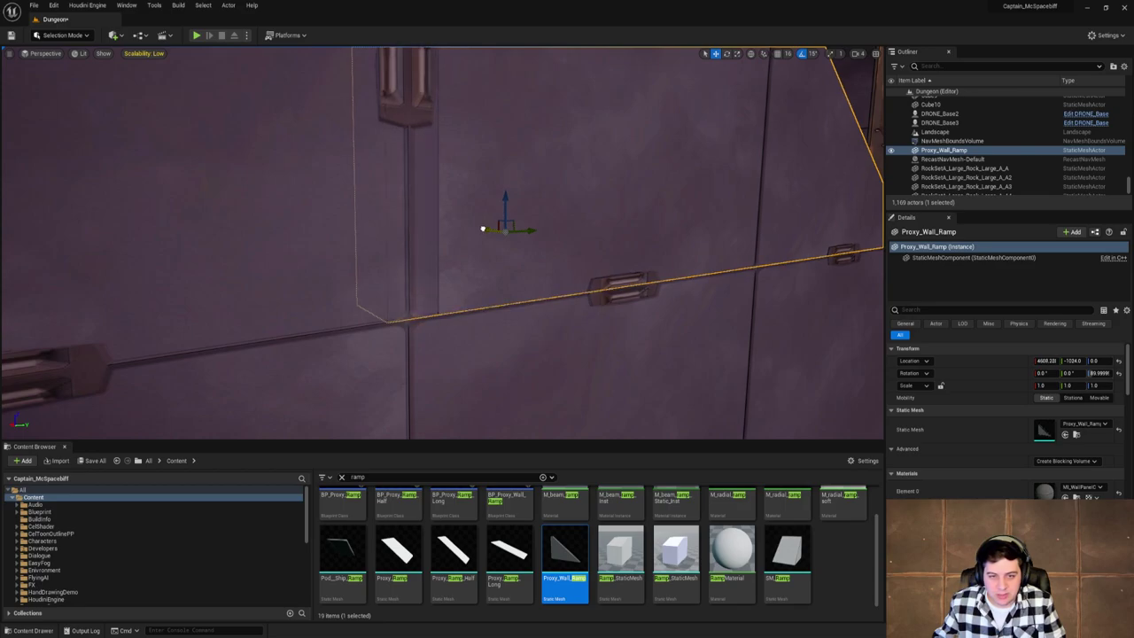
Fine-tune the wall ramp piece's X position where its face meets the adjoining wall panels.
right_click_drag(536, 225, 507, 229)
key("s")
left_click(536, 225)
left_click(330, 272)
left_click(488, 288)
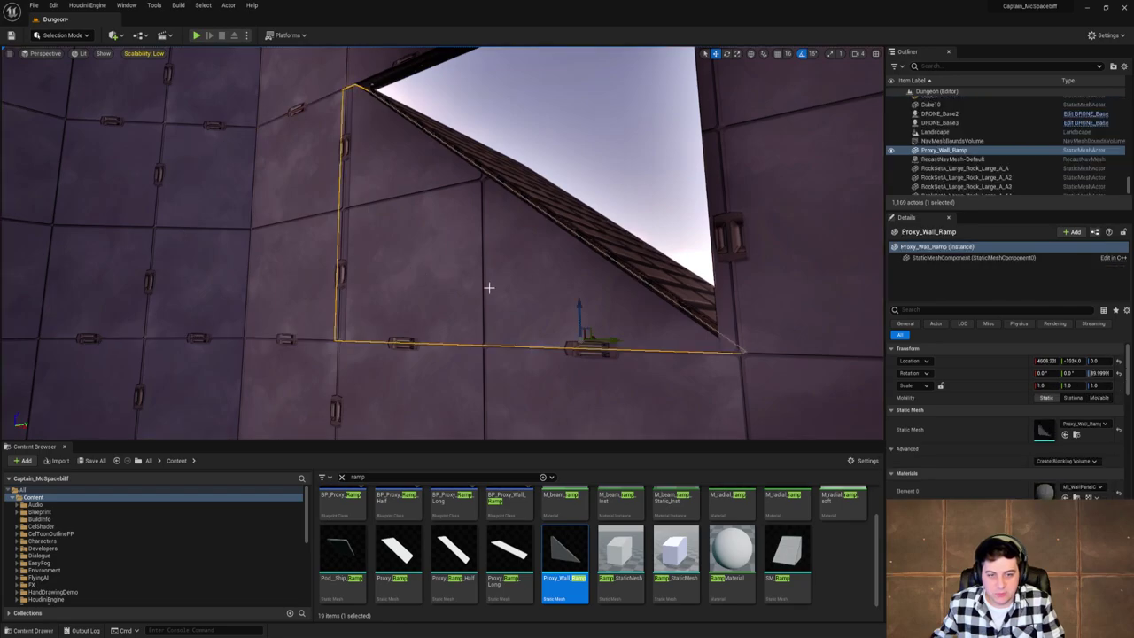
key("w")
right_click_drag(488, 288, 514, 276)
key("w")
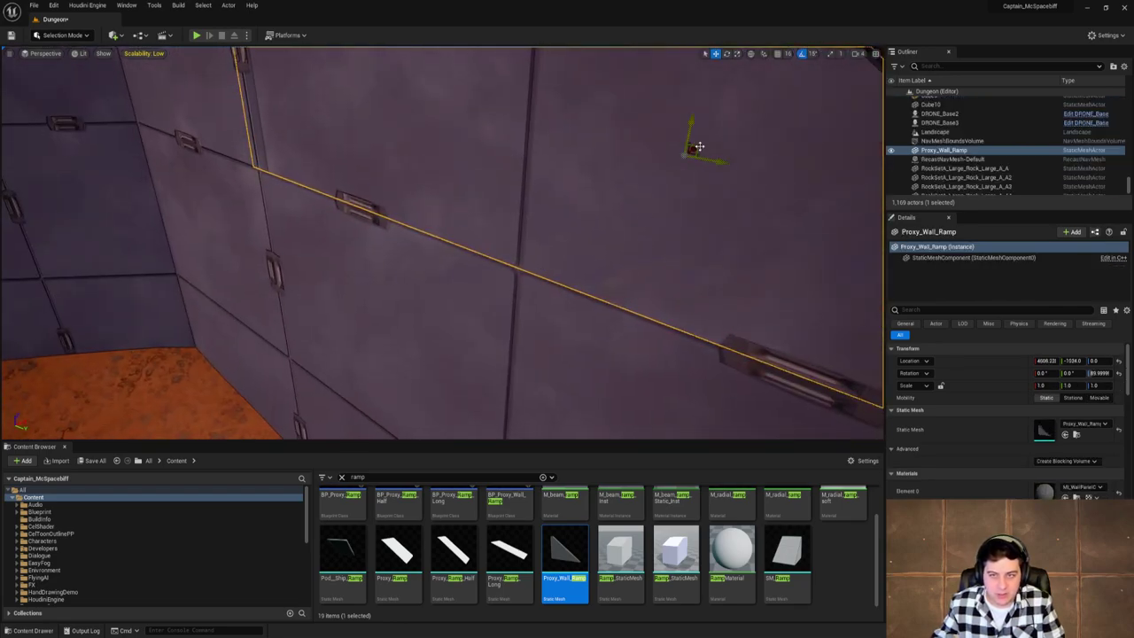
right_click_drag(696, 147, 664, 170)
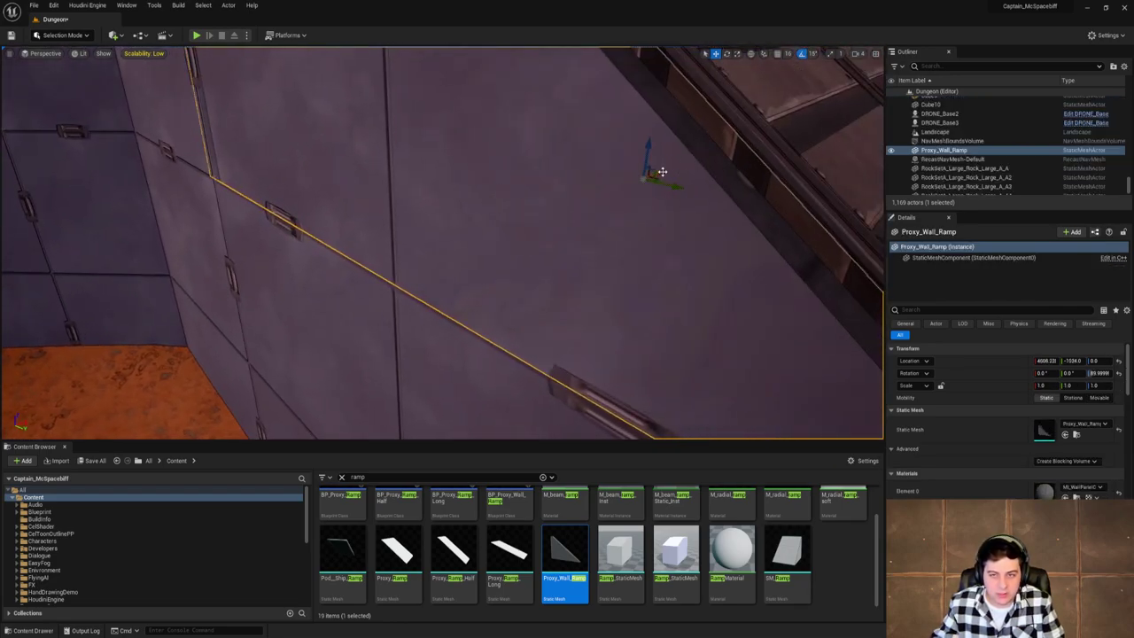
left_click_drag(663, 172, 662, 172)
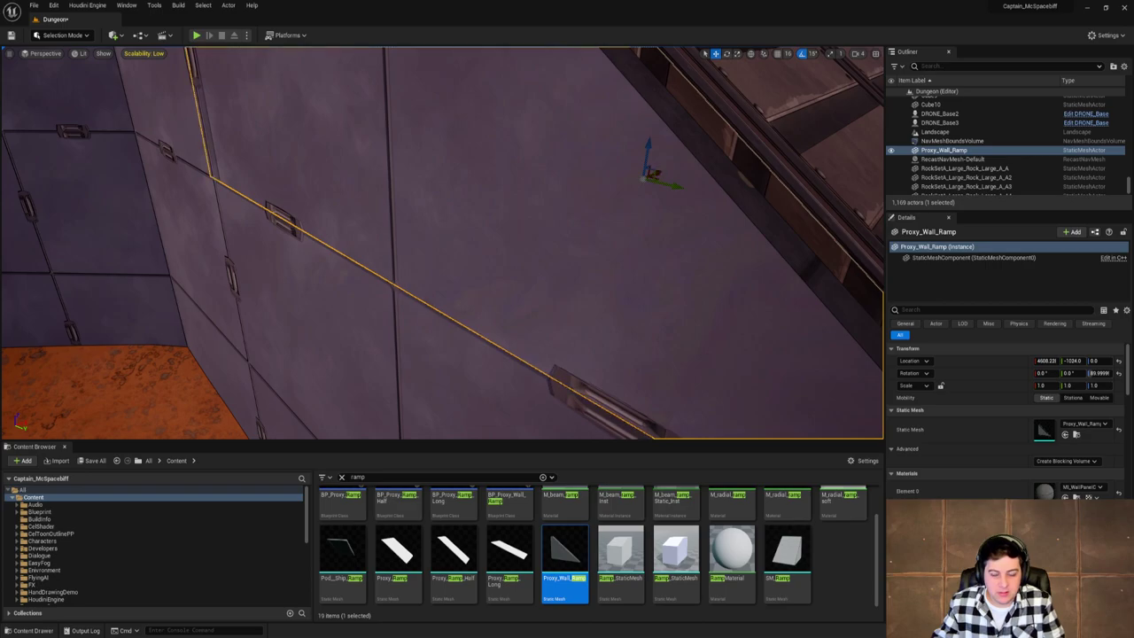
Save the Dungeon level after the wall alignment adjustment.
right_click_drag(662, 172, 709, 107)
left_click(662, 171)
right_click_drag(662, 172, 674, 231)
left_click(35, 6)
left_click(102, 94)
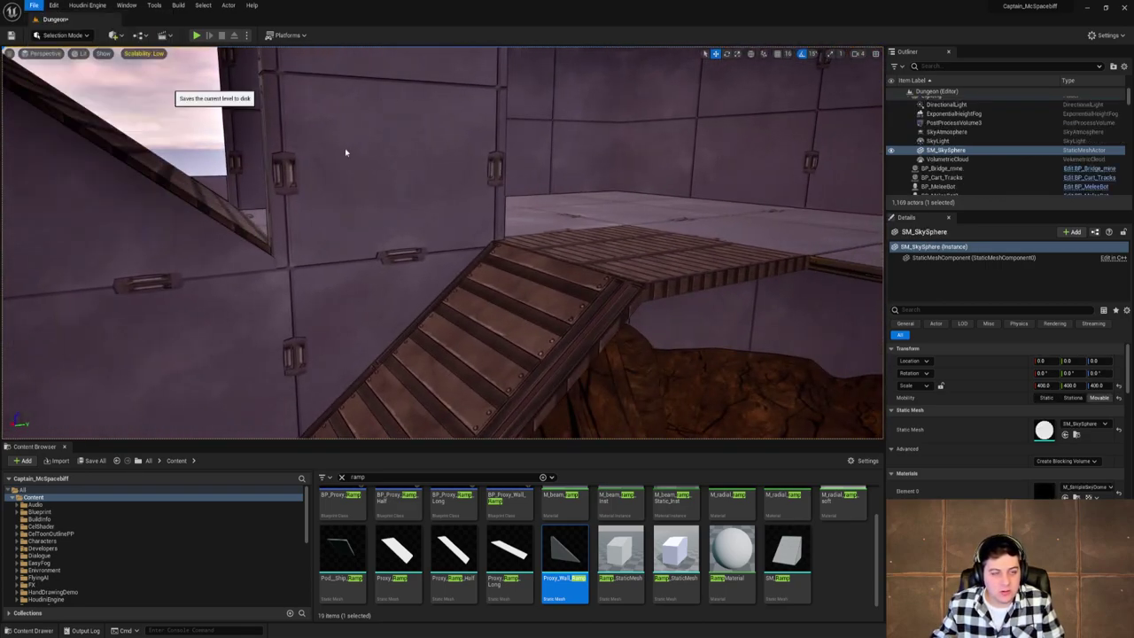
Playtest the Dungeon level, running from the sand area through the metal corridor and up to the raised platform's ramp, and end the play session.
right_click_drag(443, 243, 156, 76)
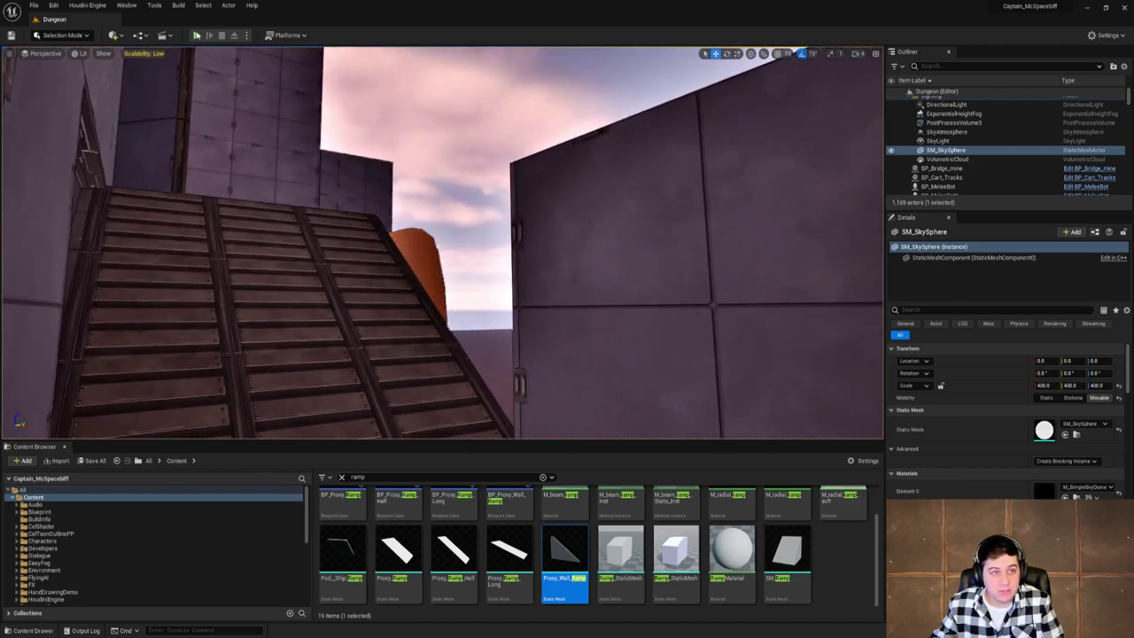
key("alt+p")
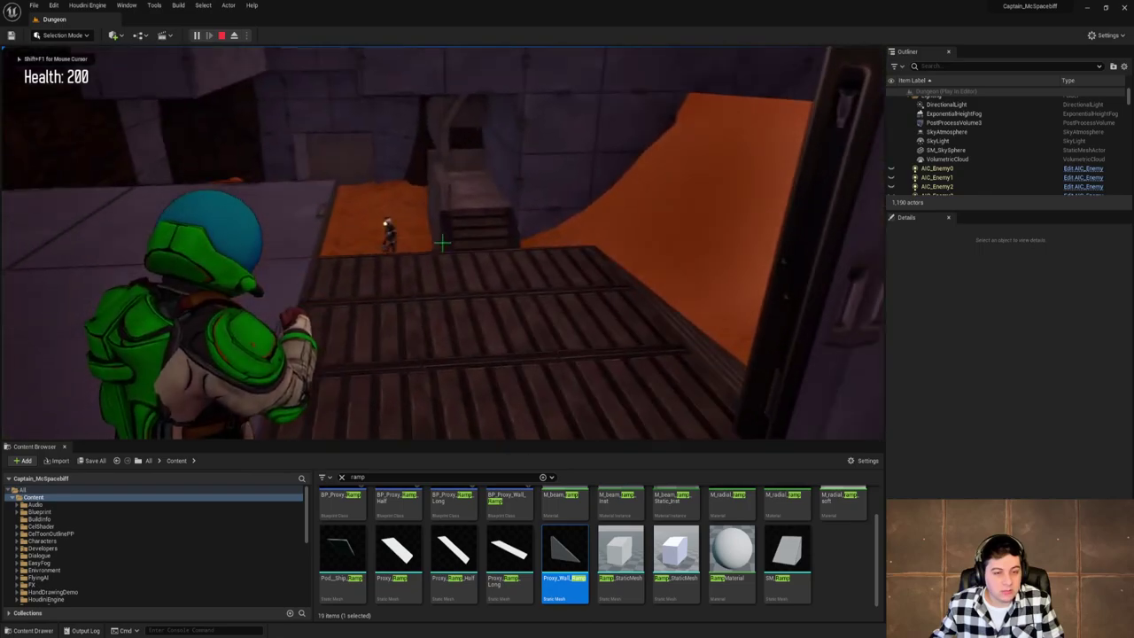
key("w")
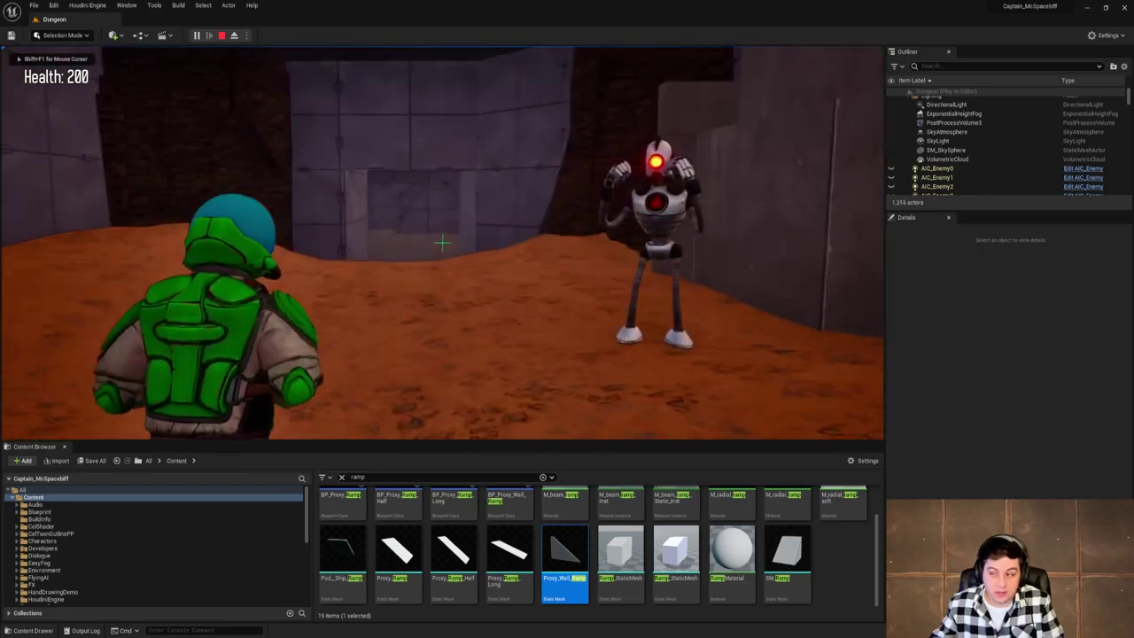
key("w")
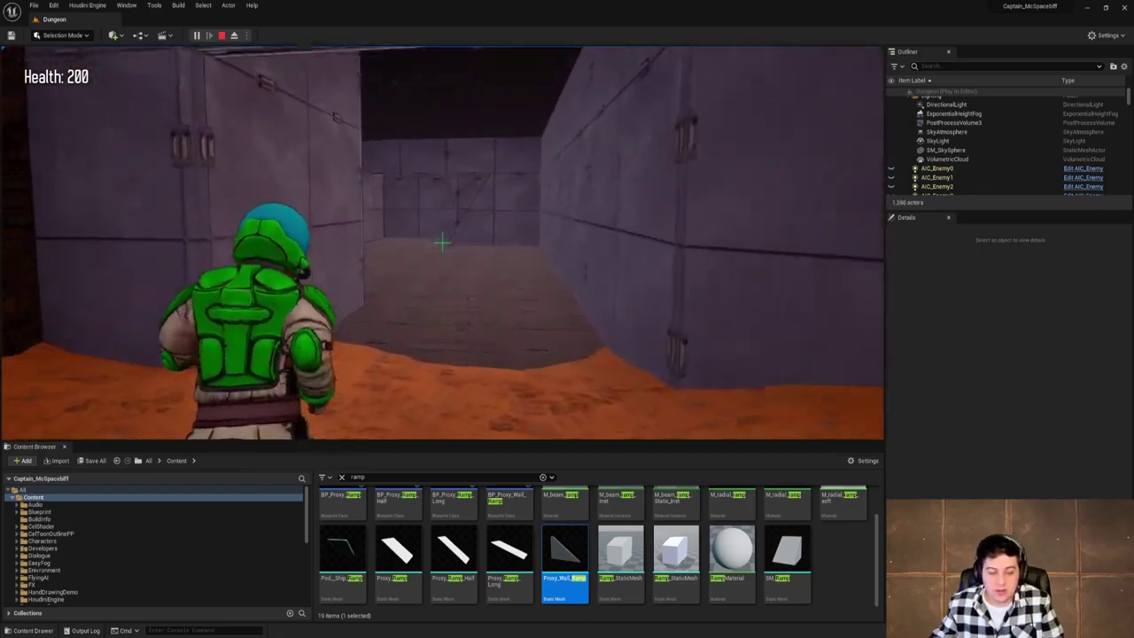
key("w")
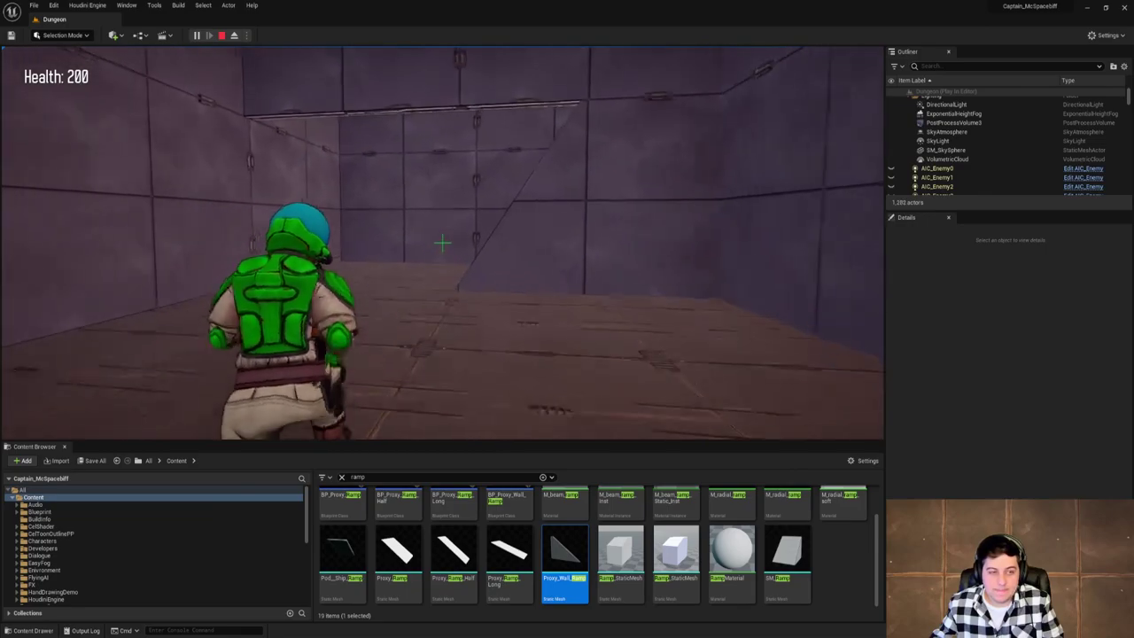
key("w")
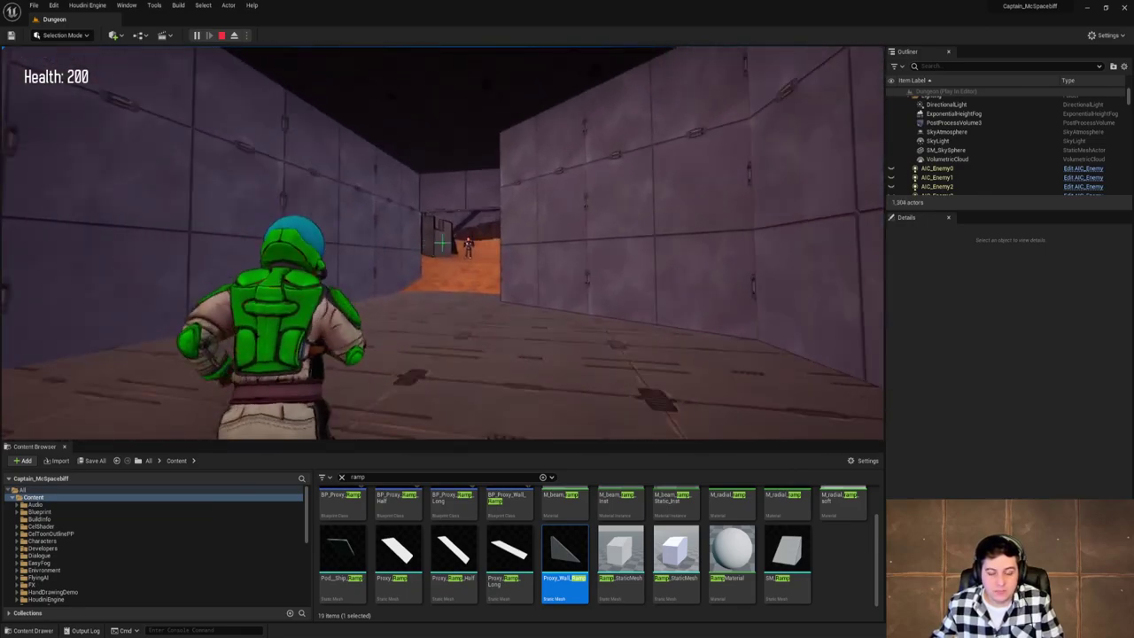
key("w")
key("w")
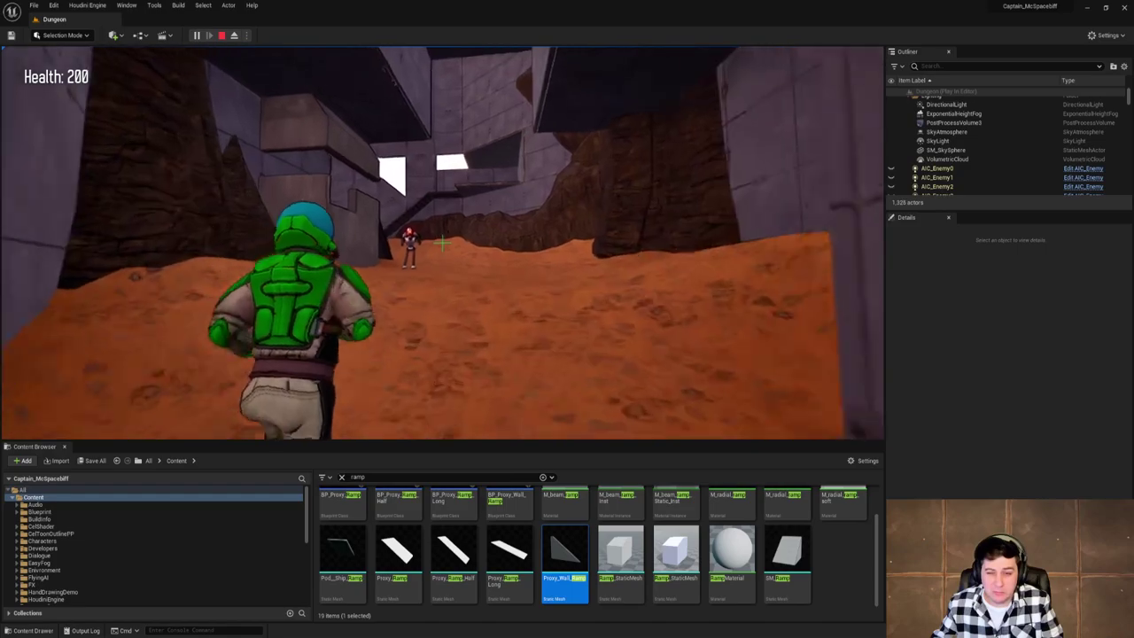
key("w")
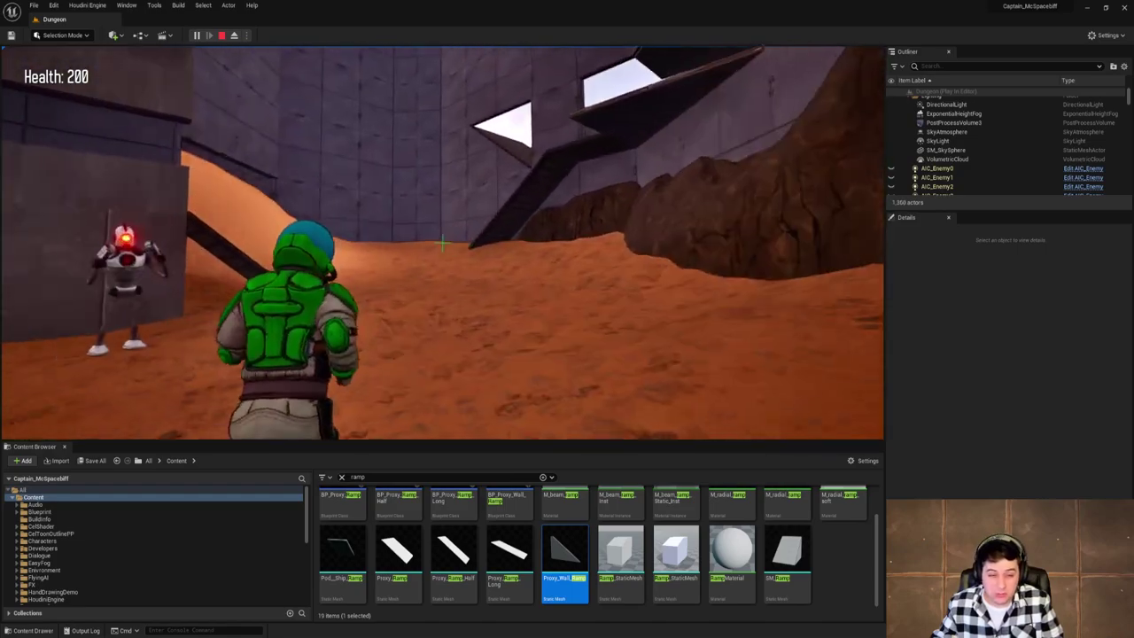
key("w")
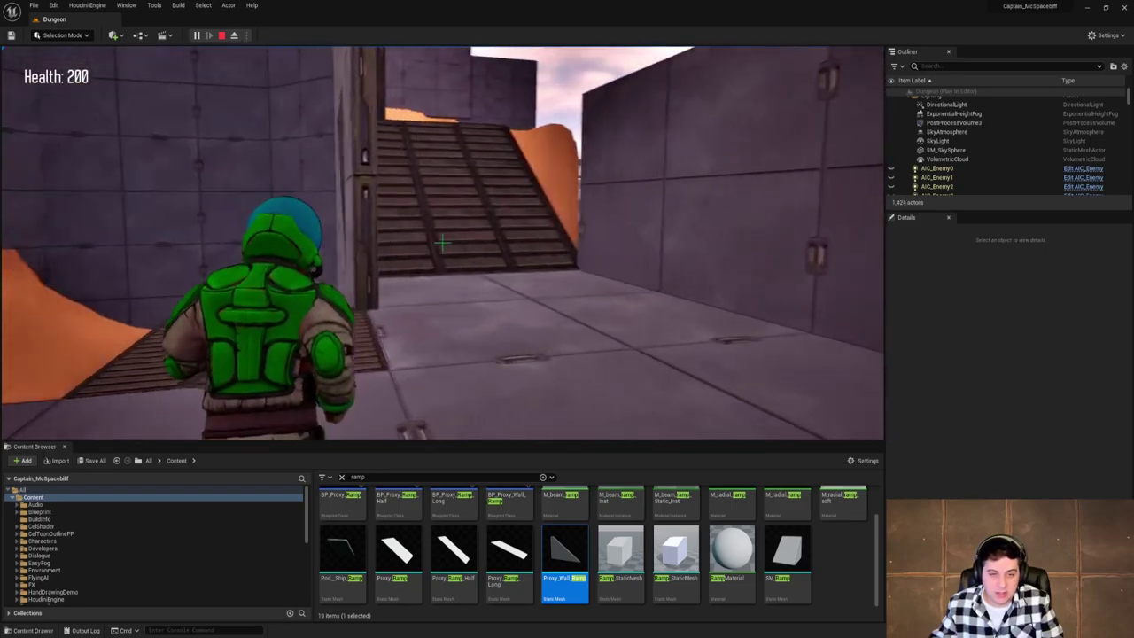
key("w")
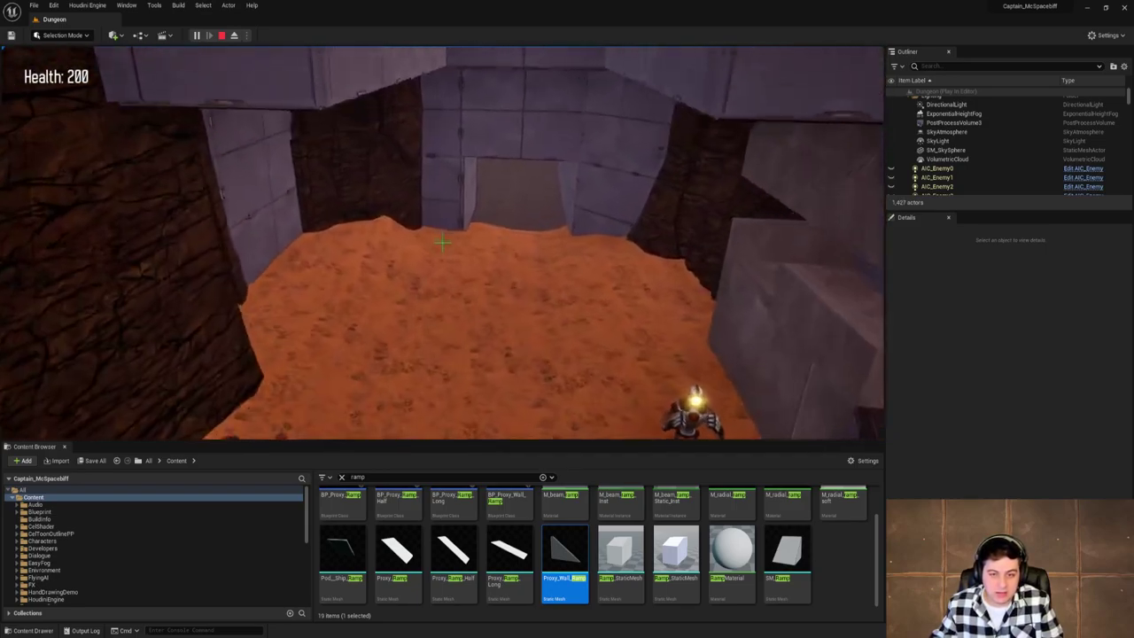
key("w")
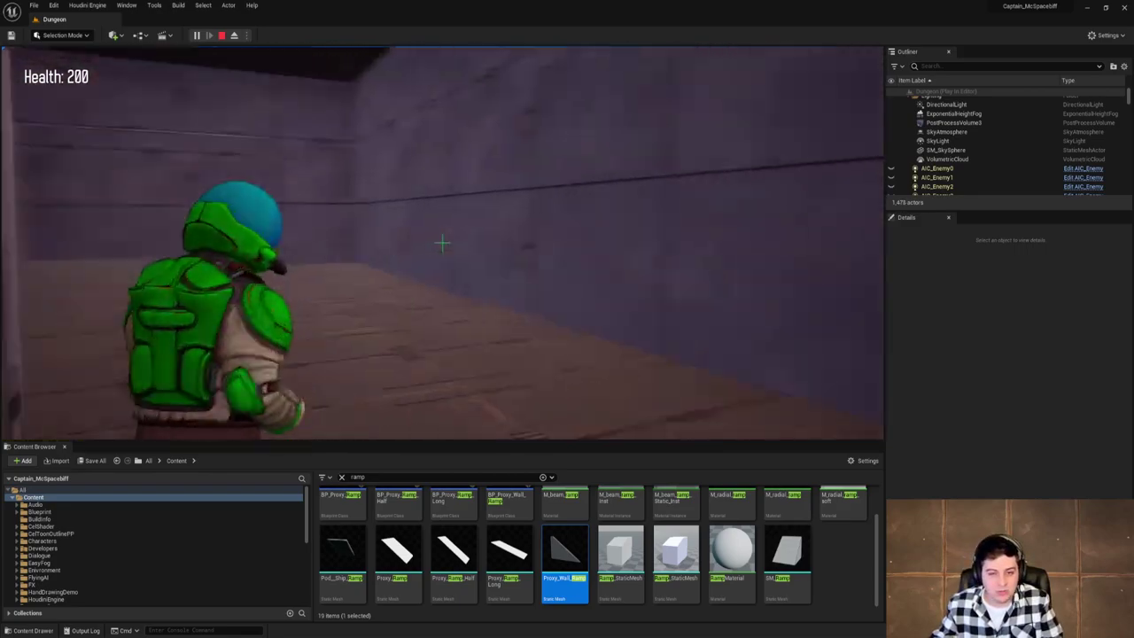
key("Escape")
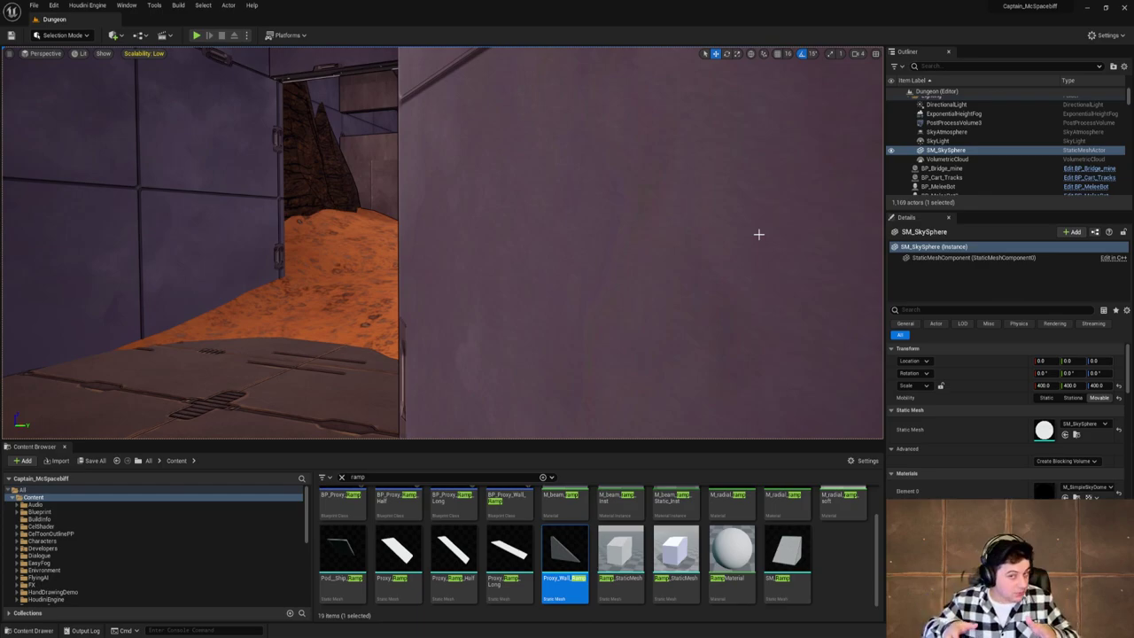
Examine the ramp leading upward from the raised platform and the walls enclosing it.
key("w")
right_click_drag(441, 243, 310, 195)
key("w")
key("a")
key("s")
key("w")
key("d")
key("w")
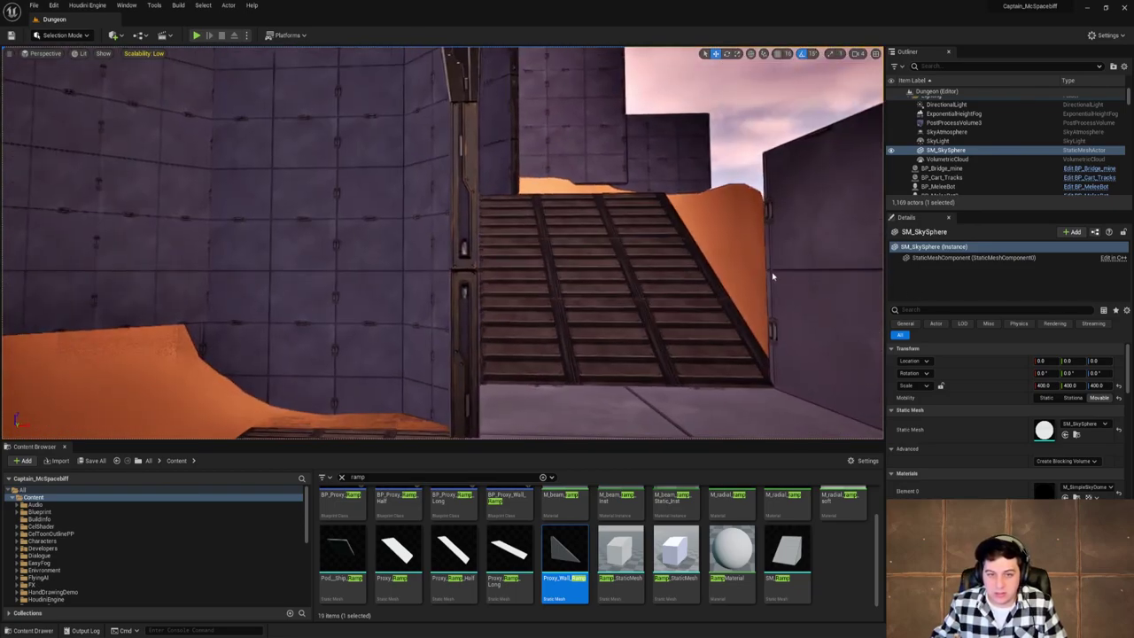
right_click_drag(664, 171, 754, 173)
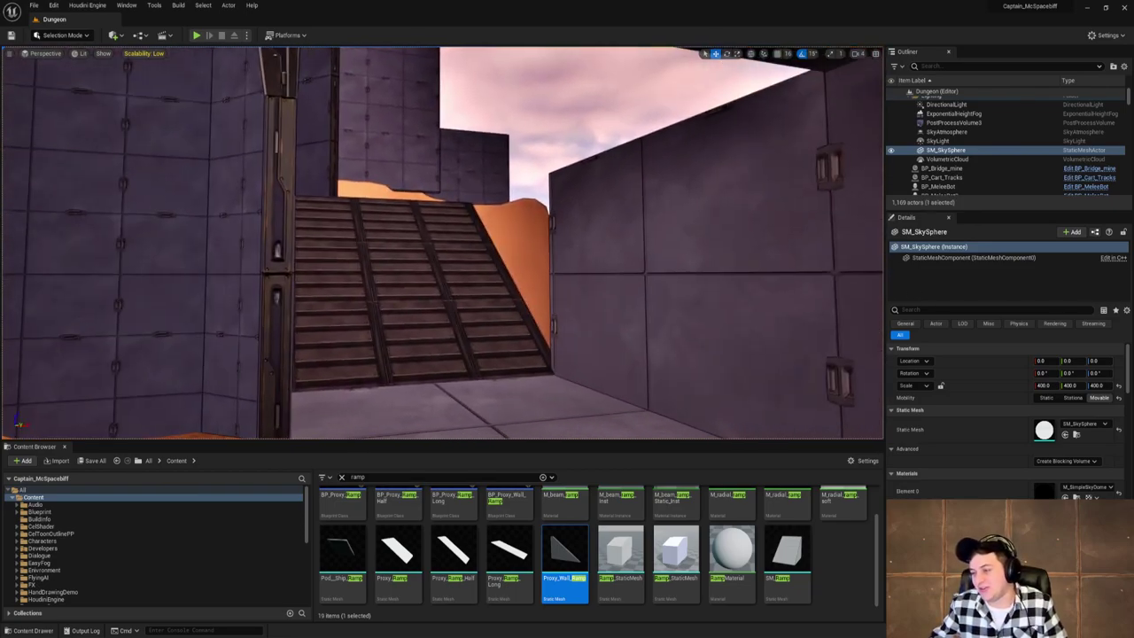
Examine the triangular wall gap and the opening under the overhanging floor beside the platform ramp.
key("a")
right_click_drag(443, 242, 381, 244)
key("s")
key("w")
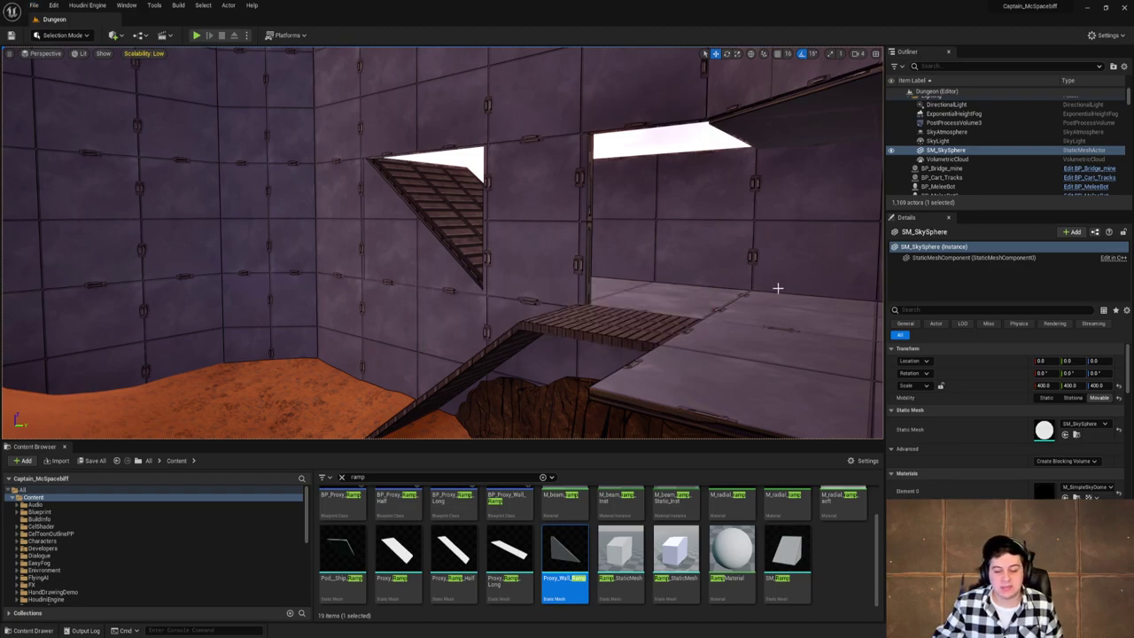
right_click_drag(715, 259, 780, 260)
key("w")
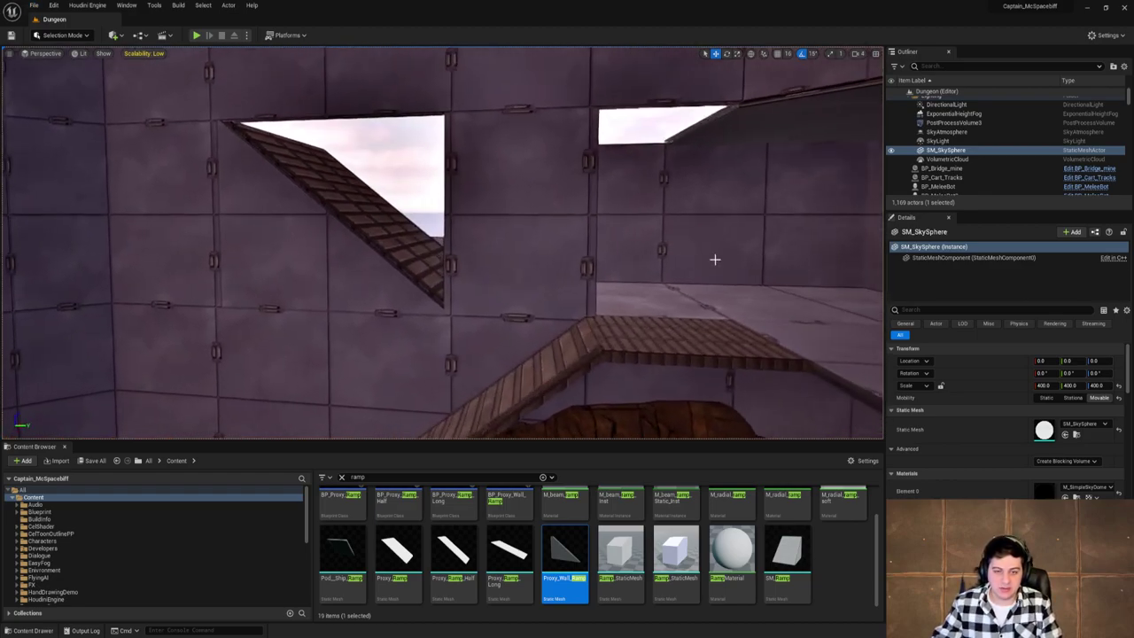
right_click_drag(567, 242, 664, 247)
key("a")
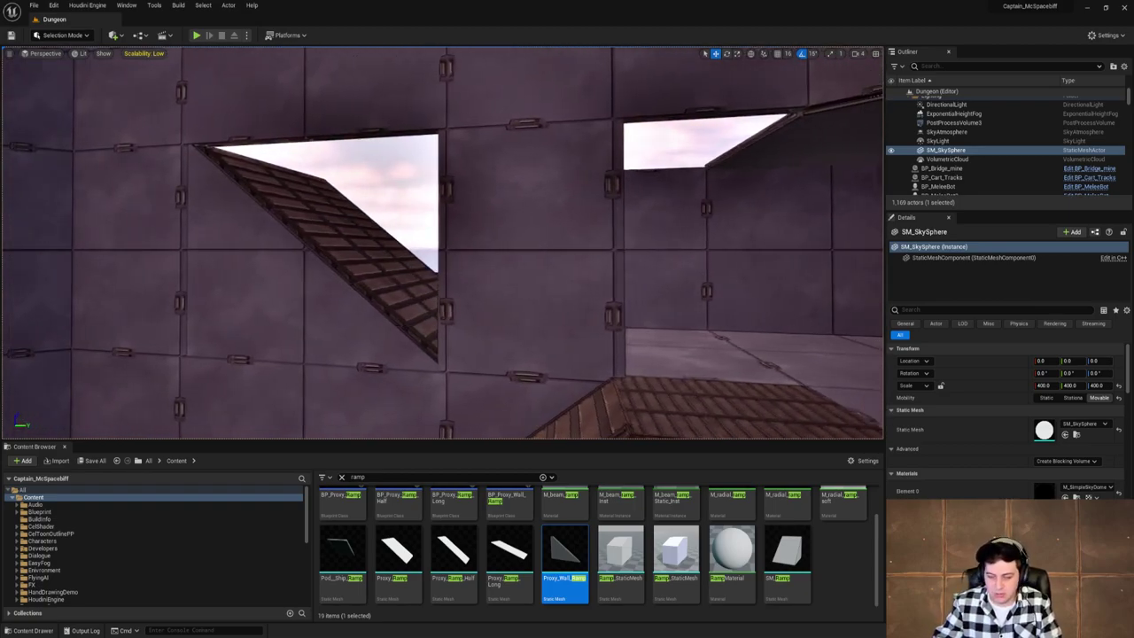
right_click_drag(571, 245, 566, 245)
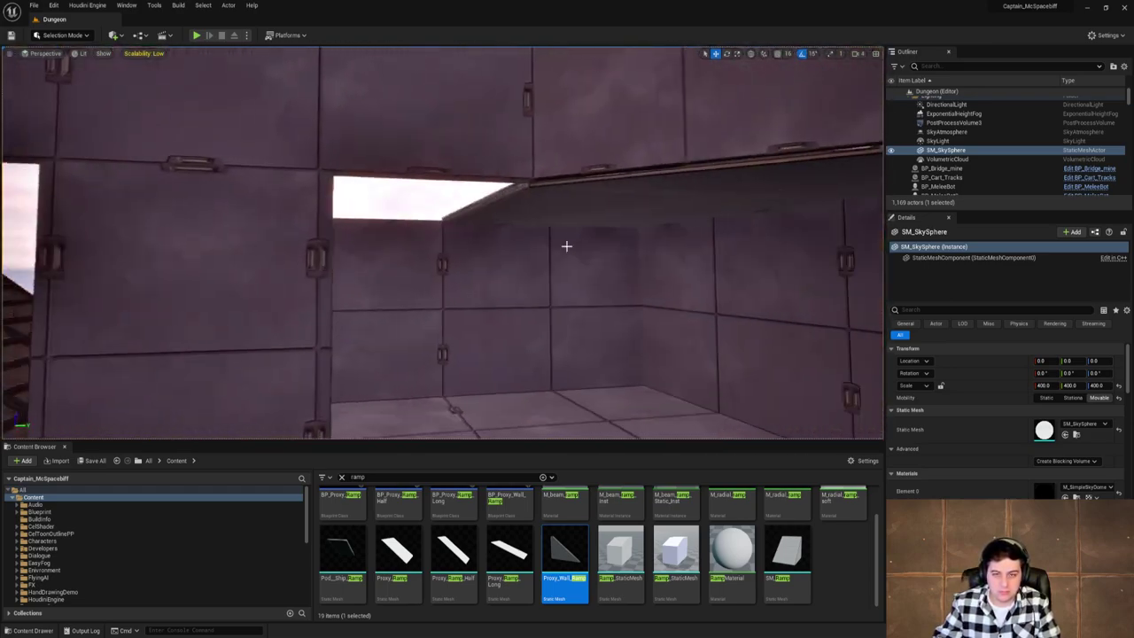
Add another ramp above the raised platform at X 4608, Y -512, Z 384, with its Z rotation at about 90°.
left_click(523, 210)
right_click_drag(523, 210, 523, 210)
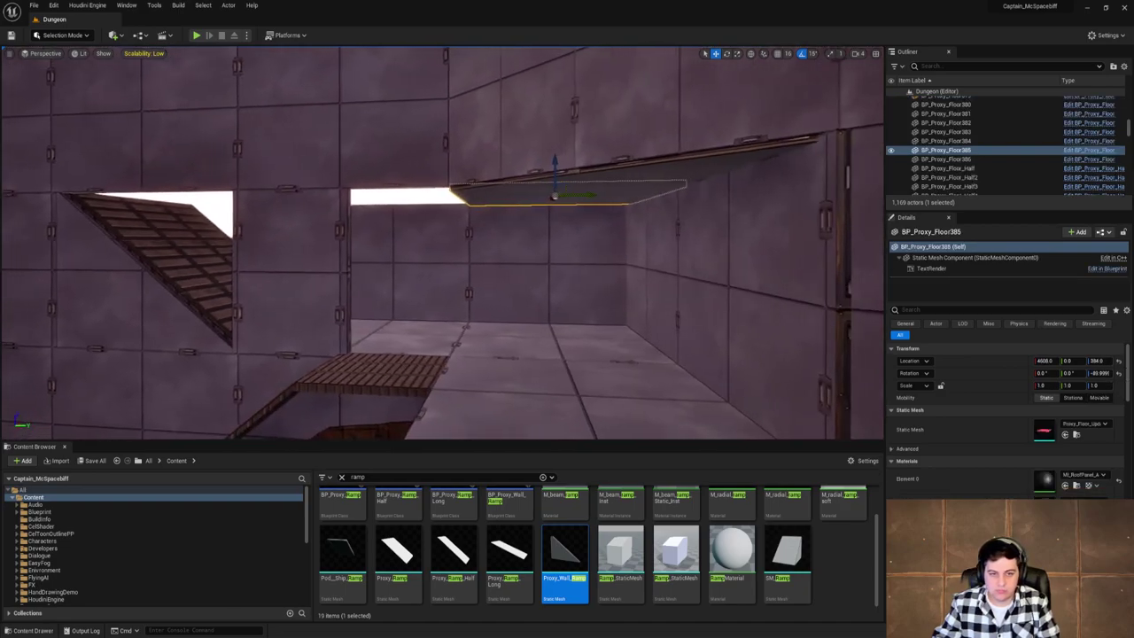
left_click(452, 317)
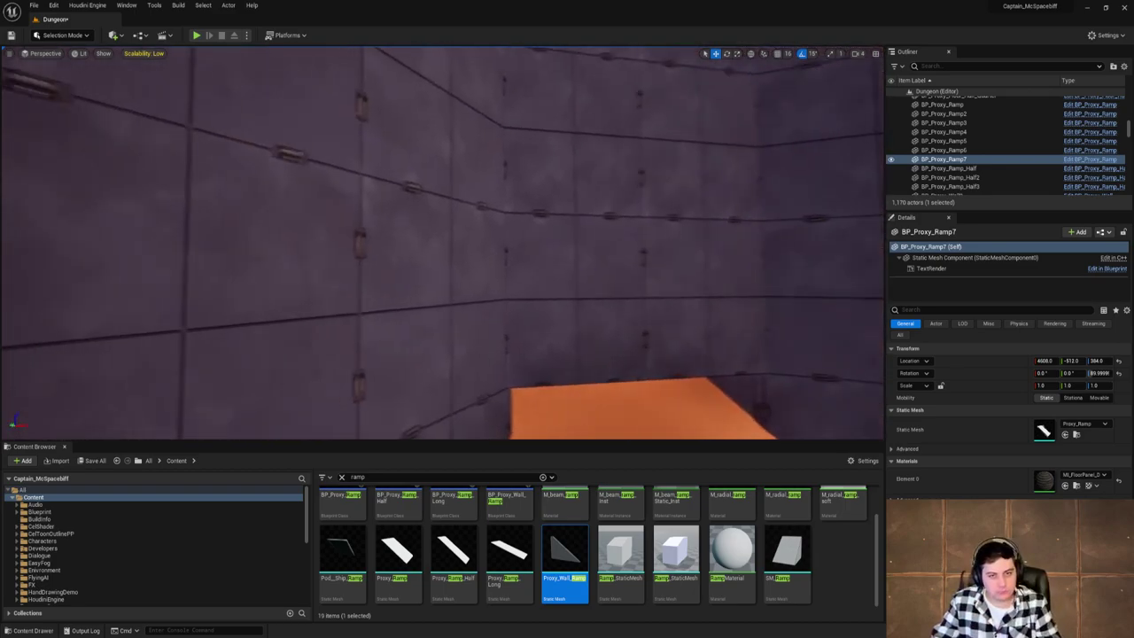
right_click_drag(443, 242, 495, 266)
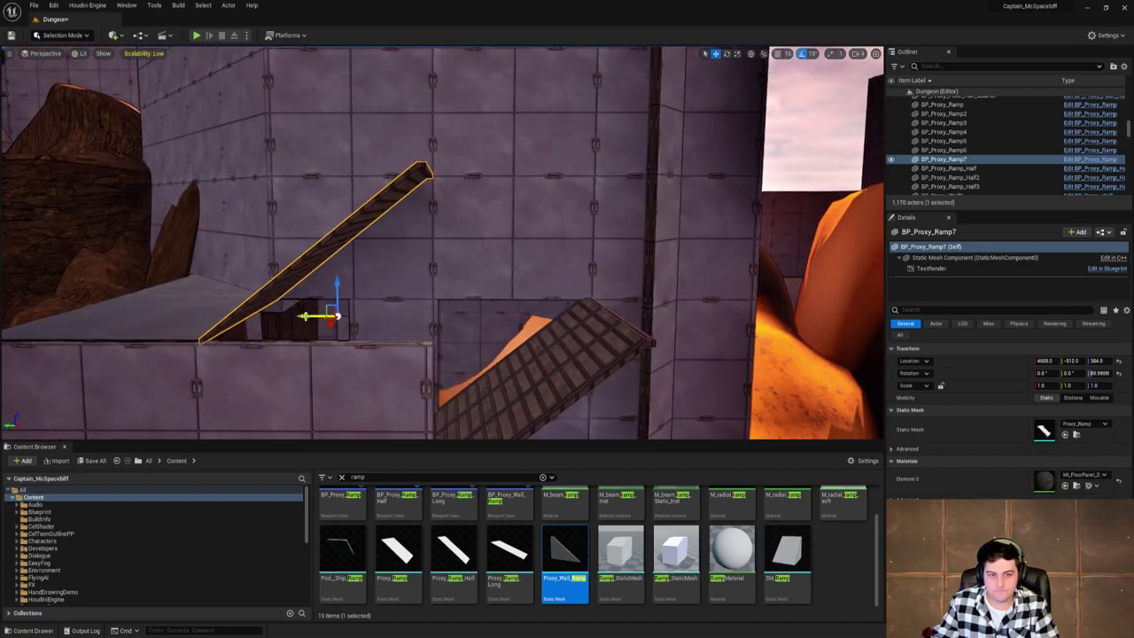
Place BP_Proxy_Ramp_Long at 4608, -1024, 384 beside the short ramp and rotate it to 90° about the vertical axis.
scroll(513, 537, "up", 1)
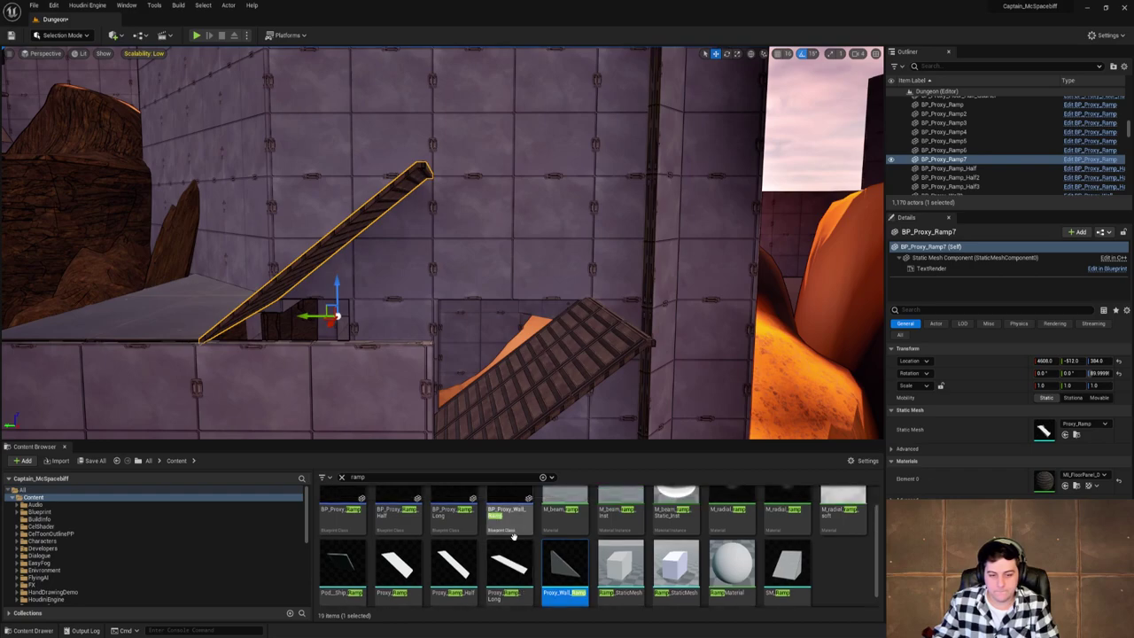
scroll(513, 537, "up", 2)
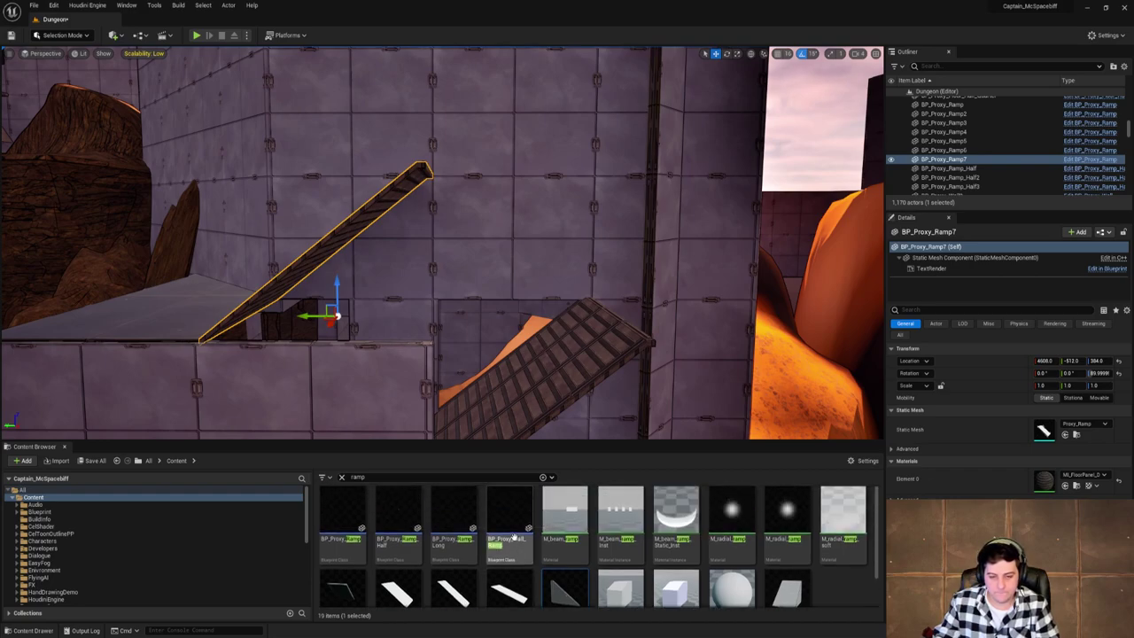
left_click_drag(510, 368, 510, 368)
key("f")
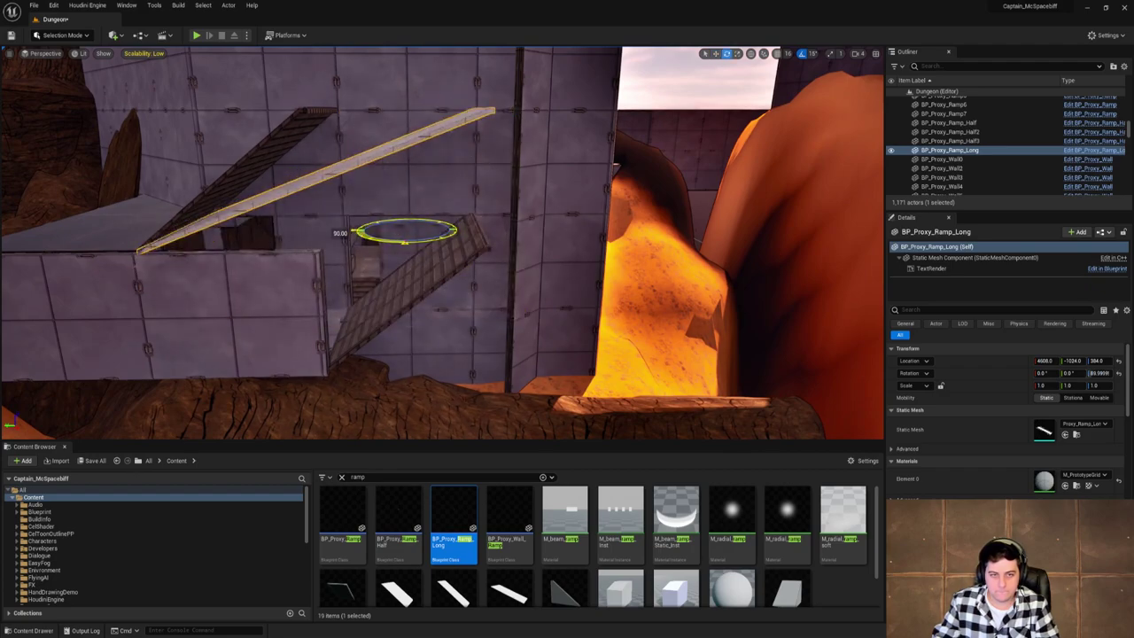
Assign the MI_RoofPanel_A material to Element 0 of the long ramp.
right_click_drag(424, 240, 353, 215)
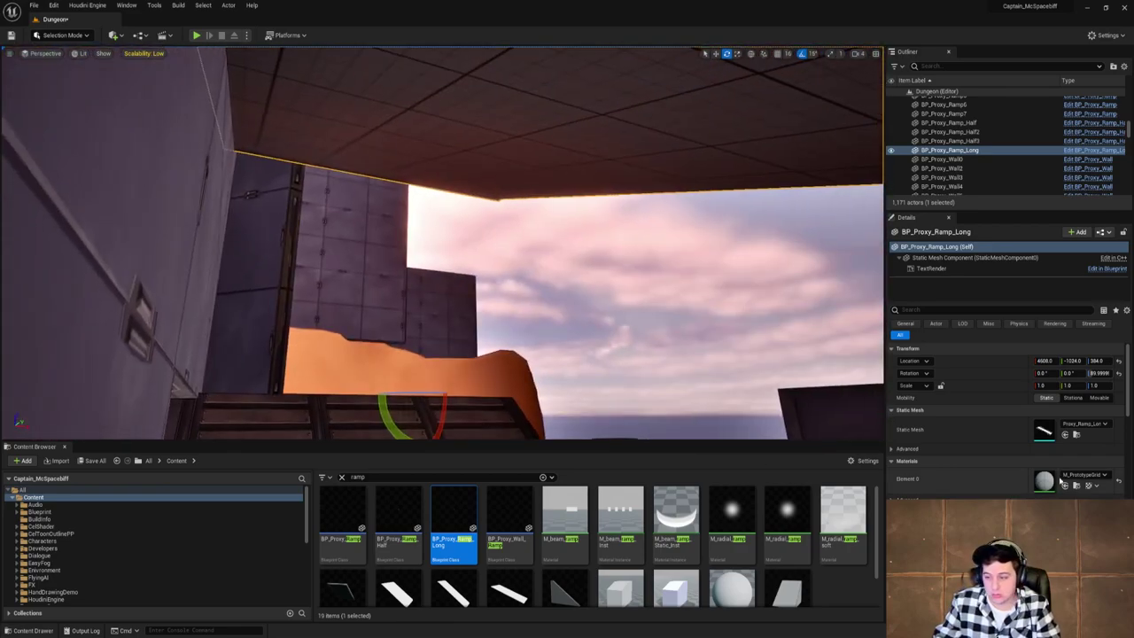
left_click(1098, 476)
key("BackSpace")
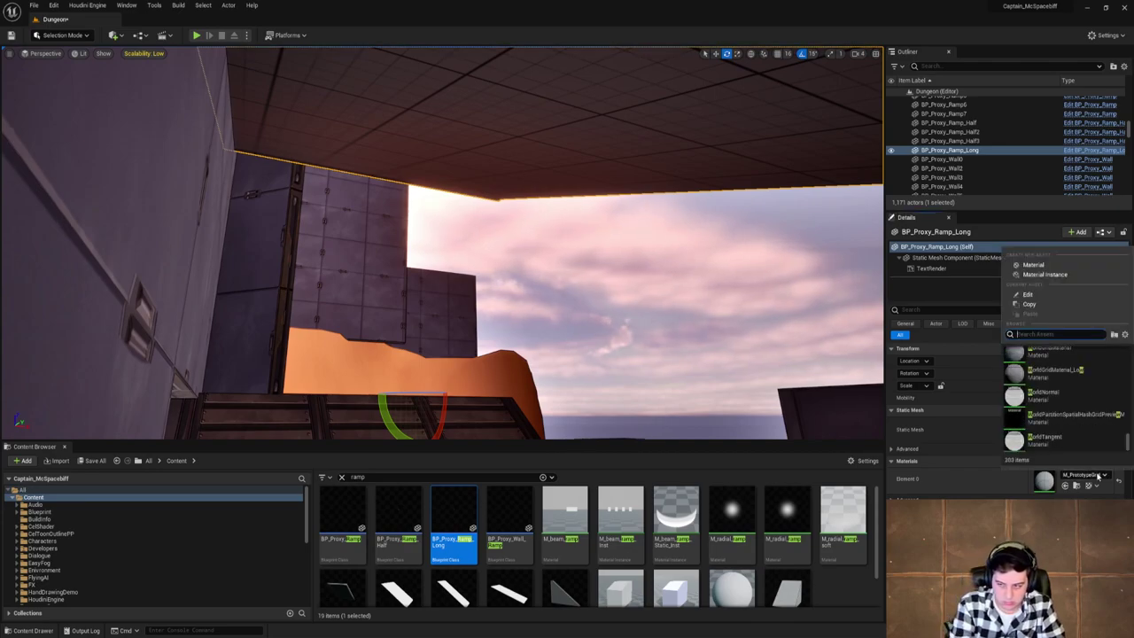
left_click(1056, 358)
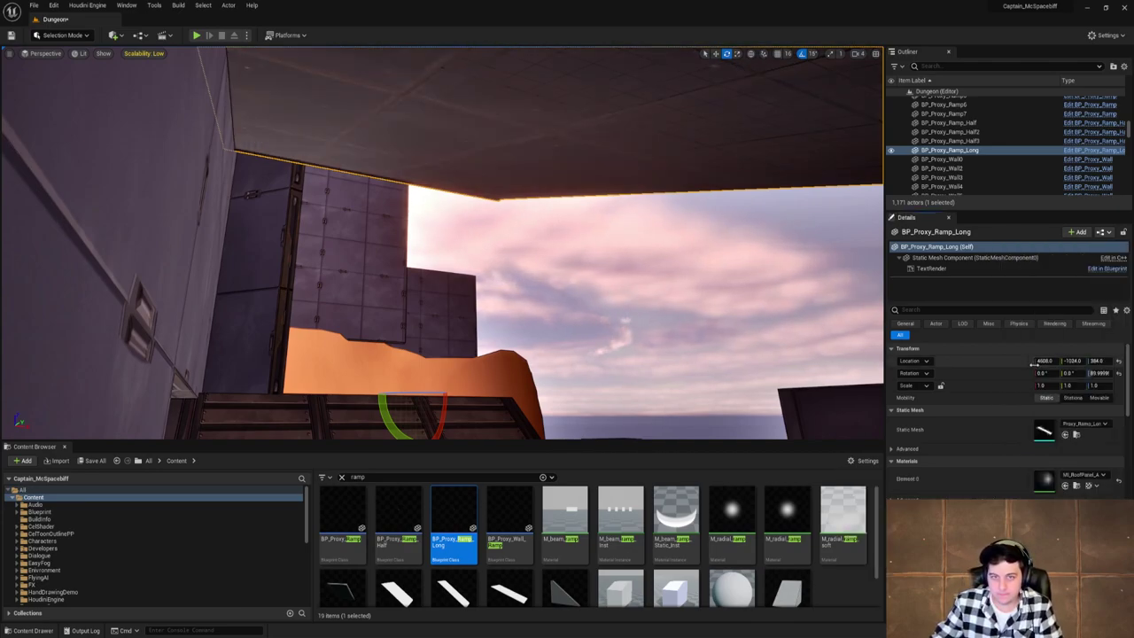
Examine the long ramp from underneath, the surrounding rooms, and the dungeon's whole layout from above.
right_click_drag(635, 266, 292, 203)
right_click_drag(434, 212, 431, 211)
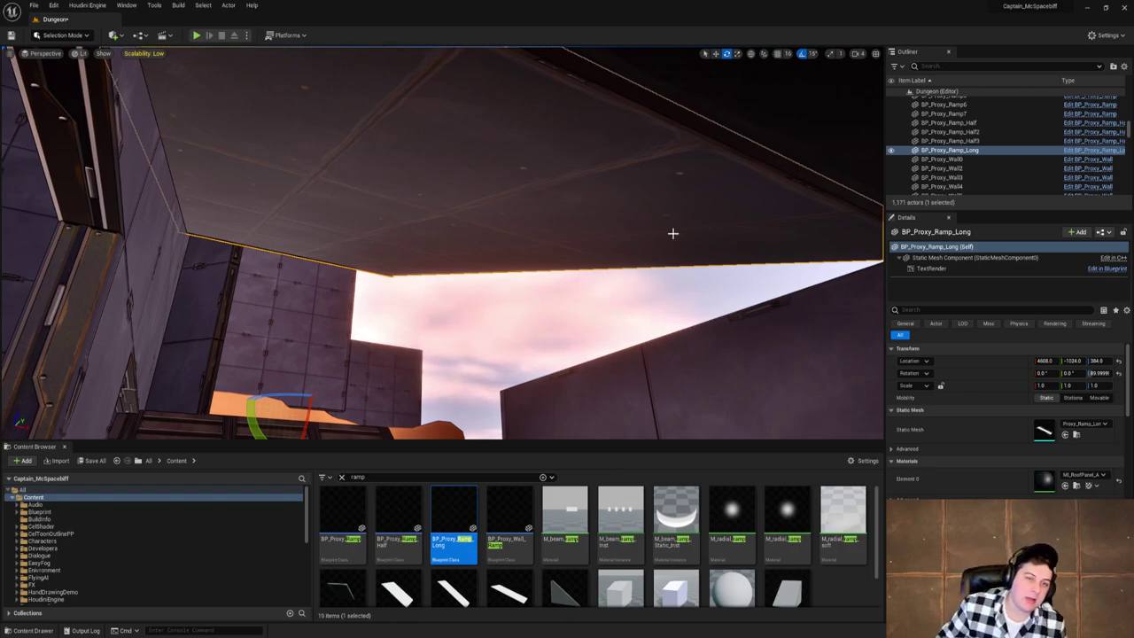
right_click_drag(673, 233, 602, 257)
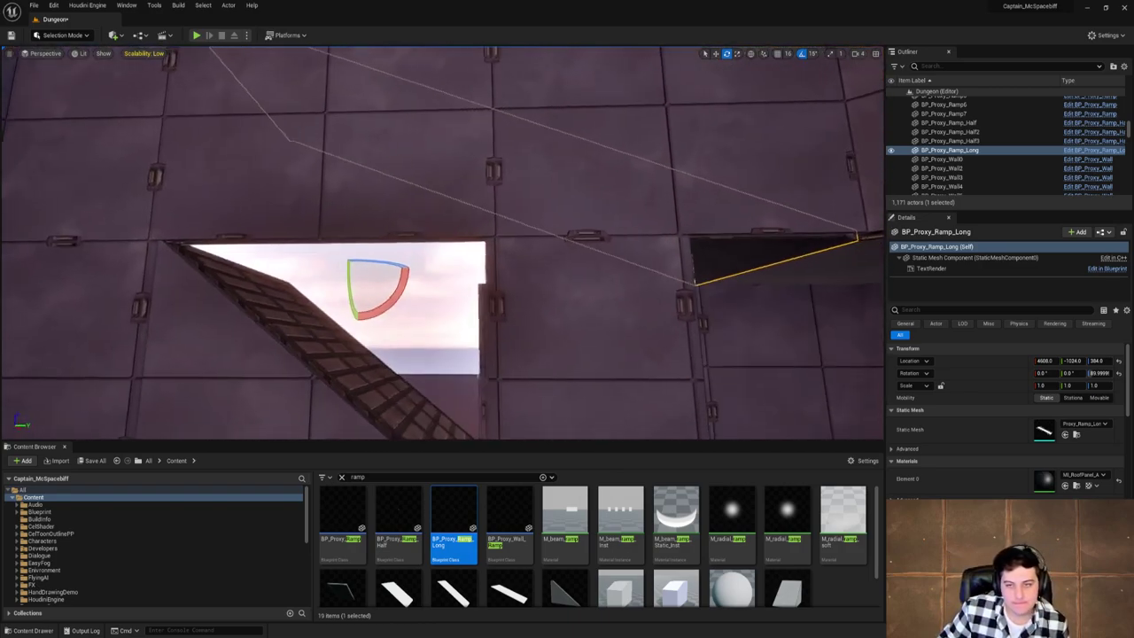
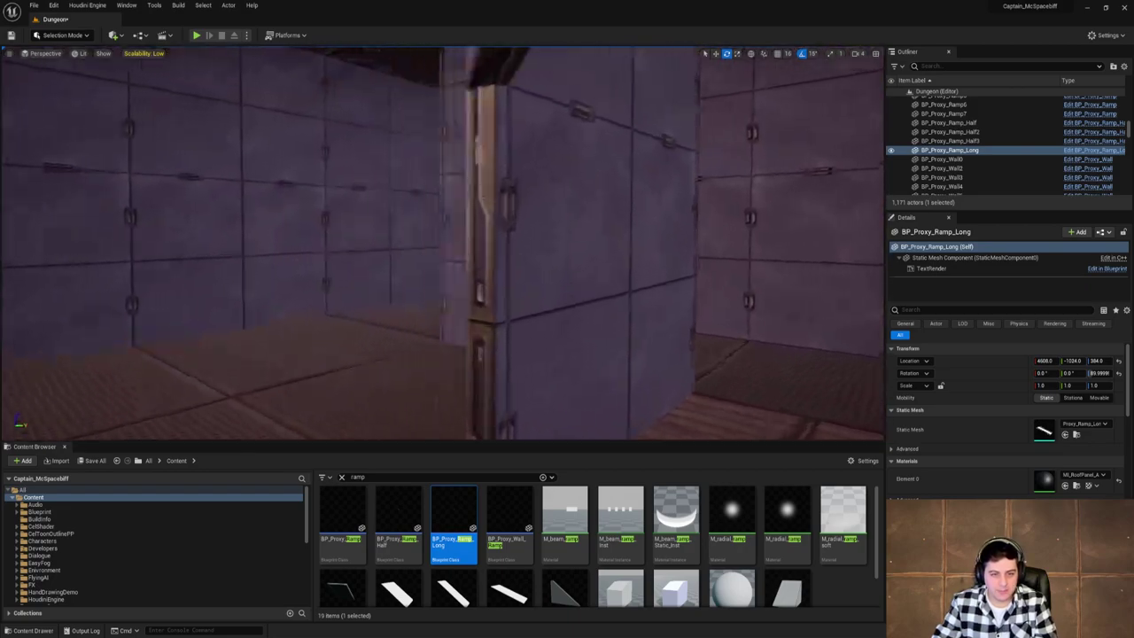
key("w")
right_click_drag(442, 243, 602, 156)
key("w")
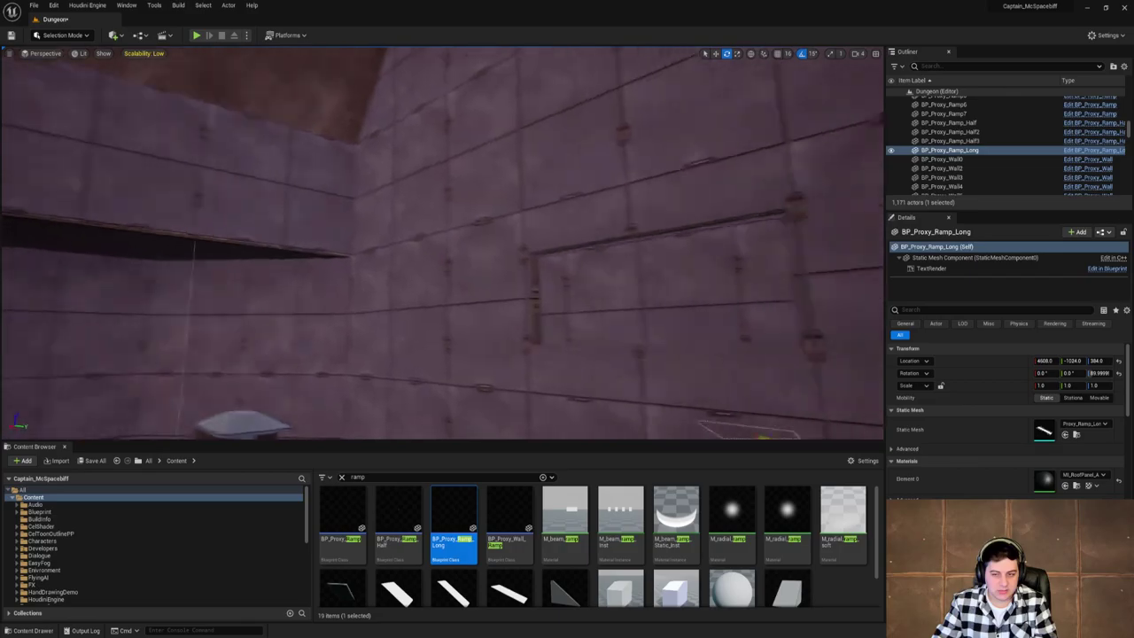
right_click_drag(567, 199, 399, 324)
key("s")
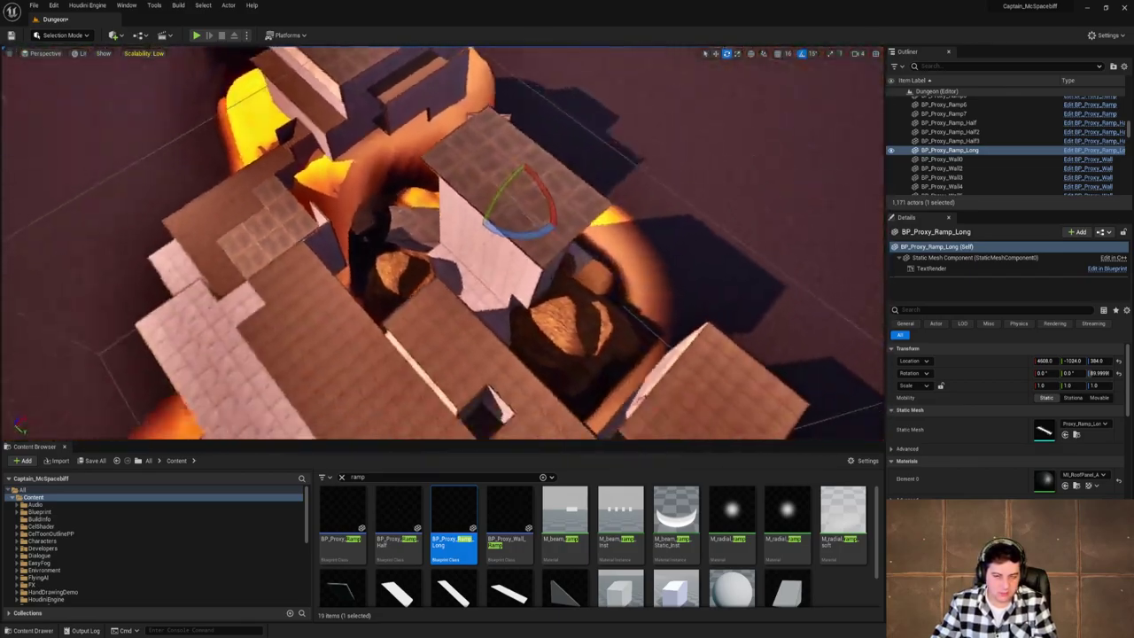
right_click_drag(519, 262, 452, 306)
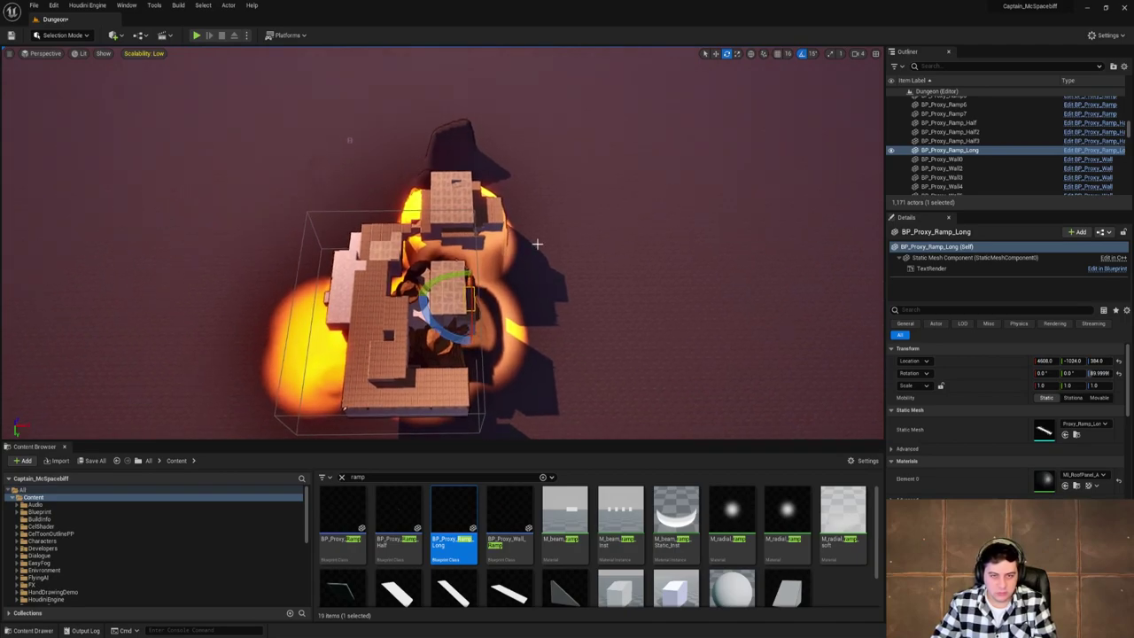
right_click_drag(736, 165, 732, 189)
key("w")
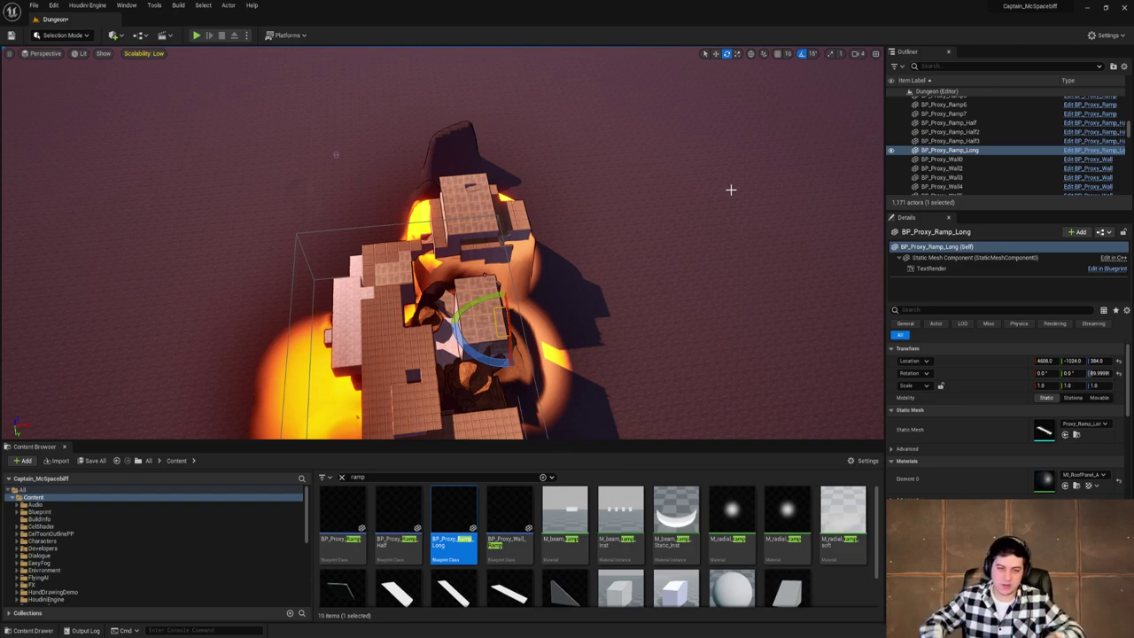
right_click_drag(725, 194, 730, 220)
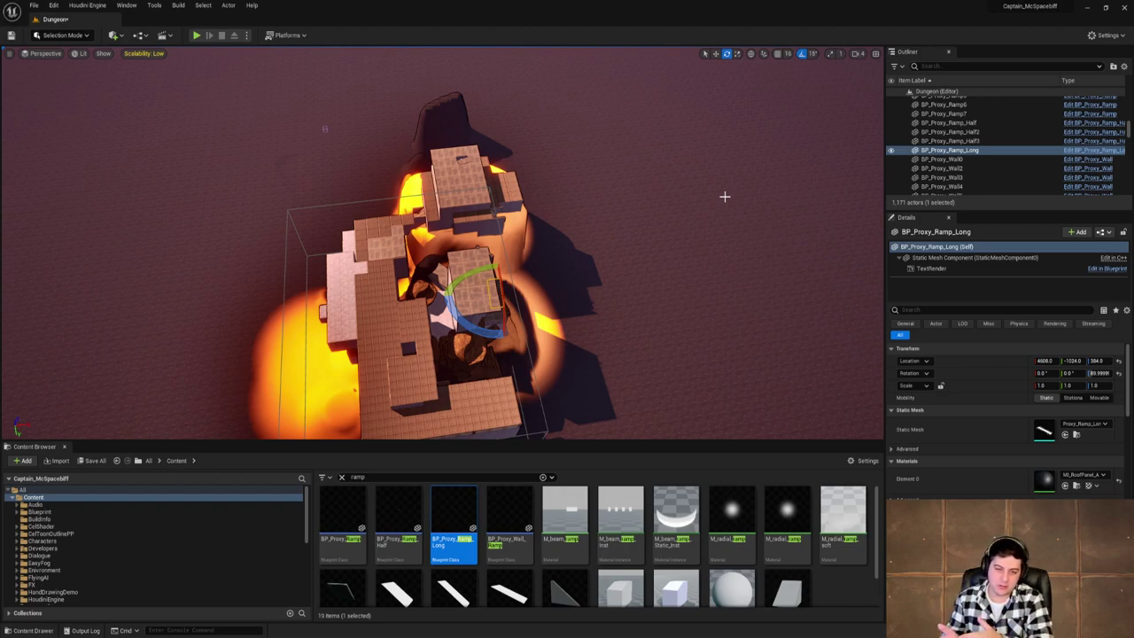
right_click_drag(724, 195, 725, 196)
right_click_drag(560, 177, 560, 178)
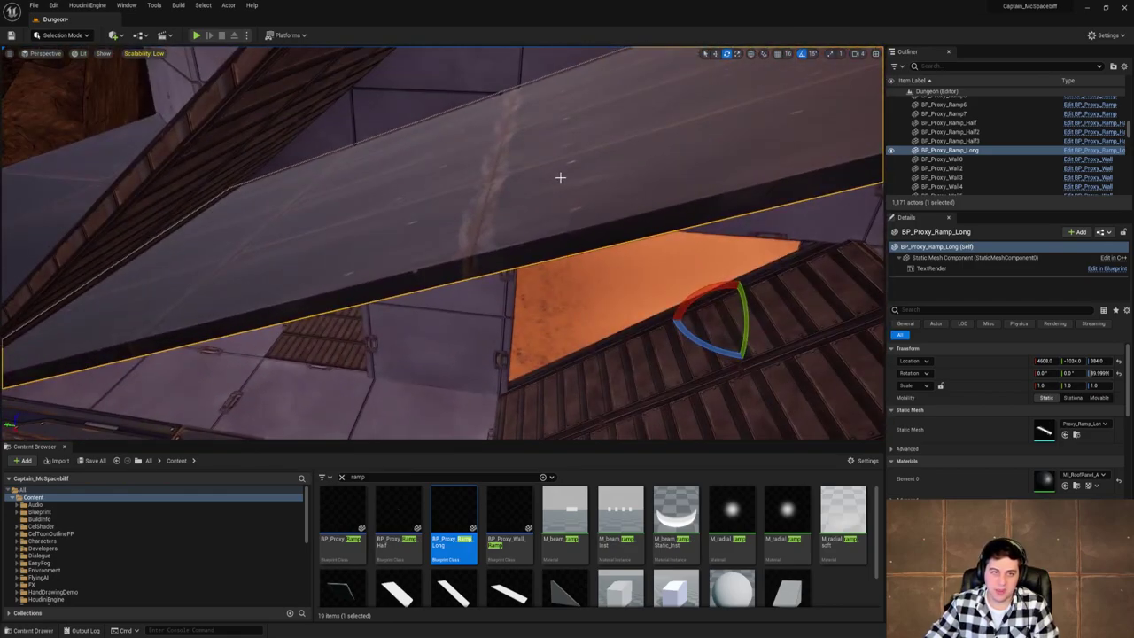
Delete the steep short ramp that overlaps the lower end of the long ramp.
left_click(254, 136)
key("Delete")
right_click_drag(254, 137, 255, 137)
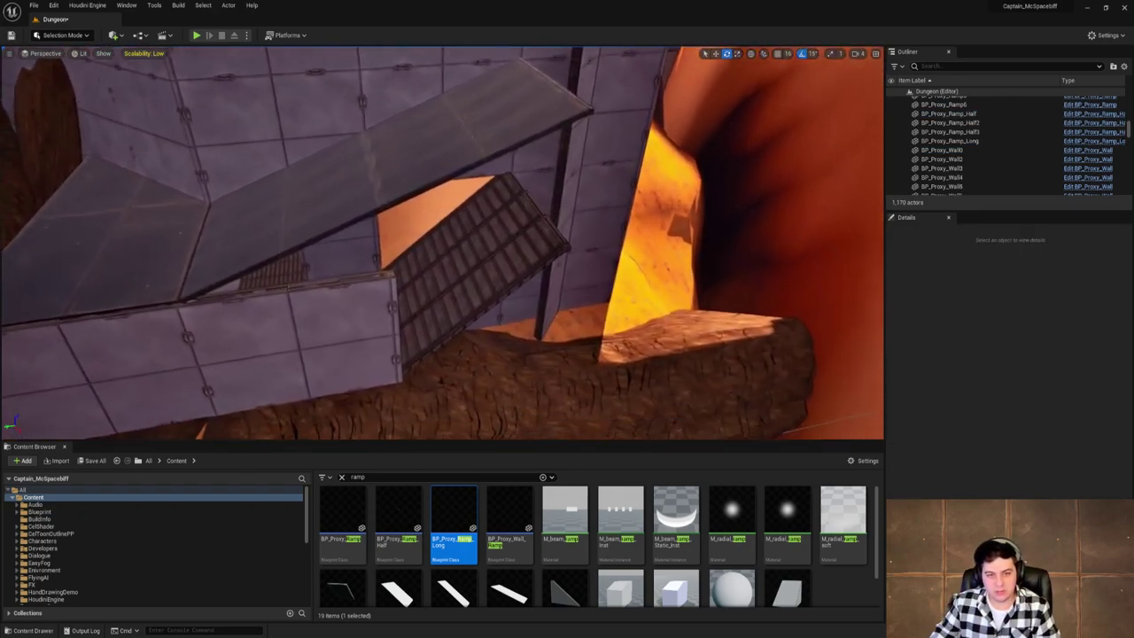
Save the current Dungeon level.
right_click_drag(560, 177, 560, 177)
left_click(34, 6)
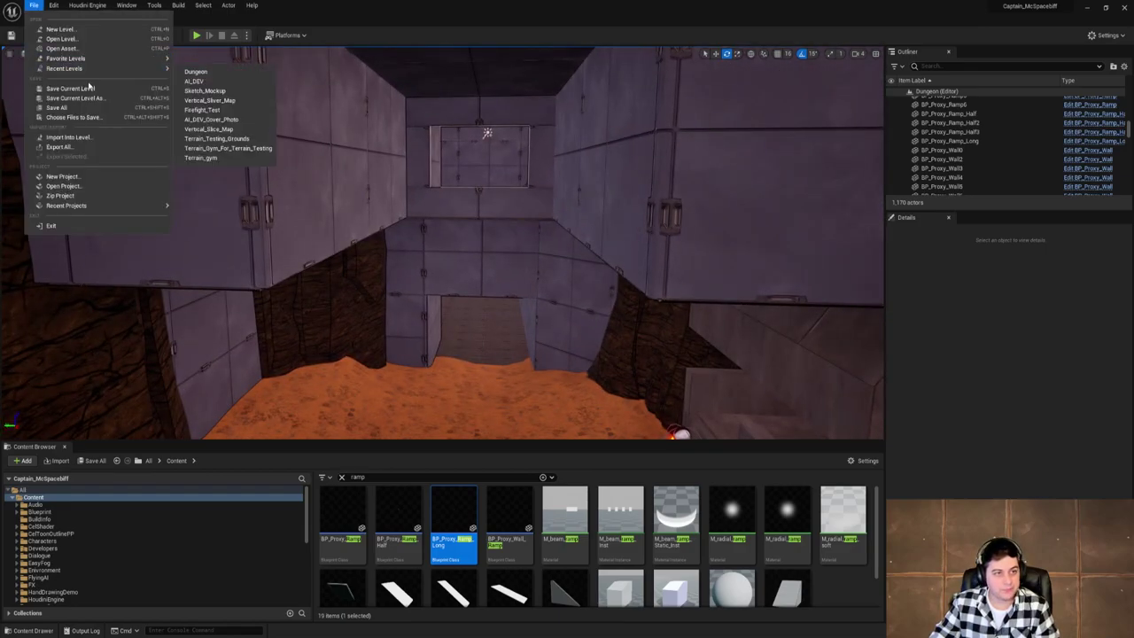
left_click(89, 87)
Examine the dungeon's layout from above and from the side, including the central tower, the rocks and the interior ramp.
right_click_drag(567, 248, 567, 248)
right_click_drag(531, 375, 530, 375)
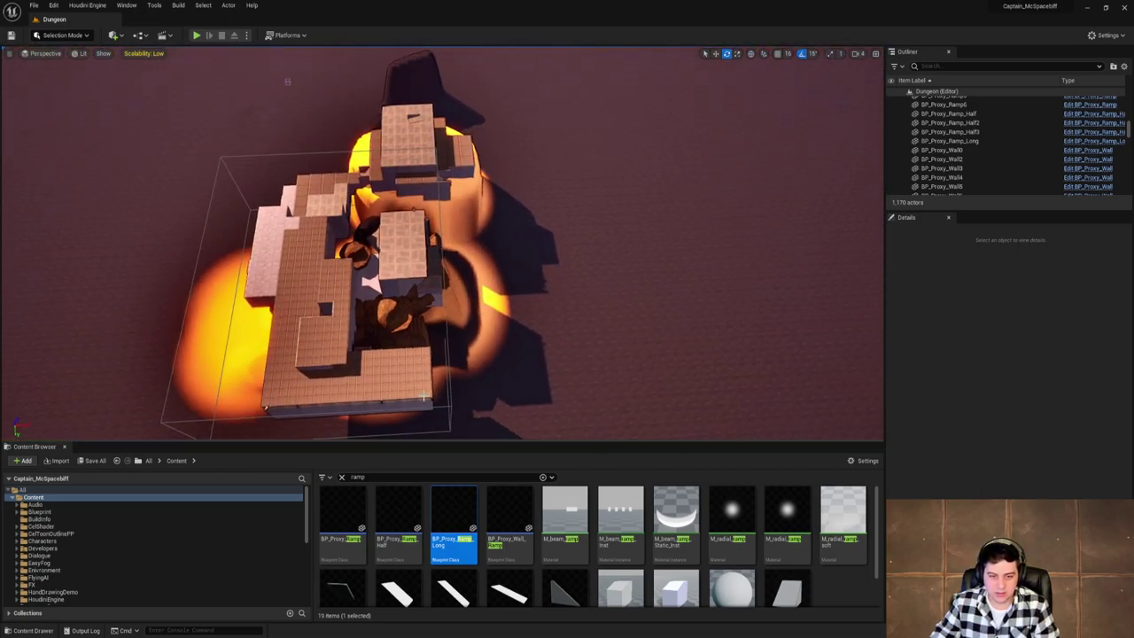
right_click_drag(442, 389, 443, 389)
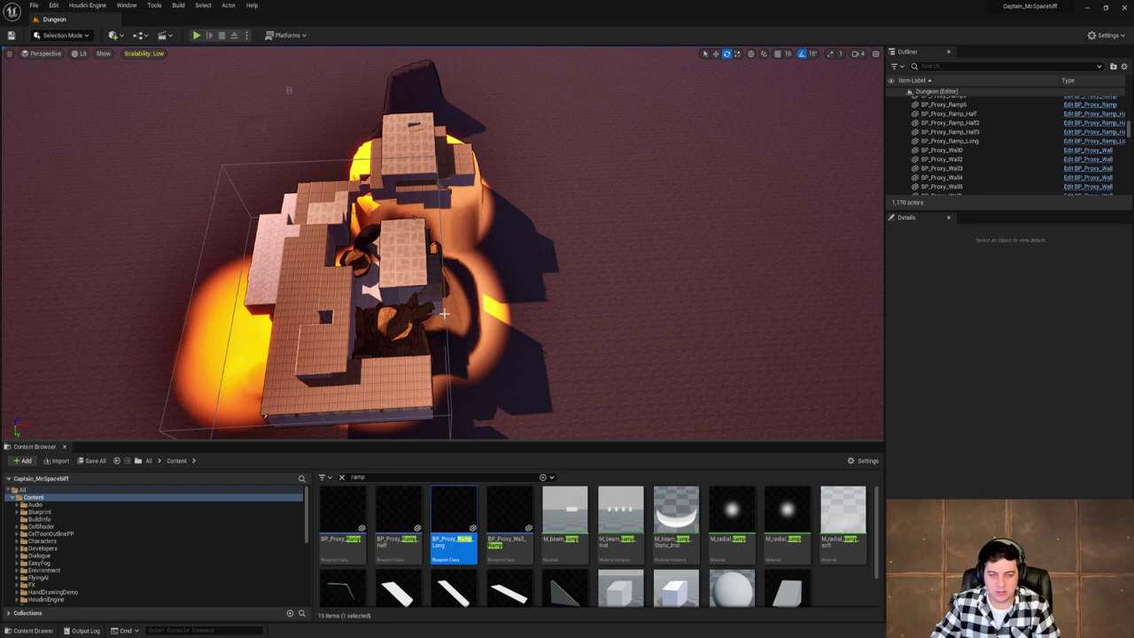
right_click_drag(450, 290, 458, 77)
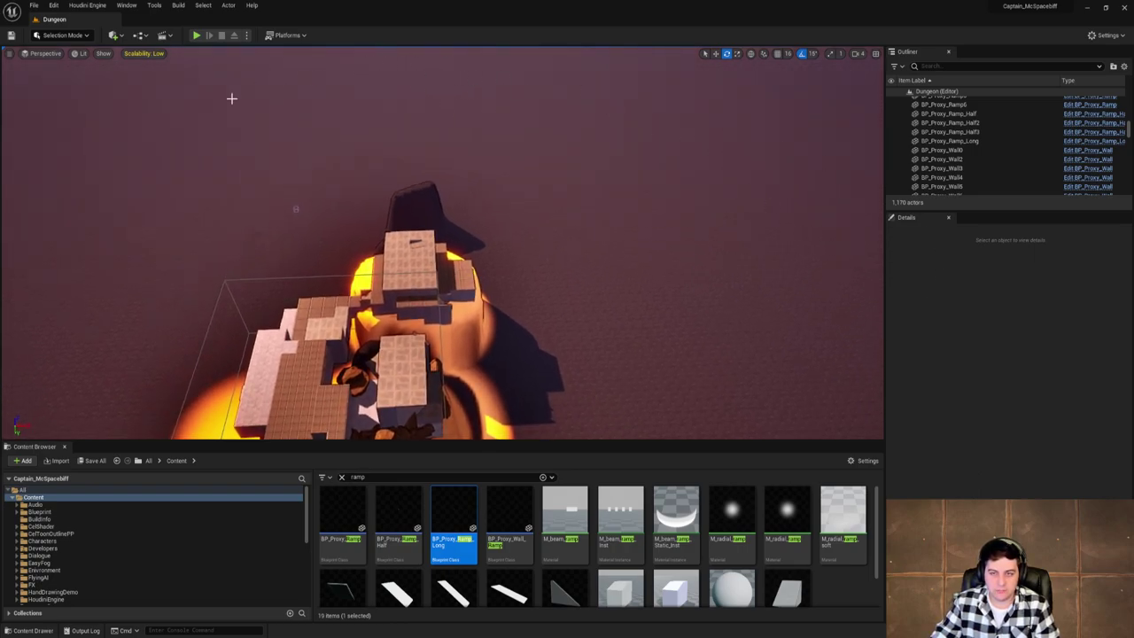
scroll(325, 165, "up", 2)
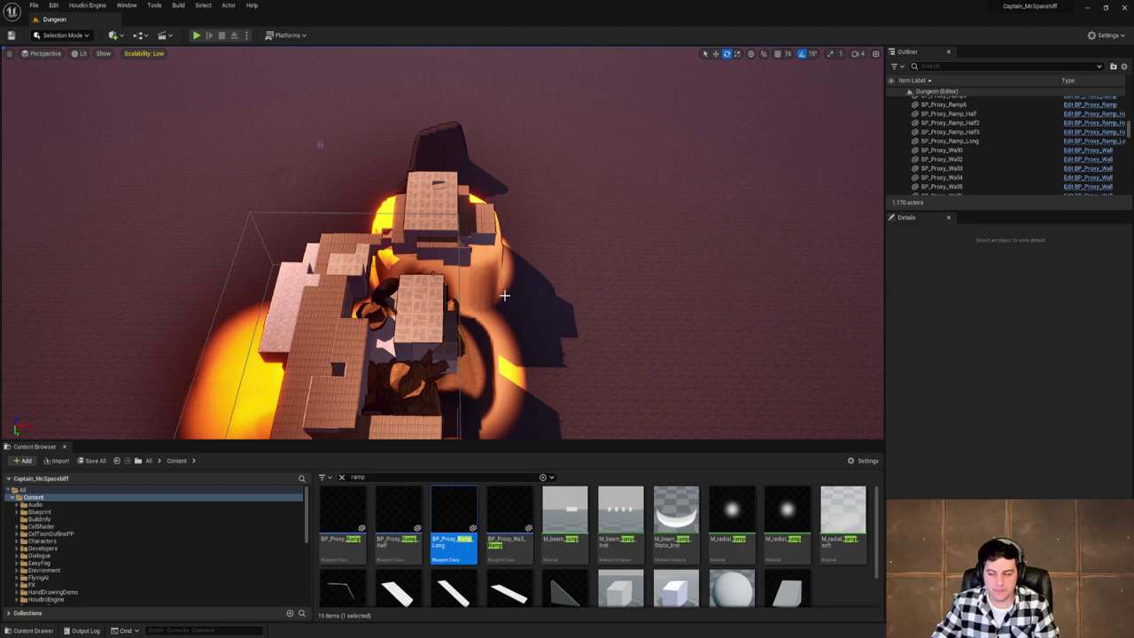
right_click_drag(543, 291, 381, 234)
right_click_drag(766, 122, 765, 121)
right_click_drag(498, 238, 498, 239)
right_click_drag(539, 324, 539, 325)
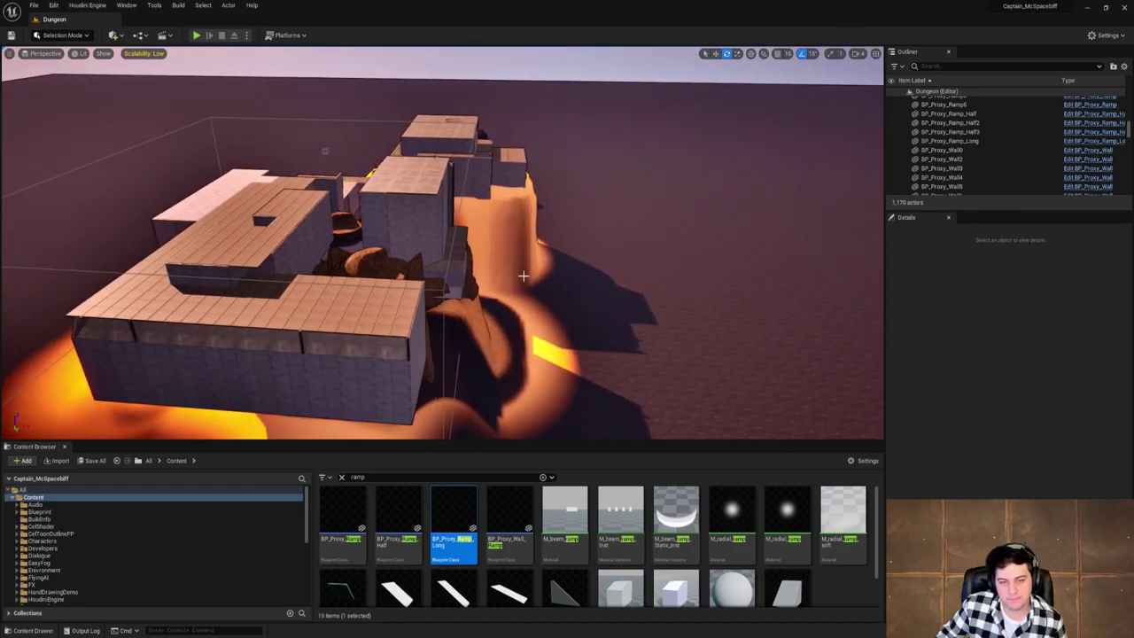
right_click_drag(534, 281, 533, 281)
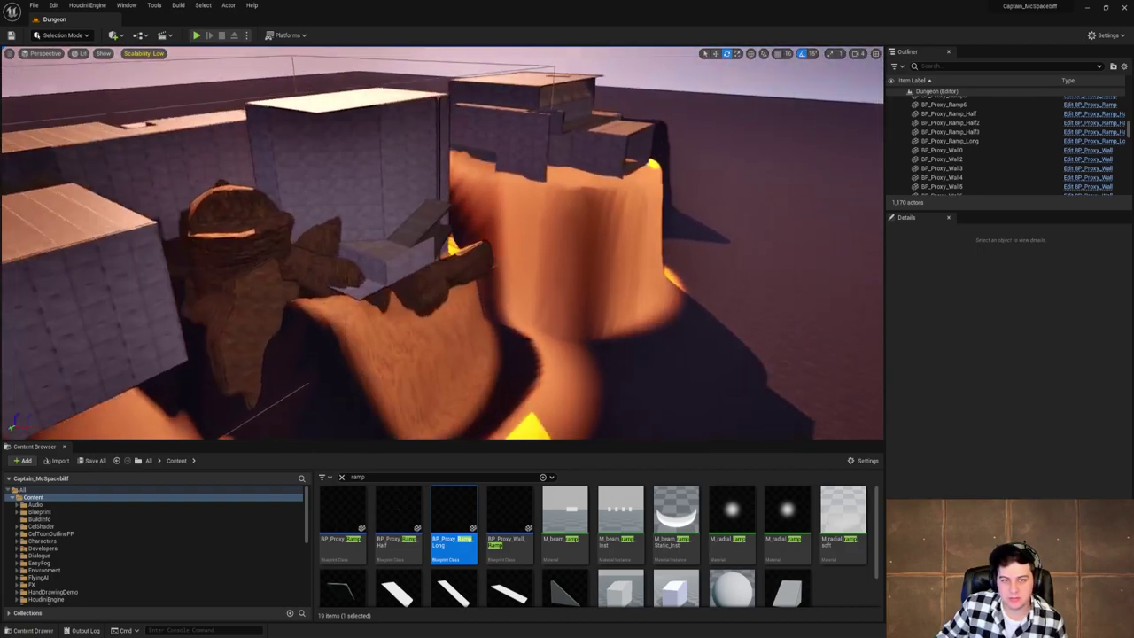
right_click_drag(534, 281, 533, 281)
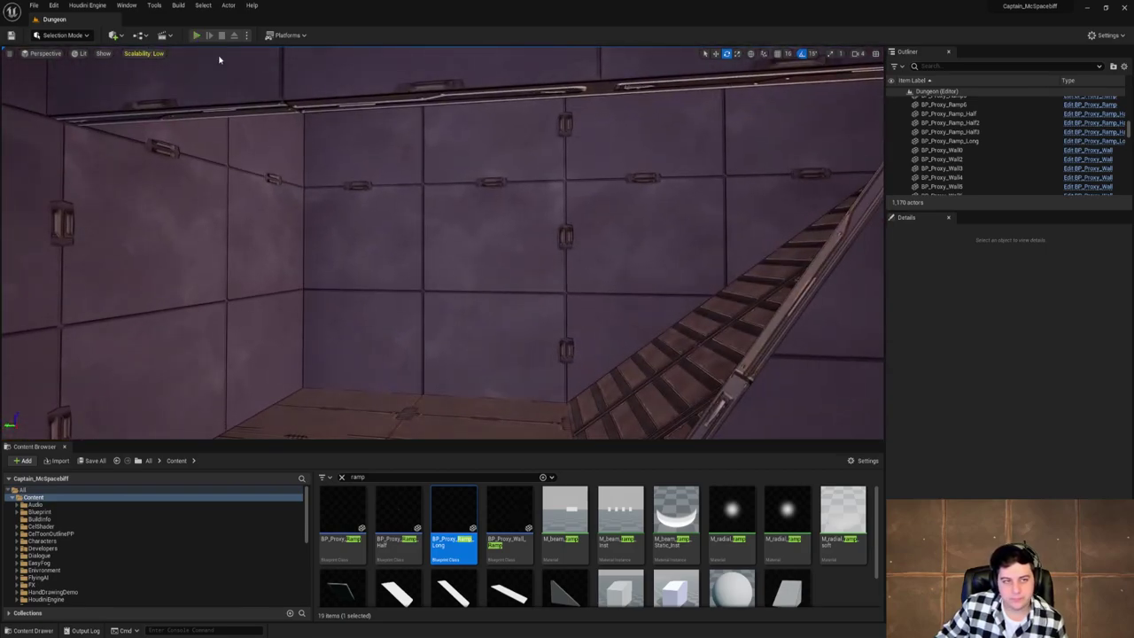
Play-test the level by running through the cavern toward the ramps and end the play session.
left_click(196, 35)
key("w")
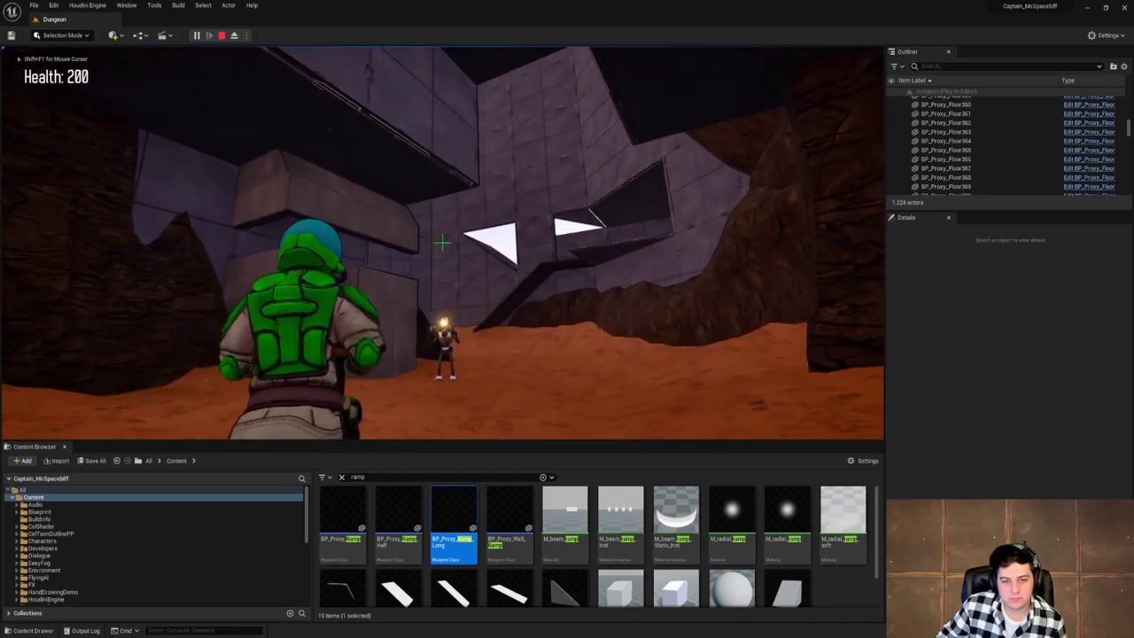
key("w")
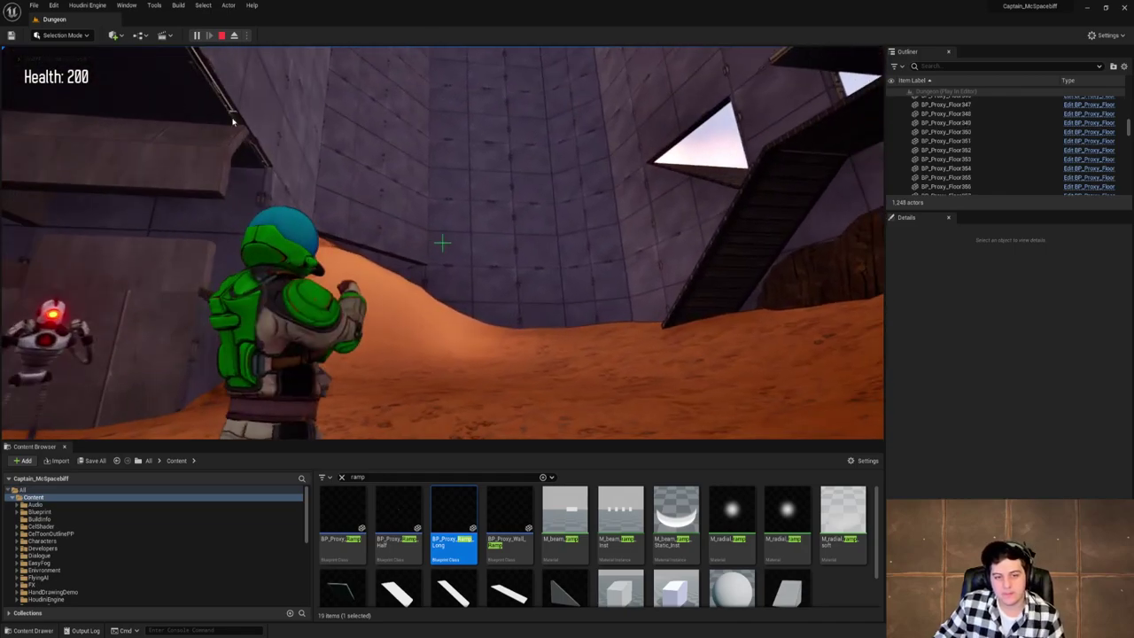
key("Escape")
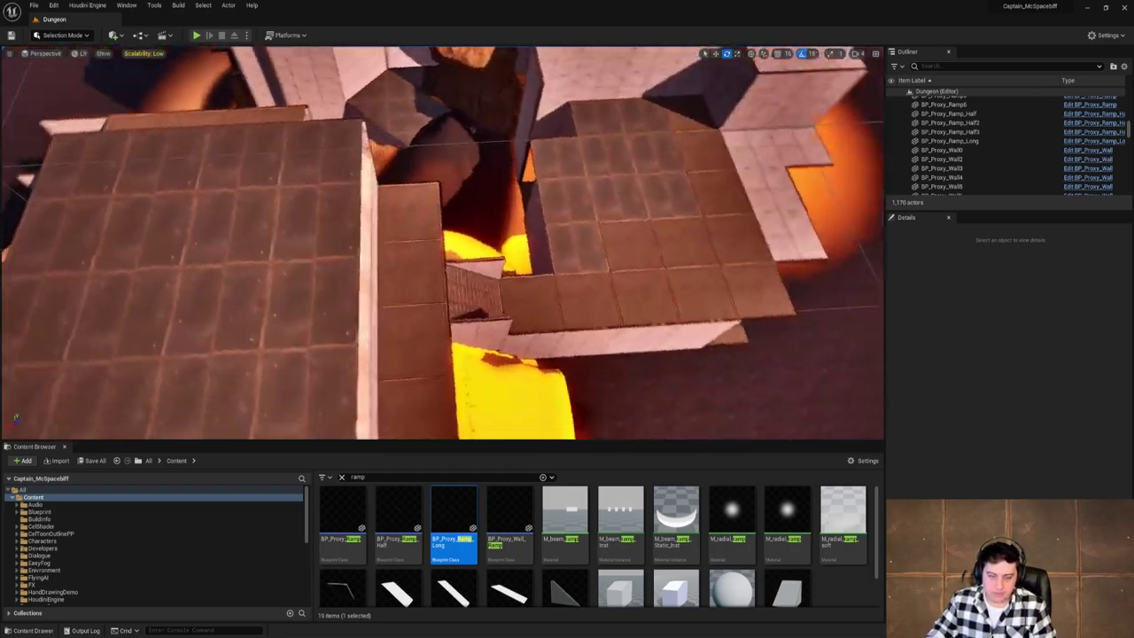
Save the Dungeon level again after the play-test.
key("s")
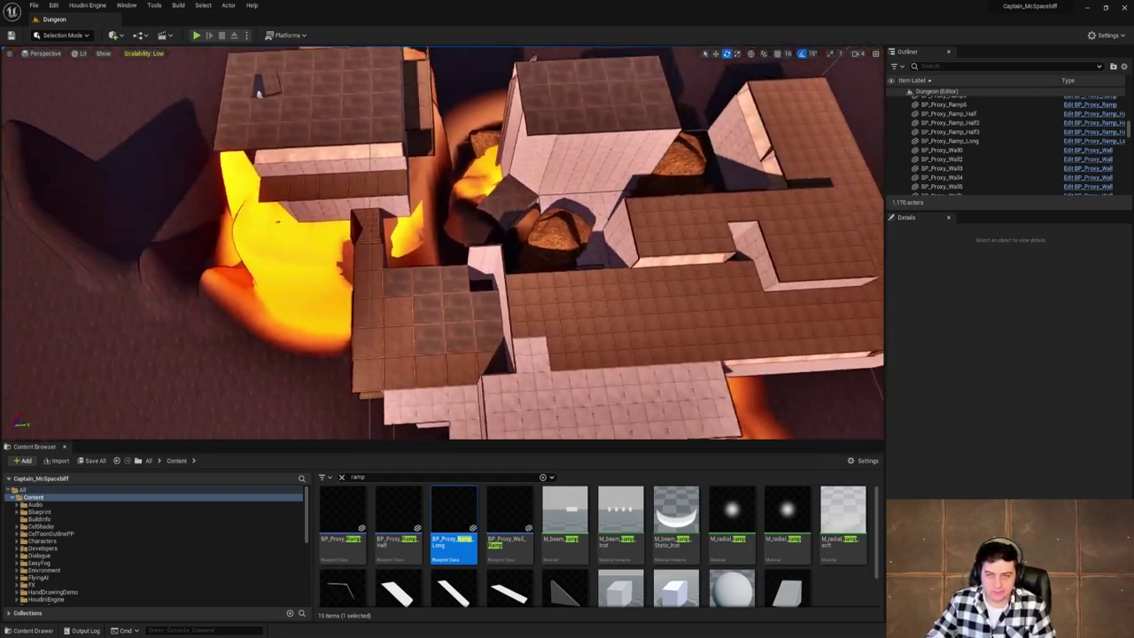
left_click(34, 5)
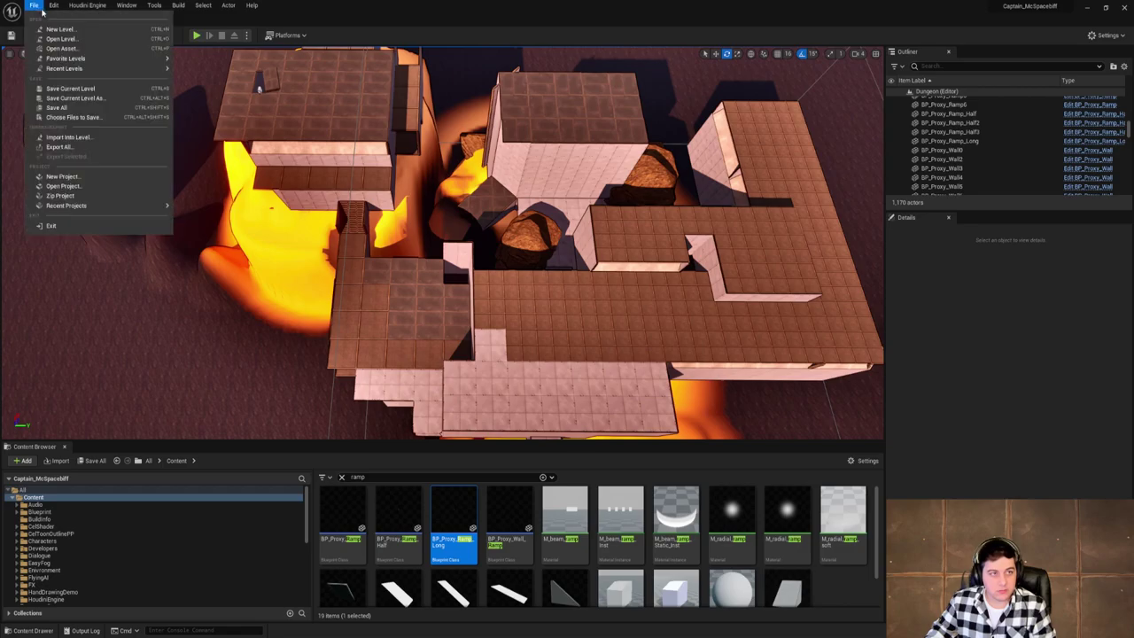
left_click(111, 90)
Start a play-test from the large interior hall, approach the robot enemy and equip a gun.
right_click_drag(547, 225, 554, 292)
key("w")
key("d")
key("w")
key("s")
key("w")
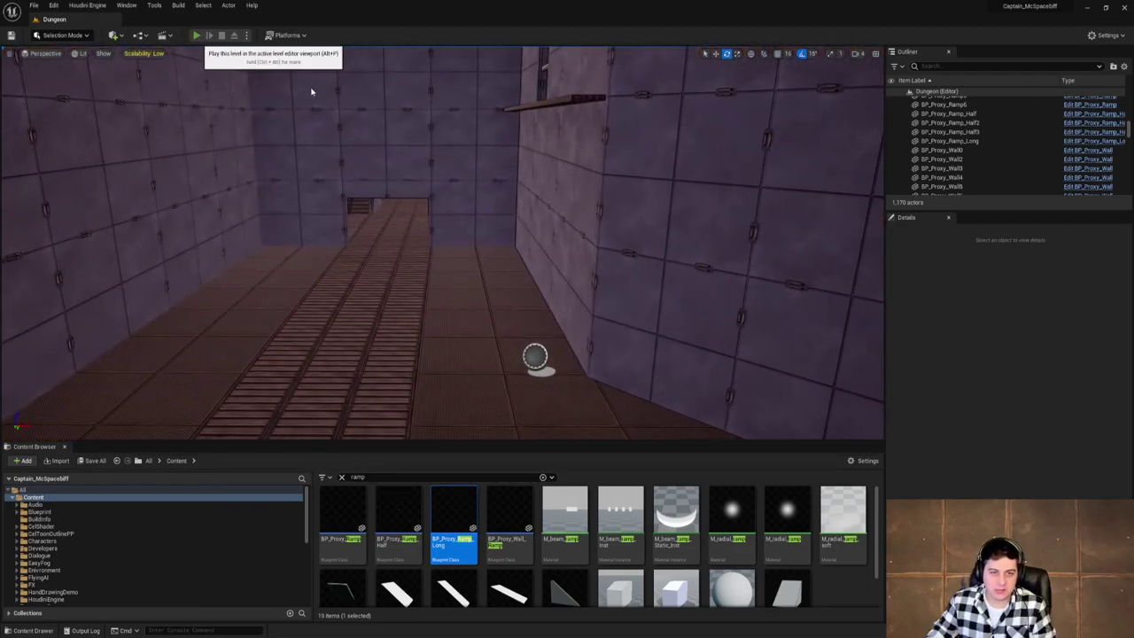
key("alt+p")
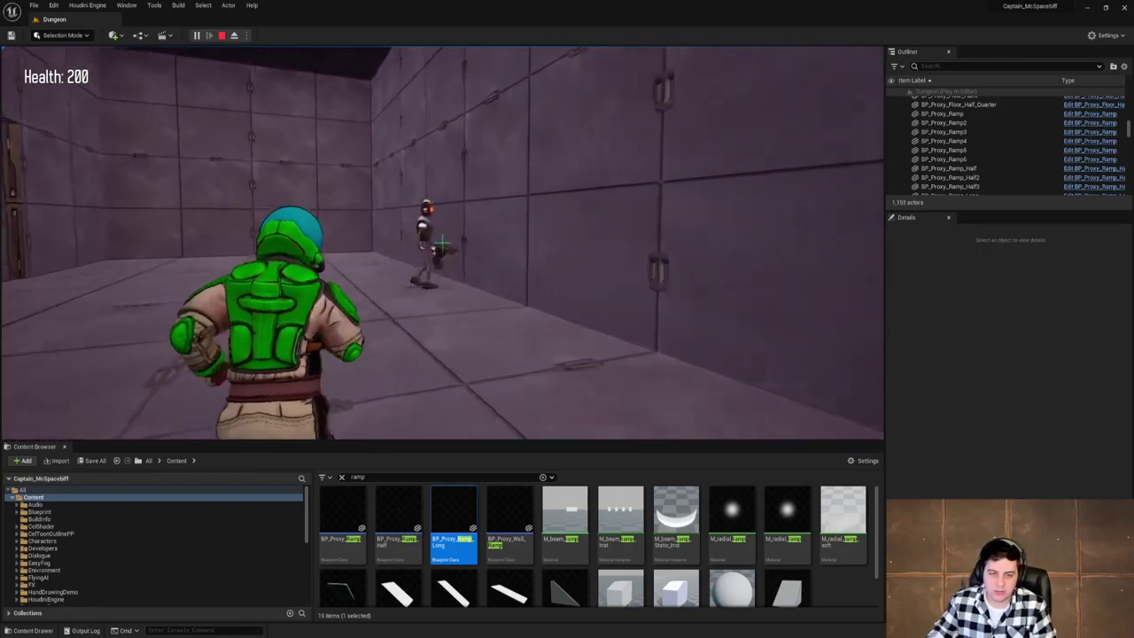
key("w")
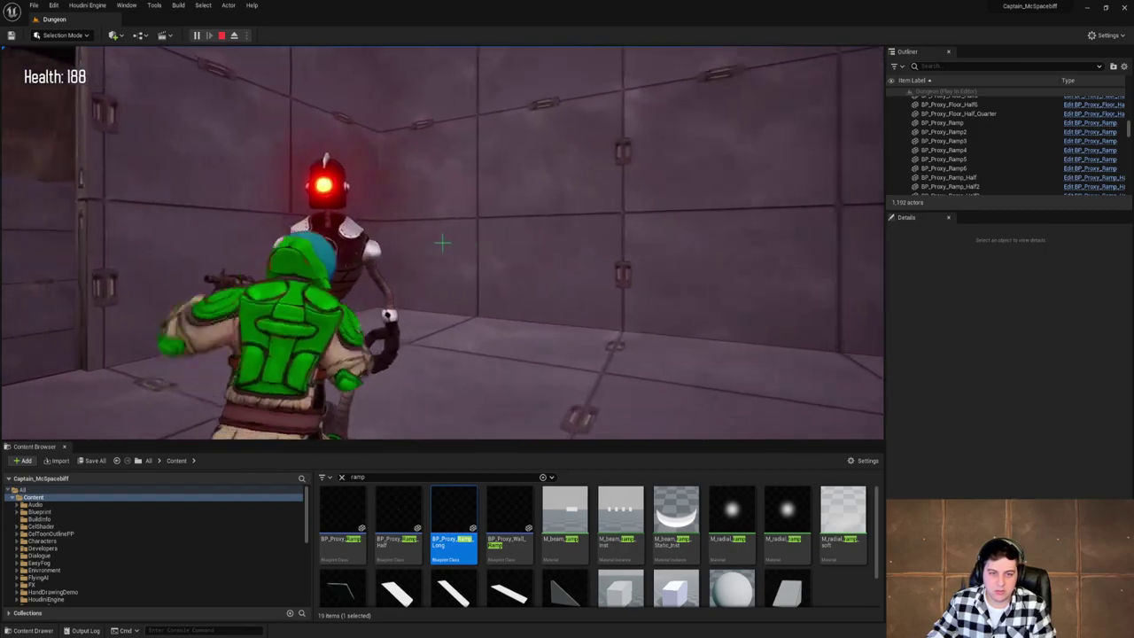
key("e")
key("w")
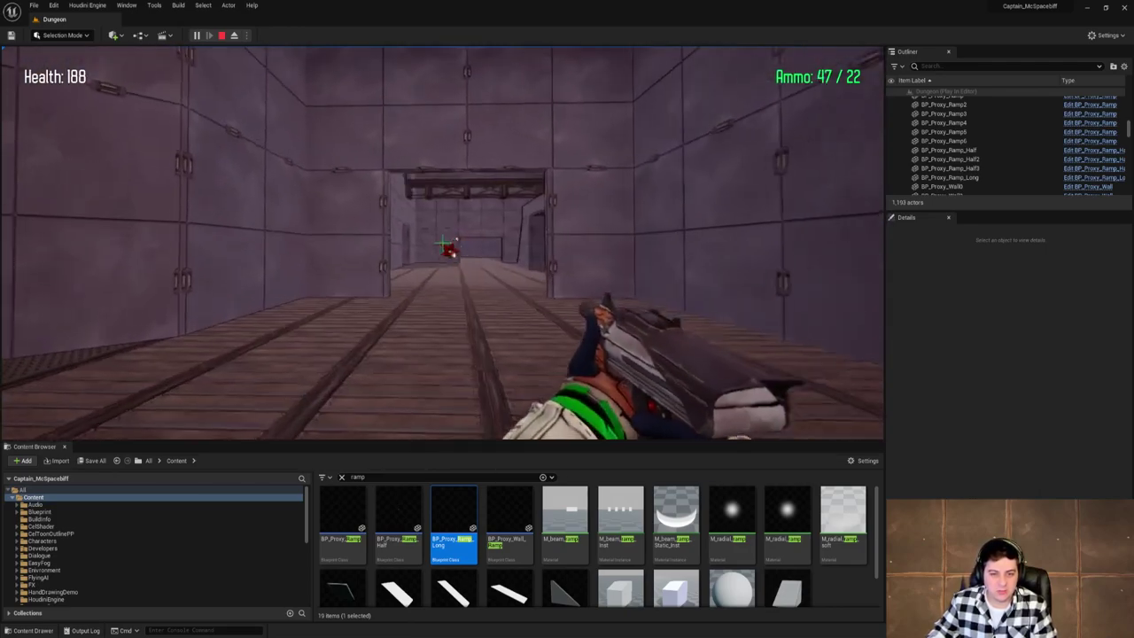
Advance down the hall shooting the robot enemy, continue to the stairwell and end the play session.
key("w")
left_click(443, 242)
left_click(443, 241)
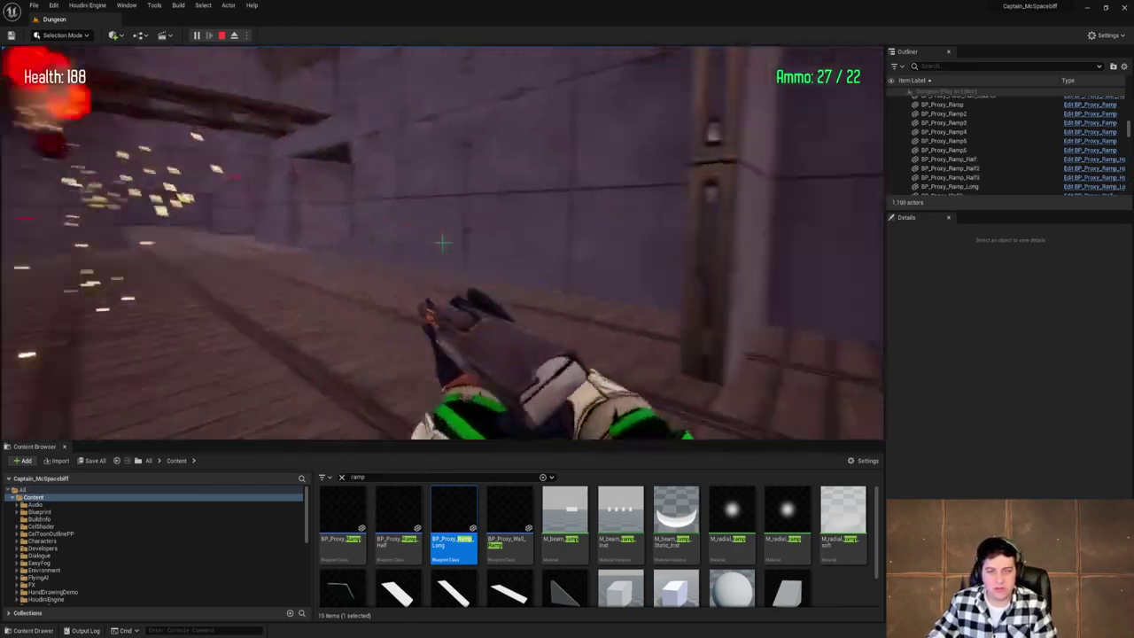
key("w")
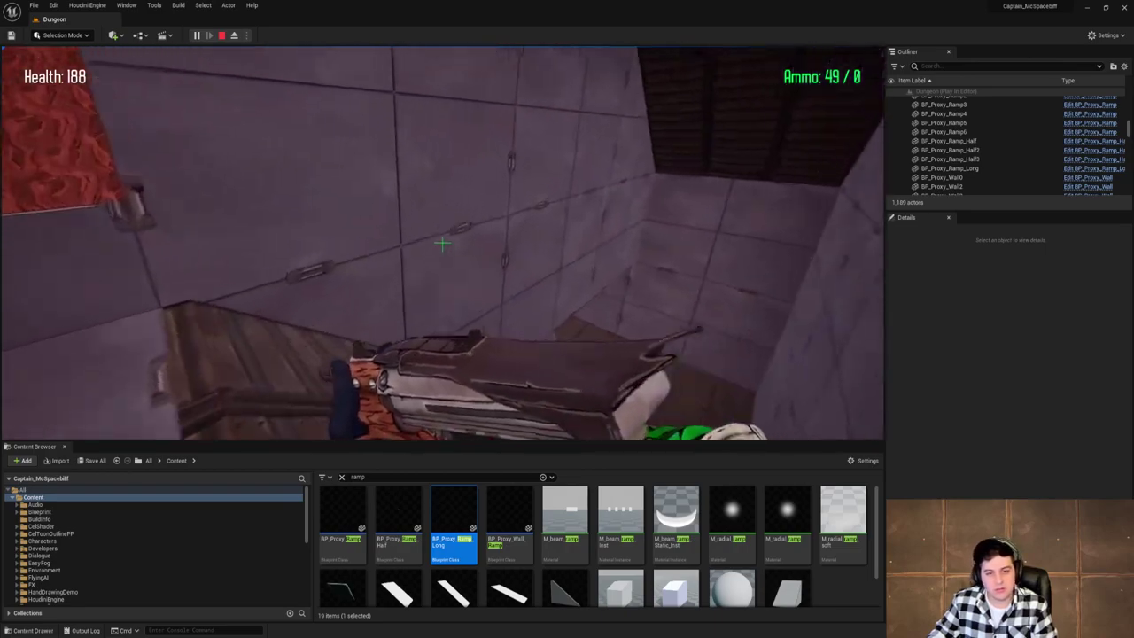
key("Escape")
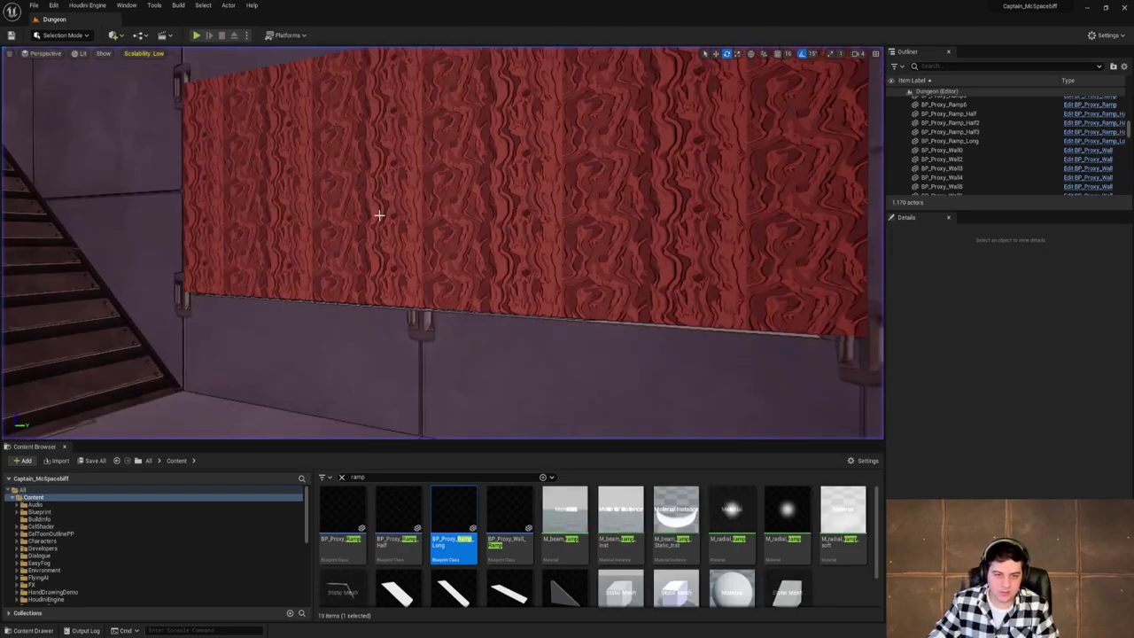
Delete the red-textured wall panel covering the window opening beside the stairs.
left_click(471, 233)
key("Delete")
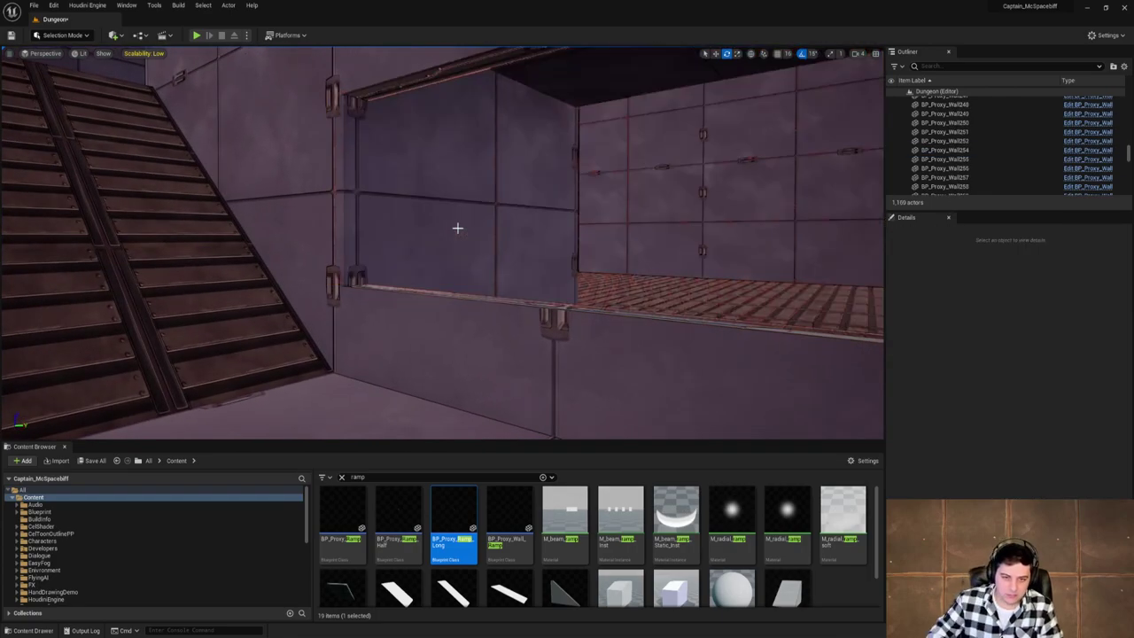
right_click_drag(457, 228, 744, 218)
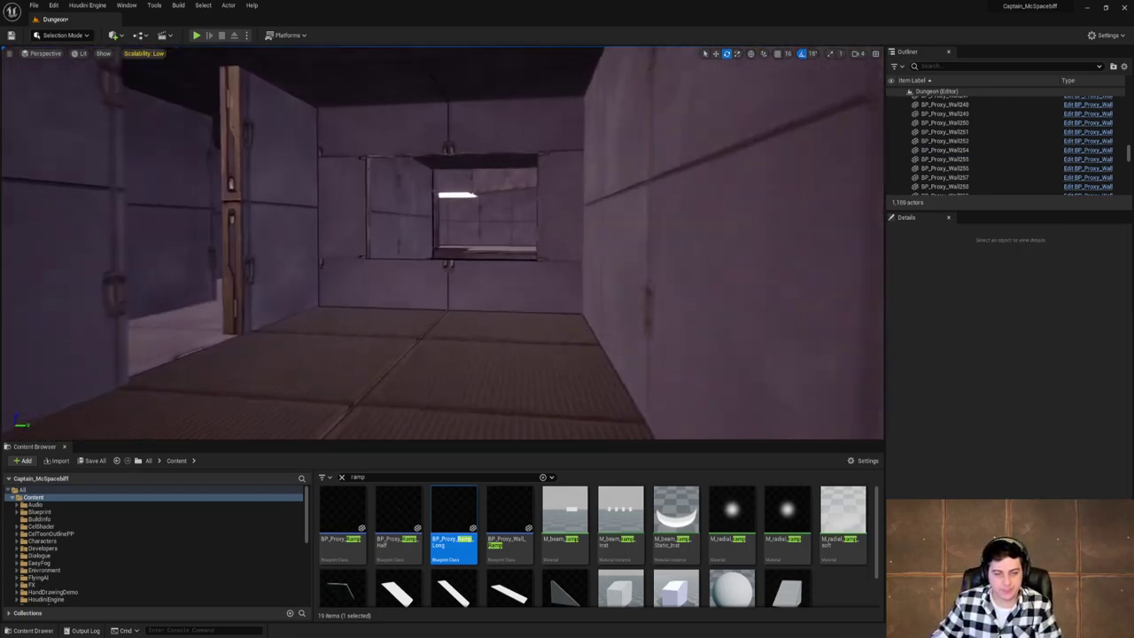
Examine the halls, player start area, cavern ramps with the raised platform, and the corridor leading into the cavern.
right_click_drag(444, 244, 106, 248)
right_click_drag(882, 239, 491, 227)
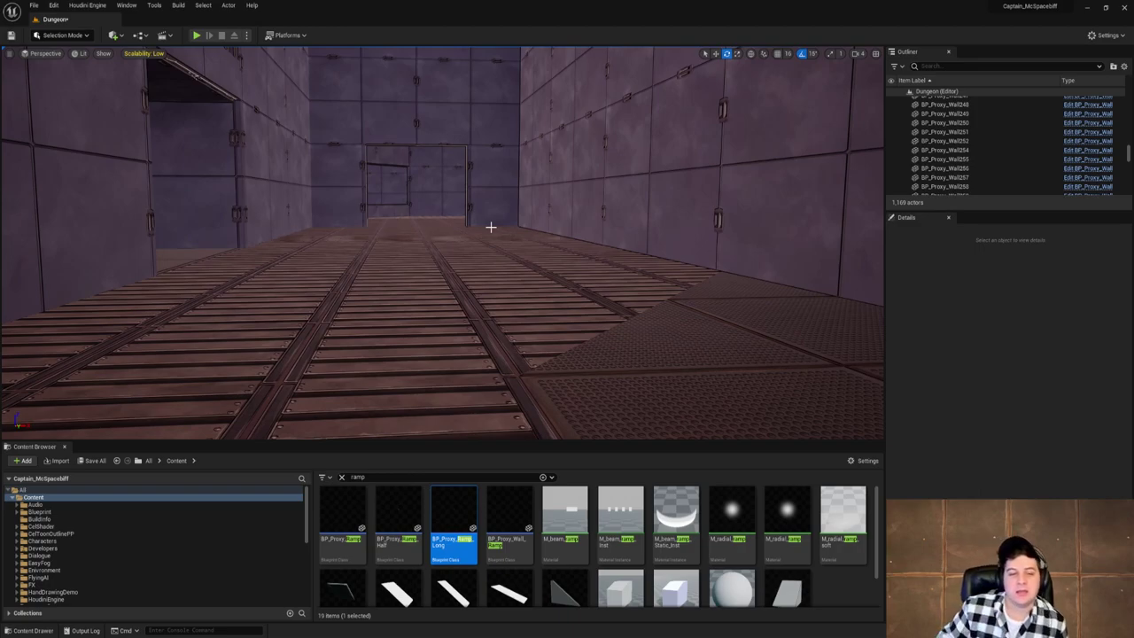
right_click_drag(491, 227, 362, 438)
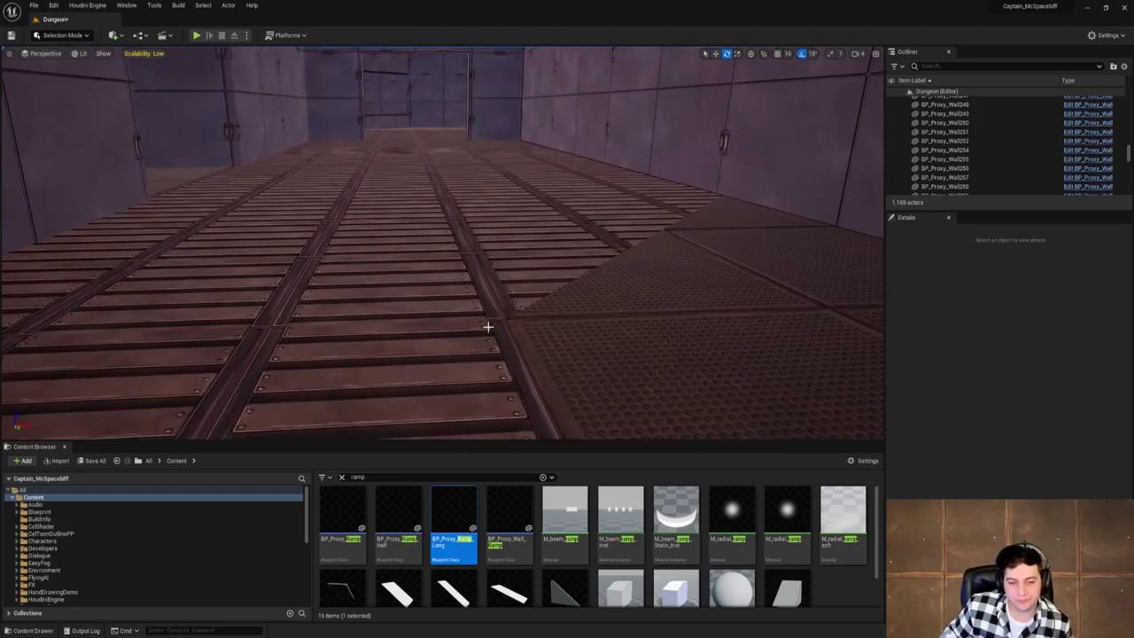
right_click_drag(488, 327, 606, 132)
right_click_drag(452, 292, 452, 292)
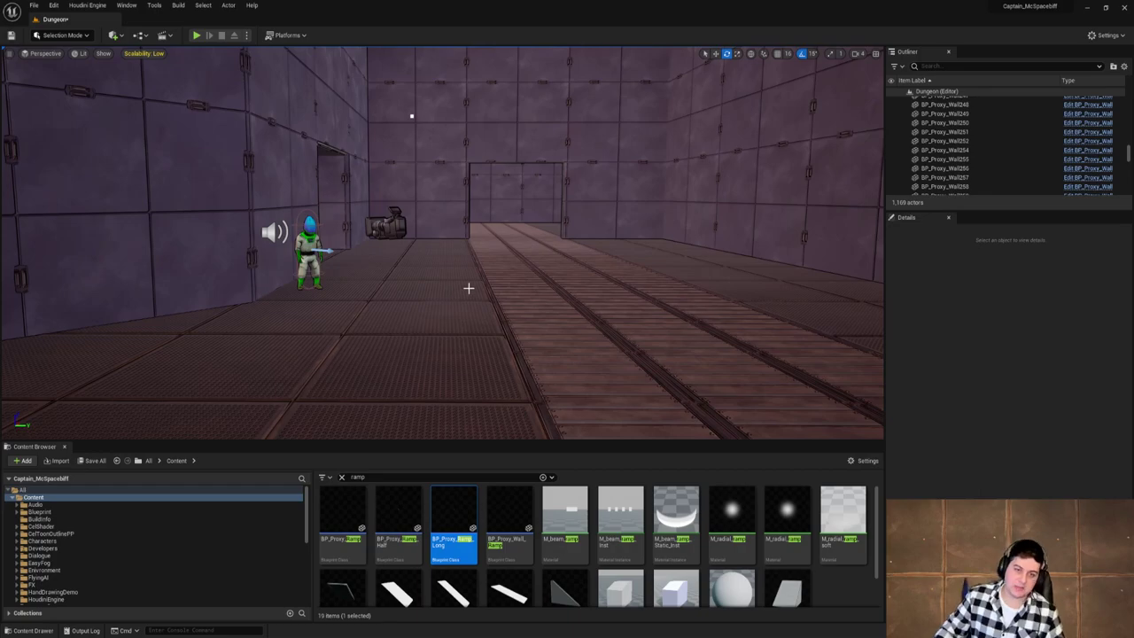
right_click_drag(468, 286, 468, 286)
right_click_drag(430, 157, 431, 157)
right_click_drag(504, 280, 503, 281)
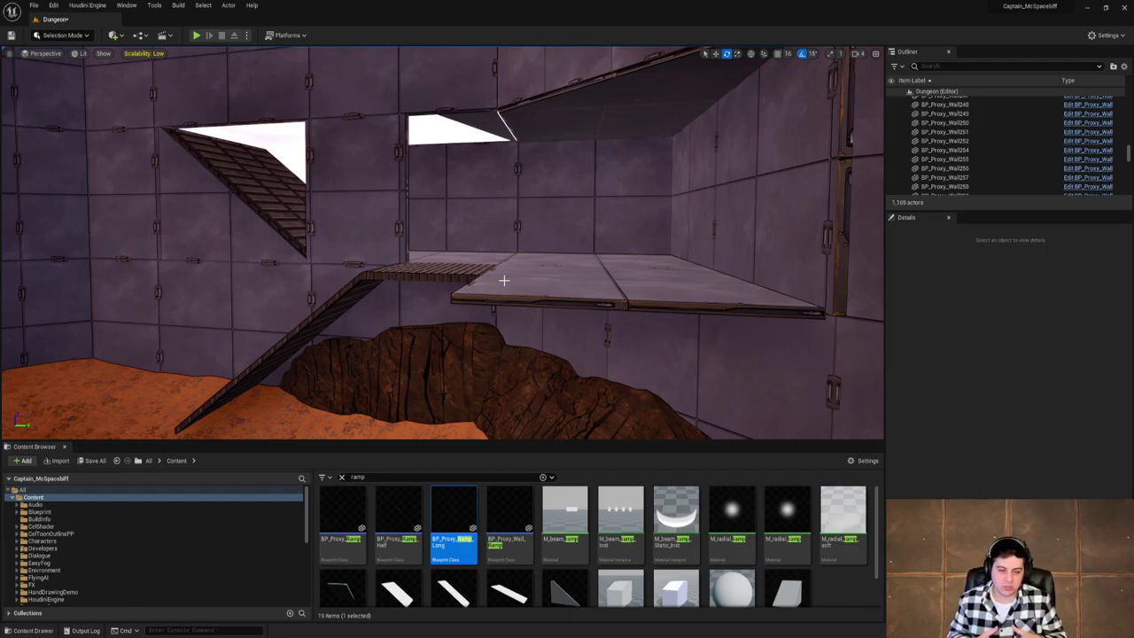
right_click_drag(520, 267, 160, 279)
key("w")
mouse_move(443, 244)
right_mouse_down()
mouse_move(390, 243)
mouse_move(461, 239)
right_mouse_up()
right_click_drag(479, 284, 430, 292)
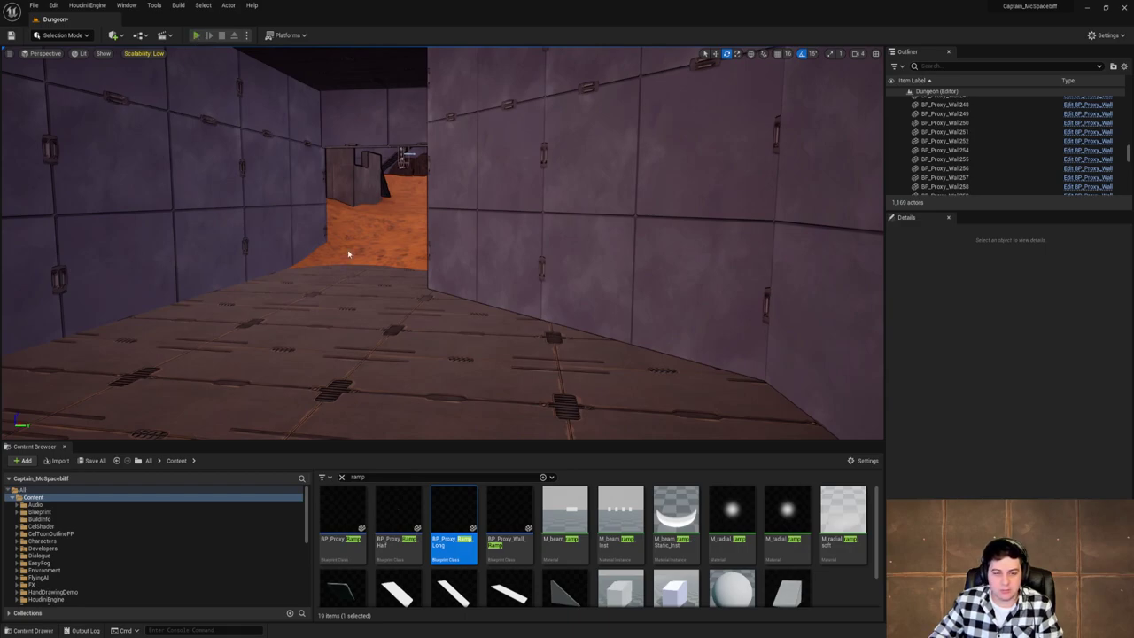
Play-test from the corridor into the cavern, approach the ramps and raised platform, and end the play session.
key("alt+p")
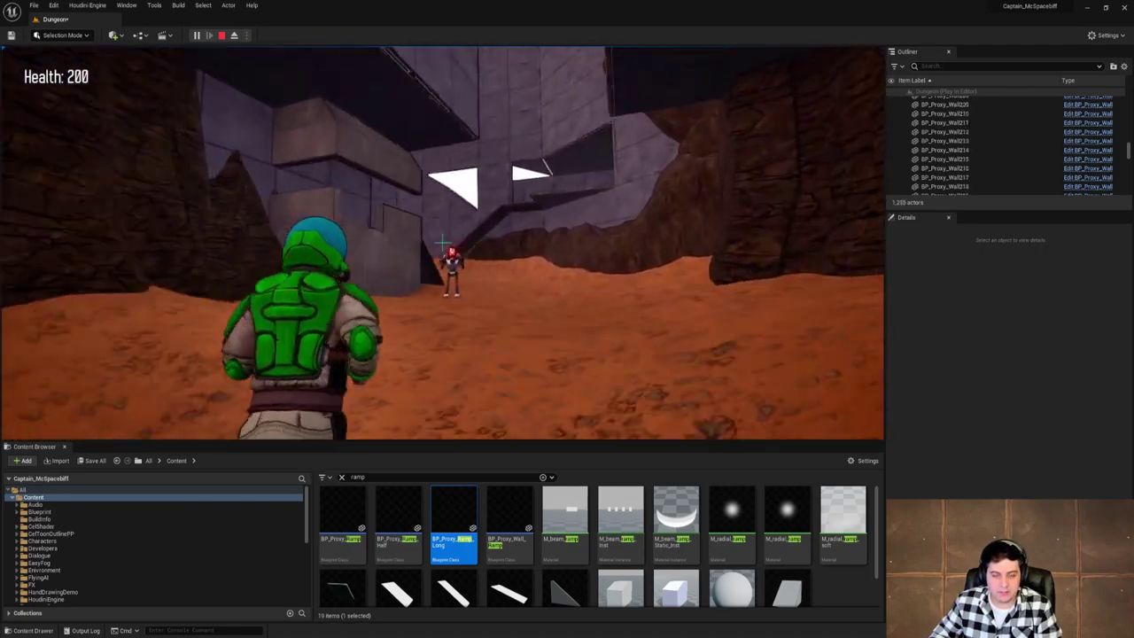
key("w")
key("w")
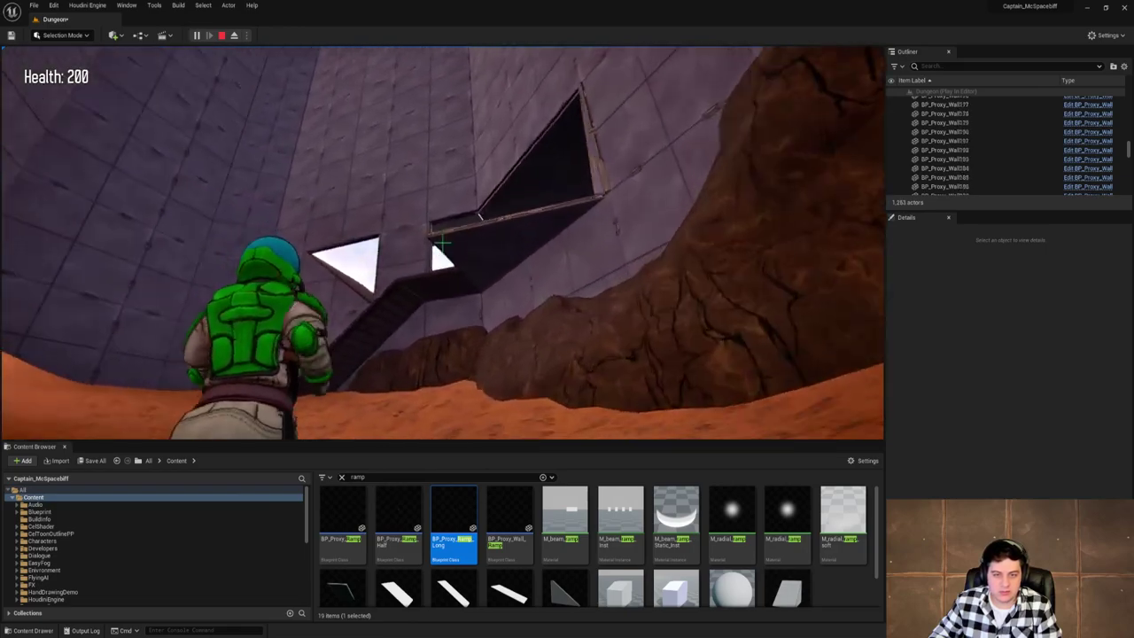
key("Escape")
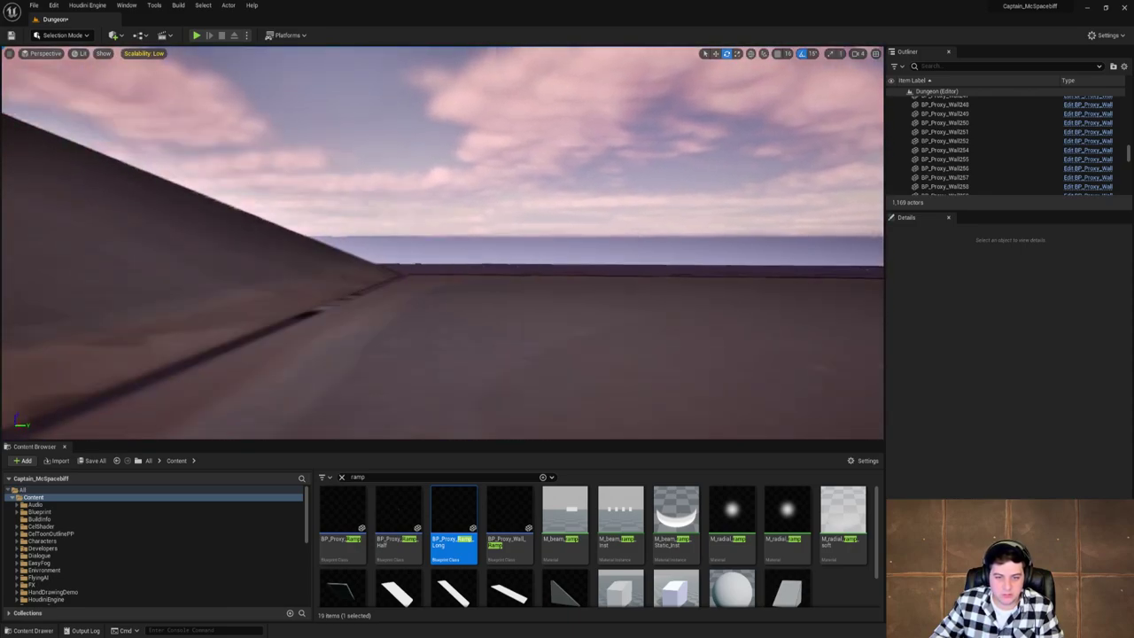
Delete the long ramp rising from the edge of the raised platform in the cavern.
right_click_drag(443, 242, 230, 242)
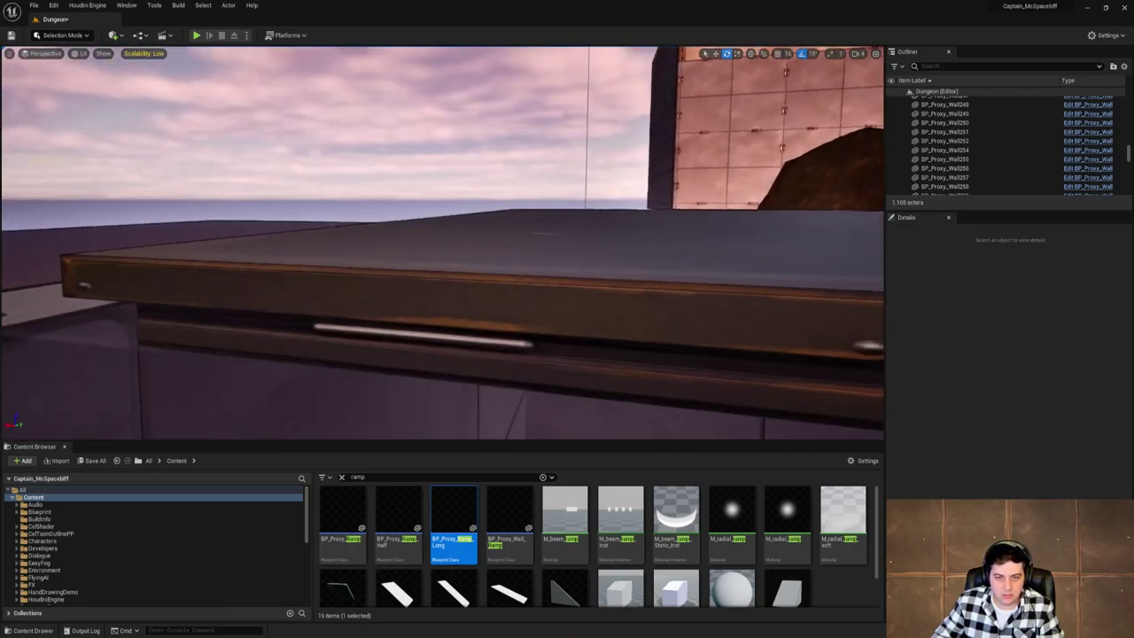
mouse_move(444, 244)
right_mouse_down()
mouse_move(390, 235)
mouse_move(390, 217)
mouse_move(470, 252)
mouse_move(456, 235)
right_mouse_up()
right_click_drag(385, 213, 425, 213)
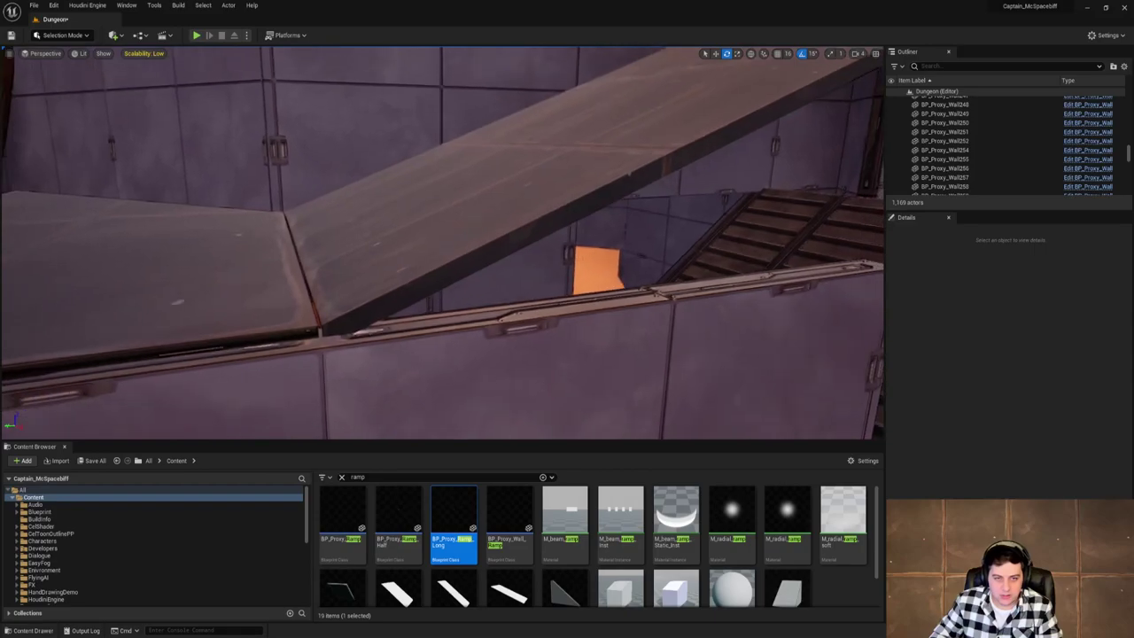
left_click(497, 208)
key("Delete")
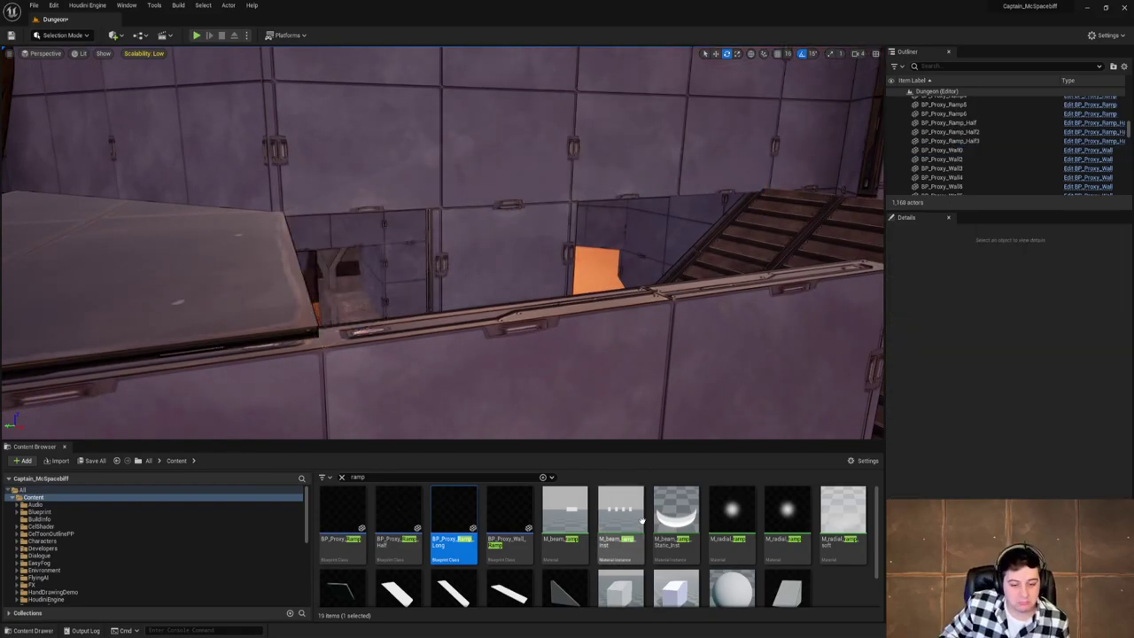
Place a BP_Proxy_Ramp at the raised platform, rotate it 90° about the vertical axis and move it to X 4608.
scroll(620, 532, "down", 1)
scroll(624, 546, "up", 1)
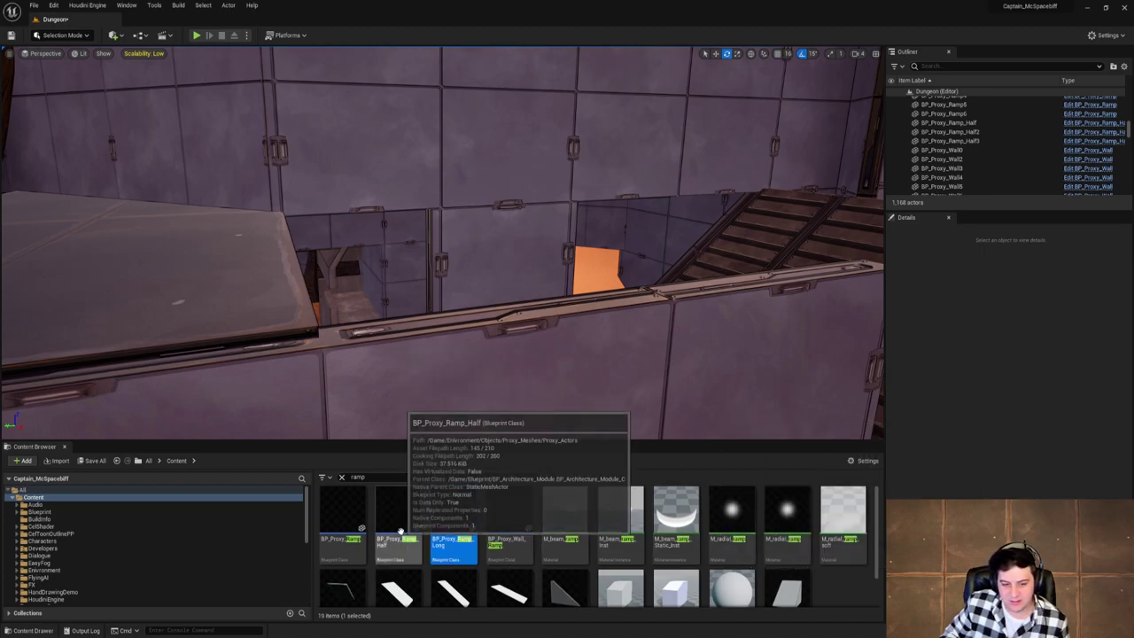
left_click_drag(344, 519, 443, 377)
key("f")
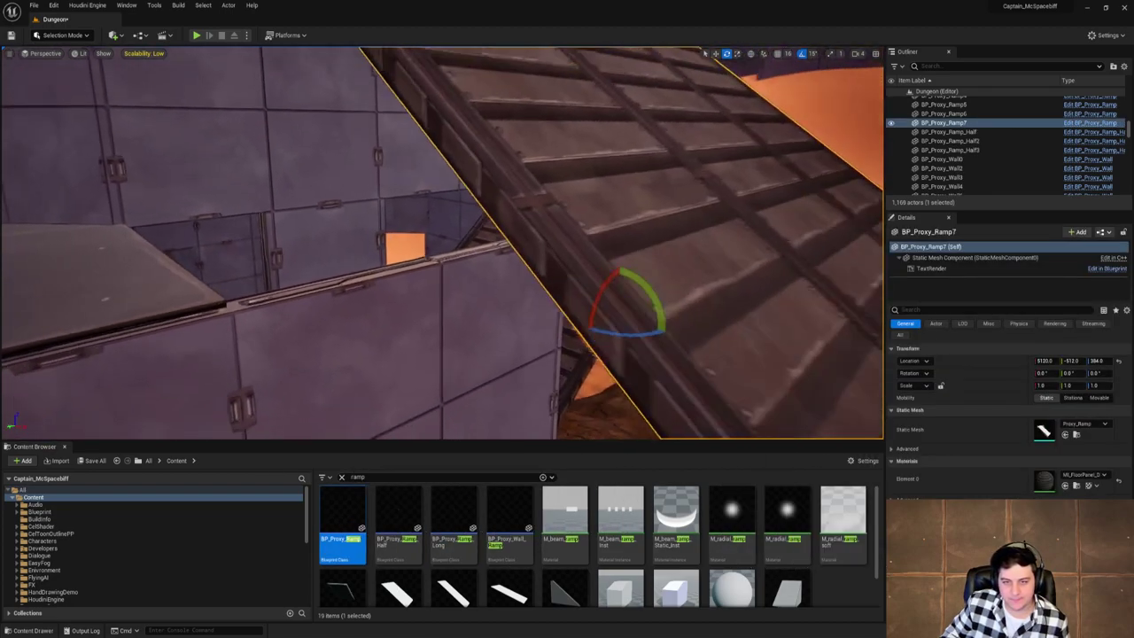
left_click_drag(377, 293, 309, 291)
key("w")
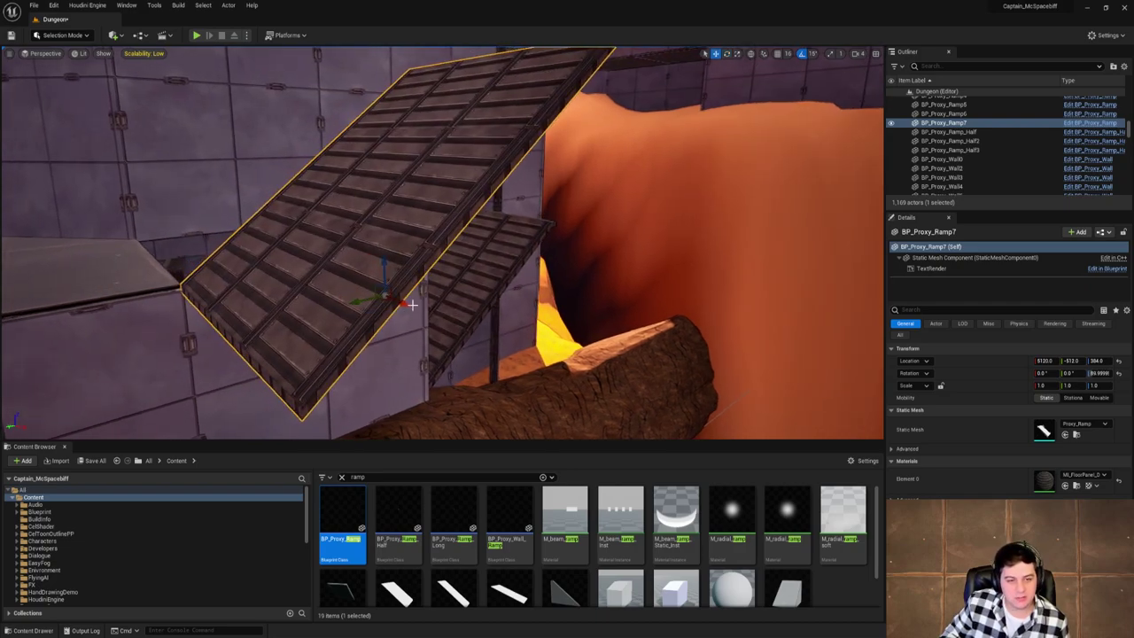
left_click_drag(402, 310, 281, 284)
Duplicate the new ramp and move the copy up so it continues from the first ramp's upper end.
right_click_drag(490, 299, 519, 280)
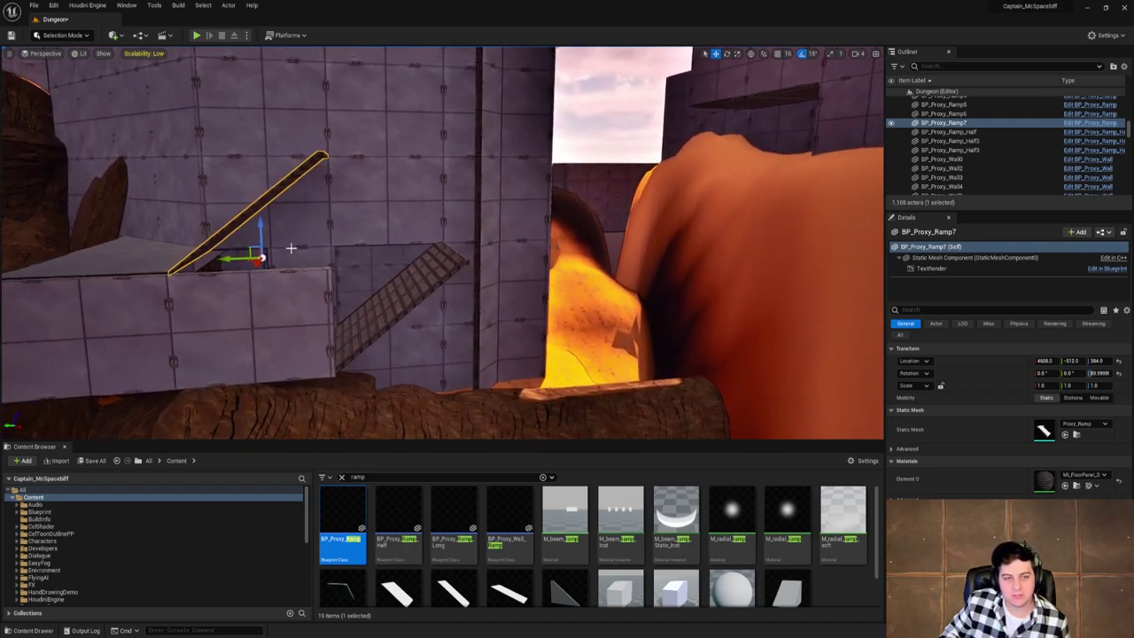
right_click_drag(297, 247, 312, 279)
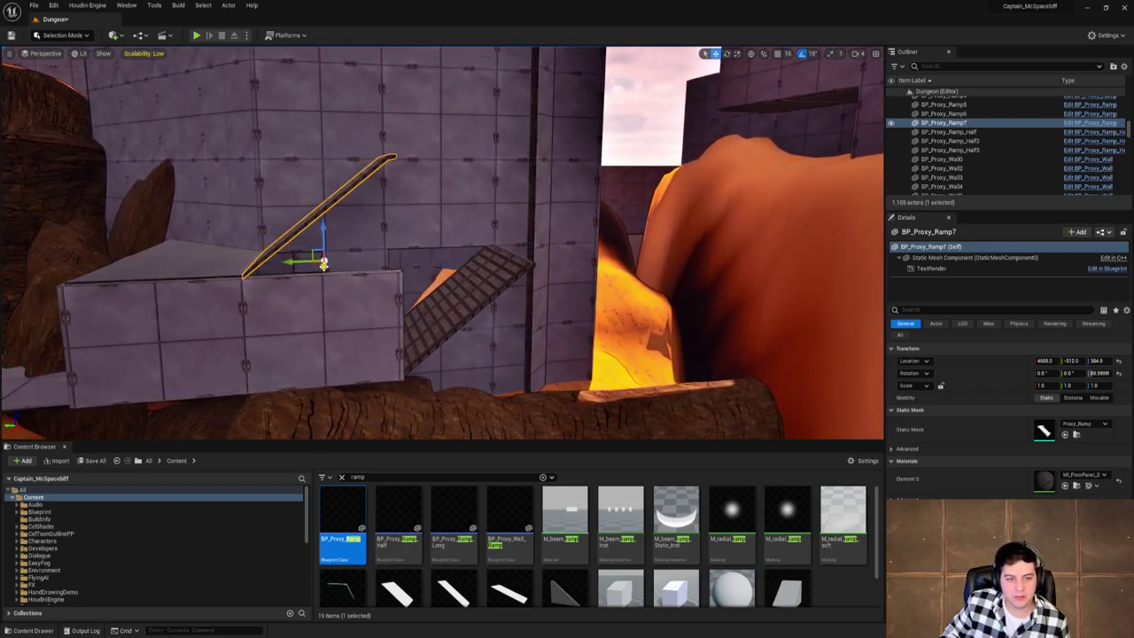
left_click_drag(324, 263, 273, 265, "alt")
right_click_drag(273, 266, 280, 262)
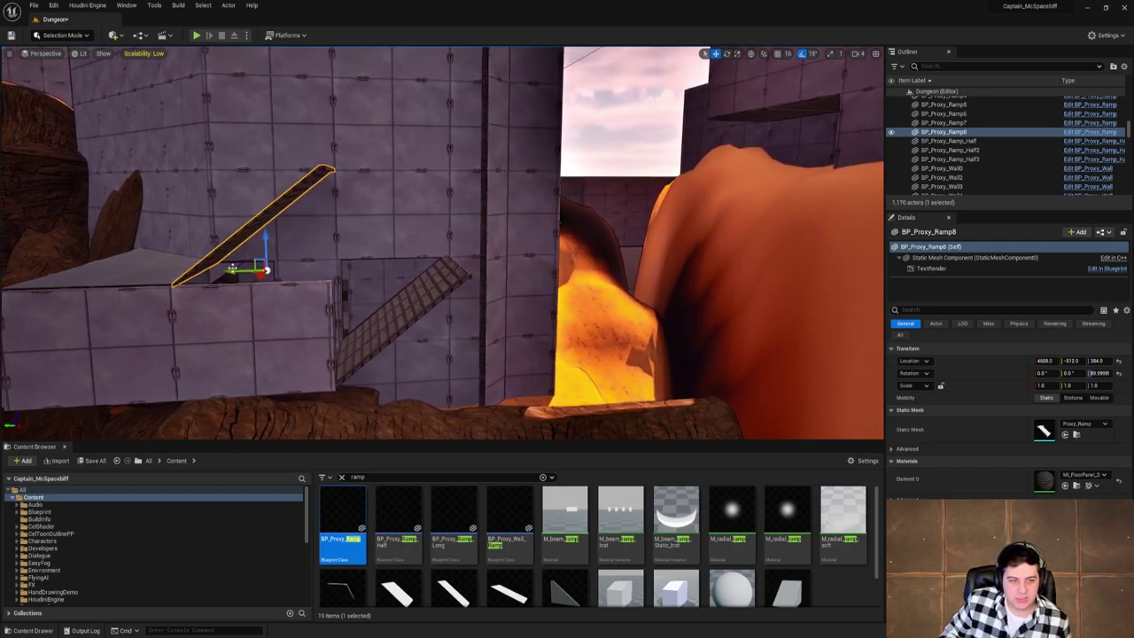
left_click_drag(363, 238, 390, 121)
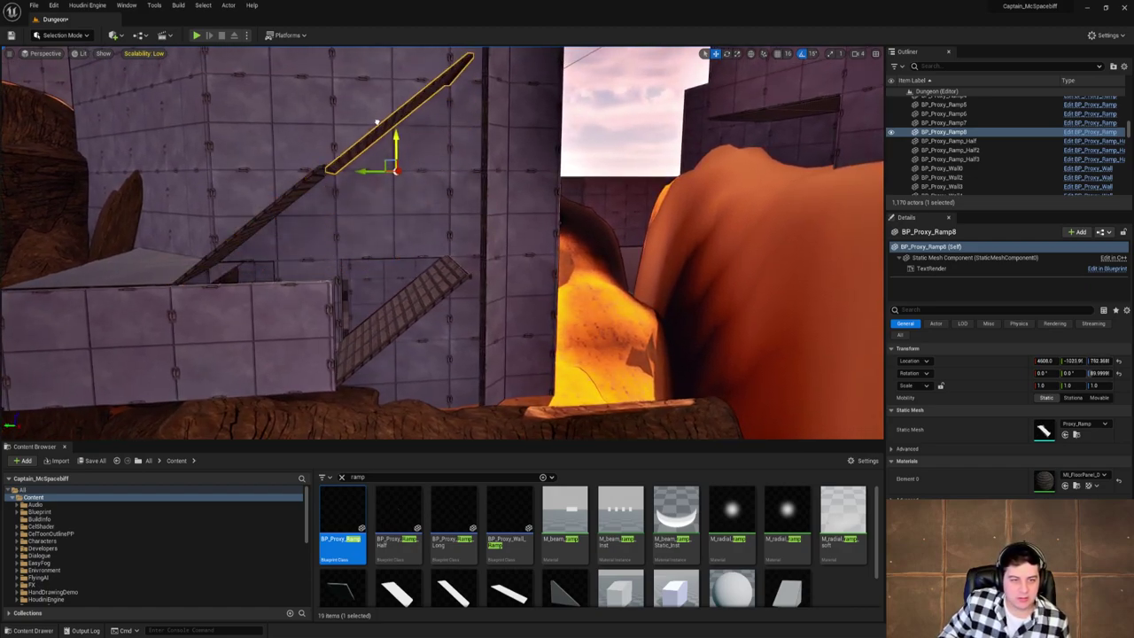
Save the Dungeon level with the two new ramps in place.
right_click_drag(691, 148, 740, 125)
left_click(691, 148)
key("w")
key("w")
key("a")
key("w")
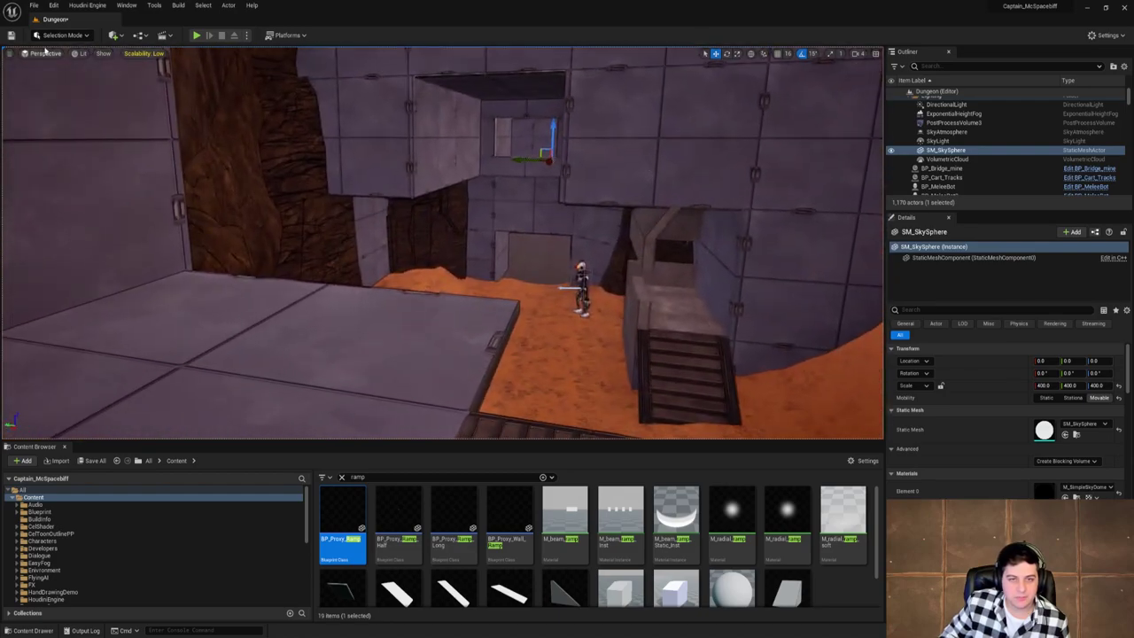
left_click(33, 5)
left_click(123, 89)
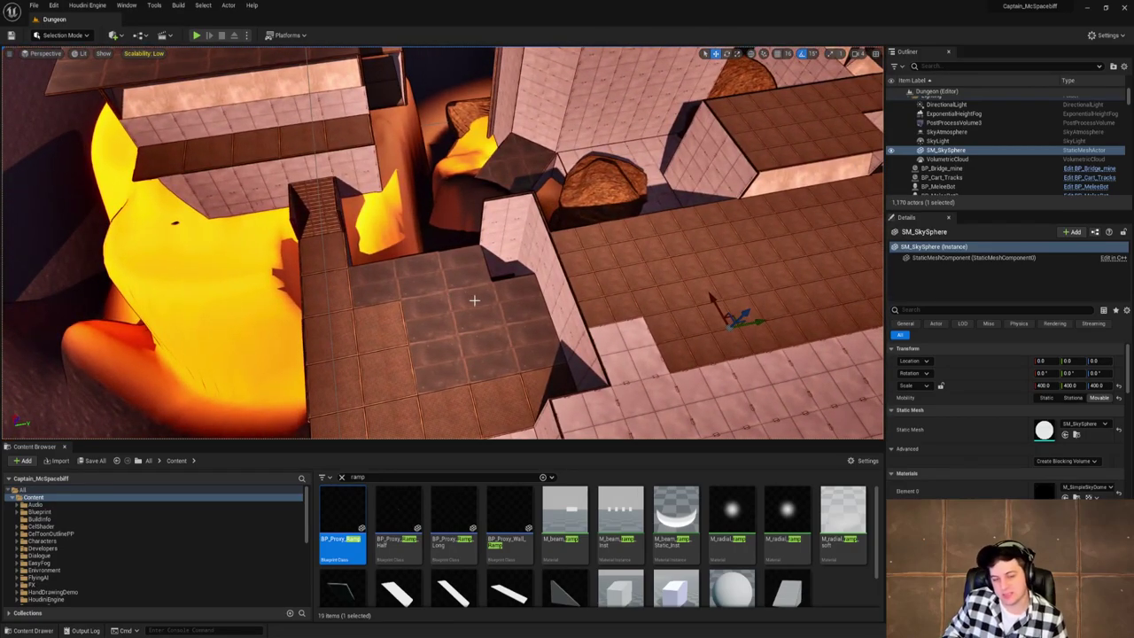
Delete the upper wall pieces projecting above the roof around the small corner shaft.
left_click(528, 224)
left_click(505, 224, "ctrl")
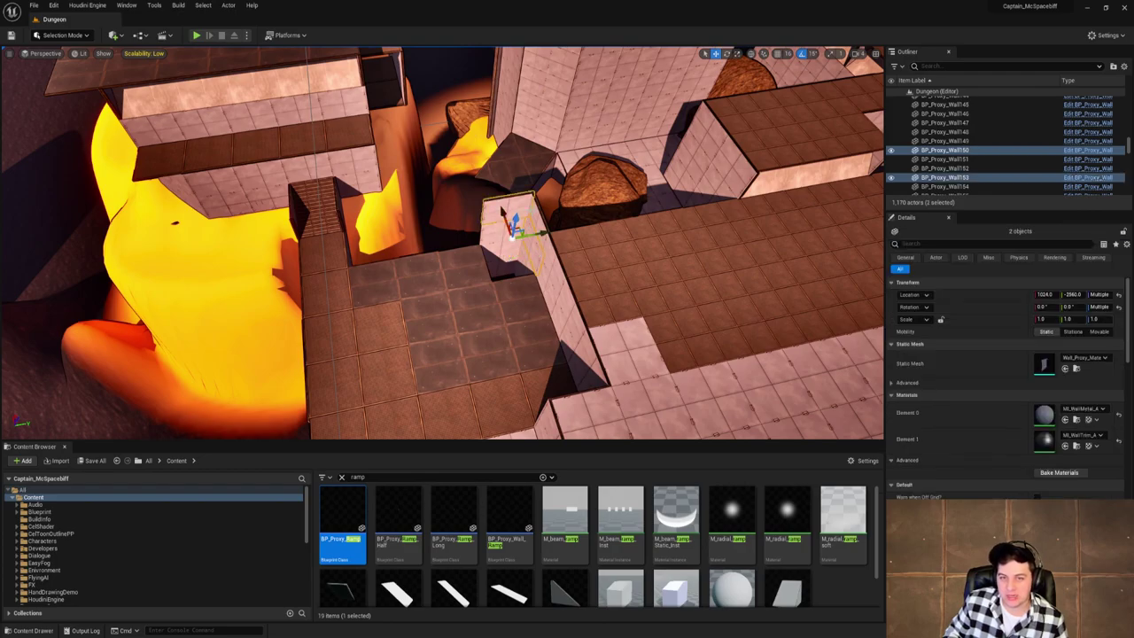
left_click(503, 213, "ctrl")
key("Delete")
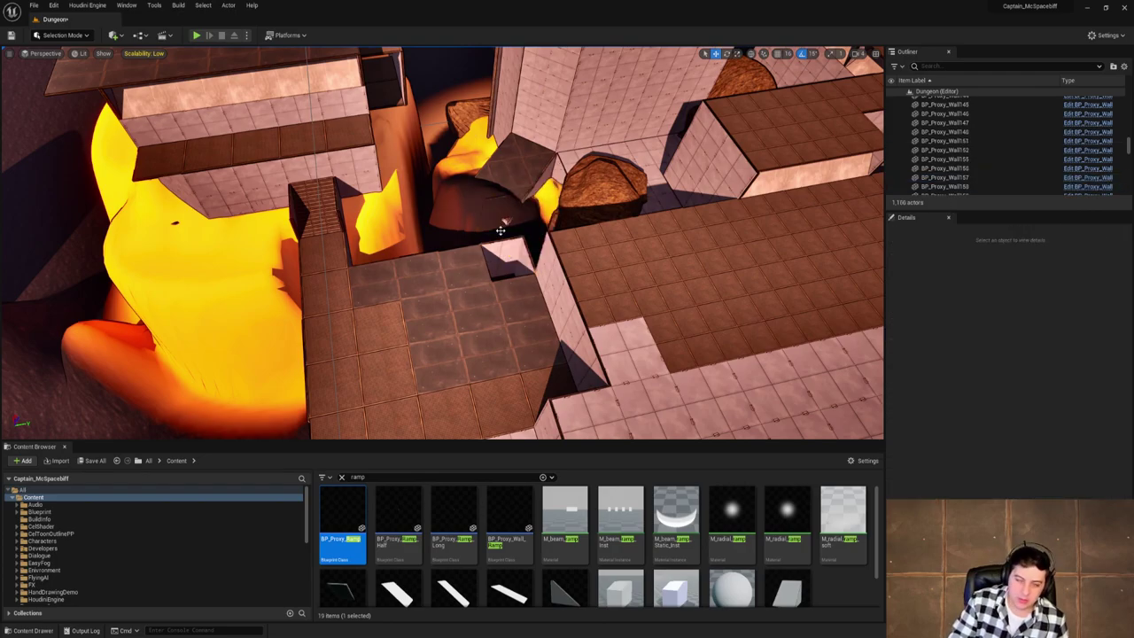
Delete the four remaining outer wall pieces of the small corner shaft above the lava.
key("w")
right_click_drag(507, 227, 449, 266)
left_click(454, 276)
left_click(451, 308, "shift")
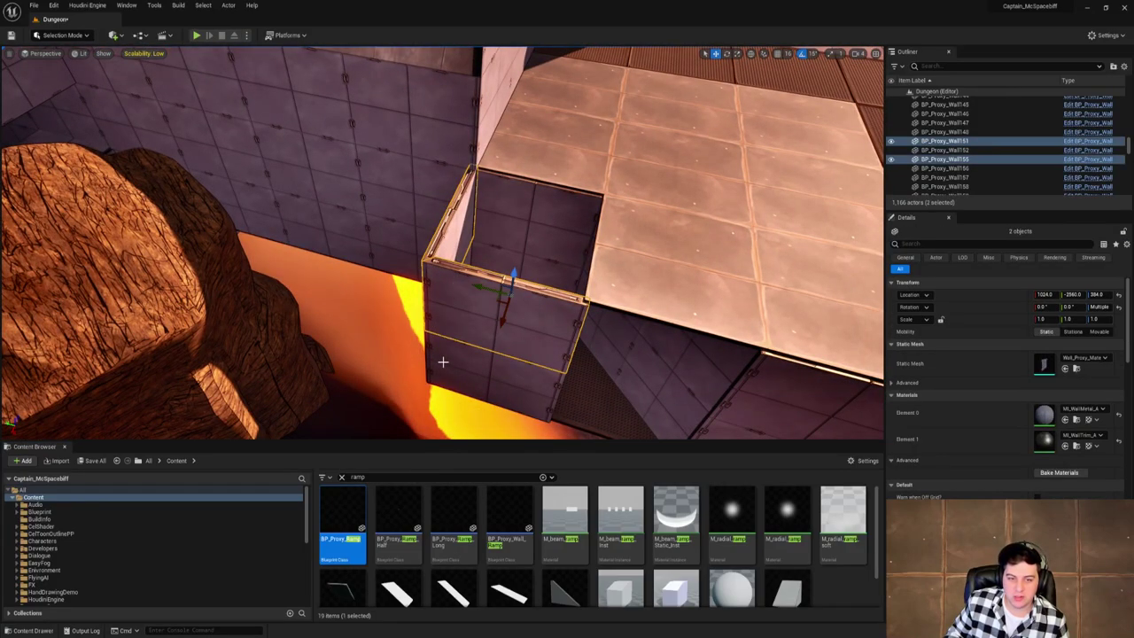
left_click(443, 363, "shift")
right_click_drag(443, 362, 501, 324)
key("a")
left_click(517, 297, "shift")
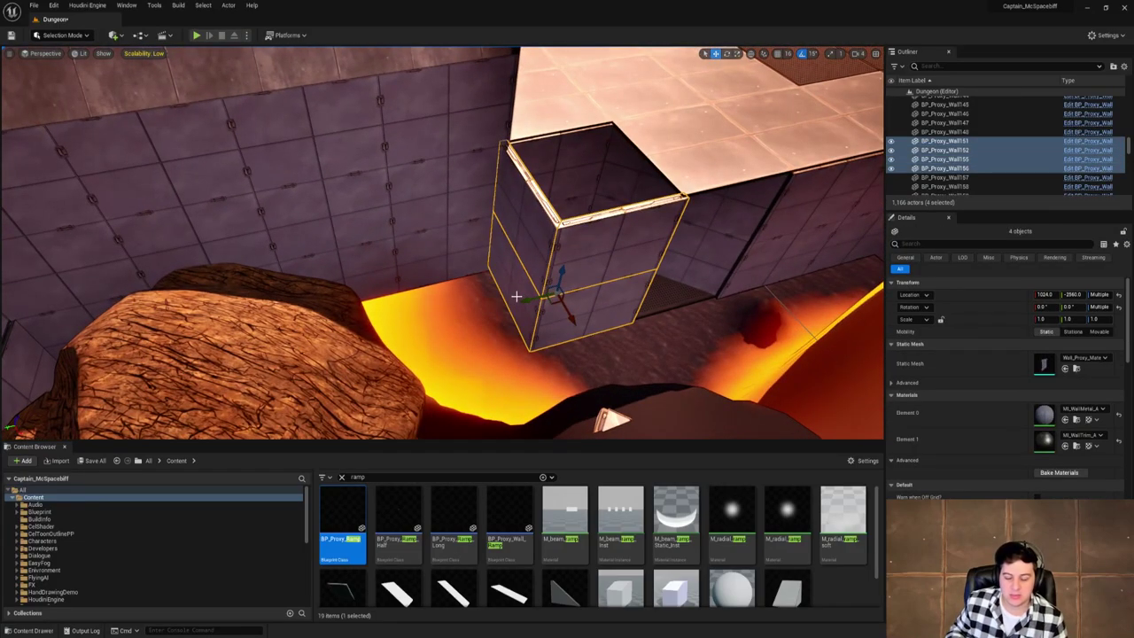
key("Delete")
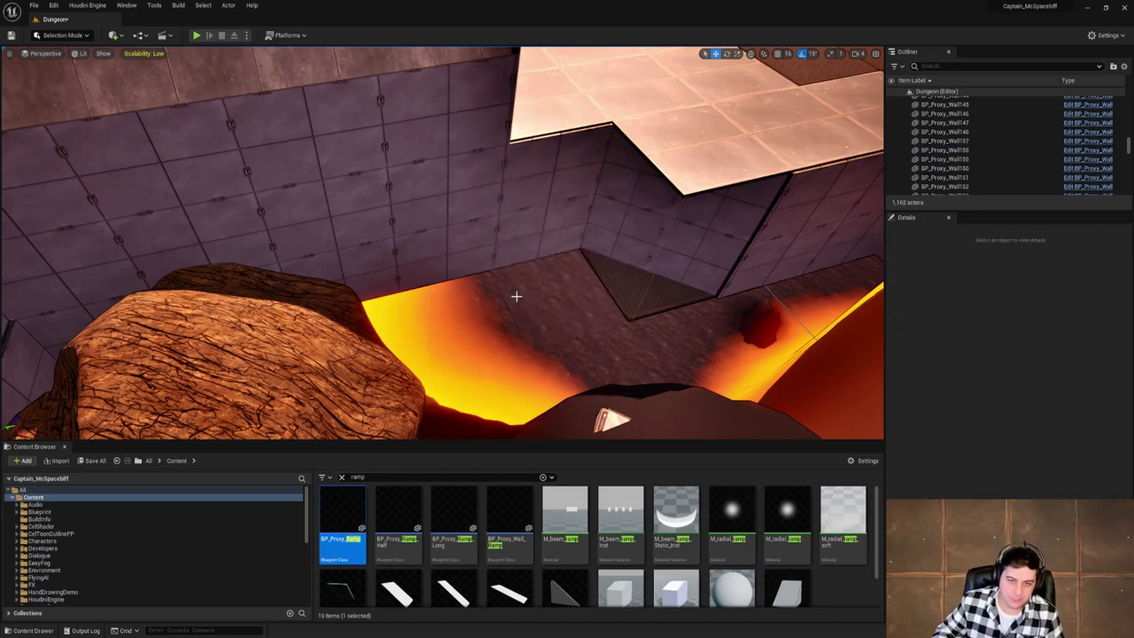
Save the Dungeon level after removing the corner shaft walls.
mouse_move(517, 296)
right_mouse_down()
mouse_move(501, 275)
mouse_move(501, 292)
mouse_move(470, 266)
mouse_move(496, 266)
mouse_move(479, 275)
mouse_move(532, 302)
mouse_move(541, 319)
mouse_move(505, 327)
mouse_move(474, 271)
mouse_move(531, 284)
mouse_move(523, 288)
mouse_move(532, 266)
mouse_move(531, 283)
right_mouse_up()
key("w")
key("w")
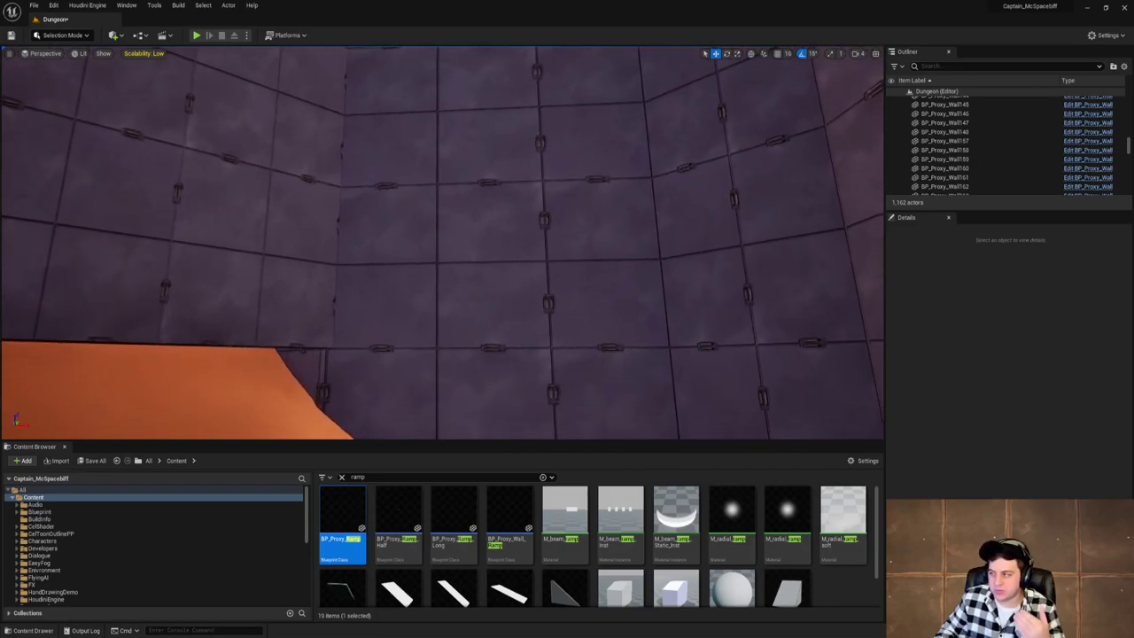
left_click(33, 6)
left_click(66, 89)
Examine the interior rooms and the overall dungeon layout from above.
mouse_move(590, 267)
right_mouse_down()
mouse_move(417, 301)
mouse_move(585, 269)
mouse_move(540, 266)
mouse_move(606, 265)
right_mouse_up()
key("w")
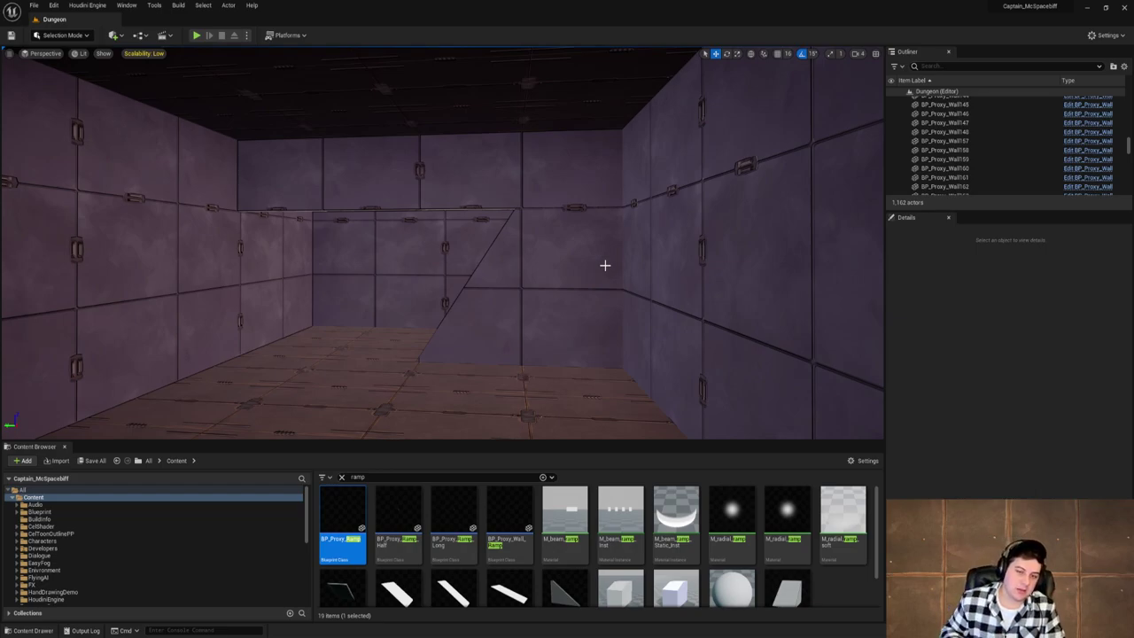
right_click_drag(605, 265, 570, 258)
key("w")
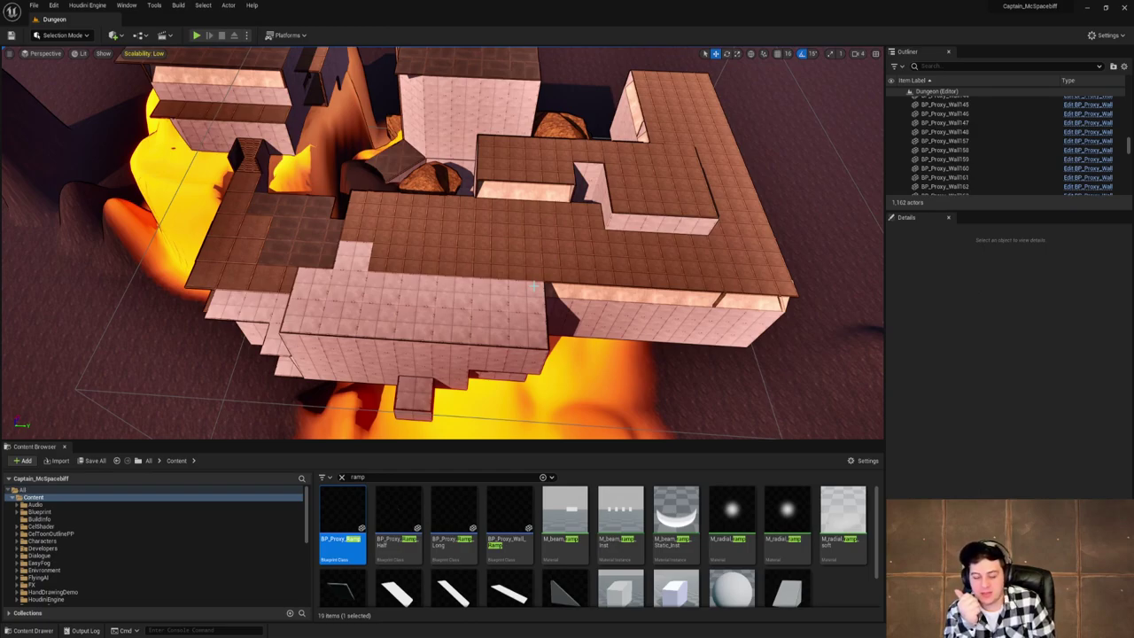
key("w")
mouse_move(533, 286)
right_mouse_down()
mouse_move(602, 292)
mouse_move(567, 310)
mouse_move(531, 266)
right_mouse_up()
Return to the large interior hall and save the Dungeon level once more.
right_click_drag(534, 315, 535, 324)
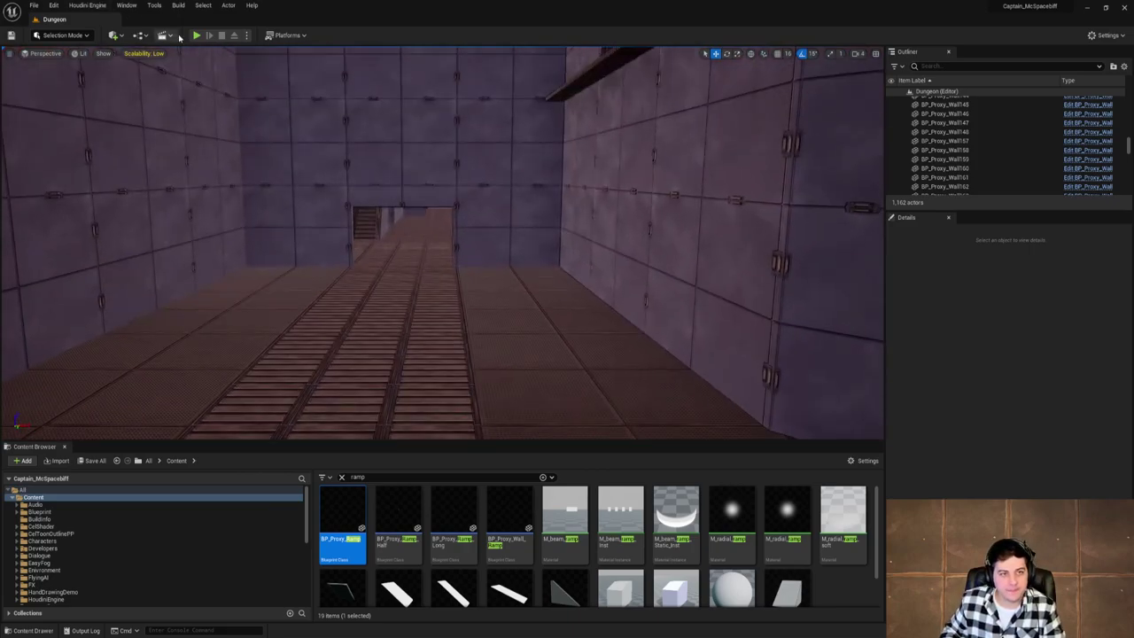
left_click(34, 4)
left_click(75, 89)
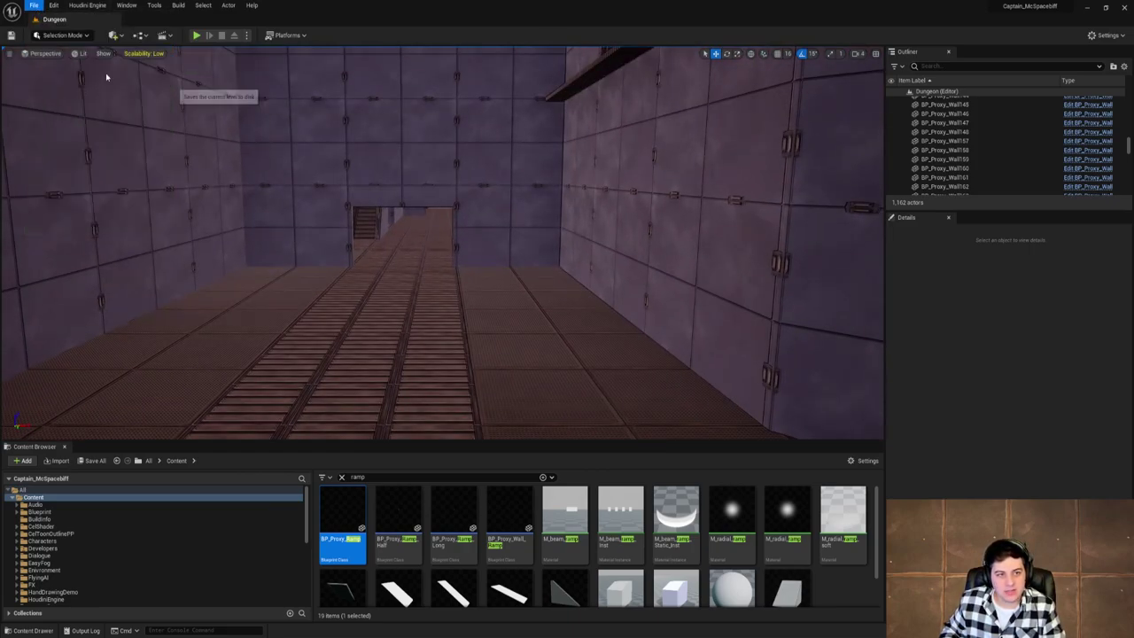
Play-test the Dungeon level from the large hall through the ramp room and corridor to the window overlooking the lava.
left_click(196, 35)
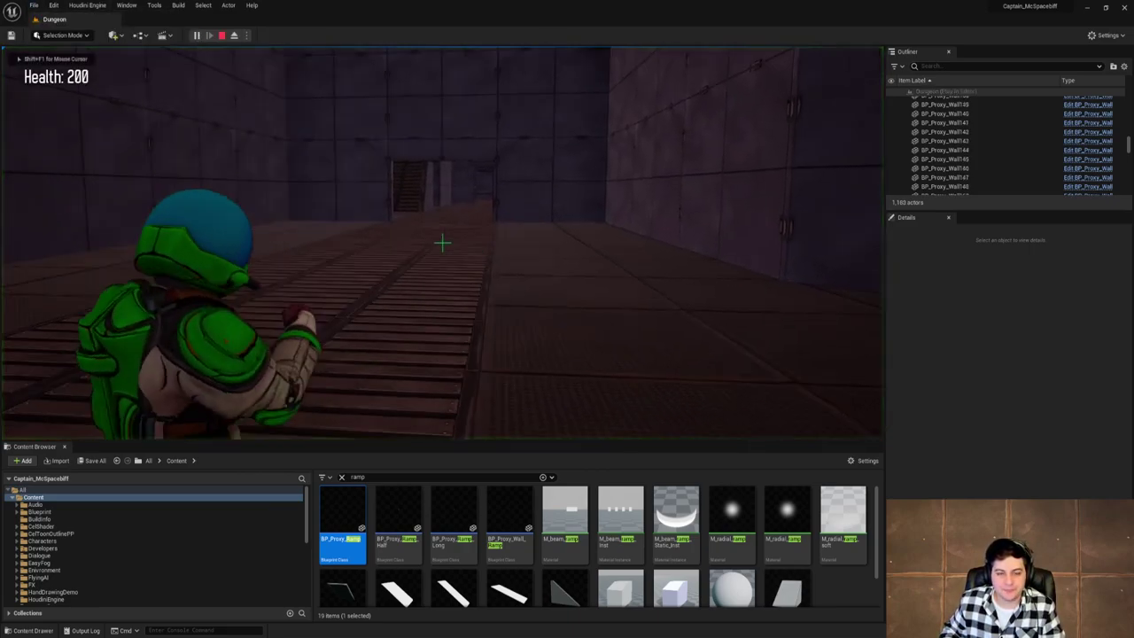
key("w")
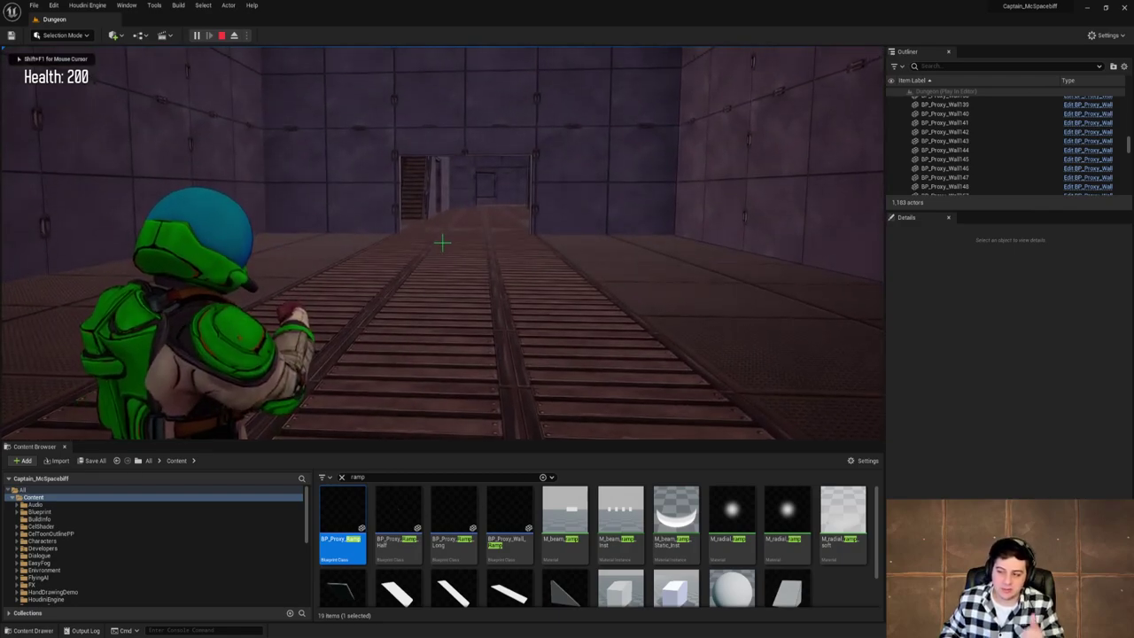
key("w")
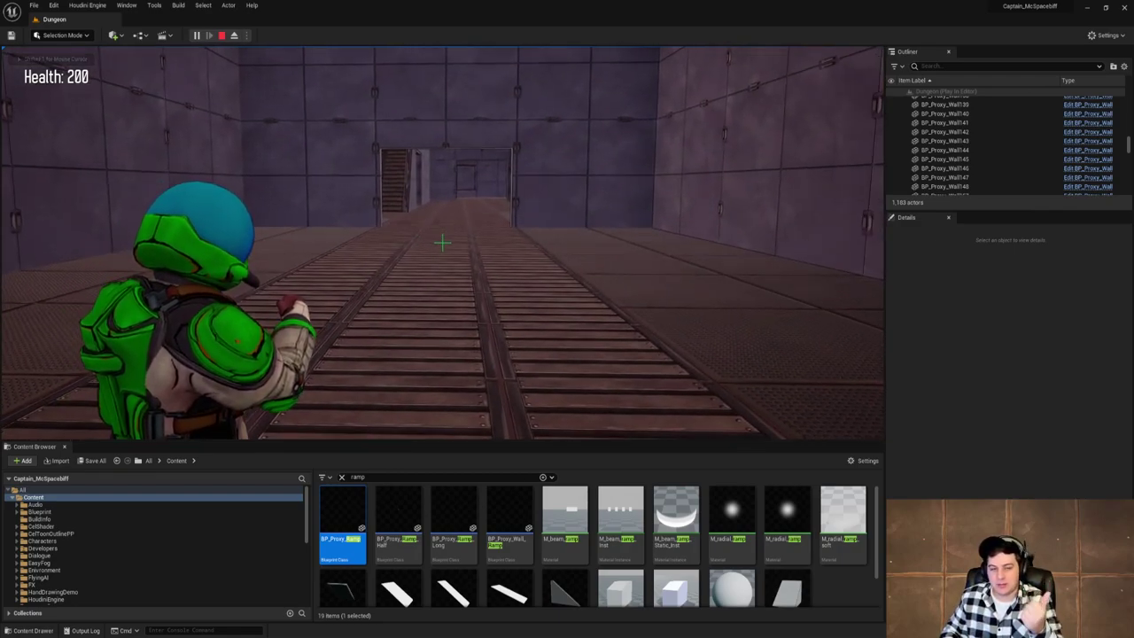
key("w")
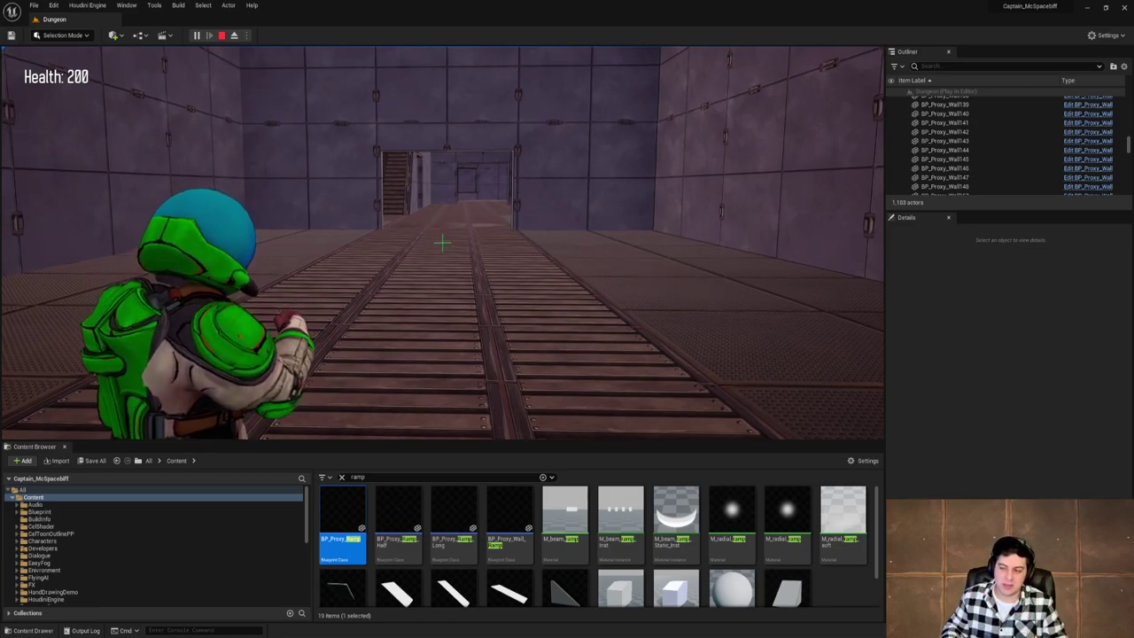
key("w")
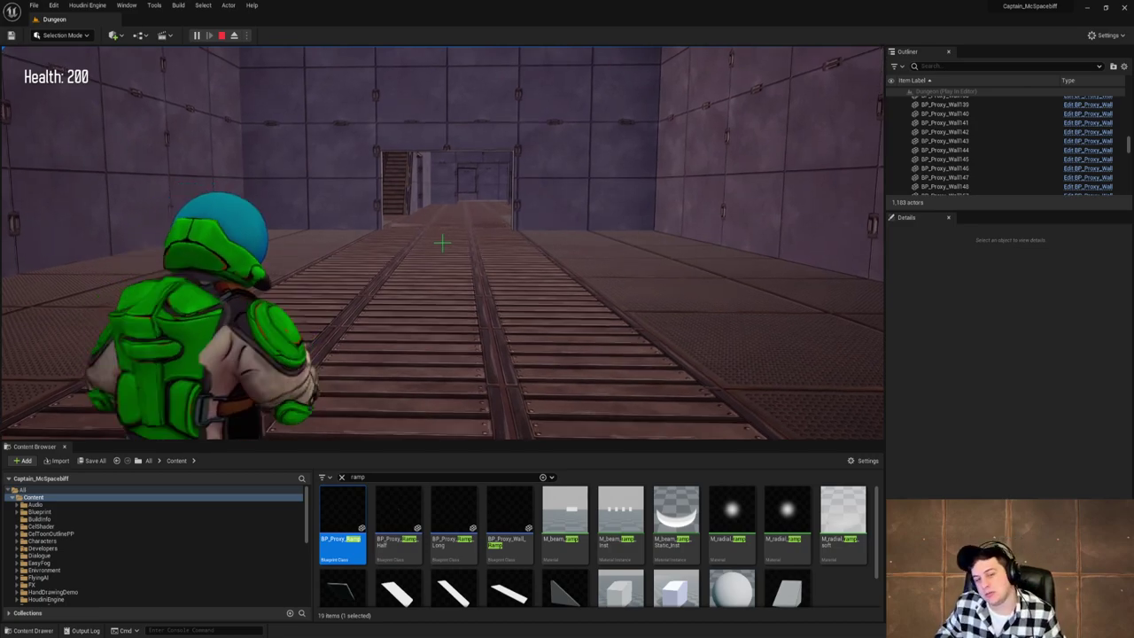
key("w")
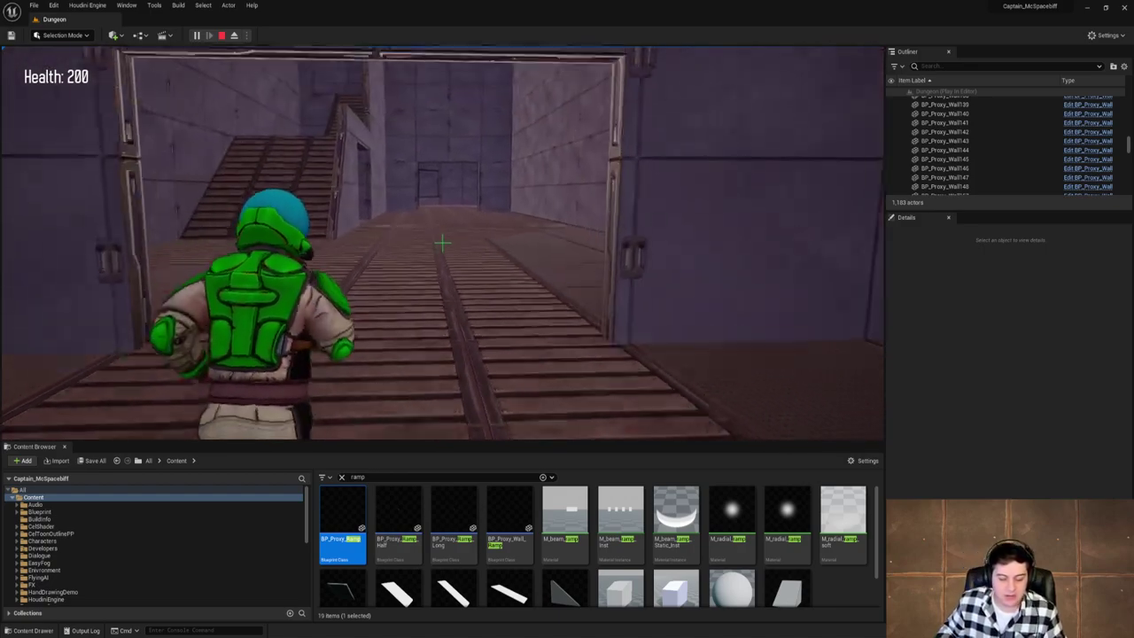
key("w")
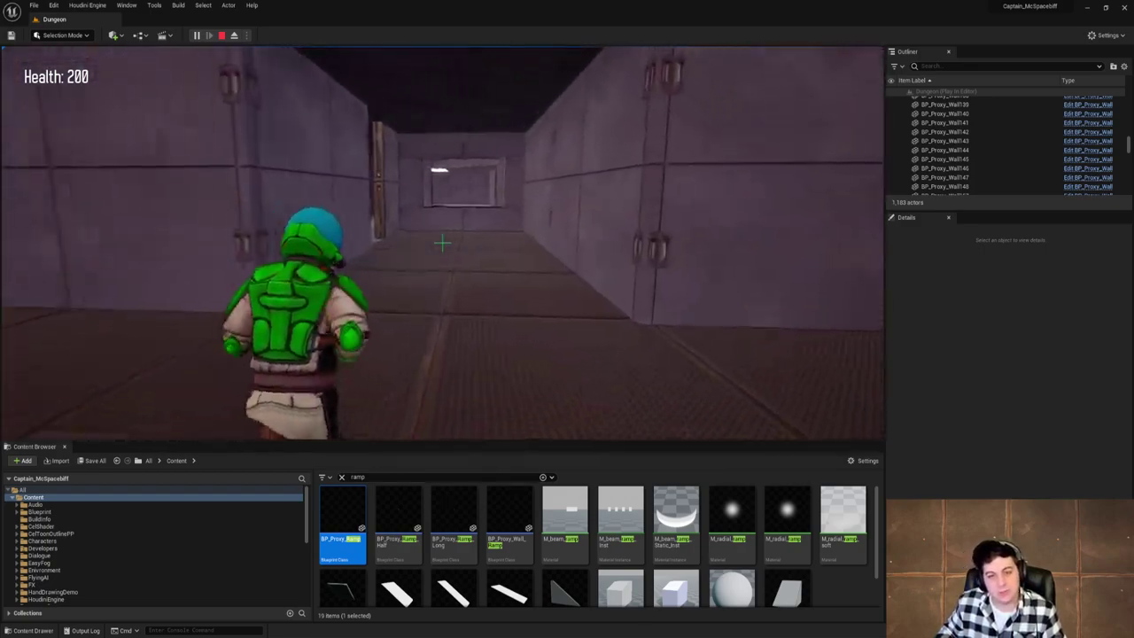
key("w")
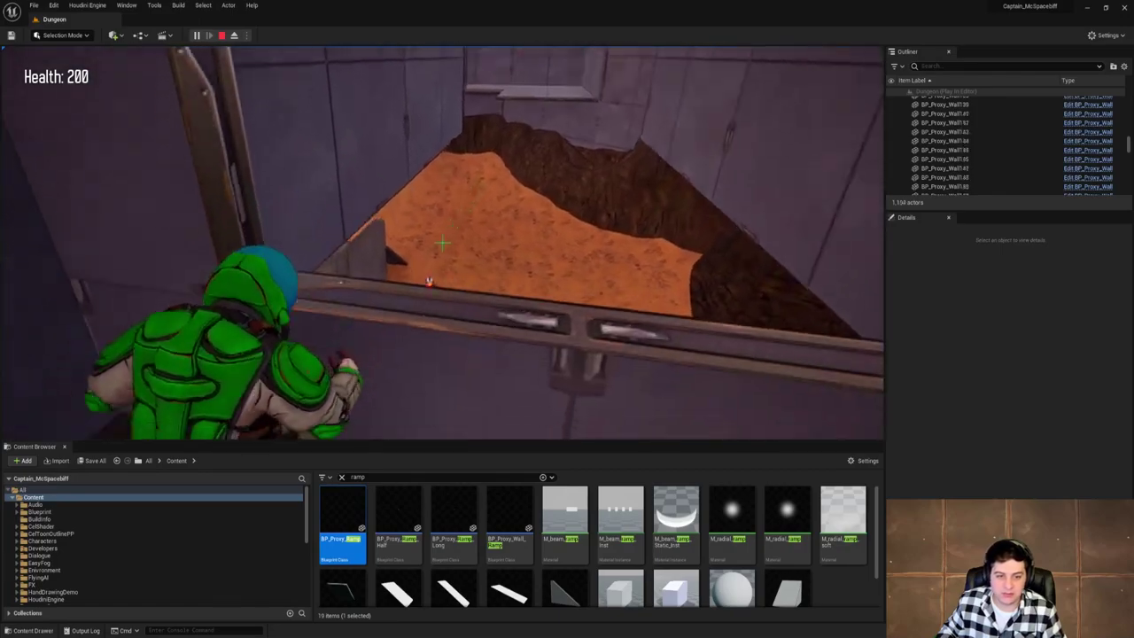
Continue the play-test through the grated halls into the reel-to-reel machine room, and end the play session there.
key("w")
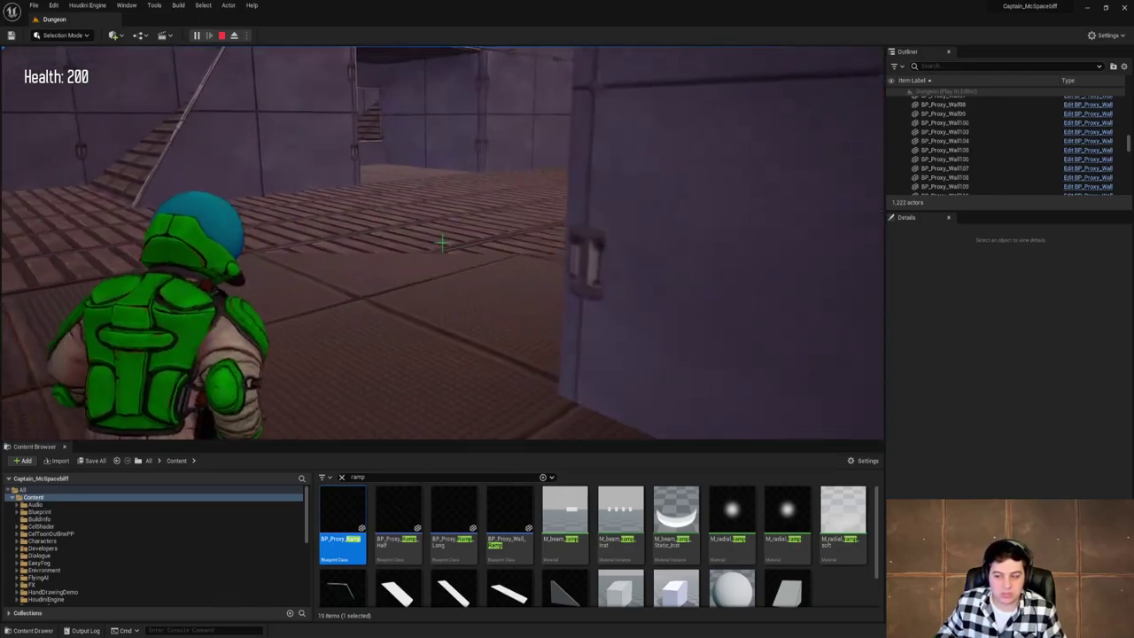
key("w")
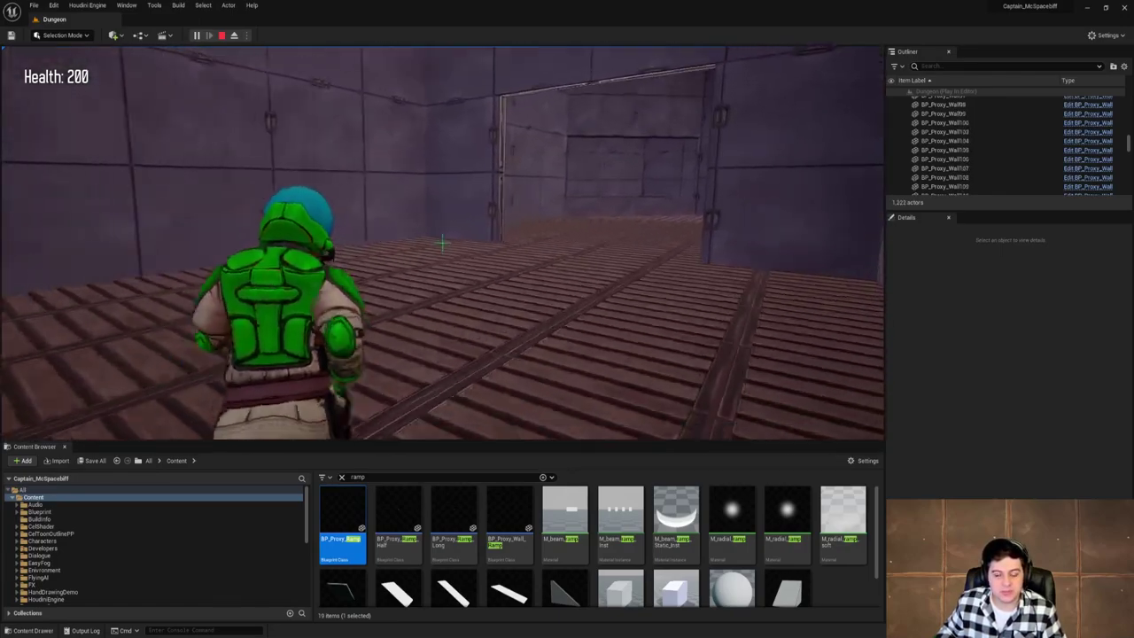
key("w")
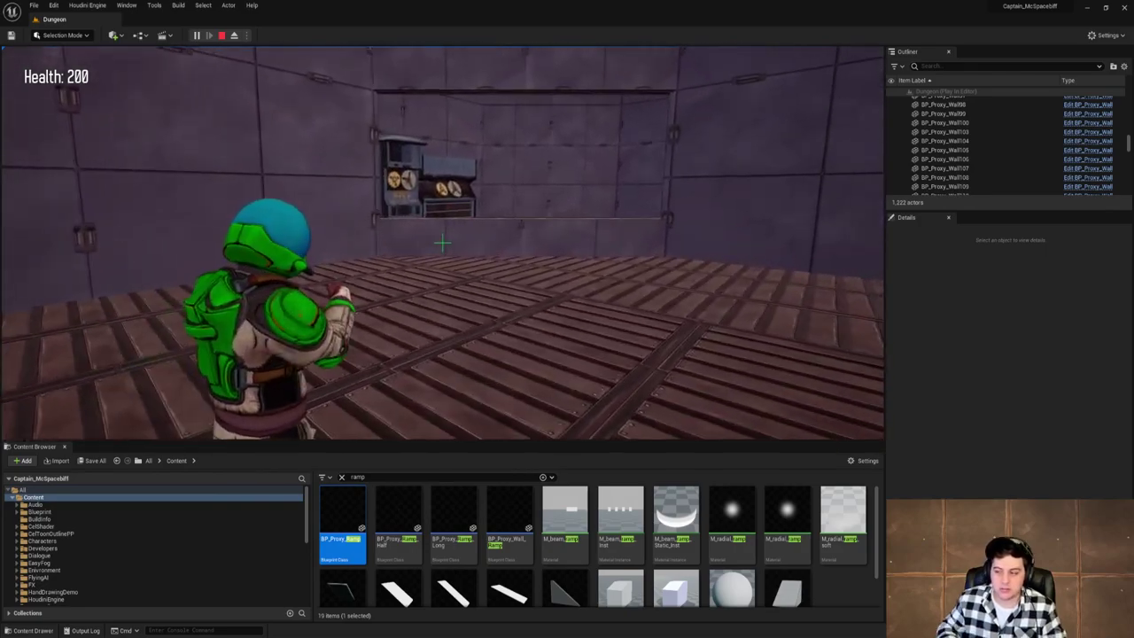
key("w")
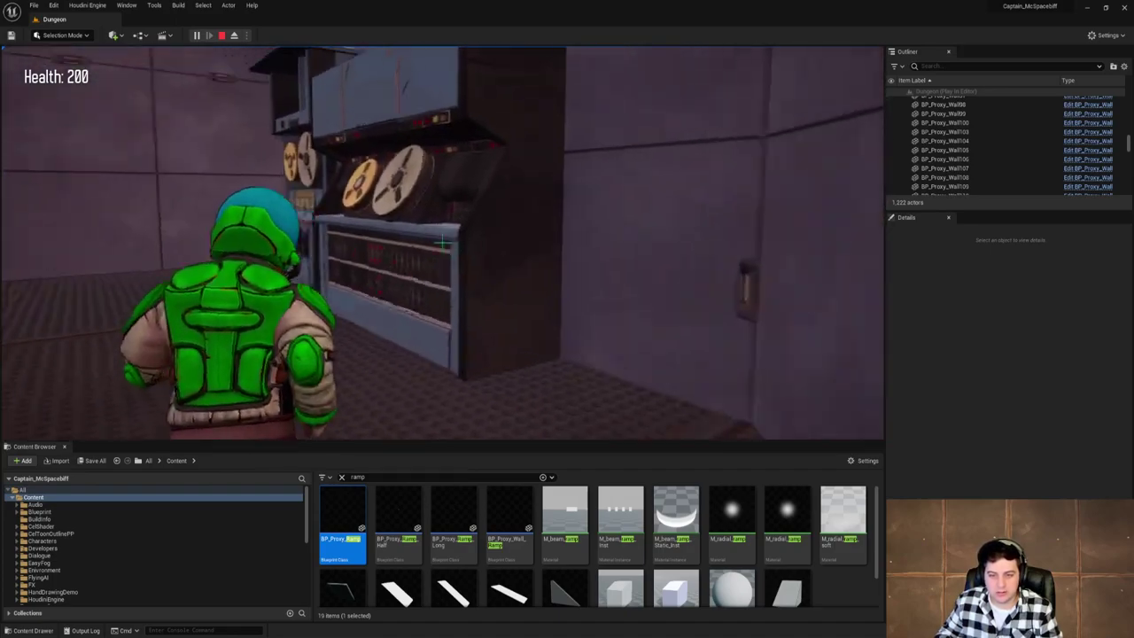
key("Escape")
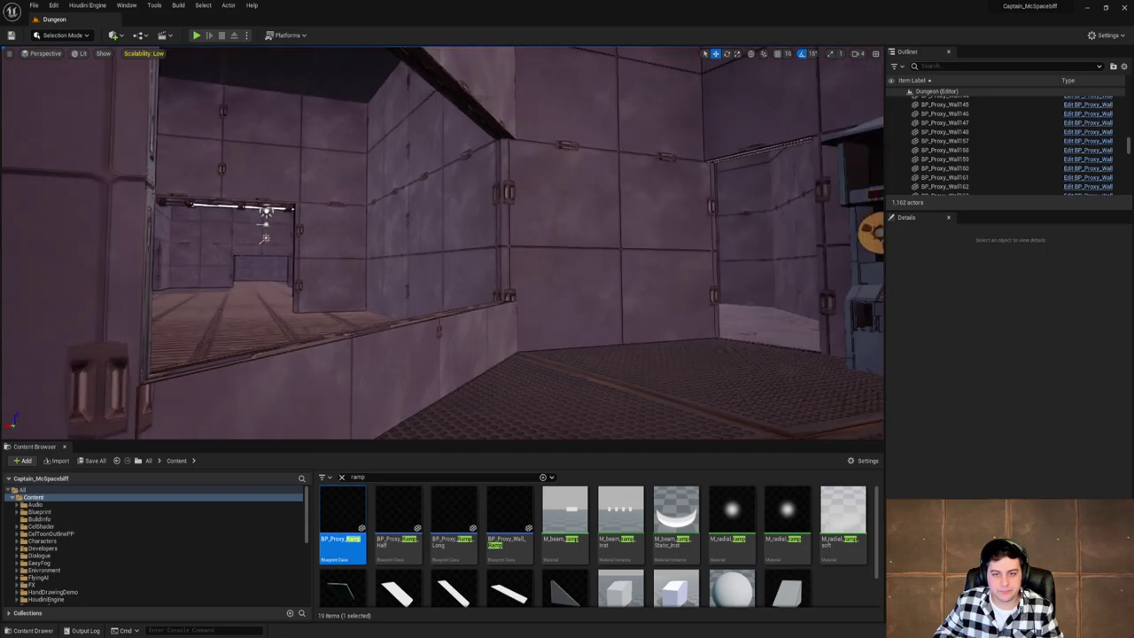
Inspect the walls and reel-to-reel machine in the windowed room and the adjoining grated hall.
left_click(741, 213)
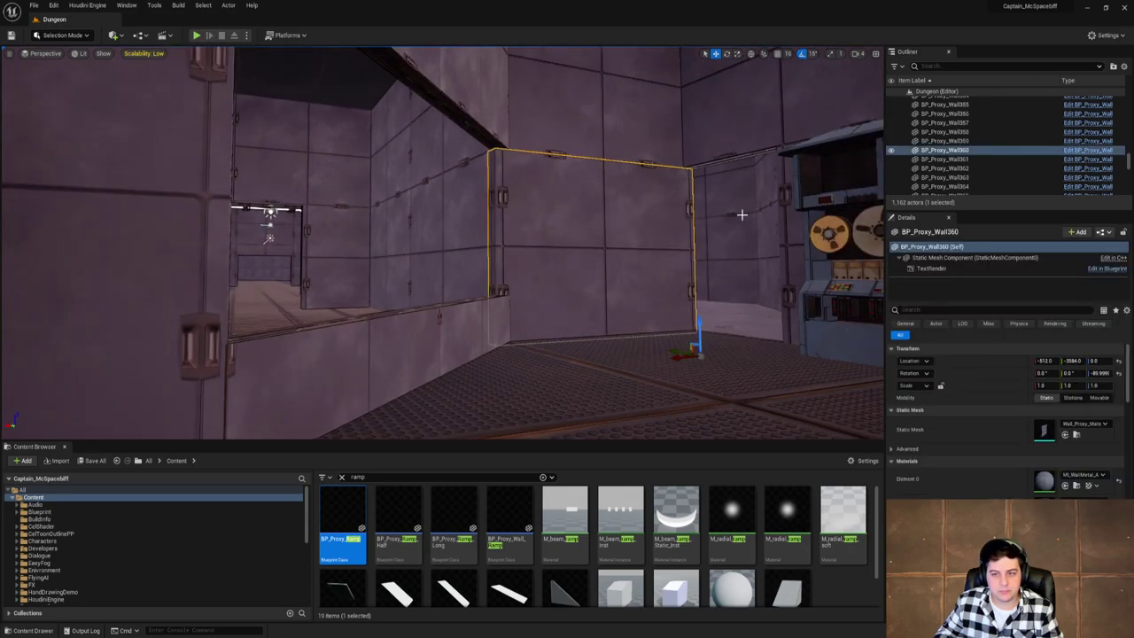
left_click(829, 204)
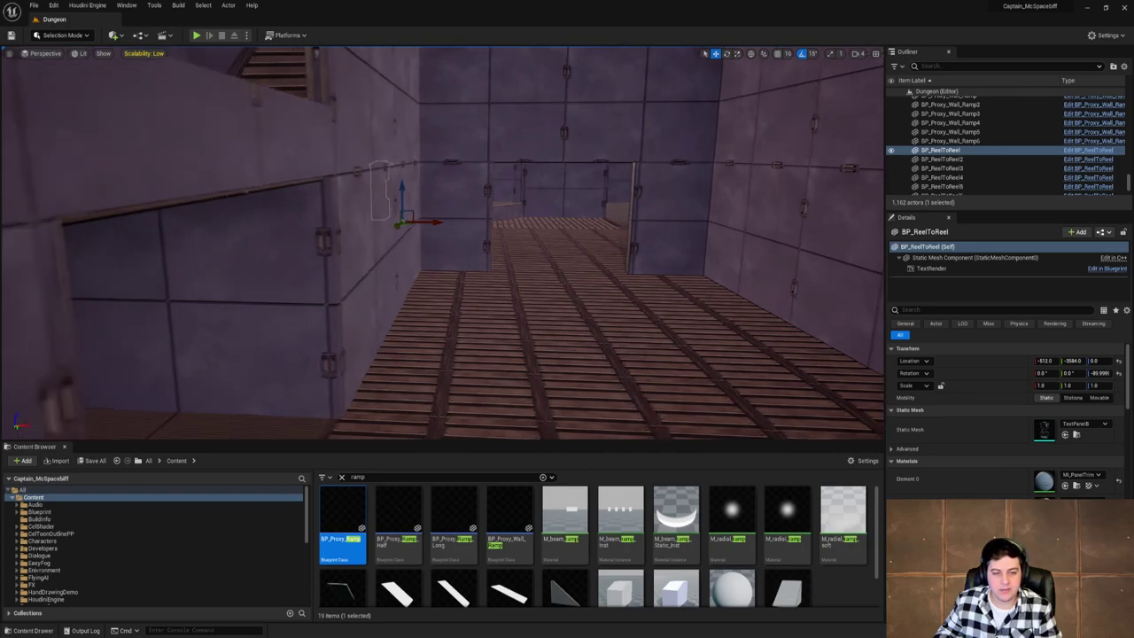
right_click_drag(442, 242, 496, 232)
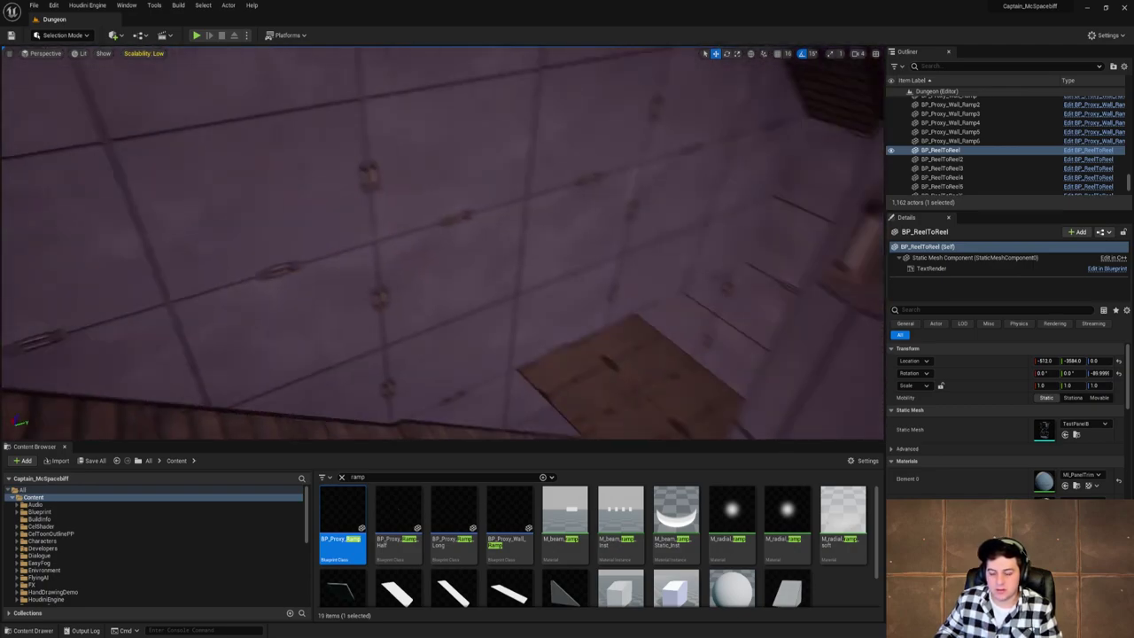
mouse_move(443, 243)
right_mouse_down()
mouse_move(497, 195)
mouse_move(443, 221)
mouse_move(478, 204)
mouse_move(443, 243)
mouse_move(479, 222)
mouse_move(443, 239)
mouse_move(514, 292)
mouse_move(443, 239)
right_mouse_up()
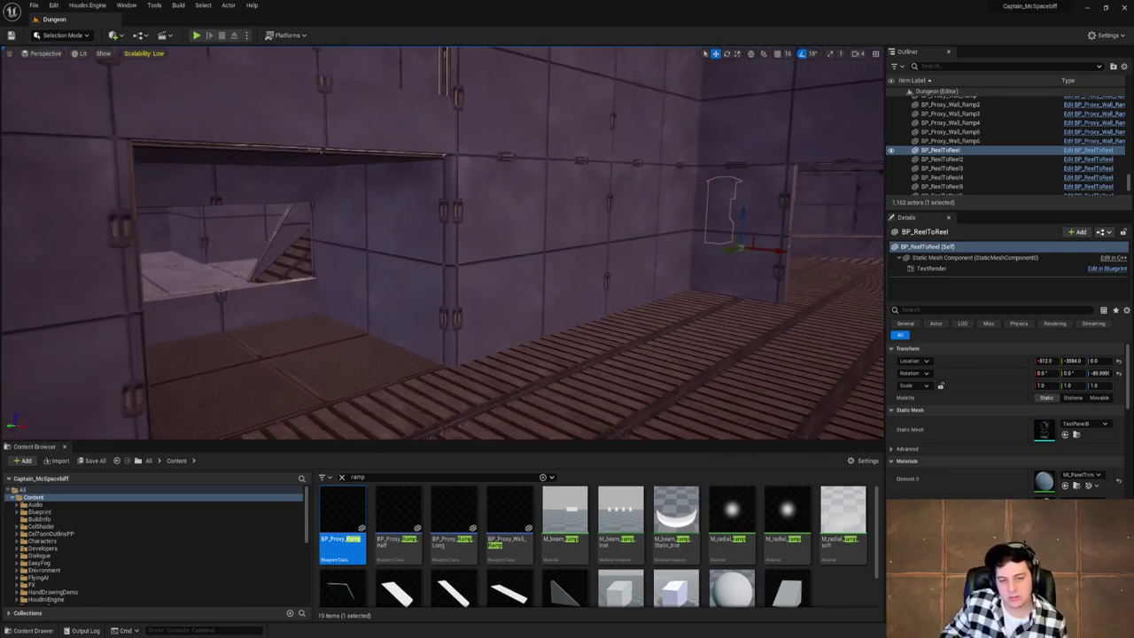
Try deleting two lower wall panels along the grated hall beside the side room's opening, and undo both deletions.
left_click(399, 215)
right_click_drag(399, 215, 399, 216)
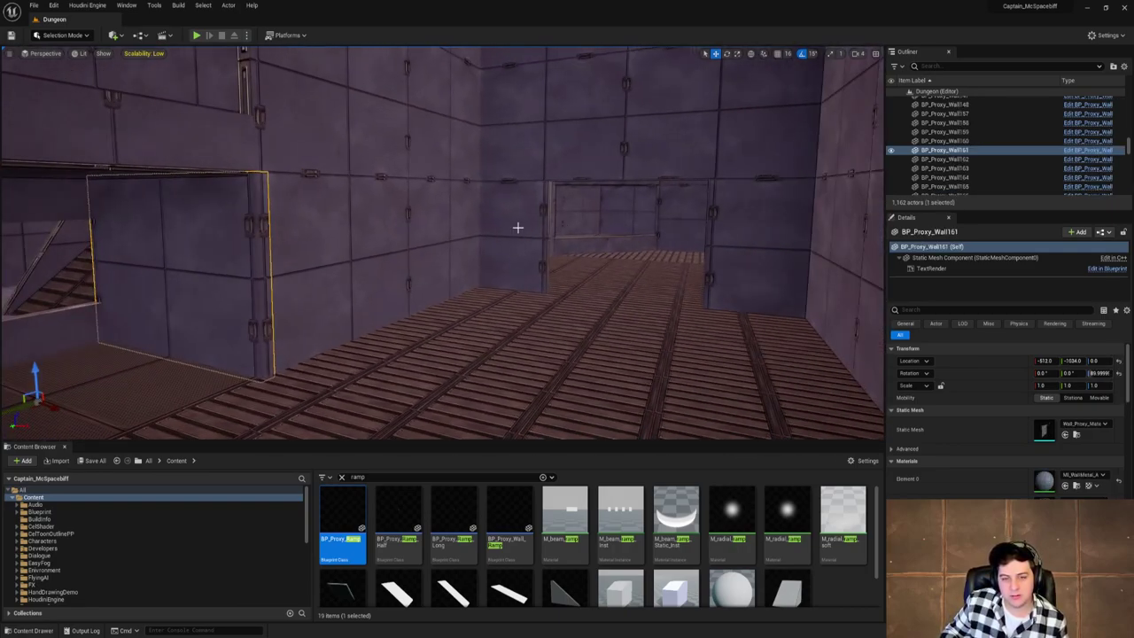
right_click_drag(510, 226, 447, 284)
key("Delete")
left_click(407, 263)
key("Delete")
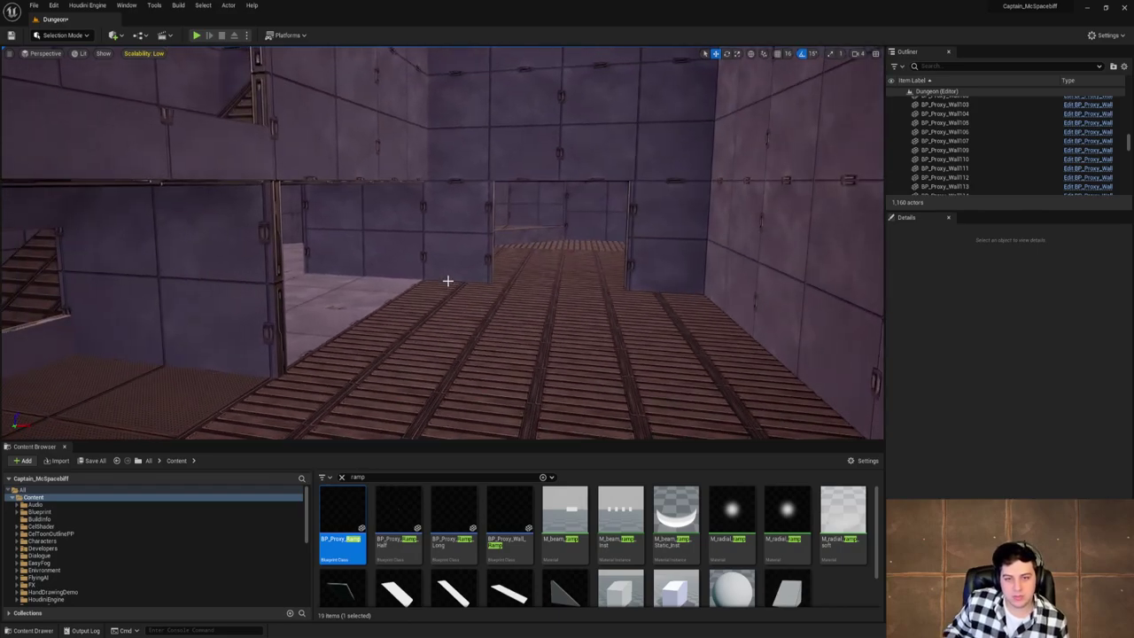
key("ctrl+z")
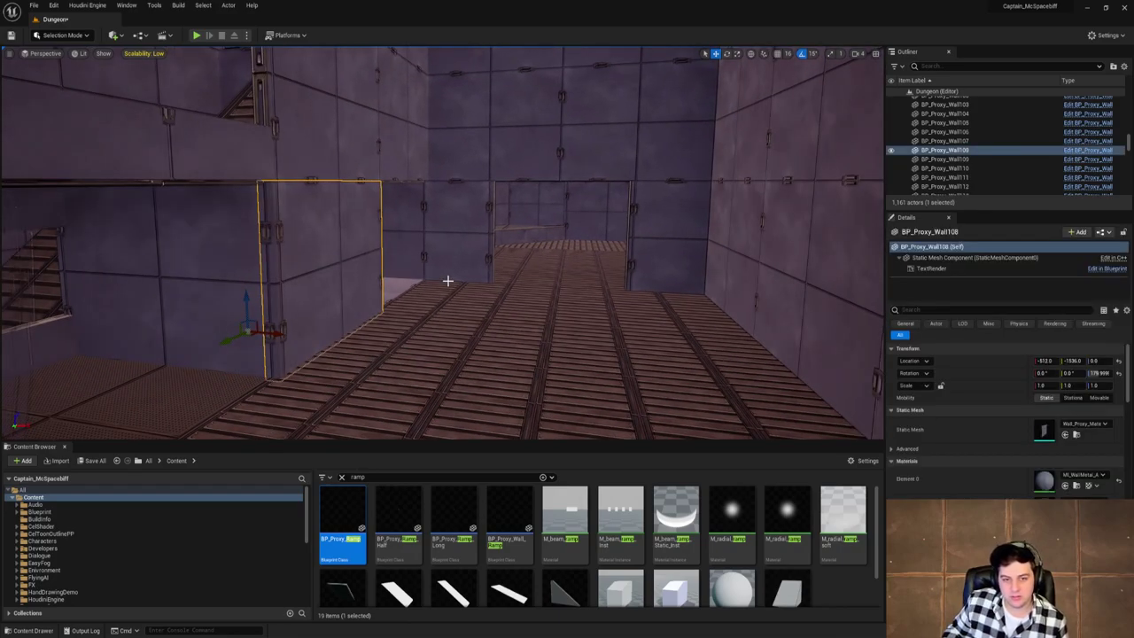
key("Escape")
scroll(448, 281, "down", 2)
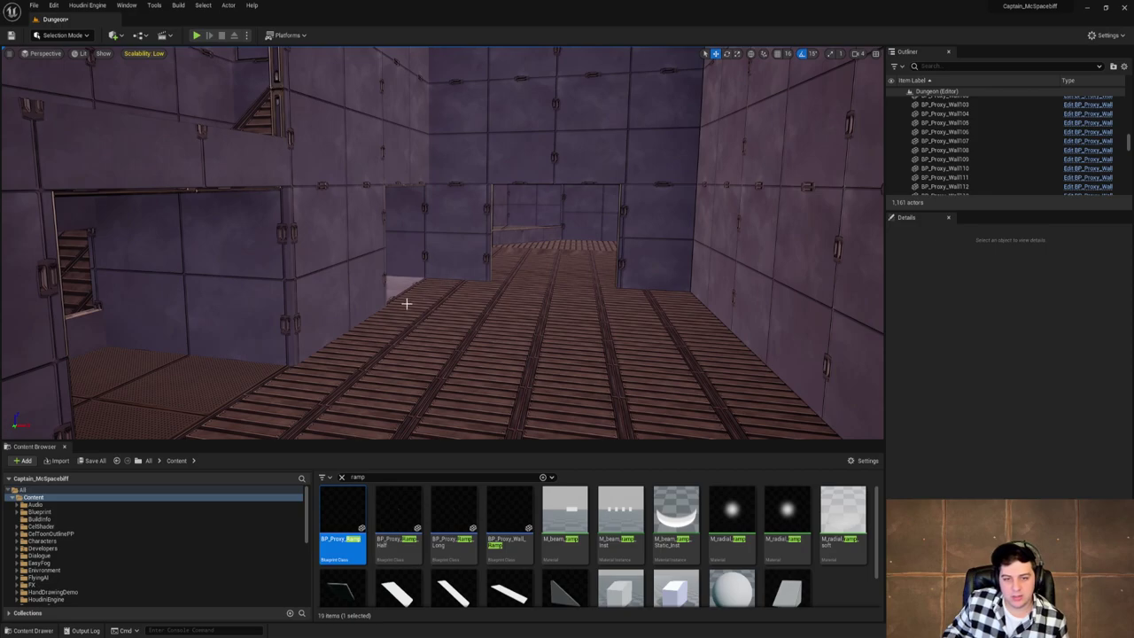
key("ctrl+v")
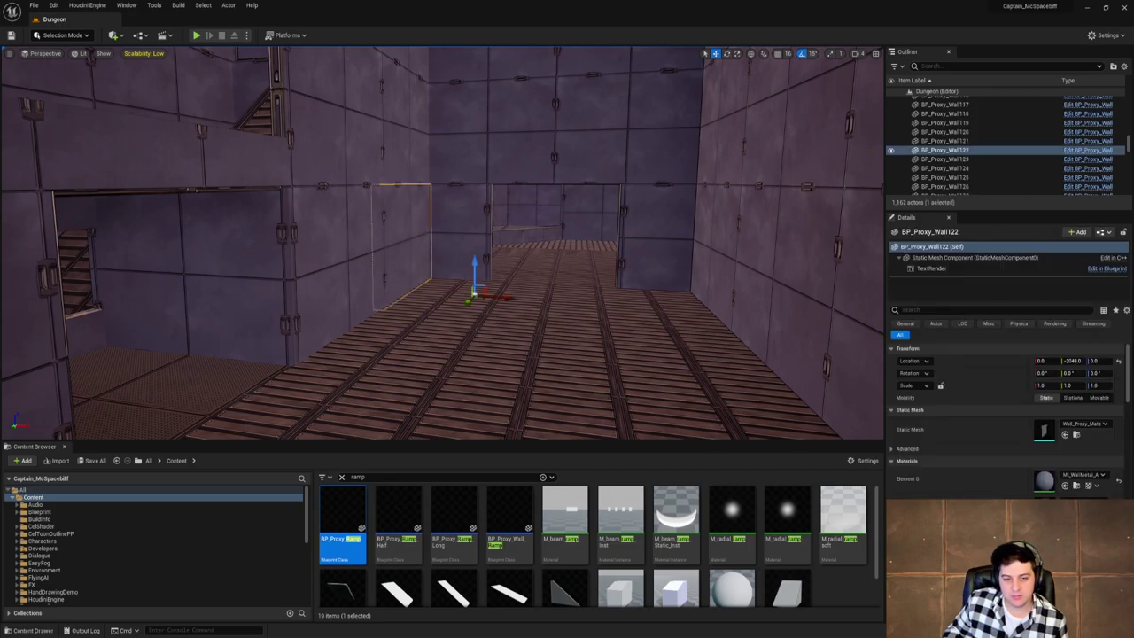
Examine the large entrance hall and the tall ramp room with its side openings.
key("w")
right_click_drag(448, 281, 532, 280)
key("w")
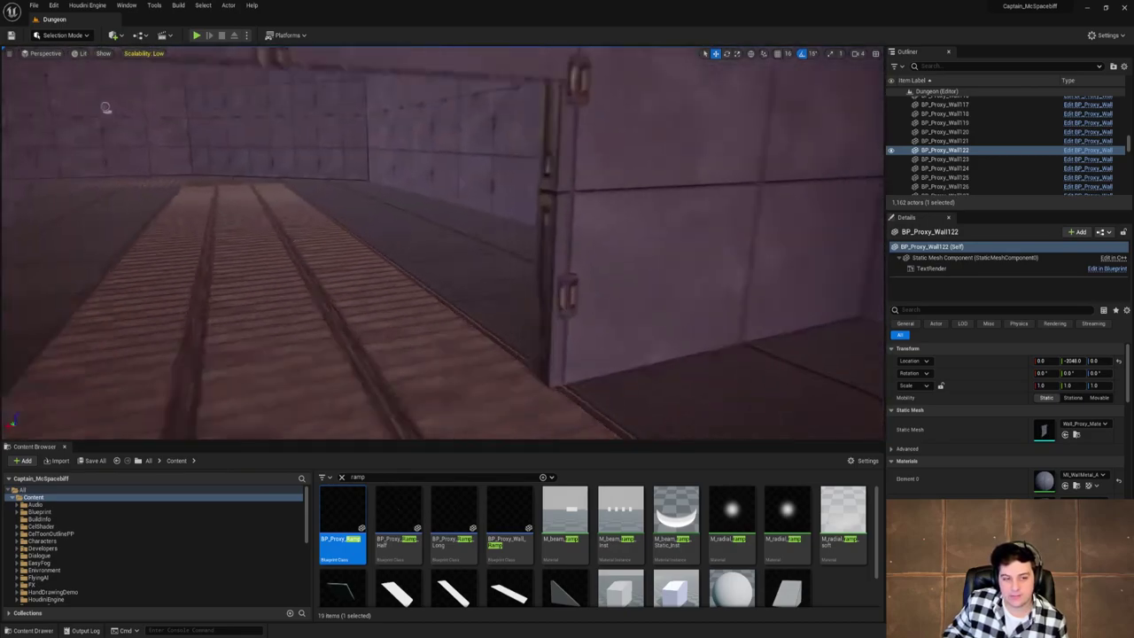
mouse_move(390, 248)
right_mouse_down()
mouse_move(372, 252)
mouse_move(416, 248)
mouse_move(310, 246)
mouse_move(388, 248)
right_mouse_up()
key("s")
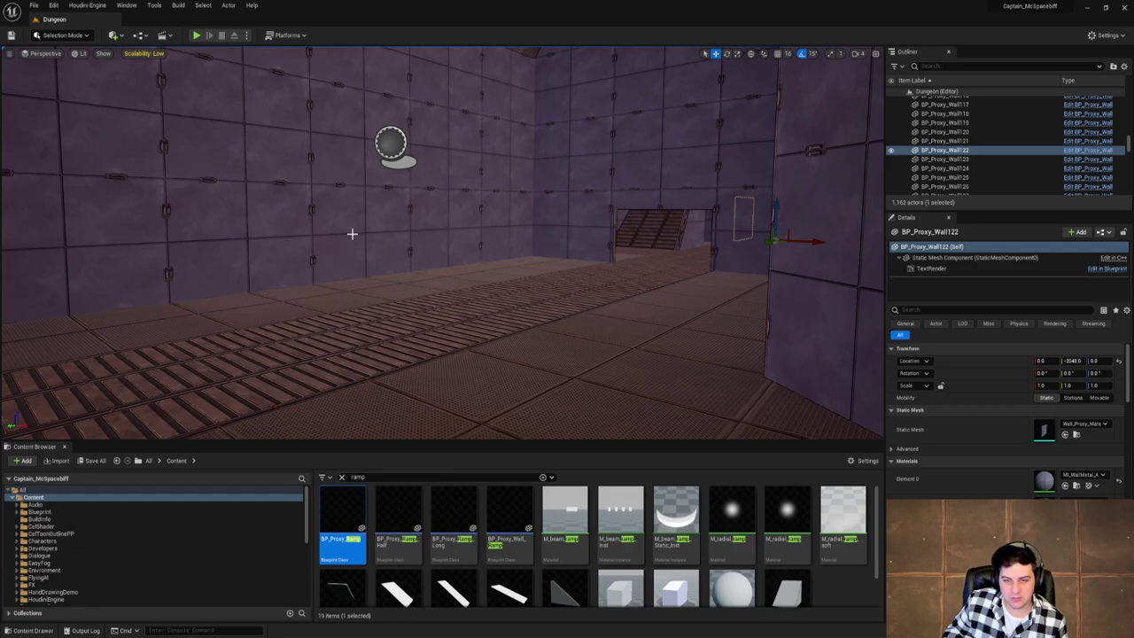
right_click_drag(360, 237, 533, 257)
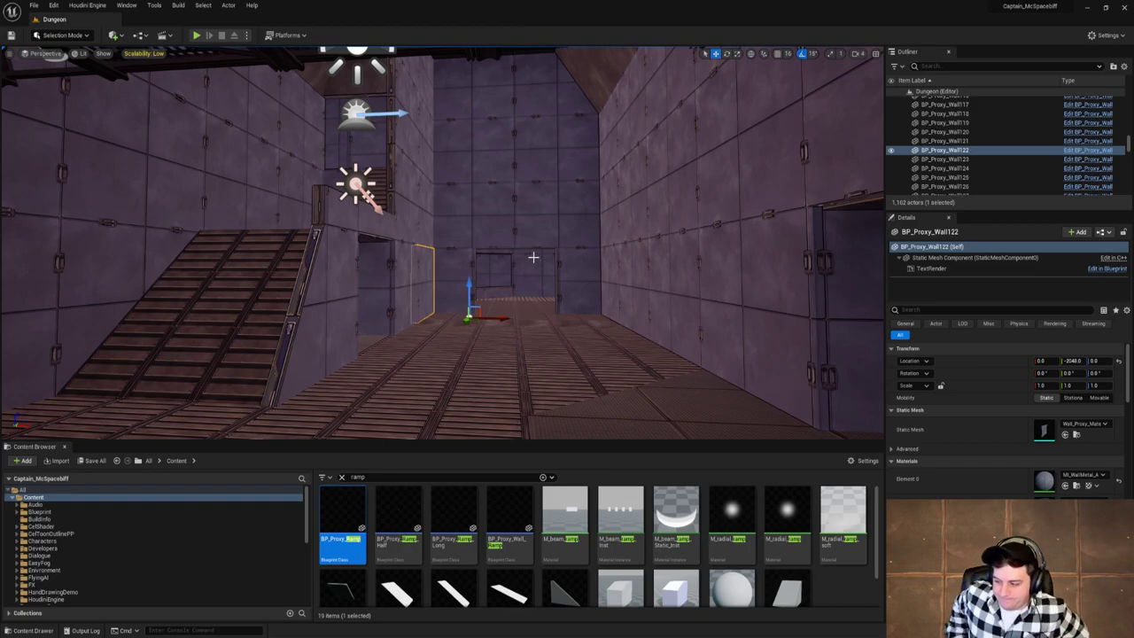
right_click_drag(567, 185, 702, 196)
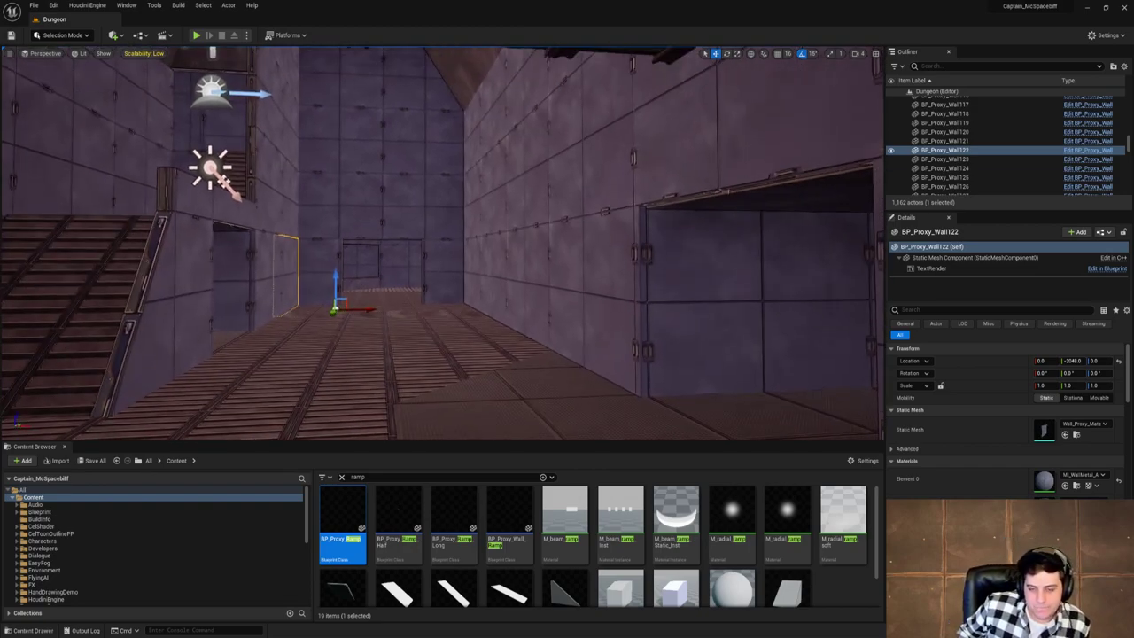
right_click_drag(580, 136, 464, 69)
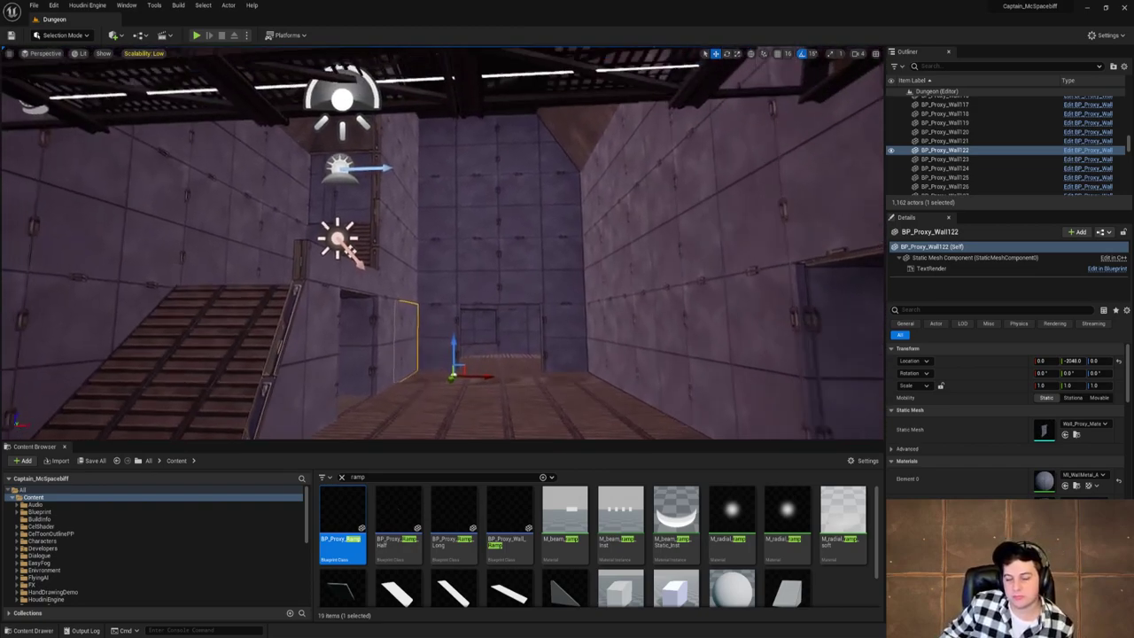
Examine the overall dungeon layout and its surroundings from above.
right_click_drag(464, 242, 451, 372)
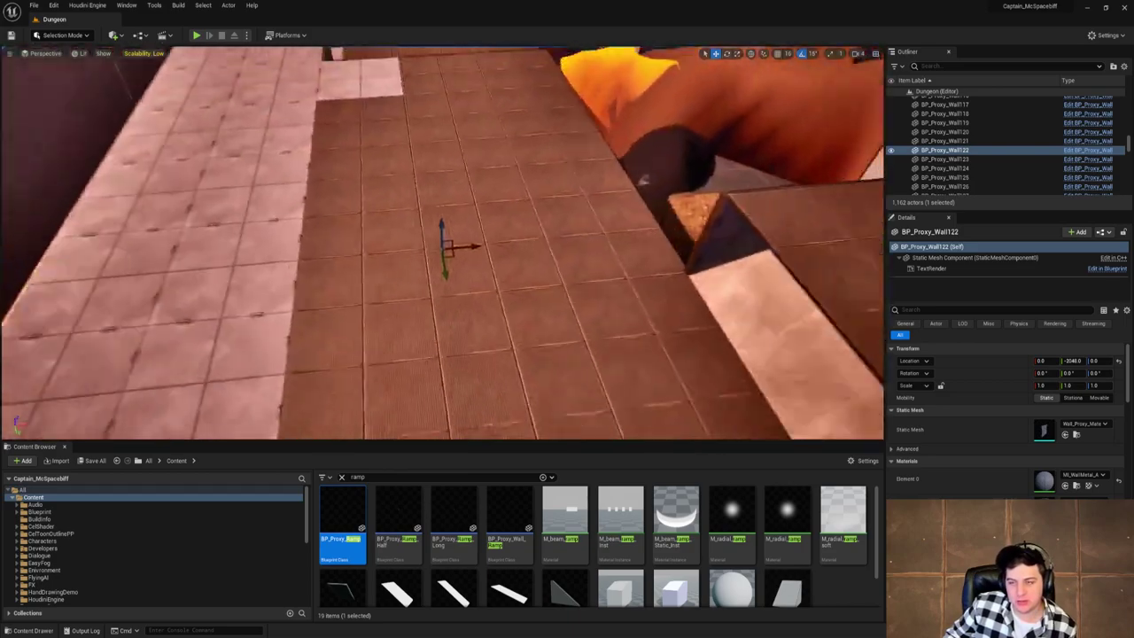
key("f")
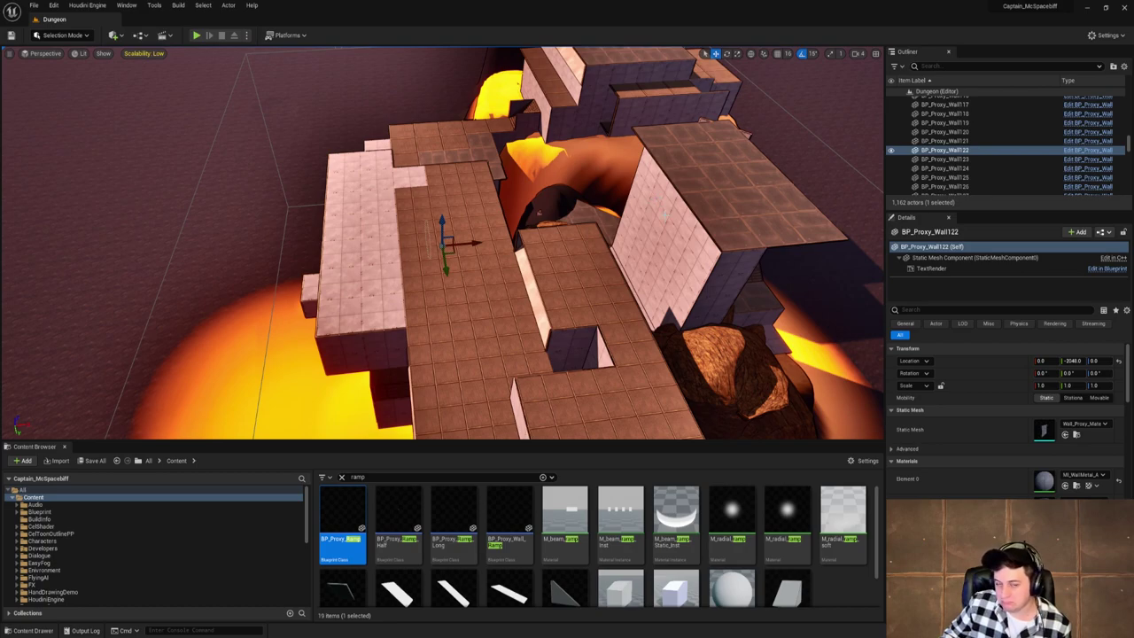
mouse_move(722, 235)
right_mouse_down()
mouse_move(780, 232)
mouse_move(722, 248)
mouse_move(736, 253)
right_mouse_up()
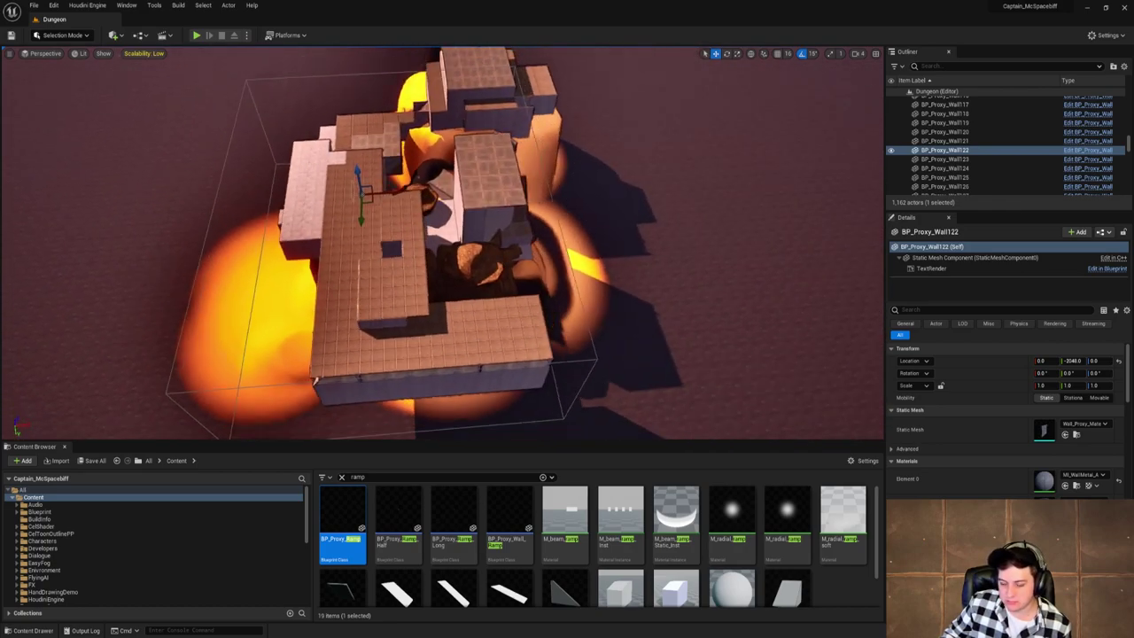
right_click_drag(691, 307, 672, 228)
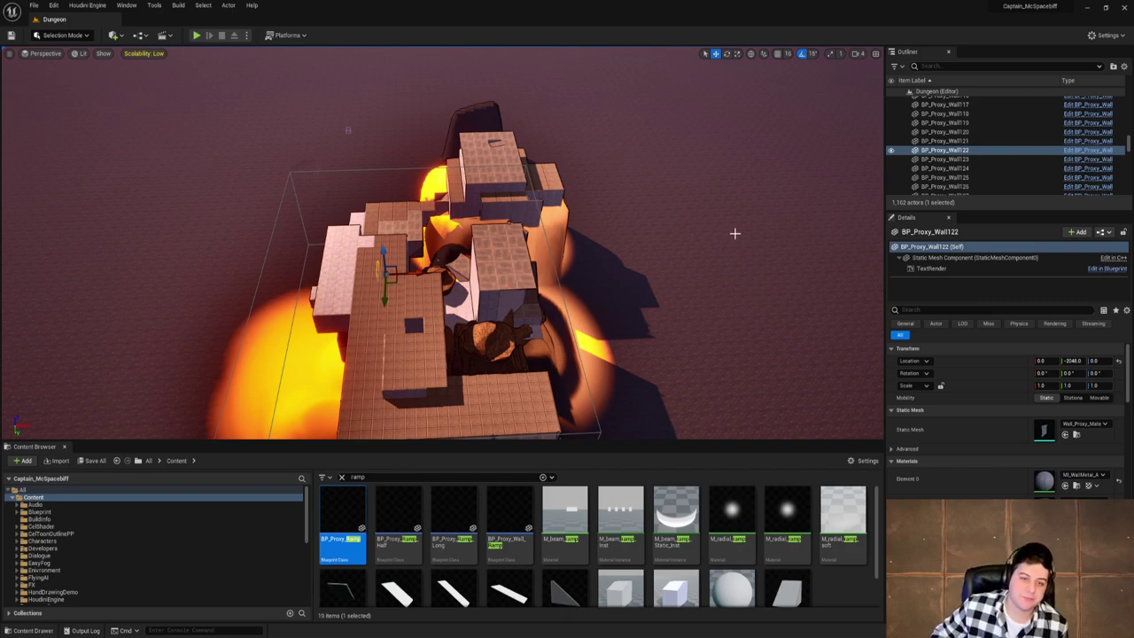
Examine the grated hall from inside and the view through the entrance doorway into the ramp room.
key("w")
key("a")
right_click_drag(734, 233, 873, 243)
key("a")
key("s")
key("a")
right_click_drag(541, 271, 704, 228)
left_click(760, 219)
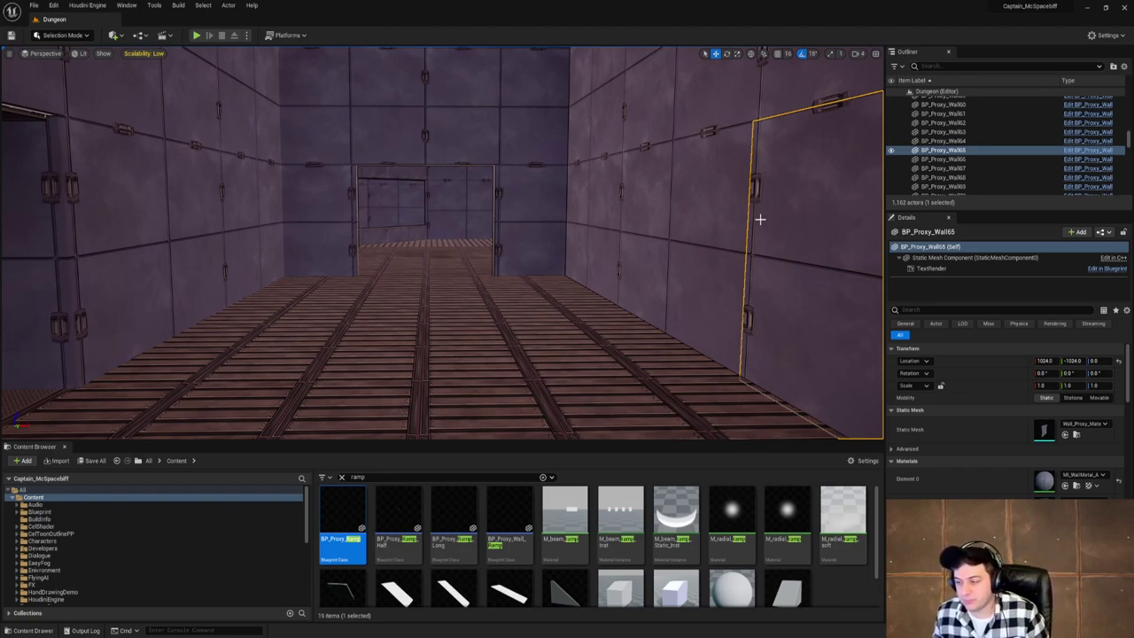
key("w")
right_click_drag(745, 219, 829, 226)
key("w")
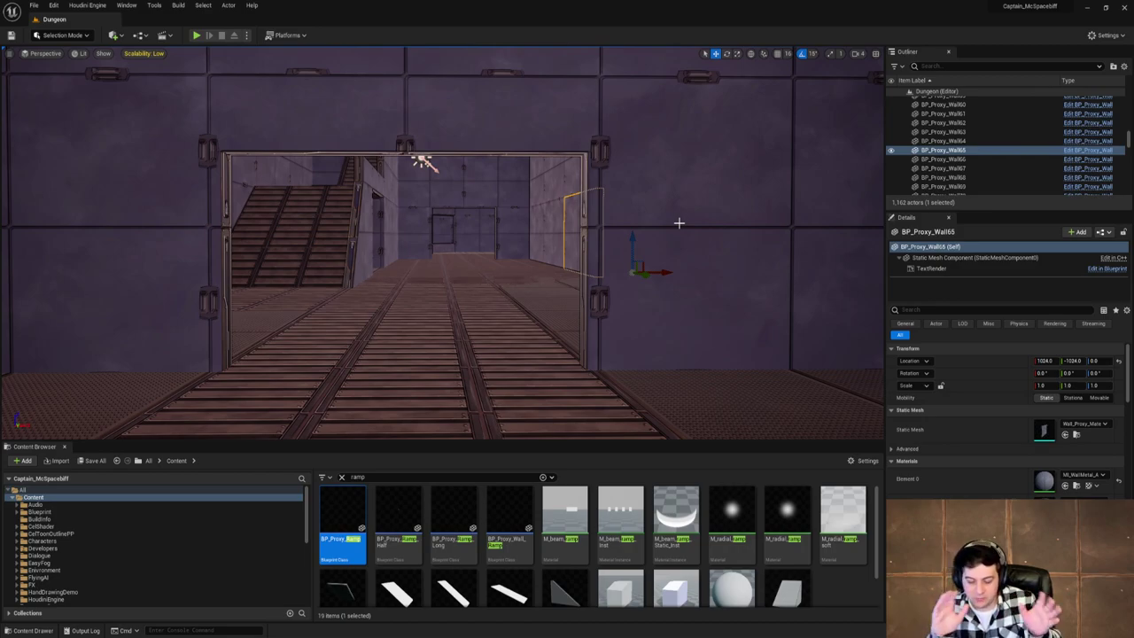
Delete the lower wall panel in the back wall of the windowed reel-to-reel room to open it to the lava outside.
mouse_move(679, 224)
right_mouse_down()
mouse_move(708, 219)
mouse_move(668, 239)
right_mouse_up()
key("w")
left_click(517, 287)
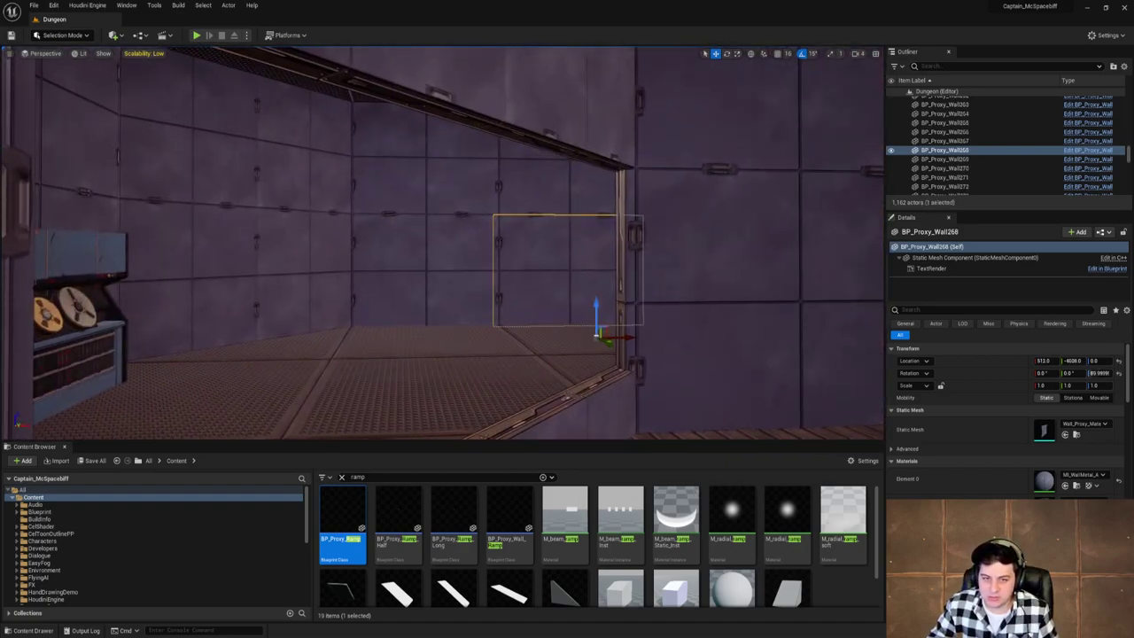
key("f")
key("Delete")
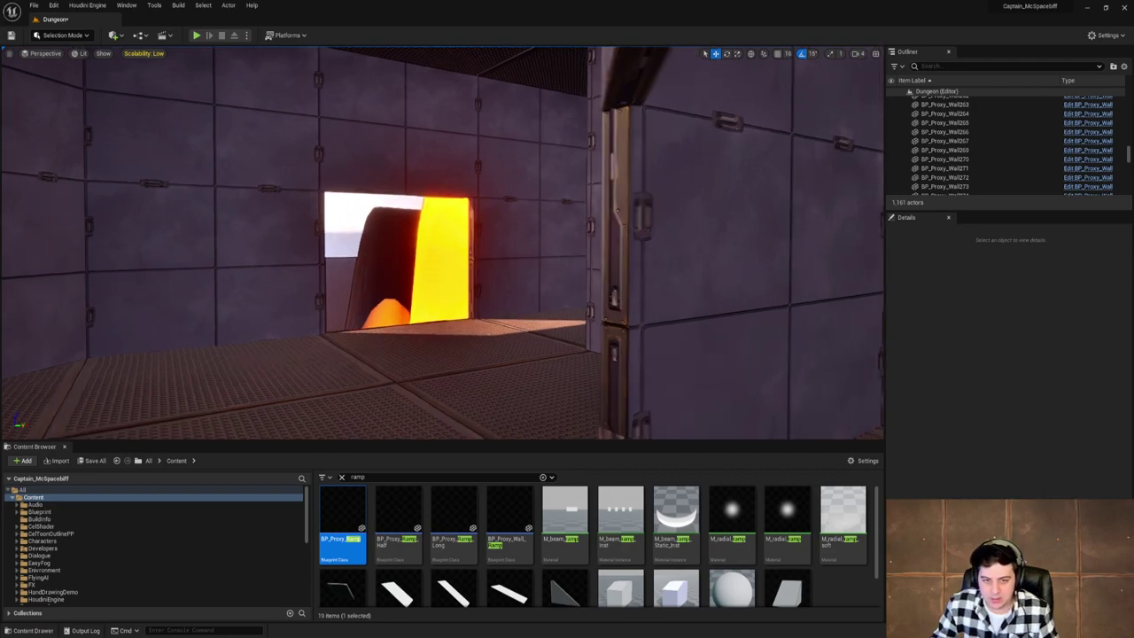
Rotate the lower wall panel between the windowed reel-to-reel room and the ramp passage 90° about Z, to a Z rotation of 0°.
key("w")
mouse_move(548, 275)
right_mouse_down()
mouse_move(578, 274)
mouse_move(531, 261)
right_mouse_up()
key("s")
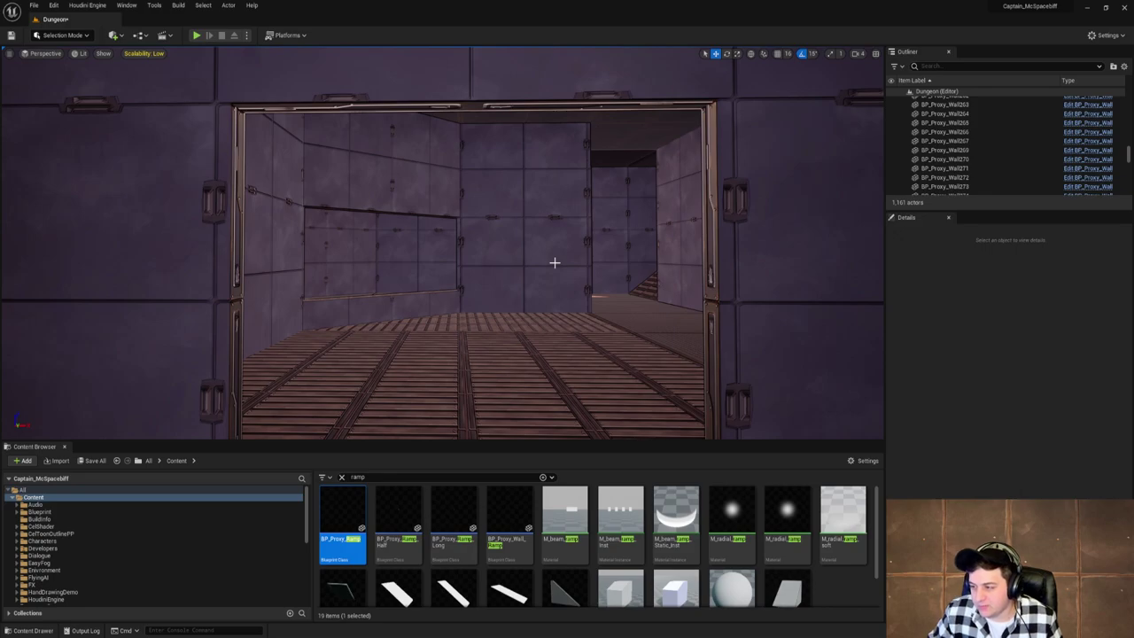
right_click_drag(567, 263, 487, 299)
left_click(557, 281)
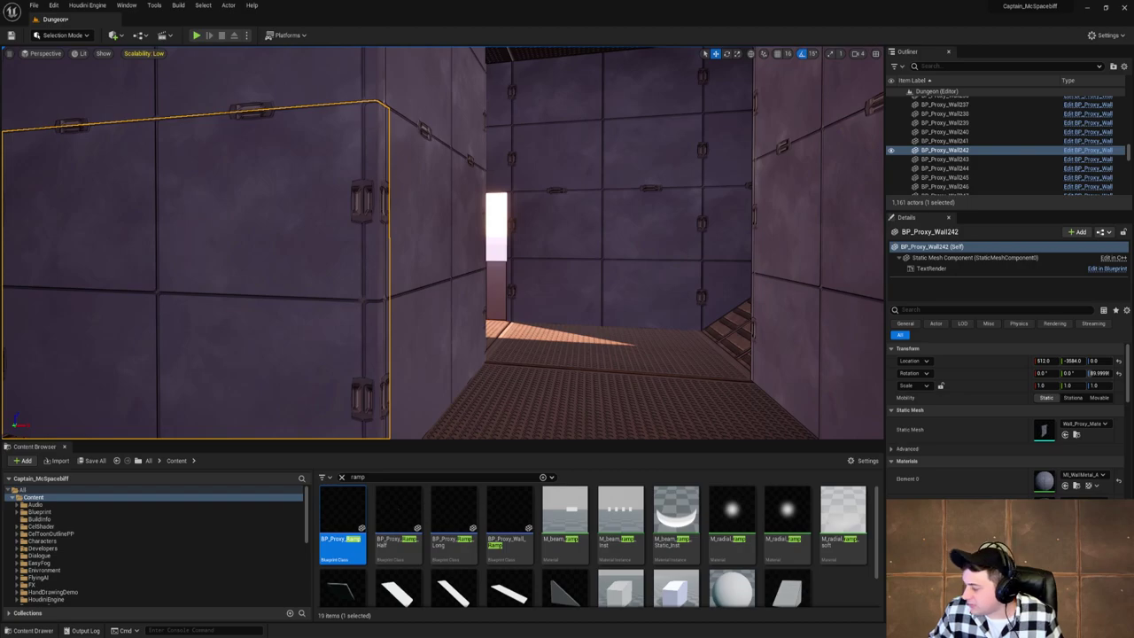
right_click_drag(592, 288, 639, 288)
key("a")
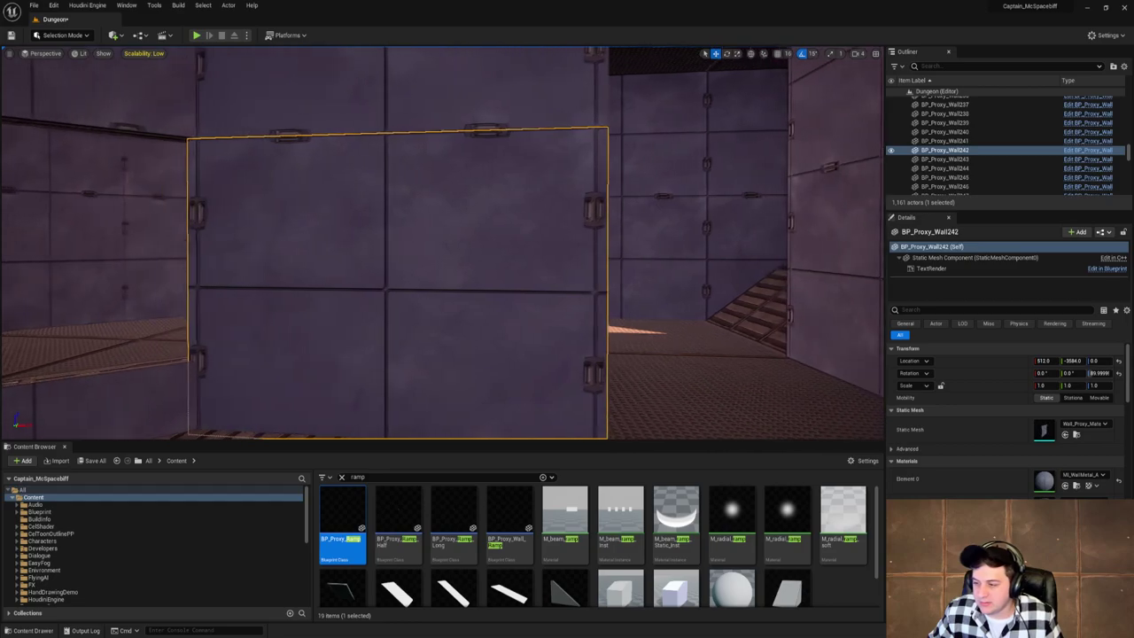
right_click_drag(403, 288, 337, 288)
key("e")
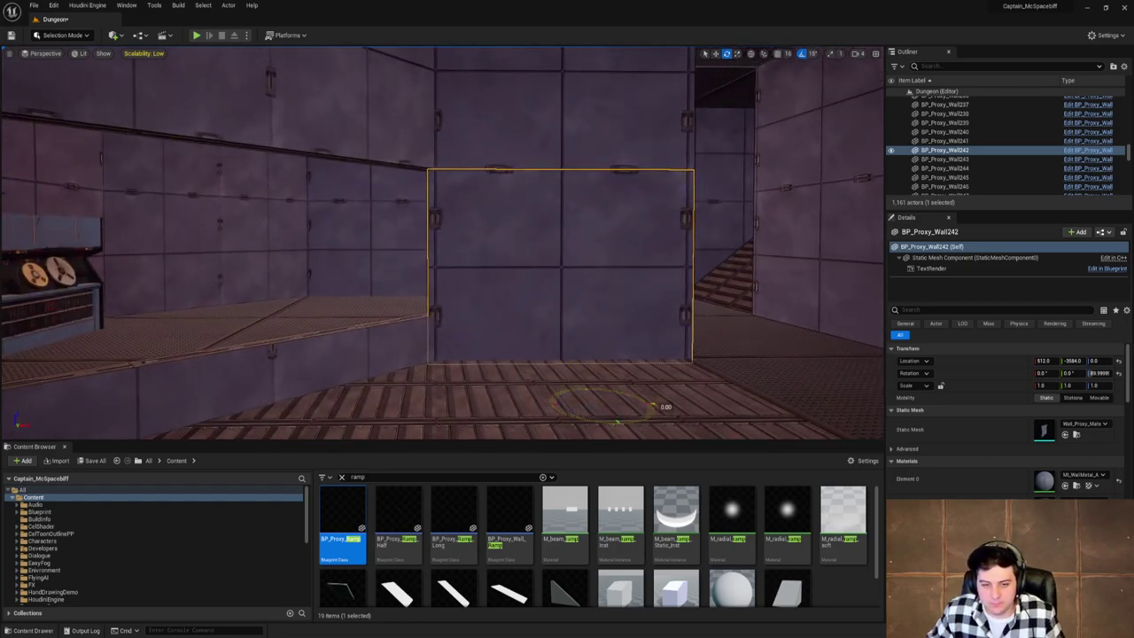
left_click_drag(654, 406, 604, 411)
key("w")
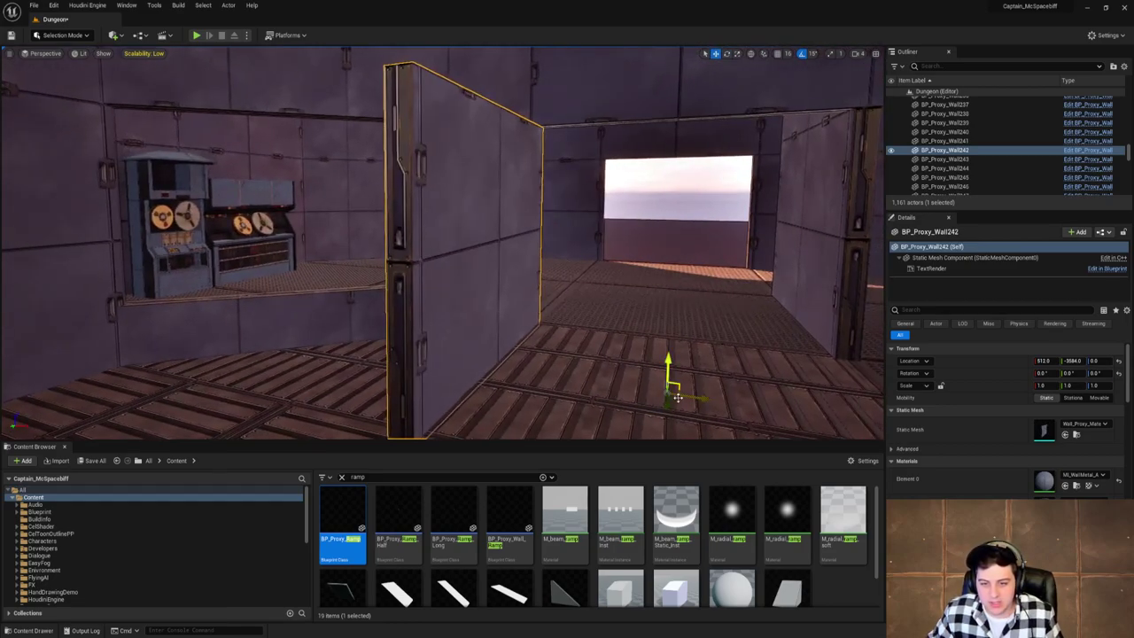
left_click_drag(668, 381, 666, 403)
right_click_drag(747, 303, 340, 333)
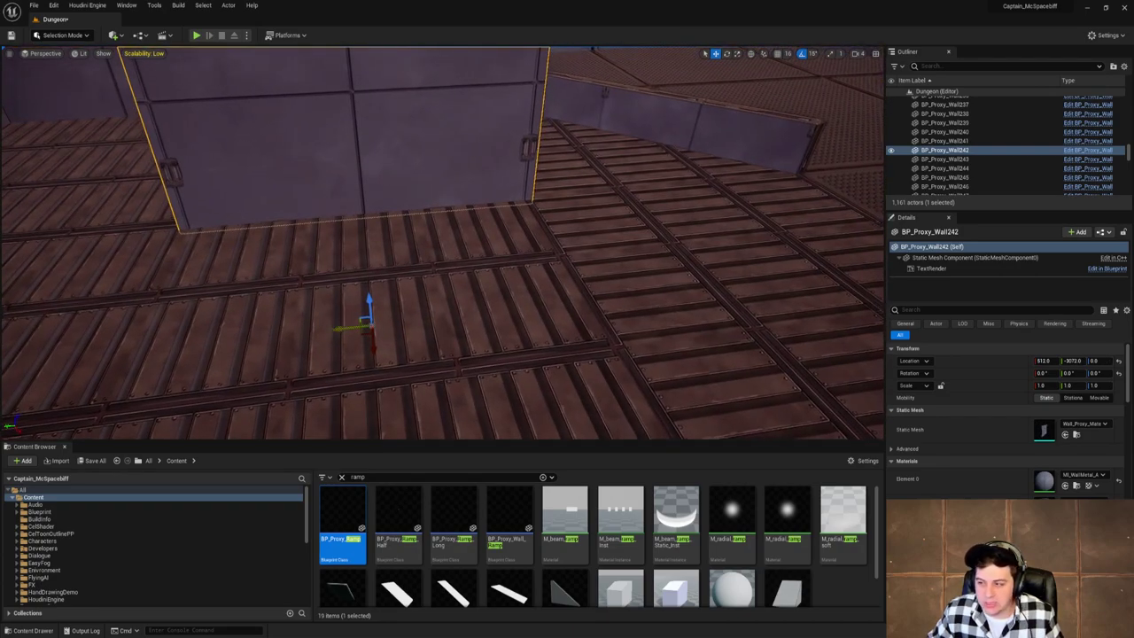
left_click_drag(340, 327, 826, 268)
key("ctrl+z")
Move the rotated wall panel along Y to -4096 so it lines the passage toward the lava opening.
right_click_drag(805, 263, 621, 273)
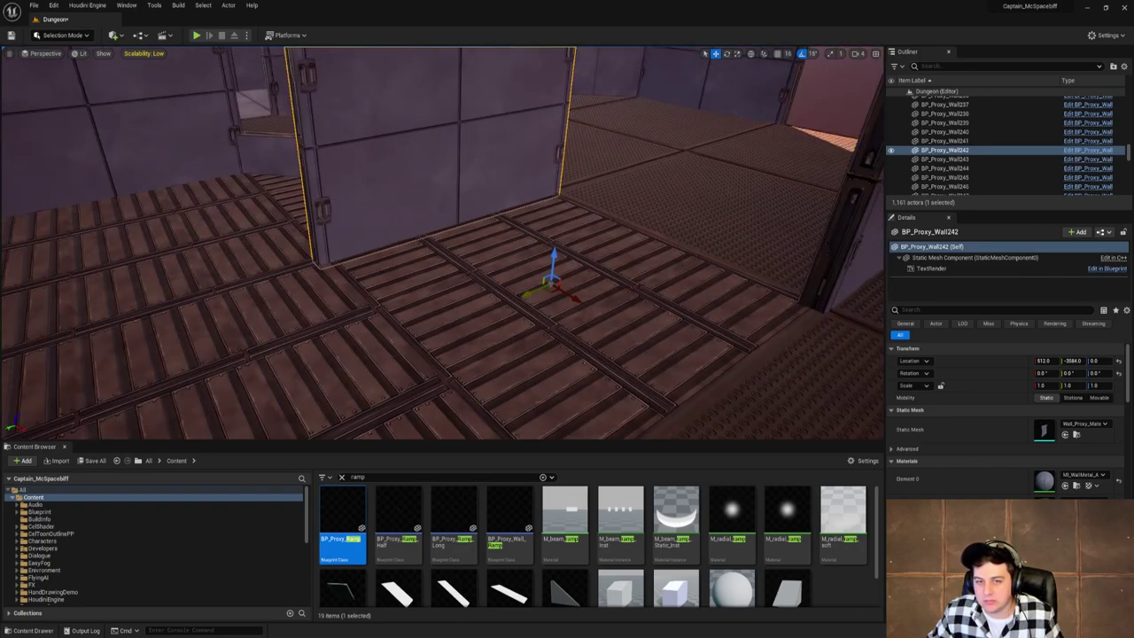
left_click_drag(525, 295, 694, 225)
mouse_move(693, 225)
right_mouse_down()
mouse_move(864, 232)
mouse_move(696, 222)
right_mouse_up()
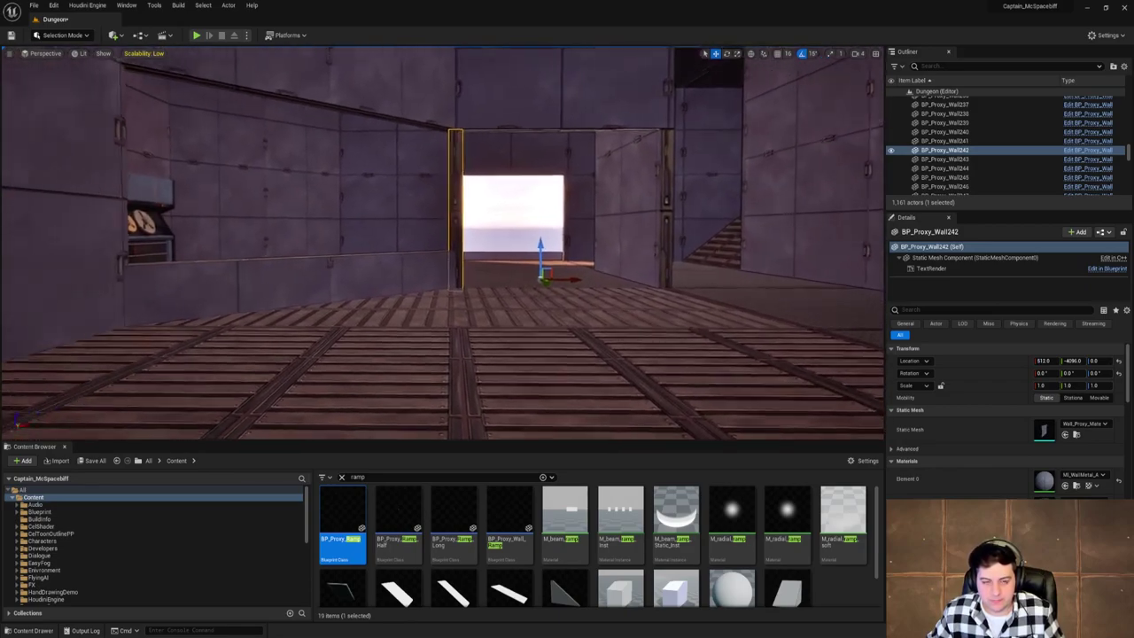
right_click_drag(540, 227, 539, 227)
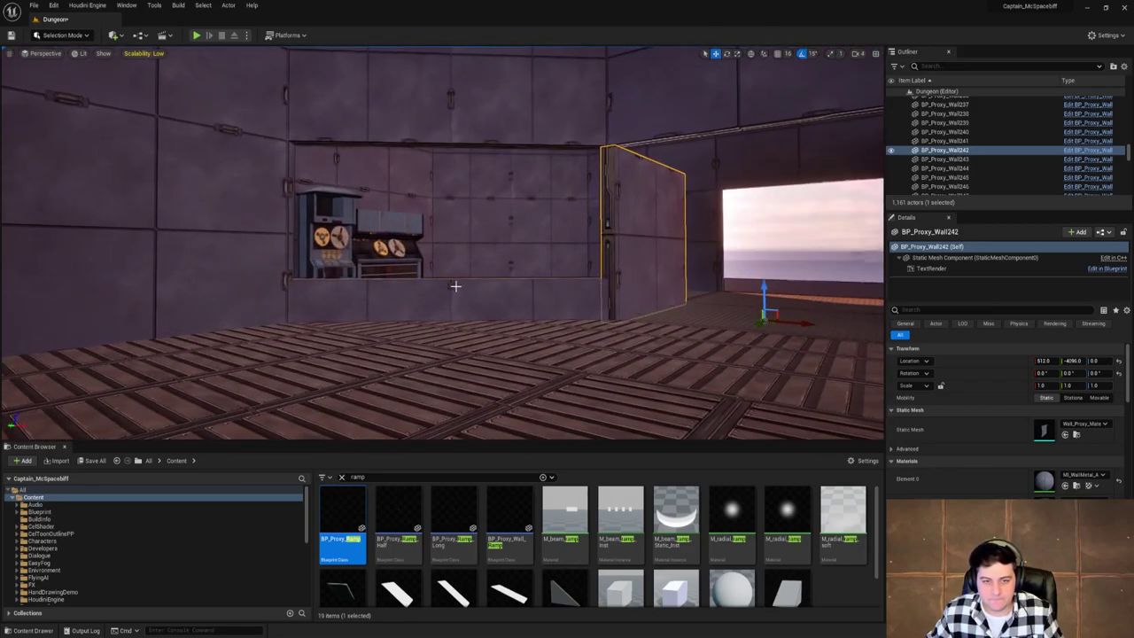
Rotate the low 45-degree barricade below the reel-to-reel room's window to a Z rotation of about 180°.
left_click(456, 286)
key("e")
left_click_drag(461, 328, 483, 328)
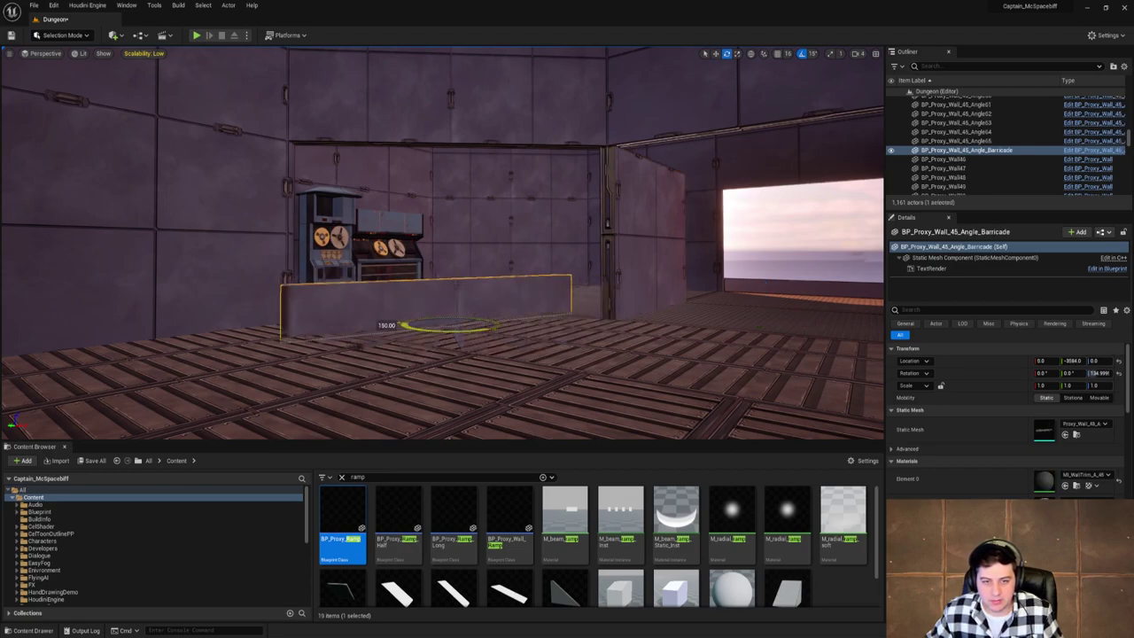
right_click_drag(571, 291, 571, 291)
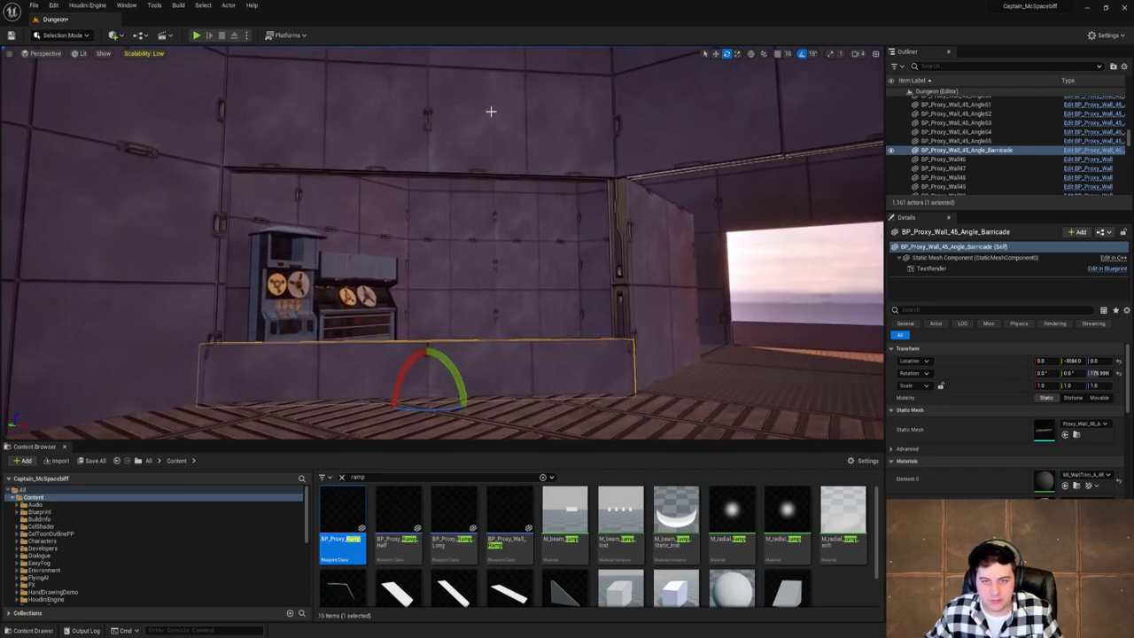
Rotate the 45-degree wall above the reel-to-reel room's window to a Z rotation of about 180° to match the barricade.
left_click(491, 112)
right_click_drag(500, 206, 500, 207)
left_click_drag(531, 217, 438, 234)
mouse_move(576, 178)
right_mouse_down()
mouse_move(544, 165)
mouse_move(572, 182)
right_mouse_up()
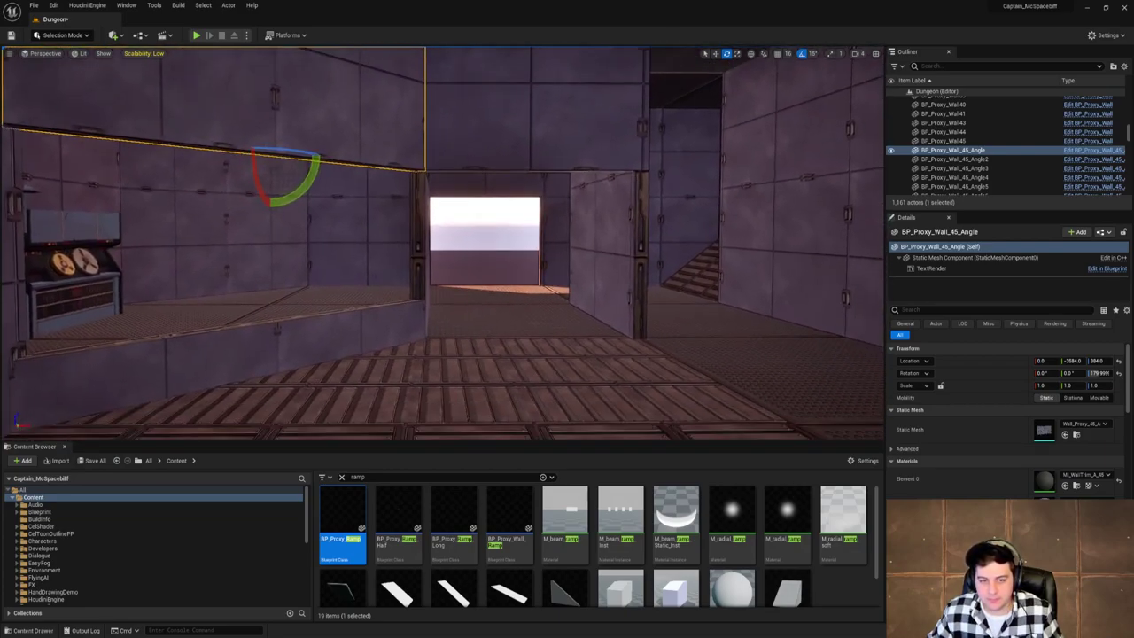
left_click(593, 218)
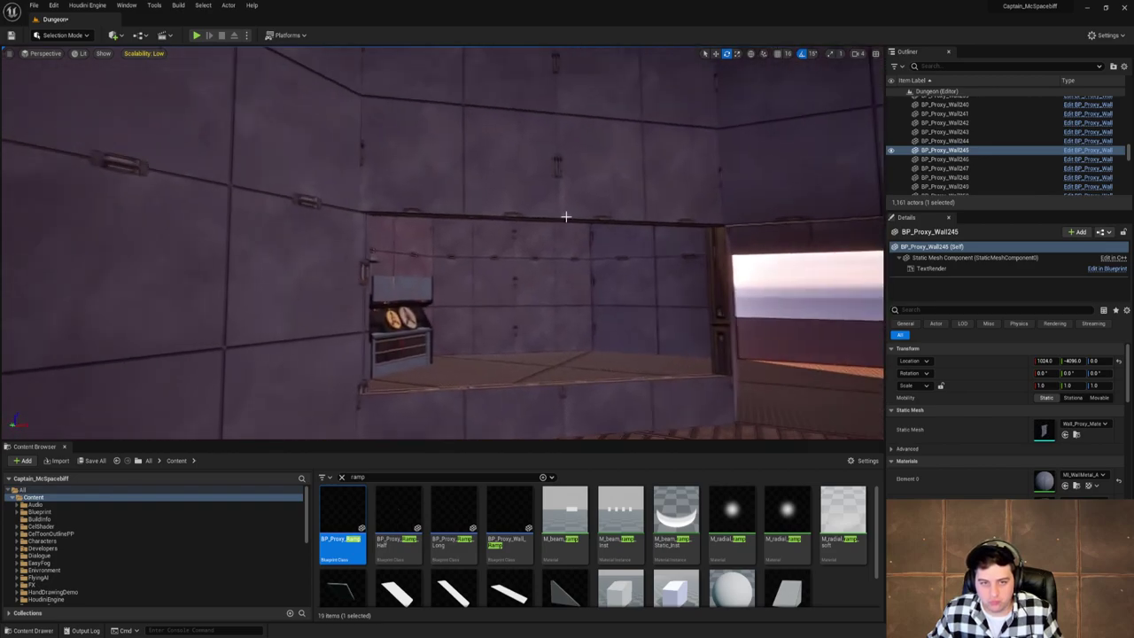
left_click(565, 216)
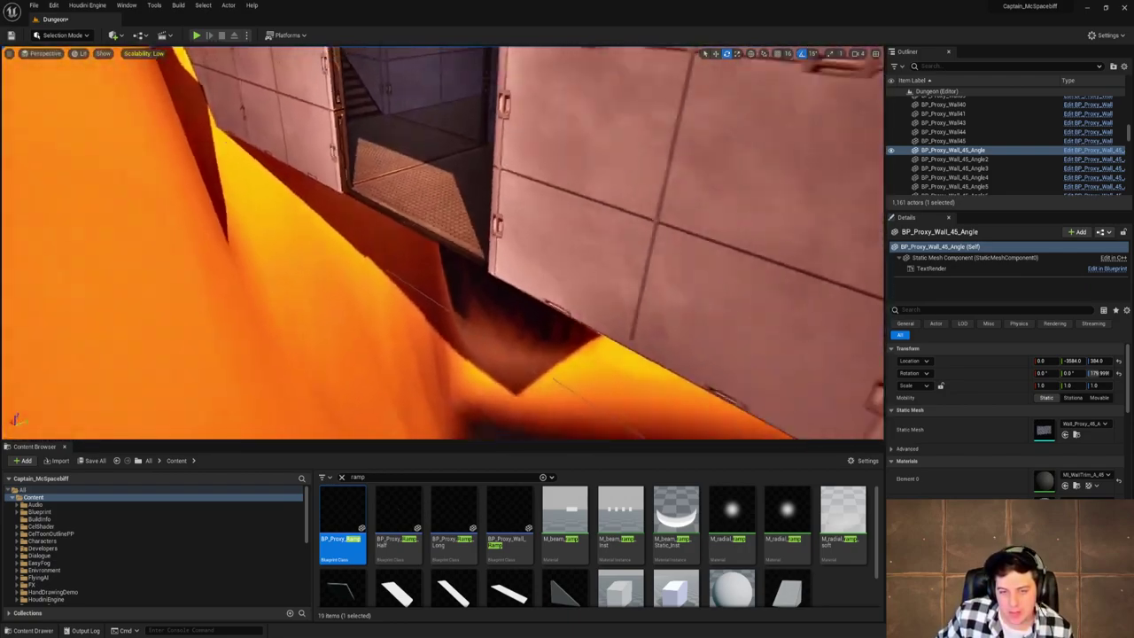
Save the current Dungeon level.
key("s")
right_click_drag(442, 242, 268, 221)
key("w")
left_click(33, 5)
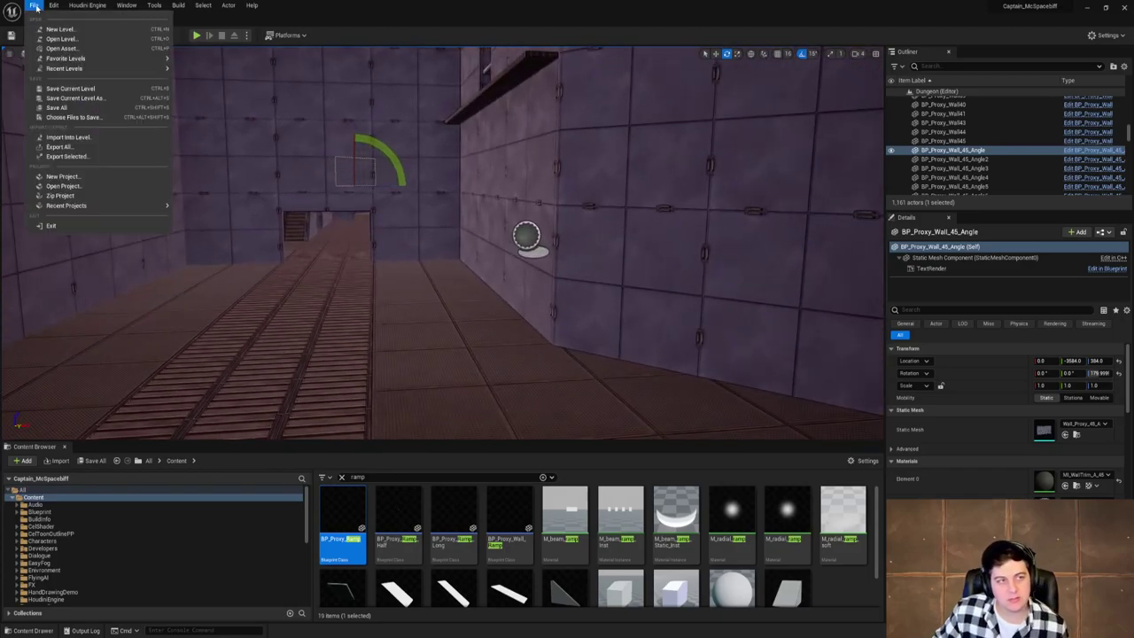
left_click(96, 89)
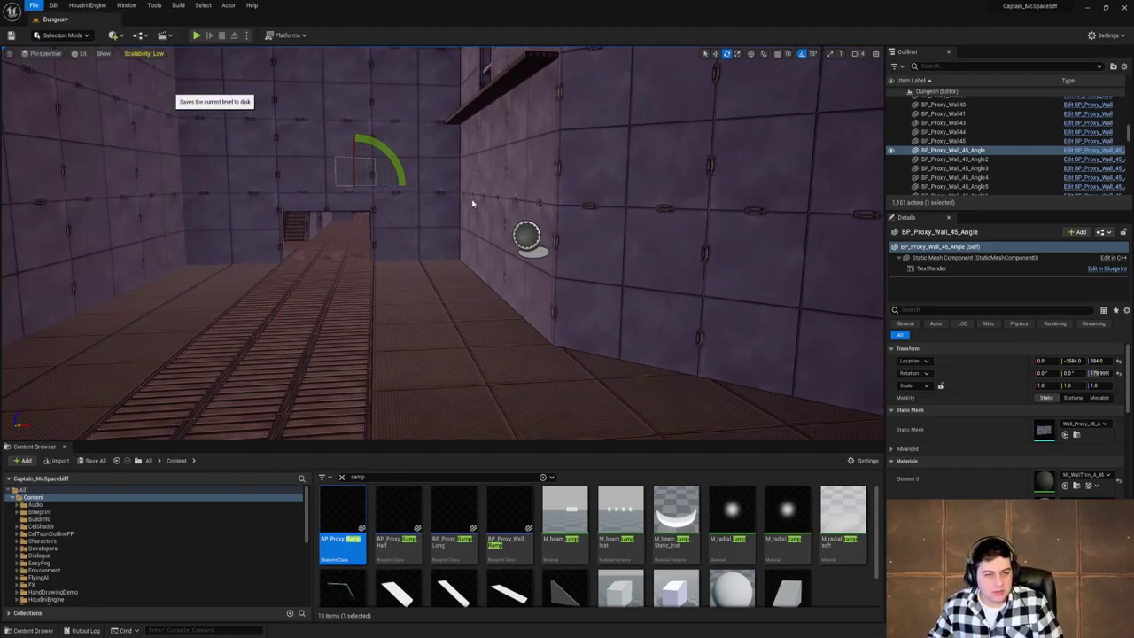
Check the re-angled window wall and the opened passage beside it from the grated hall, and save the level again.
right_click_drag(471, 203, 424, 198)
key("w")
key("w")
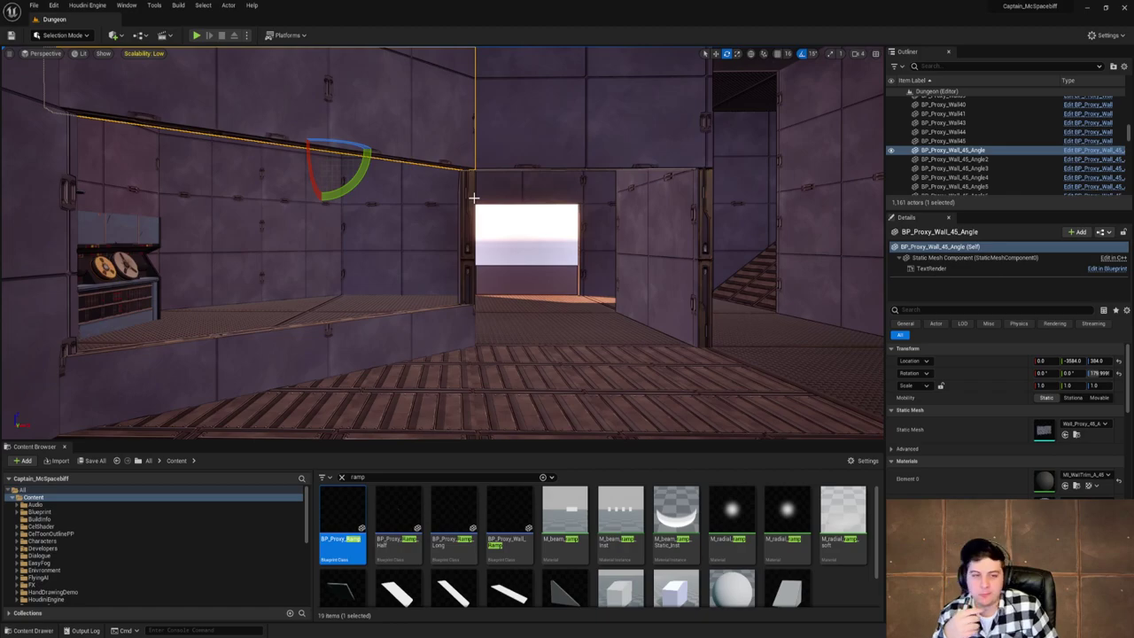
mouse_move(475, 197)
right_mouse_down()
mouse_move(452, 197)
mouse_move(487, 197)
mouse_move(444, 197)
mouse_move(456, 197)
right_mouse_up()
key("s")
left_click(33, 5)
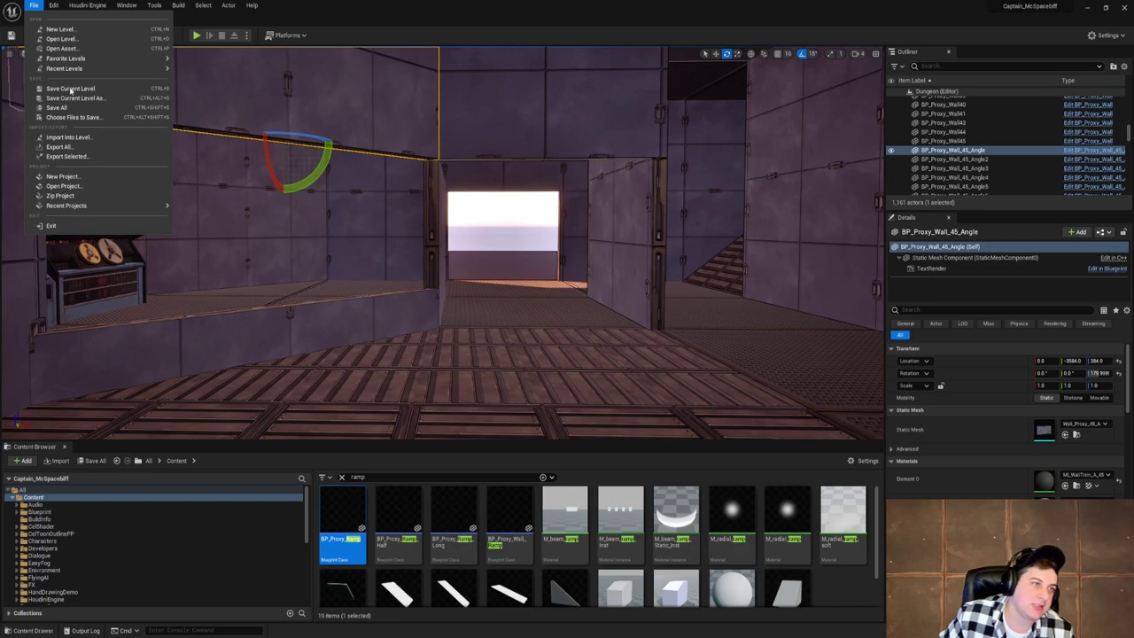
left_click(71, 89)
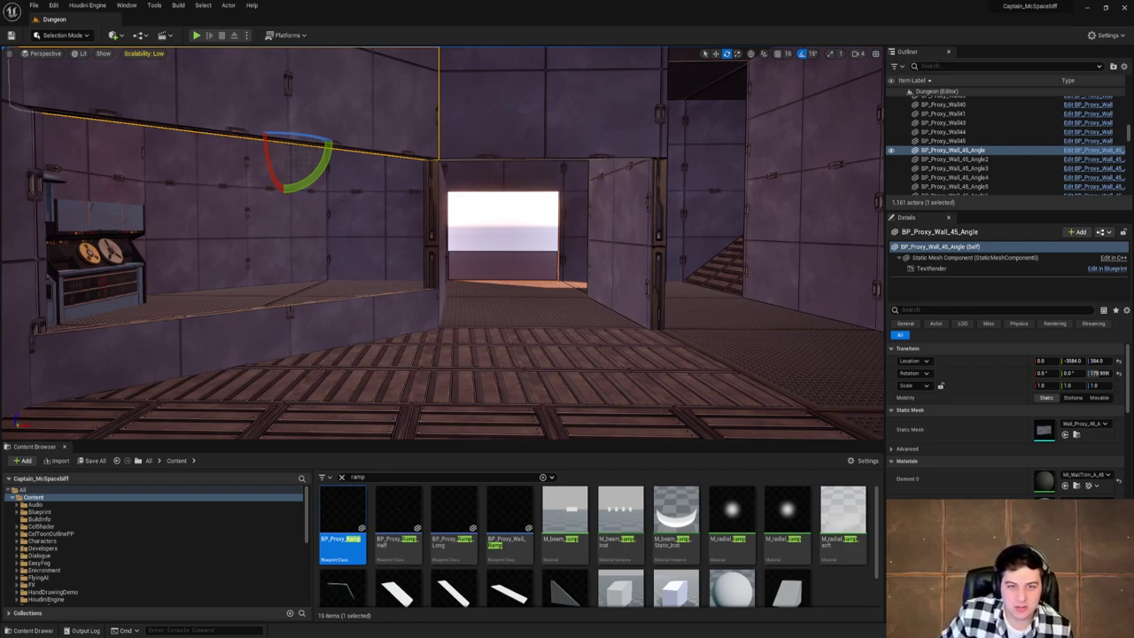
Examine the window view into the reel-to-reel room, the long grated hall and the exterior opening at its far end.
mouse_move(594, 279)
right_mouse_down()
mouse_move(606, 270)
mouse_move(594, 279)
right_mouse_up()
key("s")
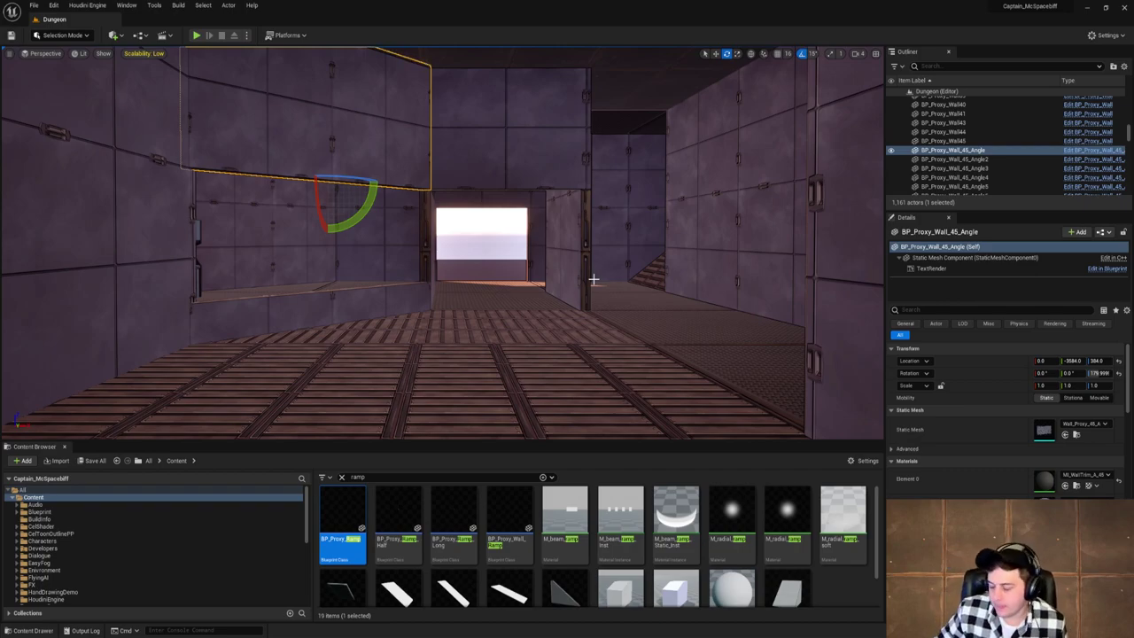
right_click_drag(679, 322, 680, 322)
key("s")
key("w")
key("w")
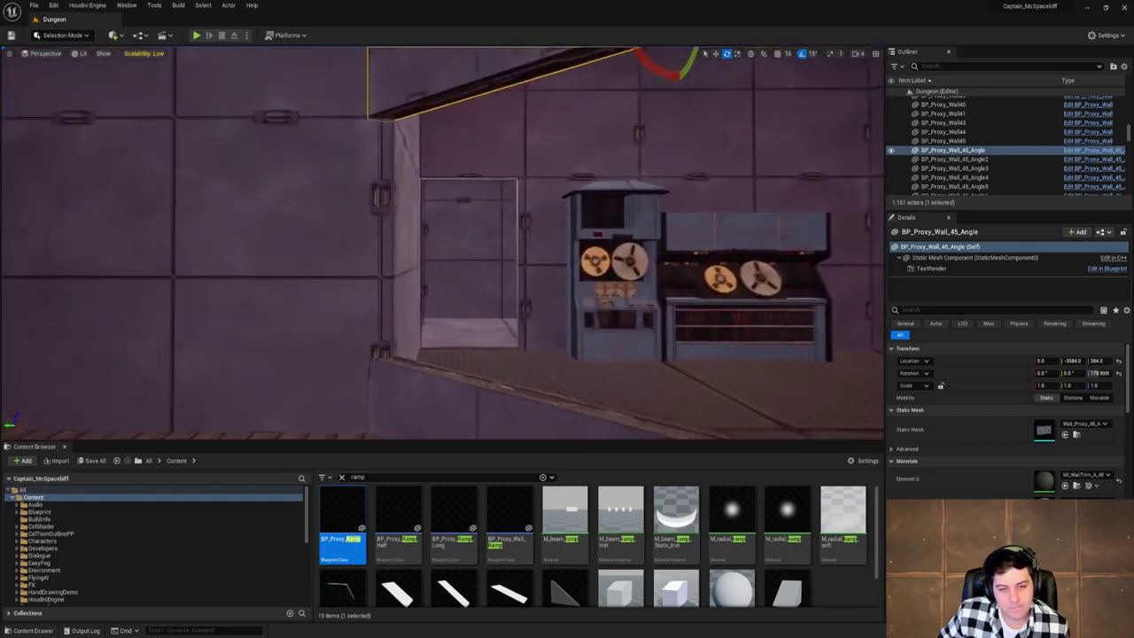
right_click_drag(576, 266, 660, 323)
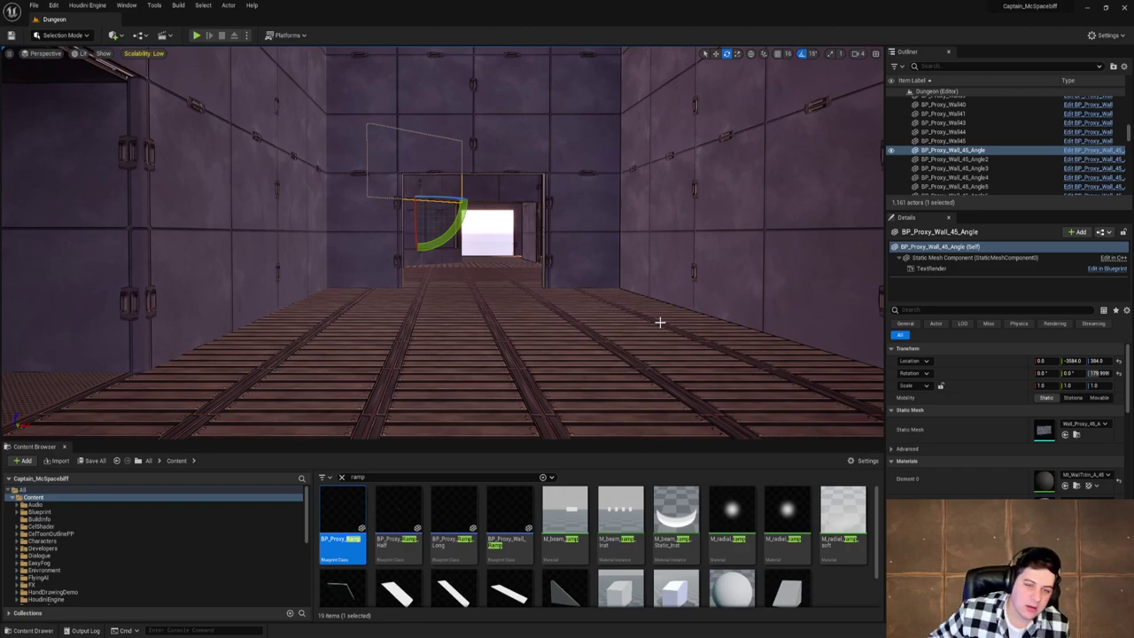
key("w")
right_click_drag(620, 235, 540, 297)
key("w")
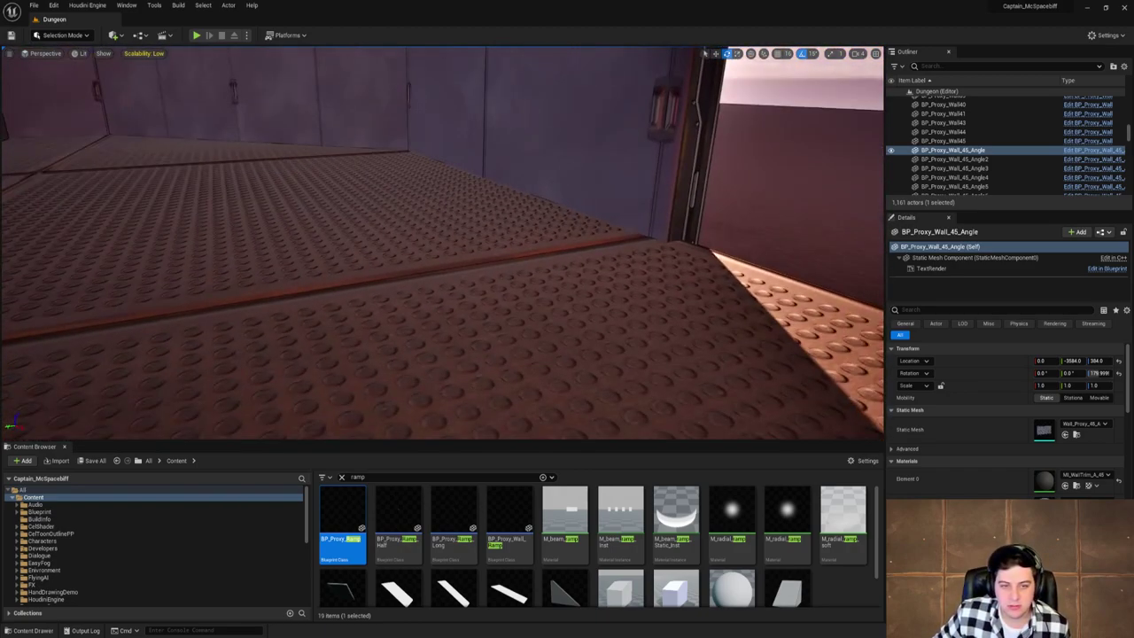
right_click_drag(589, 243, 618, 232)
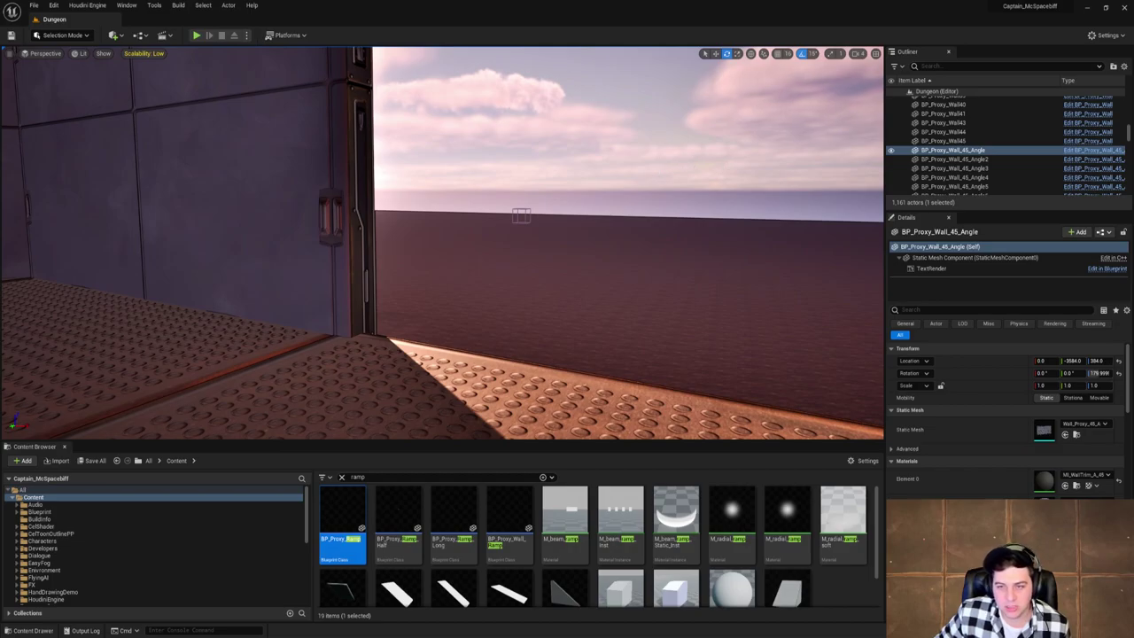
right_click_drag(671, 169, 716, 172)
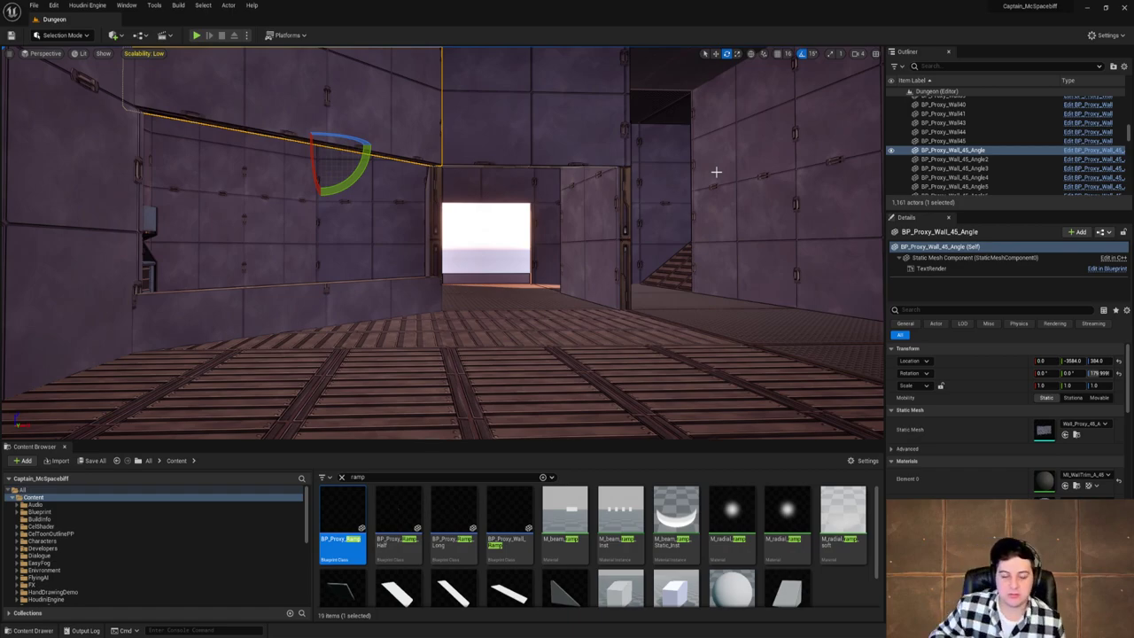
Save the Dungeon level to disk once more.
key("s")
right_click_drag(716, 172, 741, 184)
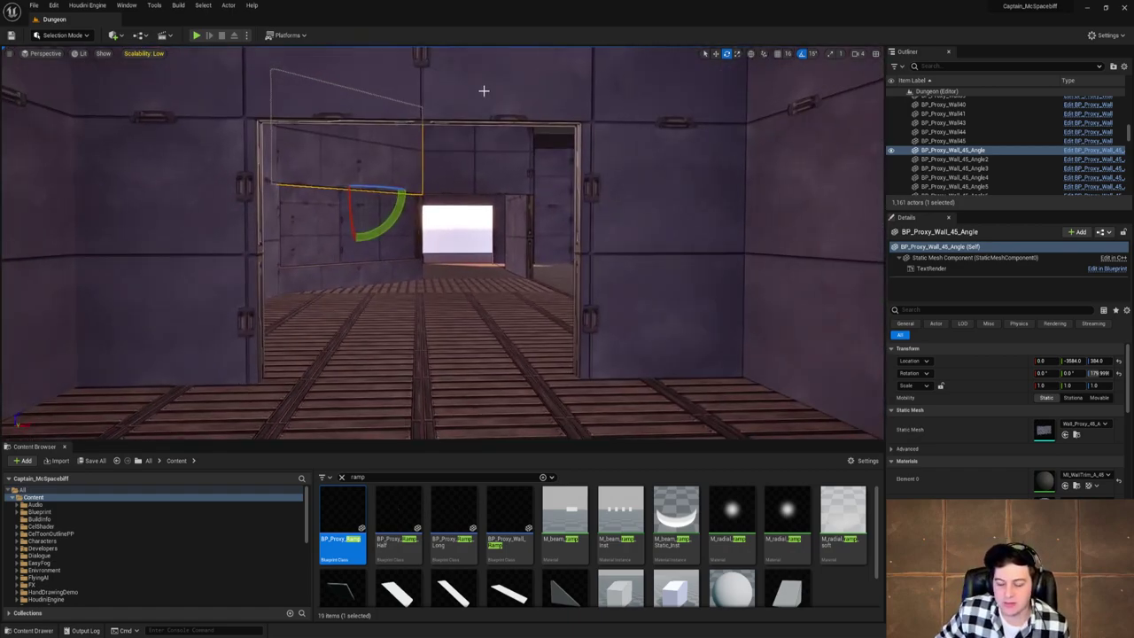
left_click(48, 5)
left_click(97, 88)
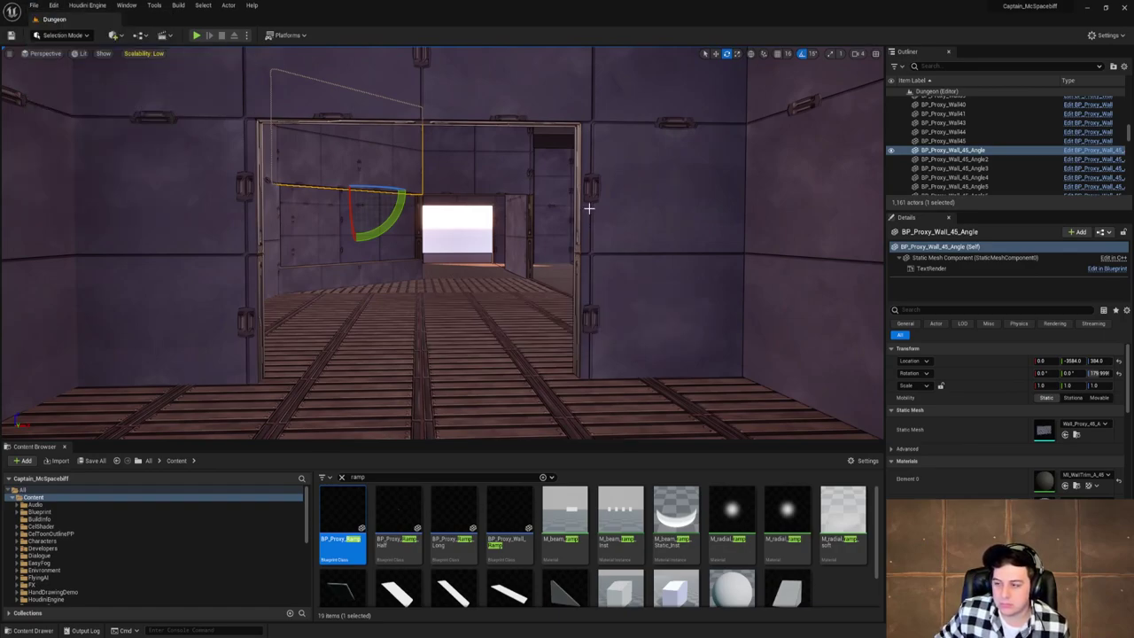
Play-test the level by running the character around the ramp room and entrance hall, checking the sightline to the far opening, and stop the session.
scroll(588, 209, "up", 2)
mouse_move(590, 208)
right_mouse_down()
mouse_move(576, 215)
mouse_move(591, 208)
right_mouse_up()
key("s")
key("w")
right_click_drag(454, 177, 480, 172)
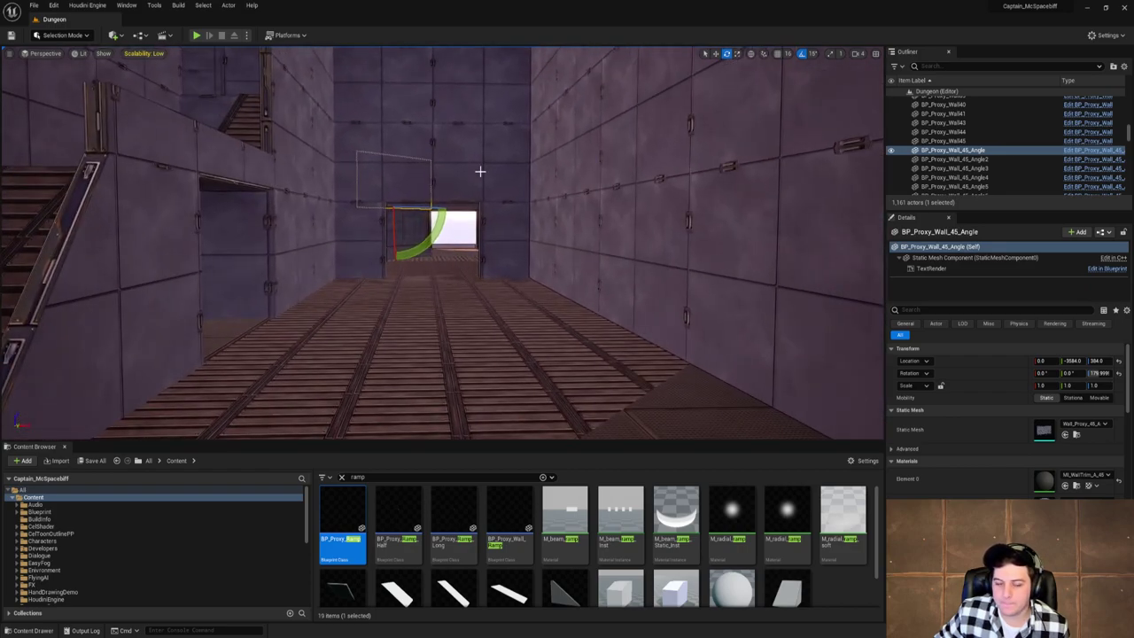
left_click_drag(479, 171, 463, 162)
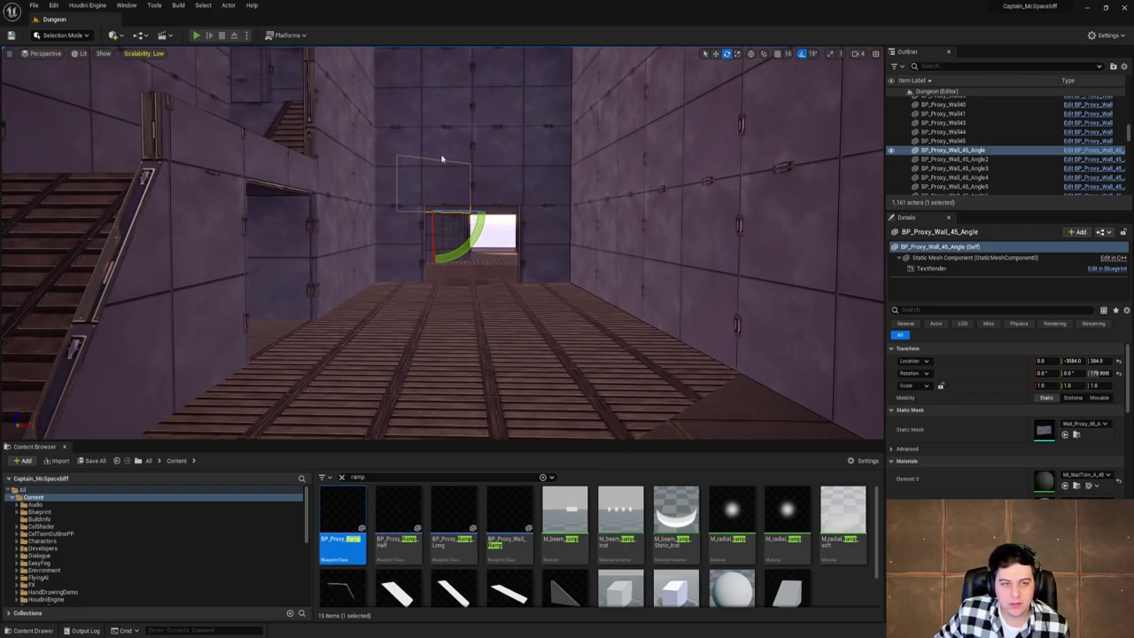
key("alt+p")
key("w")
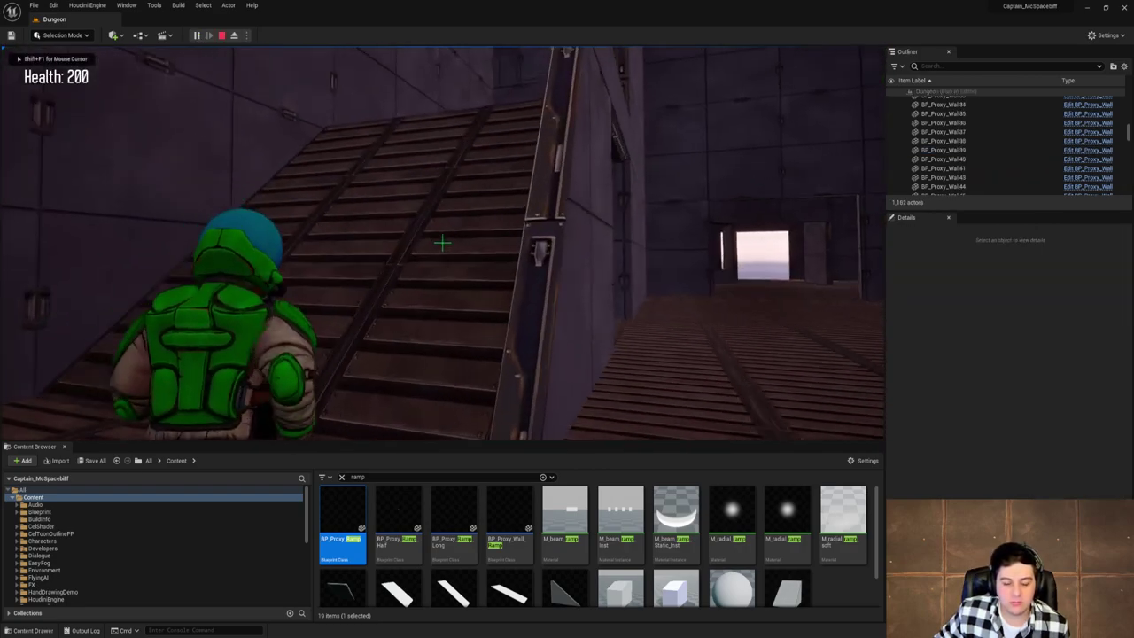
key("w")
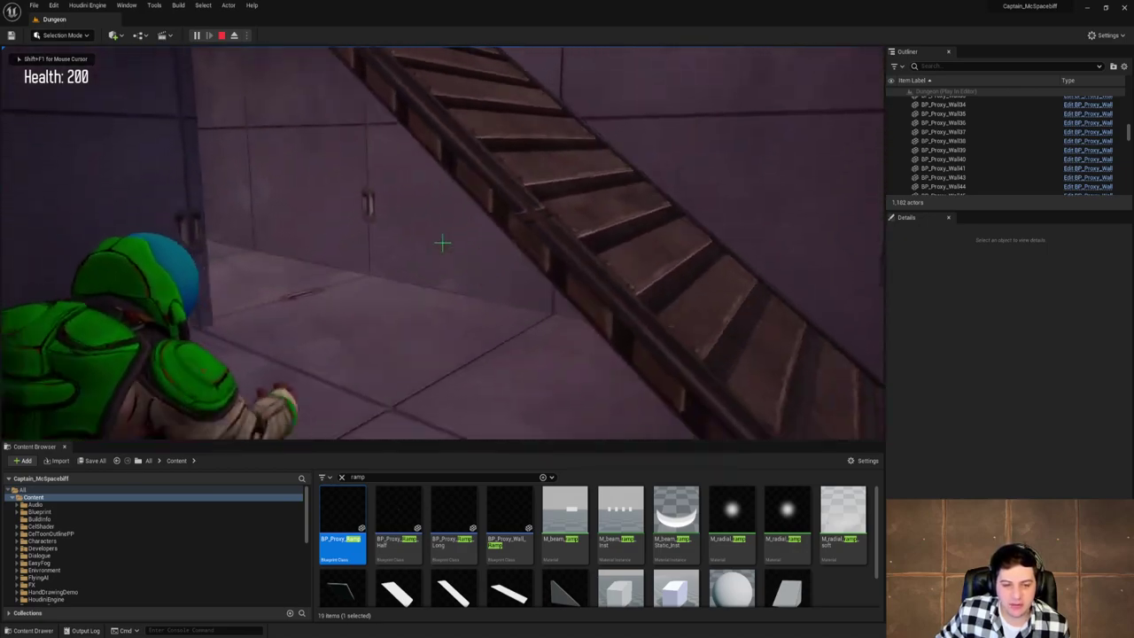
key("w")
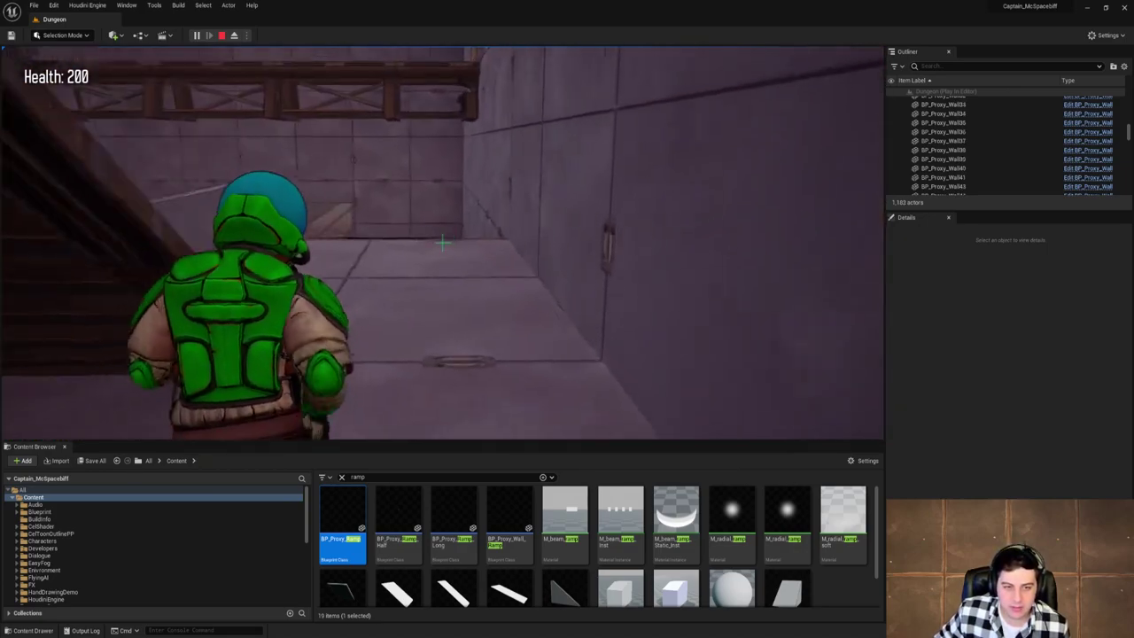
key("w")
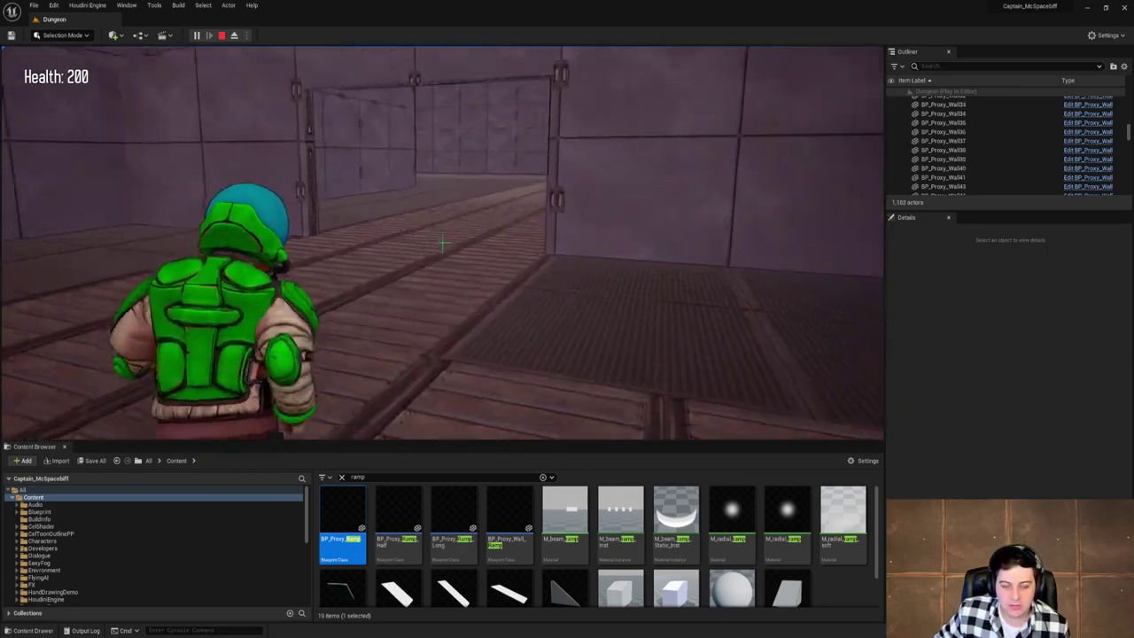
key("w")
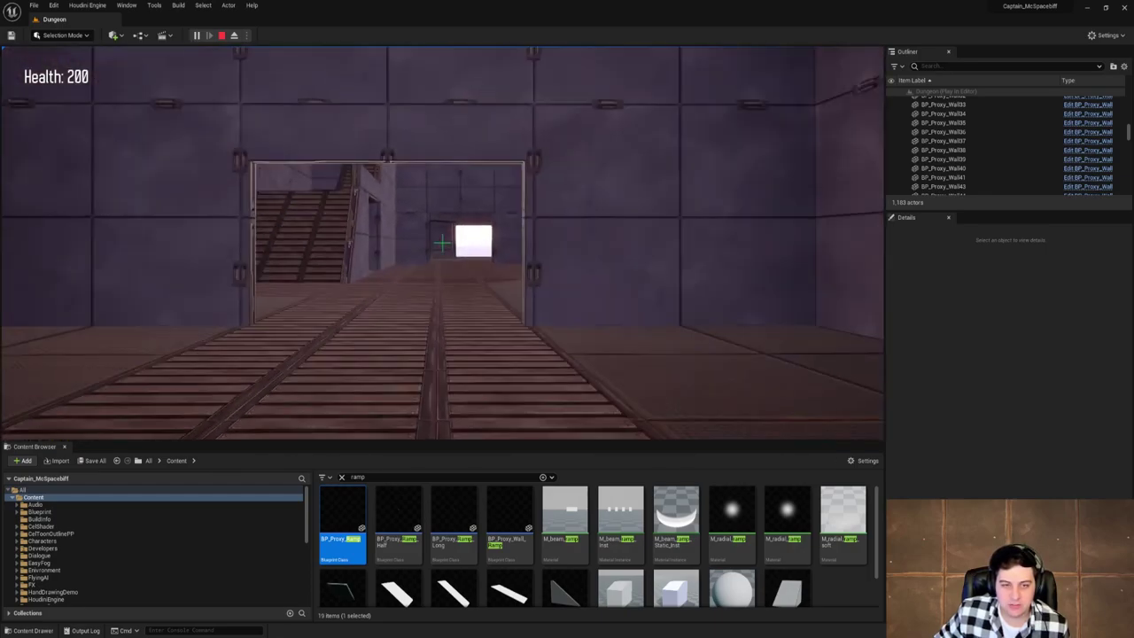
key("Escape")
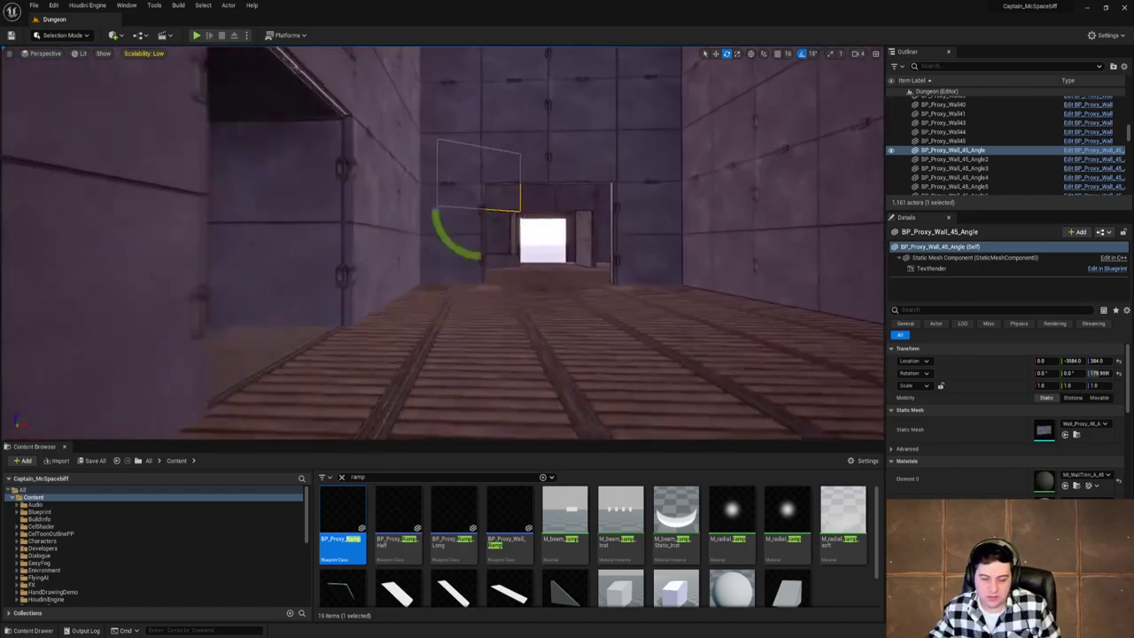
Play-test the level by running the character through the doorway into the grated halls to check the sightline to the exterior opening, and stop the session.
key("w")
right_click_drag(442, 243, 168, 284)
key("w")
right_click_drag(359, 266, 403, 217)
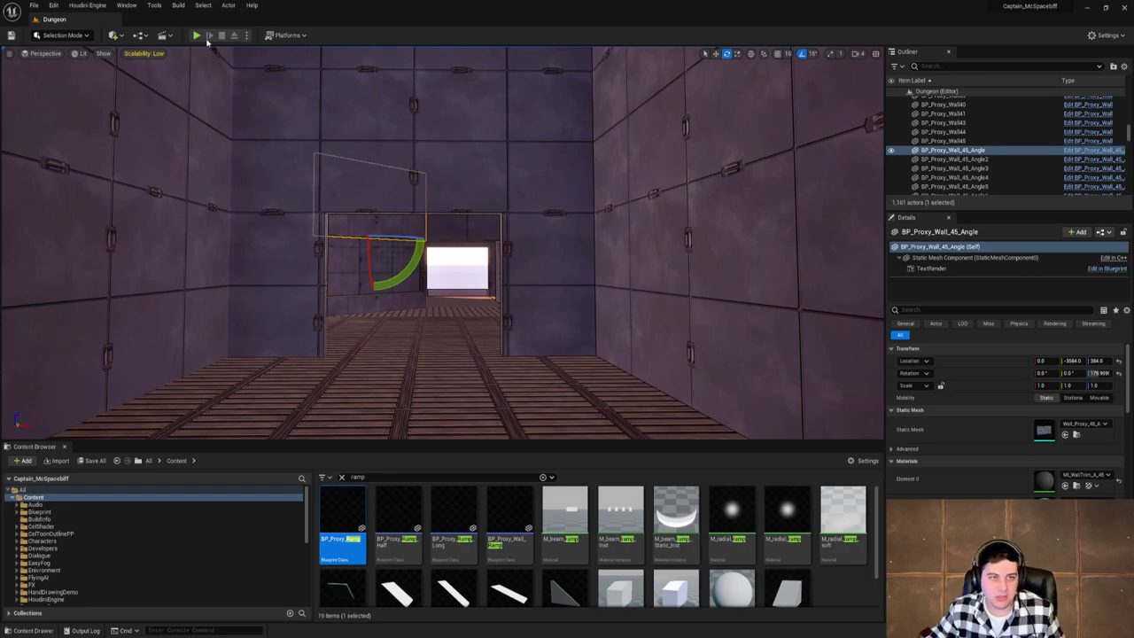
key("alt+p")
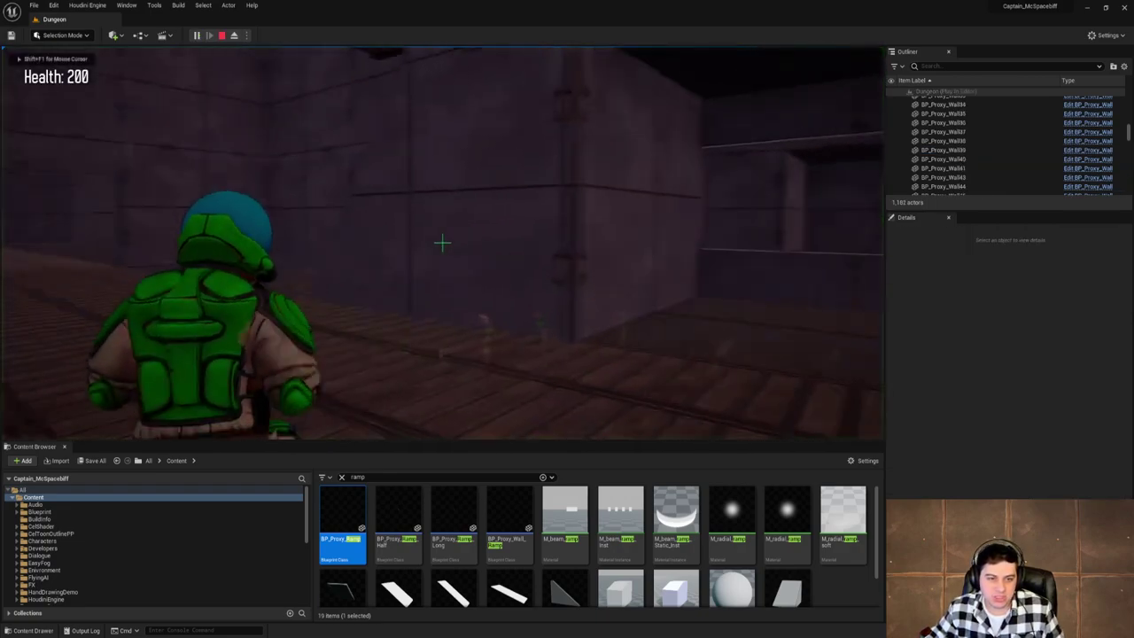
key("w")
key("w")
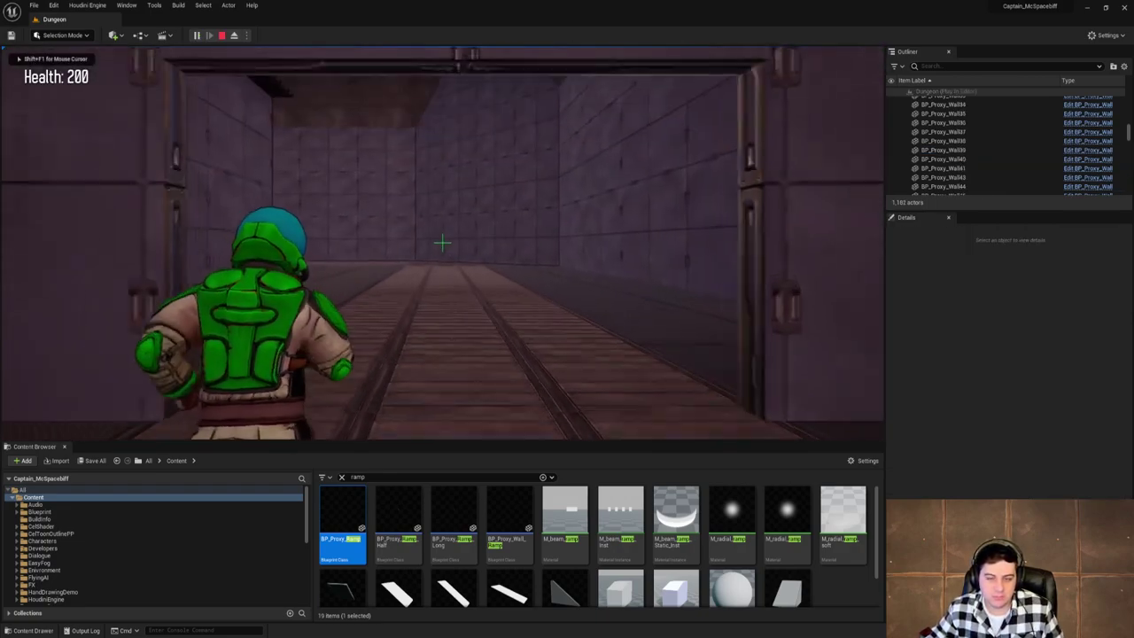
key("w")
key("w")
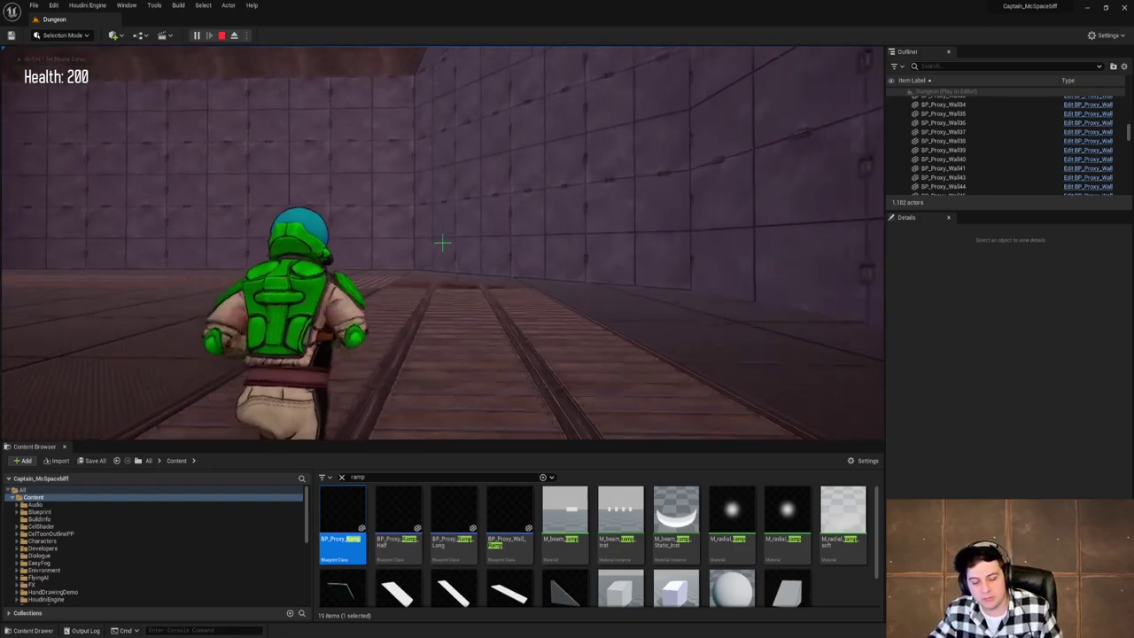
key("w")
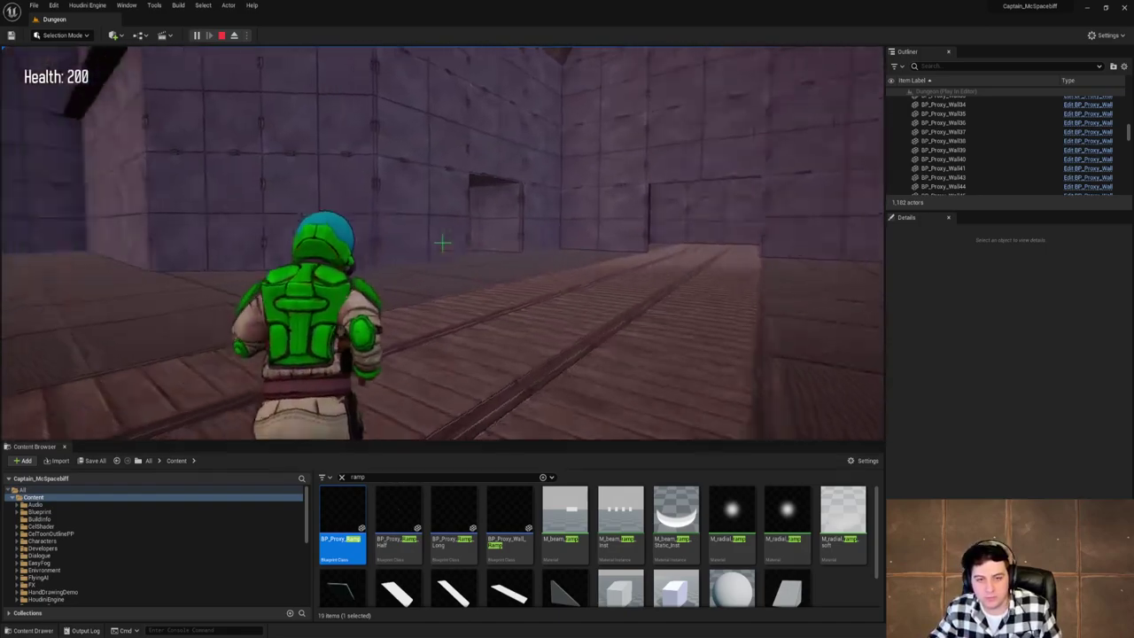
key("w")
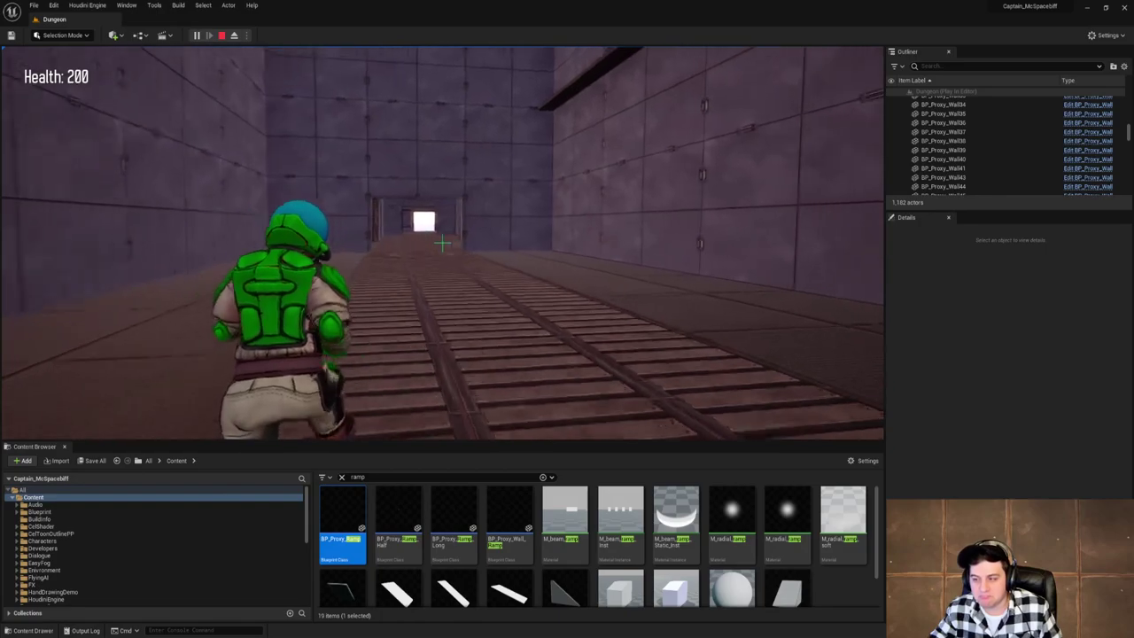
key("w")
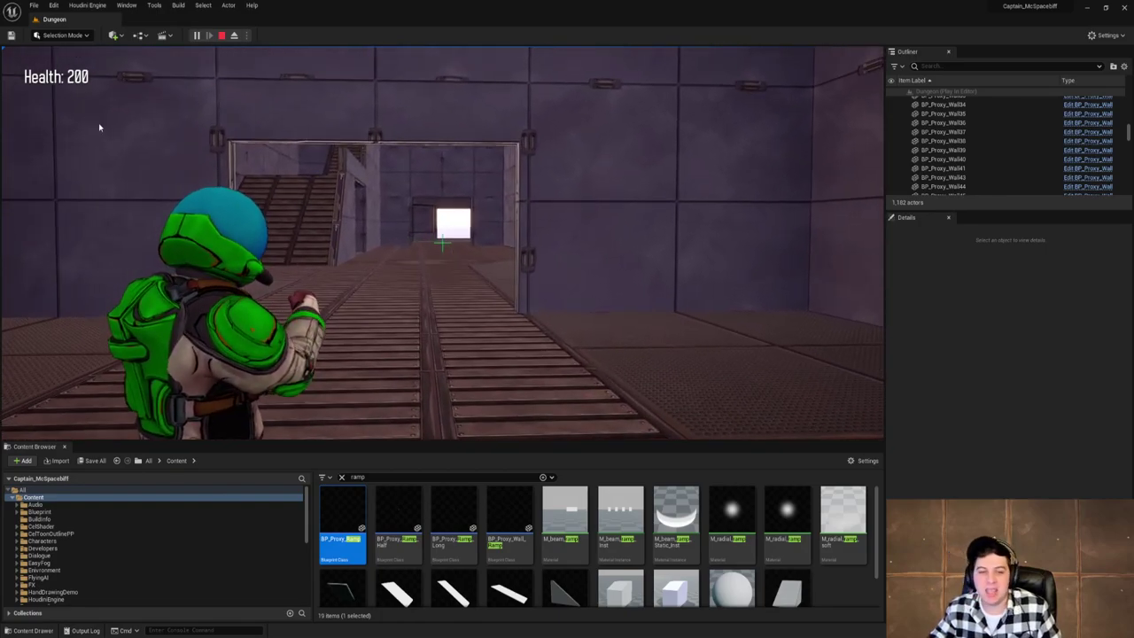
key("Escape")
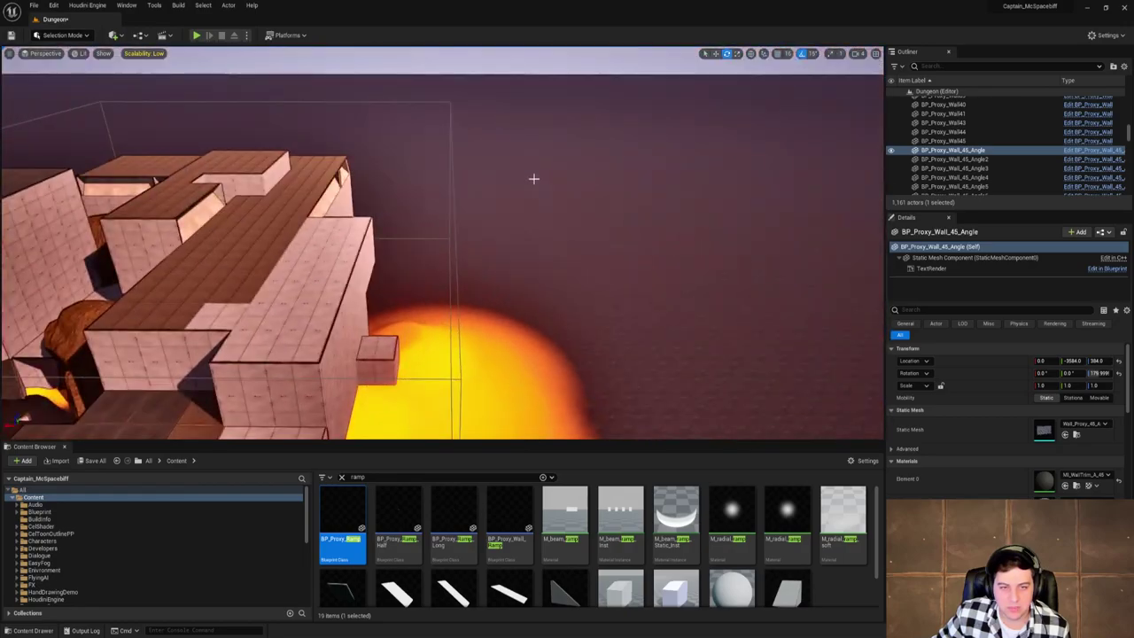
Return from the exterior overview to the grated hall beside the window wall and save the current Dungeon level.
left_click(551, 78)
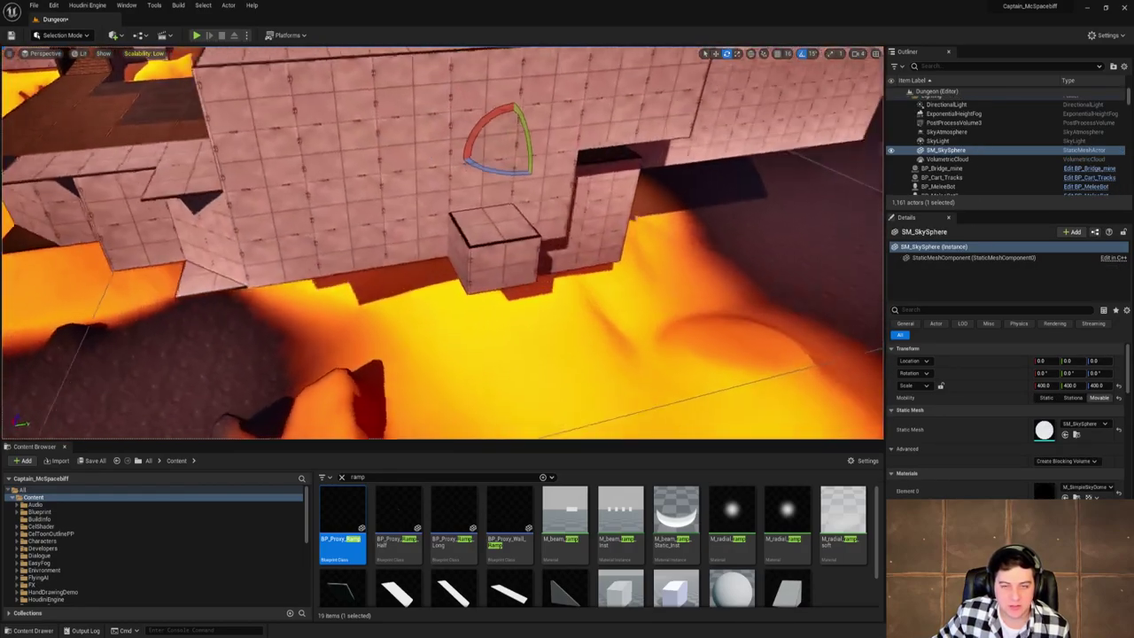
key("w")
right_click_drag(443, 242, 337, 199)
right_click_drag(864, 84, 876, 85)
left_click(33, 6)
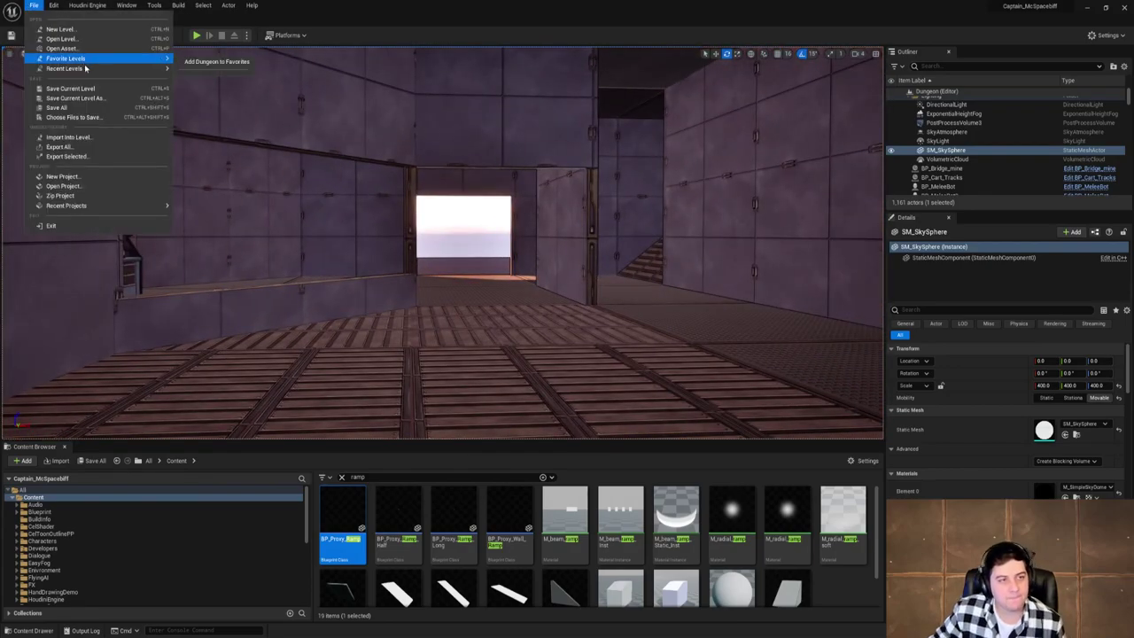
left_click(94, 86)
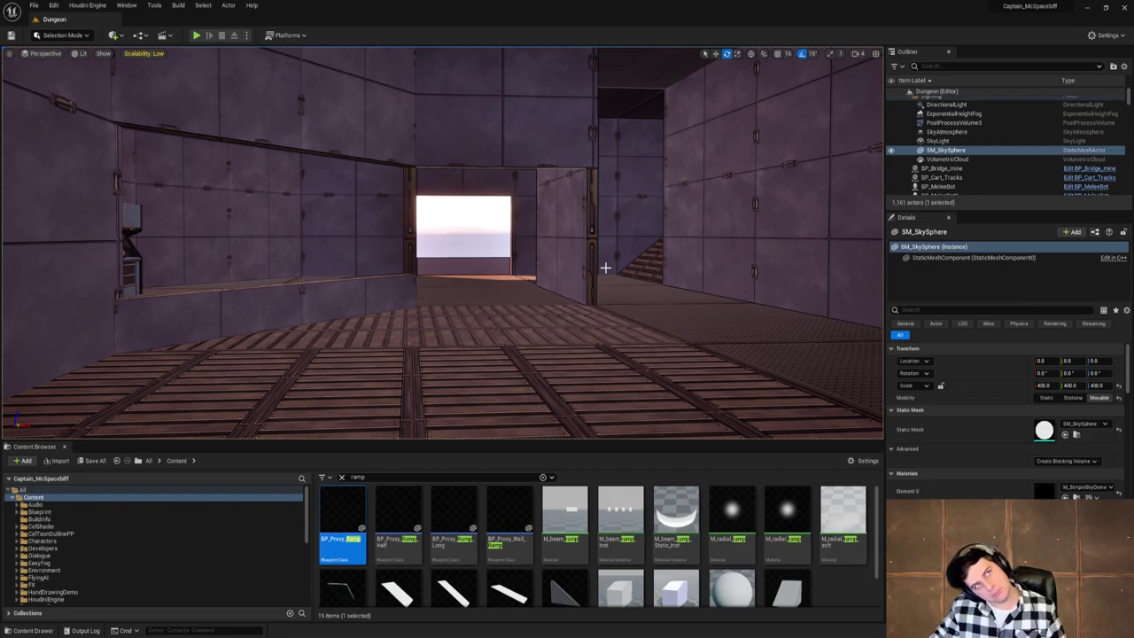
Review the window wall, the lava-side machine room and the ramp hall, and save the Dungeon level again.
right_click_drag(567, 268, 607, 269)
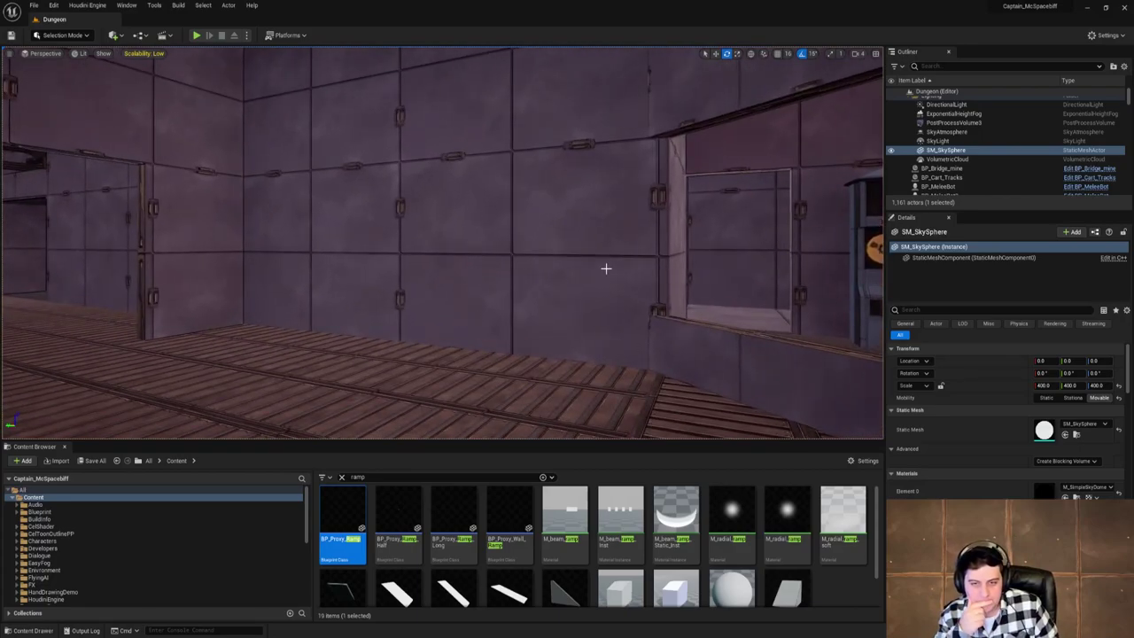
right_click_drag(606, 268, 607, 268)
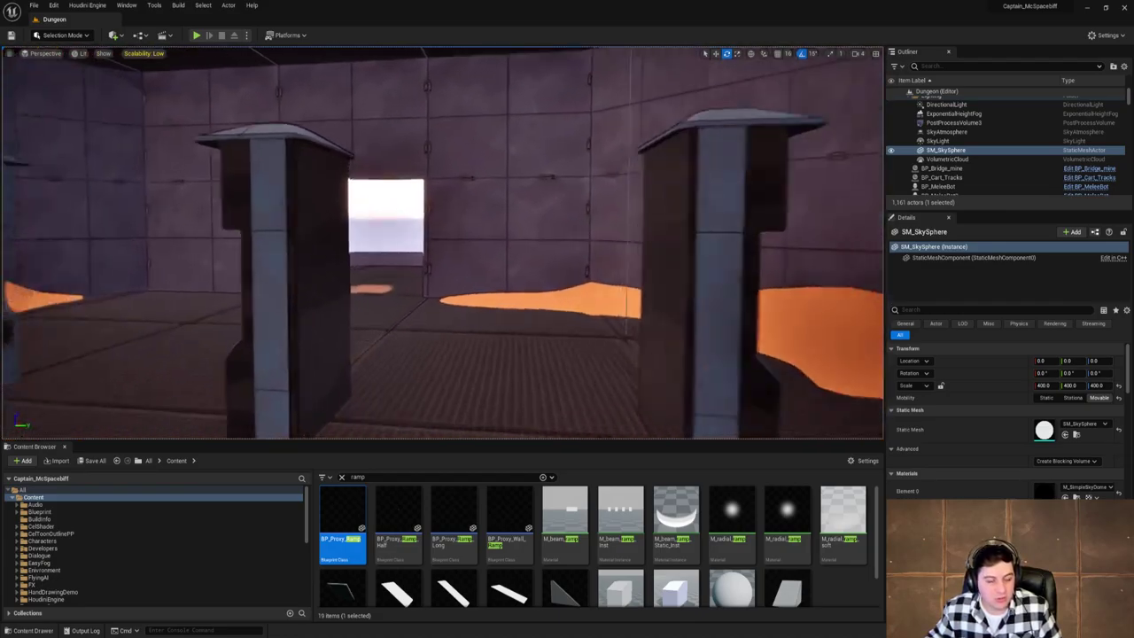
right_click_drag(606, 268, 606, 267)
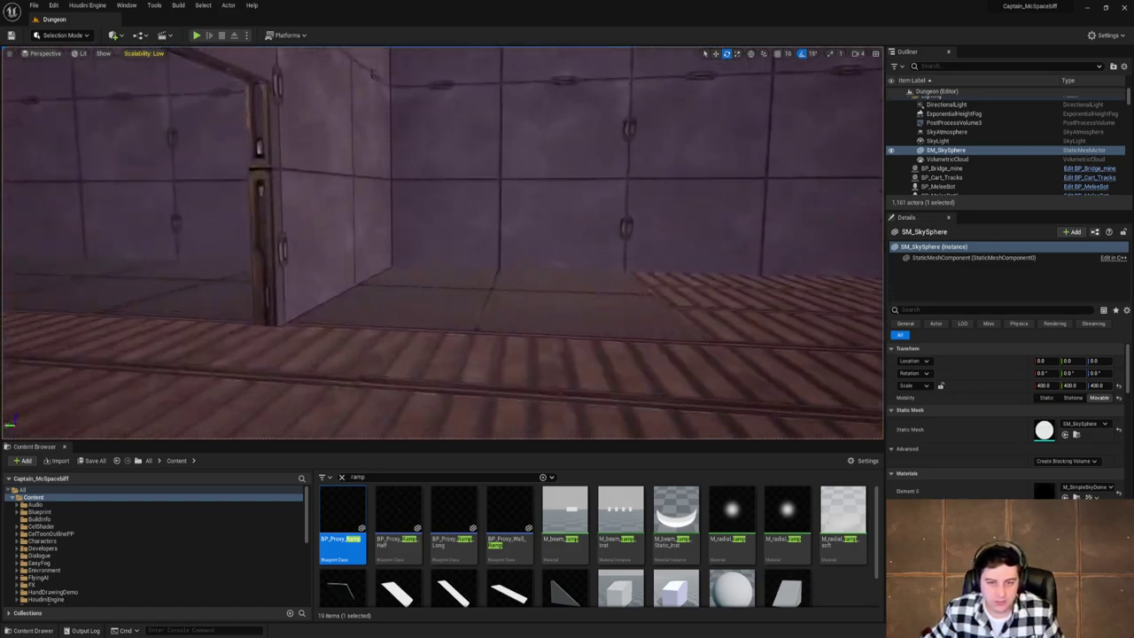
right_click_drag(606, 268, 606, 268)
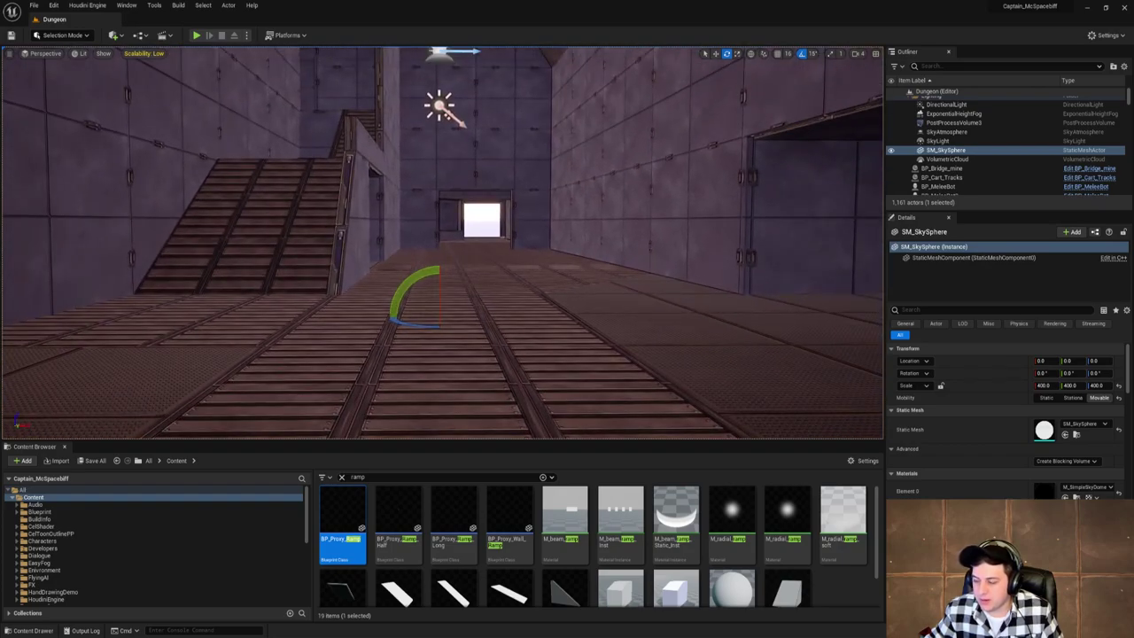
right_click_drag(606, 268, 606, 268)
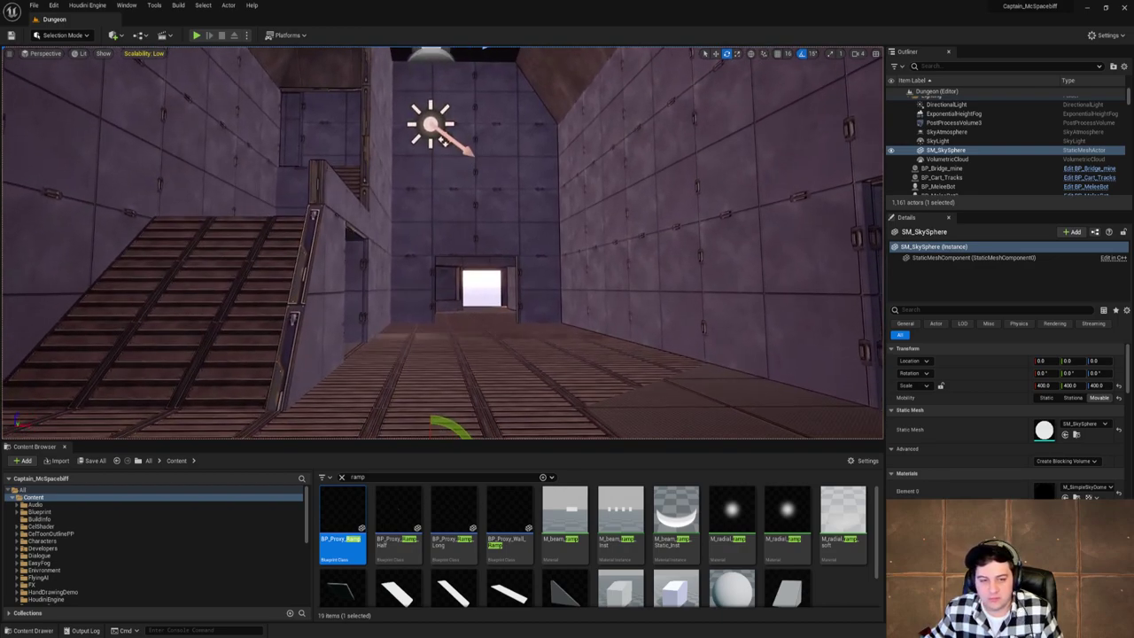
left_click(28, 4)
left_click(86, 89)
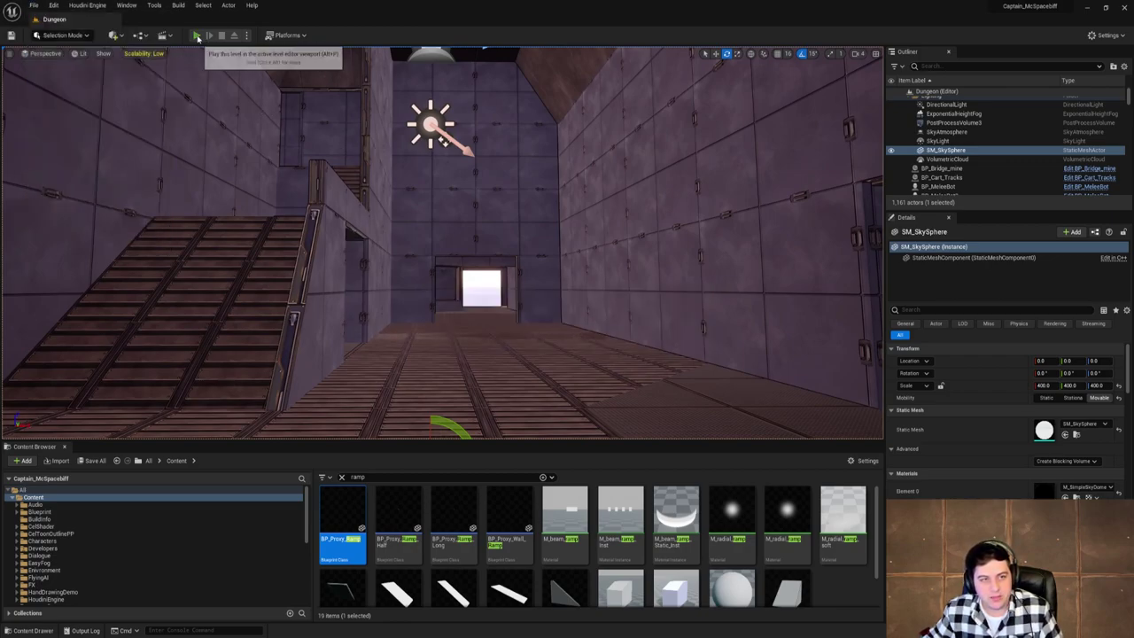
Start another play-test from the ramp hall and fight the robot enemies in the panelled corridors with the gun.
key("alt+p")
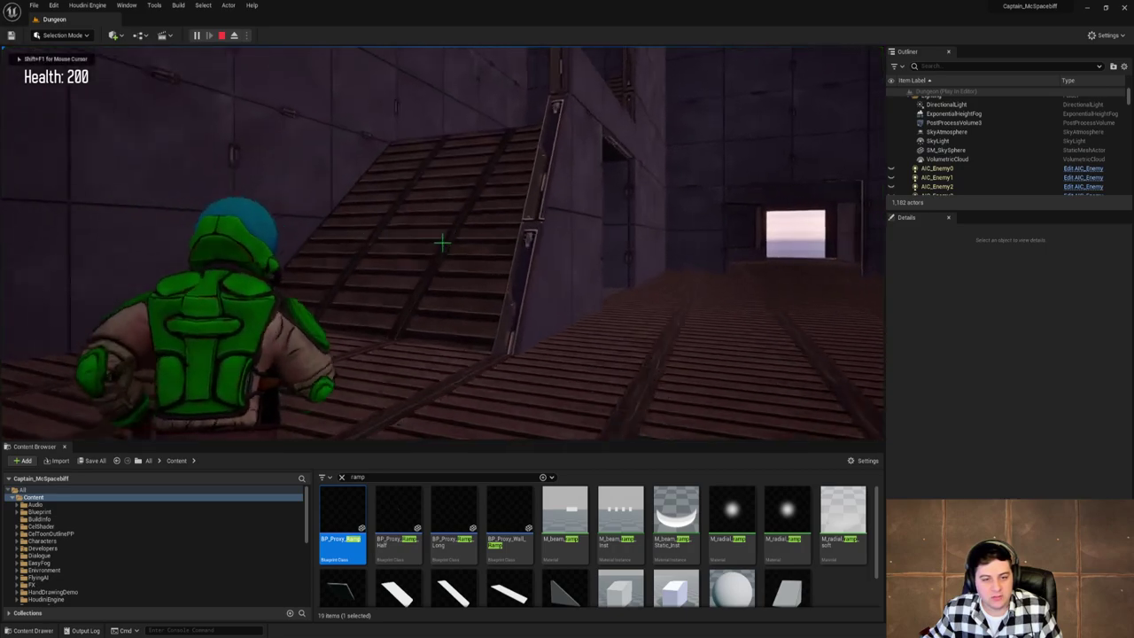
key("w")
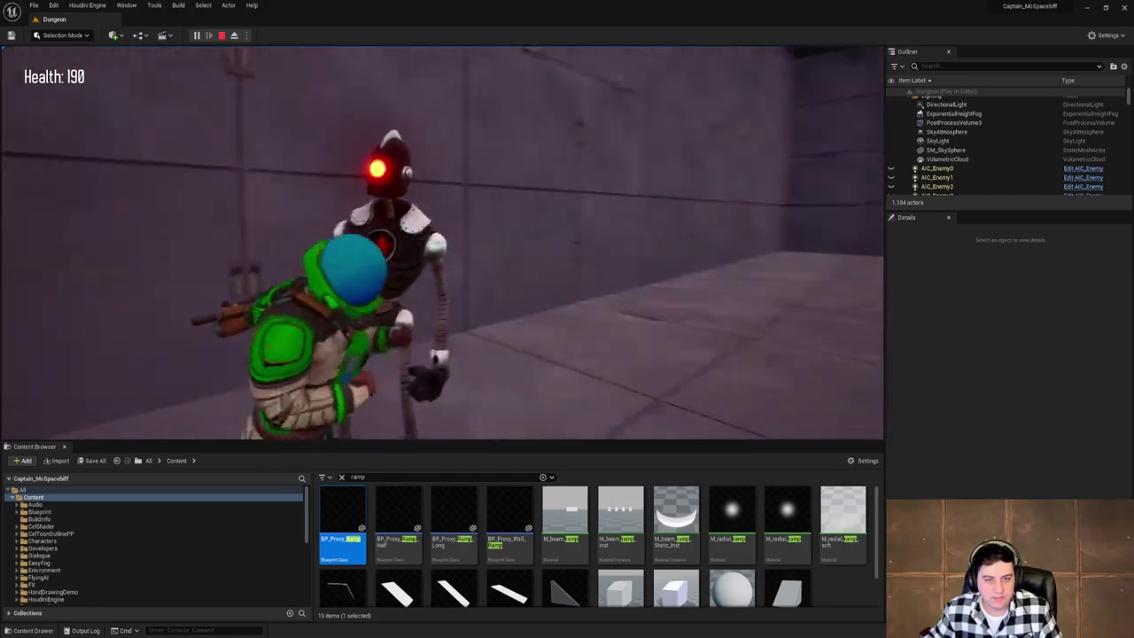
left_click(442, 243)
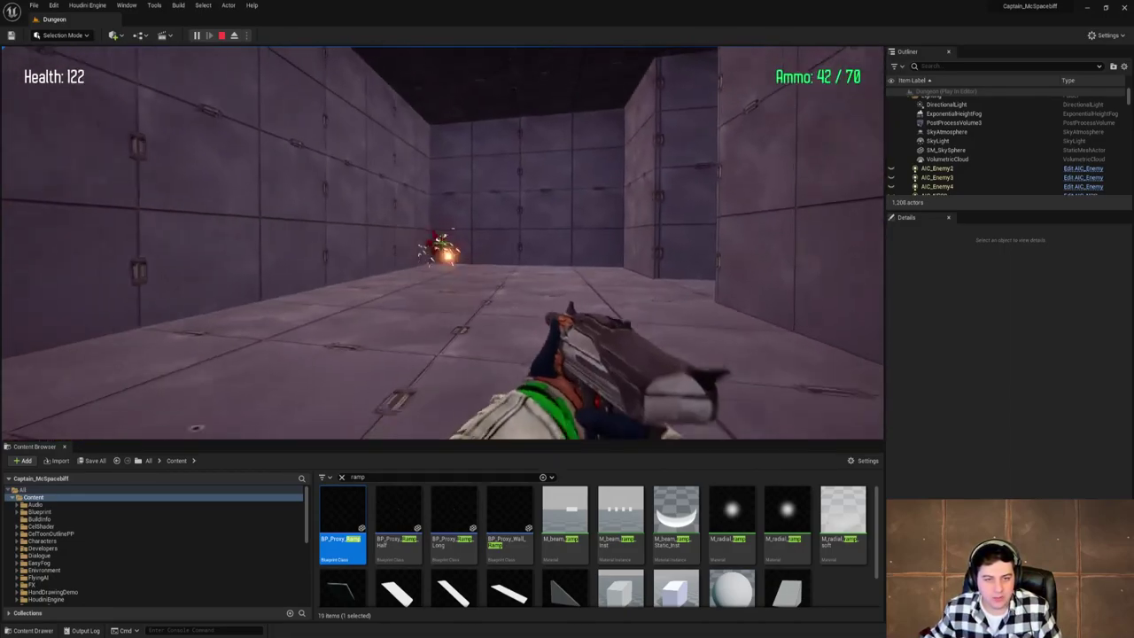
left_click(440, 241)
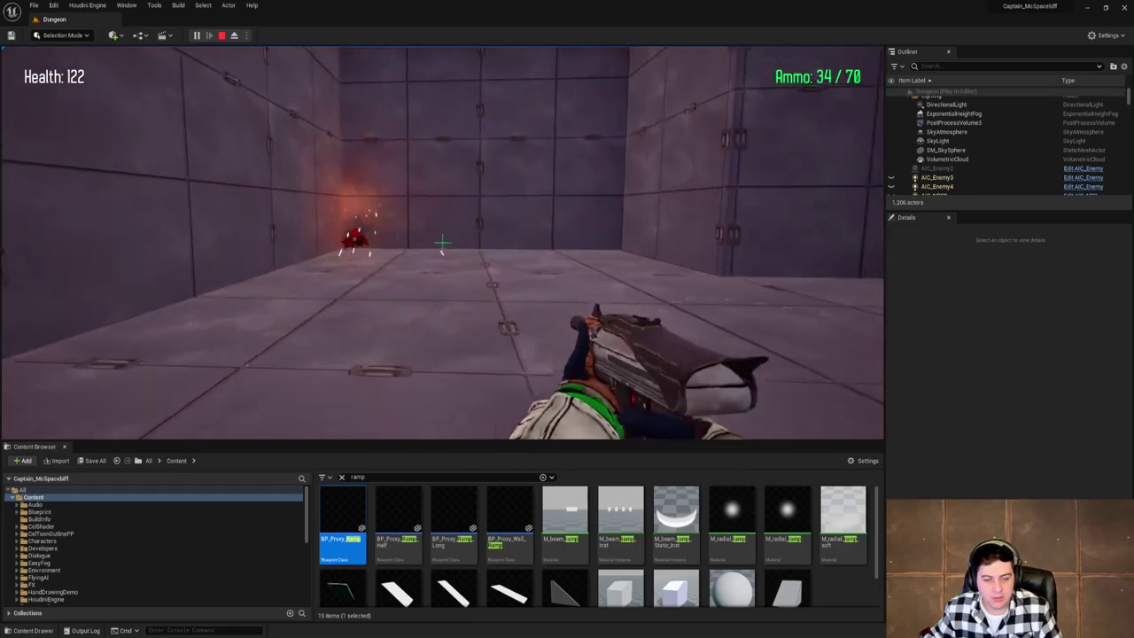
Sprint through the grated hall, the machine room and the corridors to the interior window, and end the play session.
key("shift+w")
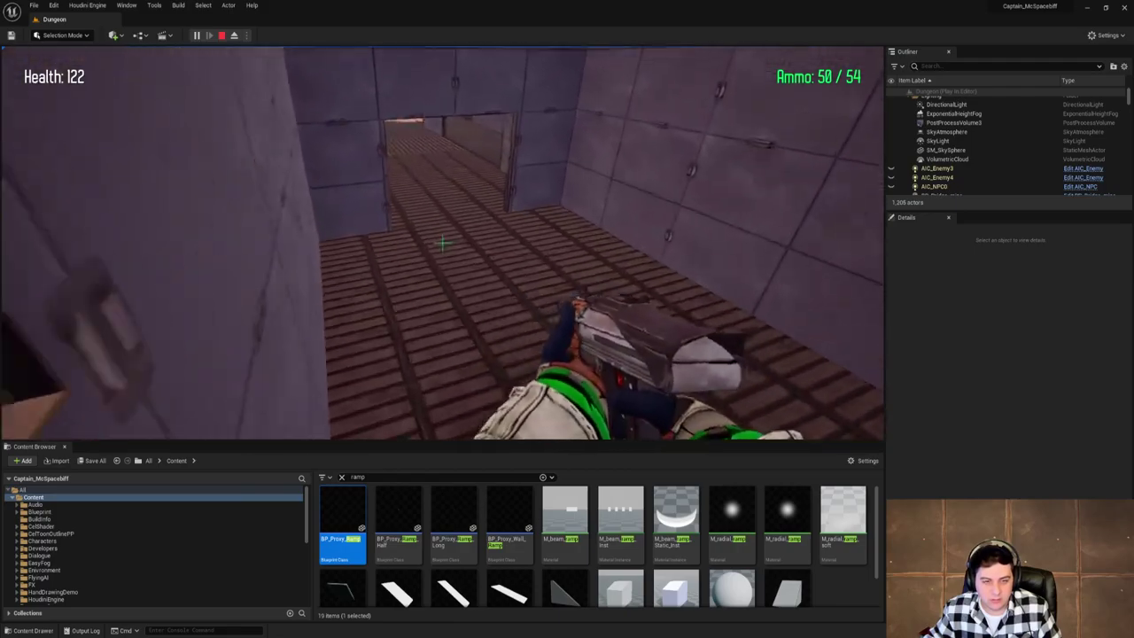
key("shift+w")
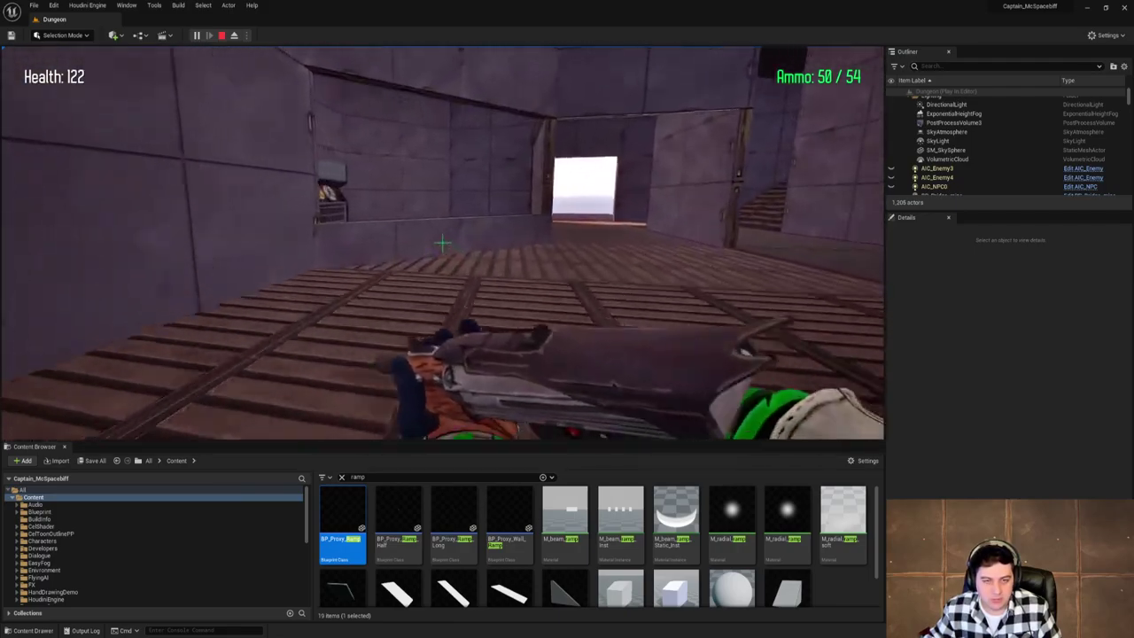
key("shift+w")
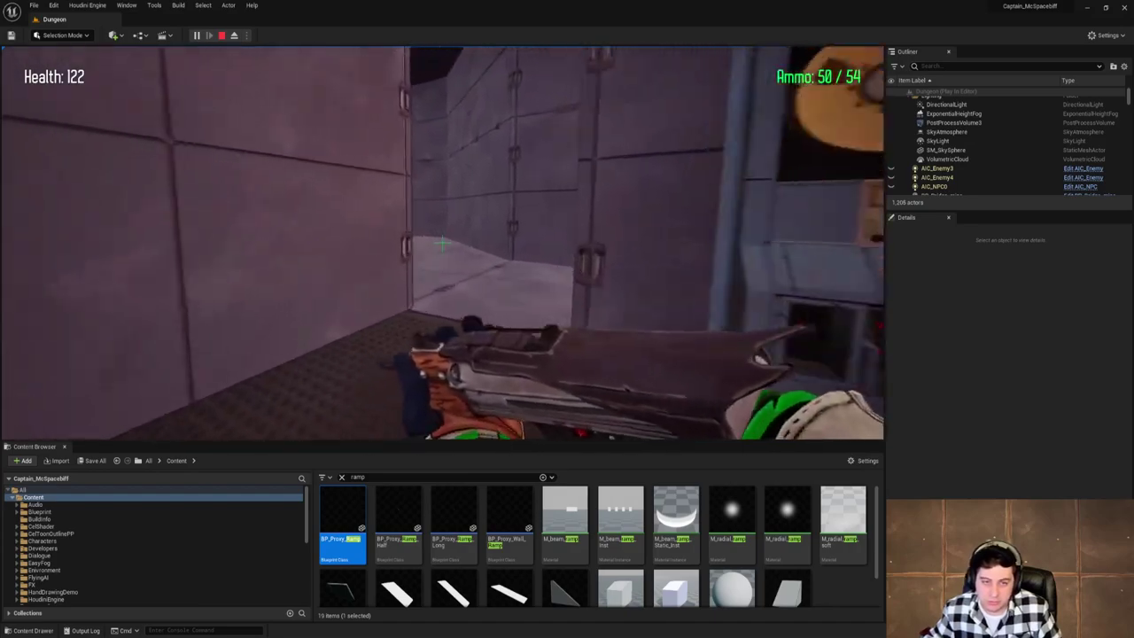
key("shift+w")
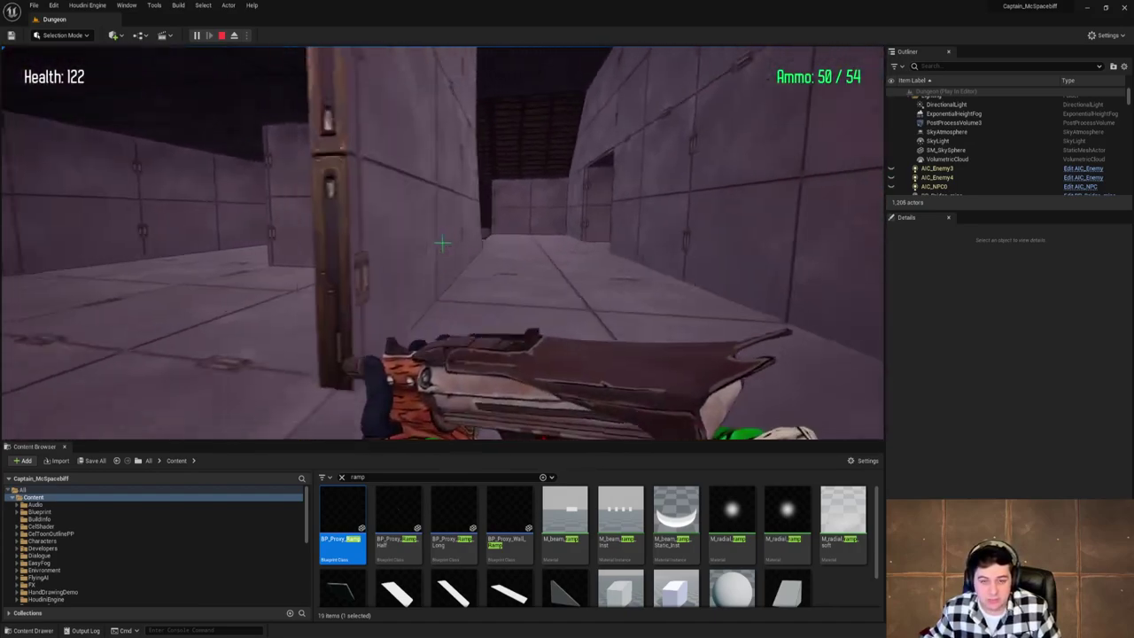
key("shift+w")
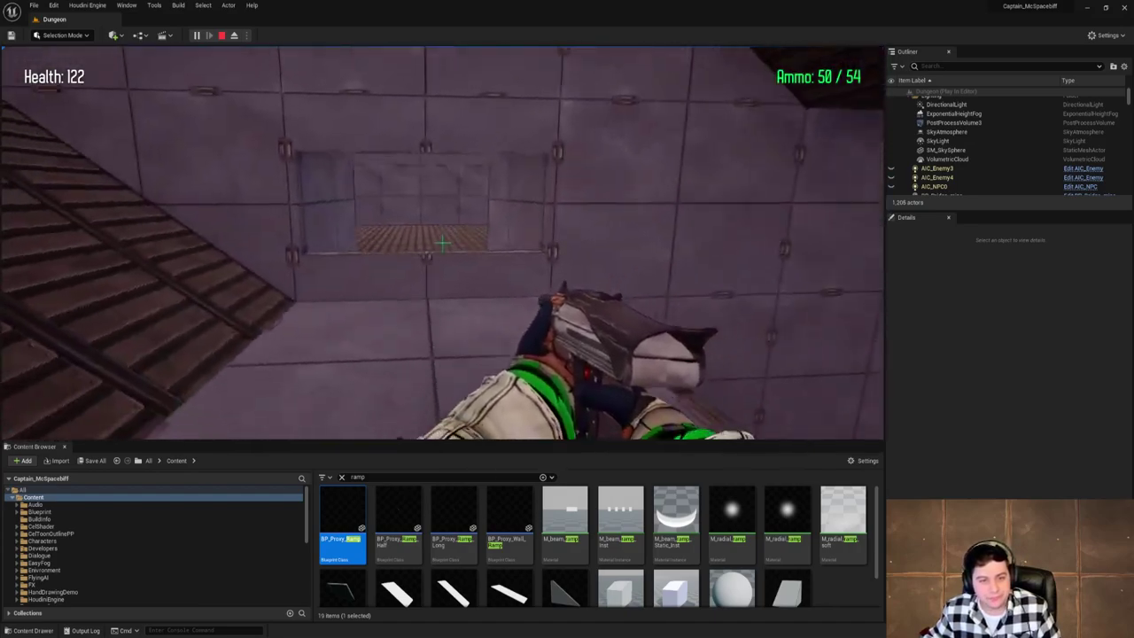
key("Escape")
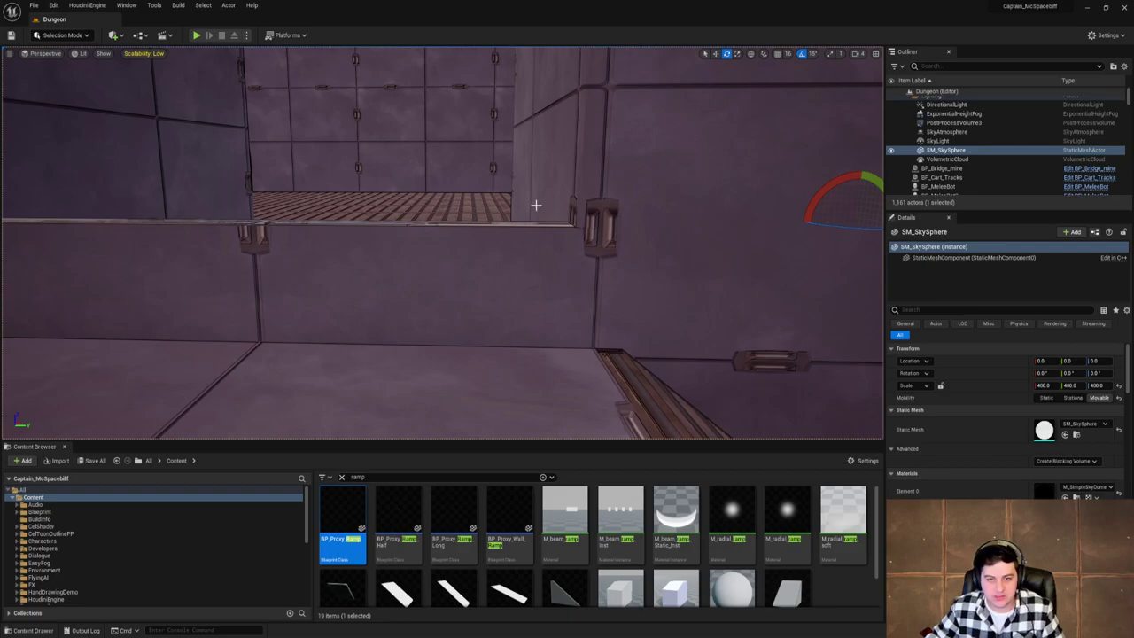
Inspect the interior window and the building's roofs from above, and save the current level to disk.
key("w")
right_click_drag(533, 203, 505, 159)
key("w")
right_click_drag(541, 98, 527, 141)
left_click(33, 5)
mouse_move(84, 69)
left_click(71, 89)
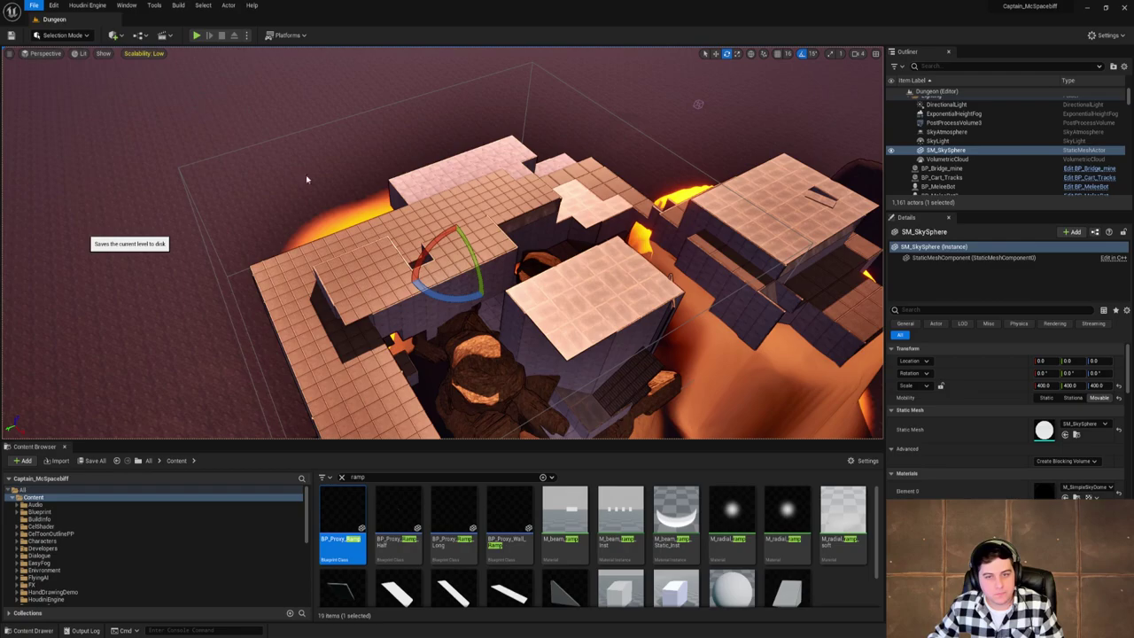
Select the two-by-two block of wall panels at the lower end of the tall outer wall and move it outward, clear of the building.
right_click_drag(444, 211, 338, 245)
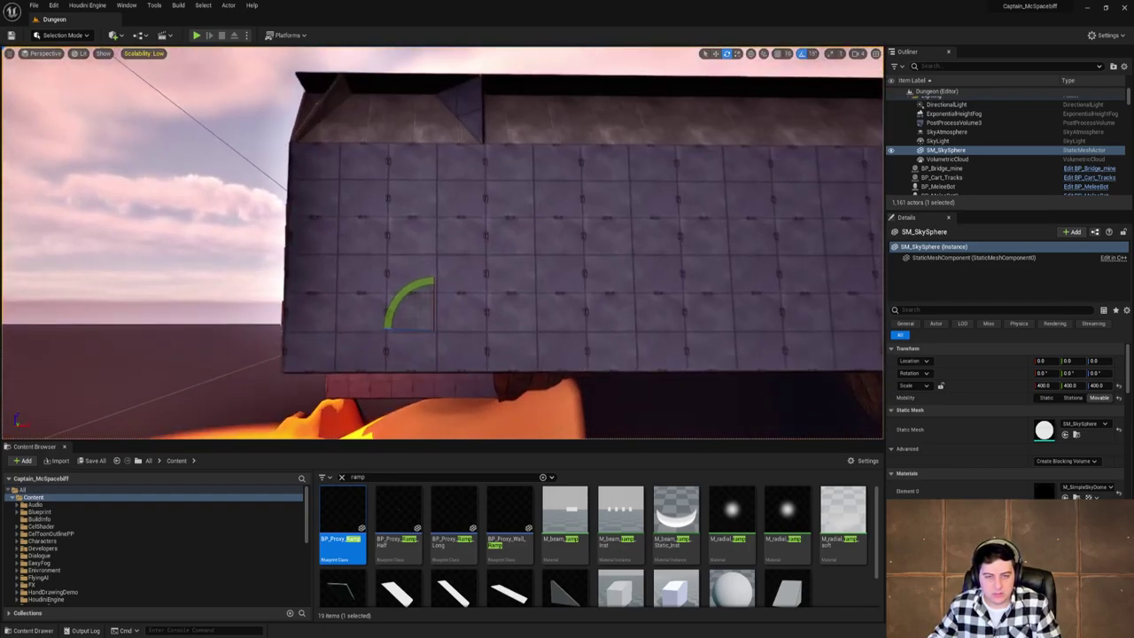
key("w")
left_click(370, 258)
left_click(432, 334, "ctrl")
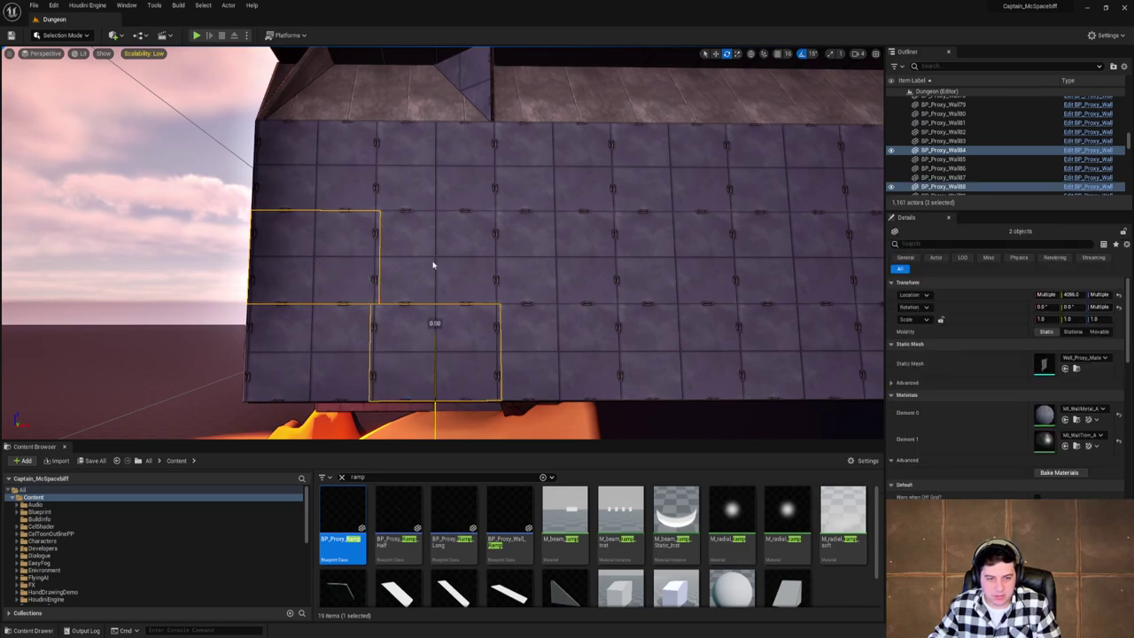
left_click(433, 264, "ctrl")
left_click(352, 334, "ctrl")
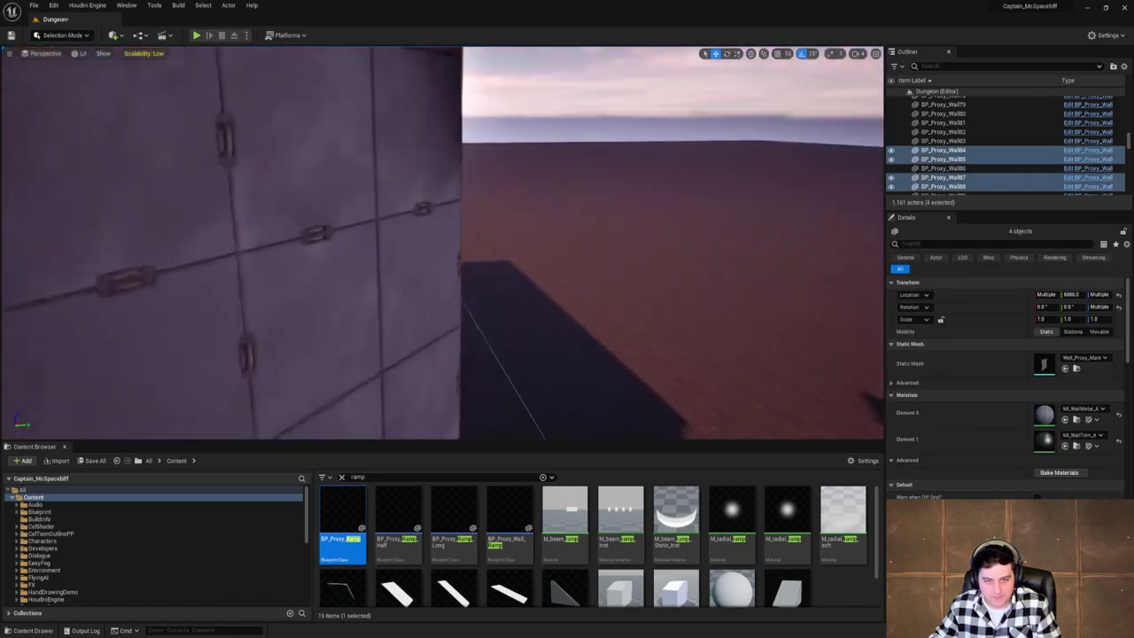
Check the angled walls inside the room and delete the four detached wall panels standing outside the building.
left_click(535, 277)
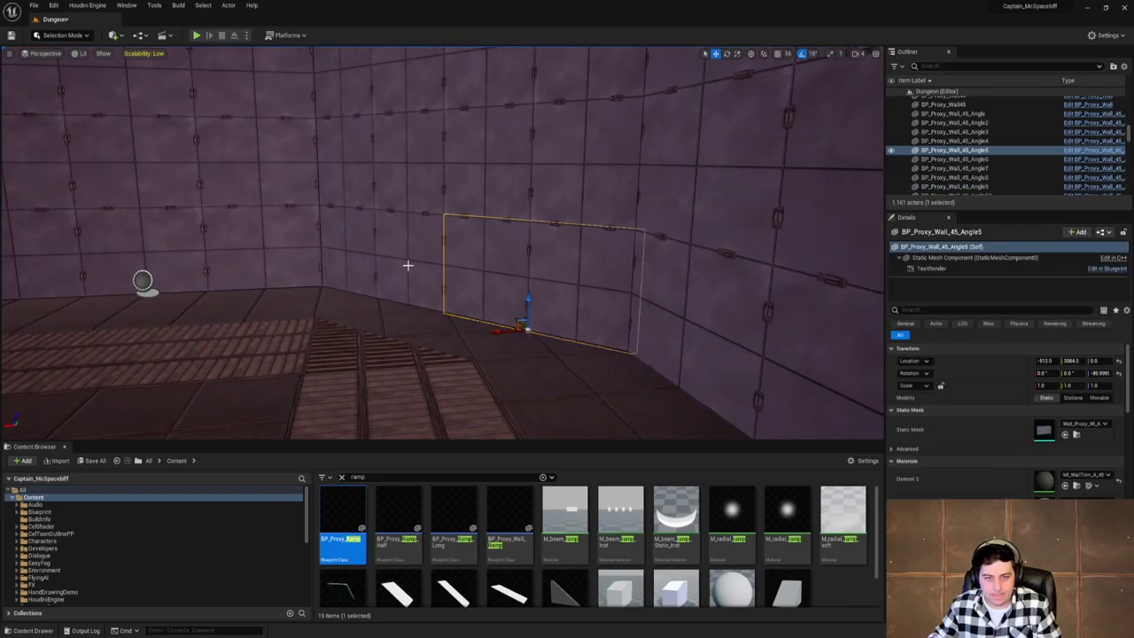
left_click(436, 267, "ctrl")
right_click_drag(437, 266, 182, 250)
key("w")
right_click_drag(690, 193, 443, 266)
key("s")
right_click_drag(488, 226, 532, 232)
key("s")
left_click(488, 255)
left_click(487, 215, "shift")
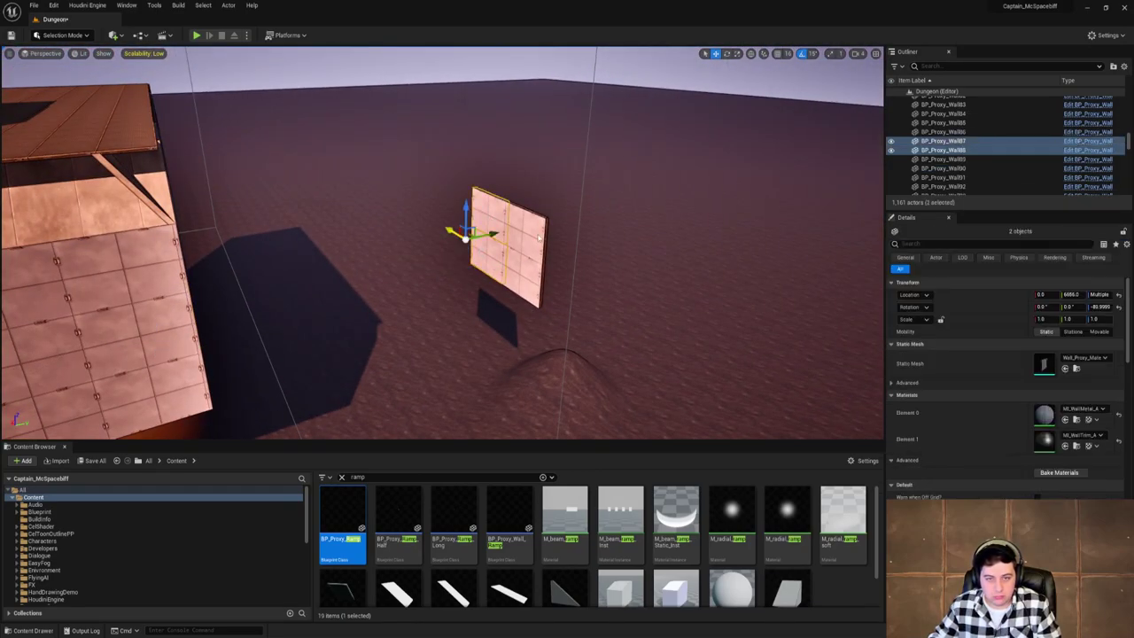
left_click(524, 232, "shift")
left_click(521, 274, "shift")
key("Delete")
Rotate the floor-level BP_Proxy_Wall_45_Angle7 piece by -90° about the vertical axis to open the room's wall.
right_click_drag(497, 271, 538, 253)
left_click(513, 251)
key("e")
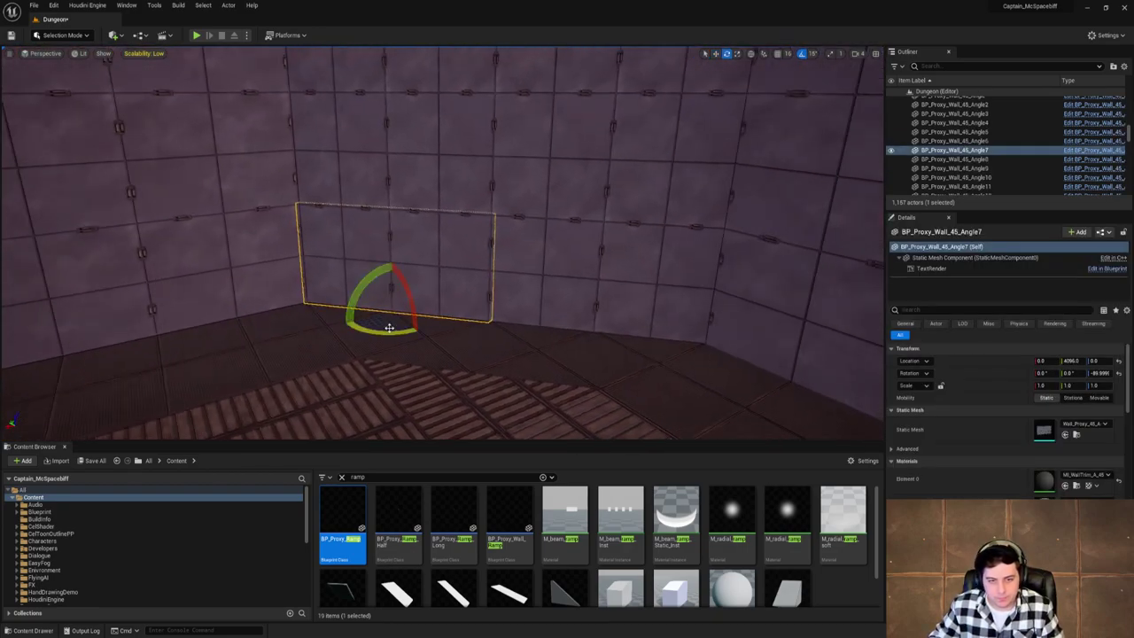
left_click_drag(382, 326, 418, 341)
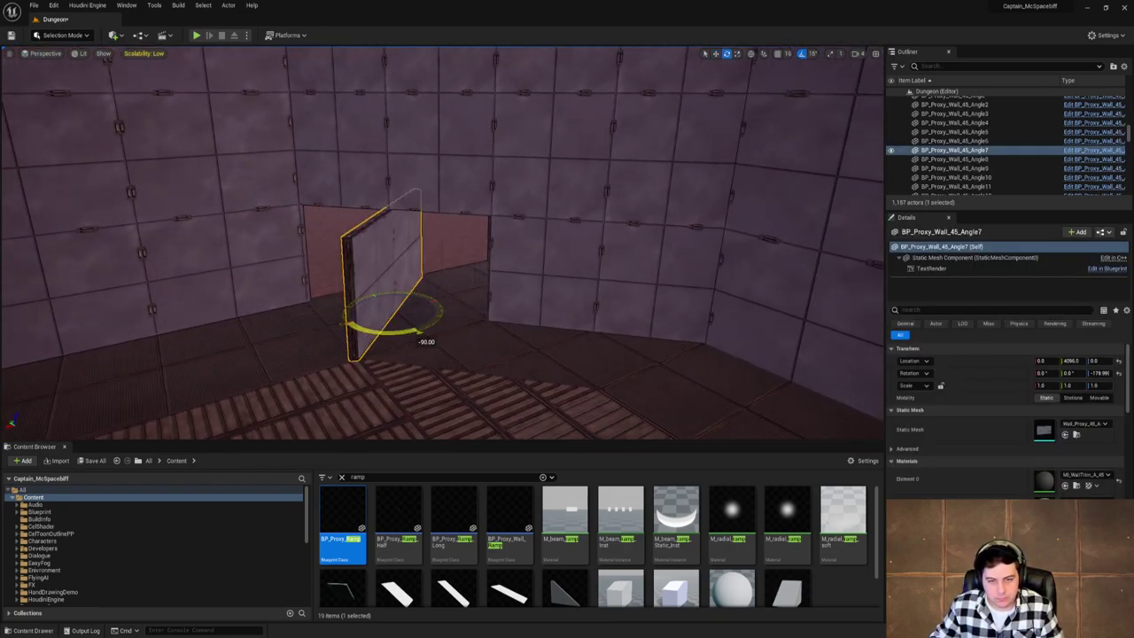
Move the turned floor-level angled panel to one edge of the opening, and rotate and move BP_Proxy_Wall_45_Angle5 to the opposite edge.
key("w")
left_click_drag(376, 304, 335, 261)
left_click(613, 336)
key("e")
left_click_drag(597, 353, 641, 349)
key("w")
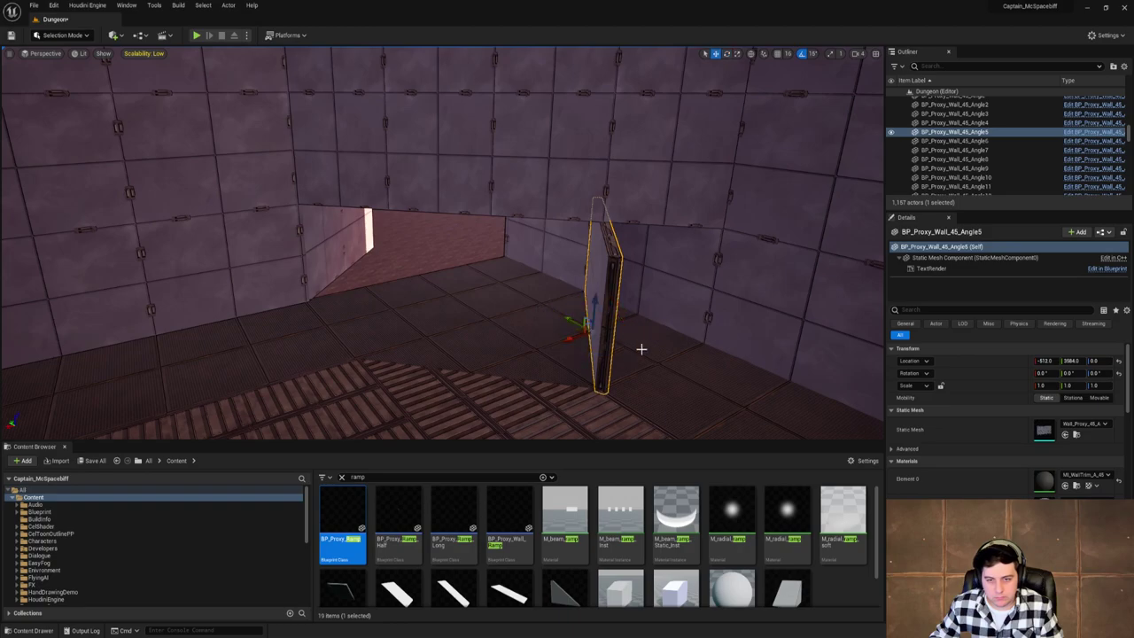
left_click_drag(567, 340, 660, 317)
Delete the two floor-level corner wall panels behind the opening and the two second-row angled panels above it.
left_click(611, 277)
left_click(544, 250, "ctrl")
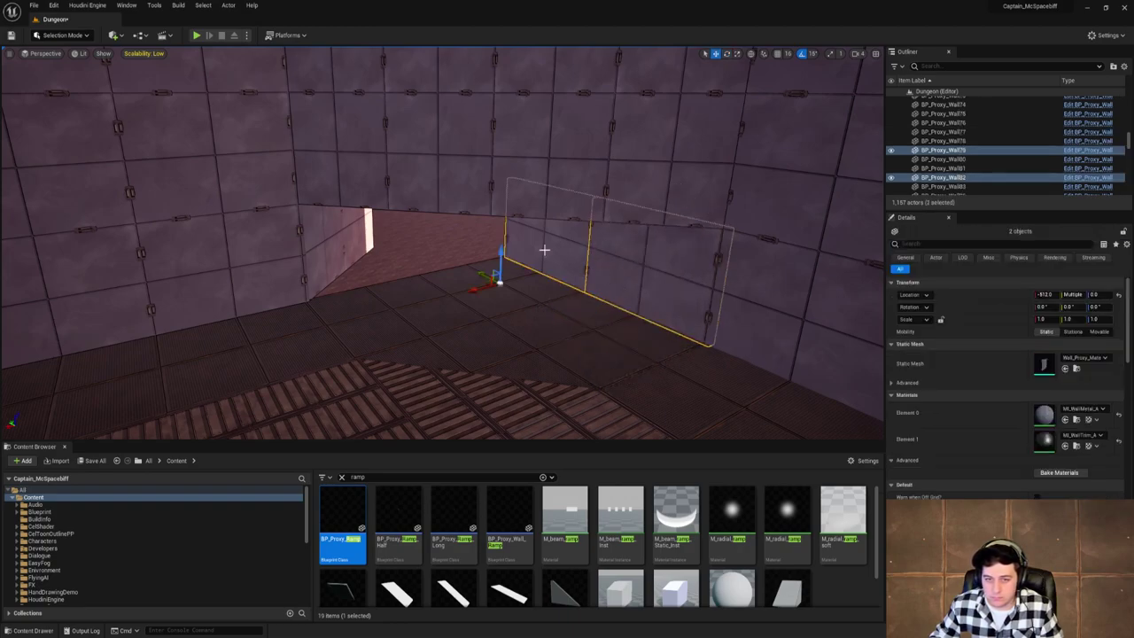
key("Delete")
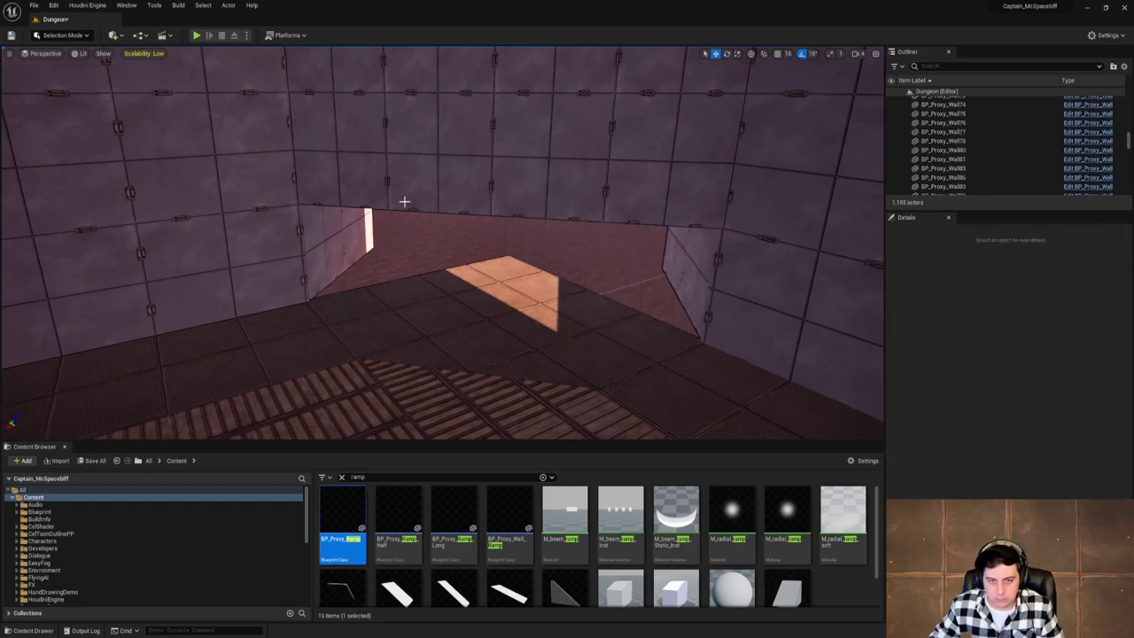
left_click(404, 202)
left_click(558, 177, "ctrl")
key("Delete")
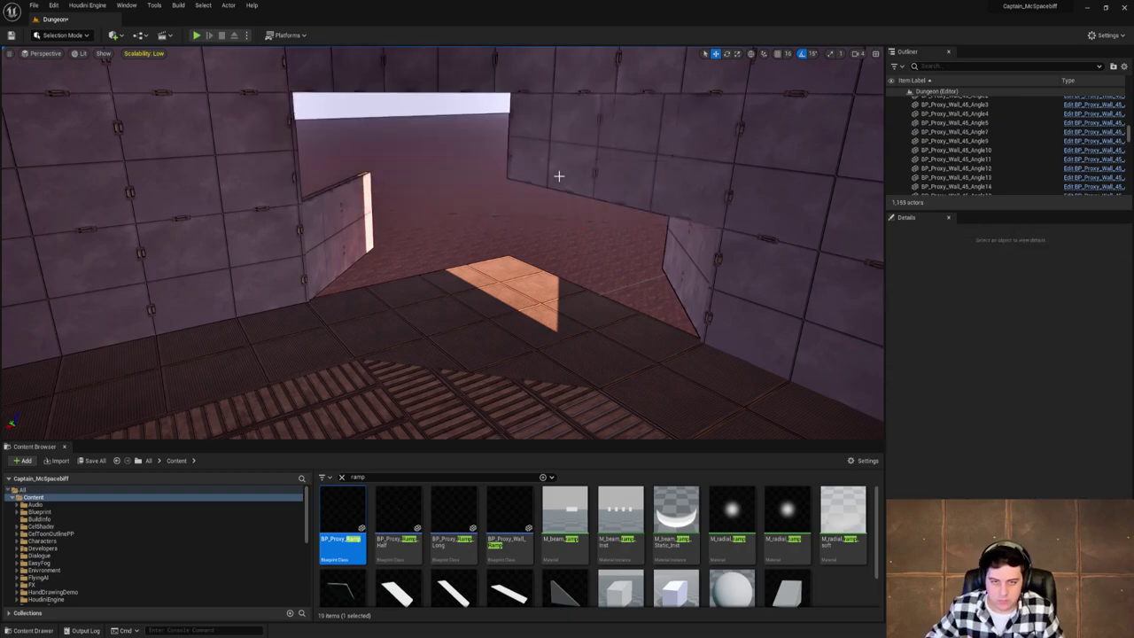
Delete the two remaining second-row corner wall panels behind the opening.
left_click(567, 181)
key("w")
right_click_drag(567, 181, 522, 203)
key("s")
left_click(523, 204, "ctrl")
key("Delete")
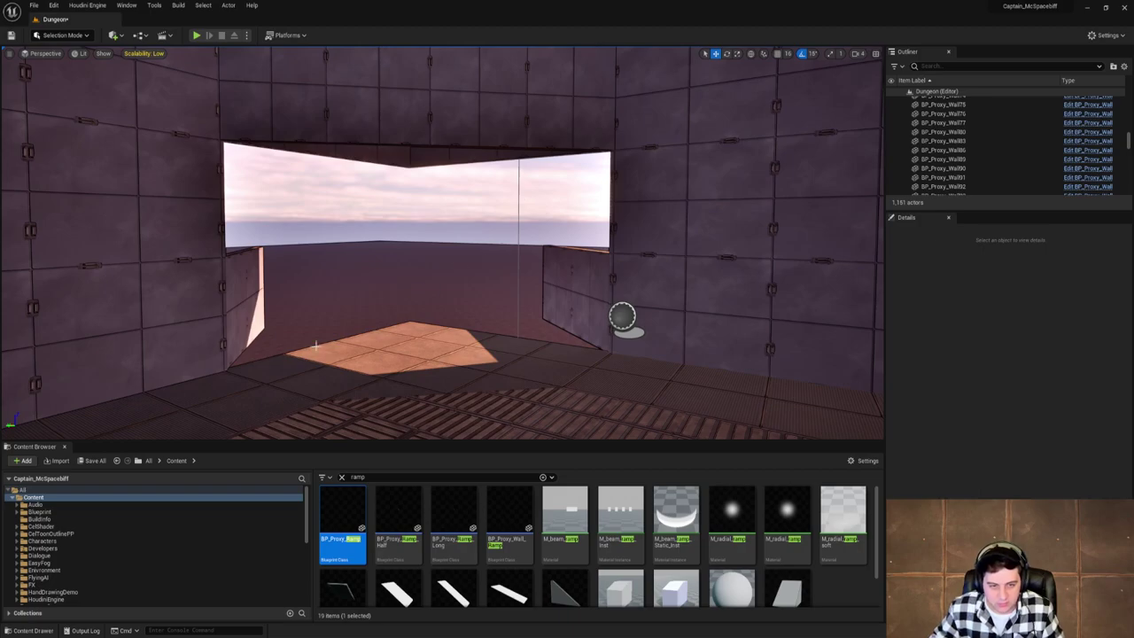
Duplicate the corner floor tiles towards both sides so the floor extends out to the angled side walls.
left_click(315, 346)
left_click(447, 333, "ctrl")
left_click_drag(396, 336, 315, 319, "alt")
left_click(447, 333)
left_click_drag(396, 339, 548, 335, "alt")
right_click_drag(440, 318, 405, 318)
key("w")
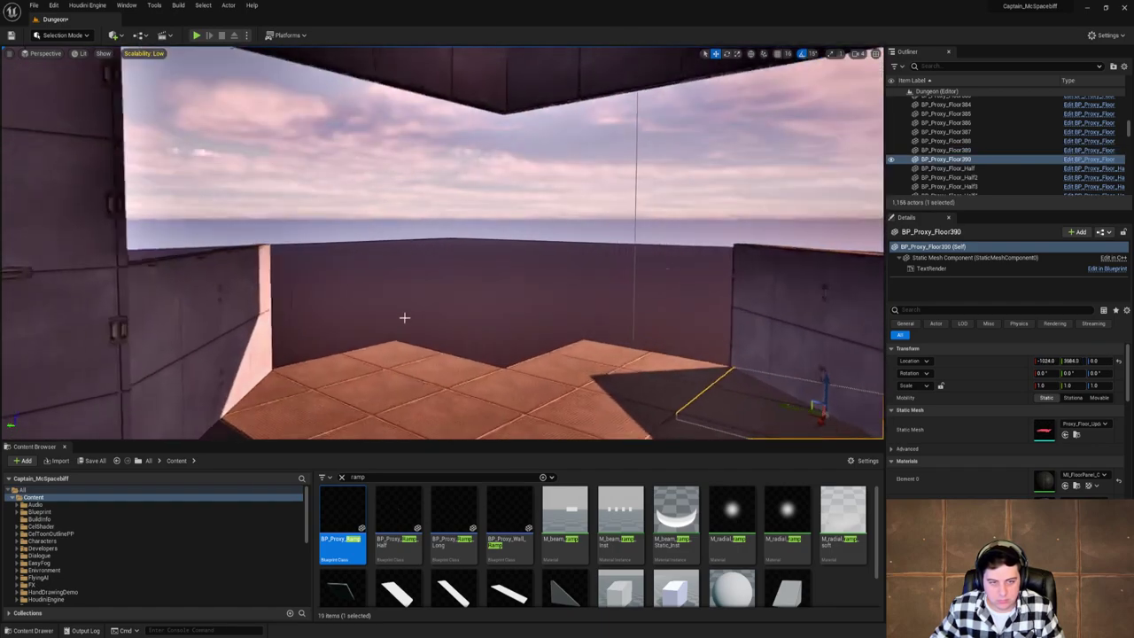
Duplicate both angled side walls of the opening upward to Z 384.
left_click(248, 319)
right_click_drag(648, 245, 648, 261)
key("s")
left_click(648, 266, "ctrl")
left_click_drag(671, 295, 677, 213, "alt")
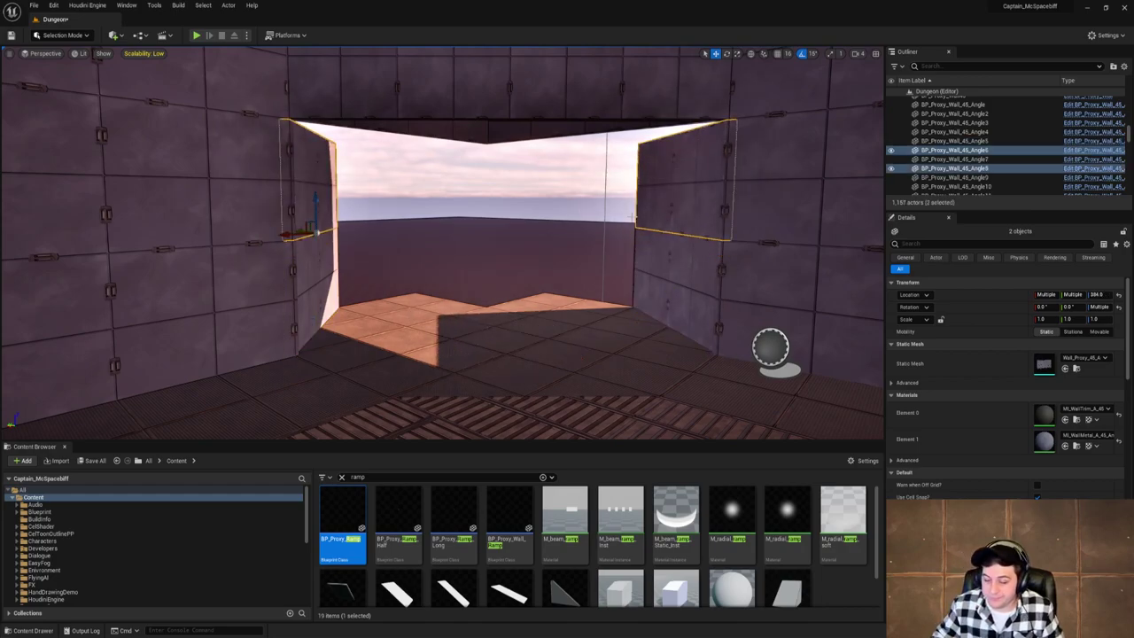
Delete the overhanging corner wall panels and slanted pieces behind the angled wall above the opening.
key("w")
right_click_drag(632, 218, 483, 97)
key("s")
left_click(525, 167)
left_click(569, 161, "ctrl")
key("w")
left_click(435, 207, "ctrl")
right_click_drag(435, 207, 497, 172)
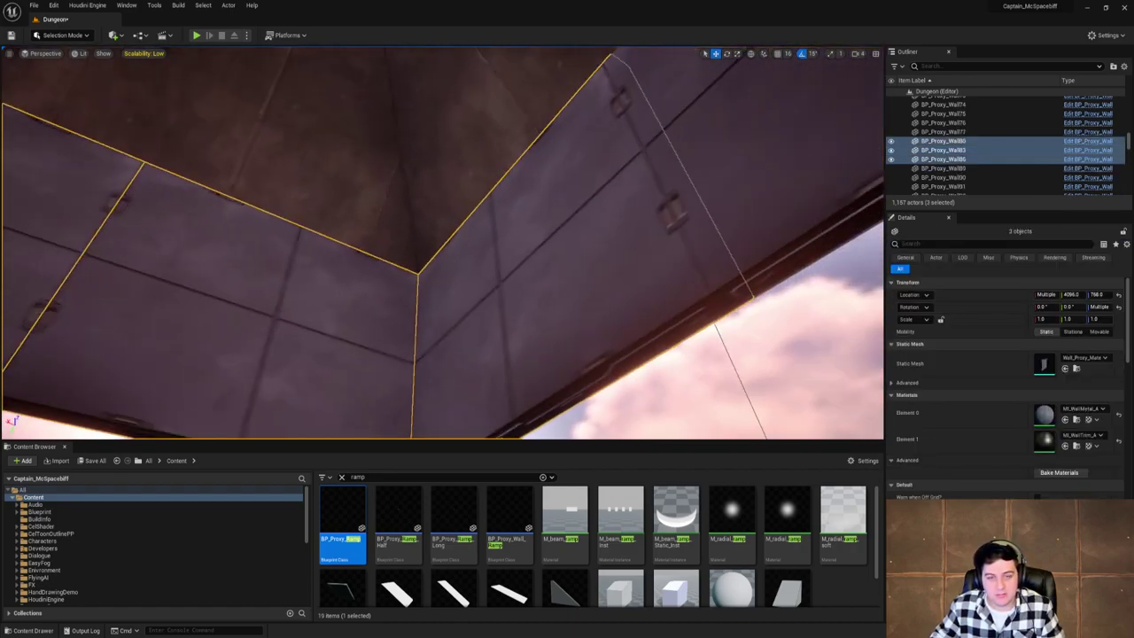
right_click_drag(417, 266, 556, 221)
left_click(593, 216, "ctrl")
left_click(378, 217, "ctrl")
right_click_drag(377, 216, 593, 376)
left_click(327, 210, "ctrl")
key("Delete")
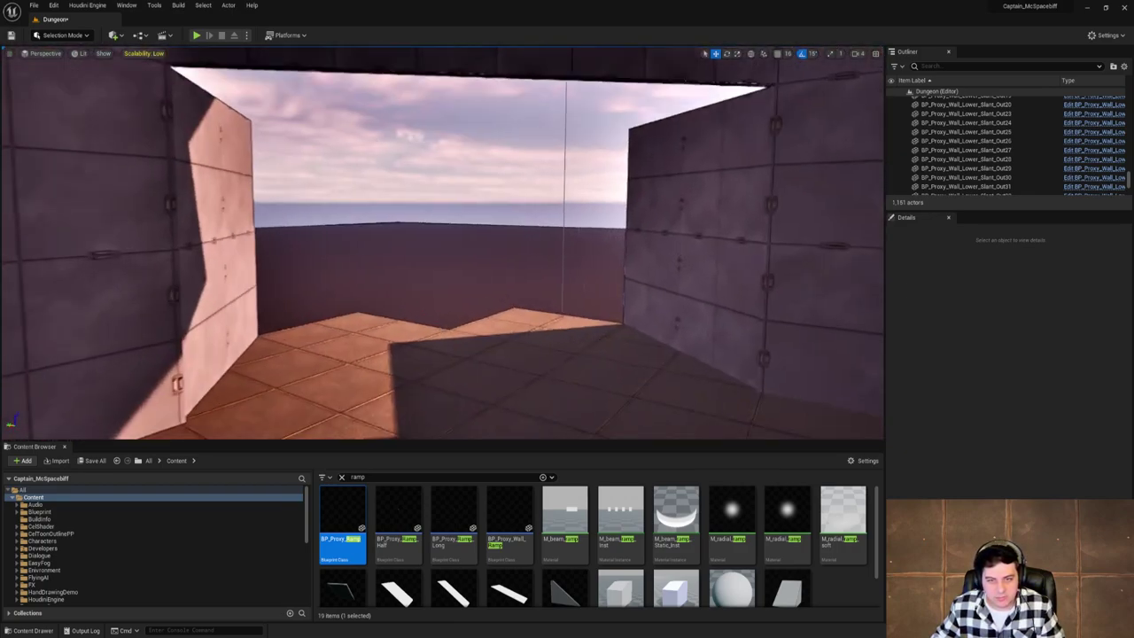
Duplicate the triangular grated tile BP_Proxy_Floor_45_Angle4 and place the copy at X -512, Y 3584, next to the angled side wall.
right_click_drag(505, 300, 425, 301)
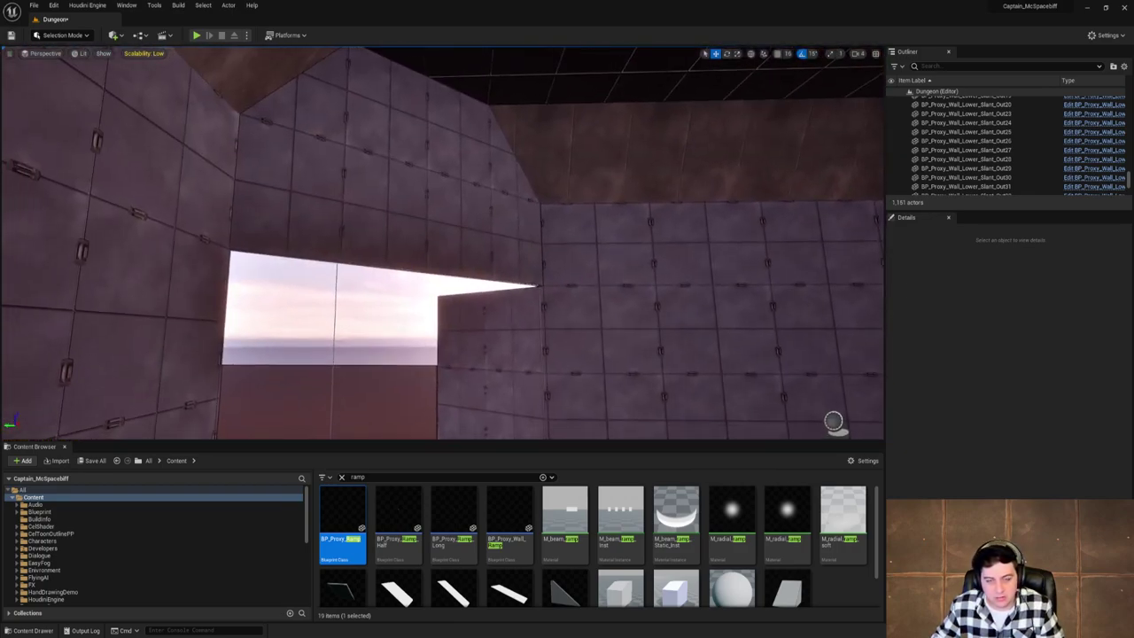
right_click_drag(544, 230, 545, 301)
left_click(491, 218)
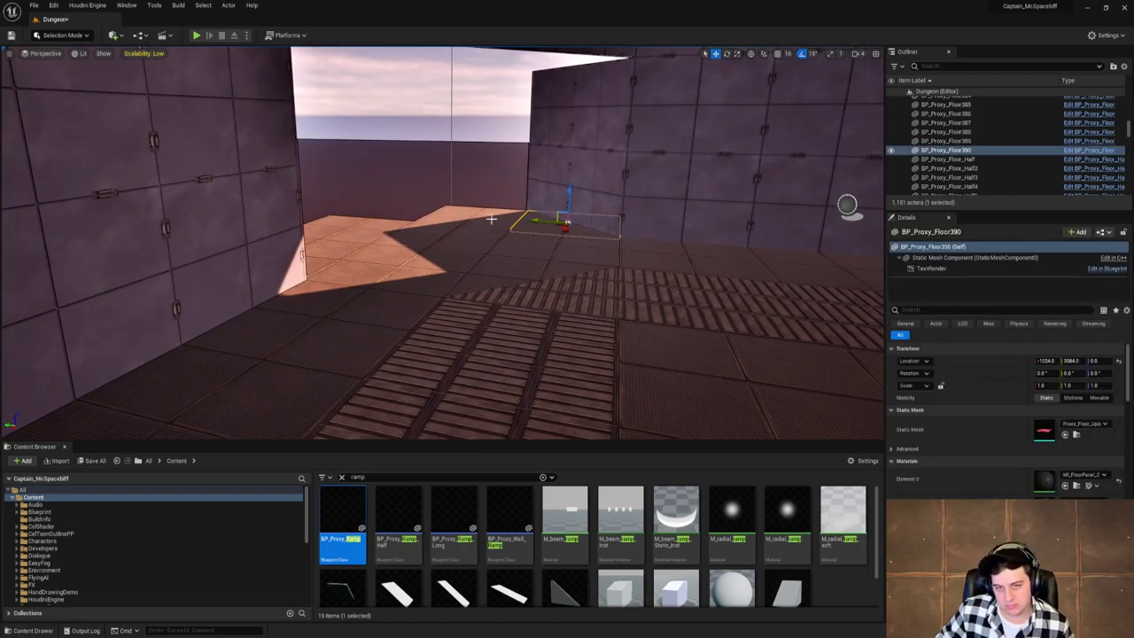
right_click_drag(491, 218, 517, 192)
left_click(562, 318)
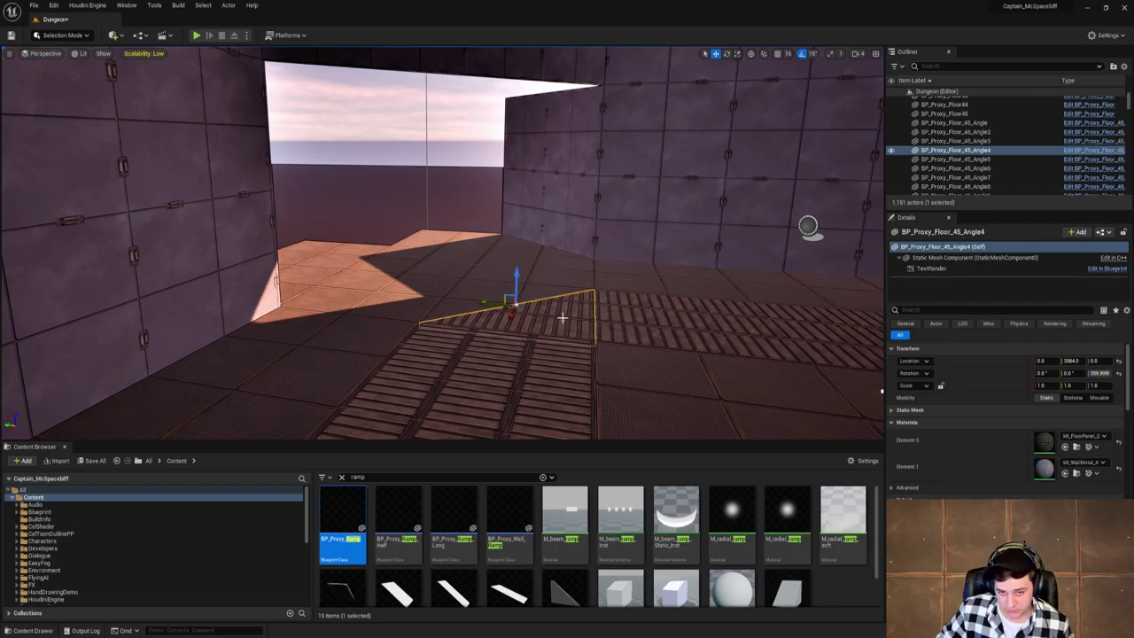
right_click_drag(562, 318, 775, 293)
key("s")
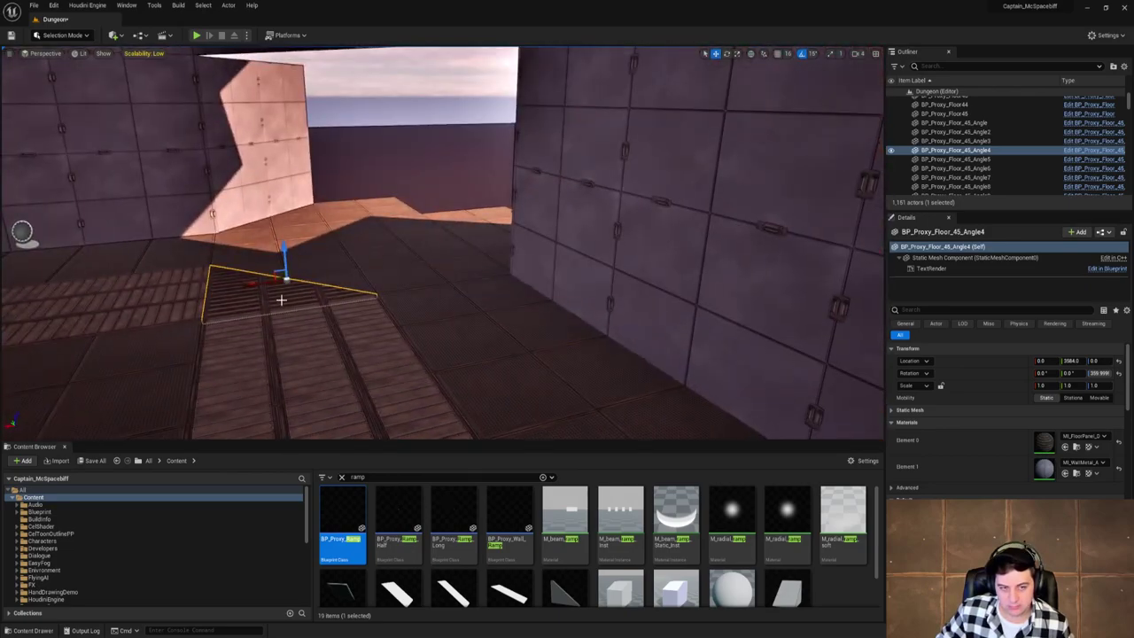
left_click_drag(246, 289, 422, 264, "alt")
key("a")
right_click_drag(574, 265, 451, 214)
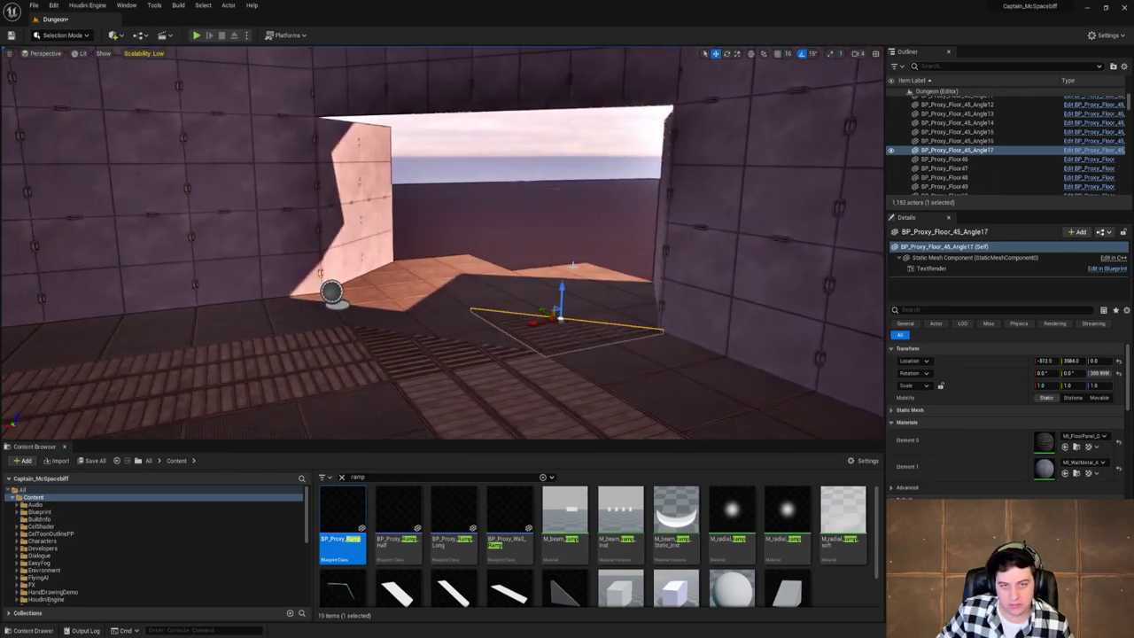
Raise the copied triangular tile to Z 768 at the head of the opening and rotate it 180° about the vertical axis.
left_click_drag(560, 286, 505, 106)
key("e")
left_click_drag(592, 116, 620, 113)
right_click_drag(697, 115, 793, 80)
key("a")
key("w")
key("w")
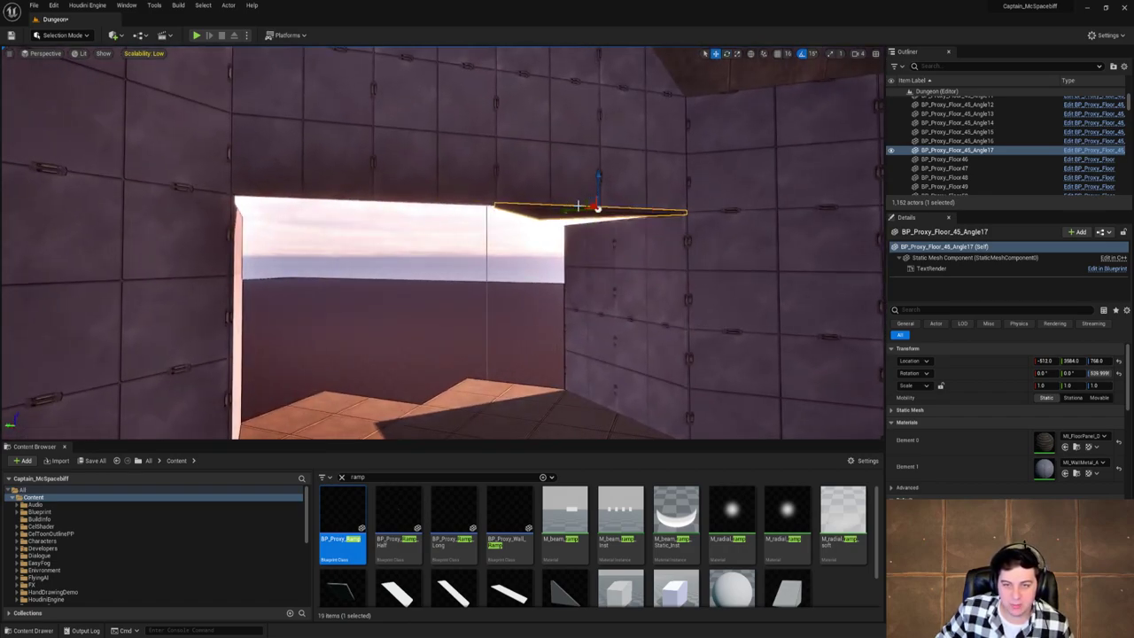
Duplicate the triangular ceiling tile across to the opening's other half, and place a further turned copy at X -512, Y 4096, Z 768.
left_click_drag(594, 206, 371, 199, "alt")
key("w")
mouse_move(434, 191)
right_mouse_down()
mouse_move(523, 190)
mouse_move(390, 191)
mouse_move(434, 191)
right_mouse_up()
key("s")
key("e")
left_click_drag(433, 191, 512, 215, "alt")
key("w")
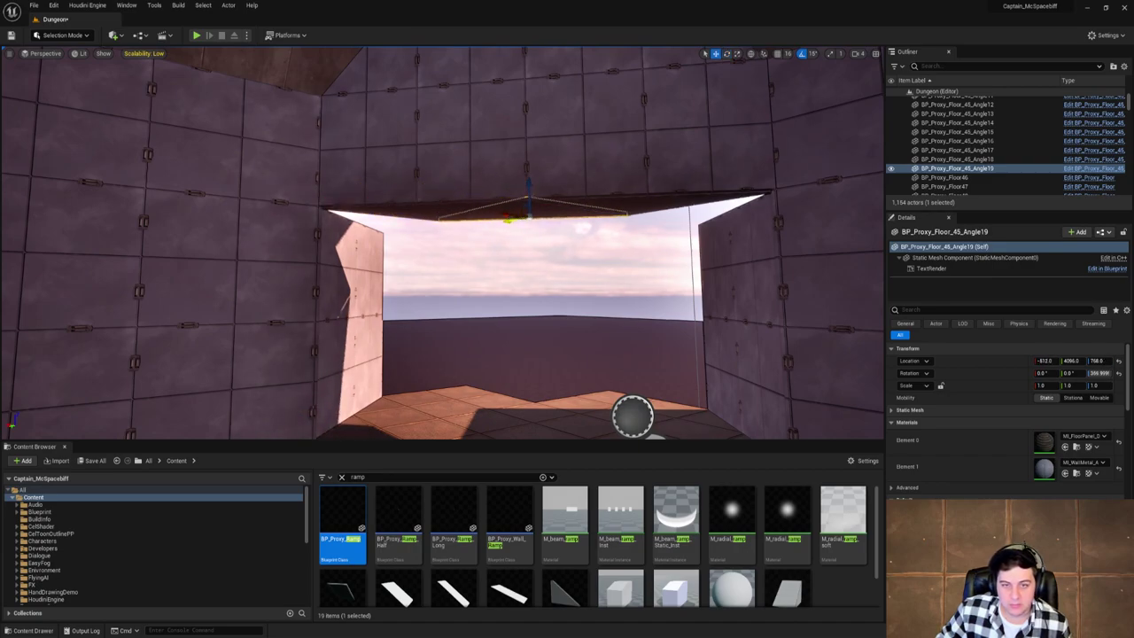
Duplicate the other half's triangular ceiling tile, turning the copy around and placing it at X -512, Y 4608, Z 768.
right_click_drag(520, 218, 555, 233)
key("w")
scroll(521, 218, "up", 1)
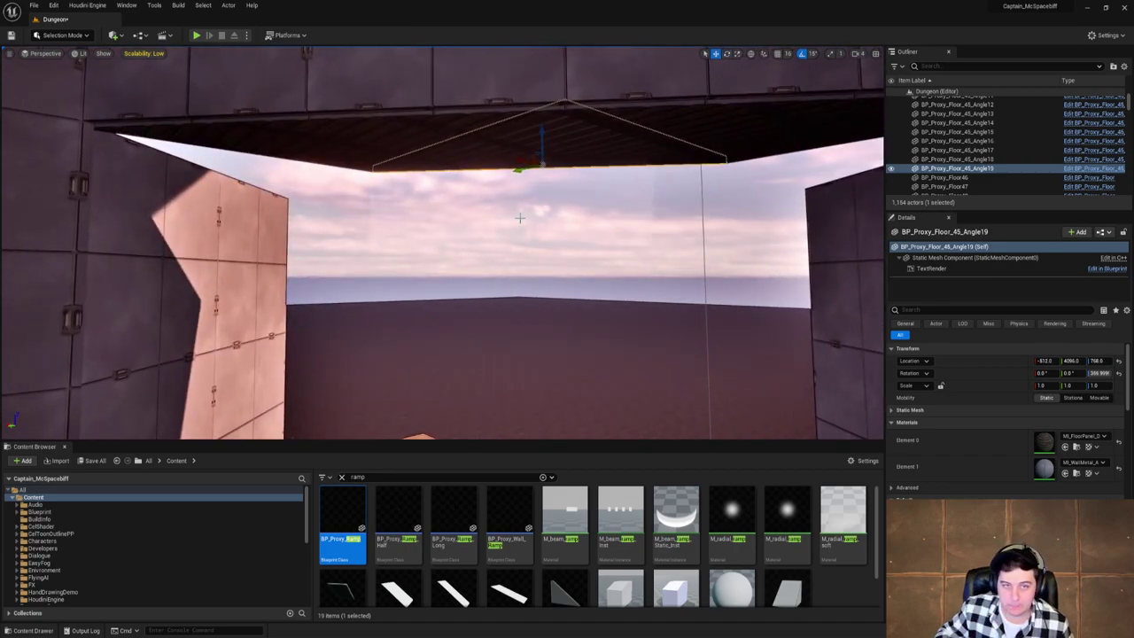
left_click(333, 159)
key("s")
mouse_move(332, 159)
right_mouse_down()
mouse_move(265, 177)
mouse_move(266, 166)
mouse_move(337, 158)
mouse_move(323, 153)
right_mouse_up()
key("w")
key("e")
left_click_drag(307, 164, 388, 214, "alt")
key("w")
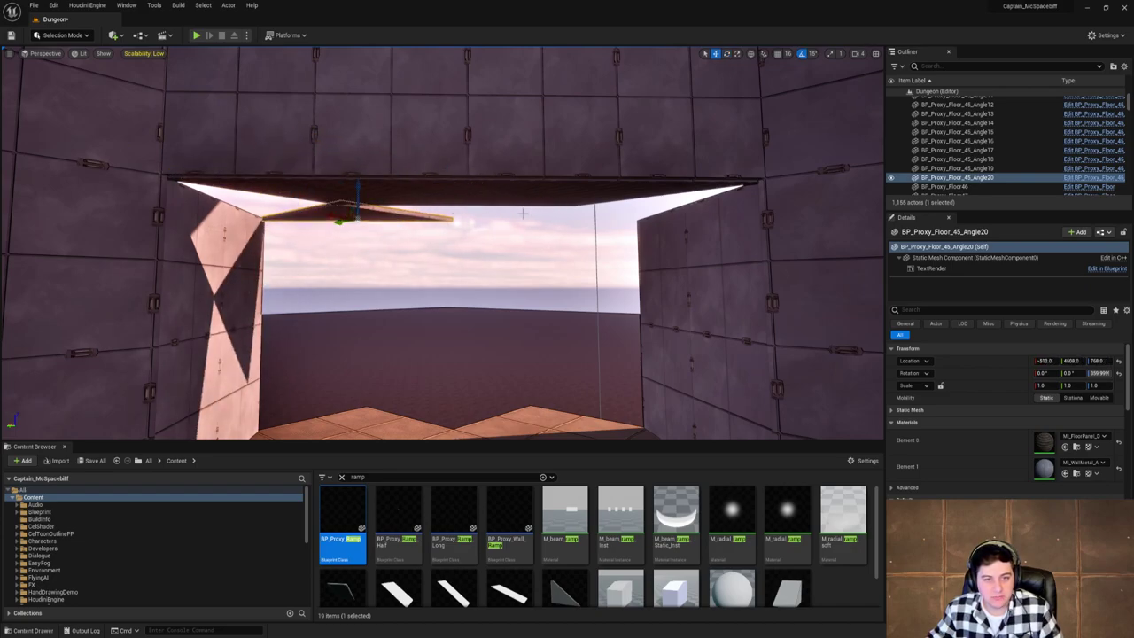
Duplicate the triangular ceiling tile on the opposite side, placing the copy at X -1024, Y 4096, Z 768 and rotating it 180°.
left_click(588, 197)
left_click_drag(613, 177, 680, 244, "alt")
key("e")
left_click_drag(674, 205, 522, 230)
key("w")
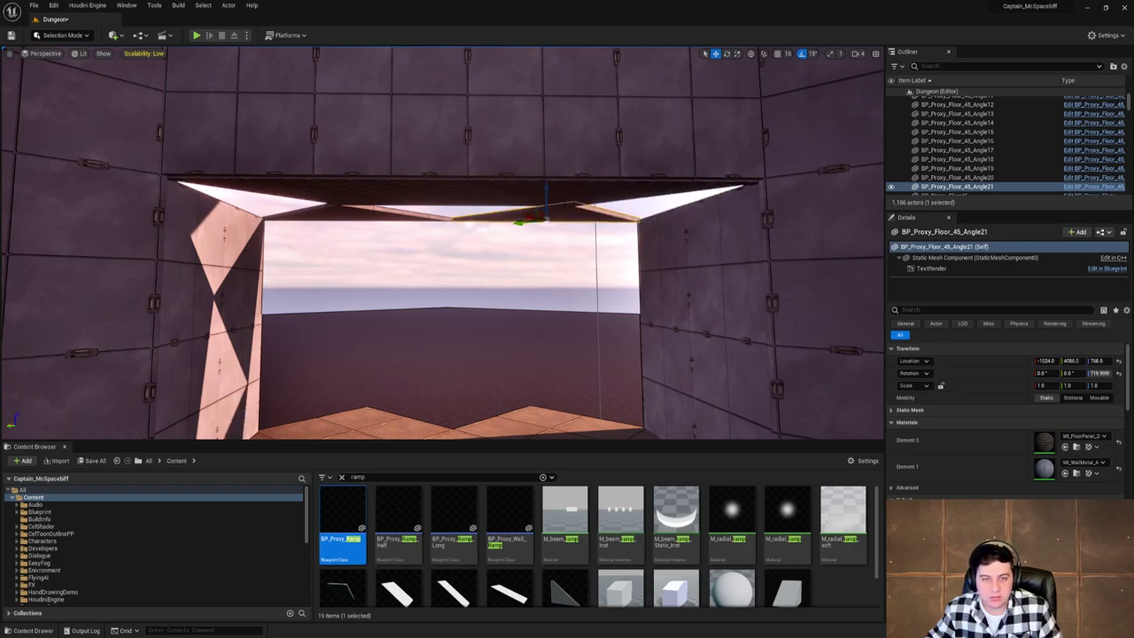
Delete the middle triangular ceiling tile and fill its place with a copy of floor tile BP_Proxy_Floor46 raised to Z 768.
left_click(512, 205)
key("Delete")
right_click_drag(554, 228, 506, 204)
left_click(506, 285)
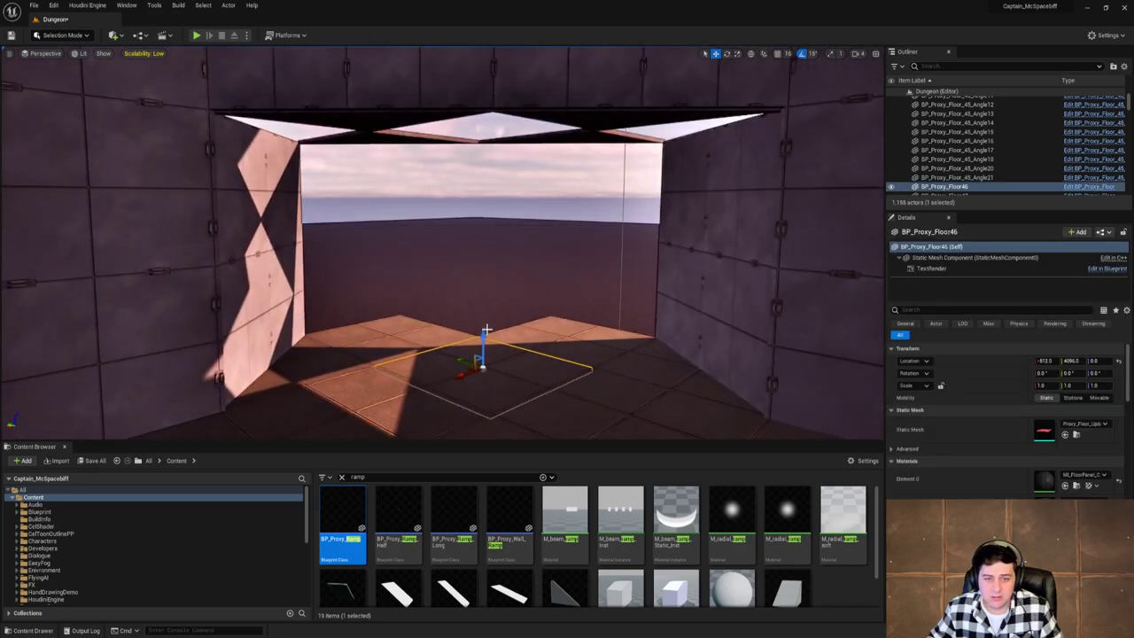
left_click_drag(486, 331, 485, 108, "alt")
mouse_move(523, 104)
right_mouse_down()
mouse_move(522, 80)
mouse_move(523, 113)
right_mouse_up()
key("s")
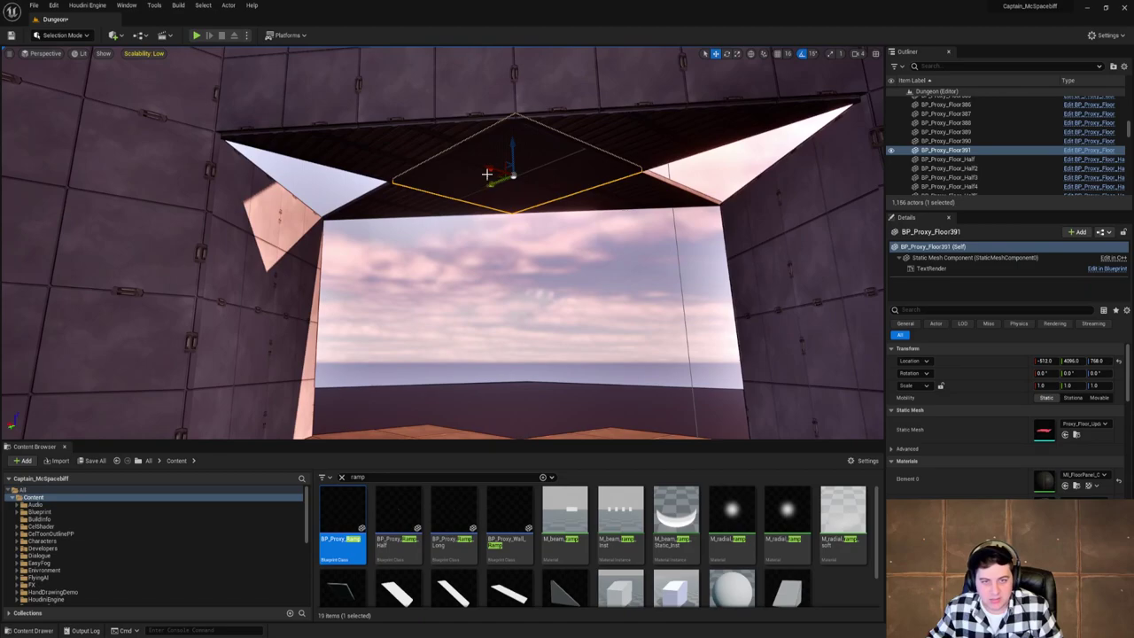
Duplicate the square ceiling tile into the two end gaps at X -1024, Y 3584 and X 0, Y 4608, and save the level.
left_click_drag(499, 180, 729, 198, "alt")
left_click_drag(745, 252, 723, 70, "alt")
right_click_drag(653, 153, 728, 93)
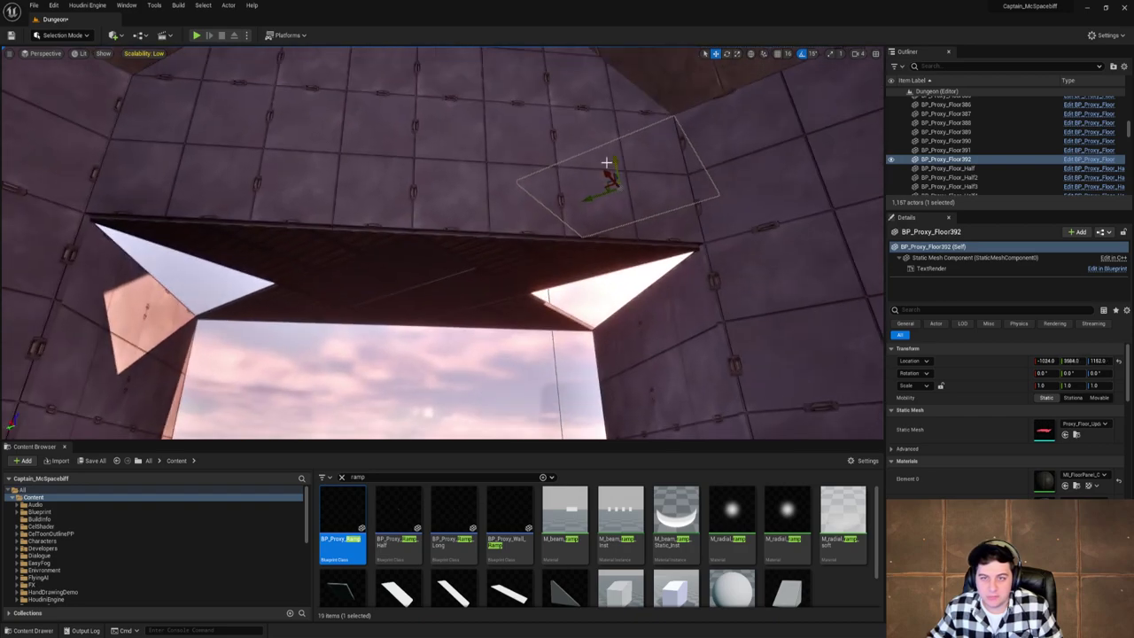
left_click_drag(608, 163, 133, 279)
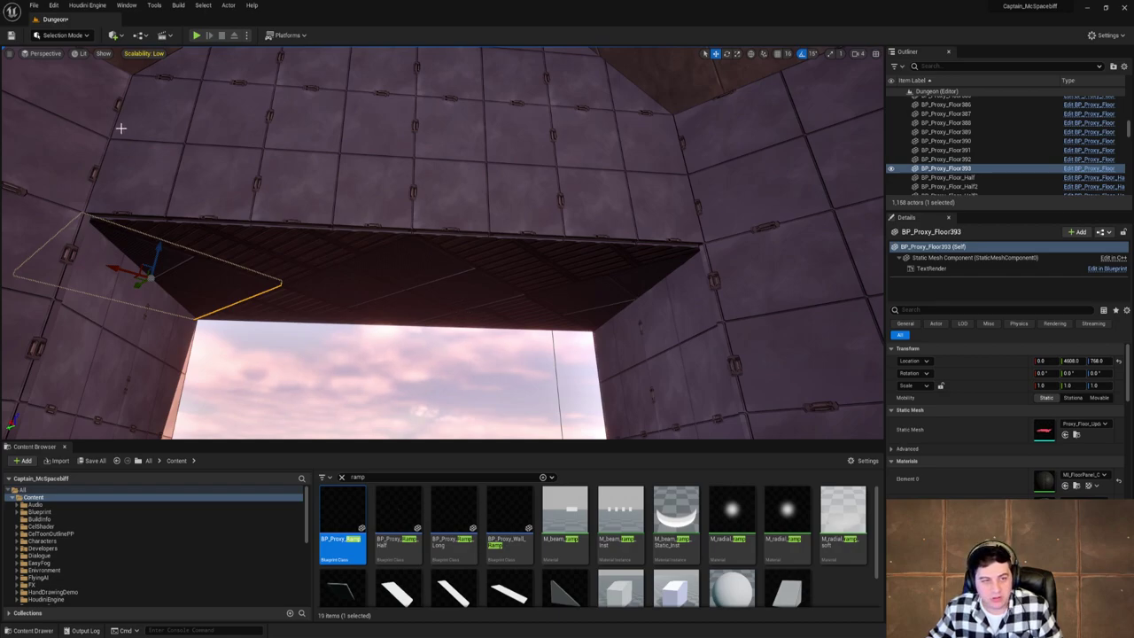
left_click(34, 5)
left_click(81, 94)
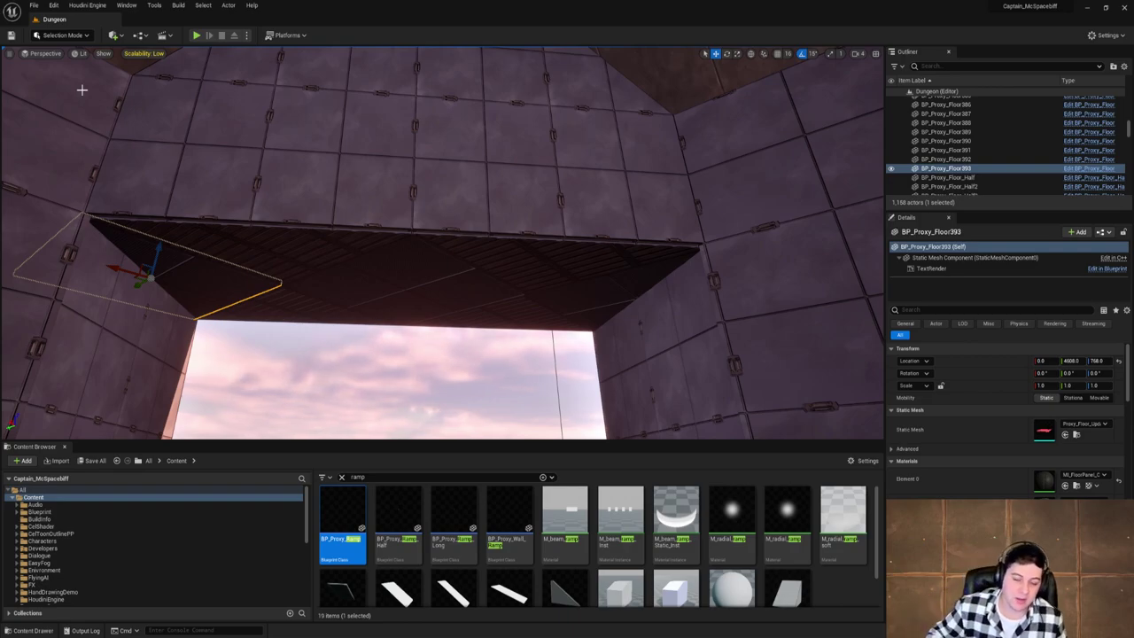
Rotate the stacked angled walls BP_Proxy_Wall_45_Angle5 and BP_Proxy_Wall_45_Angle6 about the vertical axis to flip their facing.
left_click(679, 319)
key("f")
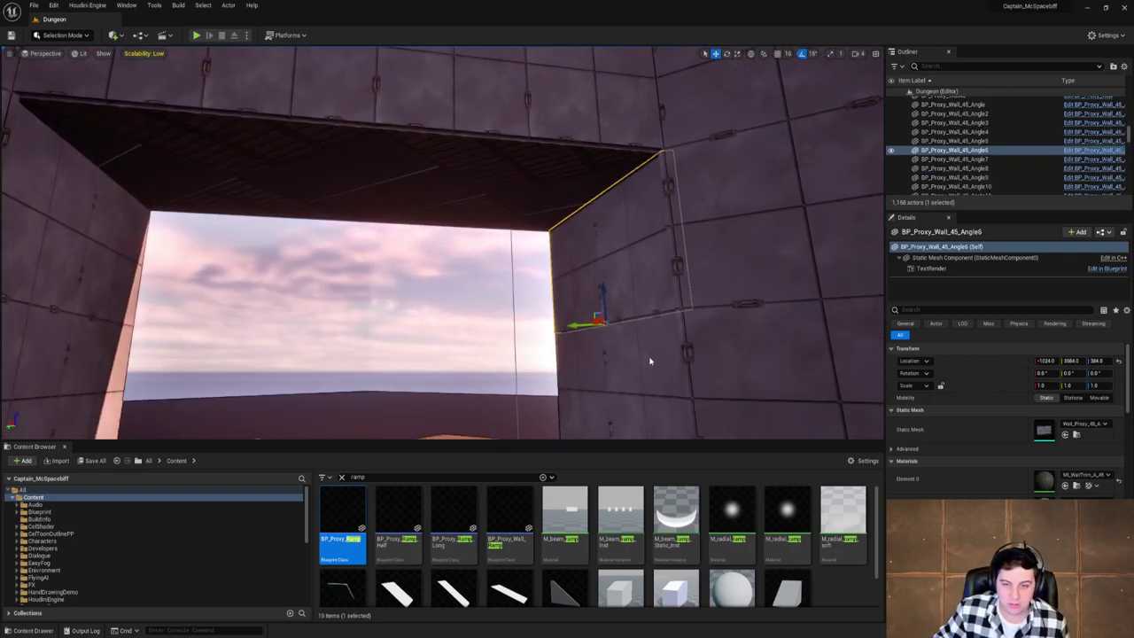
left_click(649, 361, "shift")
right_click_drag(649, 360, 650, 436)
key("s")
key("e")
left_click_drag(549, 280, 605, 286)
right_click_drag(605, 286, 506, 241)
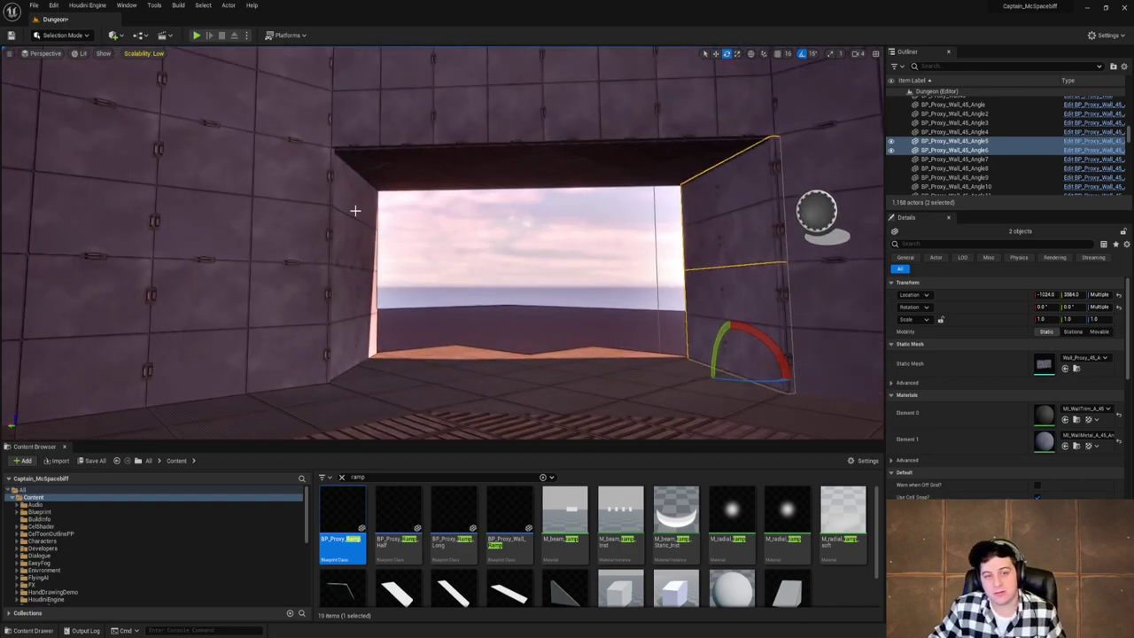
Rotate the two stacked angled walls on the opening's opposite side about the vertical axis to flip their facing as well.
left_click(366, 233)
left_click(352, 347, "ctrl")
left_click_drag(351, 379, 407, 363)
left_click(529, 225)
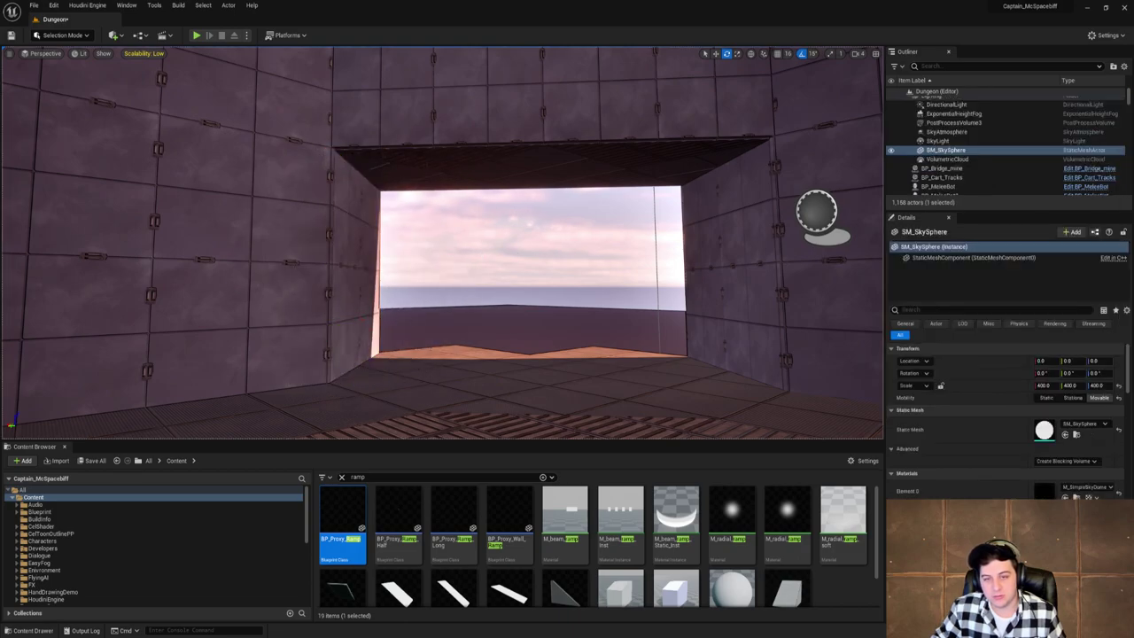
Duplicate the three square ceiling tiles above the opening and move the copies outward to form another row.
mouse_move(529, 224)
right_mouse_down()
mouse_move(620, 212)
mouse_move(709, 222)
mouse_move(655, 169)
mouse_move(763, 178)
mouse_move(709, 240)
mouse_move(461, 213)
mouse_move(532, 208)
right_mouse_up()
mouse_move(599, 182)
right_mouse_down()
mouse_move(647, 169)
mouse_move(645, 182)
mouse_move(607, 182)
right_mouse_up()
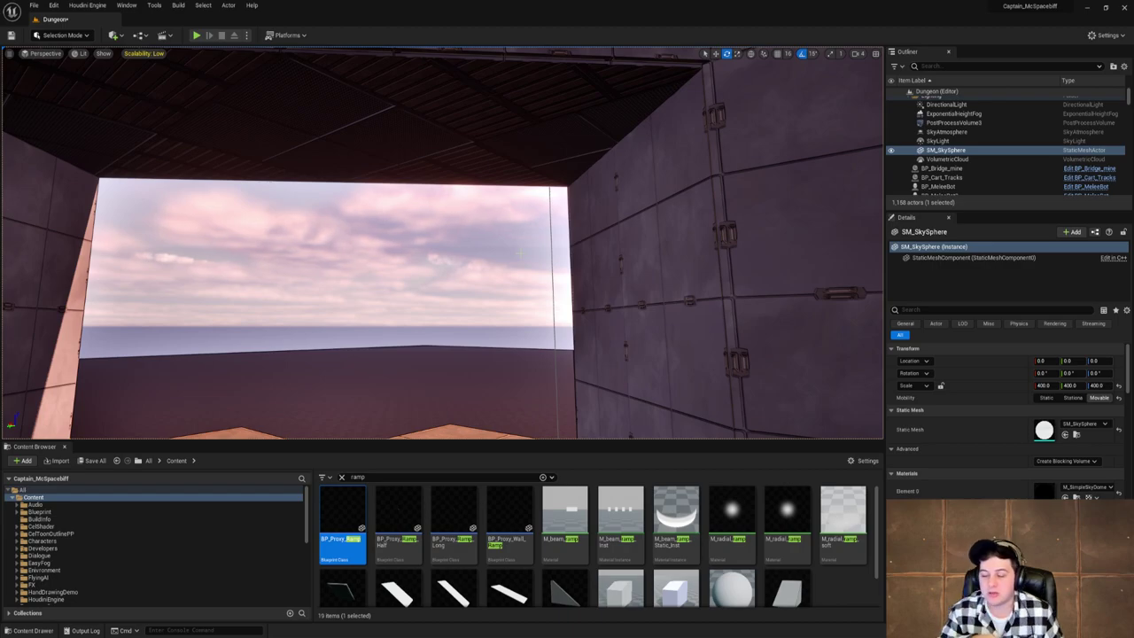
right_click_drag(401, 206, 315, 190)
key("s")
right_click_drag(443, 243, 302, 157)
left_click(440, 162)
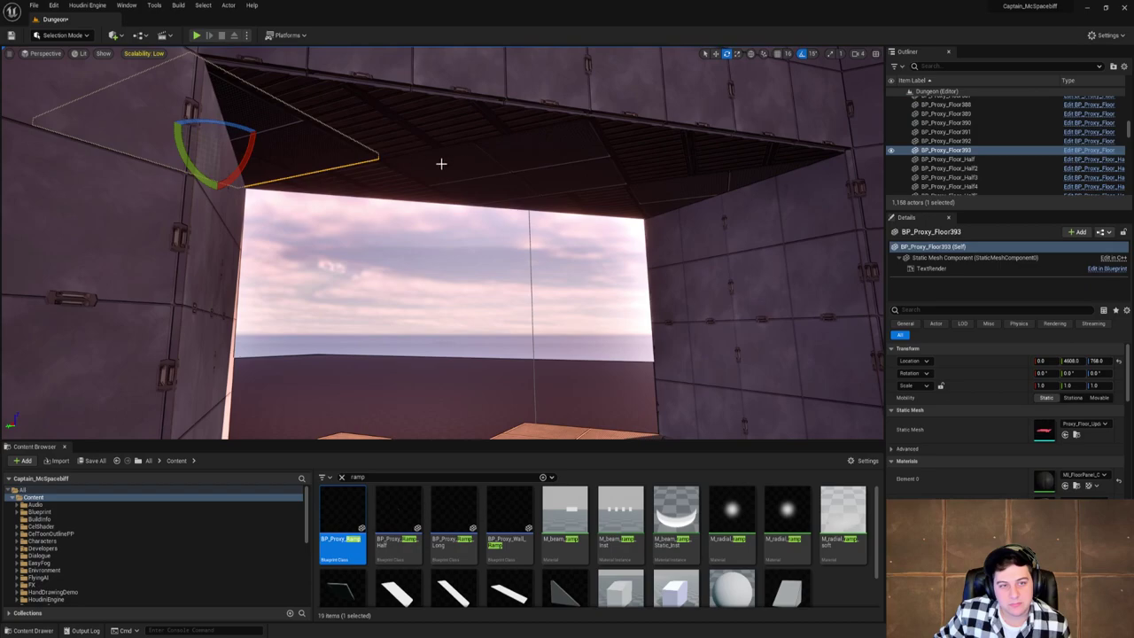
left_click(600, 178, "ctrl")
left_click(664, 190)
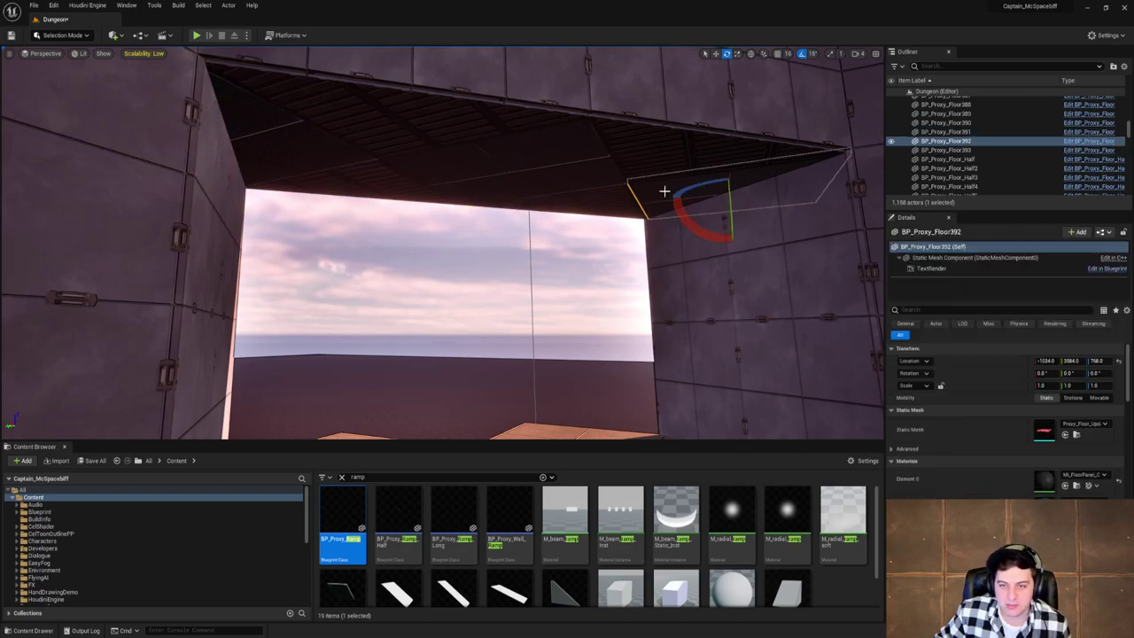
left_click(346, 139, "ctrl")
left_click(337, 151, "ctrl")
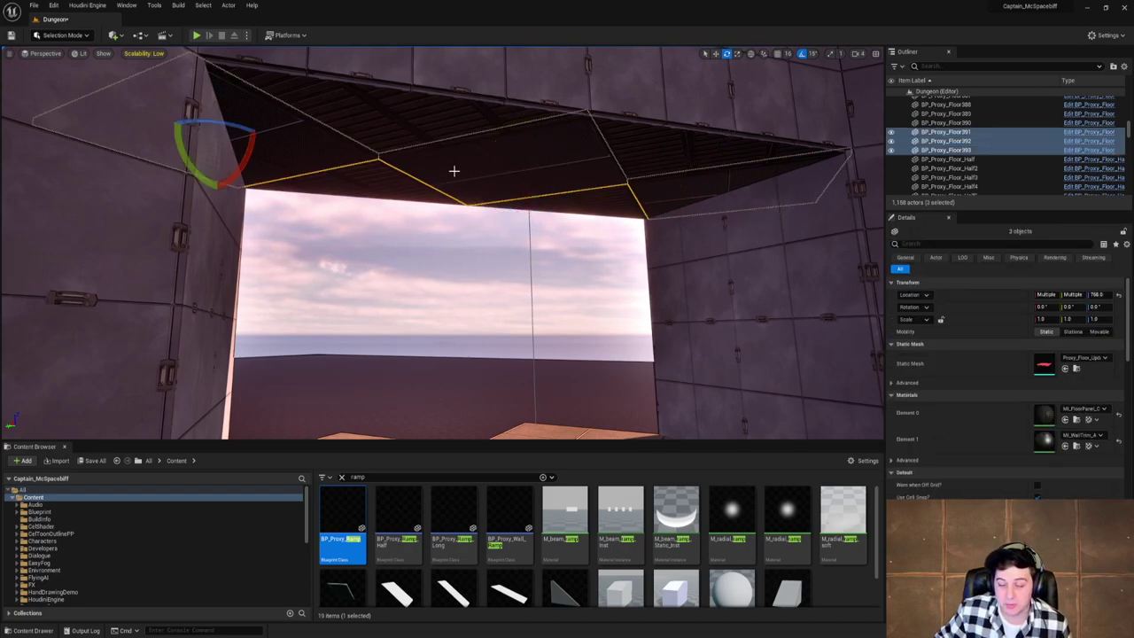
left_click_drag(453, 171, 275, 212)
right_click_drag(390, 173, 456, 172)
key("w")
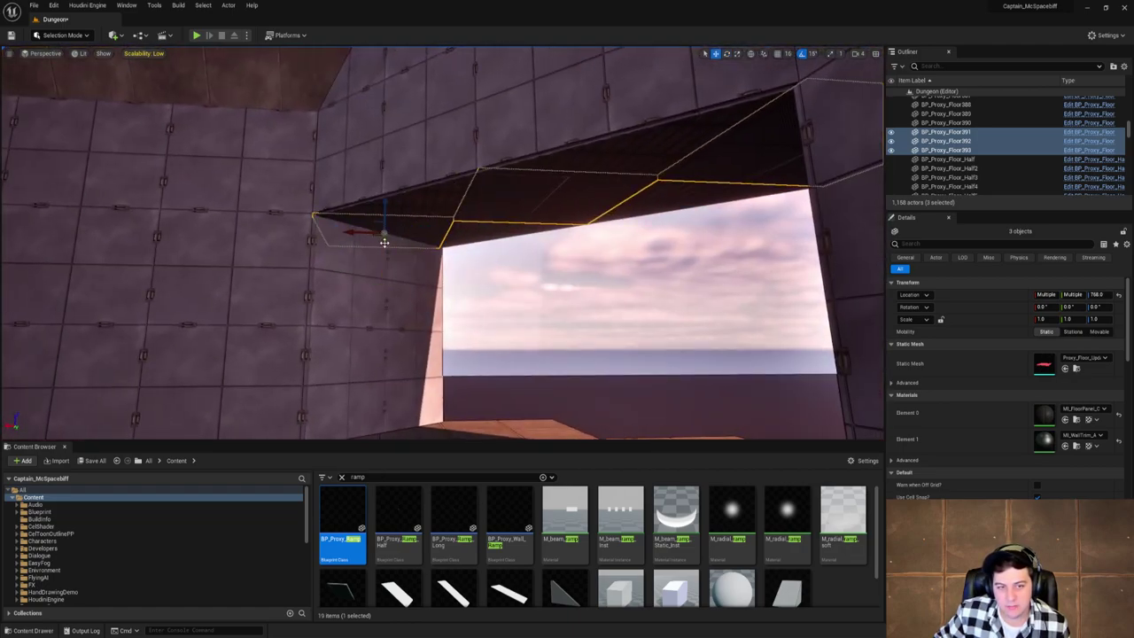
left_click_drag(384, 242, 453, 256, "alt")
right_click_drag(453, 256, 513, 242)
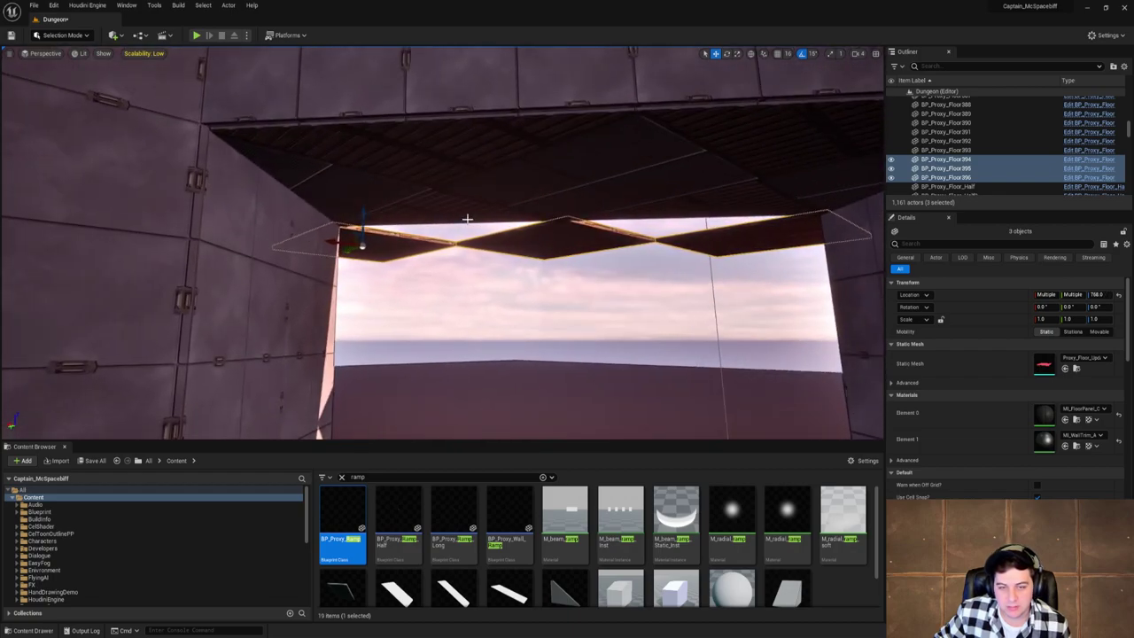
Delete the two triangular tiles BP_Proxy_Floor_45_Angle20 and BP_Proxy_Floor_45_Angle21 between the two rows of square ceiling tiles.
left_click(515, 220)
left_click(667, 211, "ctrl")
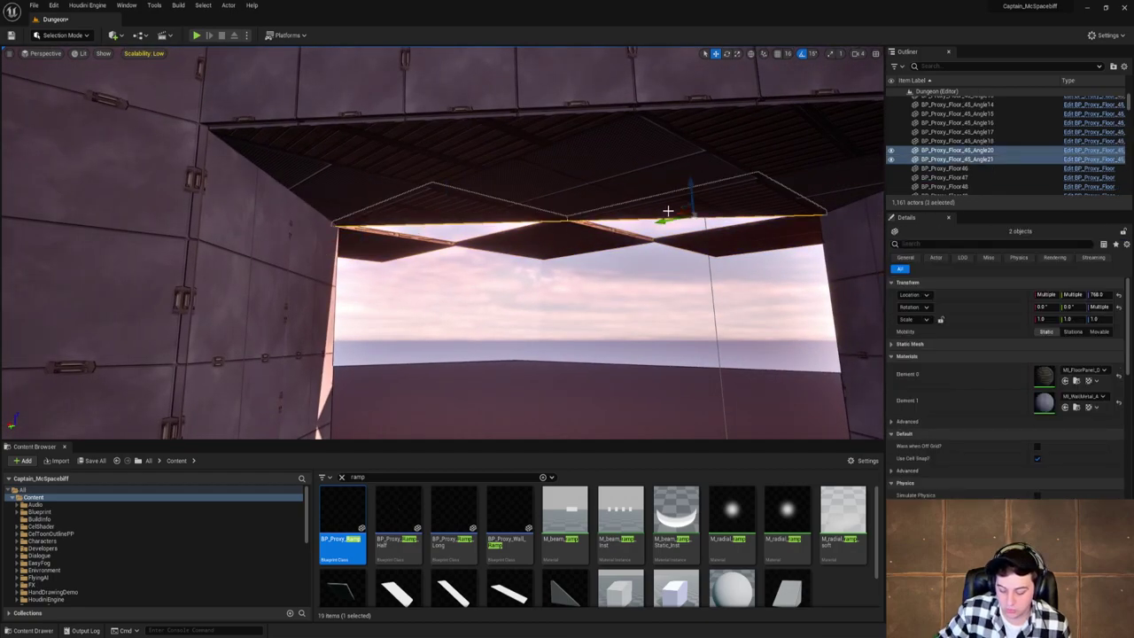
key("Delete")
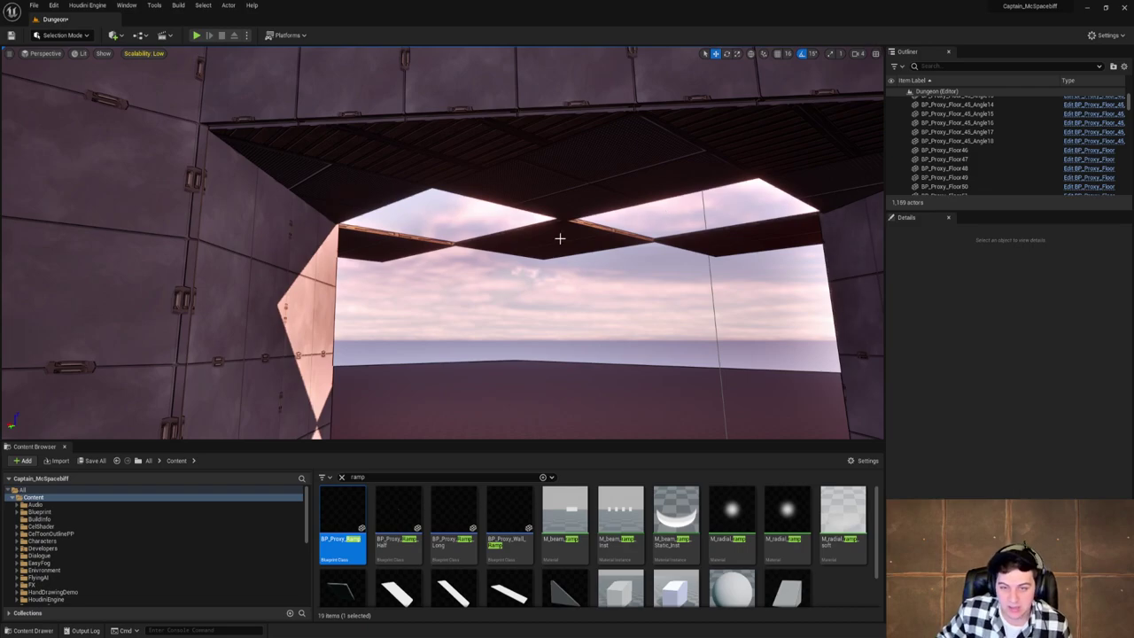
Duplicate a square ceiling tile into the two gaps between the rows of ceiling tiles above the opening.
left_click(560, 239)
left_click_drag(532, 237, 651, 216, "alt")
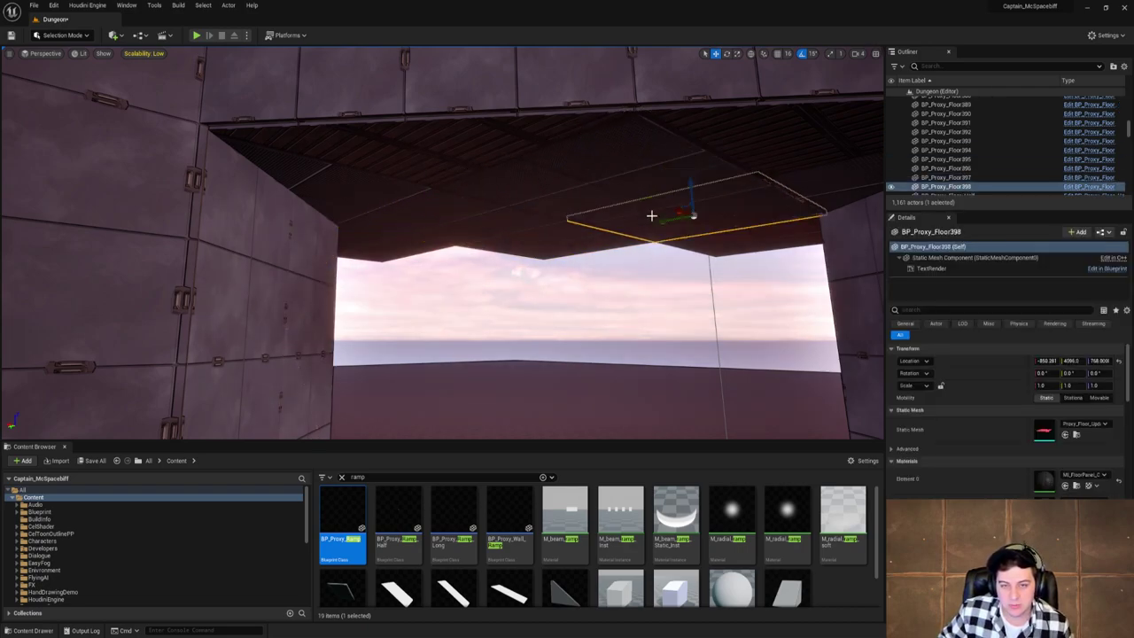
Set the Element 0 material of the two ceiling tiles filling the gaps to MI_FloorPanel_B.
left_click(463, 227, "ctrl")
left_click(1100, 409)
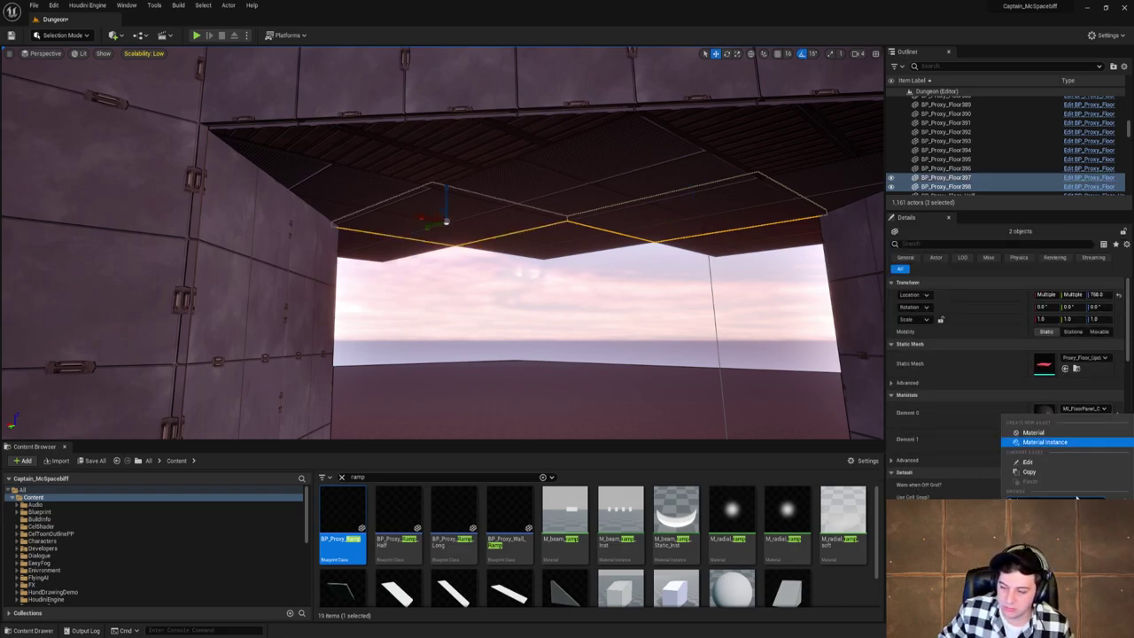
left_click(1061, 553)
right_click_drag(754, 353, 873, 426)
key("w")
right_click_drag(443, 242, 443, 142)
right_click_drag(585, 213, 532, 177)
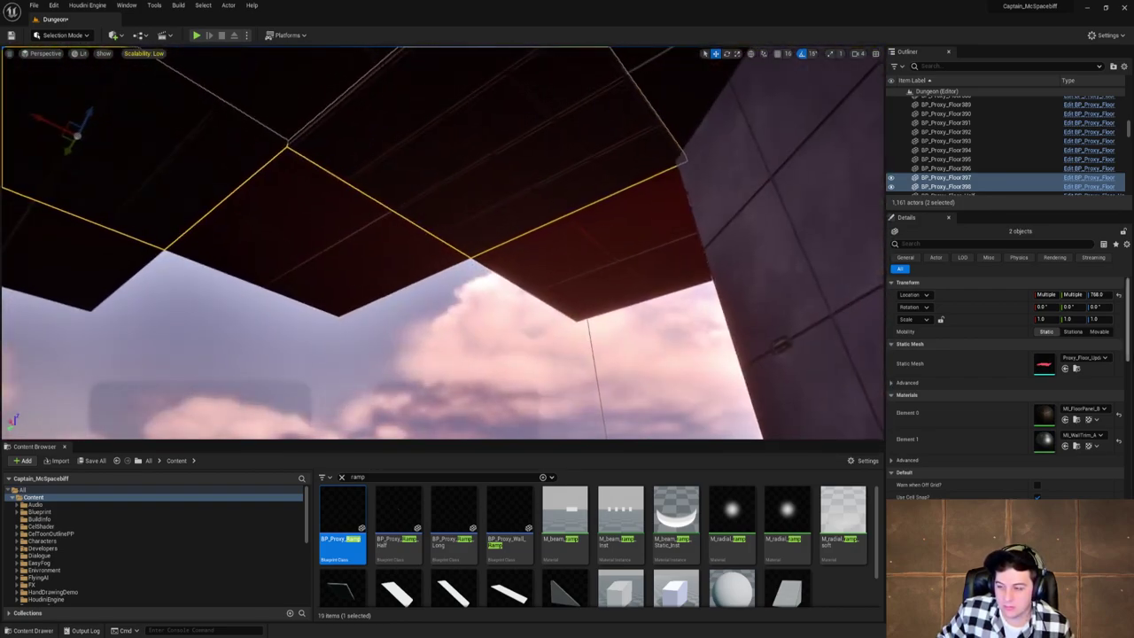
Return the Element 0 material of the same two ceiling tiles to MI_FloorPanel_C.
left_click(1100, 408)
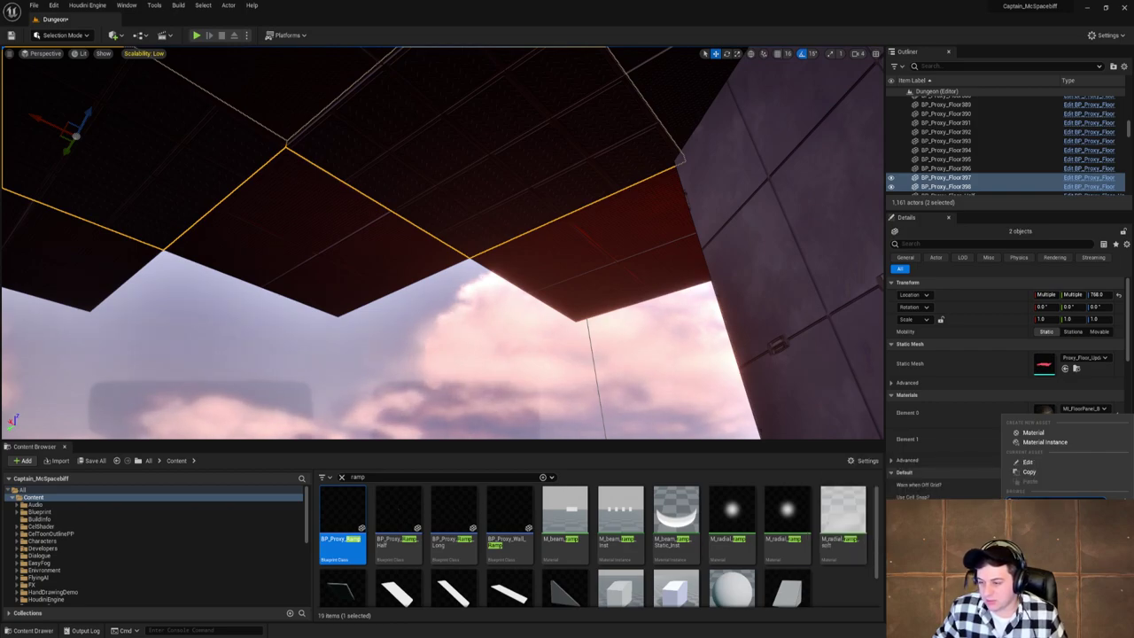
left_click(1050, 553)
right_click_drag(611, 311, 704, 357)
key("s")
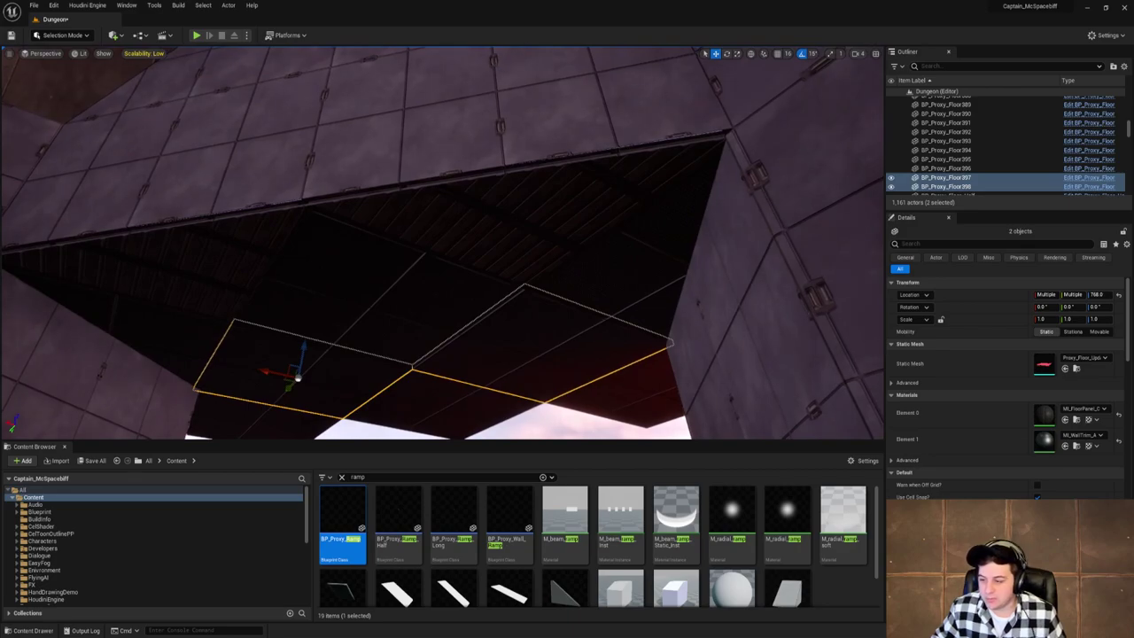
right_click(1006, 413)
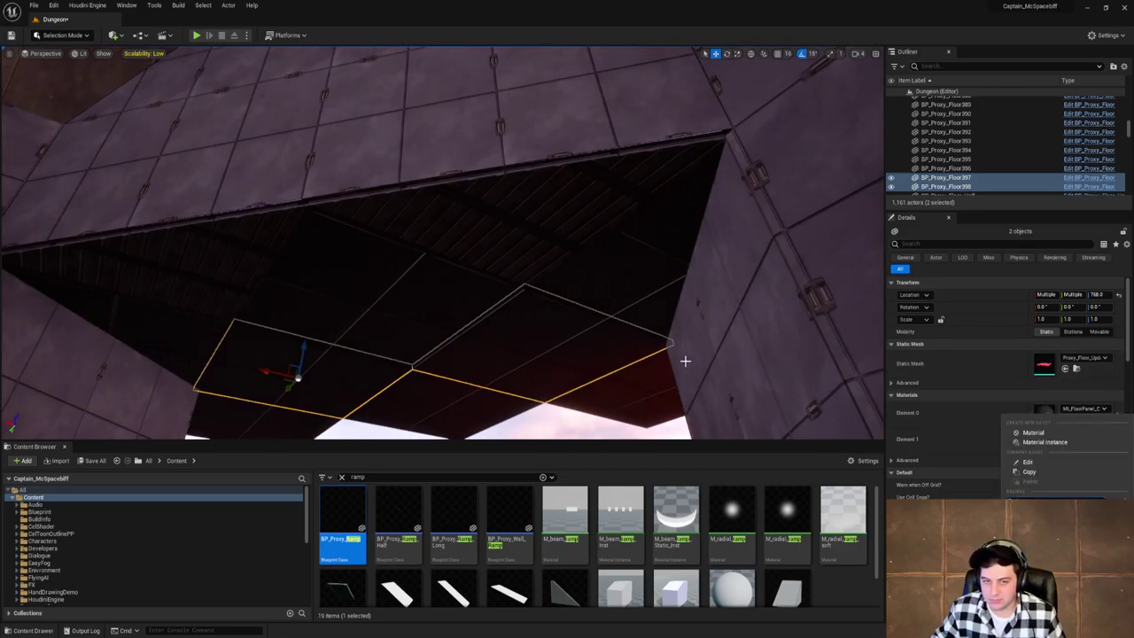
Set the Element 0 material of the triangular ceiling tiles BP_Proxy_Floor_45_Angle17 and BP_Proxy_Floor_45_Angle18 to MI_FloorPanel_C.
left_click(508, 249)
left_click(180, 273, "ctrl")
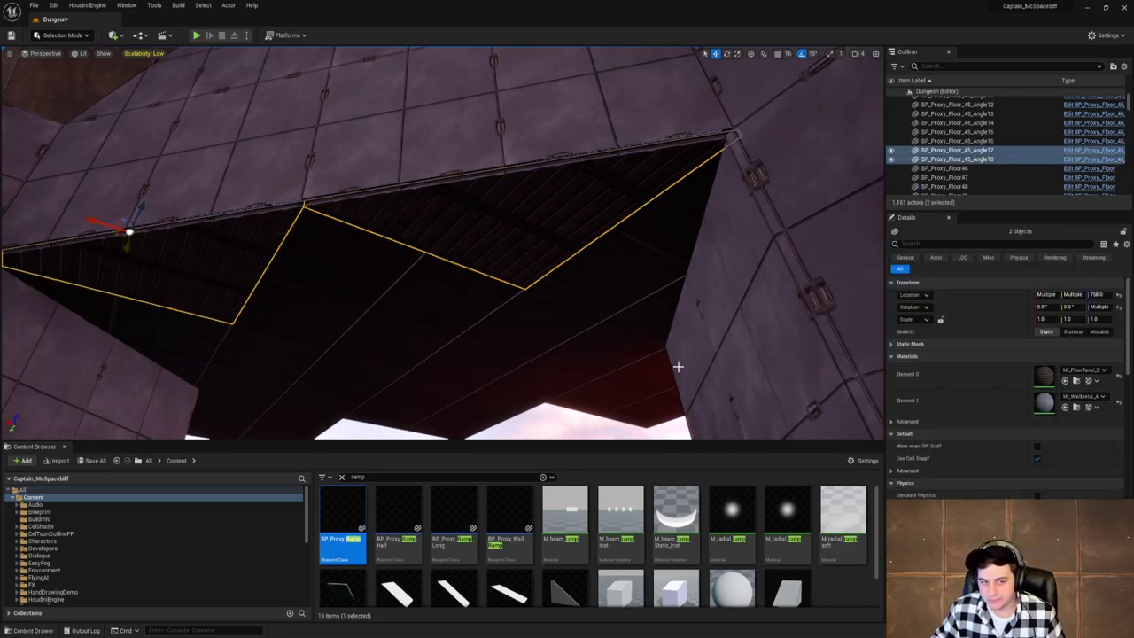
left_click(1090, 370)
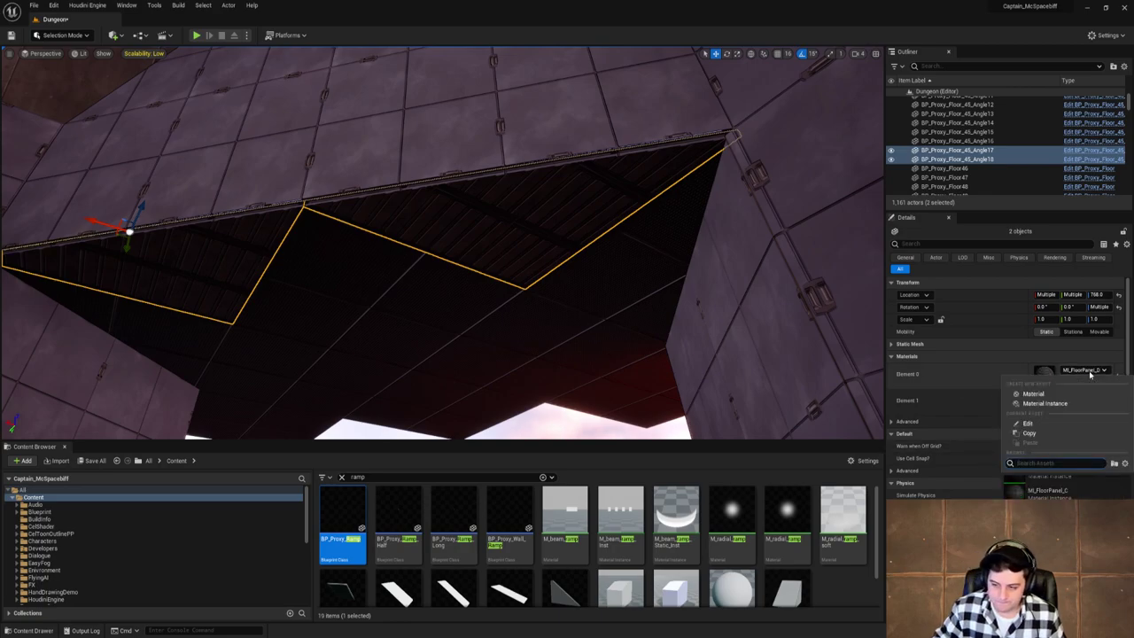
left_click(1071, 495)
Save the current Dungeon level.
right_click_drag(555, 325, 611, 436)
left_click(570, 328)
key("w")
key("s")
left_click(35, 5)
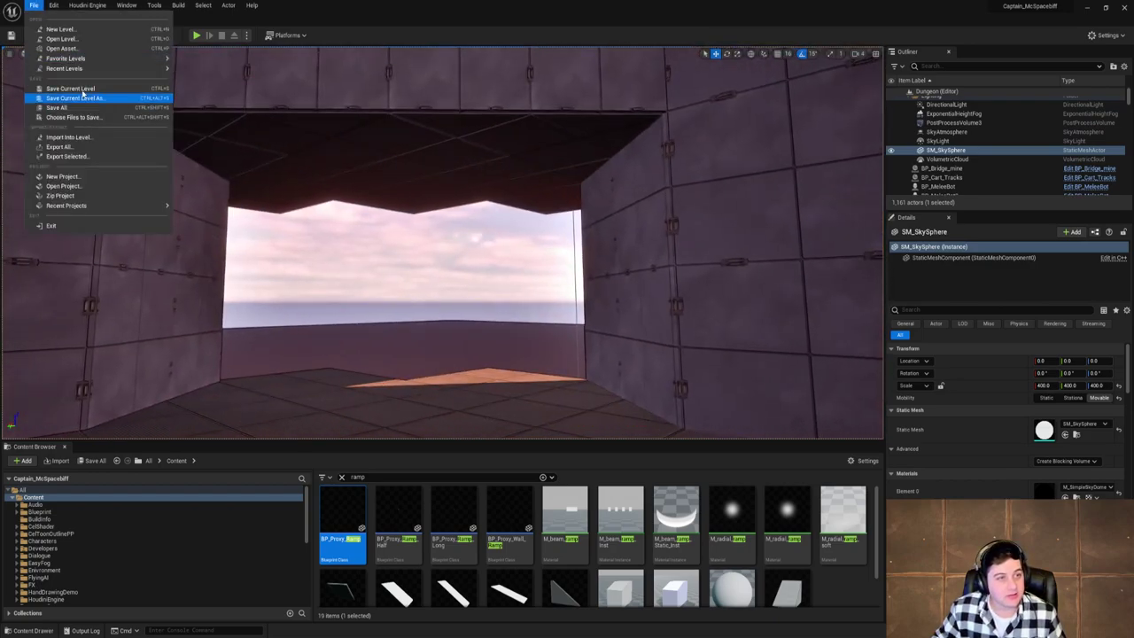
left_click(81, 96)
Duplicate the two stacked angled walls on one side of the opening and move the copies outward to lengthen that side wall.
right_click_drag(684, 327, 656, 324)
key("a")
key("d")
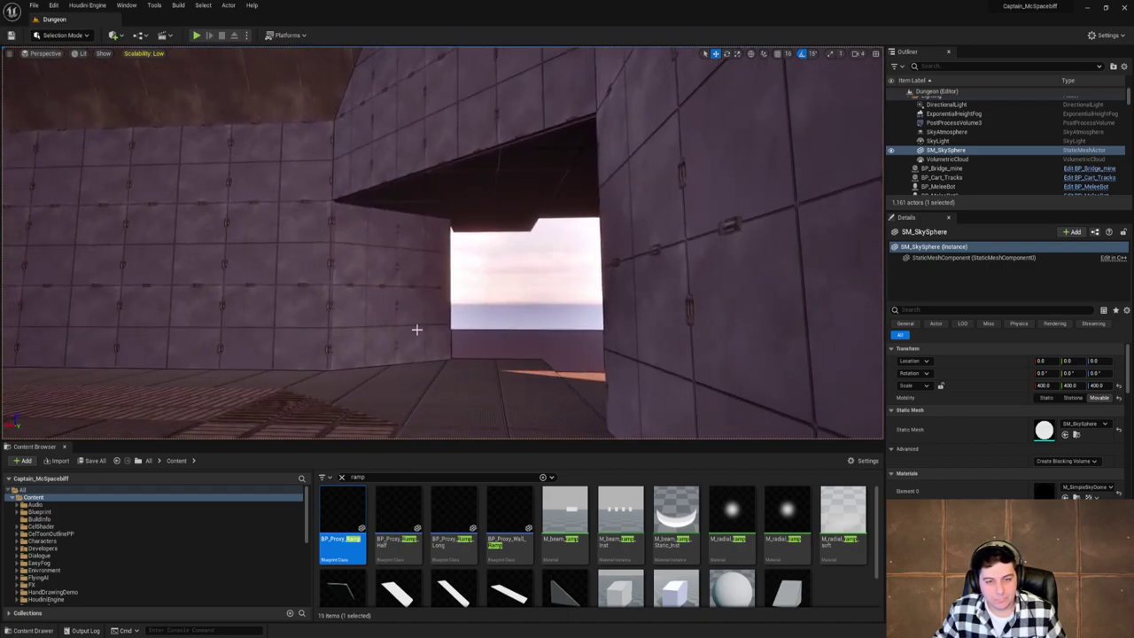
left_click(416, 330)
left_click(393, 240, "shift")
left_click_drag(362, 287, 480, 289, "alt")
key("w")
right_click_drag(481, 289, 584, 297)
key("s")
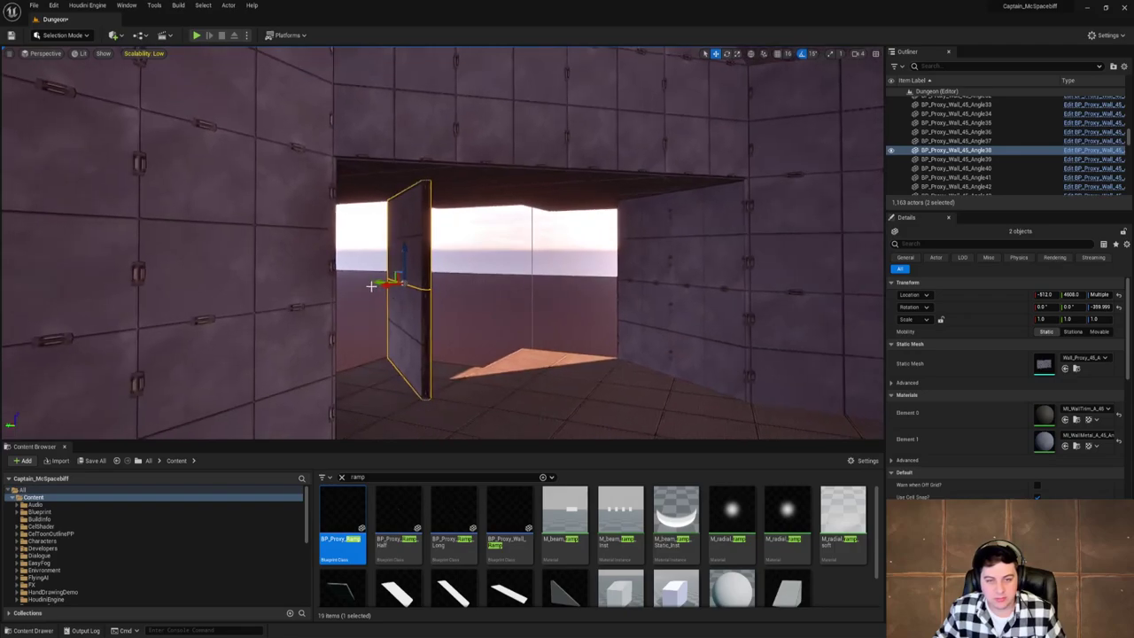
left_click_drag(377, 282, 286, 272)
Duplicate BP_Proxy_Wall_45_Angle5 and the angled wall above it outward to X -1536, Y 4096, extending the opposite side wall.
right_click_drag(285, 272, 443, 282)
left_click(382, 298)
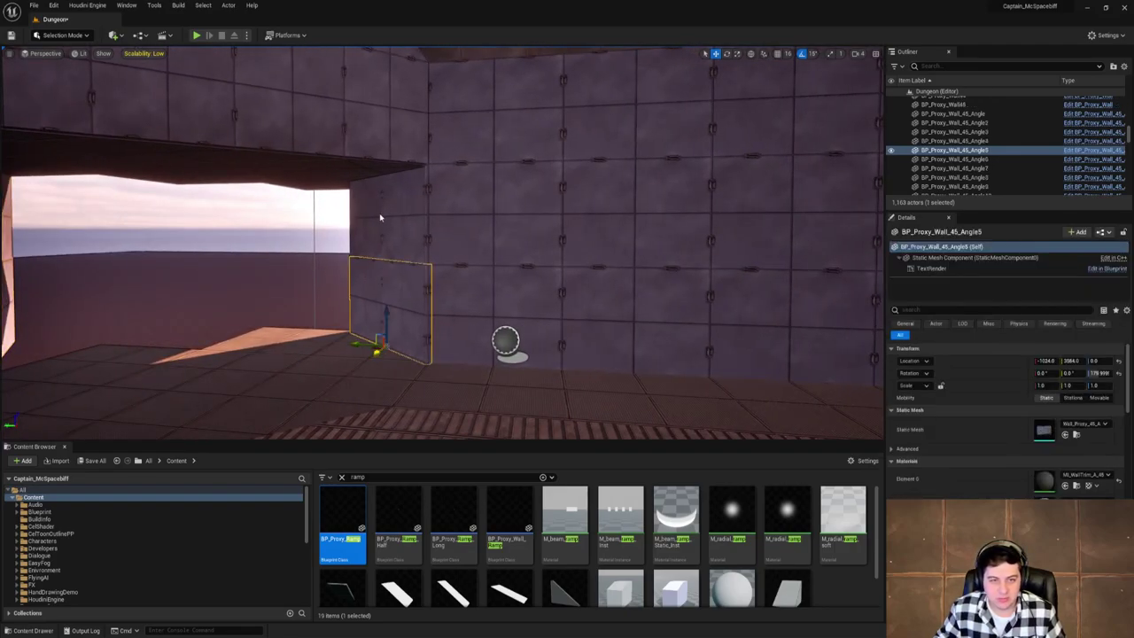
left_click(379, 218, "shift")
left_click_drag(359, 259, 316, 252, "alt")
right_click_drag(389, 278, 293, 275)
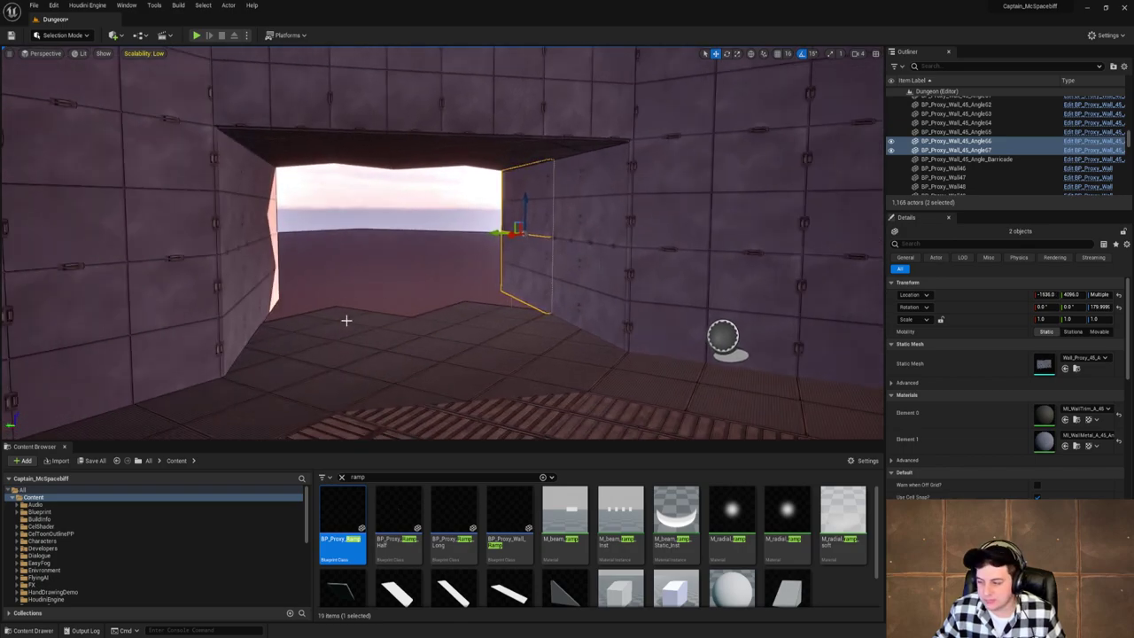
Duplicate square floor tiles outward across the passage to form another floor row, with the last copy at X -1536, Y 4096.
key("w")
right_click_drag(354, 316, 322, 325)
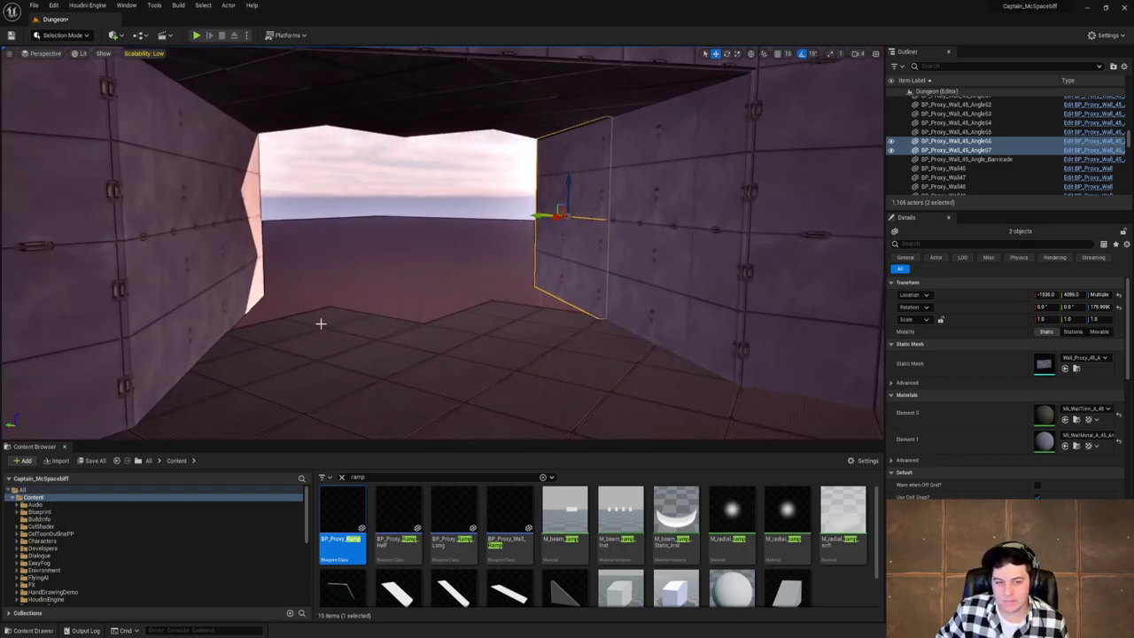
left_click(317, 346)
left_click_drag(303, 328, 552, 302, "alt")
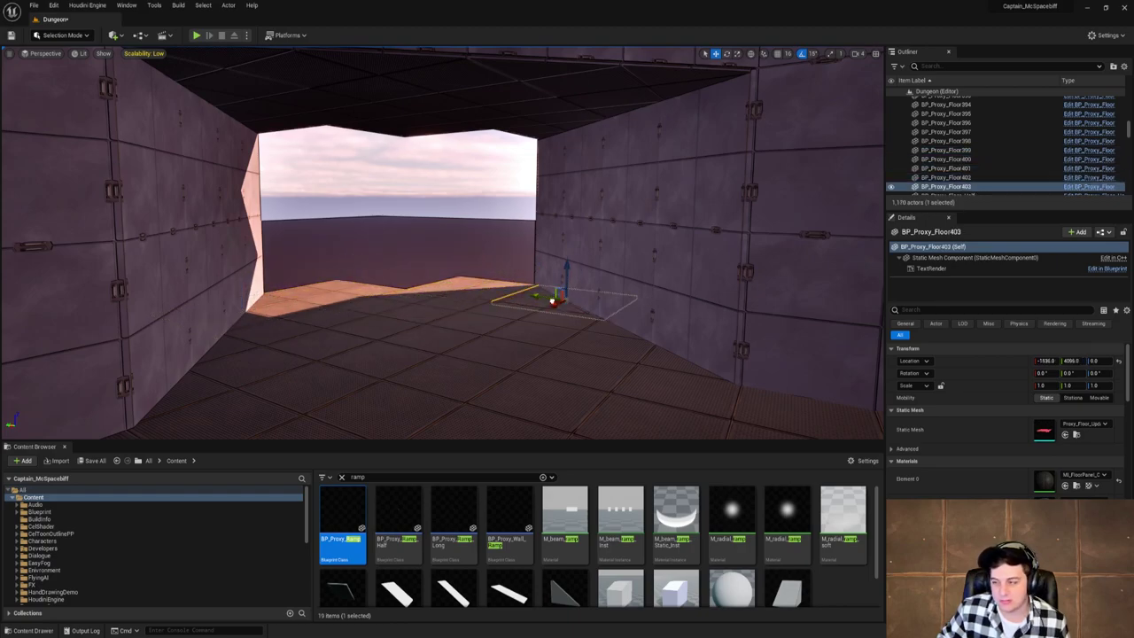
key("w")
right_click_drag(552, 302, 474, 307)
key("s")
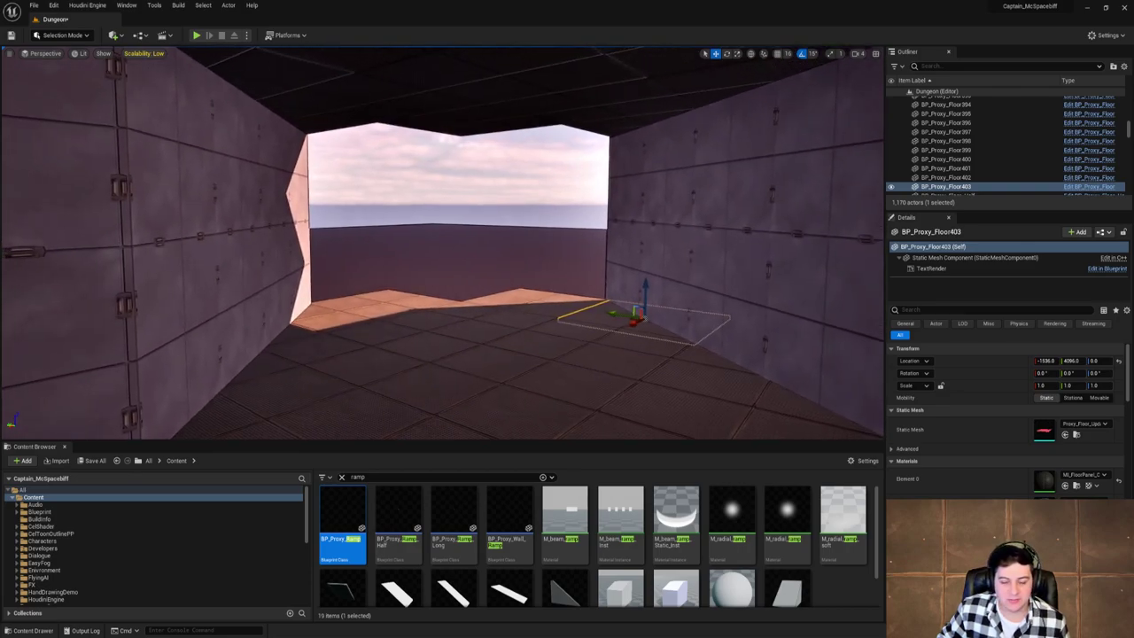
Save the Dungeon level with the extended passage walls and floor.
right_click_drag(532, 310, 550, 301)
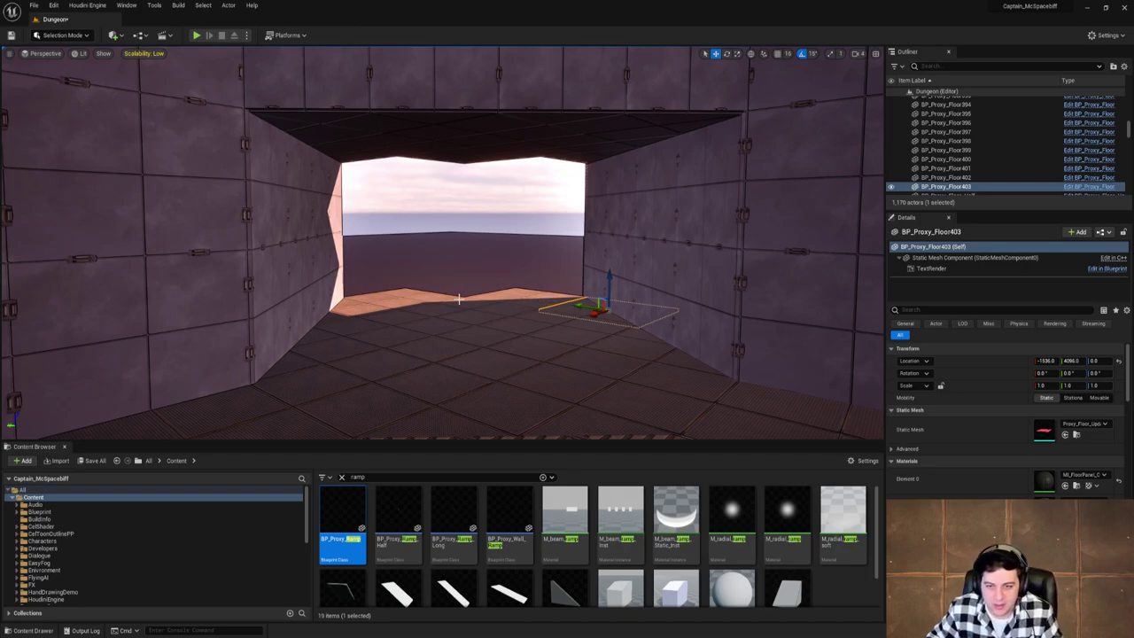
right_click_drag(459, 300, 402, 229)
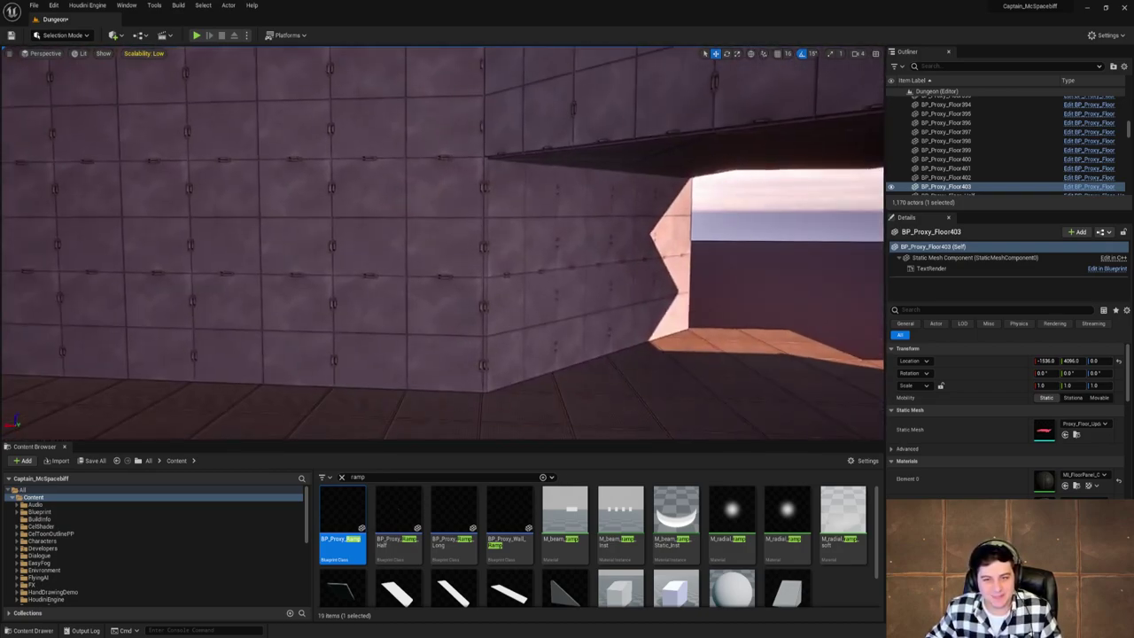
left_click(79, 53)
left_click(62, 92)
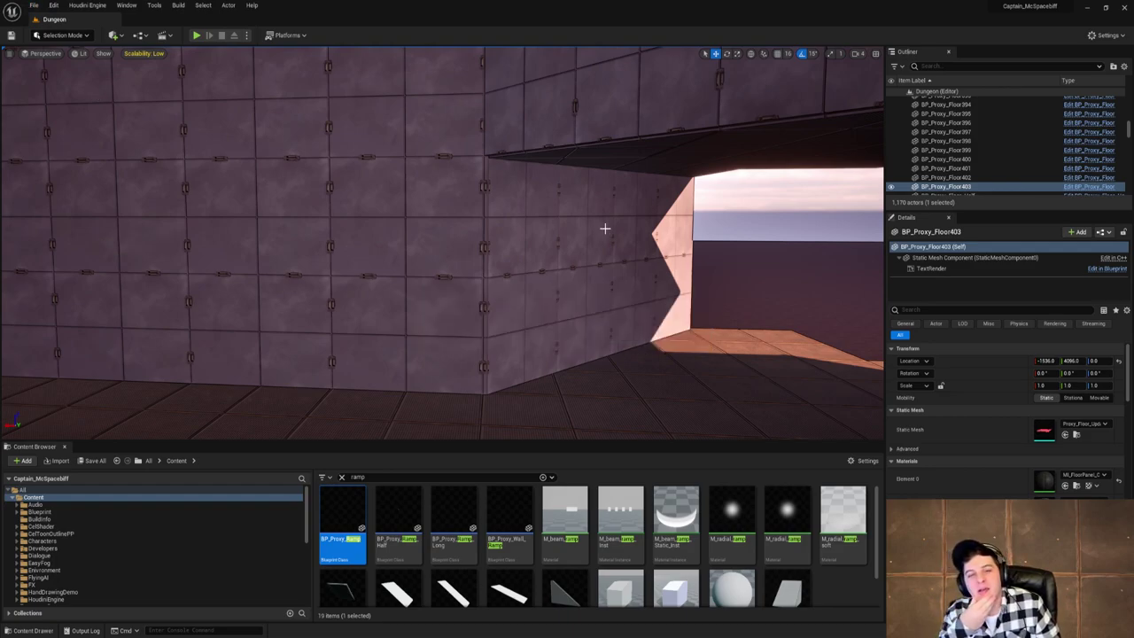
Duplicate ceiling tile BP_Proxy_Floor395 outward, and duplicate BP_Proxy_Floor396 sideways to X -1024, Y 5120, Z 768 to extend the roof.
mouse_move(604, 229)
right_mouse_down()
mouse_move(638, 232)
mouse_move(585, 228)
mouse_move(610, 231)
right_mouse_up()
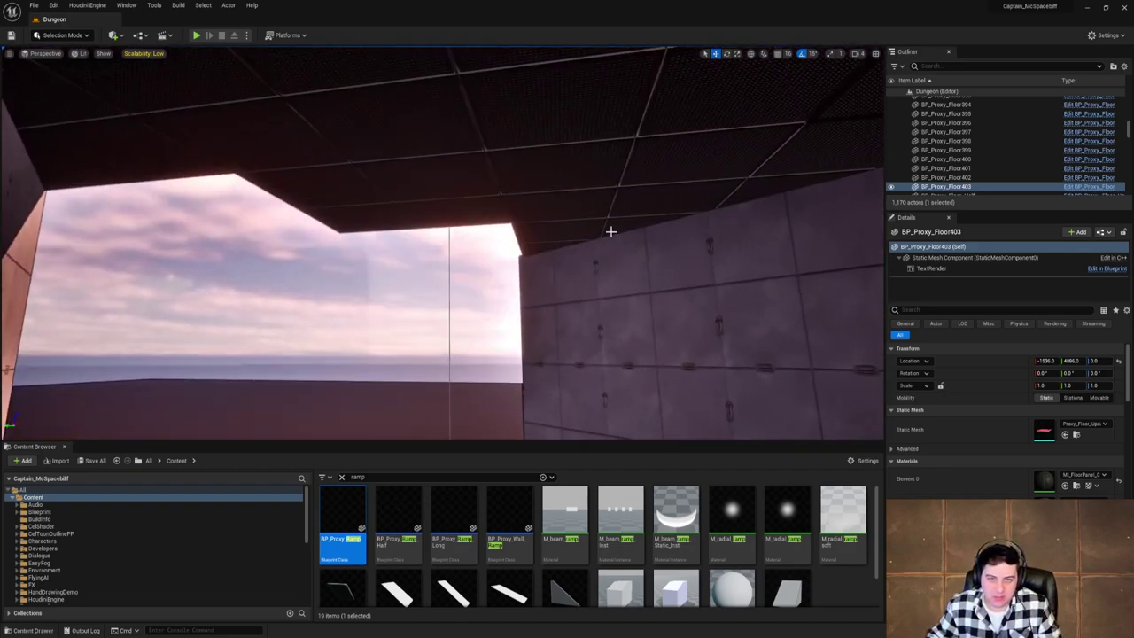
left_click(564, 215)
left_click(561, 234)
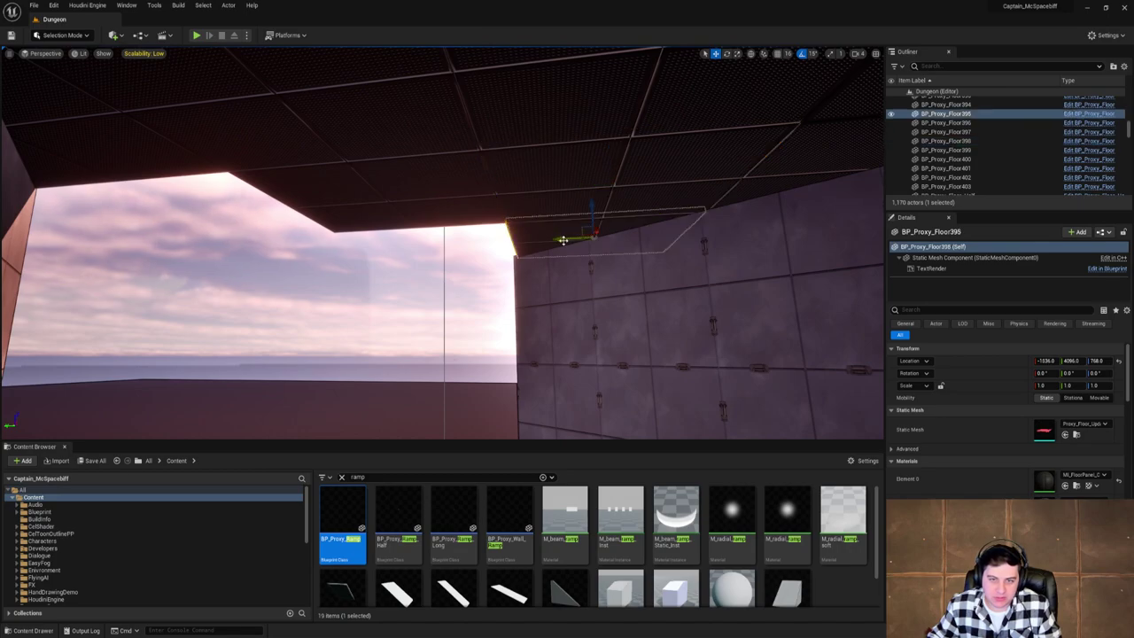
left_click_drag(549, 240, 453, 245, "alt")
right_click_drag(453, 245, 311, 227)
left_click(239, 222)
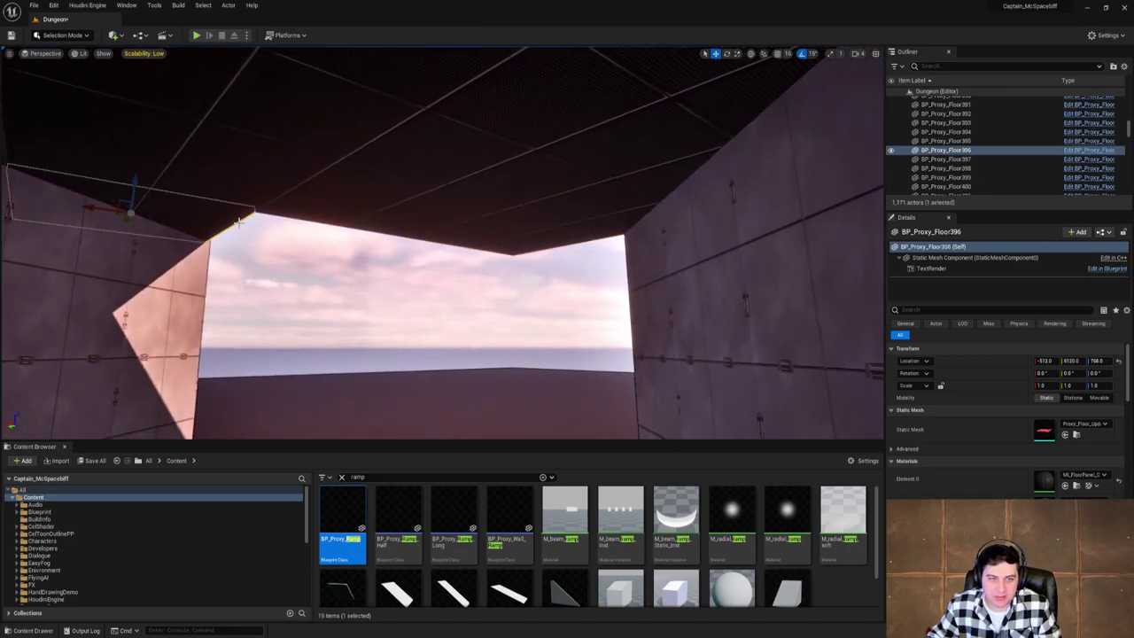
left_click_drag(92, 212, 261, 238, "alt")
Delete the square ceiling tile in the middle of the passage roof to open a skylight.
key("w")
right_click_drag(260, 238, 345, 261)
key("w")
key("w")
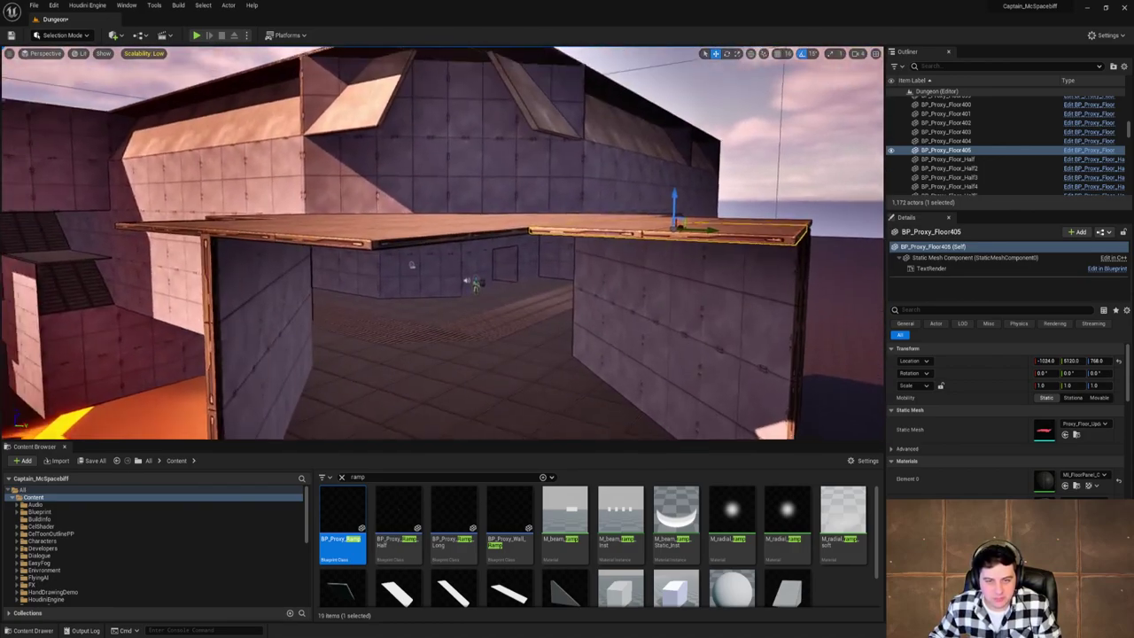
key("e")
mouse_move(372, 247)
right_mouse_down()
mouse_move(350, 328)
mouse_move(372, 246)
right_mouse_up()
key("Delete")
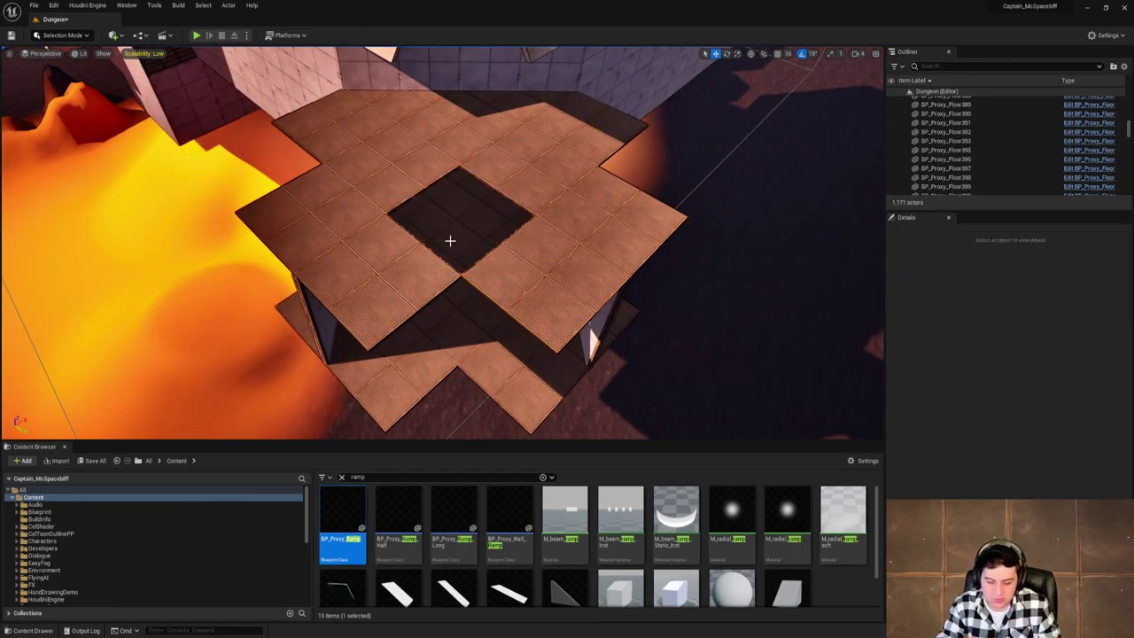
Examine the passage's roof opening and outer side walls from above and outside.
key("w")
right_click_drag(450, 241, 510, 345)
key("s")
key("s")
key("w")
right_click_drag(390, 259, 505, 236)
left_click(572, 228)
key("e")
key("w")
right_click_drag(327, 296, 253, 261)
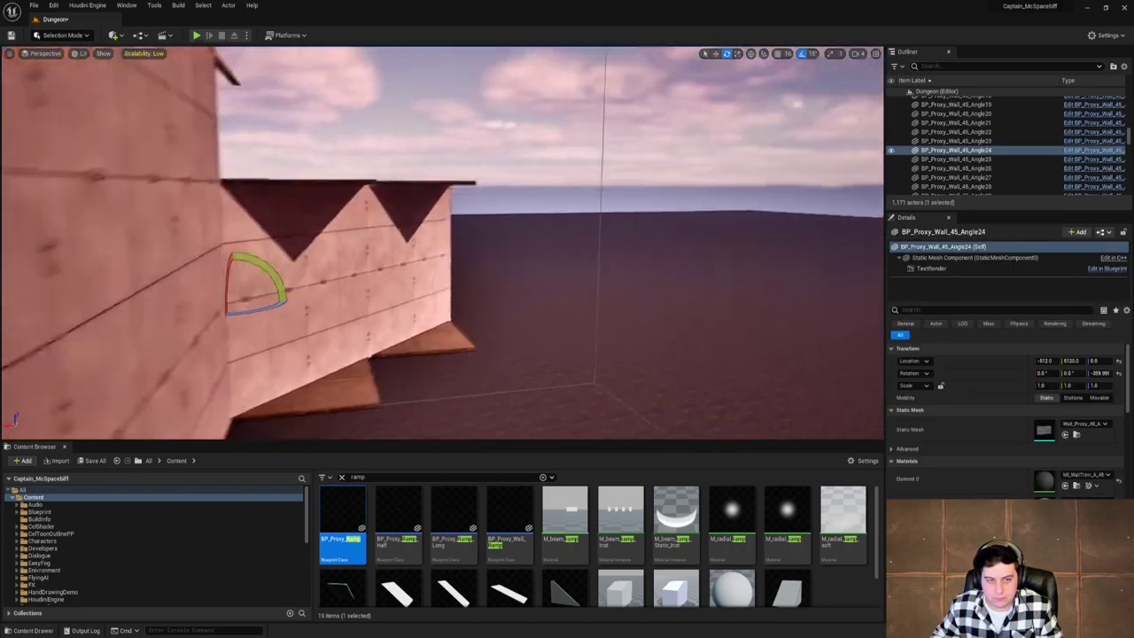
Duplicate wall BP_Proxy_Wall91 and move the copy to the passage's far end at X -1024, Y 5120, Z 0.
left_click(228, 366)
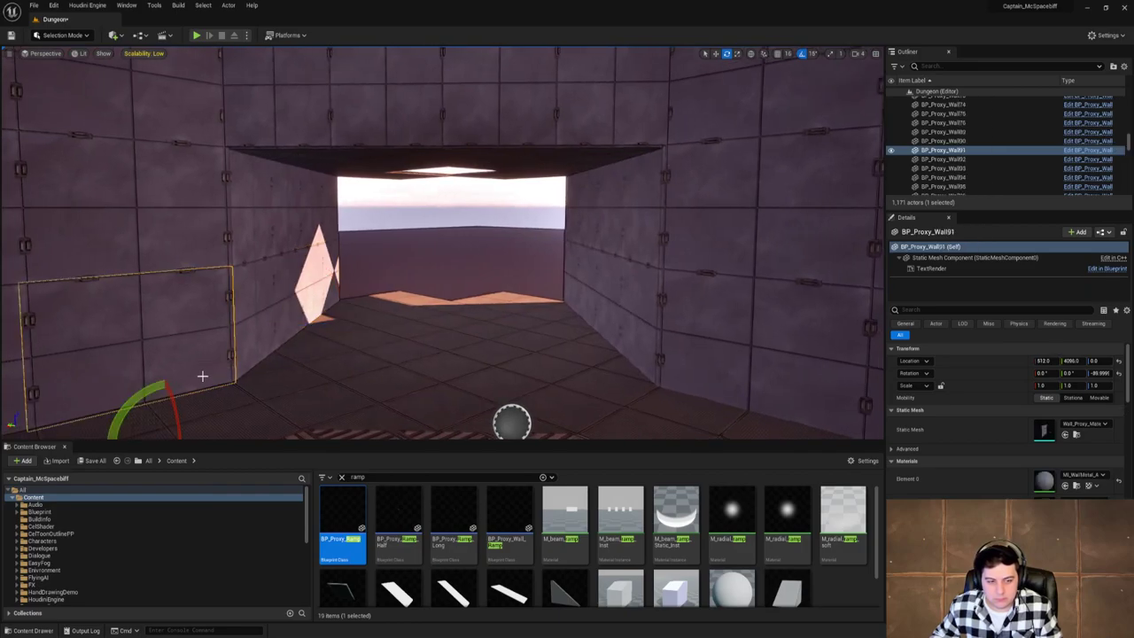
key("w")
right_click_drag(214, 376, 160, 406)
left_click_drag(243, 361, 553, 255, "alt")
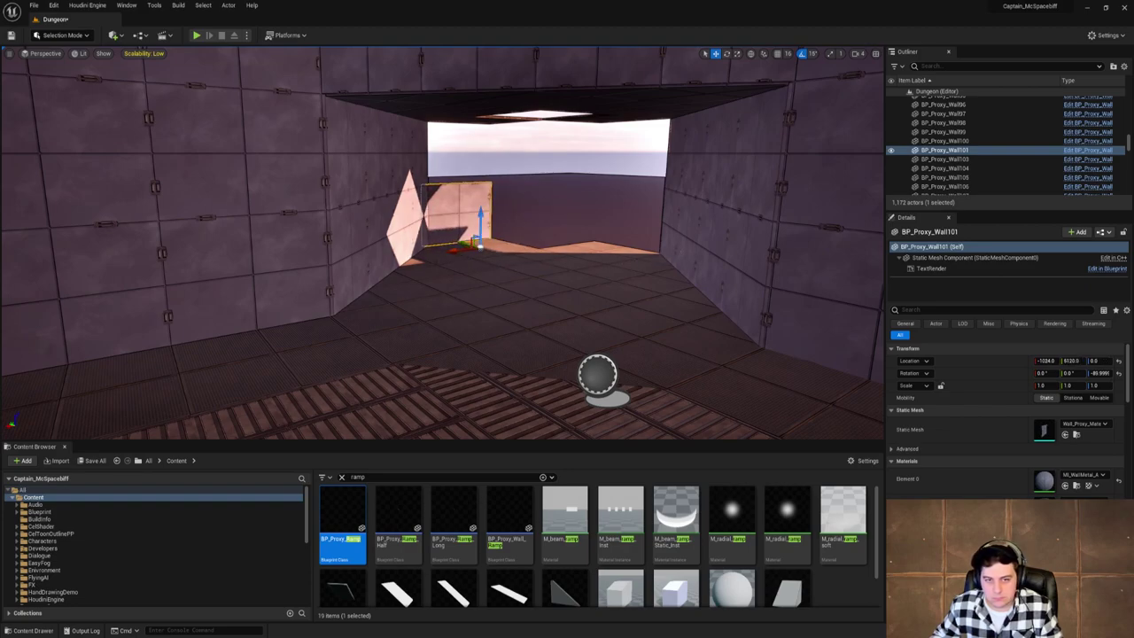
Duplicate BP_Proxy_Wall91 again, rotate the copy about the vertical axis and place it on the opposite side of the passage's far end.
left_click(333, 303)
key("e")
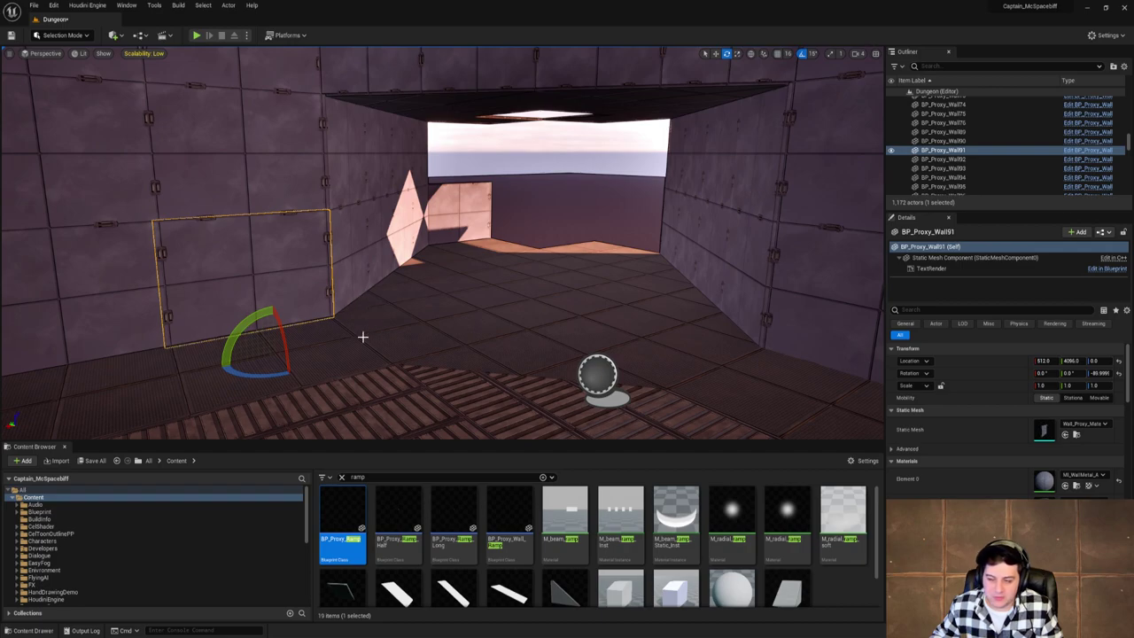
left_click_drag(266, 369, 465, 225, "alt")
key("w")
Duplicate the two far-end walls straight up to form a second row of wall panels.
left_click(491, 212)
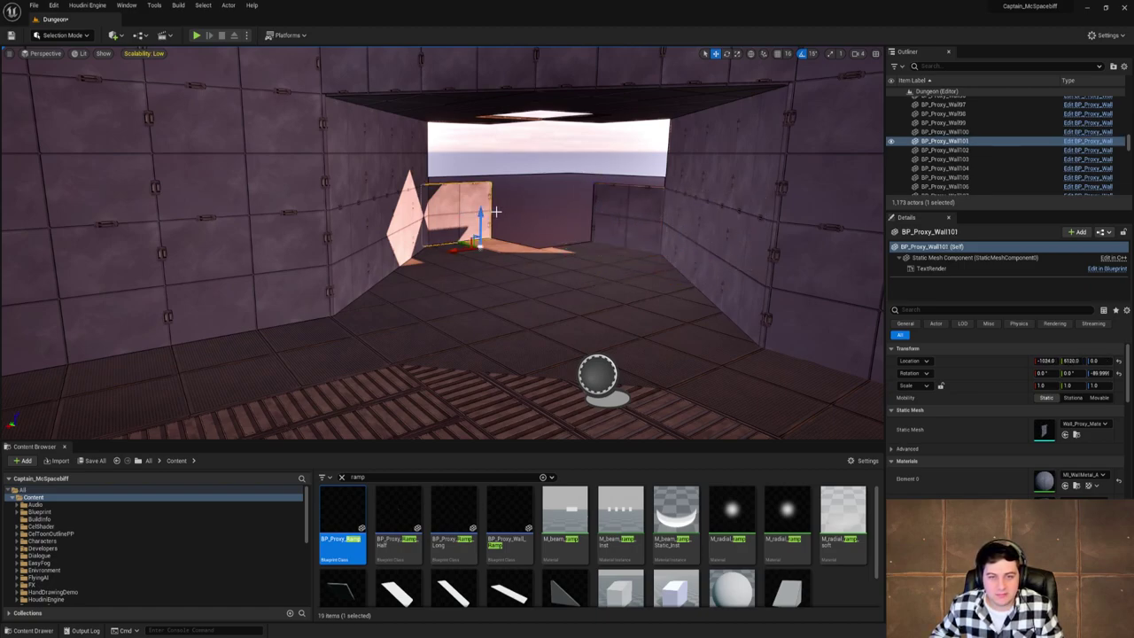
left_click(620, 202, "ctrl")
left_click_drag(603, 215, 602, 148, "alt")
Duplicate and rotate an angled wall to close the middle of the far end, and add a copy below it at X -1536, Y 5120, Z 0.
key("w")
right_click_drag(603, 148, 527, 223)
key("s")
key("w")
left_click(562, 259)
key("e")
key("s")
left_click_drag(511, 176, 339, 179, "alt")
key("w")
right_click_drag(340, 179, 292, 190)
left_click_drag(413, 170, 416, 224, "alt")
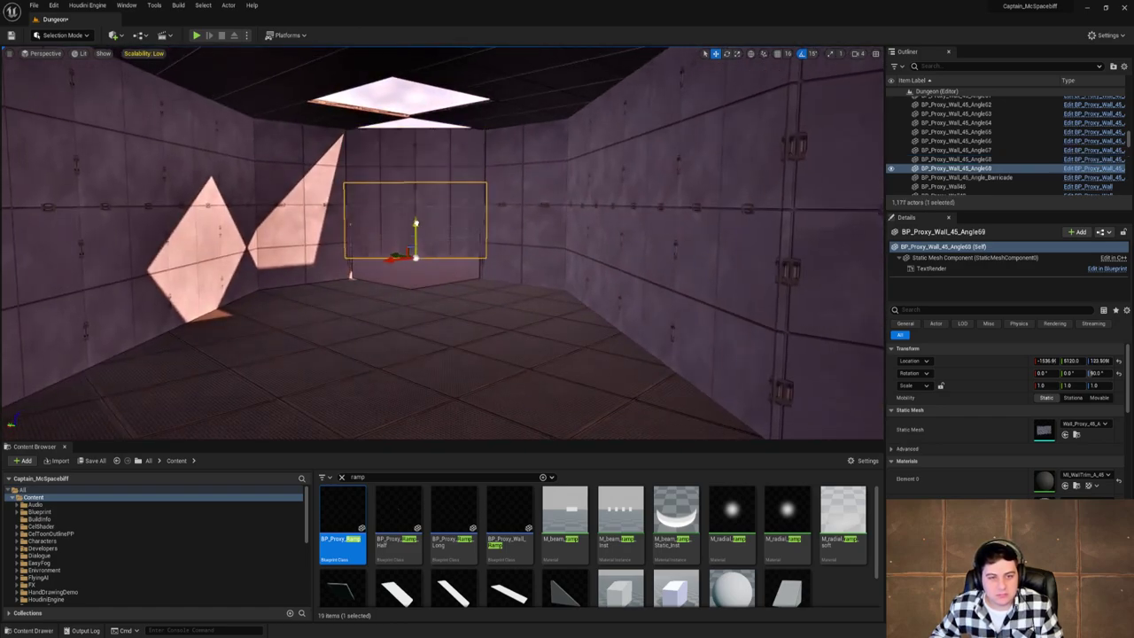
right_click_drag(424, 235, 435, 266)
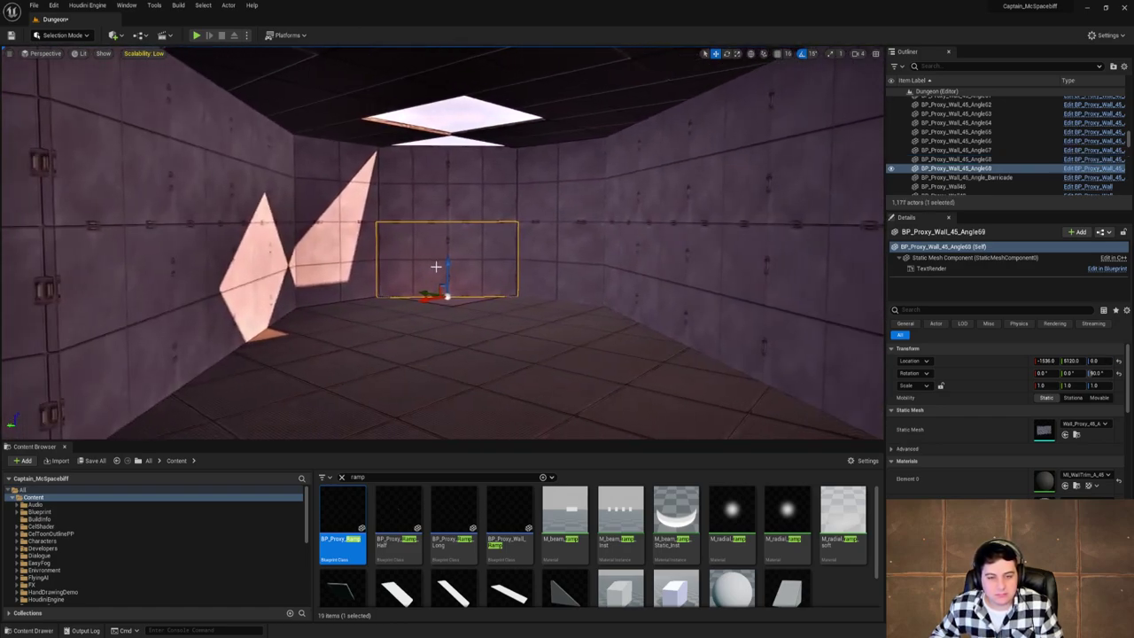
Duplicate a square ceiling tile into the far corner's ceiling gap and copy it down to the floor at X -1536, Y 5120, Z 0.
left_click(500, 141)
left_click_drag(504, 141, 449, 189, "alt")
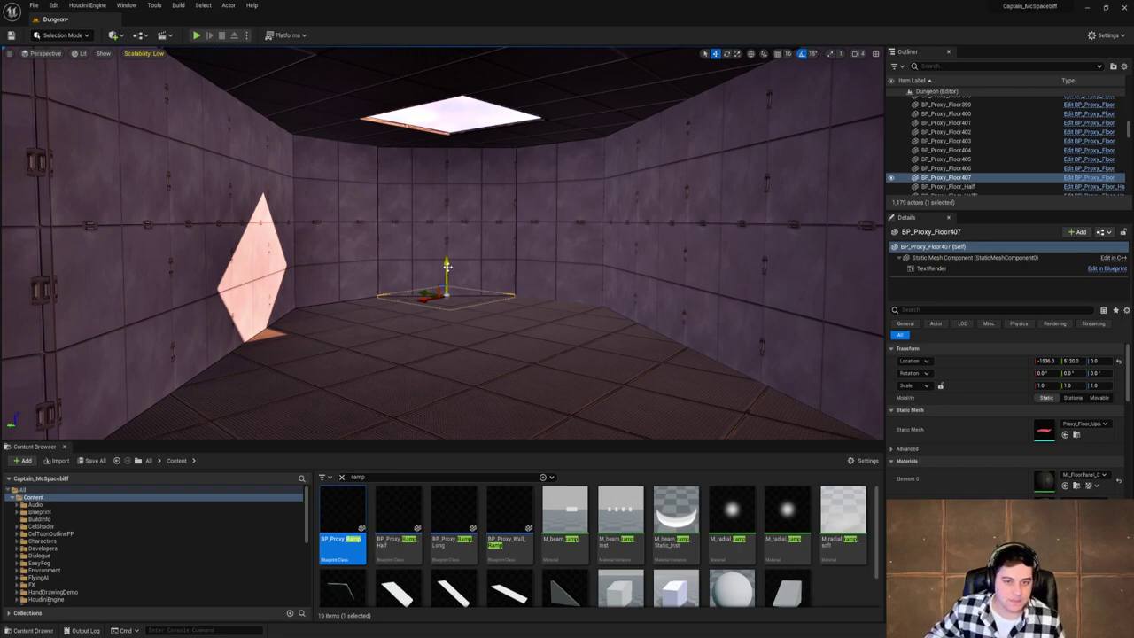
Duplicate a wall panel to X -1024, Y 4608 and raise it to Z 768 at the edge of the skylight opening.
right_click_drag(448, 266, 159, 270)
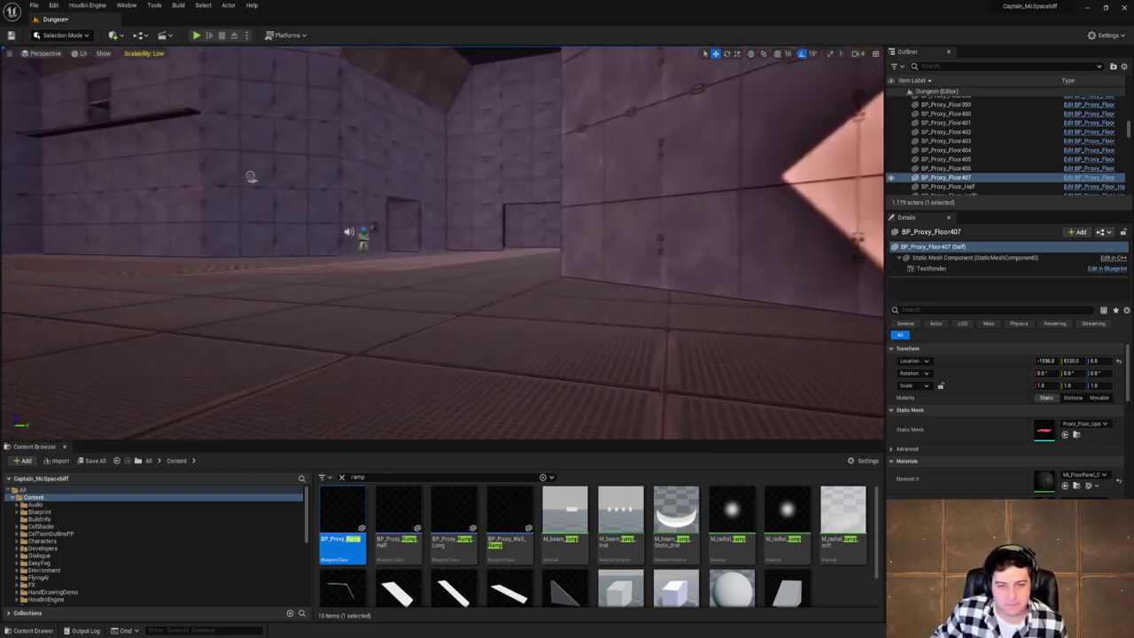
right_click_drag(250, 177, 440, 252)
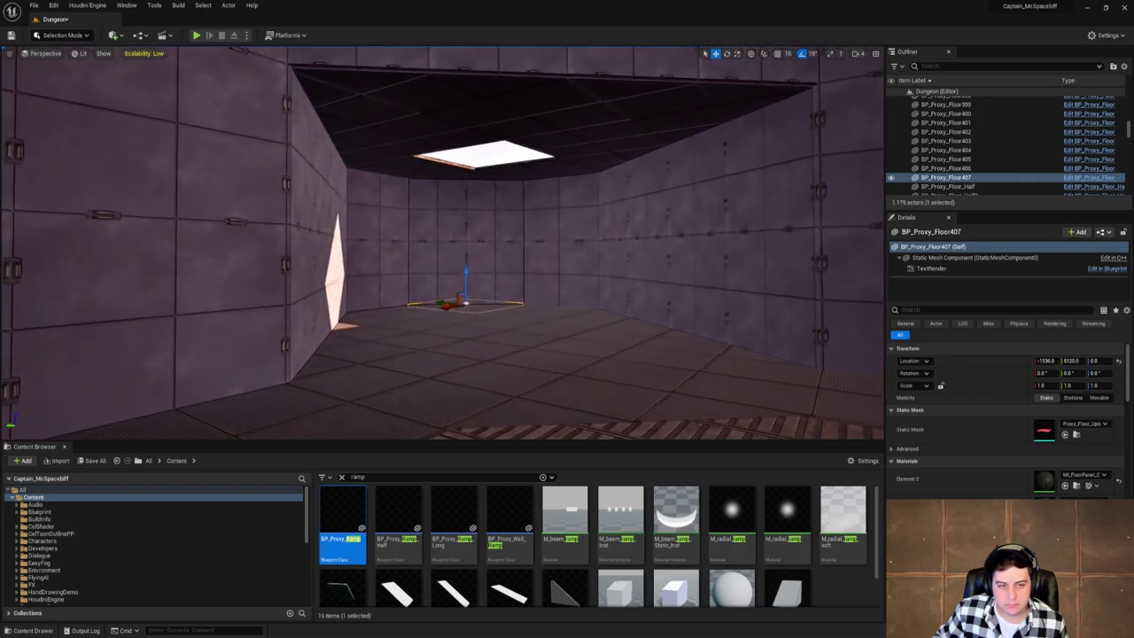
left_click(317, 325)
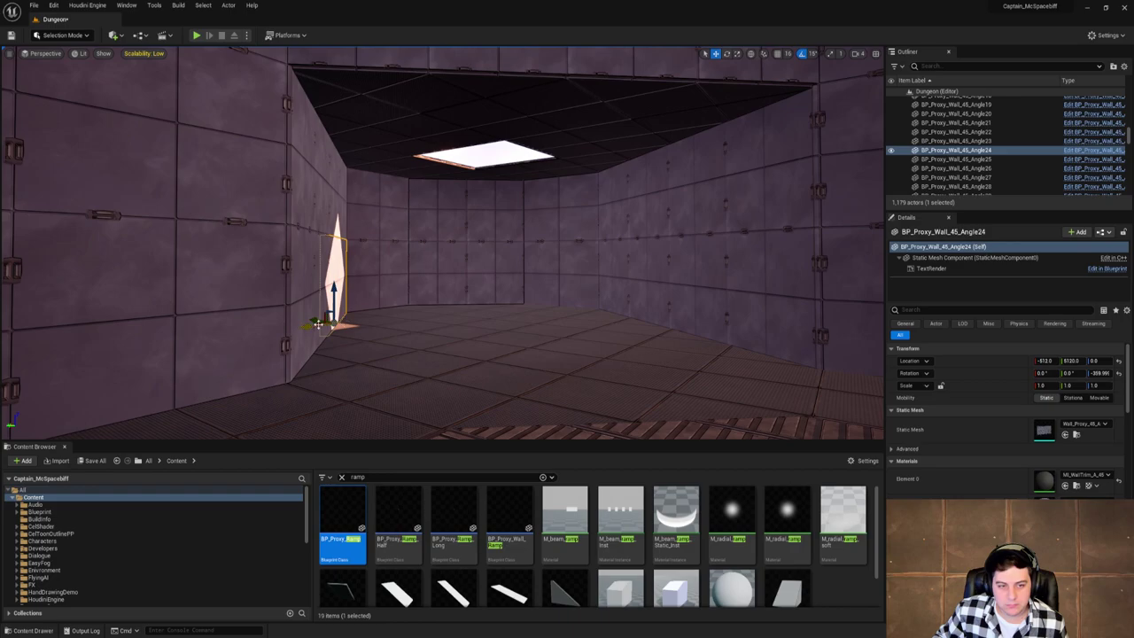
left_click(378, 304)
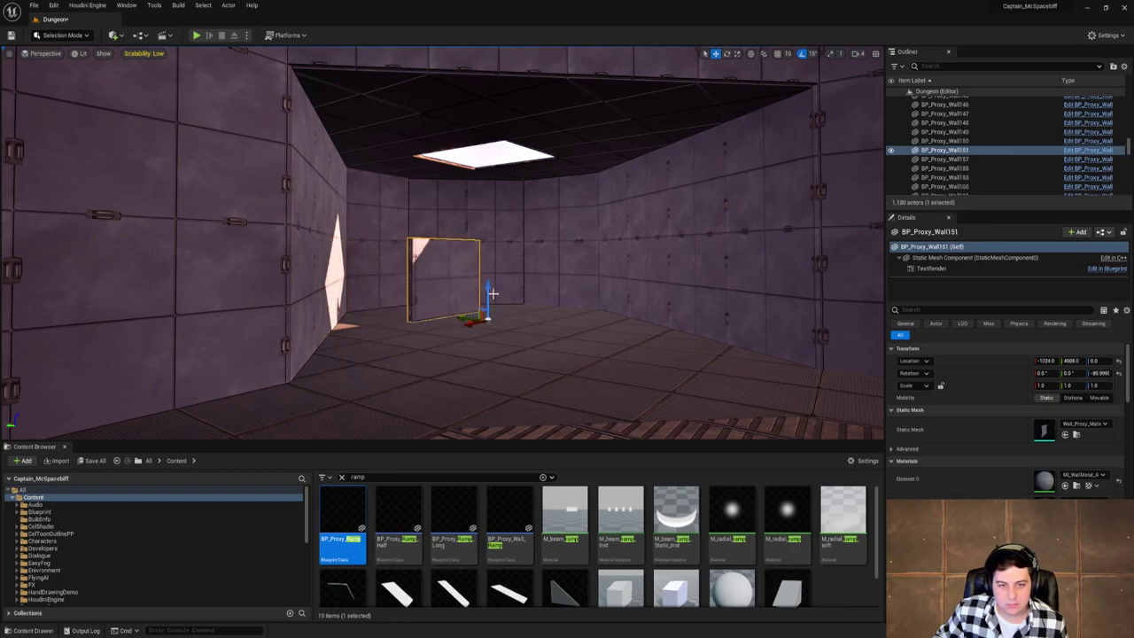
left_click_drag(489, 293, 541, 145)
Duplicate the raised wall panel in 90° turns about the vertical axis to enclose all four sides of the skylight opening.
key("e")
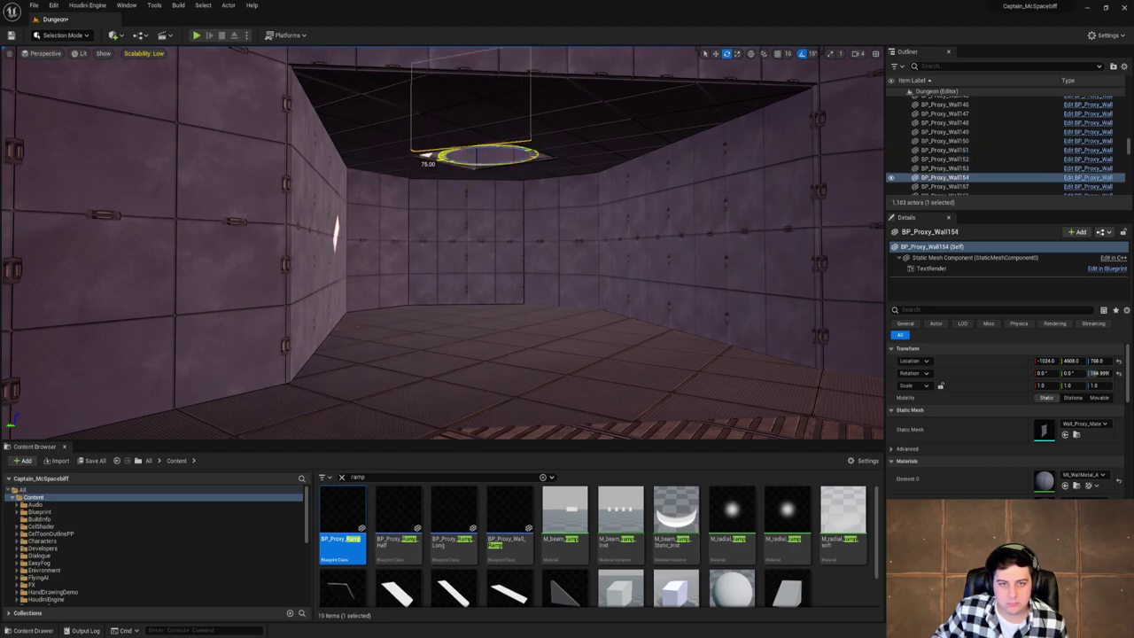
left_click_drag(427, 156, 423, 157, "alt")
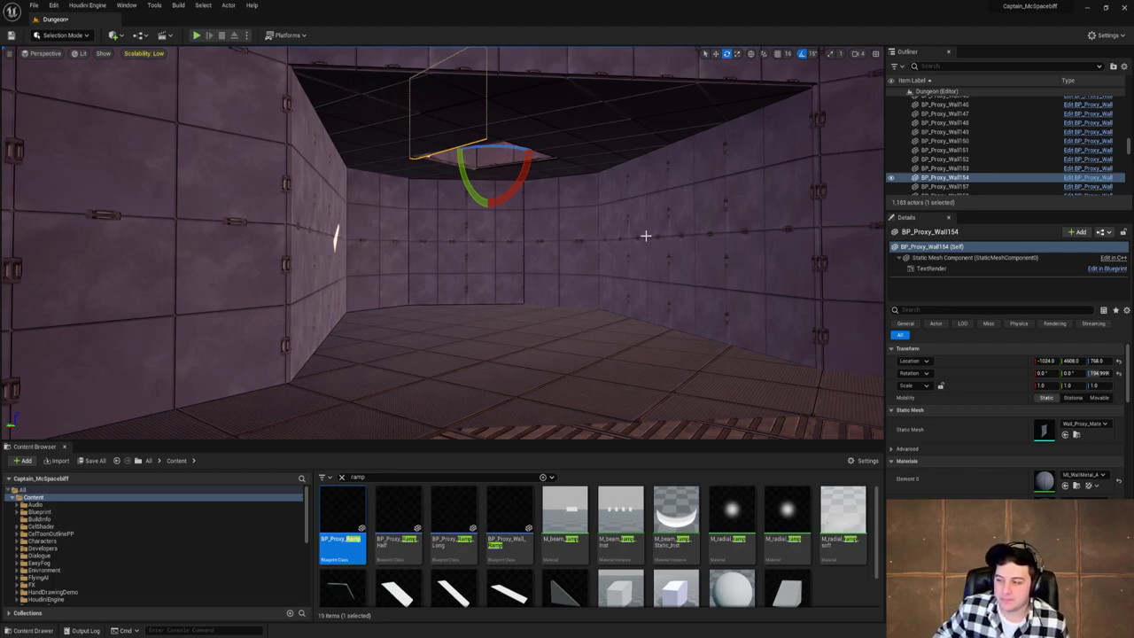
key("w")
right_click_drag(646, 236, 691, 186)
right_click_drag(585, 276, 541, 231)
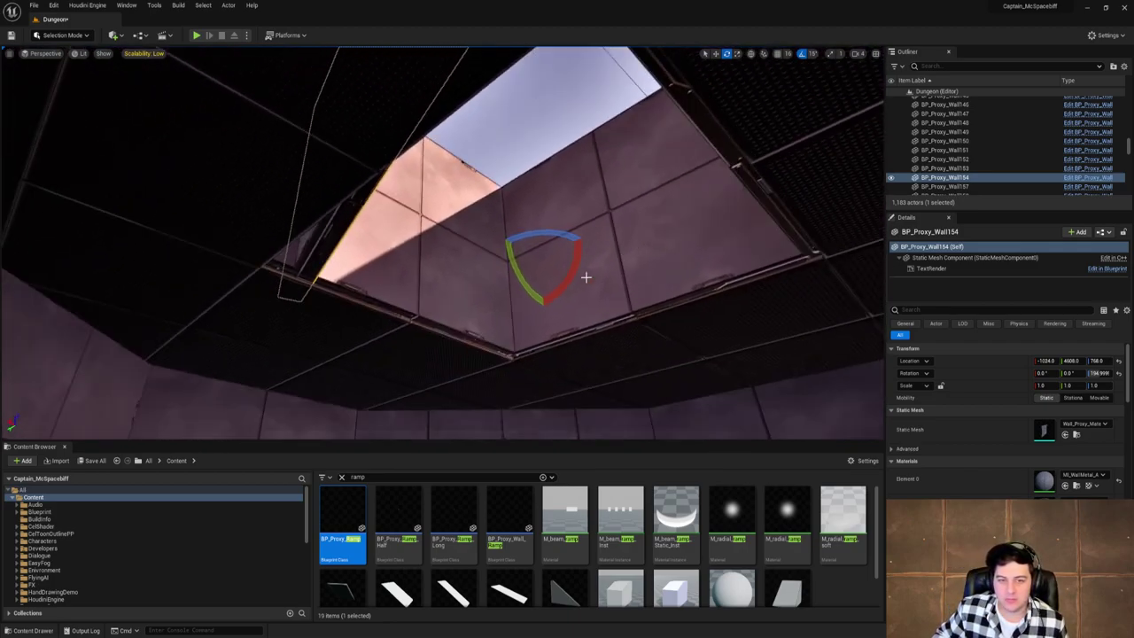
left_click_drag(557, 235, 606, 251)
right_click_drag(606, 251, 658, 255)
Duplicate the four skylight walls together straight up three times, building a tall shaft with its top row at Z 1920.
key("w")
left_click(462, 239, "ctrl")
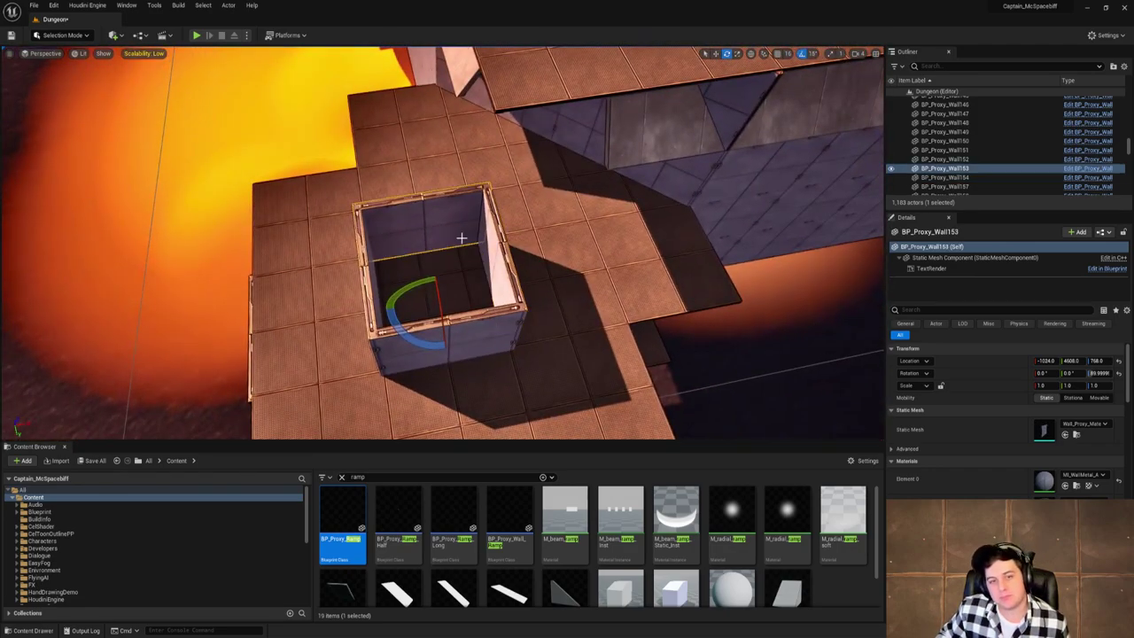
left_click(373, 266, "ctrl")
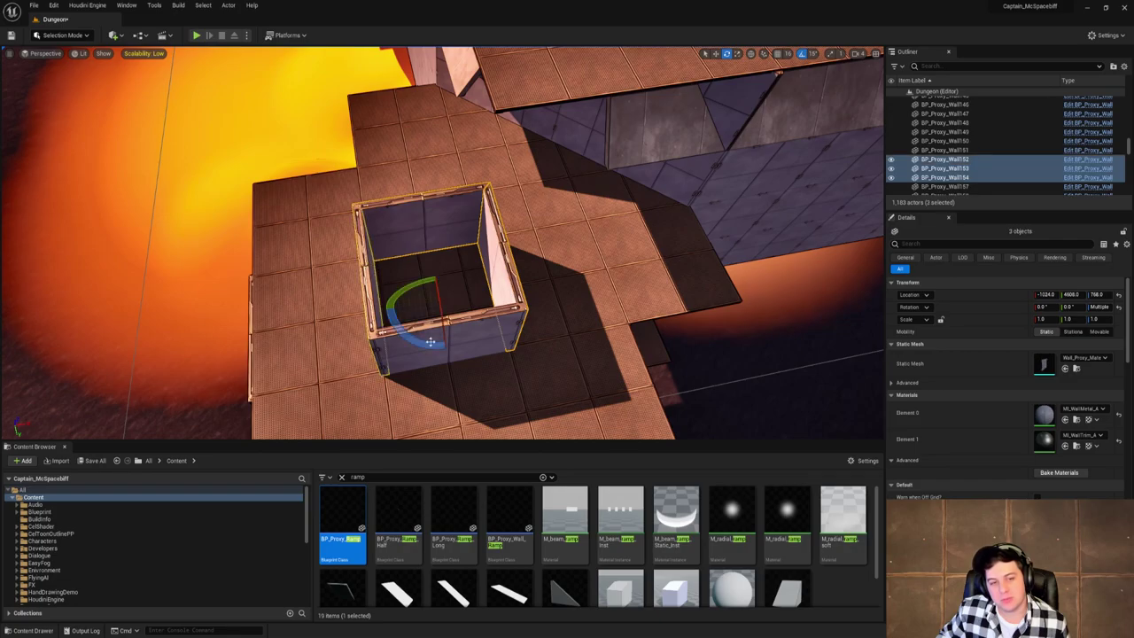
key("w")
left_click(486, 326, "ctrl")
key("a")
right_click_drag(502, 323, 654, 291)
left_click_drag(431, 285, 430, 200, "alt")
right_click_drag(493, 175, 355, 174)
key("d")
left_click_drag(472, 162, 472, 58, "alt")
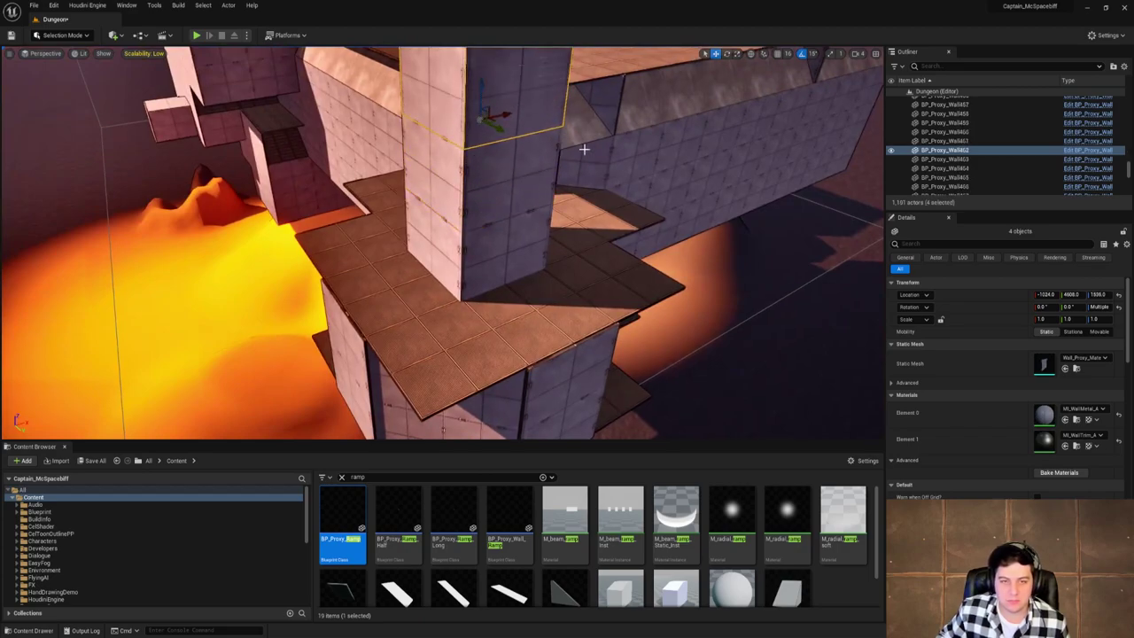
right_click_drag(378, 140, 378, 140)
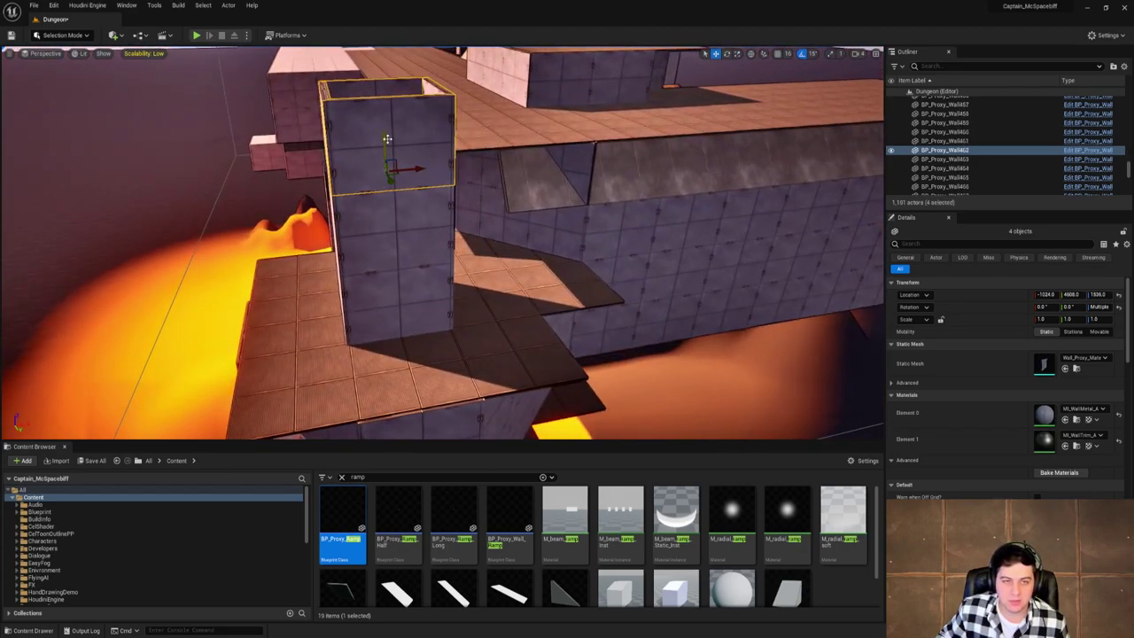
left_click_drag(387, 139, 387, 94, "alt")
Save the current Dungeon level with the new skylight shaft.
right_click_drag(387, 94, 387, 94)
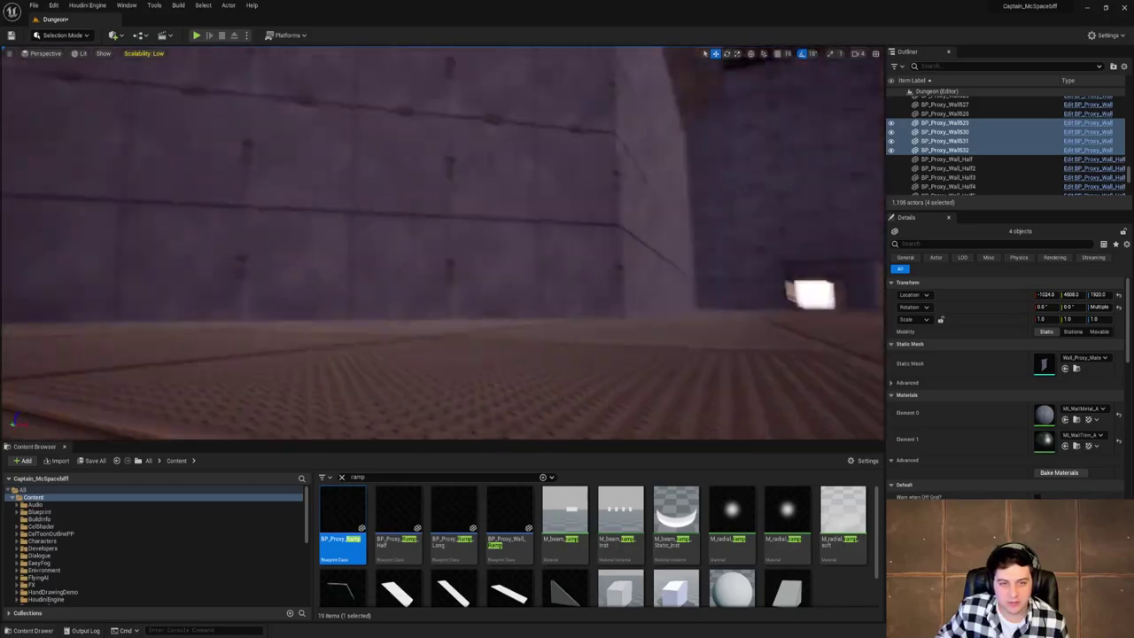
right_click_drag(71, 115, 71, 114)
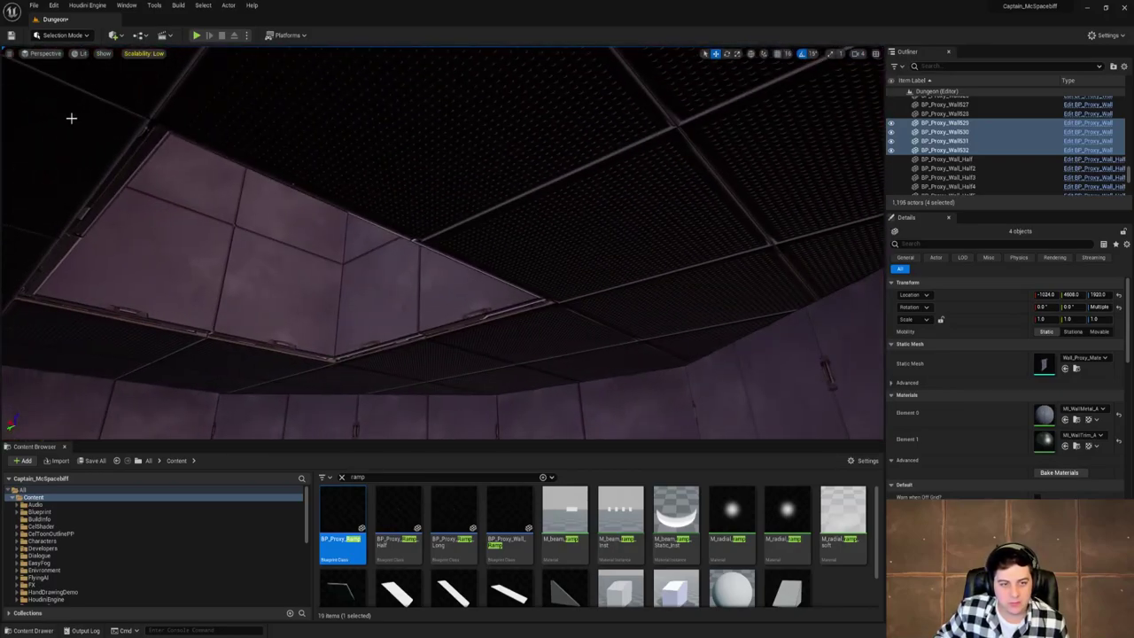
left_click(32, 6)
left_click(84, 89)
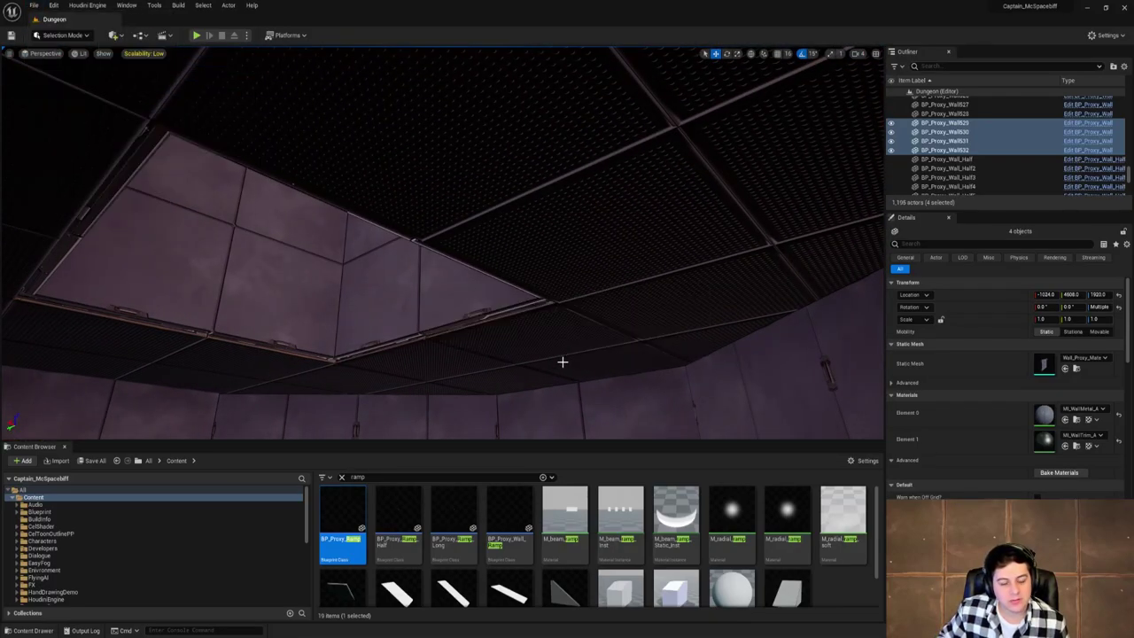
Delete a single BP_Proxy_Floor tile near the passage.
right_click_drag(563, 362, 563, 361)
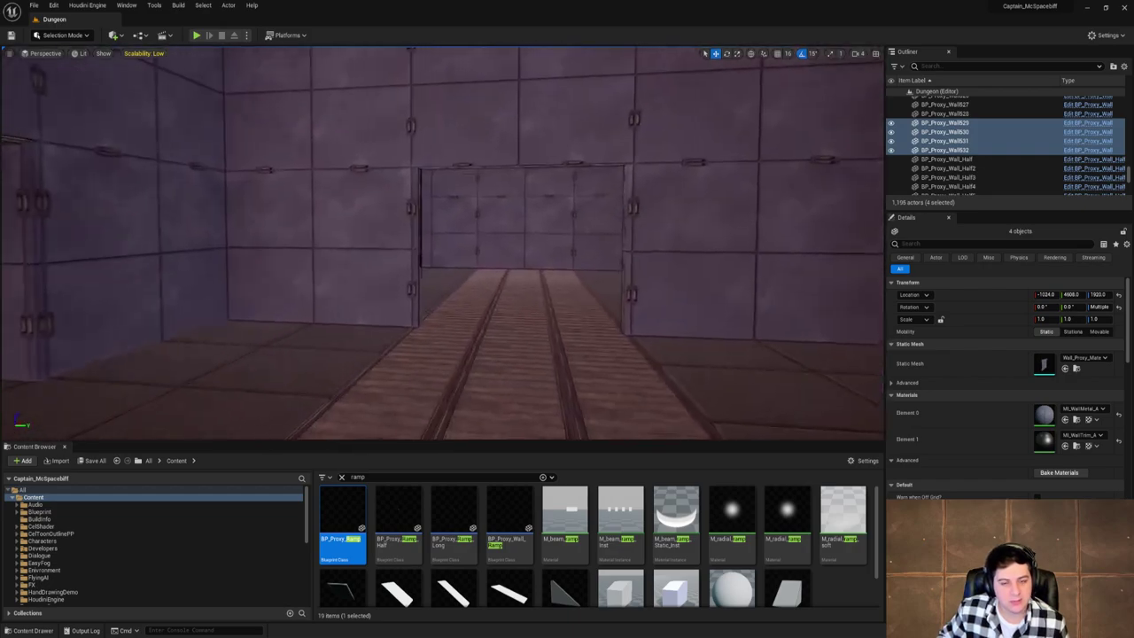
right_click_drag(530, 313, 530, 313)
left_click(453, 222)
right_click_drag(528, 207, 528, 207)
key("Delete")
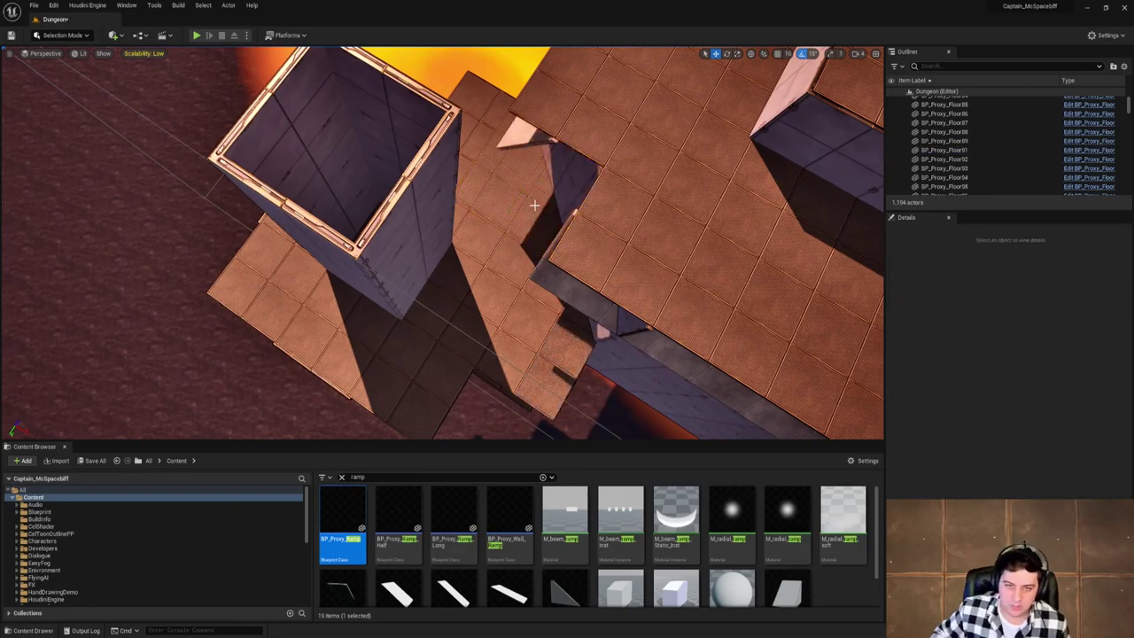
Duplicate a roof tile, move the copy over the skylight shaft and align it in height to cap the top.
left_click(579, 123)
left_click_drag(566, 119, 378, 217, "alt")
right_click_drag(366, 209, 315, 172)
left_click_drag(404, 283, 392, 229)
right_click_drag(392, 229, 392, 301)
Rotate the floor tile at X -1024, Y 4608, Z 0 by -90° about the vertical axis.
key("w")
mouse_move(519, 296)
right_mouse_down()
mouse_move(567, 296)
mouse_move(567, 221)
mouse_move(519, 296)
right_mouse_up()
left_click(520, 296)
key("f")
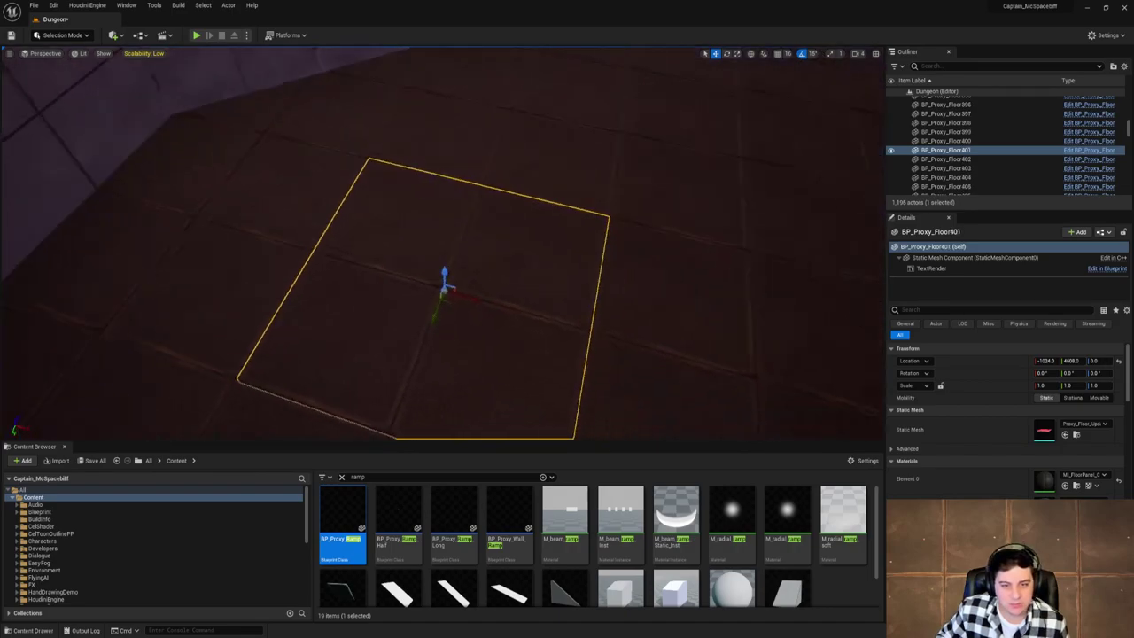
key("e")
left_click_drag(451, 352, 405, 322)
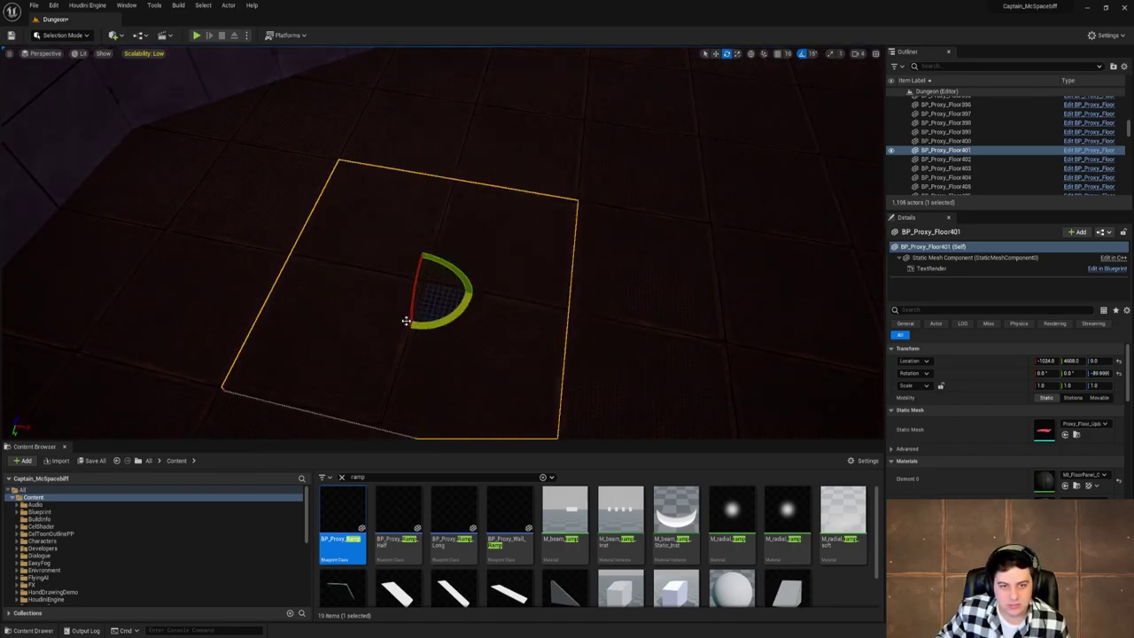
right_click_drag(405, 322, 352, 281)
Save the current level again.
right_click_drag(426, 209, 116, 96)
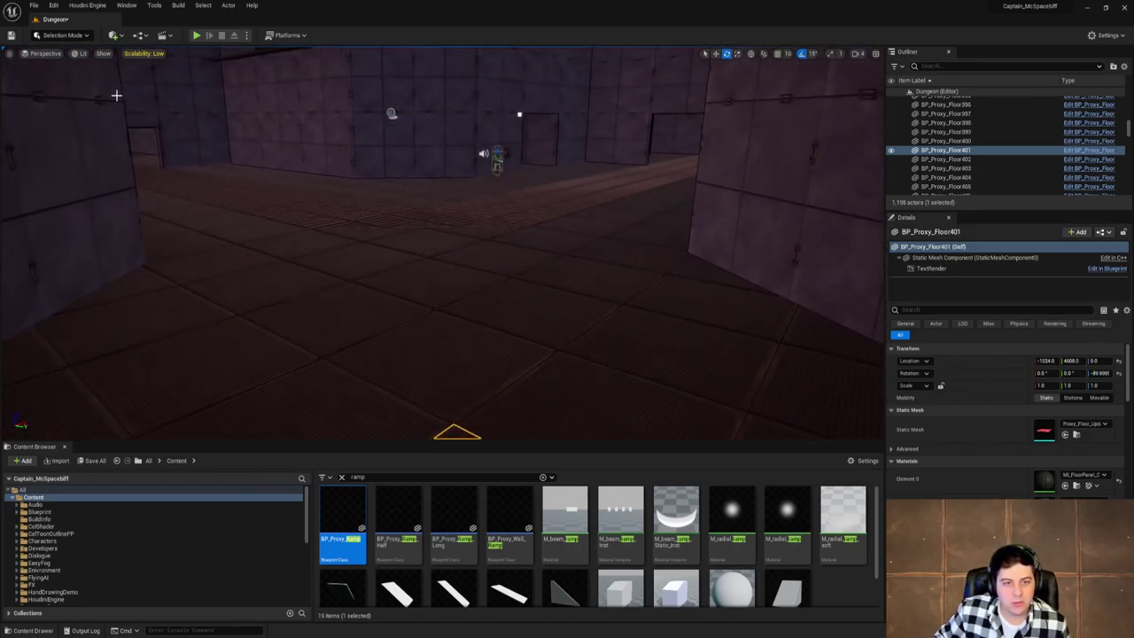
left_click(34, 6)
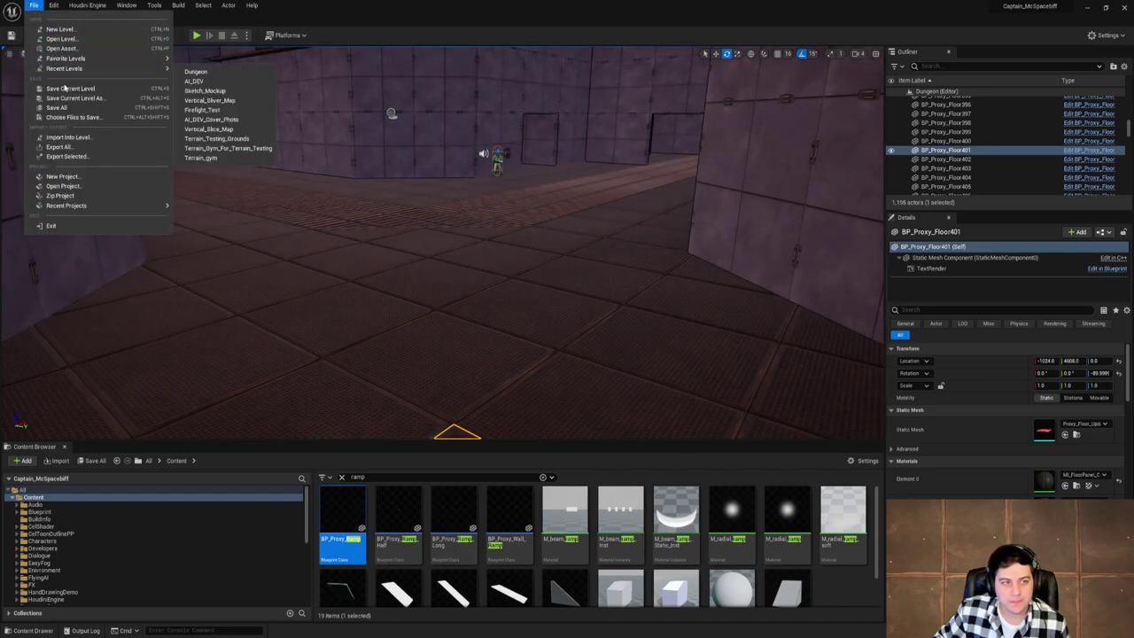
left_click(71, 88)
Delete the grated triangular floor piece at X 0, Y 3584 and rotate the plain triangle there 90° about the vertical axis.
right_click_drag(508, 205, 491, 263)
left_click(437, 289)
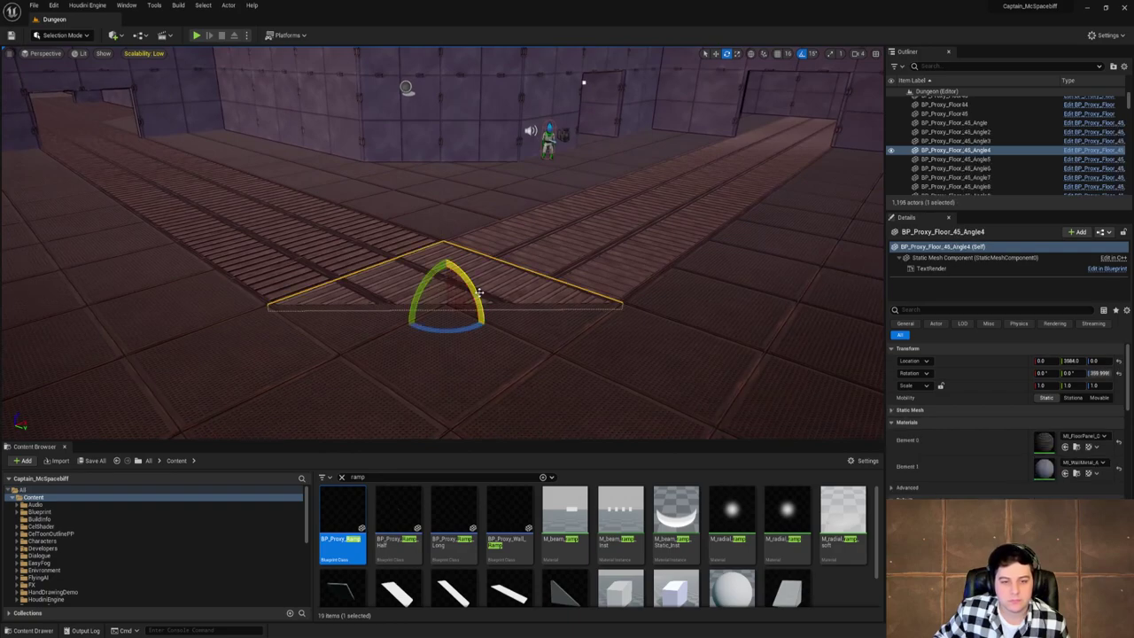
key("Delete")
left_click(502, 321)
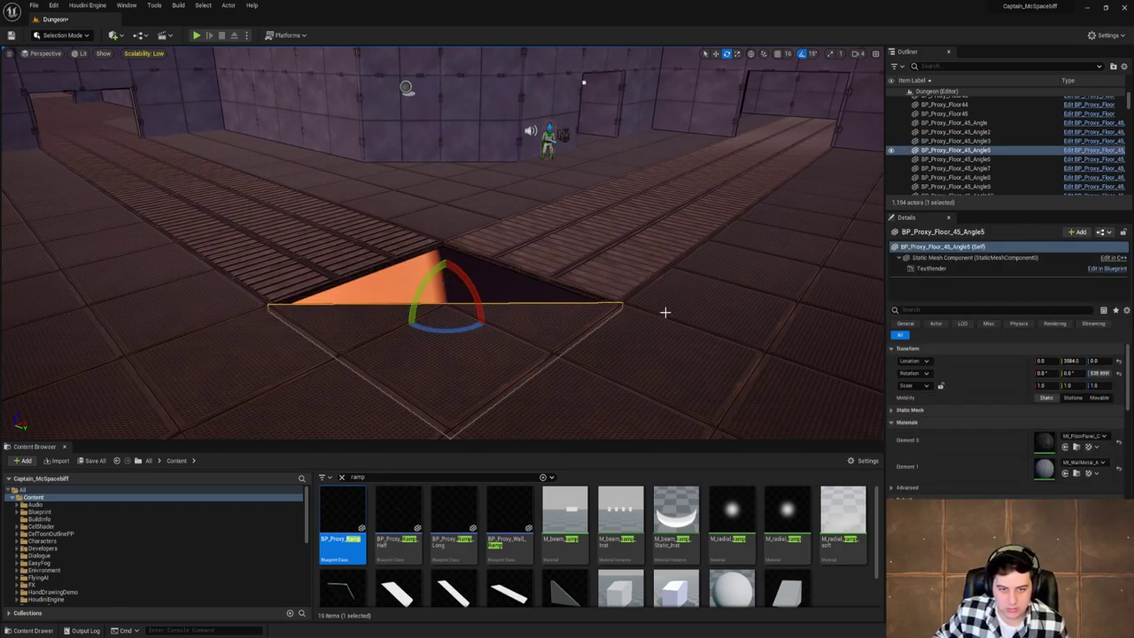
right_click_drag(664, 311, 583, 329)
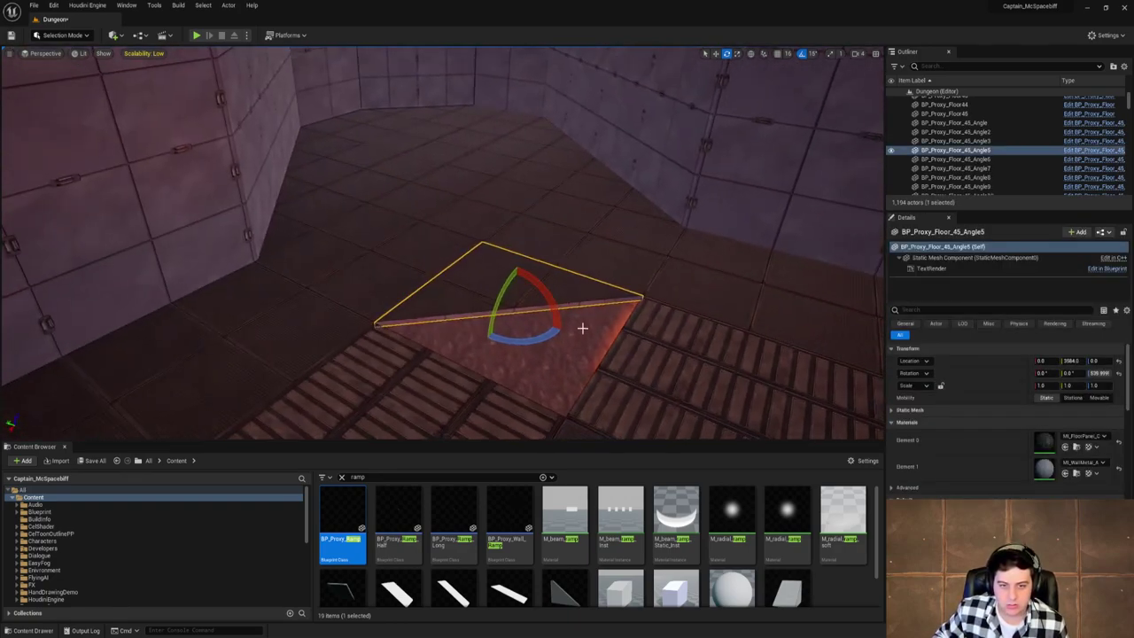
left_click_drag(535, 338, 564, 332)
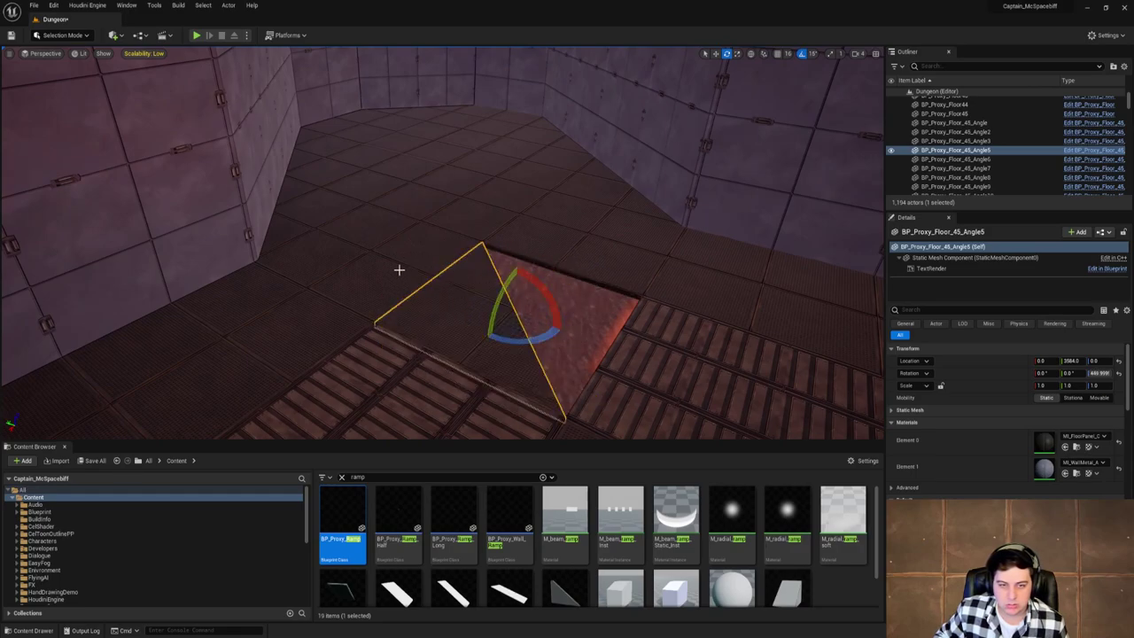
Delete the three square floor tiles around the triangular piece at the passage entrance to open a hole in the floor.
left_click(416, 270)
key("Delete")
left_click(558, 252)
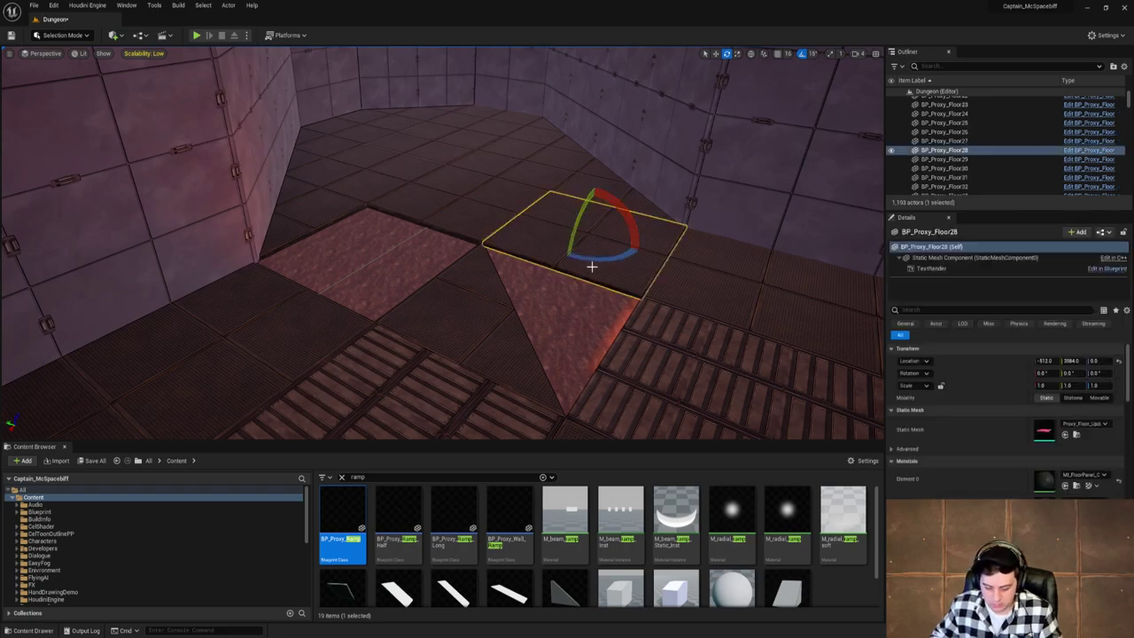
key("Delete")
left_click(467, 233)
key("Delete")
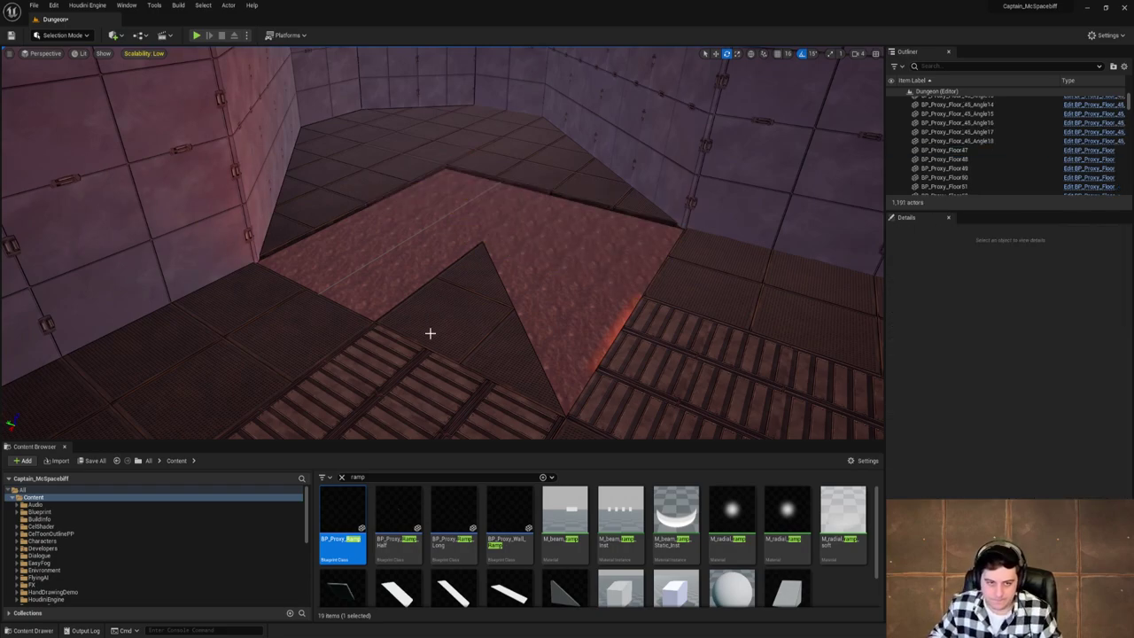
Move the triangular floor piece to X 0, Y 4096, Z 0 at the hole's corner.
left_click(431, 334)
key("w")
left_click_drag(487, 303, 363, 269)
right_click_drag(409, 267, 400, 260)
Duplicate the triangular floor piece, rotate the copy 180° about the vertical axis and move it to X -512, Y 3584, Z 0.
key("e")
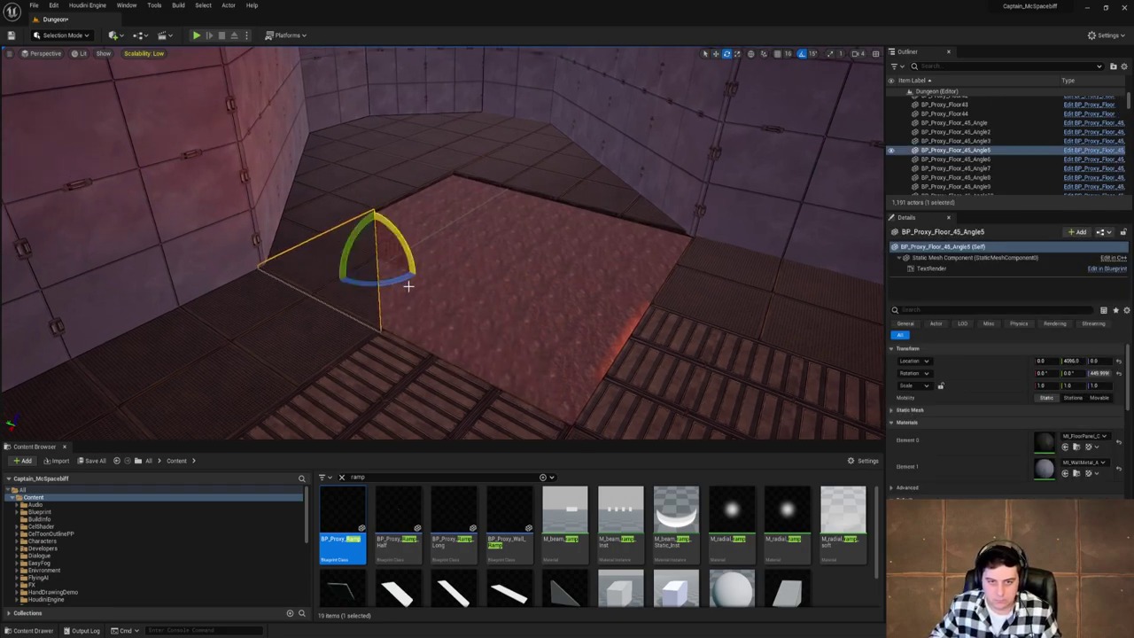
left_click_drag(395, 281, 239, 282, "alt")
key("w")
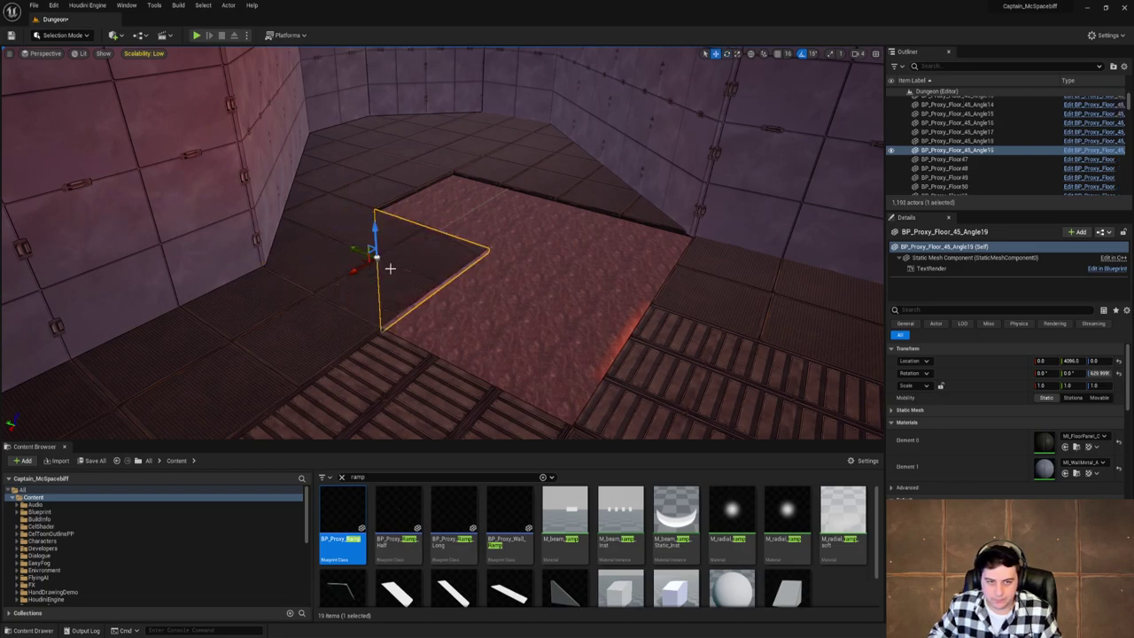
left_click_drag(380, 261, 563, 283)
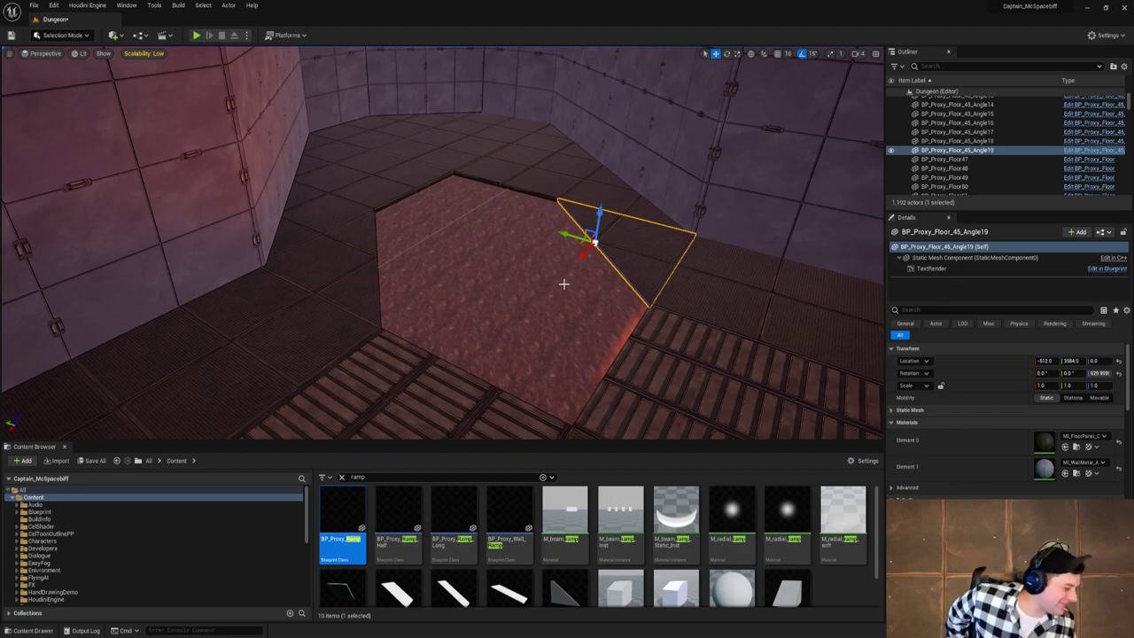
right_click_drag(594, 272, 656, 237)
Delete the next three square floor tiles deeper in the passage to extend the floor opening toward the far end.
left_click(341, 207)
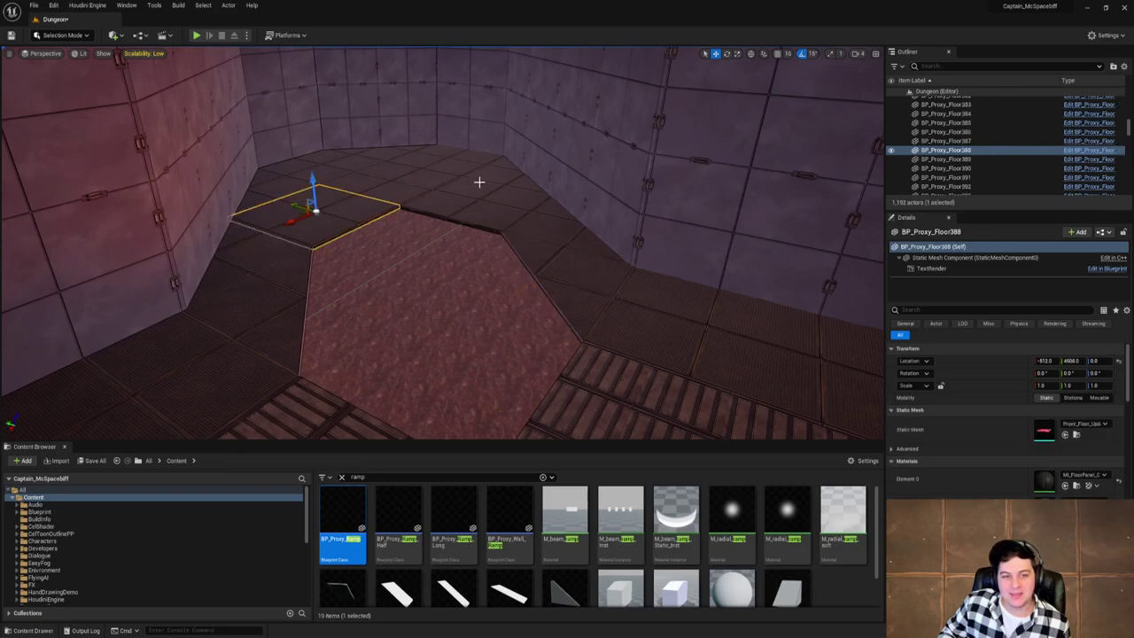
left_click(478, 182, "ctrl")
key("Delete")
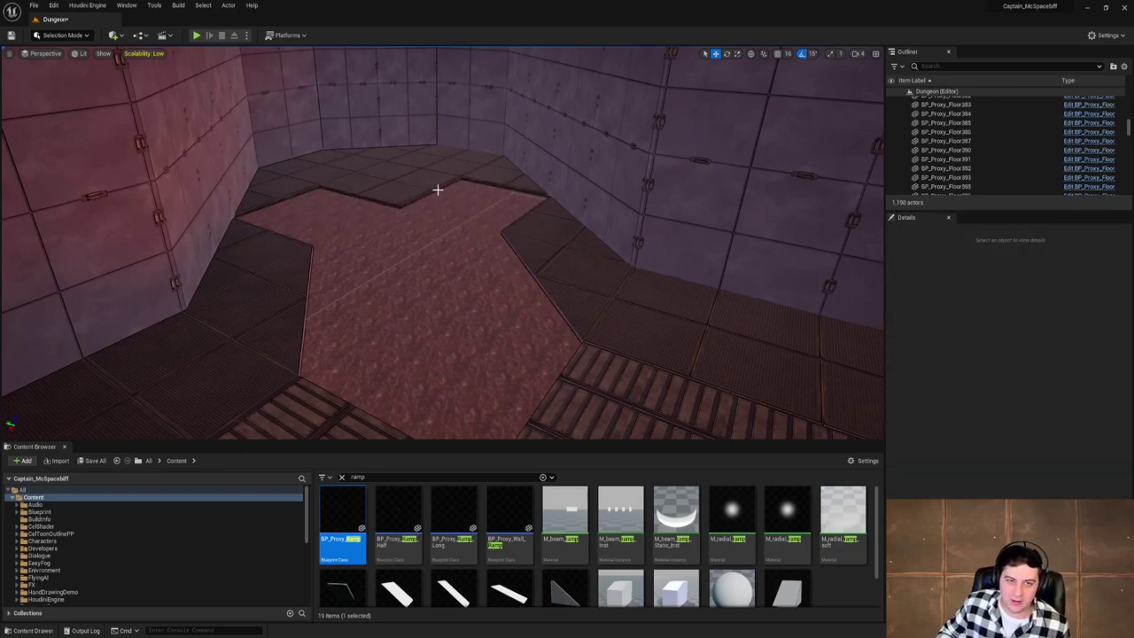
left_click(437, 191)
key("Delete")
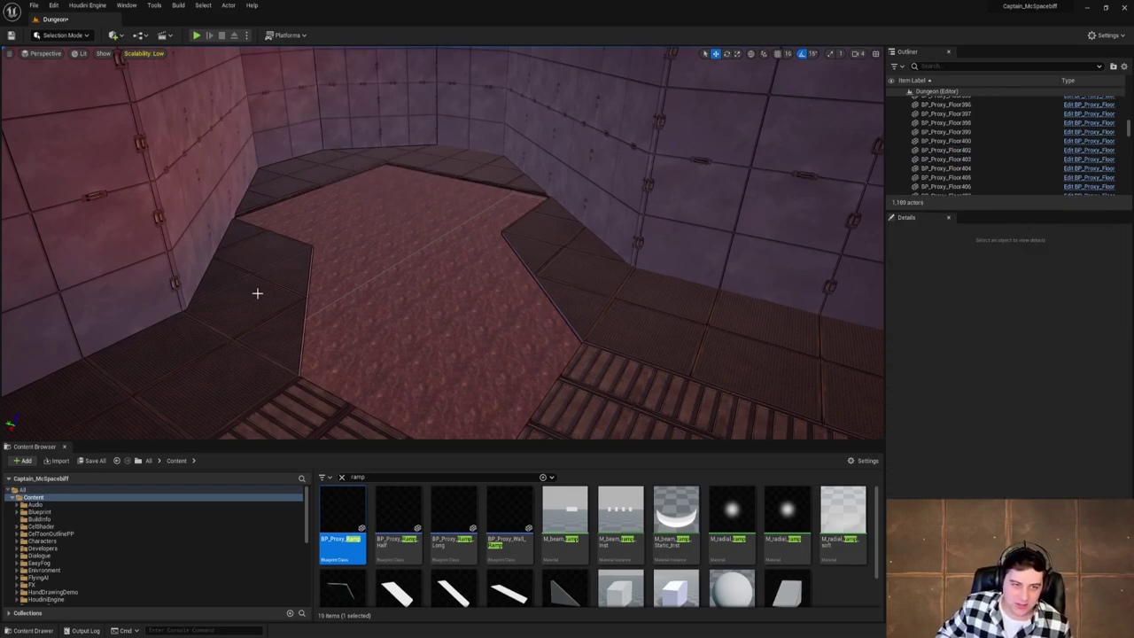
Duplicate the triangular floor piece twice, leaving one copy on the opening's same side and placing the other, turned 180°, at X -1024, Y 4096, Z 0.
left_click(258, 294)
left_click_drag(285, 307, 306, 190, "alt")
left_click(377, 248)
key("e")
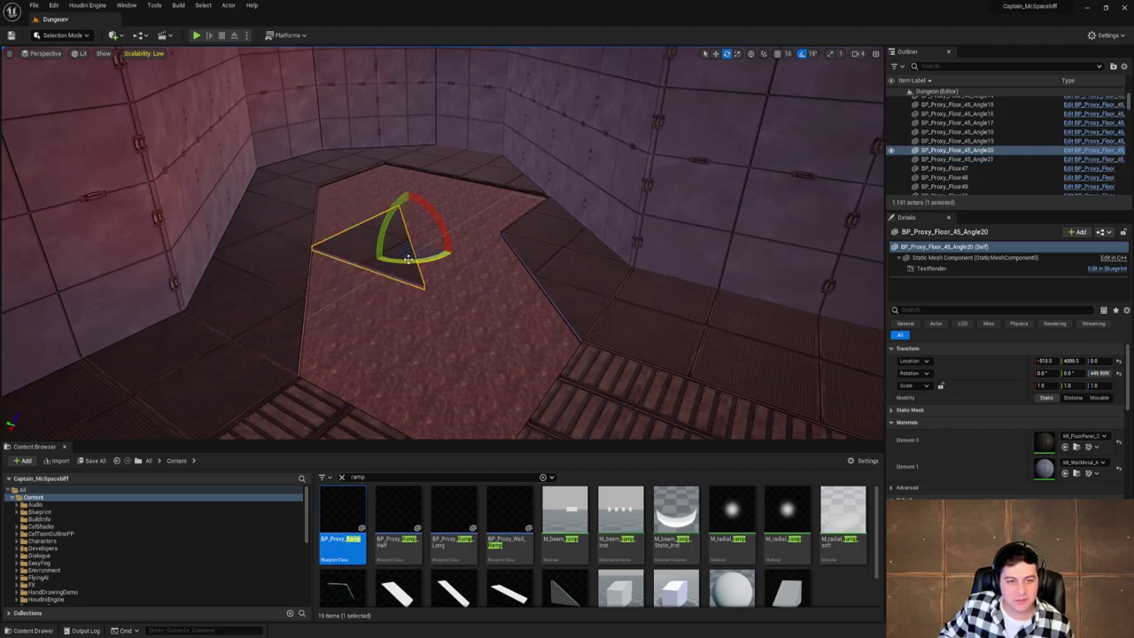
left_click_drag(413, 259, 460, 266)
key("w")
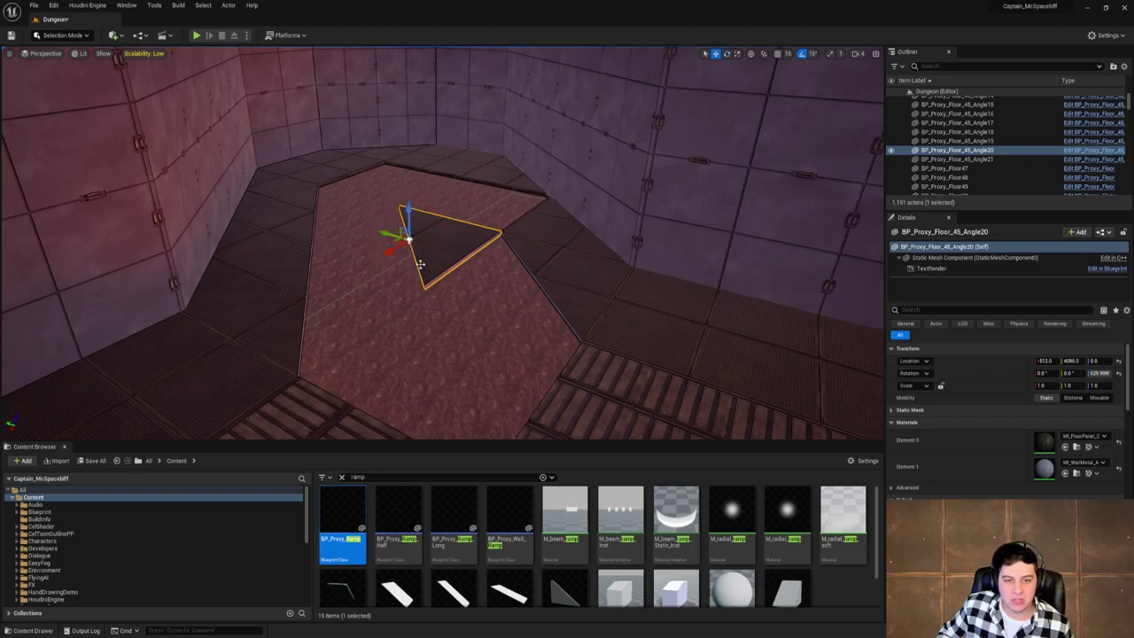
left_click_drag(392, 232, 465, 191)
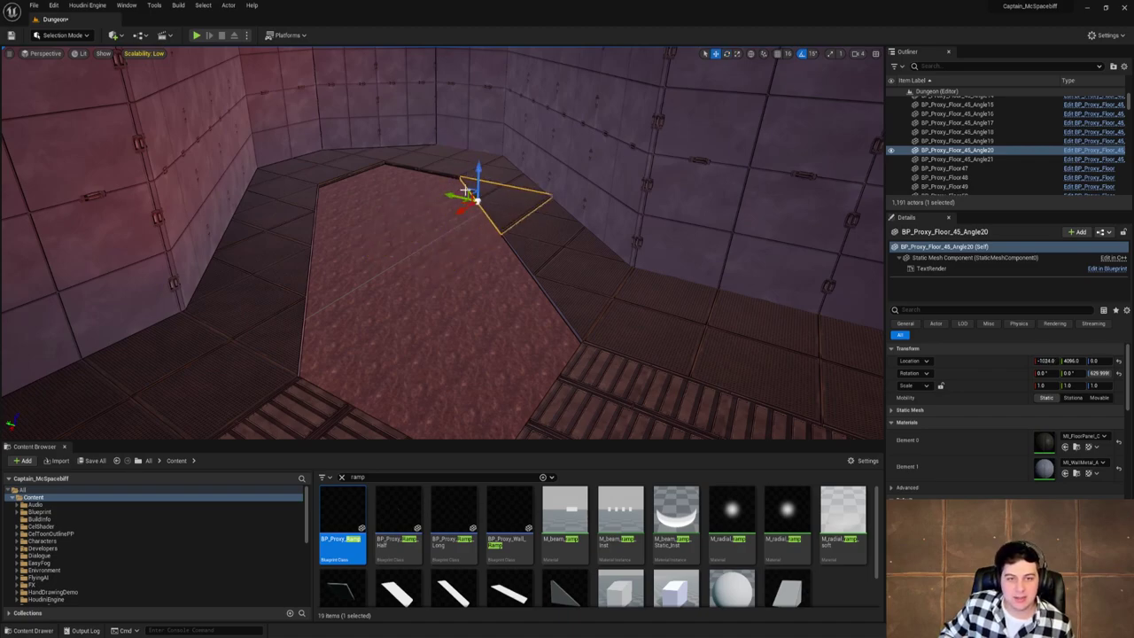
Select the square floor tile at the far end of the opening and save the current level.
right_click_drag(495, 177, 422, 122)
left_click(422, 122)
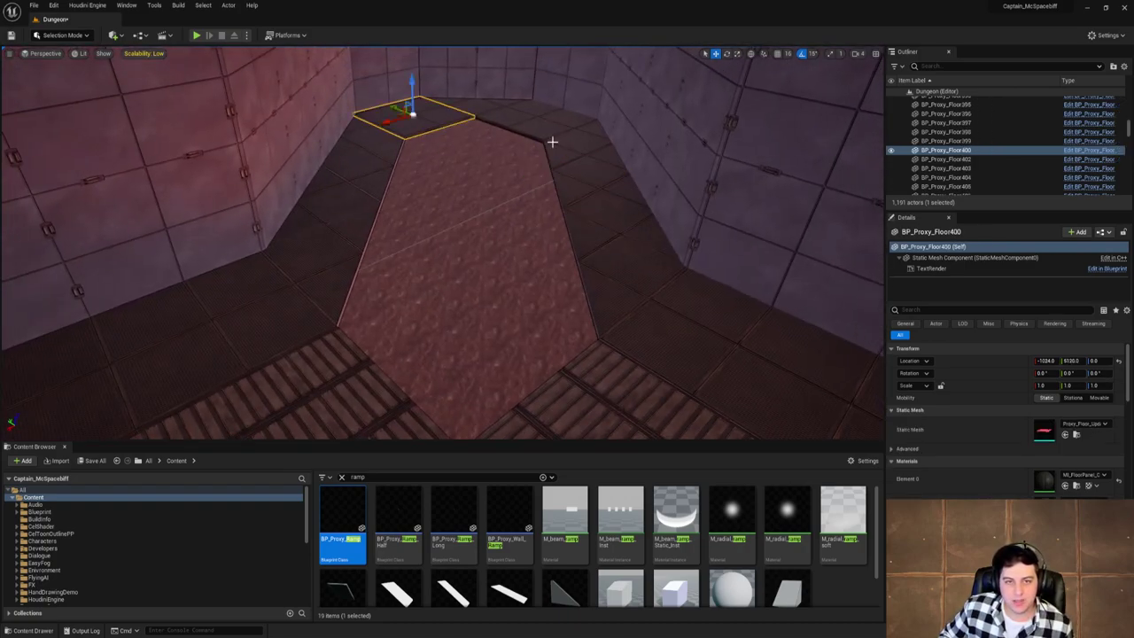
left_click(35, 5)
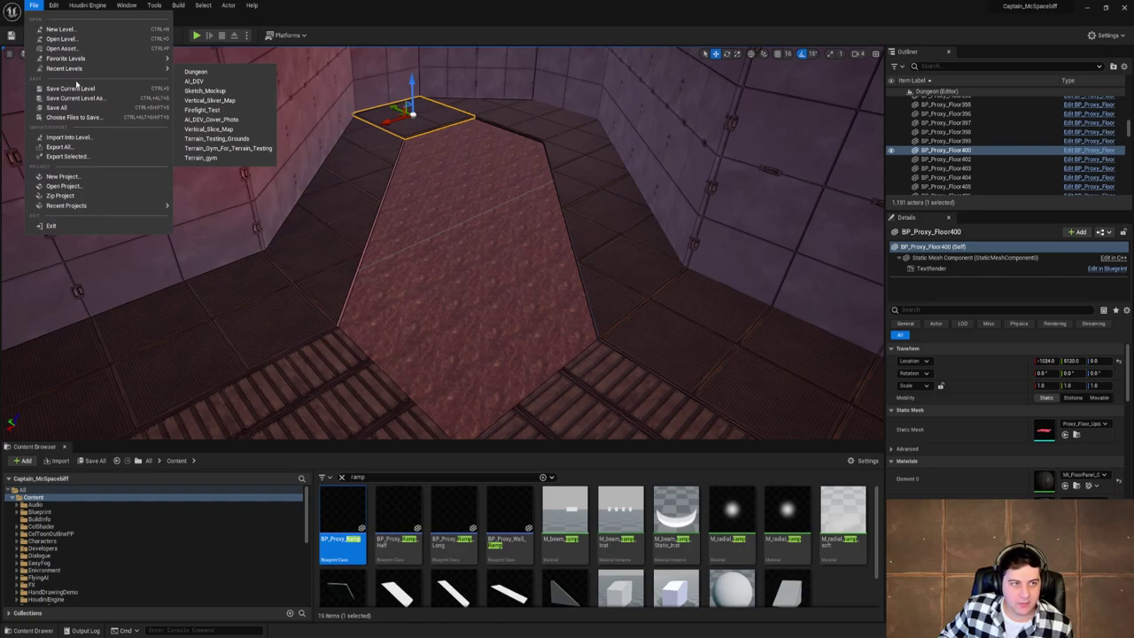
left_click(75, 89)
mouse_move(598, 268)
right_mouse_down()
mouse_move(638, 200)
mouse_move(798, 221)
mouse_move(809, 152)
mouse_move(771, 98)
mouse_move(782, 106)
mouse_move(443, 292)
mouse_move(496, 213)
mouse_move(568, 274)
mouse_move(585, 283)
mouse_move(598, 269)
right_mouse_up()
key("w")
key("s")
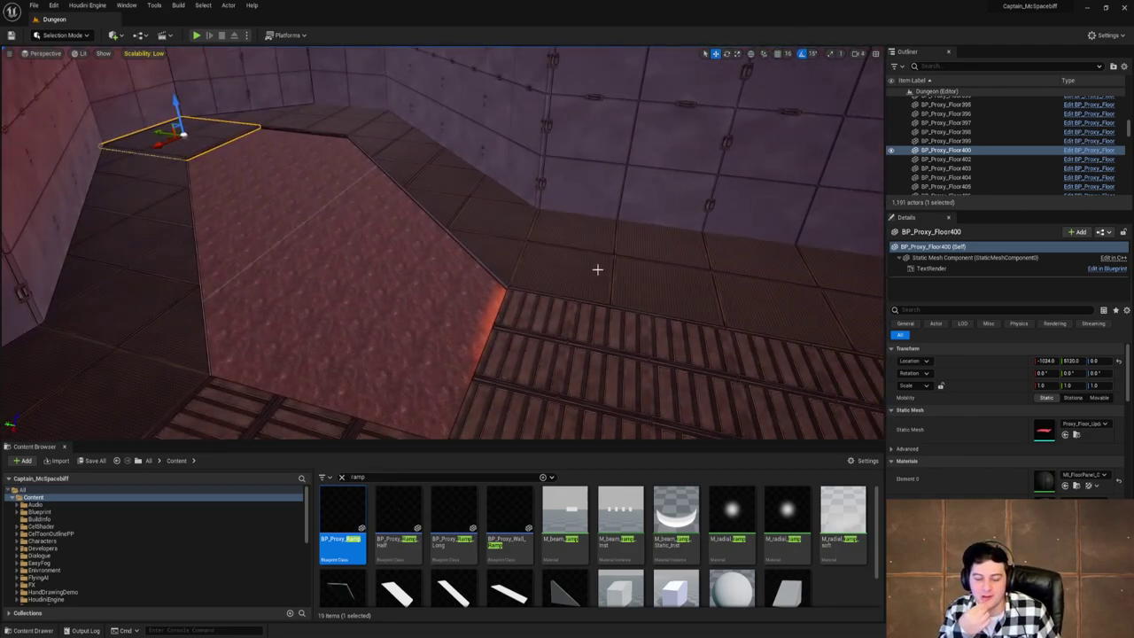
Duplicate the triangular floor piece at X -512, Y 3584, rotate the copy 90° about the vertical axis and place it at X 0, Y 3584, Z 0.
right_click_drag(598, 269, 392, 205)
left_click(532, 271)
key("e")
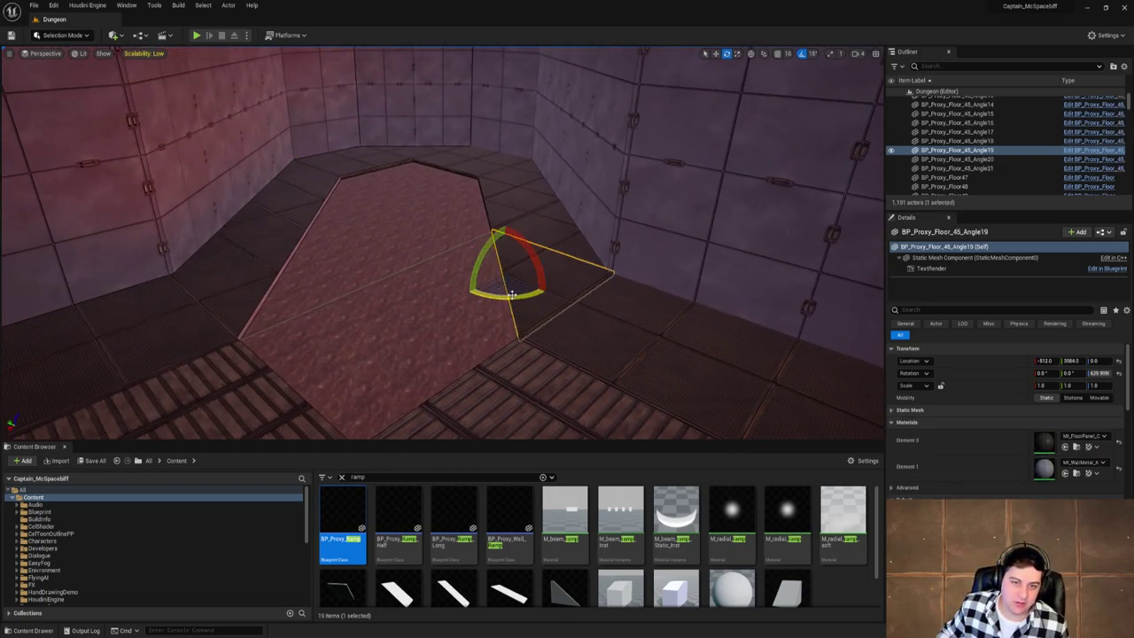
left_click_drag(512, 296, 350, 349, "alt")
key("w")
right_click_drag(598, 393, 563, 417)
Clear the content search filter and save the current level.
left_click(343, 477)
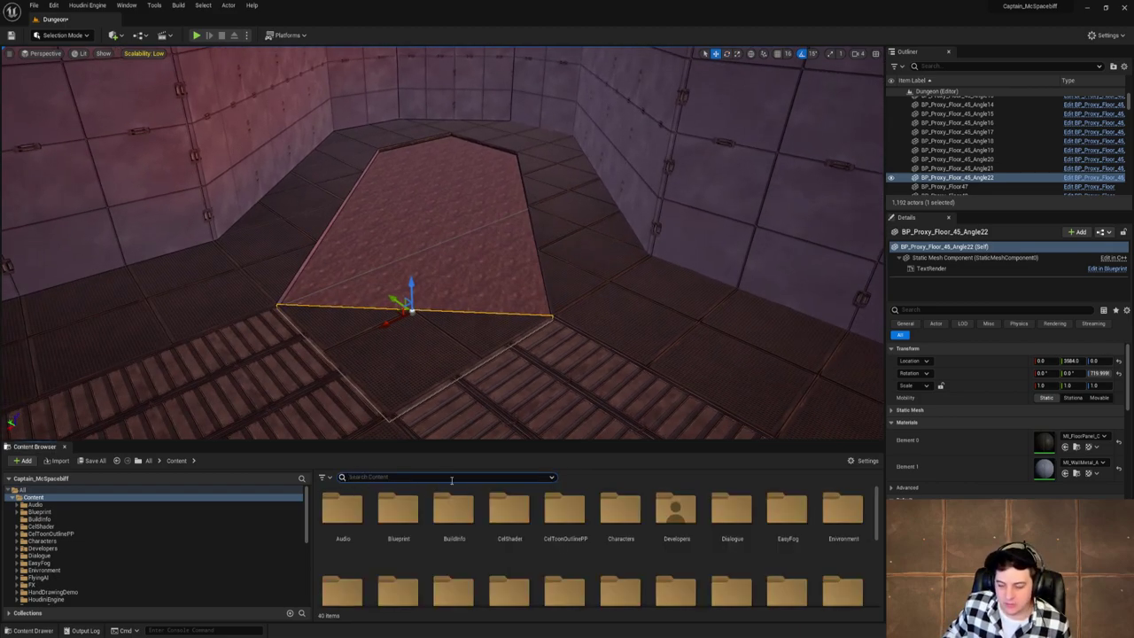
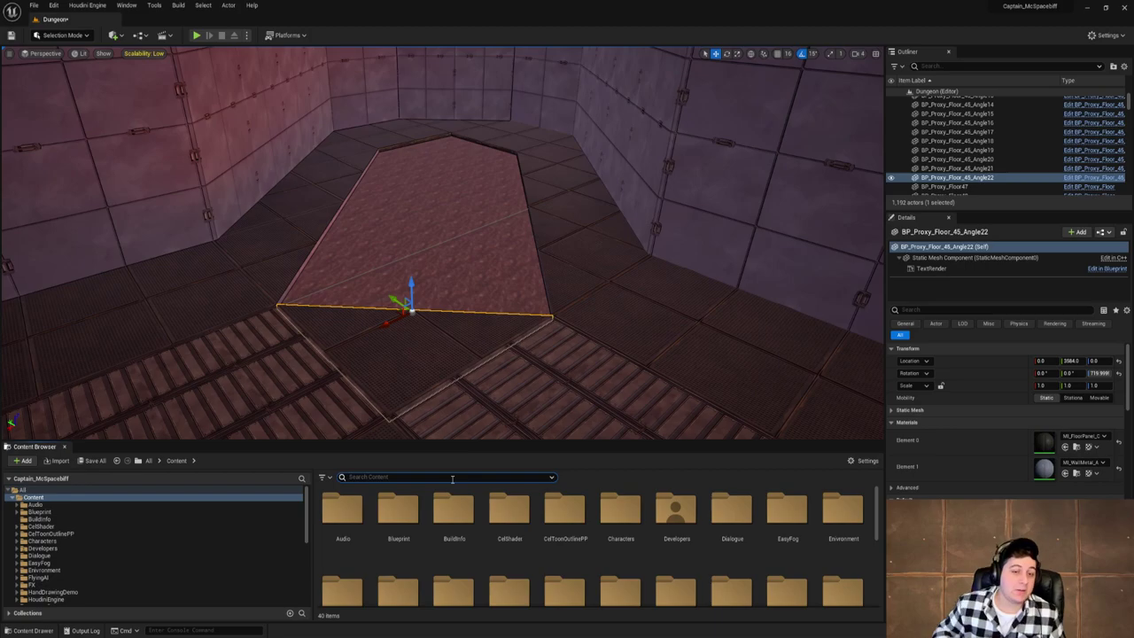
type("e")
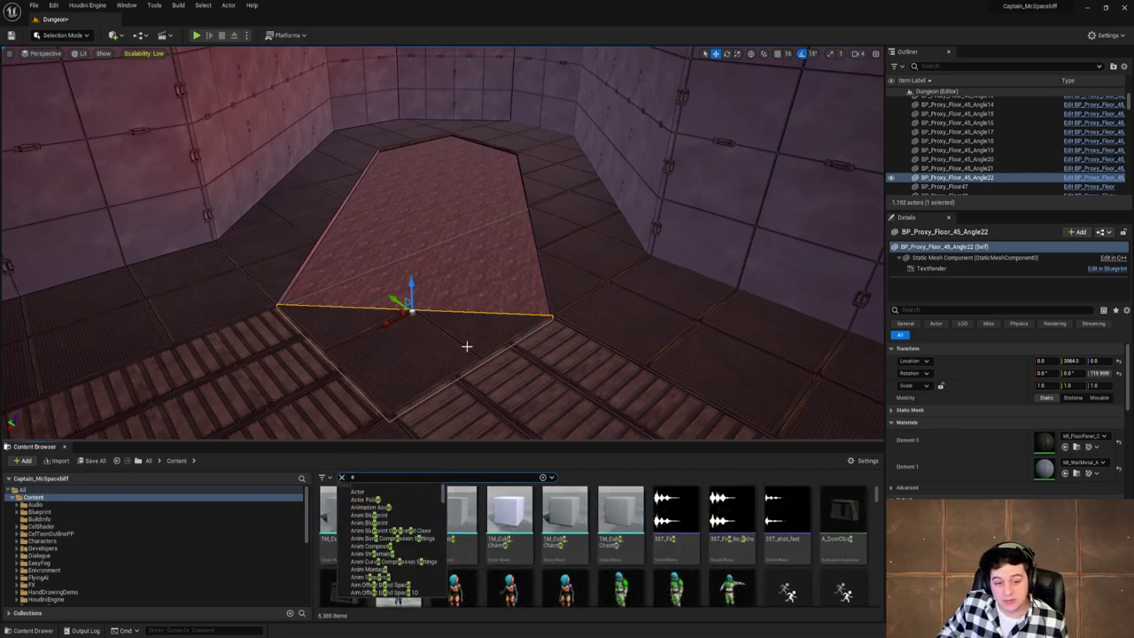
left_click(342, 477)
right_click_drag(608, 408, 490, 327)
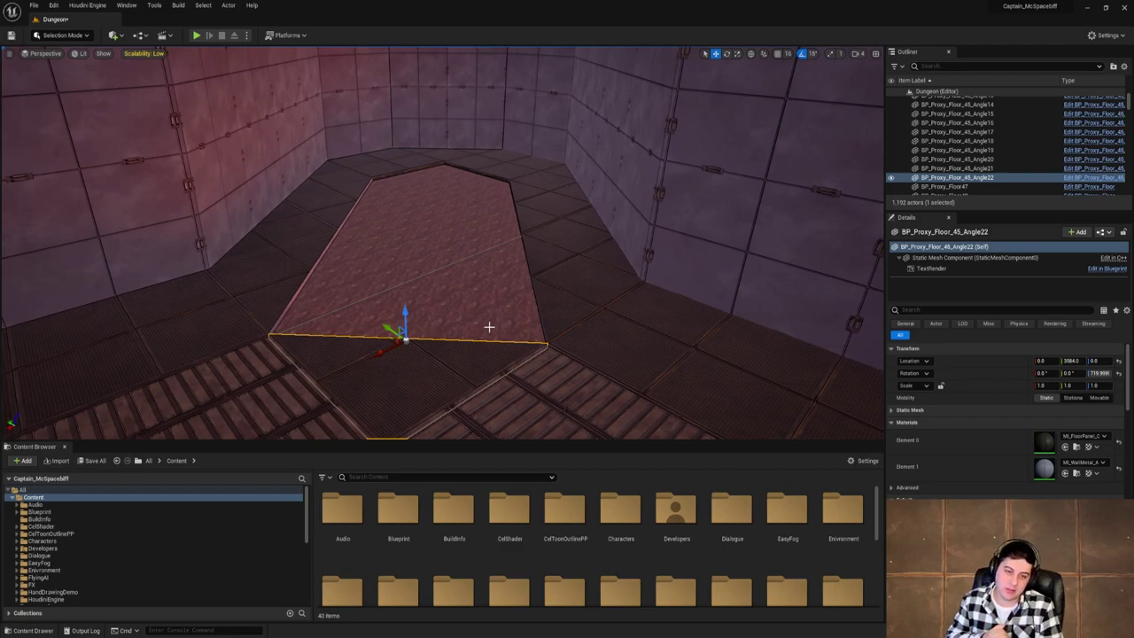
right_click_drag(538, 287, 633, 345)
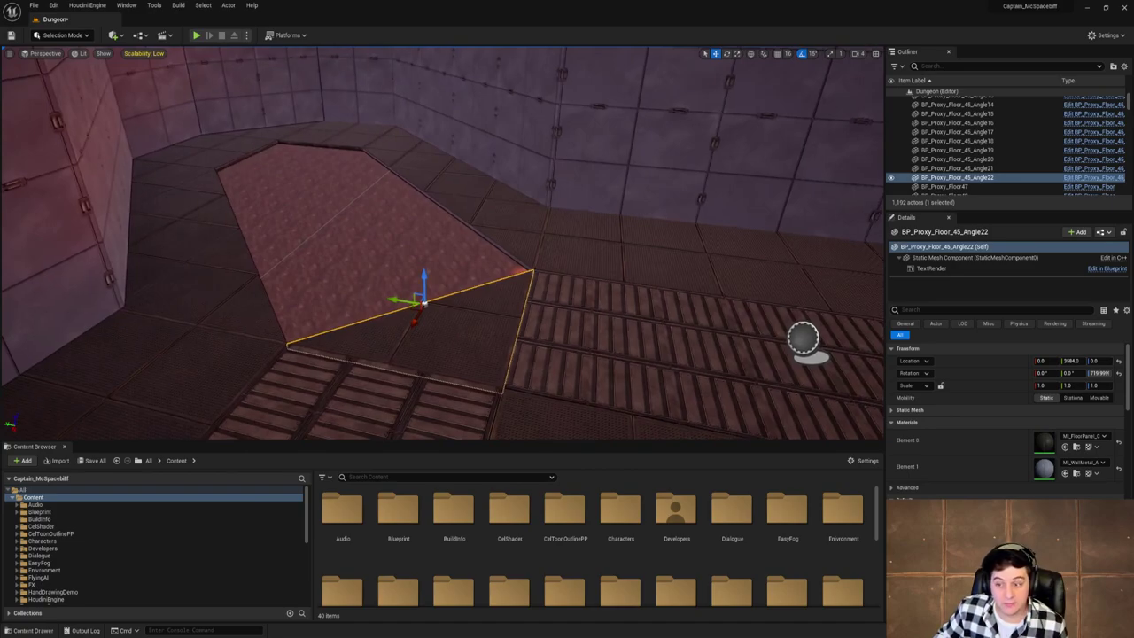
right_click_drag(553, 234, 638, 209)
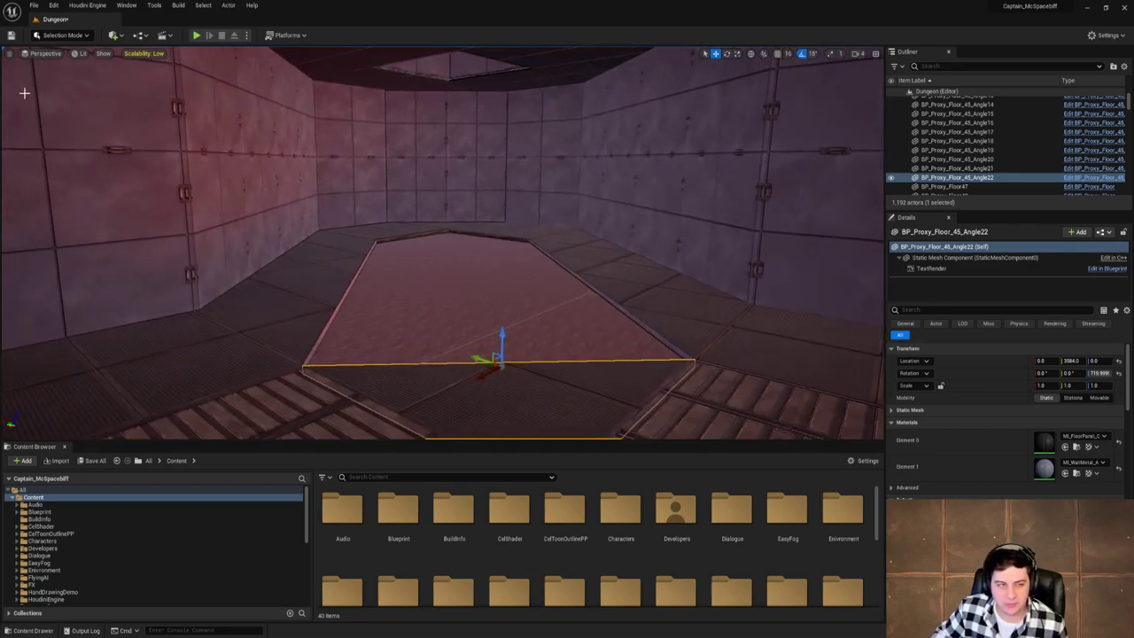
left_click(34, 6)
left_click(62, 85)
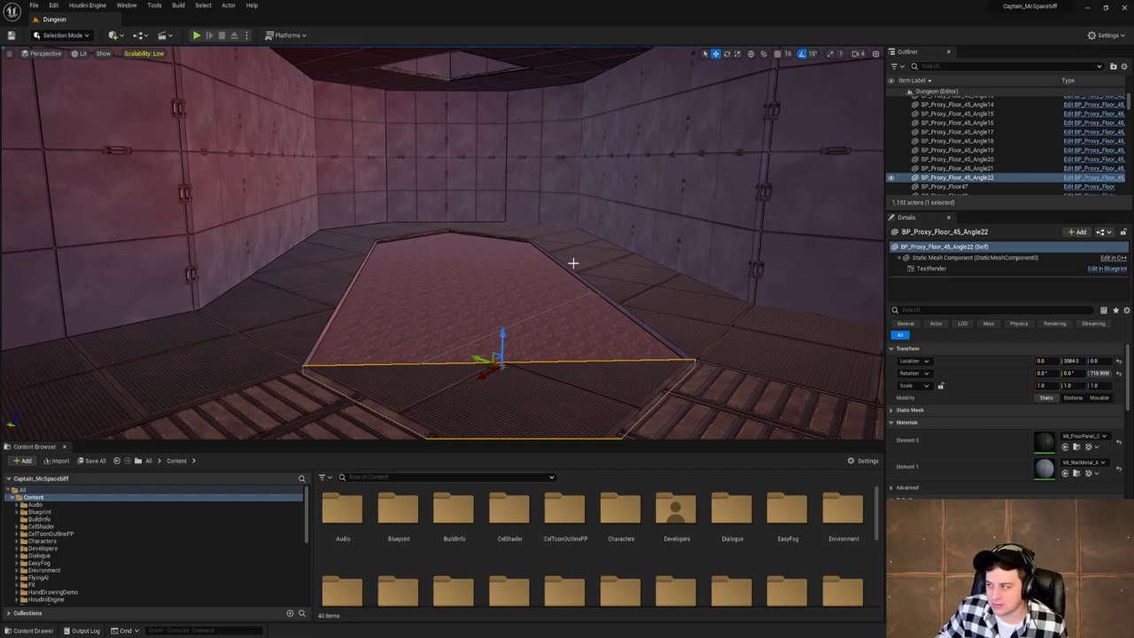
Save the Dungeon level with the triangular floor piece closing the opening's near end.
right_click_drag(574, 263, 371, 387)
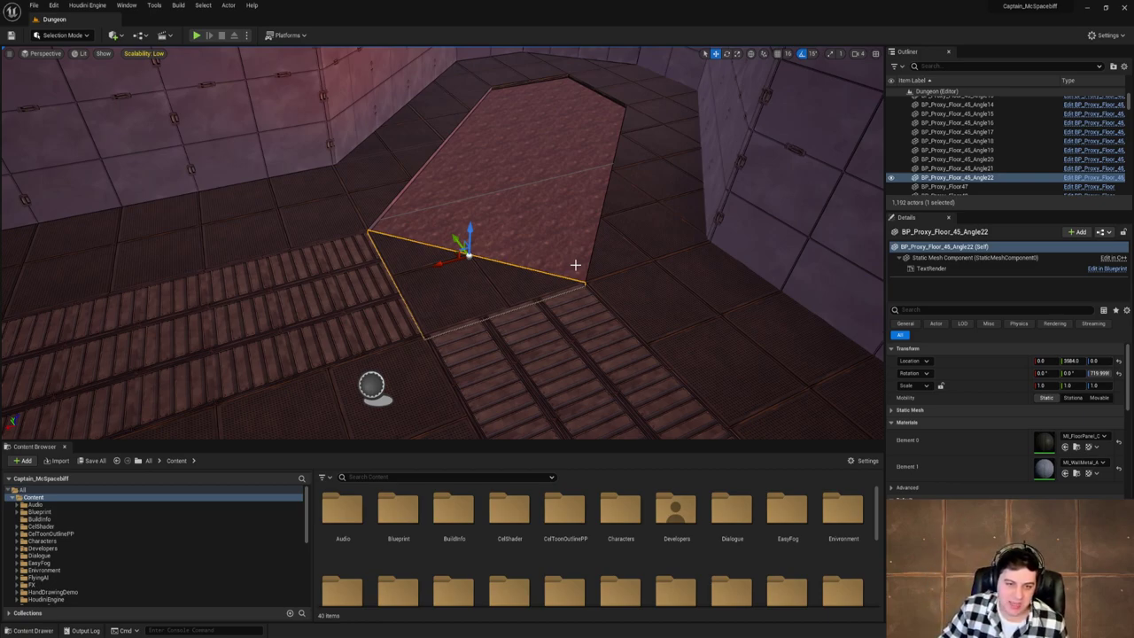
right_click_drag(620, 204, 740, 208)
left_click_drag(501, 212, 638, 195, "alt")
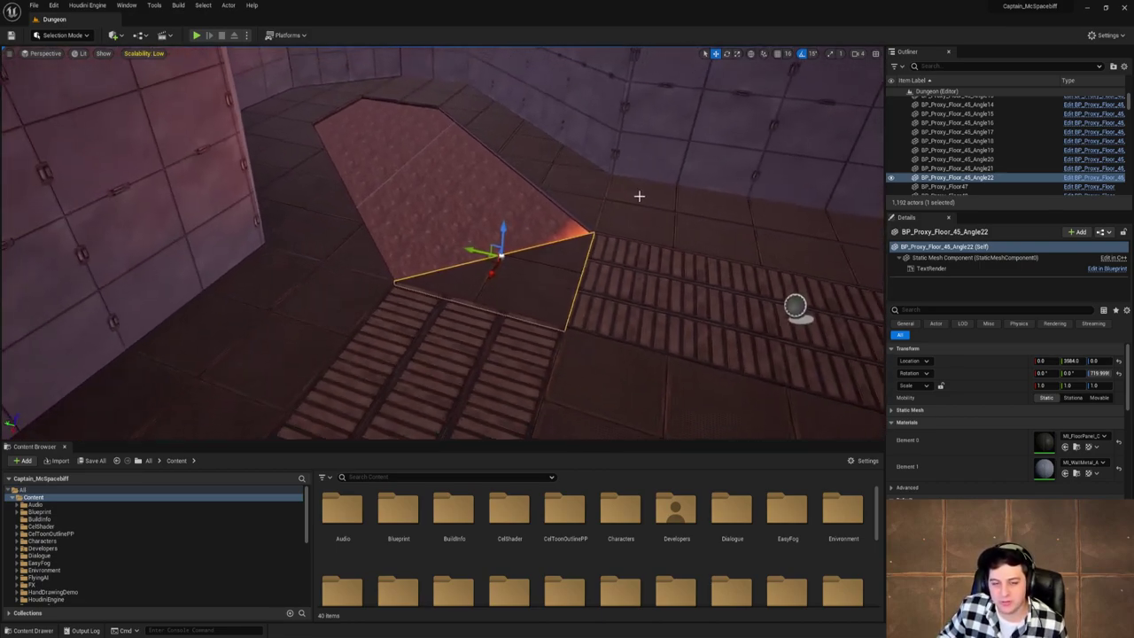
mouse_move(654, 325)
right_mouse_down()
mouse_move(592, 319)
mouse_move(654, 301)
mouse_move(647, 310)
right_mouse_up()
left_click_drag(550, 314, 623, 312, "alt")
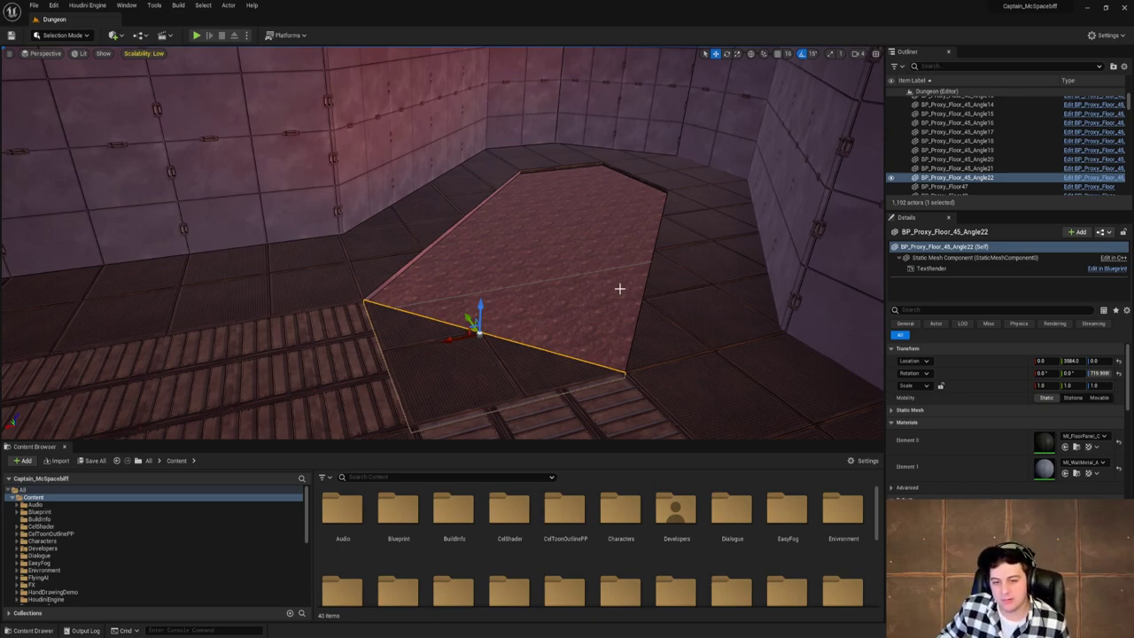
mouse_move(619, 288)
right_mouse_down()
mouse_move(673, 297)
mouse_move(624, 292)
right_mouse_up()
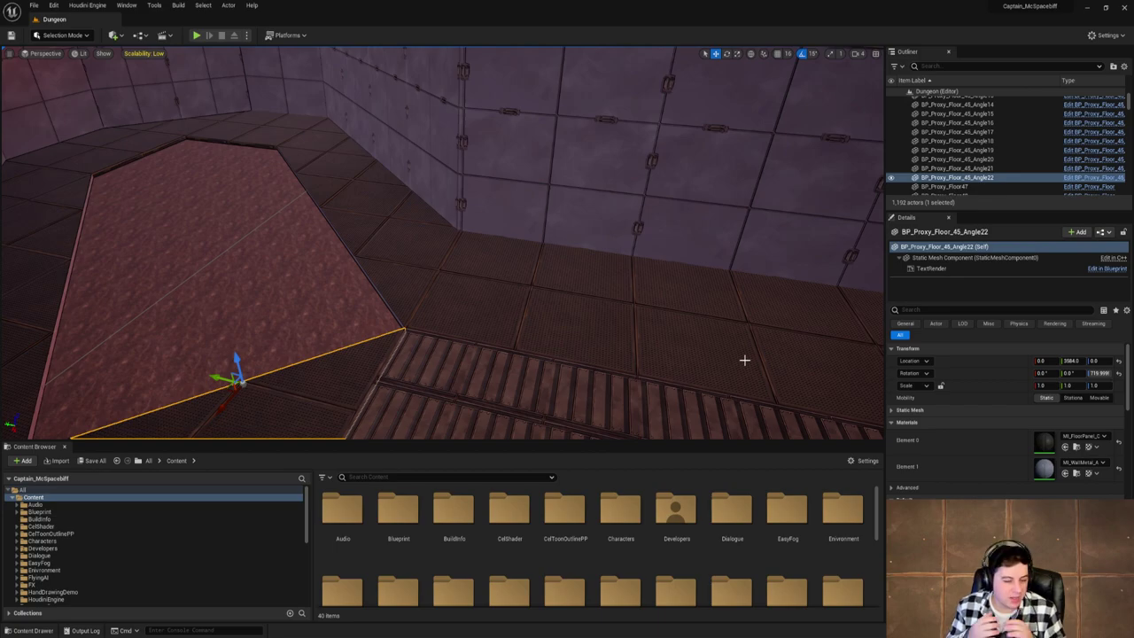
right_click_drag(744, 353, 478, 247)
left_click(34, 6)
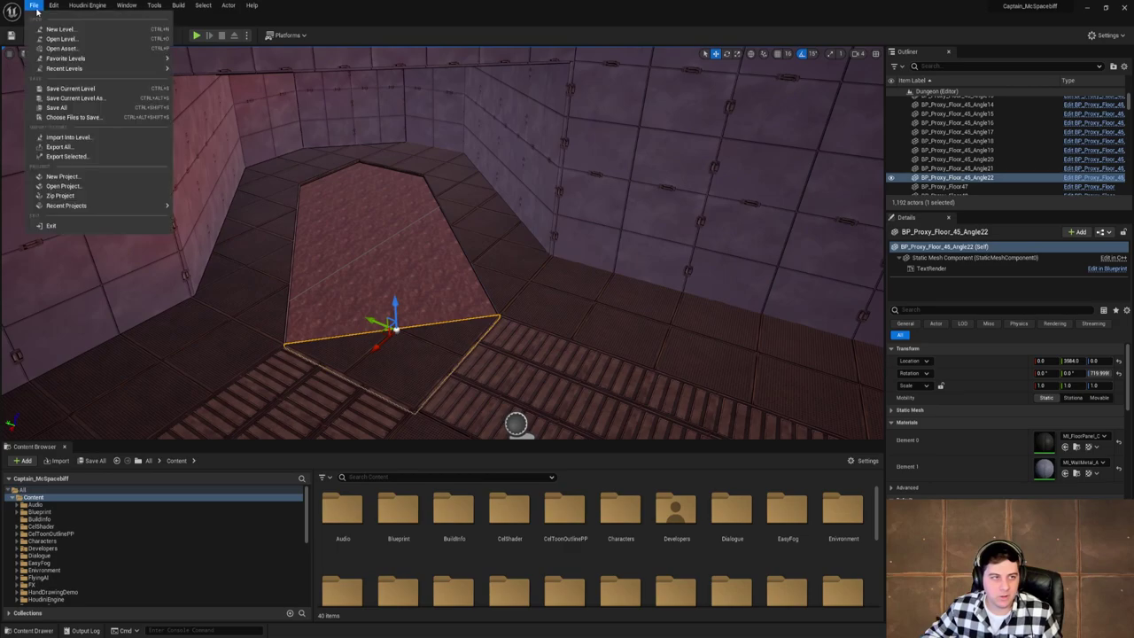
left_click(89, 88)
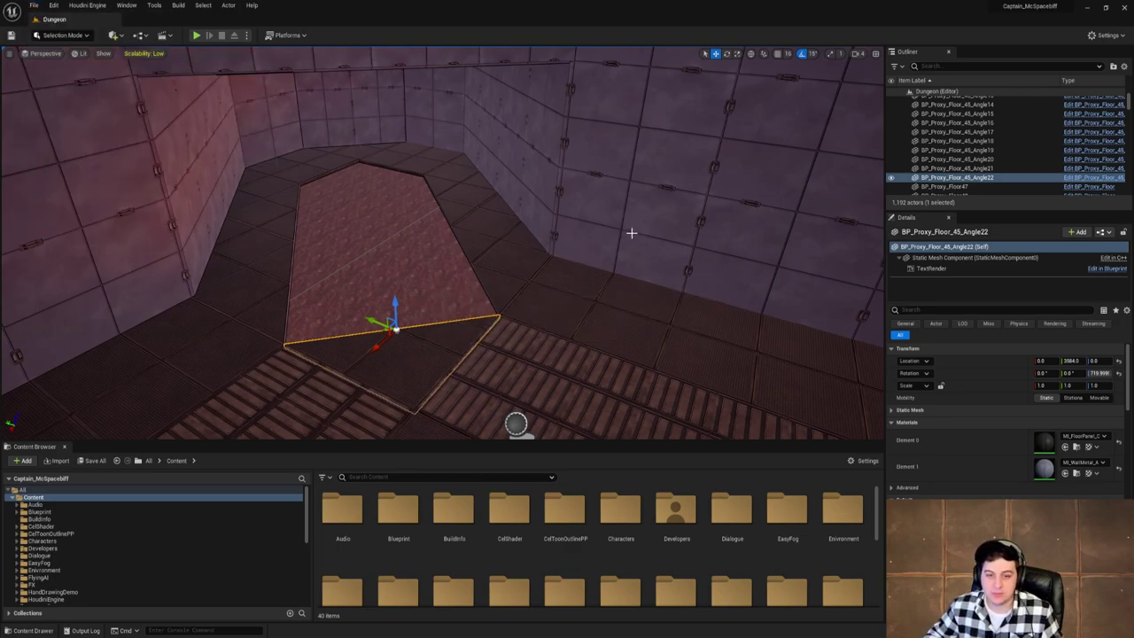
Try MI_FloorPanel_C_Trim, MI_FloorPanel_B and MI_FloorPanel_A on the near triangular floor piece's Element 0, settling on MI_FloorPanel_B.
left_click(1074, 436)
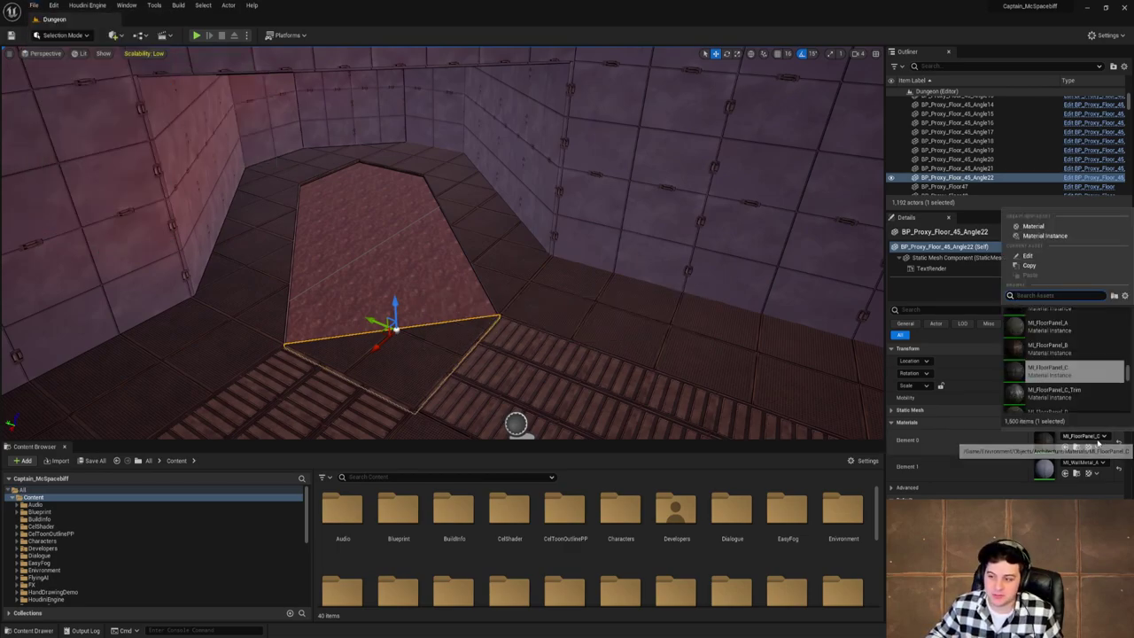
left_click(1072, 395)
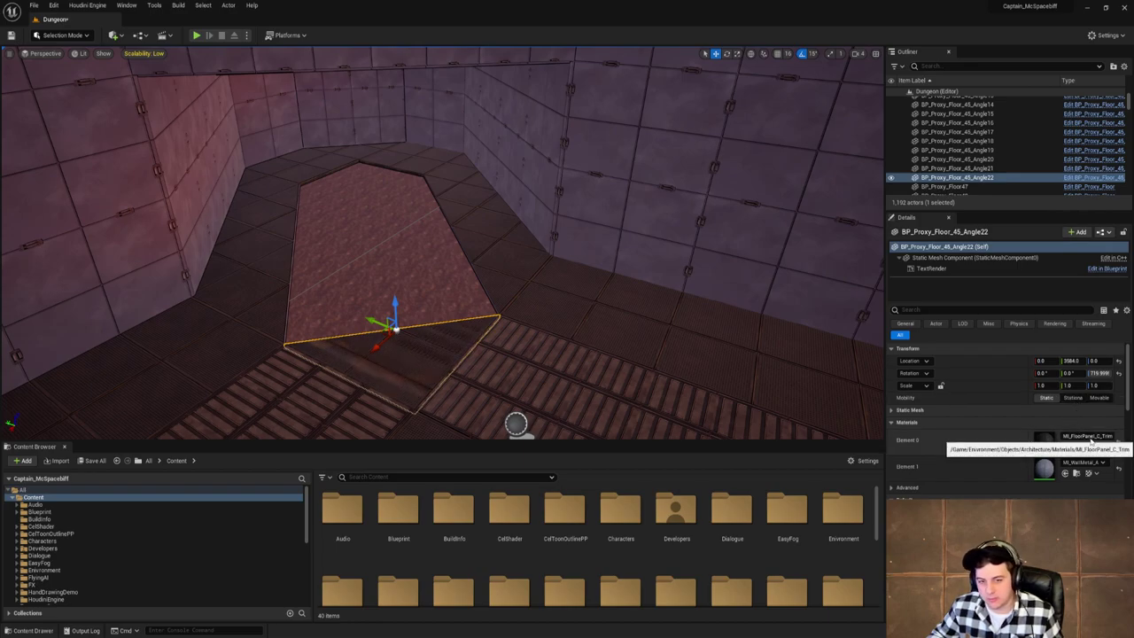
left_click(1093, 436)
left_click(1074, 363)
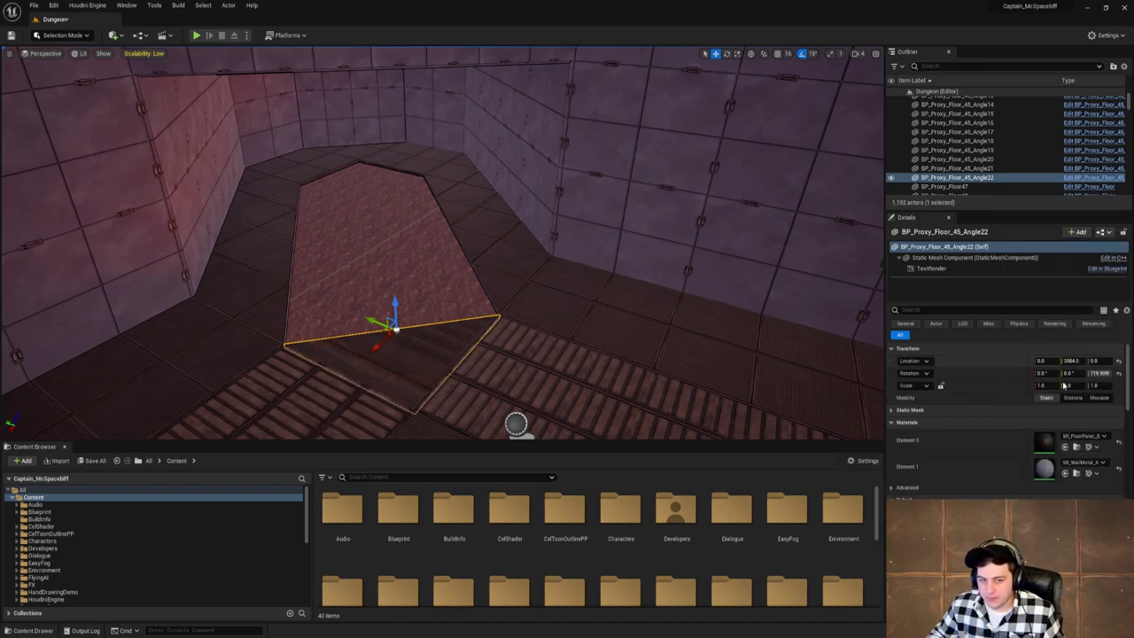
left_click(1091, 436)
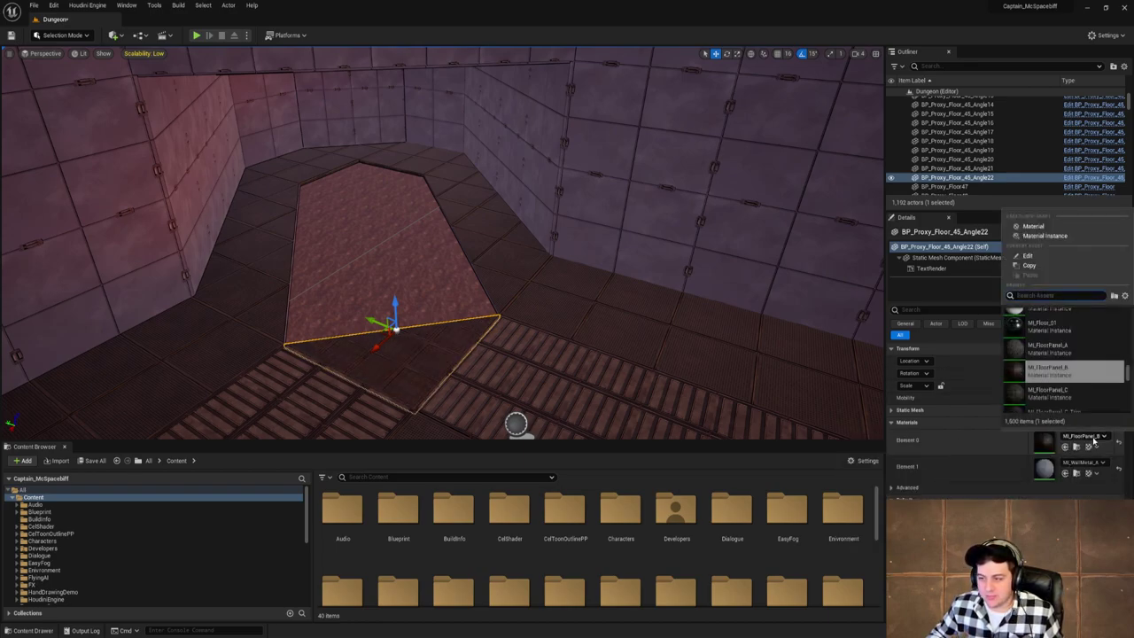
left_click(1063, 351)
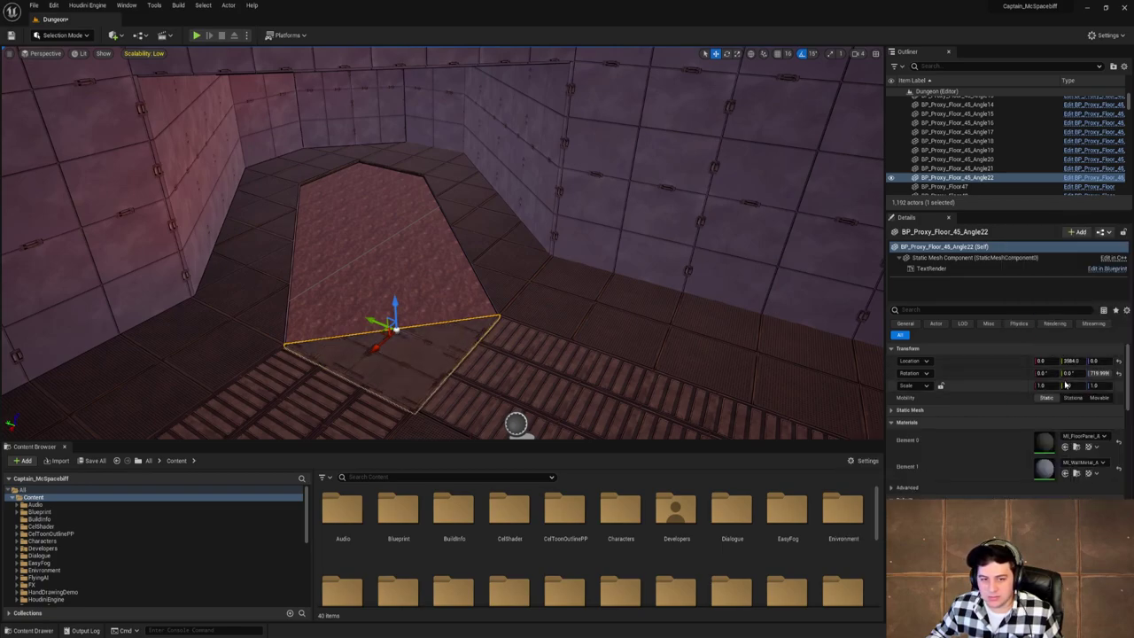
left_click(1082, 436)
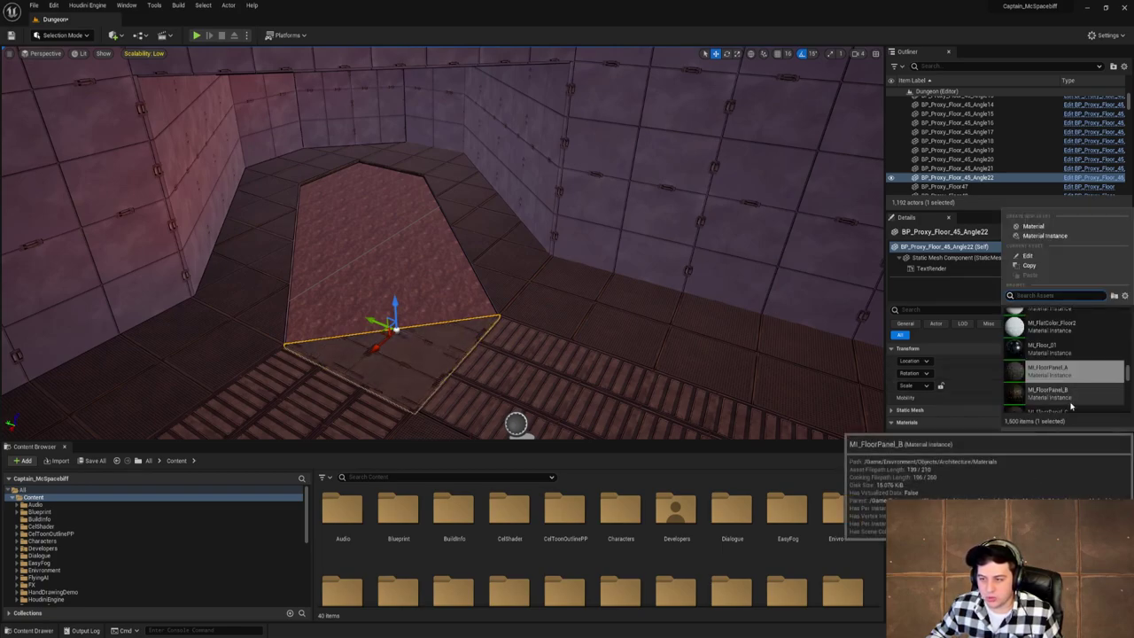
left_click(1058, 387)
Delete the triangular floor piece at the opening's near end, between the two grated walkways.
mouse_move(644, 297)
right_mouse_down()
mouse_move(585, 337)
mouse_move(598, 346)
mouse_move(644, 297)
right_mouse_up()
left_click(602, 253)
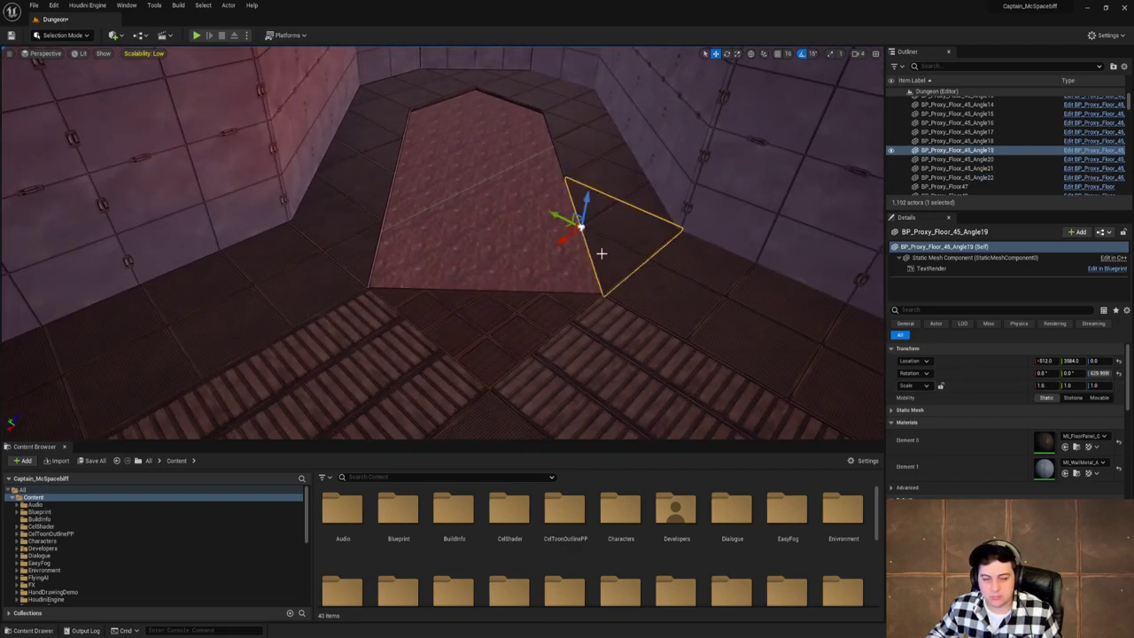
left_click(549, 321)
right_click_drag(664, 361, 754, 394)
key("Delete")
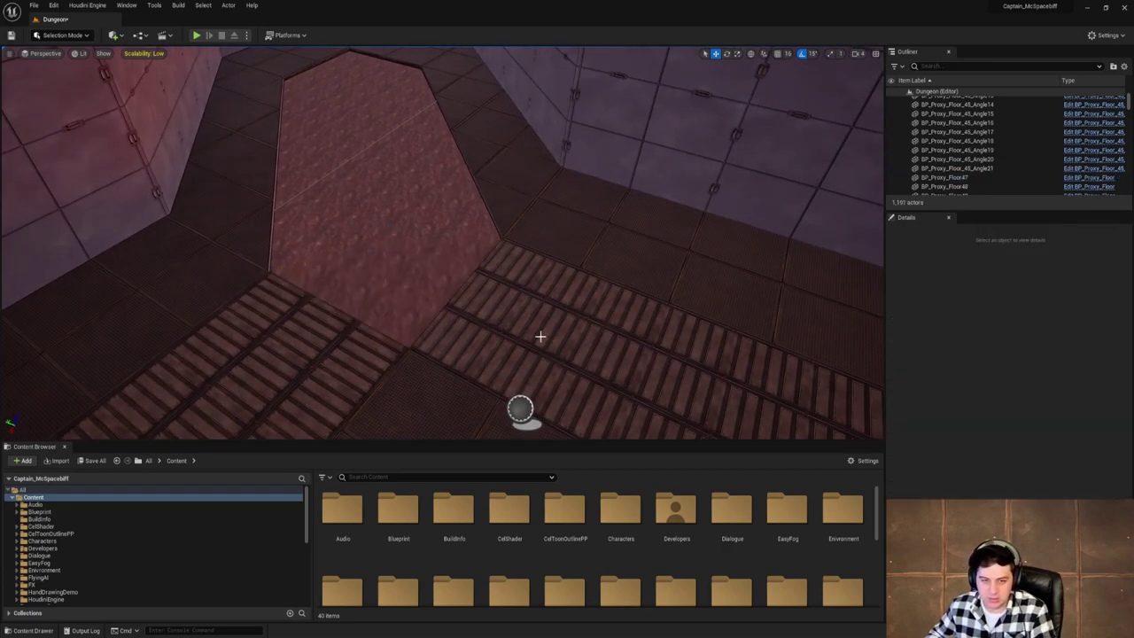
Duplicate the adjacent grated floor tile to X 0, Y 3584, Z 0 and assign it the MI_FloorPanel_C material.
left_click(498, 322)
left_click_drag(518, 316, 370, 270, "alt")
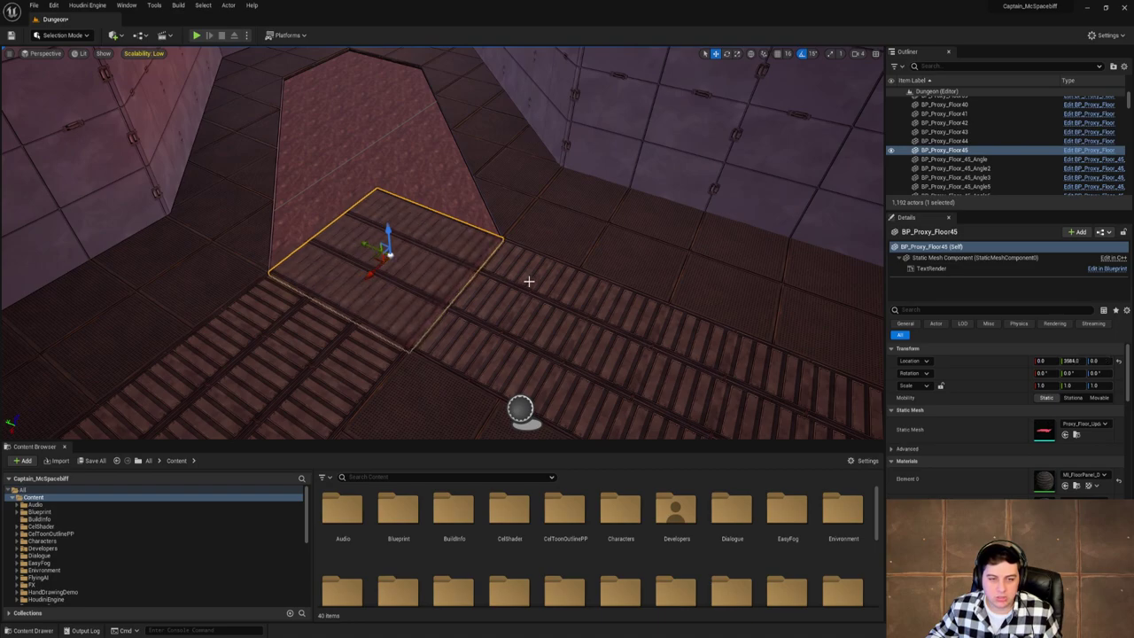
left_click(1085, 475)
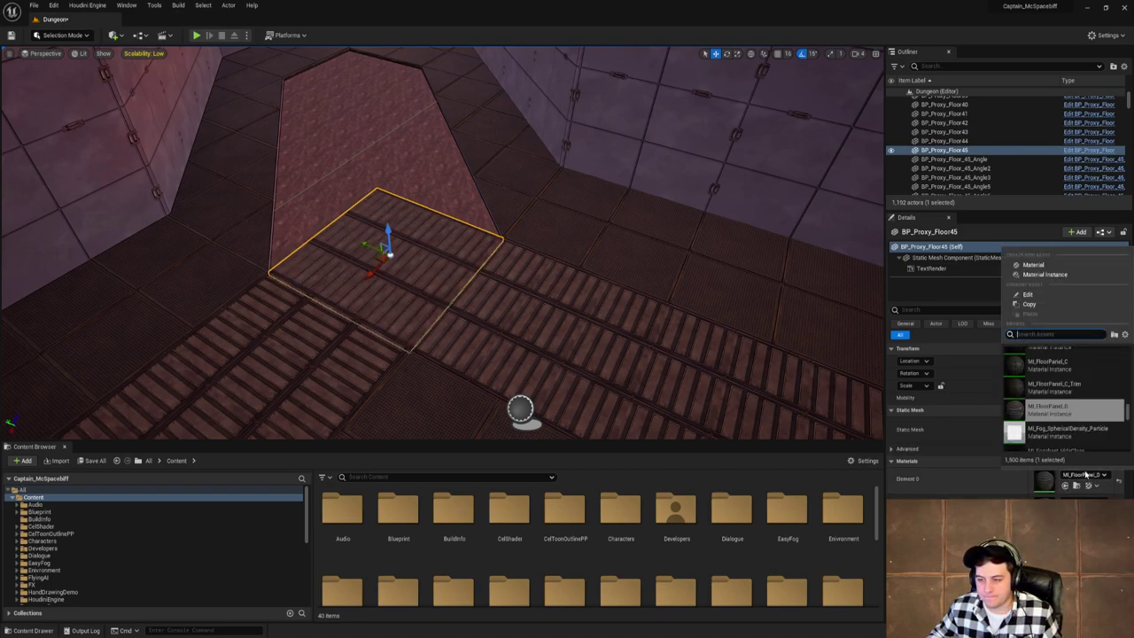
left_click(1055, 387)
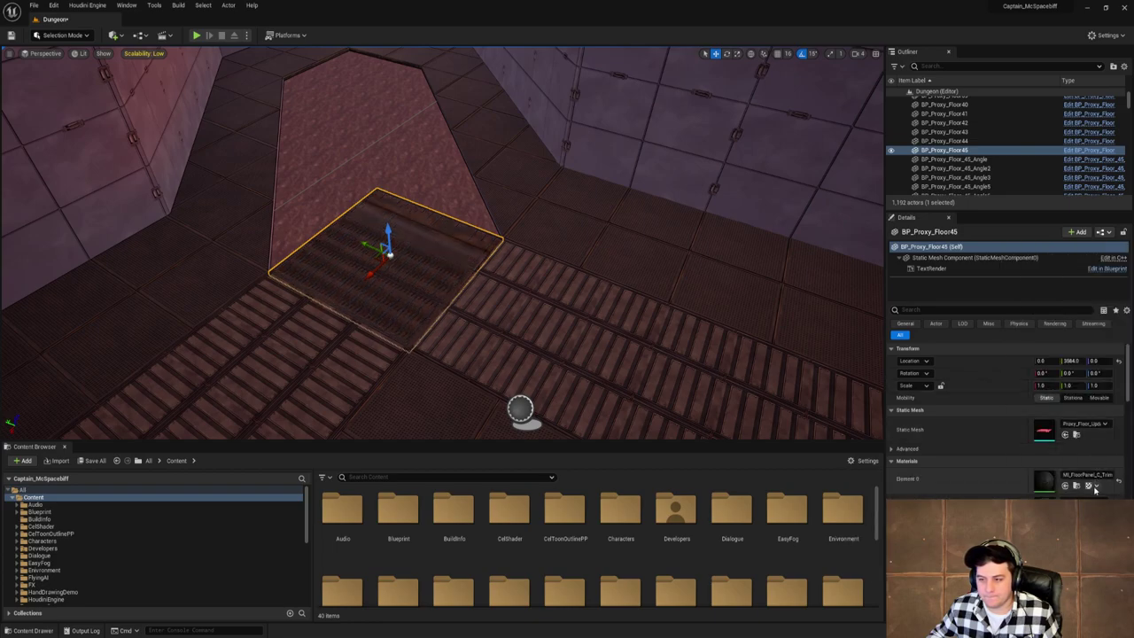
left_click(1093, 475)
left_click(1073, 395)
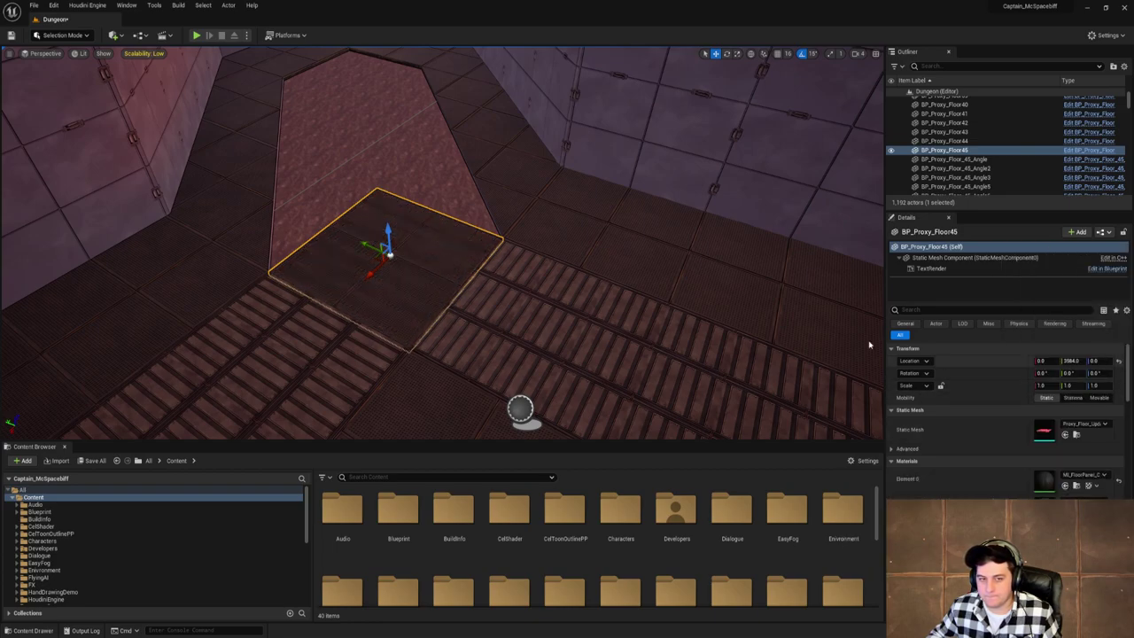
Rotate the triangular floor piece at X -512, Y 3584 by 90° about the vertical axis.
right_click_drag(745, 278, 762, 333)
left_click(707, 355)
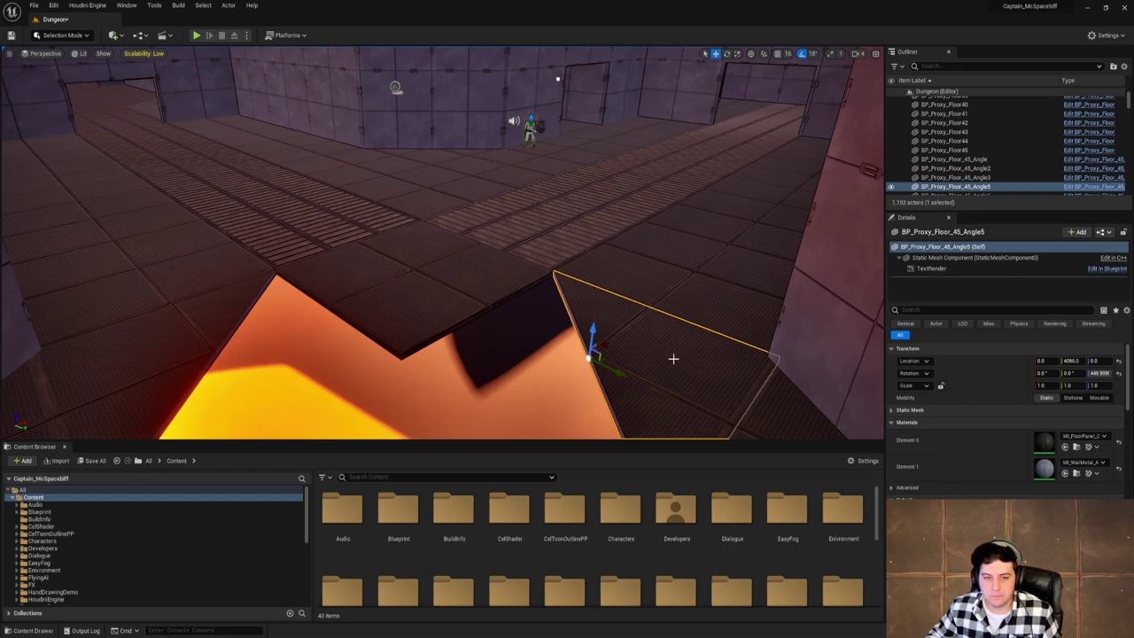
right_click_drag(674, 358, 674, 358)
left_click(190, 319)
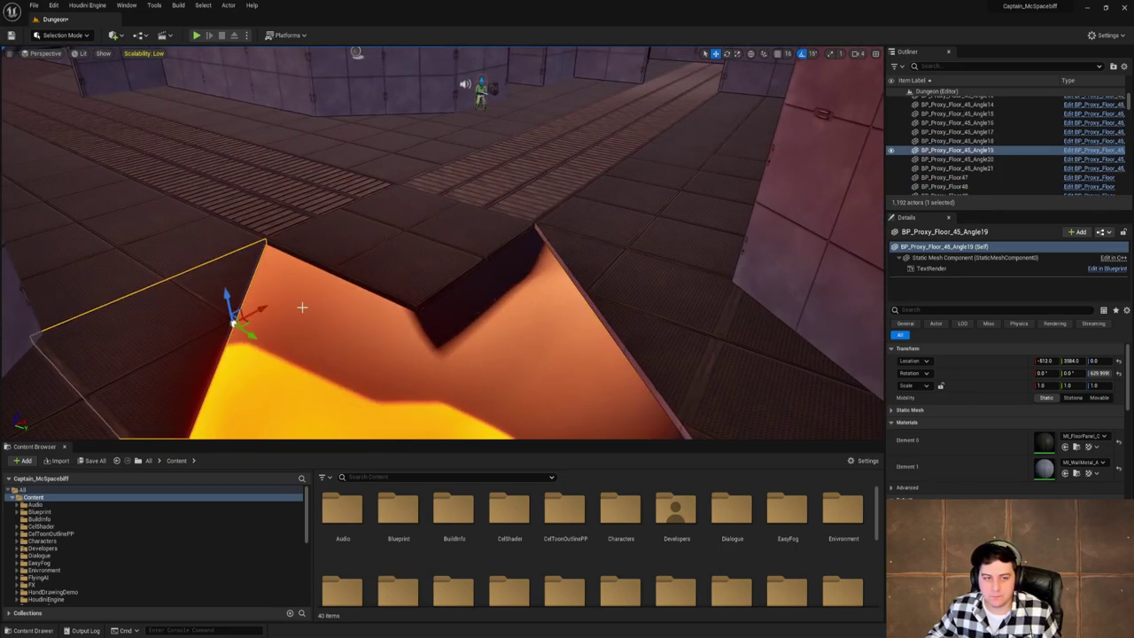
right_click_drag(302, 308, 322, 307)
key("e")
left_click_drag(283, 303, 348, 282)
key("w")
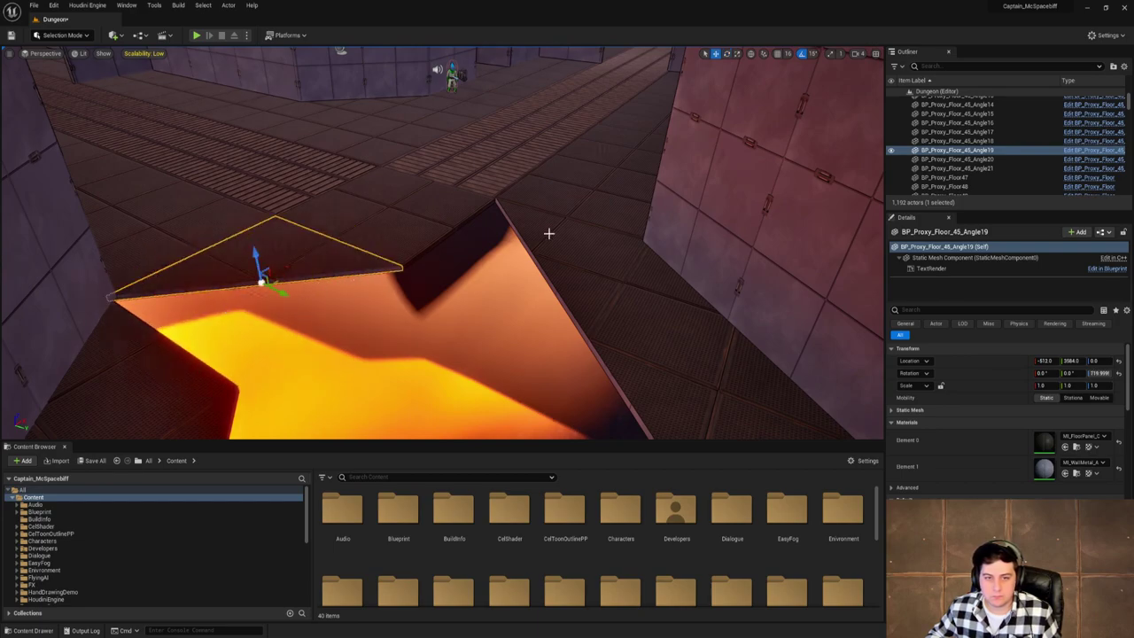
Delete the triangular floor piece at X 0, Y 4096 on the opposite edge of the opening.
left_click(549, 233)
key("Delete")
key("ctrl+z")
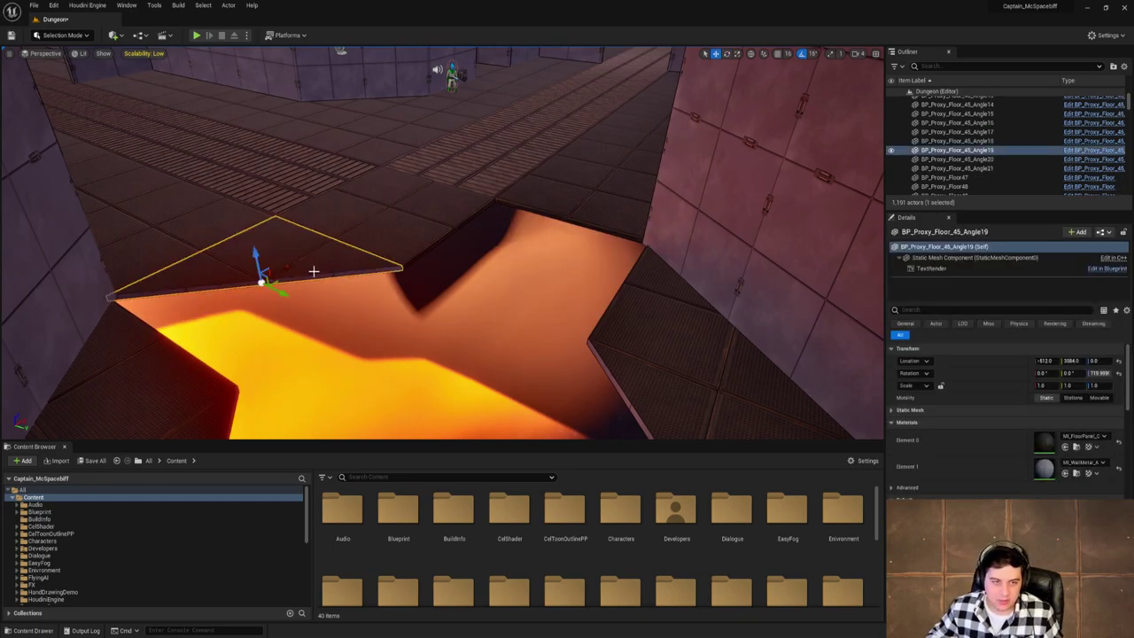
Duplicate and rotate the triangular floor piece to fill the opening's near end, placing one copy at X -512, Y 3584, Z 0.
left_click_drag(285, 278, 560, 245)
right_click_drag(560, 245, 458, 288)
key("e")
left_click_drag(363, 283, 441, 268, "alt")
key("w")
left_click_drag(337, 269, 464, 212, "alt")
left_click_drag(442, 167, 582, 217, "alt")
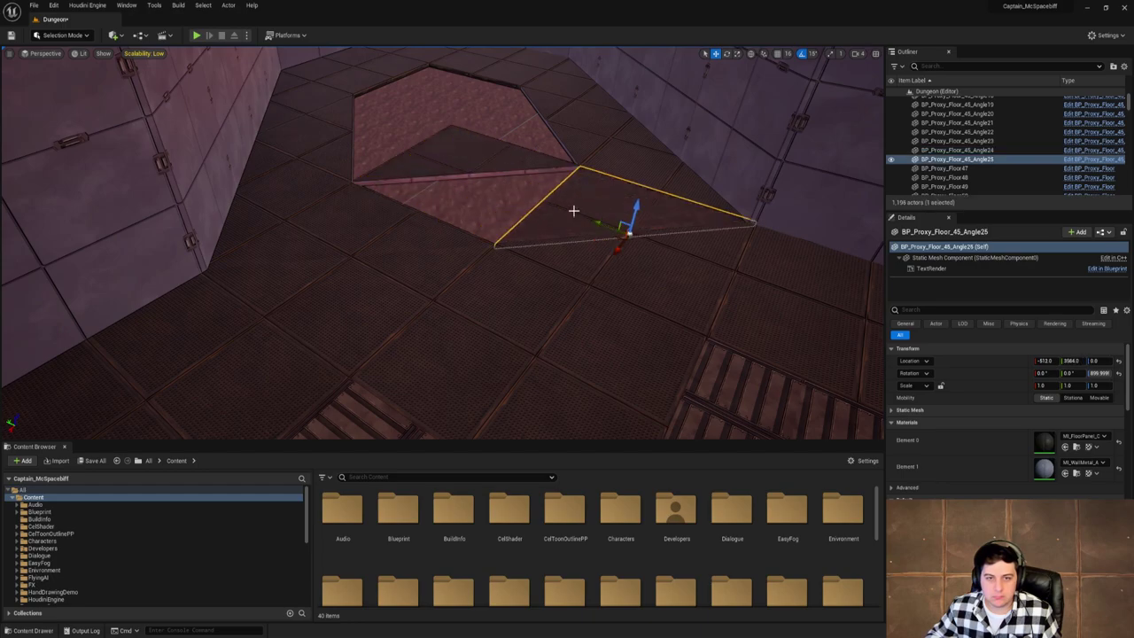
Delete the extra triangular floor piece lying across the middle of the opening.
left_click(489, 156)
key("Delete")
right_click_drag(488, 156, 780, 177)
right_click_drag(567, 230, 479, 203)
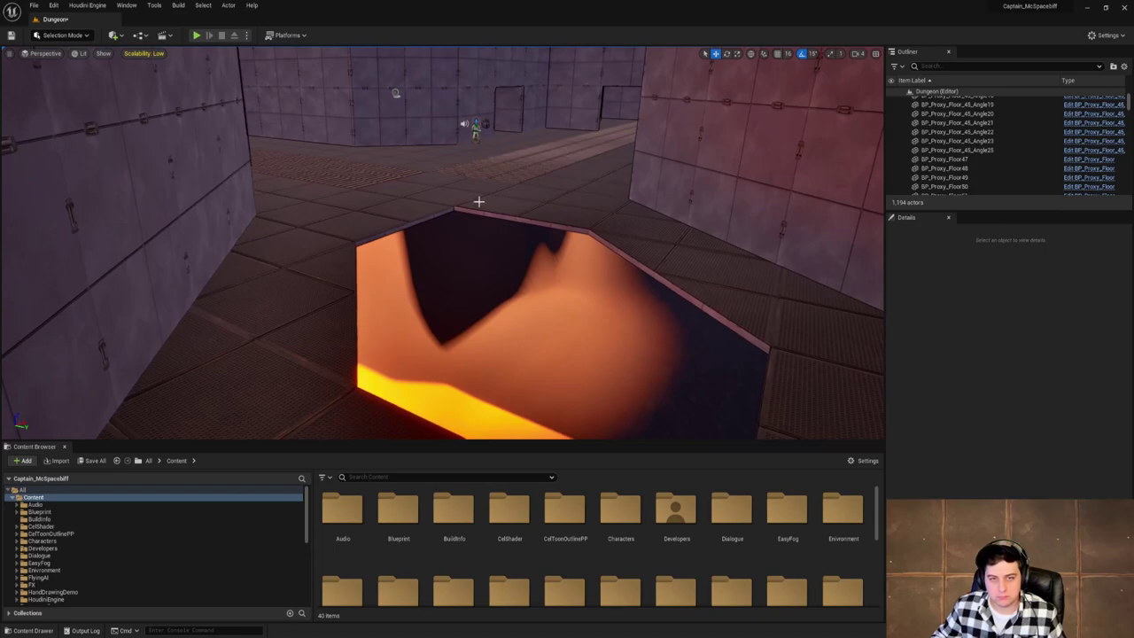
Place a rotated copy of the triangular floor piece at X -512, Y 4096, Z 0 to flatten the lava opening's pointed end.
left_click(481, 210)
key("e")
left_click_drag(555, 219, 491, 233, "alt")
key("w")
mouse_move(491, 232)
right_mouse_down()
mouse_move(478, 248)
mouse_move(523, 292)
mouse_move(506, 266)
mouse_move(508, 231)
right_mouse_up()
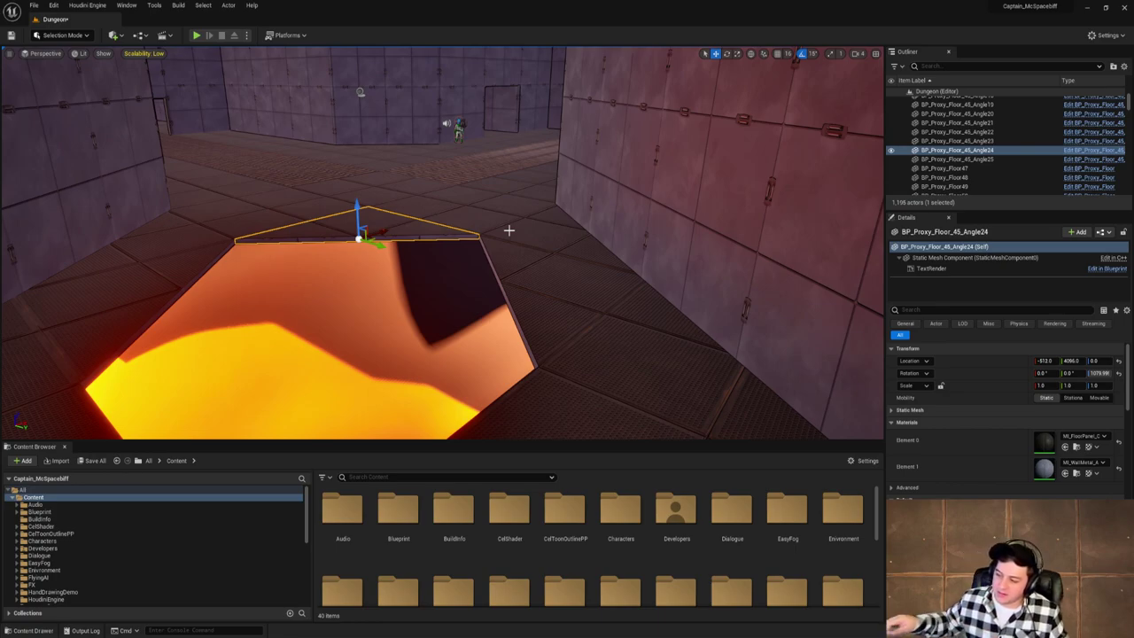
Replace the two triangular floor pieces at X 0, Y 4096 with a copy of the square floor tile at X 512, Y 4096.
right_click_drag(464, 239, 744, 319)
right_click_drag(464, 297, 465, 240)
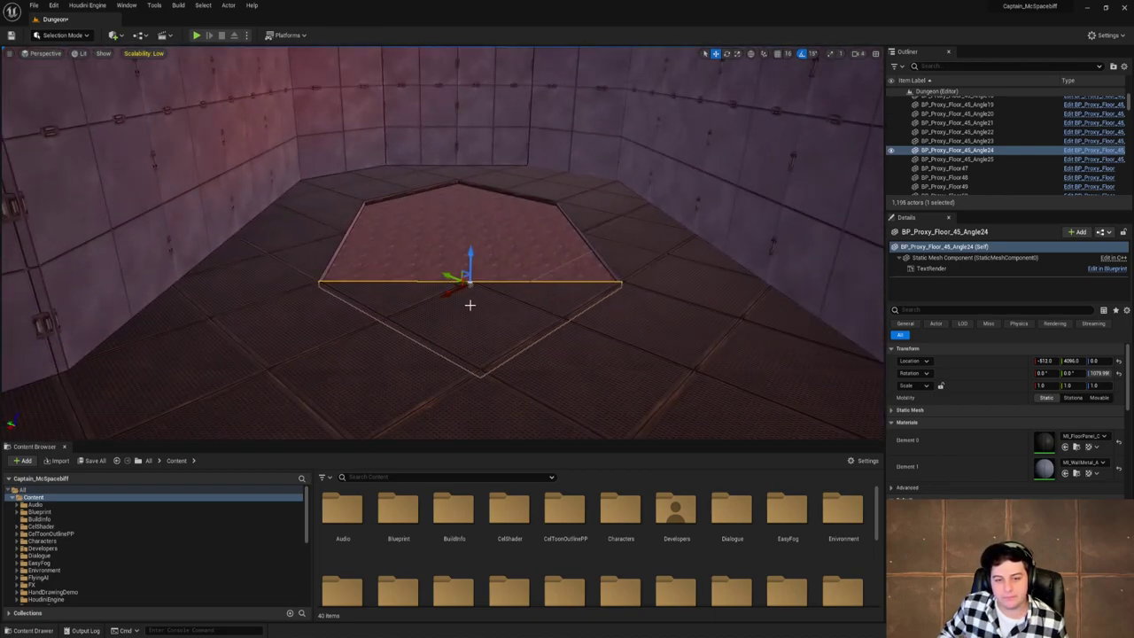
right_click_drag(470, 305, 428, 314)
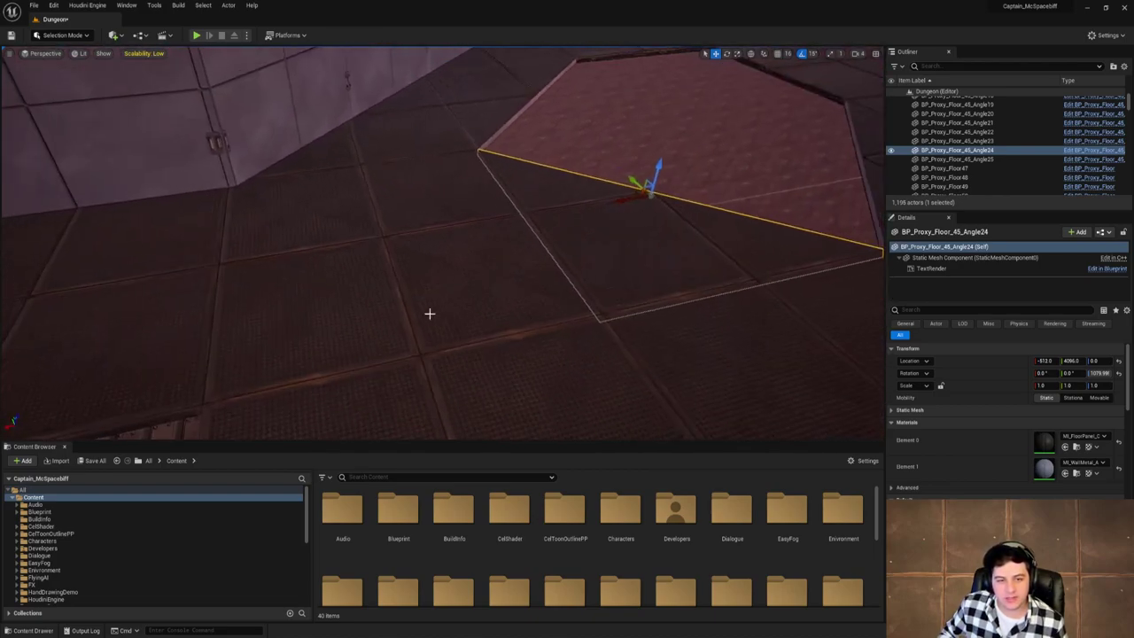
left_click(429, 241)
left_click(395, 268)
left_click(450, 236, "ctrl")
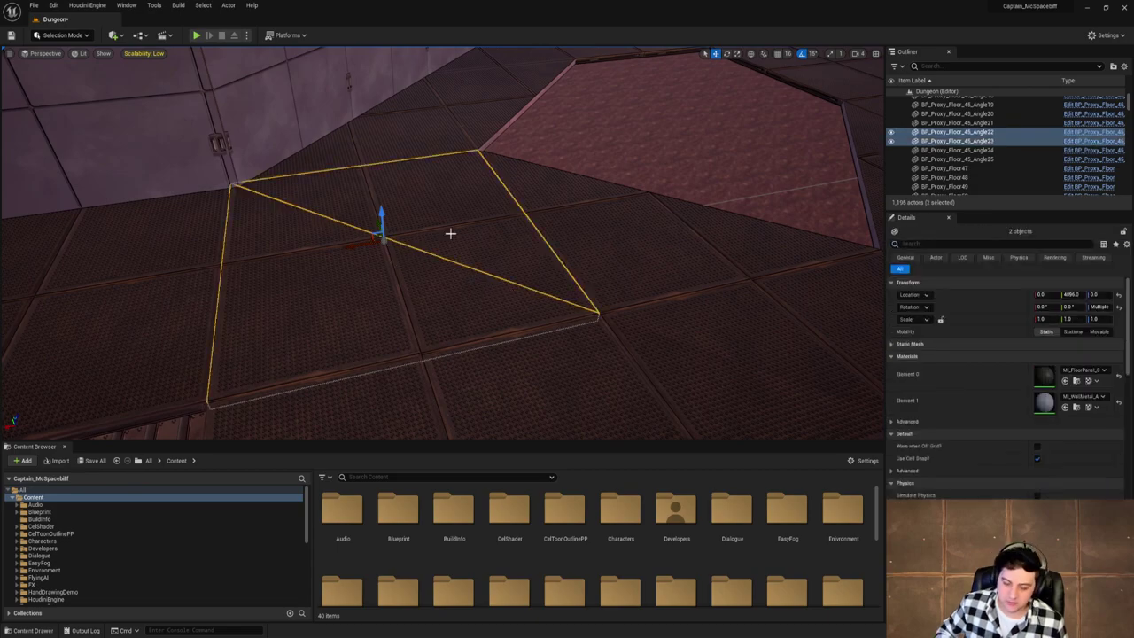
key("Delete")
key("ctrl+v")
right_click_drag(388, 248, 222, 242)
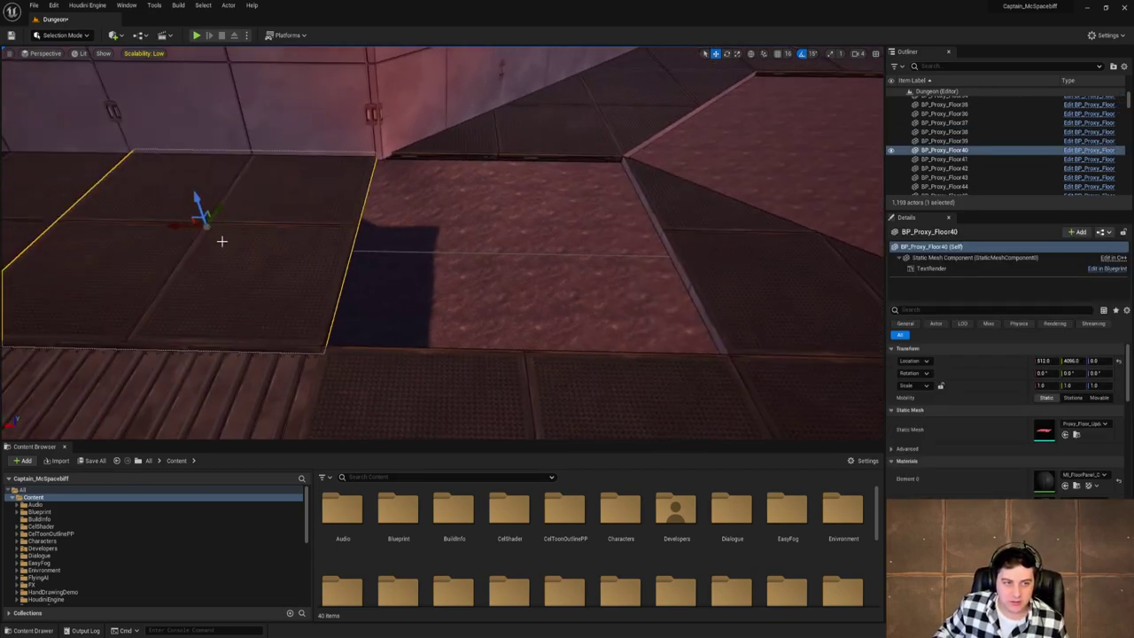
left_click_drag(184, 225, 620, 258)
Replace the two triangular floor pieces at X -512, Y 3584 with a copy of the adjacent square floor tile.
key("e")
right_click_drag(619, 257, 824, 258)
left_click(600, 284)
left_click(597, 285, "ctrl")
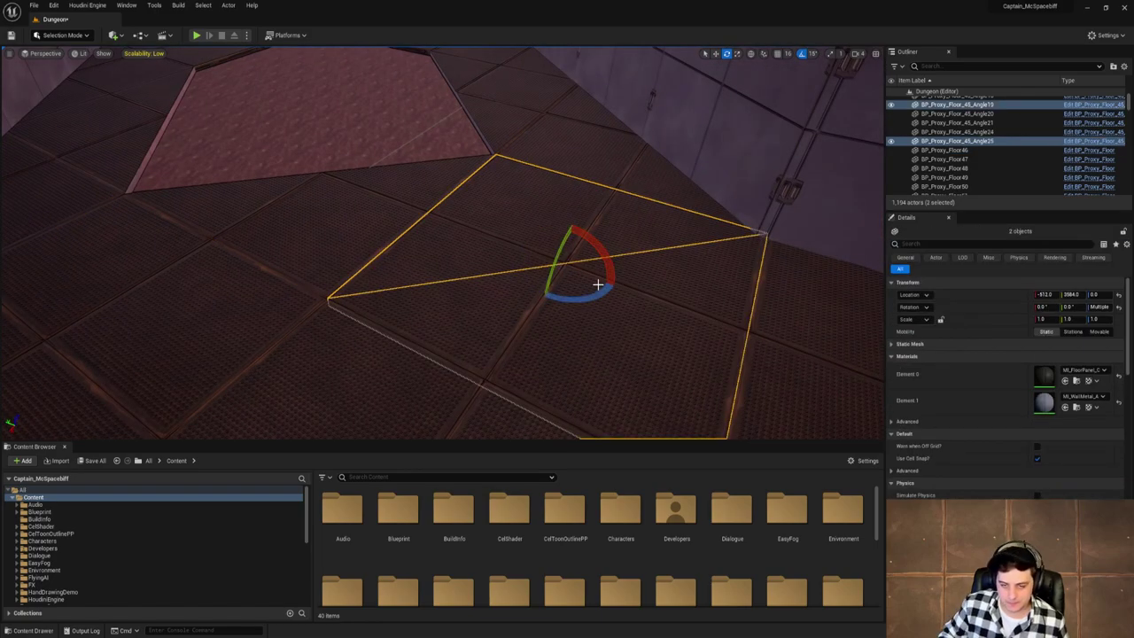
key("Delete")
right_click_drag(632, 186, 620, 244)
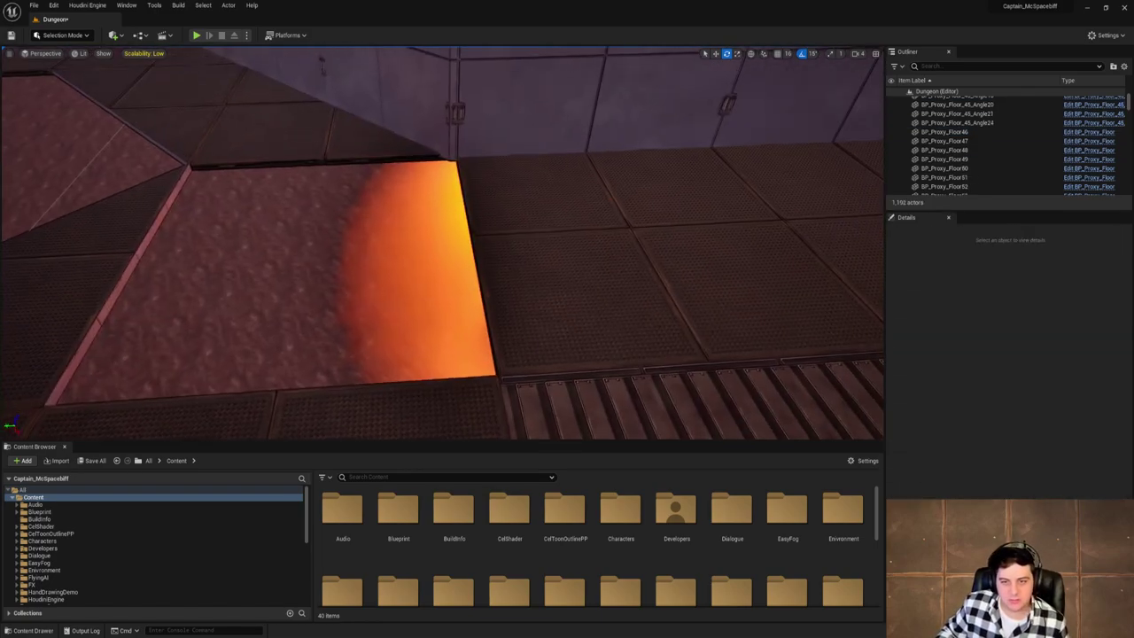
left_click(620, 246)
key("w")
left_click_drag(606, 233, 329, 274, "alt")
key("e")
Examine the replaced floor tiles and the shape of the lava opening from both ends of the passage.
right_click_drag(395, 274, 36, 311)
key("s")
key("a")
key("d")
key("s")
right_click_drag(443, 243, 217, 297)
key("a")
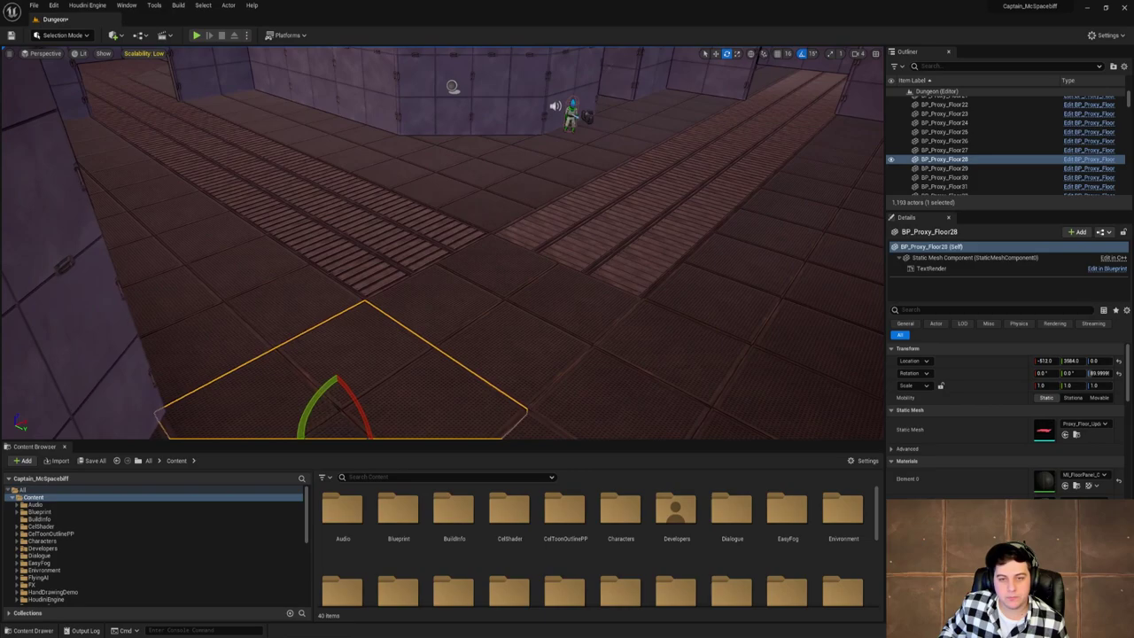
right_click_drag(443, 243, 559, 277)
key("w")
right_click_drag(386, 266, 471, 254)
Try a copy of the triangular floor piece, rotated 90° and placed at X -1024, Y 4608, across the opening's far end.
left_click(410, 225)
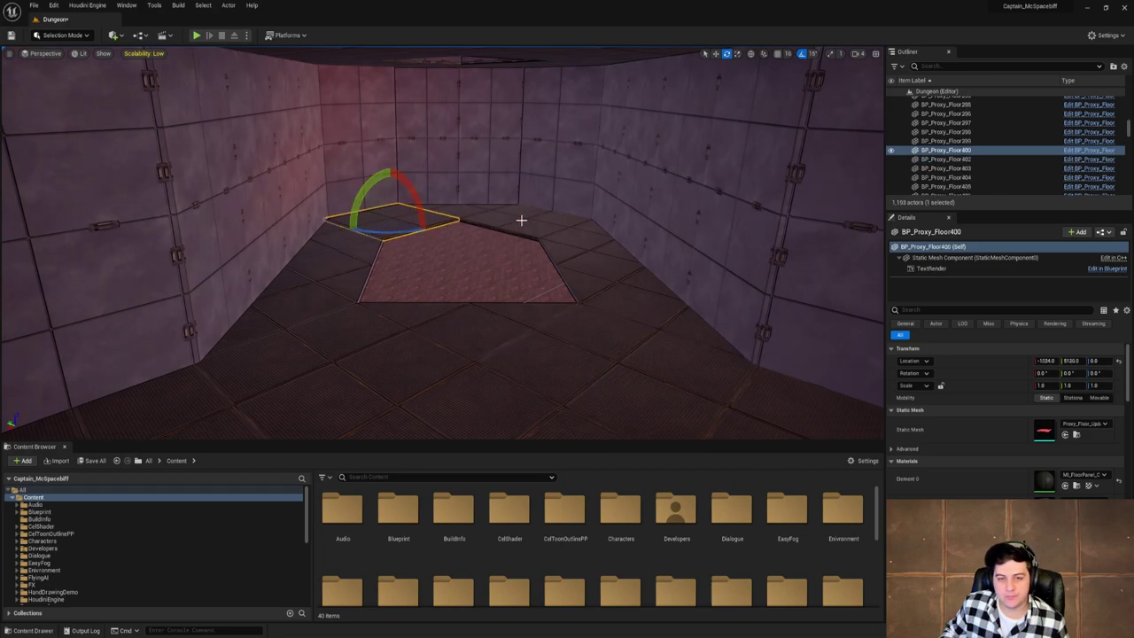
left_click(367, 272)
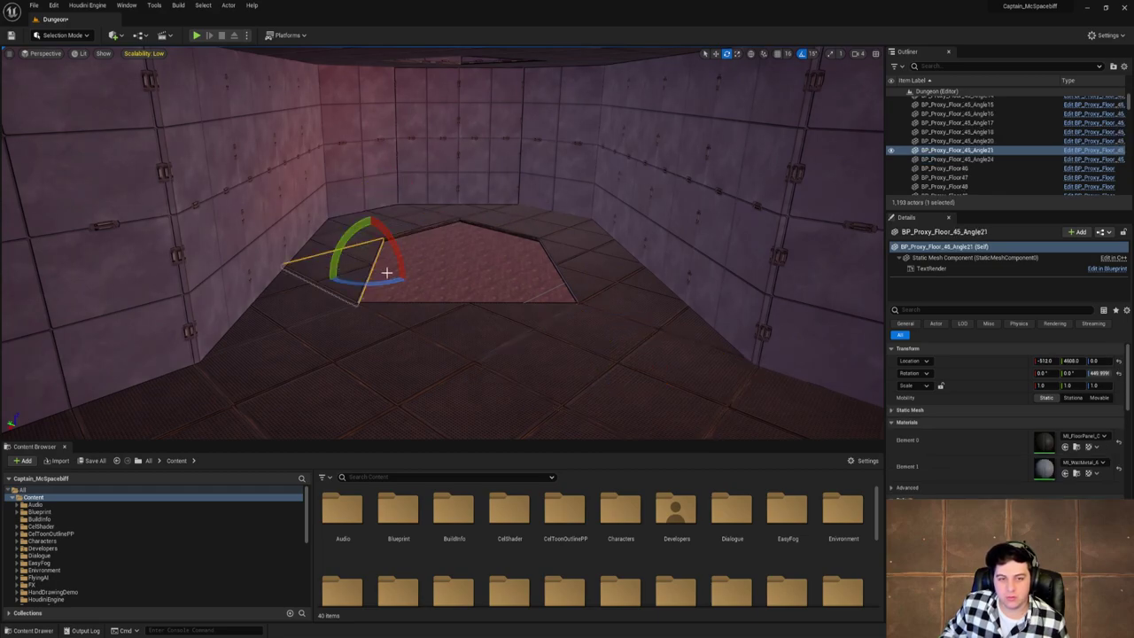
left_click_drag(374, 282, 296, 273, "alt")
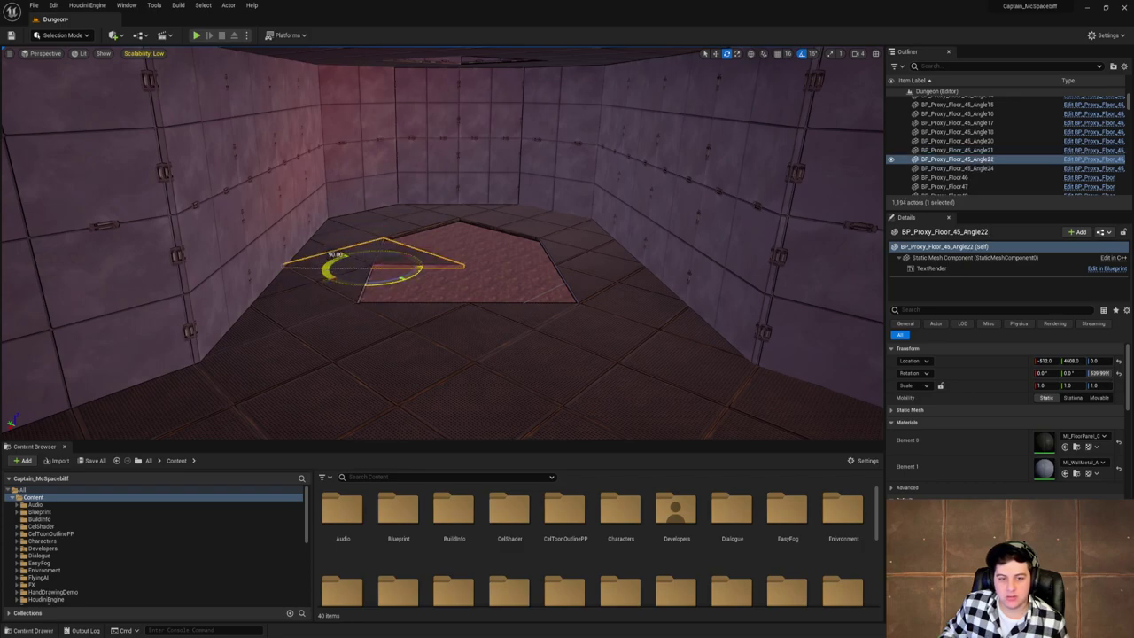
key("w")
left_click_drag(475, 256, 444, 267)
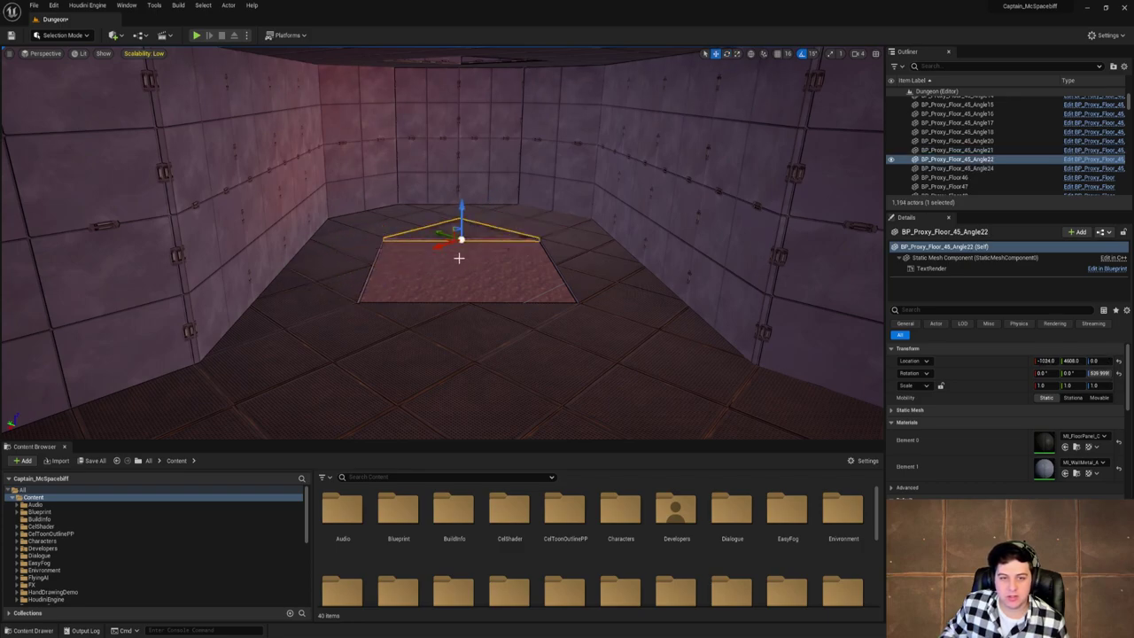
left_click(545, 226)
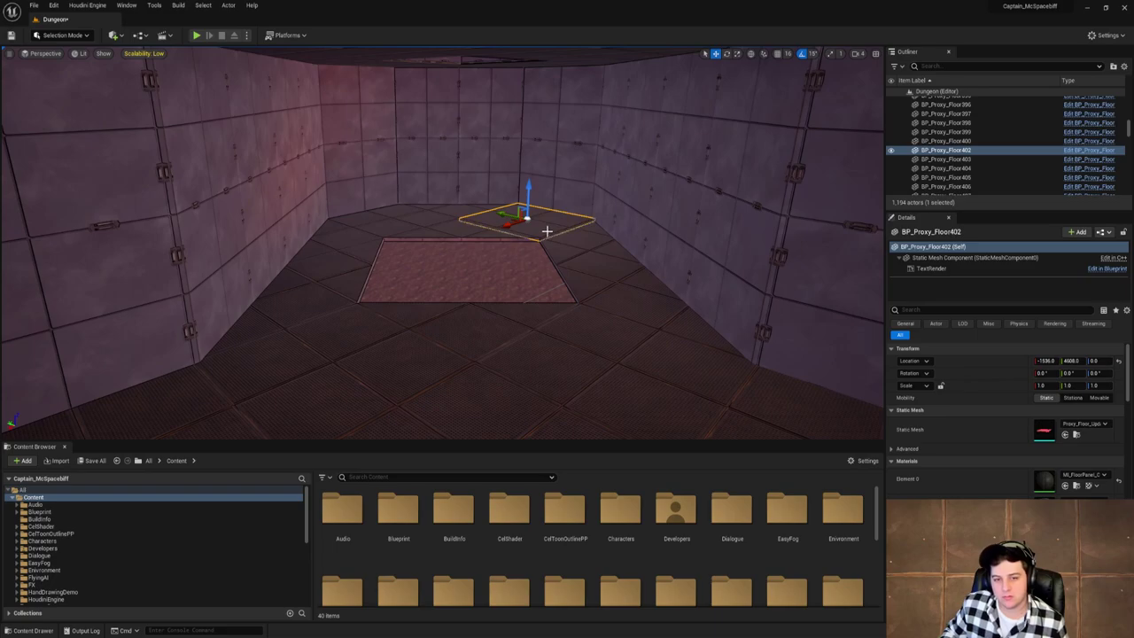
left_click(469, 232)
key("Delete")
Duplicate the square floor tile at X -1536, Y 4608 into the adjacent far corner of the lava opening.
right_click_drag(544, 221, 553, 221)
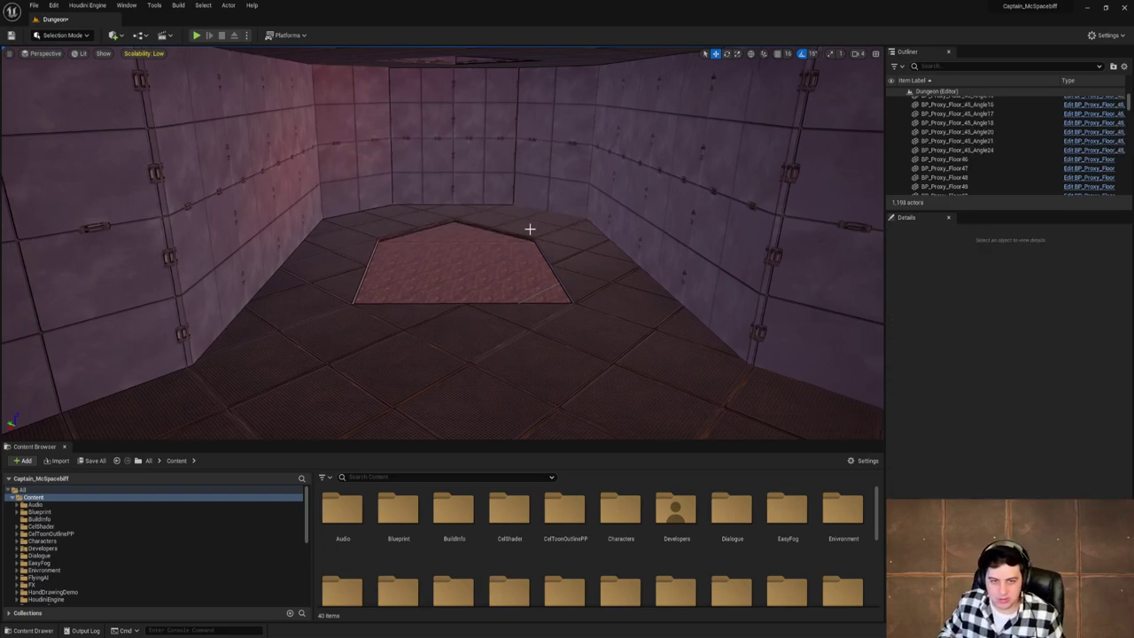
left_click(530, 229)
left_click_drag(502, 236, 432, 257, "alt")
Fill the rest of the opening with 180° rotated copies of its triangular edge pieces at X -1024, Y 4096; X -512, Y 4608; and X -512, Y 4096.
left_click(594, 285)
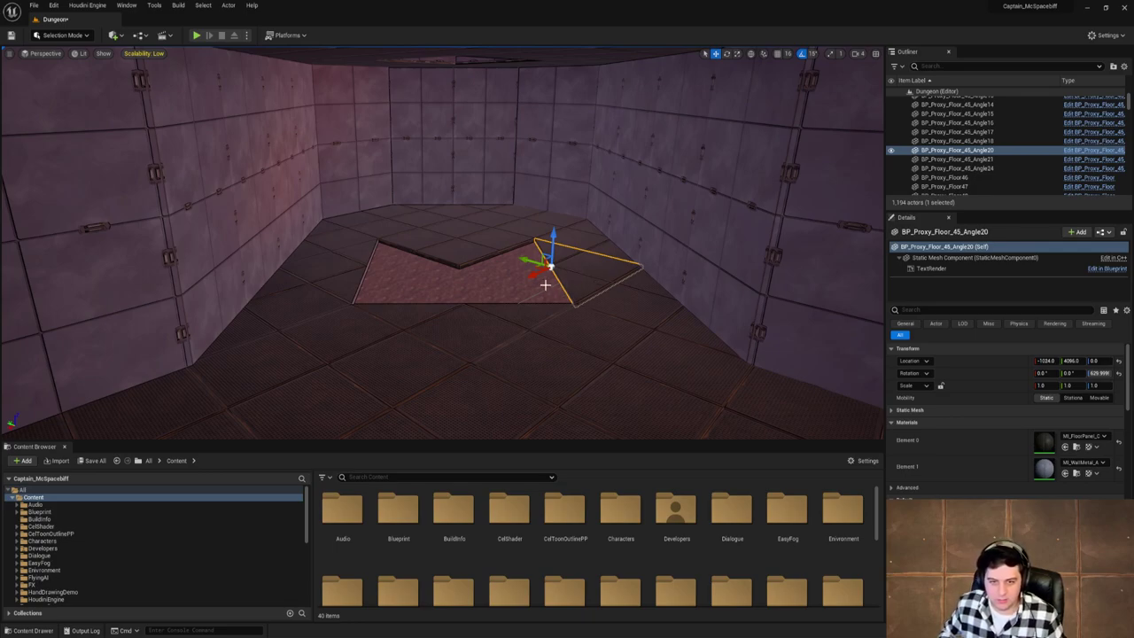
key("e")
left_click_drag(545, 284, 394, 287, "alt")
key("w")
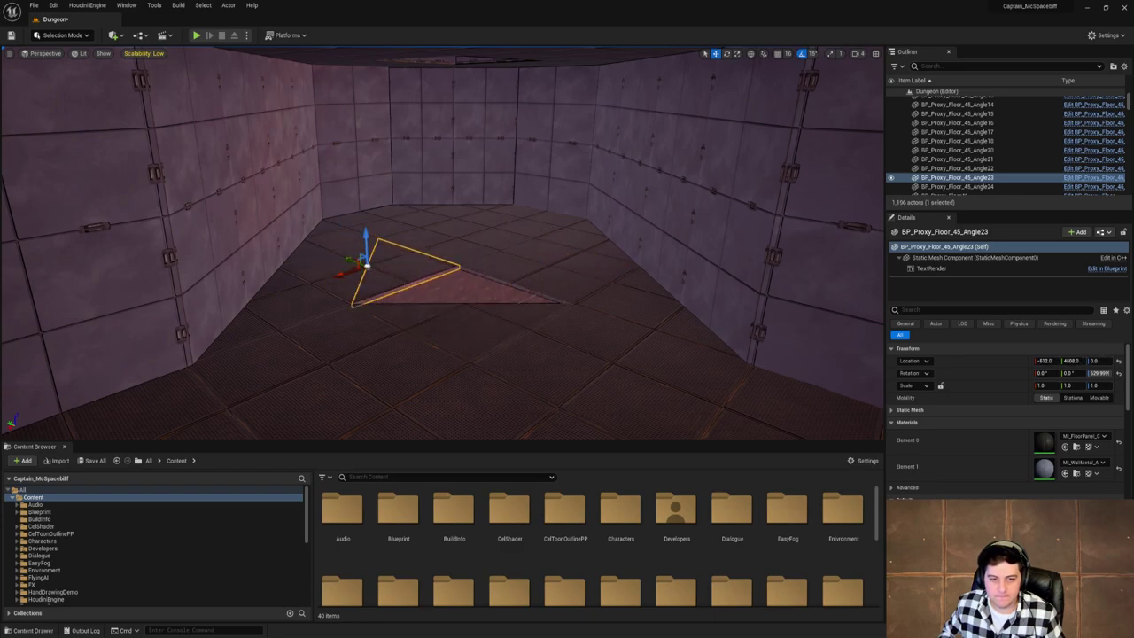
left_click(478, 340)
key("e")
left_click_drag(467, 328, 541, 312, "alt")
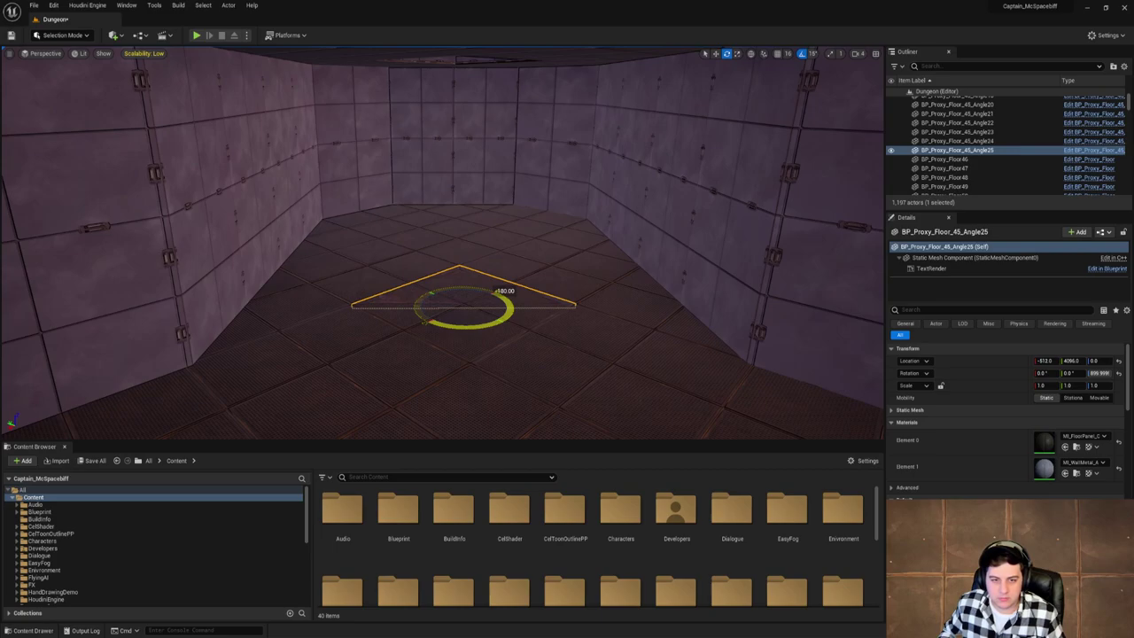
Set the Element 0 material of the square tile and three triangular pieces filling the opening to MI_FloorPanel_B.
left_click(393, 278, "ctrl")
left_click(450, 240, "ctrl")
left_click(531, 276, "ctrl")
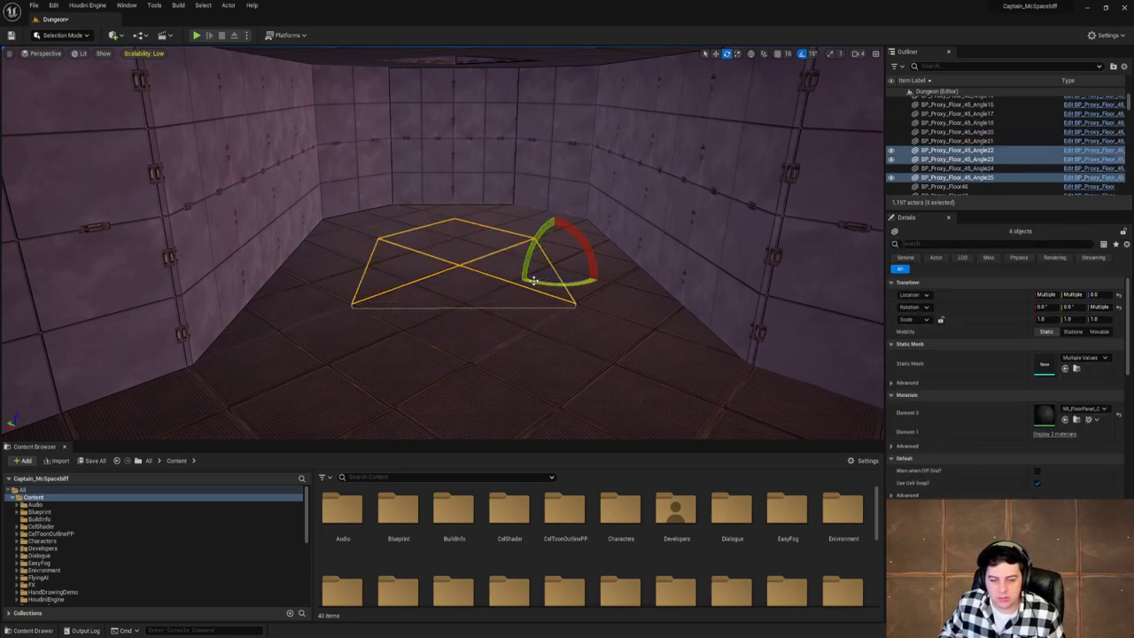
left_click(1102, 409)
left_click(1082, 550)
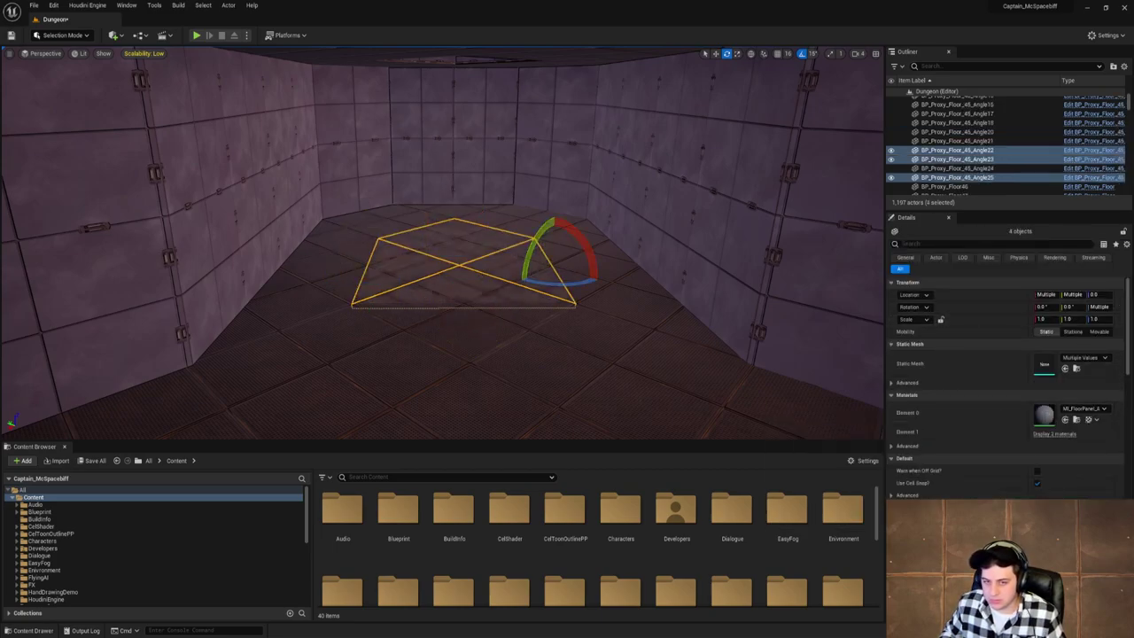
left_click(1099, 410)
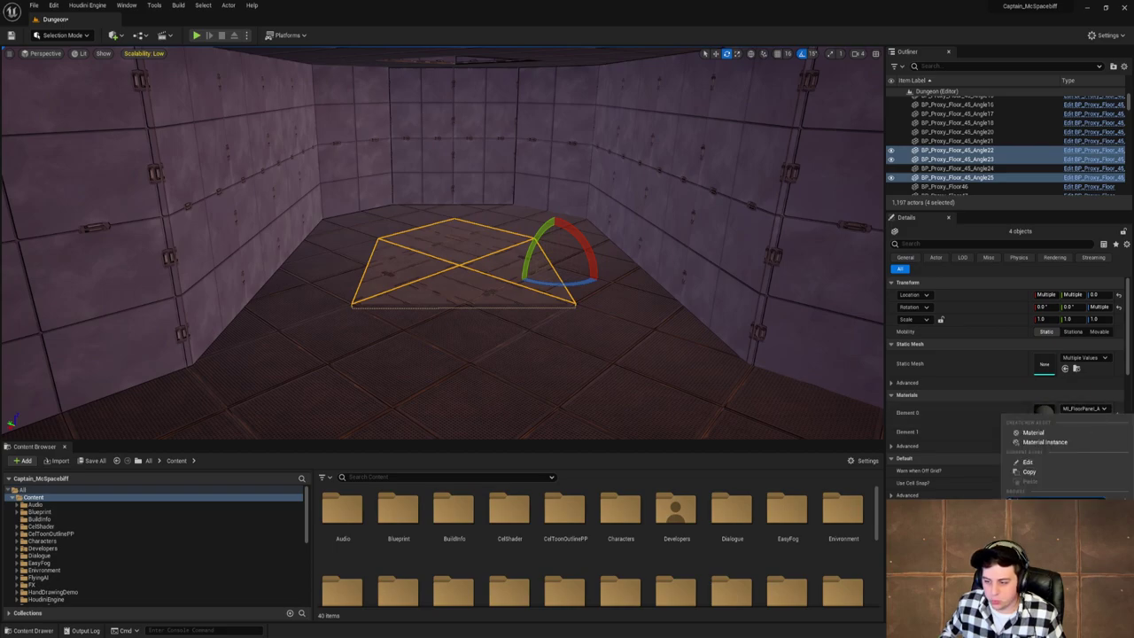
left_click(1082, 550)
right_click_drag(681, 344, 683, 338)
right_click_drag(647, 304, 647, 310)
key("w")
left_click(750, 251)
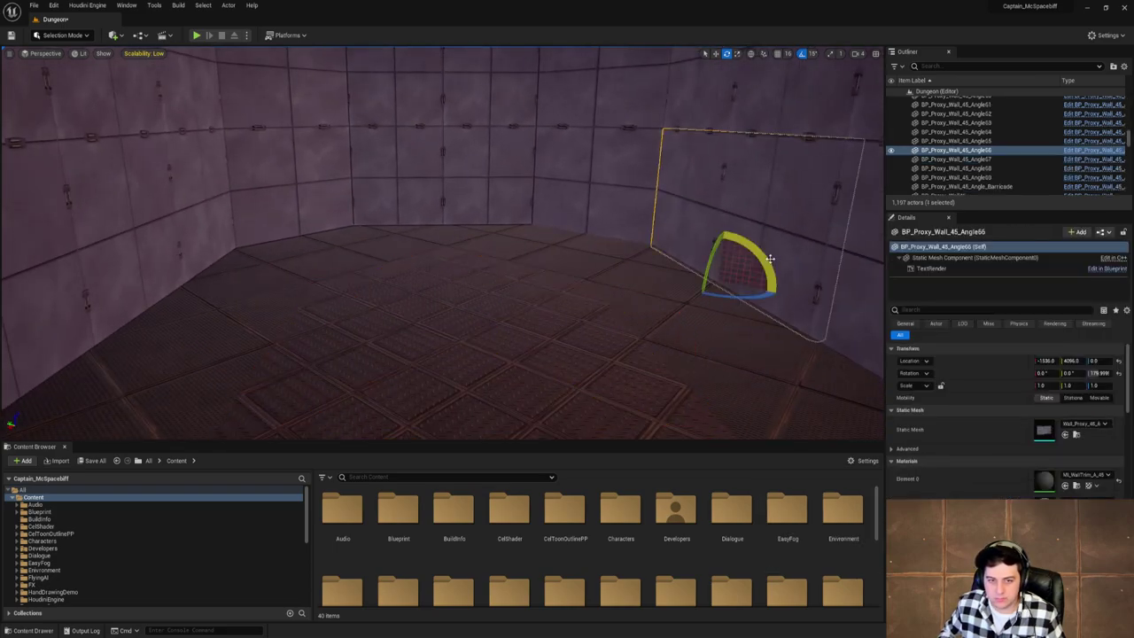
Select the four MI_FloorPanel_B floor pieces and disable Use Cell Snap for them.
right_click_drag(749, 250, 496, 354)
right_click_drag(780, 355, 745, 261)
left_click(407, 301)
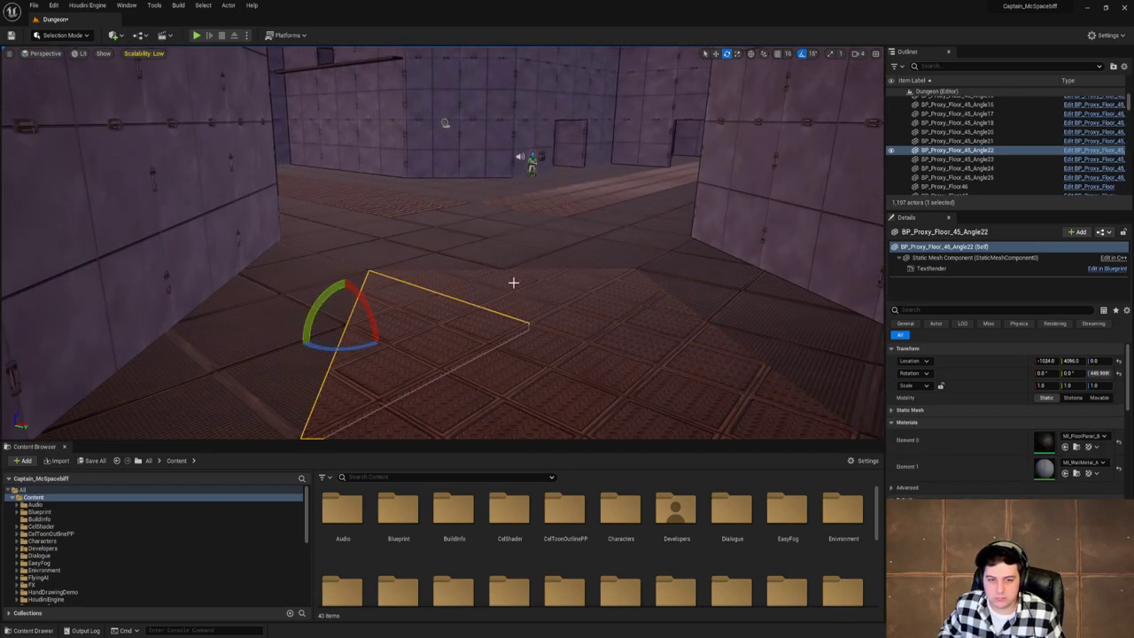
left_click(514, 284, "ctrl")
left_click(633, 316, "ctrl")
left_click(559, 389, "ctrl")
key("w")
right_click_drag(571, 319, 744, 350)
key("s")
left_click(1038, 483)
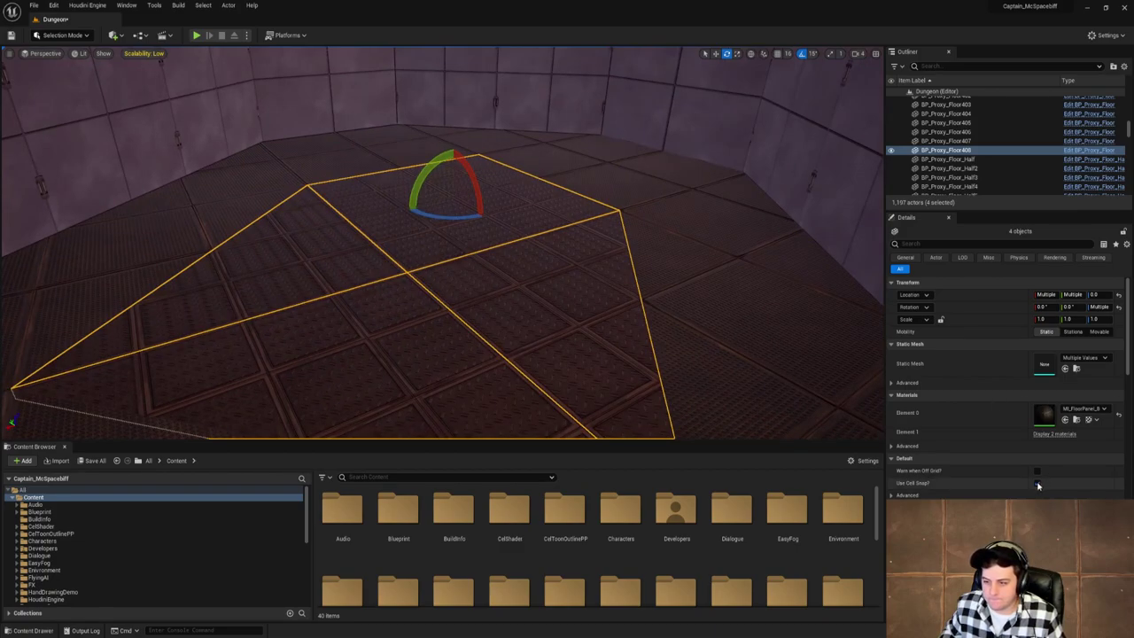
Try lowering the four selected floor pieces to about Z -7.75 without grid snapping, and undo the move.
key("w")
left_click_drag(453, 165, 453, 167)
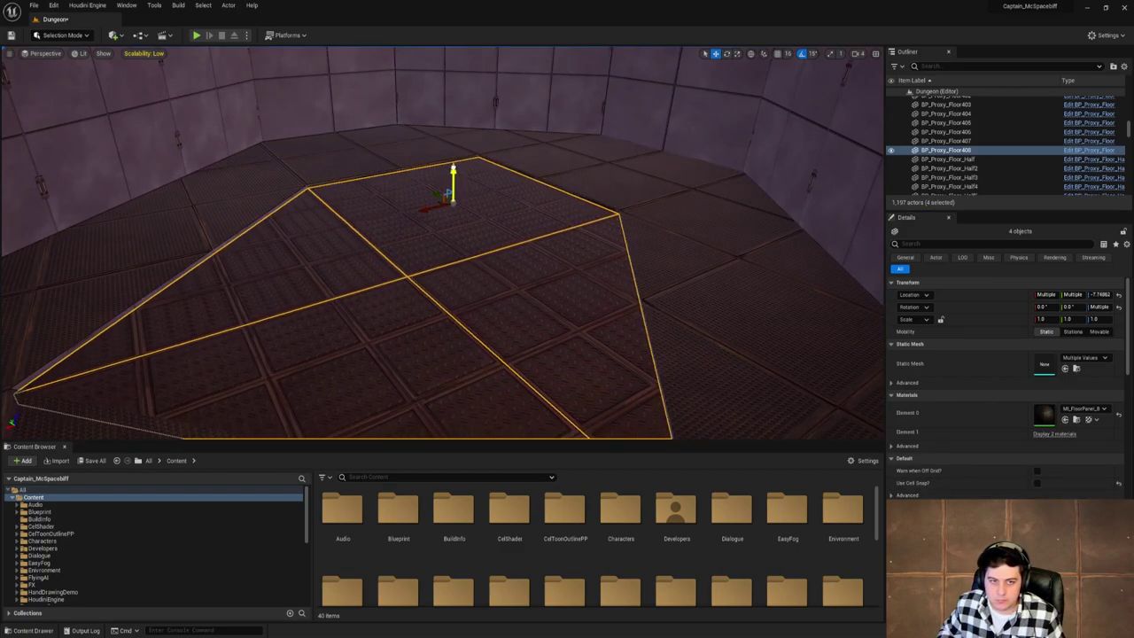
left_click(687, 135)
key("w")
right_click_drag(691, 134, 823, 203)
key("s")
key("w")
scroll(691, 240, "down", 3)
scroll(760, 263, "up", 2)
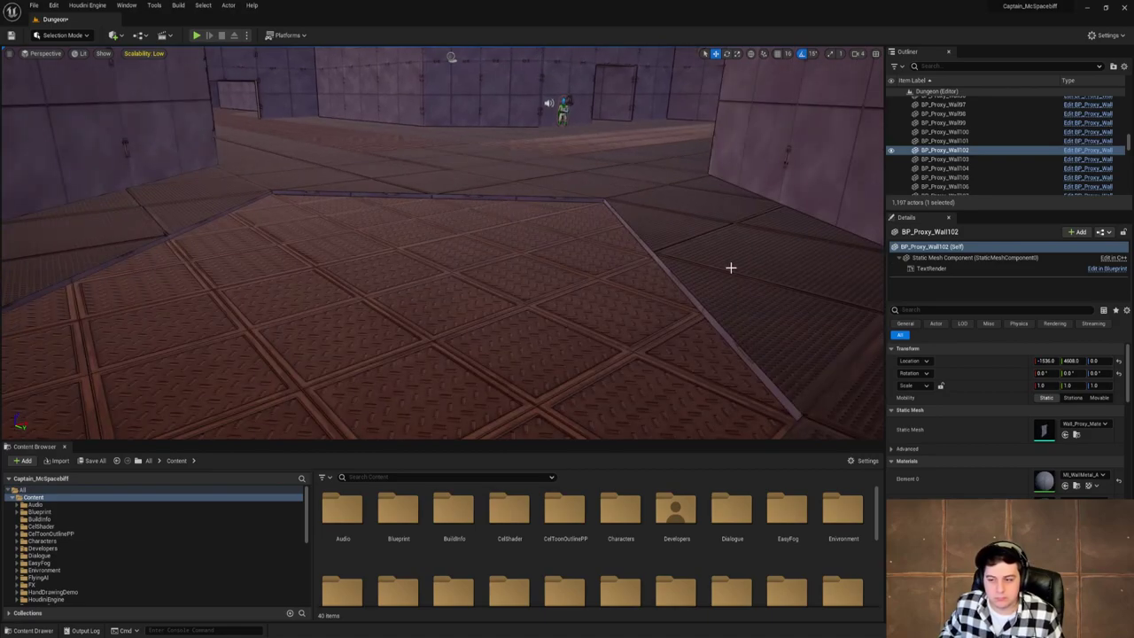
scroll(716, 265, "down", 3)
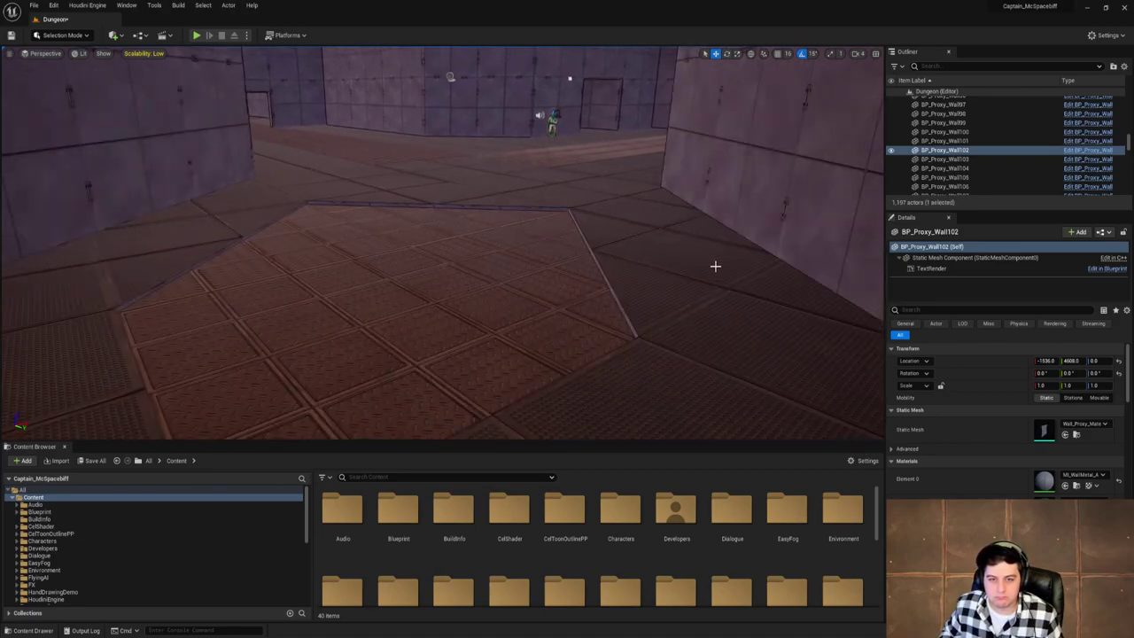
left_click(509, 253)
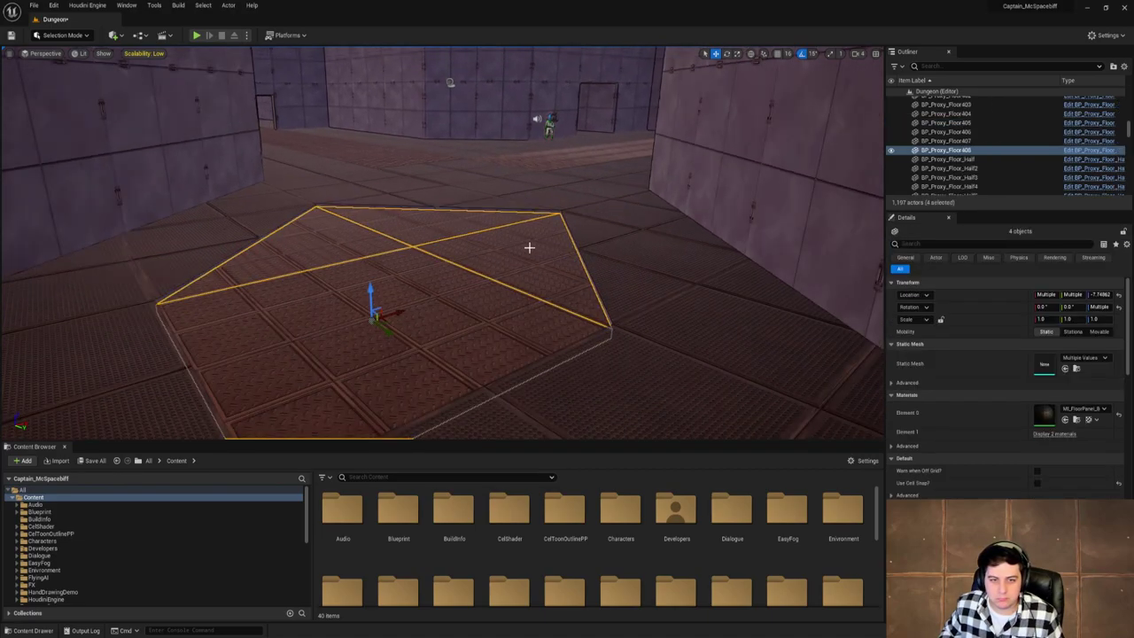
key("ctrl+z")
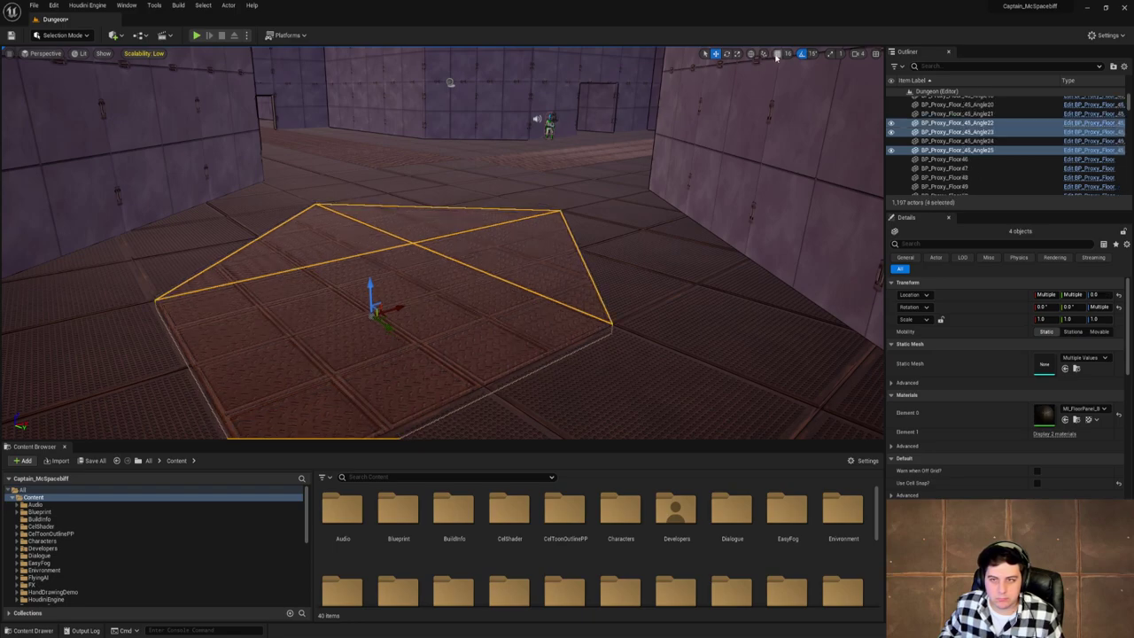
Enable grid snapping at size 4 and lower the four selected floor pieces to Z -4.
left_click(789, 54)
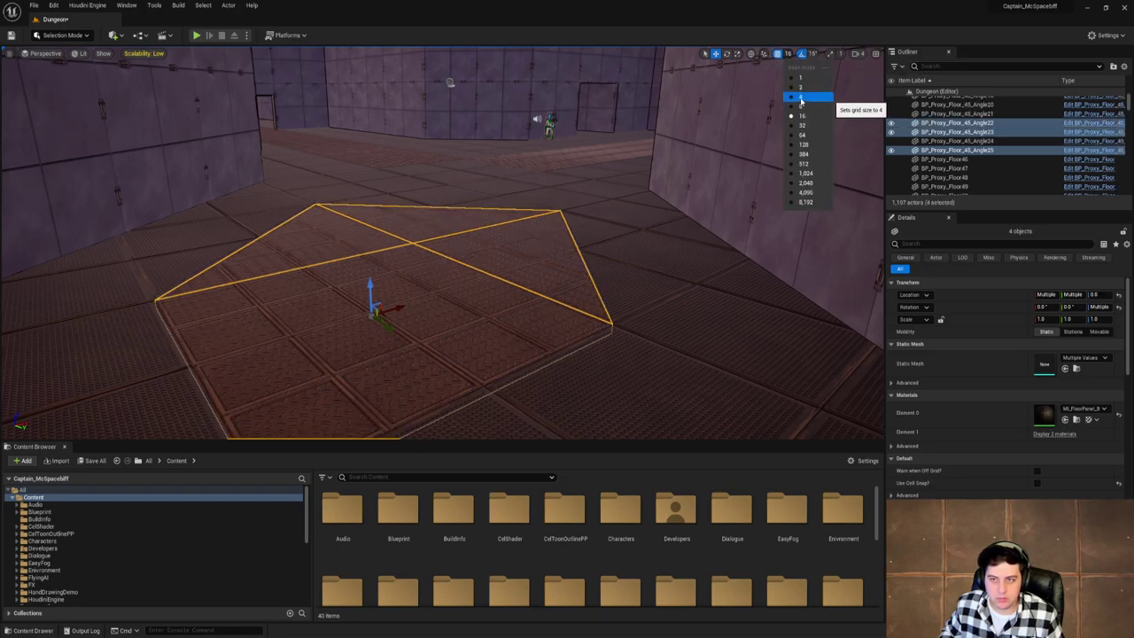
left_click(802, 98)
left_click_drag(374, 288, 374, 293)
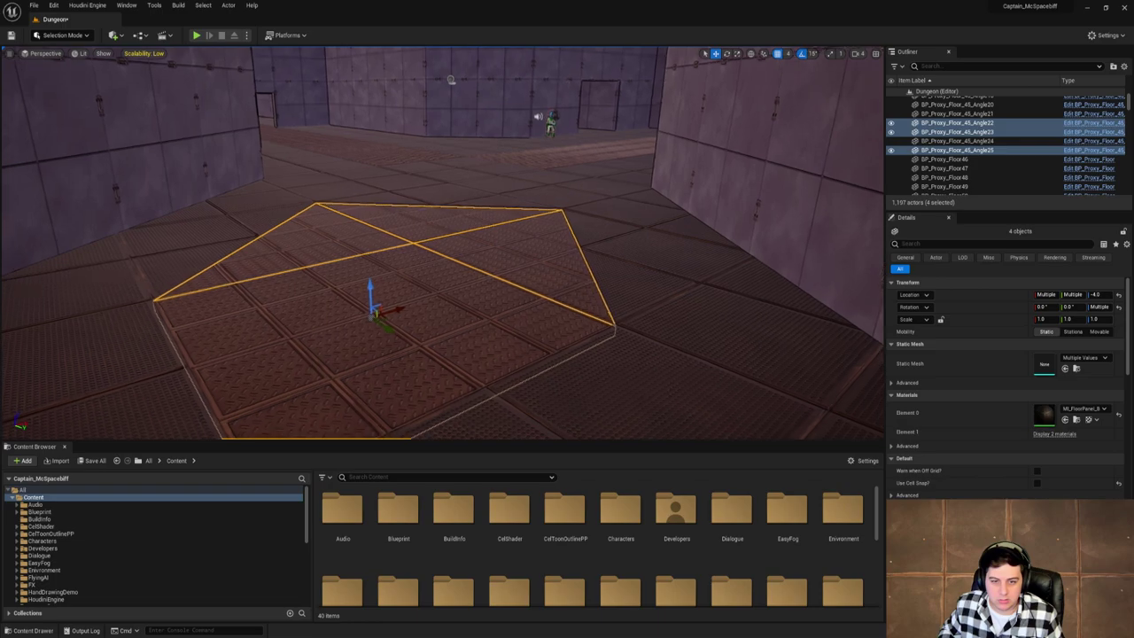
mouse_move(374, 294)
right_mouse_down()
mouse_move(416, 310)
mouse_move(381, 312)
right_mouse_up()
Focus on the square floor tile beneath the character at X 1024, Y 3072, and save the Dungeon level.
left_click(535, 100)
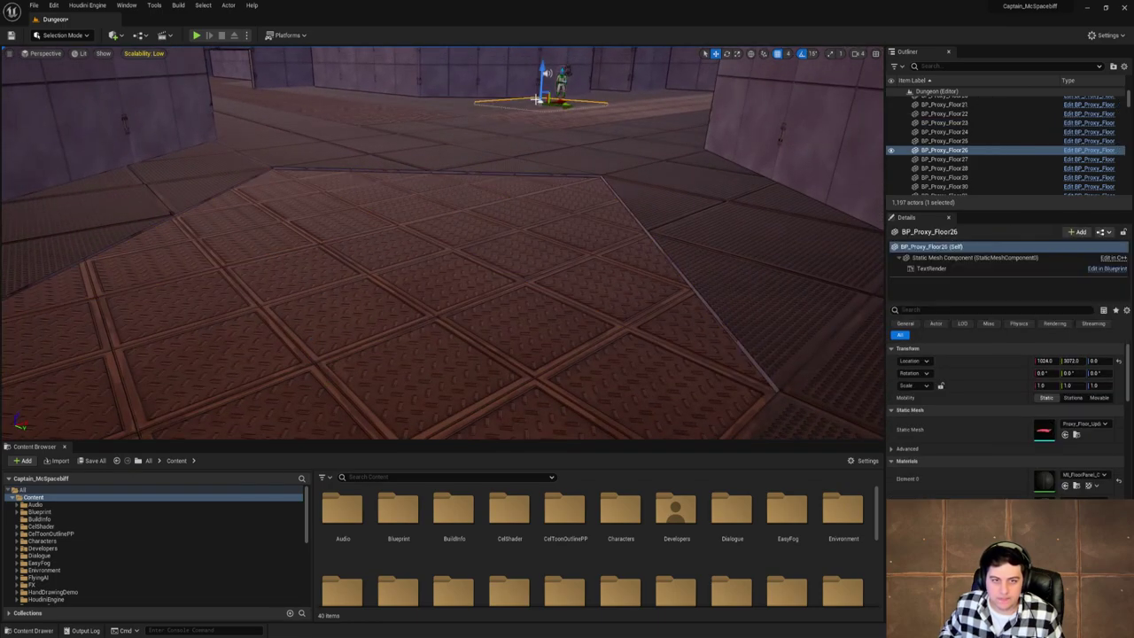
key("f")
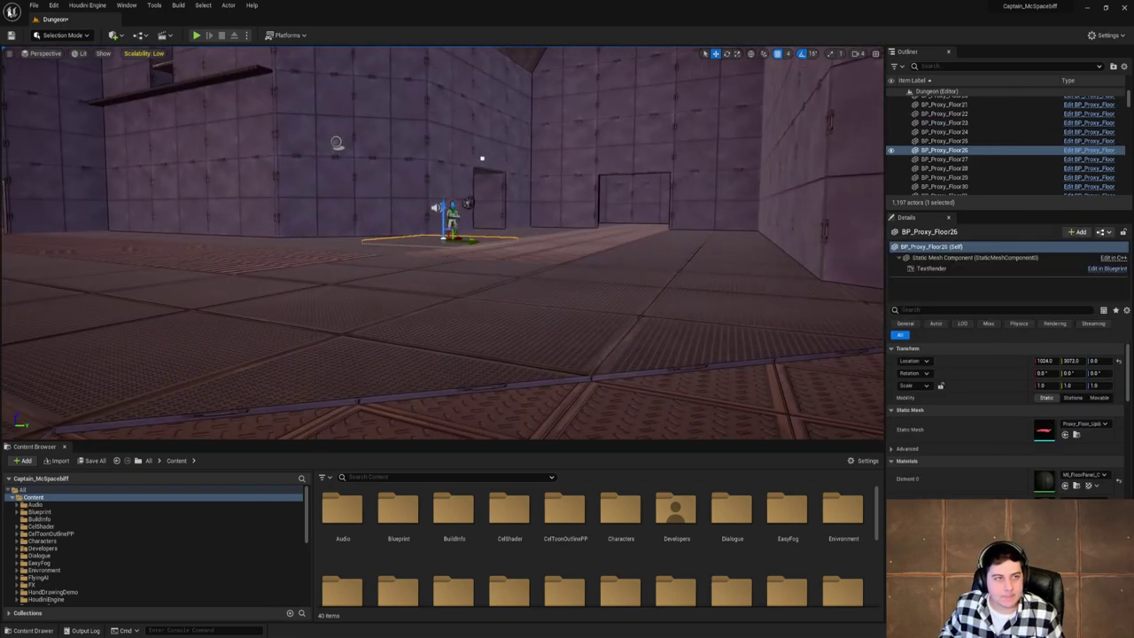
left_click(34, 4)
left_click(80, 97)
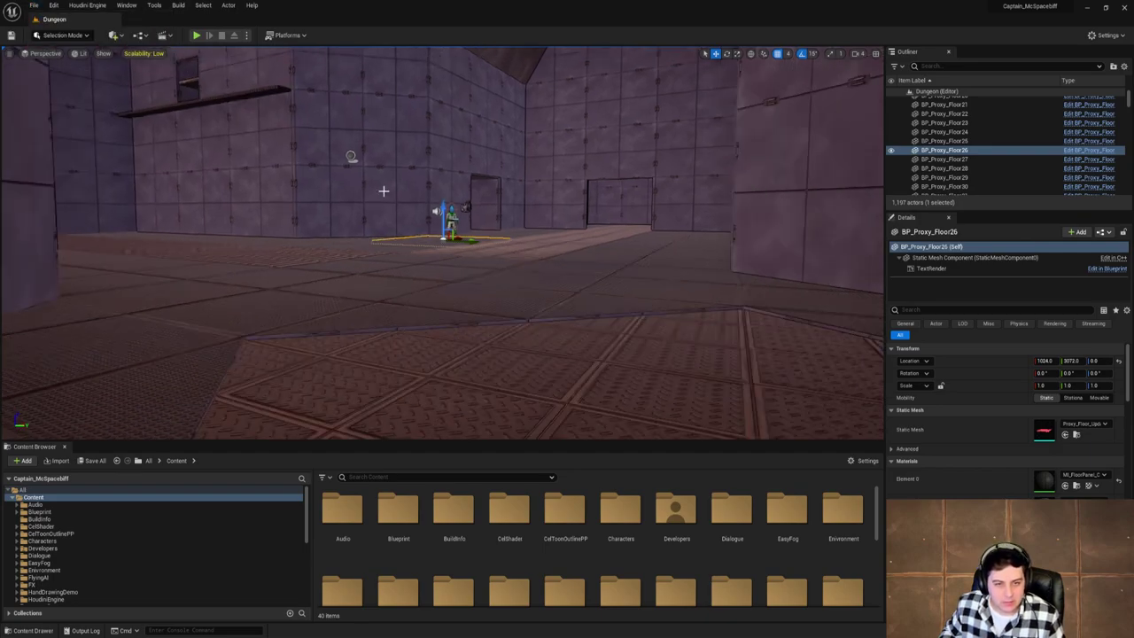
mouse_move(384, 192)
left_mouse_down()
mouse_move(335, 191)
mouse_move(419, 151)
mouse_move(390, 208)
left_mouse_up()
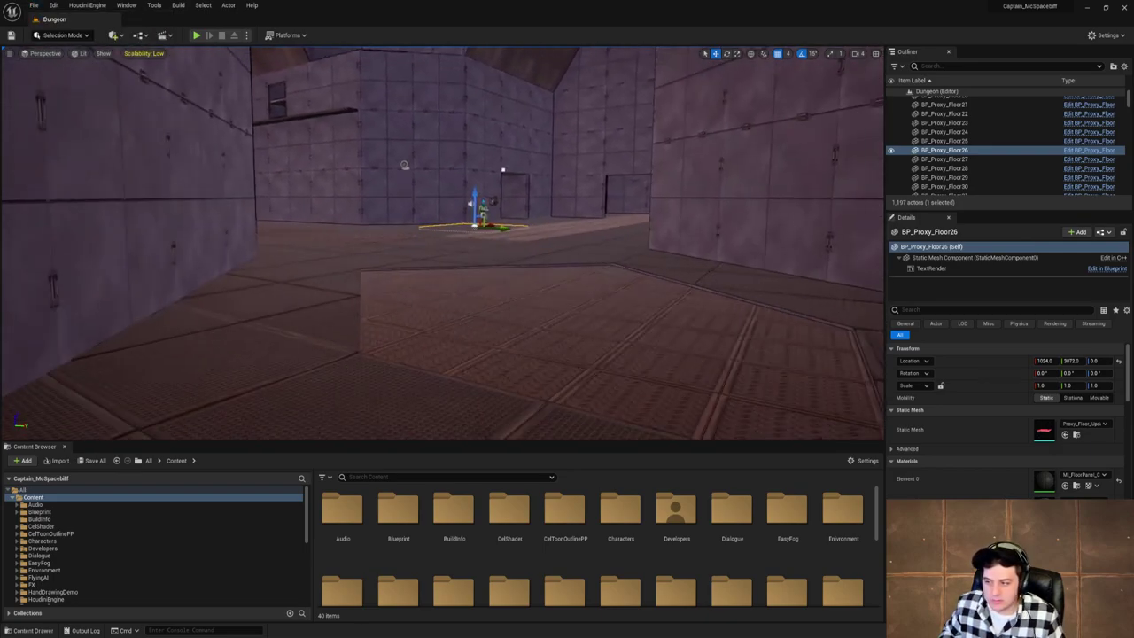
right_click_drag(390, 208, 382, 284)
key("w")
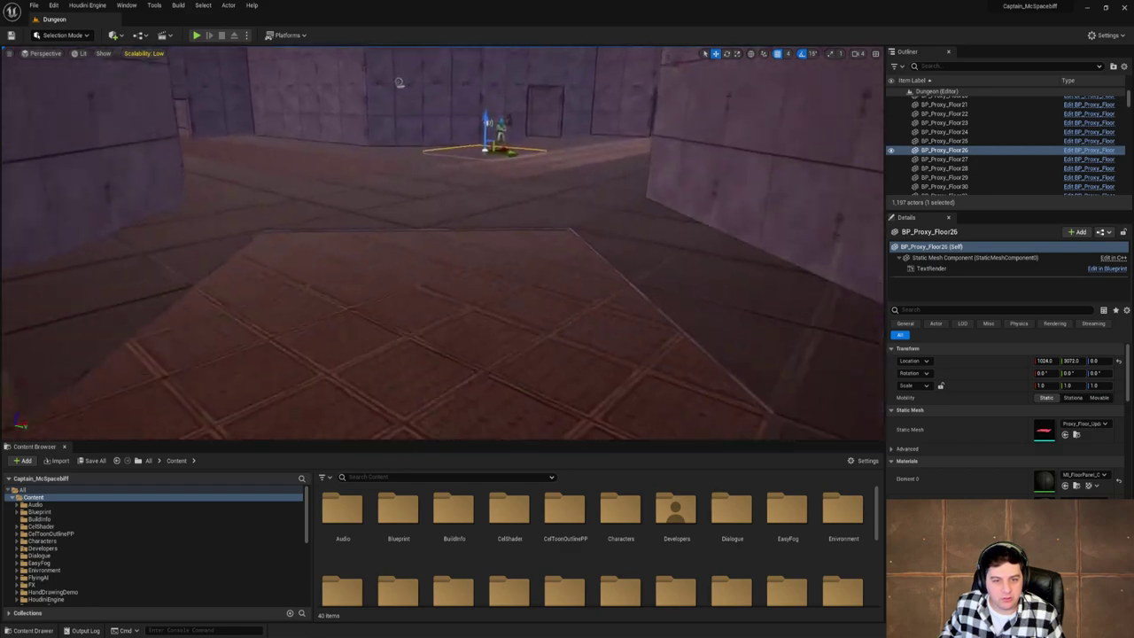
Play-test the Dungeon level by walking across the sunken floor panel, and end the play session.
right_click_drag(502, 190, 502, 197)
left_click(199, 35)
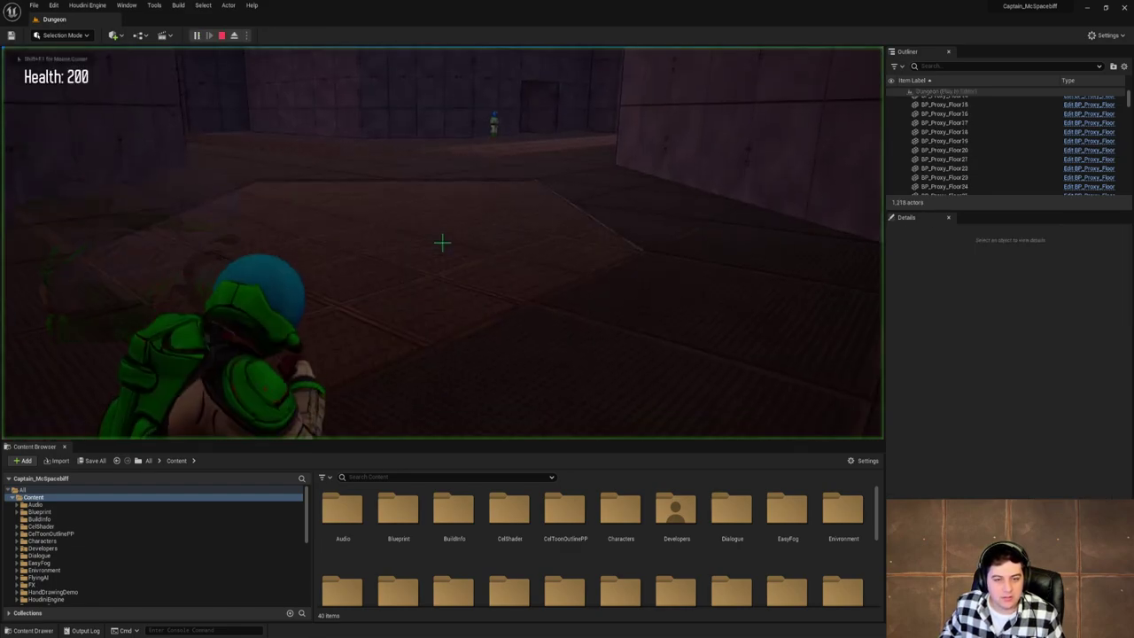
key("w")
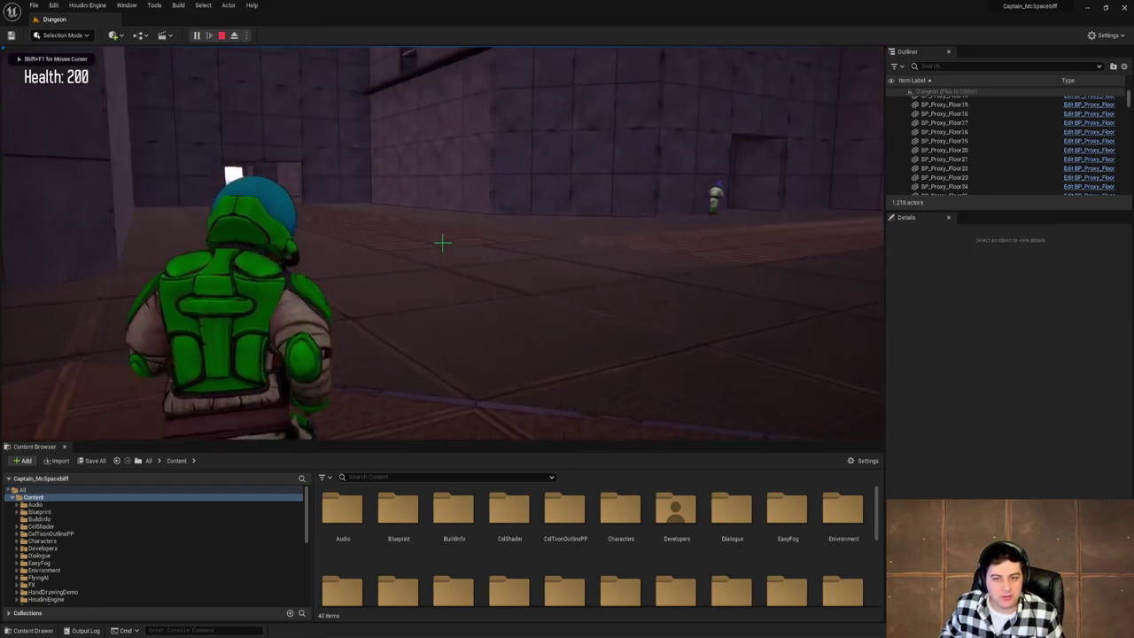
key("Escape")
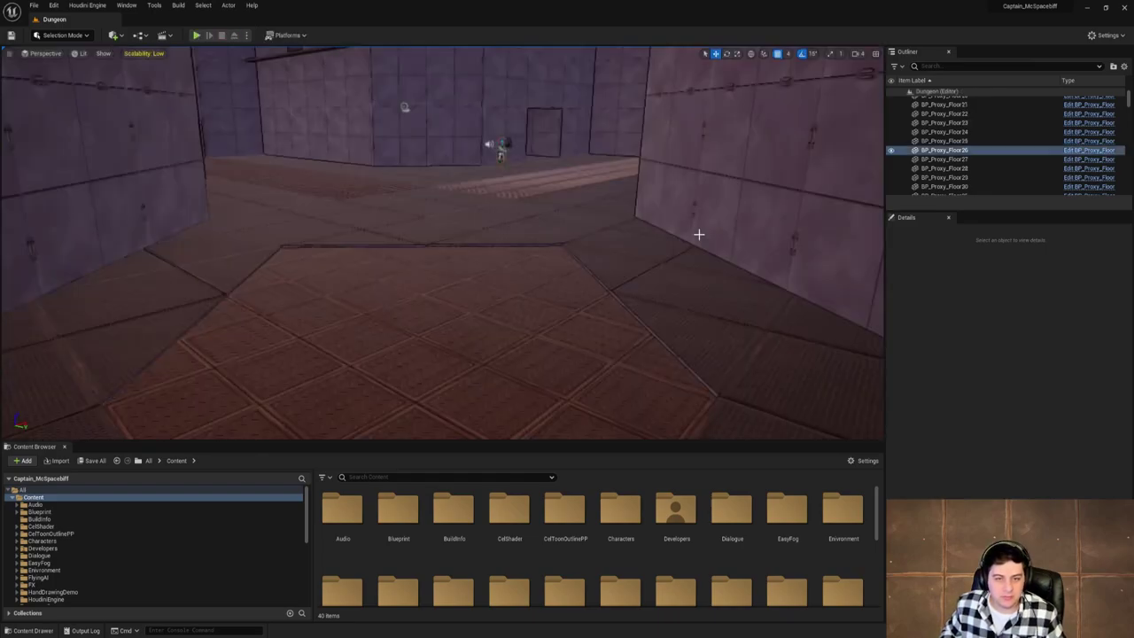
Focus on the wall panel at X 2048, Y 512 and examine the walls and doorway around it.
right_click_drag(442, 243, 638, 243)
mouse_move(486, 243)
right_mouse_down()
mouse_move(585, 243)
mouse_move(487, 243)
right_mouse_up()
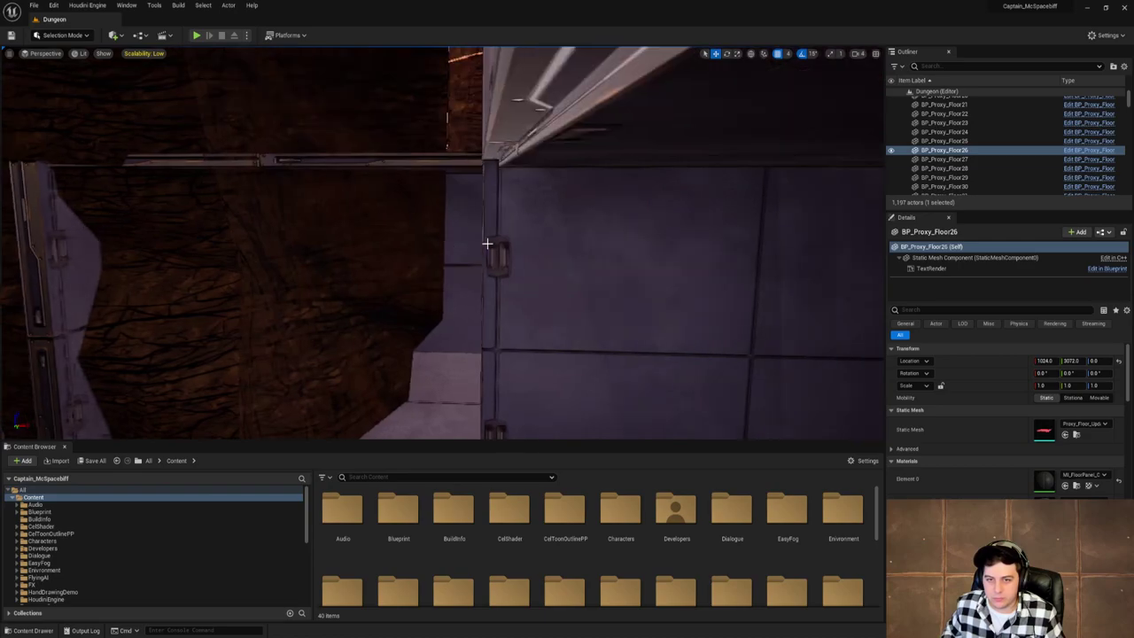
left_click(603, 268)
key("f")
key("w")
right_click_drag(602, 265, 612, 359)
key("s")
left_click_drag(612, 359, 257, 346, "alt")
key("w")
right_click_drag(443, 244, 399, 248)
right_click_drag(602, 265, 603, 265)
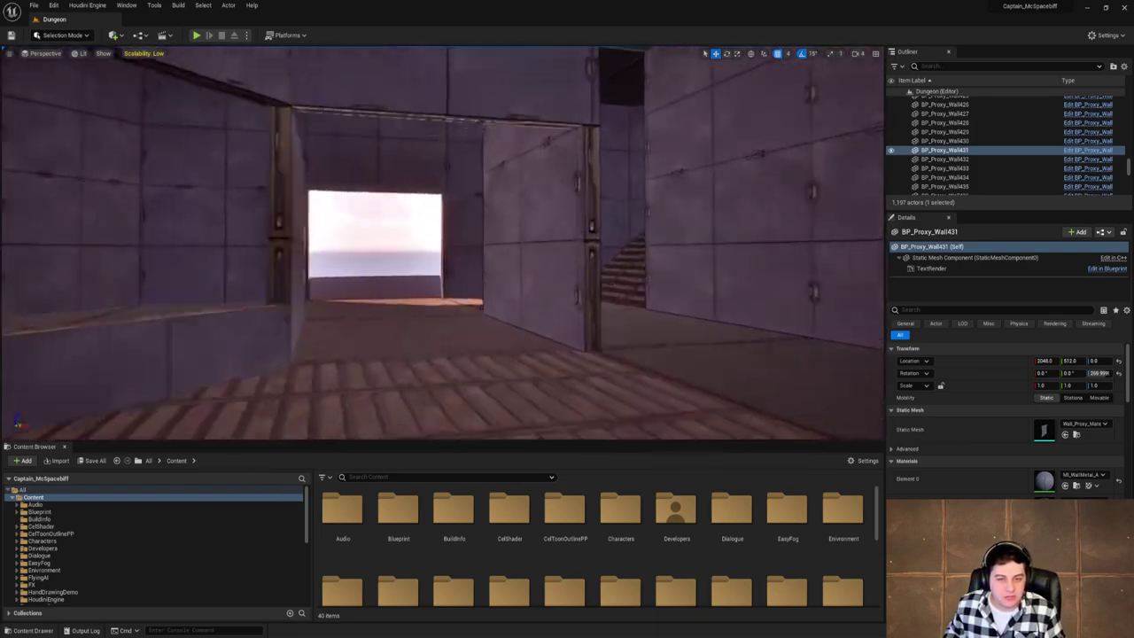
Tour the connecting passages and the large hall to examine the layout of walls, doorways and grated floor strips.
key("w")
right_click_drag(442, 243, 337, 311)
key("w")
right_click_drag(469, 200, 155, 144)
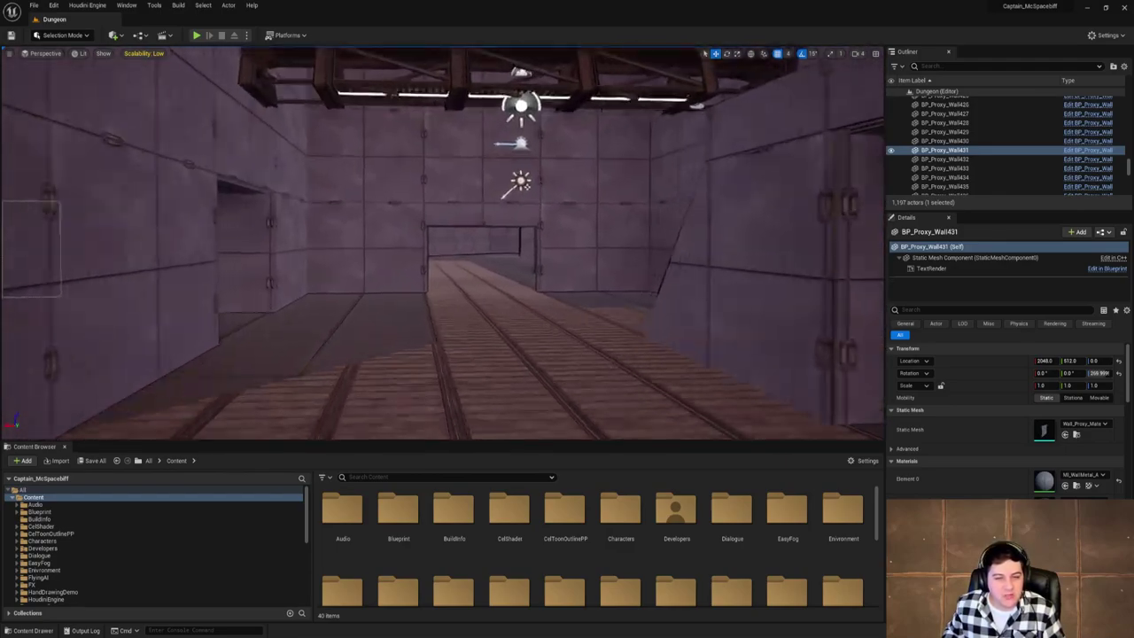
key("w")
right_click_drag(442, 243, 354, 266)
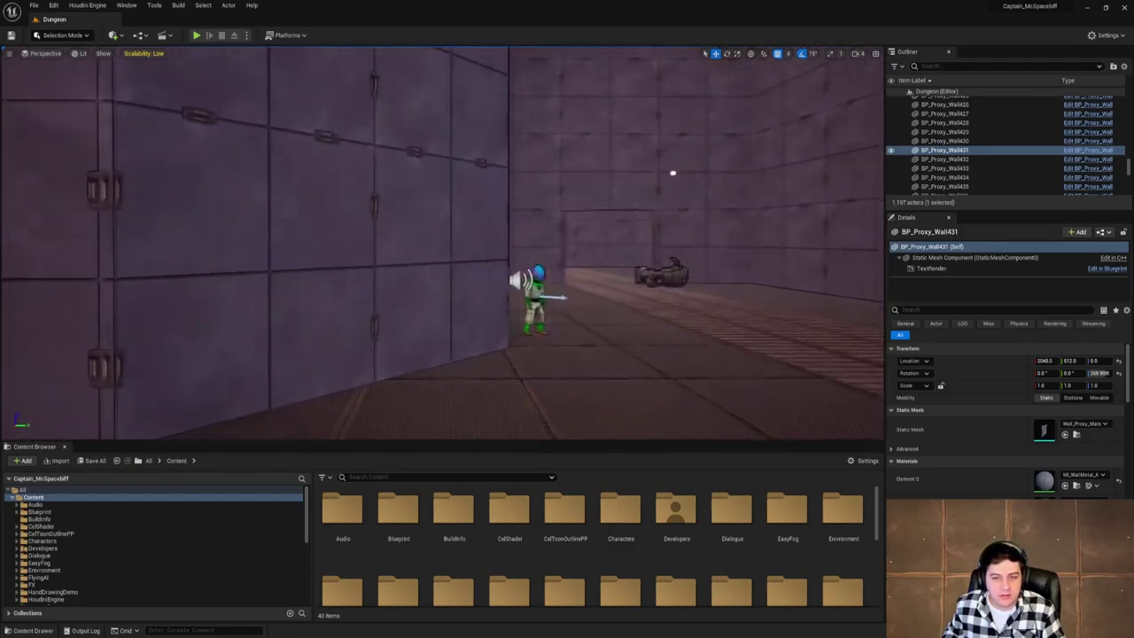
right_click_drag(133, 141, 88, 141)
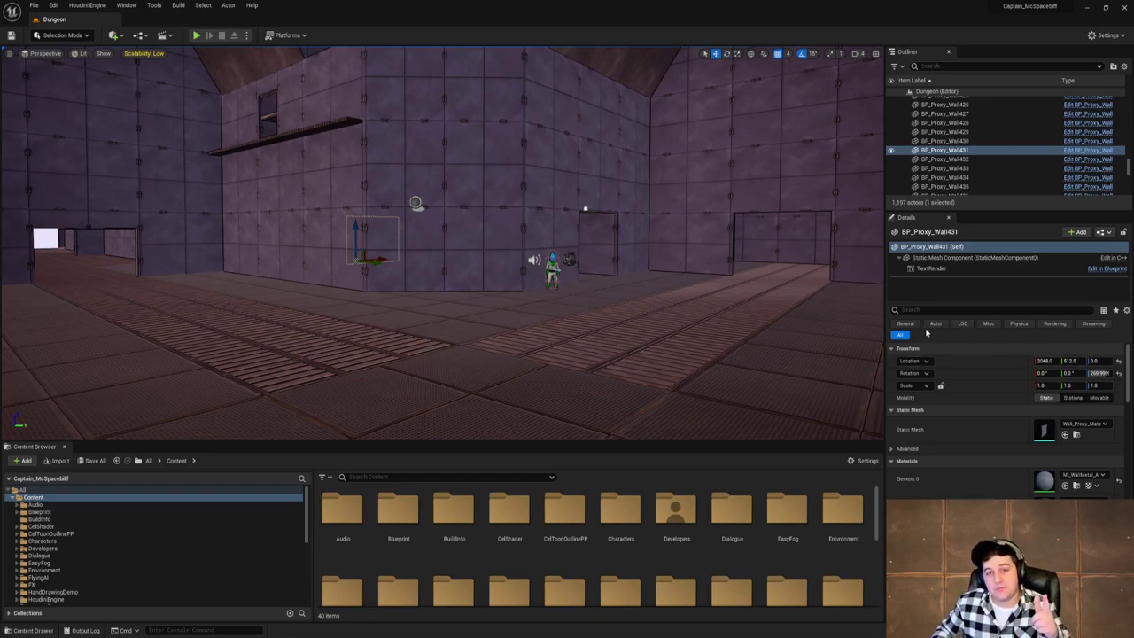
Select the hall's floor tile at X 1024, Y 4096 and examine the dungeon's exterior above the lava.
right_click(839, 332)
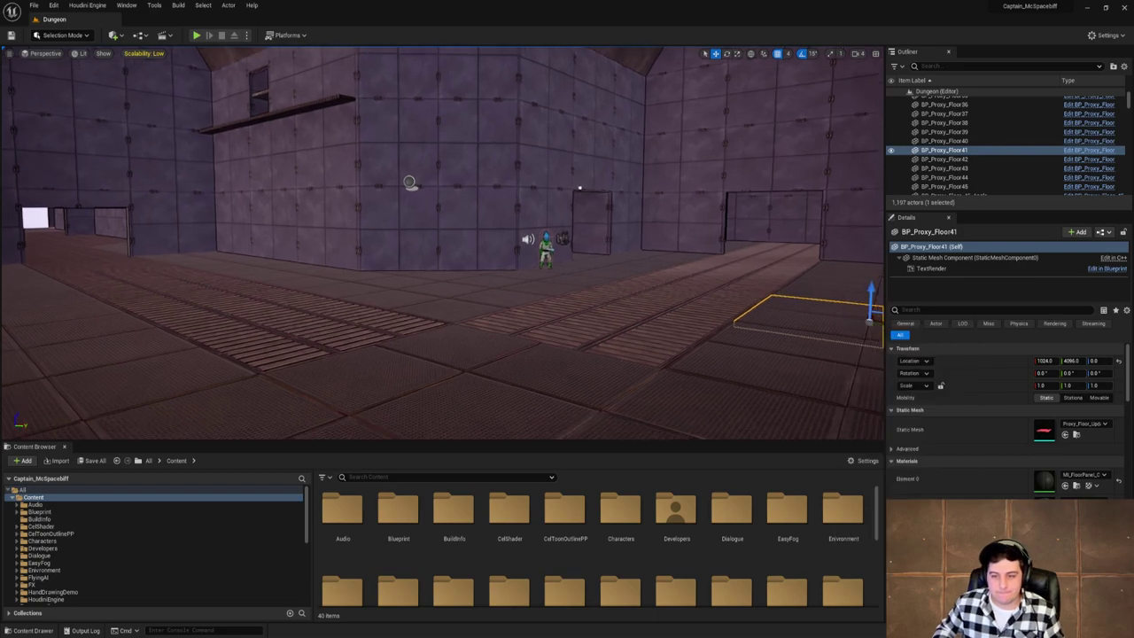
key("s")
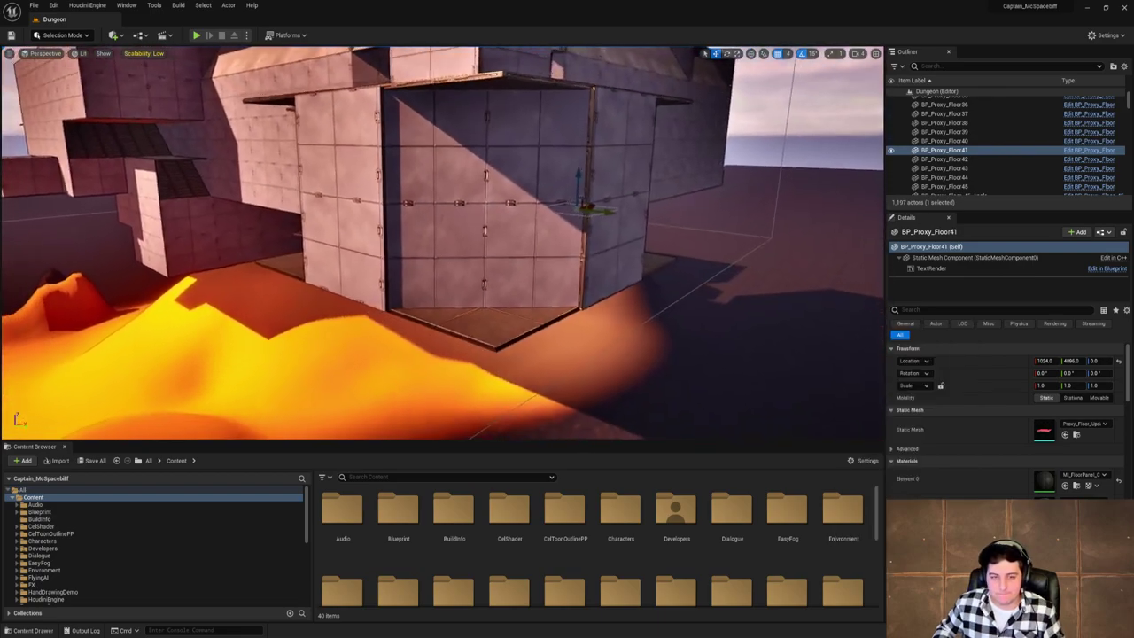